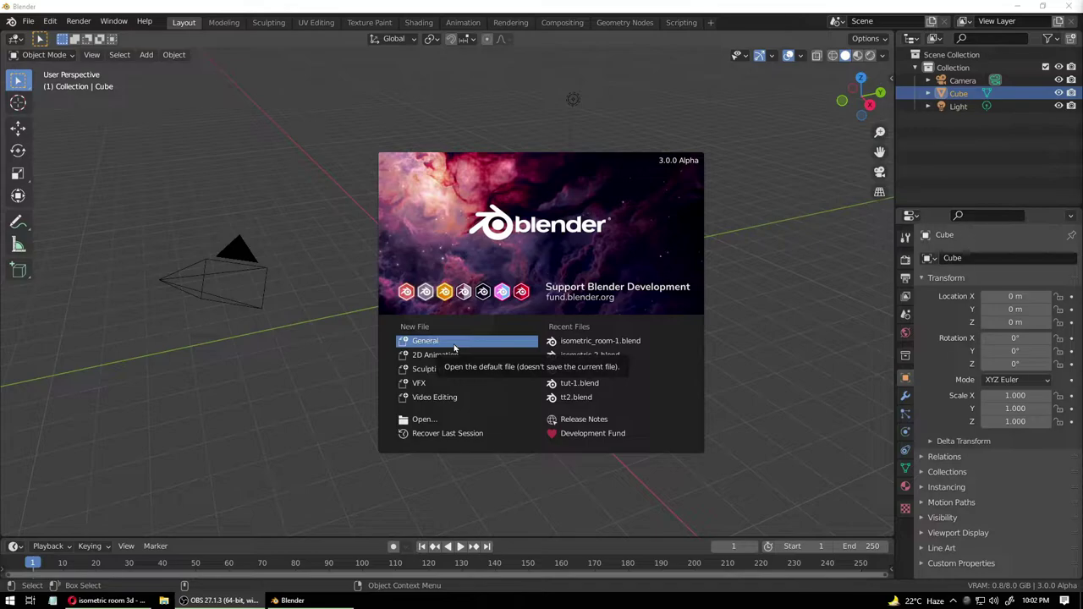
- Start a new General file and delete the default camera and light
click(454, 342)
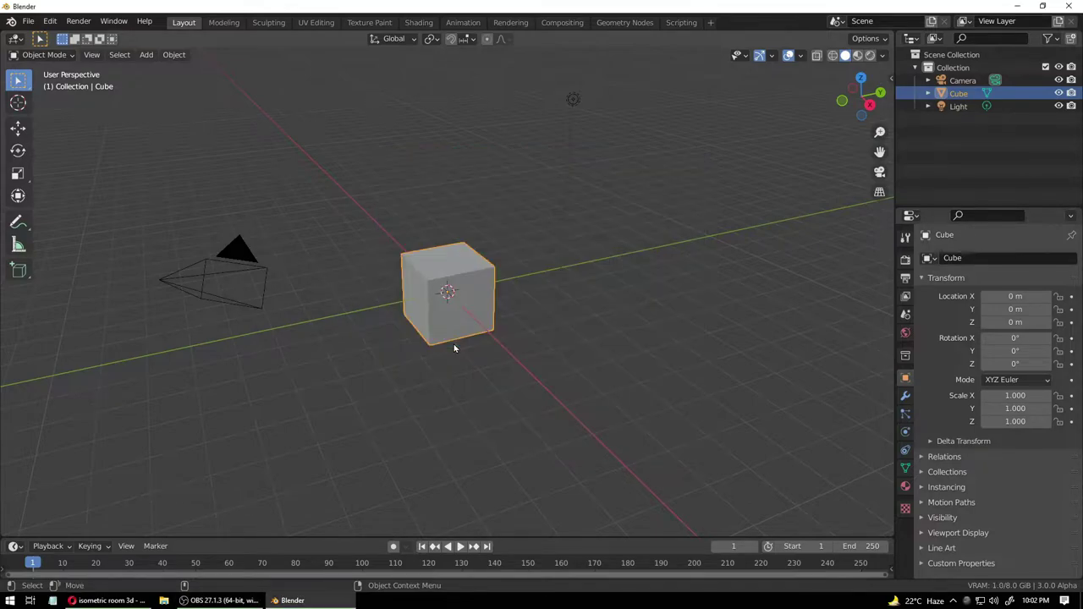
click(226, 287)
click(225, 279)
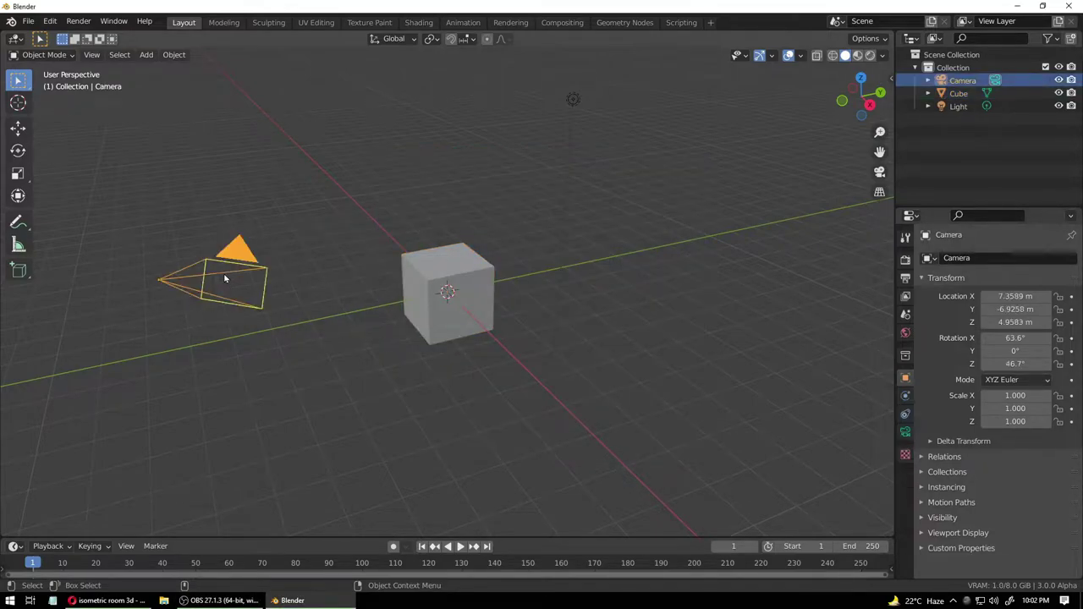
key(Delete)
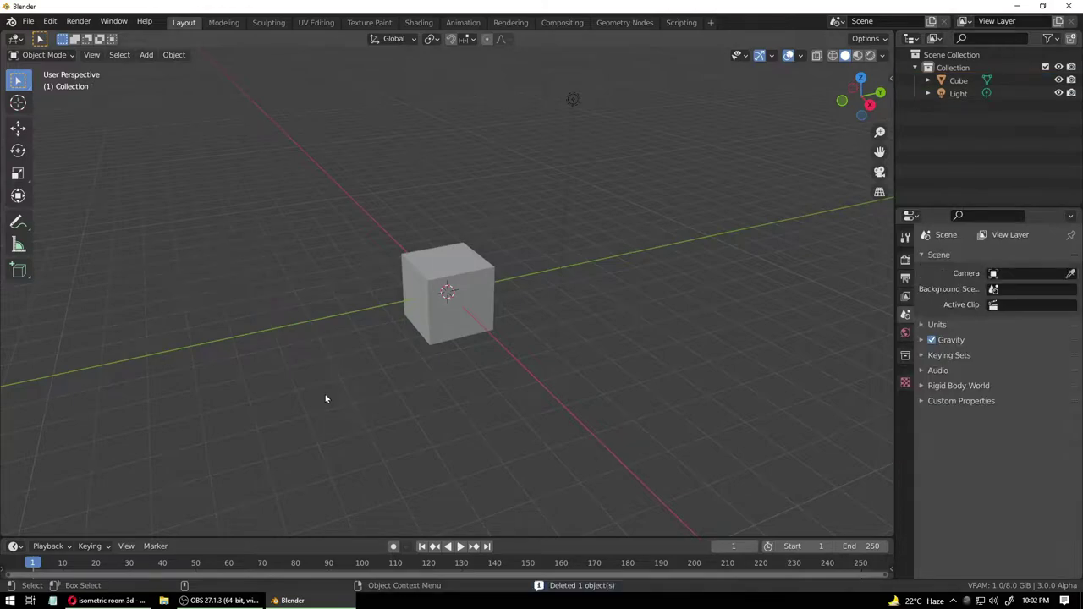
click(572, 101)
key(Delete)
- Flatten the default cube along Z to a scale of about 0.107
click(437, 322)
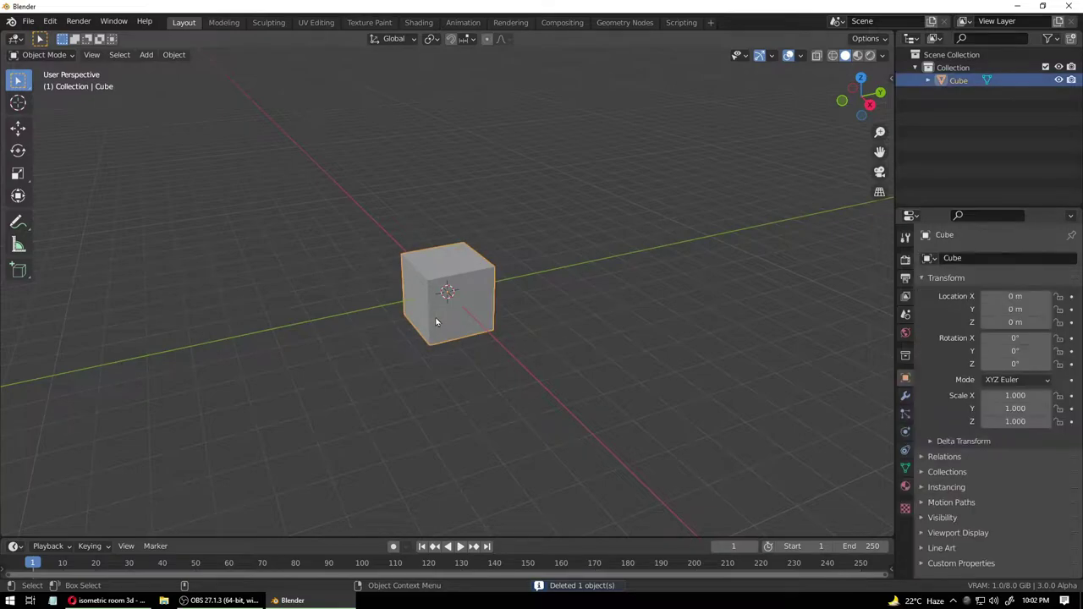
key(shift+space)
key(s)
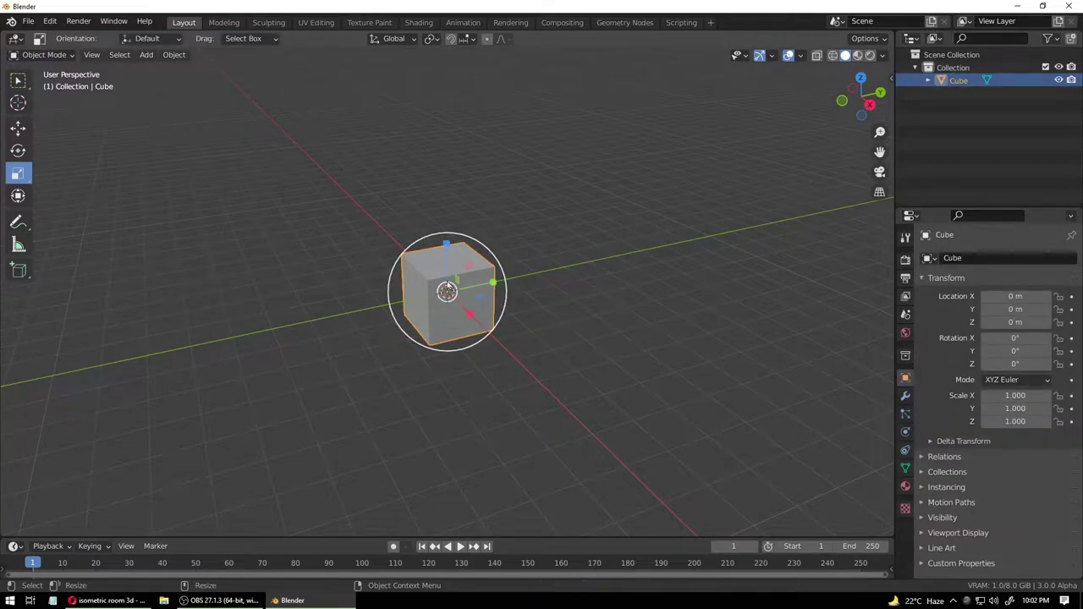
drag(446, 246, 437, 290)
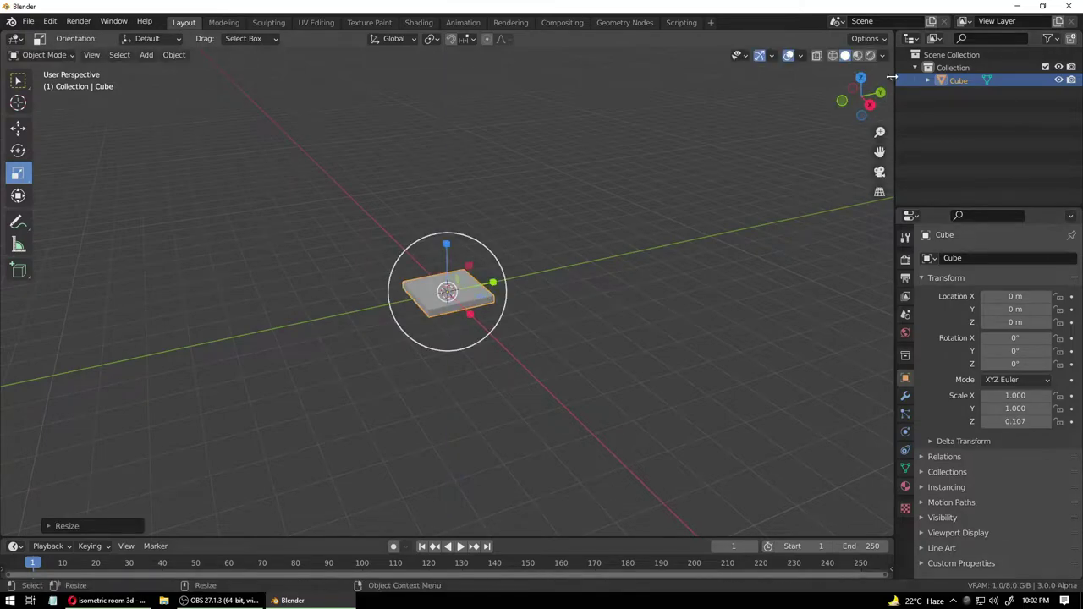
- Enlarge the flattened cube horizontally into a square floor slab with an X and Y scale of 4
click(891, 78)
drag(492, 282, 564, 281)
drag(467, 318, 502, 369)
drag(480, 282, 522, 282)
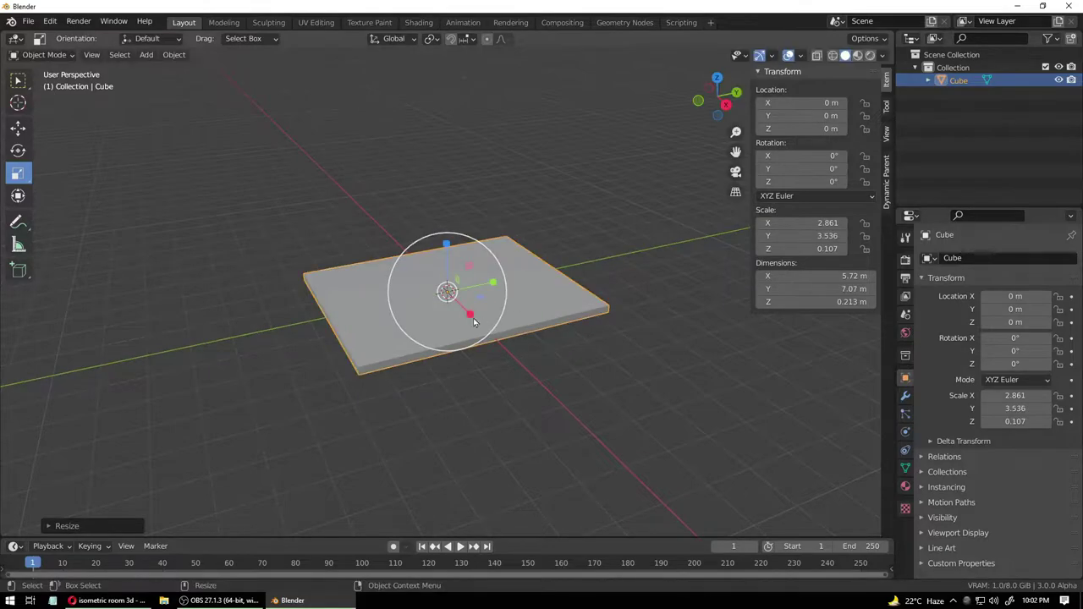
drag(473, 320, 482, 330)
click(807, 222)
text(44)
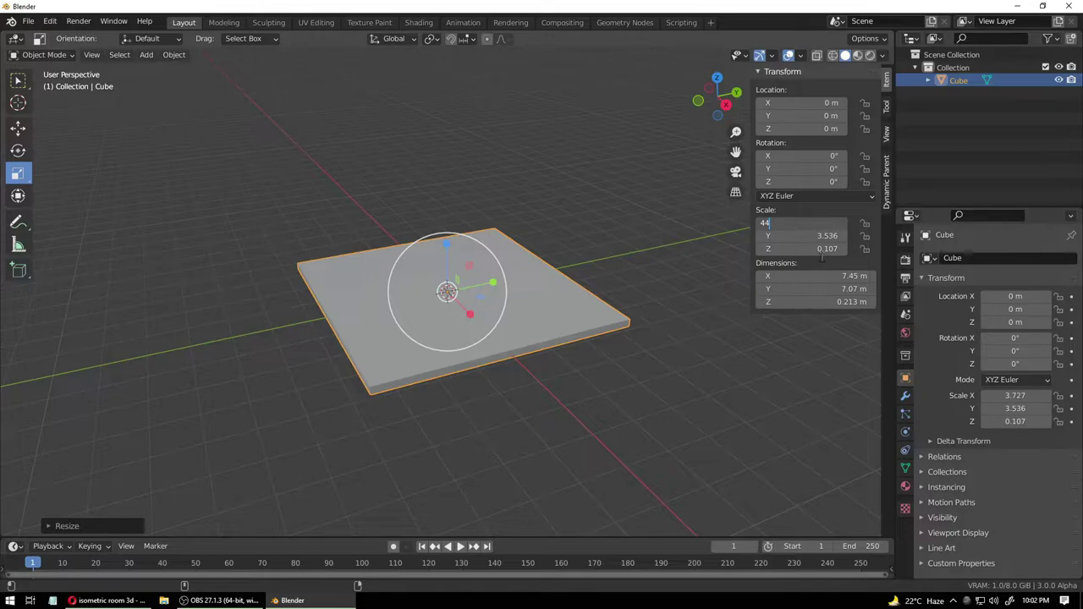
key(Return)
click(828, 236)
text(4)
key(Return)
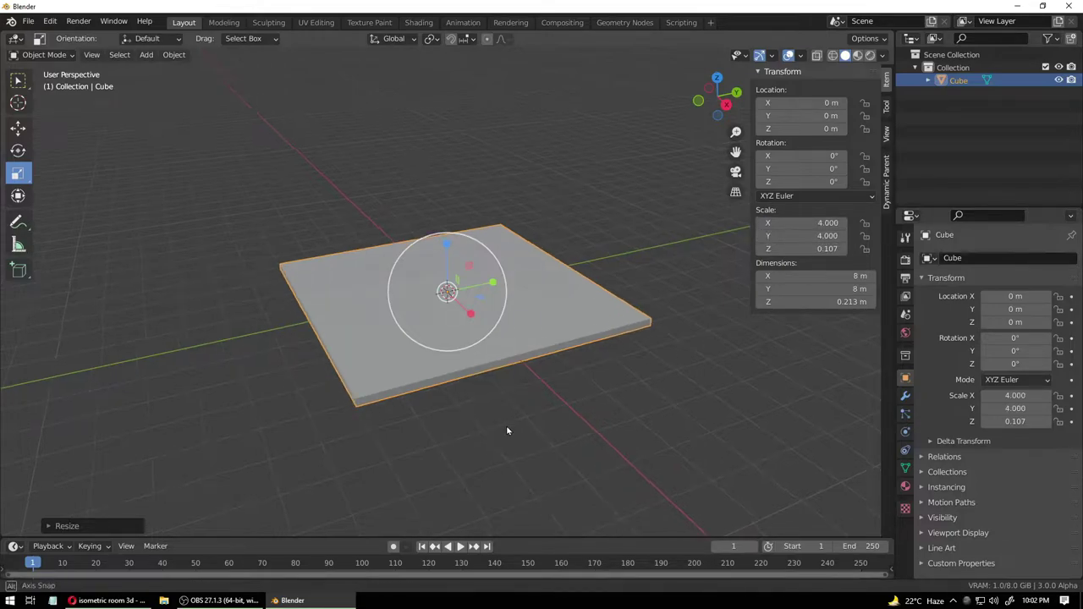
- Thin the floor slab along Z to a scale of about 0.089 and deselect it
middle_drag(507, 435, 495, 360)
drag(447, 244, 457, 275)
click(534, 363)
middle_drag(534, 364, 485, 361)
- Save the project as ISOMETRIC-room2.blend in the G:\3D Simulations folder
key(ctrl+s)
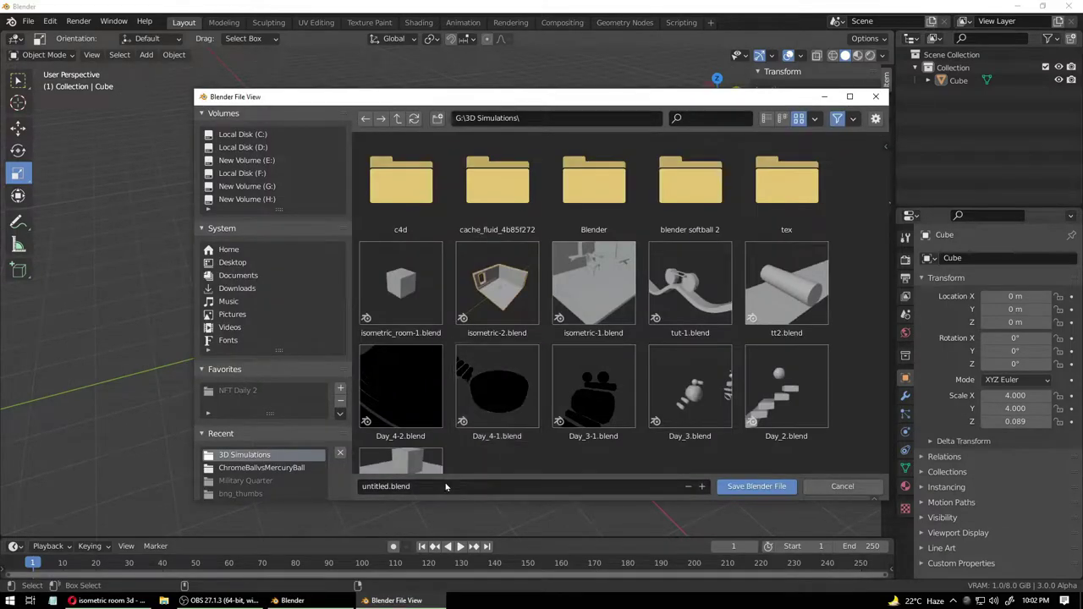
drag(435, 483, 341, 483)
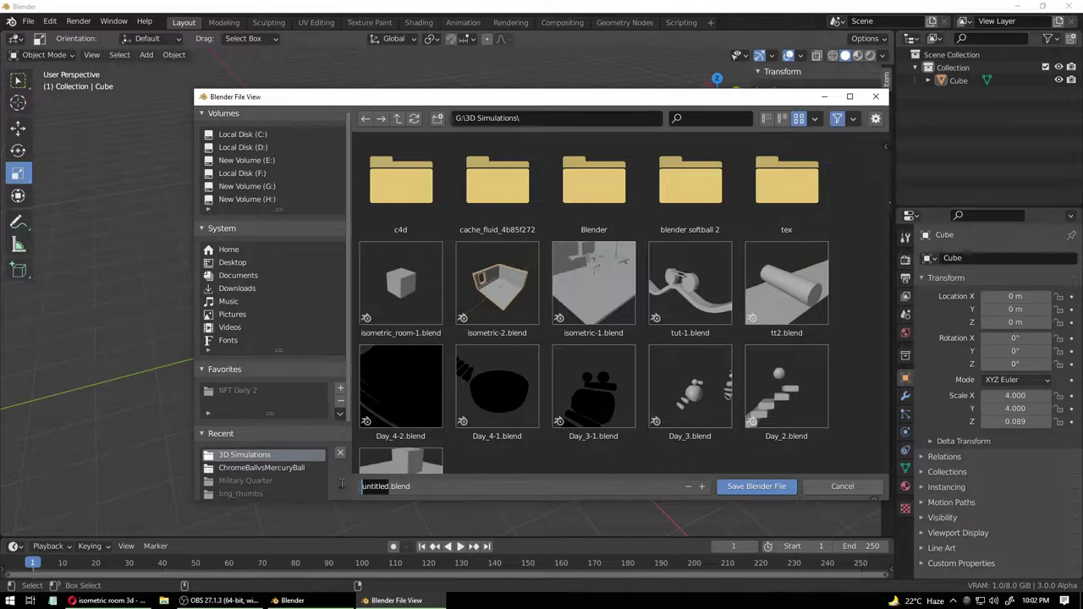
text(ISOMETRIC-room2)
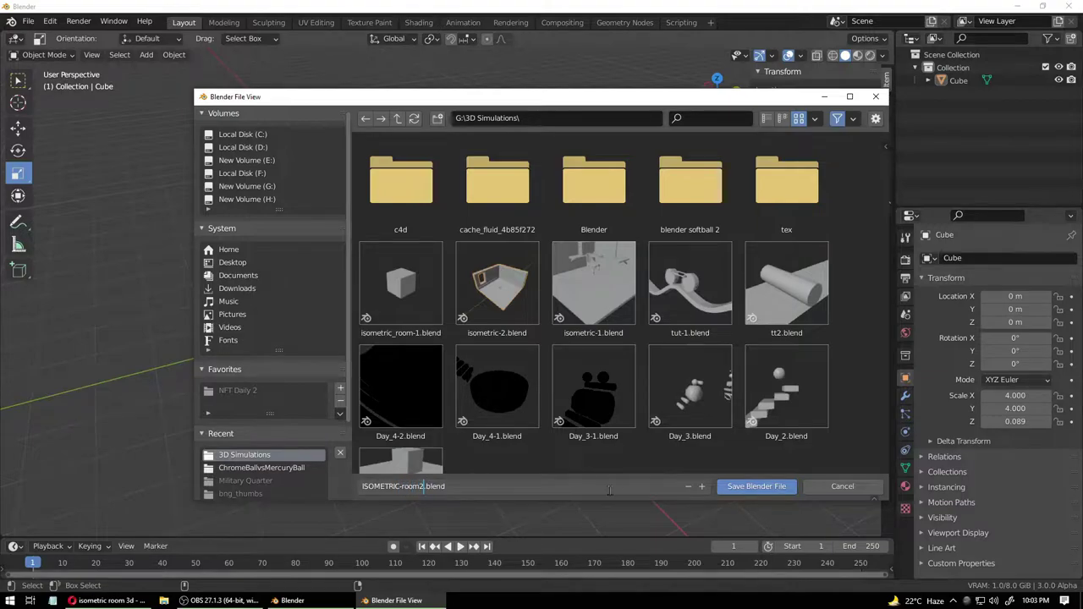
click(745, 488)
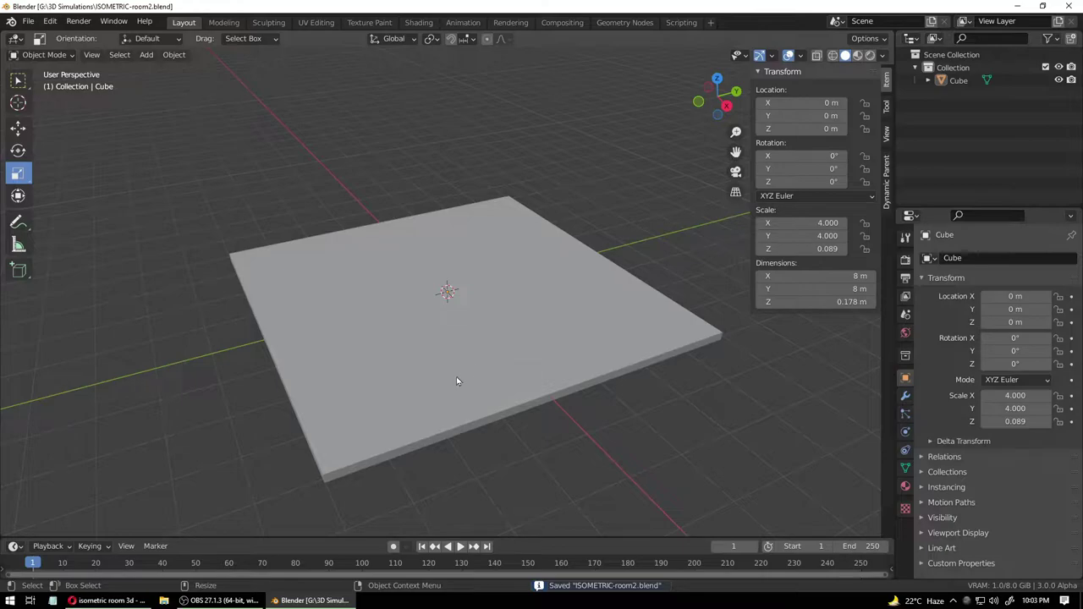
- Apply the floor slab's scale and switch to the Move tool
click(394, 255)
mouse_move(393, 250)
middle_down()
mouse_move(381, 192)
mouse_move(386, 210)
mouse_move(399, 201)
mouse_move(390, 226)
mouse_move(397, 249)
middle_up()
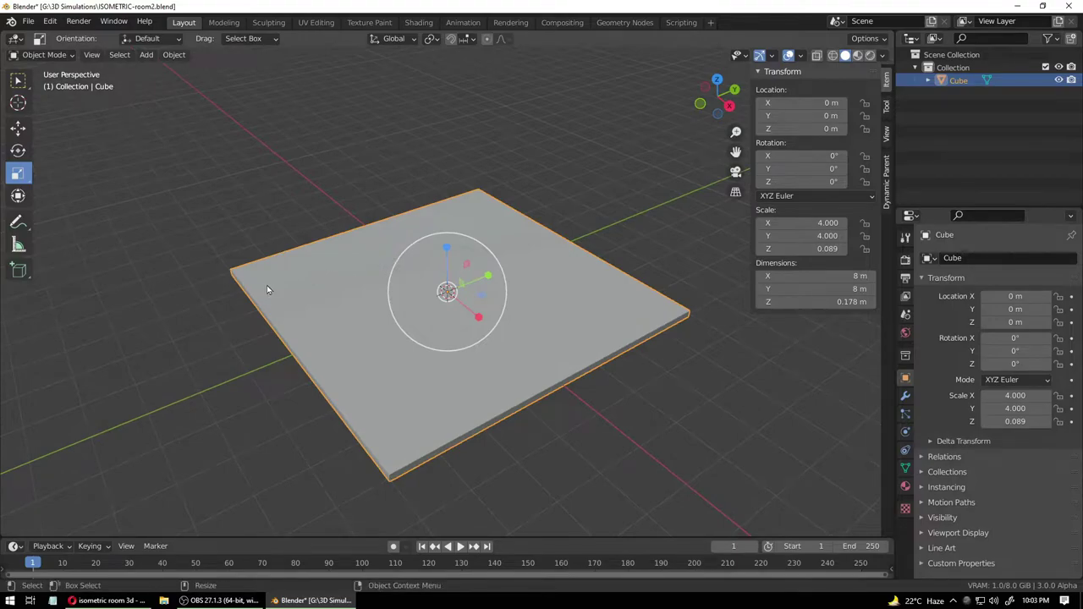
click(172, 57)
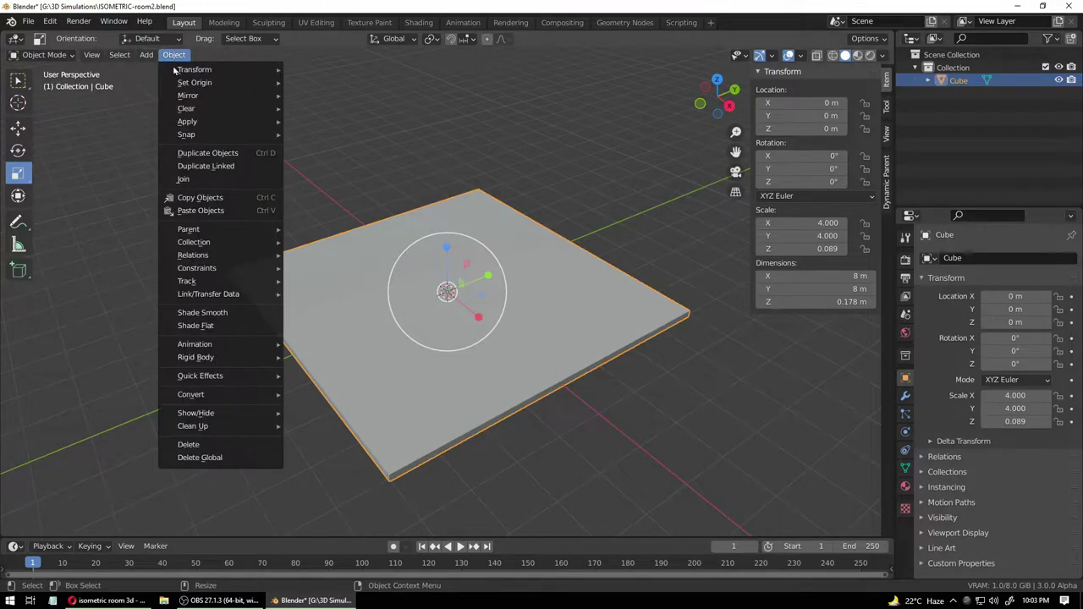
mouse_move(253, 121)
click(306, 147)
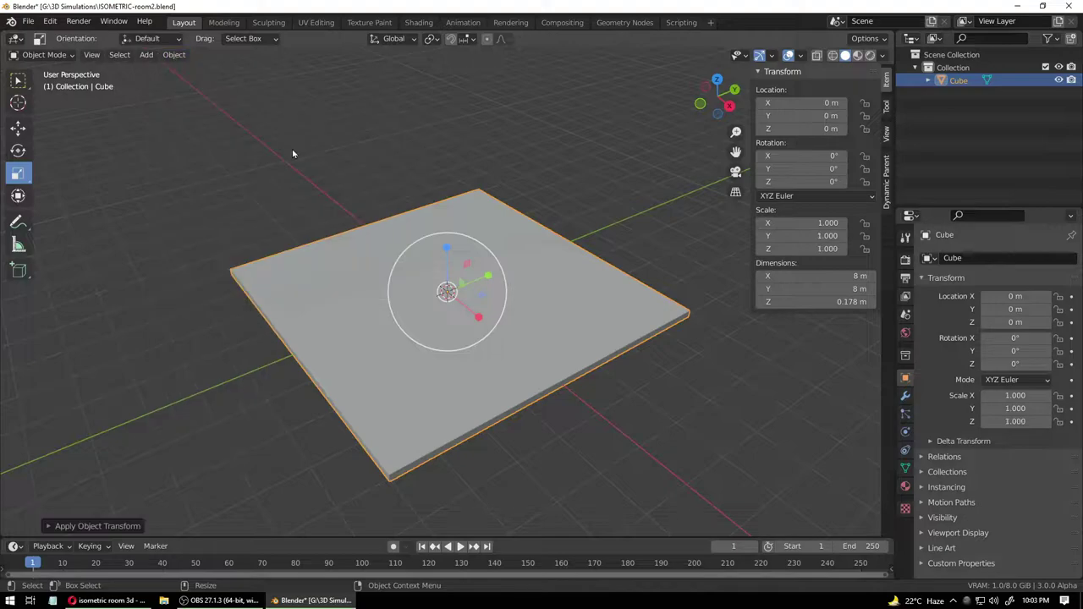
key(w)
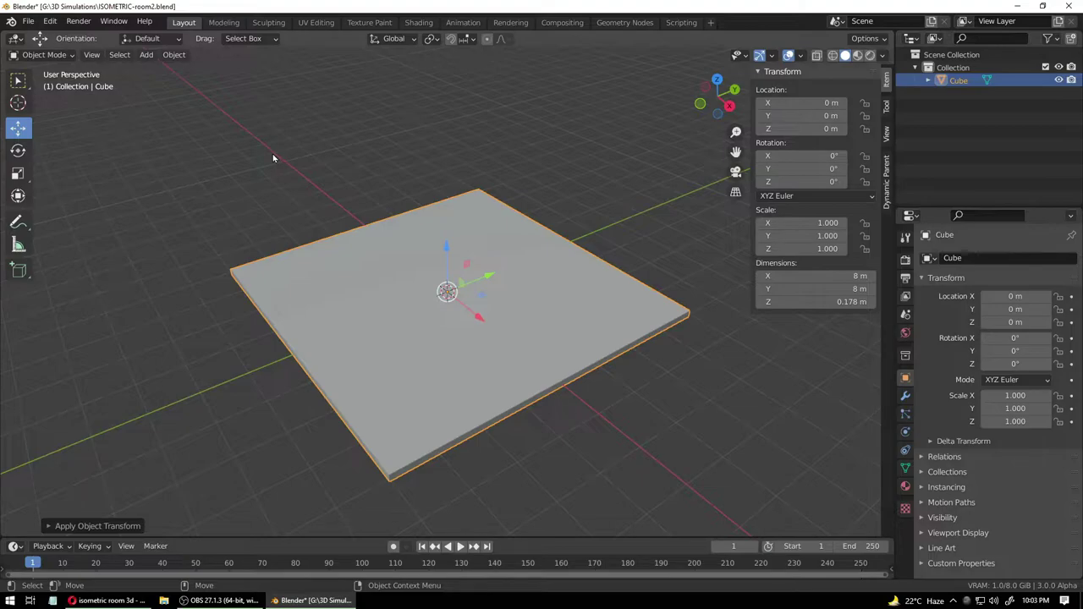
- In Edit Mode, add two loop cuts to the slab, one close to each of its two adjoining back edges
click(59, 61)
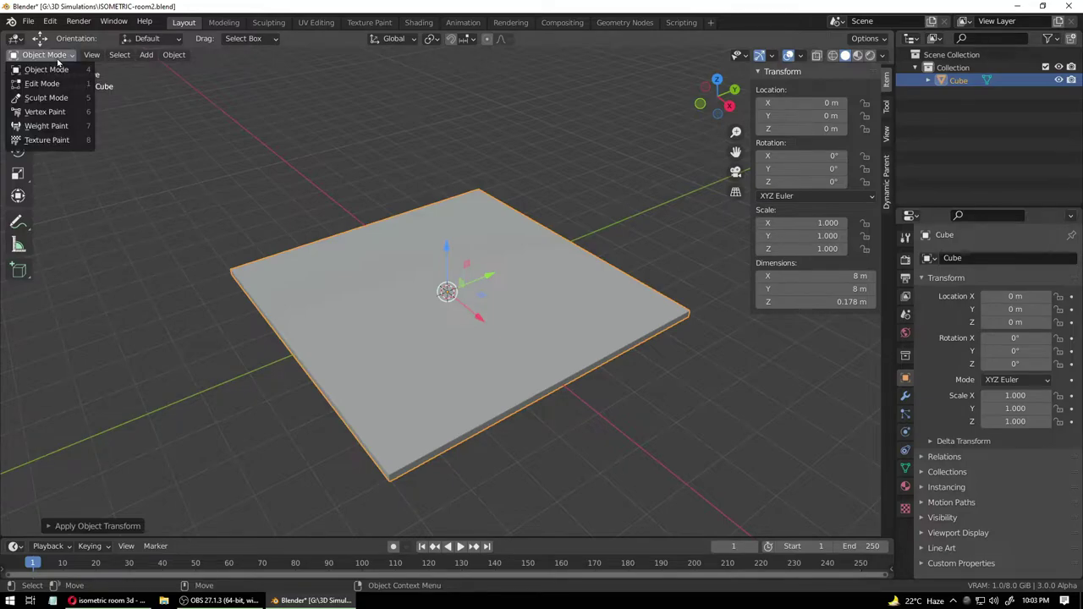
click(42, 83)
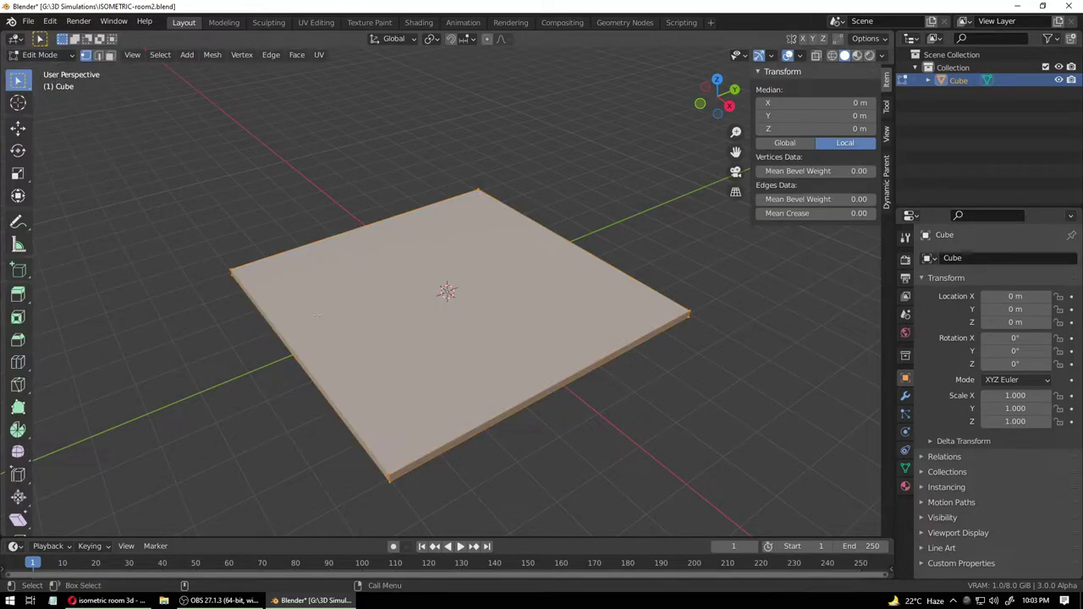
click(20, 362)
drag(447, 291, 216, 264)
drag(564, 381, 698, 327)
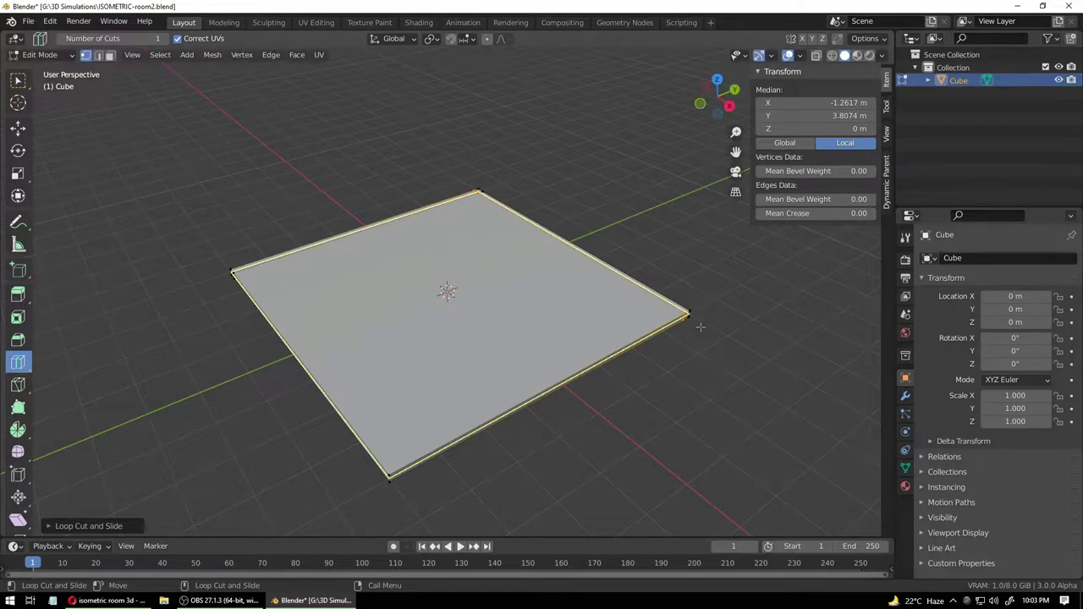
- Extrude the top faces of the two narrow back strips and their corner upward into walls about 4.1 m in overall height, then return to Object Mode
middle_drag(132, 370, 211, 346)
click(17, 81)
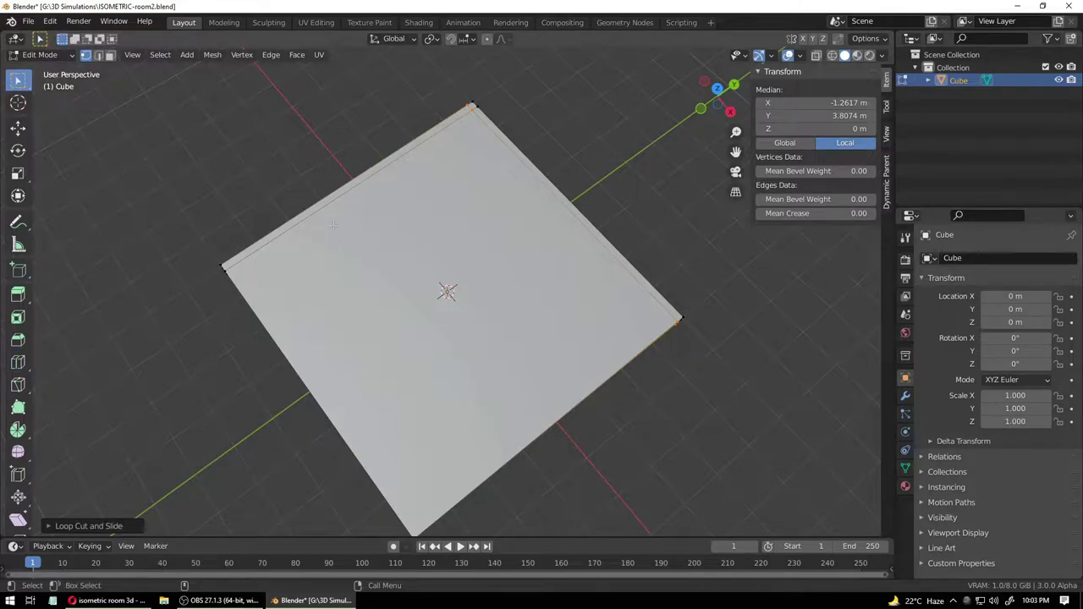
click(110, 55)
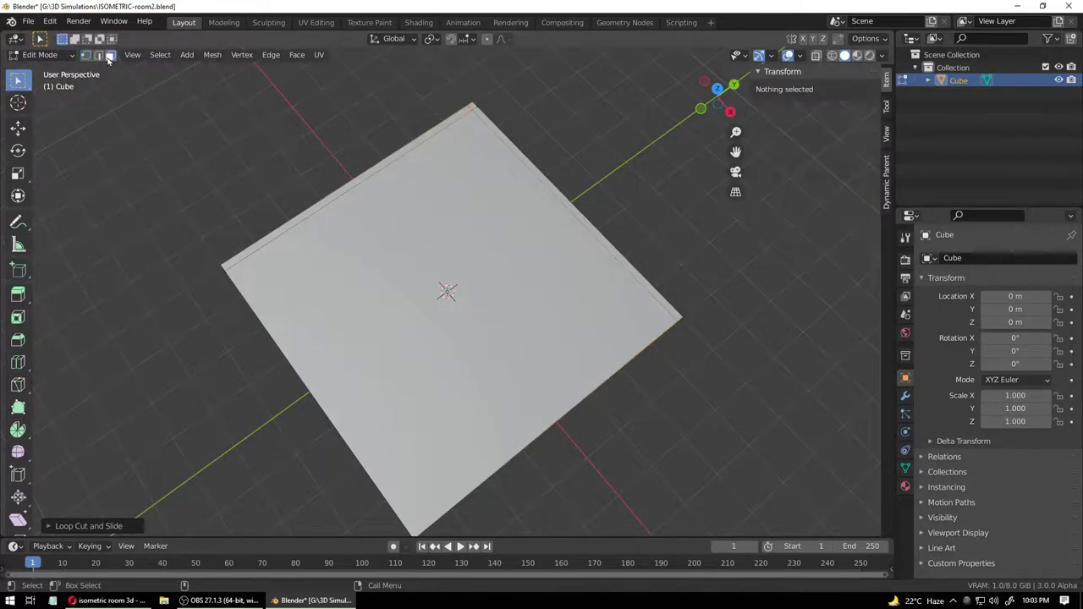
click(404, 151)
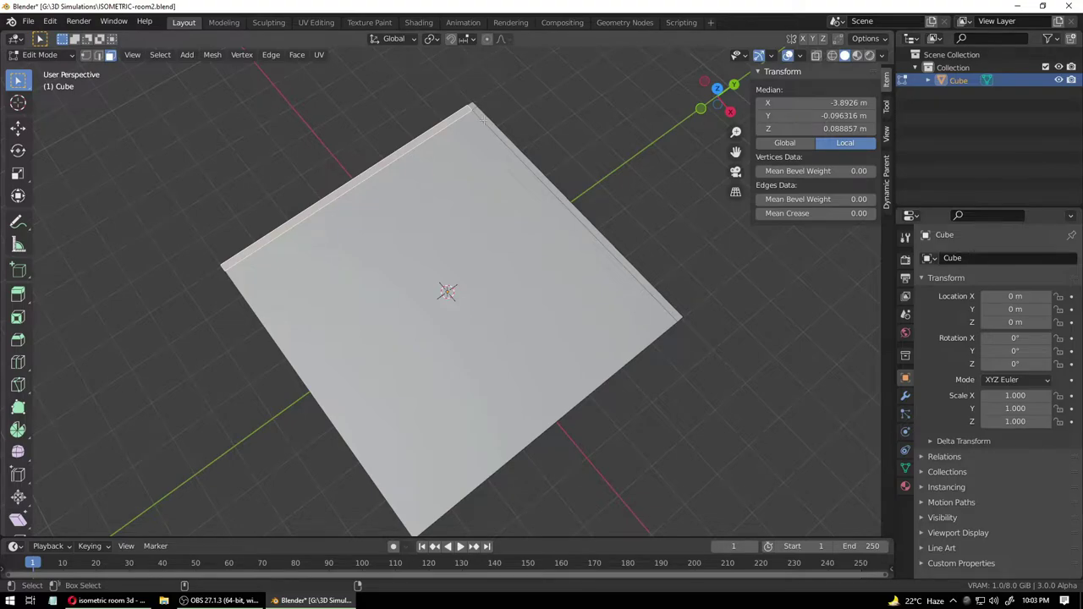
shift+click(472, 106)
shift+click(573, 211)
middle_drag(495, 325, 472, 353)
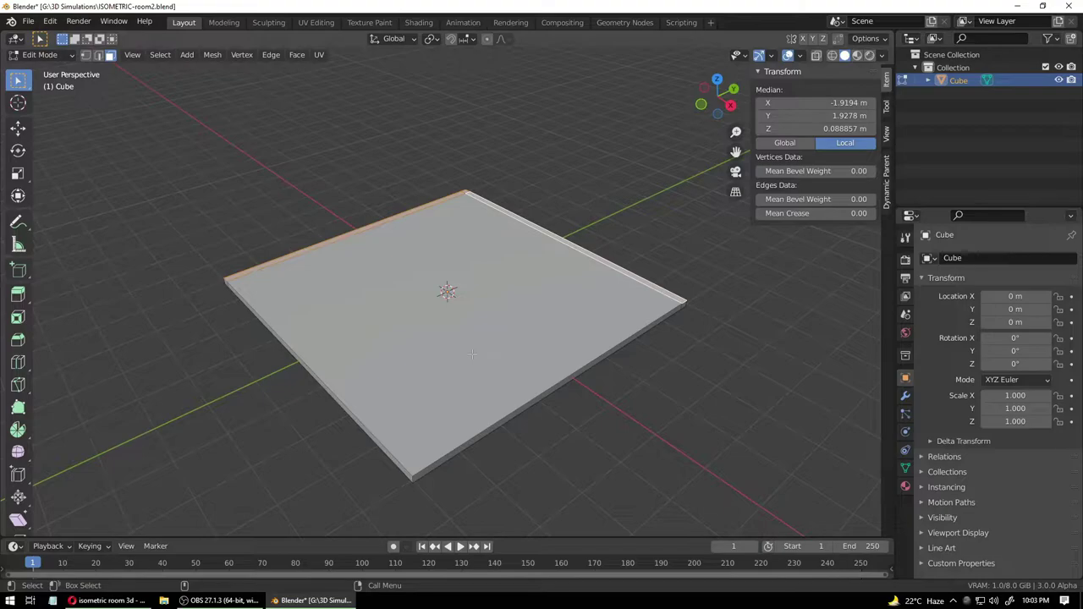
click(17, 293)
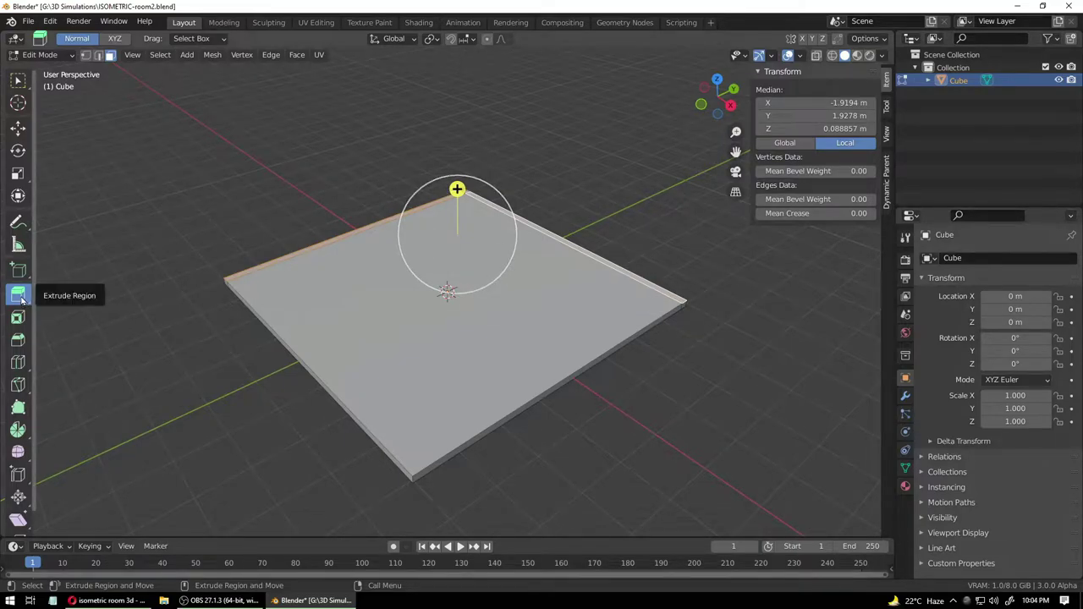
drag(458, 188, 445, 93)
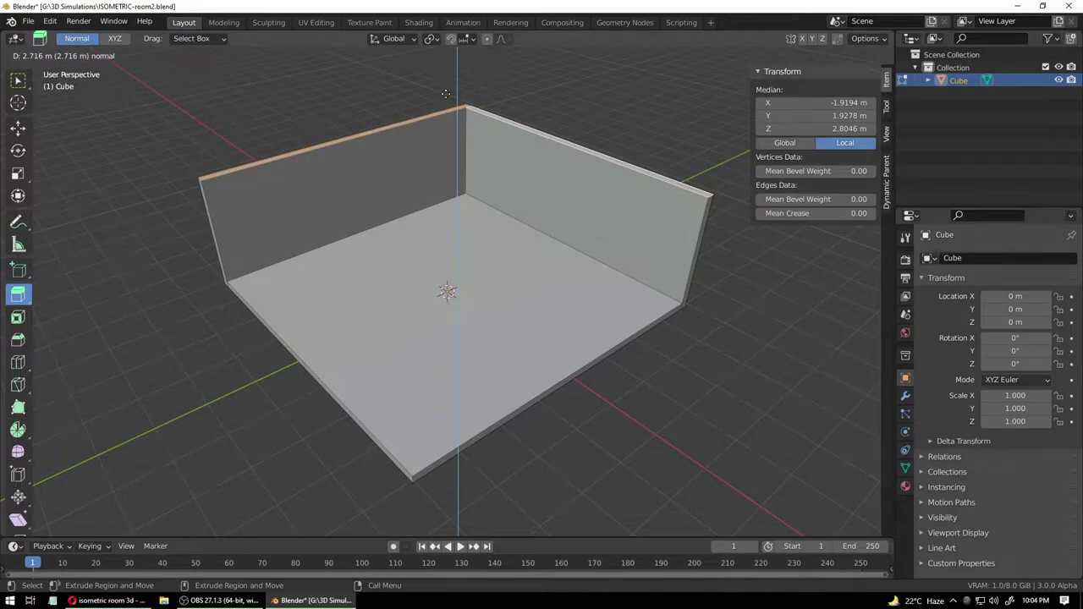
drag(445, 93, 444, 424)
mouse_move(445, 367)
mouse_down()
mouse_move(445, 353)
mouse_move(458, 487)
mouse_move(463, 51)
mouse_move(463, 533)
mouse_up()
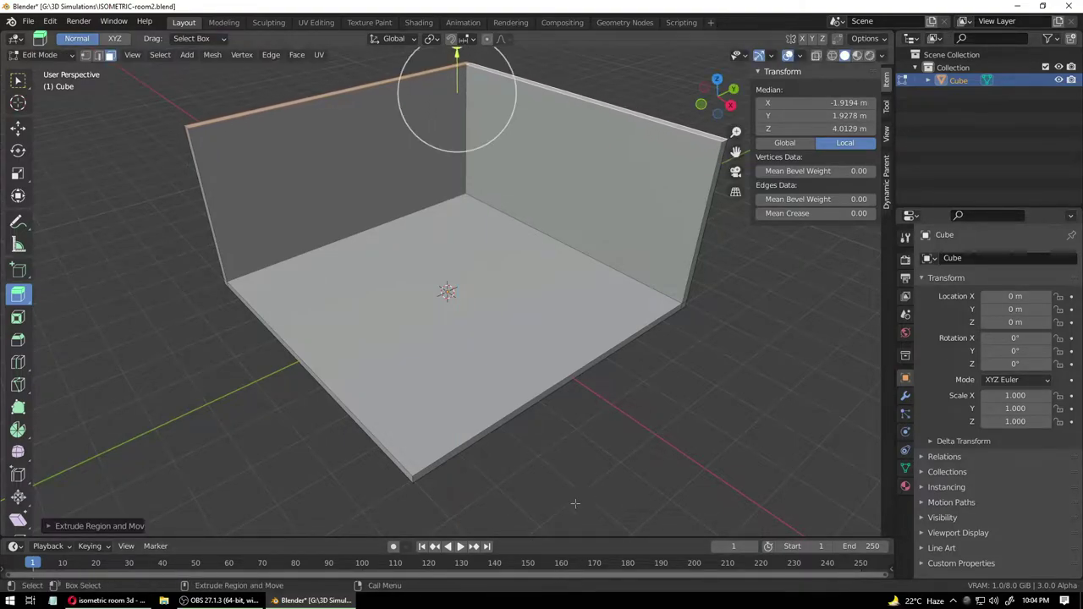
click(40, 54)
click(46, 70)
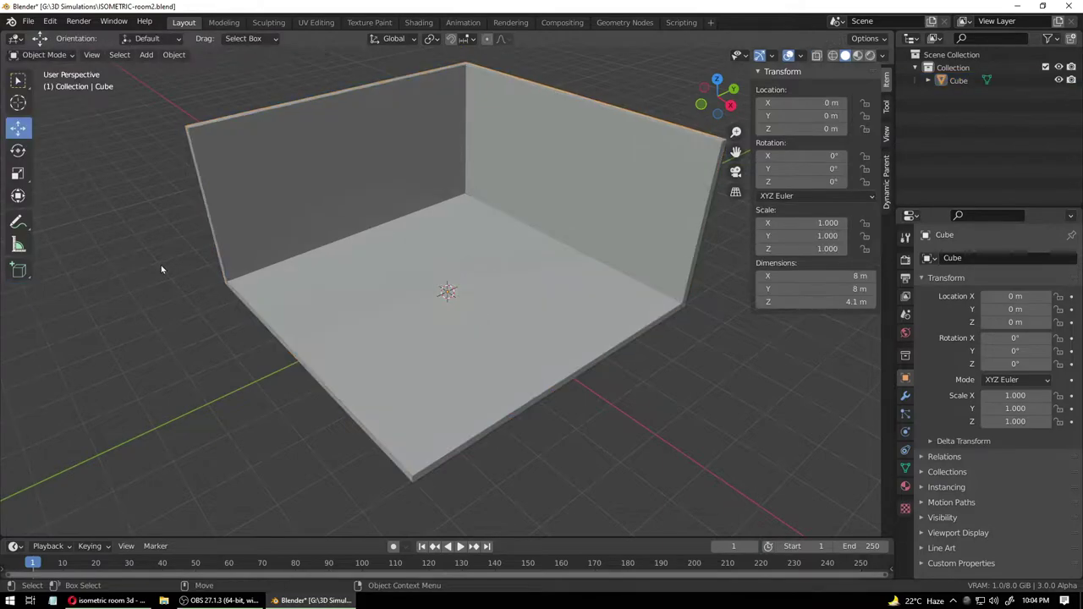
middle_drag(164, 268, 201, 374)
scroll(450, 378, down, 5)
mouse_move(450, 378)
middle_down()
mouse_move(447, 409)
mouse_move(430, 384)
mouse_move(357, 348)
mouse_move(440, 370)
middle_up()
scroll(452, 325, up, 4)
middle_drag(453, 307, 459, 290)
scroll(442, 306, down, 2)
middle_drag(414, 259, 295, 224)
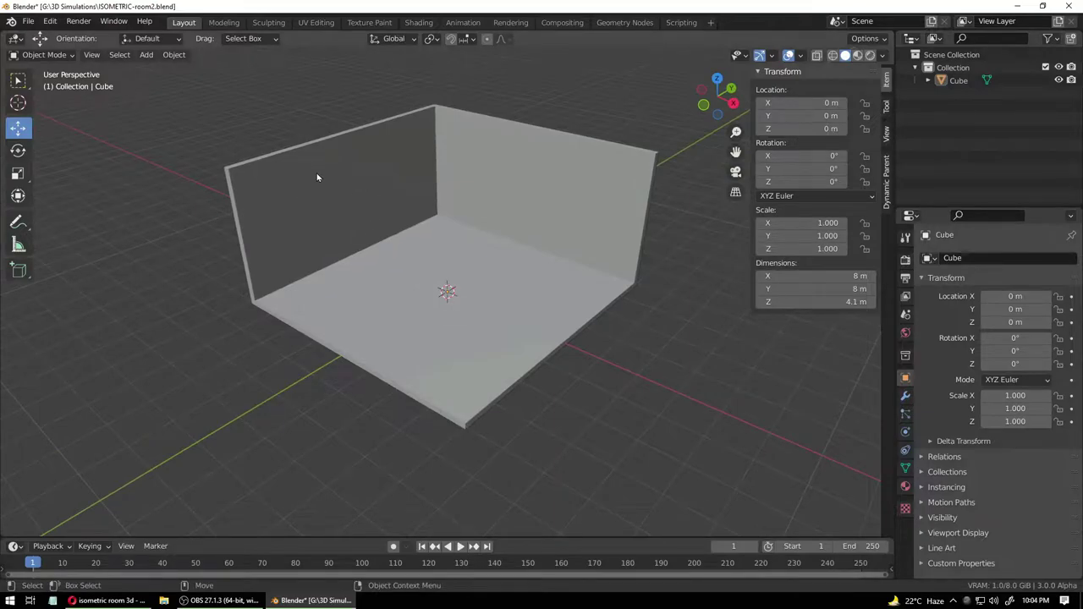
click(71, 57)
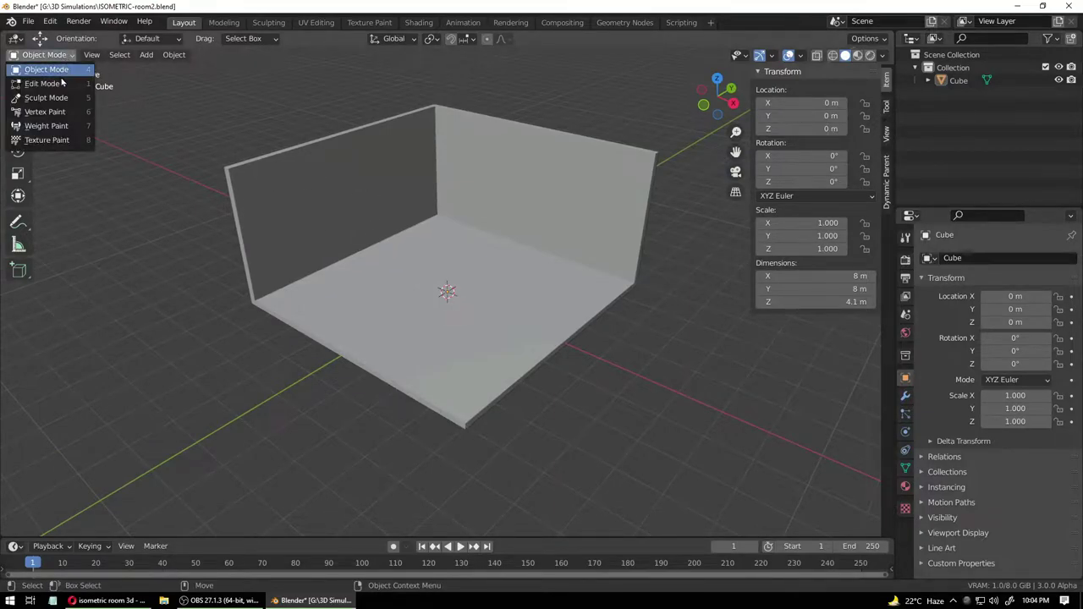
- Add a cube and move it into the wall on the negative X side, at about X -4.14 m, Y -1.96 m, Z 2.14 m
click(146, 56)
mouse_move(162, 69)
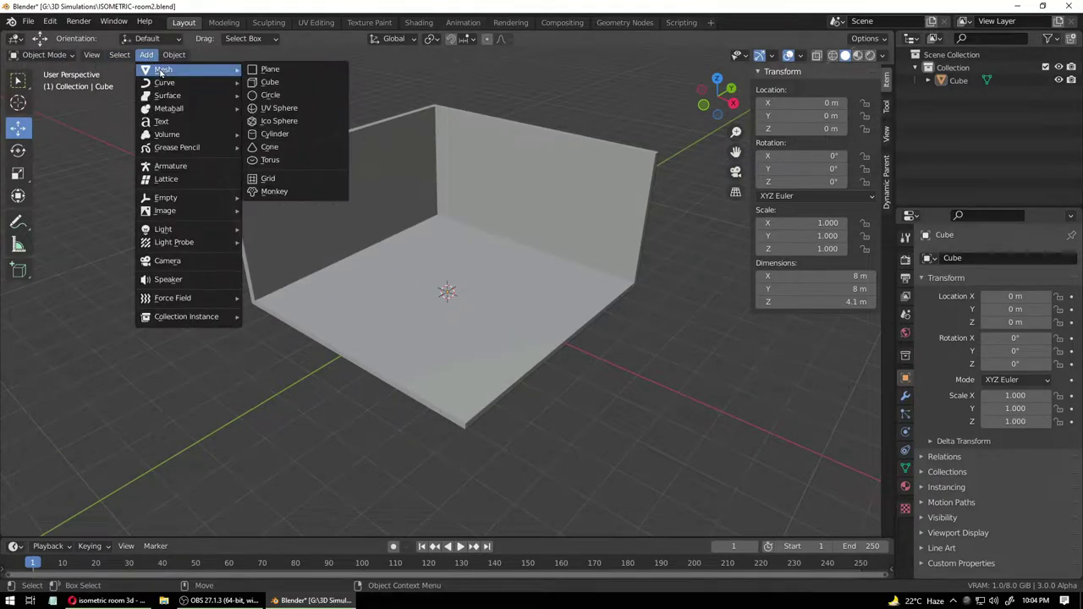
click(279, 82)
drag(488, 309, 393, 268)
drag(354, 213, 352, 113)
middle_drag(352, 113, 356, 206)
drag(443, 199, 385, 201)
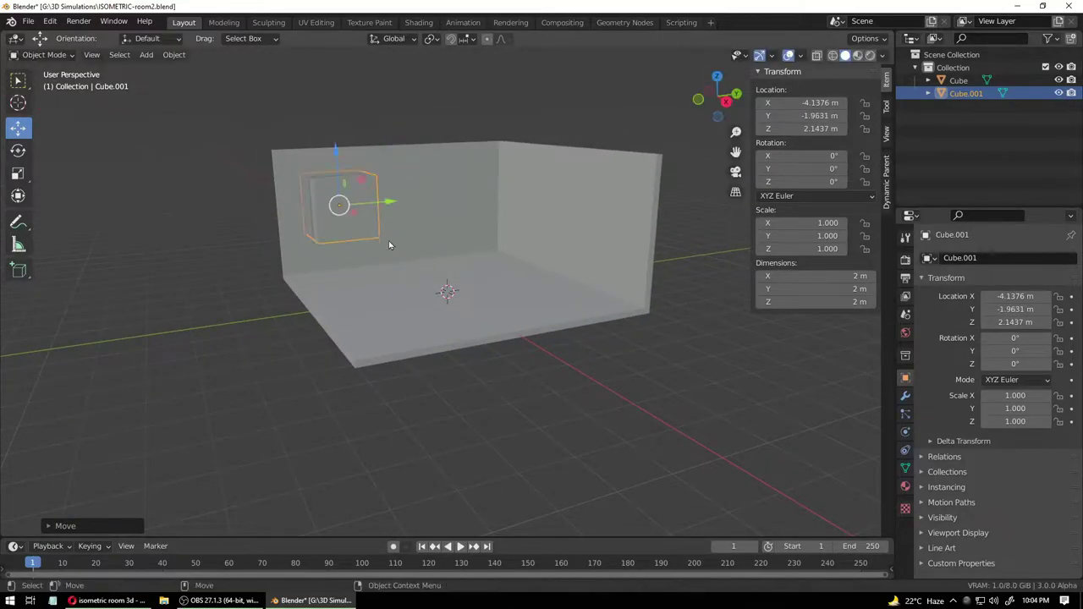
- Scale the new cube to about 0.907 in Y and 1.385 in Z, making it a tall block through the wall
key(shift+space)
key(s)
drag(336, 152, 327, 129)
middle_drag(391, 227, 378, 234)
drag(406, 198, 404, 194)
middle_drag(405, 194, 418, 298)
drag(718, 111, 723, 107)
middle_drag(485, 298, 385, 270)
- Raise the tall block slightly along Z within the wall and deselect it
key(shift+space)
key(g)
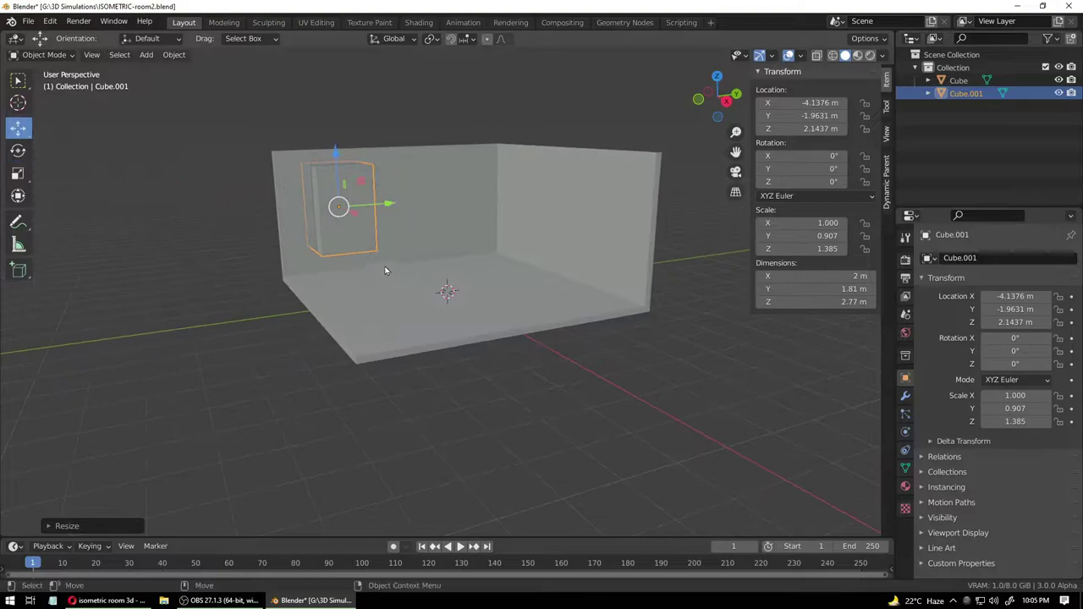
drag(338, 152, 336, 144)
middle_drag(423, 253, 479, 290)
click(406, 403)
- Add a Boolean modifier in Difference mode to the room, using the tall block as its cutter object
click(287, 277)
middle_drag(286, 278, 384, 320)
click(391, 250)
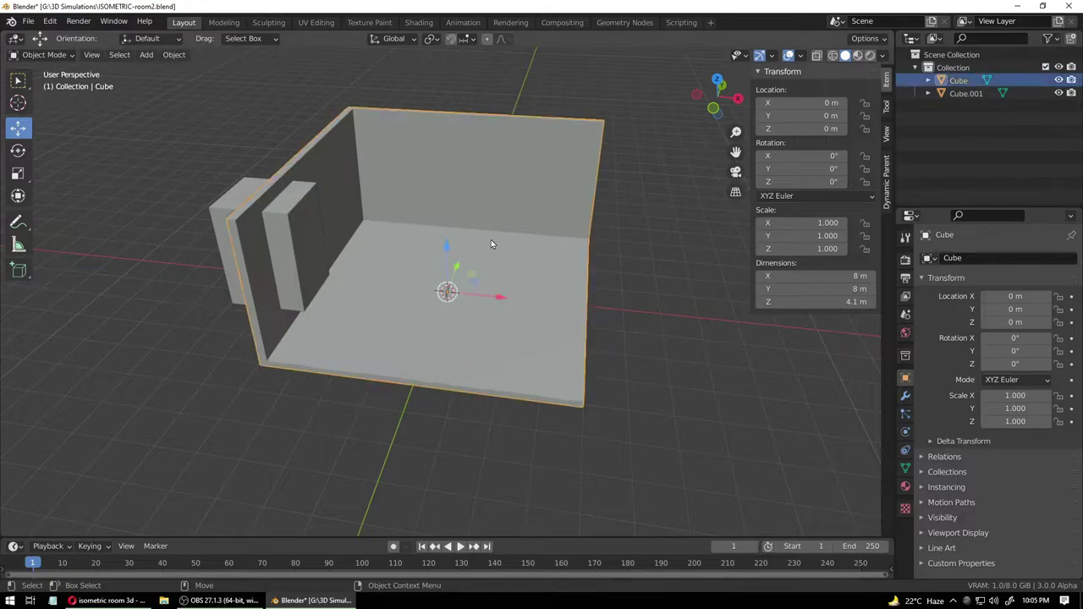
click(906, 398)
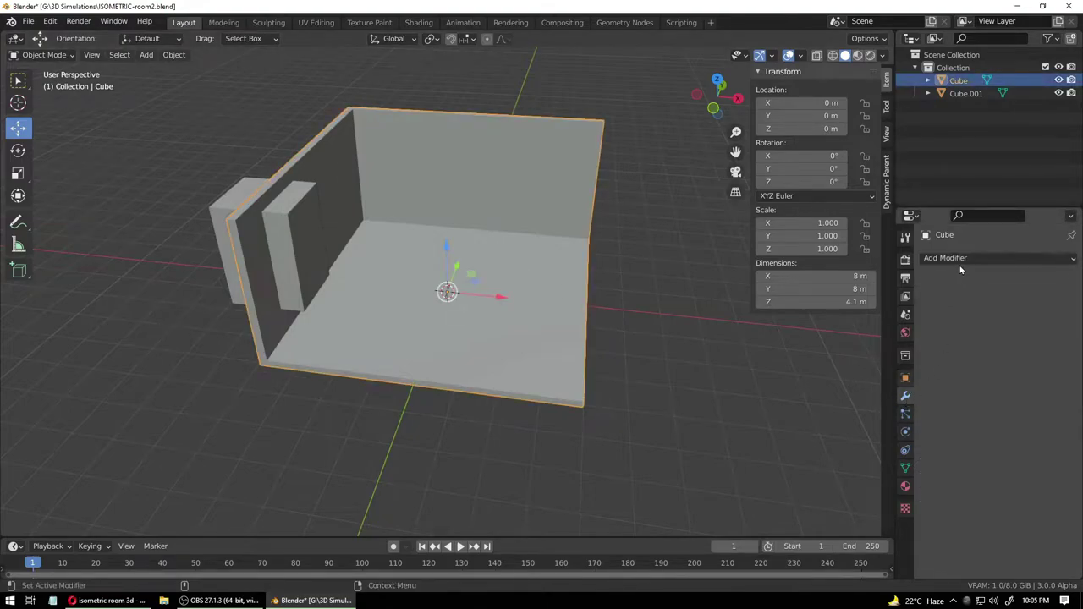
click(958, 258)
click(958, 260)
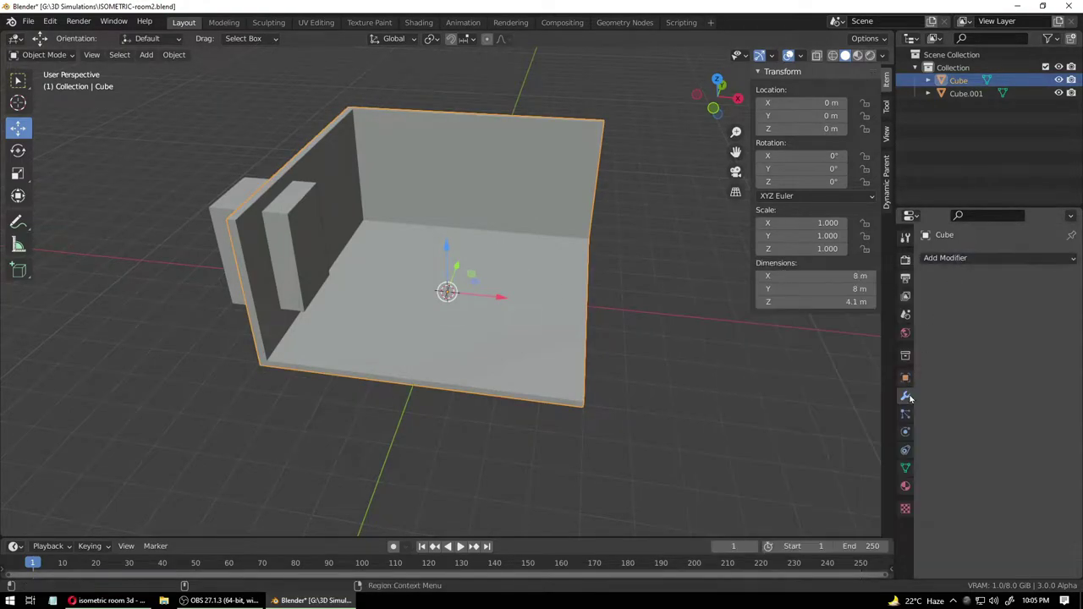
click(952, 259)
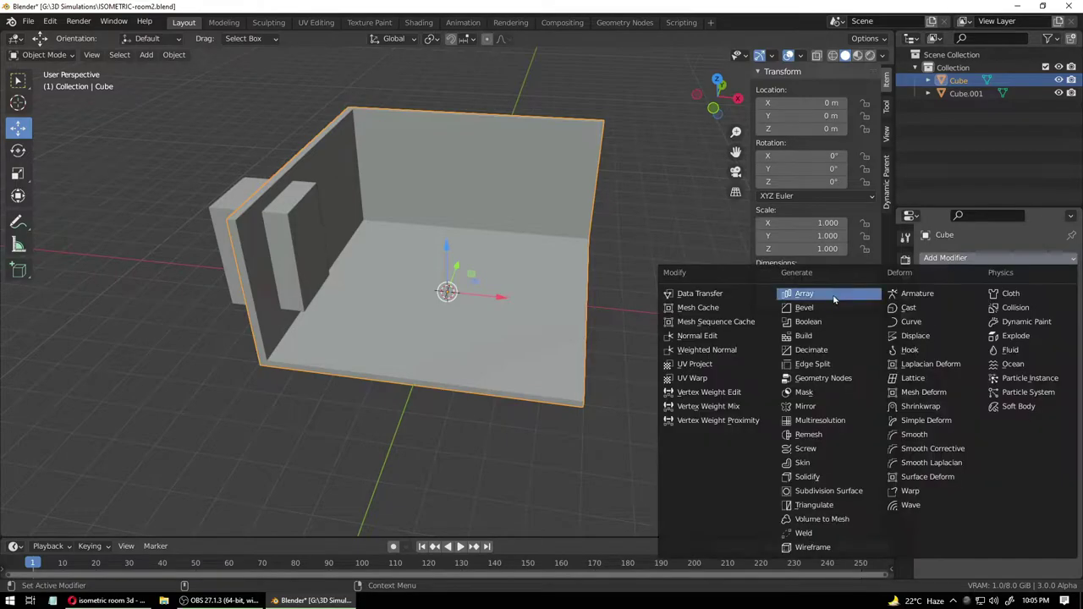
click(833, 323)
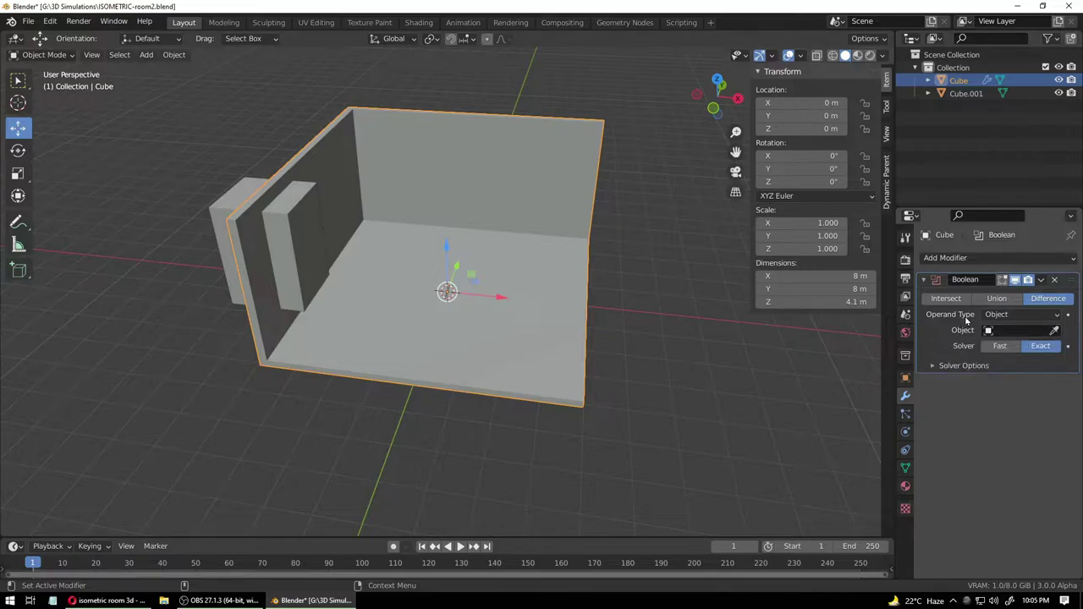
click(1054, 331)
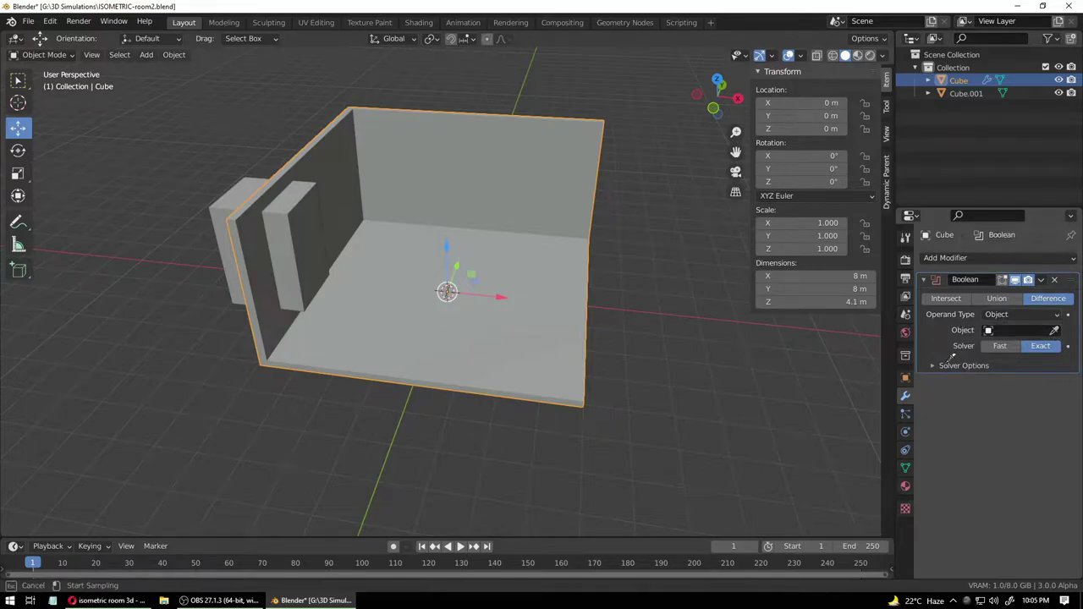
click(300, 254)
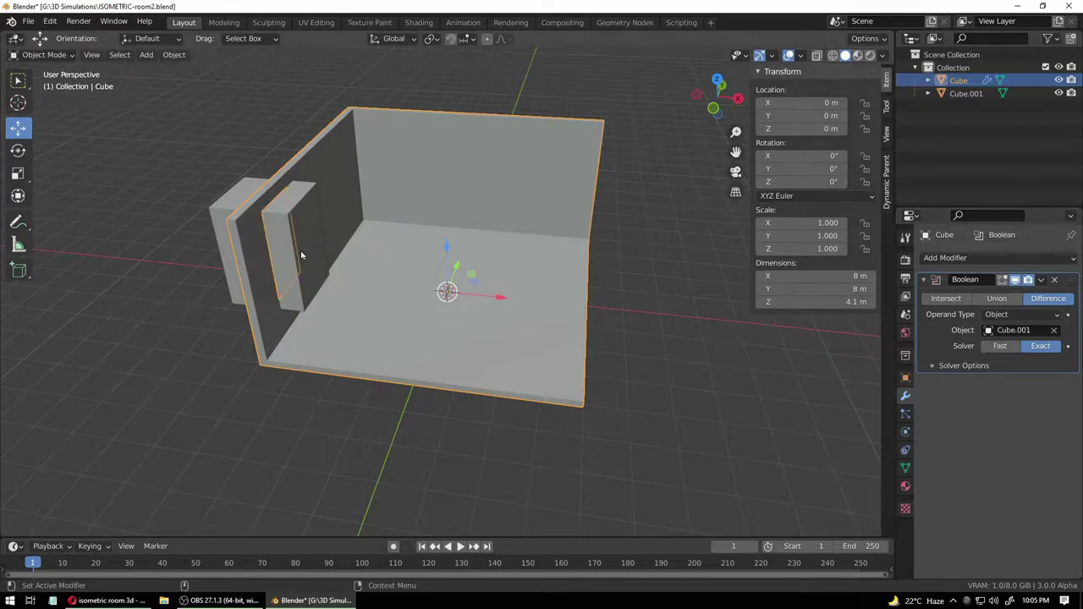
- Hide the tall block to examine the opening cut in the wall, then show the block again
click(307, 257)
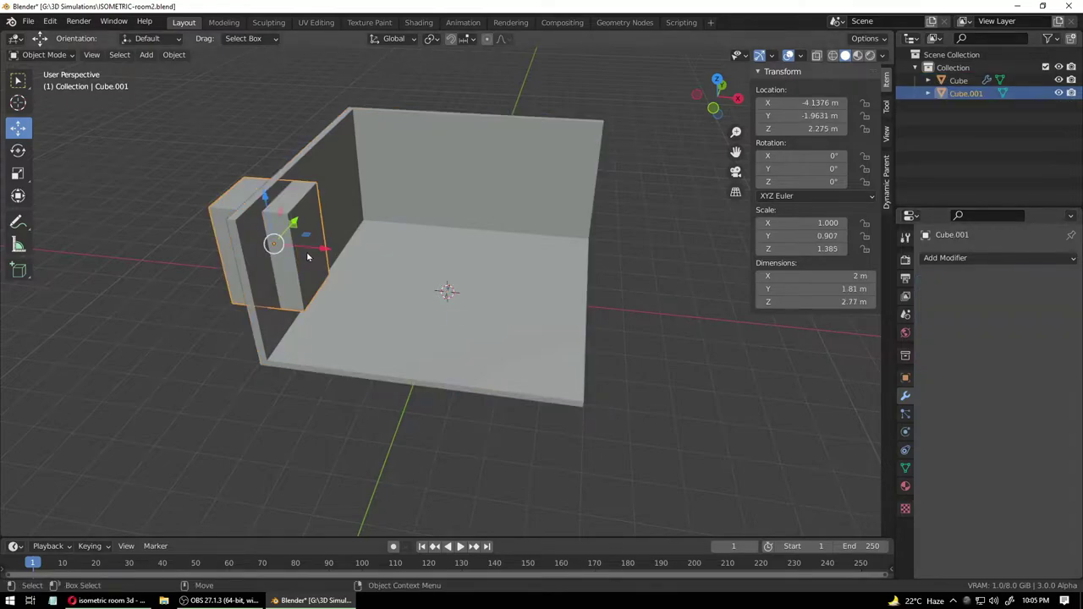
click(634, 214)
click(310, 254)
click(1058, 93)
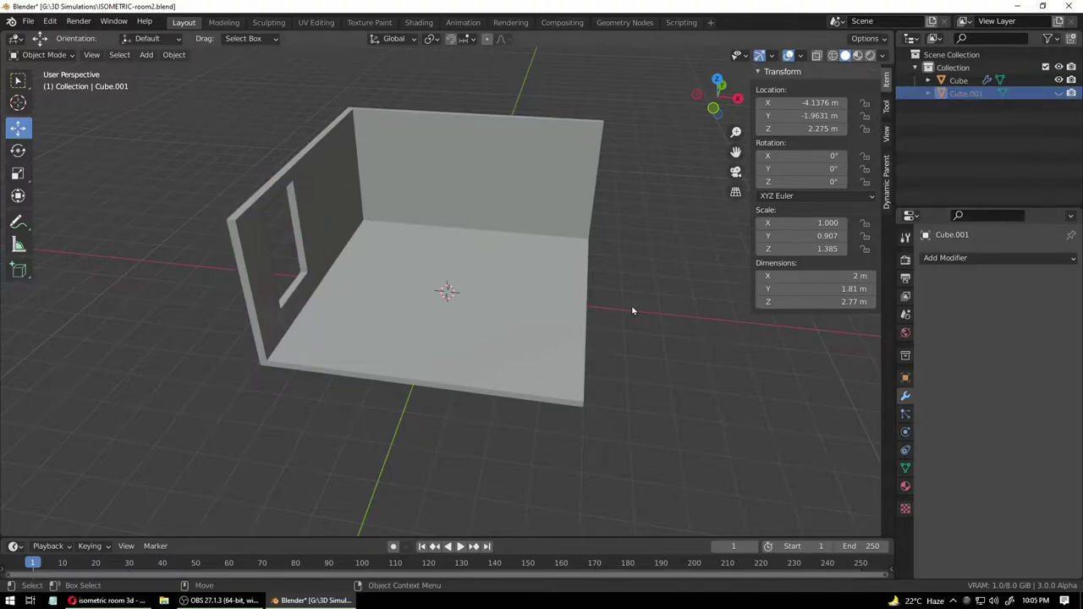
middle_drag(628, 319, 513, 317)
click(1059, 93)
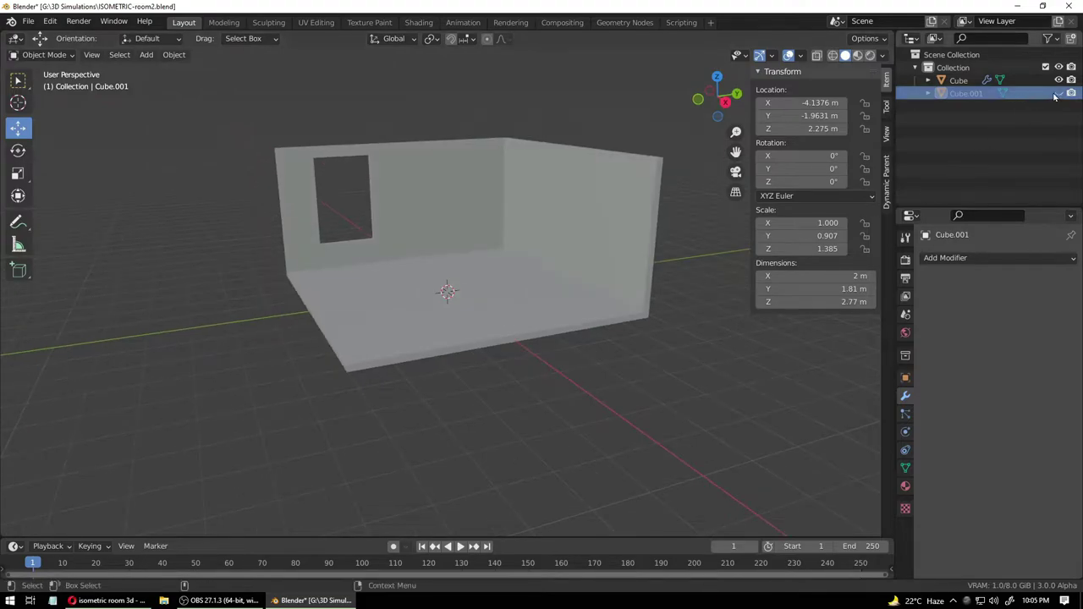
- Lower the cutter block and shift it along Y within the wall, to about Y -2.08 m, Z 2.00 m
drag(335, 147, 338, 157)
drag(393, 206, 390, 226)
middle_drag(389, 225, 373, 259)
drag(423, 225, 415, 225)
middle_drag(414, 225, 488, 338)
scroll(487, 338, down, 5)
mouse_move(452, 395)
middle_down()
mouse_move(454, 324)
mouse_move(456, 381)
middle_up()
scroll(462, 300, up, 8)
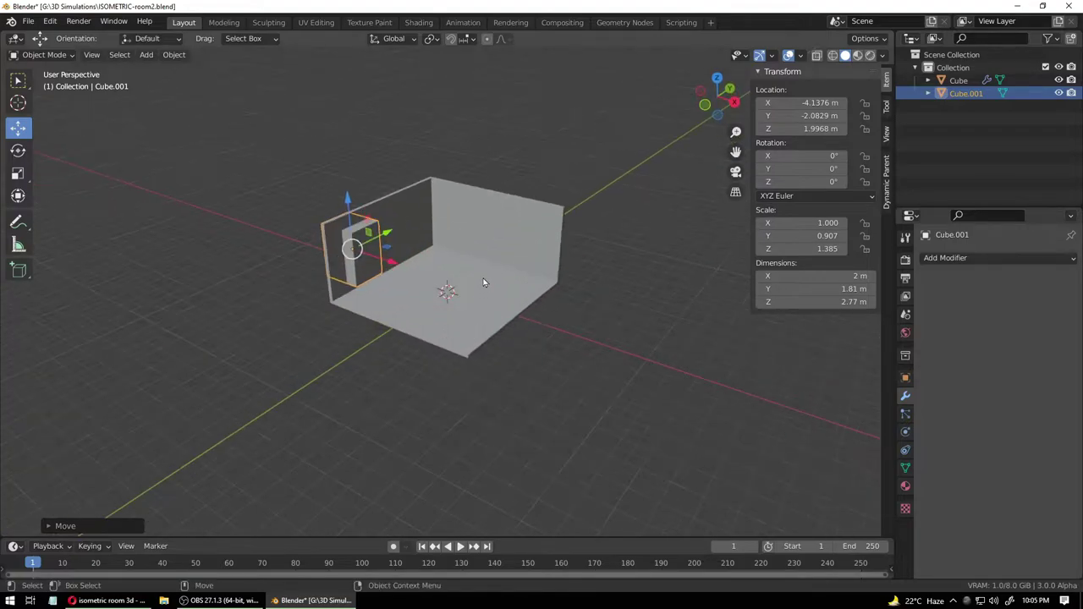
alt+drag(462, 300, 452, 307)
alt+right_drag(451, 307, 431, 318)
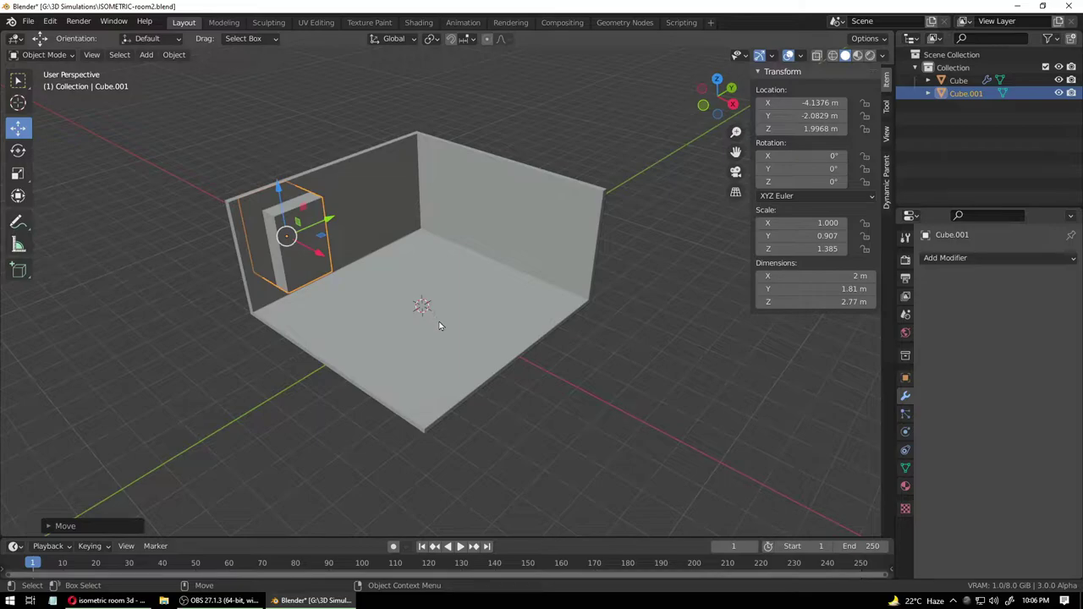
- Apply the Boolean modifier on the room and deselect it
click(973, 81)
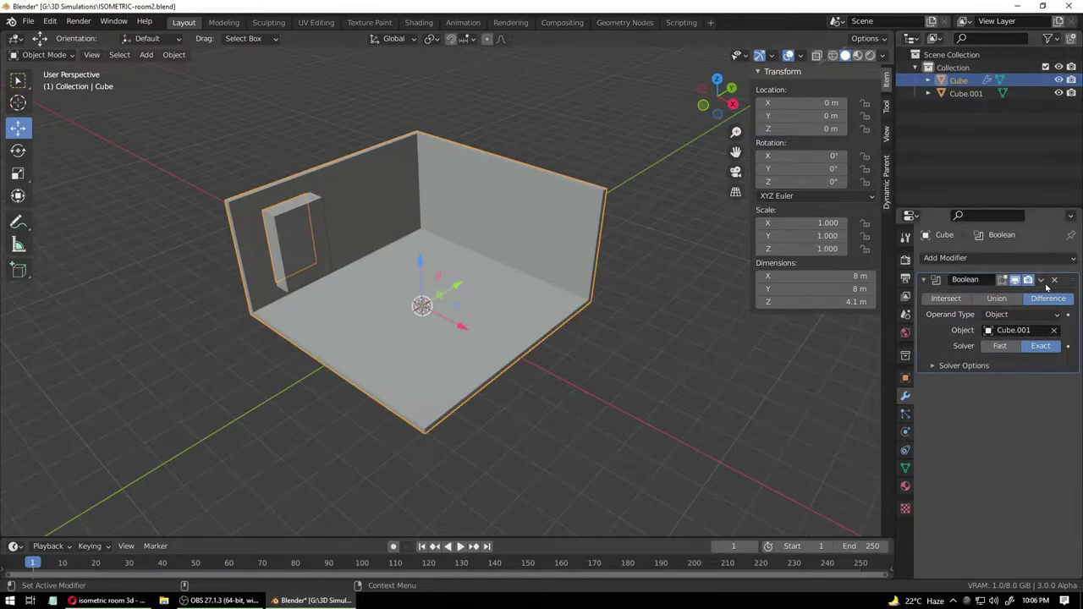
click(1042, 281)
click(982, 296)
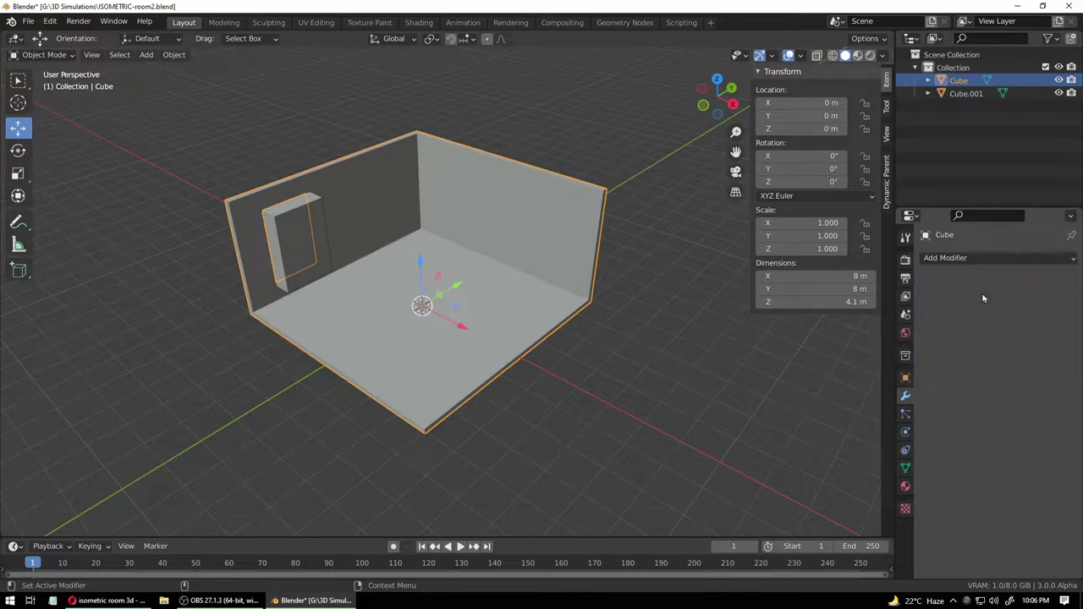
click(636, 206)
- Delete the tall cutter block from the wall opening
click(301, 242)
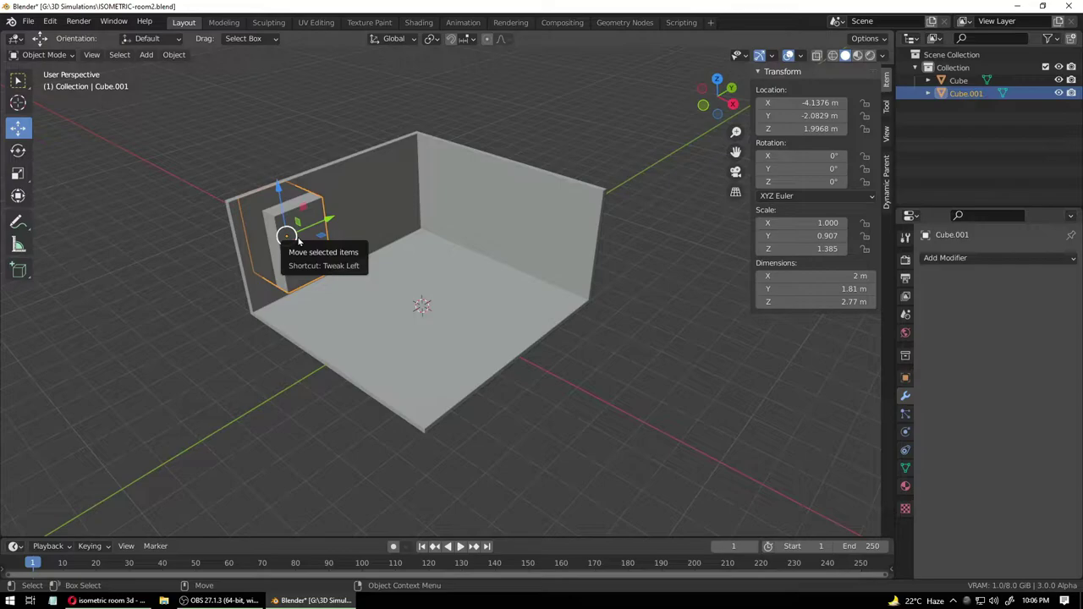
click(306, 272)
click(302, 153)
click(309, 249)
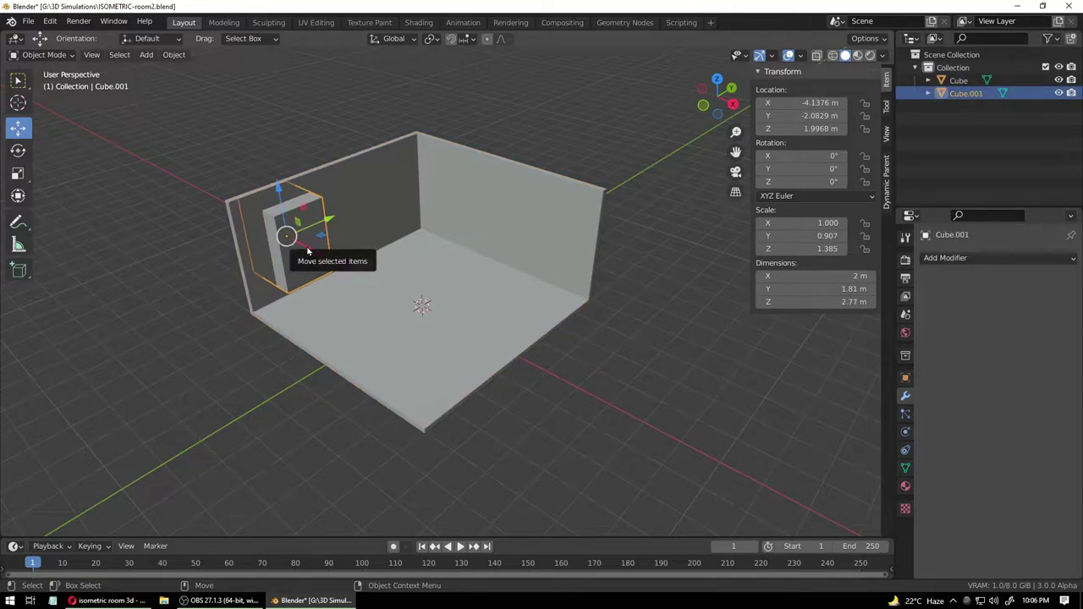
key(Delete)
- Add a cube and move it toward the positive Y wall, at about Y 2.85 m, Z 1.79 m
middle_drag(200, 339, 265, 336)
key(Home)
middle_drag(390, 347, 375, 254)
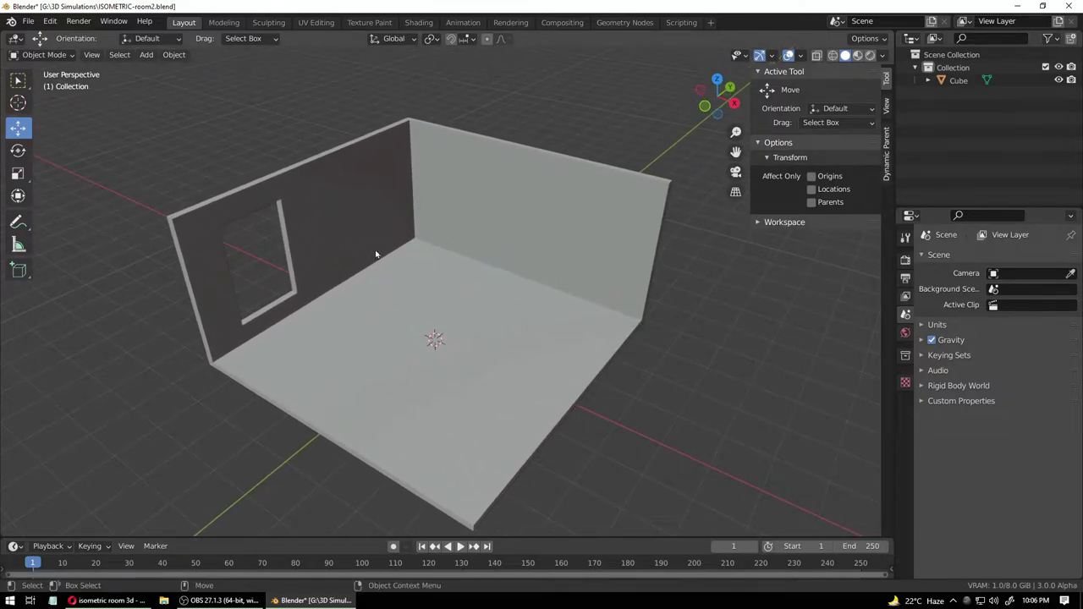
click(146, 54)
mouse_move(174, 71)
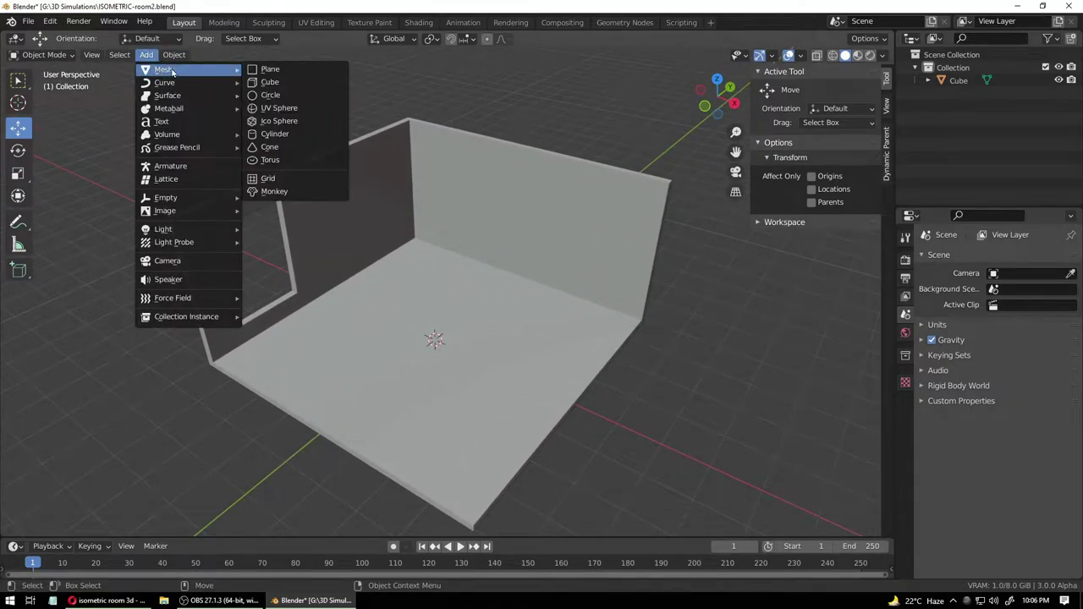
click(282, 83)
drag(432, 298, 423, 230)
middle_drag(481, 331, 471, 270)
key(g)
key(y)
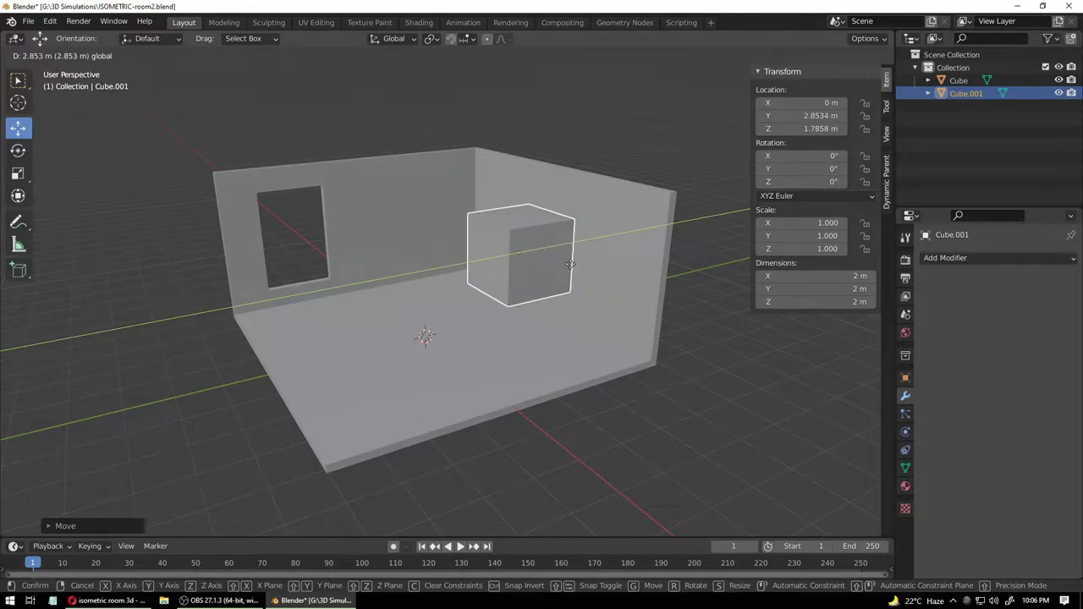
click(570, 265)
- Flatten the new cube into a slab by scaling it to about 0.083 in Z
scroll(601, 281, up, 4)
middle_drag(601, 281, 587, 242)
scroll(614, 249, down, 2)
key(shift+space)
key(s)
drag(522, 173, 515, 223)
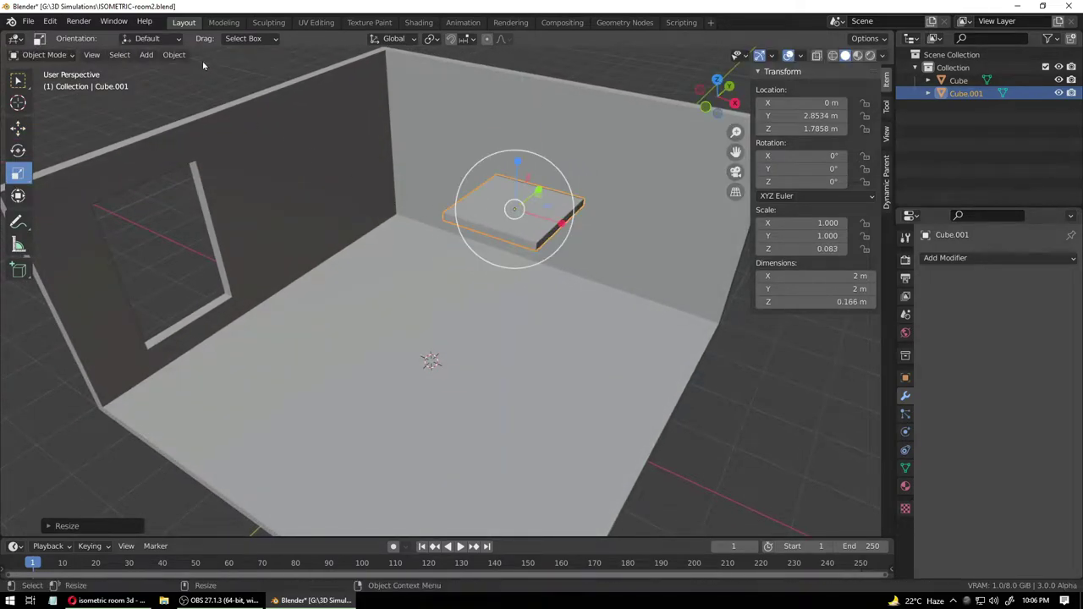
click(146, 54)
mouse_move(163, 69)
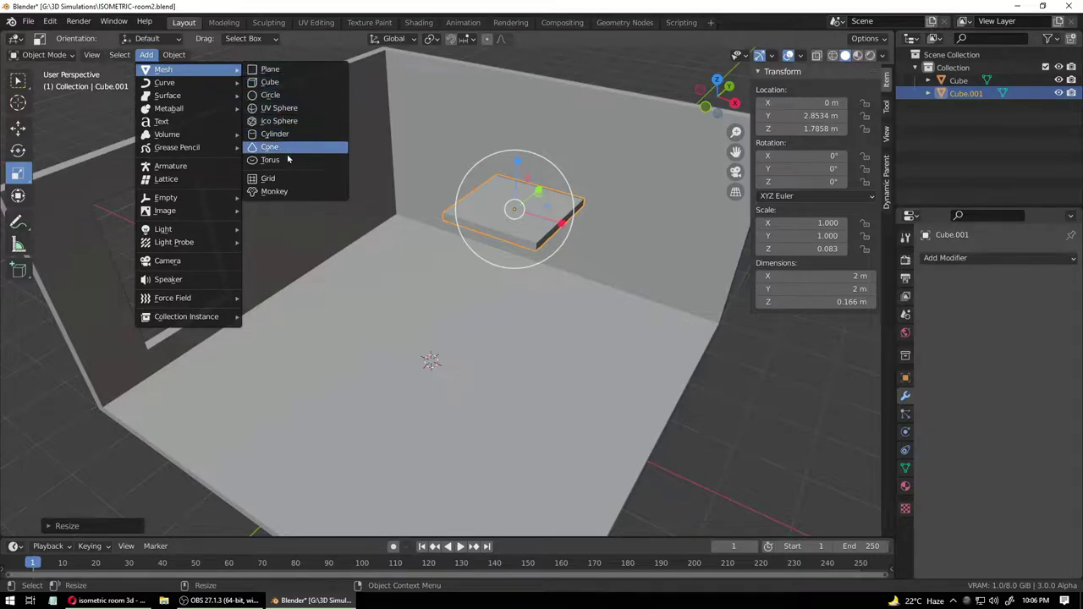
click(717, 404)
- Lengthen the slab to about 2.768 scale in X and move it toward the window wall, to about X -1.05 m
click(496, 198)
middle_drag(560, 256, 552, 218)
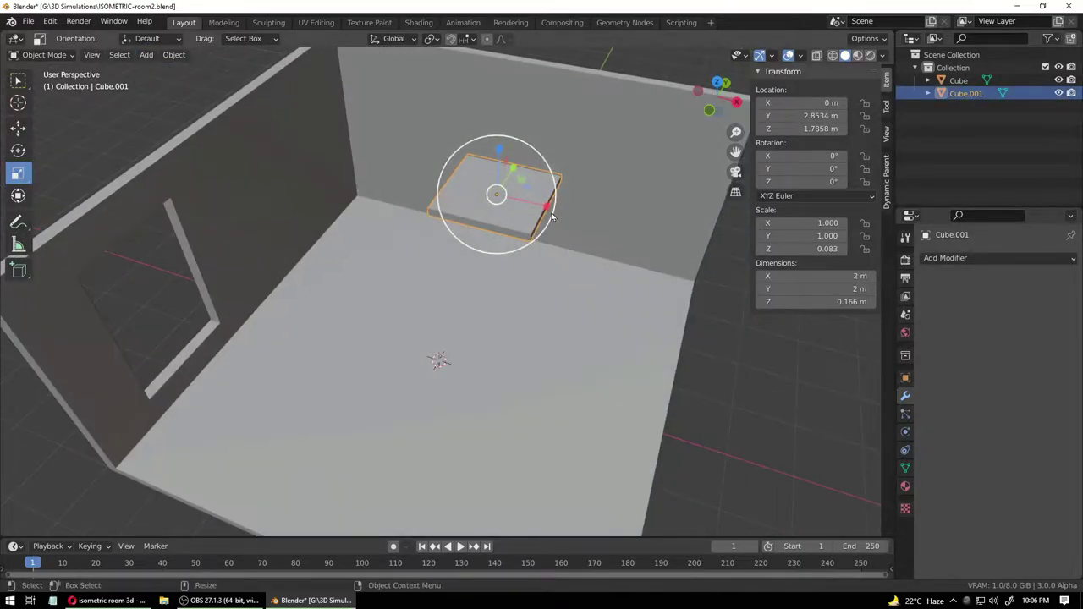
drag(546, 207, 635, 241)
key(w)
drag(550, 210, 496, 204)
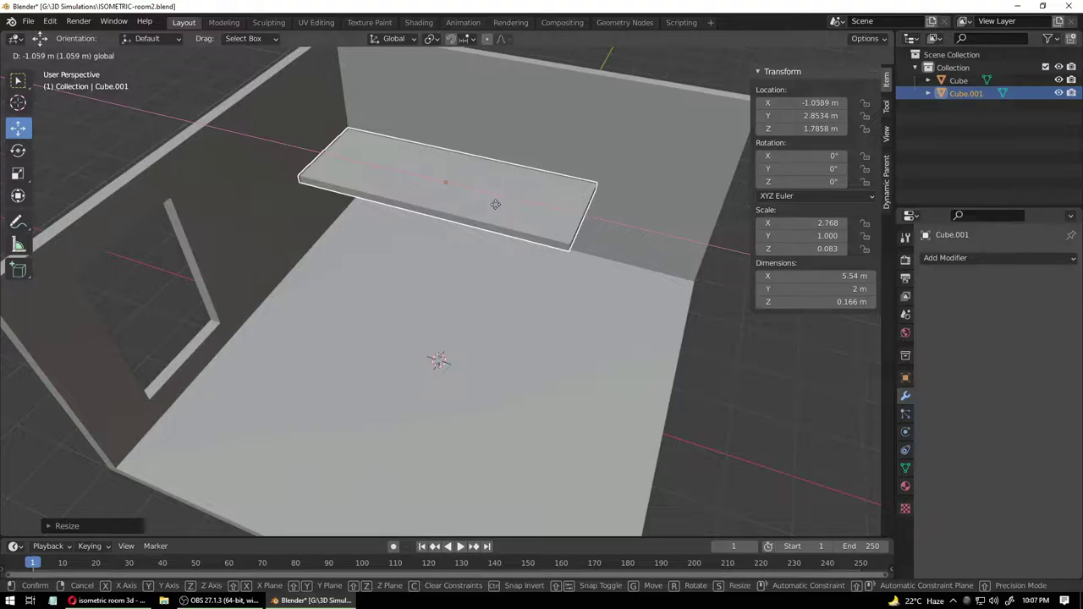
drag(496, 204, 496, 204)
- Lower the slab to about Z 1.53 m and thin it to about 0.067 scale in Z
middle_drag(717, 331, 590, 268)
click(560, 251)
drag(515, 202, 517, 226)
key(shift+space)
key(s)
click(536, 402)
mouse_move(536, 396)
middle_down()
mouse_move(561, 437)
mouse_move(533, 396)
middle_up()
- Apply the scale of the slab
click(525, 219)
click(174, 55)
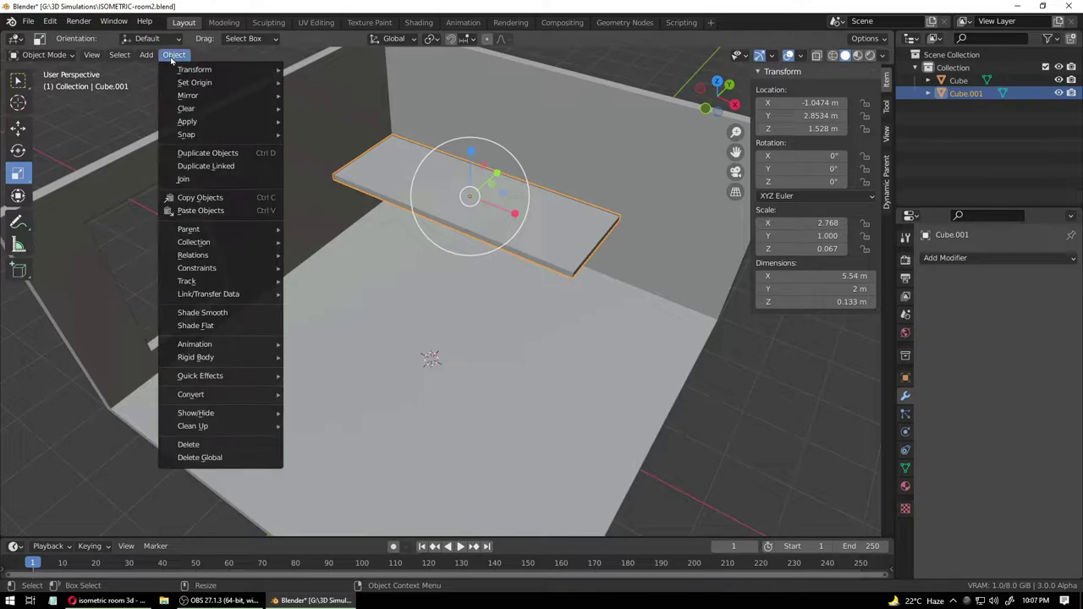
mouse_move(203, 121)
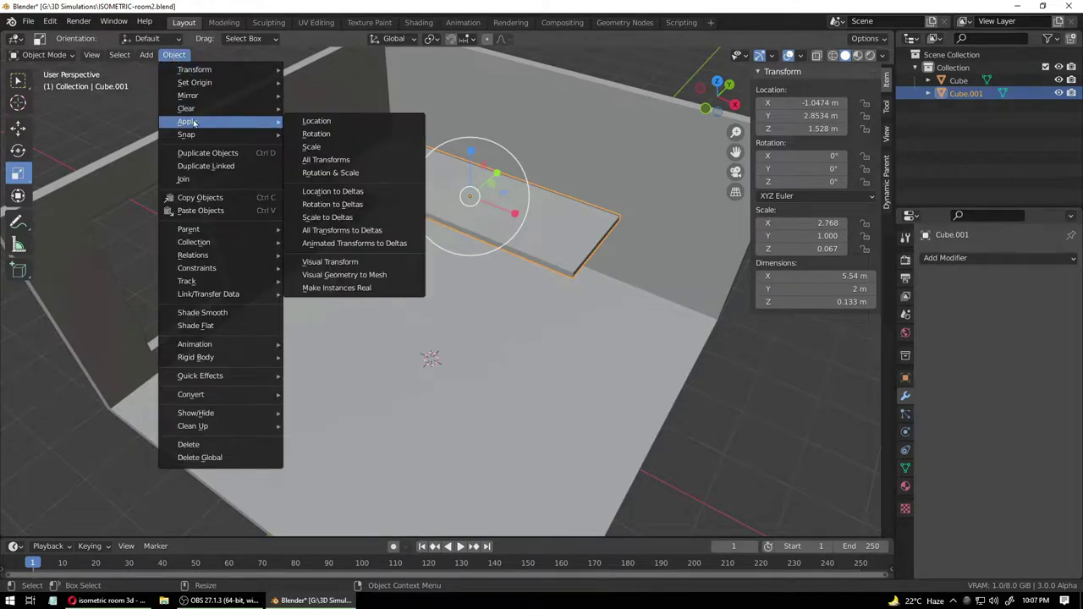
click(315, 146)
click(390, 265)
click(401, 179)
- In Edit Mode, add a loop cut across the slab near its window-wall end, at about local X -1.43 m
key(shift+space)
key(g)
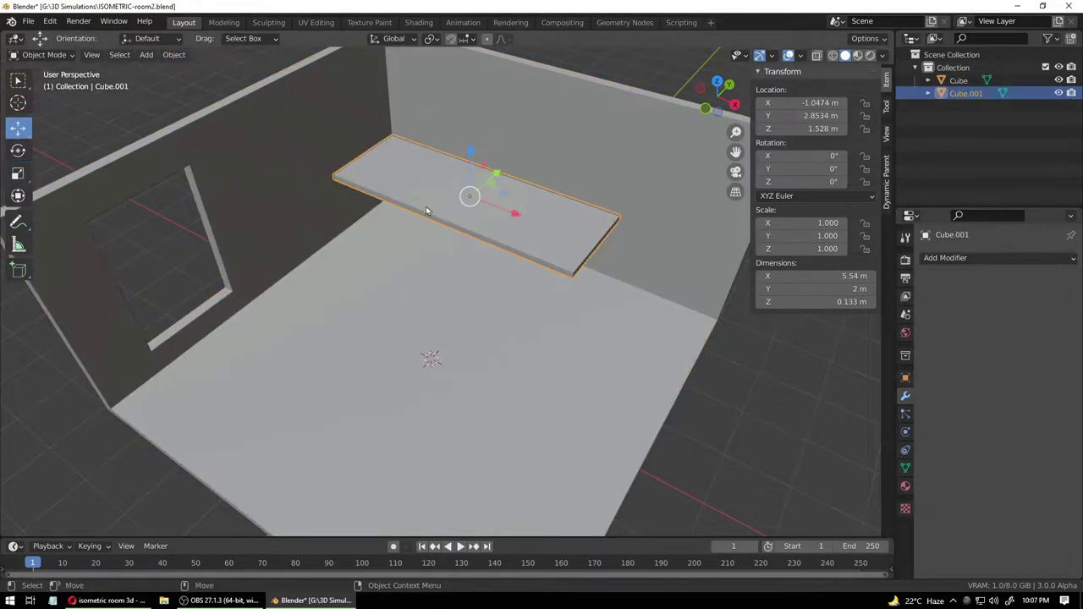
click(44, 55)
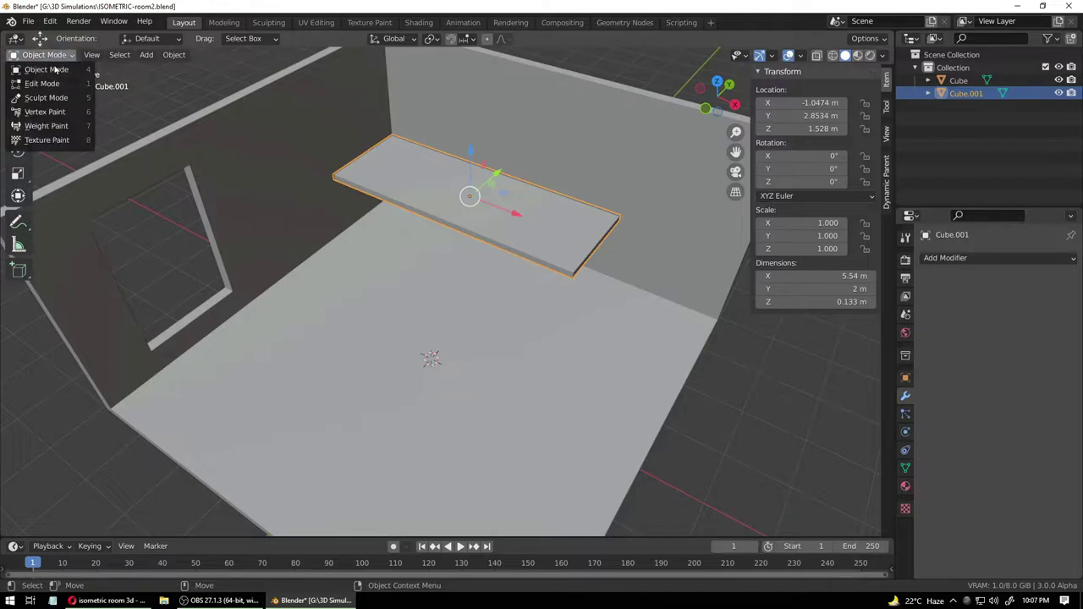
click(41, 84)
click(18, 362)
drag(432, 214, 436, 218)
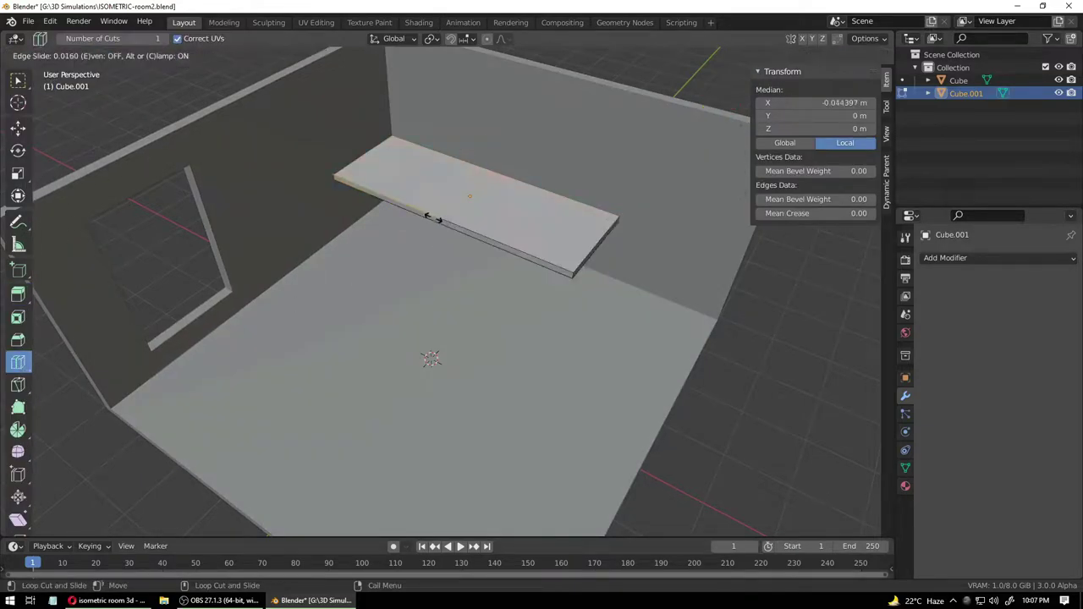
click(372, 200)
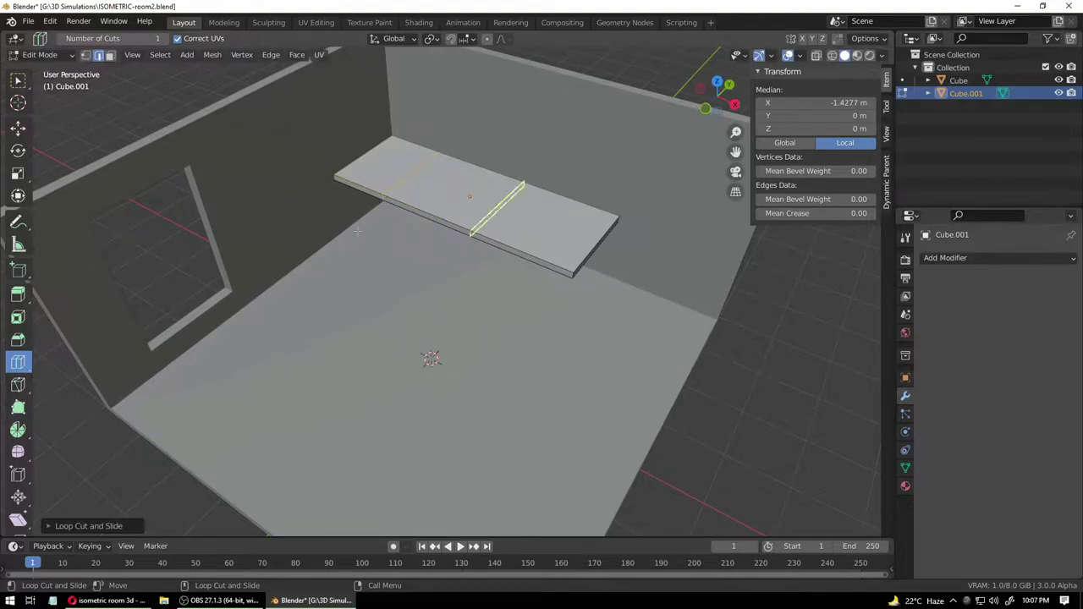
- Select the front side face of the slab's short section beside the window wall, using face selection
click(109, 55)
click(17, 79)
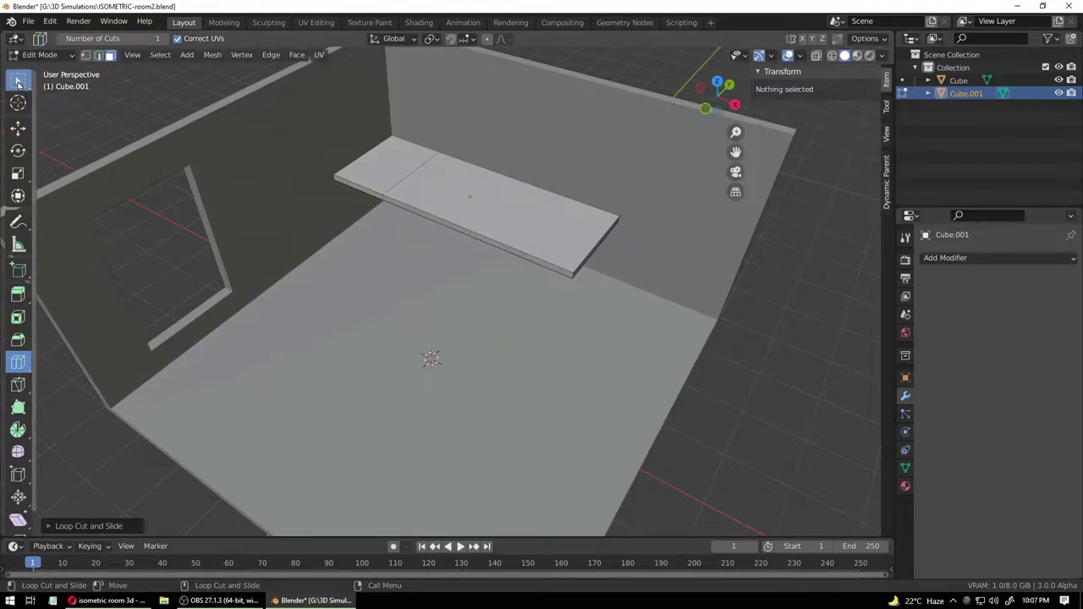
click(362, 191)
- Try to move the selected front face outward along Y, then undo the move
click(22, 128)
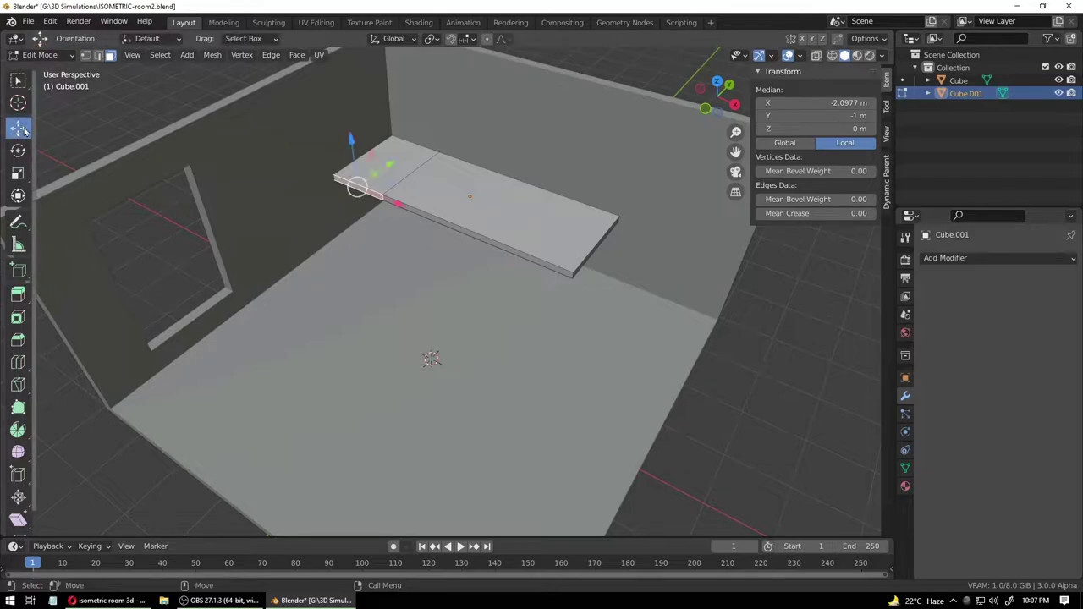
drag(389, 171, 224, 282)
key(ctrl+z)
- Extrude the selected front face about 2.6 m along the window wall, making the slab L-shaped
click(18, 296)
middle_drag(401, 352, 447, 339)
scroll(423, 311, down, 5)
scroll(424, 311, up, 4)
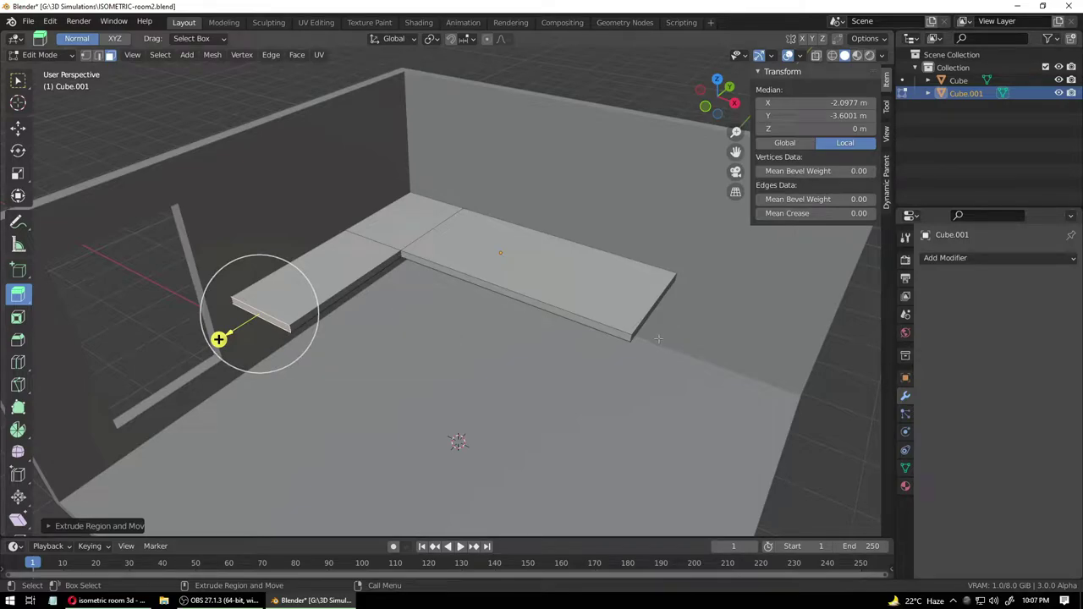
- Using edge selection, select the short vertical edges at the tabletop's two free front corners and its inner corner
click(98, 56)
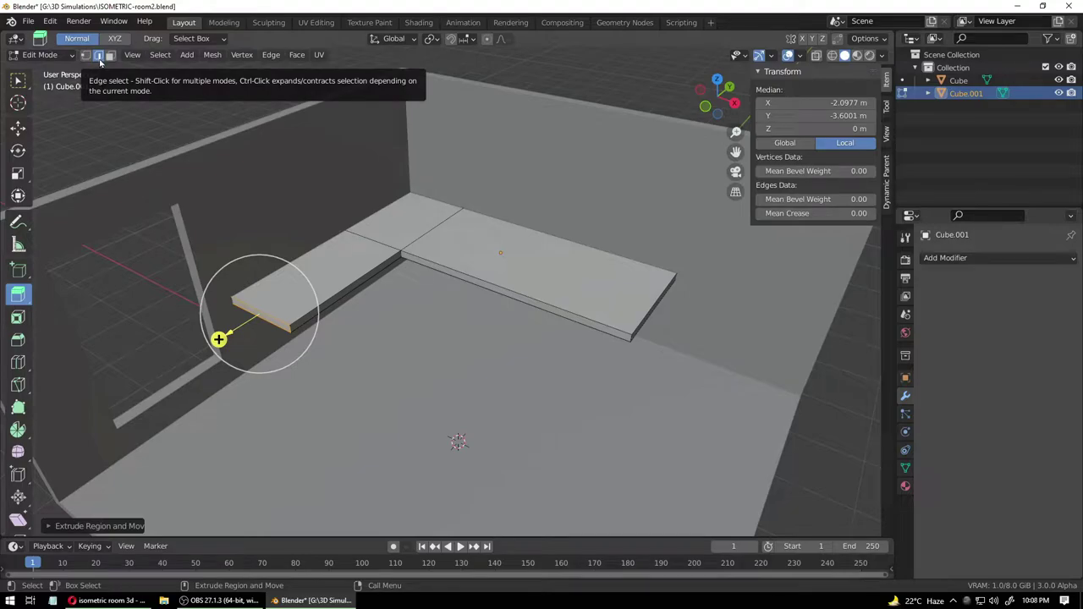
click(19, 80)
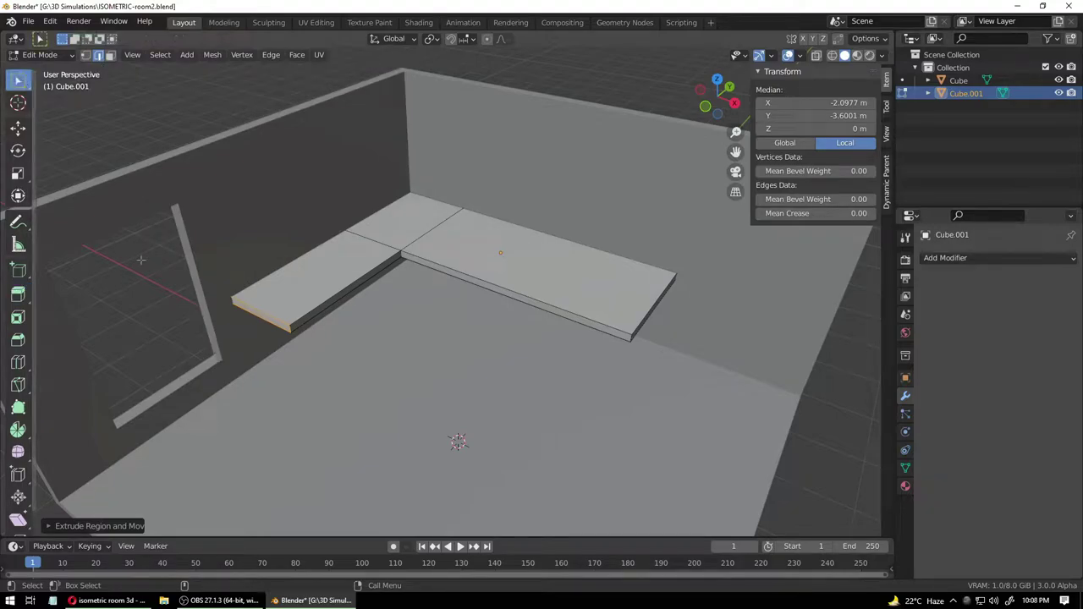
click(291, 328)
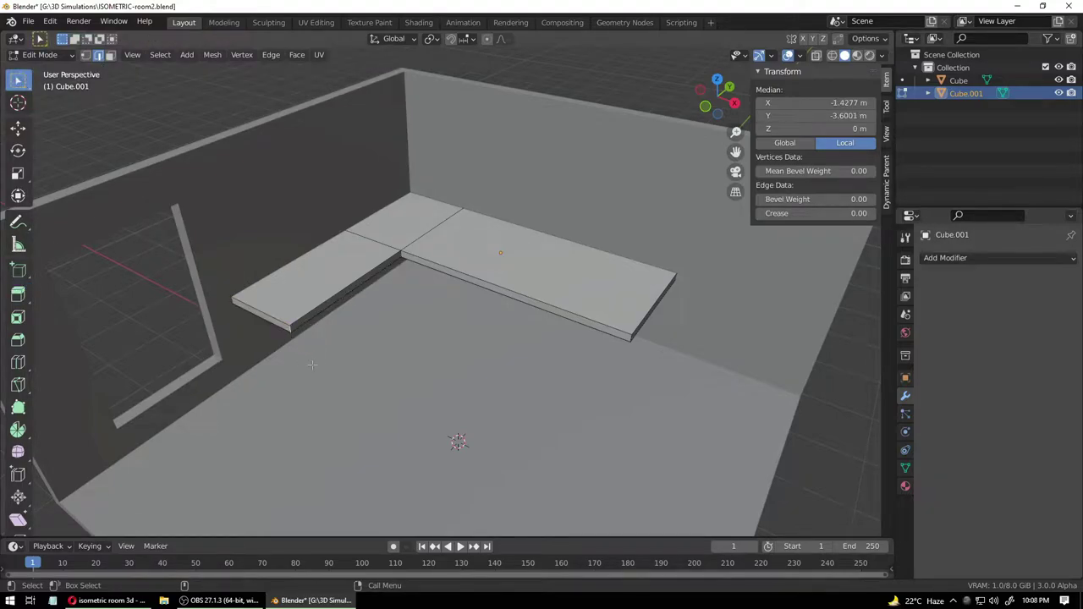
shift+click(402, 261)
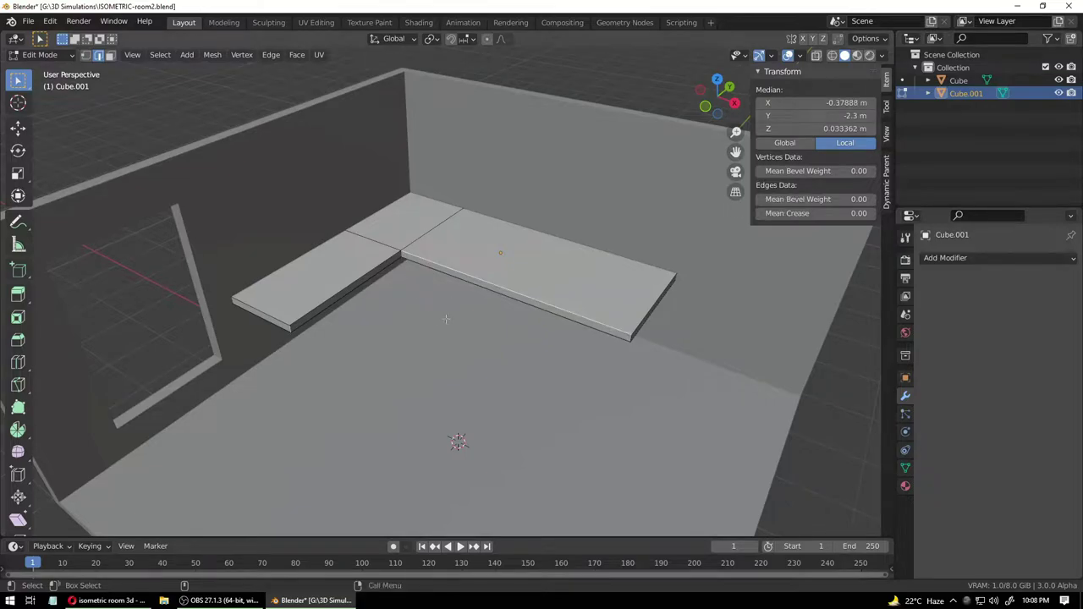
scroll(446, 319, up, 4)
click(352, 216)
shift+click(54, 385)
shift+middle_drag(341, 377, 354, 359)
scroll(358, 358, down, 3)
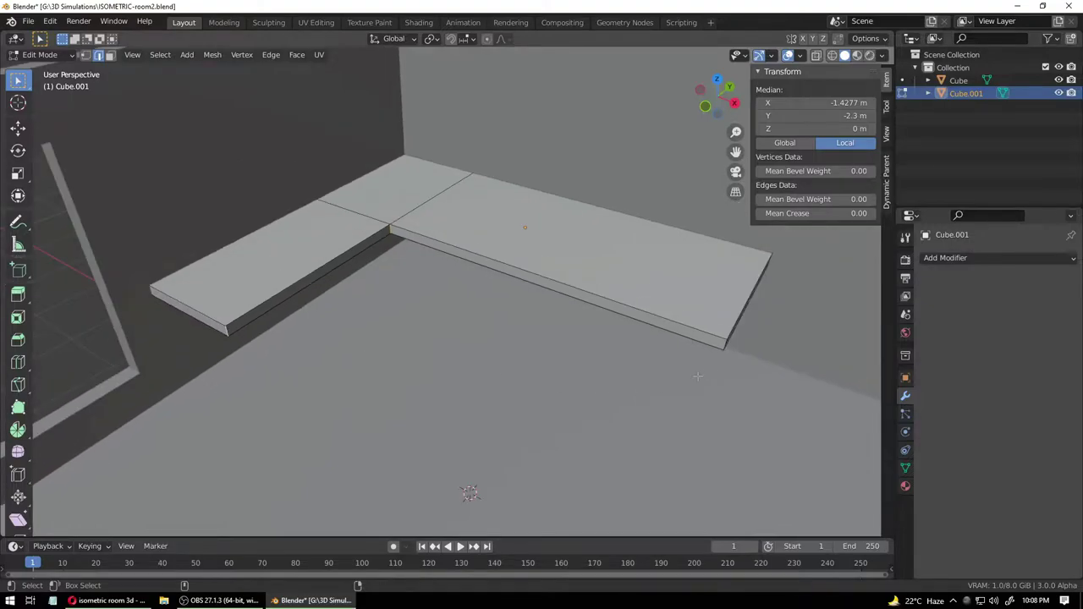
scroll(518, 356, down, 2)
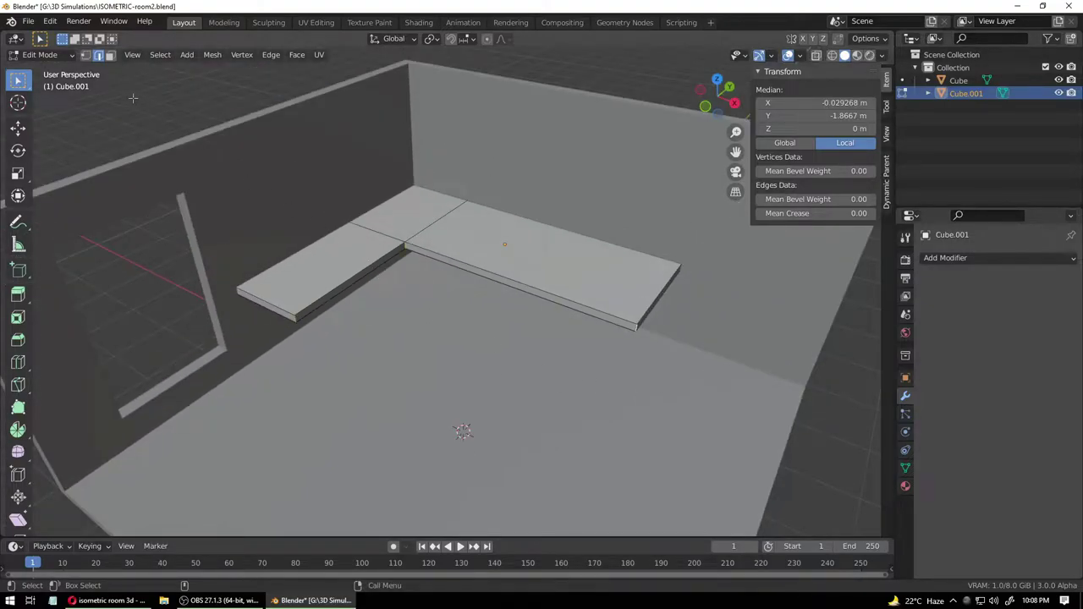
- Bevel the three selected corner edges with 6 segments into wide rounded corners
click(18, 340)
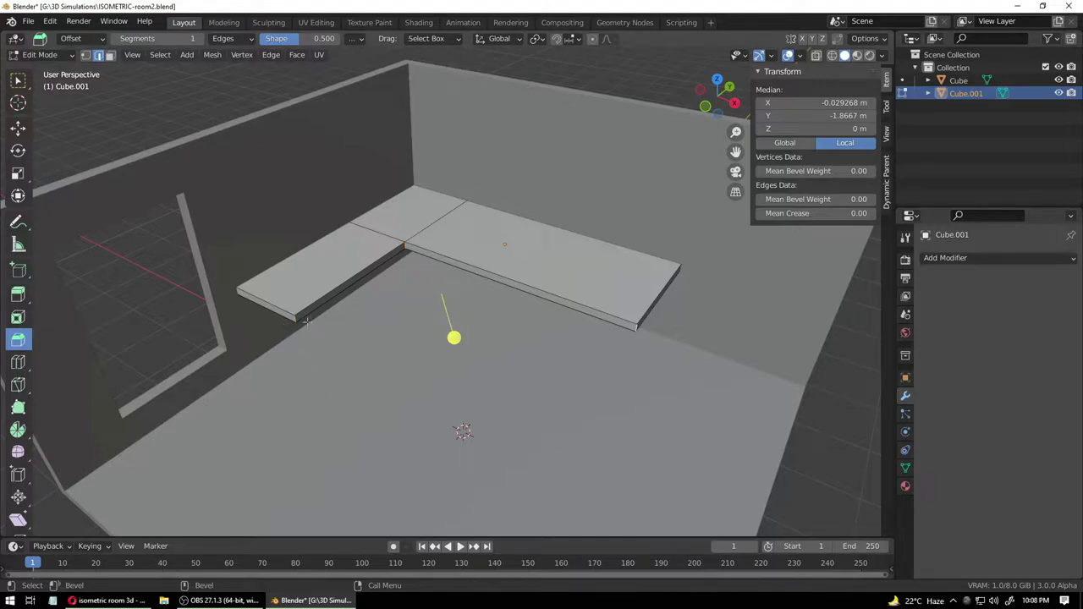
click(202, 38)
click(202, 39)
click(201, 39)
click(201, 39)
click(201, 39)
drag(455, 337, 455, 392)
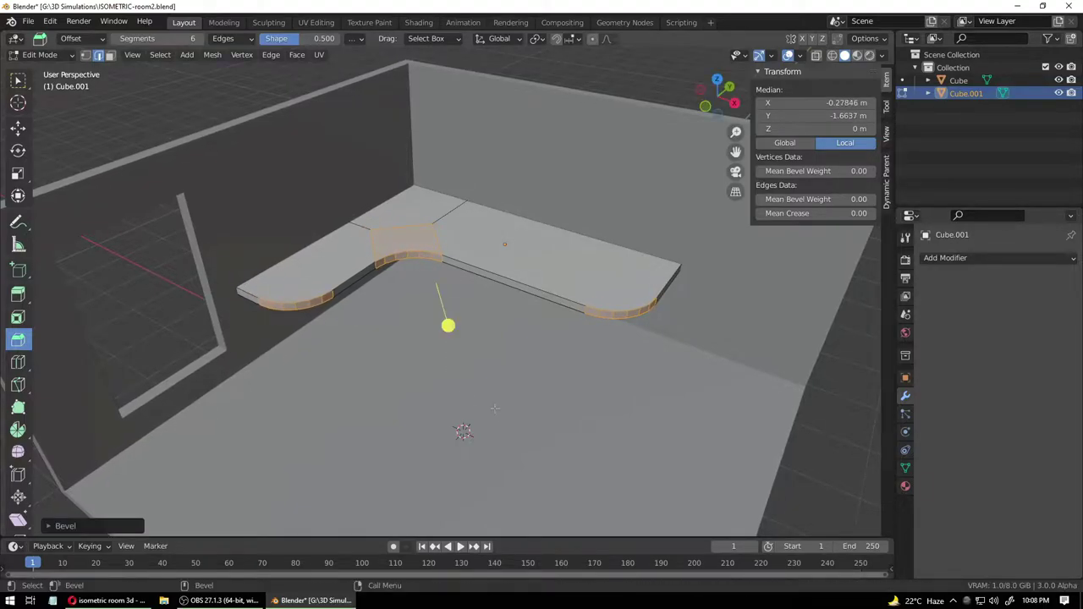
- Return to Object Mode and deselect the tabletop
click(36, 55)
click(39, 69)
click(172, 107)
middle_drag(444, 356, 428, 374)
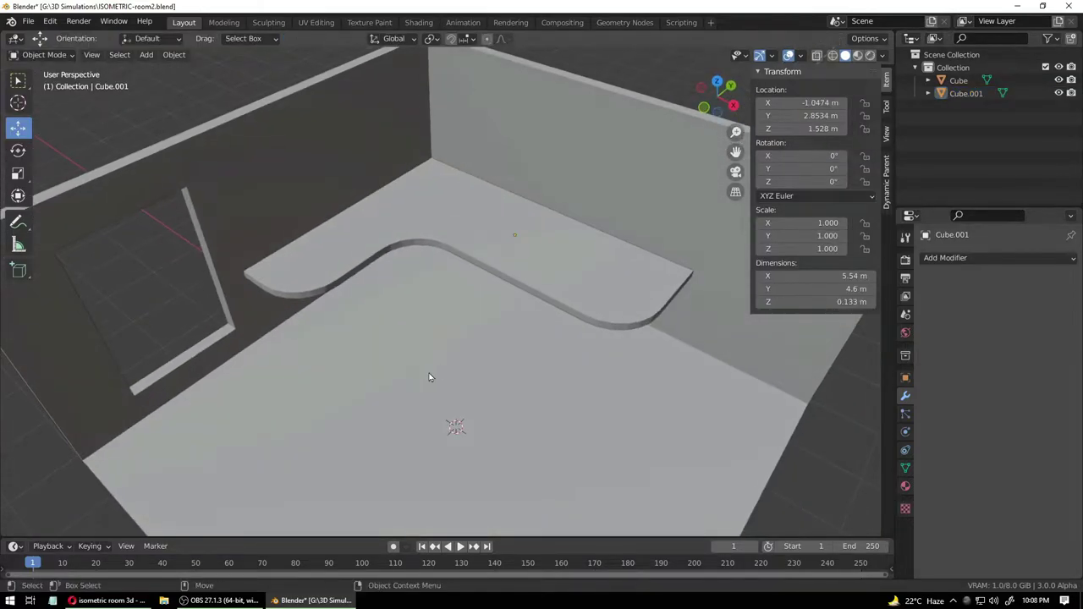
scroll(426, 369, down, 5)
scroll(447, 354, up, 7)
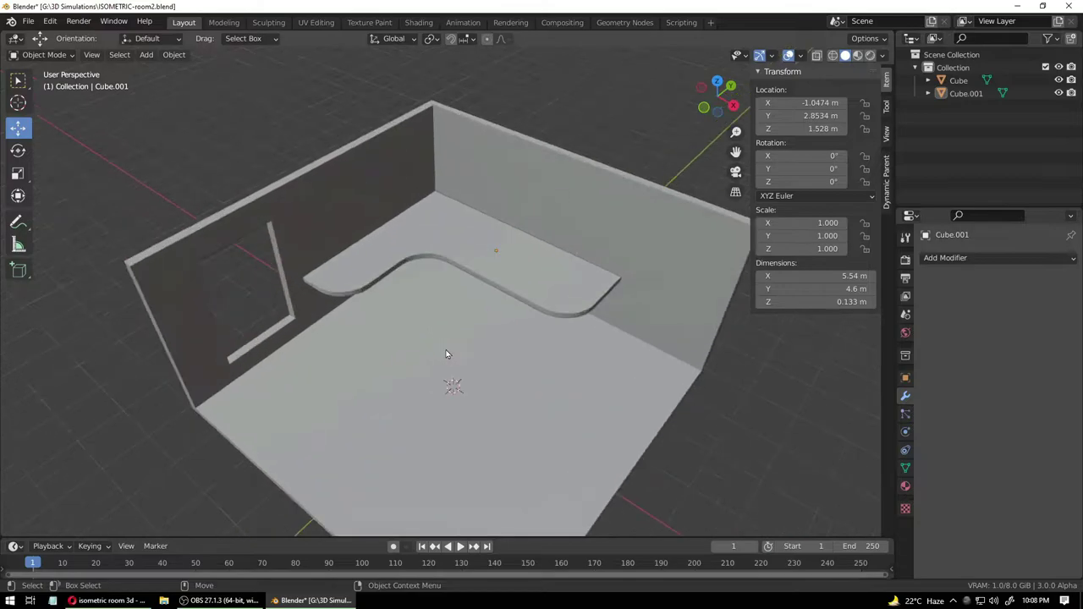
middle_drag(446, 356, 446, 294)
middle_drag(446, 297, 462, 297)
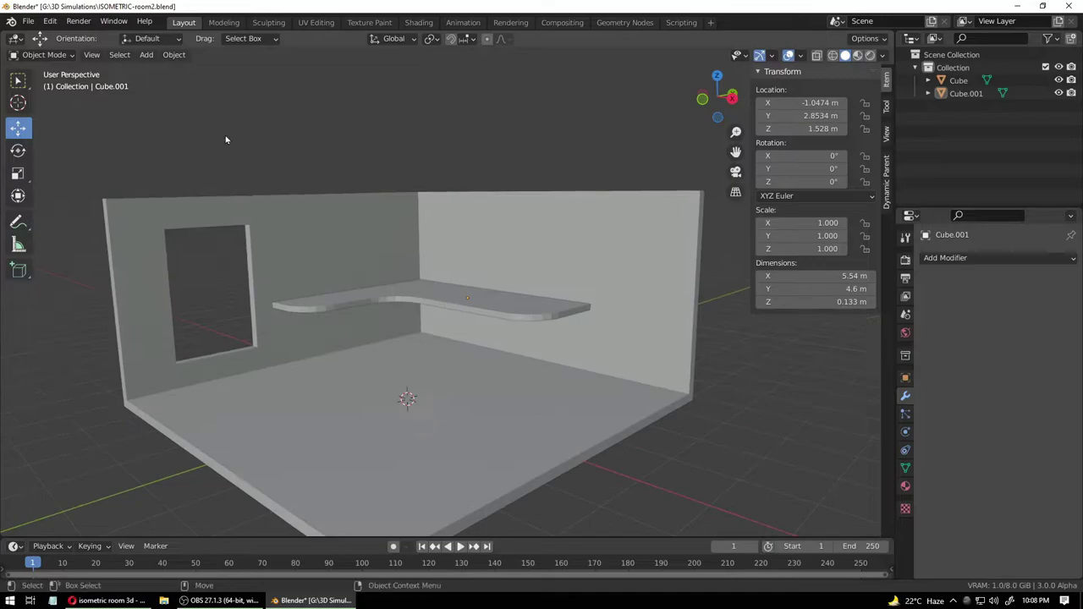
- Add a cube and scale it in X and Y into a thin post of about 0.114 by 0.104 m
click(147, 54)
mouse_move(162, 70)
click(276, 82)
middle_drag(356, 291, 386, 349)
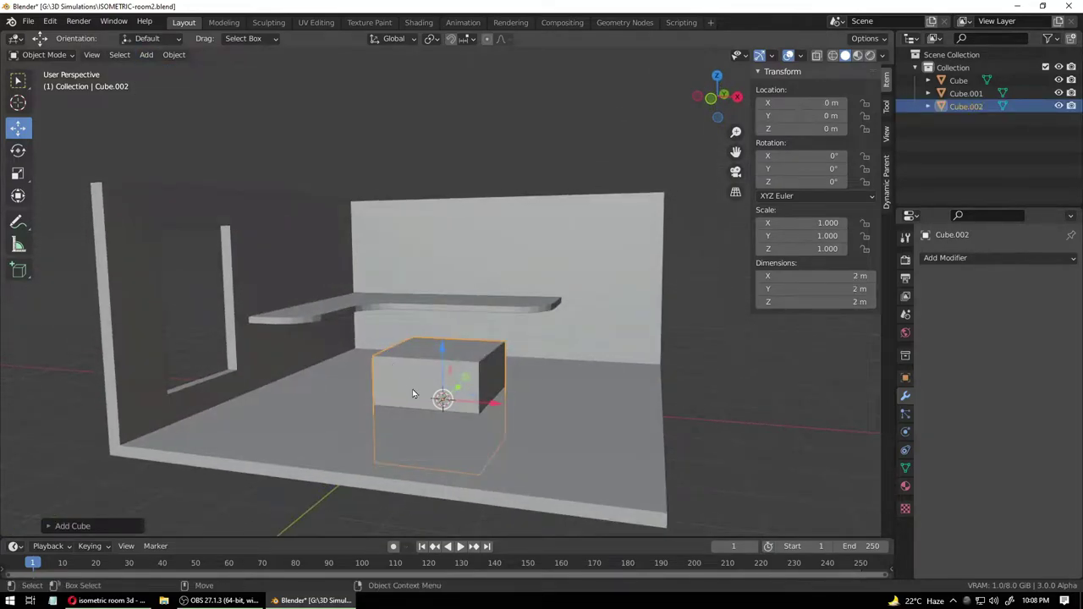
key(shift+space)
key(s)
drag(493, 407, 443, 400)
middle_drag(444, 399, 420, 406)
drag(435, 388, 396, 396)
- Raise the post to about Z 1.09 m and move it along X to about -2.88 m, towards the window wall
key(shift+space)
key(g)
drag(392, 350, 390, 295)
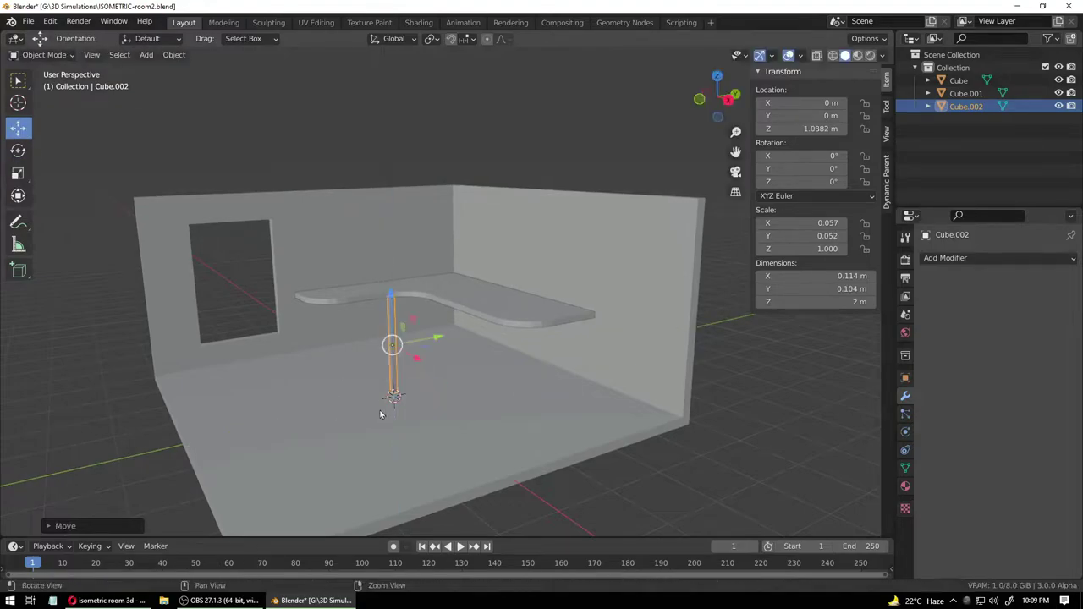
middle_drag(380, 414, 472, 434)
drag(471, 371, 353, 363)
middle_drag(369, 418, 524, 341)
middle_drag(412, 413, 373, 368)
- Shorten the post to about 1.41 m and lower it to about Z 0.78 m so it fits beneath the tabletop
drag(347, 308, 352, 333)
key(shift+space)
key(s)
key(shift+space)
key(g)
drag(351, 327, 352, 343)
key(shift+space)
key(s)
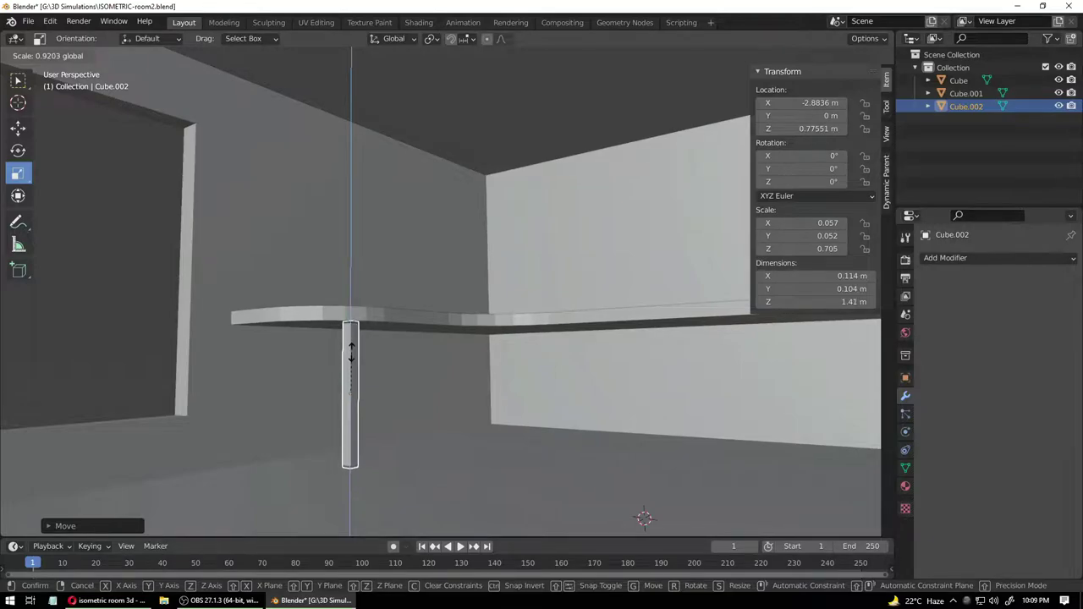
drag(351, 353, 352, 355)
- Position the leg under the rounded end beside the window, at about X -3.68 m, Y -0.34 m
key(shift+space)
key(g)
middle_drag(411, 365, 425, 413)
drag(392, 364, 366, 380)
middle_drag(366, 381, 402, 411)
drag(402, 410, 348, 400)
click(348, 399)
click(320, 385)
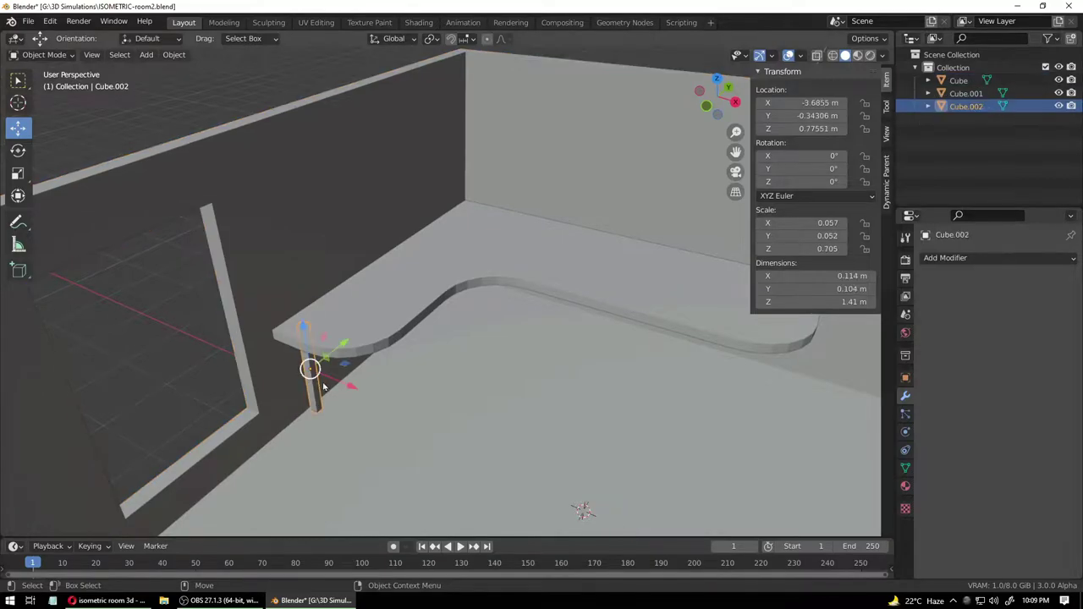
drag(352, 390, 353, 394)
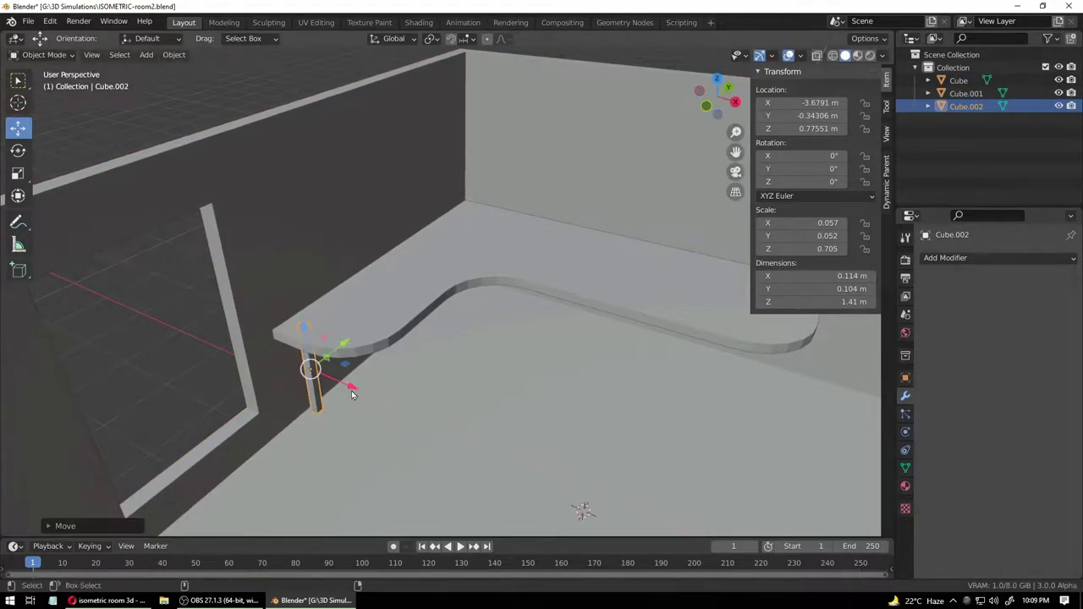
- Duplicate the leg along X to place a second leg close beside it
key(shift+d)
key(x)
click(365, 393)
middle_drag(365, 392, 330, 392)
- Select both legs and shift them along X, bringing the original leg to about -3.45 m
shift+click(309, 364)
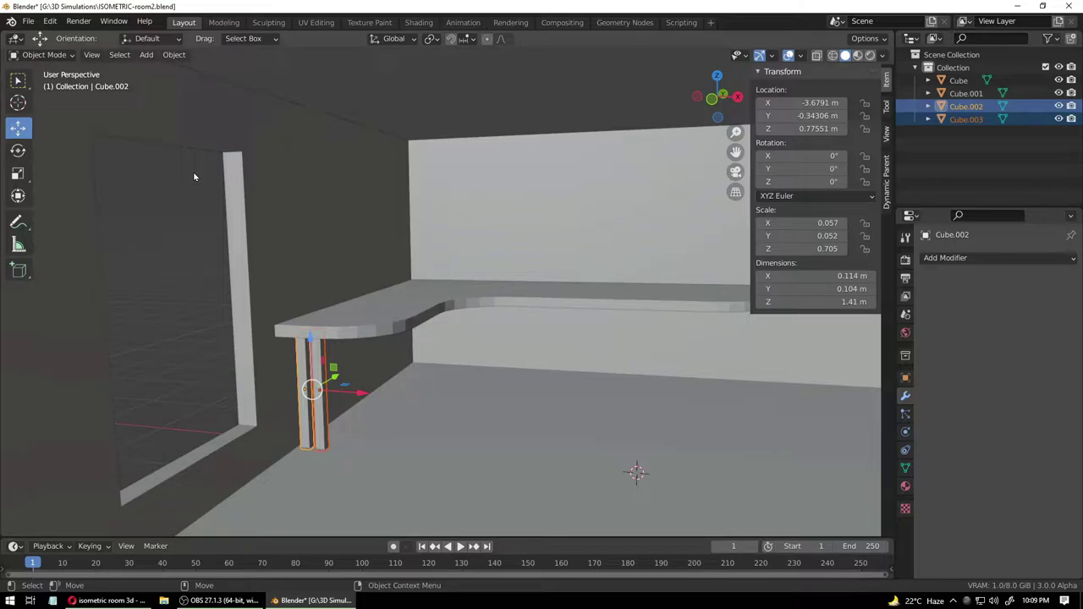
drag(364, 401, 385, 392)
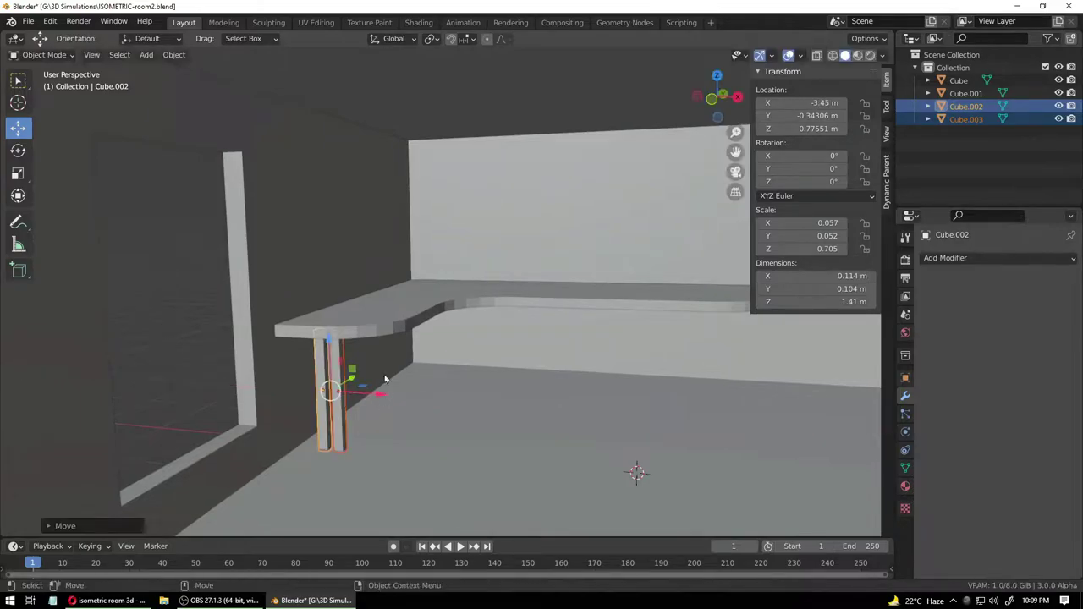
click(464, 327)
middle_drag(464, 327, 502, 395)
scroll(504, 395, down, 4)
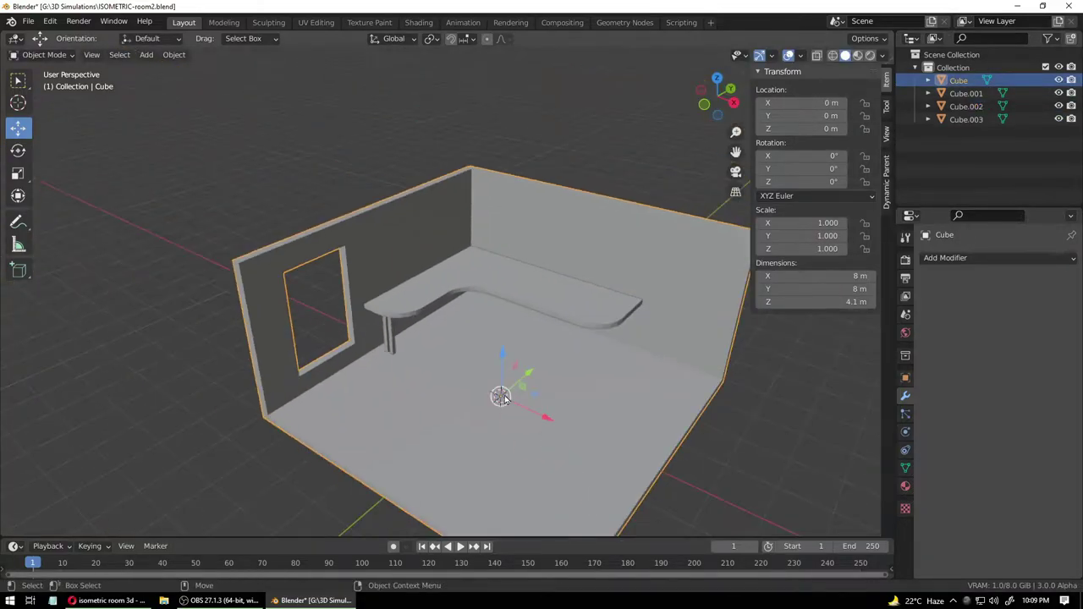
- Move the wall-side leg along X to about -3.49 m, widening the gap between the legs, and save the file
click(393, 336)
scroll(396, 374, up, 6)
middle_drag(409, 410, 362, 431)
drag(371, 431, 346, 426)
click(318, 430)
click(469, 406)
middle_drag(469, 406, 437, 404)
scroll(450, 406, down, 5)
scroll(414, 350, up, 3)
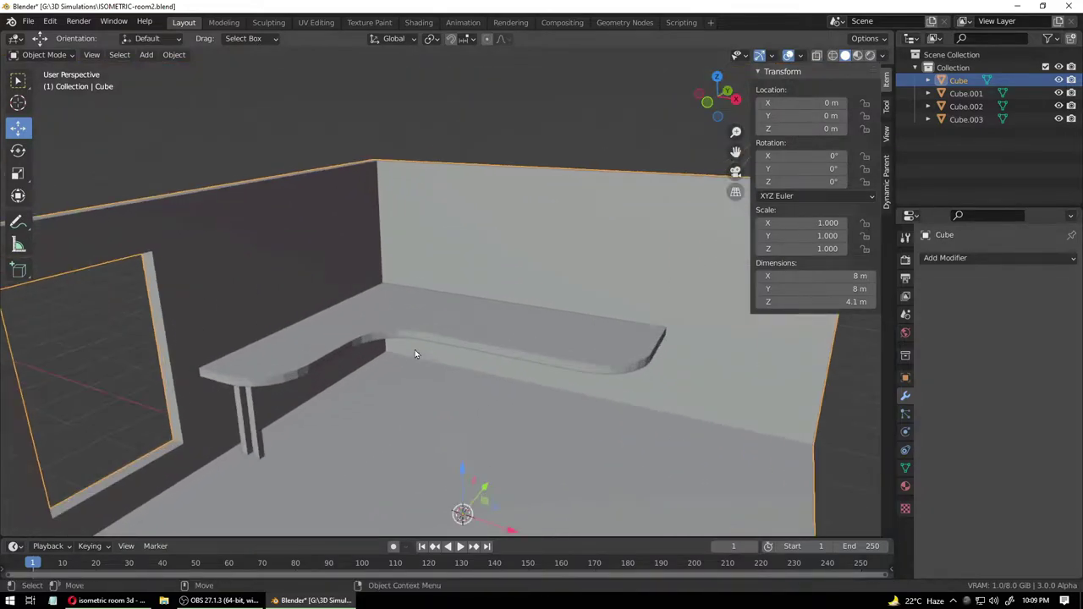
key(ctrl+s)
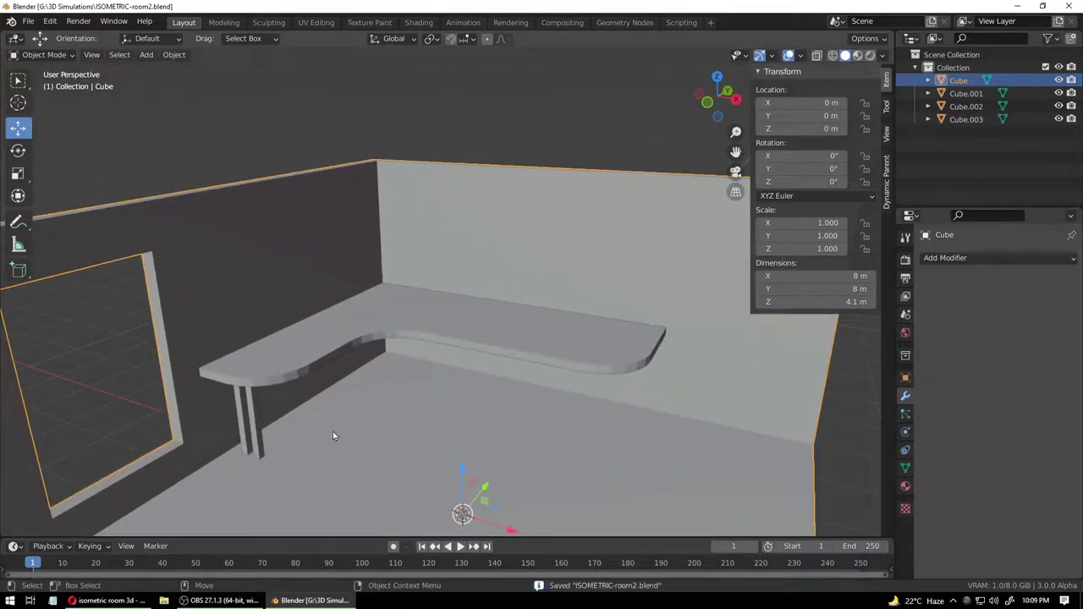
- Duplicate the leg pair and place the copies under the tabletop's other rounded end, at about X 1.13 m, Y 2.56 m
click(257, 423)
shift+click(244, 433)
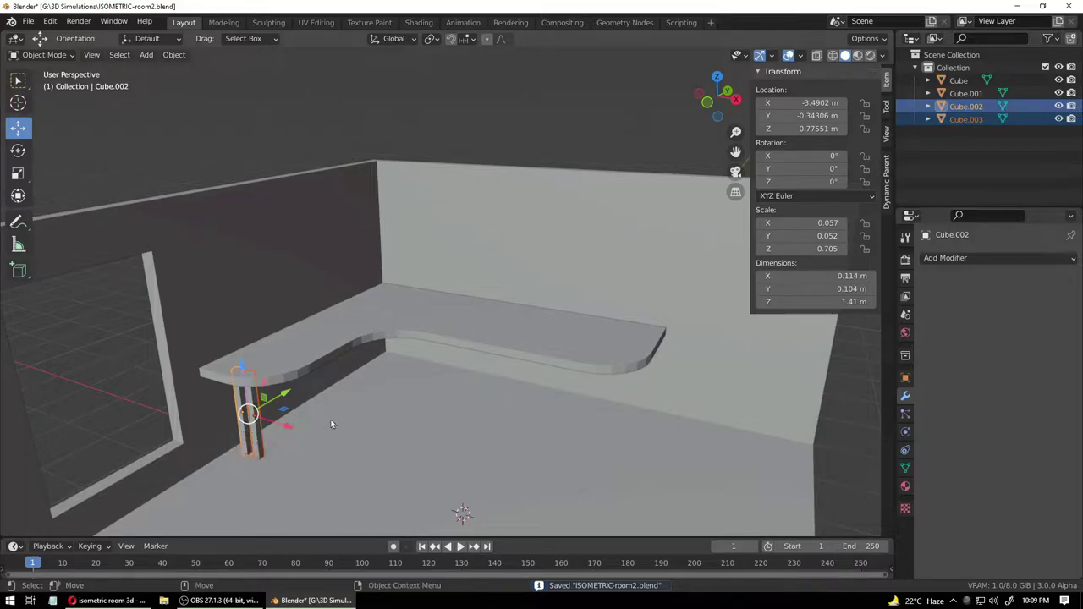
key(shift+d)
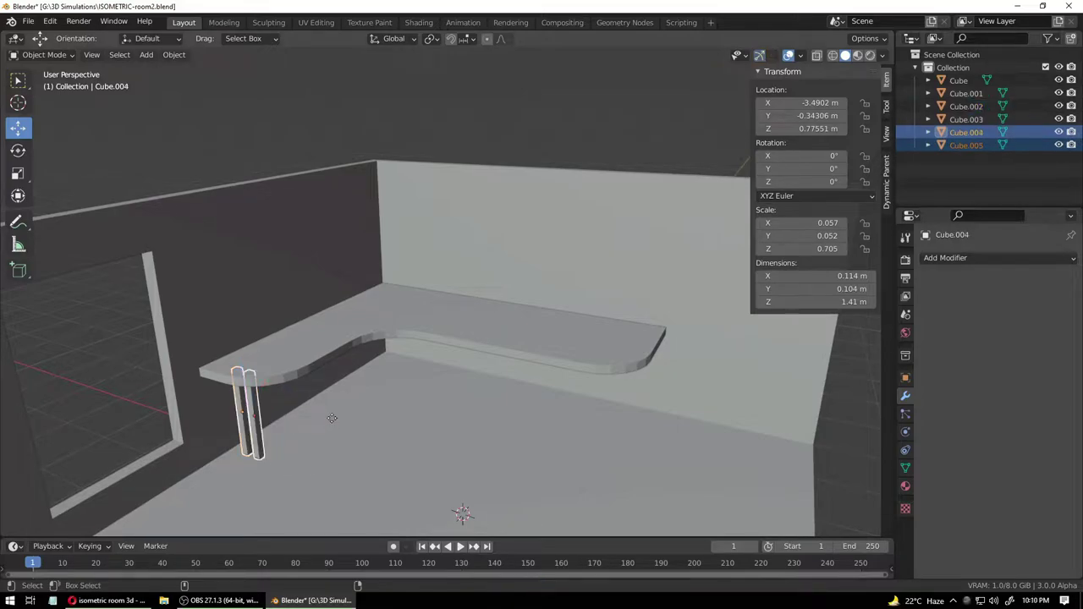
right_click(332, 423)
drag(285, 397, 490, 373)
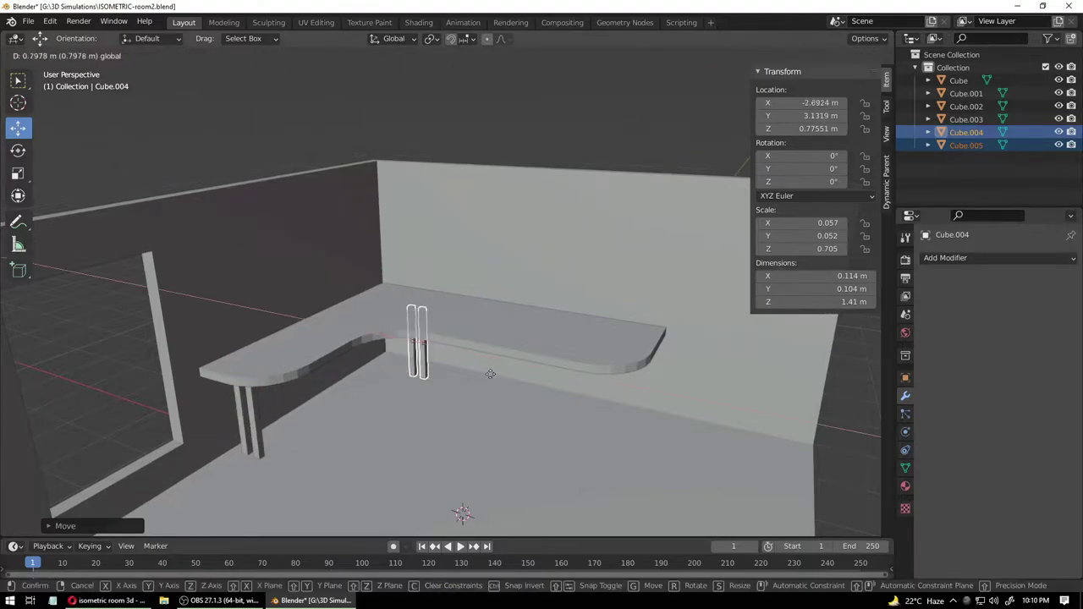
click(656, 440)
mouse_move(655, 440)
middle_down()
mouse_move(629, 457)
mouse_move(676, 497)
mouse_move(648, 520)
mouse_move(649, 451)
middle_up()
key(g)
key(y)
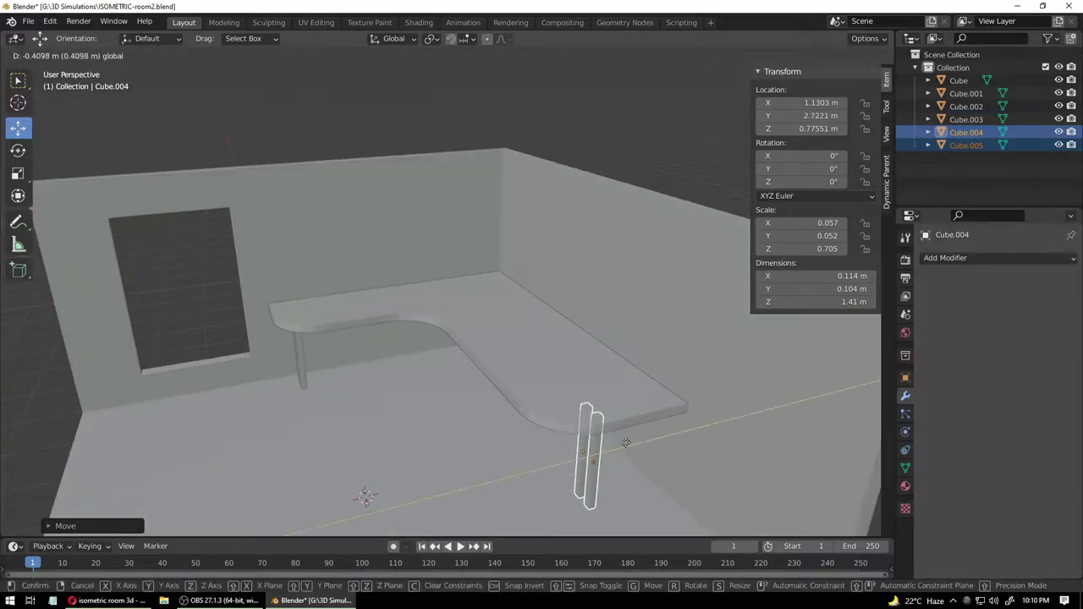
click(620, 450)
click(465, 477)
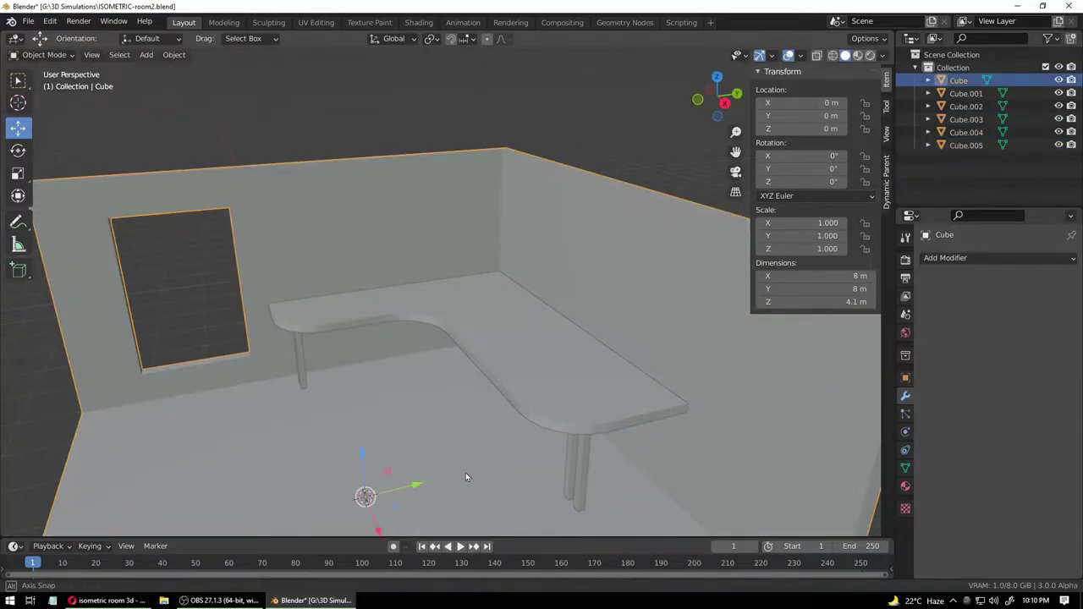
scroll(465, 472, down, 8)
middle_drag(495, 447, 434, 395)
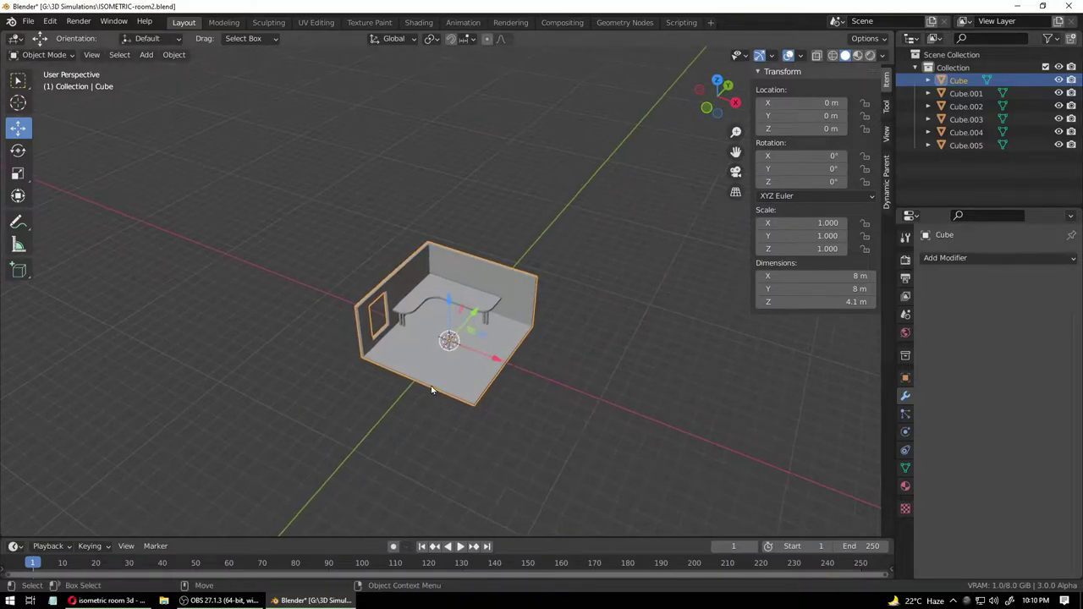
- Move the copied pair's leg nearer the window wall along X to about 1.07 m, widening that pair's gap
scroll(433, 396, up, 7)
click(554, 373)
middle_drag(554, 373, 604, 367)
key(g)
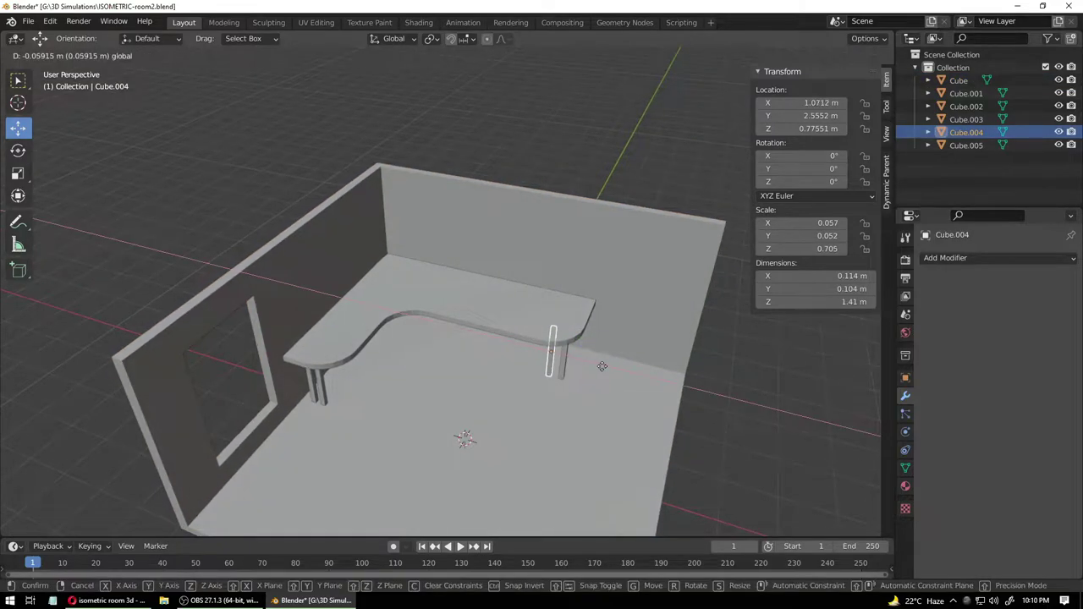
click(599, 365)
- Shift the wall-side leg of the pair beside the window to adjust its spacing, and save the file
click(315, 387)
key(g)
click(372, 406)
click(447, 398)
key(ctrl+s)
middle_drag(434, 387, 460, 373)
scroll(495, 377, down, 2)
scroll(438, 309, up, 5)
shift+middle_drag(447, 299, 449, 348)
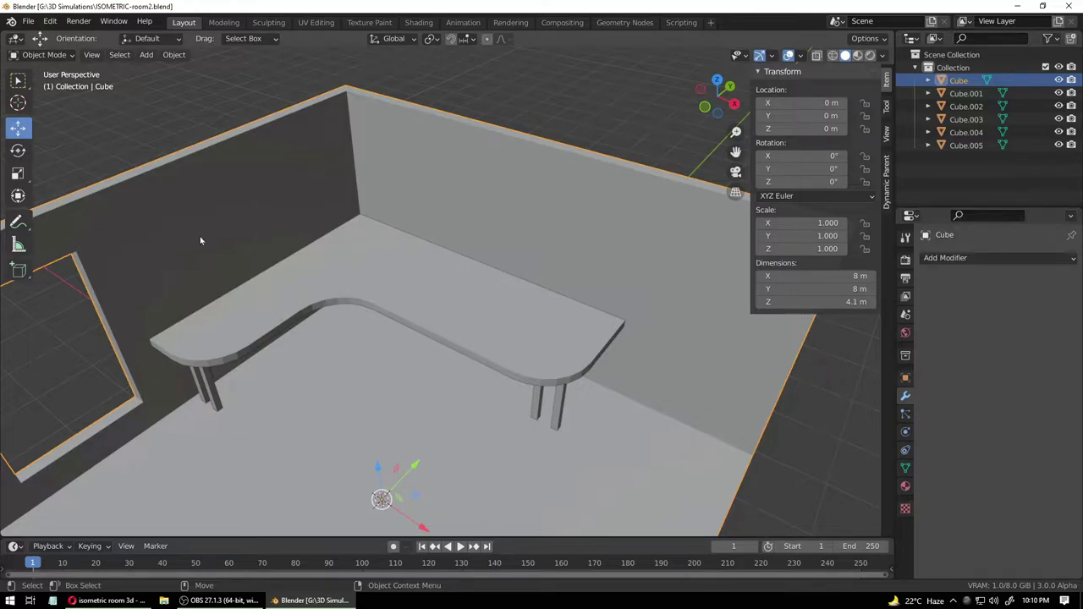
- Duplicate the inner leg beside the window and move the copy above the tabletop, to about Y 1.27 m, Z 2.84 m
click(212, 389)
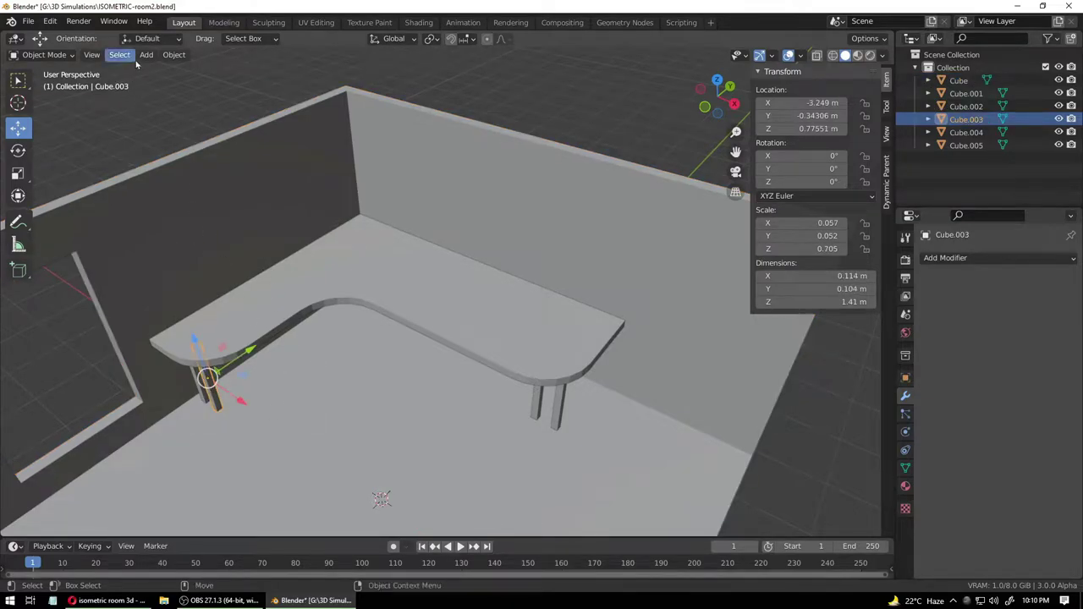
key(shift+d)
right_click(224, 241)
drag(248, 356, 303, 346)
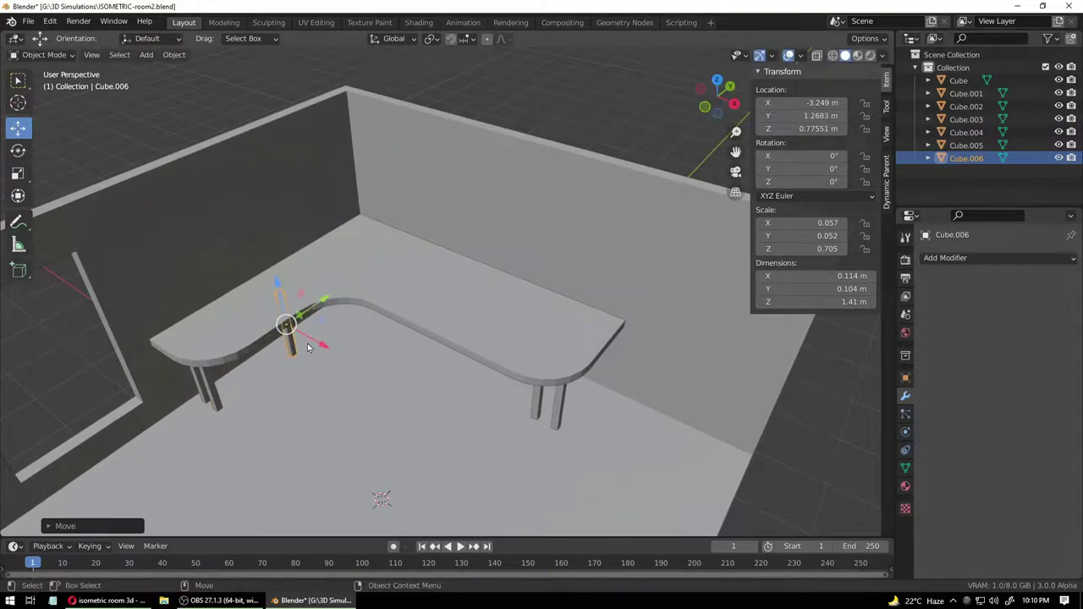
drag(278, 283, 258, 176)
- Scale the leg copy into a flat shelf board of about 0.79 by 3.81 by 0.09 m
alt+drag(388, 280, 807, 186)
key(r)
drag(357, 226, 413, 231)
key(ctrl+z)
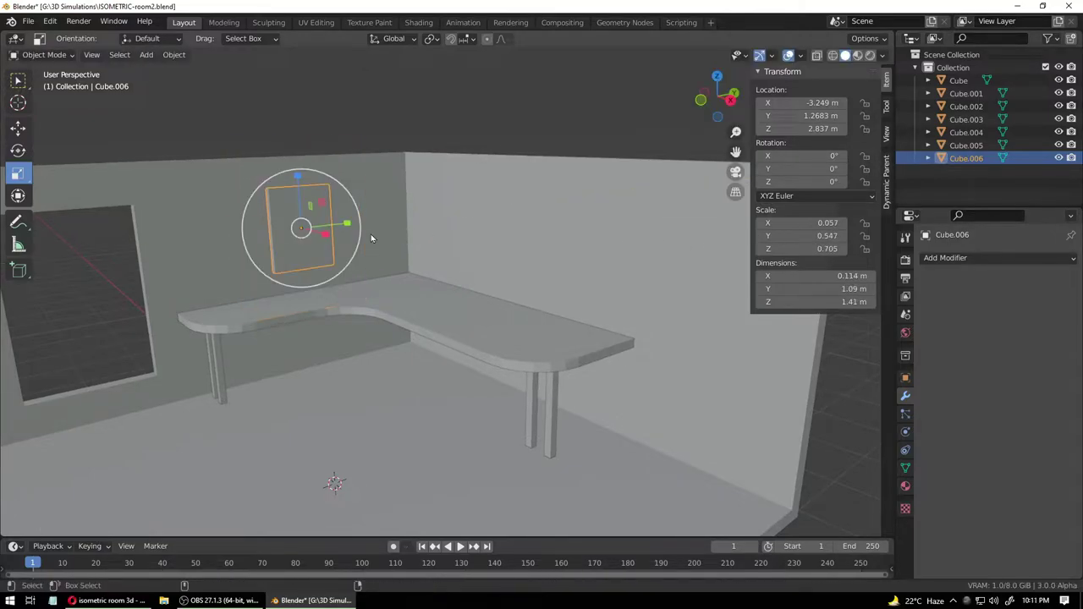
drag(349, 225, 482, 225)
middle_drag(381, 273, 434, 282)
drag(239, 203, 241, 250)
middle_drag(241, 250, 254, 306)
drag(269, 302, 598, 295)
middle_drag(598, 295, 414, 343)
- Move the shelf against the window wall, to about X -3.42 m, Y 1.29 m
drag(290, 252, 272, 251)
middle_drag(273, 250, 415, 301)
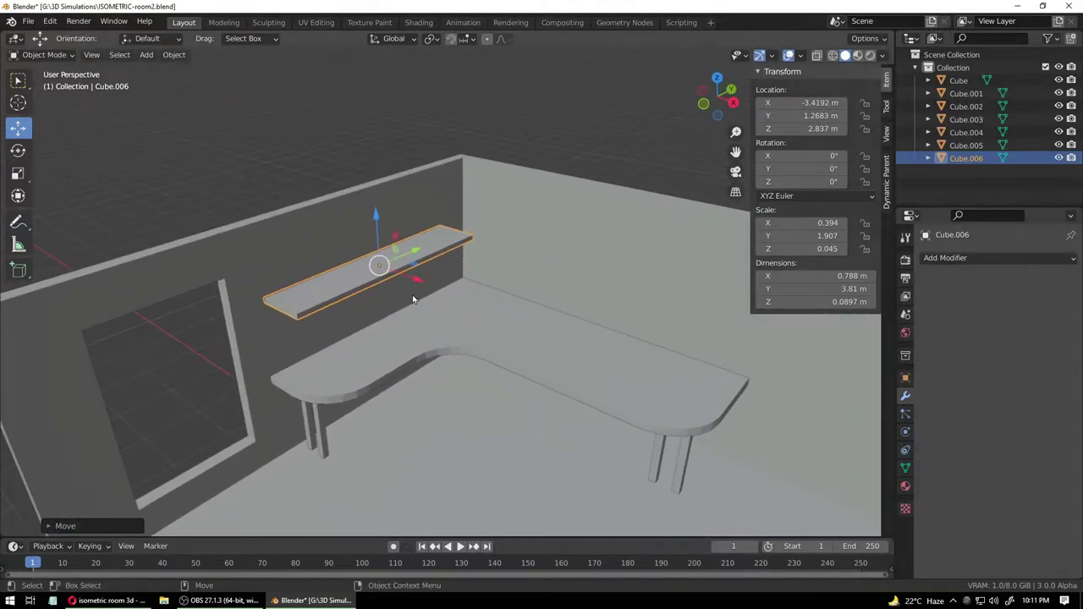
mouse_move(417, 251)
mouse_down()
mouse_move(438, 242)
mouse_move(421, 250)
mouse_up()
middle_drag(465, 306, 410, 311)
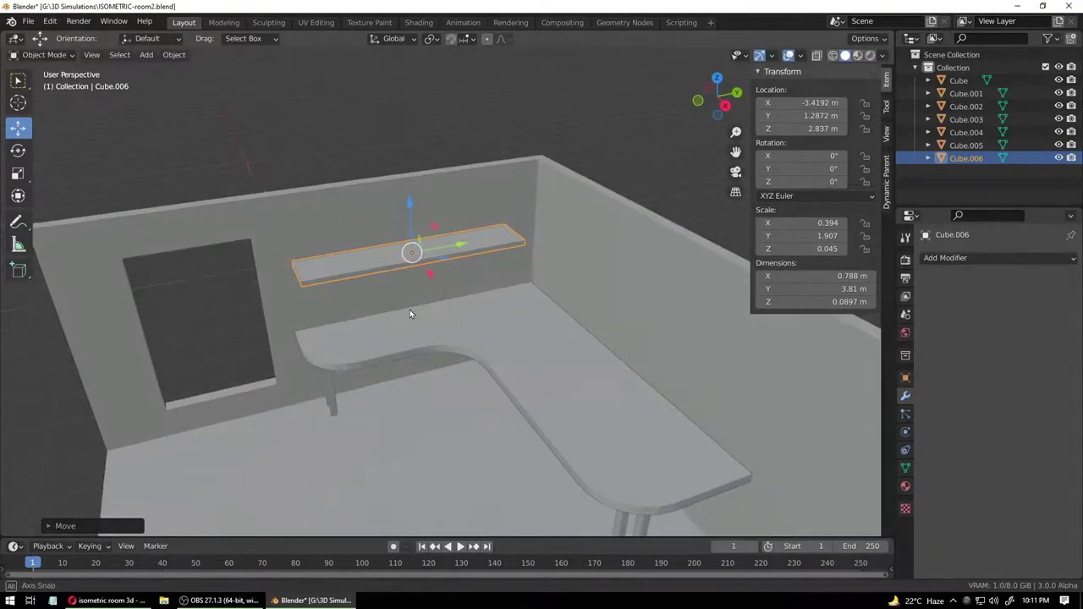
- Shorten the shelf along Y to about 1.92 m and nudge it along X to about -3.41 m
scroll(439, 241, up, 3)
middle_drag(416, 272, 420, 276)
key(shift+space)
key(s)
drag(374, 183, 351, 191)
key(shift+space)
key(g)
mouse_move(367, 235)
mouse_down()
mouse_move(374, 239)
mouse_move(367, 235)
mouse_up()
- Move the wall shelf along Y toward the room's corner, to about Y 2.89 m
click(433, 285)
middle_drag(433, 285, 479, 287)
scroll(413, 301, down, 1)
scroll(413, 301, down, 5)
scroll(418, 307, up, 4)
click(394, 262)
drag(411, 241, 485, 210)
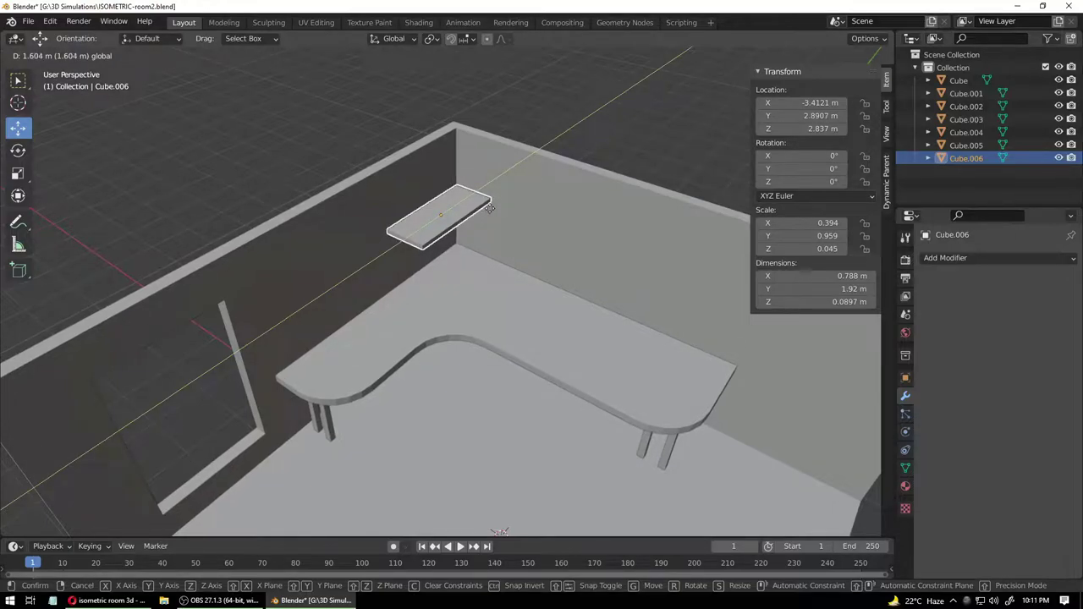
- Duplicate the corner shelf and place the copy along Y beside it, toward the window
drag(489, 208, 377, 264)
key(shift+d)
right_click(474, 200)
click(391, 338)
middle_drag(391, 338, 353, 324)
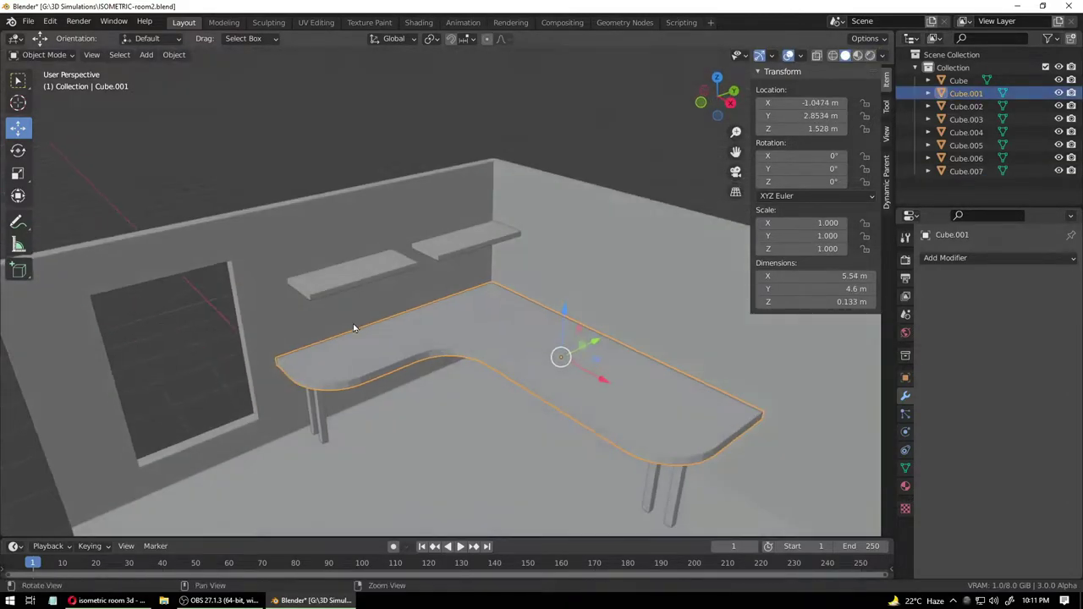
- Move both wall shelves together along Y toward the window, with the window-side one at about Y 0.56 m
click(414, 269)
shift+click(447, 244)
key(g)
key(y)
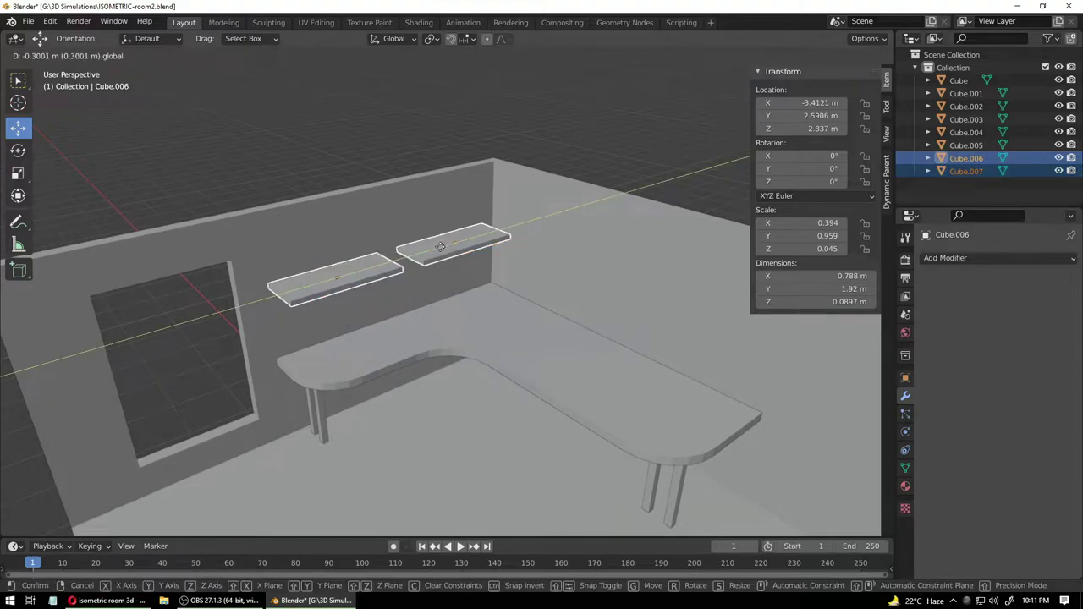
click(442, 246)
click(477, 313)
middle_drag(477, 313, 508, 358)
- Duplicate the window-side shelf and move the copy up and toward that shelf's window end
click(345, 306)
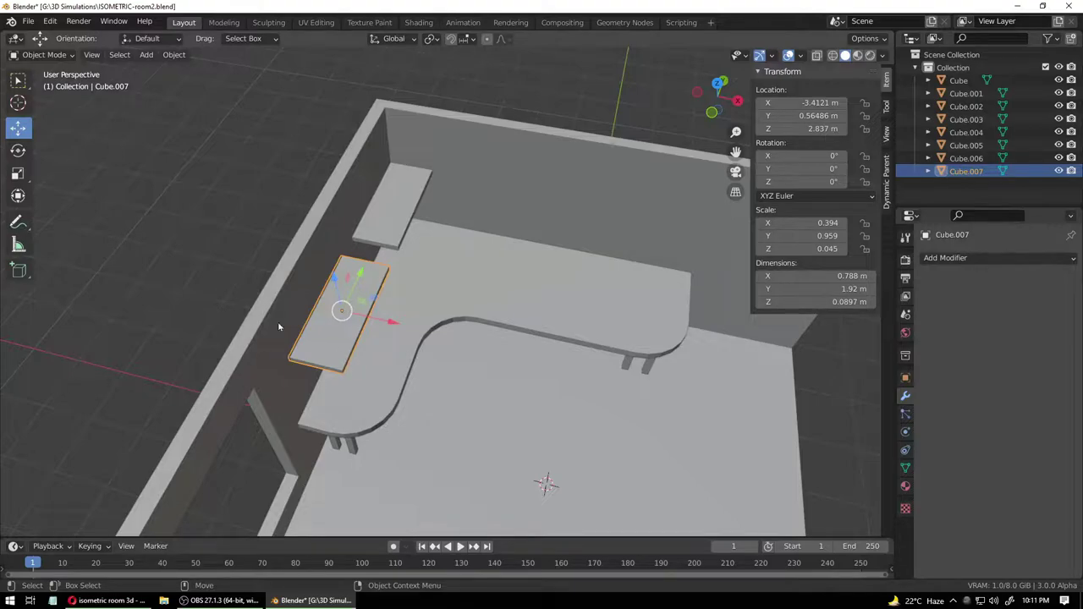
click(324, 346)
middle_drag(341, 355, 320, 260)
scroll(441, 348, up, 6)
click(320, 260)
key(shift+d)
right_click(317, 250)
drag(358, 237, 216, 210)
- Shrink the shelf copy along Y into a strip about 0.03 m thick, at about Y -0.21 m, Z 3.15 m
key(s)
key(g)
middle_drag(261, 307, 298, 284)
key(r)
drag(253, 272, 220, 275)
key(ctrl+z)
middle_drag(257, 352, 313, 346)
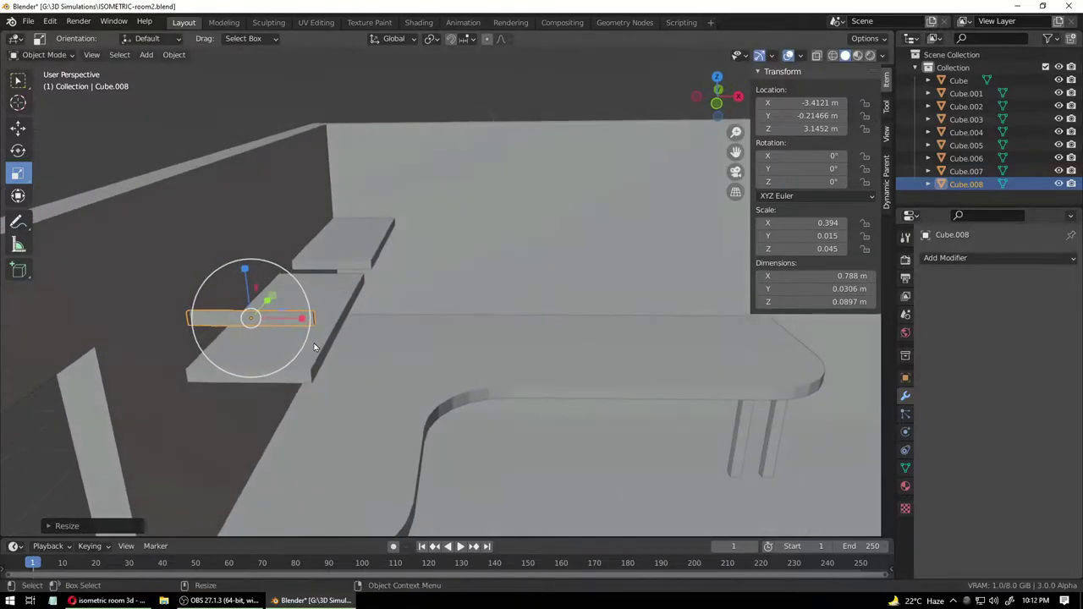
- Rotate the strip about 60.1° around Y and move it to about X -3.66 m, Y -0.40 m, Z 2.97 m
key(e)
drag(292, 310, 262, 322)
key(w)
drag(206, 273, 216, 309)
middle_drag(216, 309, 245, 272)
drag(246, 272, 229, 271)
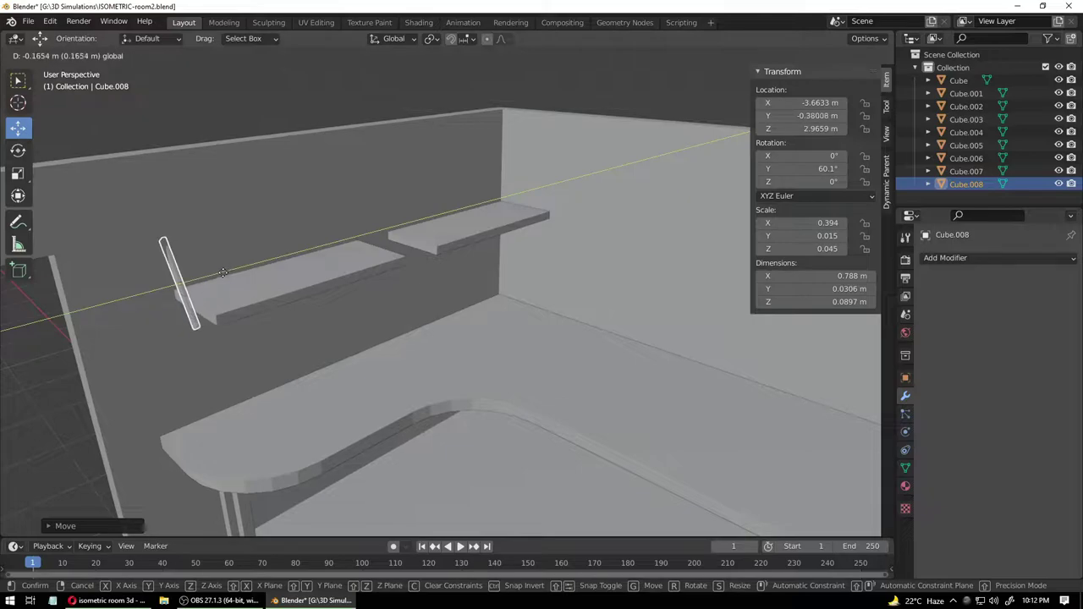
click(223, 280)
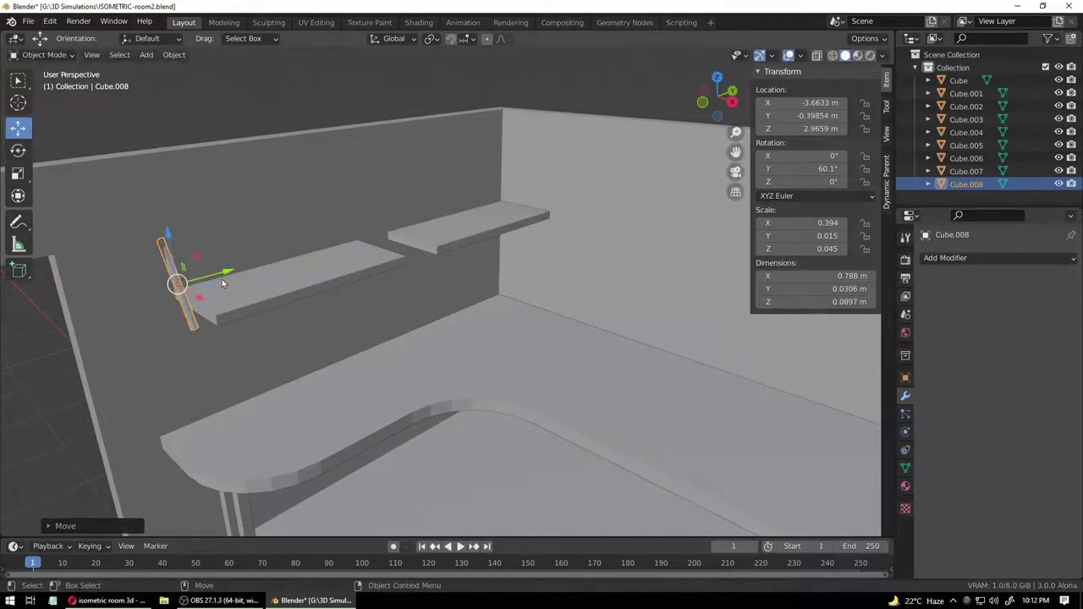
- Reduce the strip's tilt around Y to about 44.1° for a diagonal shelf brace
click(228, 379)
middle_drag(228, 379, 290, 365)
scroll(290, 364, down, 4)
scroll(473, 378, down, 2)
middle_drag(473, 378, 435, 421)
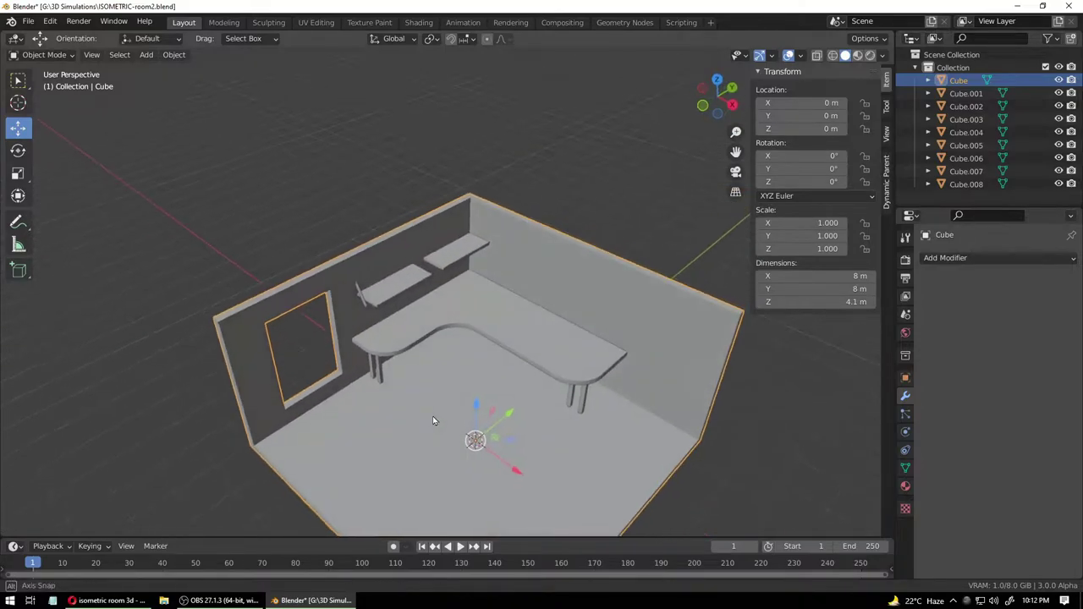
scroll(442, 409, down, 4)
scroll(442, 409, up, 10)
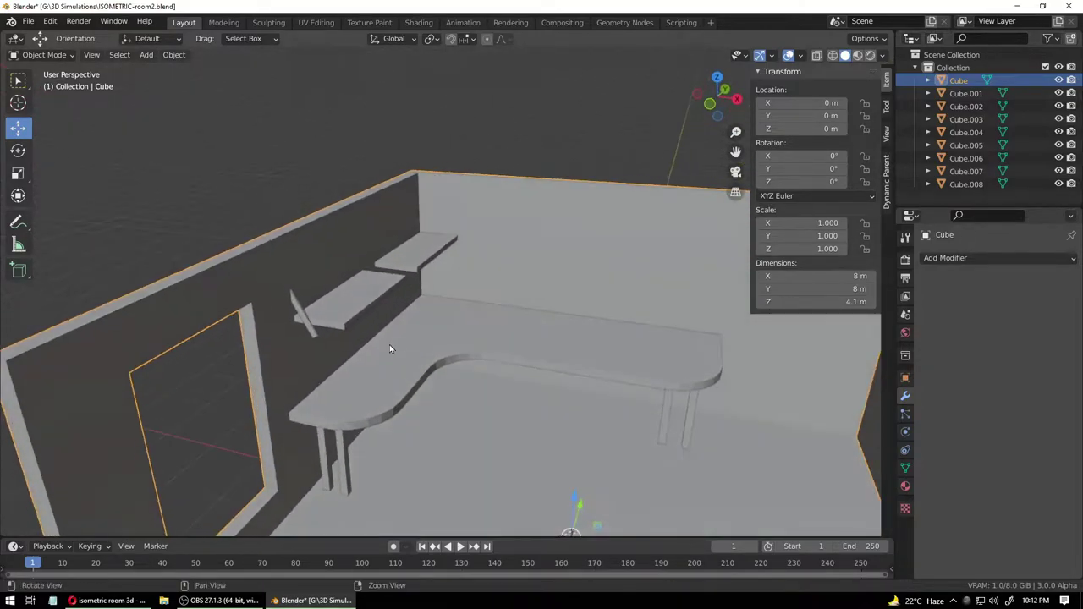
middle_drag(257, 319, 286, 330)
click(194, 336)
key(shift+space)
key(r)
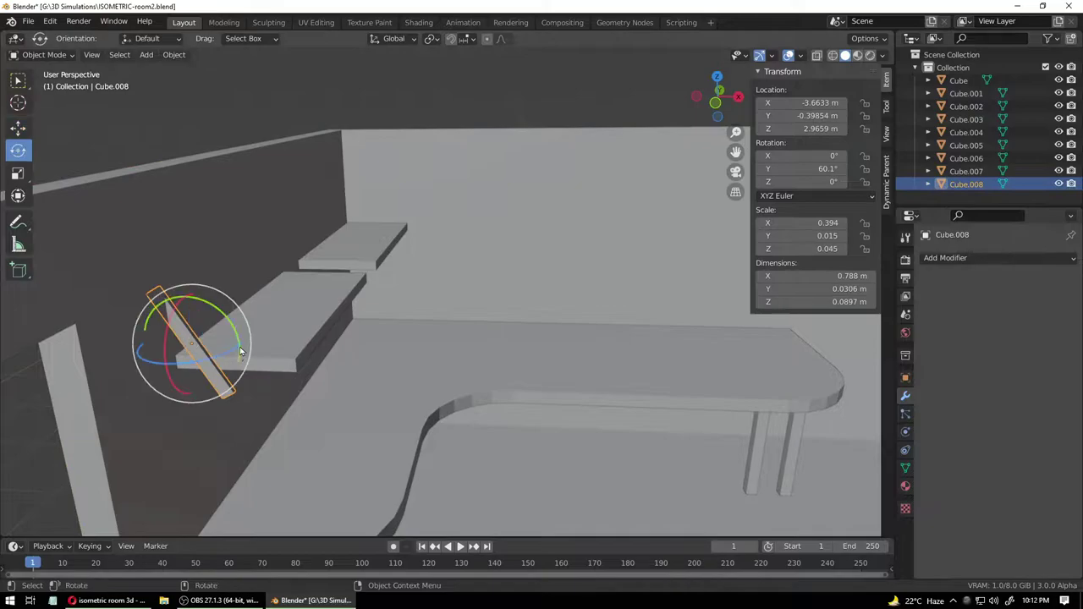
drag(237, 334, 263, 331)
- Move the diagonal brace onto the window-side shelf's outer end, at about X -3.53 m, Y -0.34 m, Z 3.10 m
key(shift+space)
key(g)
middle_drag(262, 331, 216, 290)
drag(216, 291, 225, 288)
click(261, 343)
middle_drag(260, 343, 200, 353)
- Duplicate the diagonal brace and move the copy along Y to the same shelf's other end, about Y 1.43 m
click(193, 283)
key(shift+d)
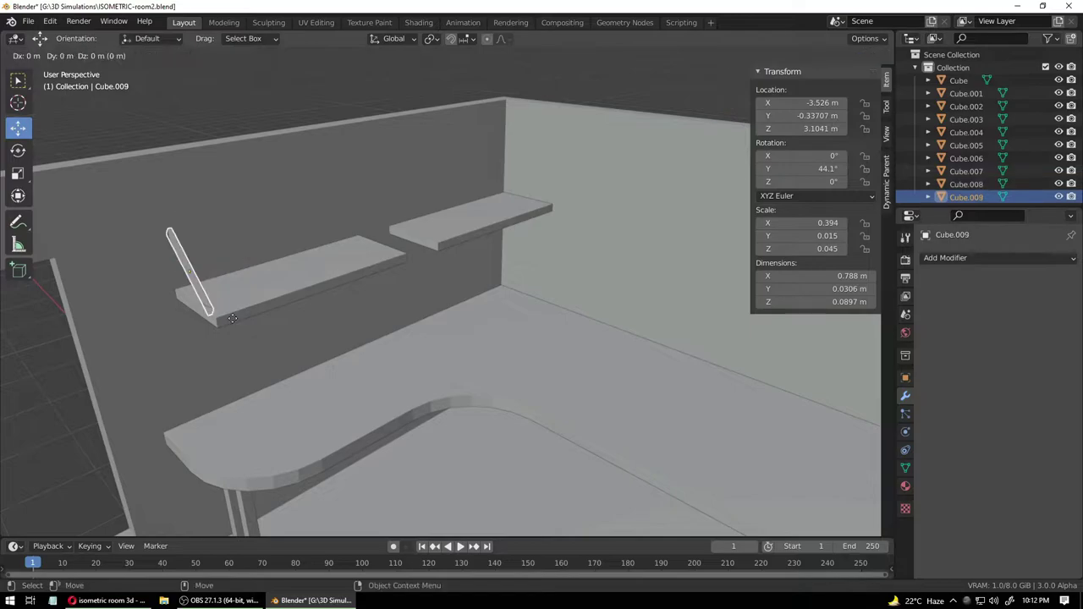
right_click(233, 321)
drag(238, 259, 416, 246)
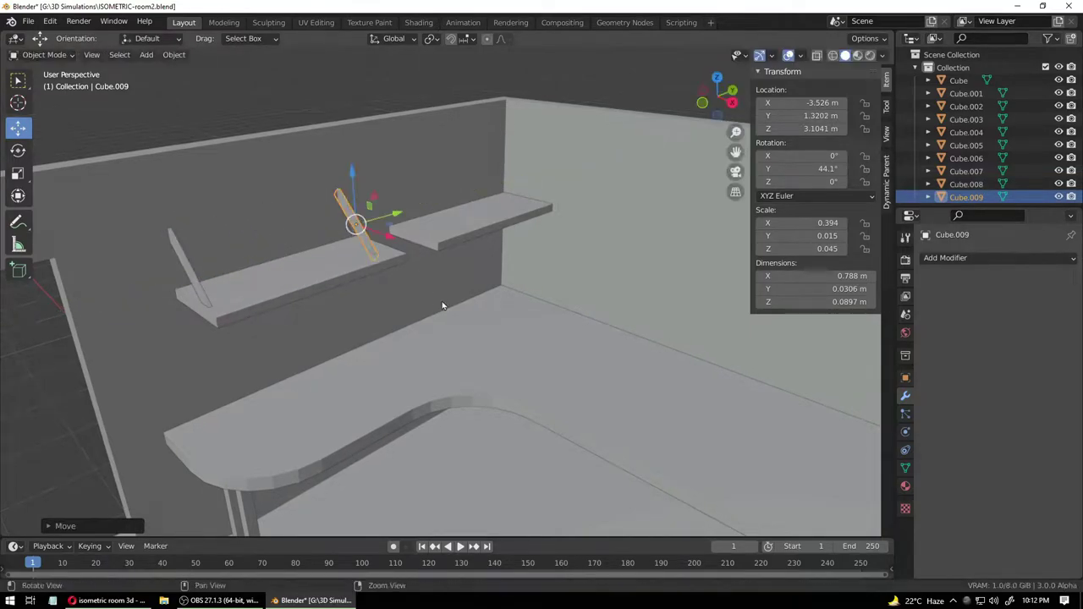
middle_drag(434, 297, 377, 378)
- Place two more brace copies at the ends of the corner shelf, the last one at about Y 3.71 m
drag(489, 147, 572, 159)
key(shift+d)
key(Escape)
key(shift+d)
key(y)
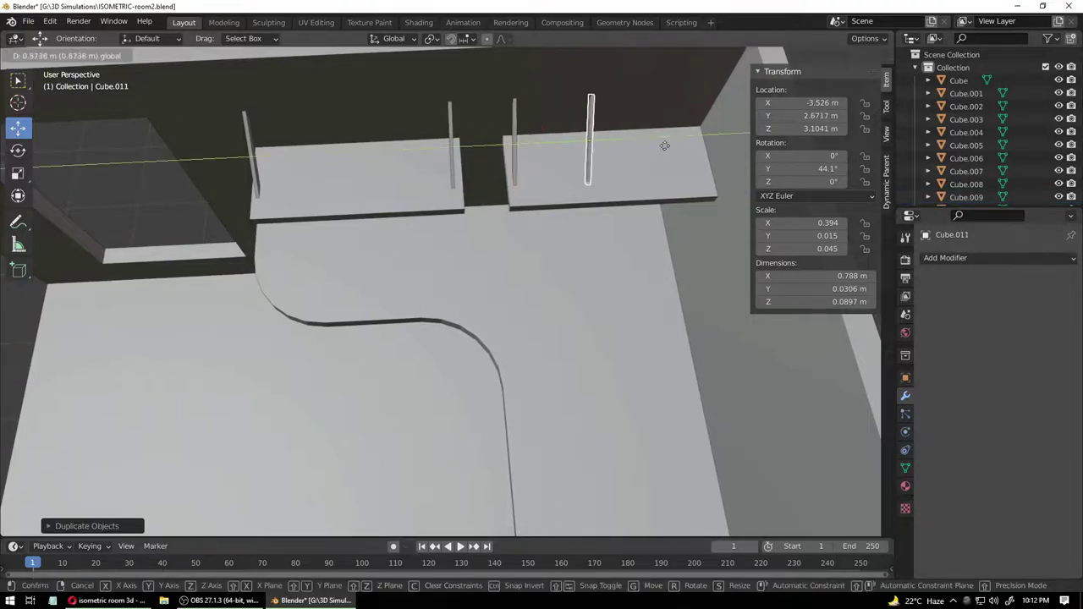
drag(749, 145, 756, 145)
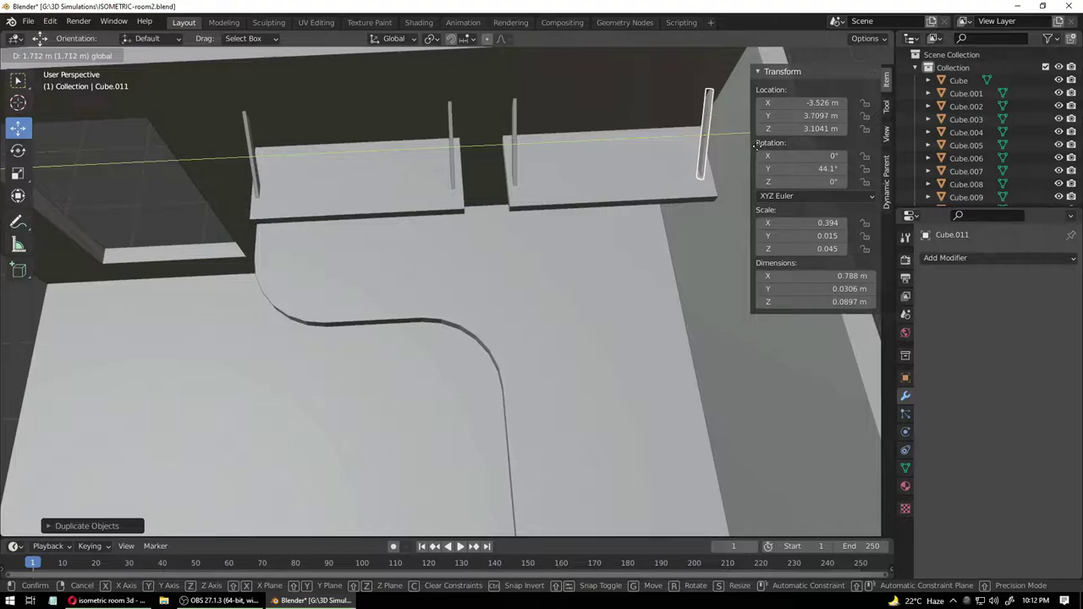
click(755, 145)
- Join the window-side shelf and its two braces into one object
click(465, 290)
middle_drag(464, 290, 542, 203)
scroll(543, 199, down, 6)
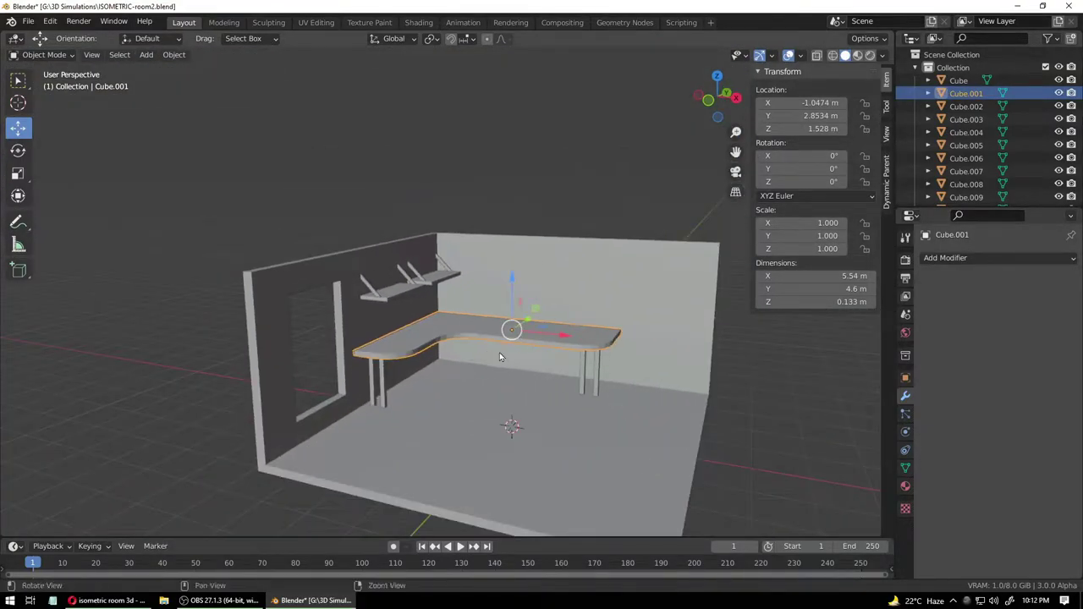
scroll(499, 356, up, 8)
click(208, 313)
shift+click(354, 231)
shift+click(355, 203)
right_click(338, 248)
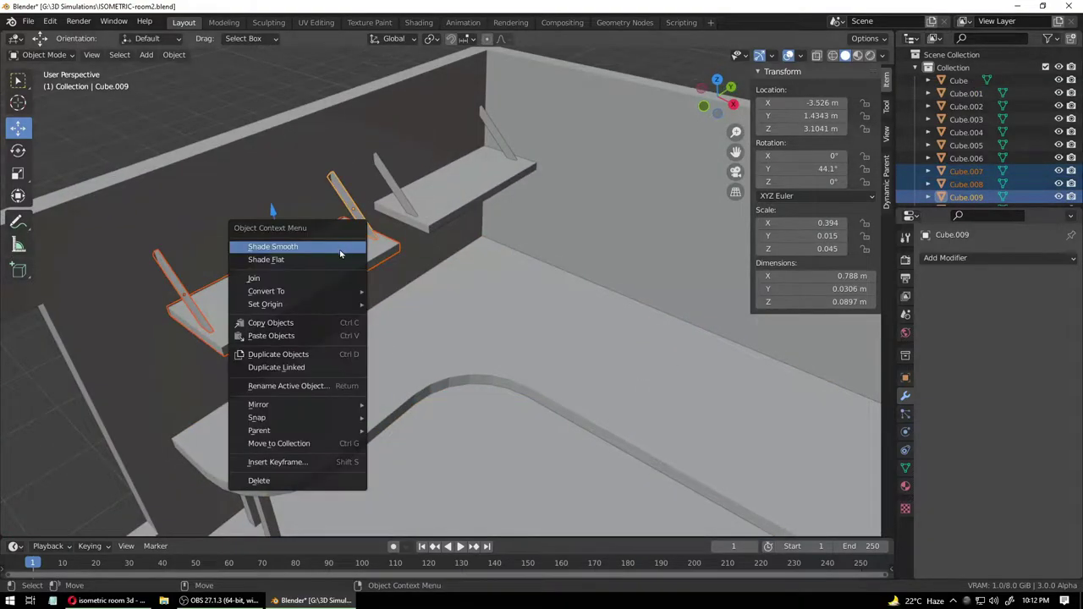
click(290, 279)
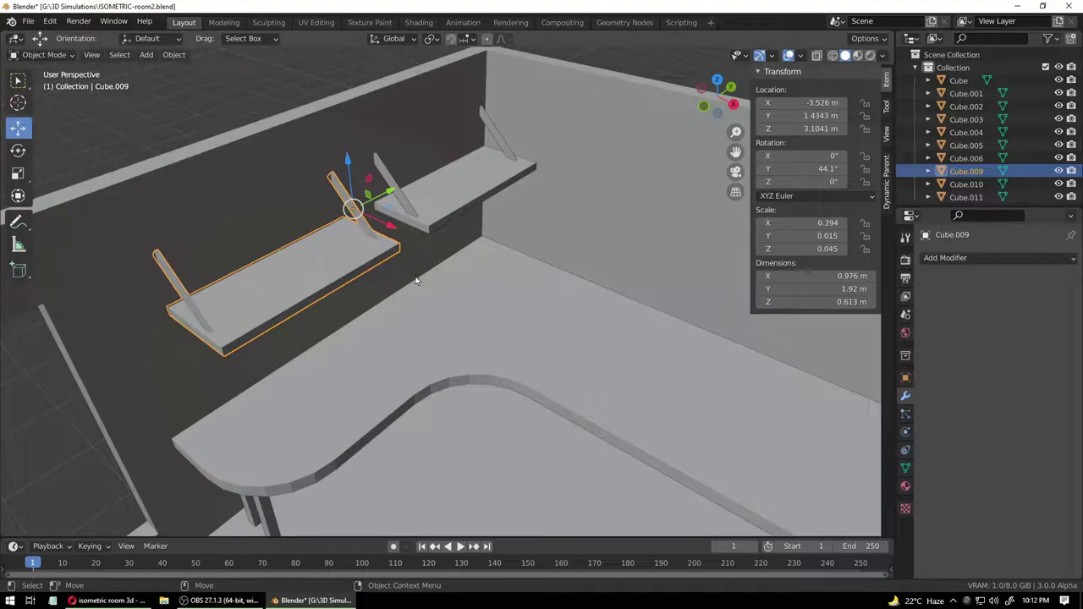
- Join the corner shelf and its two braces into one object
click(402, 186)
shift+click(489, 158)
shift+click(499, 137)
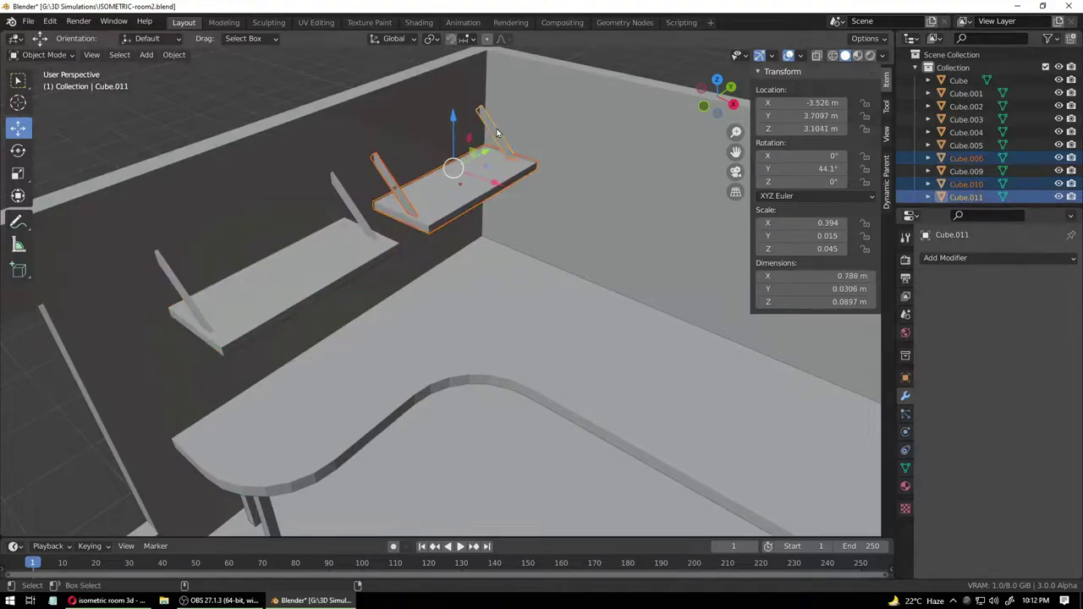
right_click(497, 133)
click(497, 133)
click(542, 241)
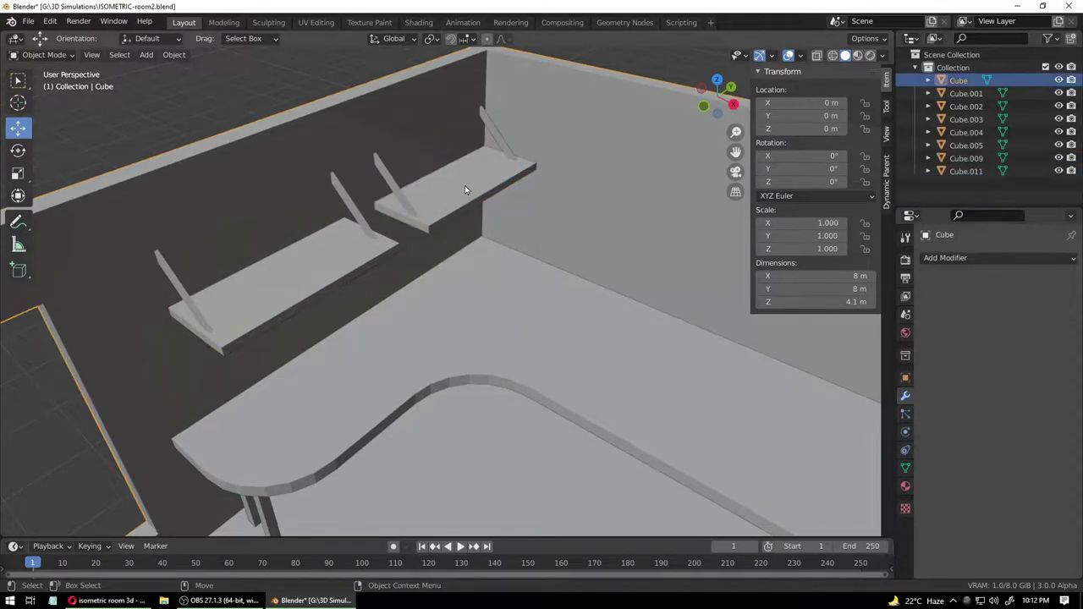
- Move both braced shelves toward the window and up, with the window-side one at about Y 1.19 m, Z 3.36 m
click(464, 185)
shift+click(317, 273)
middle_drag(317, 273, 558, 199)
drag(574, 191, 451, 198)
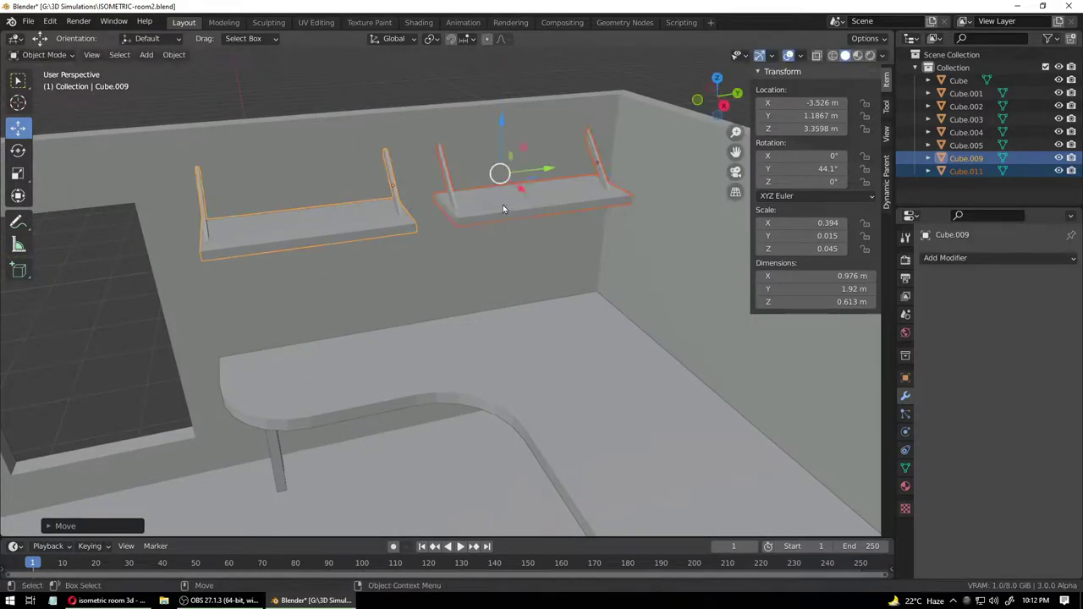
- Lower both braced shelves together to about Z 3.08 m
click(360, 293)
middle_drag(360, 292, 453, 294)
scroll(452, 322, down, 3)
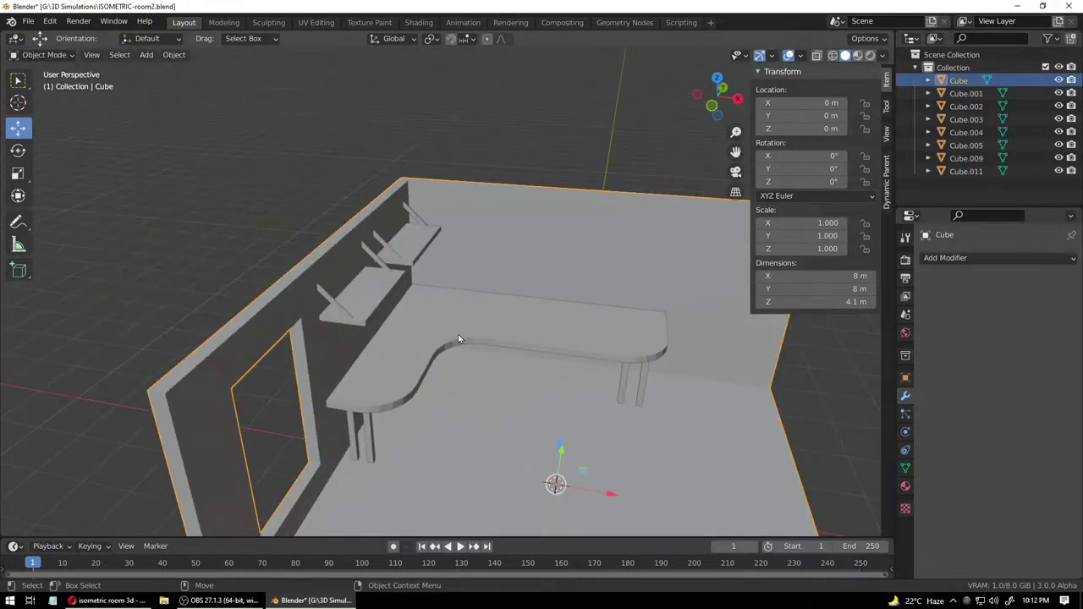
click(345, 305)
shift+click(394, 245)
key(g)
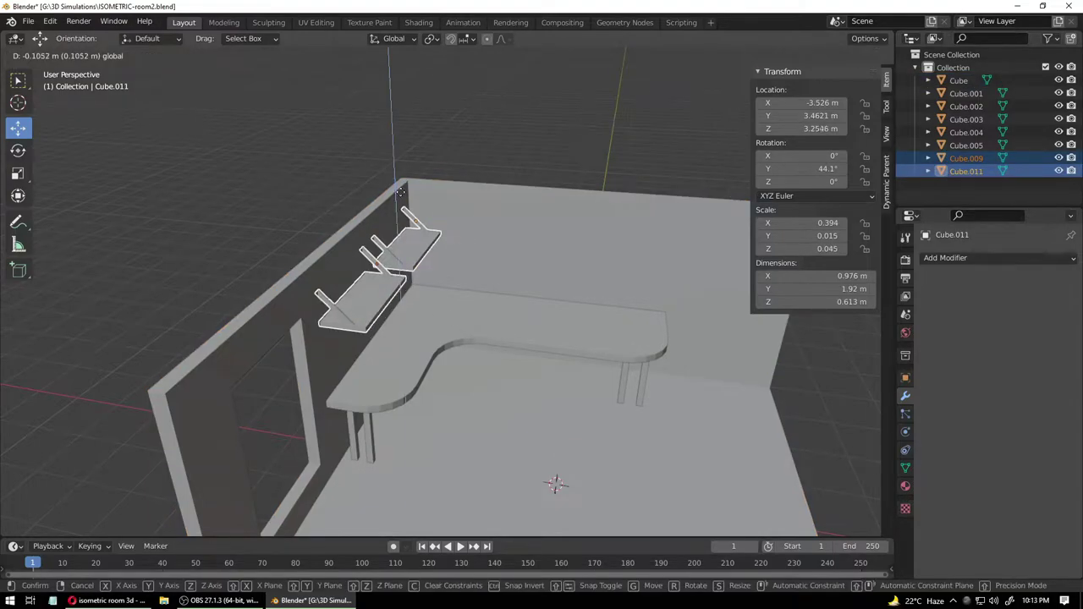
drag(401, 204, 400, 209)
middle_drag(483, 342, 381, 273)
drag(461, 219, 461, 210)
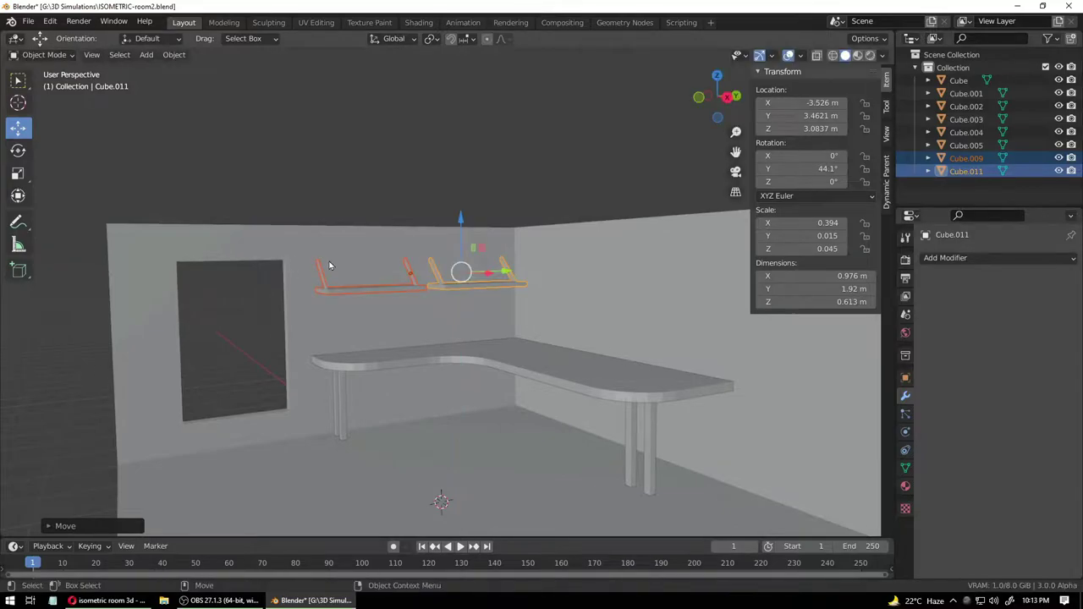
click(418, 333)
middle_drag(418, 333, 389, 356)
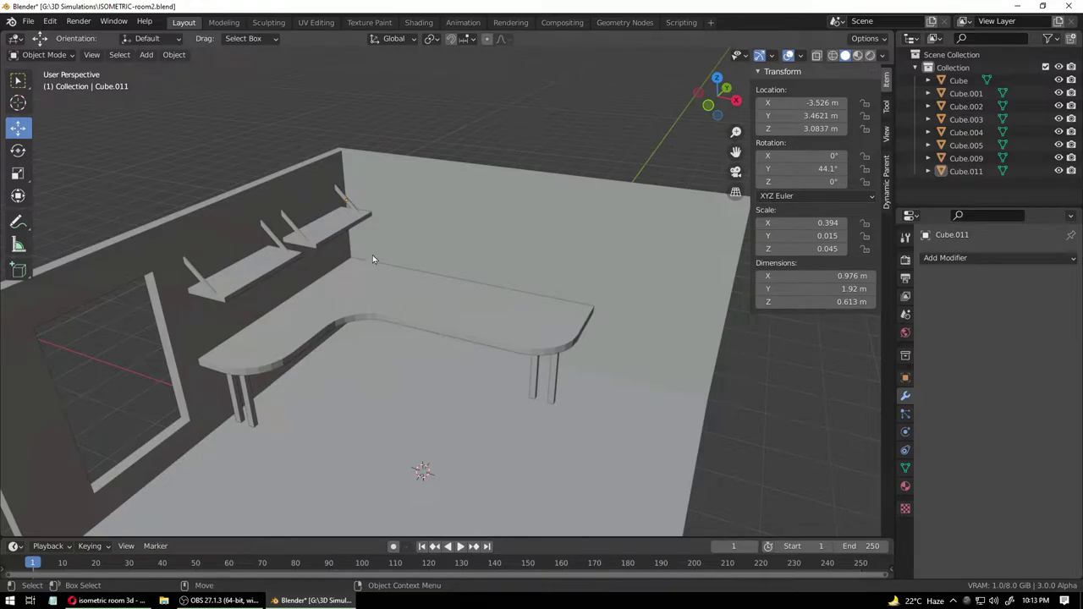
- Duplicate a table leg at the table's far end and move the copy above the tabletop, to about X -0.54 m, Z 2.25 m
click(535, 379)
middle_drag(535, 379, 480, 398)
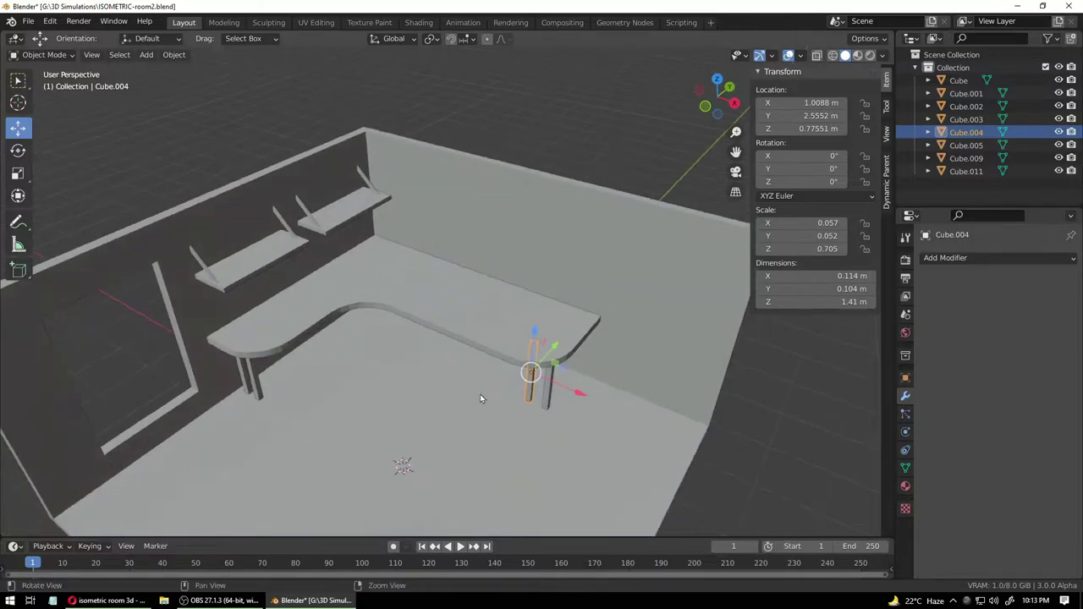
key(shift+d)
key(z)
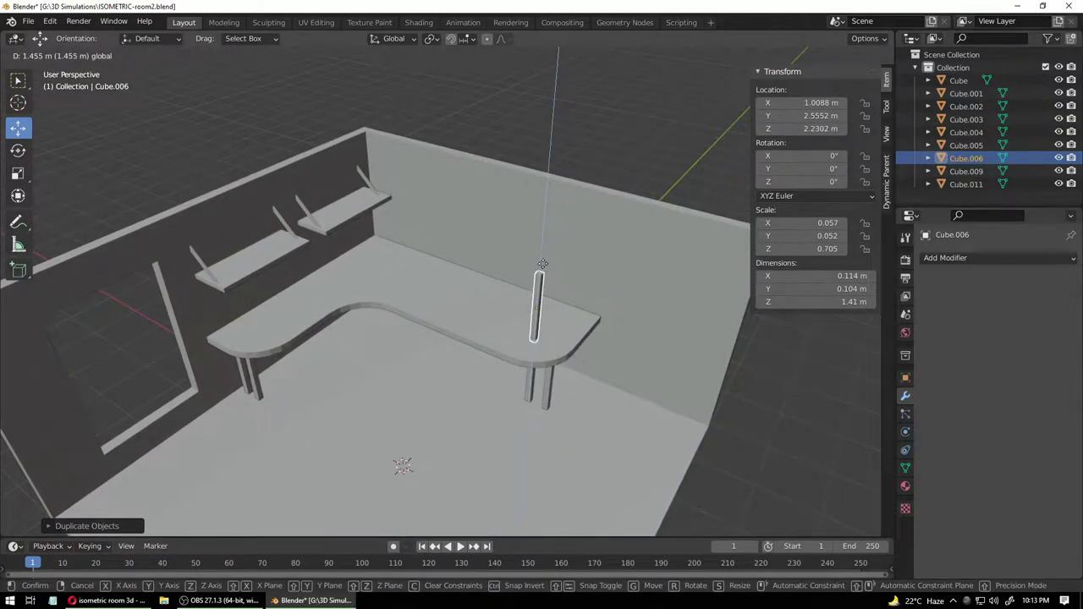
click(544, 263)
drag(580, 326, 506, 304)
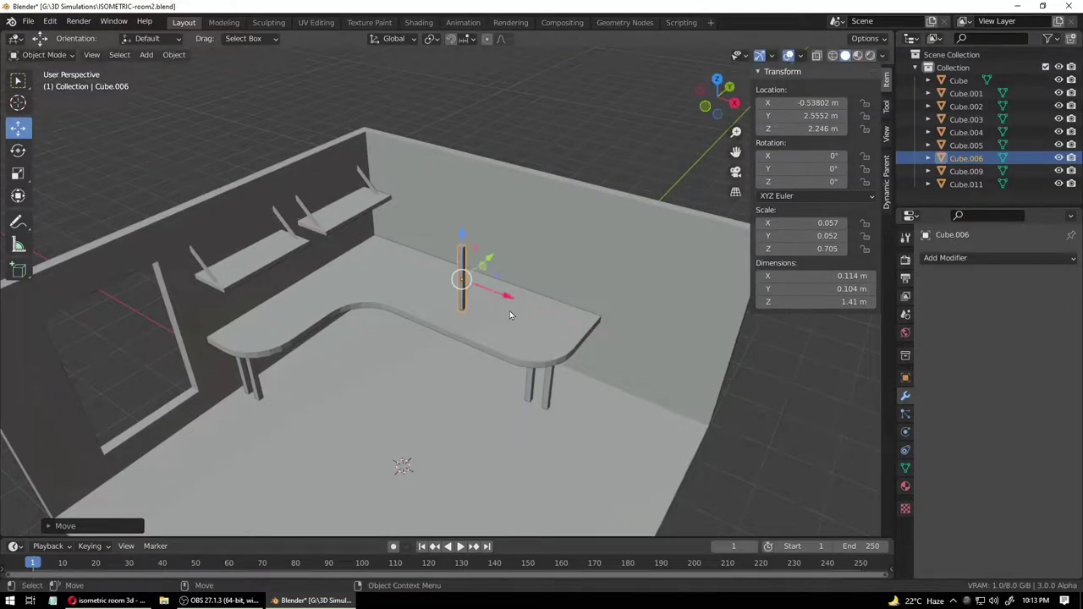
- Scale the leg copy into an upright panel about 2.33 m wide and 1.27 m high
scroll(448, 287, up, 3)
scroll(448, 286, up, 3)
middle_drag(531, 326, 565, 304)
key(shift+space)
key(s)
drag(520, 268, 926, 322)
drag(522, 268, 597, 270)
mouse_move(478, 223)
mouse_down()
mouse_move(472, 229)
mouse_move(471, 220)
mouse_up()
middle_drag(544, 280, 500, 309)
- Move the panel along Y toward the wall behind the table, to about Y 3.80 m
key(shift+space)
key(g)
middle_drag(450, 221, 474, 241)
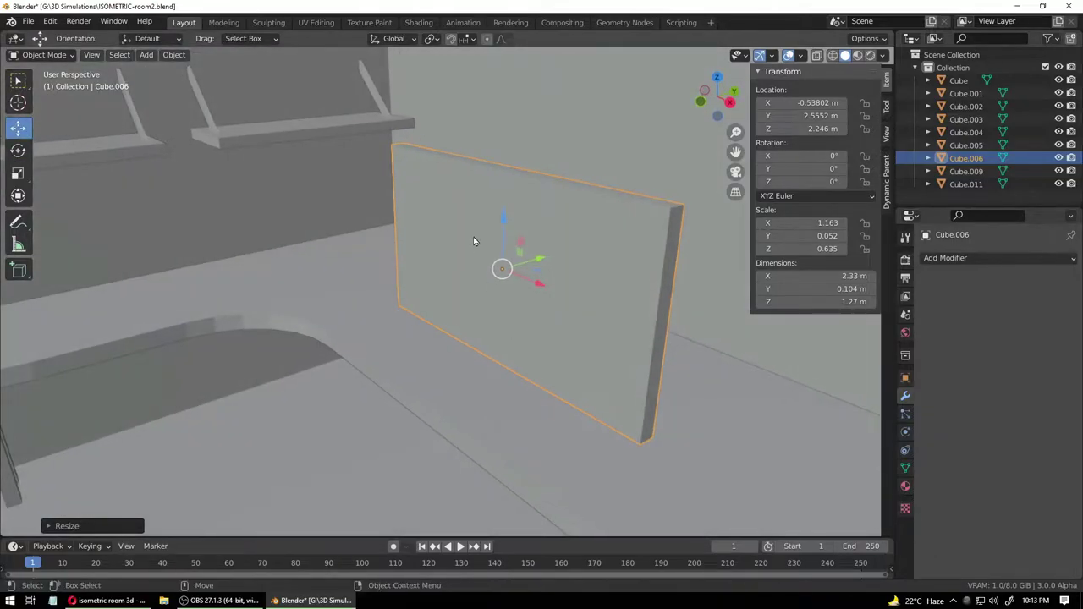
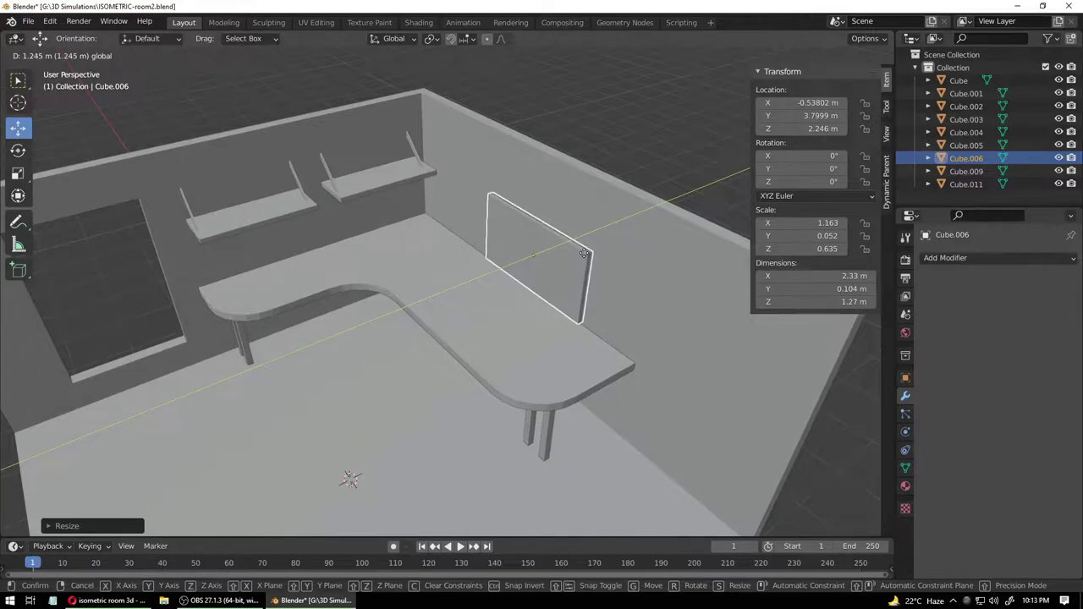
click(584, 253)
- Enlarge the panel uniformly to about 3.44 by 0.15 by 1.88 m
middle_drag(558, 305, 640, 270)
key(shift+space)
key(s)
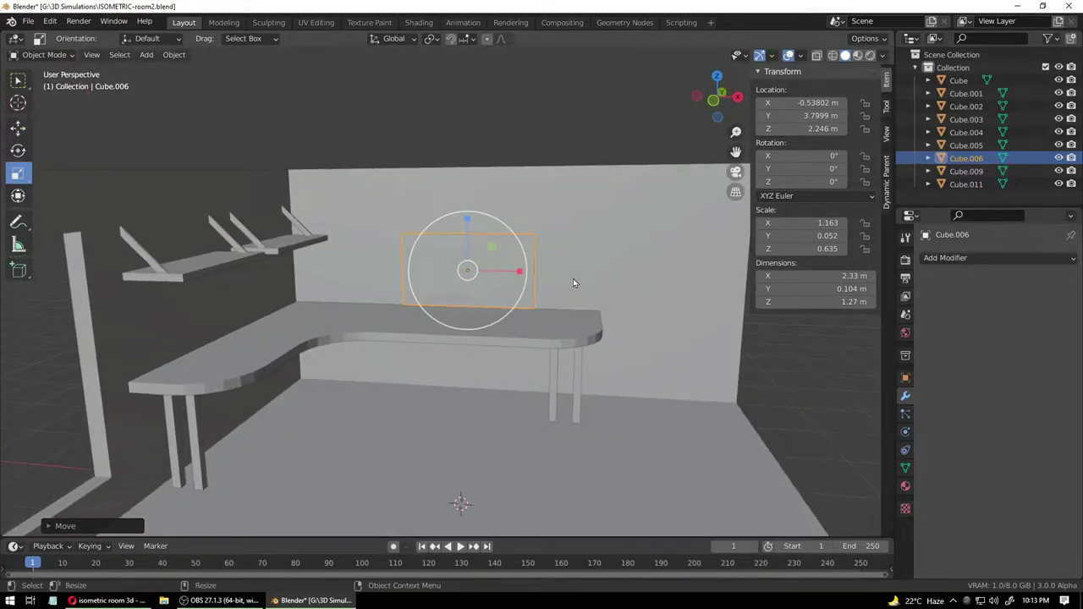
drag(518, 250, 539, 231)
- Position the panel above the tabletop against the wall, at about X -0.78 m, Y 3.76 m, Z 2.62 m
key(shift+space)
key(g)
drag(472, 211, 476, 186)
middle_drag(541, 273, 496, 316)
drag(552, 237, 538, 233)
middle_drag(490, 316, 526, 231)
drag(526, 230, 541, 226)
middle_drag(515, 295, 563, 261)
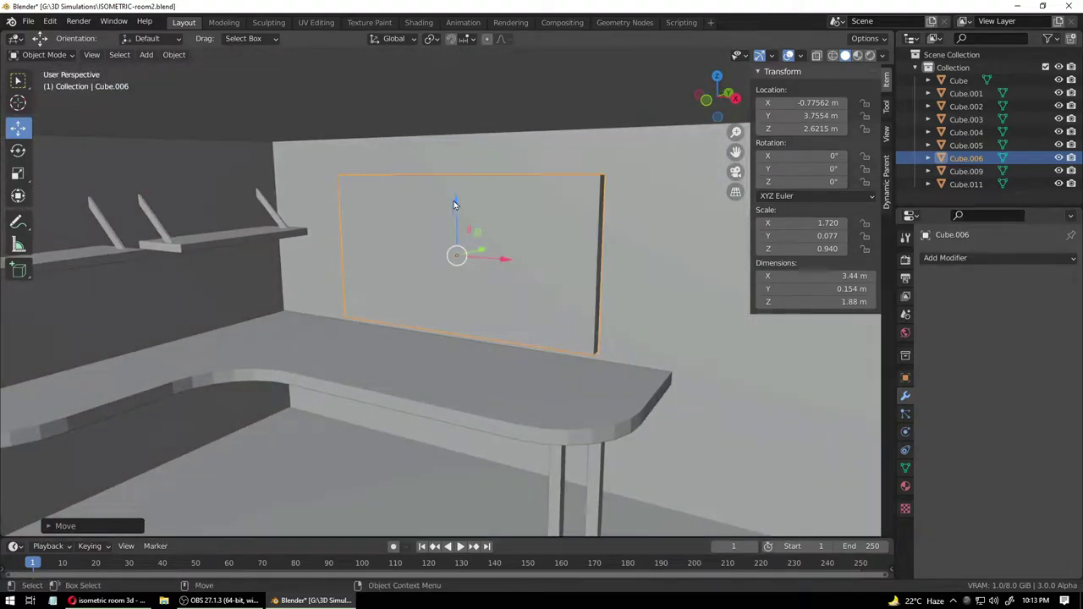
- Reduce the panel's height to about 1.51 m and its width to about 3.24 m
key(shift+space)
key(s)
drag(453, 203, 457, 215)
middle_drag(477, 271, 539, 275)
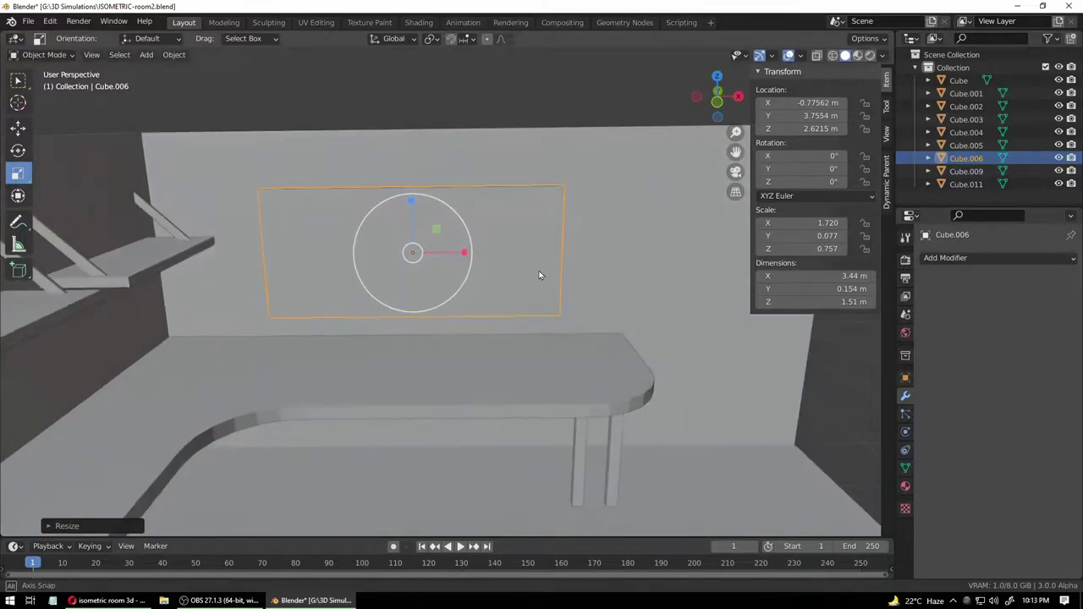
drag(463, 252, 460, 250)
- Raise the wall panel to about Z 2.76 m
key(shift+space)
key(g)
drag(411, 201, 411, 189)
middle_drag(411, 189, 449, 239)
click(480, 209)
- Thin the panel to about 0.12 m and shift it against the wall, to about Y 3.77 m
key(shift+space)
key(s)
mouse_move(545, 235)
mouse_down()
mouse_move(539, 226)
mouse_move(551, 225)
mouse_up()
key(shift+space)
key(g)
- Apply the wall panel's scale and switch it to Edit Mode
click(173, 54)
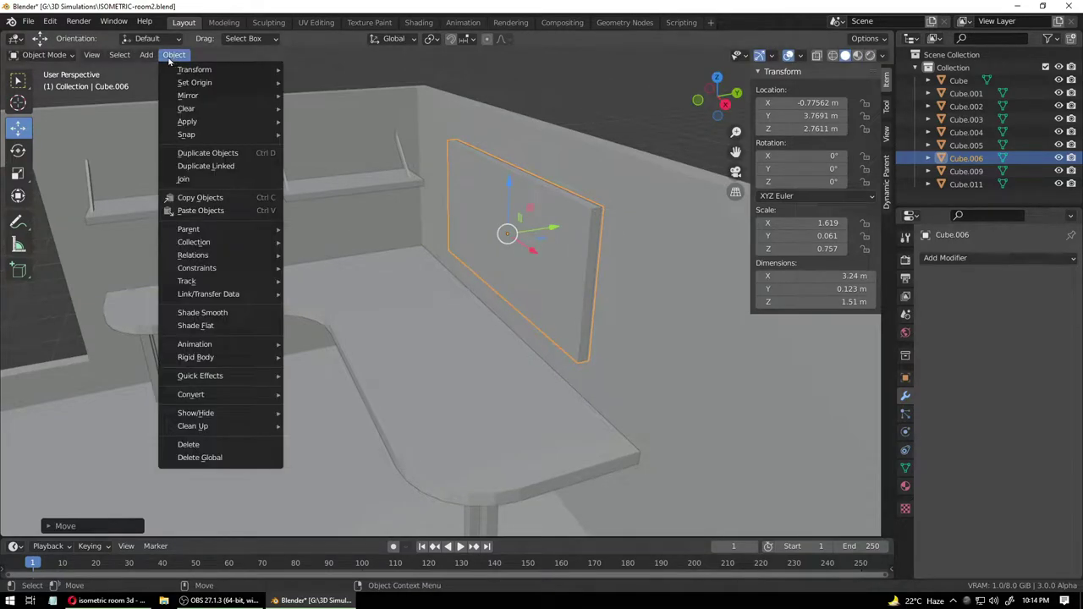
mouse_move(186, 121)
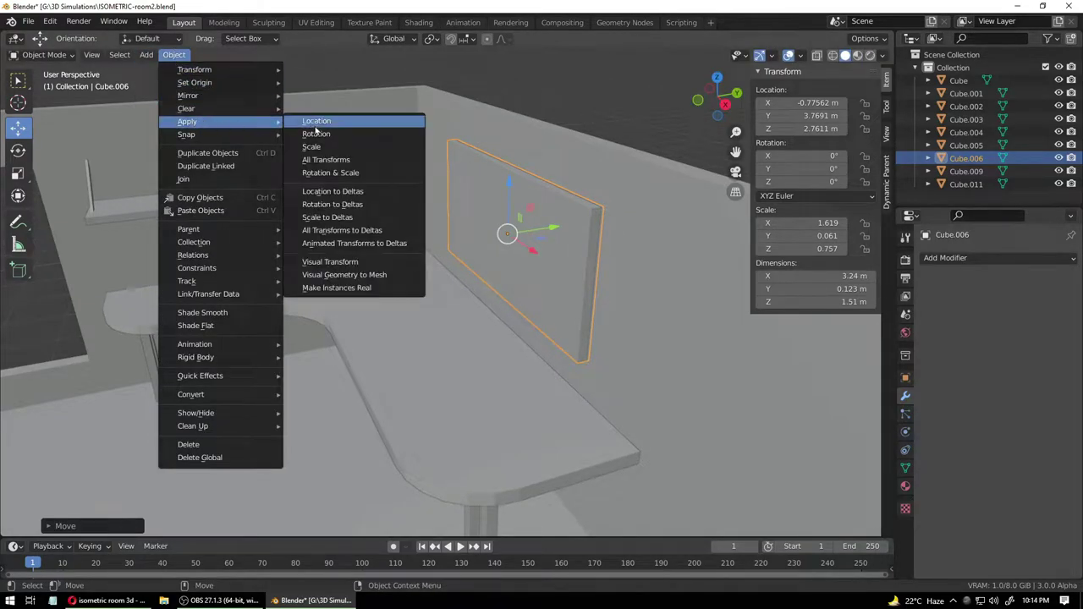
click(314, 150)
click(44, 55)
click(56, 83)
middle_drag(242, 243, 368, 219)
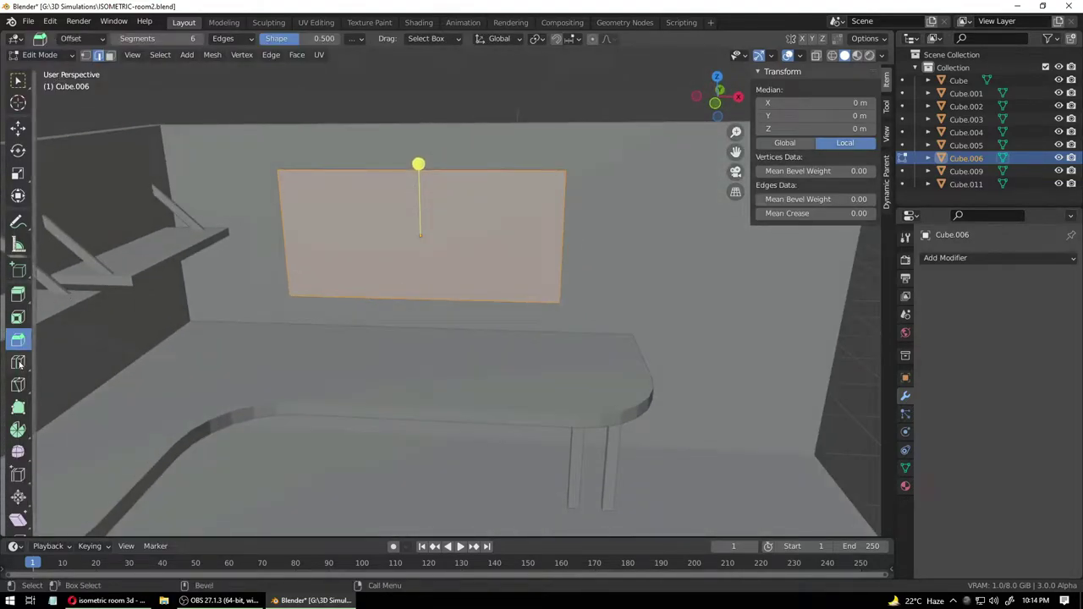
- Inset the front face of the wall panel slightly to form a thin border around it
click(18, 316)
key(alt+a)
click(411, 210)
key(alt+a)
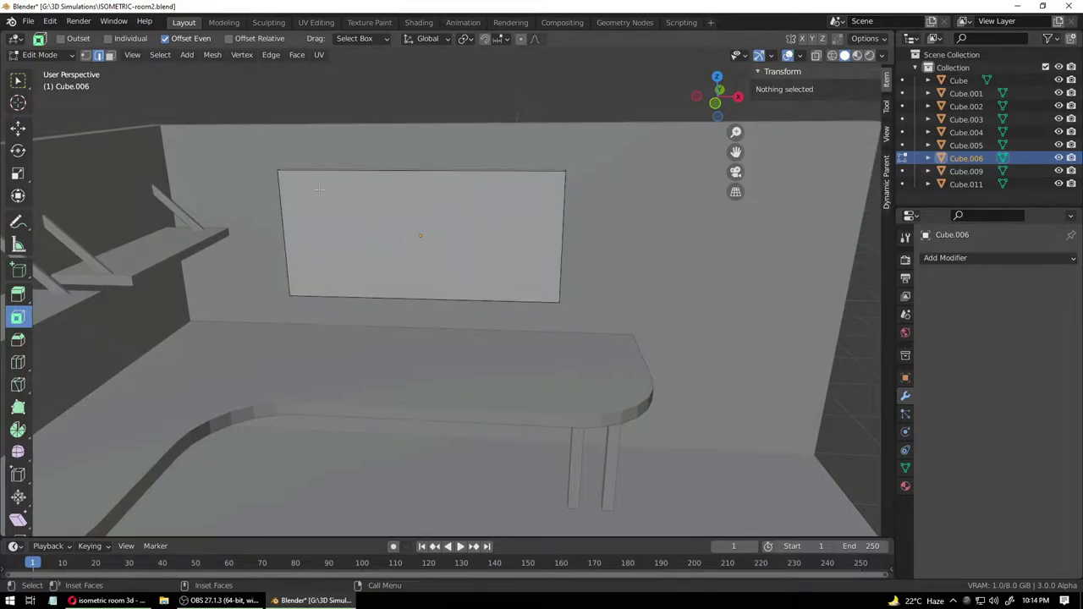
click(380, 218)
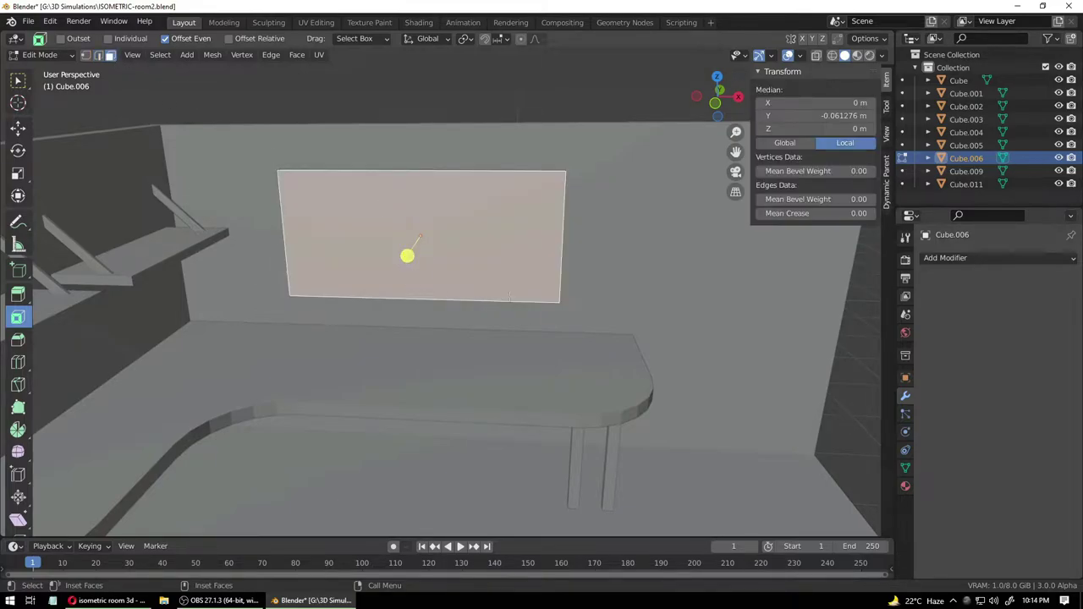
middle_drag(510, 296, 409, 258)
drag(409, 256, 413, 256)
middle_drag(499, 307, 457, 324)
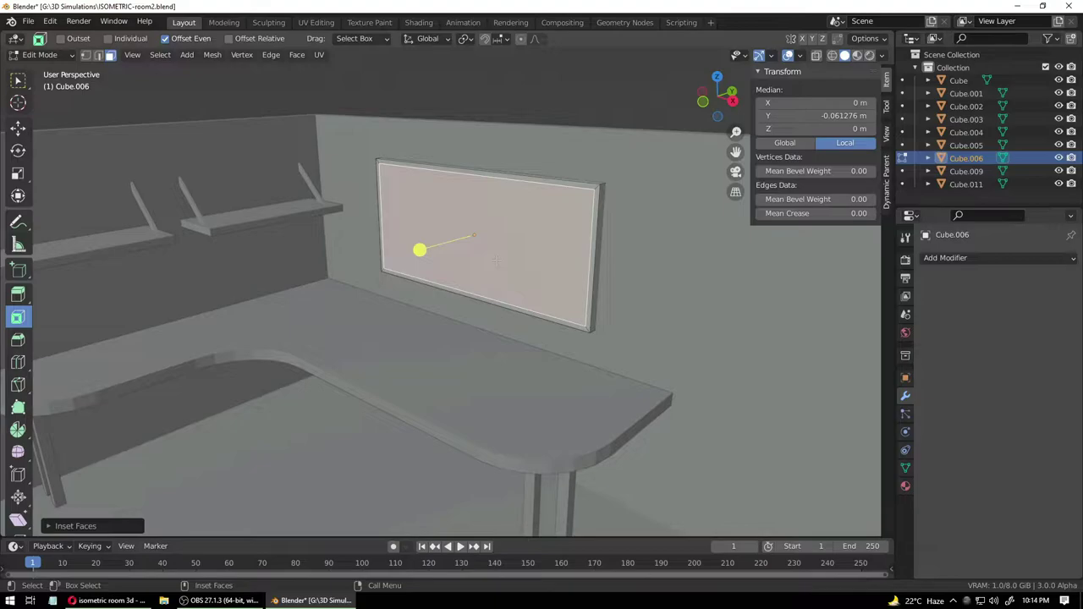
- Extrude the inset face back into the panel to about local Y -0.024 m, and return to Object Mode
shift+middle_drag(499, 239, 440, 270)
scroll(441, 269, up, 3)
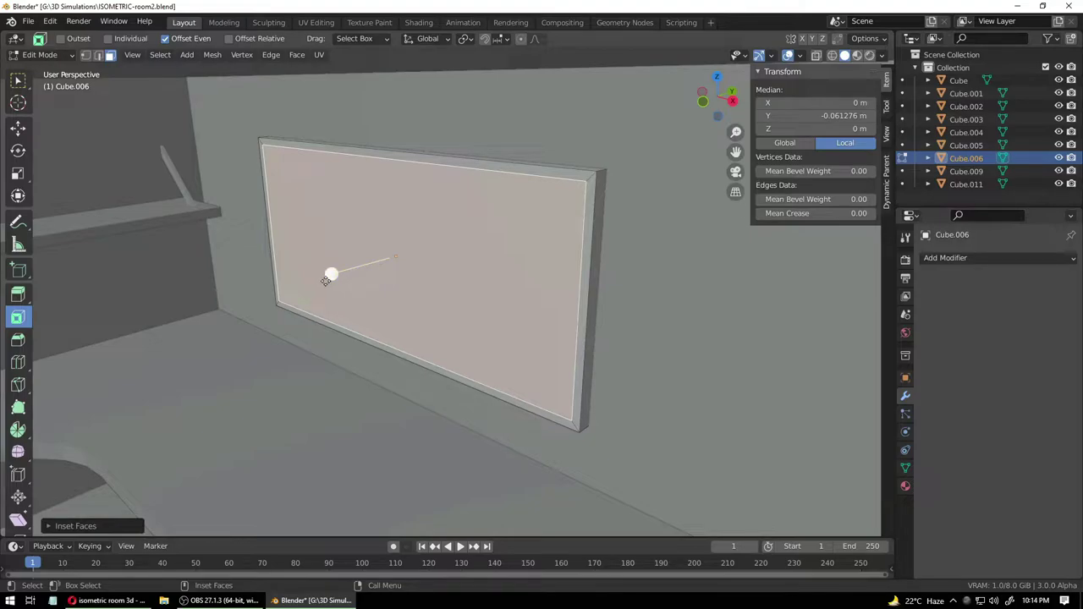
click(19, 294)
drag(350, 268, 355, 268)
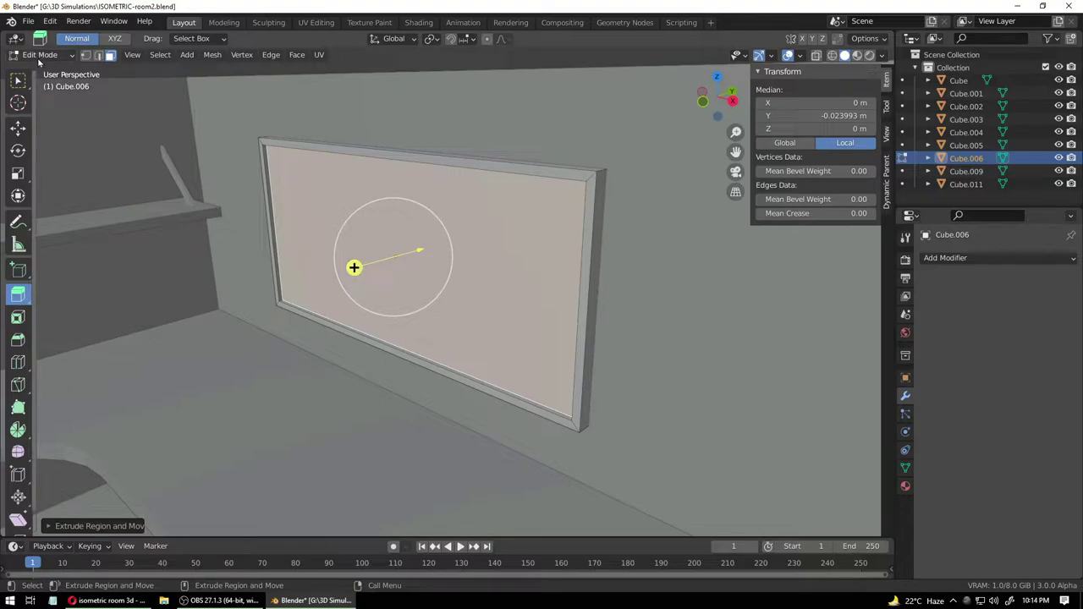
key(w)
click(286, 328)
scroll(286, 328, down, 10)
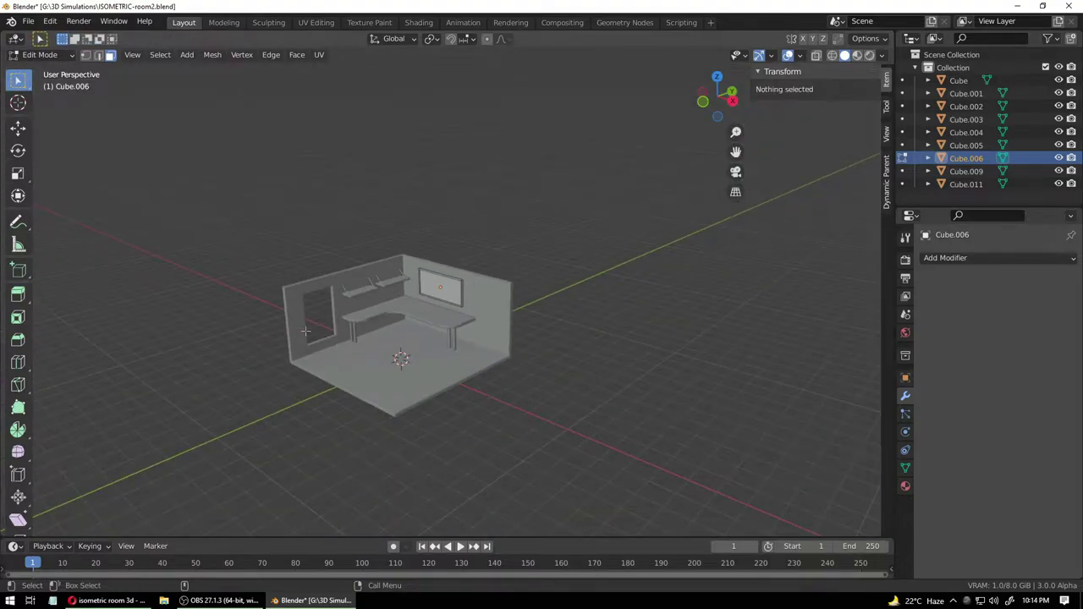
scroll(306, 331, up, 5)
scroll(305, 330, up, 5)
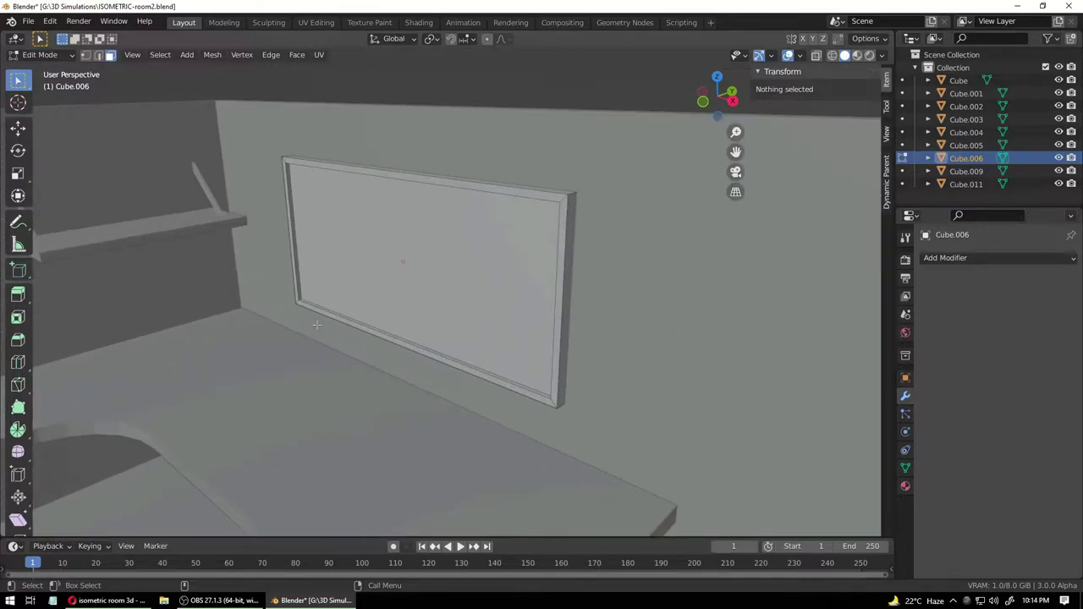
middle_drag(330, 309, 435, 338)
scroll(414, 296, down, 6)
scroll(436, 339, up, 2)
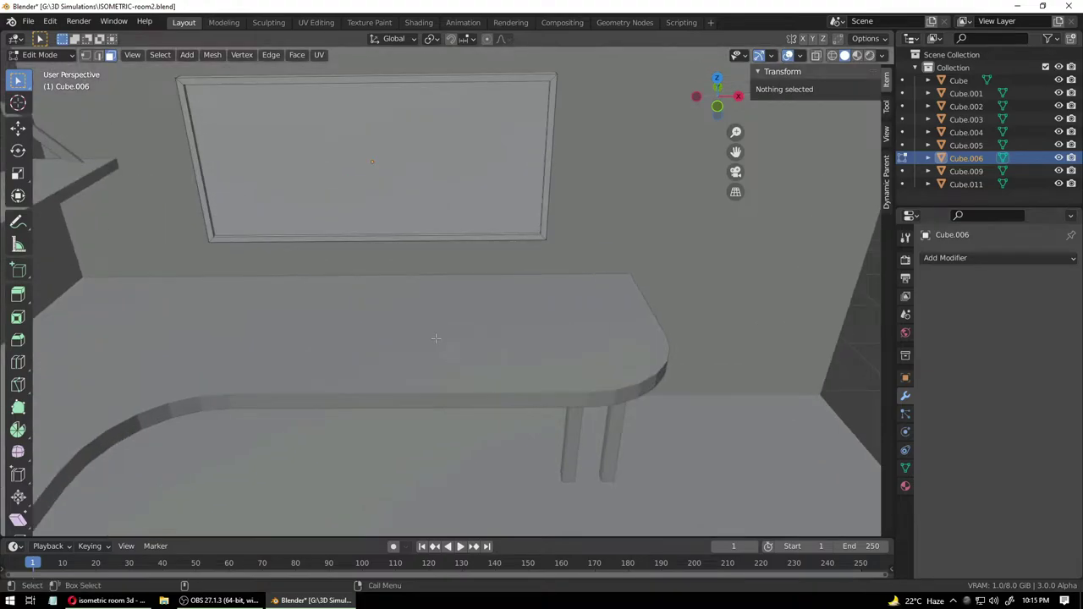
click(39, 55)
click(38, 68)
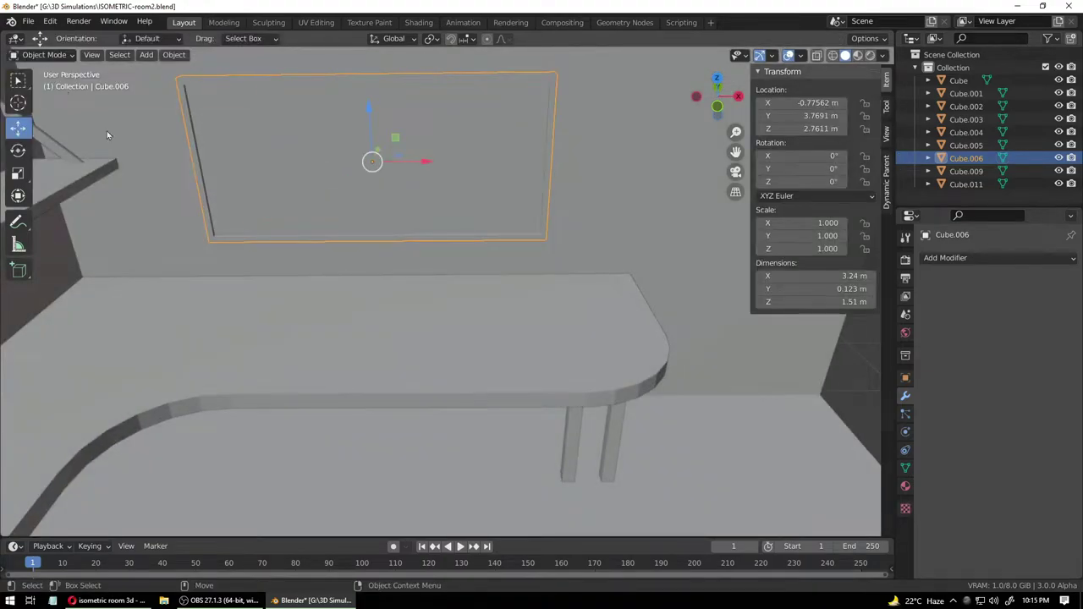
- Duplicate the inner leg under the rounded table end and position the copy above the tabletop at about X -0.78 m
click(571, 437)
key(shift+d)
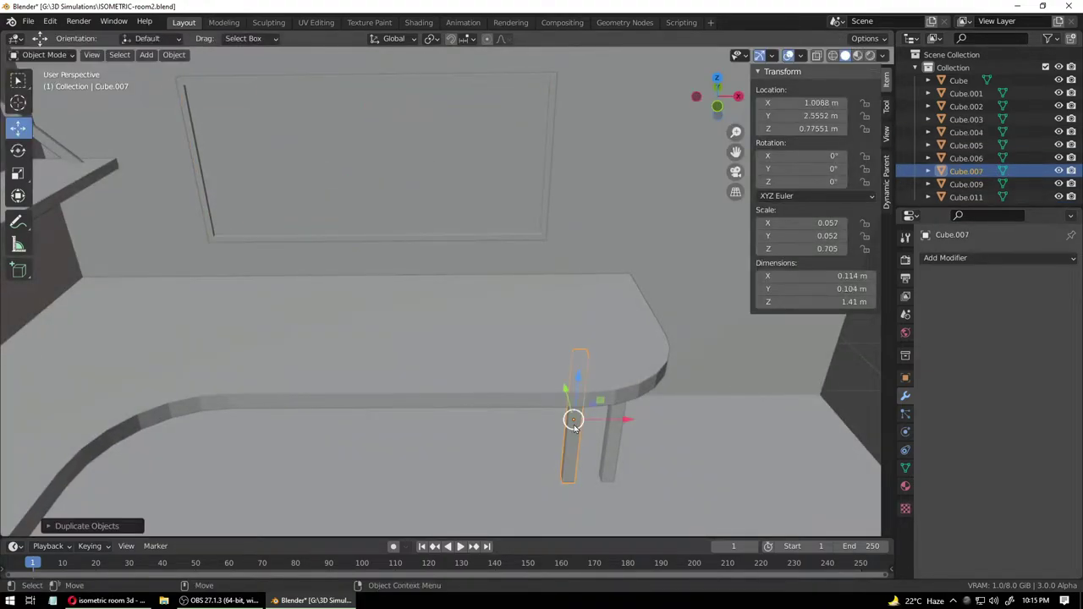
drag(578, 383, 586, 244)
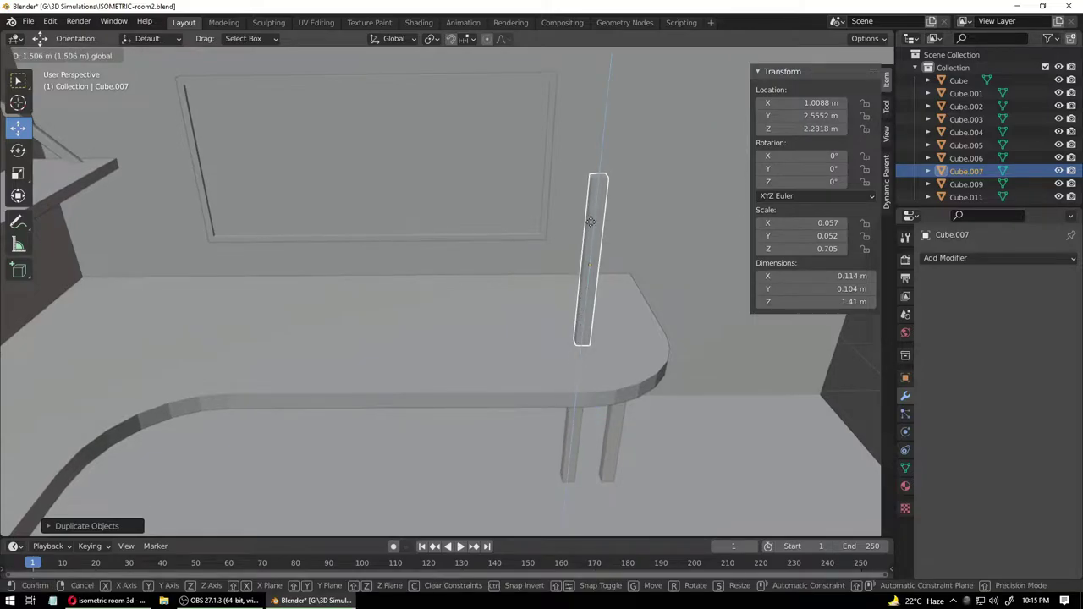
click(592, 228)
drag(649, 268, 416, 261)
- Scale the copied leg into a low block about 0.97 m wide and 0.21 m high
key(shift+space)
key(s)
drag(355, 218, 744, 340)
middle_drag(541, 359, 447, 329)
- Lower the block toward the tabletop, to about Z 1.68 m
key(shift+space)
key(g)
drag(348, 200, 345, 267)
middle_drag(345, 267, 378, 339)
scroll(368, 351, up, 3)
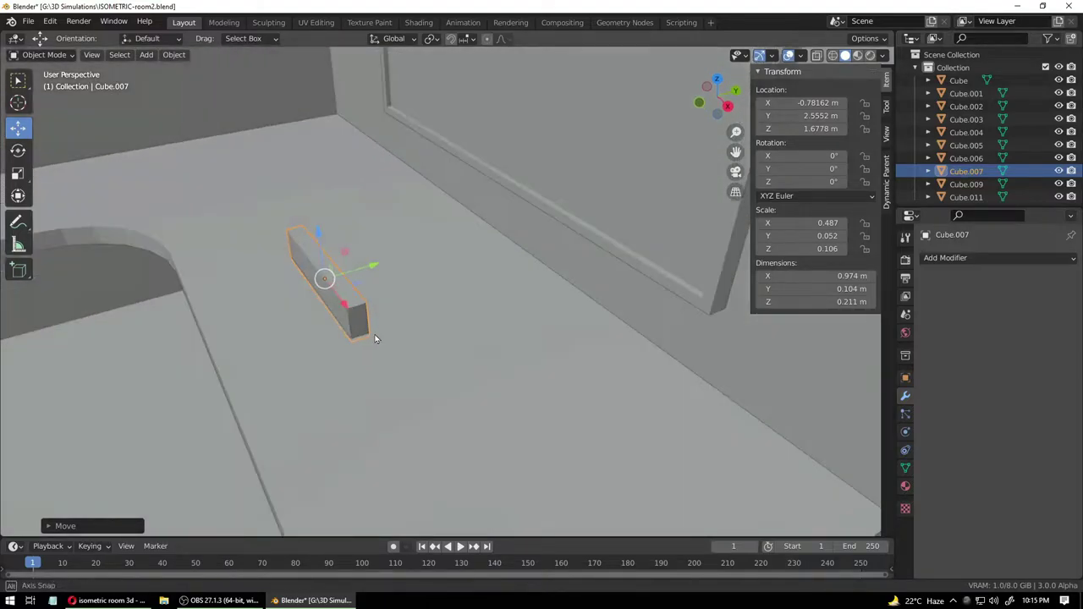
- Enlarge the block's depth to about 0.73 m and its width to about 1.88 m
key(shift+space)
key(s)
drag(377, 264, 711, 205)
middle_drag(369, 329, 450, 365)
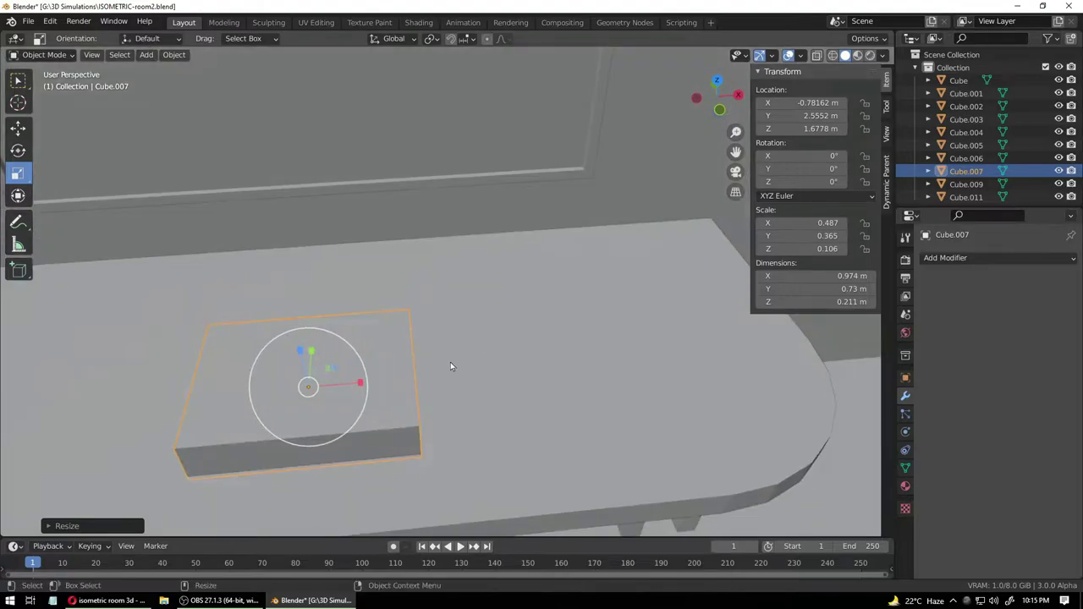
drag(368, 386, 416, 388)
key(ctrl+z)
scroll(444, 412, down, 4)
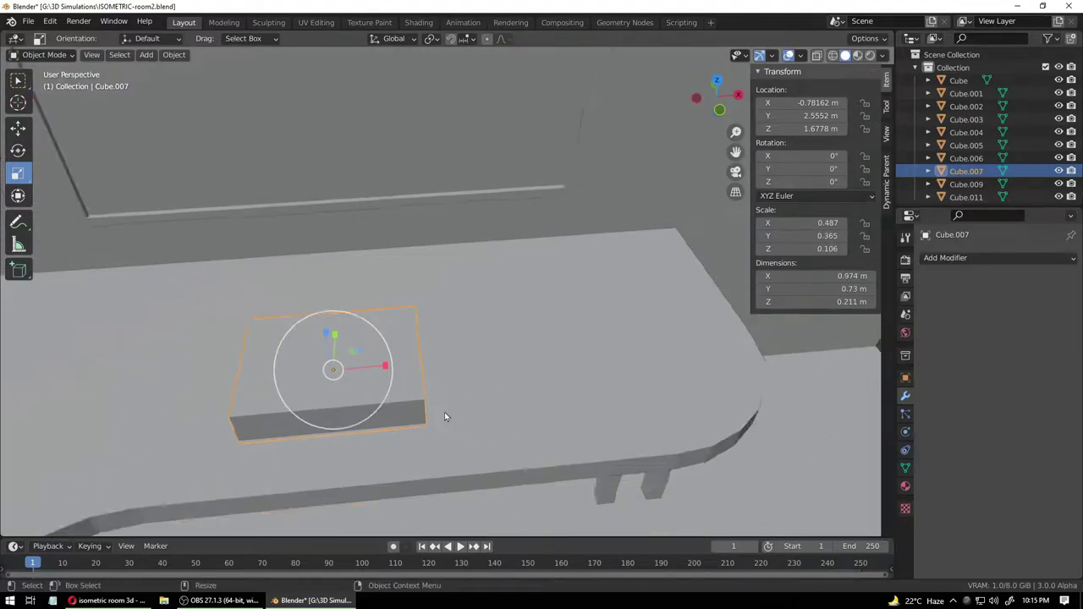
middle_drag(444, 412, 442, 419)
drag(435, 332, 497, 334)
middle_drag(502, 375, 354, 381)
scroll(364, 361, up, 4)
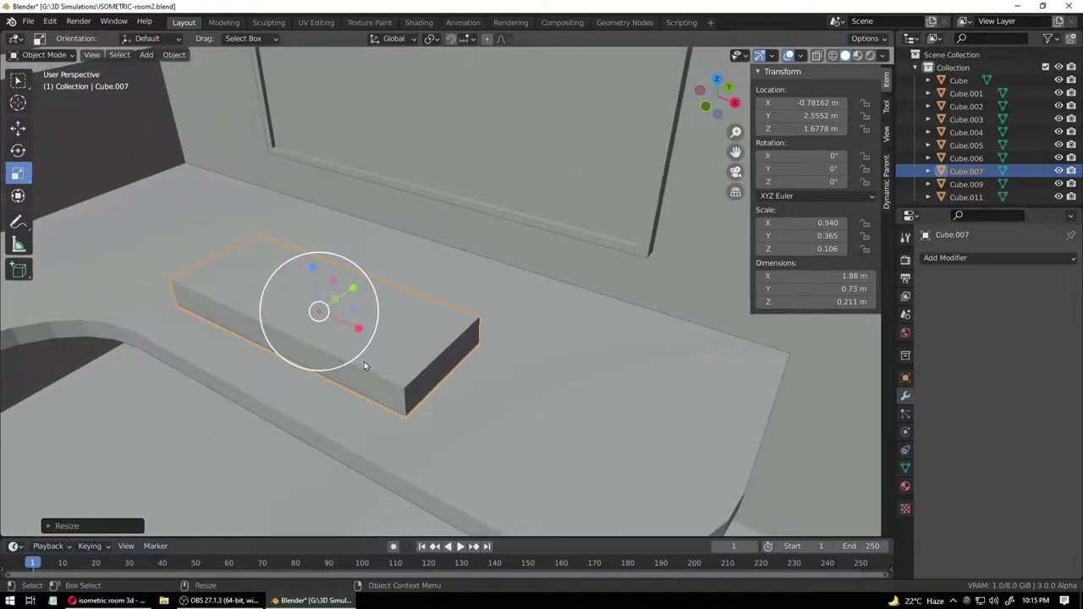
- Thin the block to about 0.07 m and reduce its width to about 1.24 m
key(s)
key(Escape)
key(s)
key(z)
click(314, 336)
key(s)
key(x)
drag(350, 344, 339, 342)
middle_drag(401, 378, 322, 366)
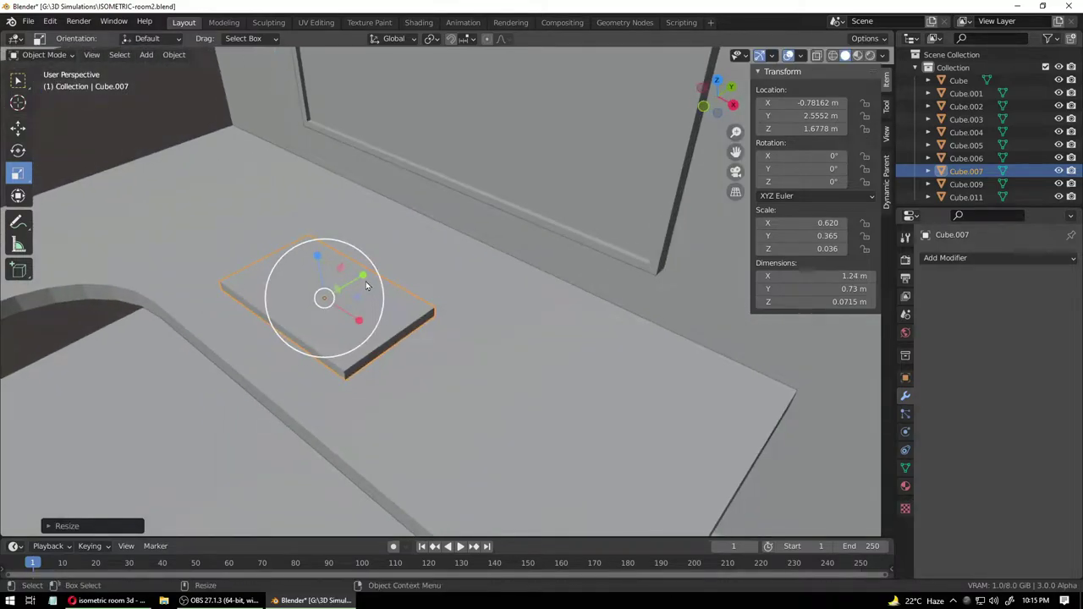
- Reduce the slab's depth to about 0.44 m and lower it onto the tabletop at about Z 1.62 m
drag(365, 281, 350, 286)
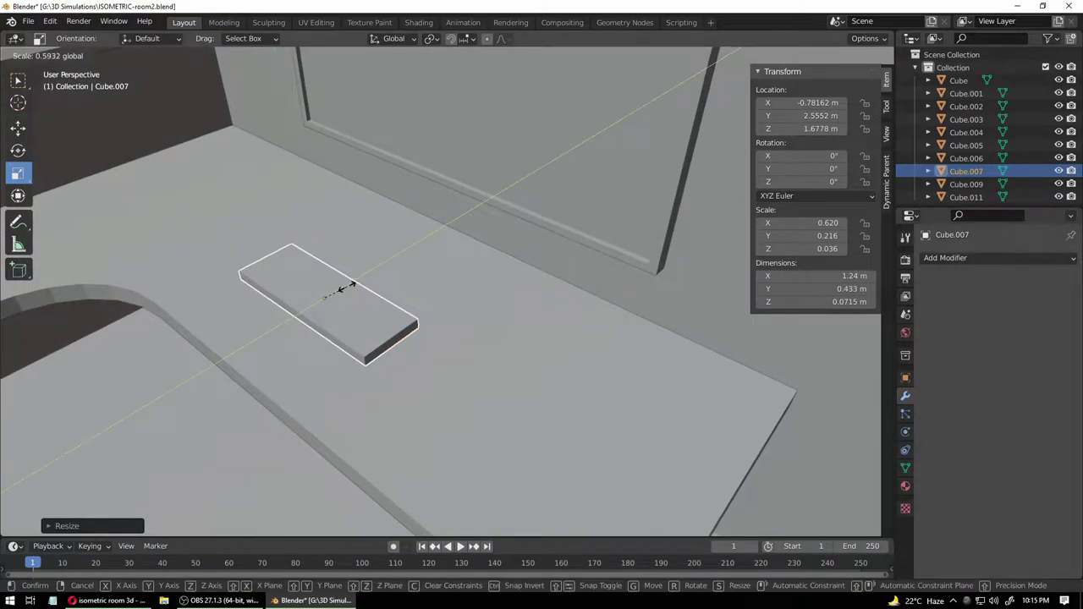
click(342, 287)
middle_drag(343, 287, 390, 365)
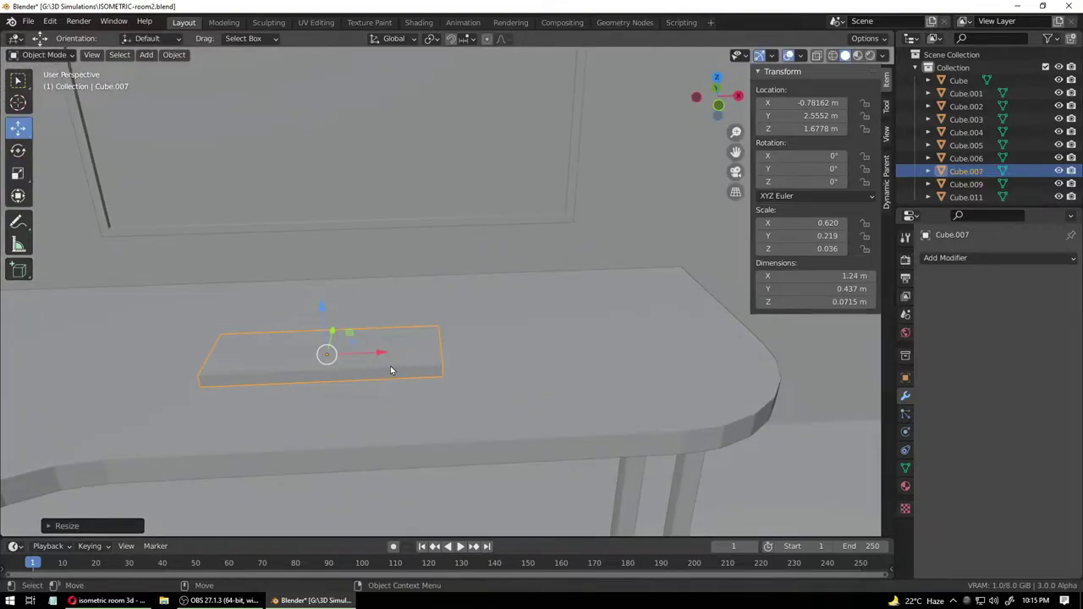
key(g)
key(z)
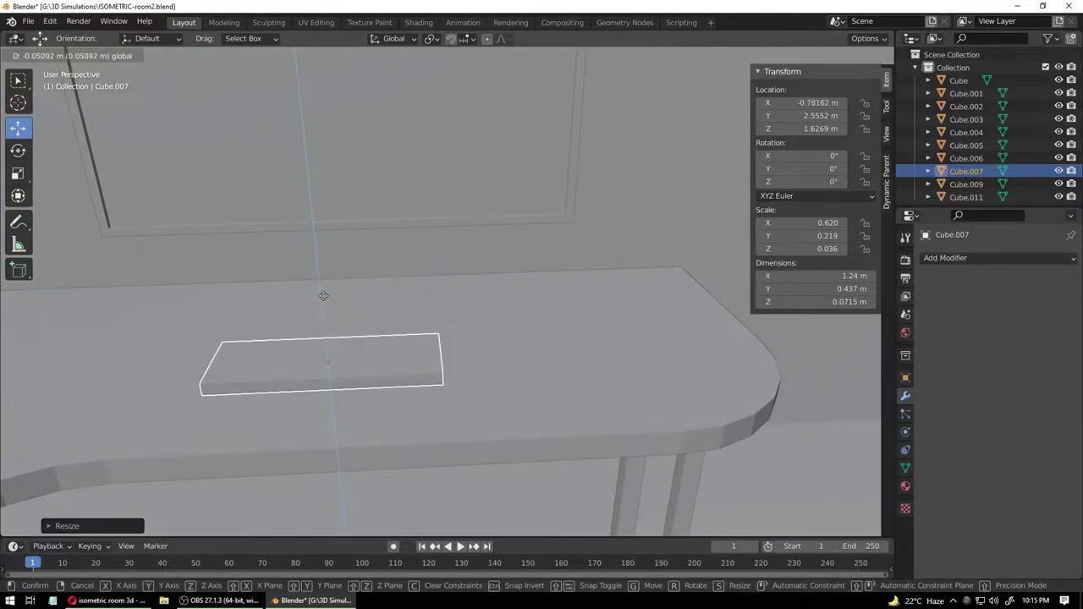
click(324, 310)
middle_drag(424, 349, 203, 207)
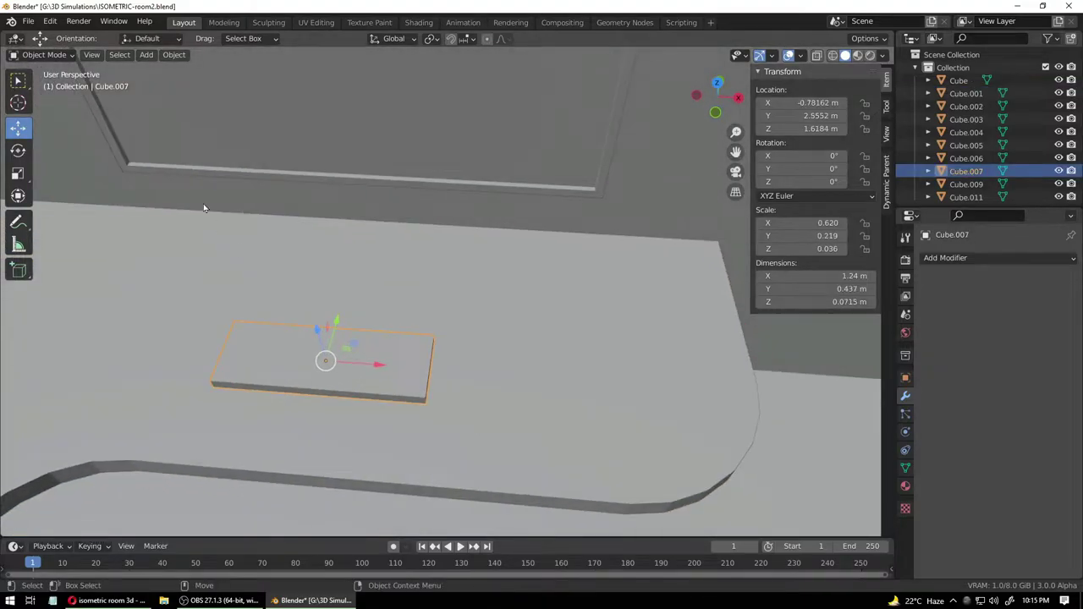
- Apply the slab's scale and switch it to Edit Mode
click(149, 57)
click(170, 56)
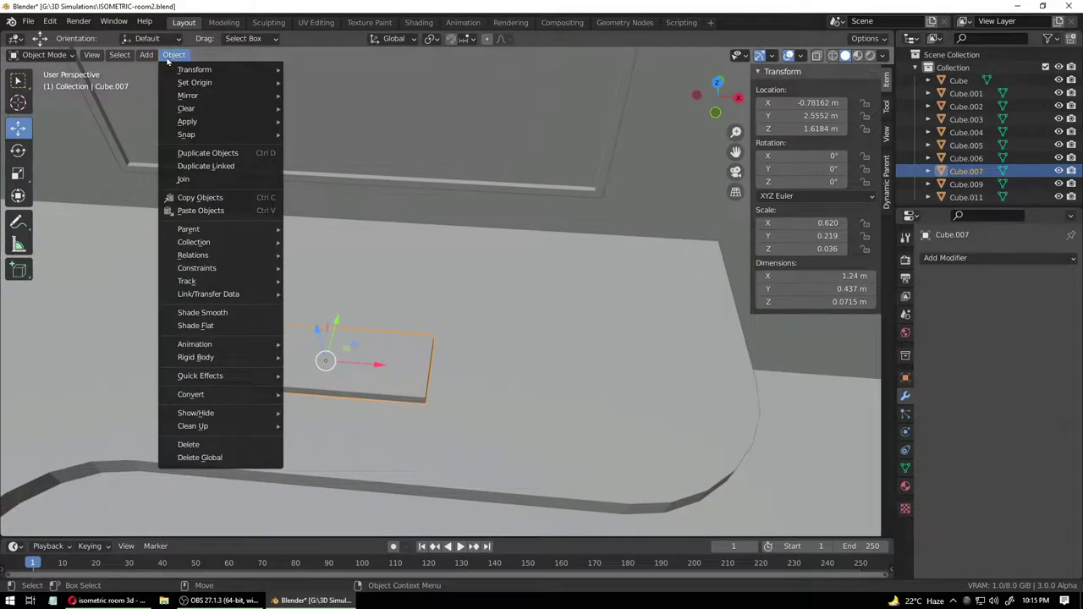
mouse_move(202, 123)
click(332, 151)
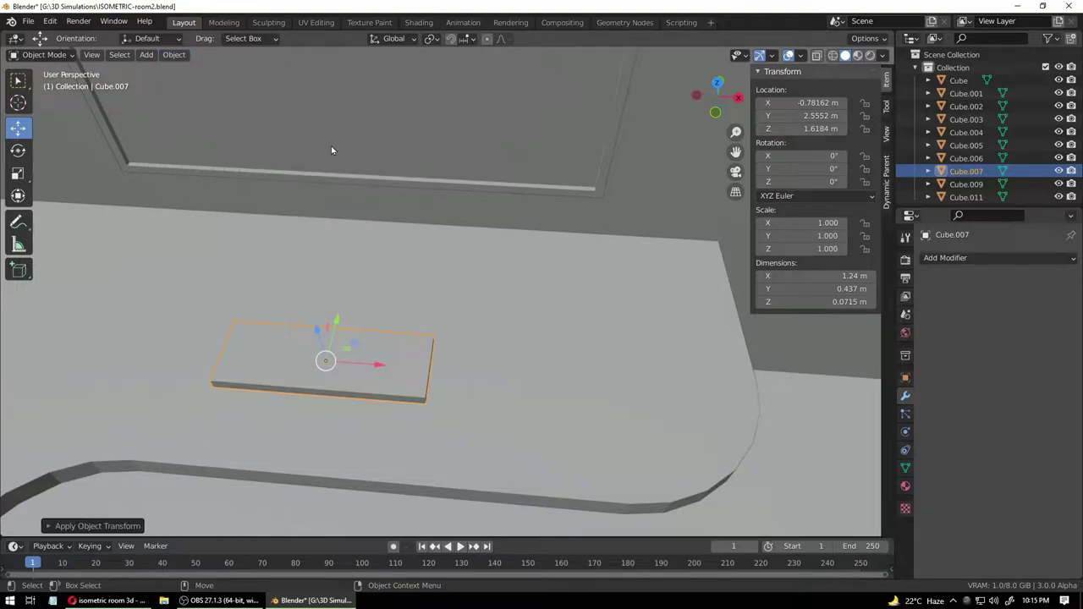
click(48, 55)
click(38, 80)
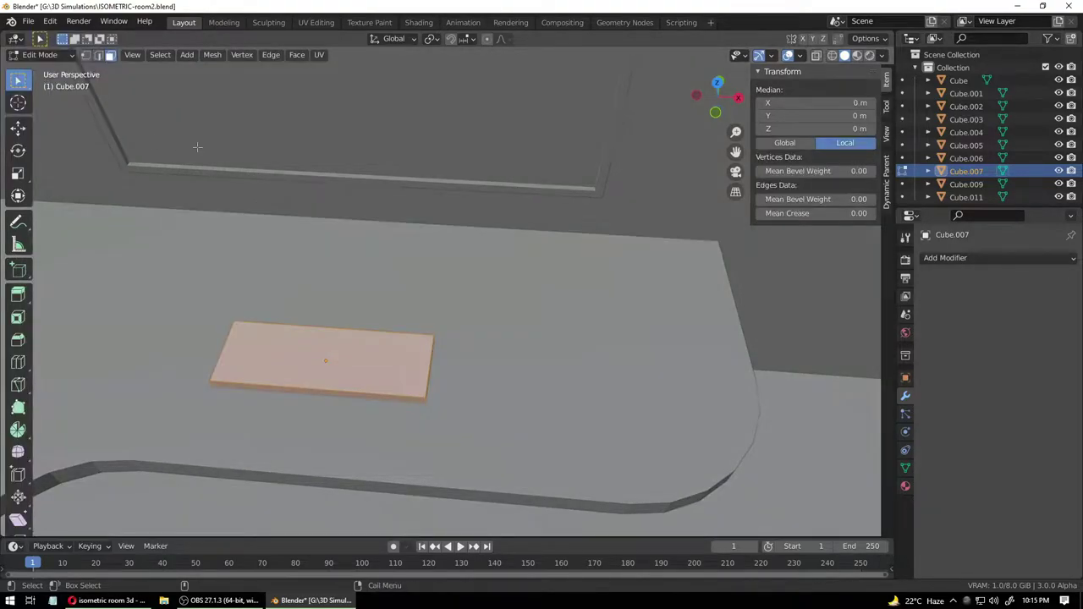
- Inset the slab's top face, extrude it down to about local Z -0.011 m as a rimmed tray, and return to Object Mode
click(17, 317)
drag(311, 314, 316, 331)
click(18, 293)
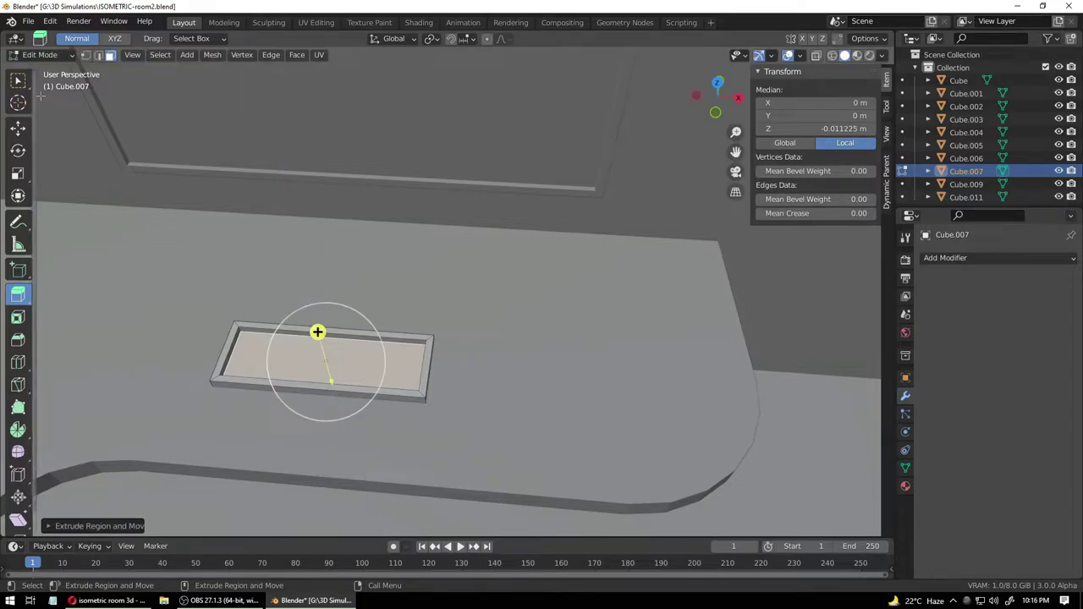
click(18, 80)
click(281, 305)
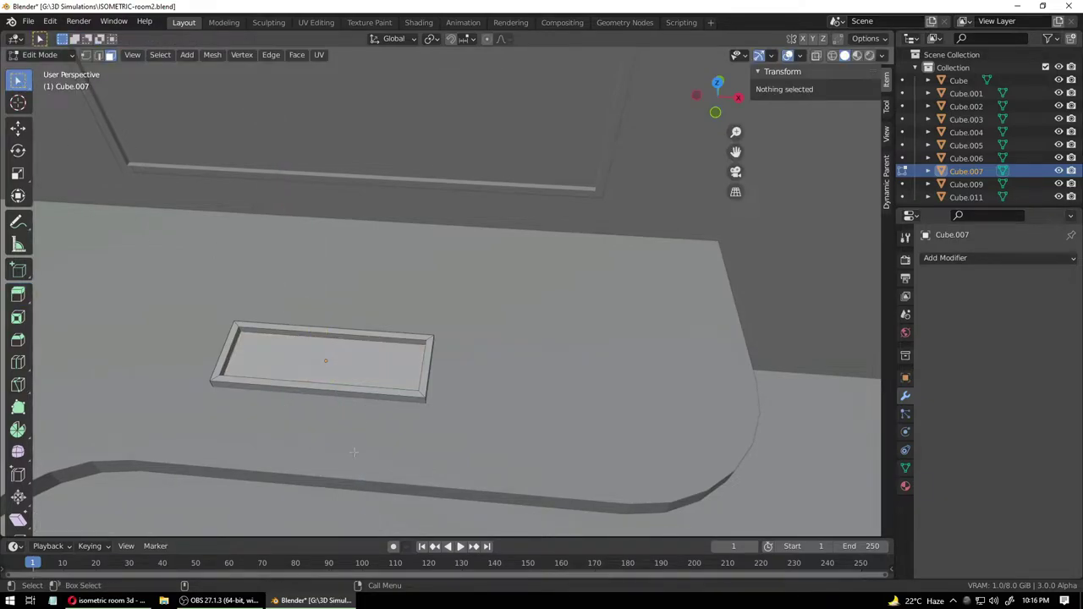
scroll(353, 452, up, 1)
shift+middle_drag(326, 435, 424, 355)
scroll(371, 349, up, 2)
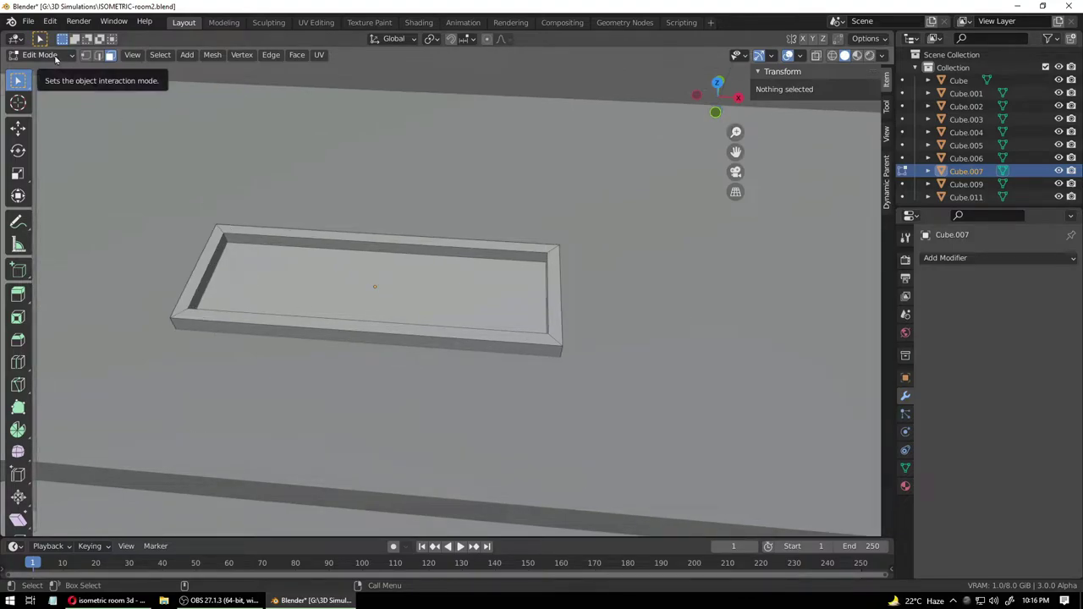
click(56, 56)
click(53, 66)
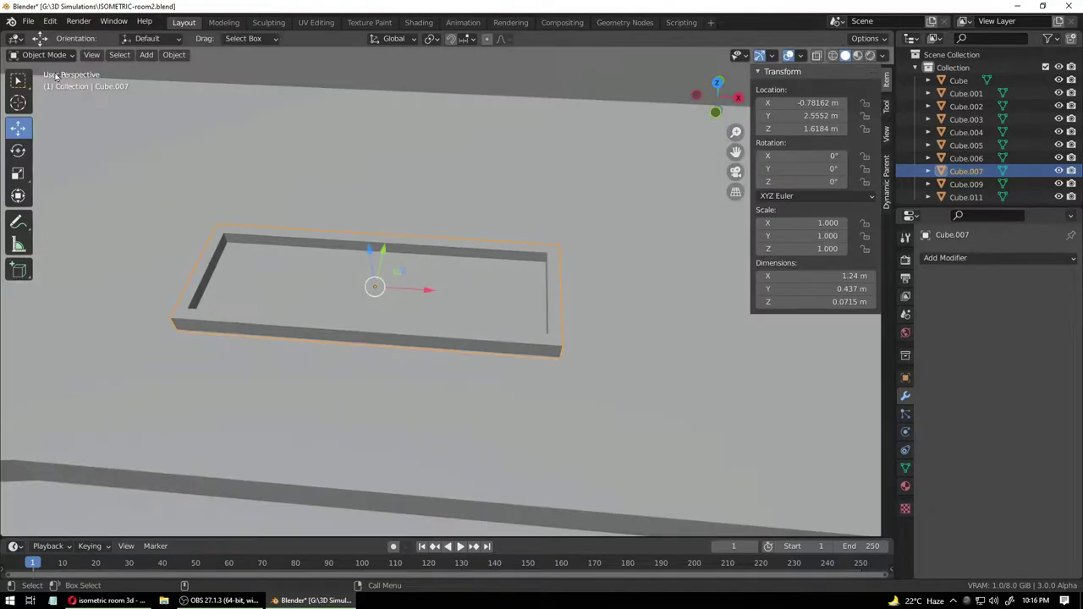
- Duplicate the inner table leg again and position the copy over one end of the tray, about X -1.24 m, Z 2.27 m
click(338, 343)
scroll(380, 423, down, 4)
click(562, 370)
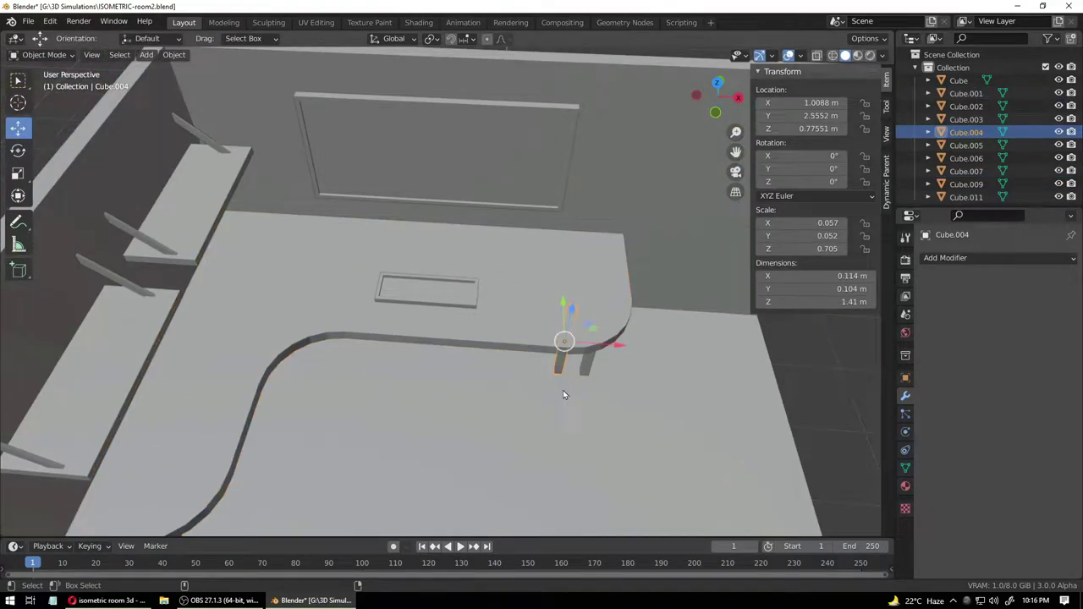
key(shift+d)
right_click(567, 376)
drag(574, 311, 591, 234)
drag(638, 268, 398, 246)
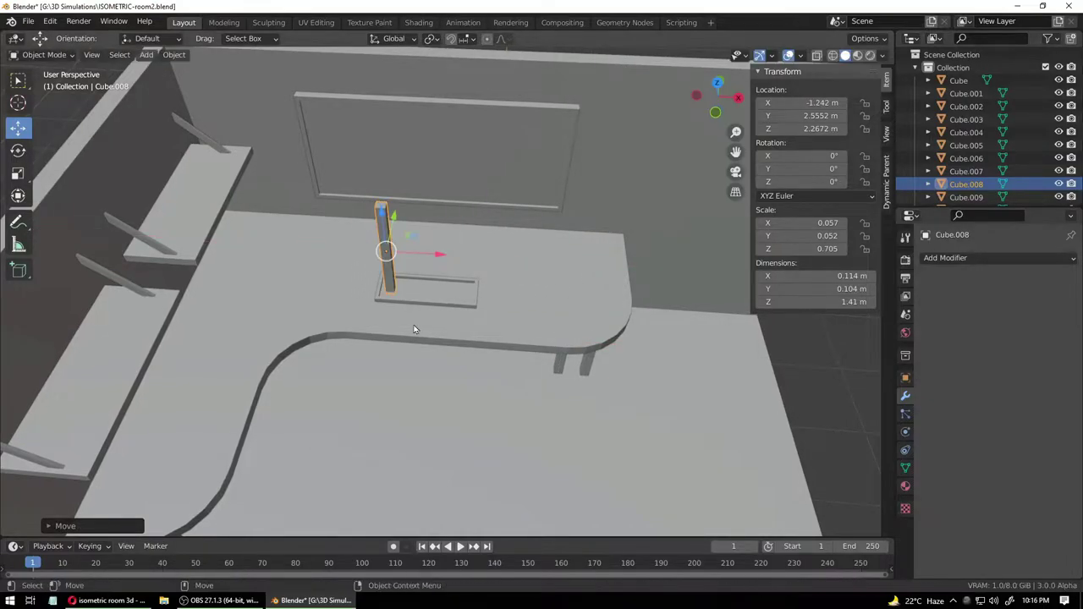
- Shrink the height of the copied leg above the tray to about 0.06 m, making a small key-sized block
scroll(358, 320, up, 6)
click(275, 296)
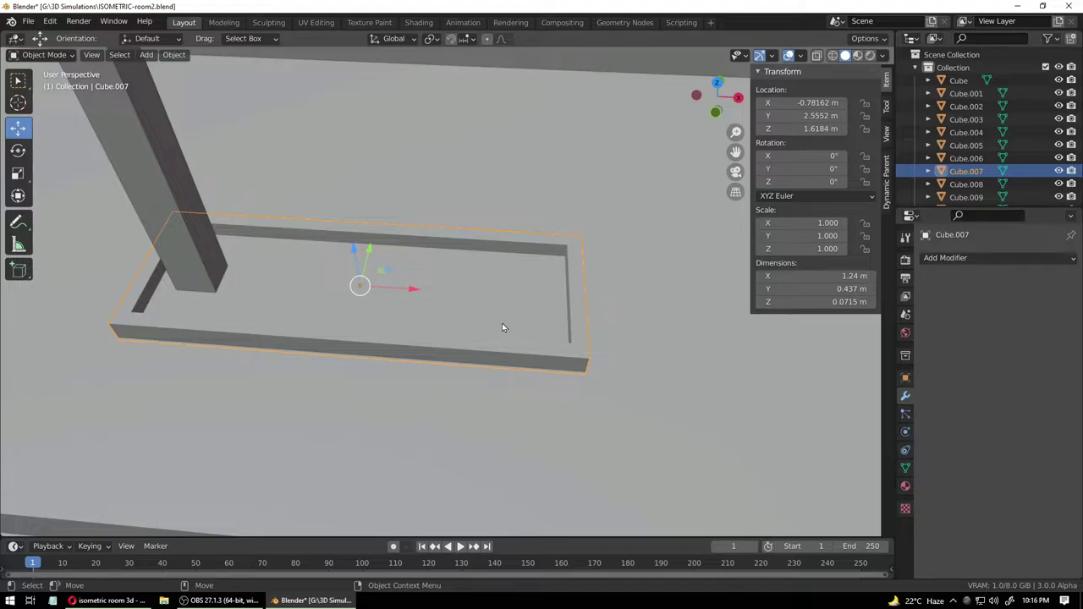
click(194, 216)
middle_drag(245, 233, 257, 301)
scroll(270, 279, down, 5)
scroll(291, 245, up, 2)
shift+middle_drag(294, 188, 376, 301)
key(s)
drag(320, 208, 335, 319)
- Lower the small block into the tray's recess, to about Z 1.62 m, and keep it selected
key(shift+space)
key(g)
click(400, 315)
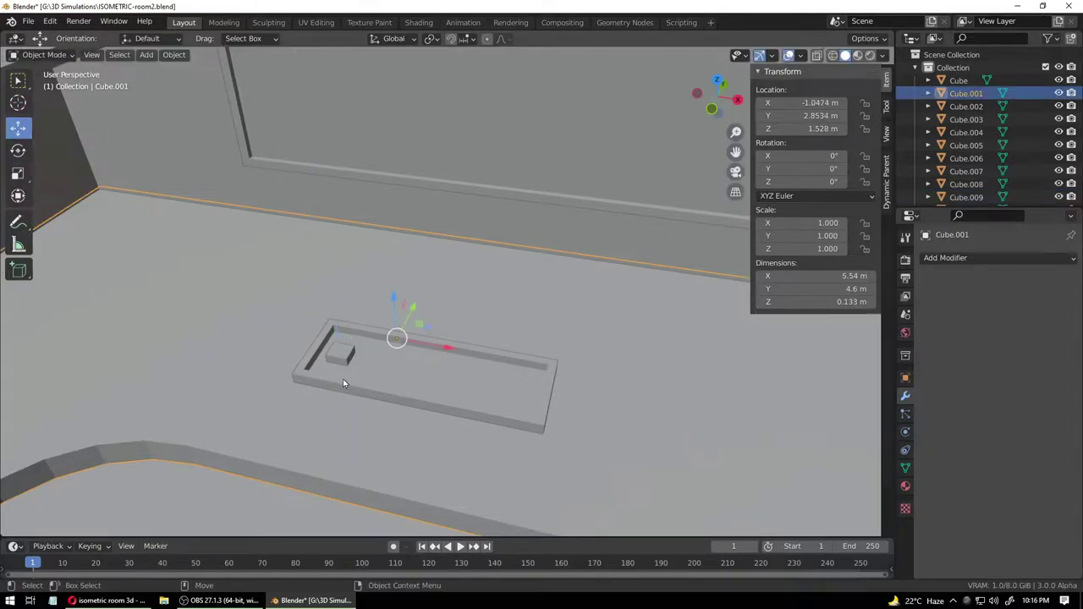
scroll(345, 377, up, 4)
shift+middle_drag(328, 387, 363, 296)
click(300, 313)
middle_drag(353, 348, 352, 347)
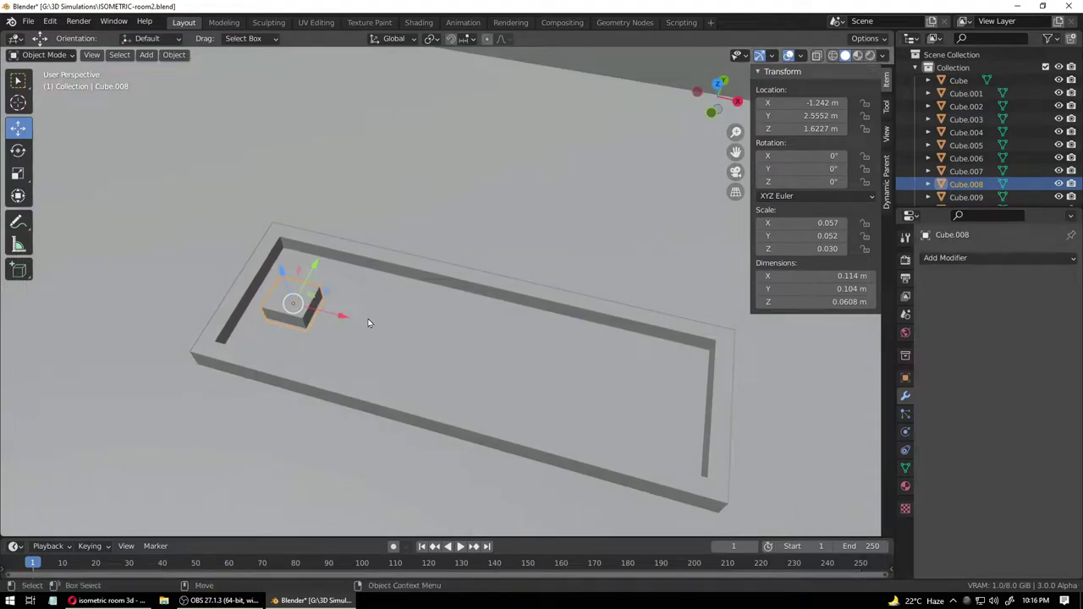
- Scale the small block down to about 0.056 × 0.051 × 0.03 m, move it to about Y 2.44 m, and save the file
key(shift+space)
key(s)
drag(352, 315, 342, 339)
key(shift+space)
key(g)
mouse_move(342, 338)
middle_down()
mouse_move(363, 363)
mouse_move(321, 314)
mouse_move(223, 296)
mouse_move(332, 331)
middle_up()
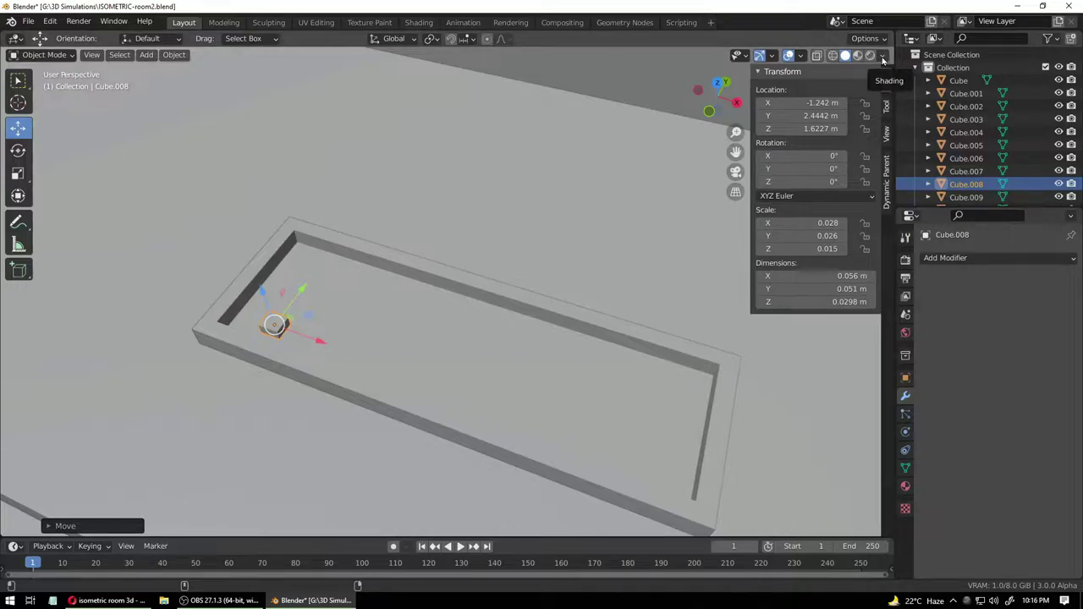
key(ctrl+s)
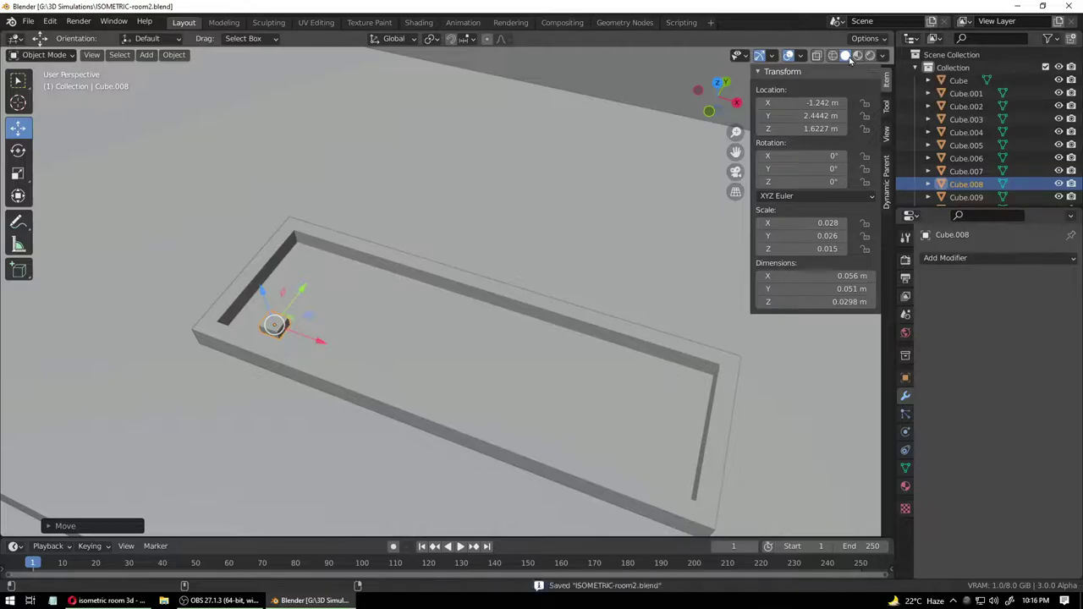
- Enable World cavity and a softened shadow in the solid viewport shading, and save the file
click(883, 57)
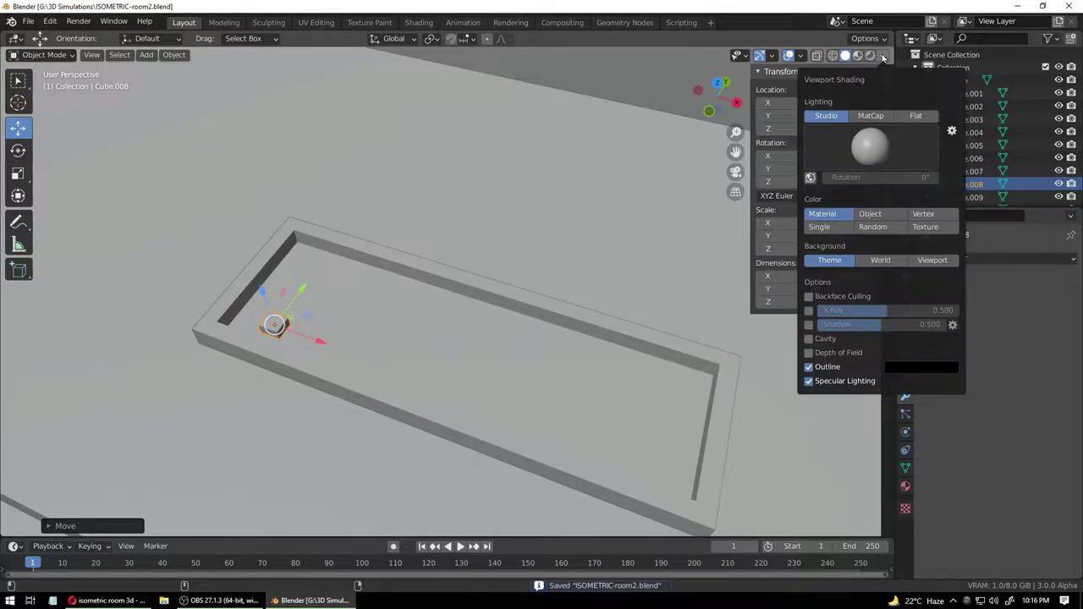
click(808, 339)
click(929, 338)
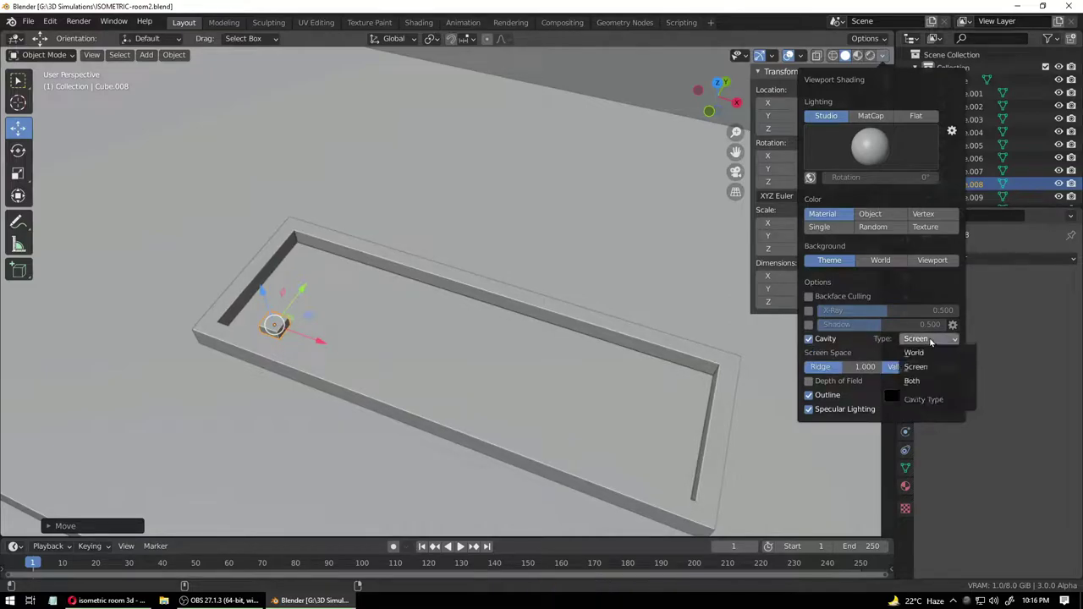
click(923, 356)
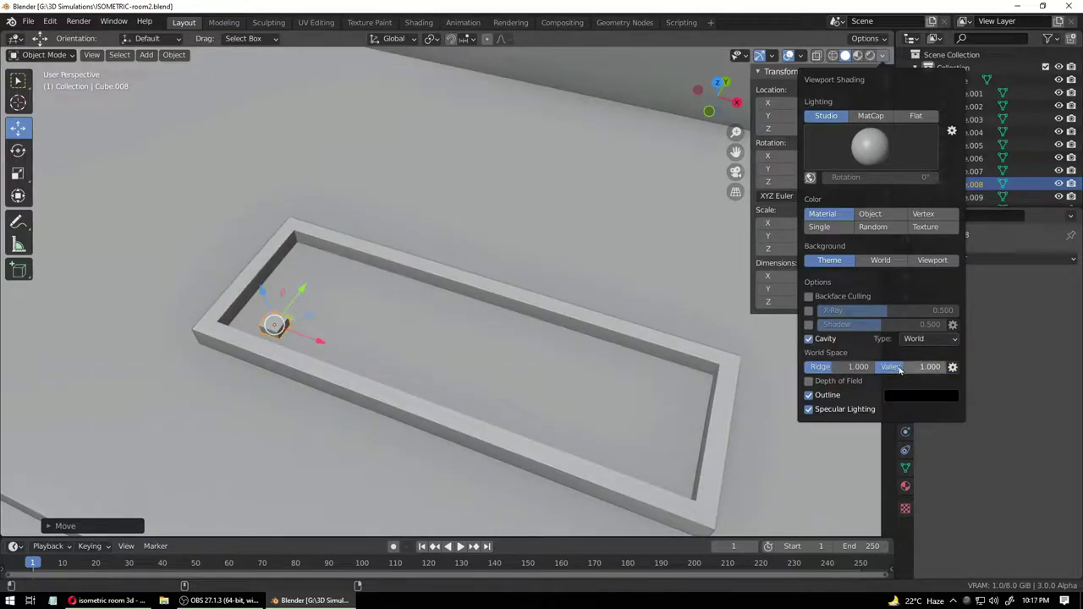
click(807, 325)
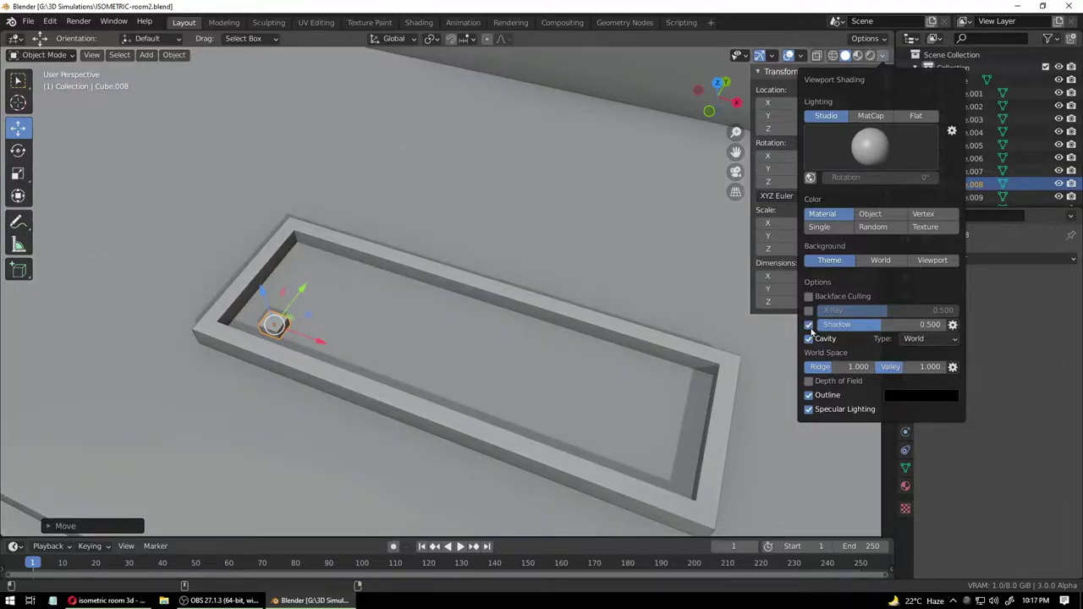
drag(880, 325, 831, 325)
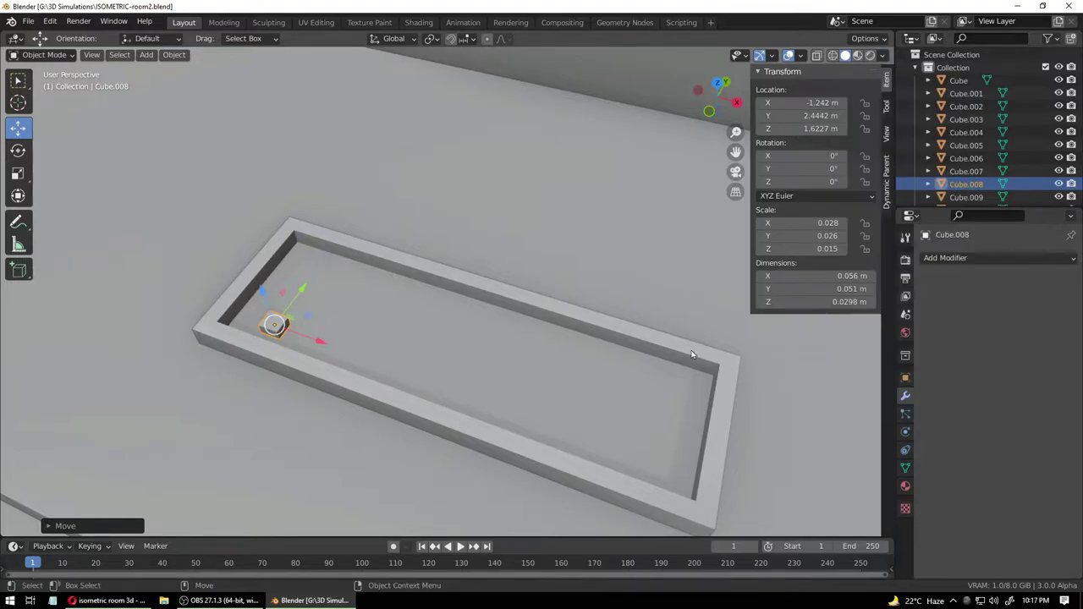
click(532, 350)
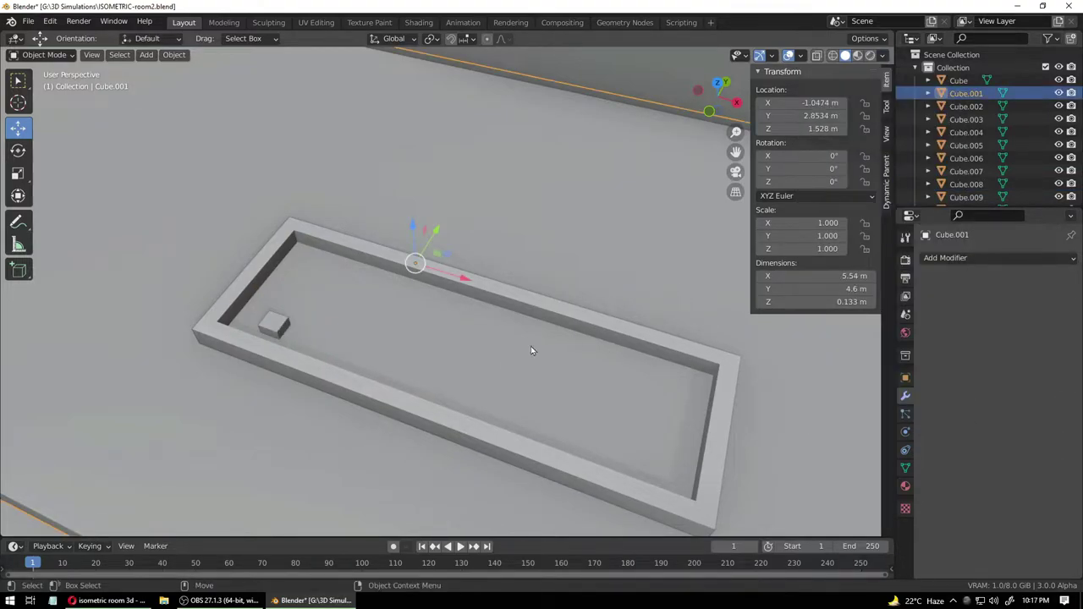
key(ctrl+s)
- Shift the small block along X toward the tray's end wall, to about X -1.285 m
middle_drag(518, 355, 355, 382)
scroll(354, 385, up, 2)
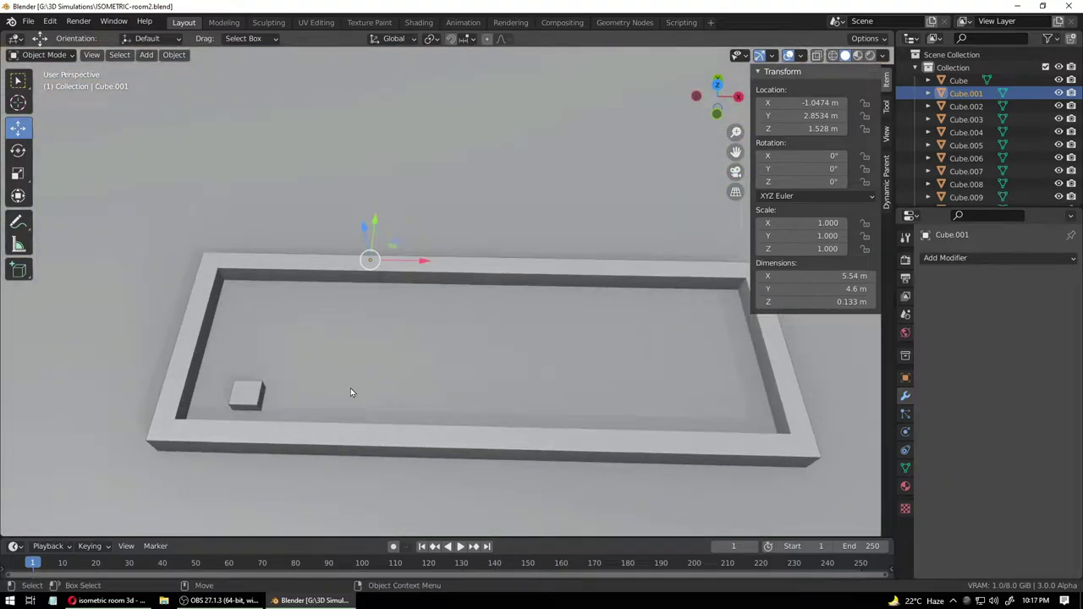
click(247, 394)
key(g)
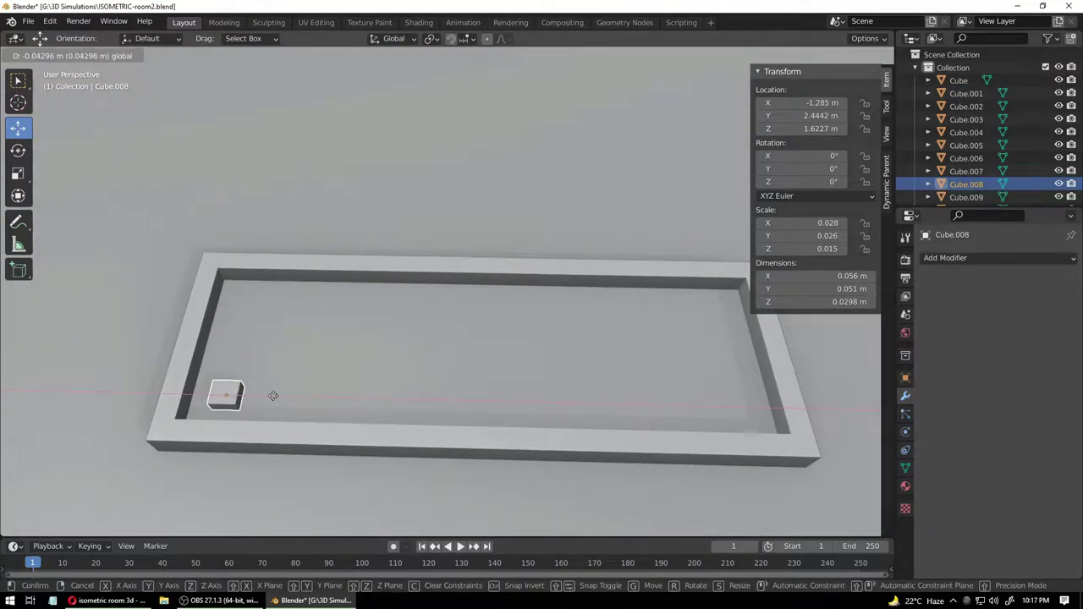
click(296, 417)
- Duplicate the block along X to form a row of three keys, with copies at about X -1.18 m and -1.08 m
key(shift+d)
right_click(295, 411)
drag(280, 400, 330, 406)
click(330, 407)
key(ctrl+c)
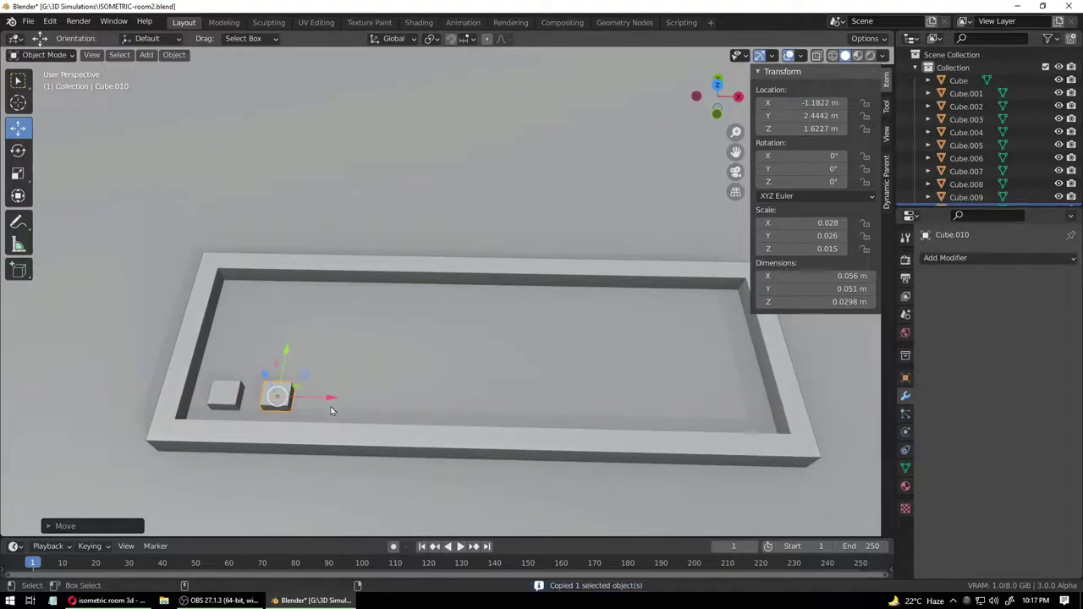
key(shift+d)
right_click(331, 411)
key(shift+d)
key(x)
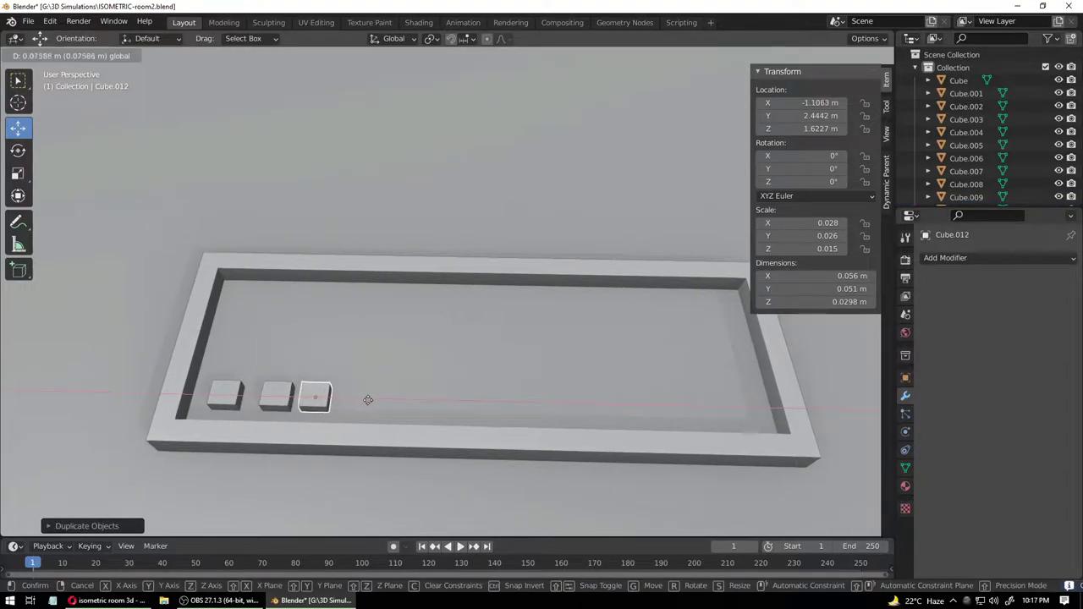
click(380, 406)
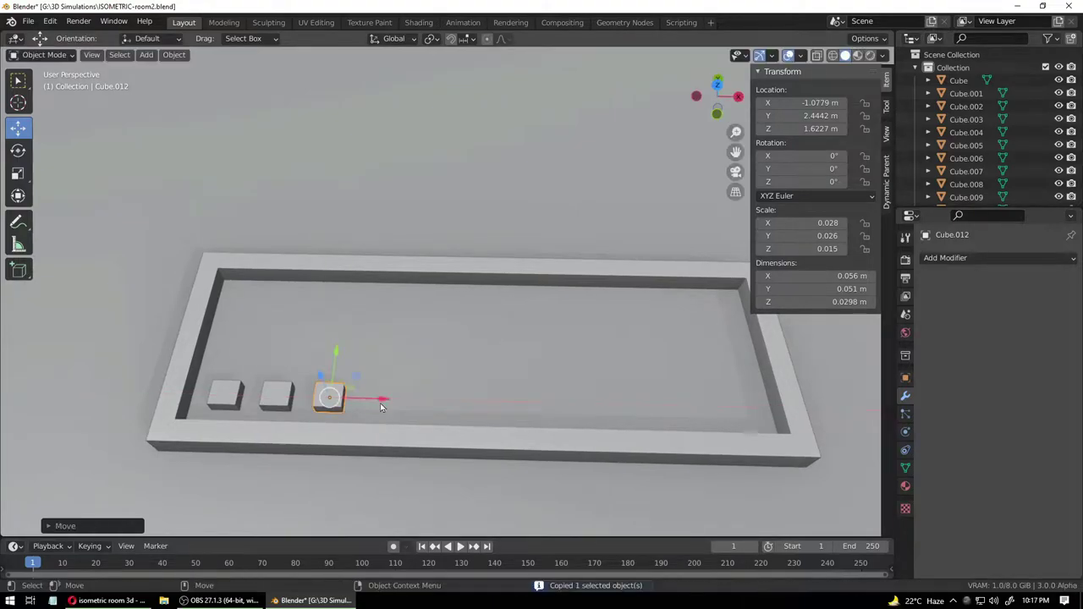
- Duplicate the row of three keys twice along Y, placing the copied rows at about Y 2.52 m and 2.64 m
shift+click(226, 394)
shift+click(279, 397)
shift+click(330, 398)
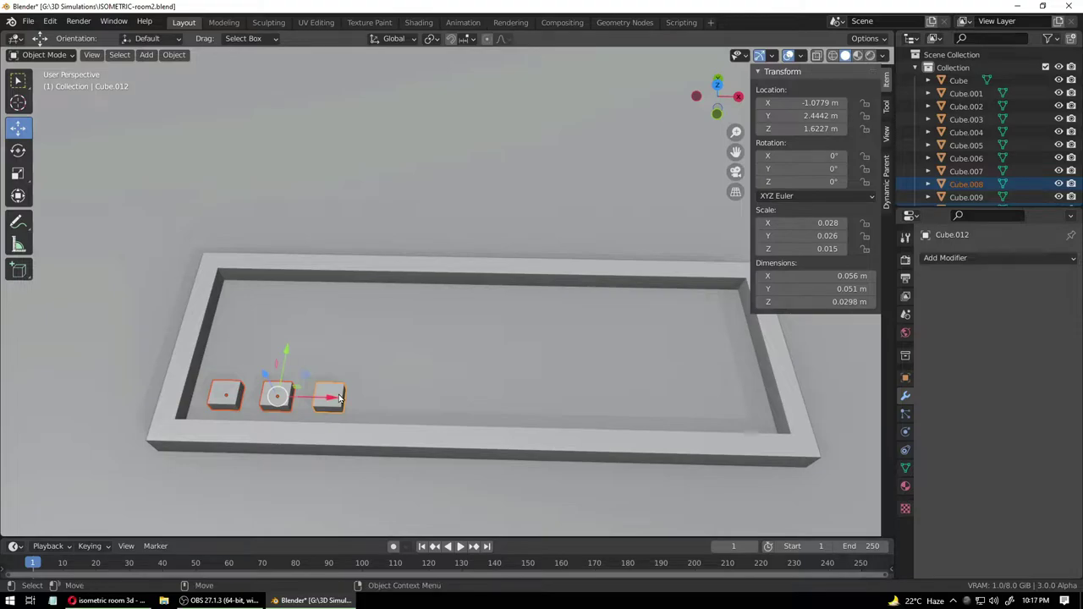
key(shift+d)
right_click(325, 390)
drag(286, 348, 286, 339)
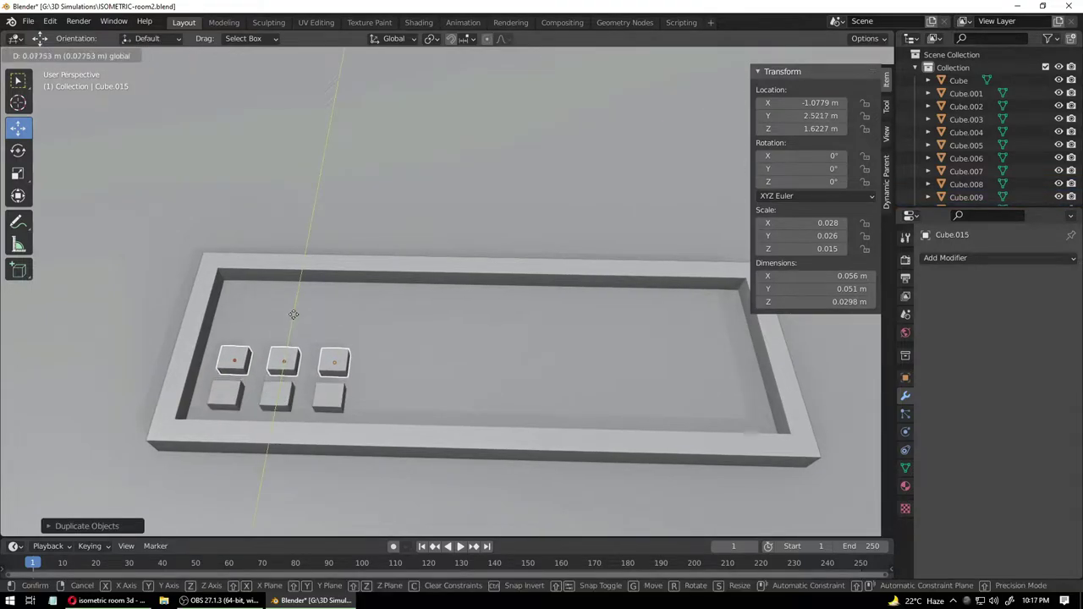
click(295, 316)
key(shift+d)
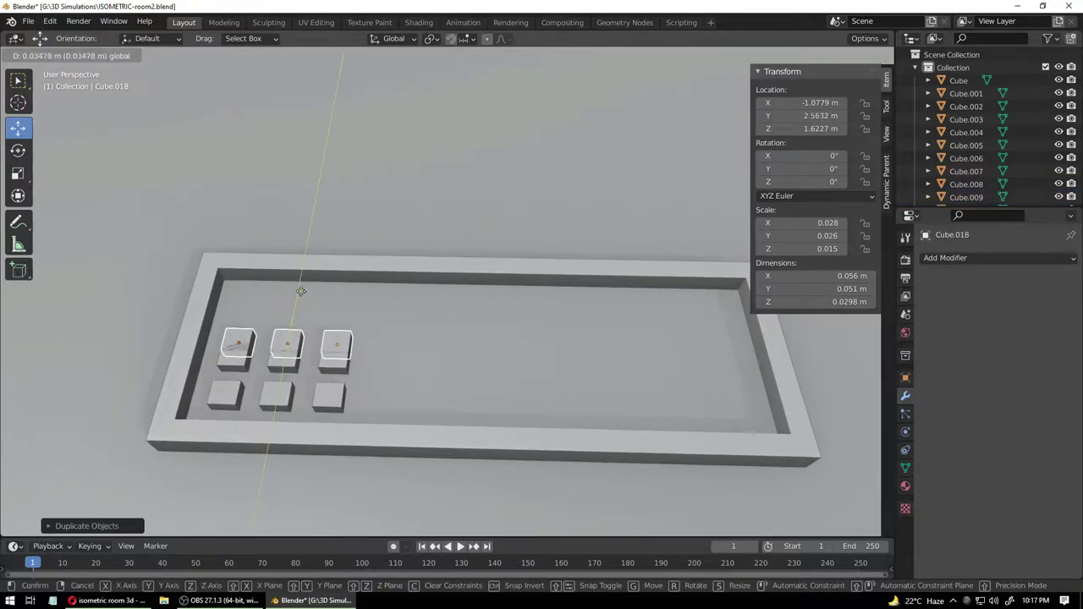
key(y)
drag(306, 266, 307, 263)
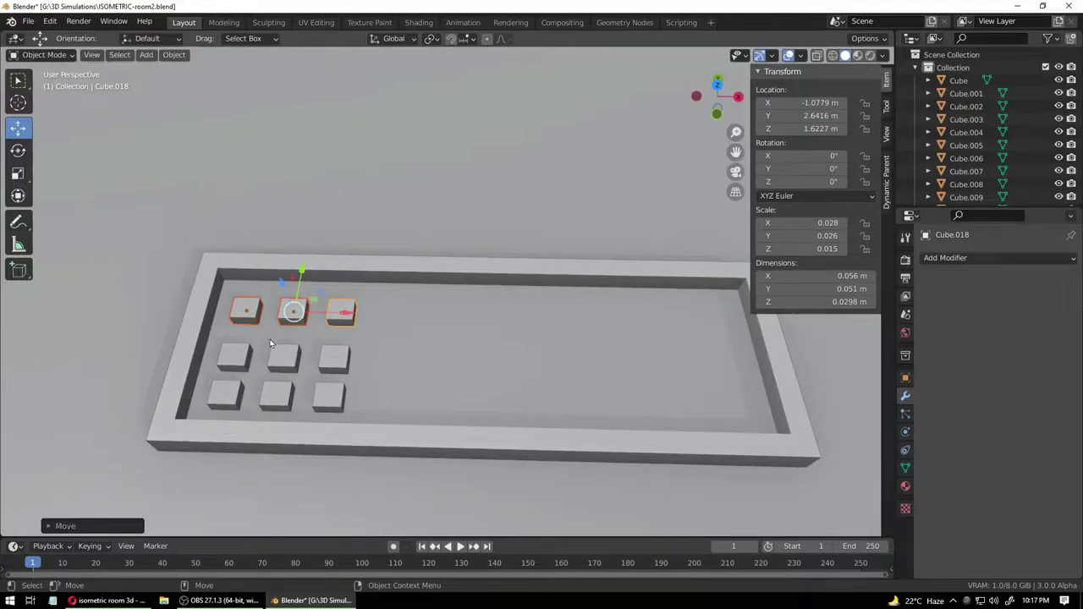
- Move the middle row of three keys along Y to about 2.54 m to even out the row spacing
click(239, 353)
shift+click(283, 354)
shift+click(329, 354)
drag(294, 312, 295, 307)
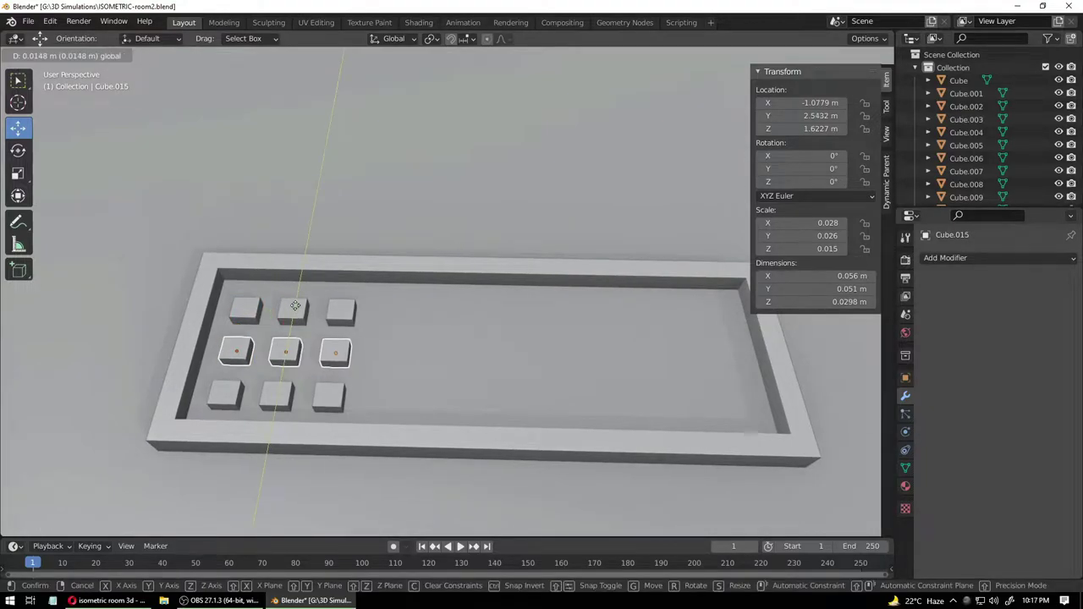
click(294, 307)
- Stretch the third front-row key along X into a spacebar about 0.37 m long, centred at about X -0.92 m
click(330, 404)
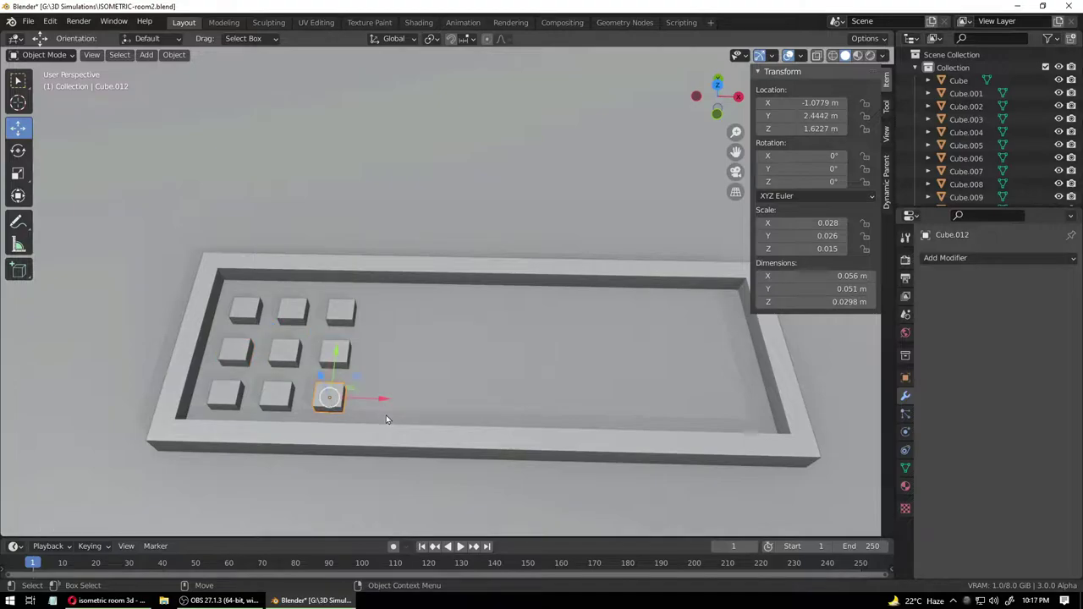
key(shift+space)
key(s)
drag(381, 401, 462, 412)
key(shift+space)
key(g)
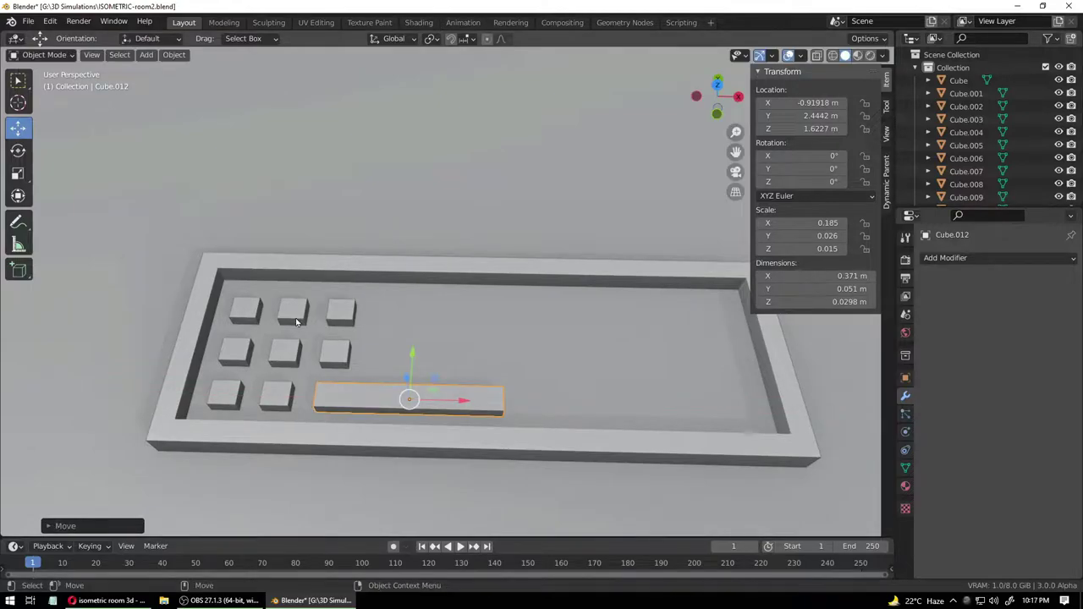
- Duplicate the second and third key columns of the two back rows along X, the outer copies at about X -0.87 m
drag(296, 322, 286, 377)
key(shift+d)
key(x)
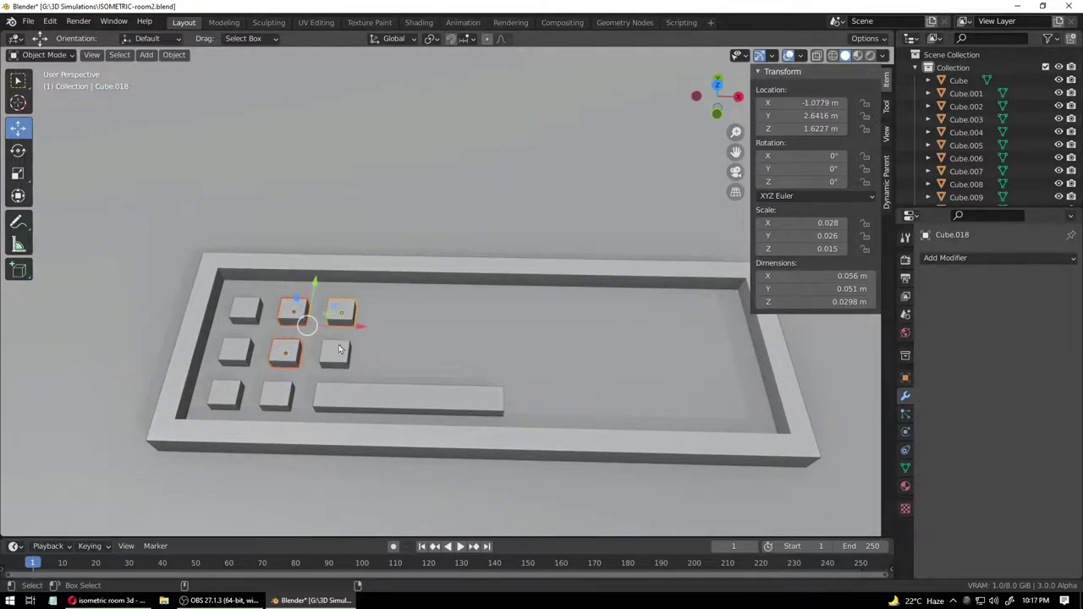
click(368, 339)
key(shift+d)
key(x)
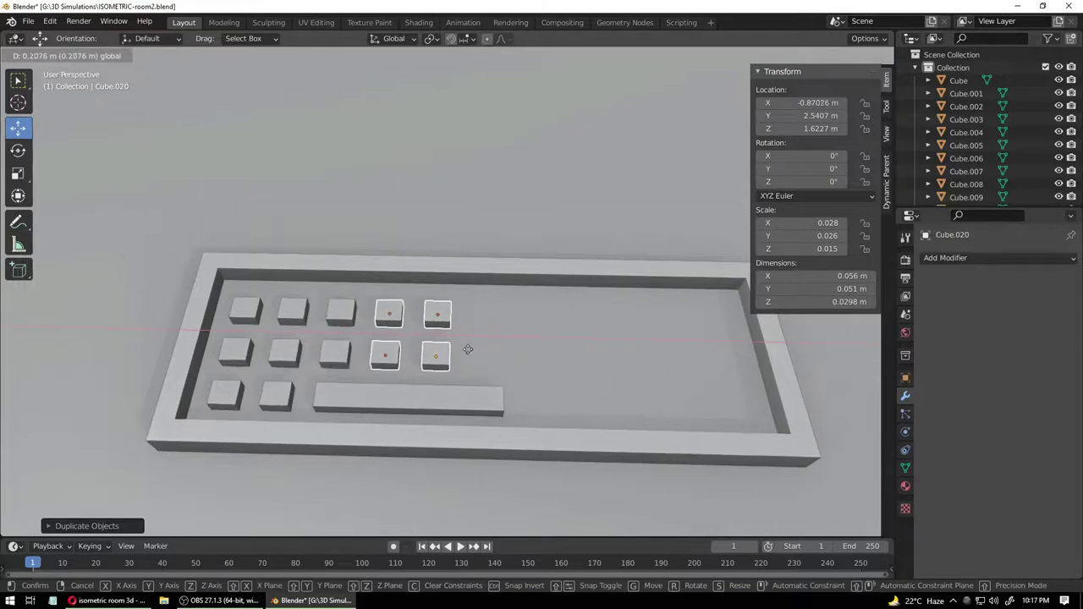
click(468, 350)
- Duplicate the last three key columns of the two back rows along X, extending each row to about X -0.55 m
click(448, 340)
click(439, 314)
click(437, 364)
click(390, 313)
click(341, 313)
shift+click(335, 354)
shift+click(385, 353)
shift+click(391, 314)
shift+click(438, 316)
shift+click(437, 352)
key(shift+d)
right_click(438, 354)
key(shift+d)
key(x)
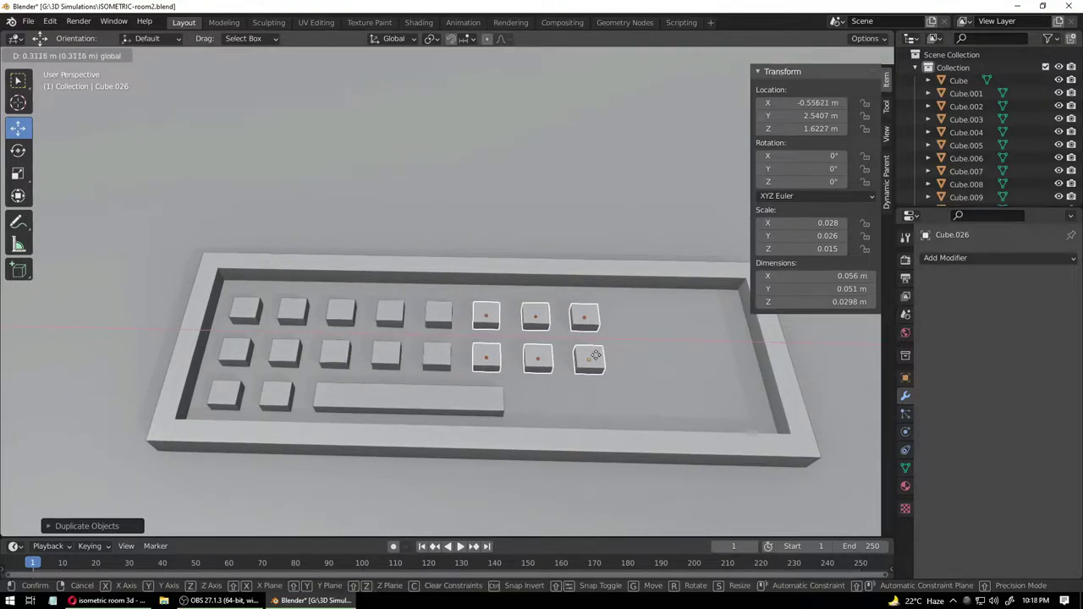
click(598, 357)
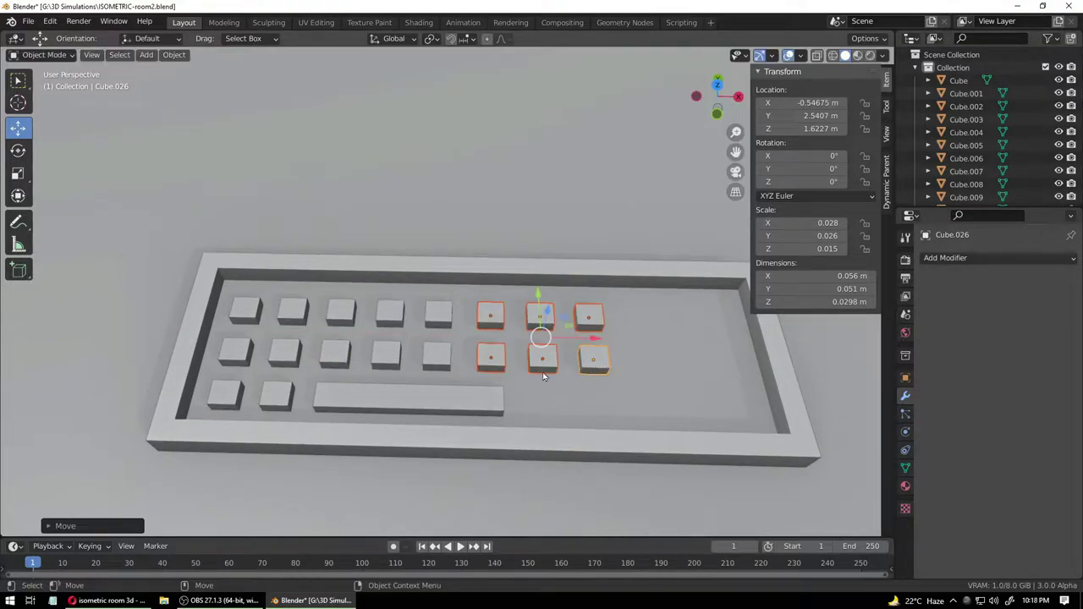
- Duplicate the two front-row keys and slide the copies along X to the far side of the spacebar
click(276, 399)
shift+click(226, 398)
key(shift+d)
right_click(285, 416)
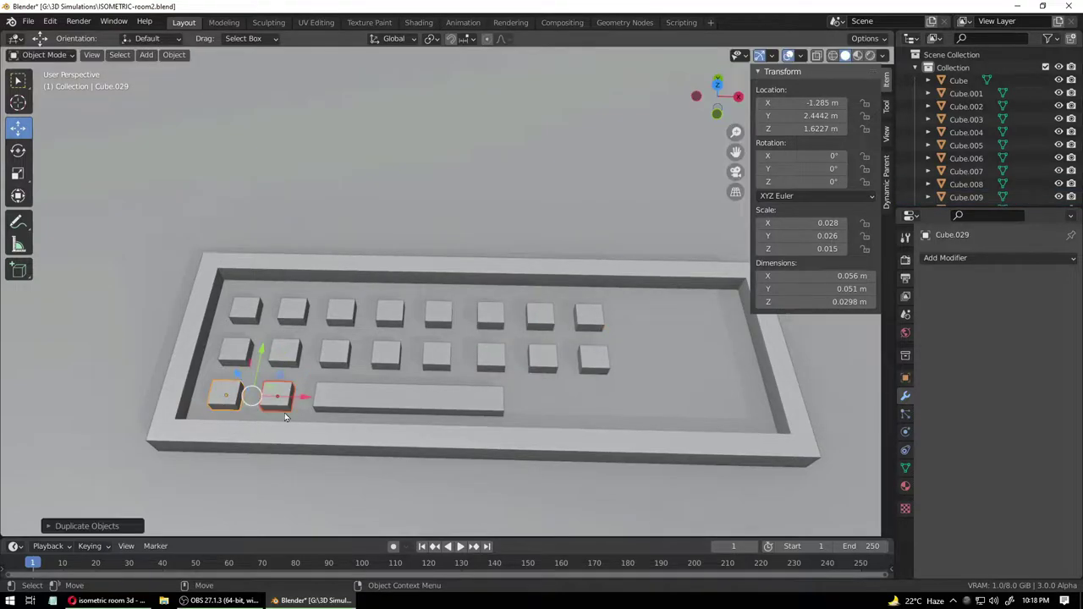
key(g)
key(x)
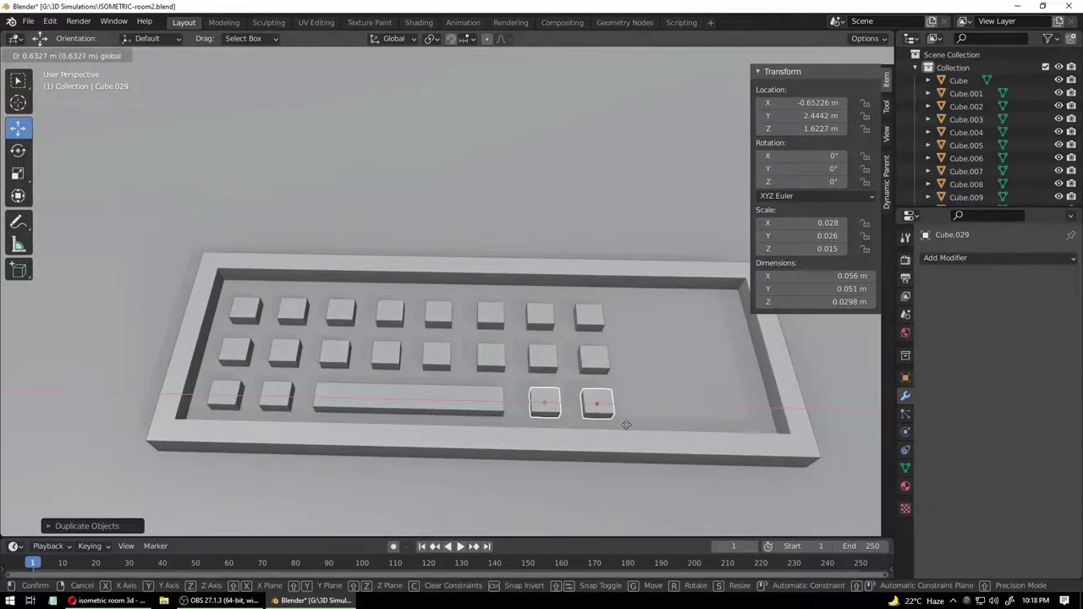
click(627, 426)
click(634, 479)
- Nudge the two copied front-row keys along X so the outer one sits at about X -0.548 m
scroll(636, 485, up, 1)
shift+middle_drag(635, 486, 408, 446)
click(343, 390)
shift+click(405, 387)
drag(417, 389, 425, 391)
- Duplicate the last key column of the two back rows twice along X as a separate group, ending at about X -0.28 m
click(409, 290)
shift+click(407, 332)
key(shift+d)
right_click(408, 330)
drag(468, 313, 617, 325)
key(g)
right_click(557, 323)
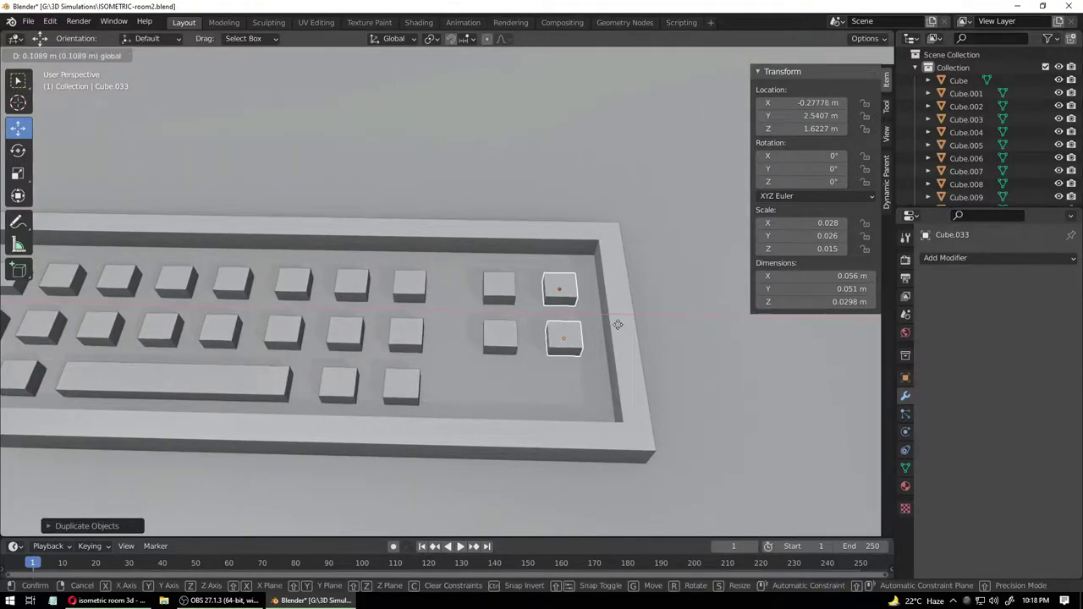
click(617, 324)
click(405, 408)
- Duplicate the last front-row key and move the copy along X in line with the separate group's first column
click(400, 389)
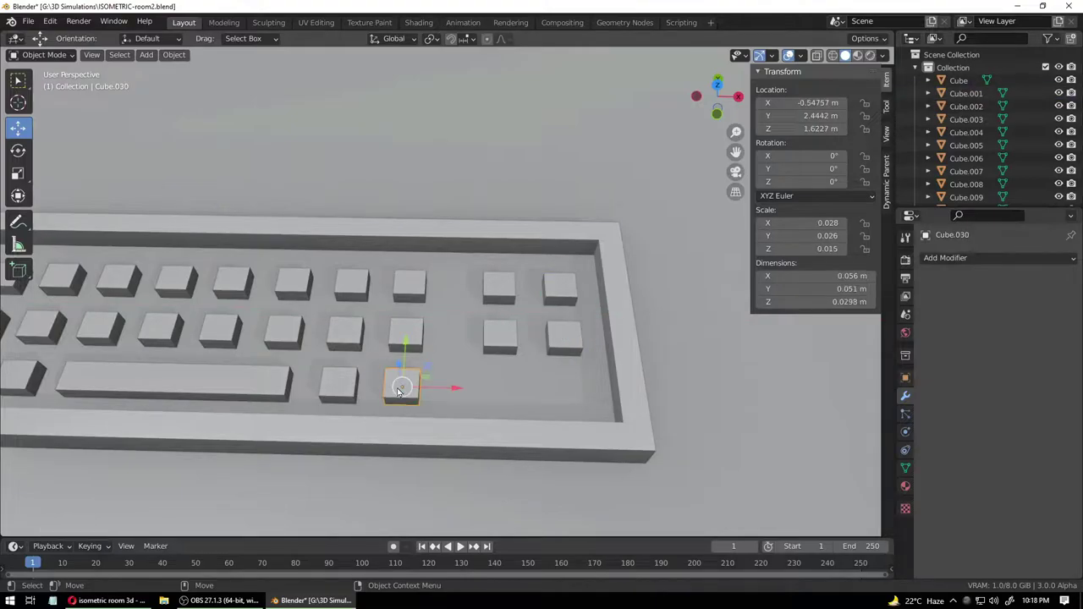
key(shift+d)
right_click(398, 390)
drag(459, 391, 604, 394)
click(561, 398)
- Duplicate the new front key twice along X, placing the copies at about X -0.31 m and -0.25 m
key(shift+d)
right_click(563, 398)
key(g)
key(x)
key(shift+d)
right_click(603, 394)
key(g)
key(x)
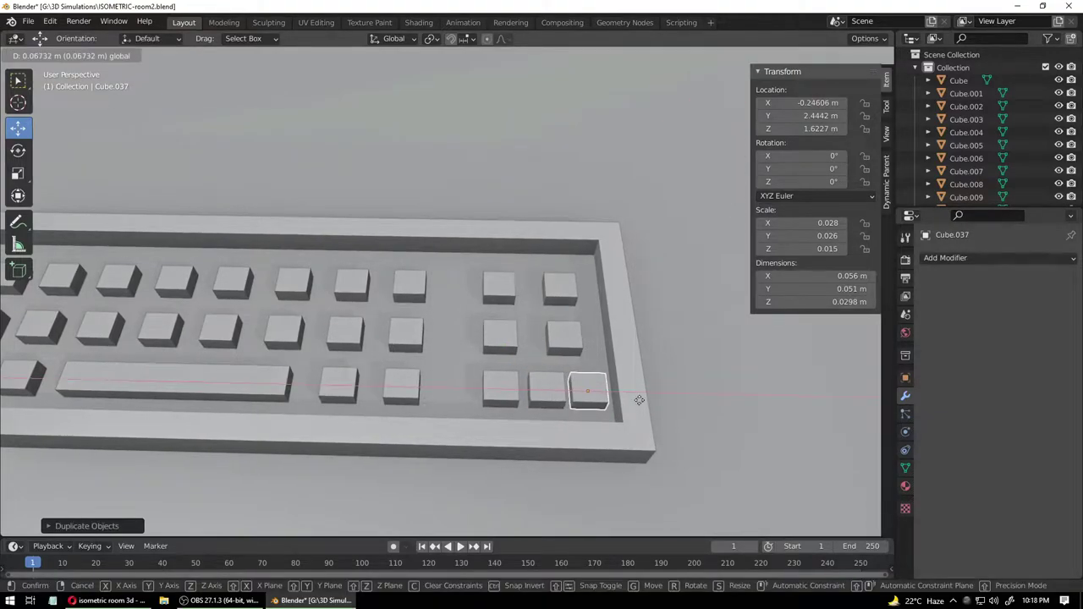
click(636, 406)
- Delete the two middle-row keys of the separate key group
click(560, 339)
key(Delete)
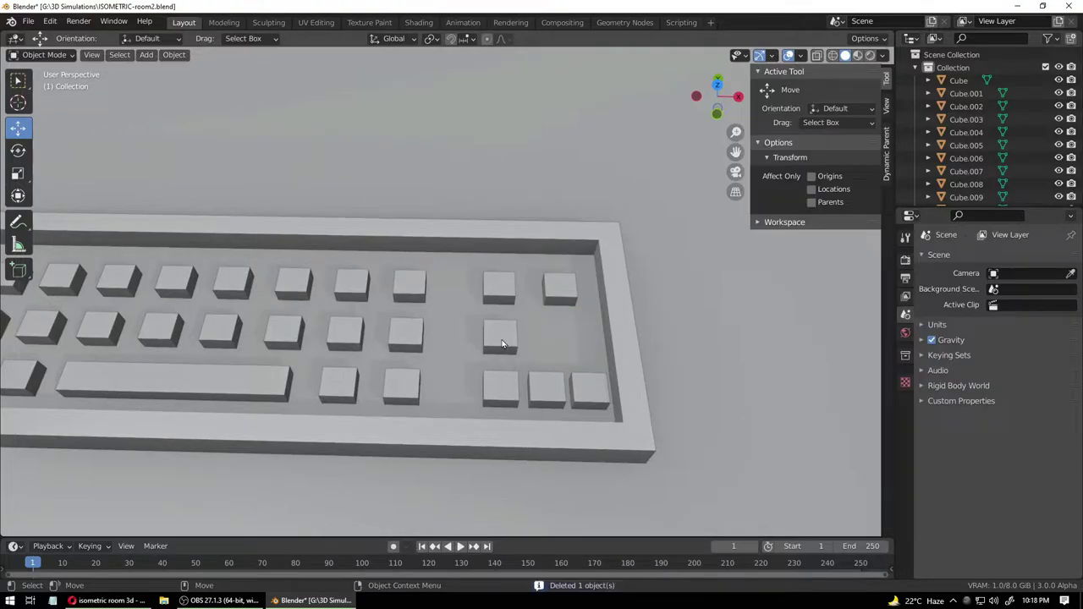
click(499, 340)
key(Delete)
- Duplicate the centre key of the separate group's front row and move the copy along Y to about 2.52 m
click(546, 392)
key(shift+d)
right_click(548, 393)
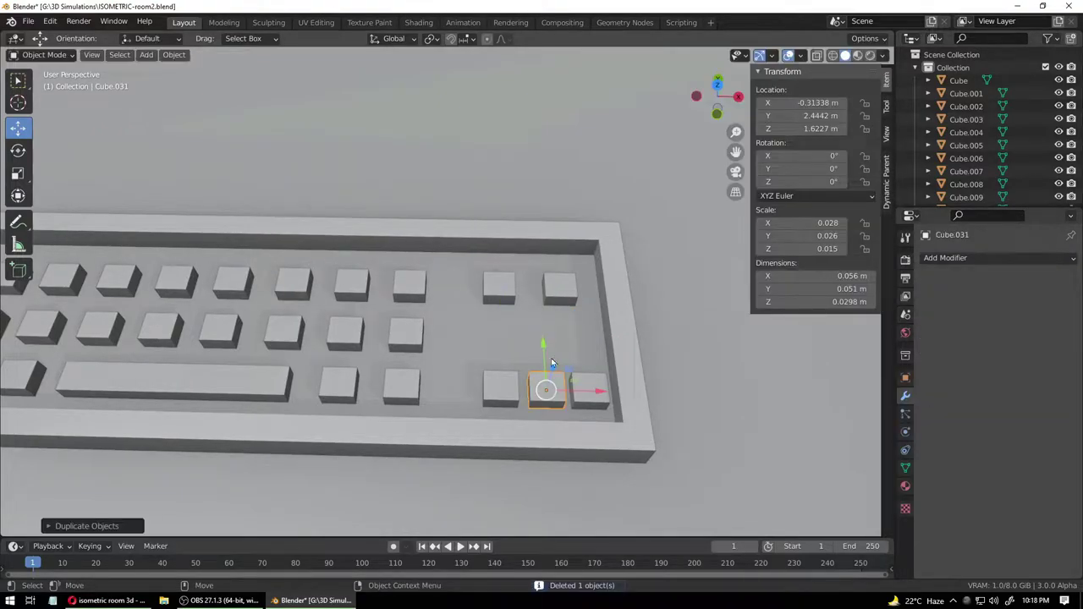
key(g)
key(y)
click(546, 298)
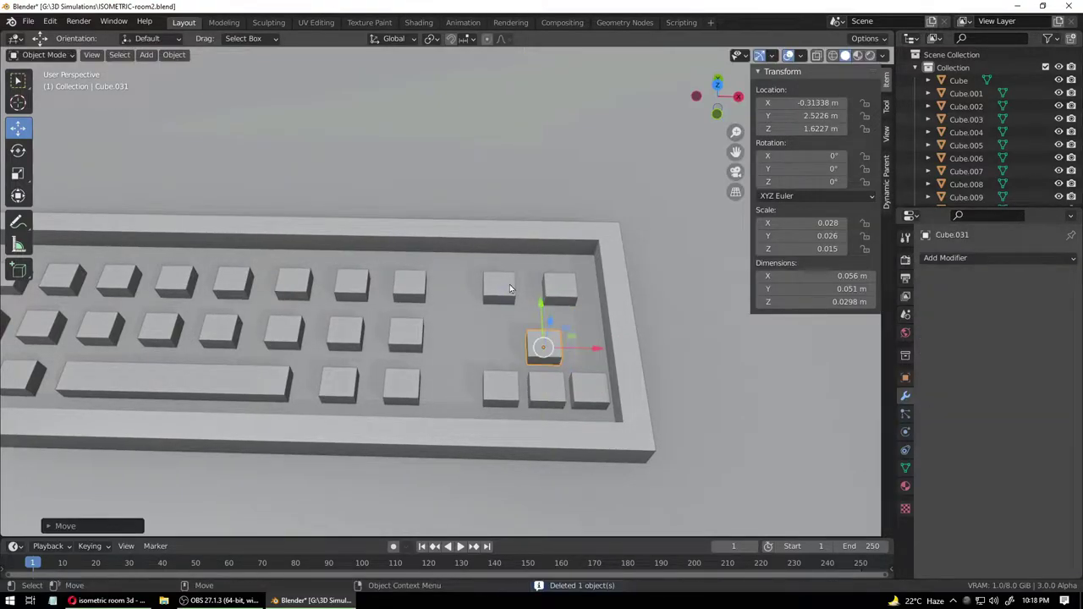
- Move the outer back-row key of the separate group along X to about -0.31 m
click(562, 290)
key(g)
key(x)
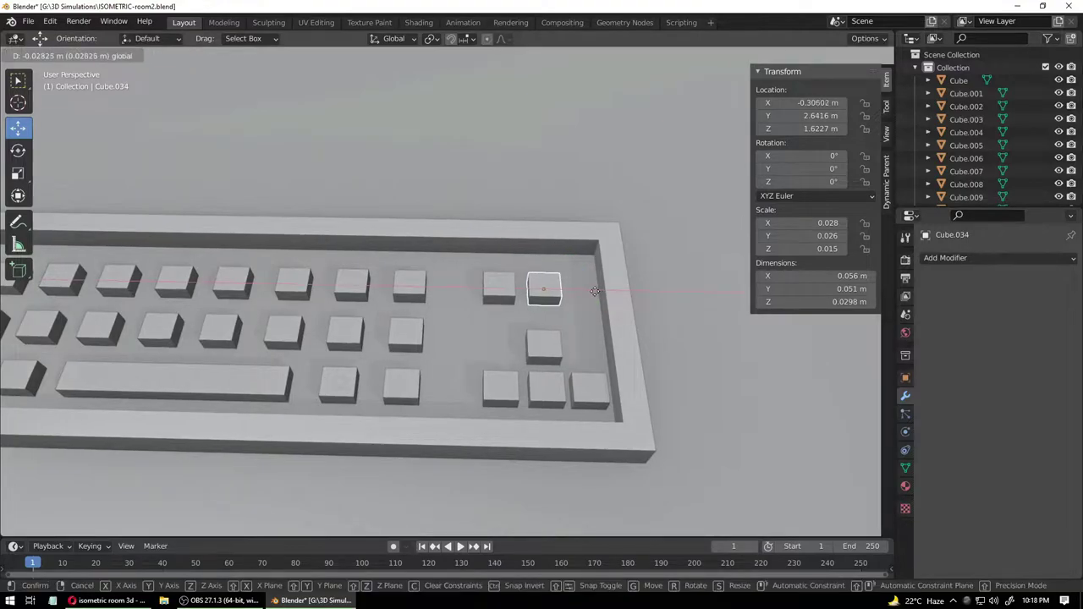
click(593, 292)
- Duplicate the moved back-row key and place the copy beside the tray's end wall at about X -0.24 m
key(shift+d)
right_click(593, 292)
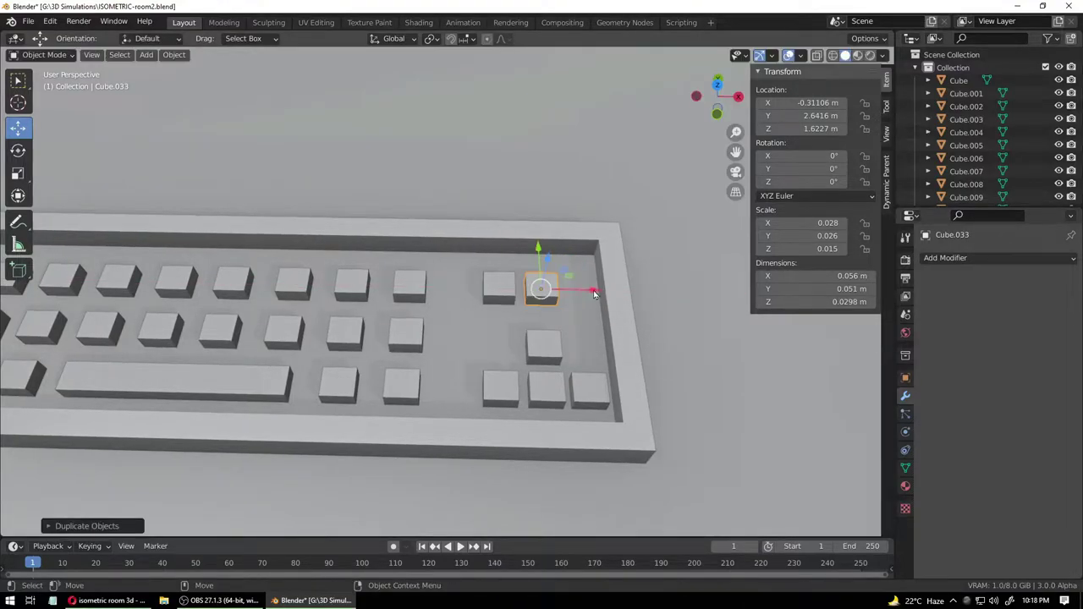
key(g)
key(x)
click(633, 295)
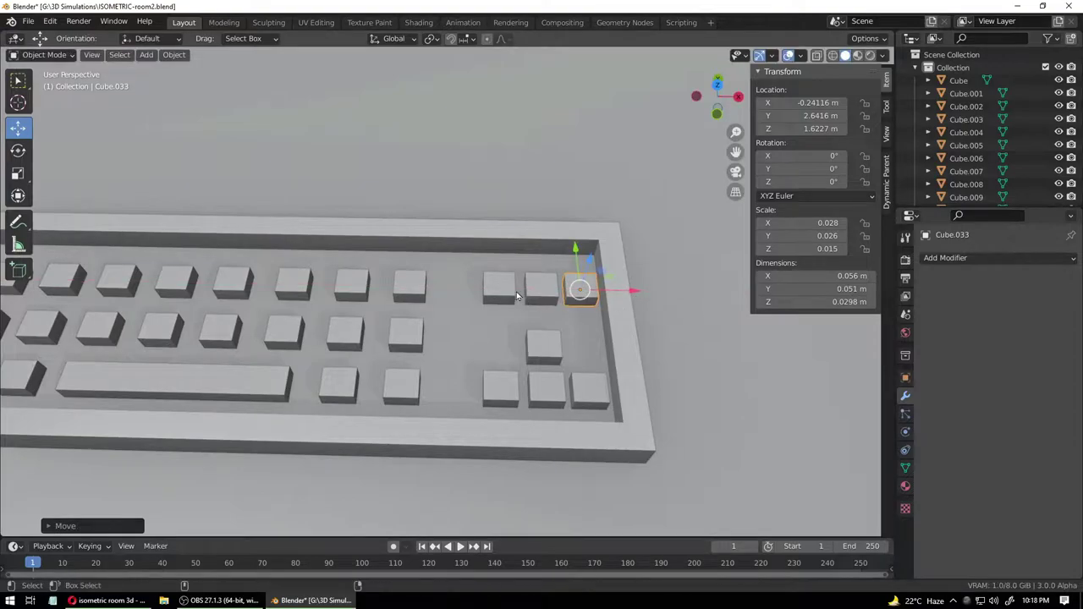
- Select all seven keys of the separate key group and move them about -0.038 m along X, away from the tray's end wall
shift+click(515, 289)
shift+click(543, 290)
shift+click(547, 353)
shift+click(500, 394)
shift+click(546, 392)
shift+click(588, 391)
drag(596, 343, 571, 342)
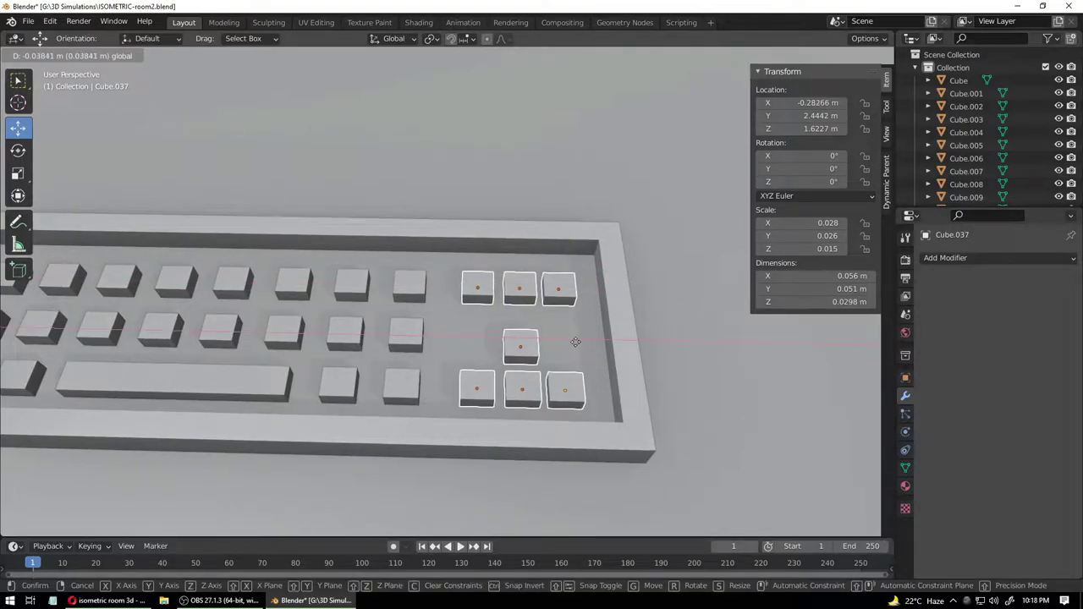
click(571, 342)
- Inspect the finished keyboard on the desk and save the scene file
click(445, 499)
scroll(352, 448, down, 5)
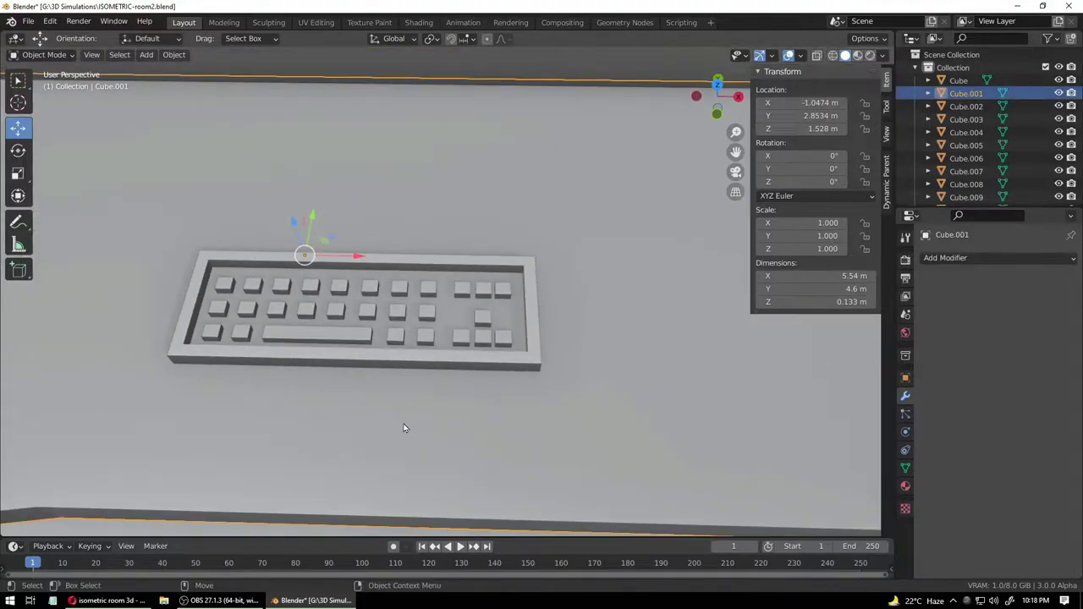
scroll(404, 427, down, 4)
scroll(404, 428, up, 6)
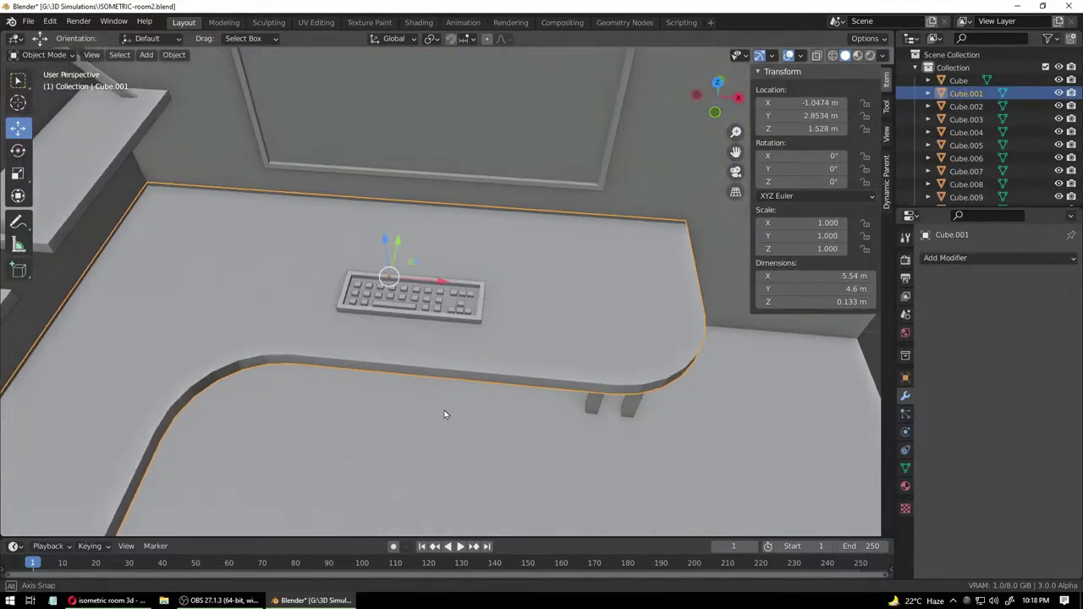
middle_drag(371, 328, 385, 366)
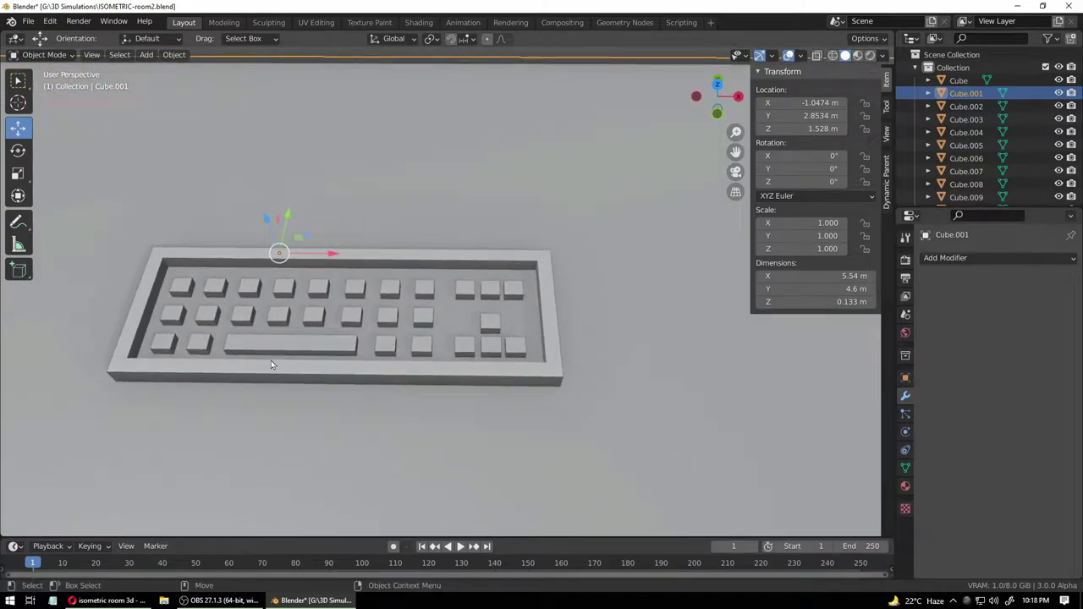
click(199, 263)
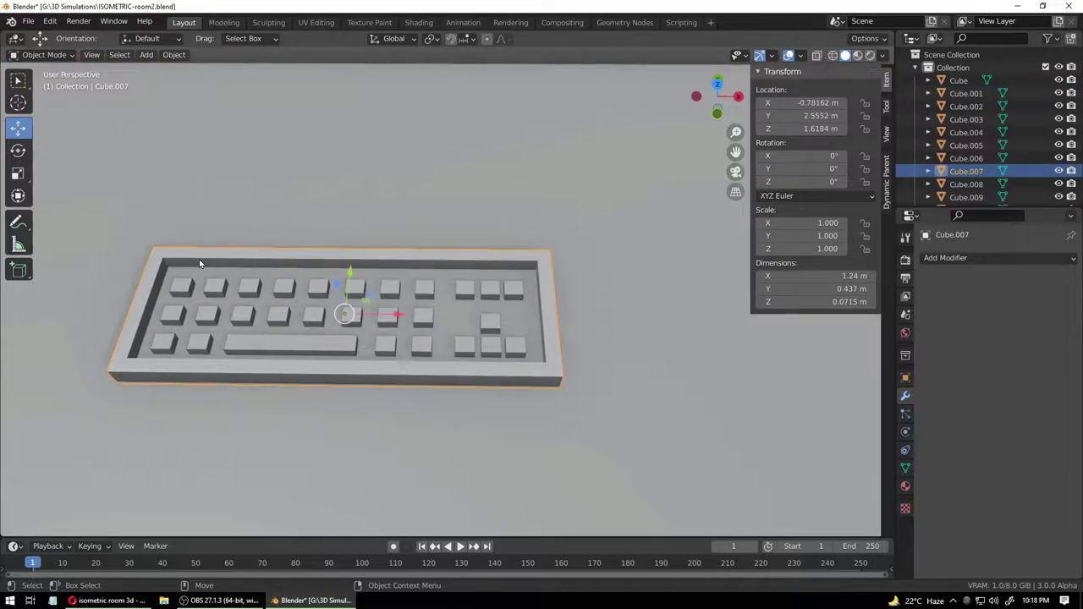
click(316, 434)
key(ctrl+s)
scroll(315, 434, down, 5)
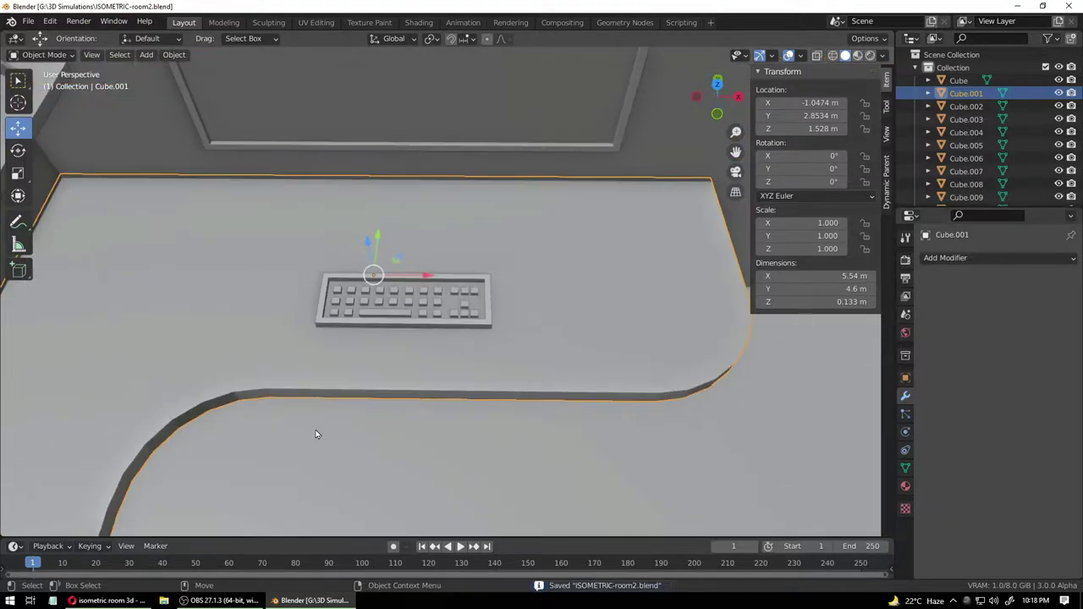
- Duplicate the outer back-row key of the separate group and move the copy along X onto the desk beside the keyboard
scroll(373, 415, up, 4)
scroll(372, 416, up, 5)
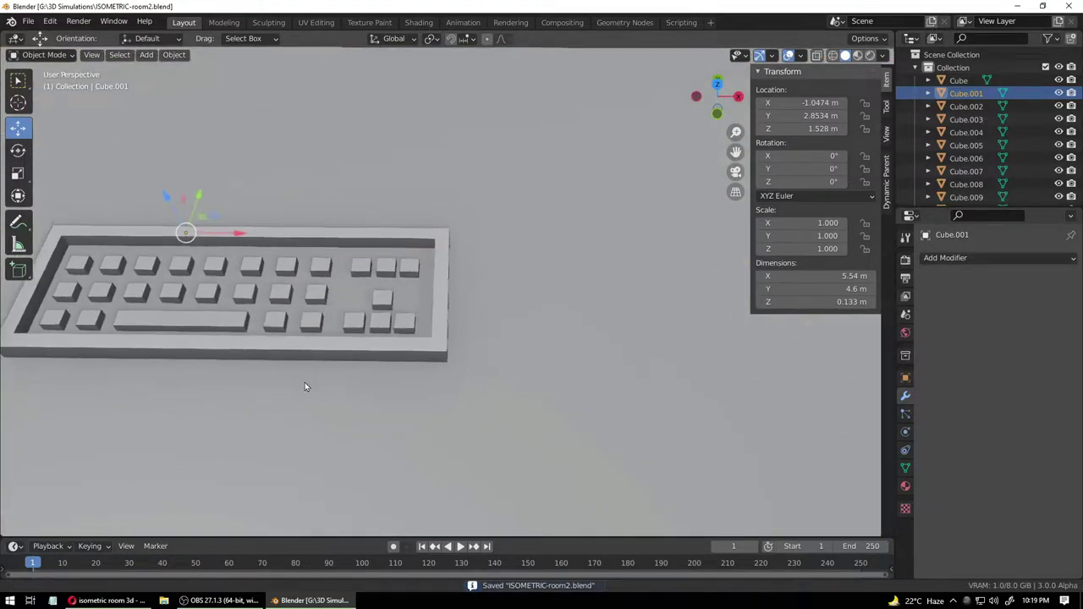
click(355, 279)
key(shift+d)
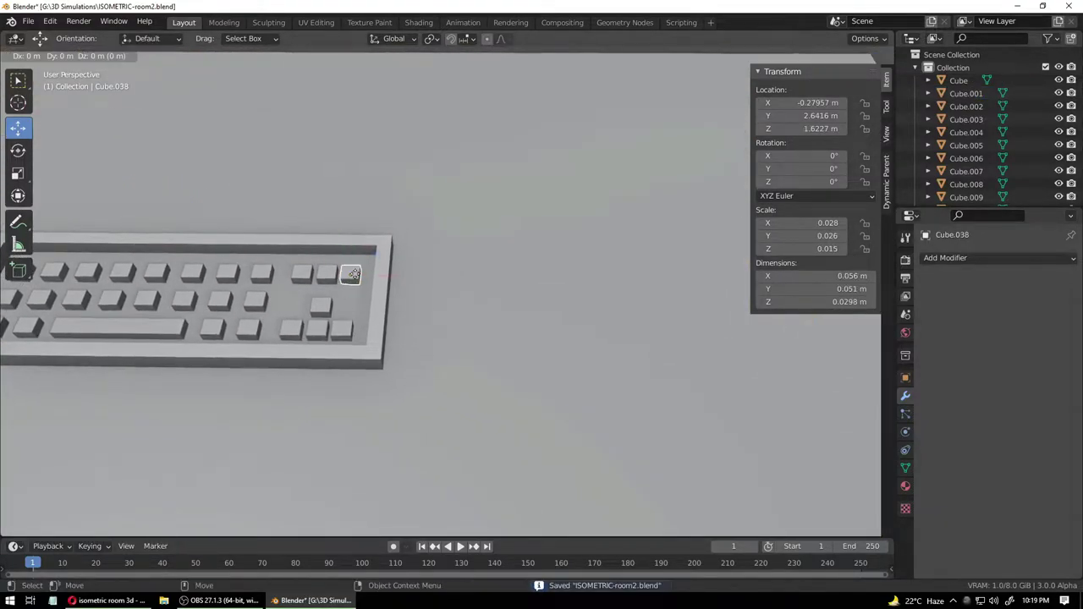
right_click(356, 277)
drag(398, 280, 579, 300)
- Scale the copied key up horizontally into a broad slab beside the keyboard
mouse_move(564, 383)
middle_down()
mouse_move(533, 337)
mouse_move(578, 373)
middle_up()
key(shift+space)
key(s)
mouse_move(575, 275)
mouse_down()
mouse_move(888, 269)
mouse_move(51, 268)
mouse_move(592, 272)
mouse_up()
middle_drag(542, 279, 546, 355)
drag(545, 355, 263, 228)
- Shape the slab into a thin pad of about 0.476 × 0.67 × 0.011 m, placed at about X 0.21, Y 2.55, Z 1.60 m
key(shift+space)
key(g)
middle_drag(267, 239, 381, 246)
drag(532, 247, 527, 291)
key(shift+space)
key(s)
key(shift+space)
key(g)
middle_drag(585, 323, 556, 305)
drag(557, 304, 531, 316)
drag(547, 366, 522, 381)
mouse_move(522, 381)
middle_down()
mouse_move(480, 379)
mouse_move(521, 378)
middle_up()
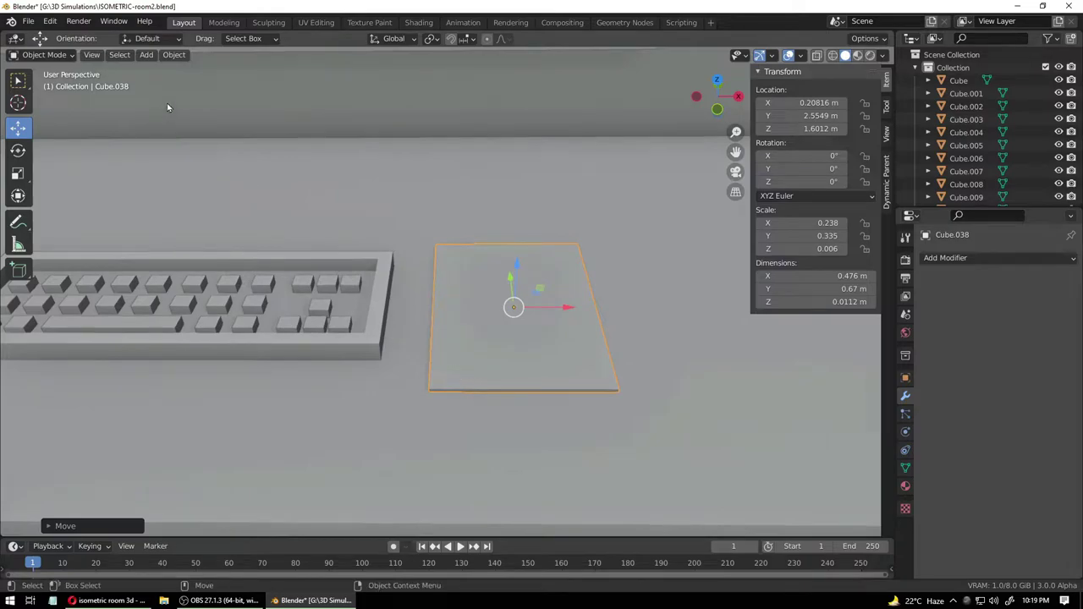
- Scale the mouse pad along Y to about 0.52 m
click(146, 54)
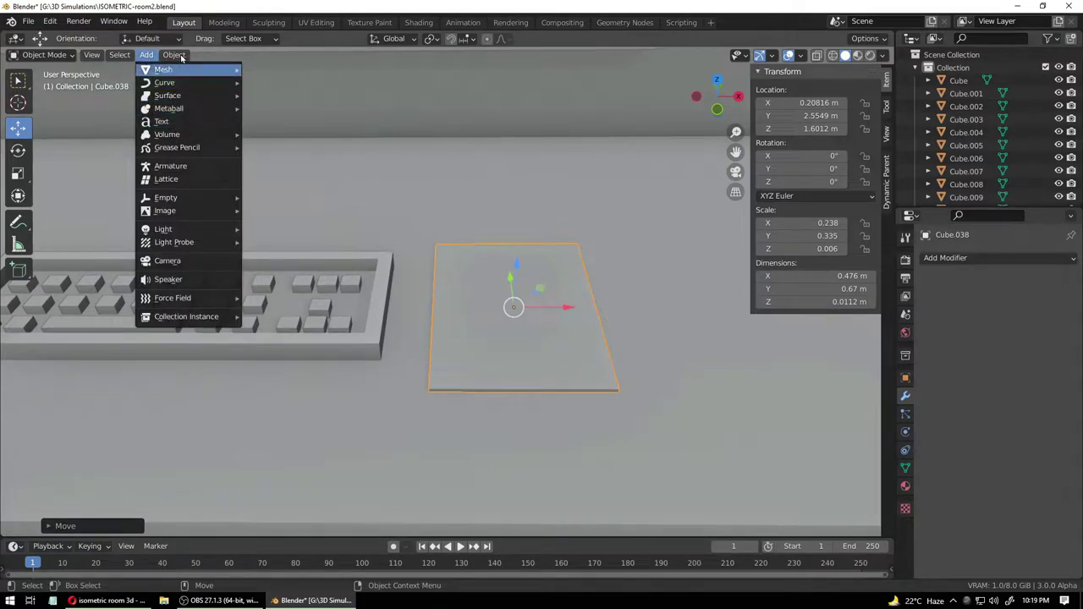
mouse_move(175, 55)
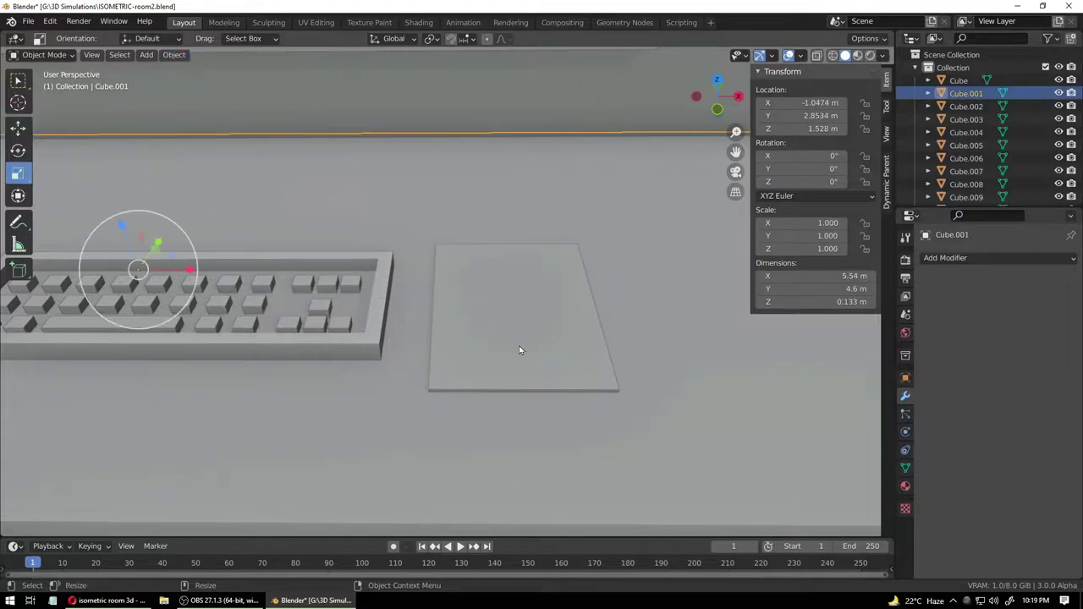
click(522, 314)
middle_drag(522, 318, 411, 333)
key(s)
key(y)
click(506, 337)
- Try to apply the mouse pad's scale and save the scene file
click(174, 54)
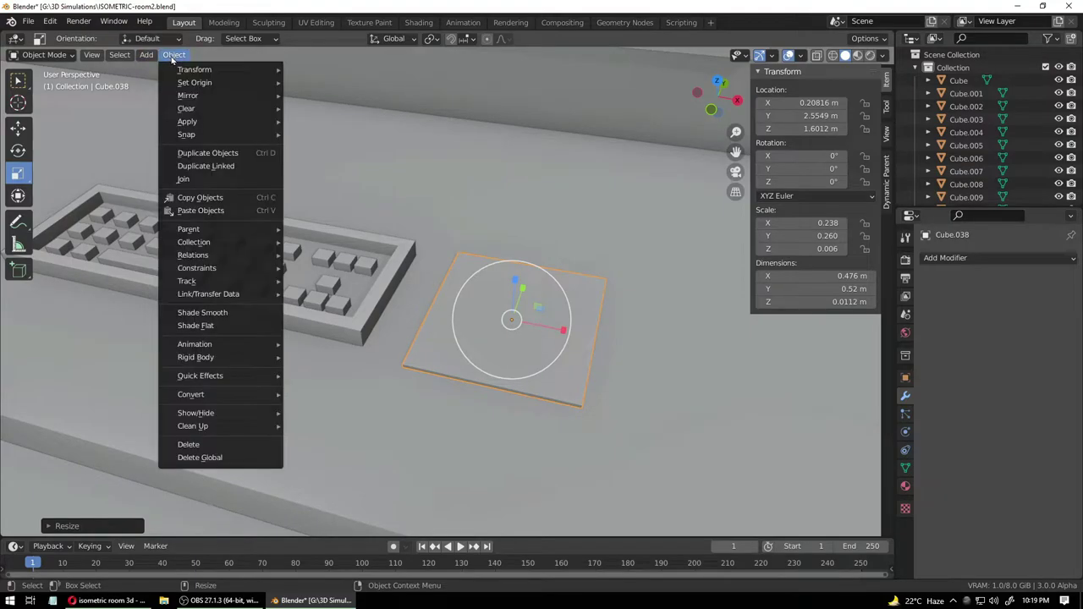
mouse_move(220, 122)
click(326, 144)
key(ctrl+s)
- Open the mouse pad in Edit Mode with edge selection
click(605, 404)
middle_drag(604, 403, 466, 345)
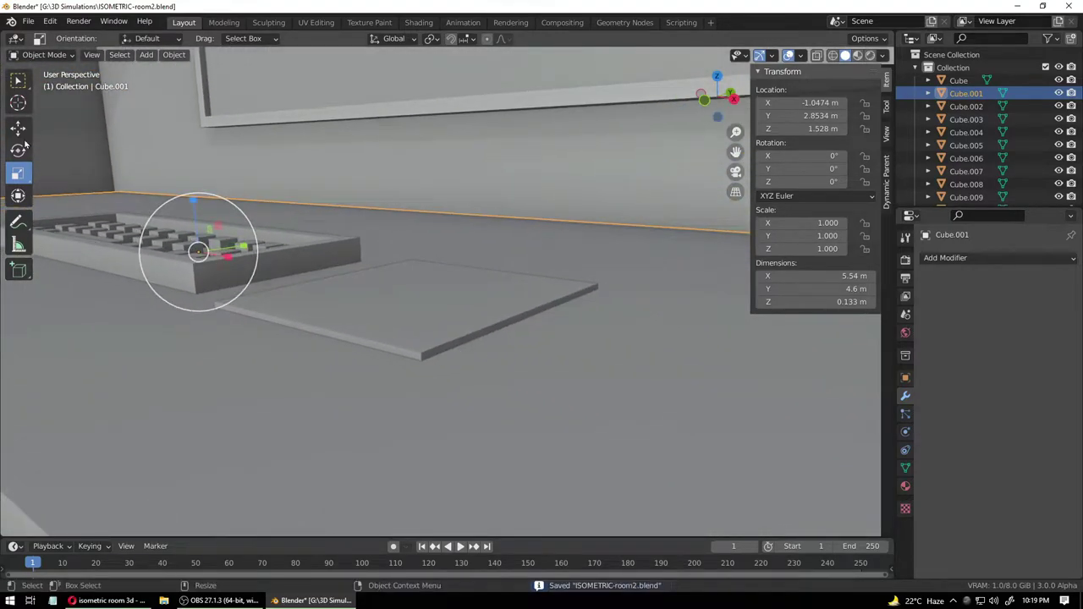
click(363, 319)
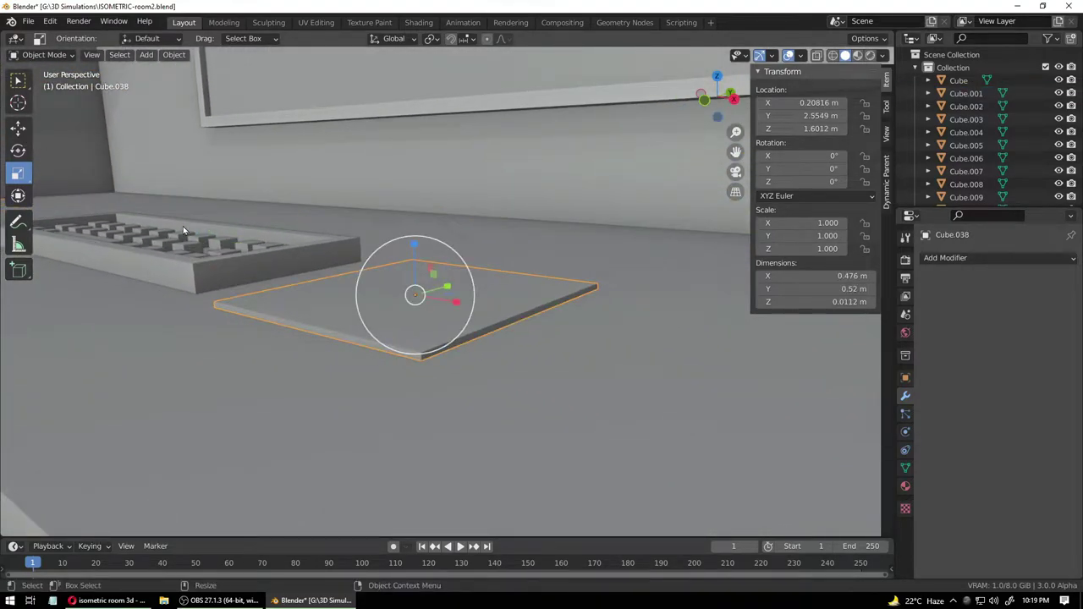
click(42, 54)
click(39, 85)
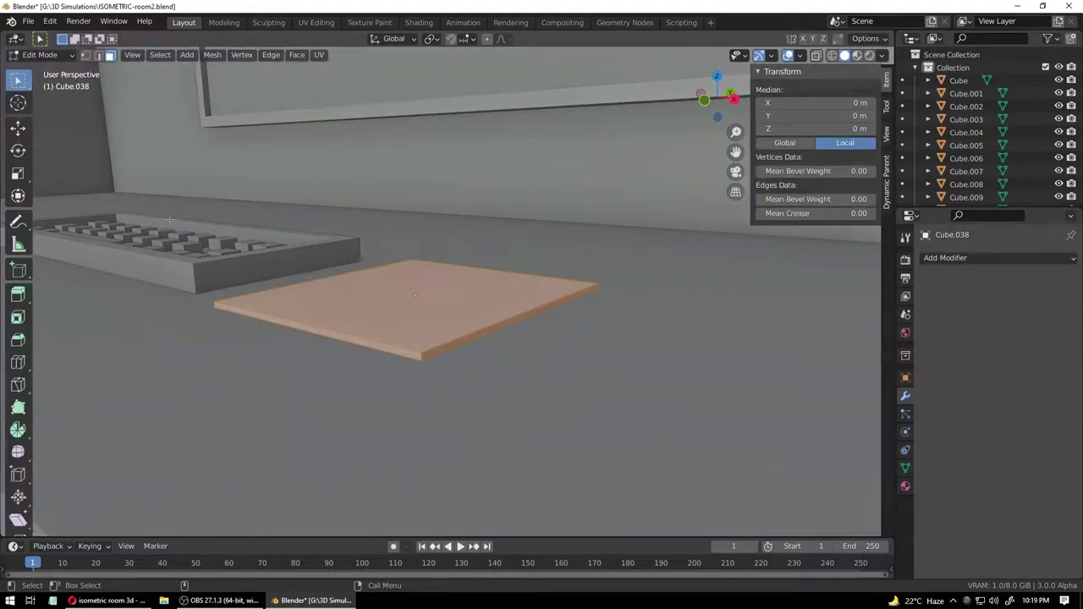
click(98, 55)
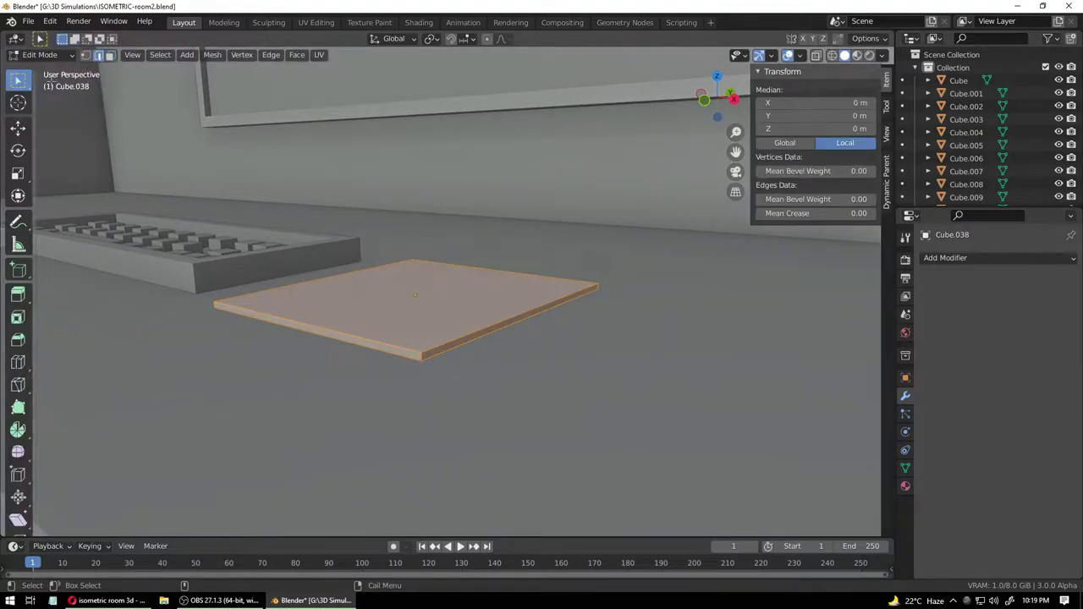
- Round the mouse pad's four vertical corner edges with a 4-segment bevel and return to Object Mode
click(521, 362)
shift+click(598, 287)
middle_drag(566, 358, 461, 374)
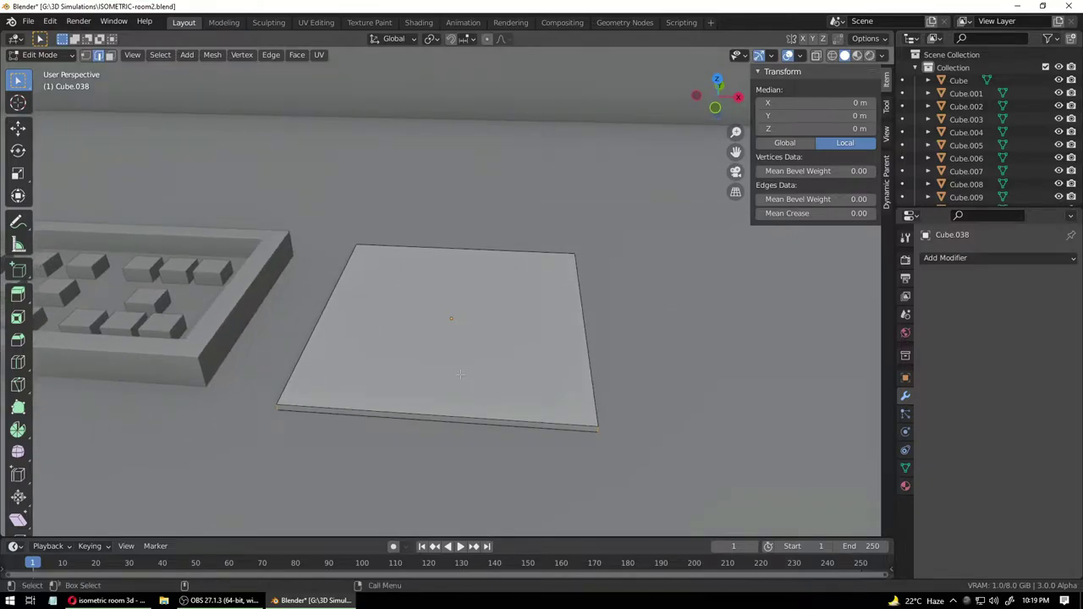
click(17, 341)
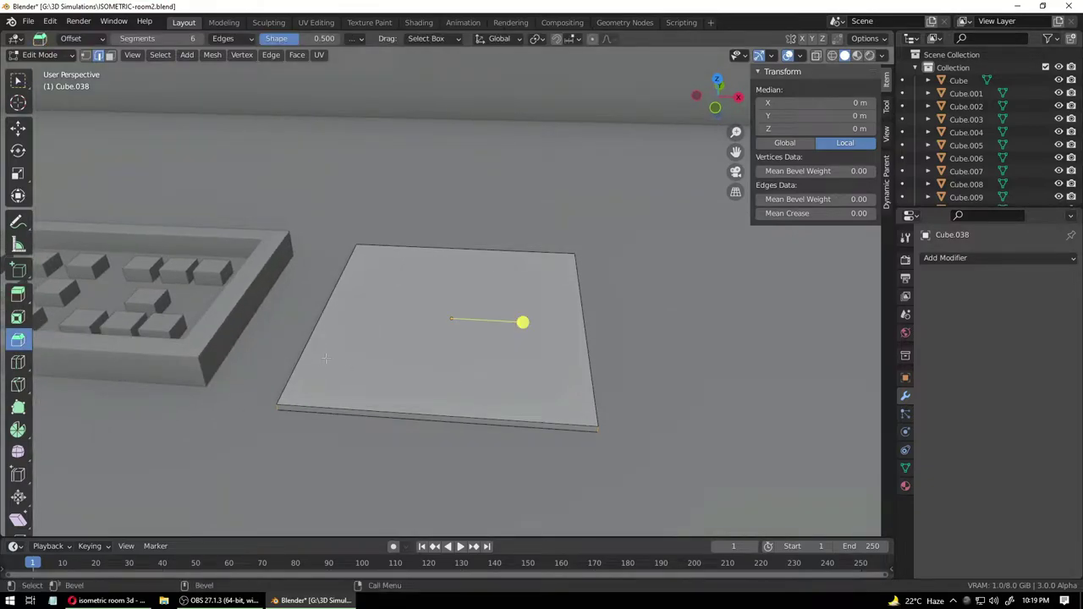
click(115, 38)
click(115, 38)
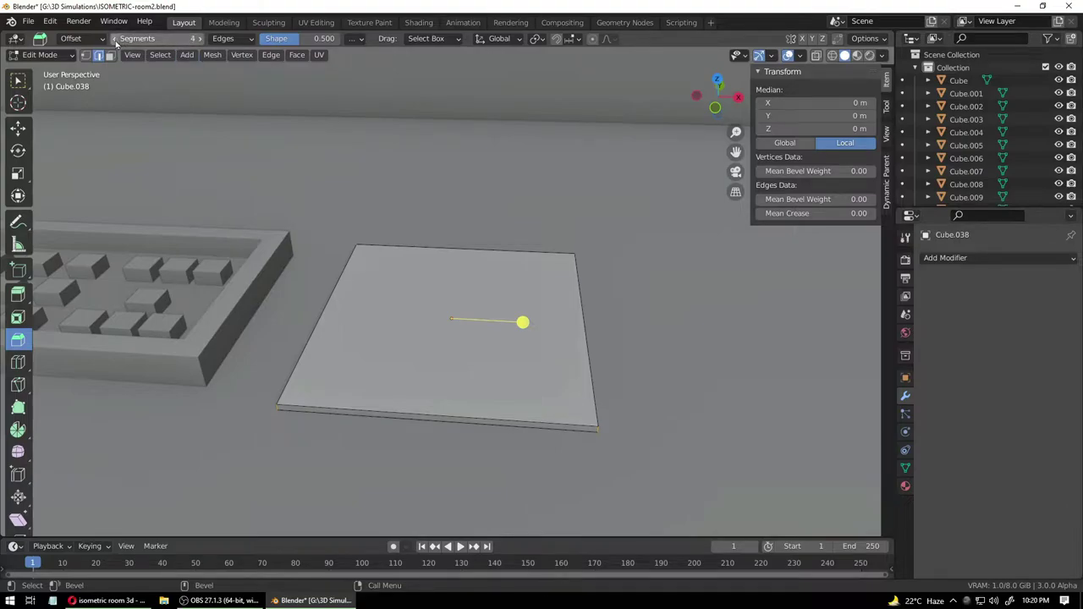
drag(523, 321, 563, 330)
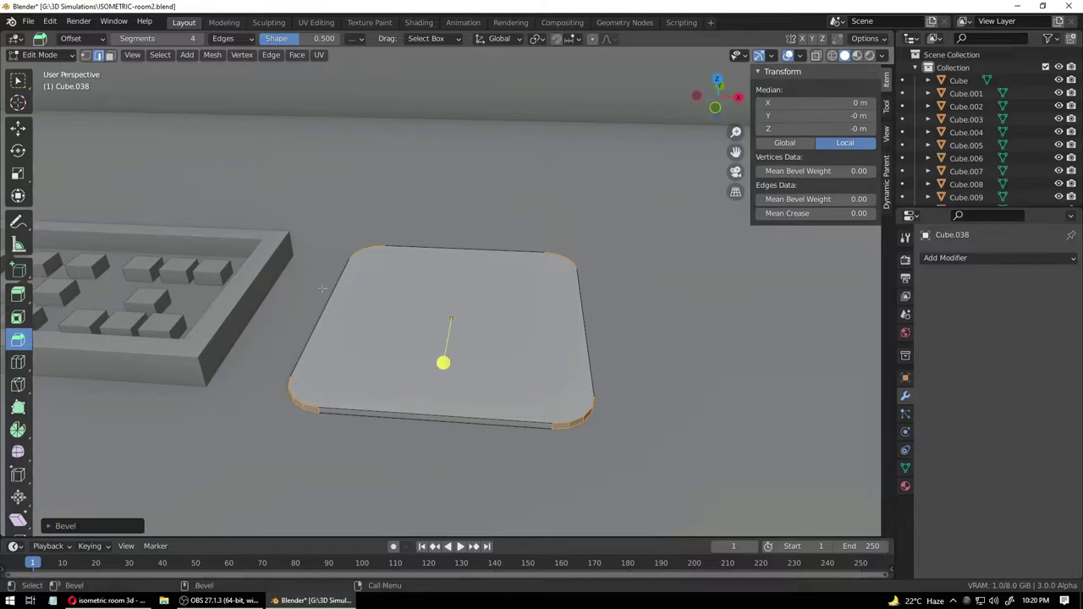
click(58, 56)
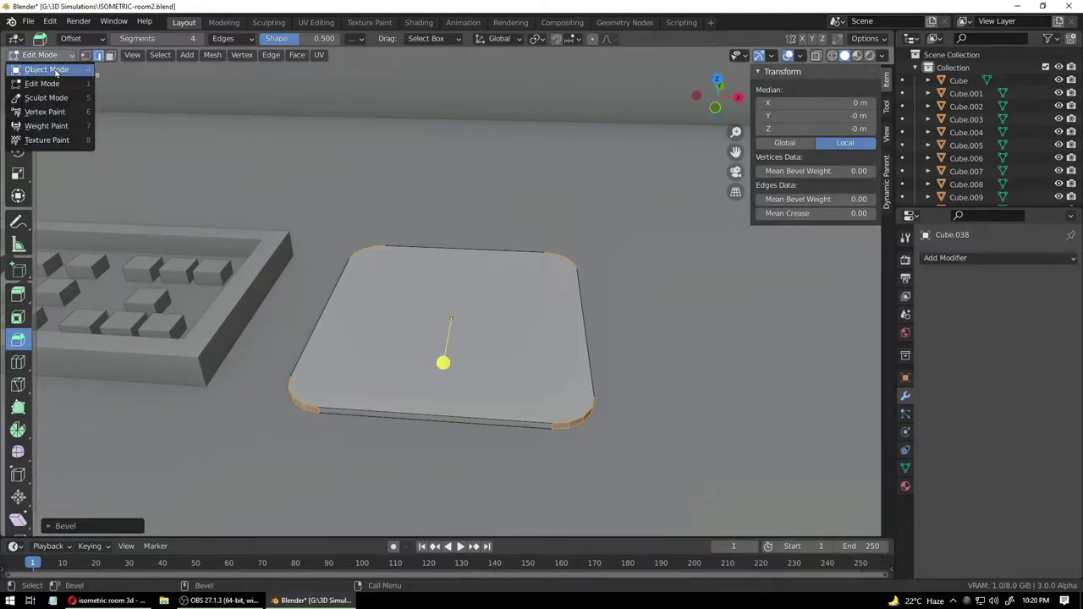
click(47, 69)
- Duplicate the outer back-row key and move the copy onto the mouse pad at about X 0.21, Y 2.52 m
click(400, 313)
click(213, 275)
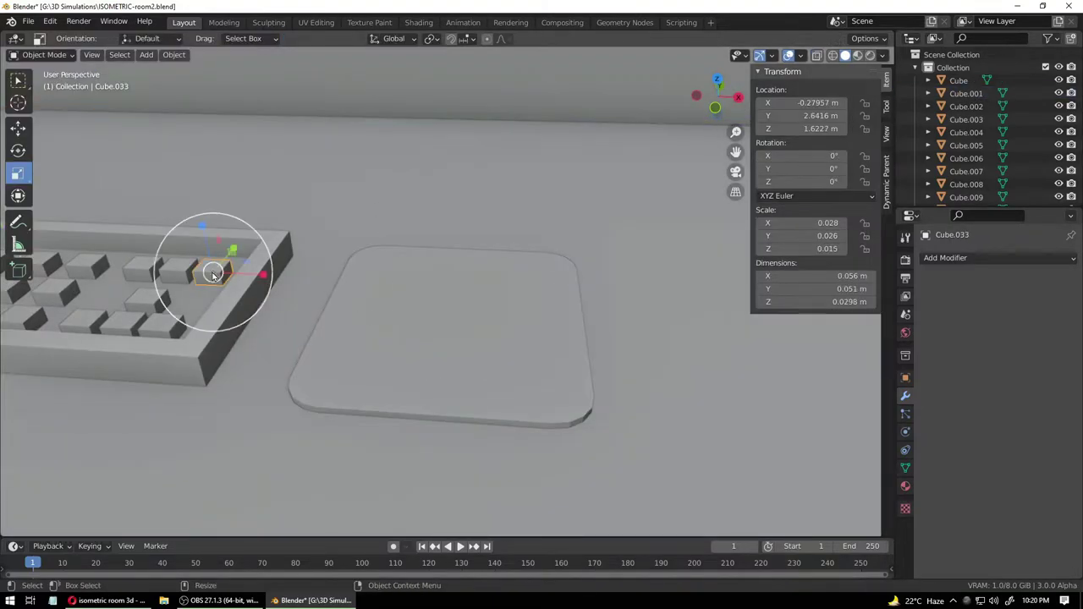
key(shift+space)
key(g)
key(shift+d)
right_click(231, 311)
click(500, 319)
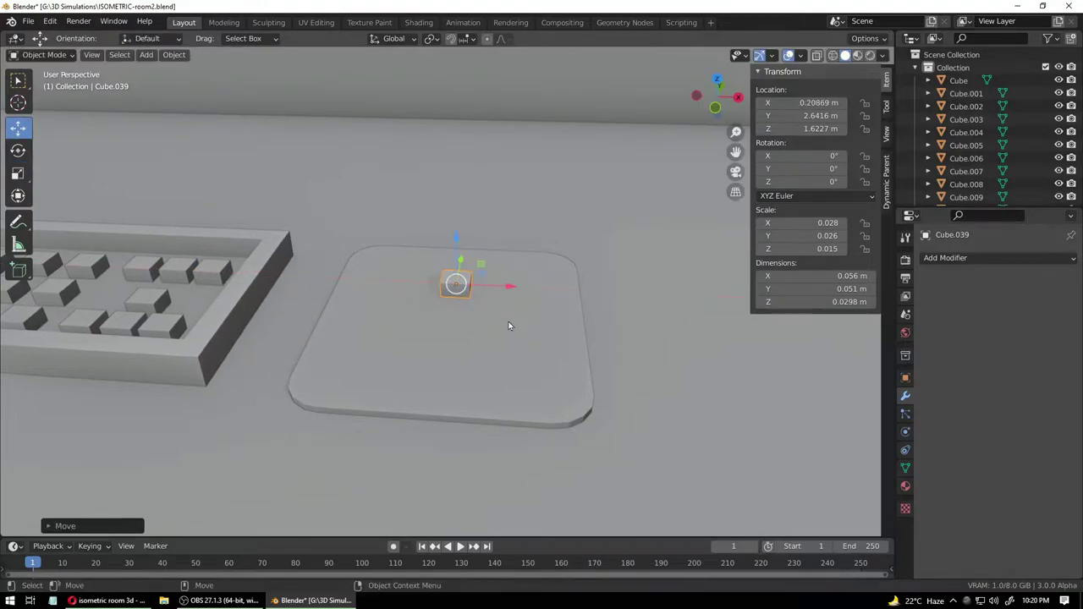
middle_drag(507, 316, 453, 356)
drag(474, 273, 415, 377)
middle_drag(416, 377, 459, 410)
- Scale the key on the pad to about 0.176 m in X and 0.288 m in Y, and move it to about Y 2.554 m
key(shift+space)
key(s)
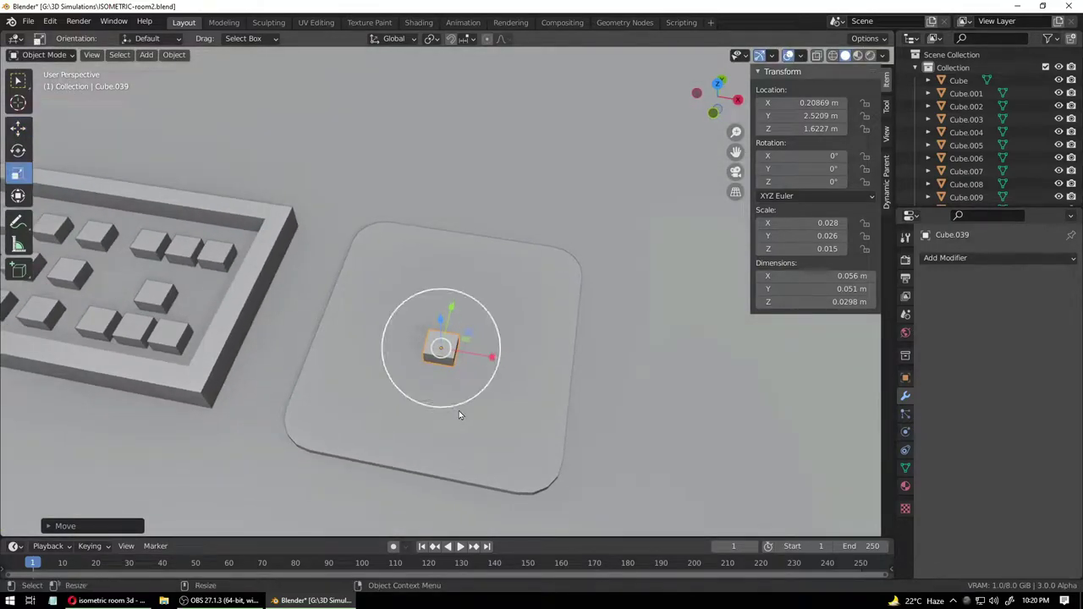
drag(453, 305, 546, 126)
drag(493, 360, 604, 383)
middle_drag(604, 383, 411, 356)
key(shift+space)
key(g)
drag(422, 279, 440, 280)
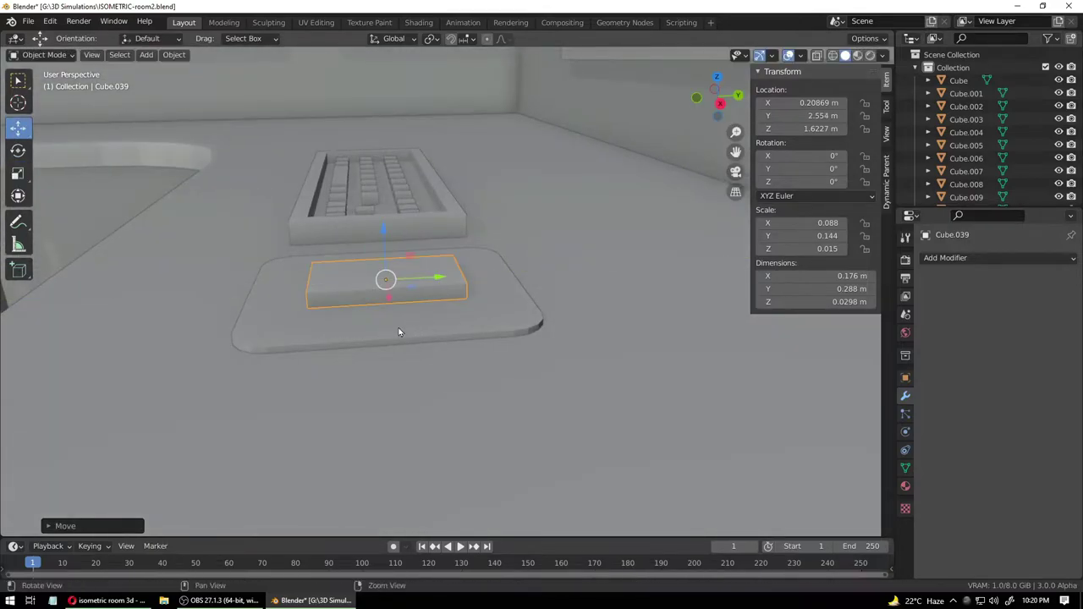
- Scale the mouse block's height to about 0.0615 m and raise it to about Z 1.631 m
middle_drag(372, 328, 510, 363)
key(s)
key(z)
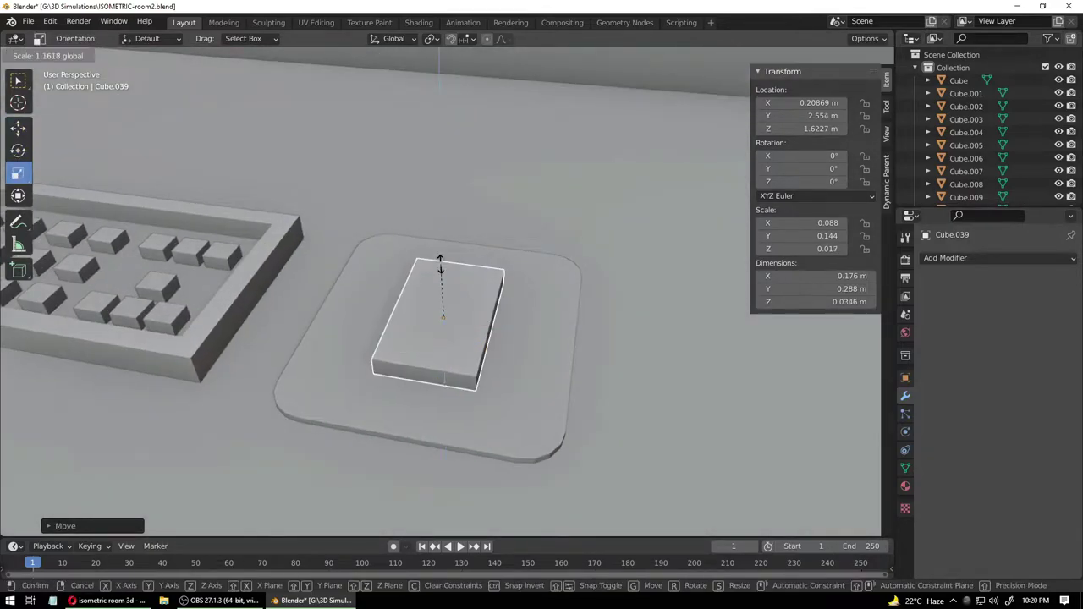
click(435, 220)
key(g)
key(z)
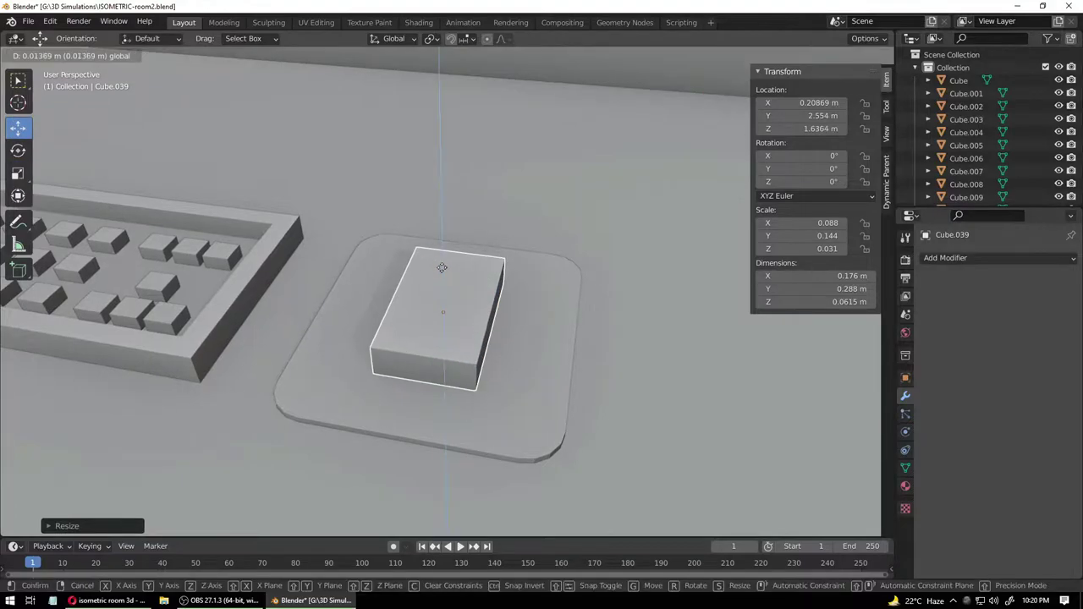
click(466, 305)
- Narrow the mouse block along X to about 0.136 m
key(shift+space)
key(s)
drag(492, 322, 480, 318)
middle_drag(520, 365, 732, 344)
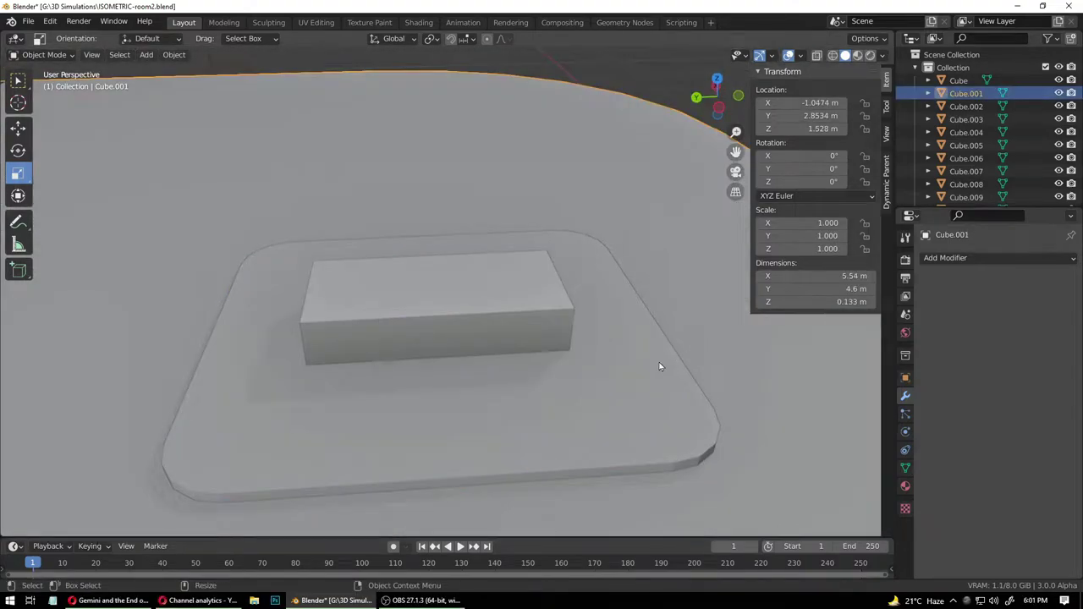
- Add two loop cuts across the mouse block's length, at local Y about 0.52 m and about -0.153 m
click(454, 333)
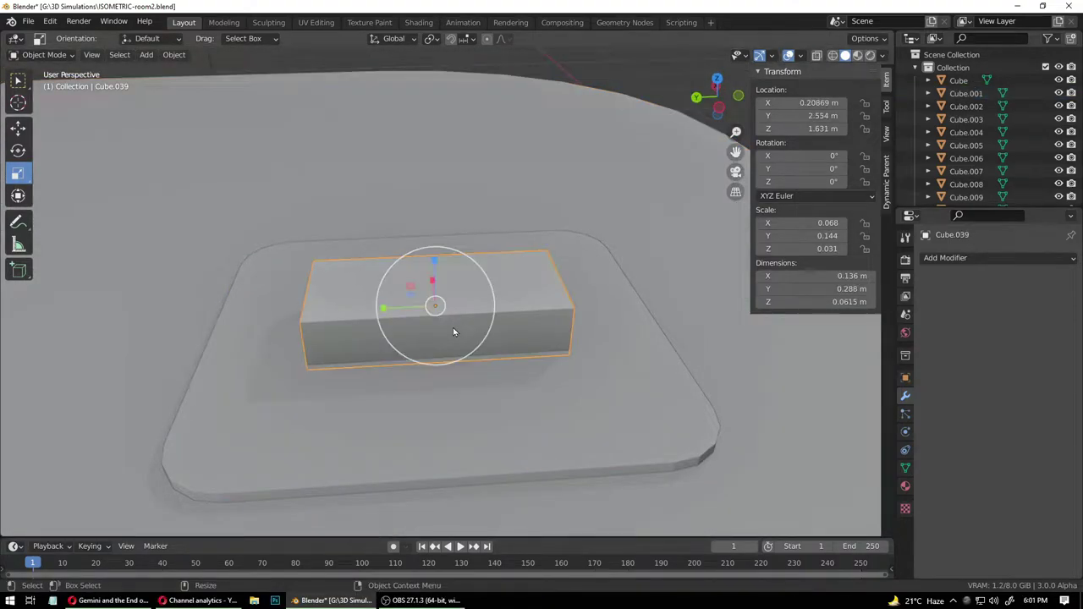
middle_drag(448, 375, 510, 373)
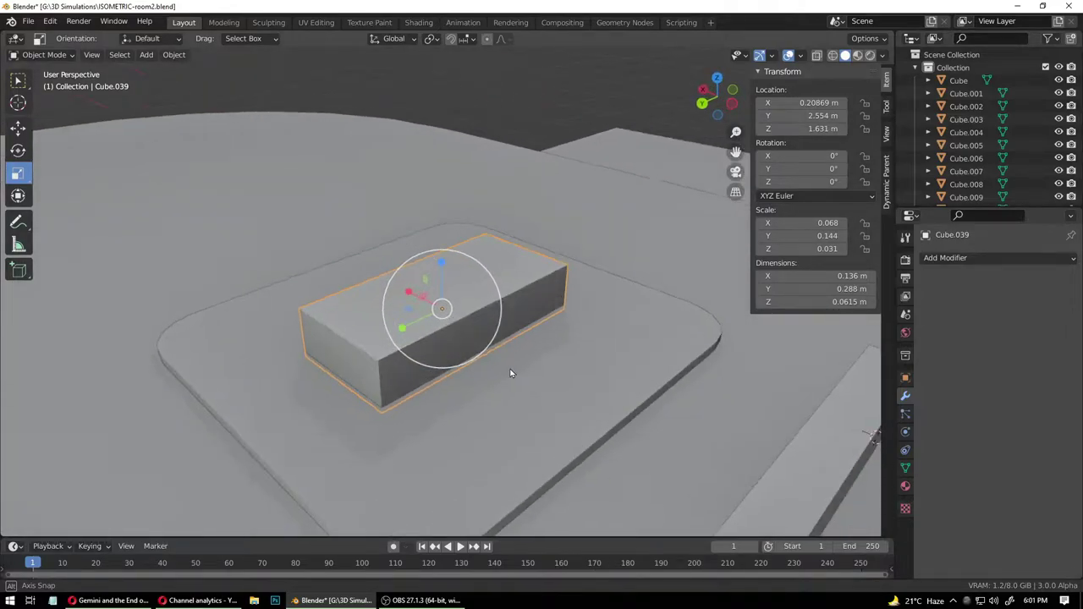
click(46, 55)
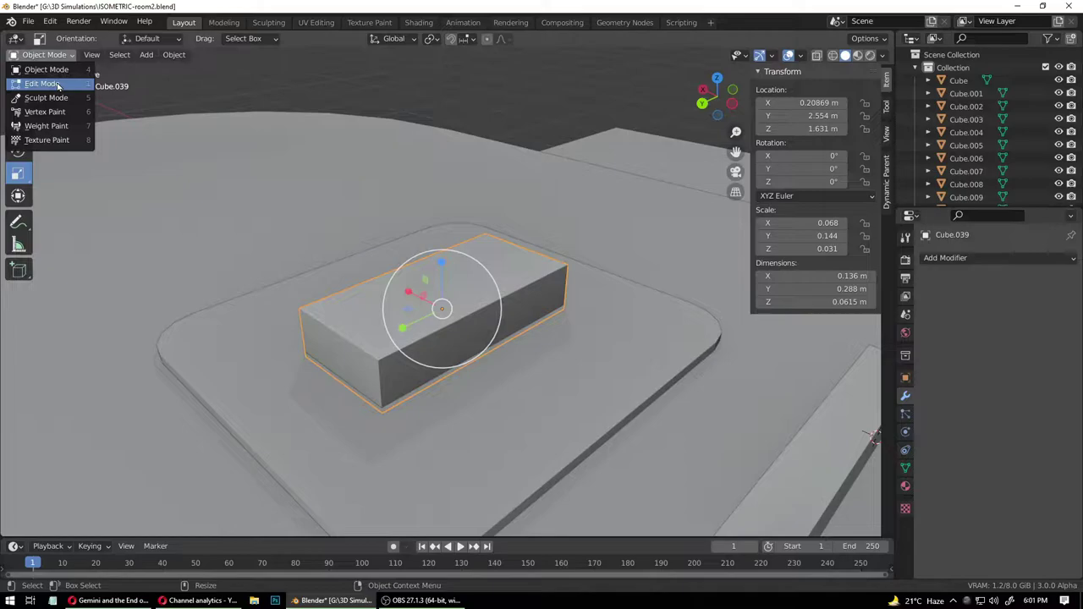
click(42, 83)
middle_drag(434, 341, 406, 359)
click(18, 362)
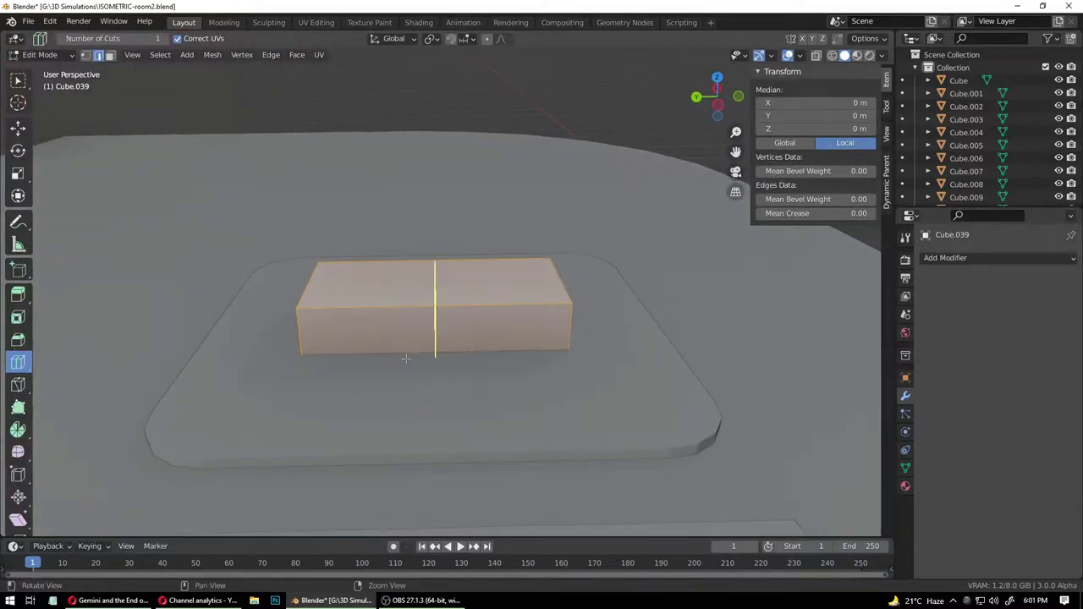
drag(343, 337, 342, 336)
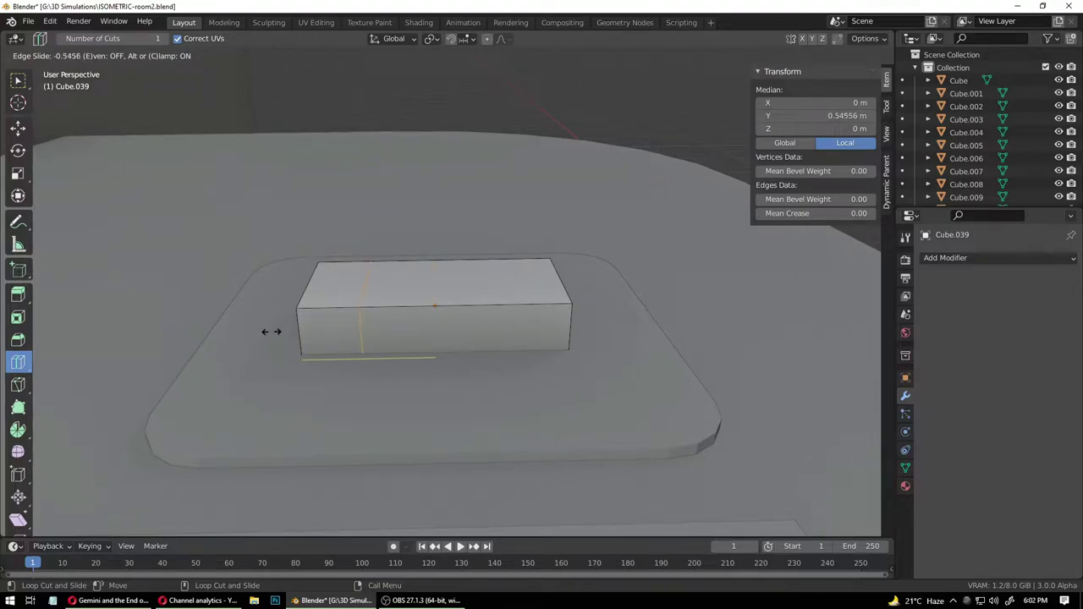
drag(273, 332, 275, 332)
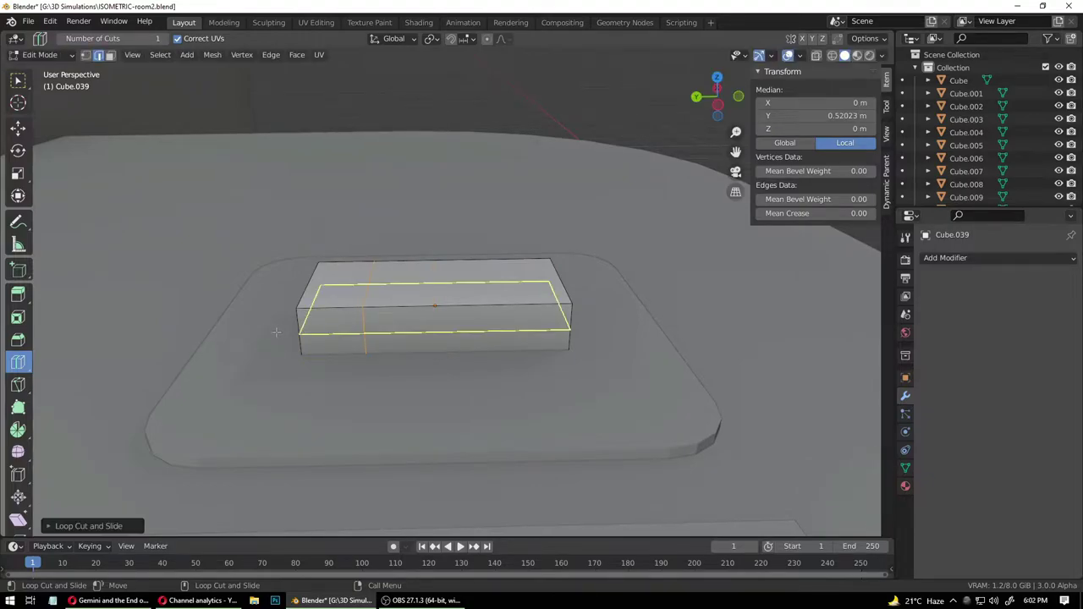
drag(405, 325, 369, 325)
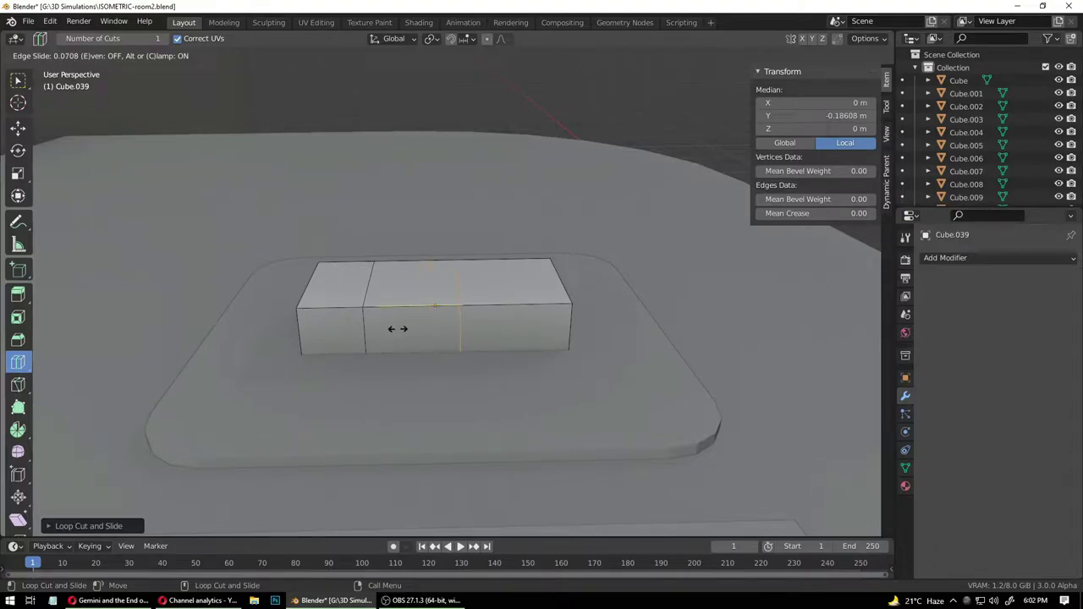
drag(394, 329, 393, 329)
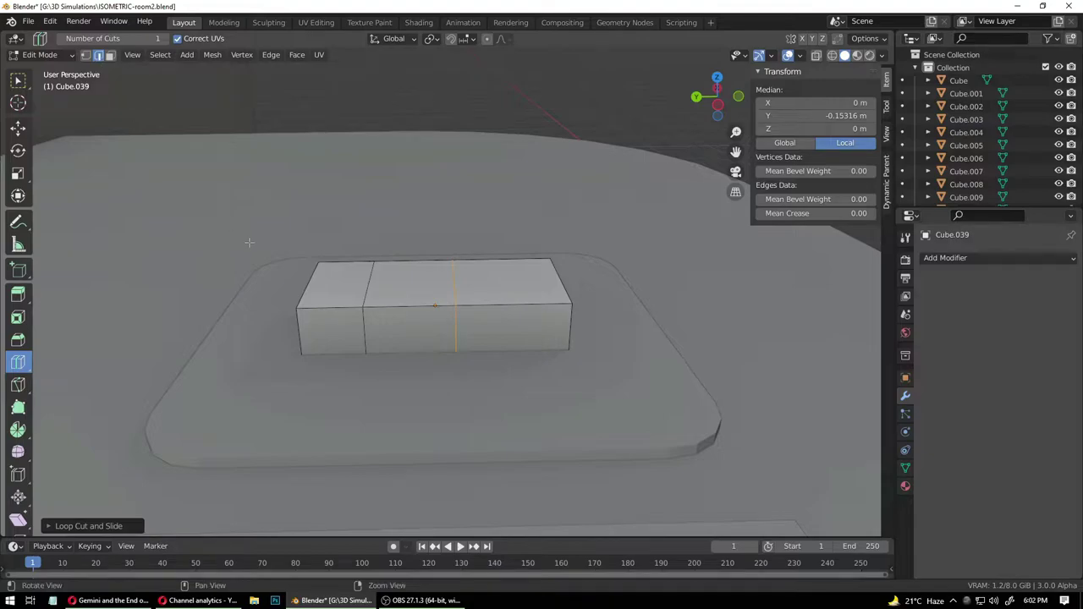
- Raise only the top edge of the loop cut near the mouse block's middle to form a hump
middle_drag(249, 242, 208, 301)
click(24, 85)
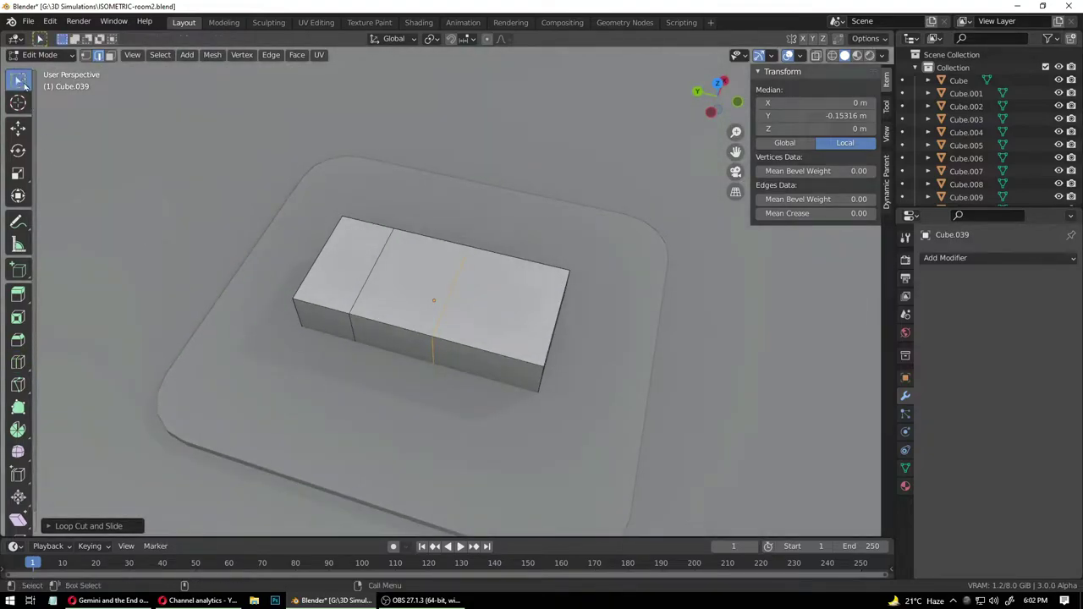
click(449, 295)
middle_drag(273, 385, 295, 324)
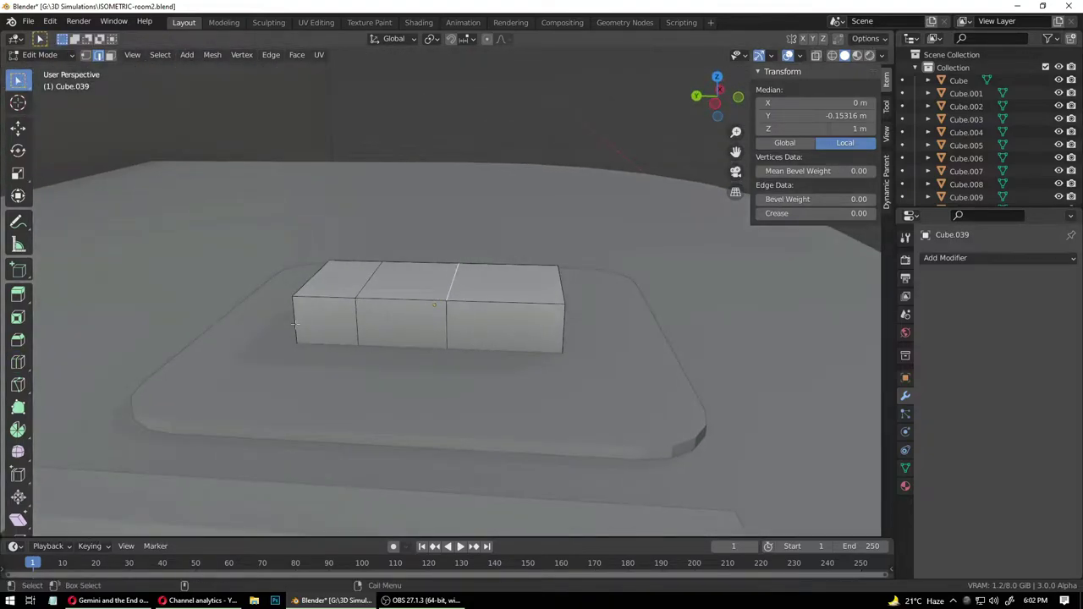
click(19, 130)
drag(452, 229, 452, 210)
middle_drag(330, 346, 438, 357)
- Lower the mouse block's top end edge on the +Y side to local Z about 0.507 m
click(359, 330)
middle_drag(442, 404, 451, 364)
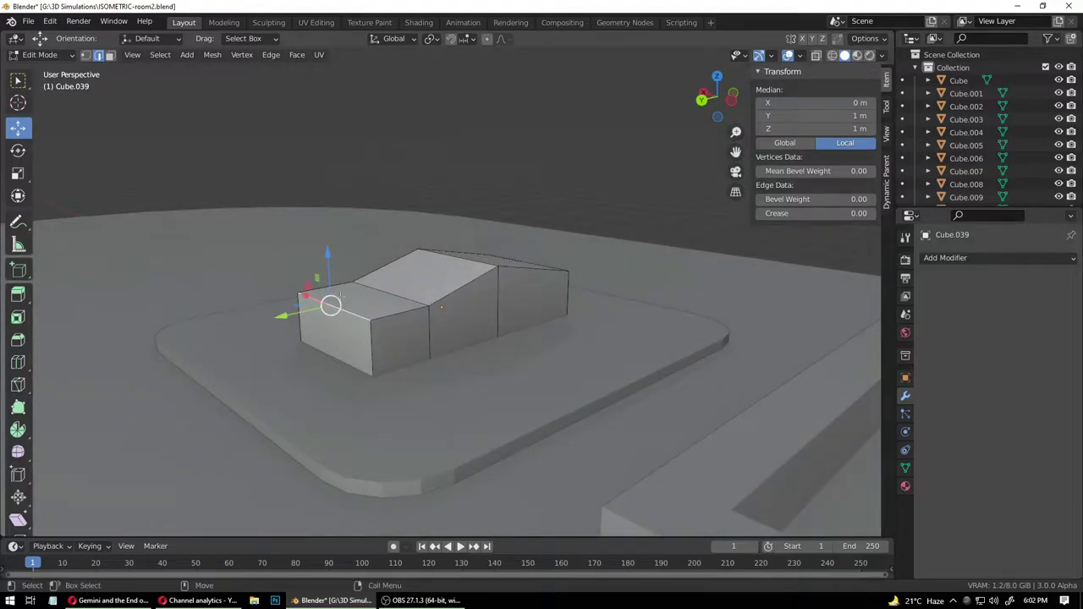
drag(327, 260, 330, 275)
middle_drag(330, 275, 501, 411)
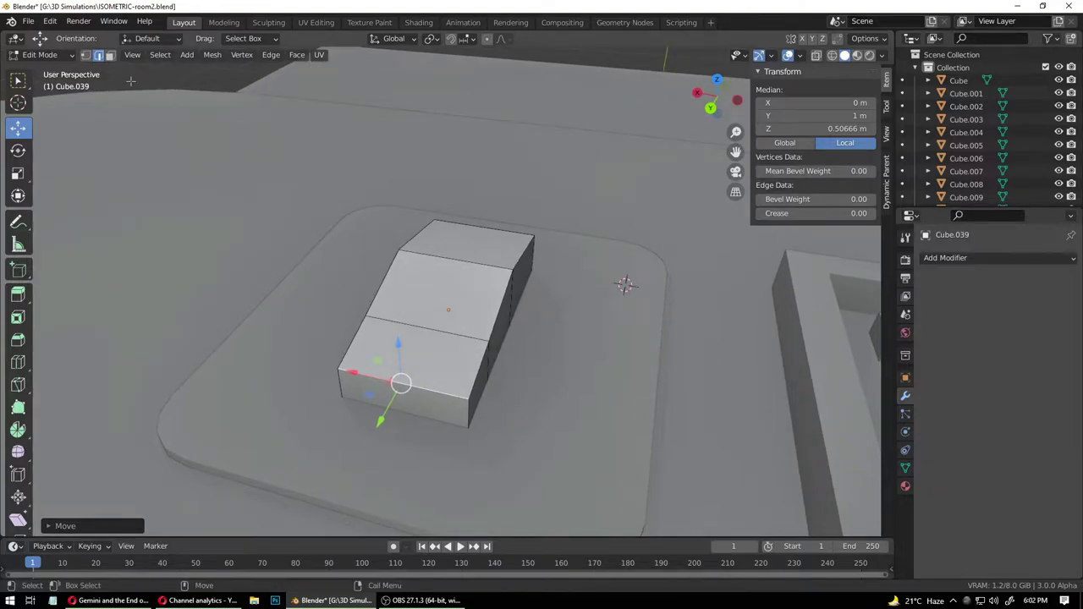
- Move the opposite top end edge of the mouse block inward to local Y about -0.889 m
middle_drag(435, 293, 293, 294)
drag(258, 294, 264, 297)
key(ctrl+z)
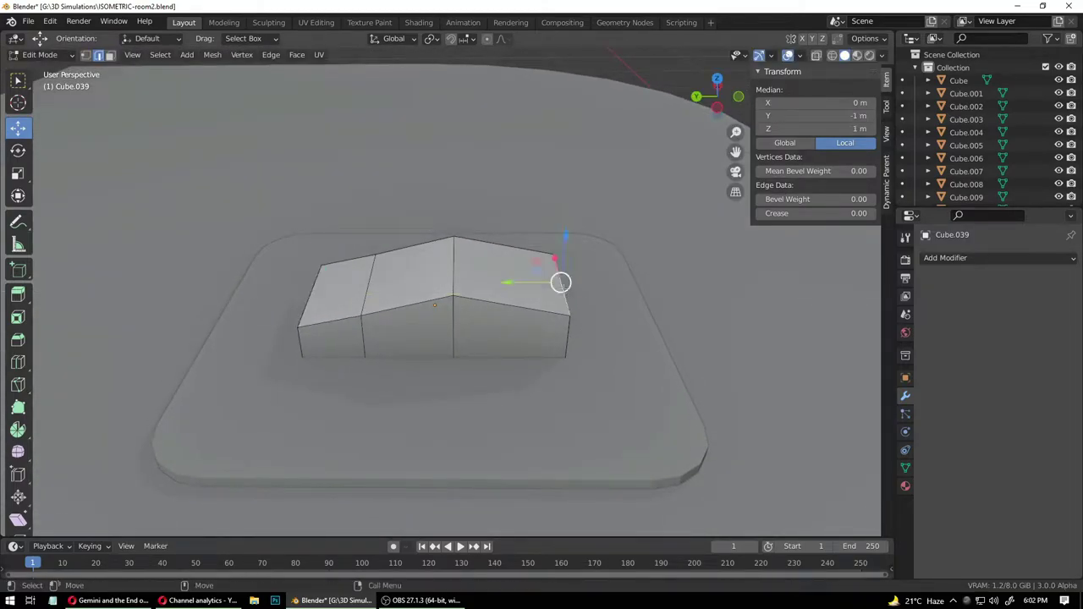
drag(507, 282, 491, 287)
middle_drag(493, 338, 519, 278)
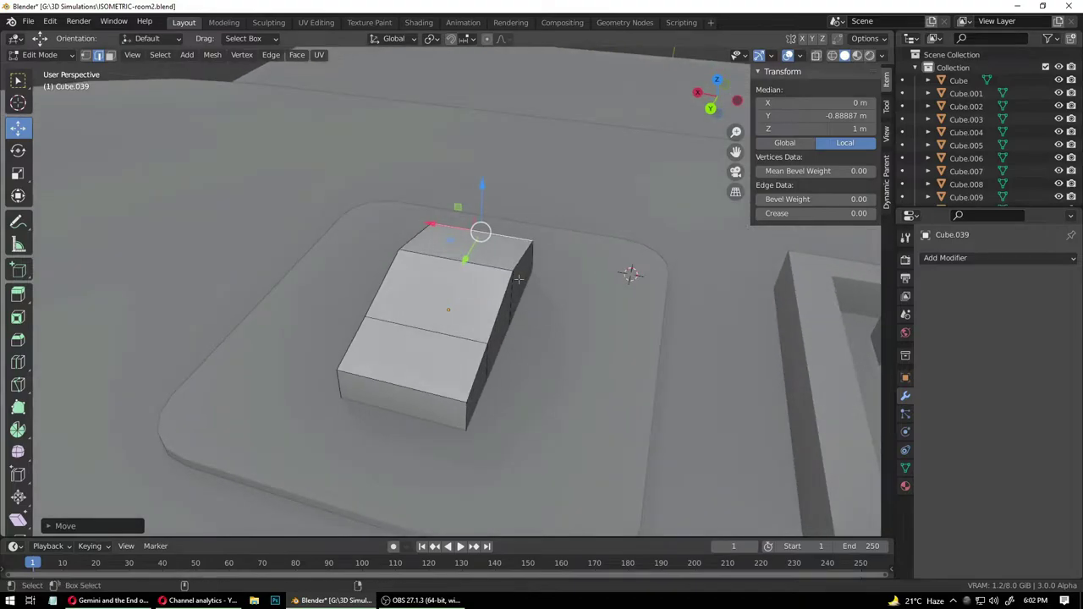
- Select the top edges along both long sides of the mouse block and scale them closer together along X
shift+click(507, 289)
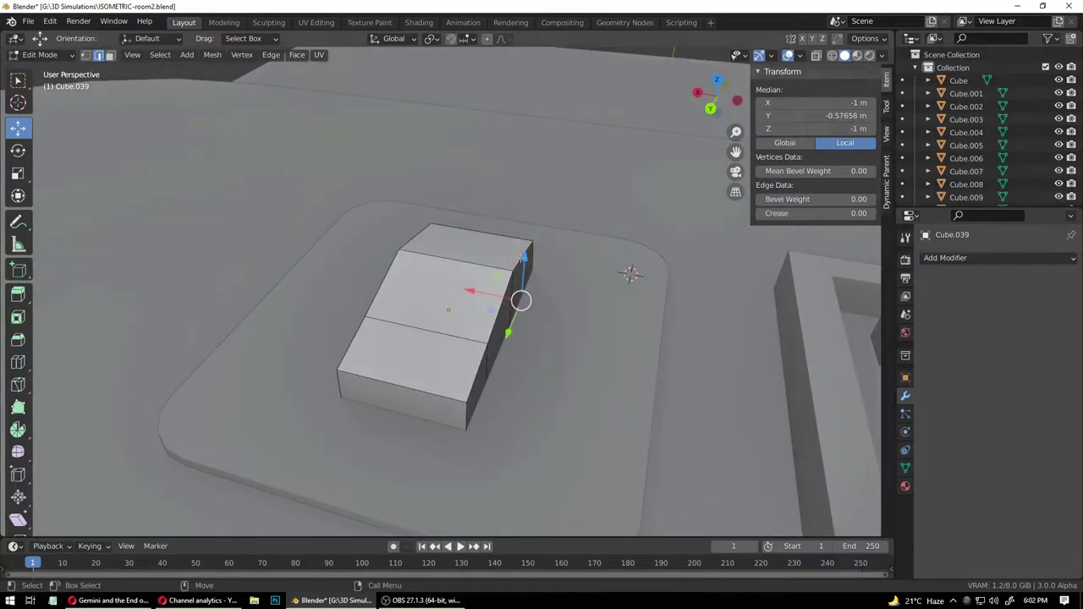
shift+click(477, 359)
middle_drag(477, 359, 534, 357)
shift+click(400, 364)
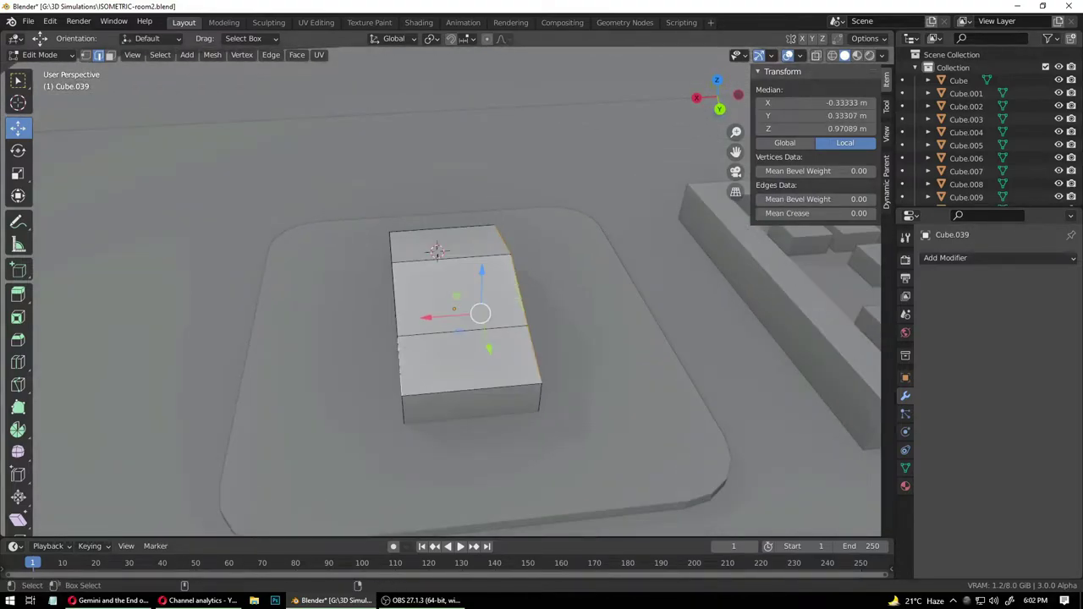
middle_drag(436, 250, 479, 181)
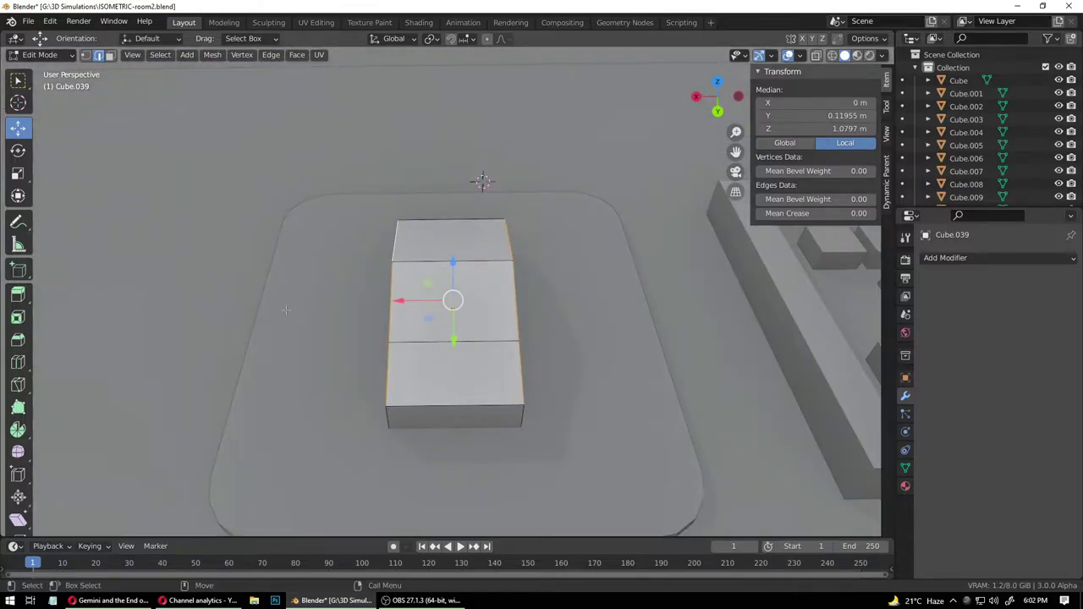
click(18, 169)
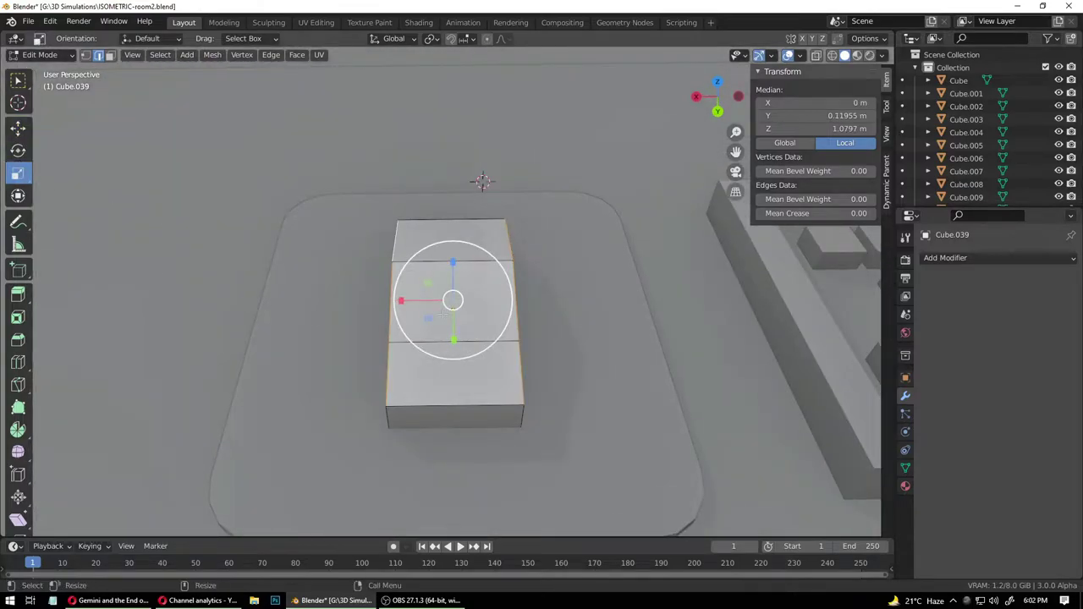
drag(401, 300, 414, 306)
- Return to Object Mode and add a Subdivision Surface modifier to the mouse
middle_drag(415, 306, 355, 333)
scroll(318, 481, down, 4)
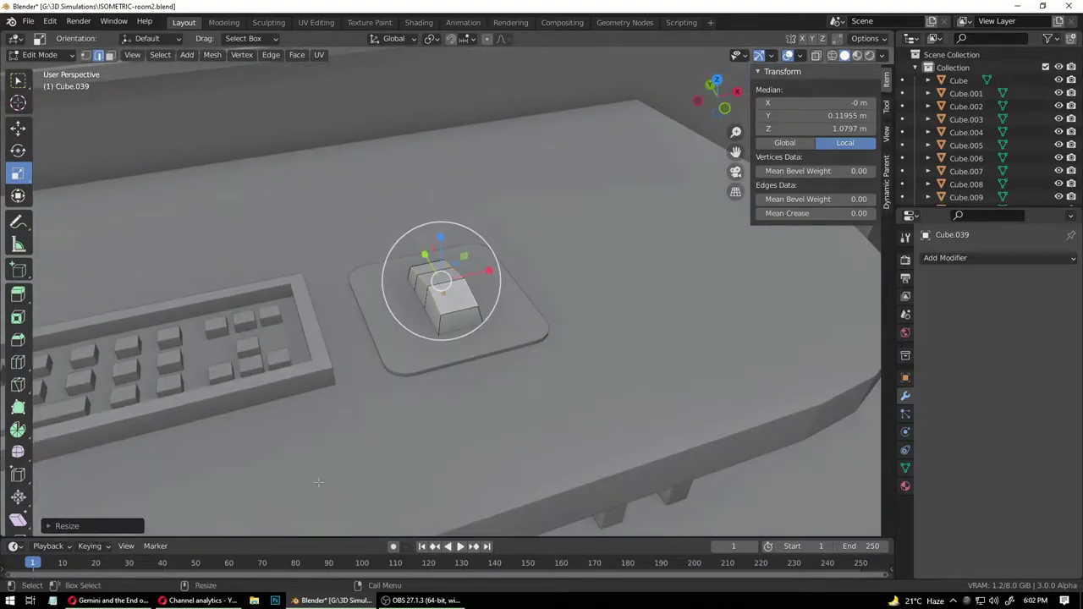
scroll(320, 474, down, 4)
scroll(369, 426, up, 3)
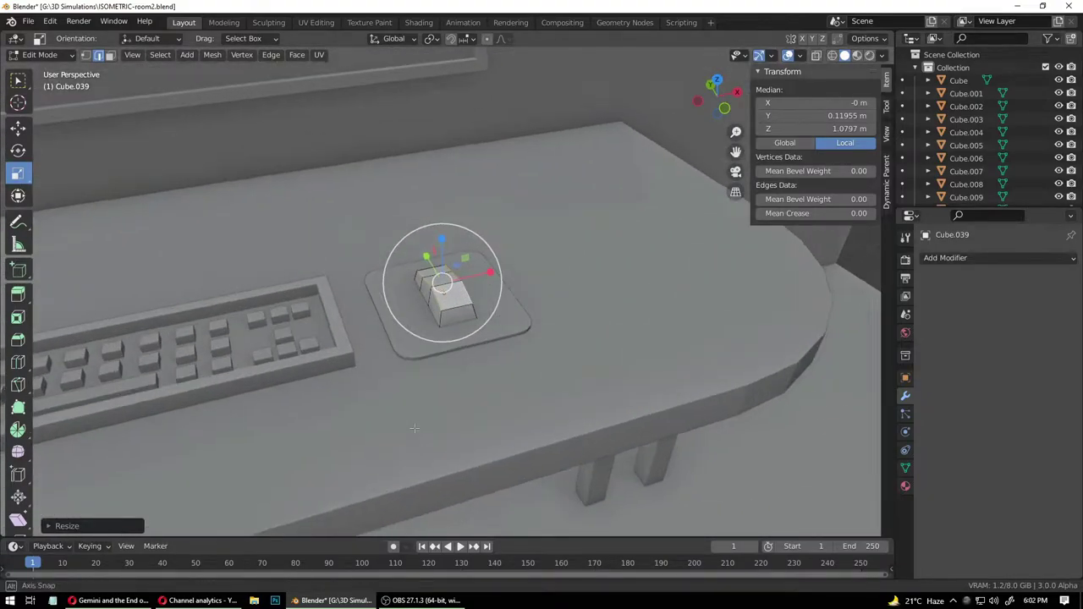
middle_drag(415, 428, 376, 420)
scroll(376, 419, up, 4)
click(48, 55)
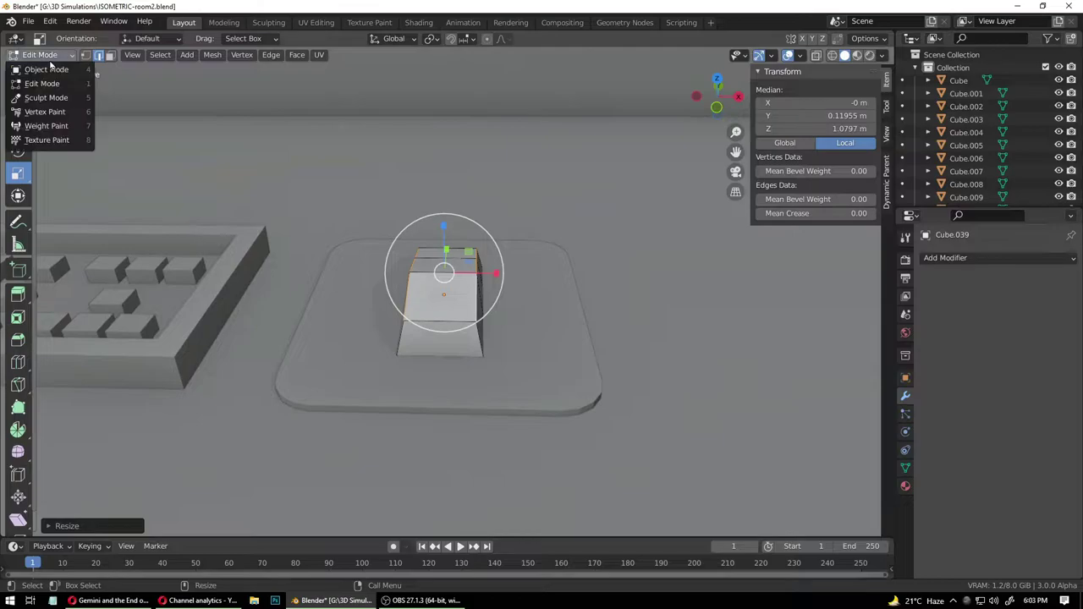
click(47, 69)
click(973, 266)
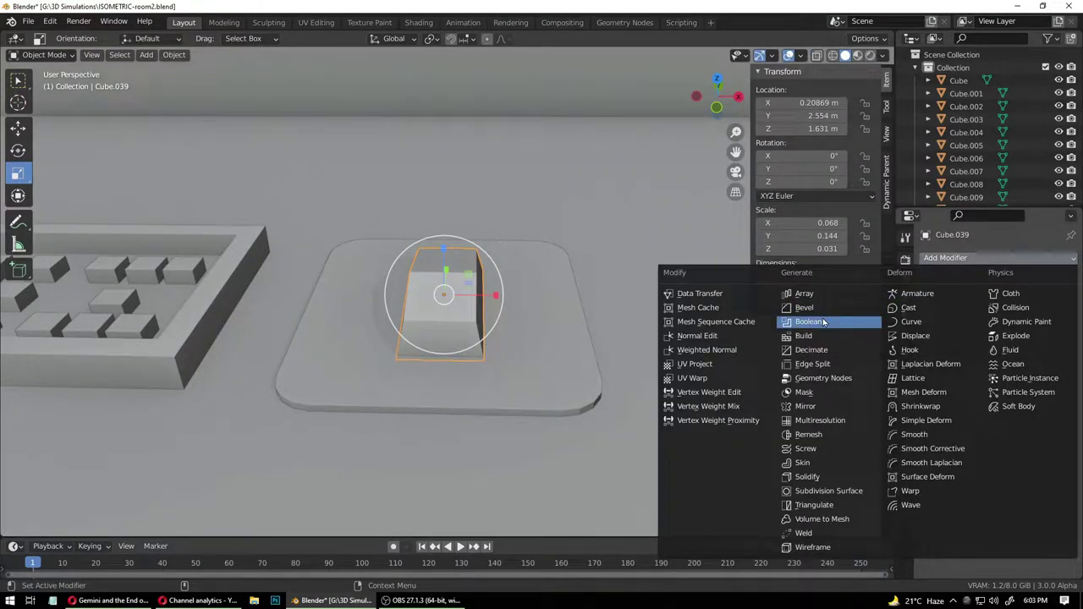
click(825, 492)
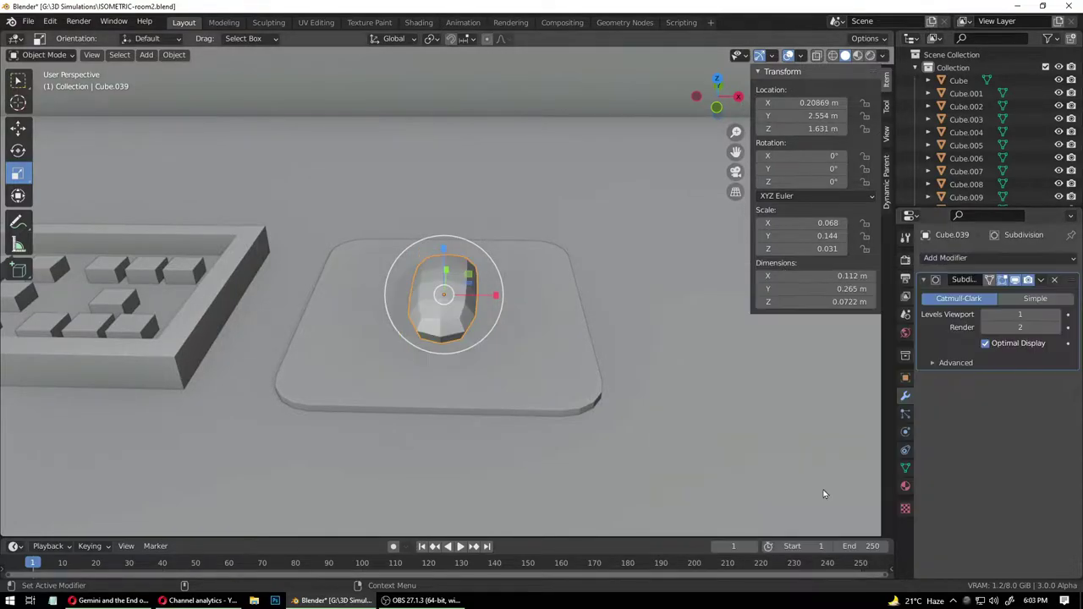
- Set the mouse's subdivision levels to 1 for both viewport and render
middle_drag(825, 492, 658, 457)
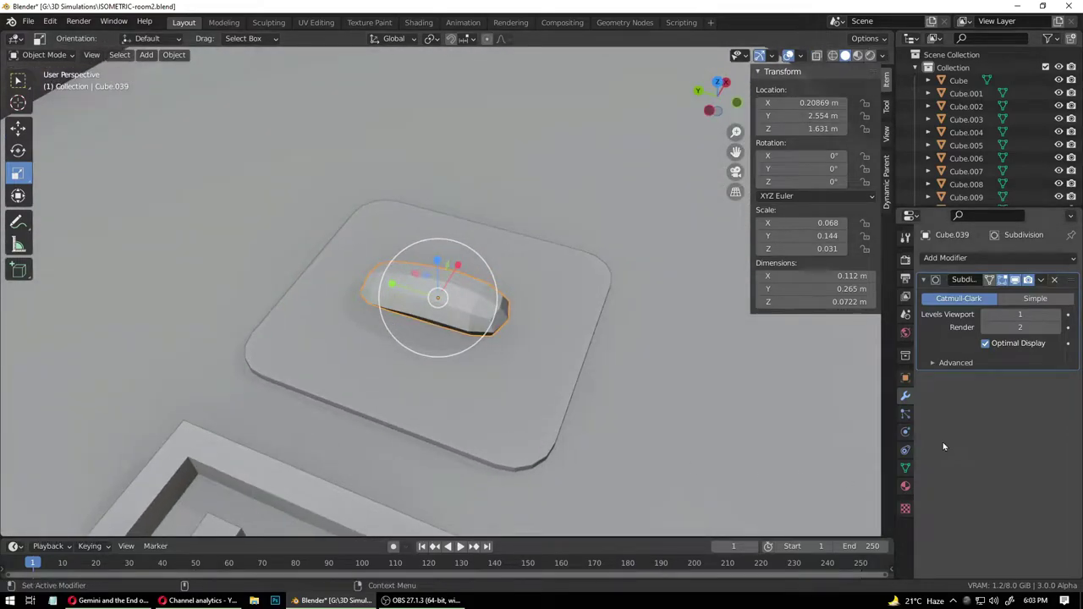
click(1056, 316)
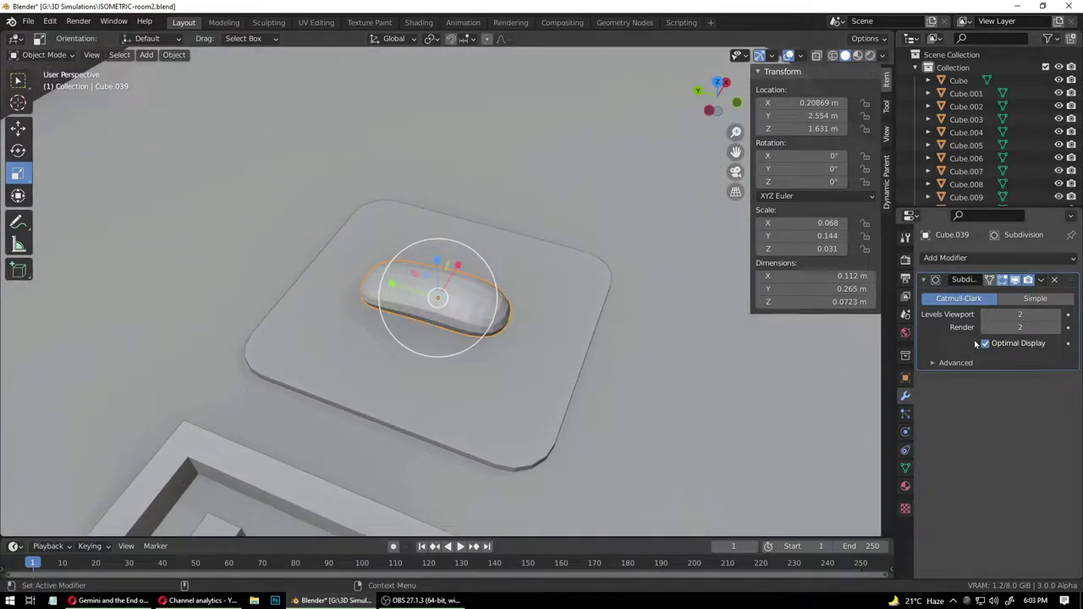
click(984, 314)
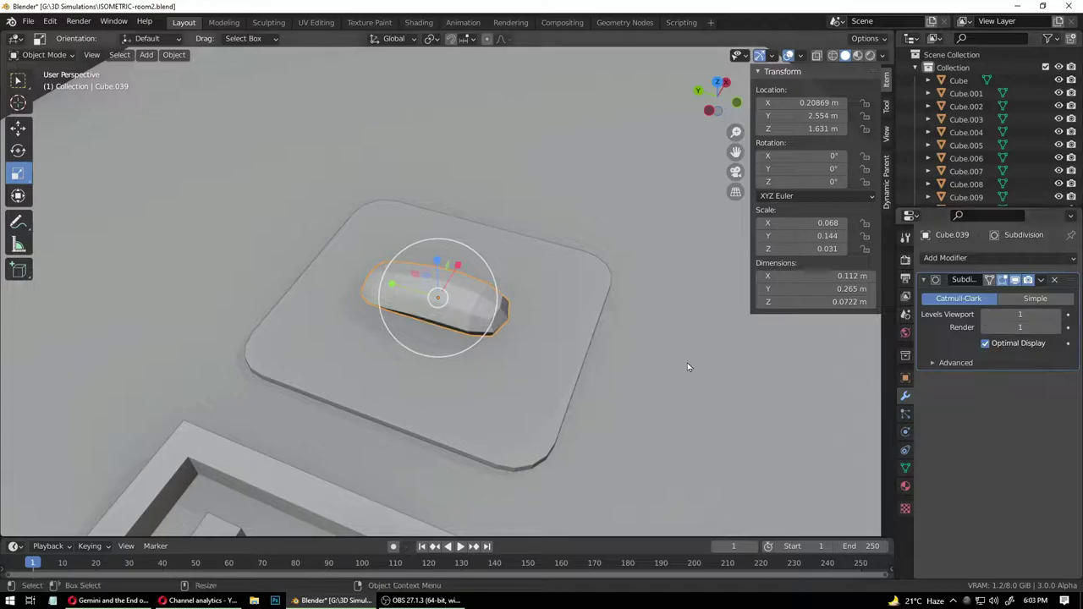
click(586, 343)
- Adjust the mouse along X and Y with the Transform tool and lower it onto the mouse pad
middle_drag(665, 395, 532, 336)
scroll(491, 407, down, 8)
scroll(482, 388, down, 8)
scroll(454, 339, up, 4)
scroll(454, 339, up, 6)
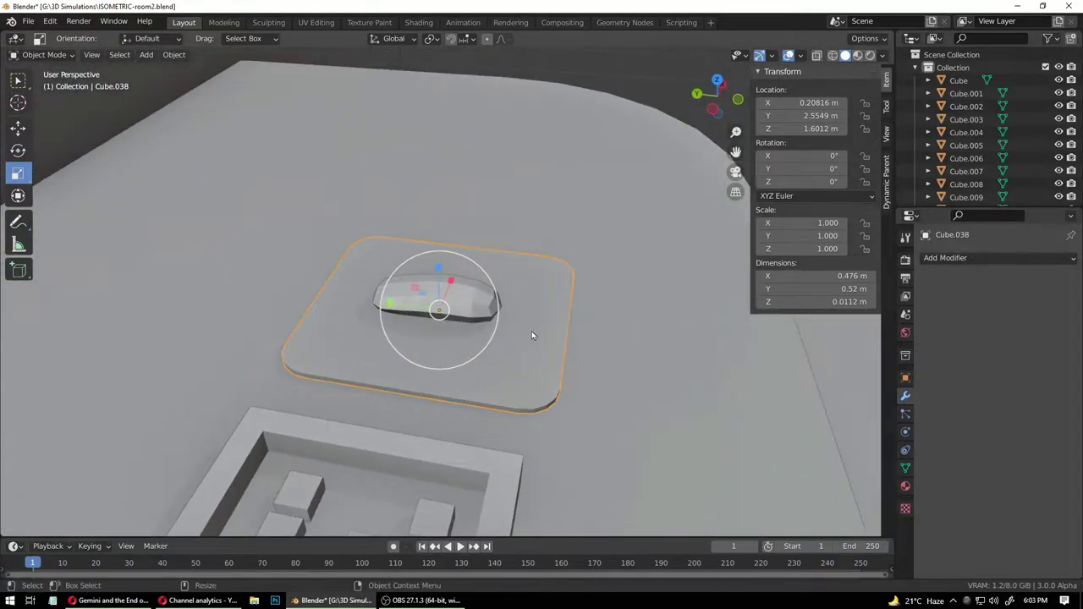
click(449, 303)
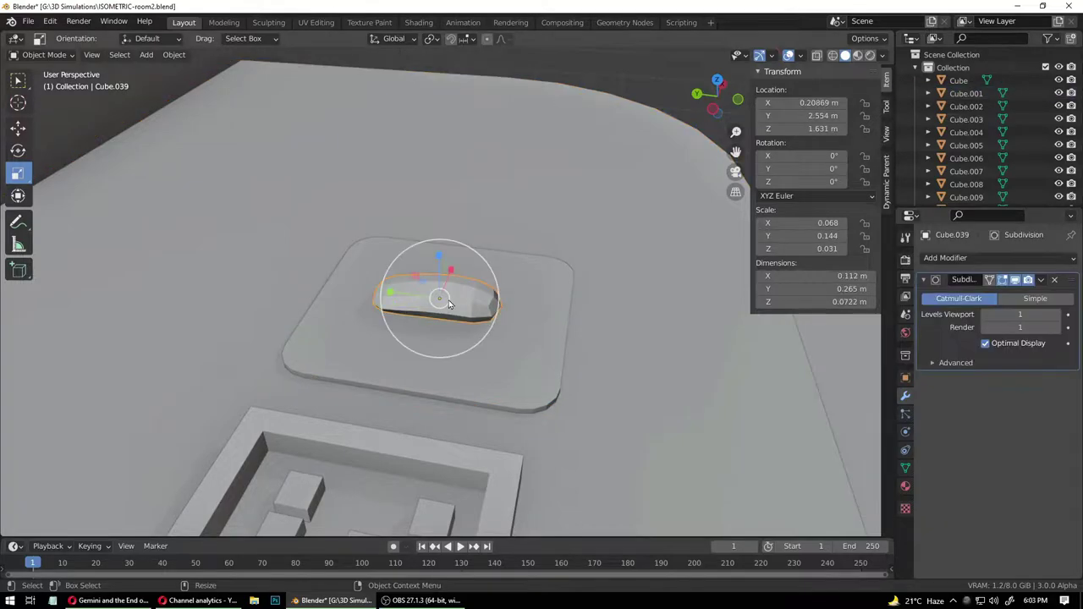
key(r)
key(t)
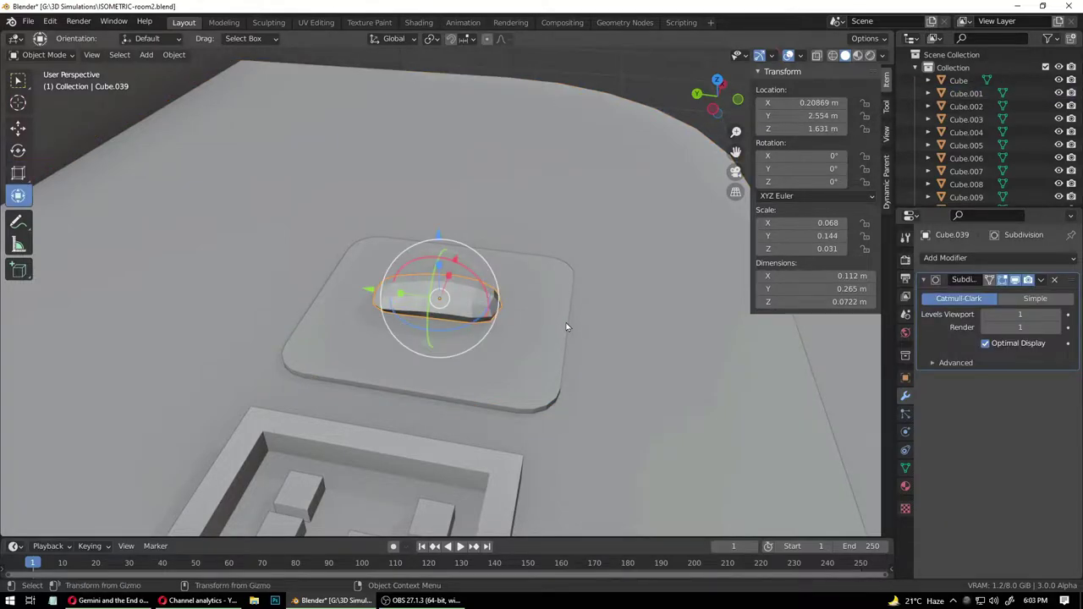
middle_drag(567, 326, 477, 300)
drag(503, 278, 493, 286)
middle_drag(492, 286, 550, 355)
drag(402, 299, 385, 297)
middle_drag(385, 297, 446, 256)
drag(439, 227, 440, 245)
- Examine the keyboard, mouse and pad on the table from several distances and angles
key(shift+space)
key(g)
click(598, 332)
middle_drag(598, 333, 465, 389)
scroll(448, 388, down, 10)
scroll(465, 408, up, 2)
scroll(465, 389, down, 2)
scroll(465, 389, up, 2)
scroll(466, 389, down, 2)
mouse_move(465, 389)
middle_down()
mouse_move(482, 392)
mouse_move(451, 389)
middle_up()
scroll(462, 389, up, 2)
scroll(420, 253, up, 5)
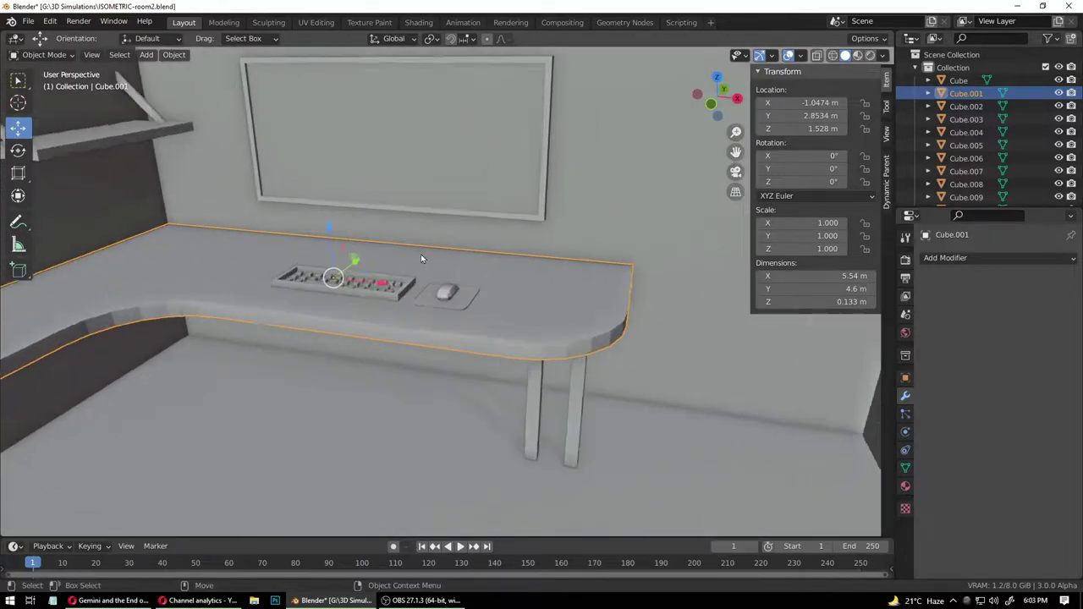
scroll(464, 260, down, 5)
scroll(464, 252, up, 3)
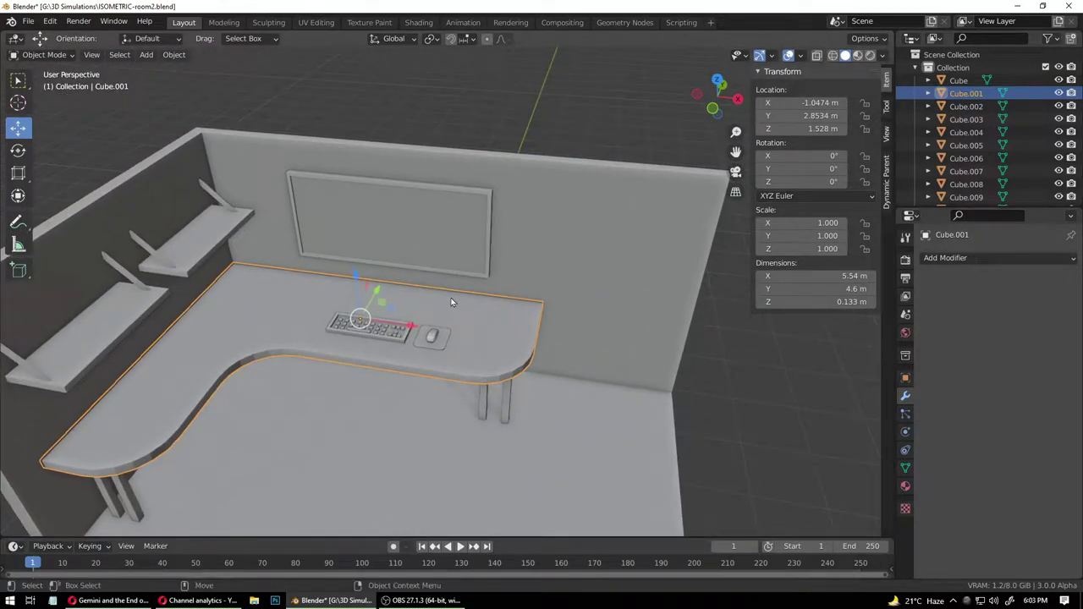
- Save the room file with the finished mouse and mouse pad
click(451, 460)
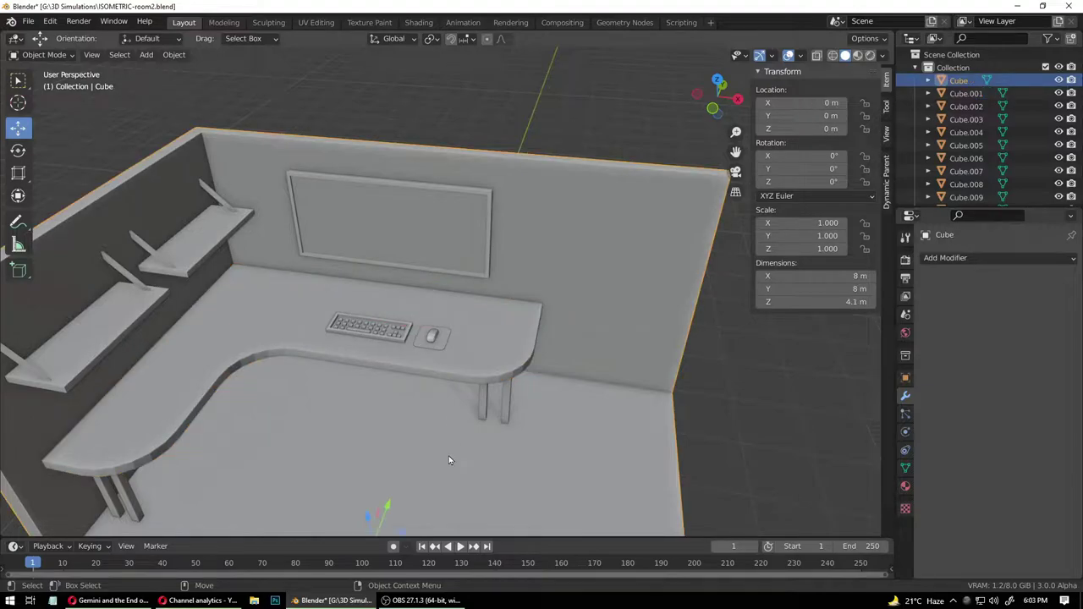
scroll(388, 399, up, 1)
scroll(388, 397, down, 3)
middle_drag(425, 416, 462, 368)
scroll(458, 365, down, 3)
key(ctrl+s)
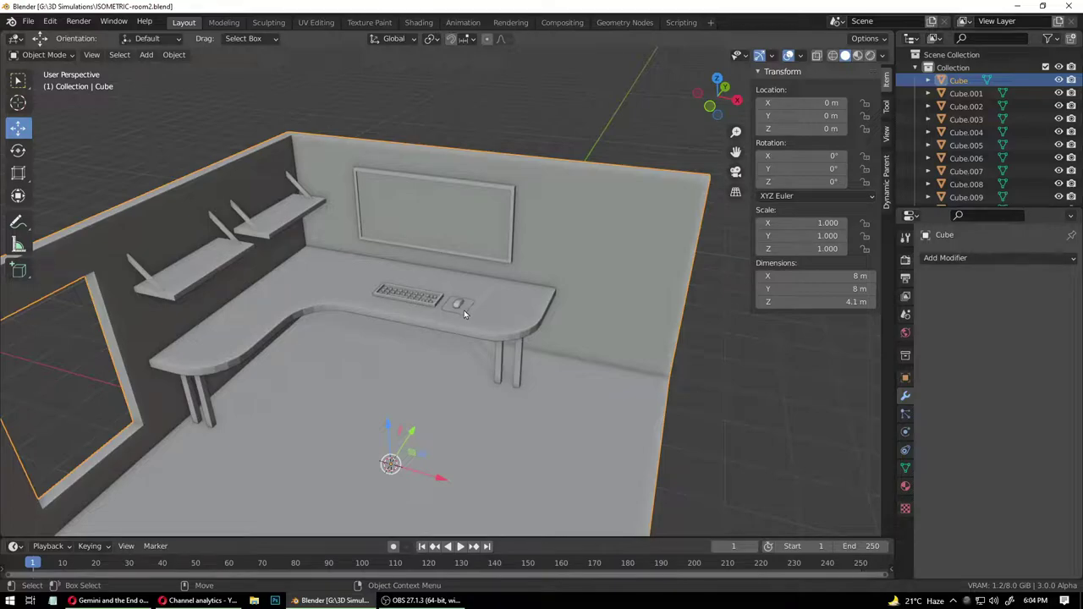
- Duplicate a leg at the table's right-hand end and move the copy to about X 2.96 m, Z 2.81 m
click(295, 228)
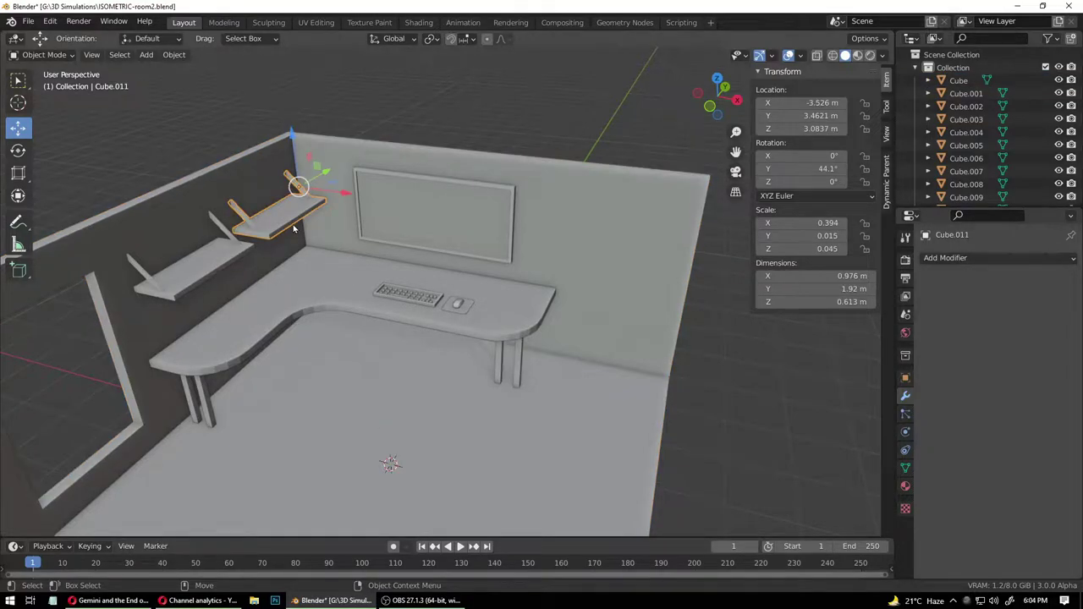
scroll(355, 391, down, 5)
scroll(356, 388, up, 5)
click(519, 389)
key(shift+d)
right_click(519, 388)
drag(569, 370, 635, 372)
middle_drag(635, 372, 554, 339)
drag(554, 338, 552, 229)
scroll(617, 320, up, 3)
middle_drag(617, 320, 546, 283)
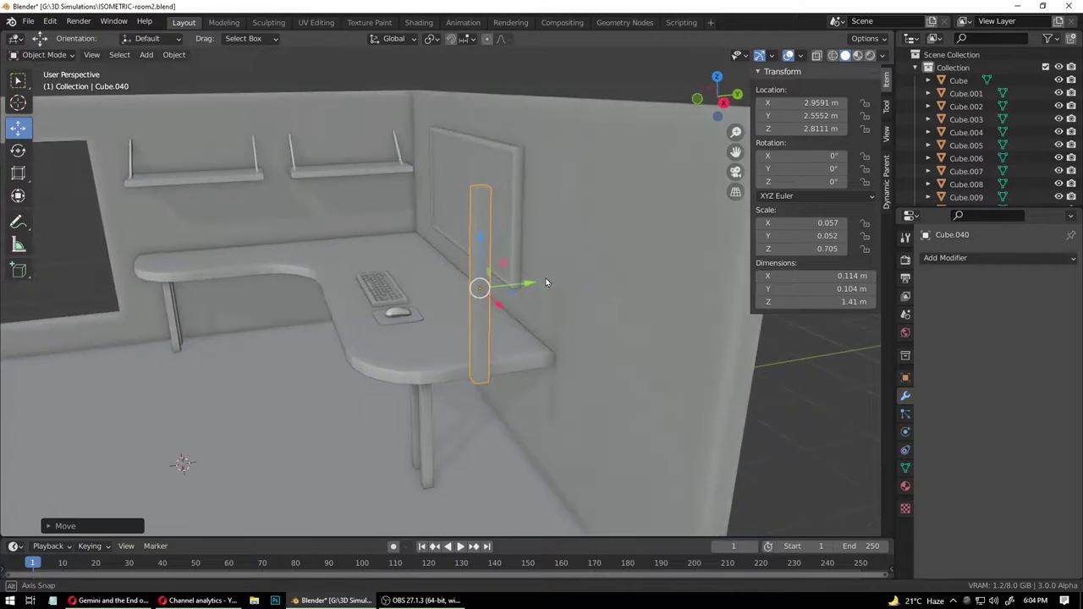
- Move the leg copy to about Y 3.76 m against the wall and scale it into a panel about 1.16 m wide and 1.96 m tall
drag(534, 283, 689, 299)
middle_drag(688, 299, 526, 300)
key(shift+space)
key(s)
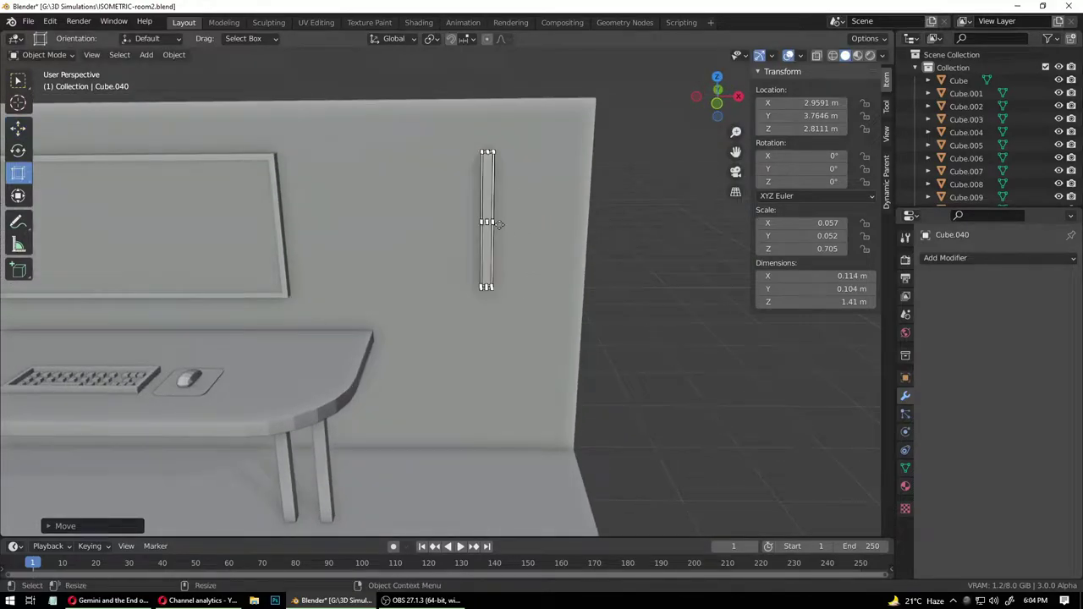
key(shift+space)
key(r)
key(shift+space)
key(s)
key(shift+space)
key(t)
drag(518, 225, 751, 243)
drag(485, 184, 481, 160)
drag(531, 226, 536, 223)
mouse_move(489, 183)
mouse_down()
mouse_move(485, 169)
mouse_move(486, 187)
mouse_up()
- Move the new panel along X to about 1.82 m, next to the framed wall panel
key(shift+space)
key(g)
middle_drag(589, 271, 544, 239)
drag(538, 236, 427, 231)
middle_drag(488, 298, 473, 280)
scroll(437, 314, down, 3)
scroll(408, 268, up, 2)
middle_drag(419, 284, 437, 267)
key(shift+space)
key(s)
key(w)
key(e)
key(r)
key(t)
mouse_move(407, 313)
middle_down()
mouse_move(382, 308)
mouse_move(407, 333)
middle_up()
key(shift+space)
key(s)
key(shift+space)
key(t)
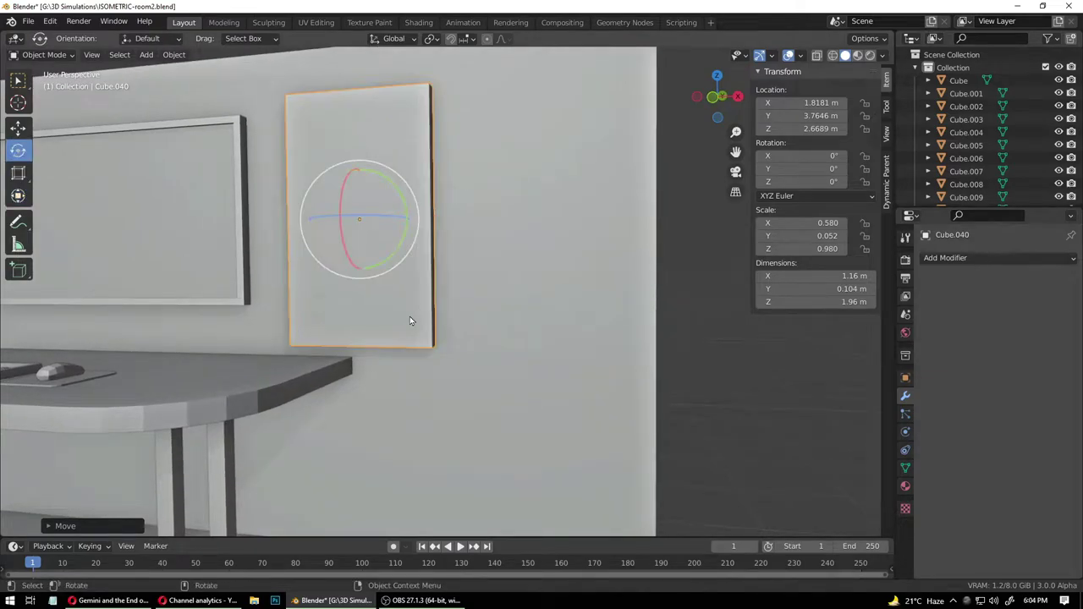
key(shift+space)
key(s)
key(shift+space)
key(t)
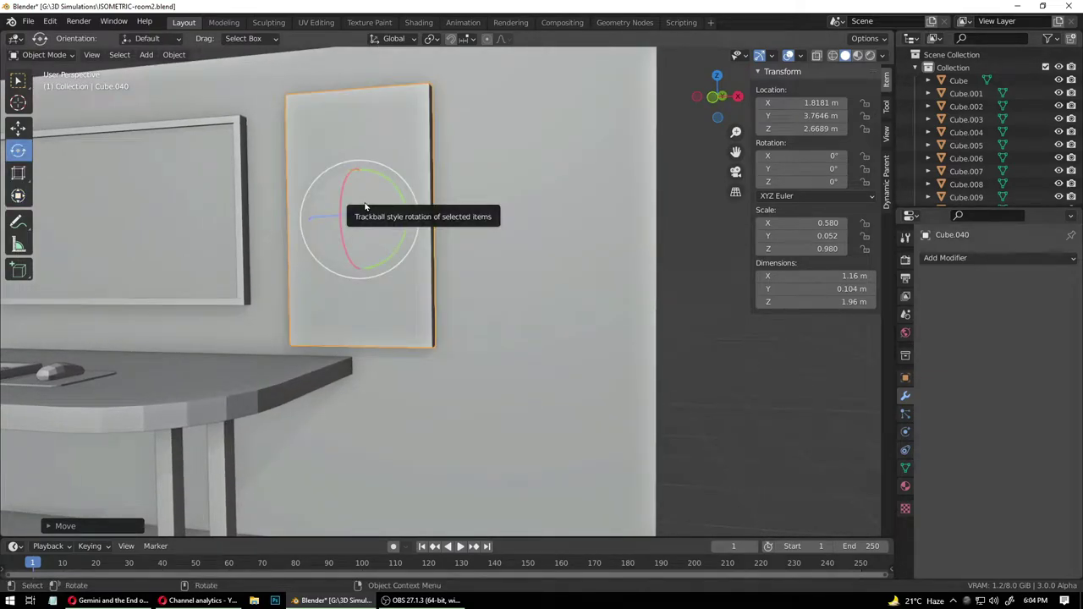
- Shrink the new wall panel to about 0.85 m wide and 1.07 m tall with the Transform tool
key(shift+space)
key(s)
key(shift+space)
key(t)
drag(359, 182, 358, 204)
middle_drag(358, 203, 389, 279)
drag(390, 217, 379, 218)
- Raise the small wall panel to about Z 2.78 m and shift it to about Y 3.77 m against the wall
key(shift+space)
key(g)
drag(347, 165, 346, 149)
mouse_move(379, 237)
middle_down()
mouse_move(415, 305)
mouse_move(443, 268)
mouse_move(378, 234)
middle_up()
scroll(395, 273, down, 3)
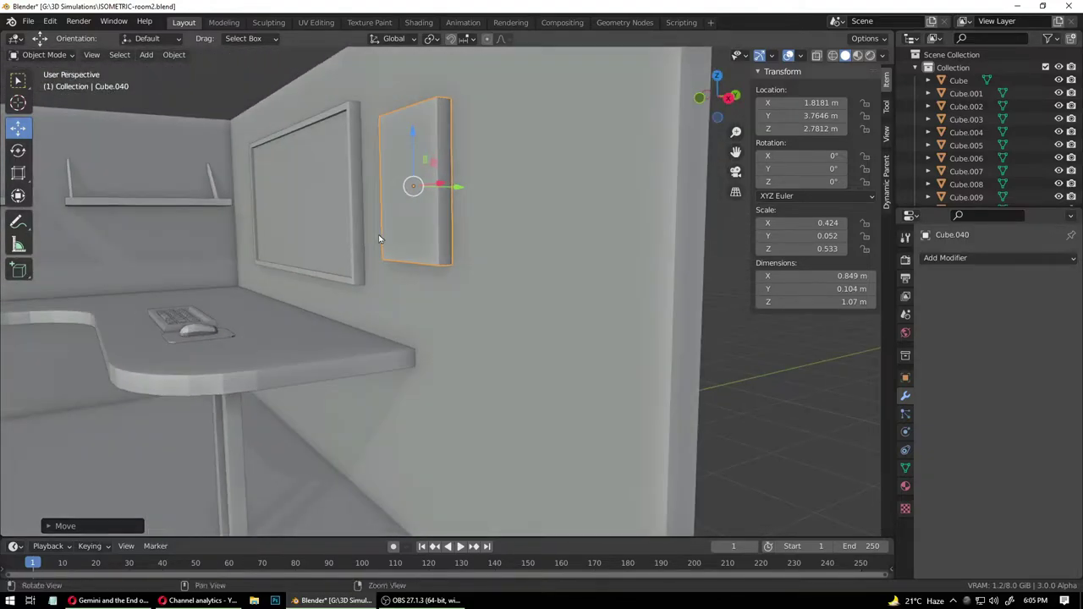
drag(458, 193, 459, 186)
middle_drag(380, 254, 481, 286)
scroll(414, 274, down, 2)
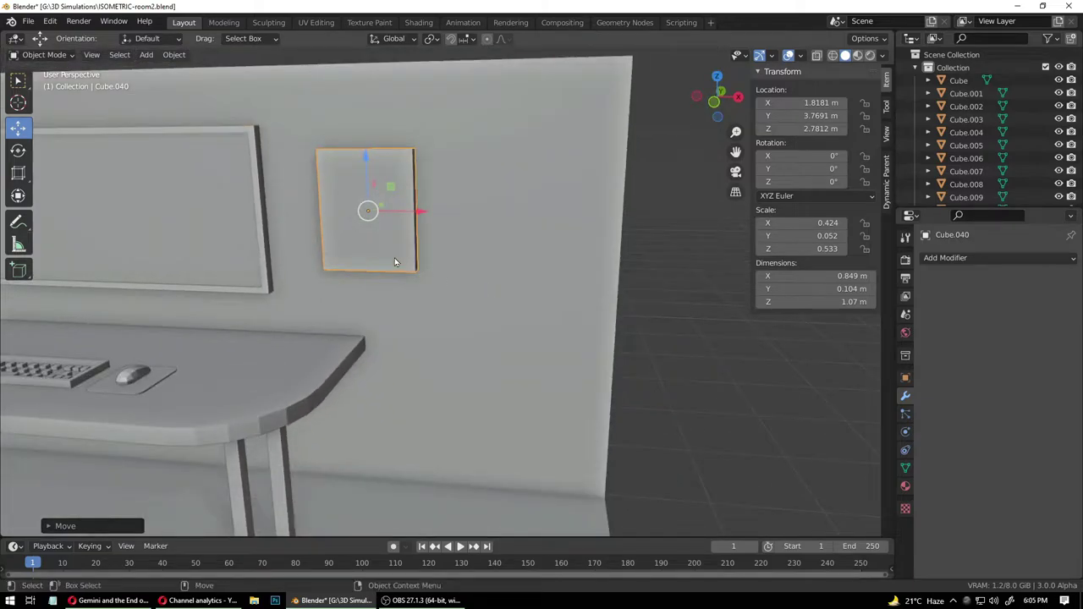
- Duplicate the small wall panel so one sits at about X 2.98 m and the other at about X 1.99 m
drag(420, 211, 551, 239)
key(shift+d)
key(Escape)
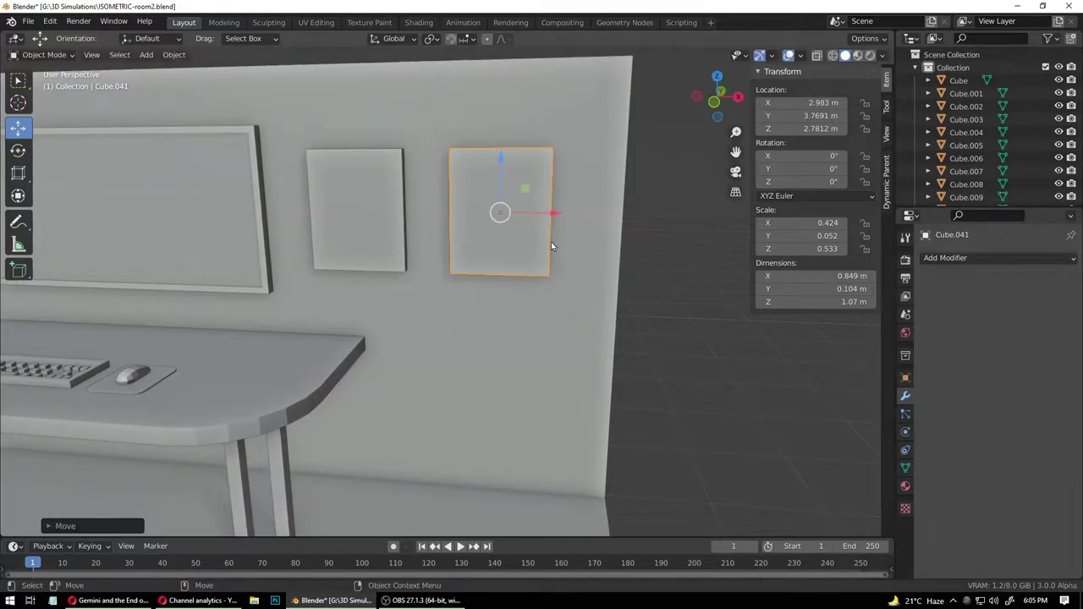
click(399, 237)
drag(415, 224, 438, 239)
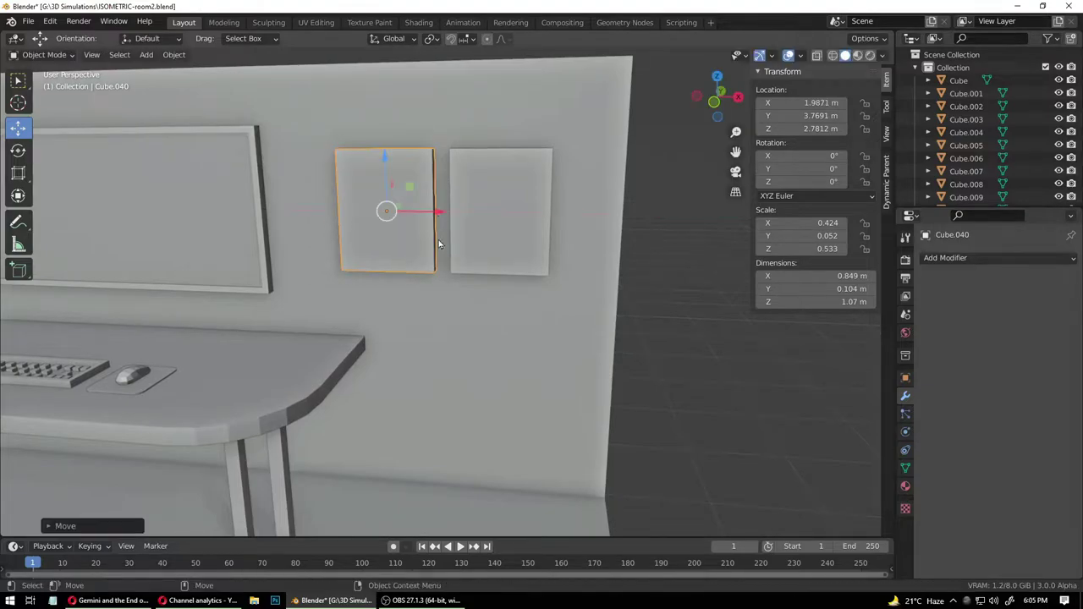
- Check the whole room with its two small wall panels, save the file and clear the selection
click(440, 348)
scroll(439, 348, down, 8)
alt+drag(438, 353, 391, 370)
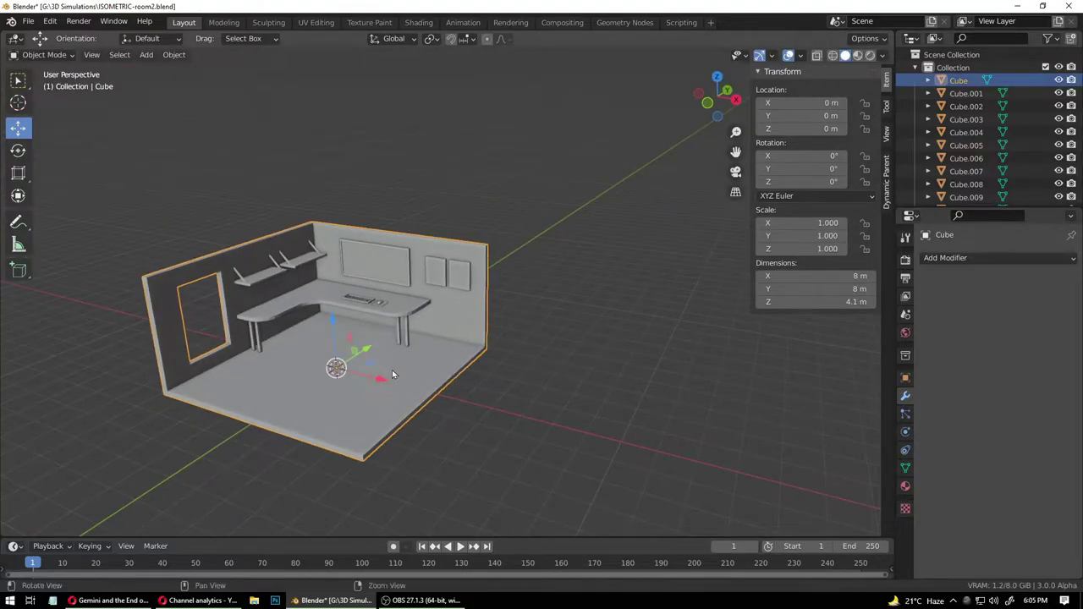
scroll(344, 332, up, 3)
alt+middle_drag(344, 333, 463, 306)
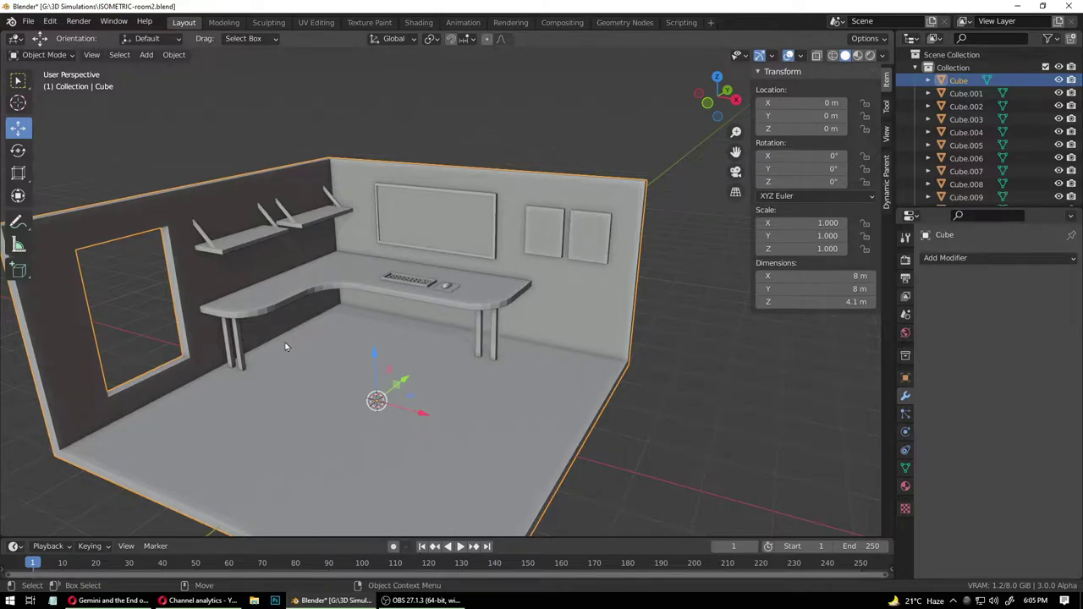
key(ctrl+s)
click(363, 106)
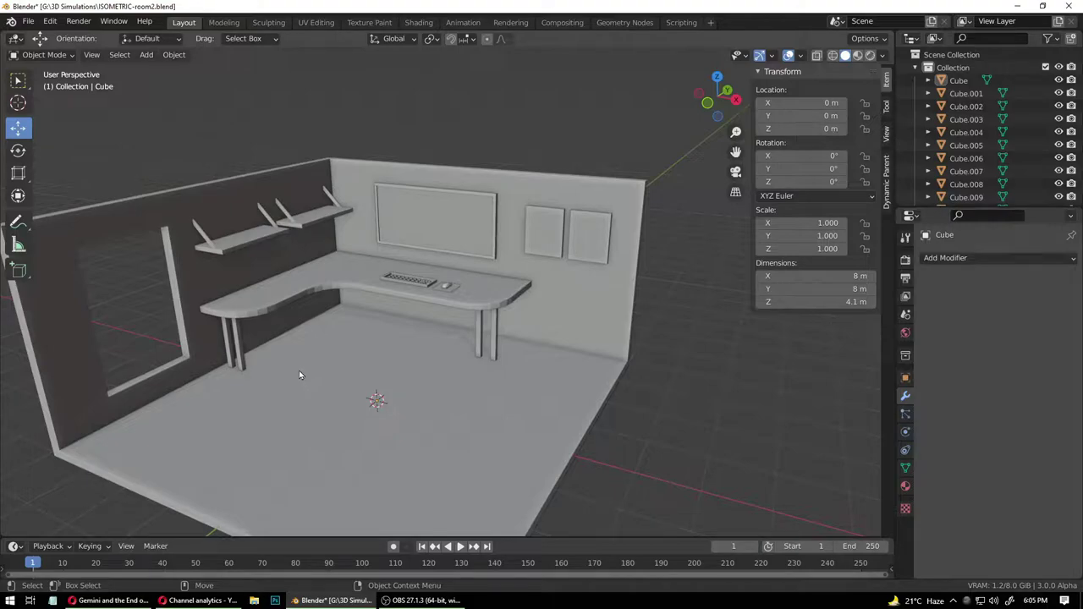
- Try duplicating the leg at the table's right-hand end and placing the copy over the open floor
click(147, 56)
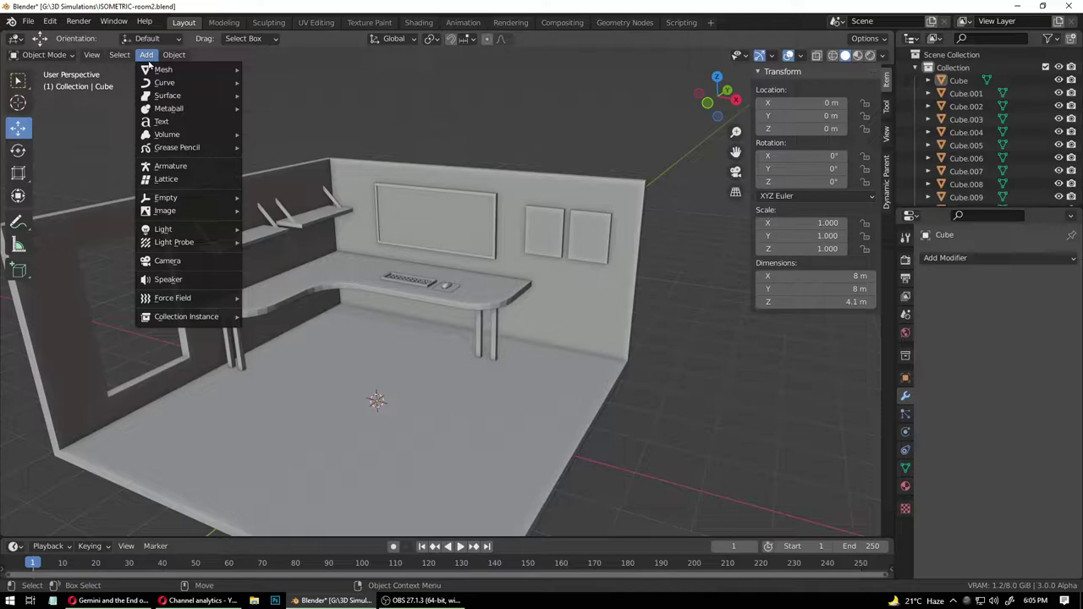
mouse_move(169, 69)
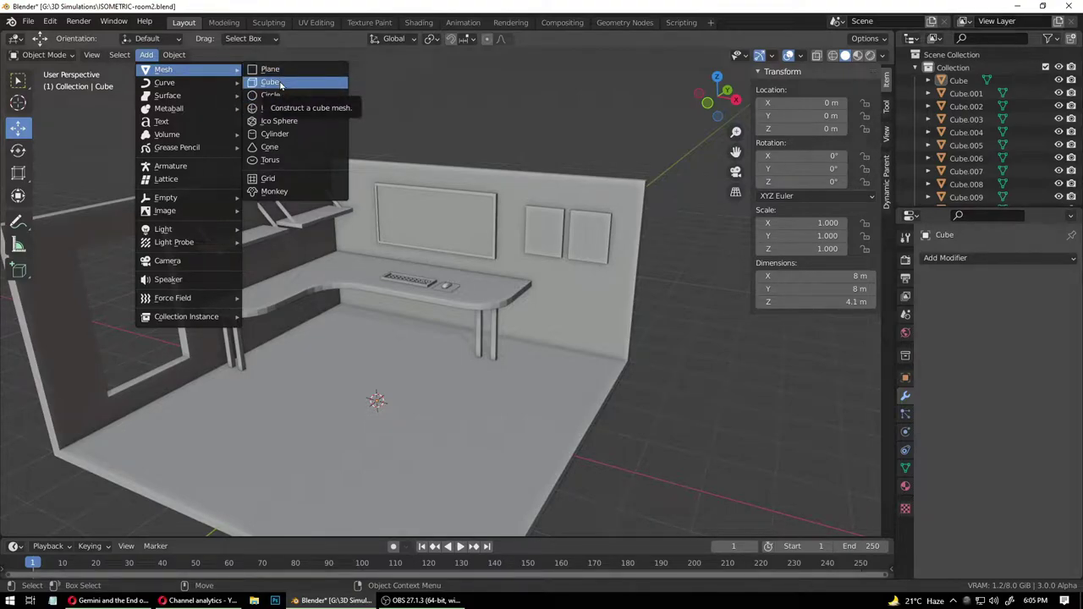
click(495, 331)
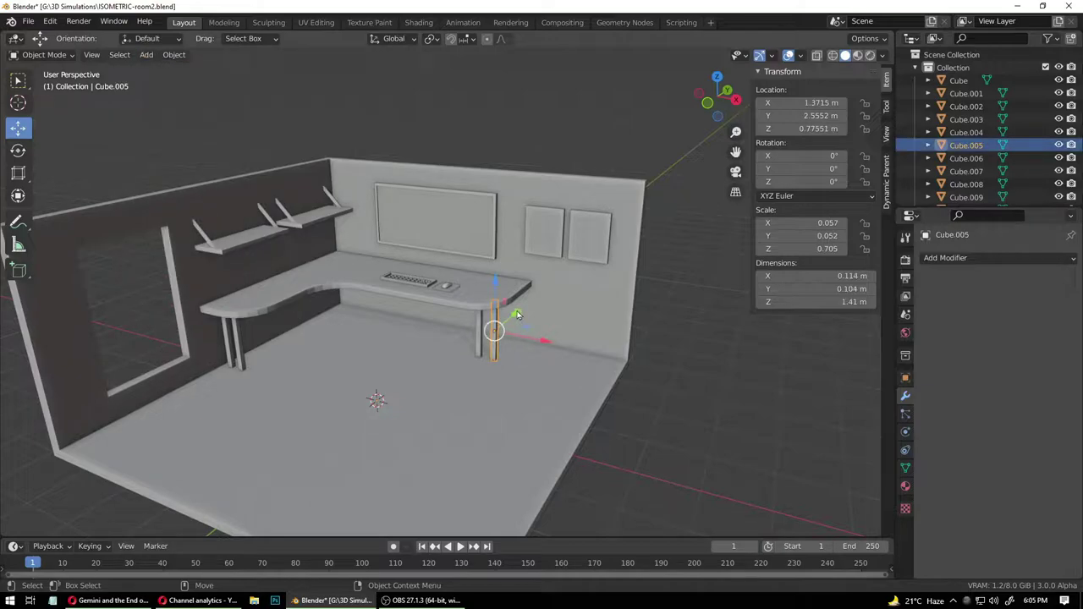
key(shift+d)
key(Escape)
key(g)
click(444, 364)
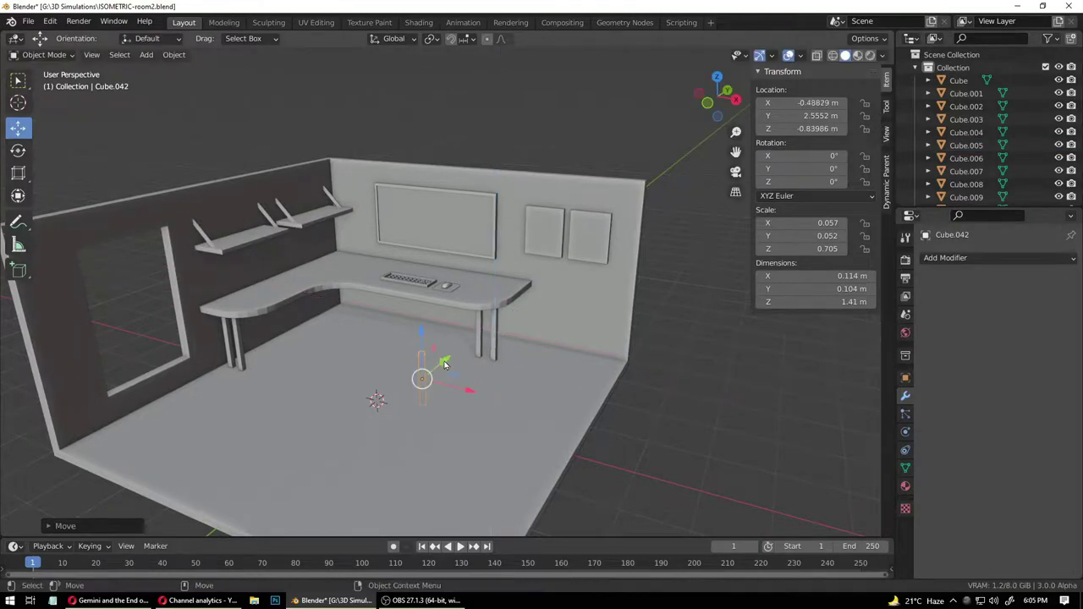
key(ctrl+z)
key(ctrl+z)
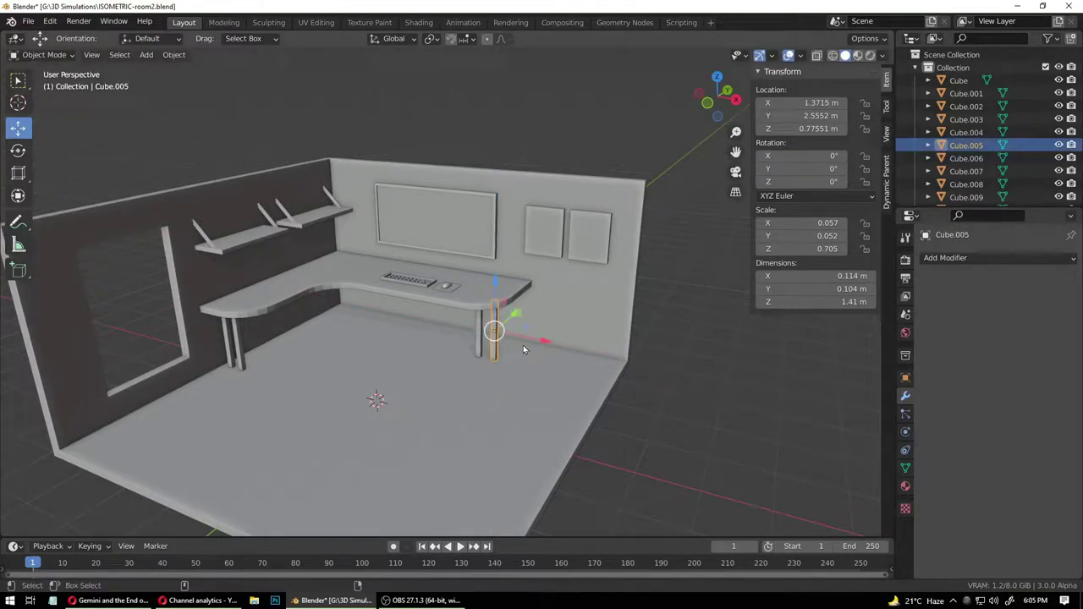
- Duplicate the right-hand table leg and place the copy in front of the table at about X -0.48 m, Y 0.50 m, Z 0.77 m
key(shift+d)
key(Escape)
key(g)
click(474, 362)
alt+drag(540, 382, 497, 410)
key(g)
key(x)
click(398, 390)
key(g)
key(z)
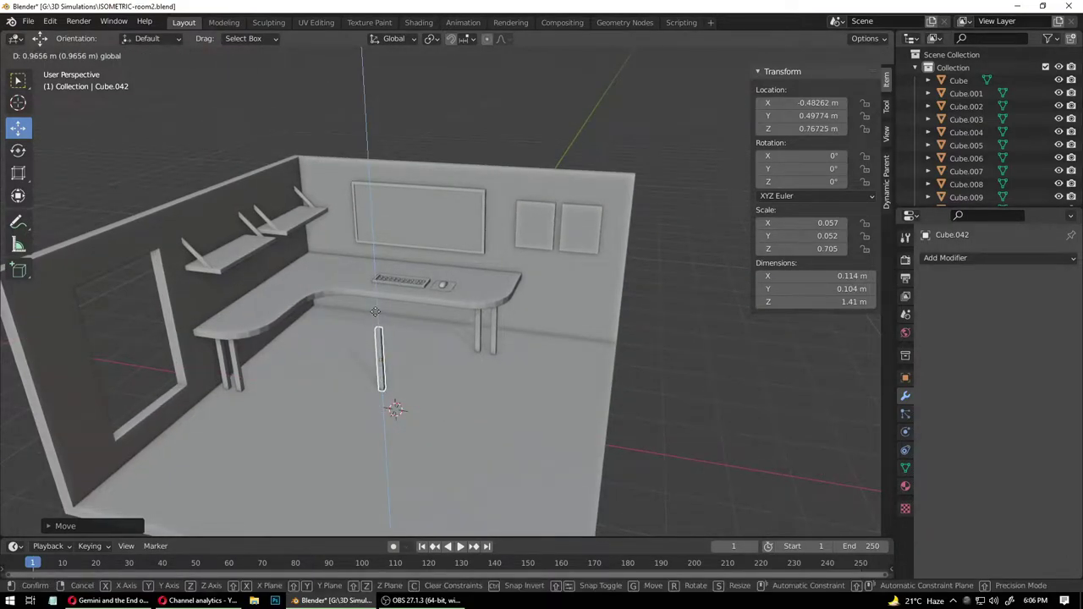
click(375, 311)
- Scale the leg copy along X into a board about 1.26 m wide
middle_drag(375, 312, 464, 325)
scroll(382, 387, up, 5)
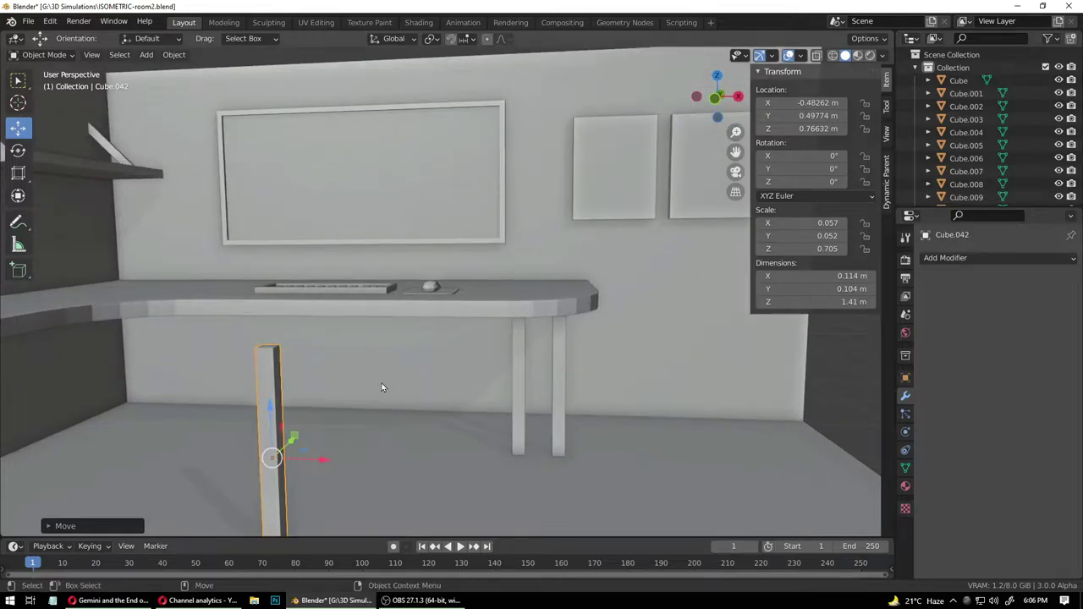
scroll(381, 383, down, 3)
scroll(411, 379, up, 1)
middle_drag(411, 379, 365, 395)
key(shift+space)
key(s)
key(shift+space)
key(g)
key(shift+space)
key(r)
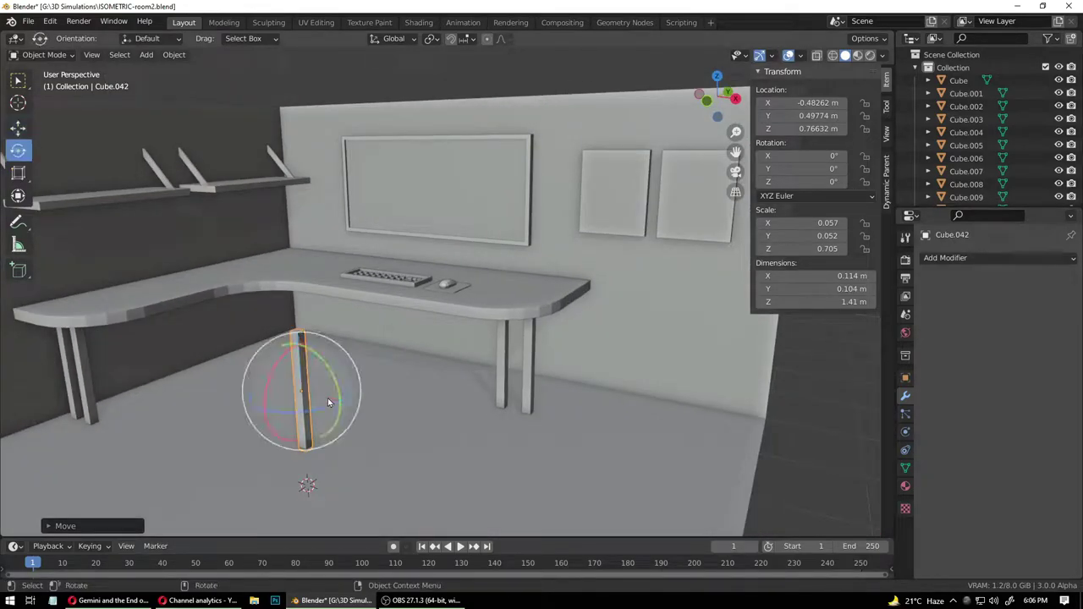
key(shift+space)
key(t)
drag(328, 400, 668, 501)
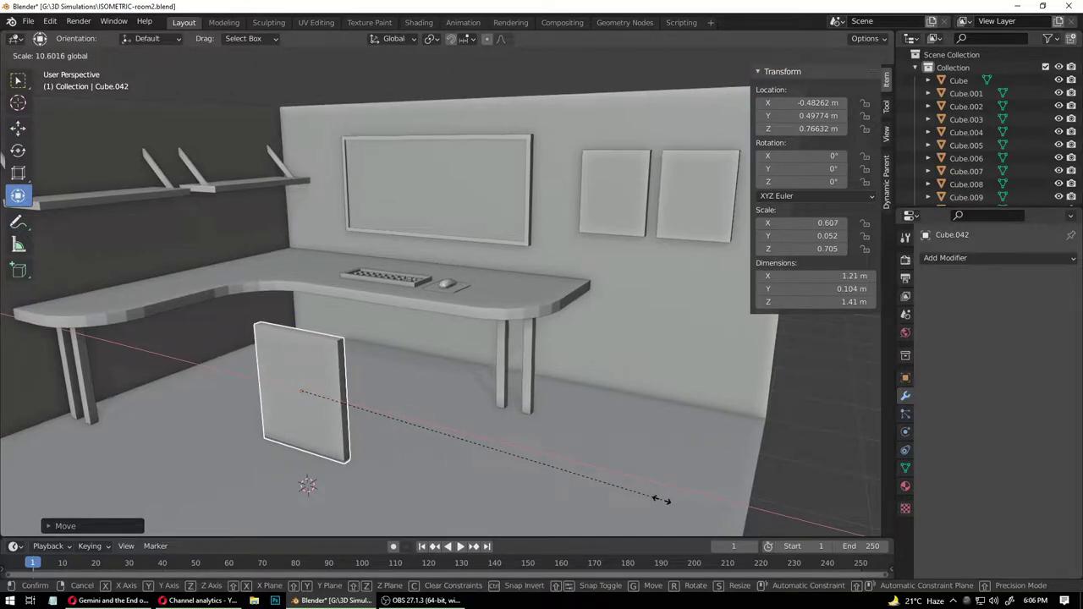
click(667, 489)
- Raise the board along Z to about 2.19 m
key(shift+space)
key(g)
middle_drag(424, 416, 315, 328)
key(g)
key(z)
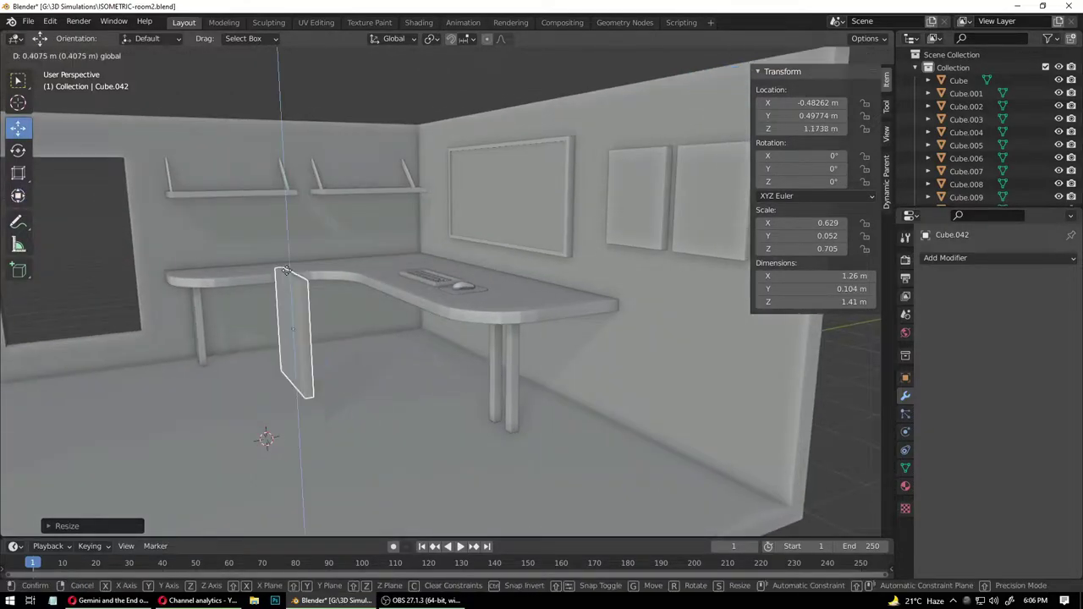
click(290, 222)
- Scale the board to about 1.01 m tall along Z and 0.04 m thick along Y
key(shift+space)
key(s)
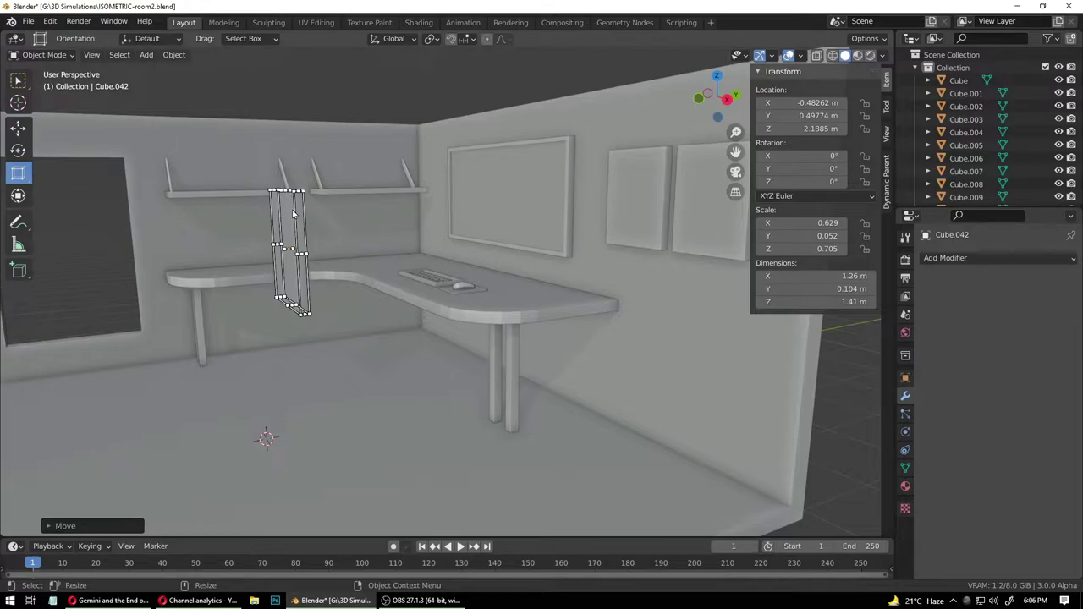
key(shift+space)
key(r)
key(shift+space)
key(t)
key(s)
key(z)
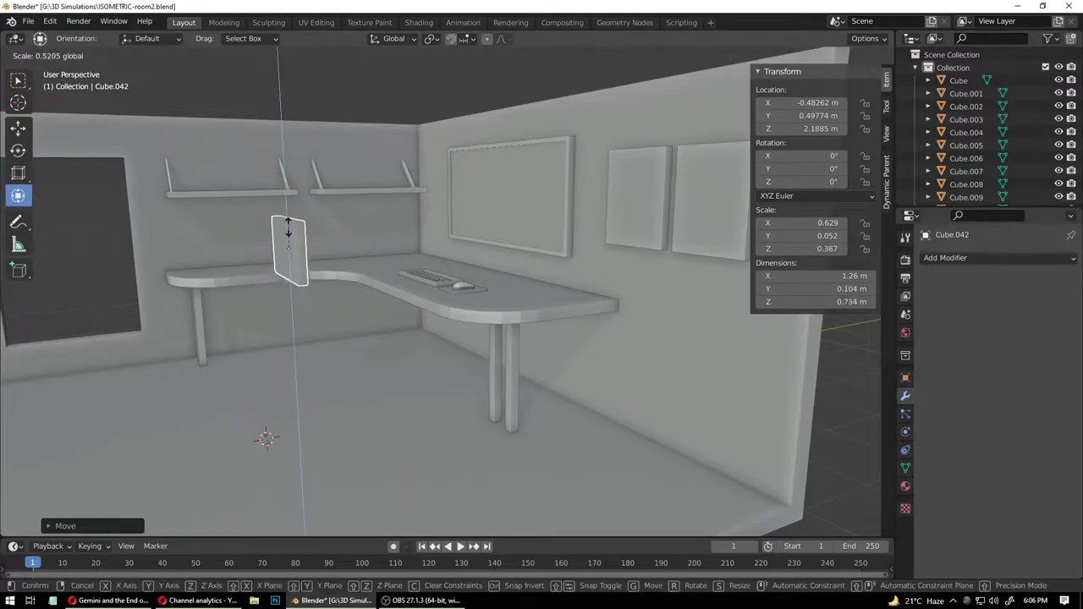
click(287, 220)
middle_drag(287, 220, 331, 243)
key(s)
key(y)
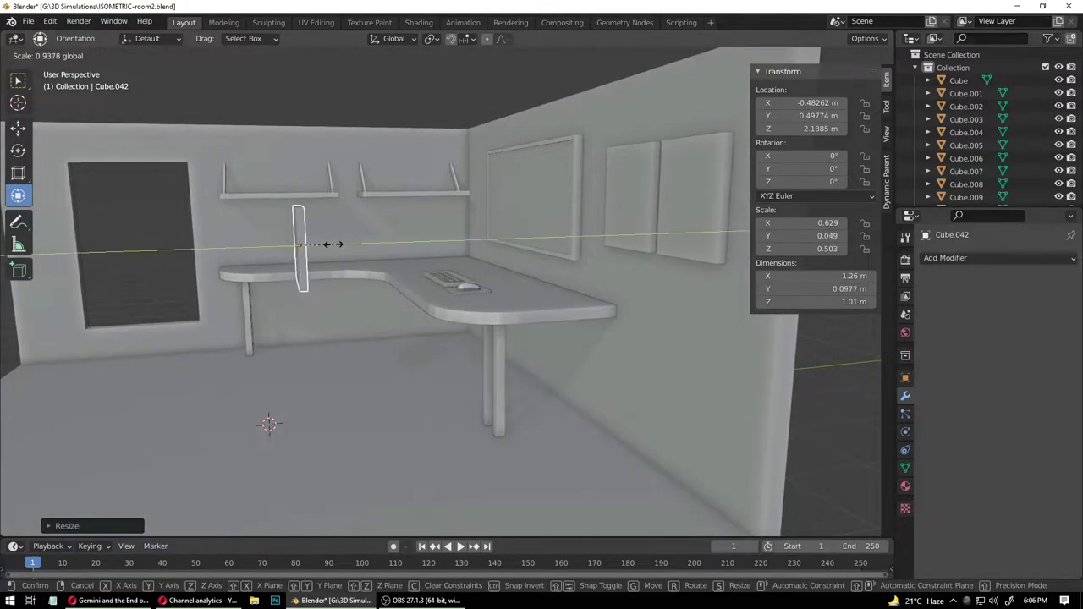
click(313, 243)
- Lower the board along Z to about 1.59 m to serve as a chair backrest
key(shift+space)
key(g)
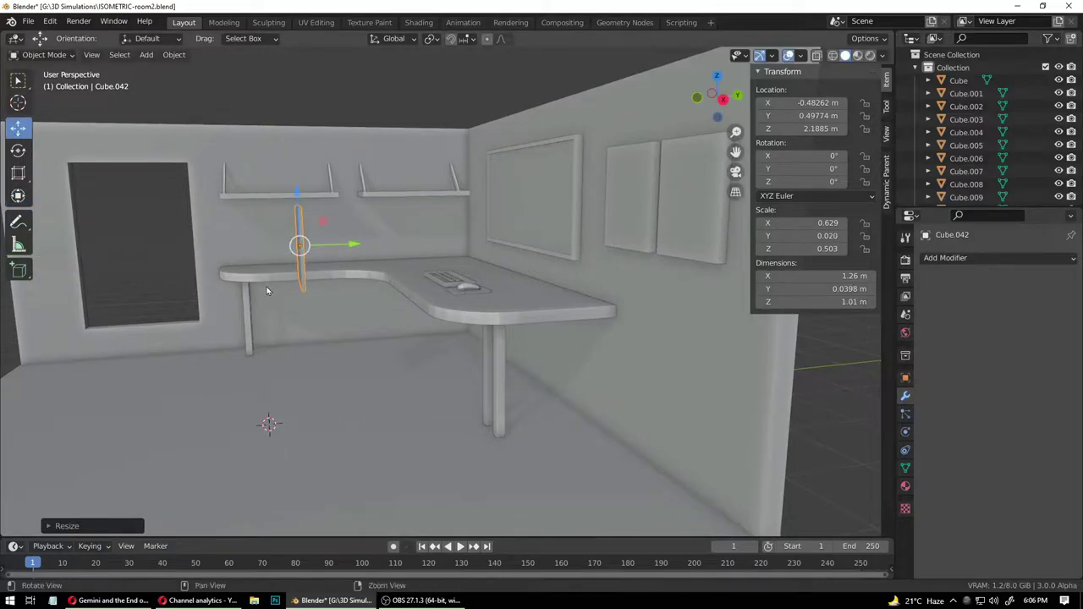
middle_drag(266, 292, 315, 265)
drag(284, 214, 278, 264)
- In Edit Mode, add a horizontal loop cut near the backrest's lower edge at about local Z -0.886 m
middle_drag(418, 364, 69, 254)
scroll(315, 347, up, 3)
click(42, 55)
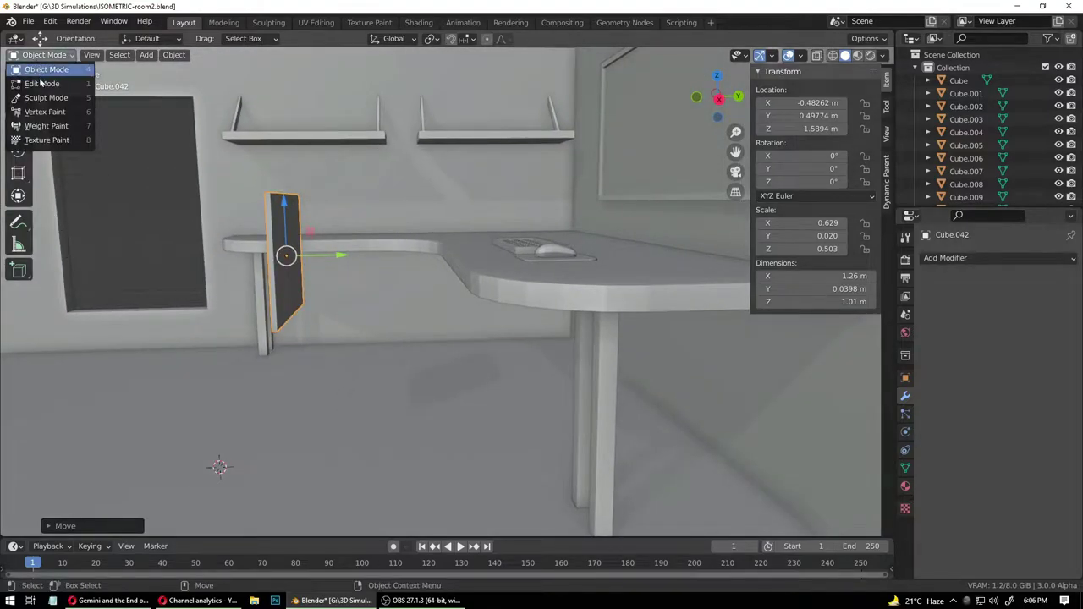
click(38, 89)
click(18, 364)
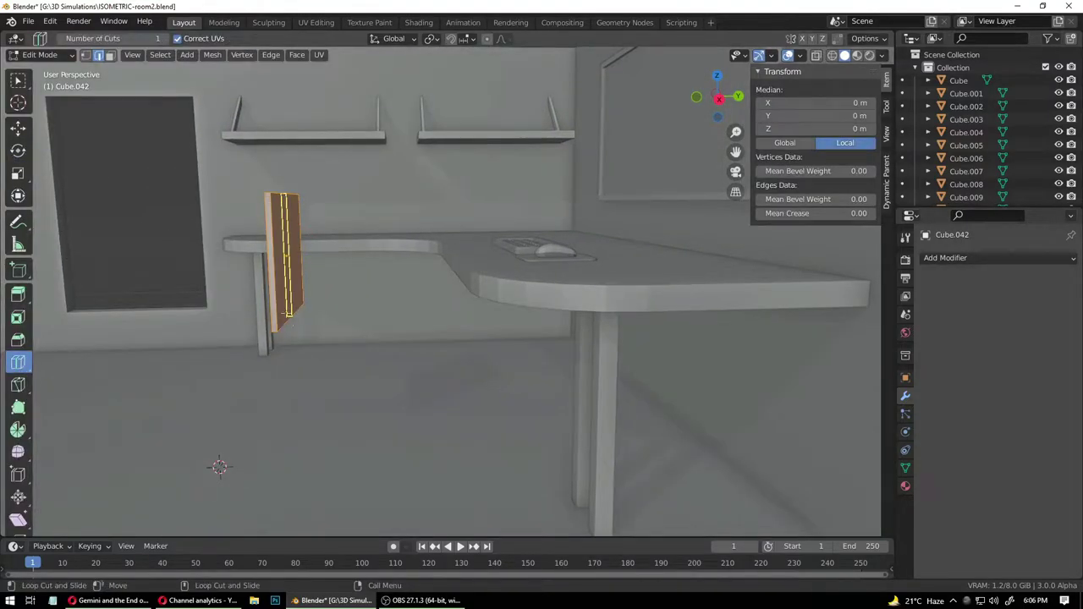
drag(273, 315, 291, 336)
- Select the narrow strip face below the loop cut and extrude it about 0.89 m toward the table as the seat
click(16, 80)
click(40, 57)
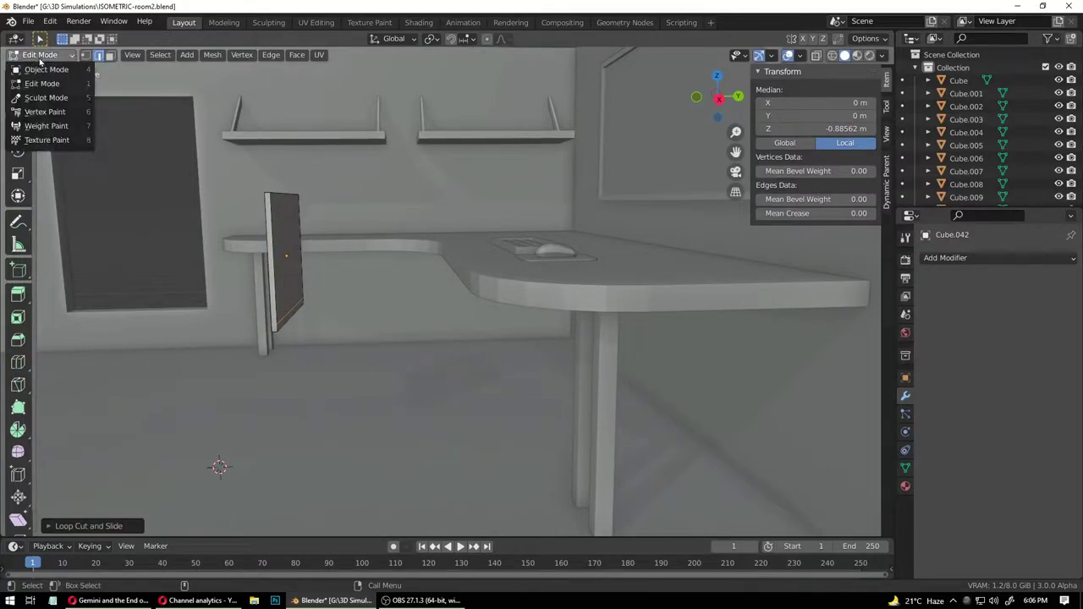
click(45, 69)
click(40, 55)
click(42, 83)
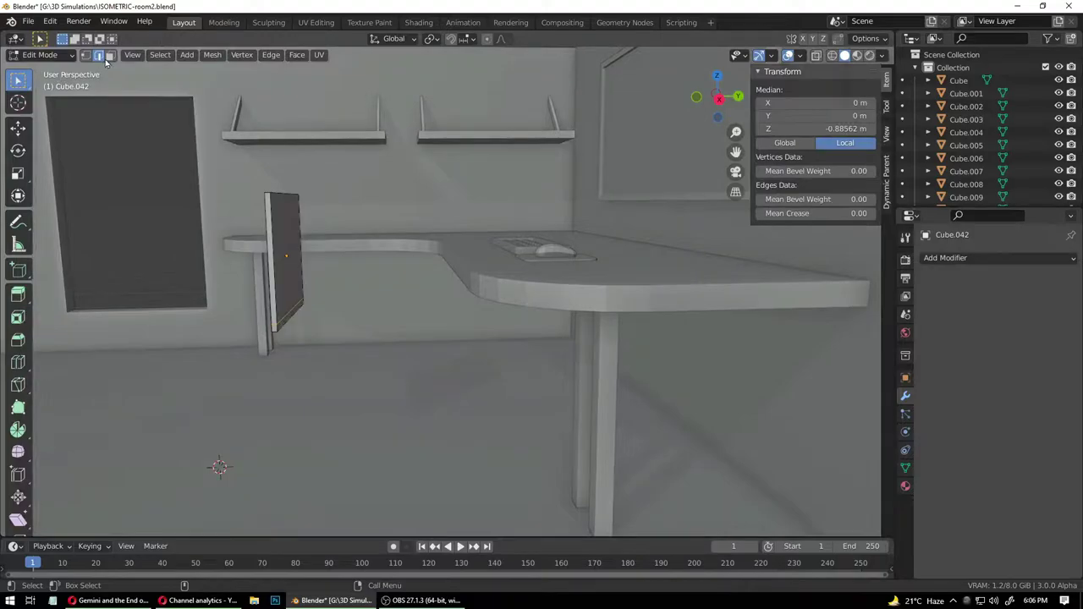
key(alt+a)
middle_drag(280, 256, 281, 298)
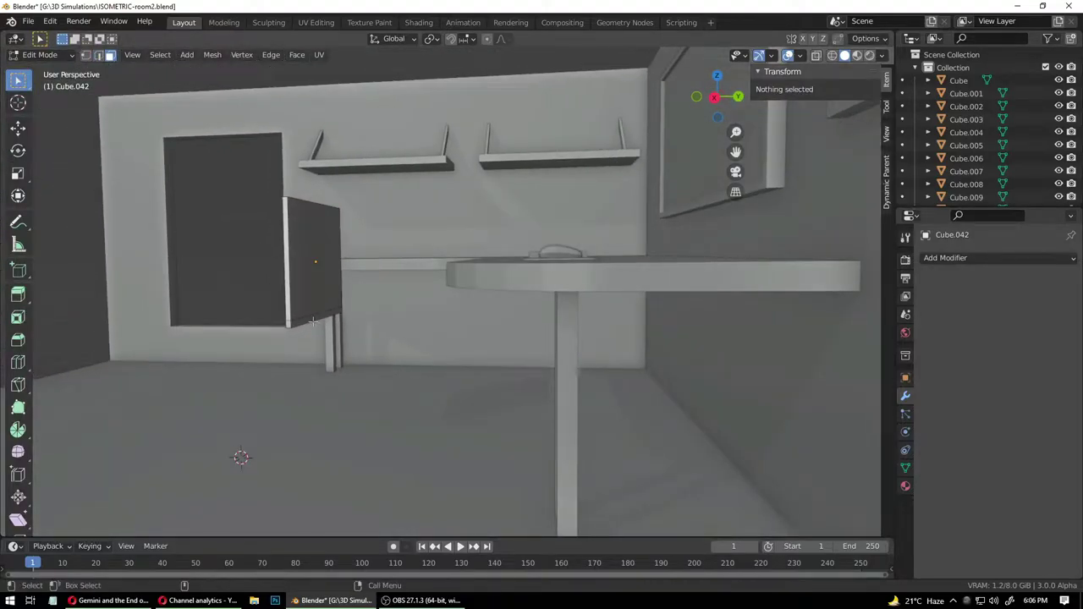
click(312, 320)
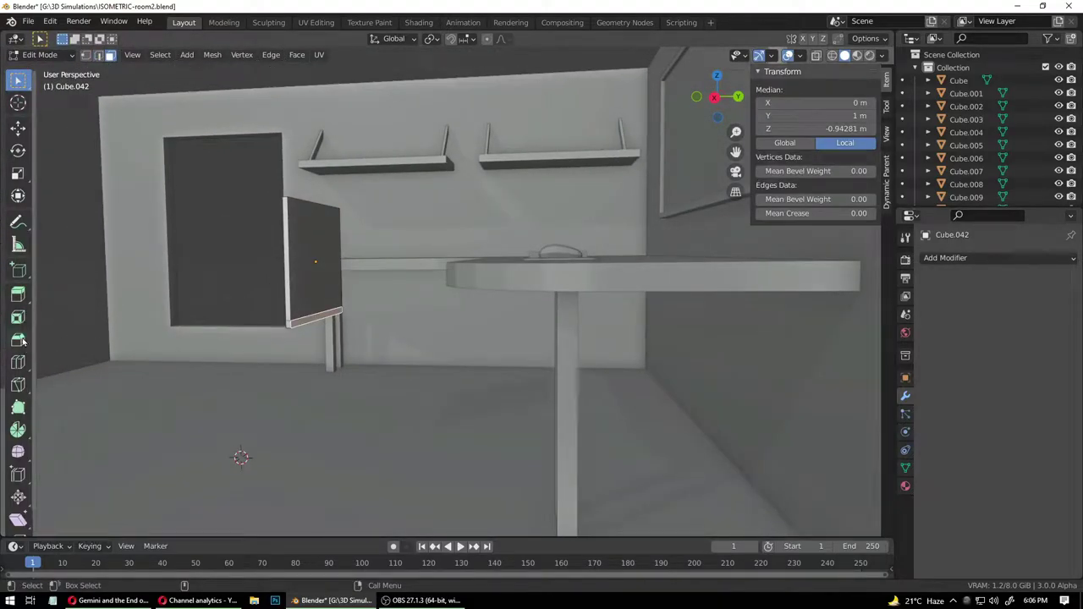
click(18, 295)
drag(393, 324, 467, 337)
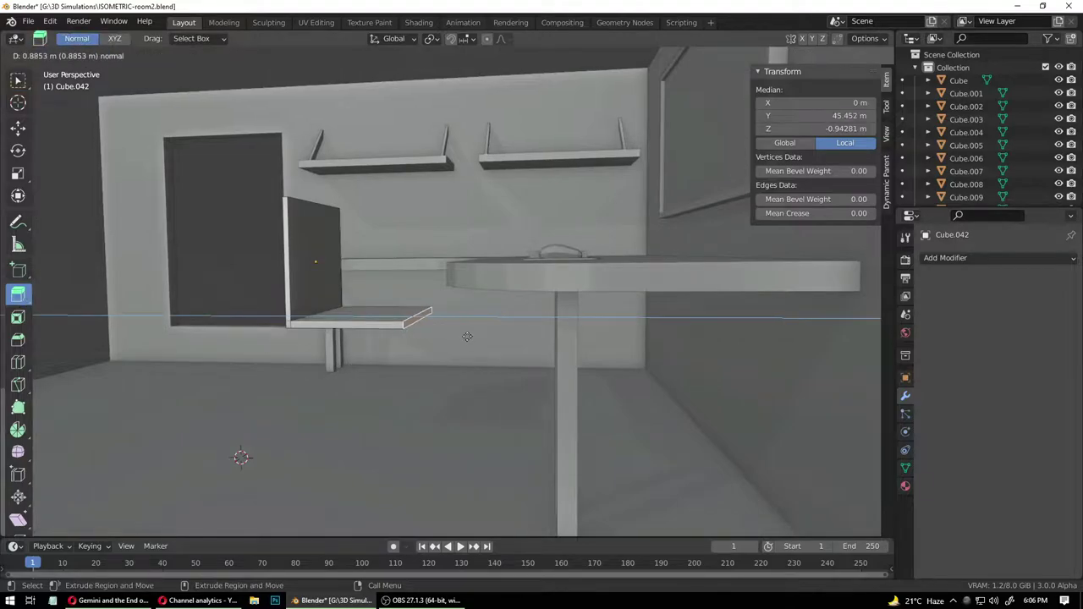
middle_drag(401, 380, 439, 410)
click(47, 55)
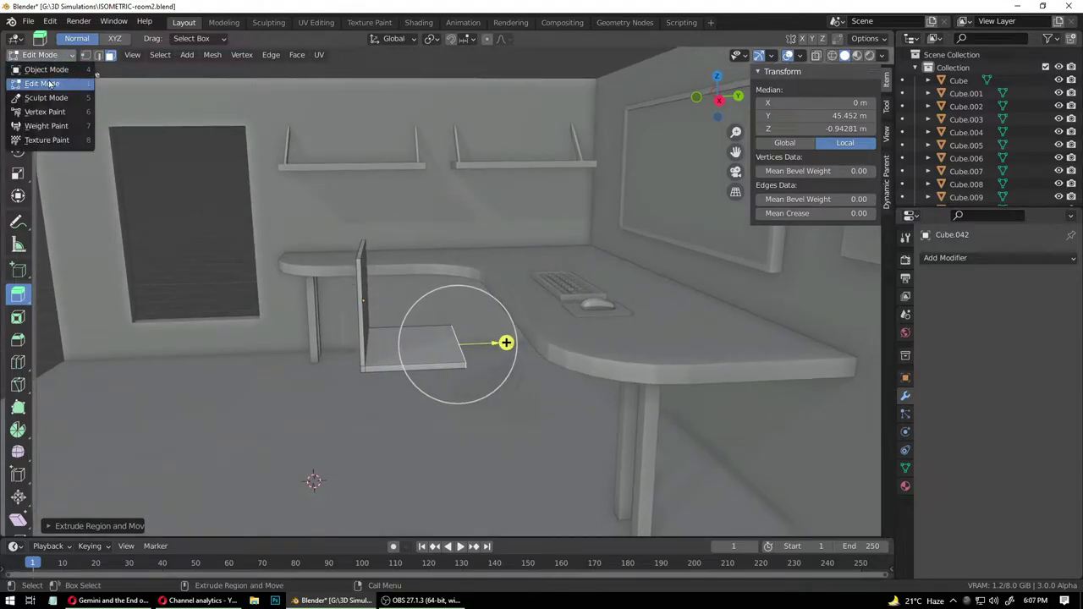
click(49, 85)
click(47, 55)
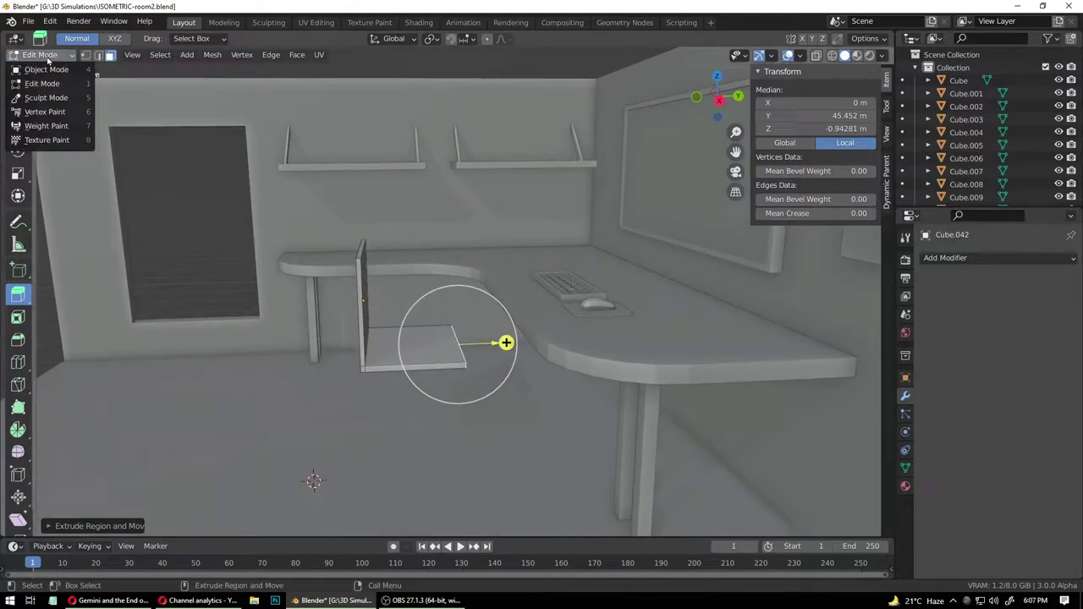
click(52, 85)
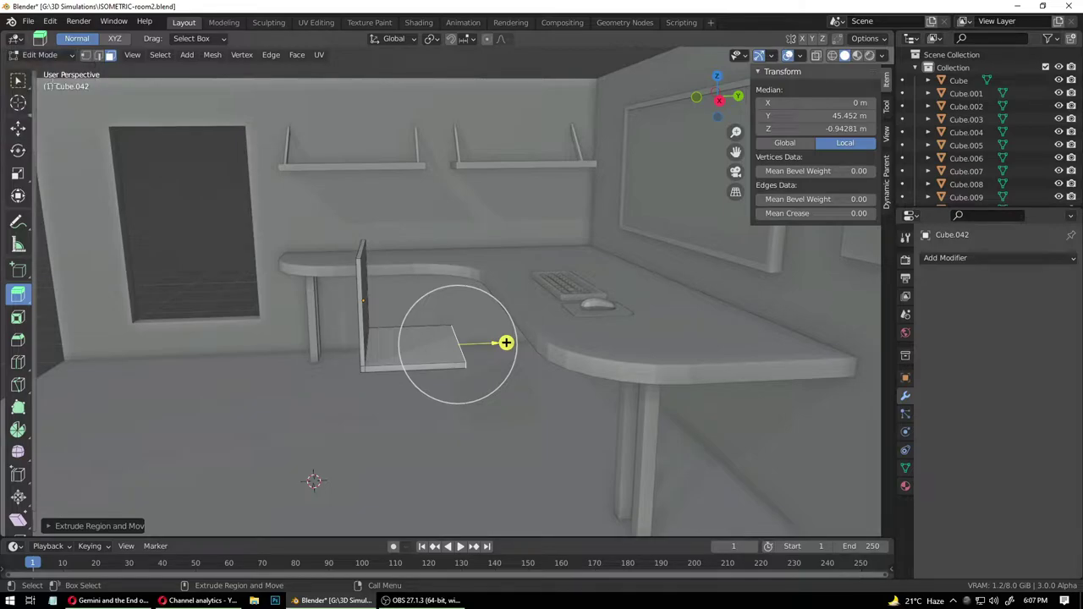
- Select the backrest's top face and move it about 0.23 m along negative Y to tilt the backrest away from the seat
click(19, 88)
middle_drag(254, 326, 335, 332)
click(337, 267)
key(shift+space)
key(g)
drag(385, 245, 354, 252)
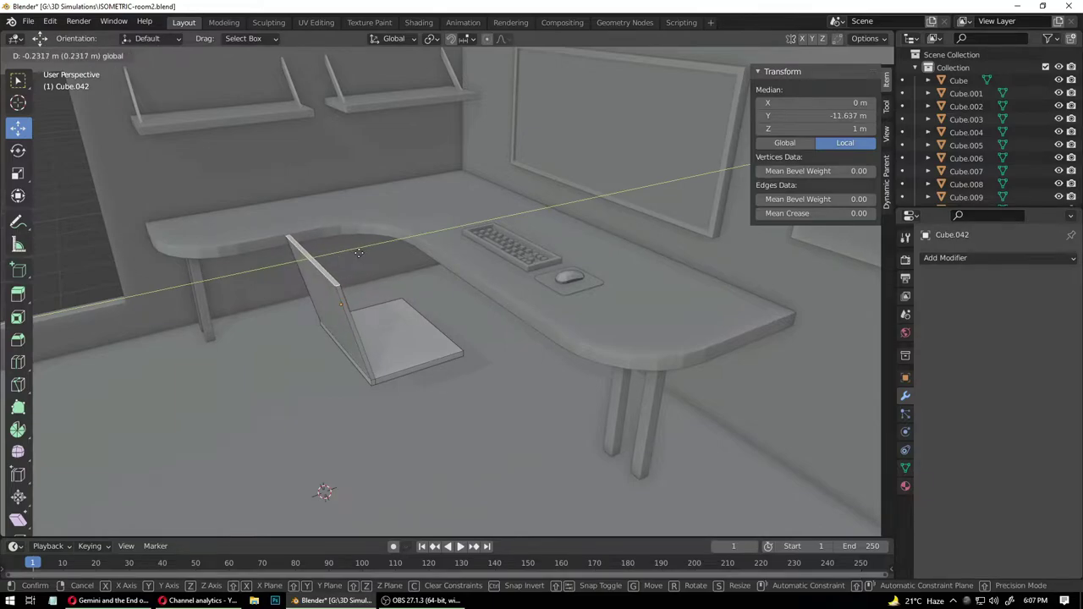
- Add a vertical loop cut near each side edge of the chair mesh, the second at about local X 0.83 m
click(361, 252)
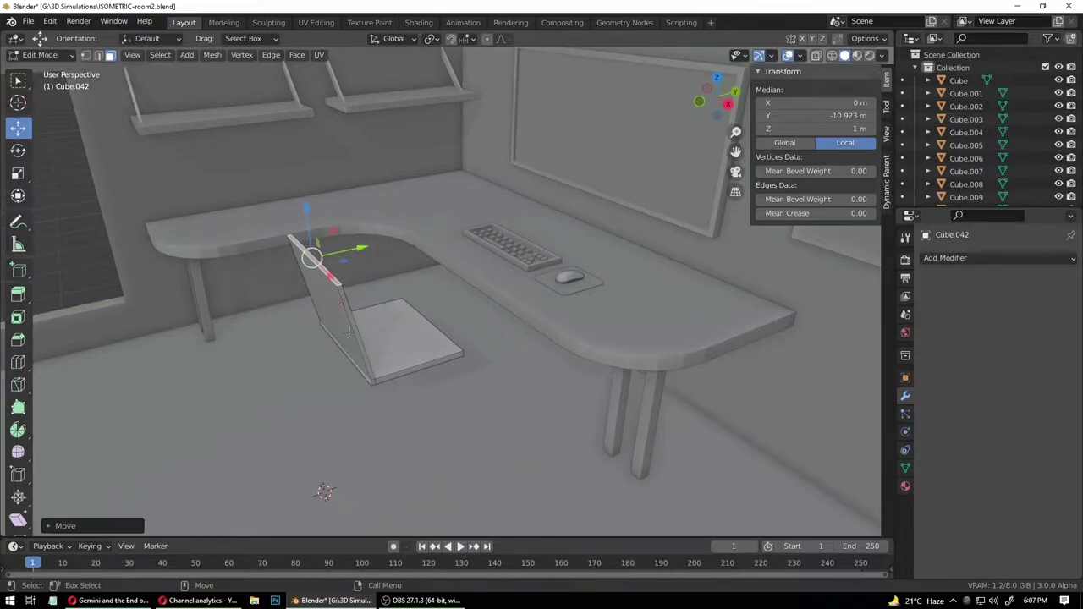
click(17, 386)
click(19, 363)
middle_drag(221, 423, 355, 400)
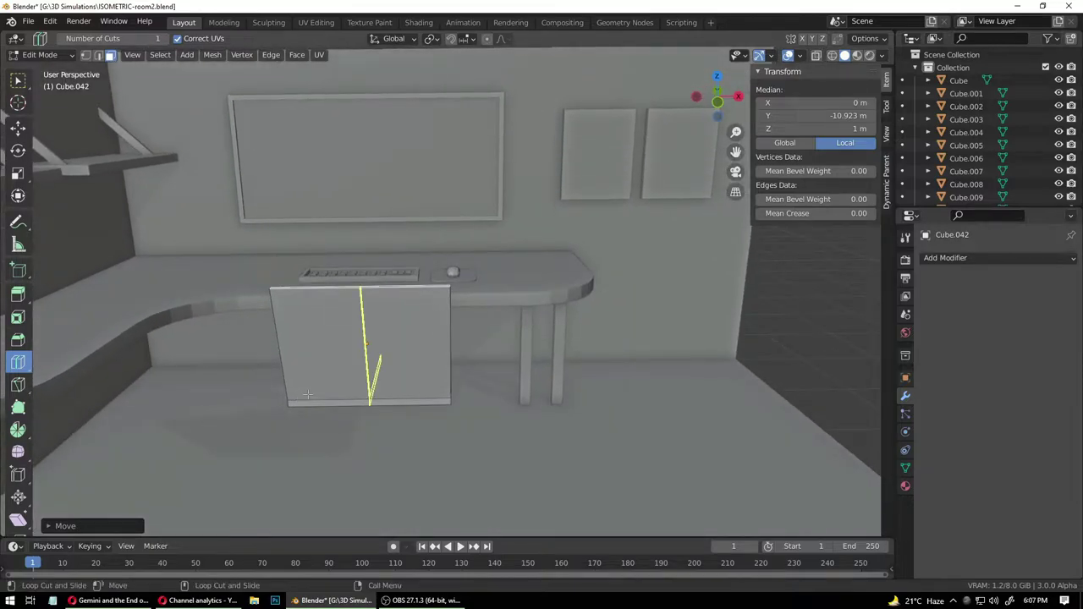
drag(351, 400, 339, 400)
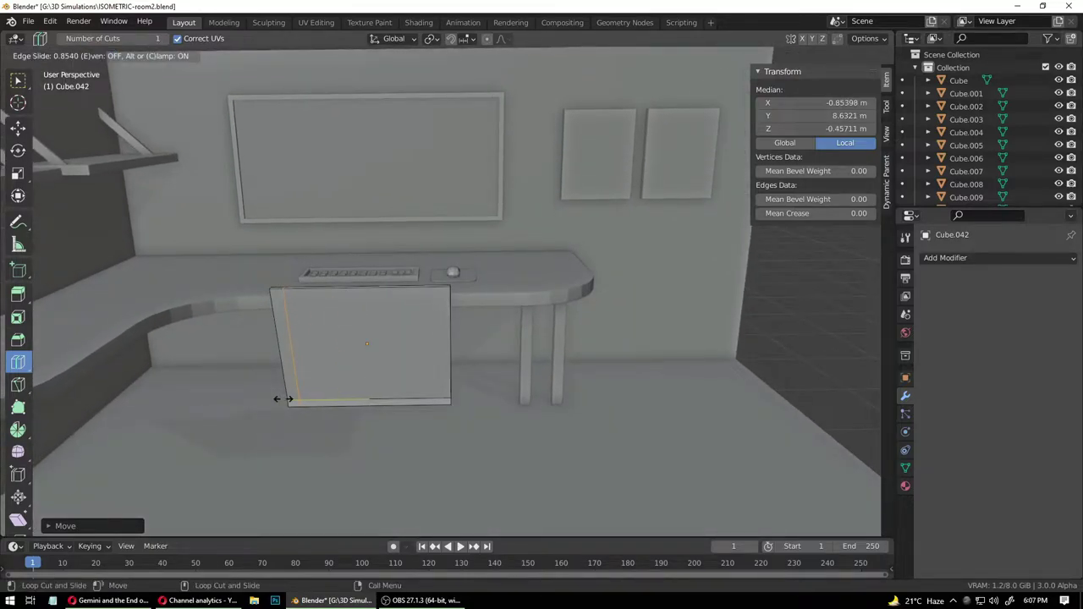
drag(292, 400, 391, 406)
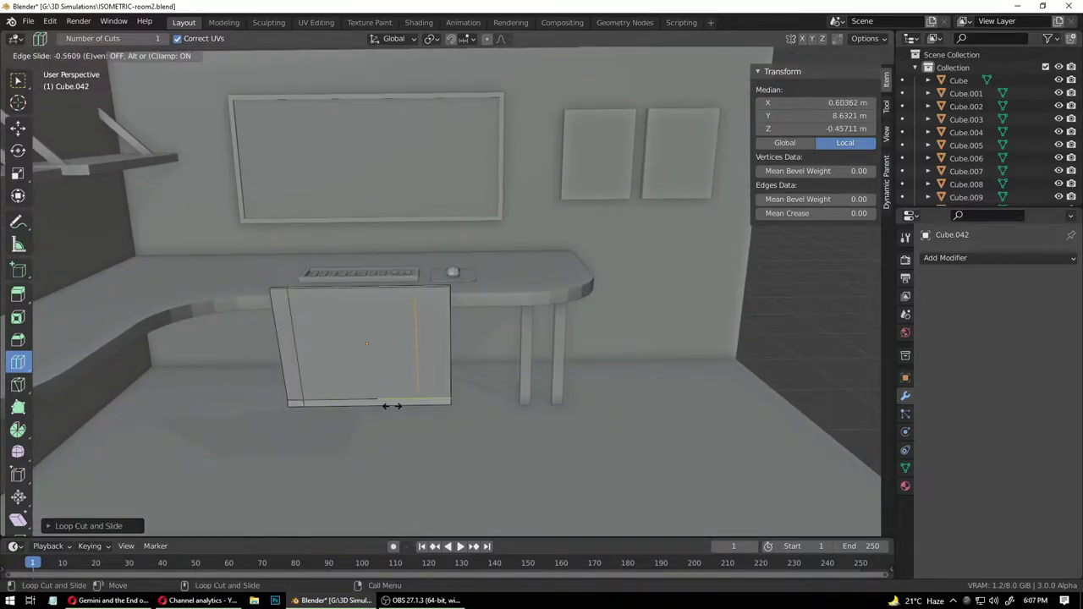
click(409, 409)
middle_drag(409, 409, 364, 372)
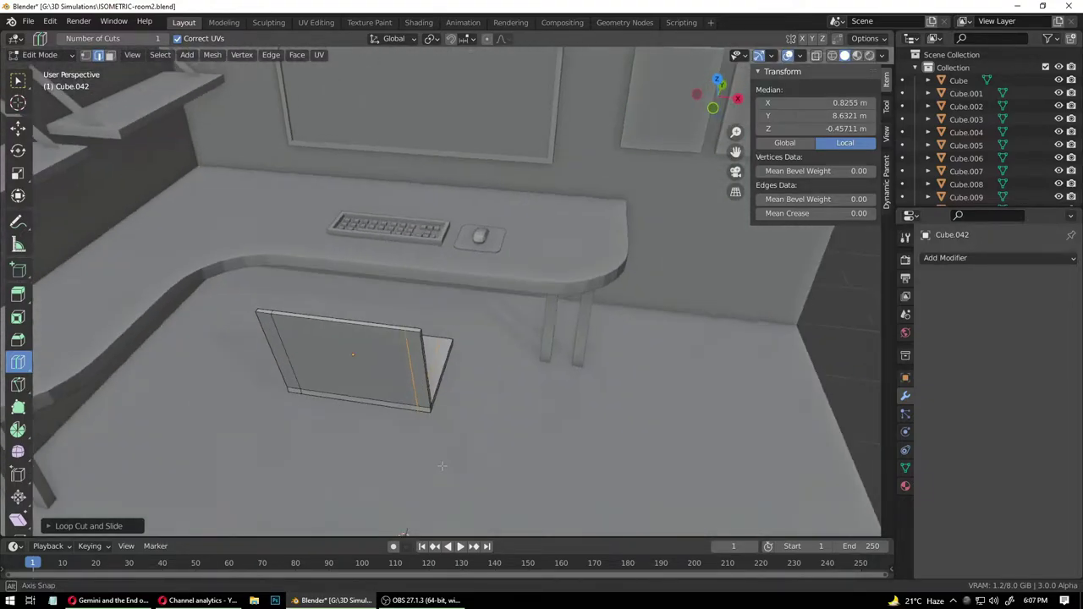
- Return to Object Mode and add a Subdivision Surface modifier with viewport level 2 to the chair
click(38, 55)
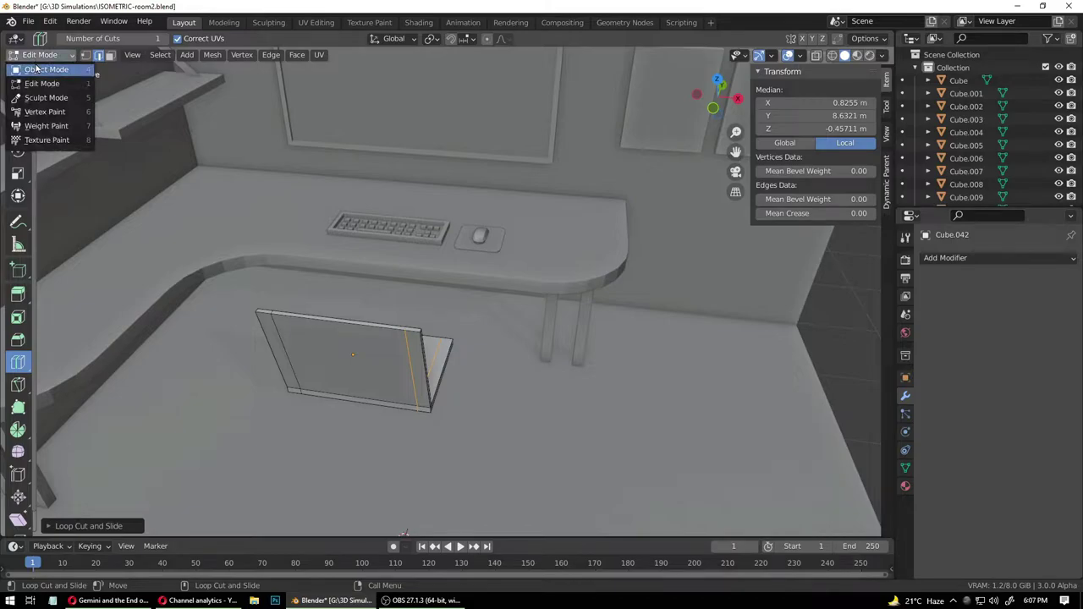
click(42, 70)
click(940, 258)
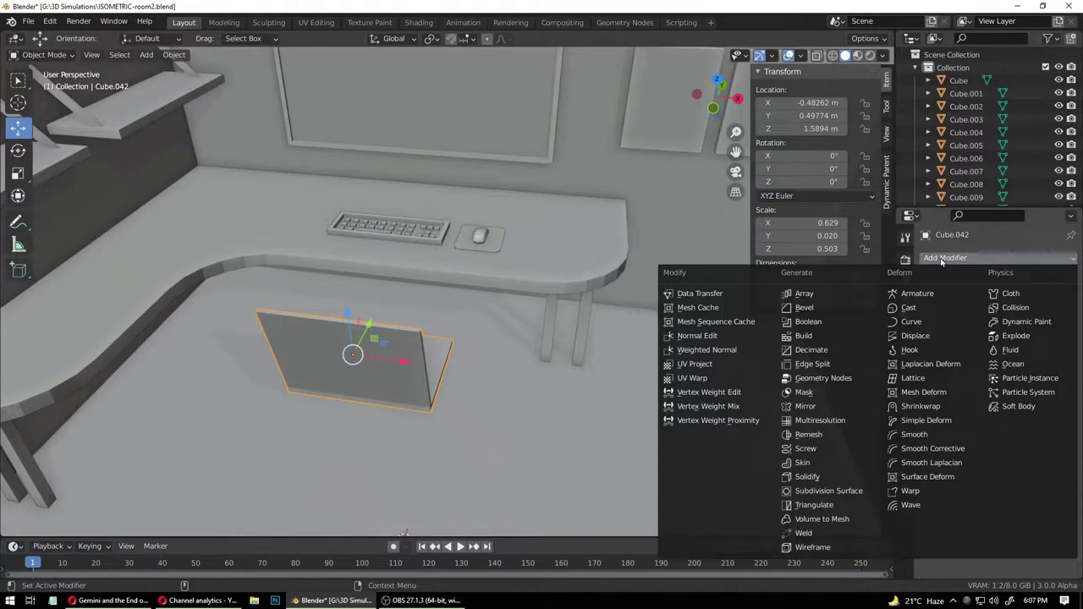
click(828, 492)
middle_drag(485, 452, 490, 423)
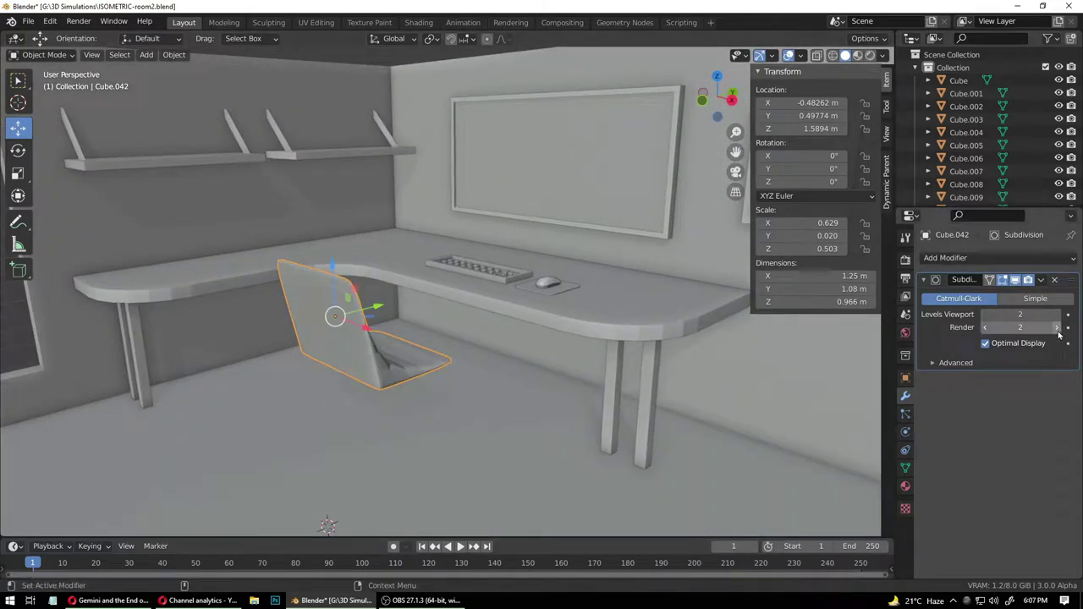
middle_drag(417, 435, 306, 440)
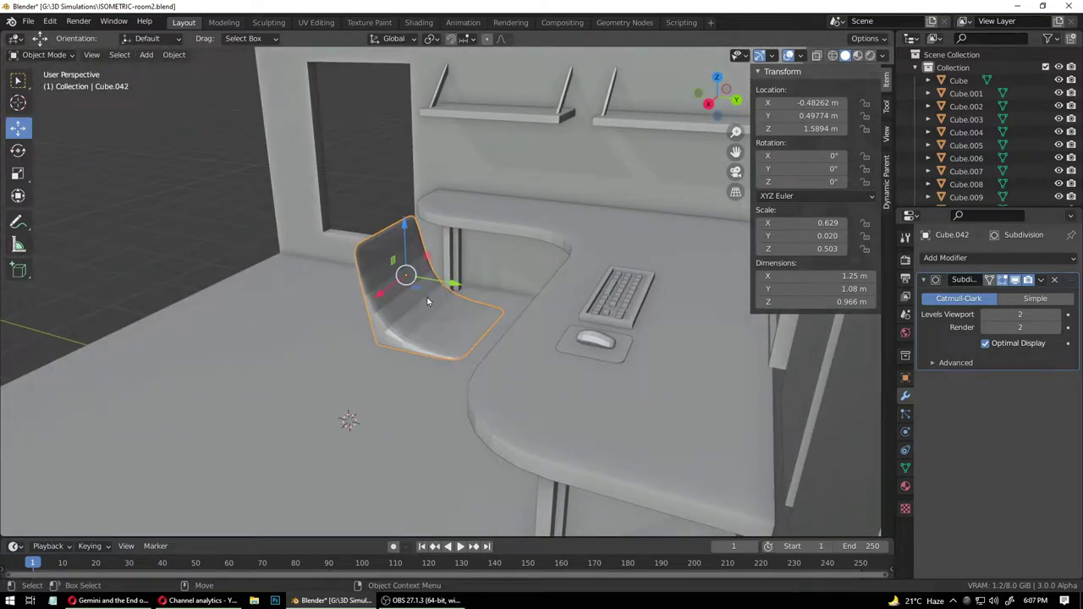
scroll(428, 301, up, 6)
scroll(416, 395, down, 4)
middle_drag(402, 412, 304, 381)
scroll(337, 381, up, 4)
scroll(413, 353, down, 4)
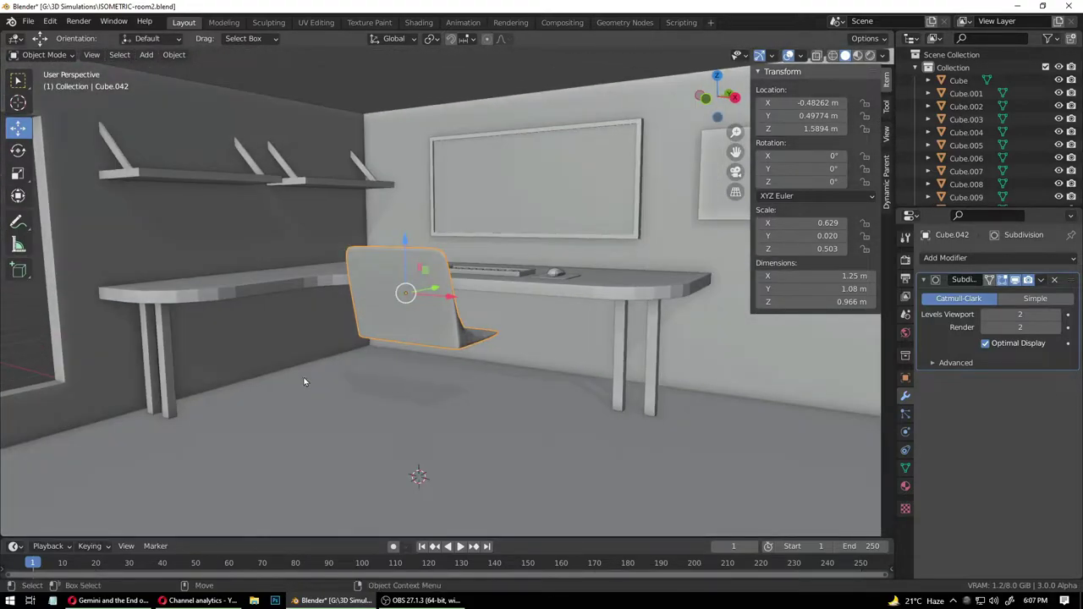
- In Edit Mode, select the vertices along the backrest's lower edge and scale them inward along X
click(70, 54)
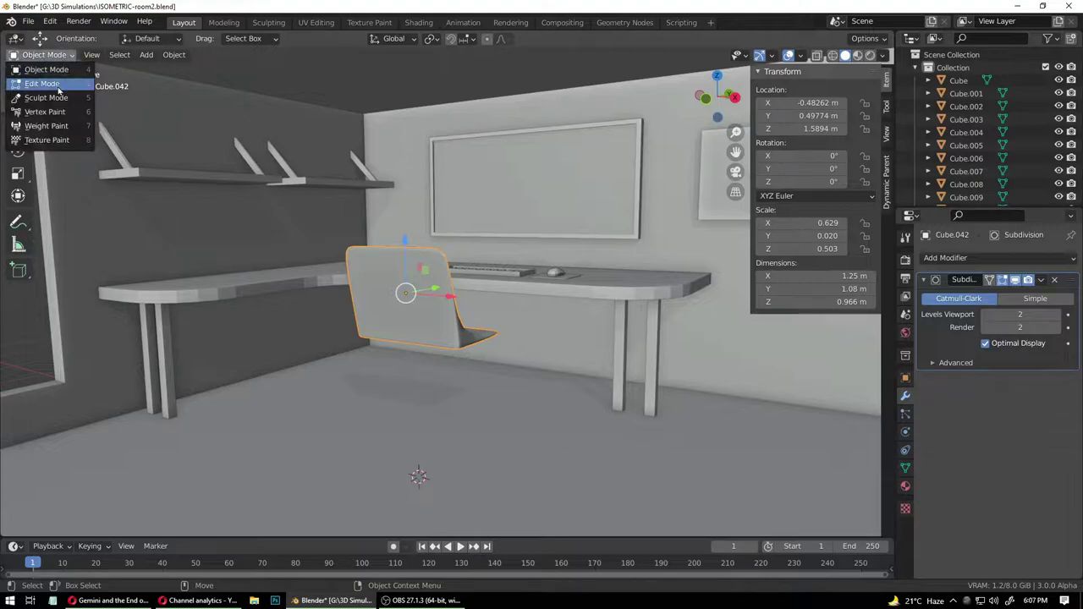
click(61, 69)
mouse_move(322, 363)
middle_down()
mouse_move(325, 343)
mouse_move(338, 352)
middle_up()
scroll(364, 355, up, 3)
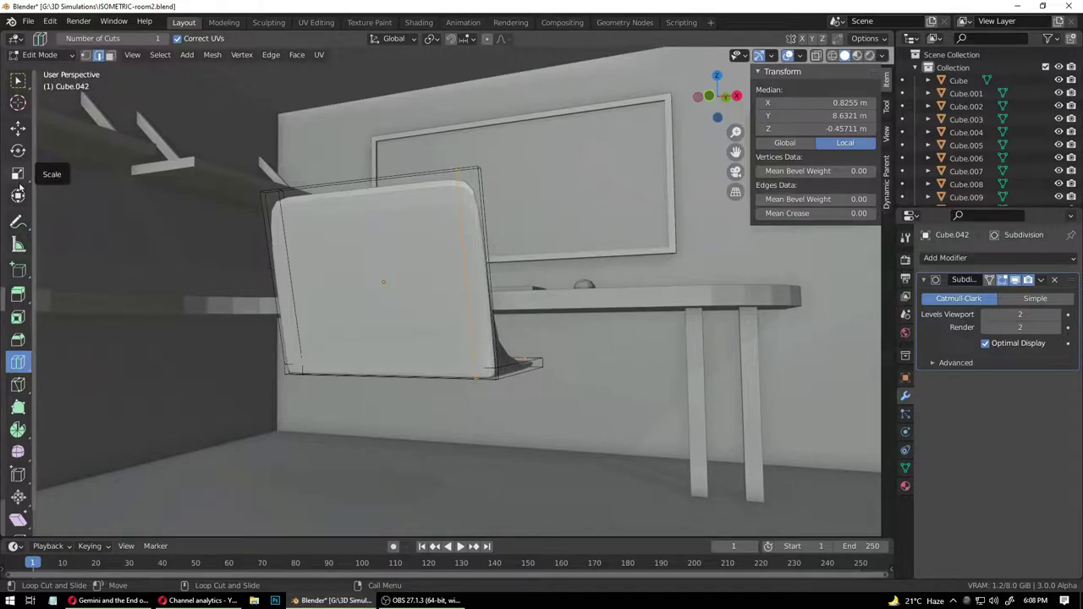
middle_drag(321, 322, 338, 326)
middle_drag(360, 315, 360, 316)
click(85, 54)
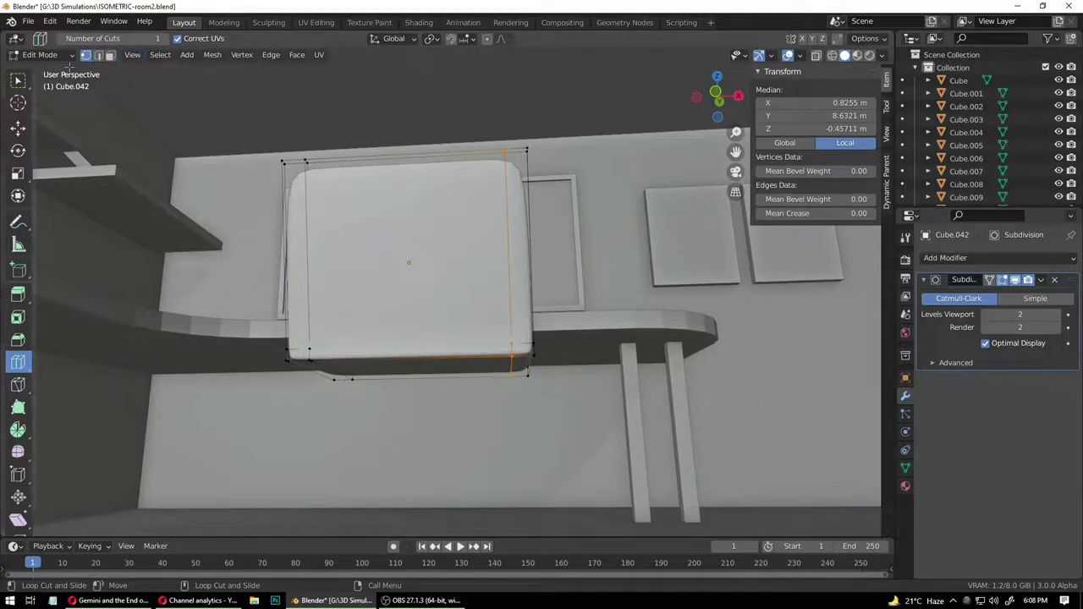
click(18, 80)
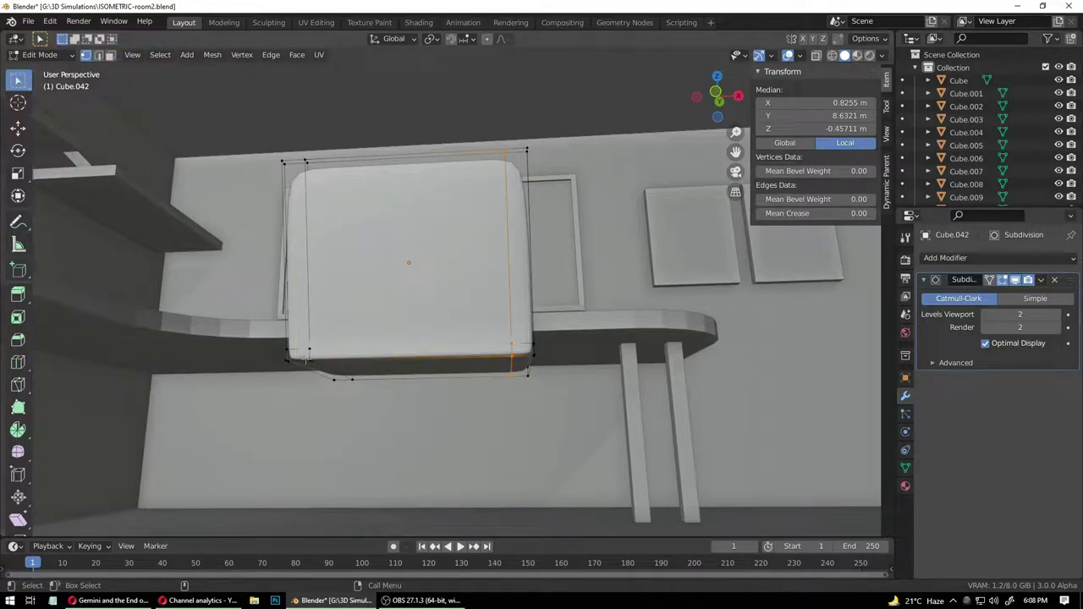
click(308, 358)
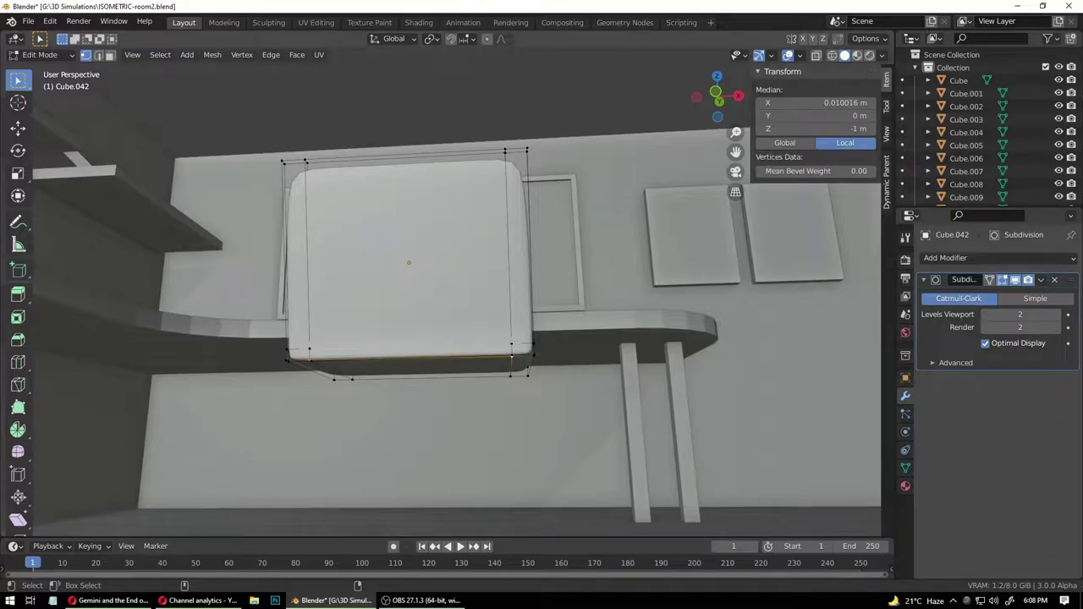
shift+click(309, 349)
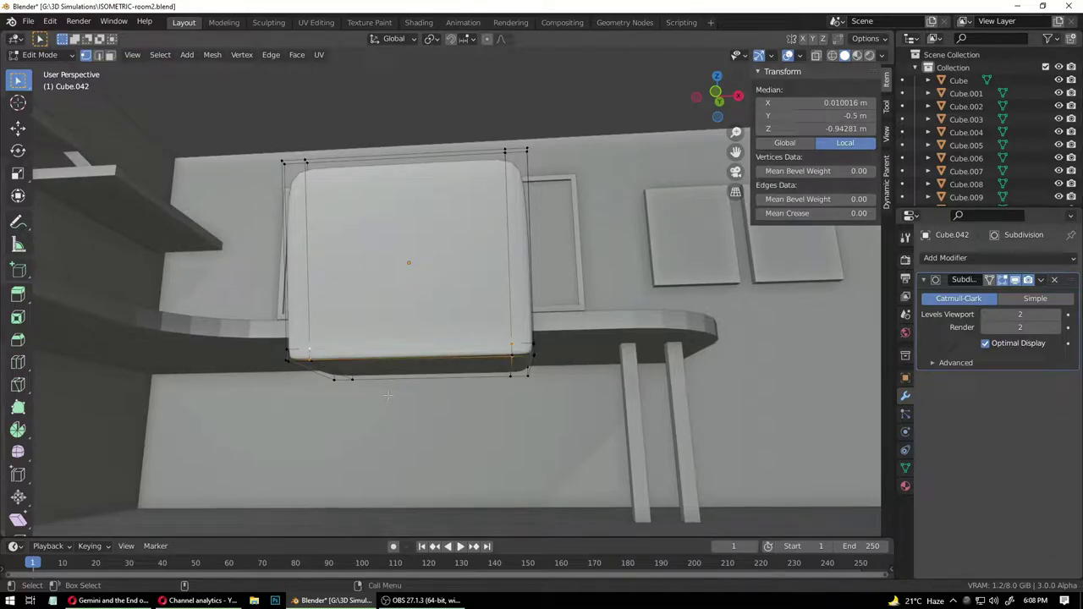
key(shift+space)
key(s)
drag(461, 350, 436, 352)
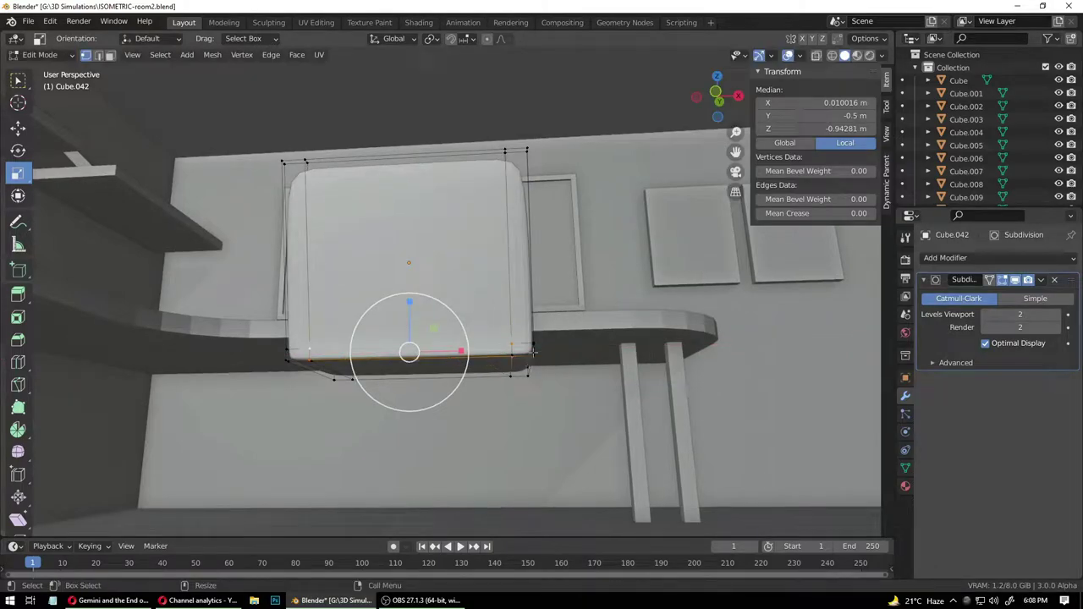
shift+click(532, 346)
shift+click(288, 351)
shift+click(286, 361)
drag(454, 356, 426, 353)
middle_drag(425, 353, 305, 314)
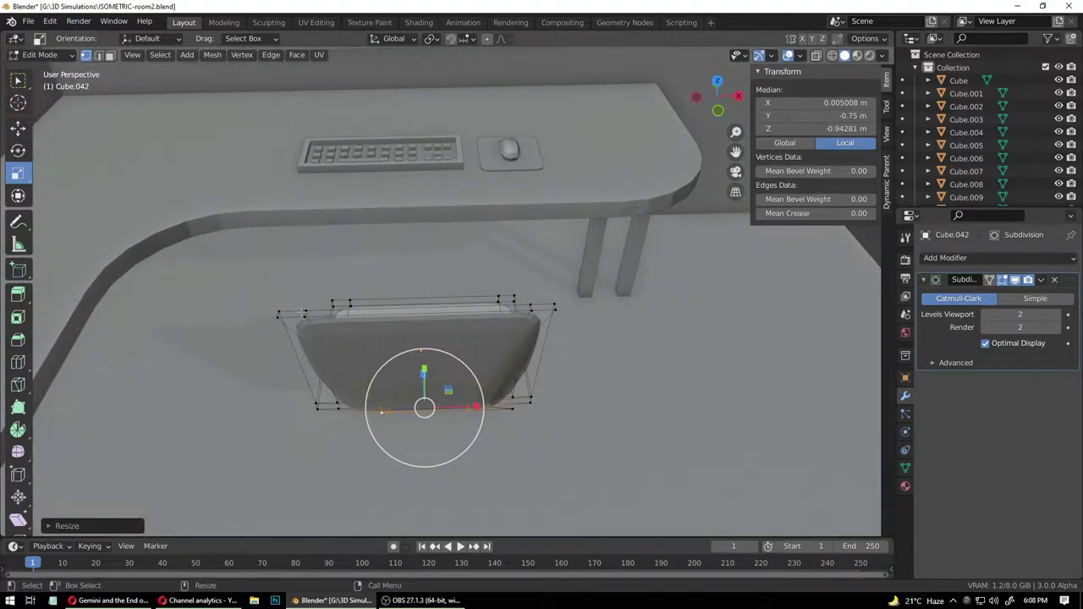
- Try to narrow the backrest's top by scaling its eight top vertices along X, then undo the scaling
click(279, 310)
shift+click(278, 317)
shift+click(305, 312)
shift+click(304, 317)
shift+click(532, 304)
shift+click(532, 311)
shift+click(555, 304)
shift+click(555, 311)
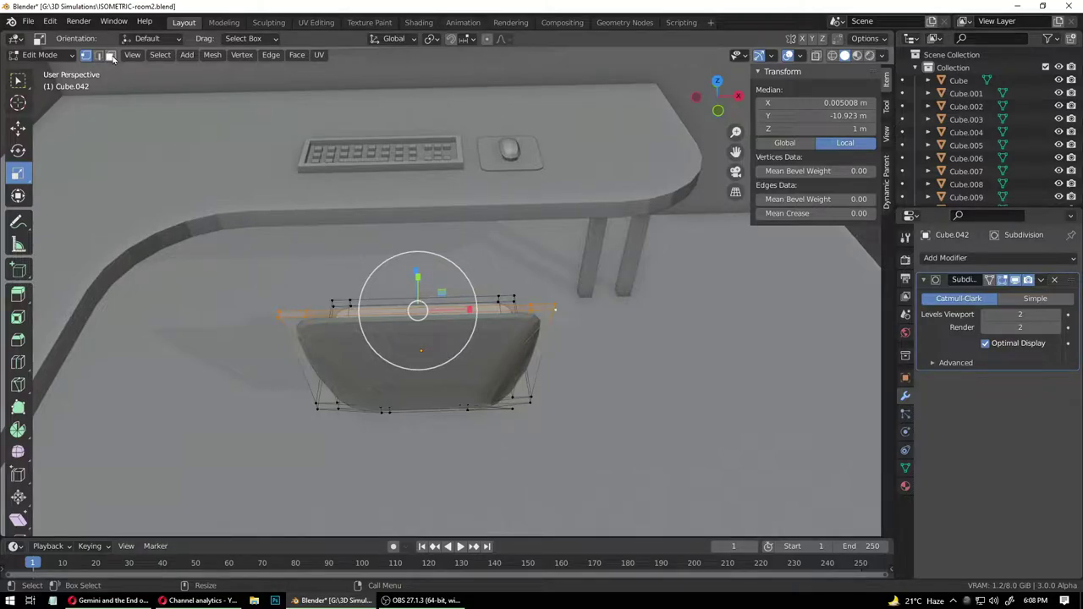
key(s)
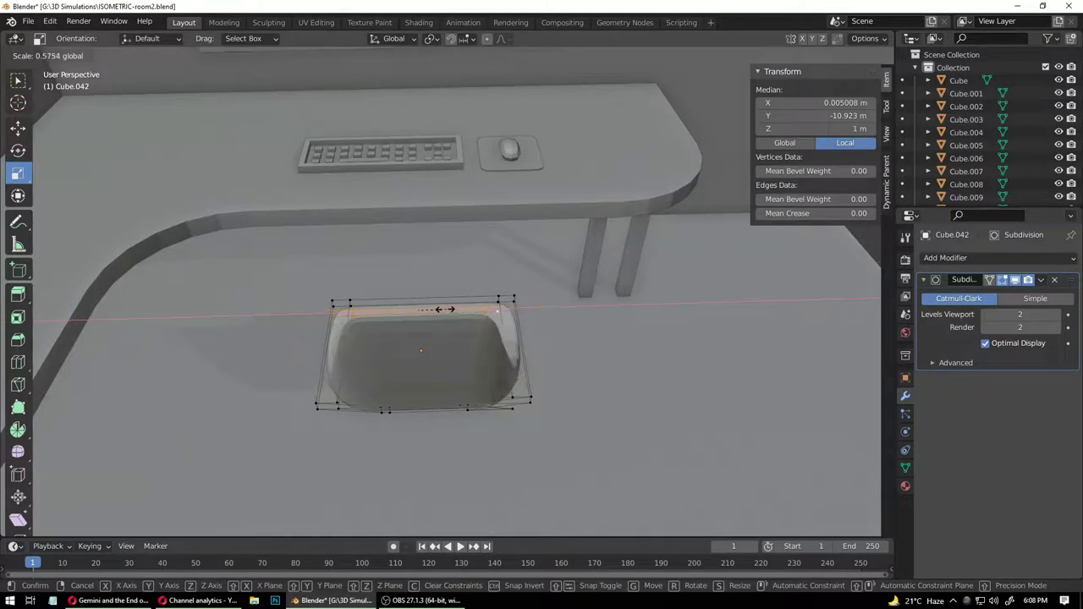
click(441, 308)
mouse_move(536, 394)
middle_down()
mouse_move(521, 347)
mouse_move(541, 402)
middle_up()
key(ctrl+z)
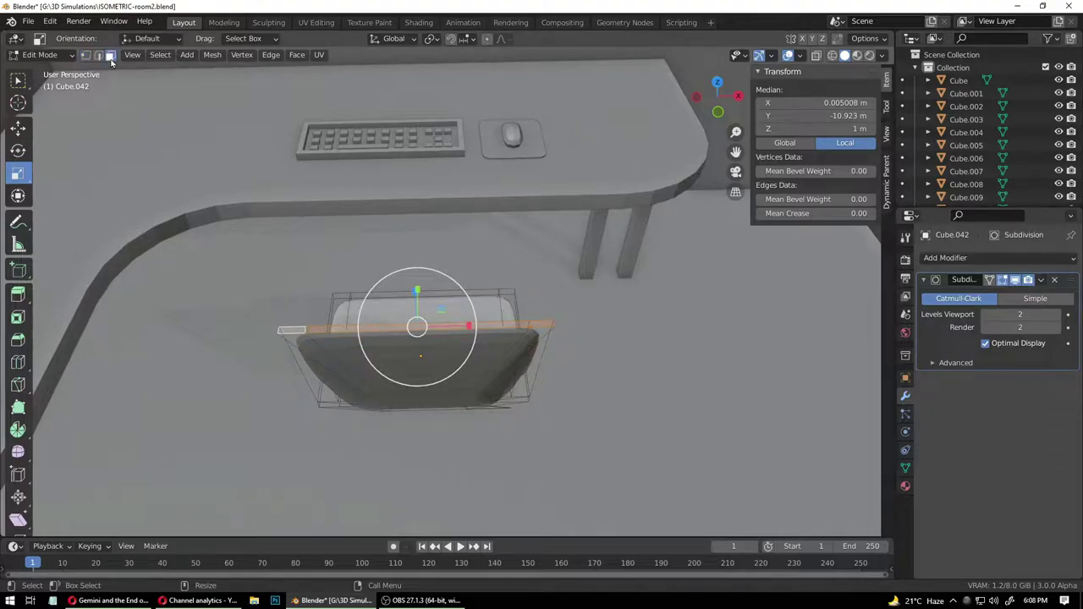
- Select the row of faces along the backrest's top and scale it inward along X
click(206, 303)
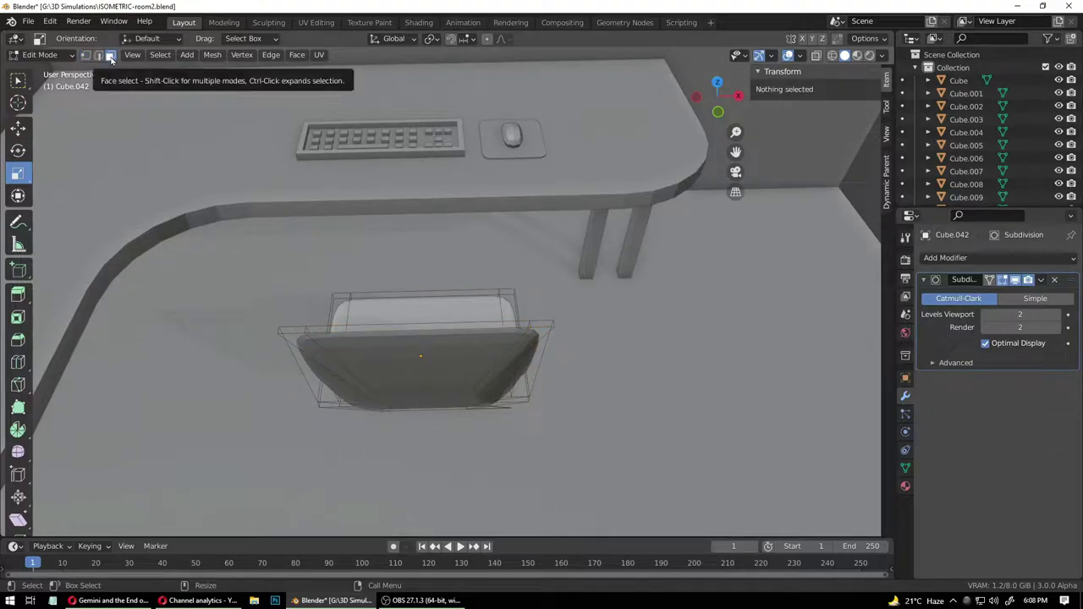
click(294, 333)
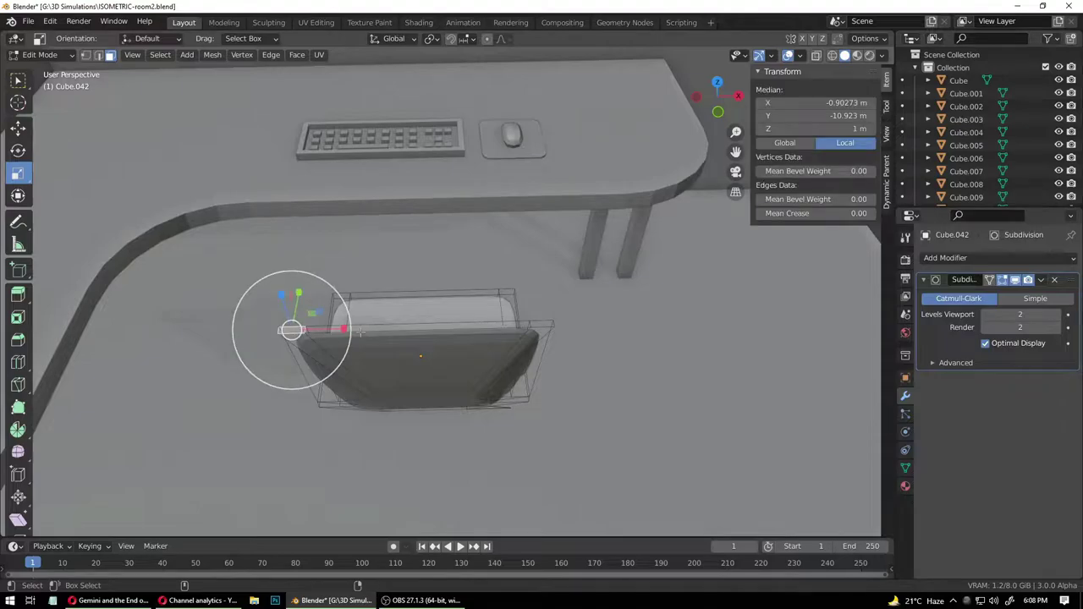
shift+click(544, 333)
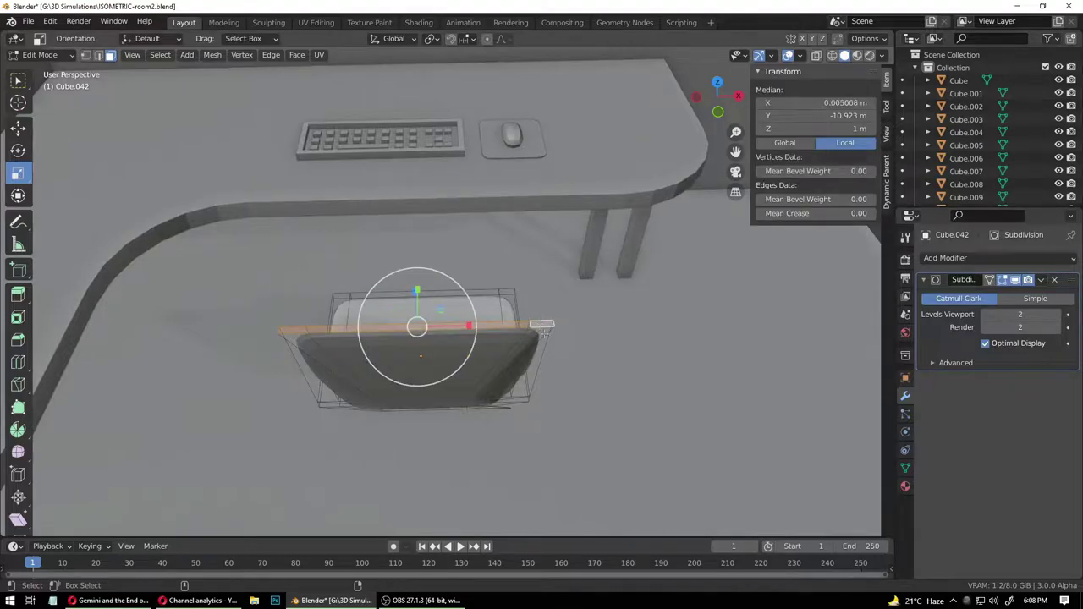
drag(468, 325, 446, 331)
click(474, 486)
- Select the faces along the seat's front edge and scale them inward along X to narrow the seat
middle_drag(474, 485, 260, 406)
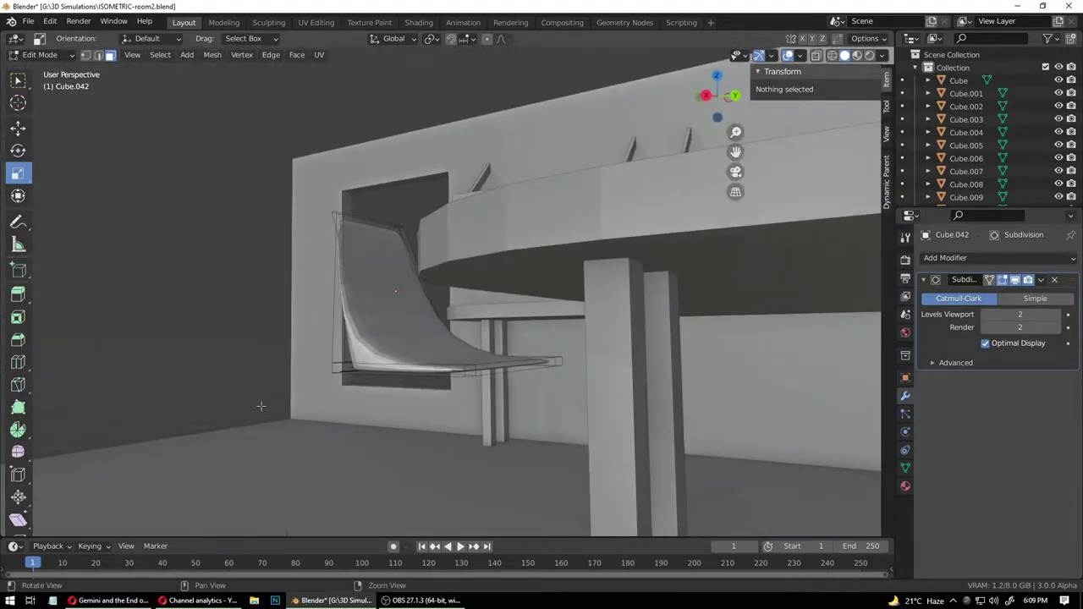
click(468, 372)
shift+click(558, 362)
middle_drag(516, 370, 436, 485)
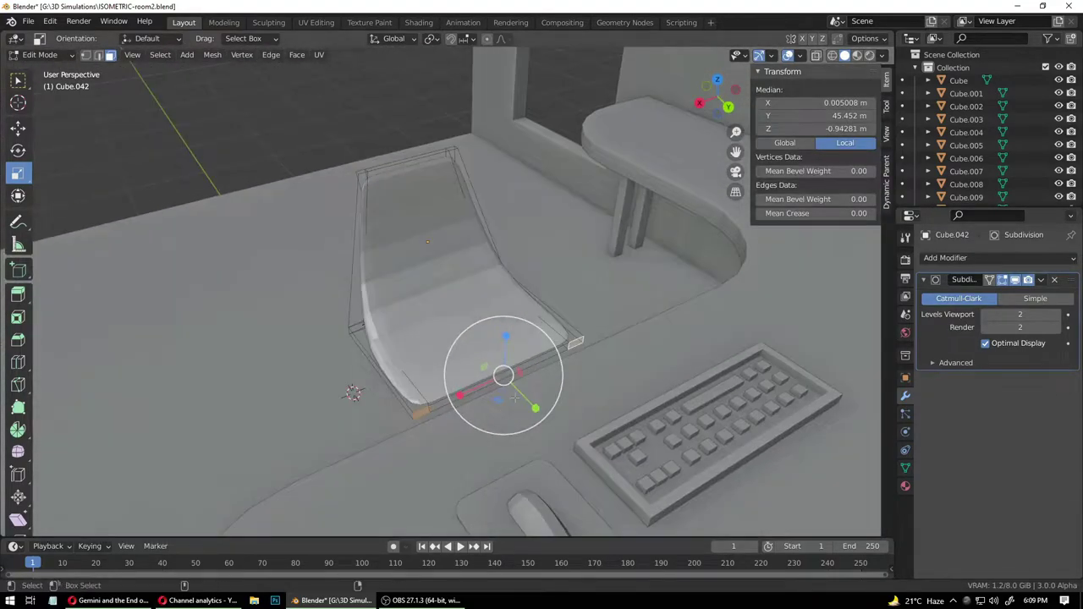
alt+click(531, 365)
drag(459, 395, 481, 389)
middle_drag(452, 413, 548, 376)
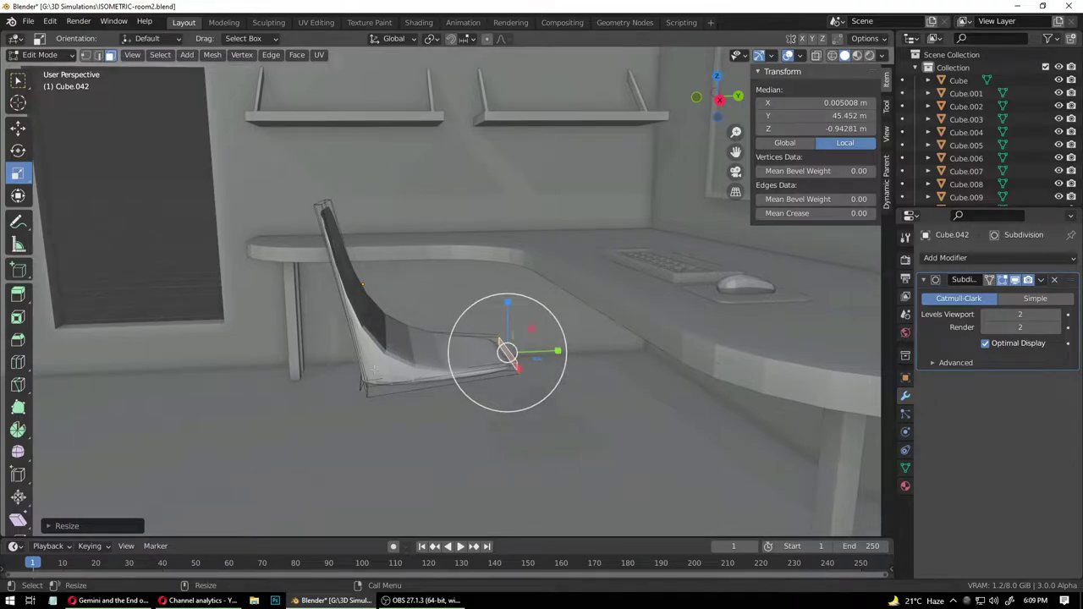
- Add a loop cut across the lower backrest and another across the seat at about local Y 15.08 m
click(47, 55)
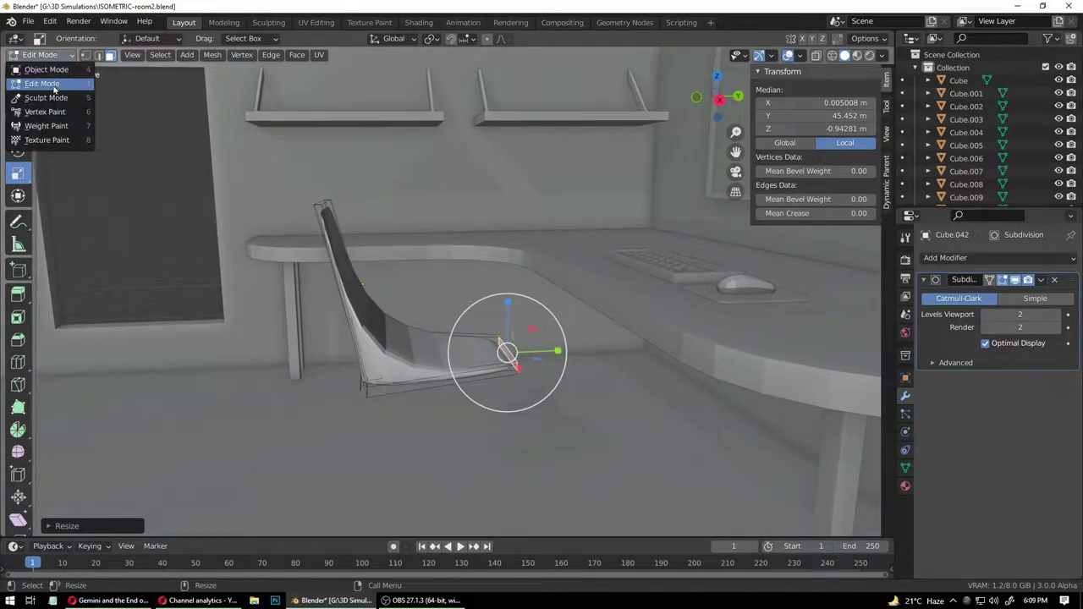
click(53, 86)
click(99, 56)
click(18, 362)
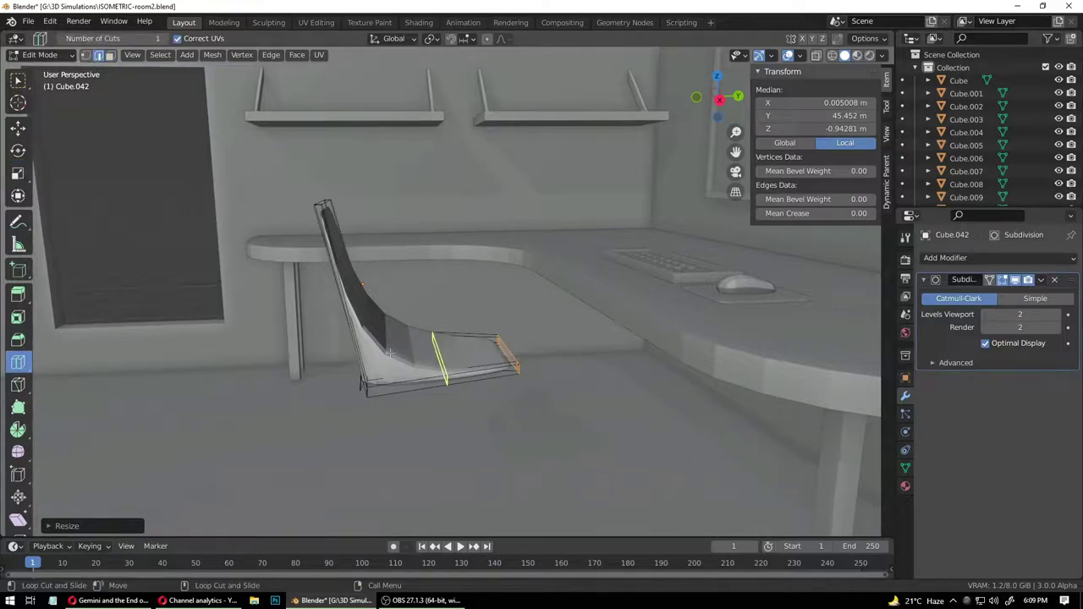
drag(345, 281, 364, 337)
drag(435, 359, 416, 379)
click(53, 54)
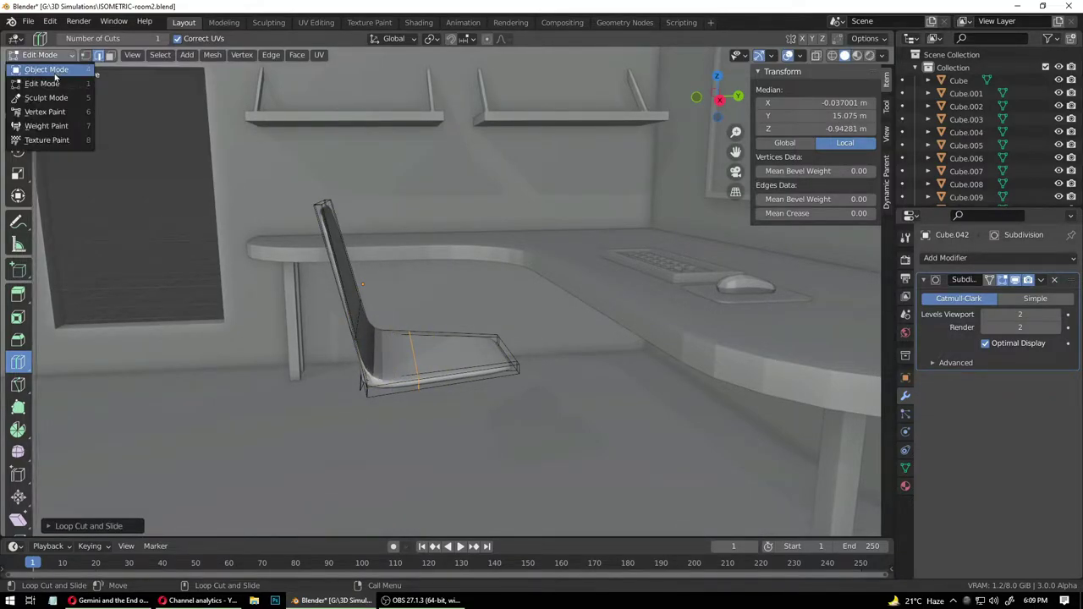
middle_drag(188, 246, 284, 349)
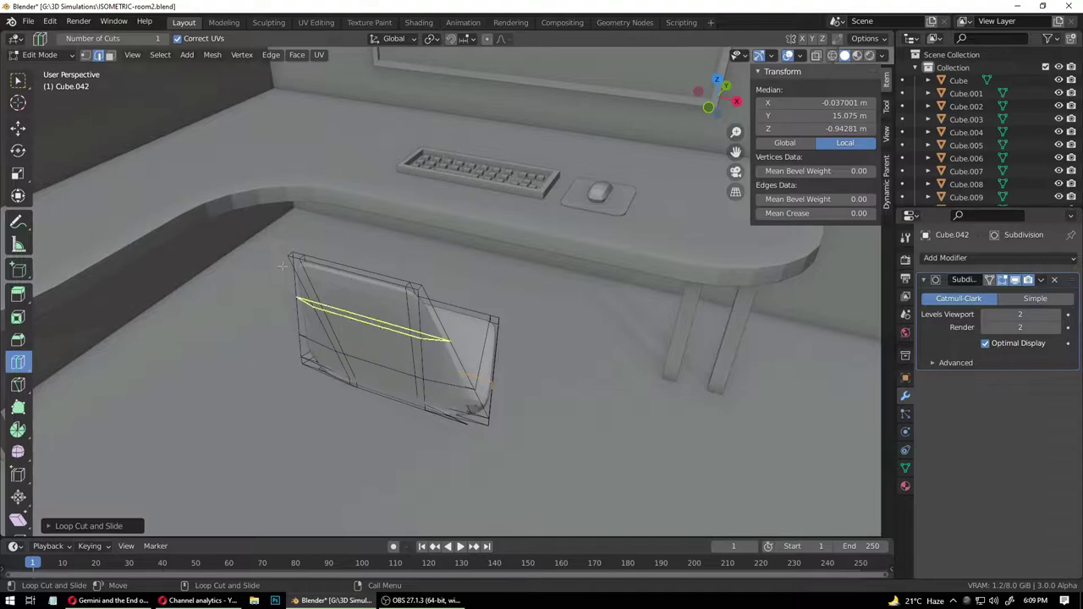
- Select the middle face on the backrest's top edge and move it backward along negative Y
click(110, 56)
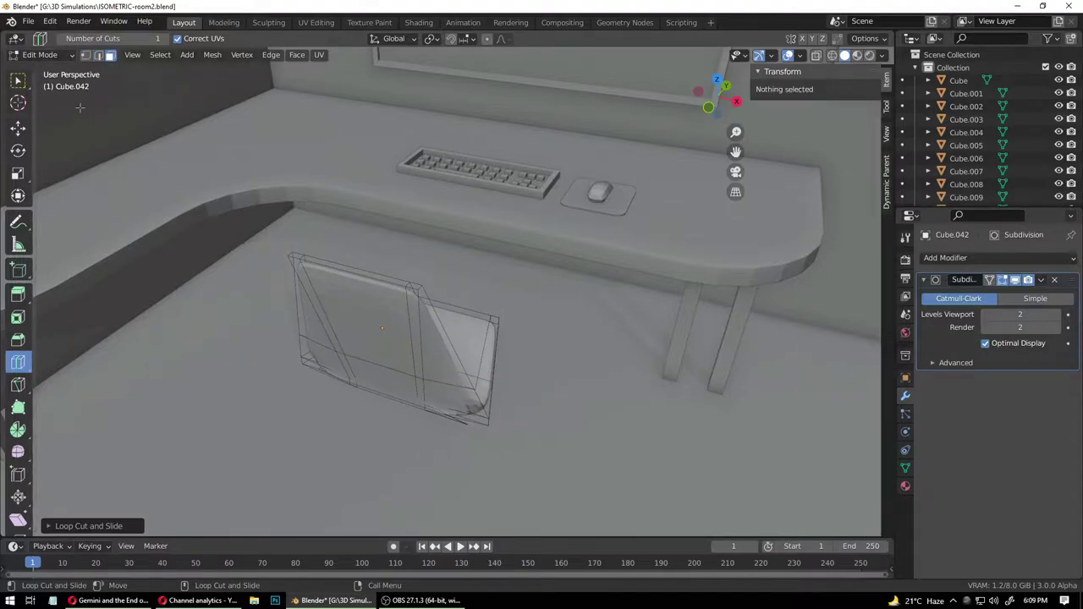
click(18, 80)
click(334, 268)
middle_drag(448, 245, 361, 244)
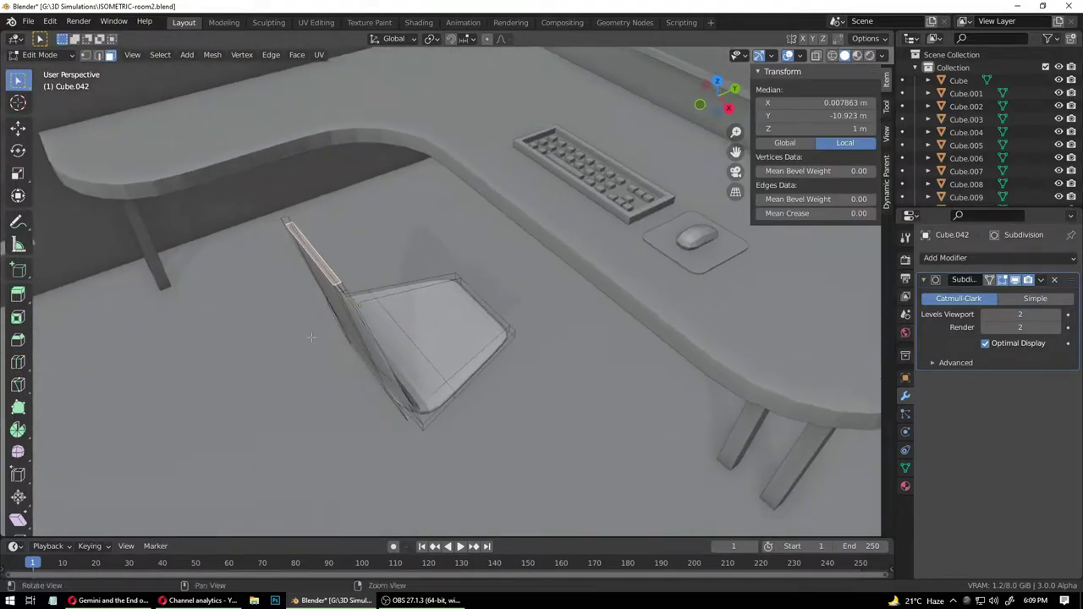
key(shift+space)
key(g)
drag(361, 242, 302, 256)
middle_drag(302, 256, 342, 260)
drag(357, 216, 365, 215)
- Select the middle face on the seat's front edge and lower it along Z to about local -1.04 m
scroll(571, 402, up, 2)
middle_drag(571, 402, 622, 482)
click(590, 419)
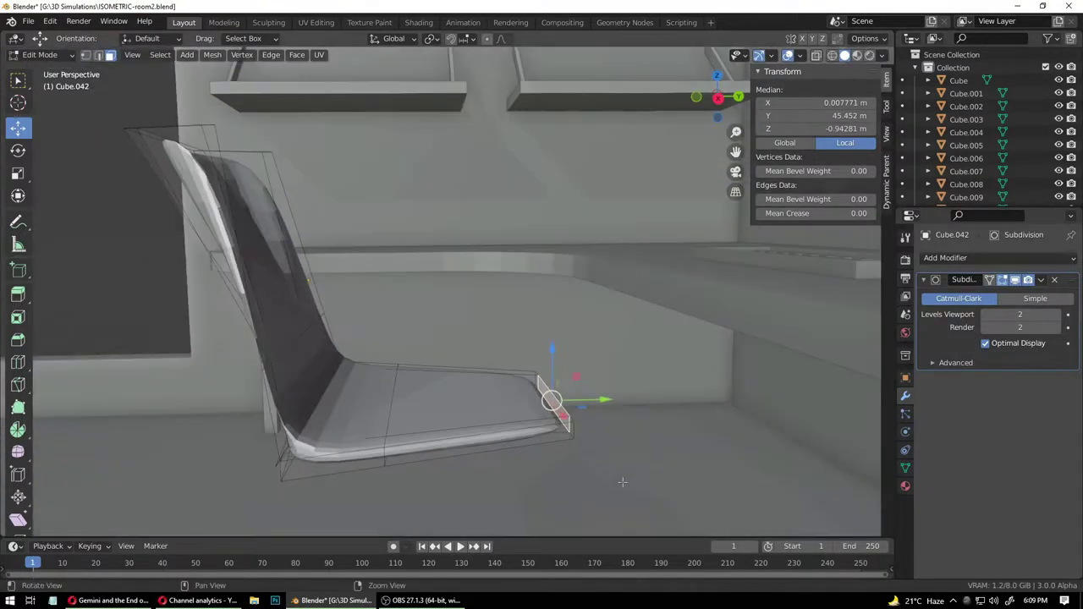
drag(551, 353, 554, 382)
middle_drag(554, 381, 584, 406)
key(ctrl+z)
key(g)
key(z)
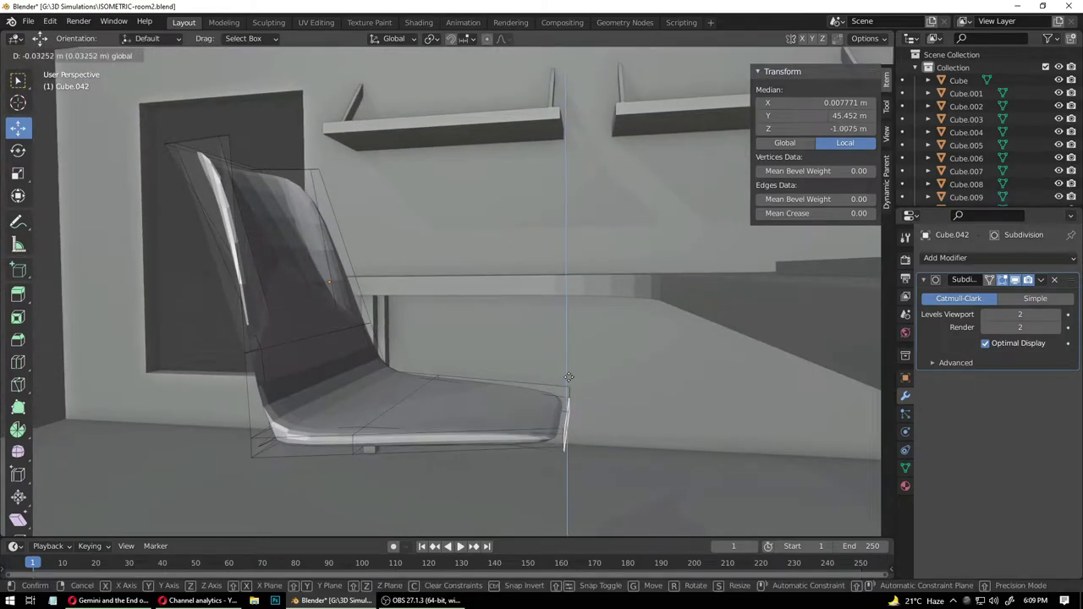
click(570, 381)
- Try to move the middle face at the rear of the chair's underside forward along Y
middle_drag(575, 385, 396, 442)
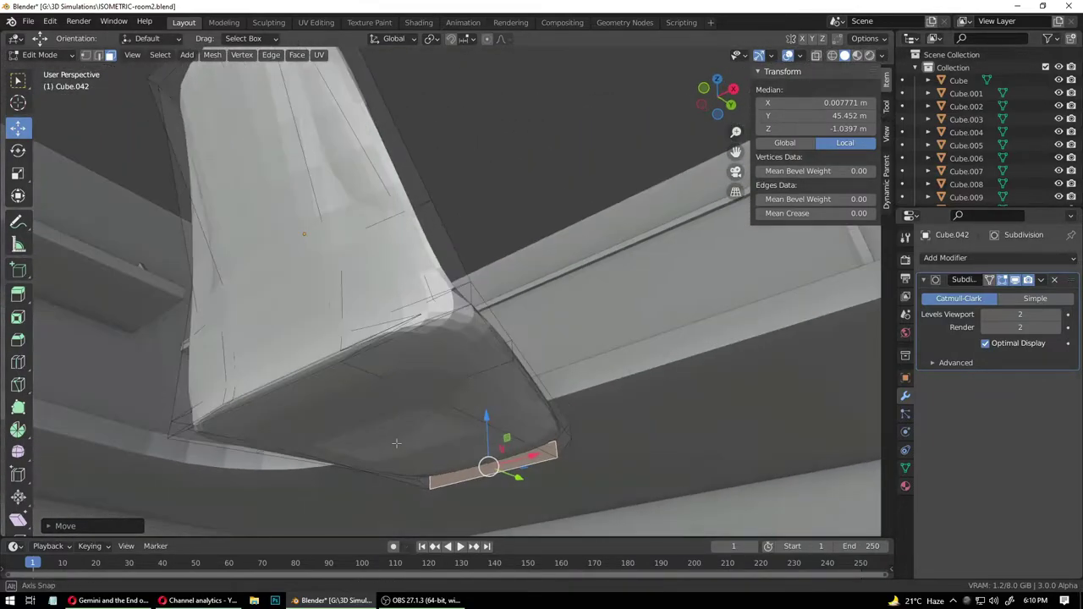
click(309, 371)
middle_drag(309, 371, 339, 414)
key(g)
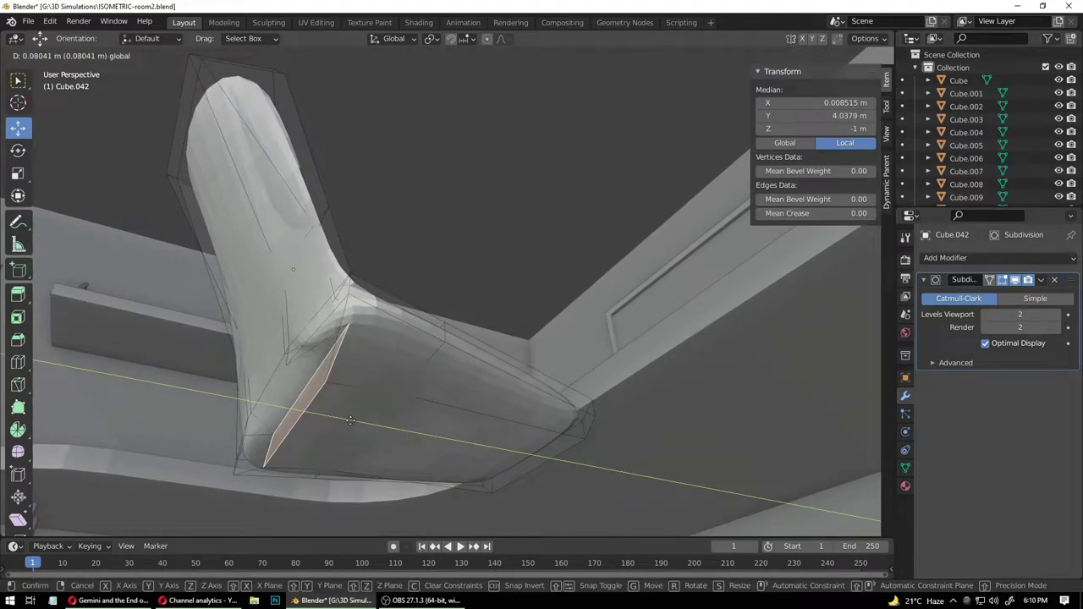
click(356, 421)
key(ctrl+z)
- Try to shift the whole row of three faces along the chair's lower rear edge along Y
shift+click(332, 346)
middle_drag(332, 345, 308, 394)
shift+click(196, 344)
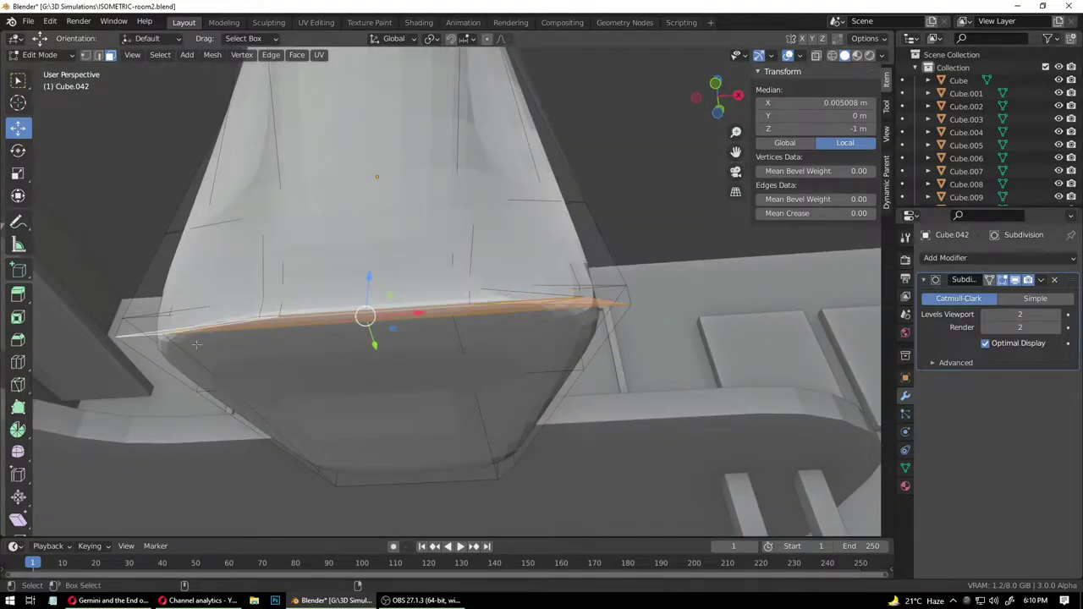
middle_drag(382, 345, 355, 372)
scroll(339, 363, up, 1)
drag(264, 345, 261, 386)
middle_drag(262, 387, 298, 382)
click(301, 297)
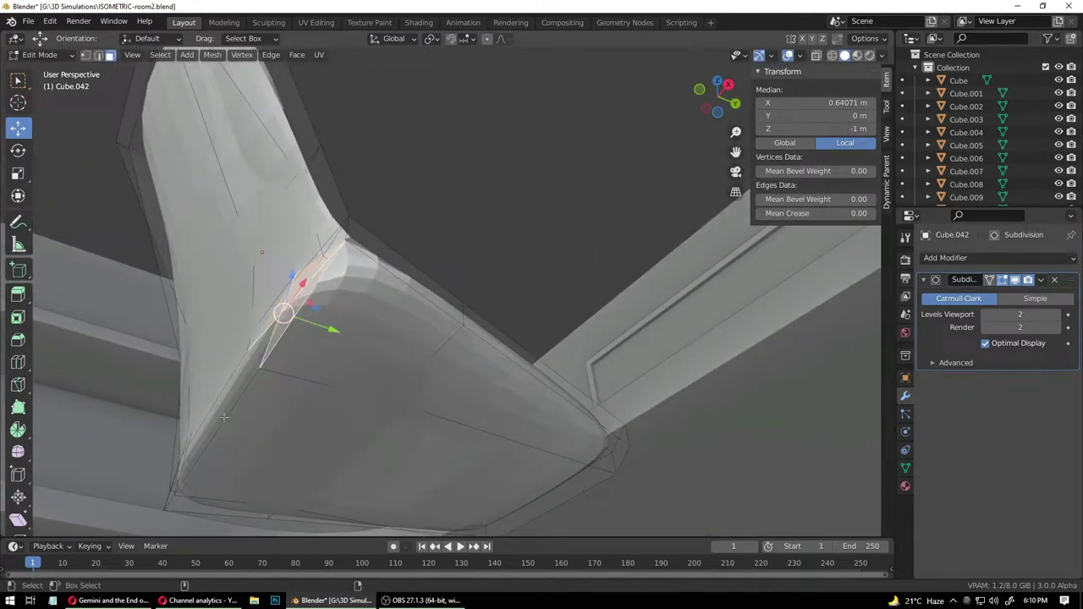
shift+click(170, 499)
shift+click(208, 430)
middle_drag(276, 466, 380, 433)
middle_drag(517, 366, 549, 362)
- Try to move the two outer faces on the seat's underside near the backrest forward along Y, one by one
click(533, 391)
key(g)
key(y)
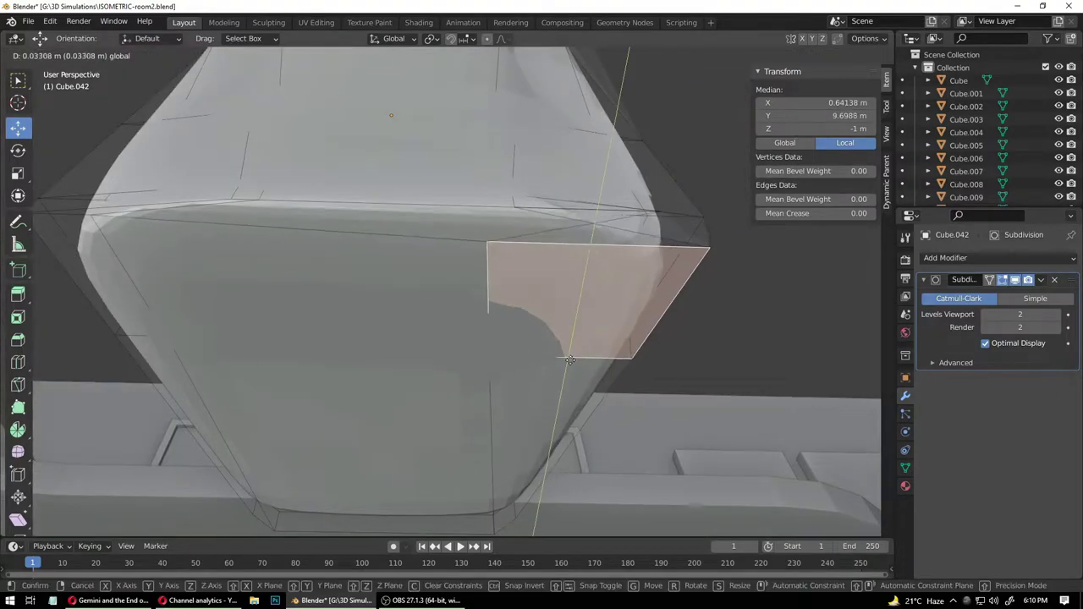
click(159, 311)
key(ctrl+z)
click(108, 284)
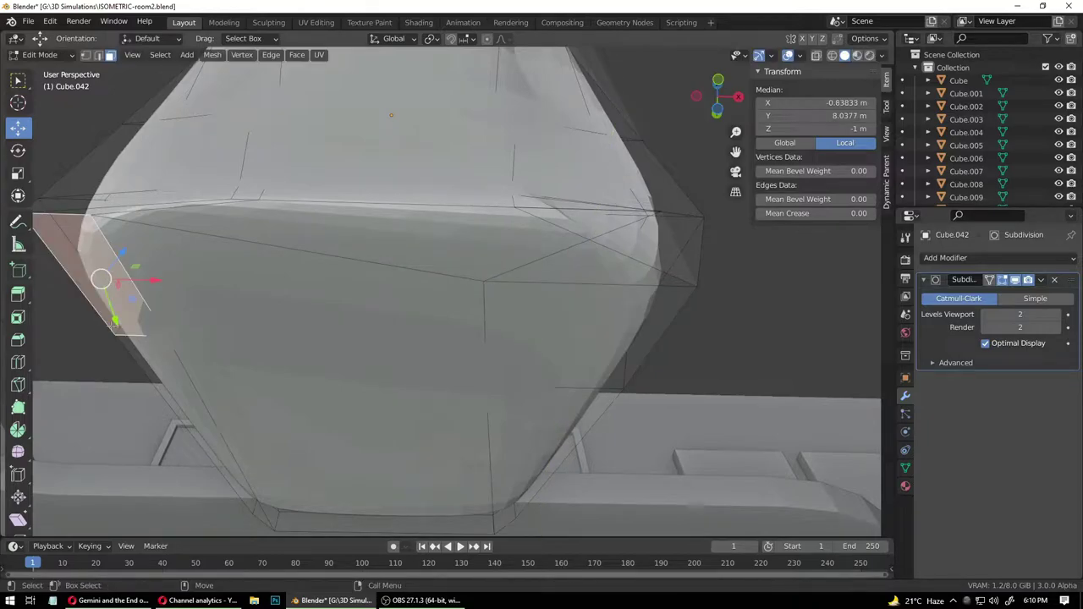
key(g)
key(y)
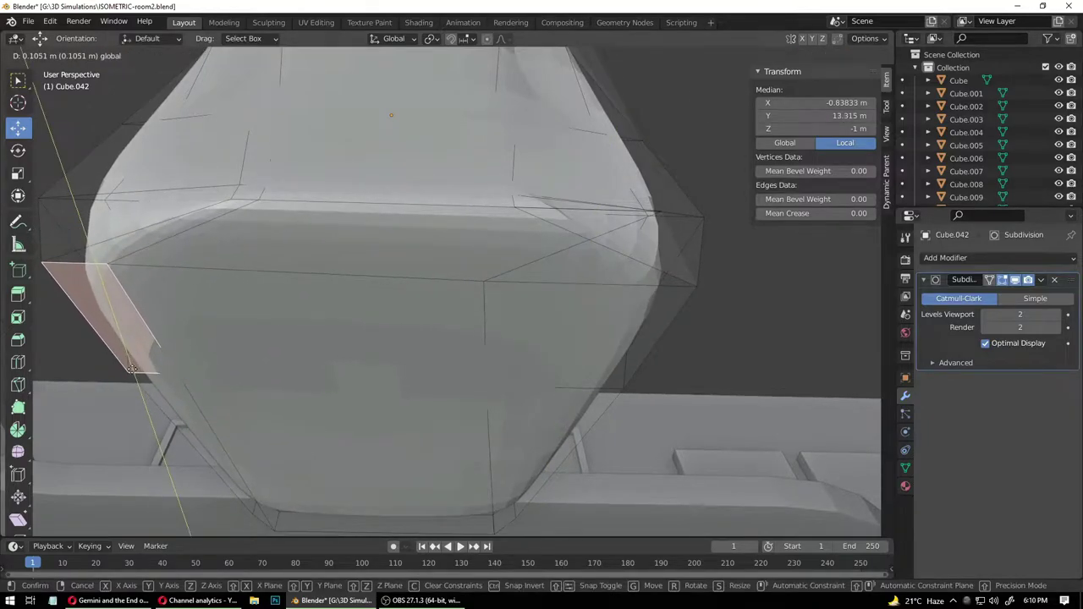
click(131, 362)
- Leave mesh editing for Object Mode and apply smooth shading to the chair
click(338, 338)
middle_drag(535, 401, 533, 465)
scroll(397, 466, down, 4)
middle_drag(396, 466, 406, 428)
click(40, 55)
click(52, 75)
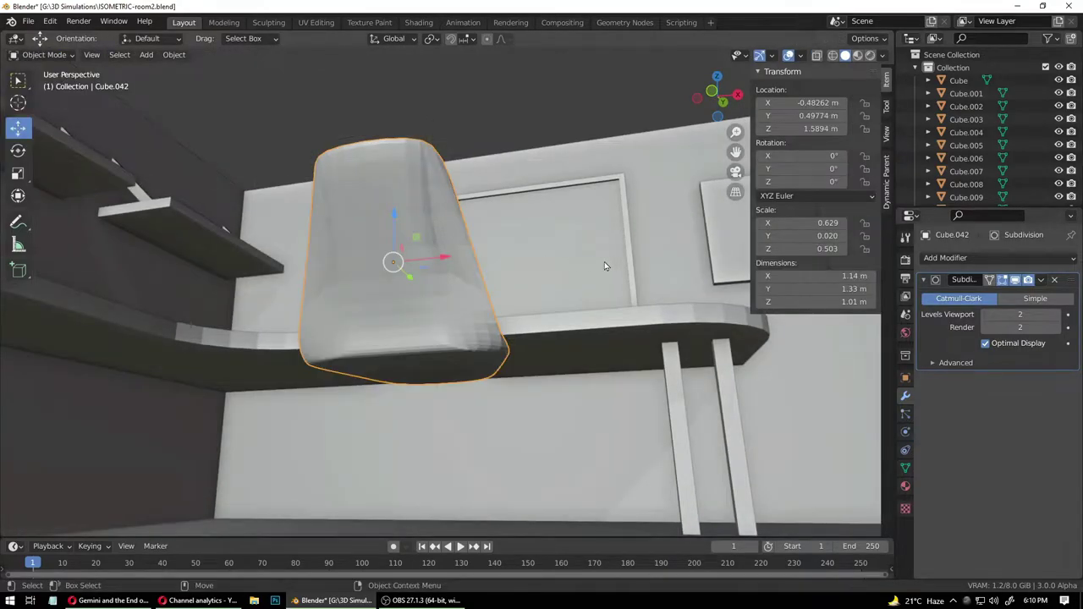
right_click(382, 271)
click(381, 274)
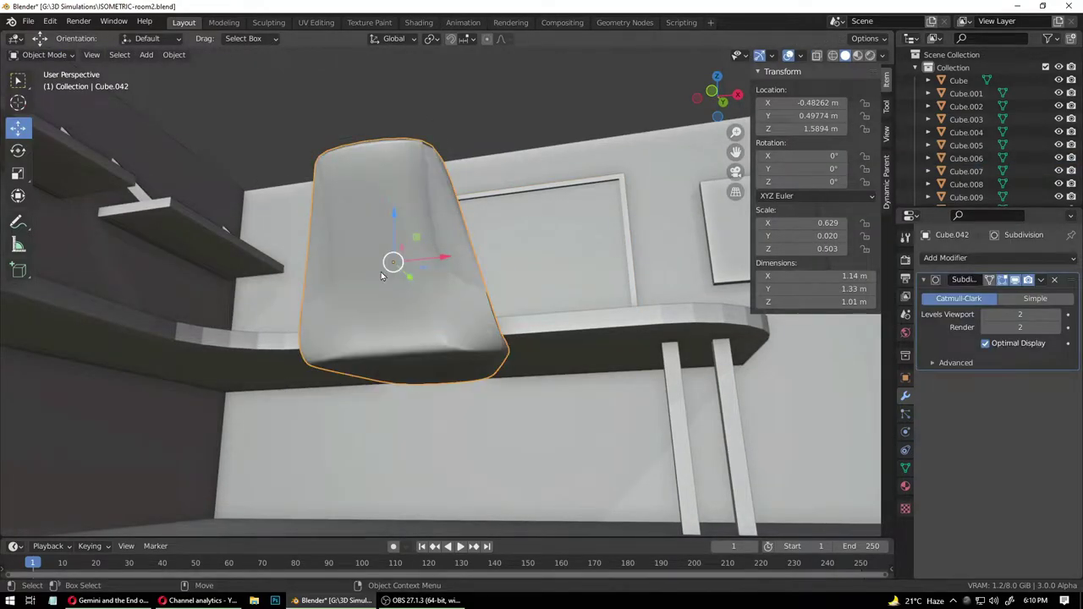
- Return the chair to mesh editing in Edit Mode
click(533, 372)
middle_drag(534, 382, 504, 317)
click(476, 318)
click(453, 319)
click(451, 323)
key(Tab)
middle_drag(452, 323, 422, 280)
scroll(466, 293, up, 3)
- Try to move the middle rear face of the backrest backward along negative Y
click(422, 280)
click(423, 280)
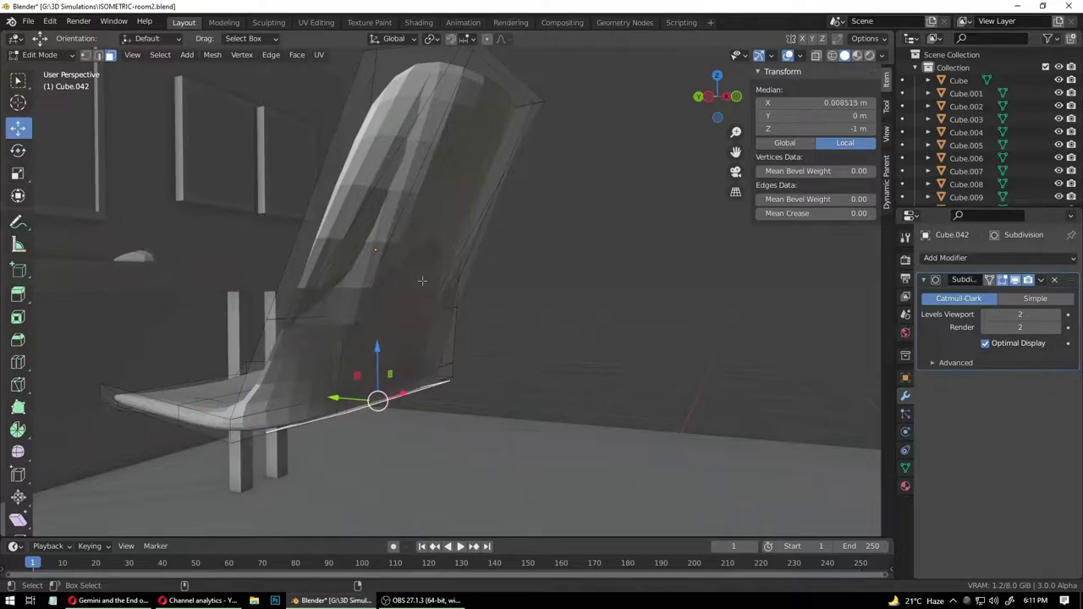
click(423, 280)
middle_drag(450, 362, 414, 374)
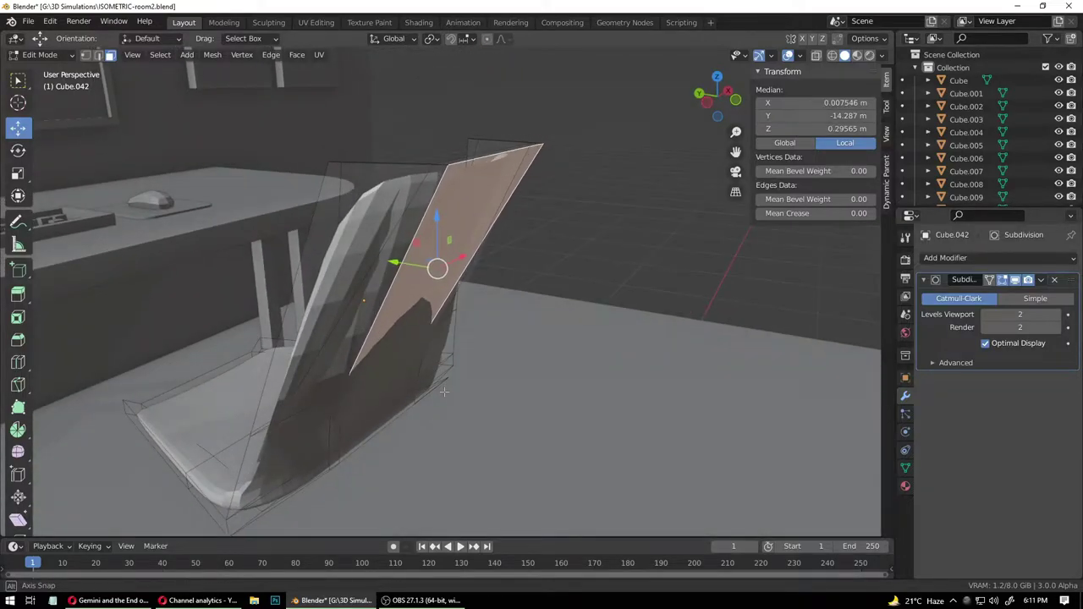
click(453, 345)
click(397, 336)
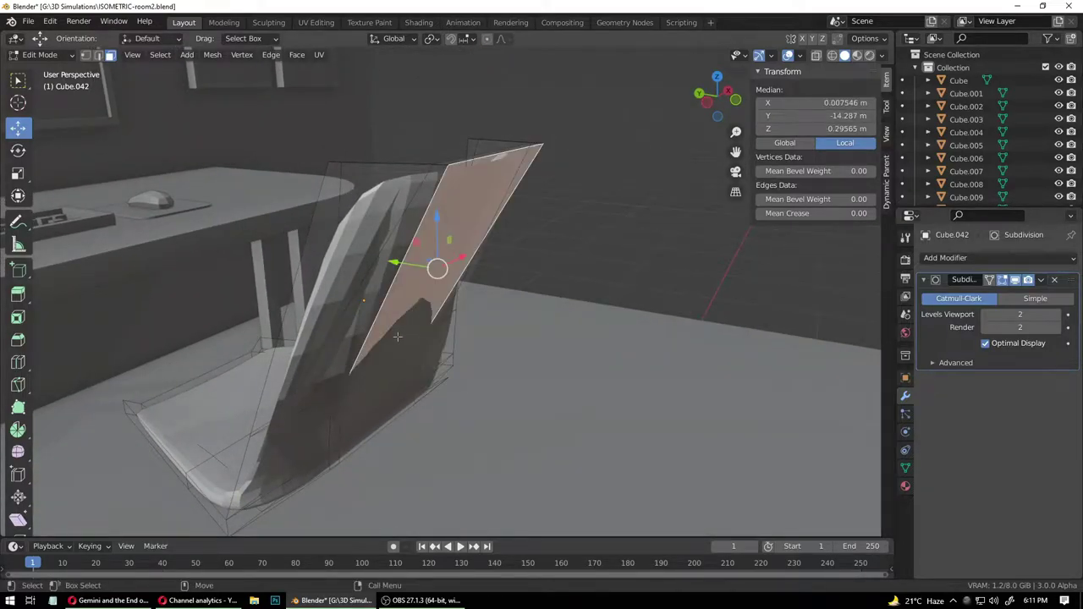
drag(396, 264, 449, 271)
middle_drag(449, 270, 503, 332)
key(ctrl+z)
- Select the middle face on the backrest's top edge and reposition it along Y at about local -23.58 m
click(623, 185)
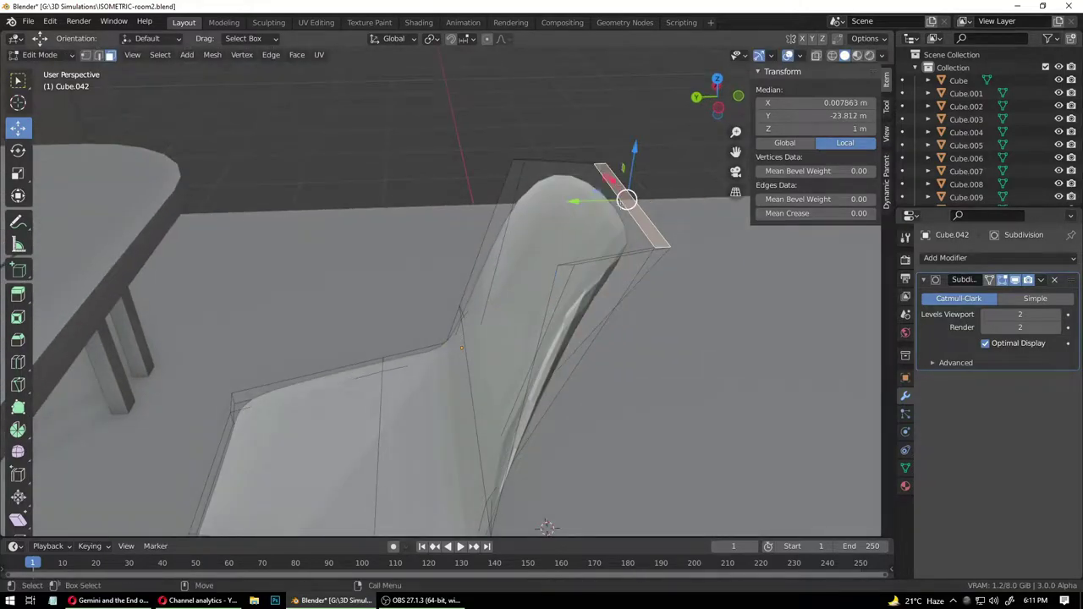
middle_drag(623, 185, 596, 207)
drag(554, 219, 464, 219)
middle_drag(524, 290, 476, 230)
key(g)
key(y)
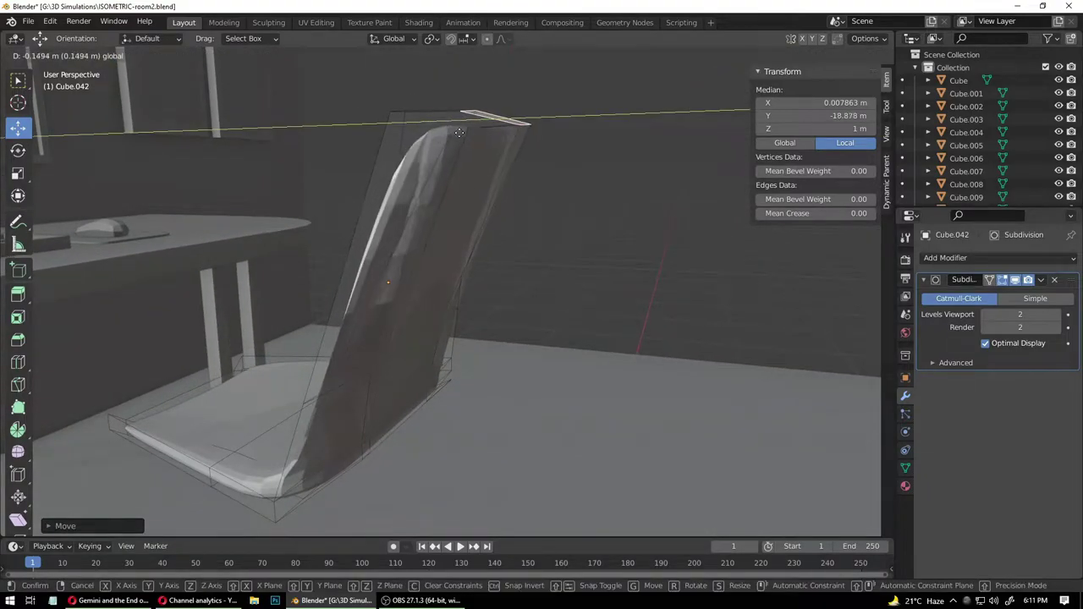
click(487, 148)
- Shift the middle face on the backrest's top edge again along Y
middle_drag(487, 148, 493, 302)
click(359, 219)
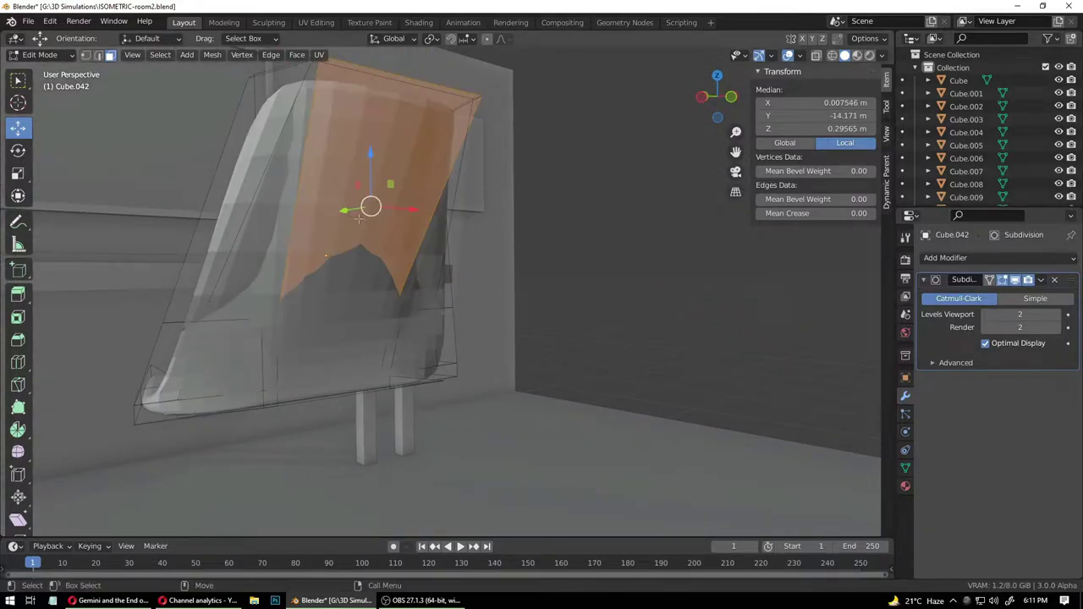
click(269, 226)
key(ctrl+z)
key(ctrl+z)
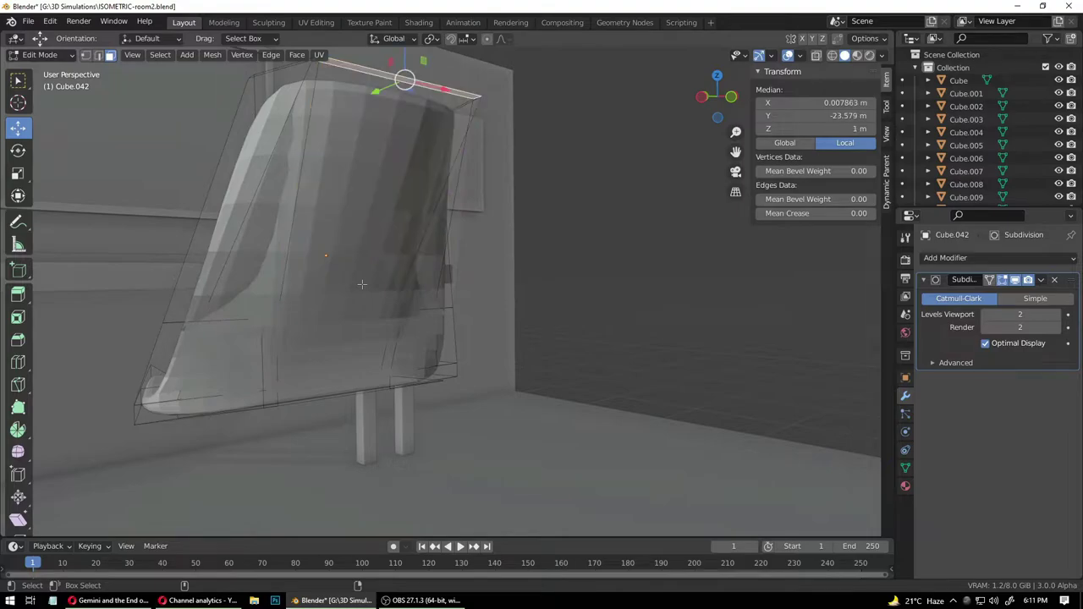
middle_drag(363, 284, 479, 198)
drag(493, 186, 560, 207)
- Try to pull the large middle face on the back of the backrest far backward along negative Y
middle_drag(566, 366, 407, 258)
click(391, 181)
key(g)
key(y)
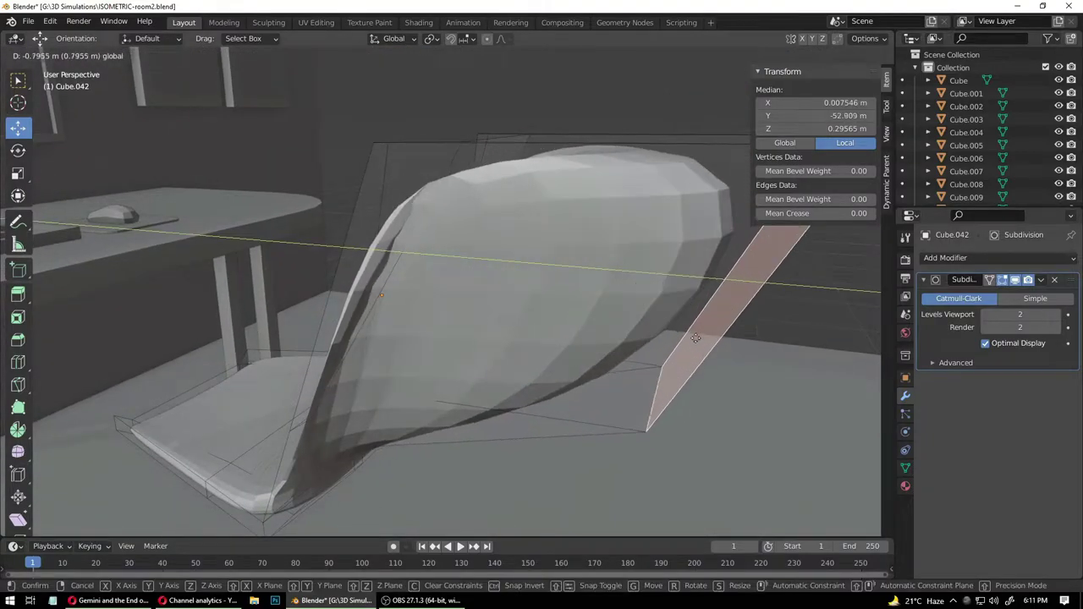
key(Escape)
middle_drag(666, 396, 472, 341)
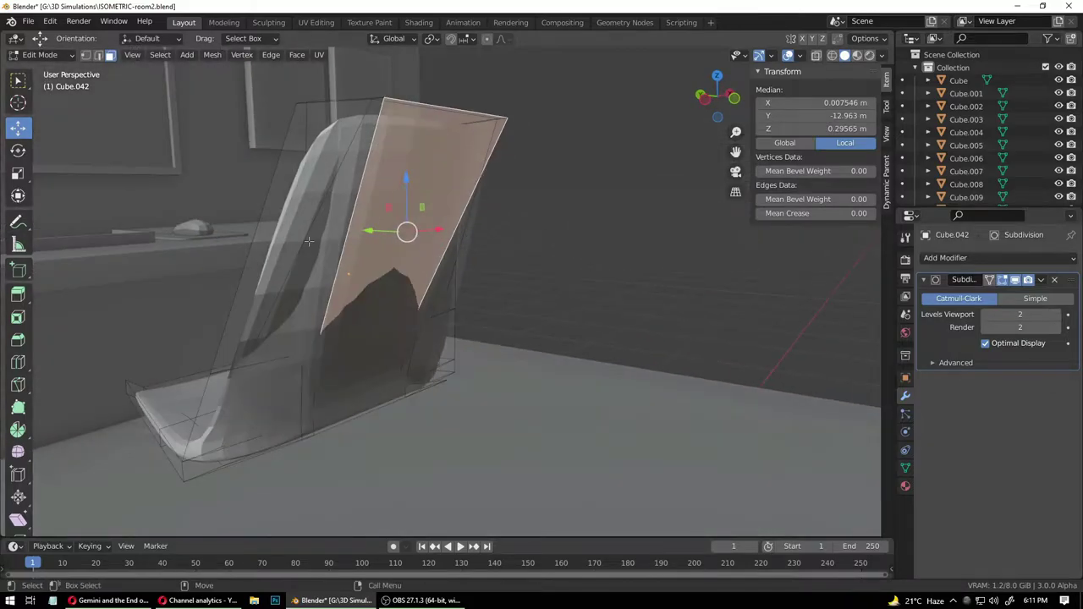
key(ctrl+z)
- Select the middle front face of the backrest and try to extrude it
alt+drag(363, 272, 379, 244)
middle_drag(338, 284, 409, 311)
key(ctrl+z)
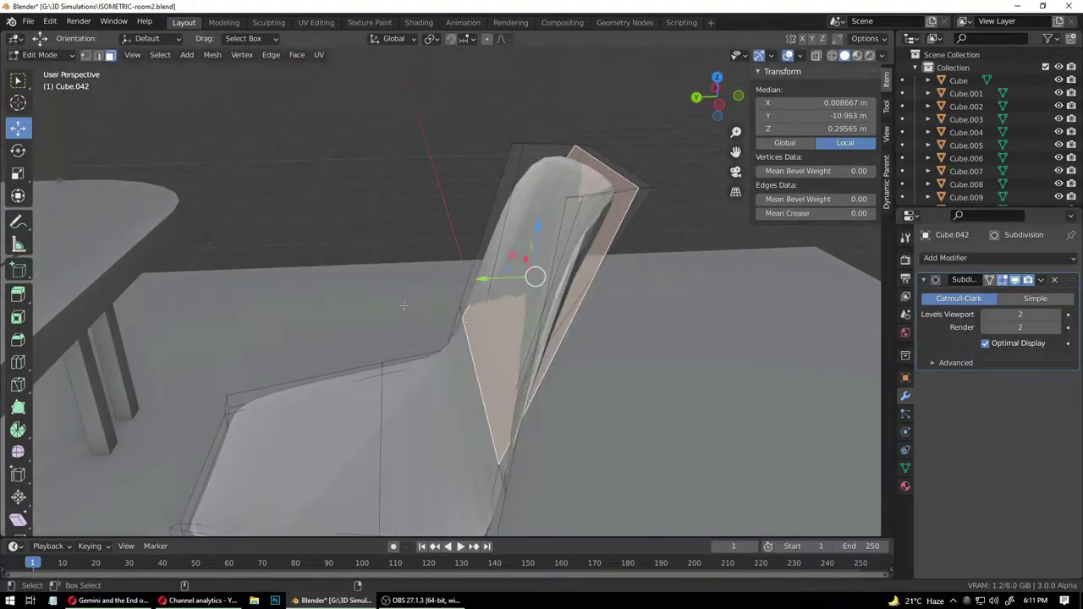
key(e)
drag(502, 242, 451, 280)
key(g)
middle_drag(451, 280, 341, 280)
- Select the outer left and right faces of the upper backrest and move them slightly along Y
click(232, 254)
shift+click(416, 284)
middle_drag(399, 325, 485, 374)
mouse_move(445, 296)
mouse_down()
mouse_move(506, 309)
mouse_move(430, 308)
mouse_up()
click(568, 426)
middle_drag(569, 425, 497, 389)
- Reselect both outer faces of the upper backrest and move them forward to about local Y -2.9 m
click(211, 182)
middle_drag(211, 182, 380, 243)
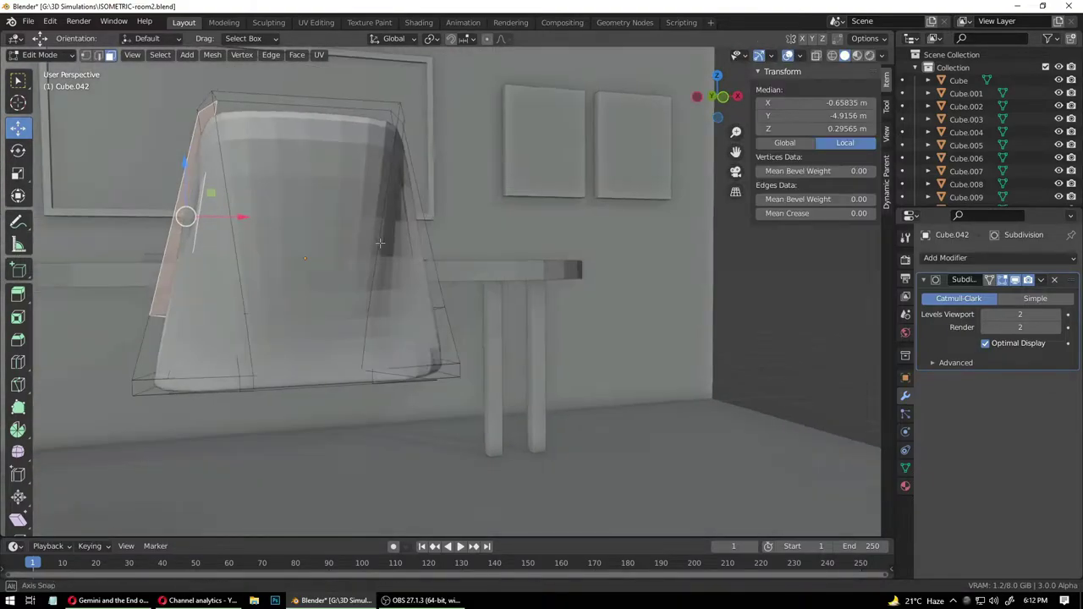
click(409, 205)
middle_drag(410, 204, 370, 320)
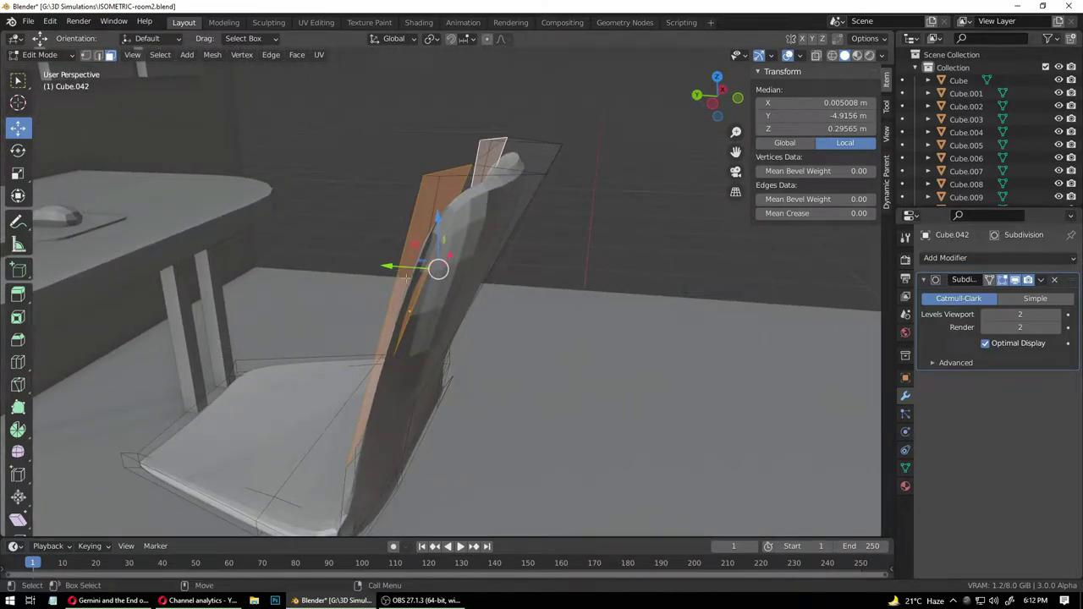
drag(385, 267, 375, 267)
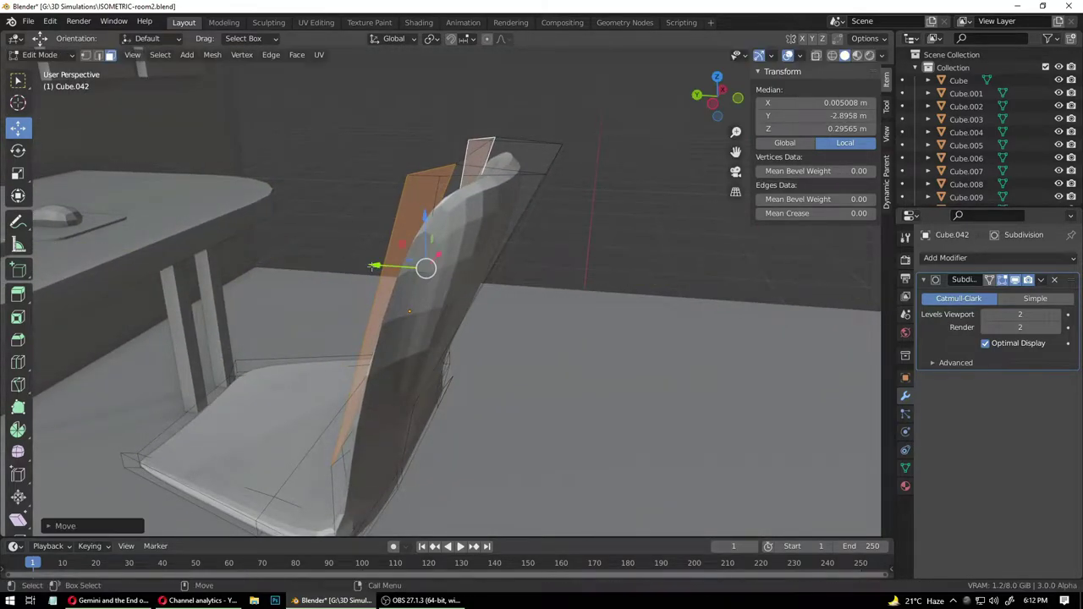
- Shift the face at the top of the chair's backrest slightly to refine its curve, leaving nothing selected
click(532, 394)
middle_drag(532, 394, 296, 339)
click(306, 154)
middle_drag(329, 169, 322, 209)
drag(378, 83, 352, 87)
middle_drag(338, 276, 475, 363)
click(475, 364)
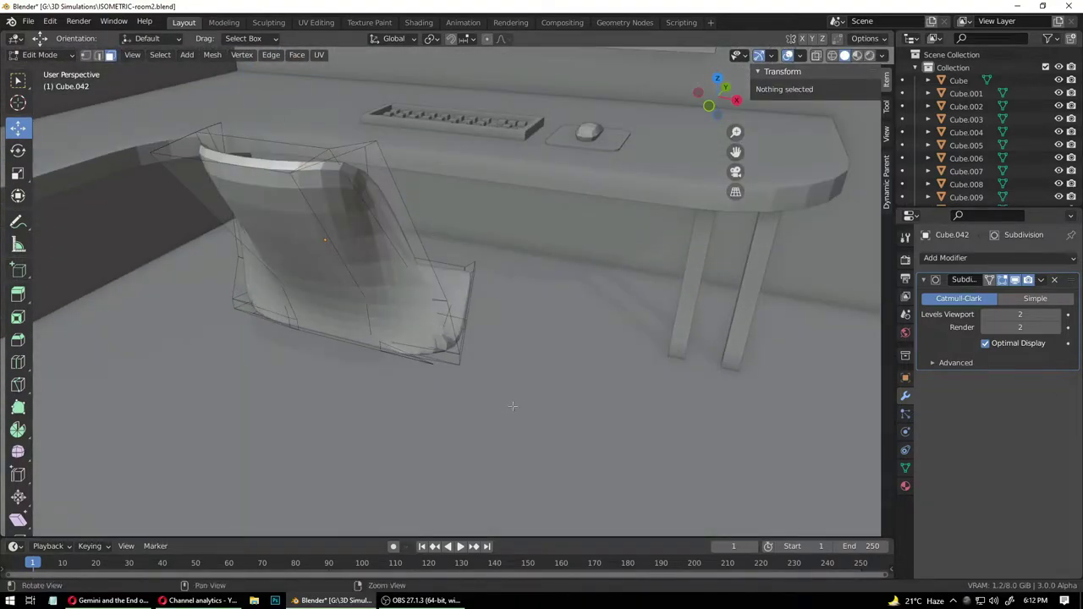
- Select the two small side faces at the lower rear corners of the chair seat and scale them slightly inward along X
scroll(513, 406, down, 6)
middle_drag(488, 435, 542, 368)
scroll(399, 347, up, 3)
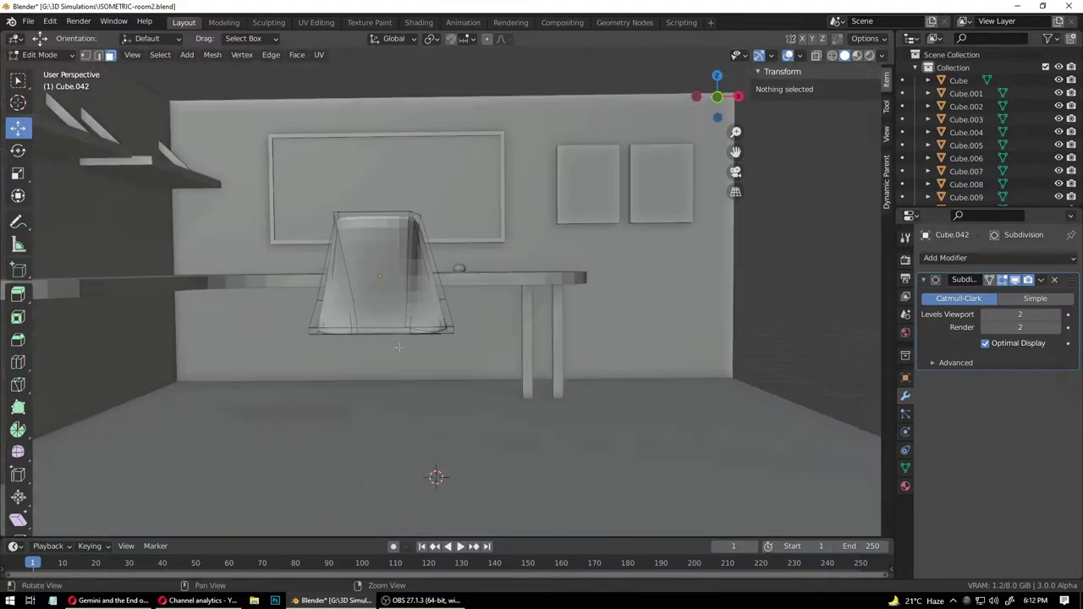
scroll(400, 347, up, 2)
shift+middle_drag(399, 347, 464, 316)
middle_drag(419, 345, 388, 346)
middle_drag(324, 354, 380, 385)
click(310, 396)
middle_drag(310, 396, 544, 358)
shift+click(544, 357)
middle_drag(494, 381, 581, 361)
middle_drag(498, 371, 513, 370)
key(shift+space)
key(s)
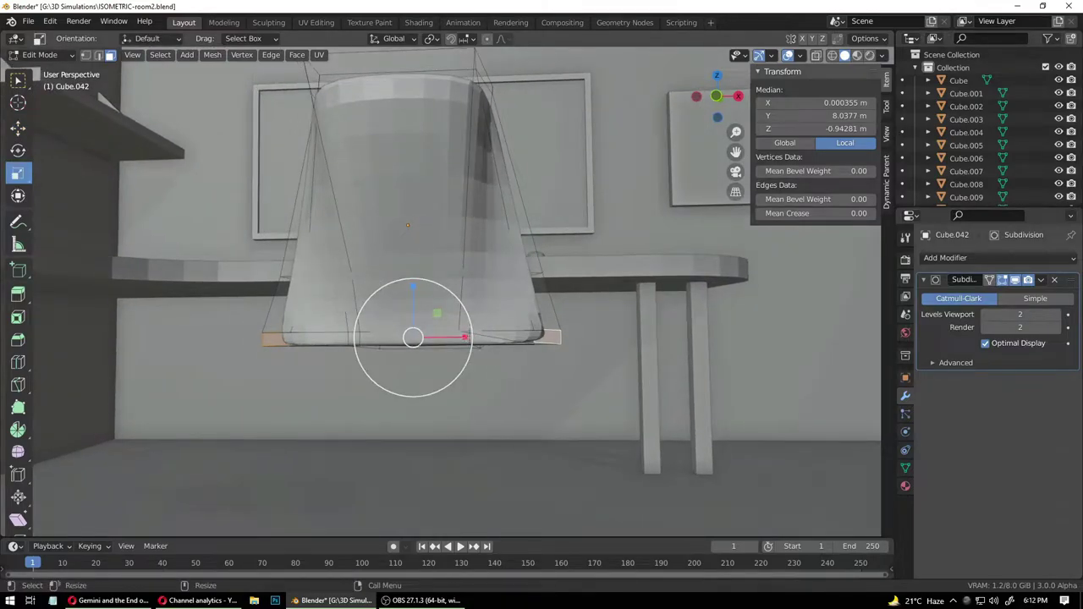
drag(463, 337, 455, 337)
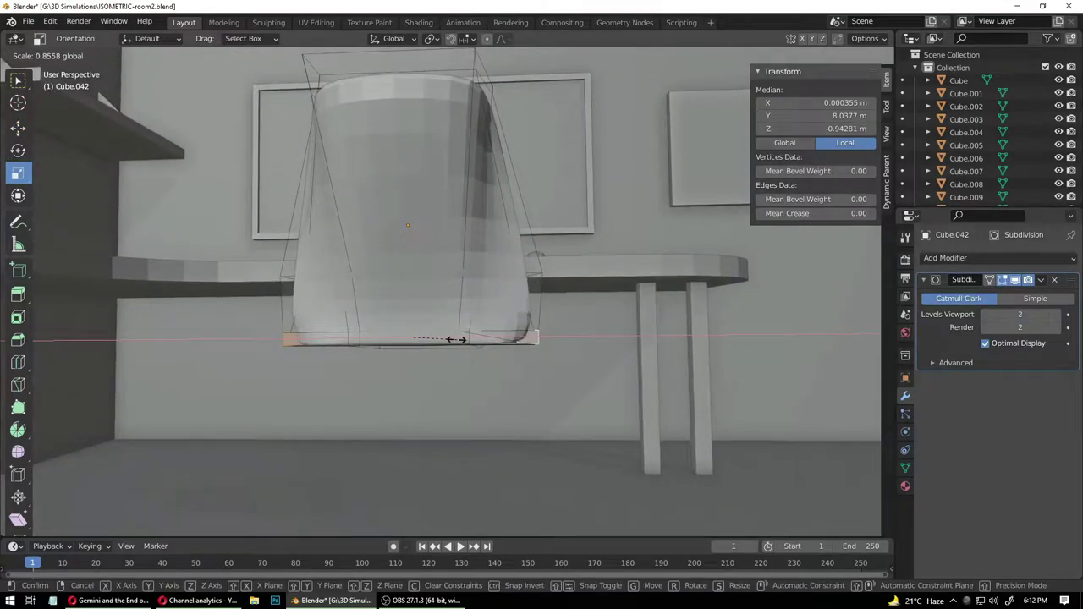
drag(423, 339, 462, 348)
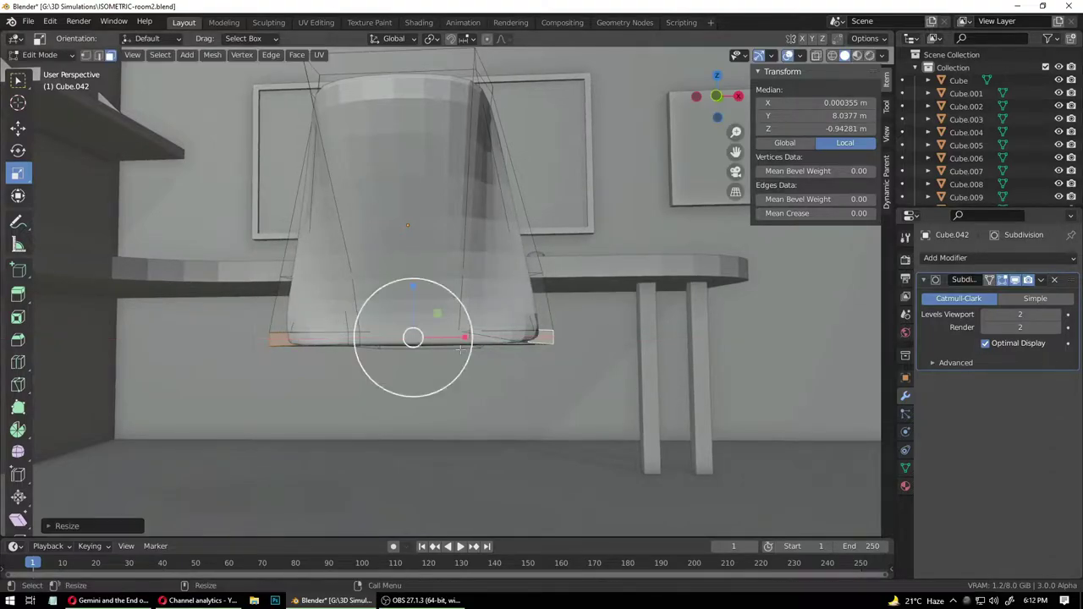
- Select the neighbouring faces along the seat's lower rear edge on both sides and narrow them slightly along X
key(alt+a)
middle_drag(462, 347, 318, 370)
alt+click(321, 345)
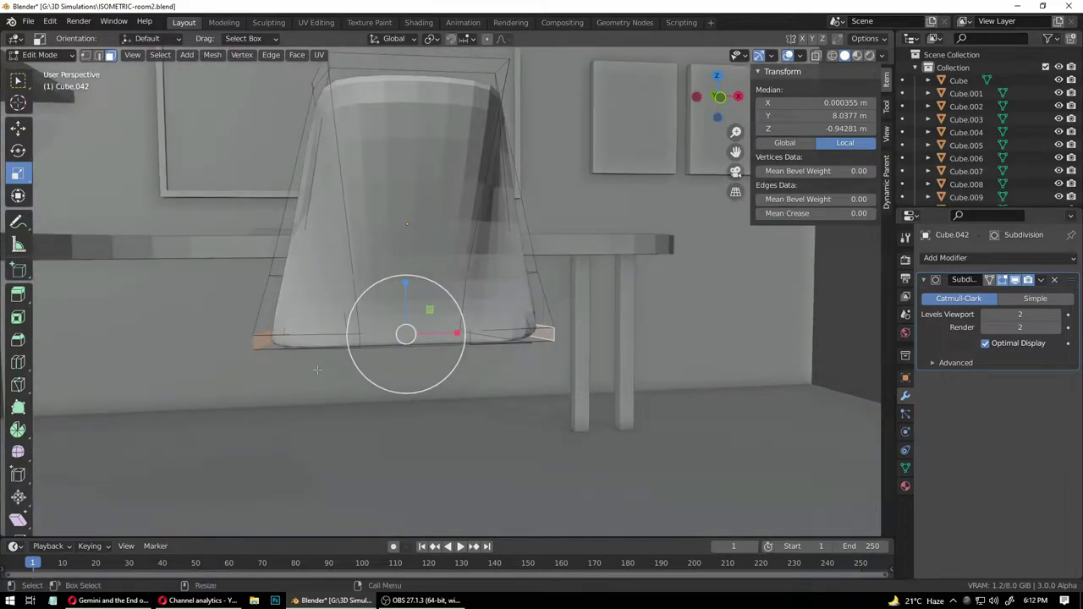
shift+click(324, 342)
shift+click(524, 335)
middle_drag(525, 362, 504, 362)
drag(464, 336, 459, 341)
click(483, 391)
- Leave mesh editing of the chair and switch to Object Mode
middle_drag(569, 385, 455, 390)
scroll(472, 379, down, 3)
click(59, 57)
click(56, 58)
click(65, 57)
click(68, 73)
click(546, 372)
- Duplicate a desk leg and place the copy beneath one rear corner of the chair seat
middle_drag(546, 372, 622, 324)
click(592, 282)
middle_drag(560, 342, 718, 329)
key(shift+d)
right_click(567, 328)
drag(737, 314, 626, 394)
middle_drag(533, 376, 619, 369)
key(g)
key(x)
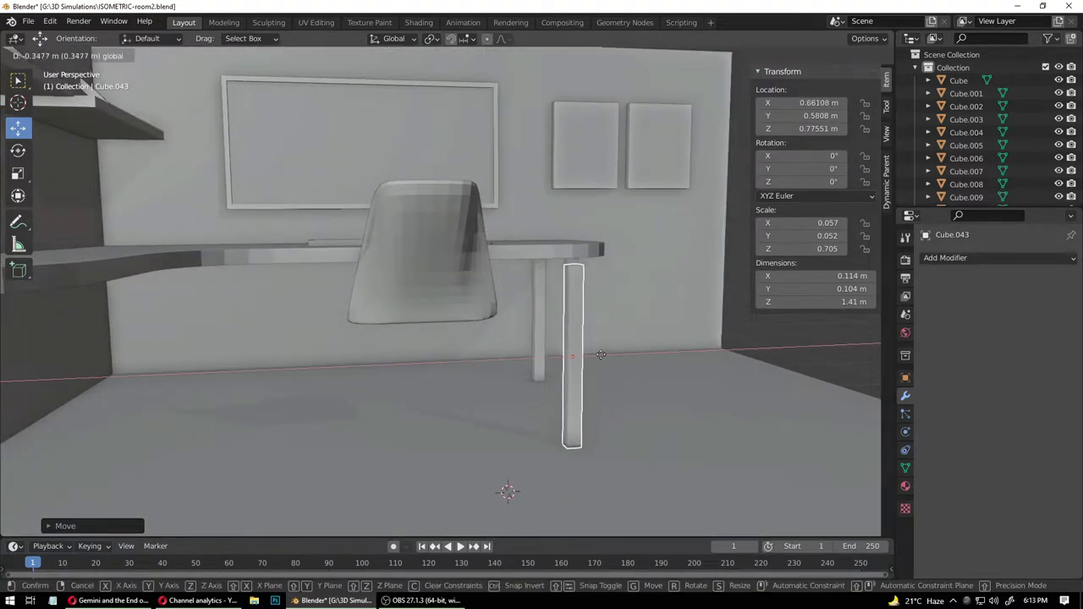
click(411, 346)
middle_drag(411, 346, 381, 348)
- Shorten the copied leg to about 0.99 m along Z and lower it to stand between the seat and the floor
key(shift+space)
key(s)
drag(371, 324, 373, 336)
key(shift+space)
key(g)
key(shift+space)
key(s)
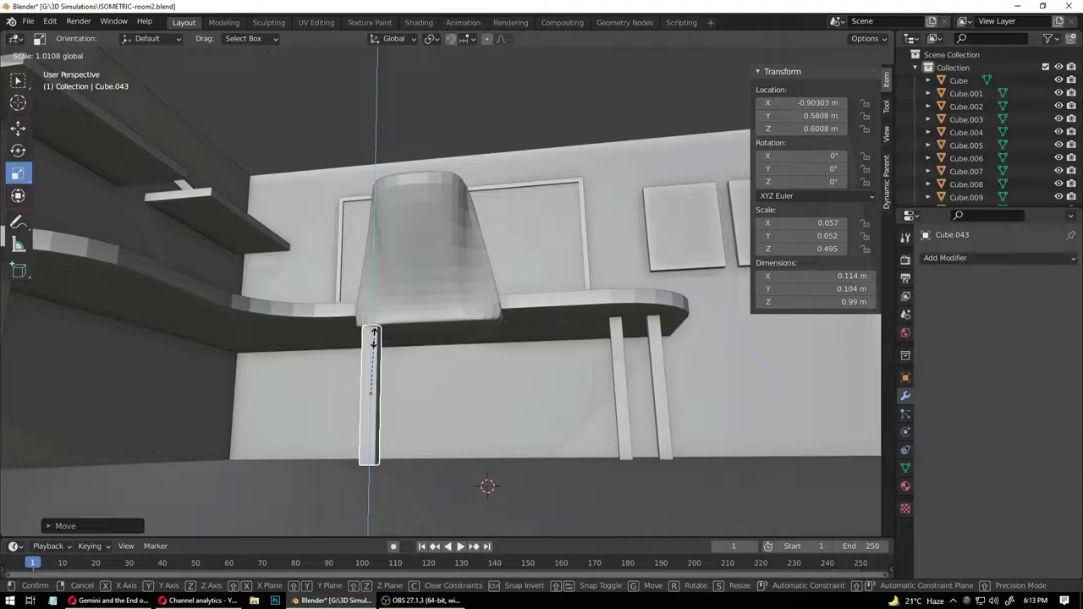
drag(373, 334, 375, 390)
middle_drag(375, 389, 373, 392)
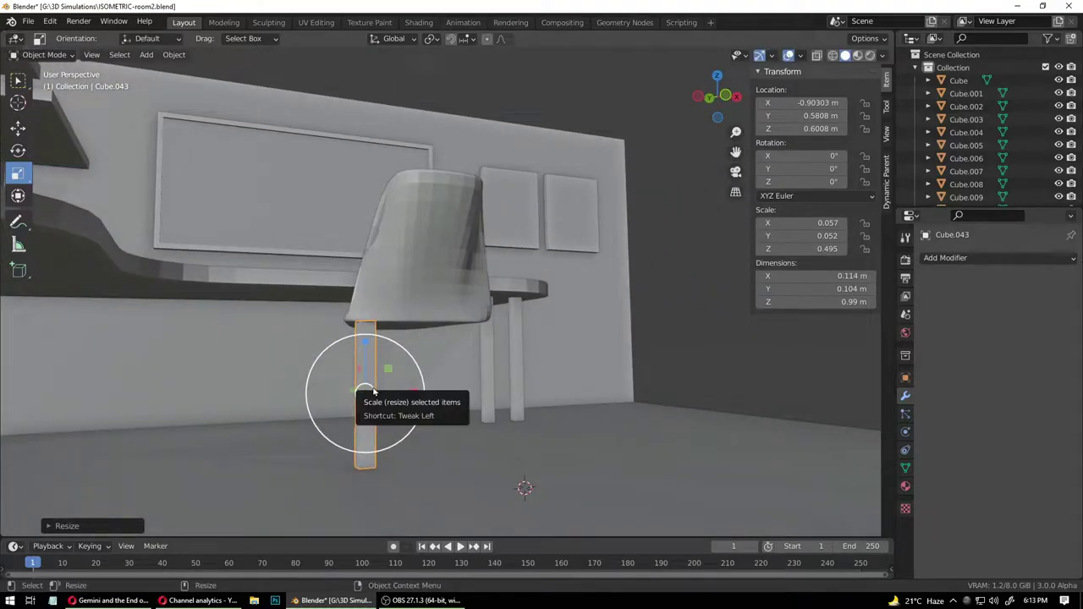
- Thin the chair leg to about 0.04 m along X and 0.033 m along Y
drag(413, 394, 377, 396)
middle_drag(377, 396, 491, 338)
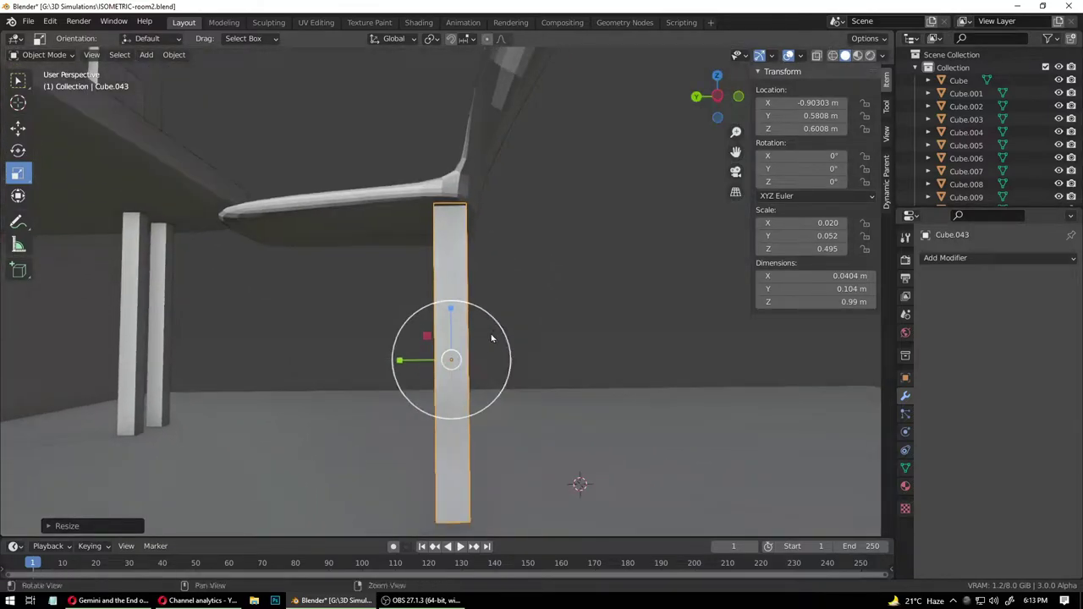
drag(401, 362, 435, 368)
middle_drag(435, 367, 437, 392)
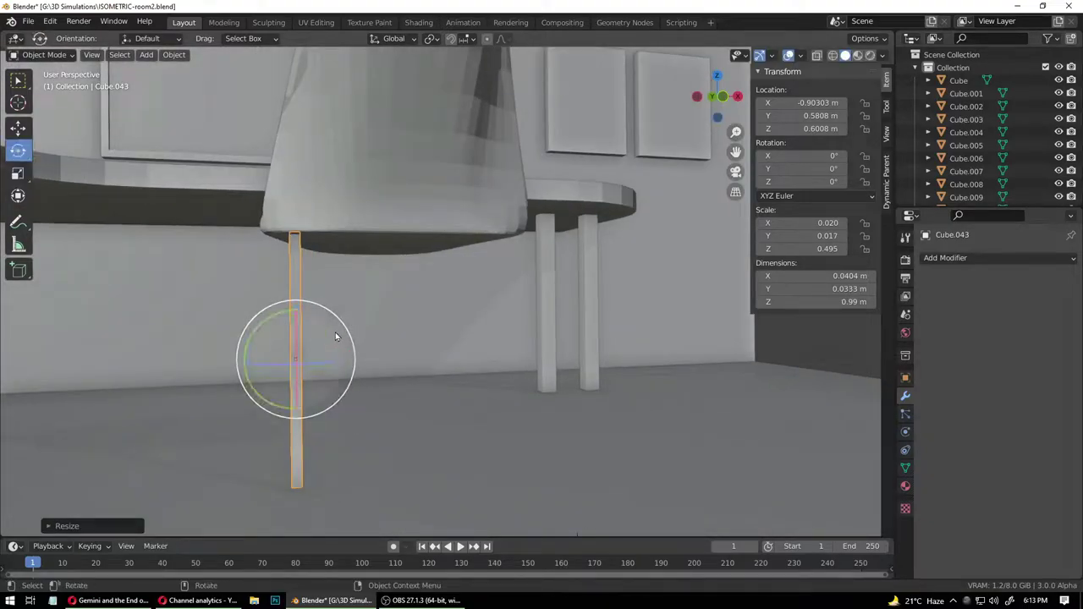
- Tilt the chair leg about 17.6° around Y and move it outward along X to about -1.01 m
key(r)
key(s)
key(g)
key(r)
drag(288, 320, 292, 311)
key(shift+space)
key(g)
drag(343, 357, 313, 357)
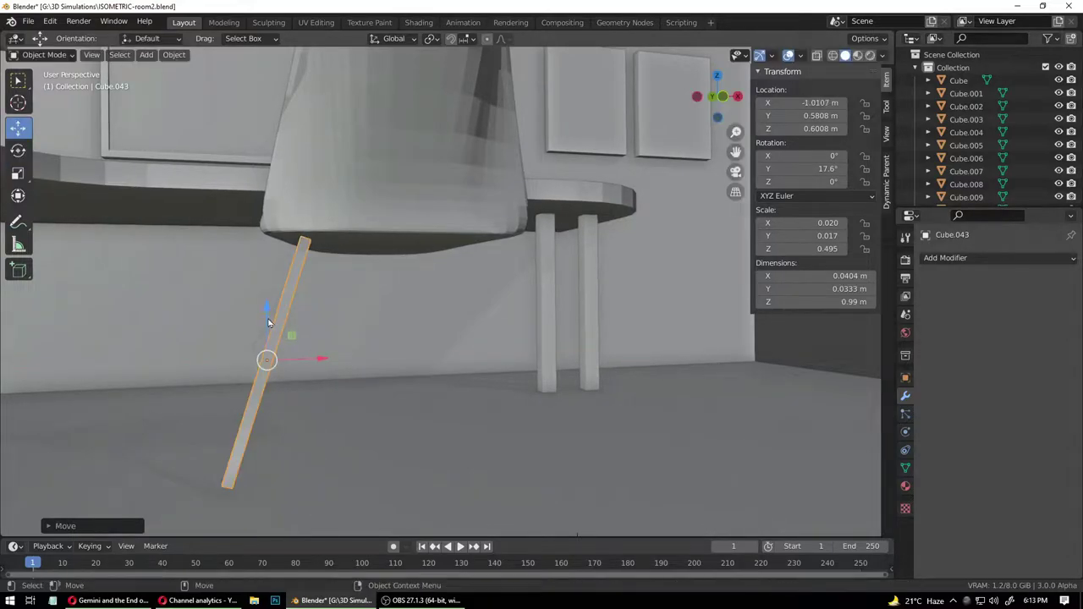
- Set the transform orientation to Local and lengthen the tilted leg along its own Z axis to about 1.03 m
click(266, 311)
click(283, 321)
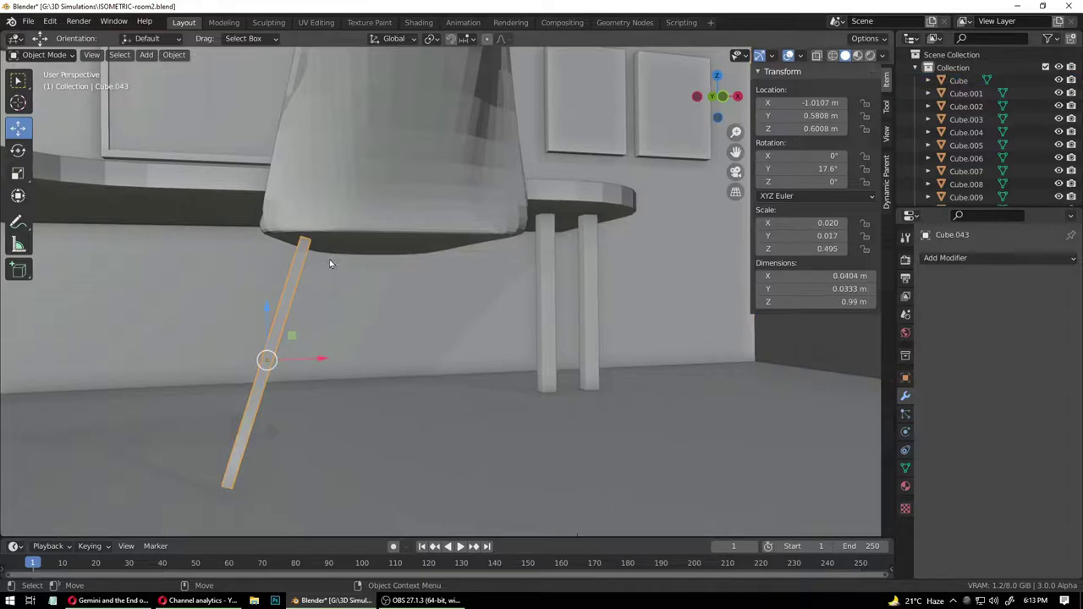
click(394, 38)
click(378, 92)
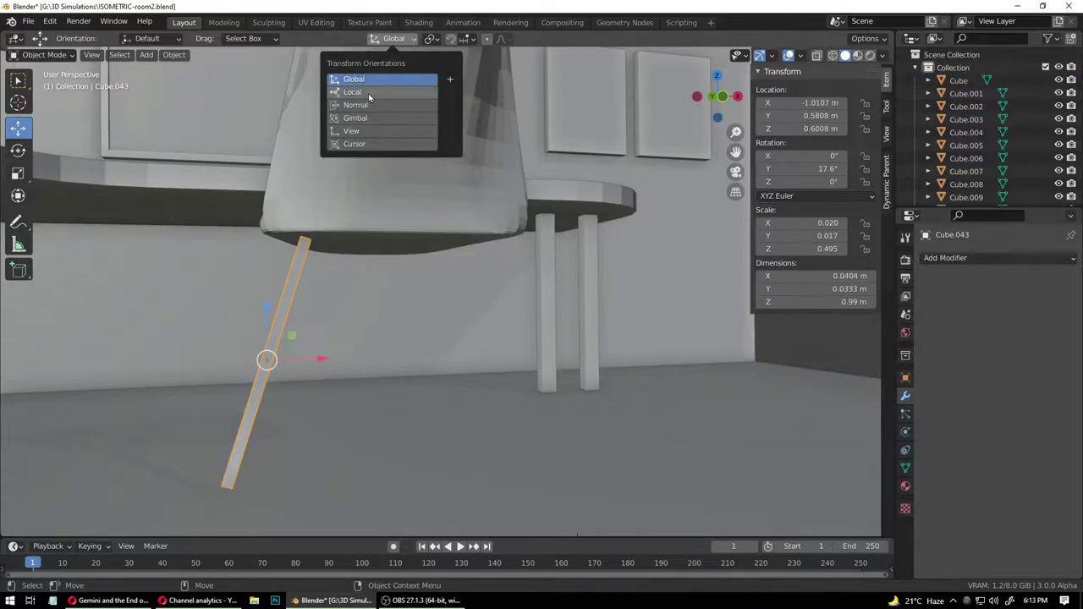
click(369, 95)
key(s)
drag(288, 317, 288, 303)
click(371, 358)
click(284, 313)
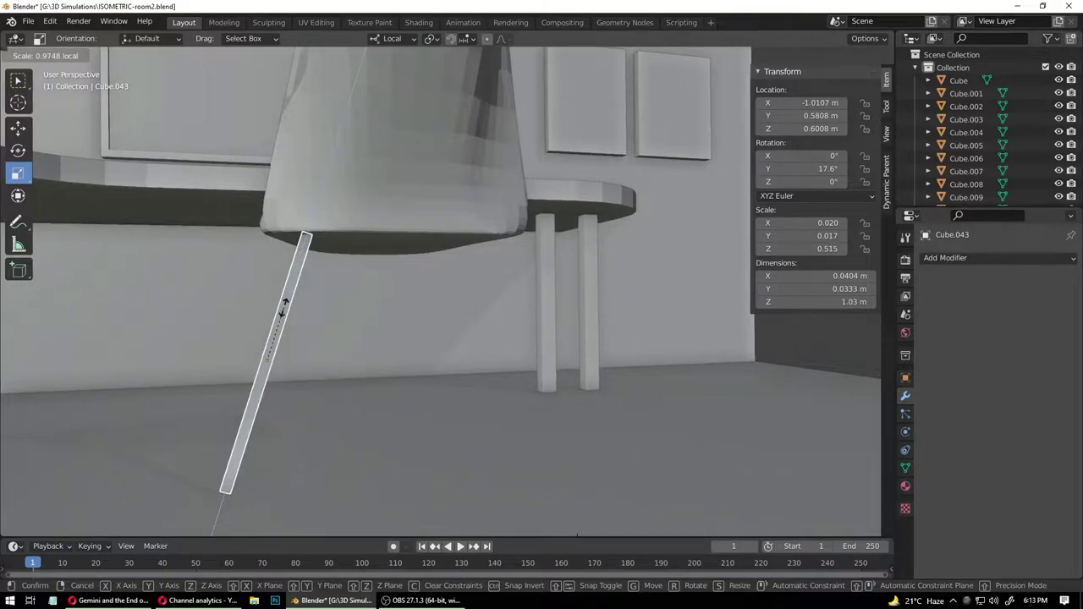
- Slide the tilted leg slightly downward along its local Z axis to sit just under the seat
key(shift+space)
key(g)
drag(284, 307, 281, 313)
middle_drag(413, 381, 358, 319)
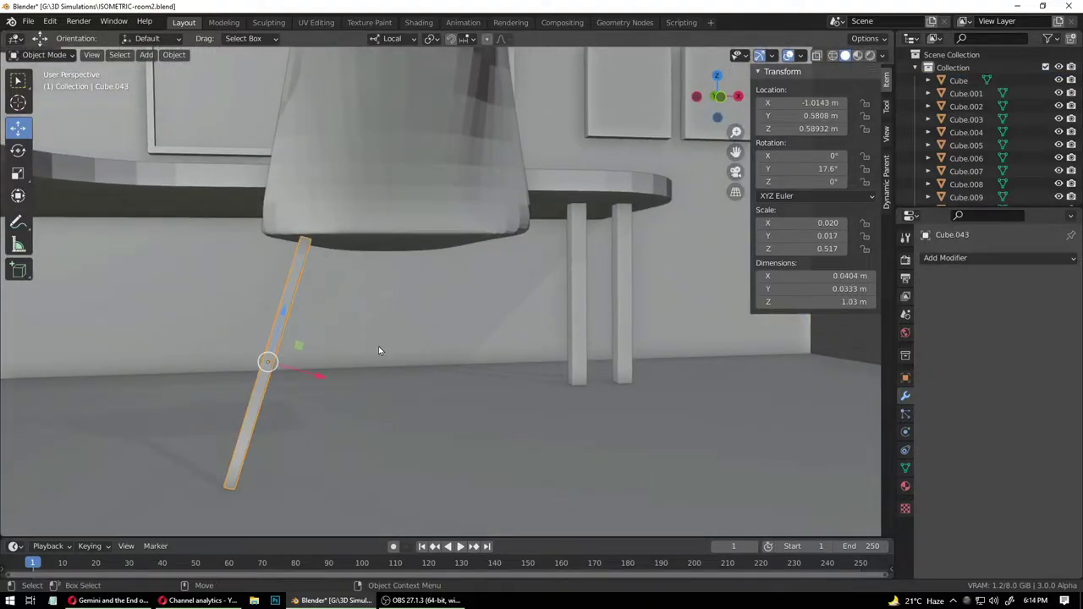
- Set the transform orientation back to Global, duplicate the leg, and move the copy along X to about -0.39 m
click(392, 38)
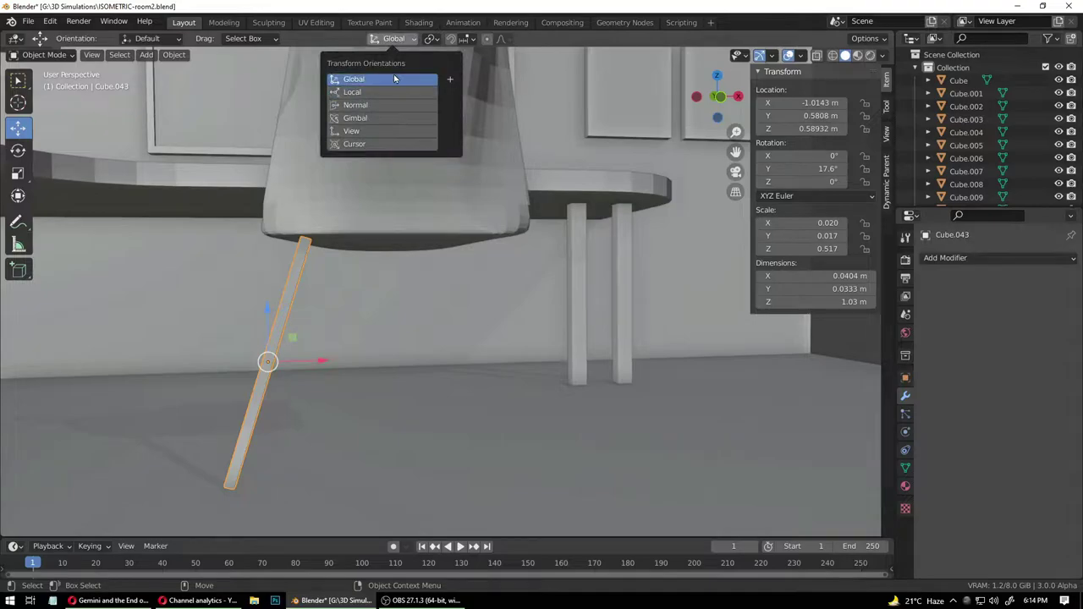
click(397, 79)
key(shift+d)
right_click(386, 316)
drag(321, 362, 478, 357)
- Set the Y rotation of the original chair leg to 20° and of its copy to -20°
click(278, 338)
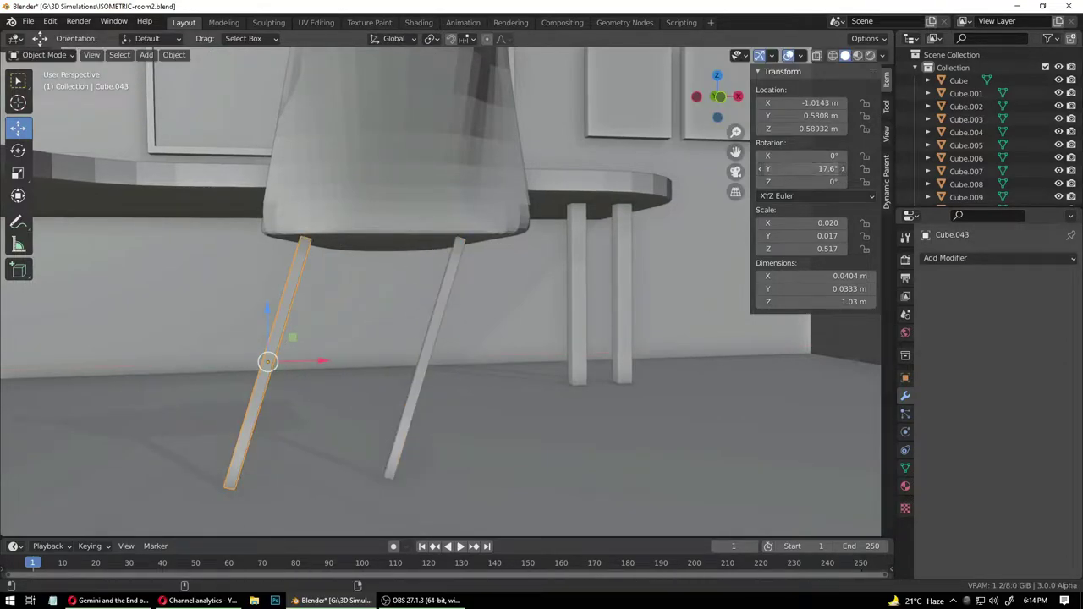
text(20)
key(Return)
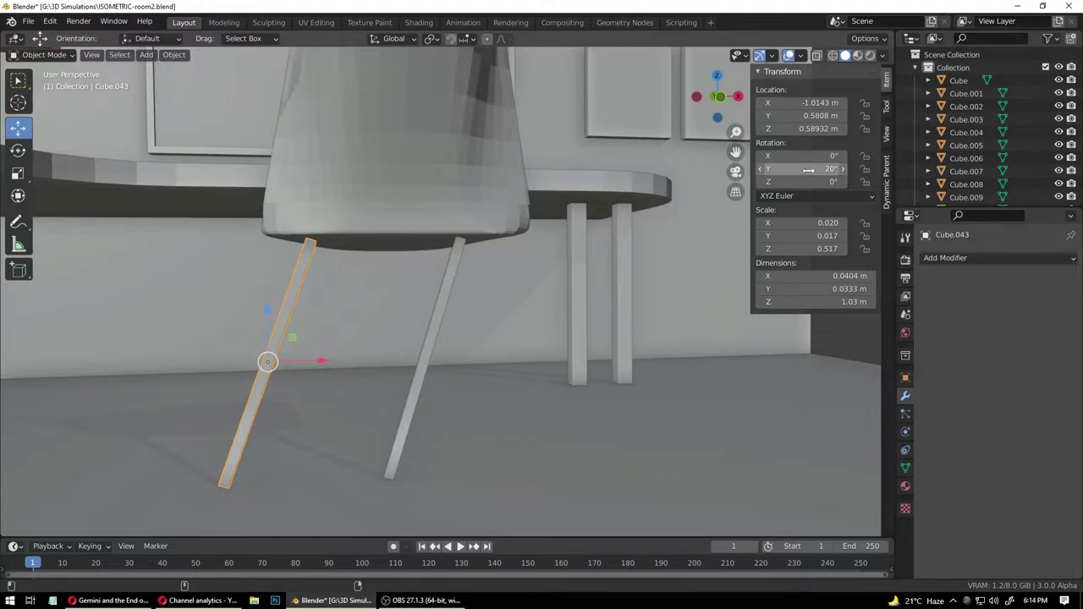
click(433, 322)
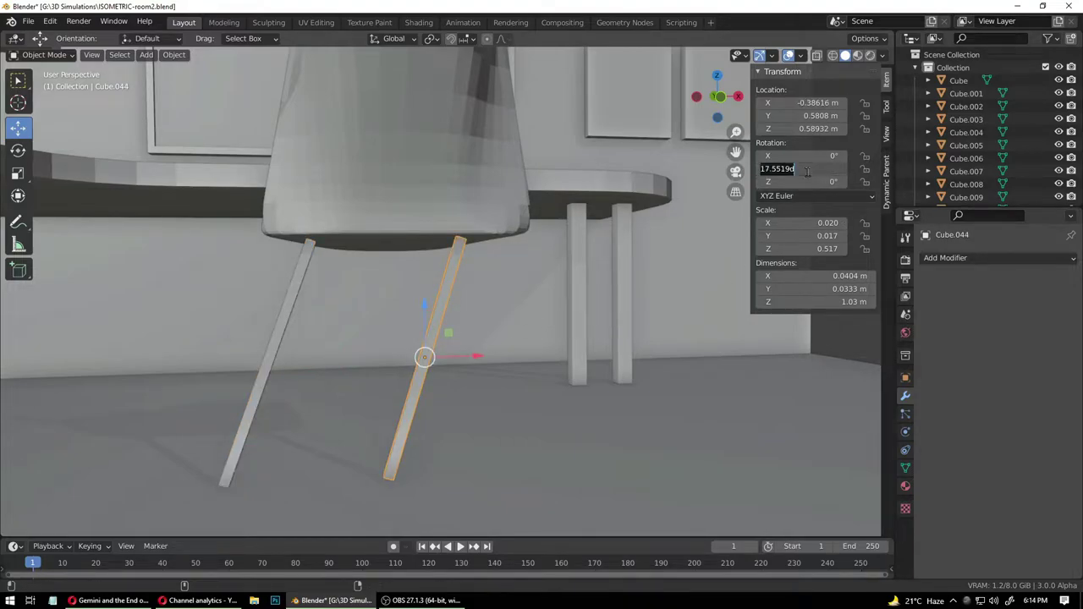
click(806, 170)
text(-20)
key(Return)
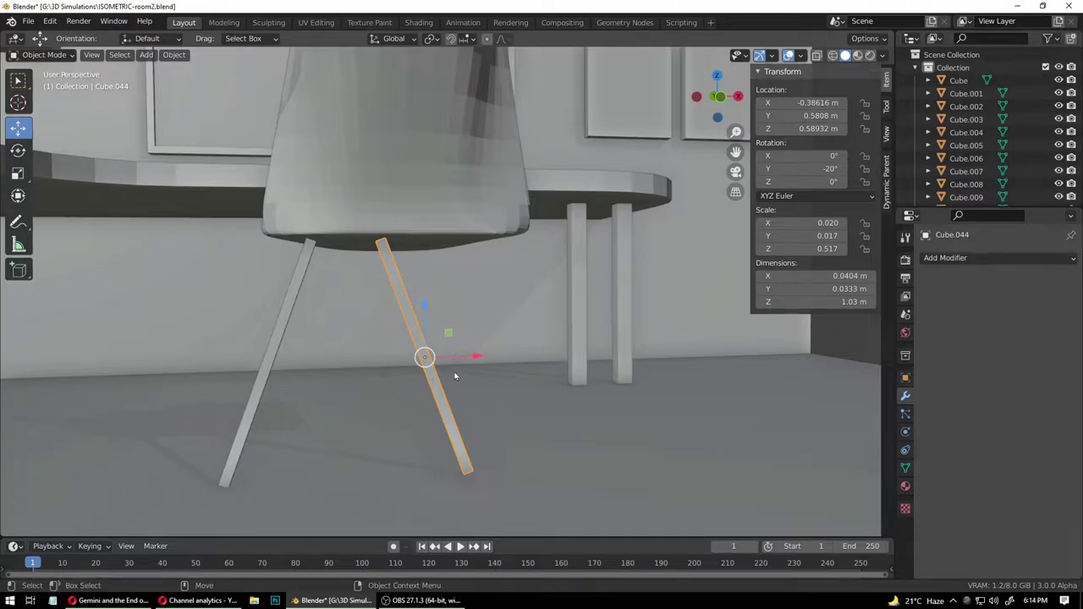
- Move the mirrored leg about 0.43 m along X to the opposite rear corner of the seat
key(g)
key(x)
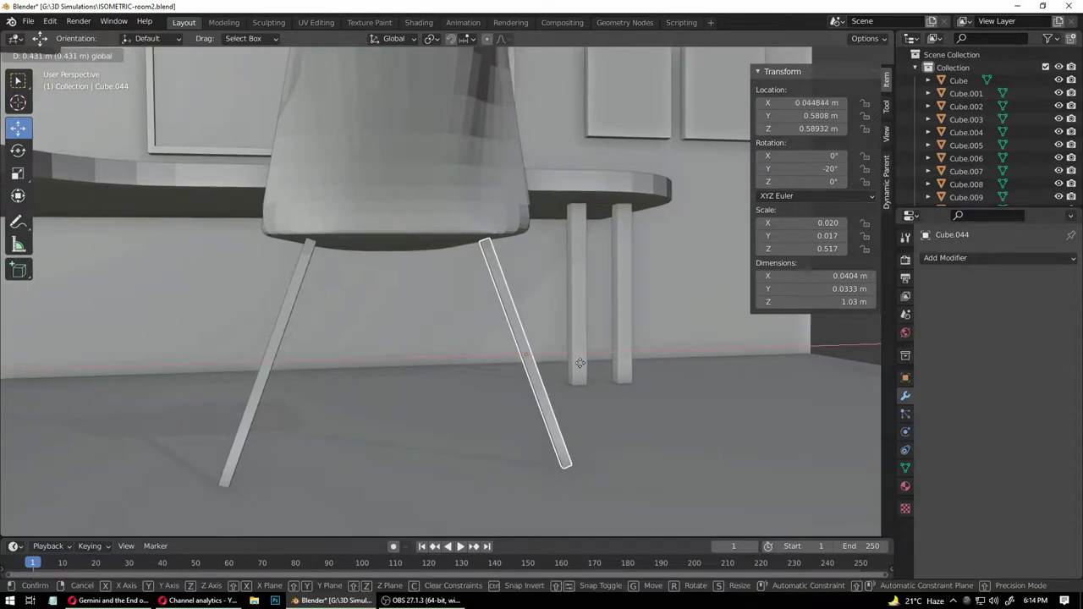
click(578, 369)
click(582, 456)
- Duplicate both rear chair legs and move the copies along Y to form the second pair of legs
scroll(558, 457, down, 8)
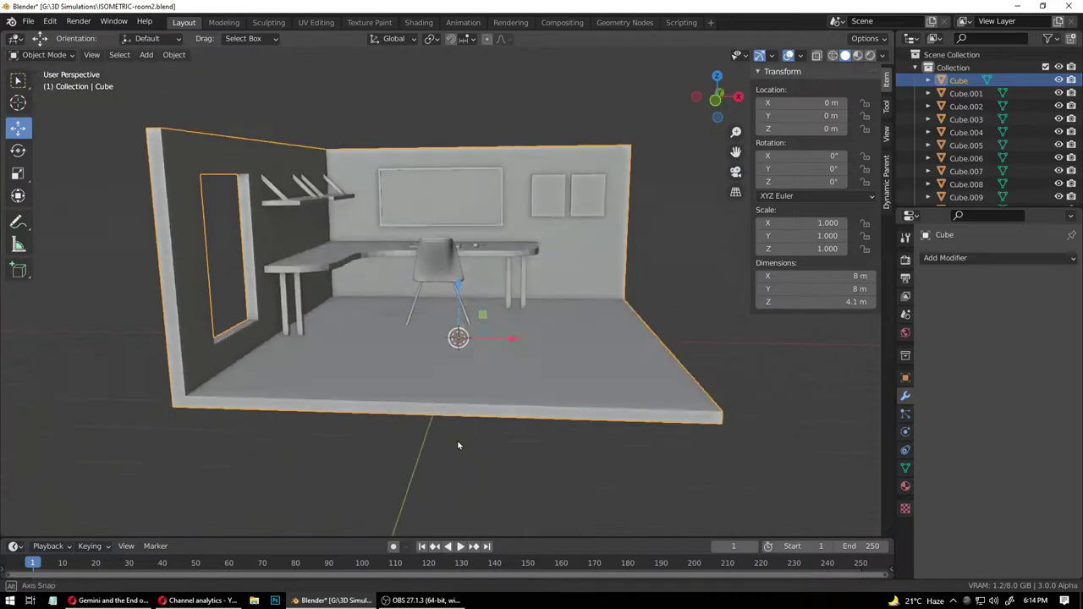
middle_drag(457, 445, 467, 406)
scroll(458, 346, up, 6)
scroll(459, 346, up, 2)
middle_drag(563, 333, 529, 372)
click(406, 302)
shift+click(470, 334)
key(shift+d)
click(529, 371)
drag(494, 344, 620, 357)
click(543, 441)
middle_drag(543, 441, 631, 426)
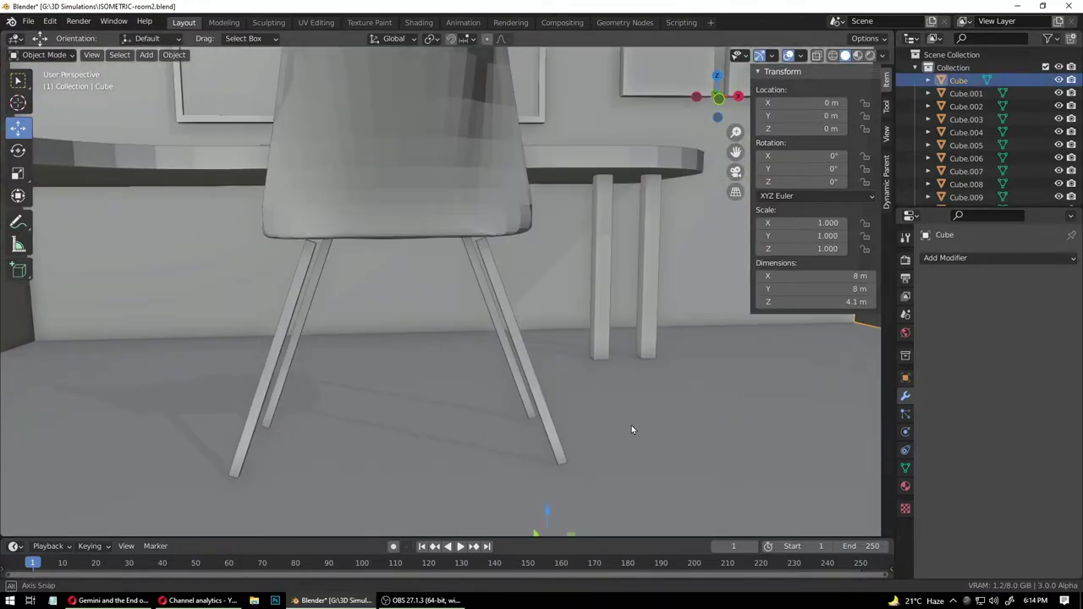
- Select the chair's seat shell with all four legs and rotate them about -118° around Z
scroll(513, 410, down, 6)
middle_drag(513, 410, 608, 428)
scroll(403, 367, up, 7)
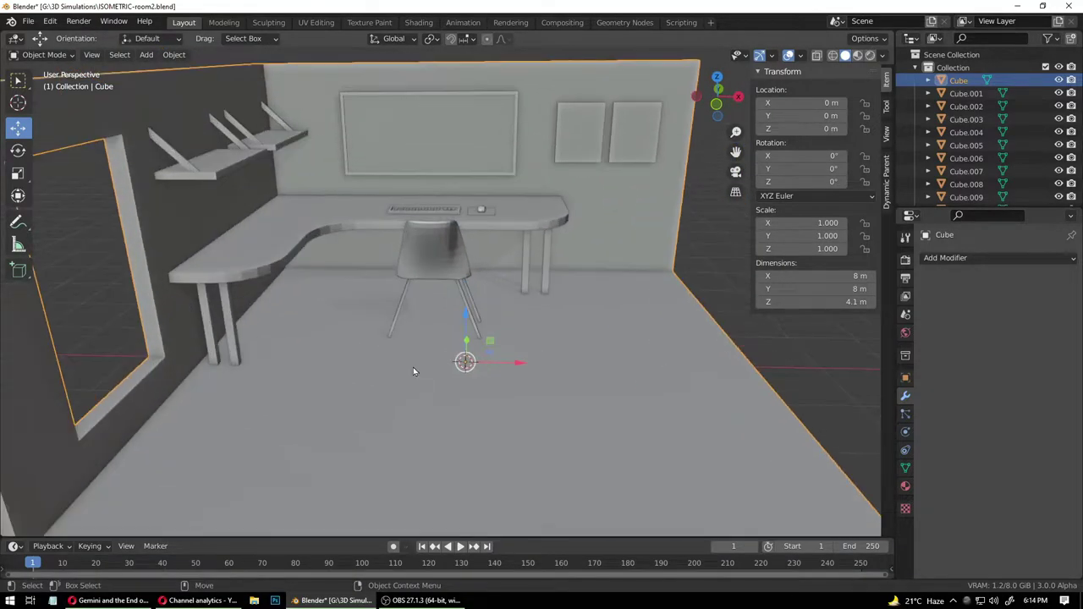
click(372, 316)
middle_drag(466, 343, 430, 338)
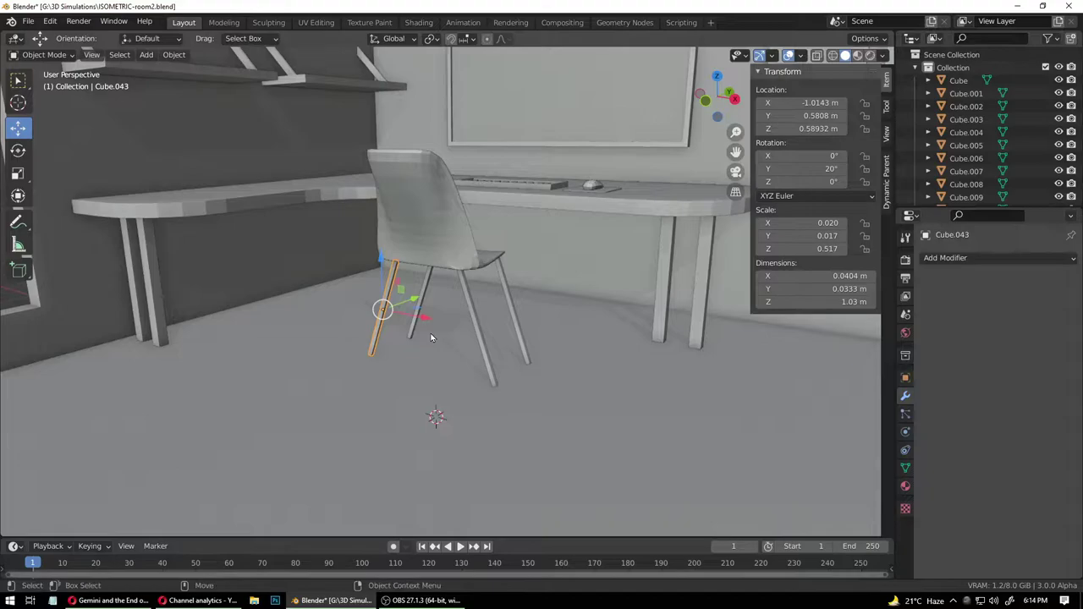
click(440, 235)
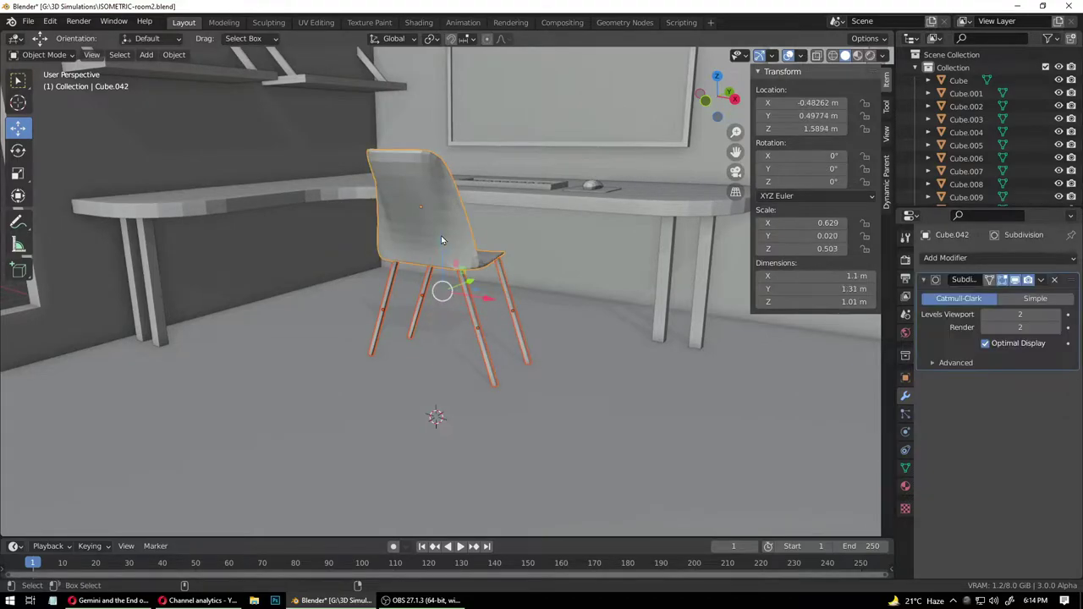
scroll(521, 308, down, 6)
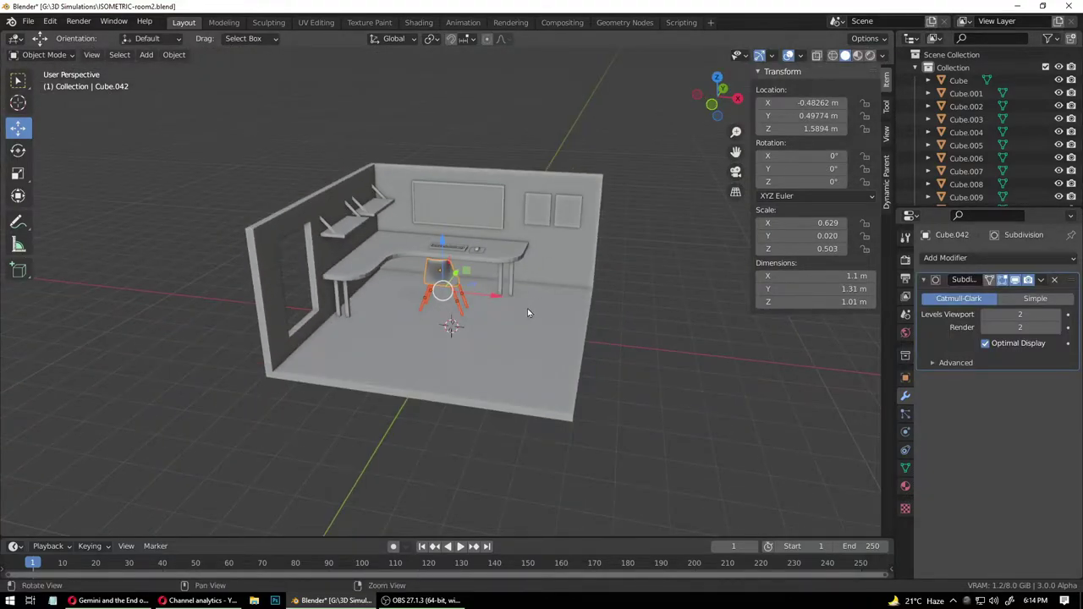
scroll(515, 313, up, 2)
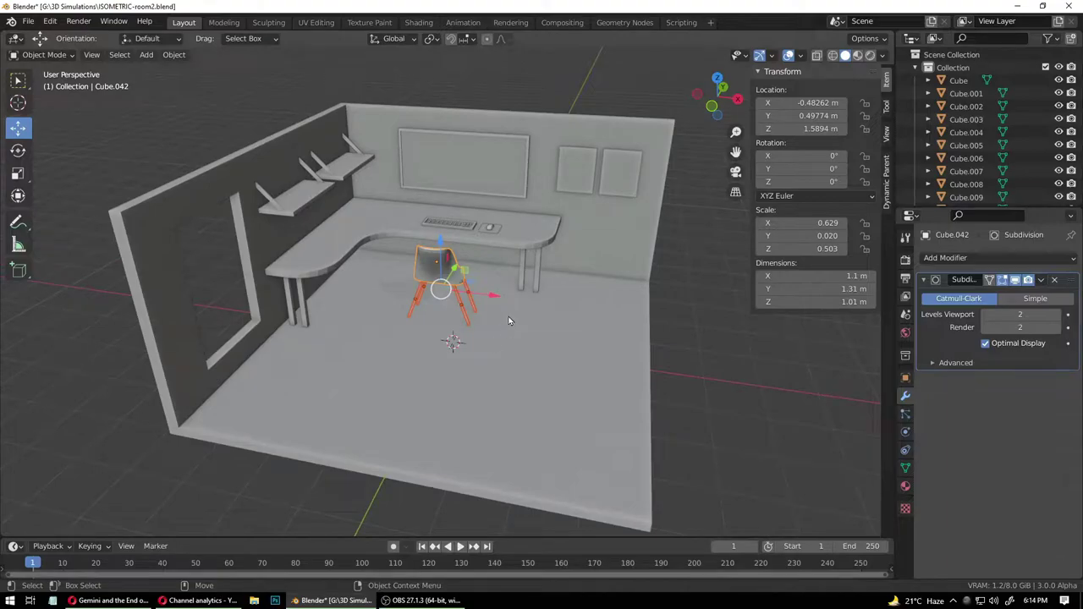
key(e)
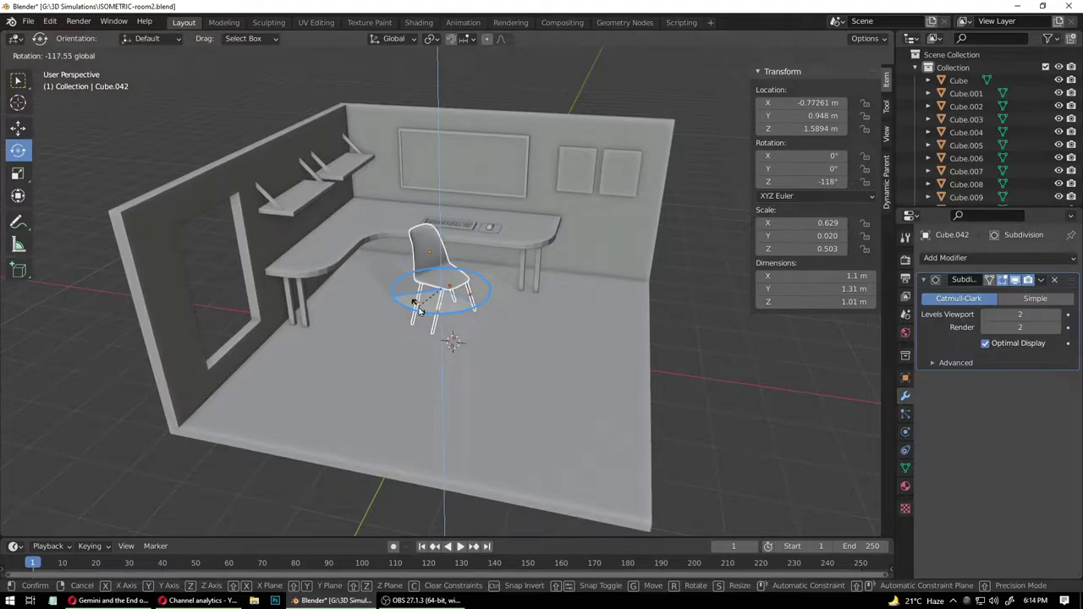
drag(418, 307, 420, 309)
- Move the whole chair along X toward the window wall, bringing its seat shell to about X -1.69 m, and deselect it
key(shift+space)
key(g)
drag(491, 299, 451, 300)
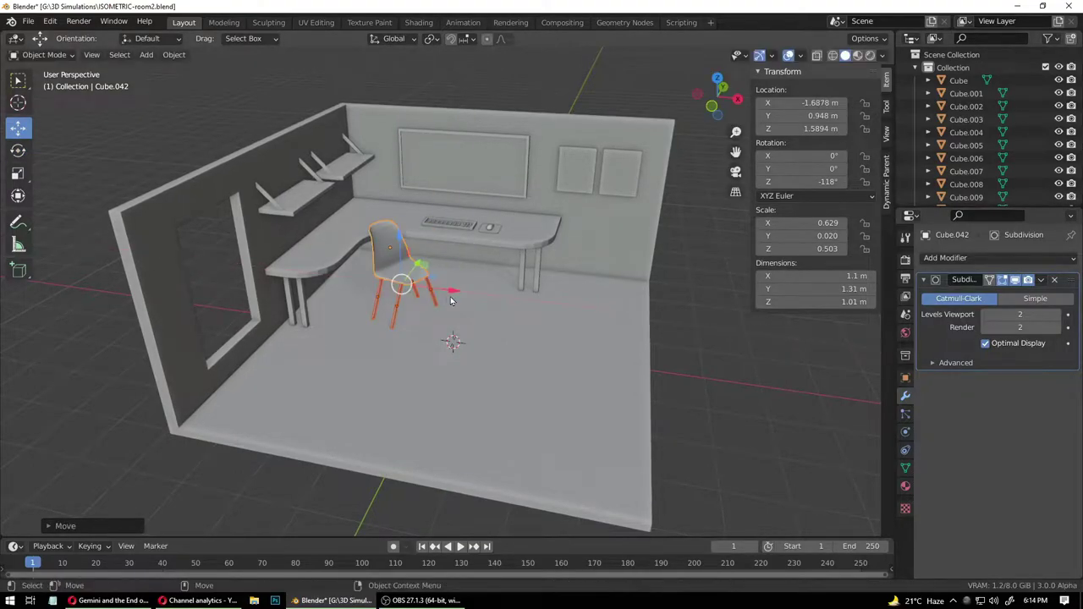
click(626, 359)
click(653, 408)
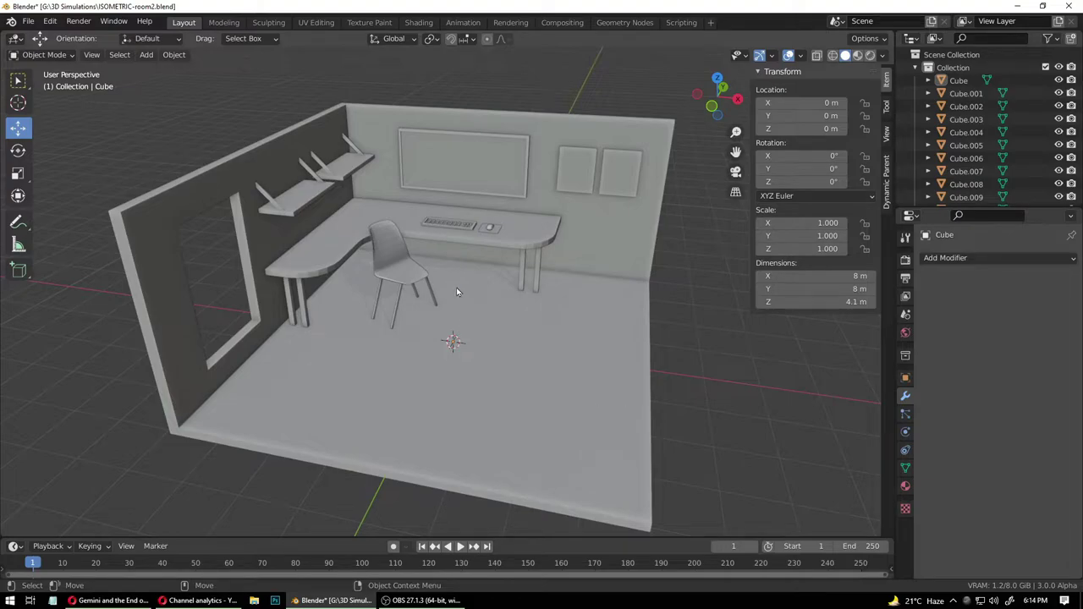
- Duplicate one of the rotated chair's legs and move the copy along Y to about 1.05 m, beneath the seat
scroll(456, 292, up, 5)
middle_drag(457, 292, 421, 262)
scroll(417, 241, up, 4)
mouse_move(417, 239)
alt+mouse_down()
mouse_move(389, 235)
mouse_move(440, 235)
mouse_move(428, 233)
alt+mouse_up()
click(307, 196)
key(shift+d)
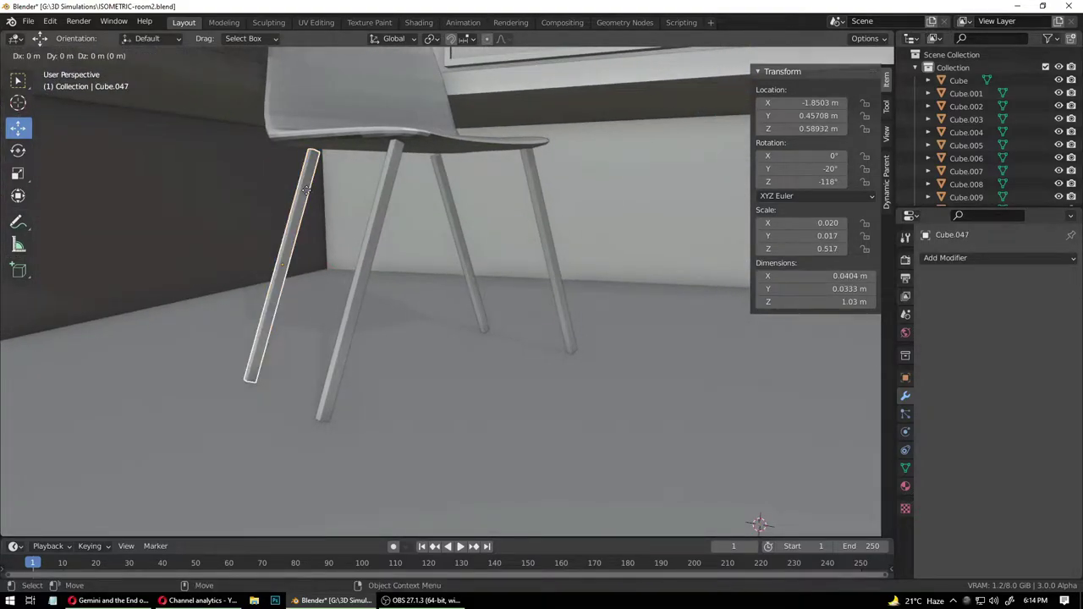
right_click(311, 200)
drag(312, 259, 382, 248)
click(381, 248)
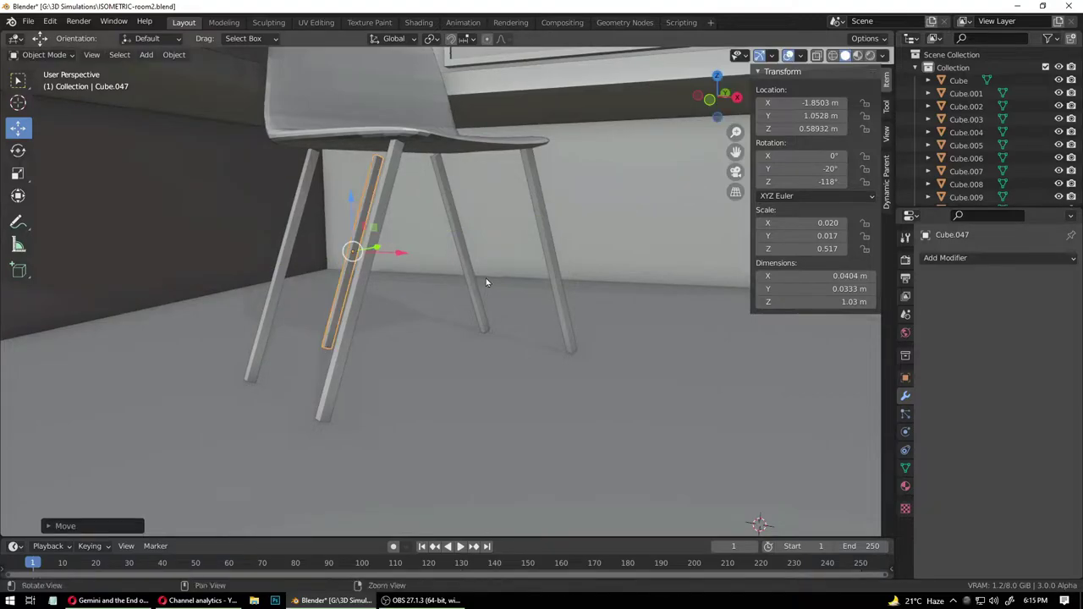
- Move the leg copy along its local X and Z axes between the chair's legs, to about X -1.61 m, Y 0.91 m, Z 0.60 m
middle_drag(486, 278, 438, 282)
click(832, 168)
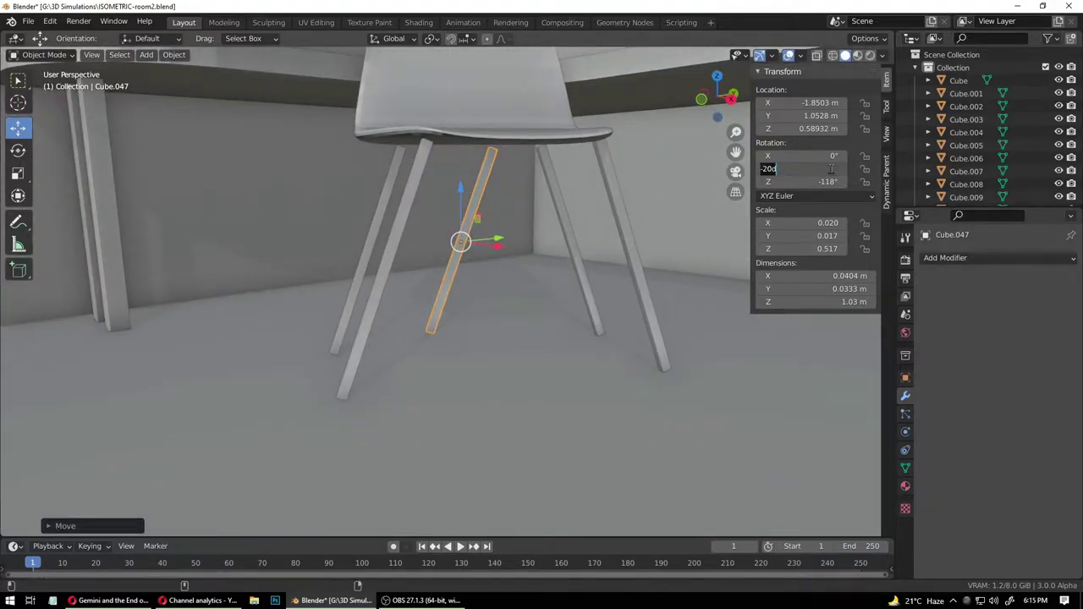
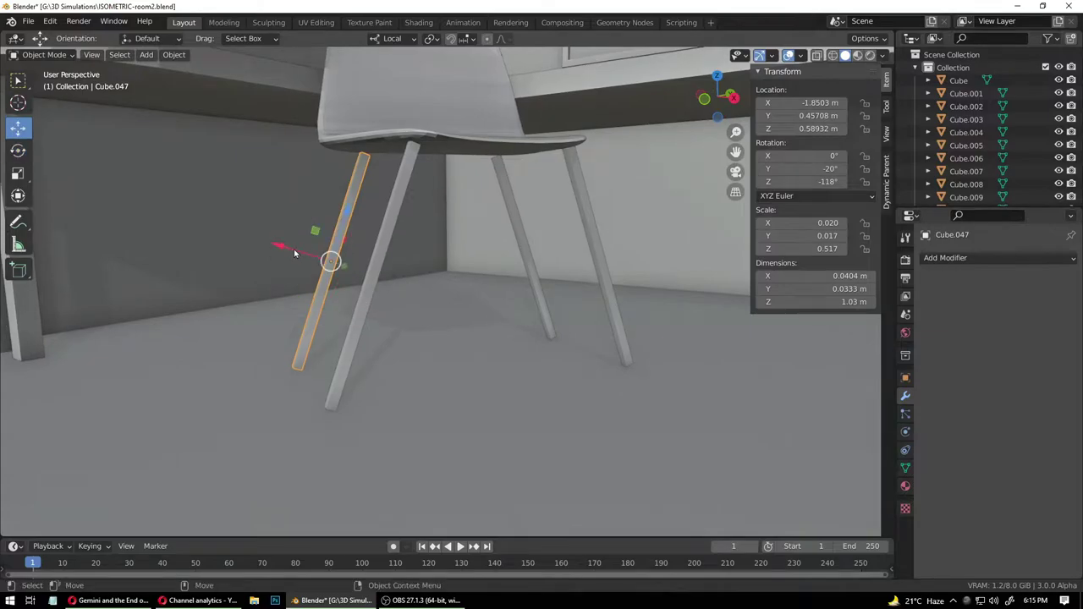
drag(286, 253, 554, 326)
middle_drag(599, 329, 549, 334)
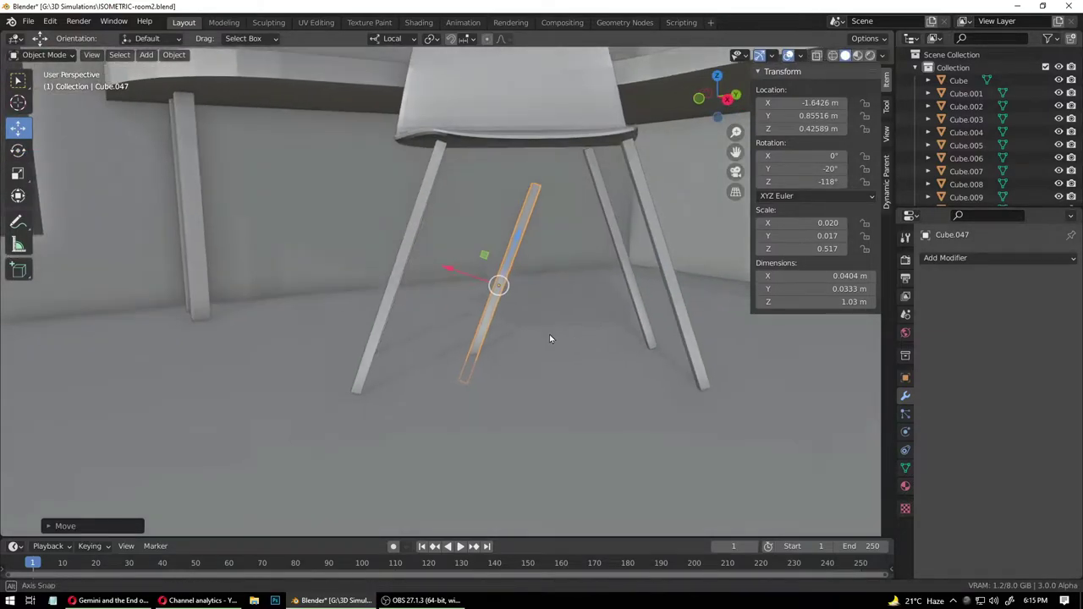
drag(517, 236, 559, 288)
- Rotate the leg copy to about -90.2° around Y so it lies horizontally between two chair legs
key(shift+space)
key(r)
key(shift+space)
key(g)
middle_drag(458, 326, 575, 339)
shift+middle_drag(314, 338, 406, 357)
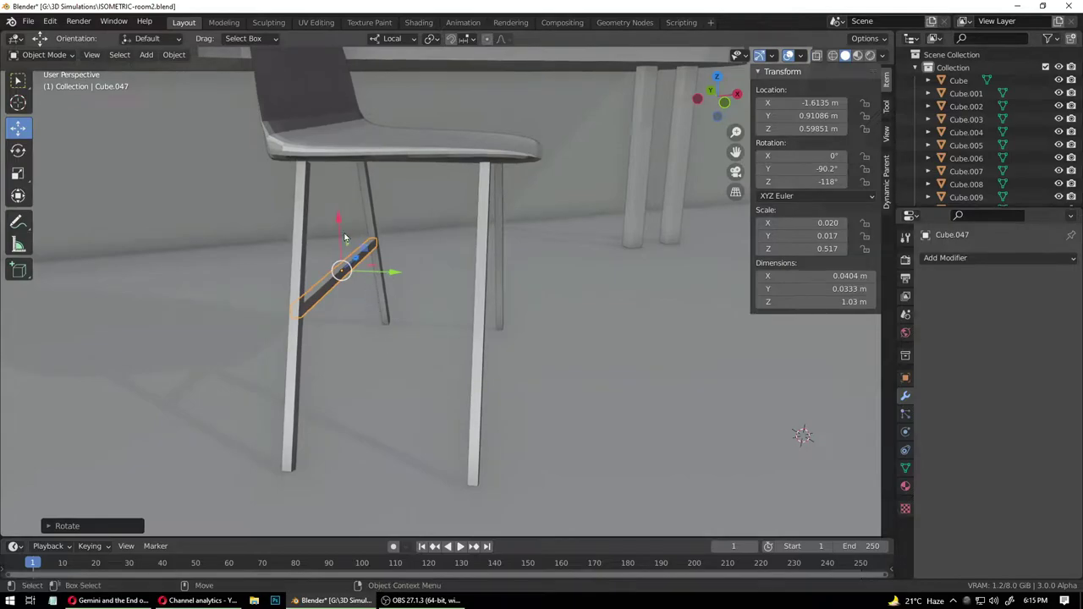
- Raise the horizontal bar to about Z 0.89 m beneath the seat, shift it slightly along its length, and deselect it
drag(345, 238, 347, 190)
middle_drag(451, 283, 339, 271)
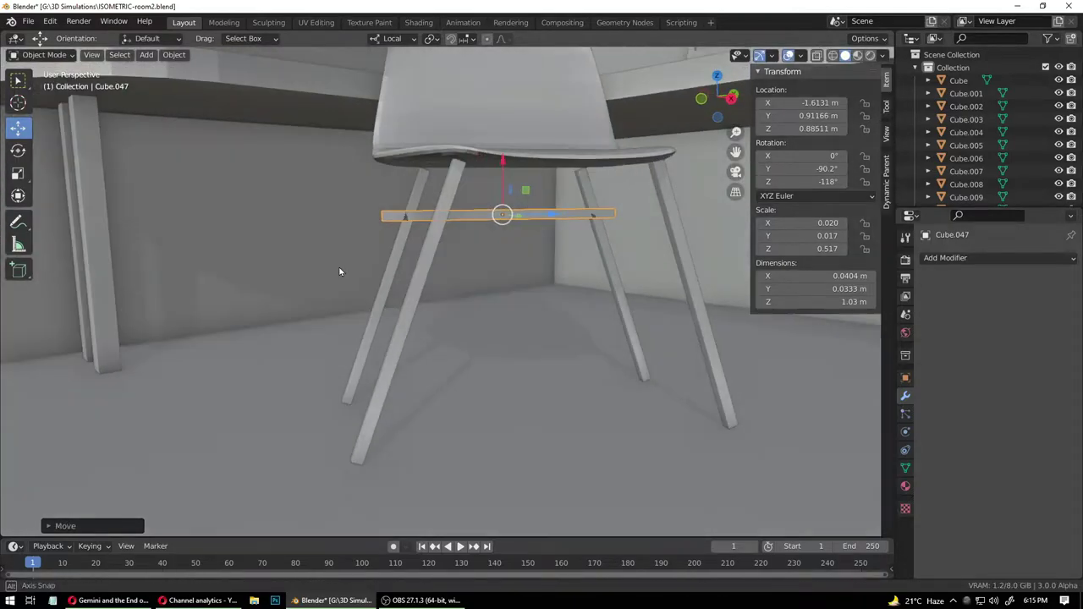
drag(551, 220, 555, 210)
middle_drag(555, 210, 589, 306)
click(581, 322)
scroll(569, 391, down, 3)
scroll(533, 376, up, 1)
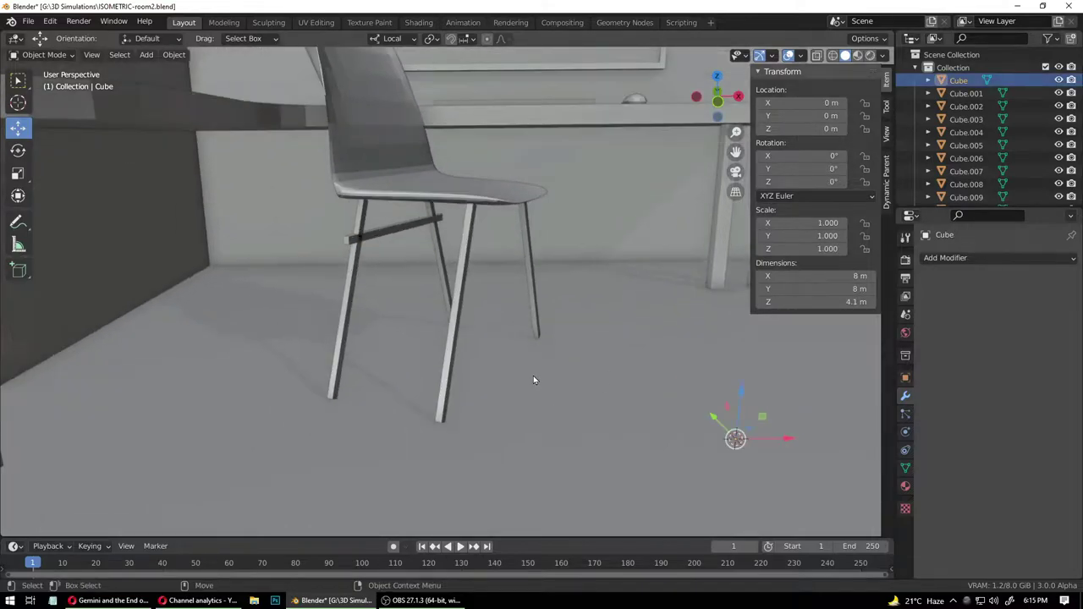
scroll(533, 379, up, 1)
- Shorten the upper crossbar to about 0.824 m and centre it between its two legs at about X -1.61 m, Y 0.91 m
click(392, 222)
middle_drag(474, 352, 465, 308)
key(shift+space)
key(s)
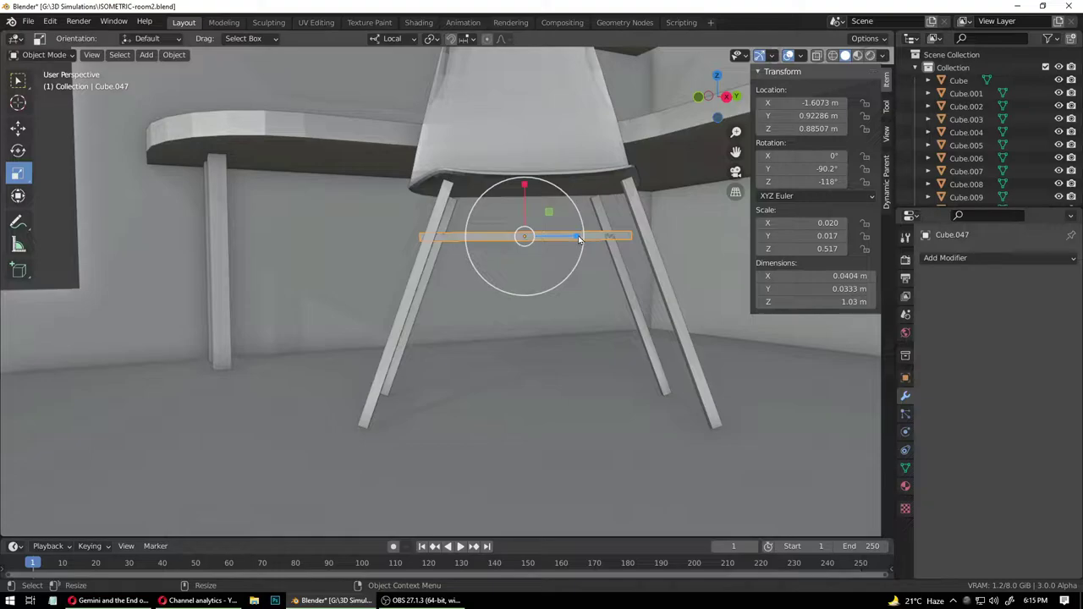
drag(579, 240, 554, 323)
key(shift+space)
key(g)
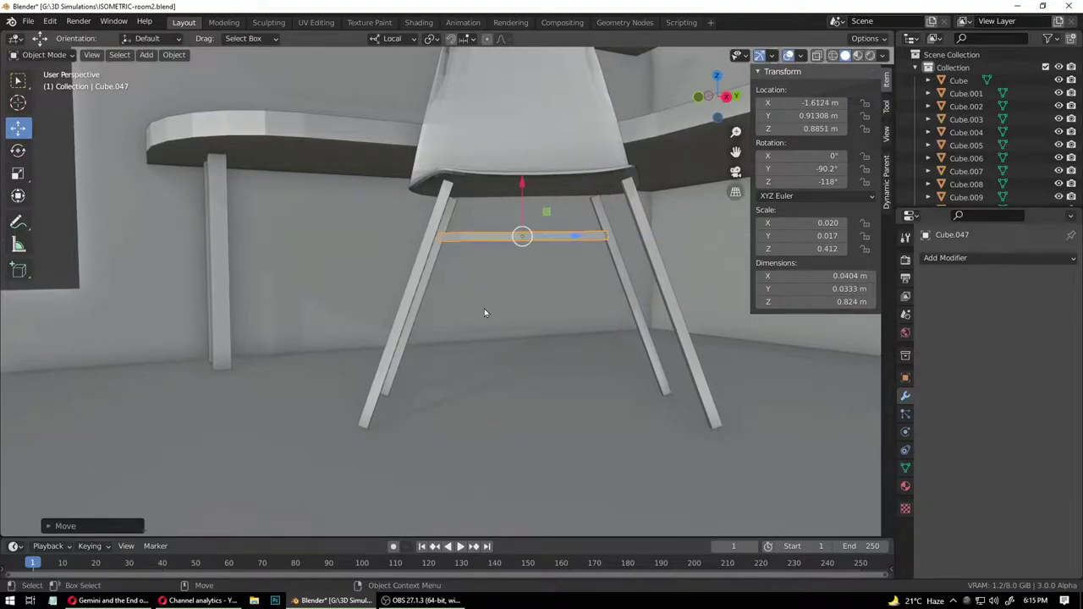
- Duplicate the upper crossbar and move the copy about 0.61 m along its local Y axis to the opposite pair of legs
middle_drag(485, 313, 576, 327)
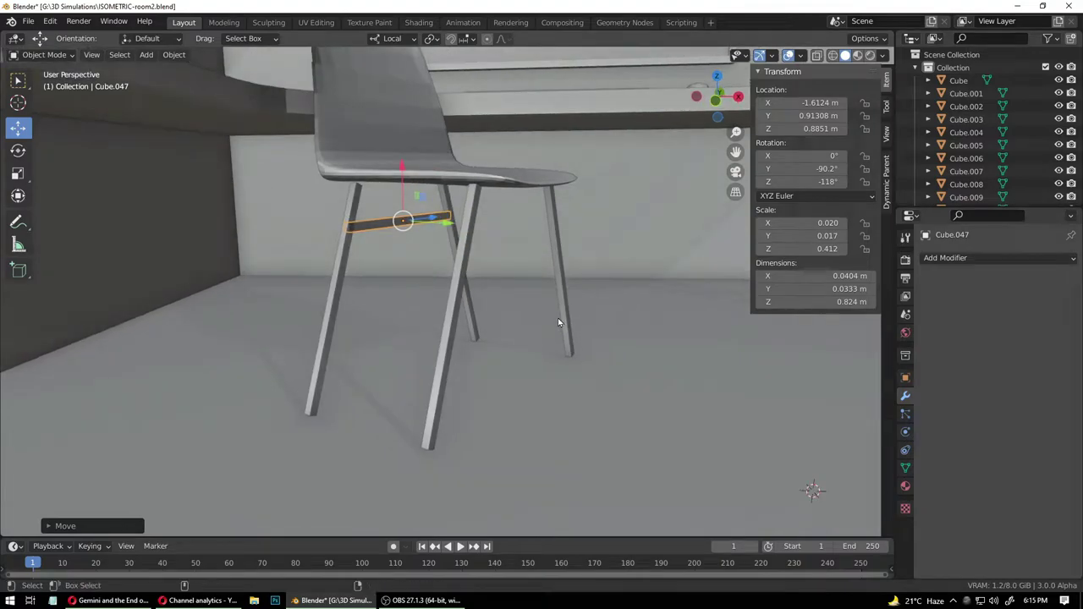
key(shift+d)
right_click(475, 240)
key(g)
key(z)
key(z)
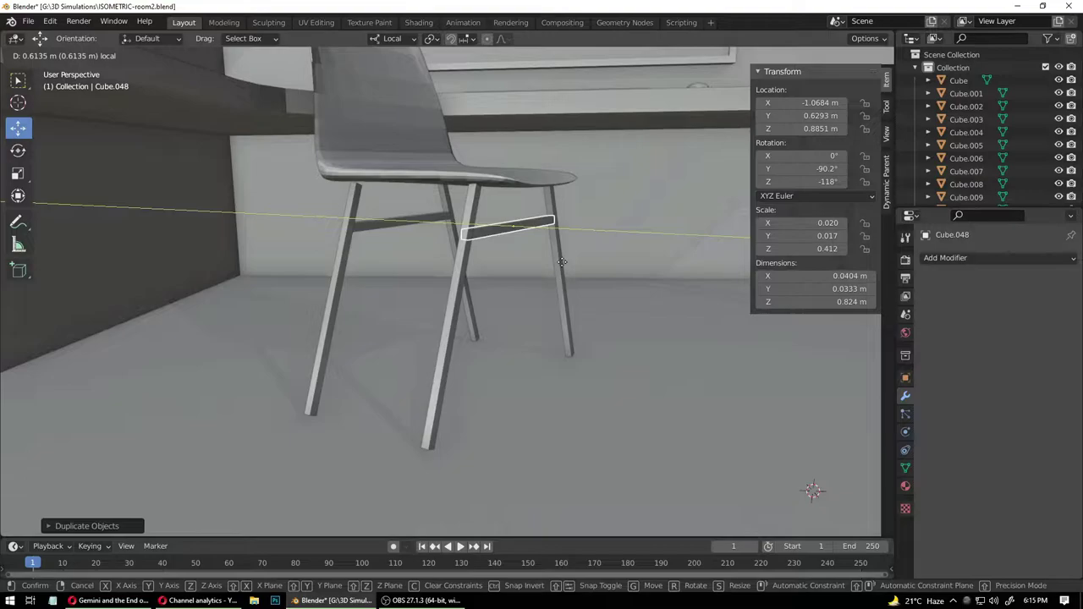
click(561, 261)
click(575, 317)
middle_drag(592, 347, 453, 293)
scroll(533, 345, down, 5)
scroll(452, 292, up, 5)
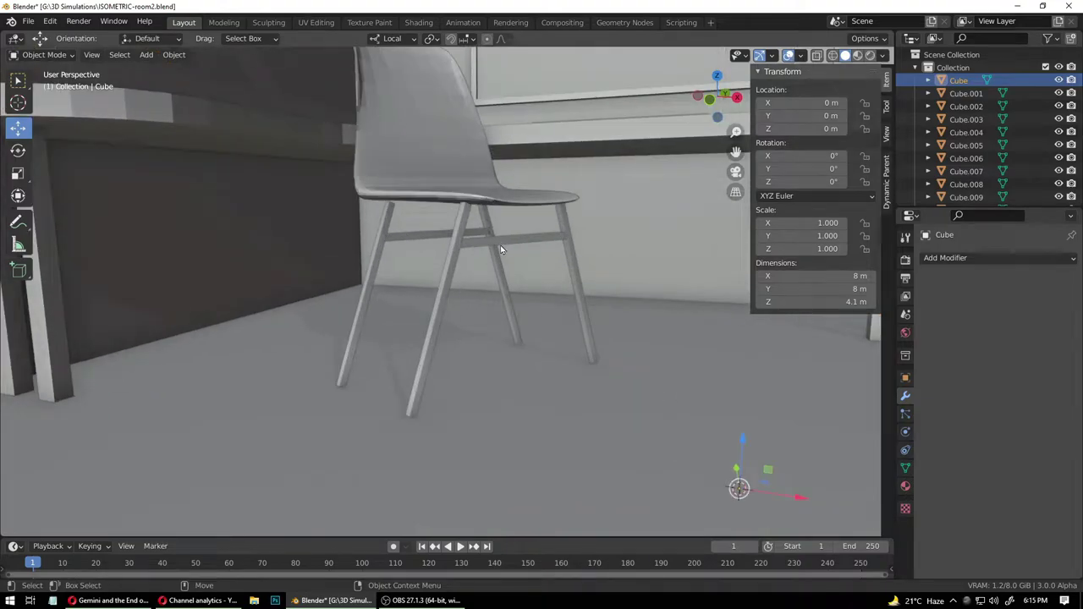
- Duplicate the second crossbar, move the copy near the feet and rotate it to about -90°, -114°, -117° for a lower crossbar
click(500, 250)
key(shift+d)
click(508, 229)
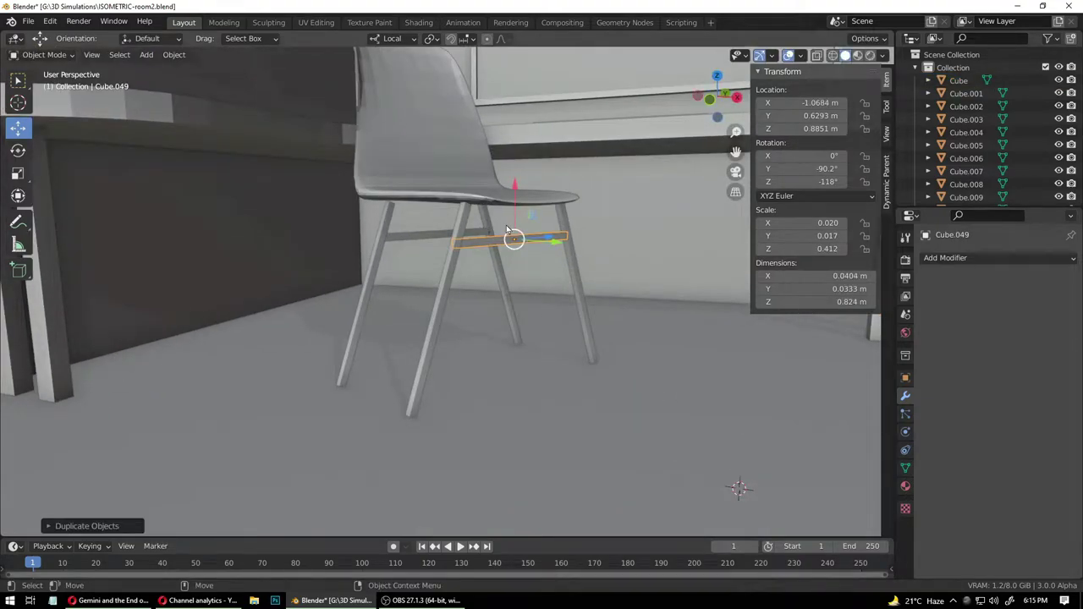
drag(508, 229, 379, 363)
key(shift+space)
key(r)
key(shift+space)
key(g)
key(shift+space)
key(r)
key(shift+space)
key(g)
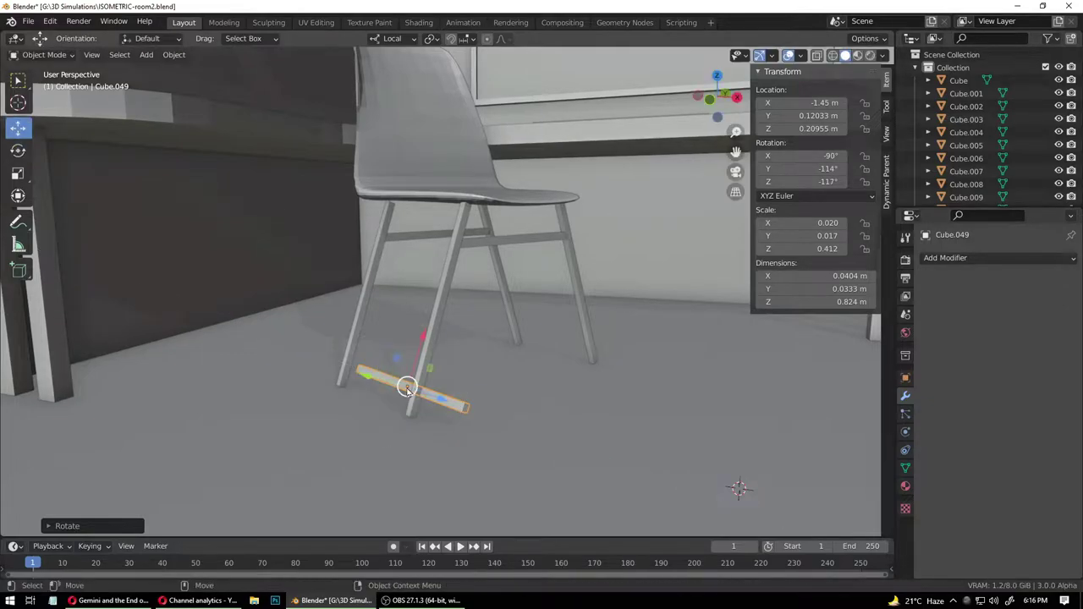
- Slide the lower crossbar along its length between the two legs and shorten it to about 0.61 m
drag(441, 398, 414, 389)
middle_drag(418, 420, 469, 423)
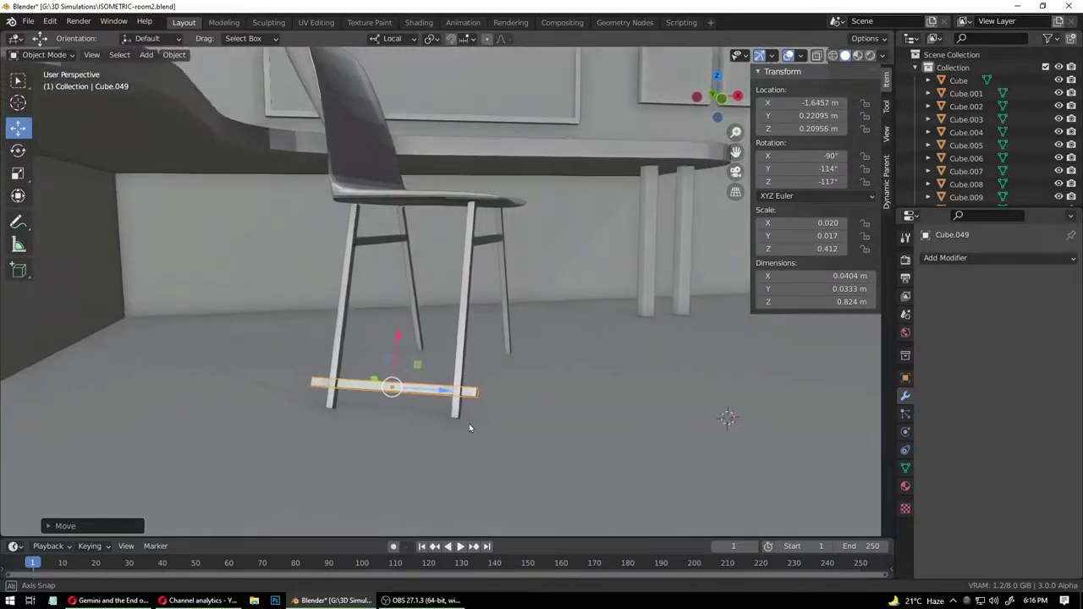
key(shift+space)
key(s)
drag(450, 391, 444, 389)
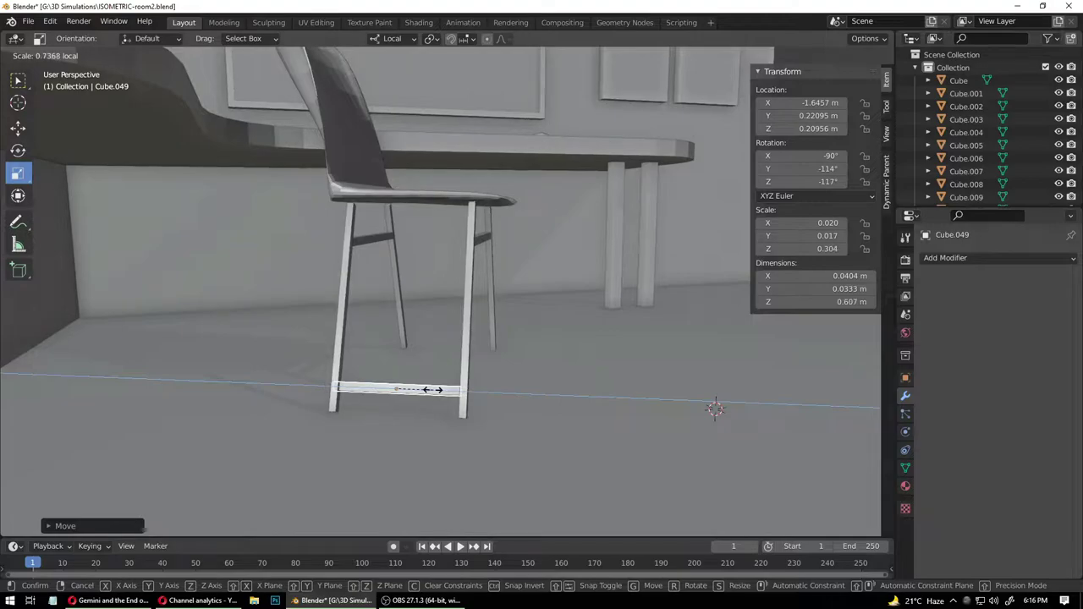
click(433, 389)
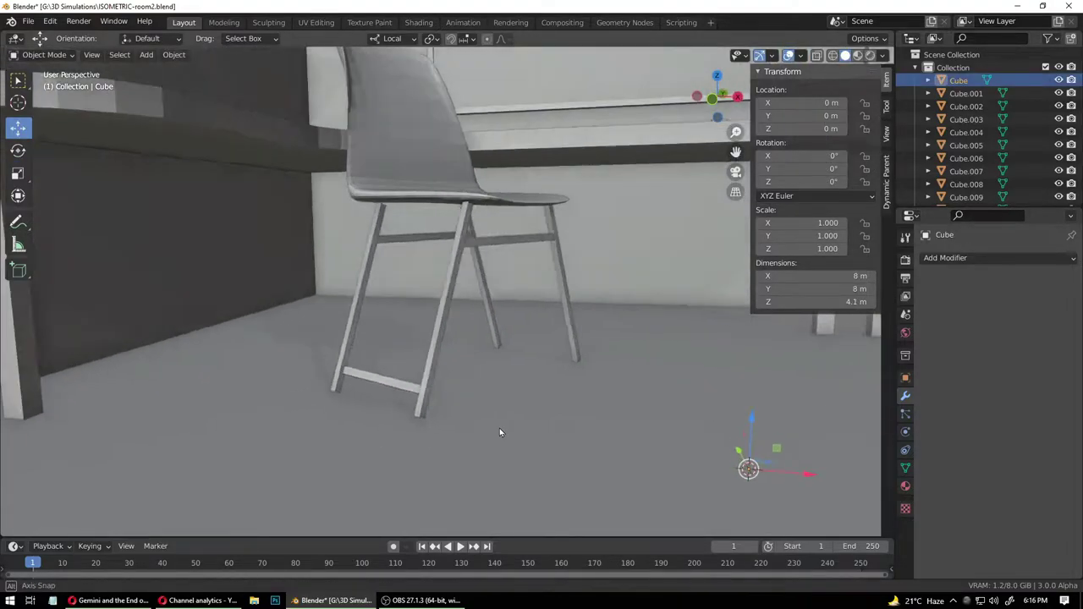
- Select an upper crossbar under the seat, fine-tune its scale, and deselect it
middle_drag(499, 432, 453, 437)
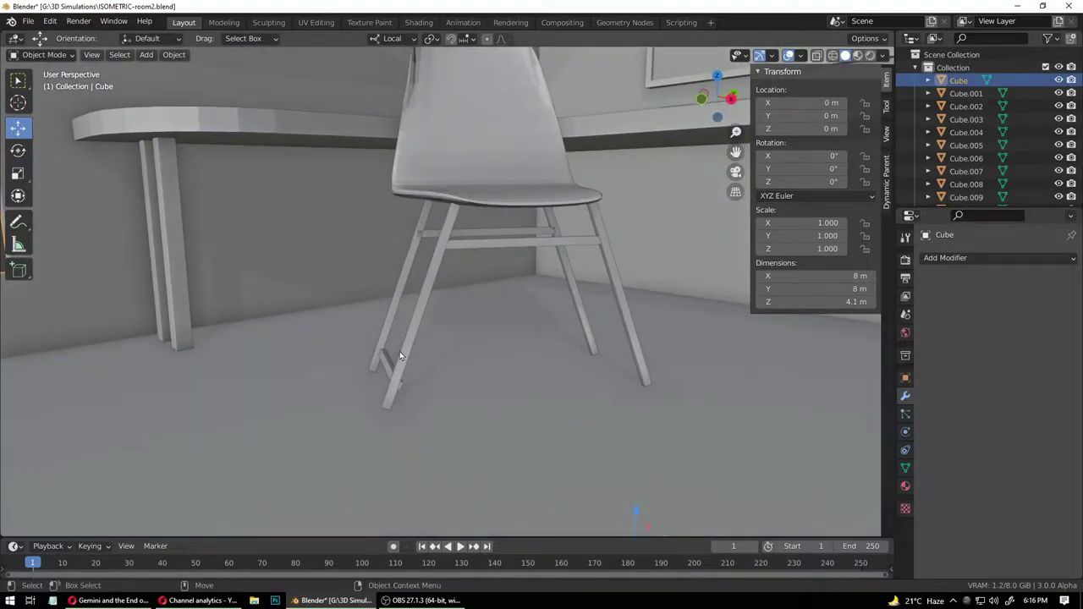
click(468, 236)
key(shift+space)
key(s)
mouse_move(483, 234)
mouse_down()
mouse_move(533, 230)
mouse_move(483, 229)
mouse_up()
click(623, 526)
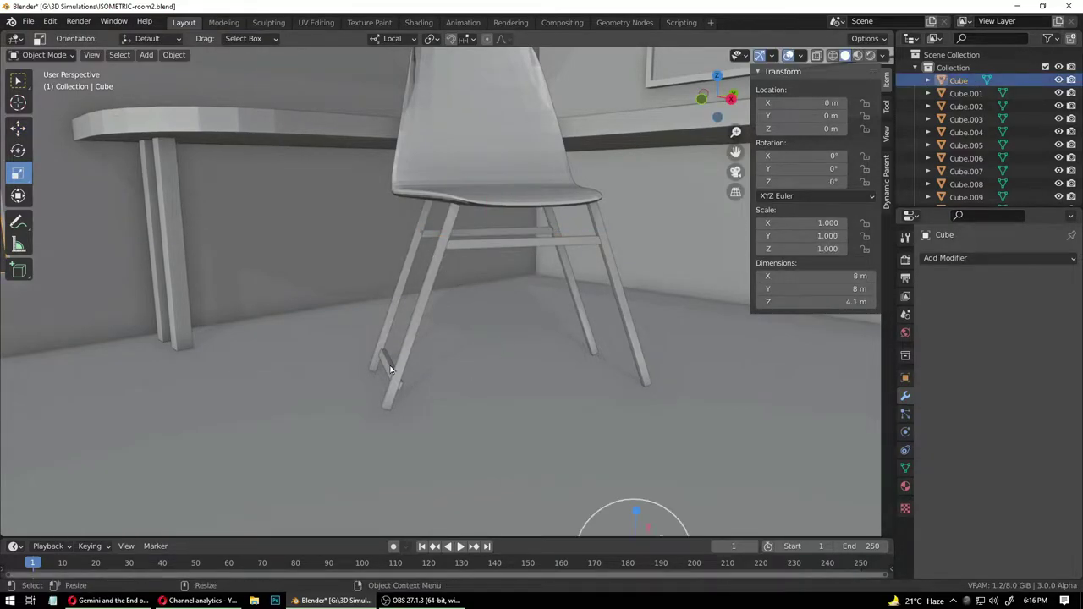
- Duplicate the lower crossbar and, in Global orientation, move the copy across to the opposite legs, to about X -1.07 m, Y 1.36 m
click(386, 372)
click(427, 387)
key(shift+space)
key(g)
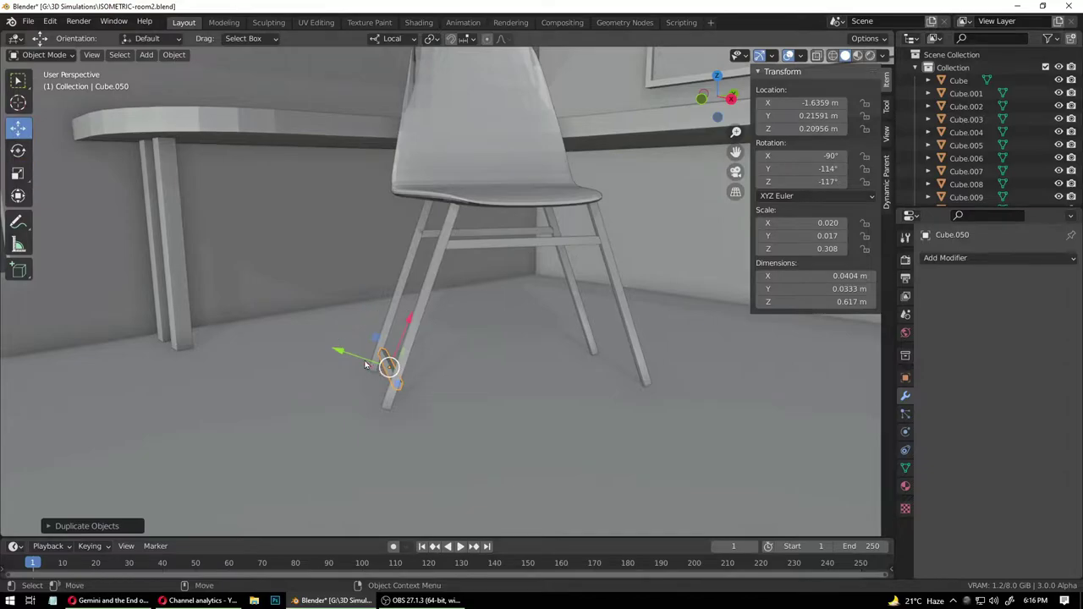
click(394, 38)
click(383, 80)
middle_drag(473, 383, 506, 384)
drag(442, 358, 606, 339)
middle_drag(559, 397, 602, 403)
drag(519, 334, 597, 367)
middle_drag(592, 394, 668, 391)
drag(663, 369, 681, 358)
- Switch the orientation to Local and fit the second lower crossbar between its legs at about X -1.03 m, Y 1.35 m, Z 0.22 m
click(394, 38)
click(366, 90)
middle_drag(657, 432, 593, 403)
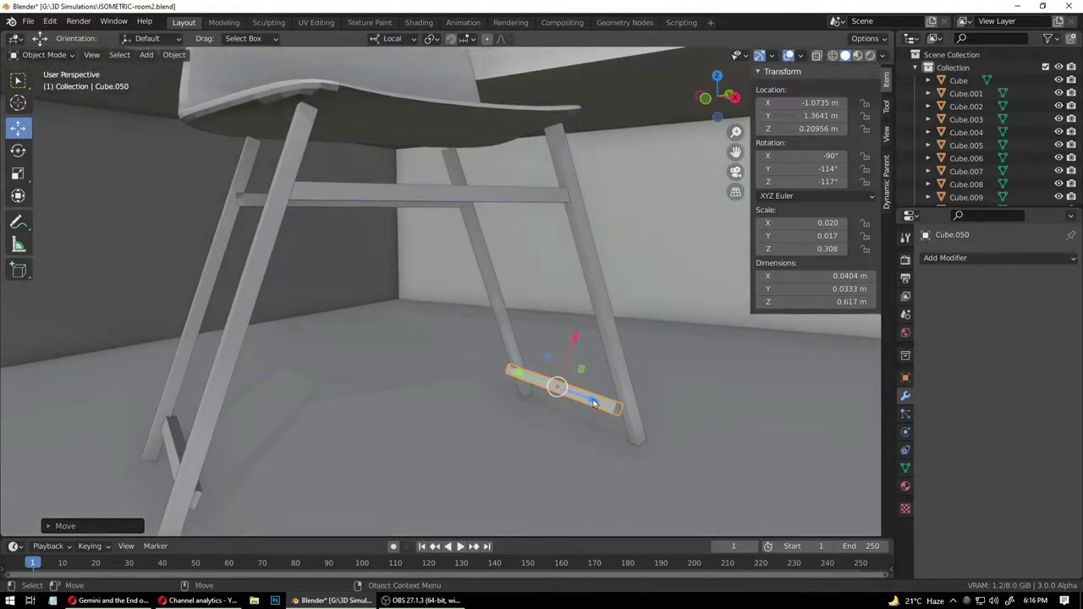
drag(593, 404, 603, 402)
middle_drag(631, 414, 568, 430)
drag(665, 381, 690, 414)
- Rotate the second lower crossbar to about -160° around Y, shift it along local X to about Y 1.34 m, and deselect it
key(shift+space)
key(r)
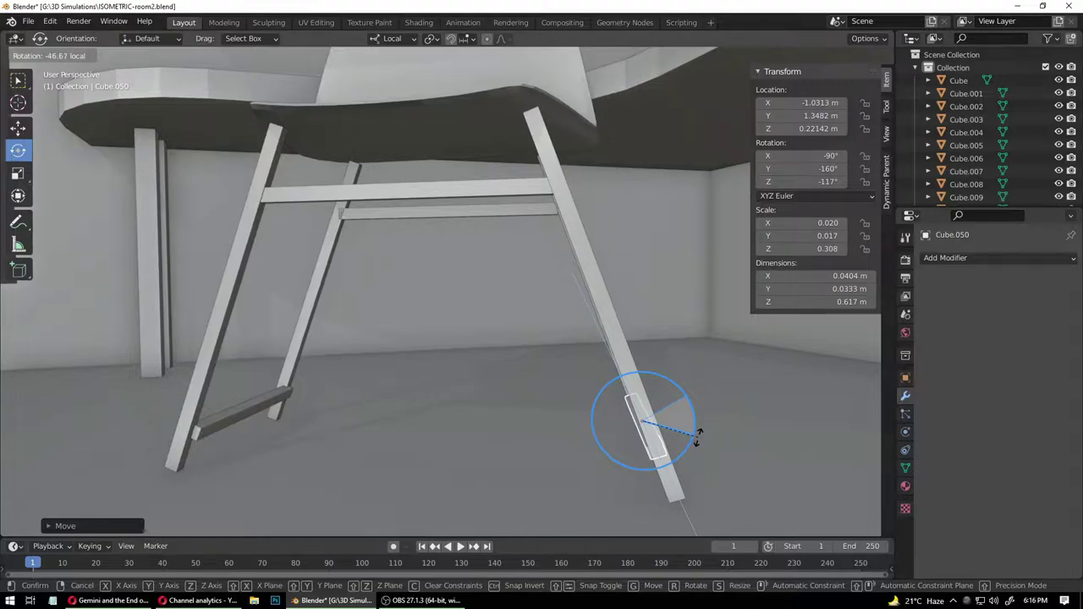
key(shift+space)
key(g)
drag(698, 433, 688, 407)
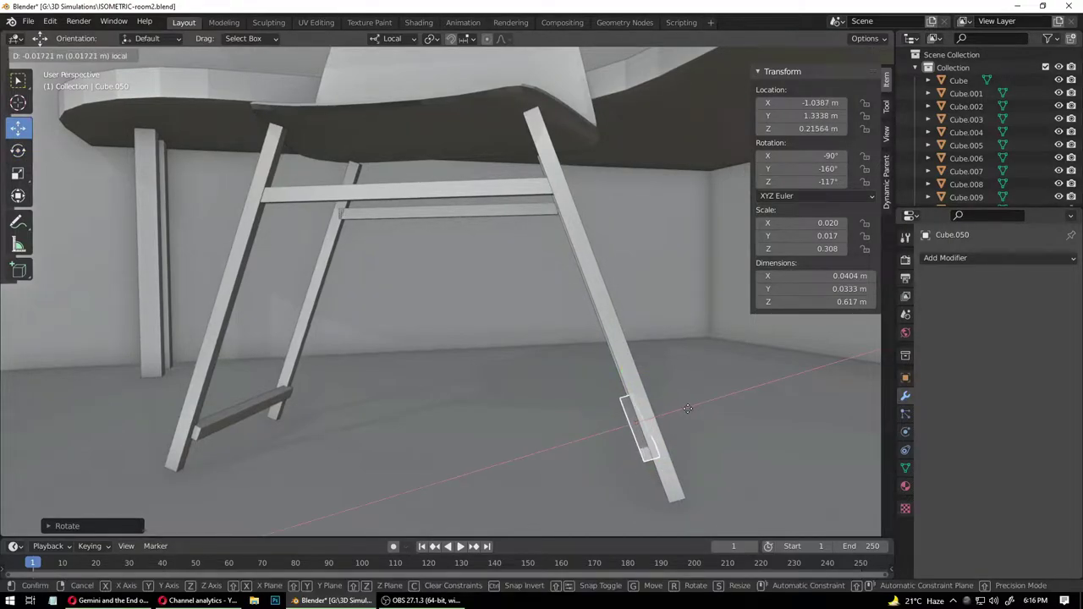
drag(691, 410, 687, 410)
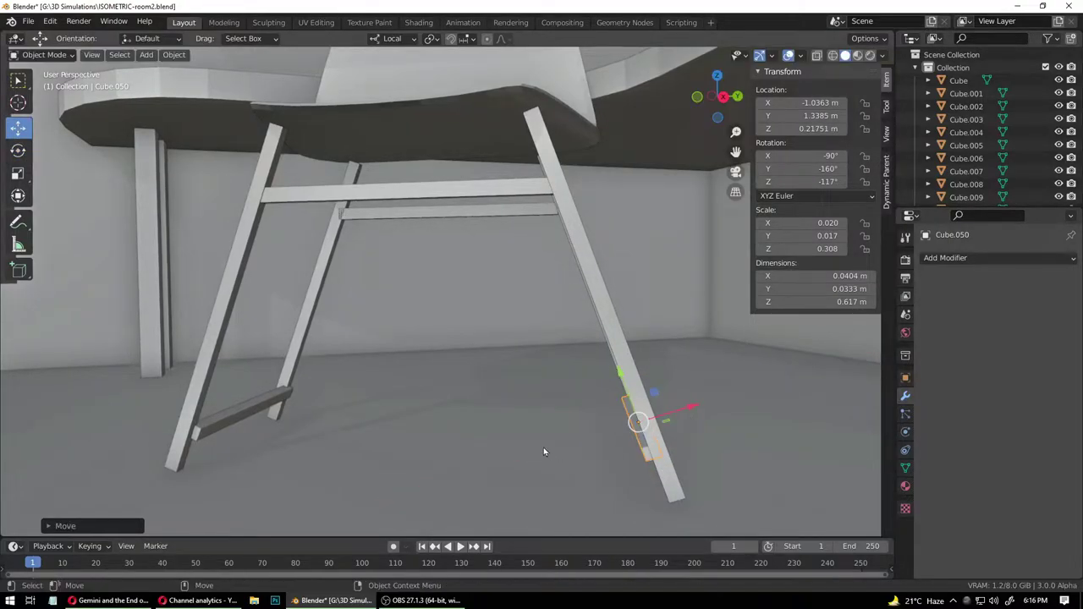
click(543, 448)
middle_drag(470, 450, 561, 462)
scroll(505, 445, down, 4)
scroll(506, 446, down, 10)
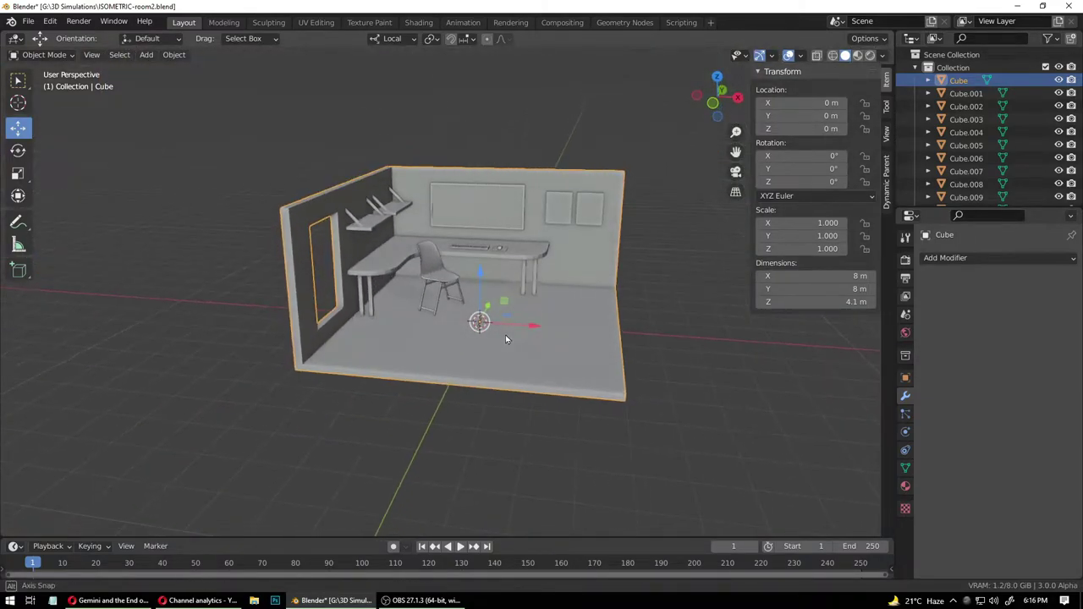
- Raise the first lower crossbar slightly along its local X axis, following the slant of its legs, and deselect it
middle_drag(506, 339, 493, 365)
scroll(493, 365, up, 3)
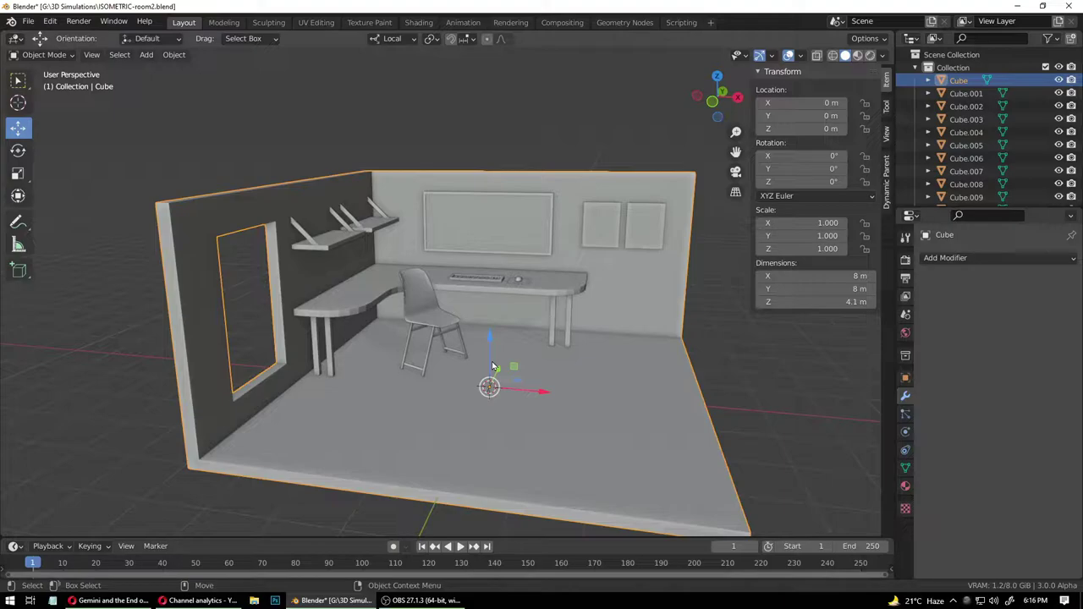
scroll(473, 375, up, 2)
click(410, 387)
middle_drag(473, 423, 384, 377)
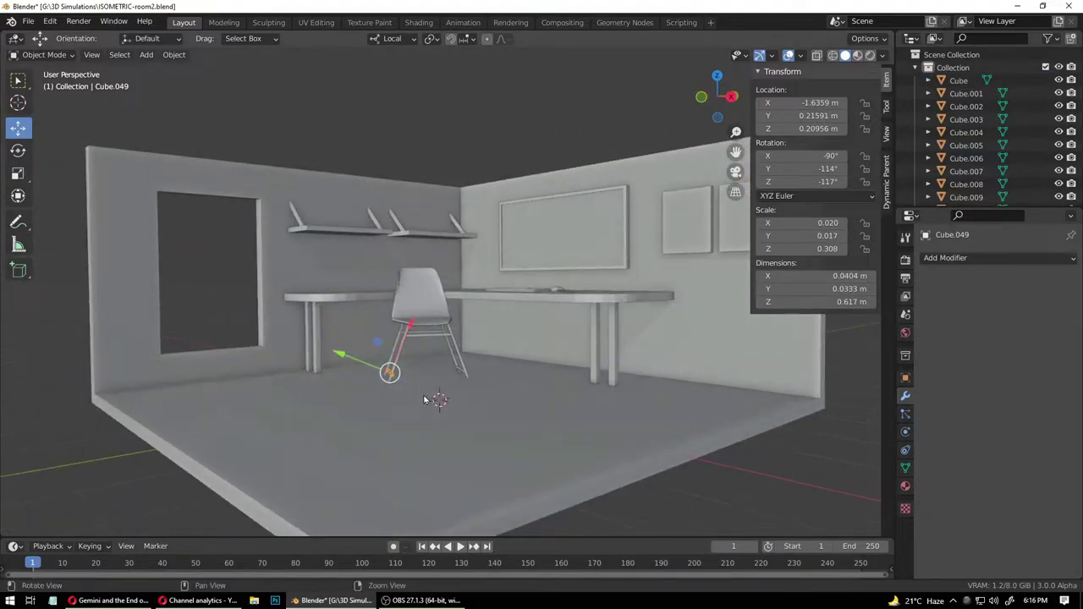
scroll(370, 359, up, 4)
middle_drag(400, 419, 439, 366)
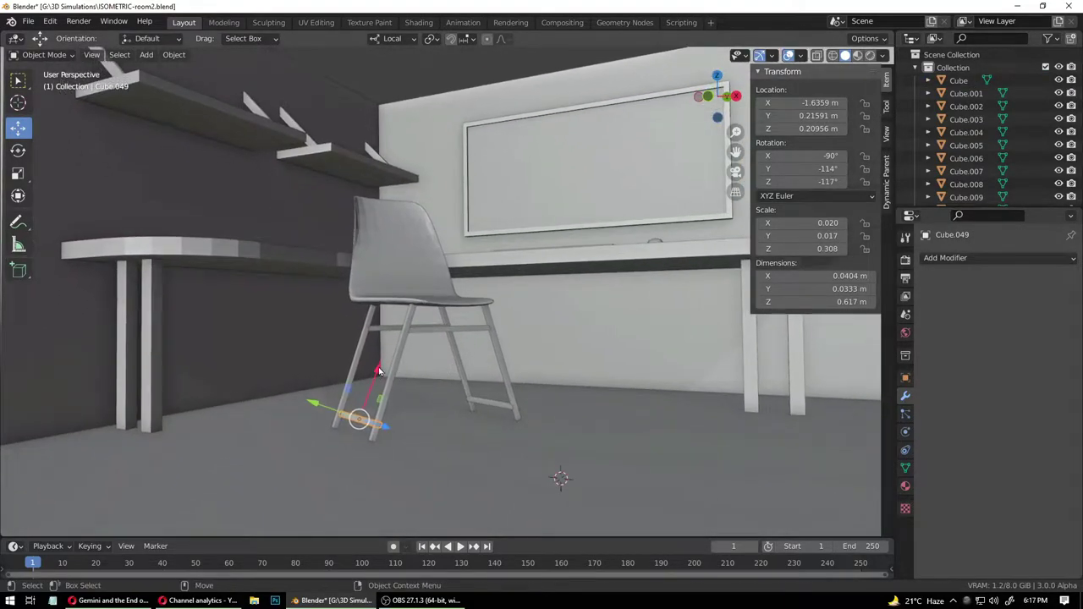
drag(379, 370, 386, 358)
click(509, 423)
- Raise the opposite lower crossbar about 0.11 m along its local Y axis to about Z 0.33 m and deselect it
middle_drag(560, 435, 463, 372)
click(491, 408)
click(489, 407)
key(g)
key(y)
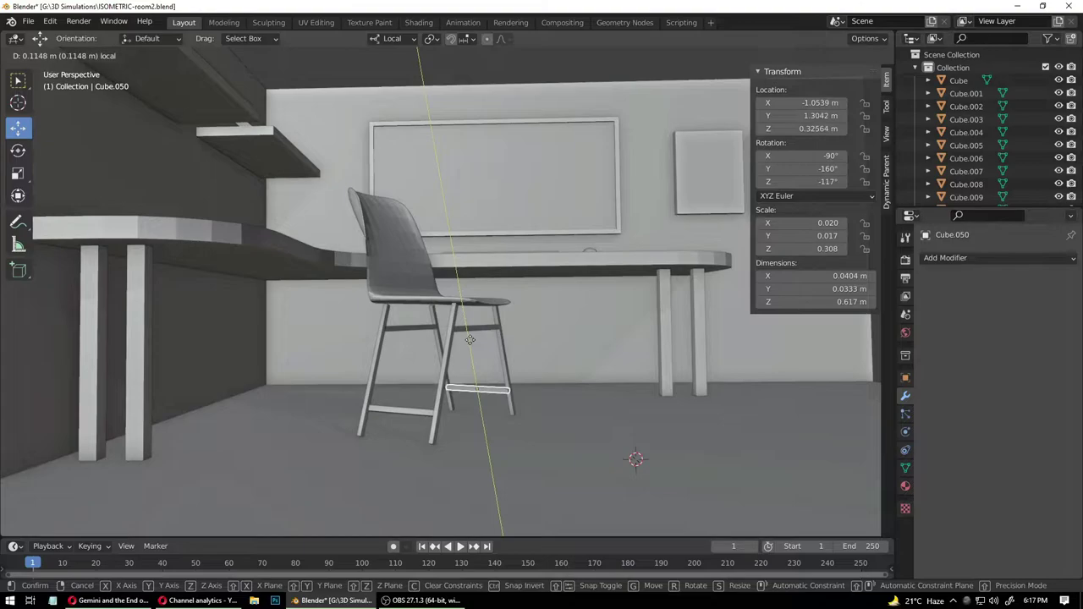
click(470, 340)
click(574, 448)
middle_drag(574, 448, 537, 448)
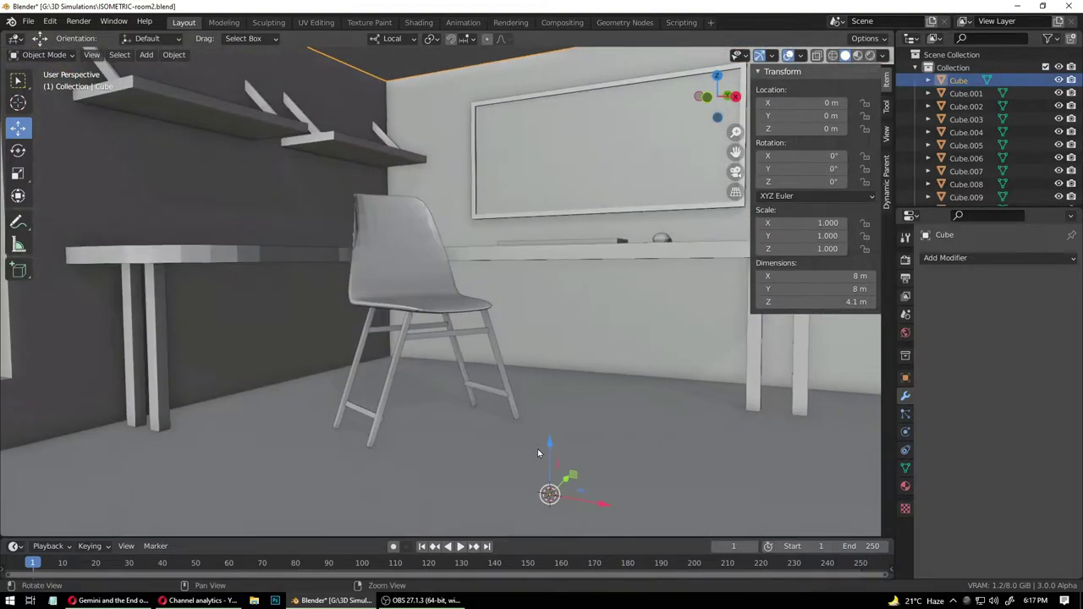
- Save the room file and deselect the room object
scroll(509, 405, down, 4)
mouse_move(509, 409)
middle_down()
mouse_move(519, 441)
mouse_move(499, 407)
mouse_move(517, 405)
mouse_move(497, 384)
mouse_move(500, 410)
middle_up()
scroll(506, 399, down, 2)
scroll(482, 366, up, 3)
scroll(489, 390, up, 1)
scroll(488, 390, down, 2)
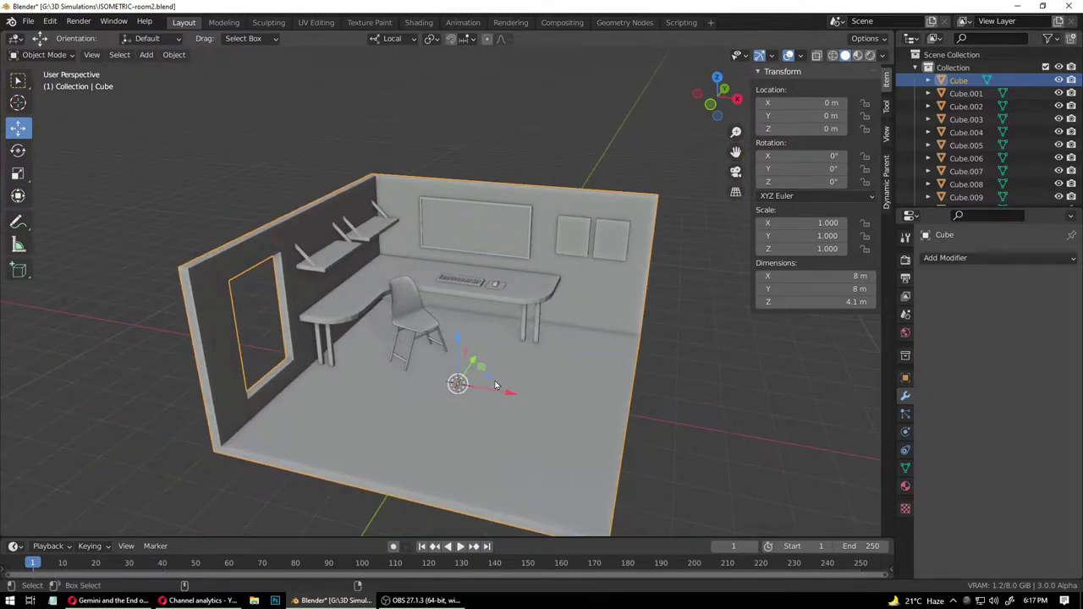
key(ctrl+s)
click(687, 388)
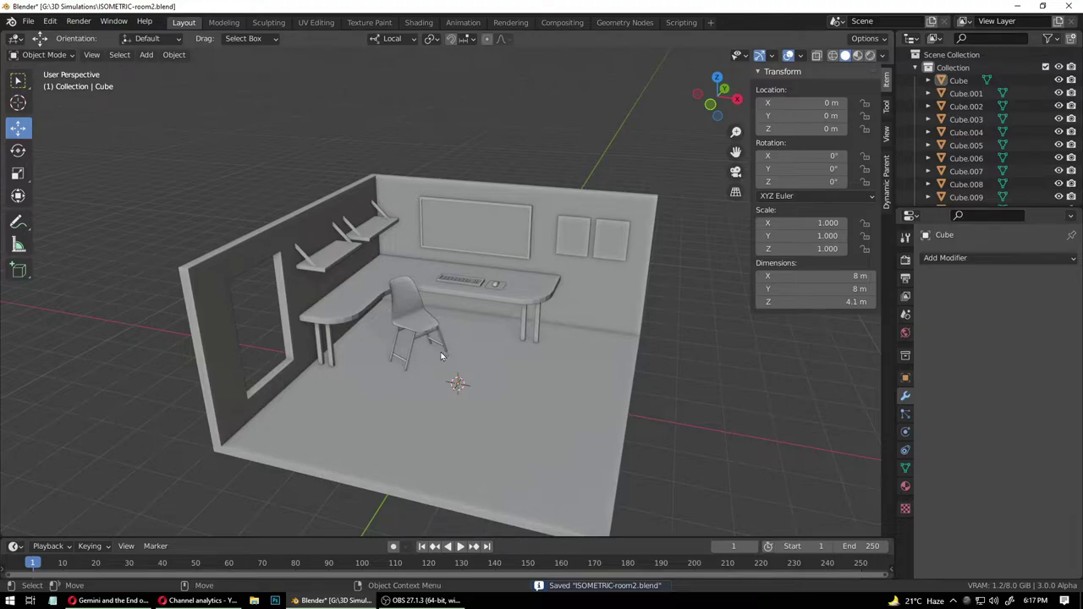
- Duplicate a desk leg and move the copy along Y and up into the window opening, to about Y -2.11 m, Z 1.40 m
scroll(449, 315, up, 3)
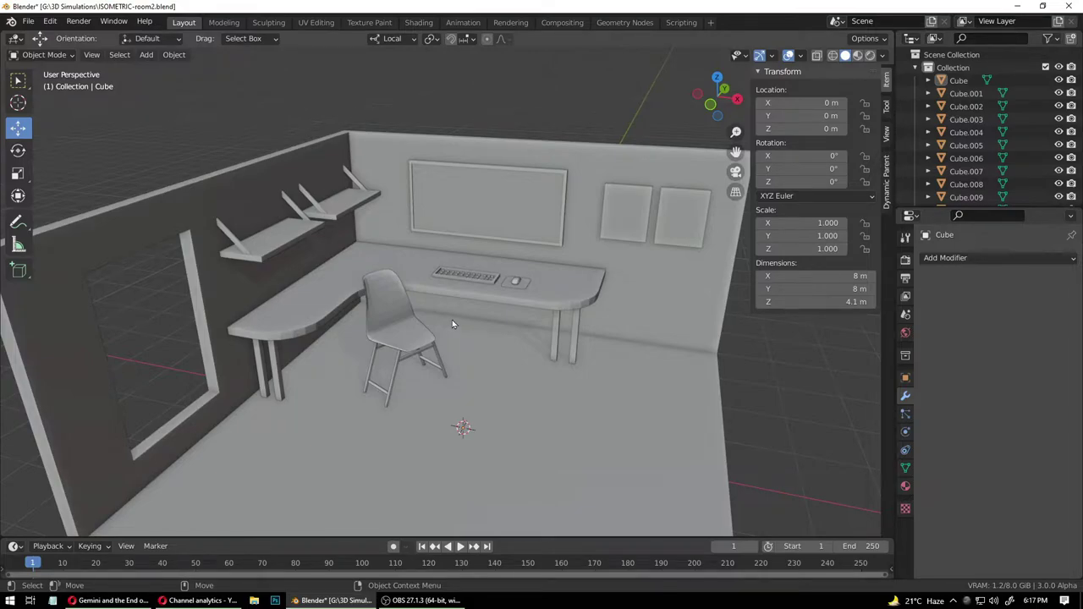
scroll(451, 320, down, 4)
scroll(451, 338, up, 4)
click(264, 358)
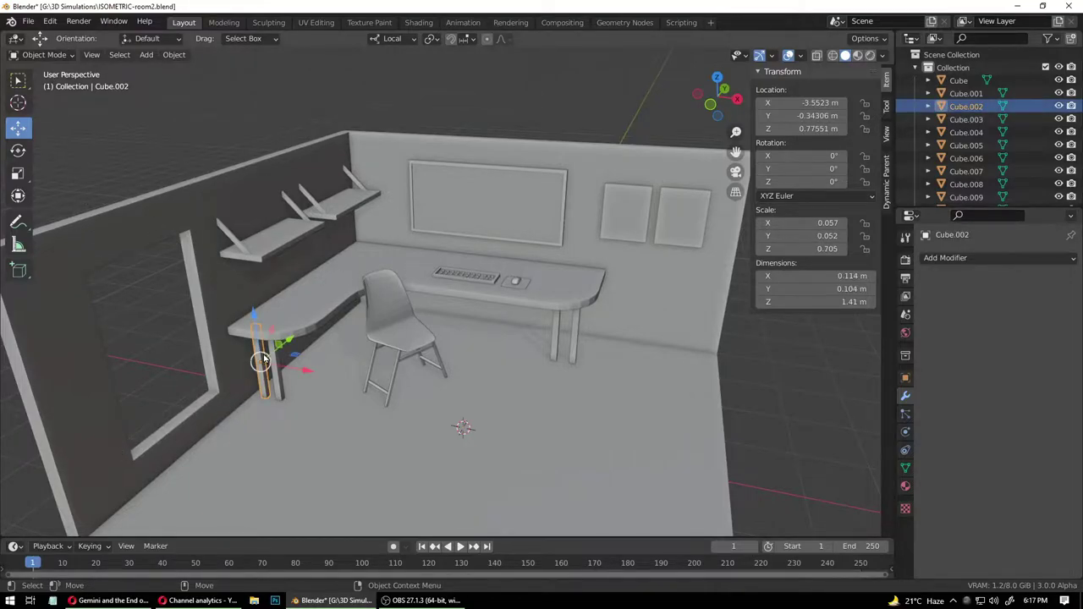
key(shift+d)
right_click(264, 359)
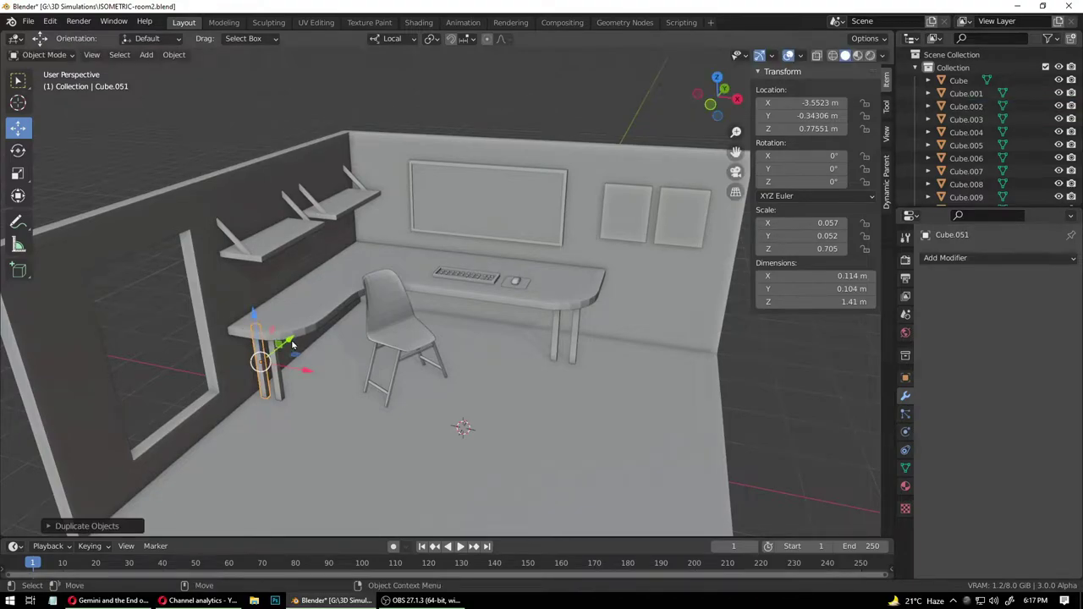
drag(292, 344, 220, 402)
middle_drag(256, 463, 221, 427)
drag(171, 309, 172, 269)
- Move the bar along X into the window wall at about X -3.83 m and scale its Y thickness down to about 0.04 m
scroll(155, 408, up, 3)
middle_drag(159, 408, 434, 408)
drag(358, 411, 318, 406)
middle_drag(368, 442, 415, 449)
key(r)
drag(413, 357, 384, 360)
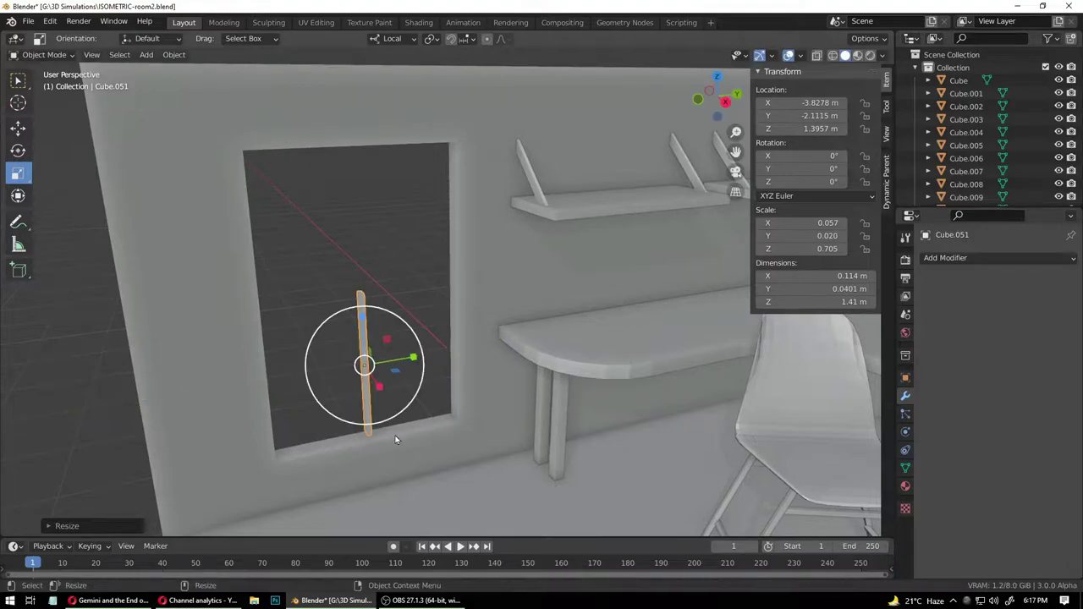
- Stretch the window bar along its local Z axis to about 3.09 m
key(w)
drag(398, 440, 413, 448)
click(368, 395)
alt+drag(344, 446, 389, 449)
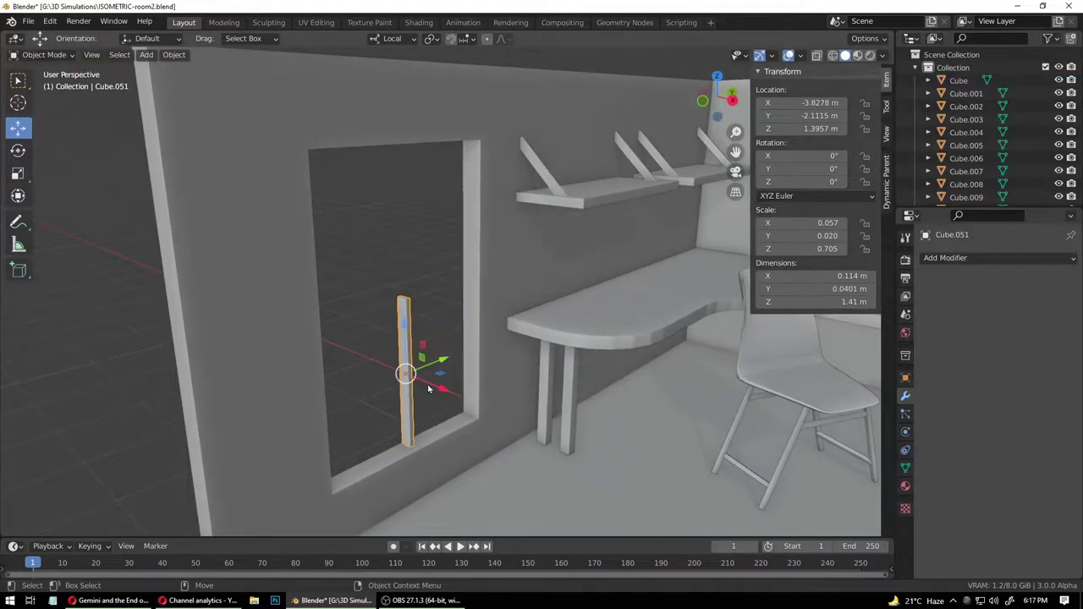
key(r)
drag(404, 323, 404, 273)
- Raise the bar to about Z 2.00 m and trim its Z length to about 2.84 m so it spans the opening
key(shift+space)
key(g)
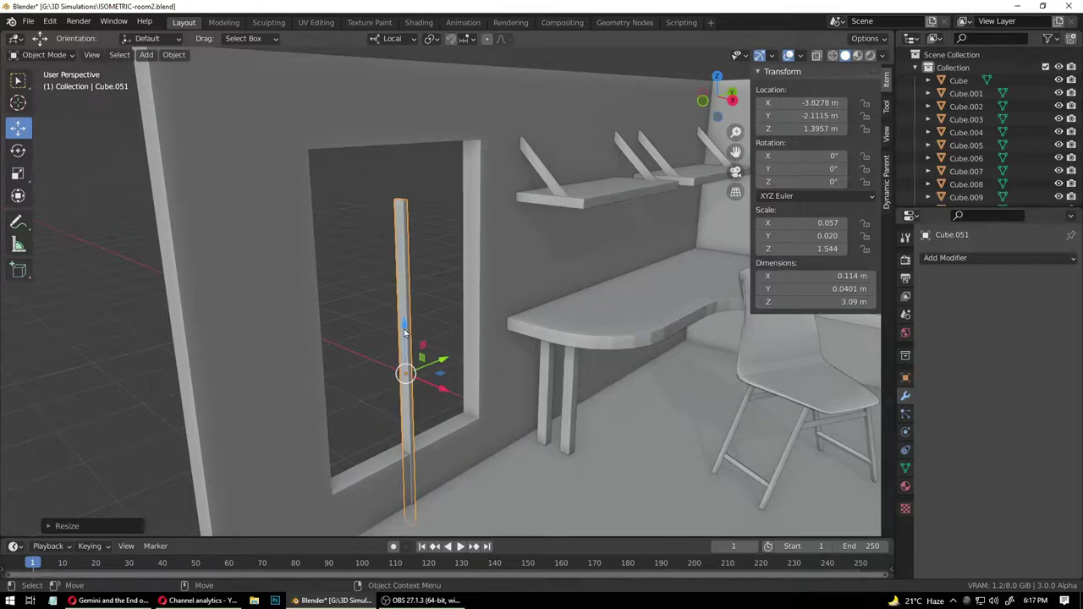
drag(404, 332, 402, 261)
key(shift+space)
key(s)
key(shift+space)
key(g)
key(shift+space)
key(s)
key(shift+space)
key(g)
- Thin the bar along X to about 0.055 m and shift it deeper into the wall, to about X -3.87 m
middle_drag(409, 322, 508, 356)
key(shift+space)
key(s)
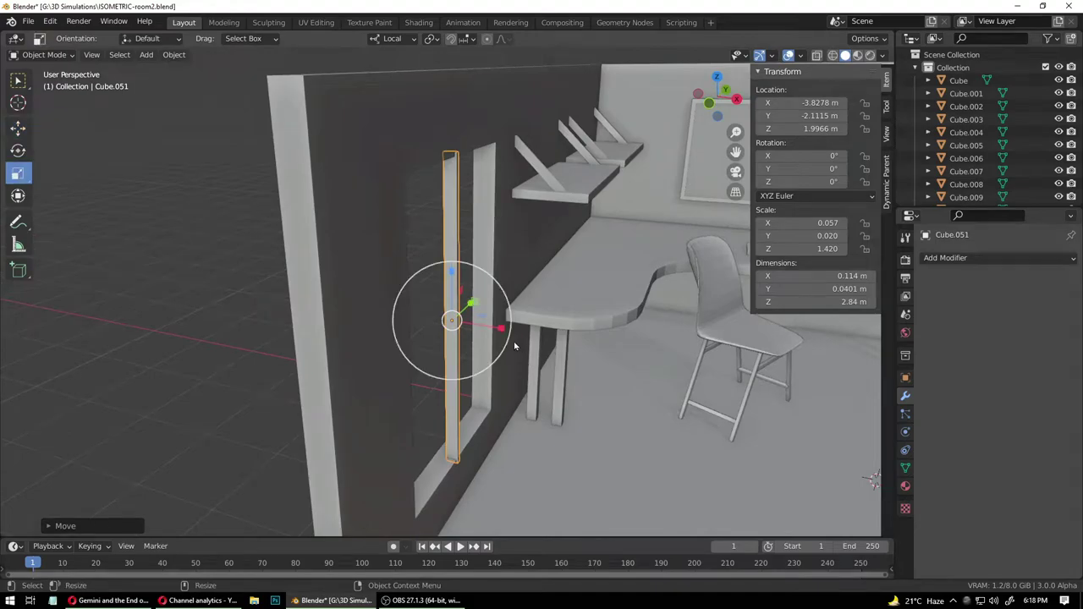
mouse_move(501, 328)
mouse_down()
mouse_move(474, 324)
mouse_move(488, 329)
mouse_up()
key(shift+space)
key(g)
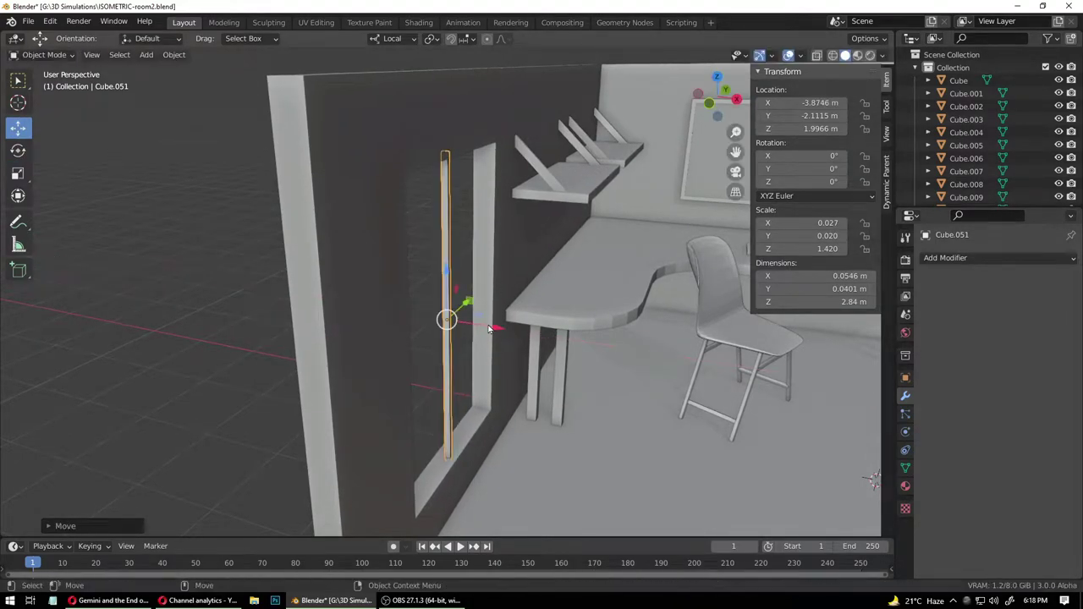
- Duplicate the vertical window bar and move the copy along Y to the opening's side edge farthest from the desk
click(533, 393)
middle_drag(557, 471, 484, 456)
click(364, 375)
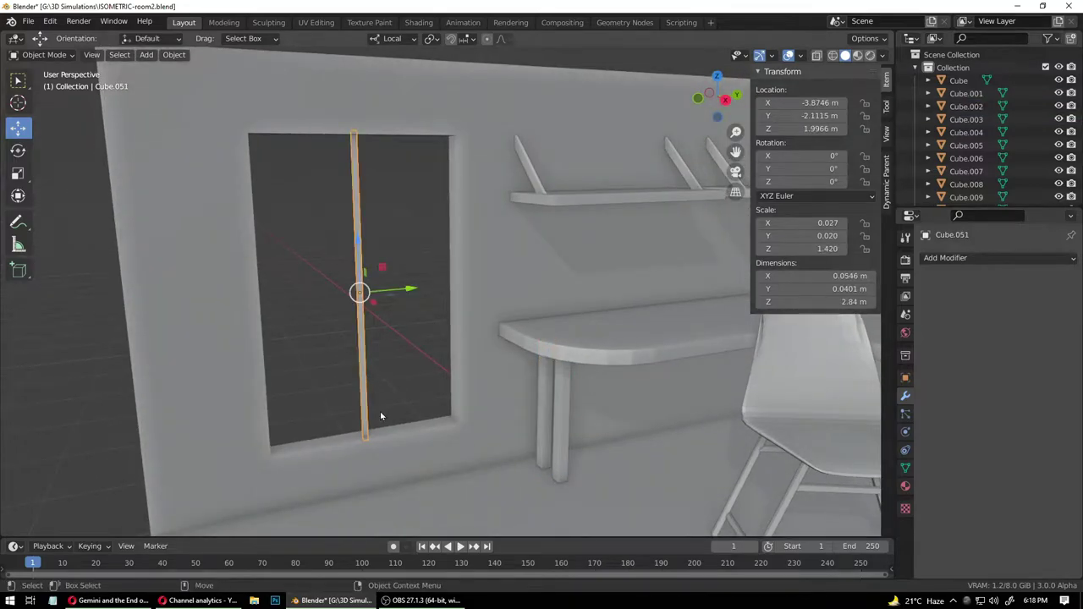
key(shift+d)
key(Escape)
key(g)
key(x)
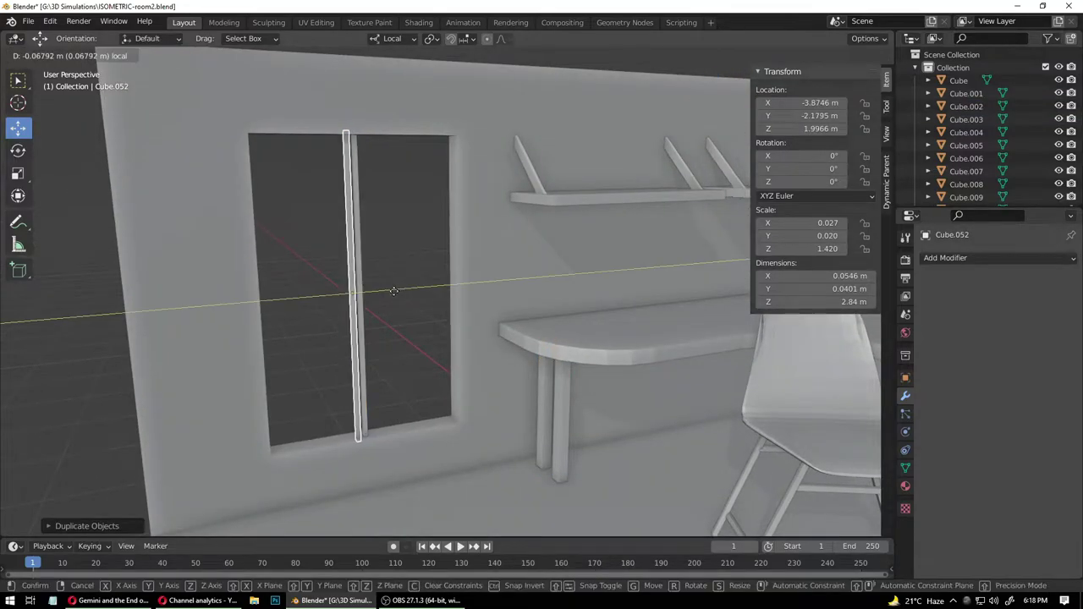
drag(339, 300, 302, 304)
- Widen the side bar along Y to about 0.097 m and fit it against the window edge at about Y -2.96 m
middle_drag(348, 345, 327, 362)
key(shift+space)
key(s)
drag(309, 296, 386, 303)
key(ctrl+z)
key(shift+space)
key(g)
middle_drag(351, 335, 309, 307)
drag(304, 288, 304, 286)
- Duplicate the side bar and move the copy along Y to the opposite window edge, at about Y -1.23 m
key(shift+d)
key(y)
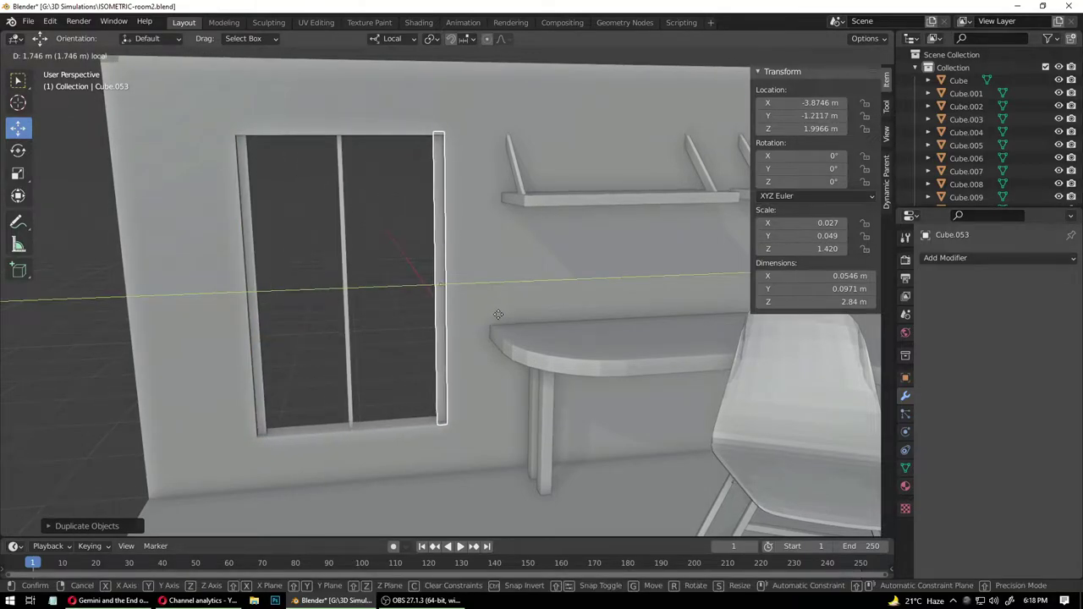
drag(497, 314, 496, 322)
- Duplicate the side bar, move the copy to about Y -1.87 m and set its X rotation to 90° to lay it horizontal
key(shift+d)
right_click(467, 345)
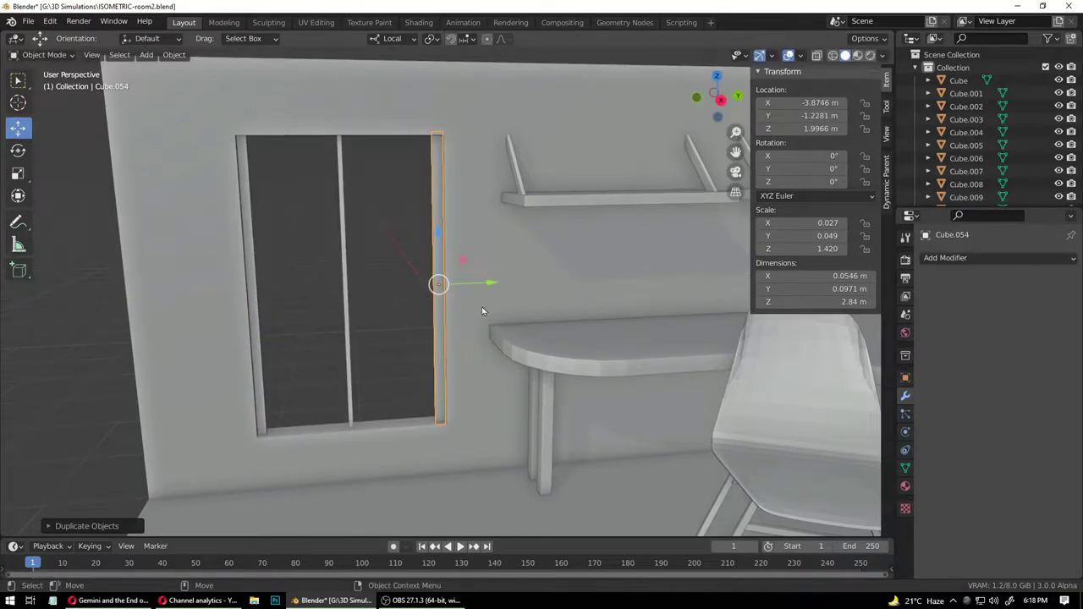
drag(486, 285, 422, 295)
key(r)
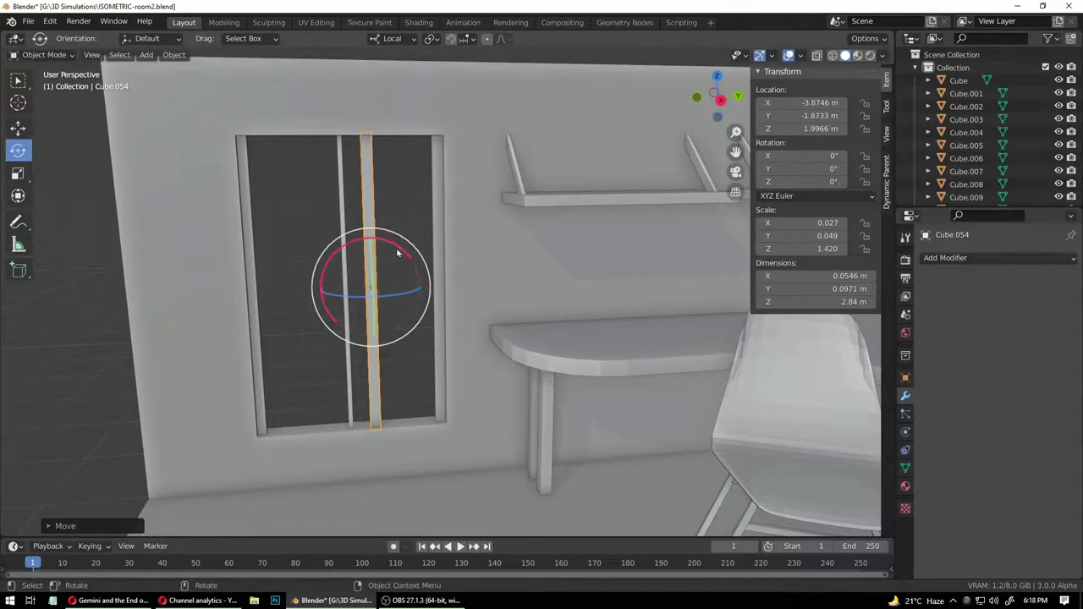
drag(399, 252, 413, 312)
click(831, 159)
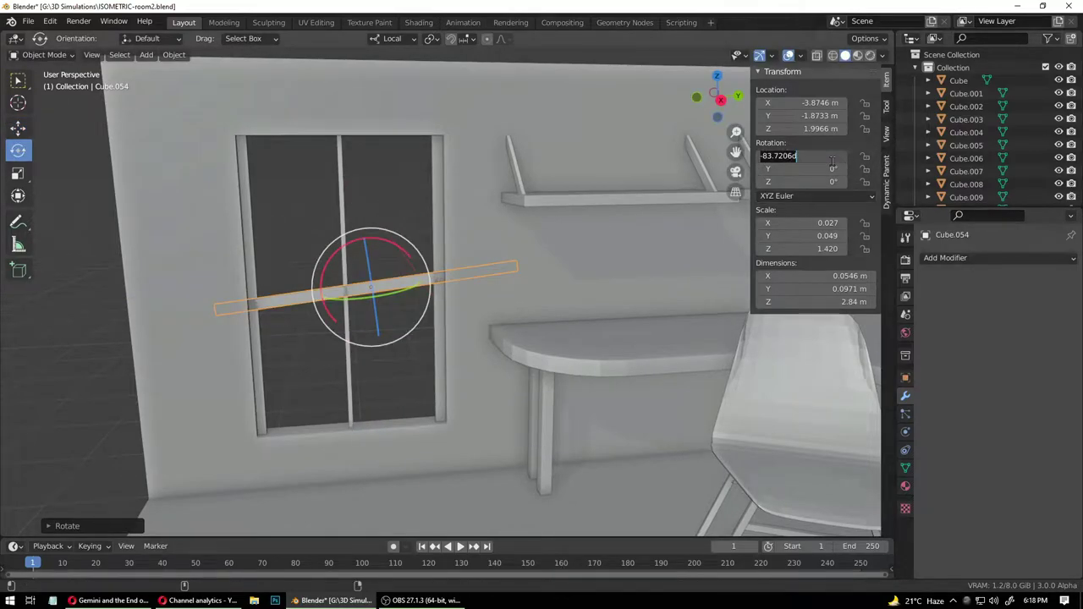
key(Return)
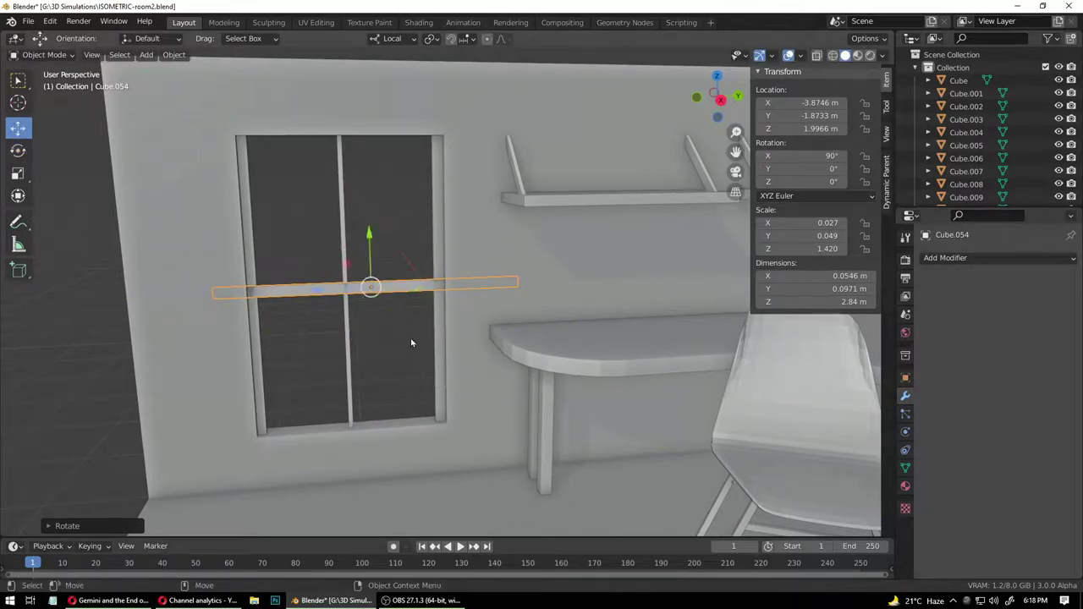
- Move the horizontal bar to the upper edge of the window opening, at about Y -2.11 m, Z 3.36 m
key(g)
drag(319, 289, 296, 290)
drag(345, 242, 330, 86)
- Shorten the upper frame bar along its local Z to about 1.66 m and center it at about Y -2.09 m
key(shift+space)
key(s)
drag(290, 139, 316, 142)
key(ctrl+z)
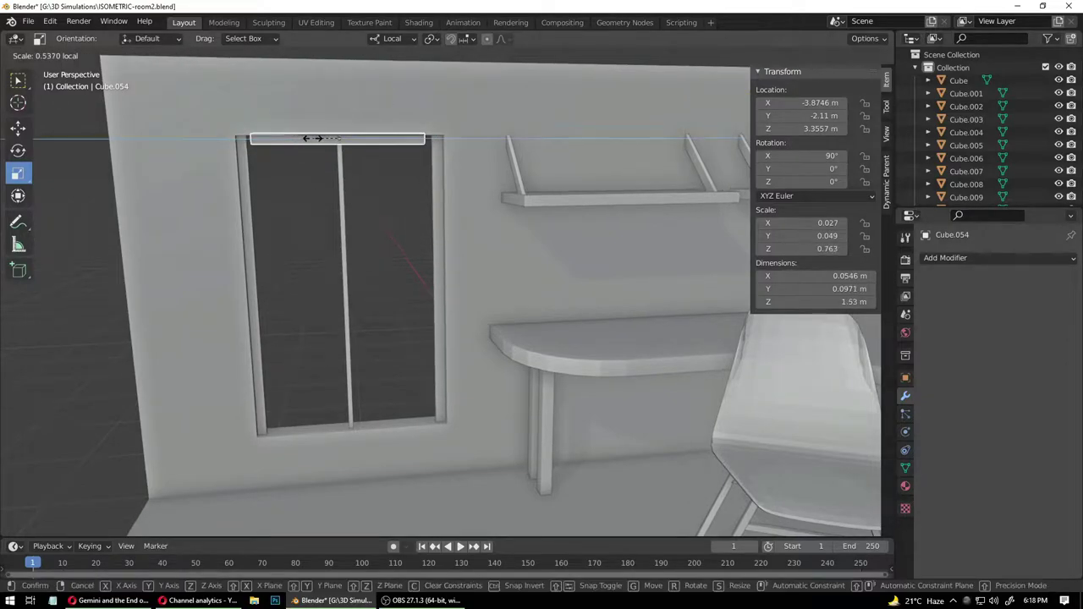
drag(309, 137, 292, 139)
key(shift+space)
key(g)
key(shift+space)
key(s)
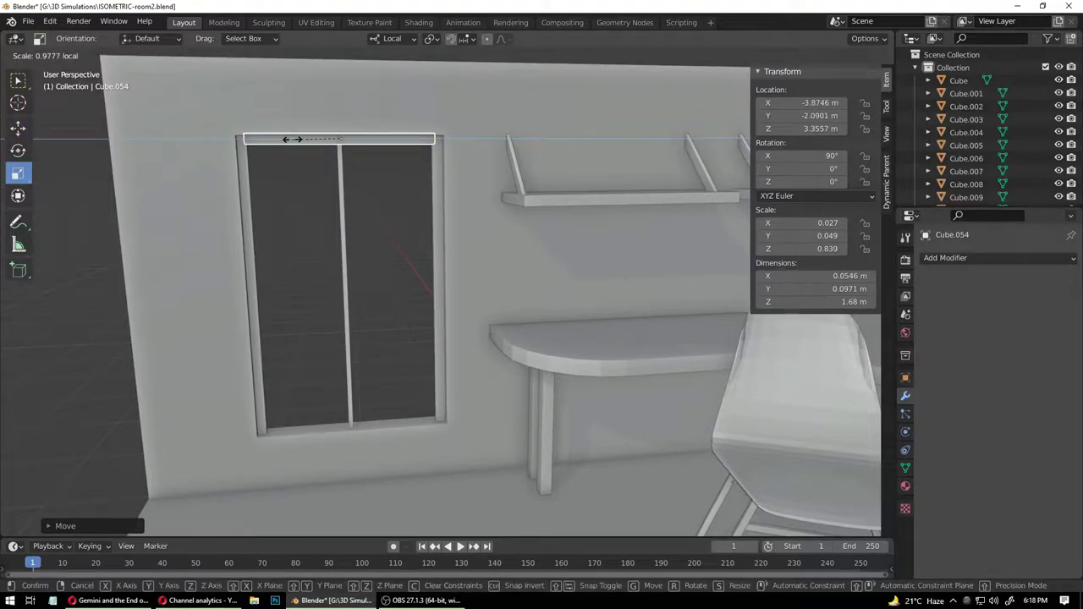
click(292, 138)
key(shift+space)
key(g)
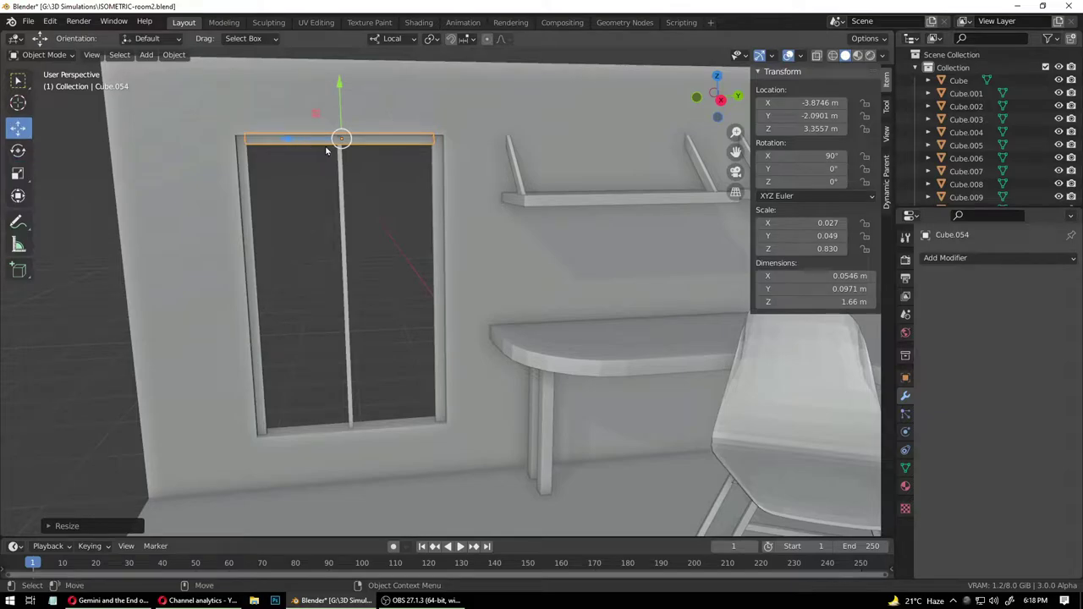
- Duplicate the upper frame bar and move the copy down to the window's lower edge, at about Z 0.66 m
key(shift+d)
right_click(338, 136)
drag(339, 81, 348, 358)
click(365, 234)
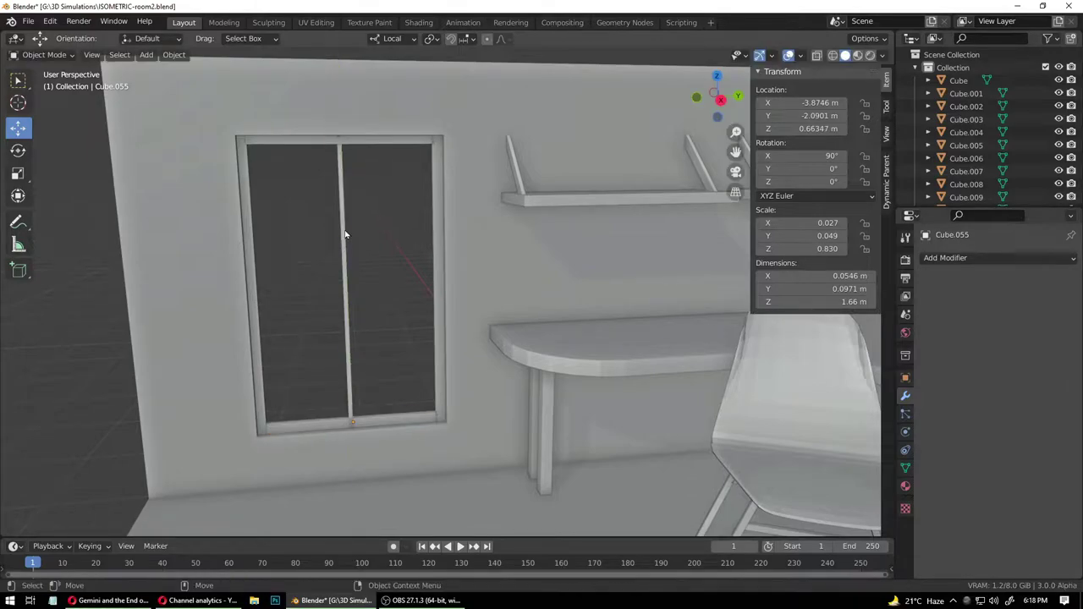
- Shorten the central vertical bar along Z to about 2.65 m to fit between the upper and lower frame bars
click(345, 234)
key(shift+space)
key(s)
drag(341, 246, 347, 228)
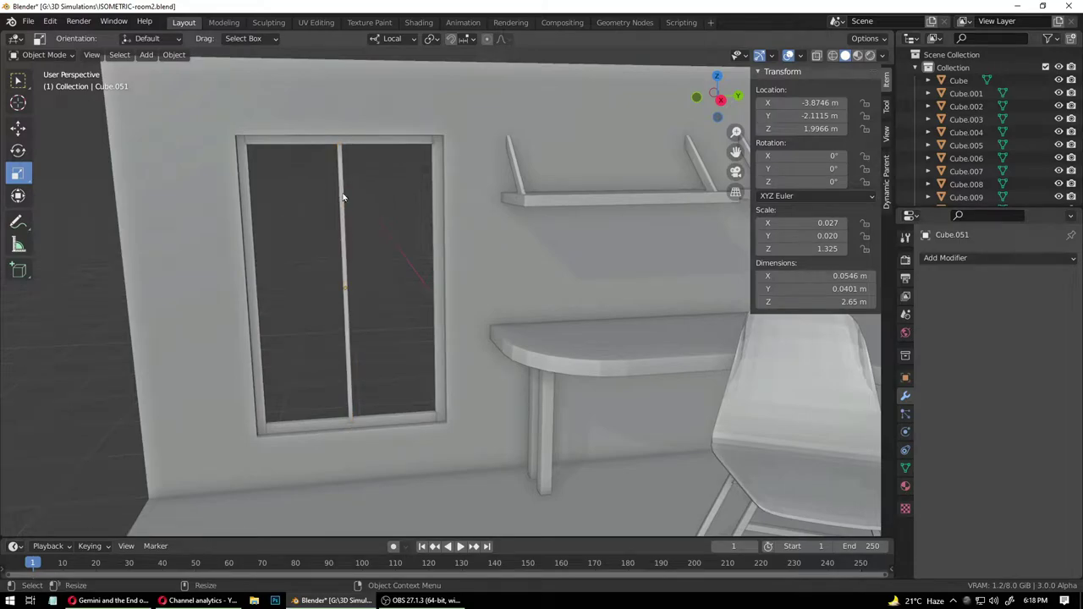
- Duplicate the upper frame bar and lower the copy to about Z 2.55 m as the window's first crossbar
click(350, 141)
click(362, 146)
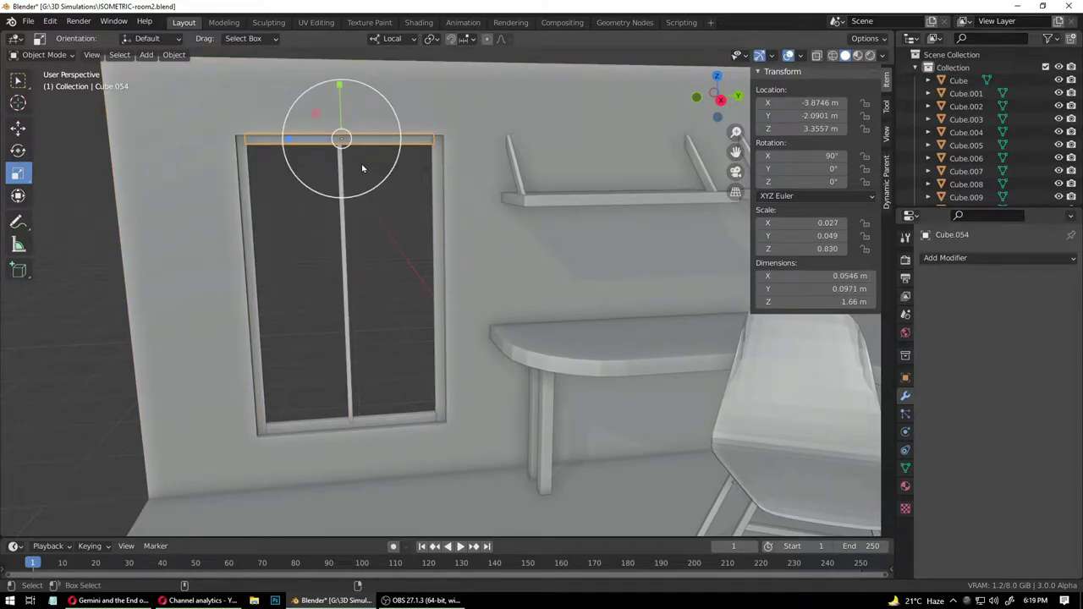
key(shift+d)
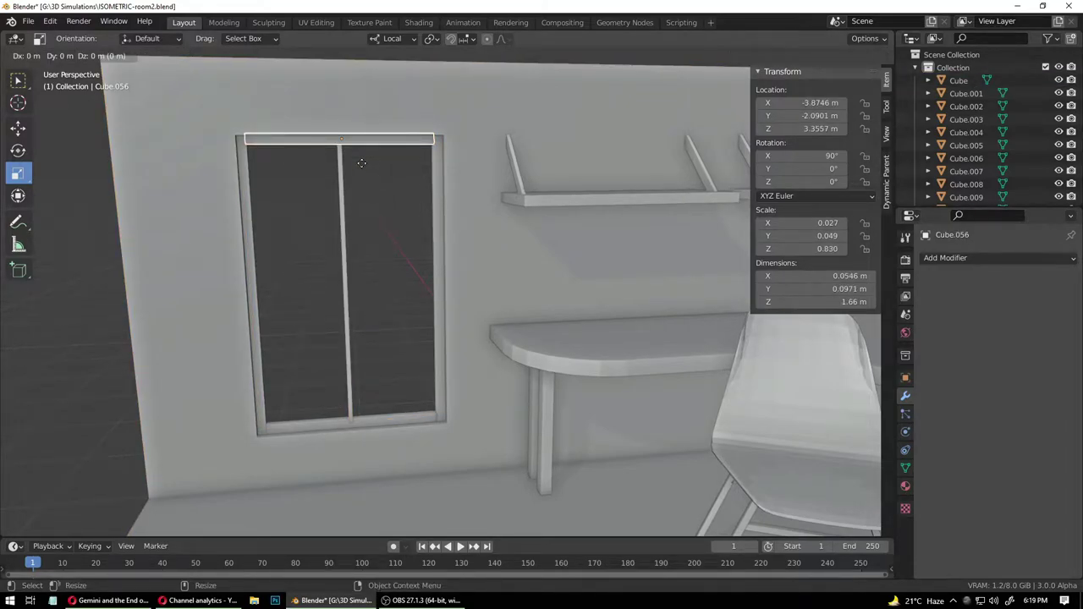
right_click(347, 165)
key(shift+space)
key(g)
drag(348, 109, 337, 176)
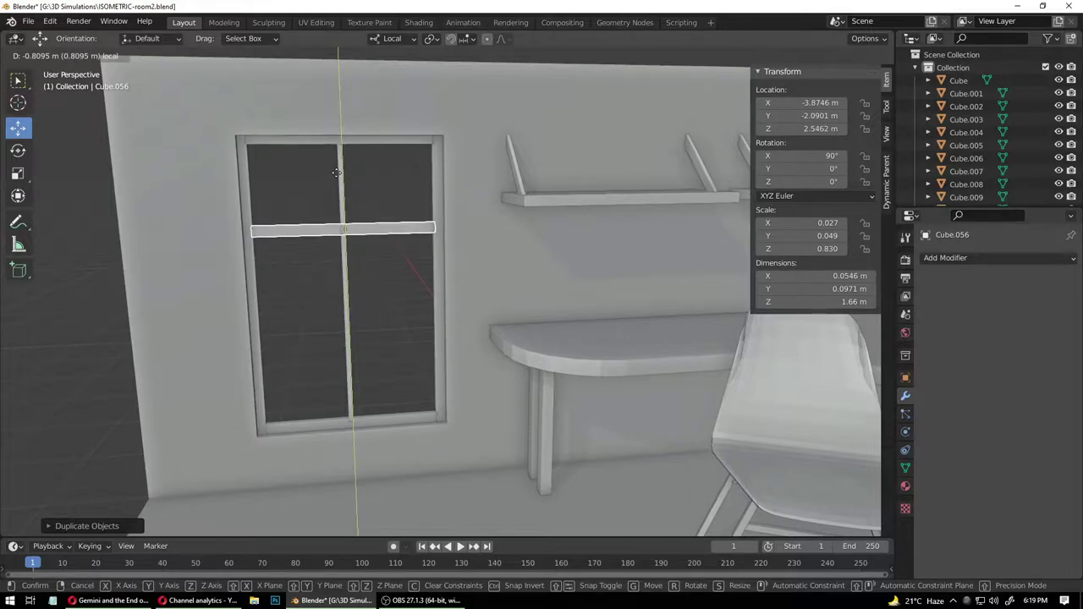
click(340, 176)
- Duplicate the crossbar and lower the copy to about Z 1.53 m as a second crossbar
key(shift+d)
right_click(342, 176)
drag(343, 176, 339, 282)
click(340, 282)
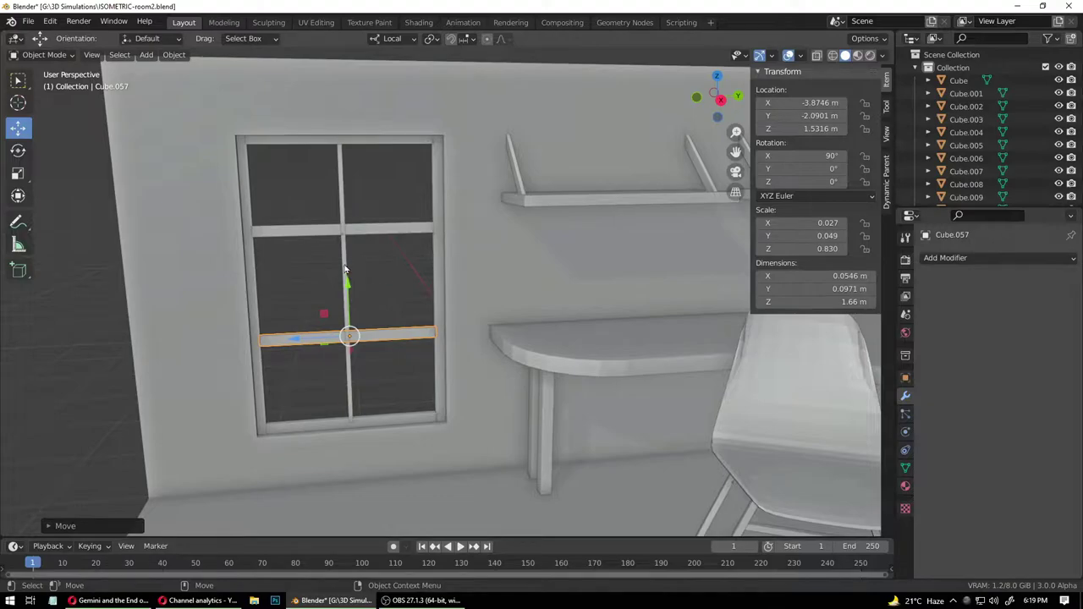
- Widen the central vertical bar along Y to about 0.105 m
click(345, 269)
key(shift+space)
key(s)
drag(395, 286, 507, 302)
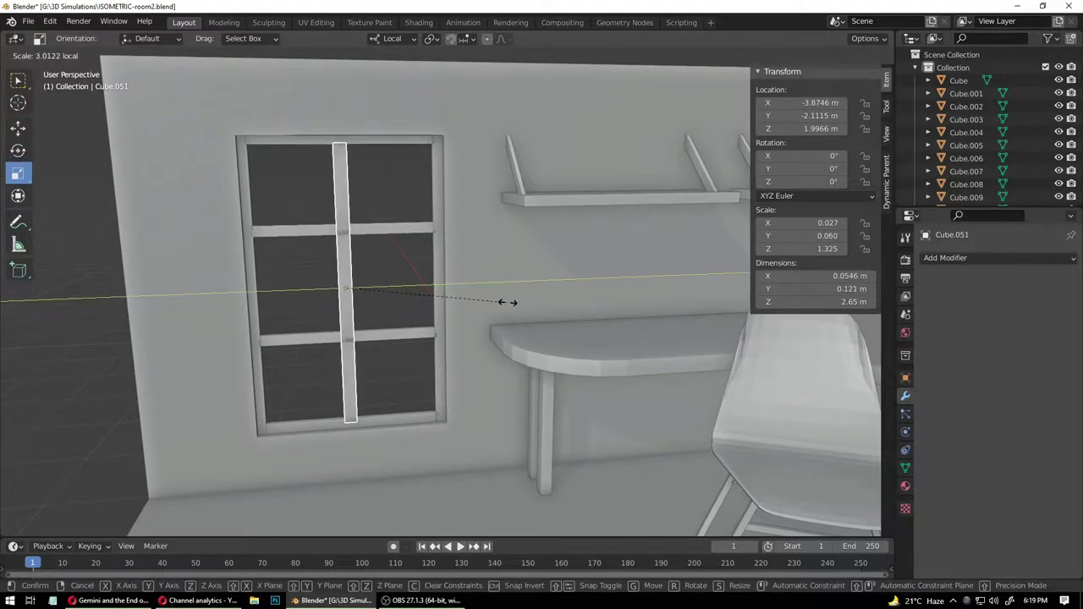
click(396, 337)
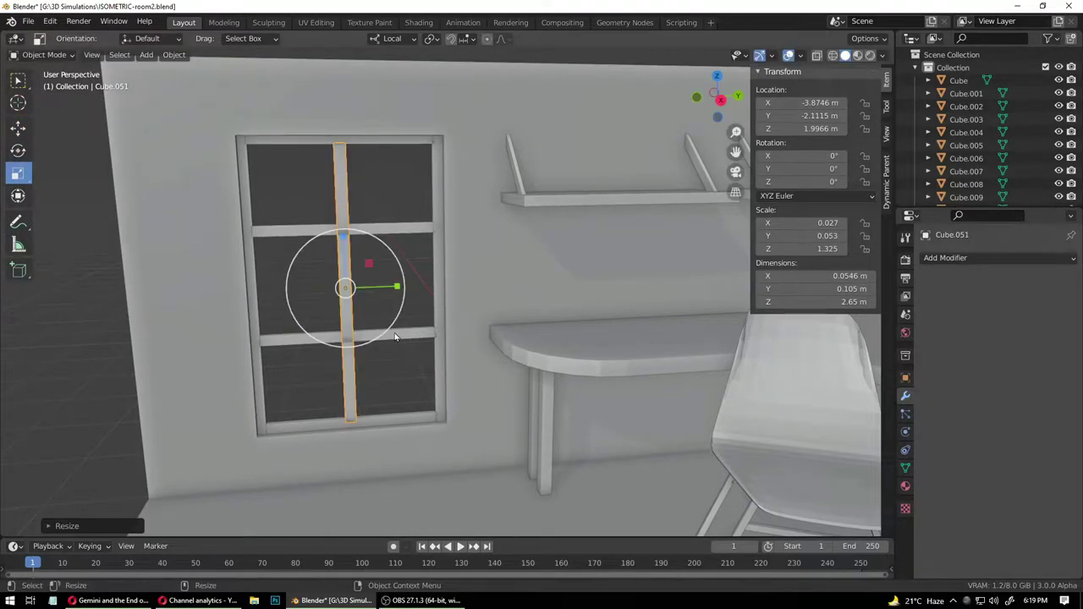
- Raise the lower crossbar to about Z 1.59 m
click(394, 336)
key(shift+space)
key(g)
drag(346, 285, 347, 277)
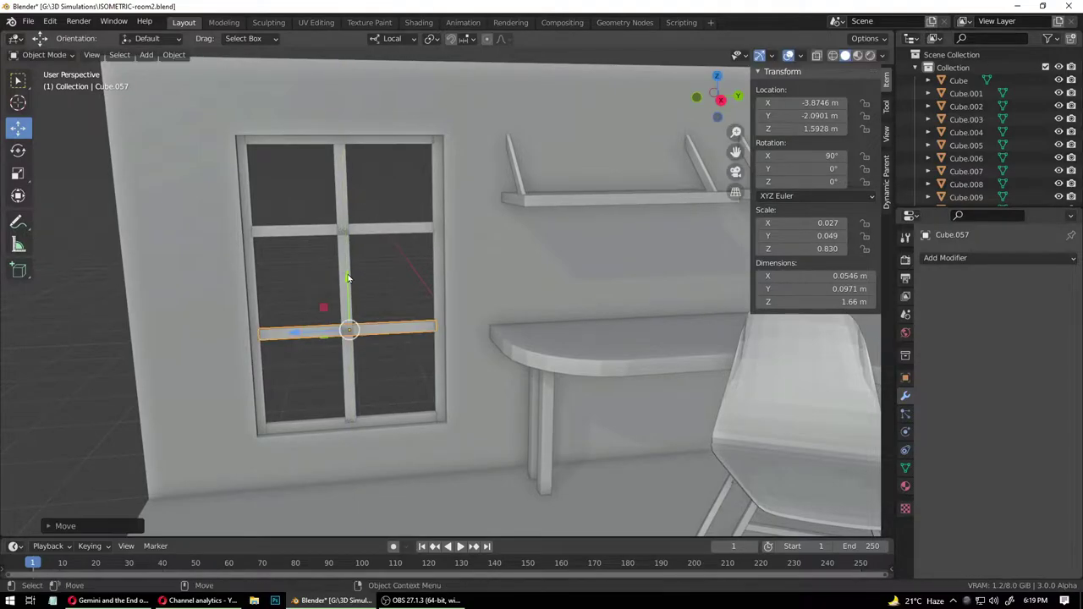
- Thicken the central vertical bar along X to about 0.08 m and lengthen it along Z to about 2.83 m
click(371, 230)
middle_drag(381, 279, 407, 301)
click(352, 275)
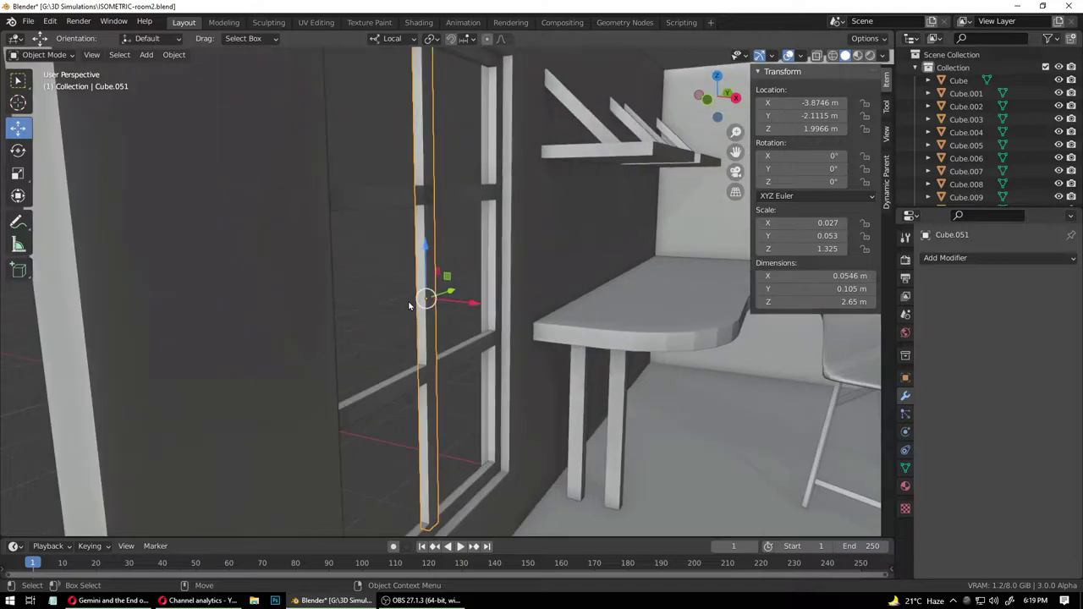
key(shift+space)
key(s)
drag(471, 306, 496, 315)
middle_drag(473, 292, 395, 281)
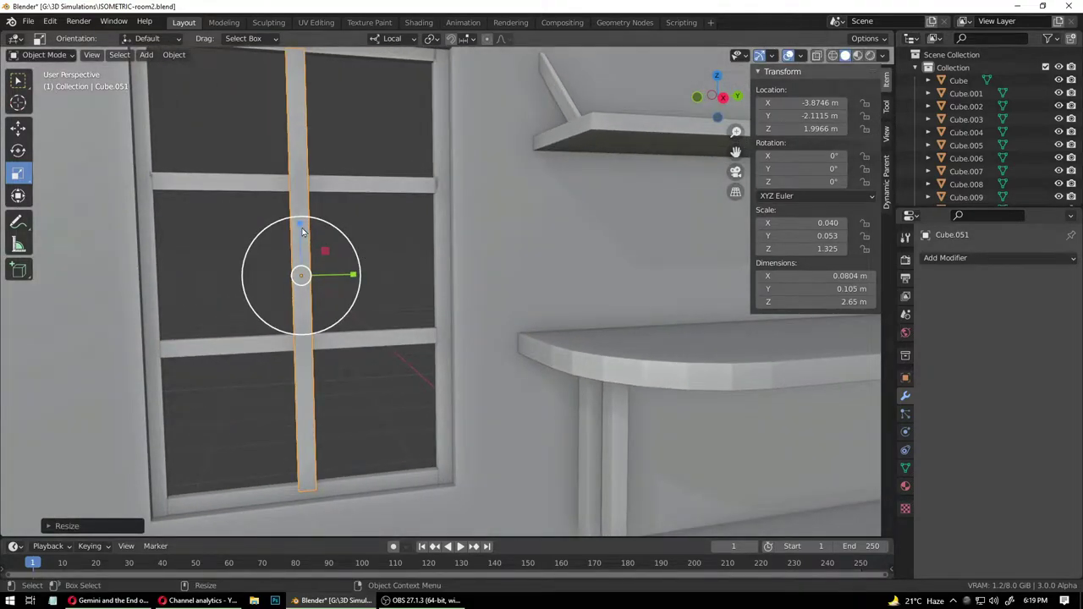
drag(302, 230, 297, 219)
middle_drag(372, 254, 411, 298)
- Thicken both vertical side bars of the window frame together along X and save the room file
click(466, 253)
shift+click(160, 278)
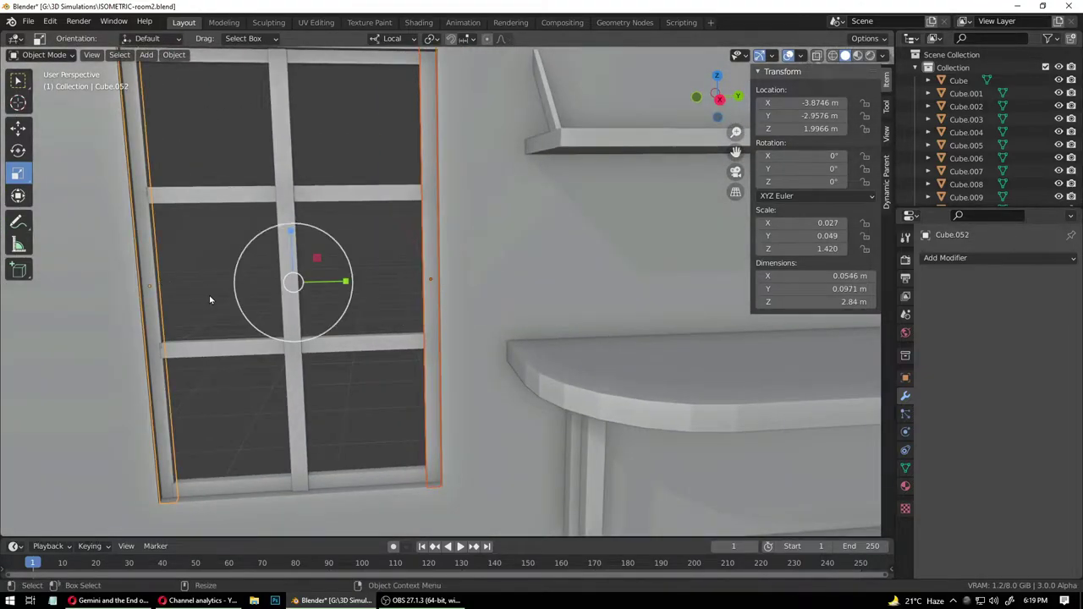
middle_drag(212, 300, 307, 299)
drag(471, 291, 508, 296)
click(552, 250)
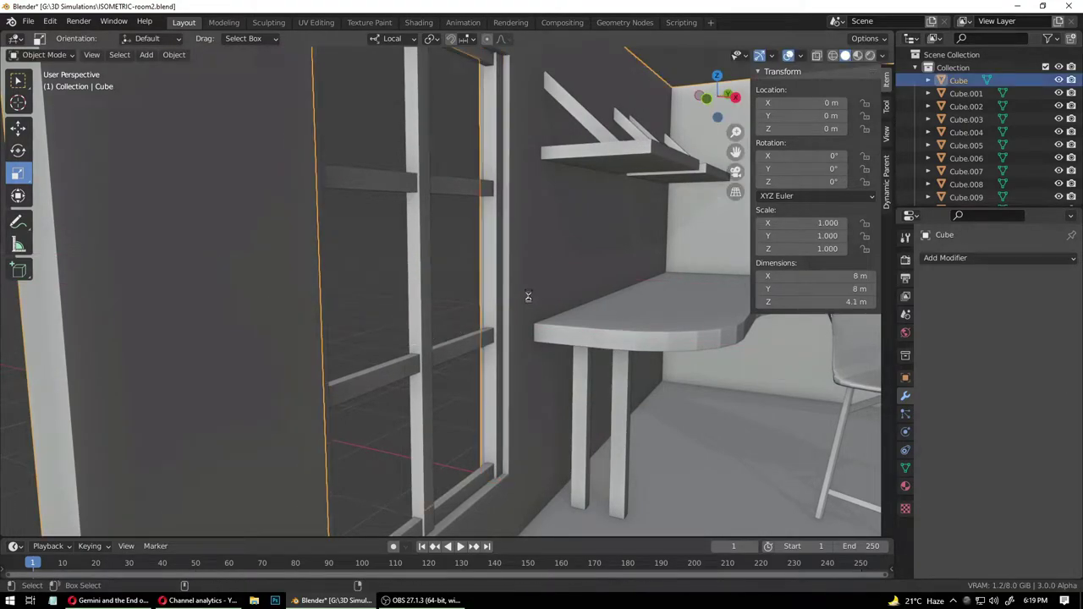
middle_drag(540, 263, 488, 273)
scroll(384, 303, down, 5)
scroll(422, 311, up, 3)
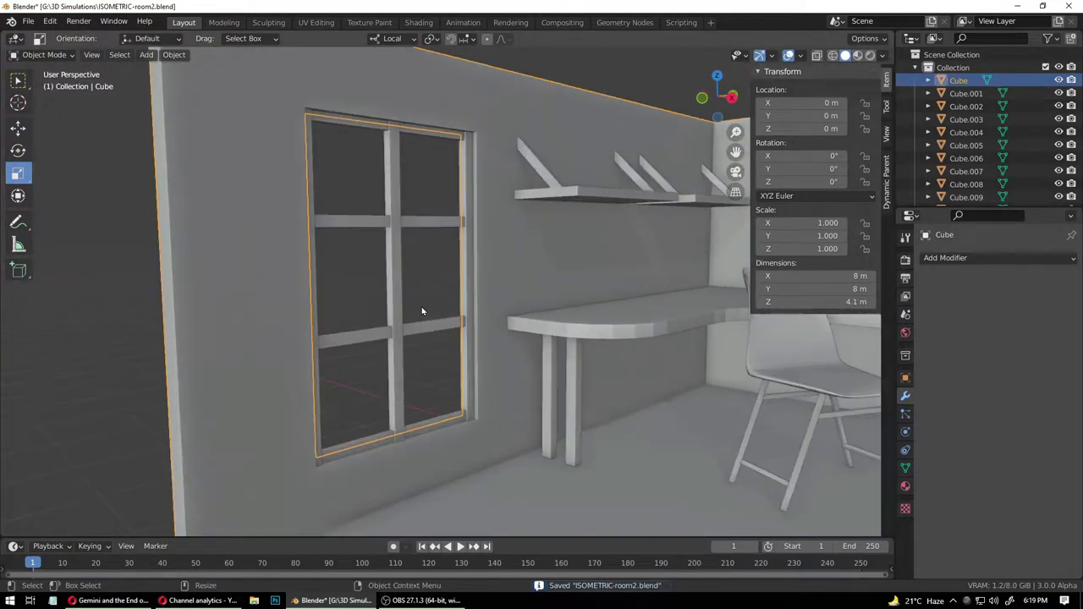
- Duplicate the central vertical bar in place and flatten the copy along X to about 0.021 m as a window pane
click(396, 288)
key(shift+d)
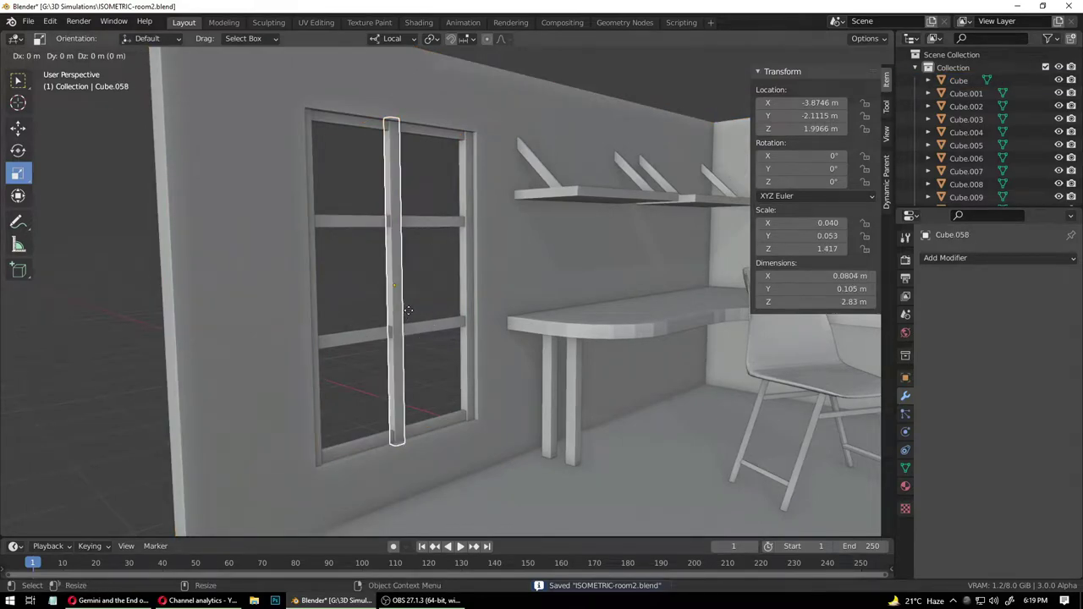
right_click(413, 316)
scroll(413, 316, up, 6)
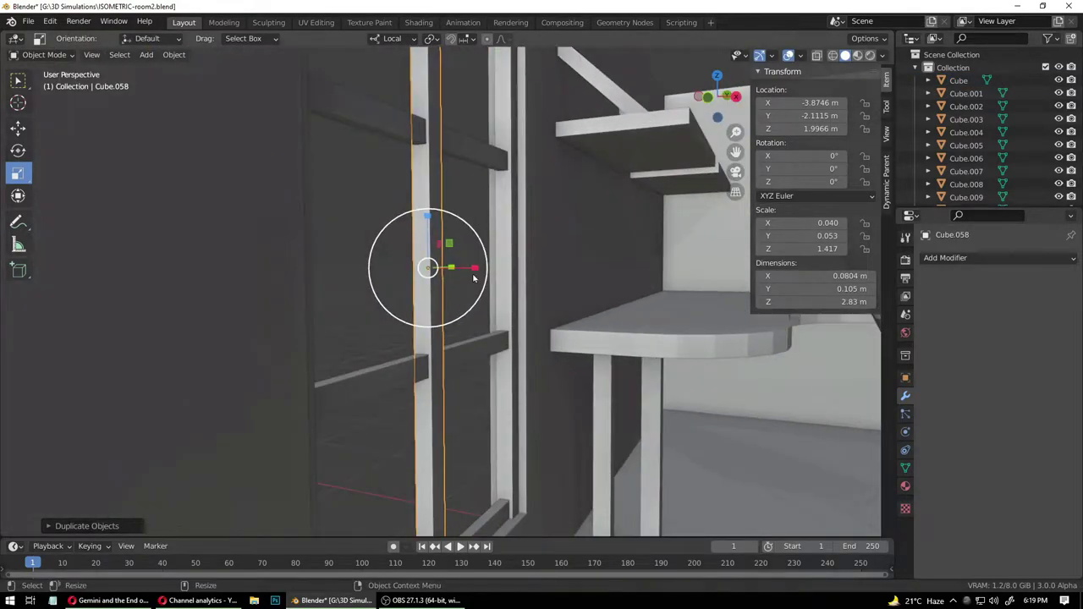
key(s)
key(x)
click(442, 261)
middle_drag(479, 283, 376, 298)
- Widen the pane along Y to about 1.65 m and shift it to about Y -2.10 m so it fills the frame
key(s)
key(y)
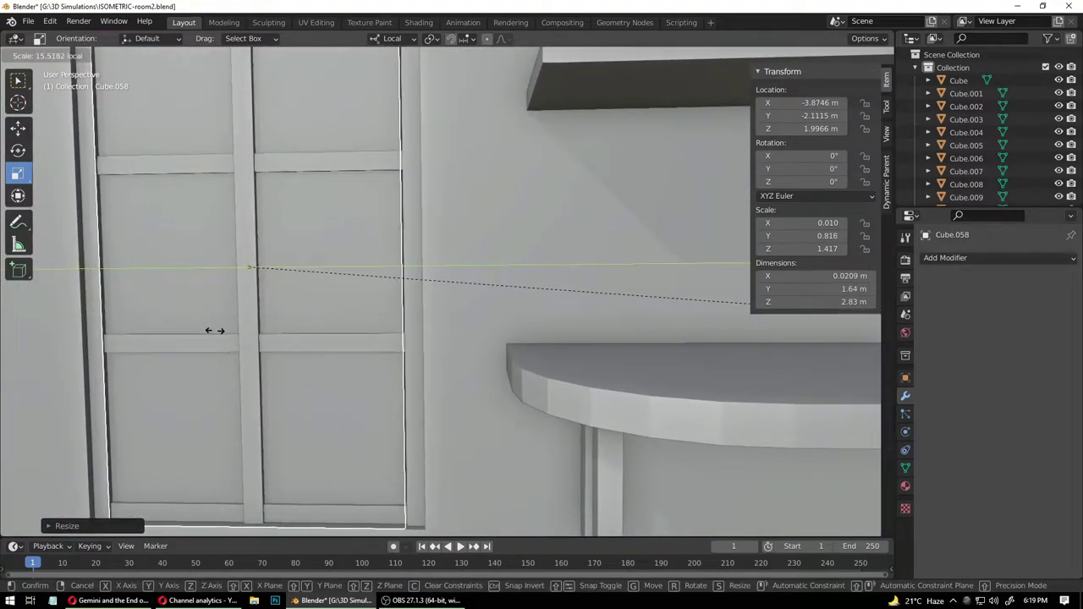
drag(222, 331, 219, 333)
key(g)
drag(297, 270, 302, 270)
- Shorten the pane along Z to about 2.63 m to fit the frame and save the room file
key(shift+space)
key(s)
drag(252, 222, 252, 227)
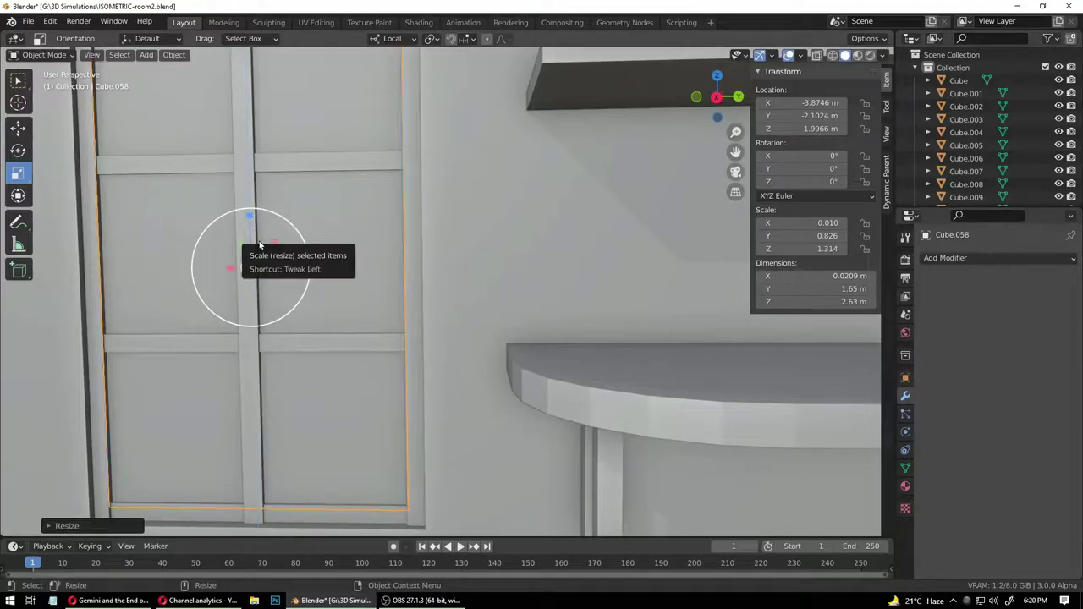
key(shift+space)
key(r)
key(shift+space)
key(g)
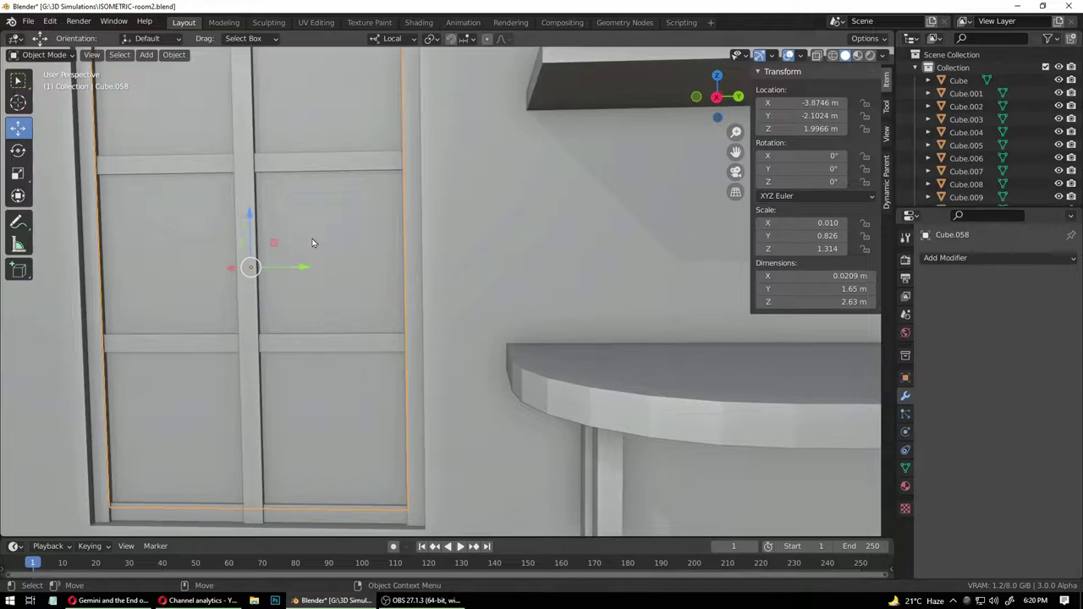
key(ctrl+s)
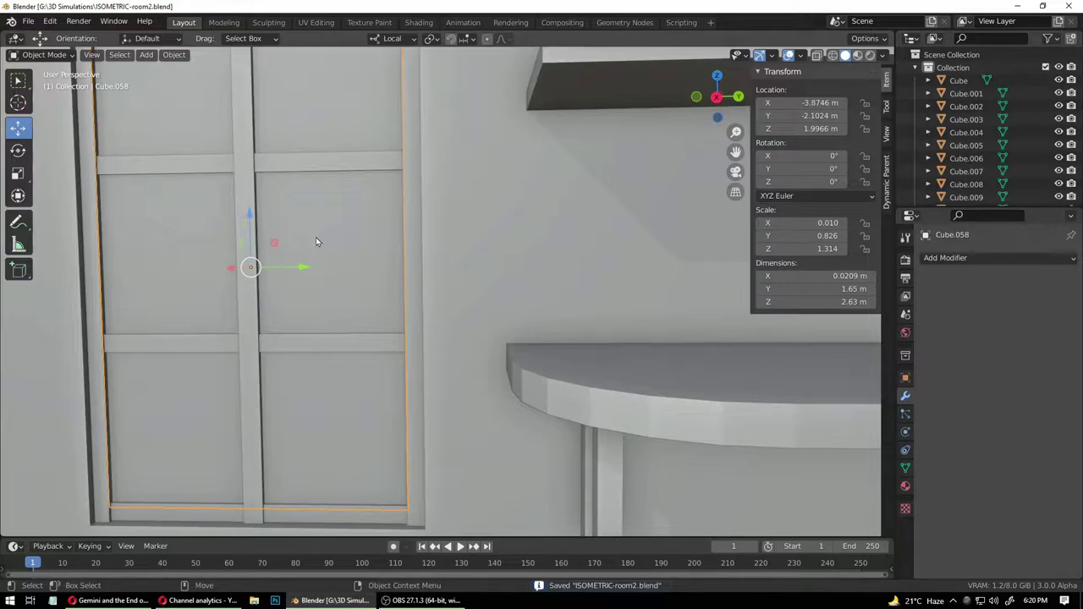
scroll(341, 331, down, 6)
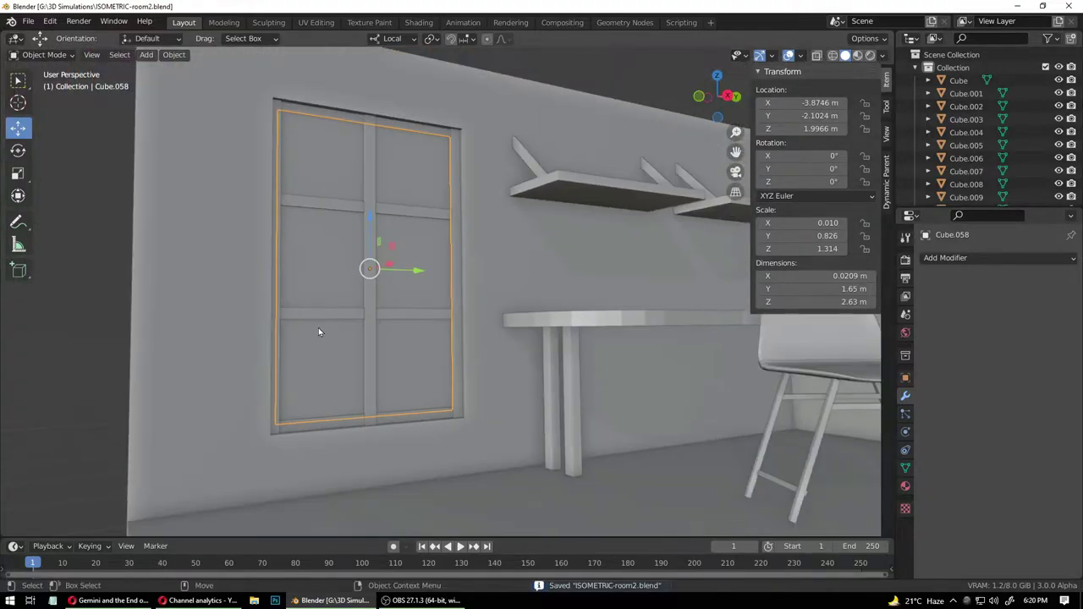
- Nudge the window pane to about Y -2.092 m and Z 2.001 m to center it in the frame, and save the room file
middle_drag(318, 328, 338, 259)
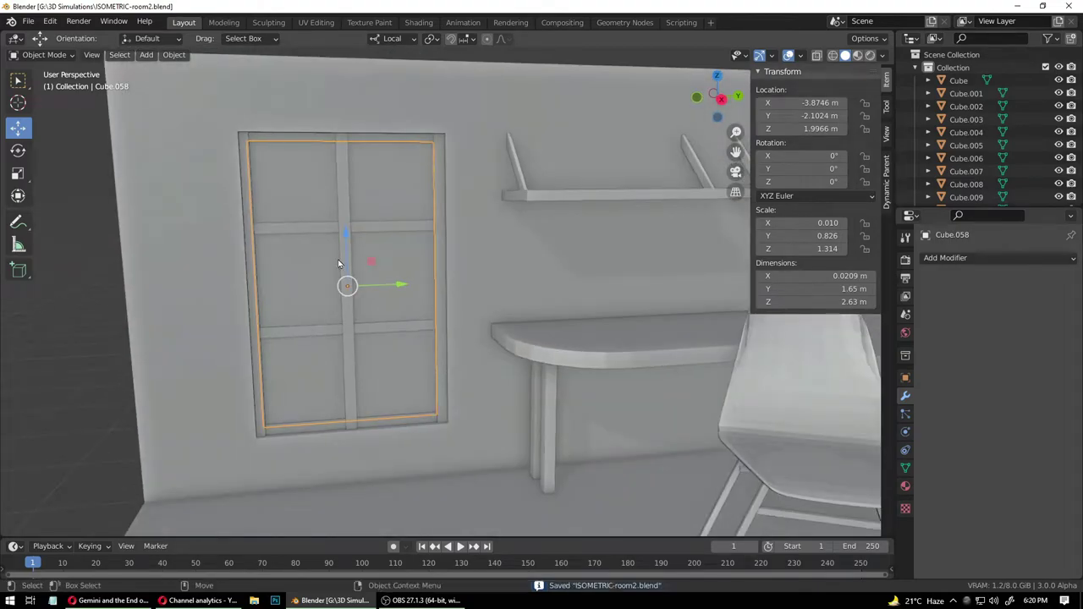
drag(345, 231, 347, 225)
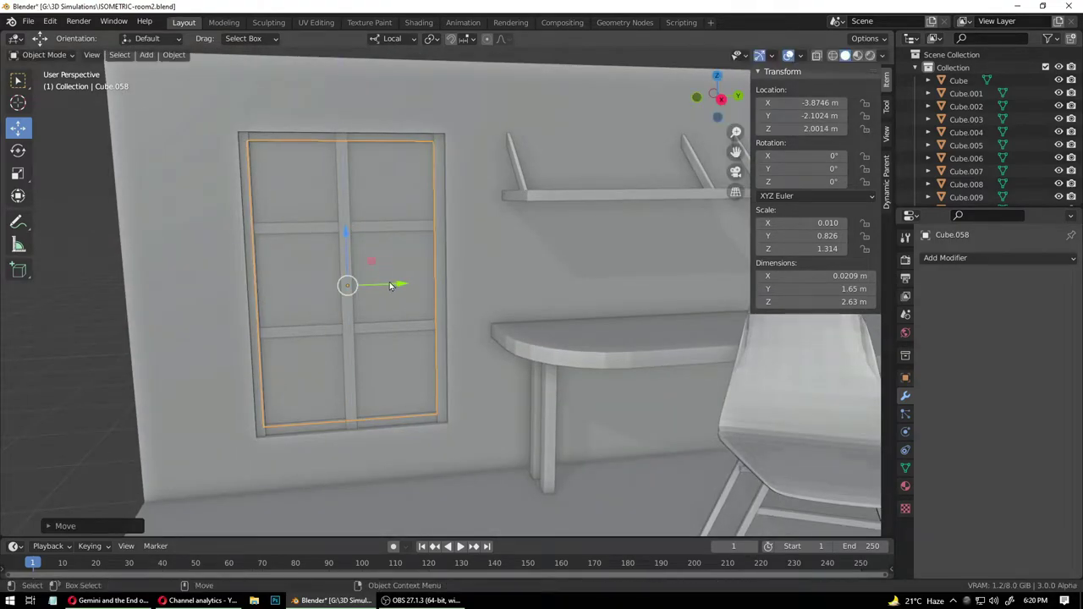
drag(394, 282, 397, 282)
click(451, 302)
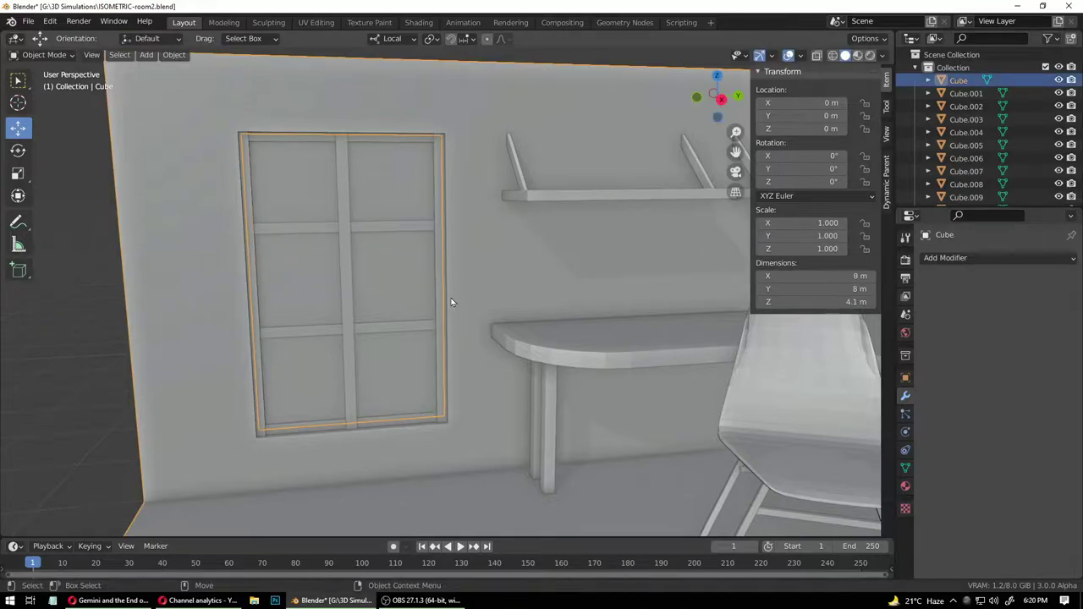
key(ctrl+s)
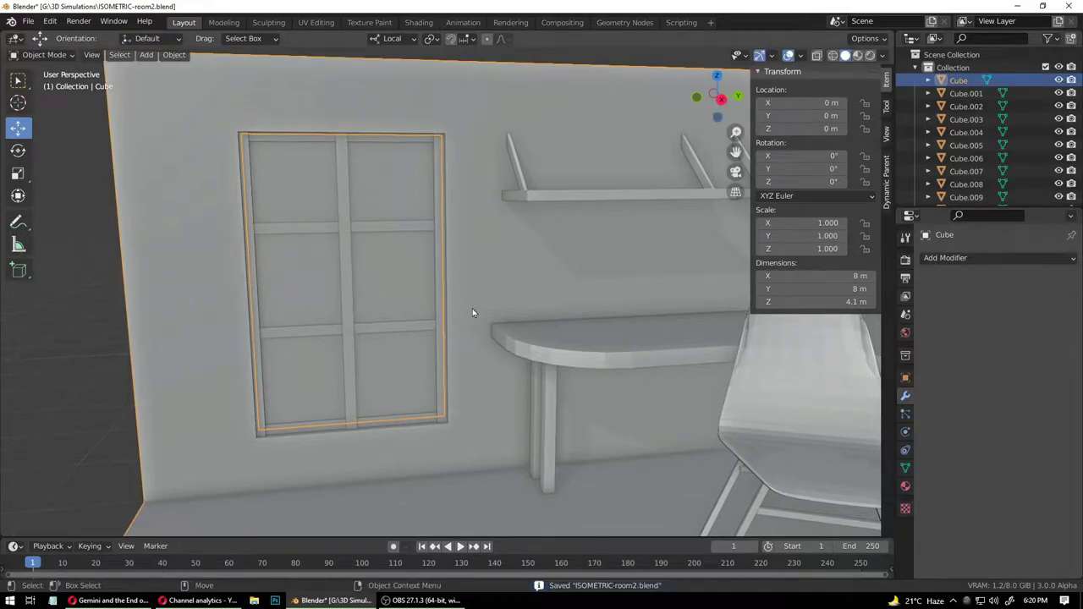
- Examine the window, the whole room and the empty wall shelves from several distances
click(410, 263)
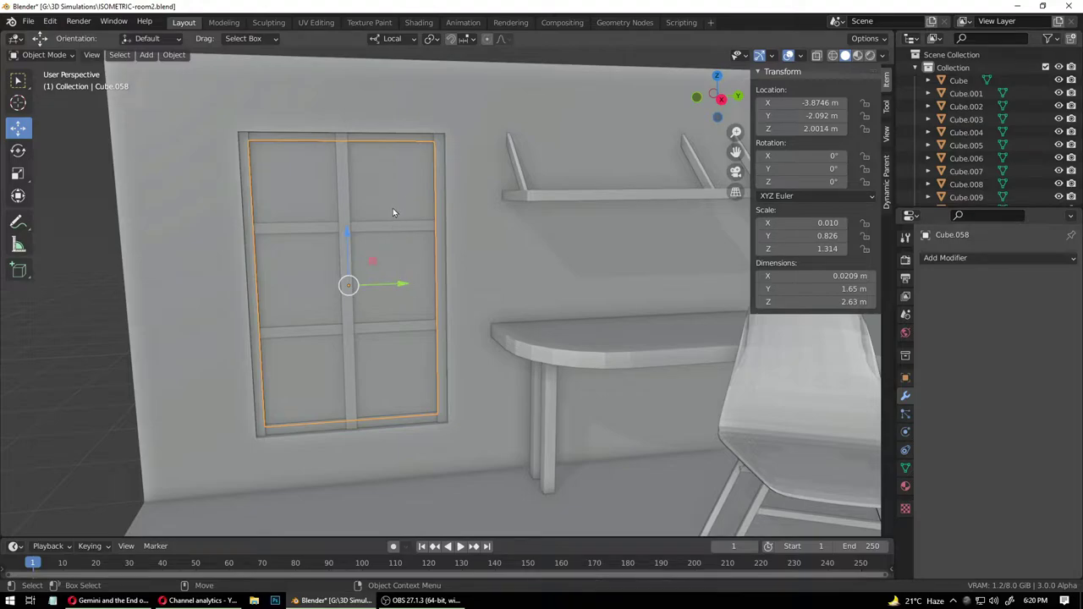
click(485, 295)
key(KP_Decimal)
scroll(448, 322, up, 3)
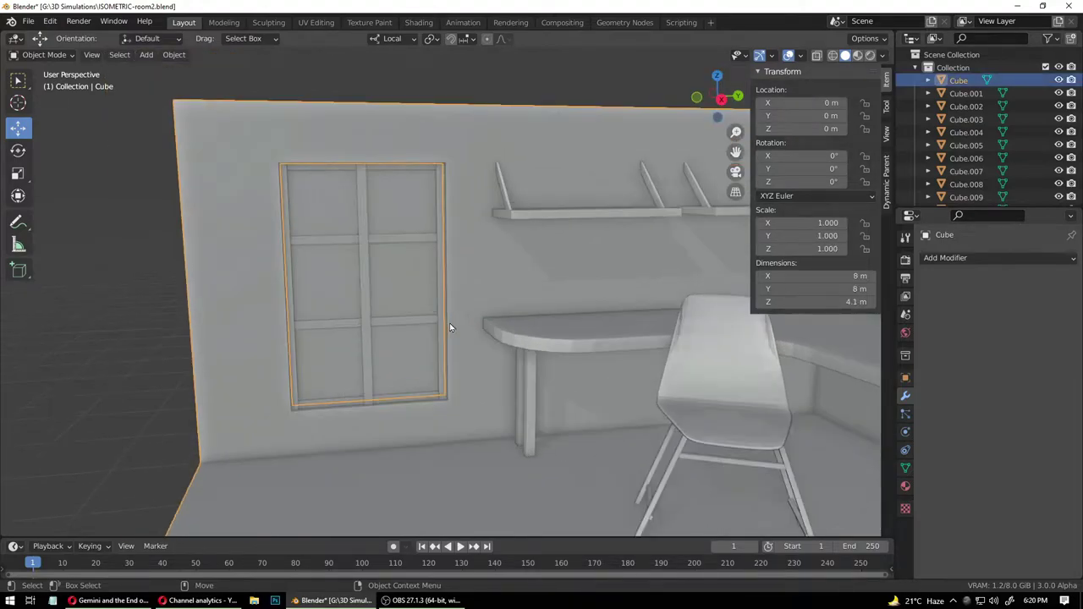
scroll(548, 350, down, 5)
middle_drag(561, 350, 406, 360)
scroll(454, 347, up, 2)
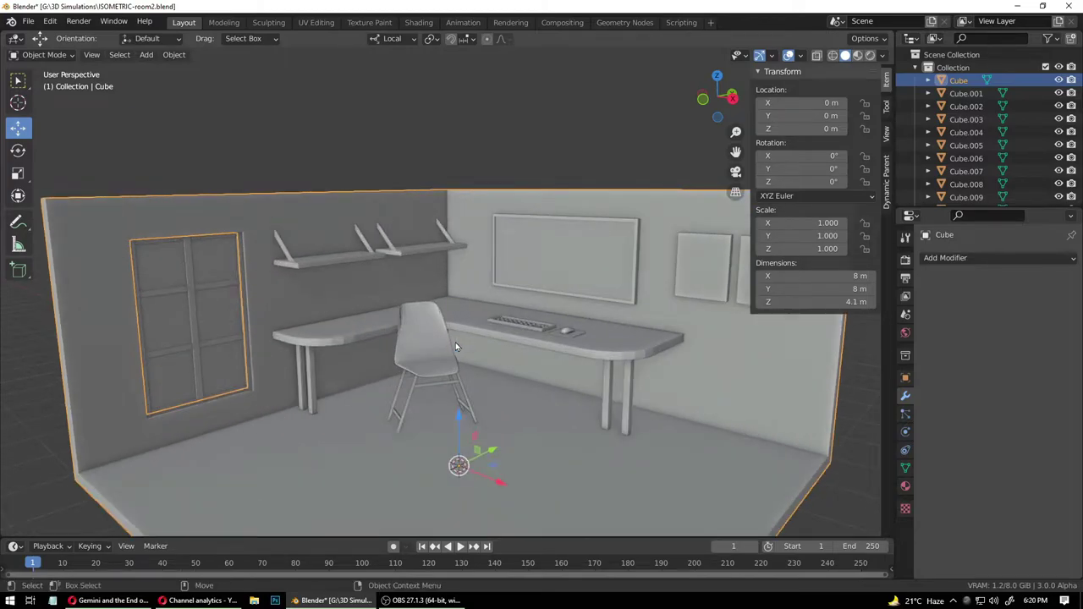
scroll(456, 342, down, 2)
click(368, 135)
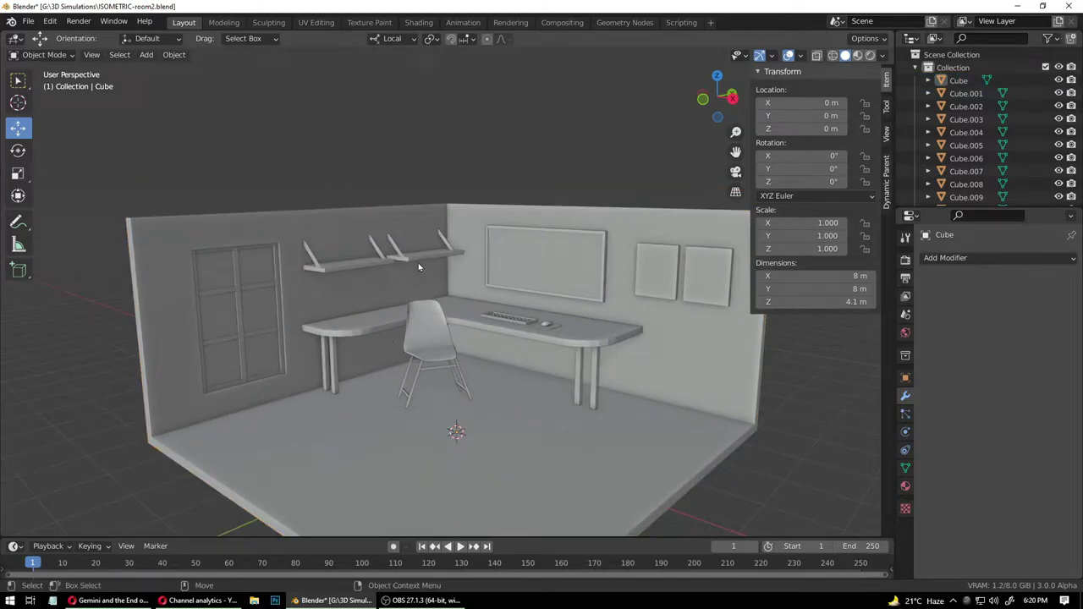
scroll(328, 253, up, 2)
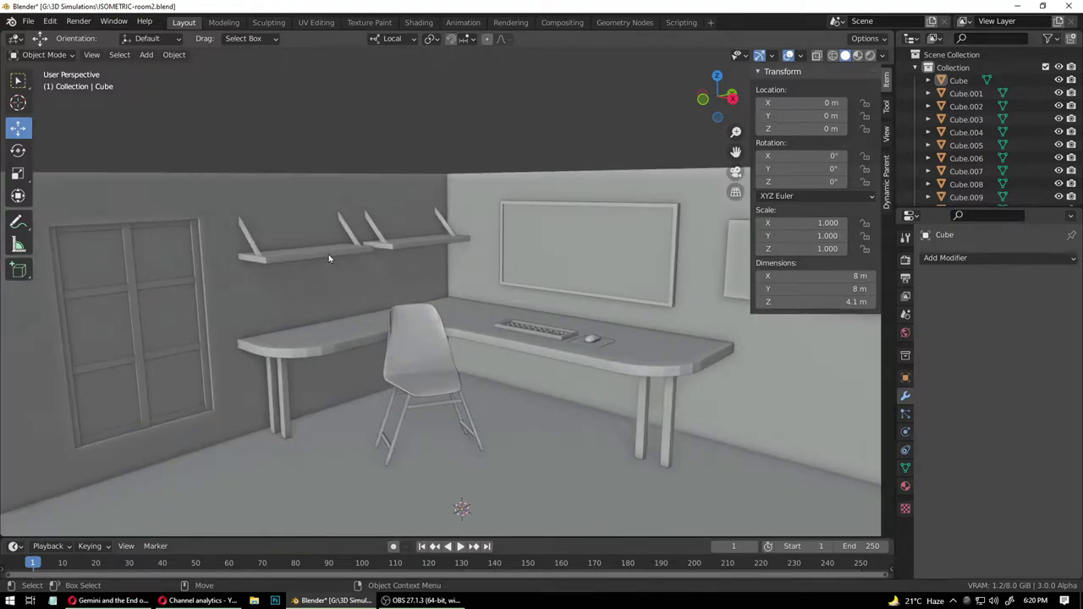
scroll(452, 293, up, 2)
scroll(452, 293, up, 2)
scroll(495, 308, up, 2)
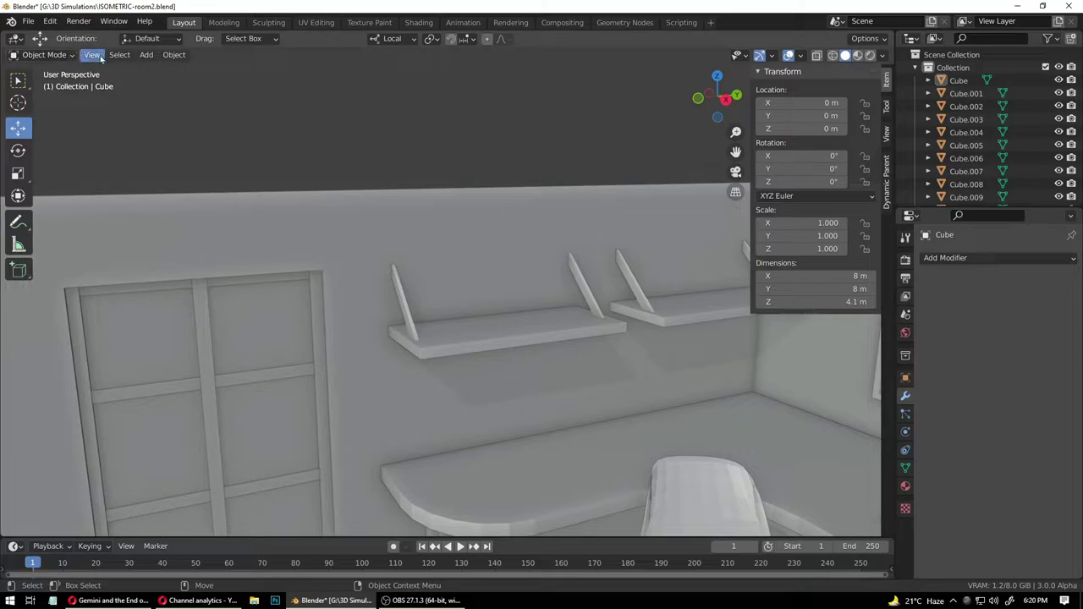
scroll(452, 433, down, 3)
- Duplicate the front desk leg near the window and raise the copy to about Z 3.19 m at the first wall shelf
click(444, 430)
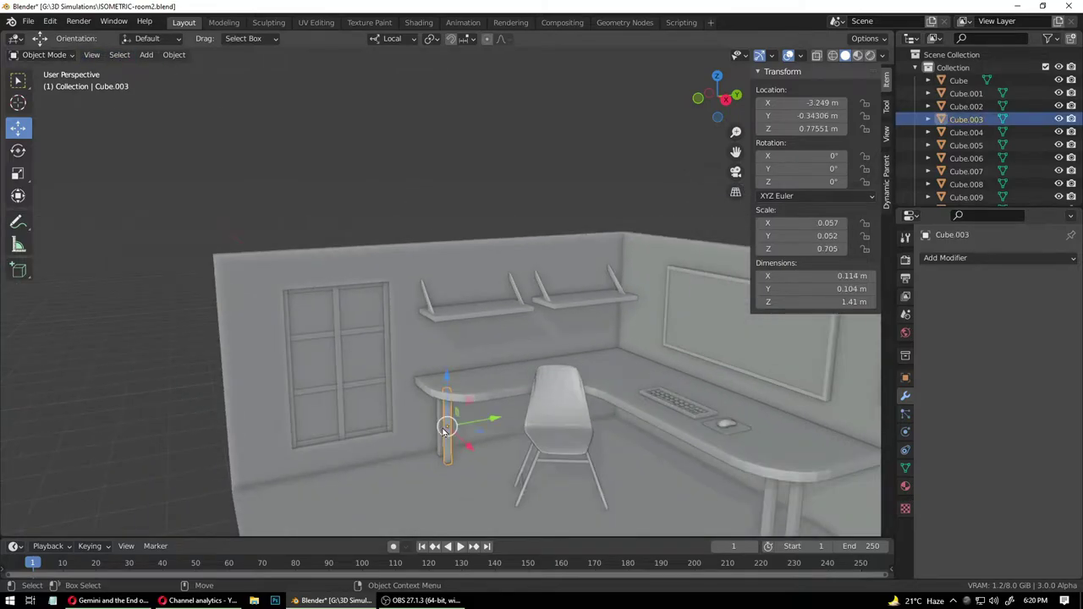
key(shift+d)
right_click(450, 377)
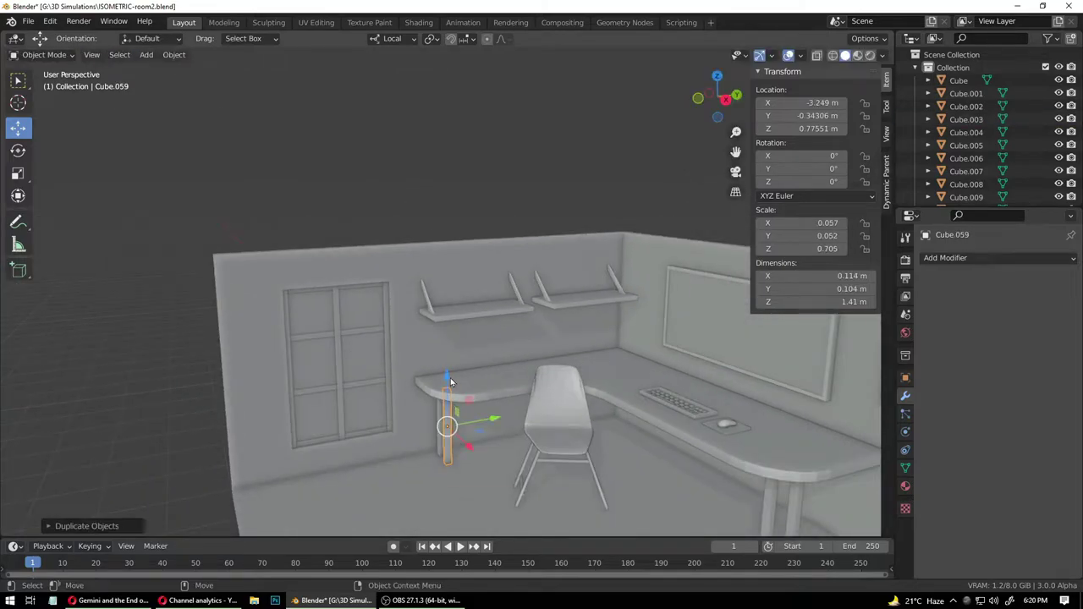
key(g)
key(z)
click(455, 255)
middle_drag(454, 279, 489, 374)
scroll(467, 330, up, 5)
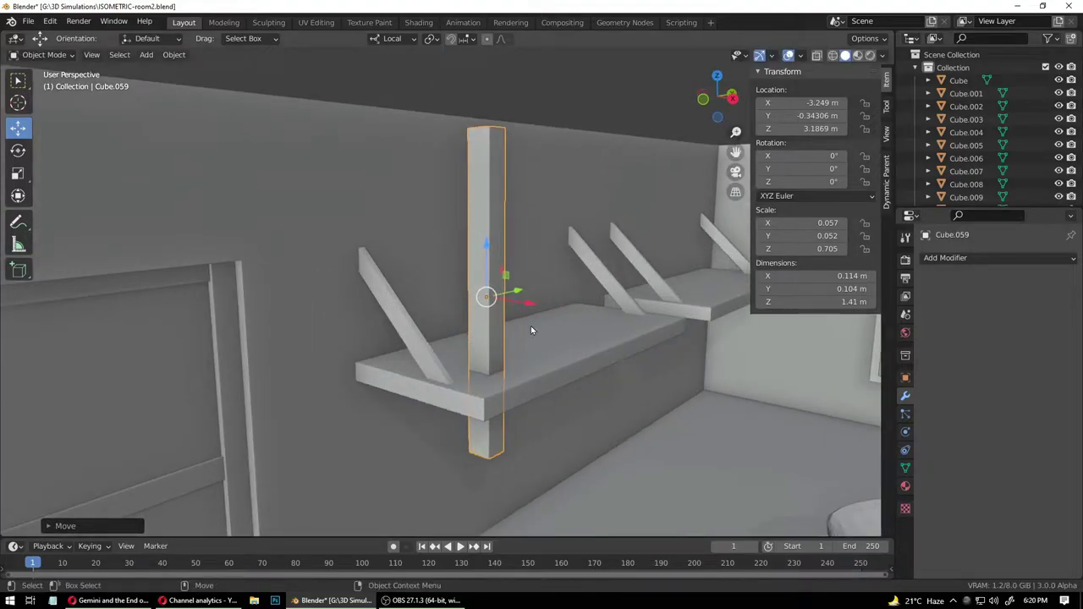
- Resize the copied leg into a book about 0.80 m high and 0.59 m deep along X, and shift it to about X -3.49 m
key(s)
drag(488, 247, 484, 280)
middle_drag(489, 333, 512, 305)
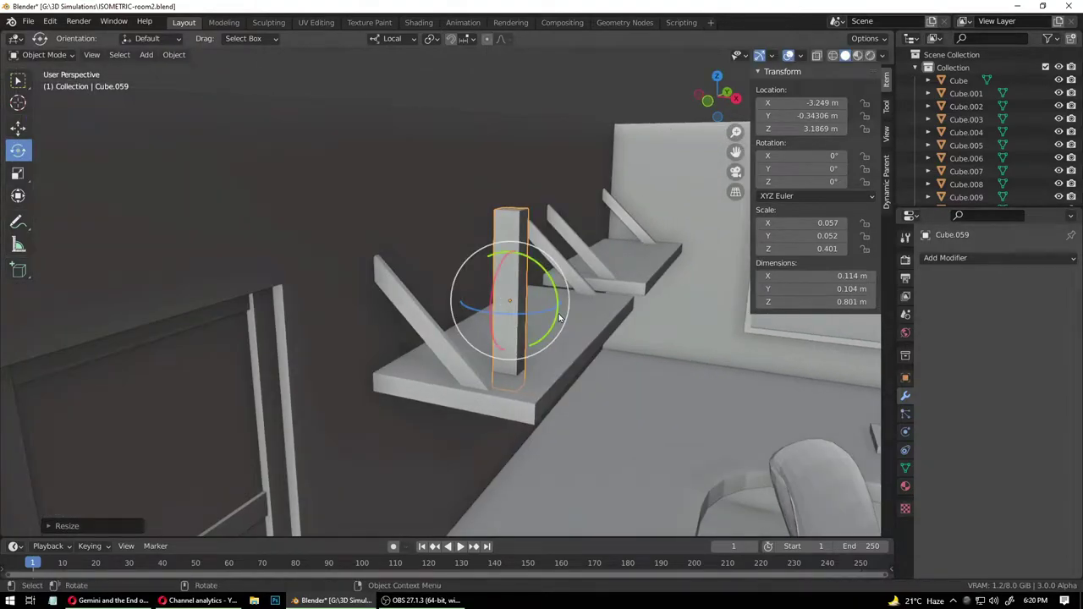
drag(557, 310, 514, 300)
key(g)
middle_drag(553, 331, 459, 305)
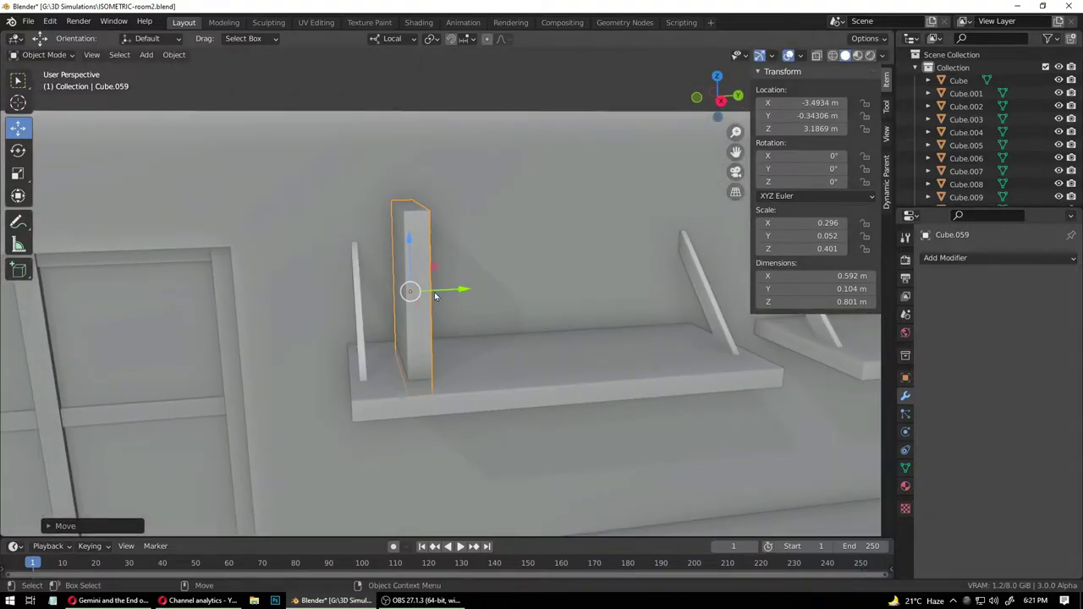
- Thin the book along Y to about 0.079 m and raise it to about Z 3.256 m so it stands on the shelf
key(shift+space)
key(s)
mouse_move(461, 292)
mouse_down()
mouse_move(438, 290)
mouse_move(446, 295)
mouse_up()
key(shift+space)
key(g)
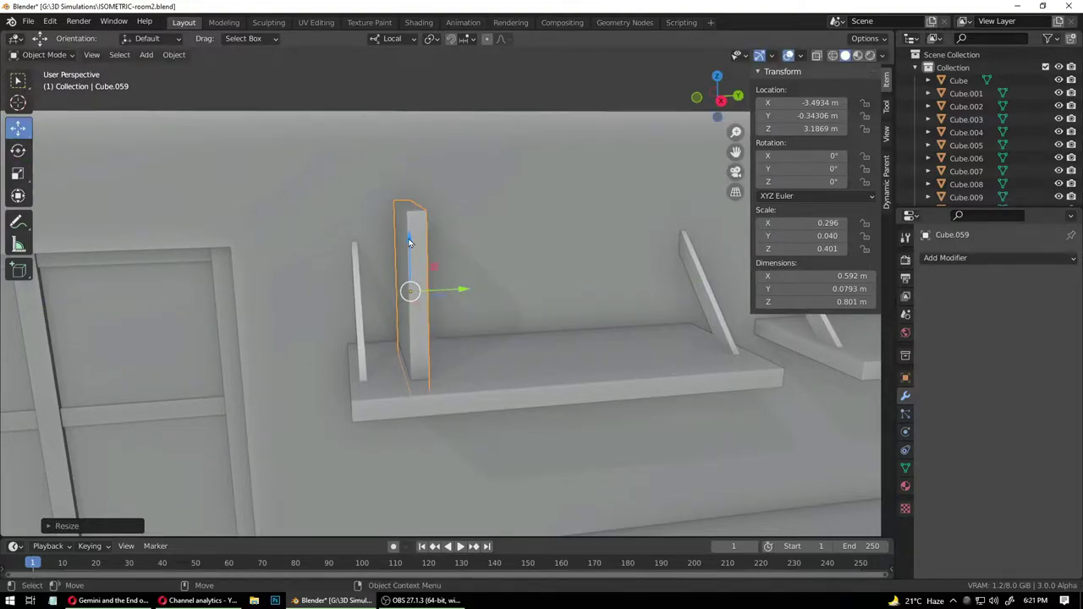
drag(409, 243, 414, 221)
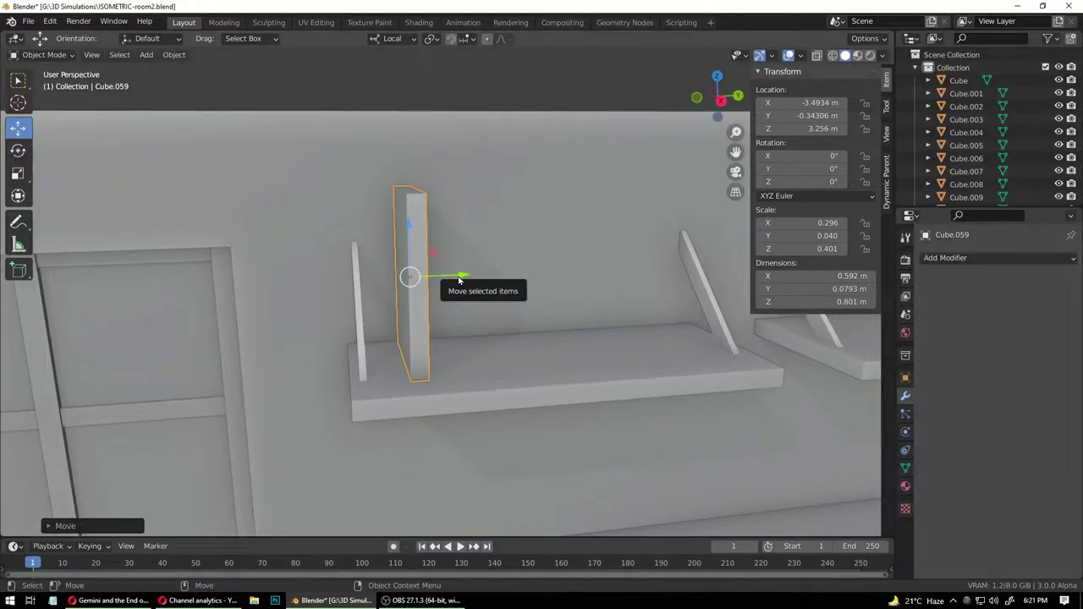
- Tilt the book about -13.4° around X, set the transform orientation to Global and shift the book to about Y 1.05 m
key(r)
key(e)
key(w)
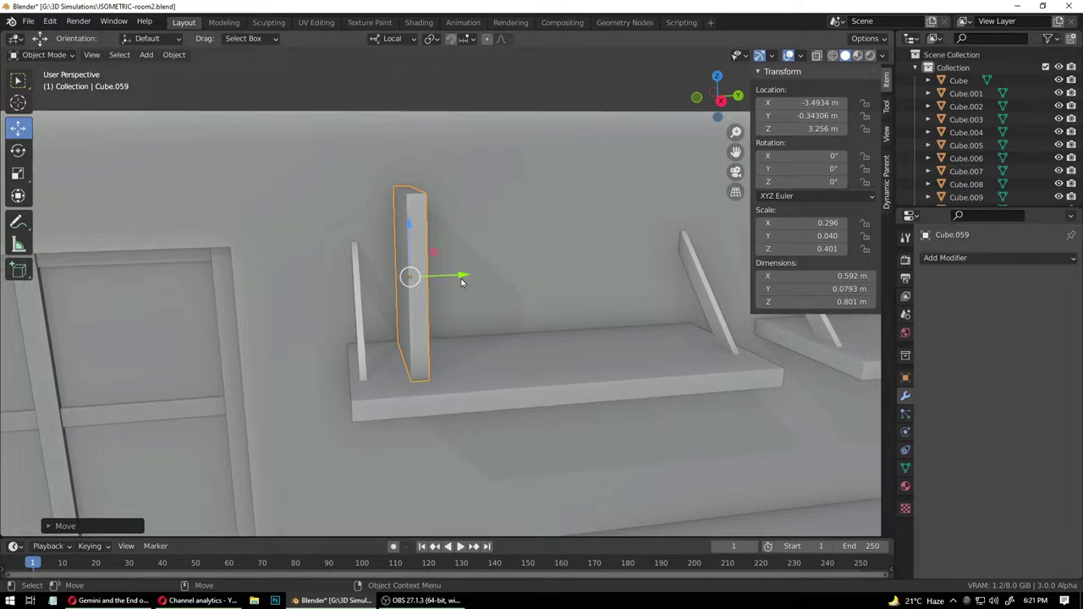
key(shift+space)
key(r)
drag(451, 249, 801, 280)
key(shift+space)
key(g)
click(393, 39)
click(397, 81)
middle_drag(553, 359, 699, 362)
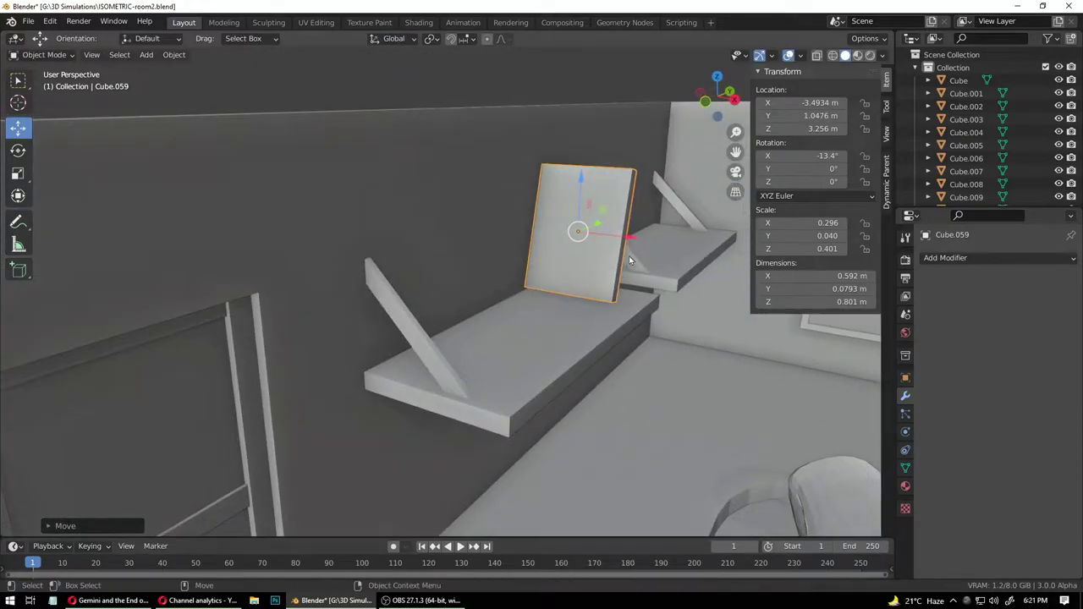
- Scale the book down uniformly to about 0.474 x 0.064 x 0.641 m
key(shift+space)
key(s)
drag(630, 240, 619, 234)
key(shift+space)
key(g)
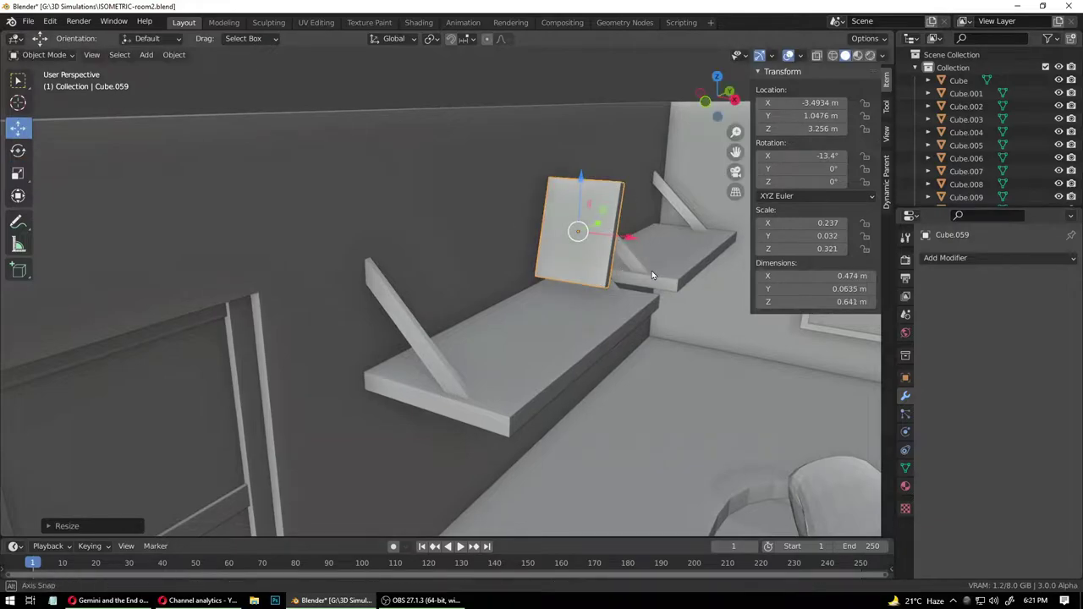
- Lower the book onto the shelf at about Z 3.178 m and shift it to about Y 1.077 m against the bracket
middle_drag(651, 274, 623, 270)
drag(708, 230, 703, 249)
middle_drag(665, 302, 538, 338)
drag(673, 303, 686, 301)
middle_drag(647, 339, 674, 338)
- Duplicate the tilted book three times along Y from about 0.98 m to 0.79 m to form a row of four
key(shift+d)
right_click(671, 322)
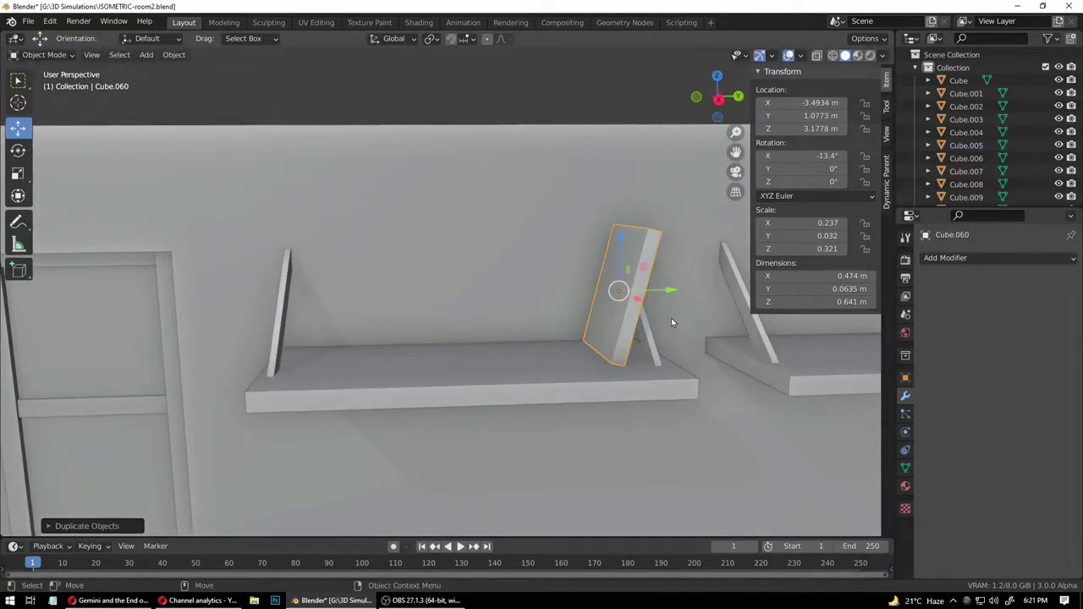
drag(670, 290, 607, 359)
key(shift+d)
right_click(654, 312)
click(628, 278)
click(595, 359)
click(594, 327)
key(shift+d)
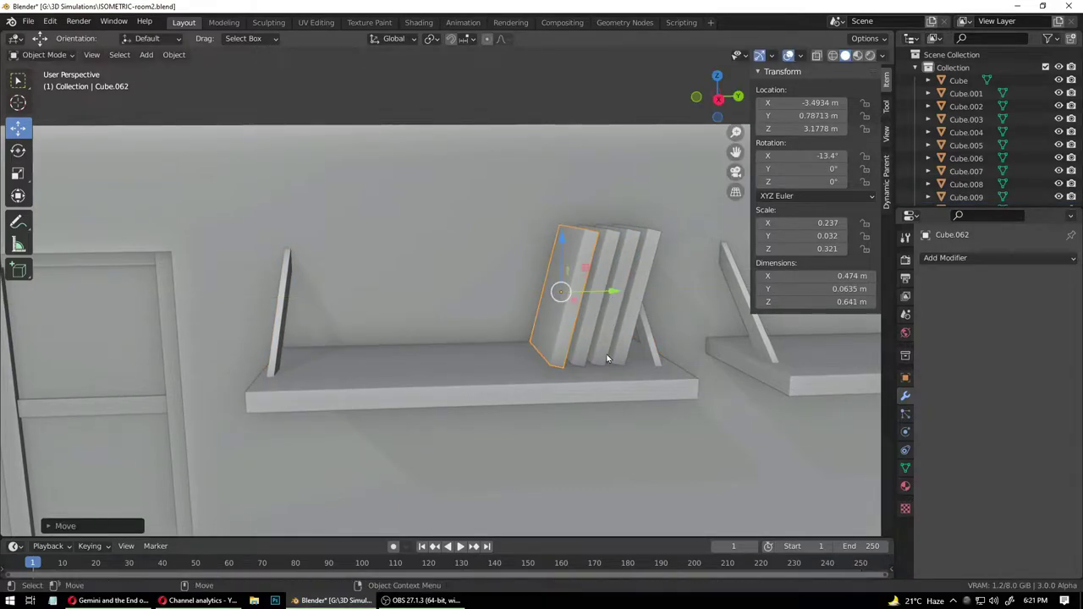
- Duplicate the end book nearest the window and move the copy along Y to about 0.58 m
middle_drag(606, 358, 570, 381)
key(shift+d)
key(Escape)
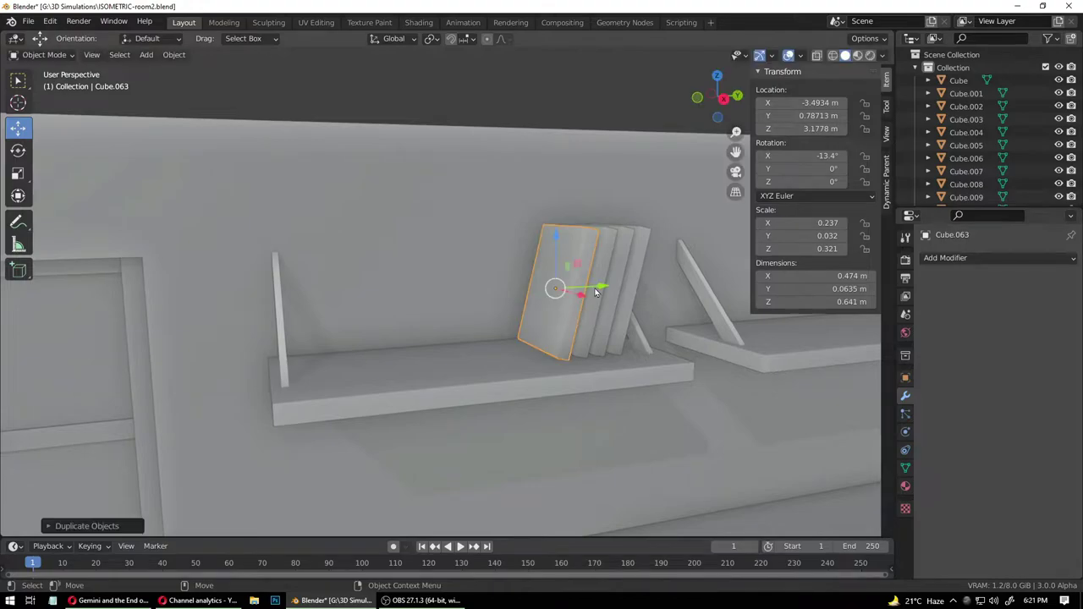
drag(596, 292, 550, 285)
- Tilt the new end book further around X so it leans against the row, and reposition it on the shelf
key(shift+space)
key(r)
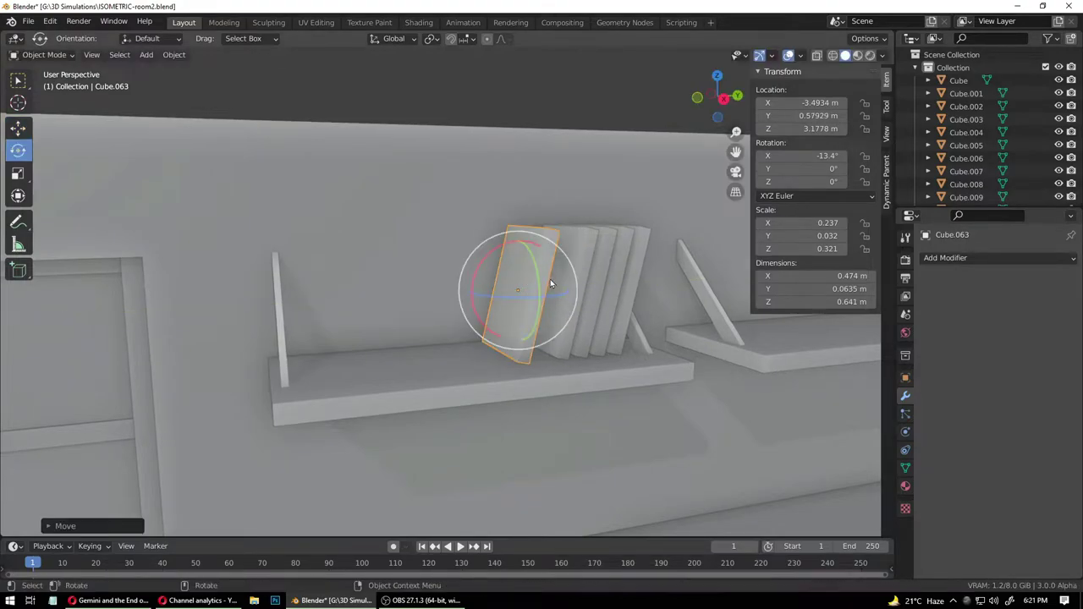
drag(491, 259, 516, 252)
key(shift+space)
key(g)
click(481, 250)
middle_drag(481, 250, 545, 265)
middle_drag(555, 269, 455, 280)
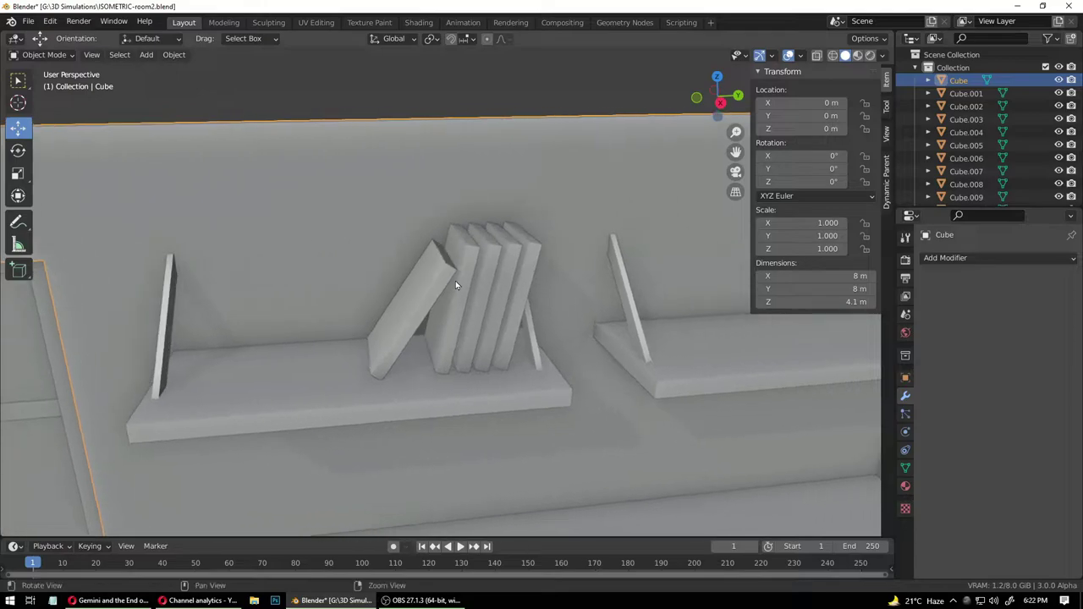
- Set the transform orientation to Local, shorten the second book from the bracket end along its Z axis and settle it on the shelf
click(496, 254)
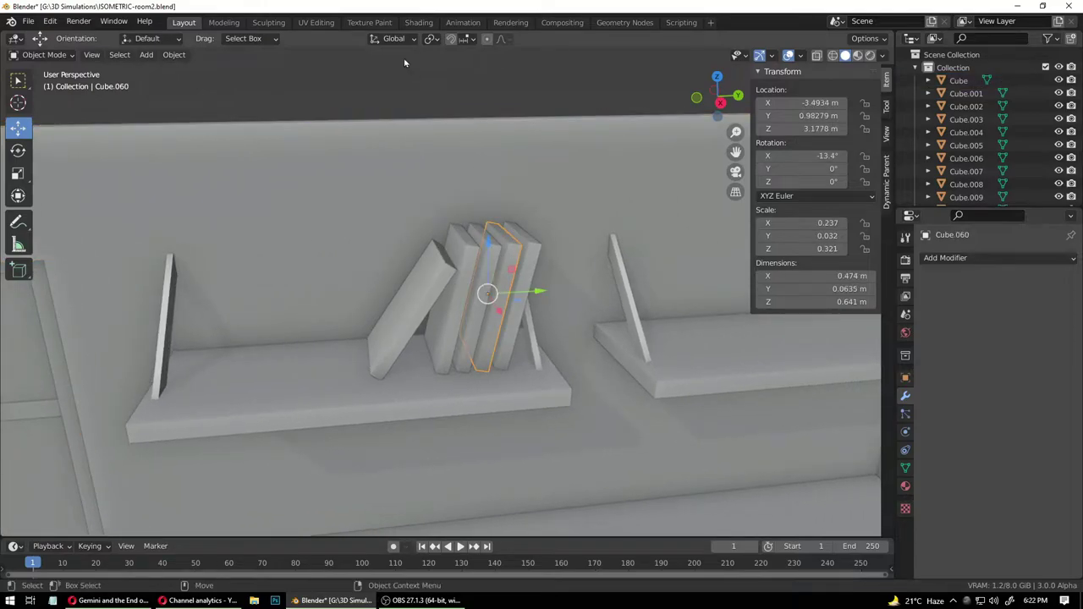
click(393, 38)
click(390, 97)
key(shift+space)
key(s)
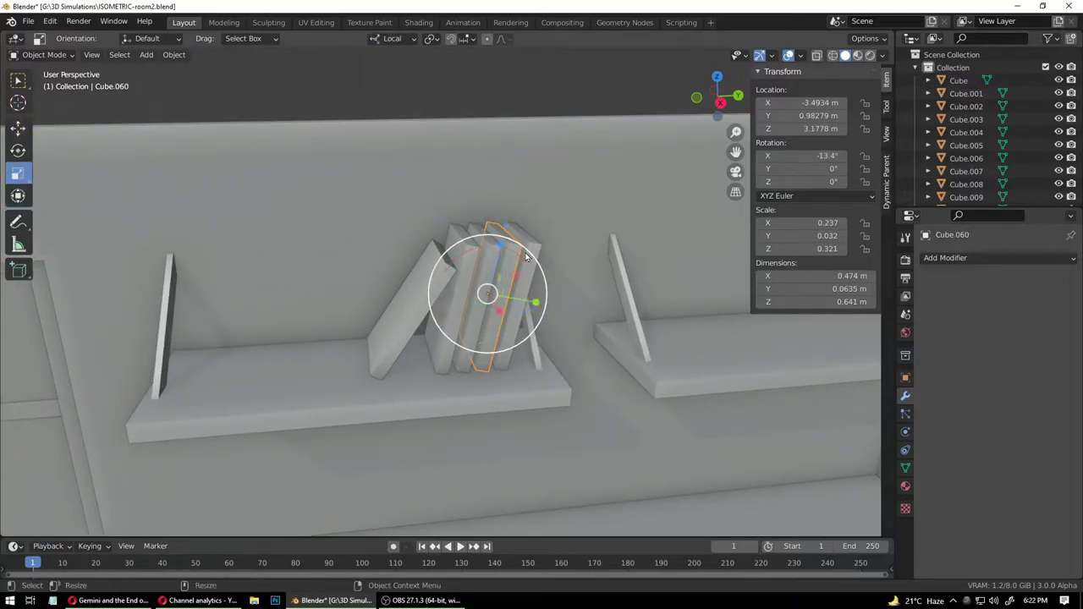
mouse_move(500, 243)
mouse_down()
mouse_move(498, 258)
mouse_move(483, 255)
mouse_up()
key(shift+space)
key(g)
click(488, 247)
key(shift+space)
key(s)
key(shift+space)
key(g)
click(552, 310)
scroll(563, 313, down, 6)
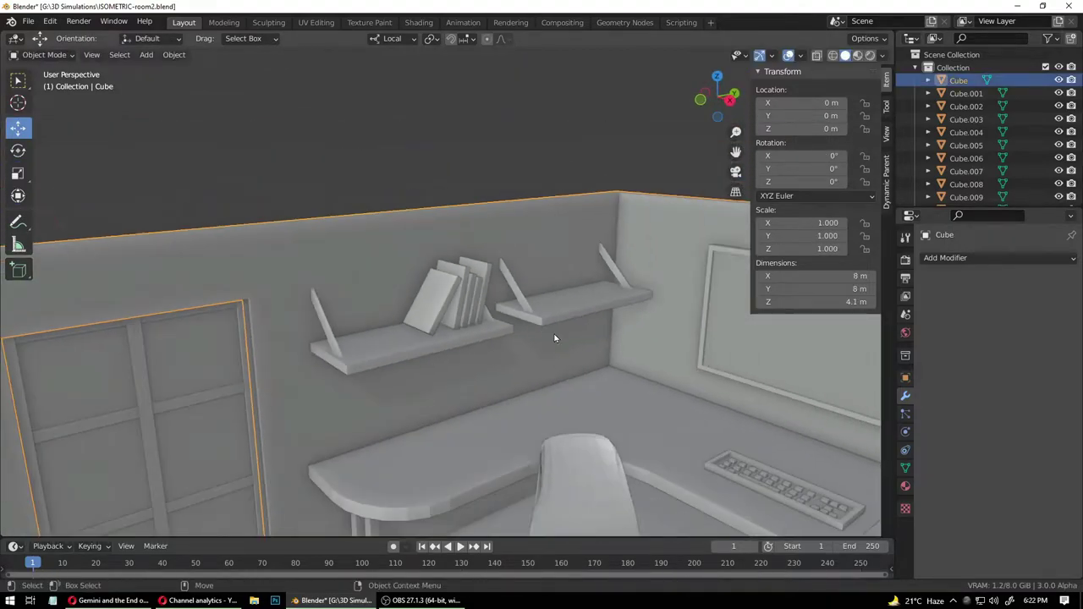
scroll(549, 334, up, 3)
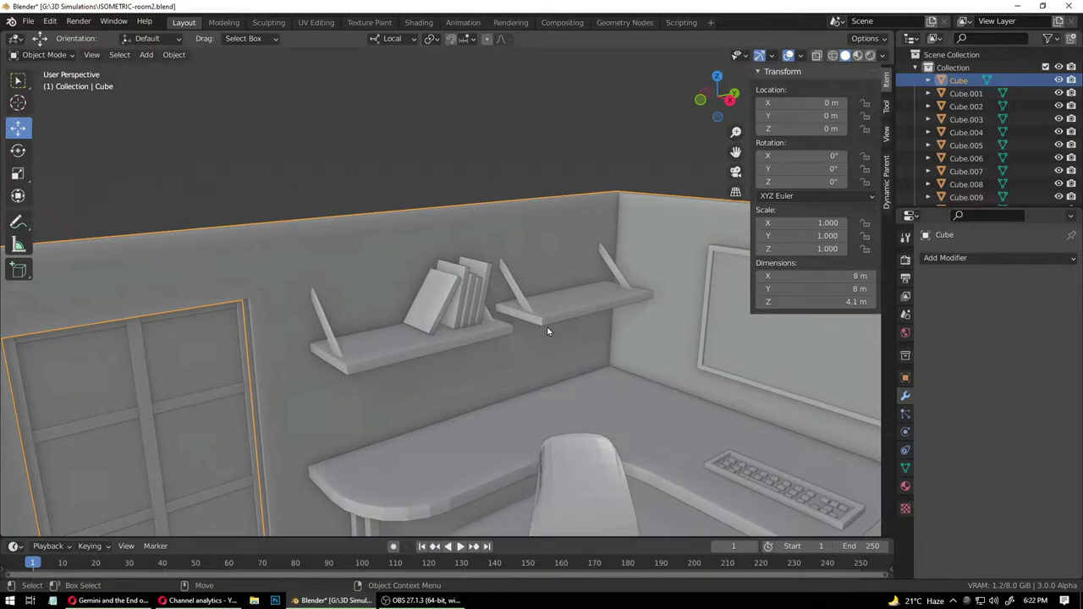
- Resize another upright book in the row along its local Z axis and reseat it on the shelf to vary the heights
click(465, 268)
key(s)
mouse_move(457, 244)
mouse_down()
mouse_move(458, 257)
mouse_move(473, 233)
mouse_move(477, 241)
mouse_up()
key(shift+space)
key(g)
click(482, 287)
key(shift+space)
key(s)
key(shift+space)
key(g)
click(513, 247)
click(489, 170)
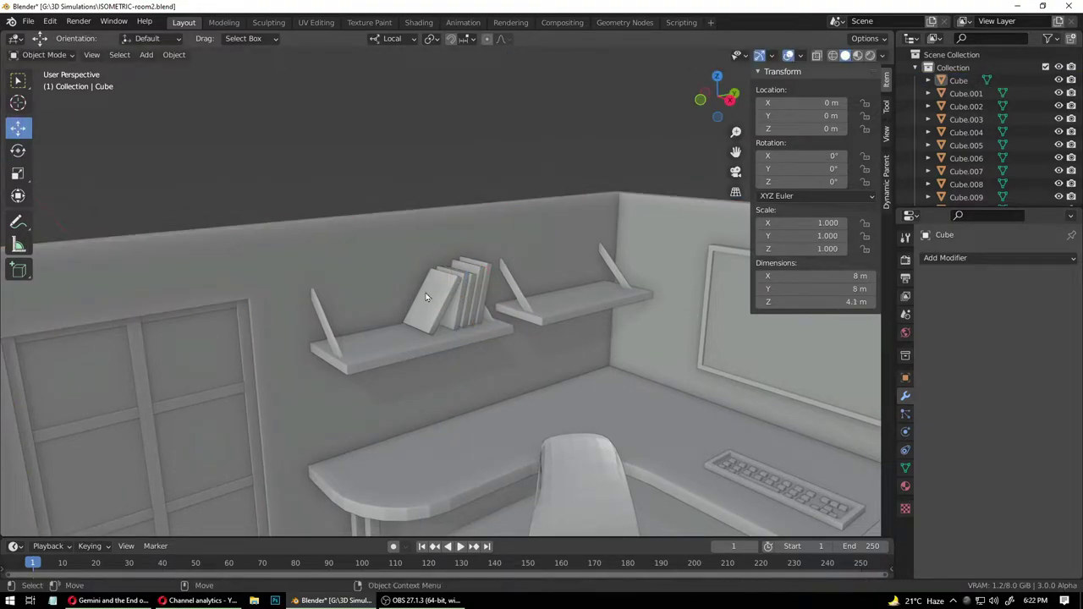
- Duplicate the upright book nearest the bracket on the first shelf, keeping the copy in place
click(447, 269)
click(561, 269)
scroll(599, 342, down, 4)
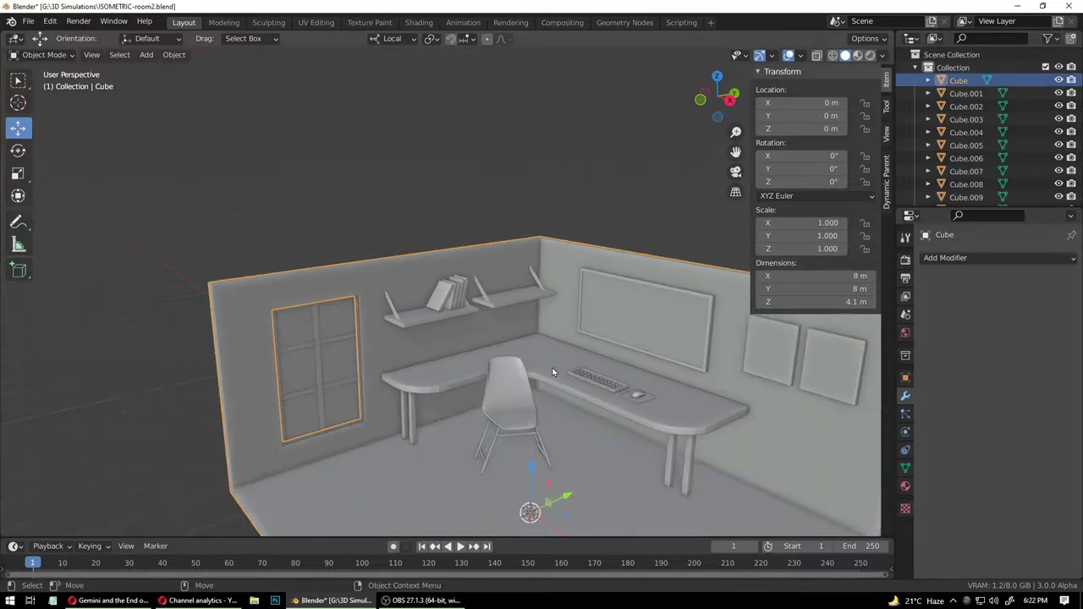
scroll(575, 321, up, 6)
middle_drag(551, 291, 412, 290)
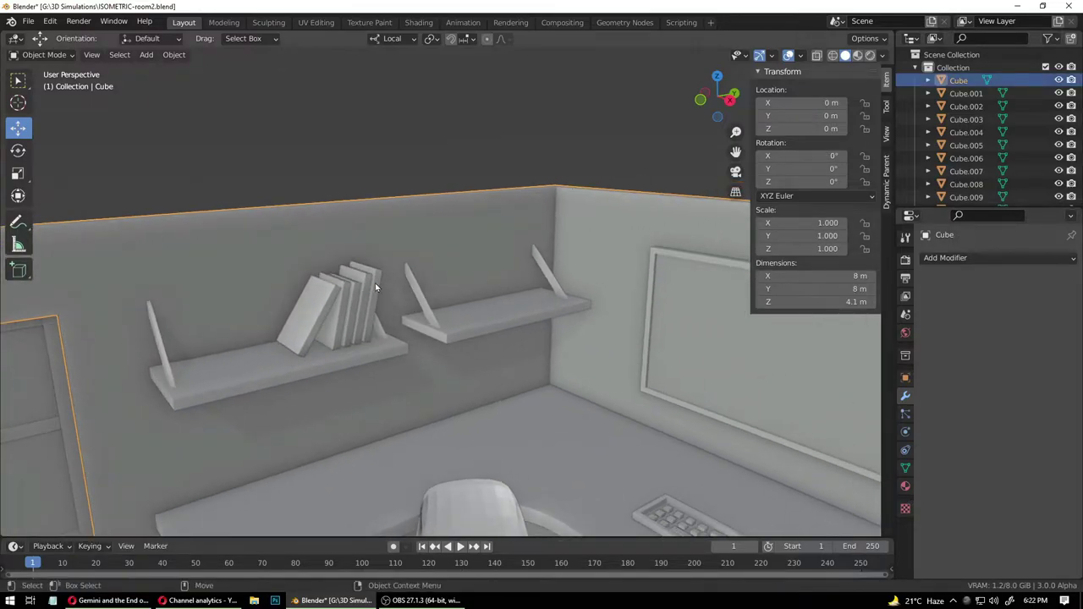
click(373, 290)
key(shift+d)
click(411, 307)
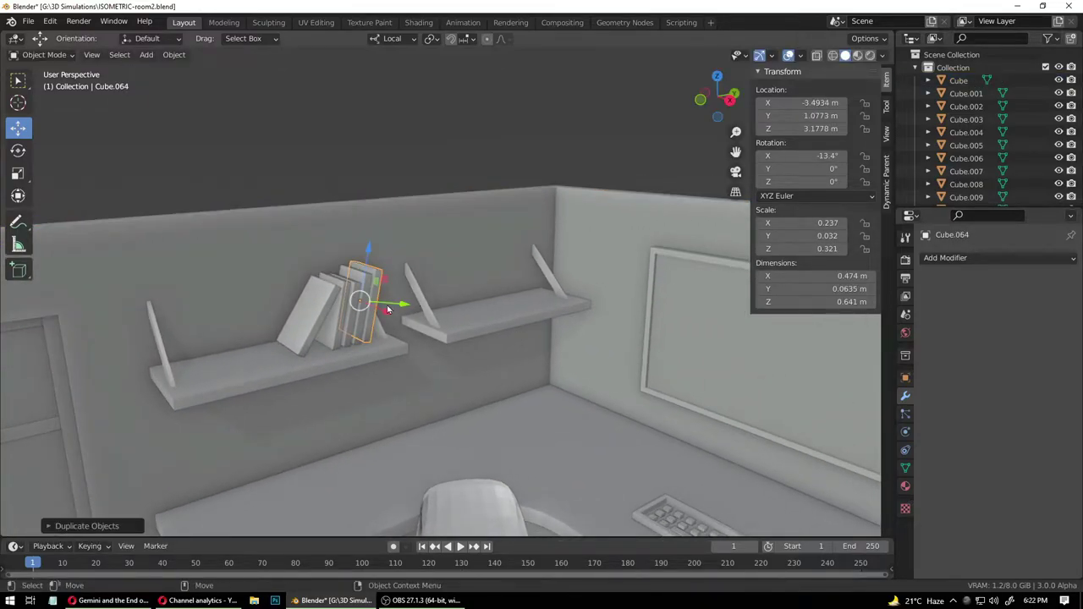
- Set the transform orientation to Global and move the book copy along Y to about 3.38 m, onto the second shelf near its corner bracket
middle_drag(448, 309, 395, 309)
click(392, 40)
click(387, 79)
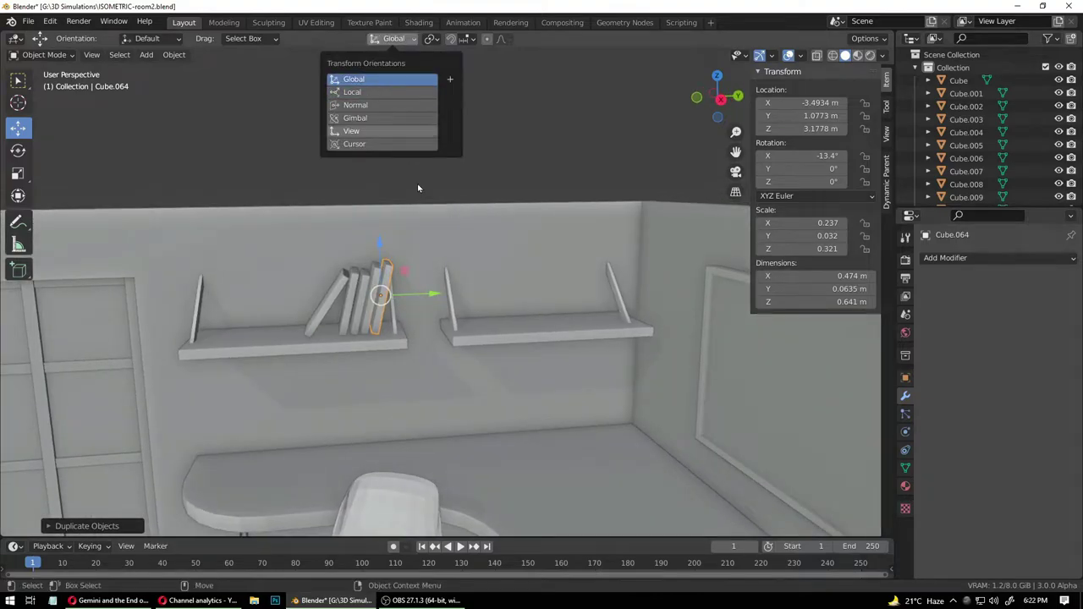
key(g)
key(y)
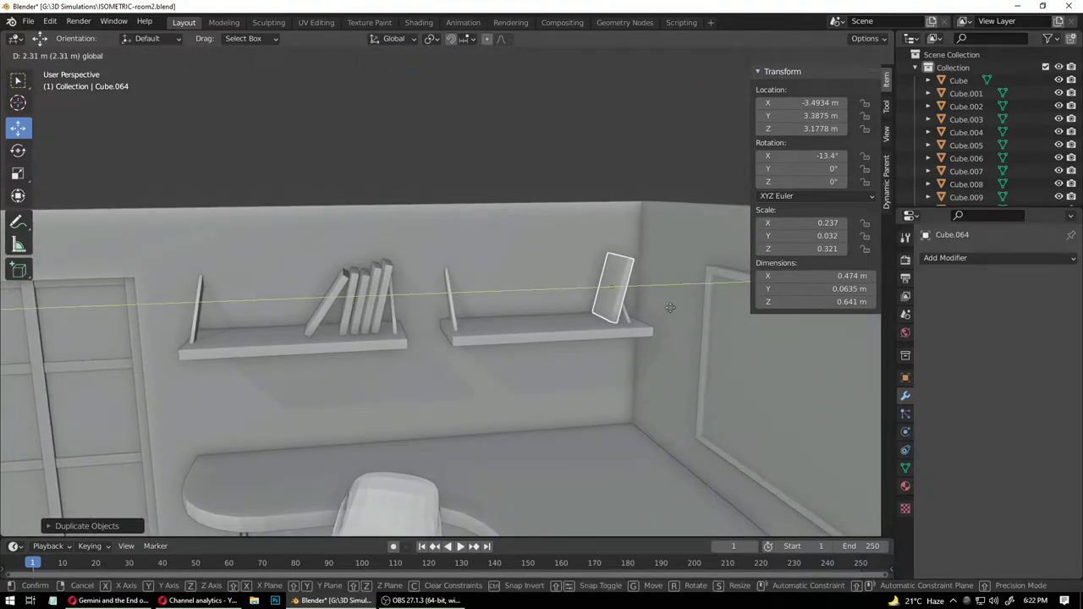
click(643, 320)
click(587, 345)
middle_drag(587, 345, 592, 304)
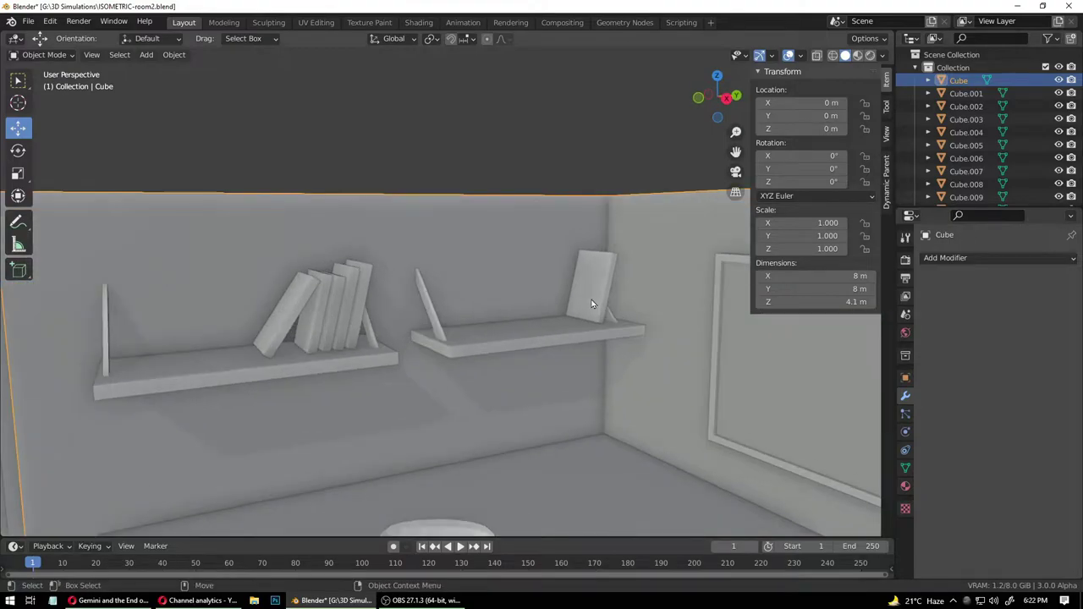
- Duplicate the book on the second shelf and shift the copy slightly along Y, away from the corner
scroll(592, 305, up, 6)
click(568, 348)
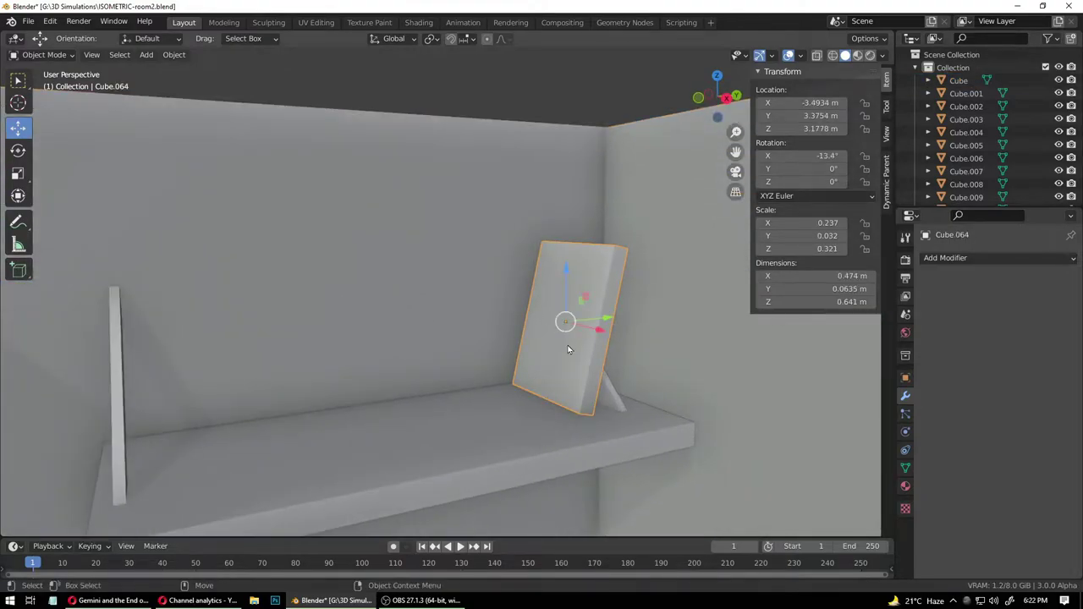
middle_drag(569, 348, 590, 325)
key(shift+d)
key(y)
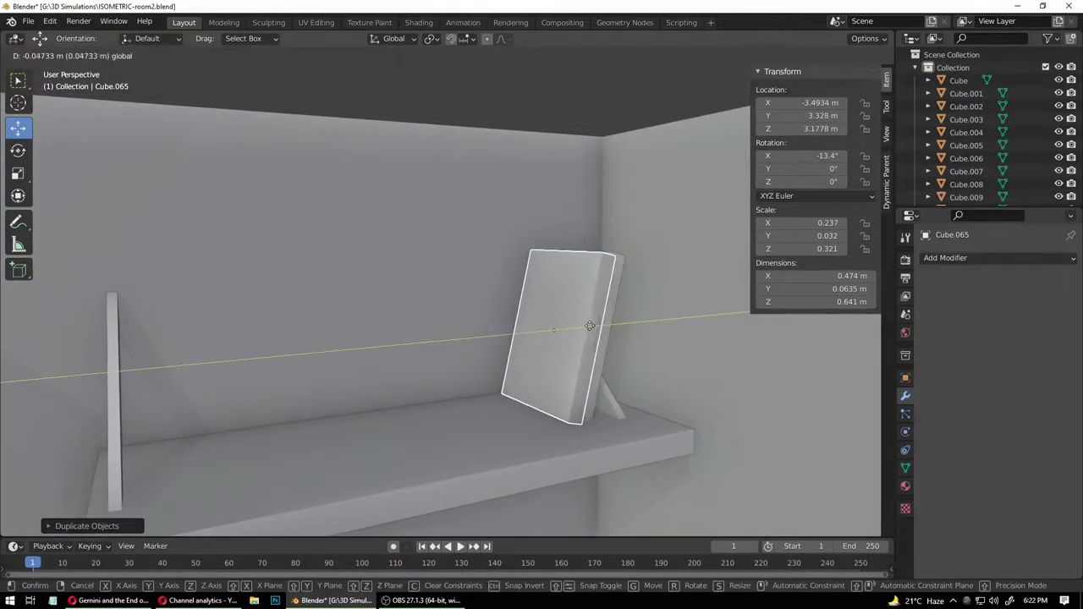
click(583, 326)
- Shorten the copied book to about 0.58 m tall and reseat it on the shelf at about Y 3.25 m, Z 3.14 m
key(s)
drag(544, 283, 540, 288)
key(g)
drag(583, 327, 572, 324)
drag(541, 278, 538, 288)
- Narrow the shorter book along X to about 0.38 m and settle it in front of the taller one
middle_drag(537, 337, 387, 335)
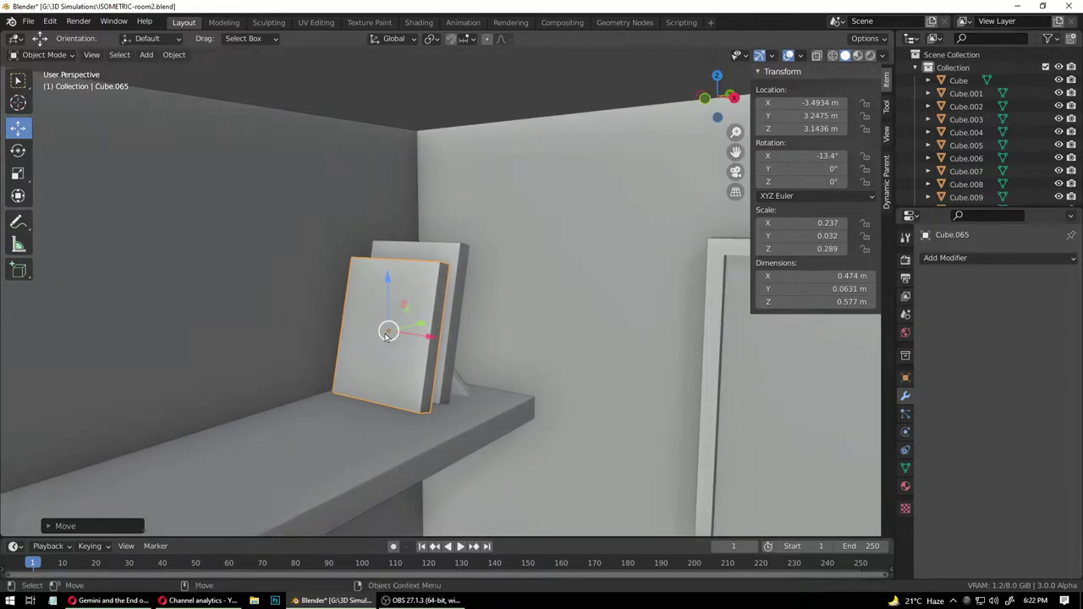
key(shift+space)
key(s)
mouse_move(429, 335)
mouse_down()
mouse_move(414, 335)
mouse_move(429, 339)
mouse_up()
key(shift+space)
key(g)
middle_drag(430, 339, 509, 385)
scroll(507, 366, down, 1)
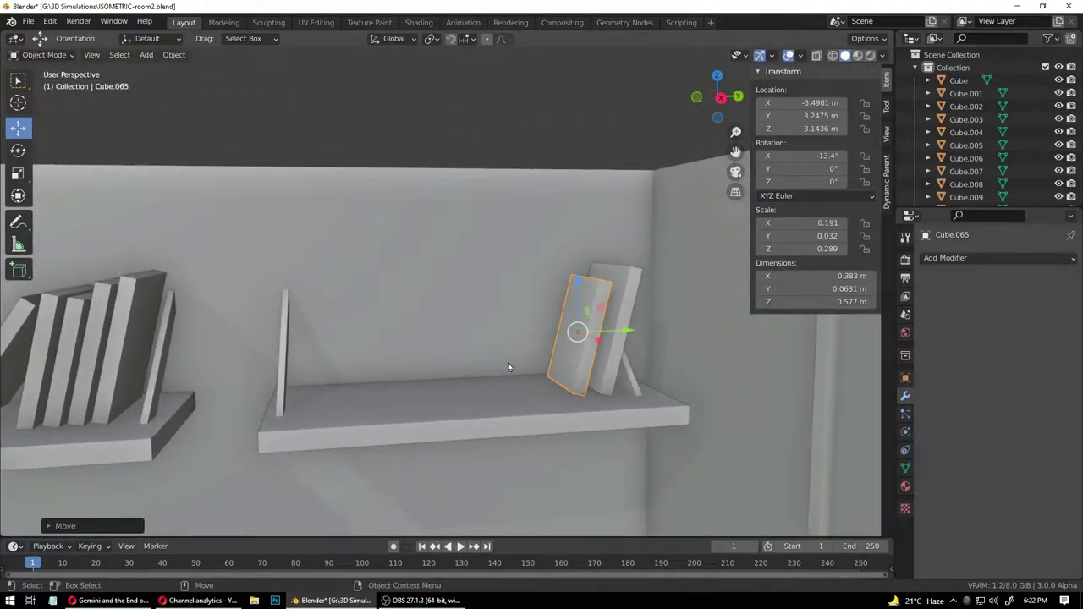
- Duplicate the shorter book and move the copy along Y to about 2.50 m, near the middle of the second shelf
key(shift+d)
right_click(628, 333)
drag(628, 332, 487, 331)
click(486, 331)
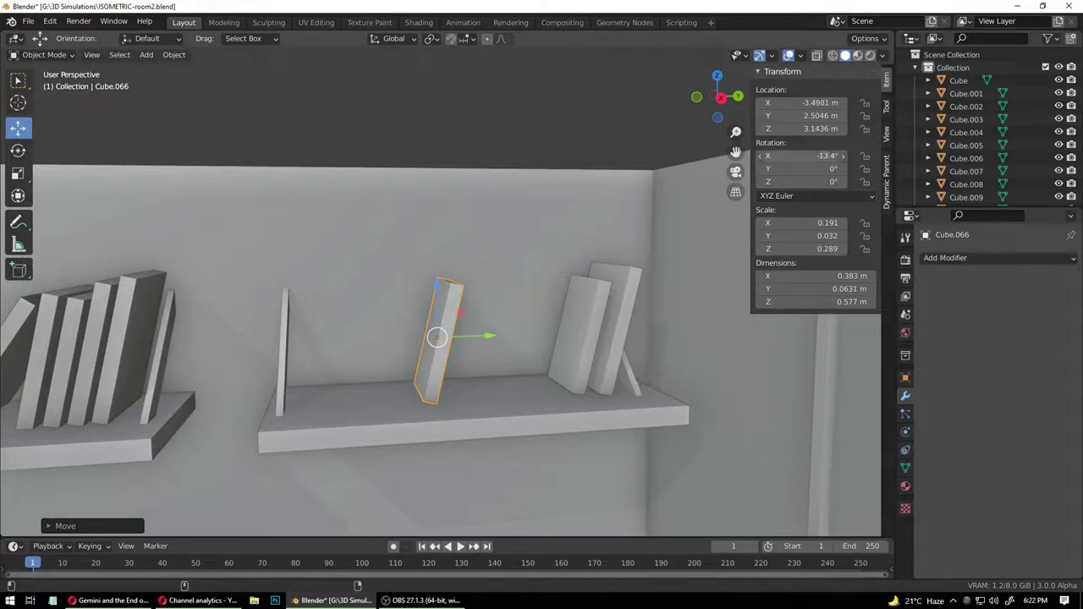
- Set the copied book's X rotation to 0°
double_click(825, 156)
text(0)
key(Return)
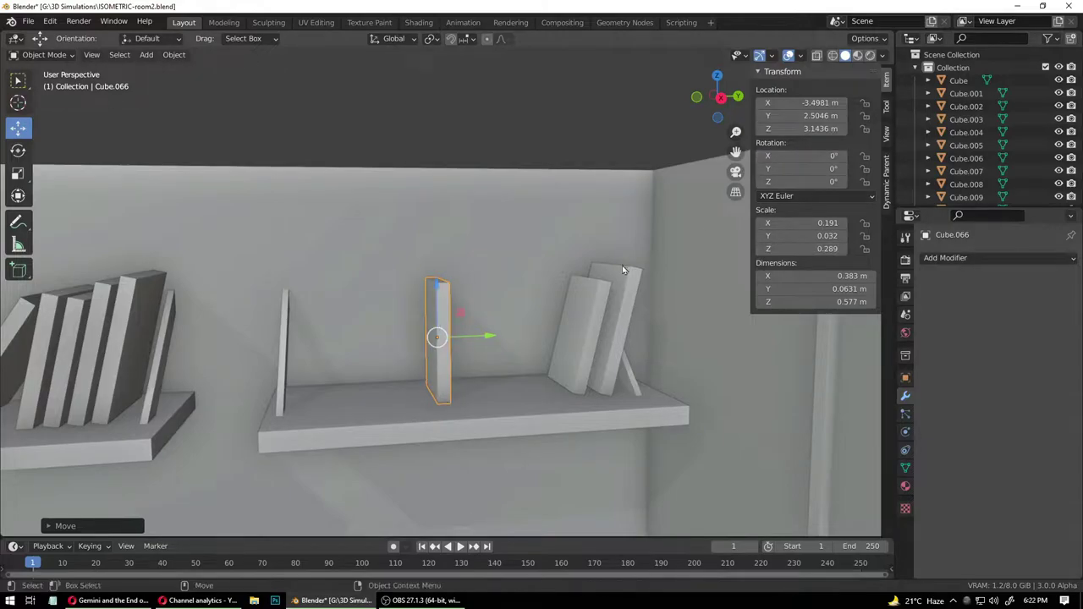
- Set the copied book's X rotation to 90° and lay it on the shelf at about X -3.37 m, Z 2.89 m
double_click(806, 156)
text(90)
key(Return)
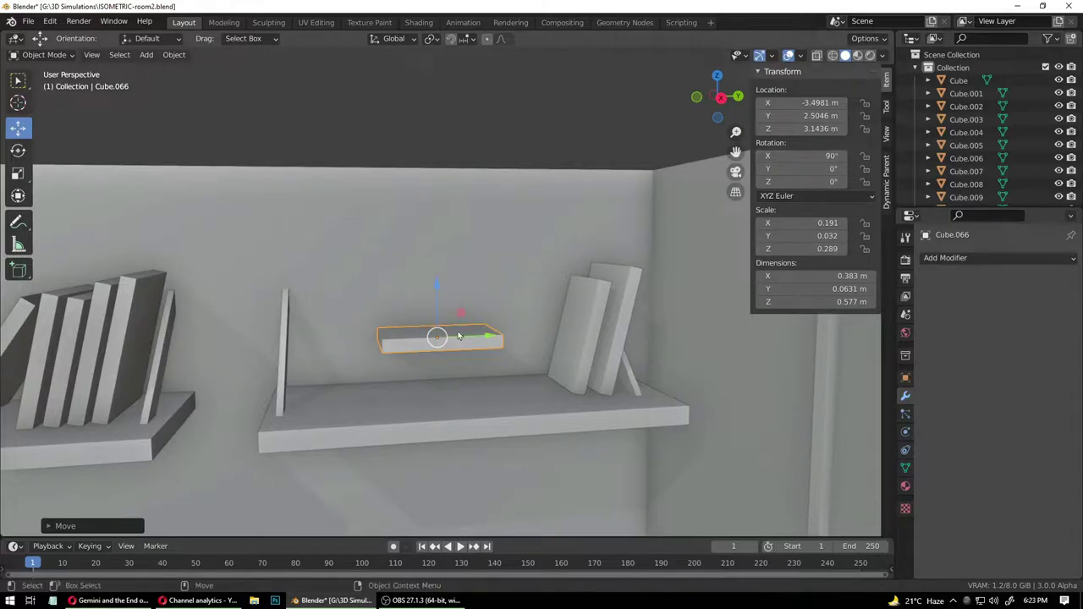
middle_drag(474, 355, 280, 277)
drag(280, 276, 344, 390)
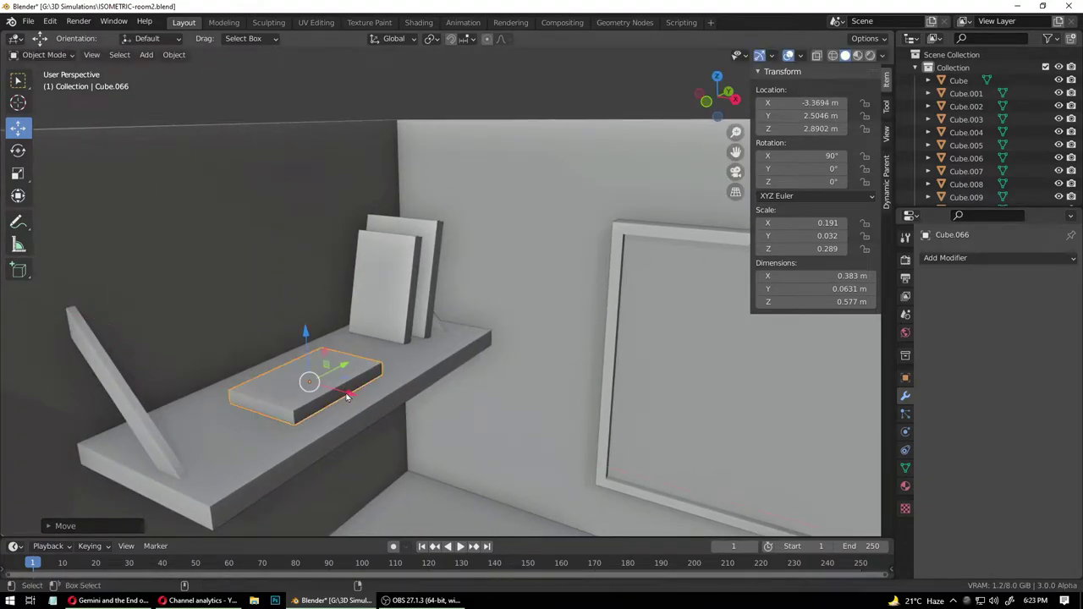
- Duplicate the flat book and stack the copy on top at about Z 2.97 m, offset to X -3.4 m
key(shift+d)
right_click(344, 389)
drag(310, 333, 308, 315)
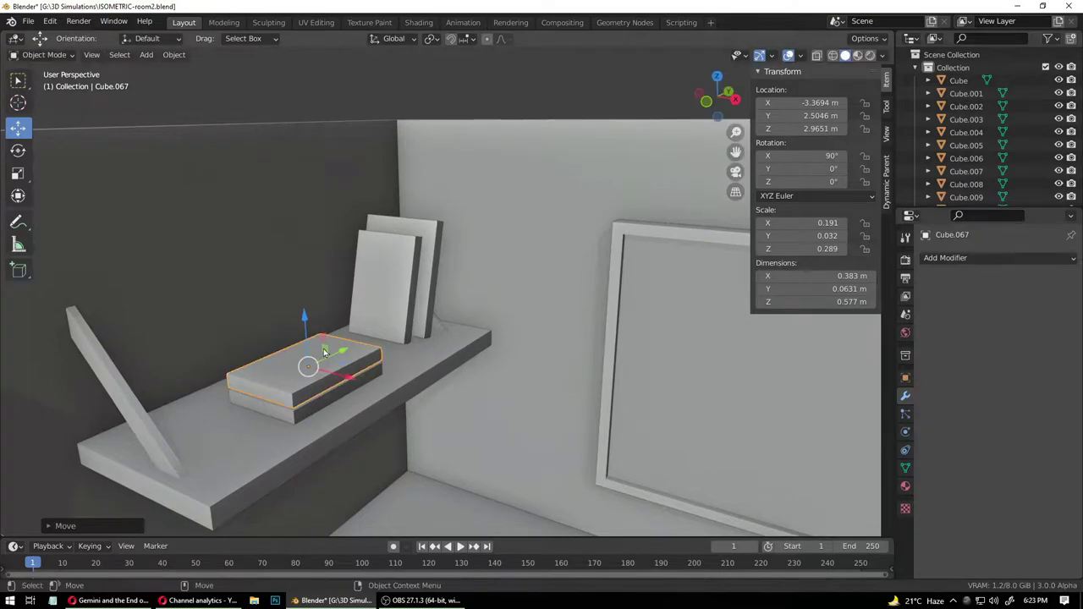
drag(348, 380, 341, 377)
- Add a third flat book by duplicating the second, raising it to about Z 3.04 m and offsetting it to about X -3.45 m
key(shift+d)
key(Escape)
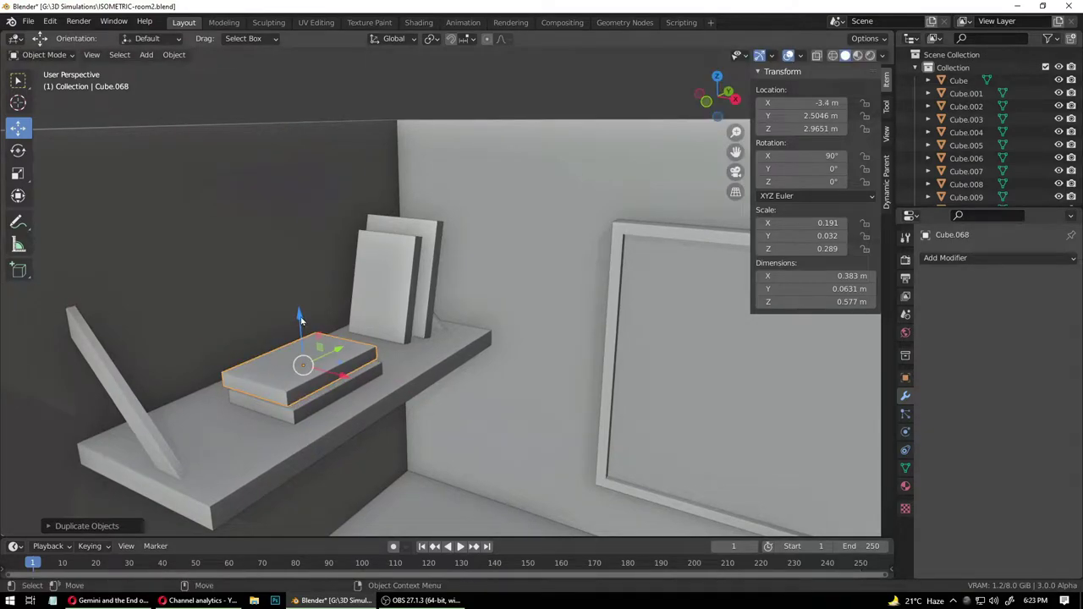
key(g)
key(z)
drag(298, 297, 298, 296)
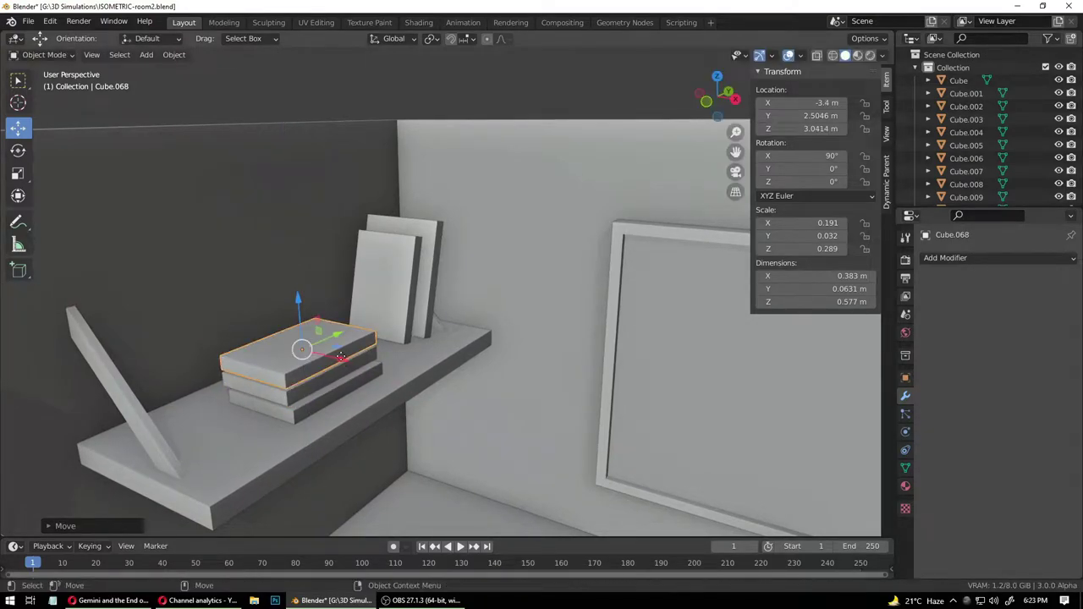
drag(343, 357, 333, 355)
- Scale the top flat book down uniformly to about 0.54 m long and lower it onto the stack at about Z 3.036 m
middle_drag(390, 359, 300, 375)
key(s)
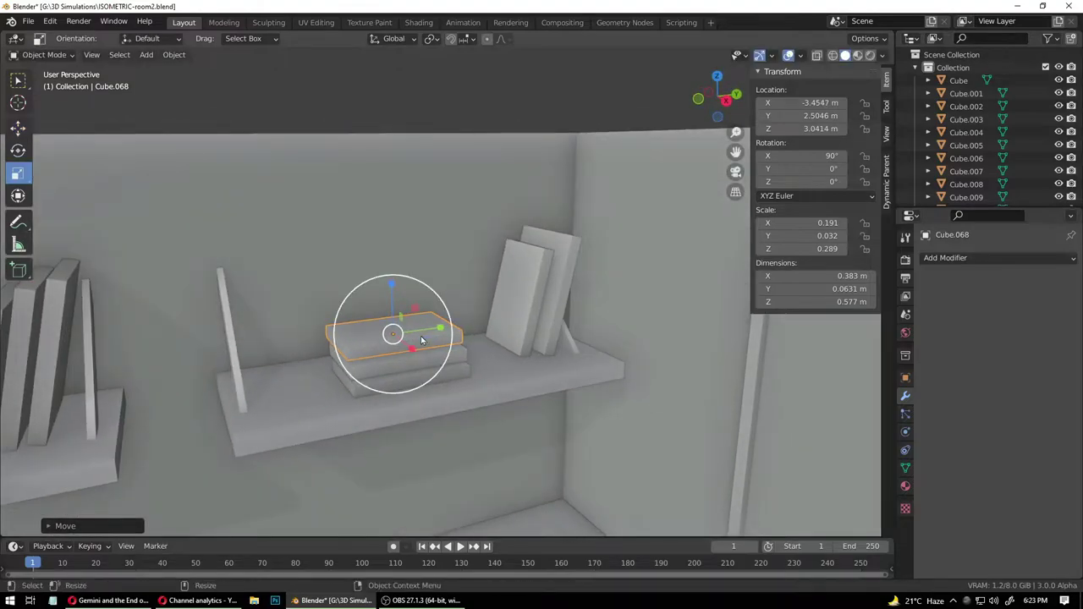
drag(437, 337, 428, 335)
click(457, 401)
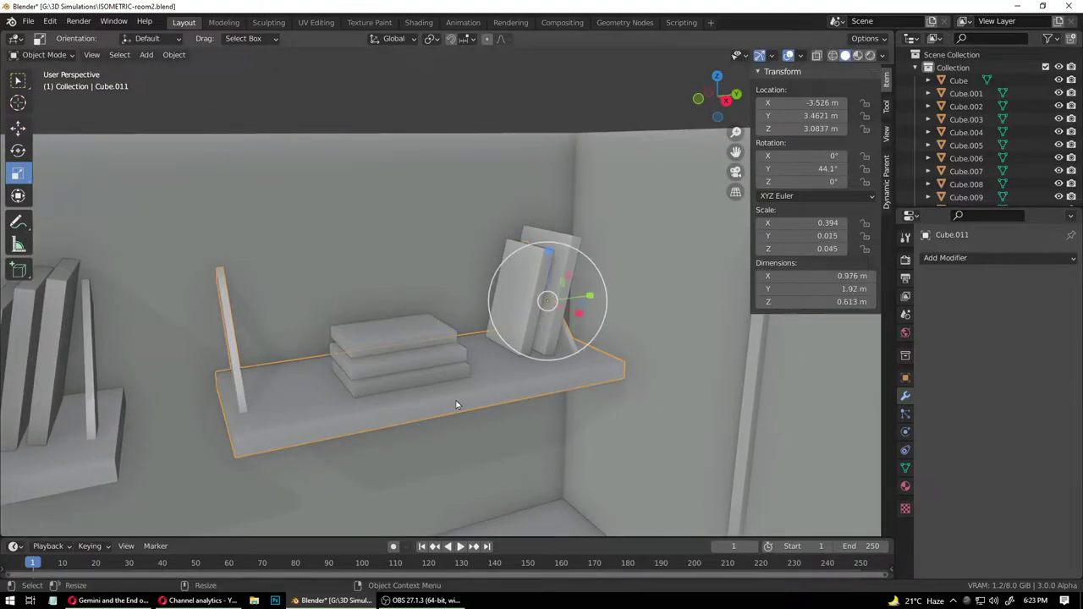
scroll(392, 449, down, 3)
click(413, 323)
key(g)
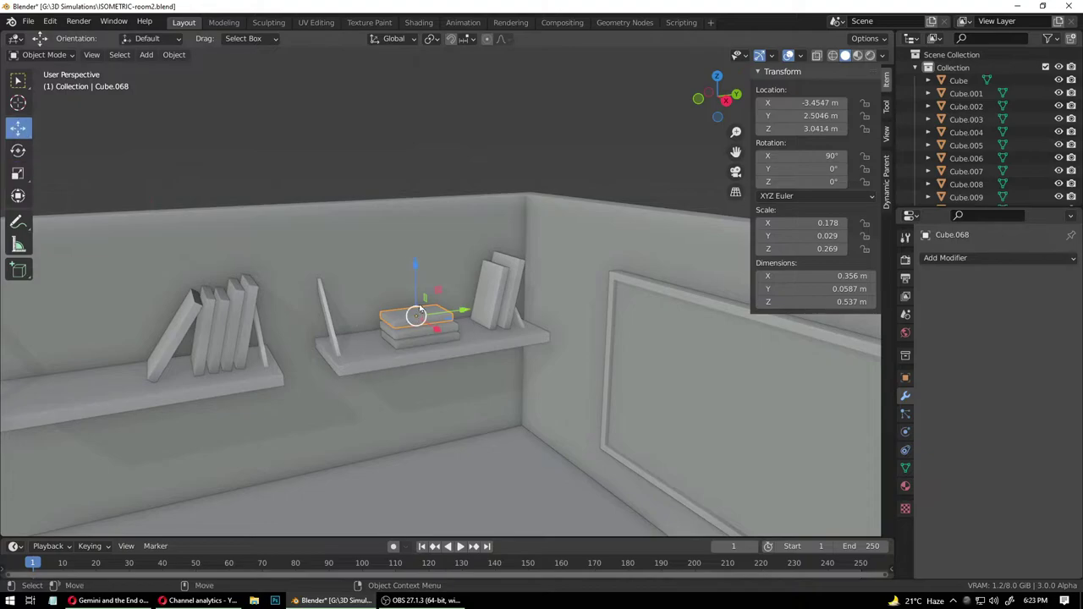
drag(419, 261, 418, 262)
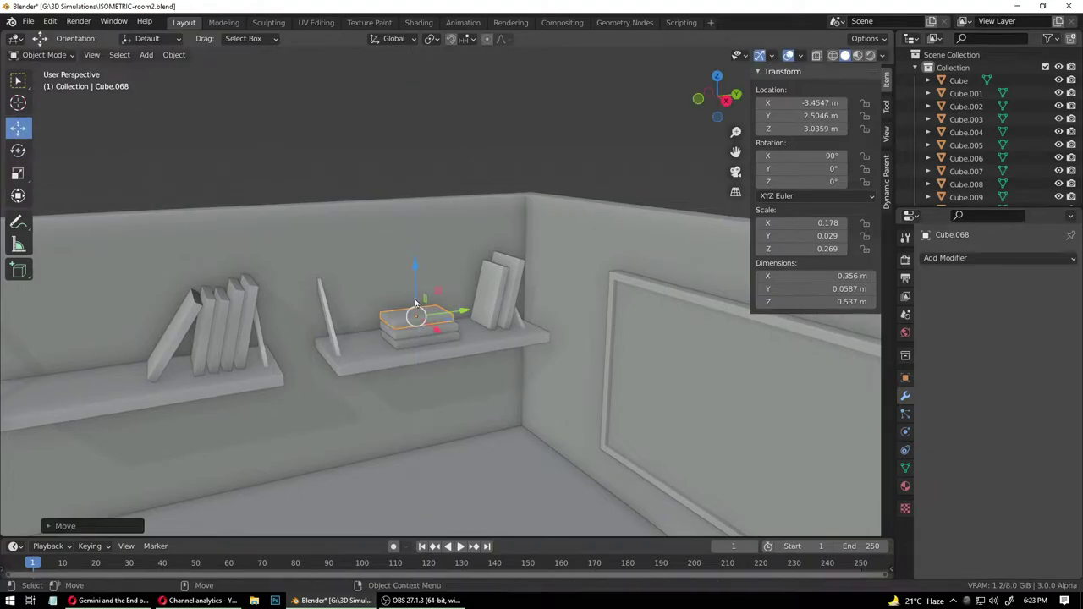
- Deselect everything and save the room scene to ISOMETRIC-room2.blend
click(372, 362)
middle_drag(365, 401, 423, 418)
scroll(422, 418, down, 4)
middle_drag(531, 435, 535, 428)
key(ctrl+s)
click(537, 456)
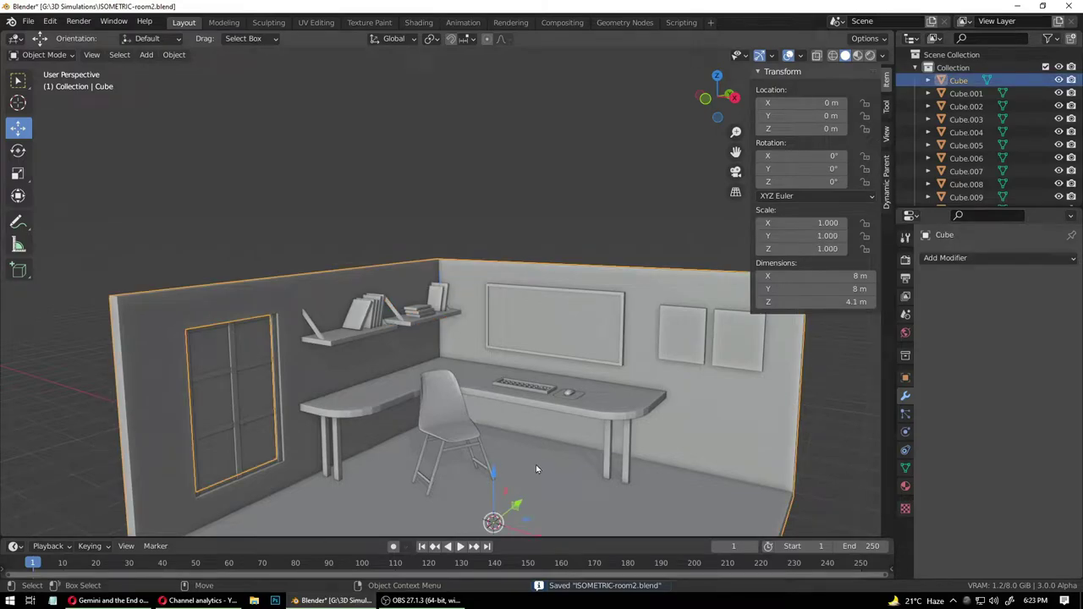
scroll(533, 462, down, 4)
middle_drag(533, 462, 493, 400)
scroll(493, 399, up, 2)
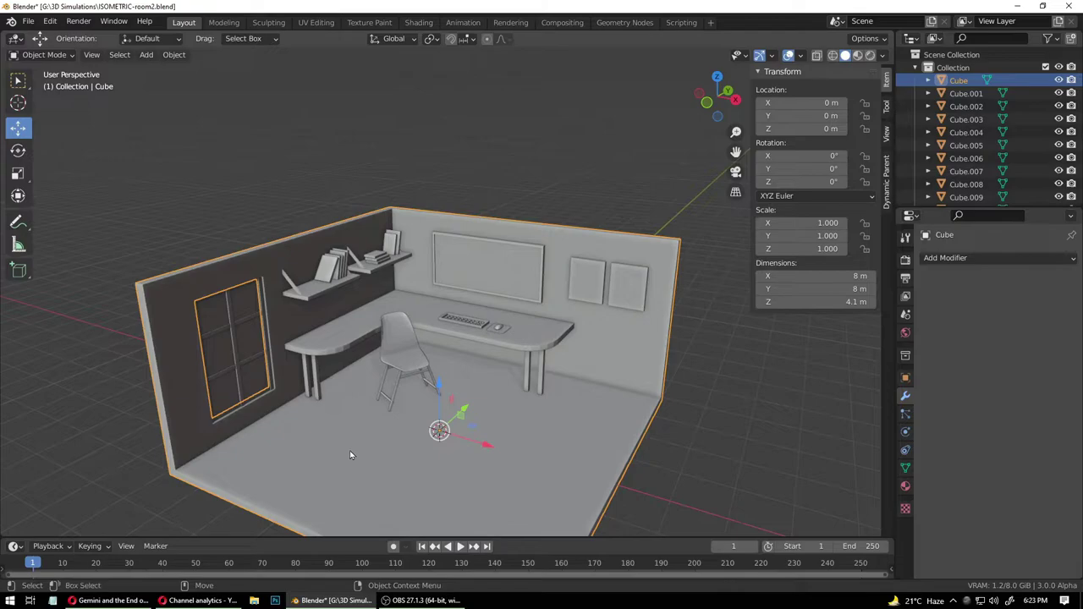
click(679, 455)
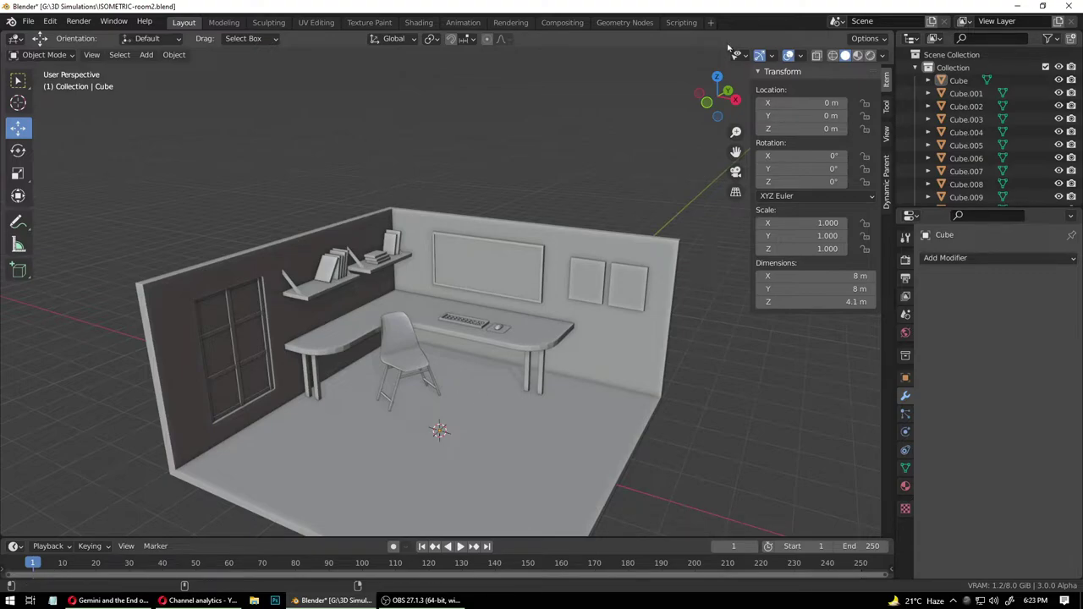
key(ctrl+s)
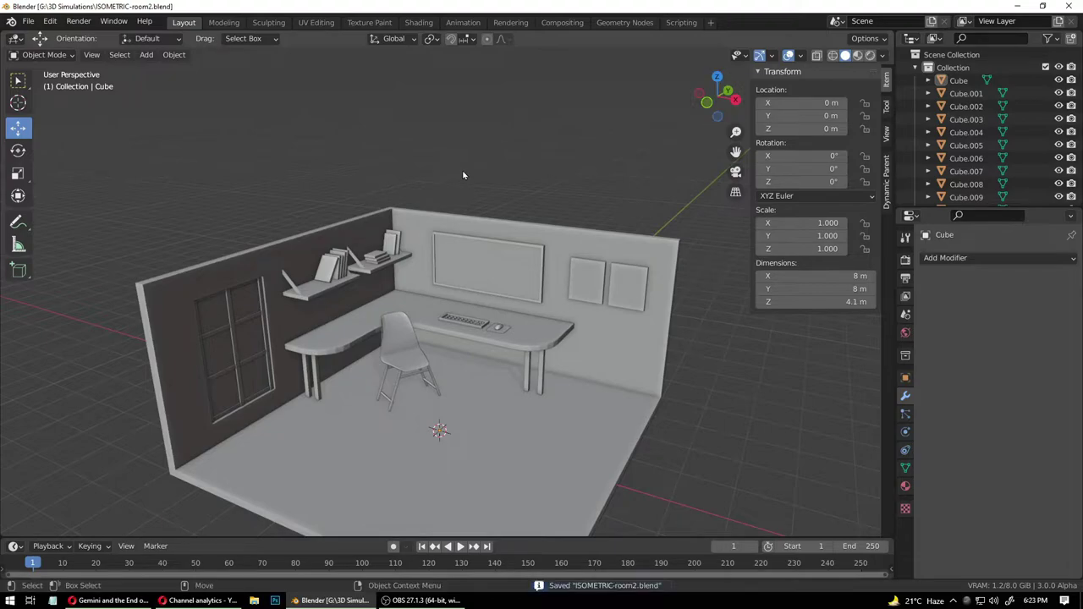
- Frame the whole room and switch the viewport shading to Material Preview
middle_drag(493, 304, 451, 319)
scroll(471, 285, up, 2)
scroll(471, 301, down, 1)
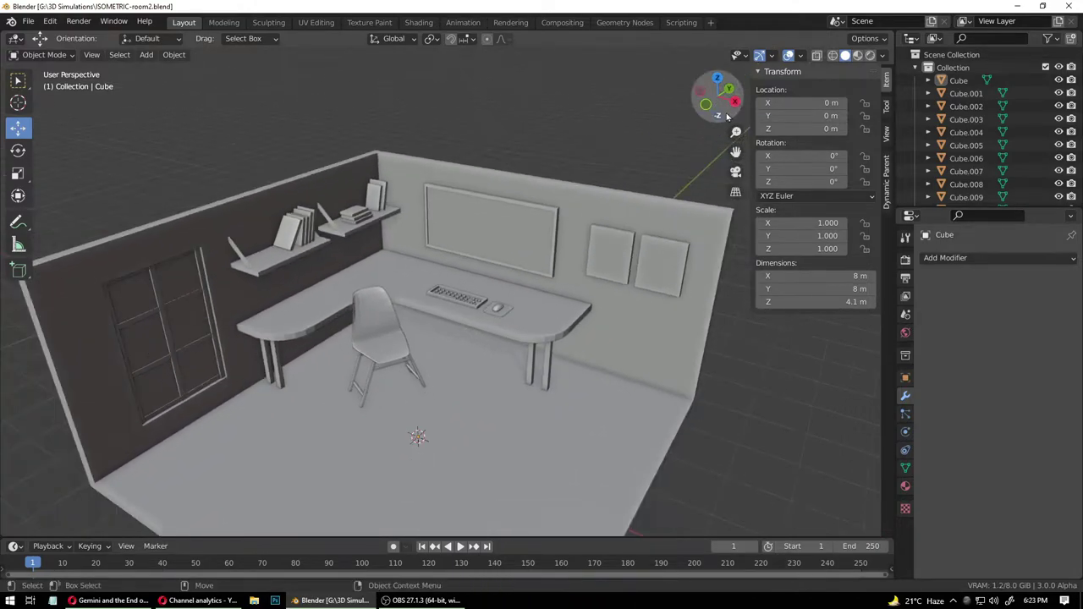
click(857, 56)
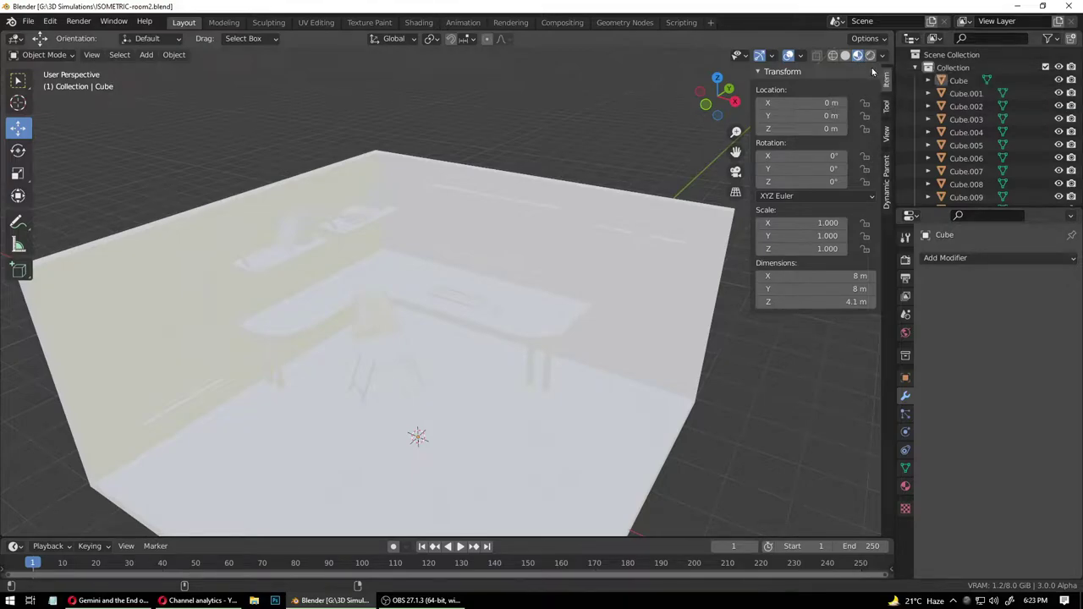
- Set the preview lighting strength to about 0.87 and raise the World Opacity to show the environment background, with Scene Lights and Scene World off
click(884, 56)
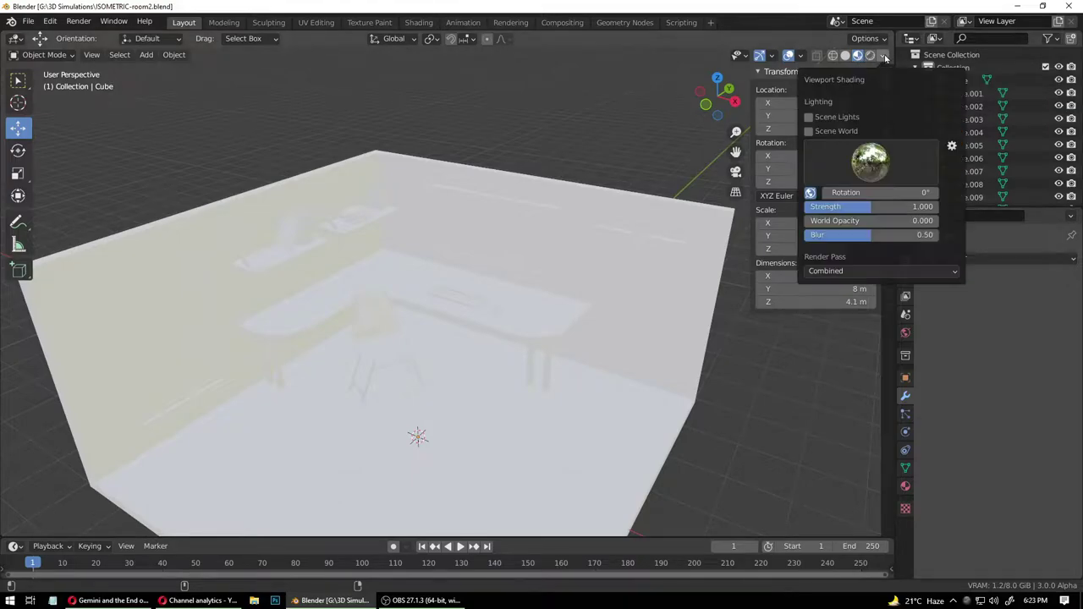
click(809, 131)
click(809, 132)
click(809, 118)
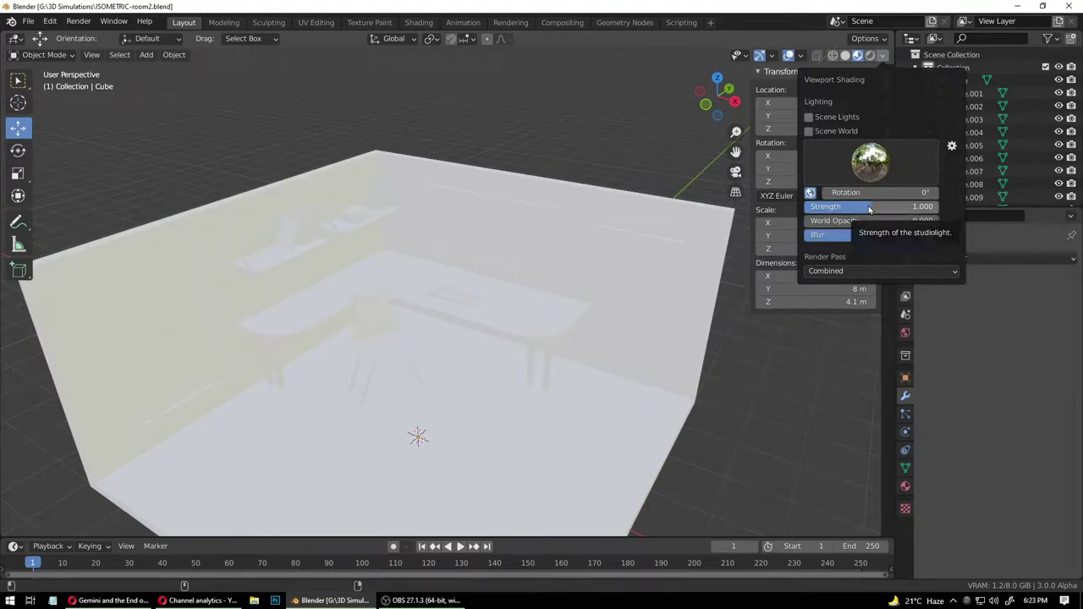
mouse_move(872, 211)
mouse_down()
mouse_move(811, 210)
mouse_move(853, 211)
mouse_up()
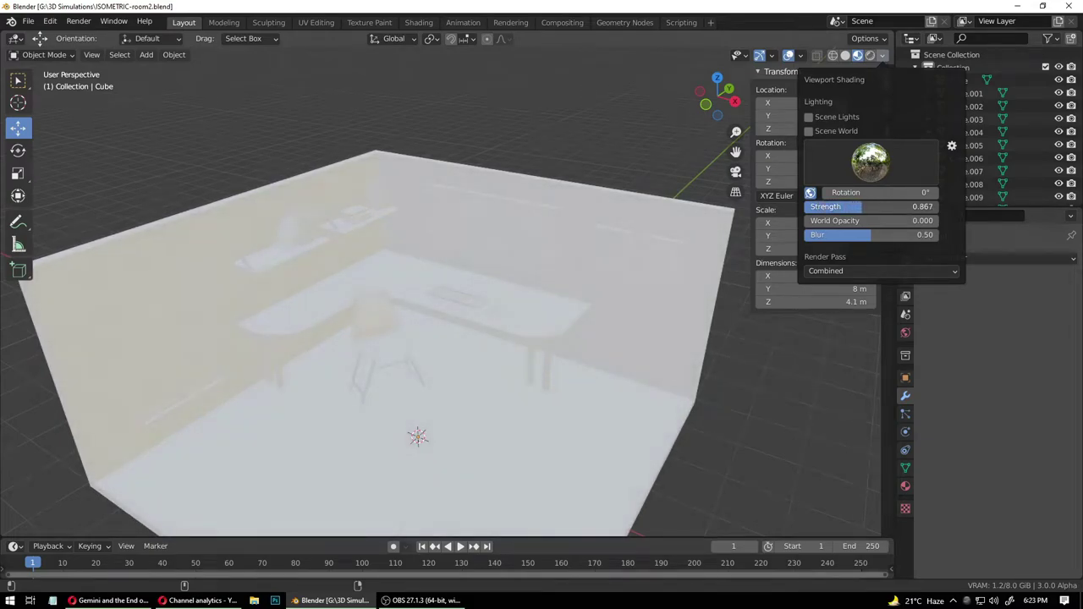
drag(845, 223, 971, 223)
- Save the file and enable Ambient Occlusion, Bloom and Screen Space Reflections in the Eevee render settings
middle_drag(583, 309, 500, 291)
key(ctrl+s)
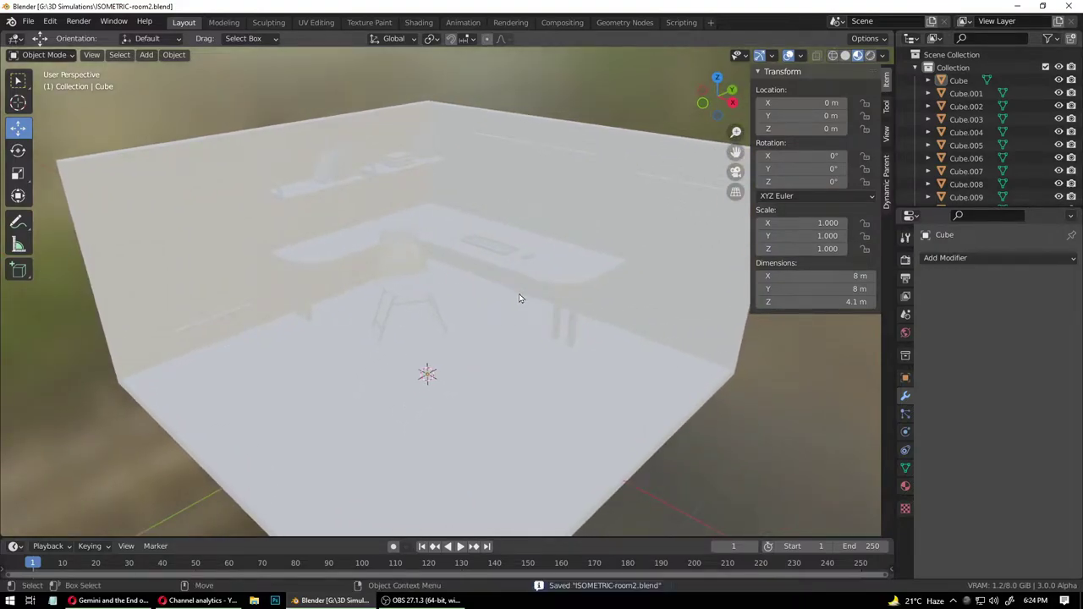
click(882, 54)
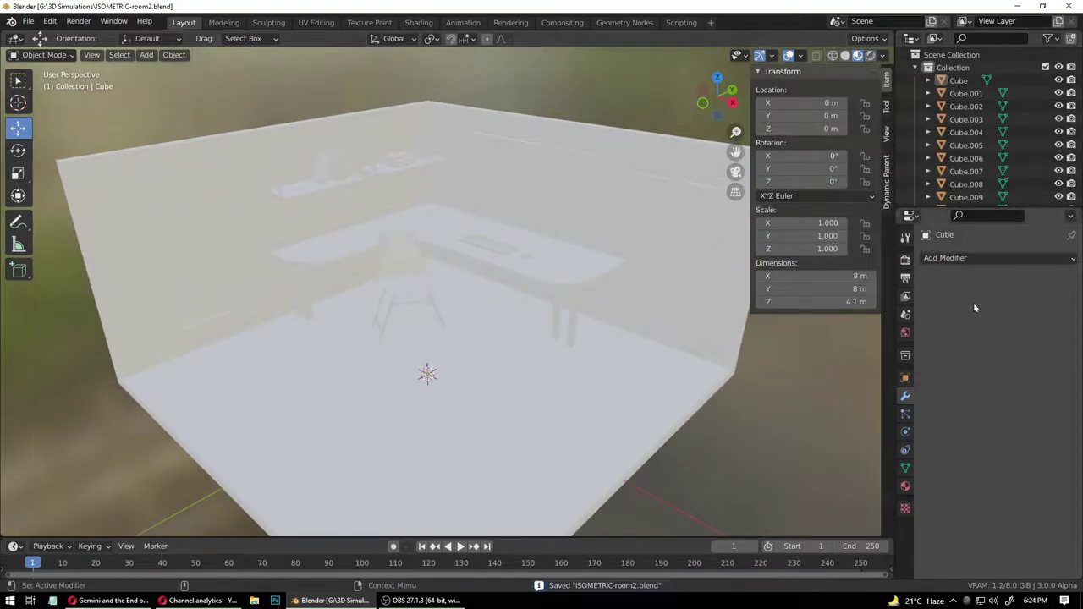
click(905, 259)
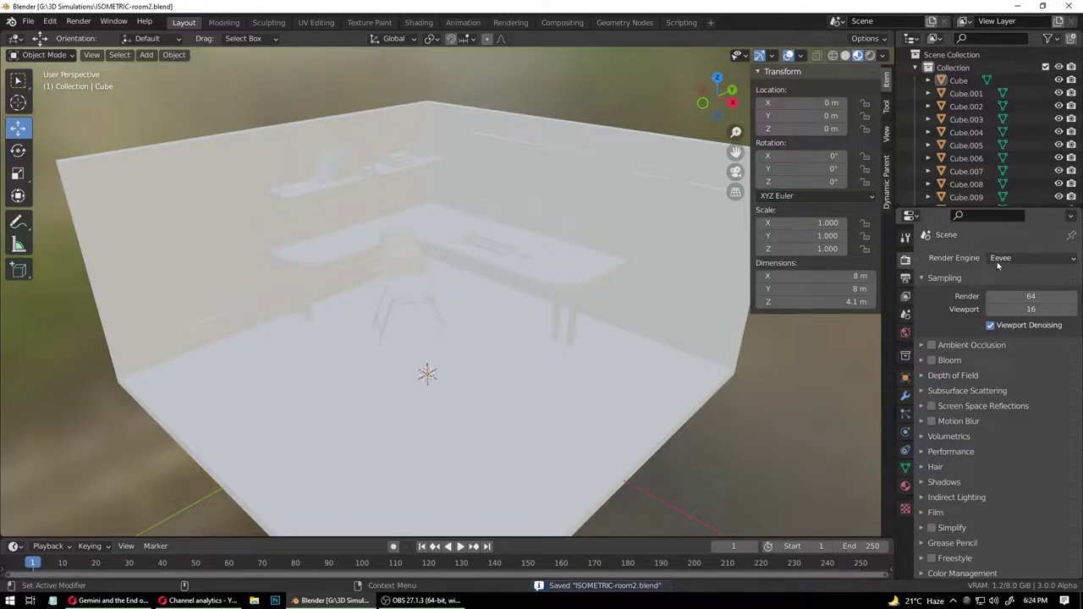
click(932, 360)
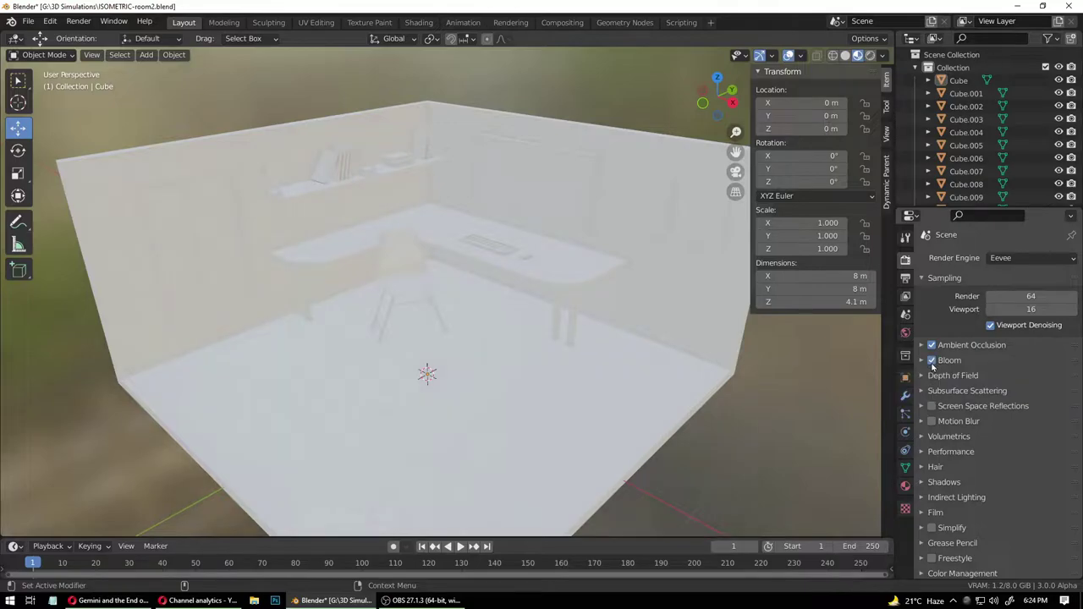
click(921, 406)
scroll(963, 461, down, 1)
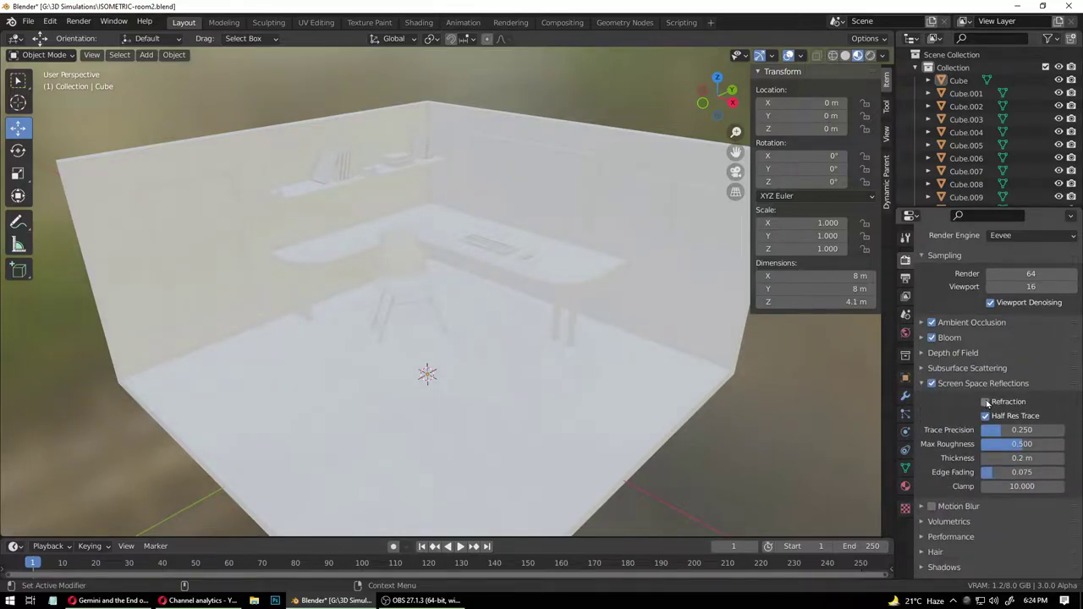
- Enable Refraction for Screen Space Reflections and save the file
key(ctrl+s)
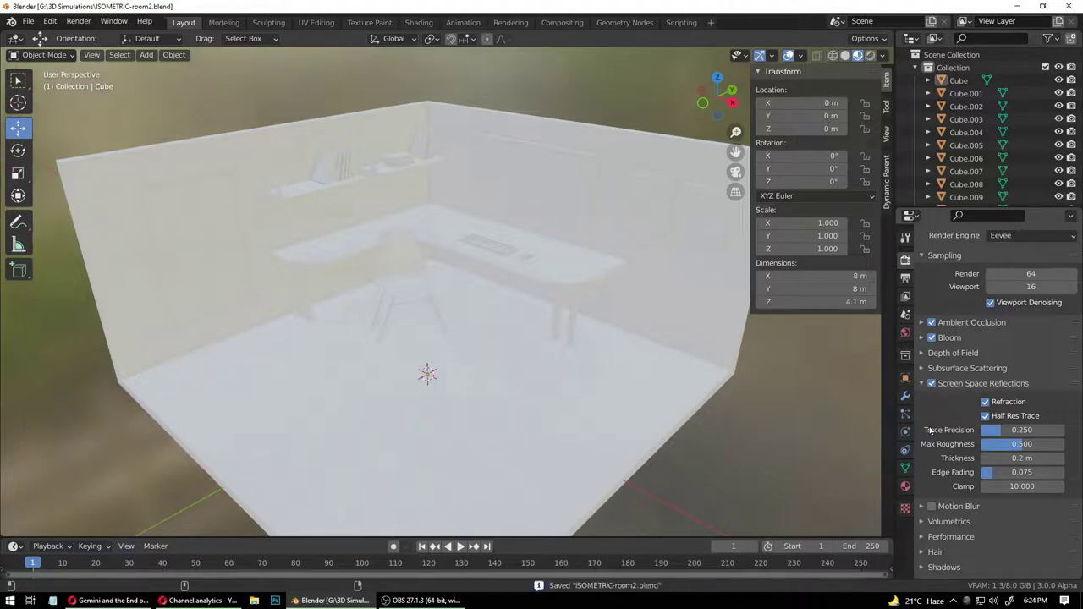
middle_drag(582, 341, 594, 339)
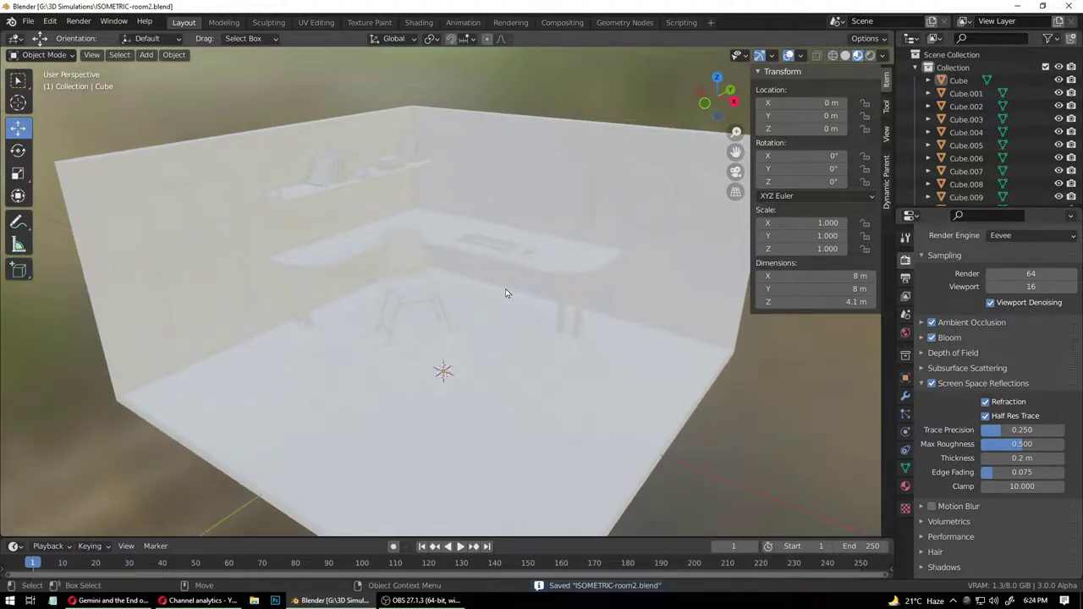
shift+middle_drag(500, 290, 514, 326)
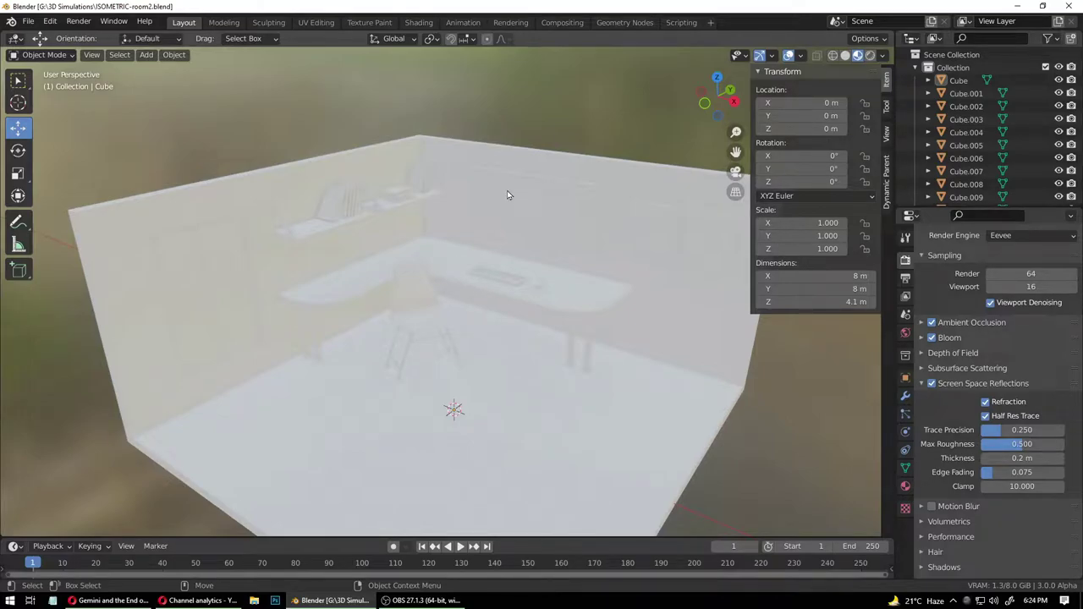
middle_drag(507, 196, 431, 341)
- Rename the material of the room's walls-and-floor object as Base Material and save the file
click(428, 380)
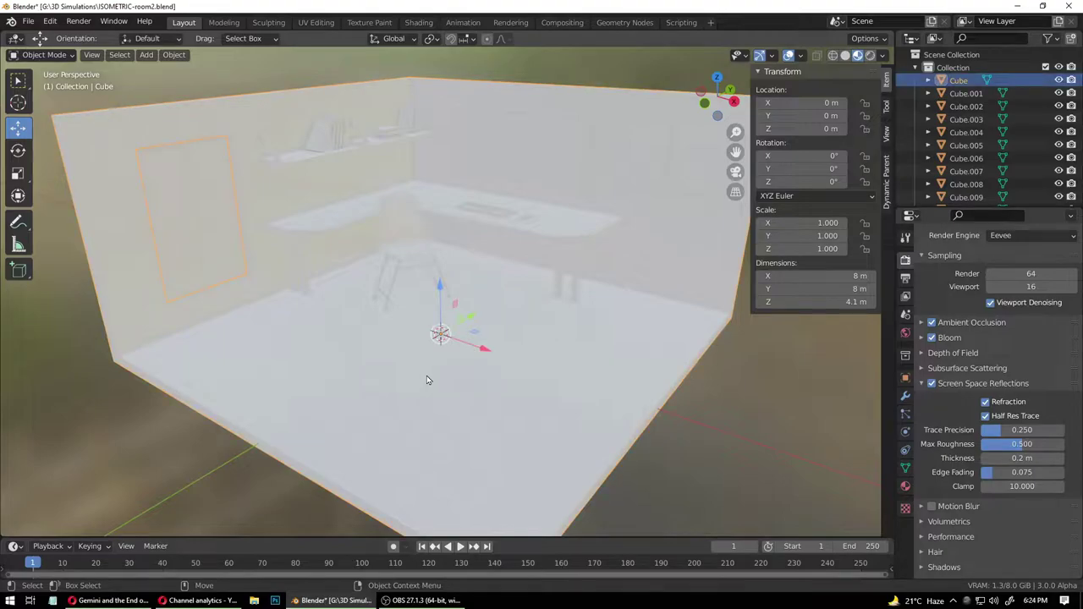
click(905, 485)
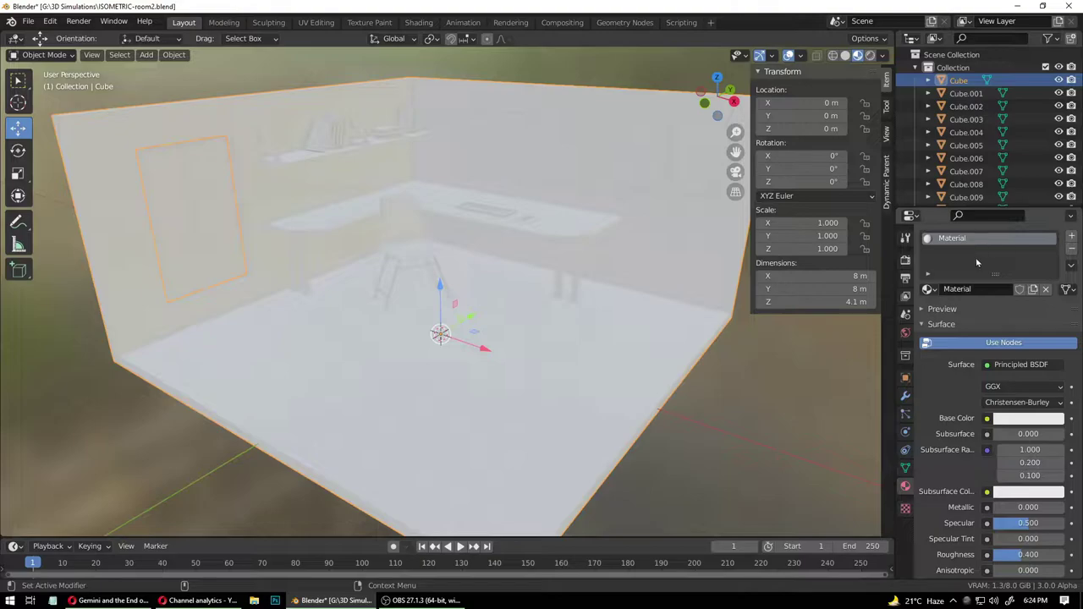
double_click(974, 288)
text(Base)
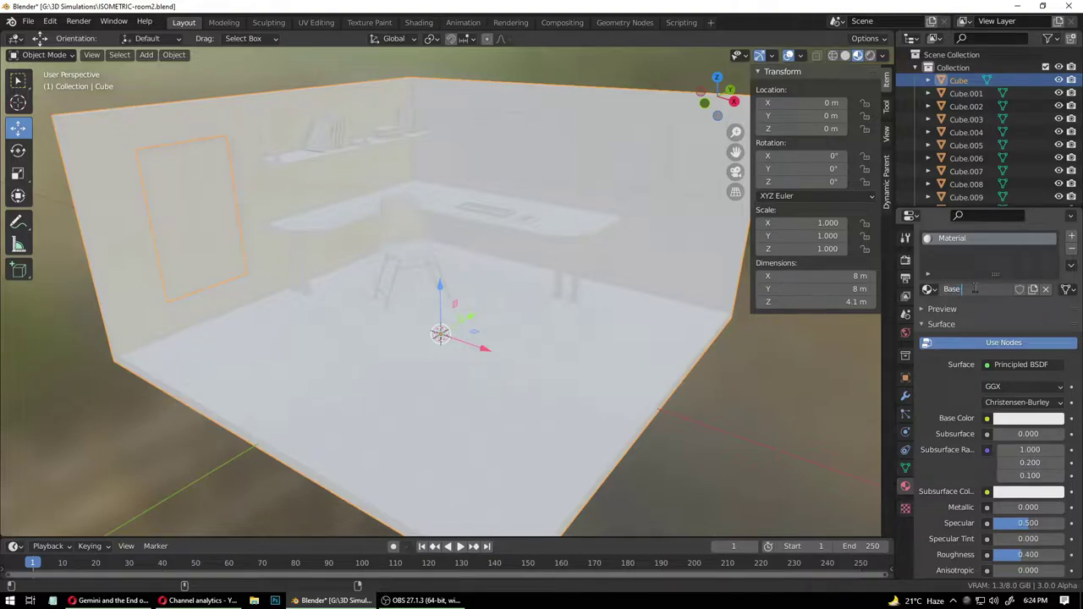
text( Material)
key(Return)
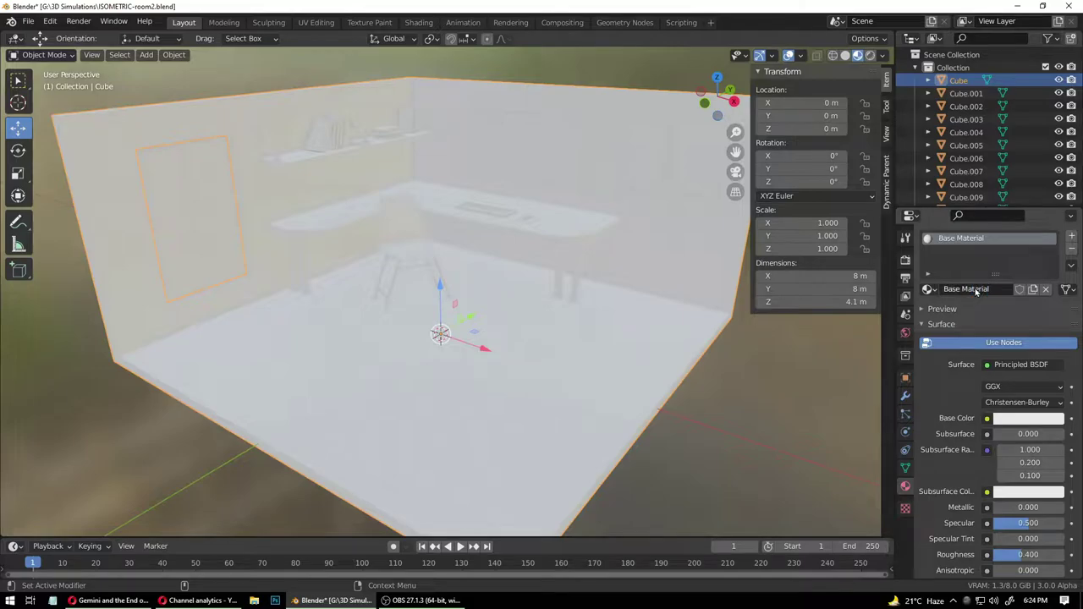
key(ctrl+s)
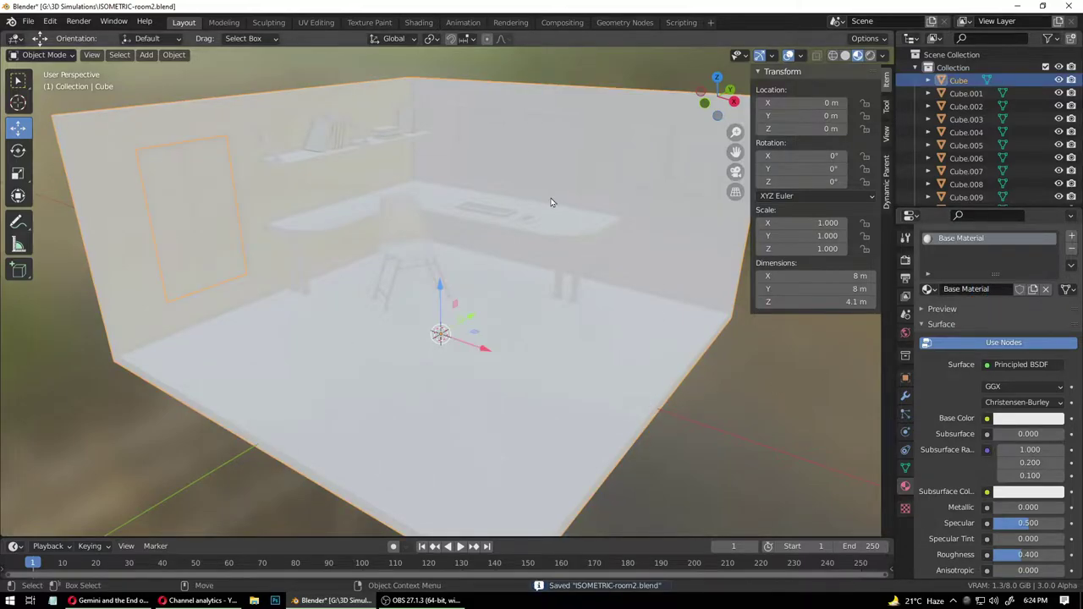
- Select the room shell and the chair in turn to check which materials they have assigned
click(522, 145)
click(440, 194)
click(387, 219)
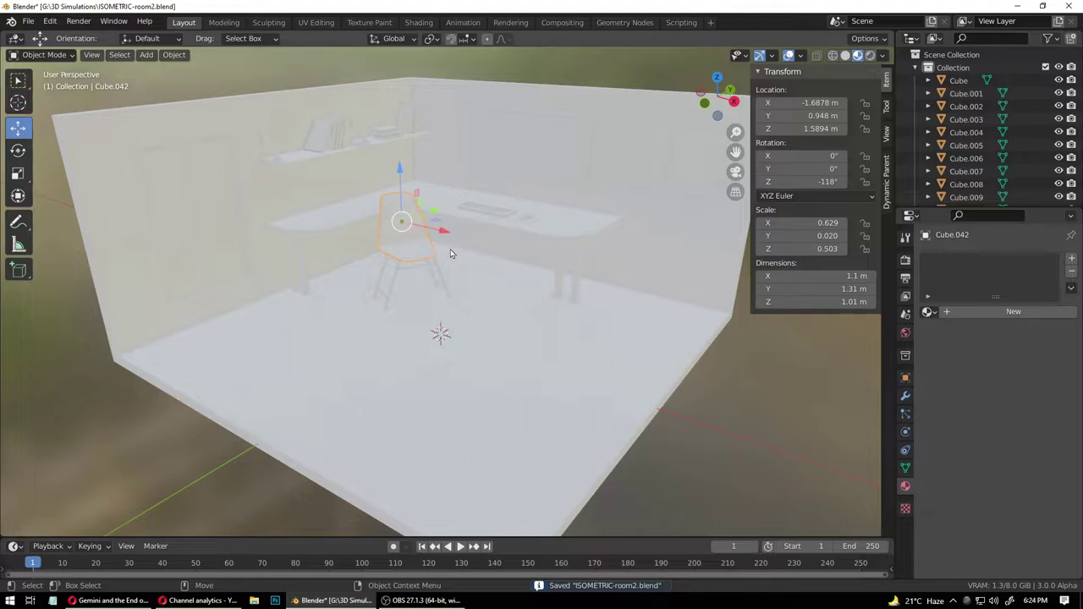
click(470, 340)
click(777, 426)
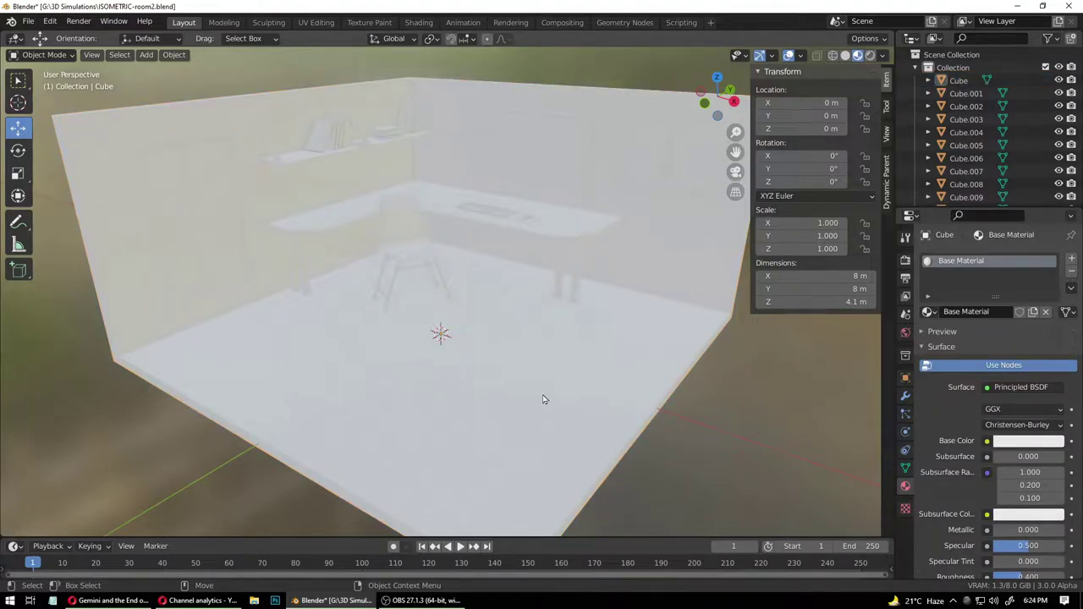
click(544, 399)
click(704, 394)
- Add a second material slot to the room object with a new material named Floor Material, and save the file
click(584, 375)
click(1069, 261)
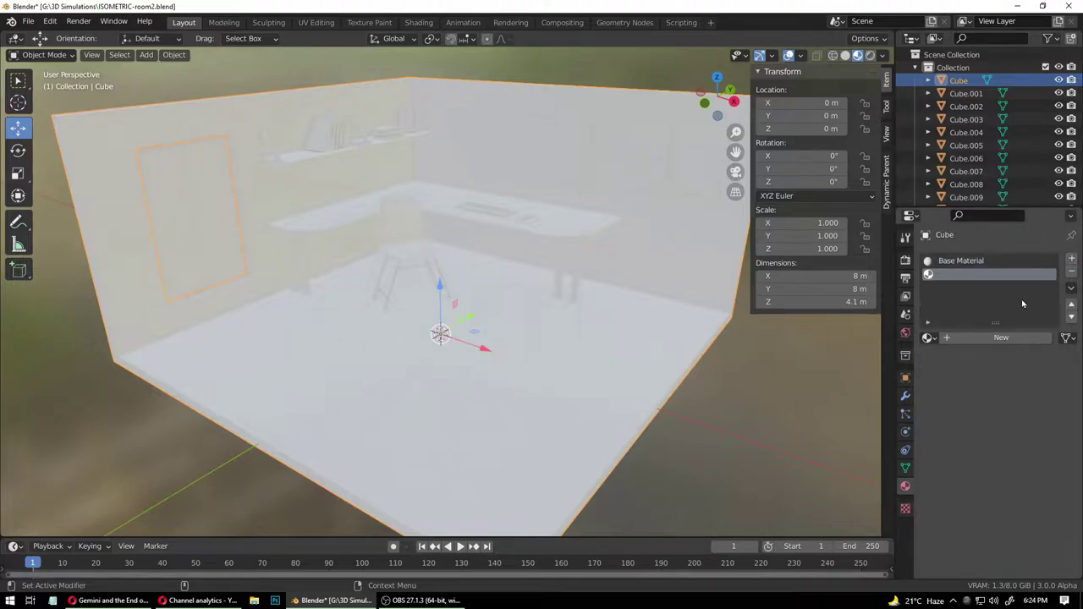
click(973, 337)
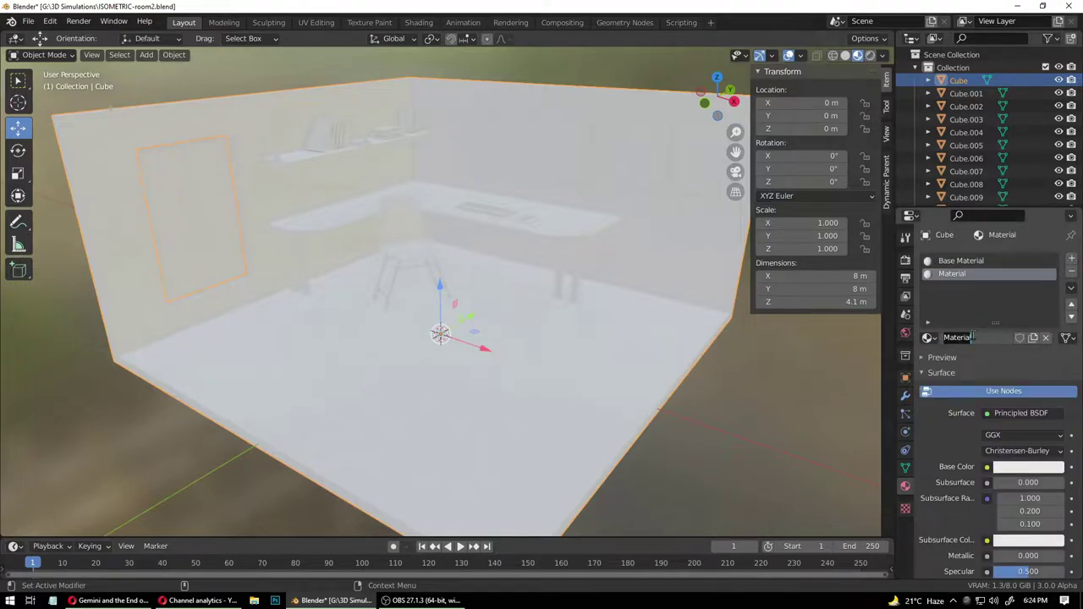
text(Floor)
key(Return)
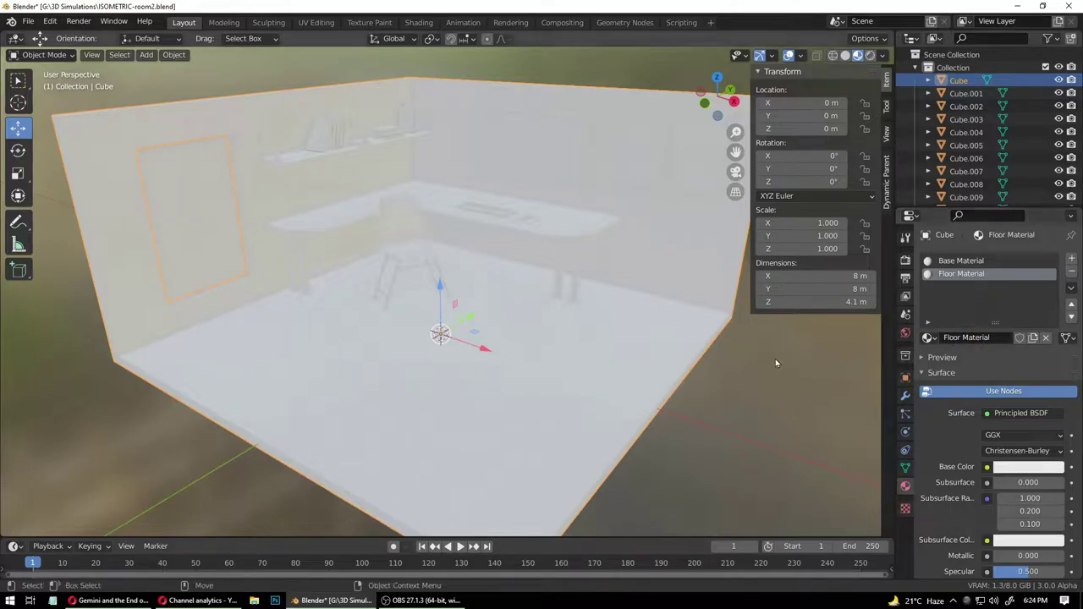
key(ctrl+s)
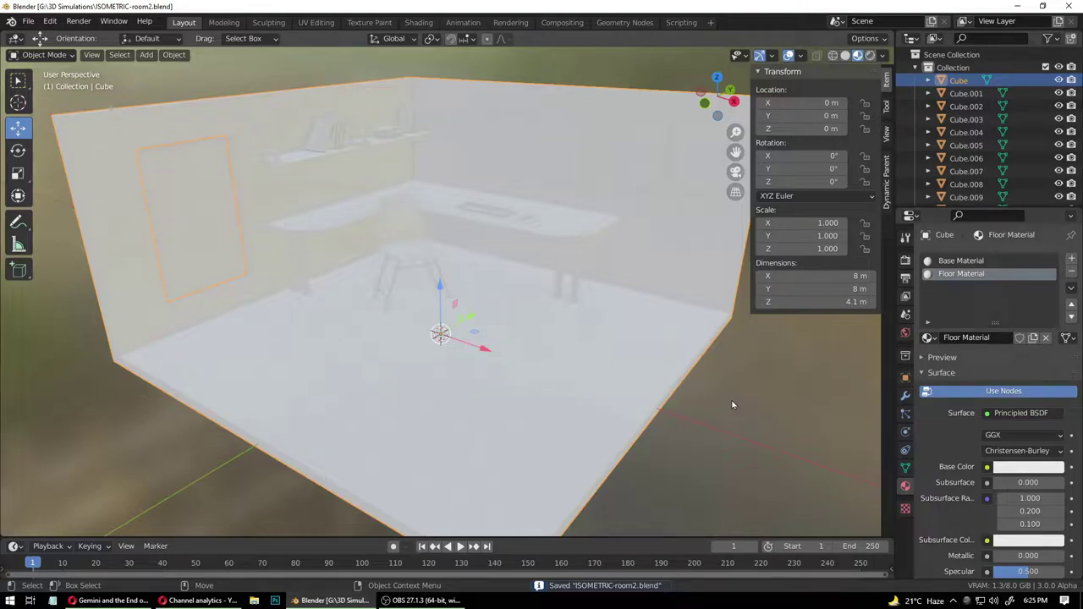
- Switch to the Opera browser and search the web for "seamless wood texture floor" in a new tab
mouse_move(119, 602)
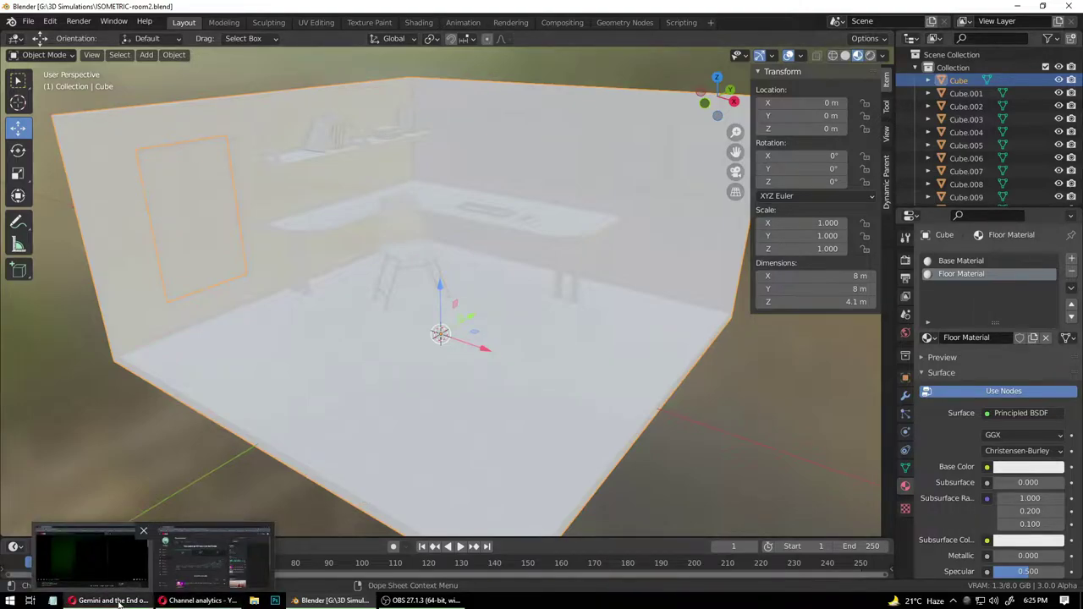
click(213, 557)
click(162, 9)
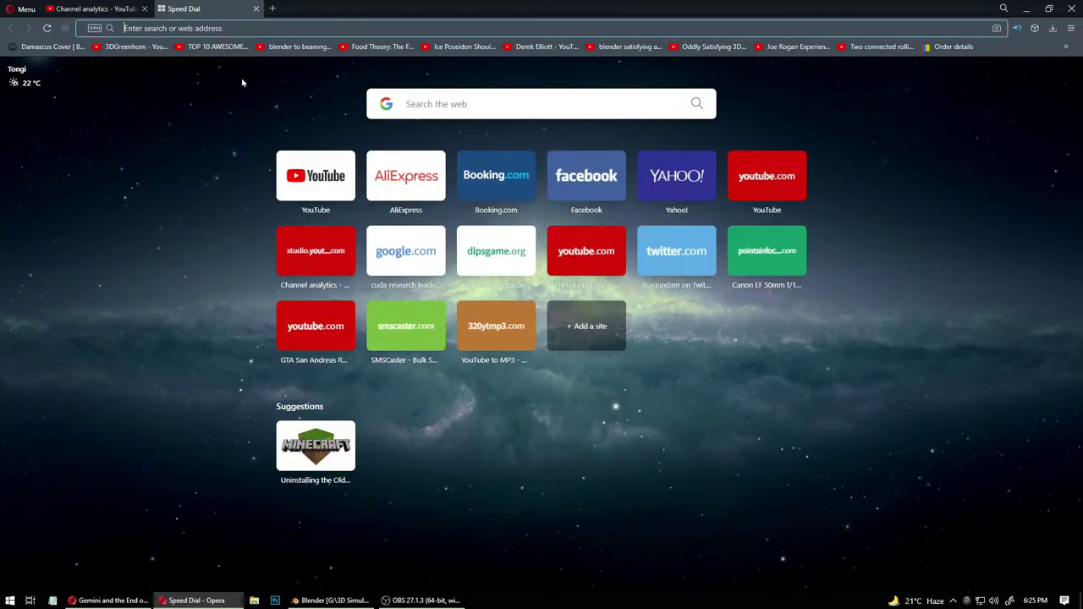
click(424, 104)
text(seamless )
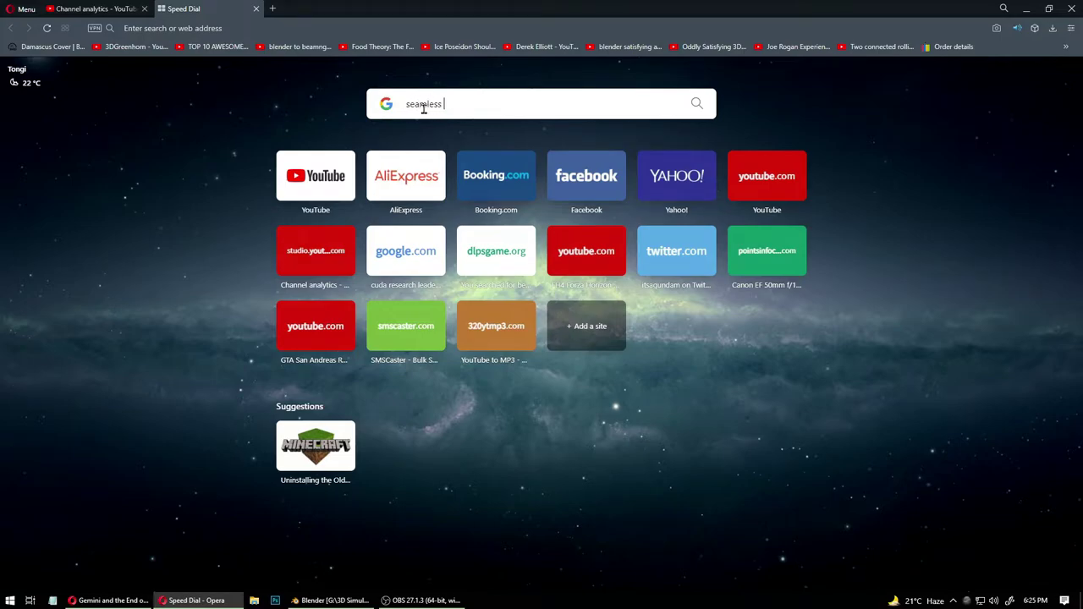
text(wood tex)
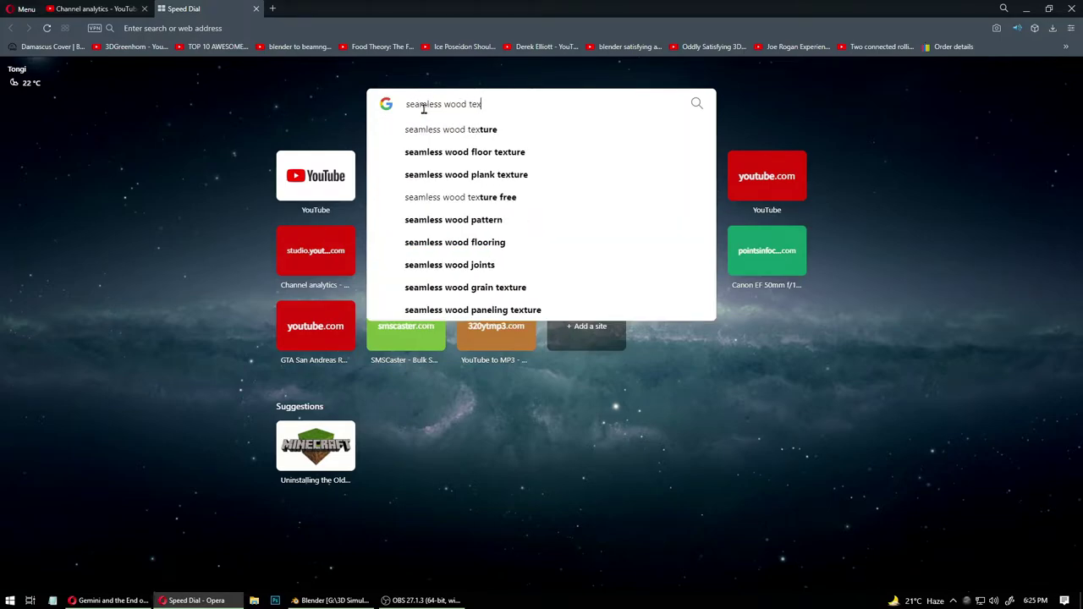
text(ture floor)
key(Return)
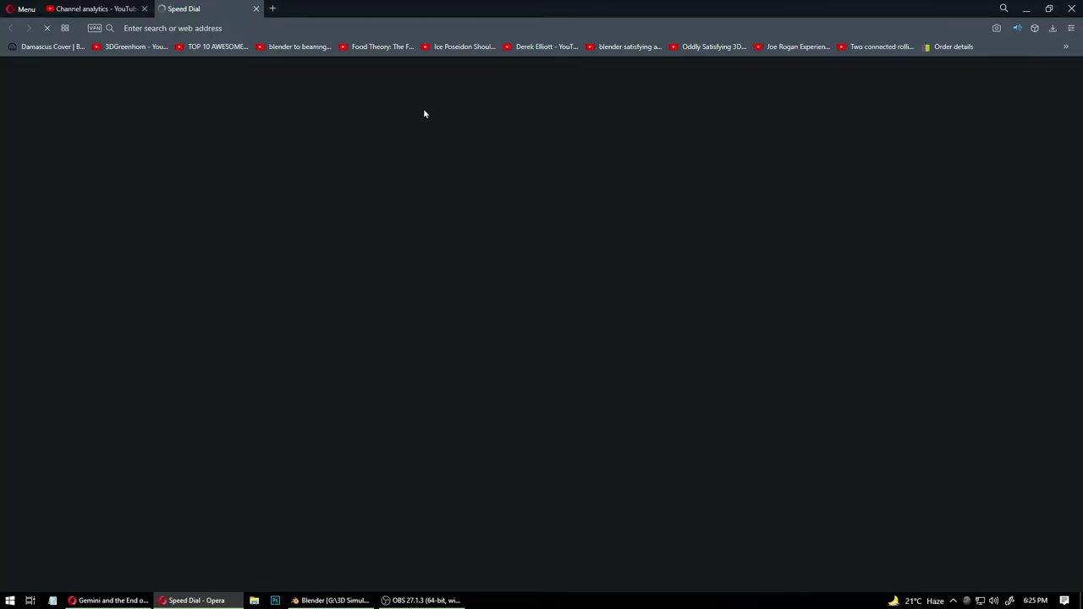
- Browse the image results and open the Texture Box page for Wood Floor Parquet Texture 19
click(156, 123)
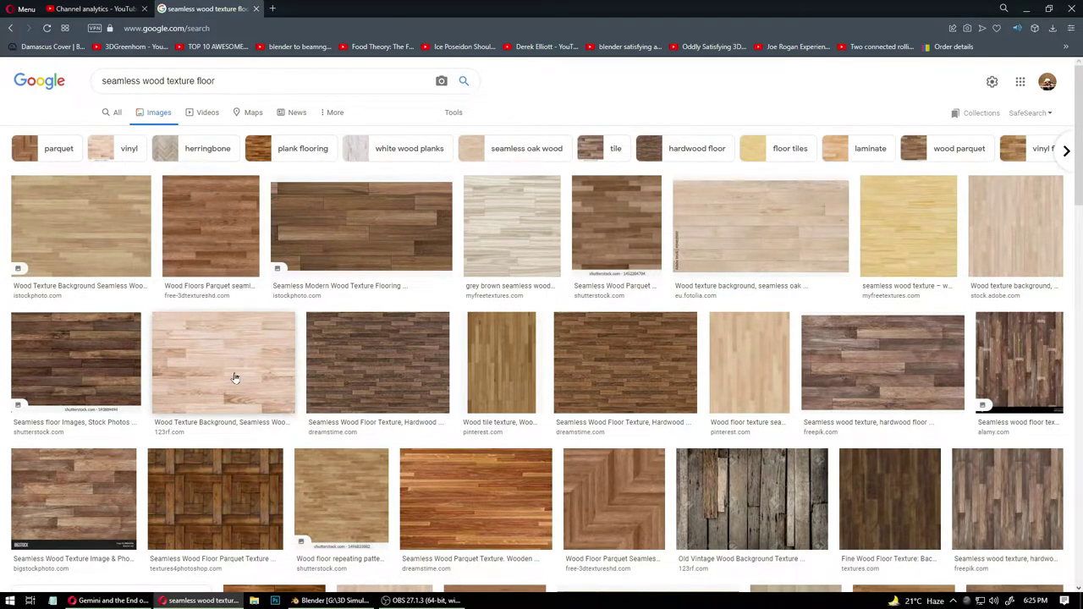
scroll(228, 374, down, 2)
scroll(228, 375, down, 2)
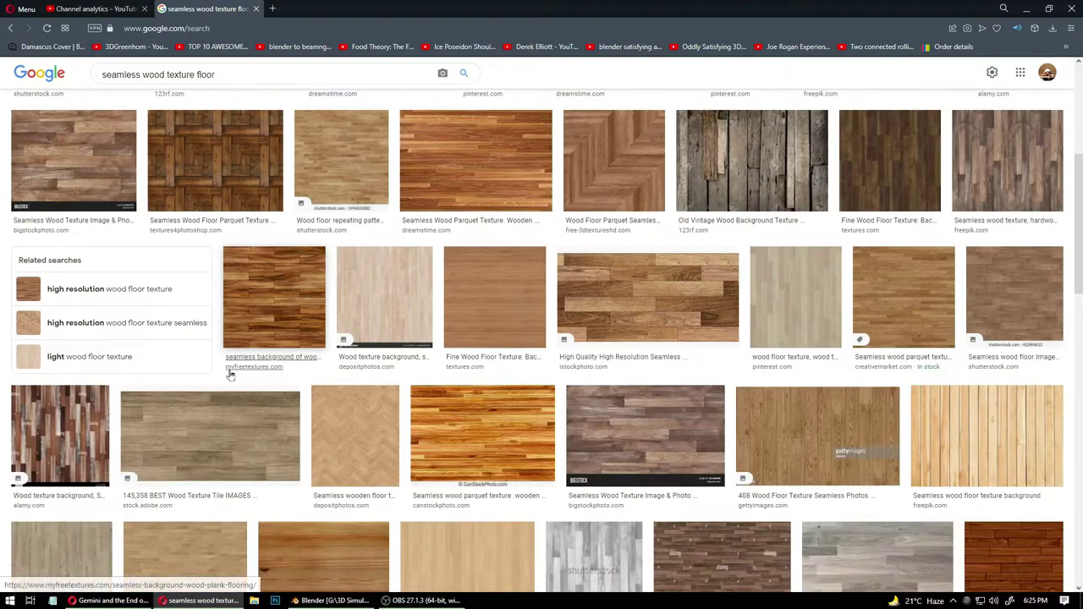
scroll(251, 433, down, 5)
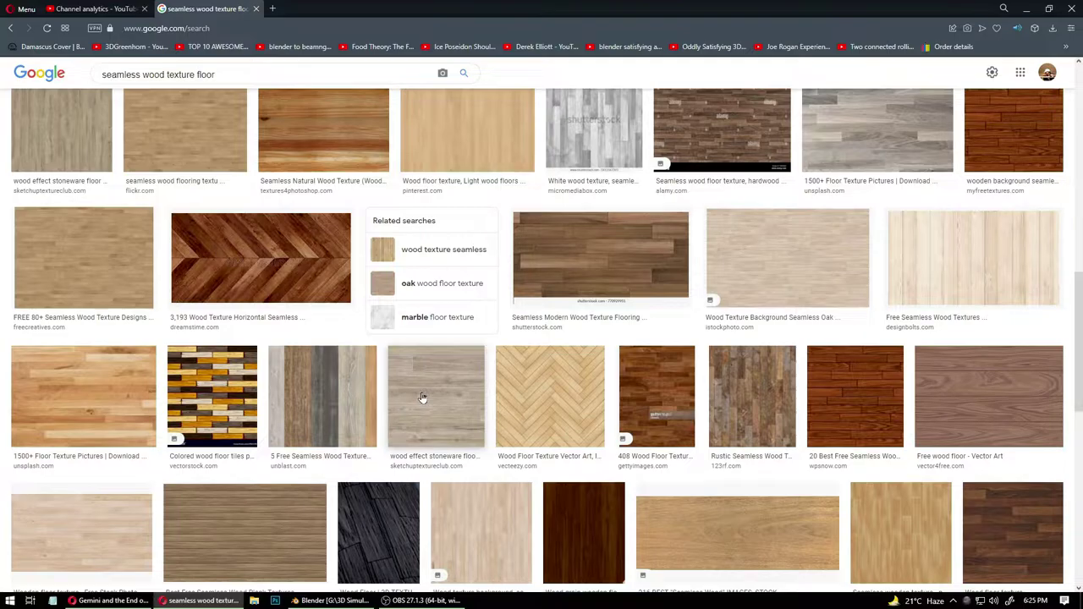
scroll(422, 398, down, 3)
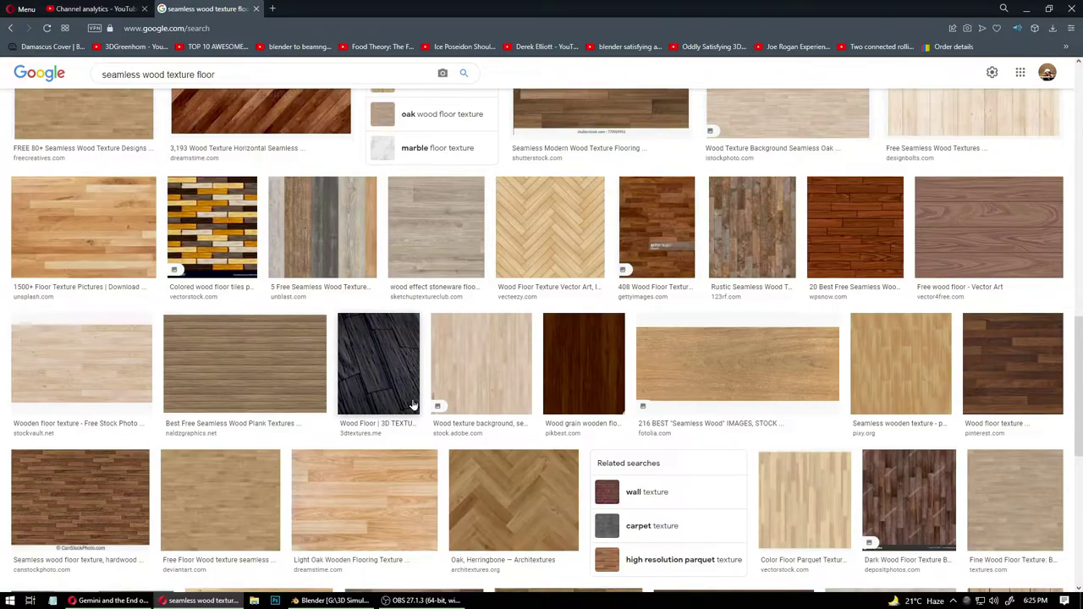
scroll(406, 414, down, 1)
scroll(403, 419, down, 3)
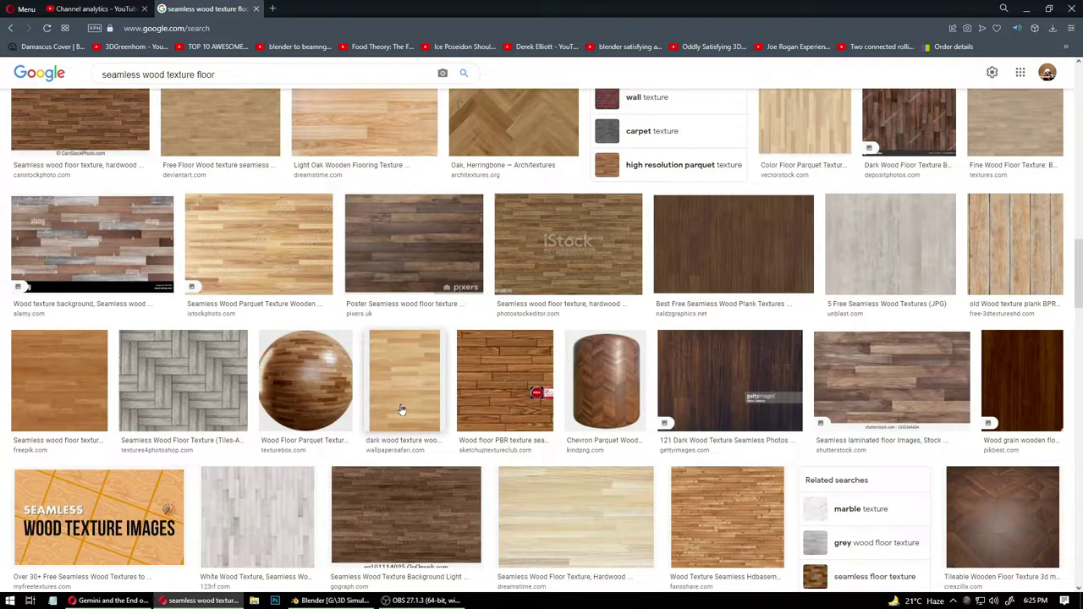
click(326, 376)
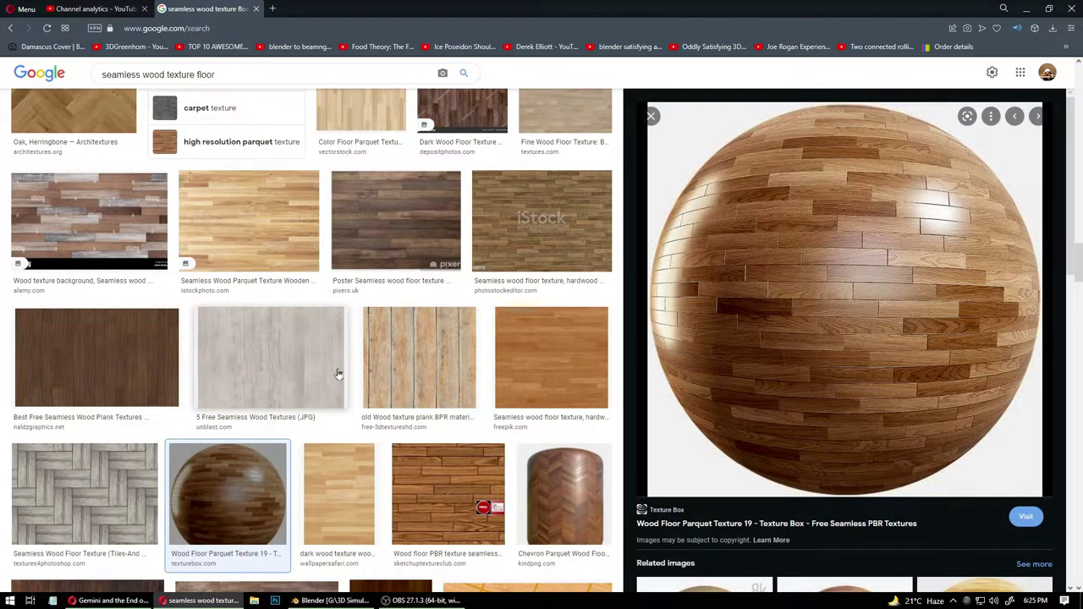
click(801, 524)
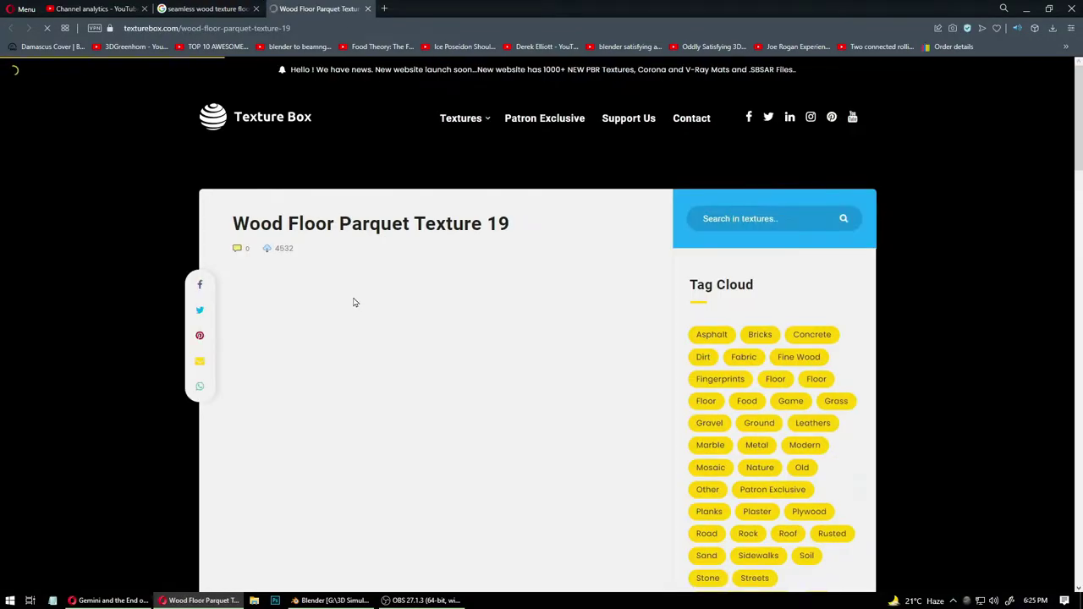
- Open the parquet texture's download link and view the Parquet_TB_19 folder of texture maps in Google Drive
scroll(375, 435, down, 3)
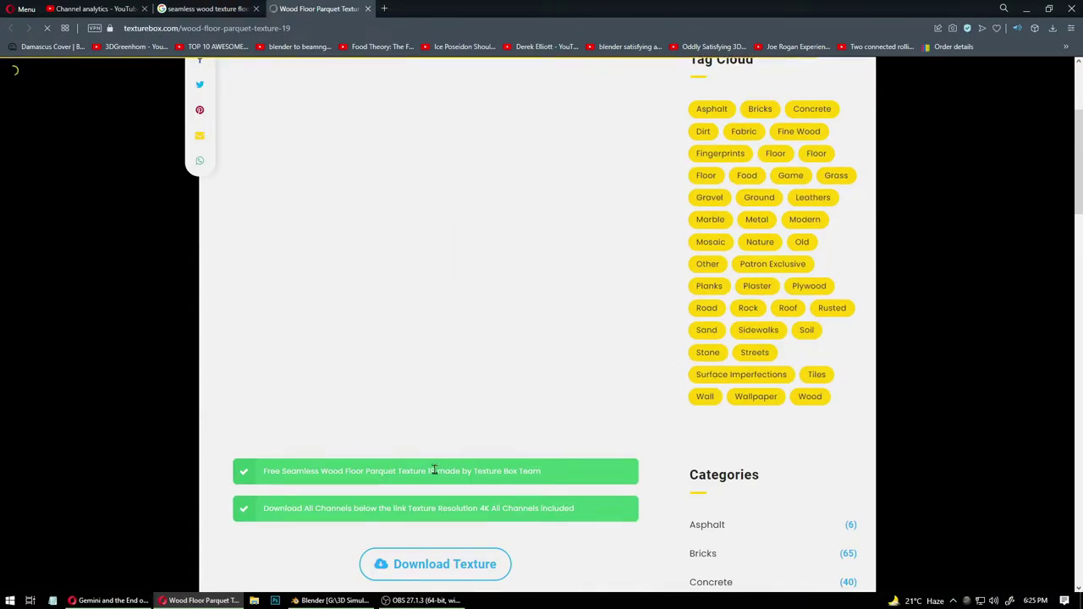
scroll(436, 457, down, 2)
click(437, 394)
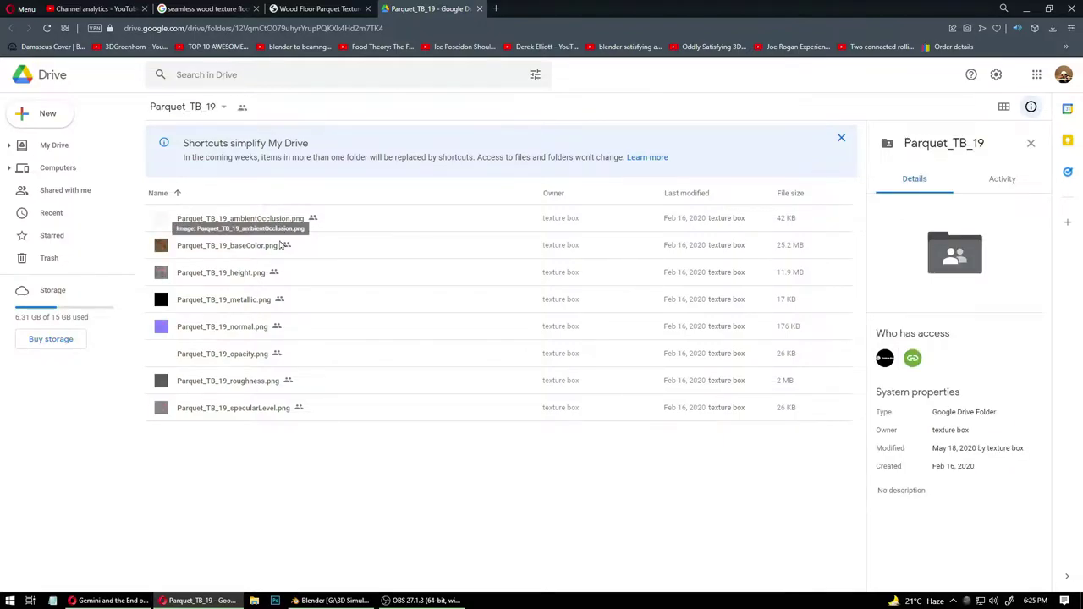
click(314, 9)
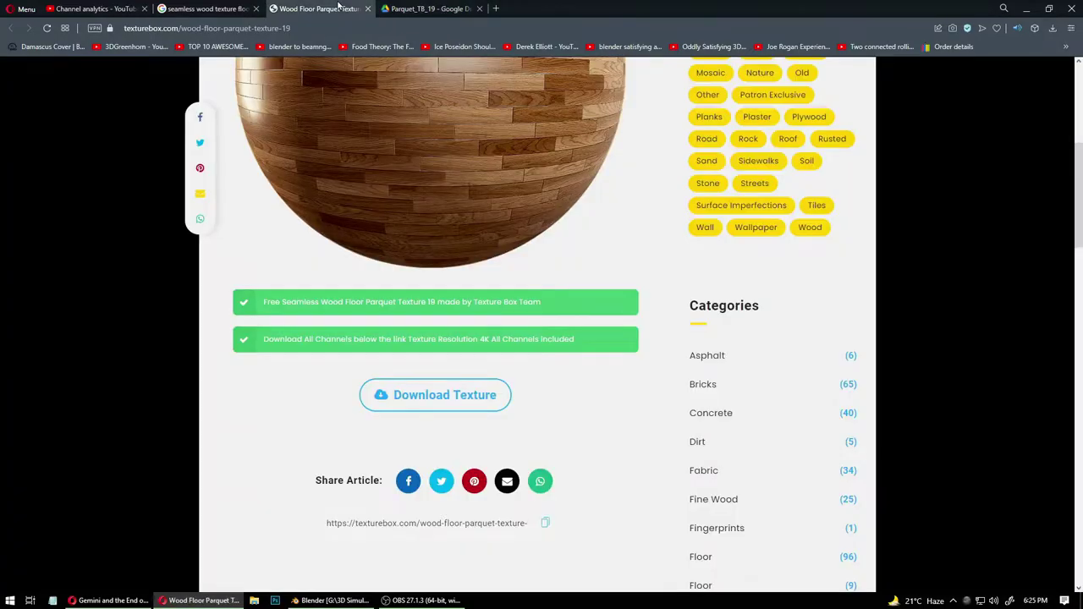
click(427, 9)
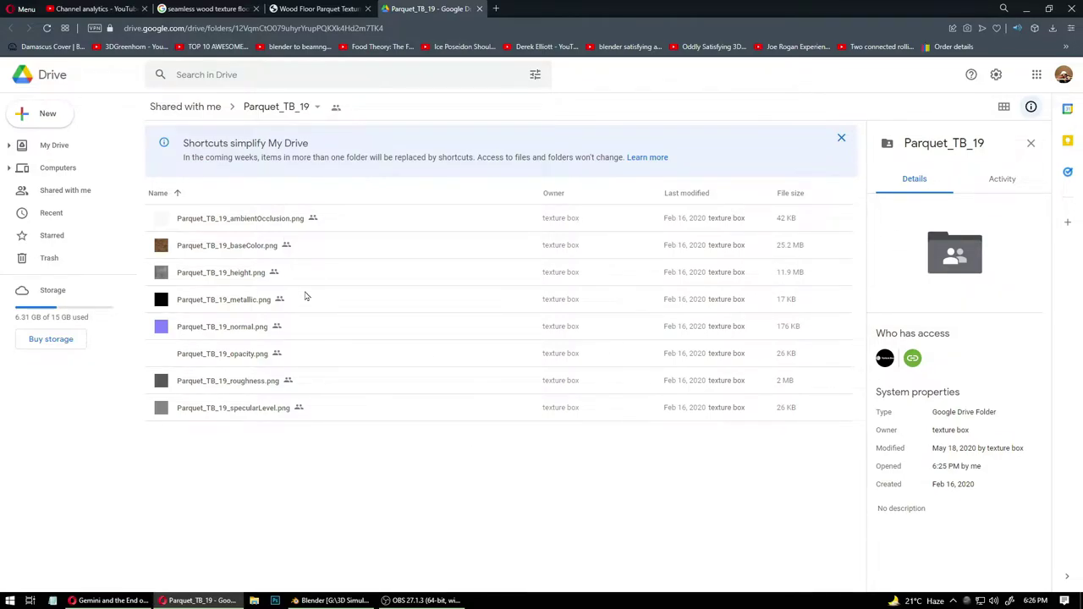
- Switch from the wood texture folder back to Blender and link an Image Texture to the Floor Material's Base Color
mouse_move(307, 601)
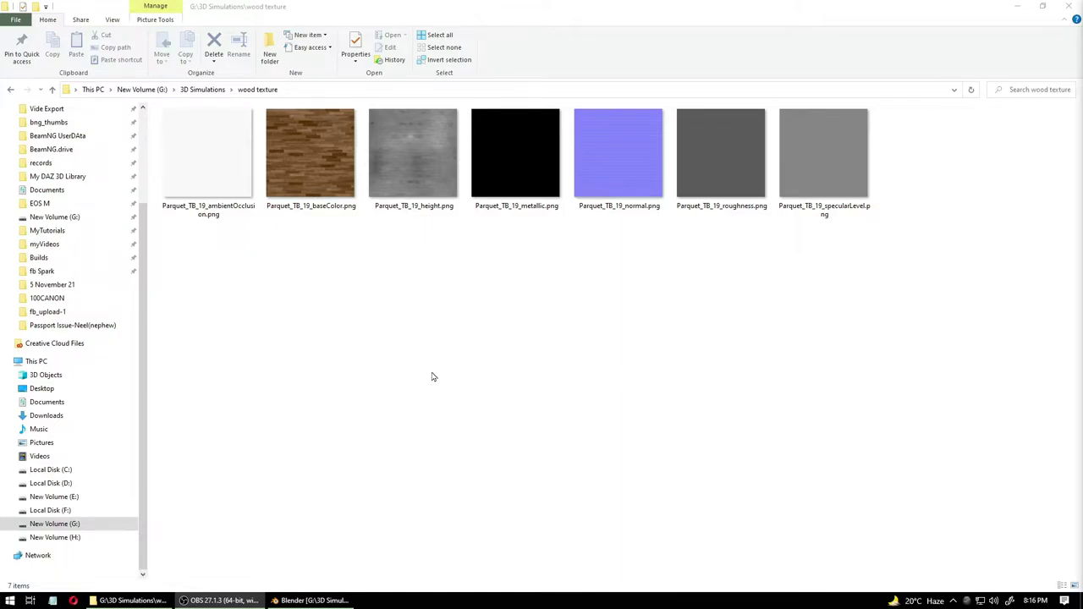
click(406, 375)
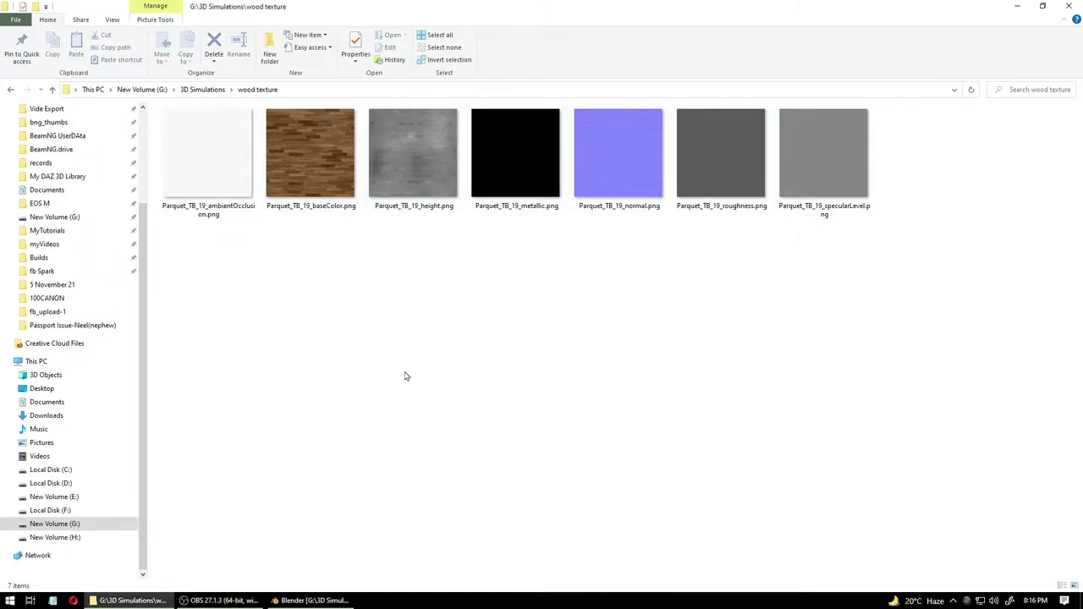
click(314, 601)
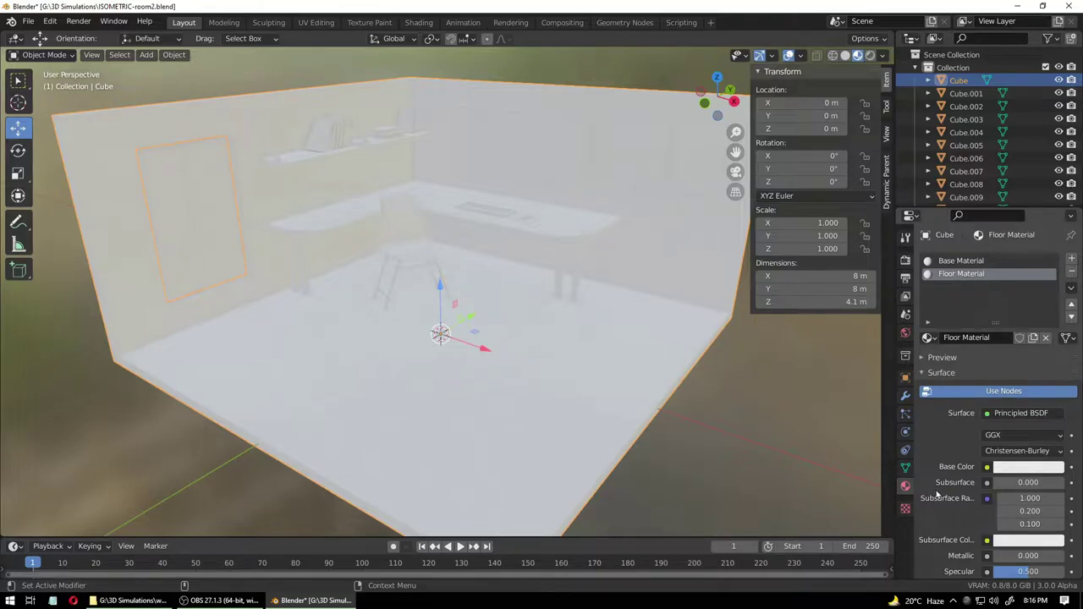
click(986, 467)
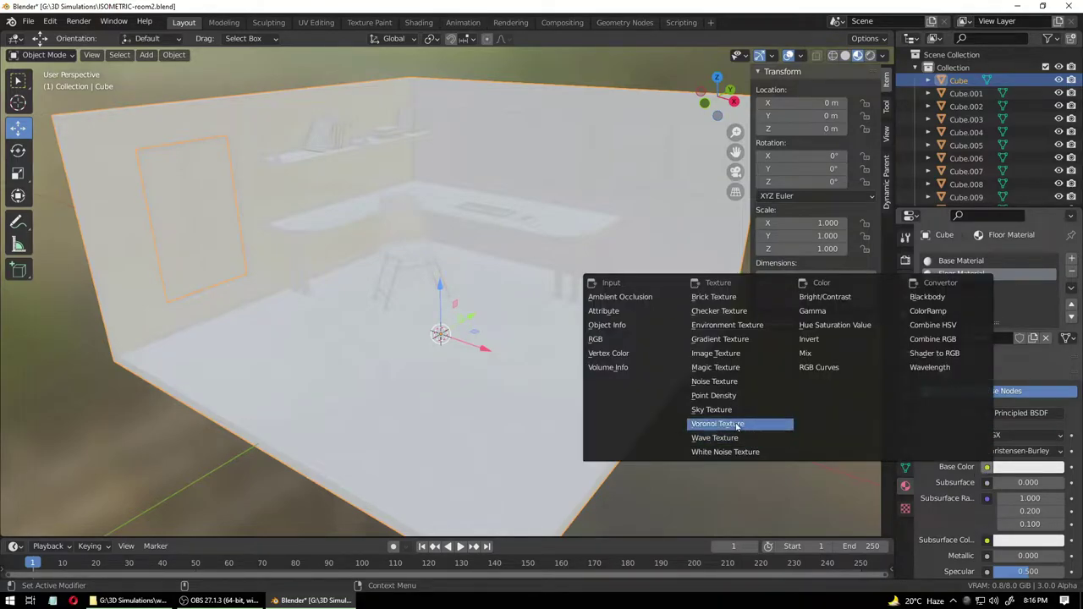
click(724, 356)
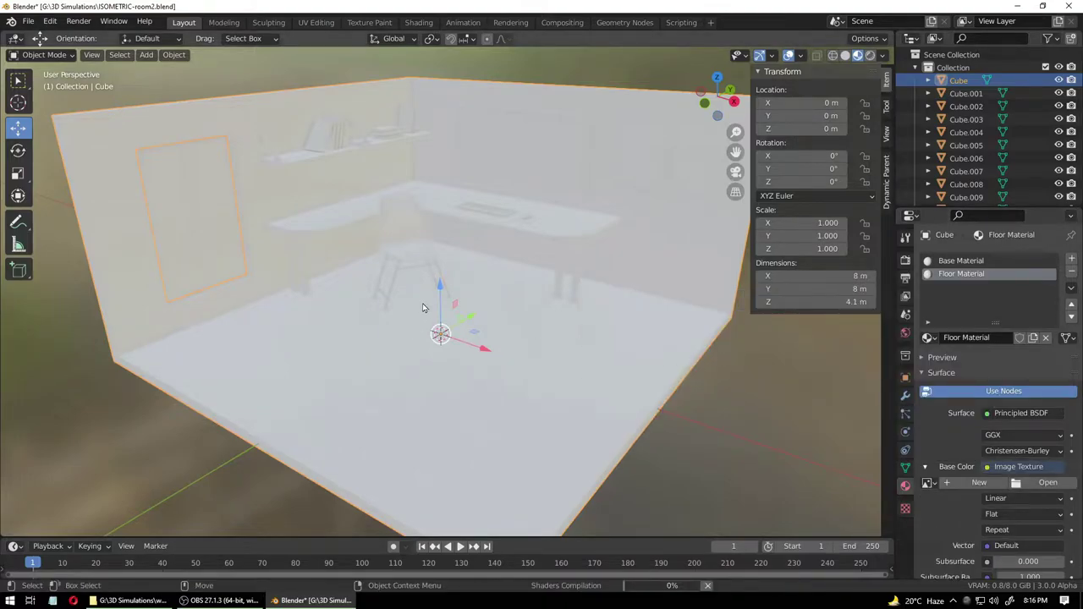
- Load Parquet_TB_19_baseColor.png from the wood texture folder as the Floor Material's Base Color image and save the file
click(1039, 483)
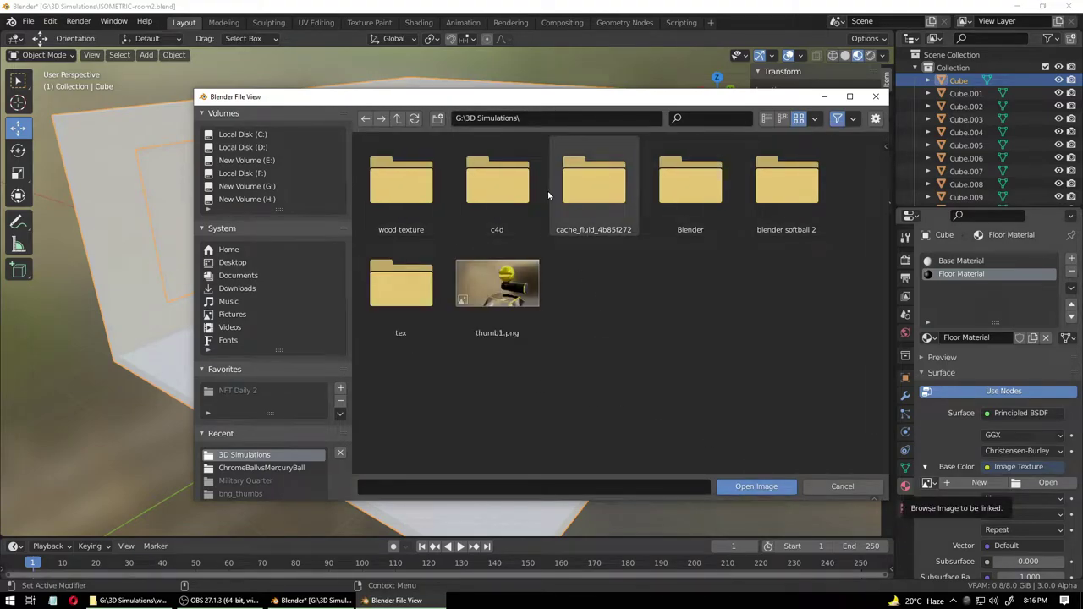
double_click(416, 183)
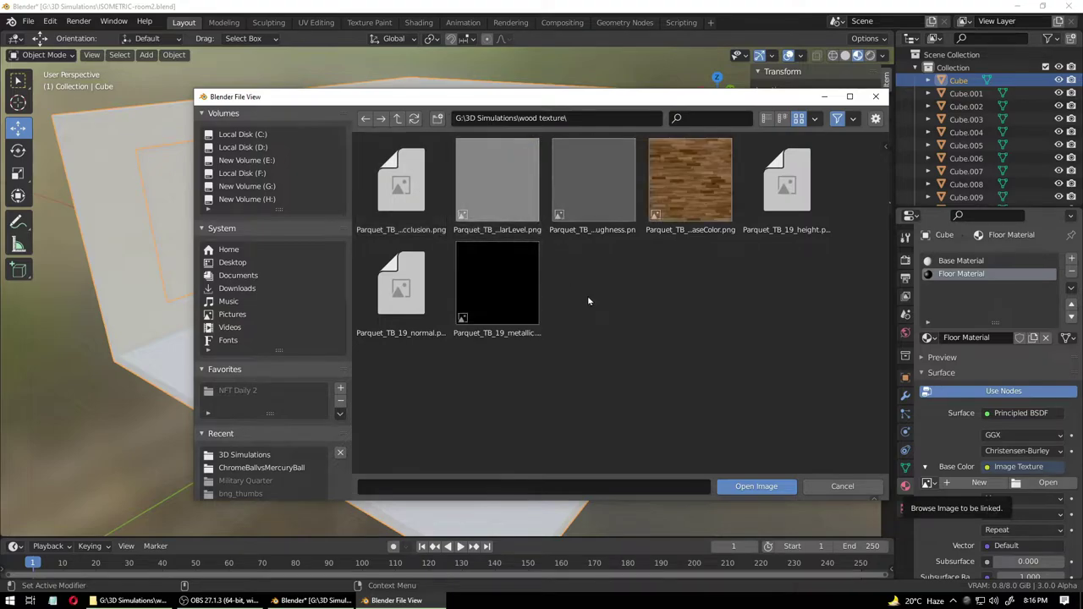
double_click(689, 193)
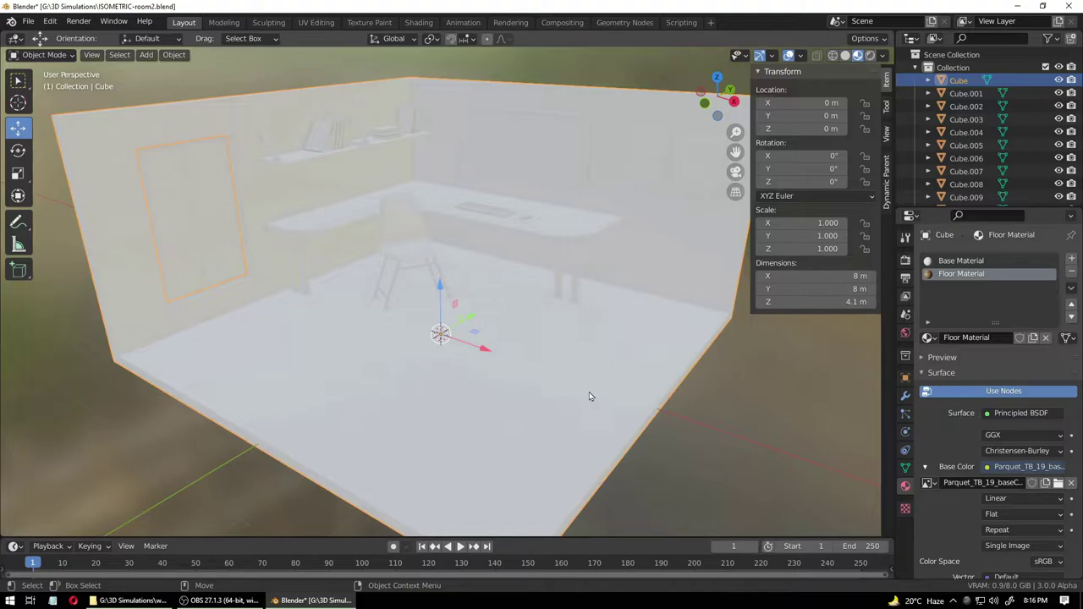
key(ctrl+s)
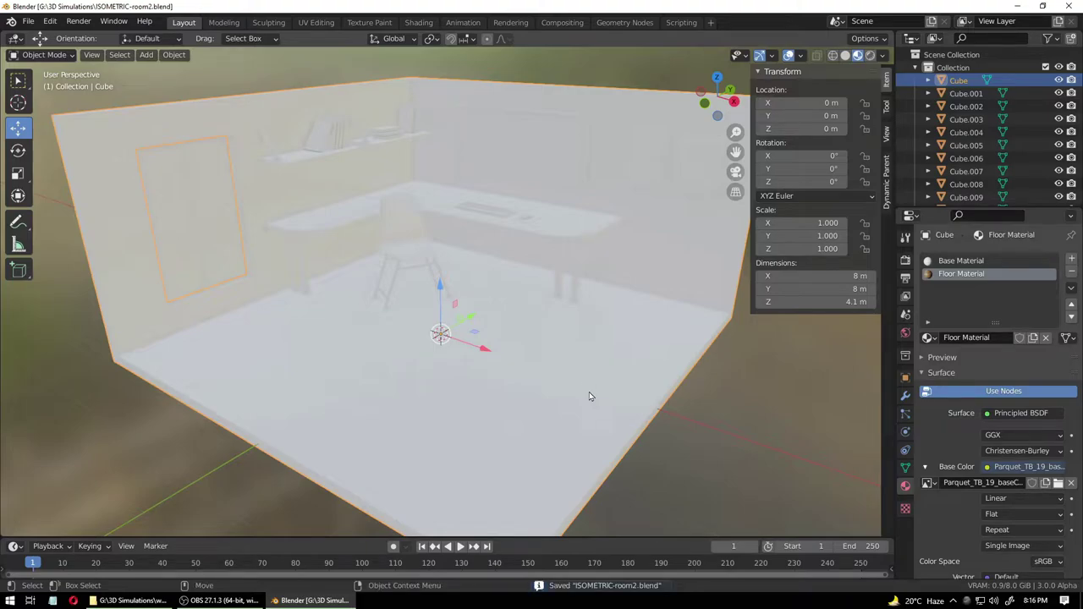
key(s)
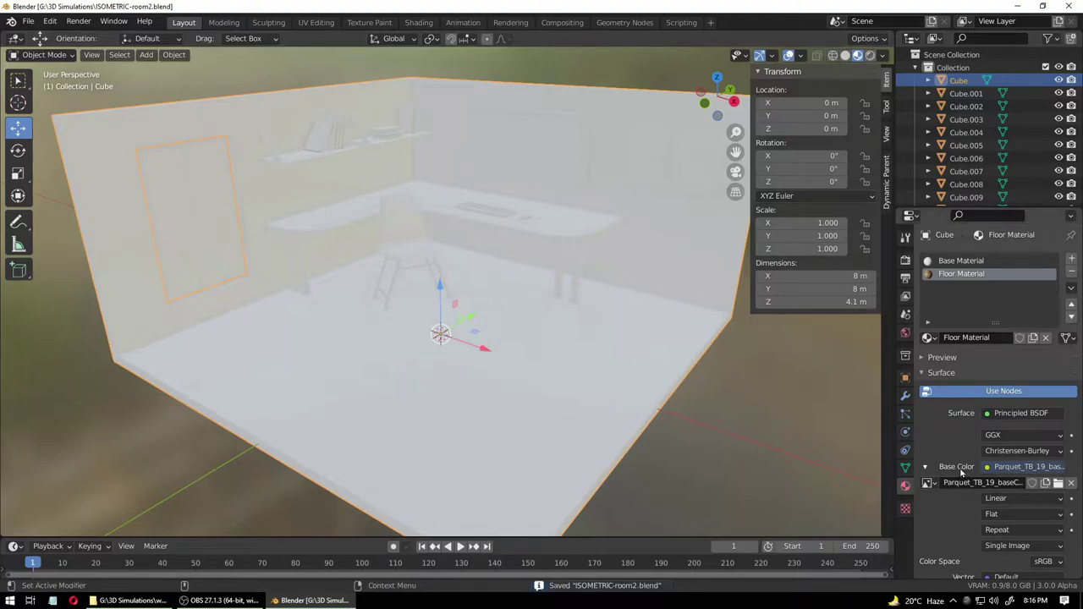
key(Escape)
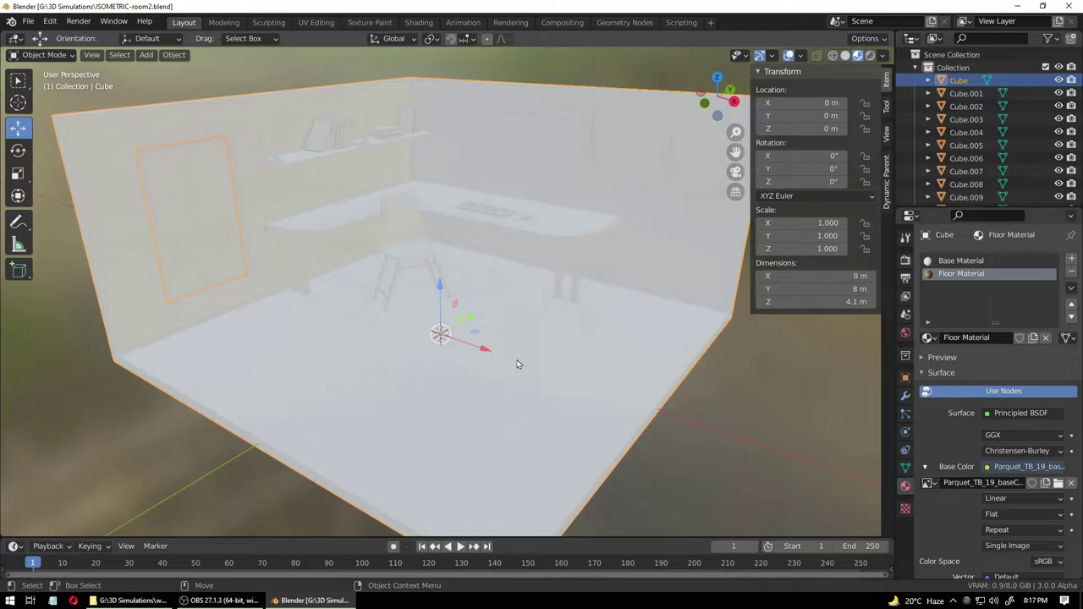
- Enter Edit Mode on the room mesh and assign Floor Material to its floor face
click(56, 56)
click(42, 83)
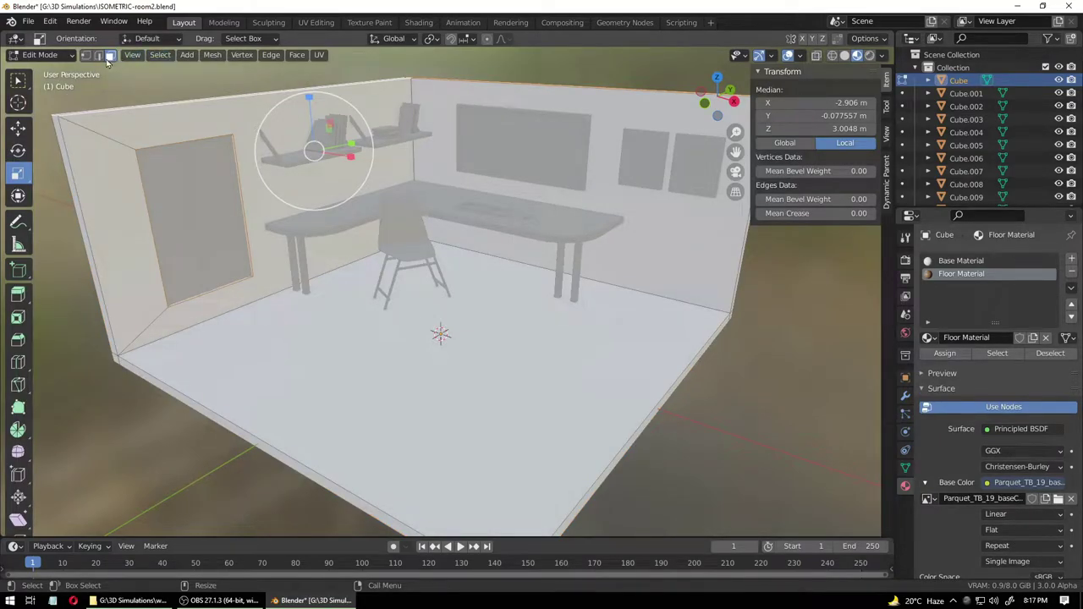
click(18, 127)
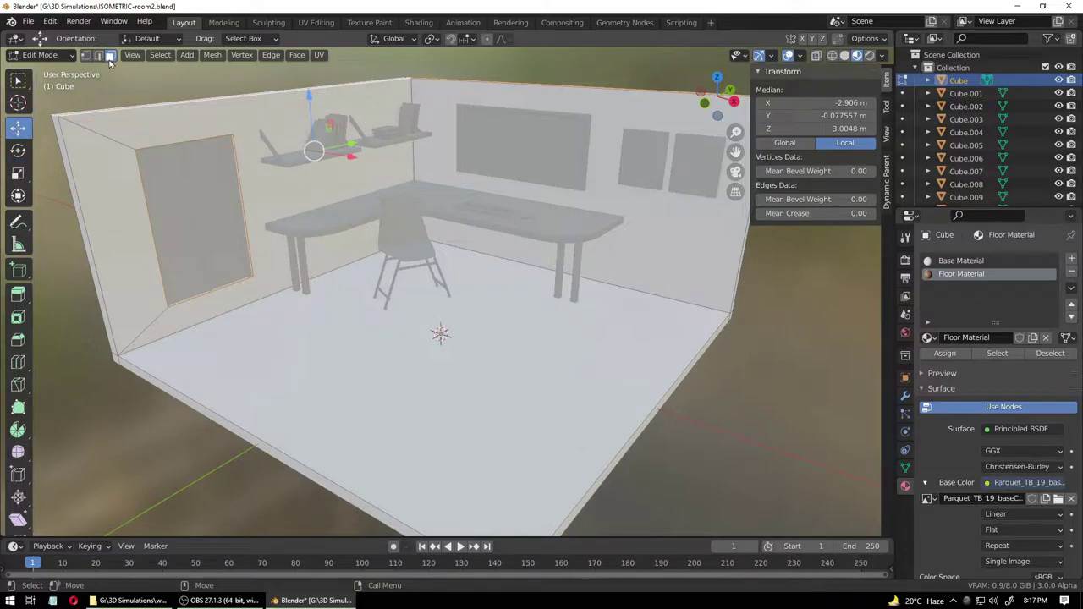
click(441, 341)
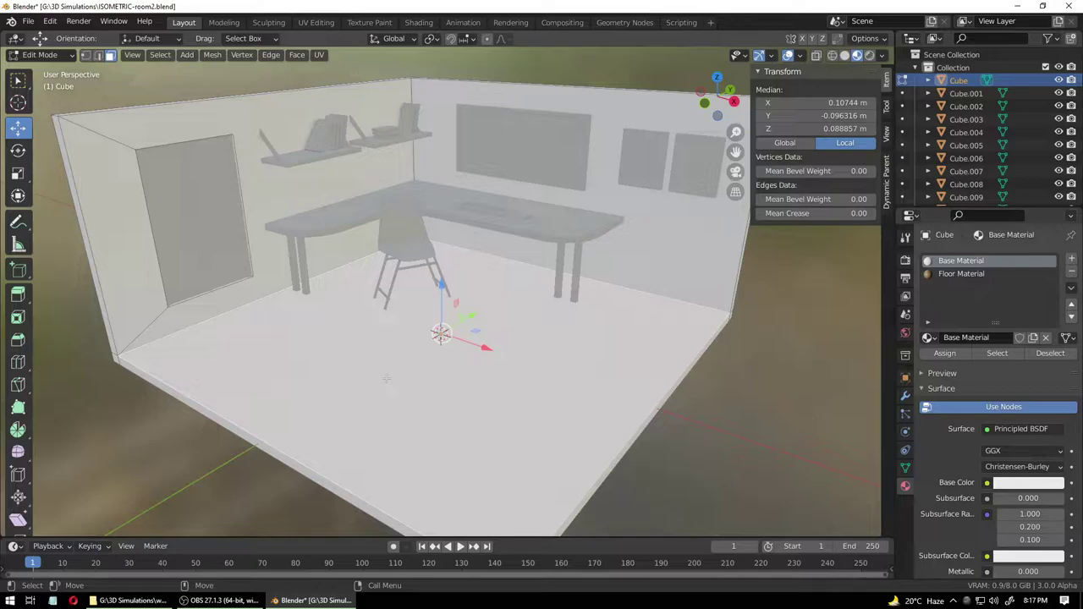
mouse_move(502, 411)
middle_down()
mouse_move(506, 372)
mouse_move(499, 402)
middle_up()
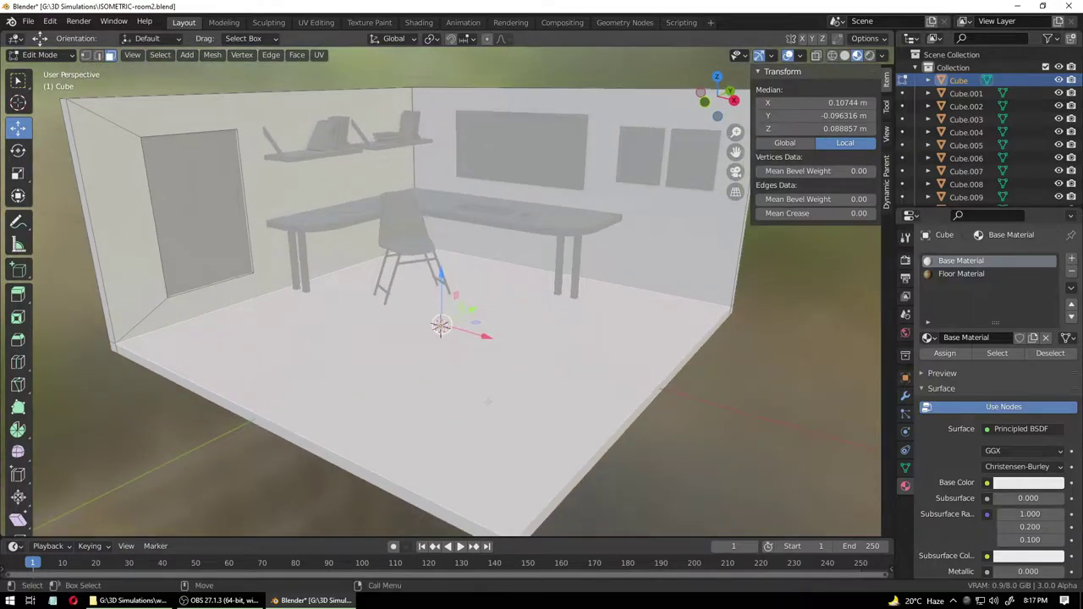
click(944, 274)
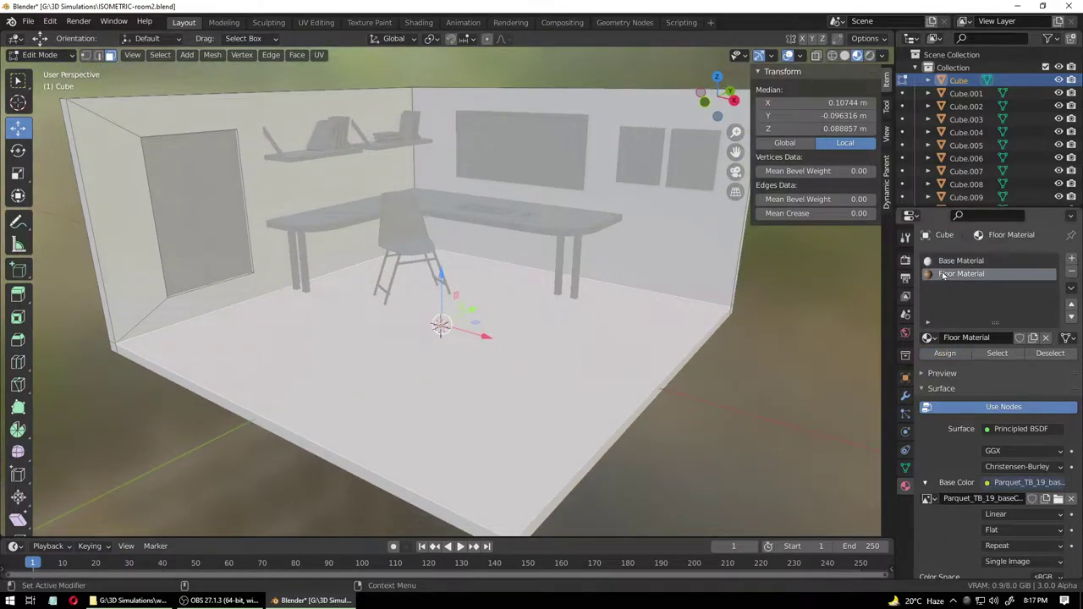
click(944, 353)
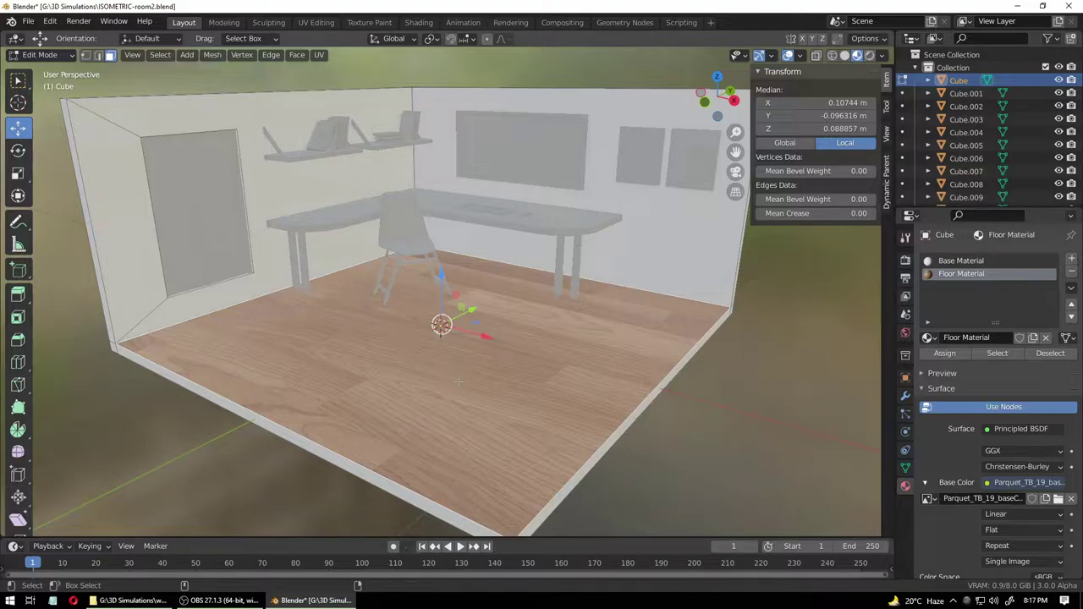
- Select all faces of the room mesh and unwrap them with Smart UV Project at the default settings
key(ctrl+i)
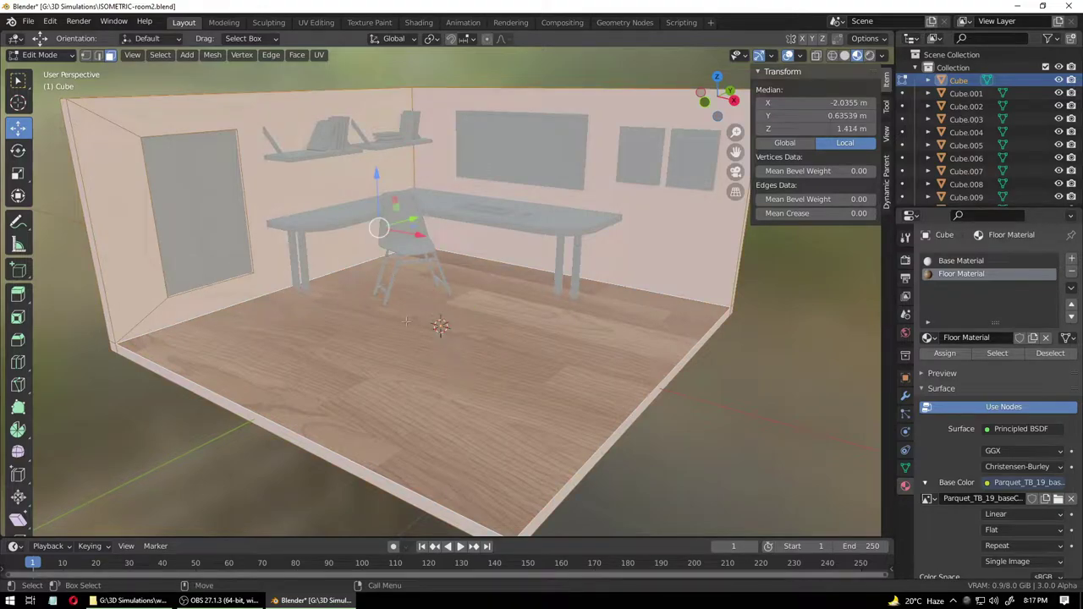
click(319, 54)
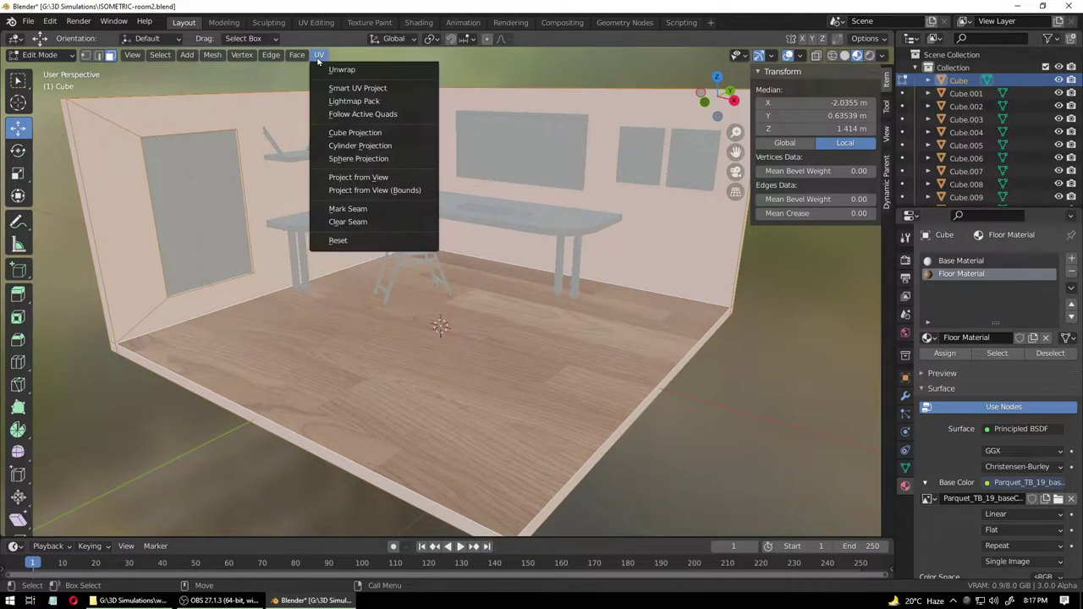
click(338, 69)
click(319, 54)
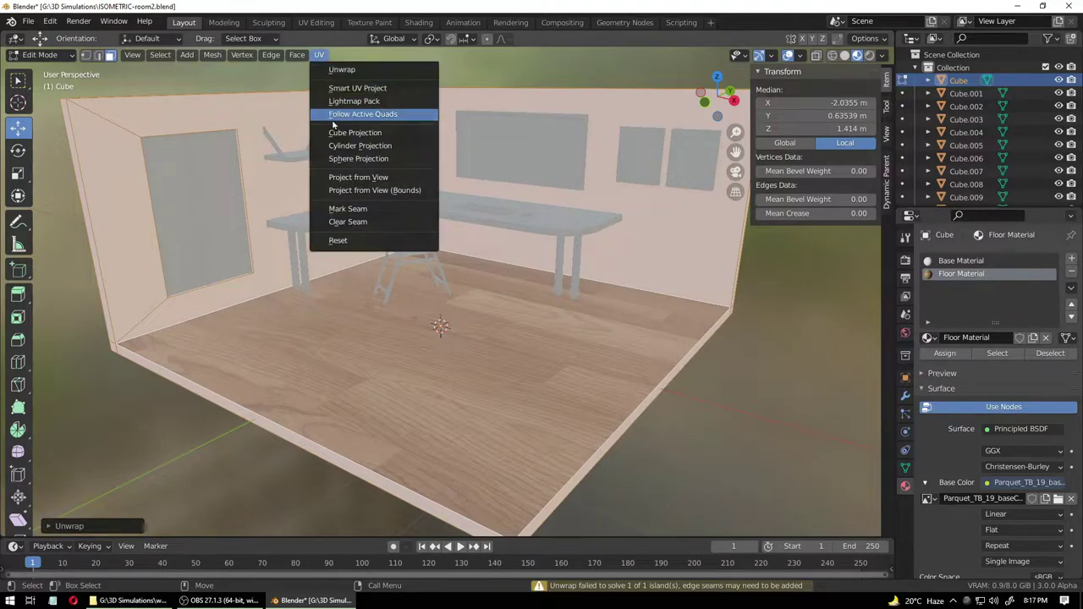
click(347, 90)
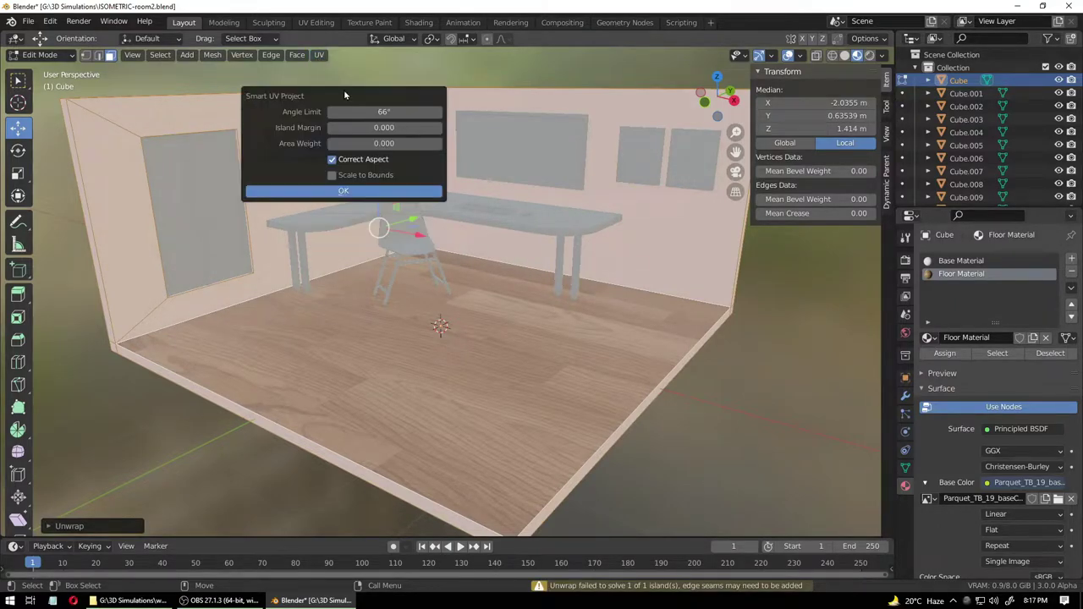
click(345, 191)
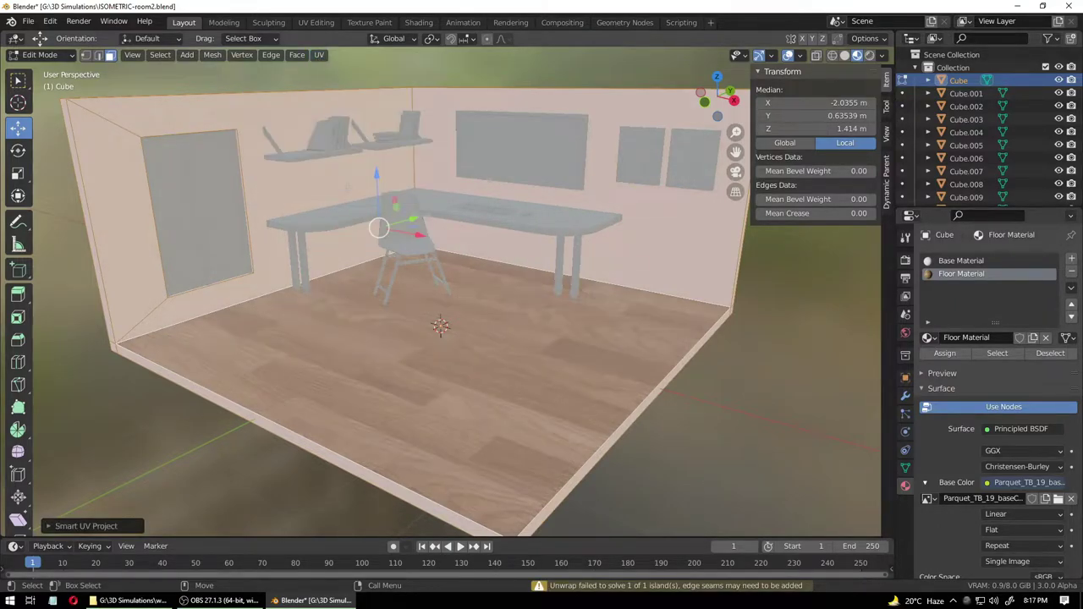
- Select only the floor face, switch to the UV Editing workspace and show its 3D view in Material Preview shading
click(427, 370)
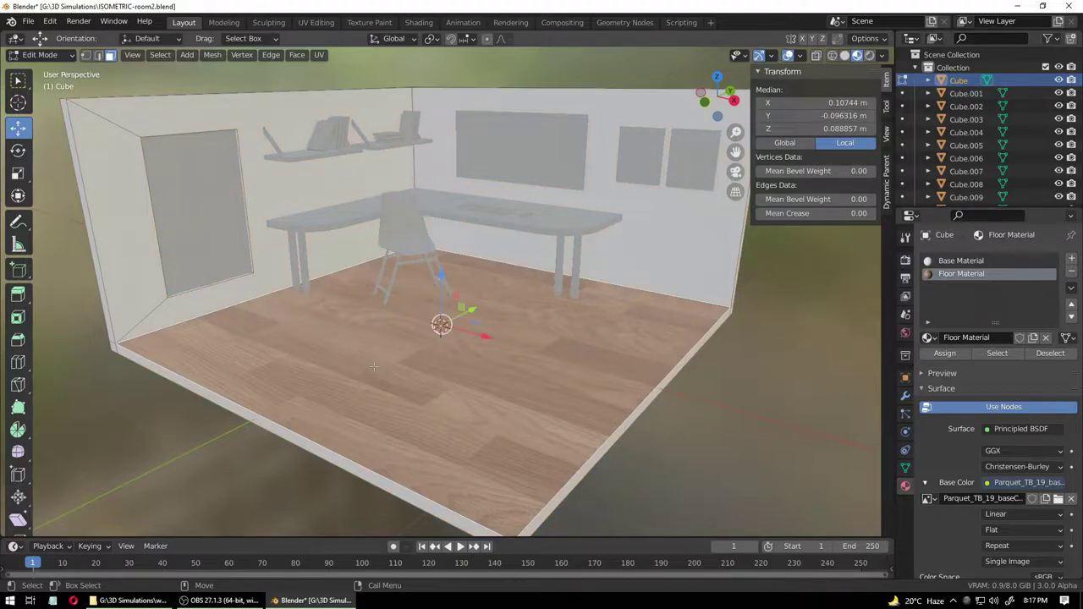
scroll(374, 367, down, 8)
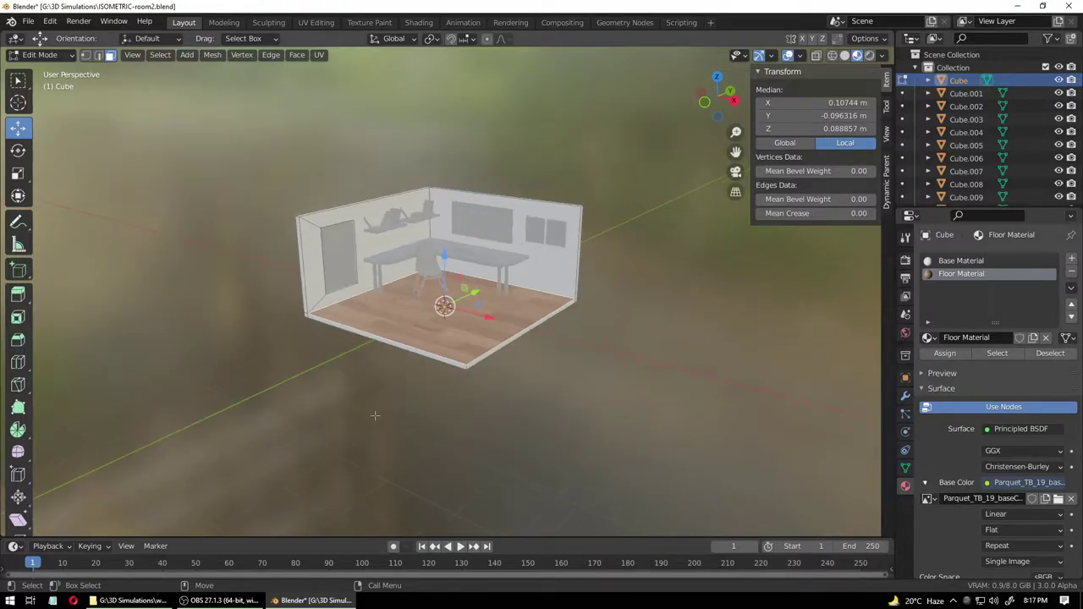
scroll(439, 395, up, 7)
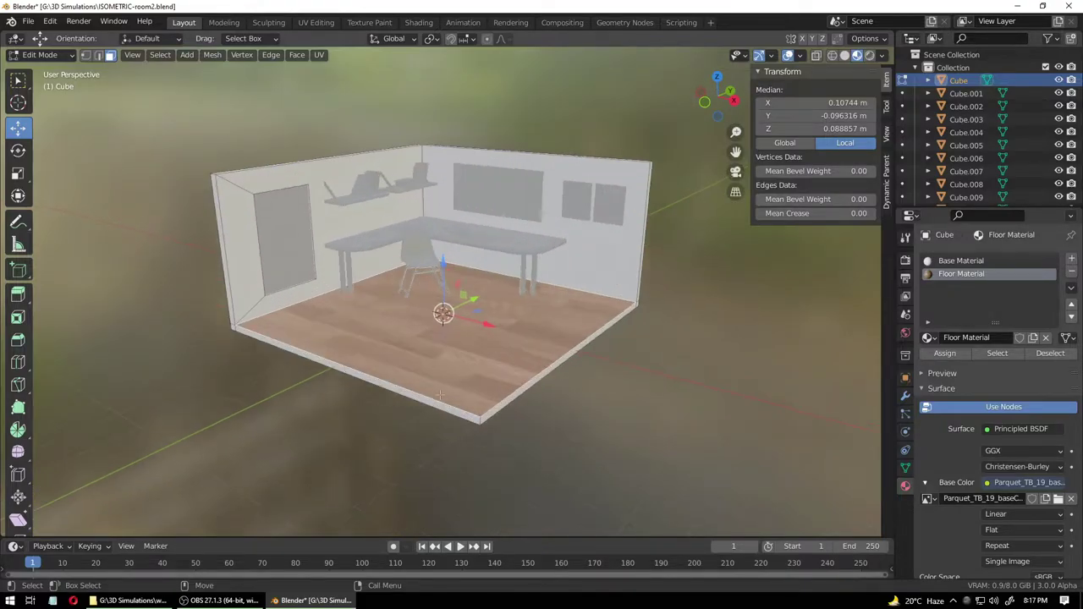
scroll(439, 395, up, 2)
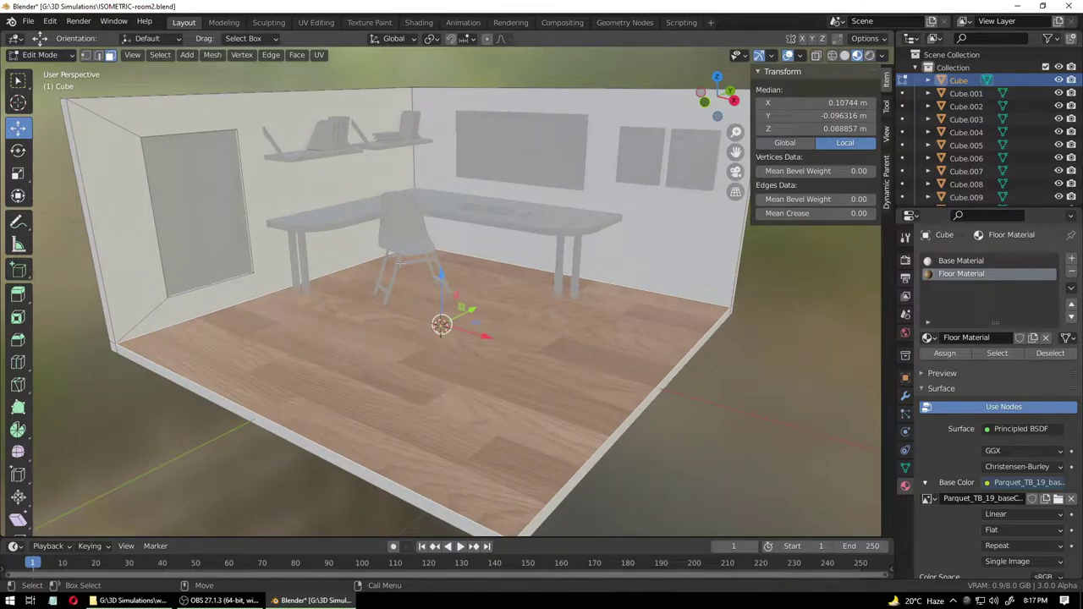
click(316, 22)
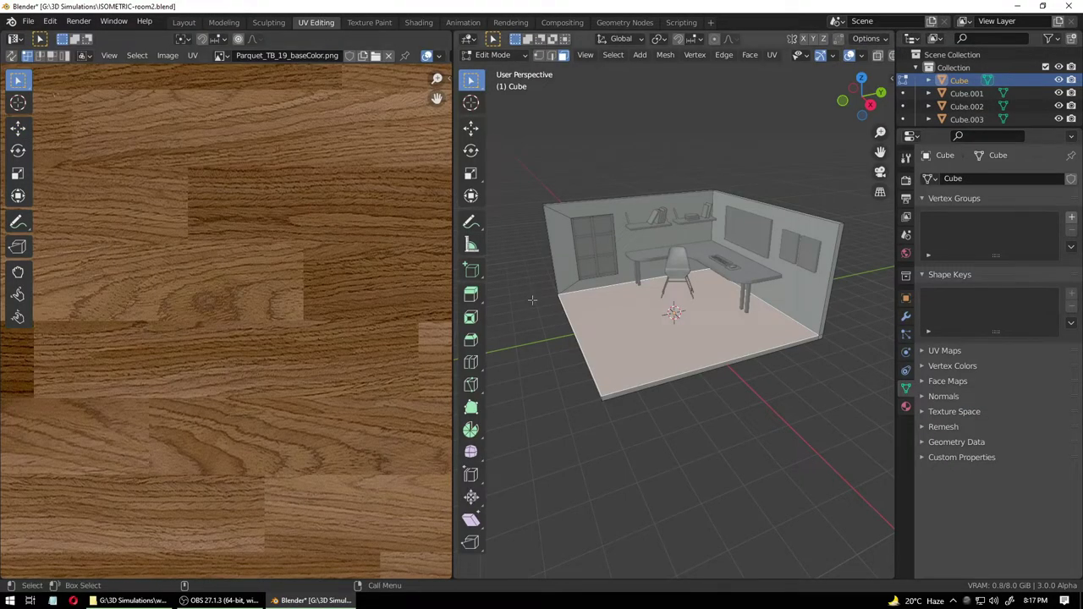
middle_drag(574, 378, 586, 391)
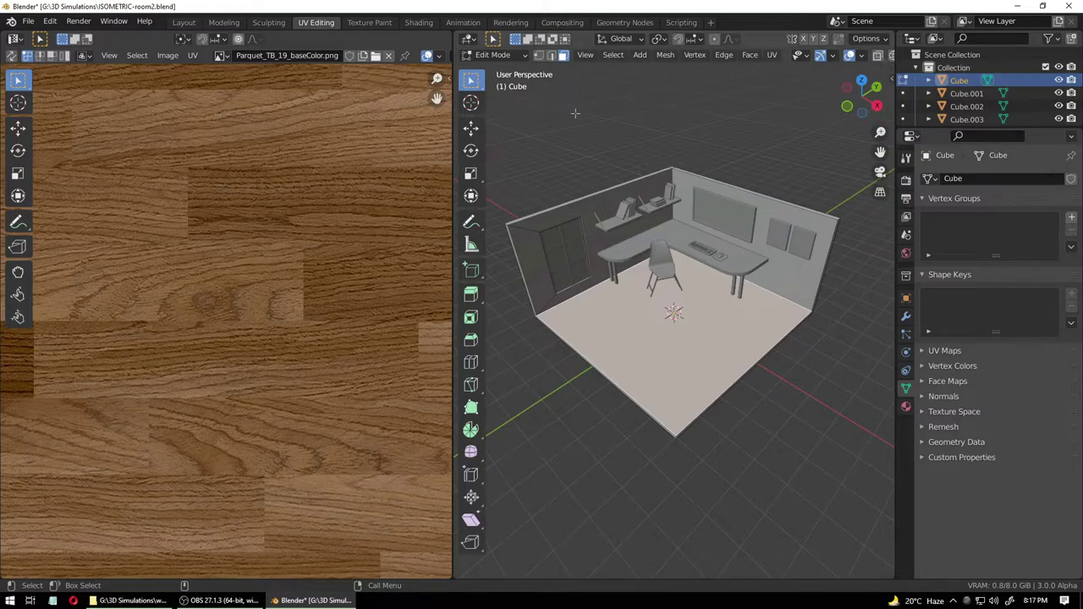
drag(454, 196, 388, 195)
click(857, 55)
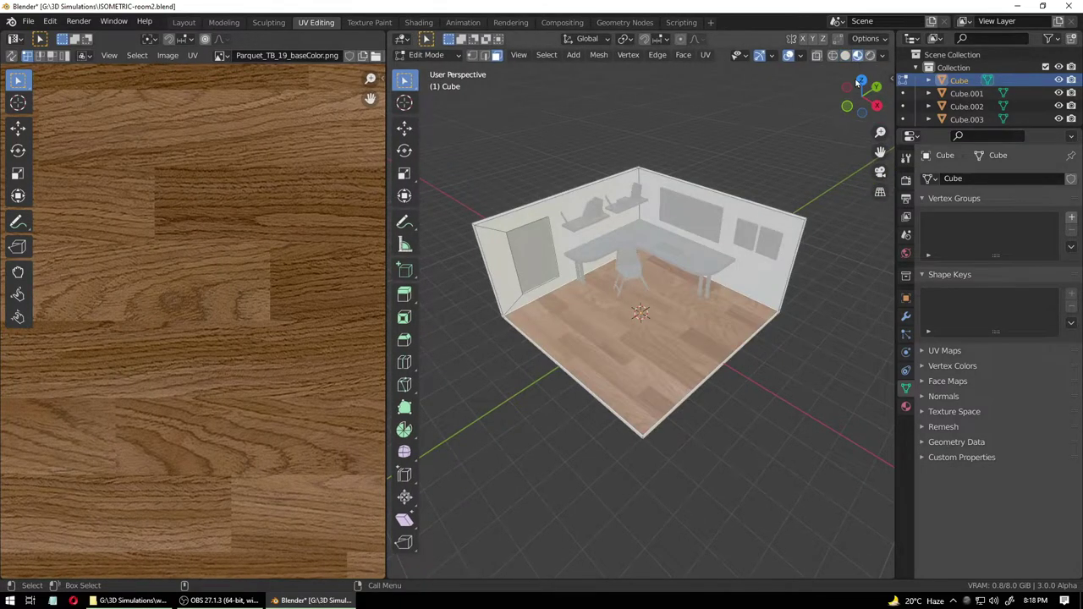
- Move the left corners of the floor's UV face to the upper-left and lower-left corners of the parquet image
scroll(265, 380, down, 6)
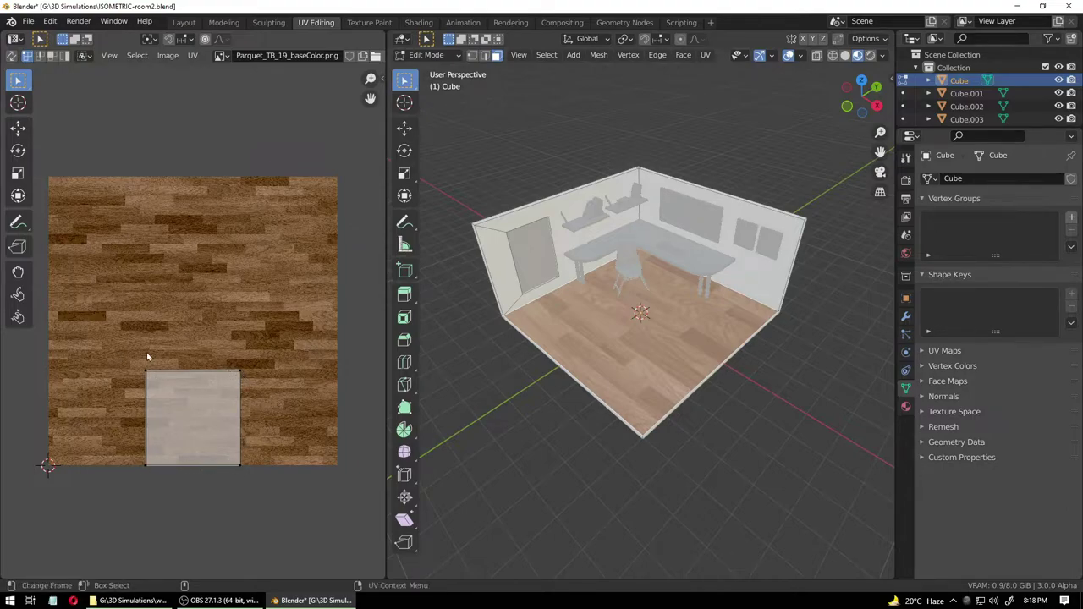
key(shift+space)
key(g)
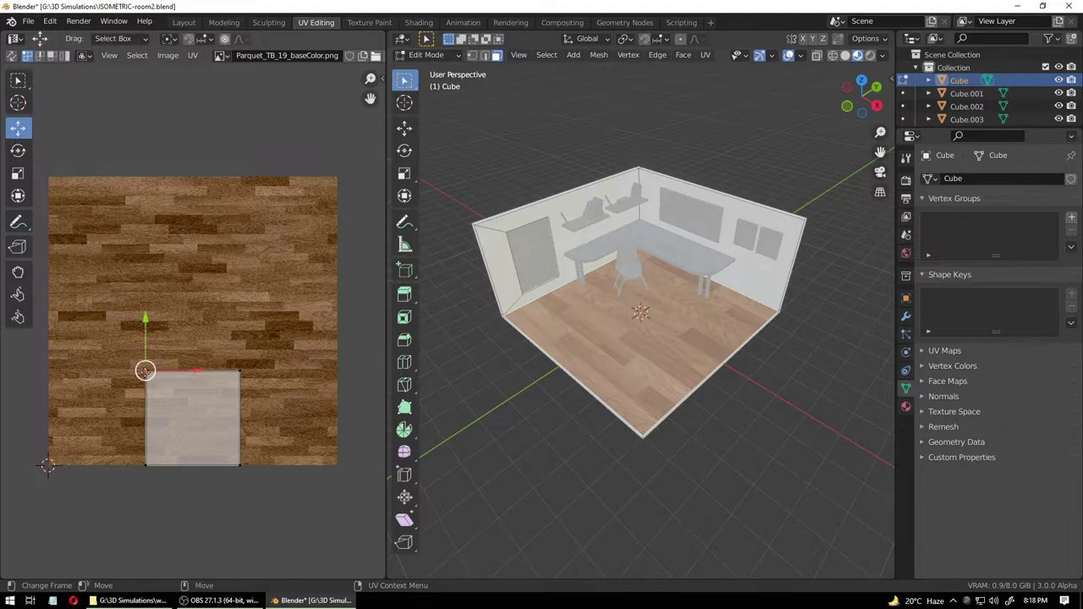
shift+click(146, 465)
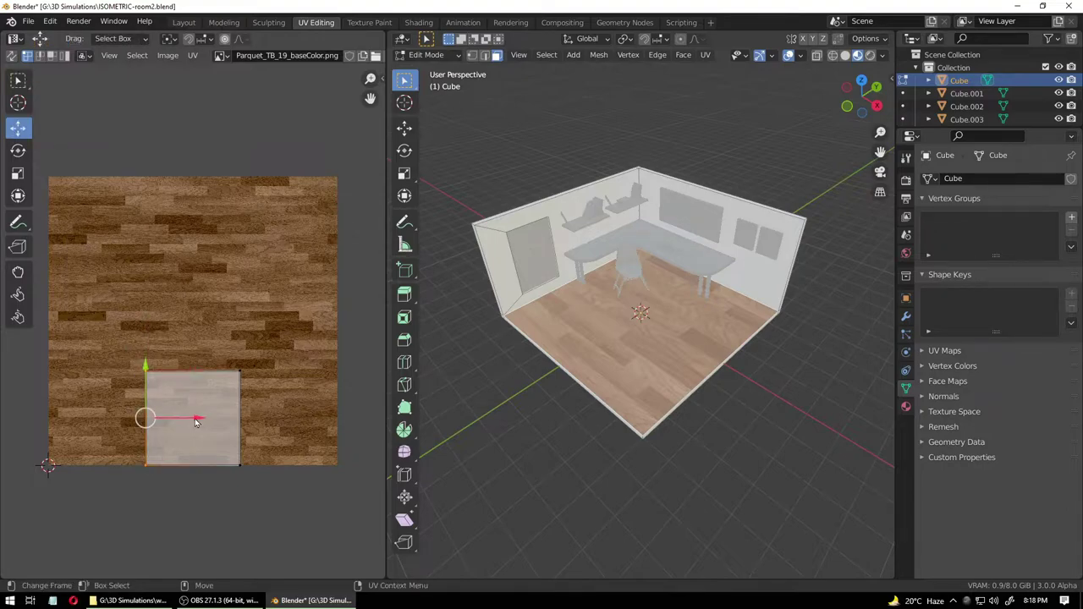
drag(197, 417, 93, 423)
click(49, 370)
drag(48, 315, 48, 178)
- Move the right corners of the floor's UV face to the parquet image's right corners so it covers the whole texture
click(240, 370)
drag(287, 370, 380, 381)
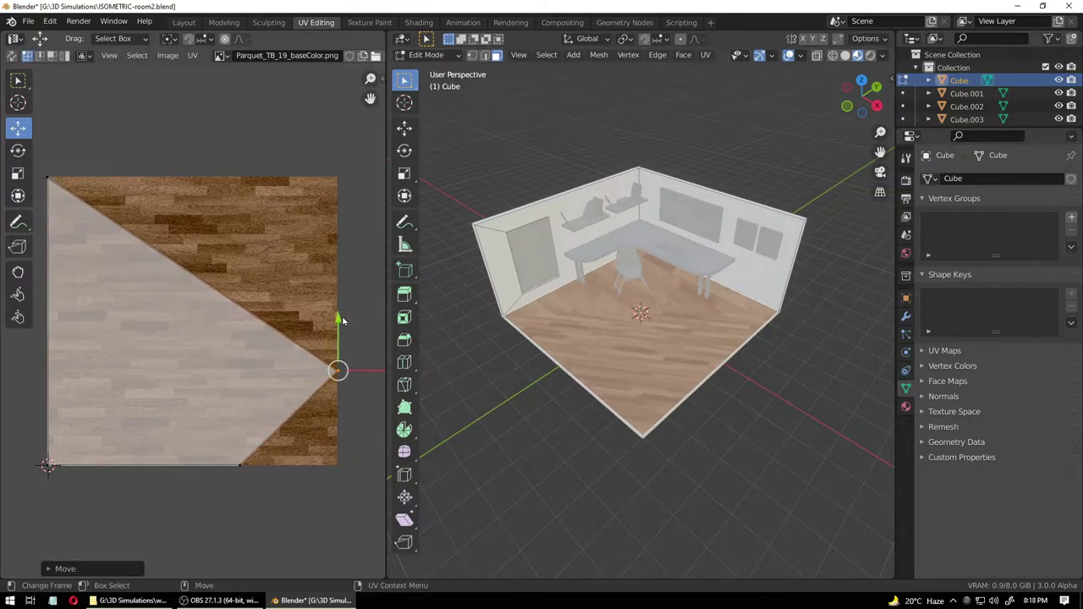
drag(343, 320, 339, 99)
click(239, 469)
drag(296, 471, 392, 475)
click(11, 474)
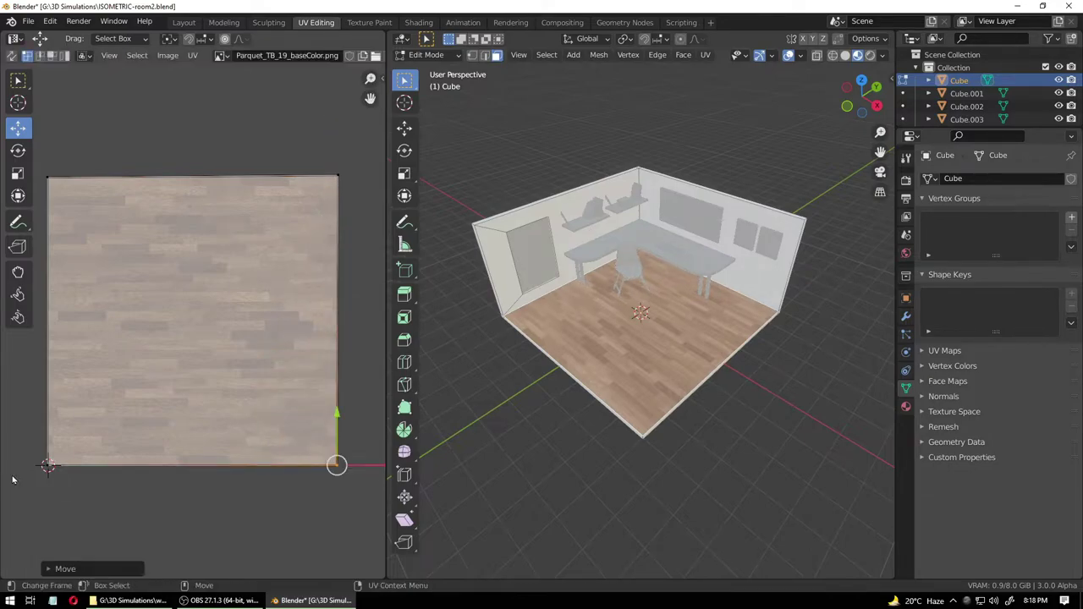
- Select the floor's entire UV face and scale it down to about 70% of the parquet image's width
scroll(638, 461, down, 6)
middle_drag(651, 459, 660, 437)
scroll(661, 409, up, 1)
scroll(661, 408, up, 2)
click(312, 505)
key(a)
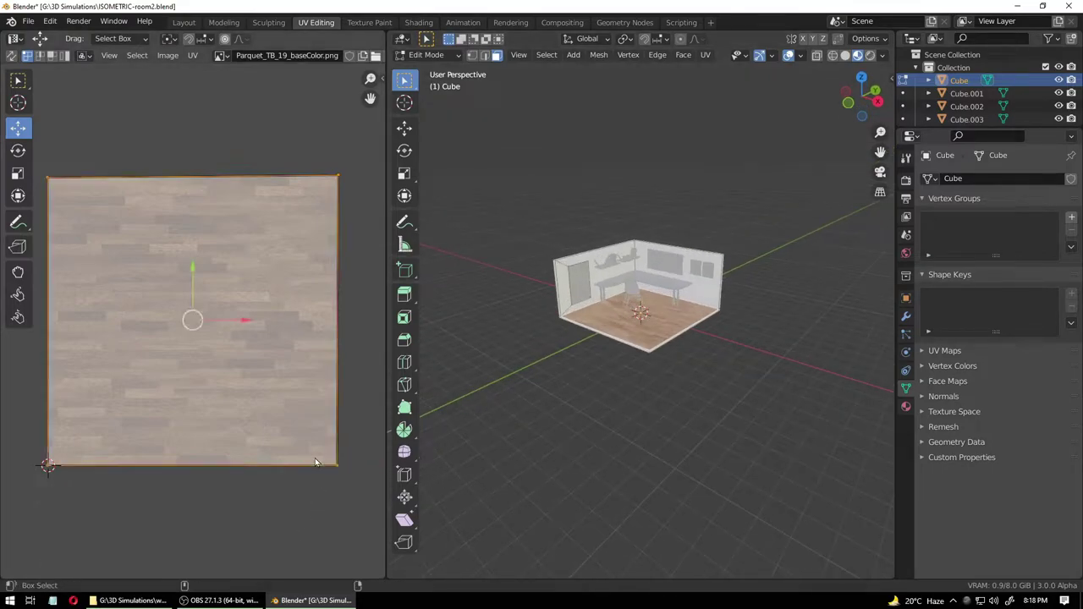
click(18, 173)
drag(237, 337, 214, 335)
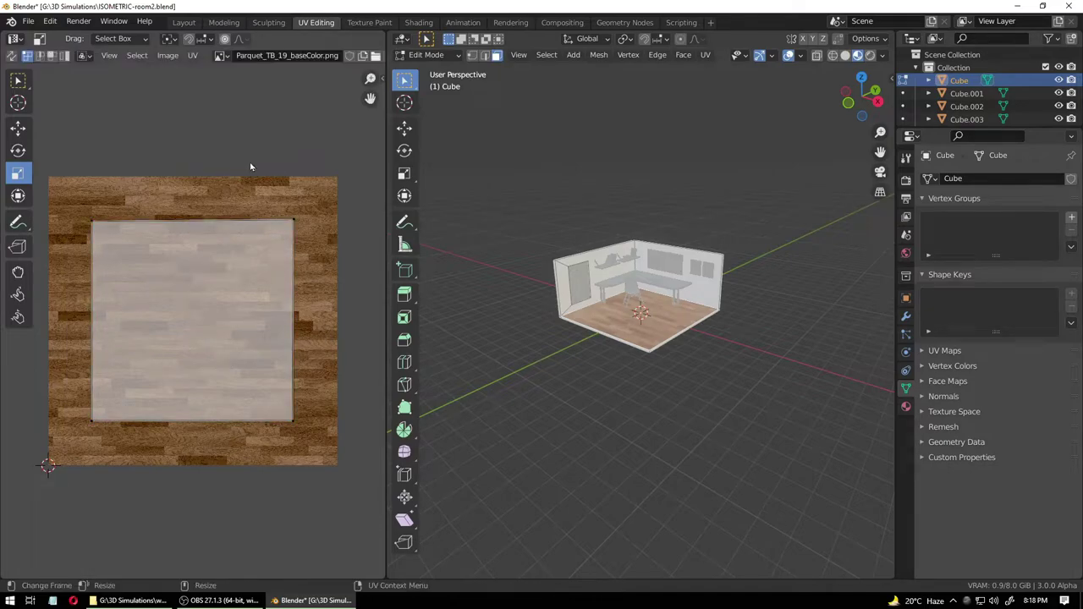
- Return to Object Mode, inspect the parquet floor, and switch to the wood texture folder in File Explorer
click(427, 55)
click(427, 72)
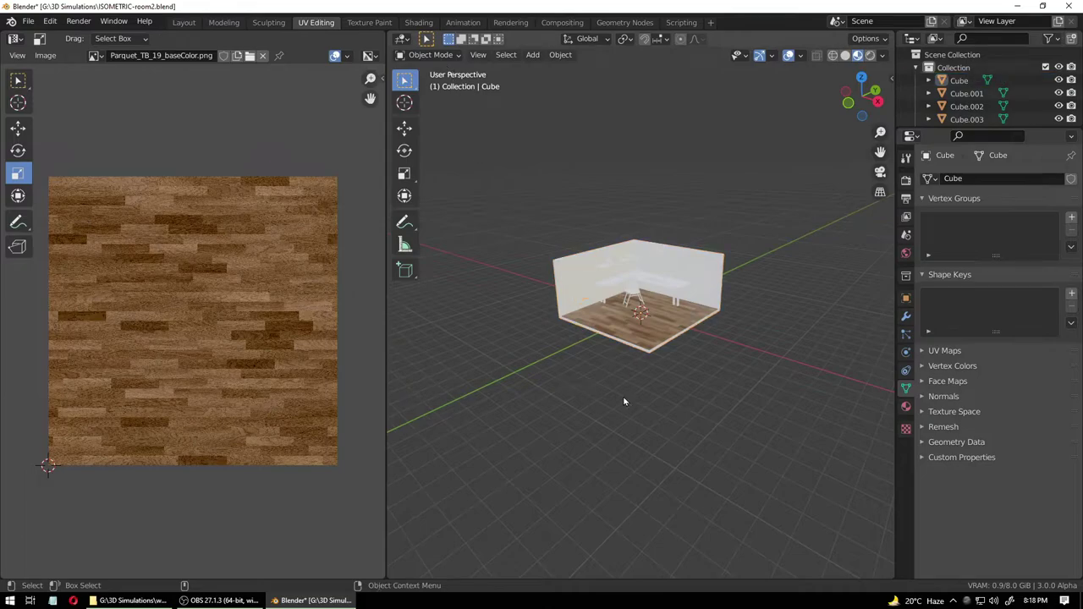
scroll(677, 333, up, 7)
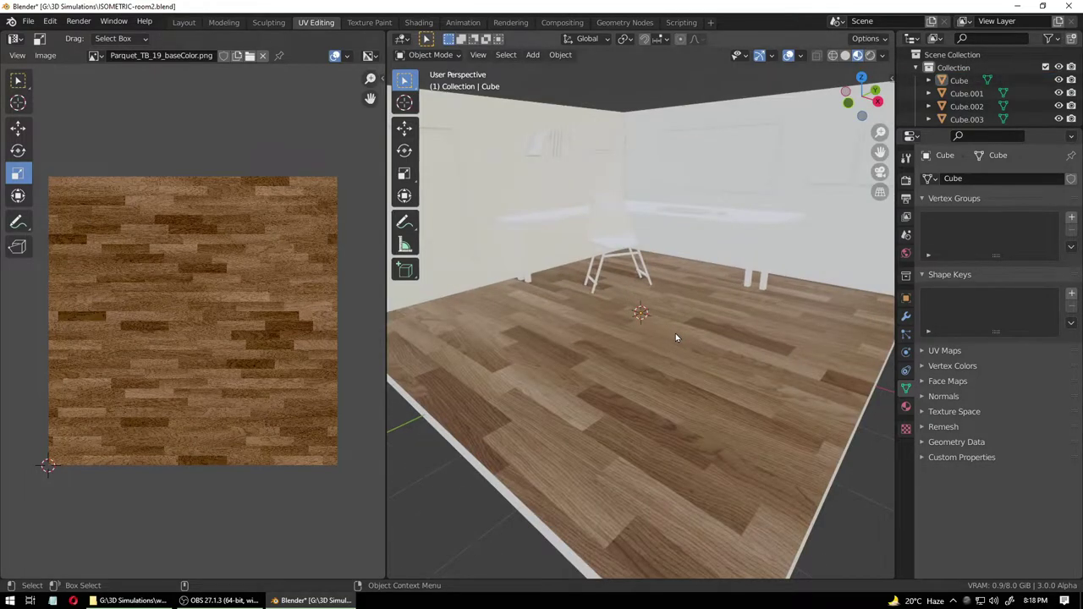
scroll(675, 333, down, 8)
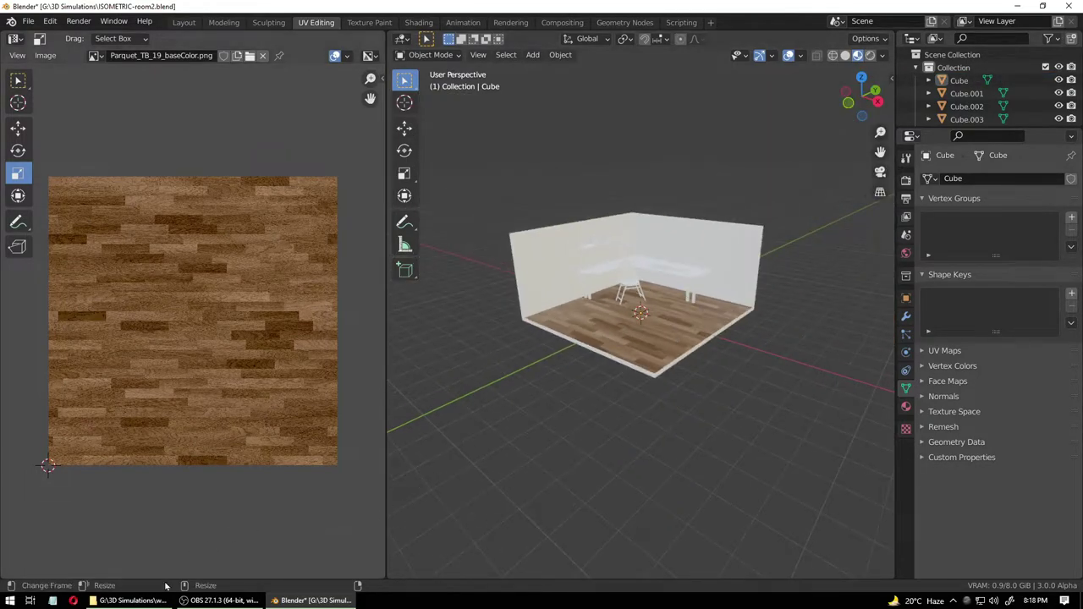
key(alt+Tab)
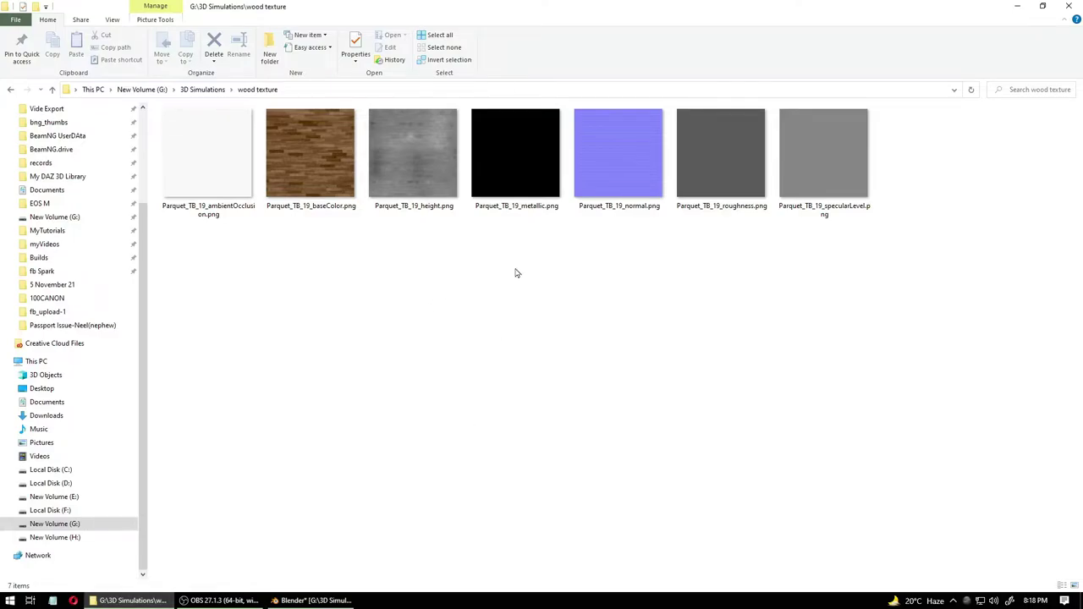
- Check the normal and height maps in the wood texture folder, switch back to Blender and save the room file
click(618, 157)
click(429, 167)
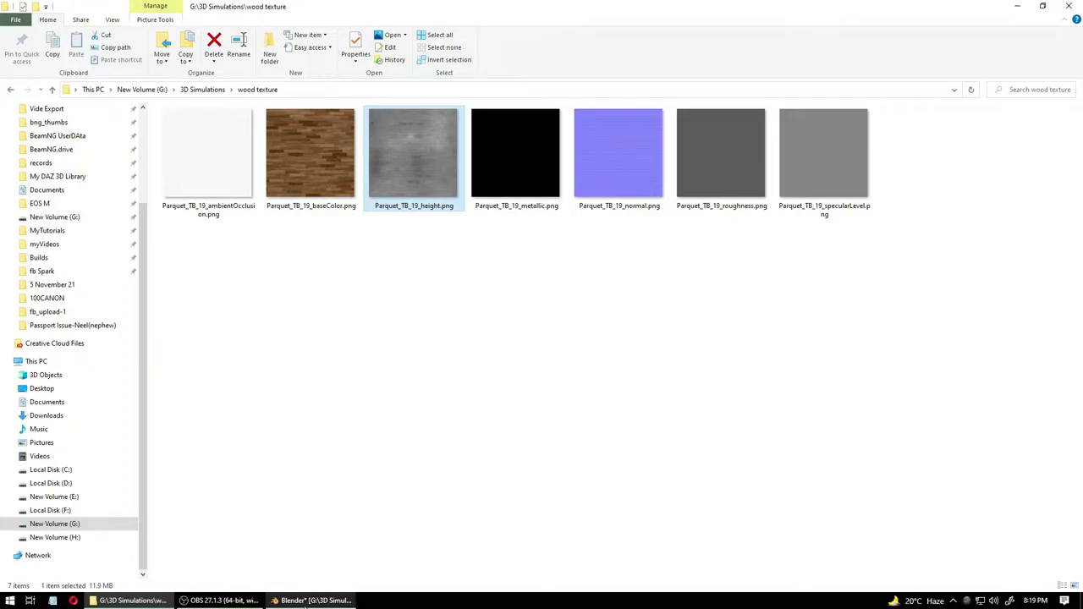
key(alt+Tab)
key(ctrl+s)
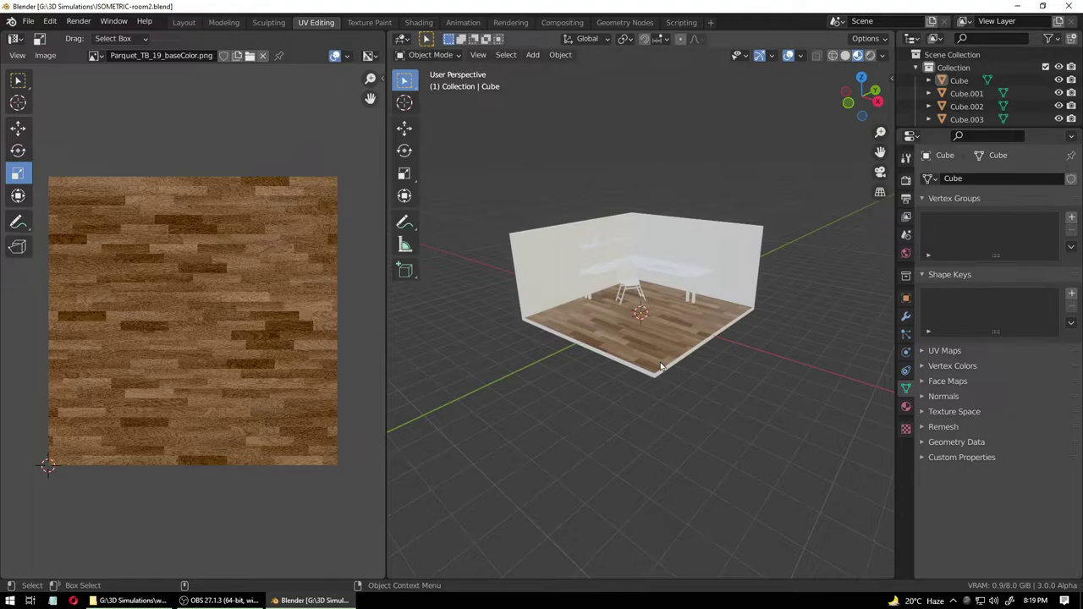
- Open the Shading workspace and move the base colour texture node farther away from the Principled BSDF node
middle_drag(681, 399, 686, 418)
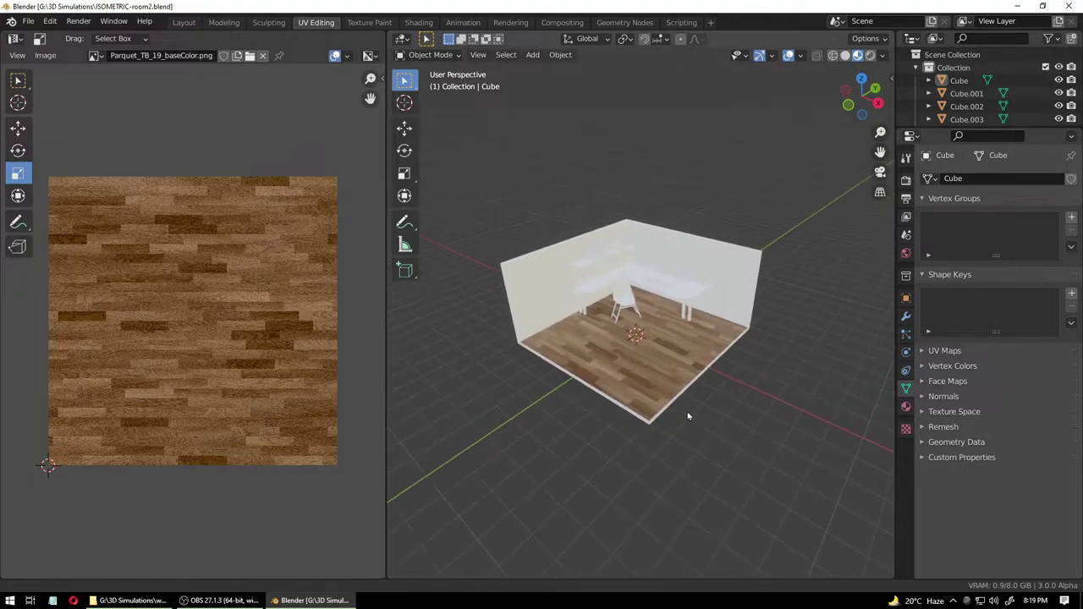
click(419, 23)
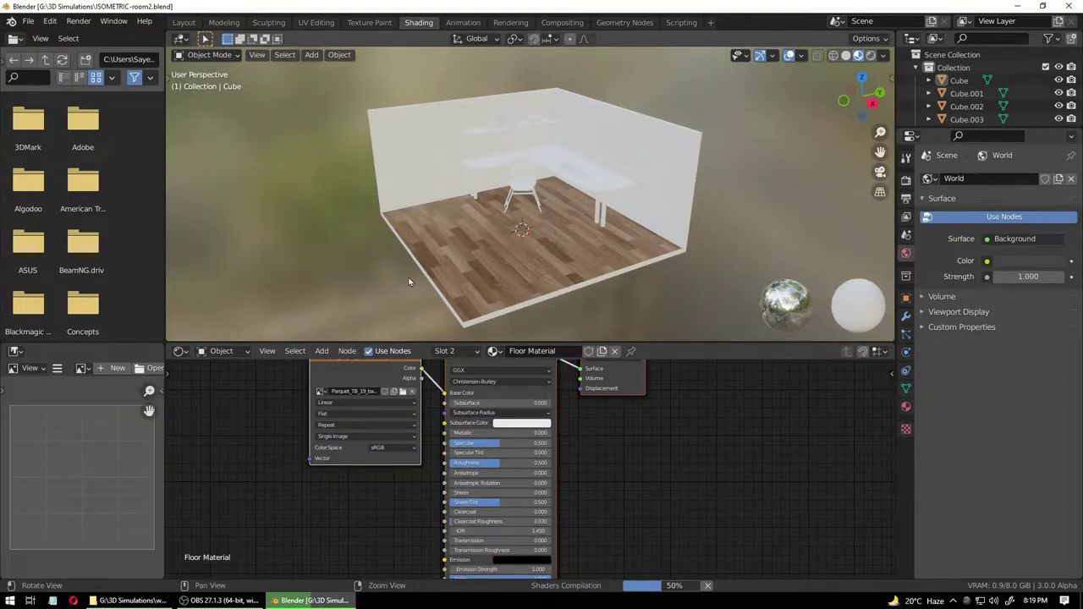
scroll(432, 280, down, 2)
scroll(374, 499, down, 2)
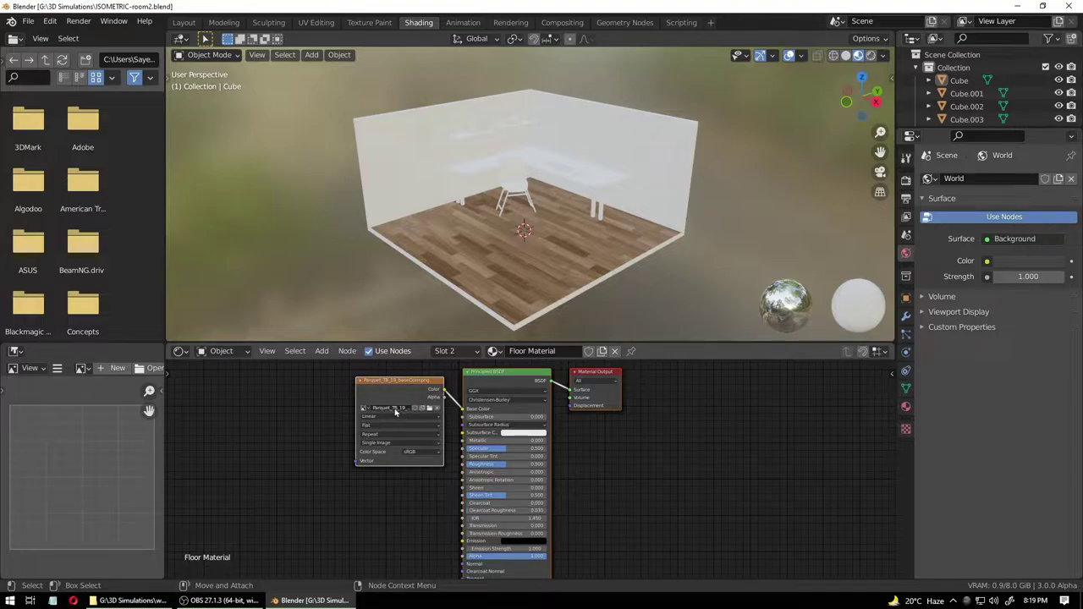
key(g)
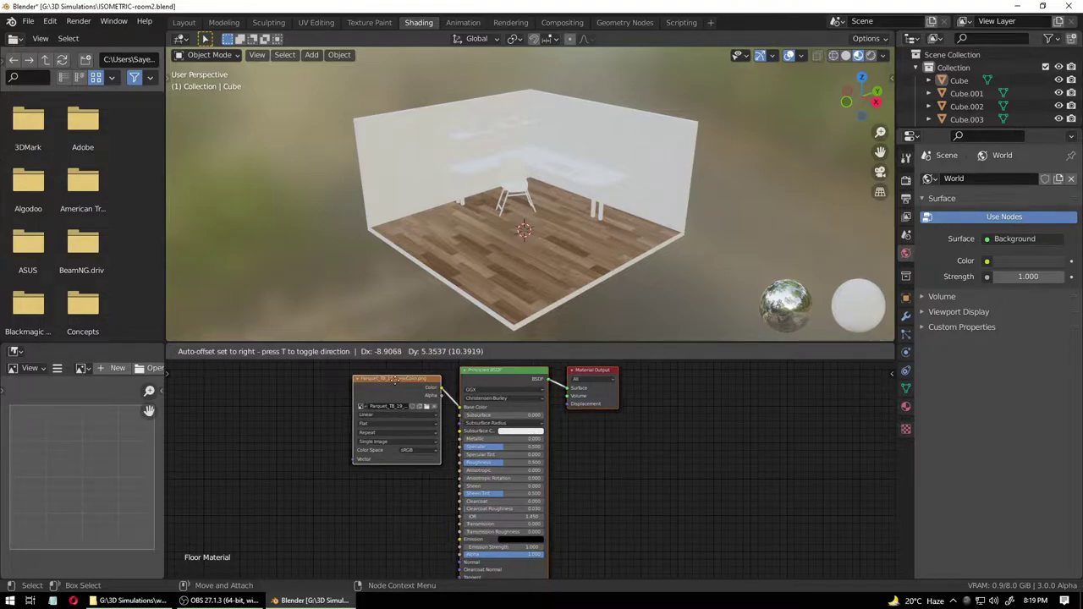
mouse_move(419, 383)
mouse_down()
mouse_move(485, 379)
mouse_move(435, 373)
mouse_up()
click(485, 379)
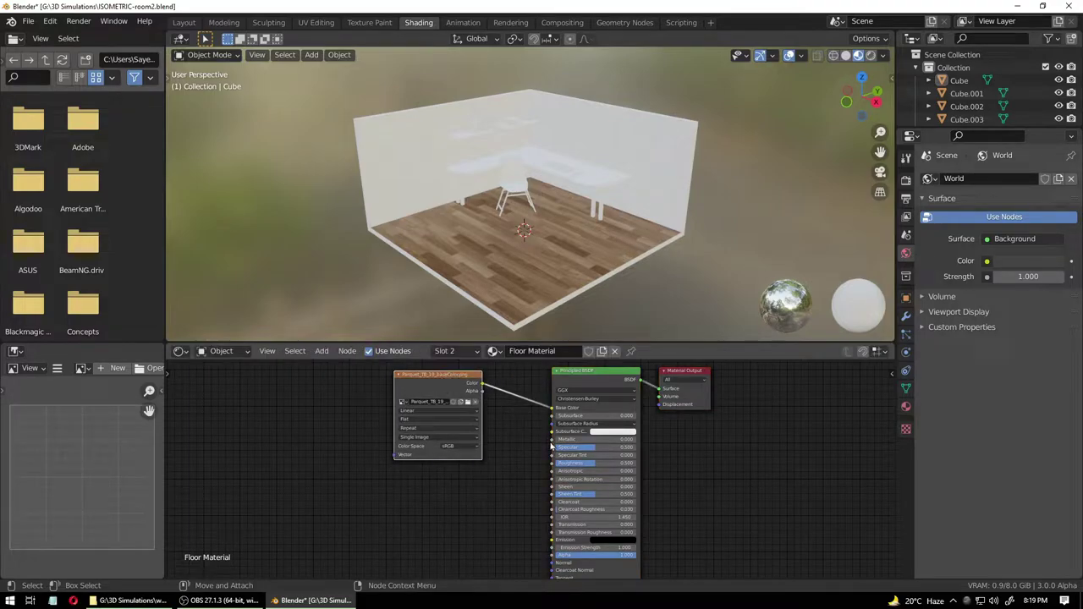
- Review the specular, roughness, metallic, normal and height maps in File Explorer, previewing the specular level image, and return to Blender
click(131, 601)
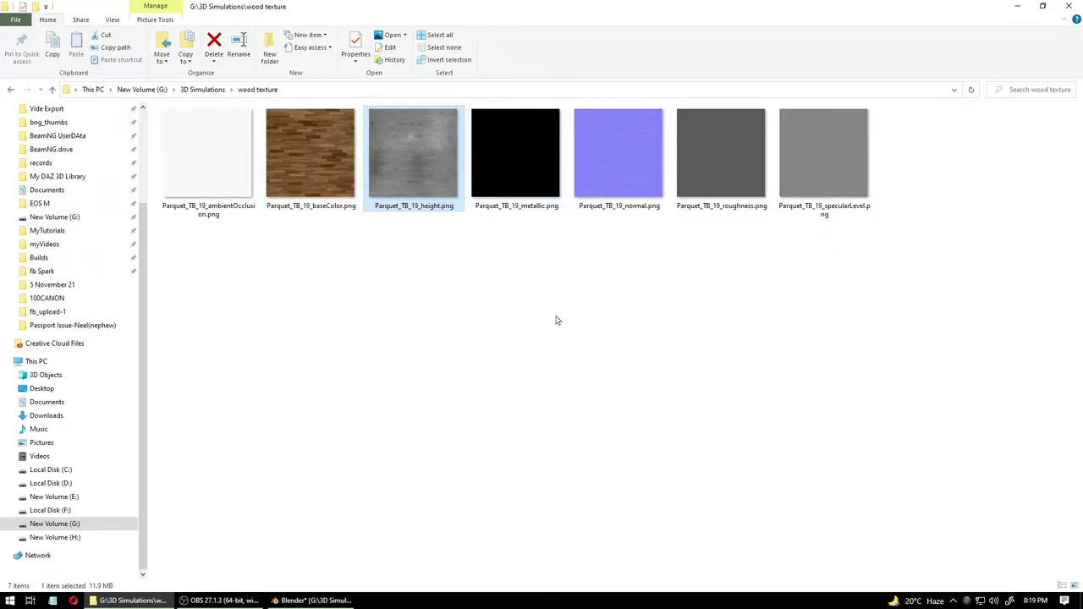
click(839, 165)
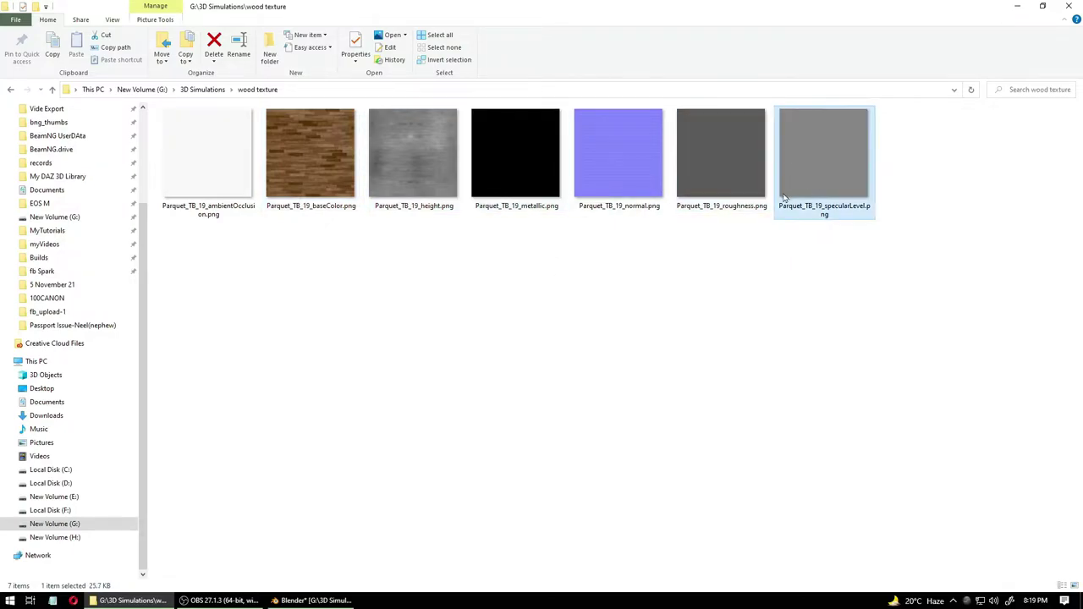
click(718, 170)
click(521, 161)
click(546, 307)
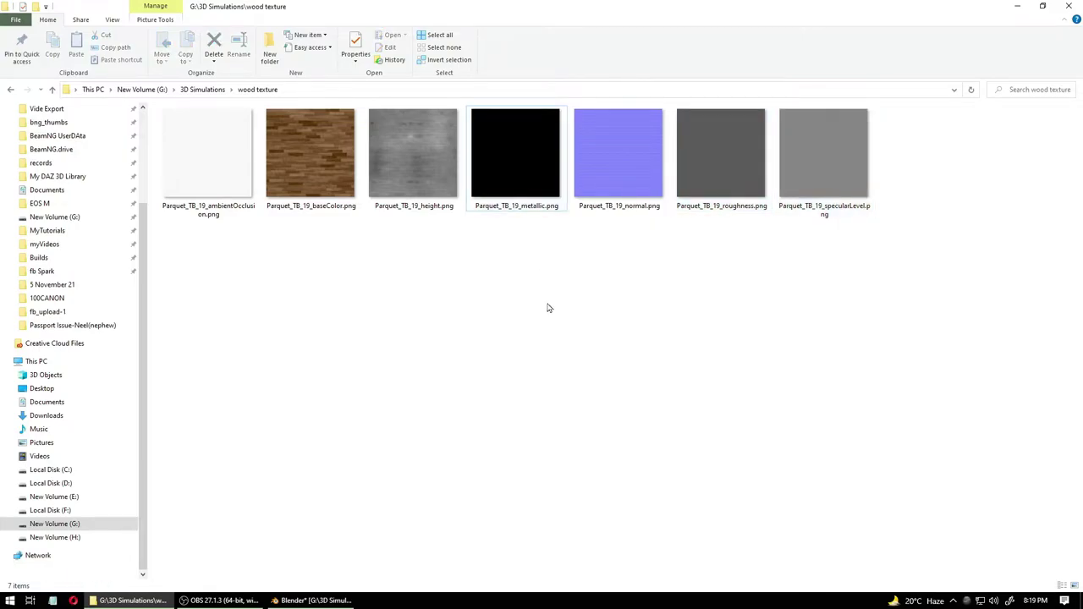
double_click(815, 150)
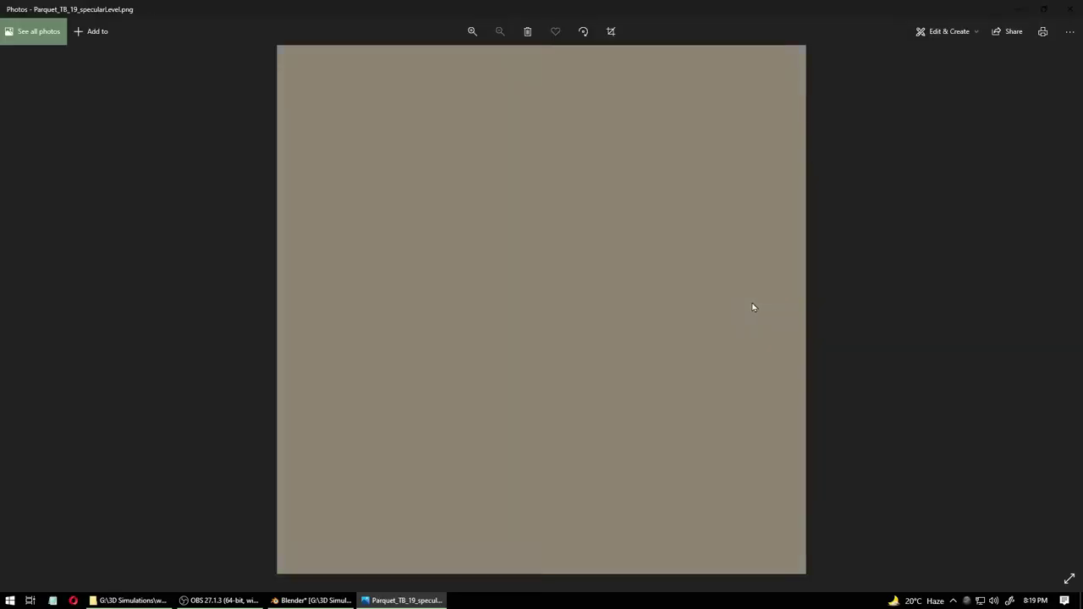
scroll(613, 367, up, 1)
scroll(610, 367, down, 1)
click(1068, 6)
click(661, 291)
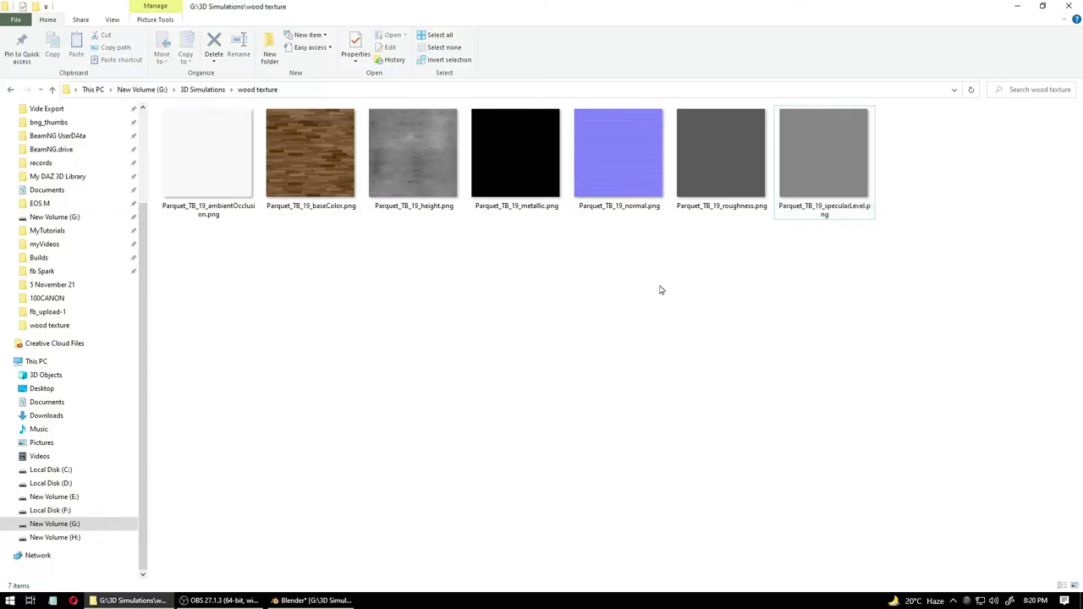
click(622, 152)
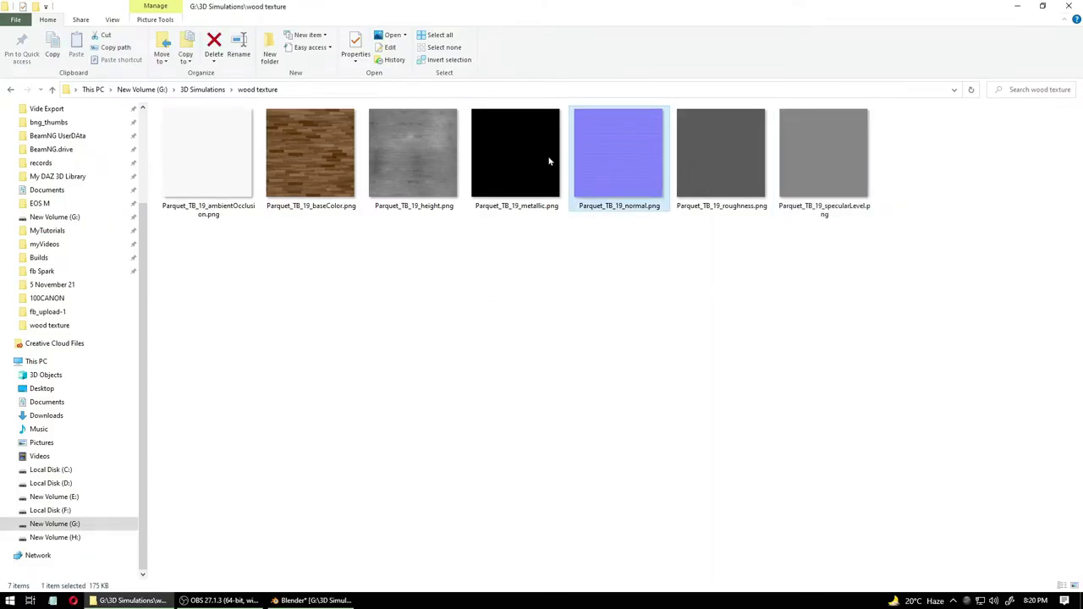
click(411, 154)
click(301, 599)
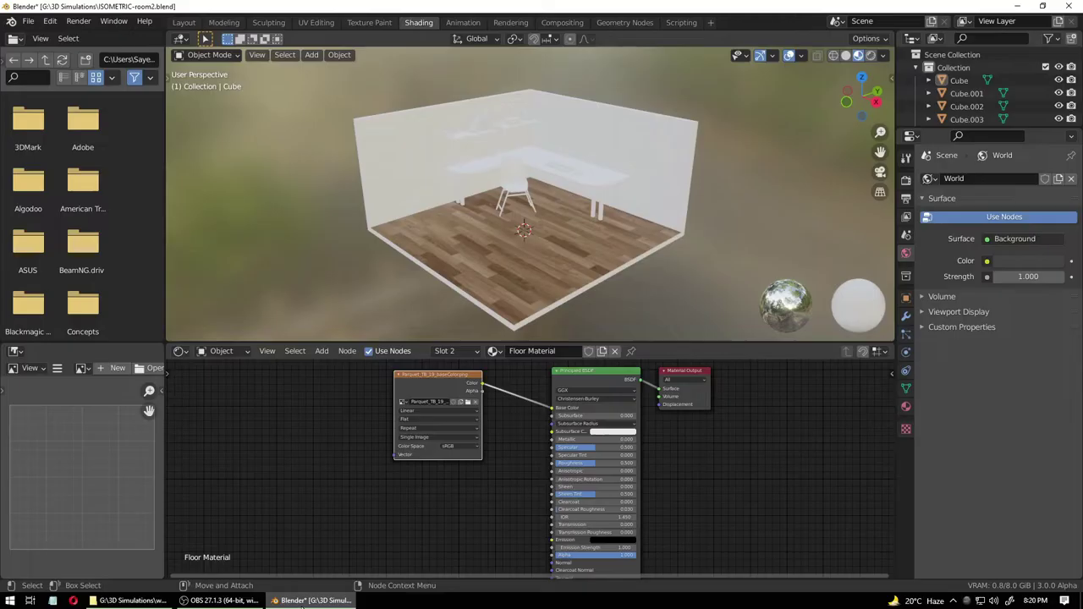
- Add Parquet_TB_19_normal.png from the wood texture folder as an image node and connect its Color output to the Principled BSDF's Normal input
click(131, 600)
drag(620, 154, 412, 506)
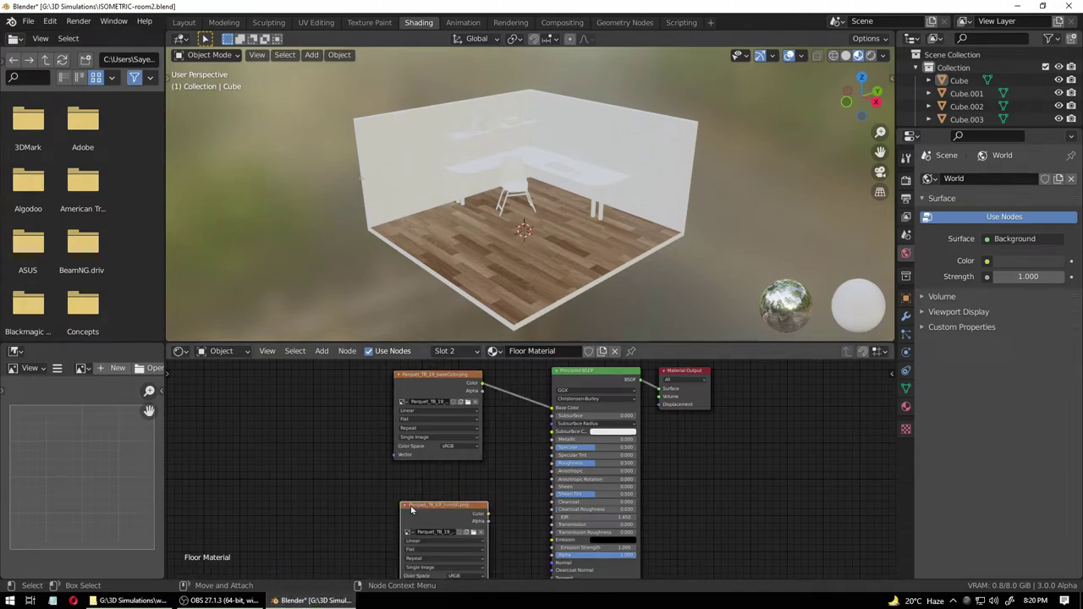
middle_drag(502, 542, 499, 488)
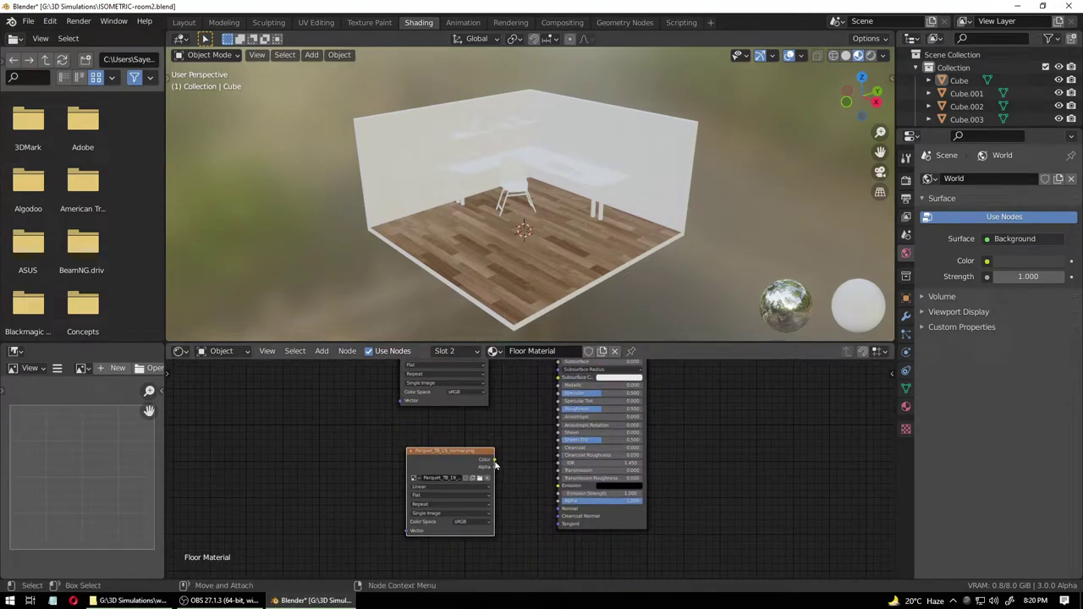
drag(496, 462, 523, 464)
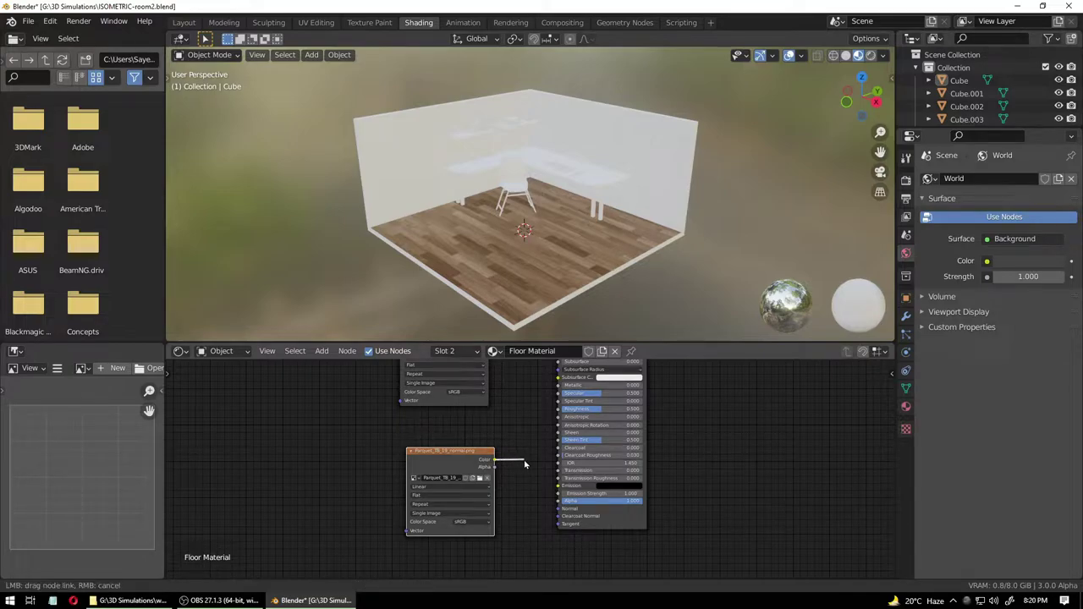
drag(525, 463, 558, 511)
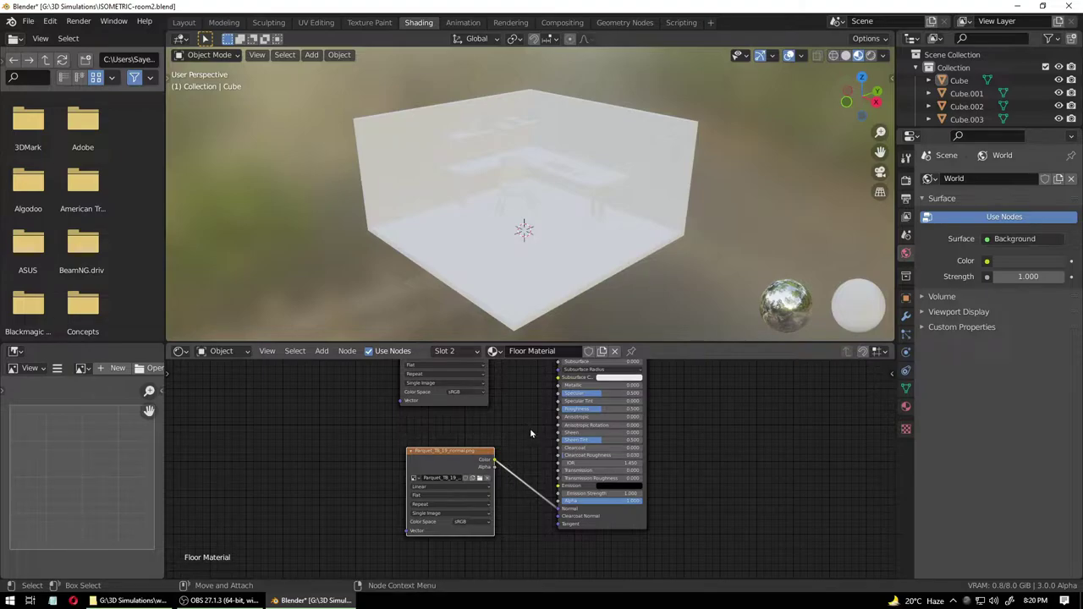
- Select the room object in the viewport and save the file
scroll(528, 419, down, 1)
click(569, 264)
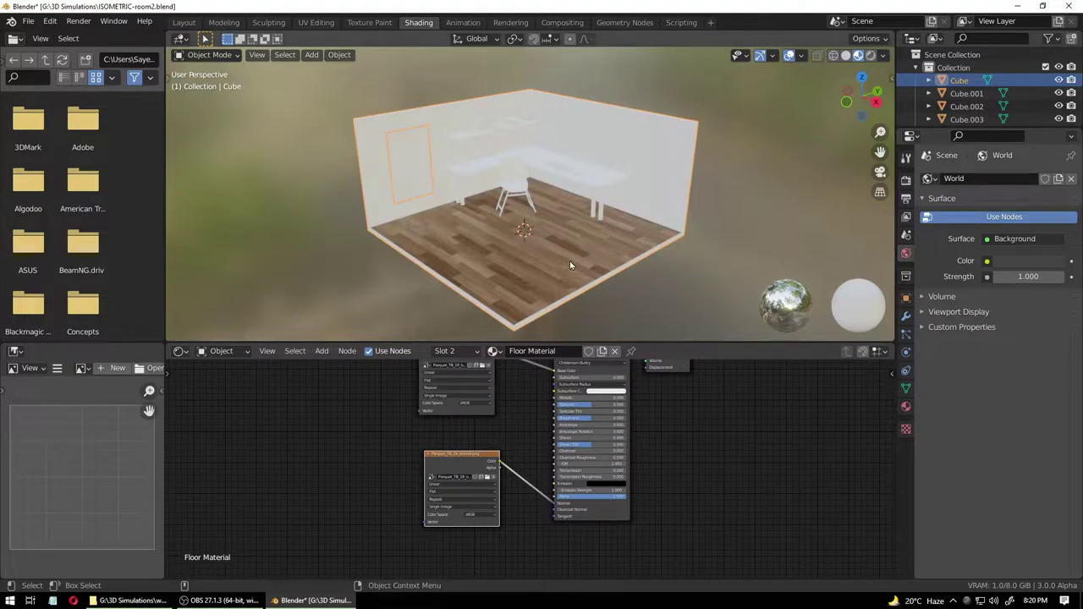
key(ctrl+s)
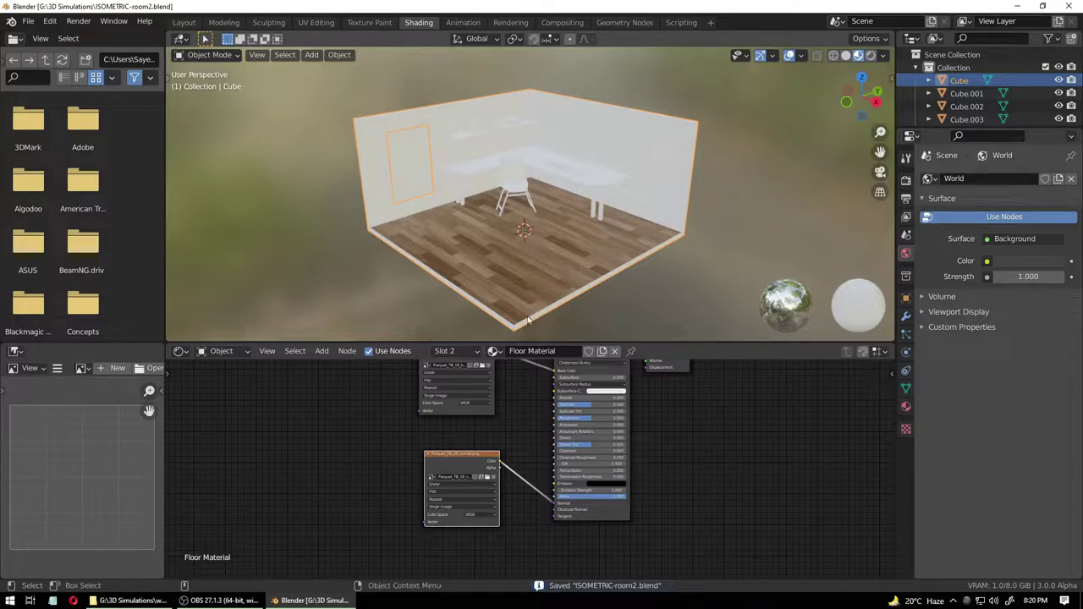
- Examine the parquet floor's surface detail up close and from different angles around the room
scroll(533, 297, up, 6)
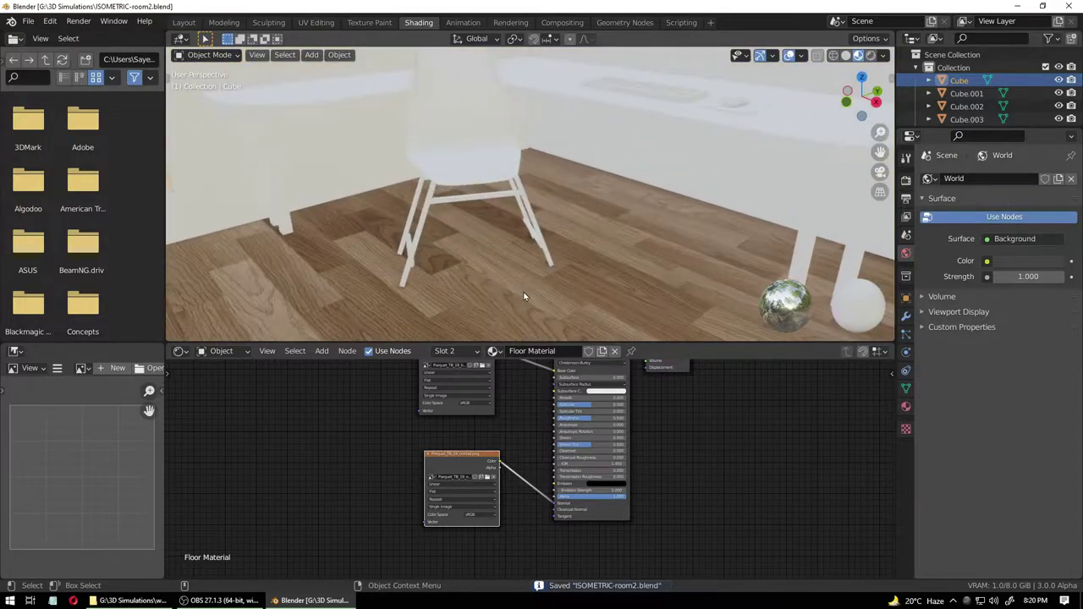
middle_drag(525, 295, 689, 302)
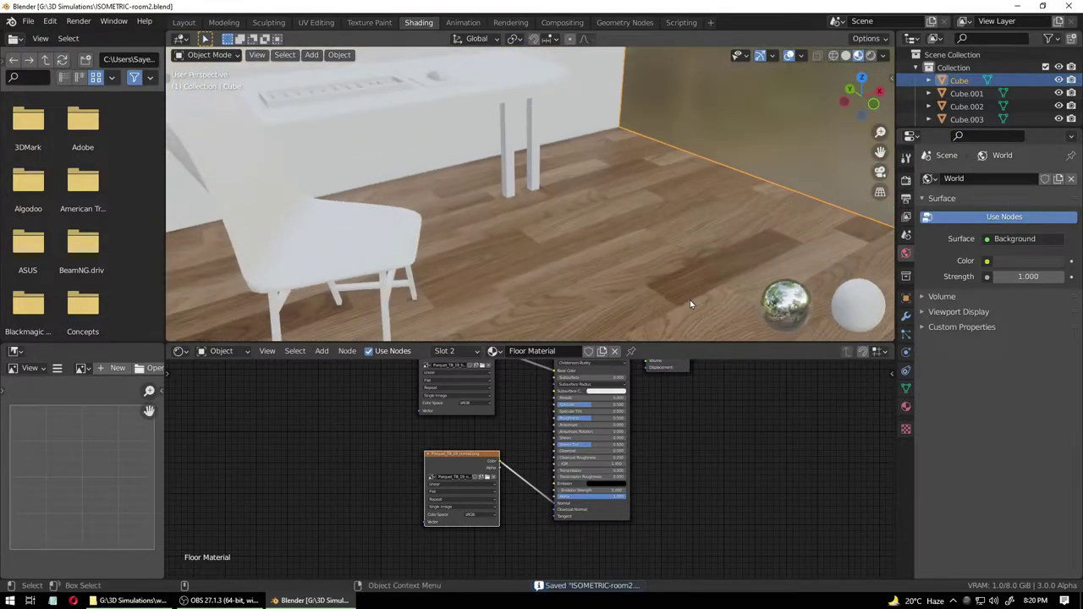
scroll(683, 305, up, 3)
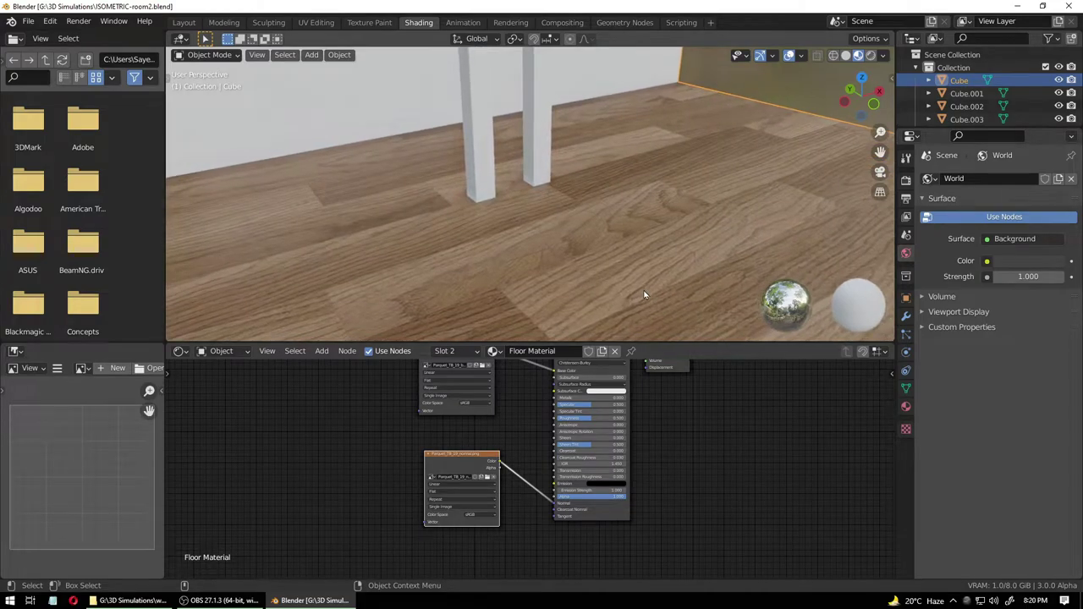
scroll(644, 292, down, 6)
scroll(645, 294, down, 7)
scroll(646, 293, up, 5)
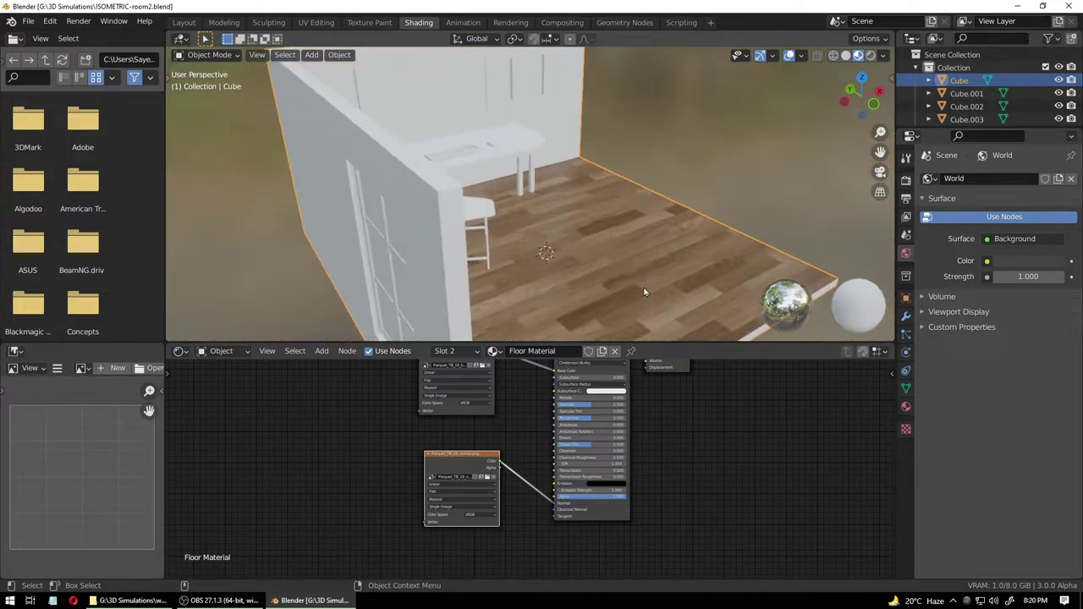
alt+drag(646, 291, 557, 291)
scroll(556, 292, down, 6)
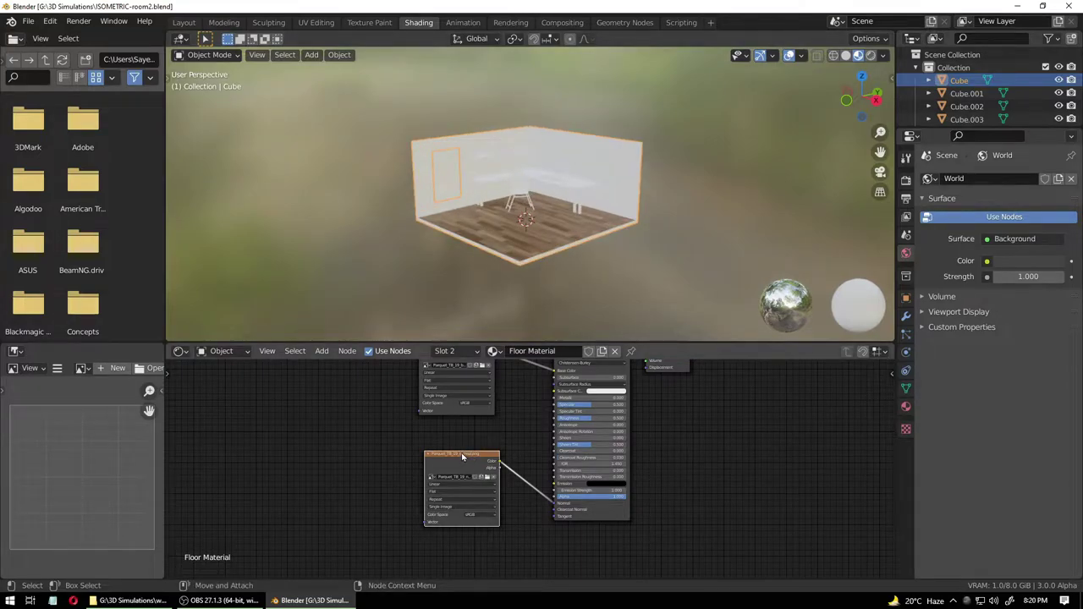
- Move the normal map texture node up so it sits just below the base colour texture node
drag(461, 454, 457, 435)
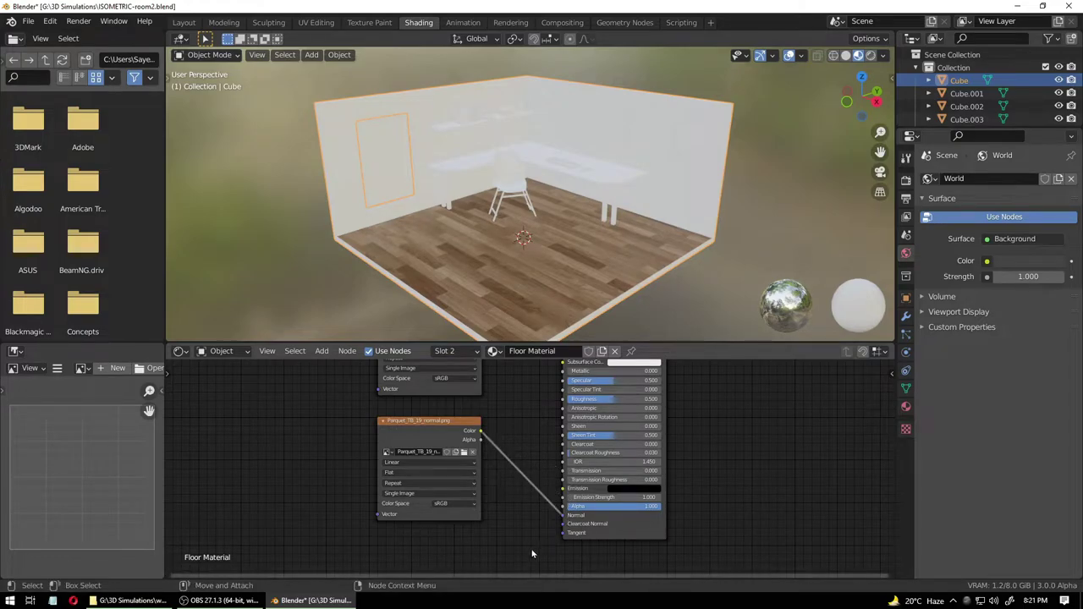
scroll(517, 457, down, 3)
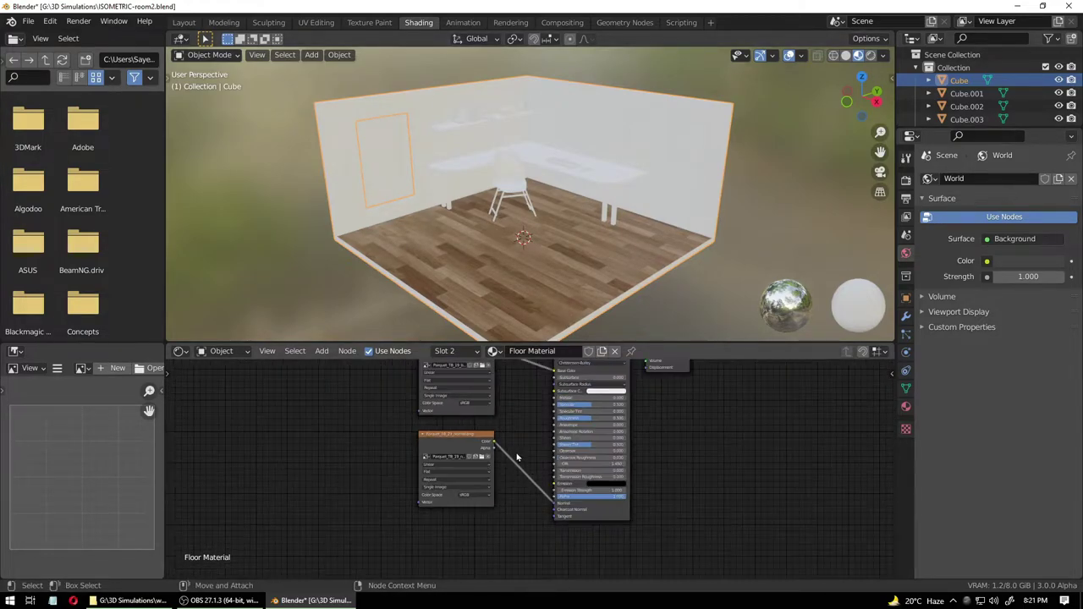
scroll(517, 461, up, 3)
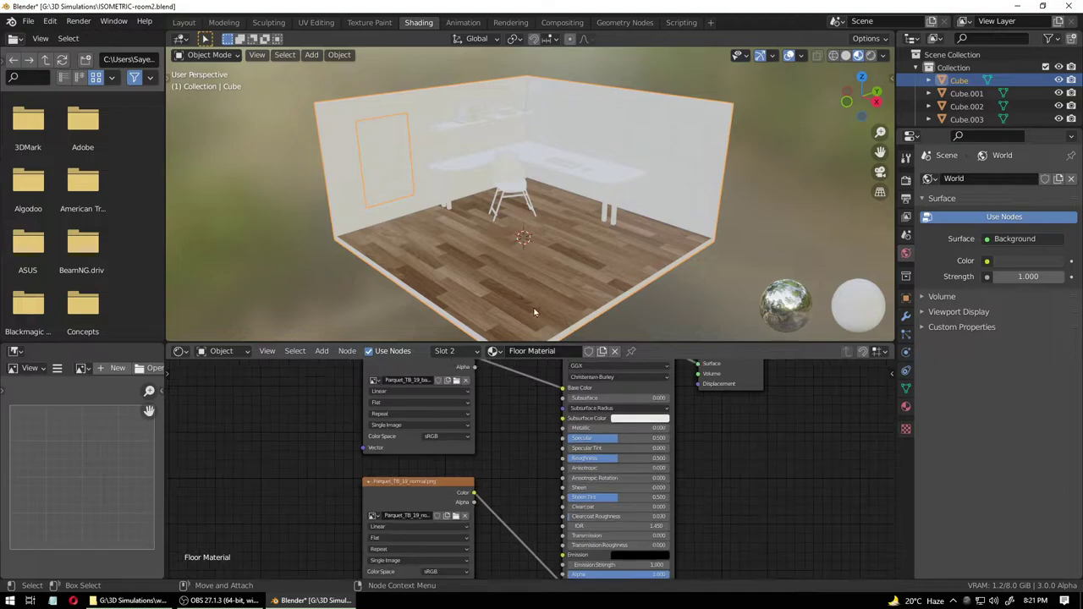
- Switch to the Layout workspace and save the room file
click(223, 22)
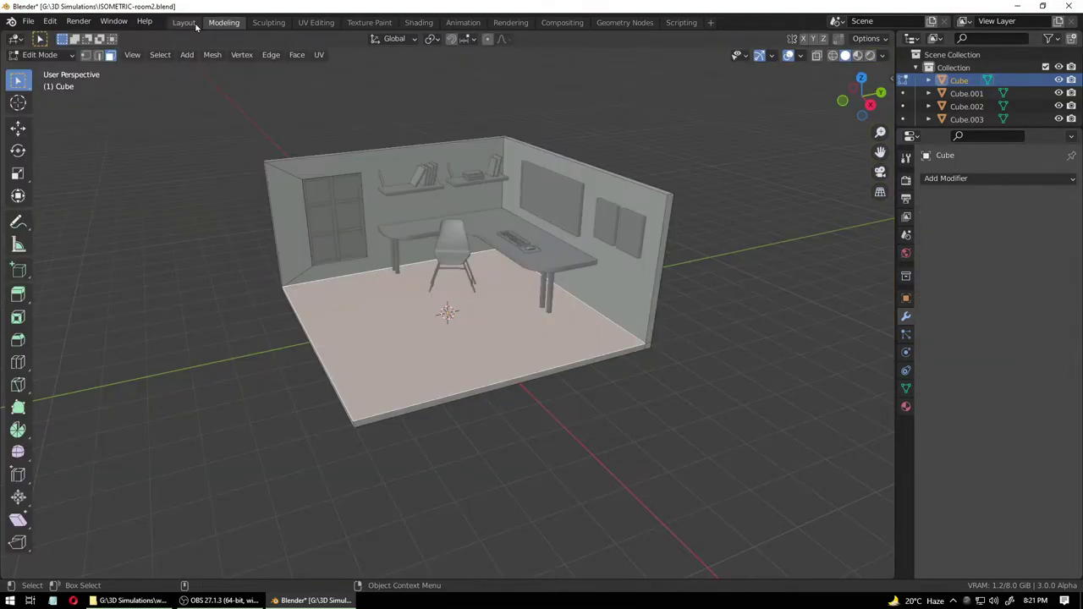
click(188, 23)
key(ctrl+s)
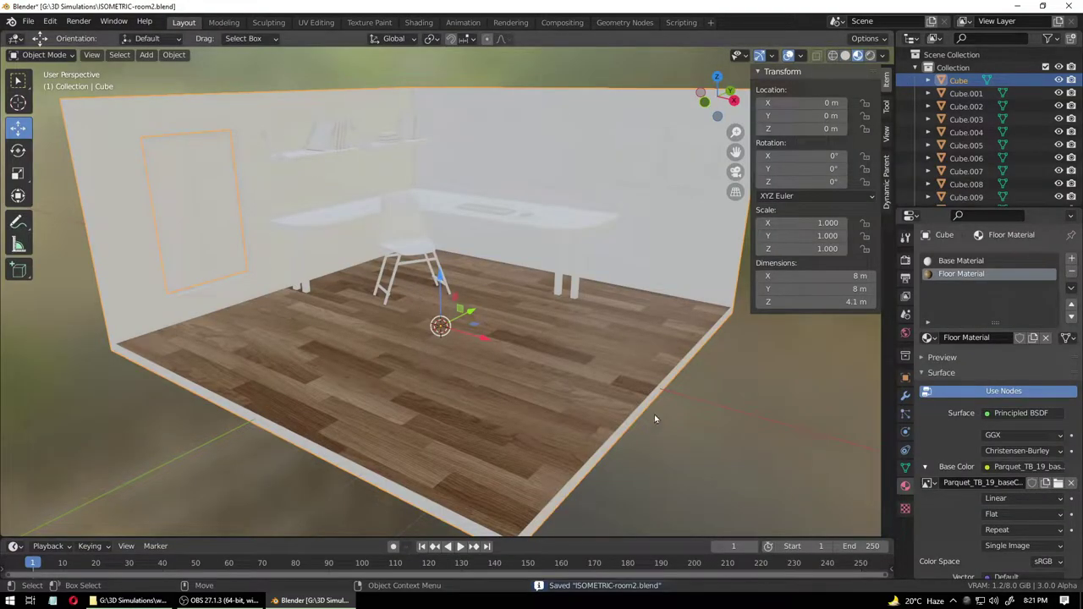
- Set the Floor Material's Metallic to 0.039, Specular to 0.728 and Roughness to 0.091, and deselect the room
click(668, 443)
middle_drag(668, 443, 562, 431)
click(501, 361)
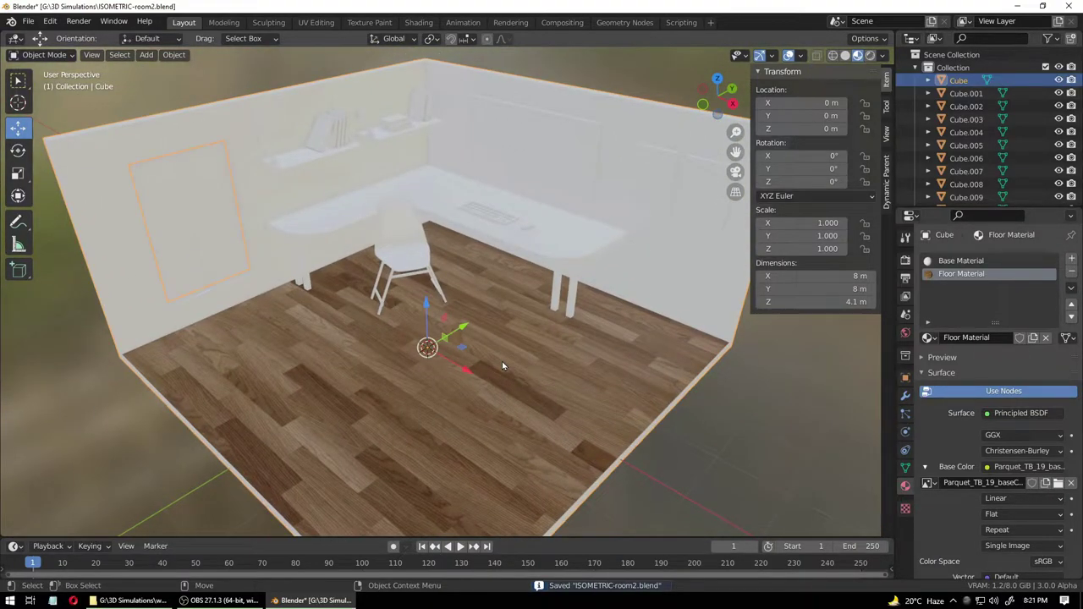
scroll(945, 461, down, 6)
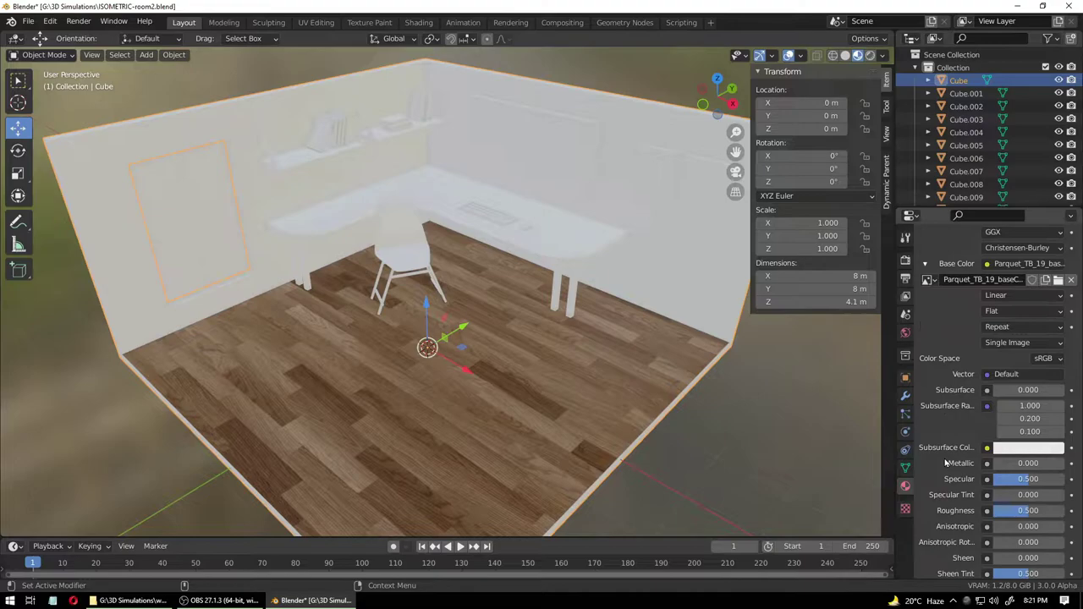
scroll(945, 461, down, 4)
mouse_move(1016, 395)
mouse_down()
mouse_move(1049, 395)
mouse_move(999, 395)
mouse_up()
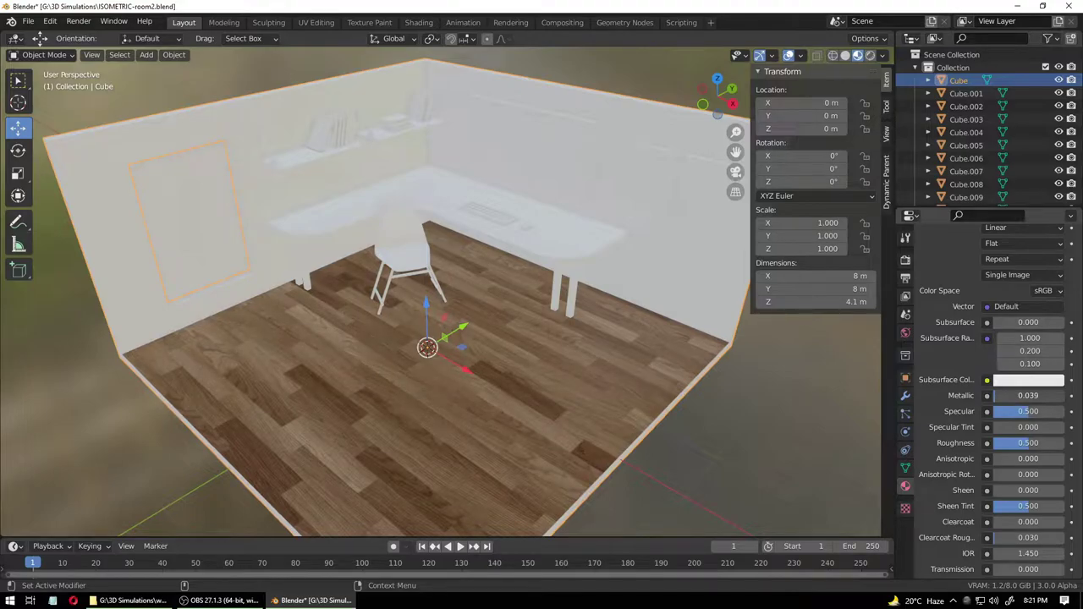
drag(1030, 411, 1000, 443)
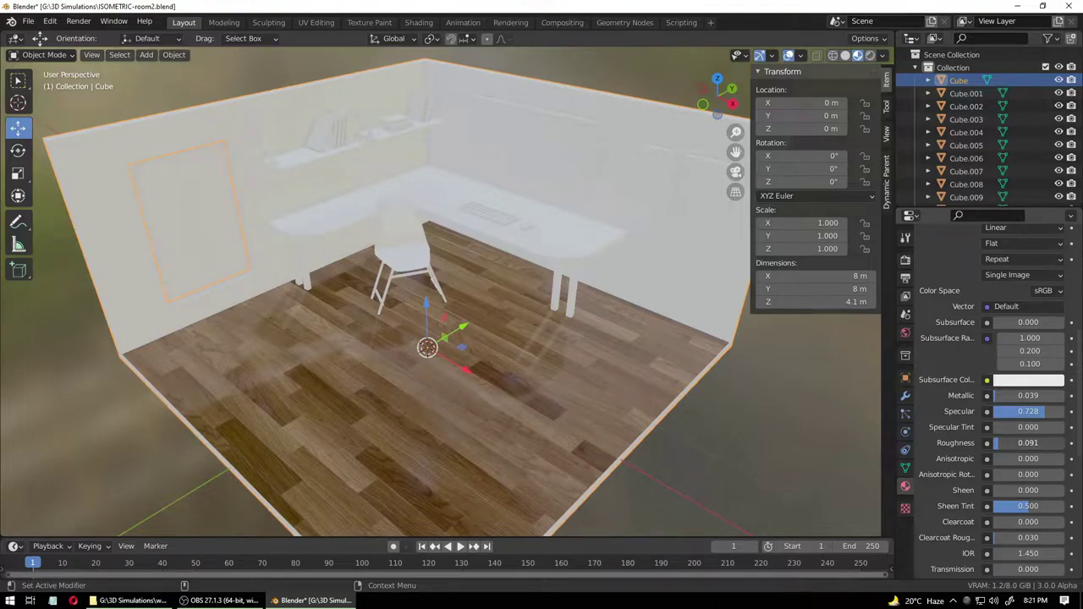
click(676, 476)
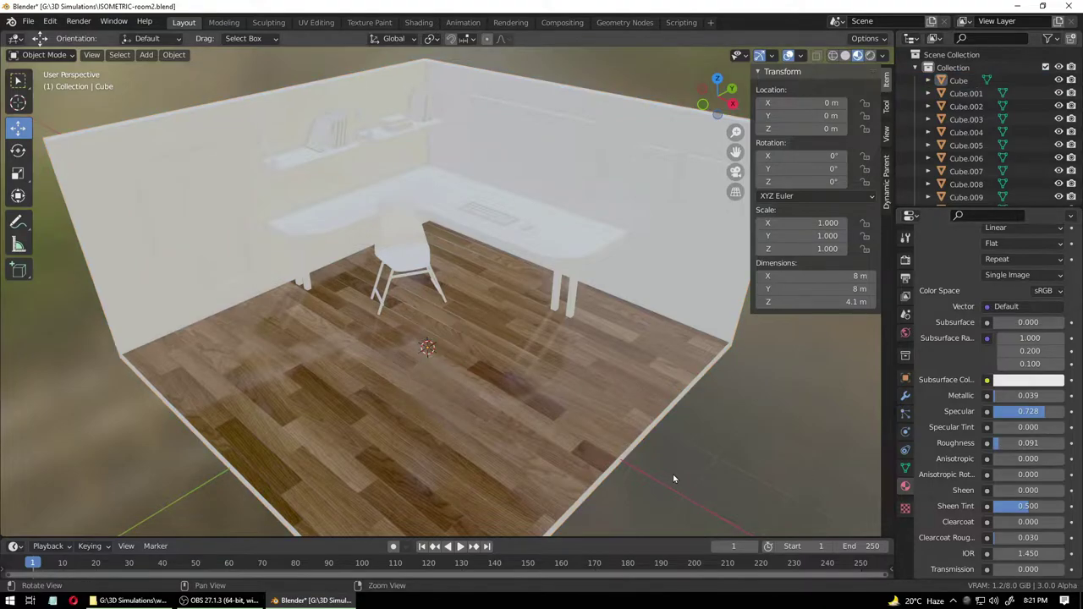
- Set the Floor Material's Roughness to 0.287 and save the room file
middle_drag(677, 476, 665, 451)
scroll(626, 423, down, 5)
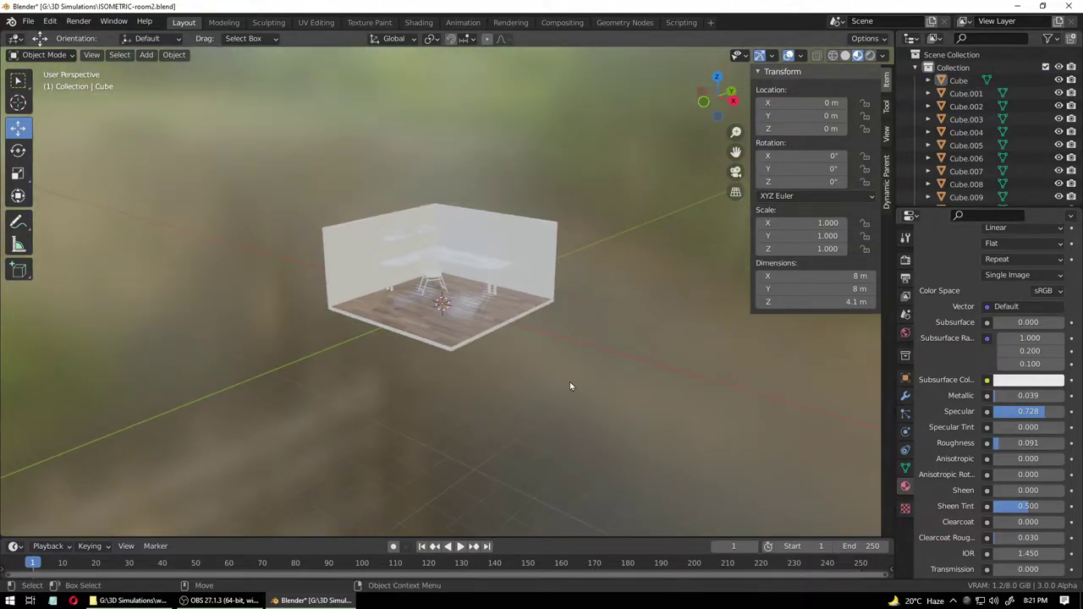
scroll(569, 382, up, 5)
middle_drag(568, 380, 565, 389)
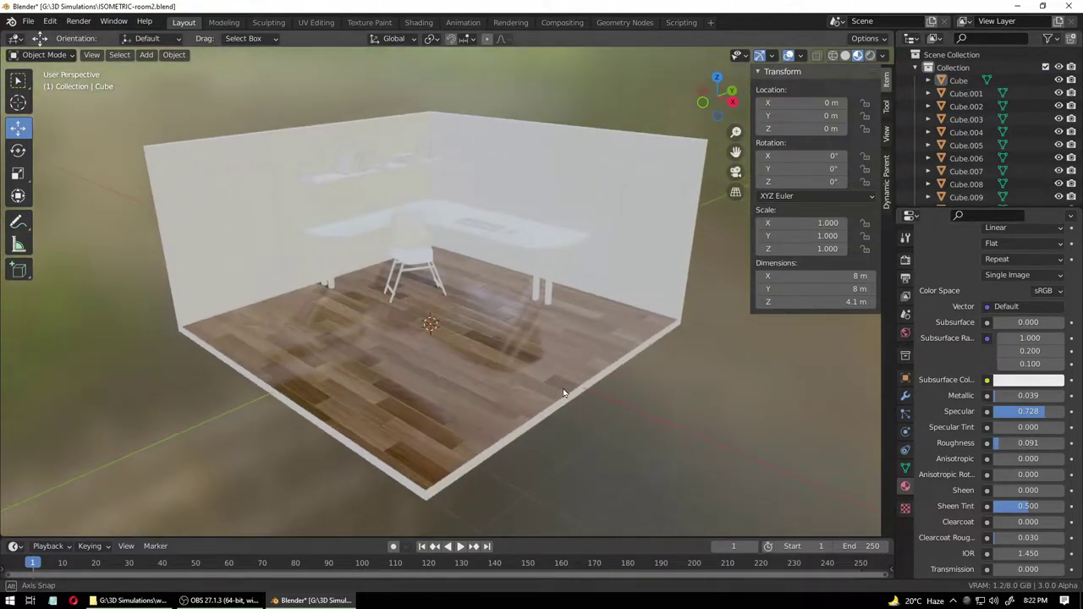
scroll(565, 388, down, 2)
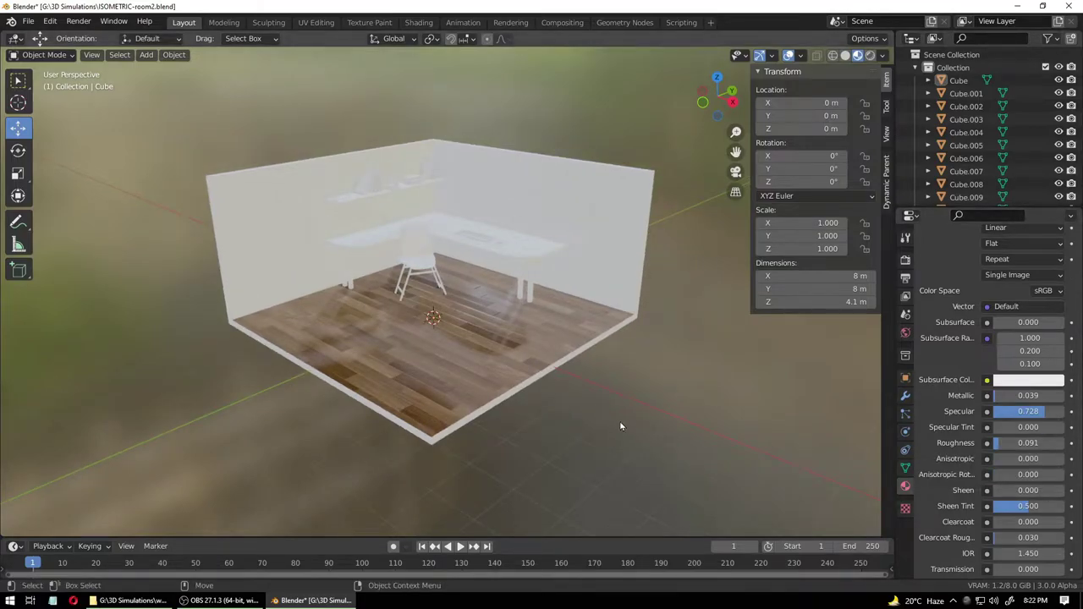
scroll(602, 411, down, 2)
scroll(600, 410, up, 2)
middle_drag(600, 409, 598, 415)
drag(1028, 442, 1055, 442)
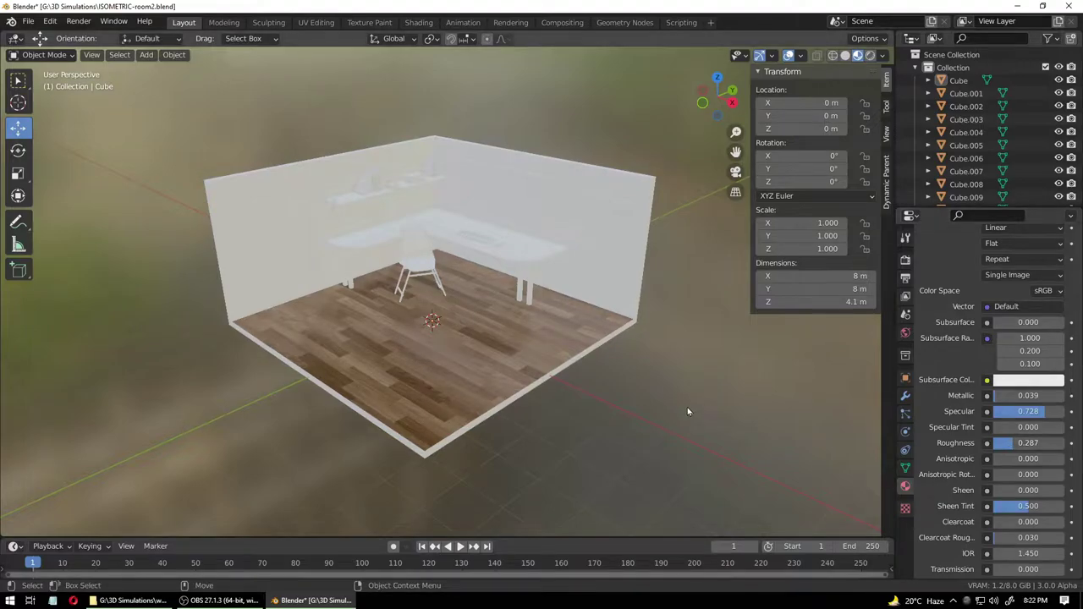
key(ctrl+s)
- Select the room object and enter Edit Mode with the floor slab's outer side faces in view
mouse_move(665, 415)
middle_down()
mouse_move(652, 440)
mouse_move(652, 415)
middle_up()
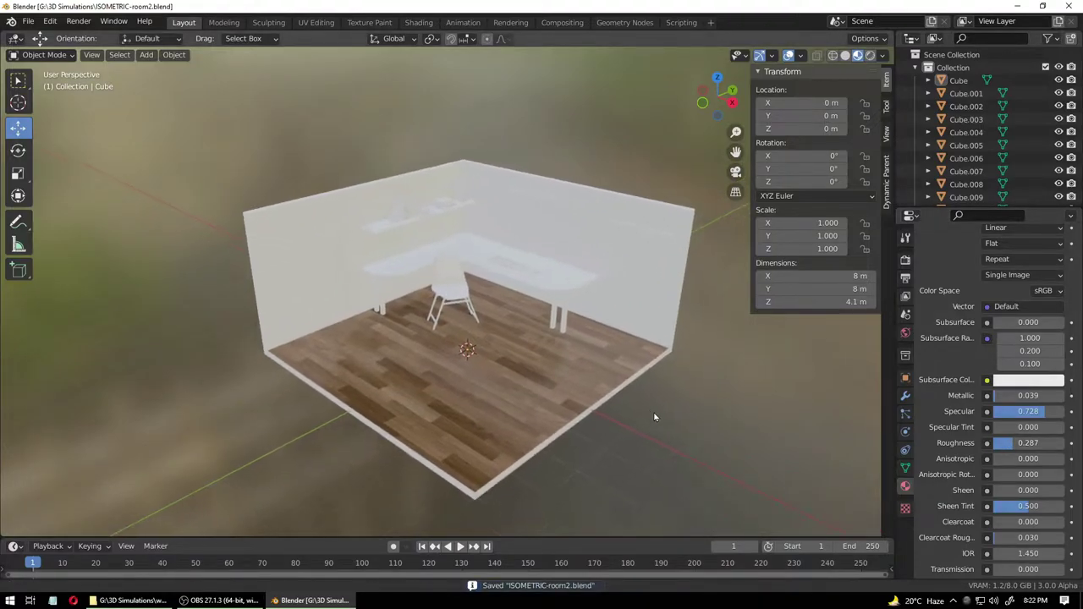
middle_drag(542, 412, 431, 367)
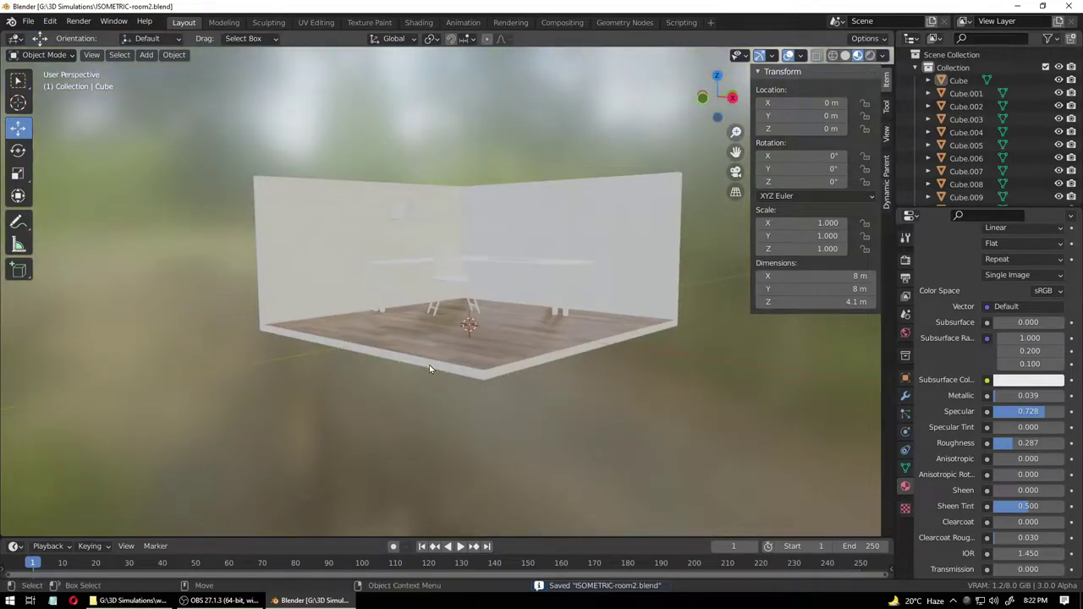
click(504, 374)
click(44, 54)
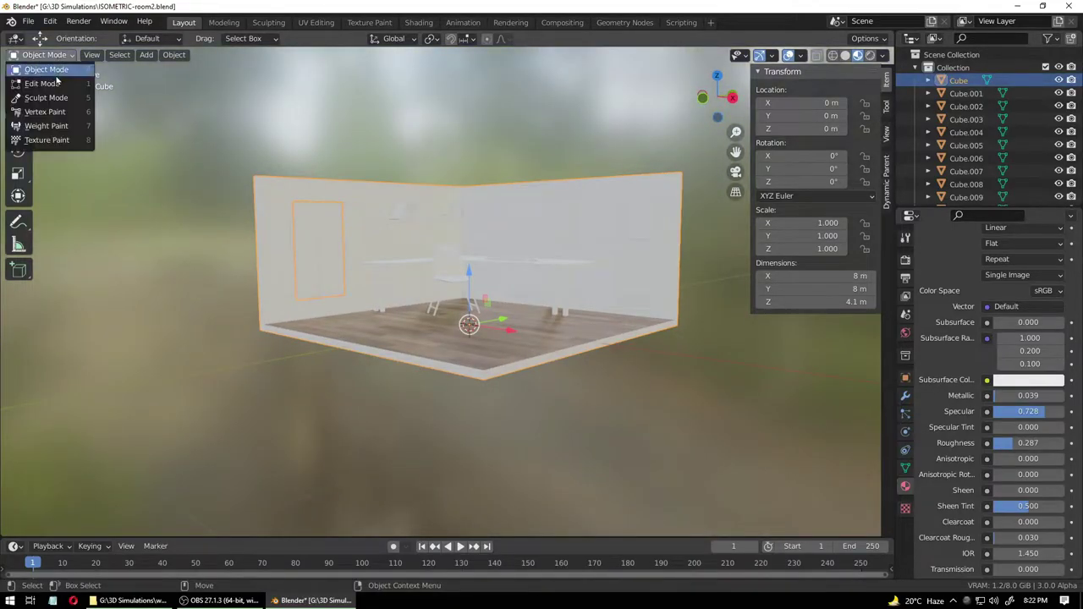
click(38, 82)
- Assign the Floor Material to the floor slab's two open outer side faces
click(317, 339)
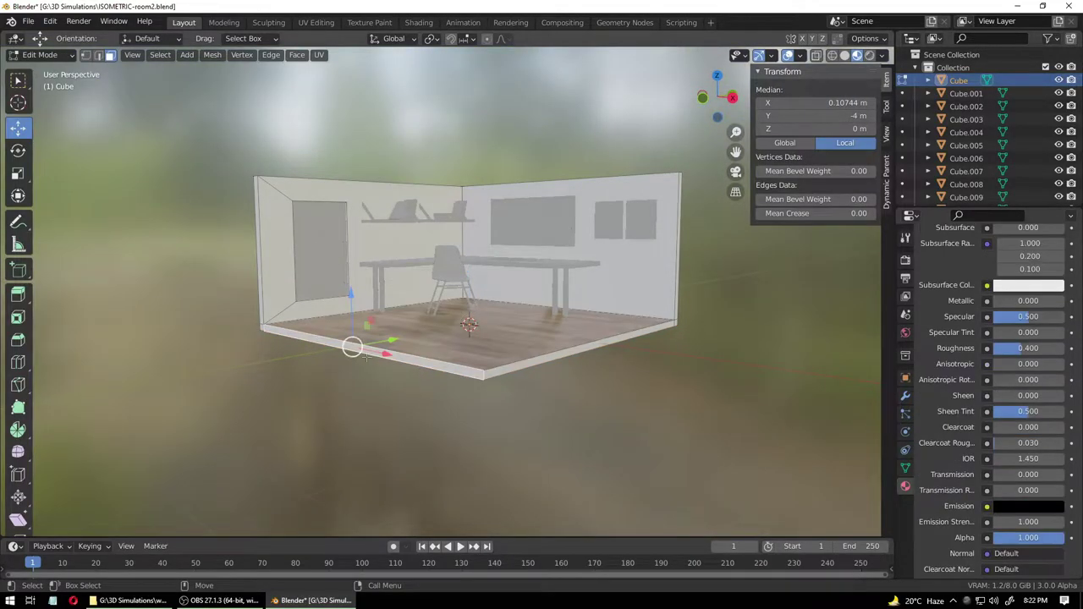
shift+click(507, 367)
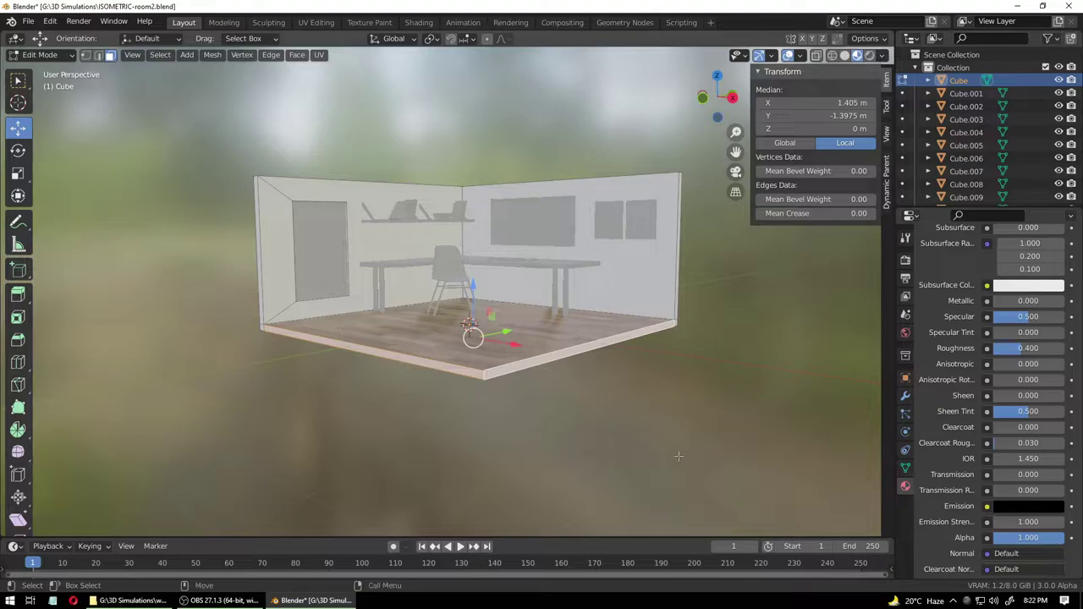
click(906, 316)
click(906, 296)
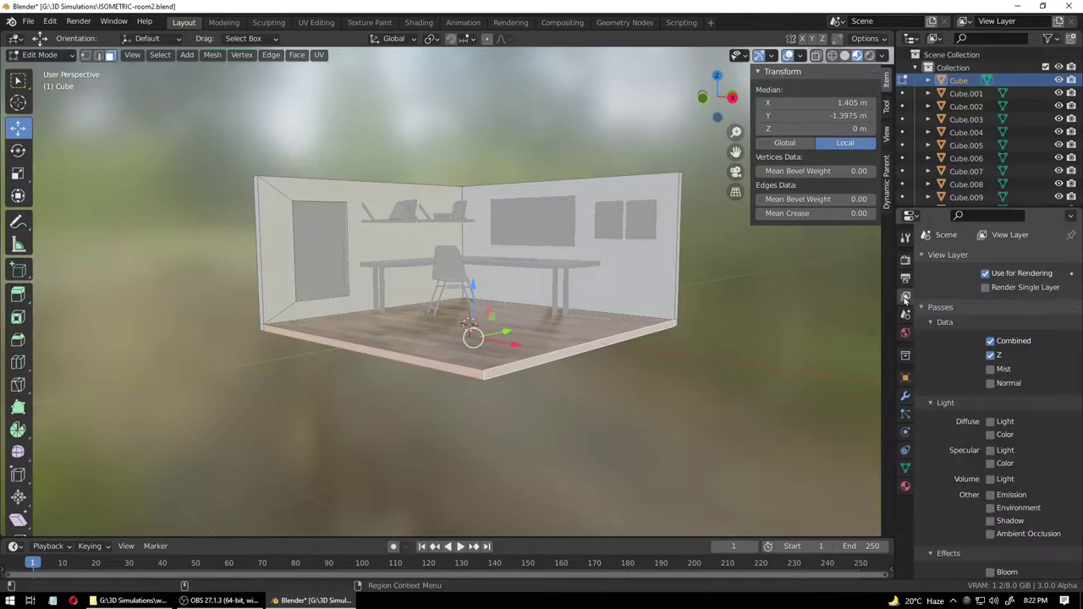
click(905, 278)
click(906, 485)
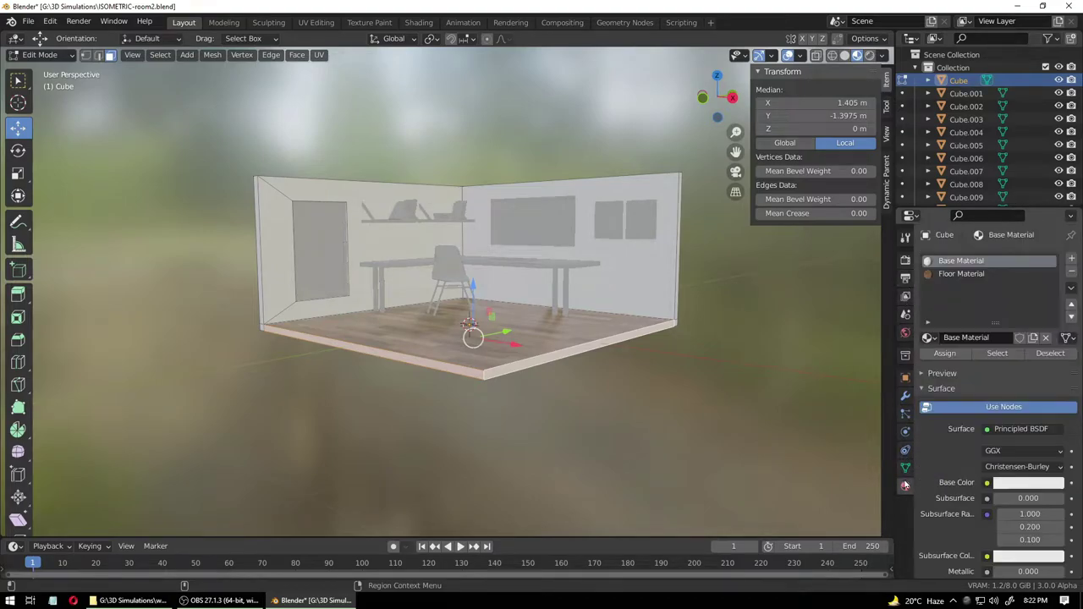
click(961, 274)
click(945, 353)
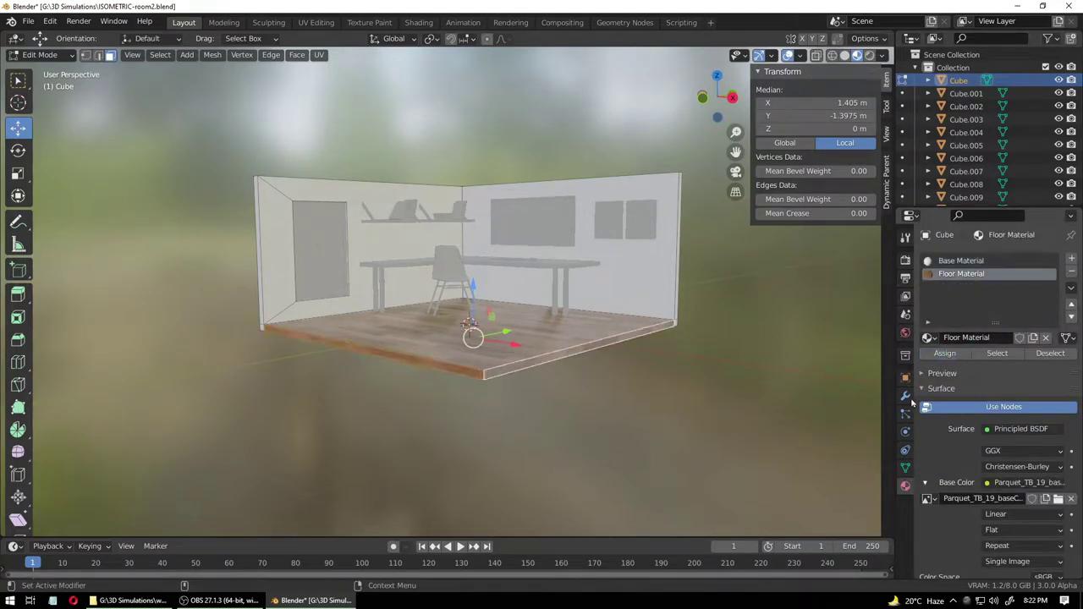
- Examine the wood texture on the floor slab's two side faces from several angles and distances
scroll(549, 403, up, 3)
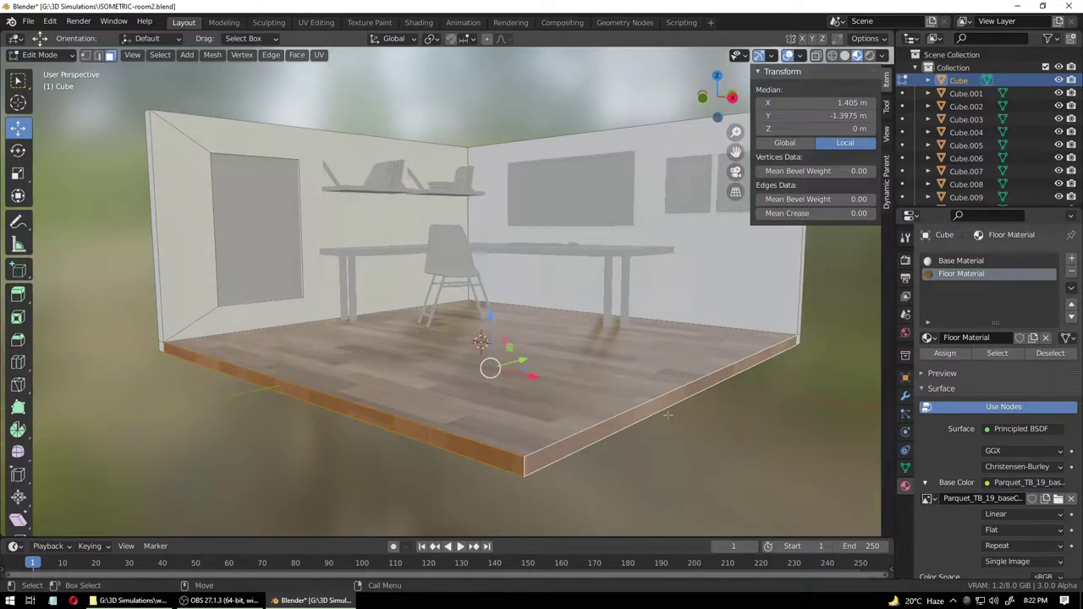
click(468, 448)
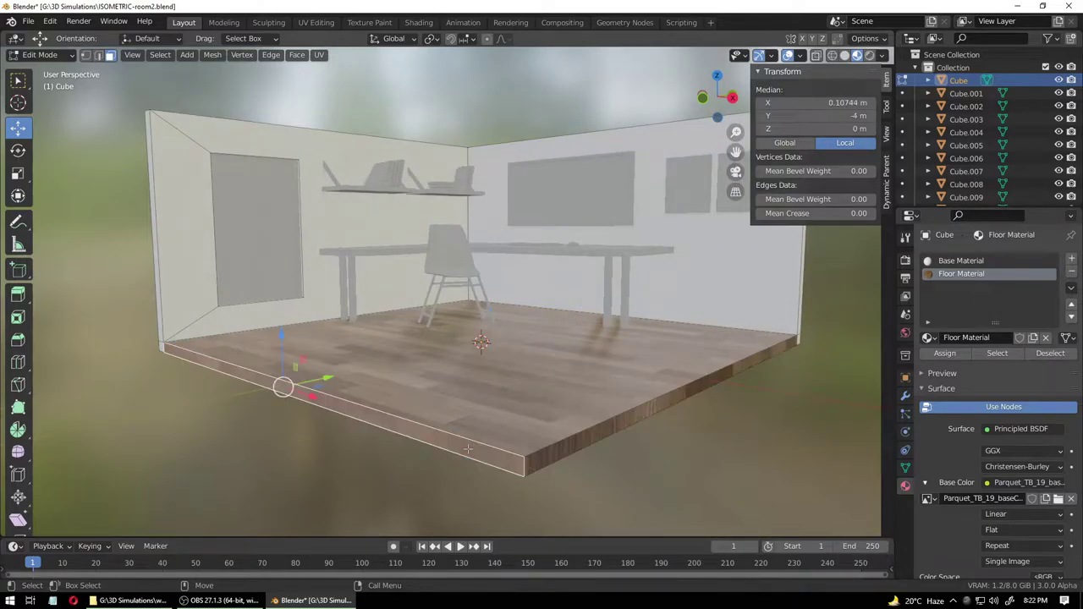
click(598, 496)
scroll(584, 486, down, 3)
middle_drag(559, 434, 562, 409)
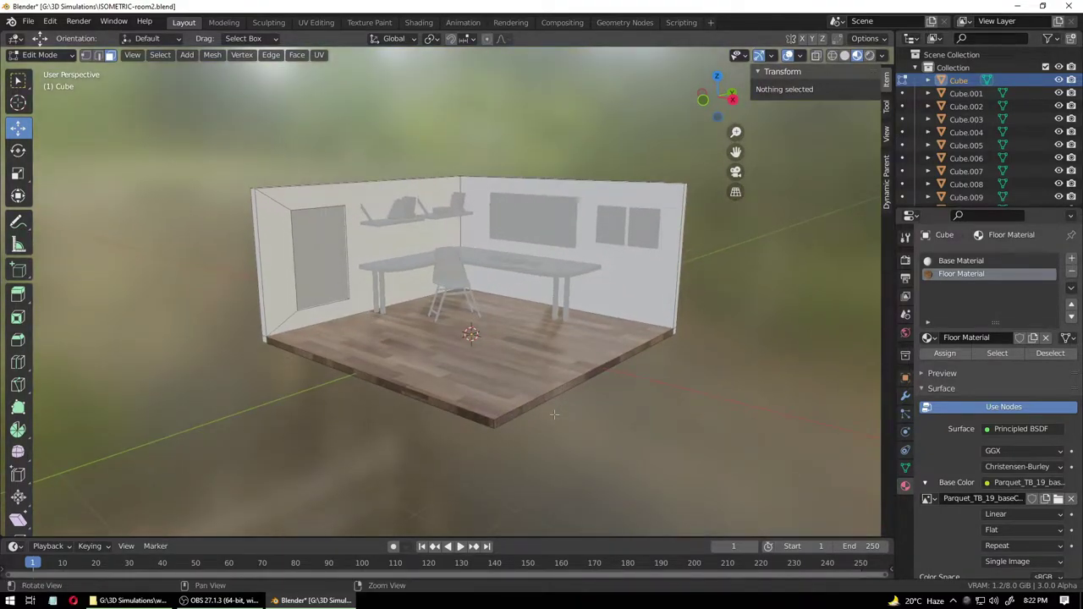
scroll(562, 409, up, 4)
scroll(474, 453, down, 2)
middle_drag(474, 453, 485, 443)
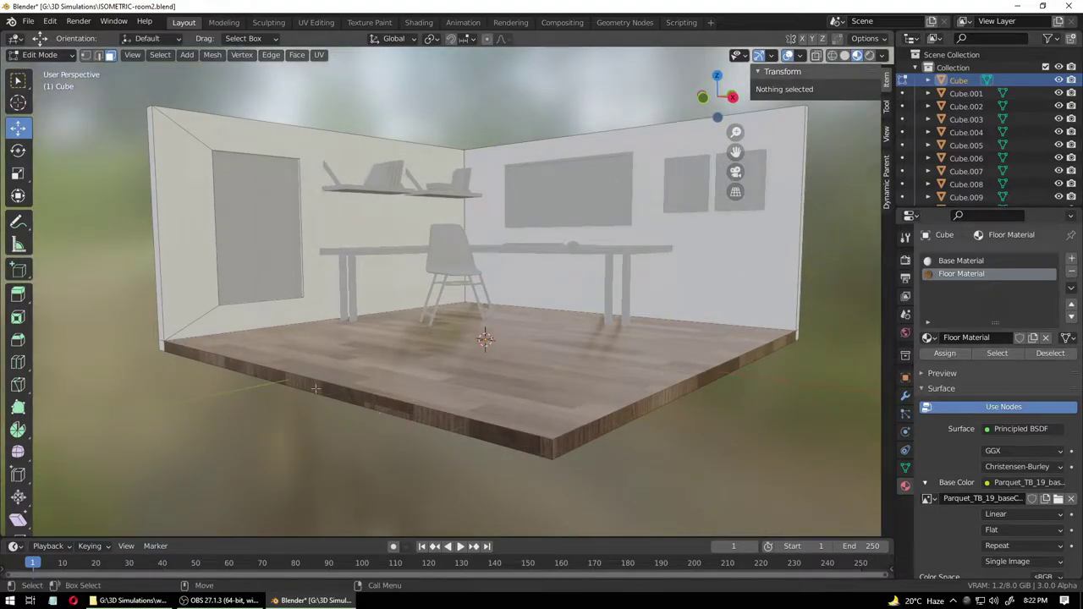
middle_drag(310, 397, 466, 381)
- Open the floor slab's front side face in the UV Editing workspace and select all of its UVs
click(461, 376)
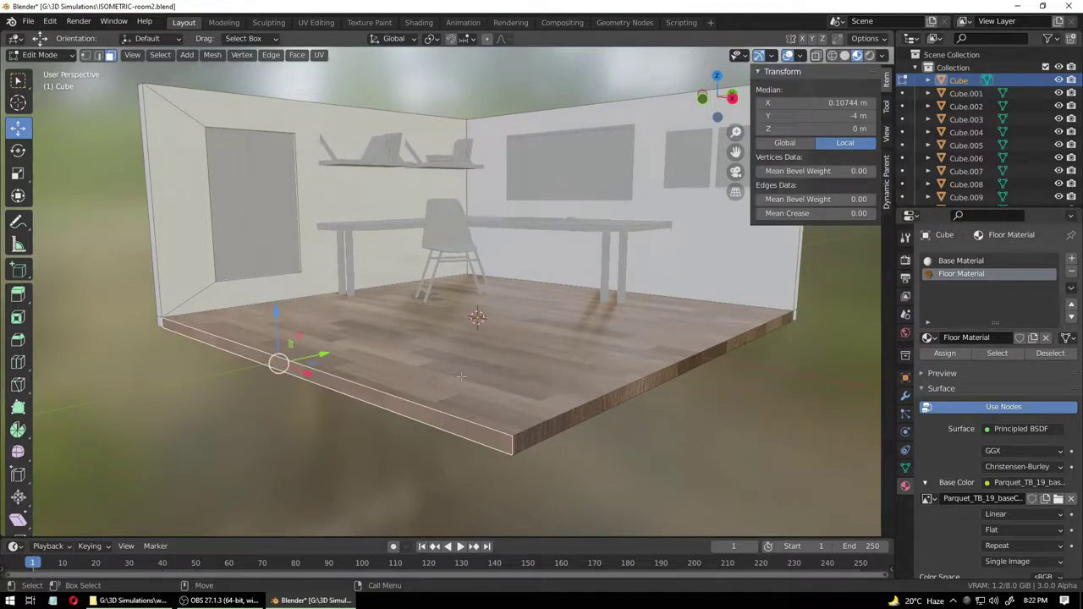
click(315, 22)
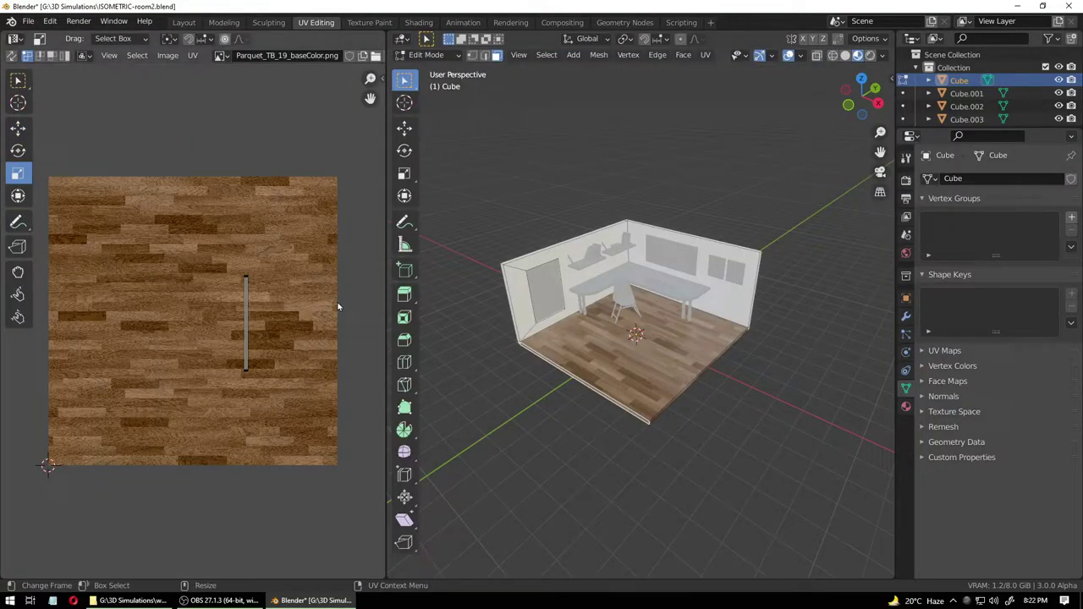
scroll(275, 339, up, 3)
key(a)
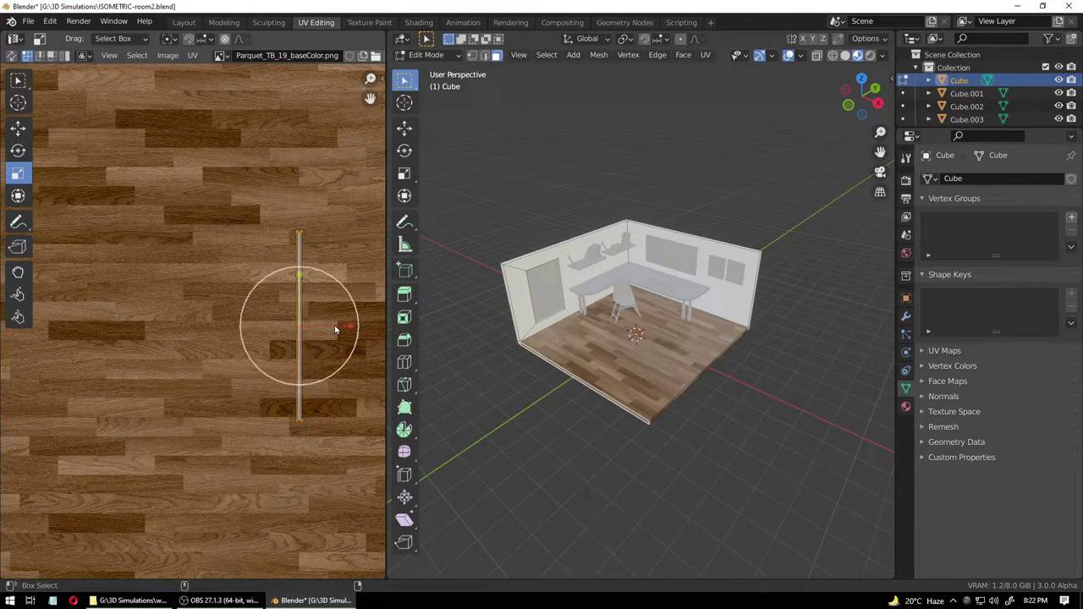
middle_drag(621, 423, 658, 380)
scroll(641, 365, up, 4)
scroll(657, 347, down, 1)
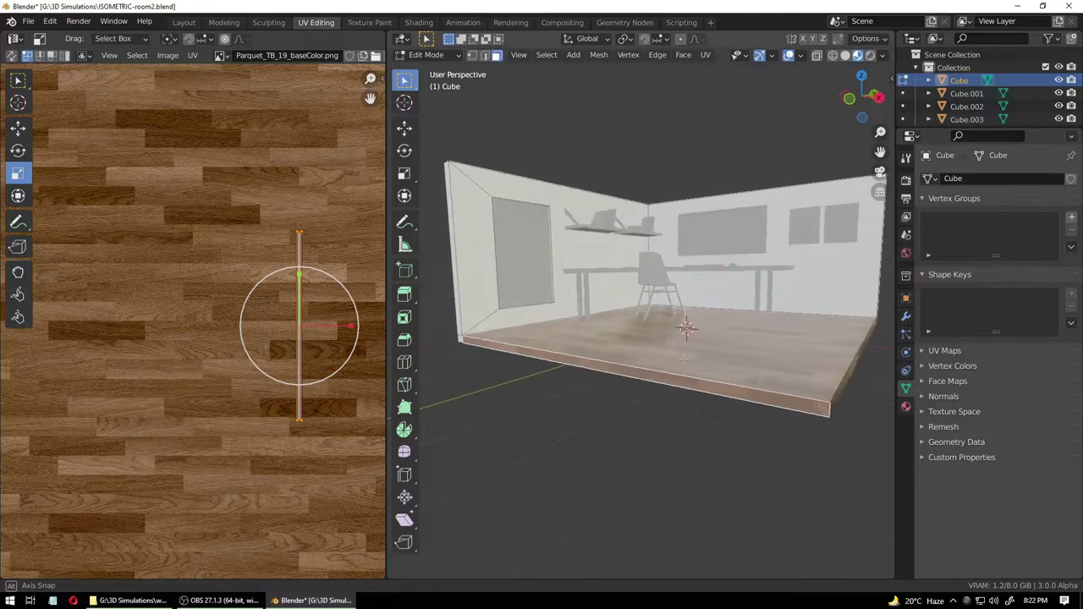
- Widen the narrow vertical UV strip by moving its right-hand vertices outward over the parquet texture
click(345, 357)
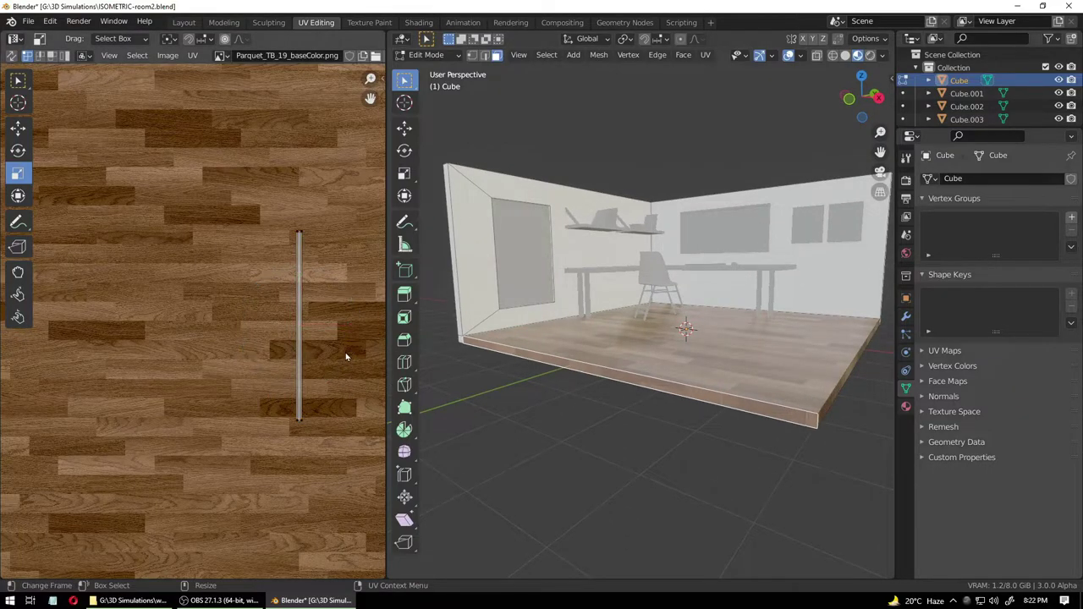
drag(316, 229, 300, 436)
key(shift+space)
key(g)
drag(352, 332, 3, 451)
- Rotate the whole UV island a quarter turn so its long side follows the planks in the texture
key(a)
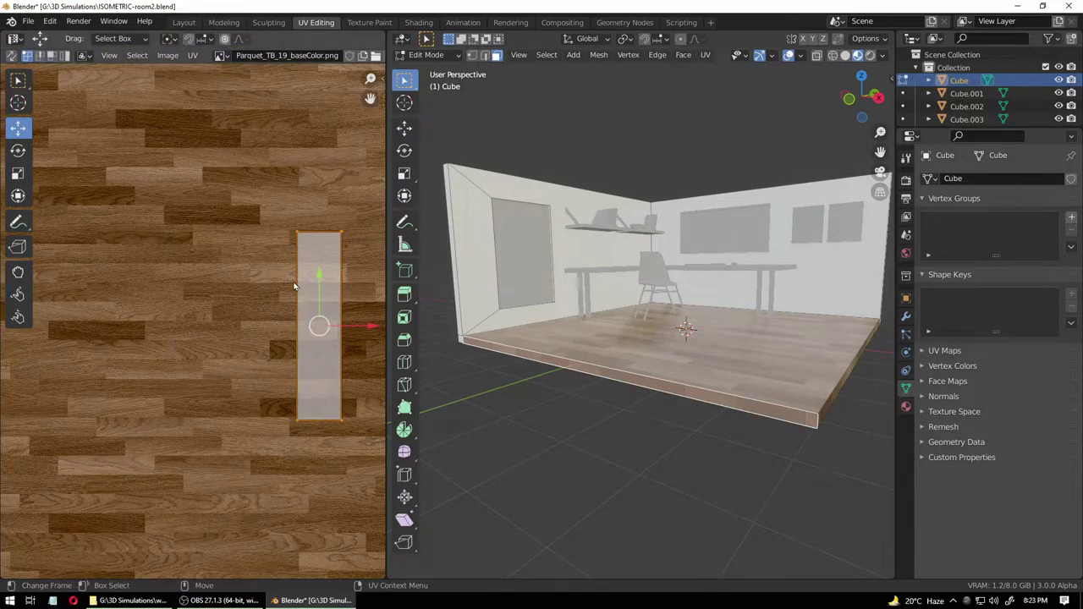
key(r)
key(g)
key(r)
key(s)
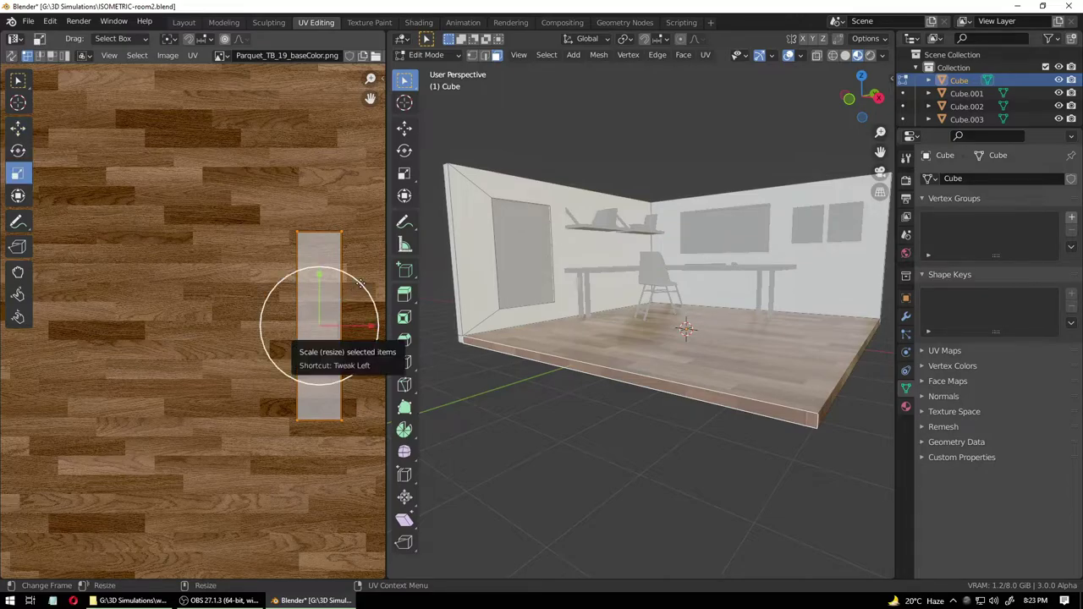
key(shift+space)
key(t)
key(shift+space)
key(s)
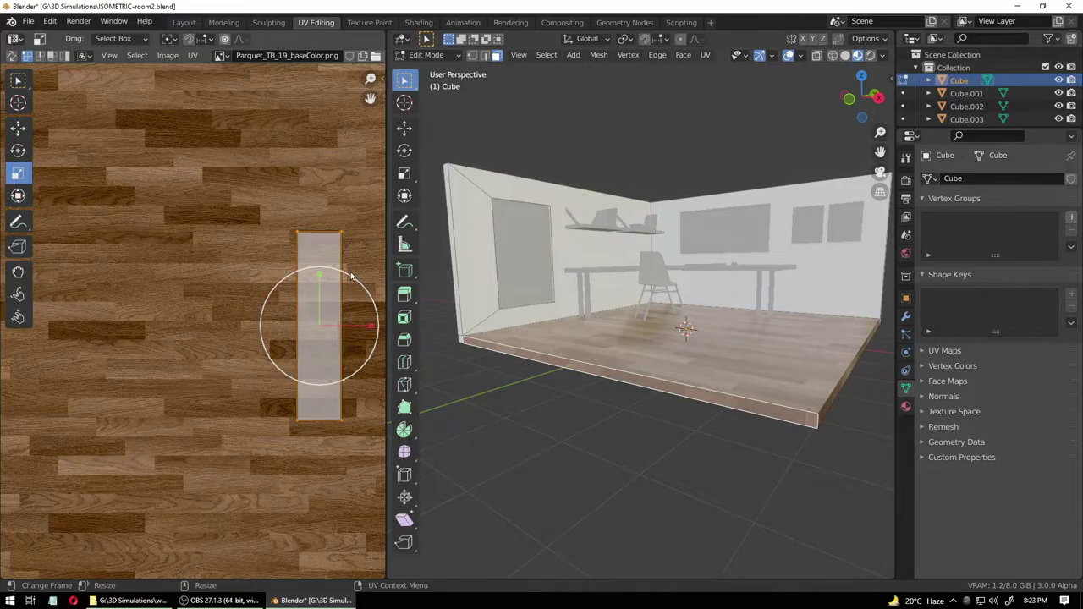
key(shift+space)
key(r)
key(shift+space)
key(t)
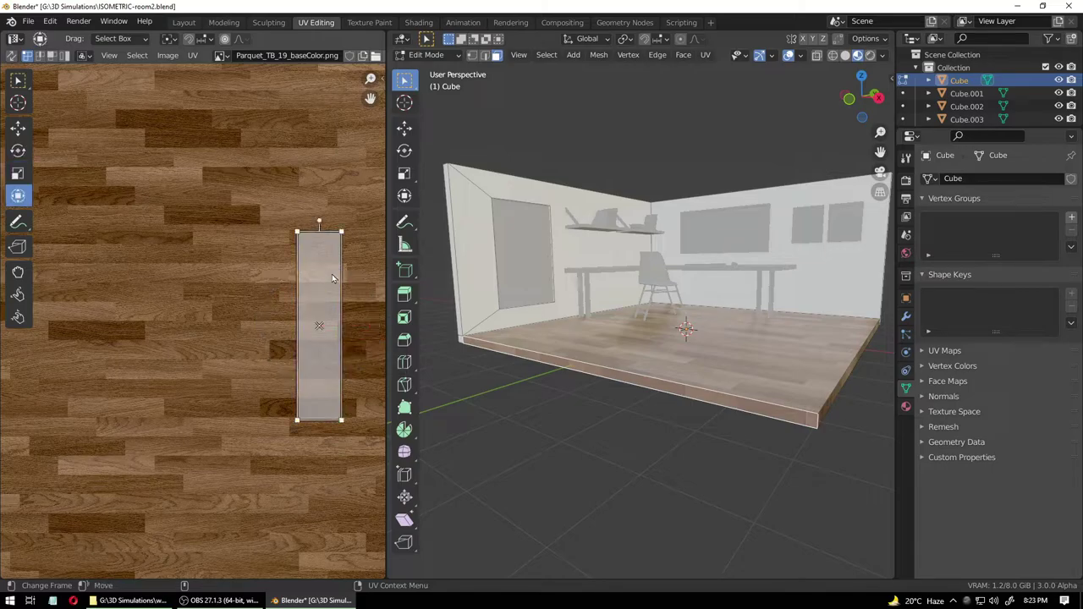
drag(318, 221, 365, 327)
scroll(338, 389, down, 3)
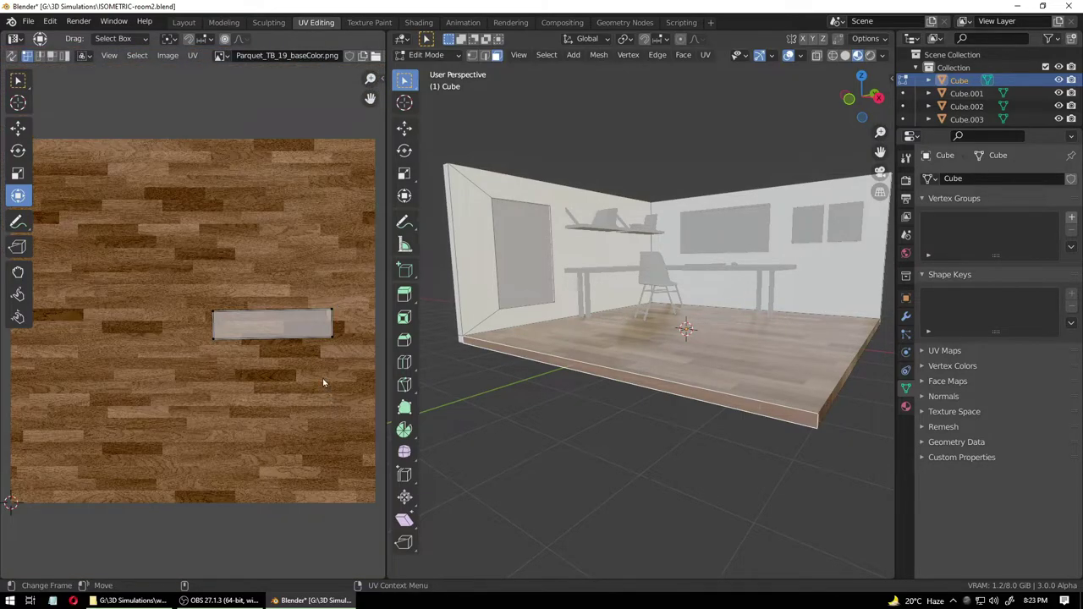
- Stretch the UV island's upper edge upward into a near-square block and align its corner vertices
key(shift+space)
key(g)
drag(273, 272, 272, 198)
click(332, 337)
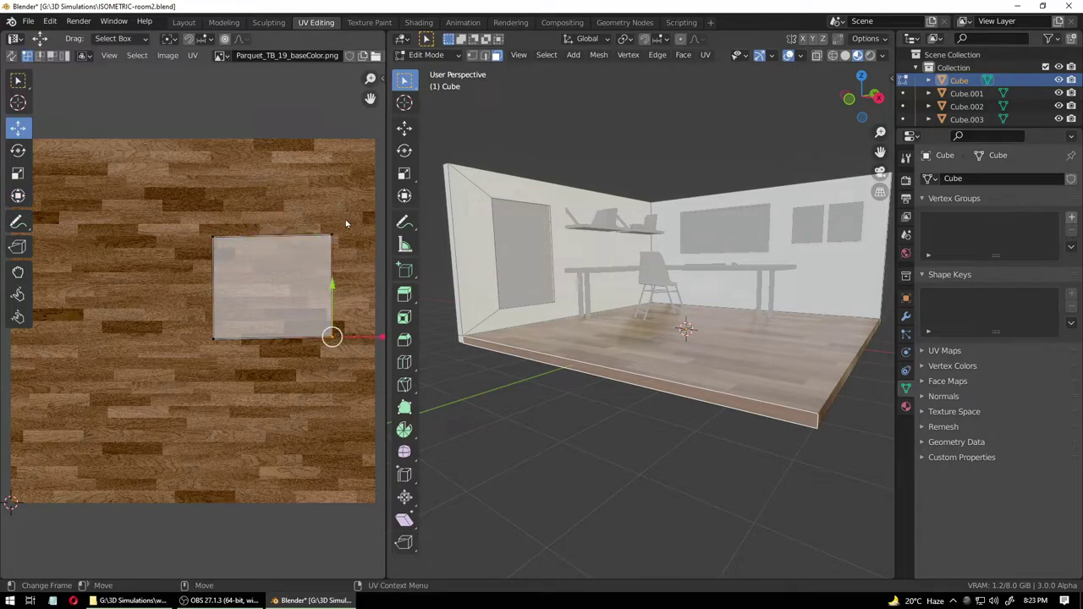
mouse_move(345, 224)
mouse_down()
mouse_move(326, 359)
mouse_move(332, 238)
mouse_up()
click(343, 412)
click(673, 423)
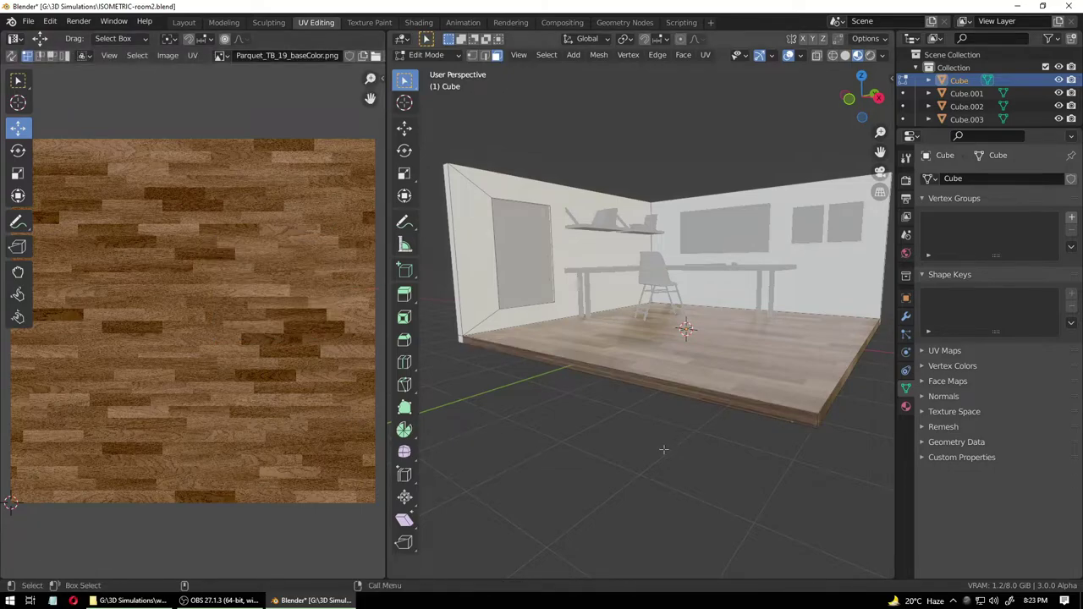
- Reselect the front side face, flatten its UV island into a thin horizontal strip, and shift it left on the texture
click(617, 377)
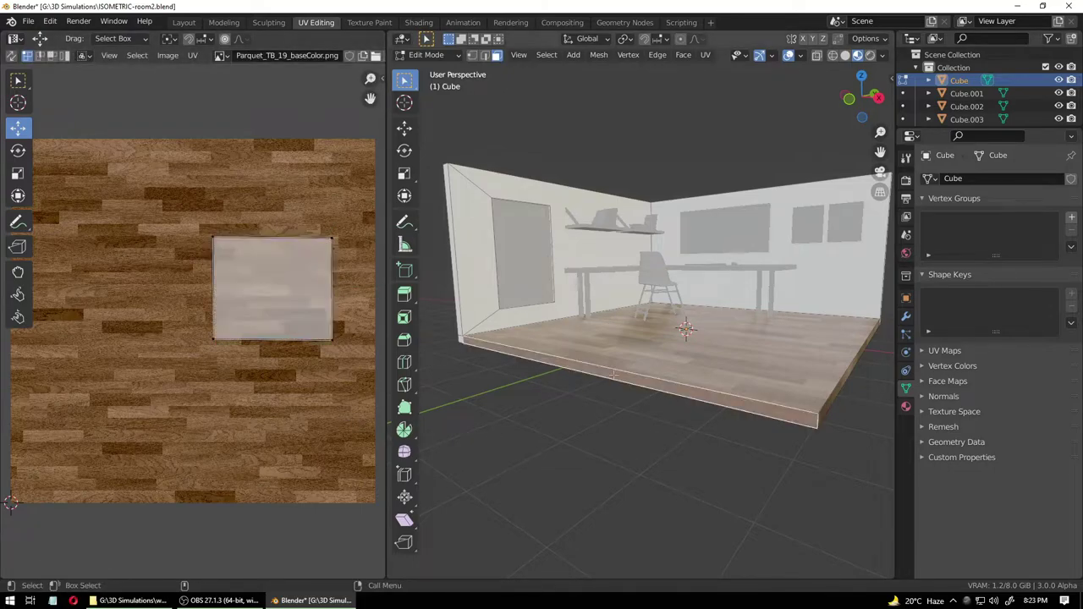
drag(203, 236, 358, 279)
drag(273, 193, 272, 280)
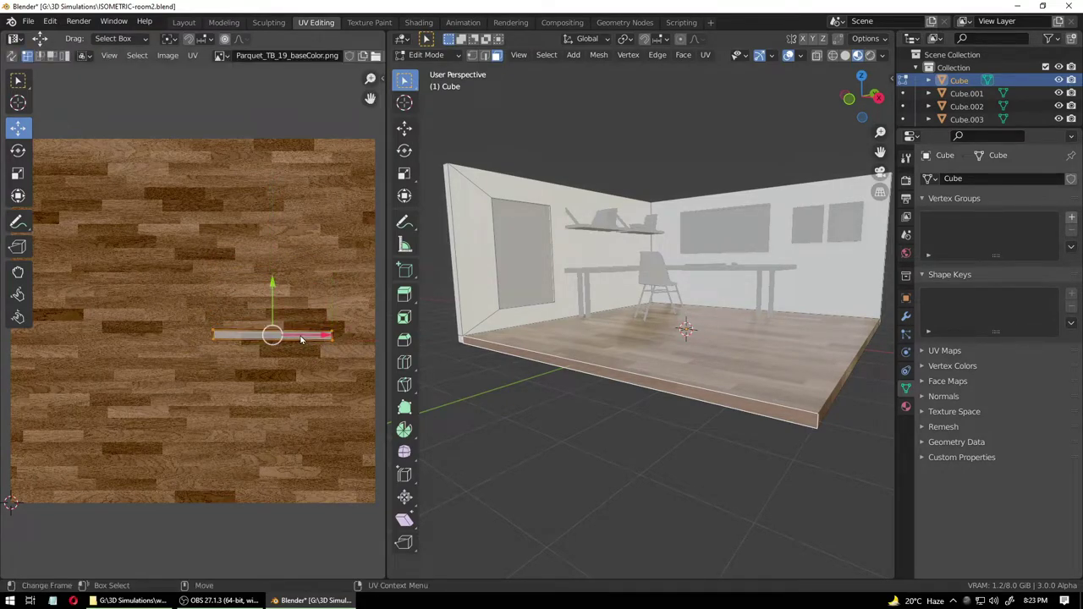
drag(272, 335, 161, 340)
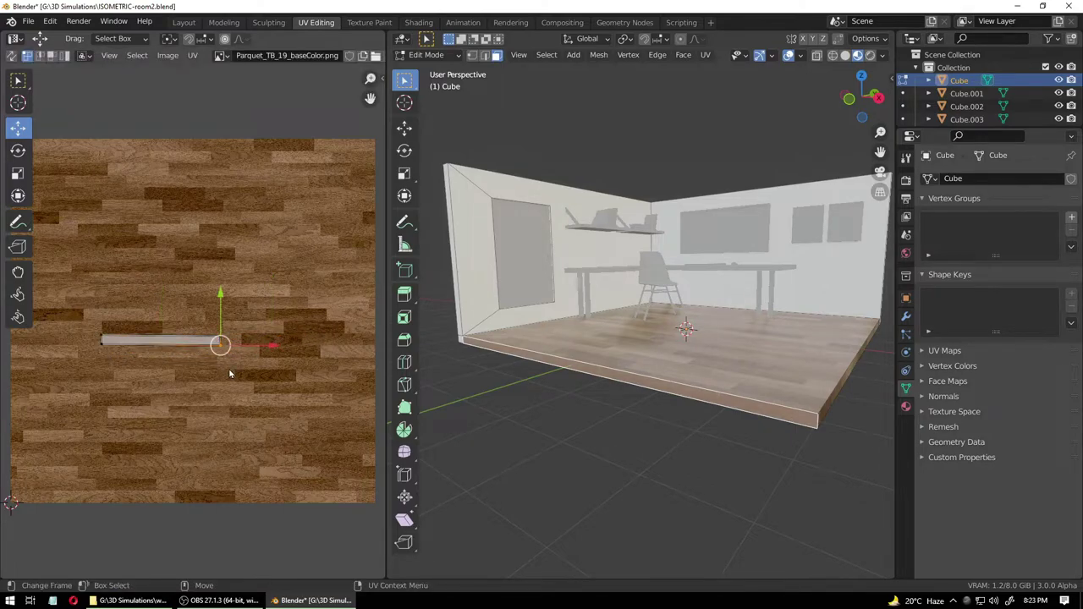
click(684, 424)
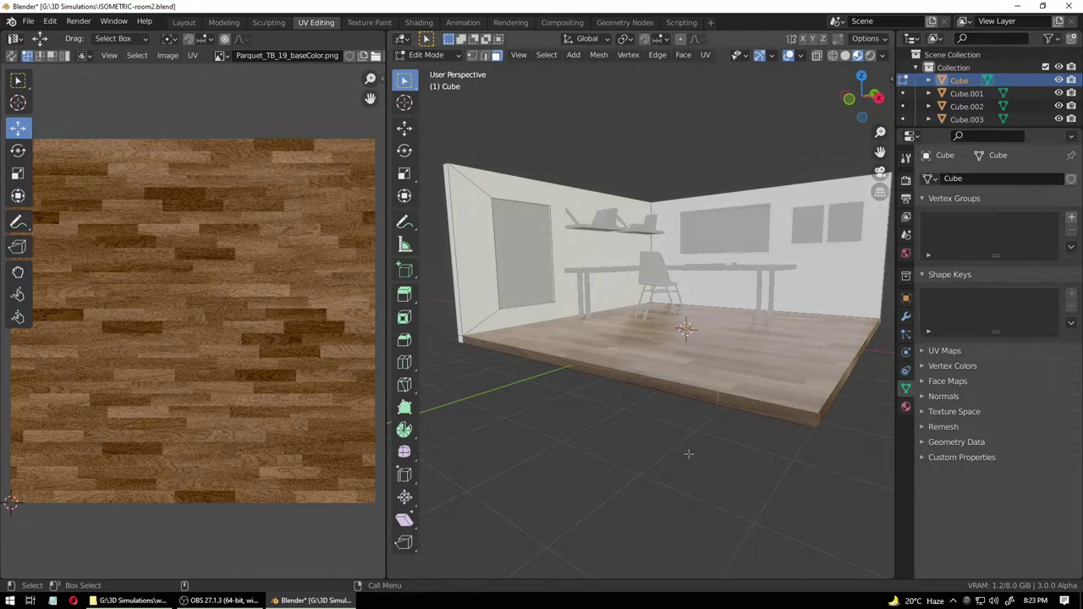
- Select the other floor side face, move its vertical UV strip down to the texture's middle and scale it up slightly
middle_drag(733, 454, 655, 427)
click(656, 410)
middle_drag(729, 457, 676, 457)
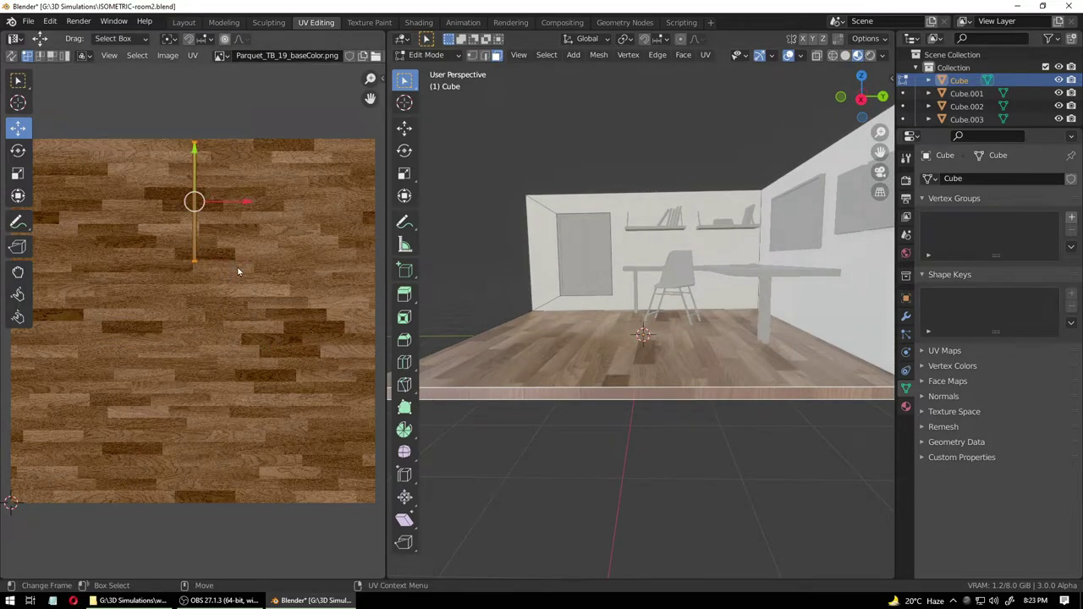
drag(199, 154, 194, 272)
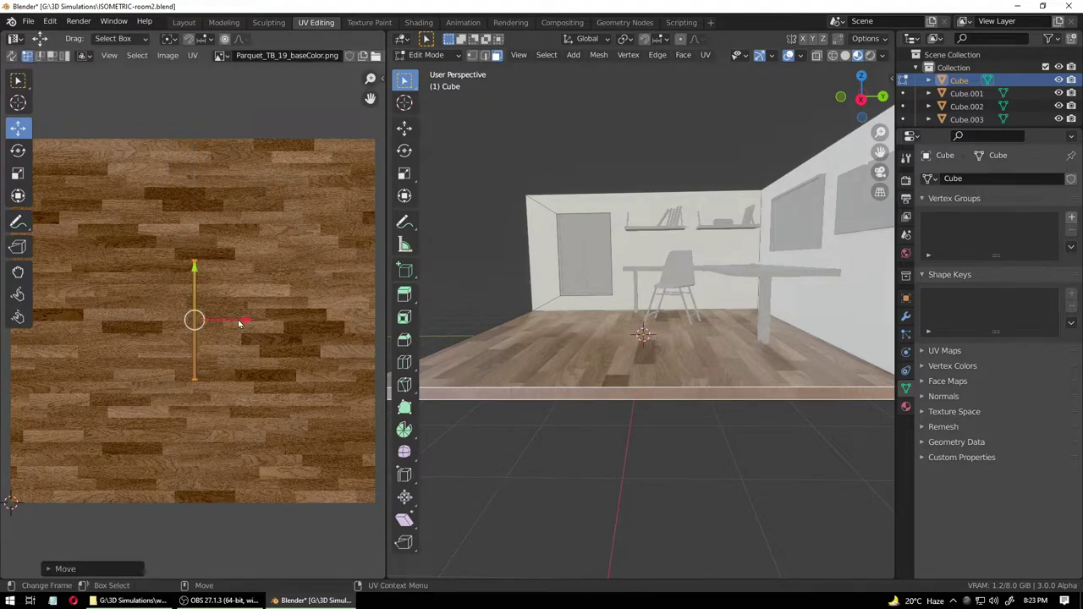
key(shift+space)
key(s)
drag(253, 325, 258, 328)
click(252, 337)
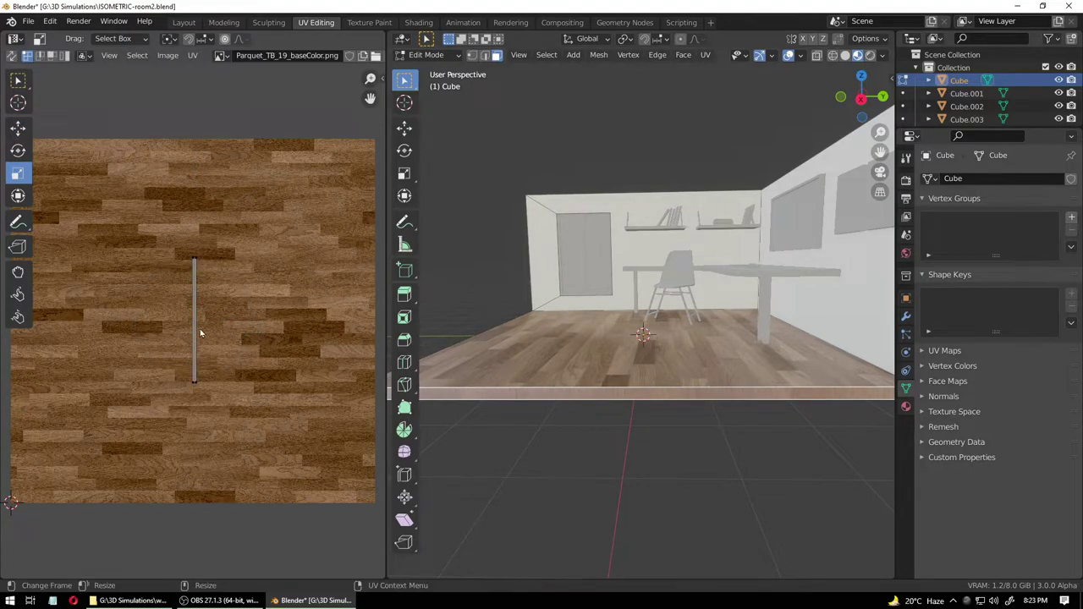
- Select the far long edge of the vertical UV strip and move it outward to widen the strip
drag(212, 252, 197, 410)
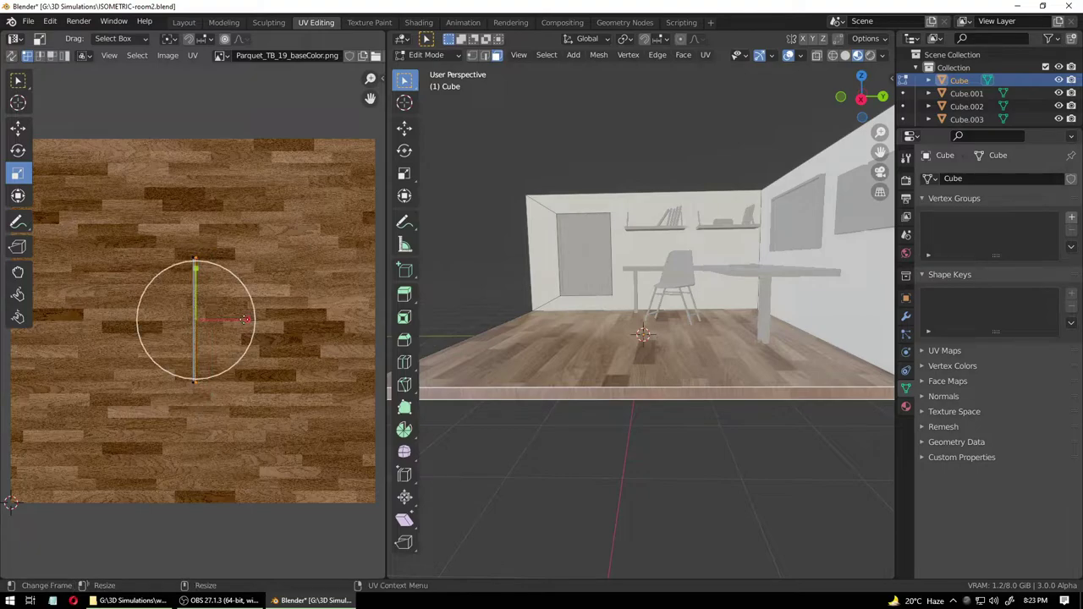
key(shift+space)
key(g)
mouse_move(247, 322)
mouse_down()
mouse_move(272, 326)
mouse_move(261, 328)
mouse_up()
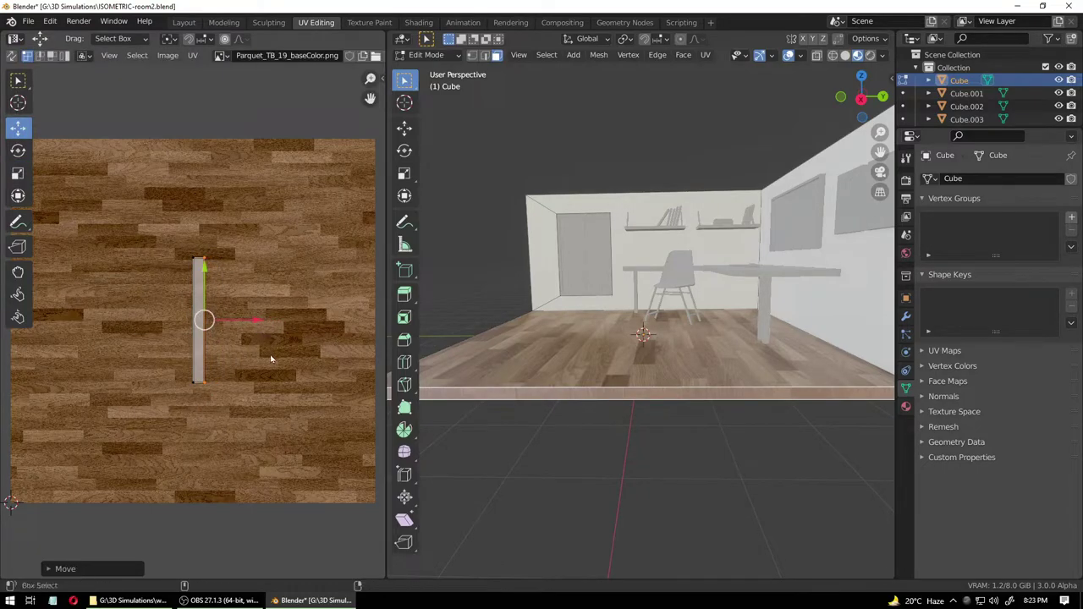
- Rotate the UV strip a quarter turn to lie along the planks, shift it up on the texture, and clear the selection
click(18, 151)
drag(220, 264, 201, 240)
key(shift+space)
key(g)
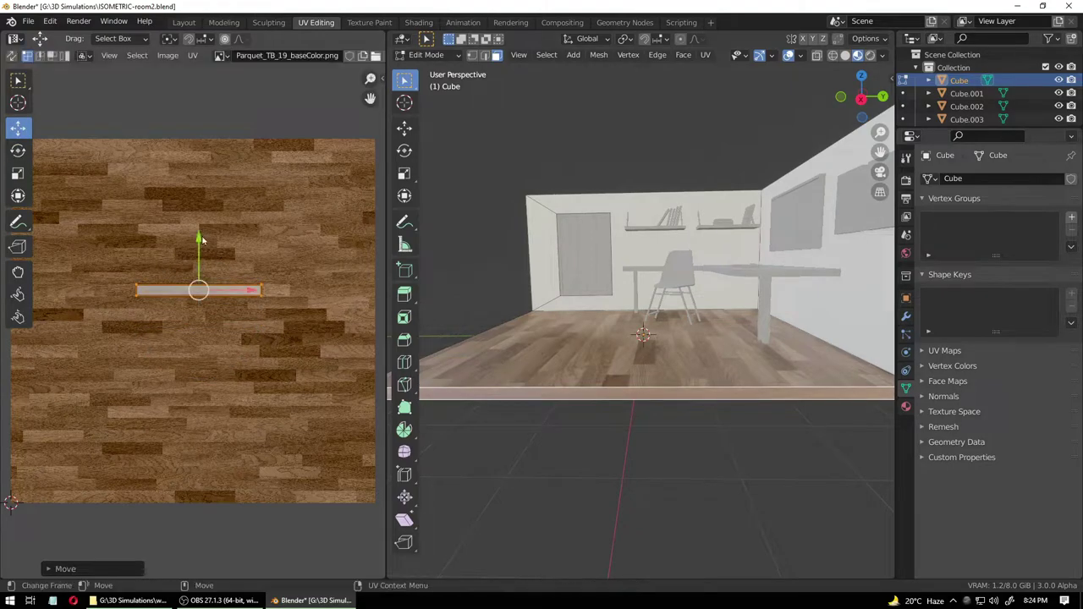
click(237, 363)
click(546, 438)
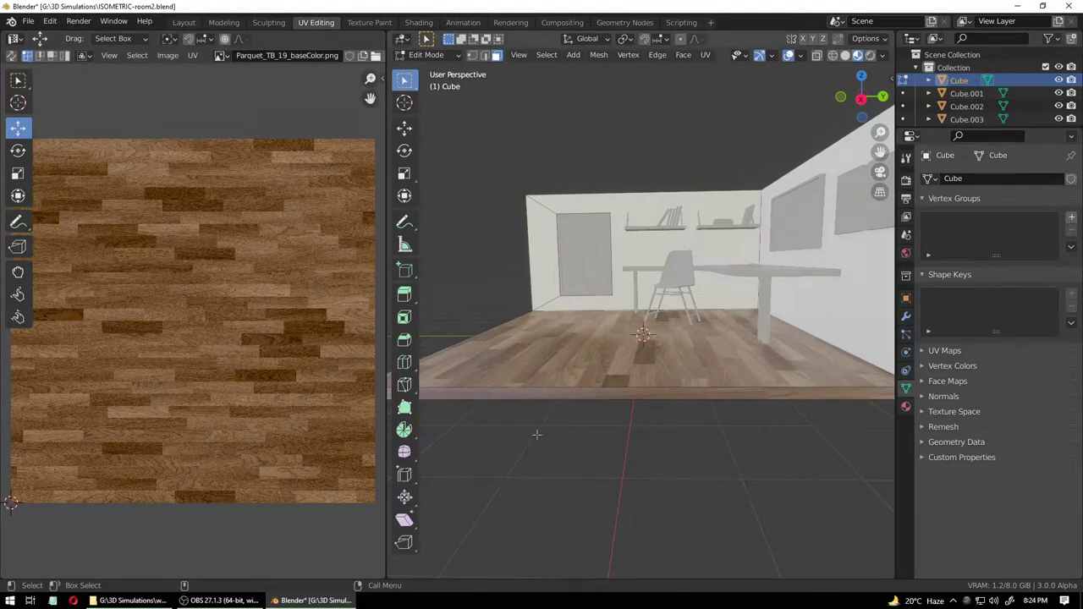
- Return the room mesh to Object Mode and deselect everything
middle_drag(467, 401, 560, 396)
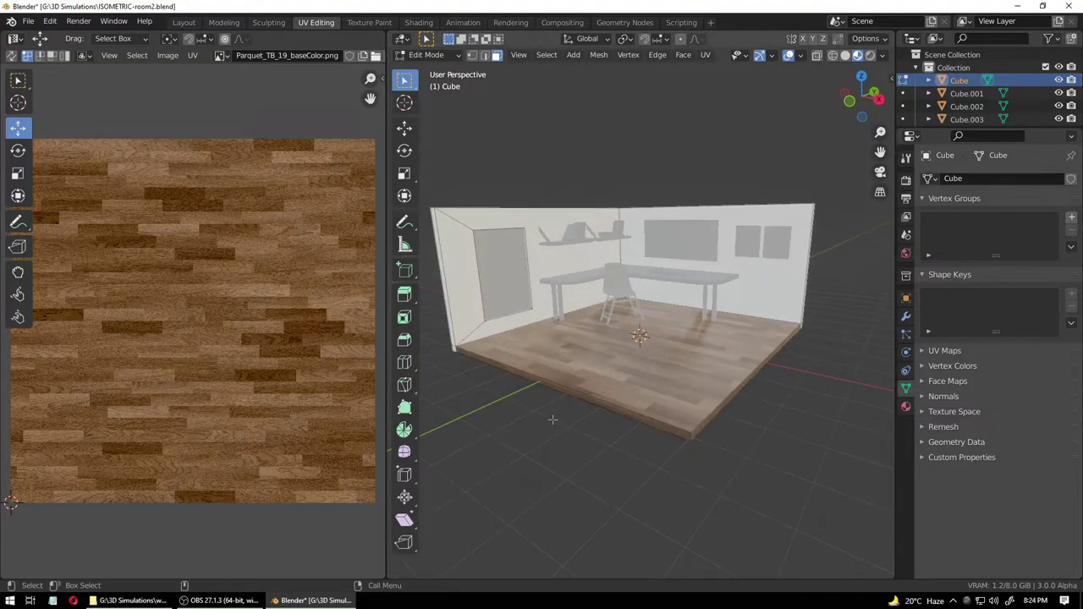
scroll(561, 394, up, 1)
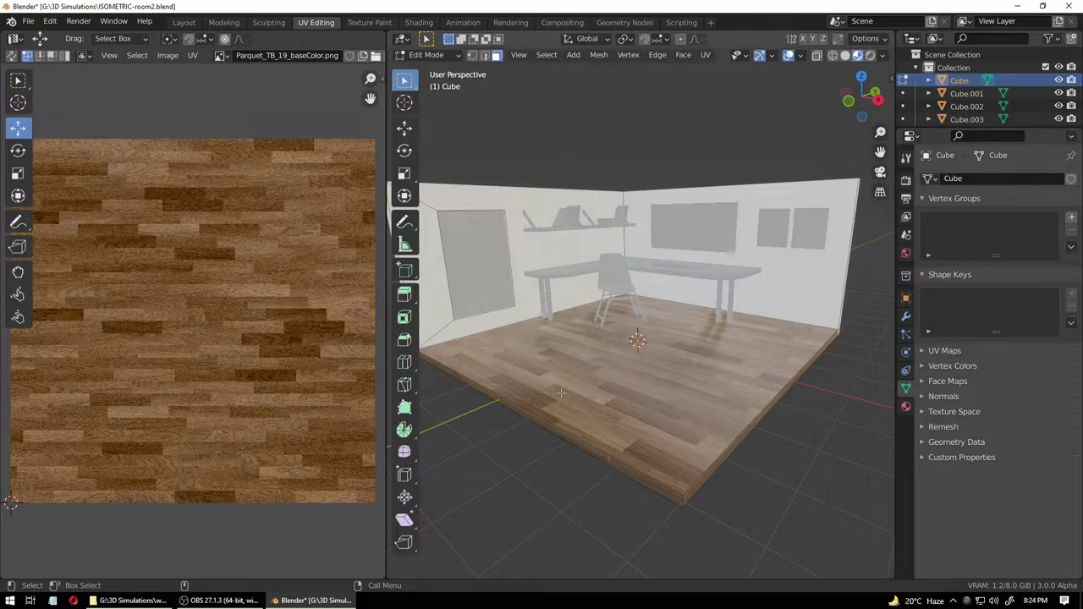
click(426, 56)
click(430, 71)
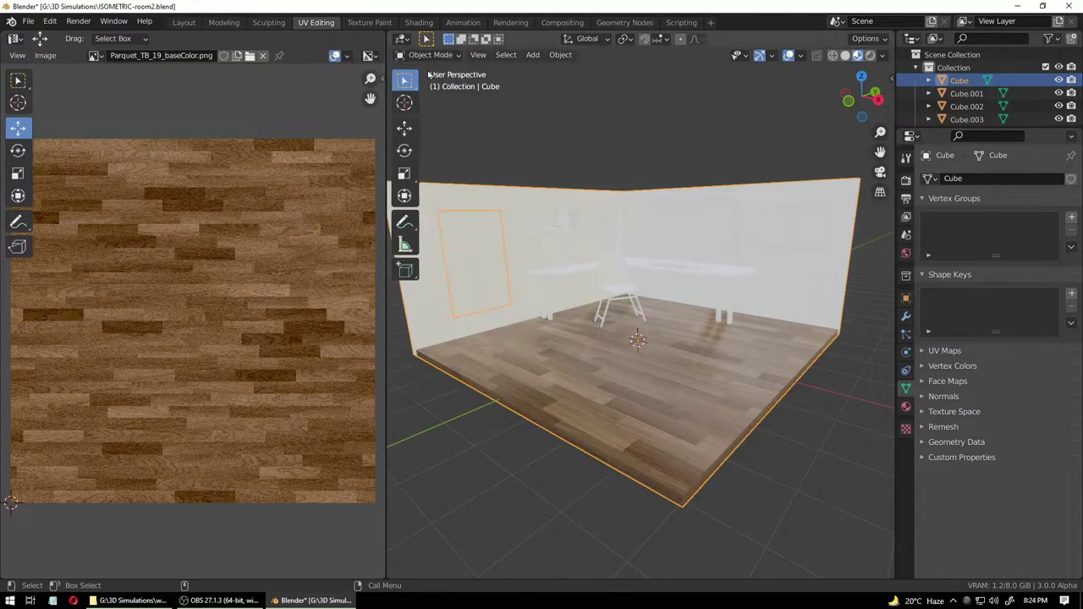
key(alt+a)
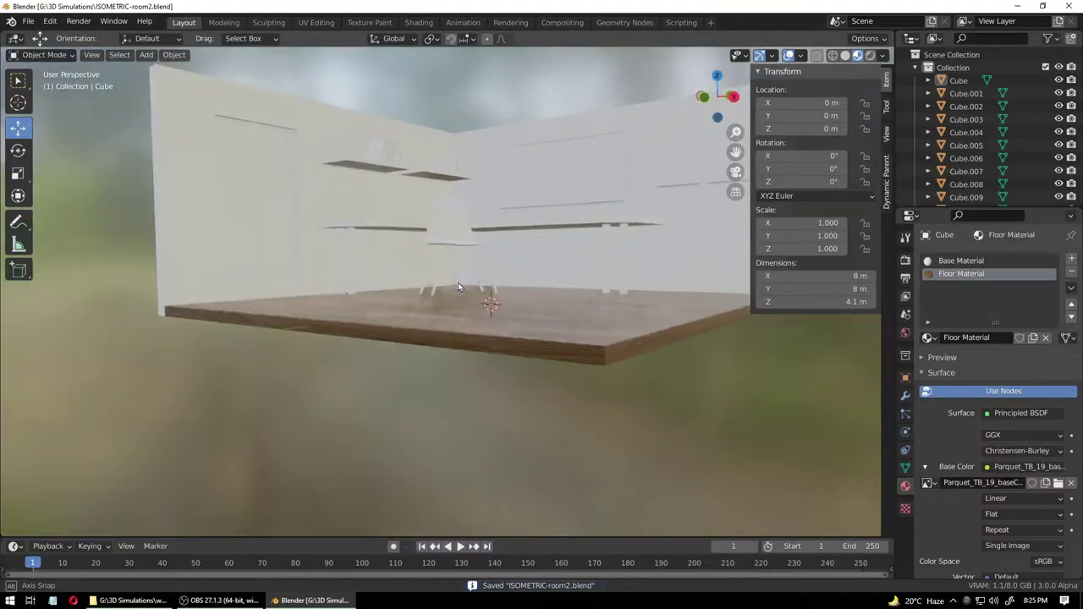
- Inspect the textured floor and its side faces from several angles and check the files in the wood texture folder
middle_drag(439, 287, 451, 313)
alt+drag(451, 309, 448, 310)
alt+middle_drag(449, 310, 415, 316)
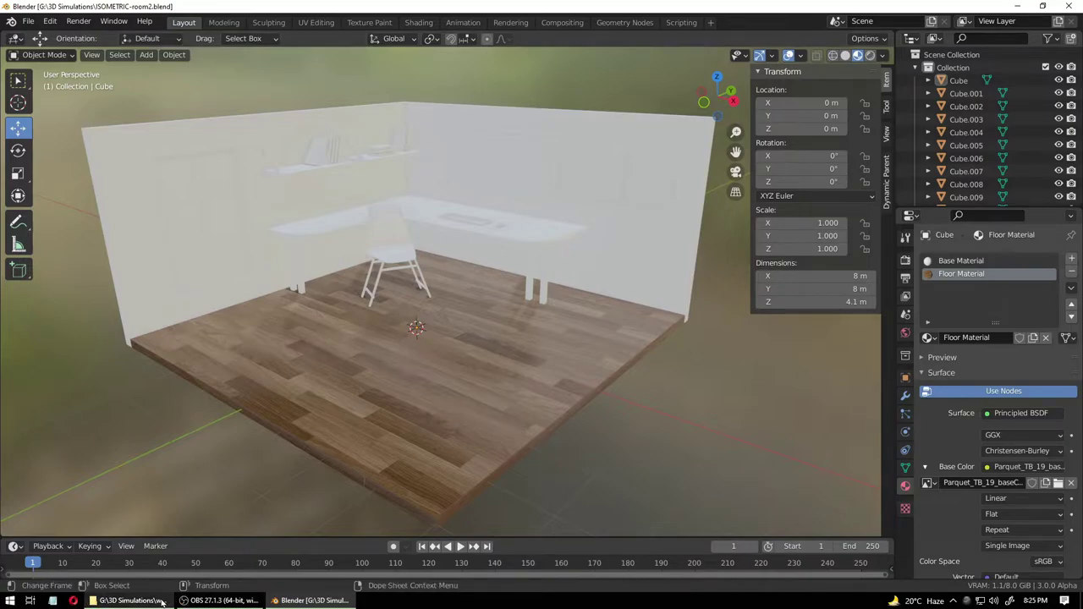
click(135, 601)
click(275, 414)
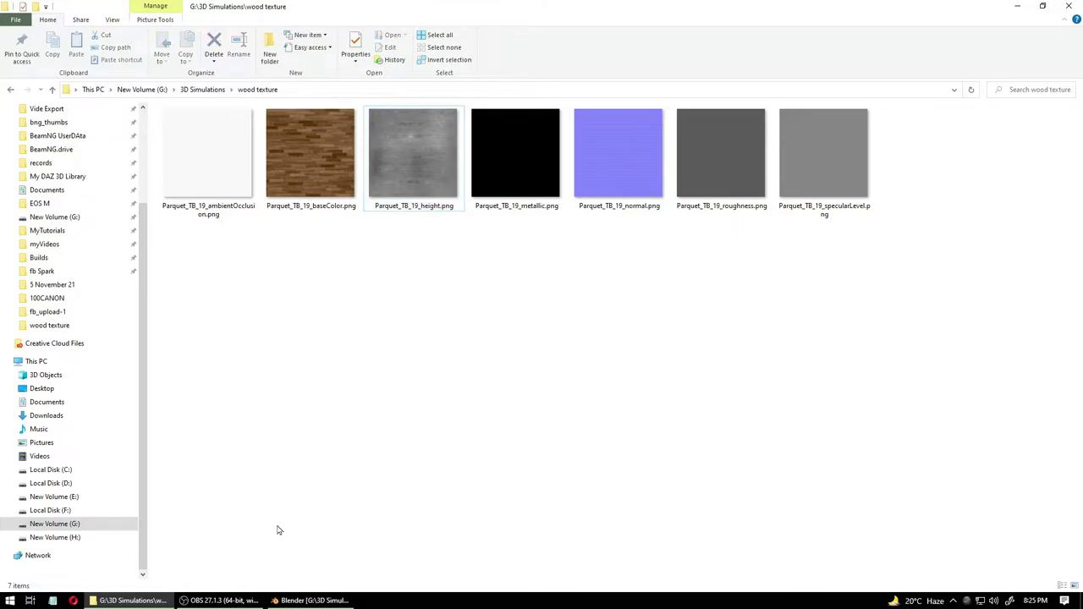
click(309, 601)
mouse_move(219, 601)
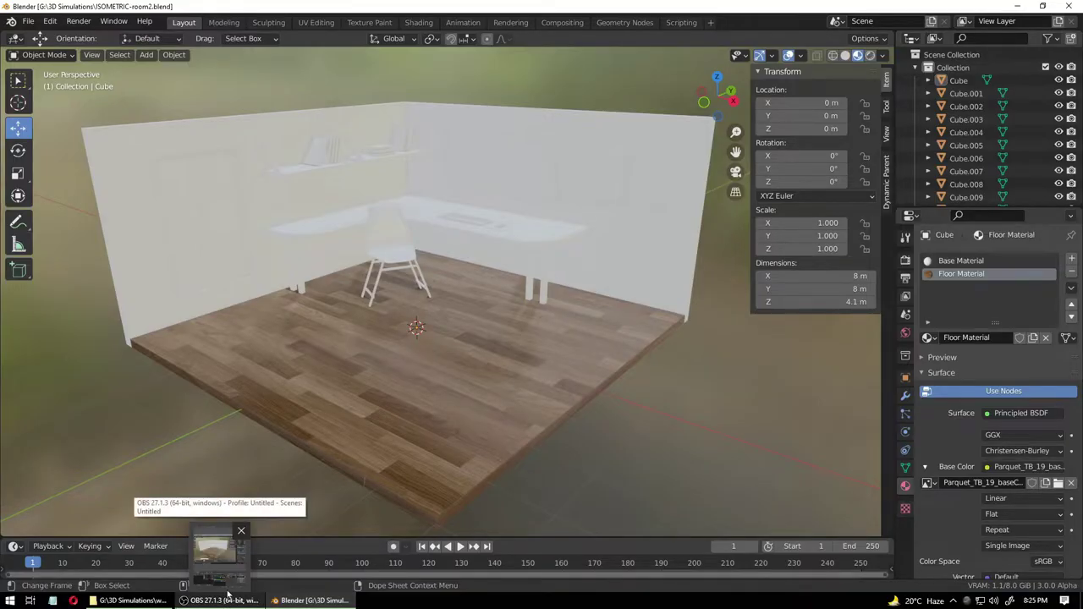
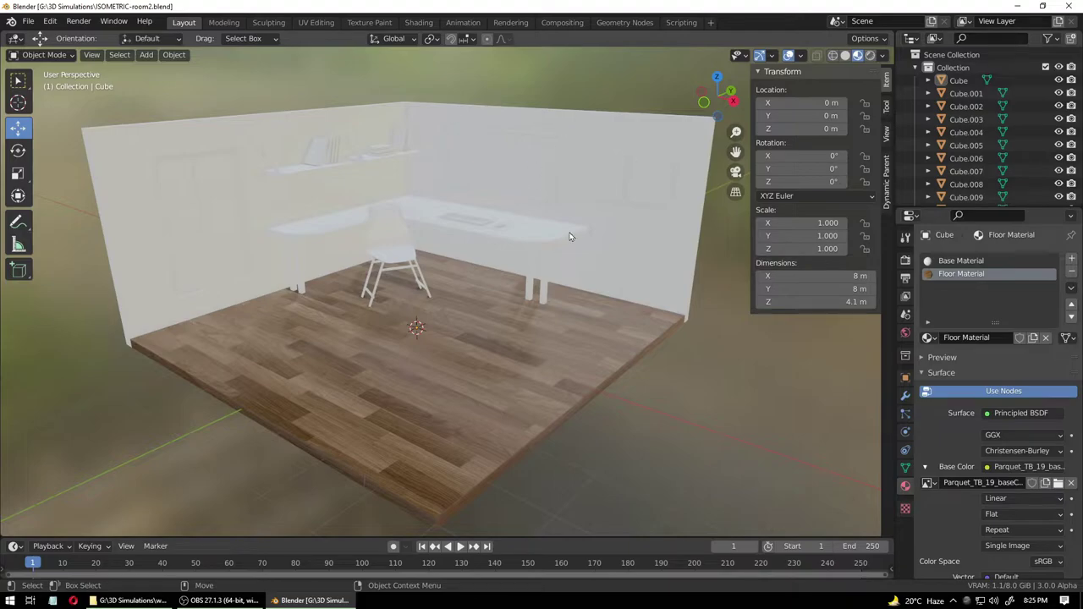
click(623, 262)
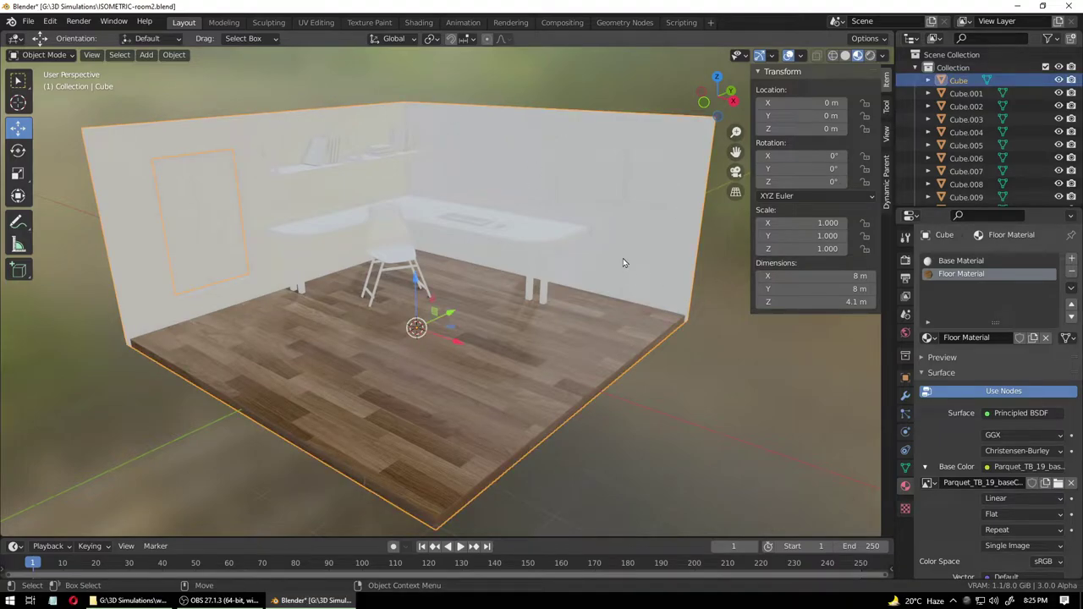
click(702, 369)
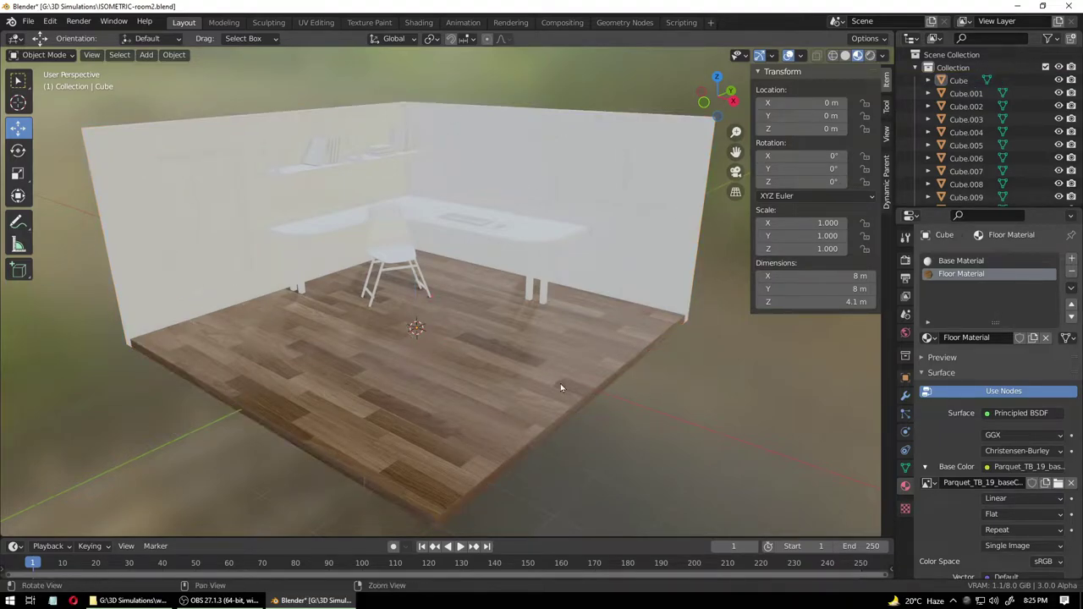
scroll(559, 381, down, 2)
scroll(558, 377, up, 1)
middle_drag(557, 377, 554, 375)
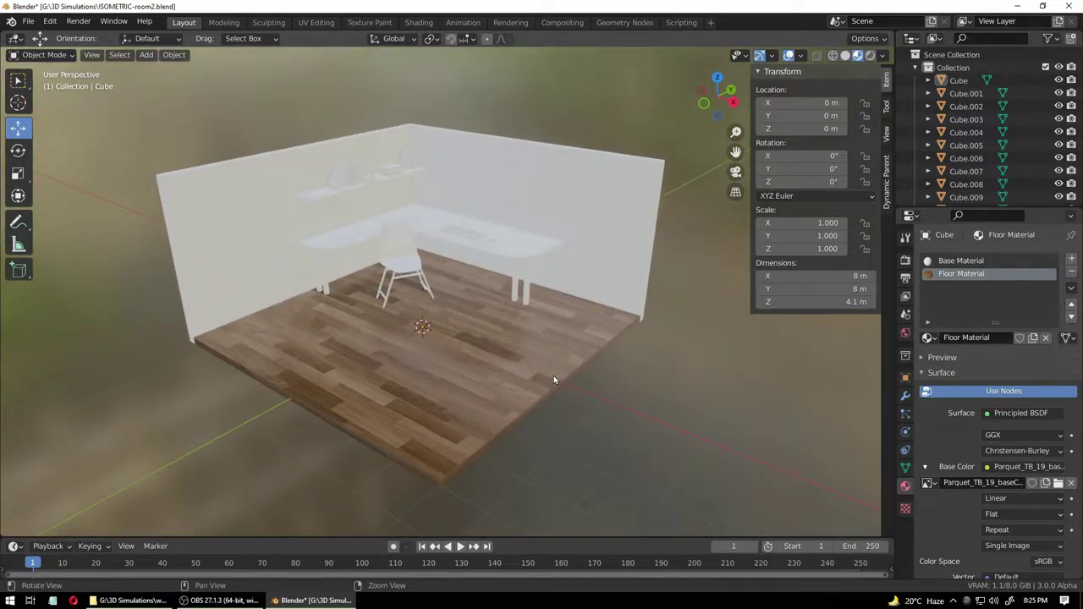
- Switch to the Opera browser, search Google for "cement texture seamless" and open the image results
click(74, 600)
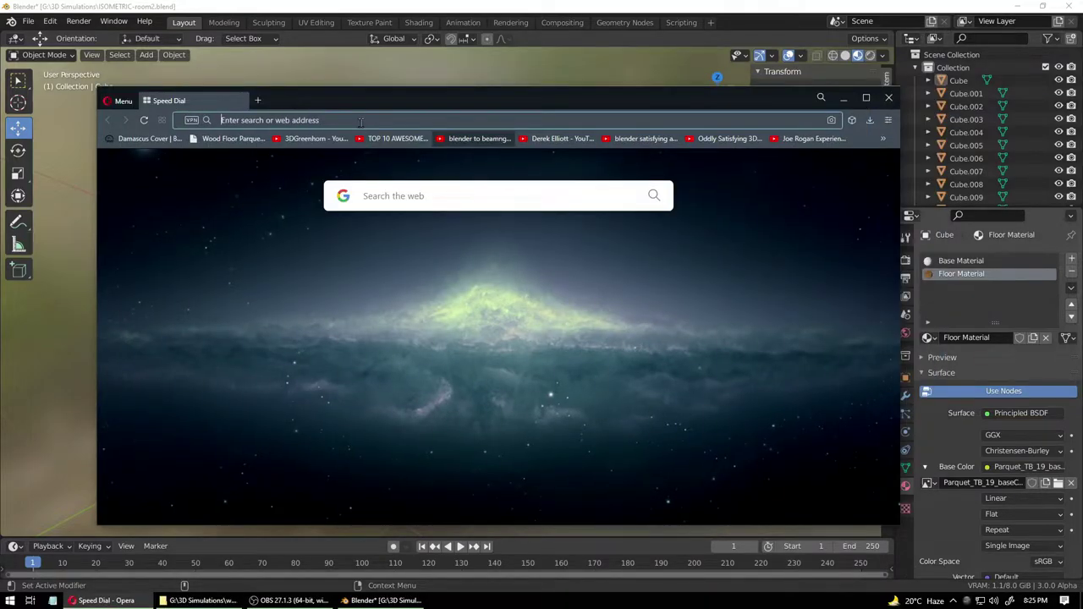
click(390, 195)
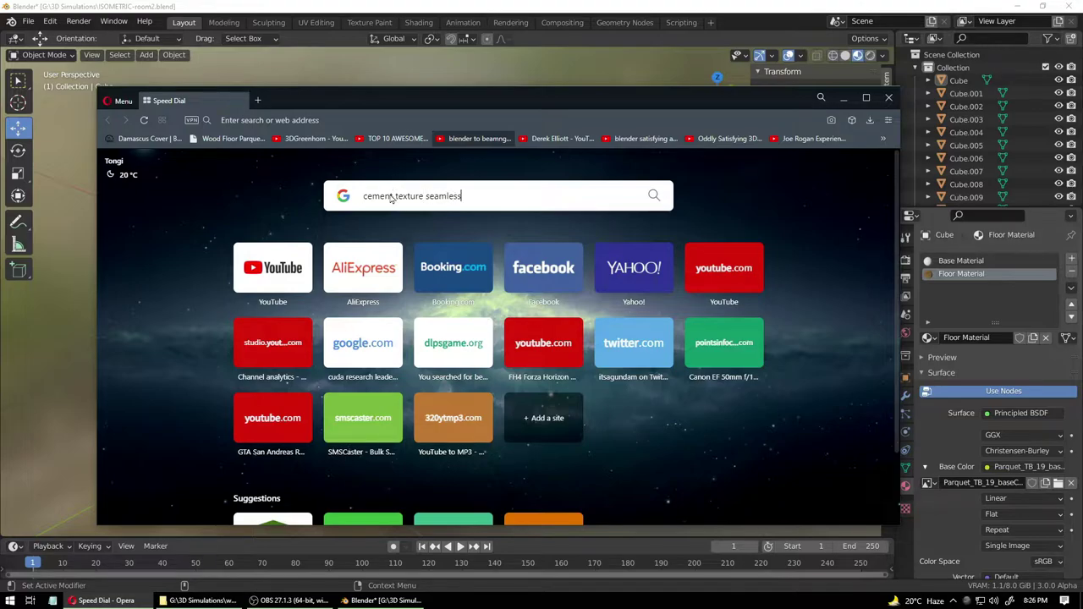
key(Return)
click(200, 375)
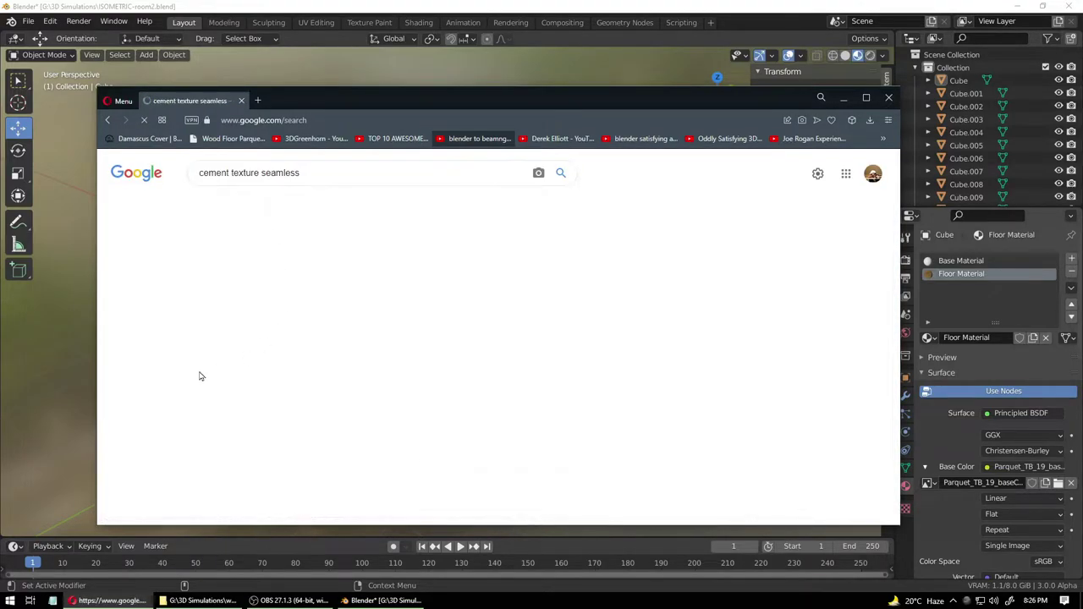
- Browse the seamless cement texture images for a suitable wall material
scroll(240, 399, down, 5)
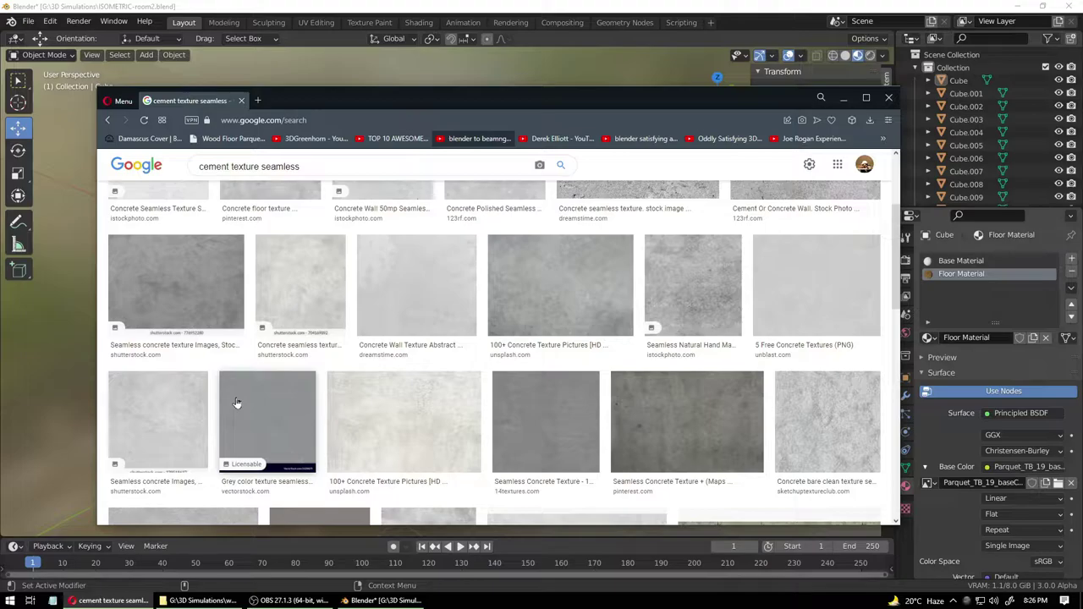
scroll(237, 402, up, 2)
scroll(254, 433, down, 10)
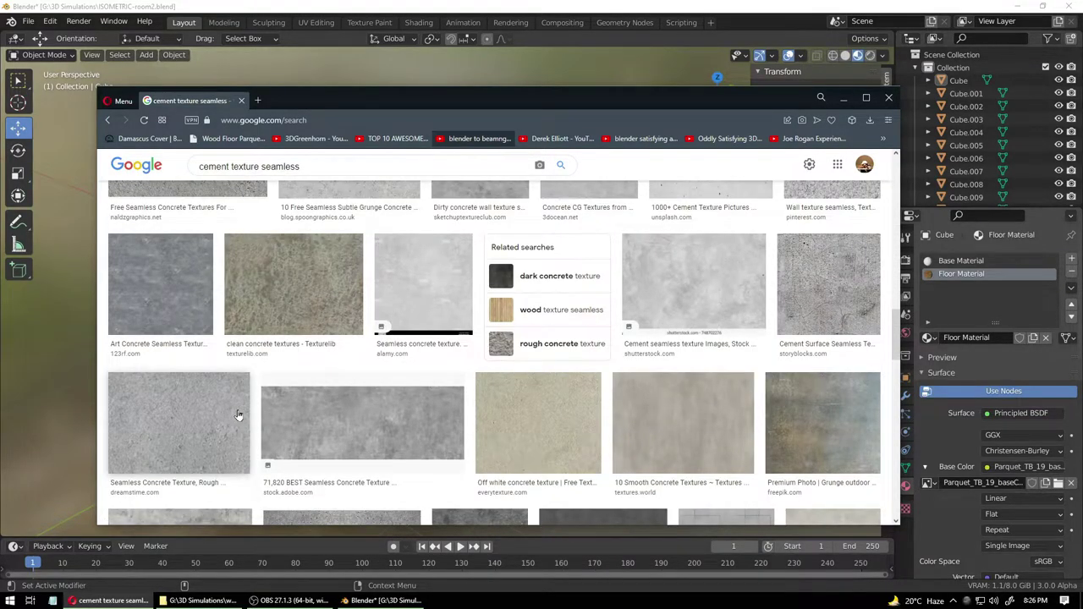
scroll(236, 419, down, 6)
scroll(251, 410, up, 4)
scroll(251, 409, down, 4)
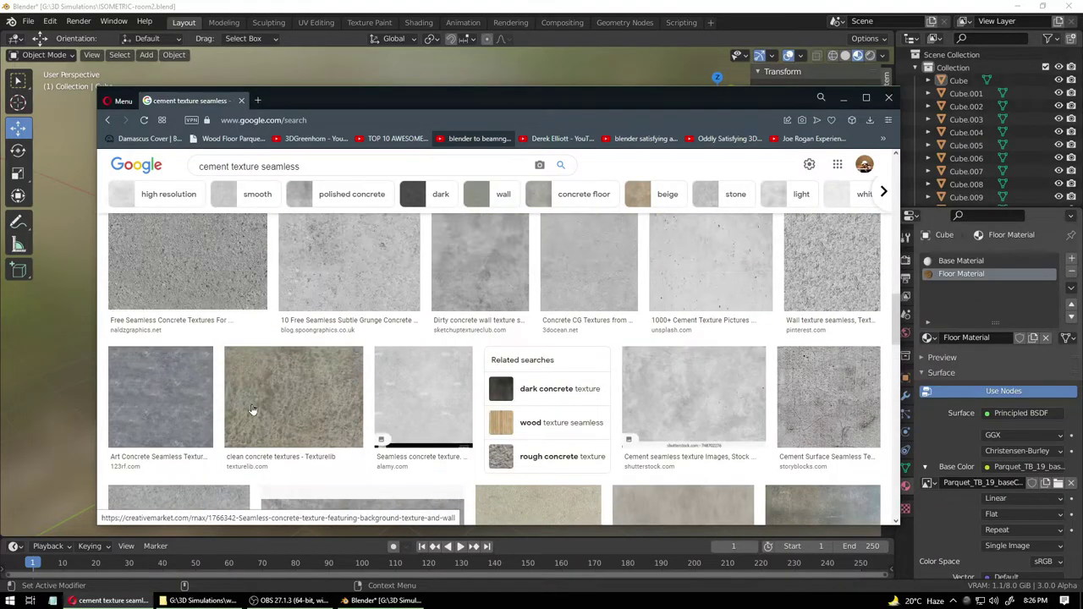
scroll(251, 410, up, 2)
scroll(251, 409, down, 2)
scroll(251, 410, down, 2)
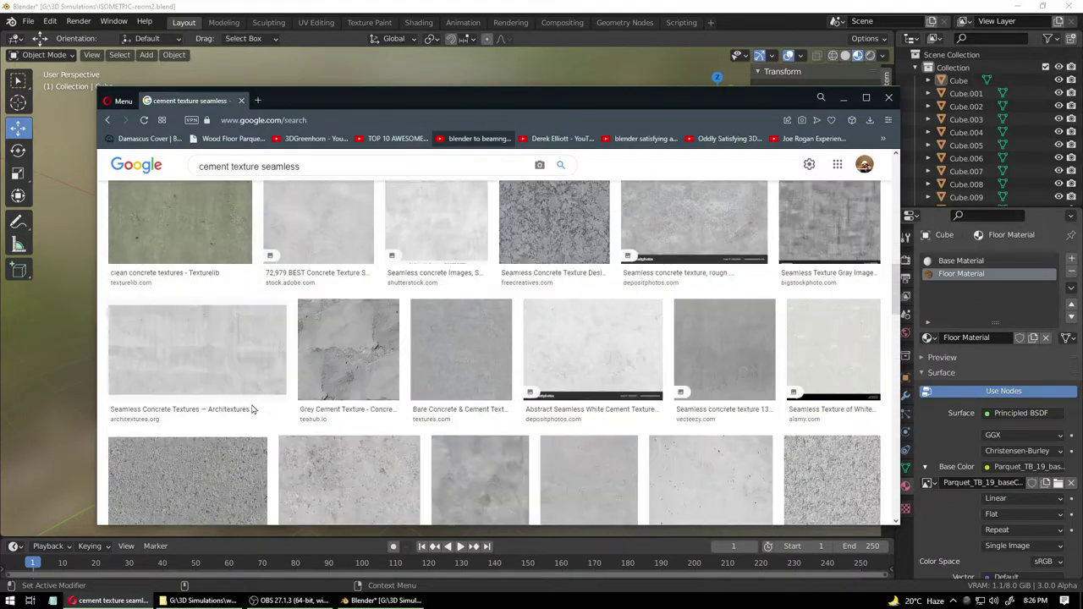
scroll(251, 409, up, 3)
scroll(252, 409, down, 5)
scroll(252, 409, up, 3)
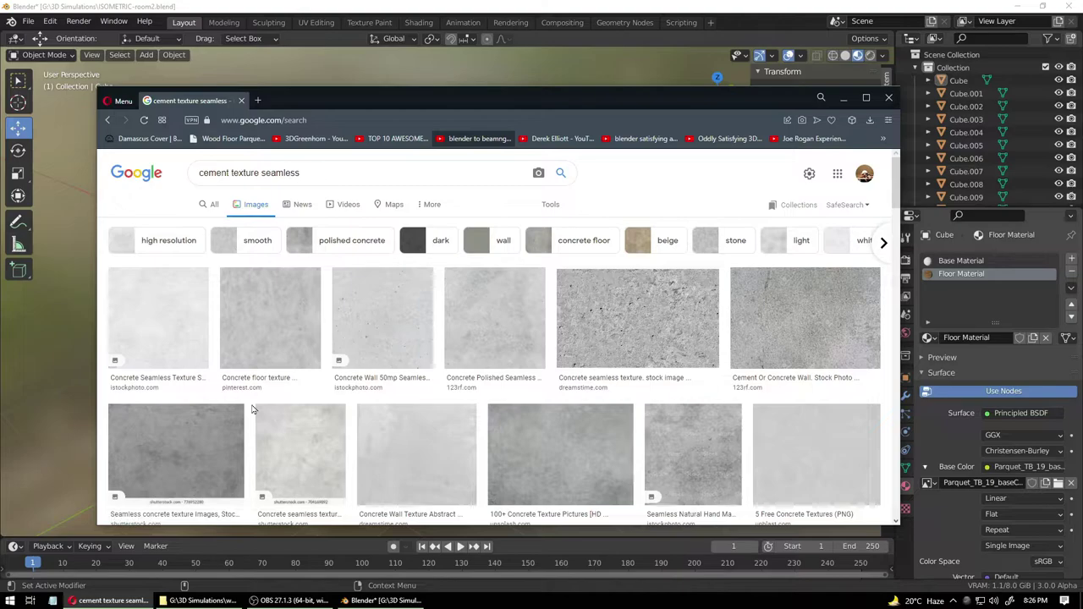
- Replace the image search query with "minimalist wallpaper" and run it
drag(301, 173, 191, 176)
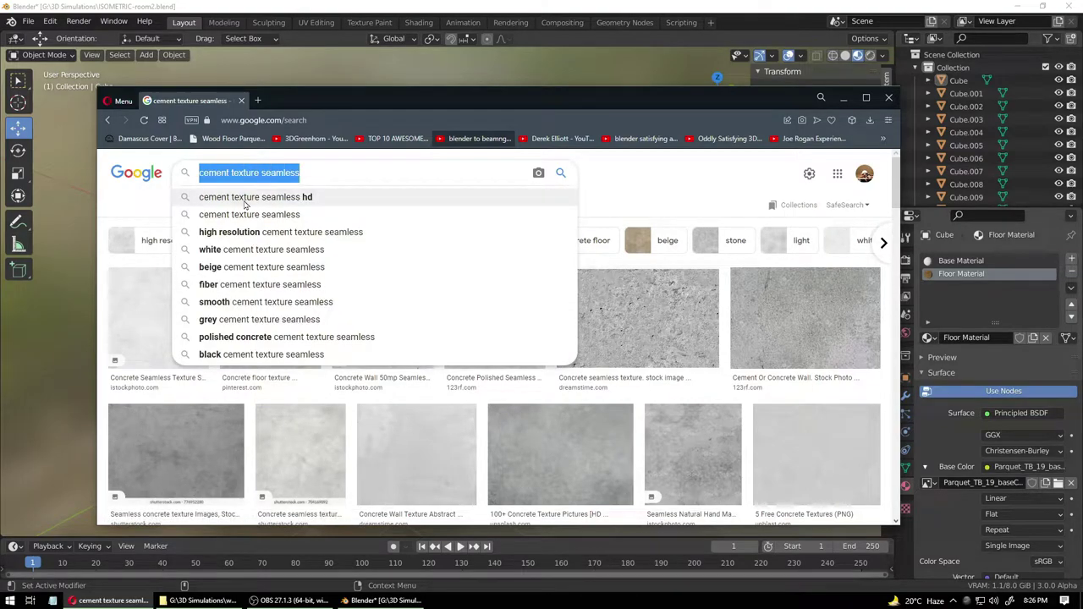
text(minimalist w)
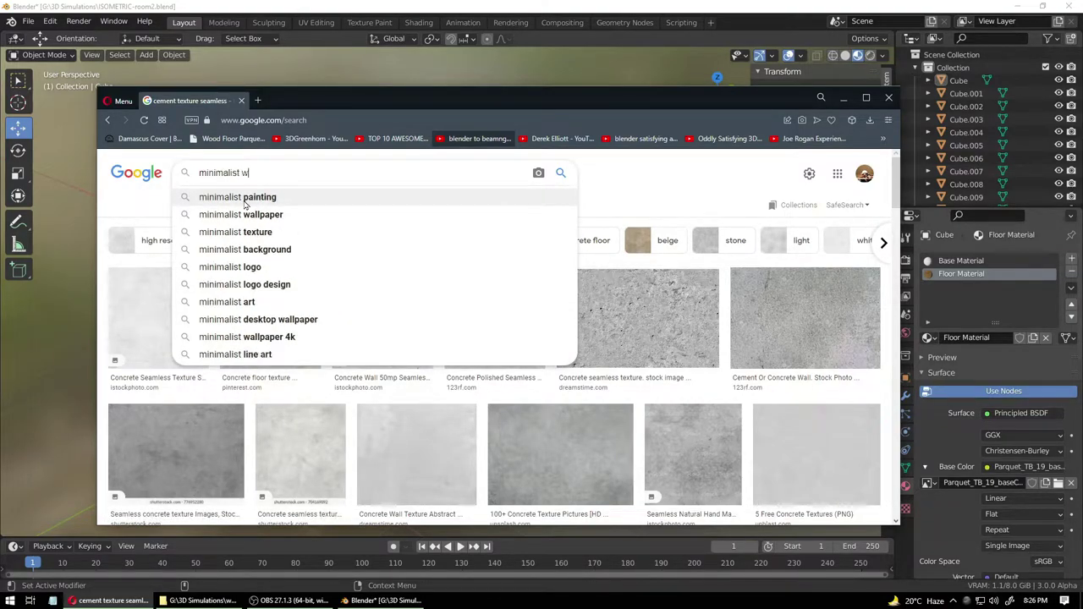
text(allpaper)
key(Return)
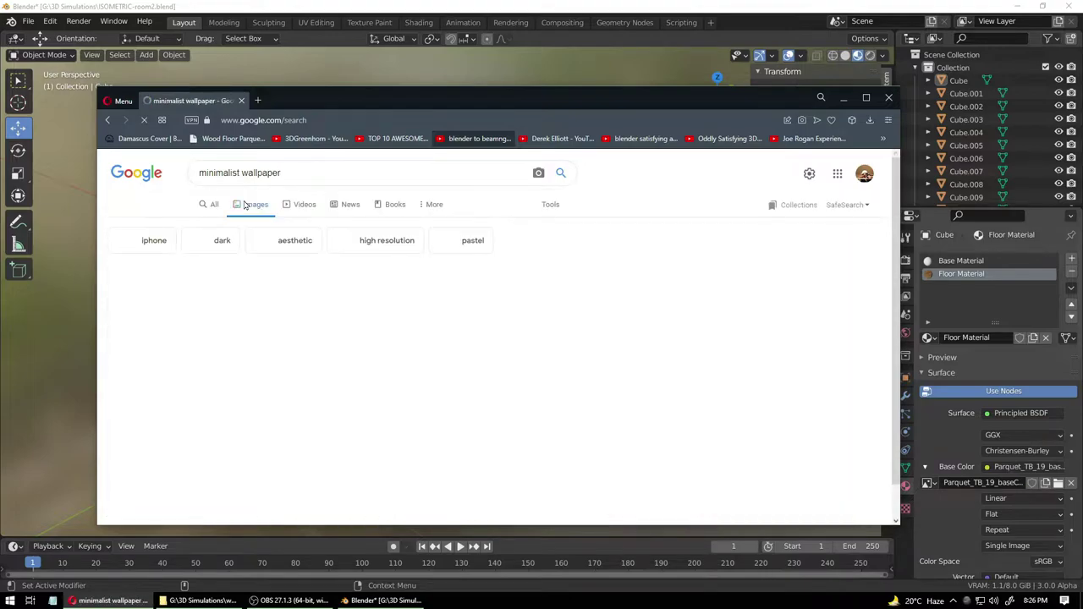
- Browse the minimalist wallpaper images for a design suited to the room
scroll(314, 357, down, 4)
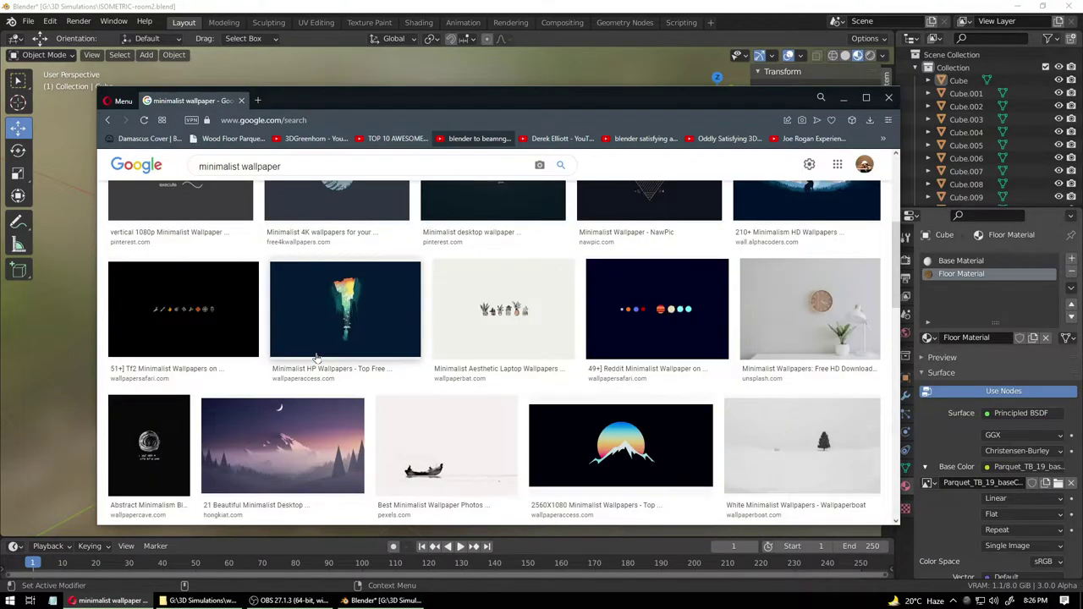
scroll(315, 357, down, 2)
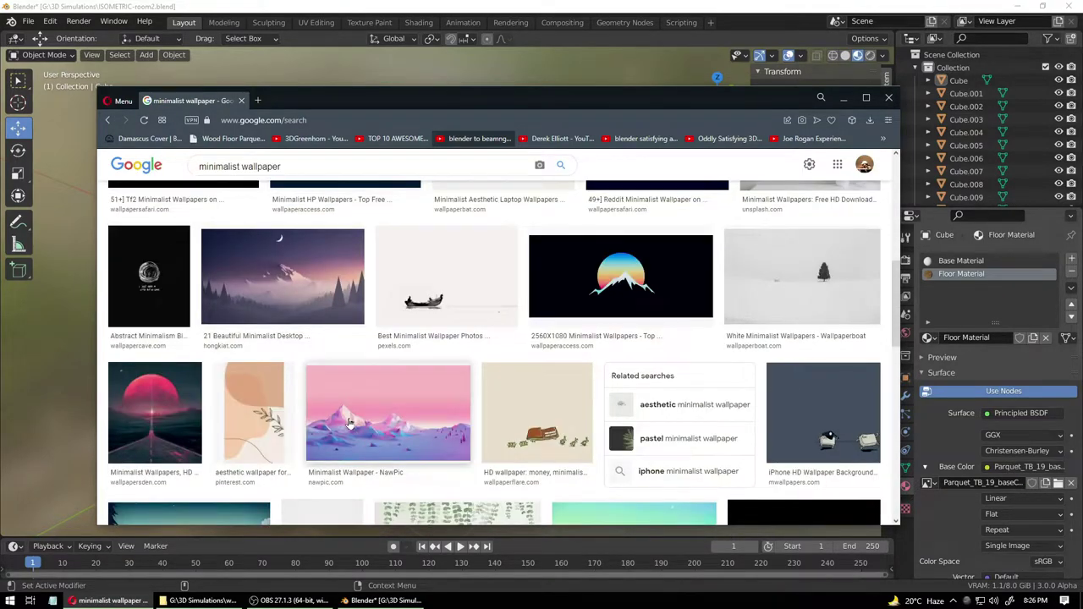
scroll(350, 423, down, 3)
scroll(349, 423, down, 2)
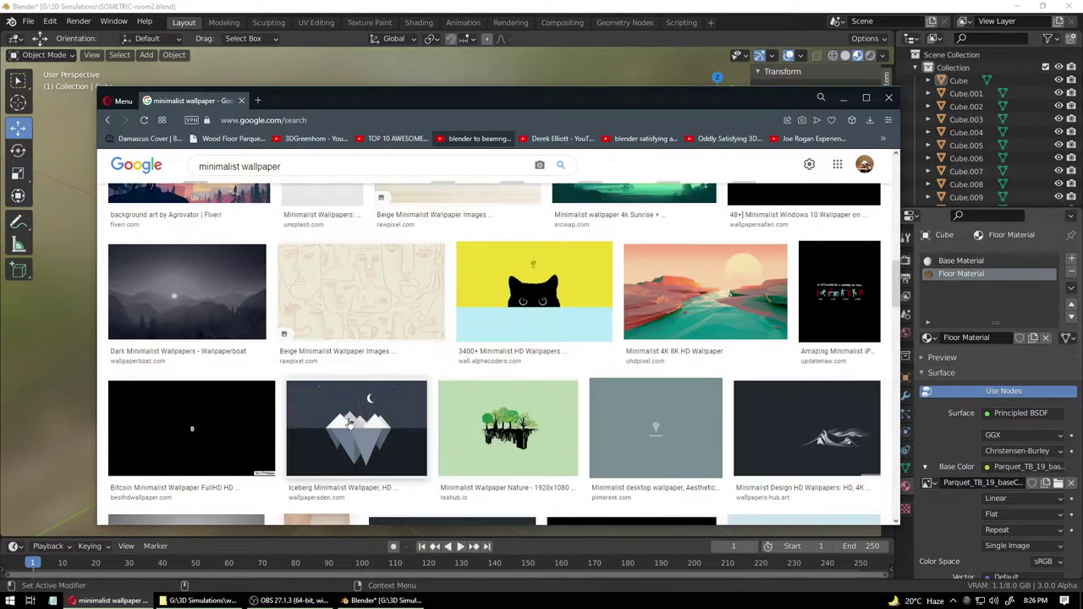
scroll(349, 423, down, 2)
scroll(349, 423, down, 2)
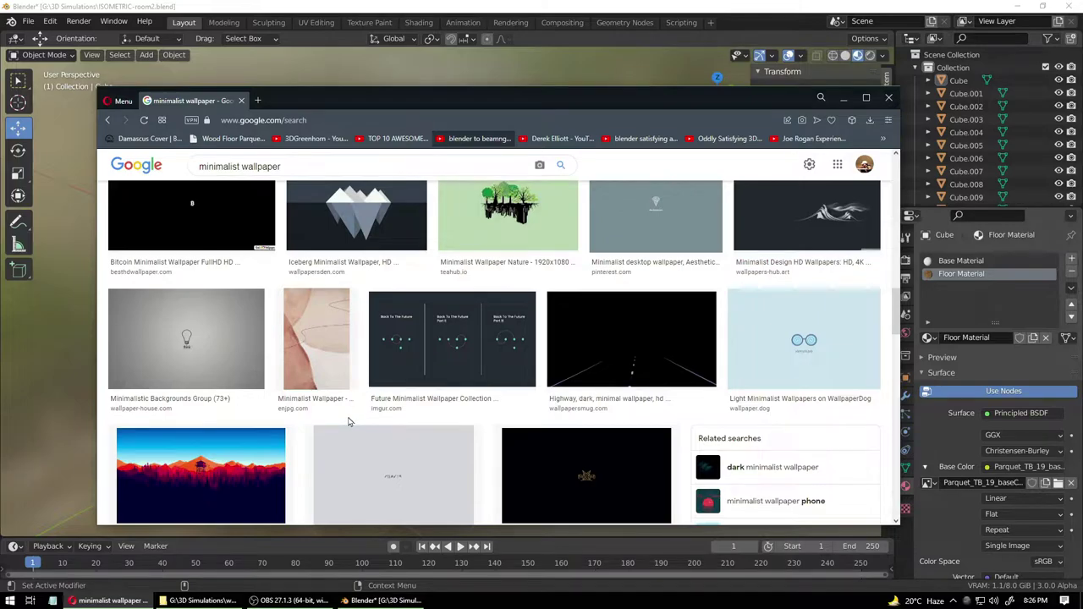
scroll(348, 421, down, 8)
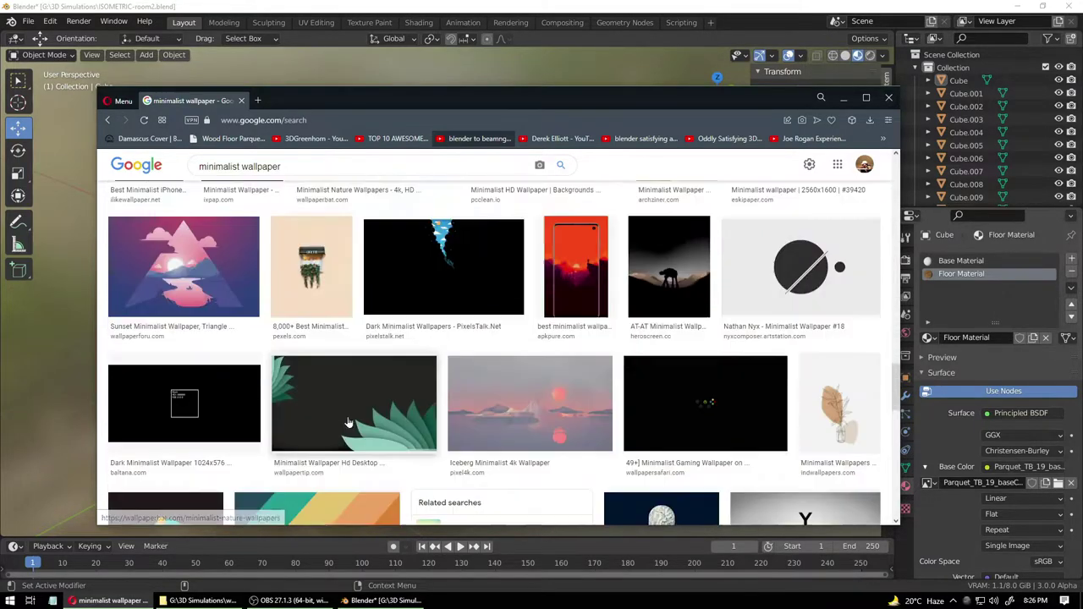
scroll(347, 422, down, 1)
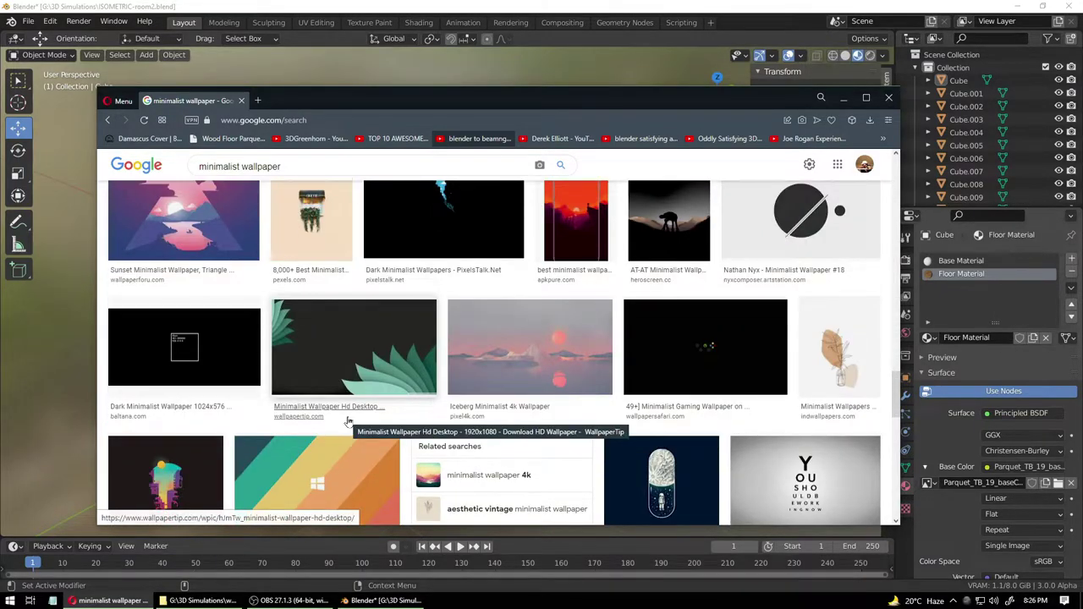
scroll(348, 422, up, 15)
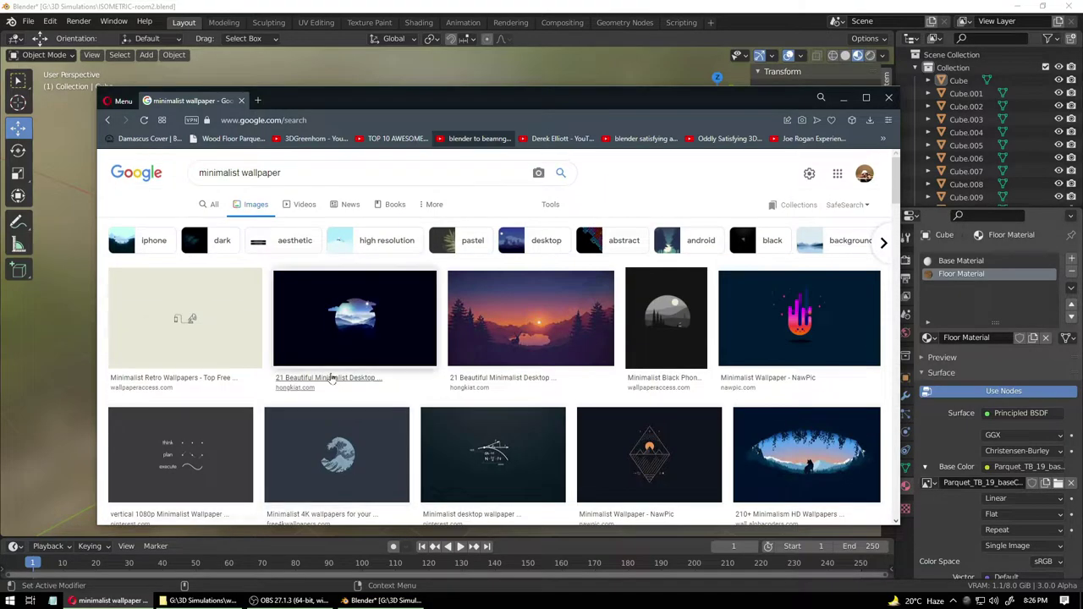
- Replace the image search query with "wallpaper" and run it
drag(290, 174, 176, 176)
text(wa)
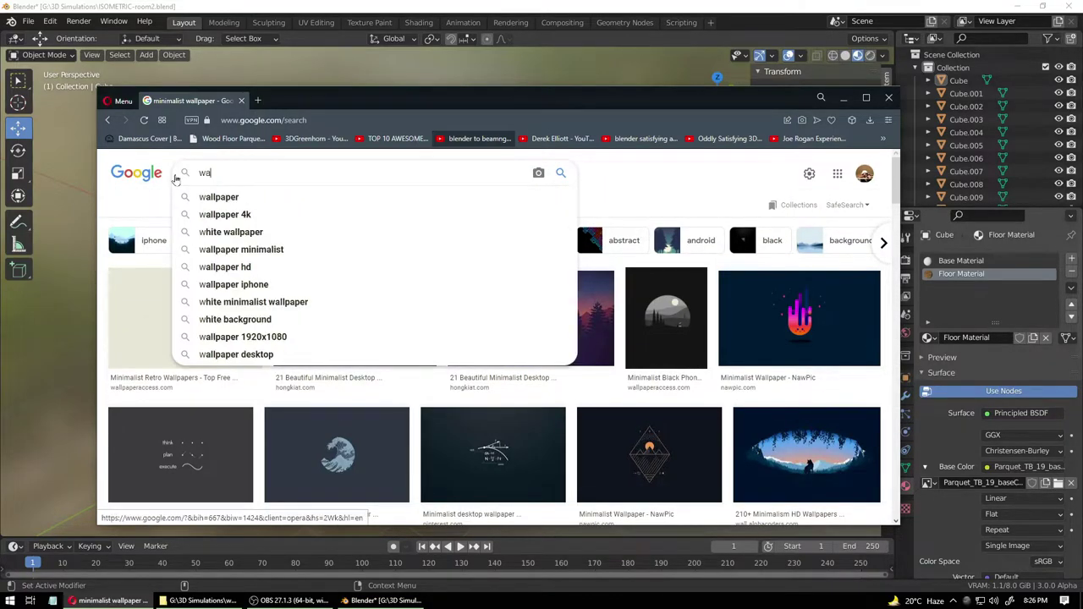
text(llpaper)
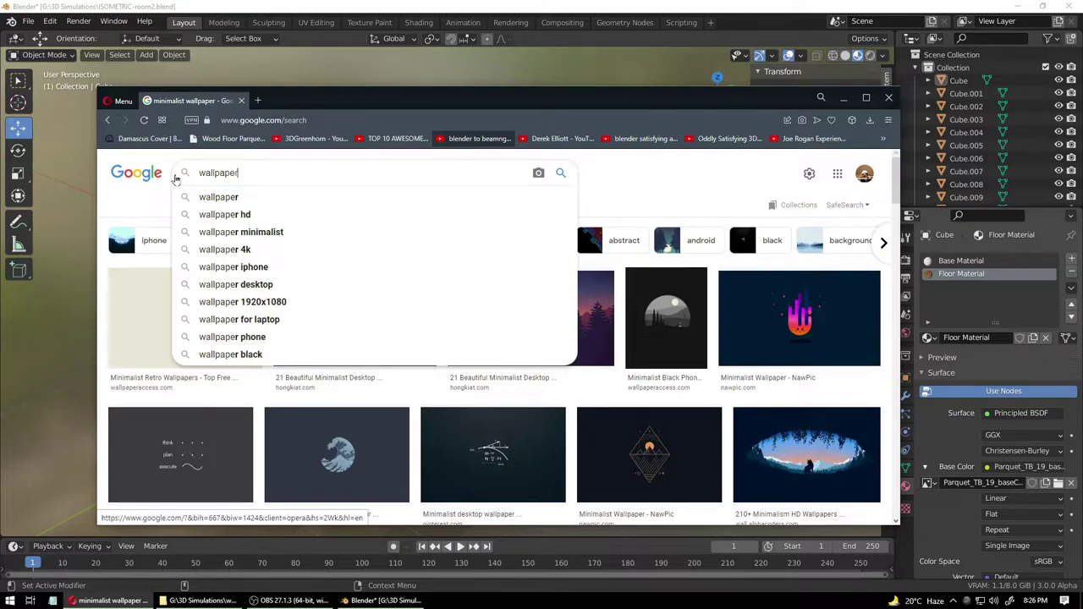
key(Return)
- Refine the image search query to "wallpaper pattern" and run it
click(287, 174)
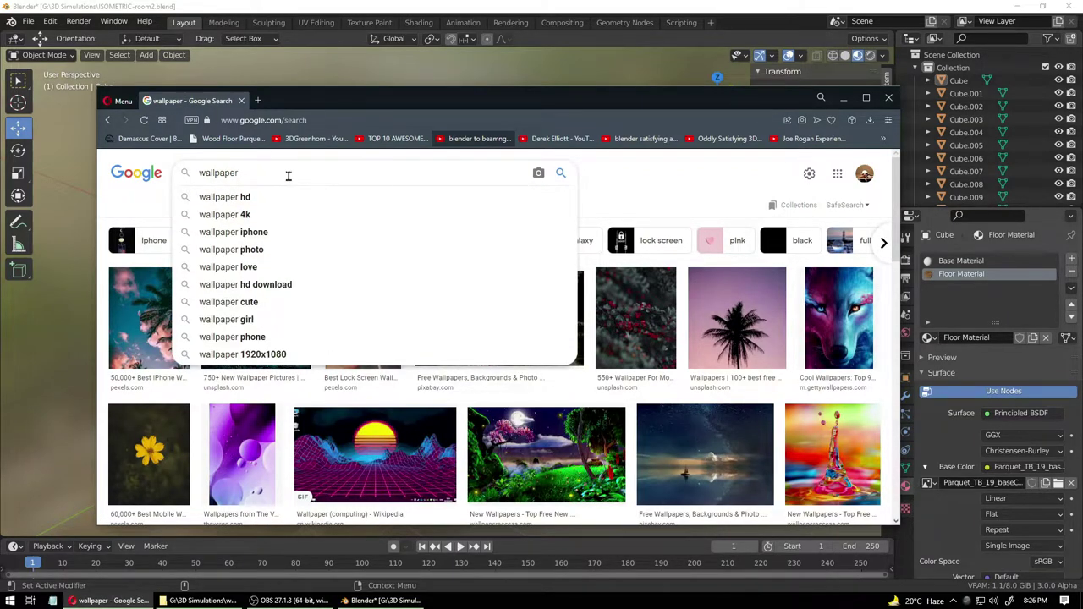
scroll(309, 453, down, 5)
scroll(310, 454, up, 4)
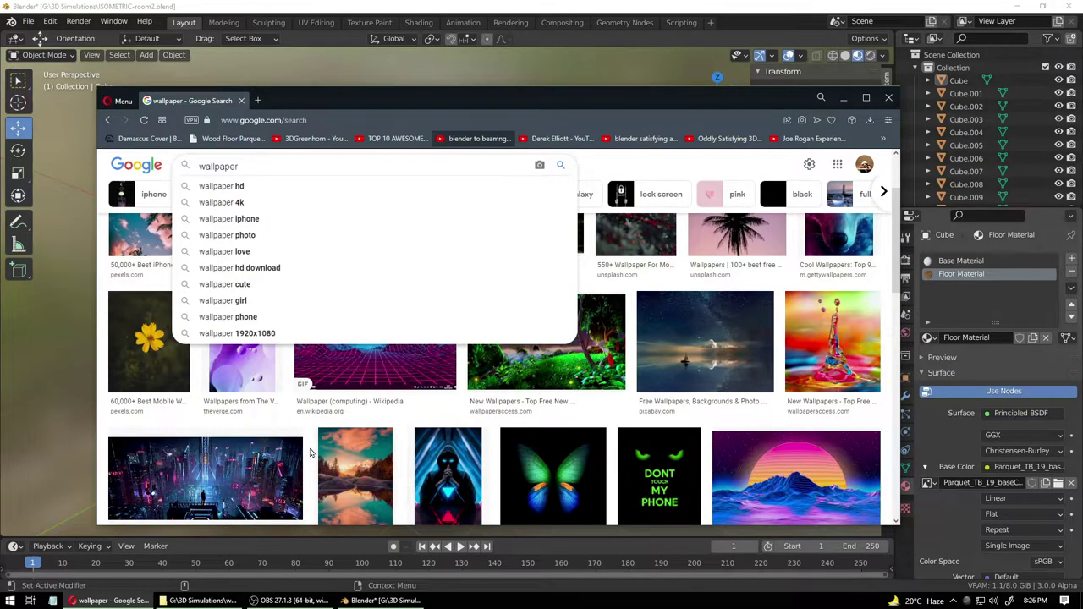
text(pattern)
key(Return)
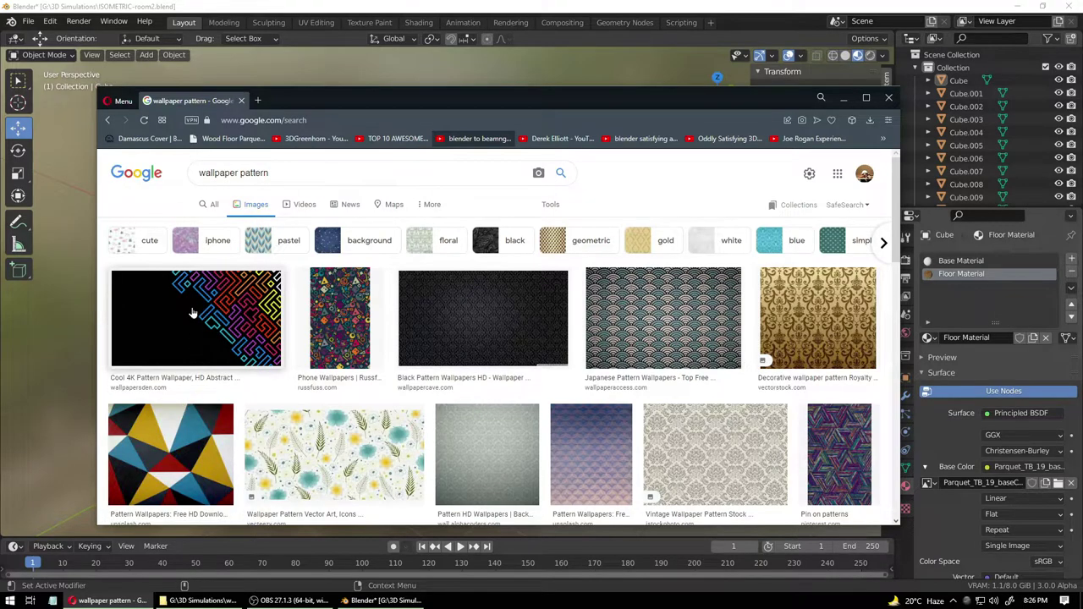
- Find the Cool 4K Pattern Wallpaper in the image results and open its original full-size image from the Wallpapersden page
scroll(195, 317, down, 6)
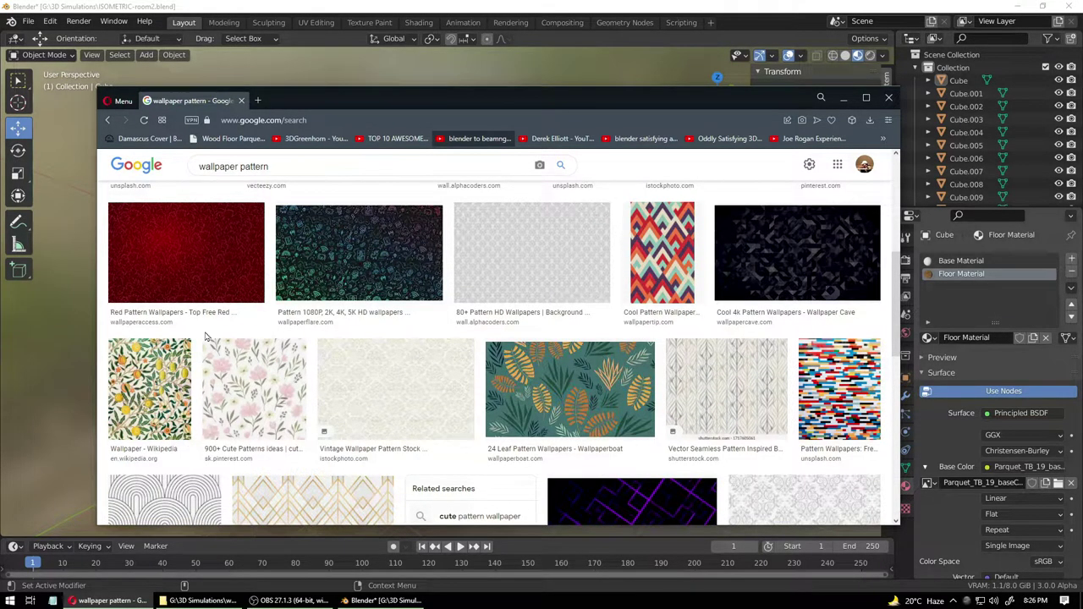
scroll(205, 336, up, 6)
click(196, 302)
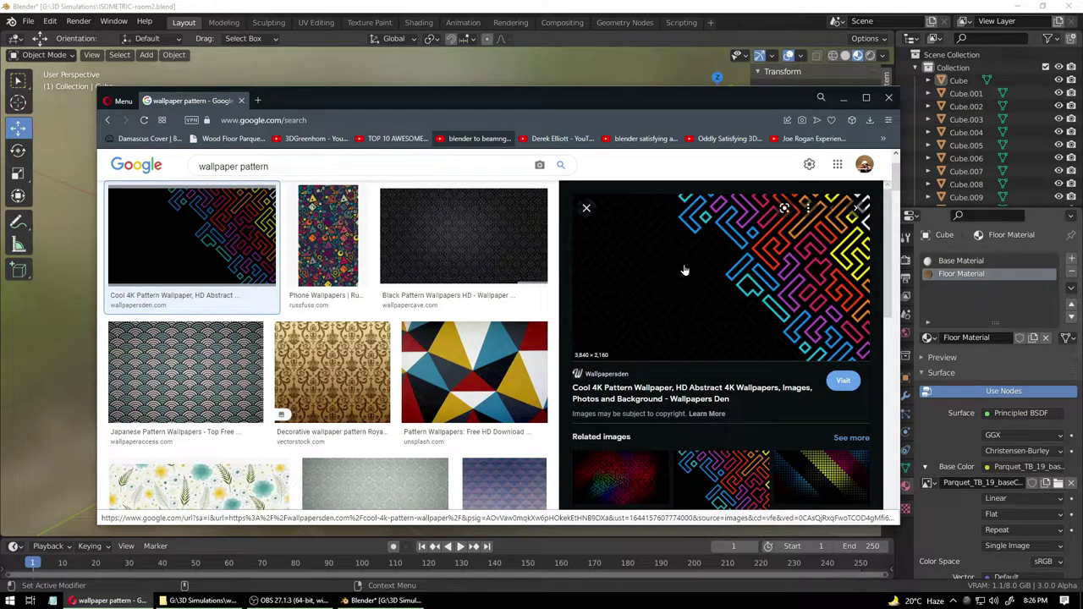
click(685, 269)
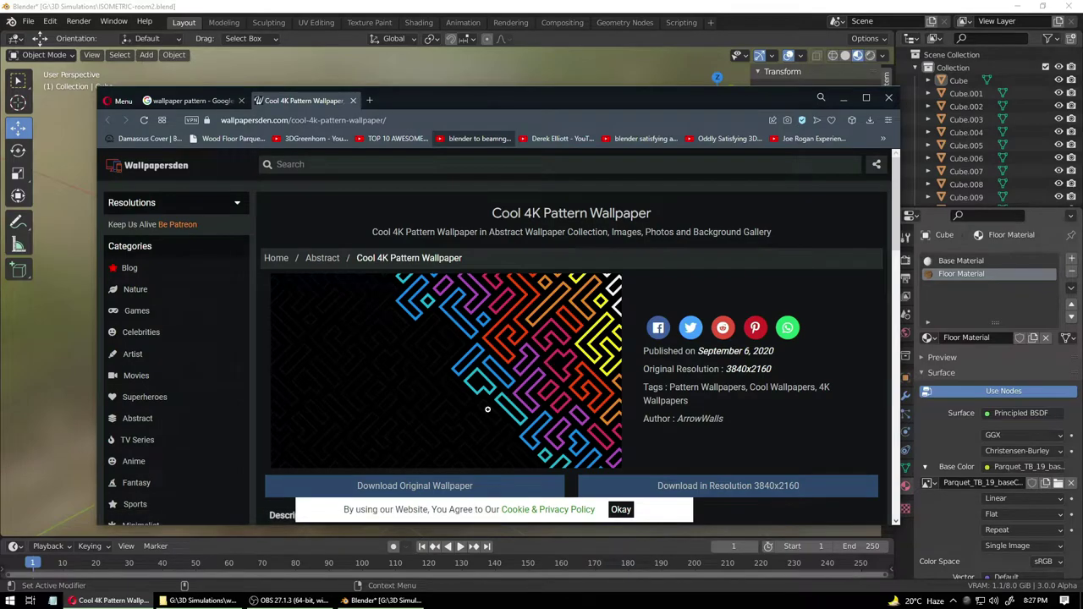
scroll(463, 394, down, 2)
click(442, 374)
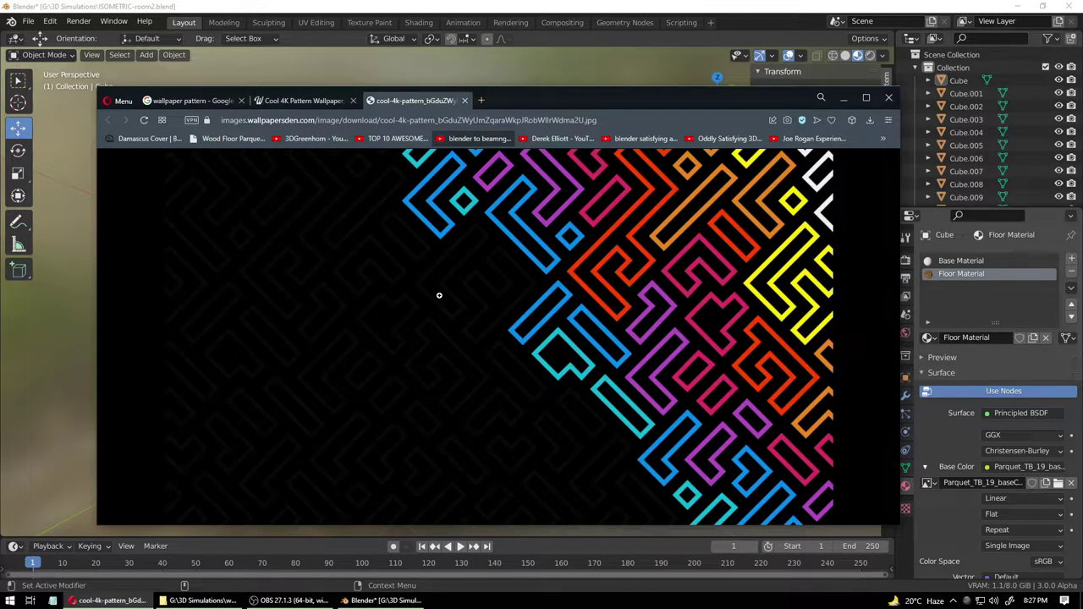
- Save the pattern image to Downloads as wallpapersden.com_cool-4k-pattern_3840x2160.jpg and show it in its folder
click(434, 269)
right_click(433, 269)
click(449, 279)
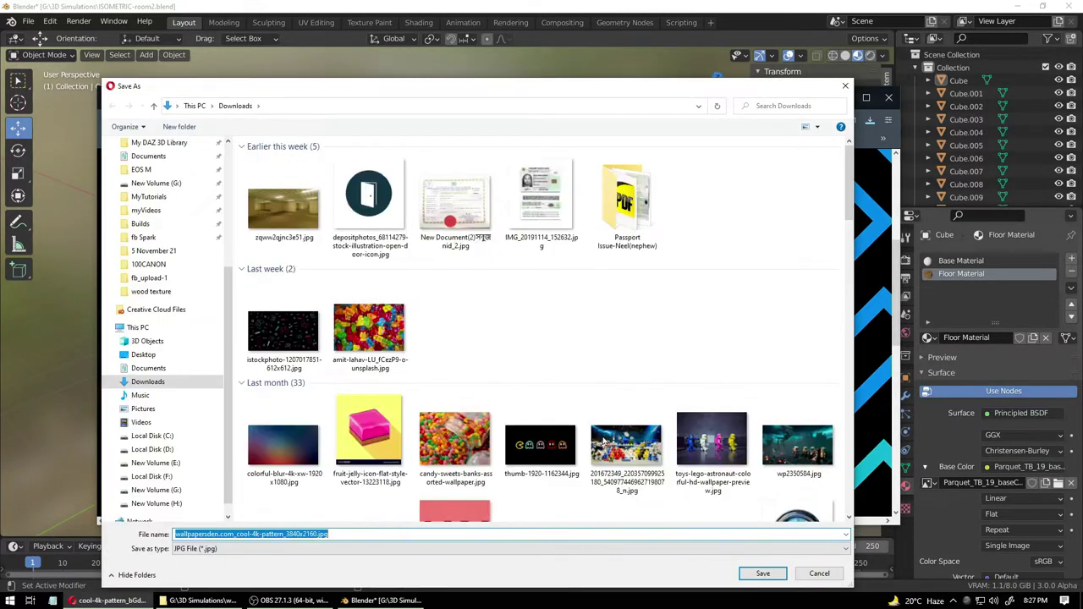
click(762, 573)
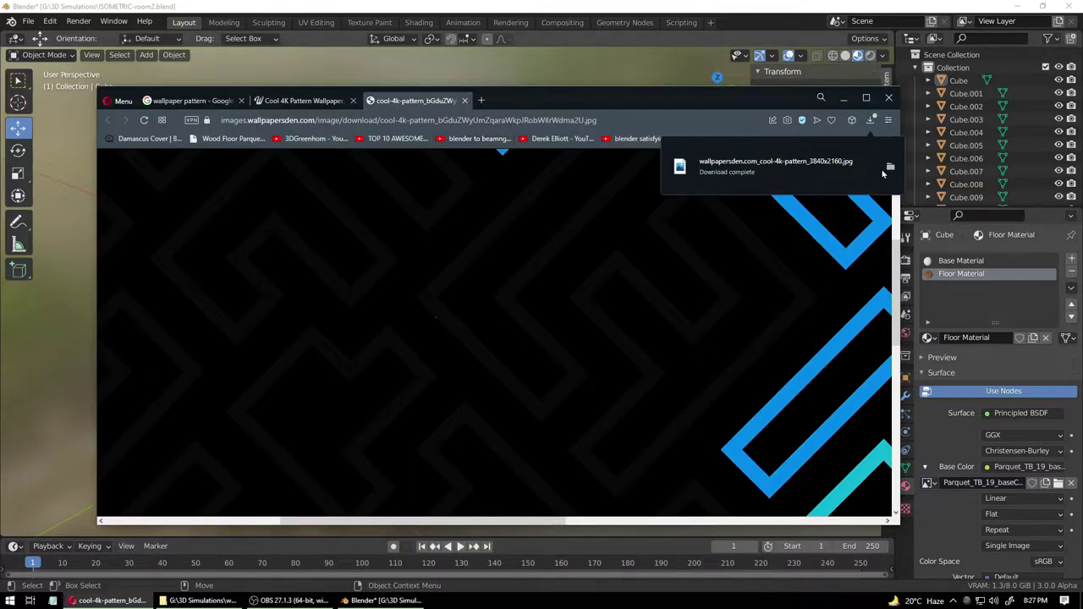
click(889, 167)
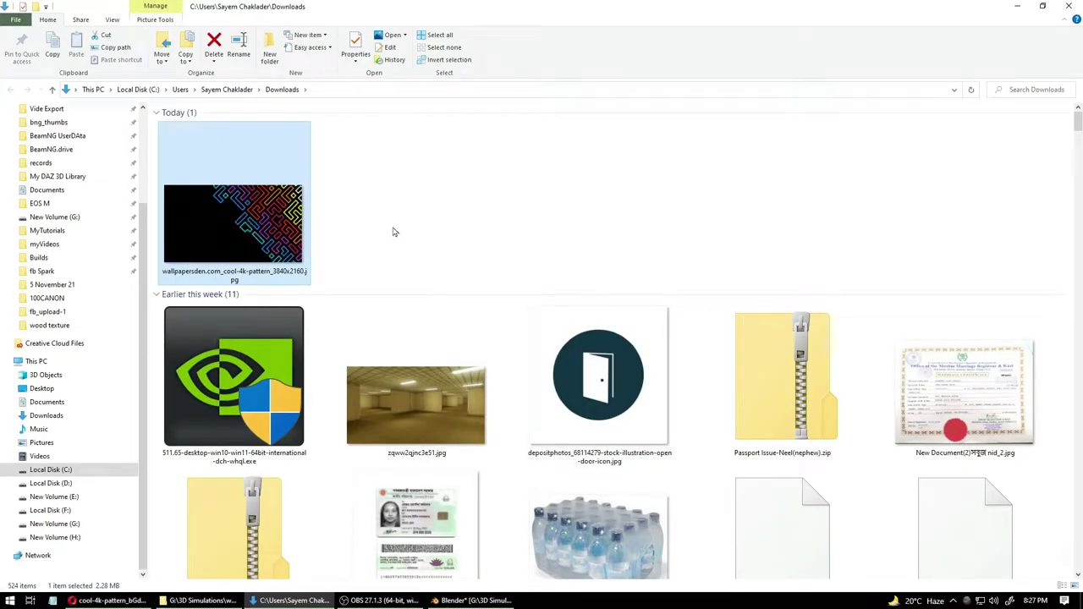
- Switch back to Blender and save the ISOMETRIC-room2.blend scene
click(471, 600)
click(545, 416)
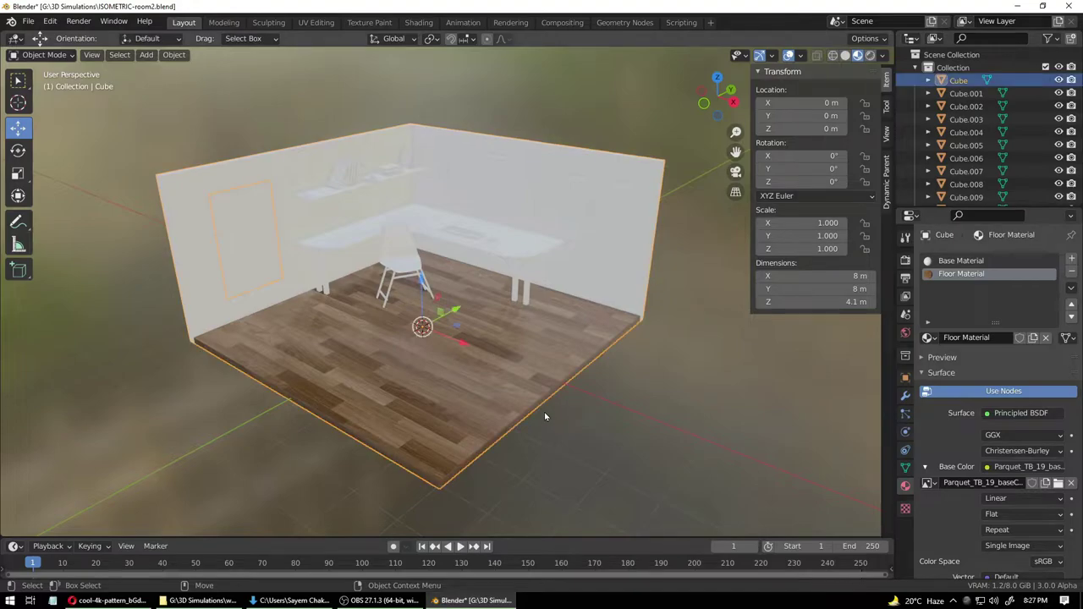
key(ctrl+s)
- Open the interaction mode choices for the room's floor-and-walls object
click(587, 231)
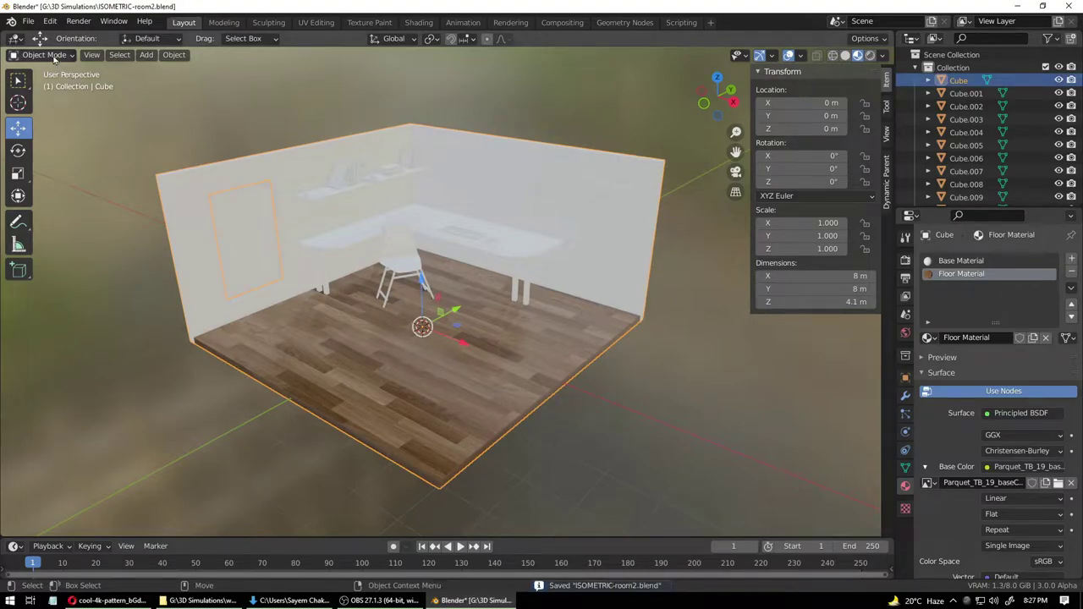
click(47, 55)
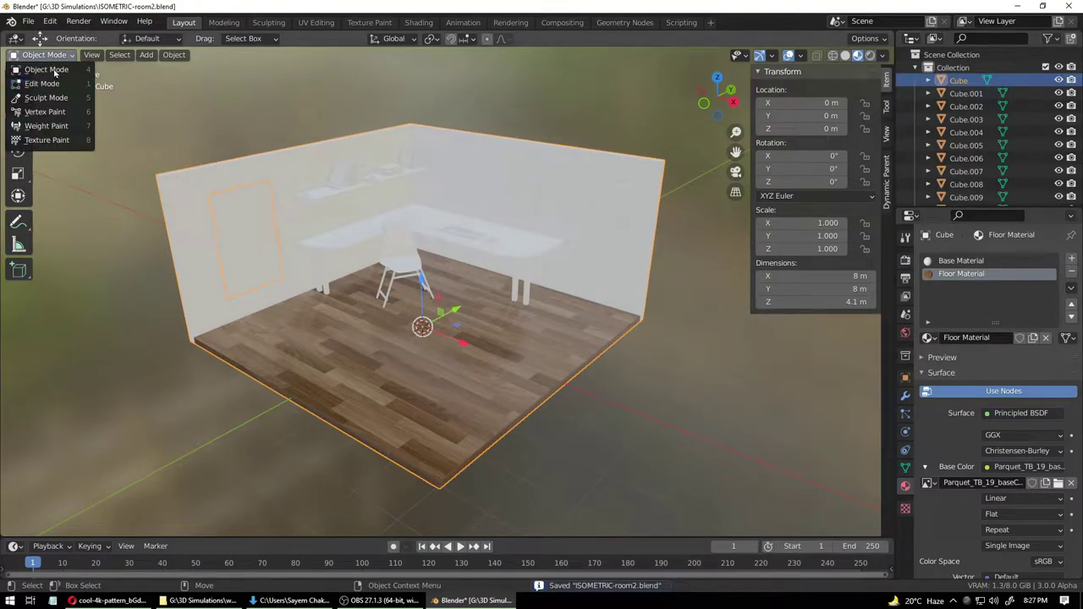
- Return to Object Mode and add a third, empty material slot to the room object
click(47, 70)
click(1071, 259)
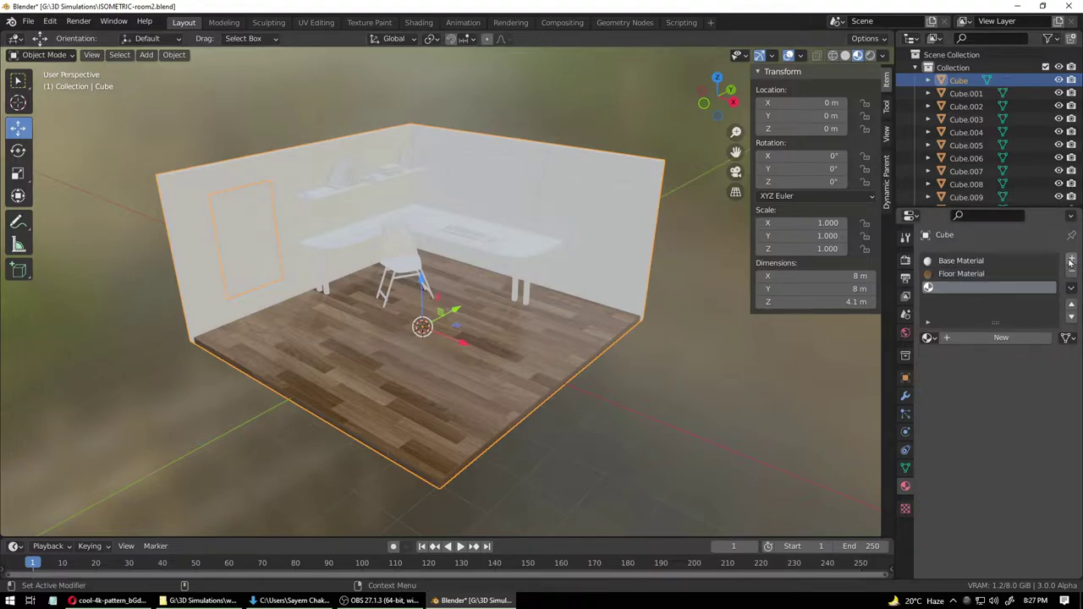
click(958, 276)
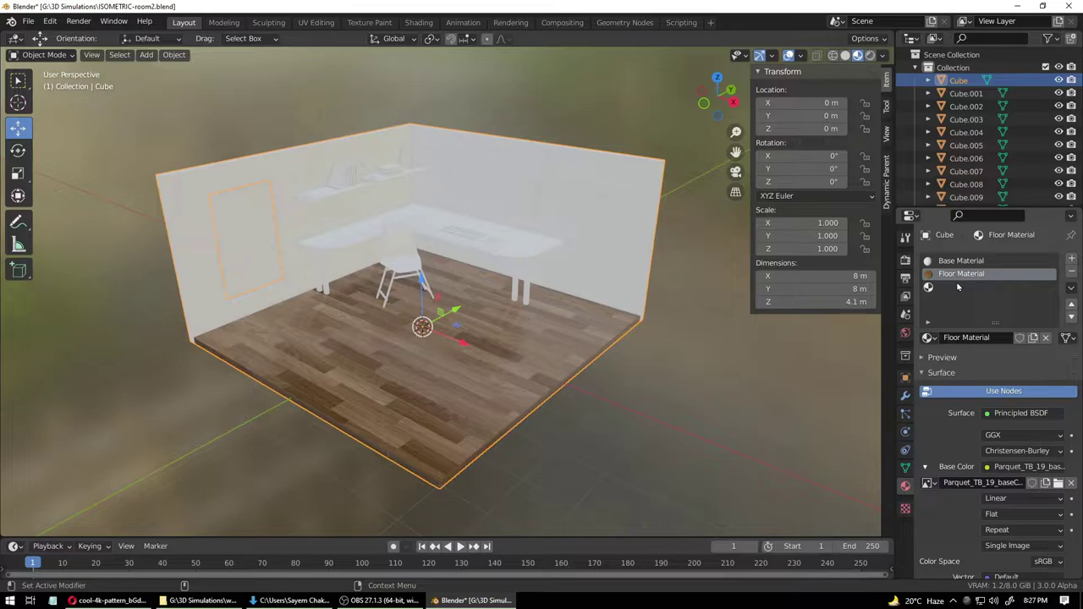
click(958, 288)
click(958, 275)
click(1071, 306)
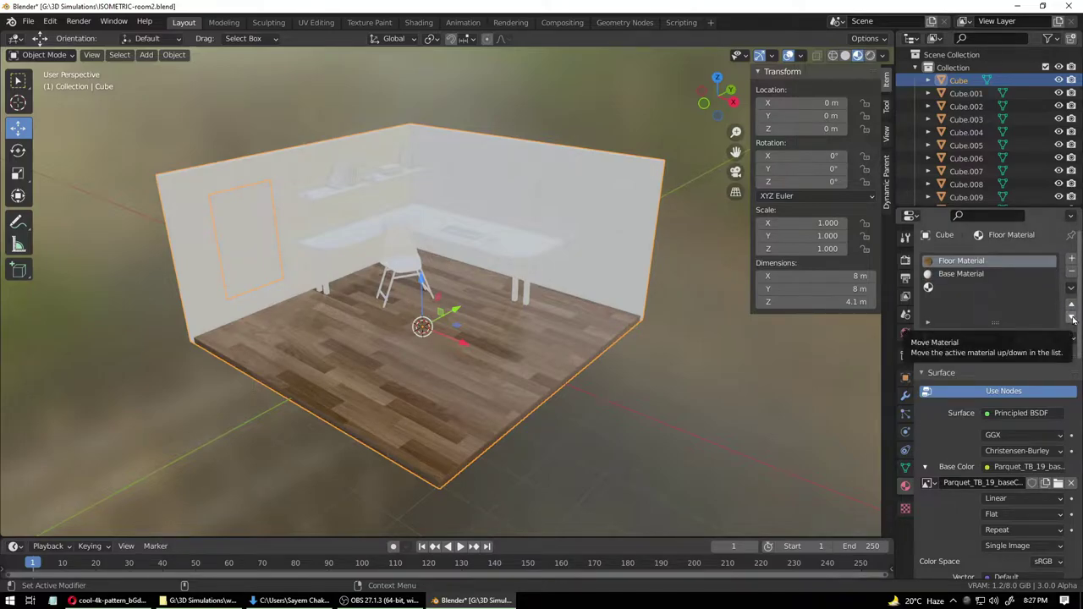
click(1072, 317)
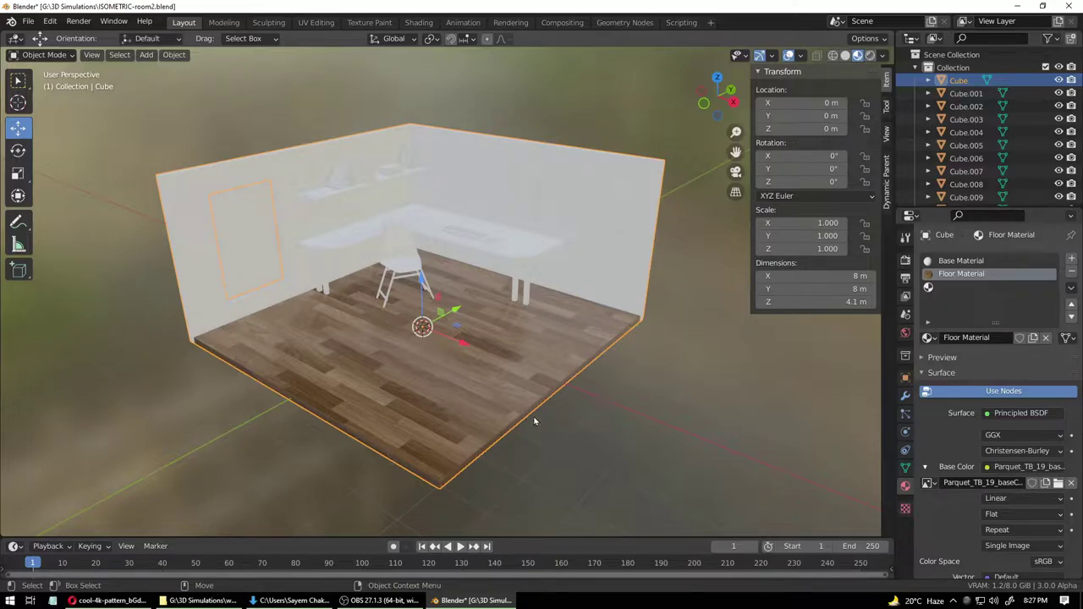
- Create a new material in the empty third slot and name it Wall Material
click(969, 262)
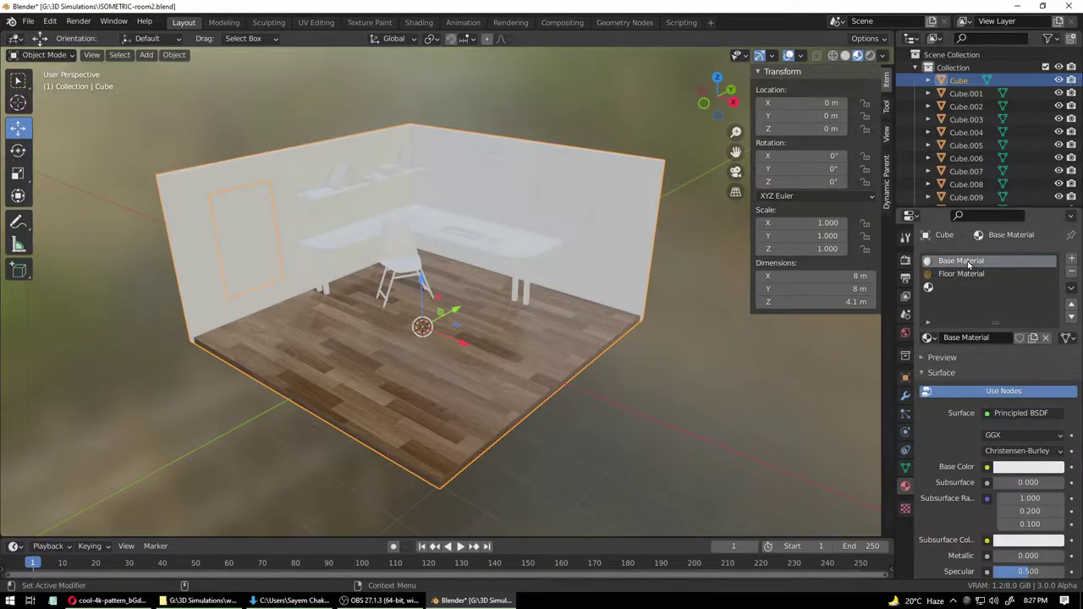
click(949, 290)
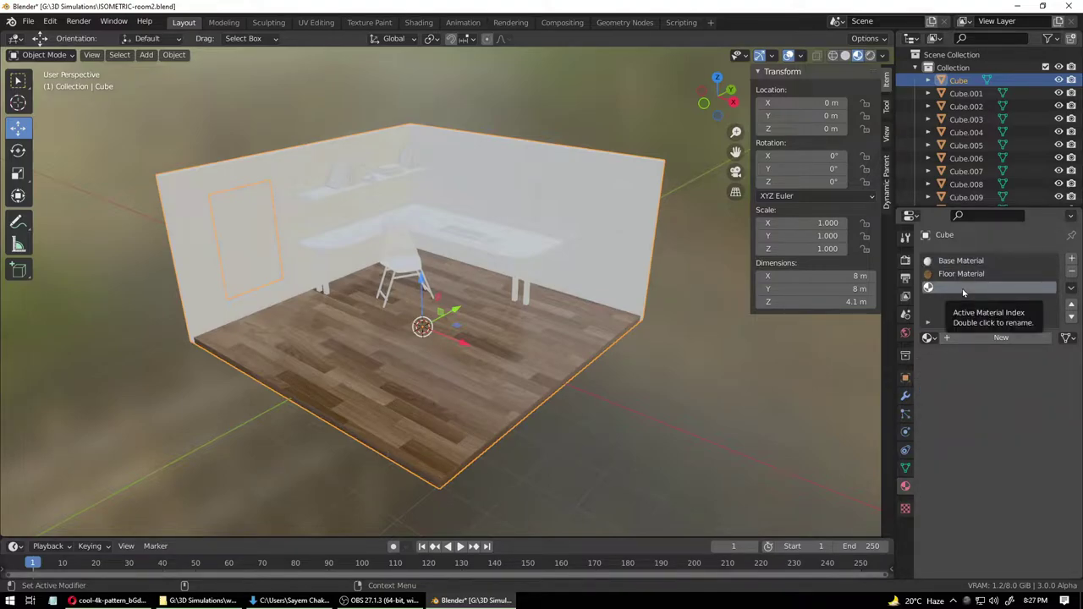
click(968, 339)
double_click(970, 339)
text(QW)
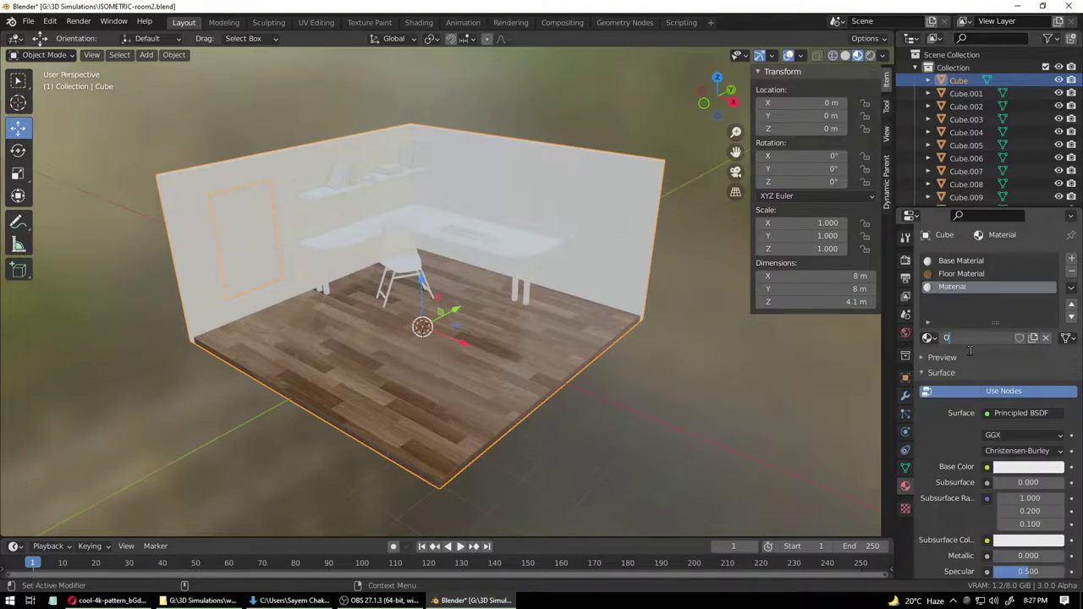
key(BackSpace)
text(Wall Material)
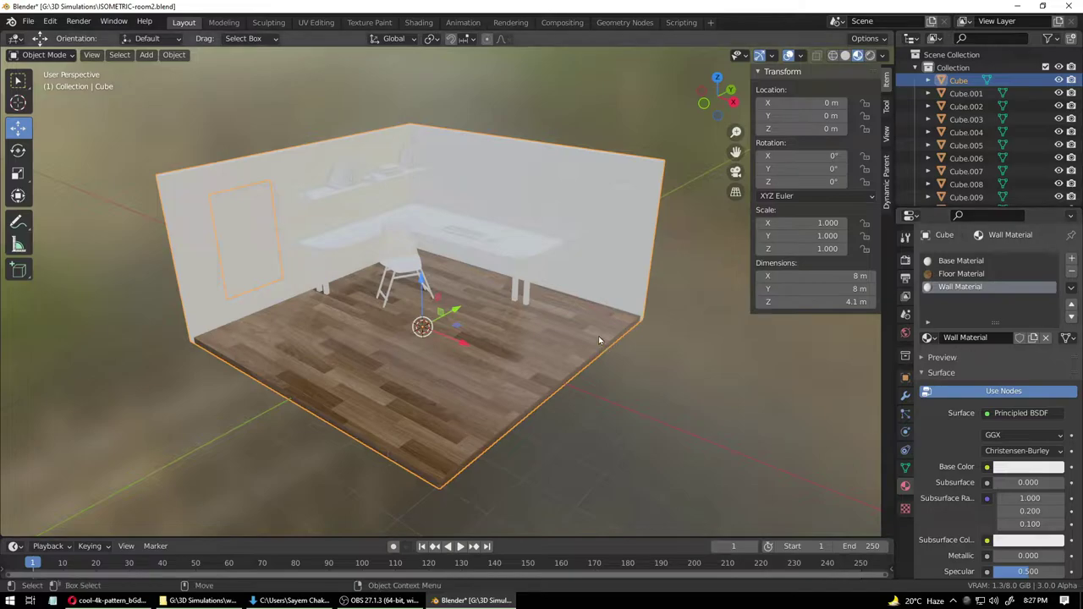
- In Edit Mode, select the inner face of the wall behind the three panels and assign Wall Material to it
click(43, 54)
click(34, 84)
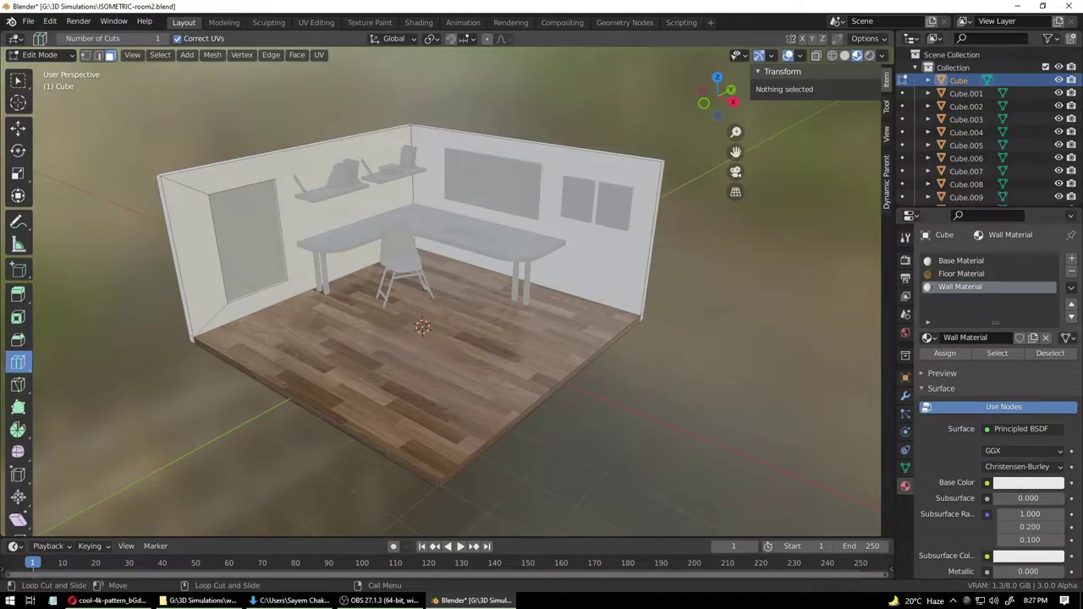
click(14, 127)
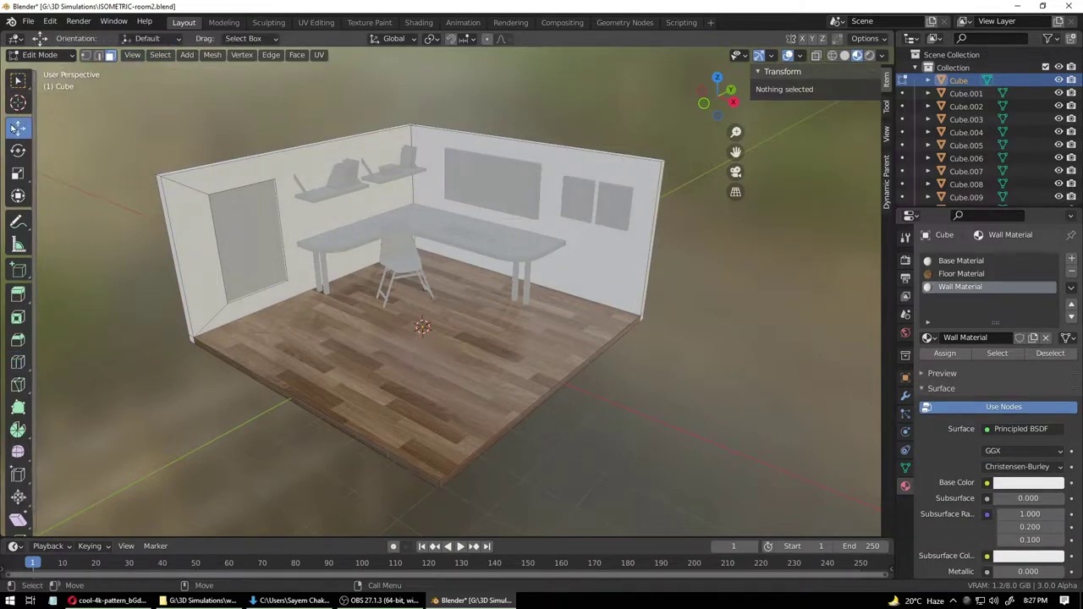
click(18, 81)
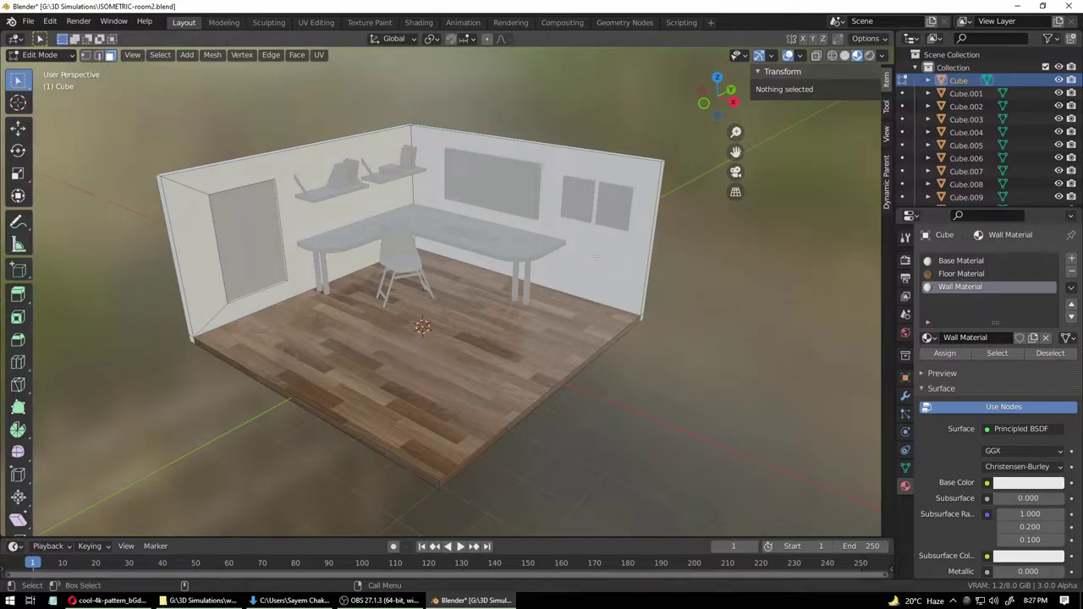
click(597, 256)
mouse_move(678, 332)
middle_down()
mouse_move(662, 319)
mouse_move(684, 324)
middle_up()
click(973, 288)
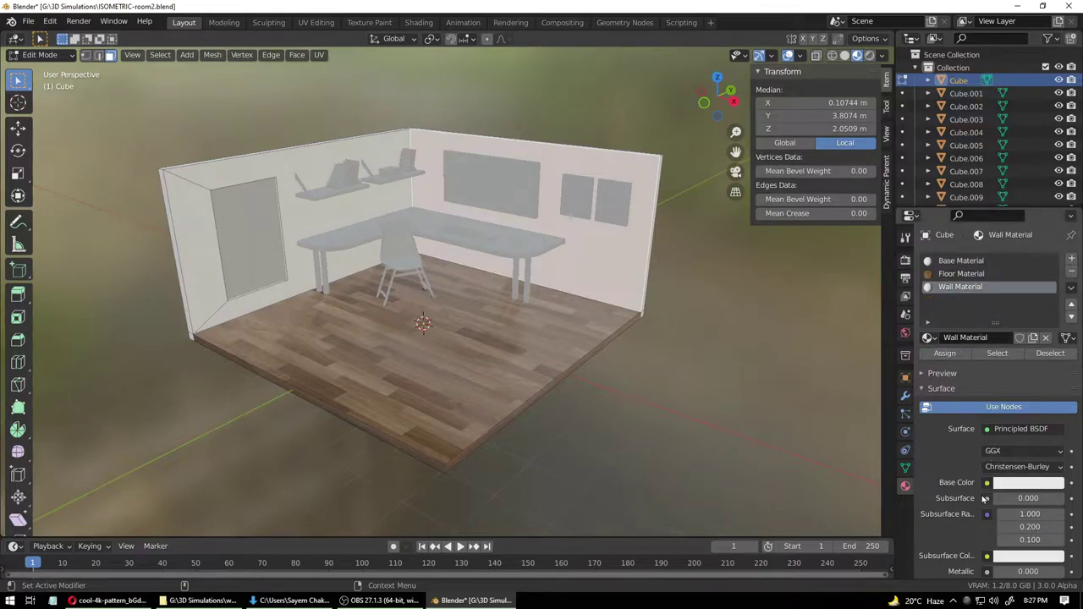
- Link an Image Texture to the Wall Material's base color, loading the cool-4k-pattern wallpaper JPG from the Downloads folder
click(985, 484)
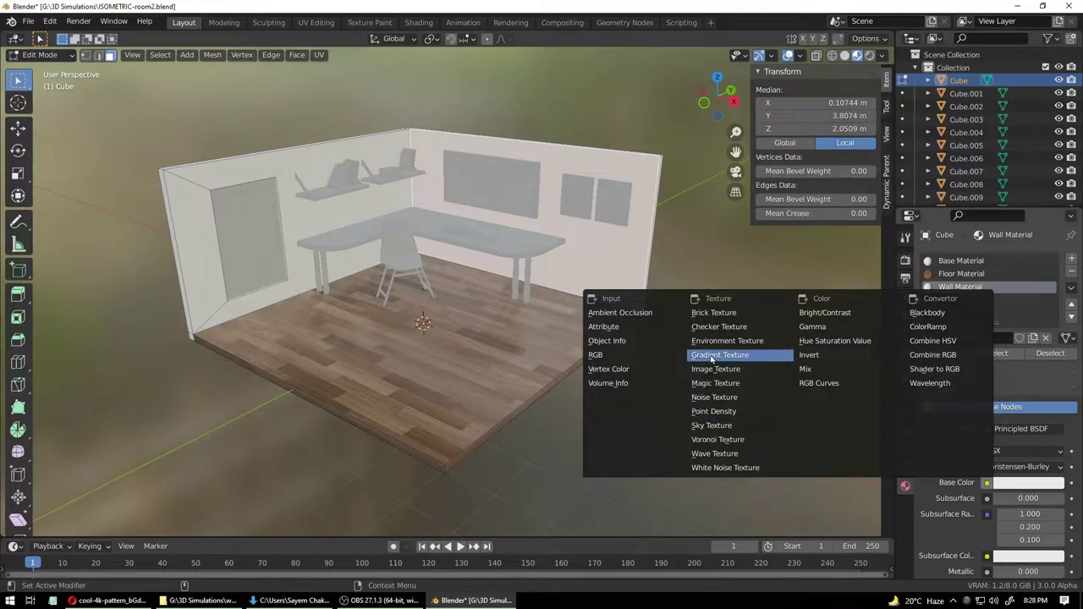
click(715, 367)
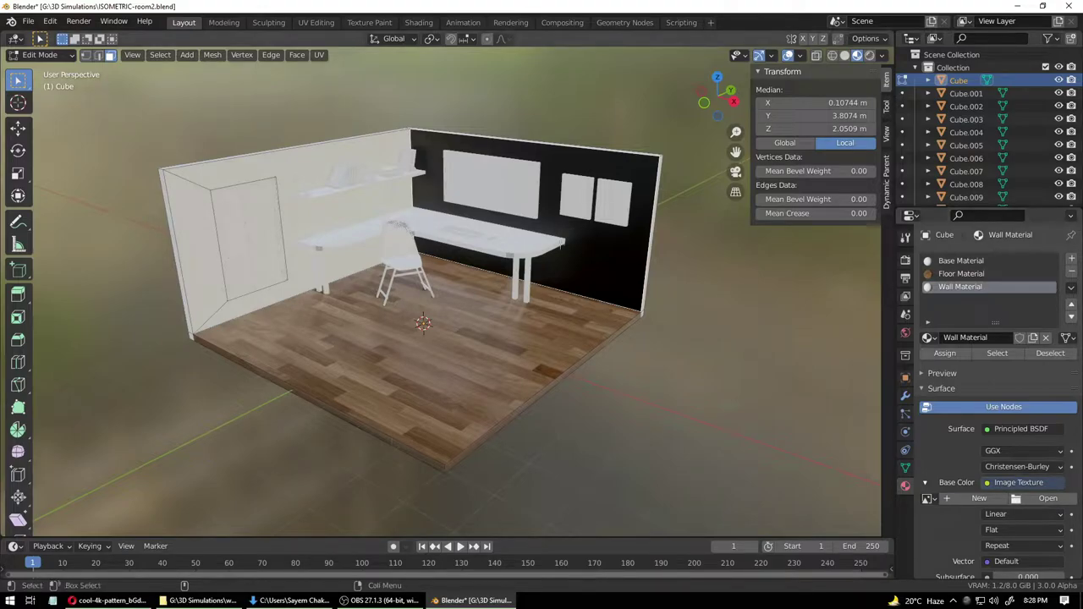
click(1047, 498)
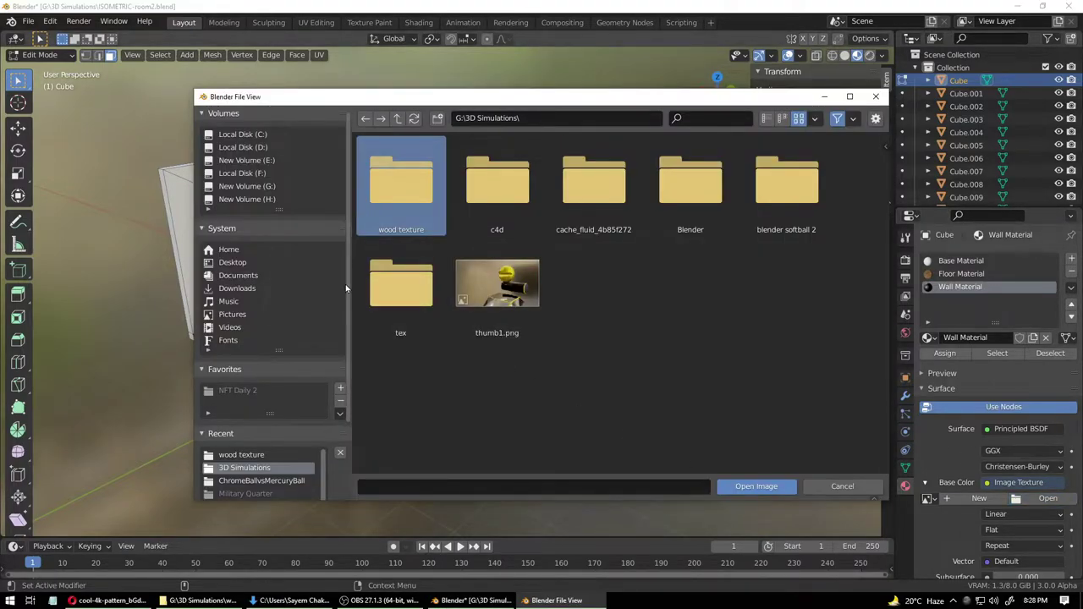
click(250, 289)
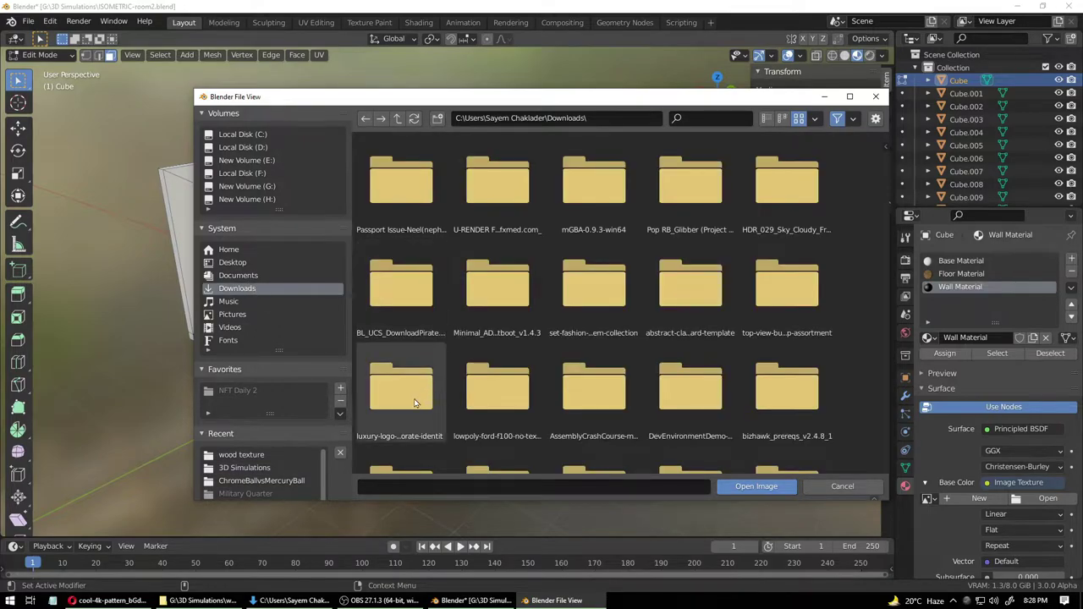
scroll(535, 419, down, 10)
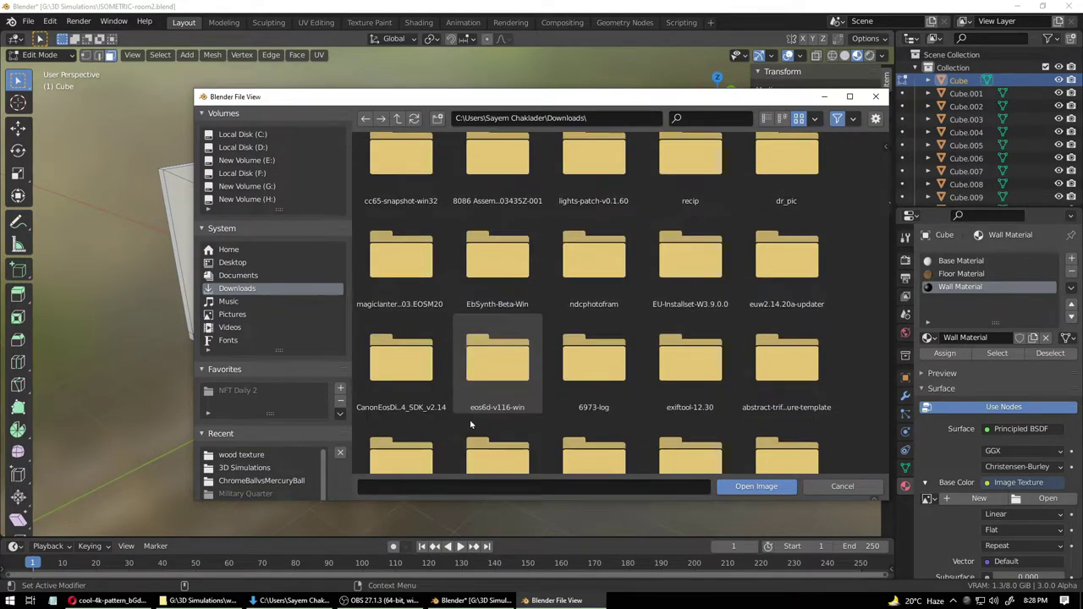
double_click(400, 306)
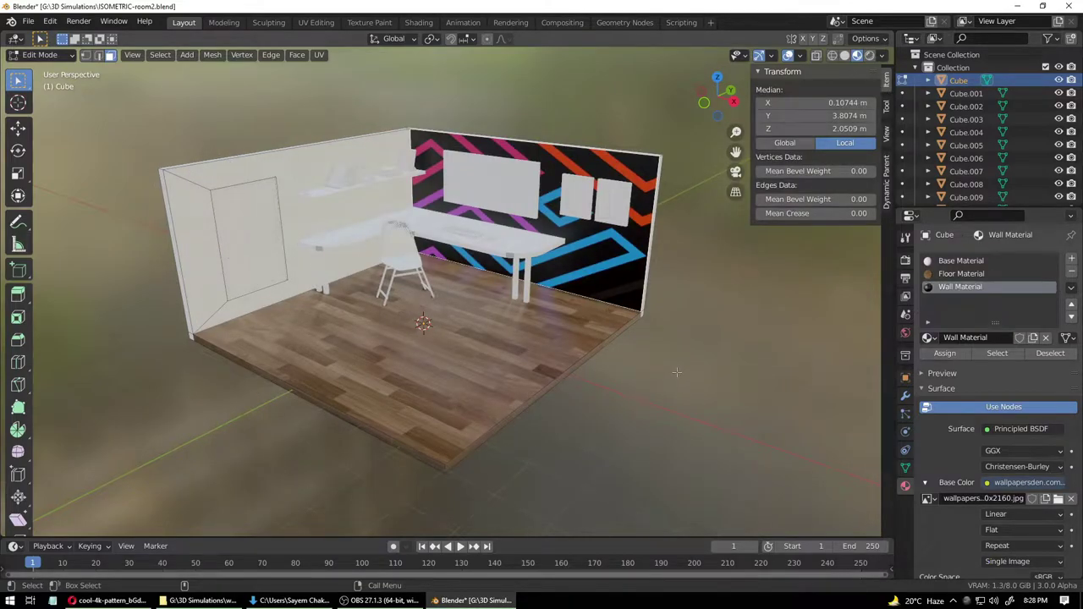
- Switch to the UV Editing workspace and stretch the wall's UV island wider and taller over the pattern image
scroll(468, 391, down, 5)
scroll(454, 377, up, 5)
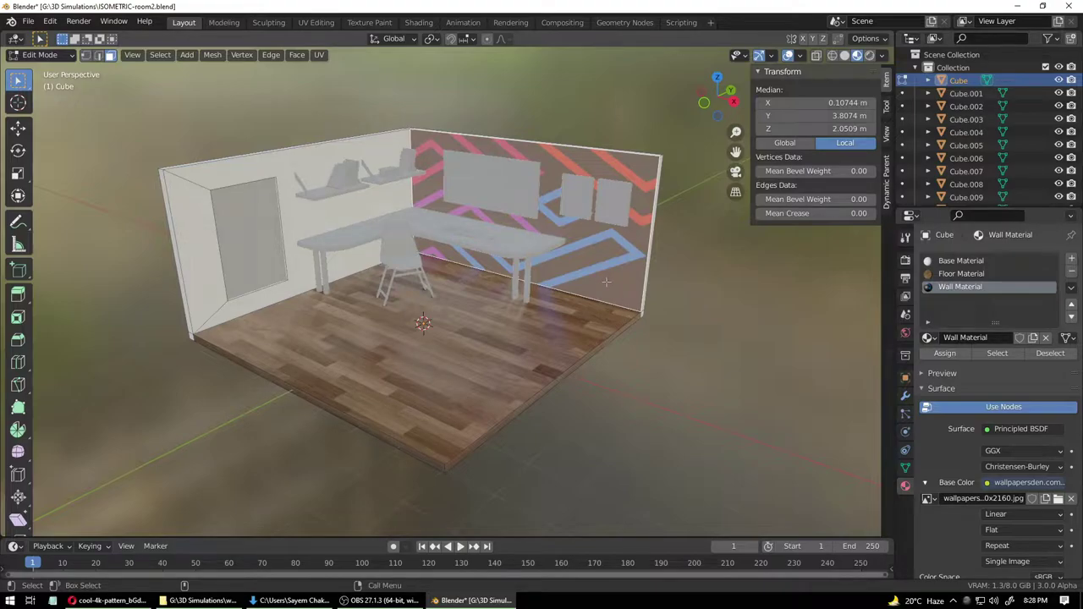
click(319, 54)
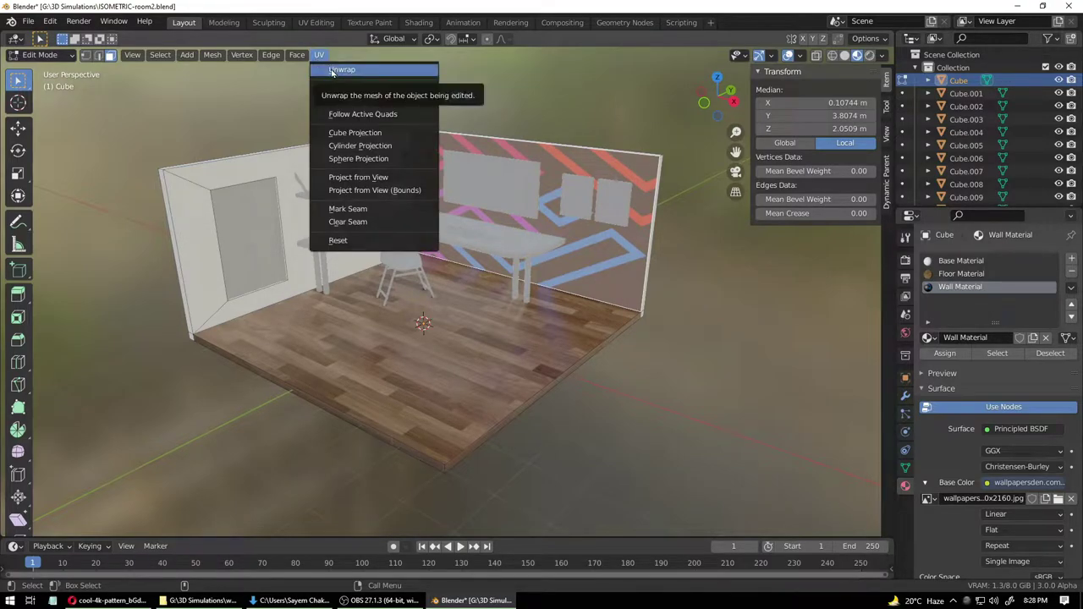
click(324, 23)
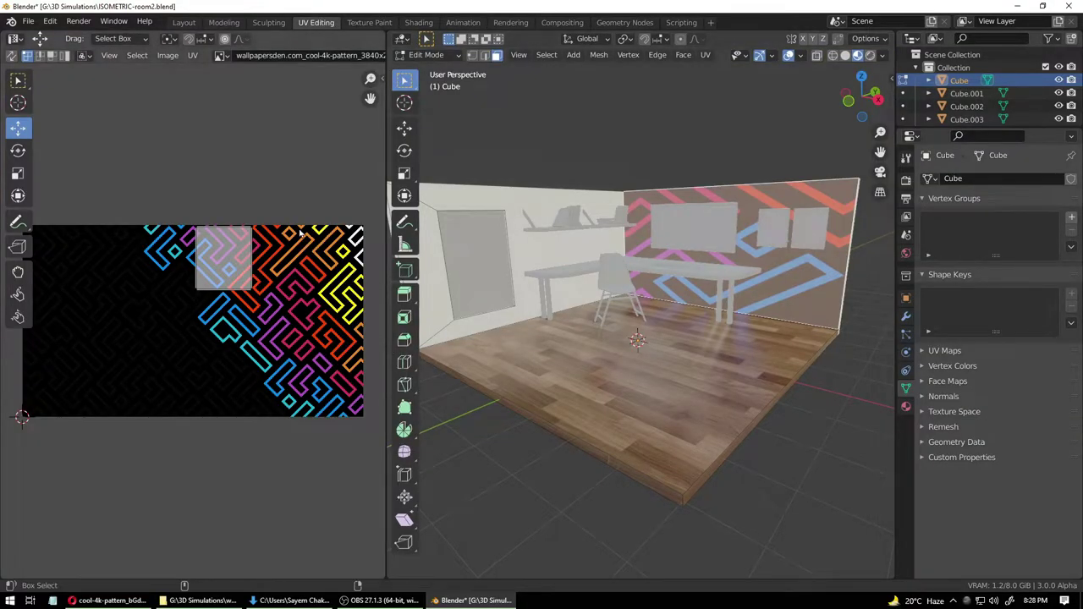
drag(299, 263, 326, 275)
drag(178, 202, 215, 292)
mouse_move(246, 258)
mouse_down()
mouse_move(221, 261)
mouse_move(240, 260)
mouse_up()
drag(169, 280, 284, 322)
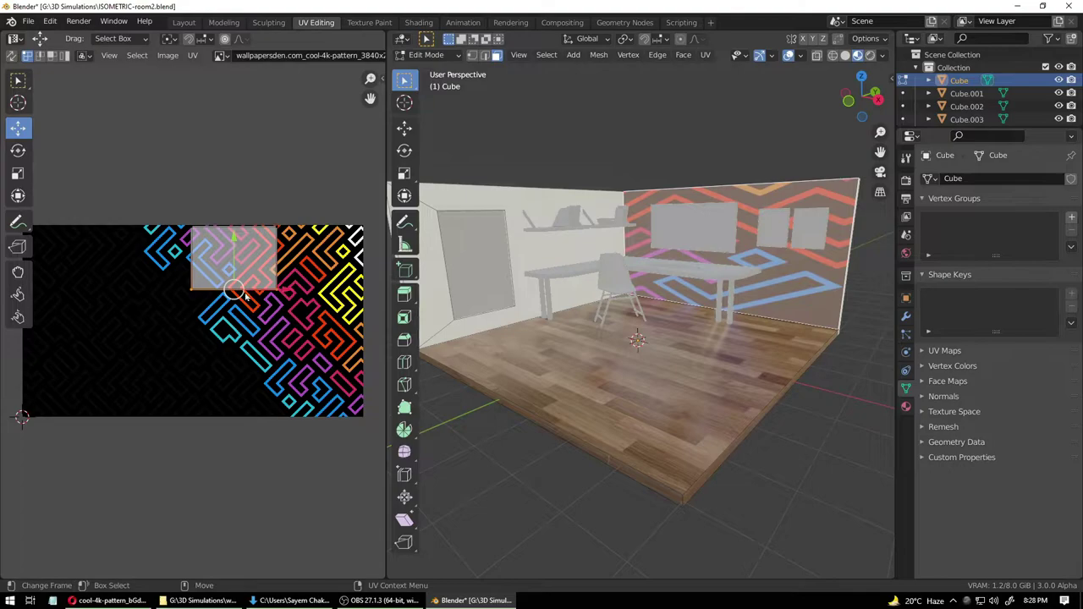
mouse_move(233, 243)
mouse_down()
mouse_move(234, 297)
mouse_move(234, 279)
mouse_move(281, 291)
mouse_move(288, 264)
mouse_move(278, 296)
mouse_move(263, 245)
mouse_move(227, 255)
mouse_up()
- Rotate the wall's entire UV island and move it left and up toward the dark part of the pattern
key(a)
key(r)
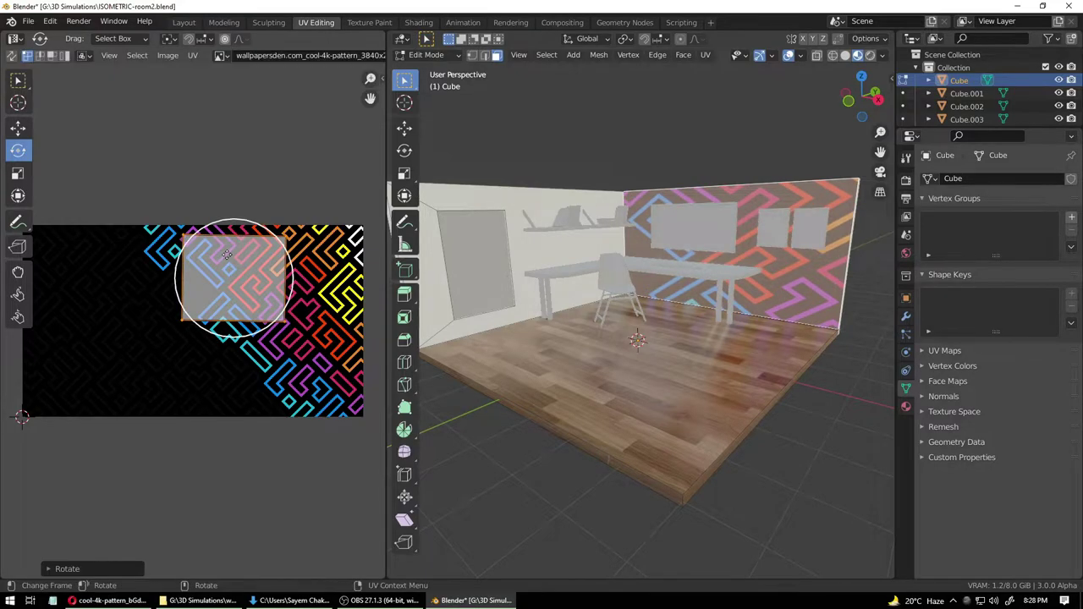
click(17, 127)
drag(284, 278, 216, 283)
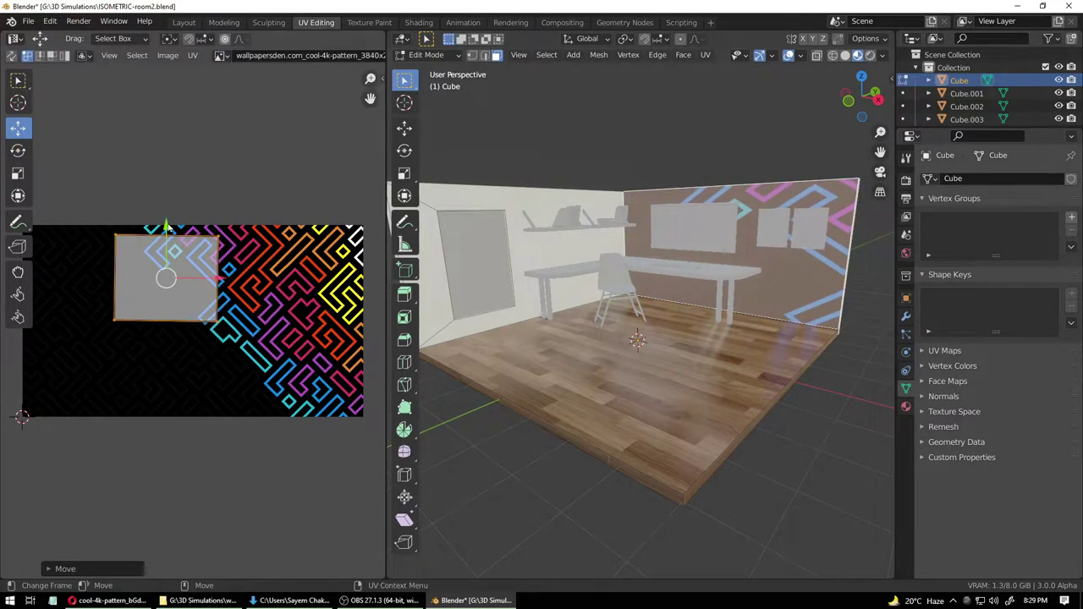
drag(166, 226, 167, 211)
- Shift the wall's UV island slightly right, over the blue and purple lines along the image's upper edge
key(shift+space)
key(r)
click(222, 247)
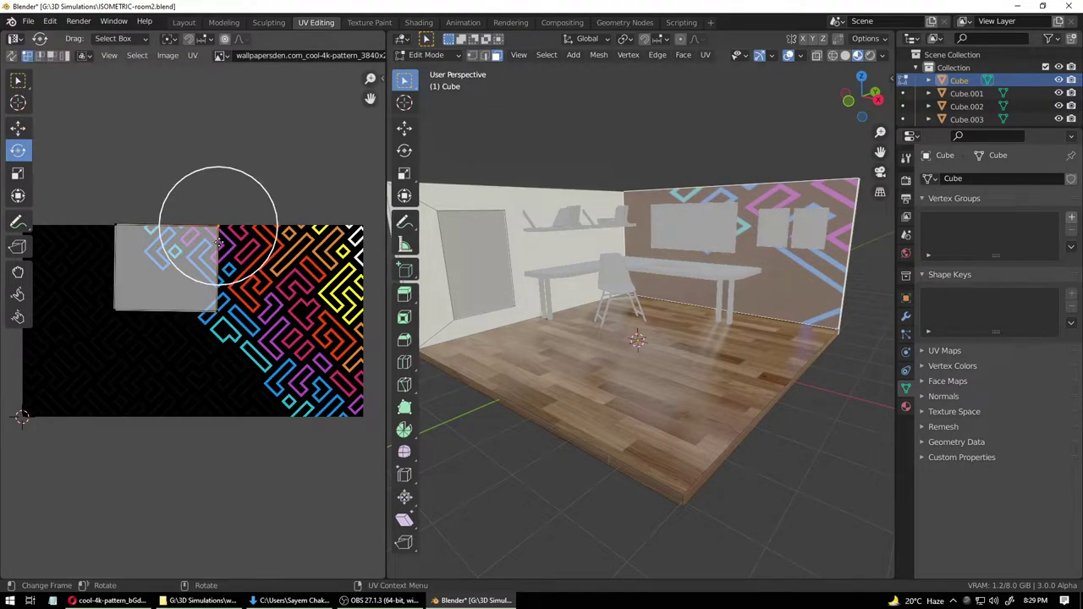
key(ctrl+z)
drag(222, 247, 238, 275)
key(shift+space)
key(g)
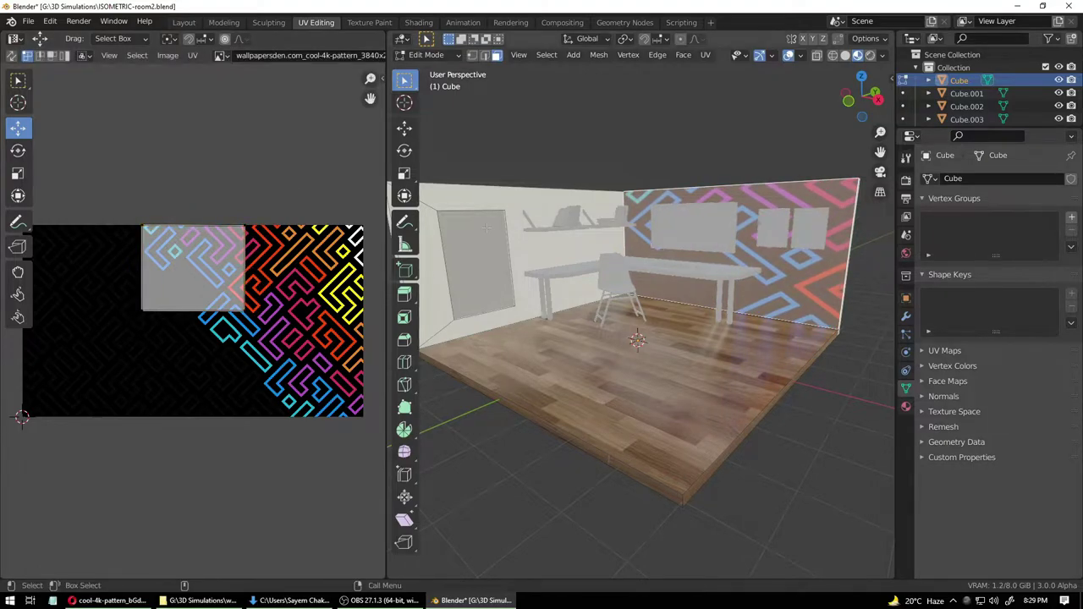
- Select the faces of the shelf wall around its rectangular opening and assign Wall Material to them
click(486, 198)
click(439, 276)
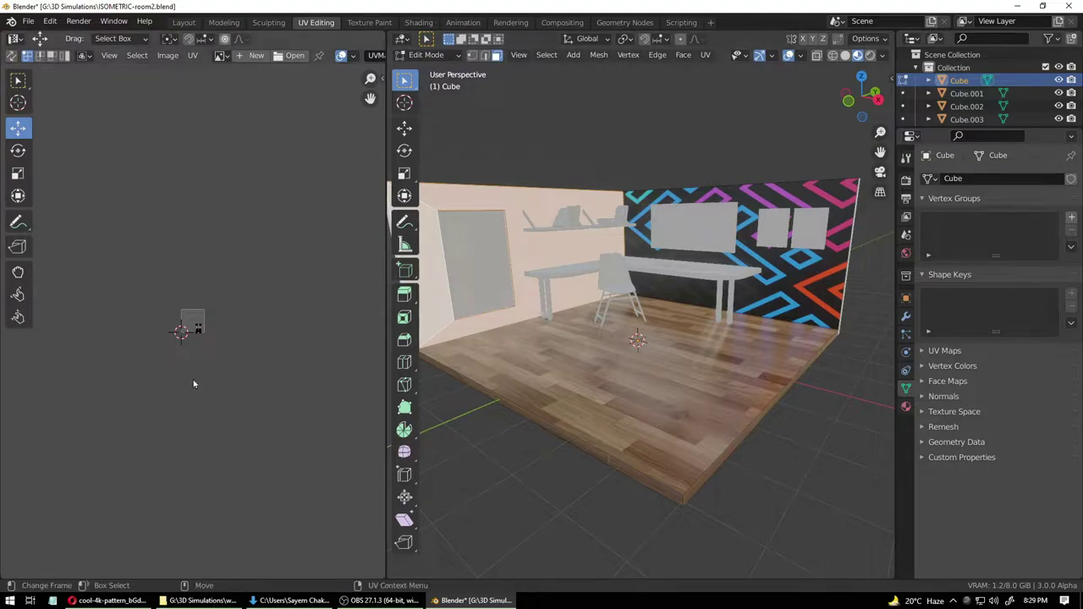
key(Home)
middle_drag(253, 398, 247, 345)
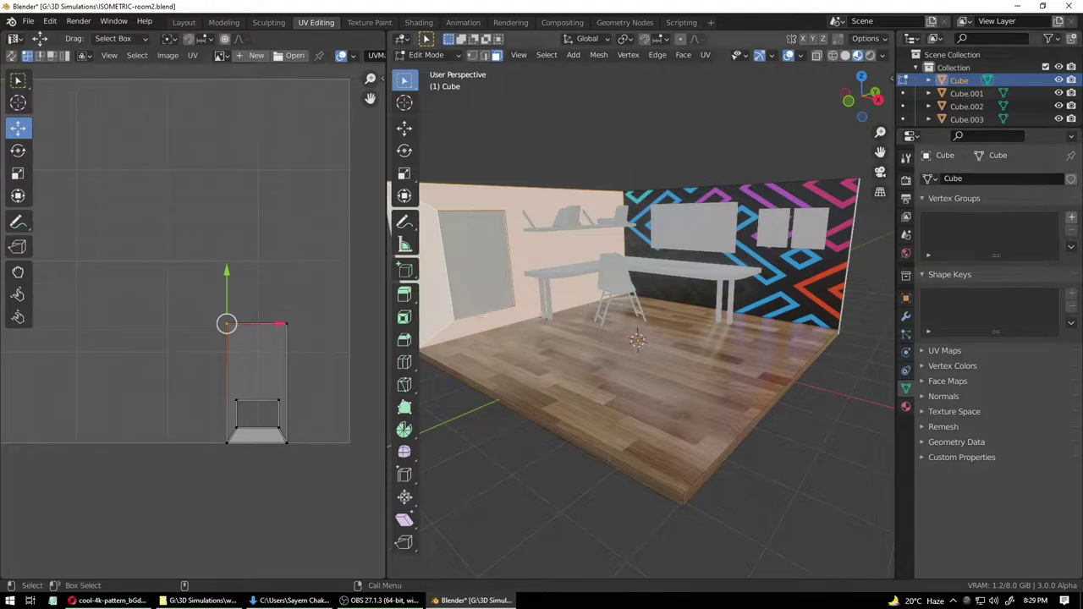
key(alt+a)
click(487, 235)
shift+click(435, 239)
click(905, 406)
click(959, 207)
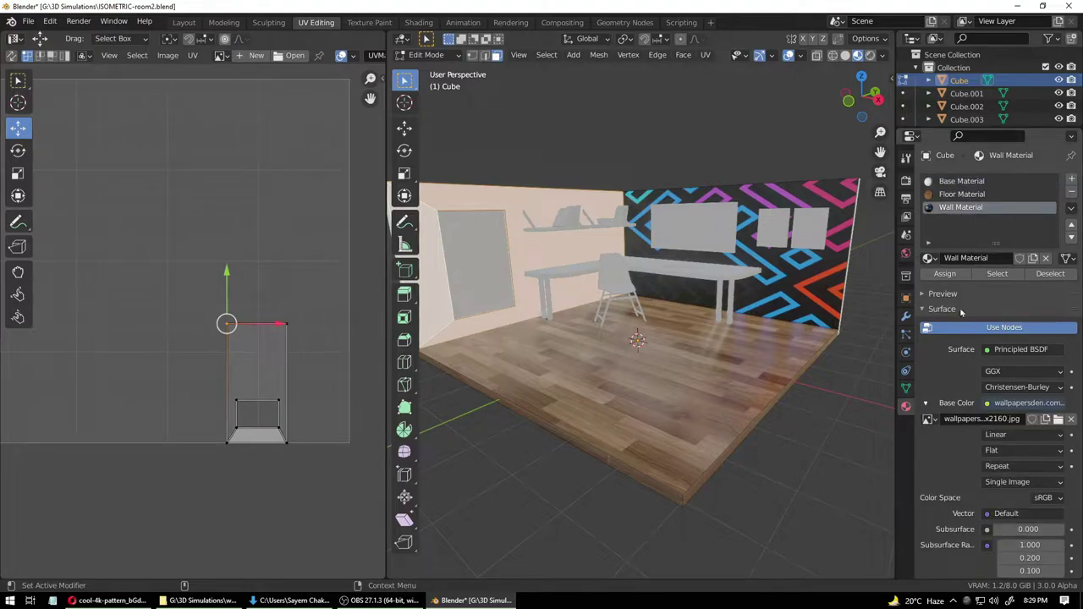
click(945, 274)
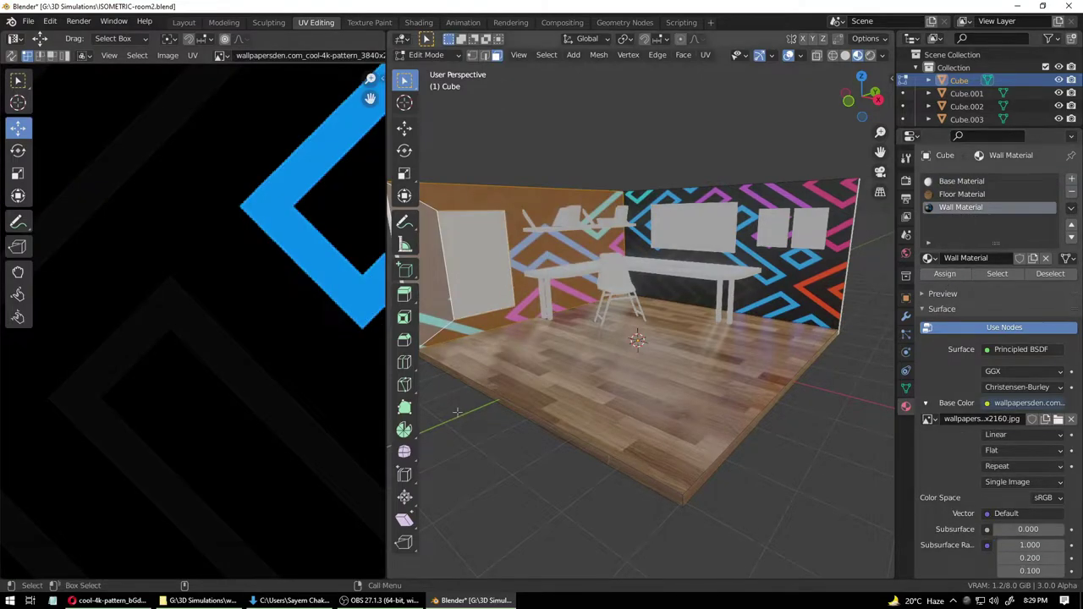
- Select the shelf wall's whole UV island and move it up and left to the pattern's dark-to-blue area
scroll(157, 347, down, 8)
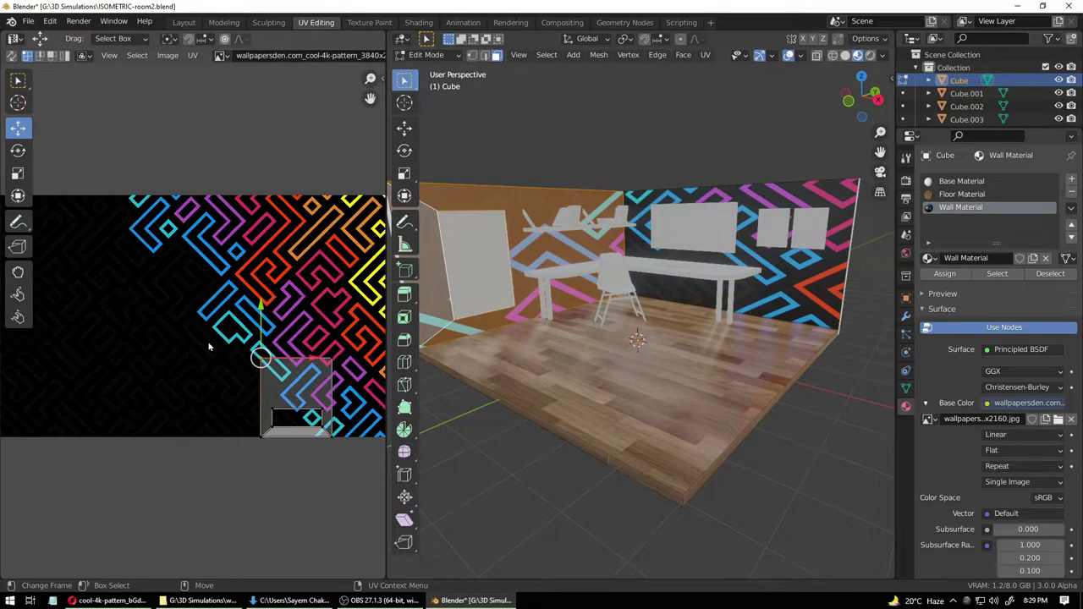
drag(261, 311, 261, 233)
key(ctrl+z)
key(a)
drag(296, 341, 307, 196)
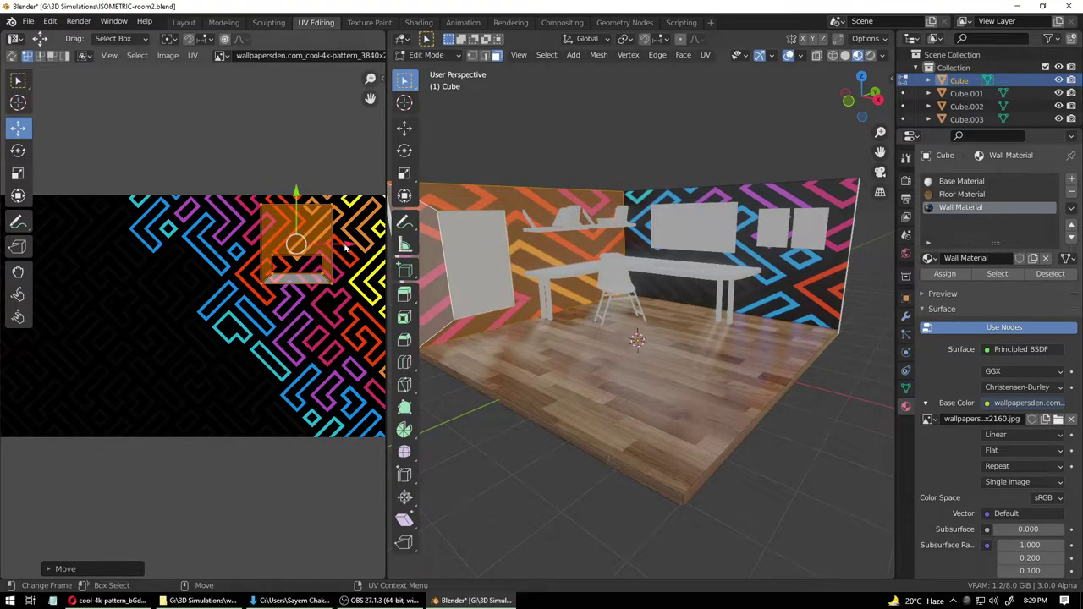
drag(342, 245, 157, 301)
- Rotate the shelf wall's UV island about 90° and reposition it lower and further left on the pattern
key(r)
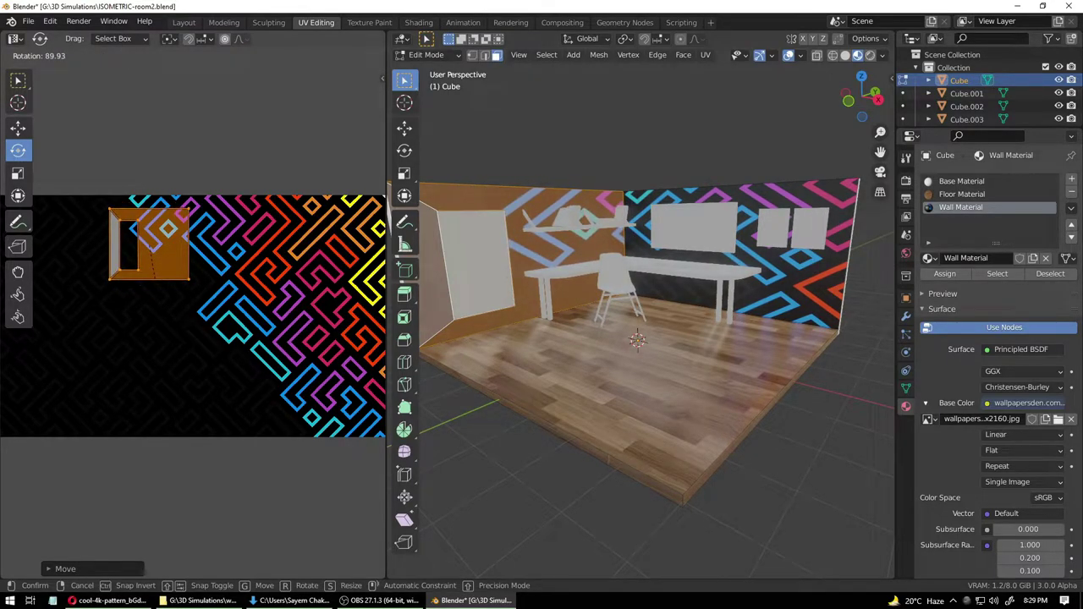
drag(157, 302, 158, 301)
key(g)
mouse_move(203, 243)
mouse_down()
mouse_move(154, 244)
mouse_move(285, 245)
mouse_move(191, 261)
mouse_up()
drag(139, 187, 135, 240)
drag(192, 299, 126, 305)
- Turn the shelf wall's UV island around so its opening lies on the right side, and move it right onto the colored lines
key(r)
key(shift+space)
key(g)
drag(208, 309, 288, 306)
- Scale up the shelf wall's UV island so it covers a larger part of the pattern image
key(shift+space)
key(s)
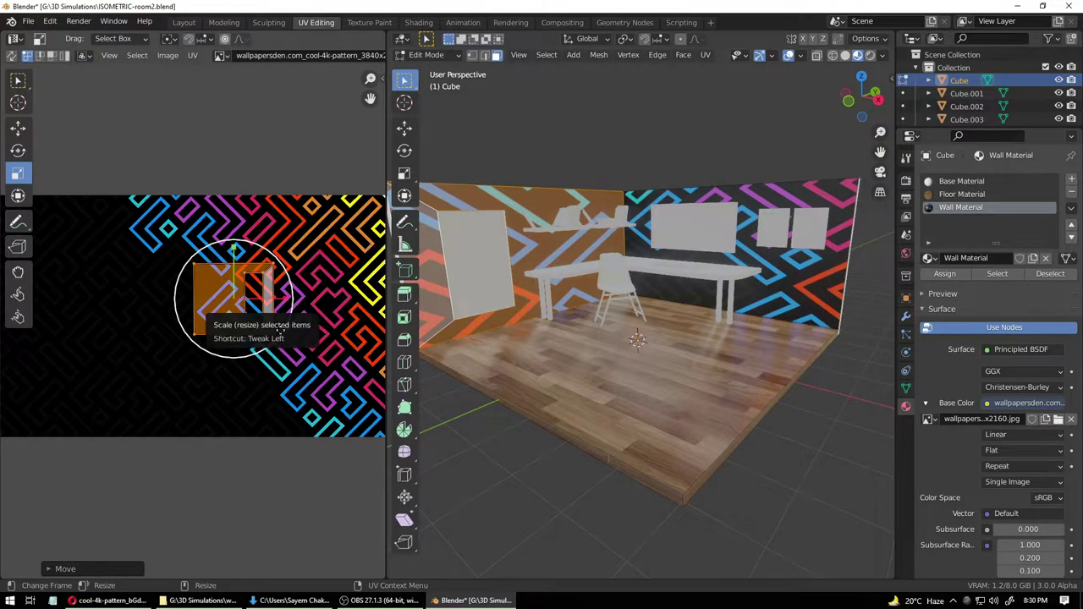
key(shift+space)
key(t)
key(shift+space)
key(s)
drag(269, 315, 302, 346)
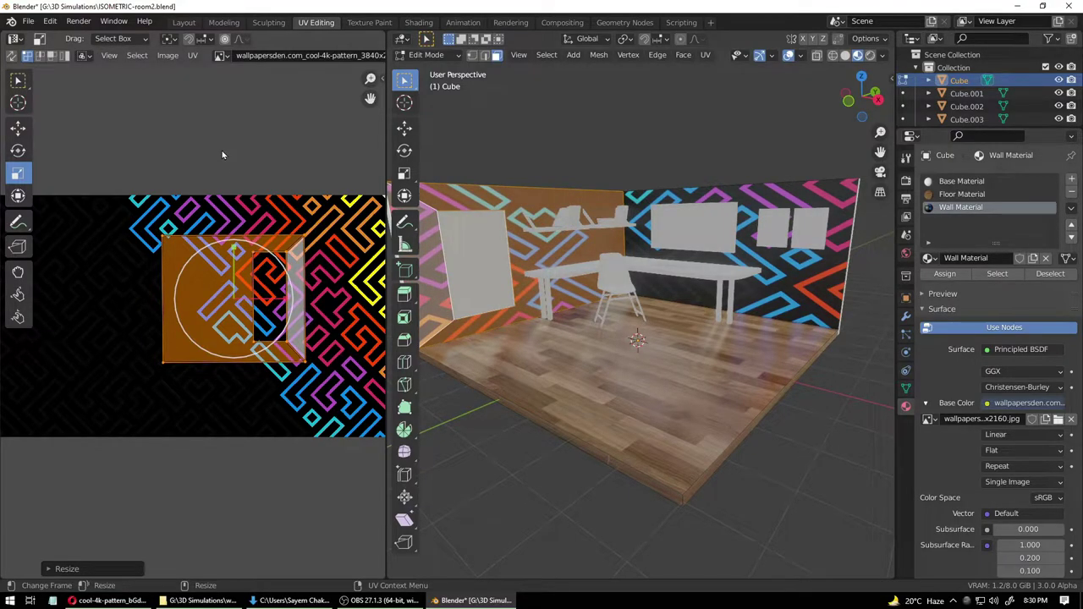
- Return the room to Object Mode in the Layout workspace, deselect it and save the file
click(426, 54)
click(432, 68)
click(184, 22)
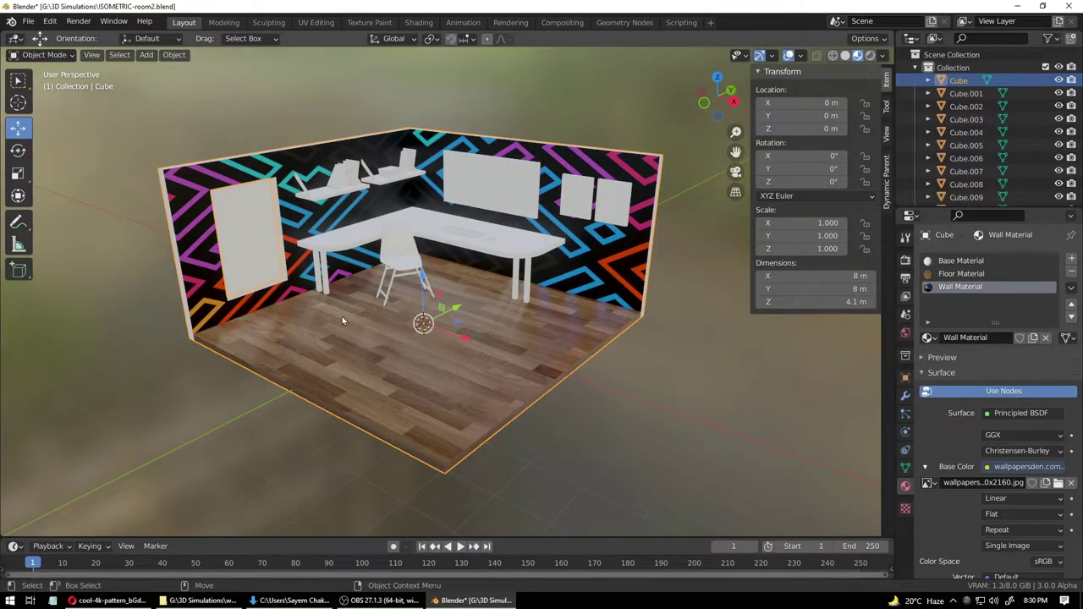
scroll(238, 367, down, 3)
scroll(238, 364, up, 3)
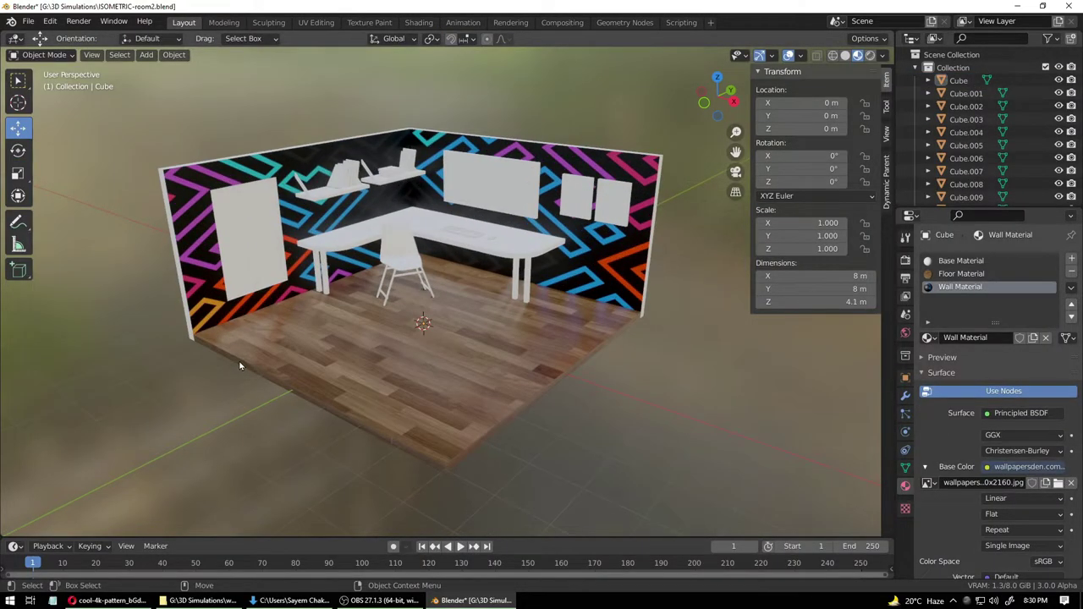
key(ctrl+s)
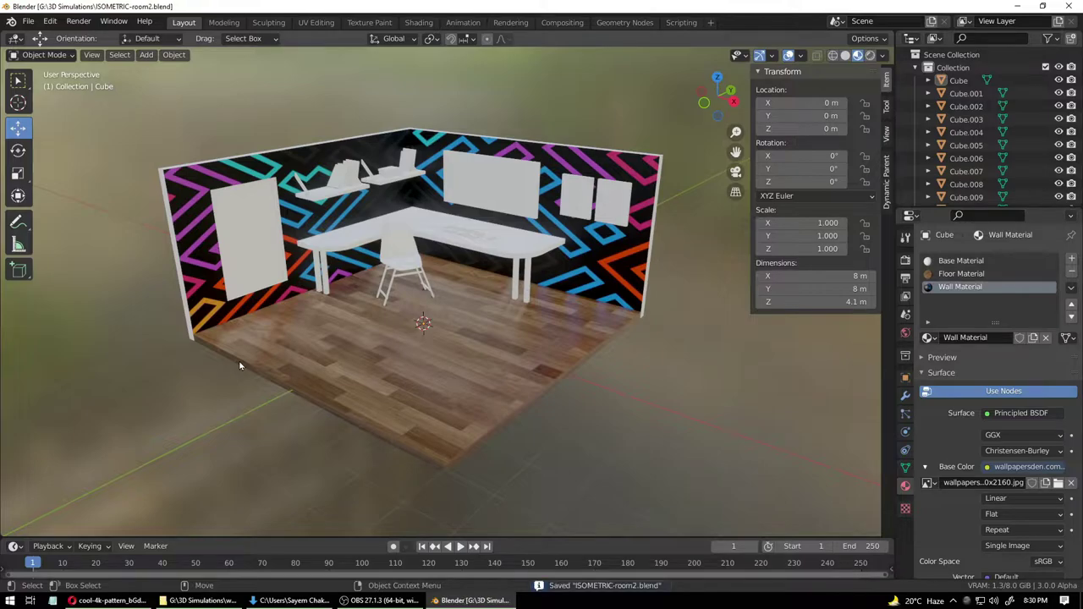
- Put the room object in Edit Mode and select the thin end faces of the shelf wall
scroll(224, 310, up, 4)
scroll(227, 253, down, 3)
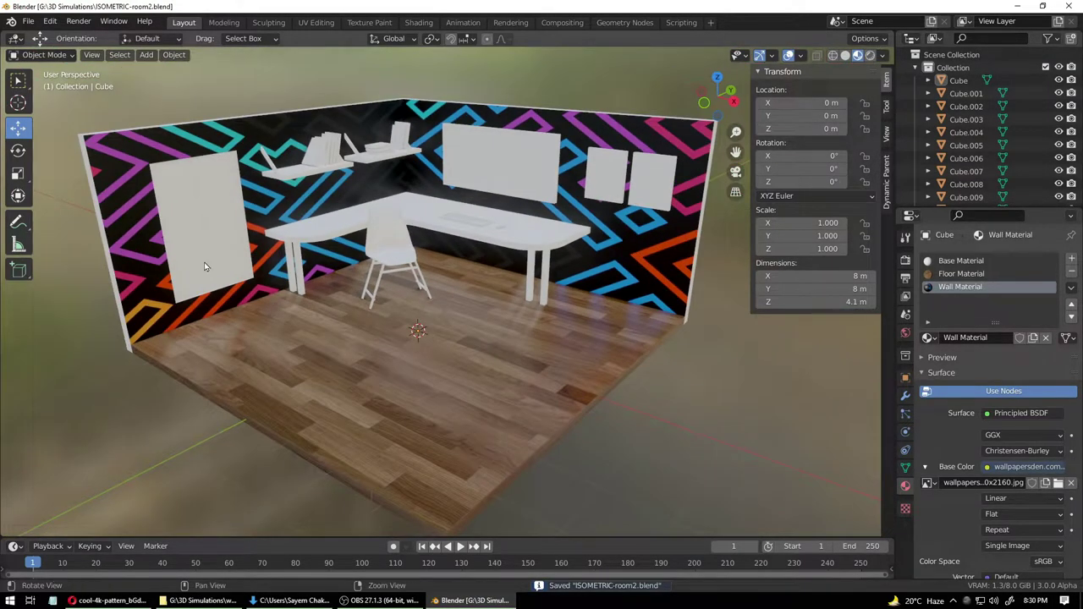
middle_drag(181, 258, 212, 247)
scroll(254, 244, down, 2)
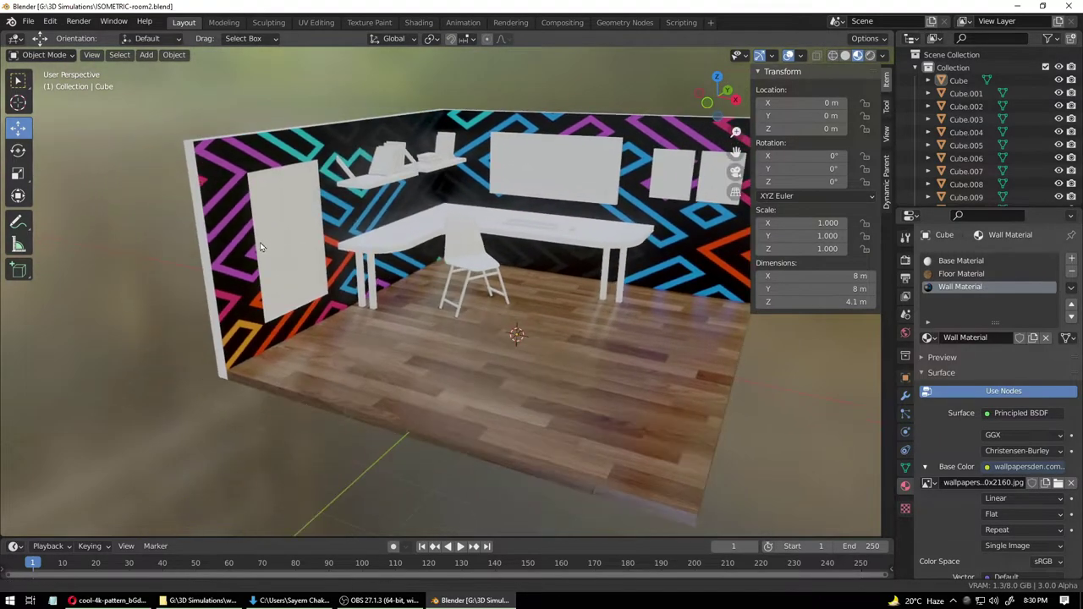
click(204, 235)
click(39, 54)
click(38, 84)
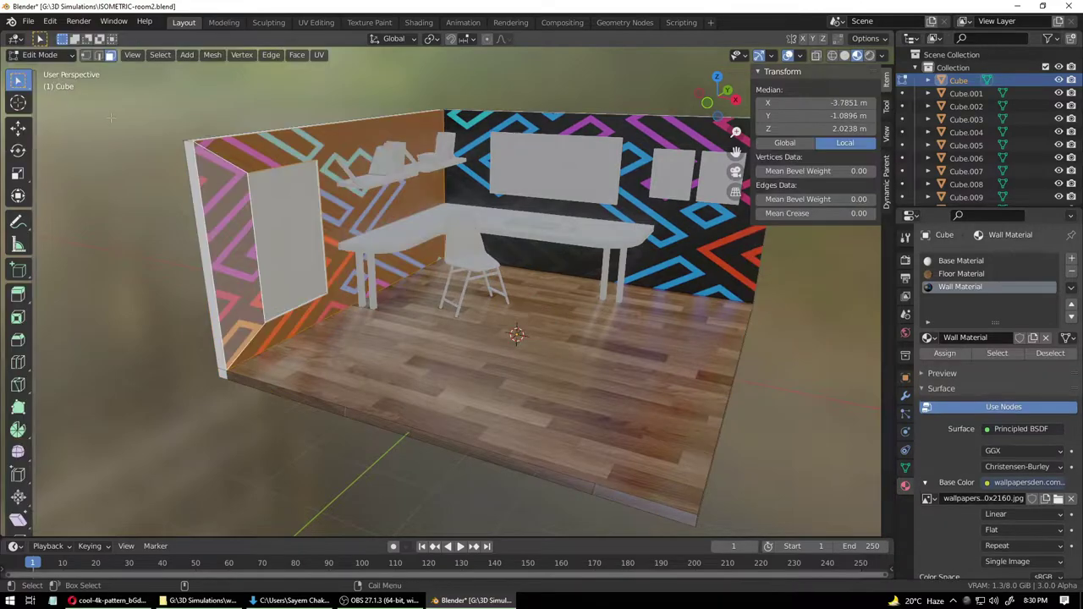
middle_drag(161, 169, 169, 203)
click(206, 250)
shift+click(200, 339)
- Add the top edge faces of both walls and the other wall's end face to the selection
middle_drag(681, 152, 565, 162)
shift+click(560, 100)
shift+click(592, 174)
middle_drag(618, 228, 614, 188)
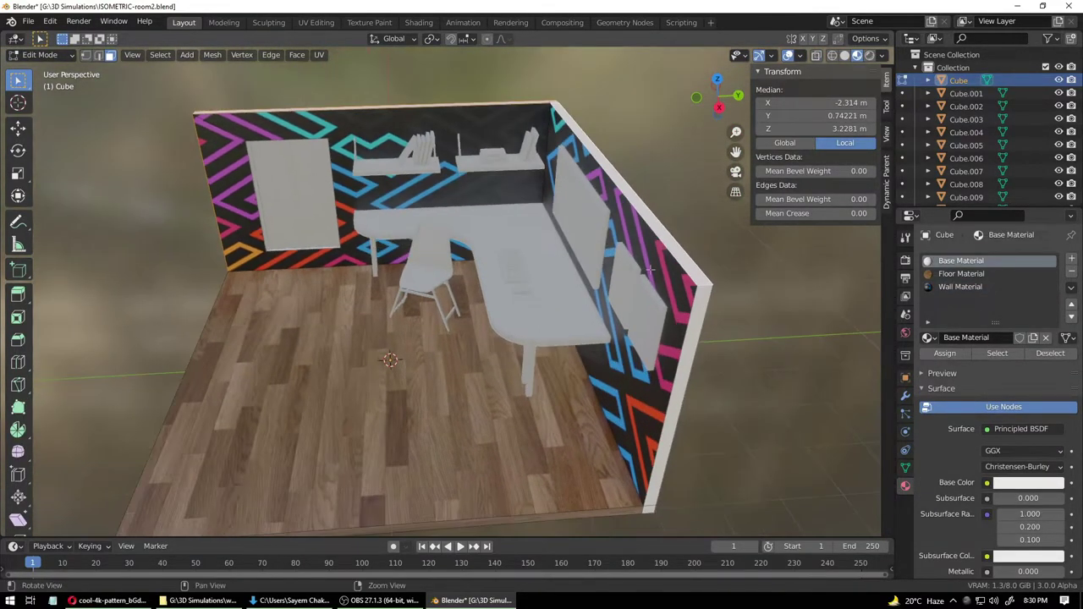
shift+click(681, 381)
alt+drag(617, 379, 643, 321)
middle_drag(690, 347, 652, 406)
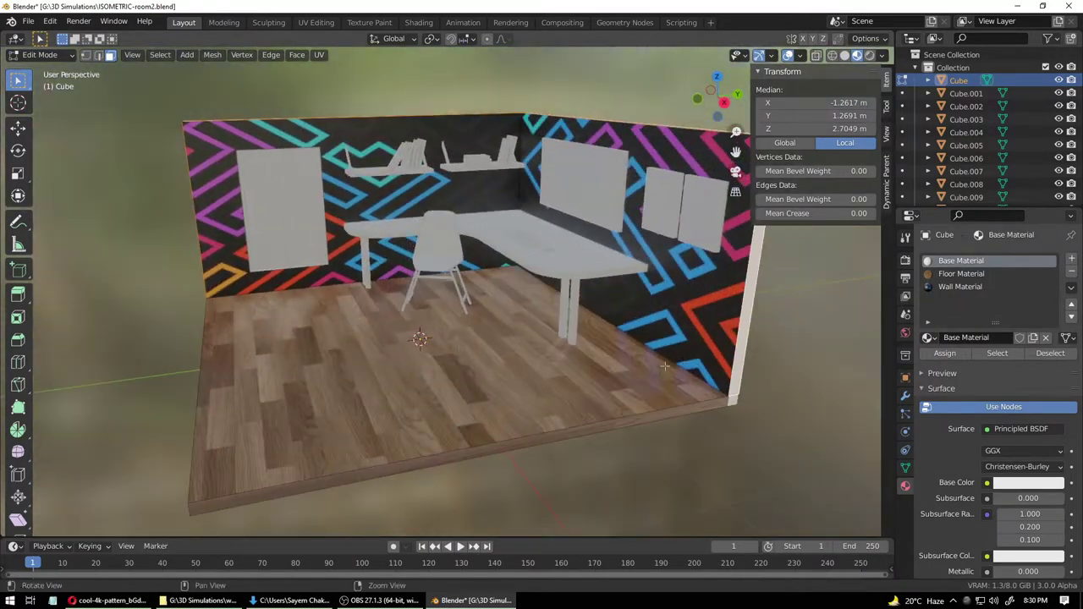
- Assign Wall Material to the selected wall edge faces and show their UVs in the UV Editing workspace
click(960, 287)
click(945, 353)
click(799, 360)
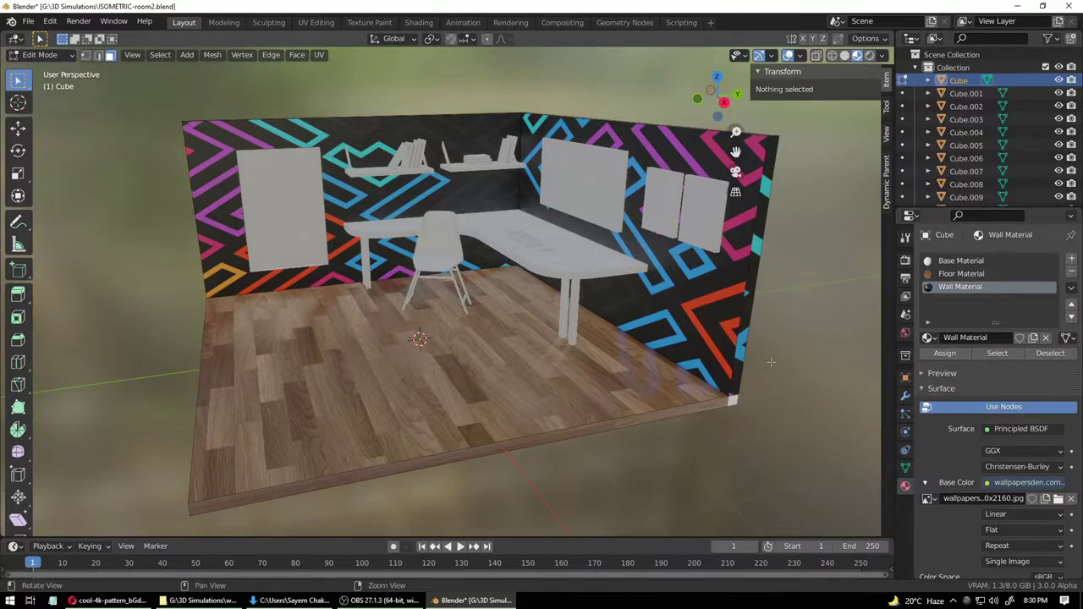
mouse_move(787, 360)
middle_down()
mouse_move(879, 361)
mouse_move(783, 365)
middle_up()
click(783, 365)
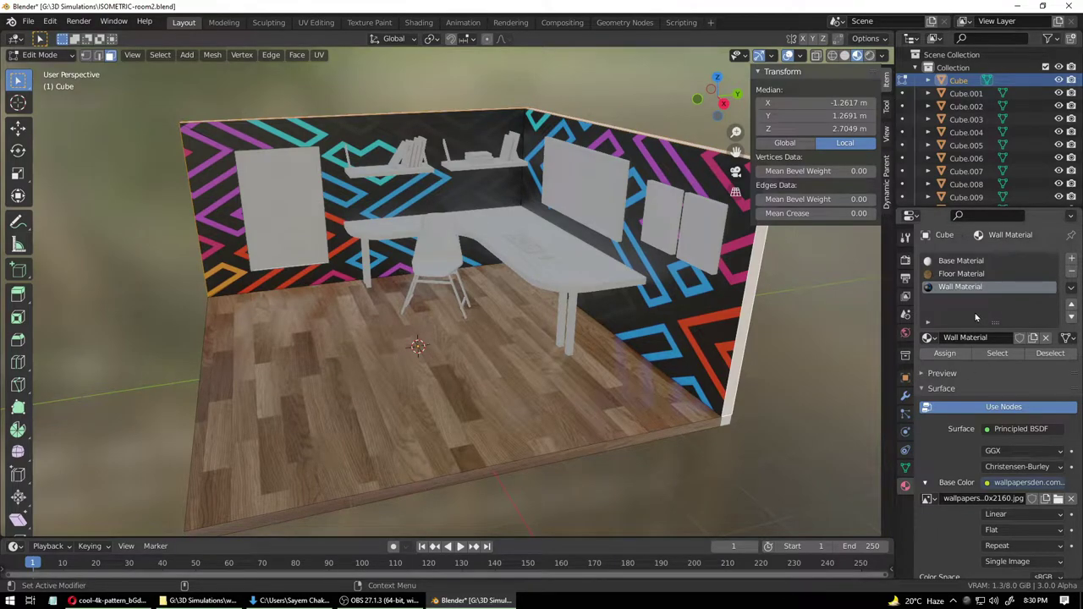
click(948, 354)
click(319, 55)
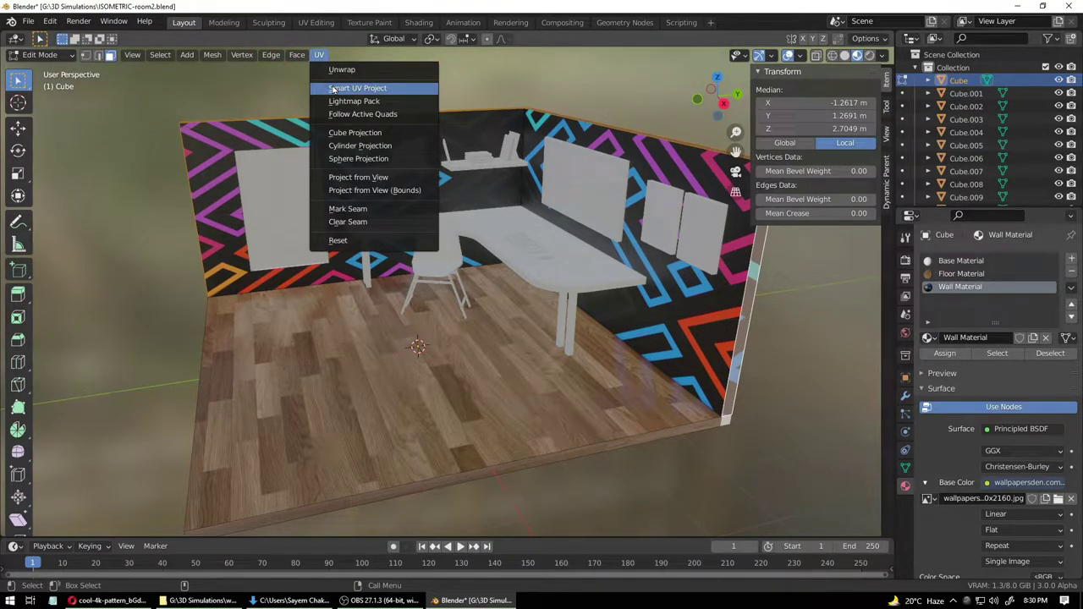
click(316, 22)
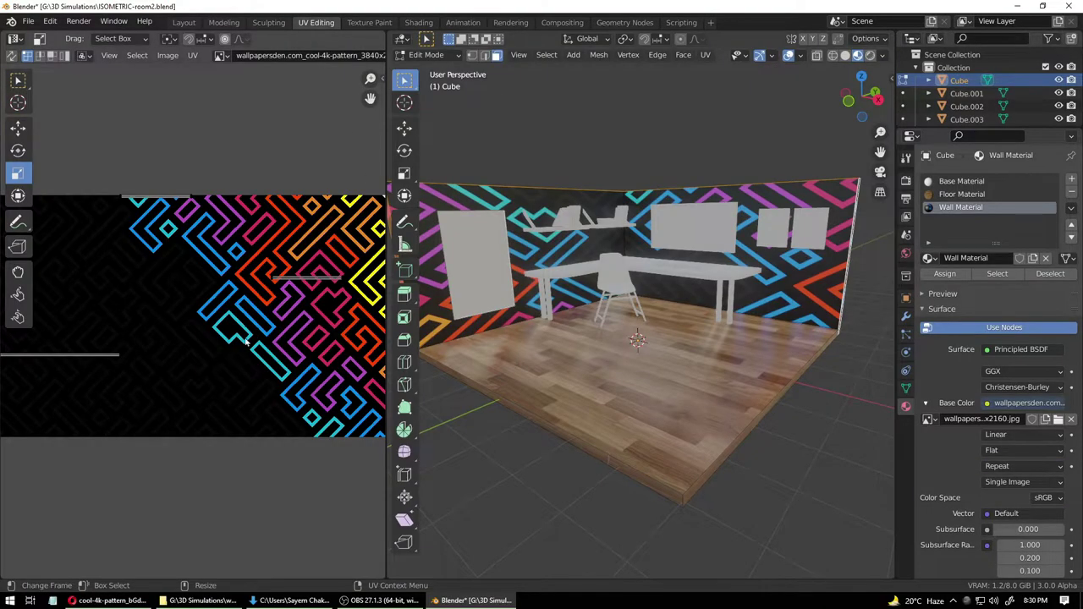
click(257, 264)
key(s)
click(341, 295)
key(ctrl+z)
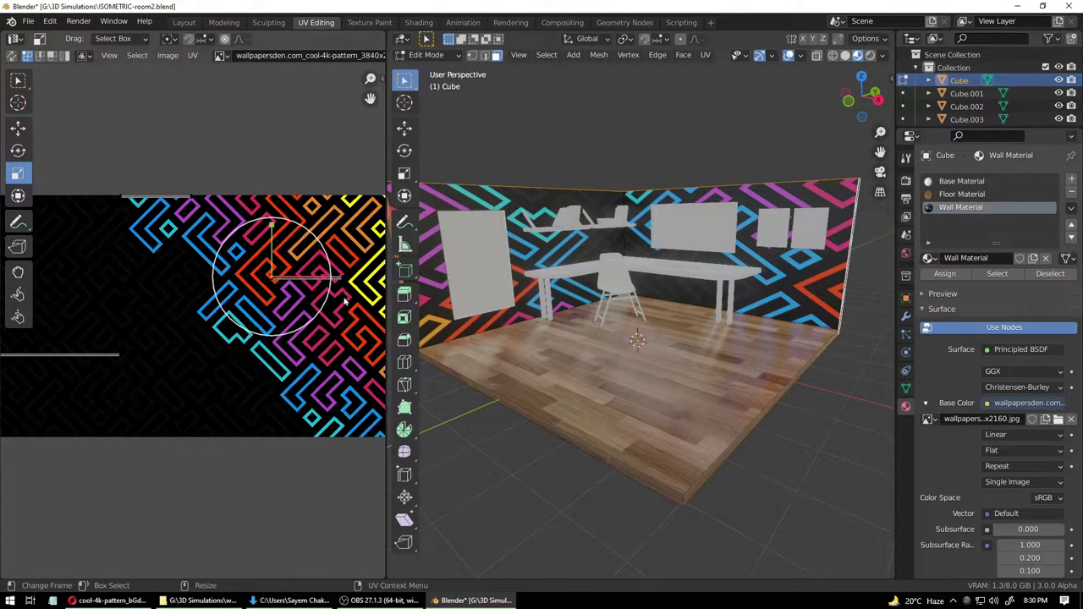
- Select all UV islands of the wall edge faces and move them left, away from the colored lines
key(a)
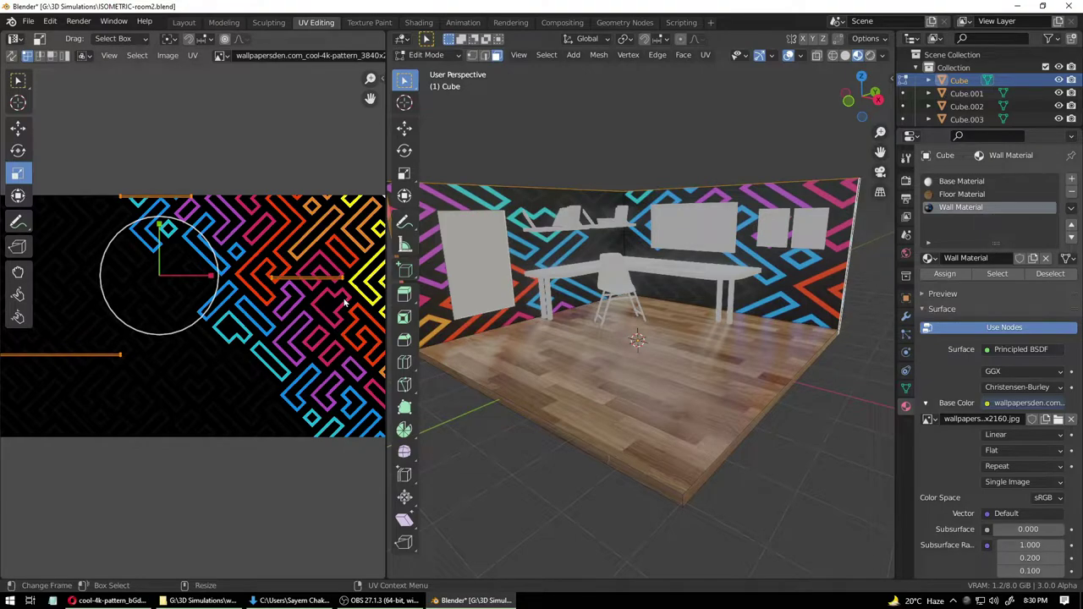
key(g)
drag(194, 275, 40, 278)
click(170, 341)
middle_drag(169, 330, 320, 317)
scroll(234, 347, down, 4)
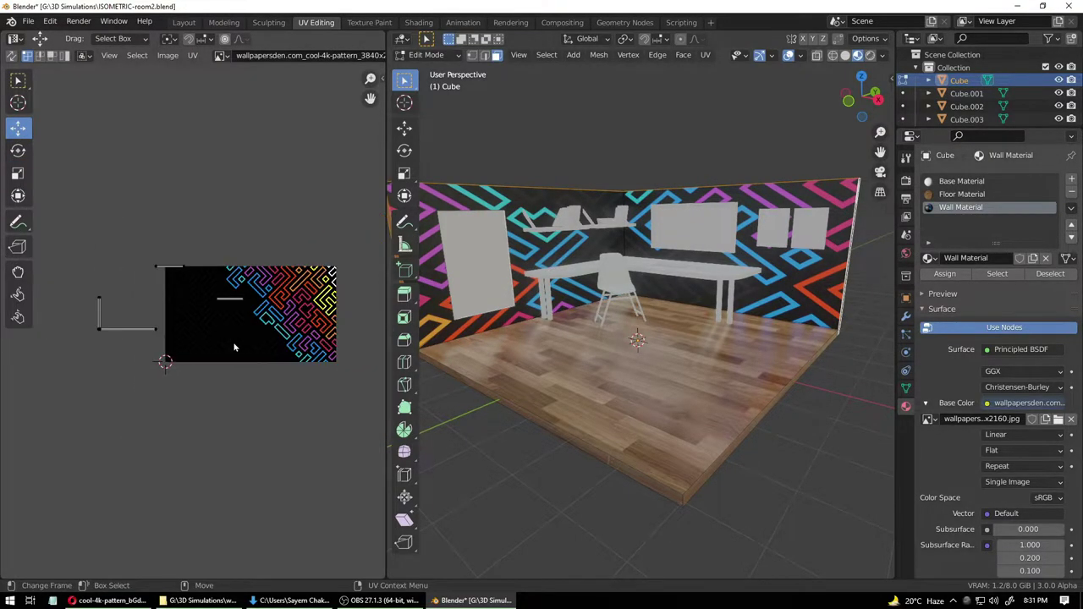
- Move the upper strip and the L-shaped pair of UV strips inside the pattern image onto its black area
drag(133, 238, 250, 267)
drag(191, 224, 192, 243)
drag(72, 238, 162, 354)
drag(179, 316, 260, 314)
drag(206, 268, 205, 280)
click(292, 398)
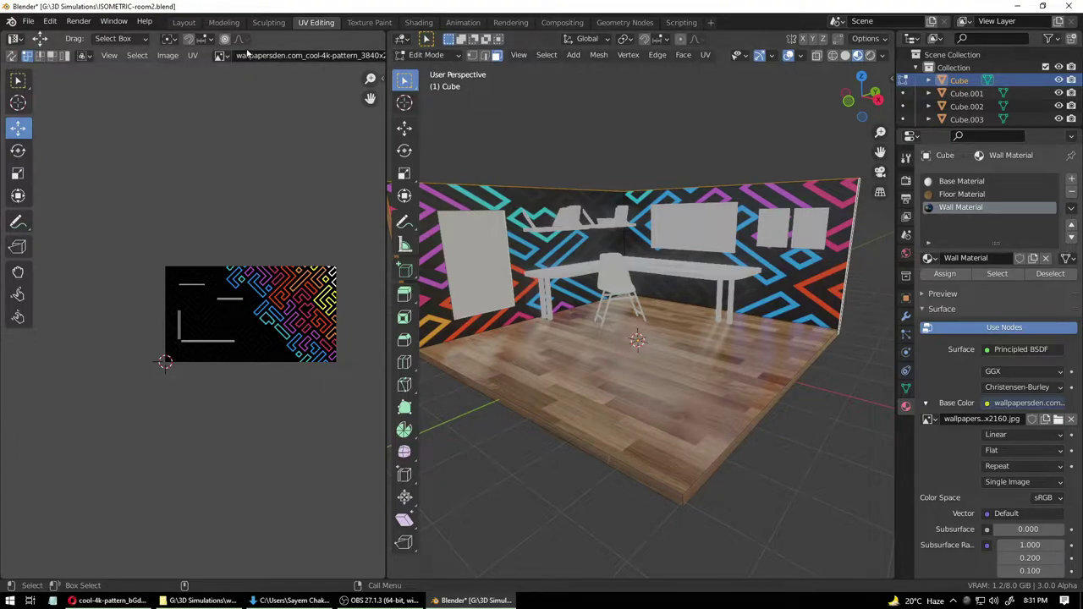
- Switch the room back to Object Mode and return to the Layout workspace
click(112, 38)
click(427, 55)
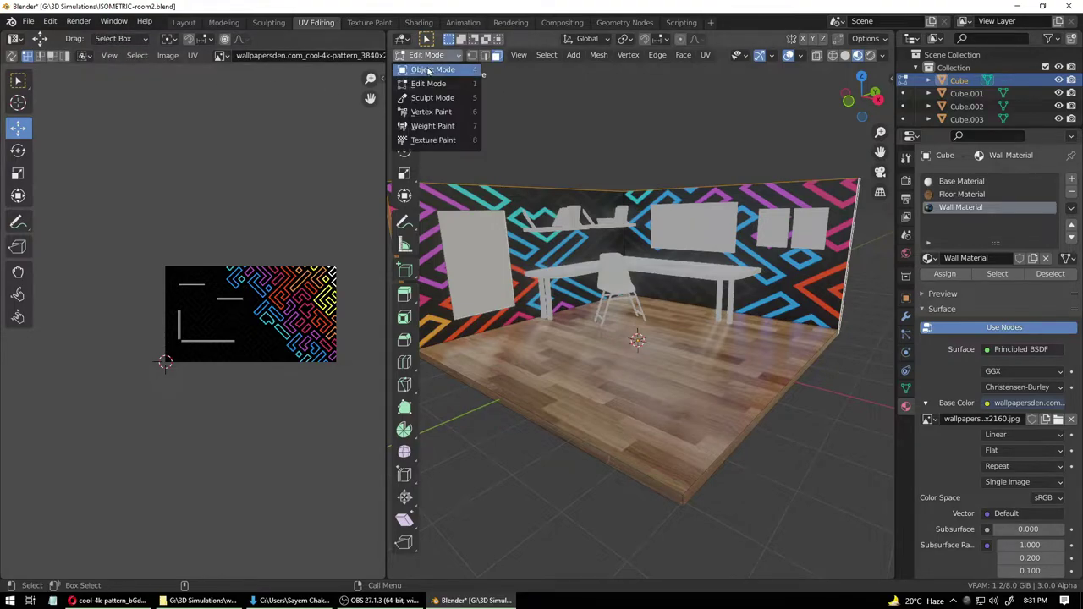
click(427, 69)
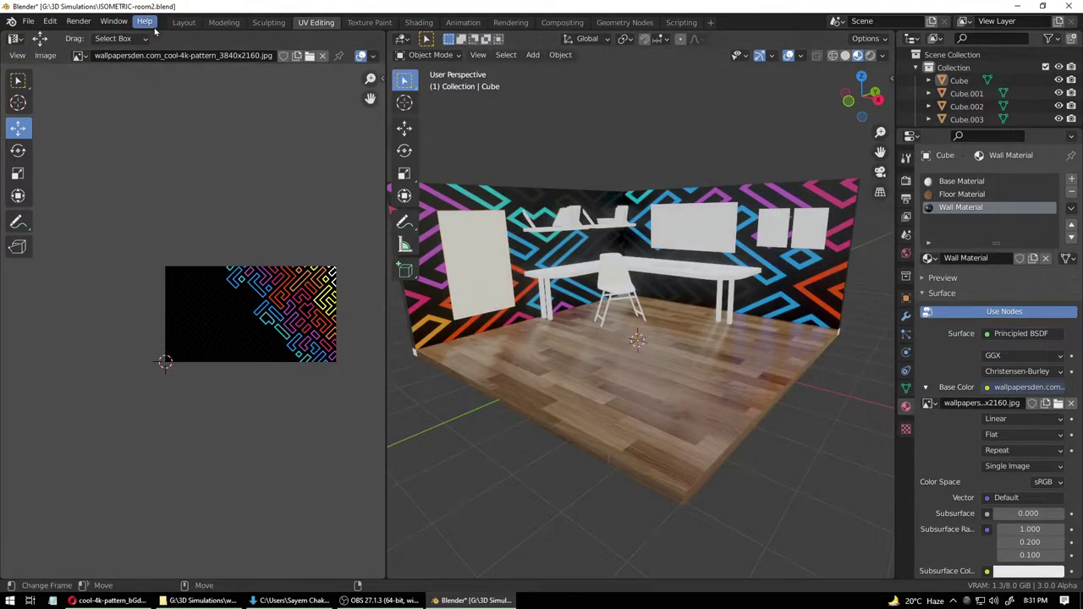
click(184, 22)
- Assign Floor Material to the two small white faces at the floor's corners beneath the wall ends
middle_drag(384, 193, 254, 169)
click(560, 296)
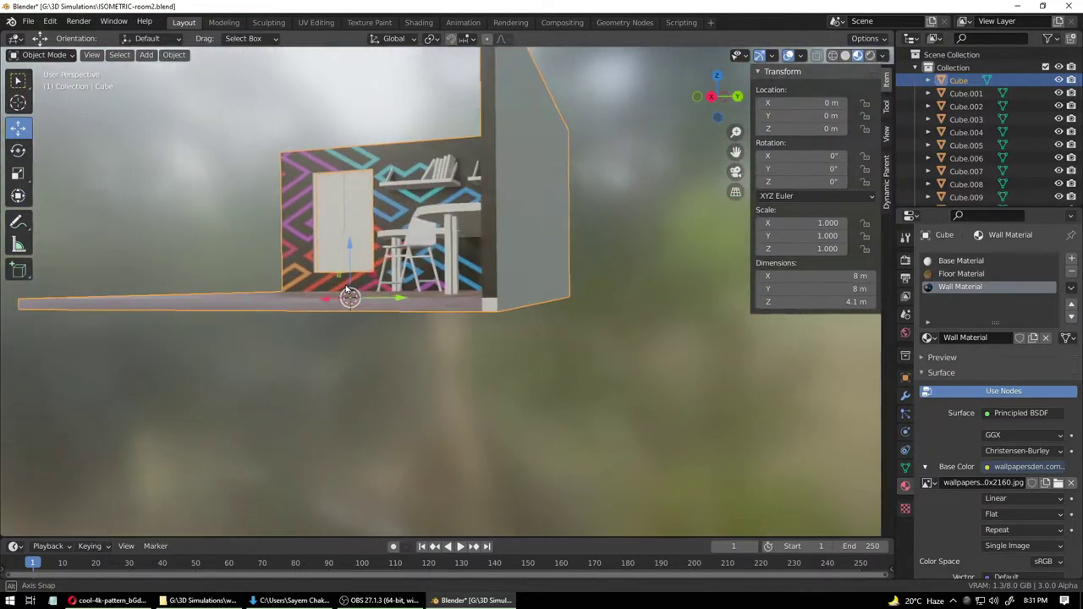
click(44, 54)
click(44, 84)
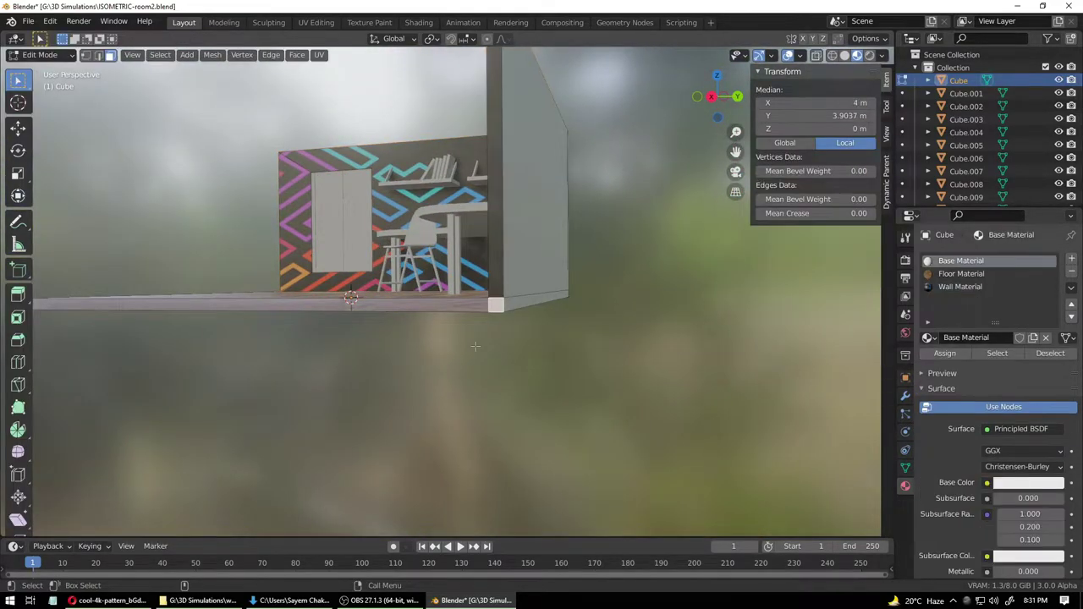
middle_drag(526, 393, 590, 383)
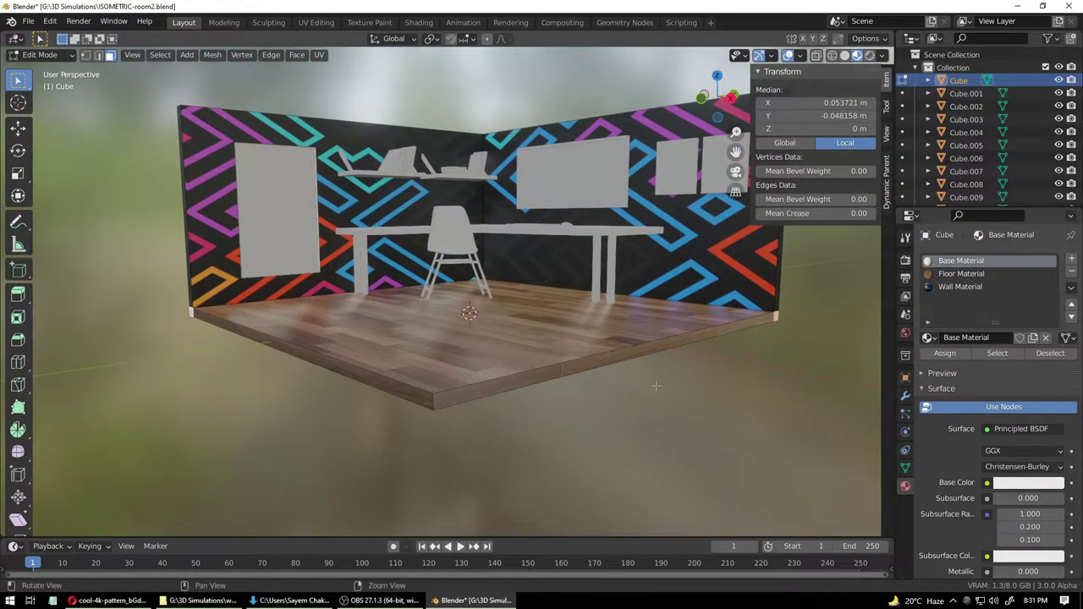
click(954, 275)
click(948, 356)
click(683, 396)
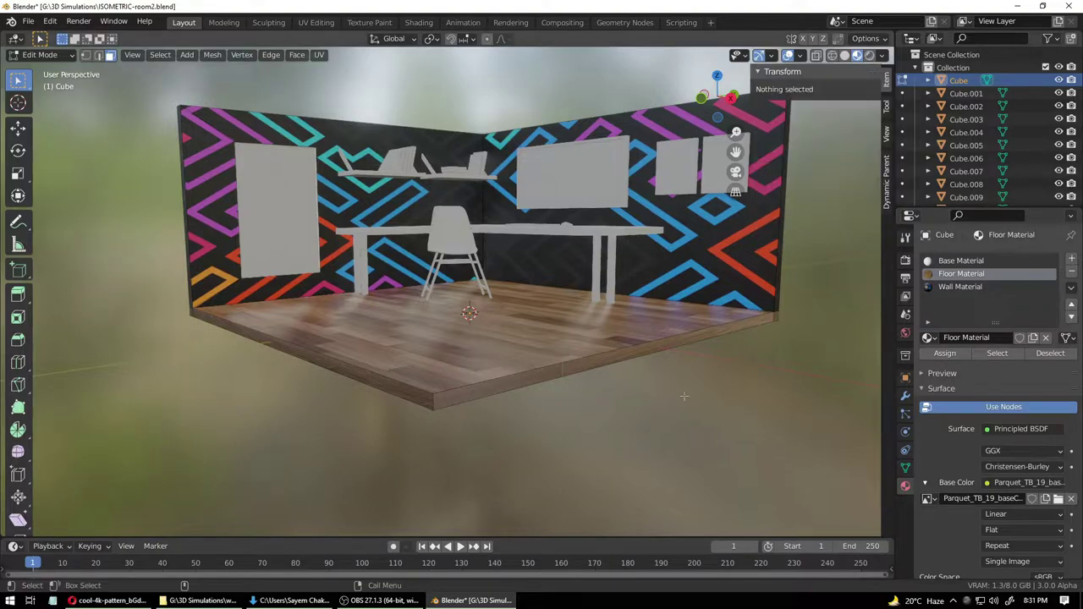
- Leave Edit Mode on the room and save the file
click(47, 55)
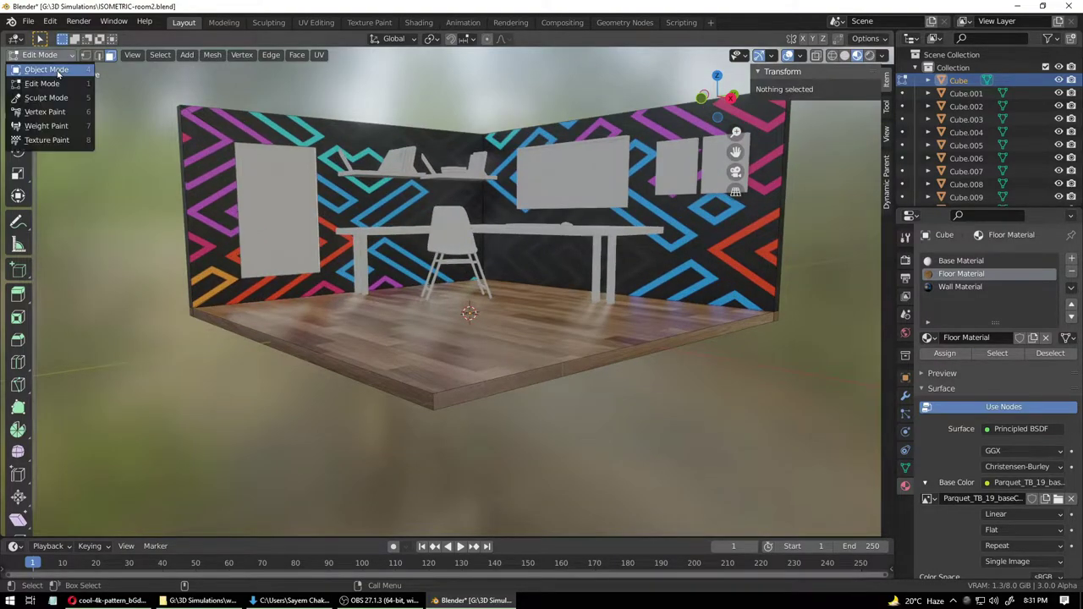
click(42, 71)
middle_drag(690, 394, 541, 369)
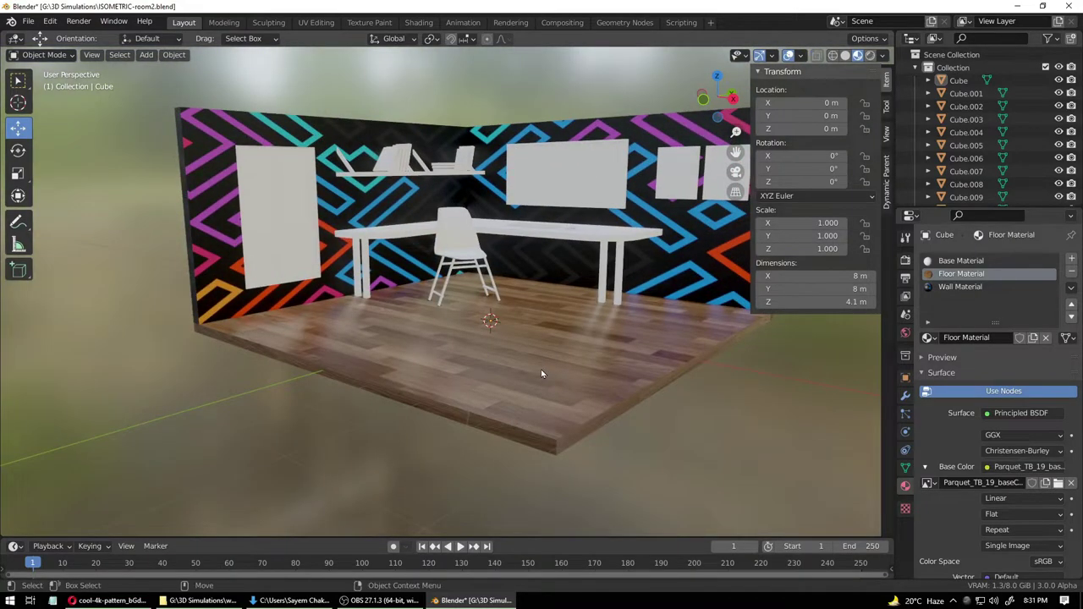
scroll(541, 368, down, 5)
scroll(534, 381, up, 5)
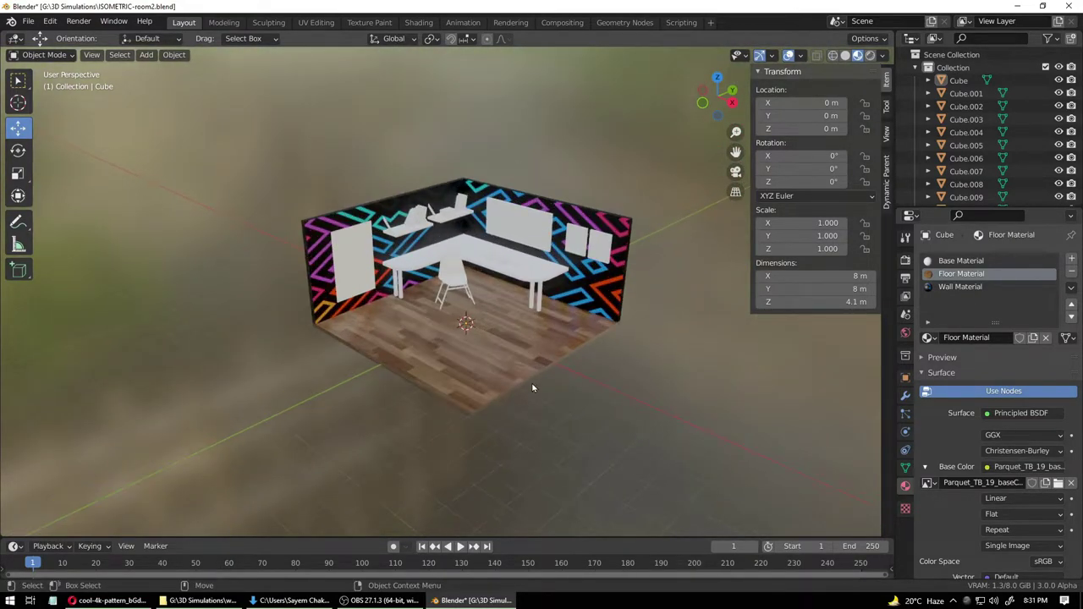
key(ctrl+s)
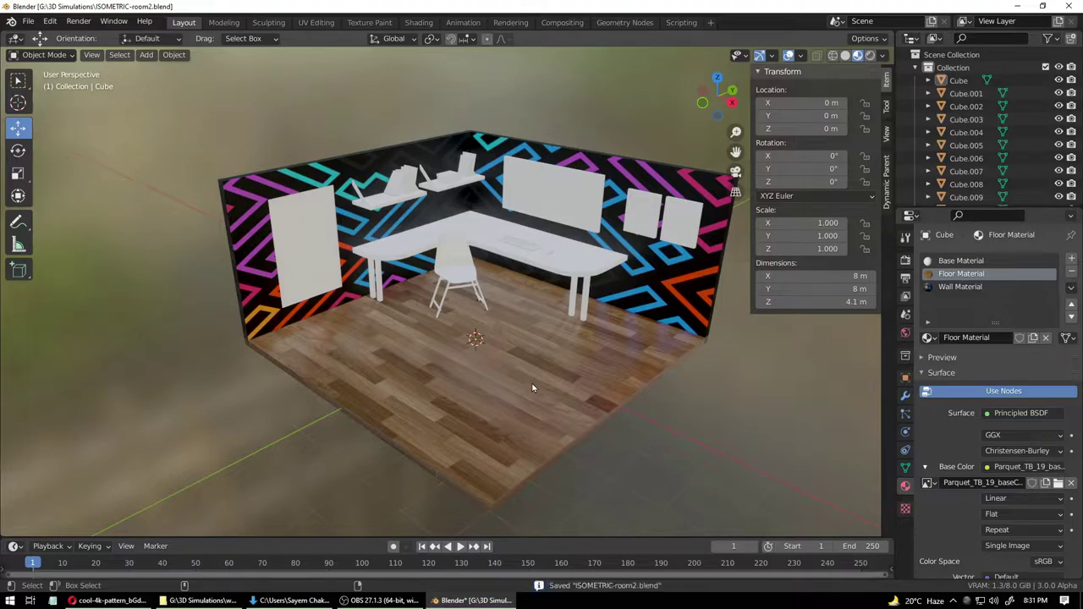
- Select the L-shaped desk top in the room's corner
scroll(531, 339, up, 1)
middle_drag(531, 340, 503, 307)
scroll(522, 316, up, 1)
scroll(499, 300, up, 3)
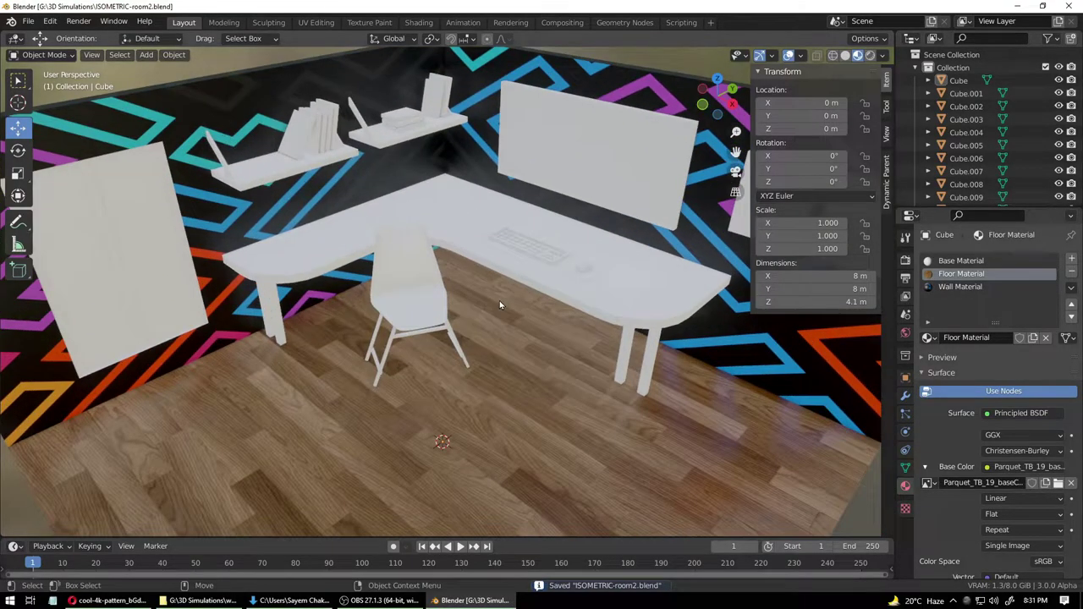
click(455, 220)
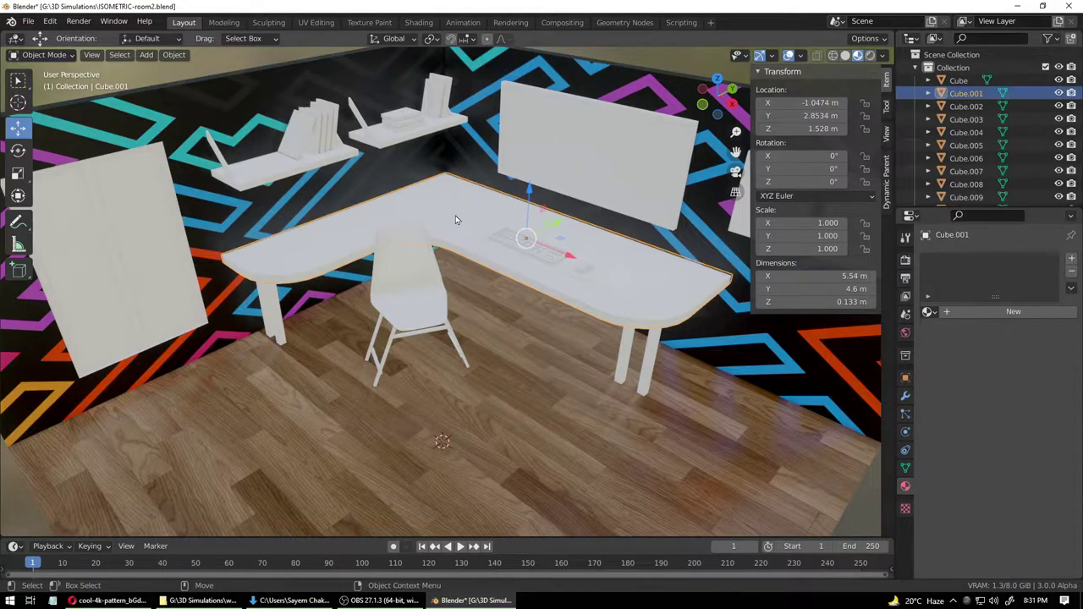
- Switch to the Opera browser and run a Google image search for "wood texture seamless"
click(112, 601)
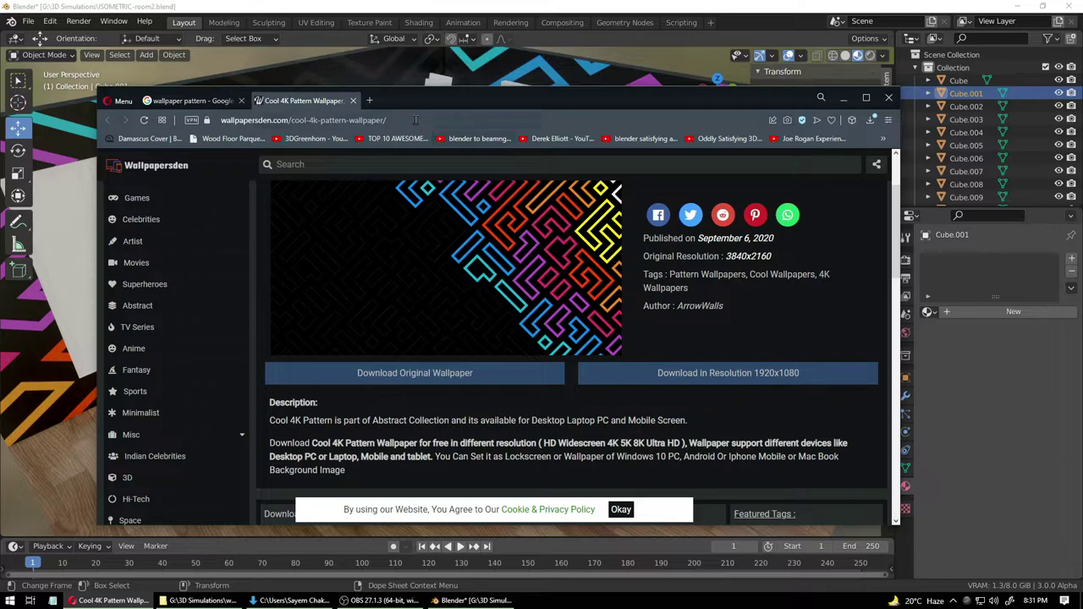
click(416, 120)
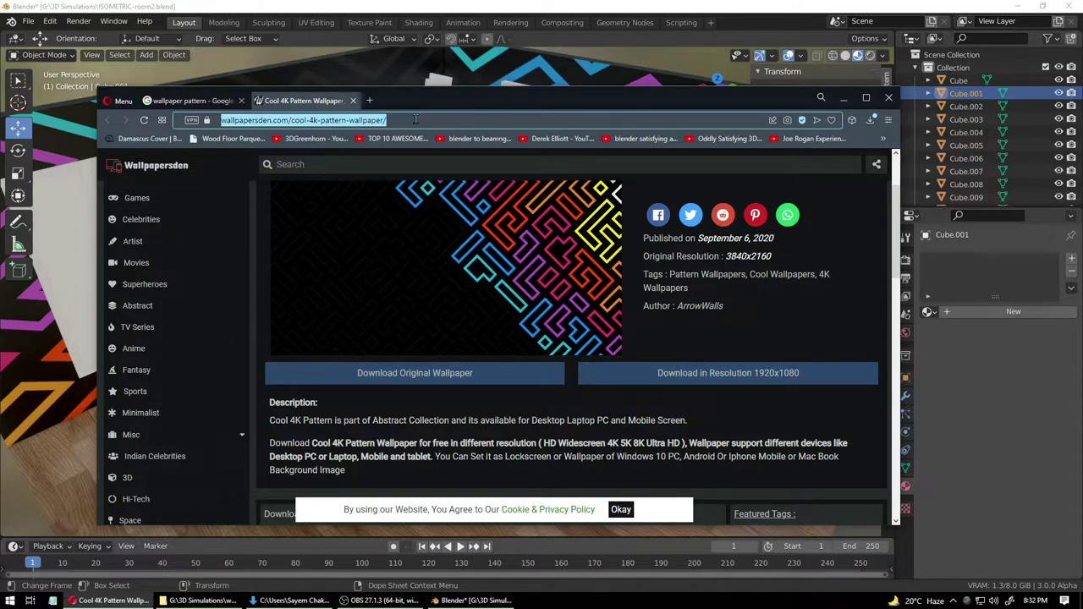
text(wood m)
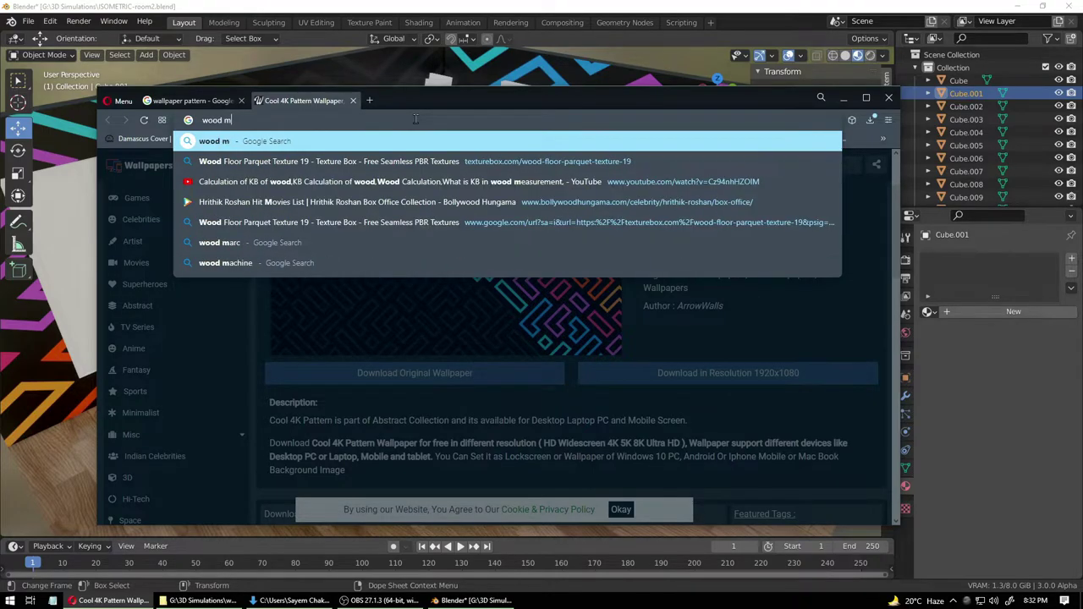
key(BackSpace)
text(text)
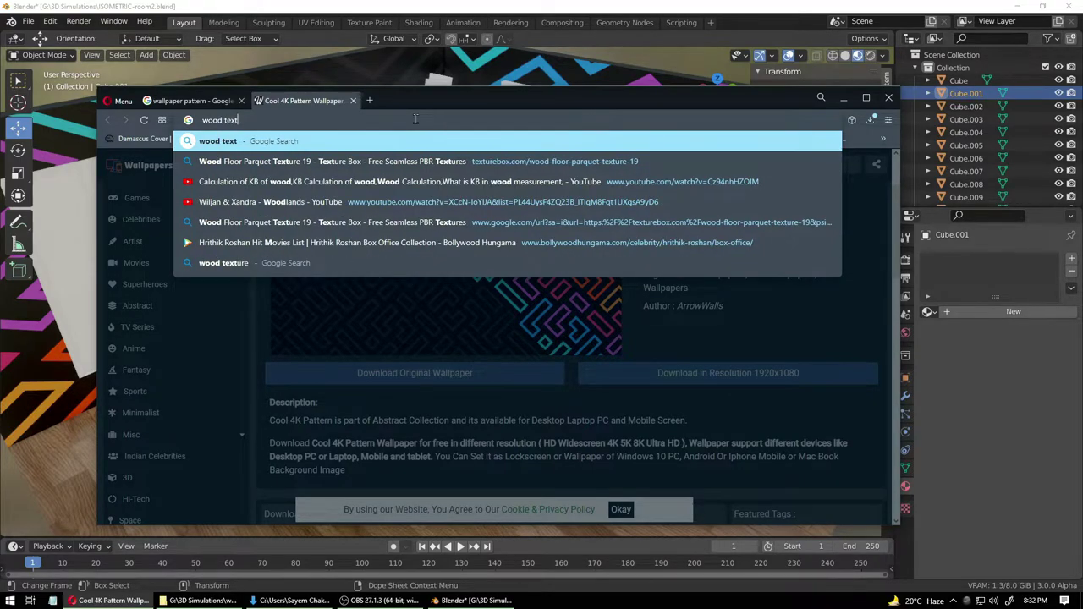
text(ure seamless)
key(Return)
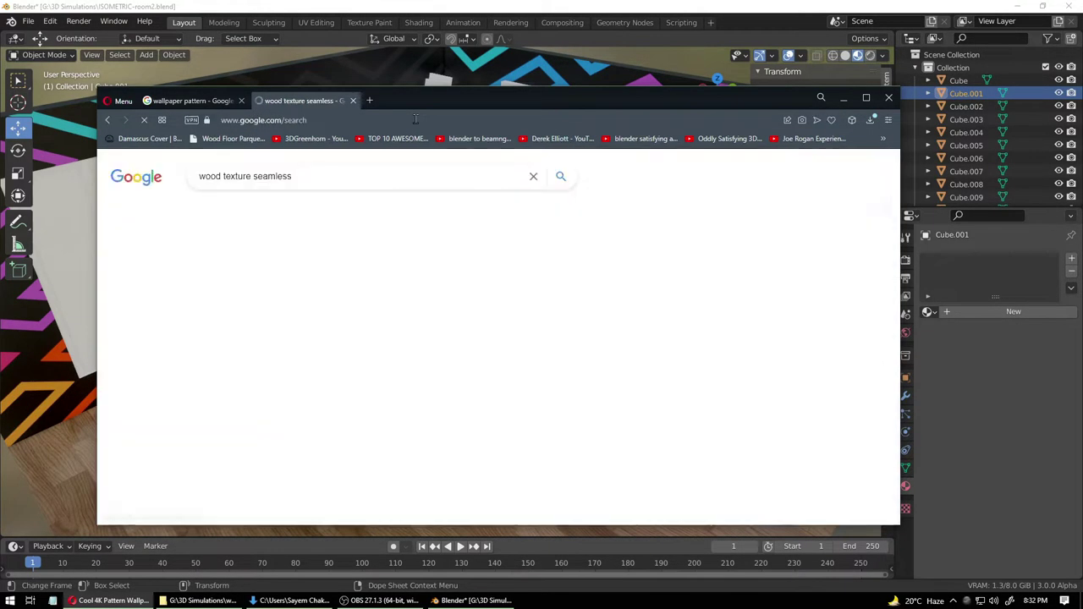
click(257, 210)
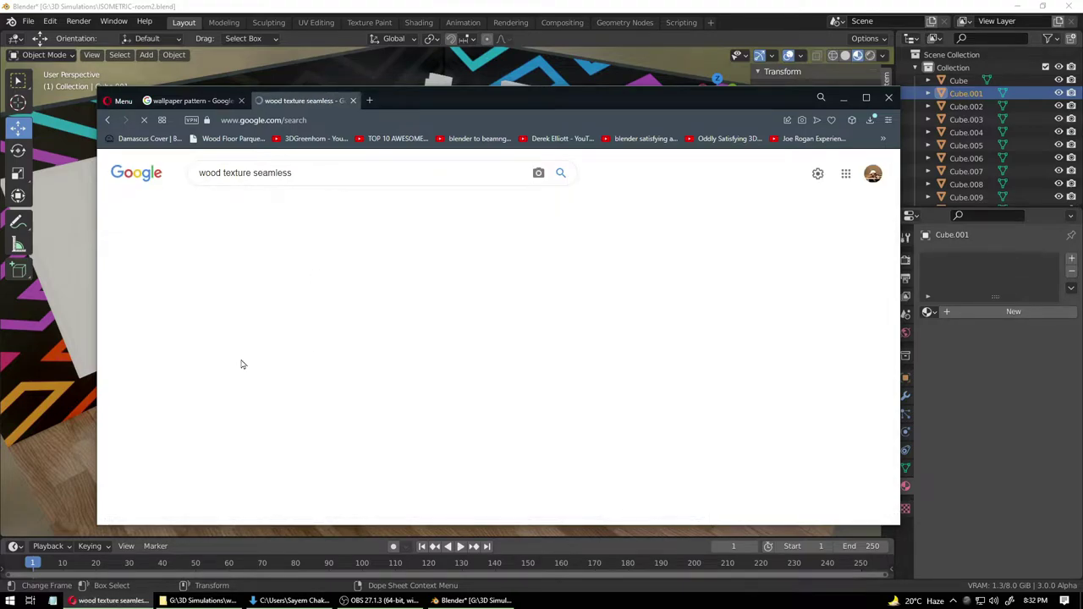
- Refine the image search to "wood texture seamless grey"
click(333, 173)
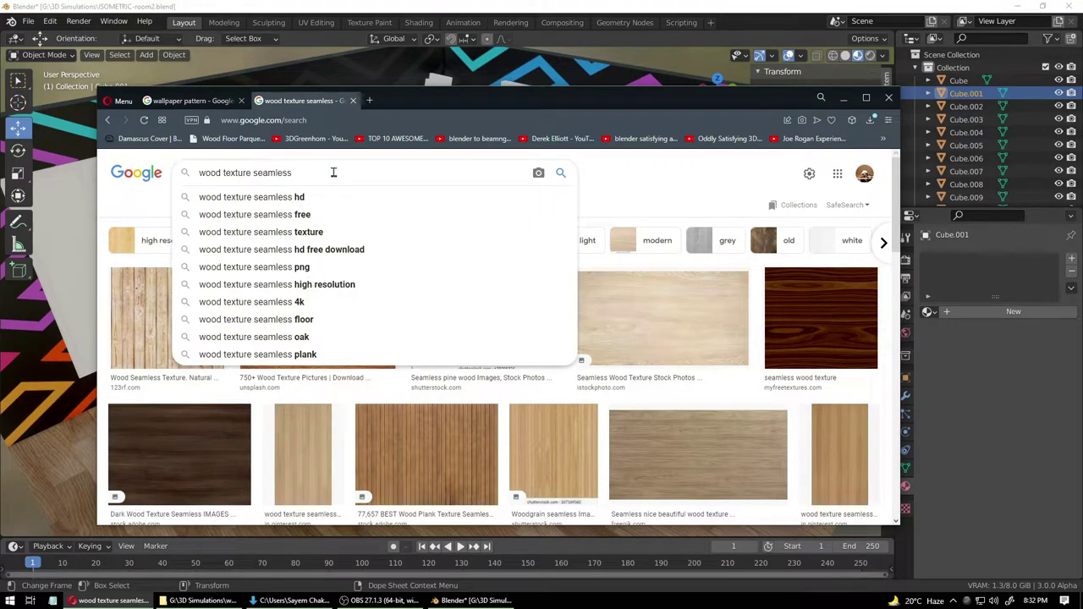
text(grea)
key(BackSpace)
text(y)
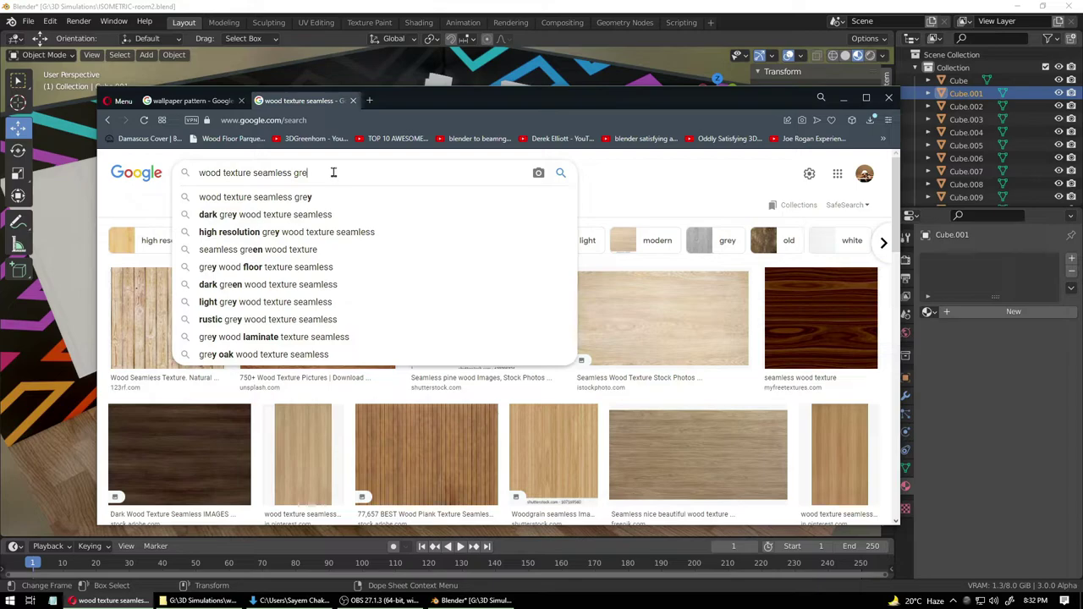
key(Return)
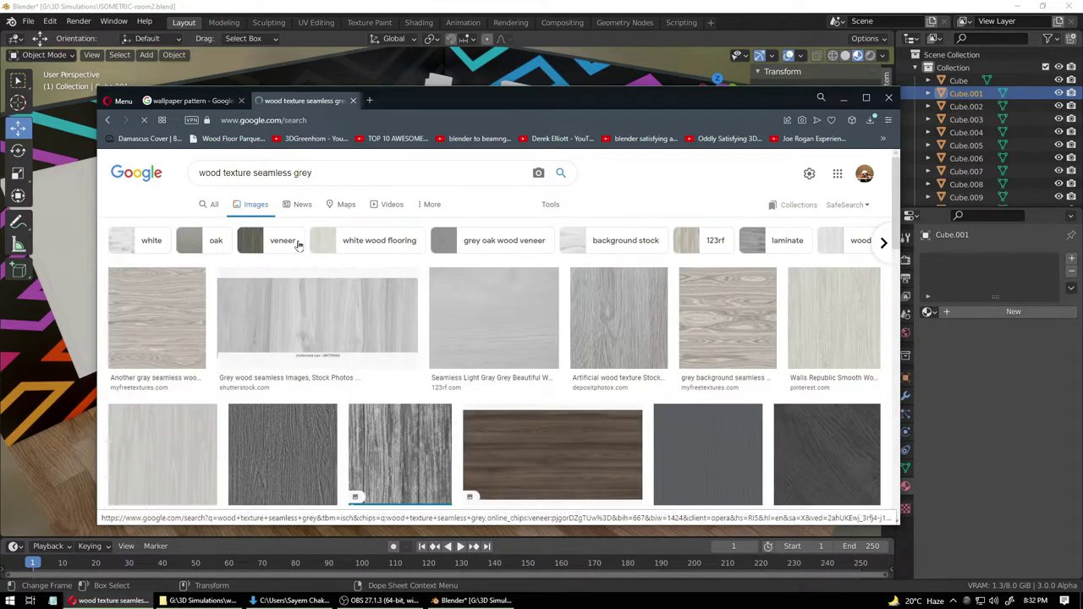
- Browse the grey wood image results and preview the dark wood texture from Adobe Stock
scroll(262, 338, down, 4)
scroll(272, 347, up, 2)
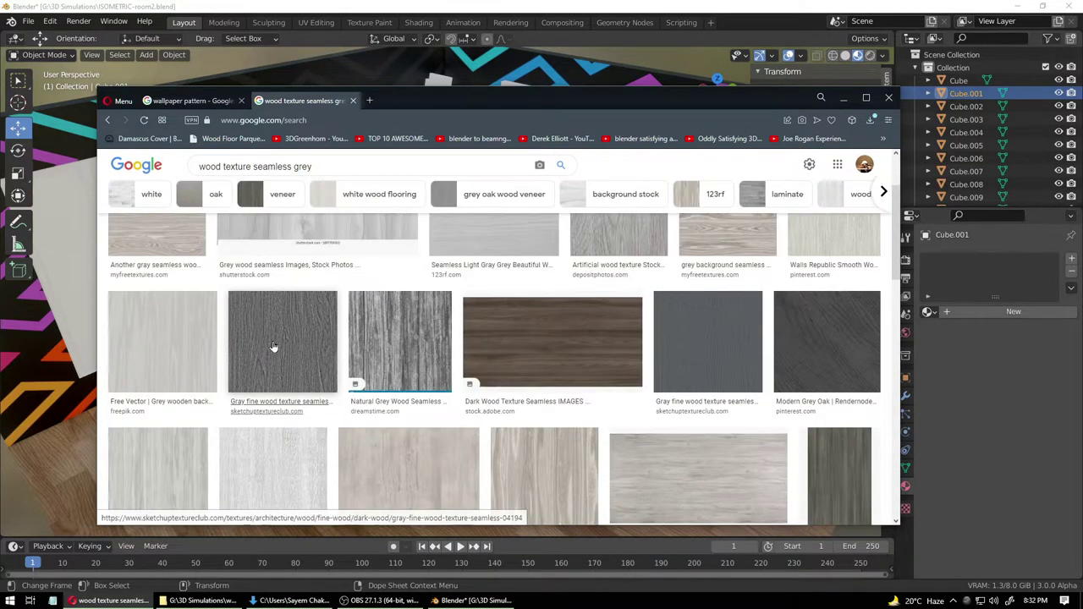
click(548, 329)
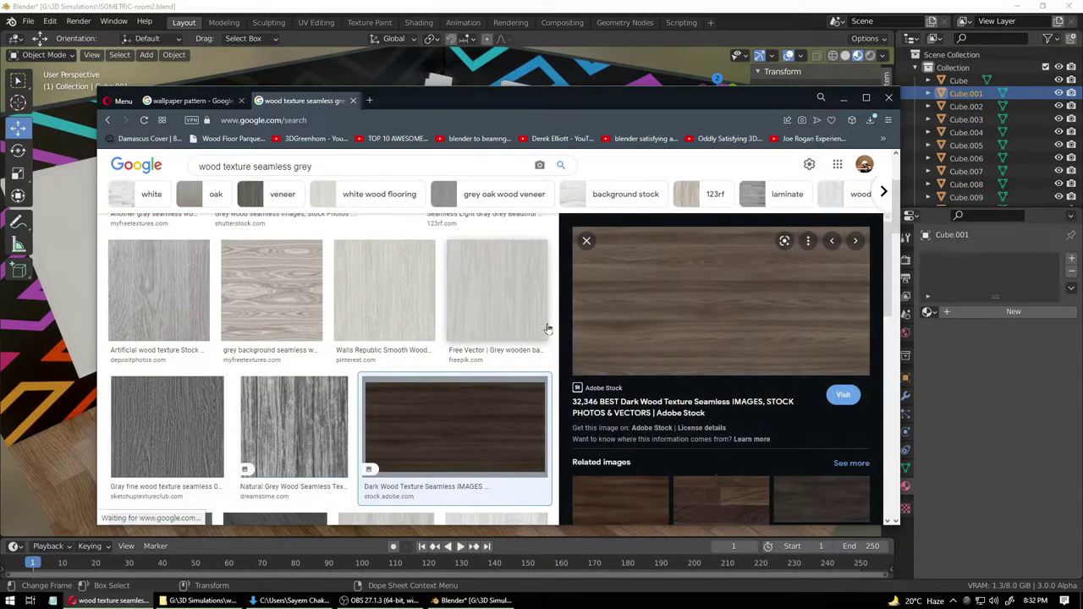
scroll(525, 355, down, 3)
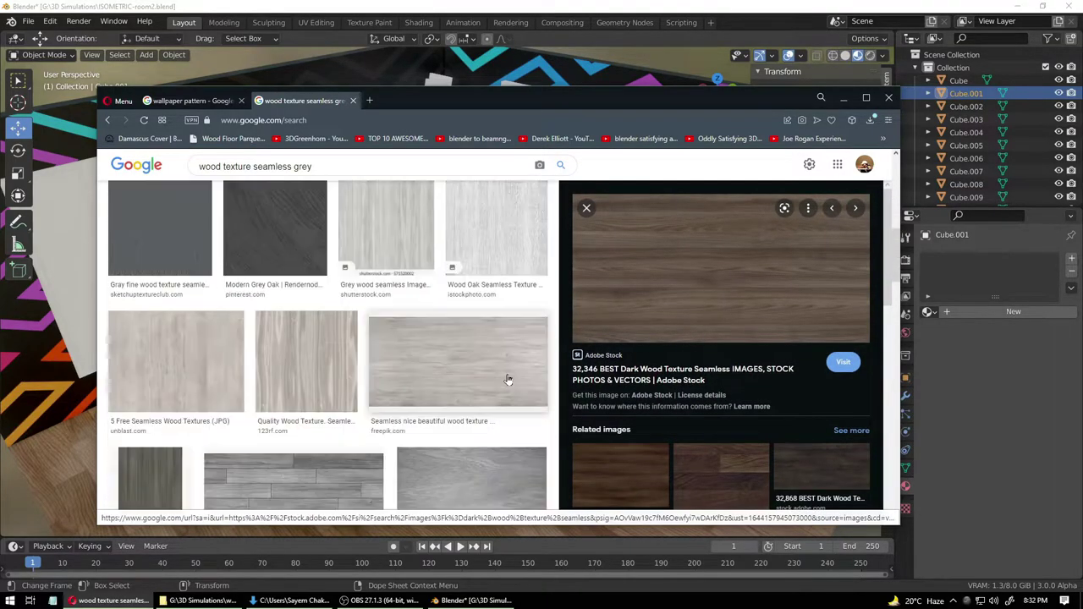
scroll(499, 376, up, 1)
scroll(448, 378, down, 1)
scroll(424, 378, up, 1)
scroll(355, 346, down, 3)
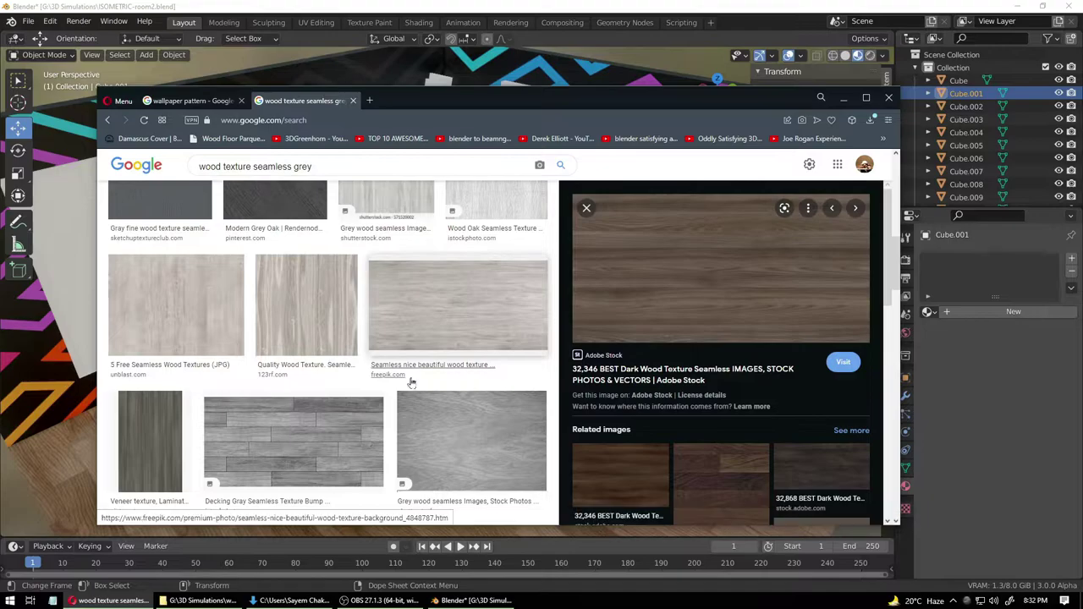
scroll(342, 340, down, 1)
scroll(338, 358, down, 2)
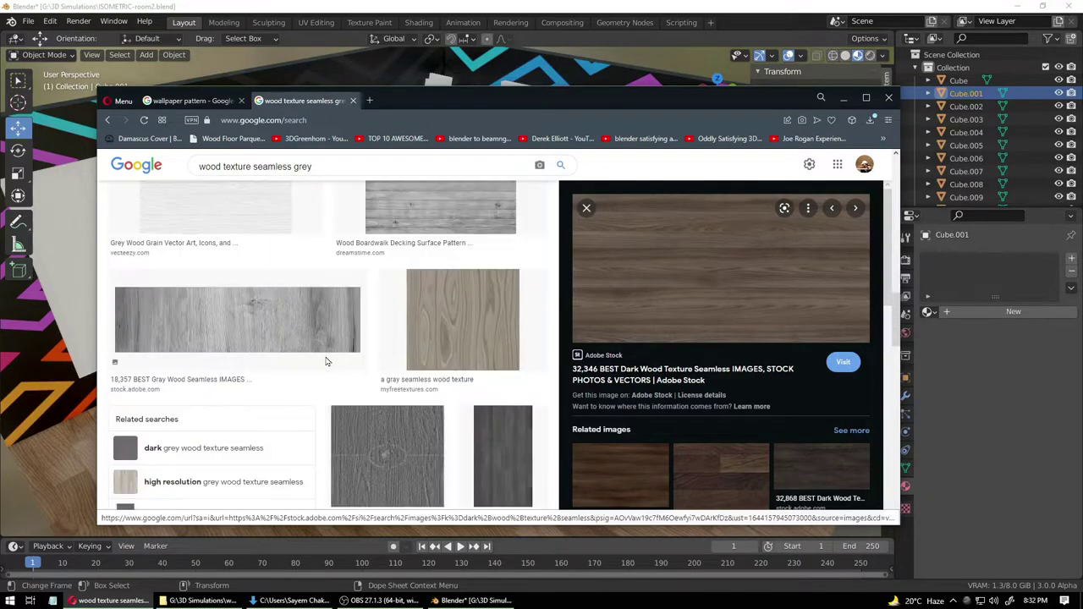
scroll(328, 356, down, 1)
scroll(329, 355, up, 4)
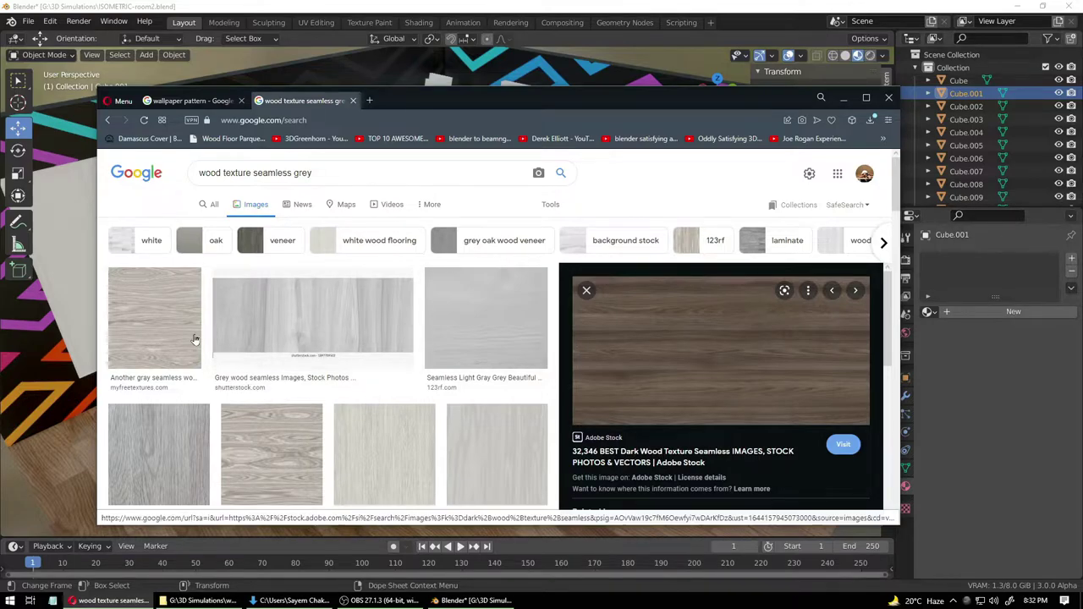
- Open the "Another gray seamless wooden texture" result on myfreetextures.com and display its full-size image
click(165, 326)
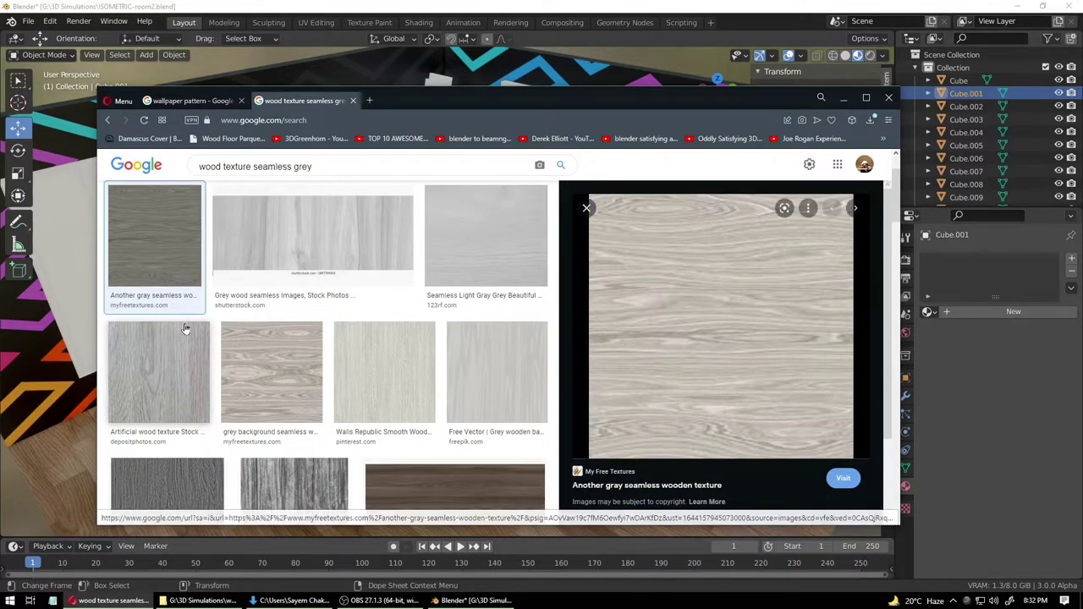
click(668, 317)
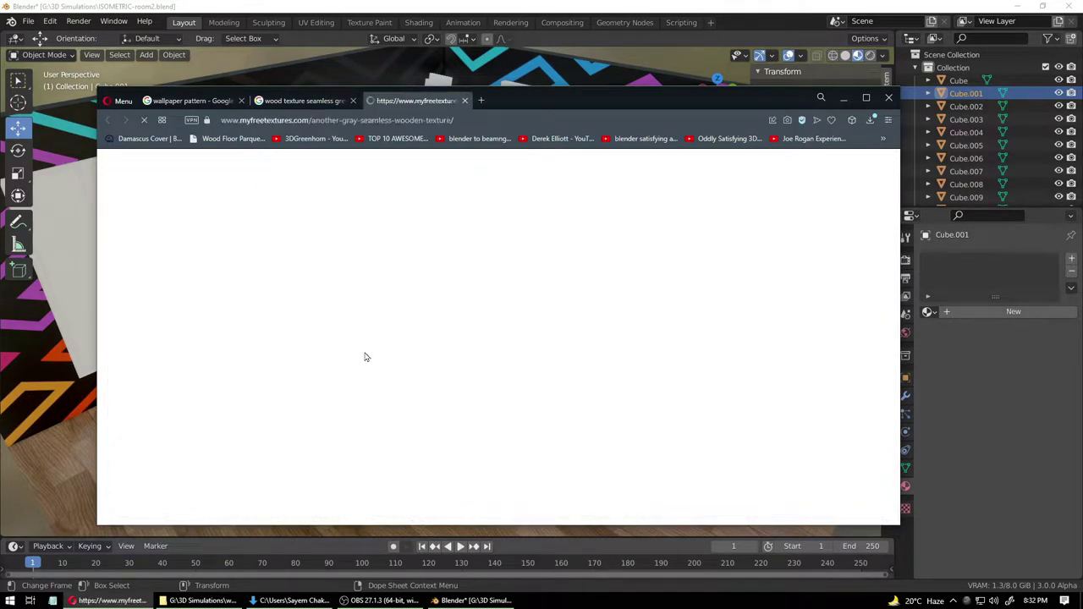
scroll(355, 358, down, 1)
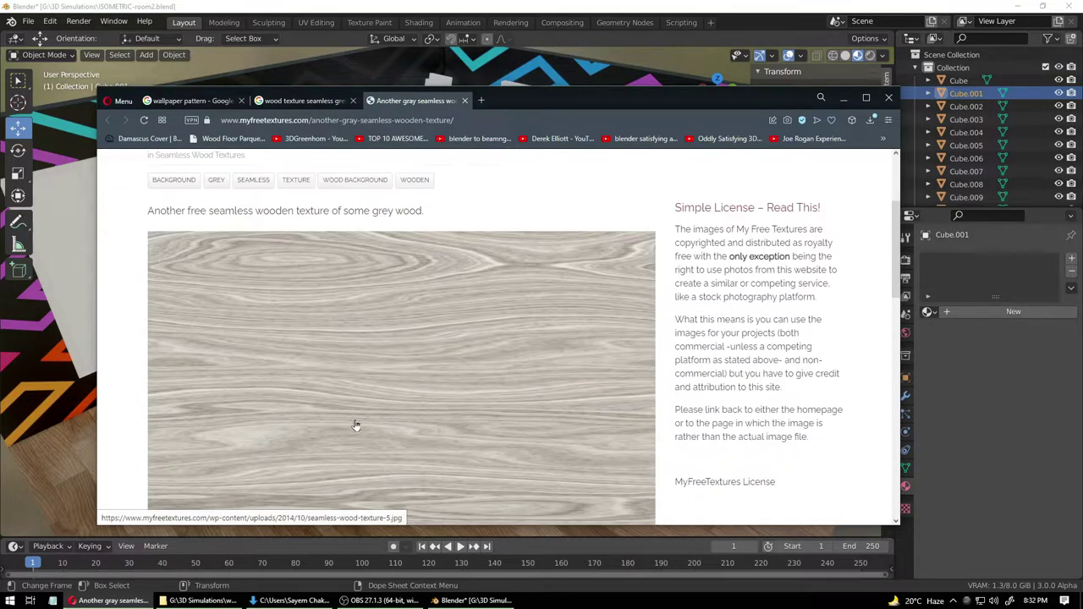
right_click(358, 329)
click(348, 349)
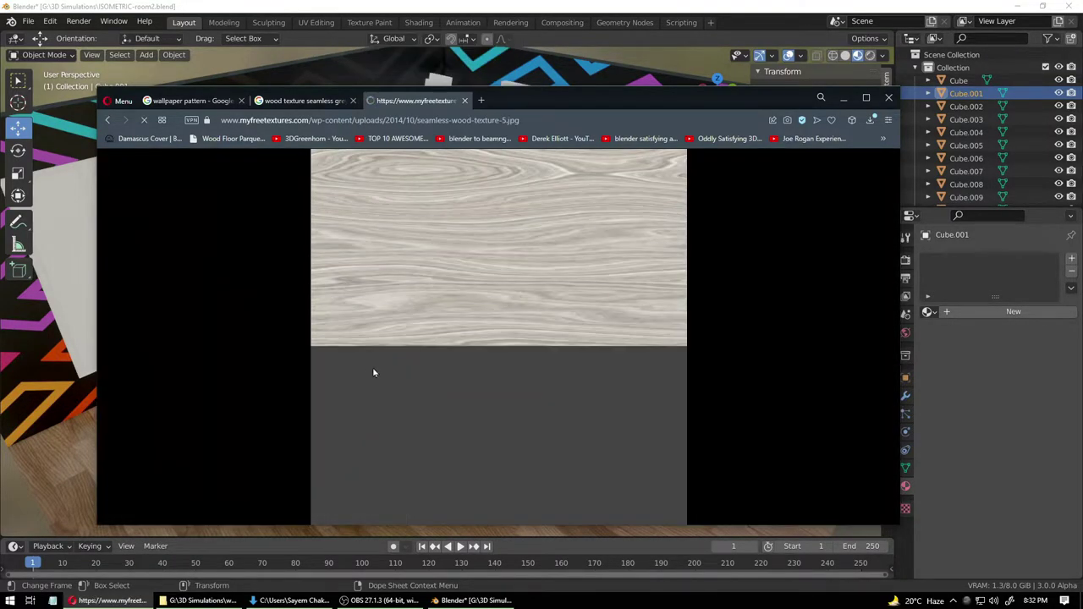
- Save the full-size wood image to the Downloads folder as seamless-wood-texture-5.jpg
right_click(431, 255)
click(419, 260)
click(439, 265)
right_click(440, 265)
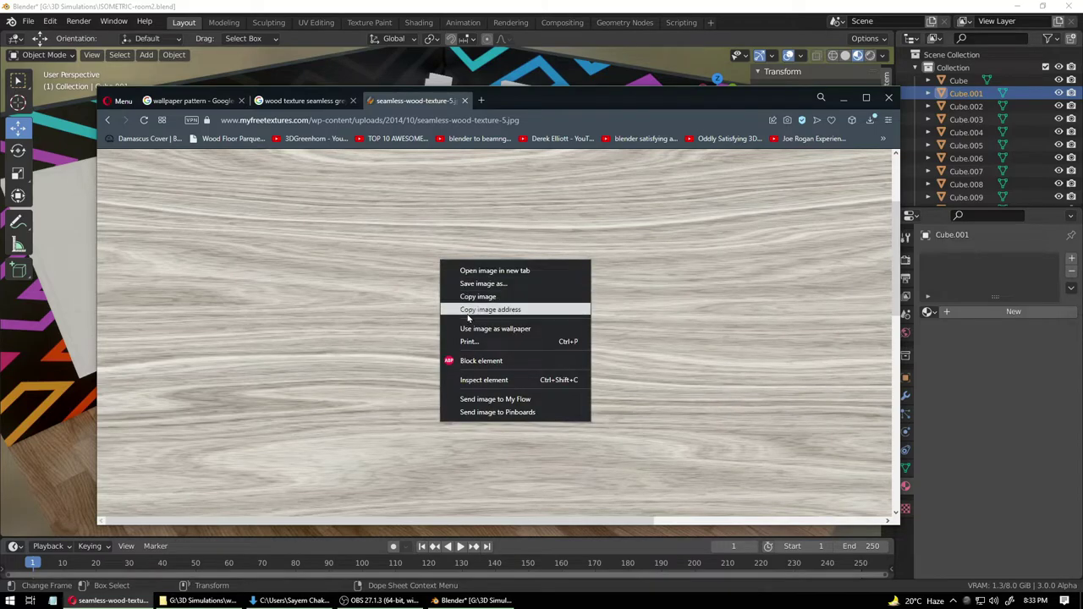
click(473, 284)
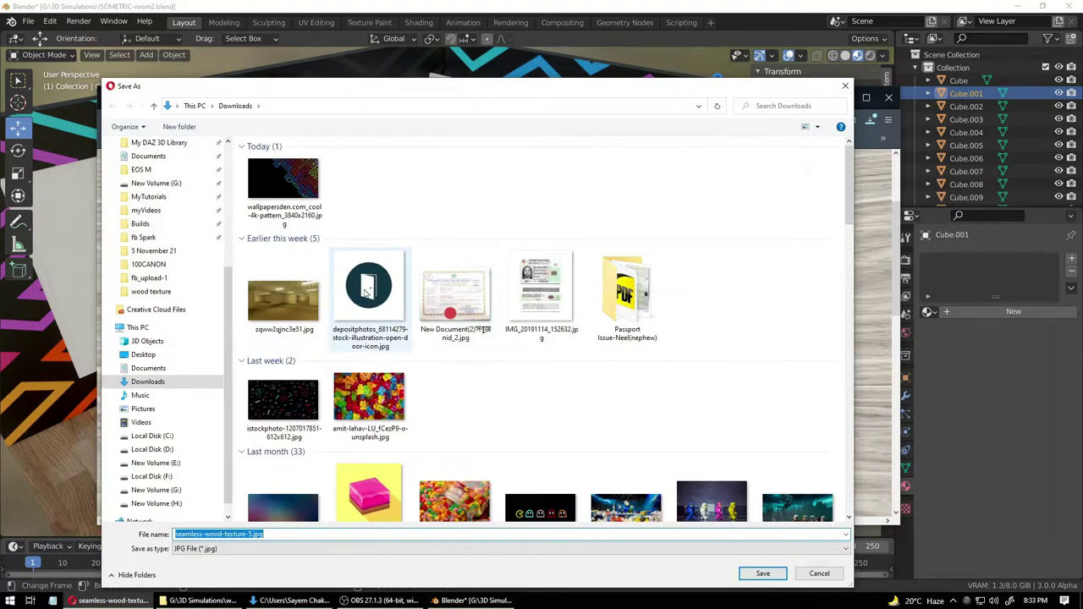
click(763, 574)
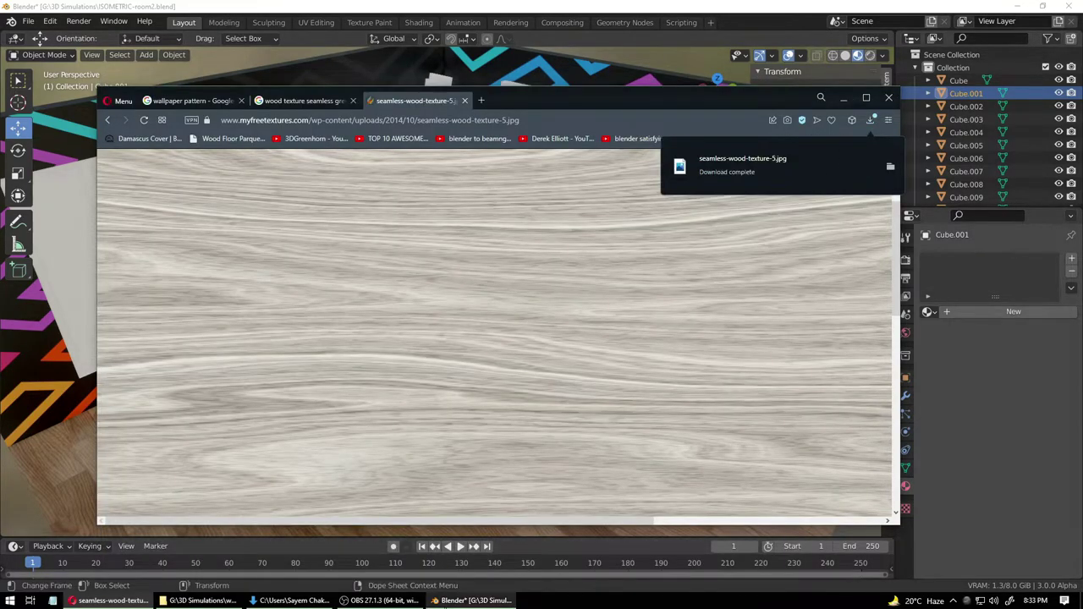
- Switch back to Blender and give the L-shaped desk top a new material named Table Material
click(471, 600)
click(457, 210)
click(457, 210)
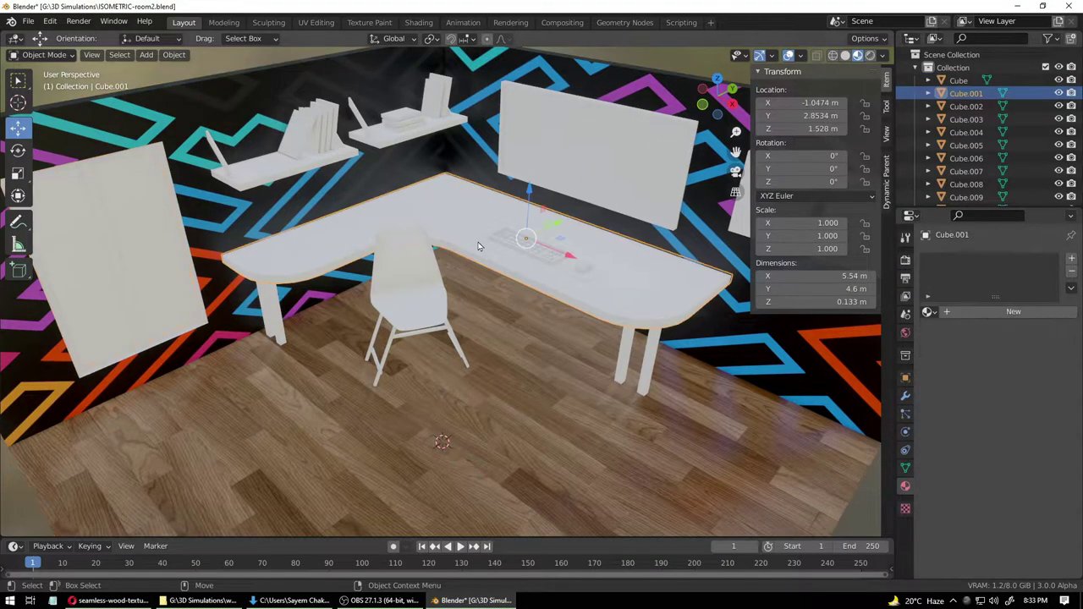
click(1027, 312)
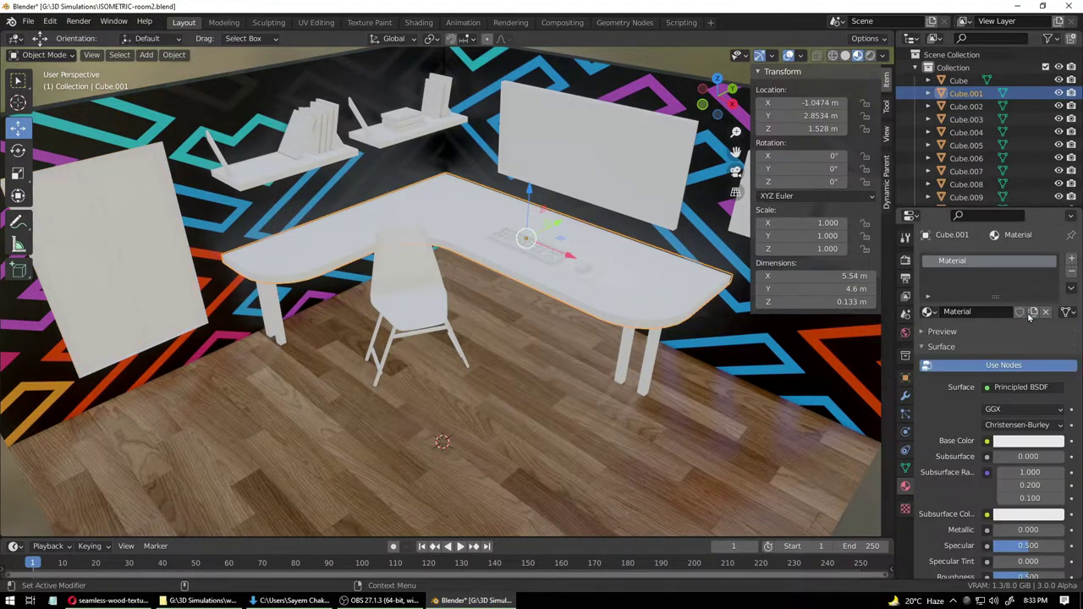
double_click(975, 315)
text(Ta)
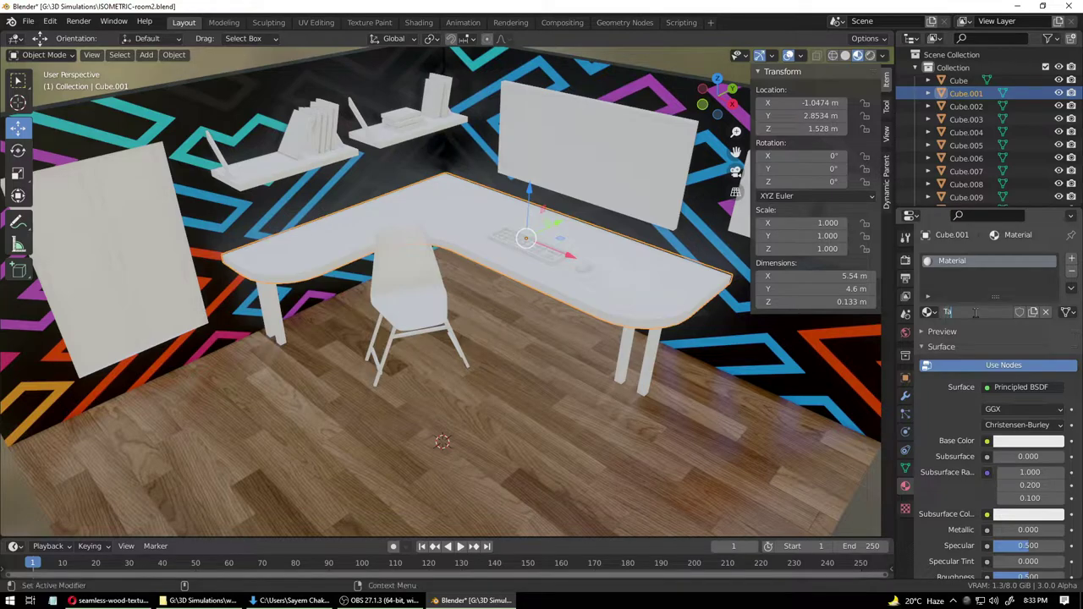
text(ble Material)
key(Return)
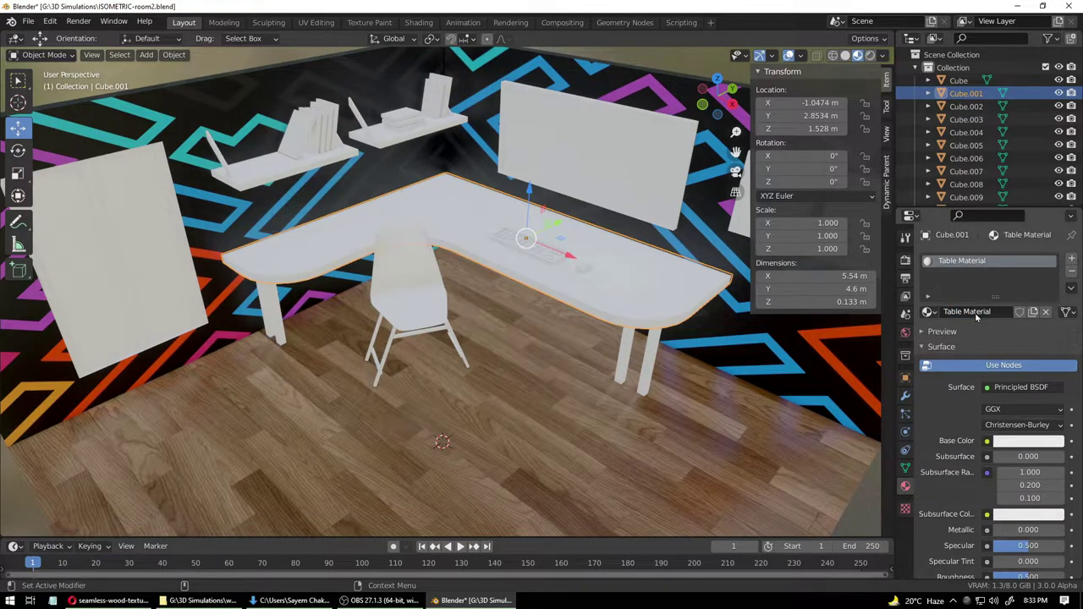
- Set the Base Color of Table Material to an Image Texture
click(651, 289)
click(632, 305)
click(987, 441)
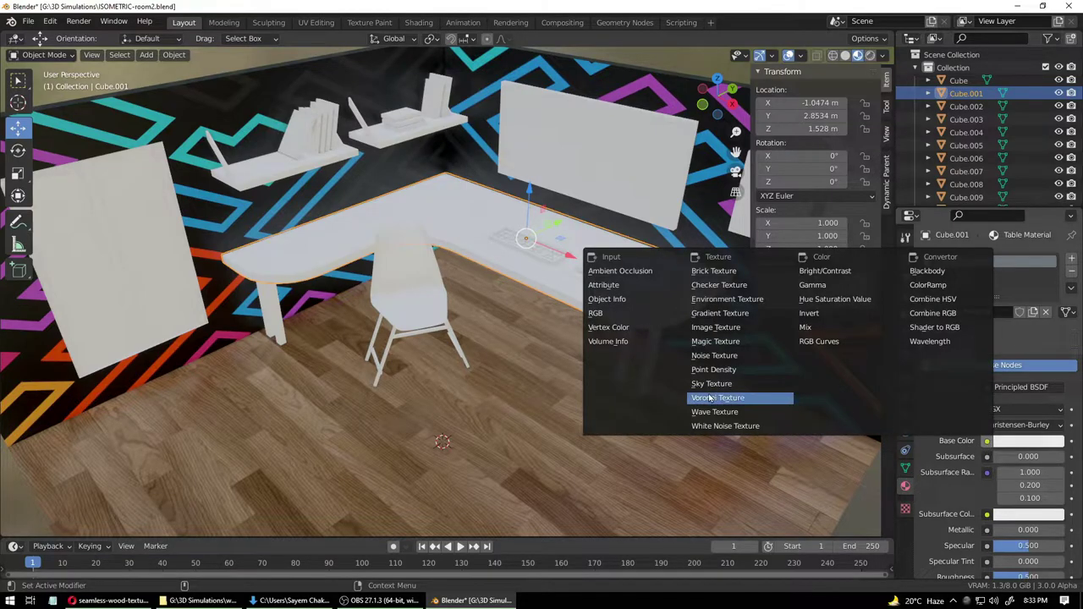
click(715, 326)
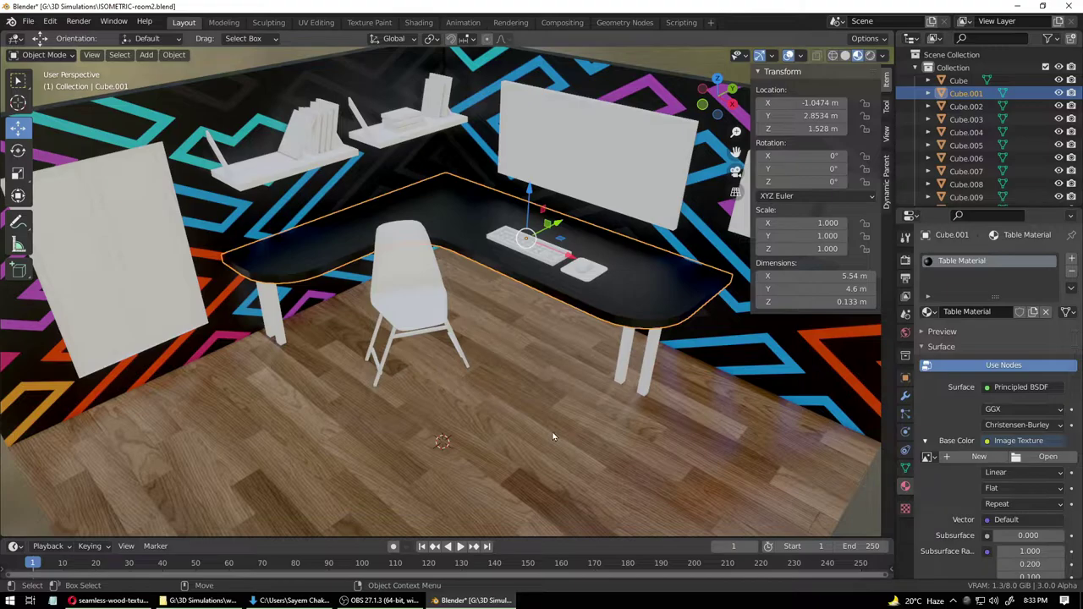
scroll(503, 418, down, 4)
scroll(496, 410, up, 3)
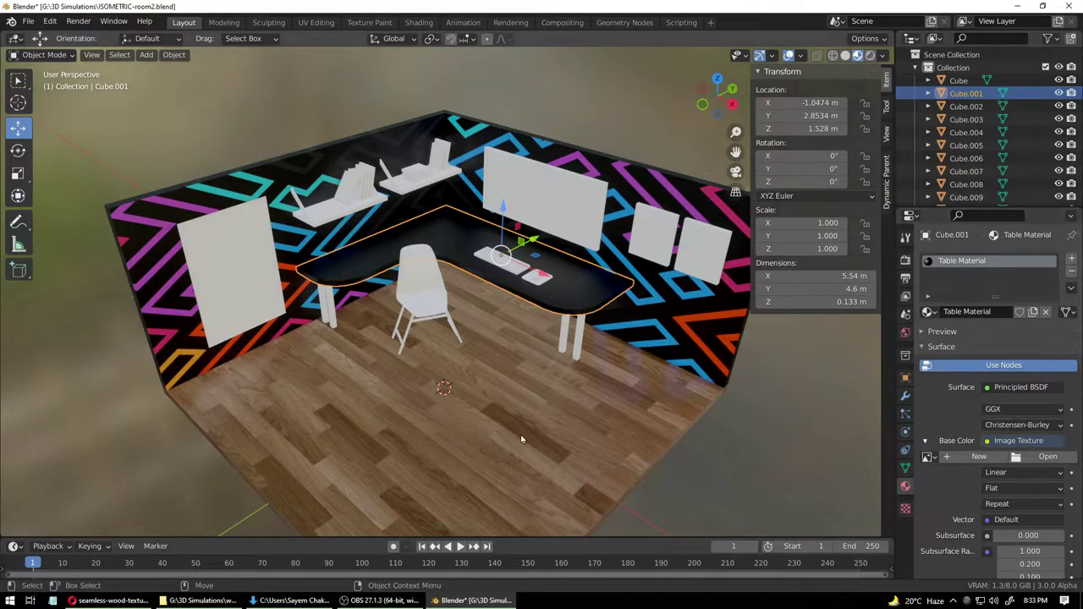
scroll(519, 423, down, 4)
scroll(518, 423, up, 7)
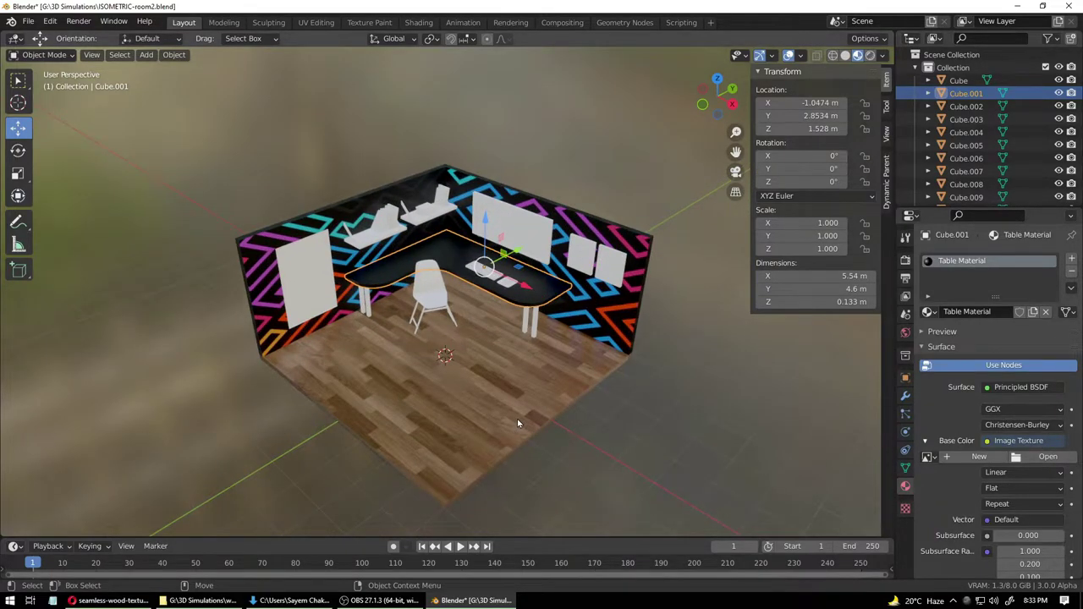
scroll(518, 423, down, 2)
scroll(518, 423, down, 2)
scroll(517, 423, up, 5)
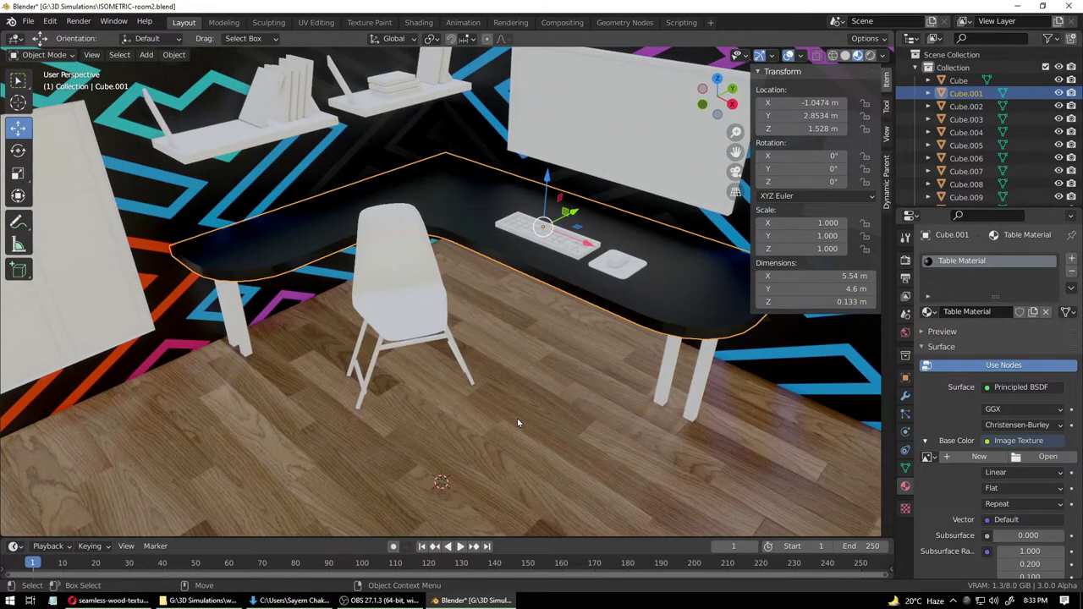
middle_drag(518, 423, 533, 440)
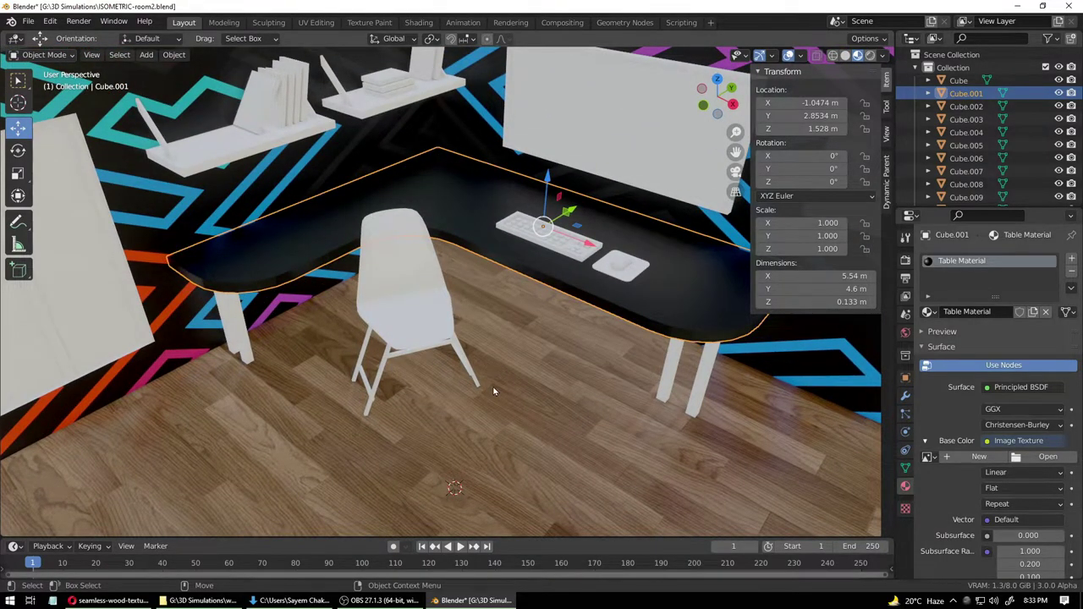
scroll(510, 379, down, 5)
scroll(511, 380, up, 4)
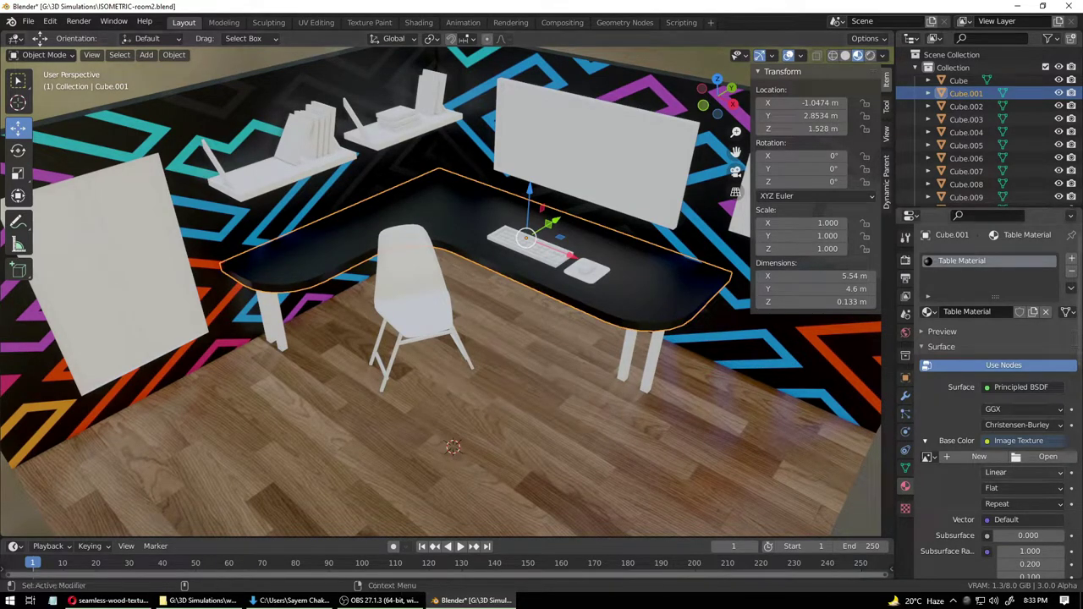
- Load seamless-wood-texture-5.jpg from the Downloads folder as the Base Color image of Table Material
click(1045, 457)
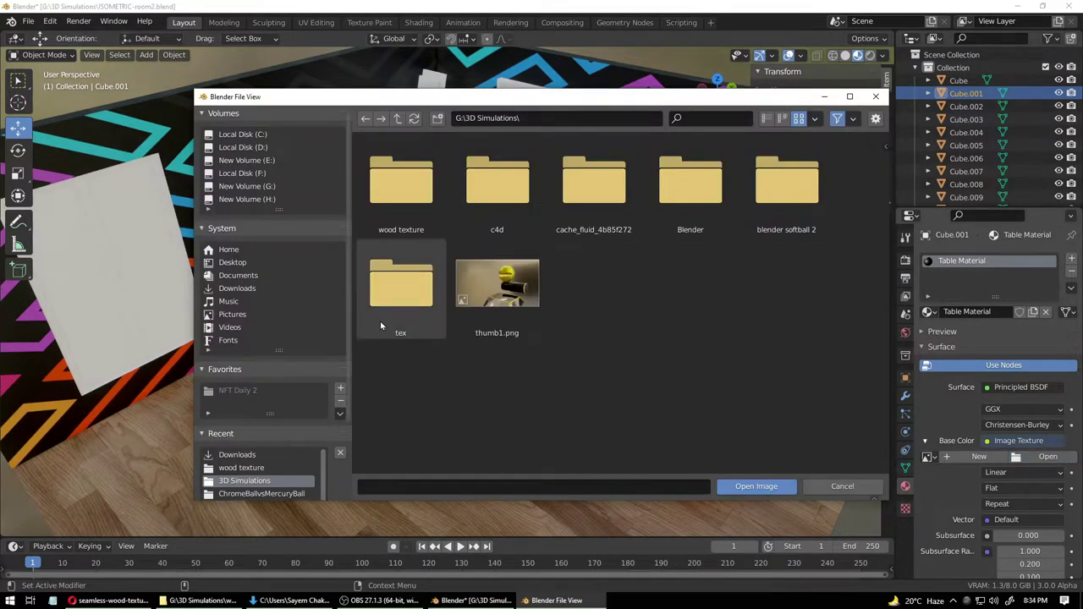
click(250, 291)
scroll(438, 354, down, 8)
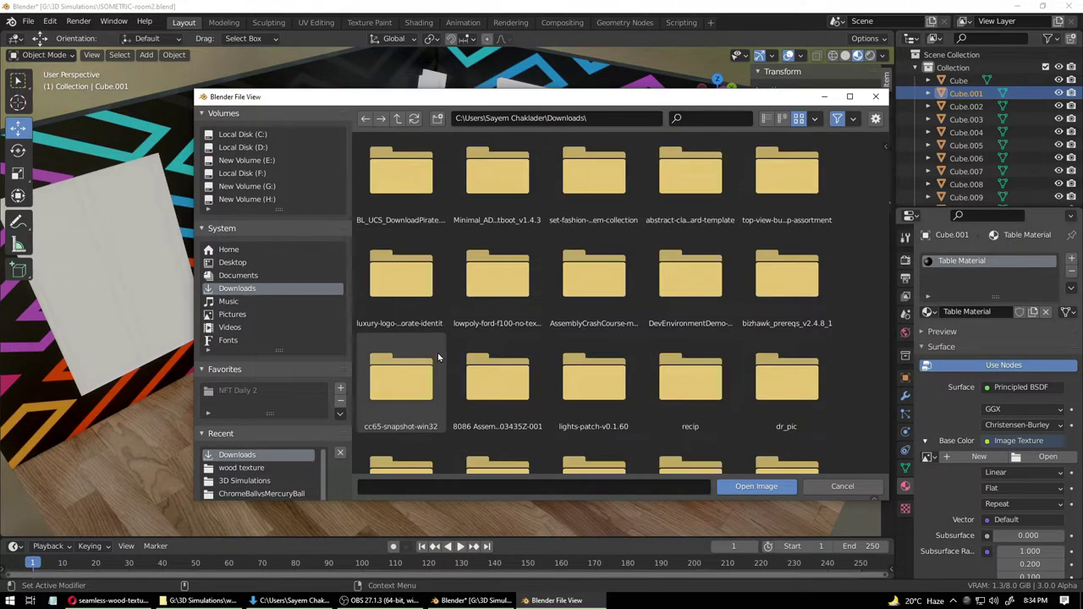
scroll(441, 353, down, 5)
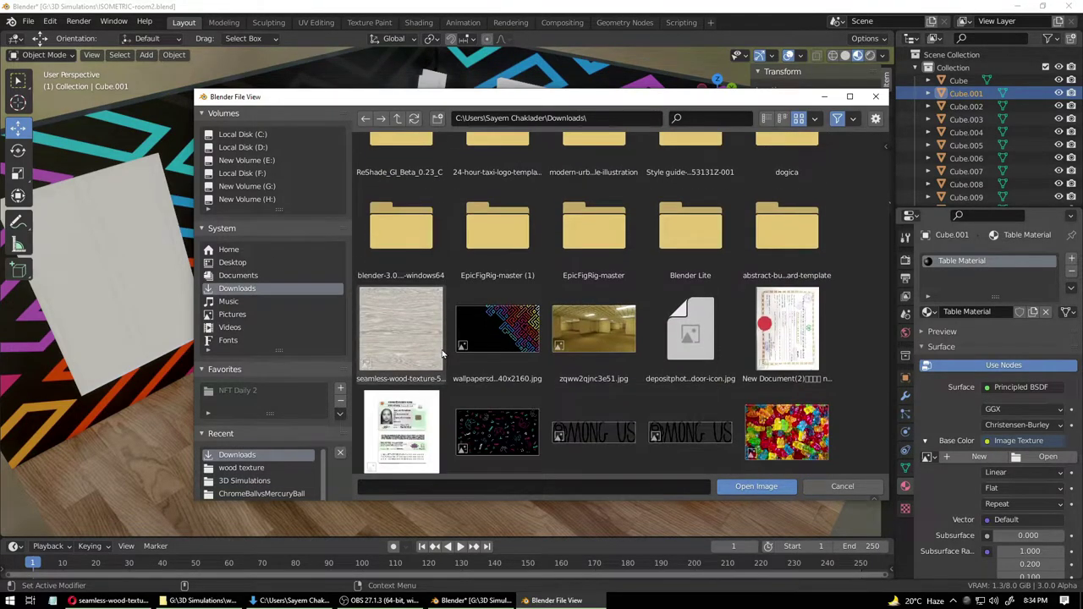
double_click(414, 273)
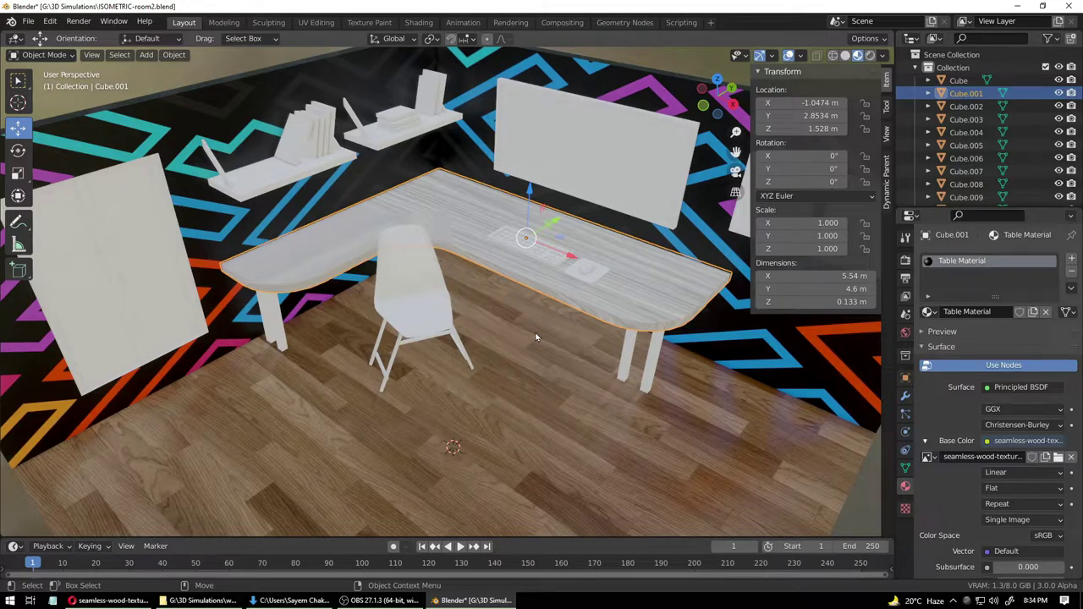
- Reselect the L-shaped desk top and open it in the UV Editing workspace
scroll(370, 245, up, 3)
middle_drag(387, 204, 500, 307)
scroll(437, 276, down, 4)
scroll(500, 307, down, 1)
alt+drag(500, 308, 500, 299)
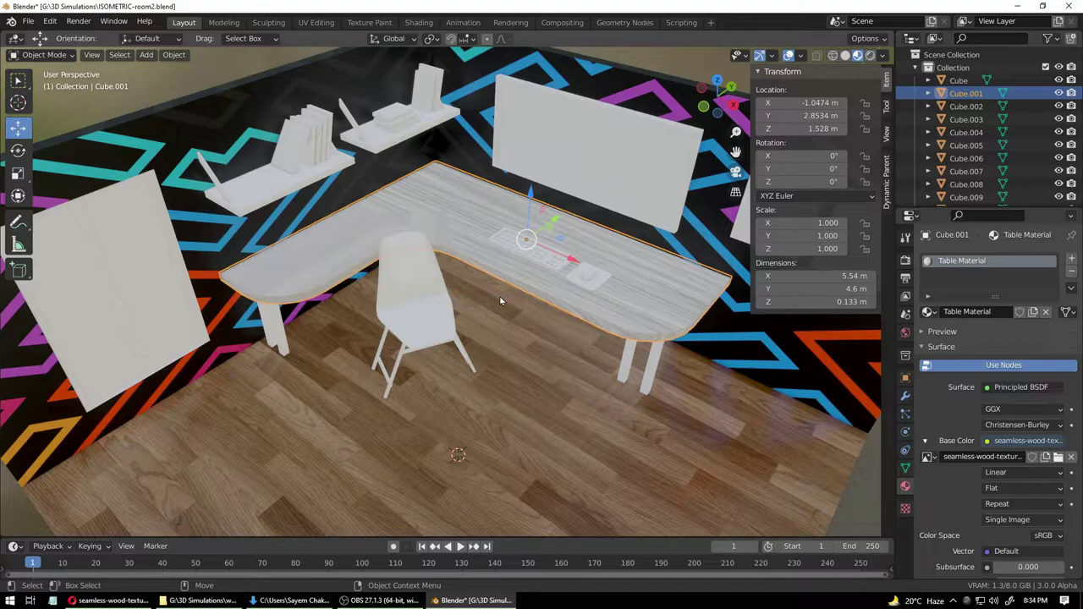
key(ctrl+i)
click(504, 300)
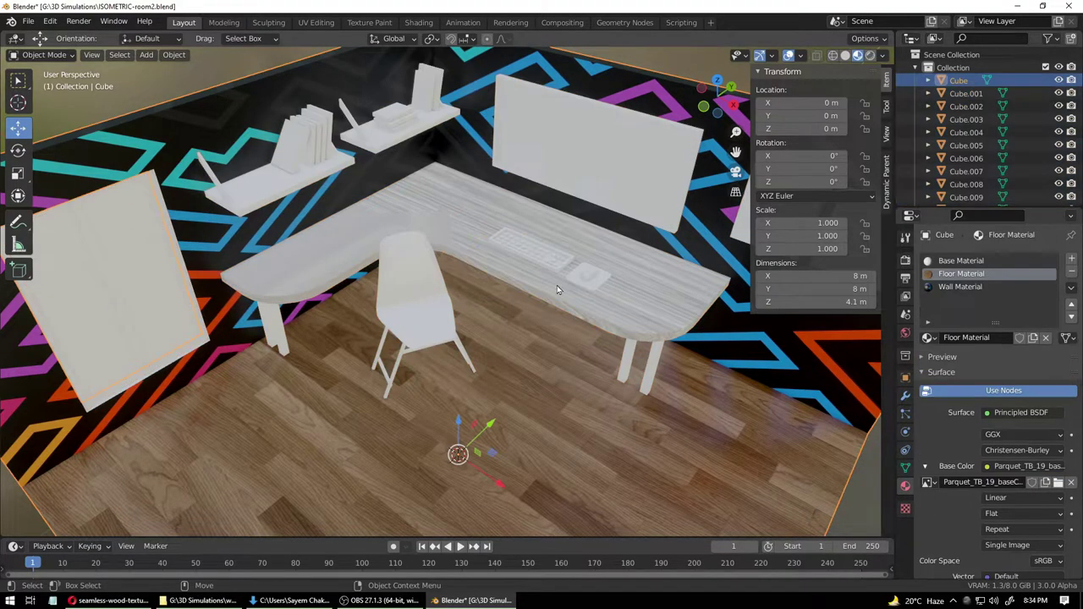
click(554, 291)
click(184, 58)
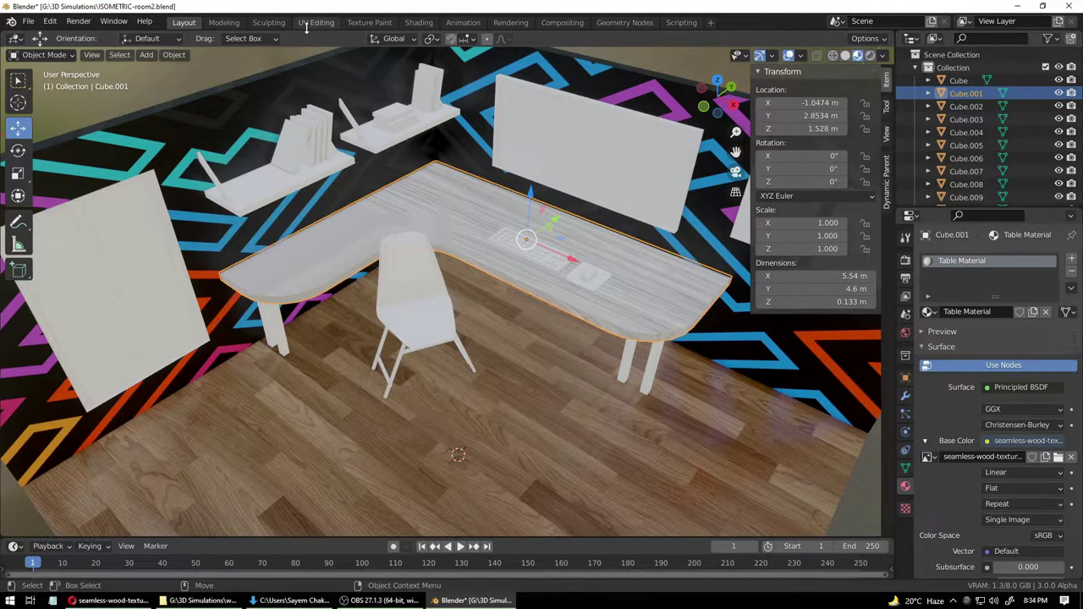
click(309, 24)
middle_drag(681, 319, 652, 292)
scroll(673, 362, up, 3)
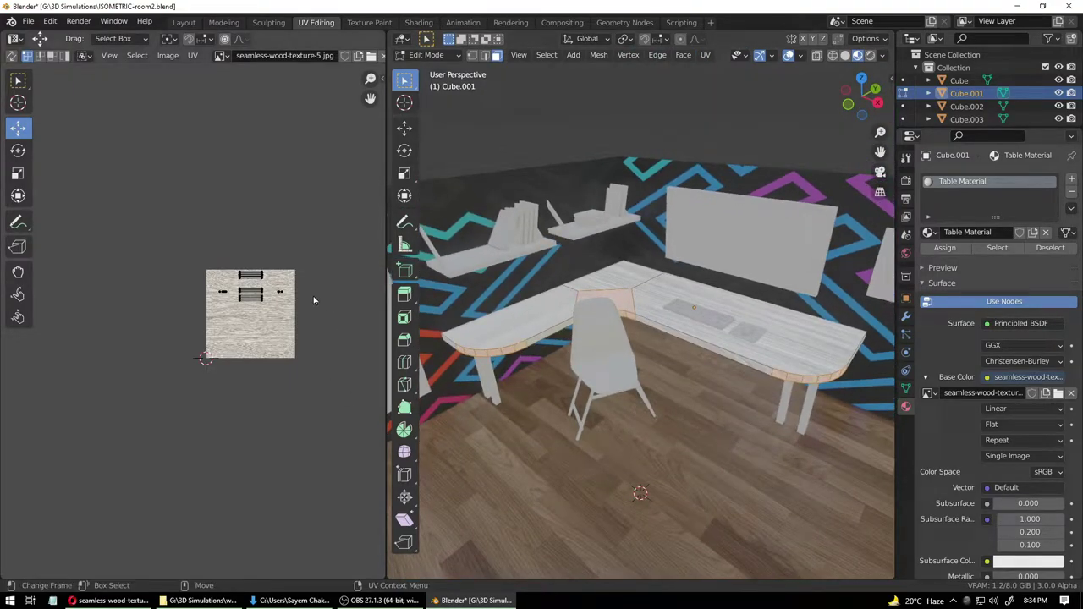
- Unwrap all faces of the desk top with Smart UV Project at a 66° angle limit and 0 island margin
key(a)
key(alt+a)
key(a)
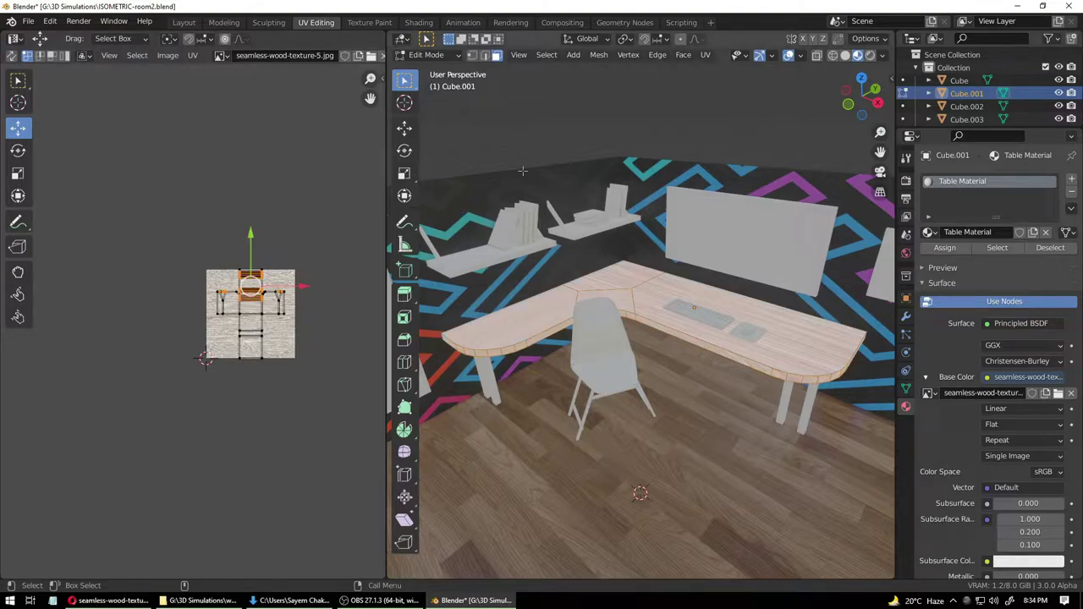
click(705, 54)
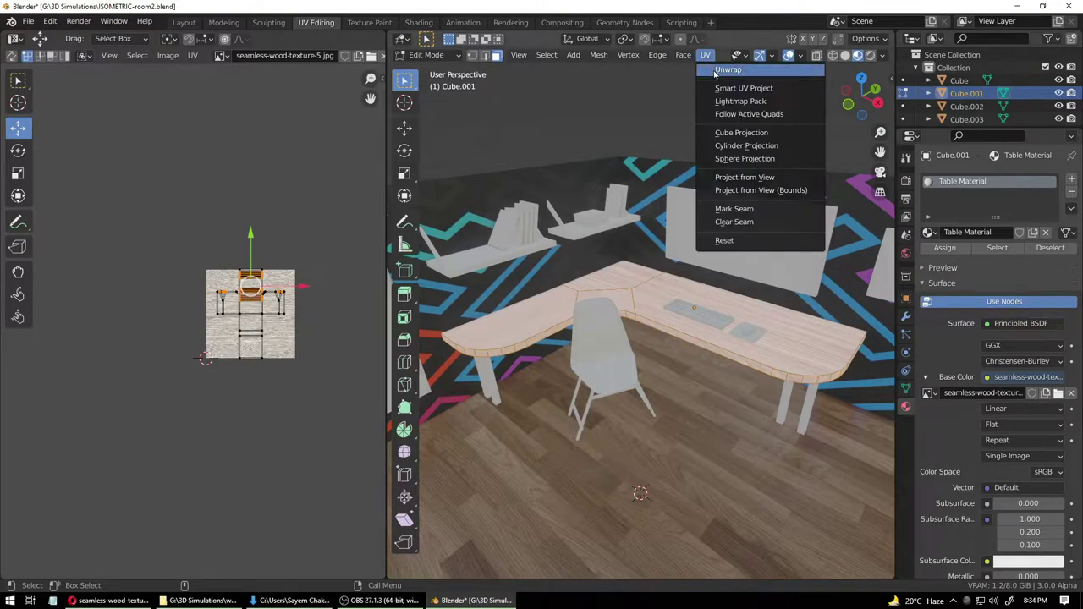
click(715, 74)
click(705, 55)
click(711, 88)
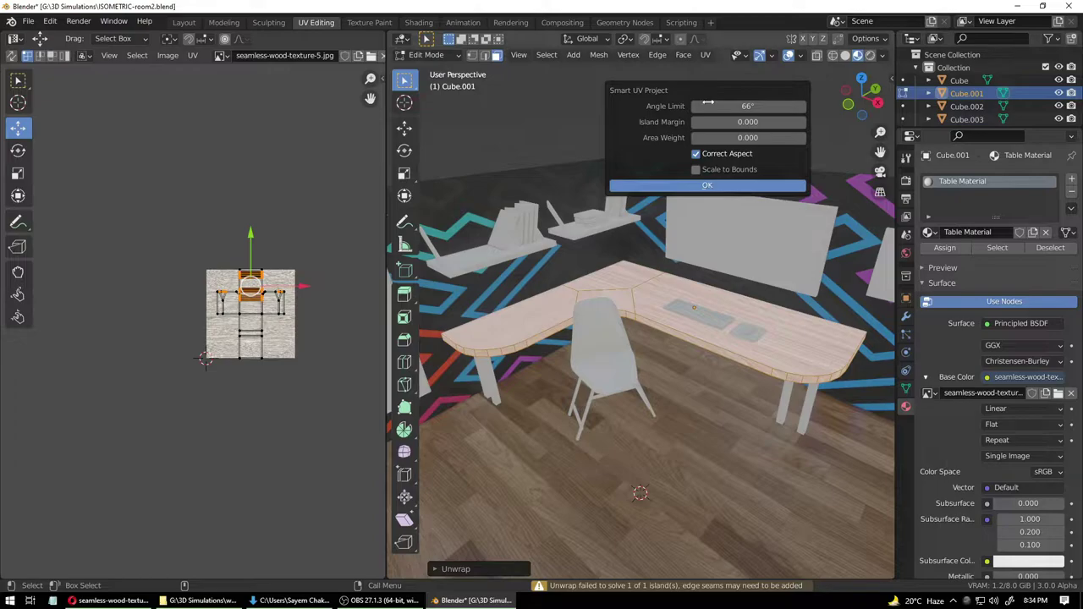
click(708, 185)
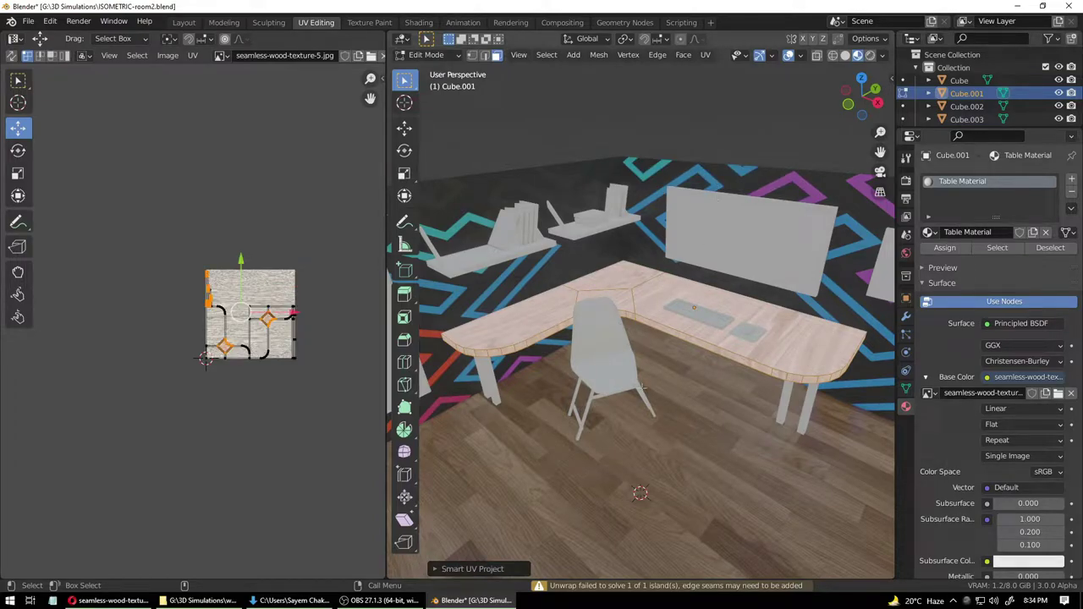
middle_drag(643, 387, 607, 393)
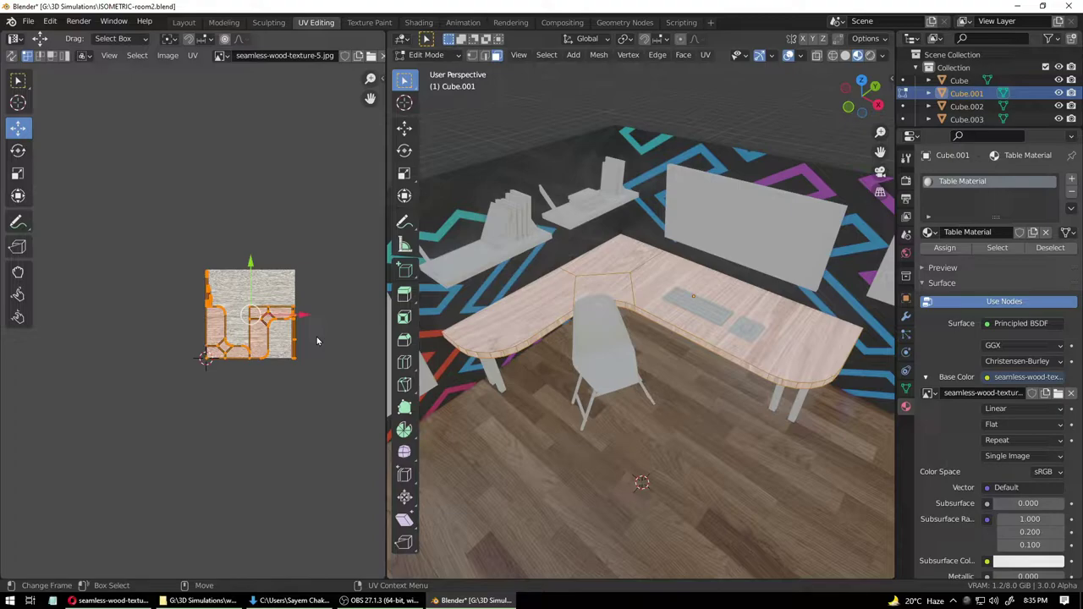
- Enlarge all of the desk top's UV islands well beyond the bounds of the wood image
key(shift+space)
key(s)
drag(291, 283, 362, 241)
key(g)
drag(298, 314, 285, 345)
- Rotate all of the desk top's UV islands clockwise so the wood grain runs diagonally across the desk
key(r)
key(r)
key(e)
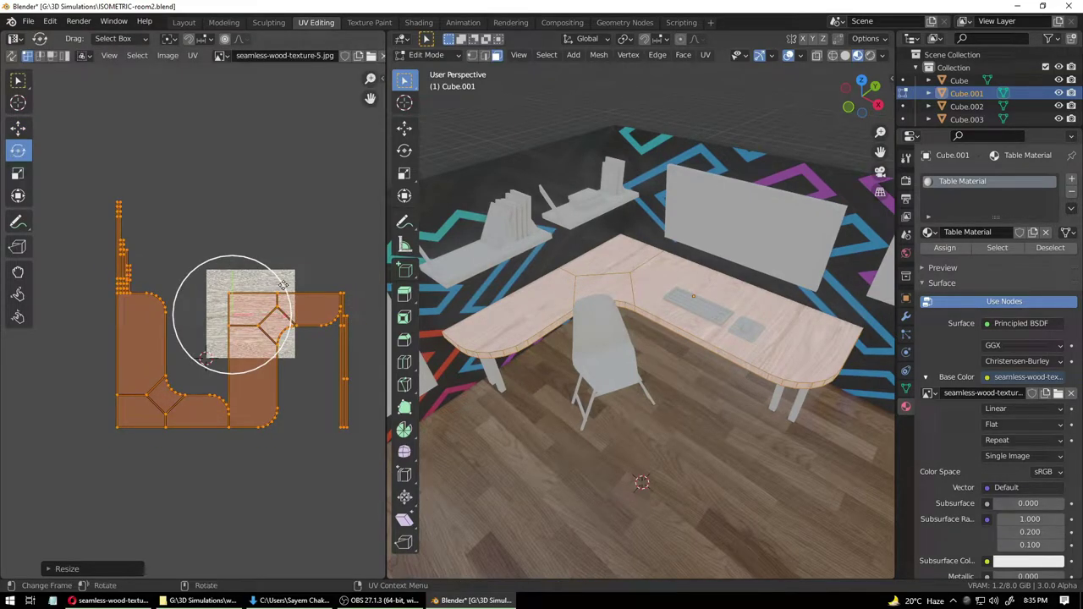
key(r)
key(t)
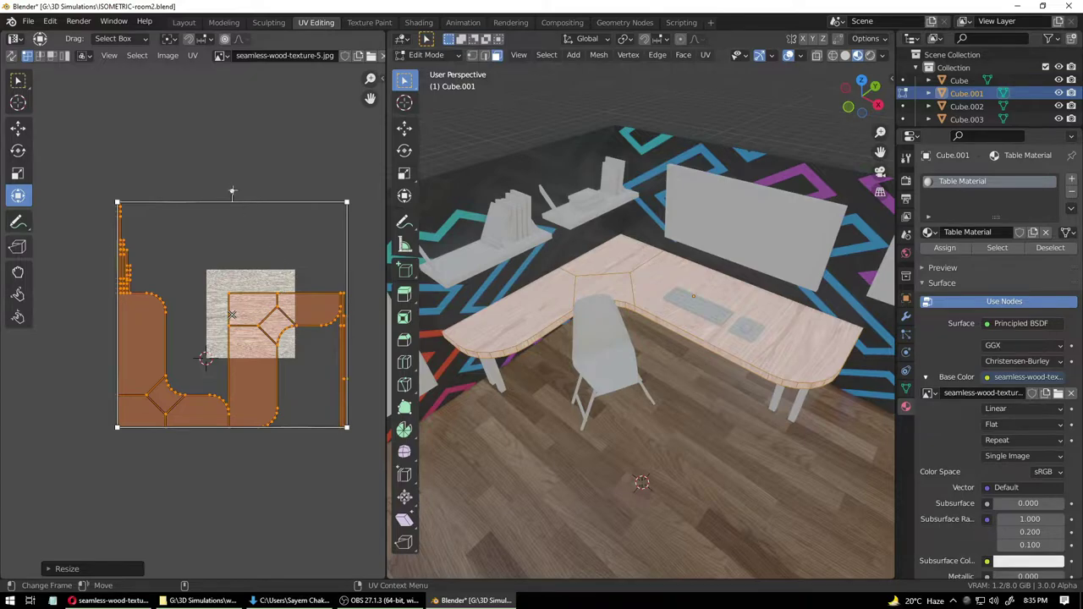
drag(233, 191, 301, 256)
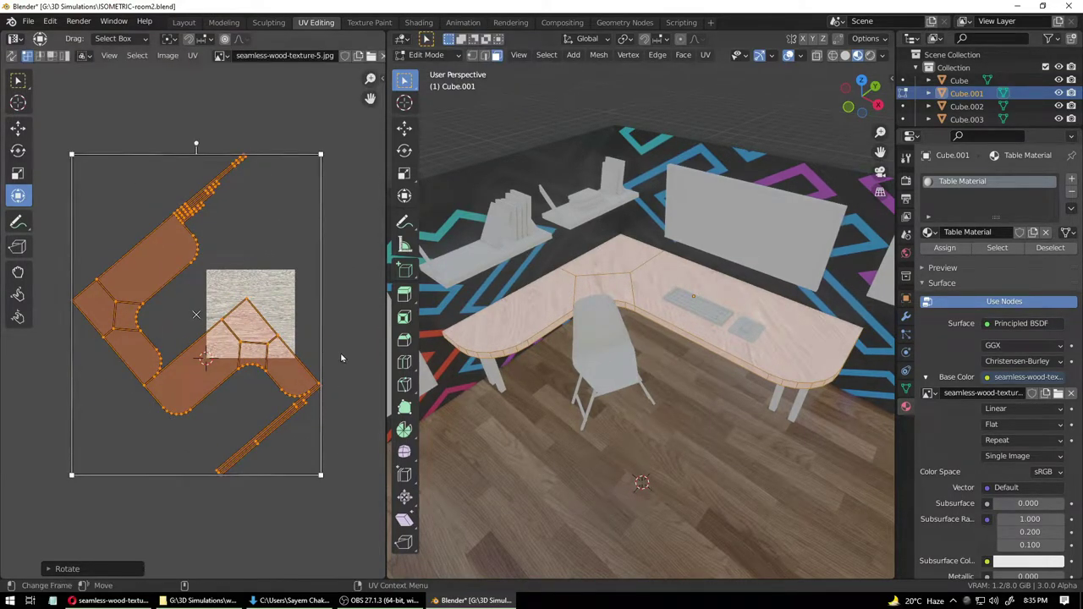
click(342, 358)
key(alt+a)
middle_drag(729, 404, 694, 372)
scroll(720, 374, down, 3)
scroll(719, 373, down, 2)
scroll(710, 378, up, 8)
scroll(695, 372, down, 3)
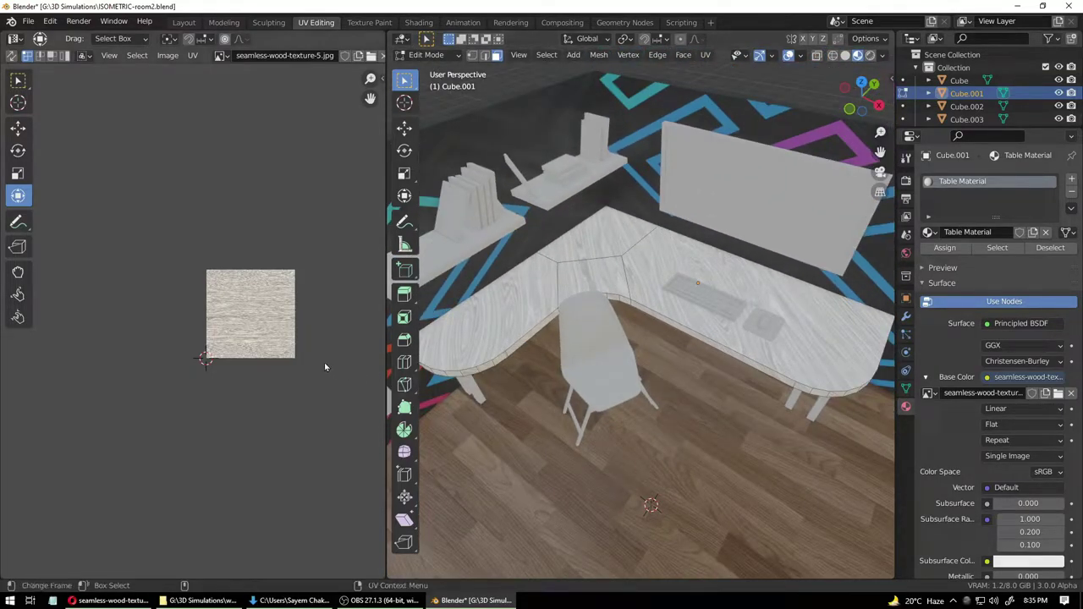
- Select all of the desk top's UV islands and scale them down to about half their size
click(630, 309)
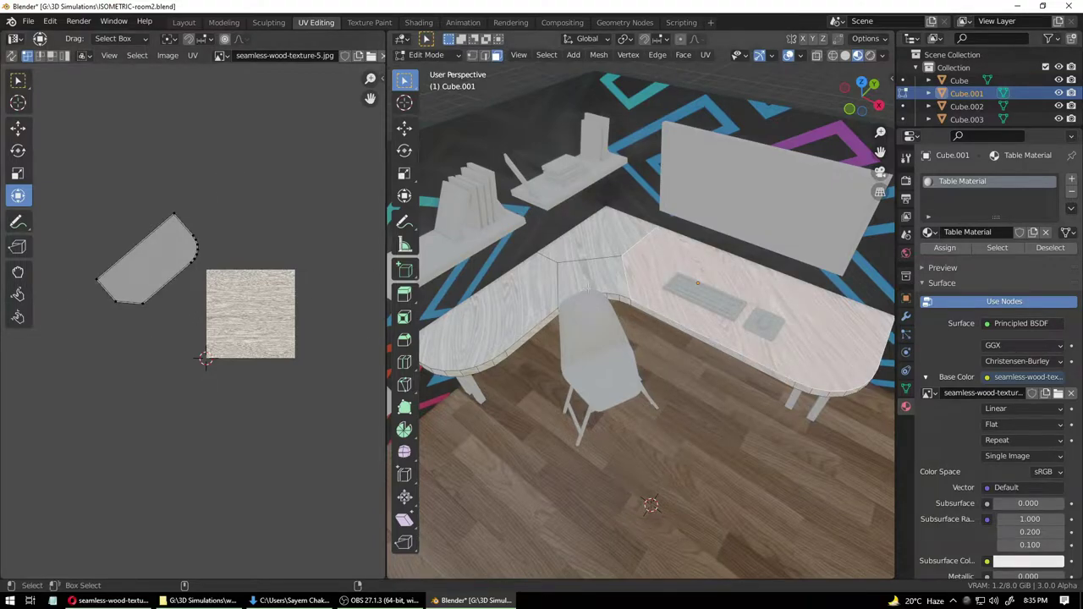
key(a)
key(a)
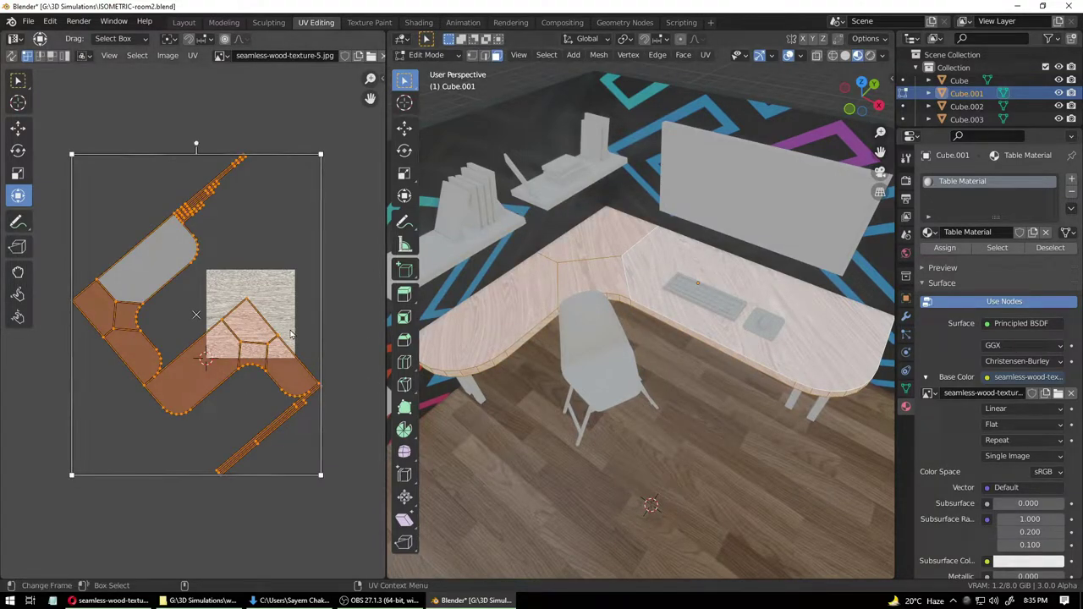
key(r)
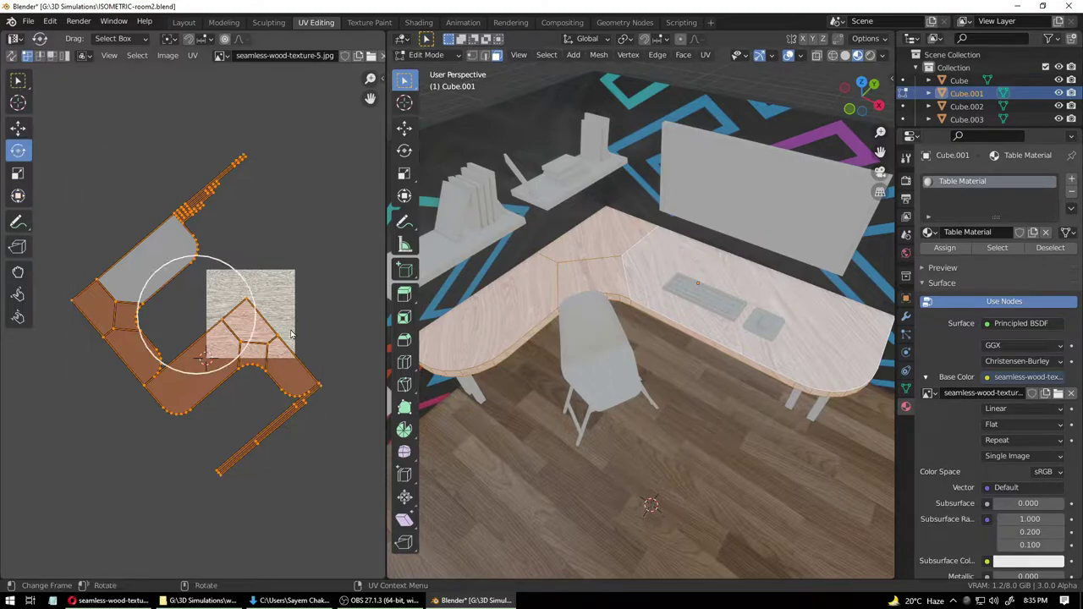
key(s)
drag(247, 288, 225, 332)
key(shift+space)
key(g)
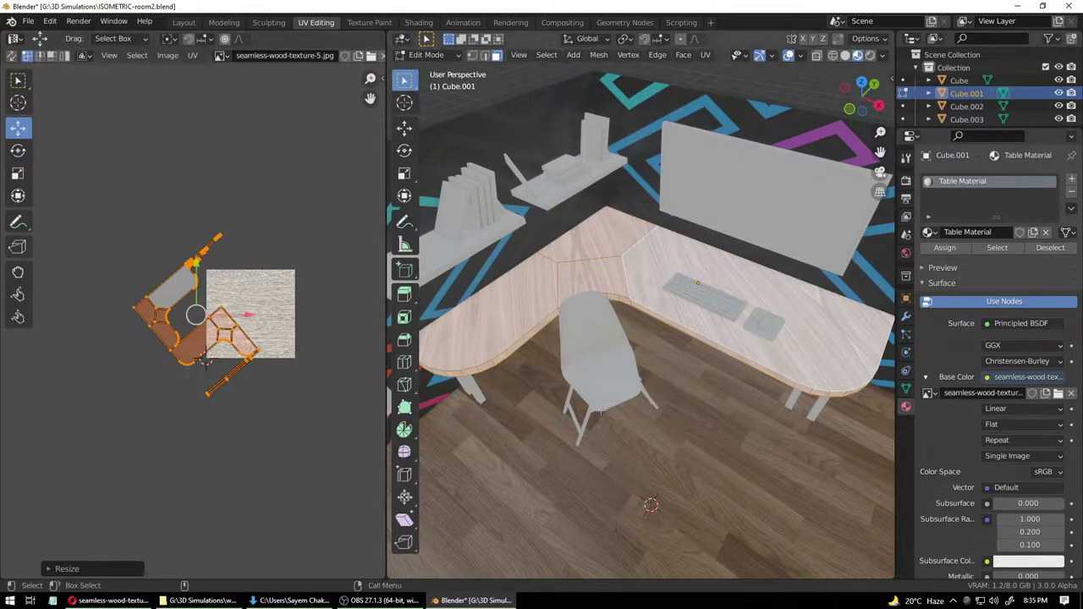
click(636, 495)
middle_drag(636, 495, 613, 463)
scroll(636, 430, down, 3)
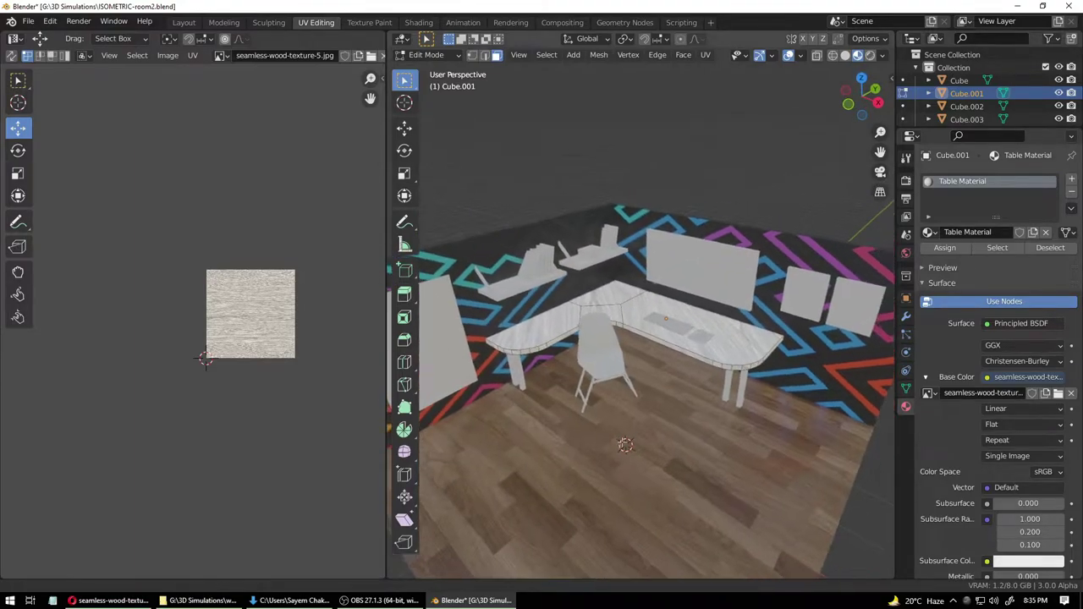
scroll(613, 463, down, 1)
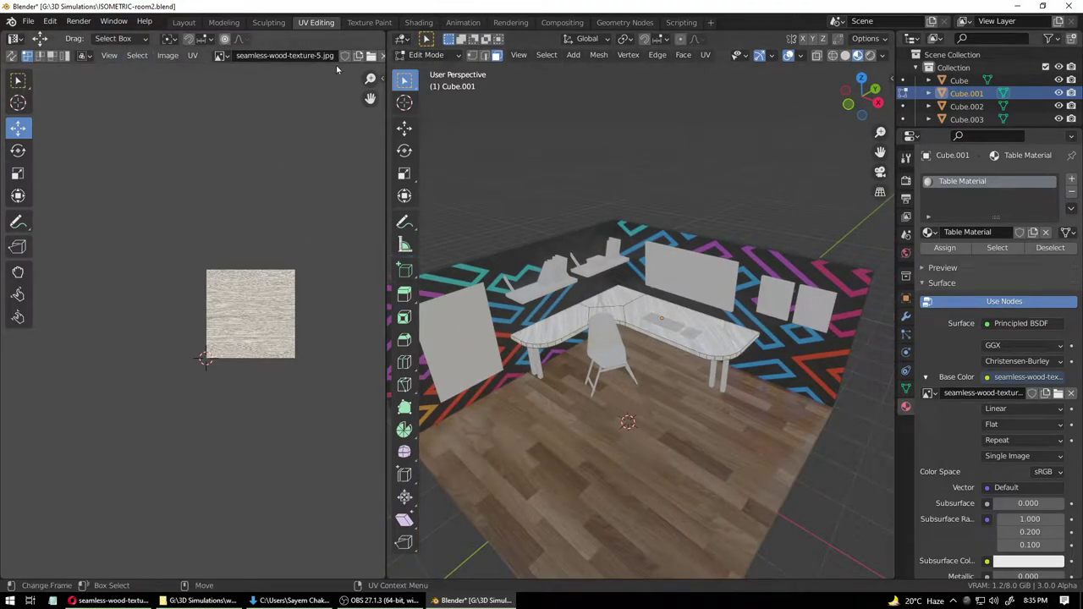
- Return to the Layout workspace in Object Mode and save ISOMETRIC-room2.blend
click(185, 23)
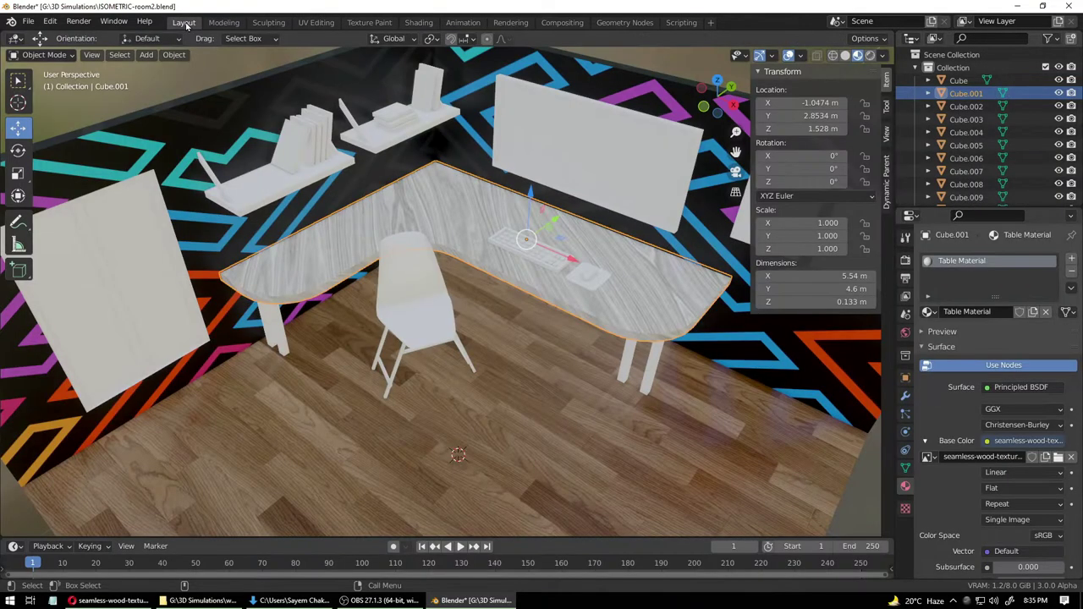
click(44, 54)
click(532, 353)
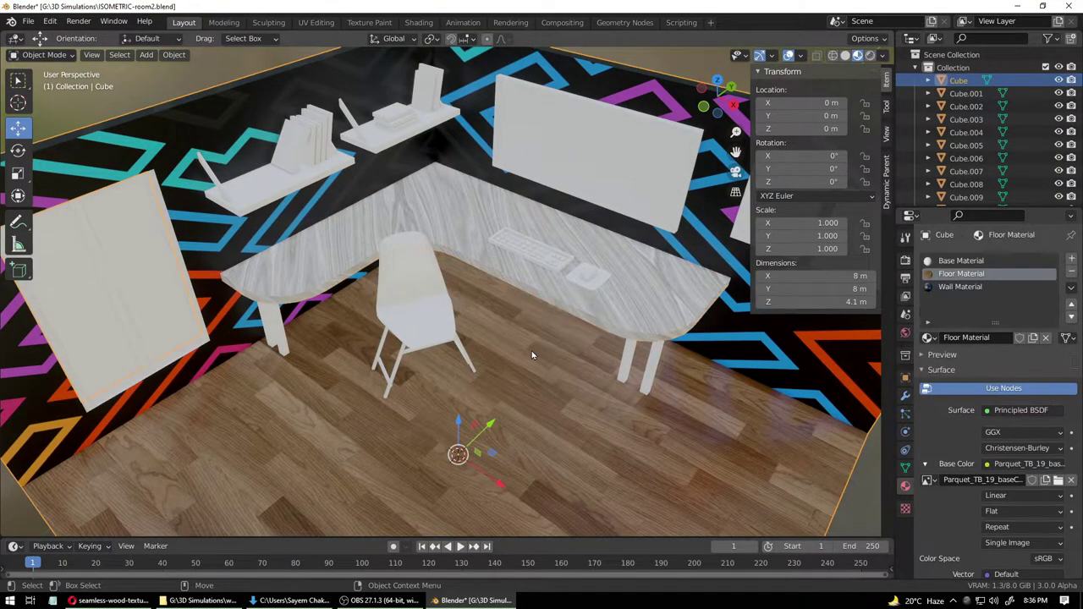
key(ctrl+s)
- Set the Metallic of the desk's Table Material to 0.772 and its Roughness to 0.445
click(616, 308)
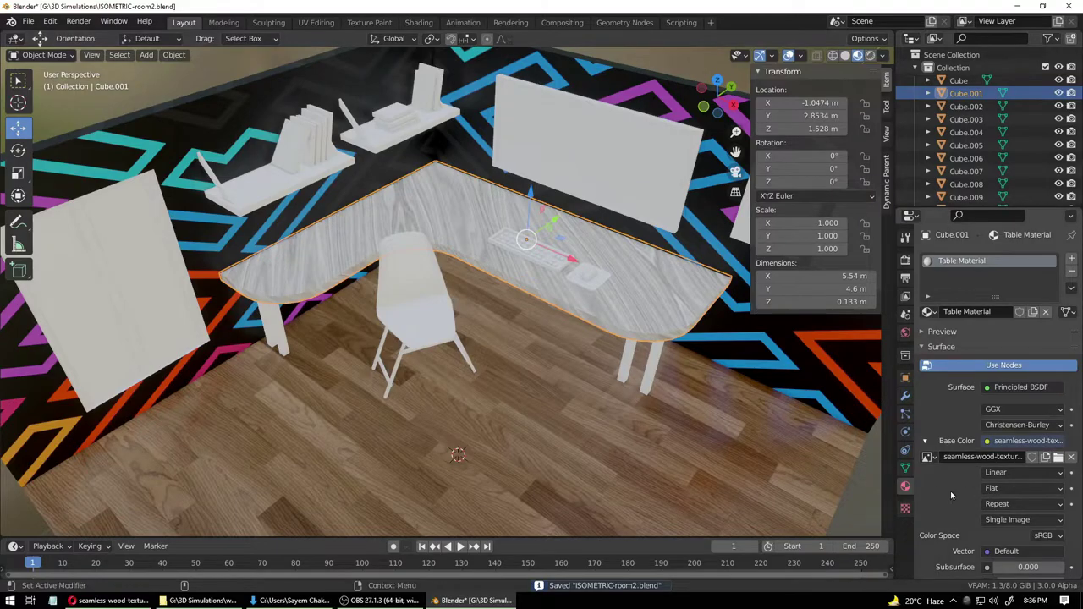
scroll(951, 495, down, 7)
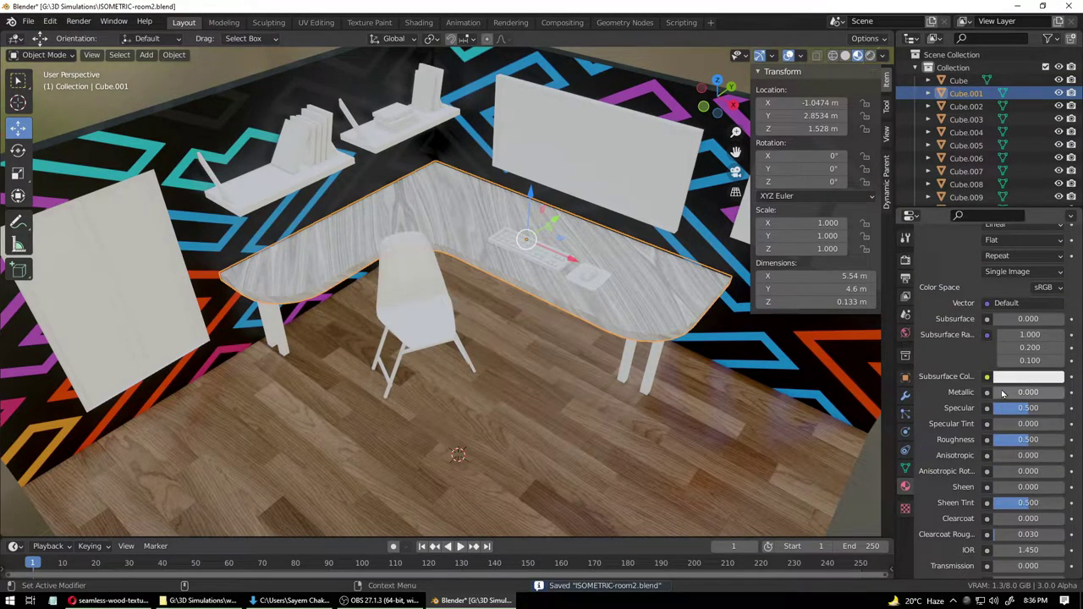
drag(1002, 394, 1049, 393)
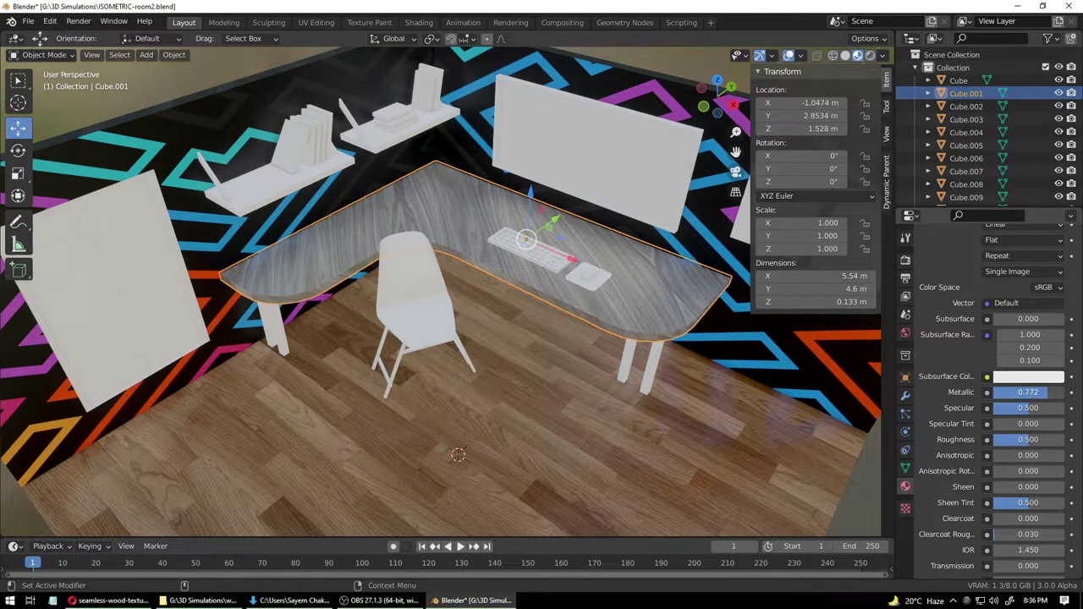
mouse_move(1028, 439)
mouse_down()
mouse_move(1013, 439)
mouse_move(1024, 439)
mouse_up()
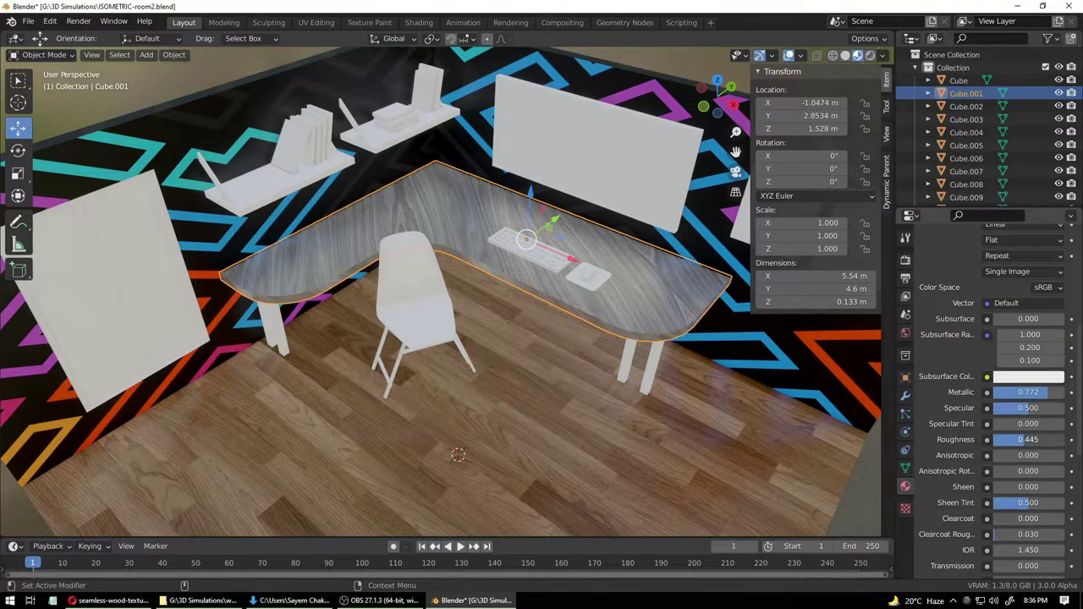
- Create a new material named Black Leg on the inner leg of the pair nearest the small wall frames
click(558, 445)
middle_drag(558, 445, 522, 319)
scroll(562, 412, down, 6)
scroll(521, 319, up, 8)
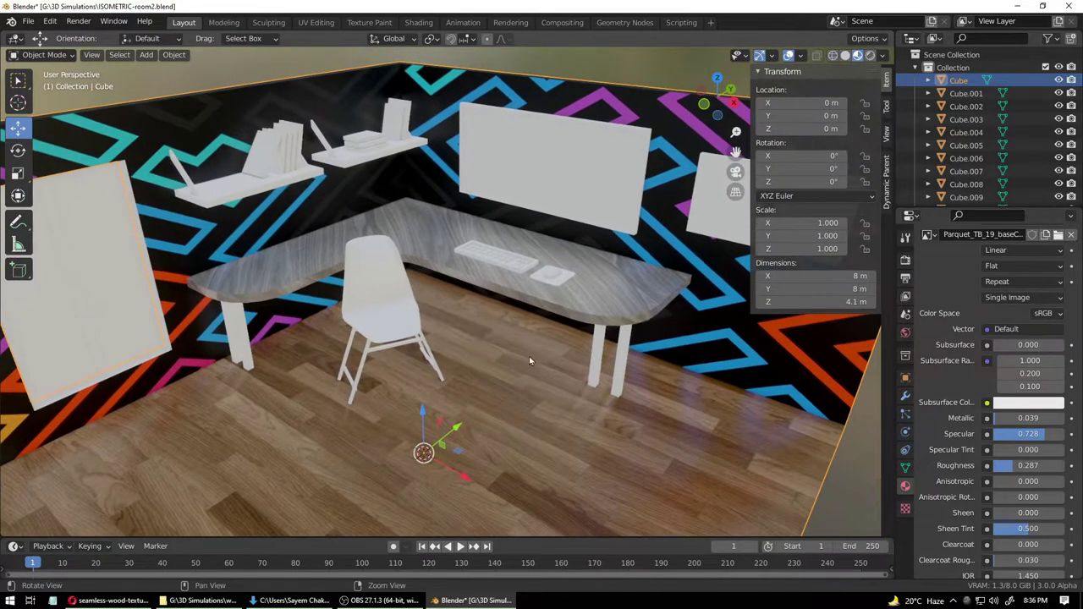
alt+drag(529, 357, 567, 345)
scroll(569, 345, up, 1)
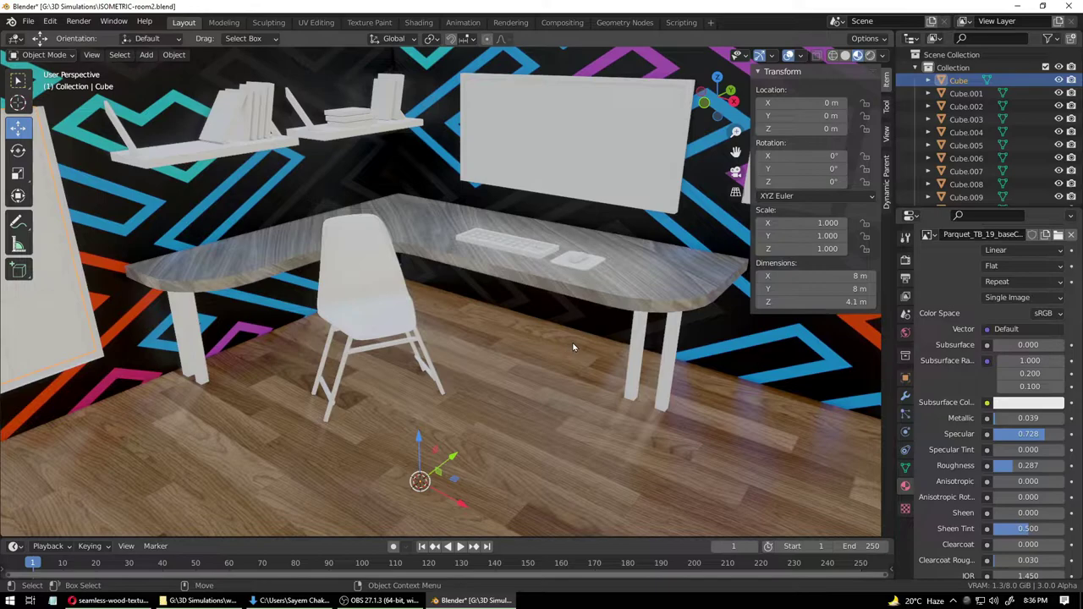
alt+middle_drag(573, 345, 555, 358)
click(615, 357)
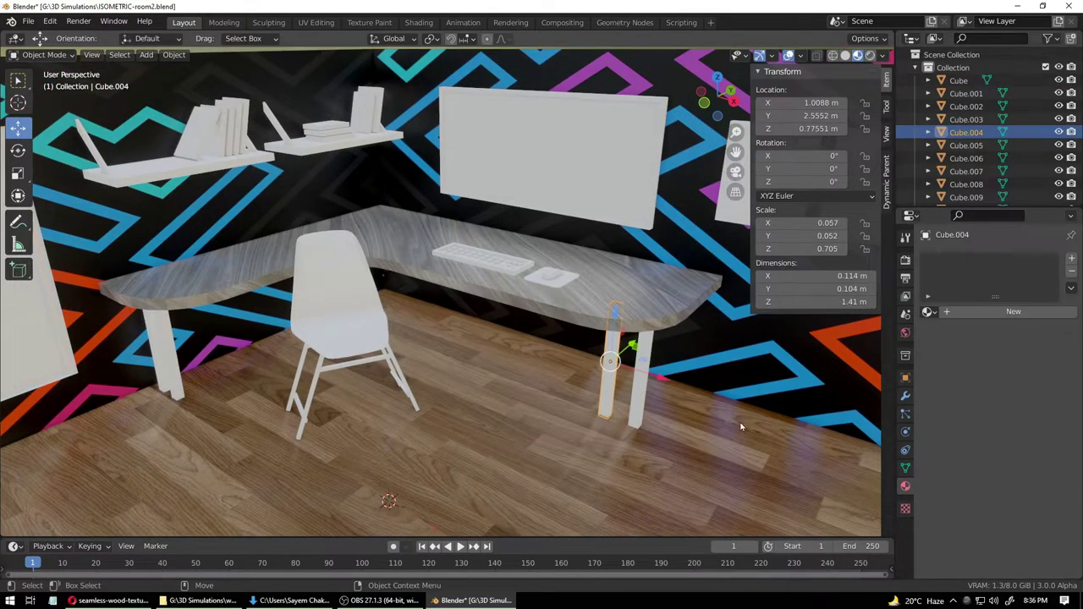
click(994, 313)
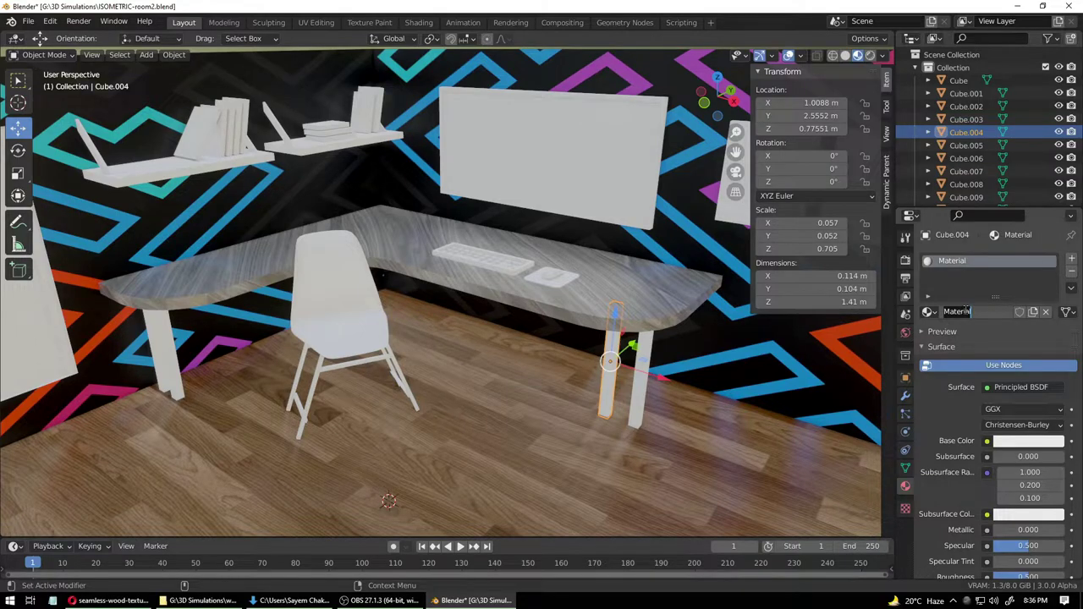
text(Black Leg)
key(Return)
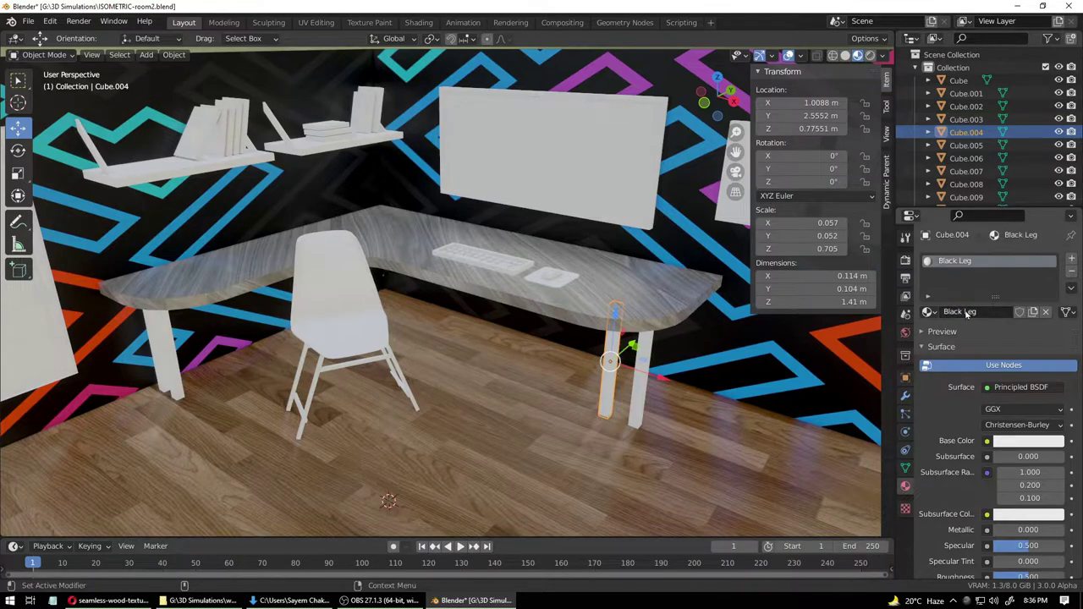
- Darken the Black Leg material's Base Color to dark grey and set its Metallic to 0.315 and Roughness to 0.272
click(1008, 441)
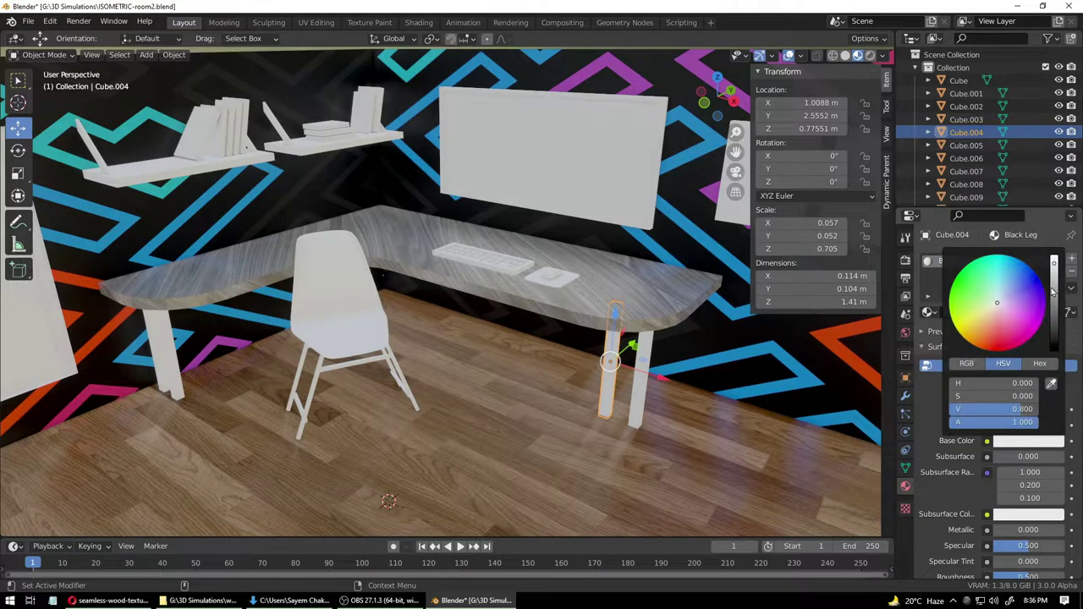
drag(1053, 292, 1053, 321)
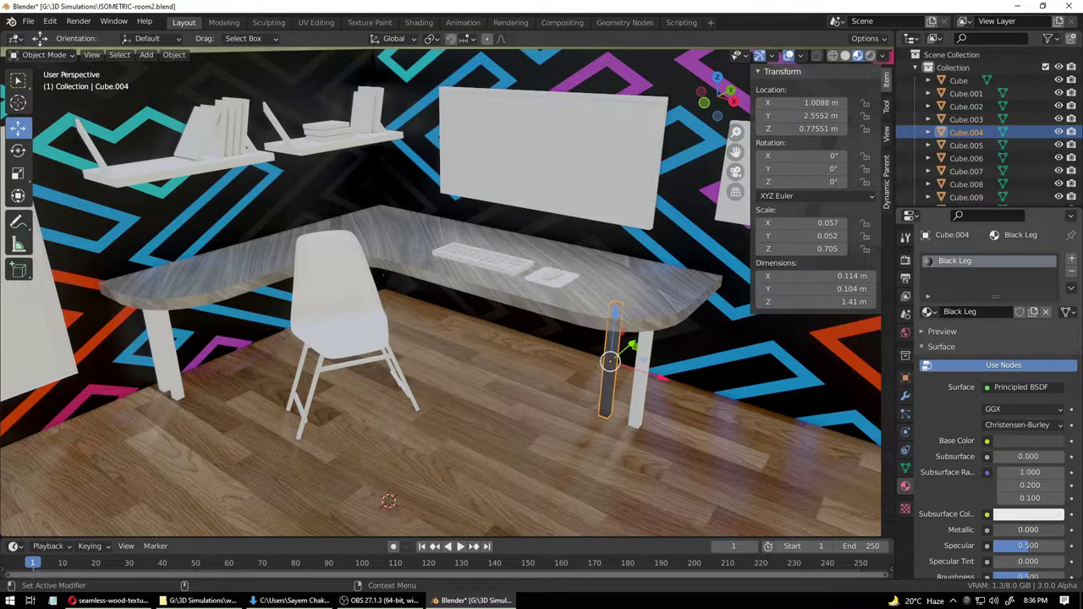
drag(1004, 535, 1001, 509)
scroll(1006, 531, down, 2)
- Assign the existing Black Leg material to the outer leg beside the black one
click(640, 397)
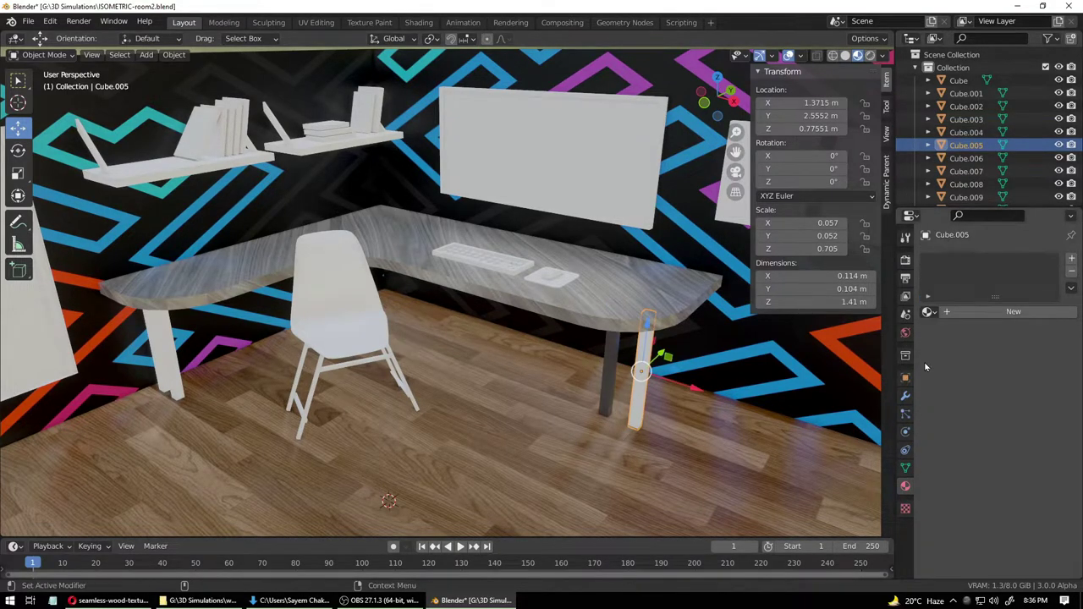
click(928, 312)
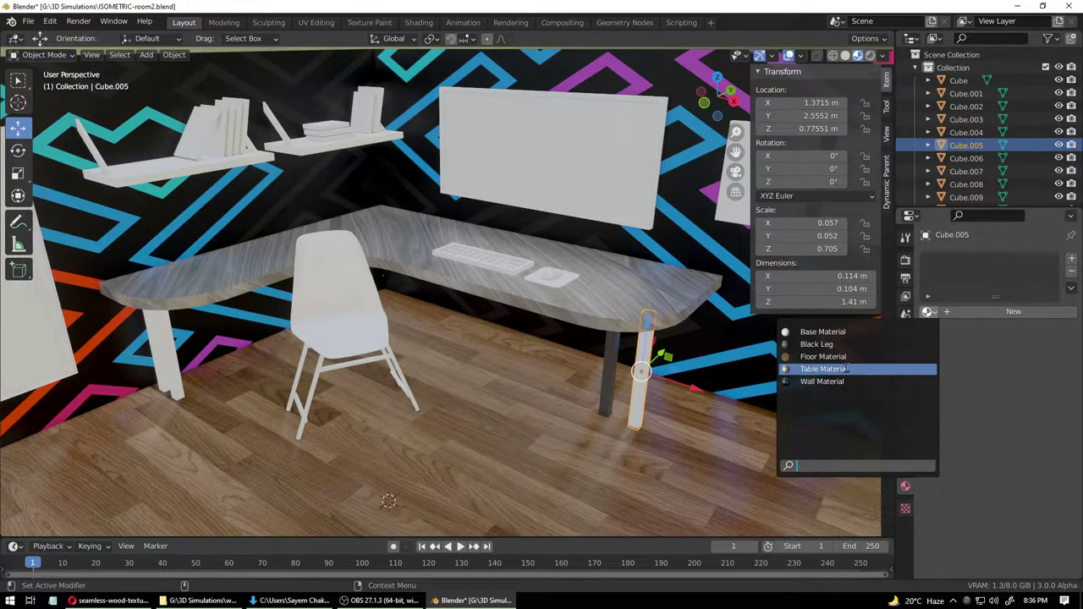
click(816, 344)
- Copy the Black Leg material from the black inner leg to both legs at the desk's other end
click(175, 353)
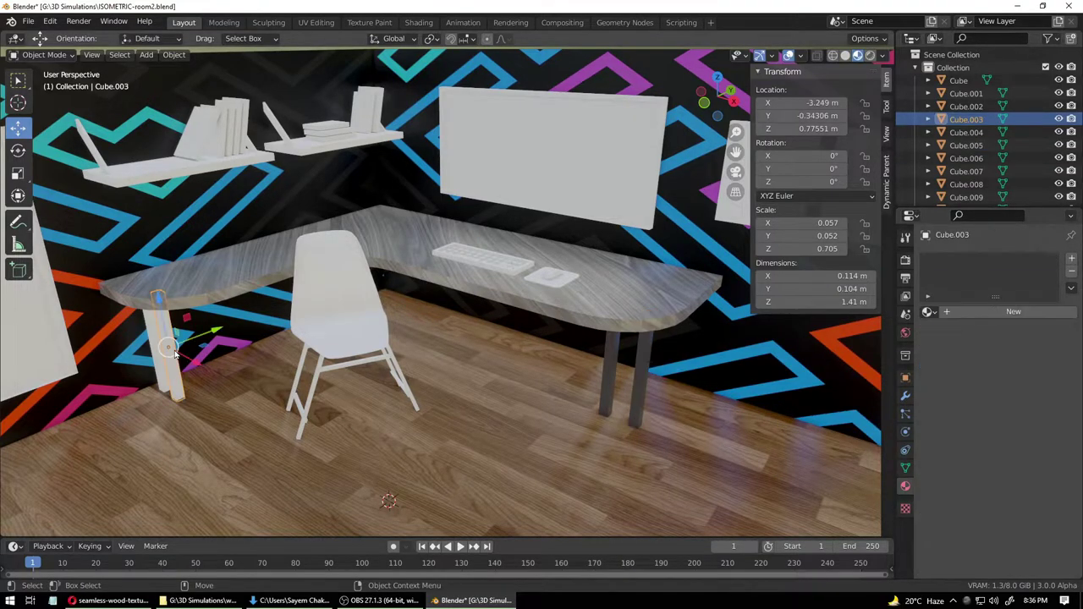
click(928, 312)
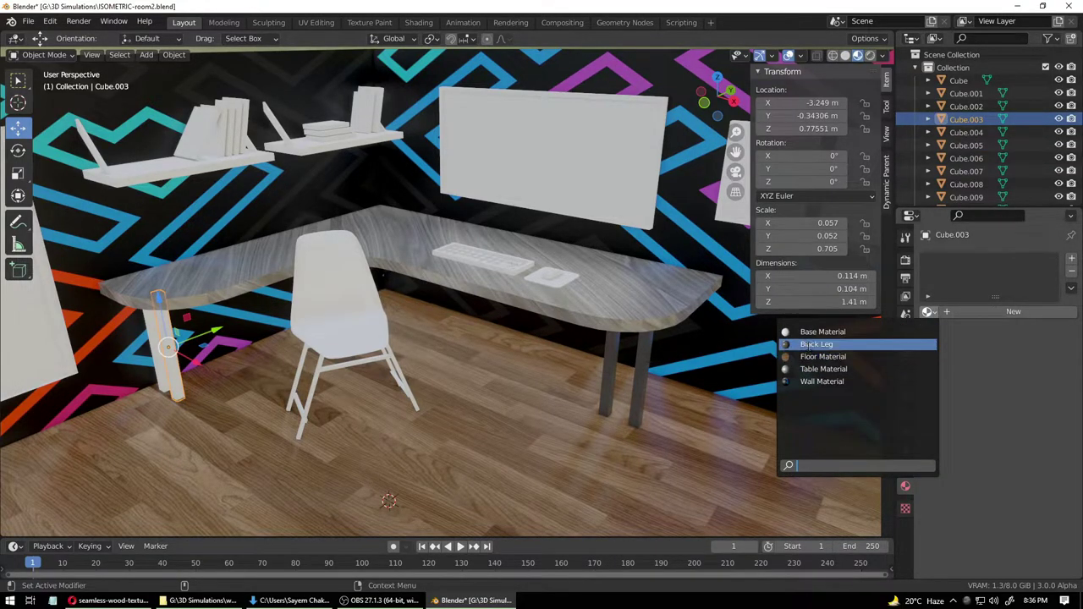
middle_drag(207, 454, 245, 366)
click(279, 336)
shift+click(262, 364)
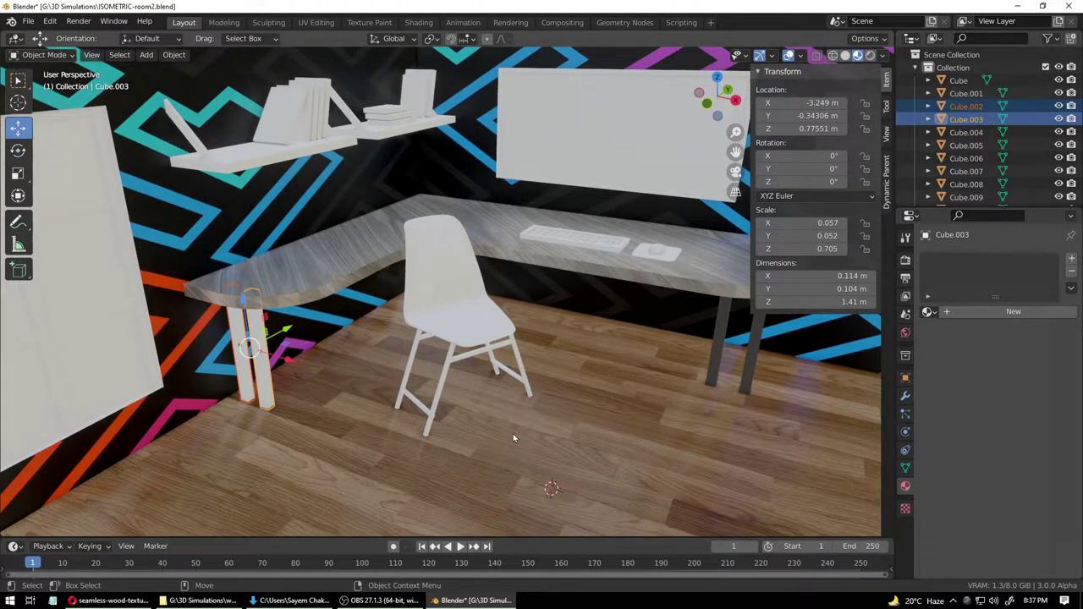
middle_drag(758, 347, 710, 354)
shift+click(710, 353)
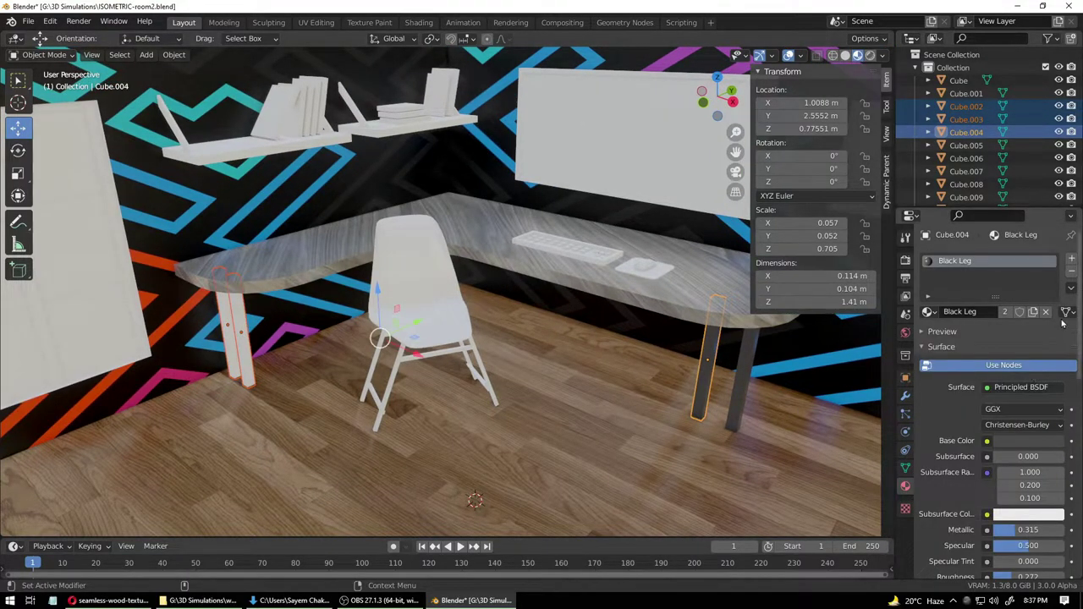
click(1071, 289)
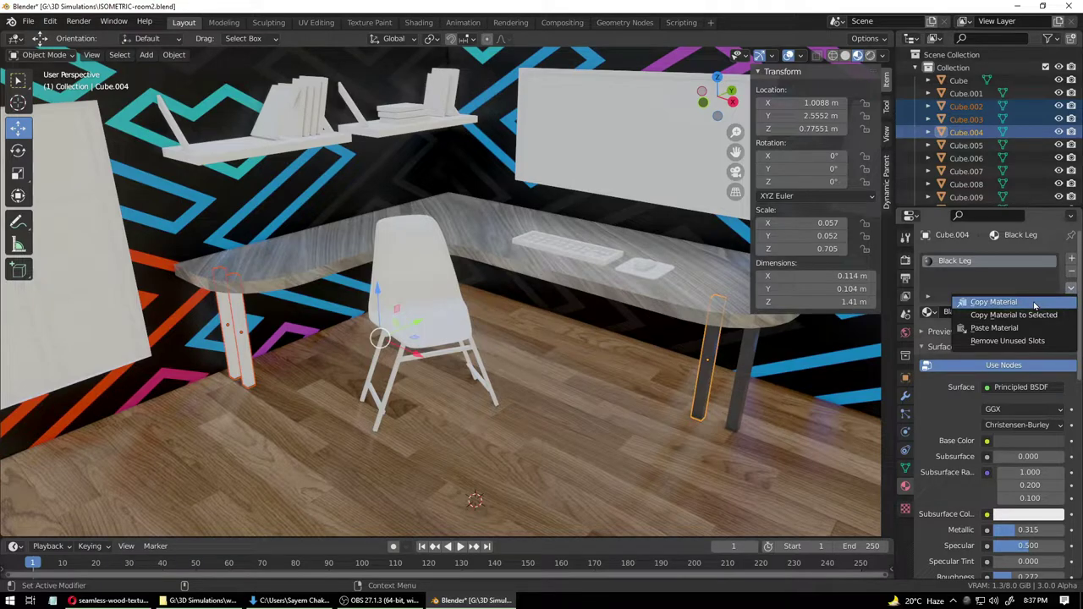
click(1015, 315)
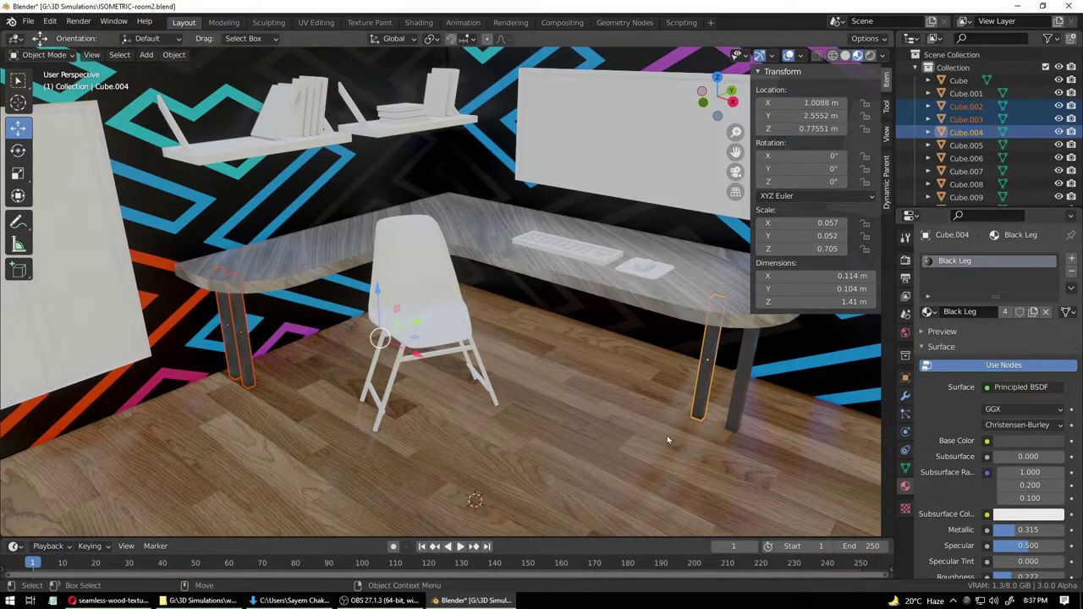
- Switch the selection from the desk legs to the room and save ISOMETRIC-room2.blend
click(253, 363)
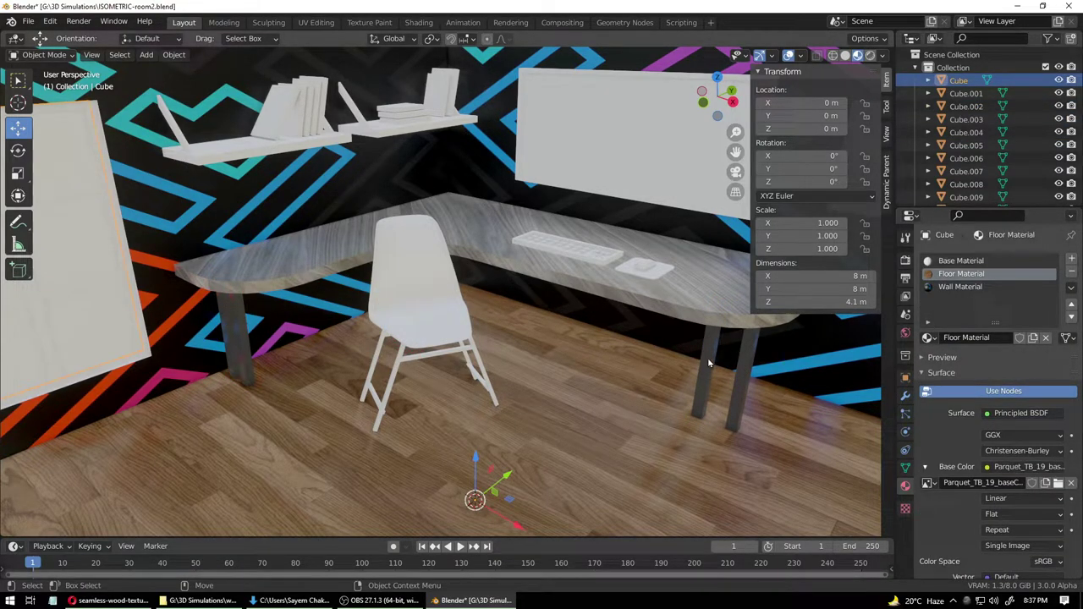
key(ctrl+s)
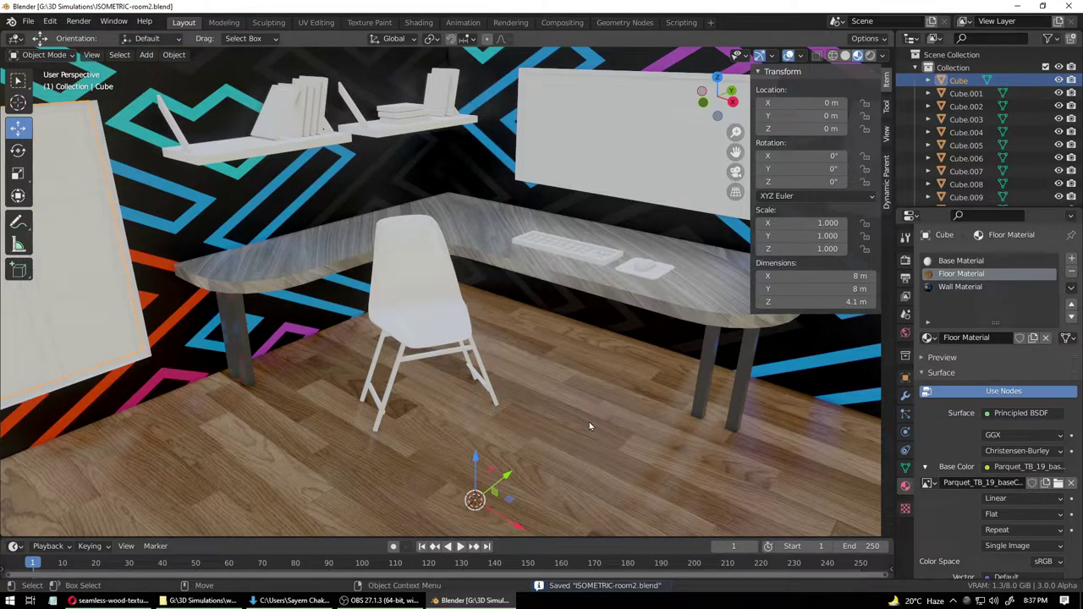
scroll(590, 426, down, 8)
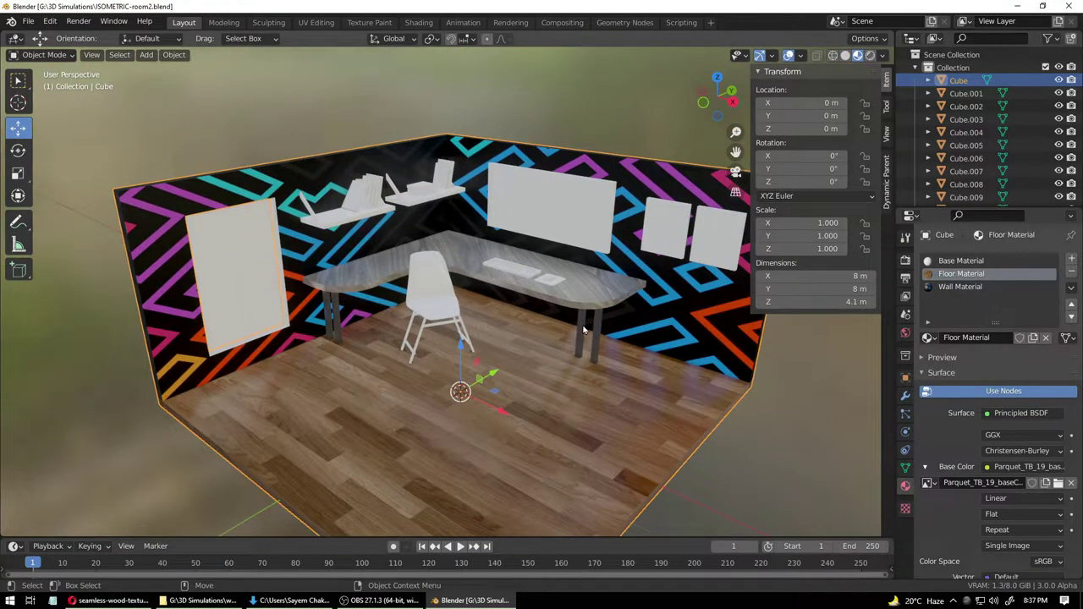
scroll(518, 386, down, 4)
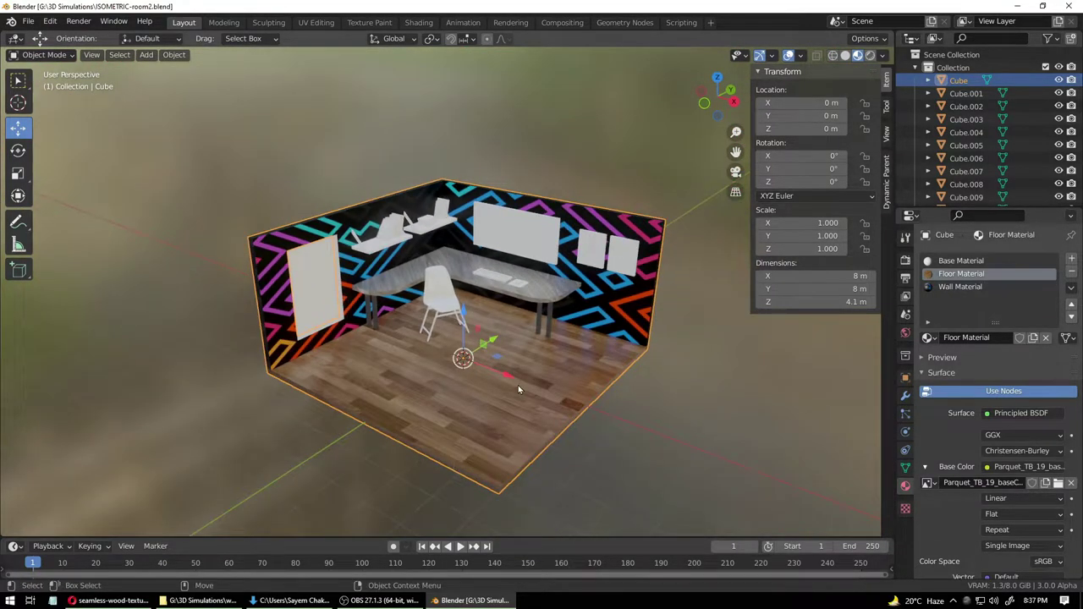
scroll(518, 387, up, 2)
scroll(523, 389, up, 2)
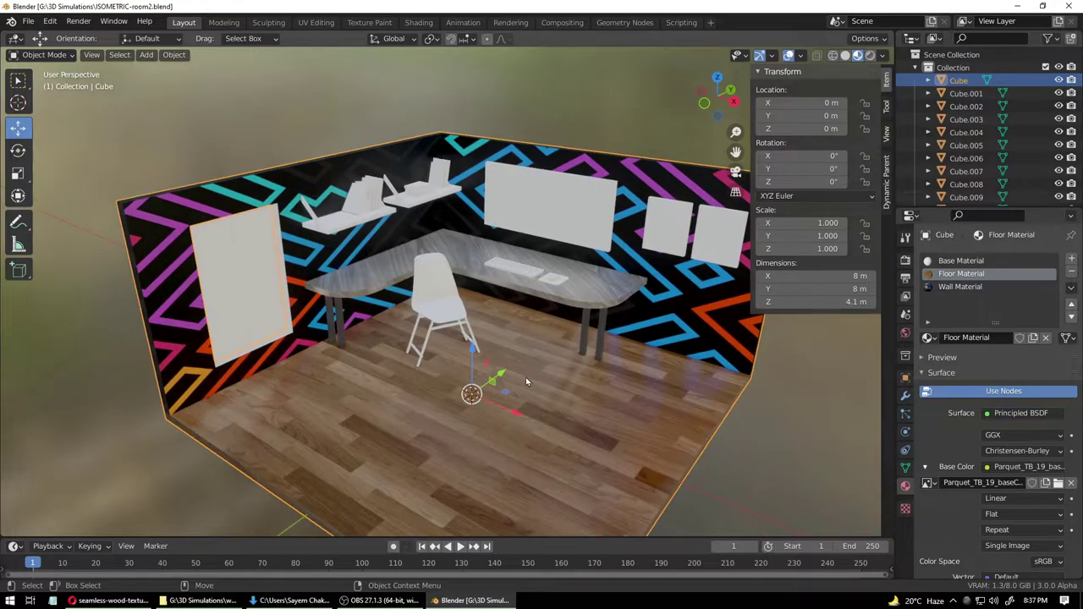
- Check which existing materials are available for the desk leg near the large wall board
click(341, 322)
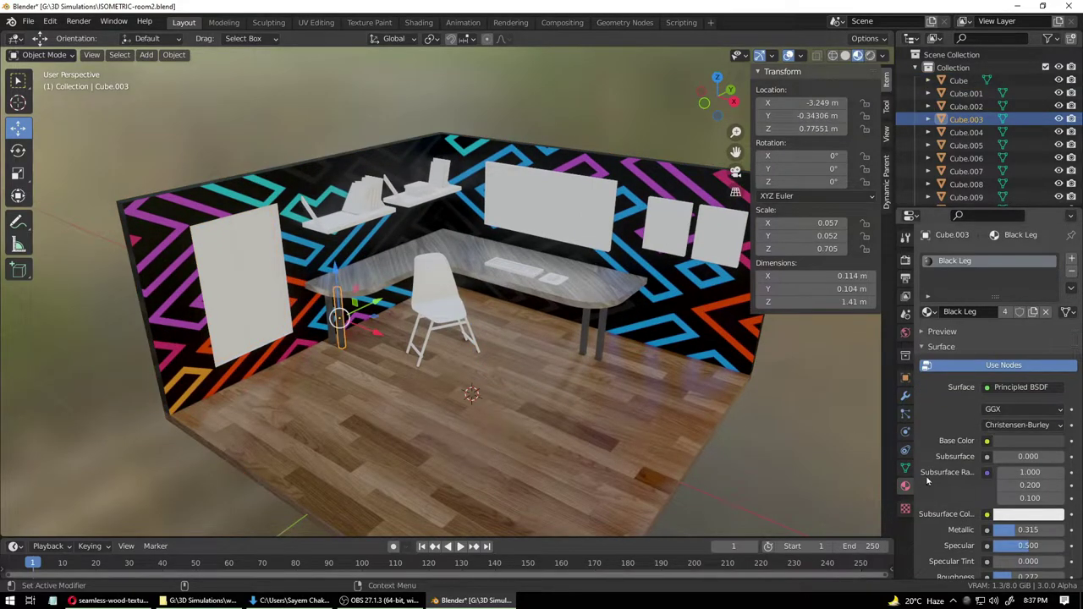
click(928, 311)
click(928, 312)
click(928, 312)
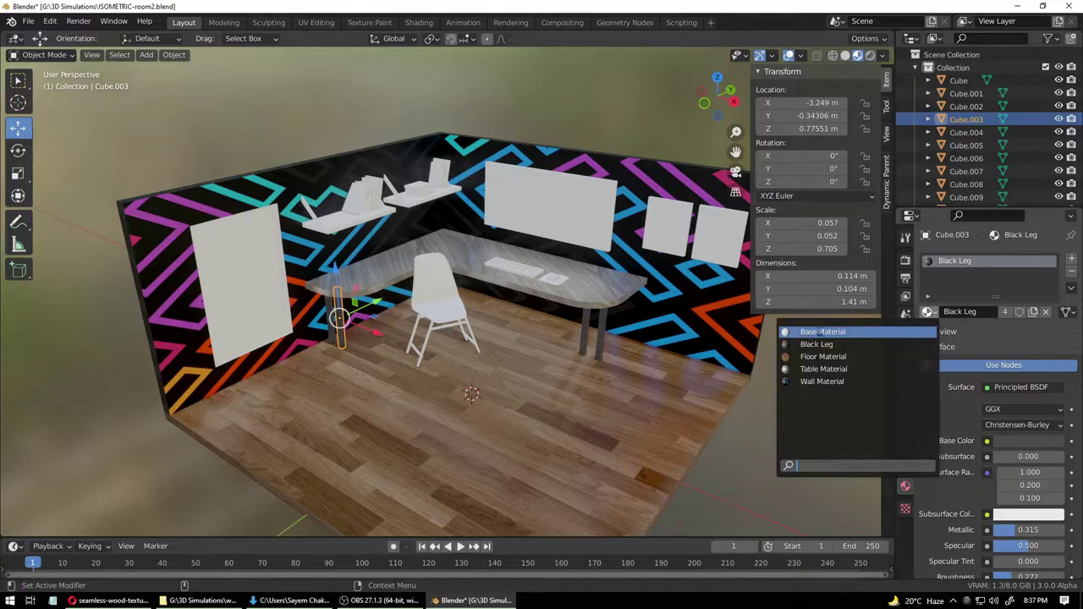
- Deselect everything and save ISOMETRIC-room2.blend with the whole room in view
key(ctrl+s)
click(568, 429)
scroll(568, 429, down, 2)
scroll(569, 430, up, 1)
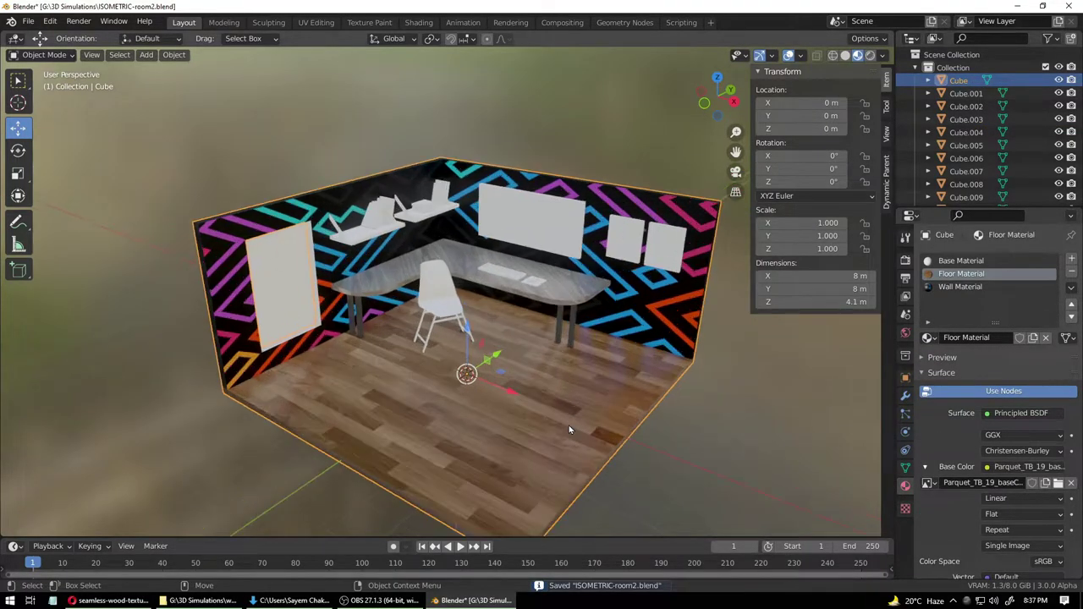
middle_drag(578, 430, 548, 407)
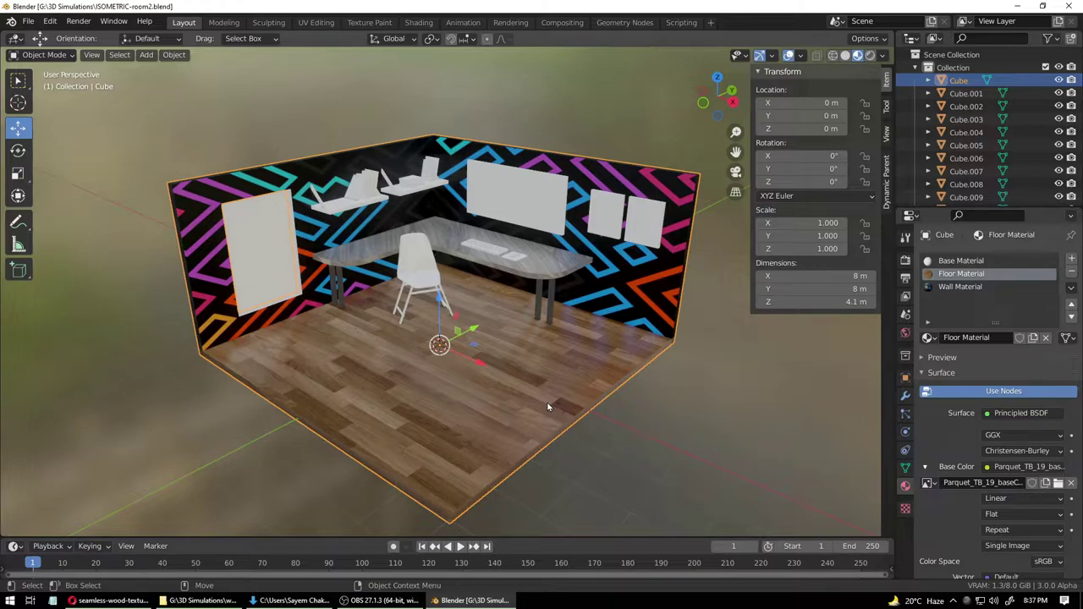
click(629, 426)
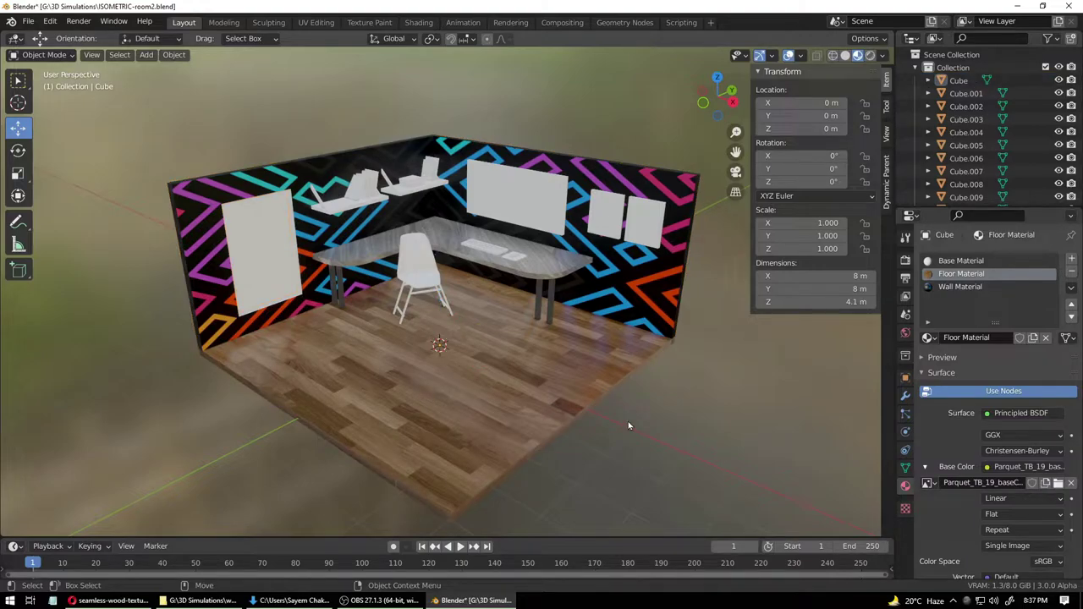
key(ctrl+s)
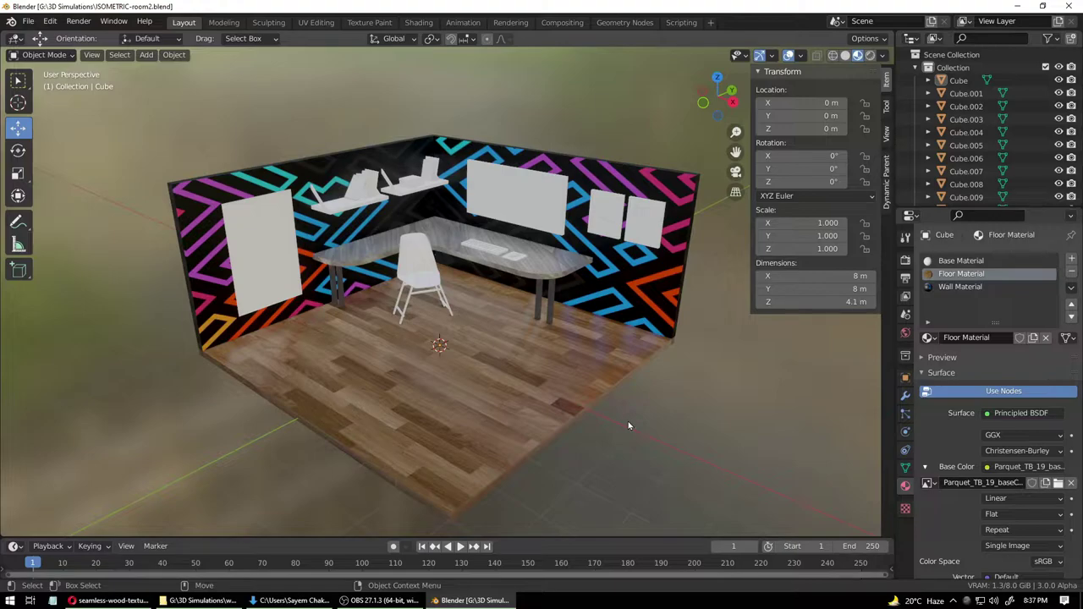
middle_drag(577, 417, 605, 437)
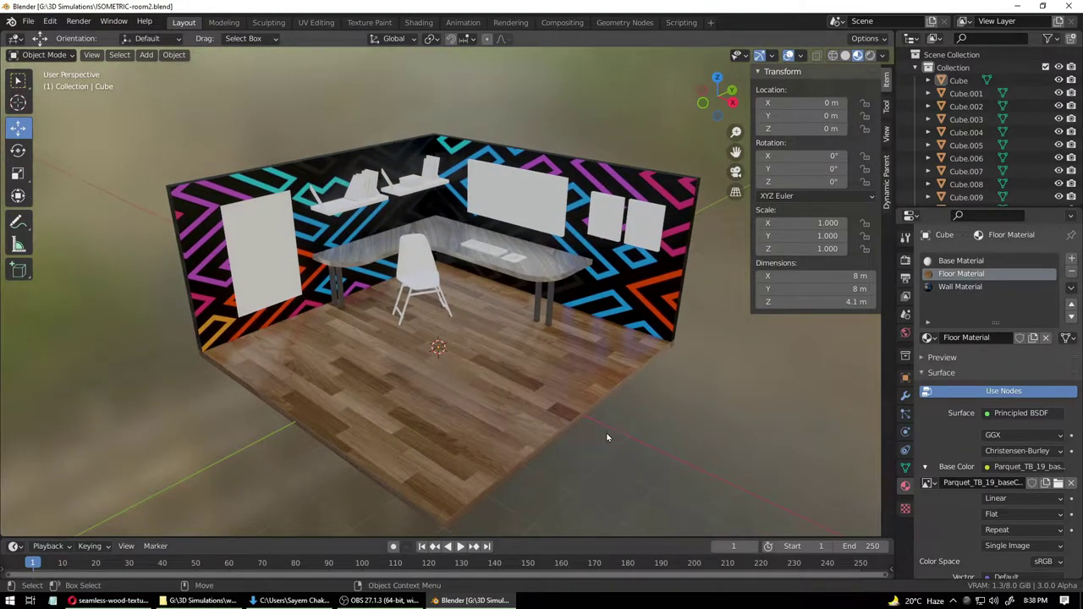
key(ctrl+s)
- Stretch the screen above the desk vertically to a Z scale of about 1.114 and save the file
click(521, 210)
key(shift+space)
key(s)
drag(516, 145, 518, 128)
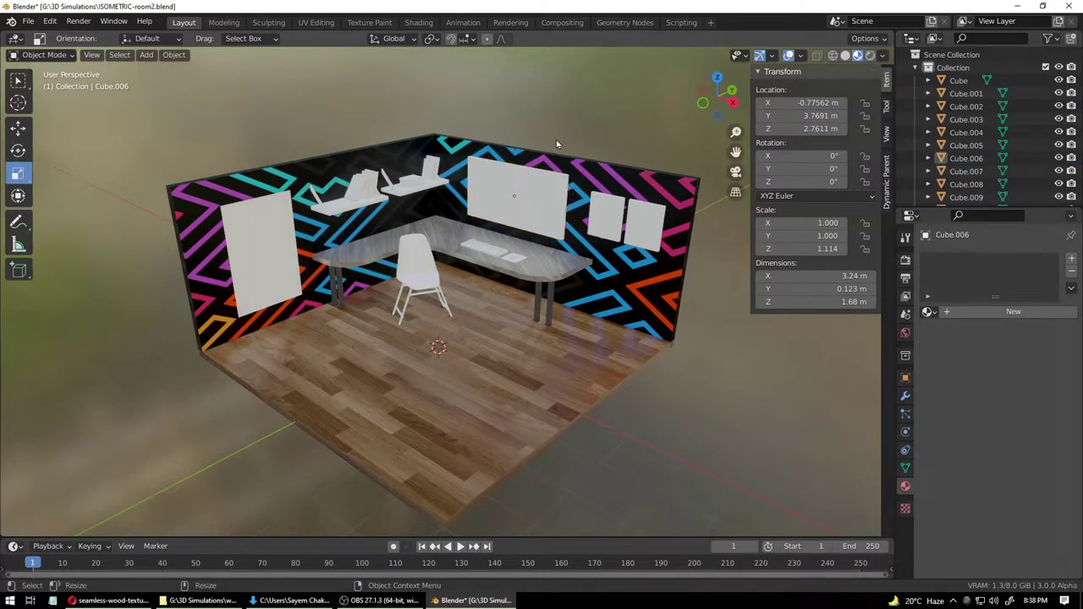
key(ctrl+s)
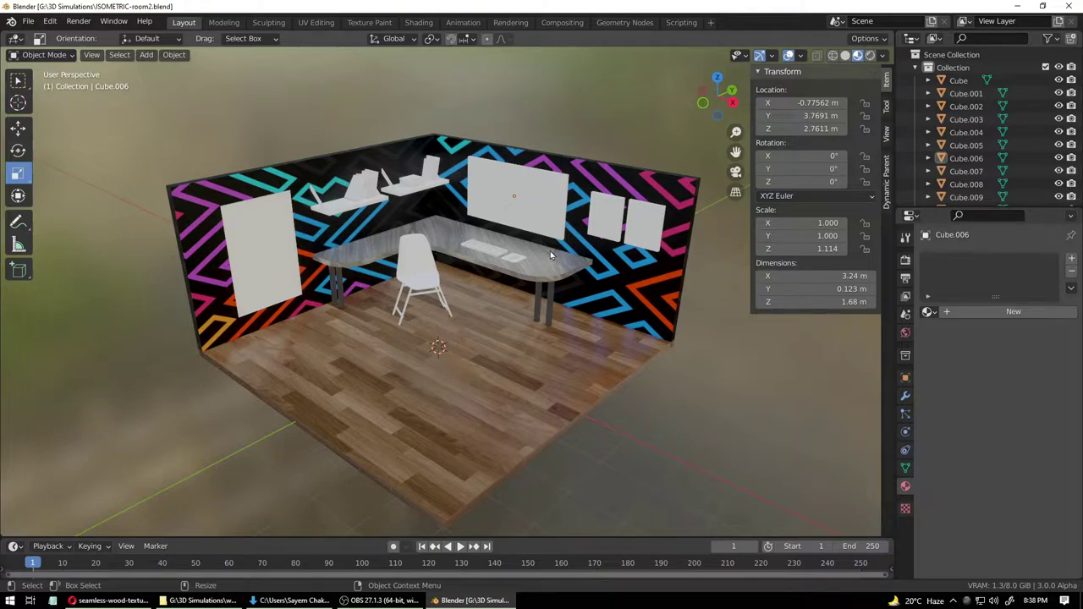
key(ctrl+s)
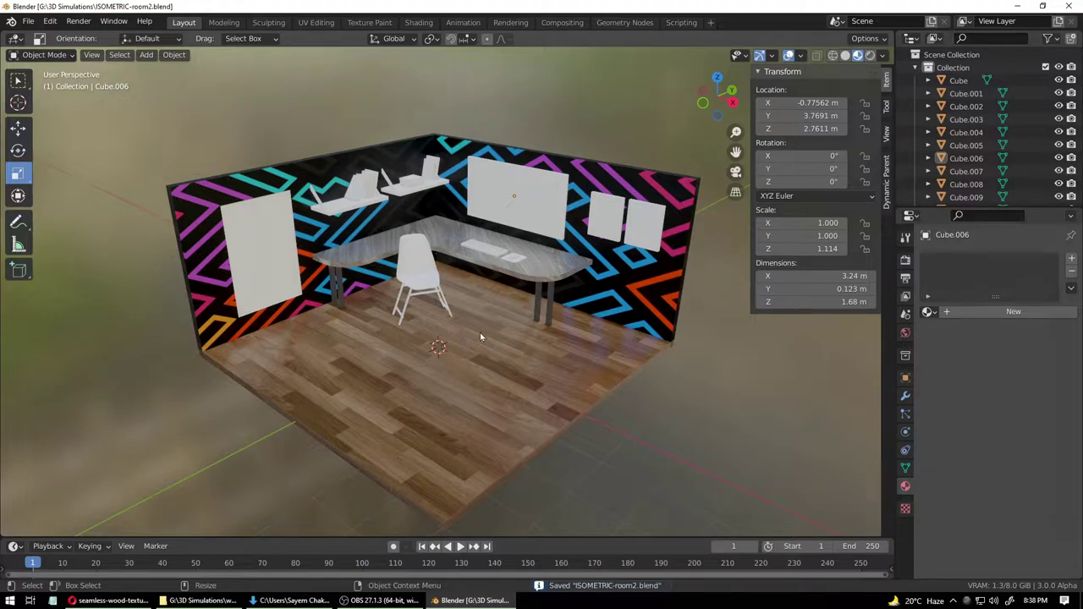
- Examine the room's untextured objects, including the items on the two wall shelves
click(492, 330)
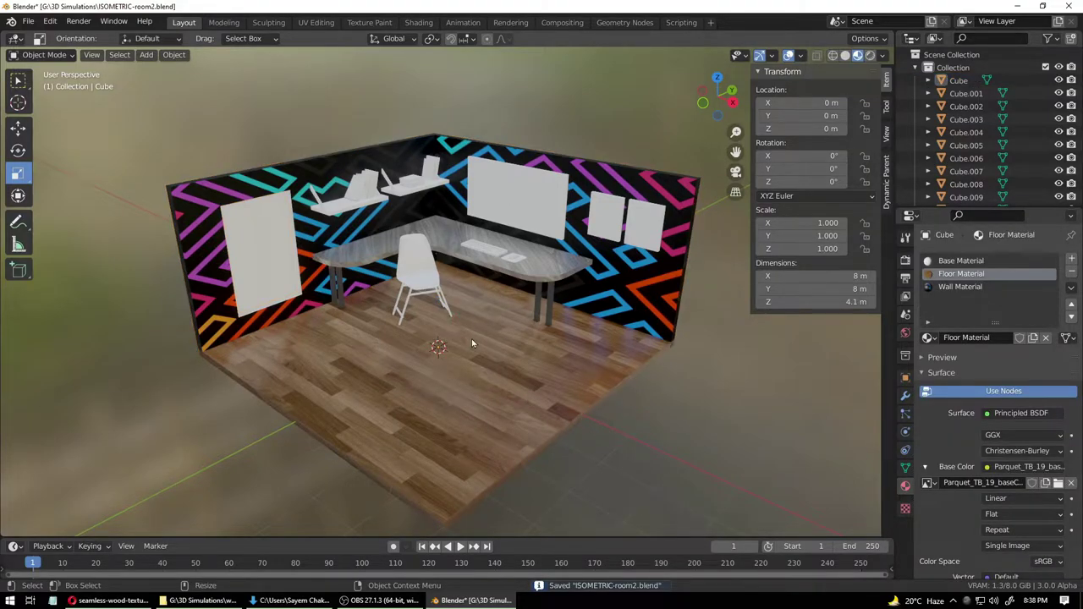
scroll(471, 339, up, 3)
scroll(470, 249, down, 4)
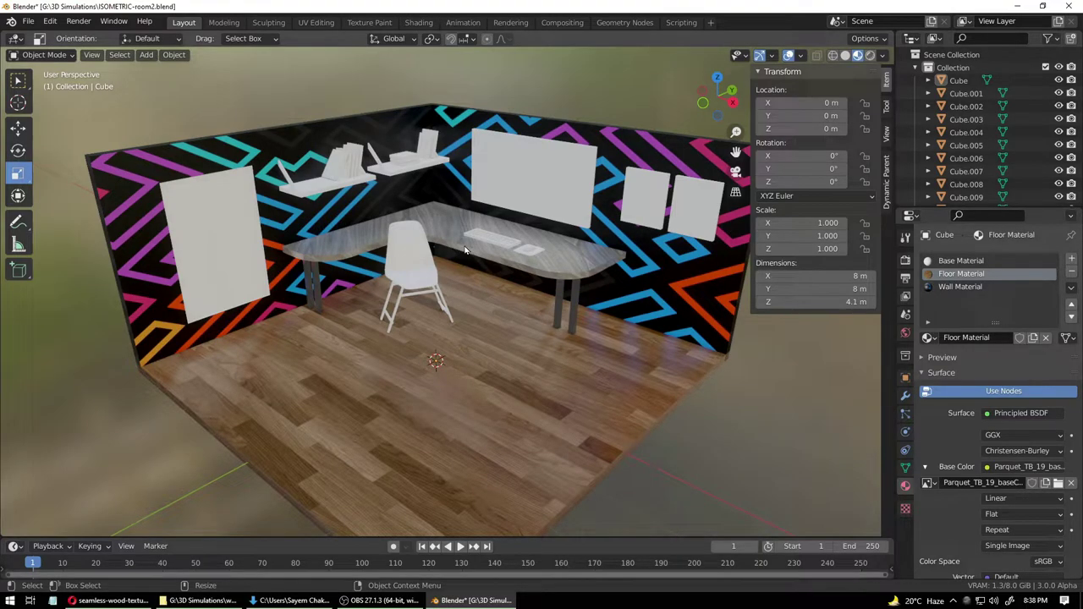
middle_drag(322, 211, 412, 217)
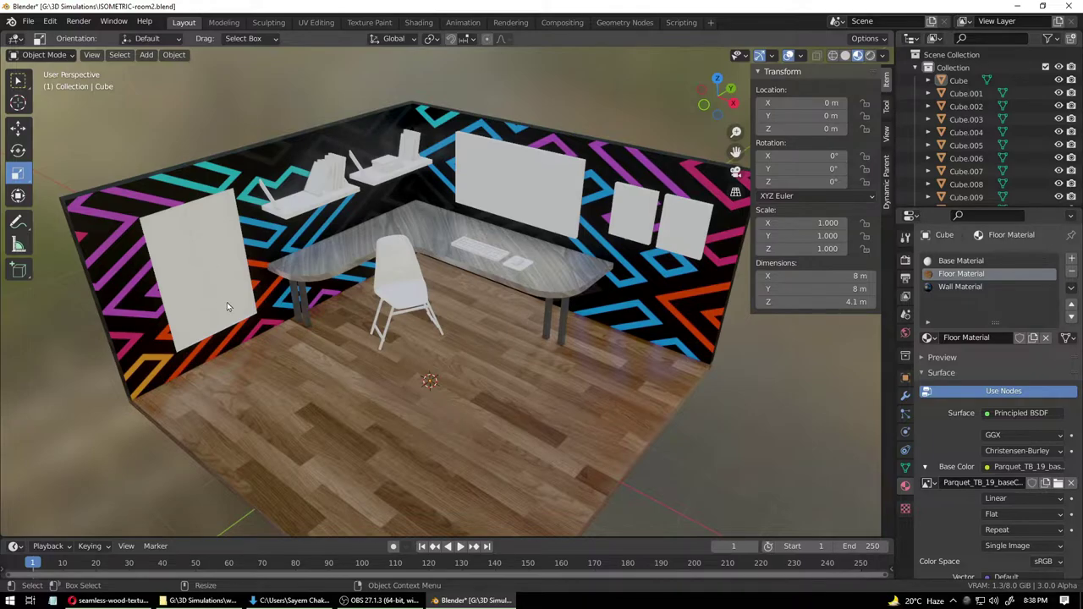
middle_drag(227, 306, 368, 326)
click(375, 212)
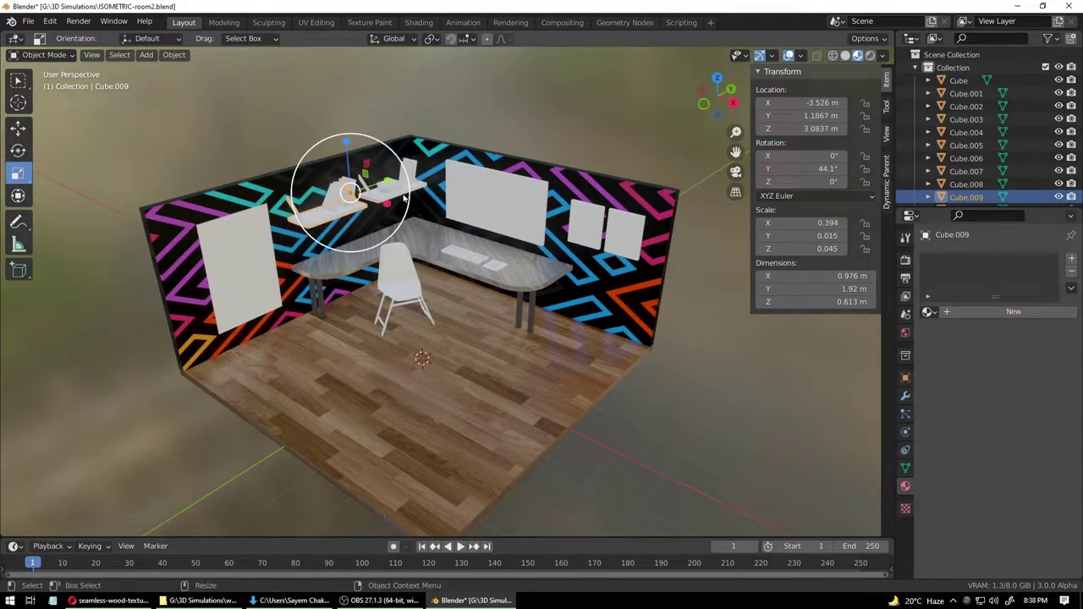
click(392, 193)
click(637, 477)
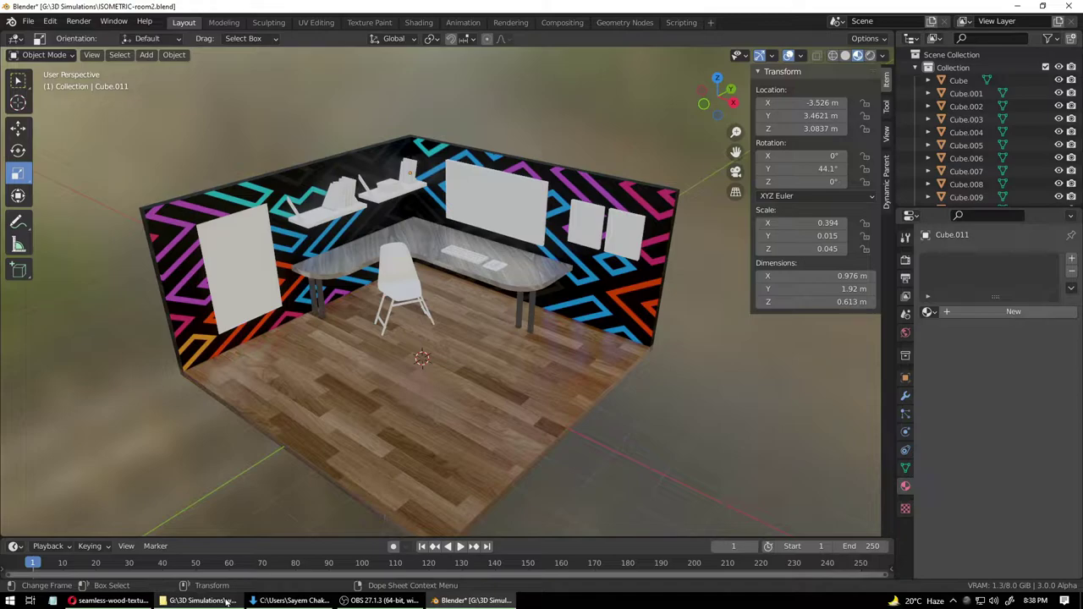
- Switch to the browser and search Google Images for "wood texture" instead of the seamless grey wood
click(108, 599)
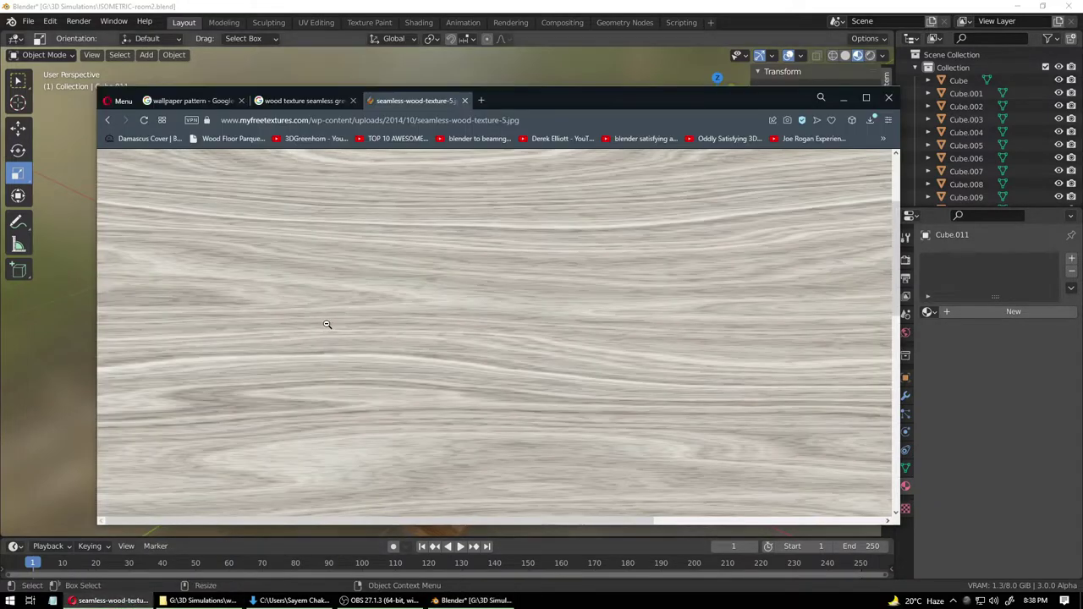
click(322, 101)
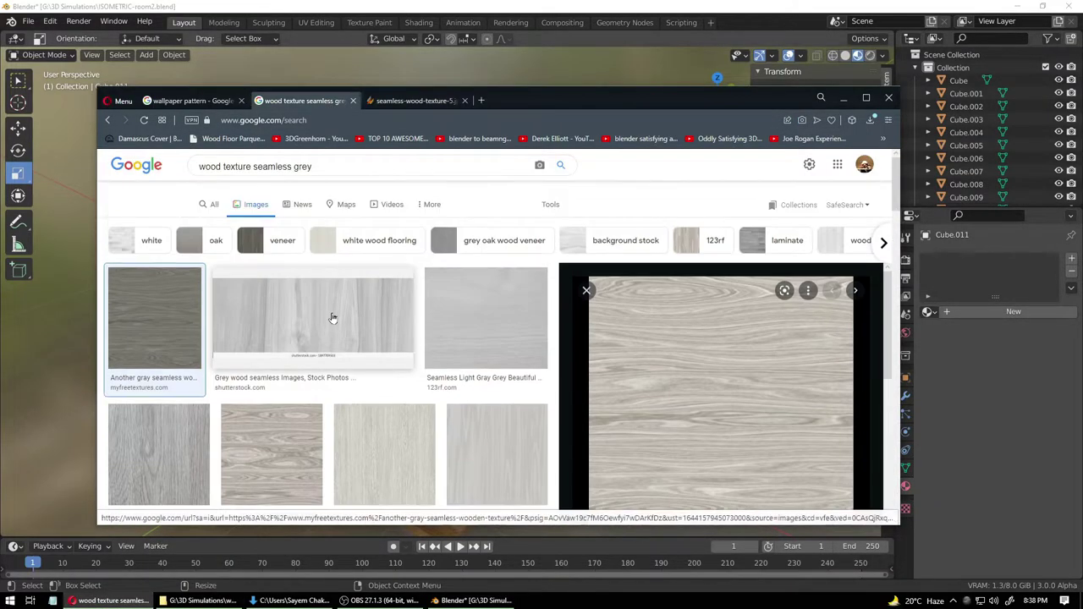
click(319, 178)
drag(319, 177, 251, 172)
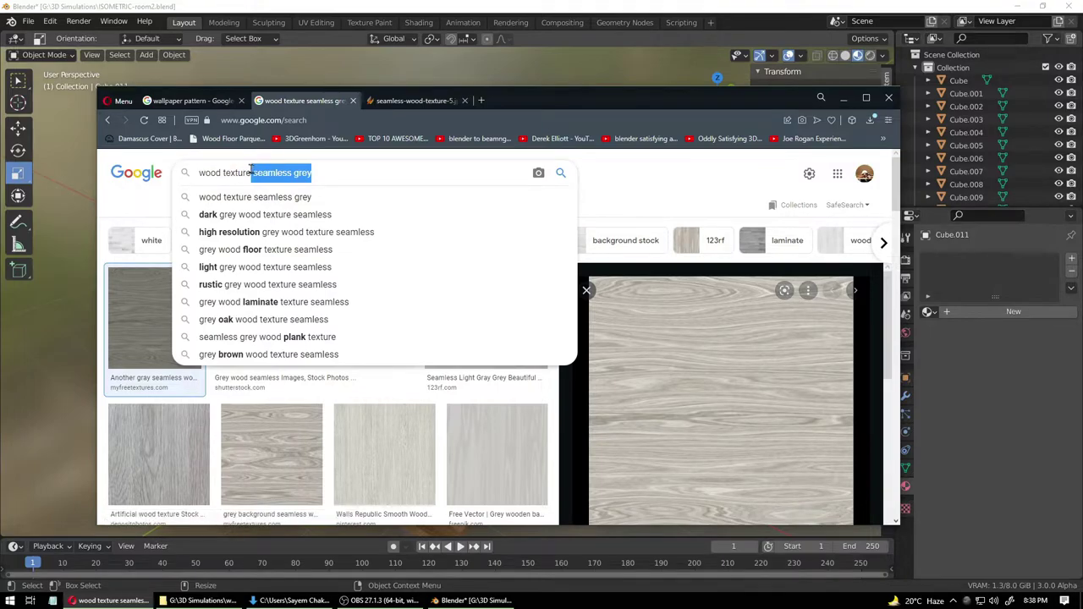
key(BackSpace)
key(Return)
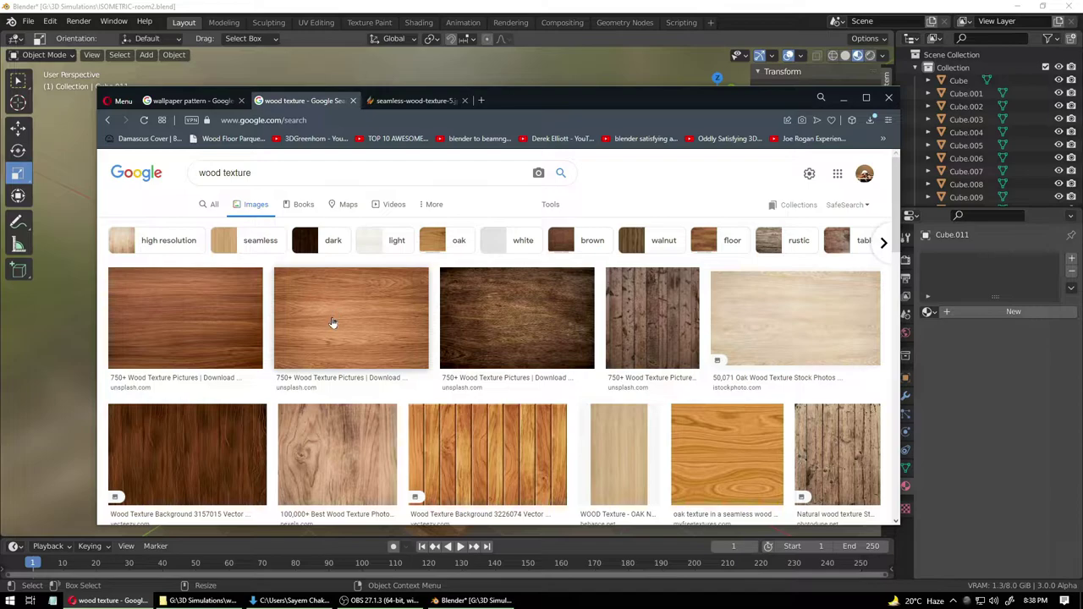
click(768, 309)
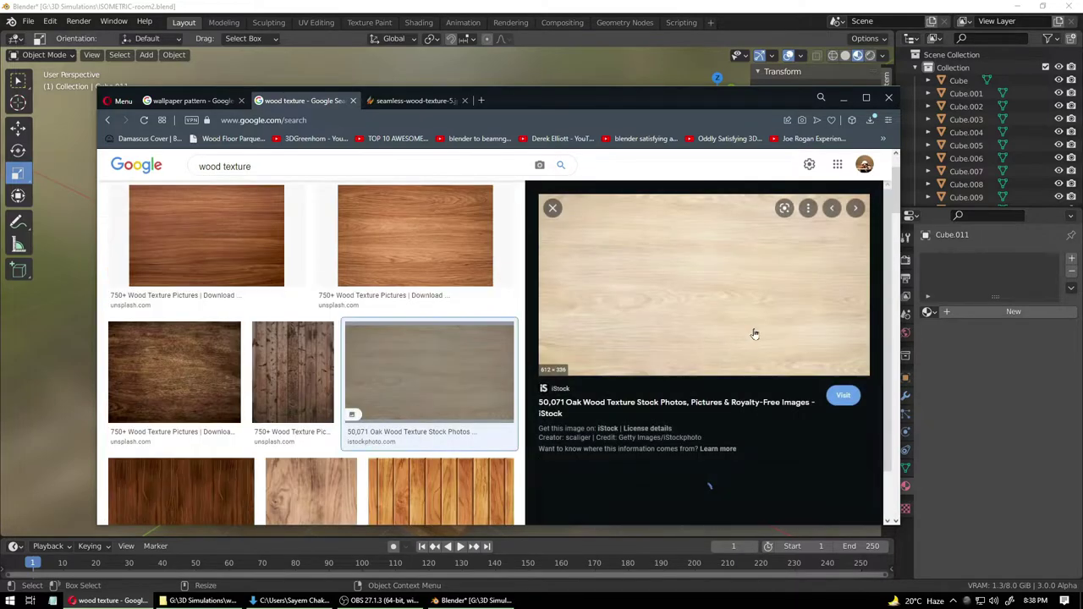
right_click(663, 271)
click(720, 399)
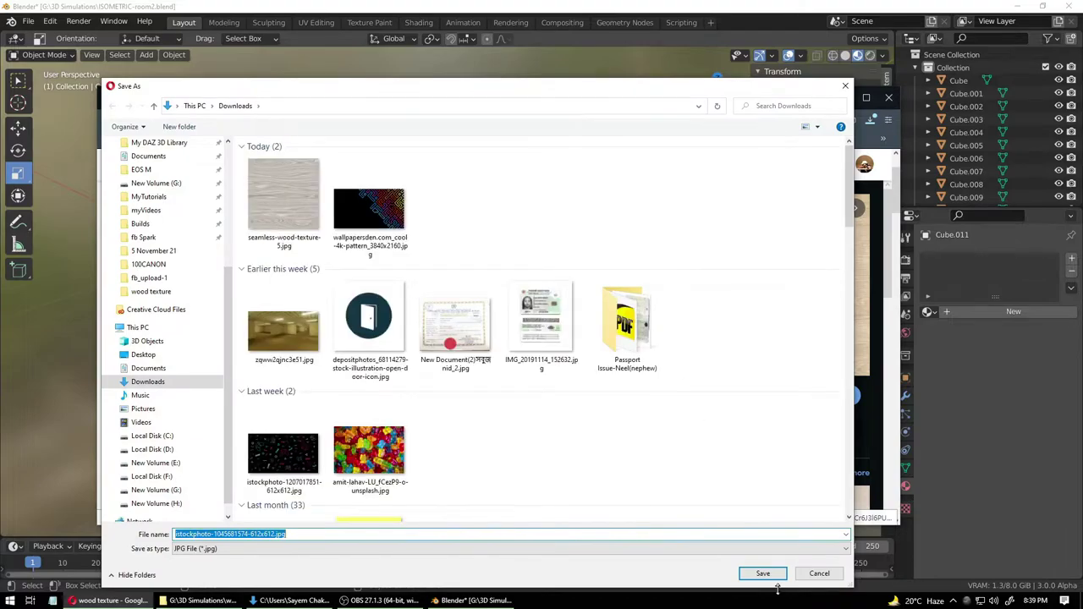
click(761, 570)
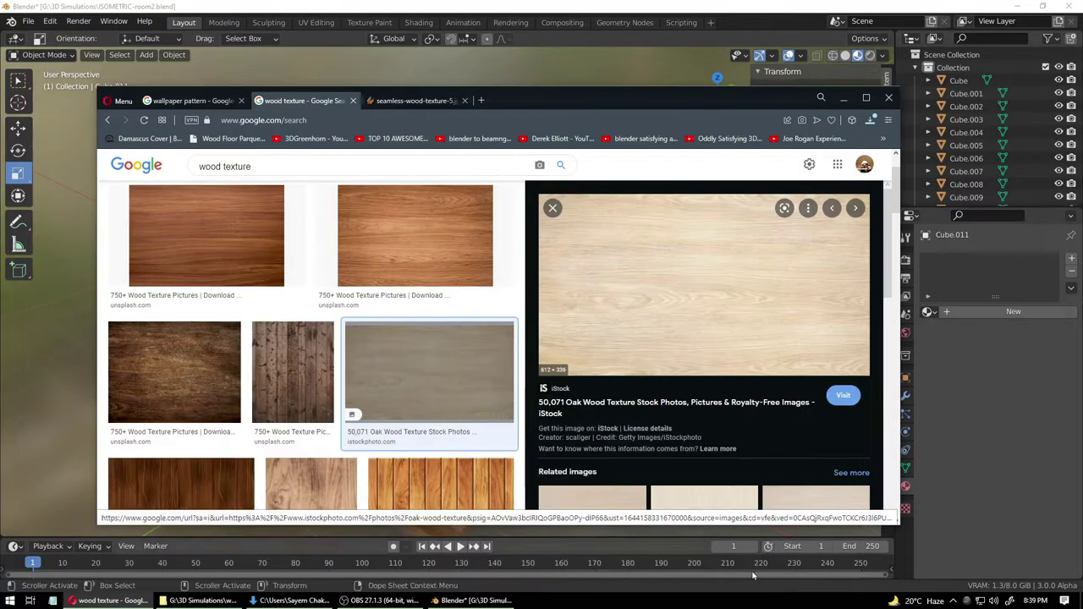
- Switch back to Blender and give the window's central vertical bar a new material
click(465, 600)
key(ctrl+s)
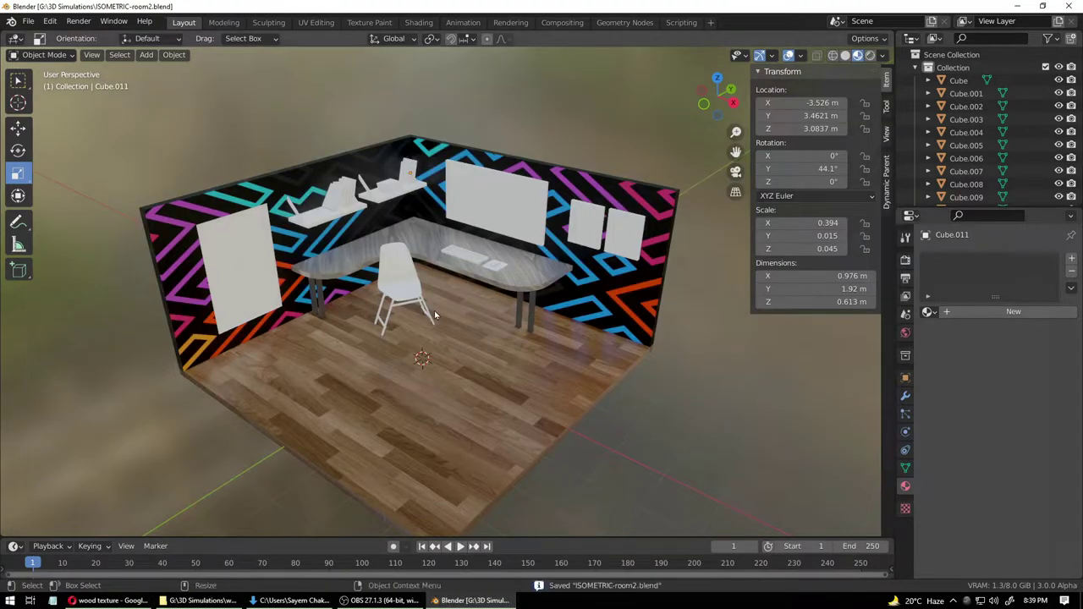
middle_drag(291, 267, 516, 324)
scroll(381, 292, up, 3)
scroll(380, 293, up, 5)
click(464, 237)
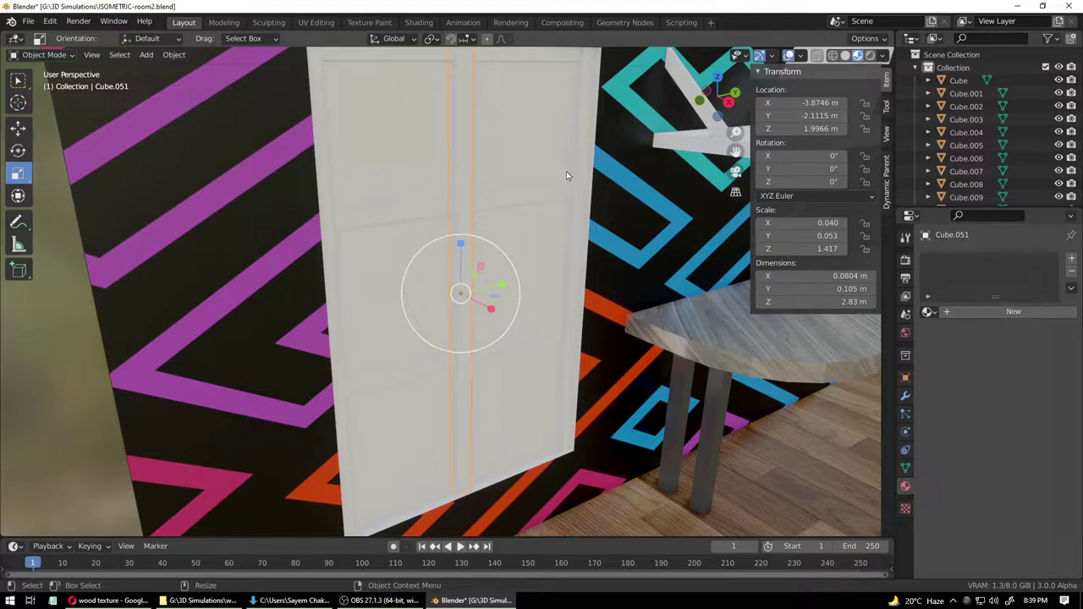
click(1071, 258)
click(1007, 311)
- Name the central bar's material Window Frame Material and save the file
double_click(979, 312)
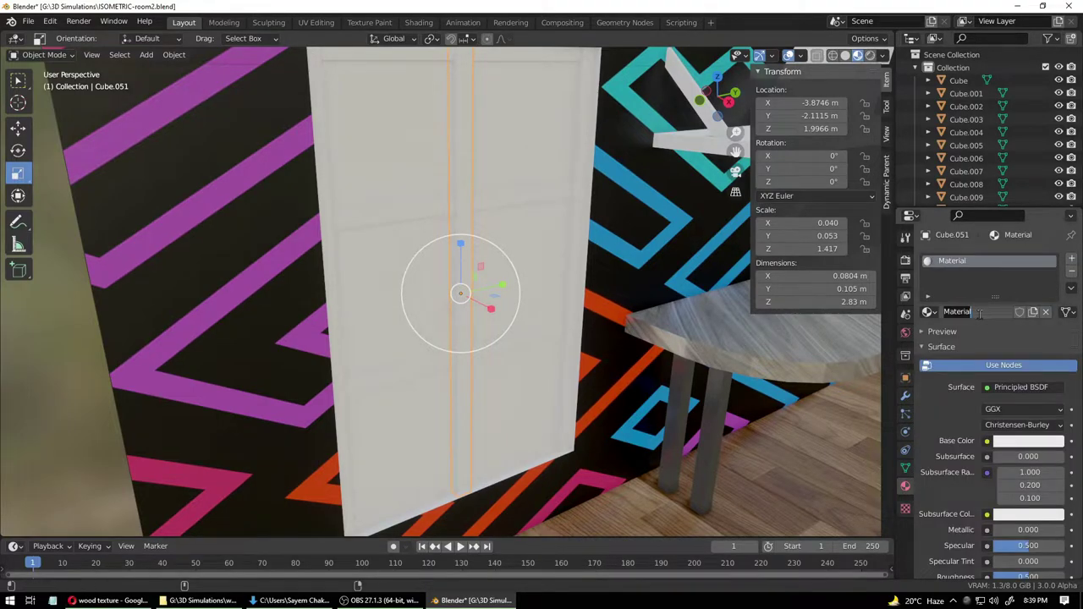
text(Window)
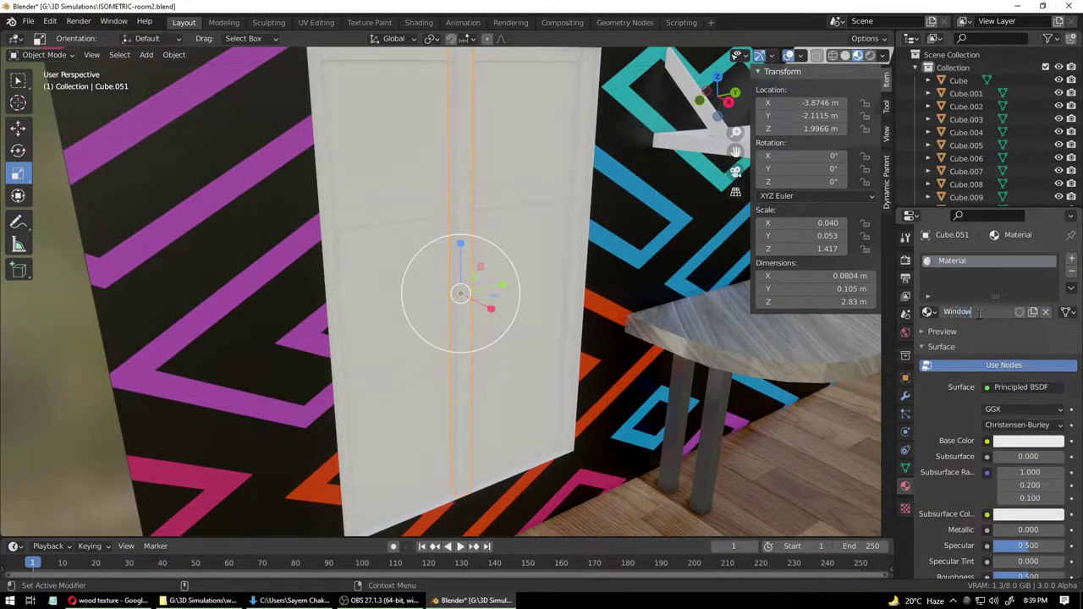
text(s)
key(BackSpace)
text(Frame Material)
key(Return)
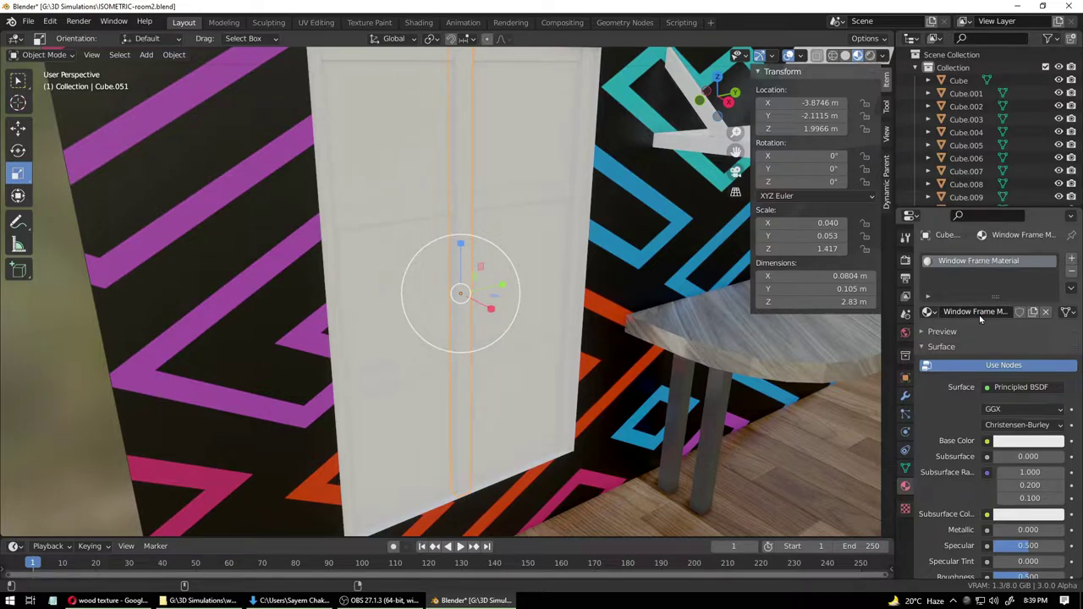
key(ctrl+s)
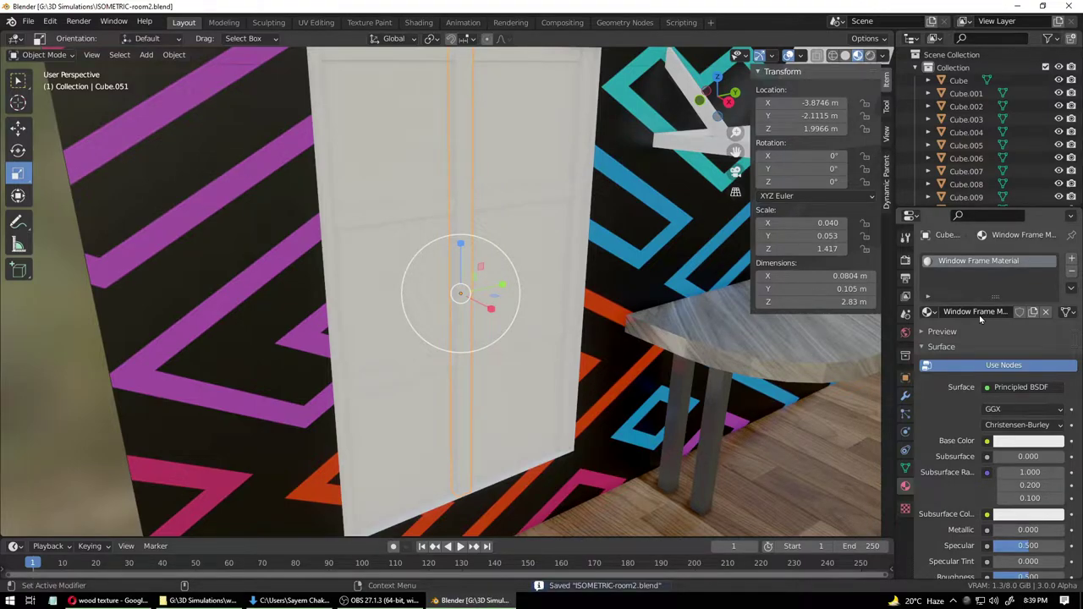
- Try renaming Window Frame Material to asdasdasdasd, and undo the rename
double_click(973, 262)
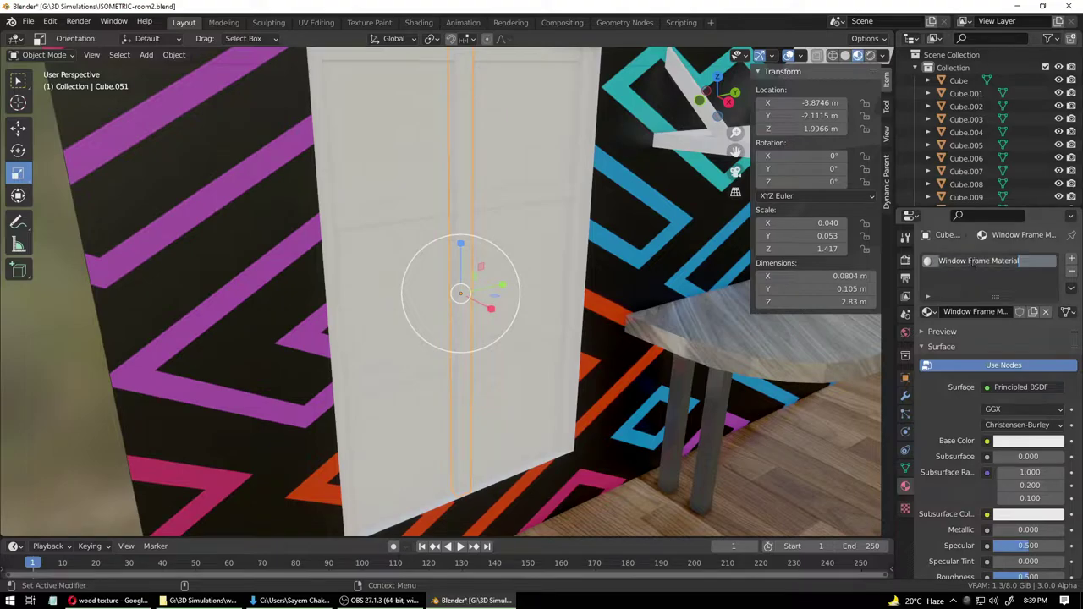
text(asdasdasdasd)
key(Return)
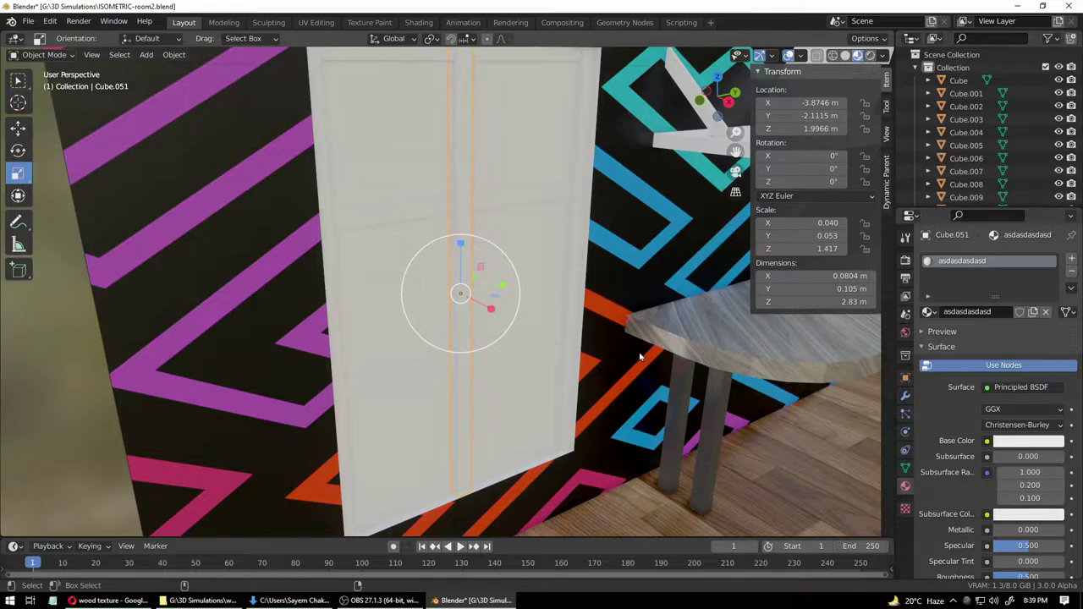
key(ctrl+z)
key(ctrl+z)
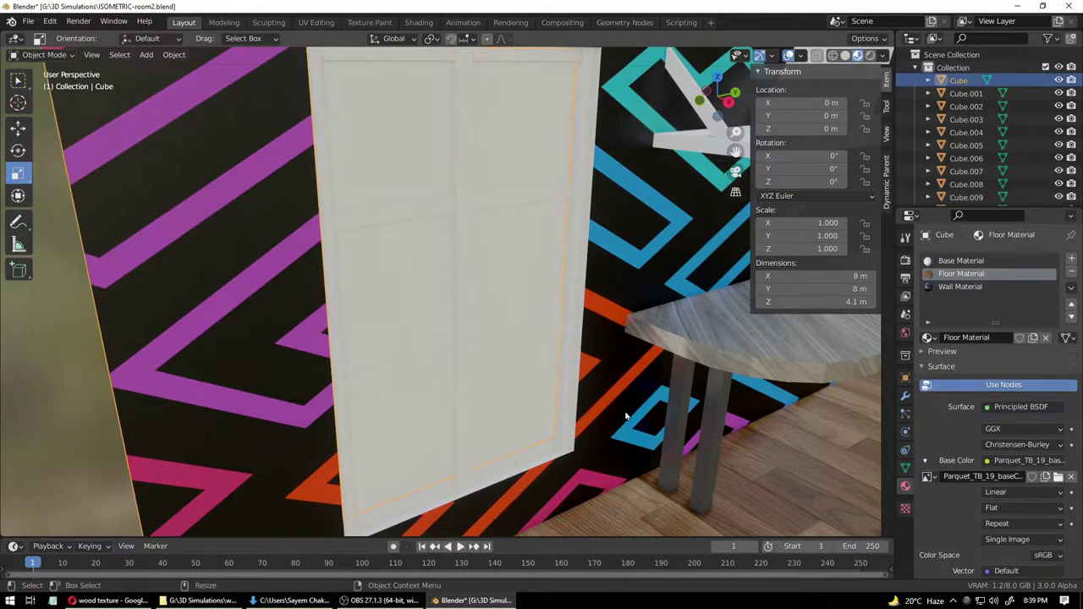
key(ctrl+shift+z)
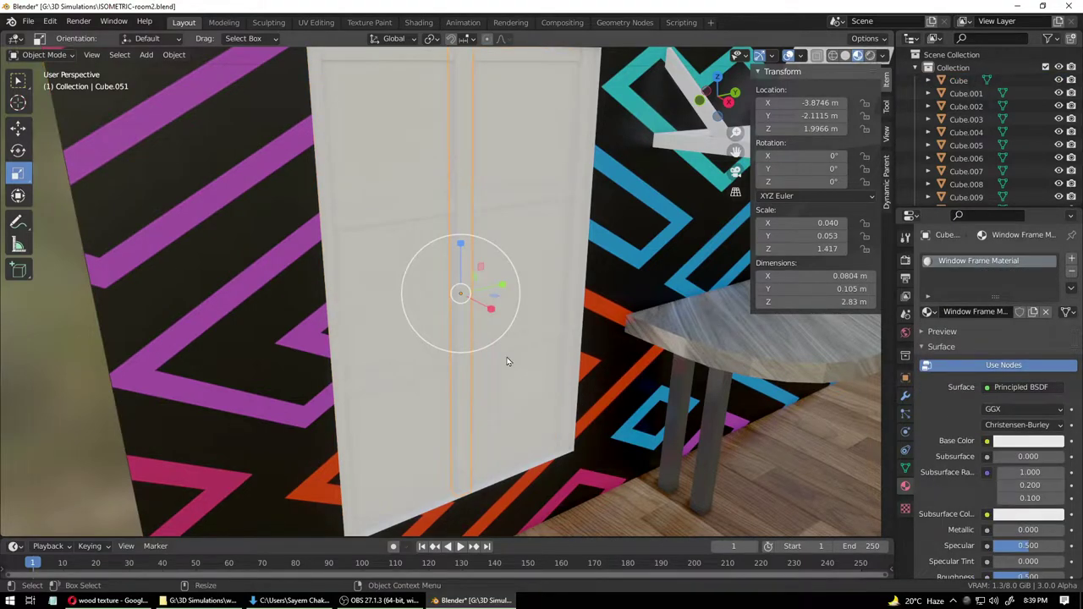
key(ctrl+s)
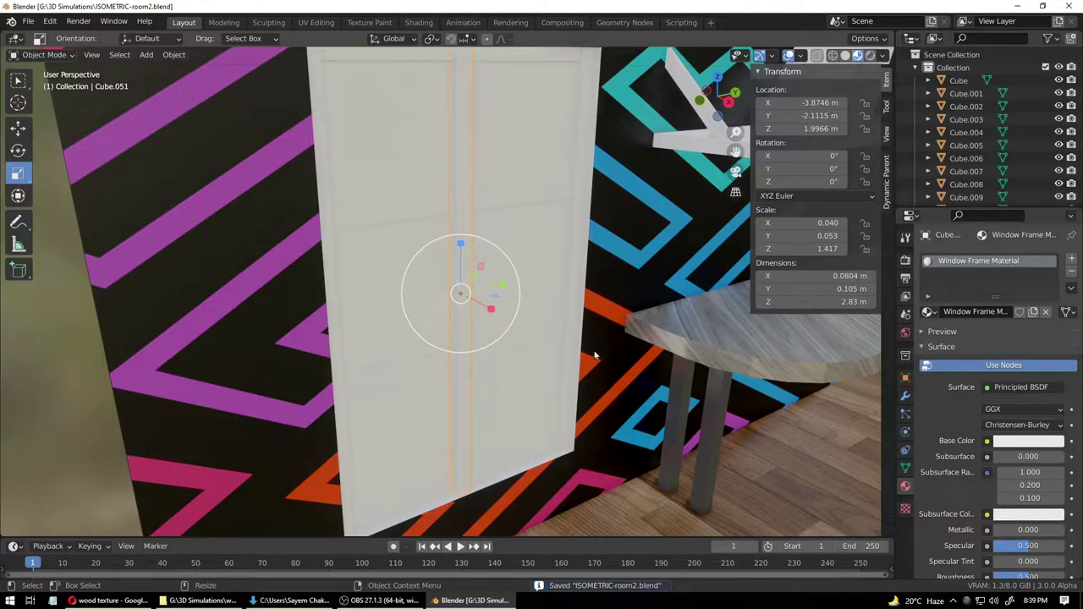
key(ctrl+z)
key(ctrl+shift+z)
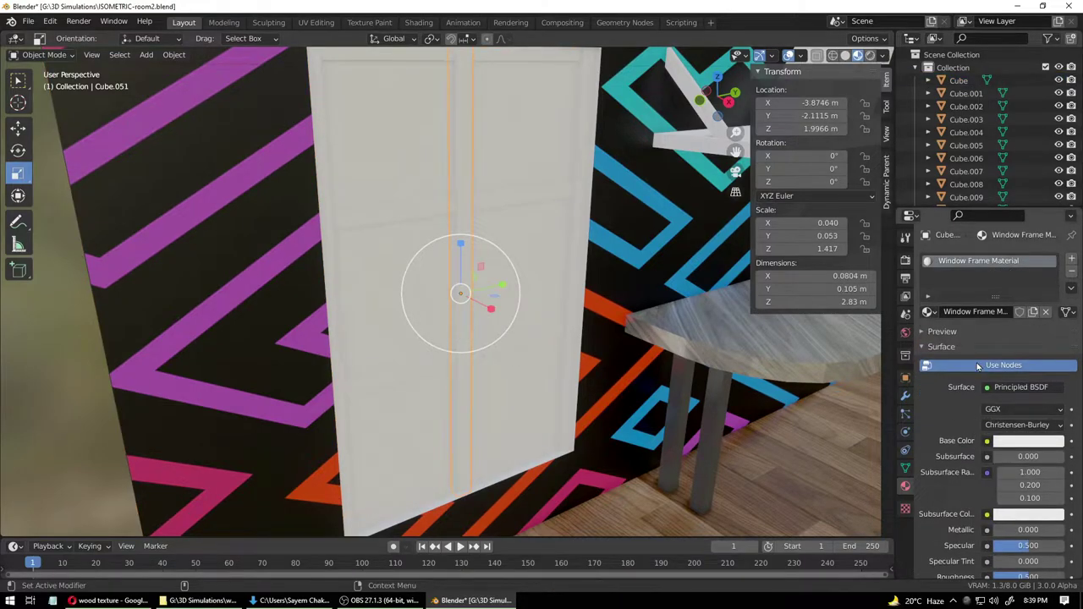
- Try a Magic Texture as the base color of Window Frame Material on the central bar
click(987, 441)
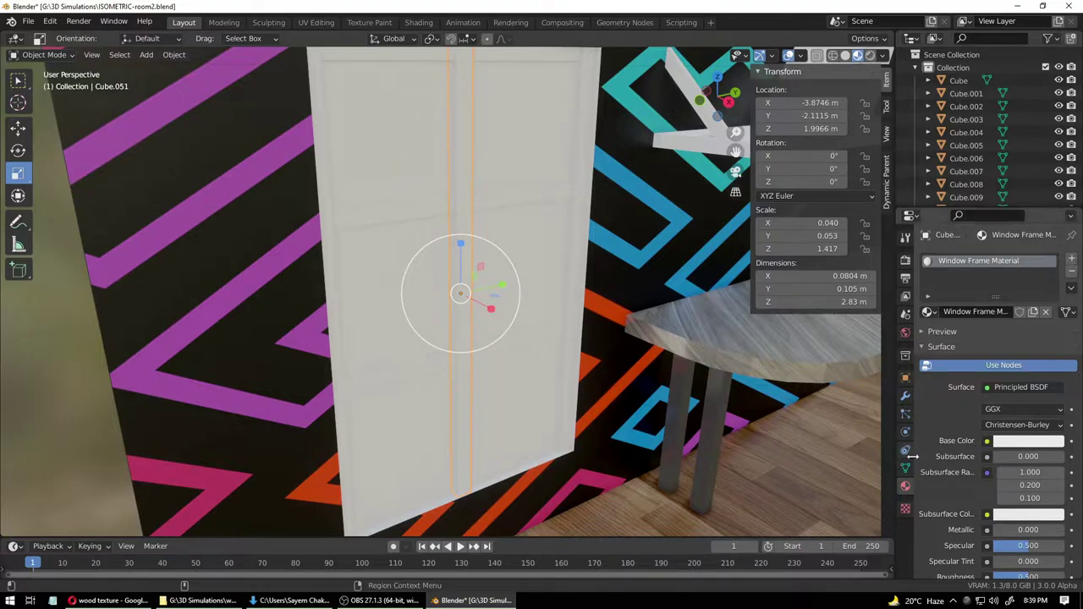
click(472, 276)
click(470, 271)
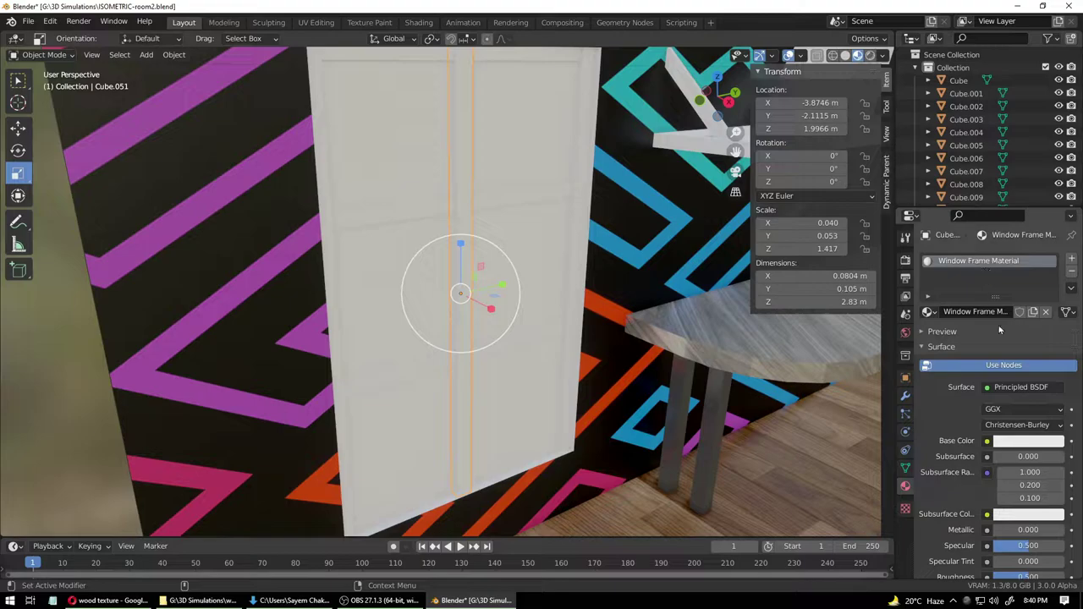
click(986, 441)
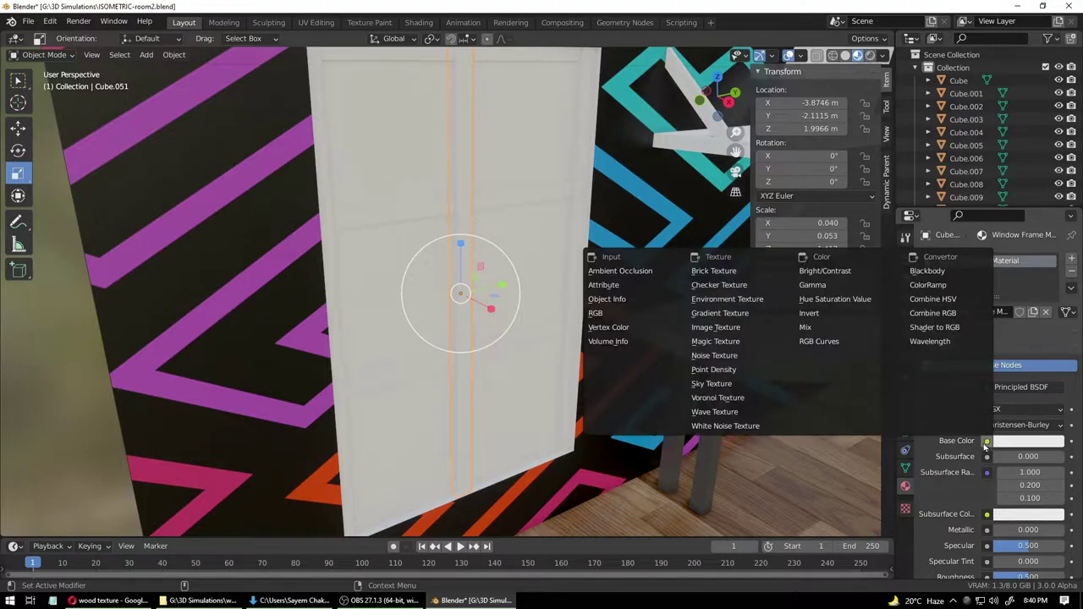
click(724, 343)
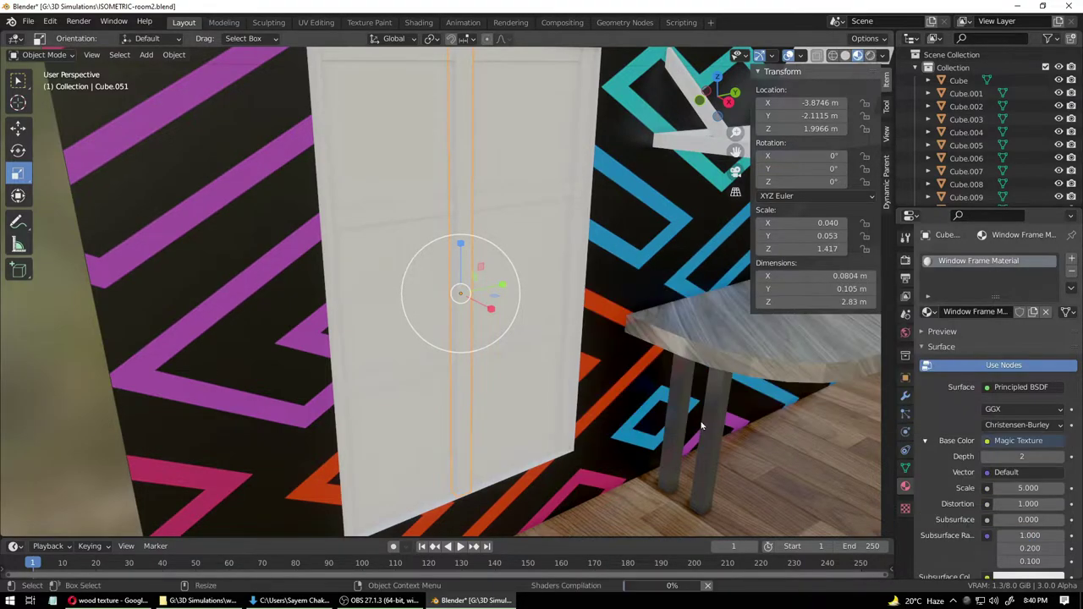
- Set Window Frame Material's base color to an Image Texture using the light oak istockphoto 612x612 JPG from Downloads
click(1011, 443)
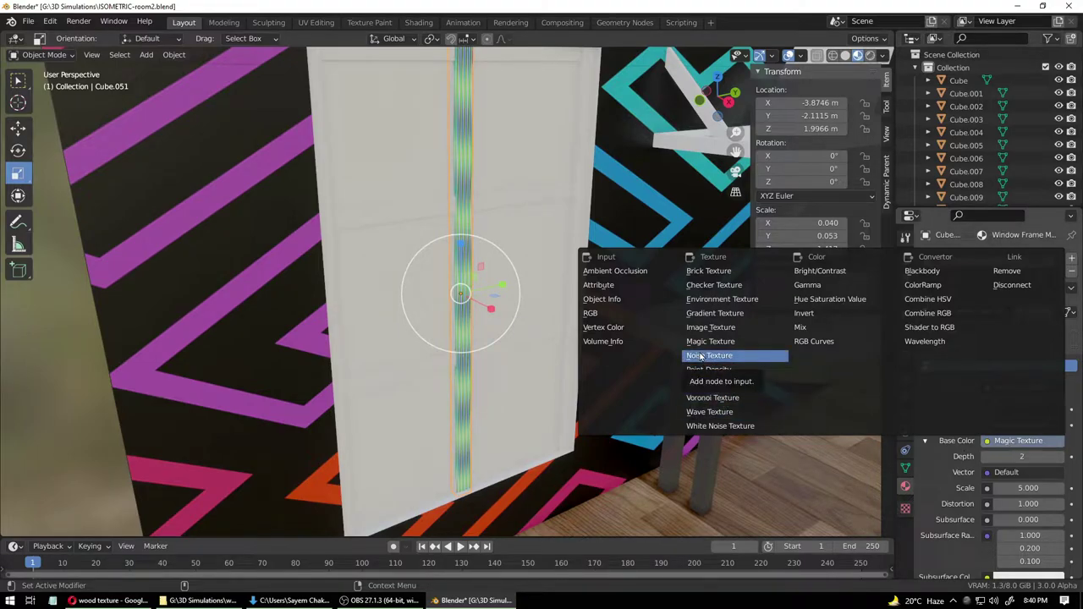
click(709, 328)
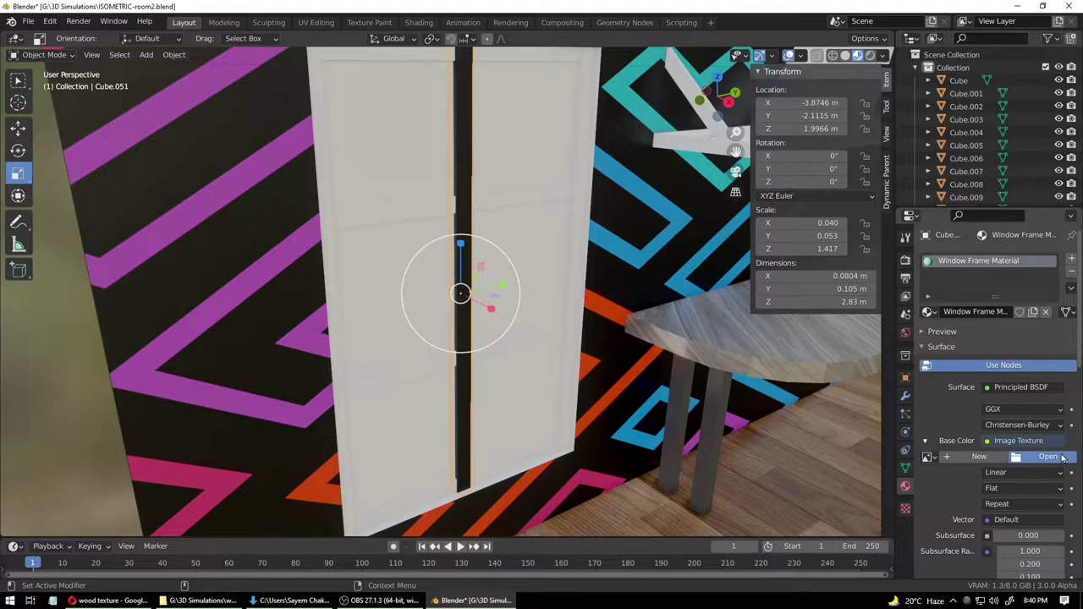
click(1057, 457)
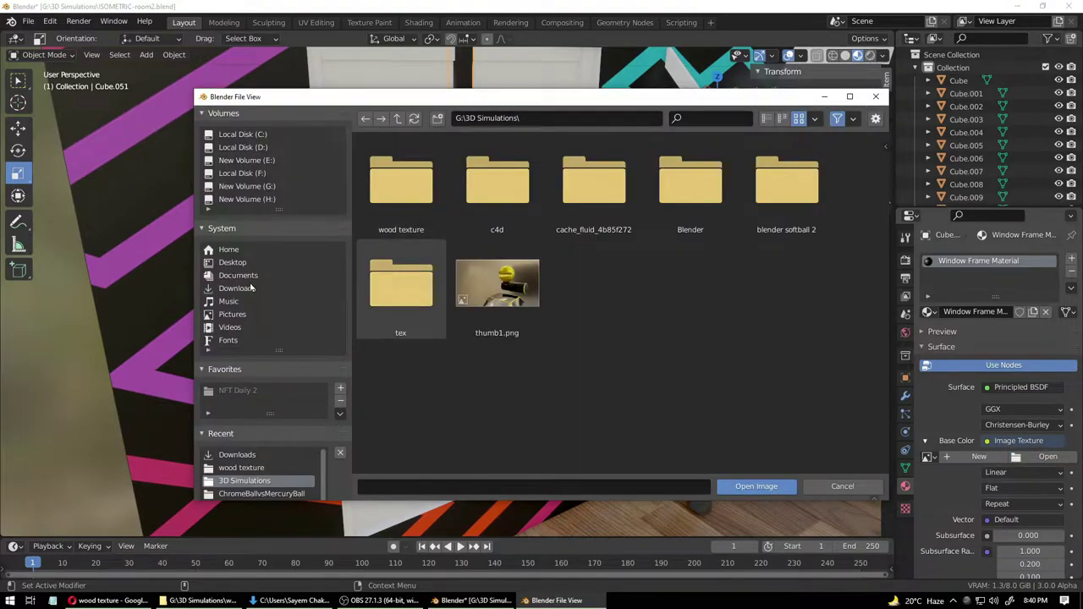
click(251, 288)
scroll(461, 395, down, 5)
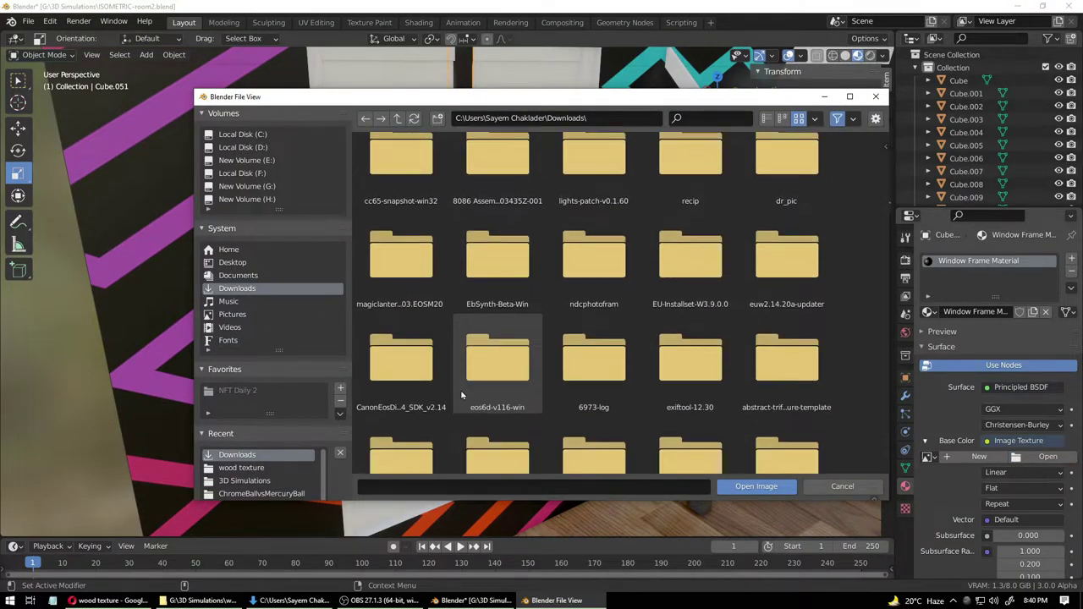
scroll(461, 395, down, 10)
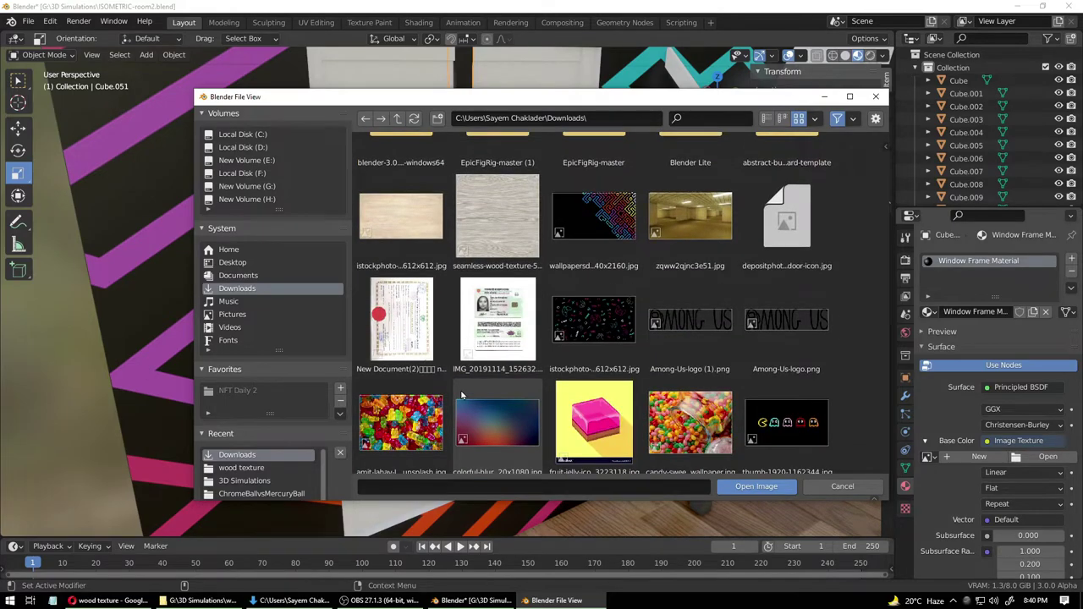
double_click(410, 224)
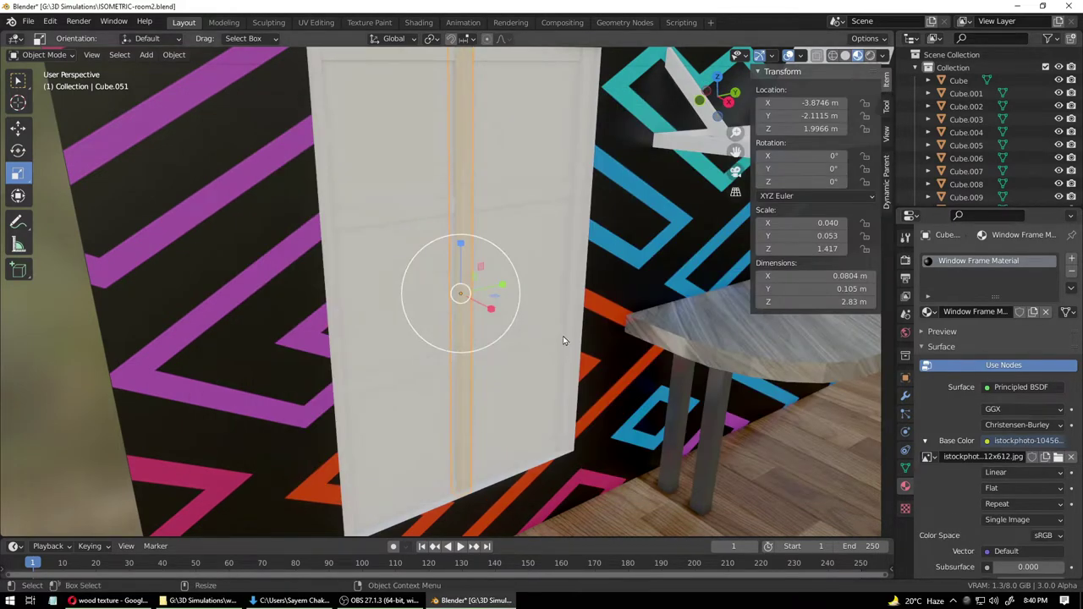
- Try Floor Material on the window's vertical side bar nearest the desk, and undo the assignment
click(579, 313)
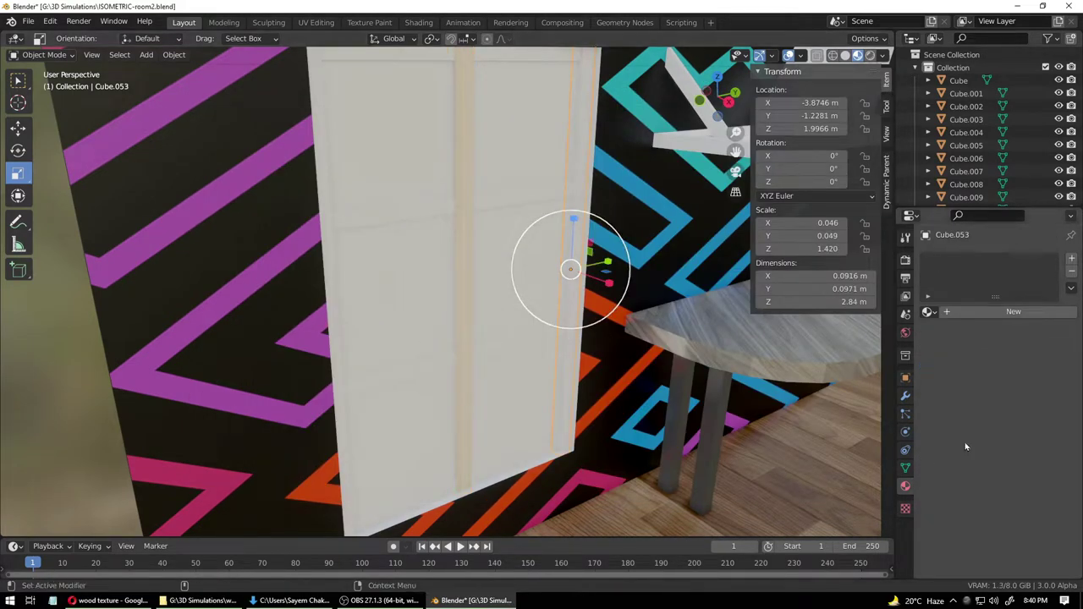
click(929, 311)
click(854, 356)
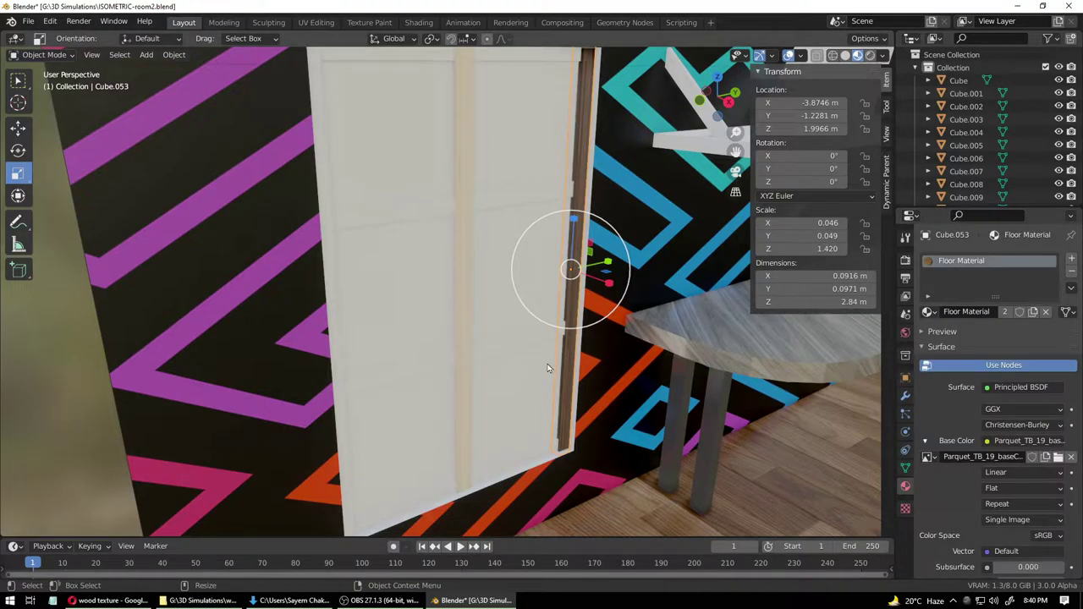
key(ctrl+z)
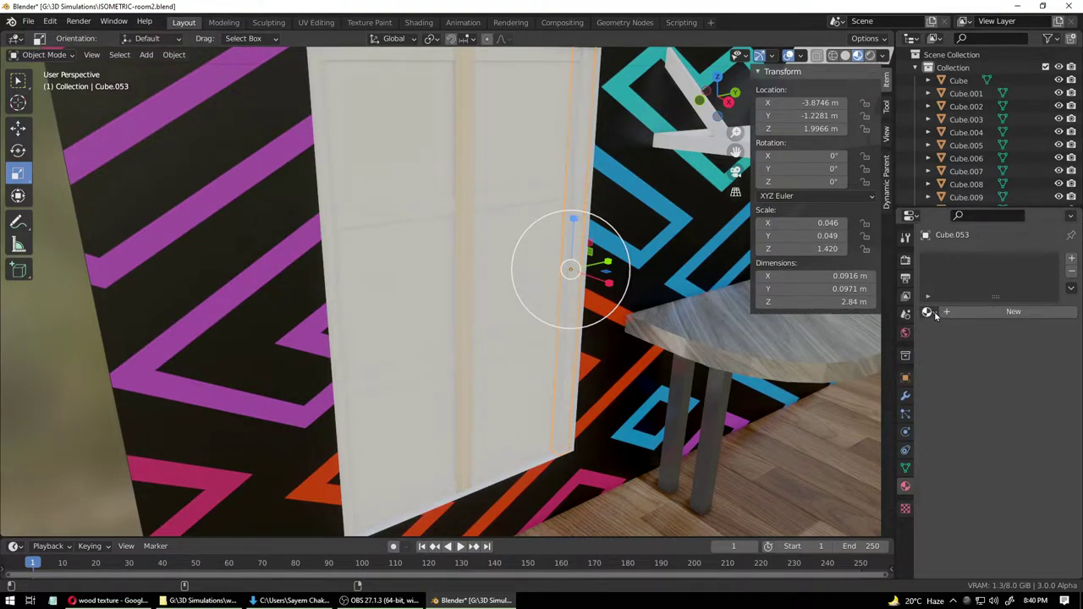
key(ctrl+z)
click(928, 311)
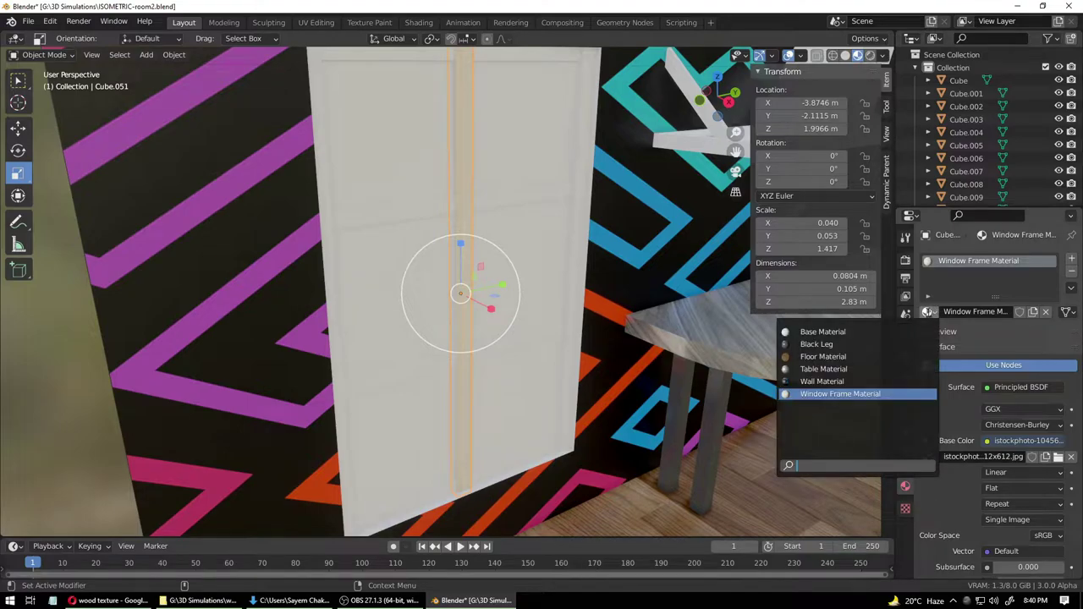
- Copy Window Frame Material from the window's central bar to both side bars, the top and bottom bars, and the two middle crossbars
click(580, 267)
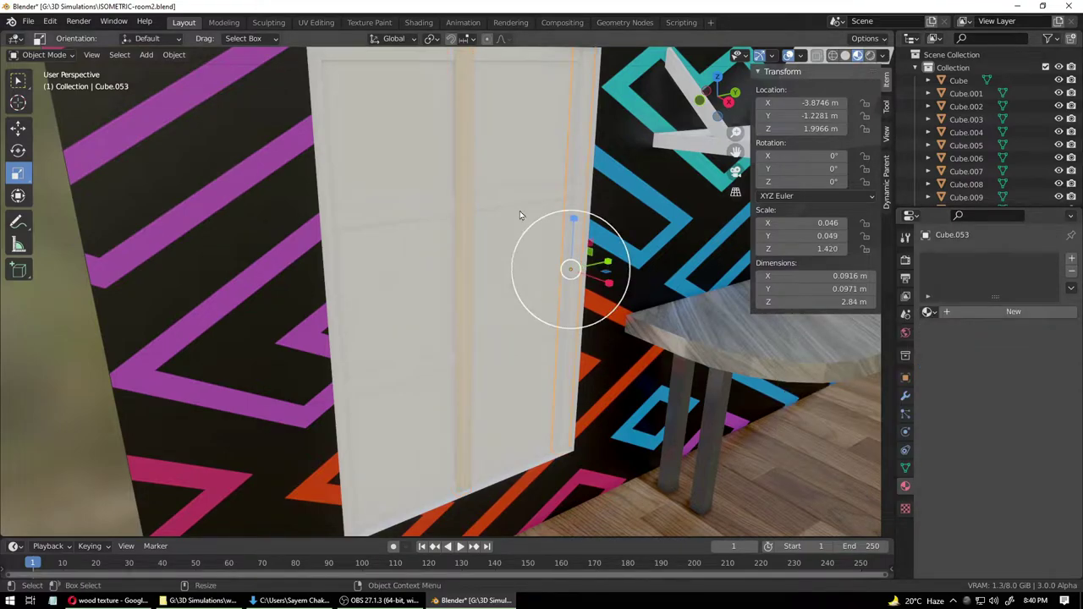
scroll(514, 317, down, 4)
scroll(503, 290, up, 3)
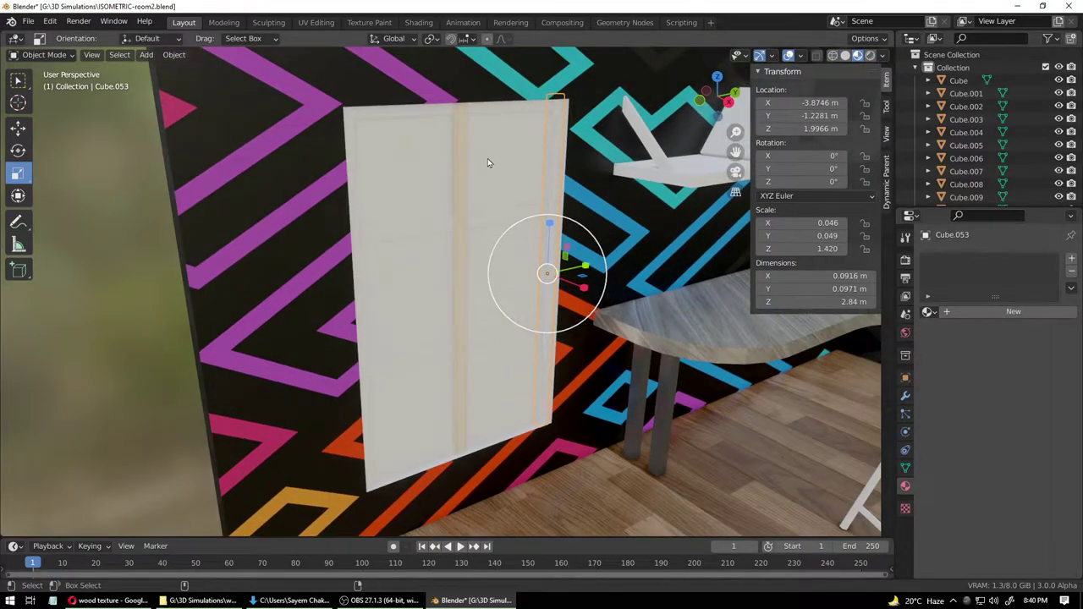
click(479, 115)
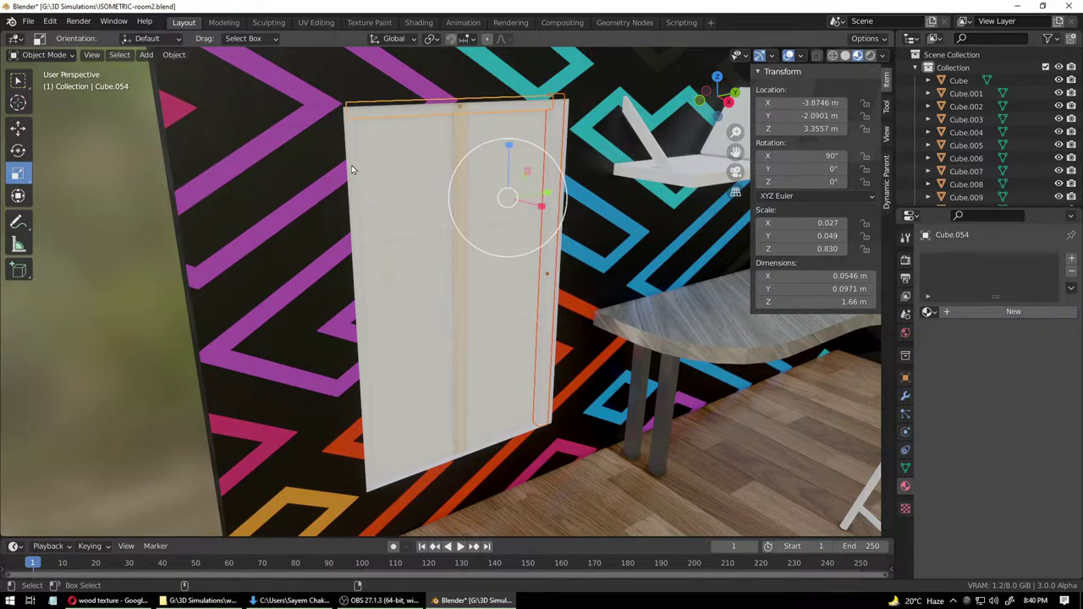
key(shift+d)
key(z)
click(383, 259)
shift+click(397, 361)
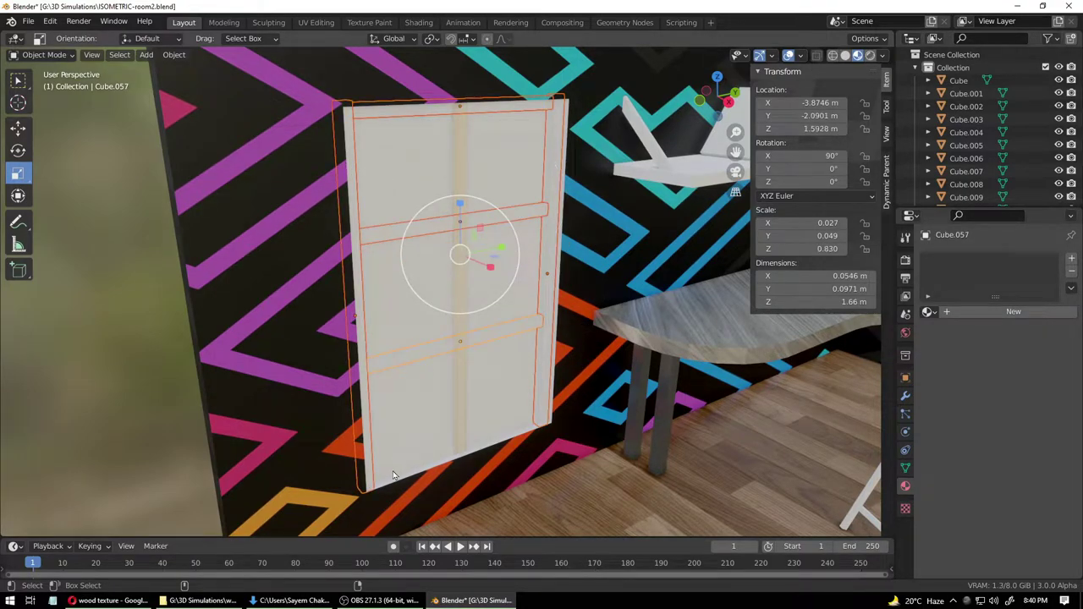
shift+click(392, 477)
middle_drag(379, 448, 447, 359)
click(438, 348)
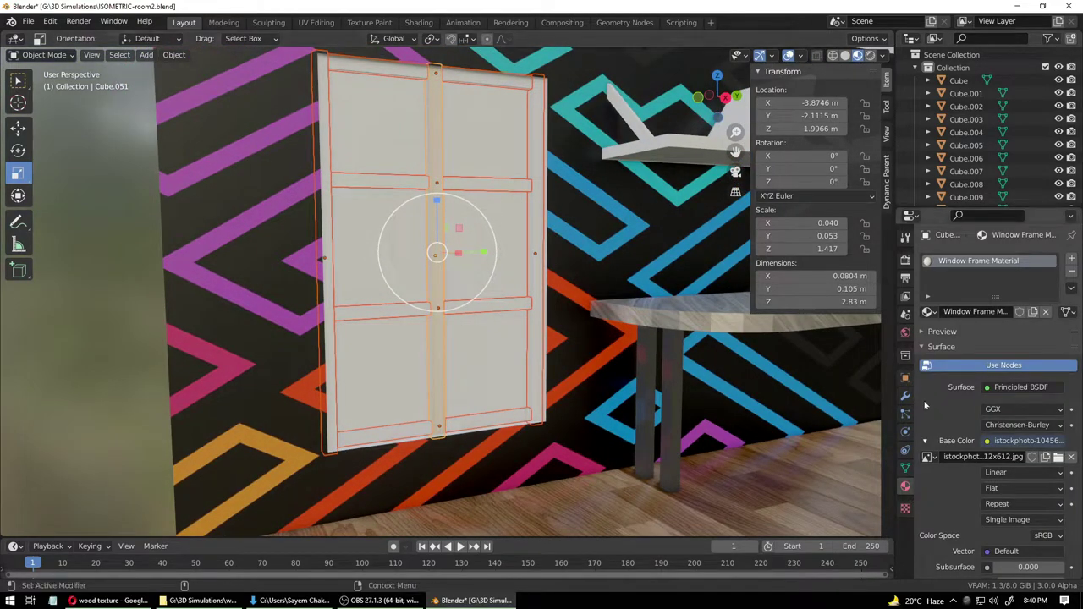
click(1070, 287)
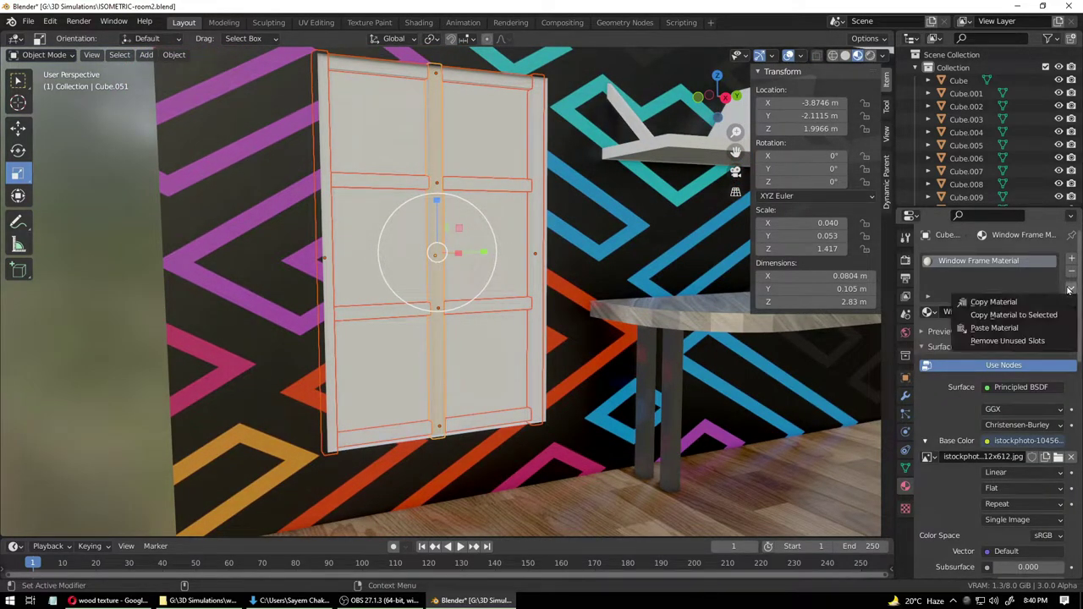
click(1051, 314)
click(672, 412)
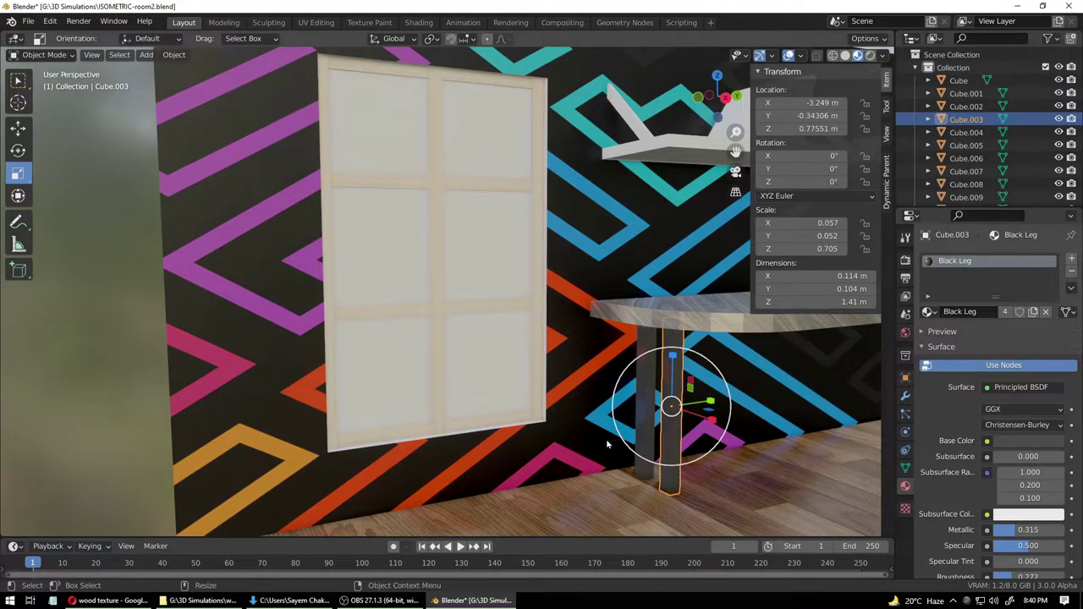
- Examine the textured window frame up close, including its outer edge beside the desk
scroll(604, 437, down, 4)
scroll(603, 437, down, 4)
middle_drag(603, 438, 565, 411)
scroll(558, 372, up, 10)
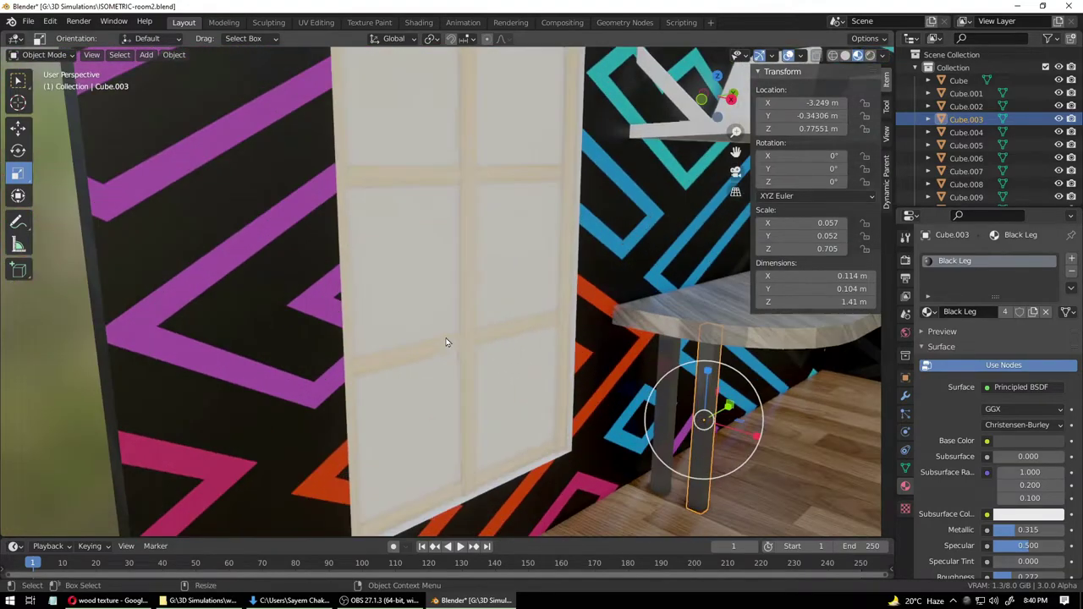
middle_drag(447, 343, 544, 298)
scroll(576, 341, up, 4)
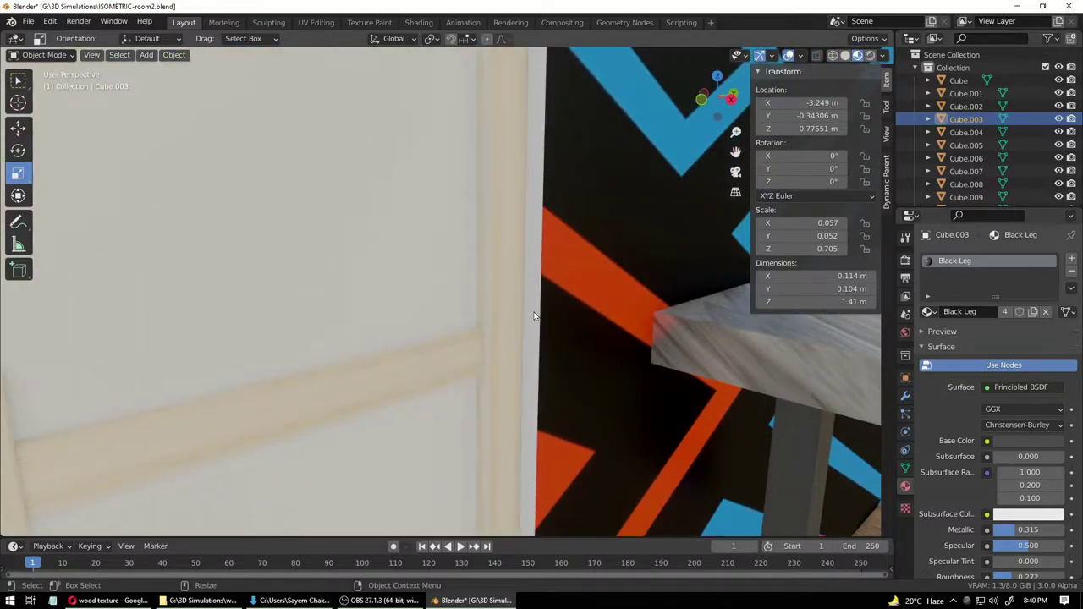
scroll(534, 316, down, 5)
mouse_move(500, 346)
middle_down()
mouse_move(488, 329)
mouse_move(423, 310)
mouse_move(510, 331)
mouse_move(490, 331)
mouse_move(503, 357)
middle_up()
- Try scaling the window's vertical side bar nearest the desk along the X axis
click(473, 280)
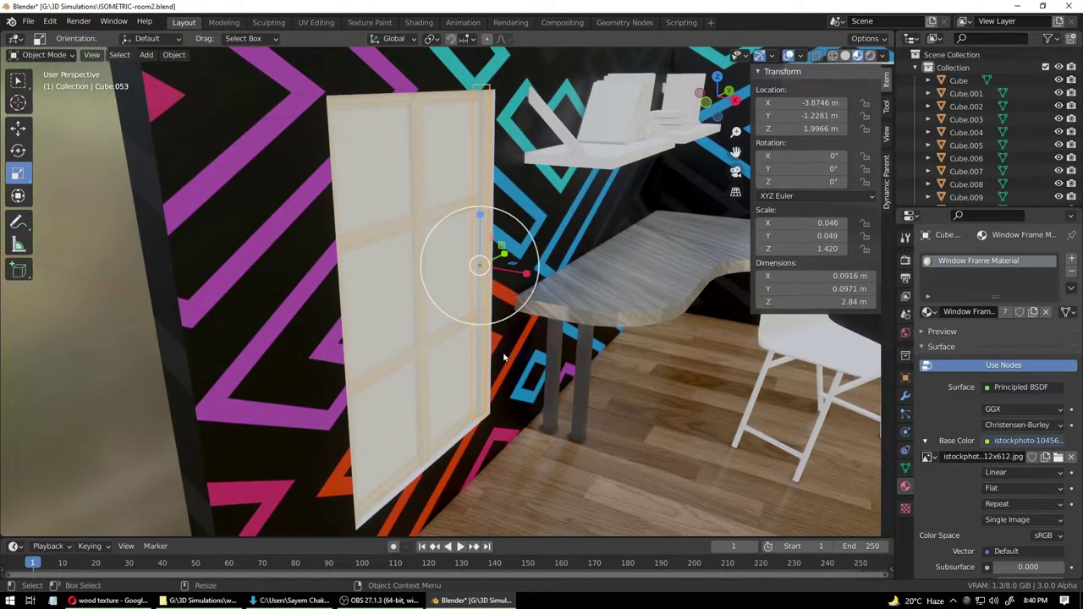
key(s)
key(x)
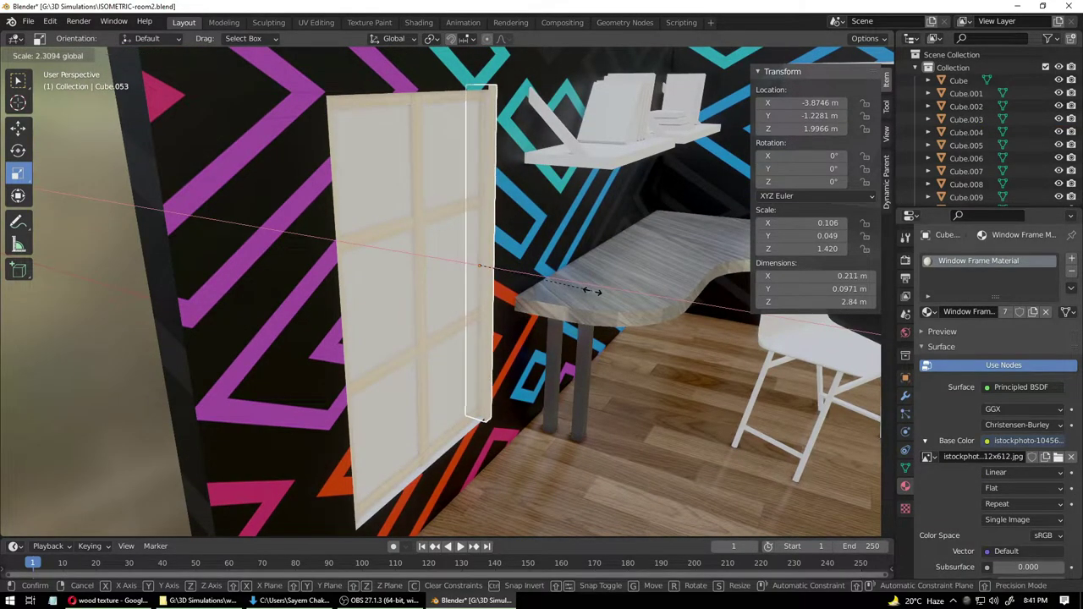
click(569, 286)
click(580, 358)
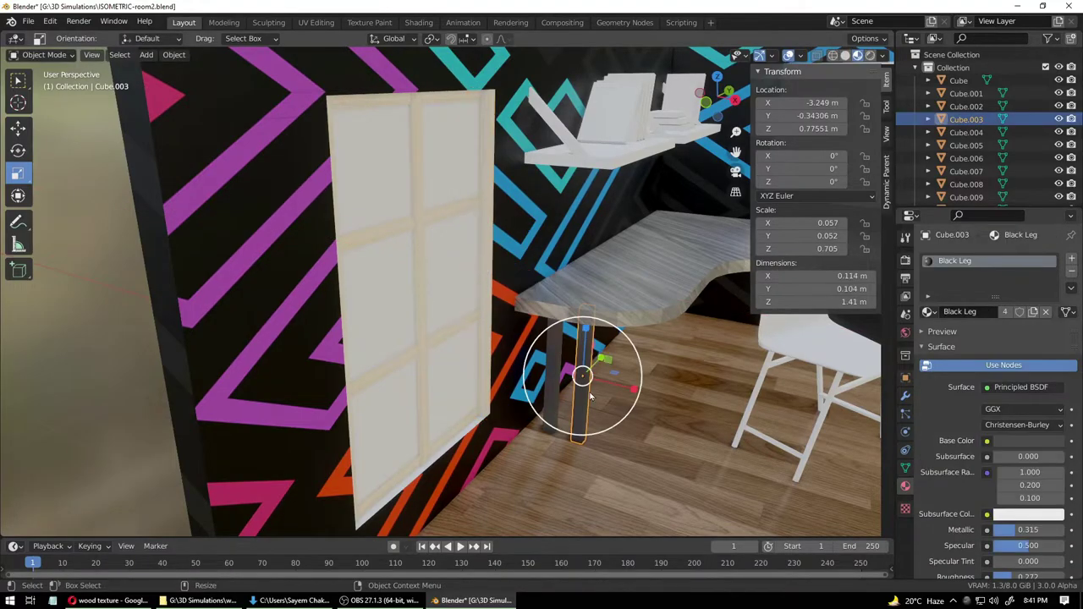
- Thicken the window's vertical side bar nearest the desk along the X axis so it covers the pane's exposed edge
middle_drag(580, 359, 418, 376)
scroll(520, 388, down, 3)
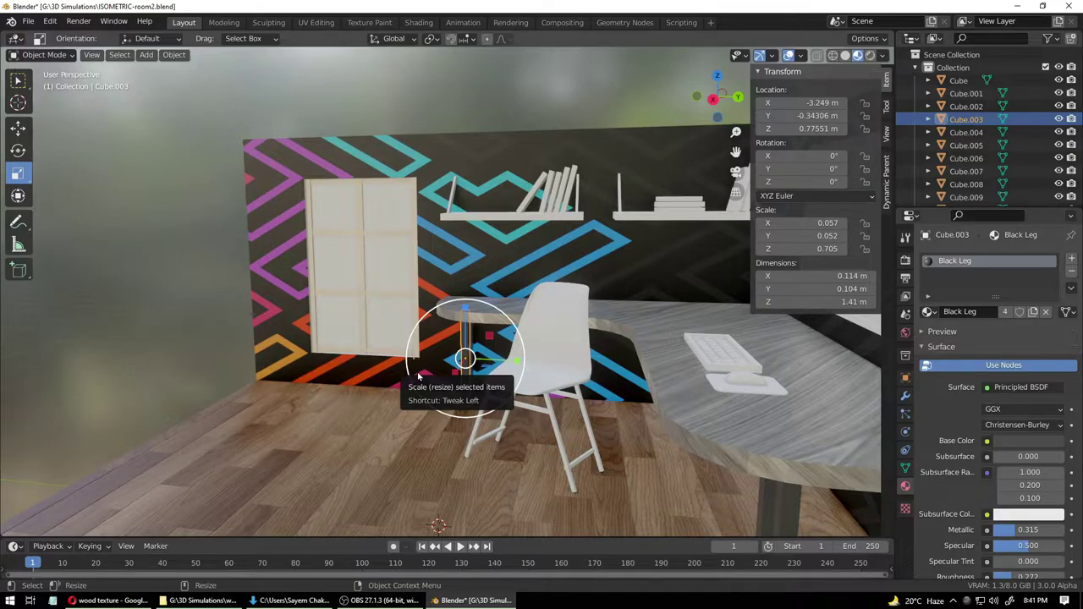
scroll(418, 378, down, 4)
middle_drag(418, 378, 589, 359)
scroll(590, 359, up, 6)
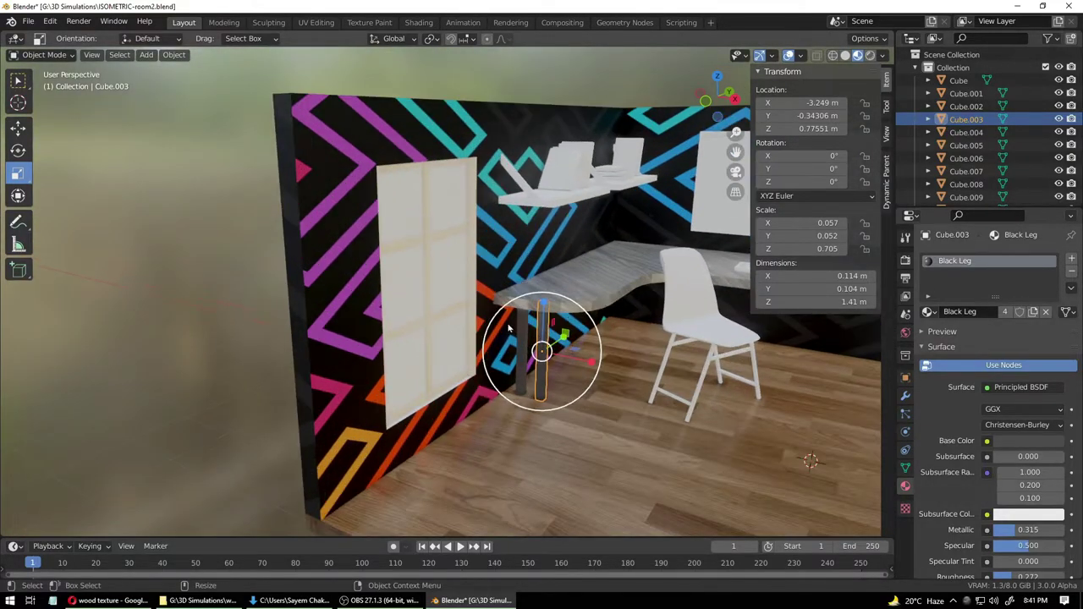
click(506, 326)
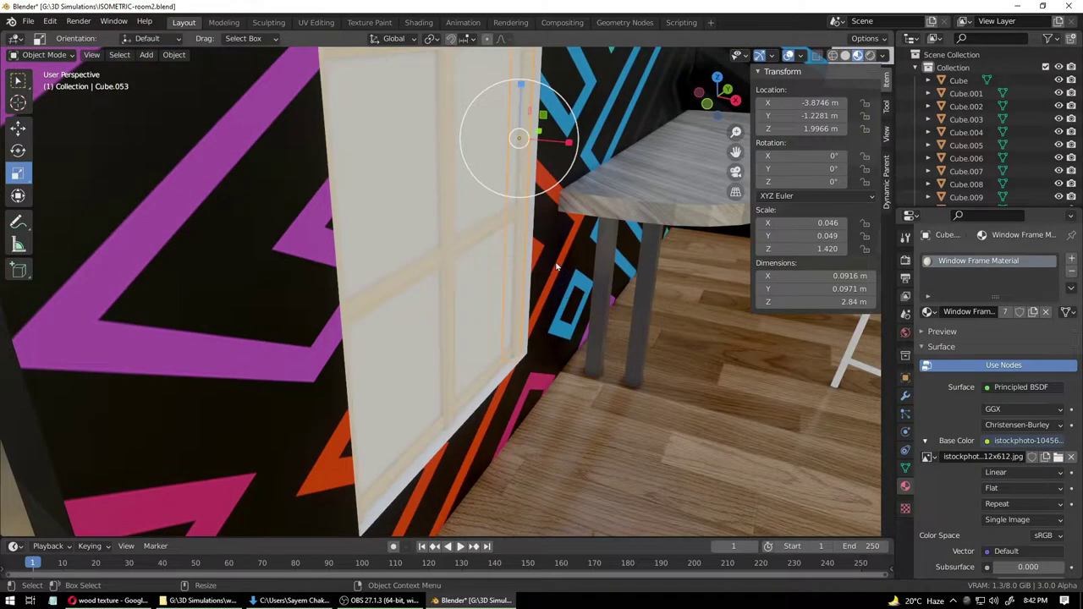
key(shift+space)
key(s)
drag(563, 144, 597, 158)
key(ctrl+z)
click(567, 144)
click(531, 148)
drag(572, 144, 621, 162)
click(565, 358)
- Thicken the window's vertical side bar farthest from the desk along the X axis to about 0.176 m
middle_drag(565, 358, 414, 363)
click(282, 301)
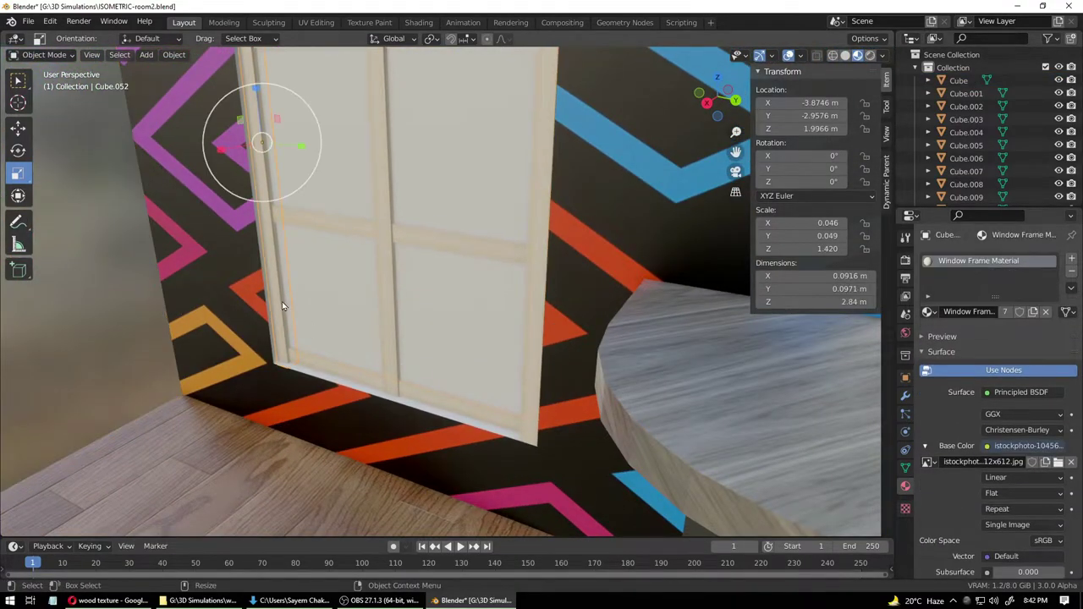
middle_drag(282, 301, 426, 351)
drag(366, 258, 325, 261)
- Try enlarging the window's top bar uniformly, and undo the resize
middle_drag(325, 260, 493, 147)
click(444, 207)
drag(495, 146, 513, 140)
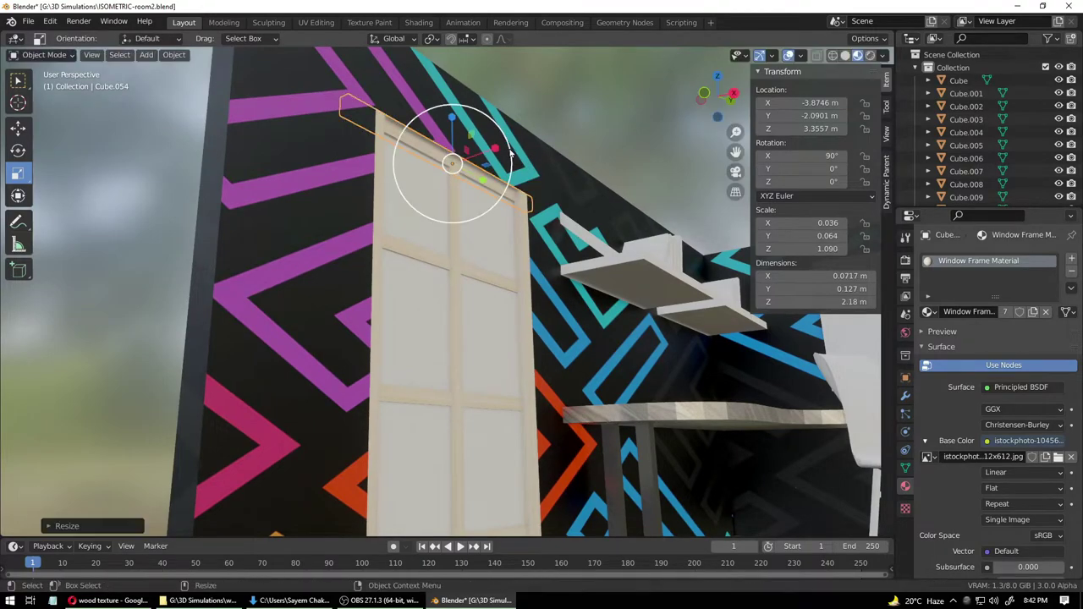
key(ctrl+z)
key(ctrl+z)
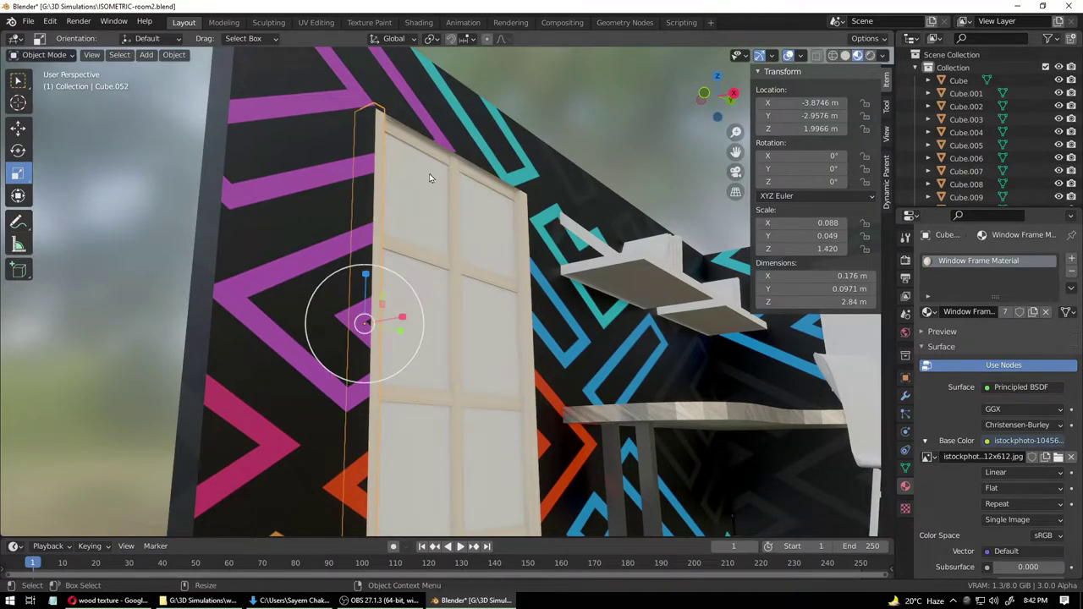
- Thicken the window's top bar along X to about 0.111 m and move it to about -3.842 m in X
key(ctrl+shift+z)
middle_drag(466, 230, 498, 164)
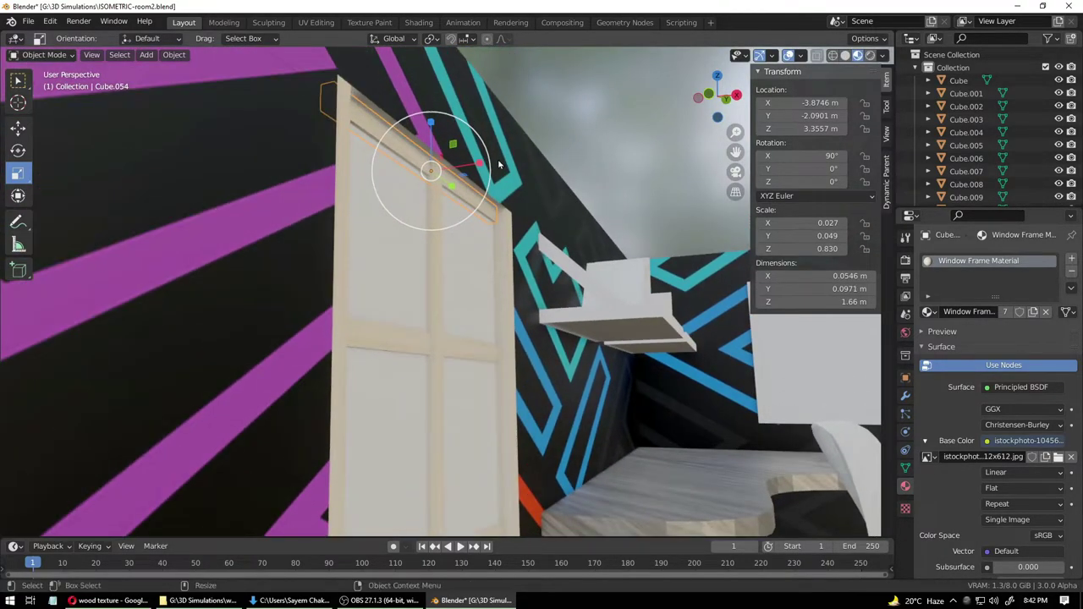
mouse_move(480, 167)
mouse_down()
mouse_move(535, 165)
mouse_move(489, 163)
mouse_up()
key(shift+space)
key(g)
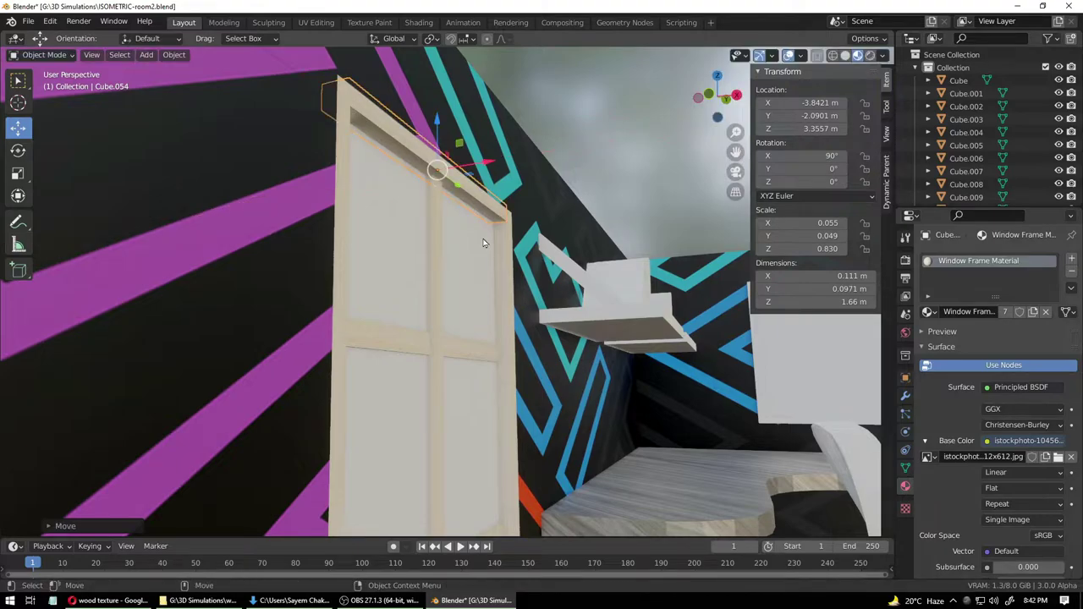
click(483, 241)
- Move the window's bottom bar about 0.055 m along X, away from the wall
middle_drag(483, 242, 480, 116)
shift+middle_drag(500, 336, 505, 193)
click(502, 375)
middle_drag(503, 376, 475, 333)
key(g)
key(x)
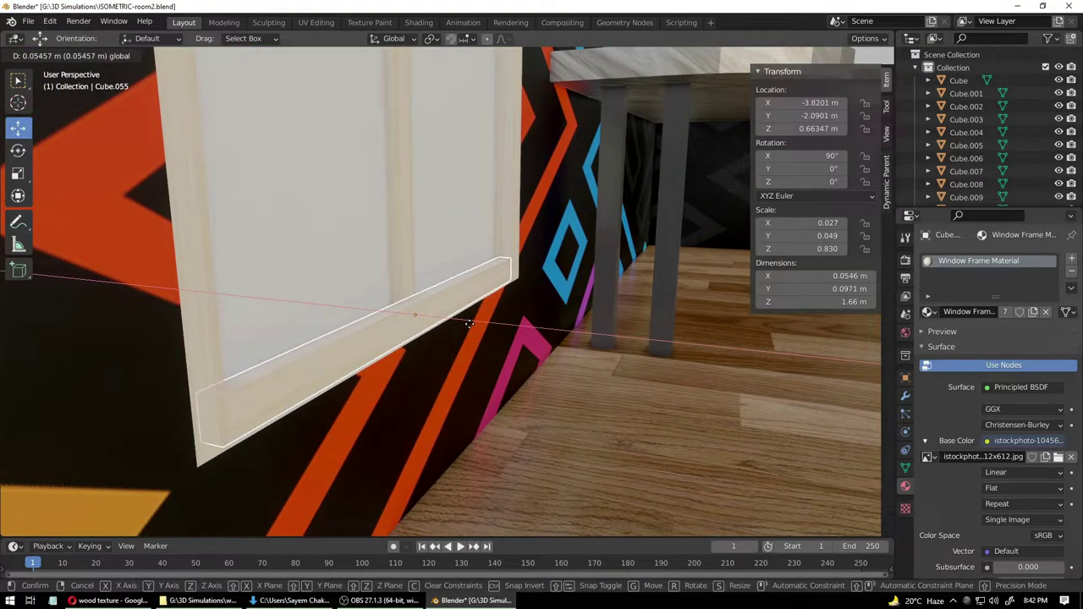
click(471, 324)
click(523, 351)
- Move the window's central bar, both middle crossbars and the pane together slightly outward along the X axis
middle_drag(523, 351, 471, 314)
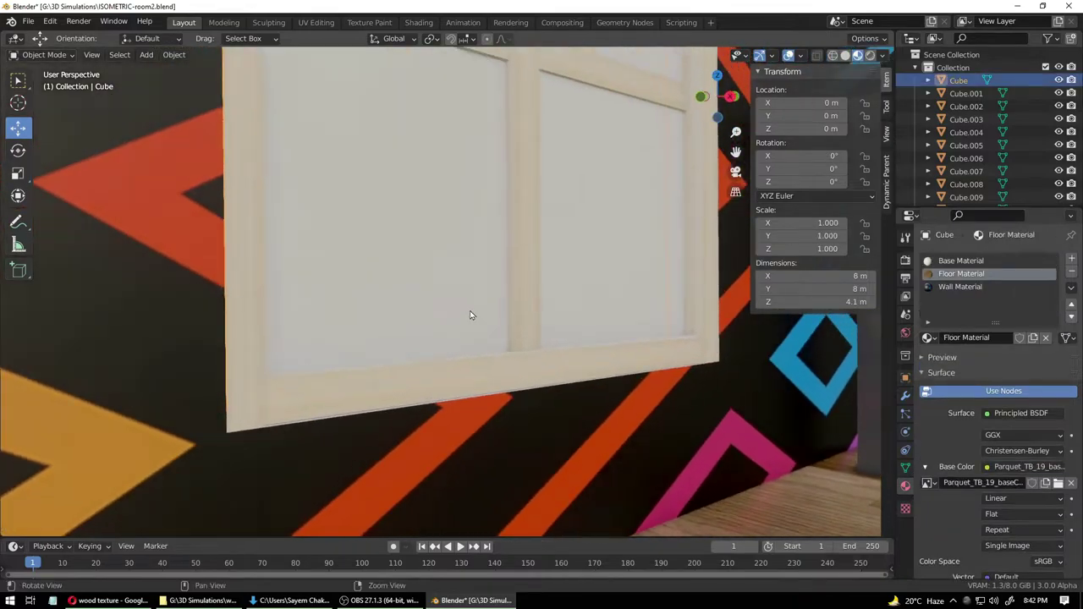
scroll(470, 267, down, 3)
scroll(471, 267, down, 1)
mouse_move(470, 267)
shift+middle_down()
mouse_move(481, 397)
mouse_move(481, 262)
shift+middle_up()
scroll(478, 253, down, 2)
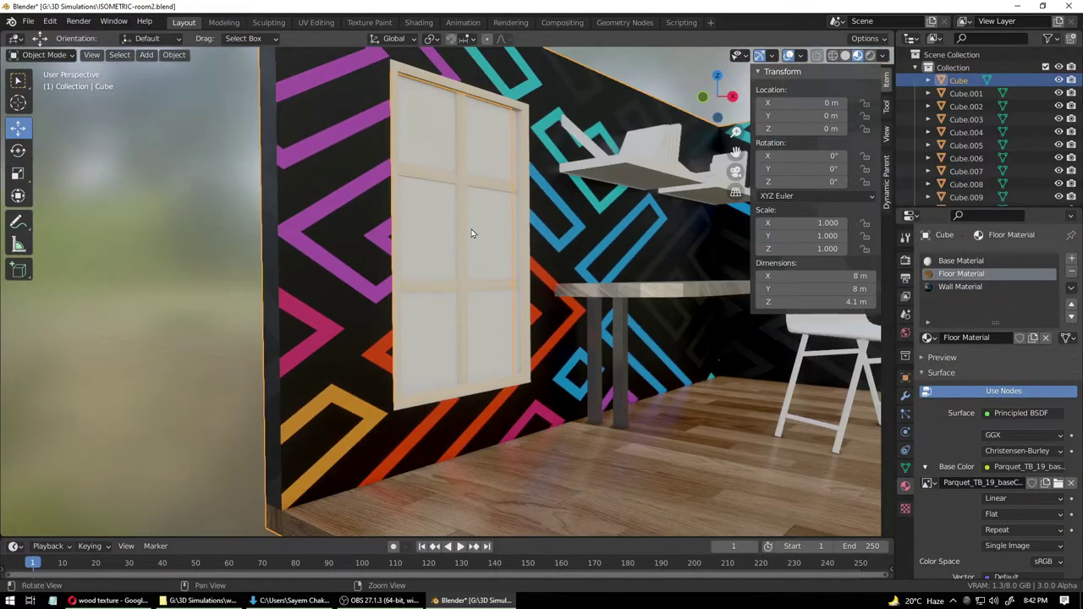
shift+middle_drag(457, 157, 472, 222)
click(470, 221)
shift+click(457, 237)
shift+click(455, 342)
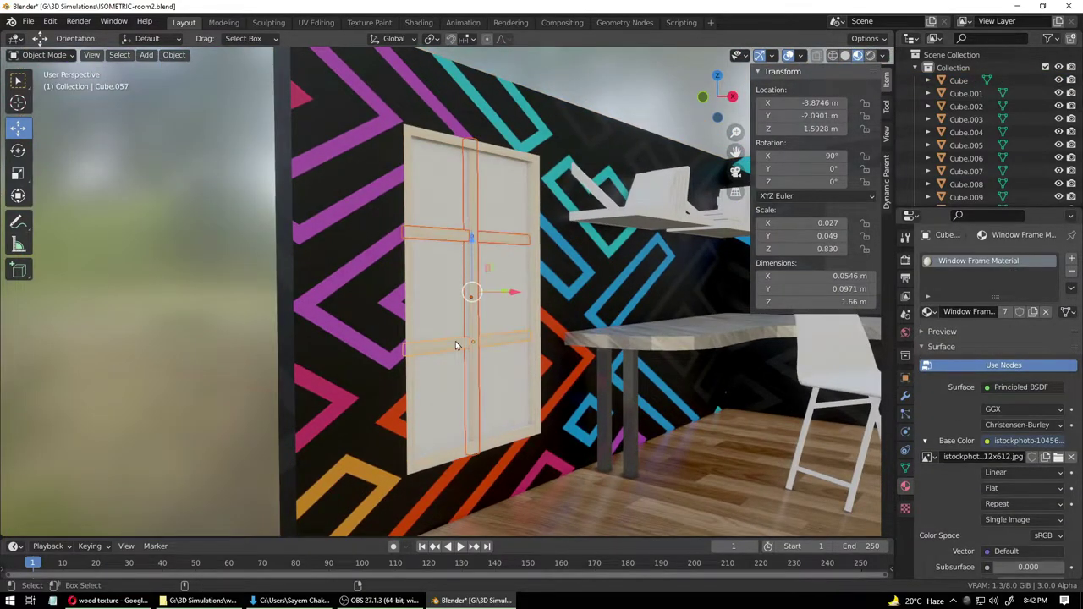
shift+click(444, 296)
mouse_move(444, 295)
middle_down()
mouse_move(462, 314)
mouse_move(495, 318)
mouse_move(448, 206)
mouse_move(433, 277)
middle_up()
scroll(427, 335, up, 3)
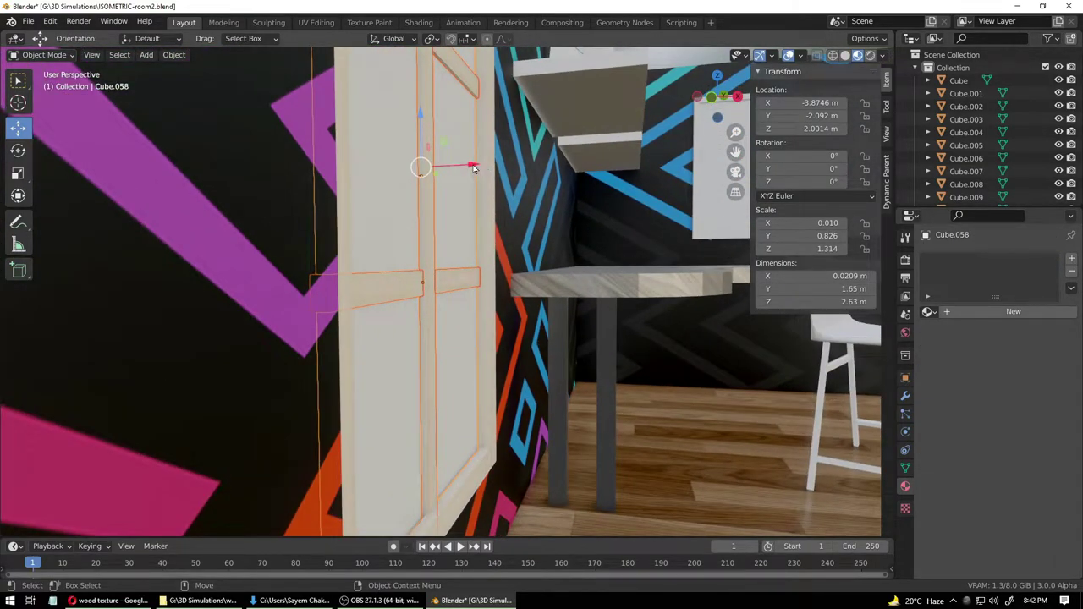
drag(474, 168, 483, 169)
click(529, 255)
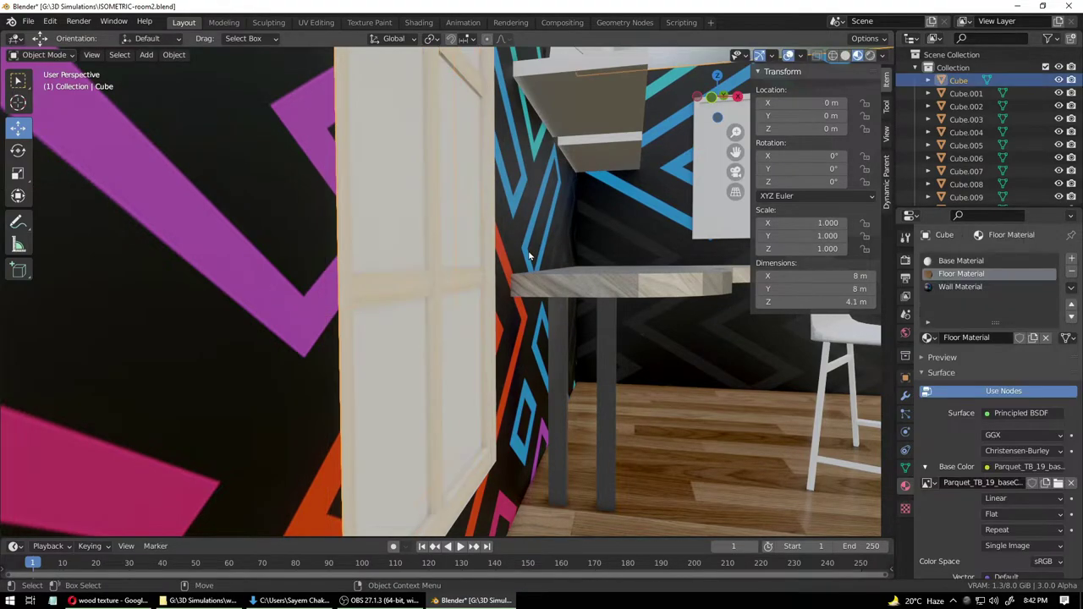
- Save the room as ISOMETRIC-room2.blend, with all objects deselected and the whole room in view
key(ctrl+s)
middle_drag(528, 256, 521, 340)
scroll(521, 340, down, 4)
alt+drag(521, 341, 552, 336)
click(550, 275)
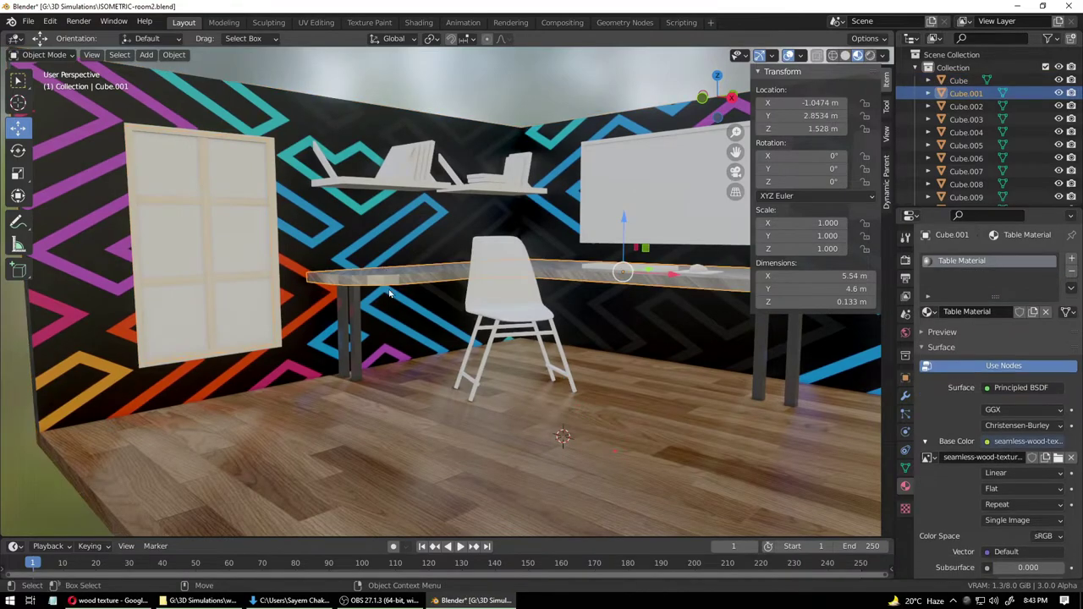
alt+drag(441, 353, 460, 356)
scroll(460, 352, down, 2)
key(ctrl+s)
scroll(460, 351, down, 3)
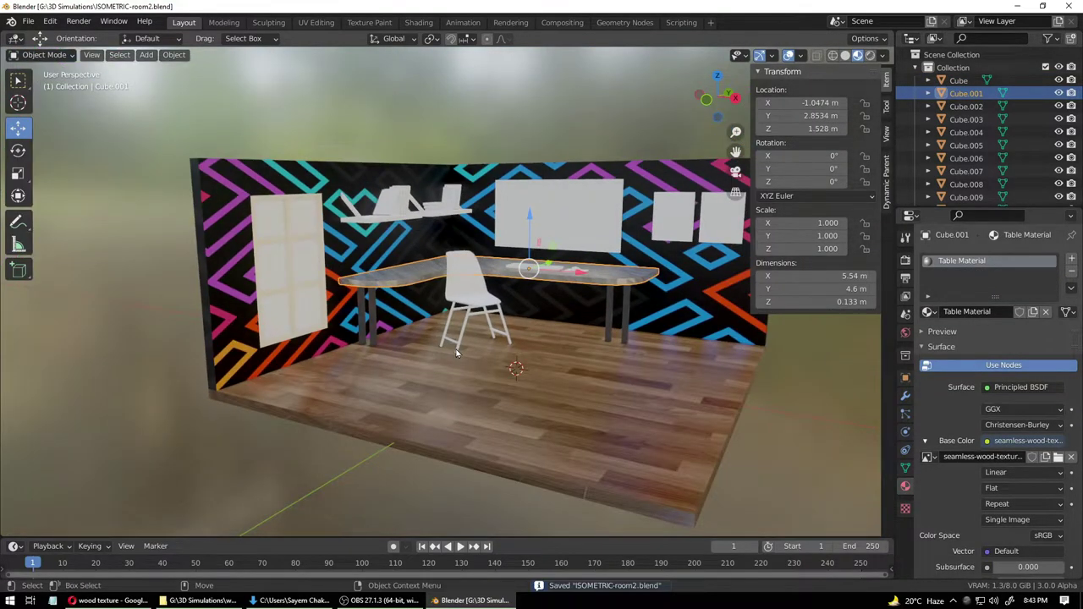
middle_drag(460, 352, 497, 348)
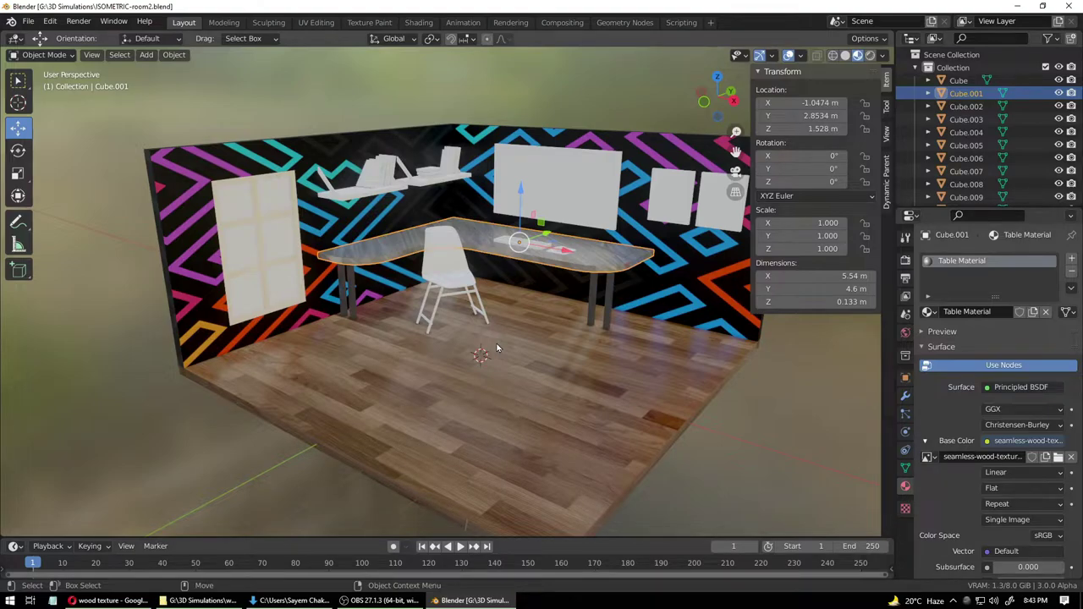
key(ctrl+s)
click(377, 92)
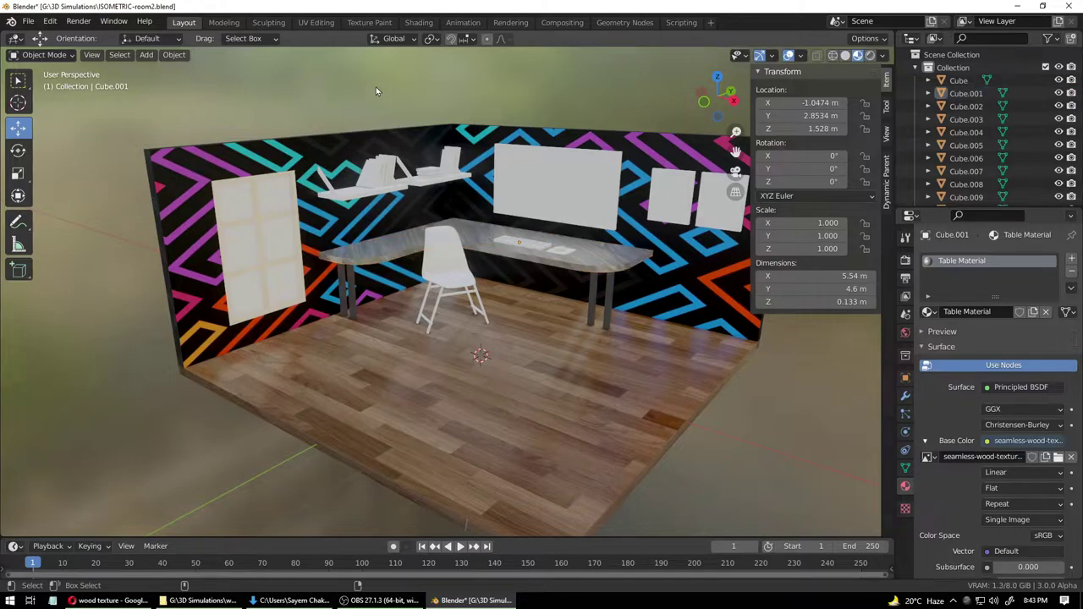
key(ctrl+s)
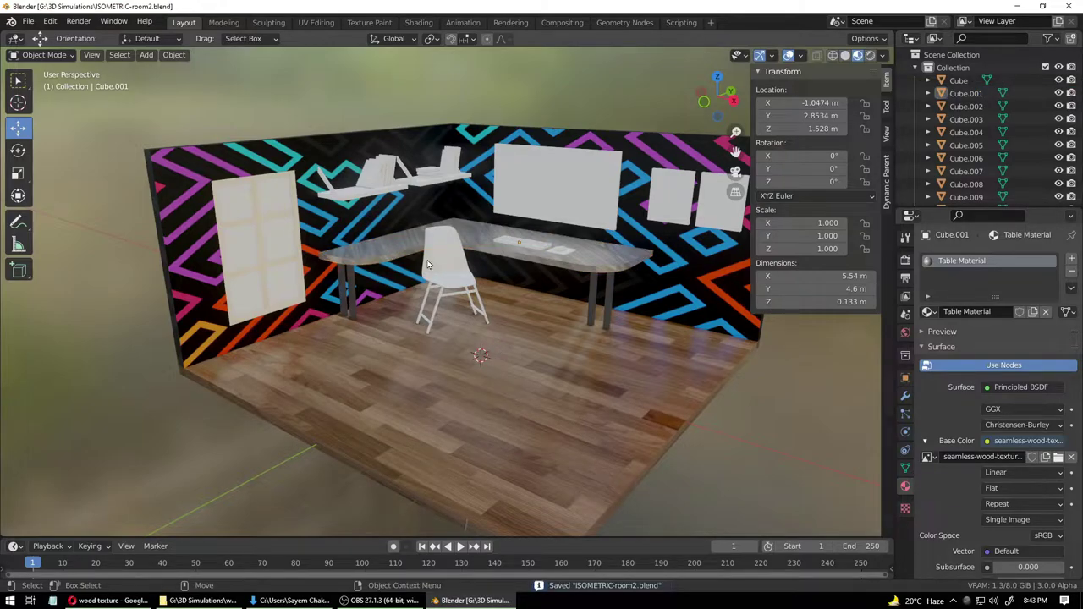
scroll(427, 265, down, 3)
middle_drag(427, 265, 469, 280)
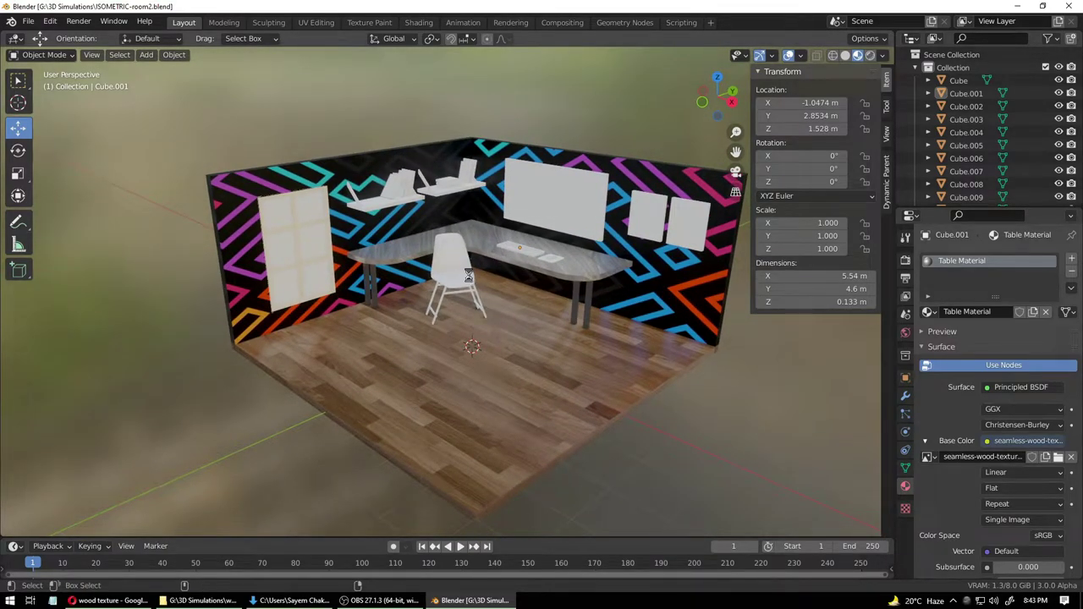
key(ctrl+s)
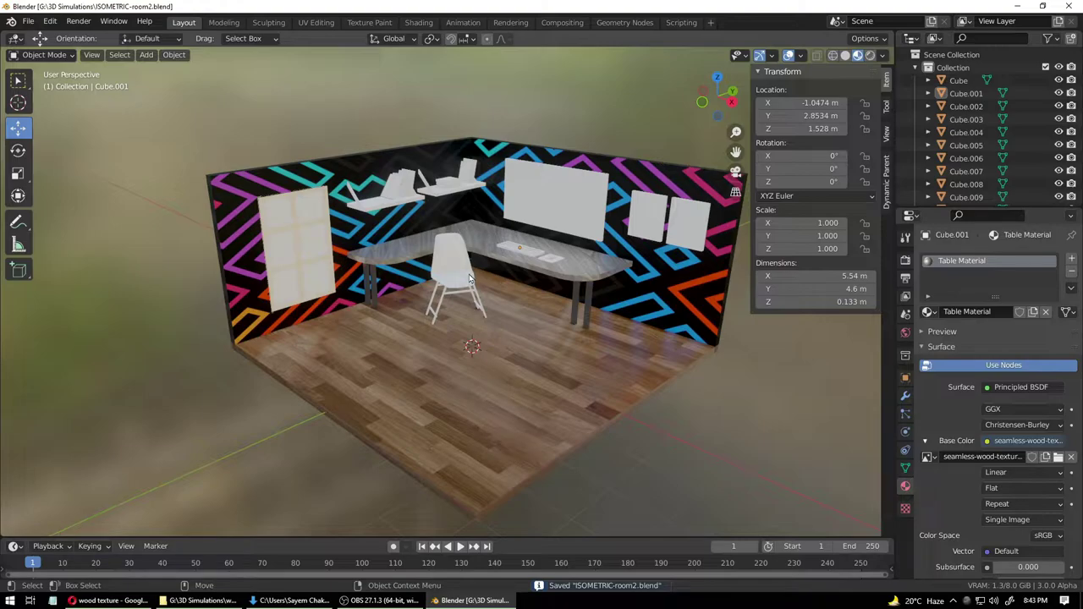
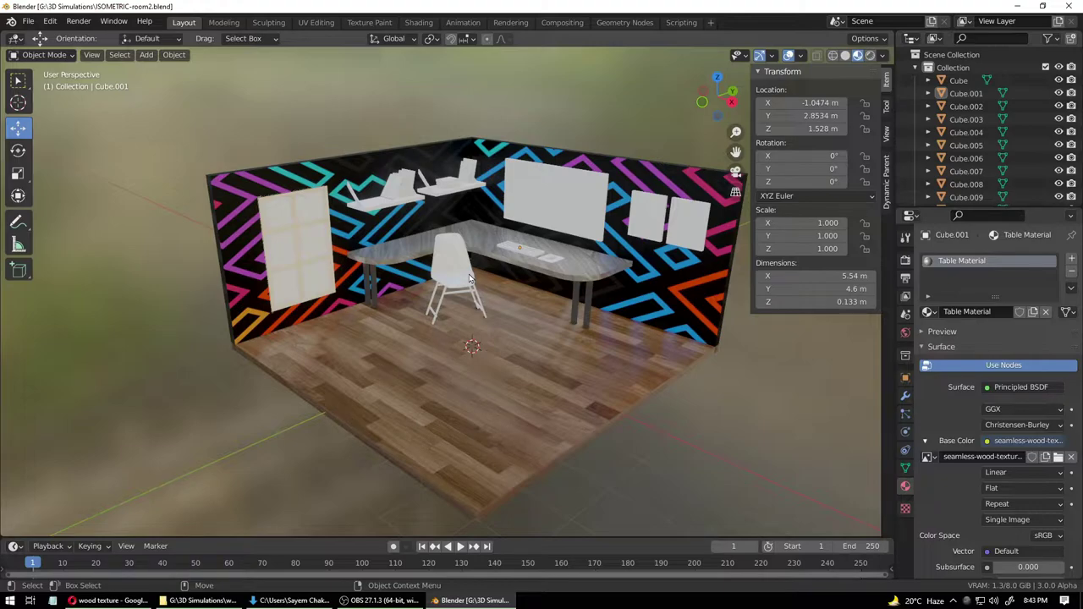
key(ctrl+s)
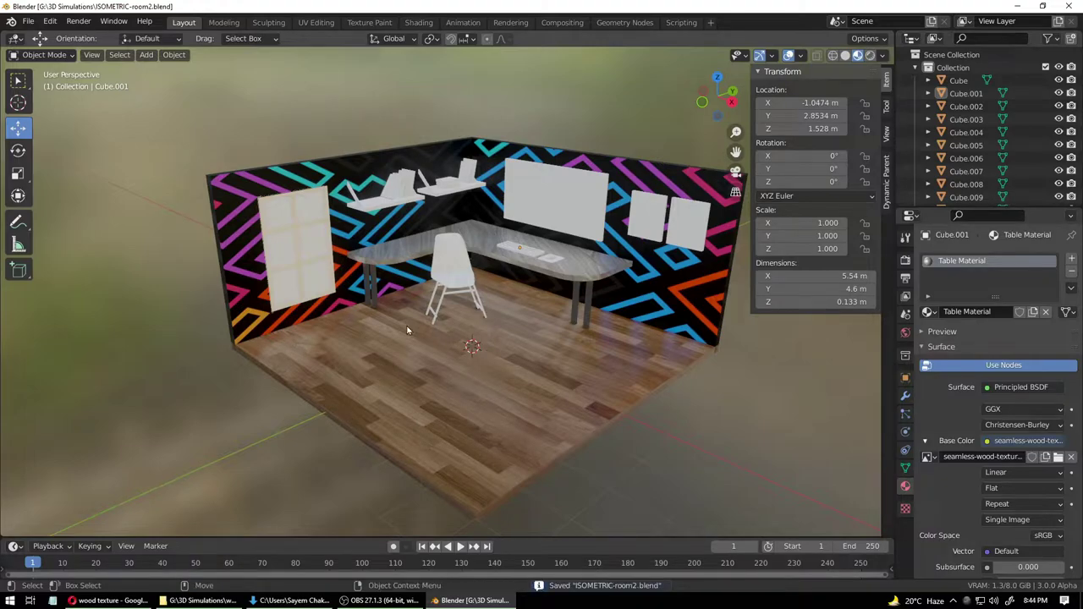
- Create a new material named "Glass Material Window" on the window pane
click(321, 237)
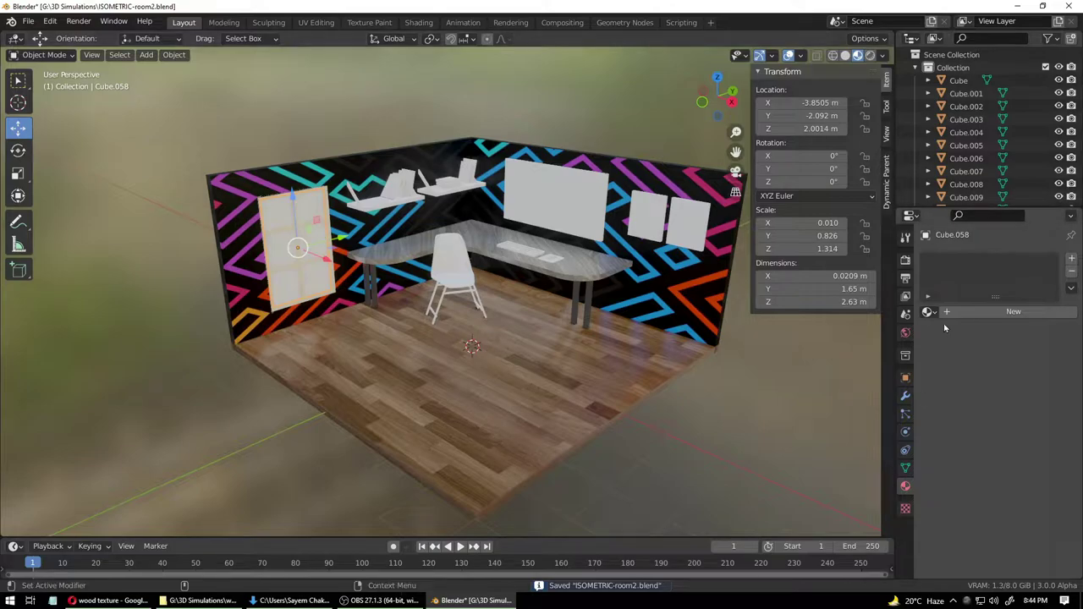
click(1010, 312)
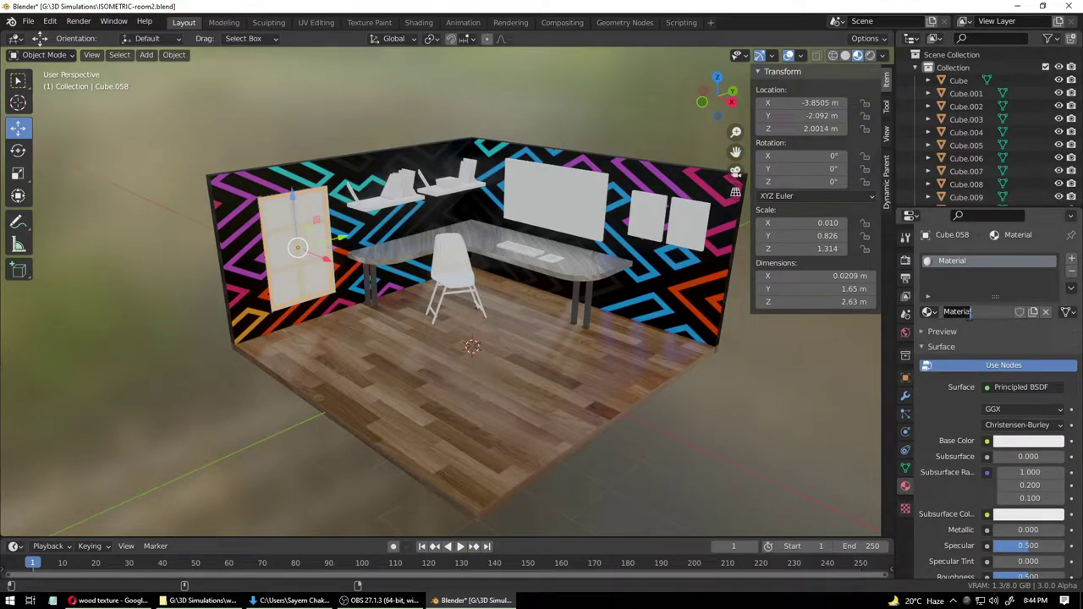
text(Gl)
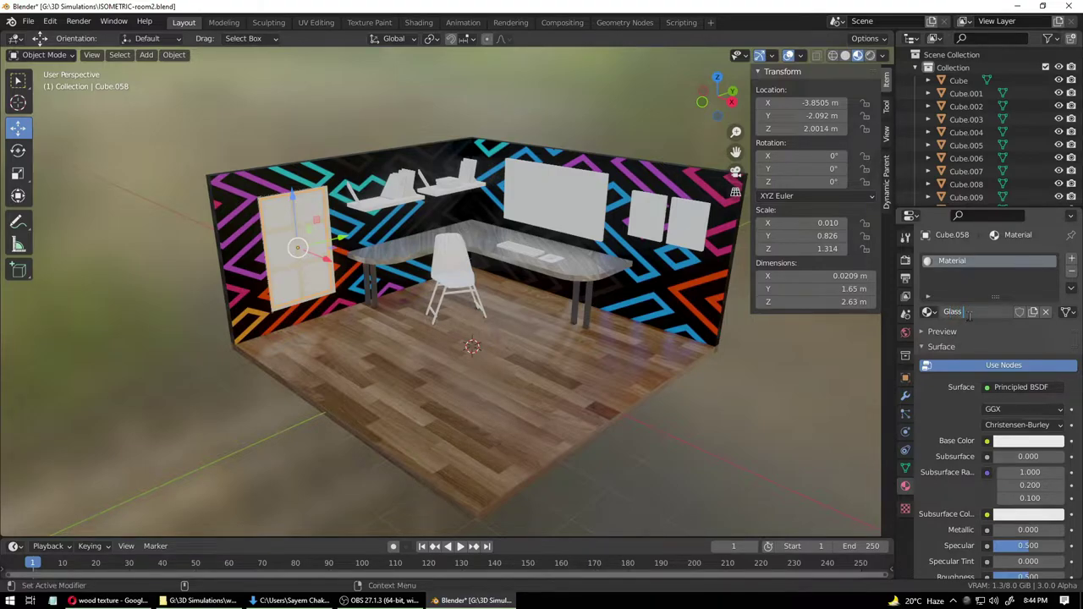
text(ass Material Window)
key(Return)
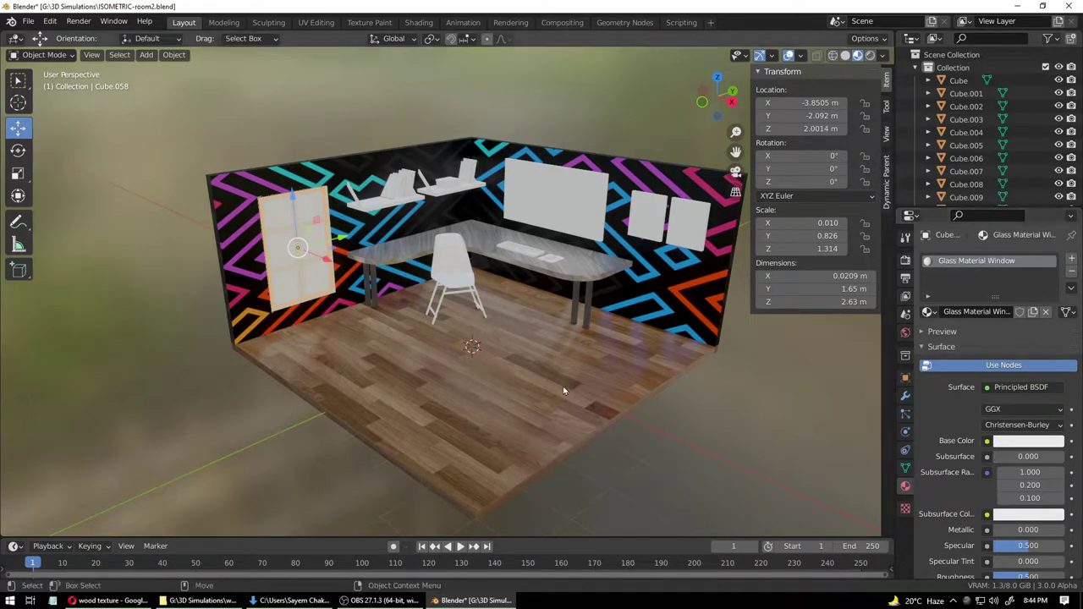
key(ctrl+s)
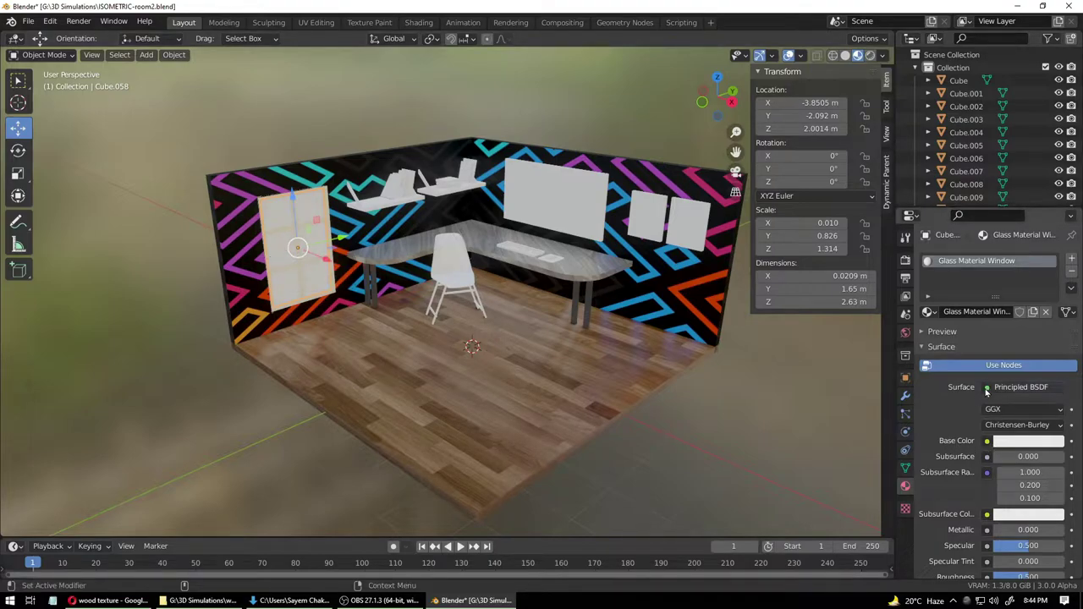
- Switch the window pane's surface shader to Glass BSDF with a roughness of about 0.193 and save the file
click(985, 387)
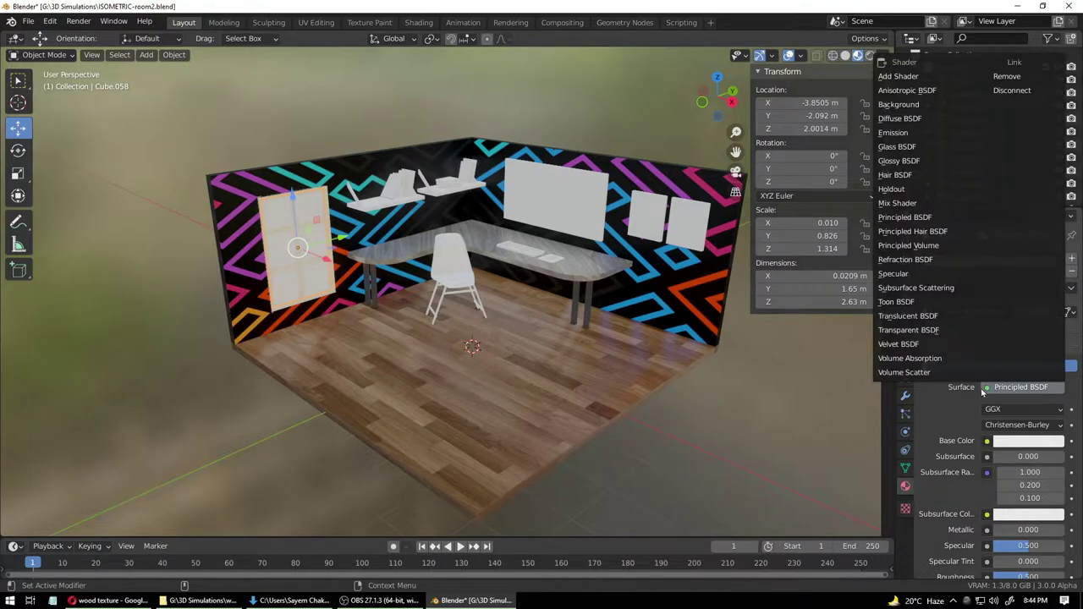
click(902, 147)
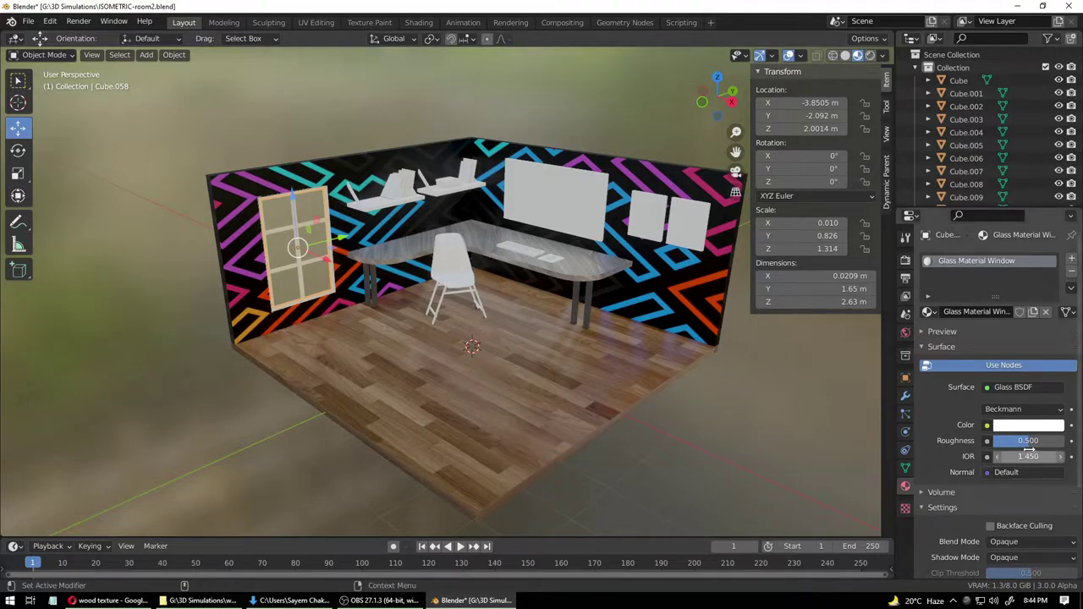
drag(1027, 440, 1008, 440)
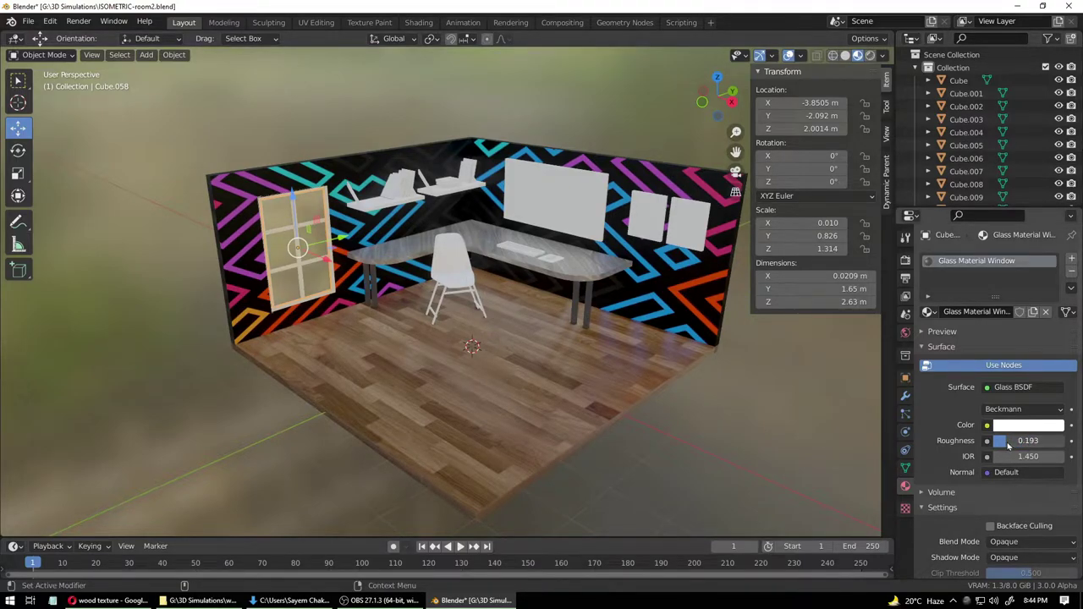
middle_drag(617, 447, 664, 470)
key(ctrl+s)
- Enable Screen Space Refraction in the window glass material and view the pane up close
scroll(587, 378, up, 3)
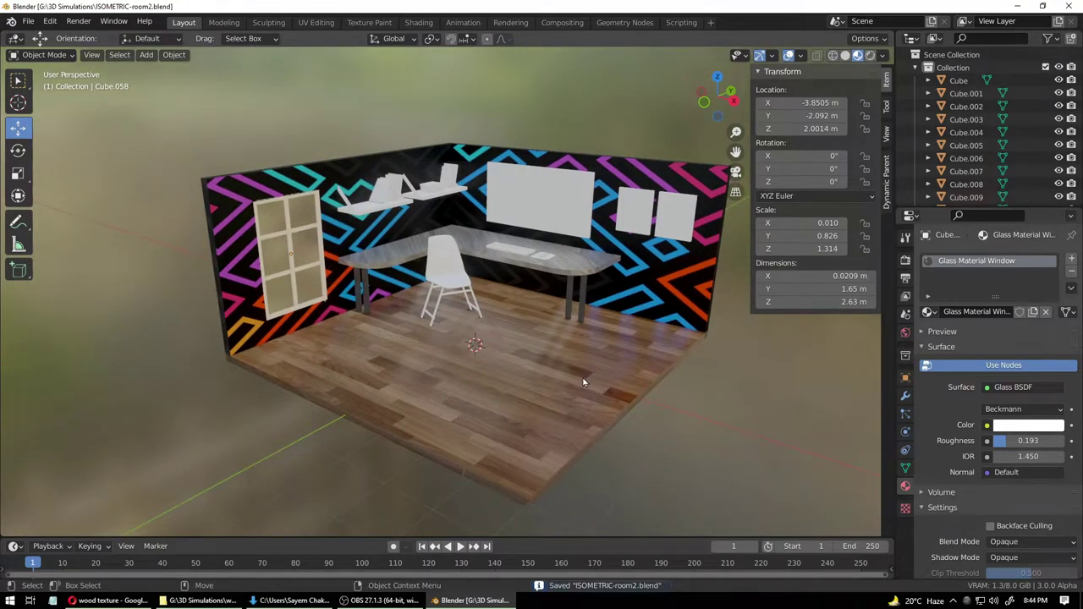
scroll(584, 373, up, 2)
middle_drag(584, 373, 546, 359)
click(883, 57)
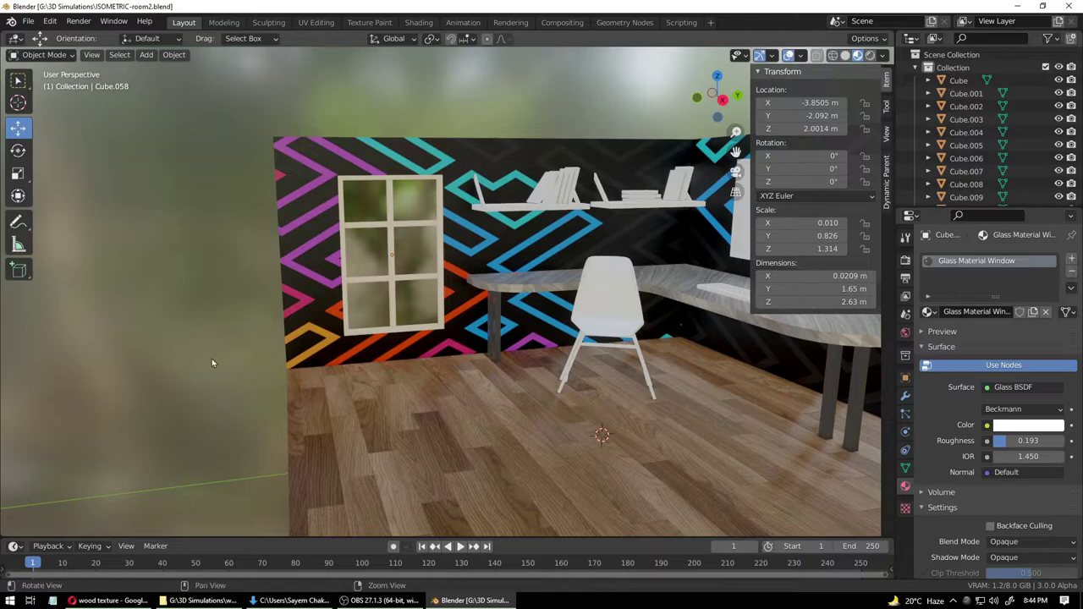
middle_drag(211, 358, 237, 362)
scroll(361, 257, up, 3)
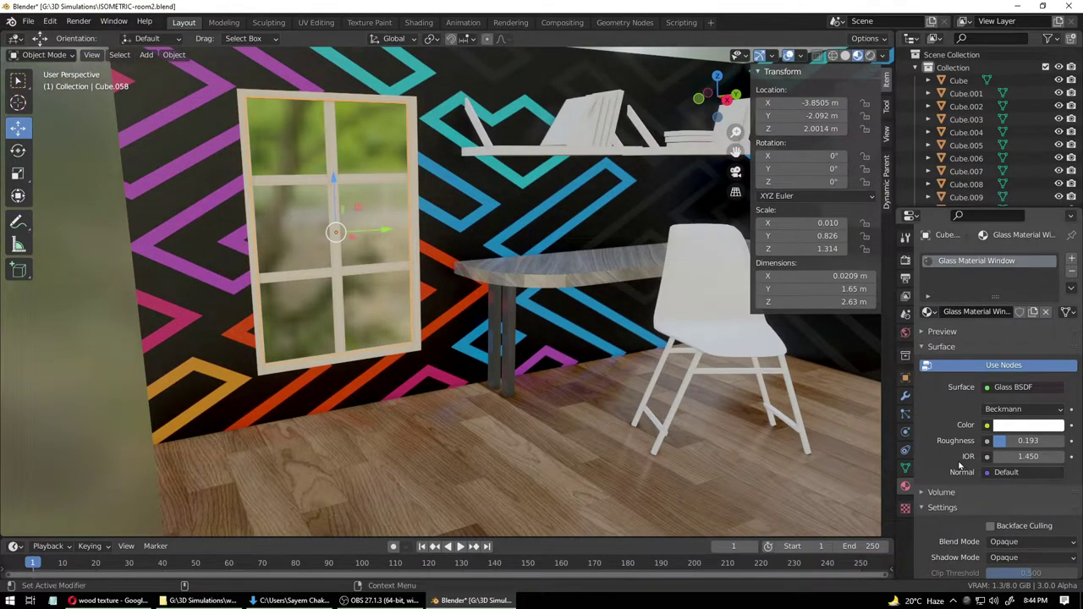
scroll(953, 514, down, 3)
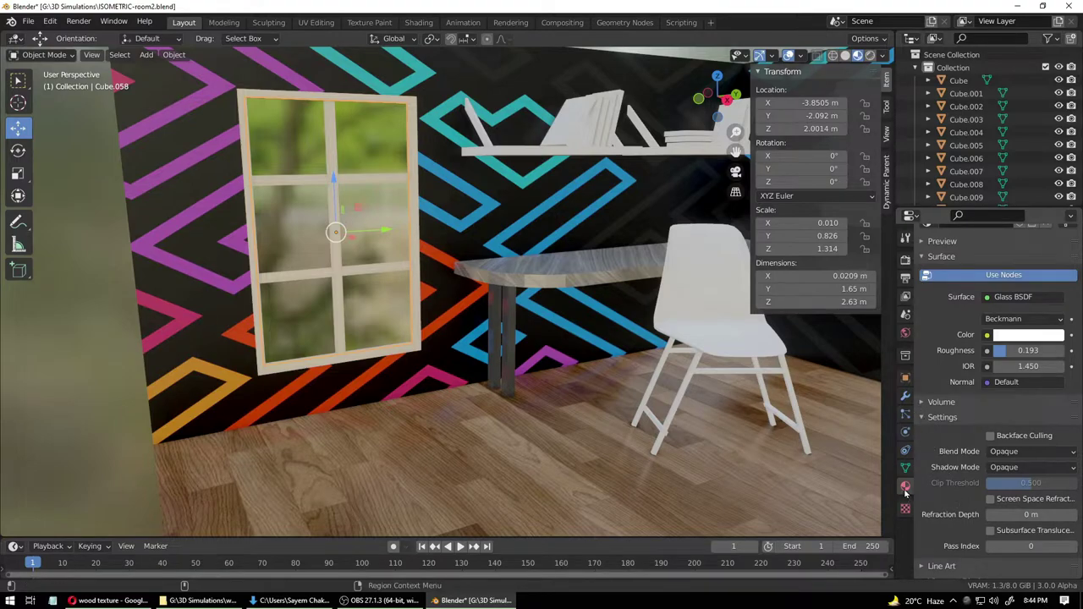
scroll(964, 506, down, 1)
click(991, 475)
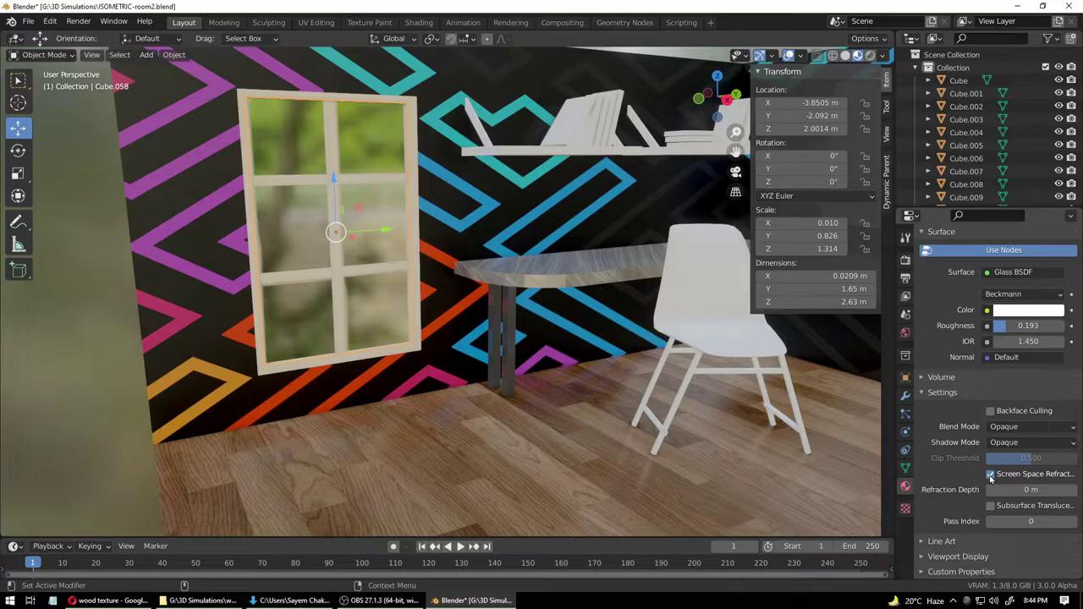
middle_drag(491, 402, 467, 390)
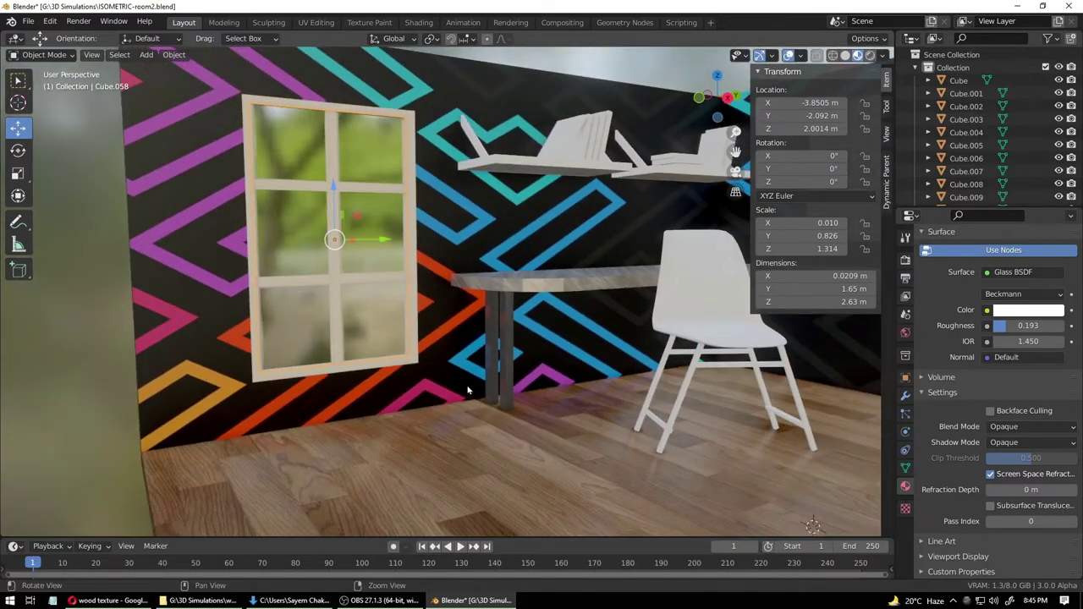
- Set the window glass roughness to about 0.169 and tint its color pale yellow with hue 0.183 and saturation 0.338
mouse_move(1028, 325)
mouse_down()
mouse_move(1012, 326)
mouse_move(1066, 326)
mouse_move(998, 326)
mouse_move(1016, 326)
mouse_up()
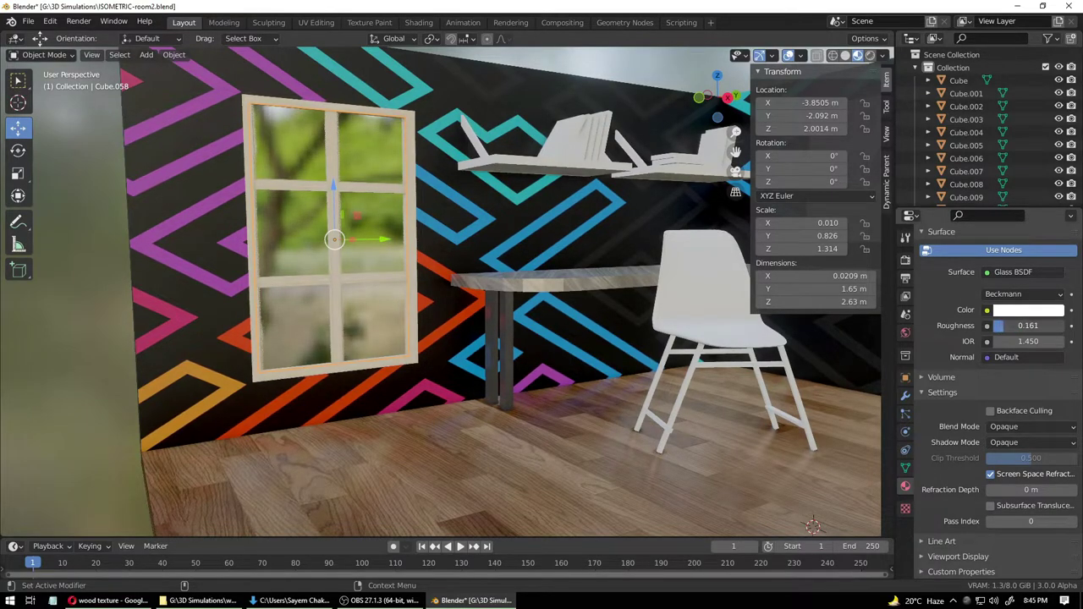
click(1007, 312)
click(996, 158)
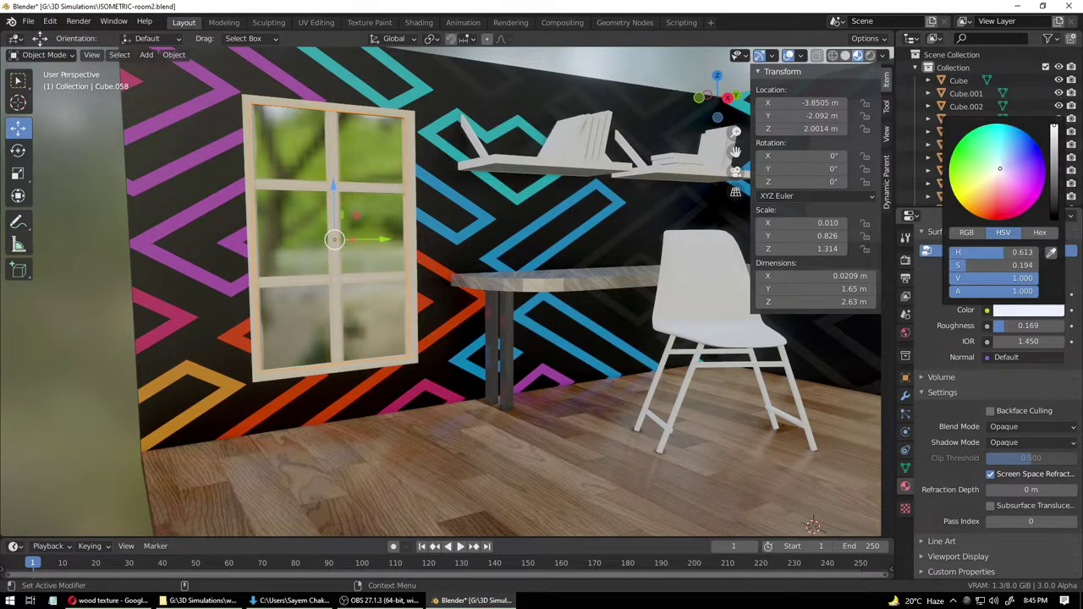
drag(996, 159, 989, 175)
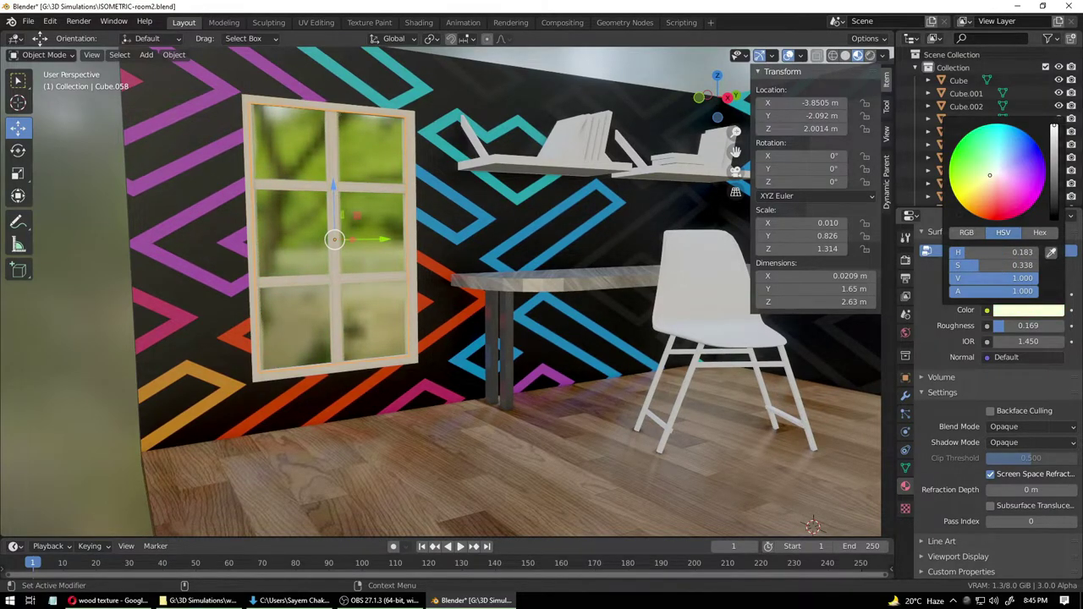
click(471, 419)
middle_drag(471, 419, 561, 457)
scroll(561, 457, down, 5)
click(524, 454)
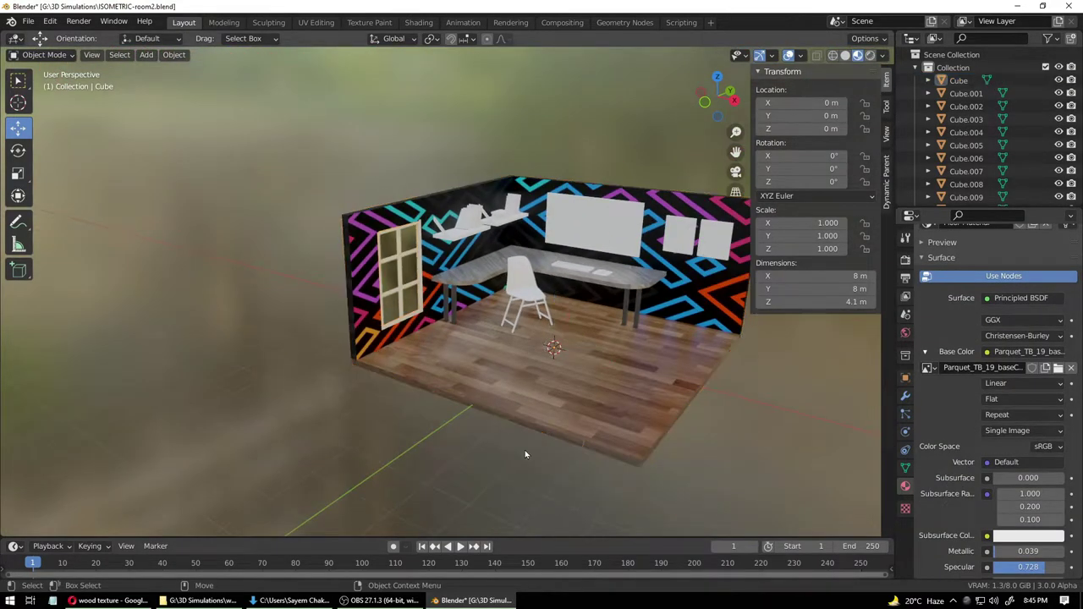
- Save the file with the tinted glass and check the Screen Space Reflections and Refraction options in the Eevee render settings
scroll(536, 441, up, 6)
click(362, 333)
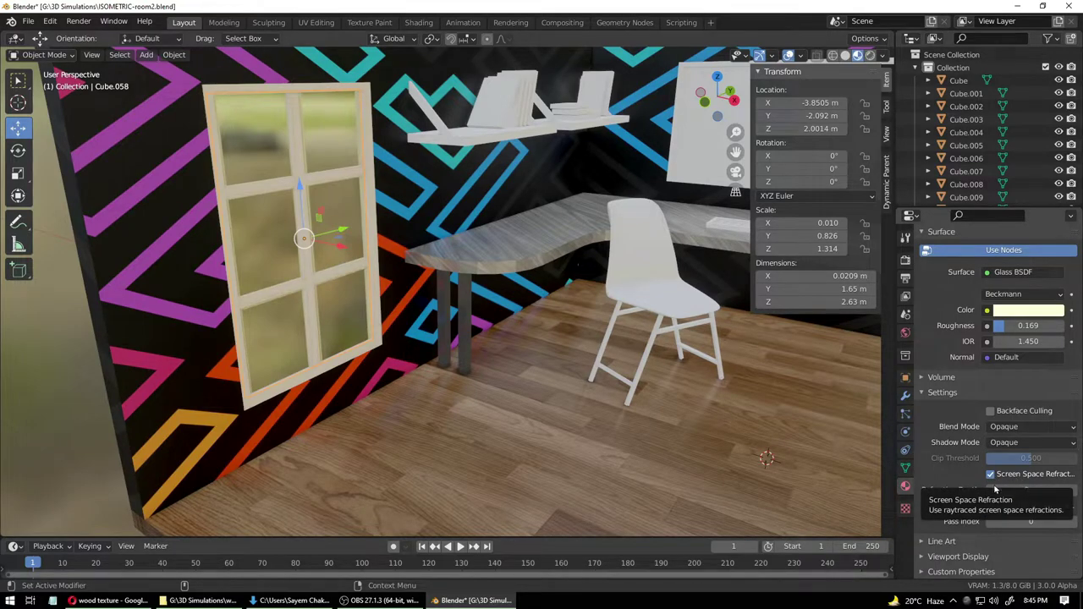
key(ctrl+s)
click(905, 264)
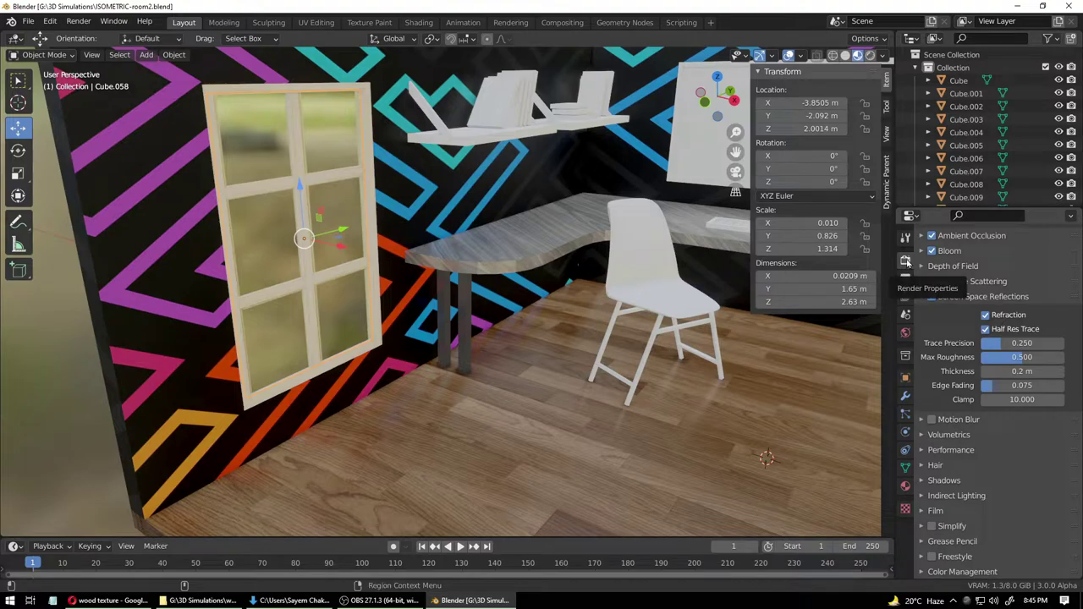
scroll(906, 262, up, 3)
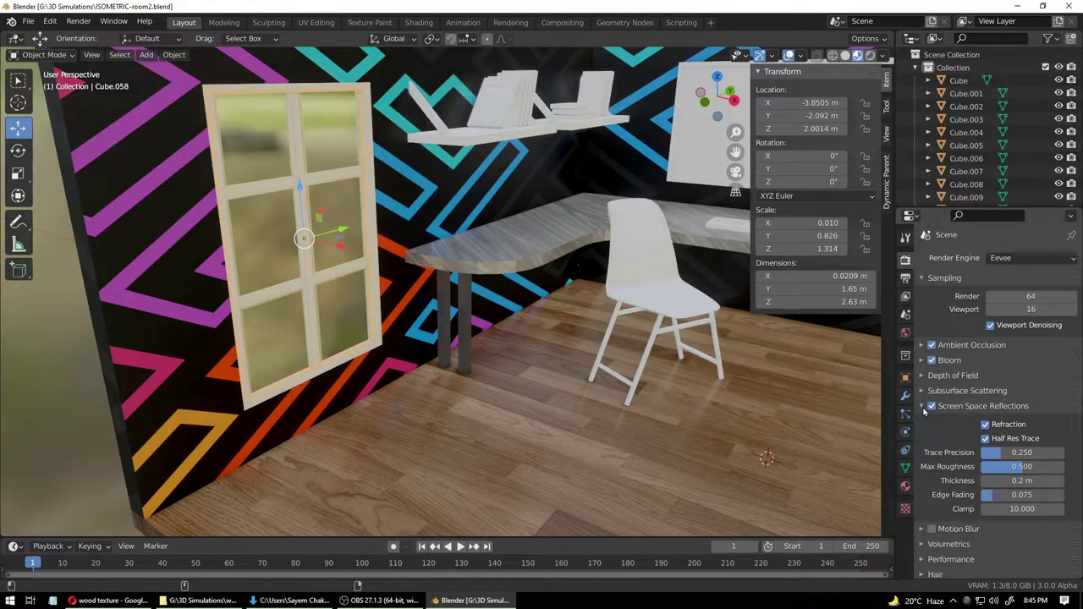
key(ctrl+s)
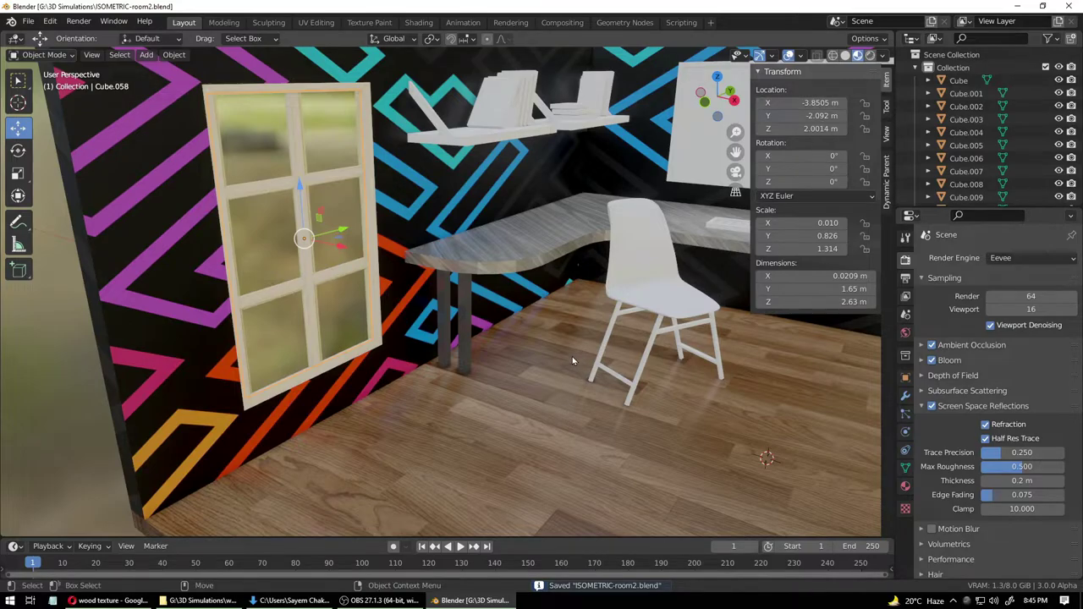
- Examine the window glass and the whole room from several angles, saving the file along the way
scroll(572, 356, down, 6)
scroll(717, 350, up, 5)
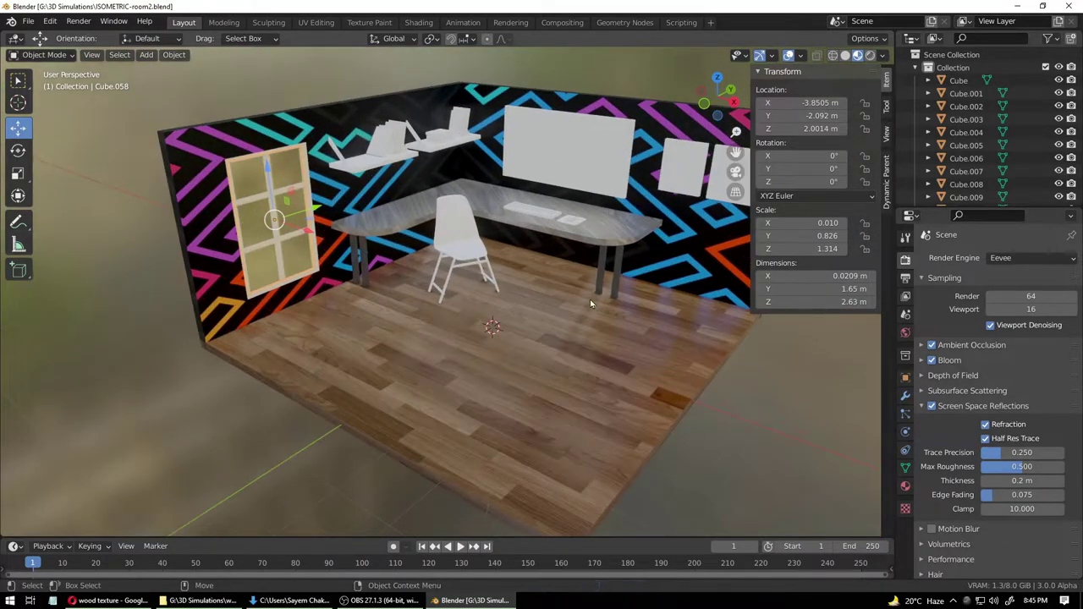
middle_drag(591, 303, 561, 374)
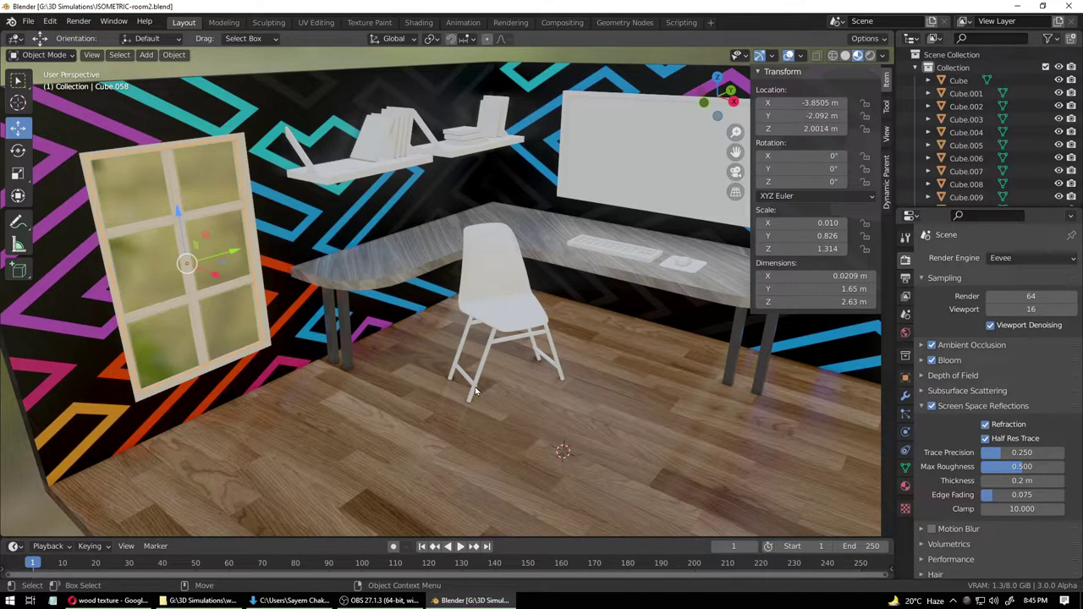
click(501, 414)
key(ctrl+s)
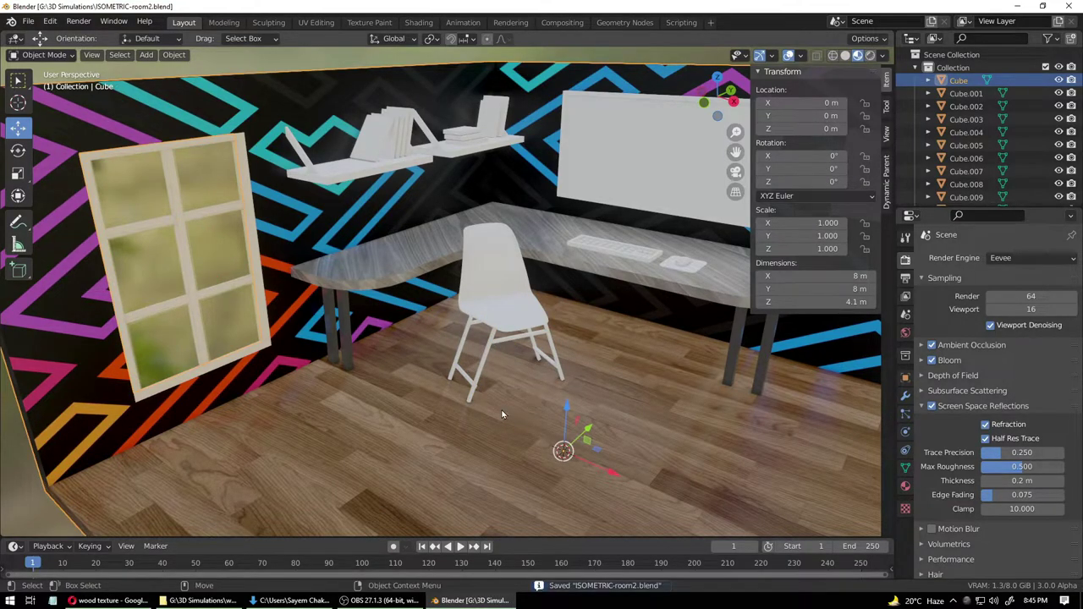
scroll(398, 420, down, 4)
scroll(401, 411, up, 1)
middle_drag(321, 377, 365, 366)
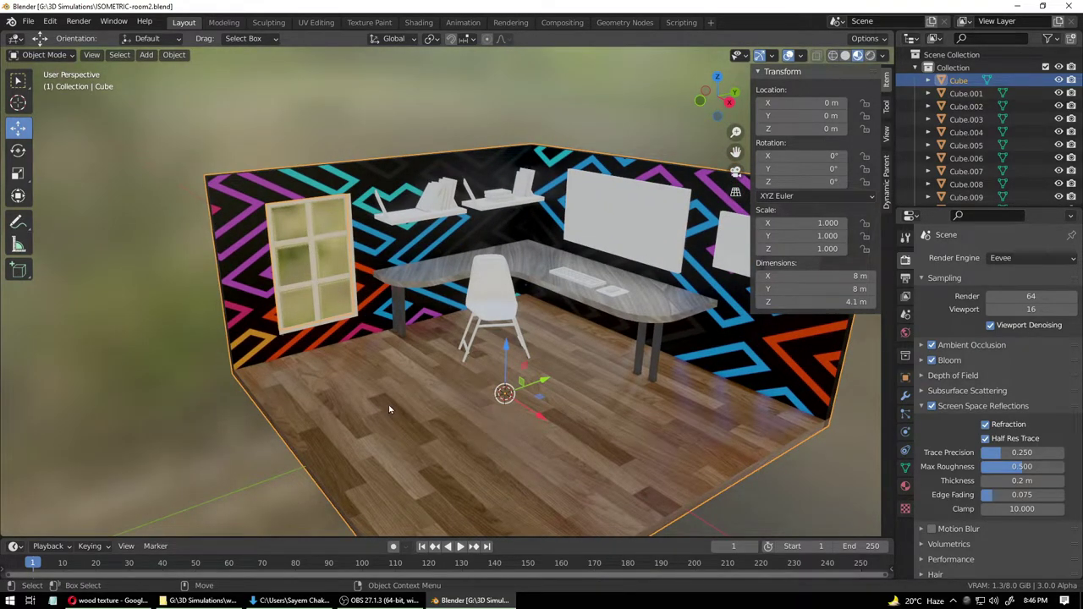
middle_drag(389, 410, 420, 399)
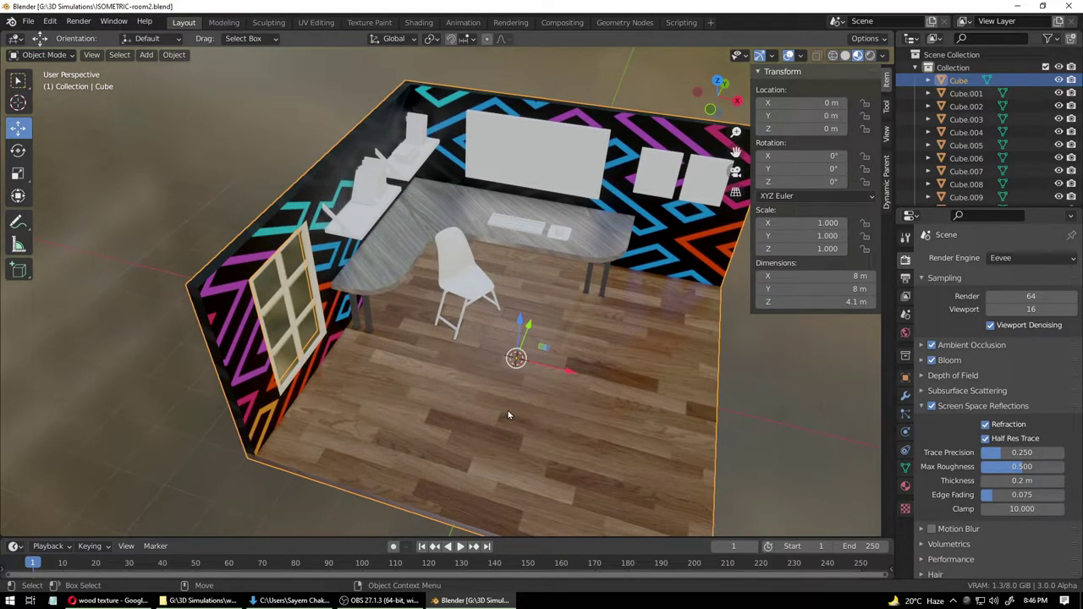
mouse_move(507, 415)
middle_down()
mouse_move(494, 366)
mouse_move(513, 393)
mouse_move(500, 398)
middle_up()
- Create a new material named "Chair Material" on the chair's seat shell
scroll(394, 319, up, 6)
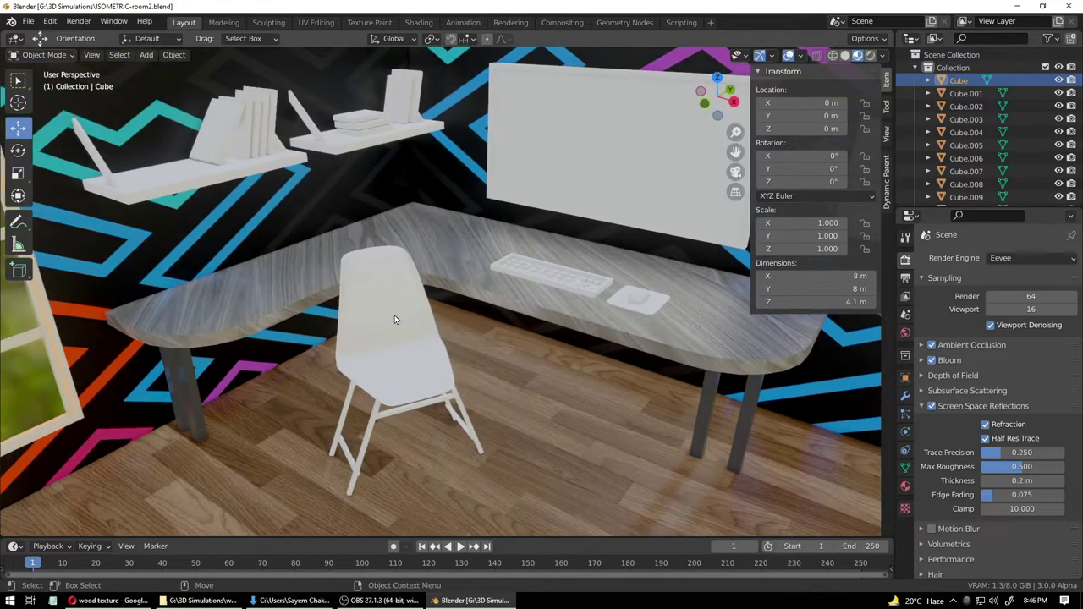
shift+middle_drag(431, 384, 524, 390)
click(439, 350)
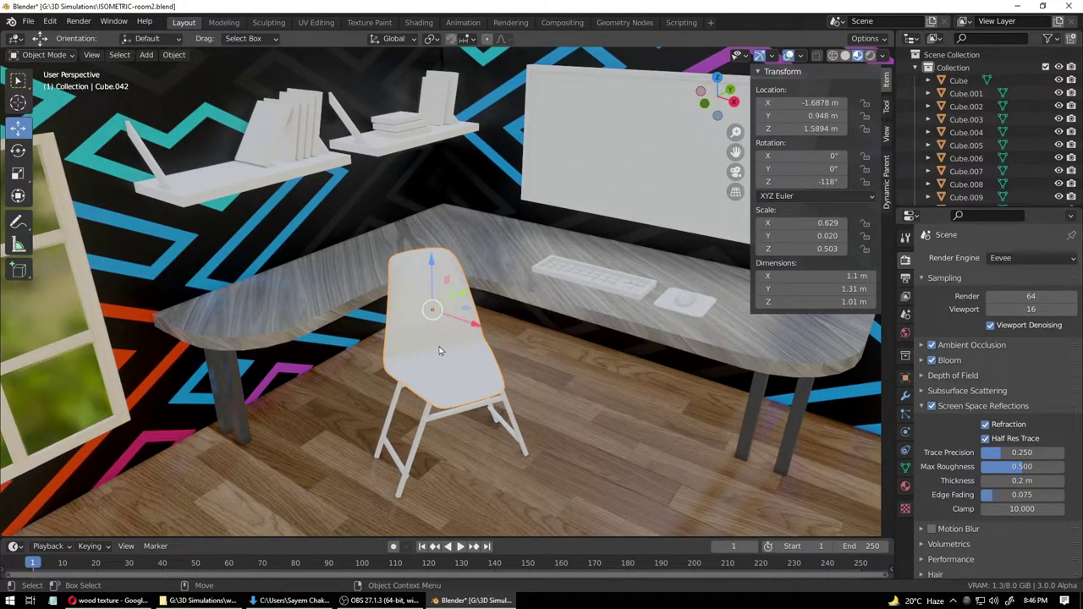
middle_drag(439, 350, 454, 403)
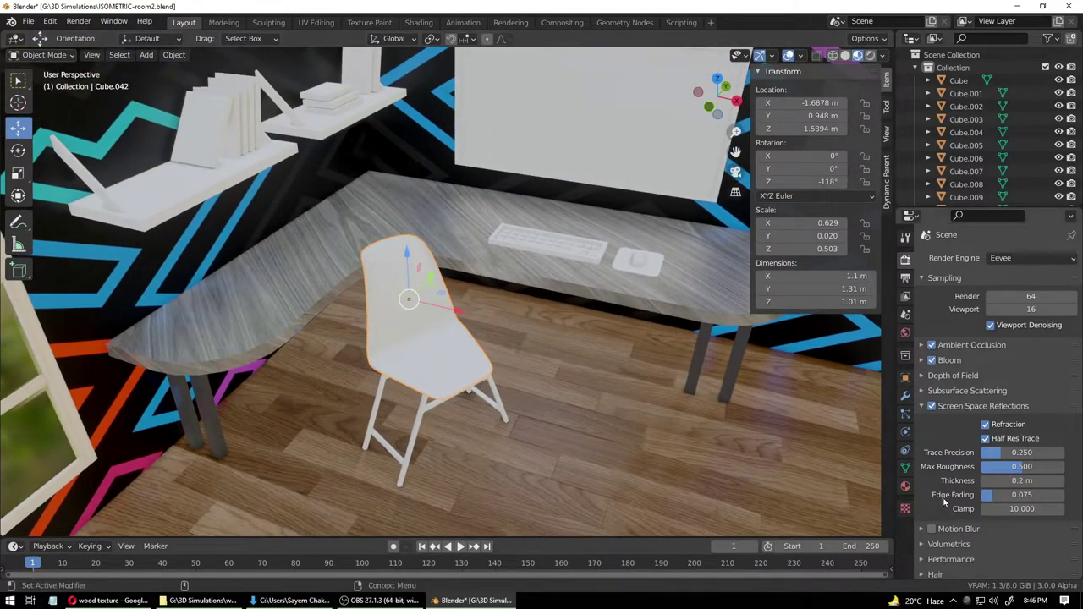
click(905, 486)
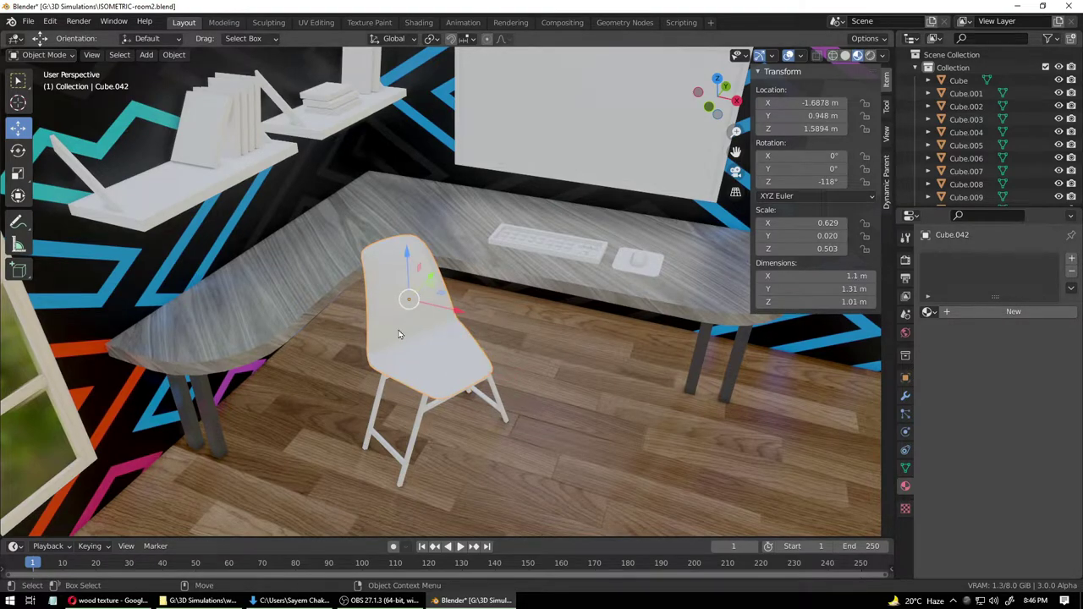
click(1013, 311)
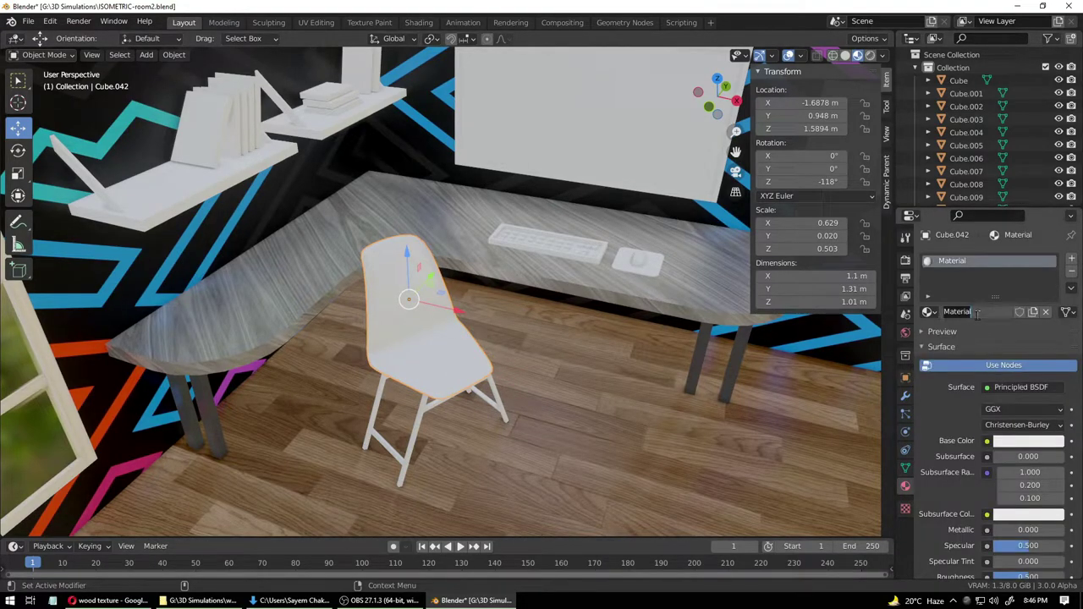
text(Chair Material)
key(Return)
- Set the Chair Material's base color to orange-yellow with hue 0.057, saturation 0.996 and value 0.910
click(995, 365)
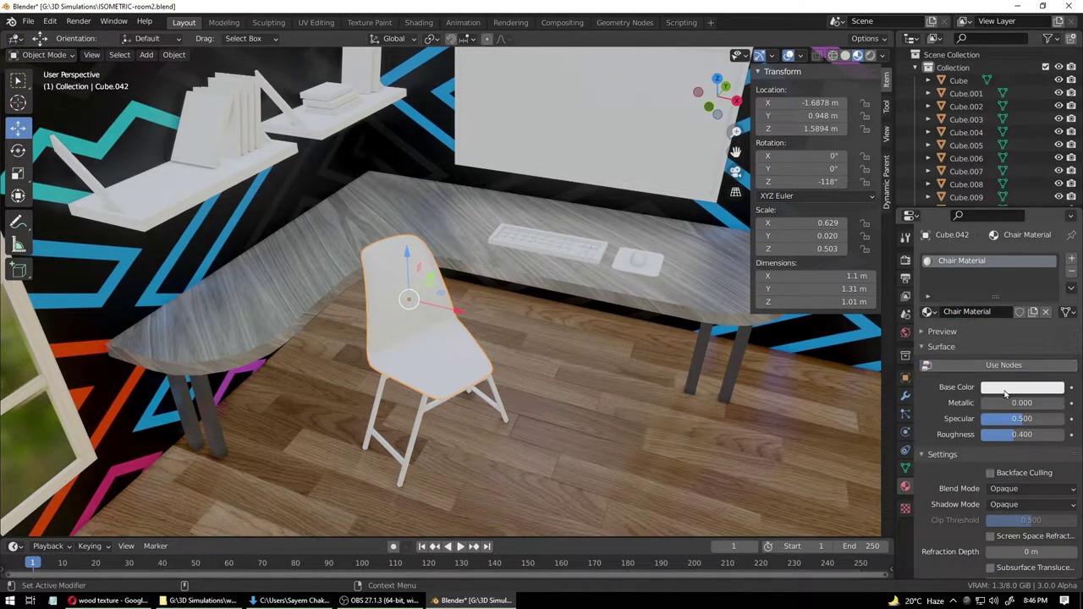
click(960, 365)
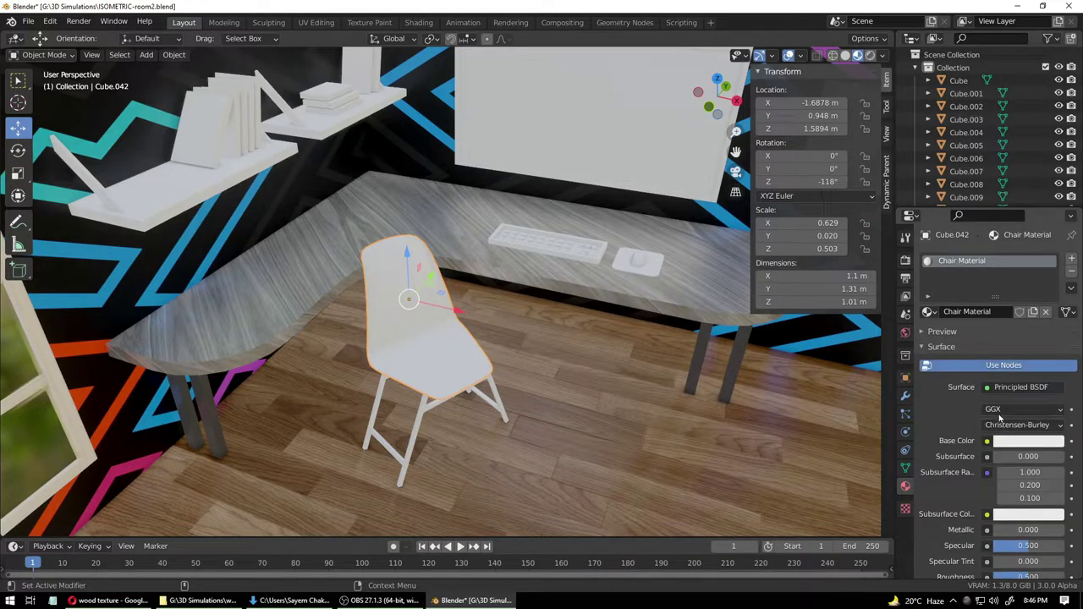
click(987, 440)
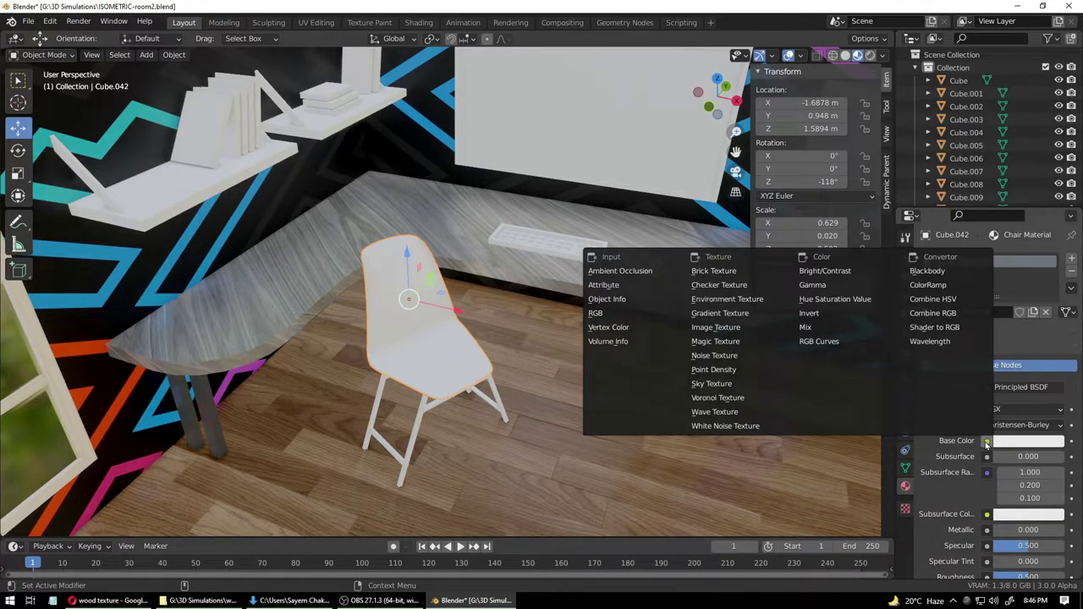
click(1018, 442)
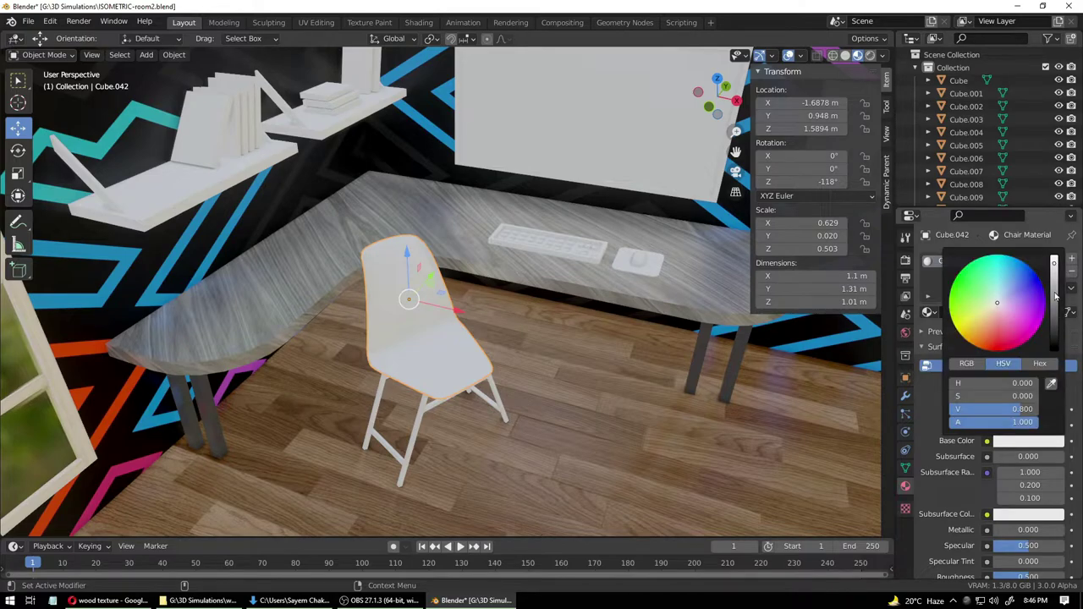
mouse_move(1054, 293)
mouse_down()
mouse_move(1054, 321)
mouse_move(999, 313)
mouse_move(992, 332)
mouse_move(963, 280)
mouse_move(1017, 287)
mouse_up()
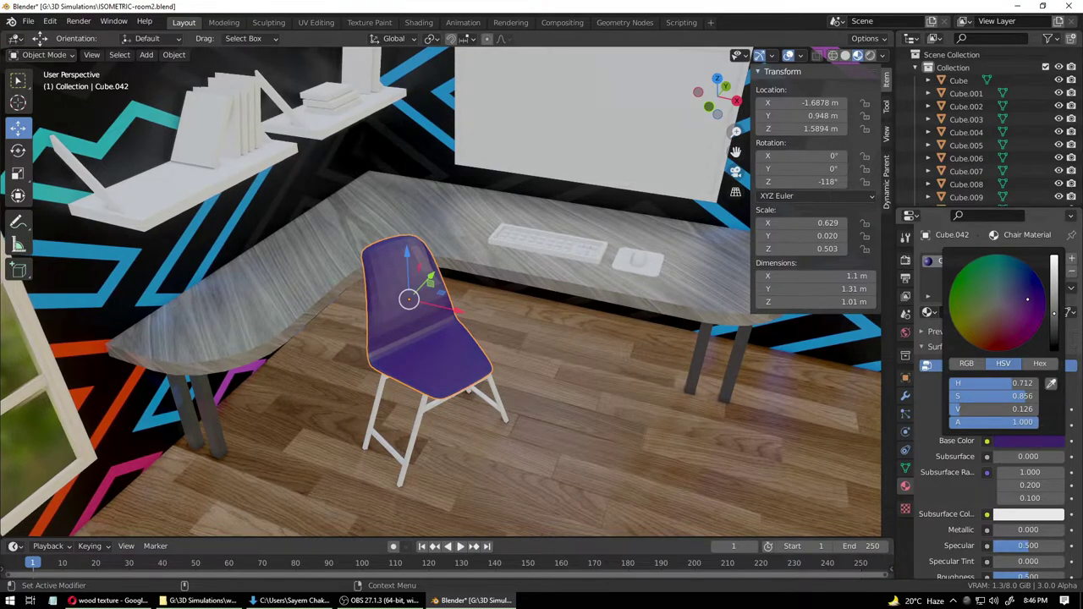
mouse_move(1025, 295)
mouse_down()
mouse_move(1015, 334)
mouse_move(977, 344)
mouse_up()
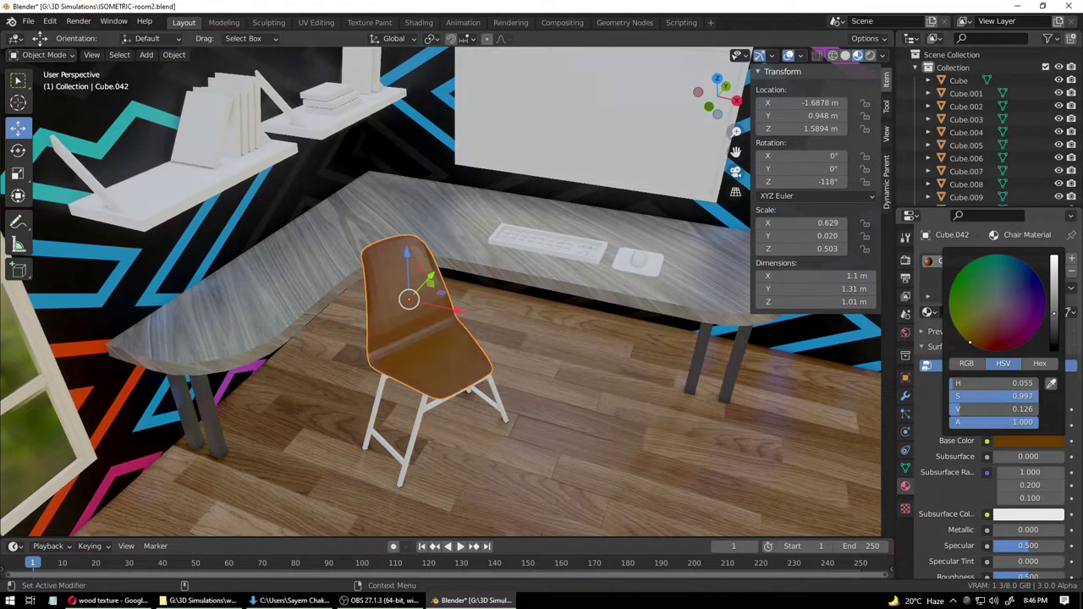
drag(1053, 296, 1054, 264)
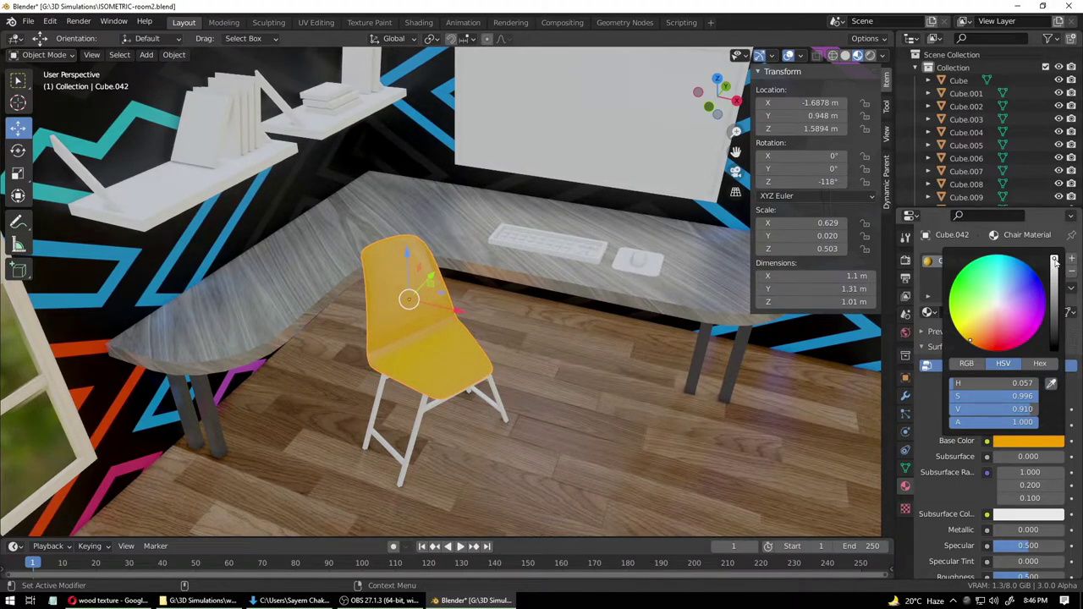
- Check the colored chair up close and apply Shade Smooth to its seat shell
click(491, 407)
middle_drag(484, 457, 558, 420)
scroll(511, 284, up, 4)
middle_drag(622, 373, 452, 412)
scroll(471, 274, up, 4)
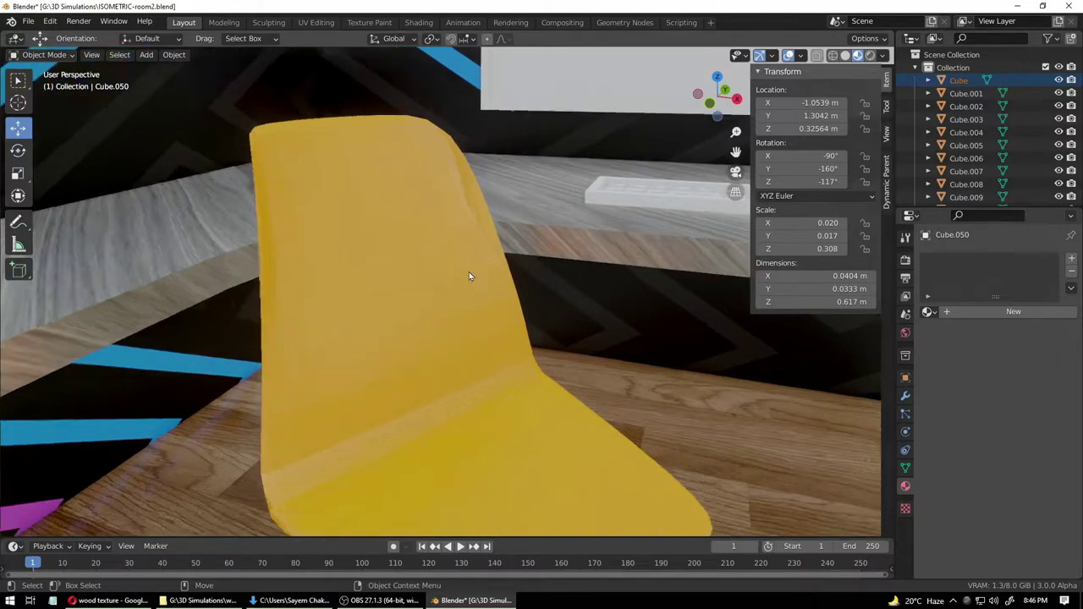
scroll(474, 198, down, 5)
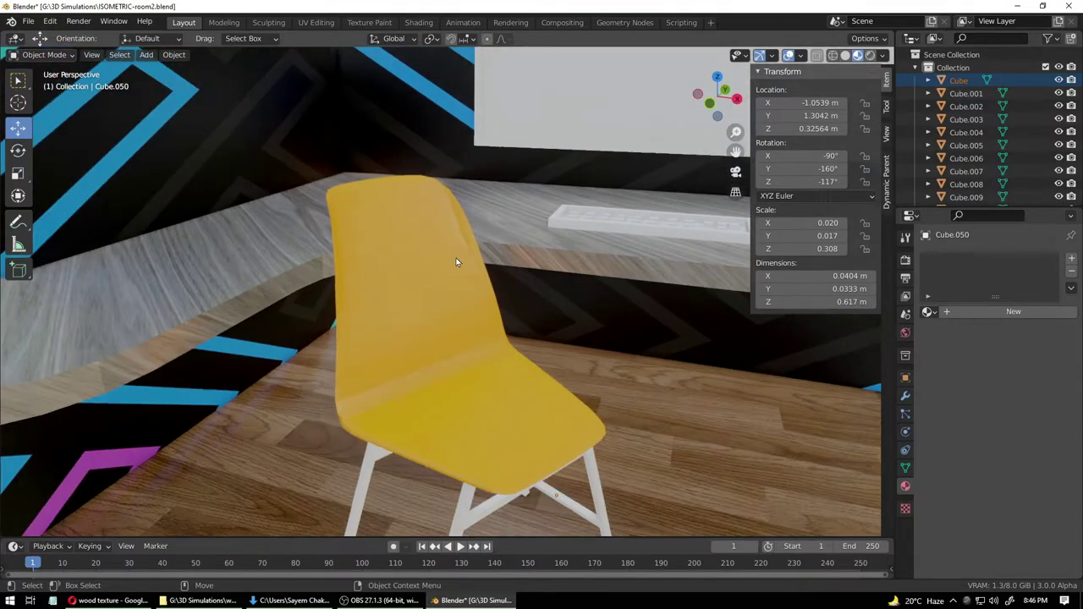
right_click(423, 256)
click(409, 239)
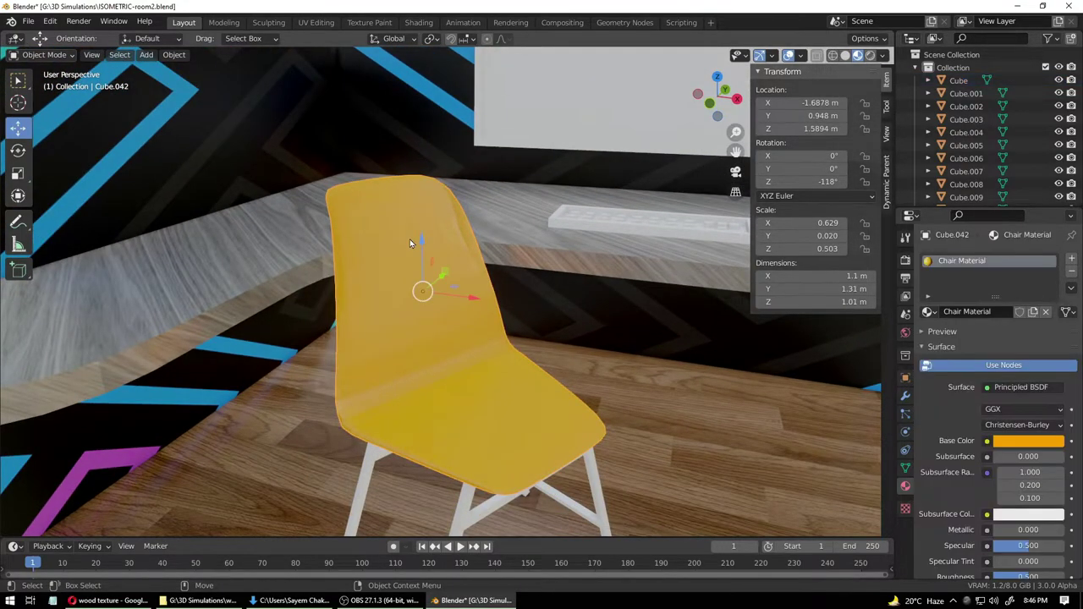
right_click(409, 238)
click(409, 239)
click(552, 320)
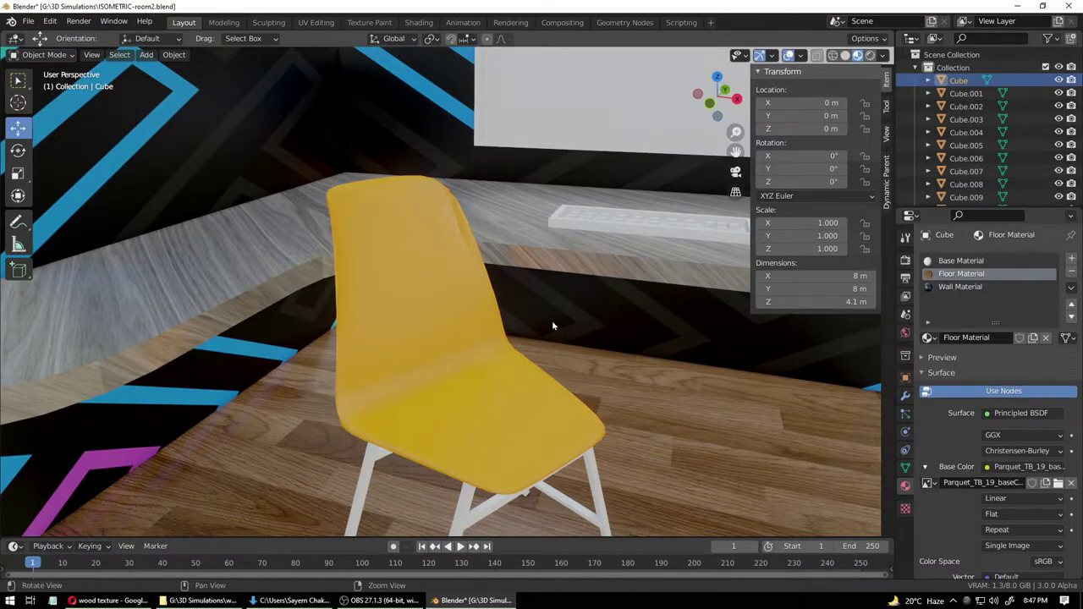
- Select the chair's seat shell and enter Edit Mode on it
middle_drag(551, 320, 519, 315)
scroll(523, 342, down, 5)
click(446, 315)
scroll(428, 285, up, 10)
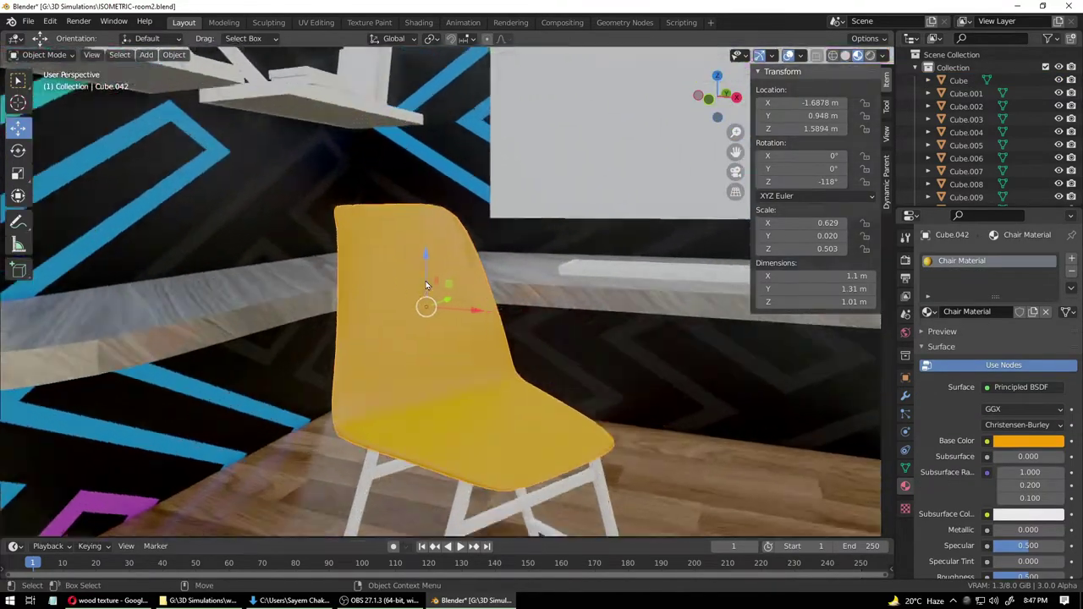
middle_drag(475, 276, 366, 195)
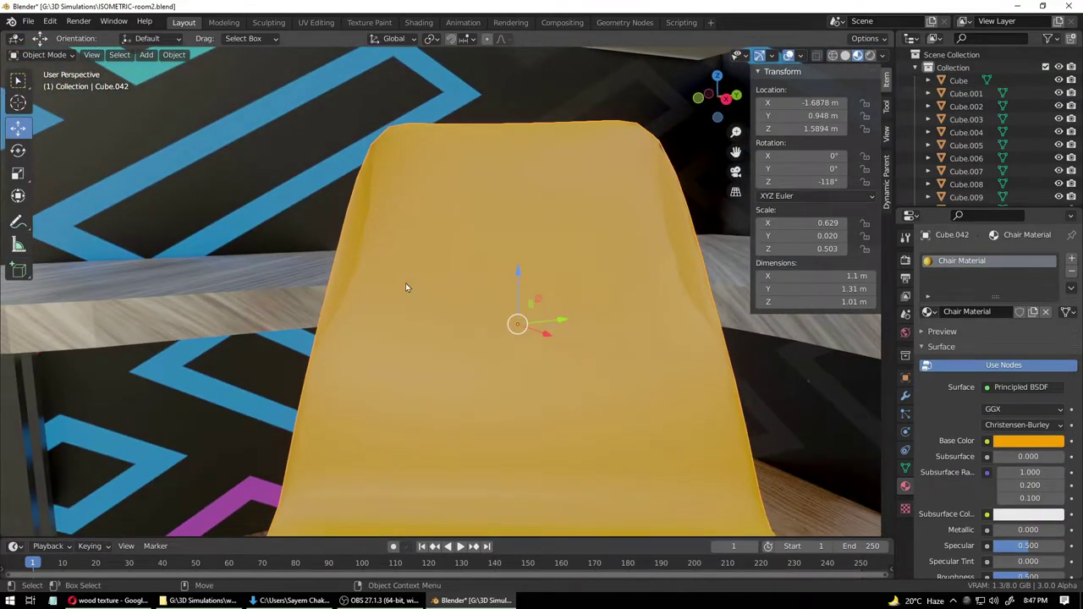
click(41, 54)
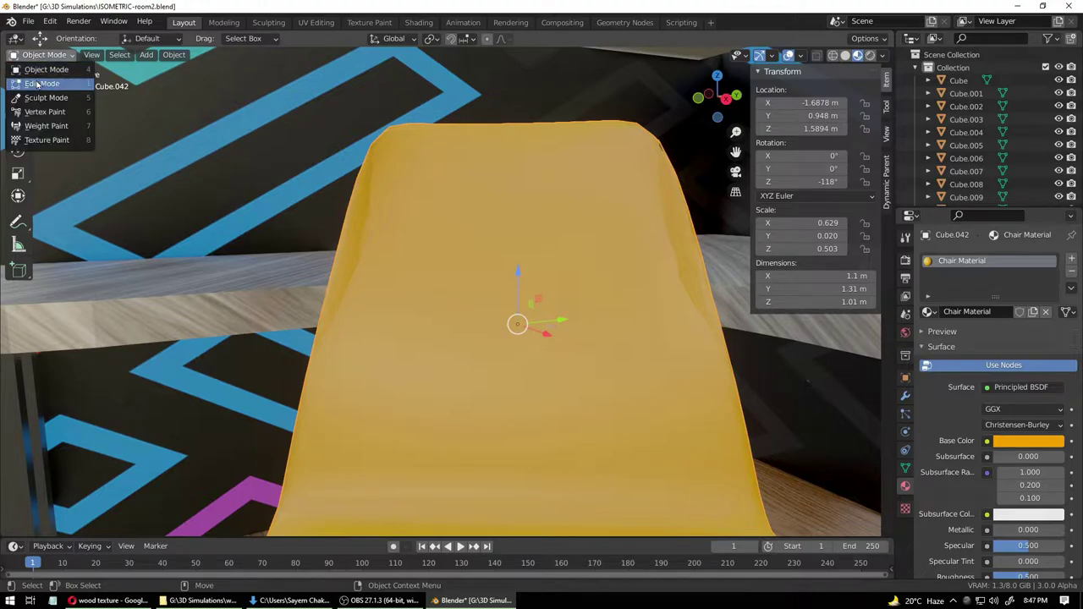
click(39, 85)
- Switch to the Local transform orientation and move both side faces of the backrest along local Y to a median of about -0.899 m
click(364, 227)
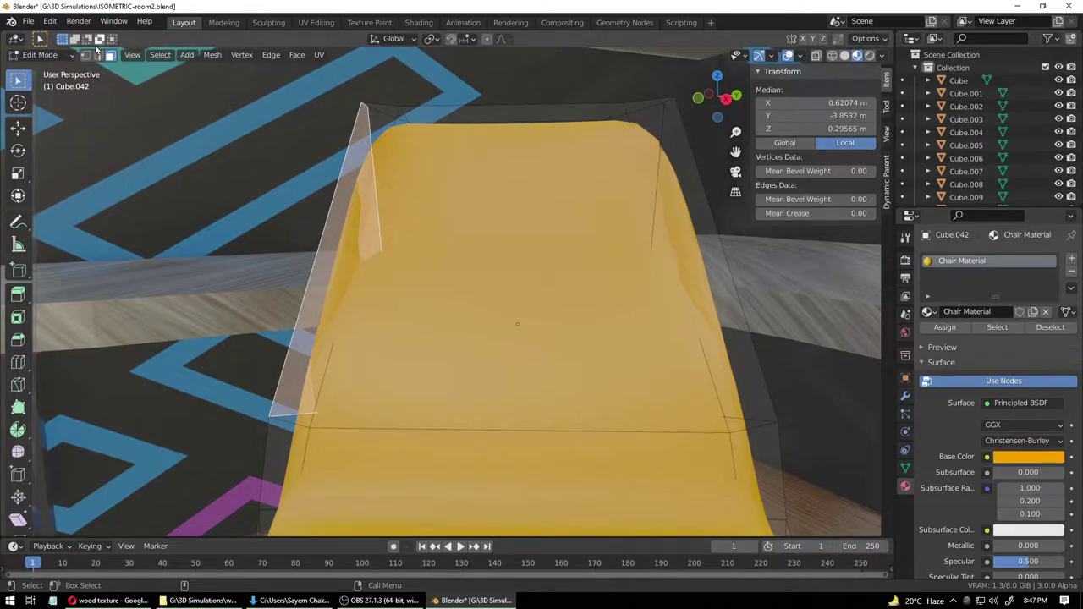
shift+click(661, 256)
middle_drag(661, 257, 746, 259)
key(shift+space)
key(g)
middle_drag(330, 293, 290, 318)
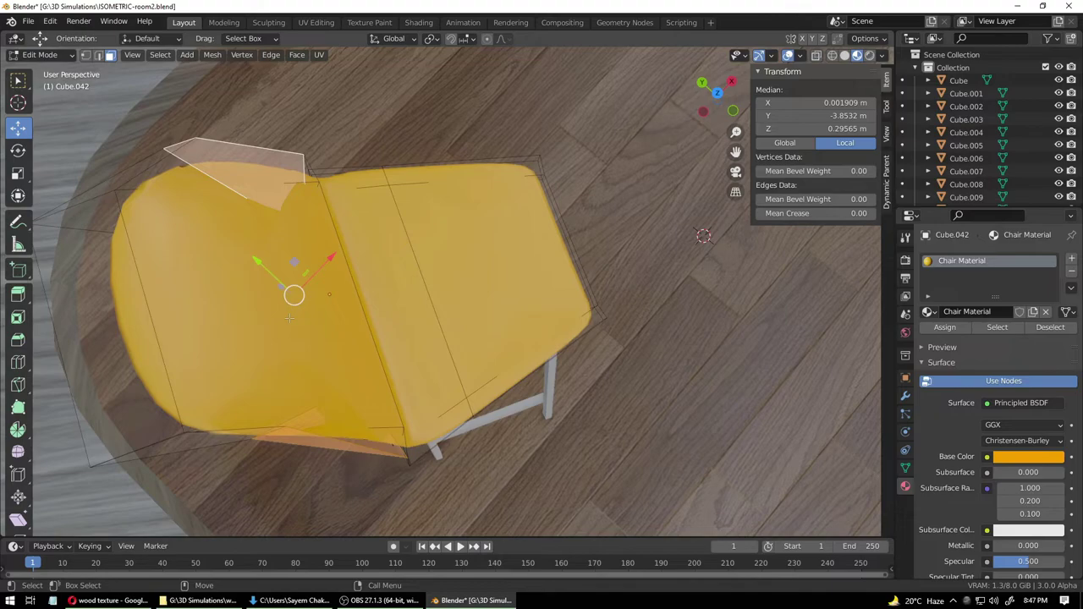
click(394, 38)
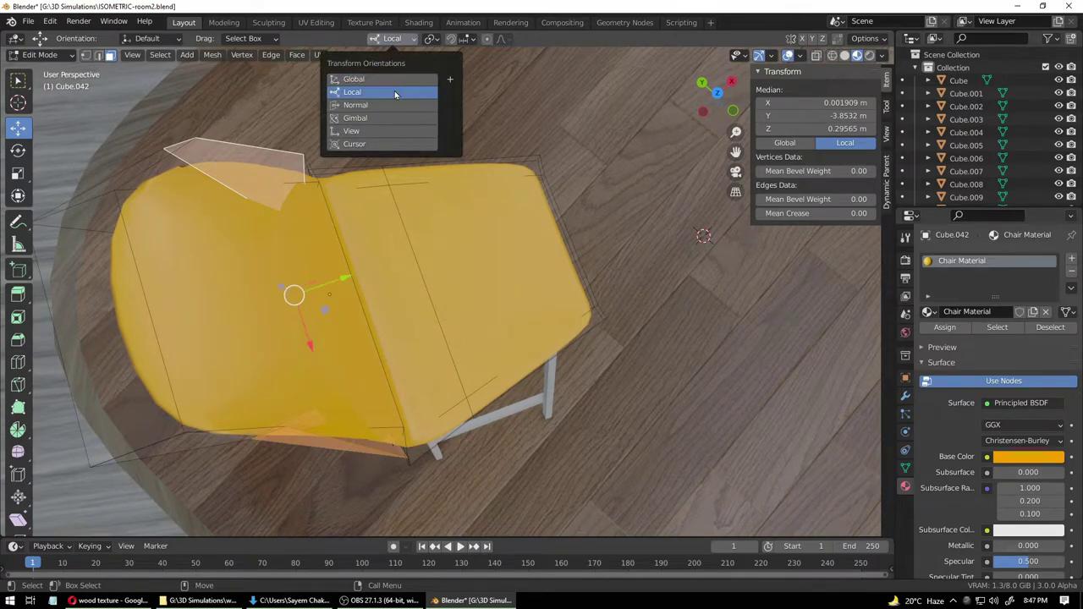
click(394, 88)
middle_drag(394, 88, 387, 266)
drag(386, 265, 392, 261)
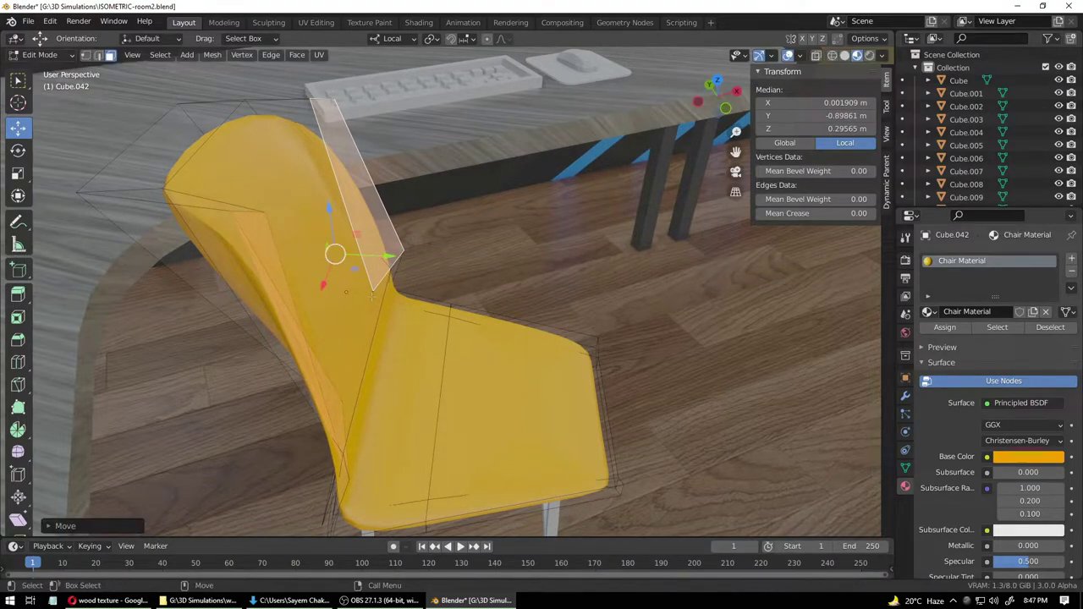
- Clear the selection and examine the backrest's control mesh and side creases from several angles in vertex selection mode
scroll(392, 261, up, 4)
middle_drag(391, 262, 193, 301)
click(87, 56)
key(alt+a)
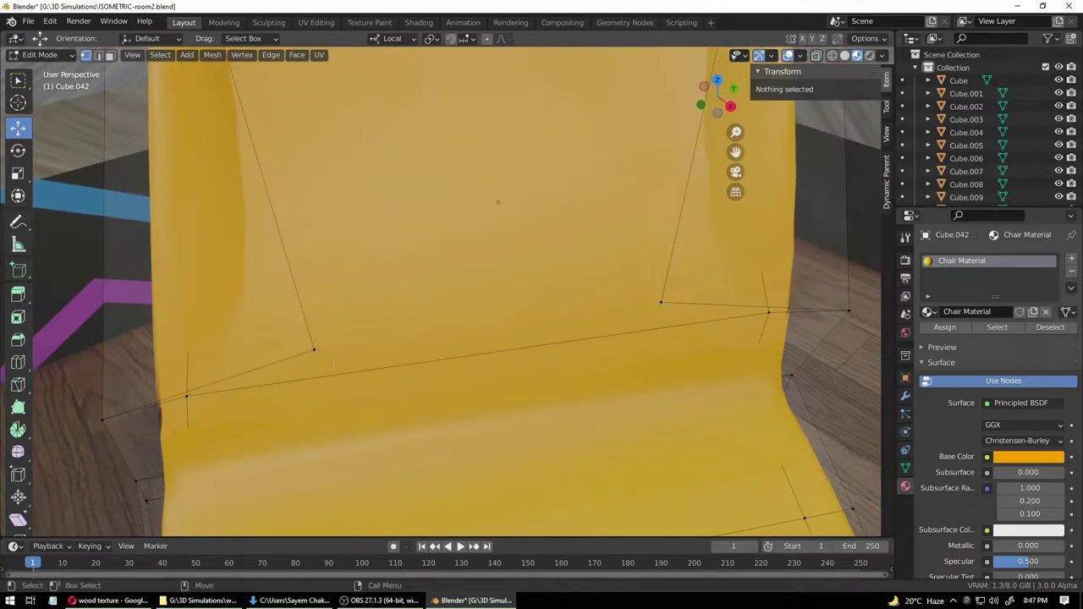
scroll(464, 366, down, 4)
scroll(464, 367, up, 2)
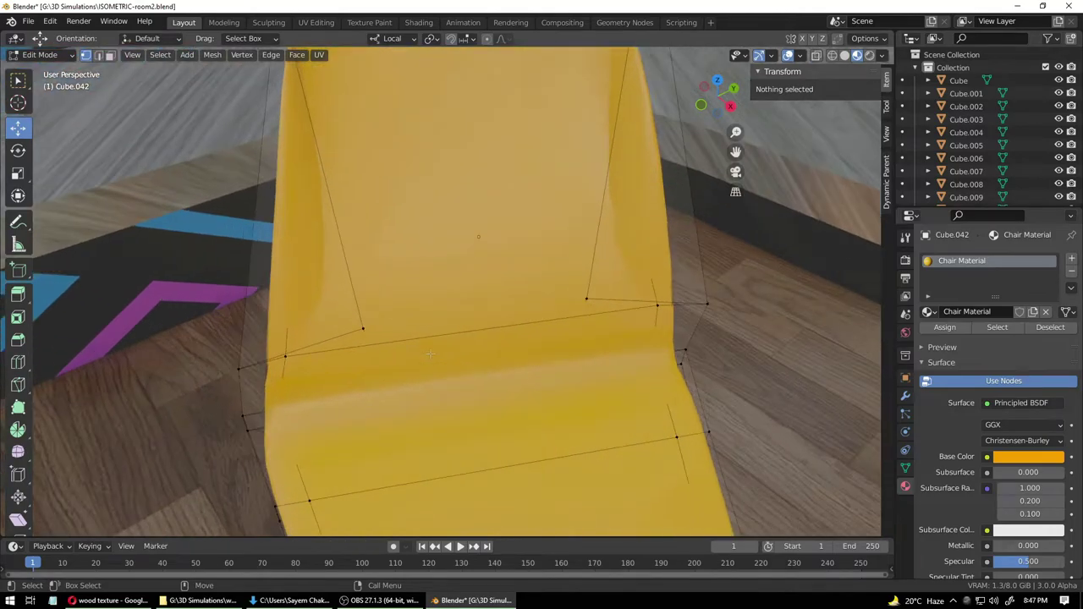
middle_drag(411, 316, 499, 292)
mouse_move(329, 344)
middle_down()
mouse_move(342, 356)
mouse_move(204, 352)
mouse_move(329, 350)
middle_up()
scroll(328, 351, up, 4)
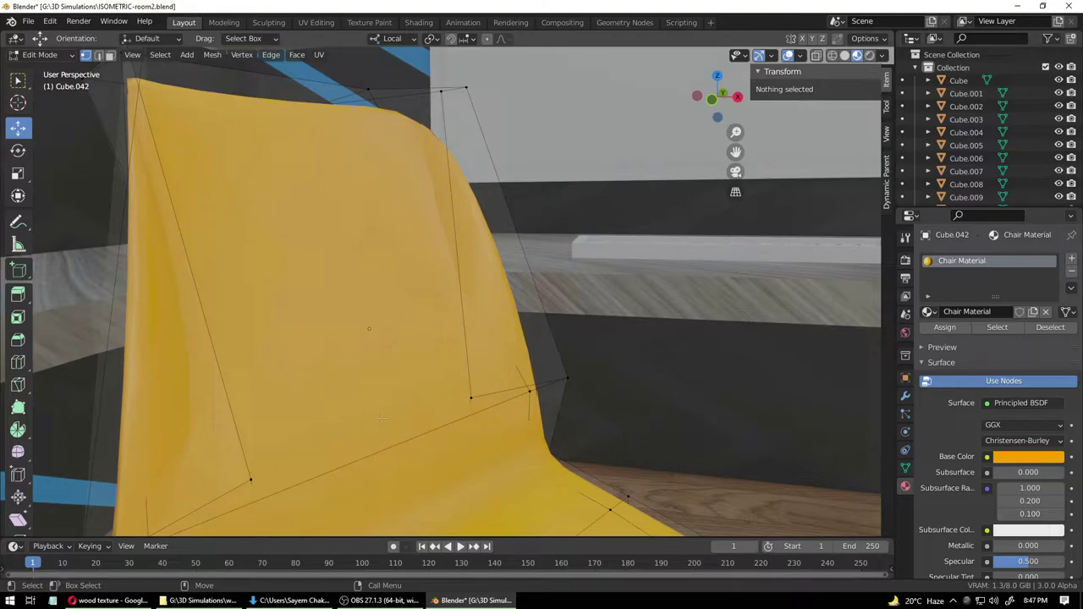
- Move both side faces of the backrest backward along local Y to a median of about -8.71 m
click(110, 56)
click(279, 228)
click(173, 330)
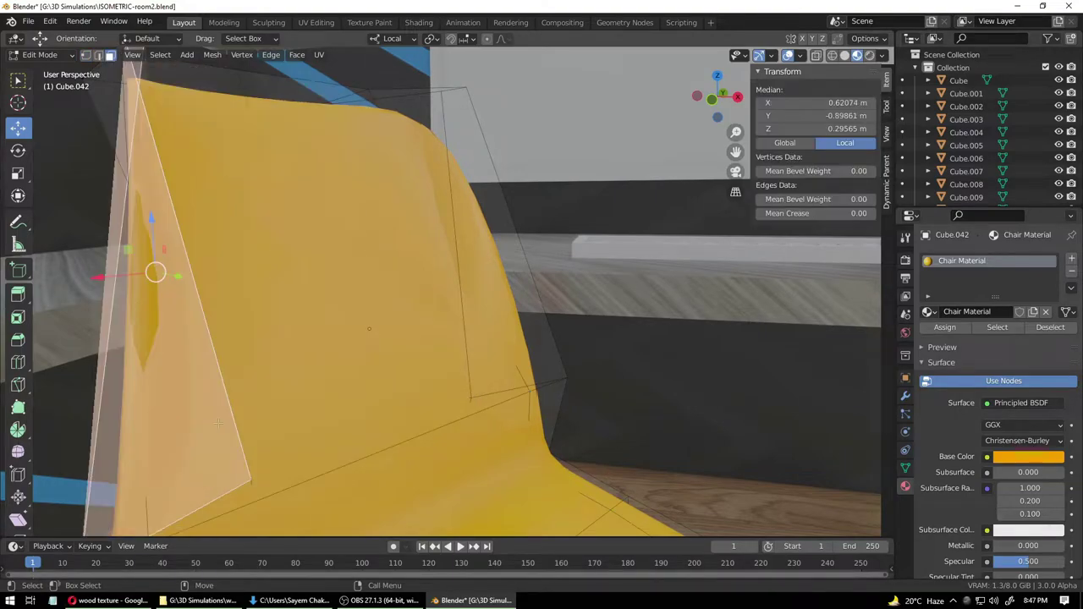
shift+click(499, 313)
middle_drag(500, 394, 327, 274)
key(g)
key(y)
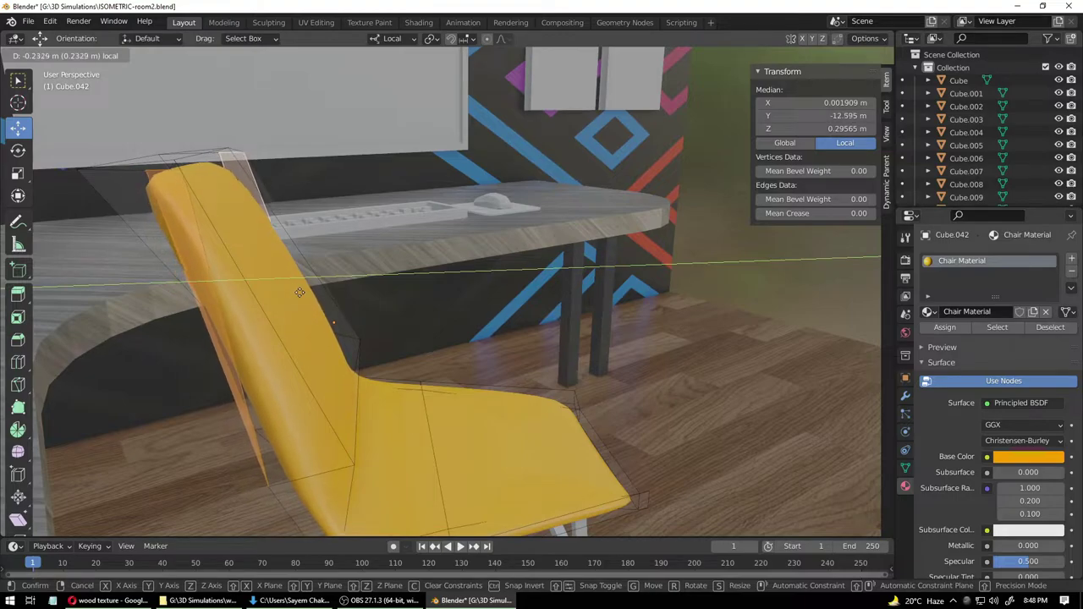
click(298, 292)
click(387, 314)
middle_drag(440, 326, 390, 386)
click(306, 330)
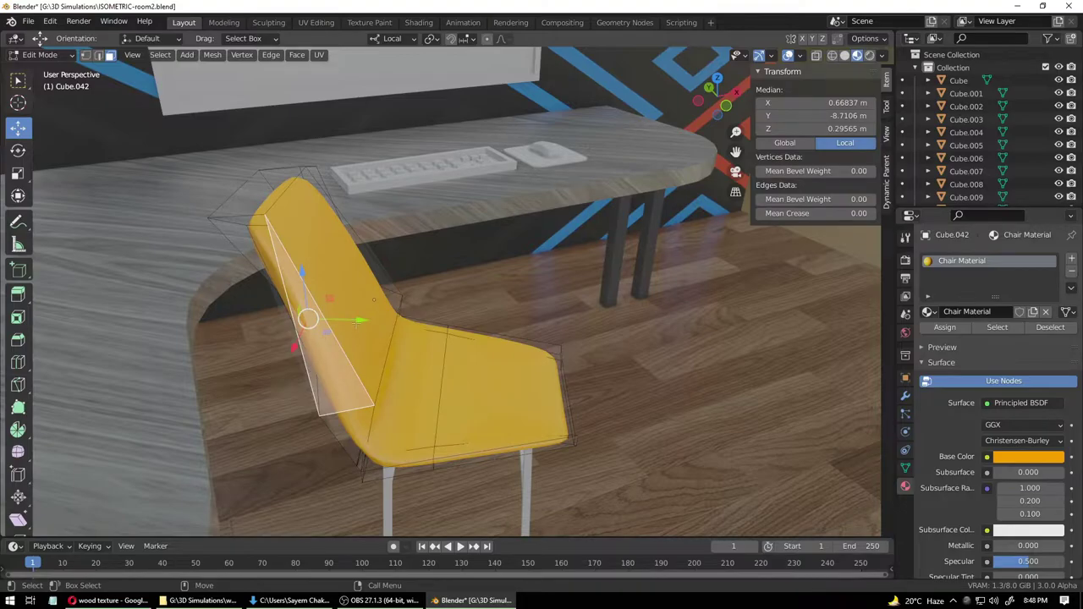
drag(356, 320, 372, 325)
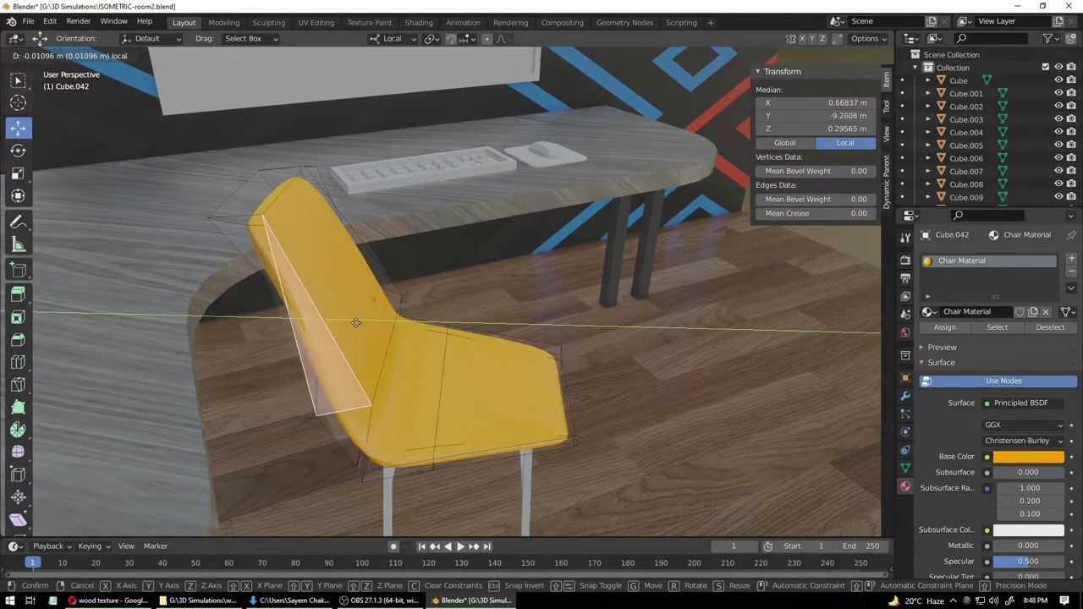
click(356, 323)
- Push both side faces of the backrest further backward along local Y to smooth out the side creases
middle_drag(356, 322, 445, 301)
click(606, 290)
drag(402, 267, 419, 275)
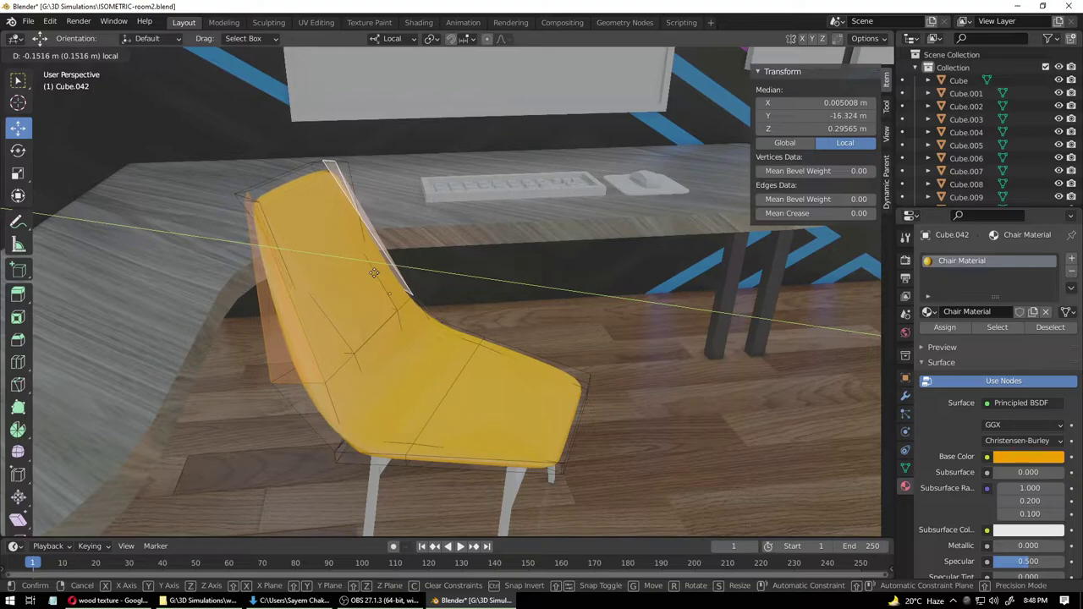
drag(374, 273, 387, 280)
- Shift the backrest's top face along its local Y axis and clear the selection
click(308, 194)
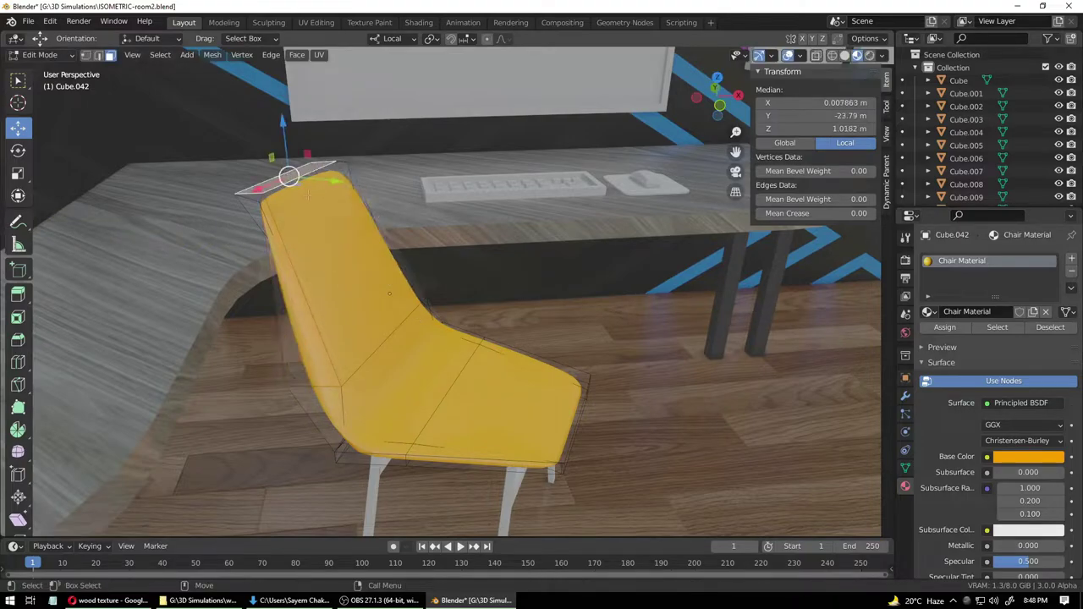
drag(339, 180, 337, 261)
click(491, 275)
middle_drag(558, 296, 499, 351)
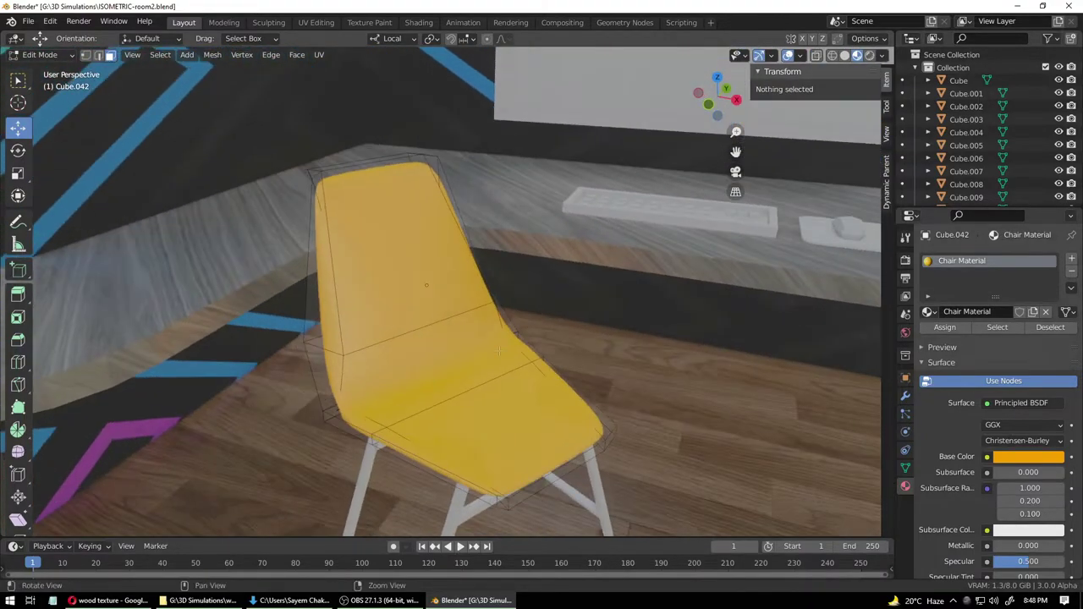
- Return to Object Mode and apply Shade Smooth to the reshaped seat shell
click(40, 54)
click(46, 69)
click(267, 387)
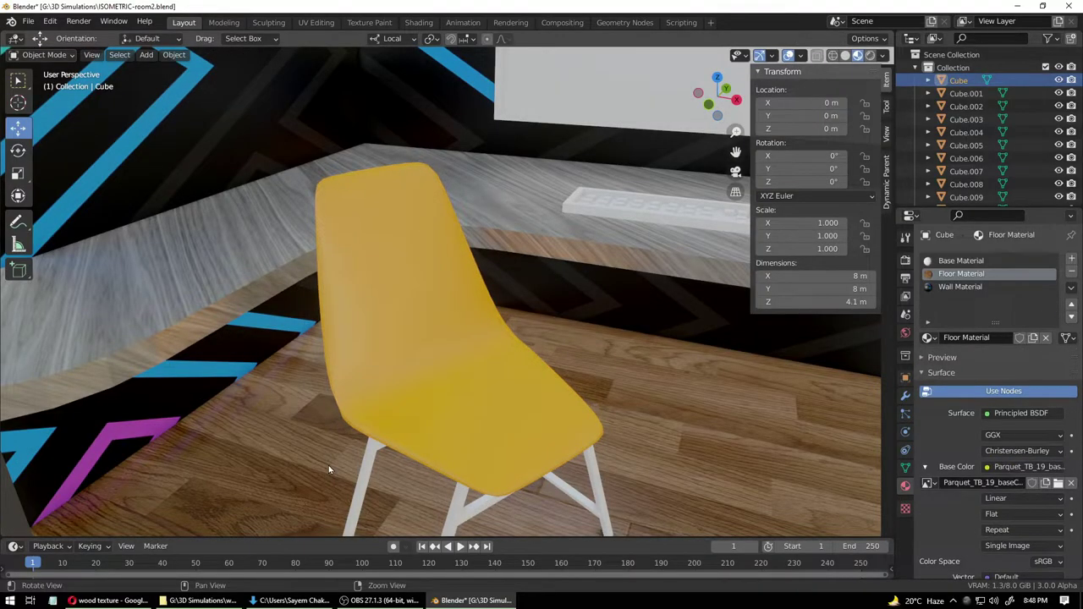
middle_drag(328, 465, 337, 339)
click(371, 234)
right_click(343, 193)
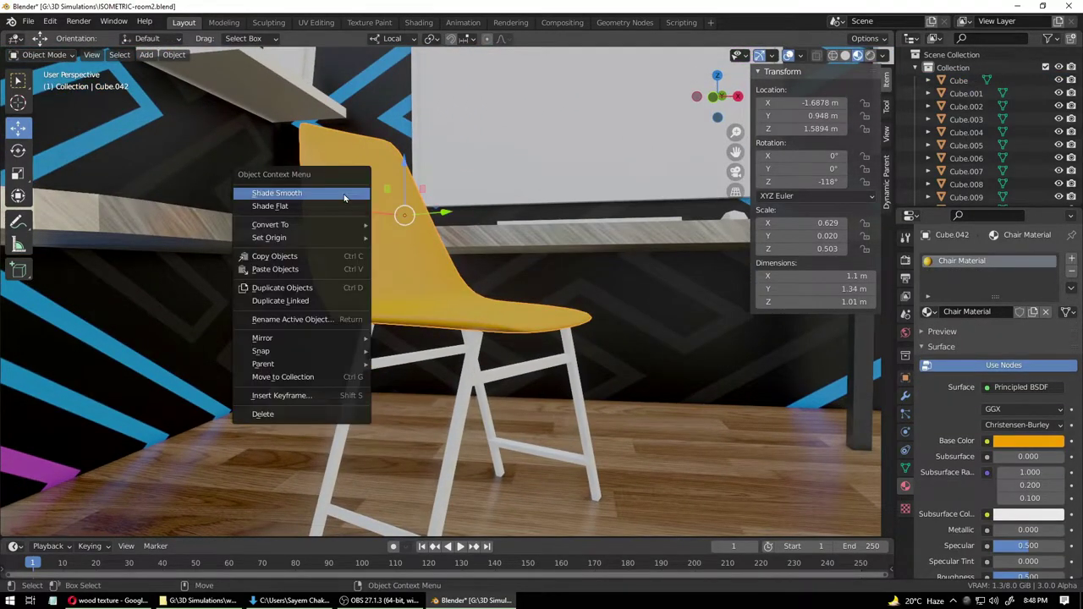
click(343, 194)
- Assign the existing Window Frame Material to one of the chair's rear legs
middle_drag(332, 450, 311, 280)
click(309, 271)
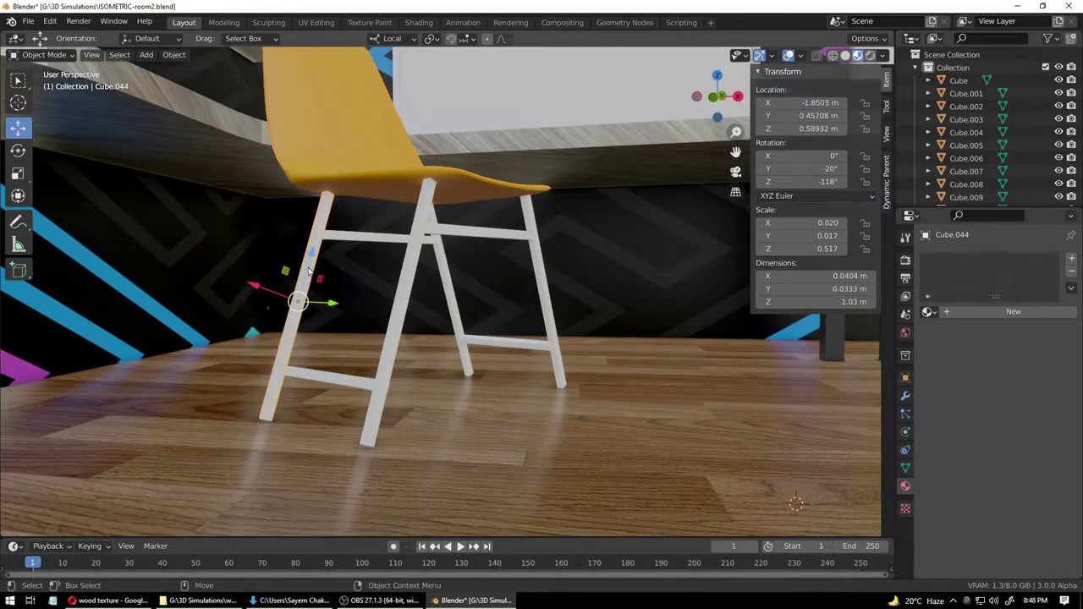
click(928, 311)
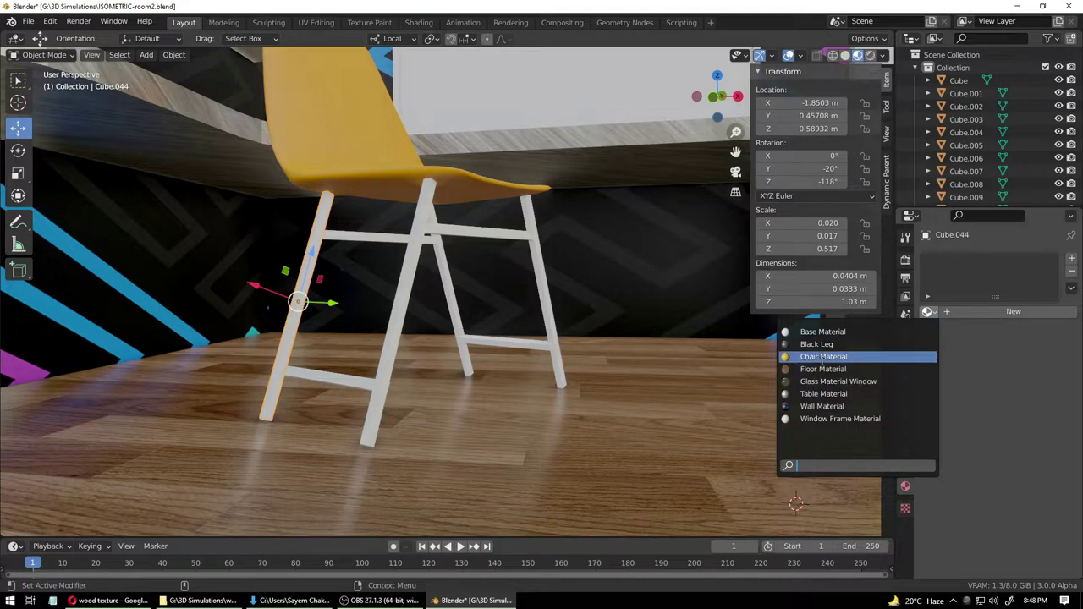
click(825, 419)
click(502, 374)
scroll(485, 426, down, 8)
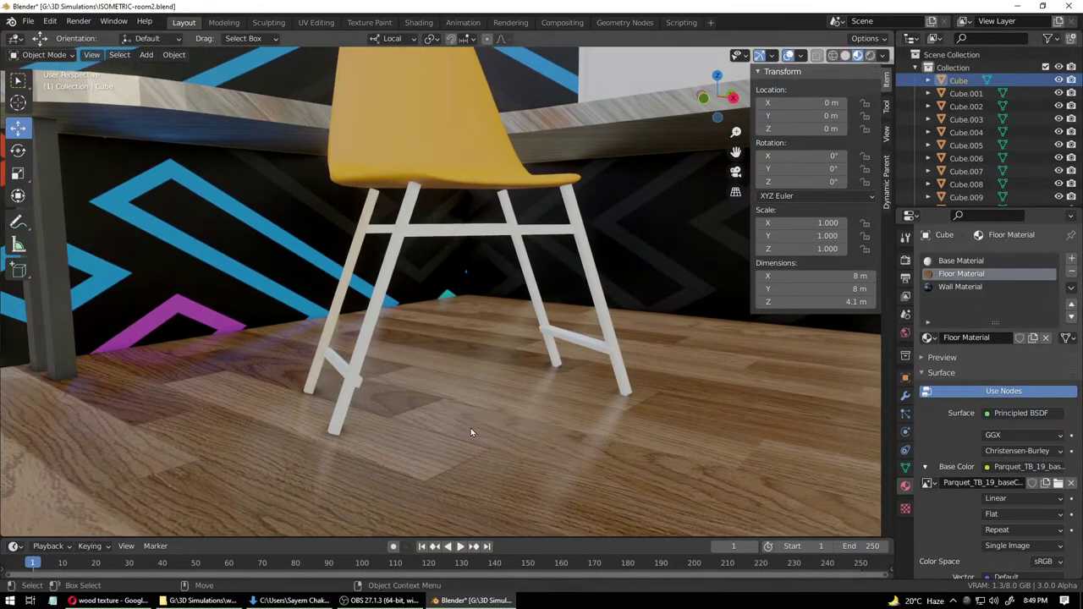
- Adjust the Window Frame Material to Metallic 0.126 and Roughness 0.327, and set its subsurface color to saturation 0.052, value 0.800
scroll(471, 434, up, 10)
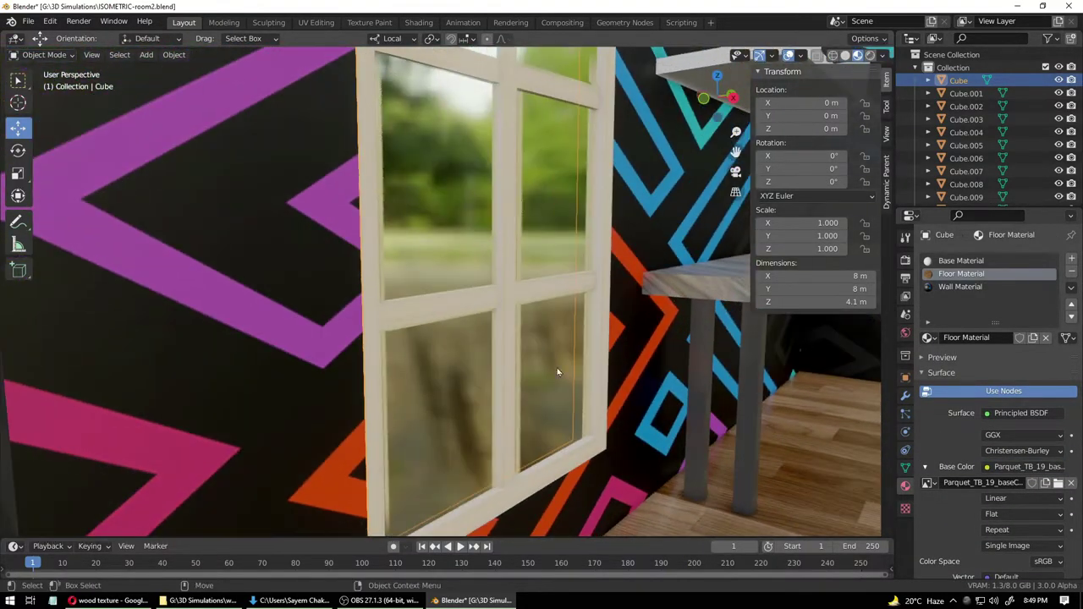
click(450, 298)
key(KP_Decimal)
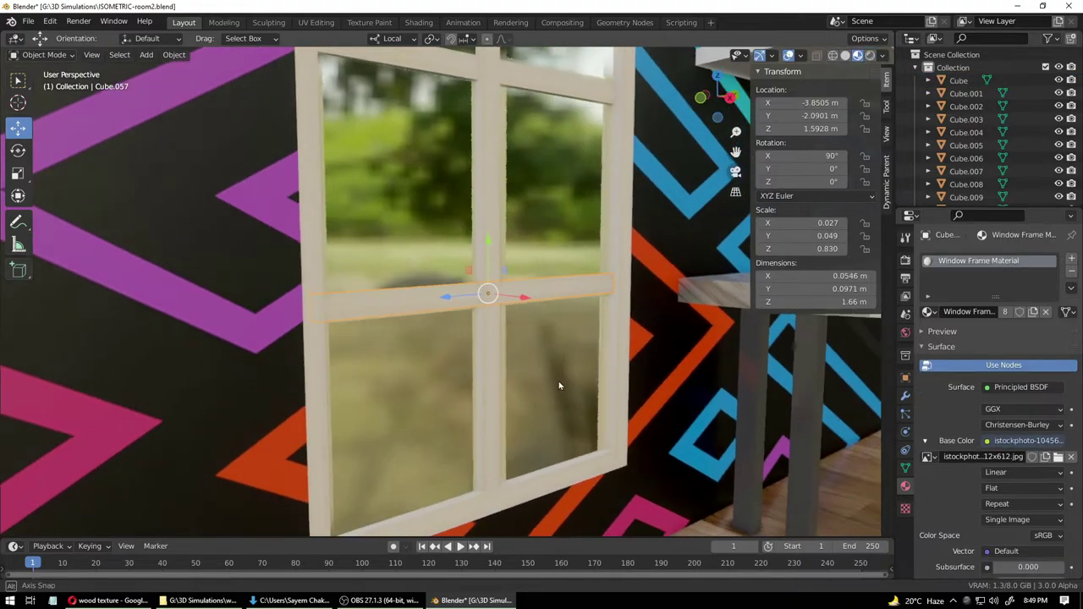
scroll(964, 529, down, 2)
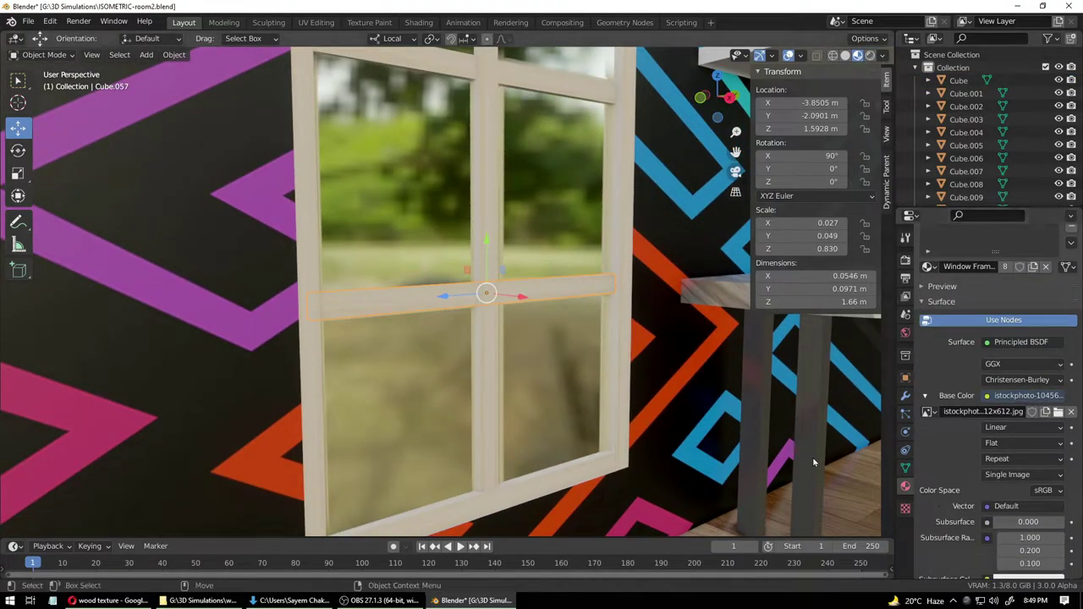
click(643, 328)
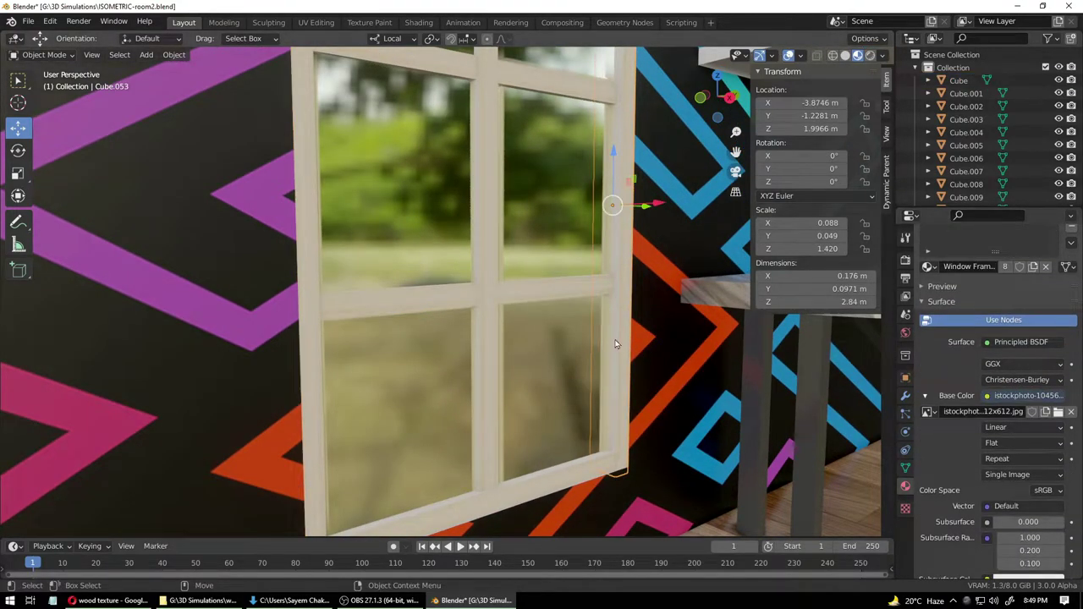
click(609, 337)
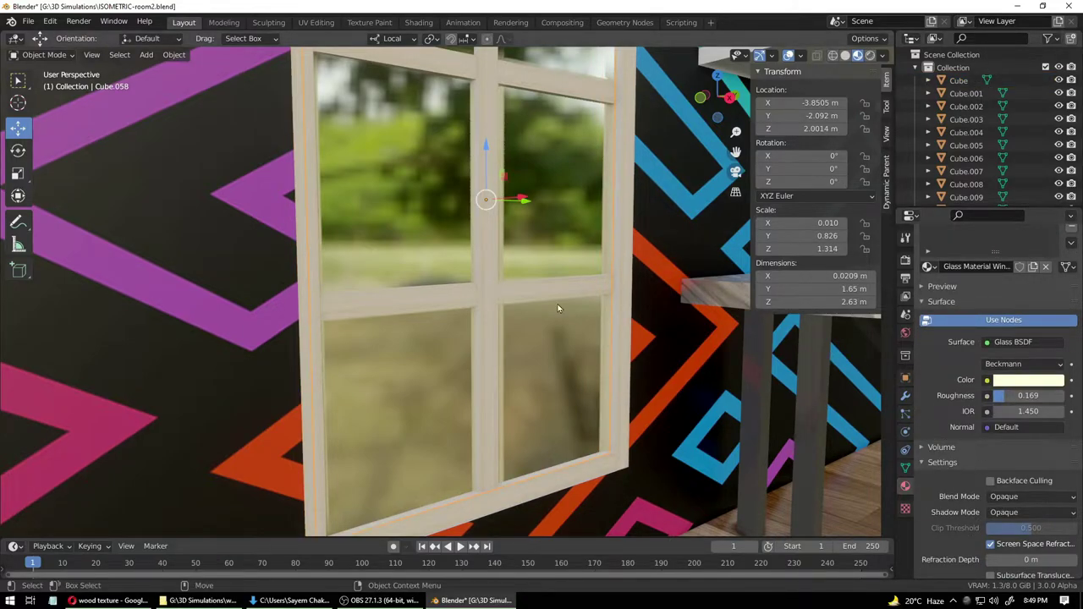
click(488, 295)
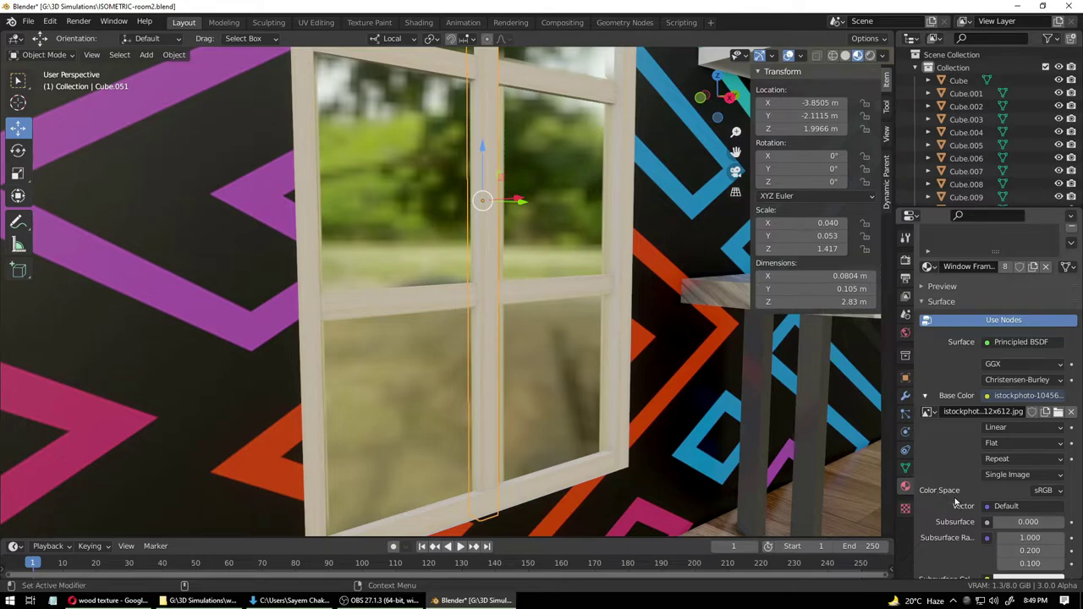
scroll(955, 502, down, 4)
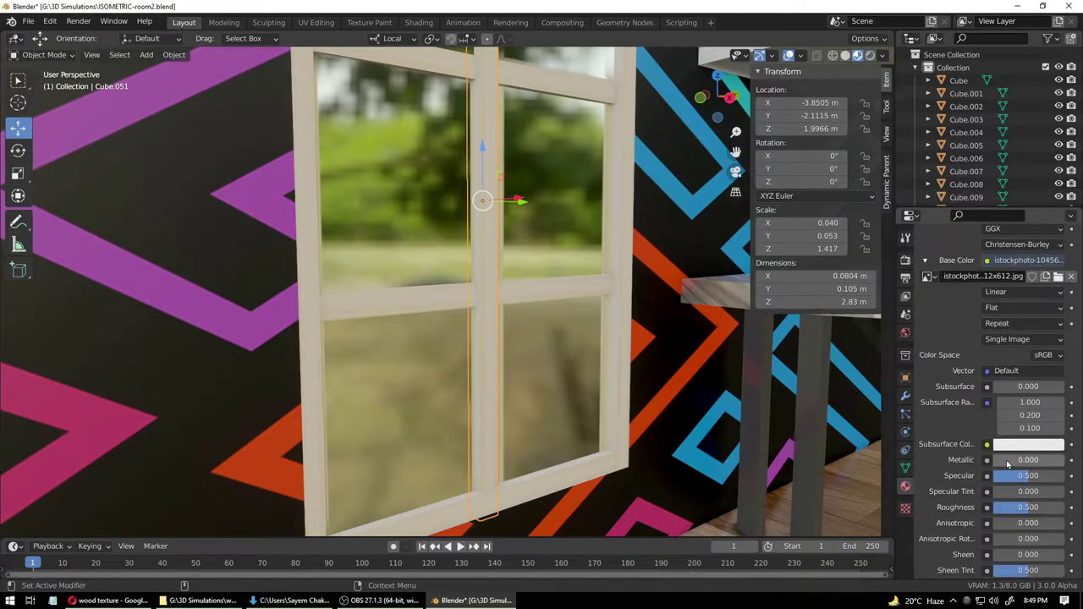
drag(1006, 463, 1018, 463)
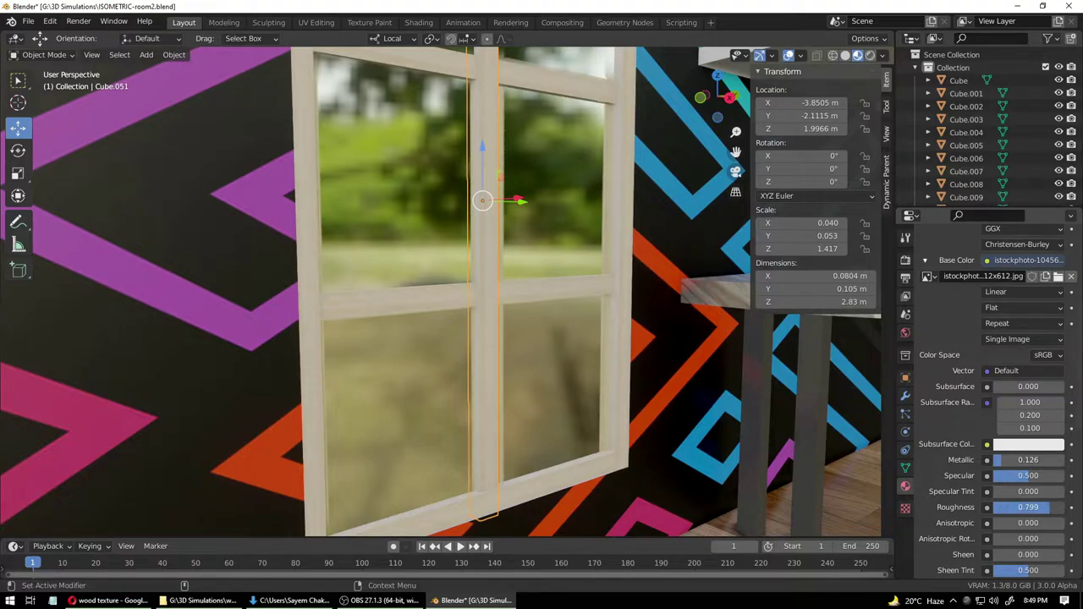
click(1015, 447)
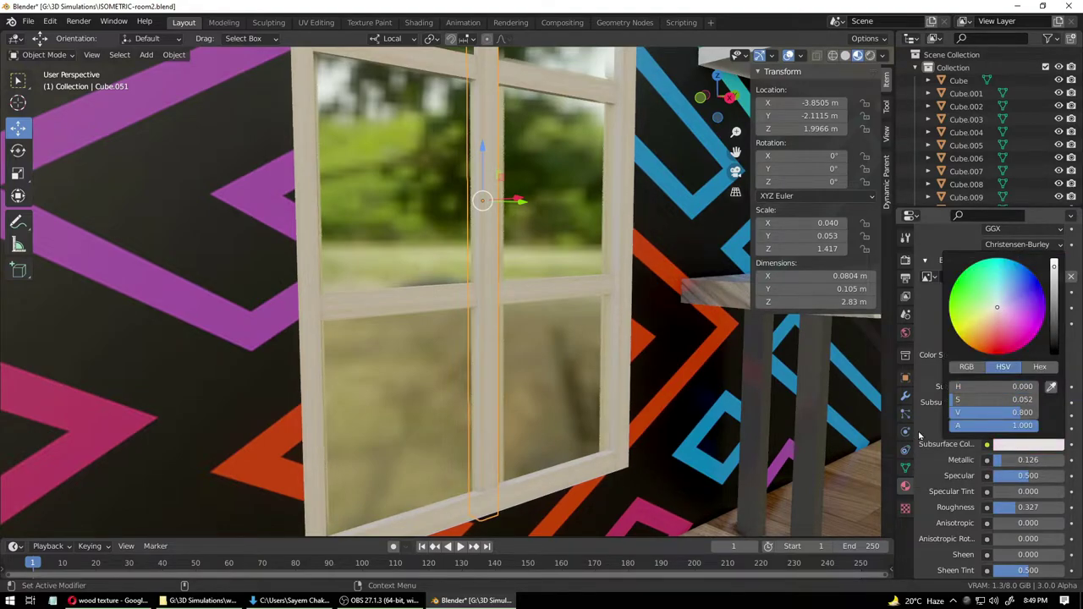
scroll(927, 516, up, 5)
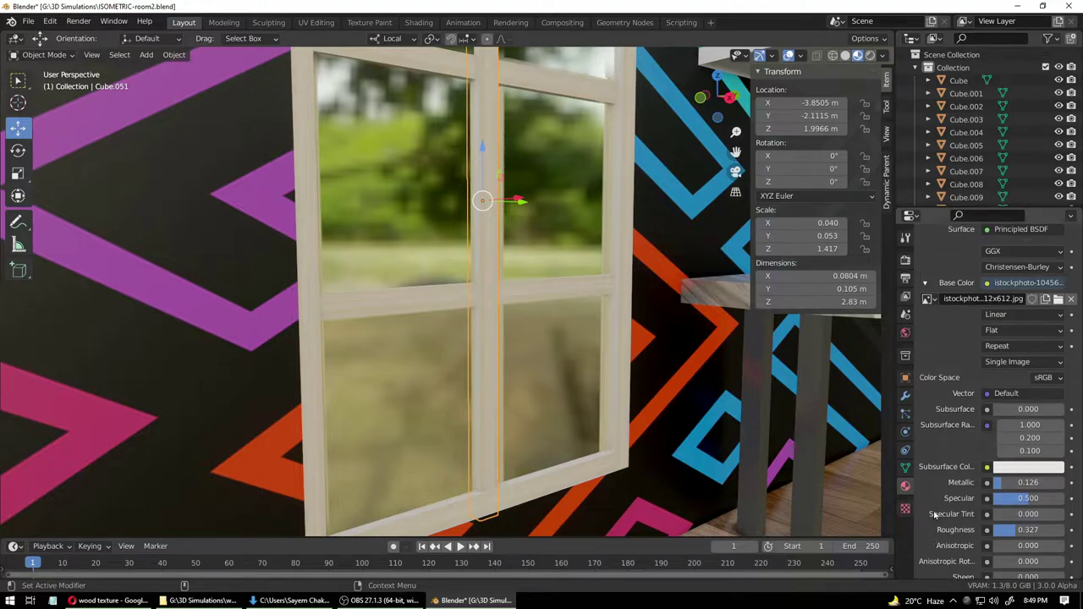
click(677, 420)
scroll(676, 421, down, 8)
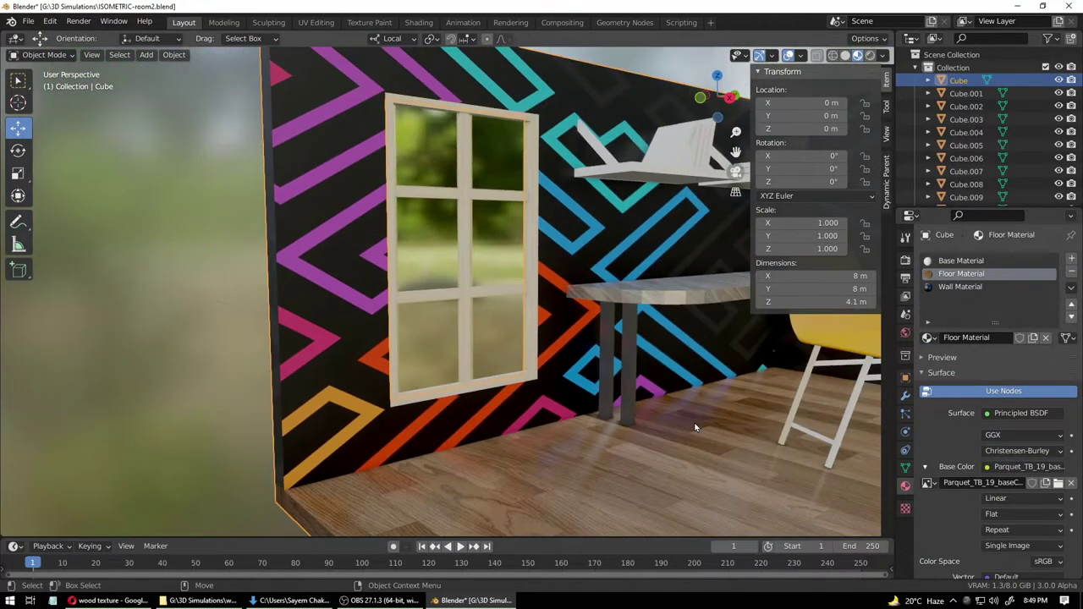
mouse_move(681, 423)
middle_down()
mouse_move(722, 426)
mouse_move(698, 406)
mouse_move(591, 391)
mouse_move(592, 321)
mouse_move(593, 335)
mouse_move(698, 428)
middle_up()
- Try the Black Leg material on the chair leg that has the Window Frame Material and view it within the room
scroll(387, 325, up, 6)
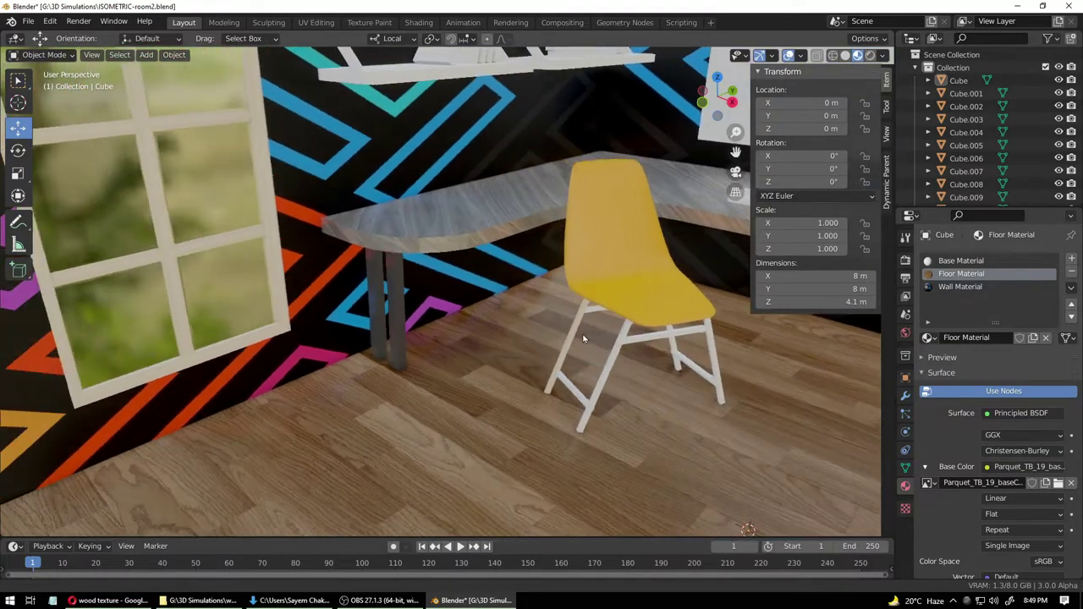
scroll(539, 344, up, 4)
shift+middle_drag(699, 372, 575, 376)
click(664, 333)
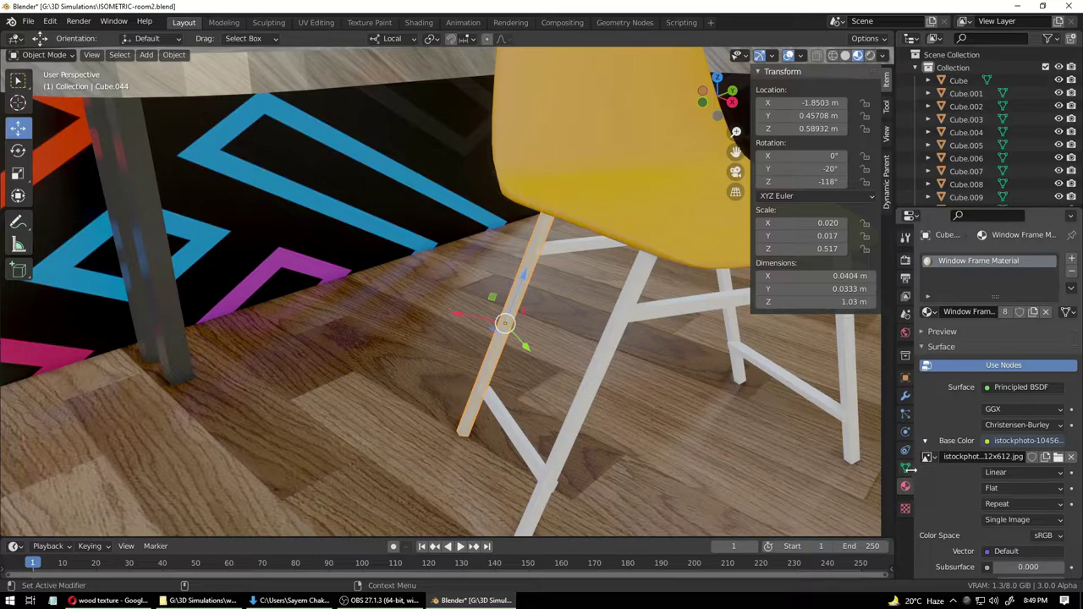
click(928, 312)
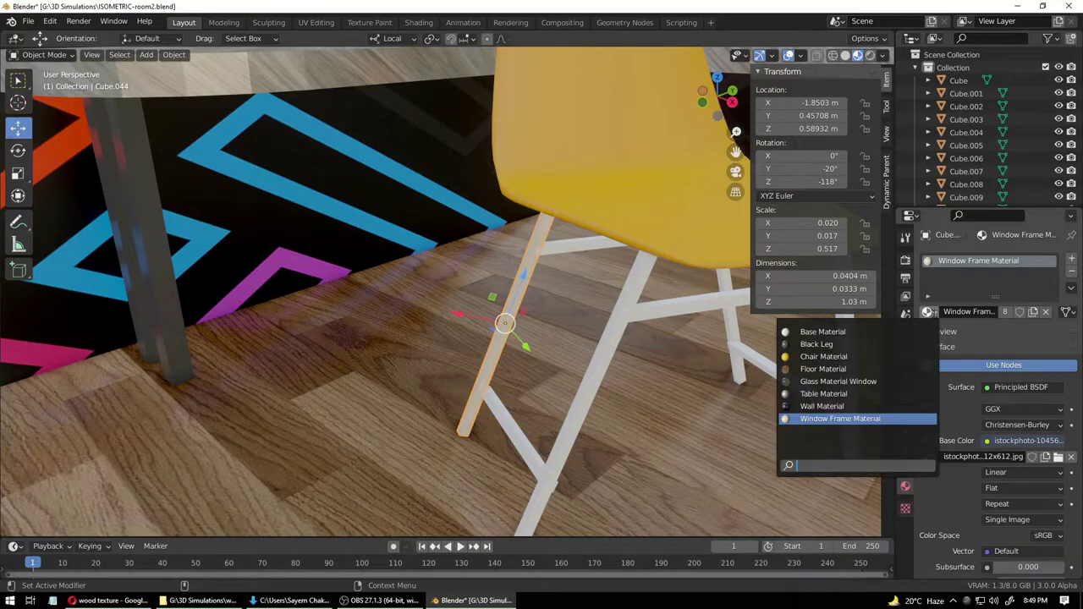
click(825, 343)
click(709, 440)
scroll(709, 440, down, 8)
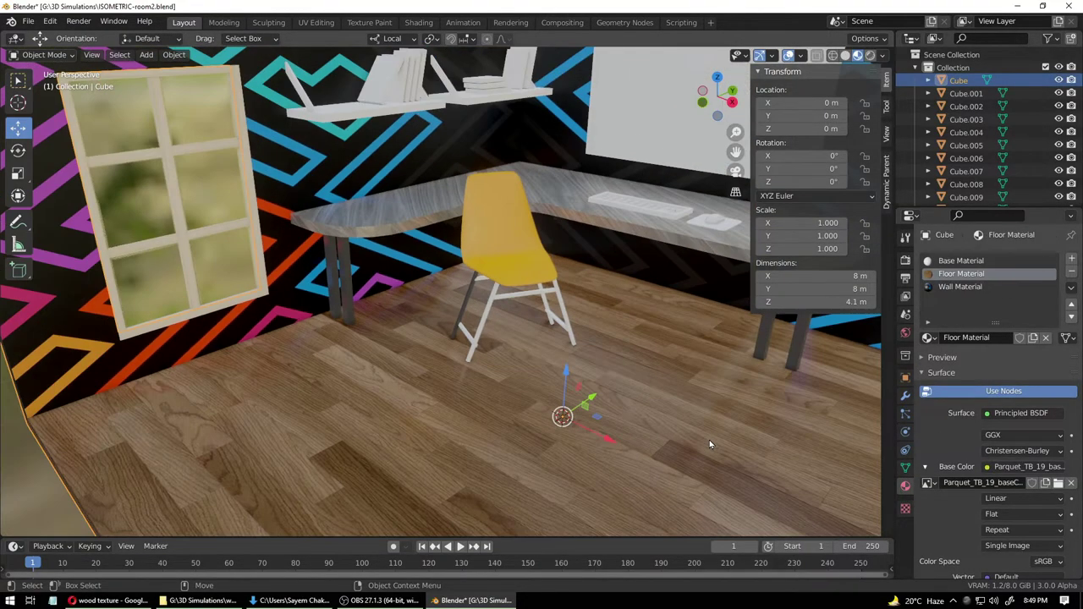
- Replace the dark chair leg's material with Table Material and compare it with the desk and floor
scroll(710, 440, up, 8)
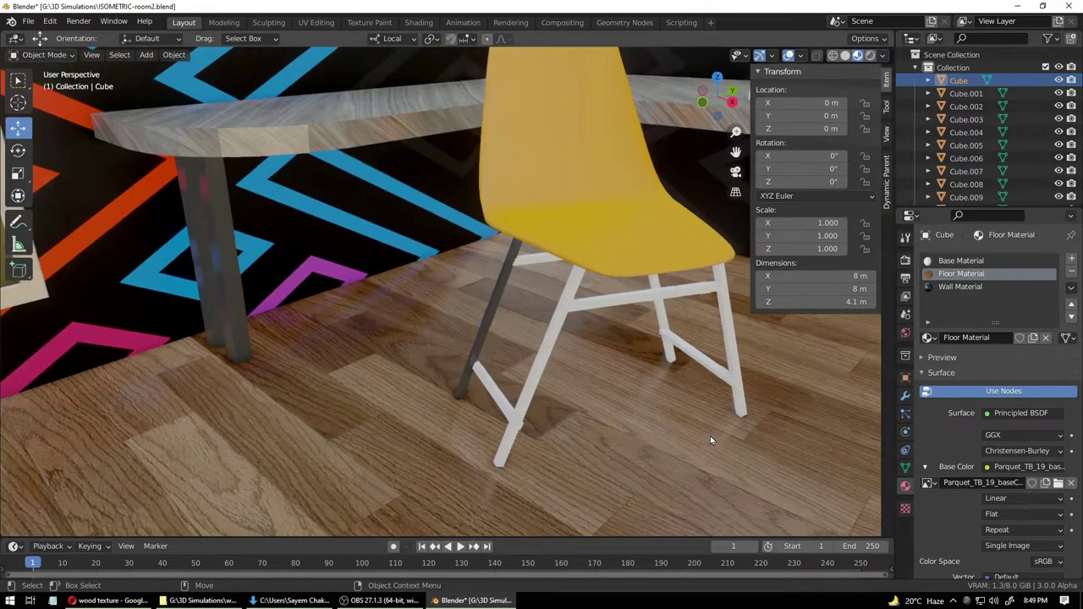
click(498, 302)
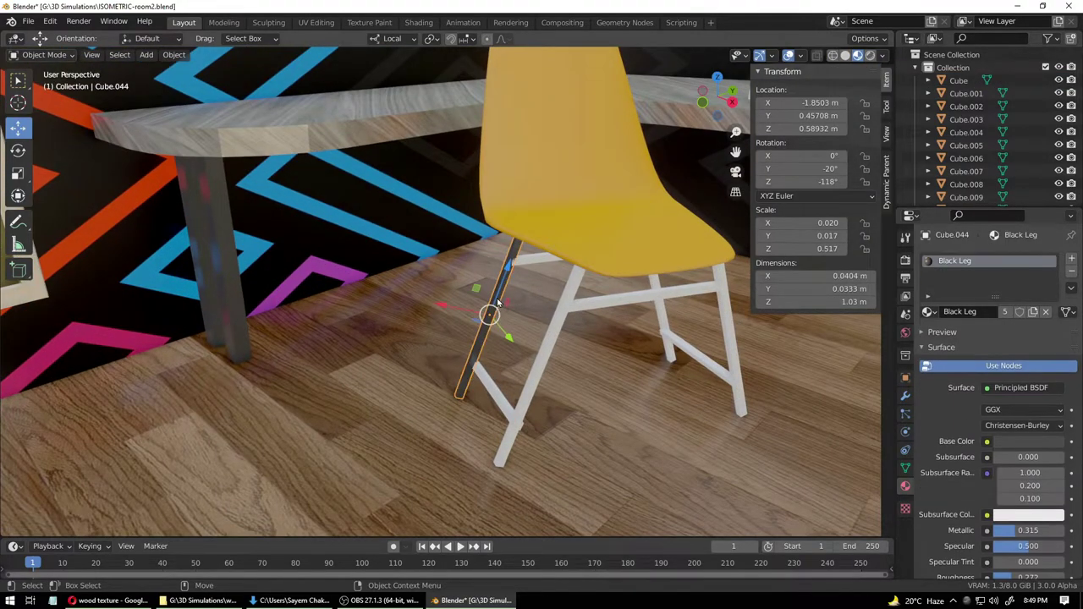
click(931, 312)
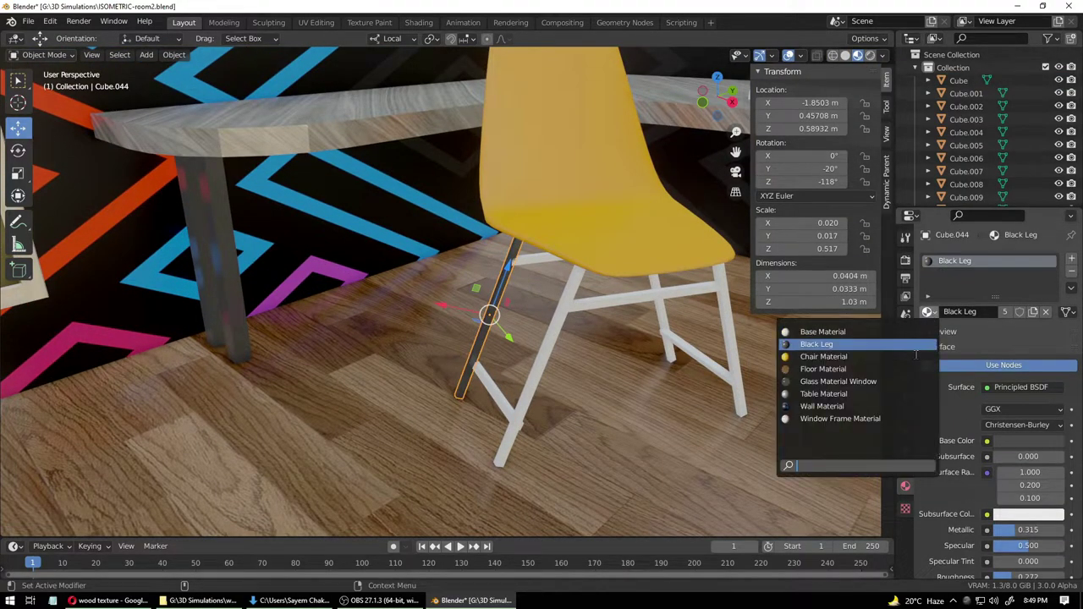
click(849, 395)
click(619, 413)
mouse_move(619, 413)
middle_down()
mouse_move(640, 399)
mouse_move(619, 372)
mouse_move(580, 382)
mouse_move(602, 422)
mouse_move(601, 410)
middle_up()
scroll(592, 389, down, 6)
scroll(600, 394, down, 2)
- Try the Glass Material Window on the same chair leg and examine it up close and from a distance
scroll(601, 410, up, 8)
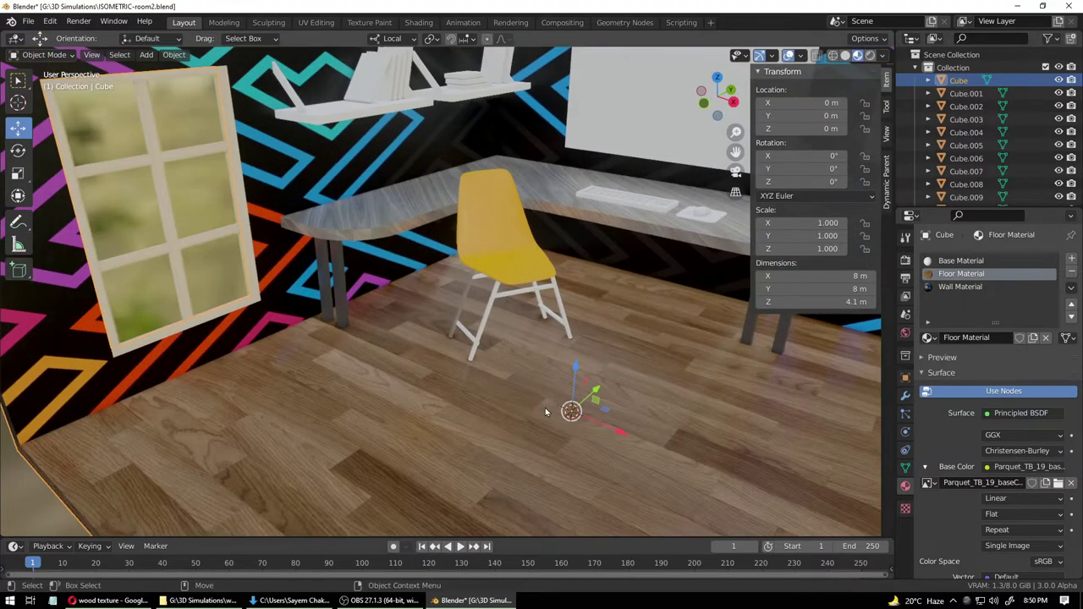
click(497, 295)
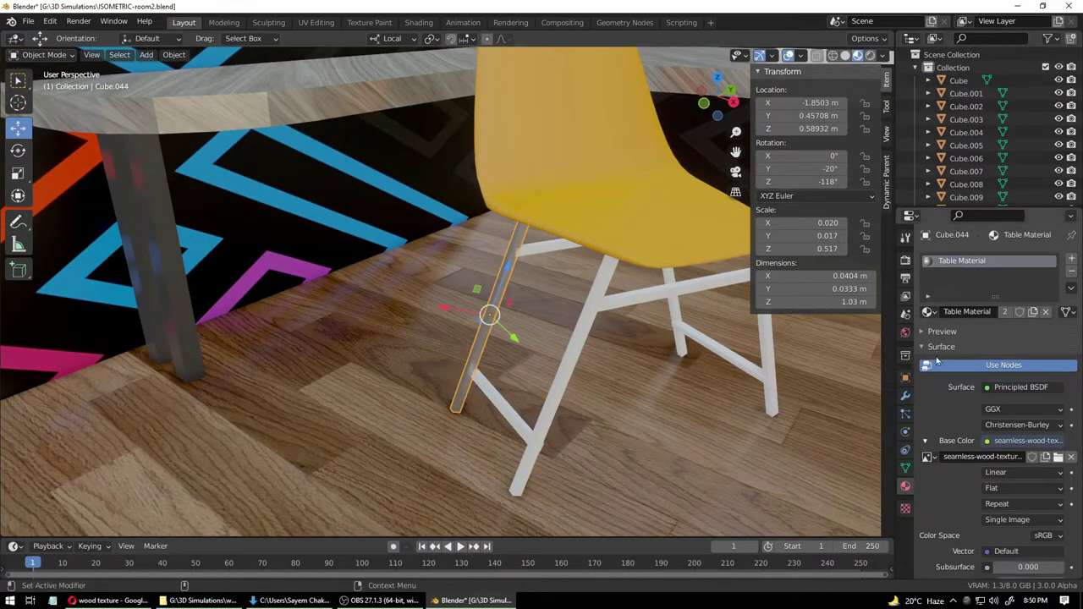
click(930, 312)
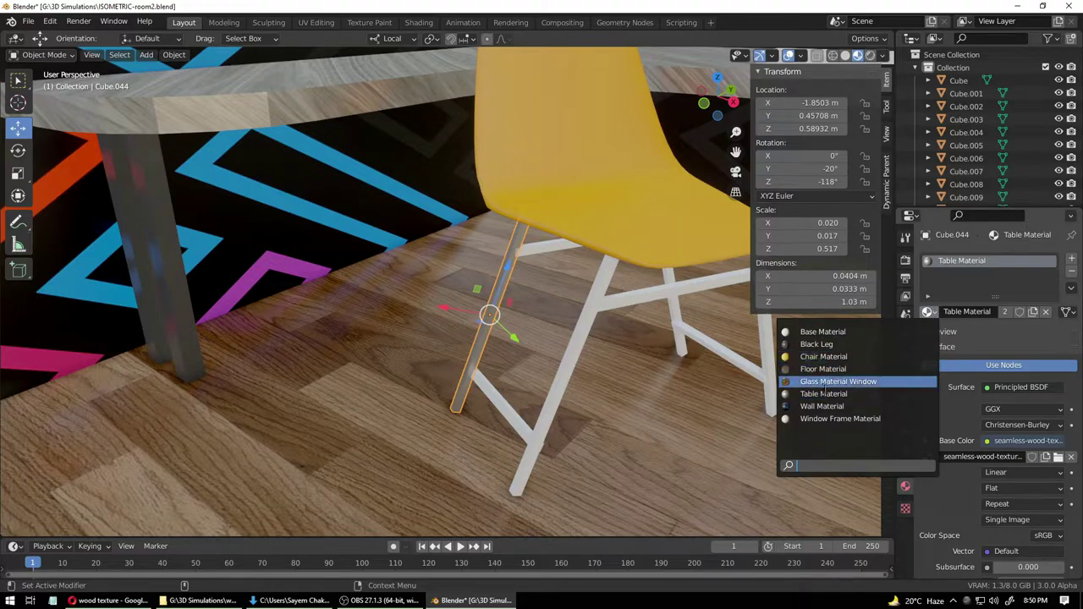
click(819, 383)
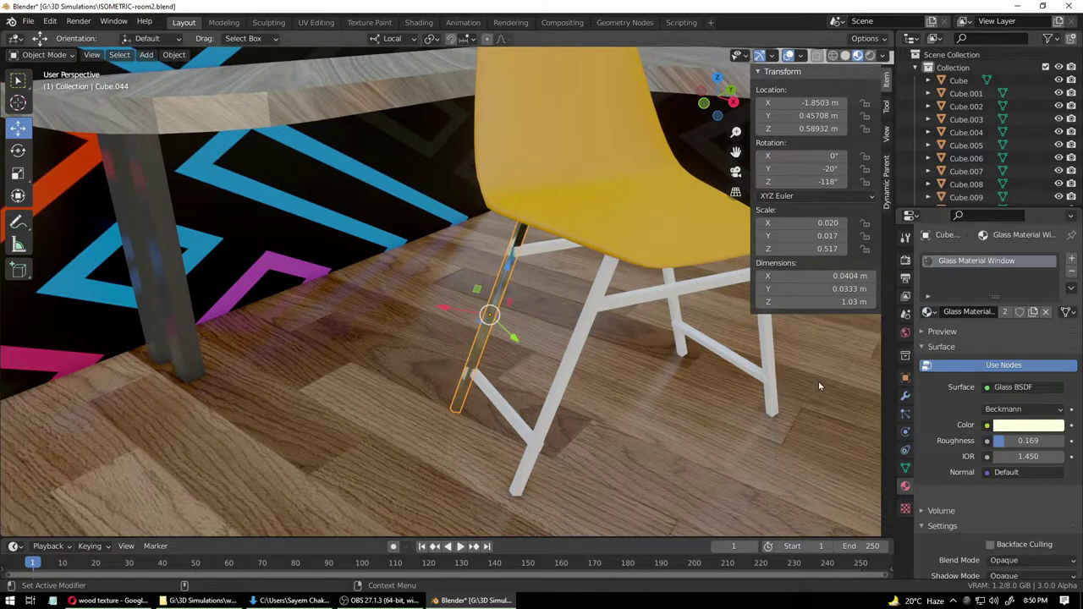
click(693, 391)
scroll(649, 409, down, 4)
scroll(647, 410, up, 1)
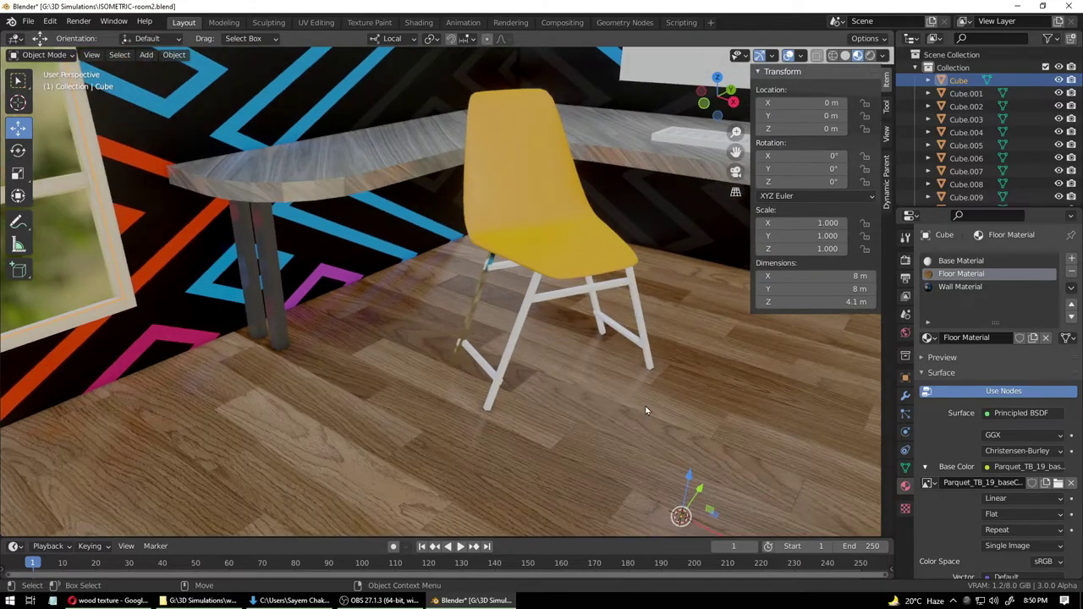
scroll(647, 406, down, 5)
scroll(631, 381, up, 10)
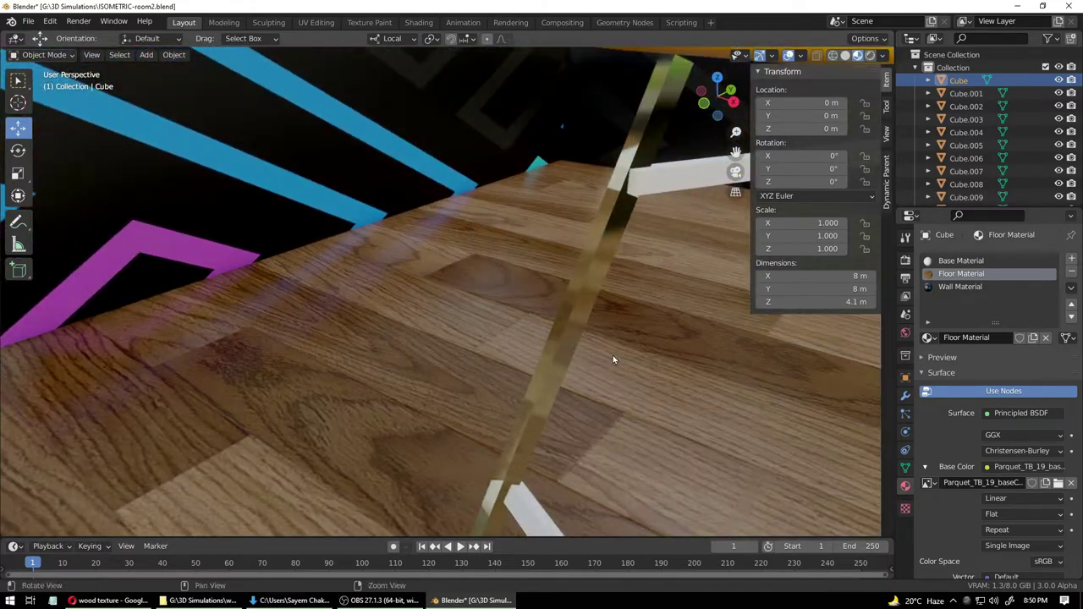
middle_drag(614, 360, 662, 381)
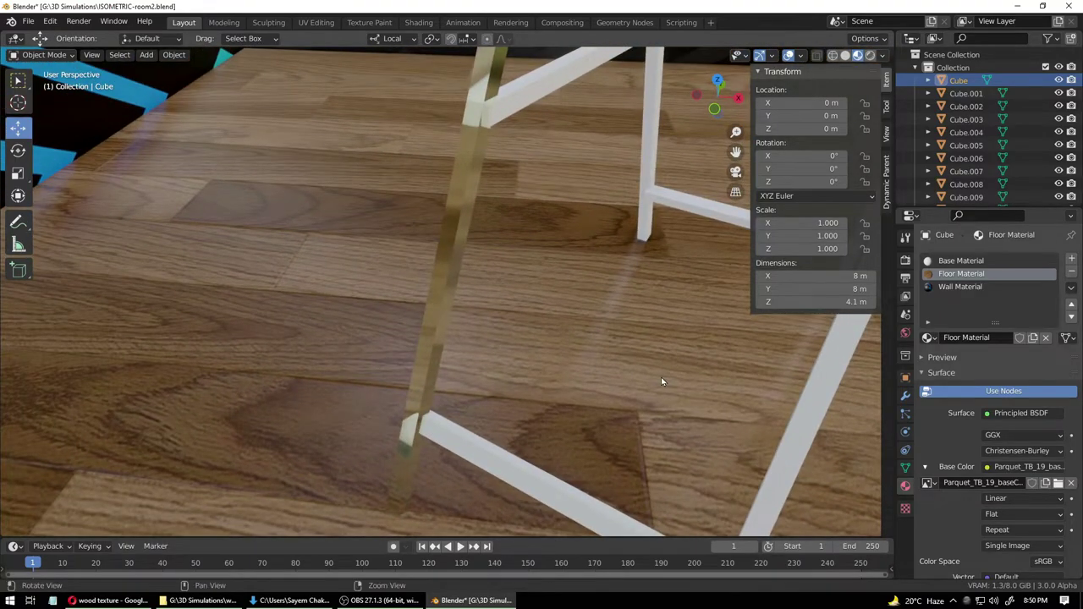
scroll(660, 380, down, 5)
scroll(648, 363, up, 2)
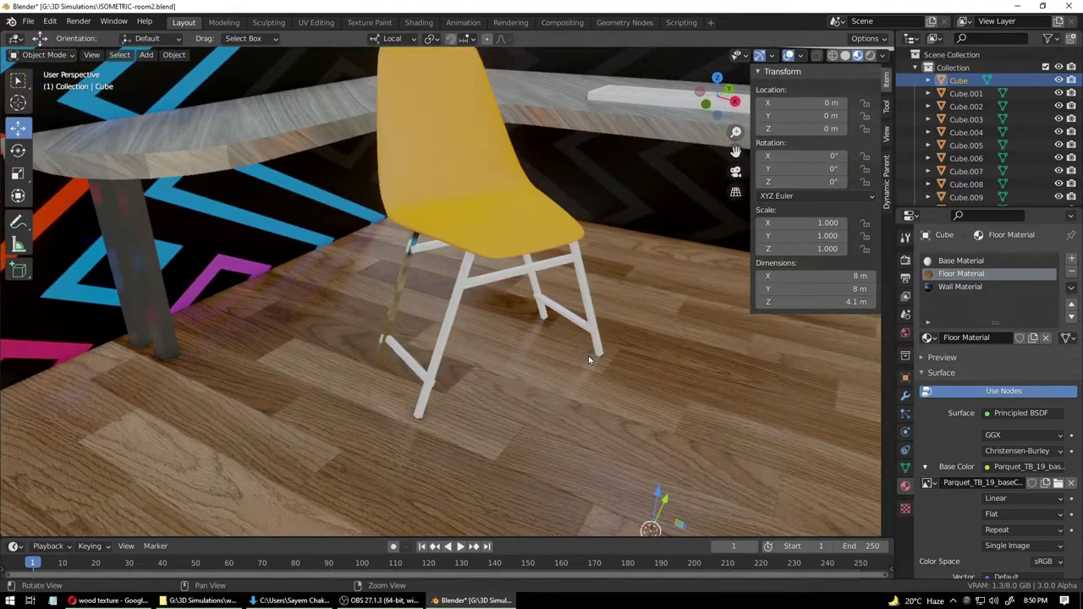
- Switch the glass chair leg back to Table Material and check it against the whole room
click(391, 302)
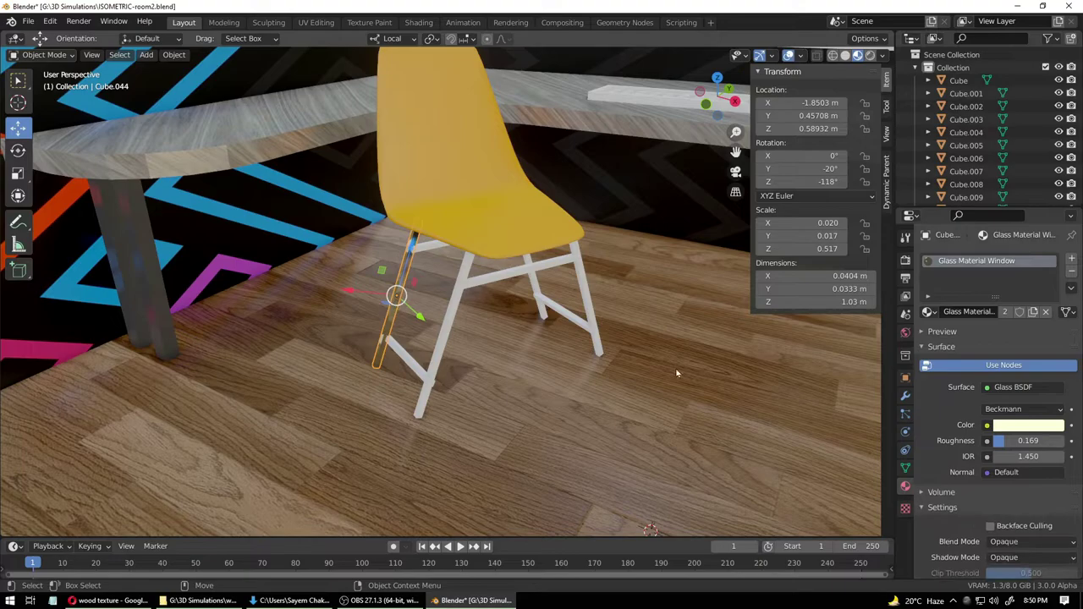
click(928, 311)
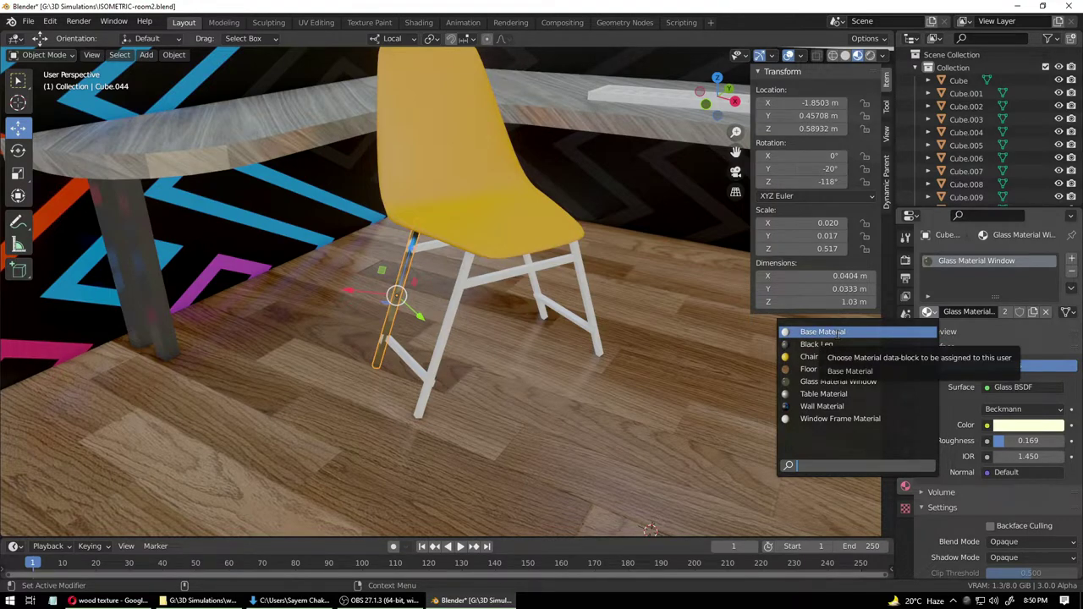
click(831, 394)
click(546, 364)
scroll(550, 381, down, 8)
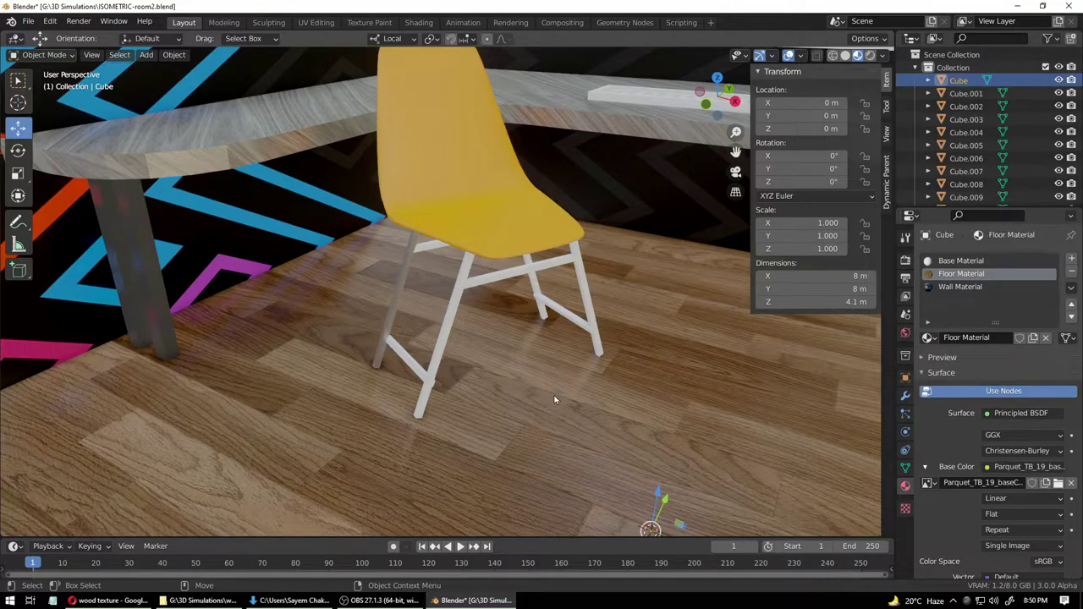
scroll(554, 400, down, 4)
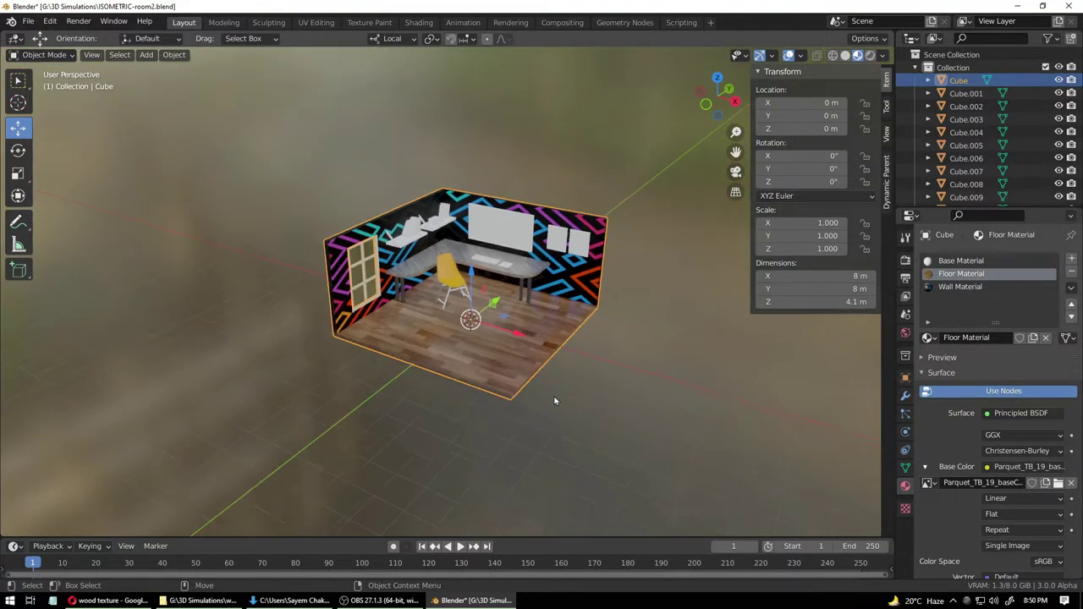
- Assign the Black Leg material to the rear chair leg that currently has the Table Material
scroll(554, 400, up, 7)
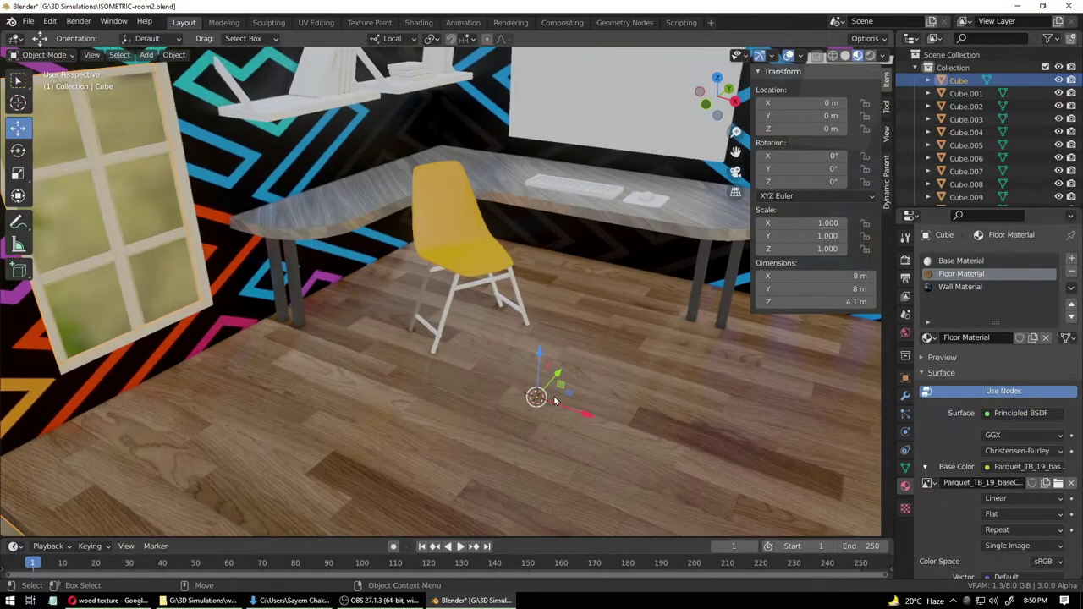
click(422, 306)
scroll(422, 305, up, 4)
click(928, 312)
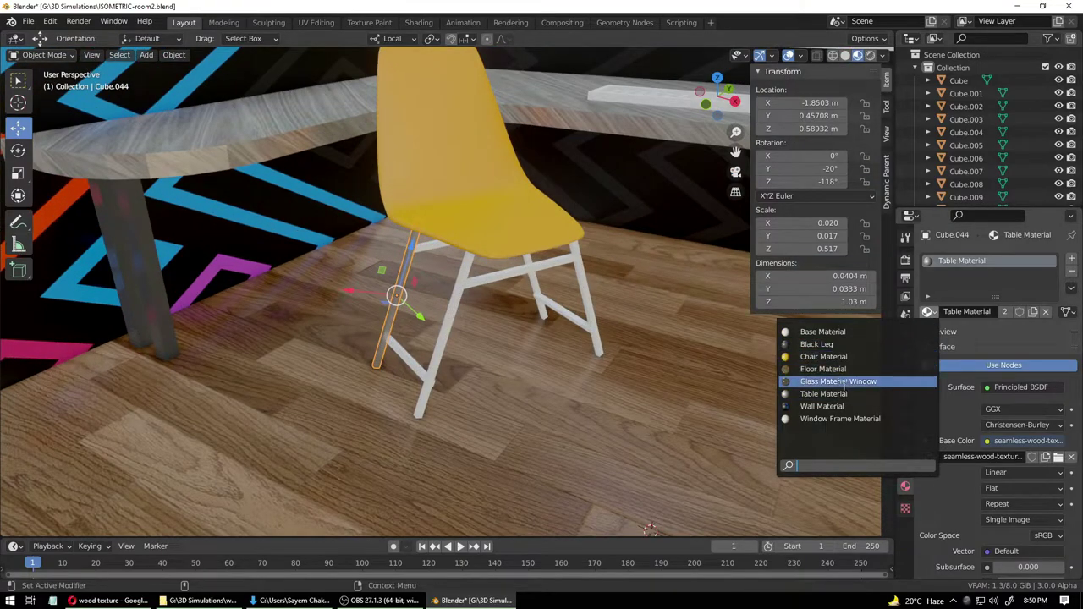
click(830, 352)
- Assign the Black Leg material to the adjacent white chair leg and to the lower crossbar joining it to the dark leg
click(448, 336)
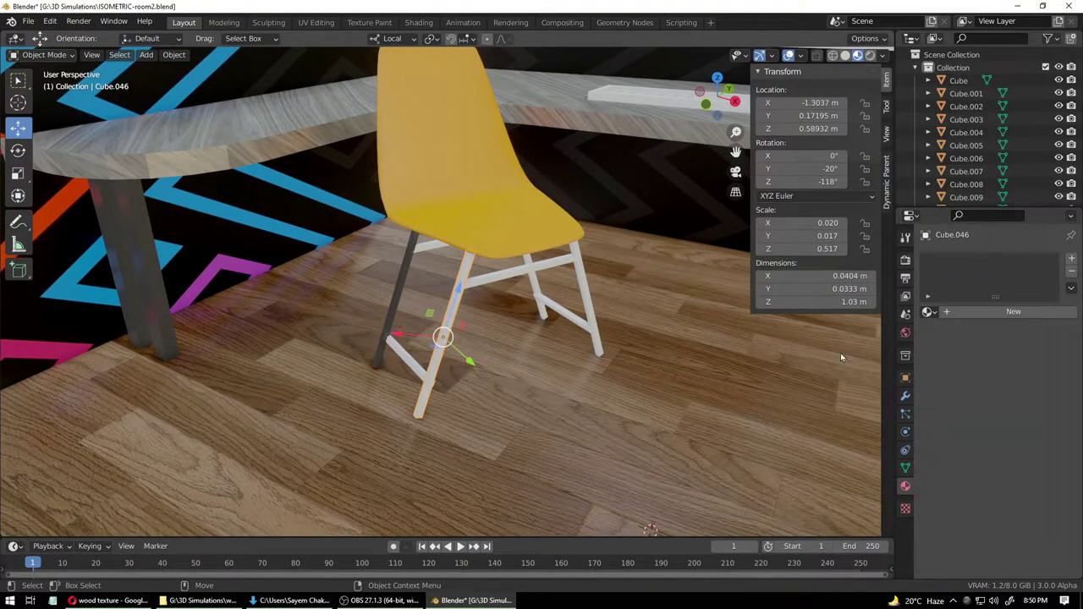
click(928, 312)
click(817, 344)
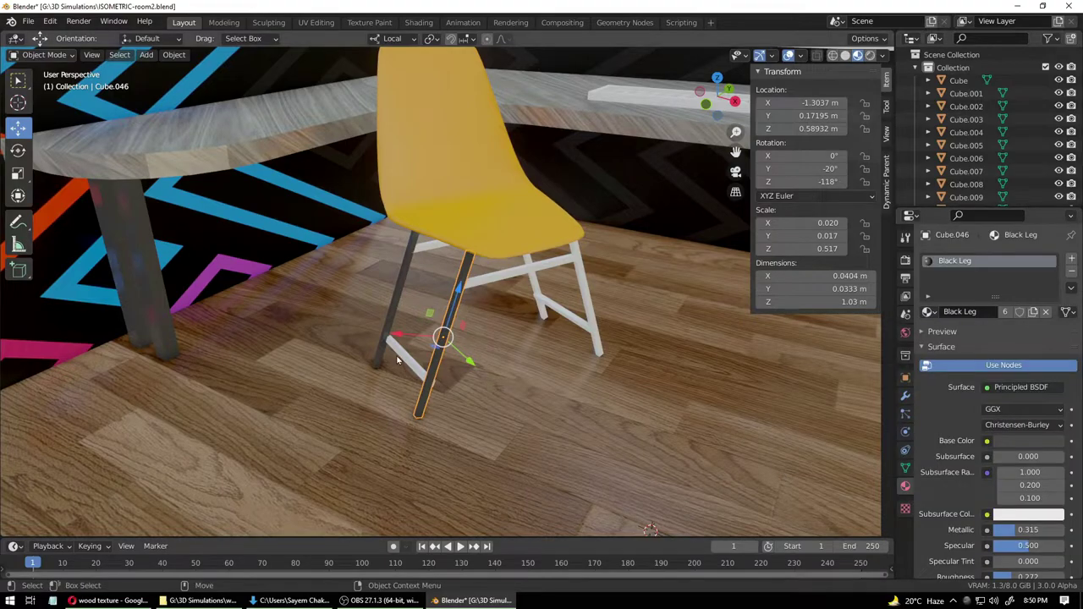
click(406, 359)
click(928, 312)
click(834, 346)
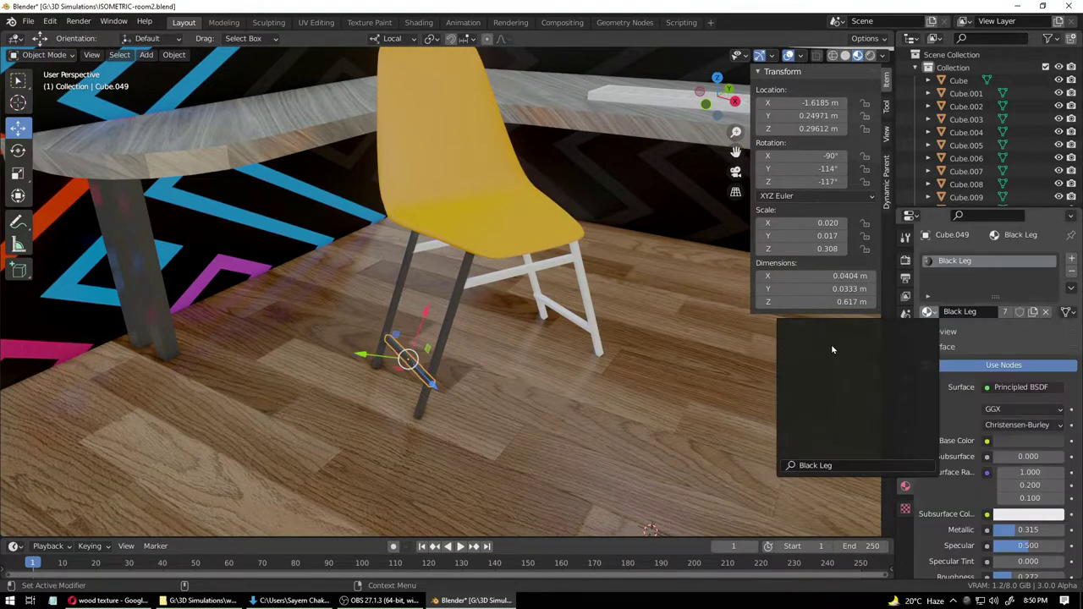
- Assign the Black Leg material to the two white crossbars directly beneath the chair seat
click(426, 248)
click(928, 312)
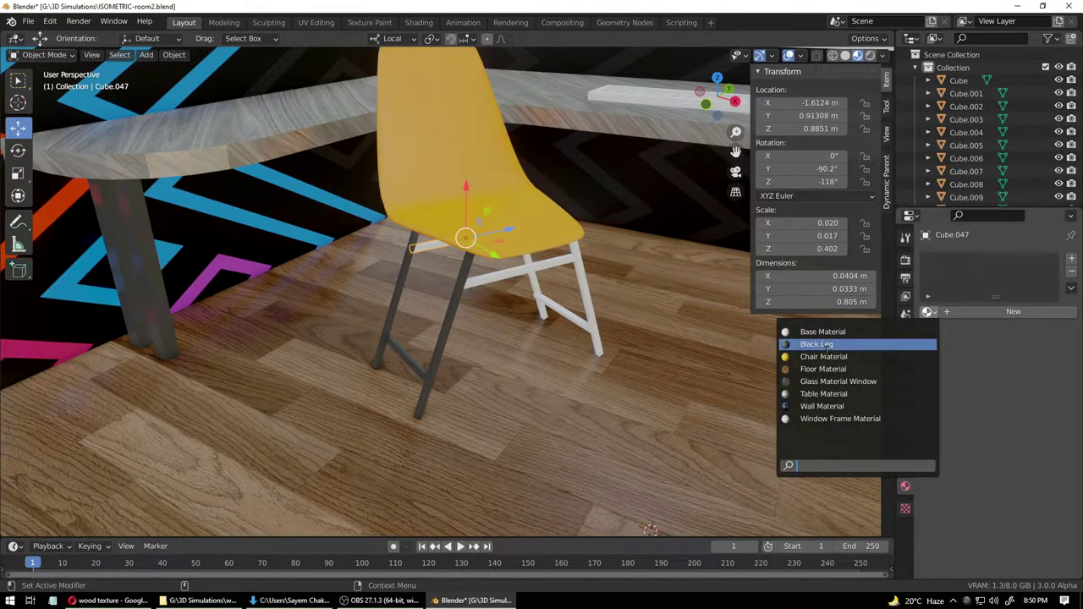
click(826, 346)
click(518, 273)
click(928, 312)
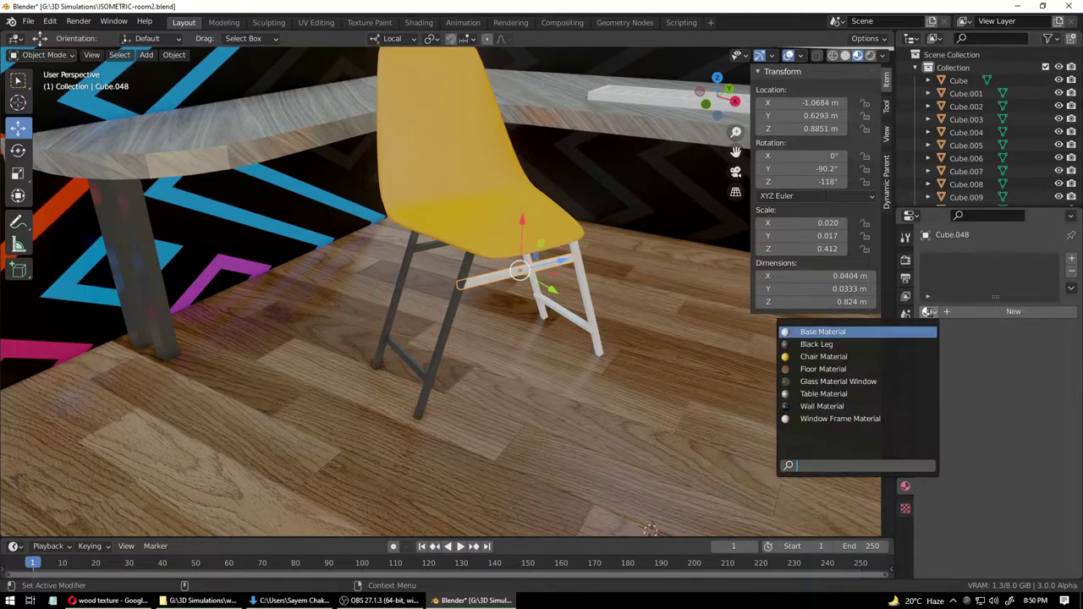
click(826, 346)
- Assign the Black Leg material to the two remaining white chair legs
middle_drag(584, 289, 609, 321)
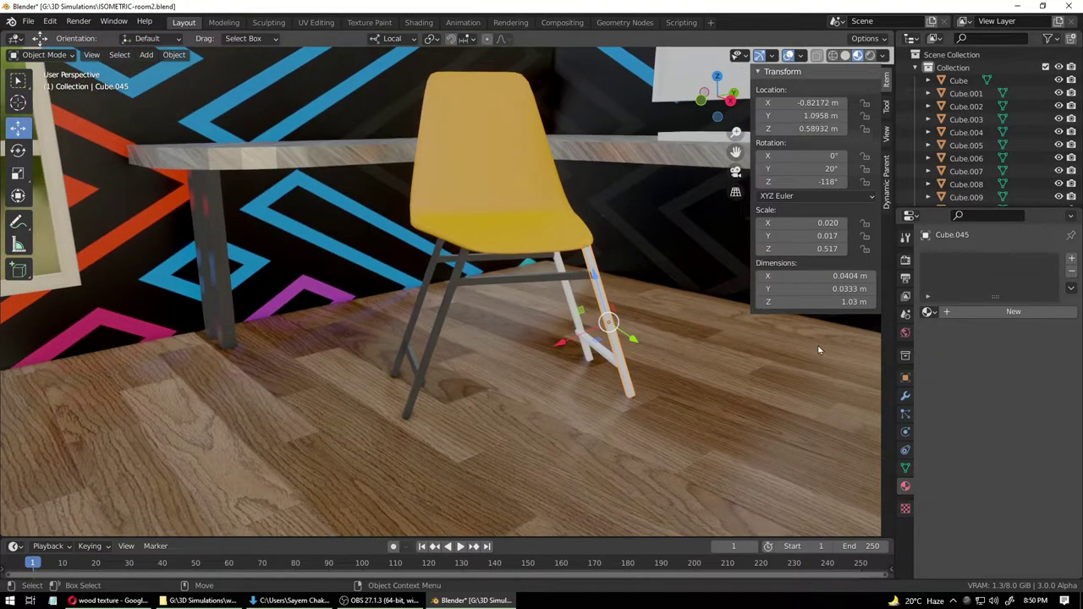
click(609, 322)
click(928, 312)
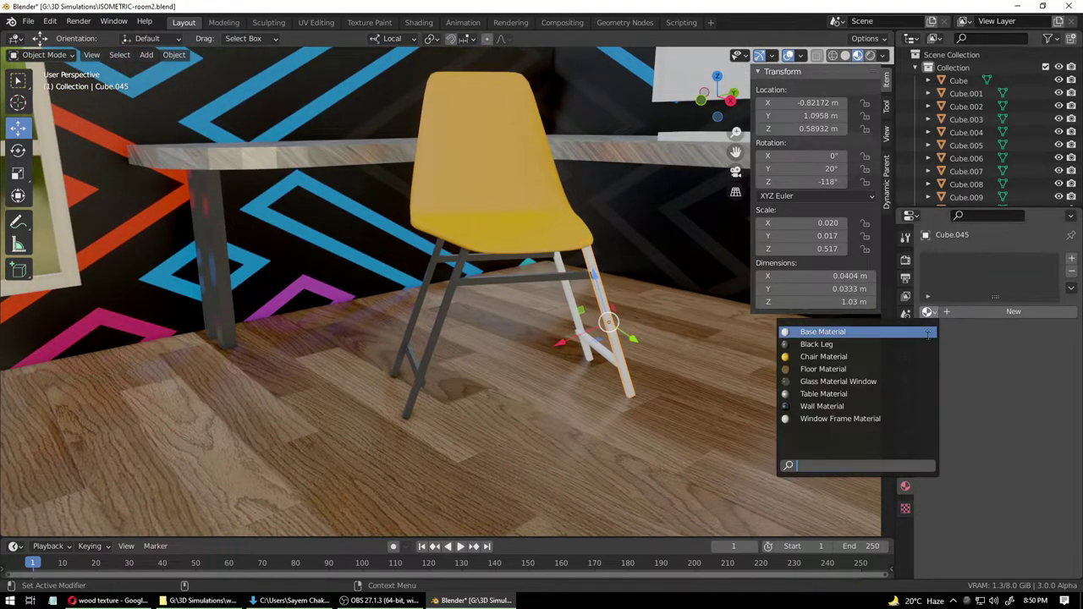
click(854, 345)
click(569, 309)
click(928, 312)
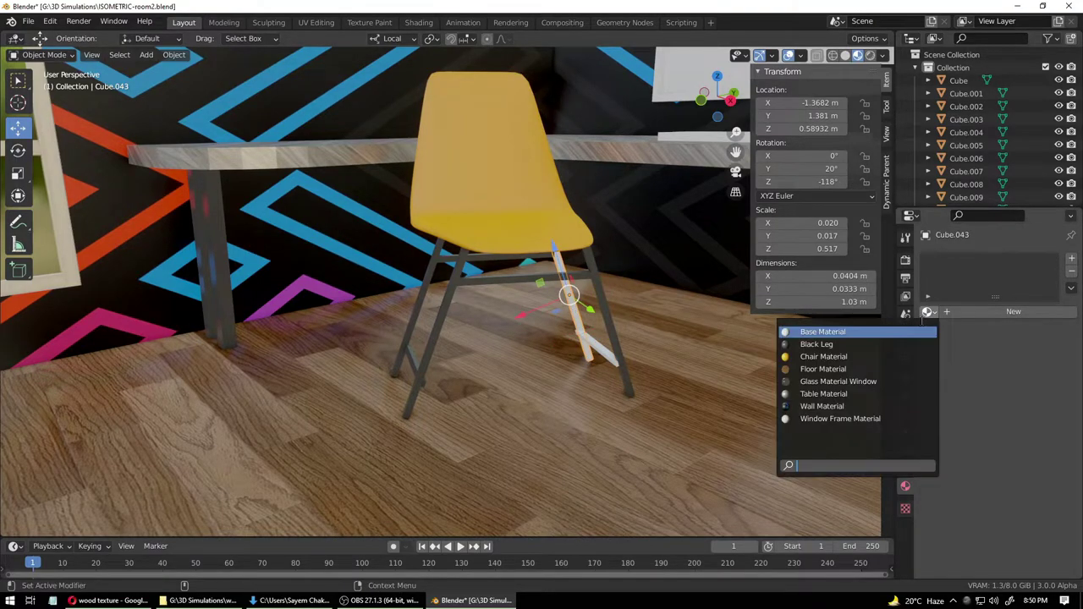
click(837, 345)
- Assign the Black Leg material to the last white lower crossbar of the chair and save the file
click(598, 345)
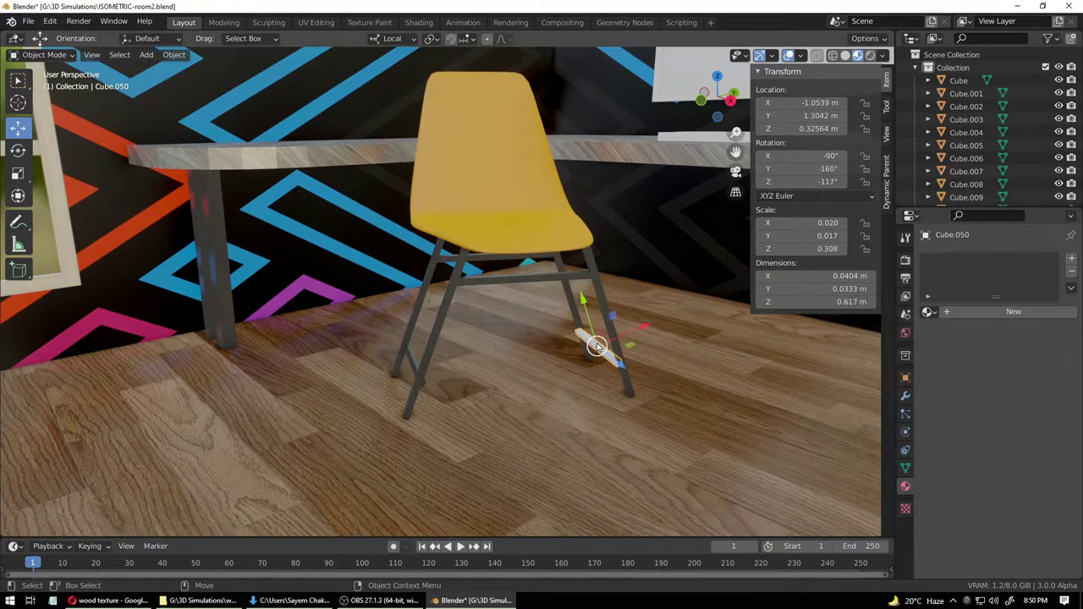
click(928, 312)
click(812, 345)
key(ctrl+s)
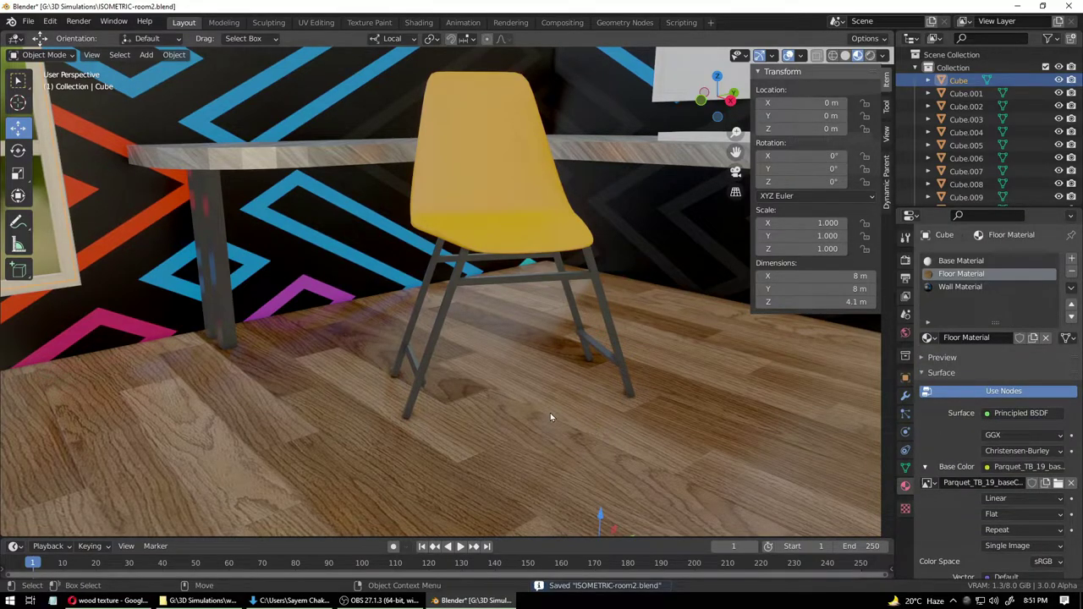
- Assign the Floor Material to the wall shelf nearest the window
middle_drag(573, 317, 667, 403)
scroll(723, 432, down, 10)
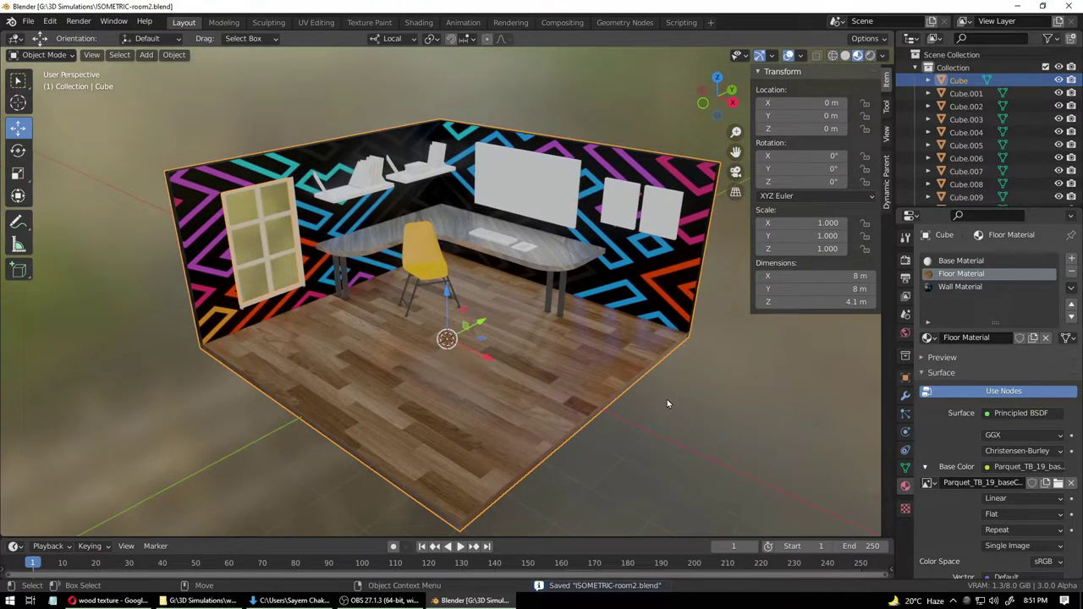
middle_drag(667, 399, 466, 365)
middle_drag(426, 327, 565, 357)
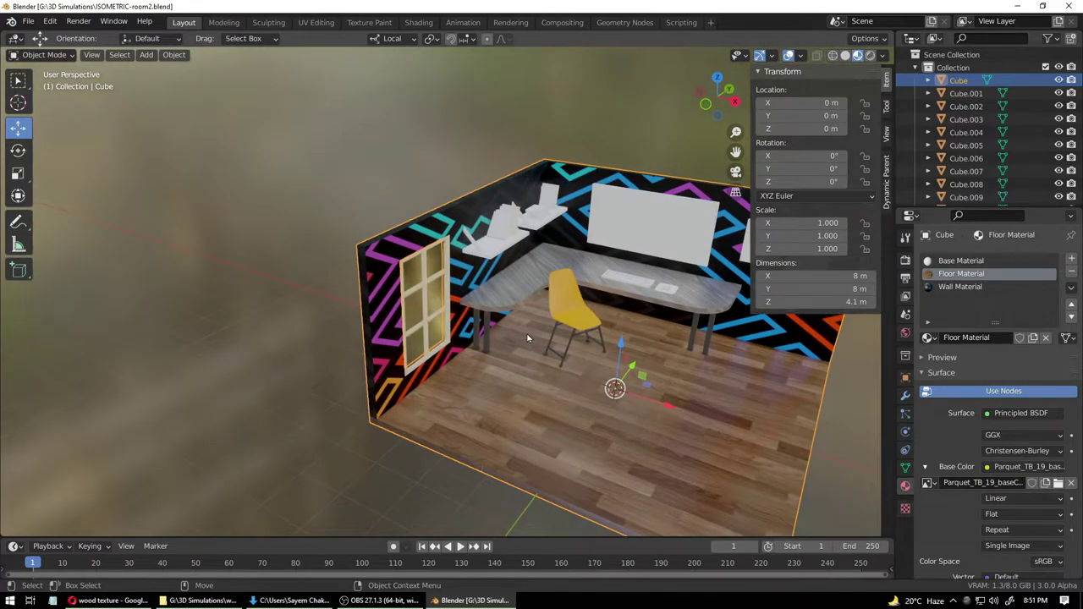
scroll(527, 338, up, 4)
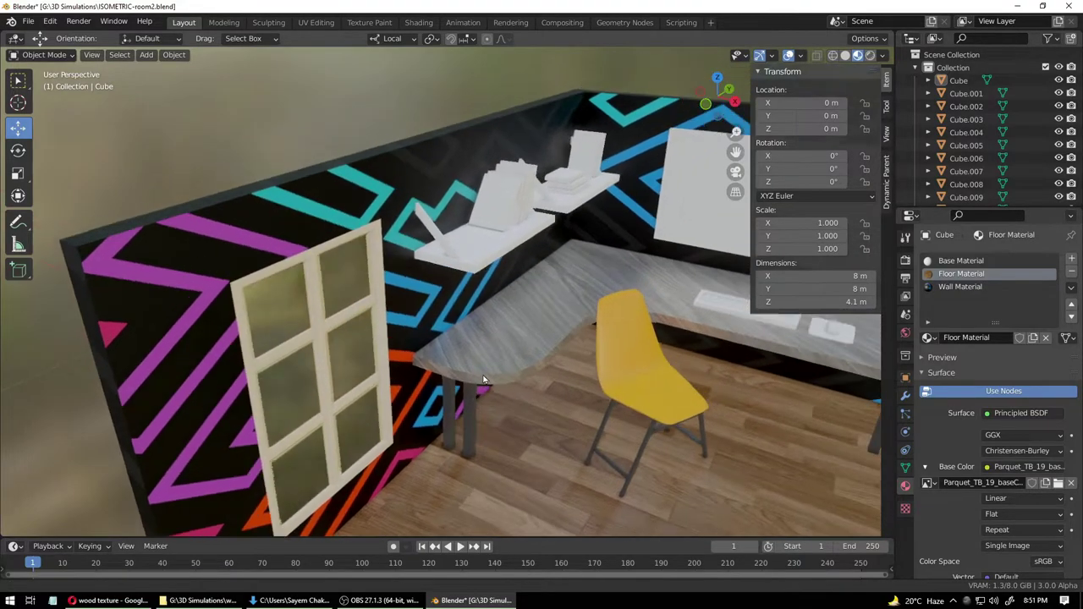
shift+middle_drag(483, 379, 430, 403)
scroll(484, 303, up, 2)
click(415, 263)
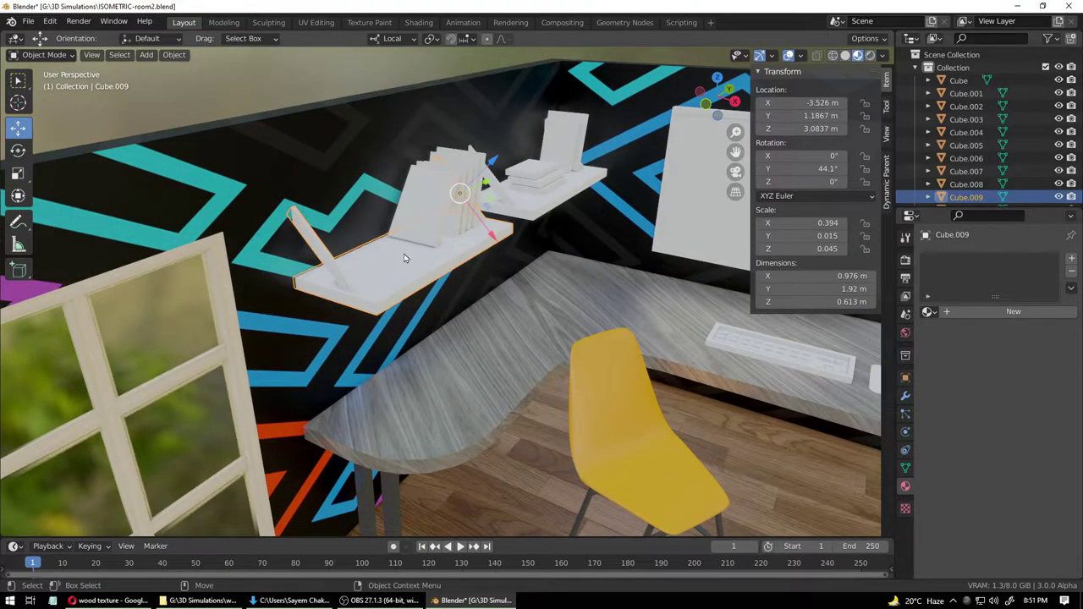
click(928, 311)
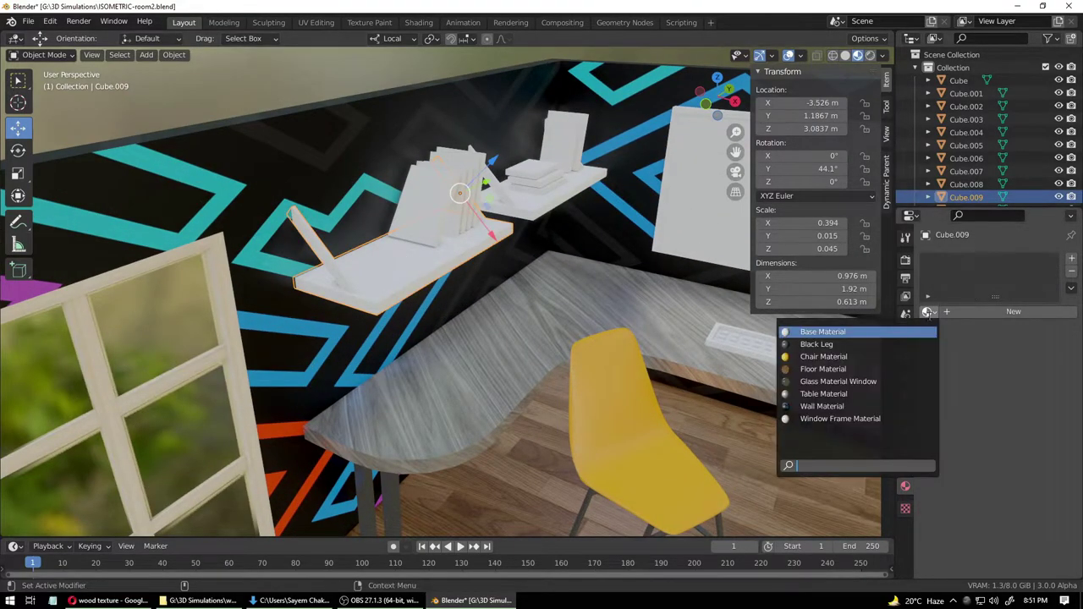
click(835, 368)
- Assign the Floor Material to the second wall shelf near the room corner and check both shelves against the whole room
click(533, 215)
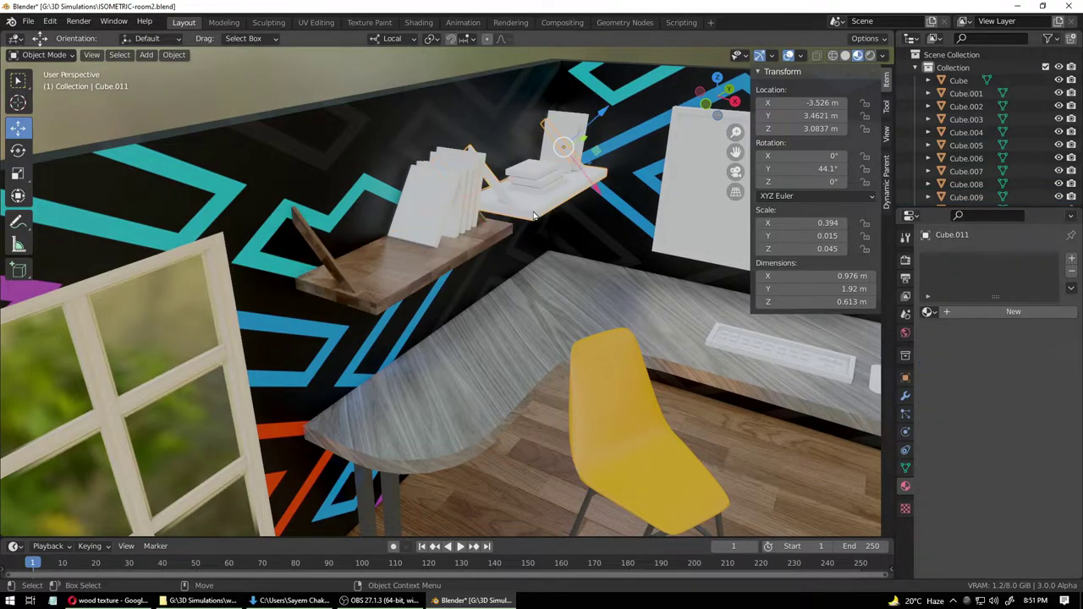
click(928, 311)
click(835, 369)
click(559, 360)
scroll(580, 391, down, 6)
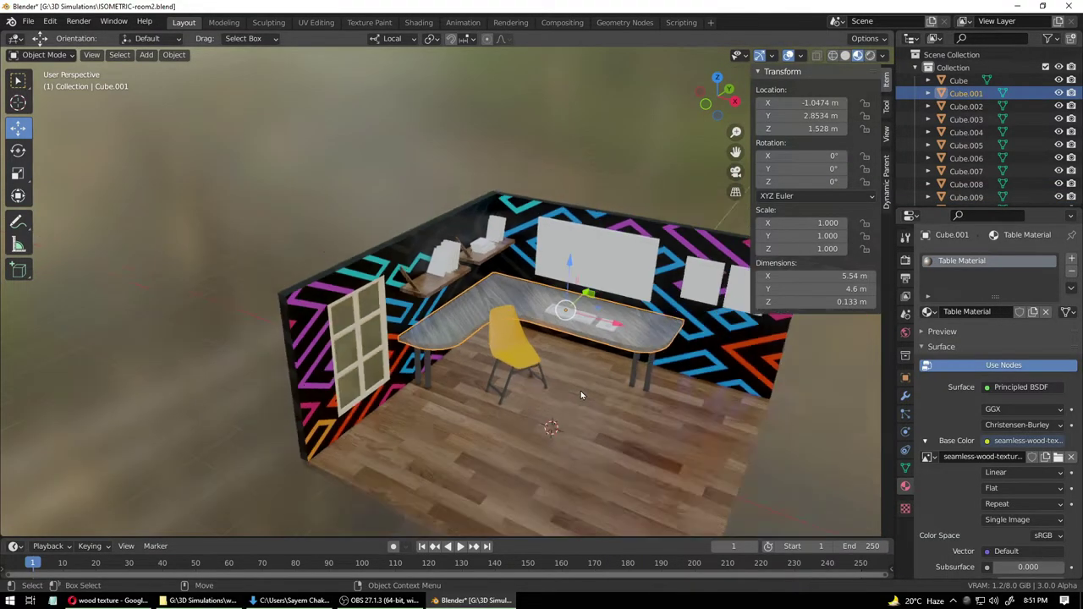
scroll(581, 391, up, 5)
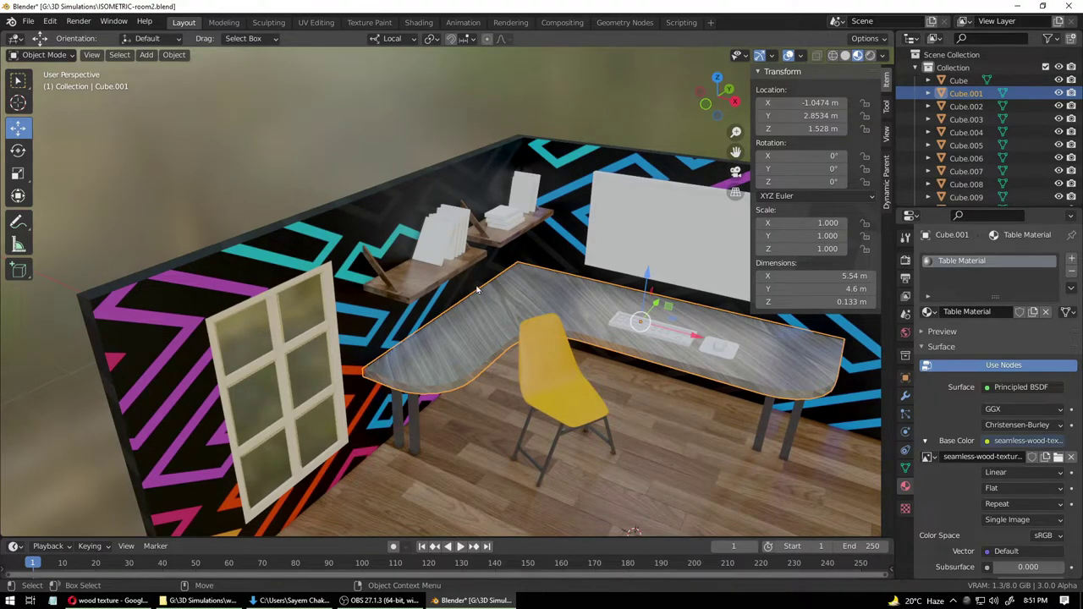
- Check the UV layout of the shelf nearest the window, return to the Layout workspace and save the file
click(434, 275)
click(316, 22)
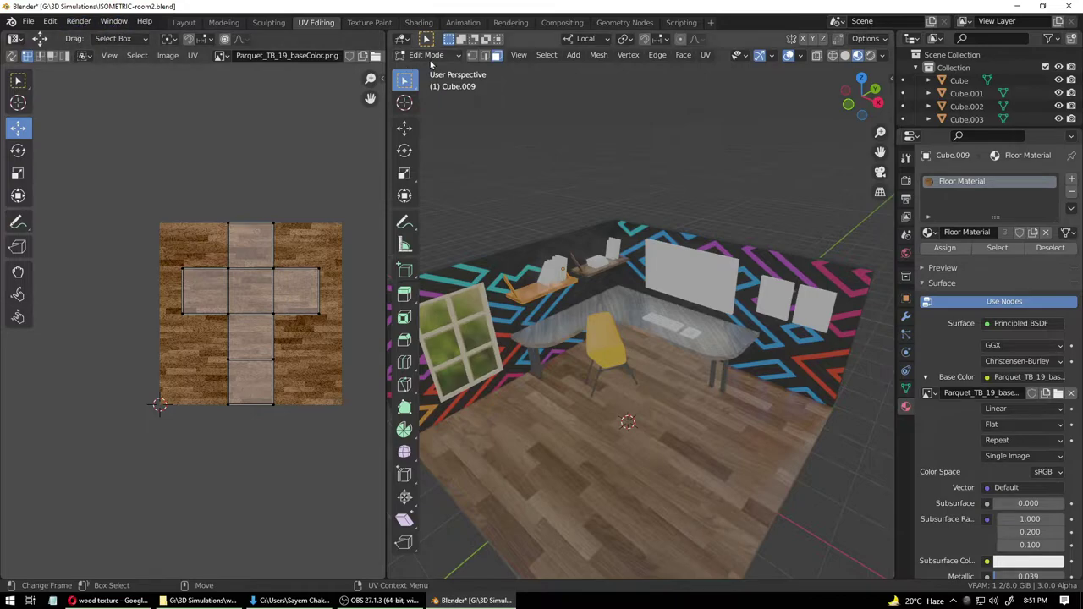
click(184, 22)
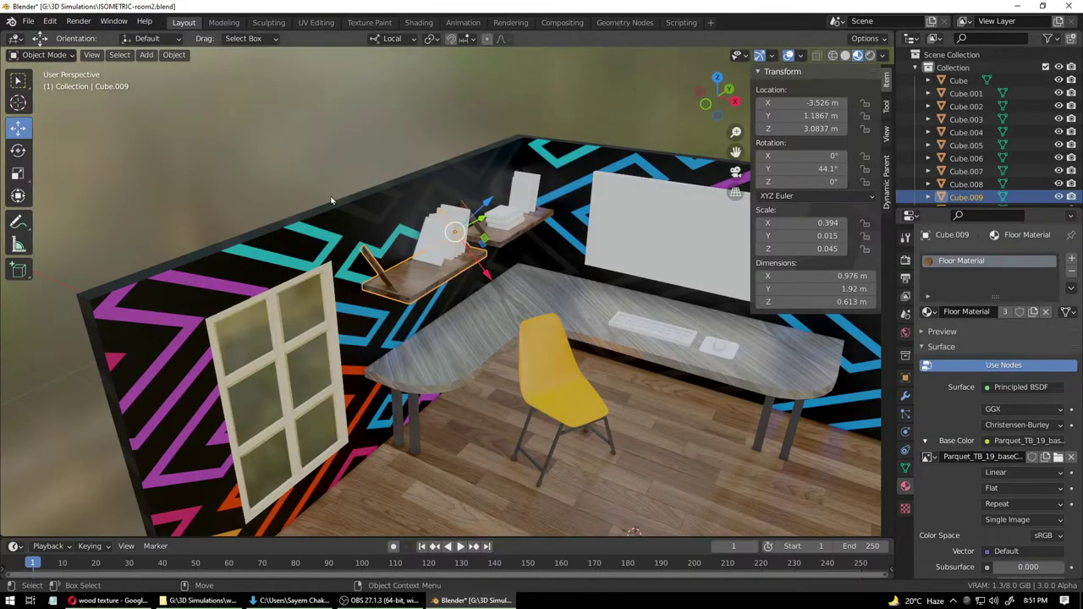
key(ctrl+s)
- Assign the Chair Material to the mouse pad on the desk
click(558, 362)
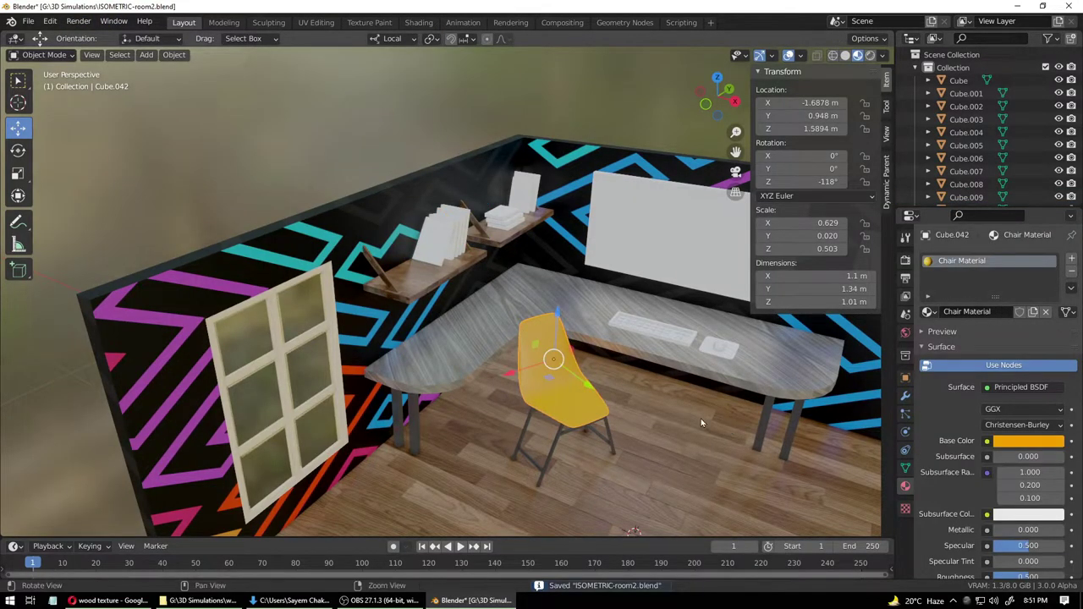
middle_drag(701, 418, 607, 383)
alt+drag(606, 383, 550, 316)
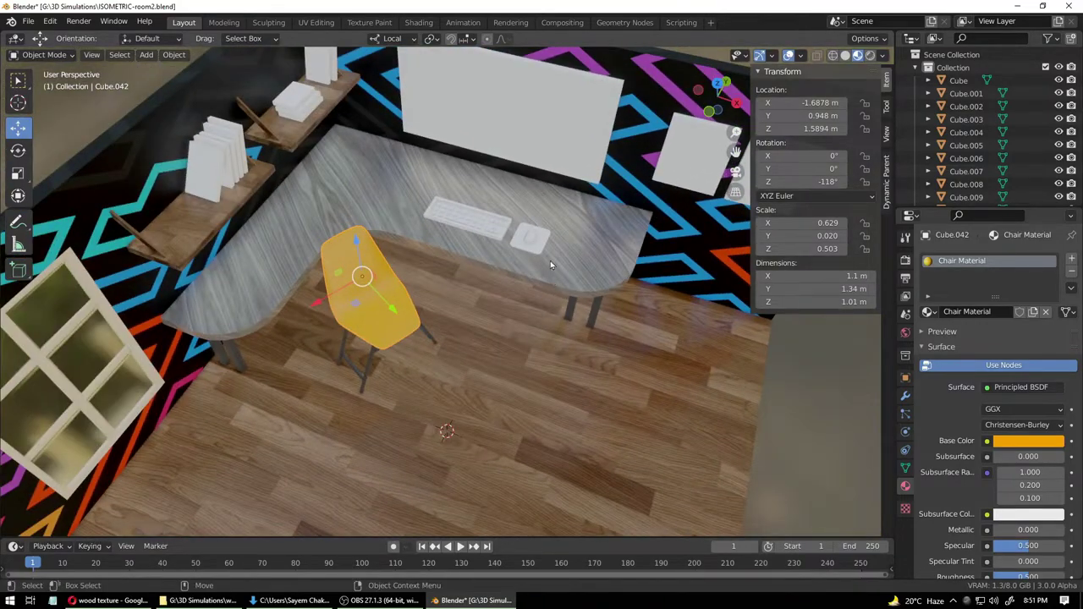
alt+right_drag(550, 261, 570, 212)
alt+middle_drag(570, 213, 377, 360)
click(451, 315)
scroll(431, 324, up, 4)
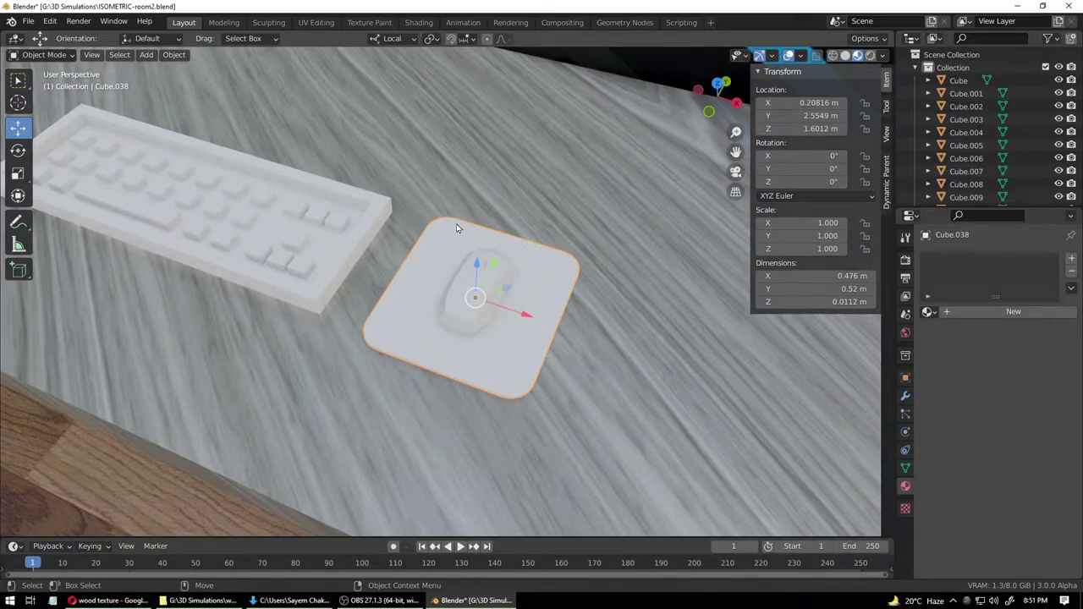
click(928, 311)
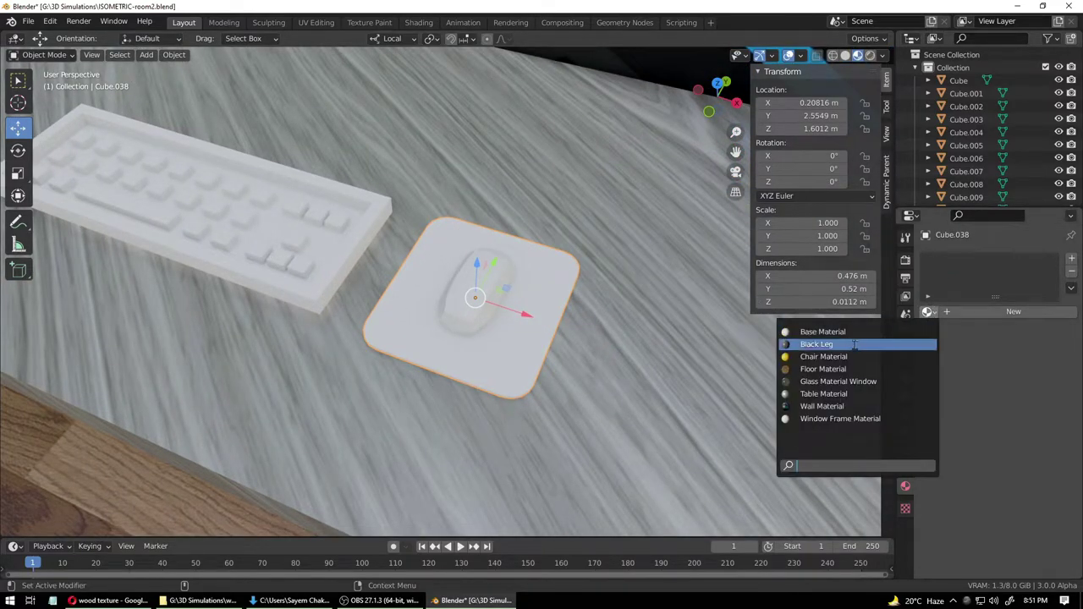
click(823, 356)
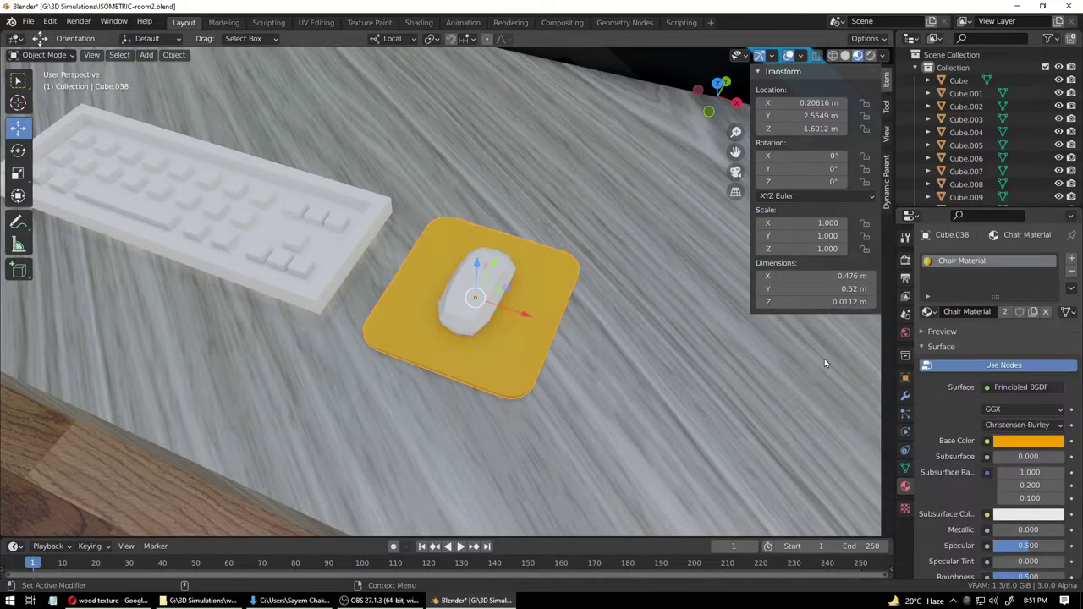
- Examine the mouse pad's color against the desk, chair and whole room from near and far
click(551, 358)
scroll(551, 358, down, 6)
middle_drag(542, 341, 476, 348)
scroll(476, 348, down, 5)
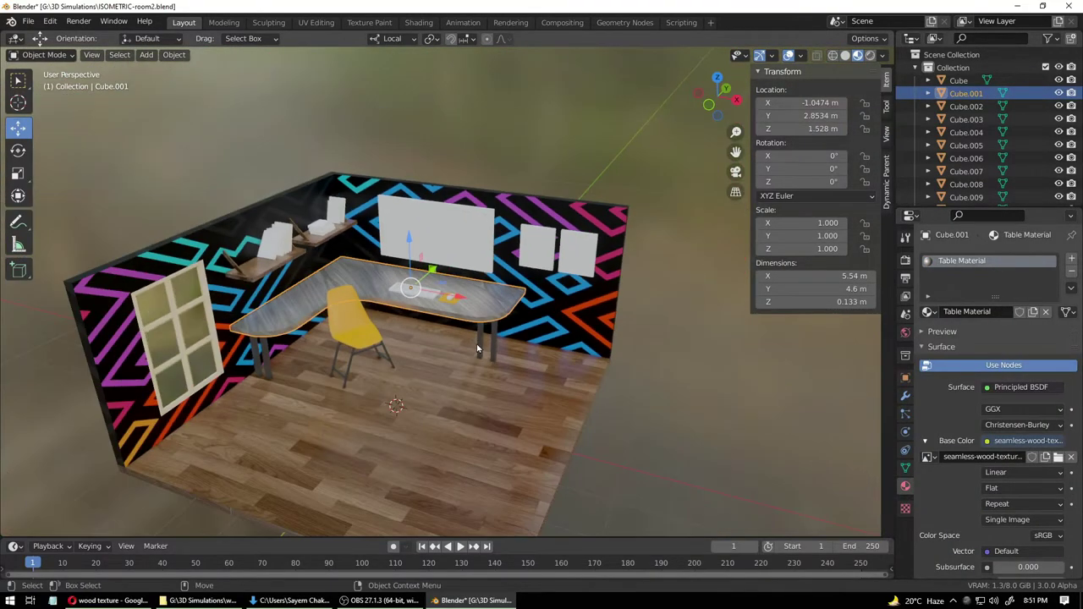
scroll(476, 347, up, 6)
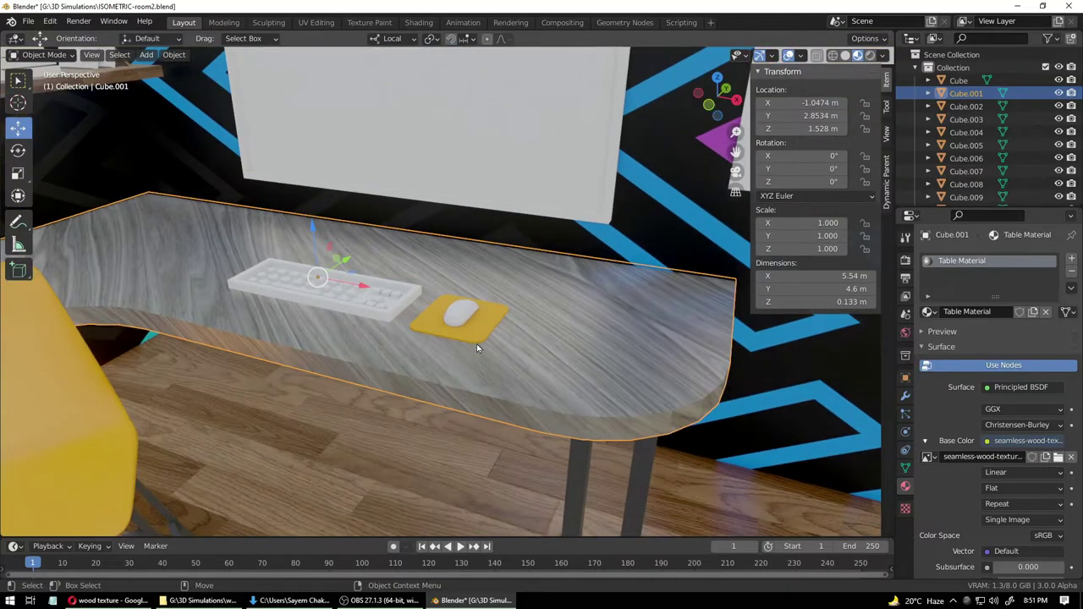
scroll(476, 344, down, 5)
middle_drag(478, 342, 693, 342)
click(694, 343)
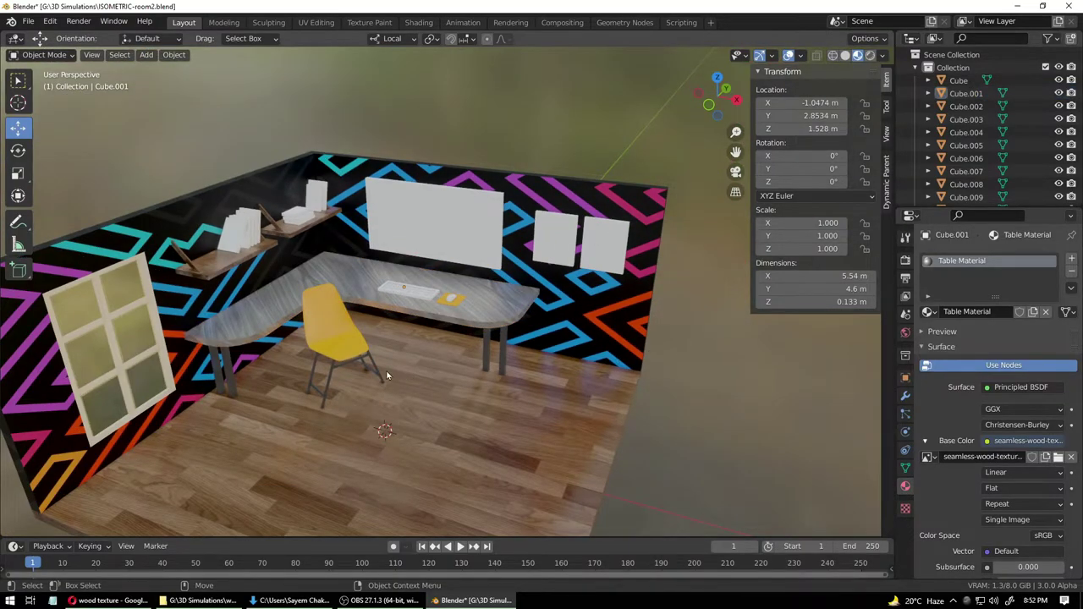
- Assign the Black Leg material to the computer mouse on the pad and check it against the room and chair legs
scroll(386, 375, up, 8)
click(463, 316)
click(928, 311)
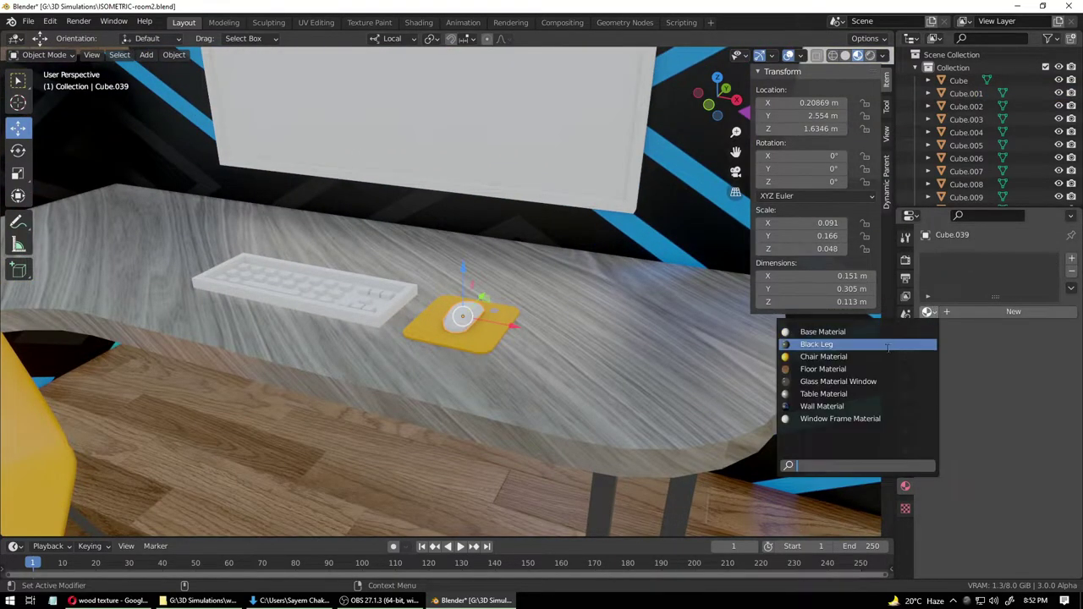
click(887, 344)
click(604, 419)
scroll(331, 406, down, 8)
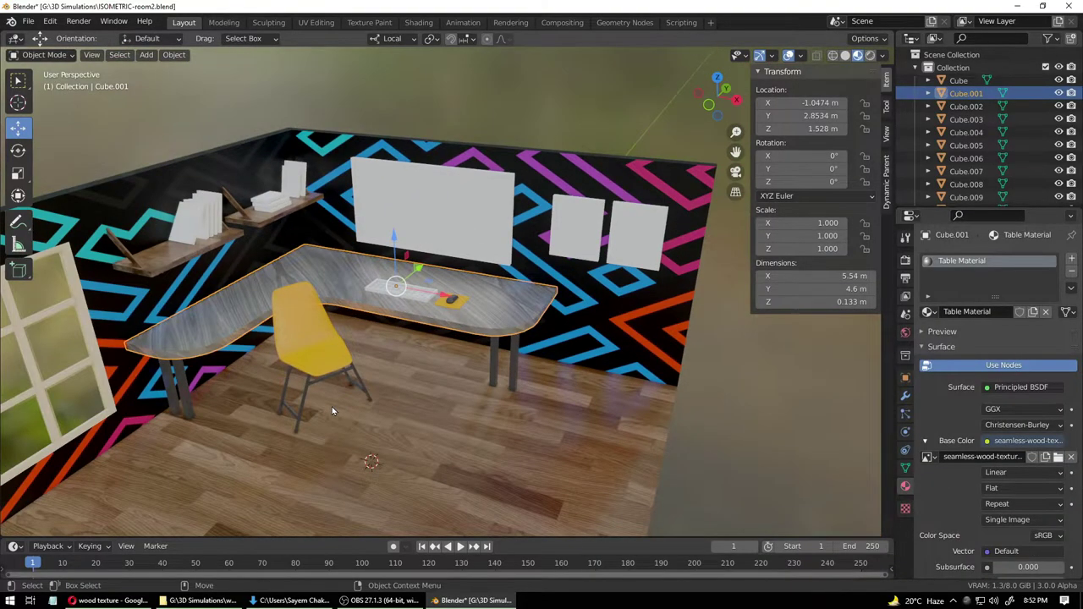
scroll(332, 407, down, 2)
scroll(332, 406, up, 2)
click(364, 381)
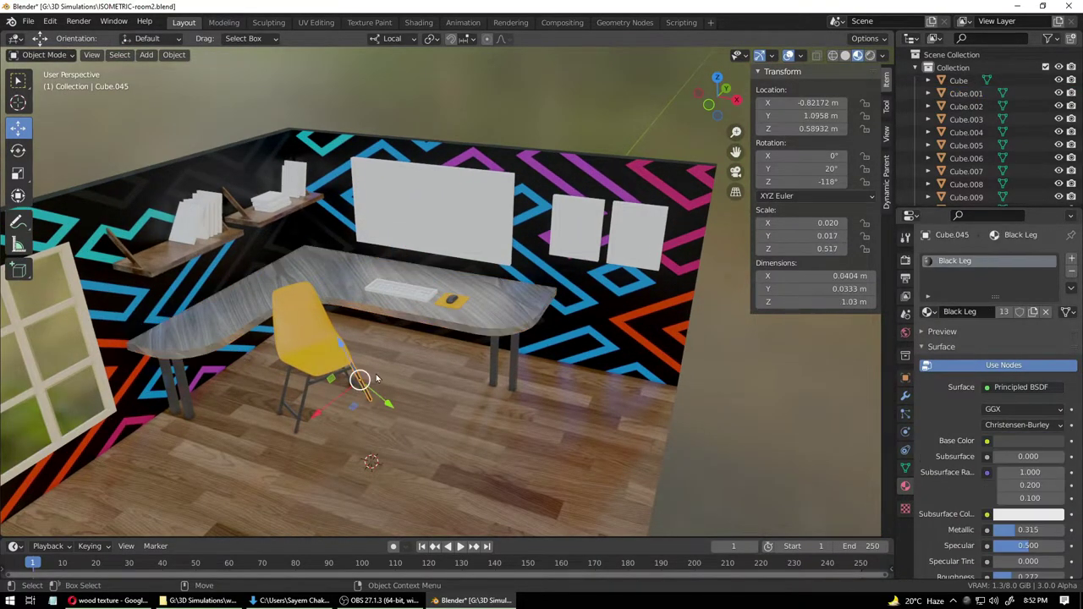
- Assign the existing Chair Material to the keyboard frame on the desk
scroll(376, 378, up, 5)
scroll(353, 359, up, 2)
scroll(504, 395, up, 3)
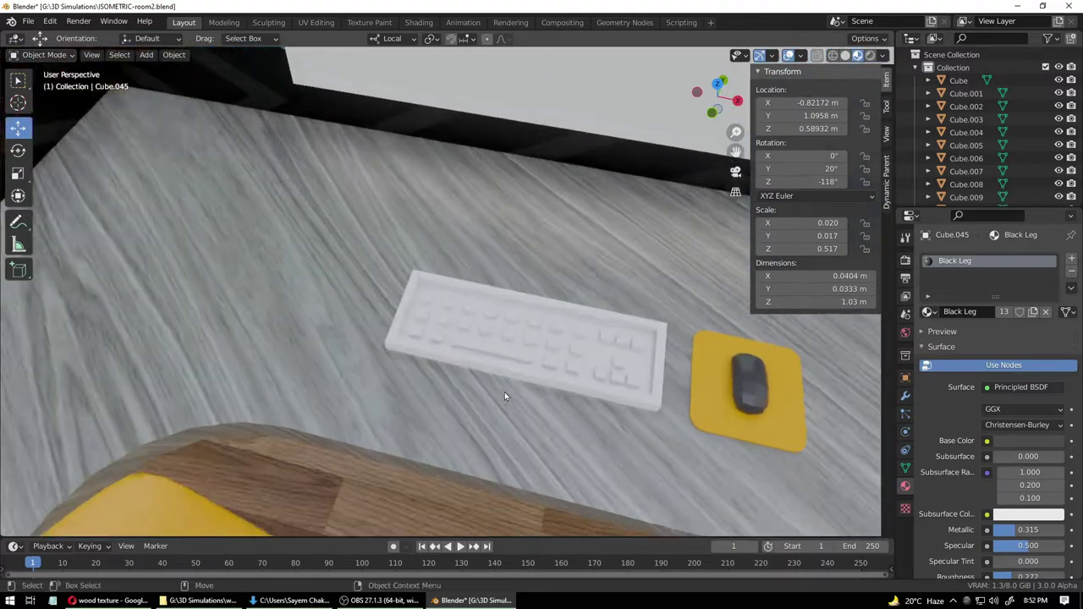
scroll(505, 393, up, 2)
click(504, 388)
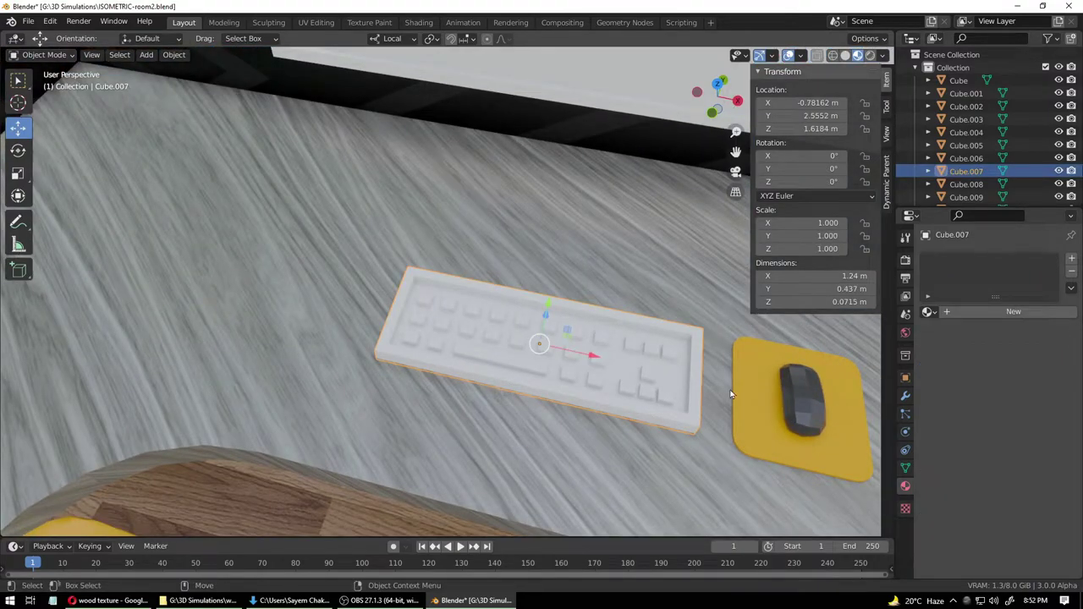
click(928, 312)
click(838, 360)
click(670, 334)
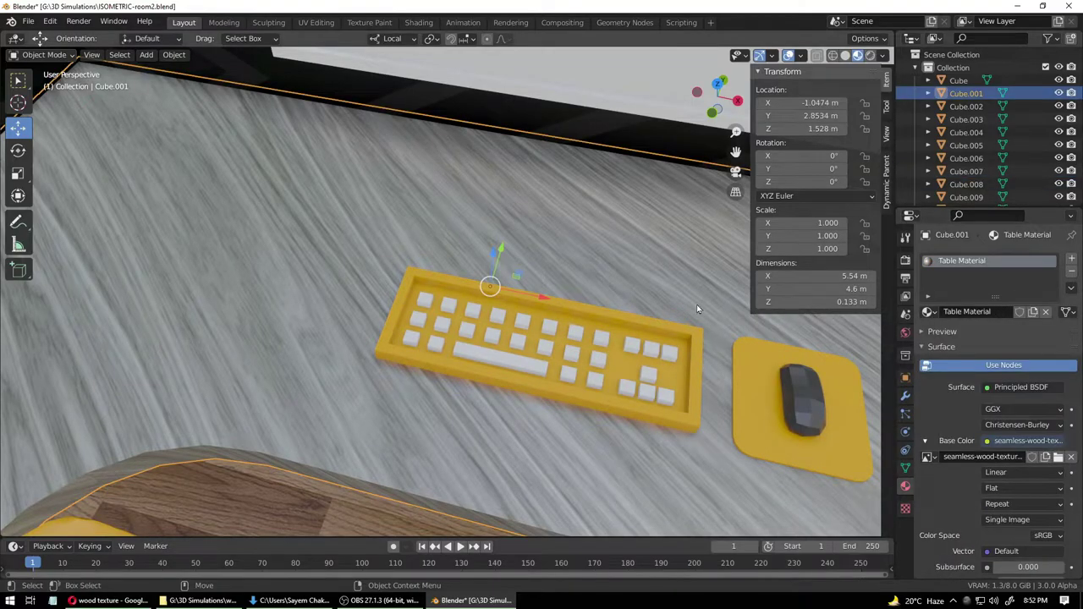
click(674, 463)
- Examine how the keyboard's colour fits with the mouse pad, chair and the rest of the room, both close up and from afar
scroll(673, 462, down, 10)
middle_drag(684, 469, 654, 416)
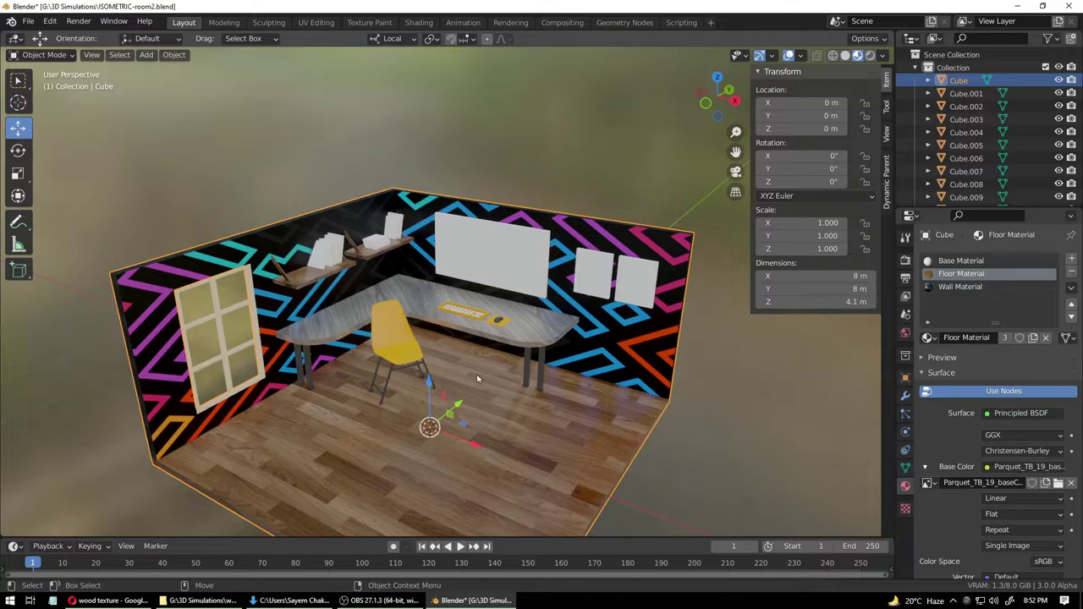
scroll(520, 386, up, 8)
scroll(520, 387, down, 9)
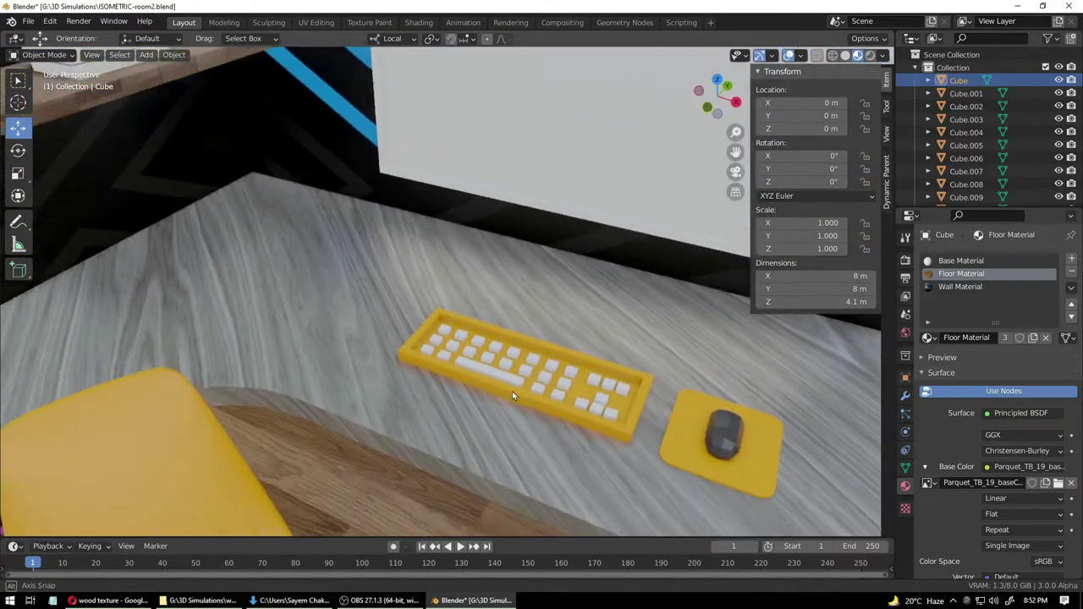
scroll(523, 394, down, 2)
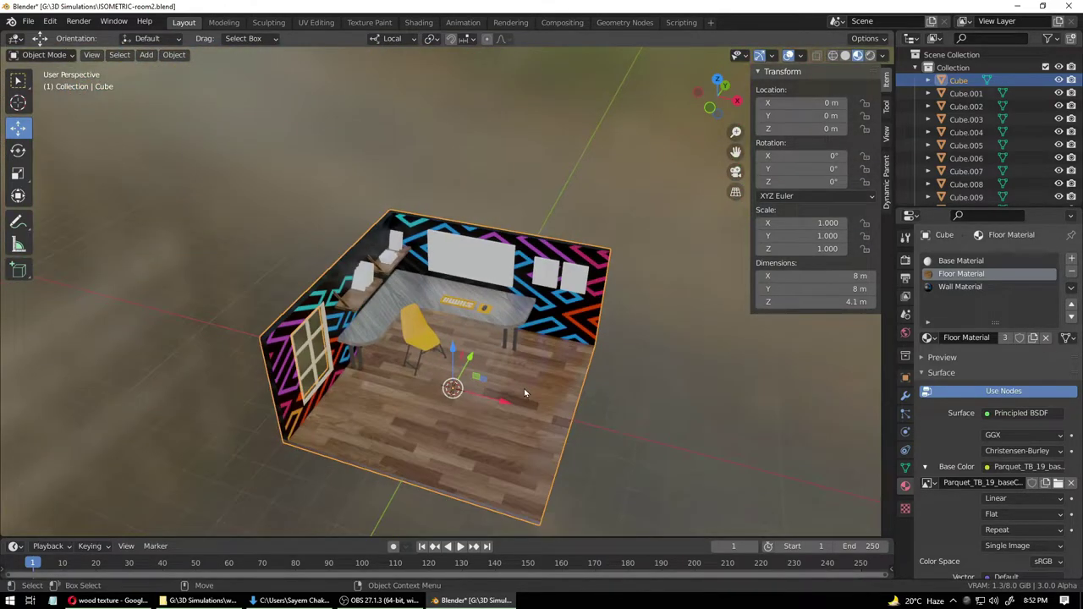
scroll(521, 380, up, 10)
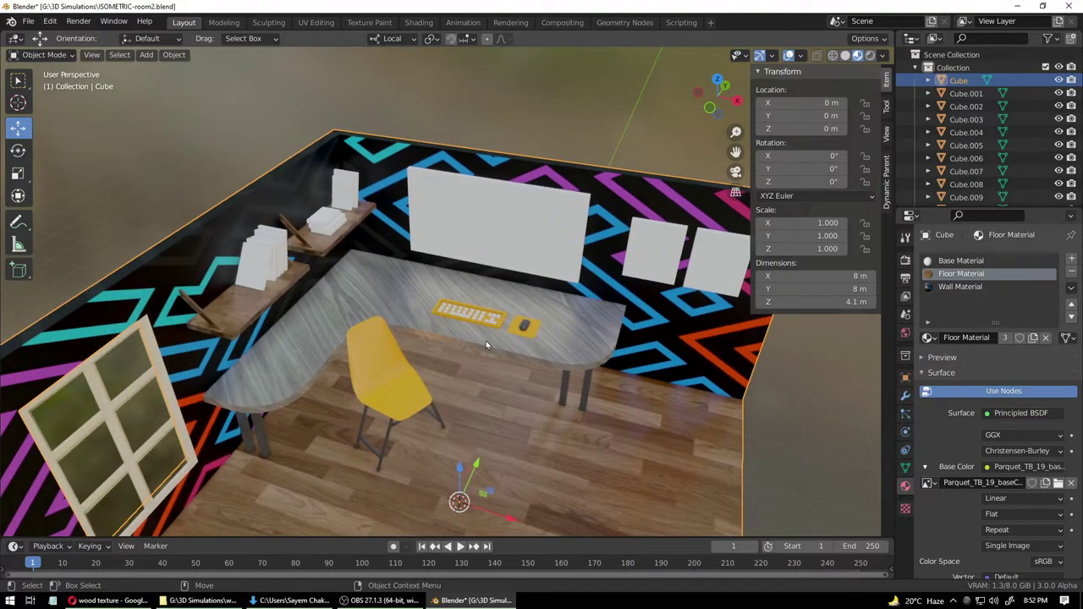
scroll(583, 370, up, 2)
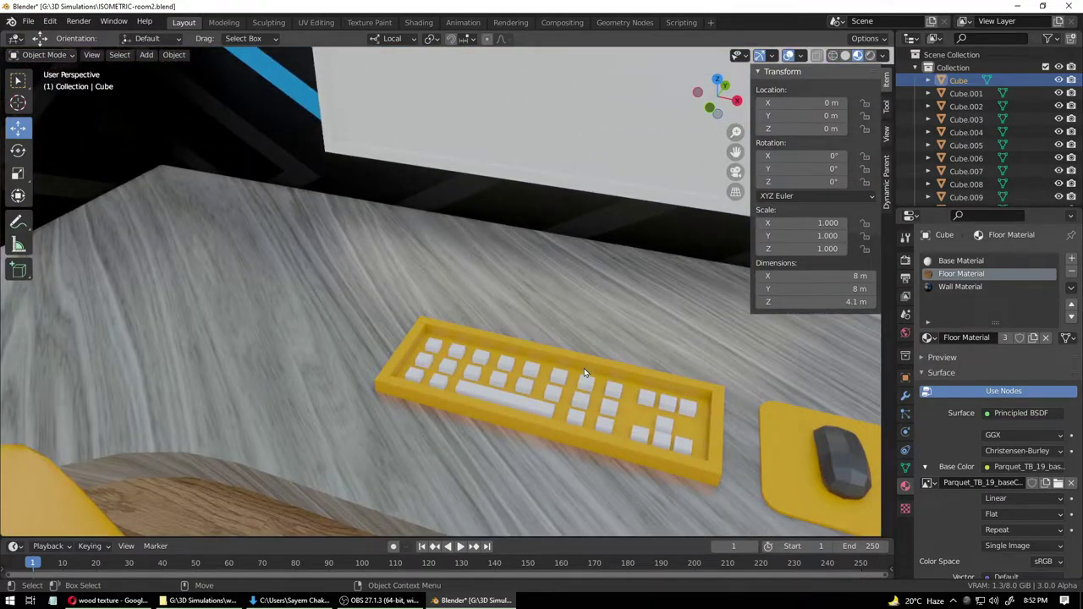
middle_drag(553, 378, 580, 376)
scroll(580, 376, down, 10)
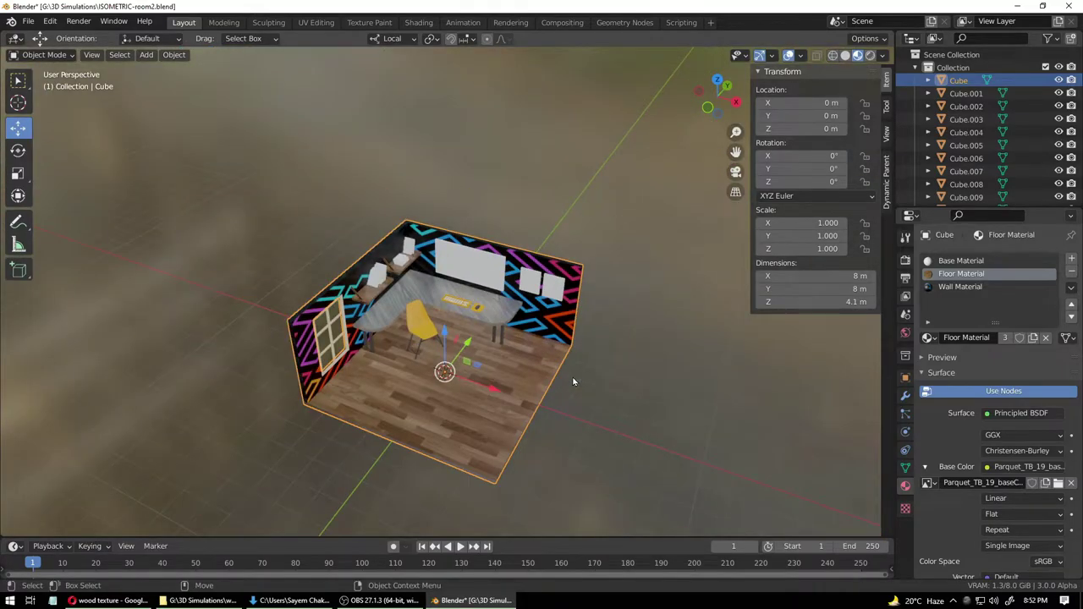
scroll(573, 380, up, 10)
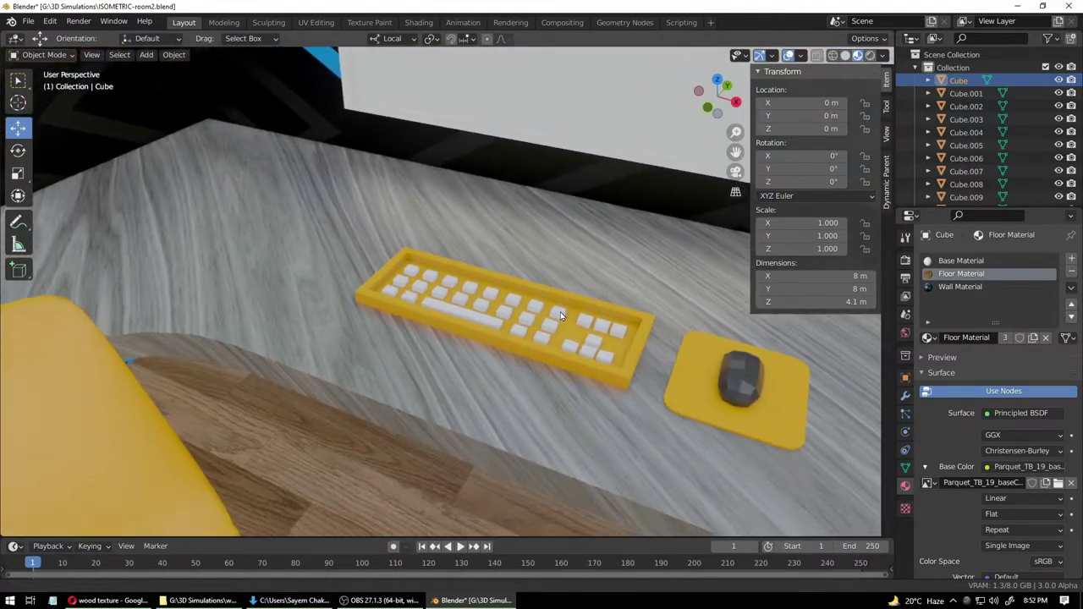
scroll(560, 312, up, 3)
middle_drag(561, 357, 563, 386)
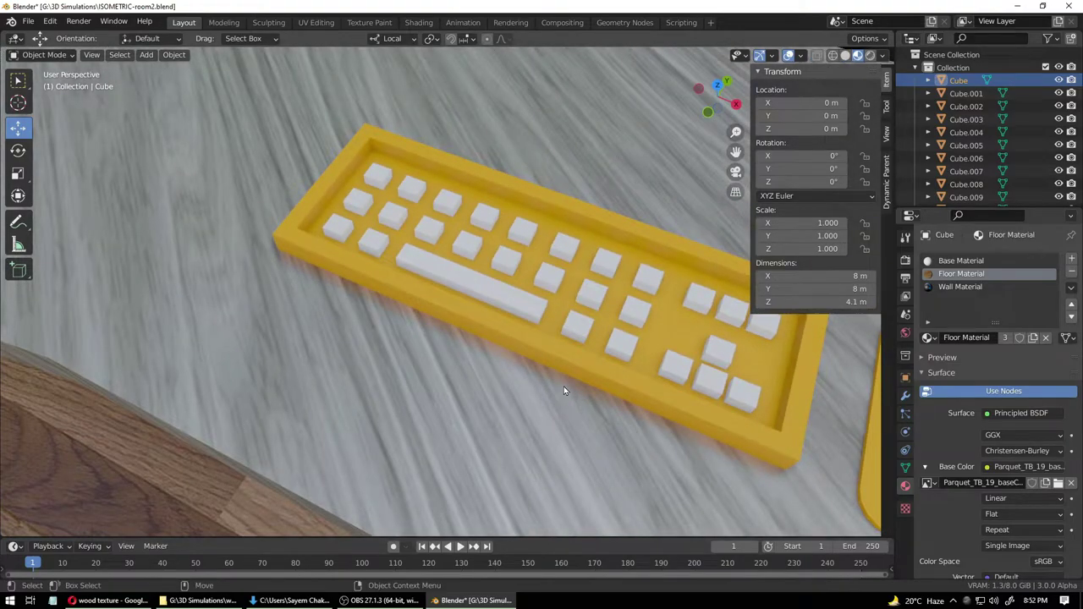
scroll(563, 386, down, 8)
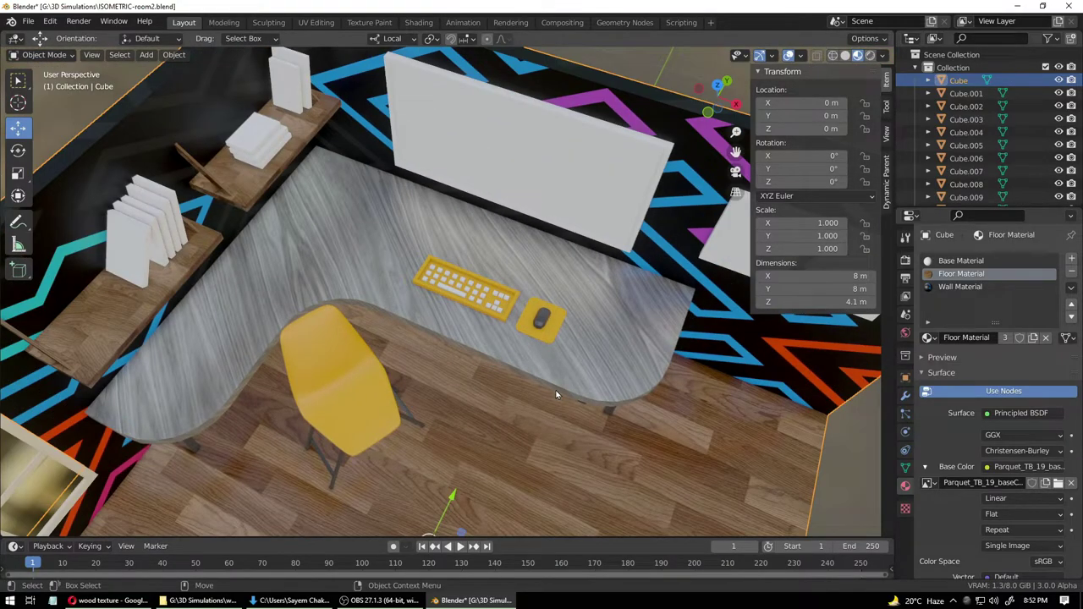
- Replace the keyboard frame's material with the existing Black Leg material
scroll(556, 395, up, 10)
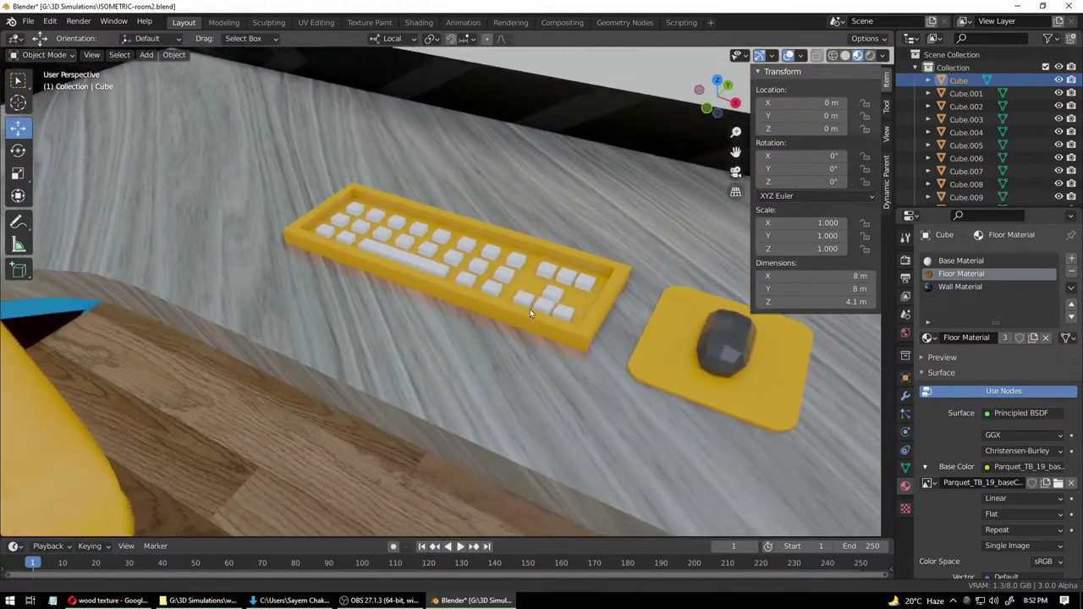
click(530, 313)
click(929, 312)
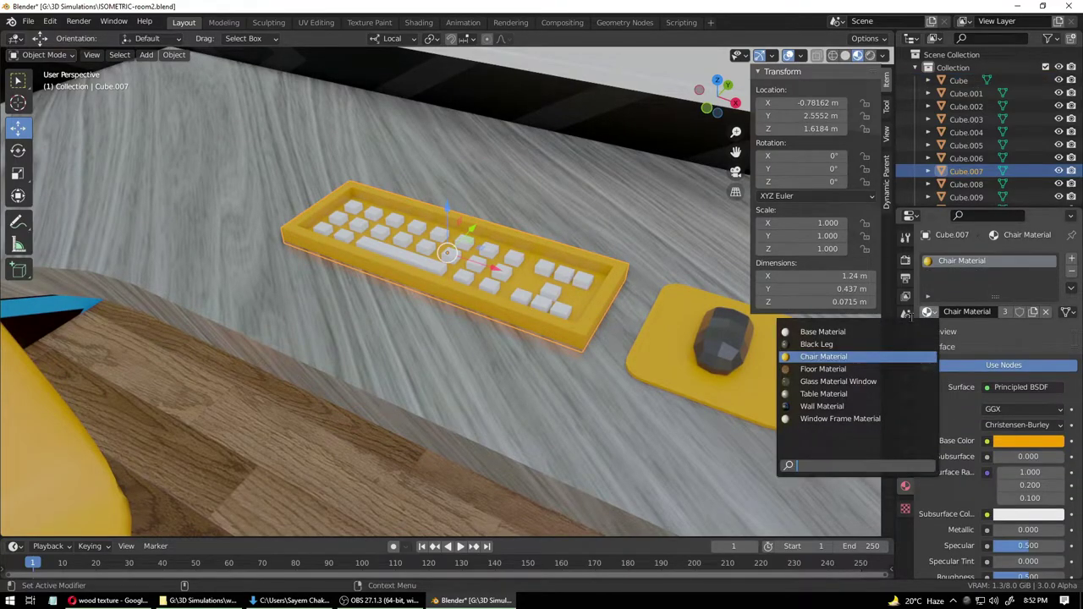
click(817, 354)
click(519, 386)
scroll(519, 387, down, 6)
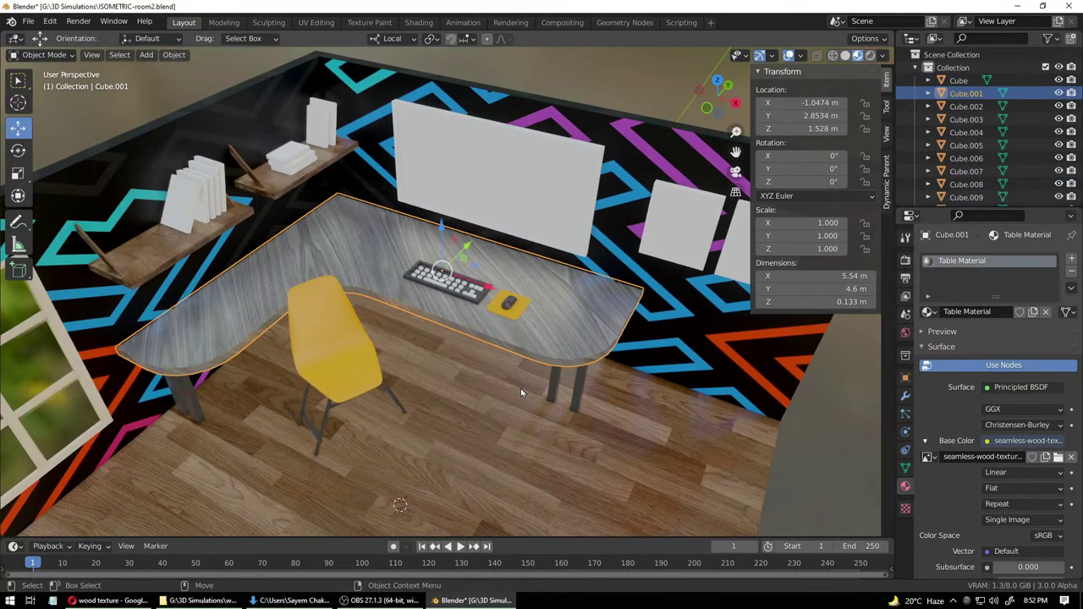
scroll(522, 387, down, 4)
middle_drag(527, 399, 522, 367)
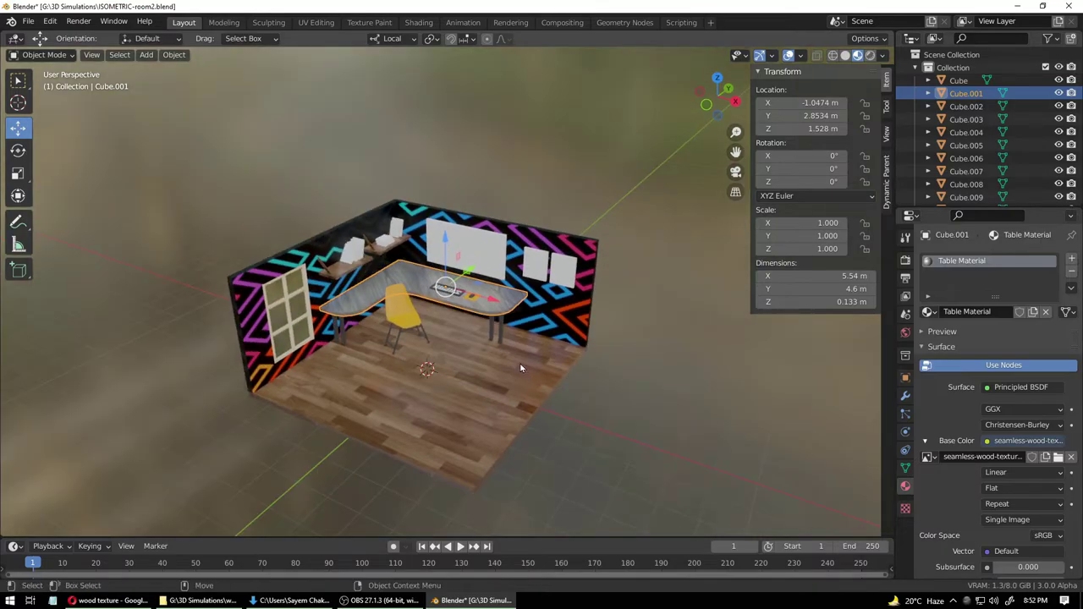
scroll(522, 368, up, 1)
click(623, 387)
- Try the Chair Material on the upper keycap of the keyboard's arrow-key cluster
scroll(475, 328, up, 2)
scroll(475, 326, up, 8)
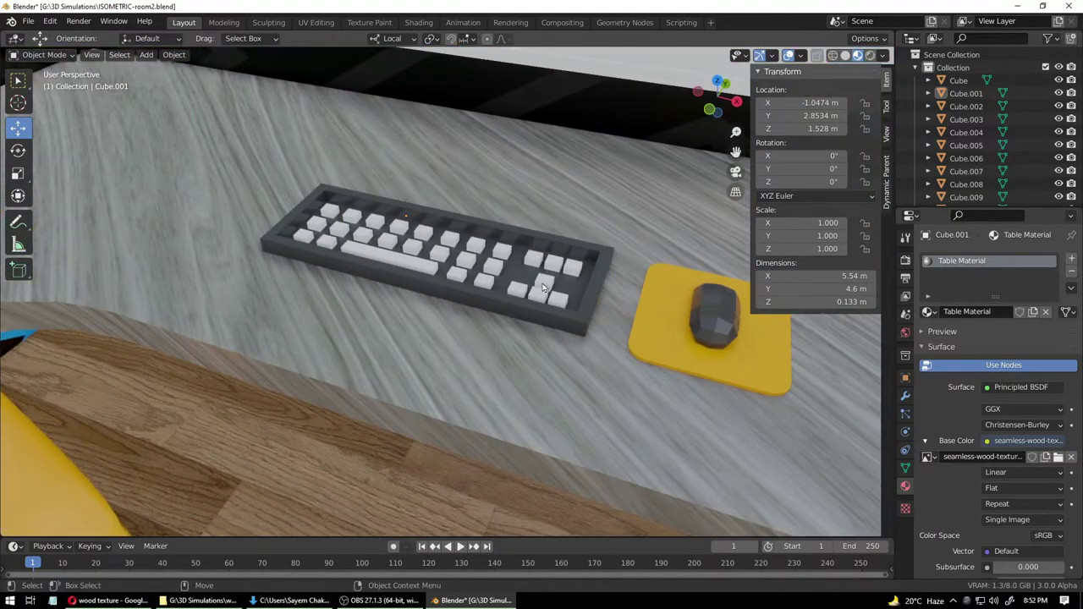
click(518, 294)
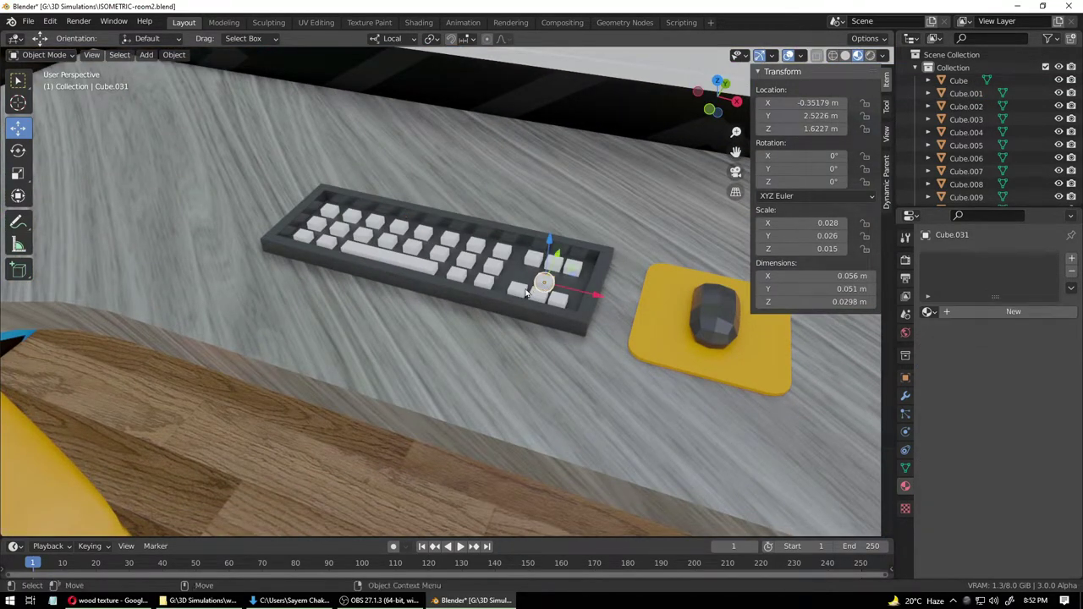
click(929, 313)
click(837, 356)
click(586, 377)
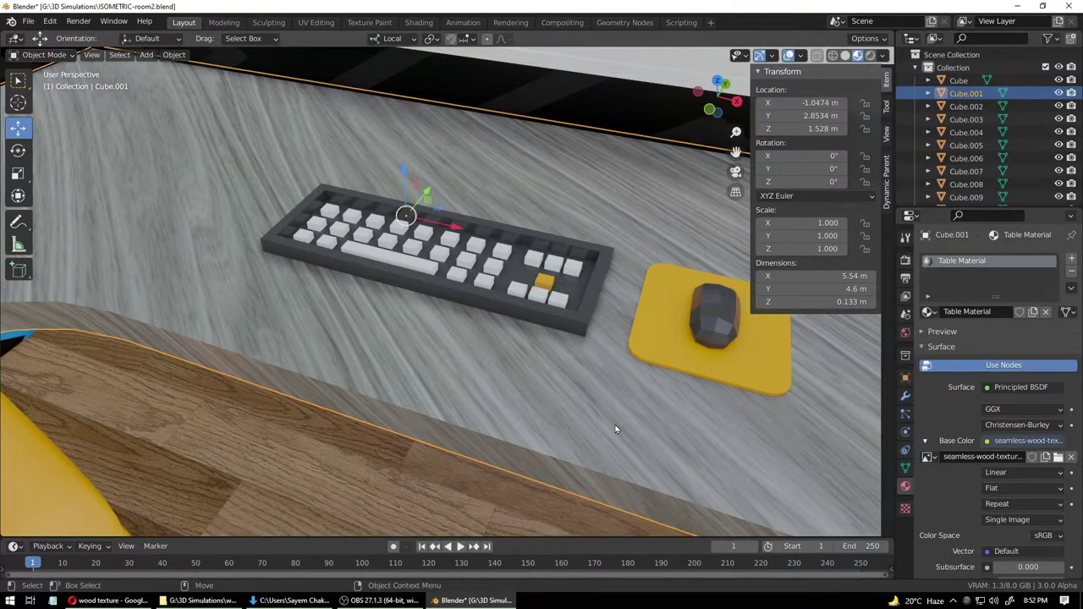
scroll(618, 424, down, 8)
scroll(617, 412, down, 2)
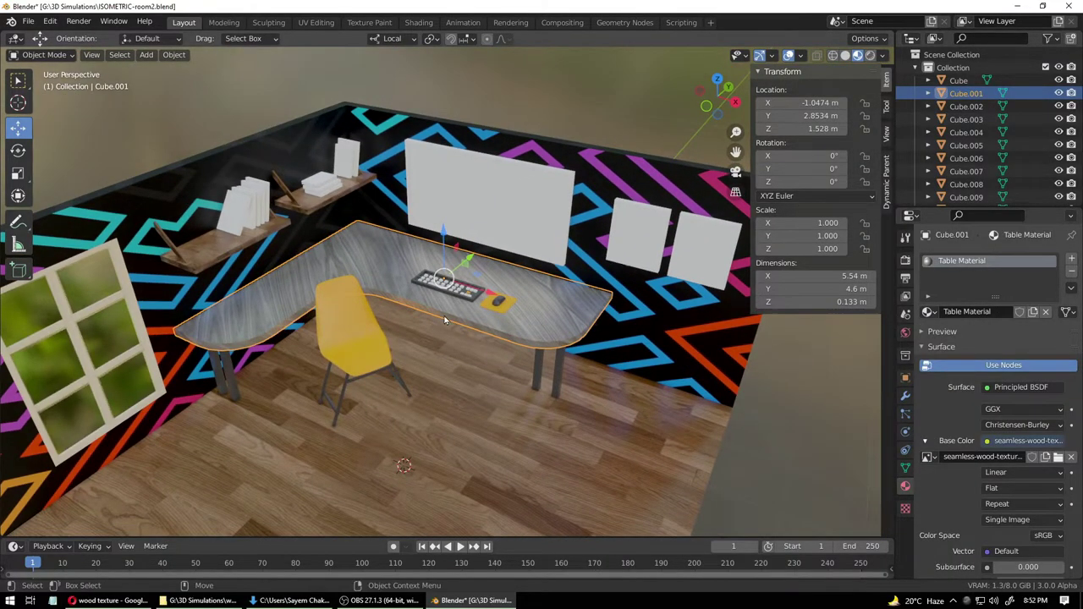
scroll(448, 320, up, 8)
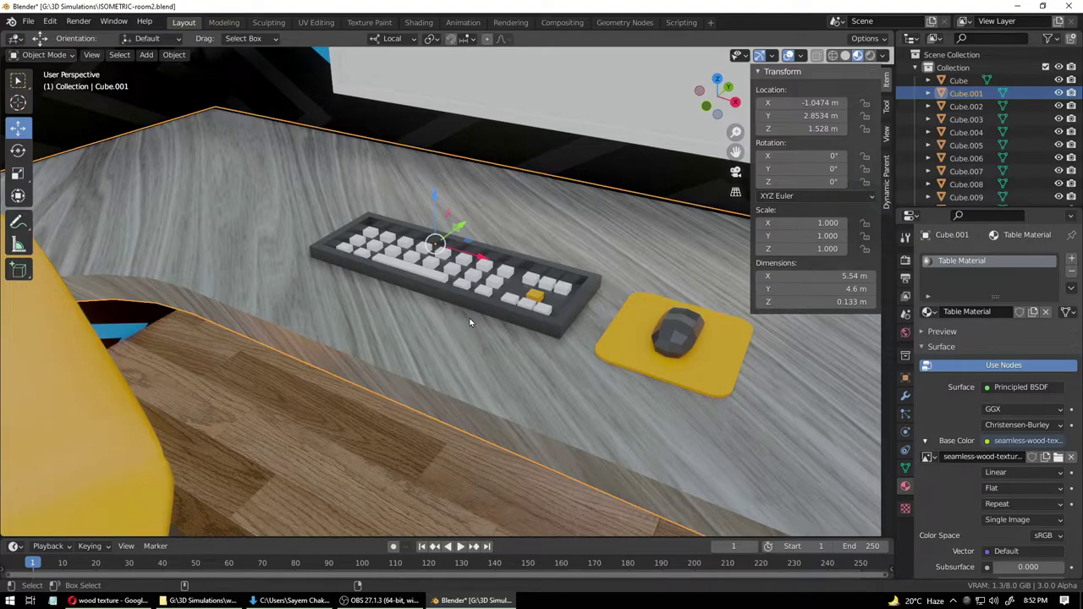
scroll(482, 334, up, 3)
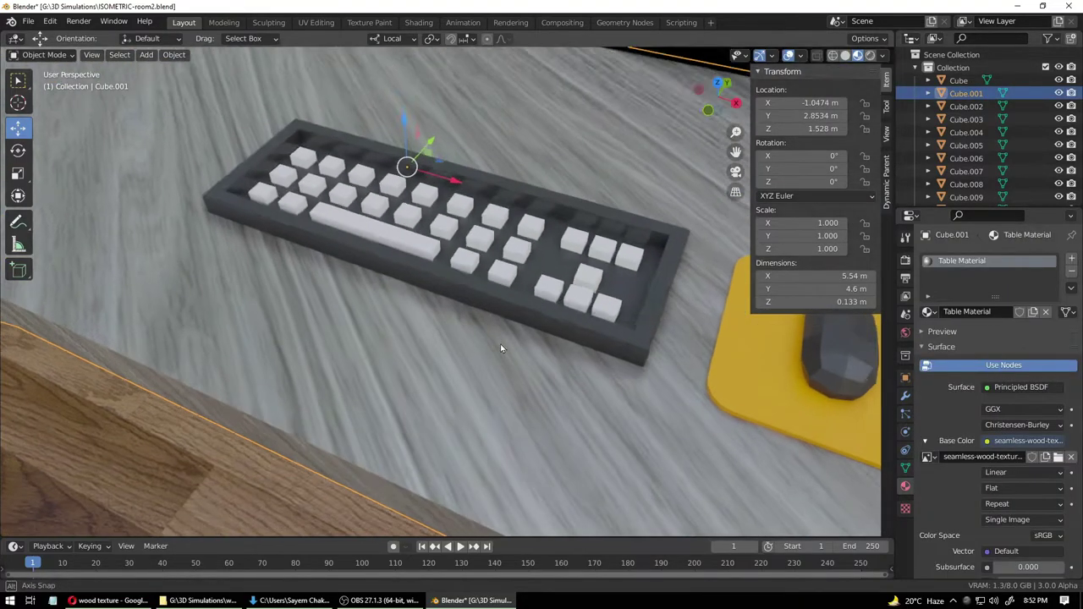
- Select all the keyboard's keycaps, including the space bar, and join them into a single object
middle_drag(500, 348, 508, 430)
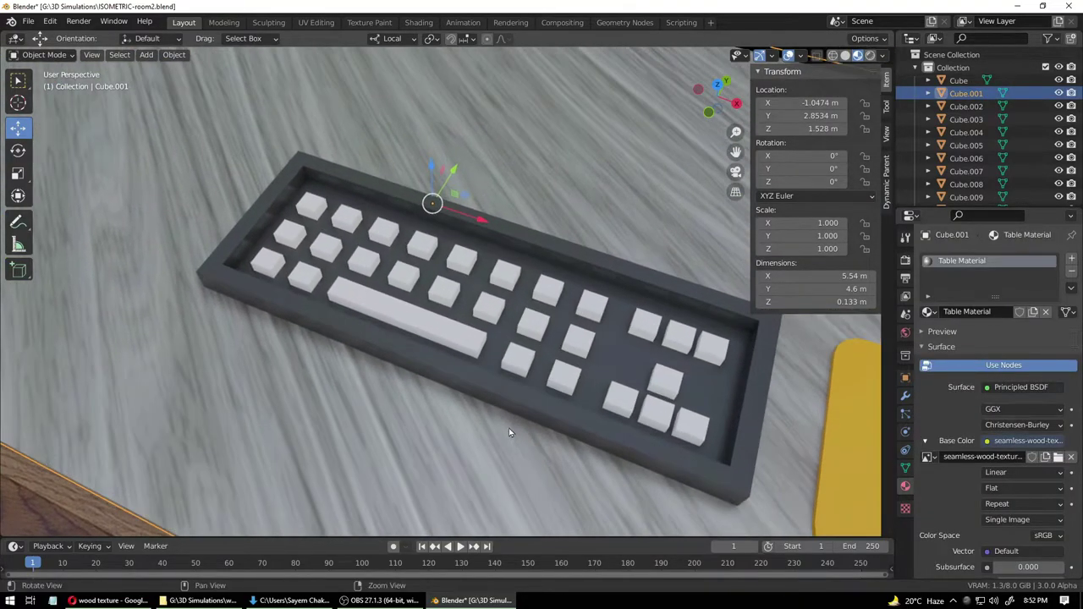
click(312, 209)
shift+click(267, 261)
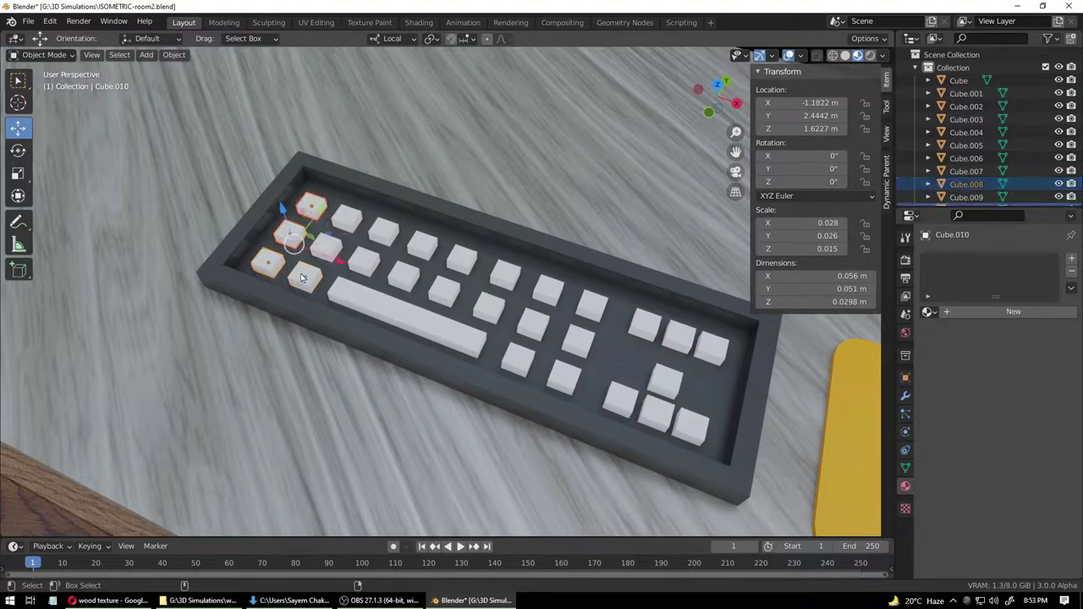
shift+click(305, 275)
shift+click(325, 246)
shift+click(345, 218)
shift+click(364, 262)
shift+click(384, 231)
shift+click(362, 296)
shift+click(411, 271)
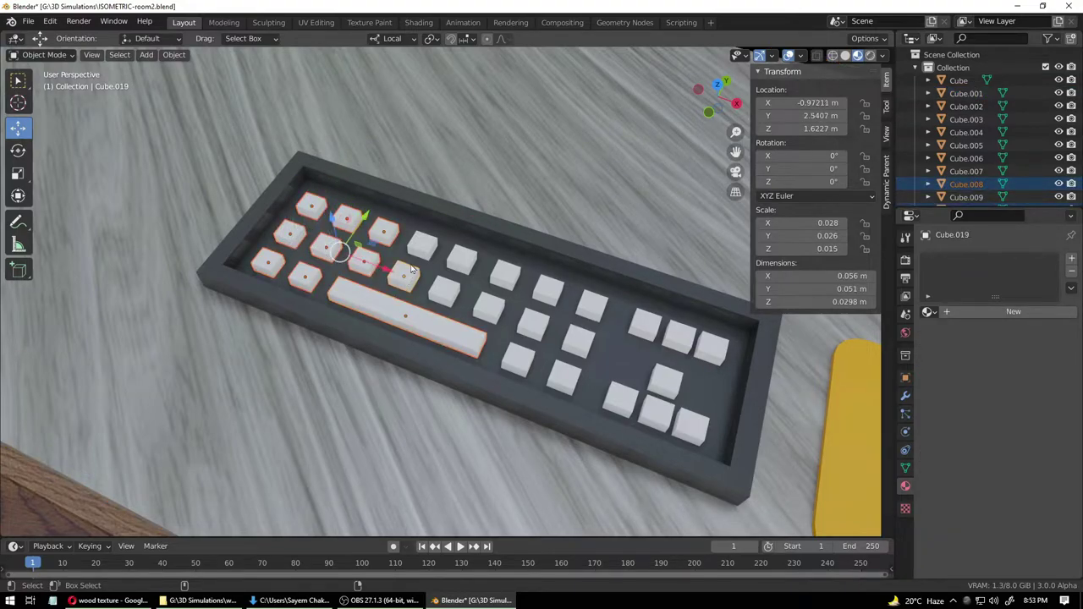
shift+click(489, 307)
shift+click(505, 275)
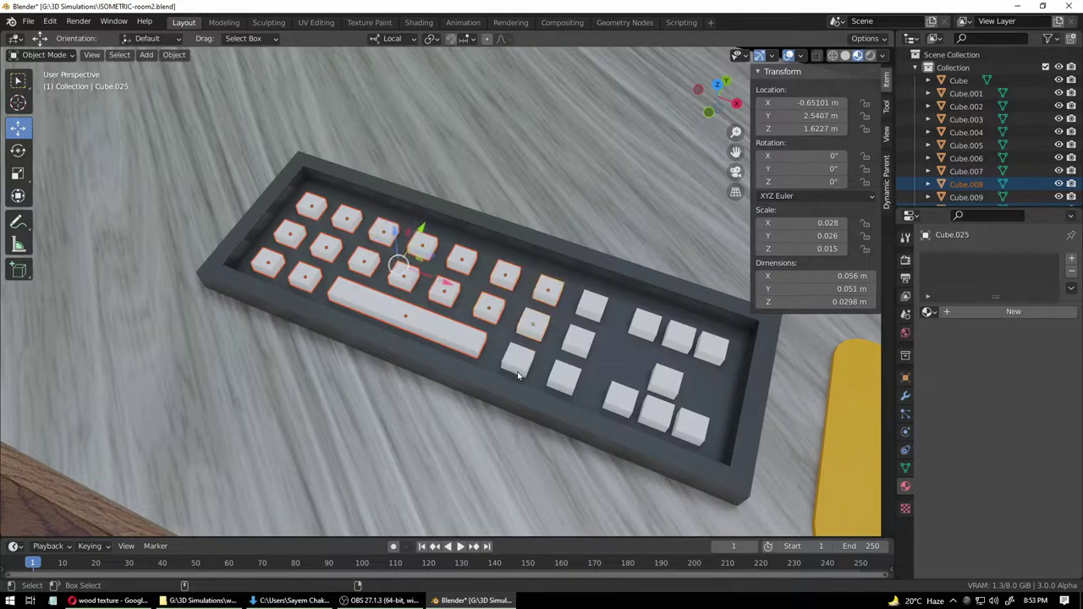
shift+click(644, 326)
shift+click(680, 337)
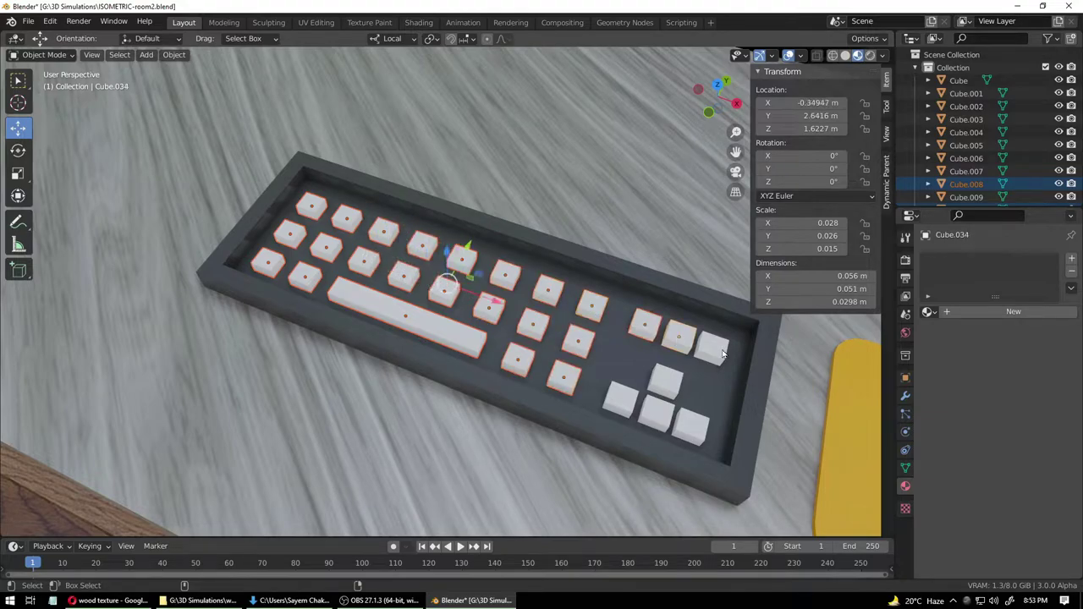
shift+click(665, 412)
shift+click(674, 427)
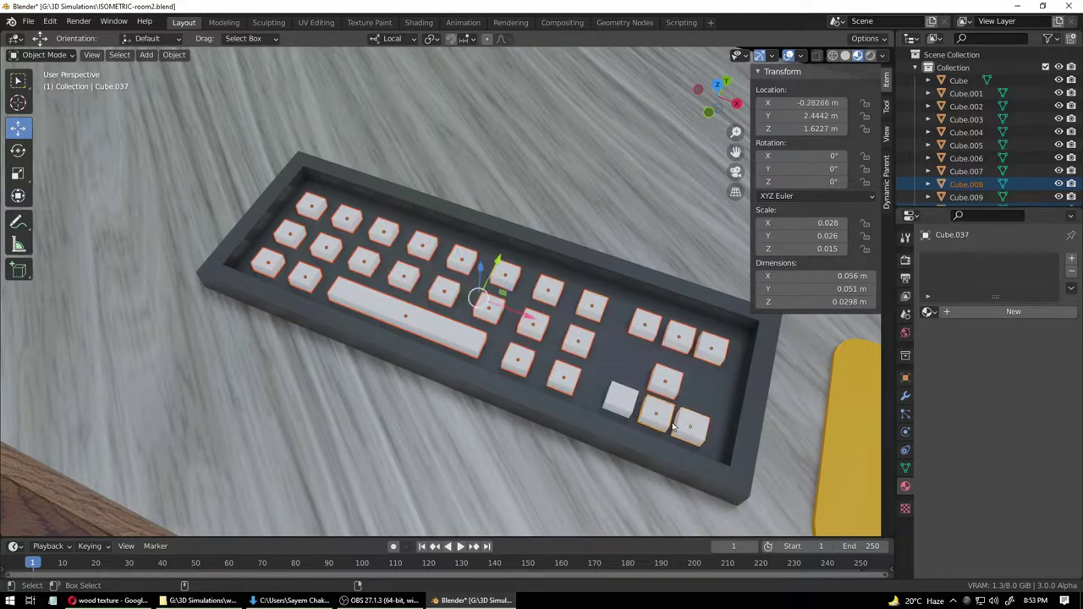
right_click(508, 286)
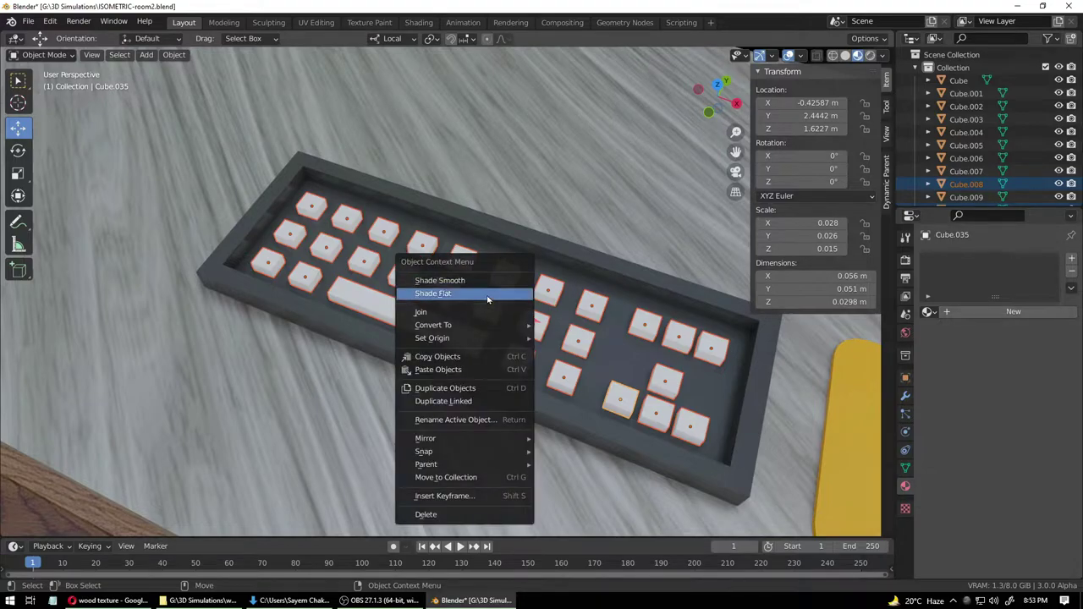
click(479, 314)
click(516, 229)
click(542, 286)
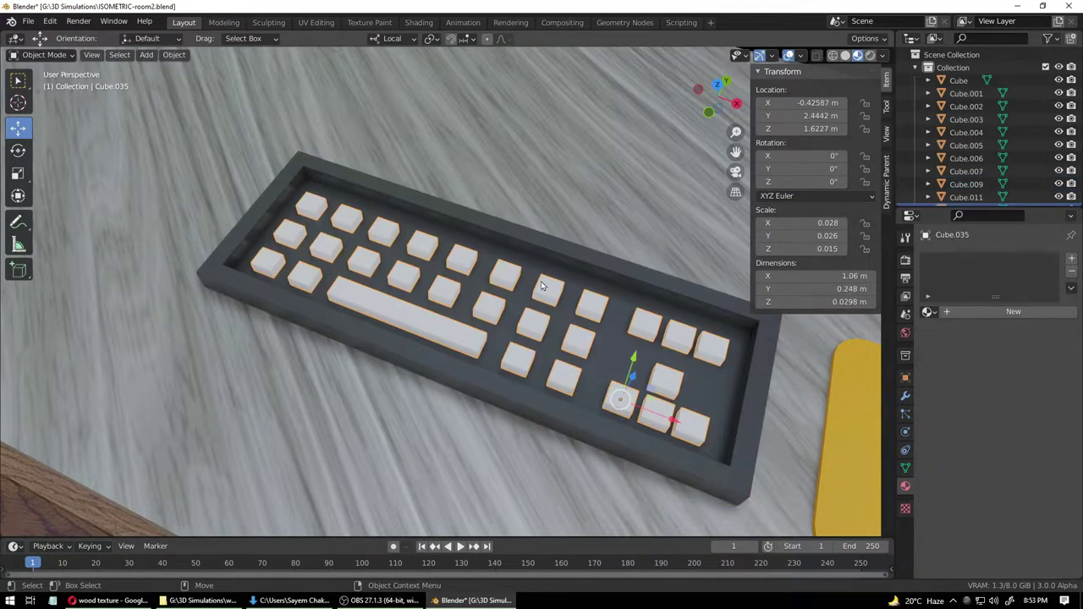
click(575, 313)
click(597, 319)
- Try moving the joined keycaps slightly along their local X axis
key(g)
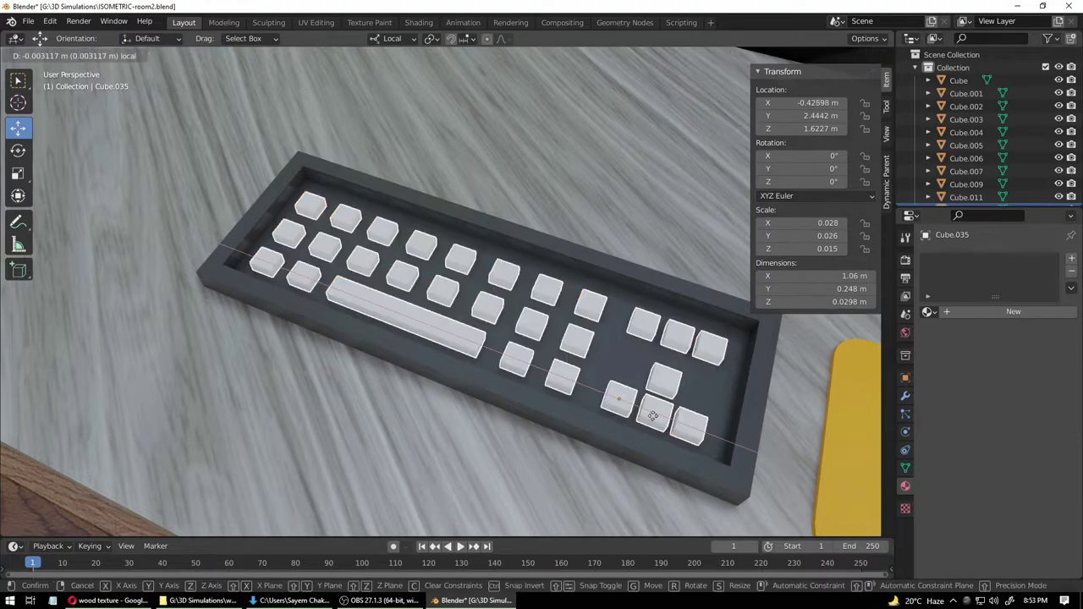
key(x)
key(x)
right_click(653, 420)
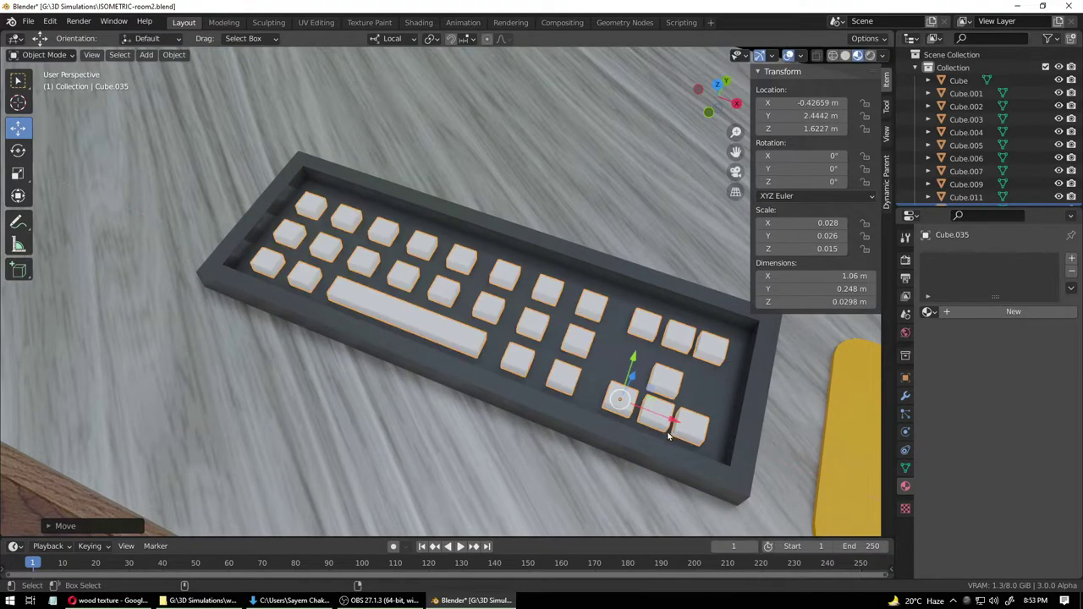
click(616, 218)
click(588, 313)
alt+right_drag(590, 321, 571, 392)
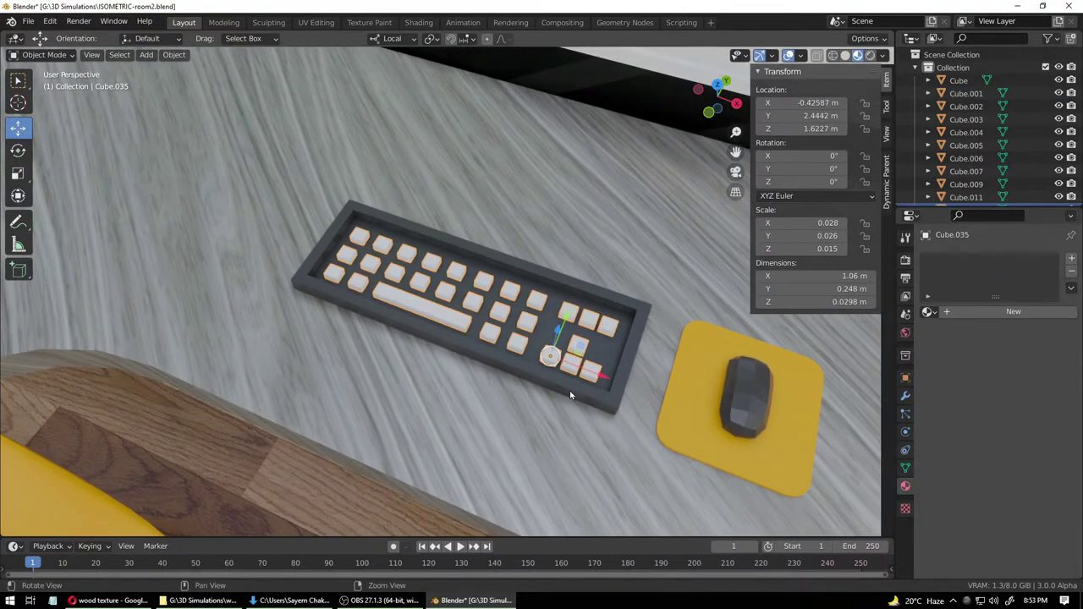
- Scale the keyboard frame and keycaps up together to about 1.4 times and move them away from the mouse pad to about X -1.15 m
click(542, 384)
key(r)
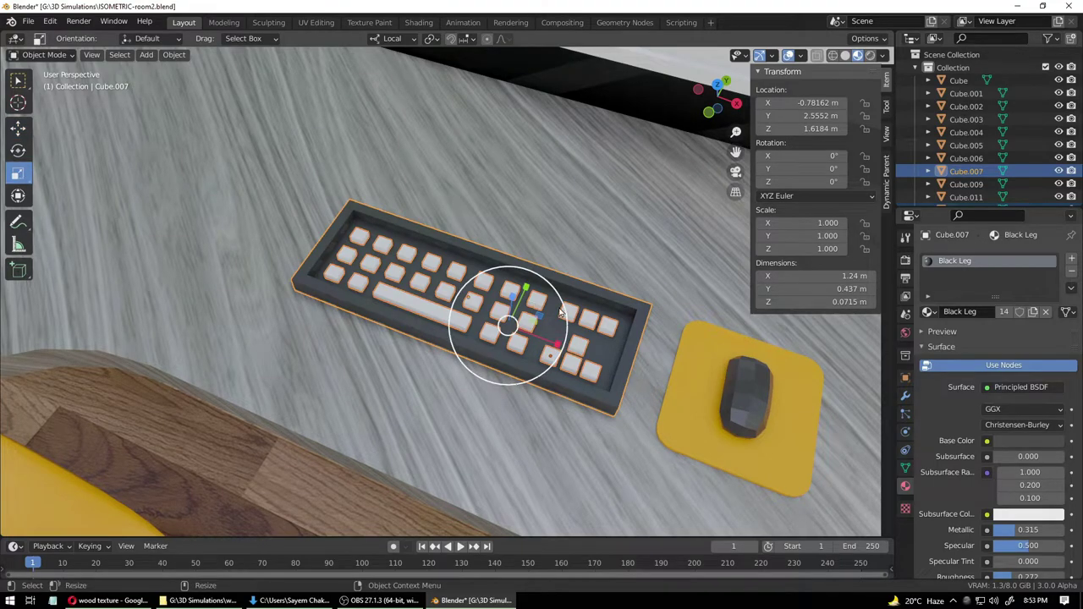
mouse_move(562, 310)
mouse_down()
mouse_move(592, 303)
mouse_move(582, 307)
mouse_up()
key(shift+space)
key(g)
drag(557, 343, 515, 380)
scroll(515, 389, down, 8)
middle_drag(514, 415, 488, 354)
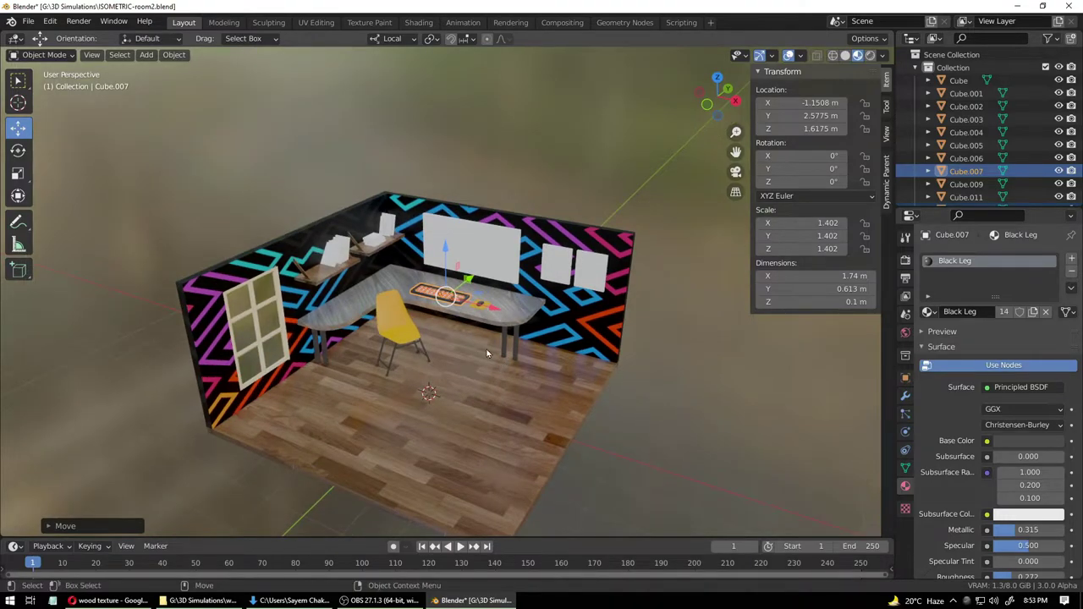
- Stretch the keyboard frame and keycaps together along Z until the frame is about 0.118 m high
key(shift+space)
key(s)
drag(444, 248, 443, 241)
scroll(595, 420, down, 5)
scroll(585, 414, up, 3)
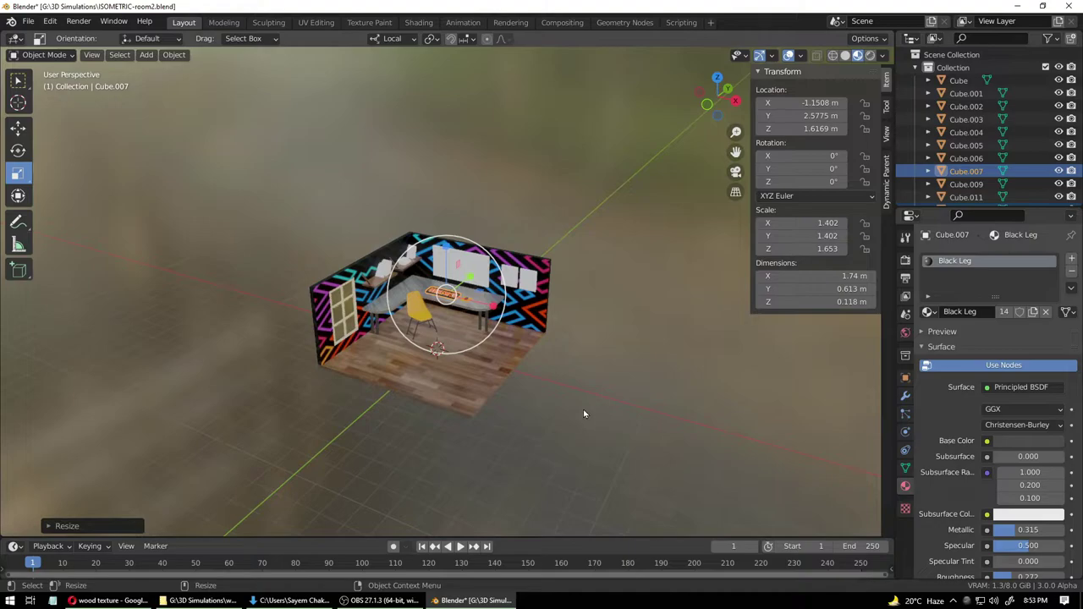
middle_drag(585, 418, 563, 413)
mouse_move(563, 413)
shift+middle_down()
mouse_move(596, 409)
mouse_move(557, 424)
shift+middle_up()
scroll(559, 416, up, 2)
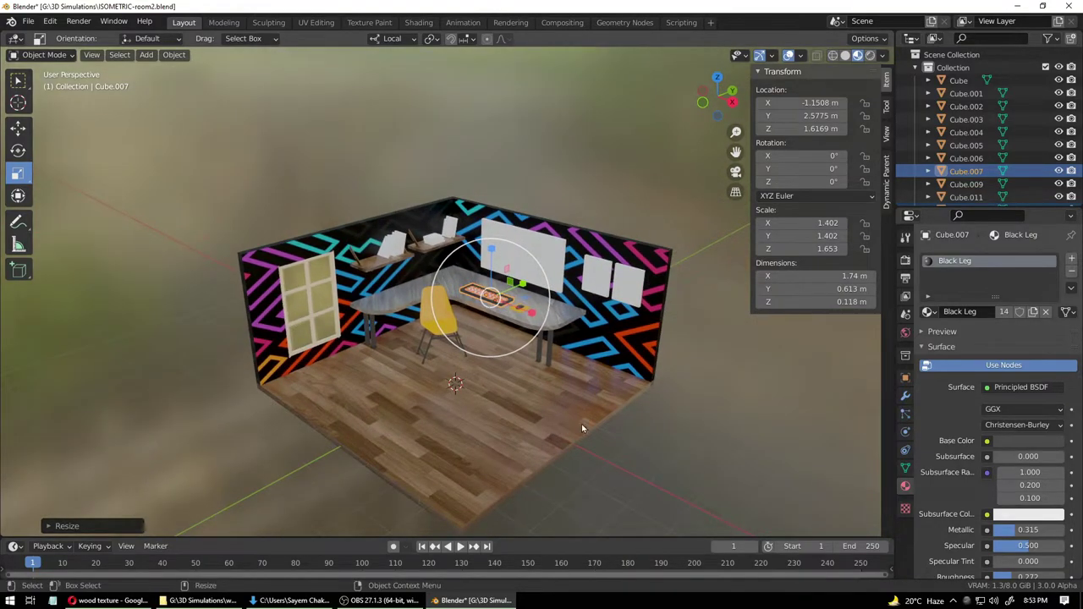
click(660, 449)
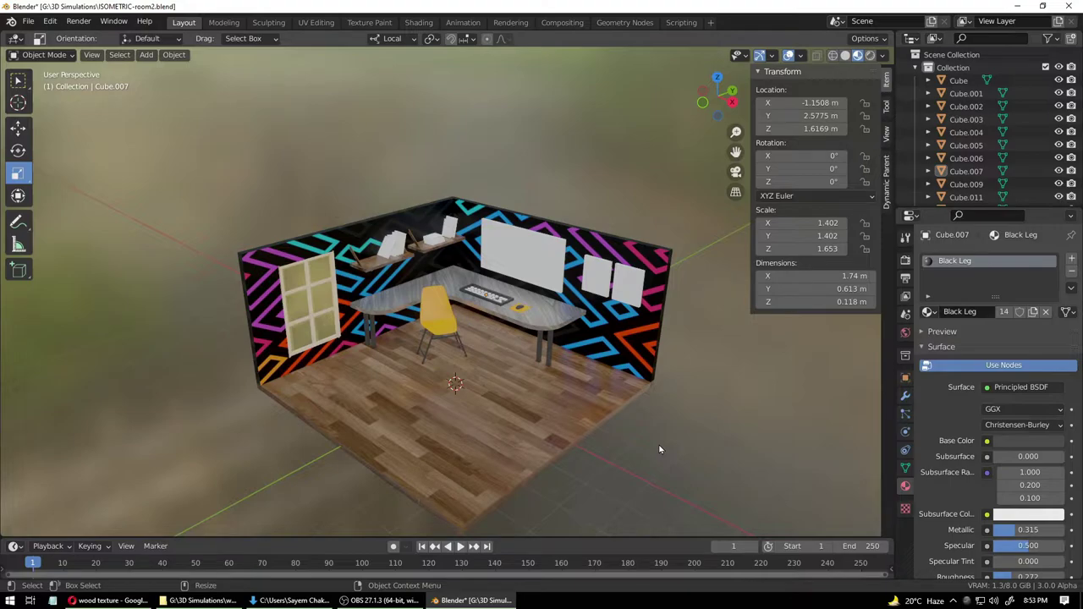
- Enlarge the mouse pad in X and Y to about 1.24 times and save the file
scroll(630, 435, up, 10)
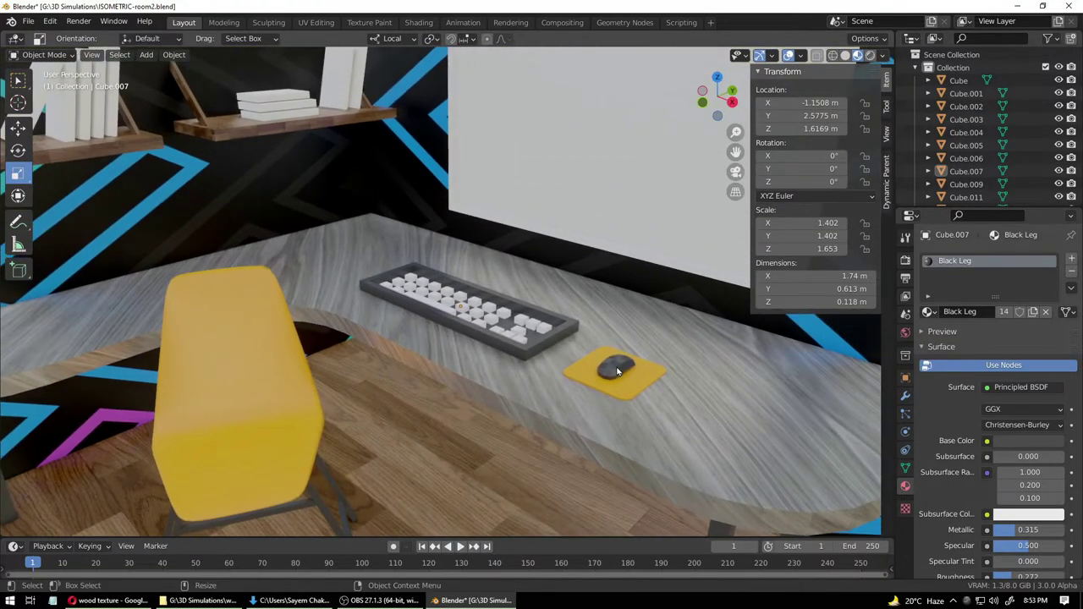
click(637, 393)
click(655, 389)
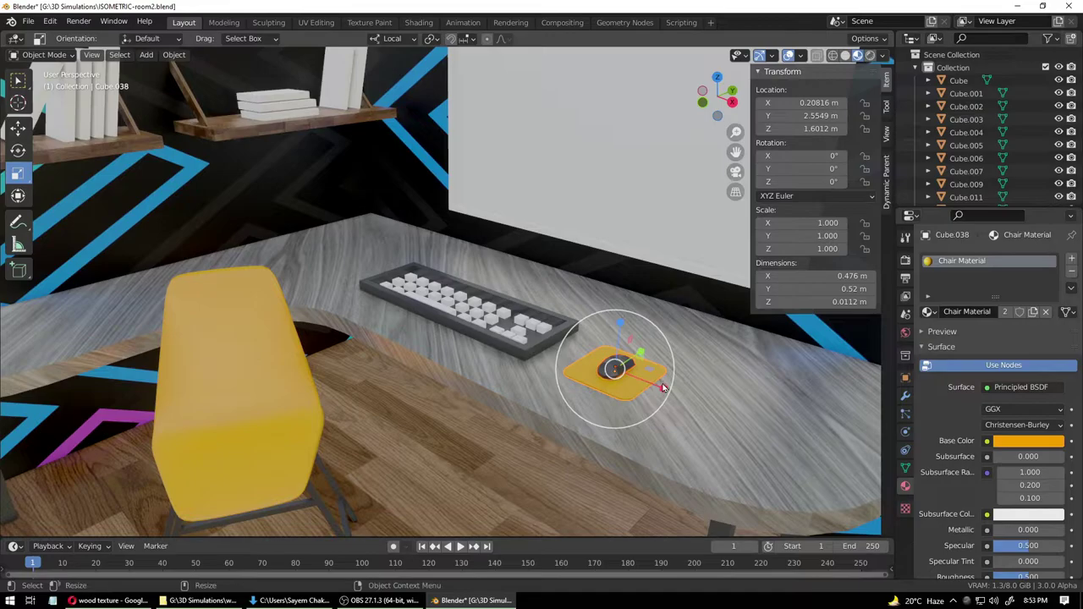
drag(654, 371, 666, 368)
click(647, 457)
key(ctrl+s)
- Rotate the keyboard frame and keycaps together around Z to about 23.8°
middle_drag(583, 431, 508, 491)
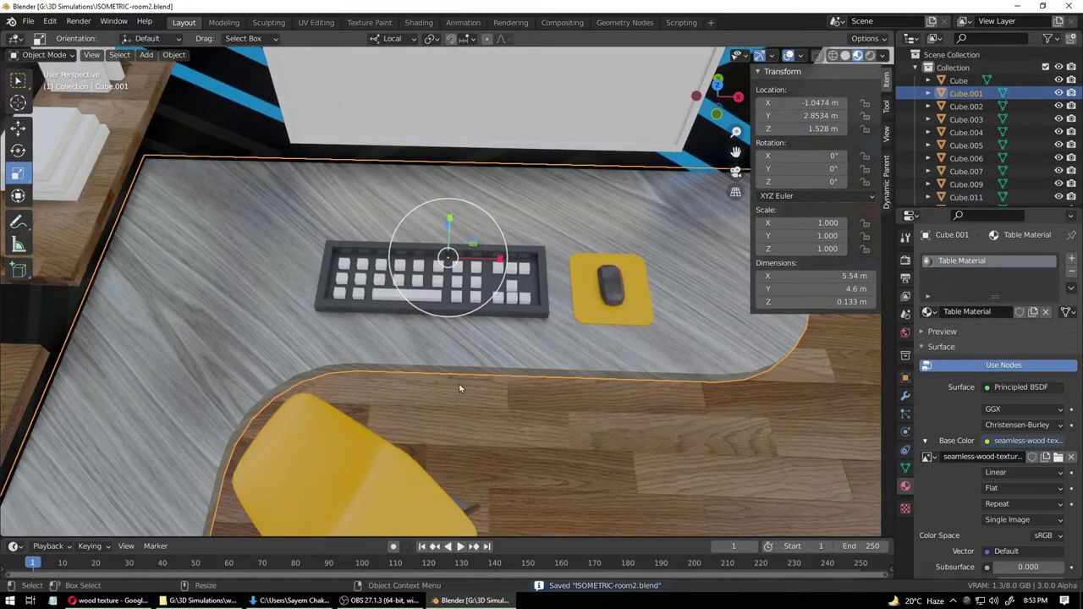
scroll(459, 389, up, 3)
middle_drag(525, 365, 491, 351)
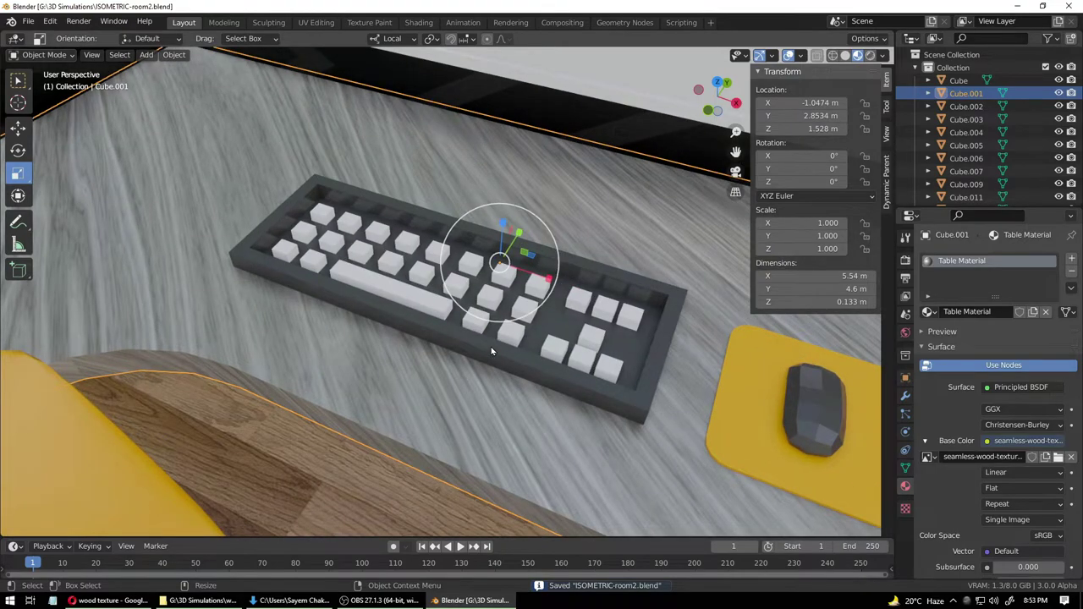
click(377, 219)
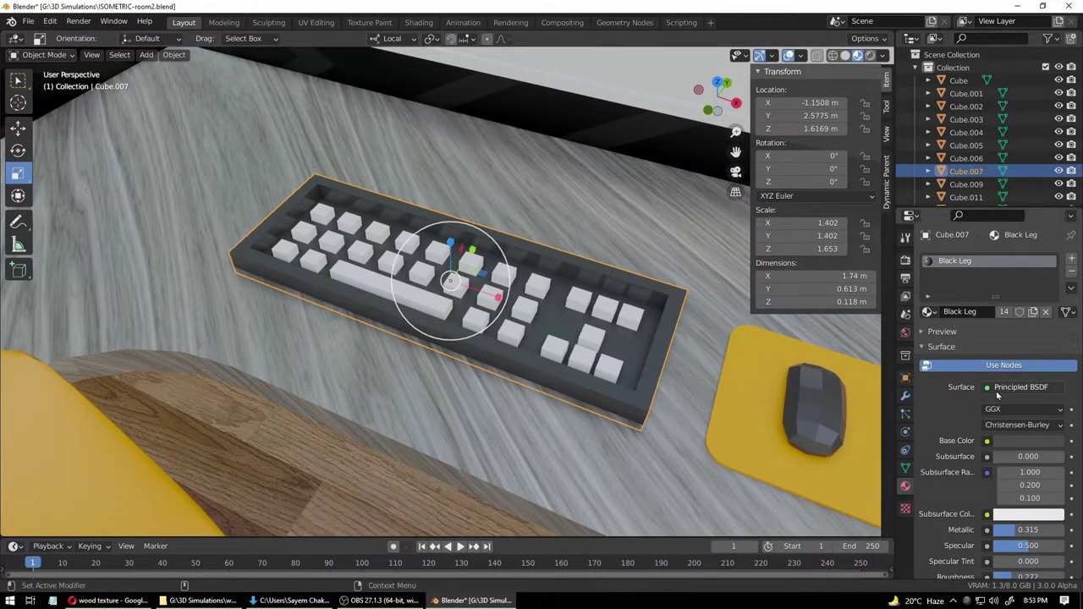
shift+click(587, 346)
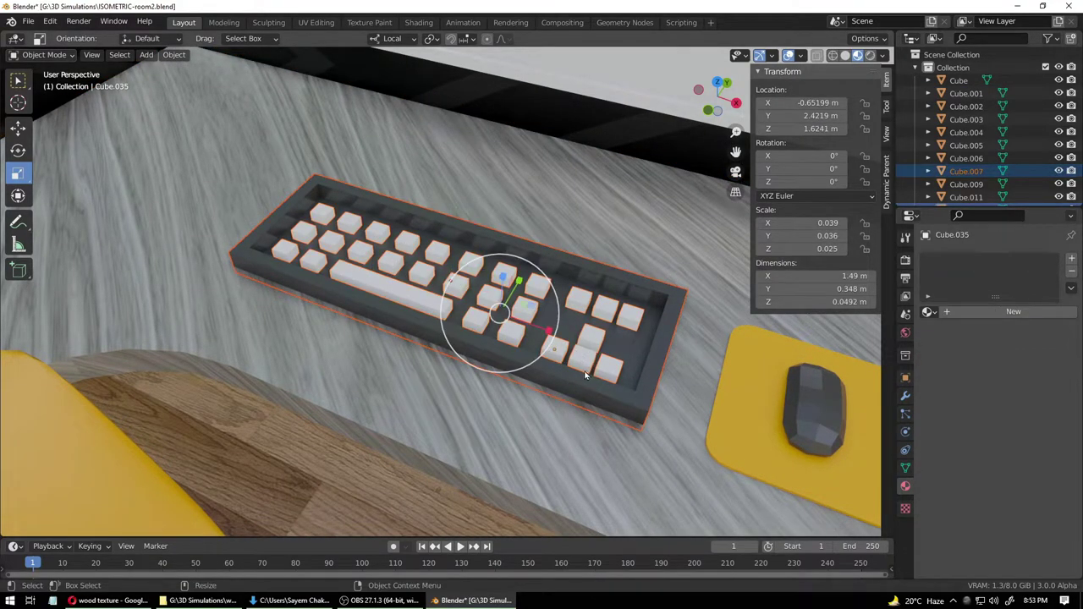
key(shift+space)
key(r)
drag(503, 354, 501, 259)
key(shift+space)
key(g)
click(592, 369)
scroll(577, 425, down, 3)
scroll(577, 425, down, 8)
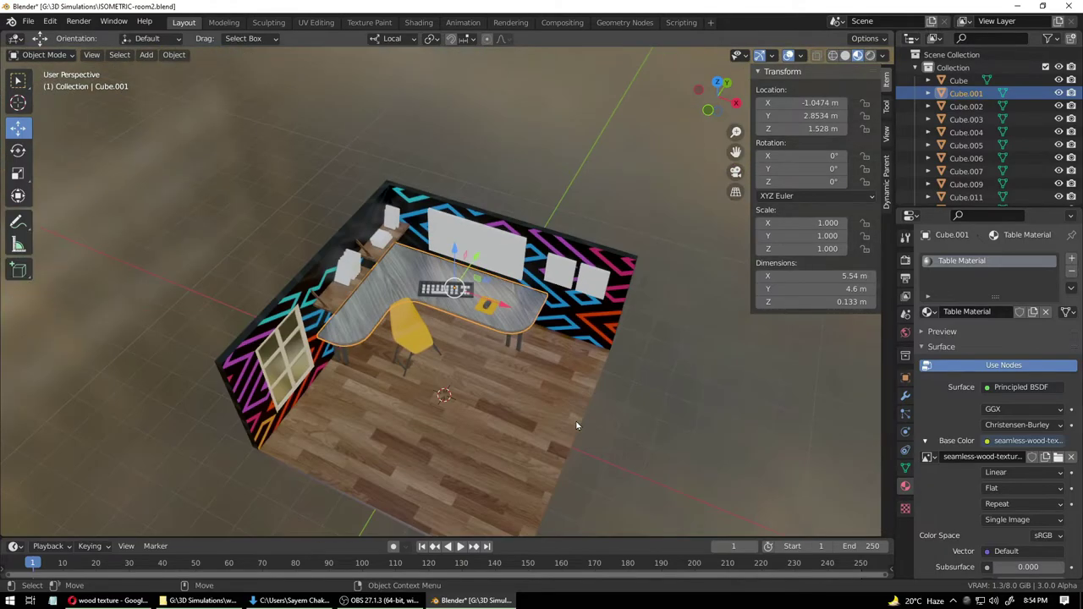
click(624, 449)
middle_drag(623, 449, 616, 423)
scroll(514, 347, up, 10)
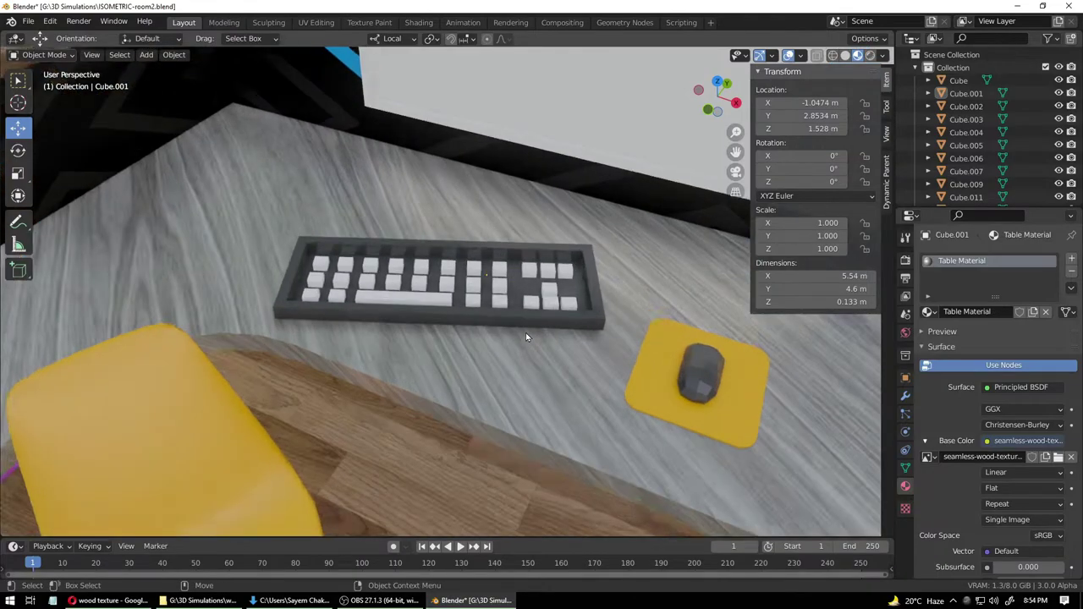
- Rotate the keyboard frame and keycaps around Z to about -12.1° and shift them to about X -1.17 m, Y 2.62 m
scroll(525, 337, up, 1)
click(479, 287)
shift+click(490, 319)
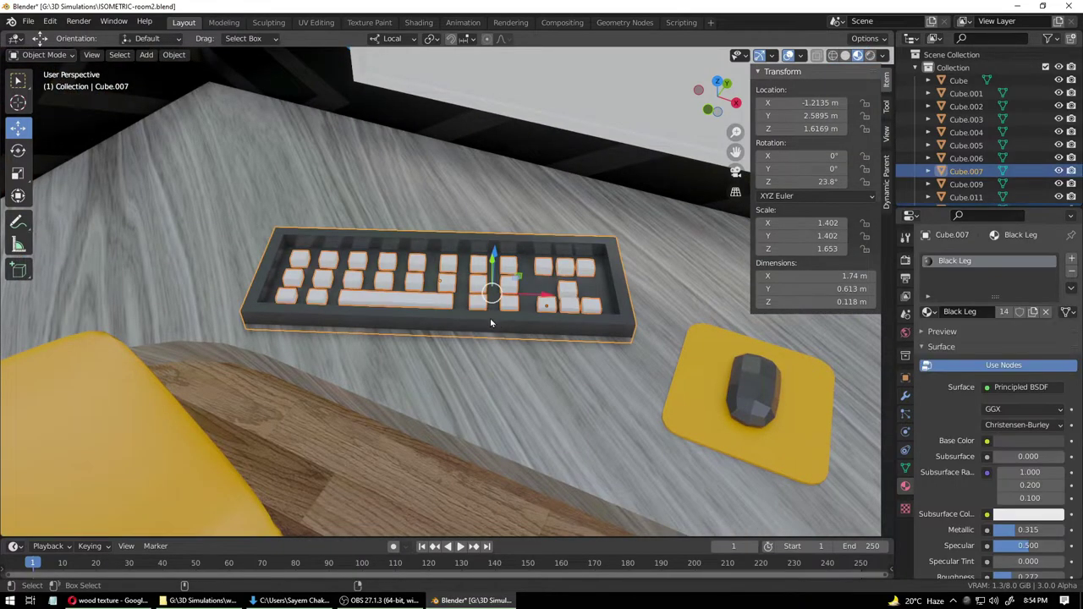
key(r)
drag(521, 330, 493, 329)
key(g)
drag(510, 266, 493, 280)
drag(527, 336, 534, 346)
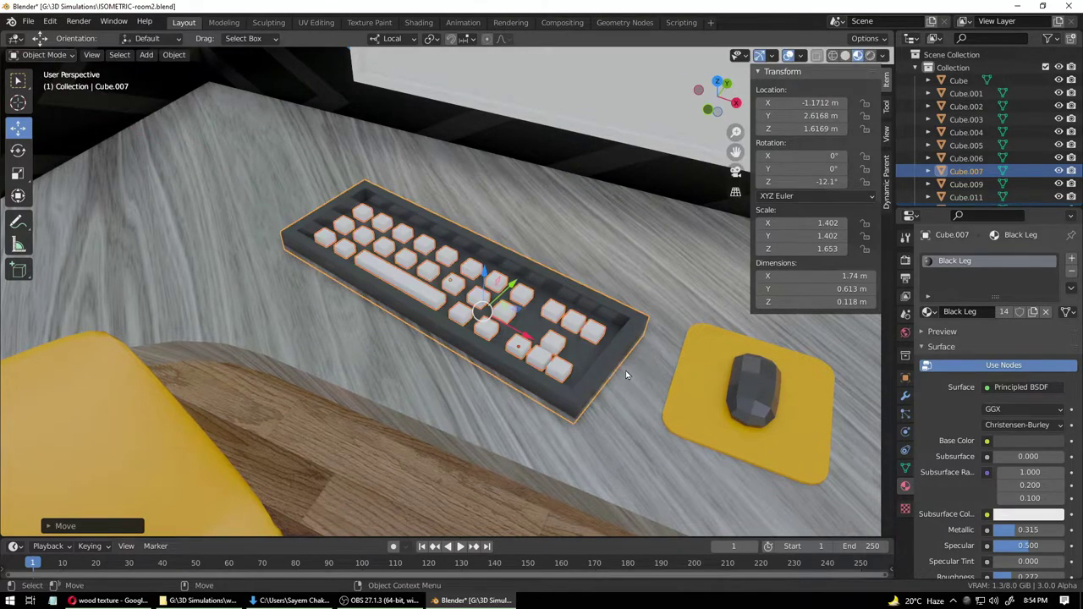
scroll(588, 423, down, 10)
click(589, 428)
middle_drag(708, 472, 547, 404)
scroll(676, 449, down, 5)
scroll(662, 430, up, 10)
- Rotate the keyboard frame and keycaps around Z to about 15.3° and move them to about X -1.15 m, Y 2.55 m
click(521, 337)
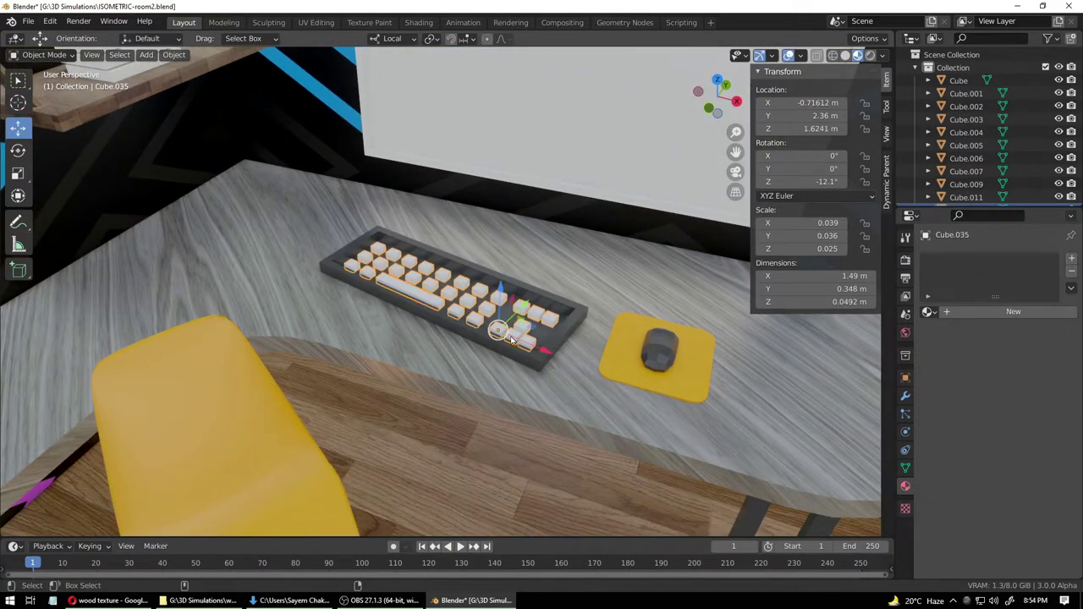
shift+click(499, 346)
key(shift+space)
key(r)
drag(479, 343, 498, 341)
key(shift+space)
key(g)
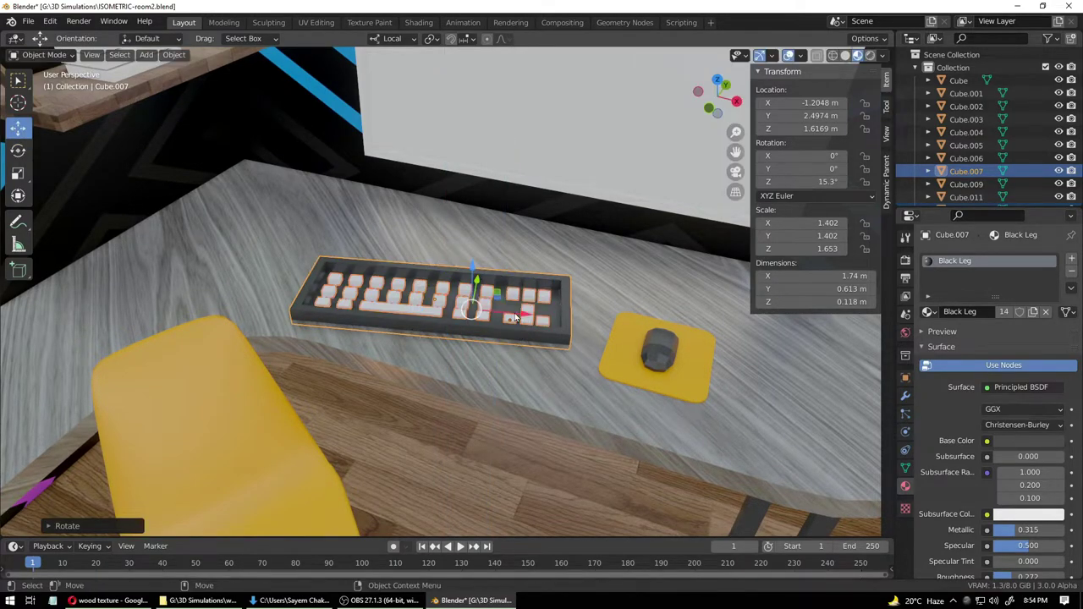
drag(479, 282, 488, 278)
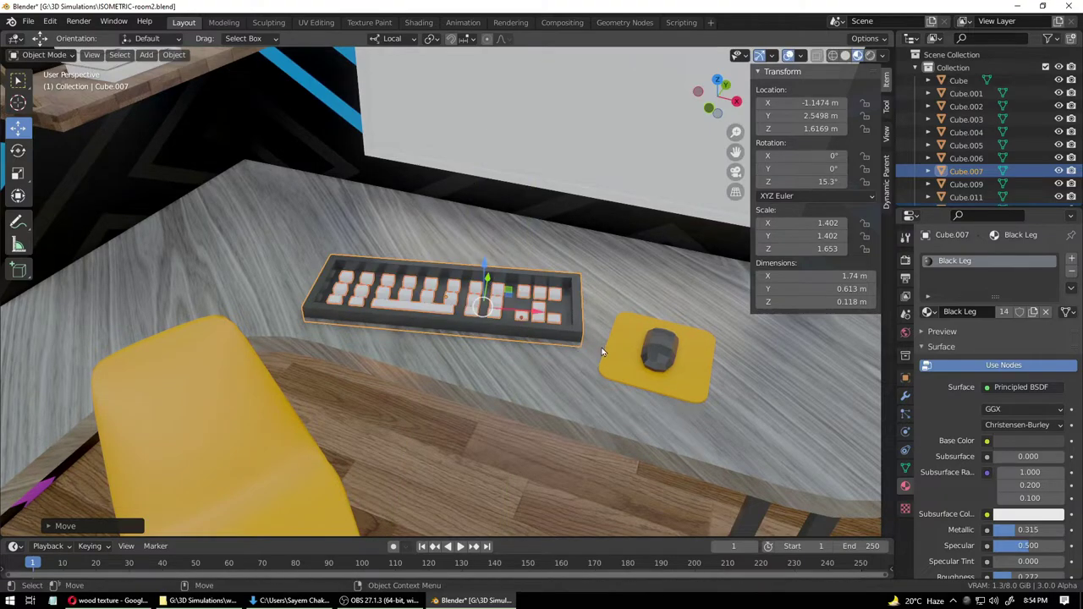
- Rotate the mouse and its pad together by about -20.3° around Z and move them to about X 0.285 m, Y 2.58 m
click(660, 351)
key(shift+space)
key(r)
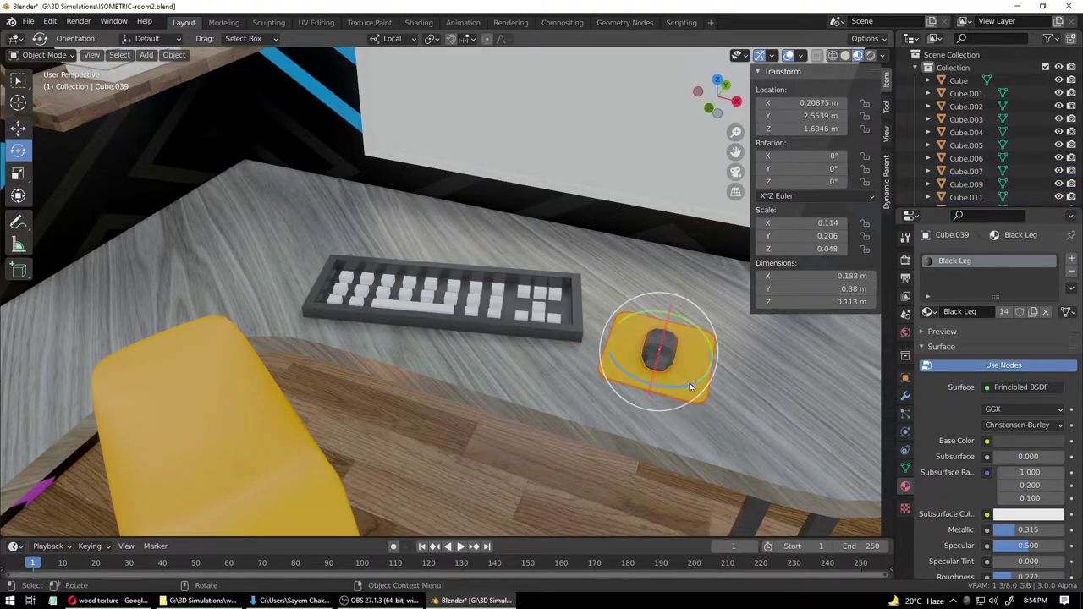
mouse_move(688, 386)
mouse_down()
mouse_move(656, 383)
mouse_move(669, 389)
mouse_up()
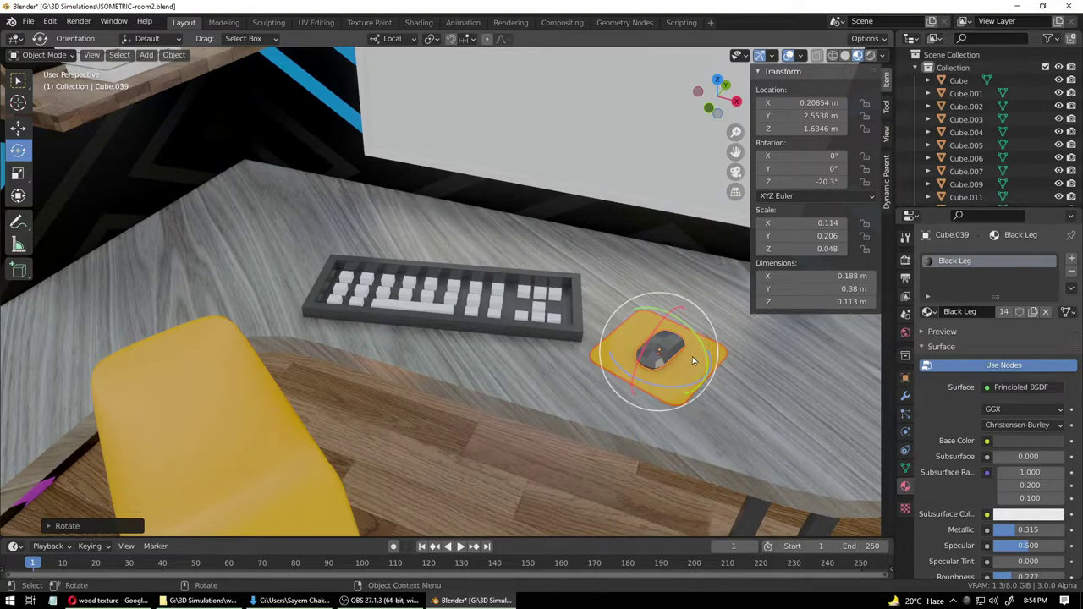
key(shift+space)
key(g)
drag(685, 332, 689, 326)
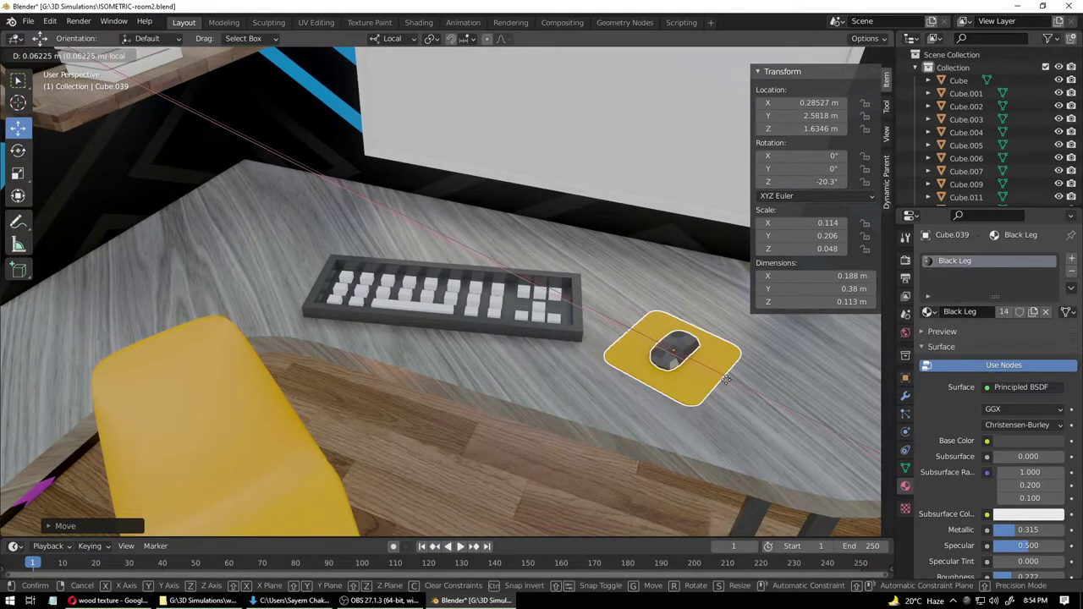
- Rotate only the mouse around Z so that it points toward the monitor, independently of the angled pad
click(671, 377)
key(shift+space)
key(r)
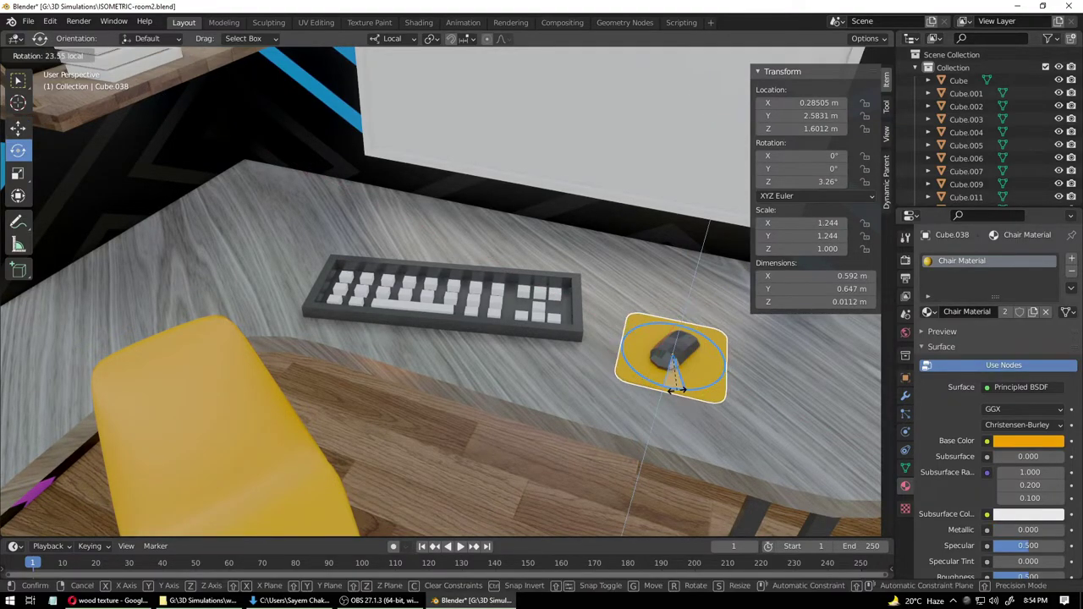
click(681, 361)
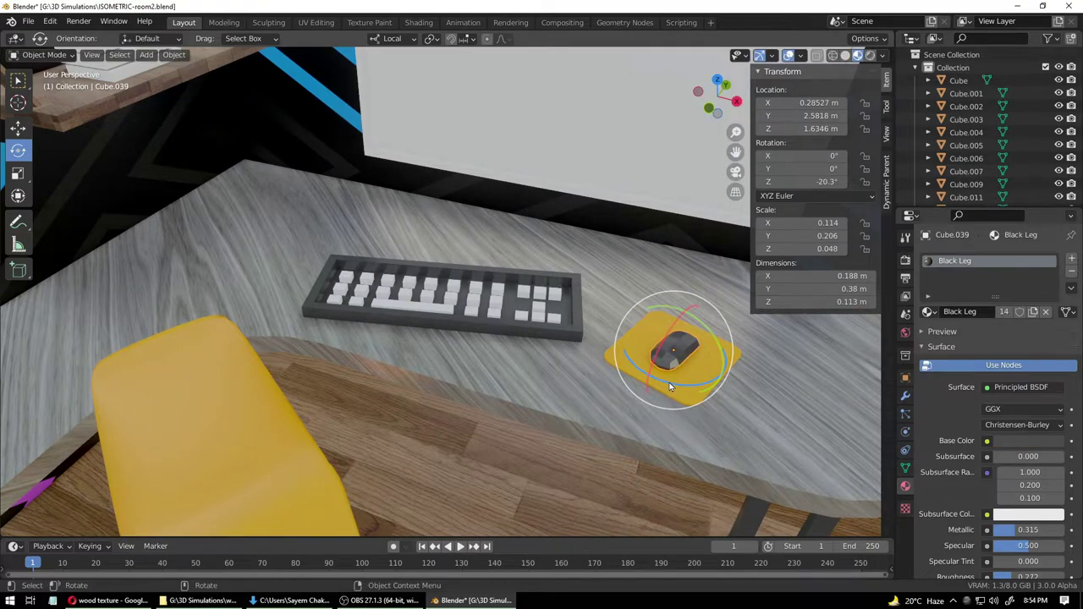
drag(669, 384, 684, 387)
click(583, 401)
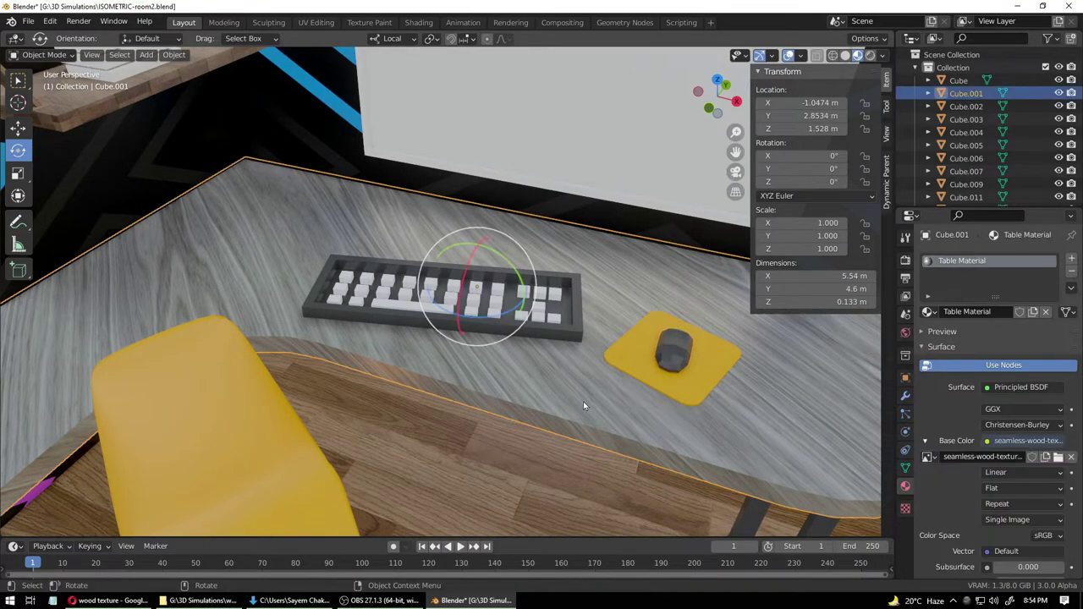
- Assign the Chair Material to the joined keycaps of the keyboard
click(551, 321)
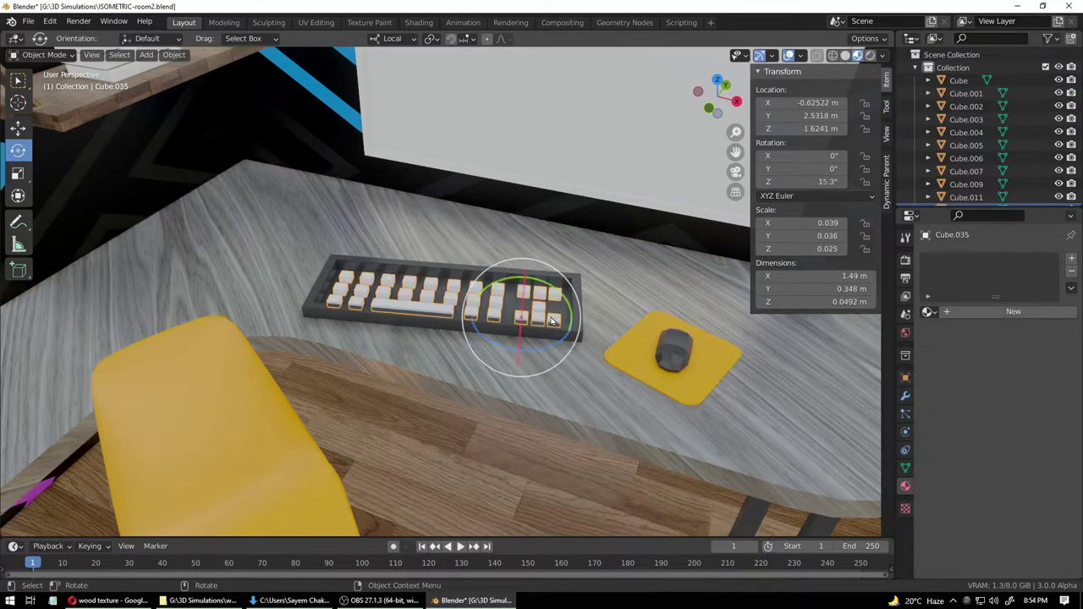
click(928, 311)
click(825, 356)
click(603, 409)
scroll(598, 486, down, 9)
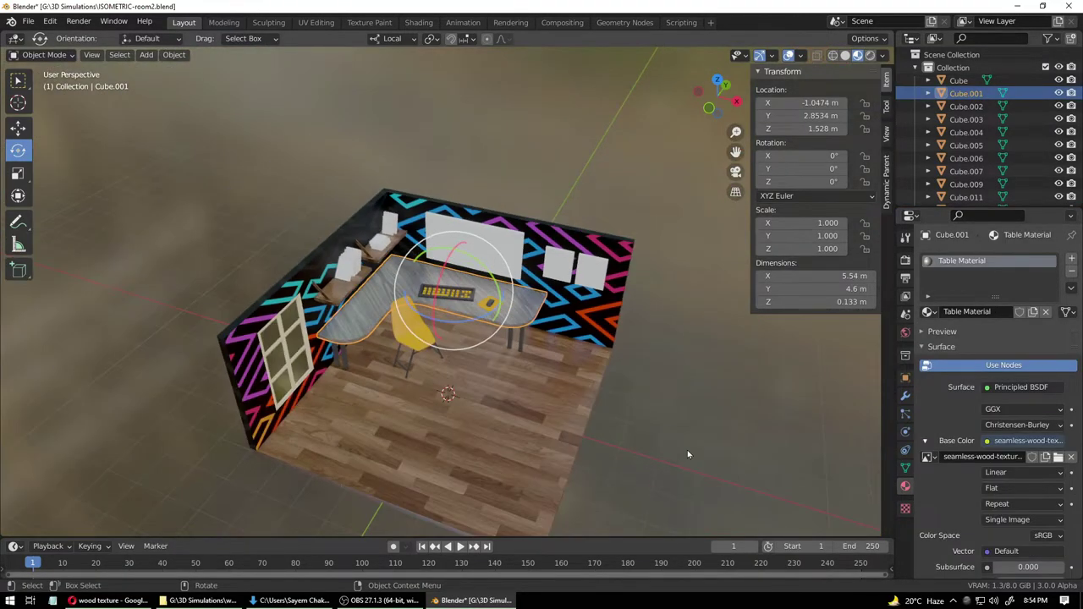
click(687, 454)
middle_drag(664, 462, 660, 449)
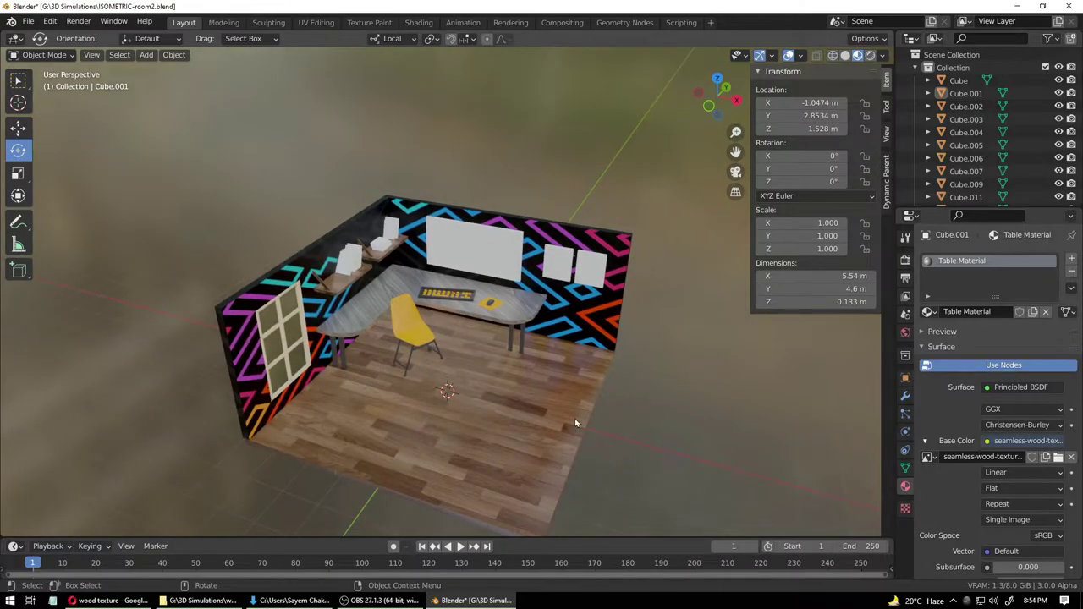
- Try the Chair Material on the keyboard frame
scroll(507, 339, up, 8)
click(492, 326)
click(928, 312)
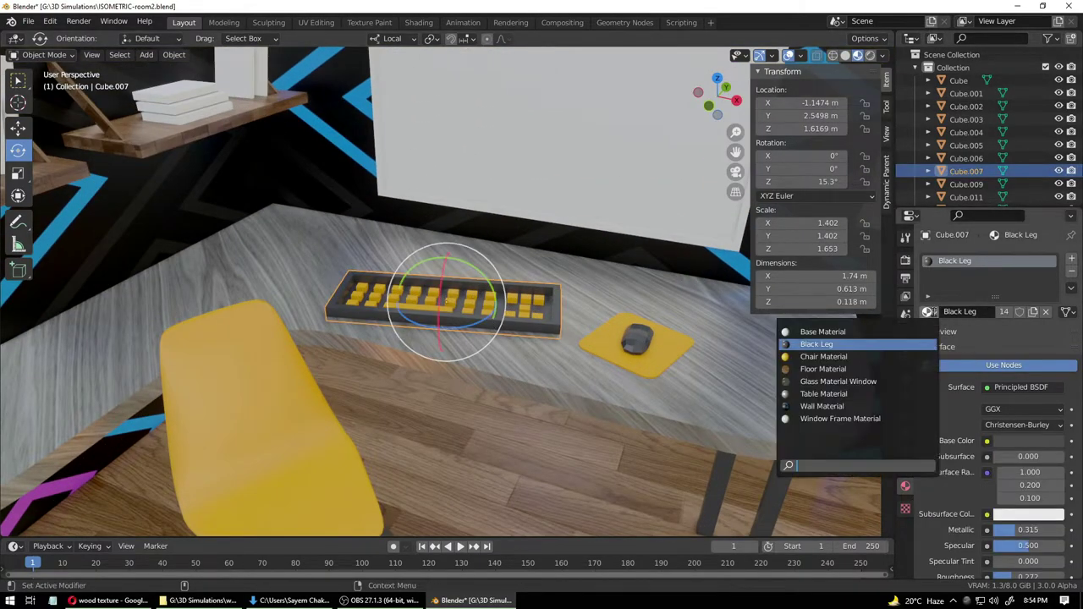
click(823, 356)
- Try the Black Leg material on the joined keycaps and check the keyboard's look in the room
click(533, 304)
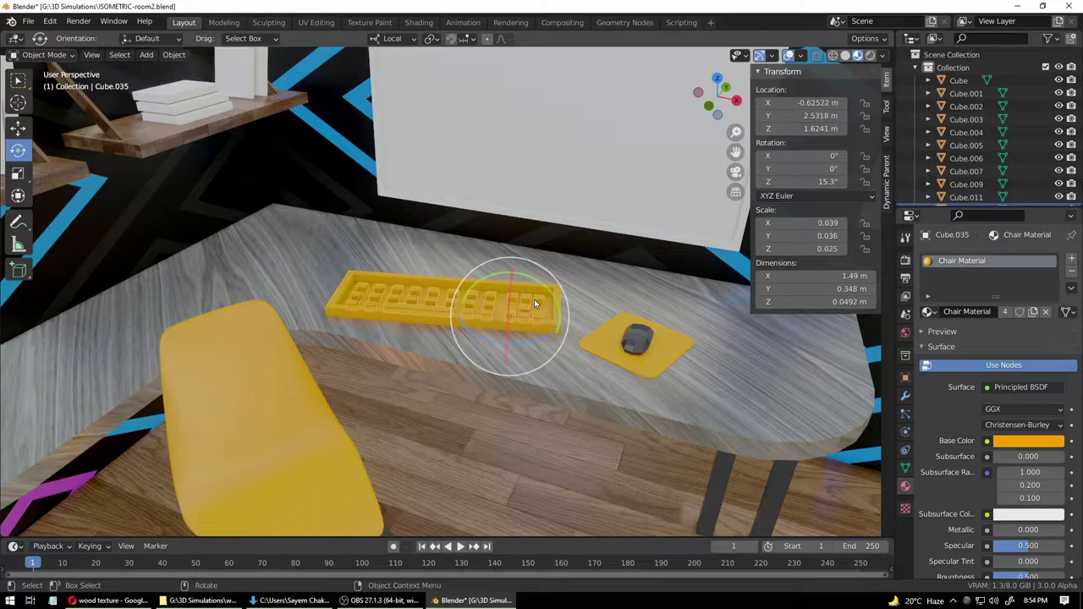
click(928, 311)
click(834, 344)
scroll(592, 381, down, 3)
click(592, 381)
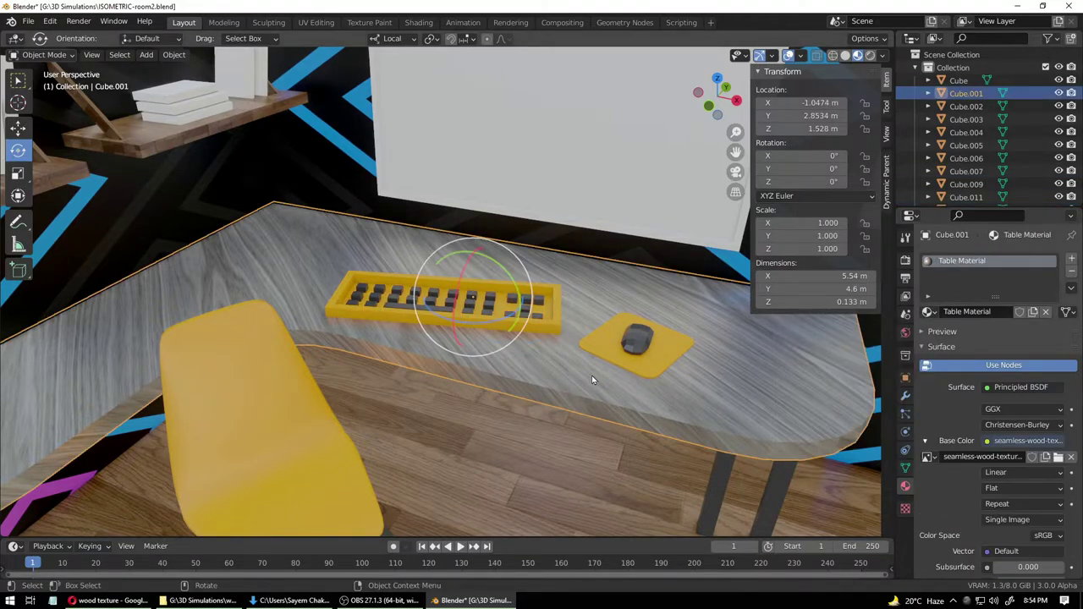
scroll(600, 432, down, 3)
click(833, 442)
scroll(803, 448, down, 4)
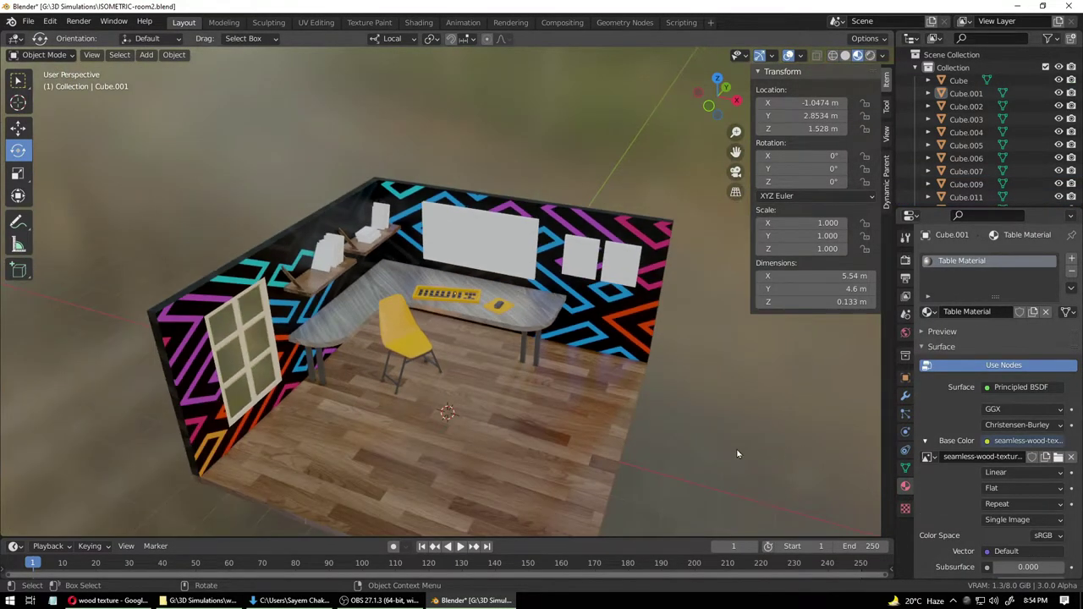
scroll(738, 450, up, 8)
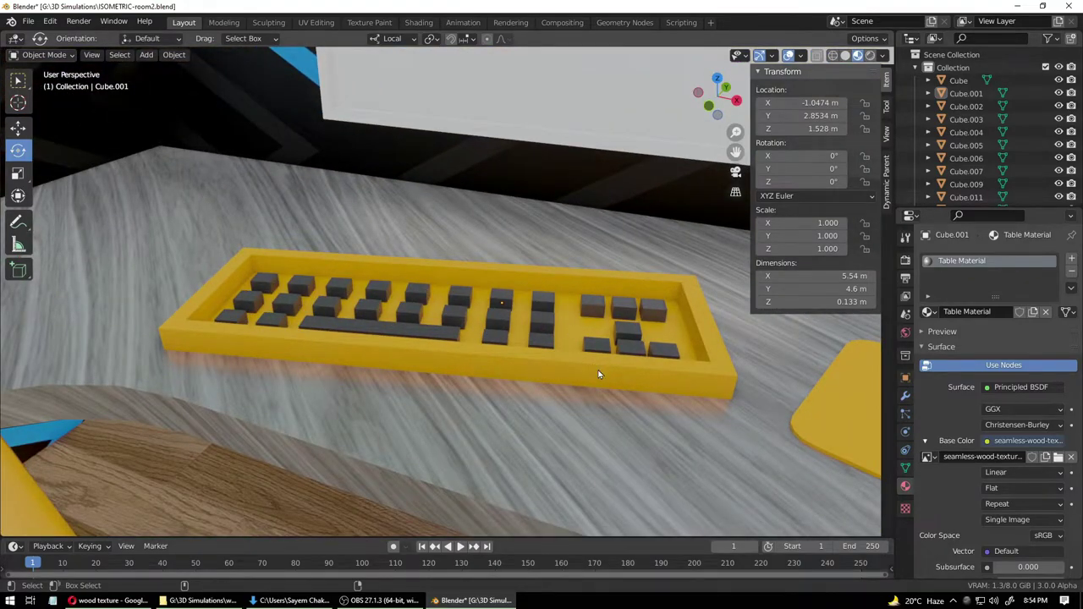
- Undo the last material changes on the keycaps and the keyboard frame
key(c)
mouse_move(507, 310)
mouse_down()
mouse_move(448, 319)
mouse_move(592, 358)
mouse_move(595, 350)
mouse_up()
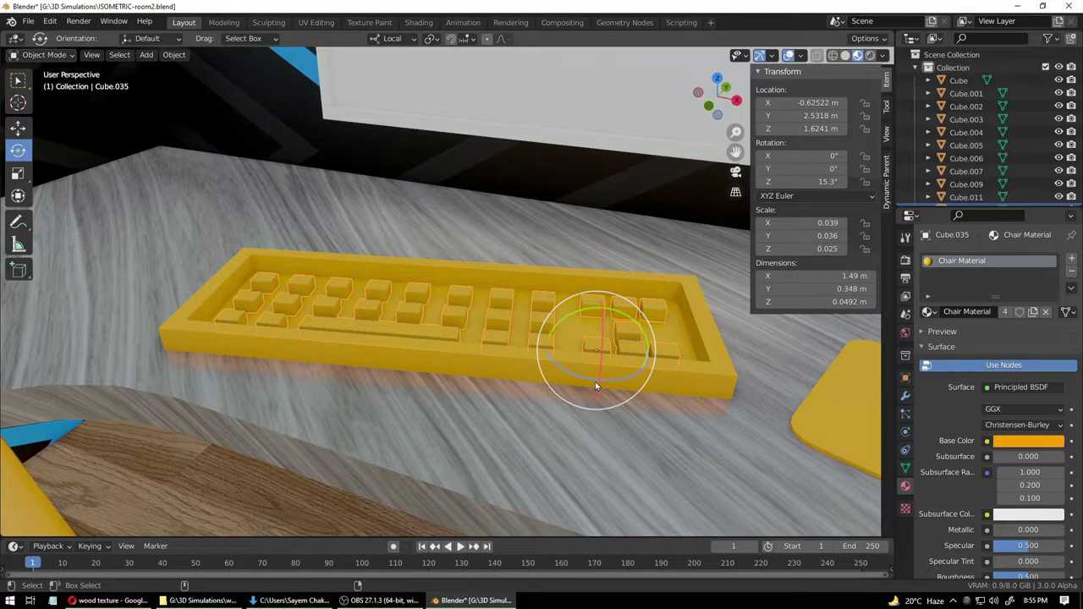
click(595, 386)
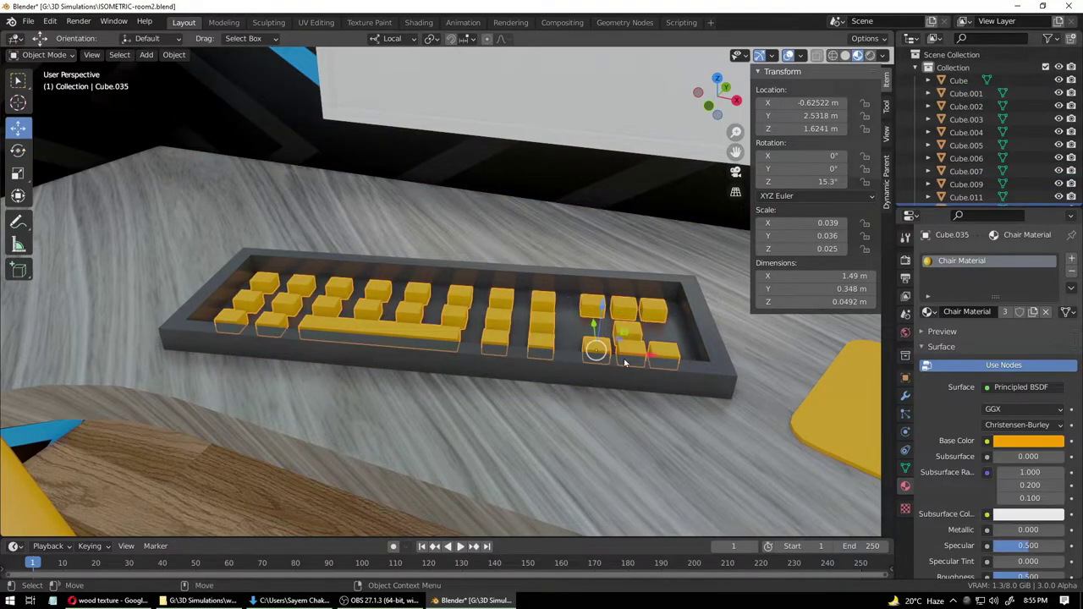
- Try raising the joined keycaps along their local Z axis
middle_drag(625, 361, 614, 336)
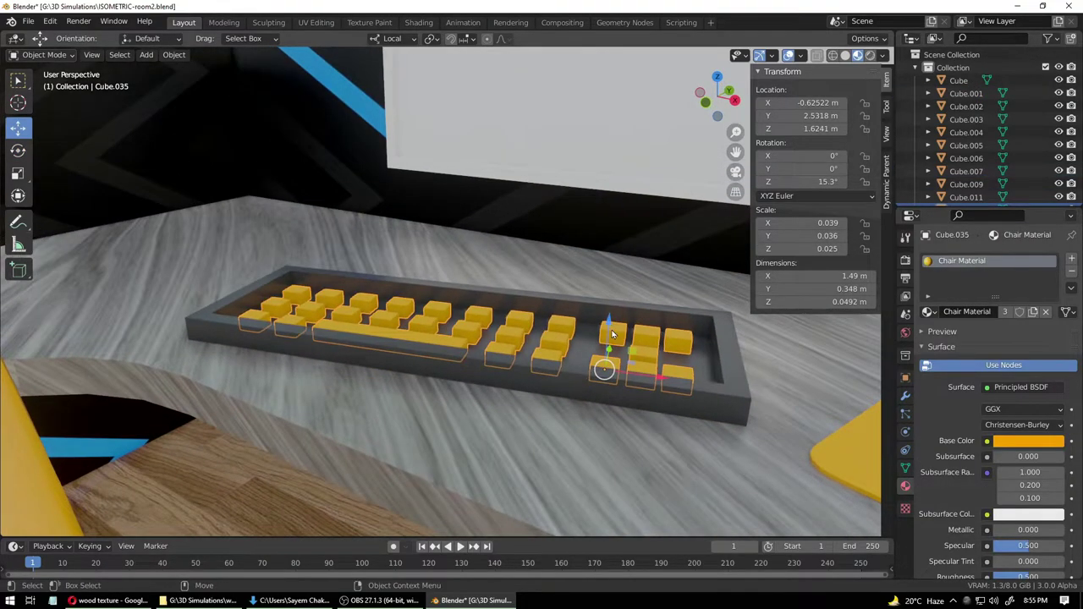
drag(614, 335, 605, 312)
key(ctrl+z)
- Stretch the joined keycaps along Z to a scale of about 0.035 and raise them to about Z 1.631 m
key(shift+space)
key(s)
key(shift+space)
key(g)
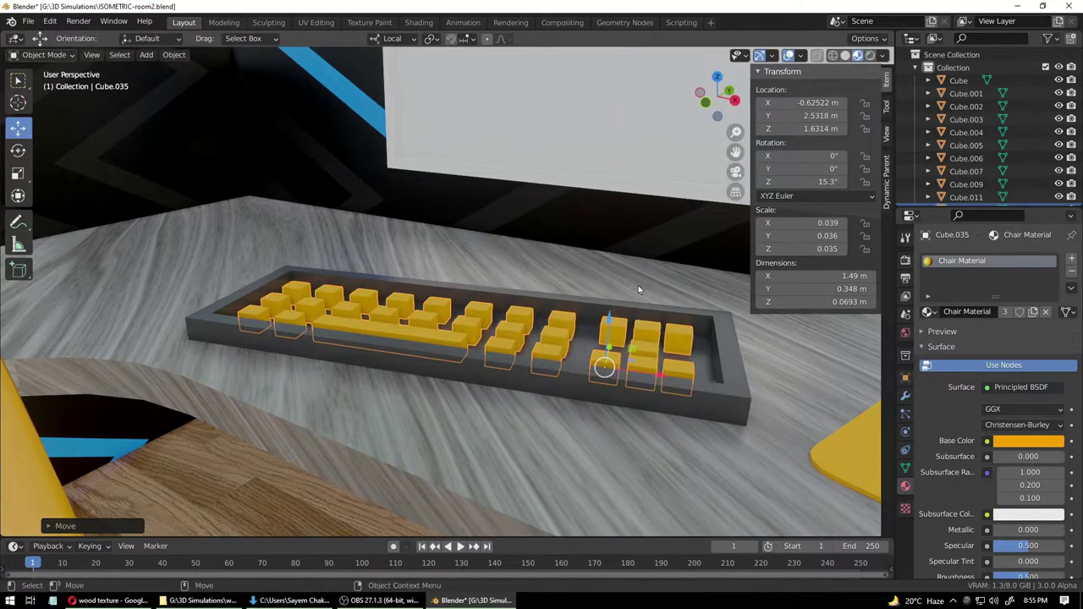
click(638, 285)
middle_drag(638, 285, 564, 396)
click(545, 336)
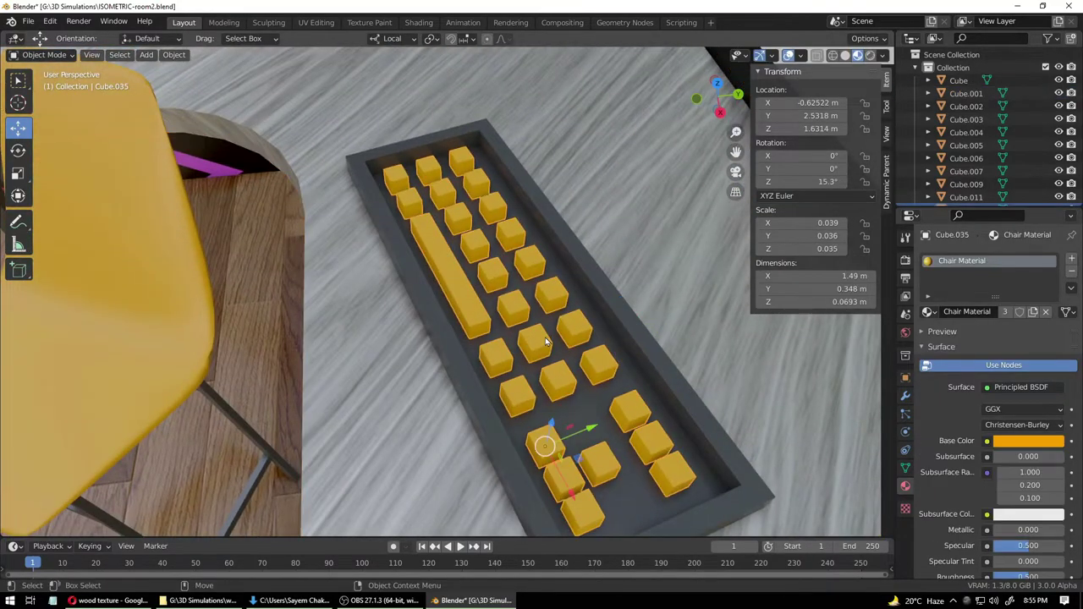
- Clear the selection after checking the keyboard in the room and save the room file
click(393, 421)
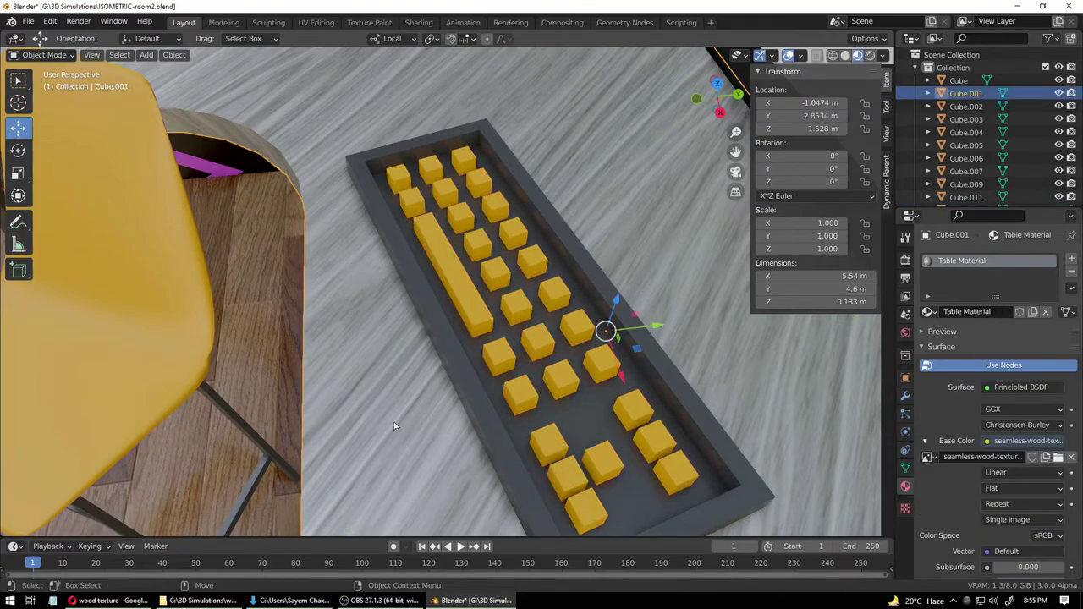
middle_drag(393, 421, 606, 389)
scroll(533, 414, down, 6)
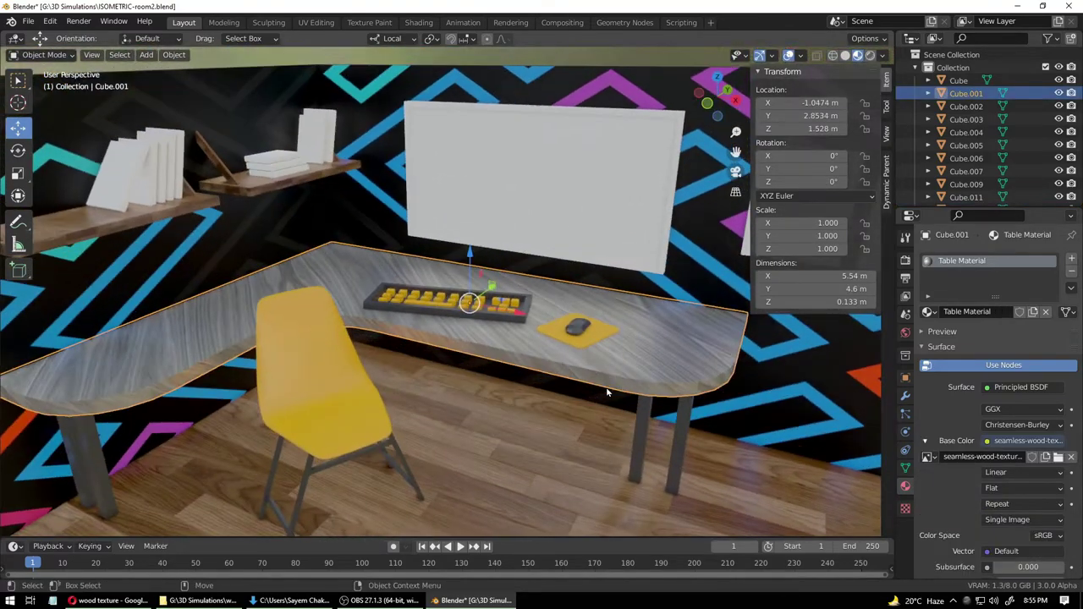
scroll(606, 391, down, 3)
scroll(606, 395, down, 2)
key(alt+a)
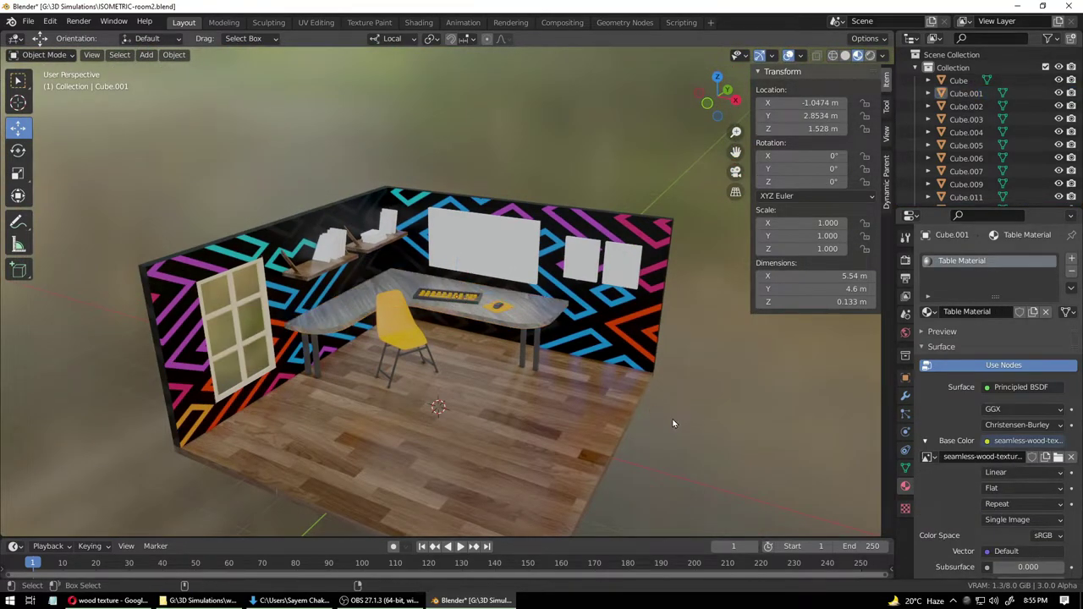
key(ctrl+s)
- Select the large monitor panel on the wall above the desk and put it into Edit Mode
scroll(568, 364, up, 8)
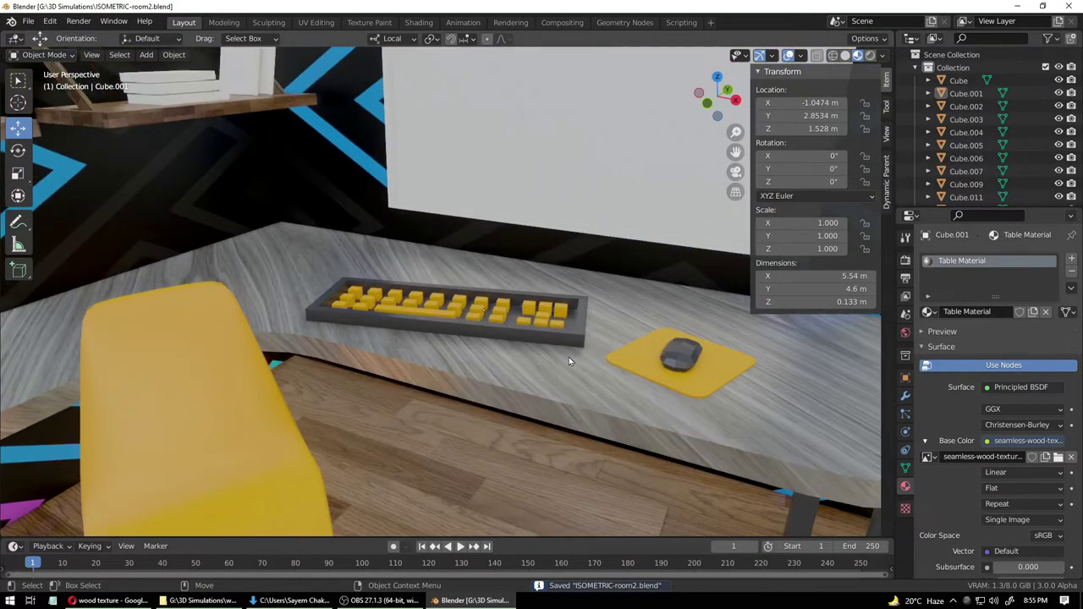
scroll(621, 327, down, 6)
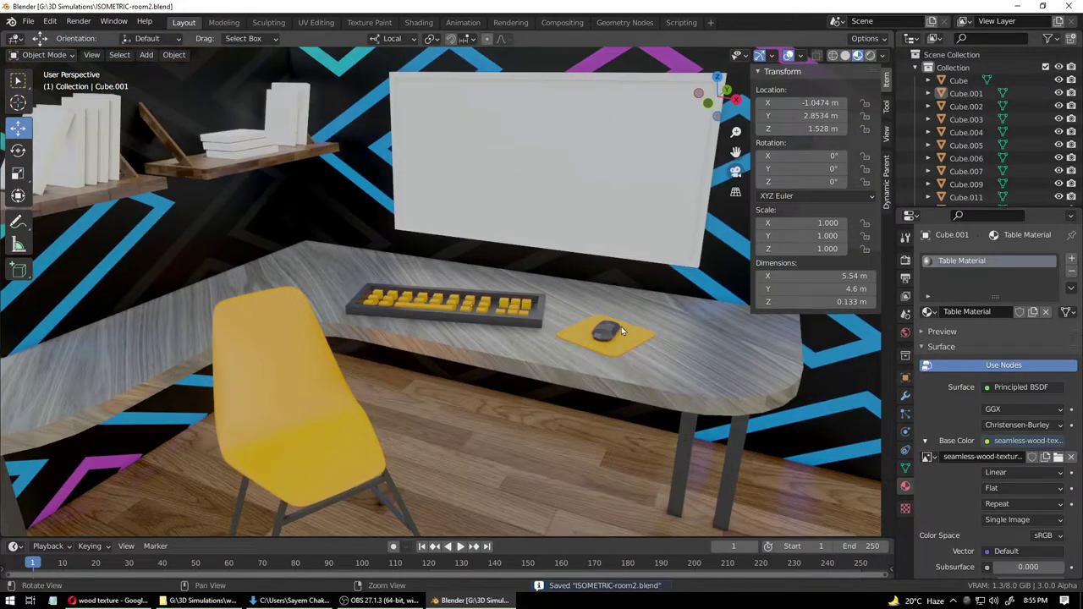
middle_drag(621, 326, 527, 381)
scroll(527, 381, up, 2)
click(457, 238)
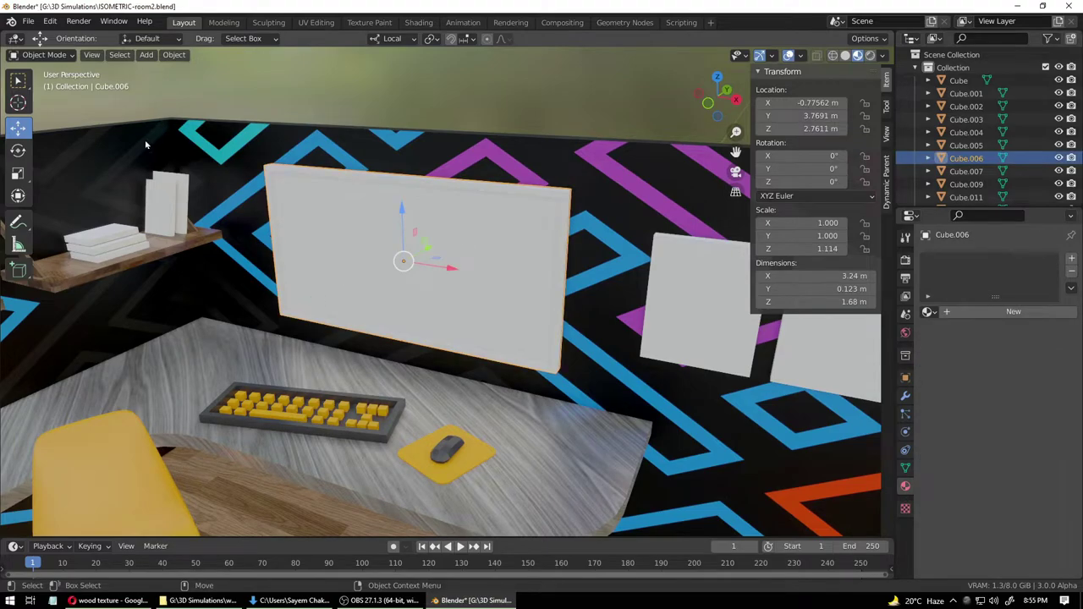
click(41, 54)
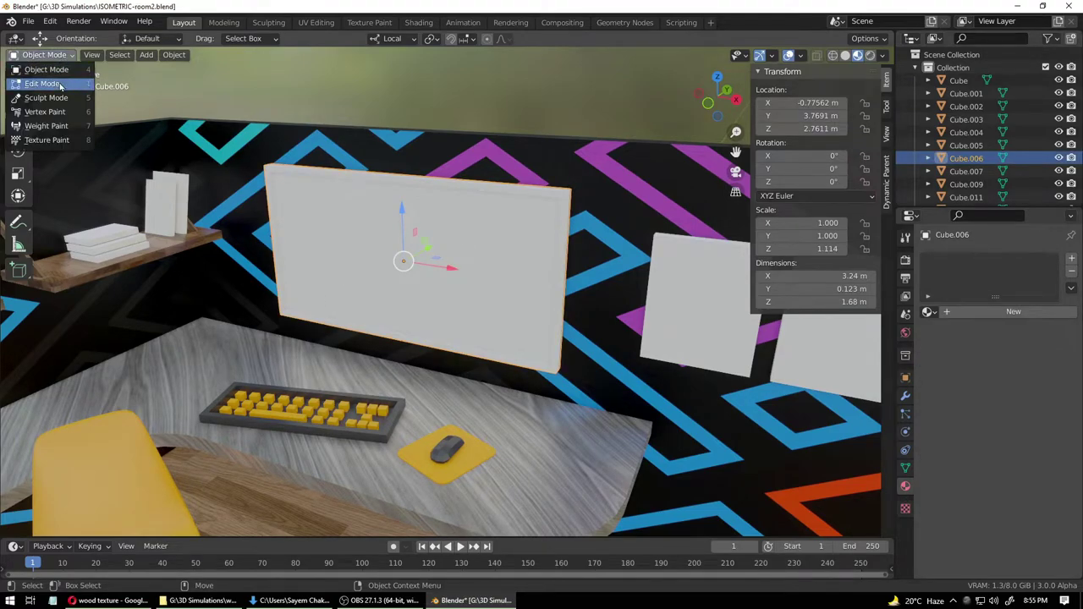
click(47, 84)
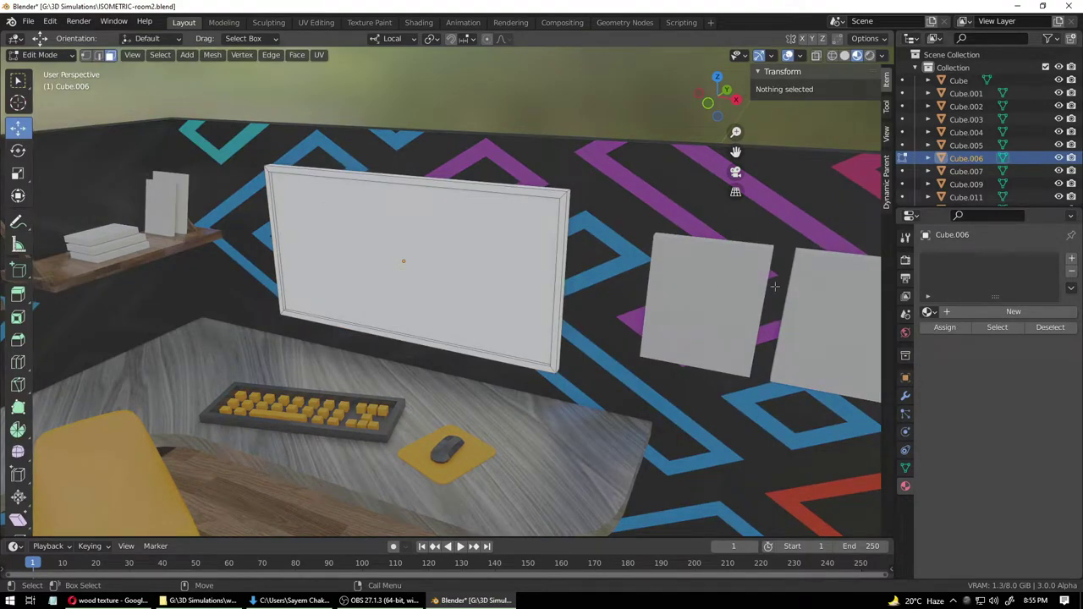
- Give the monitor a new material named LEDFrame Material and darken its base color to near black
click(1071, 258)
click(973, 312)
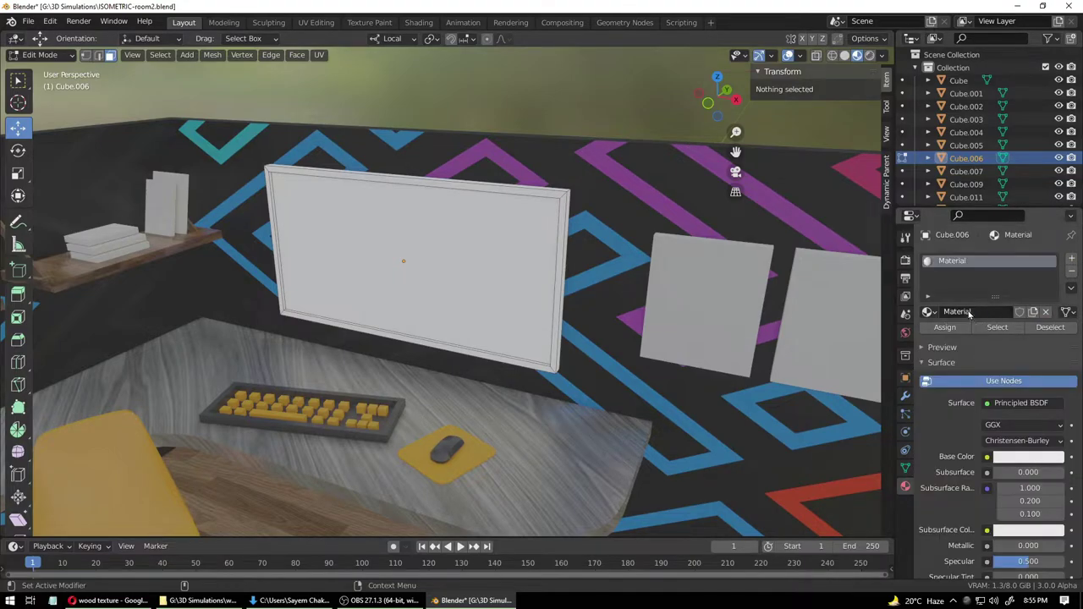
double_click(969, 312)
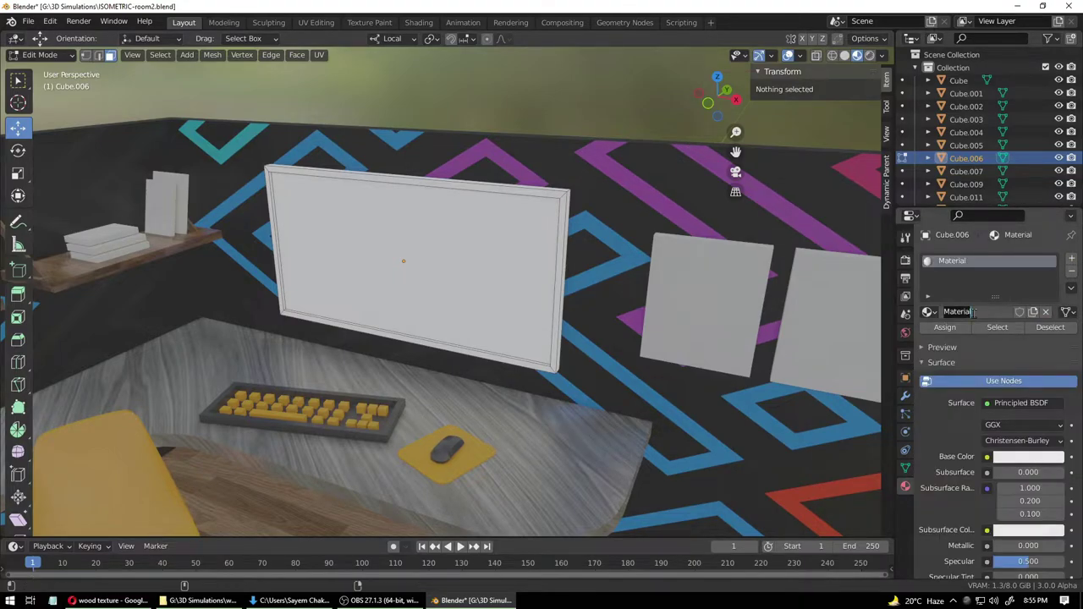
text(LEDFrame)
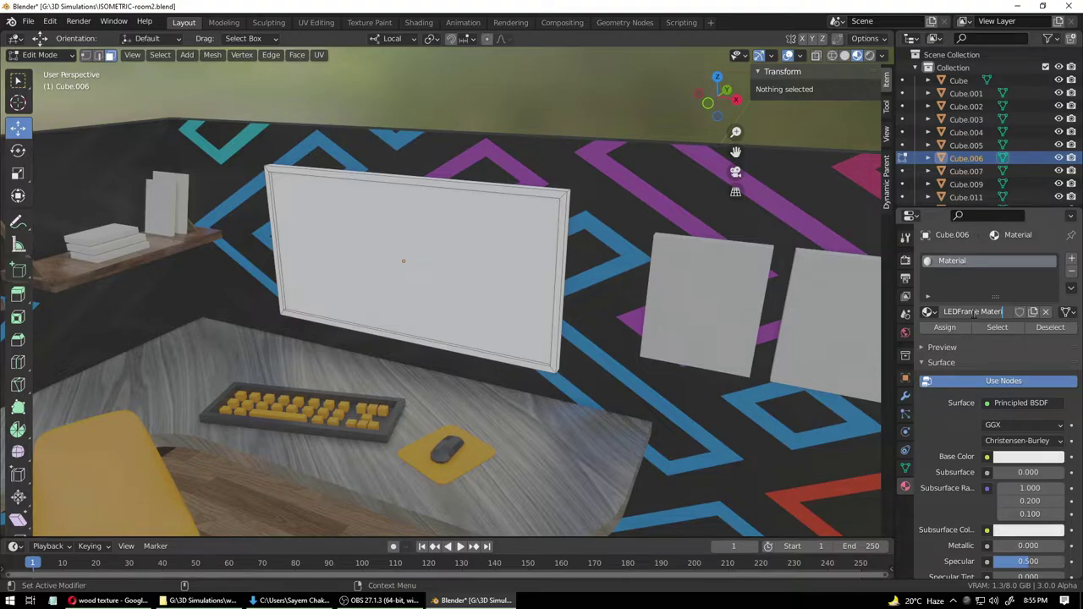
text(al)
key(Return)
click(1014, 457)
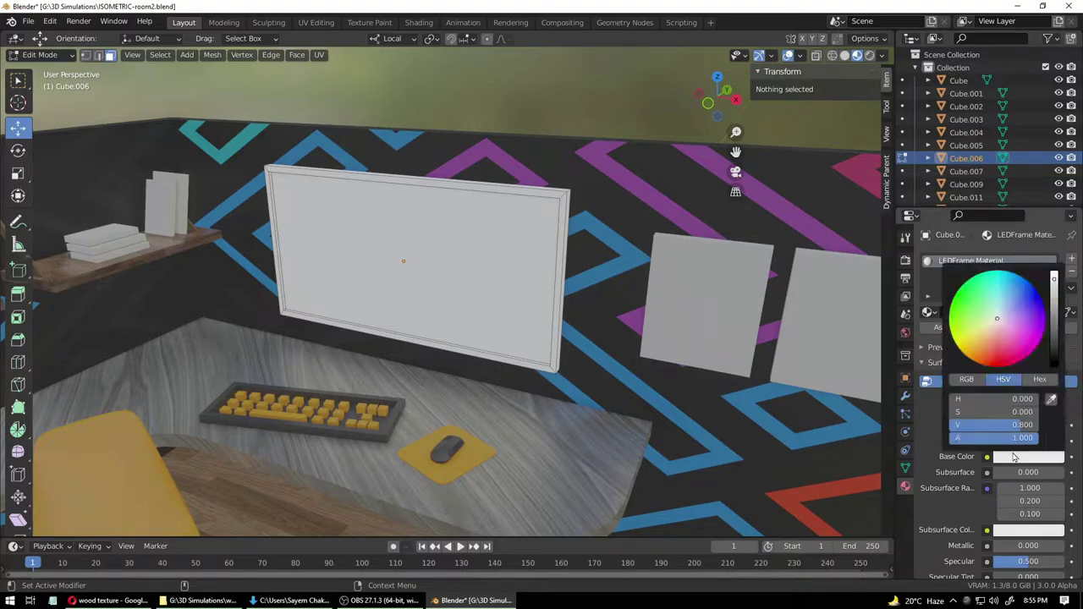
drag(1054, 279, 1053, 357)
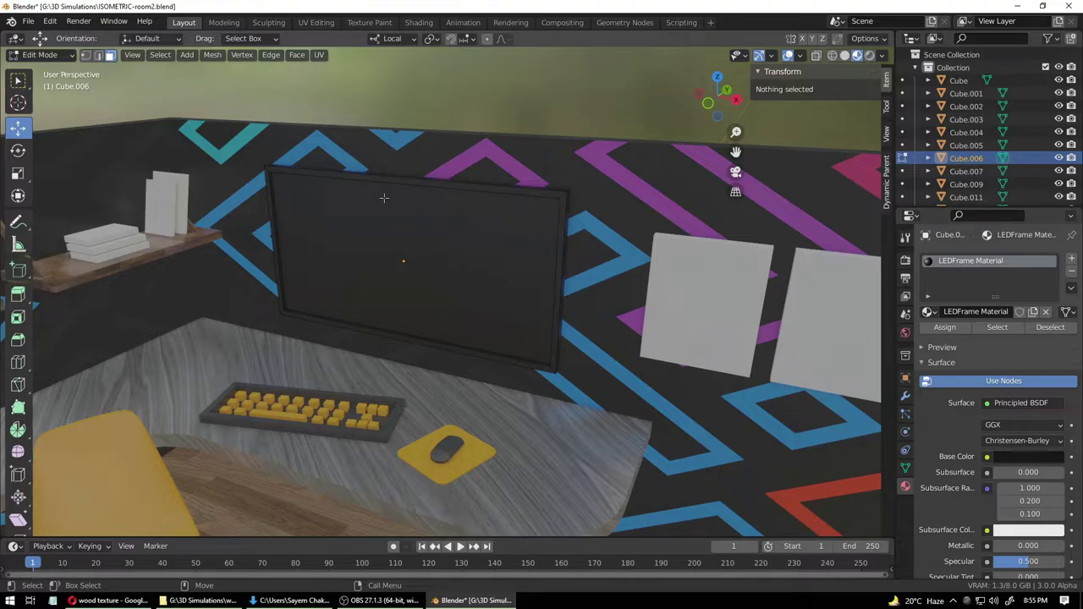
- Add a second material named led backpanel material to the monitor and assign it to the front screen face
click(406, 248)
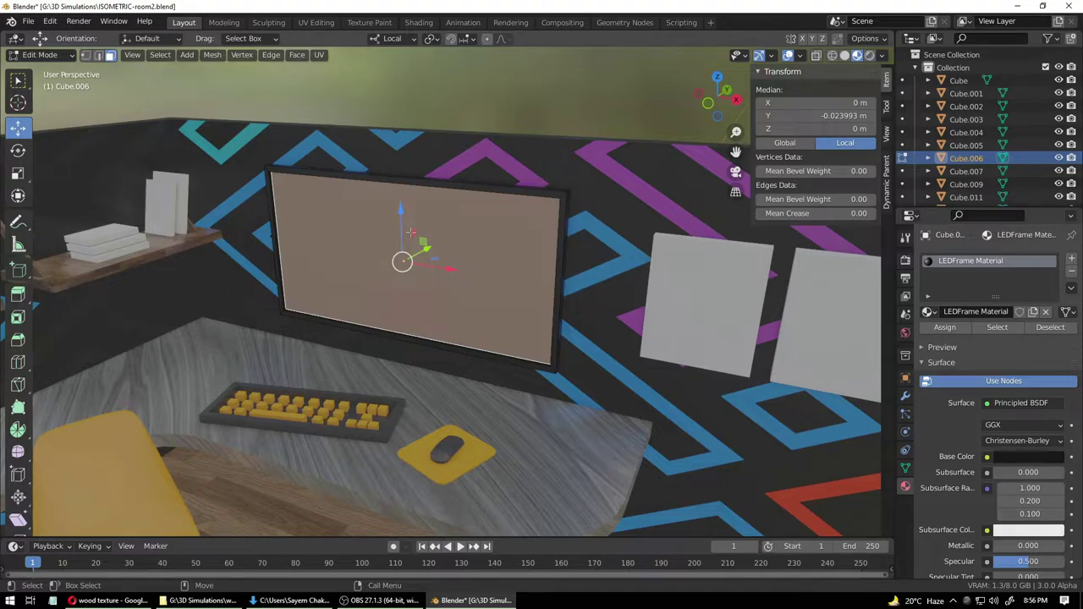
click(1071, 258)
click(982, 337)
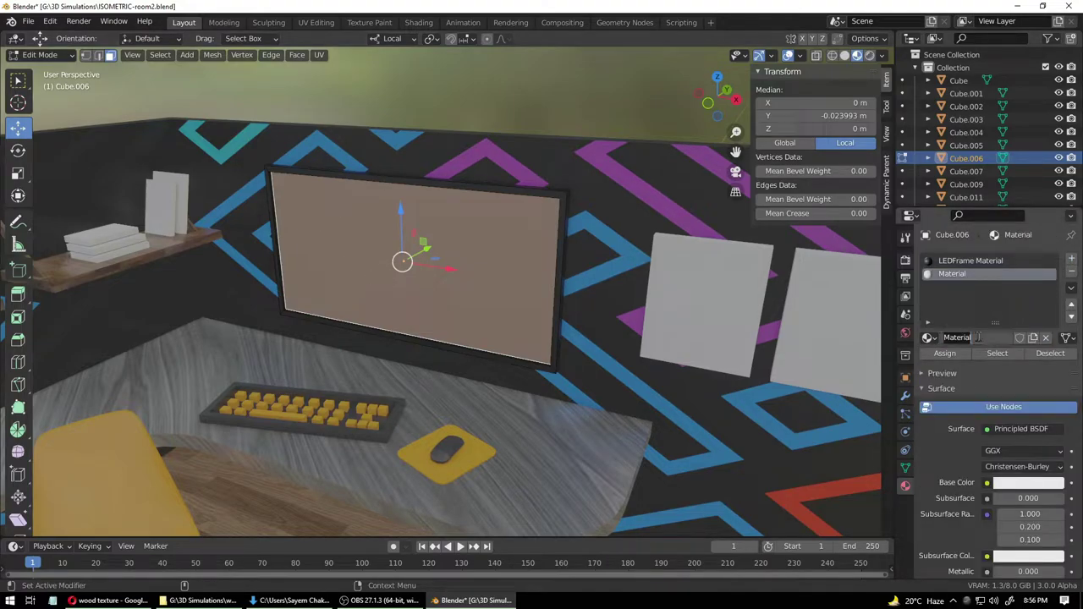
text(led)
text(backpanel material)
key(Return)
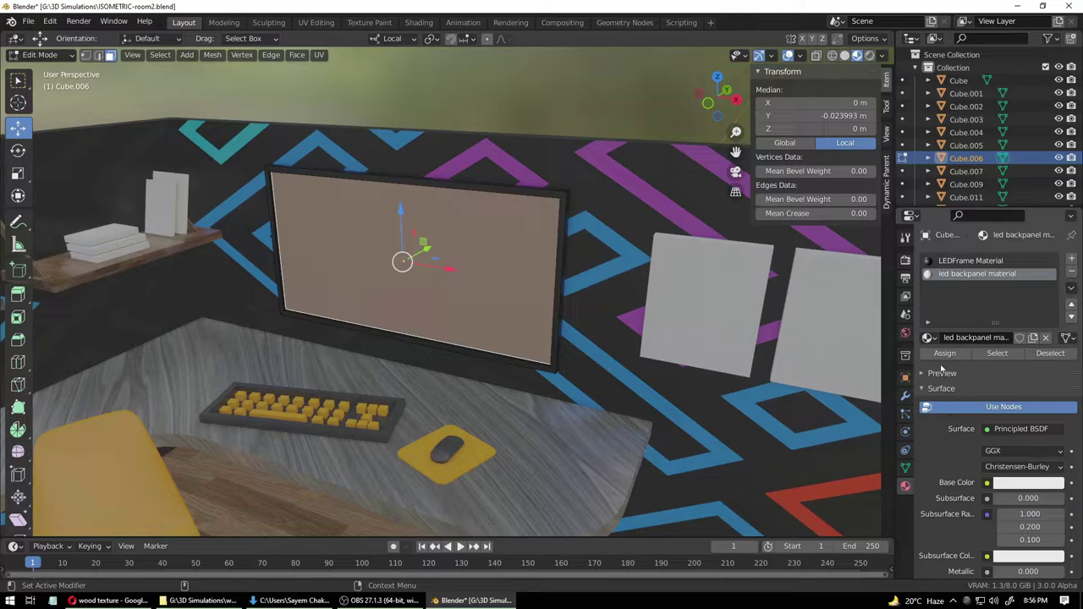
click(944, 352)
click(601, 279)
- Return the monitor to Object Mode, deselect it and check its frame and screen in the room
scroll(593, 244, down, 8)
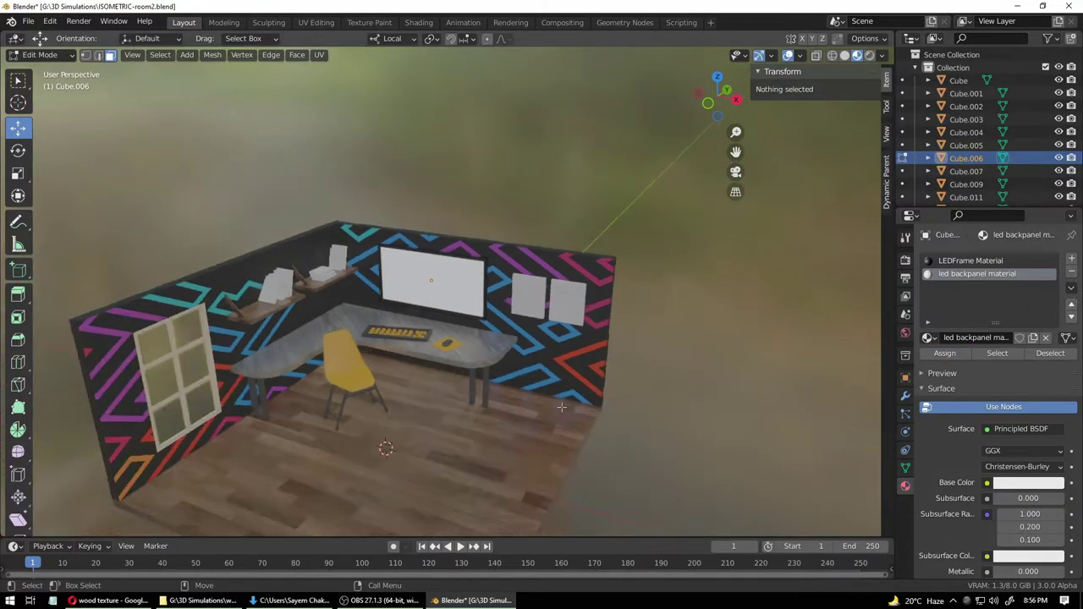
scroll(560, 405, up, 7)
scroll(560, 405, down, 6)
scroll(553, 391, up, 8)
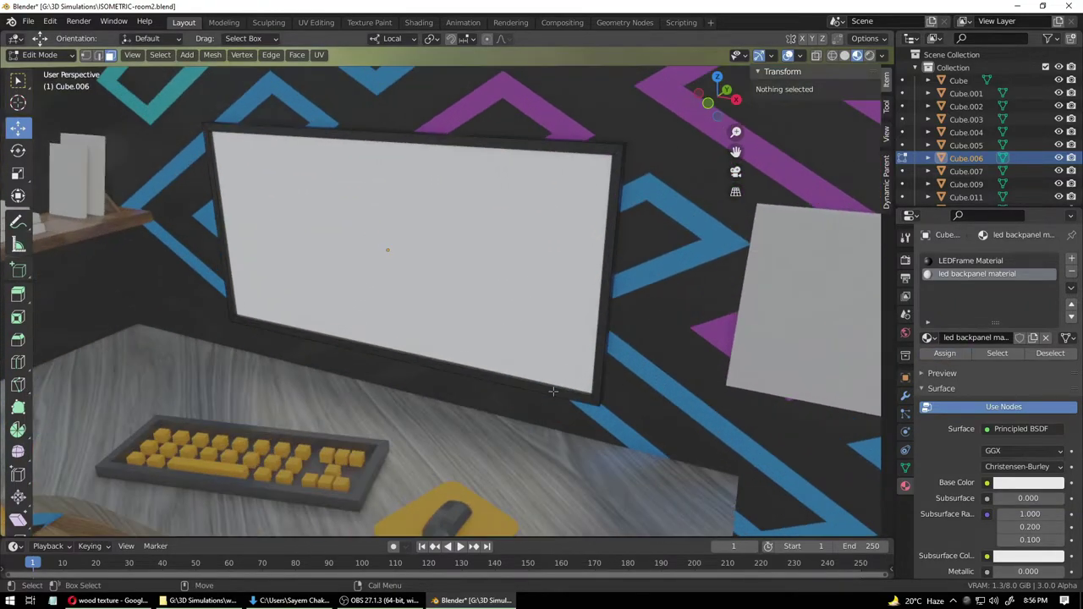
click(38, 54)
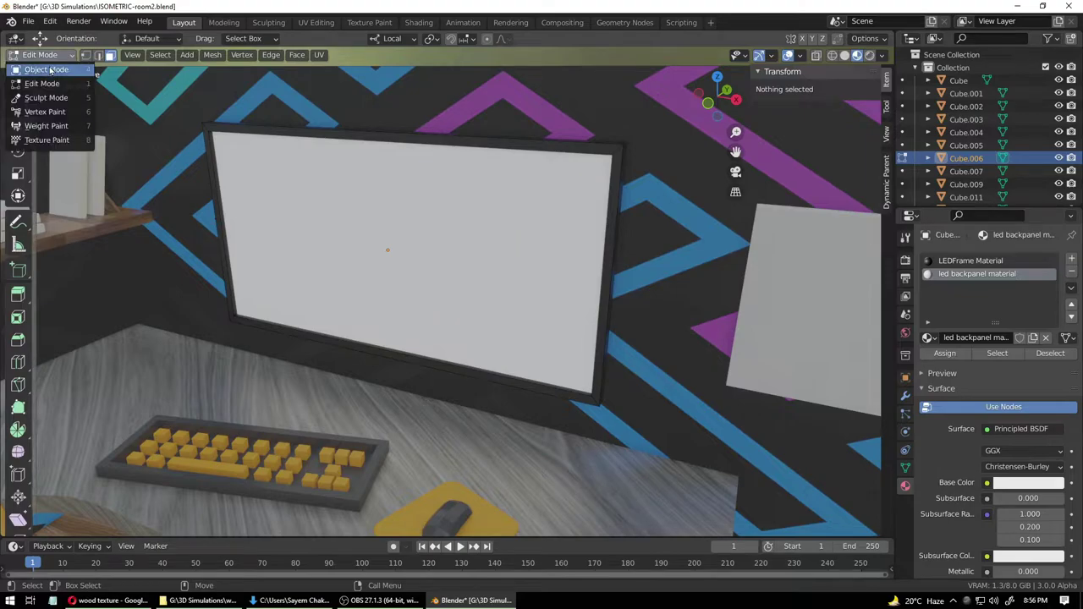
click(38, 69)
scroll(374, 145, down, 8)
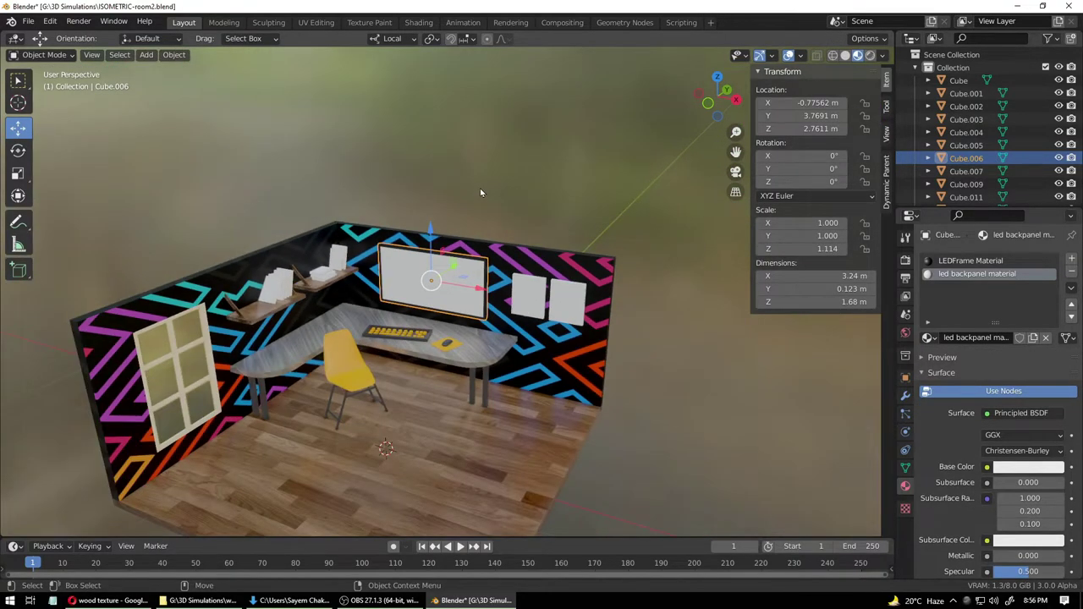
click(476, 189)
scroll(487, 441, down, 3)
scroll(487, 436, up, 8)
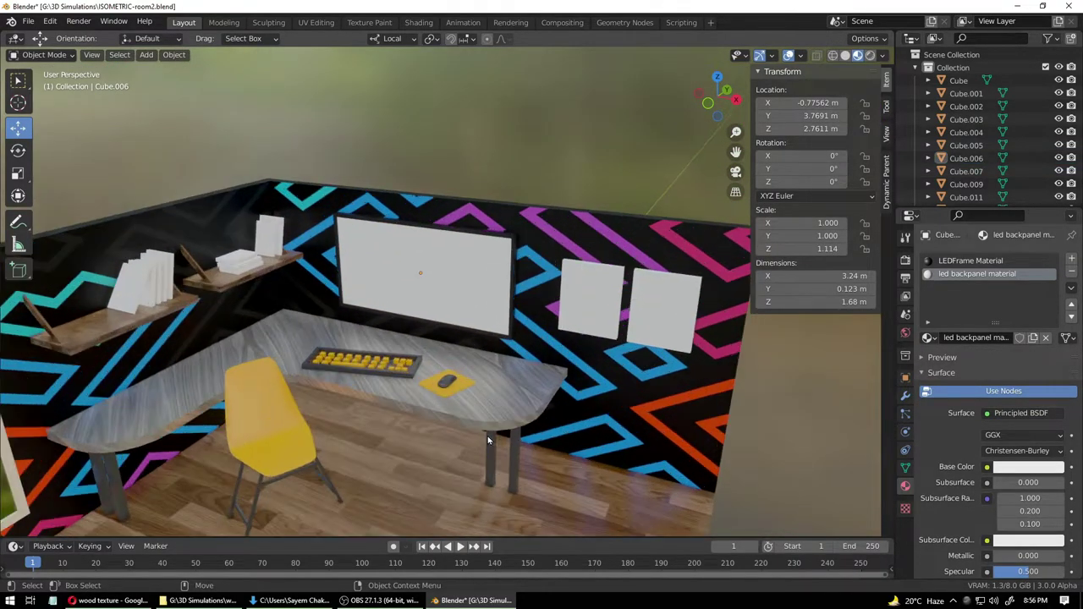
- Try the Chair Material on the monitor's frame and check its look in the room
click(571, 217)
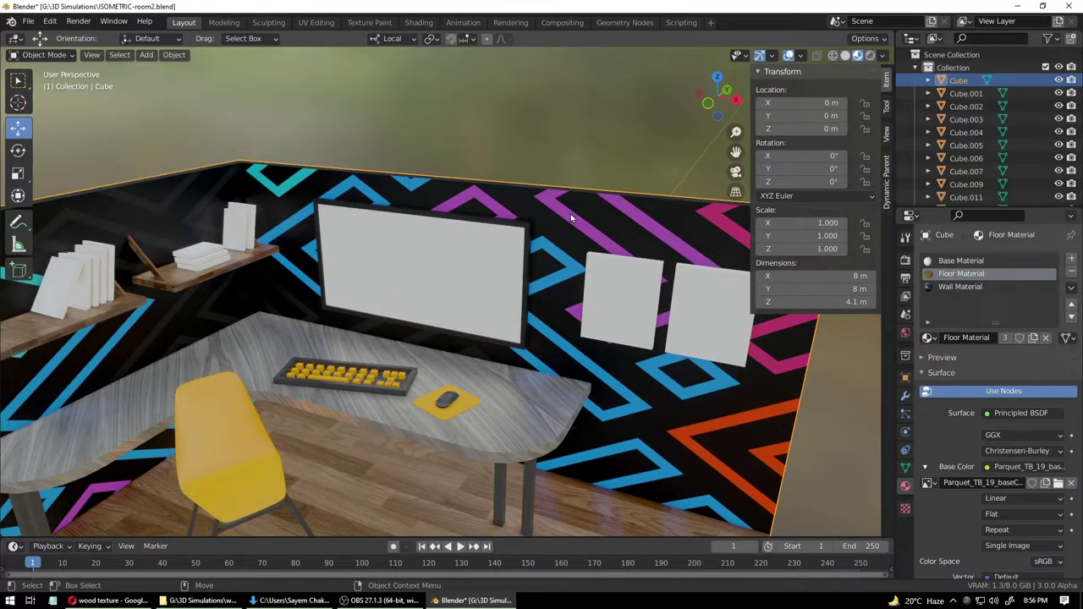
click(528, 241)
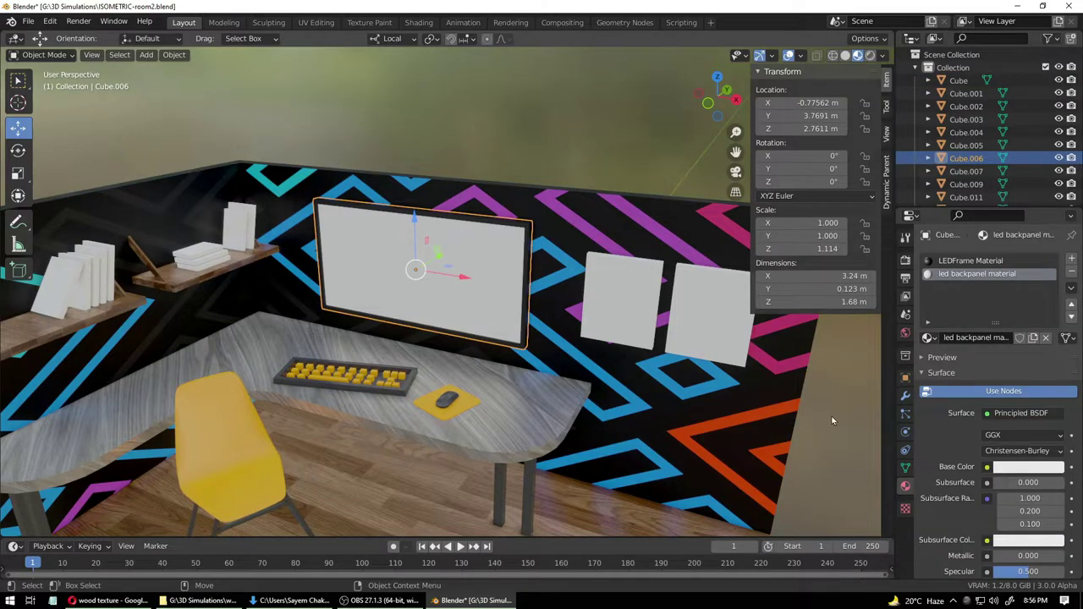
click(963, 262)
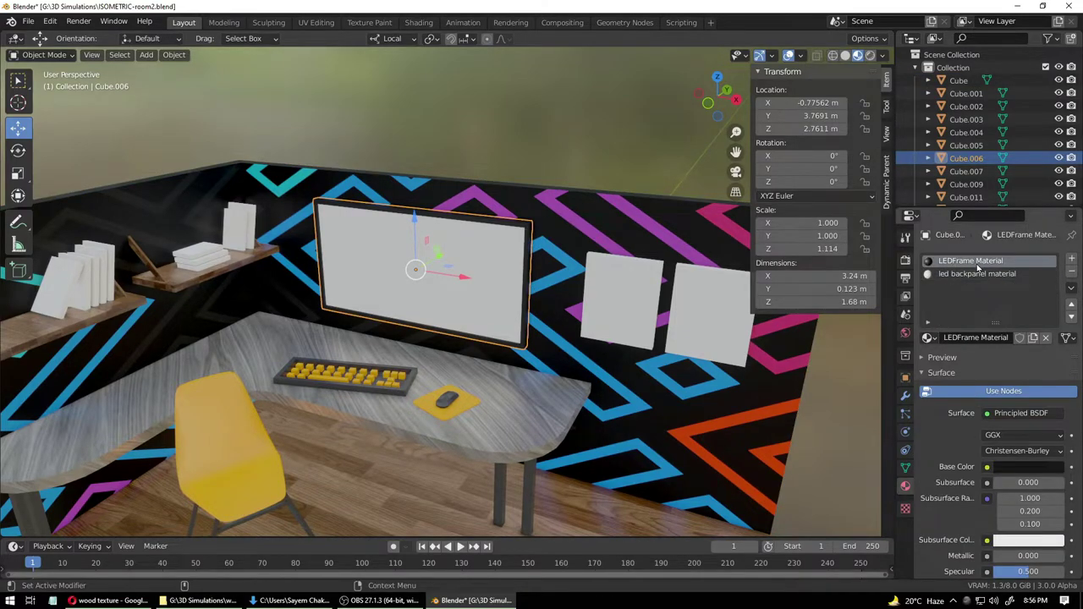
click(929, 338)
click(848, 383)
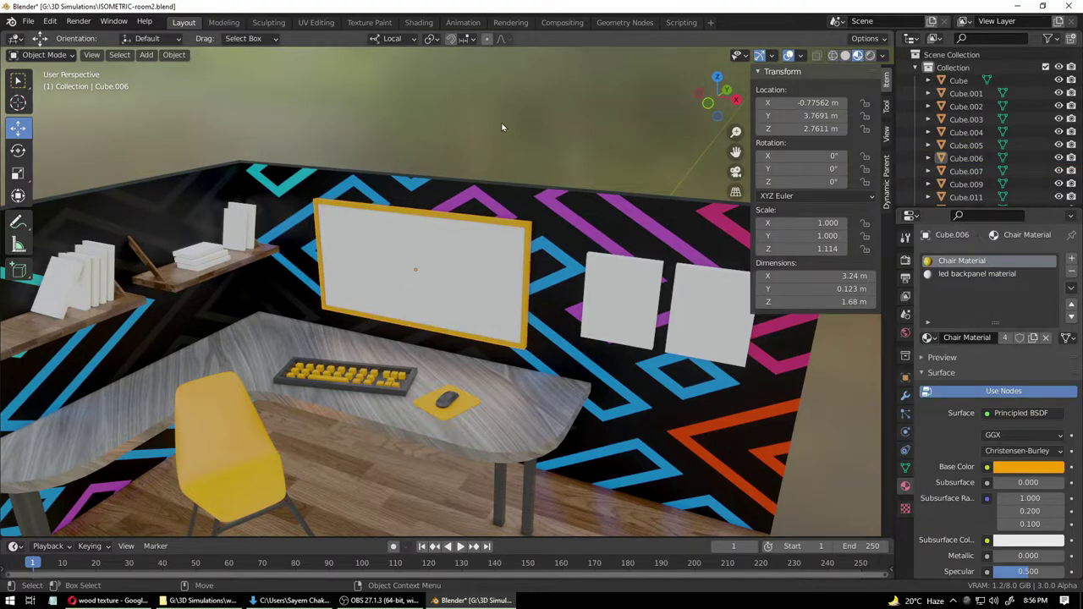
scroll(422, 417, down, 6)
scroll(420, 414, up, 5)
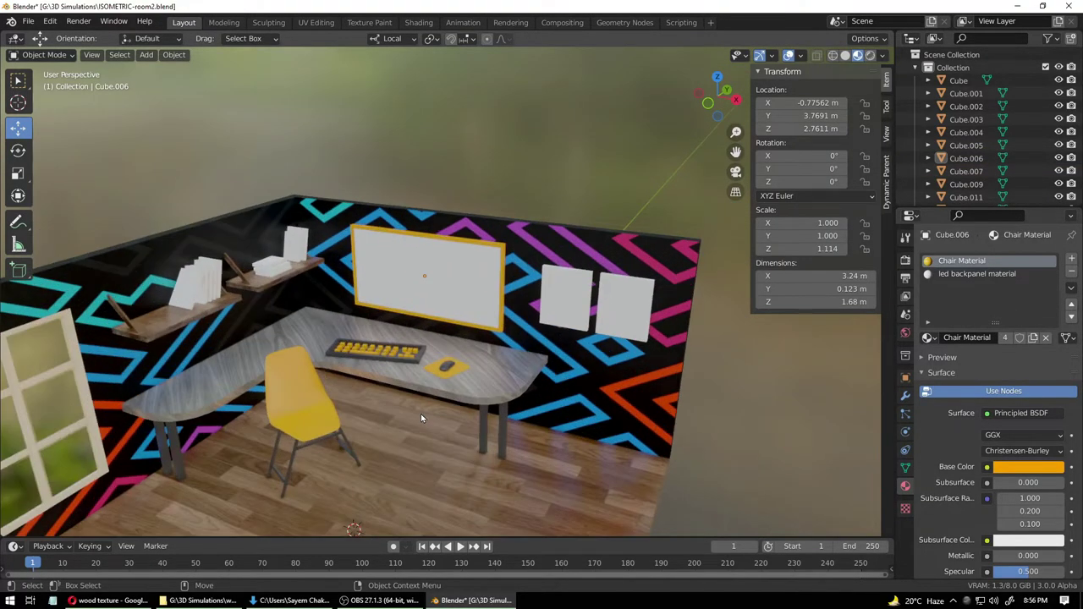
scroll(420, 414, up, 2)
- Try the Base Material on the monitor's frame and the Table Material on its screen
click(928, 338)
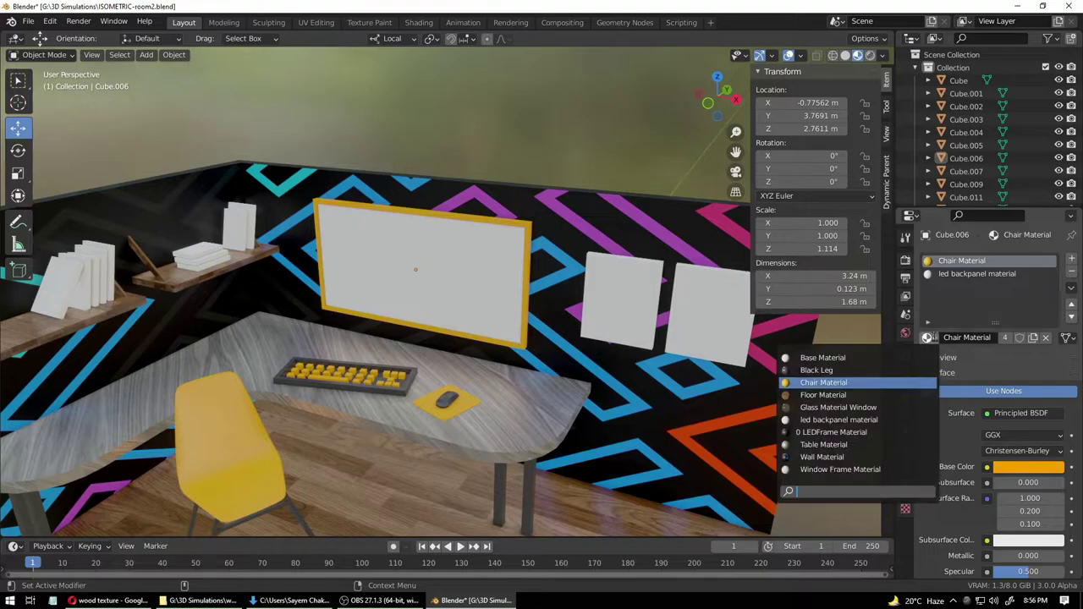
click(837, 359)
click(500, 267)
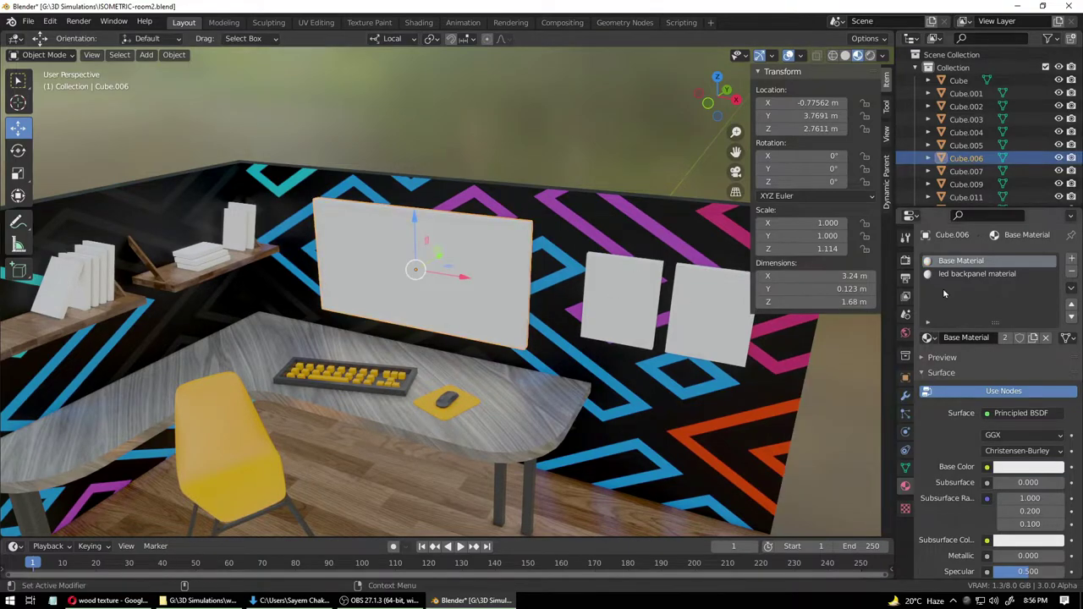
click(977, 273)
click(929, 337)
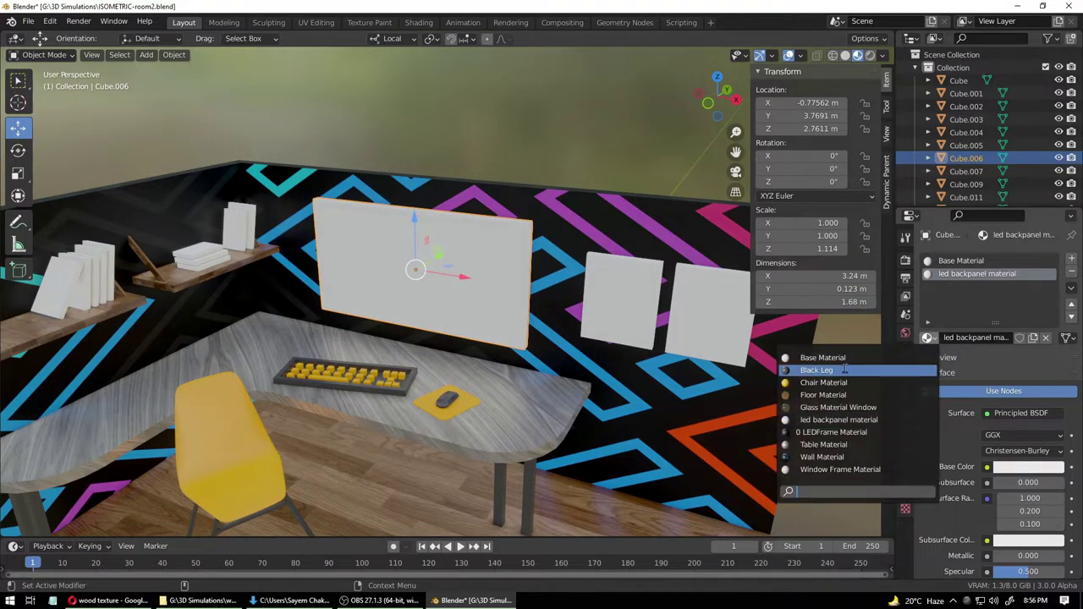
click(823, 444)
key(alt+a)
scroll(511, 366, down, 6)
scroll(510, 366, up, 8)
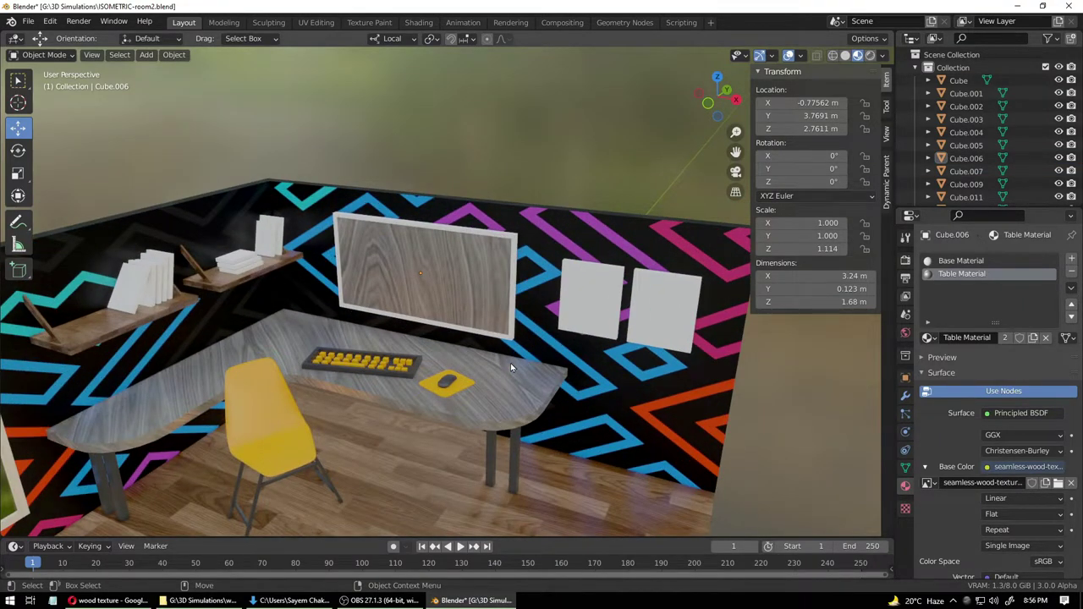
- Undo the trial material changes on the monitor's frame and screen
key(ctrl+z)
key(ctrl+z)
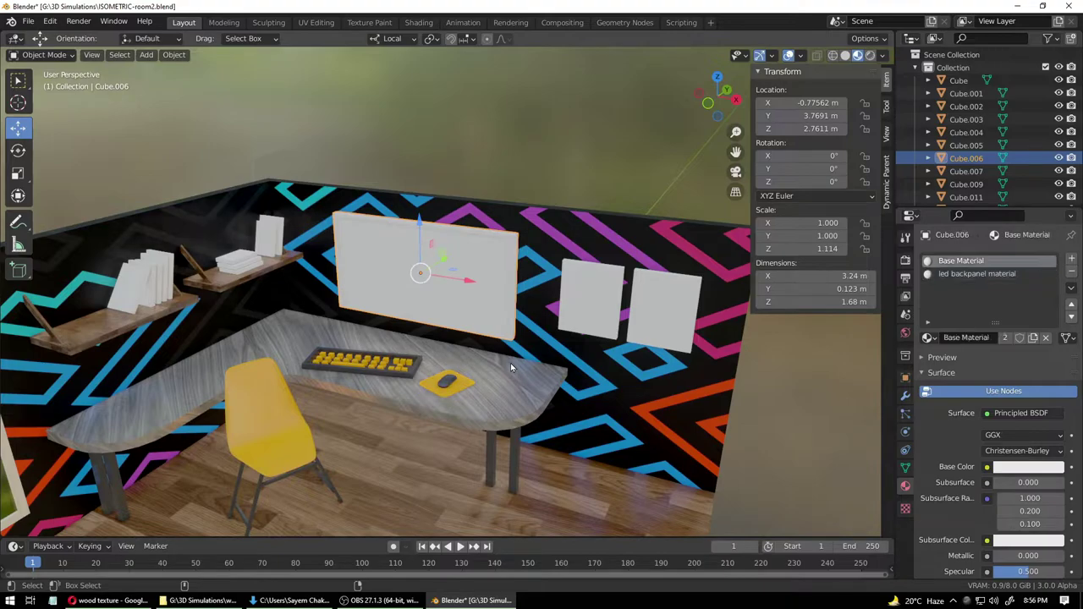
key(ctrl+z)
key(ctrl+z)
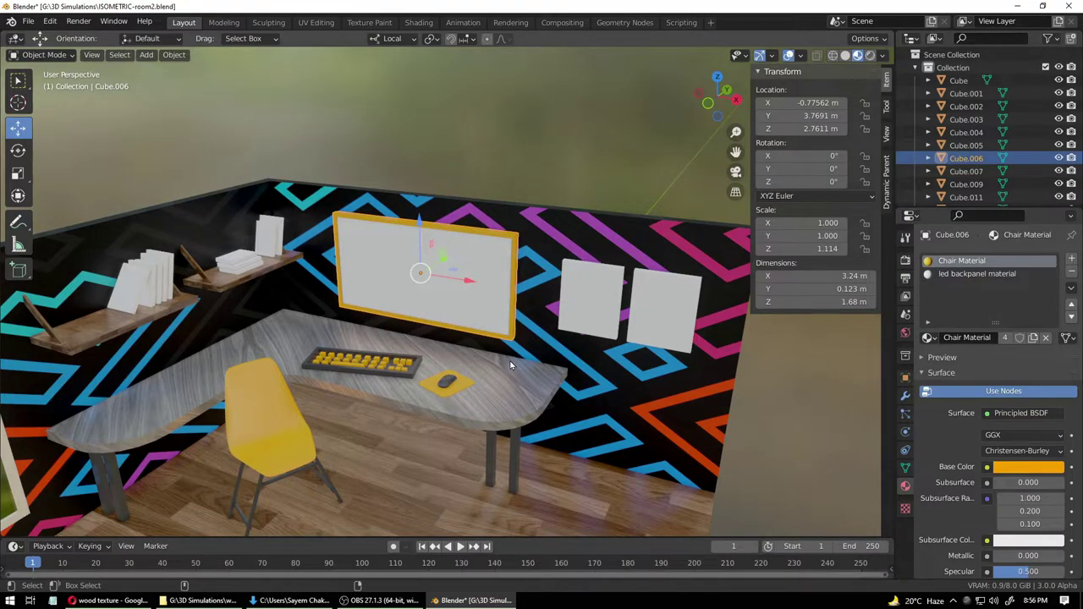
key(ctrl+z)
key(ctrl+z)
key(ctrl+z)
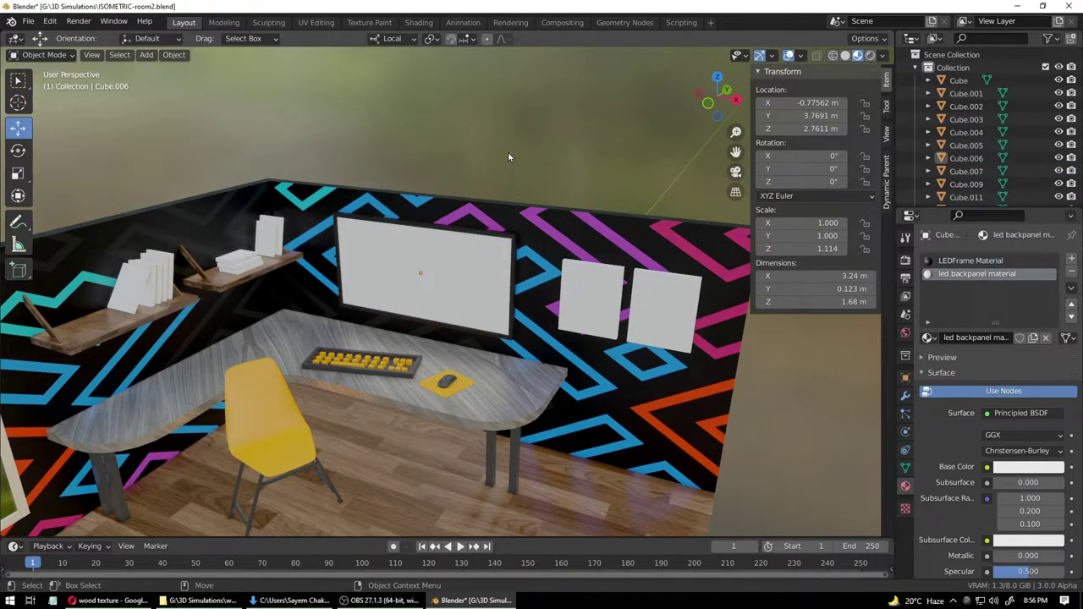
- Try the Floor Material on the wall monitor's frame and check its look in the room
click(491, 228)
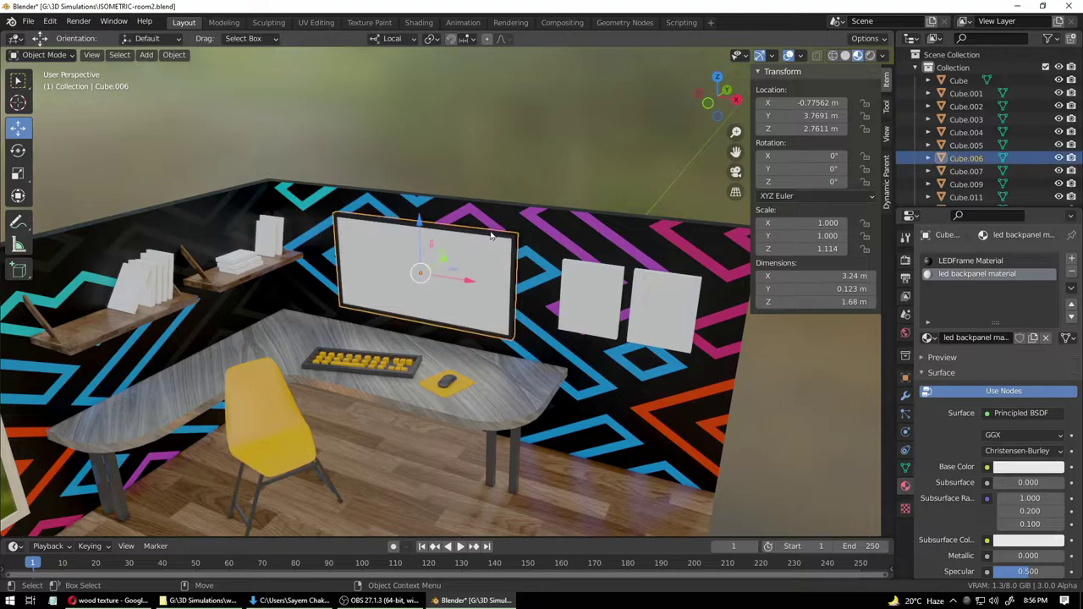
click(928, 336)
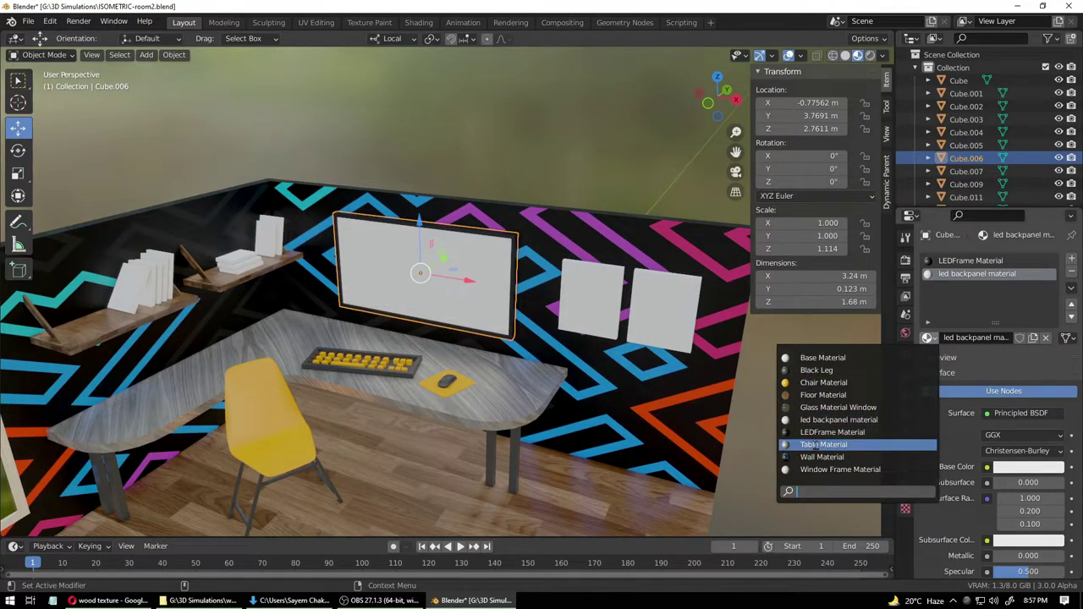
click(970, 260)
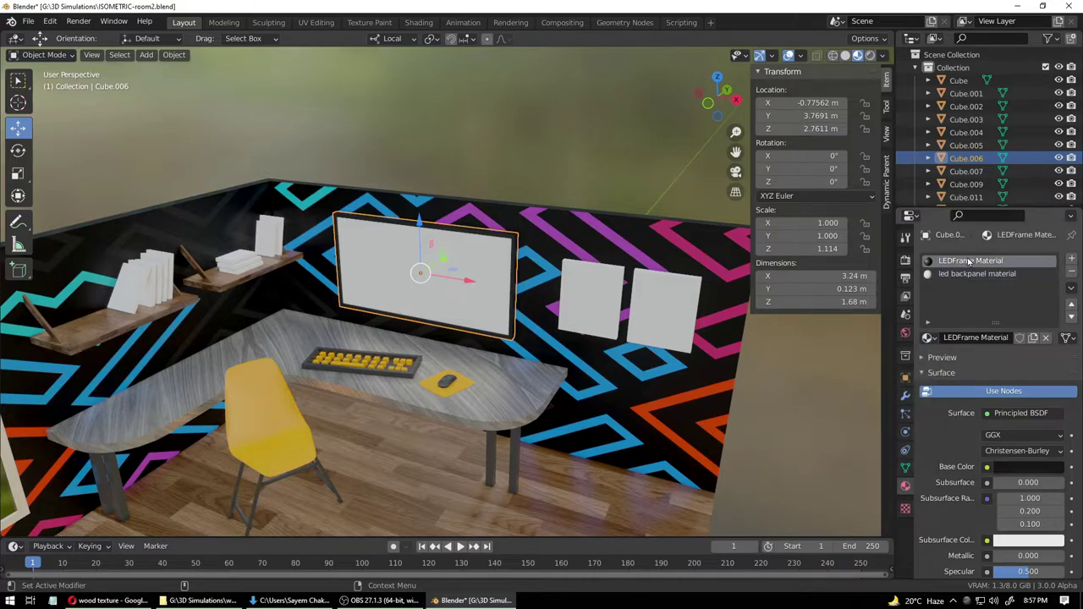
click(928, 338)
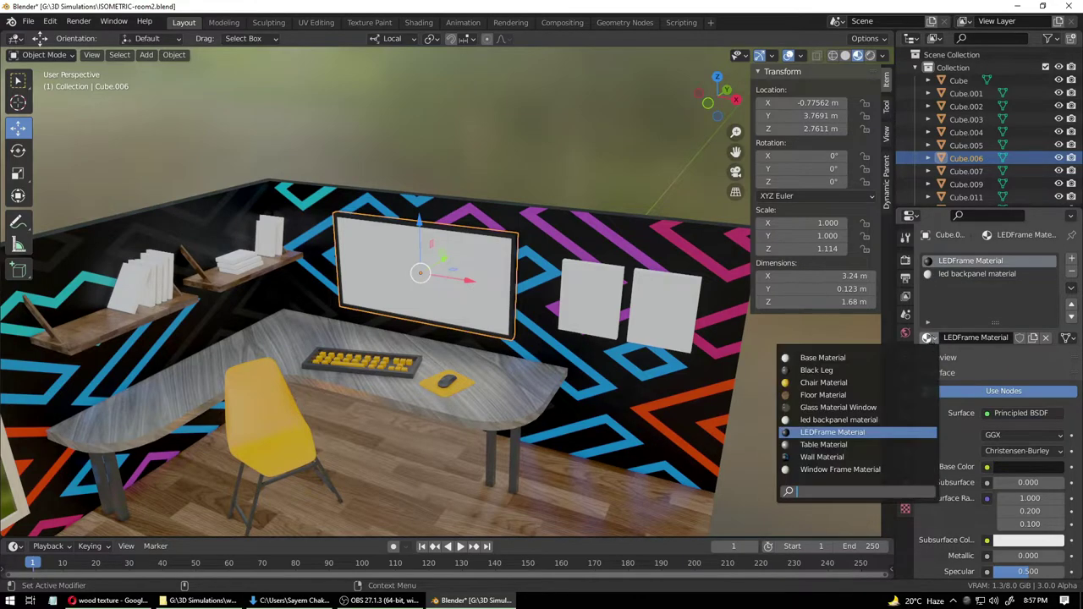
click(814, 395)
click(601, 174)
scroll(450, 240, up, 3)
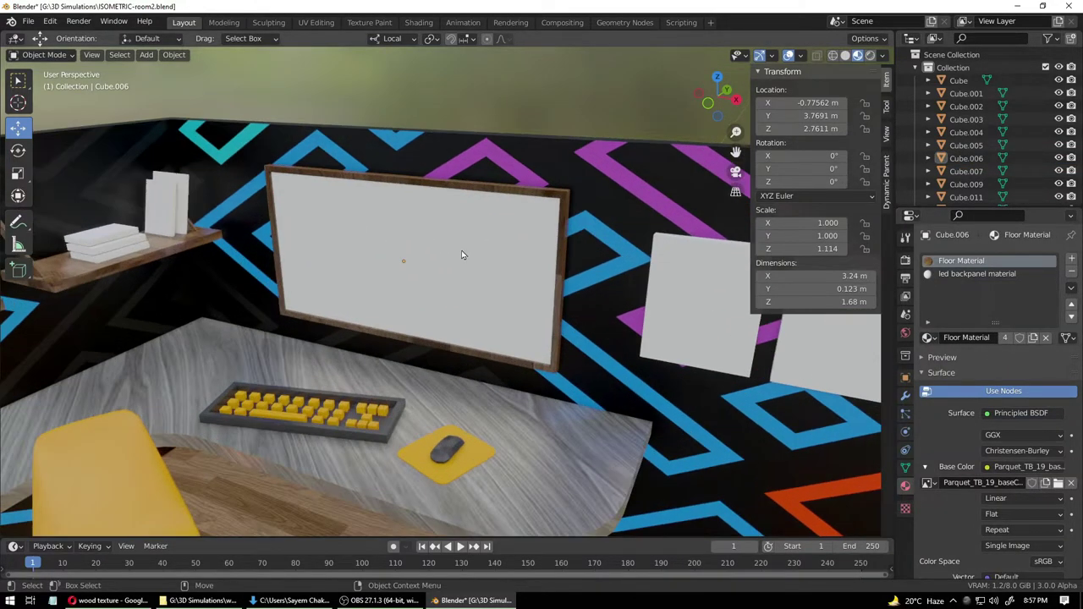
scroll(449, 240, down, 5)
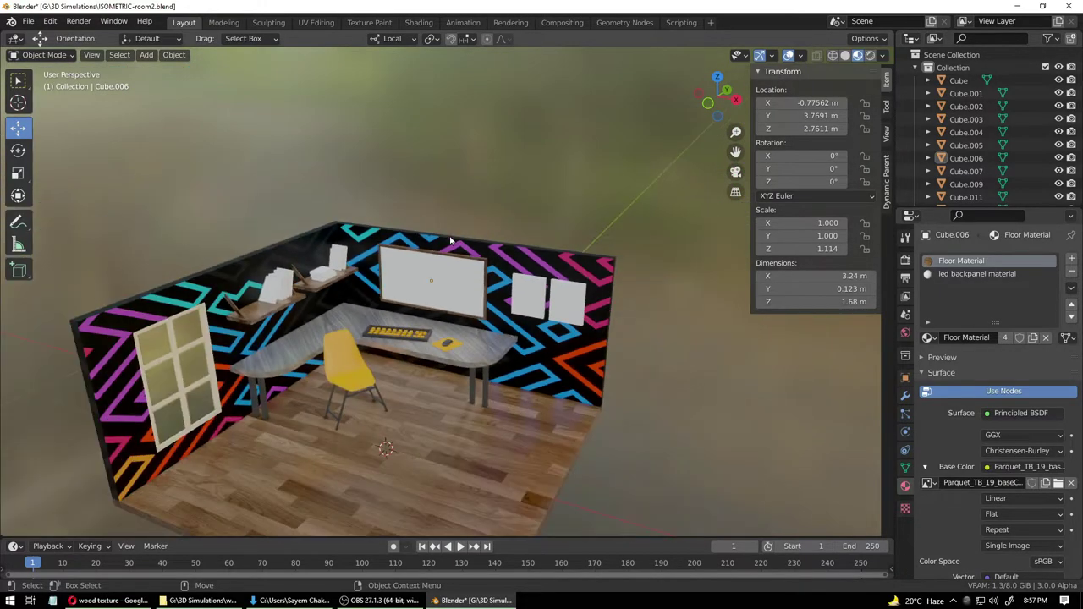
scroll(454, 238, down, 3)
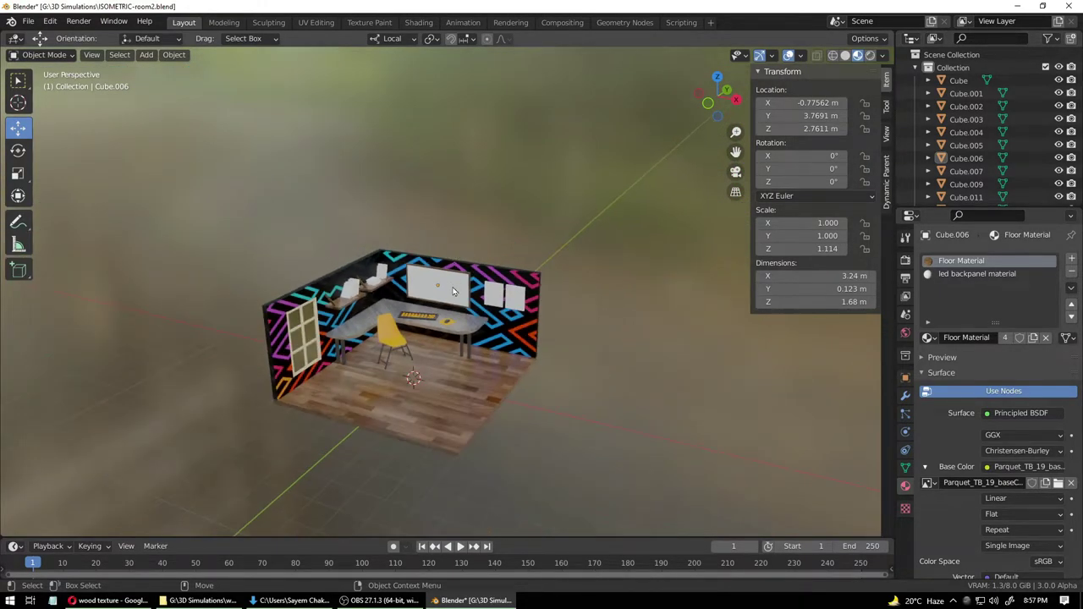
scroll(654, 360, up, 2)
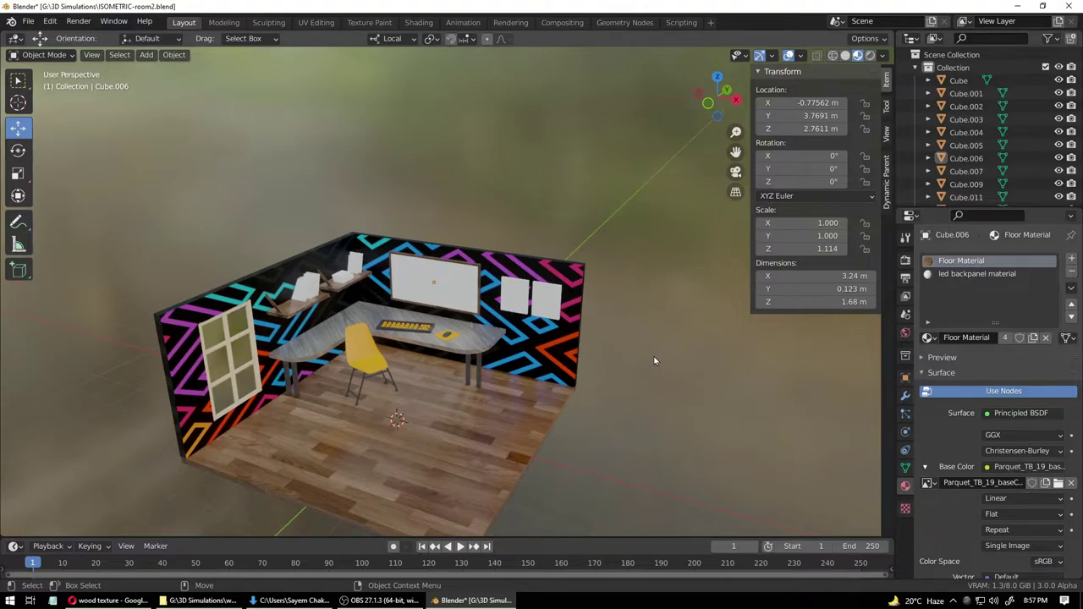
scroll(654, 360, up, 8)
- Try the Glass Material Window on the monitor's frame, and switch the frame back to LEDFrame Material
click(614, 293)
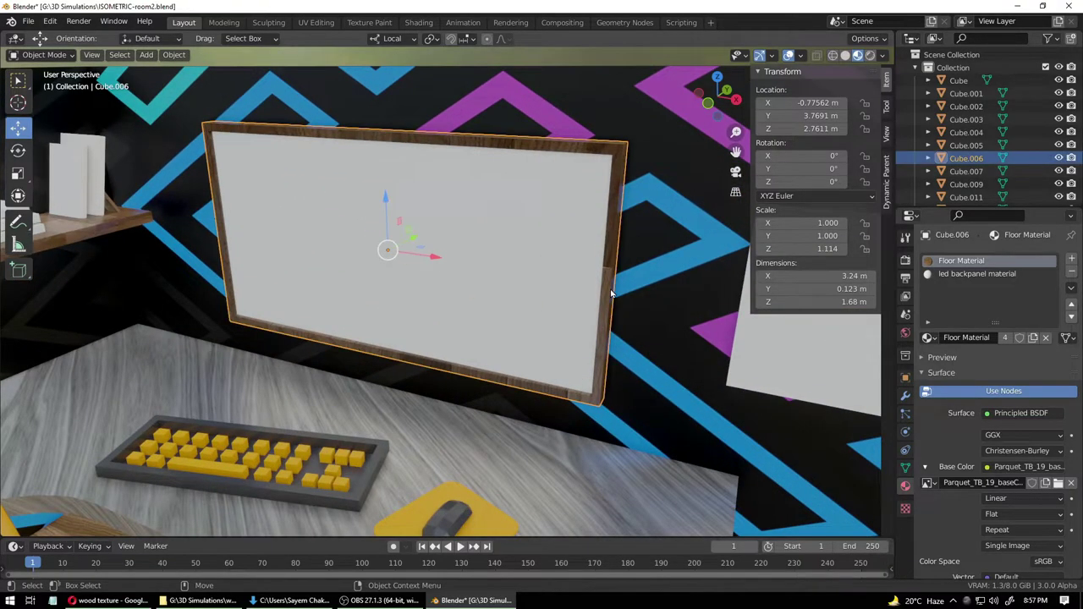
click(930, 338)
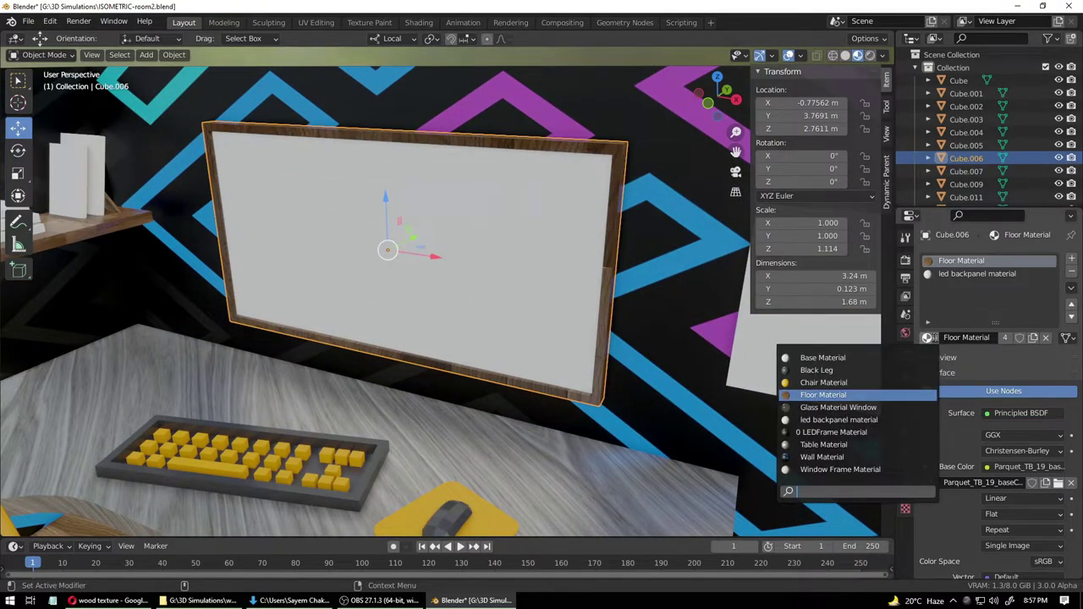
click(822, 407)
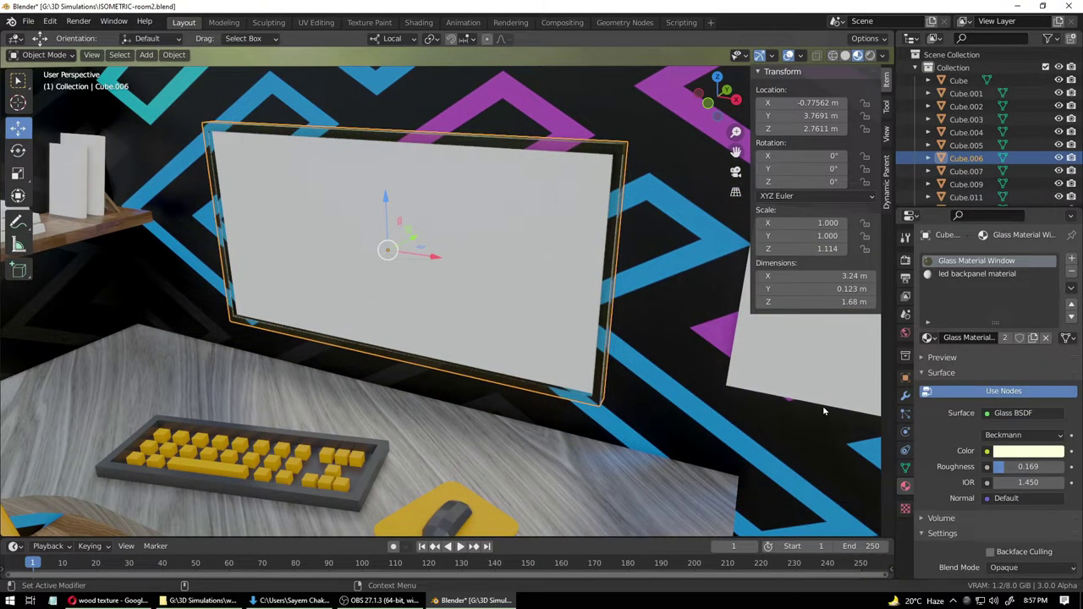
click(927, 337)
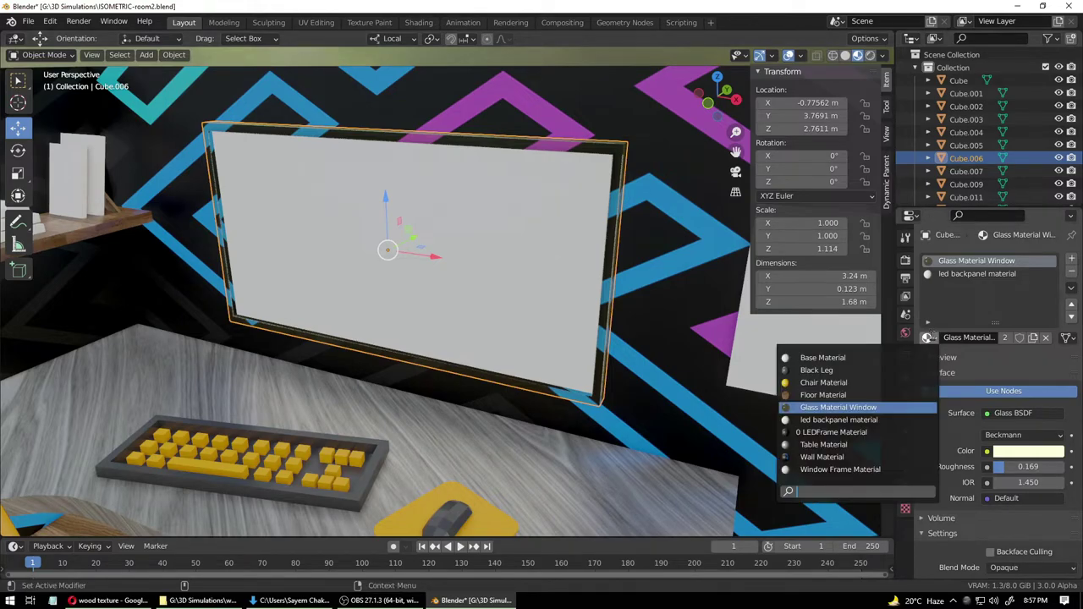
click(851, 434)
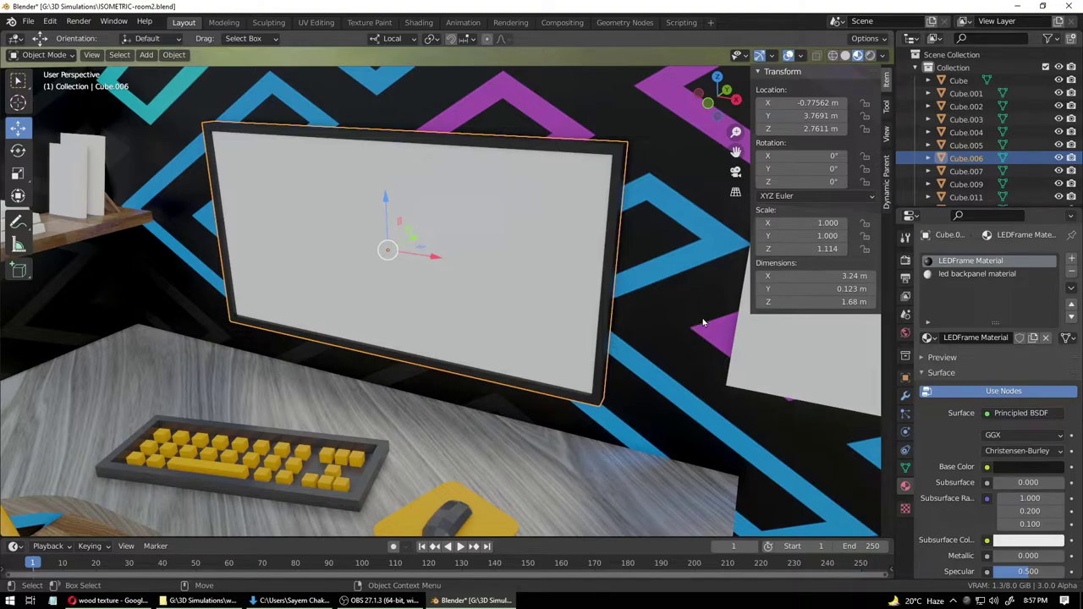
- Try the Wall Material on the monitor's frame and check how it looks against the wall
click(928, 337)
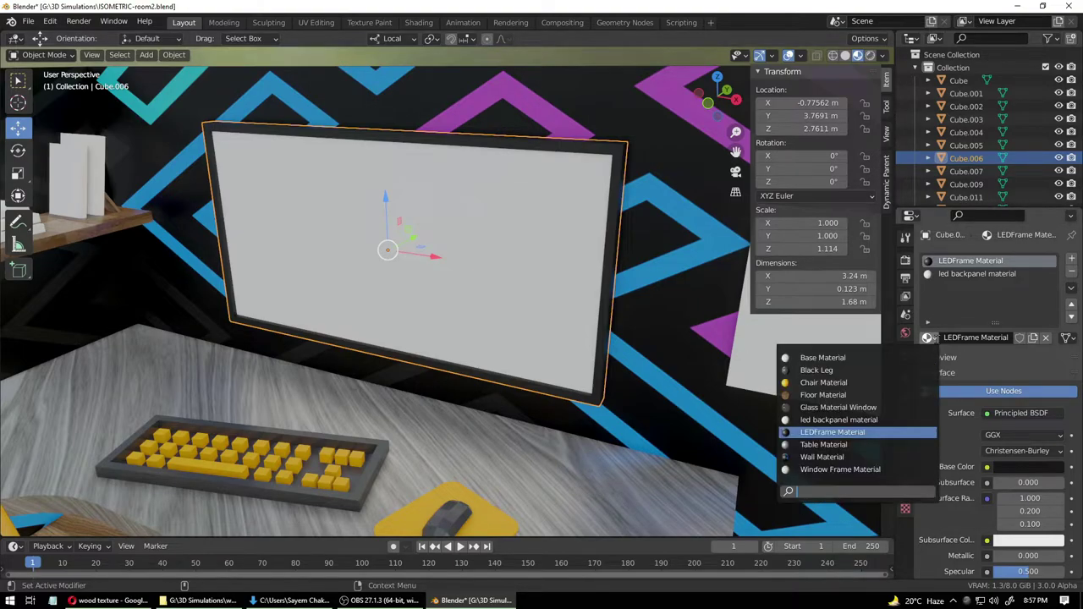
click(850, 445)
click(635, 363)
key(KP_Decimal)
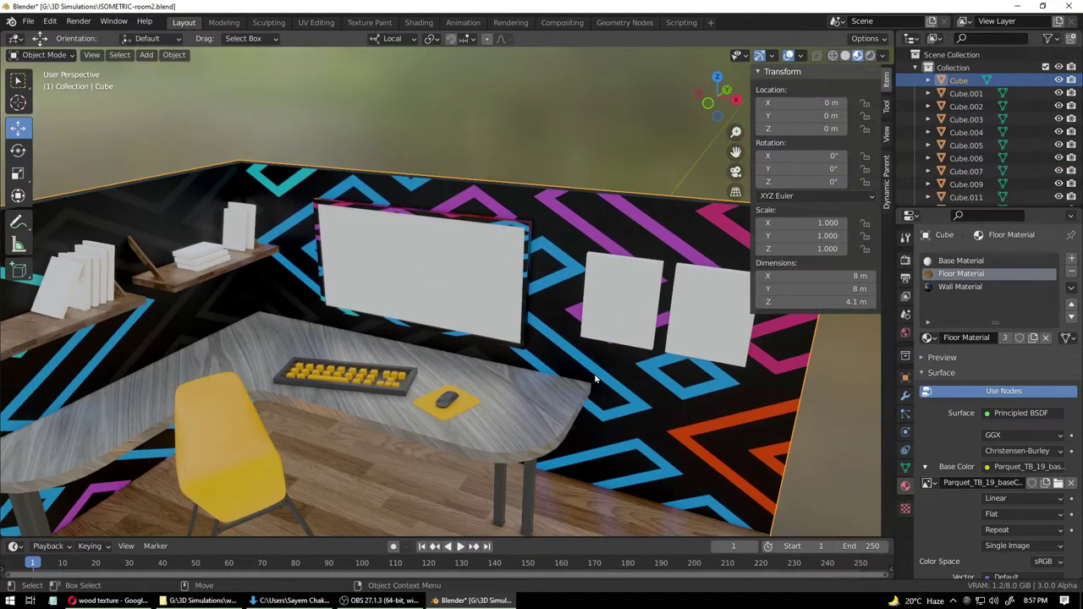
scroll(595, 379, up, 6)
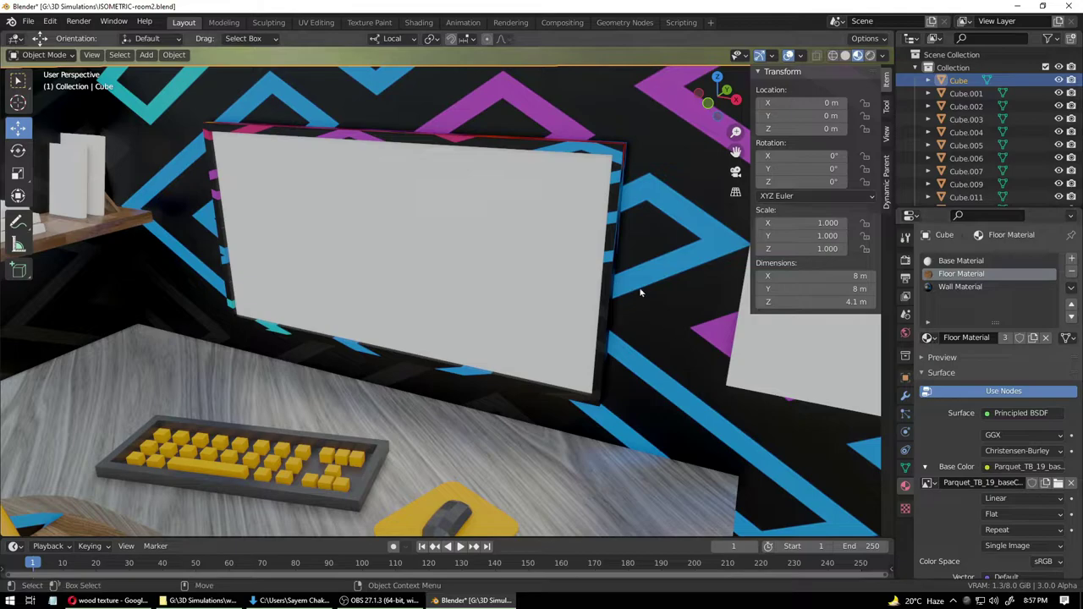
- Reassign LEDFrame Material to the monitor's frame, check it up close and save the file
click(607, 262)
click(928, 338)
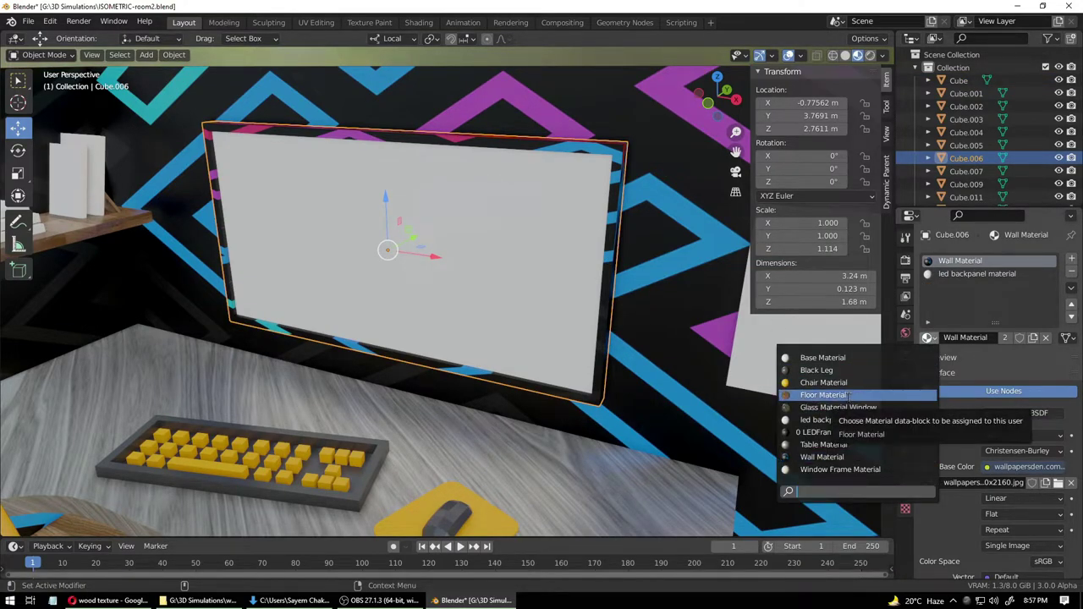
click(846, 433)
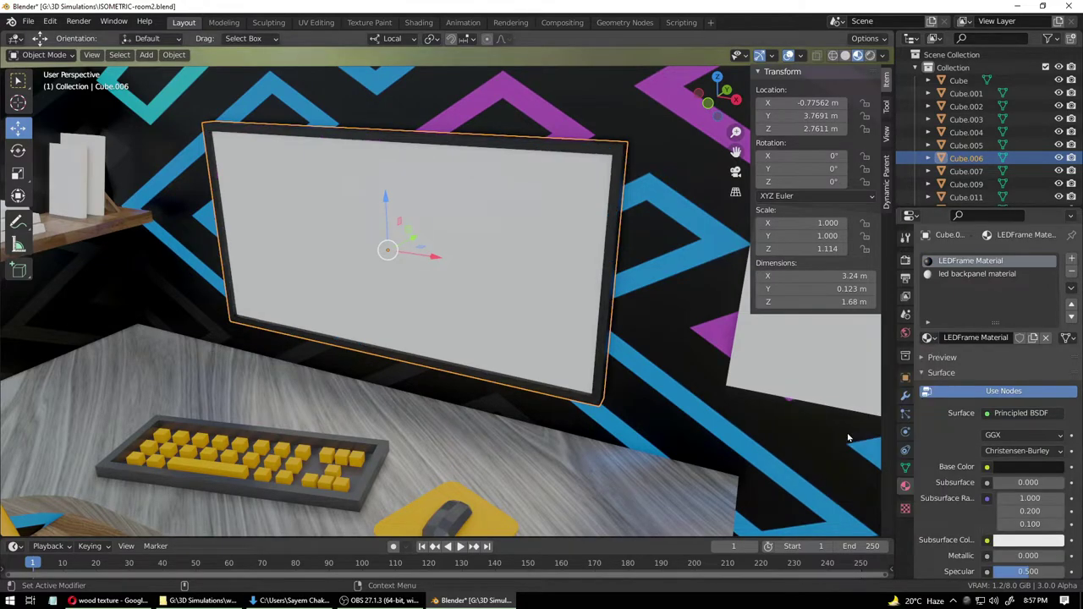
click(635, 337)
middle_drag(675, 337, 645, 279)
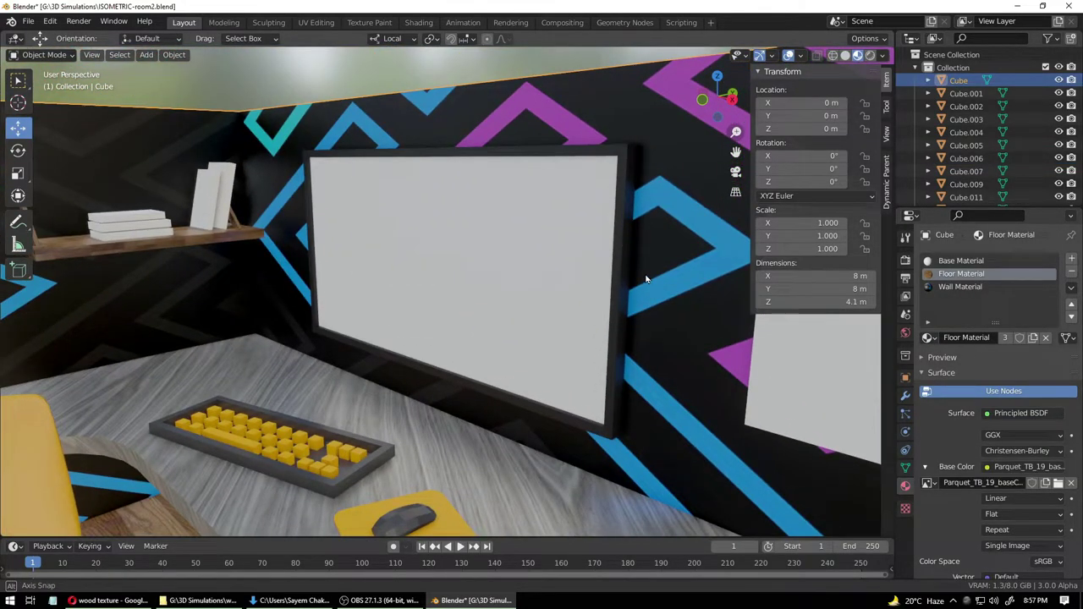
key(ctrl+s)
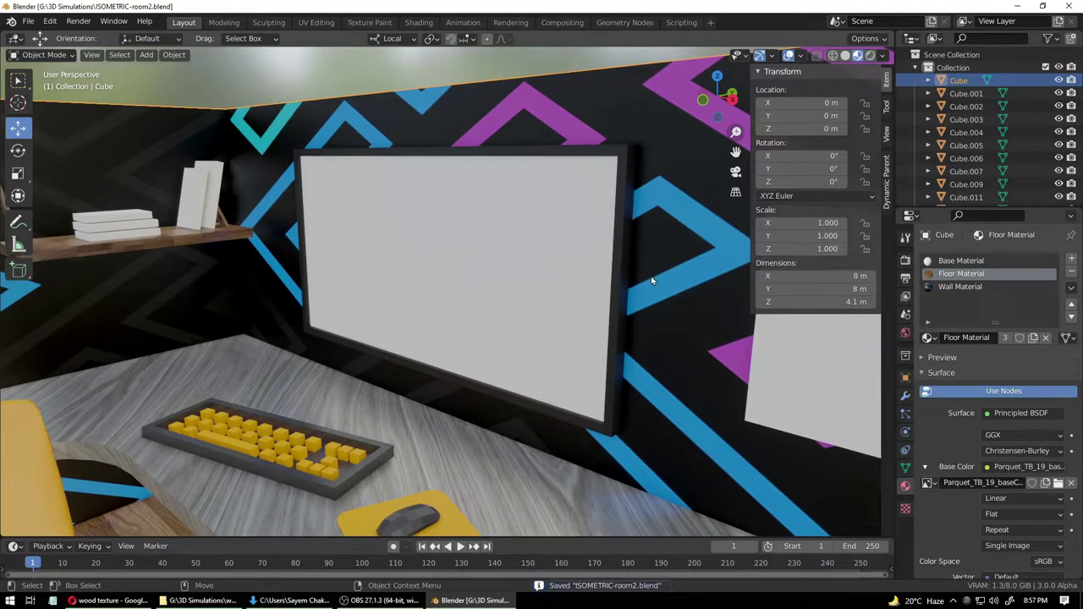
- Select the two blank panels on the wall beside the monitor and examine them from several angles
key(KP_Decimal)
scroll(602, 378, up, 4)
shift+middle_drag(603, 377, 547, 363)
click(529, 299)
middle_drag(533, 303, 615, 342)
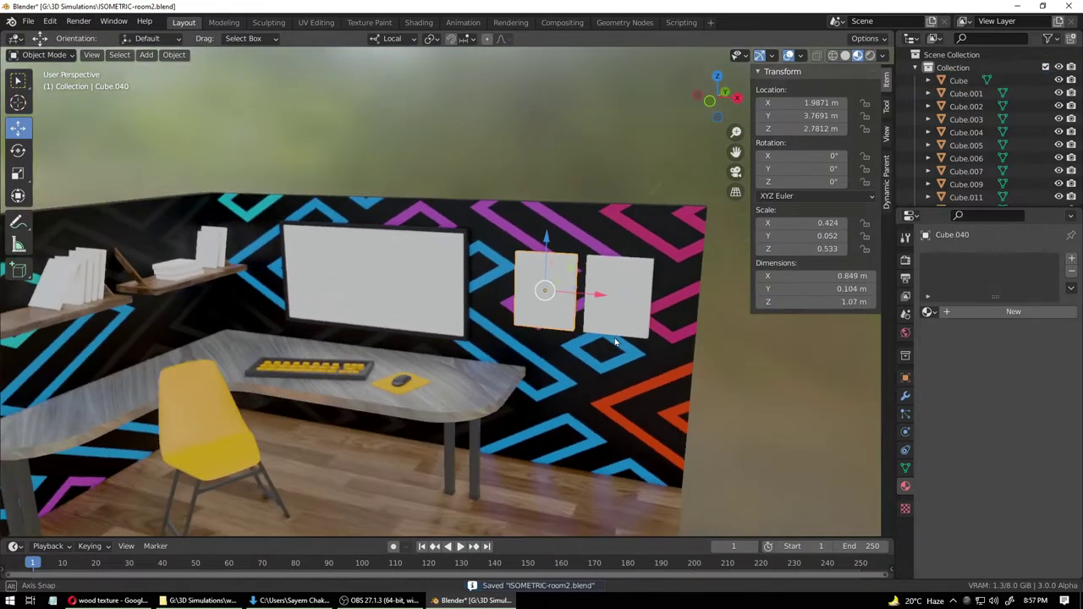
click(621, 273)
middle_drag(692, 361, 649, 378)
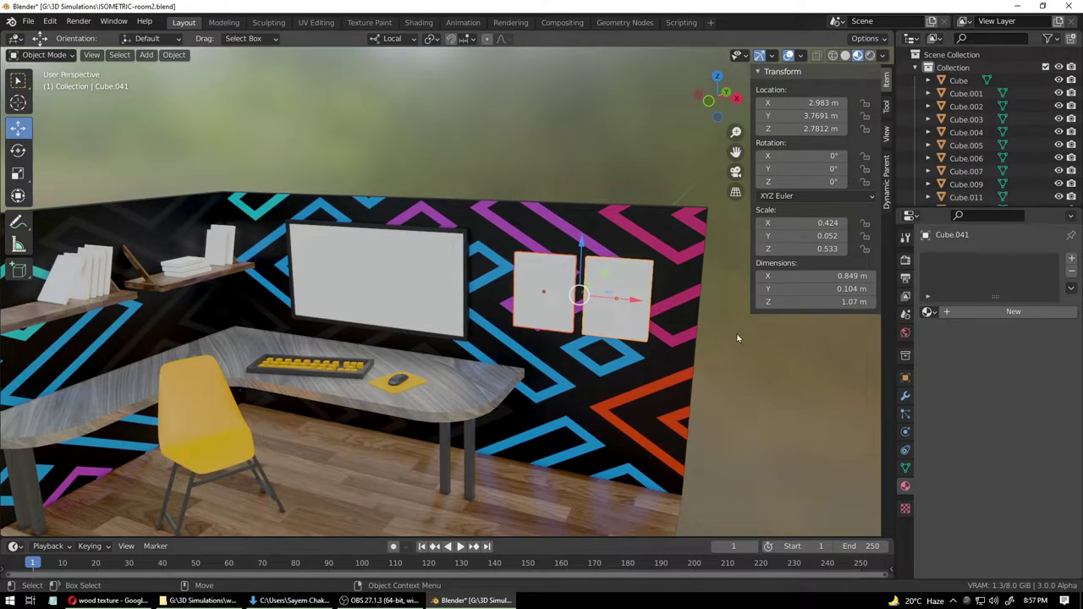
scroll(638, 297, up, 4)
middle_drag(701, 302, 635, 287)
scroll(658, 293, down, 5)
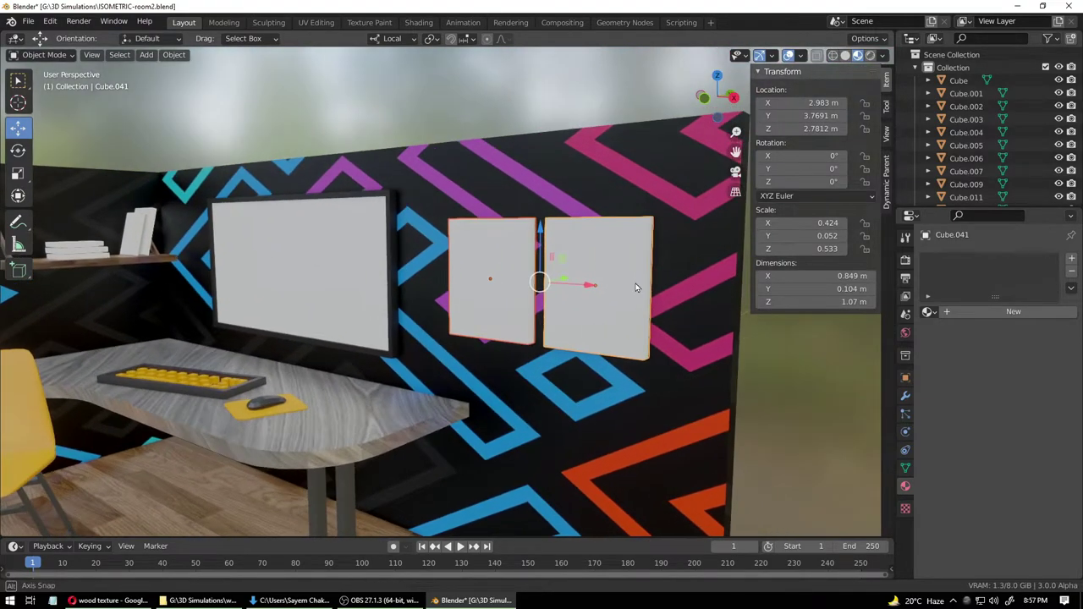
- Apply the scale of each of the two blank wall panels
click(478, 247)
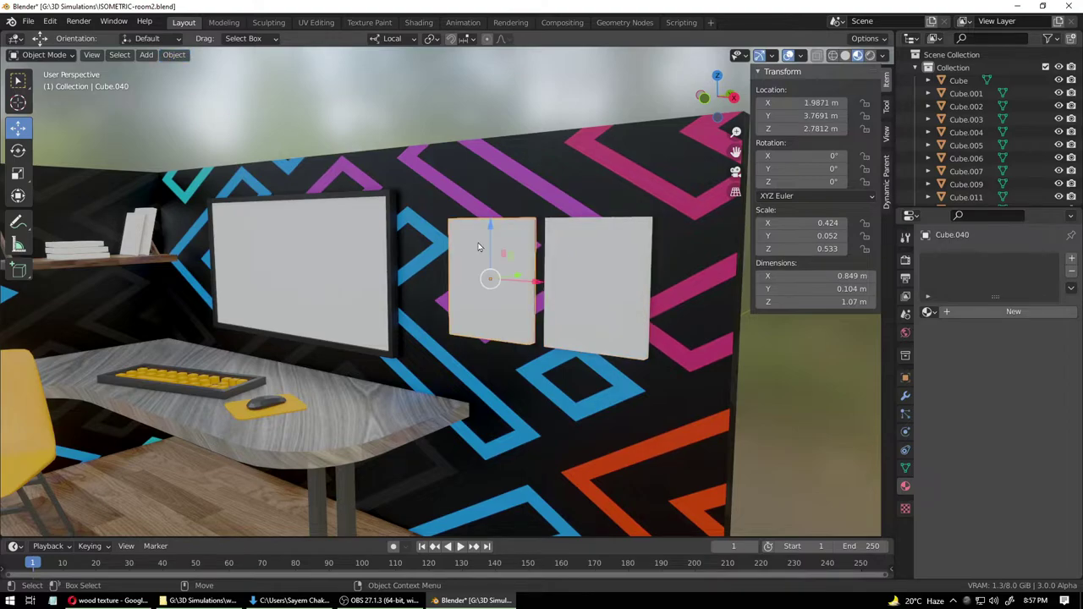
click(174, 54)
mouse_move(198, 122)
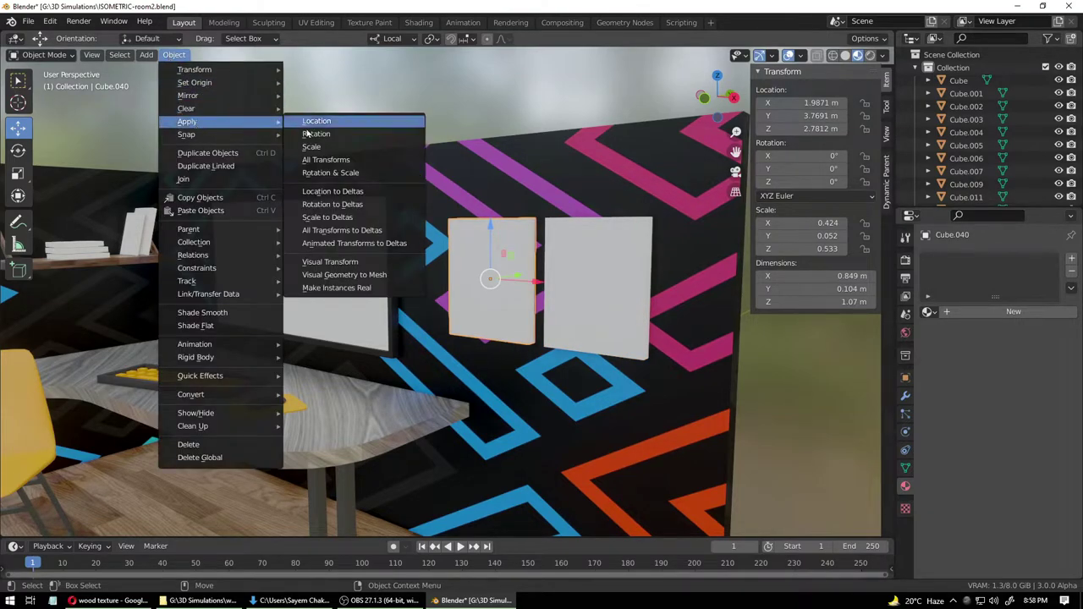
click(352, 149)
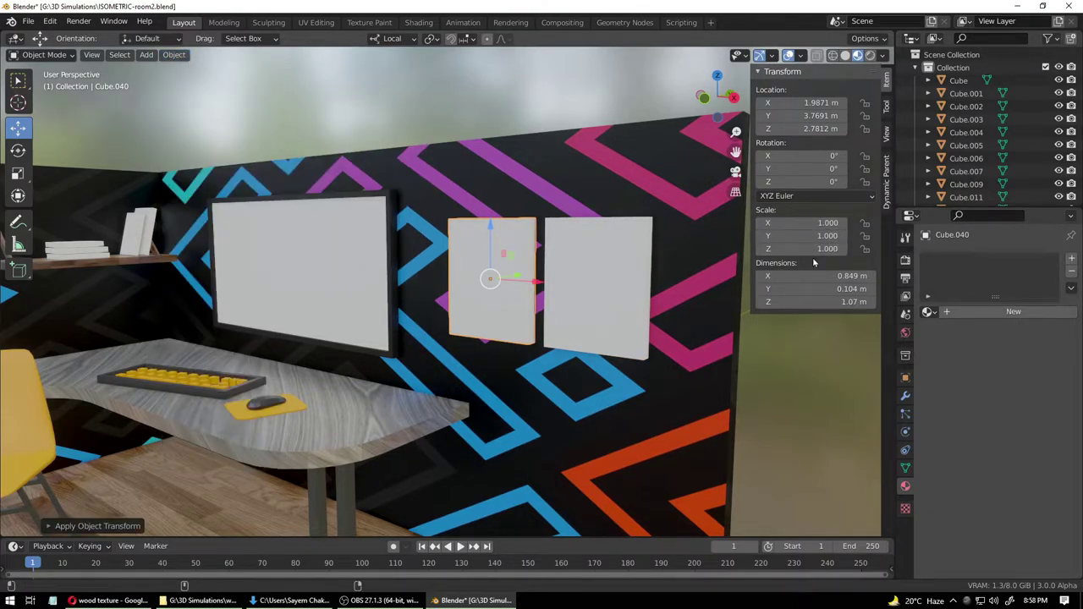
click(626, 302)
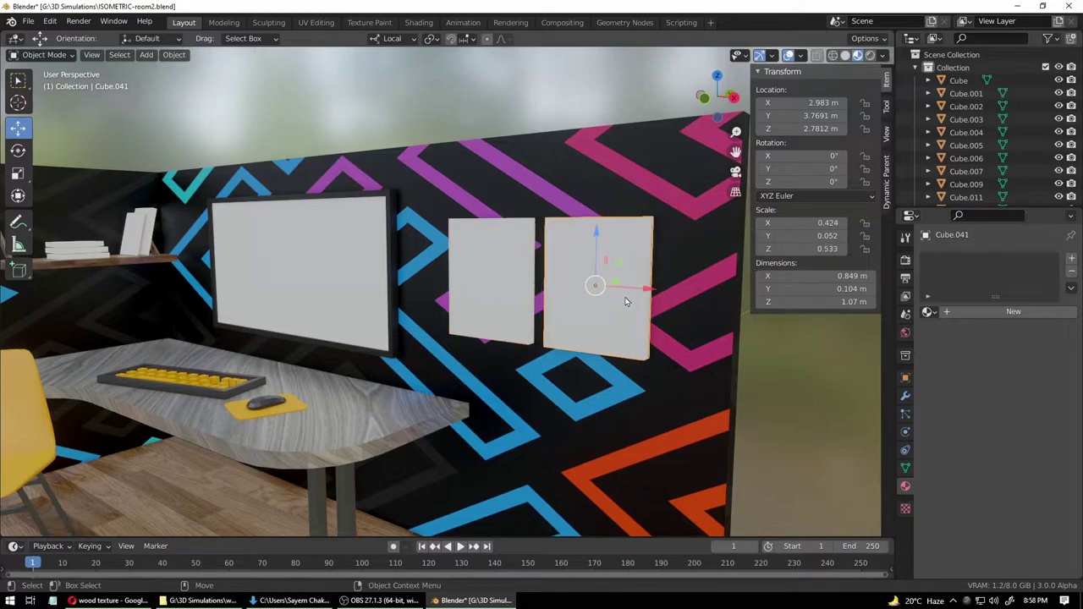
click(173, 54)
mouse_move(186, 121)
click(353, 150)
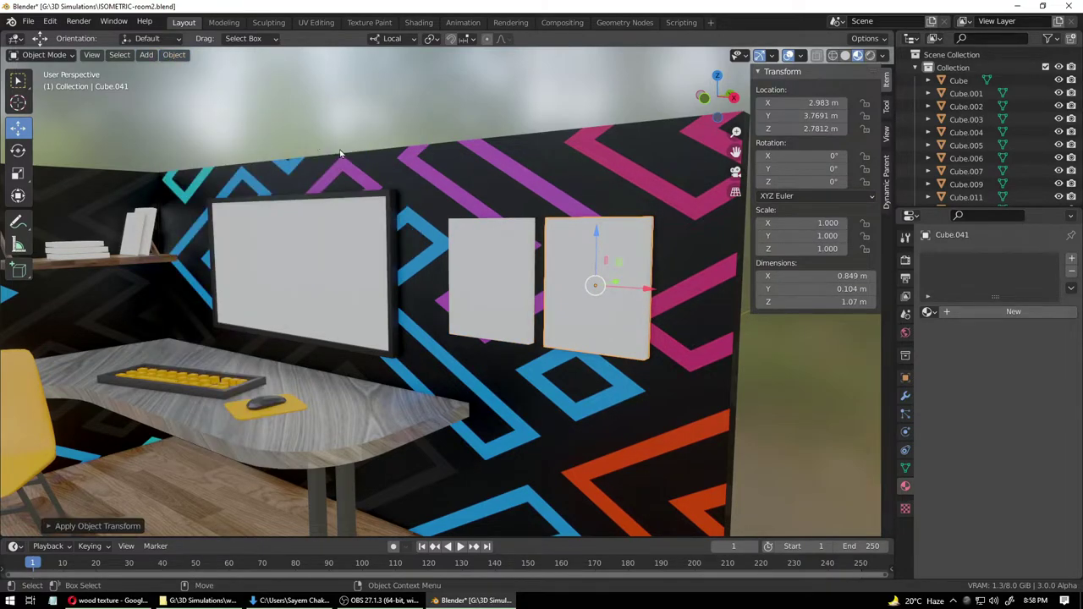
- Select both wall panels together and enter Edit Mode on them
key(alt+a)
click(564, 270)
click(493, 262)
shift+click(570, 259)
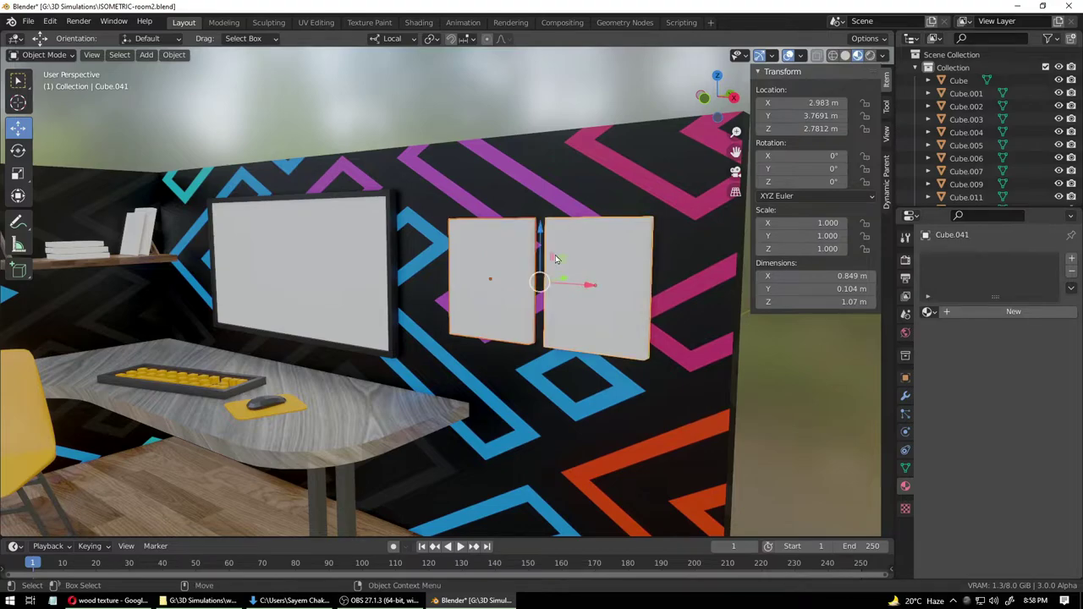
click(60, 56)
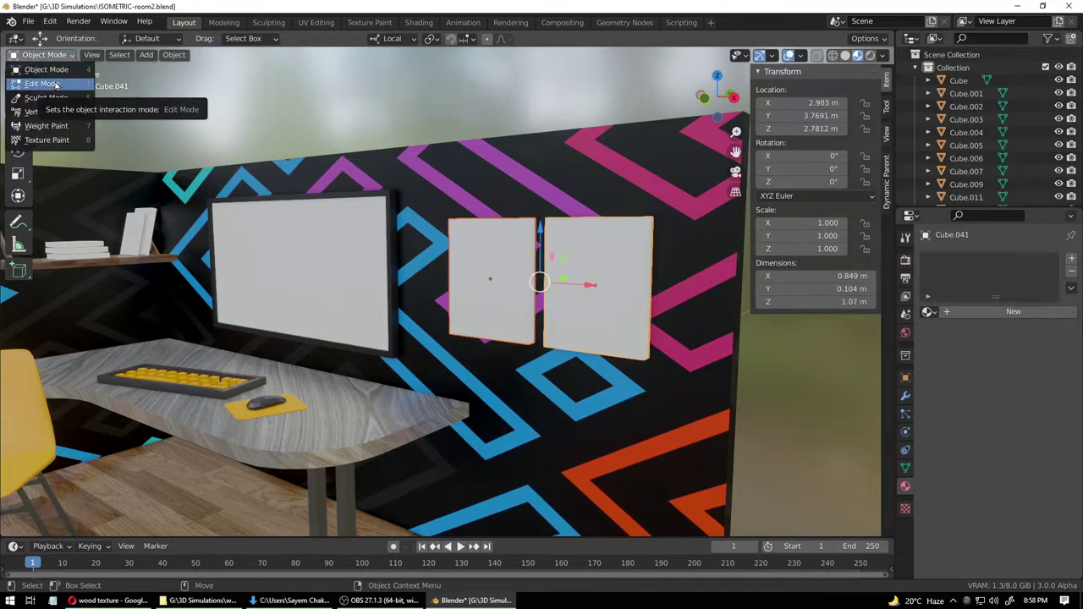
click(42, 84)
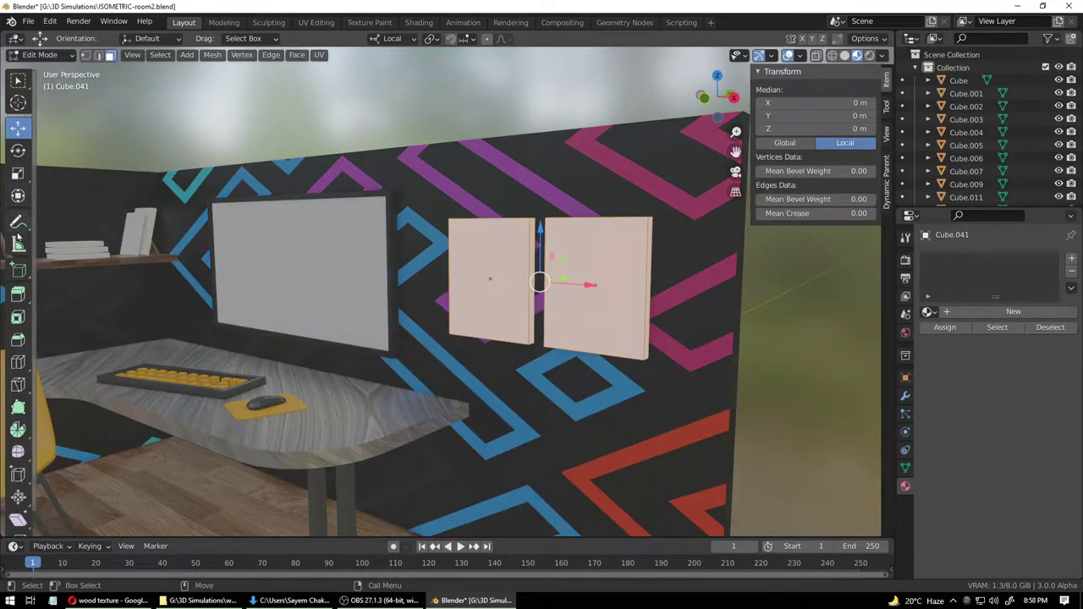
- Inset only the front faces of both wall panels to form a thin border around each
click(18, 316)
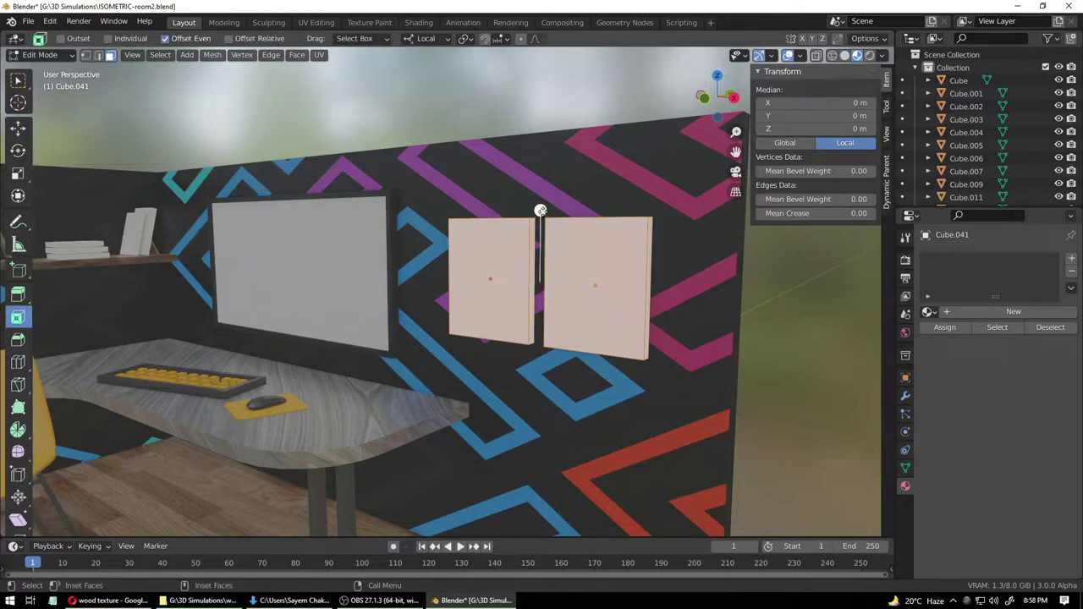
drag(540, 210, 526, 298)
key(ctrl+z)
click(554, 182)
click(499, 279)
shift+click(592, 284)
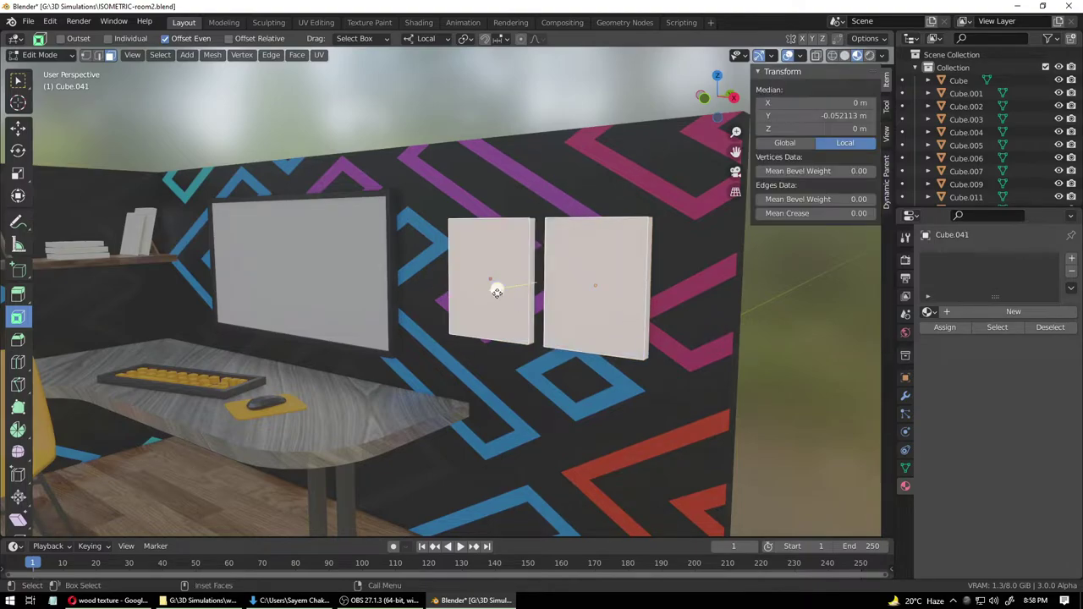
drag(497, 291, 497, 289)
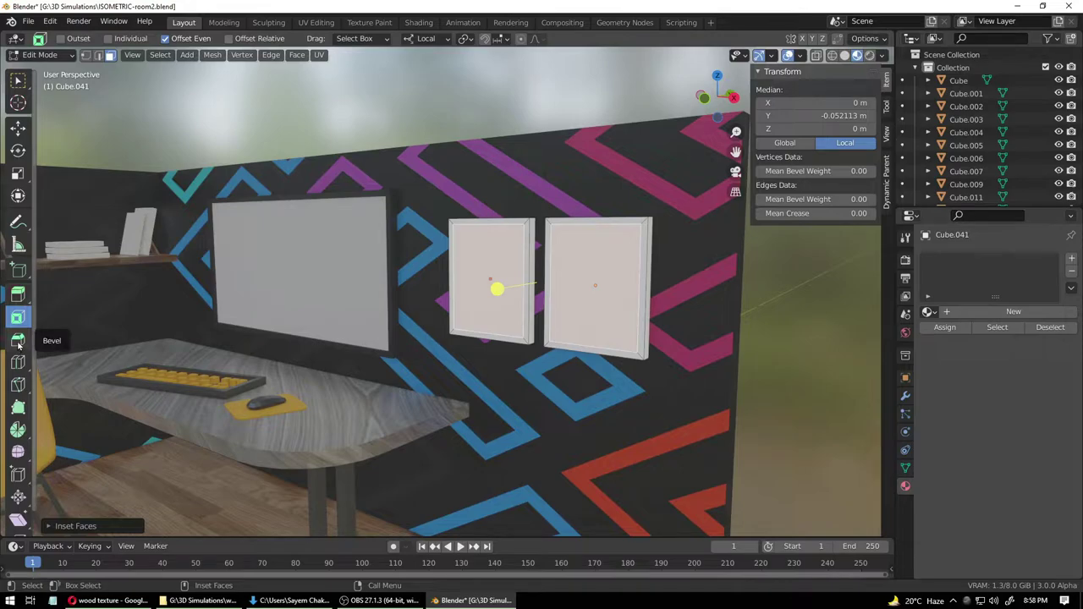
- Extrude the inset front faces of both wall panels inward about 0.06 m to recess them, and save the file
click(18, 293)
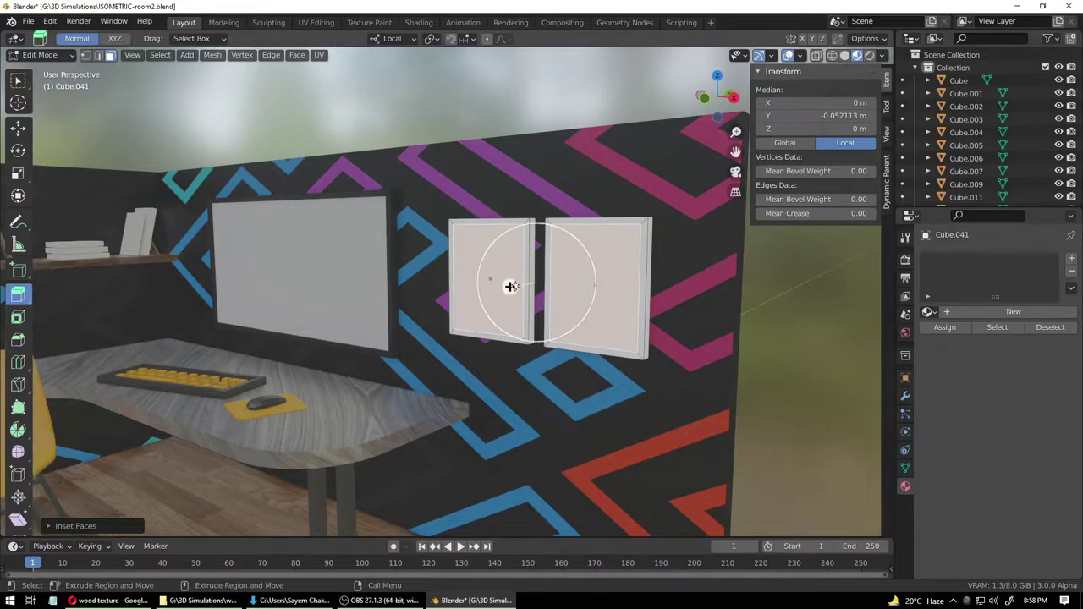
drag(510, 286, 516, 287)
click(42, 54)
click(38, 61)
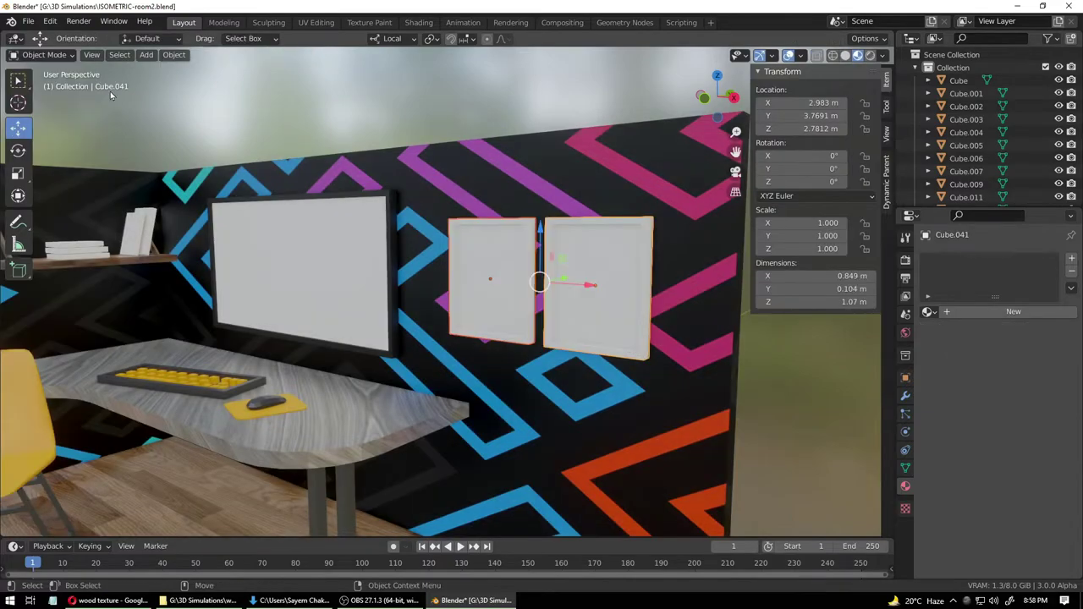
click(110, 95)
key(ctrl+s)
- Add a material slot to the wall panel nearer the monitor and apply the existing Floor Material to it
scroll(648, 306, up, 4)
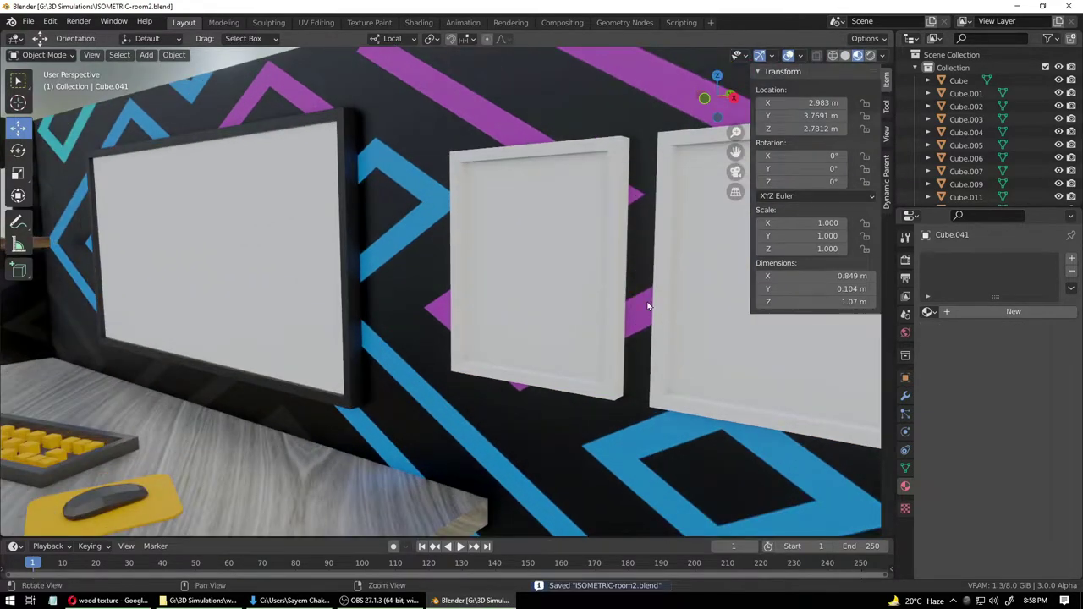
middle_drag(647, 306, 445, 278)
click(287, 200)
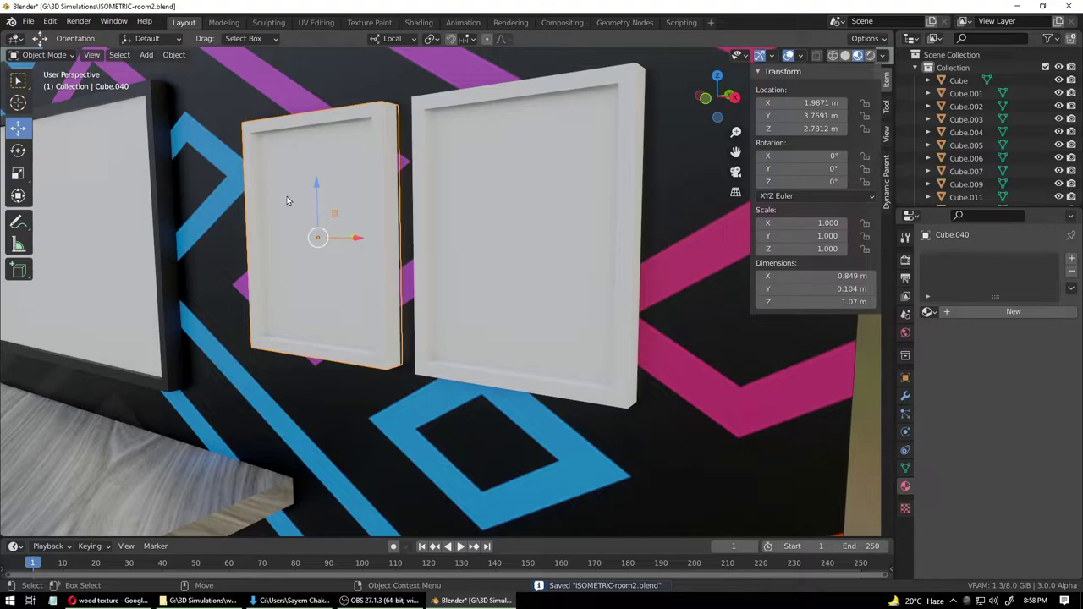
click(43, 54)
click(38, 75)
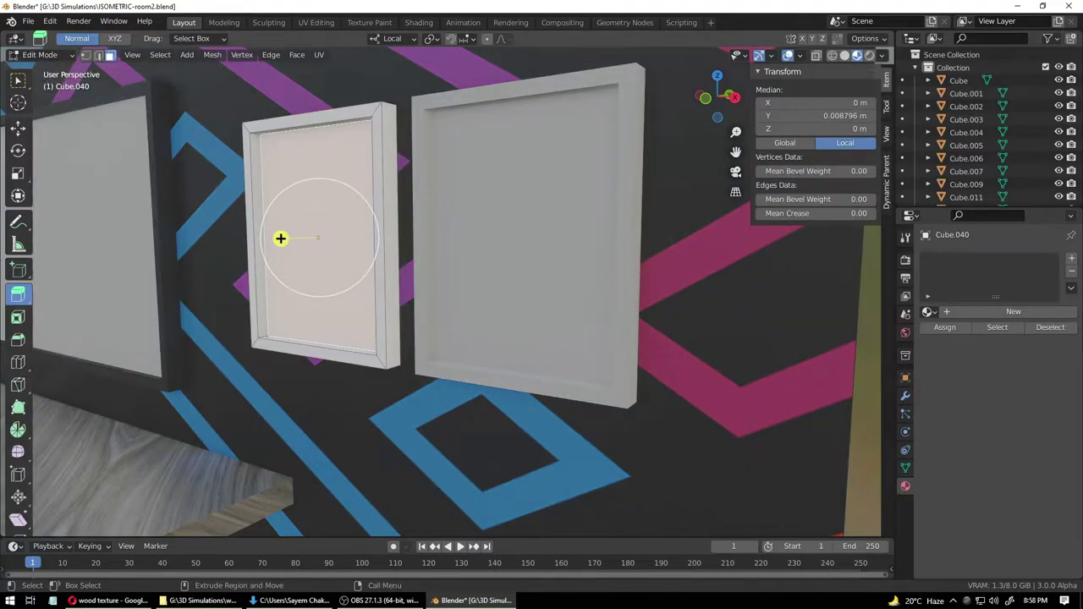
click(266, 112)
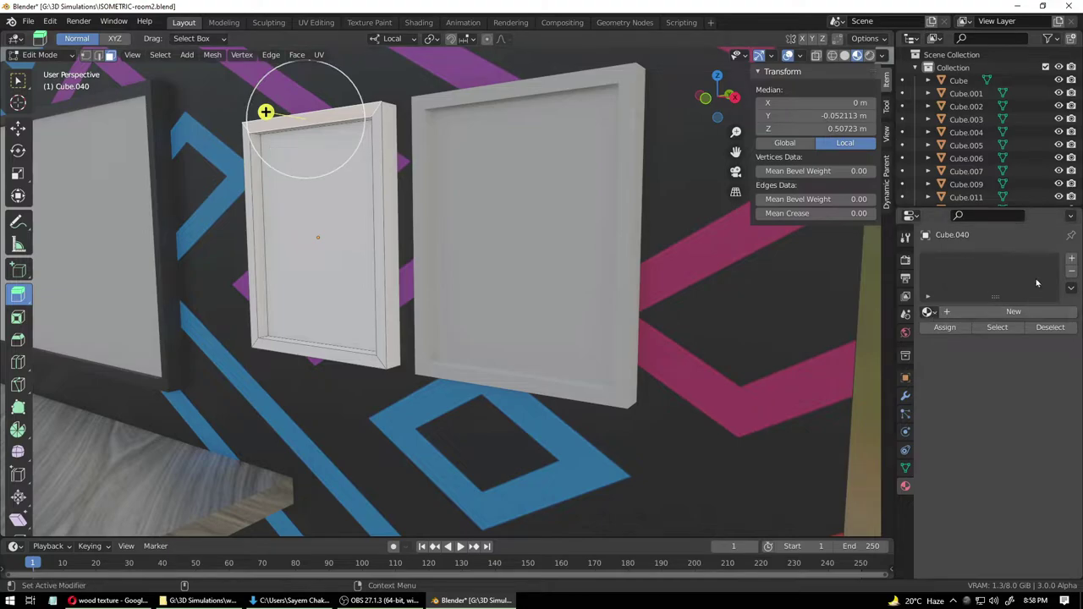
click(1071, 258)
click(927, 311)
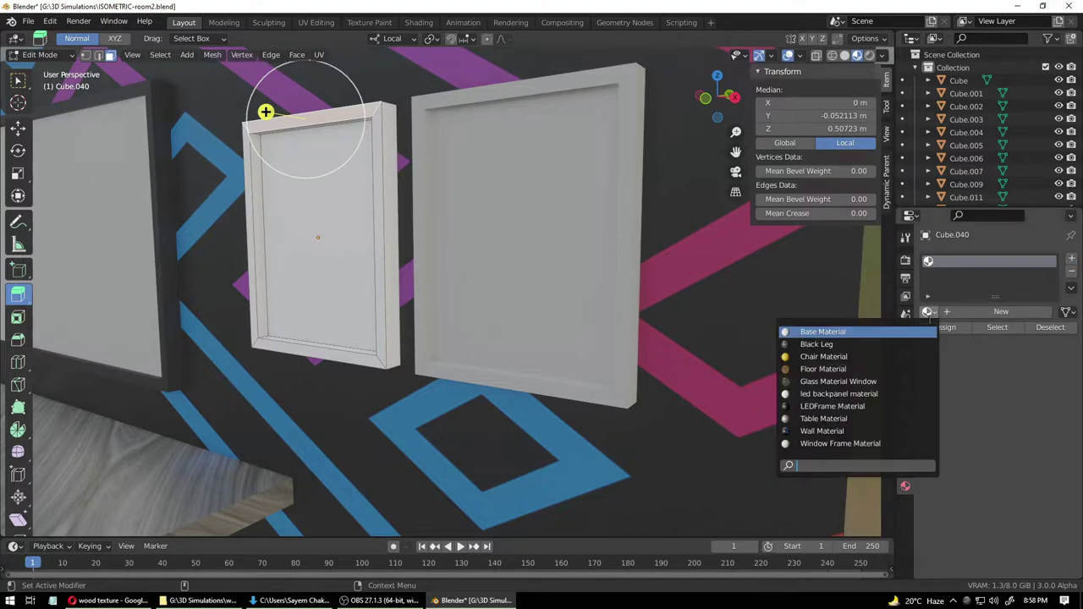
click(827, 369)
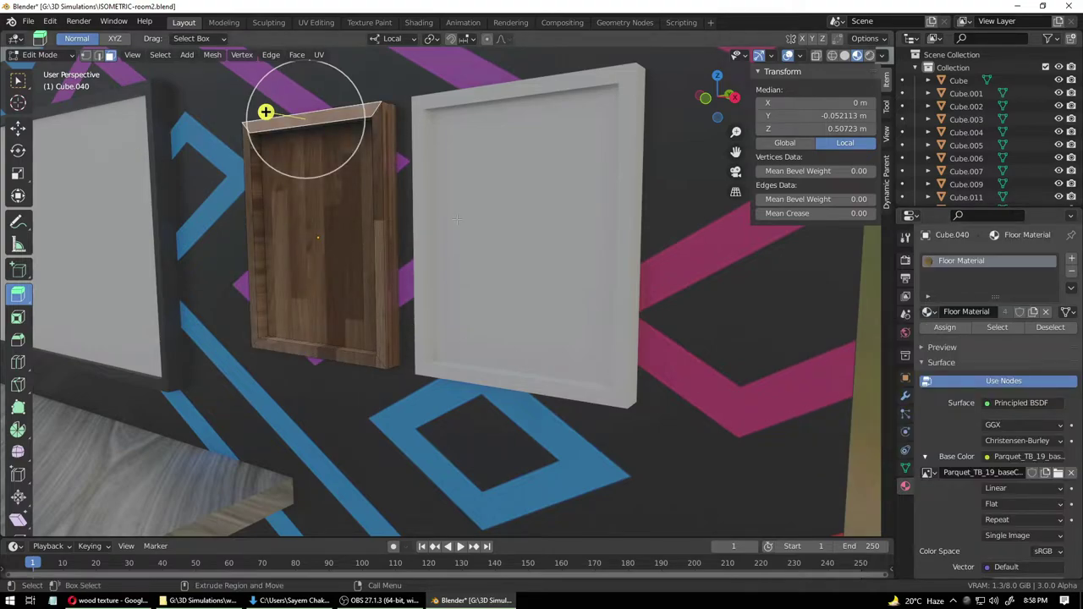
click(425, 107)
- Create a material named frame1, assign it to the recessed inner face of the wooden frame, and return to Object Mode
click(281, 238)
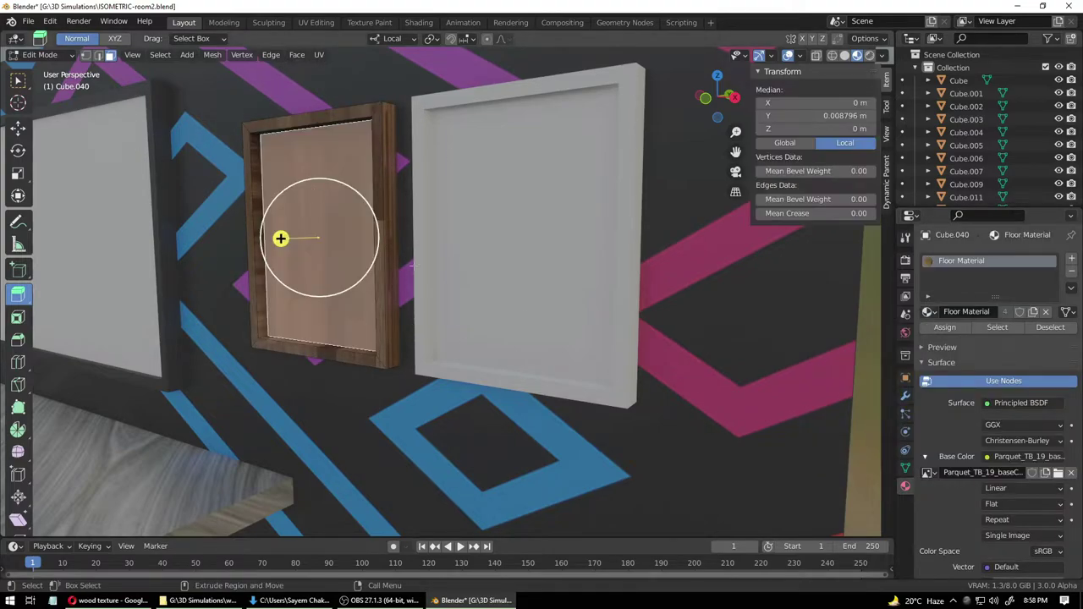
click(1071, 258)
click(981, 337)
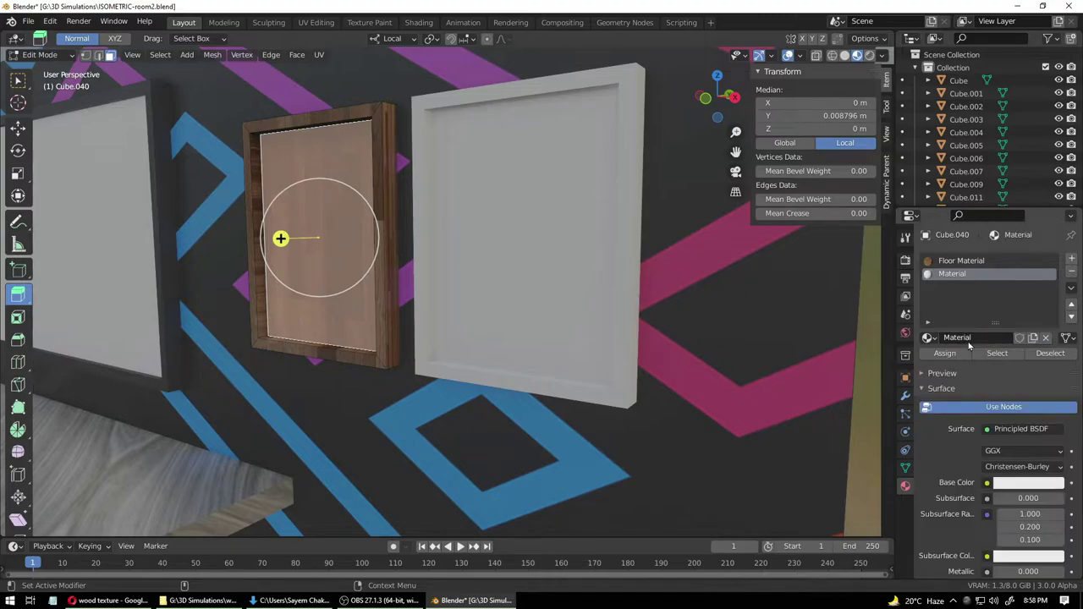
double_click(969, 338)
text(frame1)
key(Return)
click(944, 353)
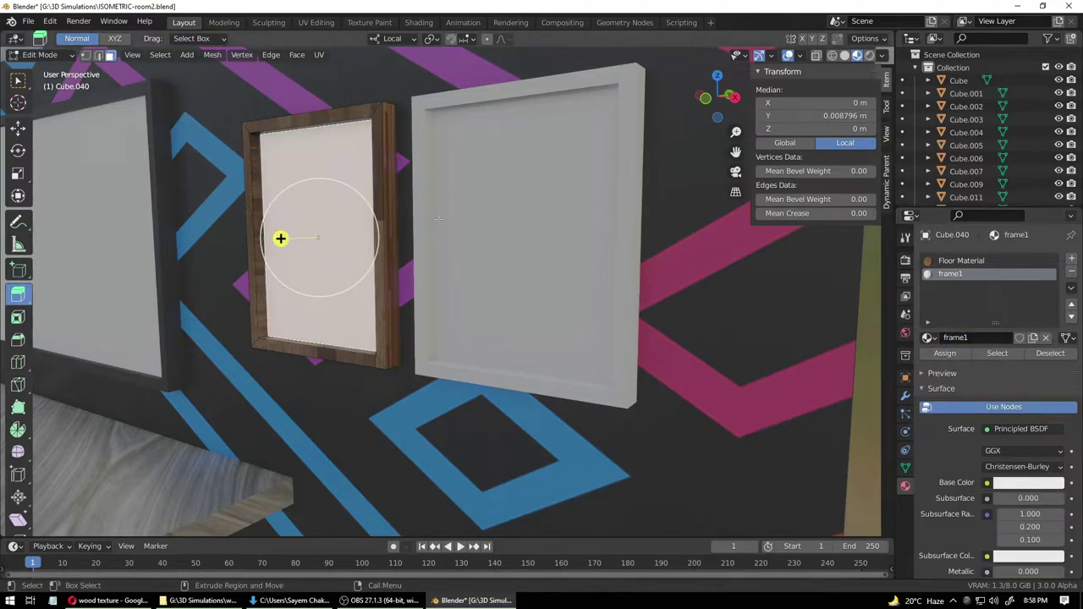
click(39, 54)
click(47, 68)
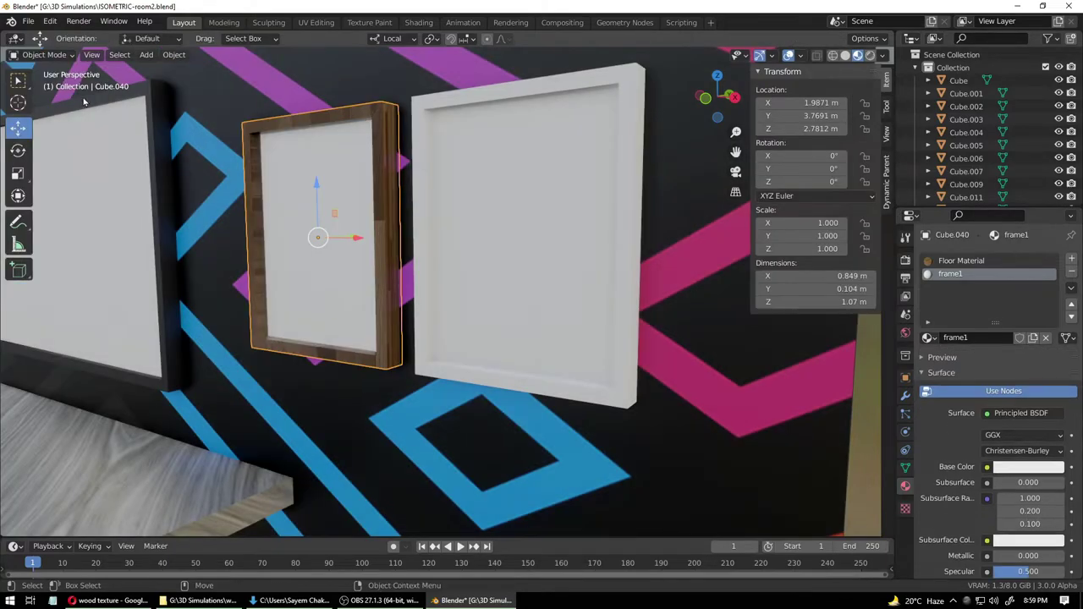
- Replace the untextured panel with a duplicate of the wooden frame, moved along X to about 3.08 m
click(429, 171)
key(Delete)
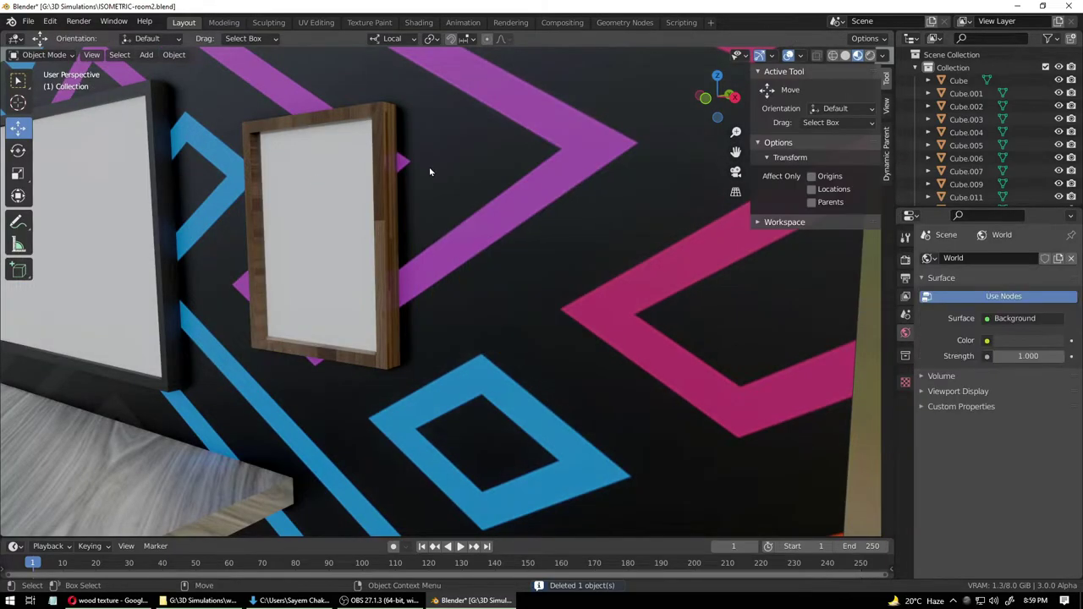
click(332, 189)
key(shift+d)
right_click(391, 249)
middle_drag(435, 283, 491, 300)
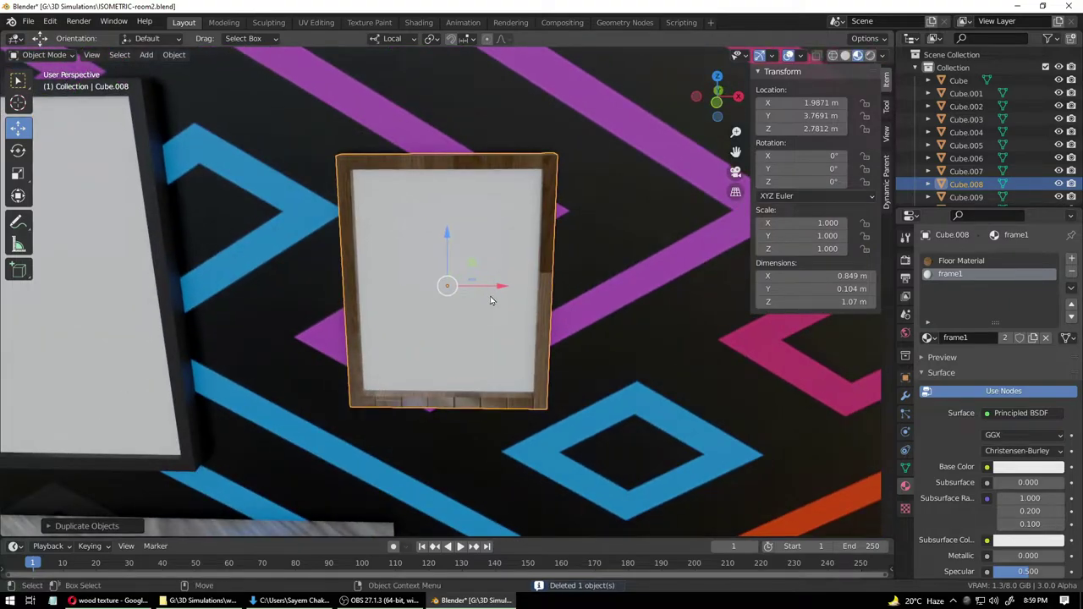
scroll(573, 322, down, 4)
drag(502, 294, 631, 294)
click(698, 344)
middle_drag(701, 384, 665, 359)
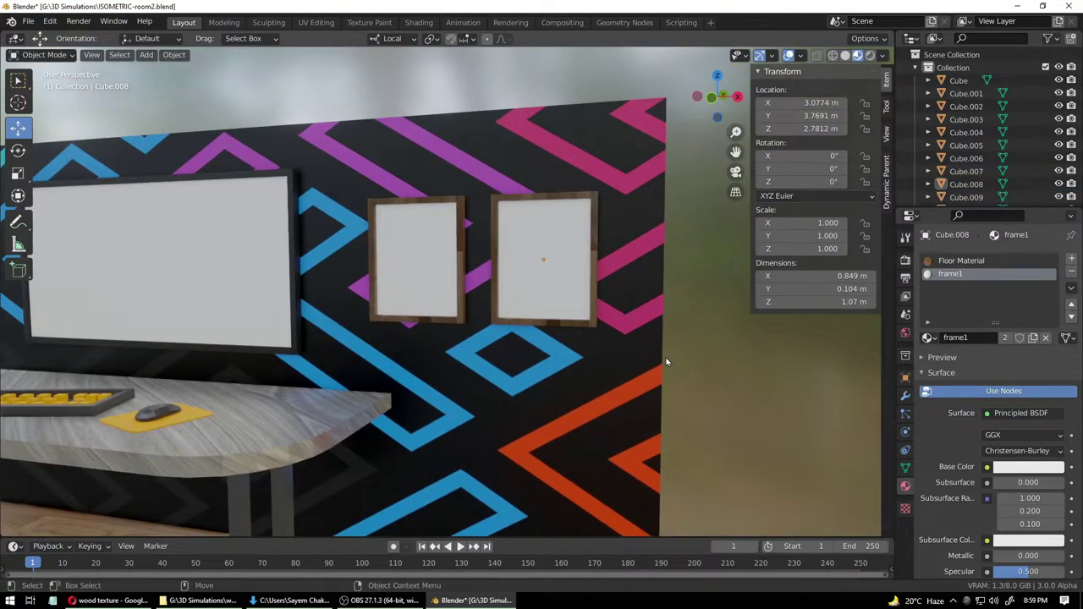
- Replace the frame1 material slot on the duplicated frame with a new material named Frame2
click(551, 283)
middle_drag(727, 370, 693, 356)
scroll(621, 299, up, 3)
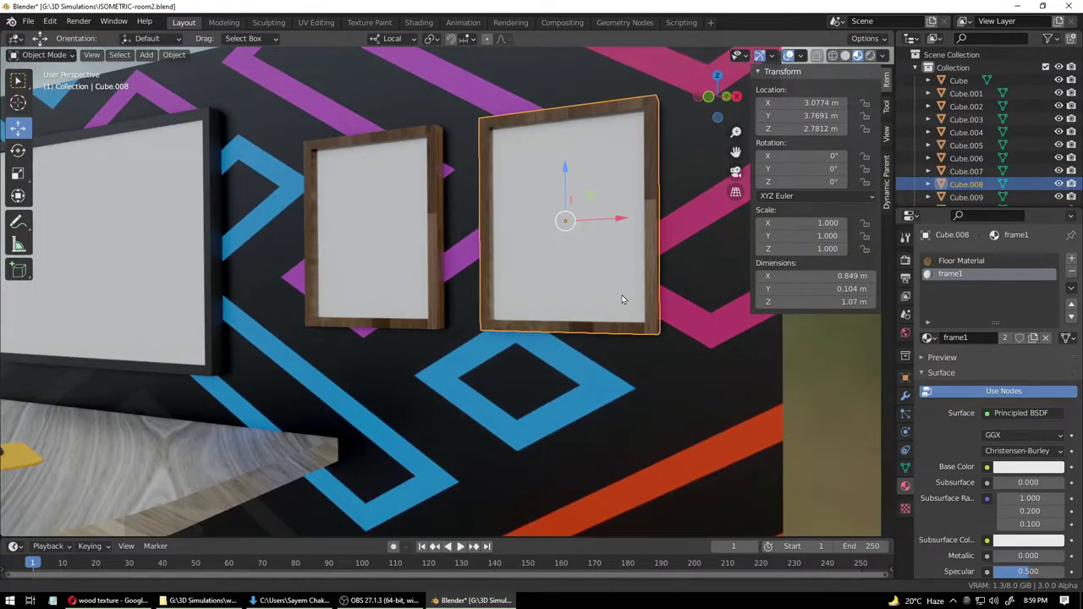
shift+middle_drag(624, 299, 541, 302)
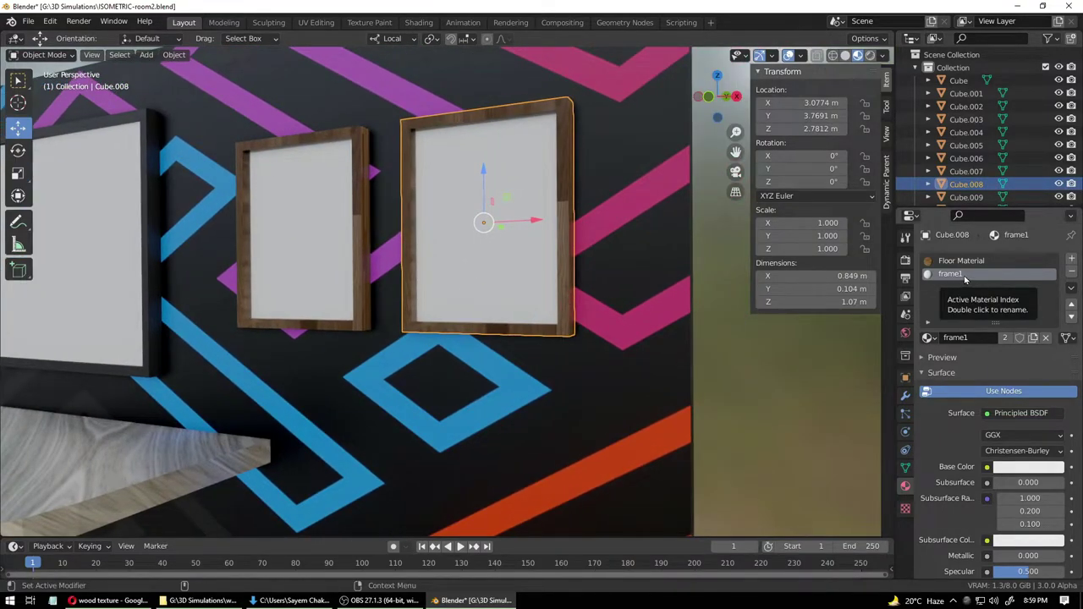
click(1071, 271)
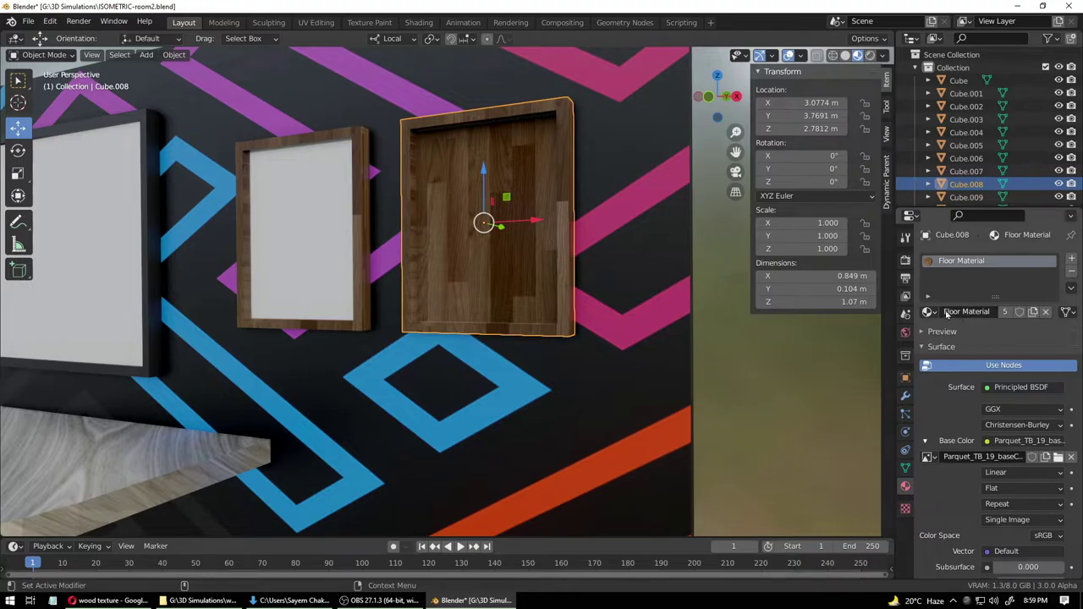
click(1071, 259)
click(980, 338)
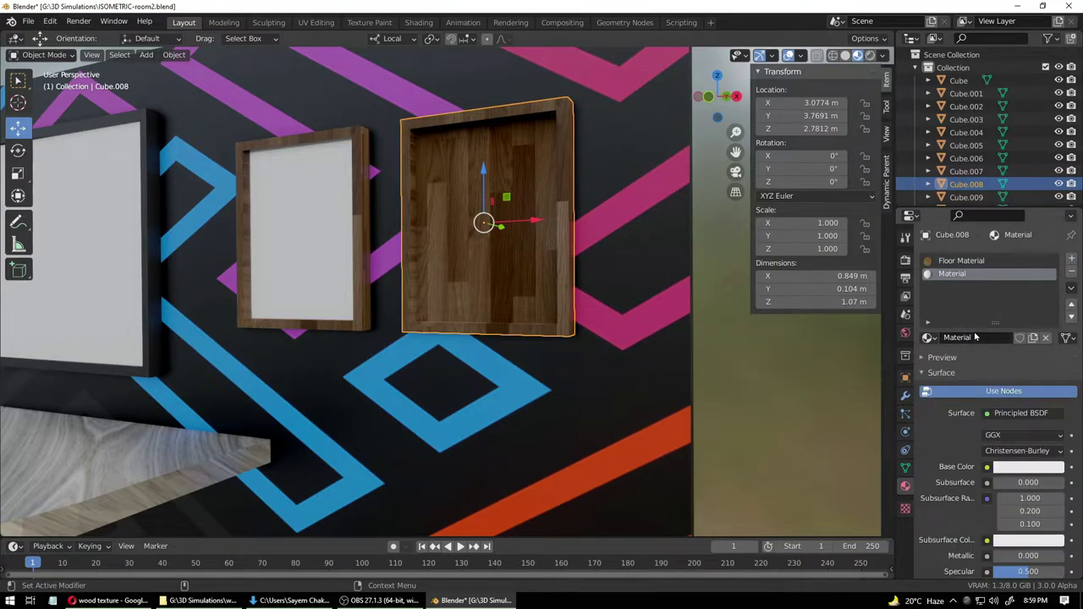
double_click(976, 337)
text(Frame2)
key(Return)
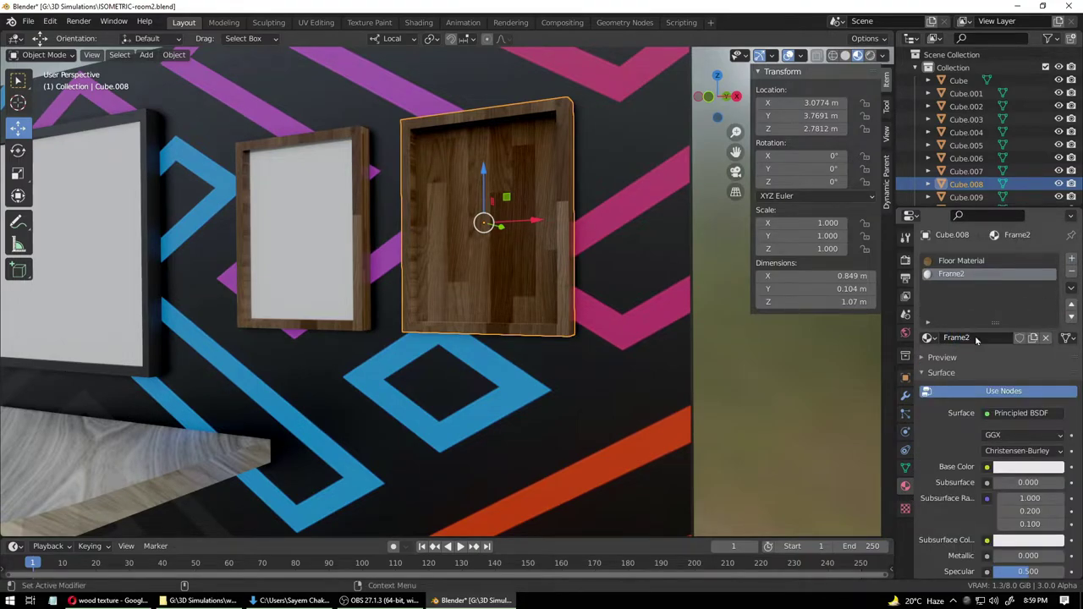
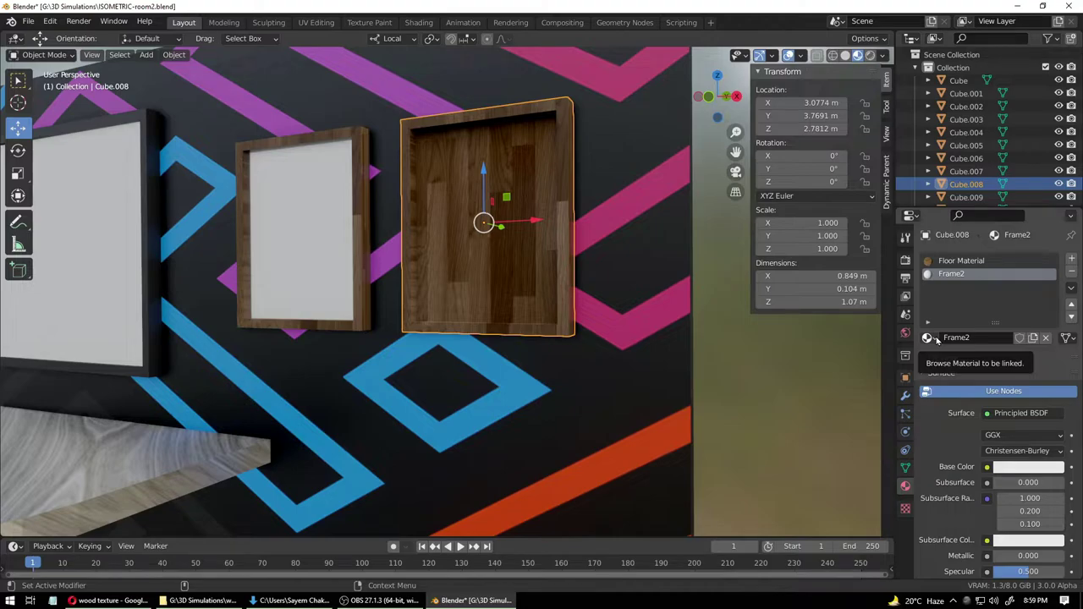
click(928, 338)
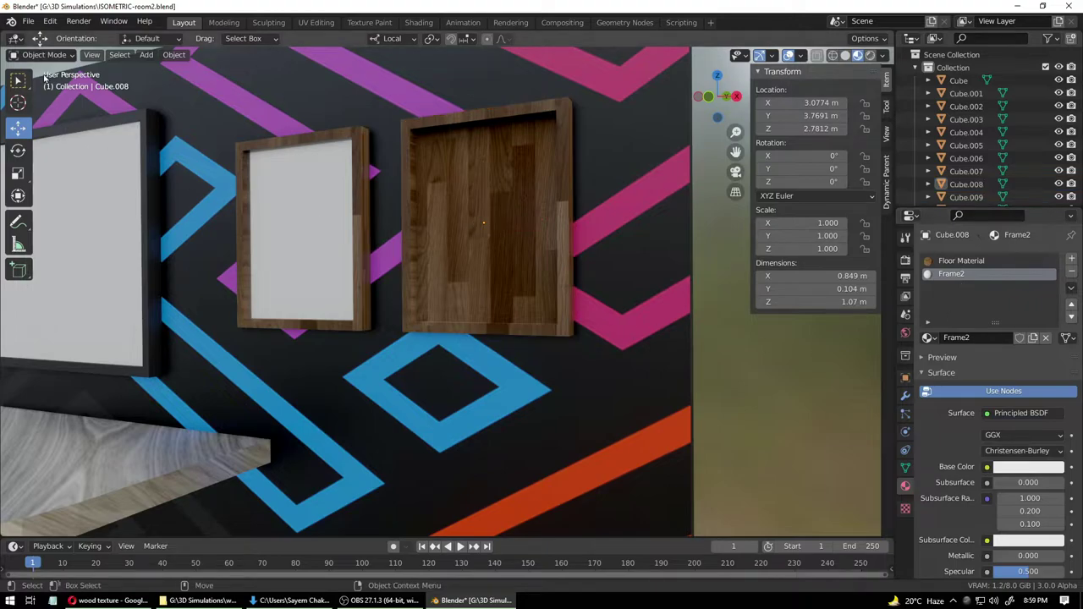
- Assign the Frame2 material to the duplicated frame's recessed inner face and return to Object Mode
click(44, 54)
click(47, 85)
click(589, 177)
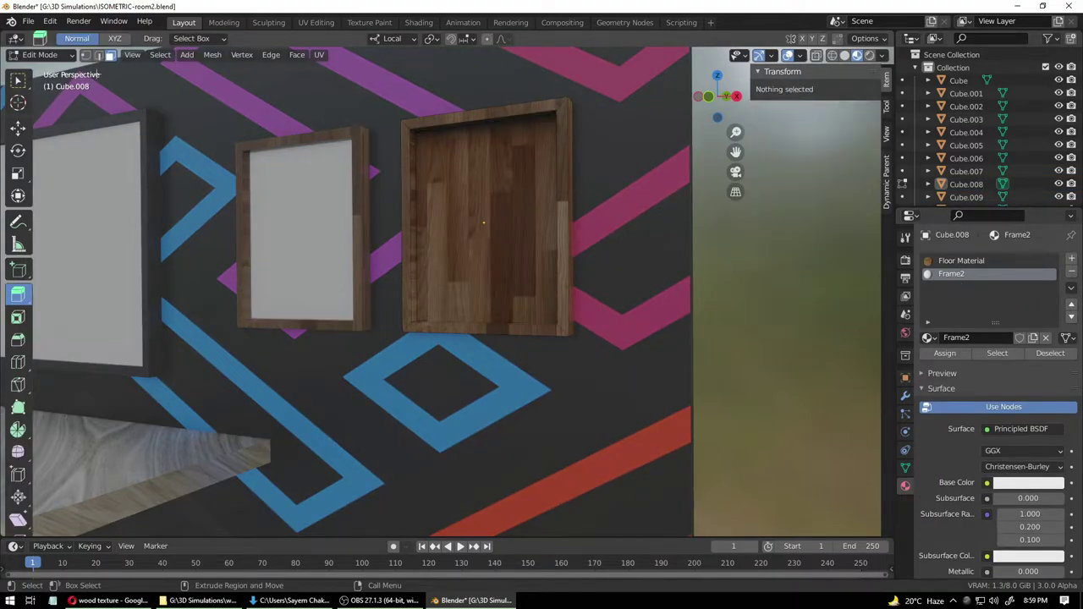
click(18, 127)
click(467, 192)
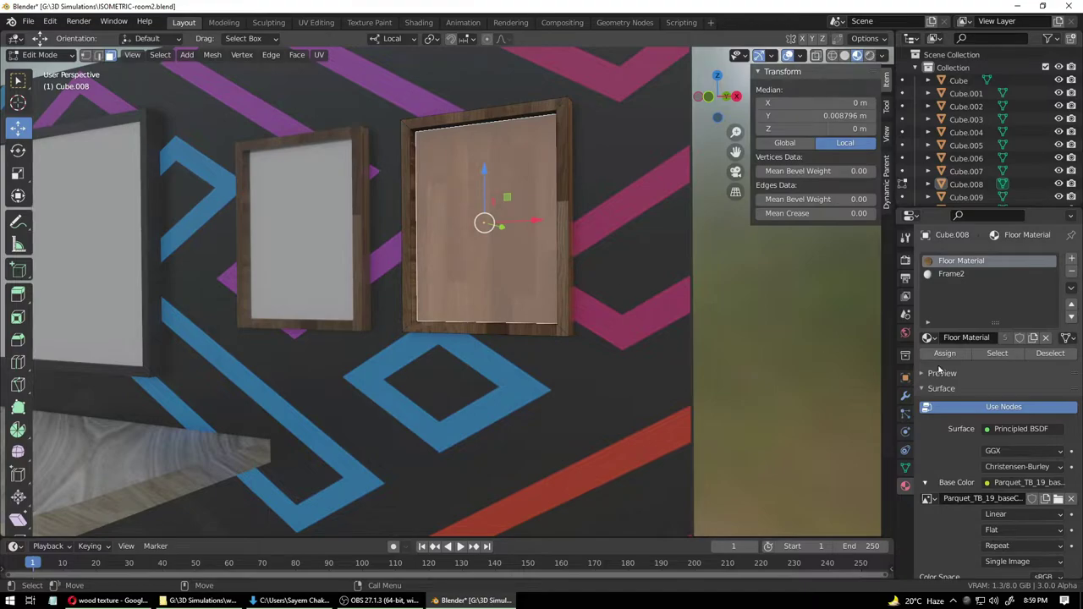
click(951, 273)
click(944, 353)
click(580, 367)
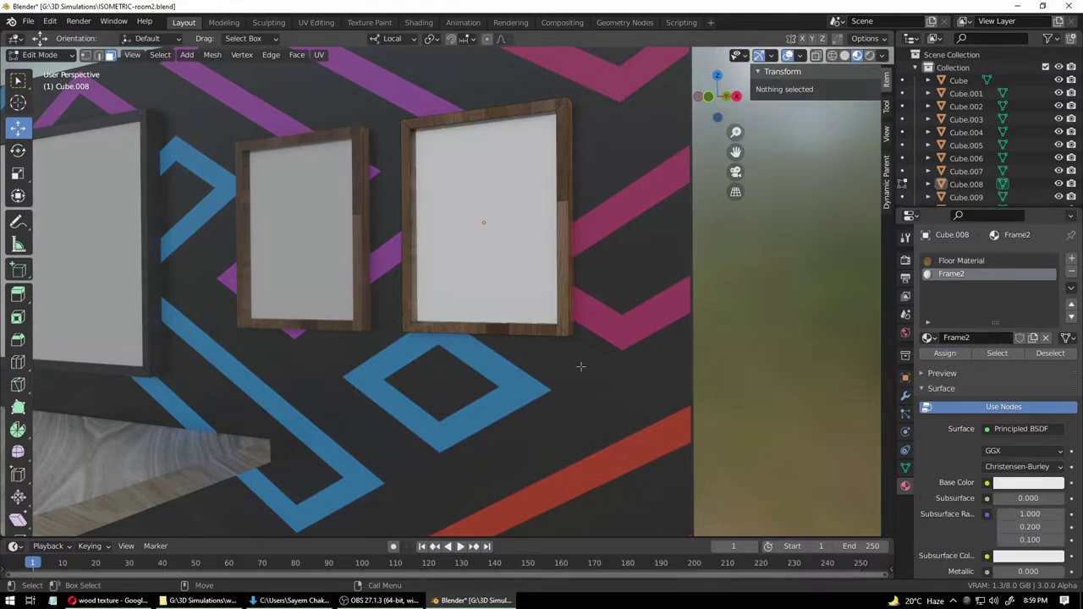
click(41, 54)
click(41, 68)
click(246, 304)
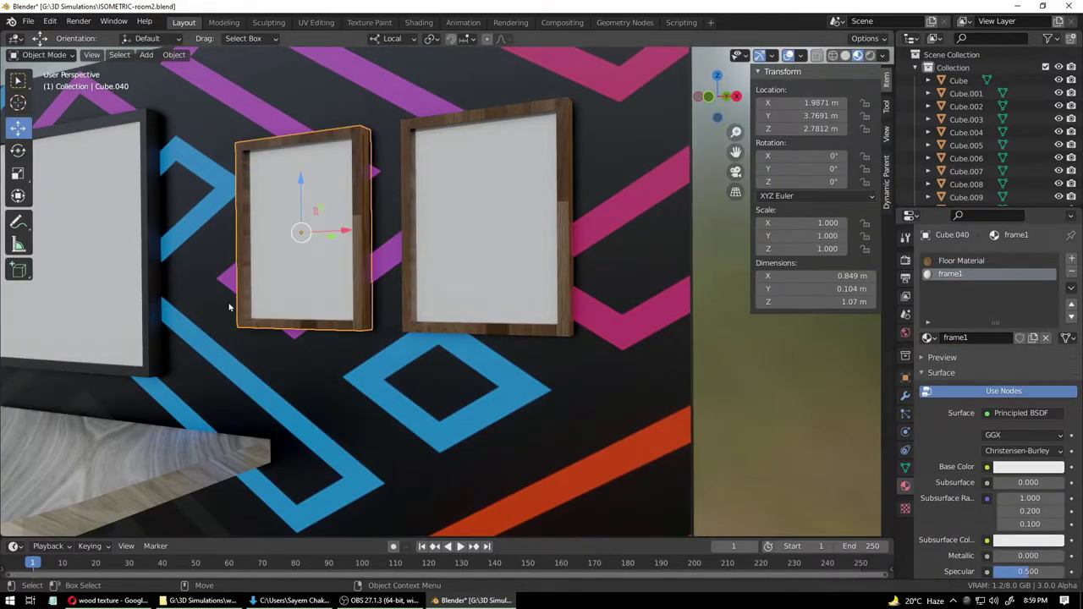
- Try a saturated red base color on the Chair Material, check it in the whole room, and undo the color change
scroll(508, 338, down, 10)
middle_drag(494, 345, 441, 347)
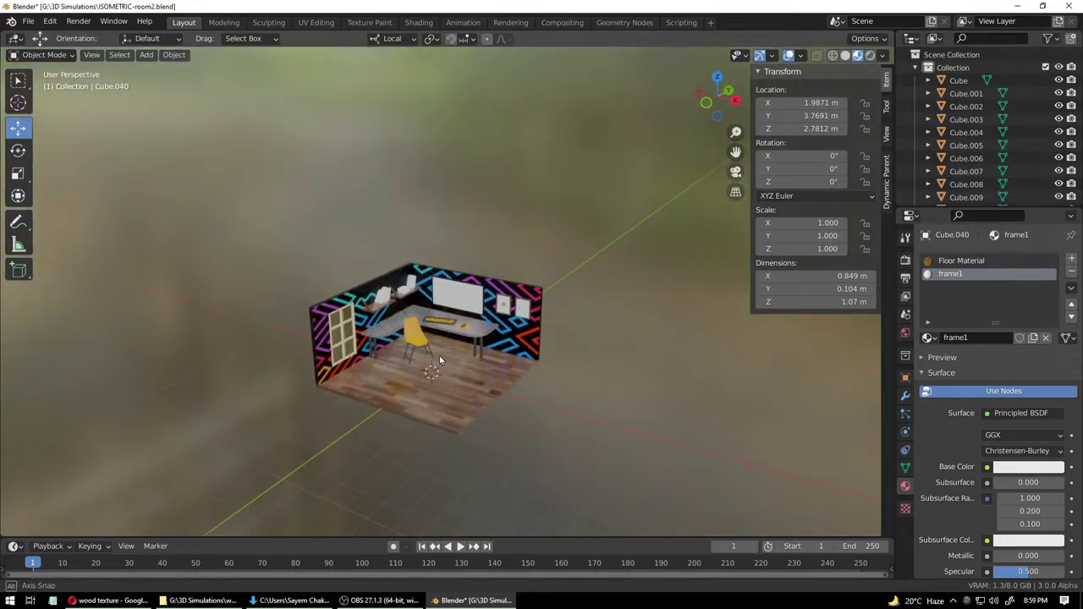
scroll(441, 347, up, 4)
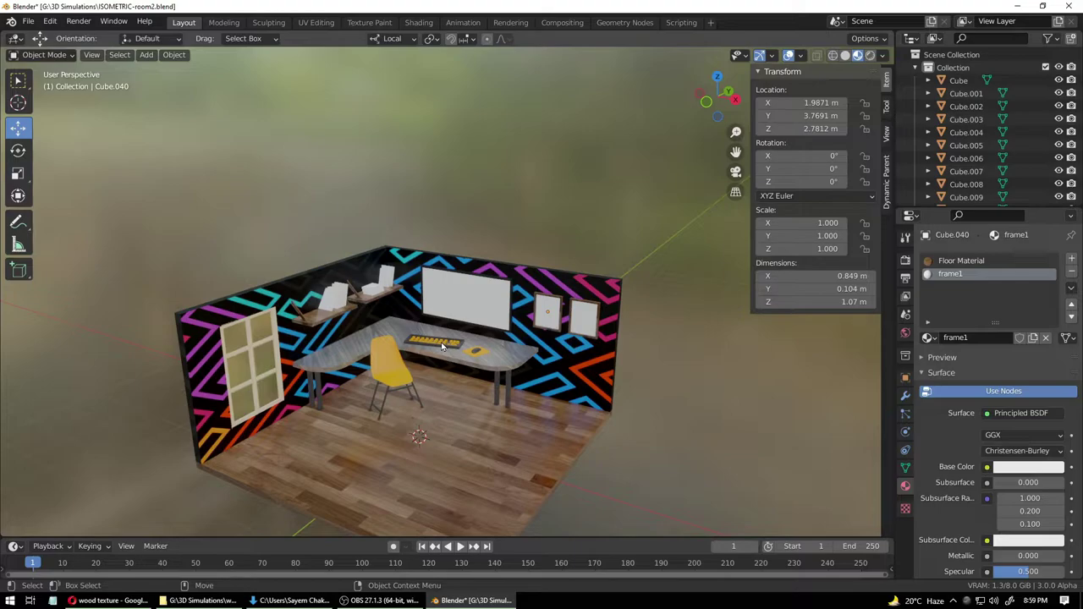
scroll(441, 345, up, 6)
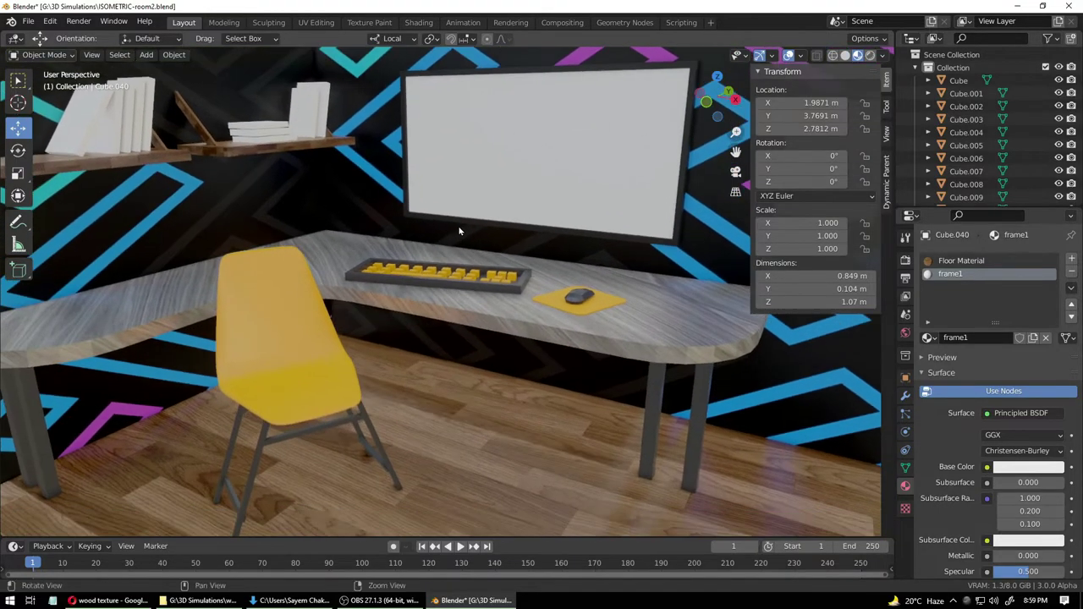
click(276, 308)
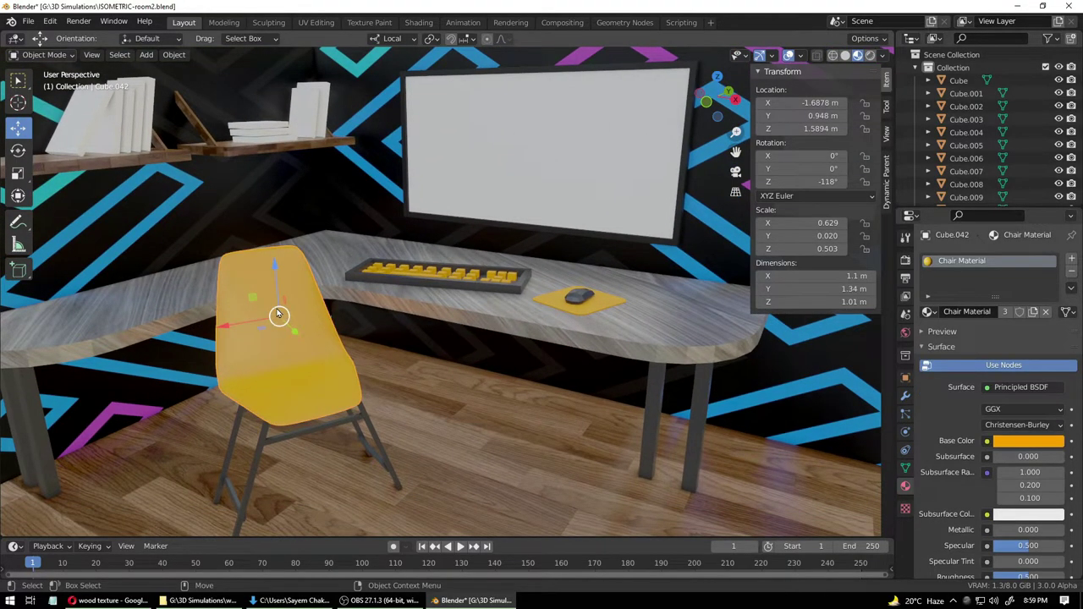
click(1006, 441)
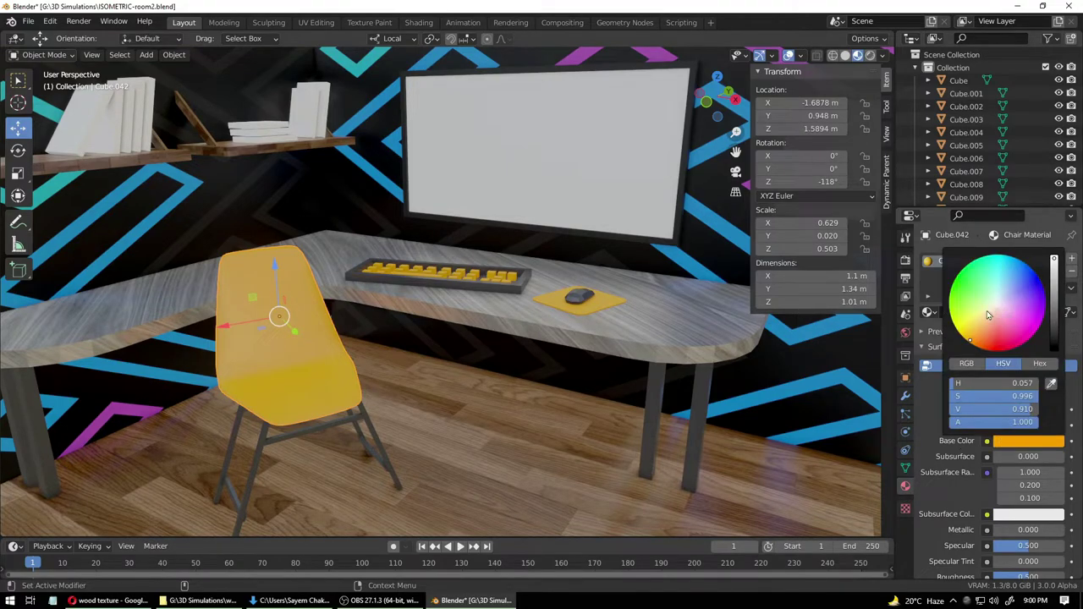
mouse_move(987, 341)
mouse_down()
mouse_move(1015, 338)
mouse_move(996, 304)
mouse_move(981, 339)
mouse_move(1015, 339)
mouse_move(1007, 348)
mouse_up()
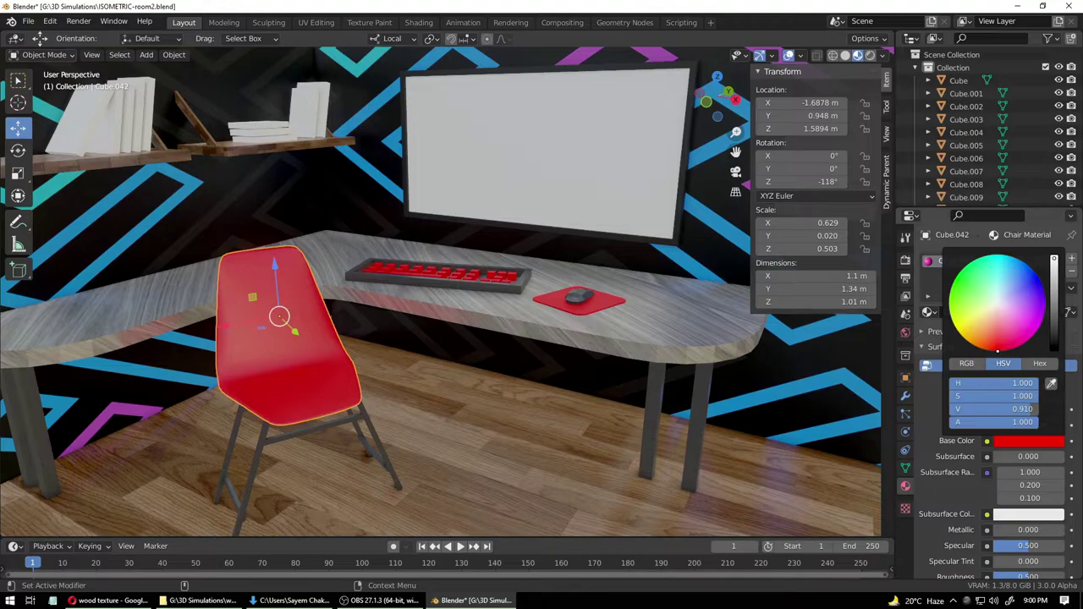
scroll(610, 406, down, 10)
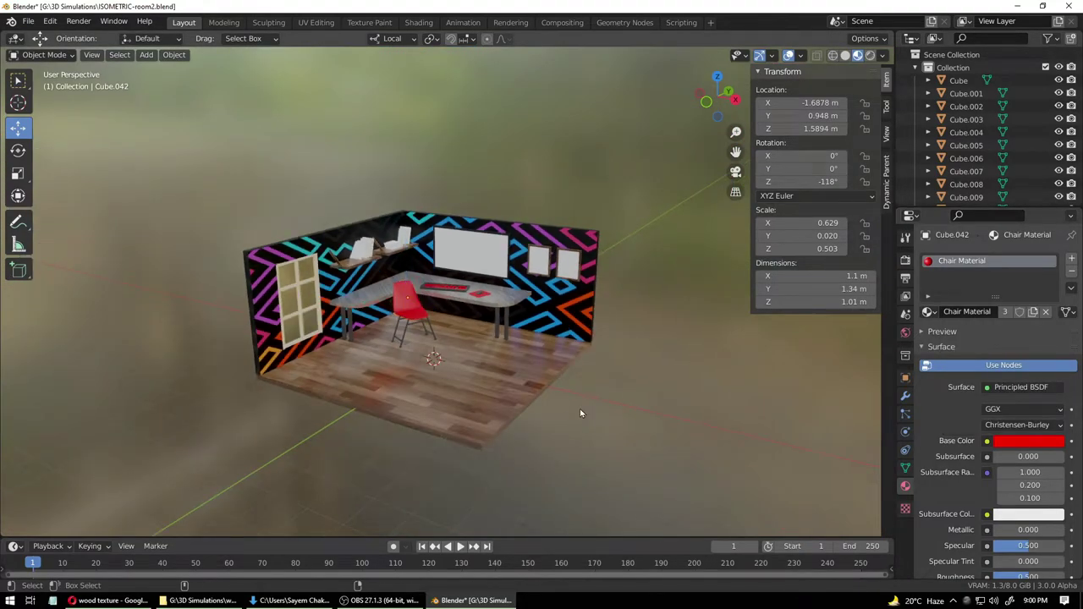
key(ctrl+z)
key(ctrl+z)
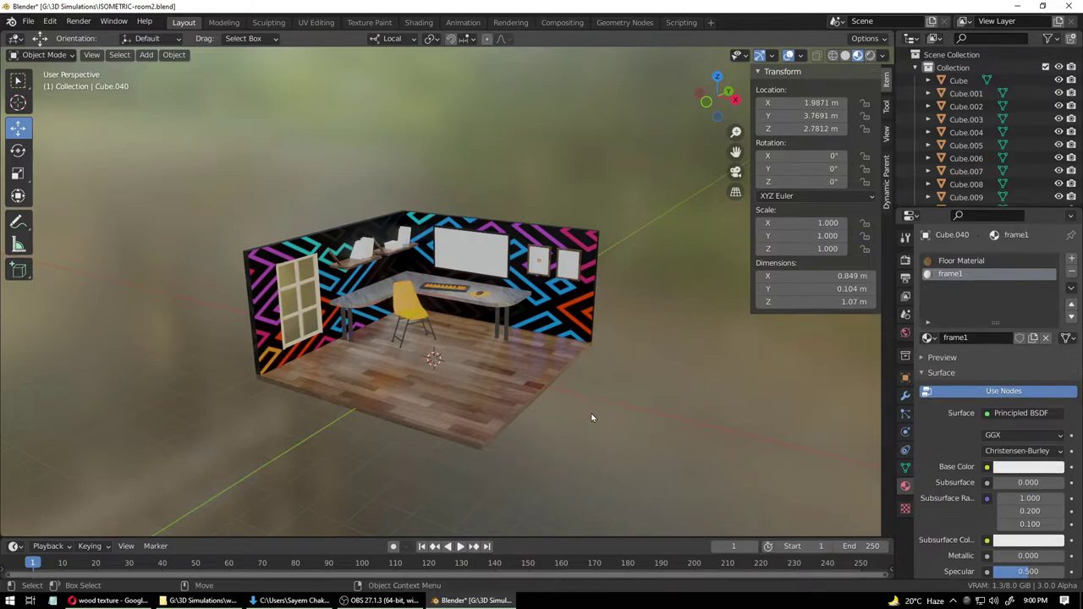
middle_drag(579, 412, 430, 354)
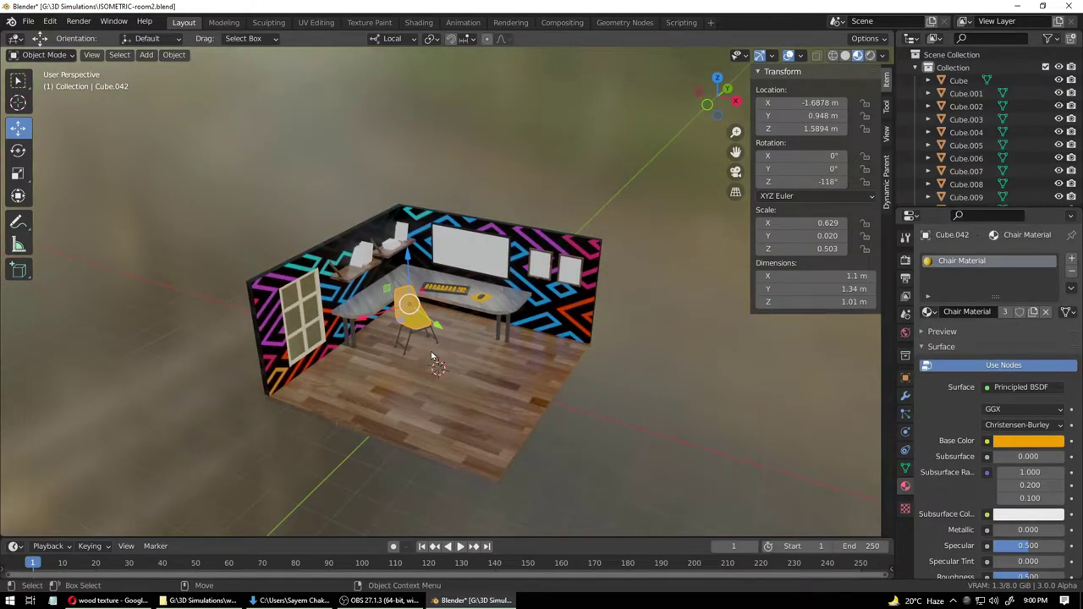
- Replace the chair seat's Chair Material slot content with a new material named Chari2 Material
scroll(430, 352, up, 5)
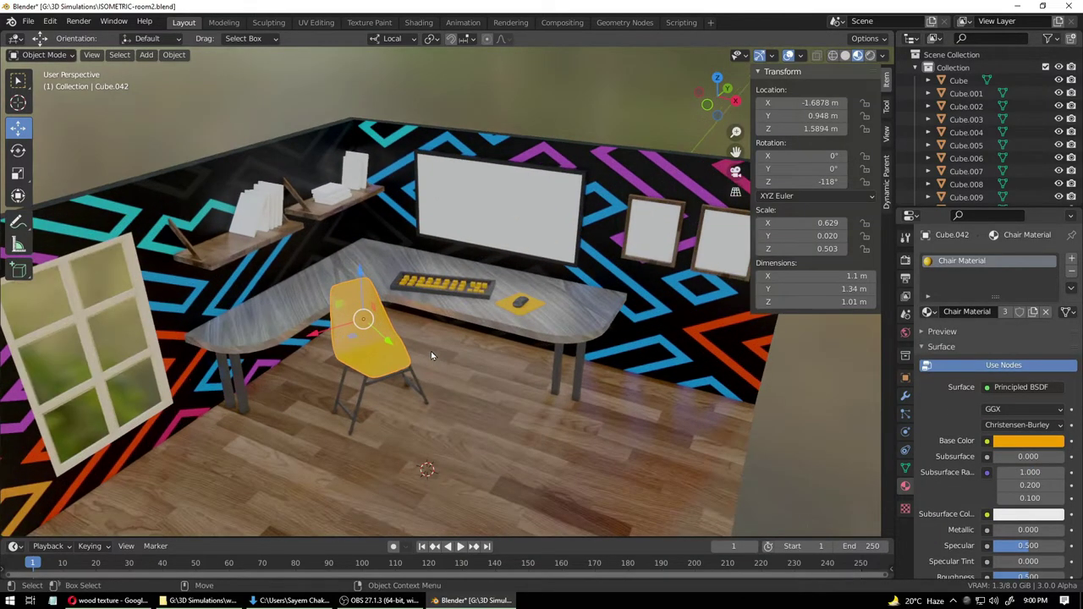
click(1070, 274)
click(961, 313)
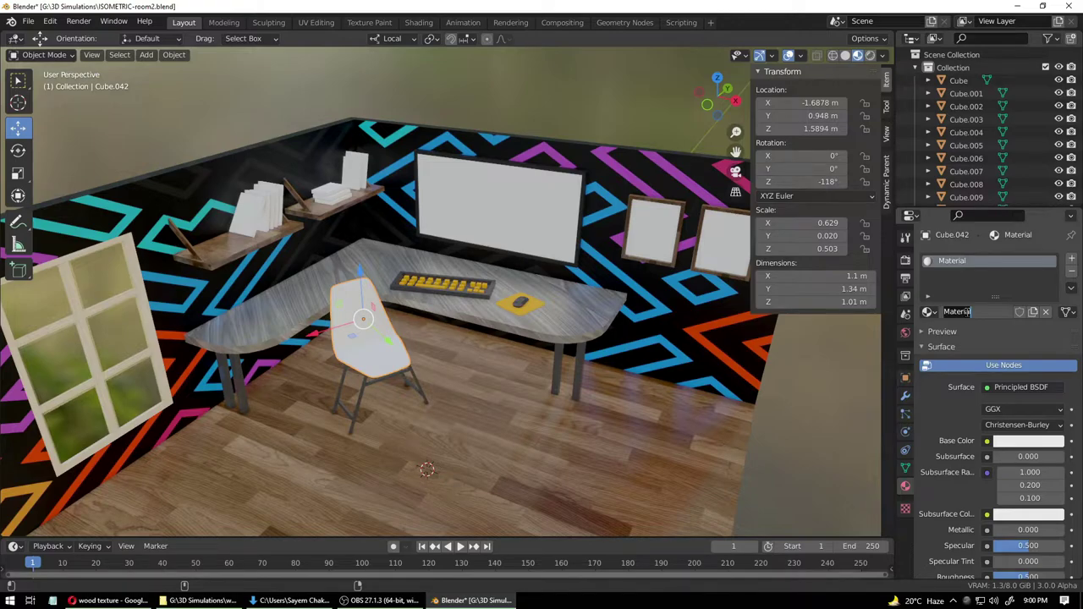
text(Chari2 )
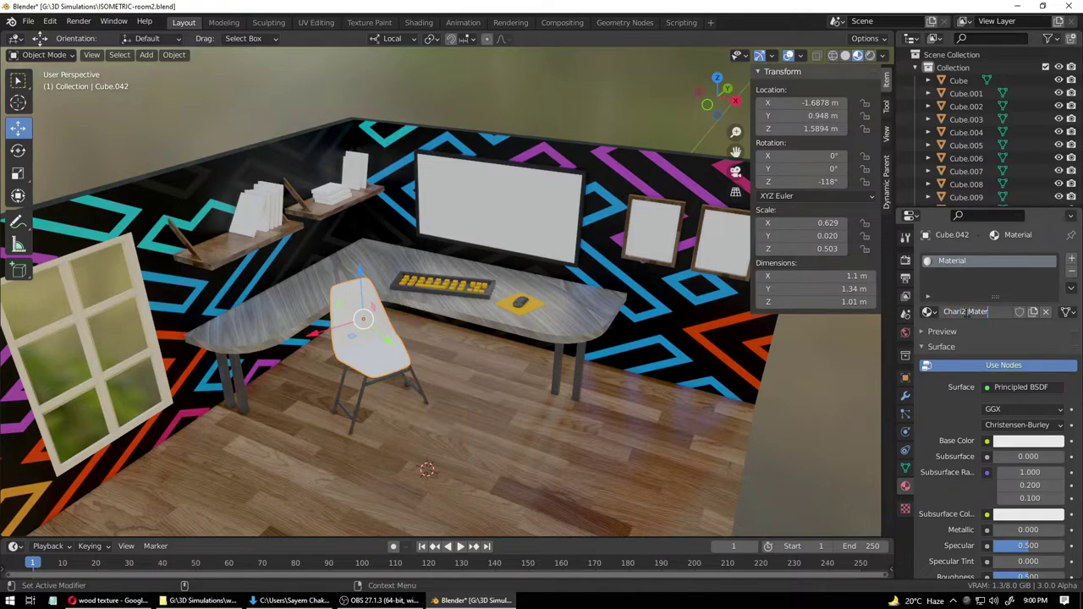
text(l)
key(Return)
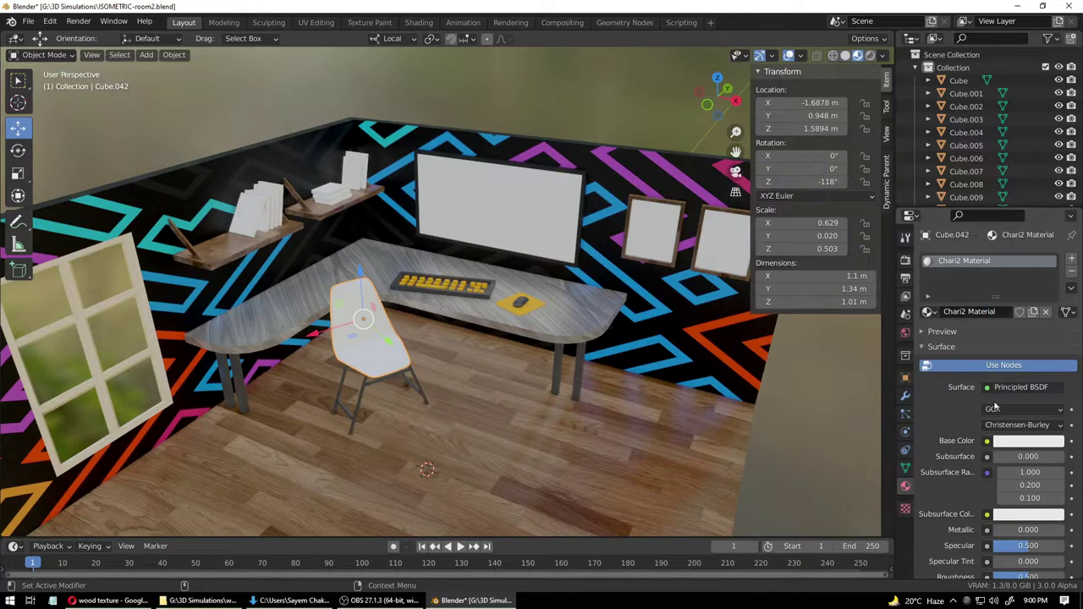
- Try a saturated blue base color on Chari2 Material, save the file, and check the chair in the whole room
click(1013, 443)
mouse_move(997, 302)
mouse_down()
mouse_move(997, 345)
mouse_move(1018, 327)
mouse_move(994, 274)
mouse_move(1022, 290)
mouse_up()
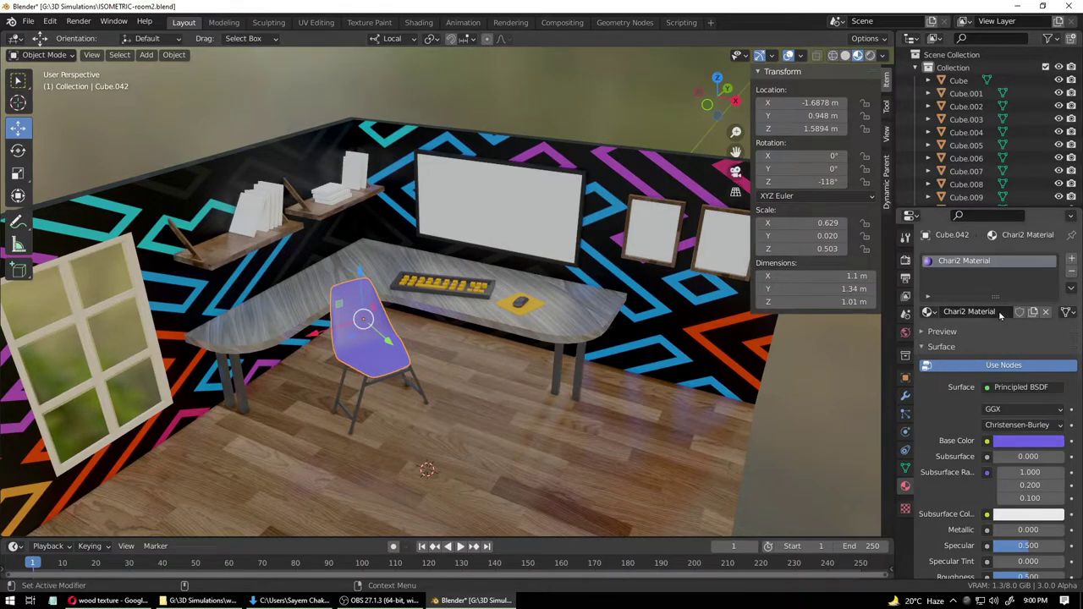
click(1001, 366)
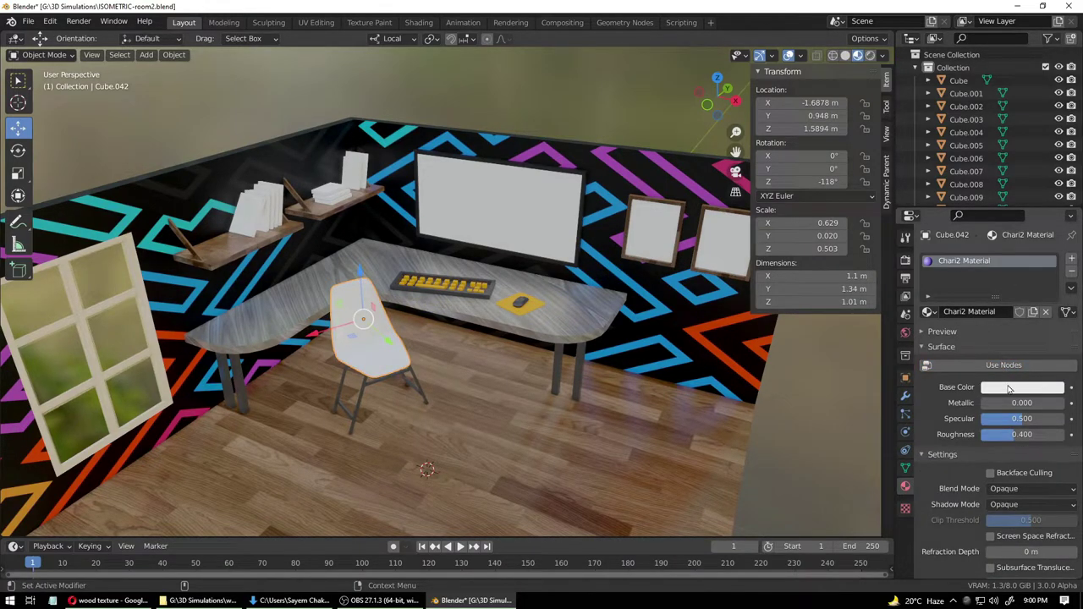
click(1005, 366)
click(1019, 440)
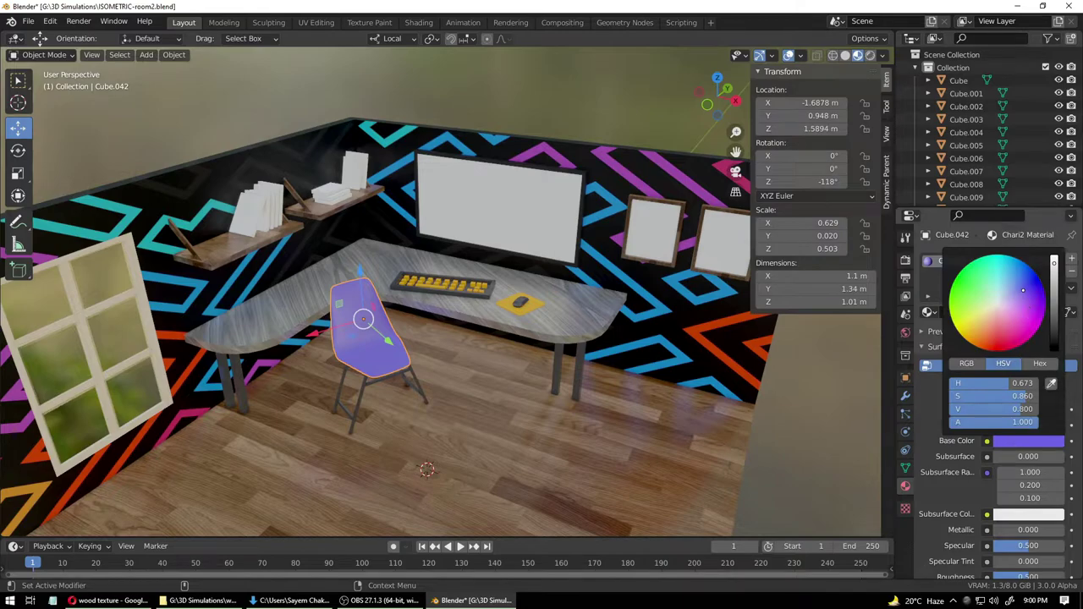
mouse_move(1022, 290)
mouse_down()
mouse_move(1041, 311)
mouse_move(1008, 293)
mouse_move(990, 309)
mouse_move(990, 337)
mouse_move(1031, 311)
mouse_move(1008, 304)
mouse_move(1017, 286)
mouse_move(1027, 292)
mouse_move(1005, 301)
mouse_move(1041, 305)
mouse_move(1015, 259)
mouse_move(1028, 267)
mouse_up()
key(ctrl+s)
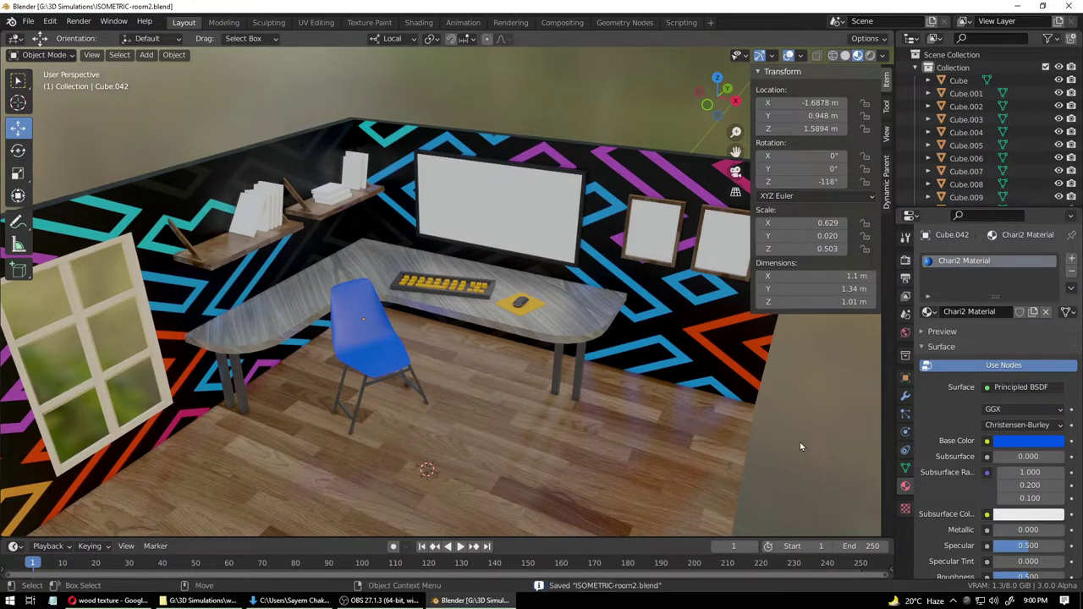
click(645, 445)
mouse_move(645, 445)
middle_down()
mouse_move(667, 450)
mouse_move(657, 457)
middle_up()
scroll(657, 459, down, 4)
scroll(645, 440, up, 2)
middle_drag(540, 408, 573, 394)
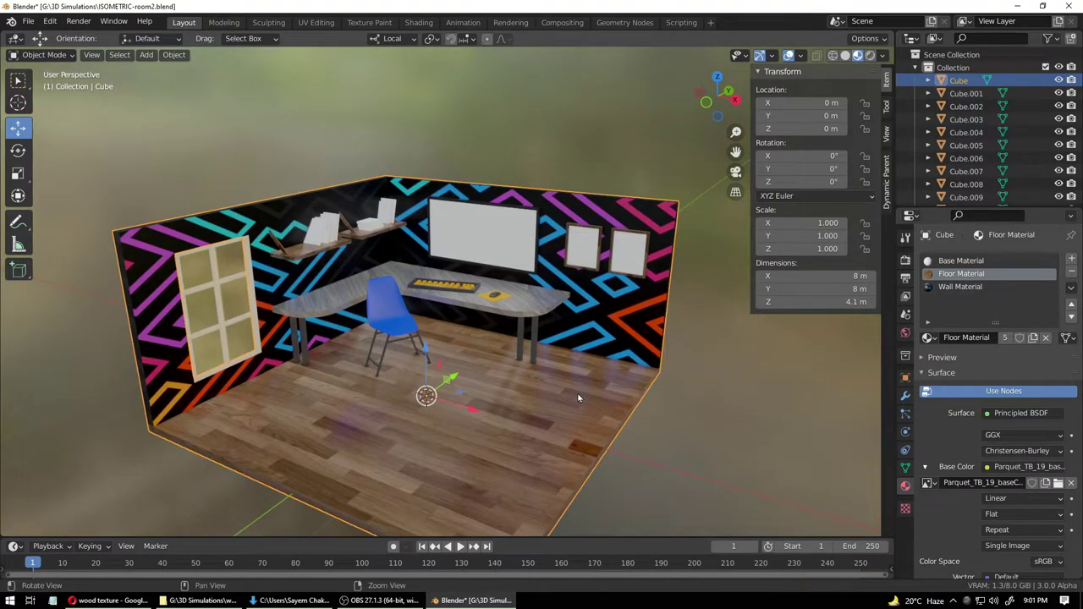
scroll(526, 375, up, 3)
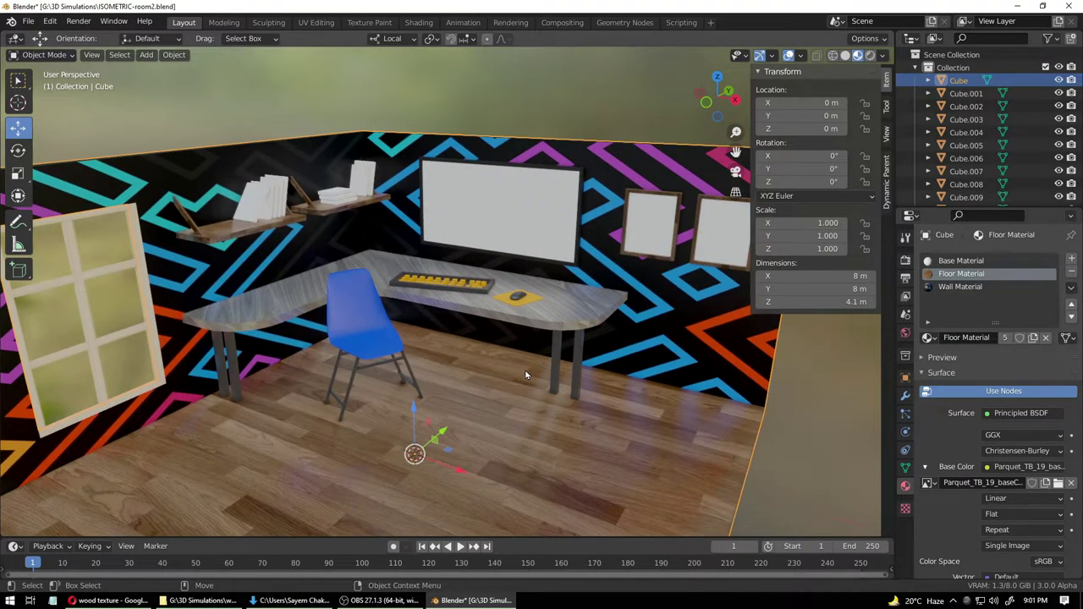
- Change the chair seat's base color to lime green with hue 0.205, saturation 0.946 and value 0.618, and save the file
click(366, 324)
click(1028, 441)
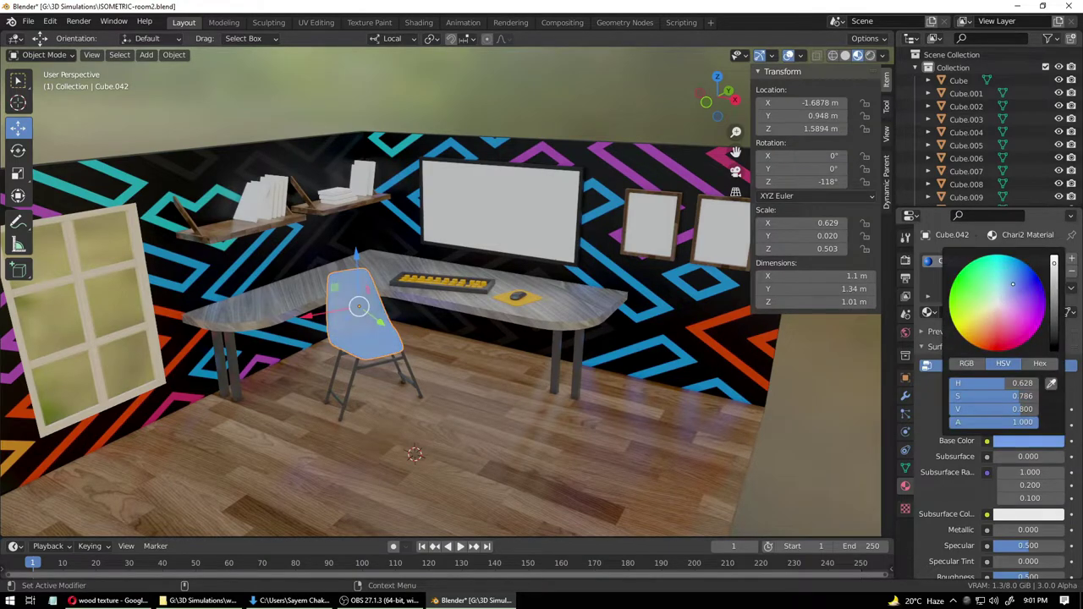
mouse_move(1013, 284)
mouse_down()
mouse_move(994, 308)
mouse_move(949, 307)
mouse_up()
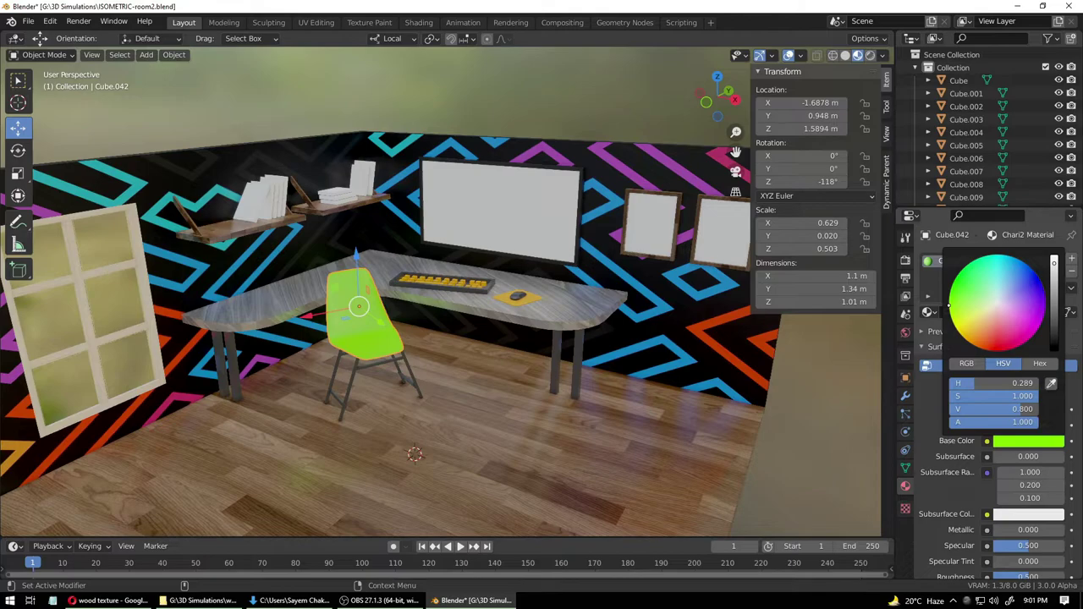
drag(952, 306, 961, 307)
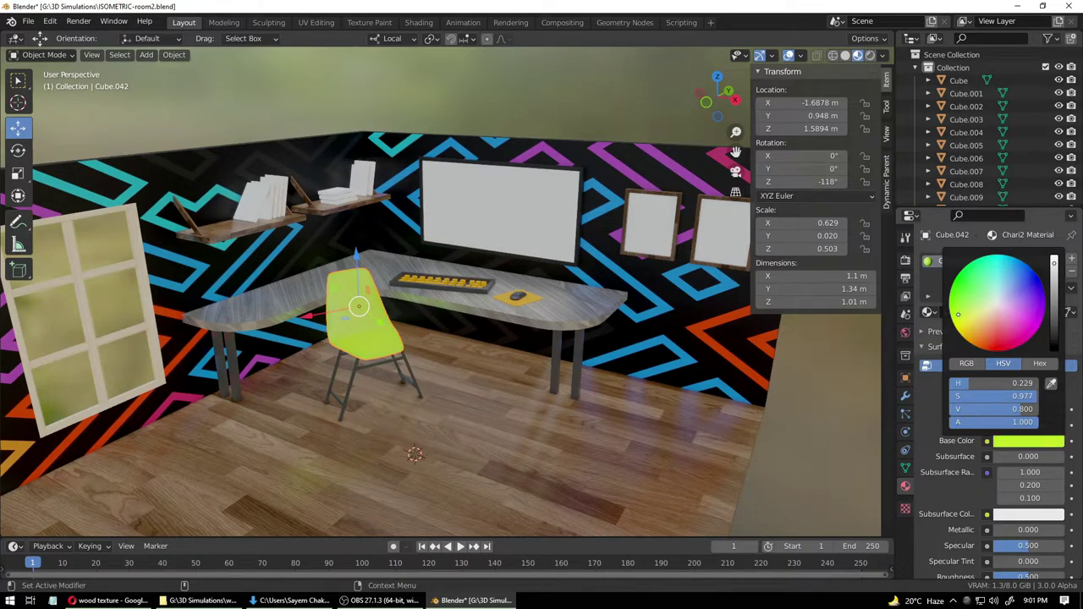
mouse_move(1055, 278)
mouse_down()
mouse_move(1054, 302)
mouse_move(1054, 267)
mouse_up()
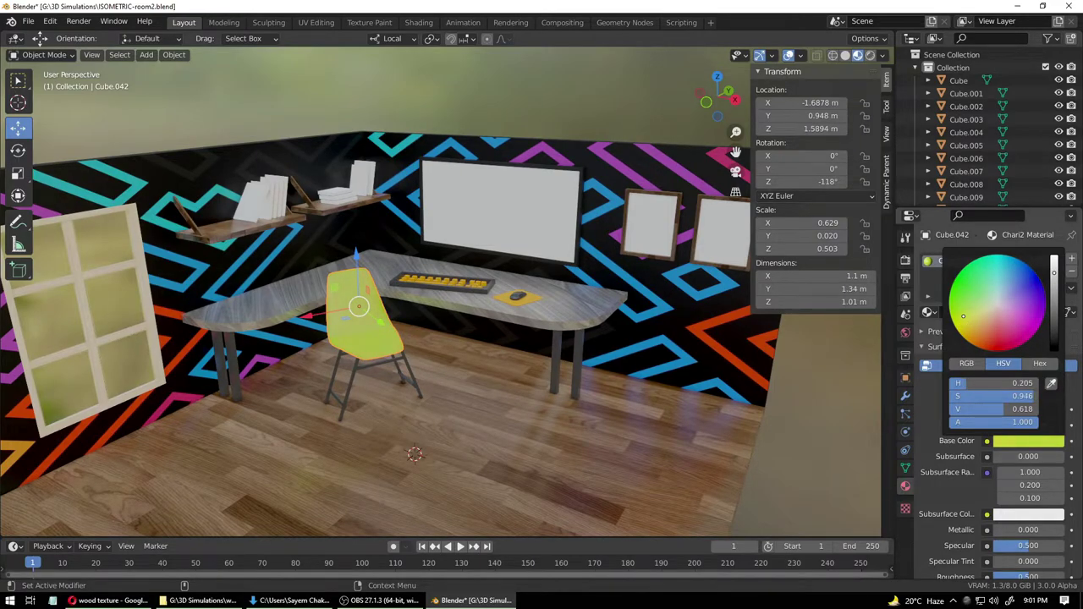
click(531, 108)
middle_drag(461, 310, 489, 333)
scroll(427, 375, up, 4)
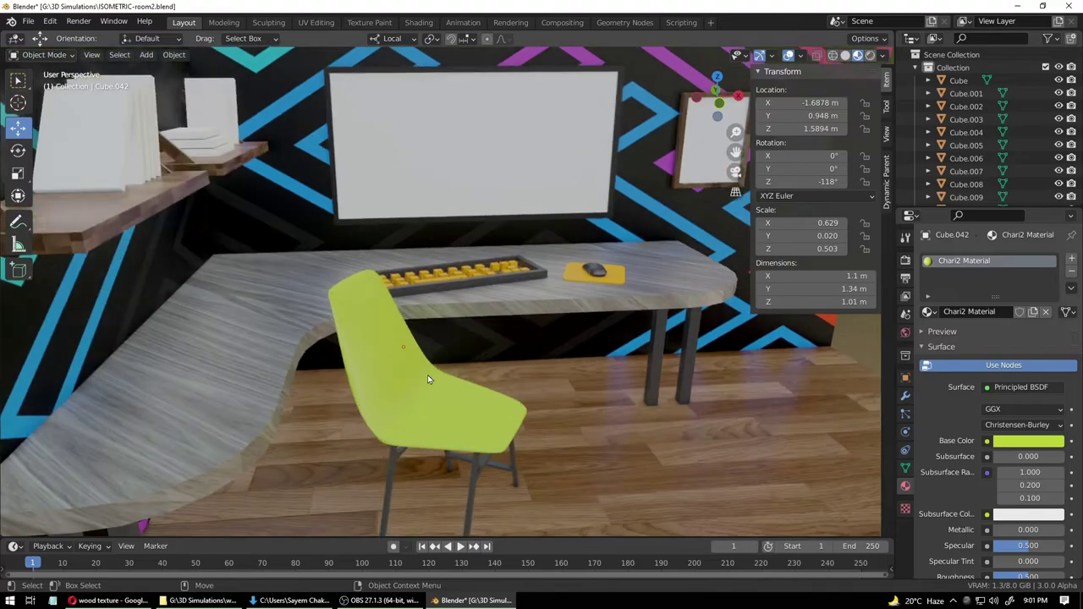
mouse_move(428, 375)
middle_down()
mouse_move(467, 410)
mouse_move(441, 373)
mouse_move(387, 406)
mouse_move(527, 293)
mouse_move(430, 353)
mouse_move(437, 346)
mouse_move(414, 386)
mouse_move(358, 387)
mouse_move(374, 436)
mouse_move(523, 428)
mouse_move(479, 408)
mouse_move(421, 339)
mouse_move(415, 365)
middle_up()
scroll(415, 366, down, 10)
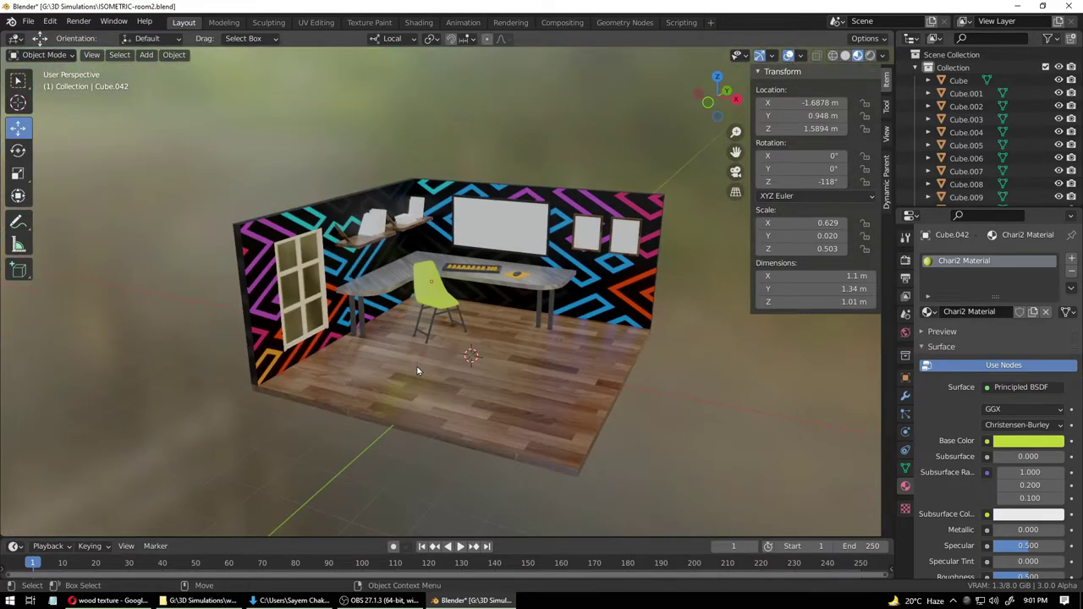
scroll(417, 370, up, 4)
key(ctrl+s)
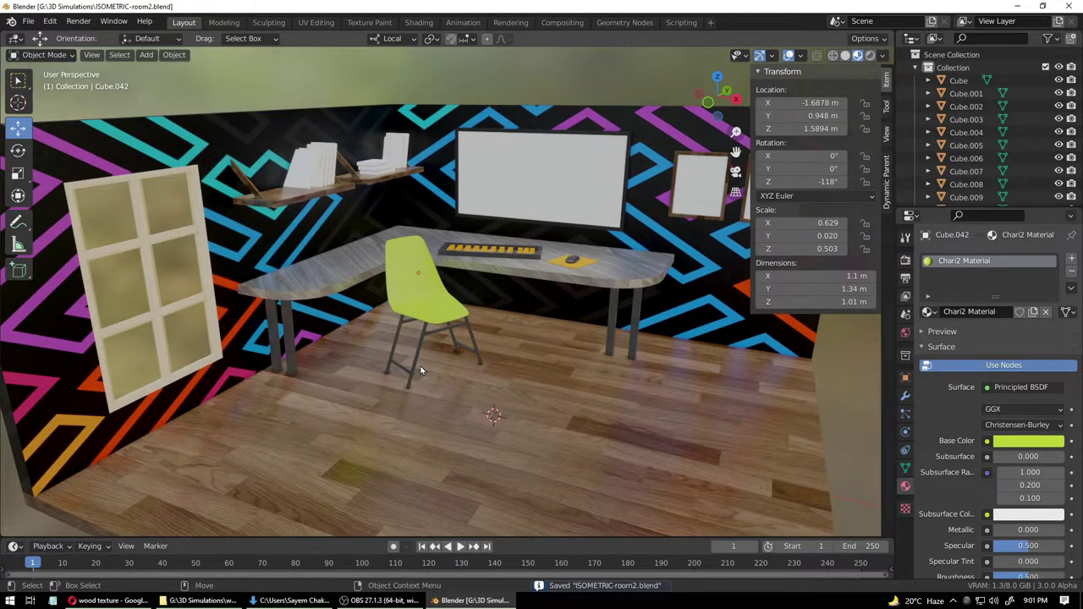
- Set the chair seat material's Metallic to about 0.598 and save the file
scroll(421, 368, down, 2)
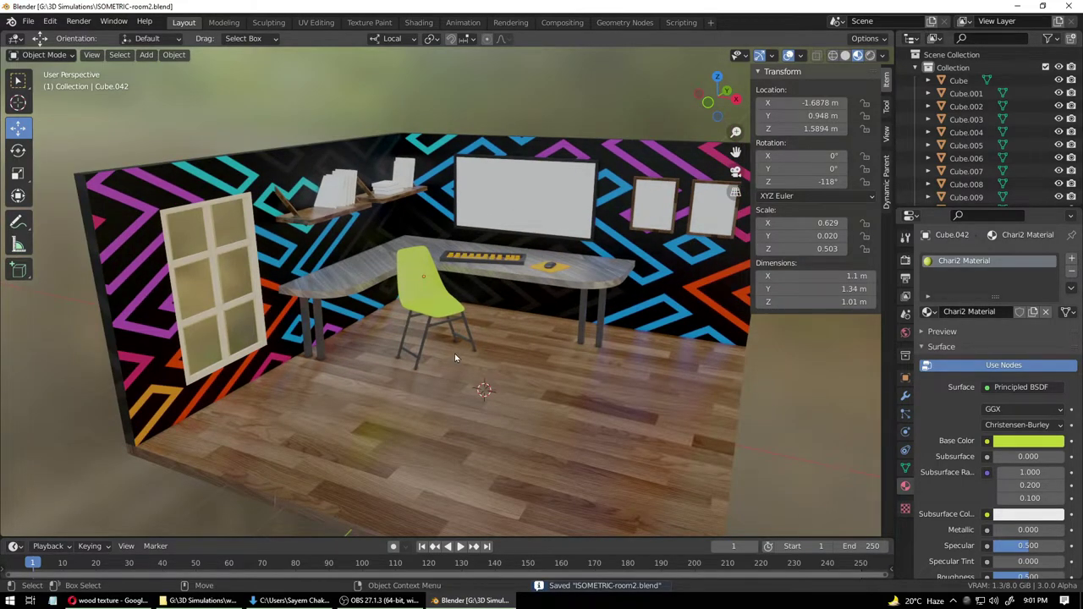
click(443, 305)
scroll(1001, 473, down, 2)
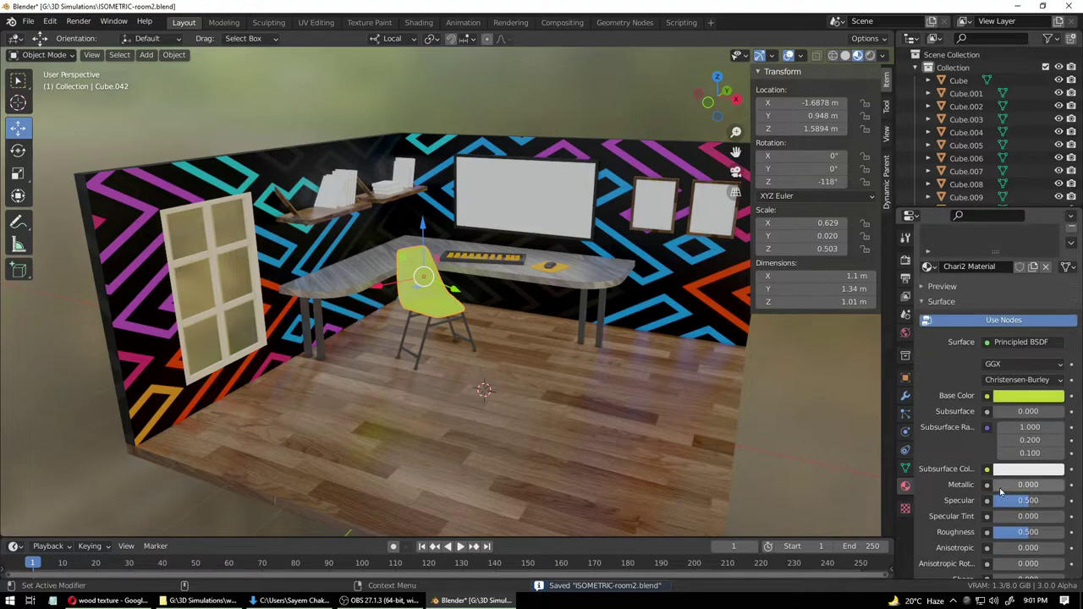
drag(1001, 492, 1024, 491)
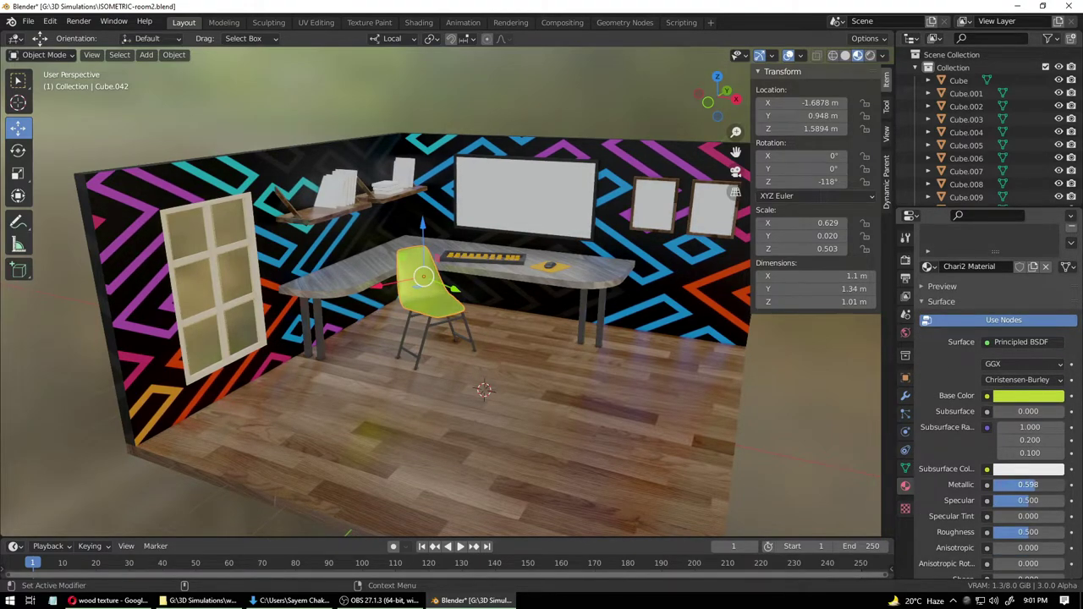
click(765, 390)
scroll(595, 411, down, 1)
middle_drag(595, 411, 584, 410)
key(ctrl+s)
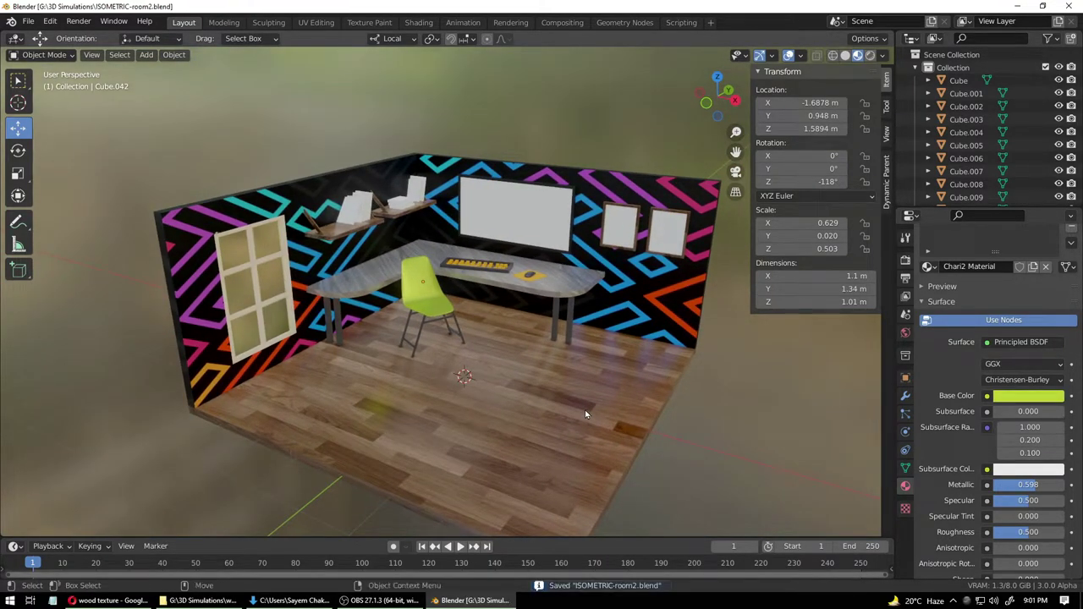
- Try an orange base color on the chair seat with hue 0.028 and saturation 0.941, and save the file
click(418, 297)
click(1027, 395)
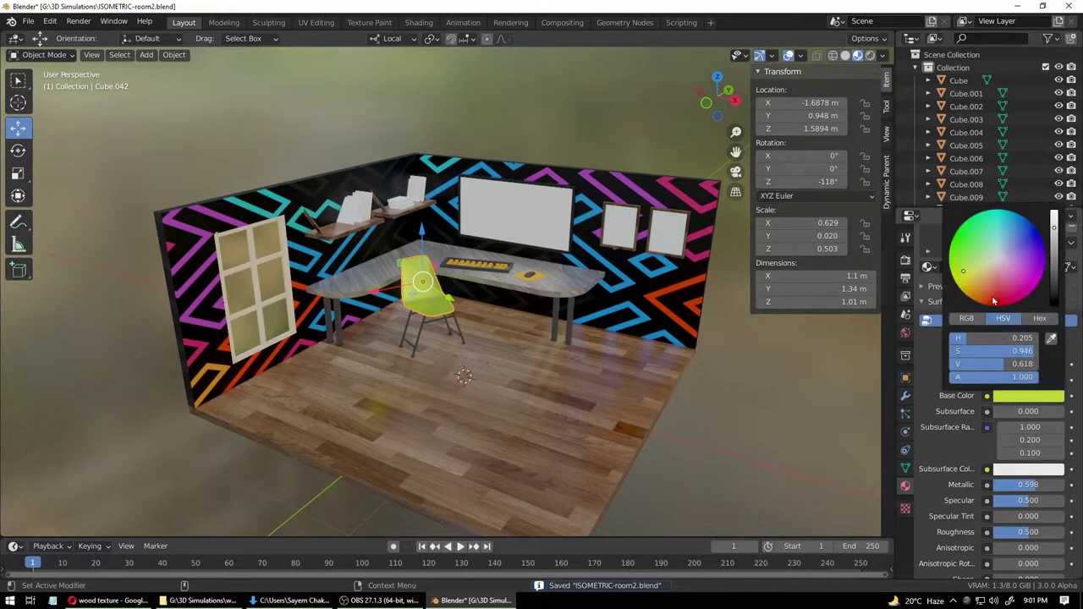
mouse_move(962, 270)
mouse_down()
mouse_move(970, 291)
mouse_move(985, 292)
mouse_up()
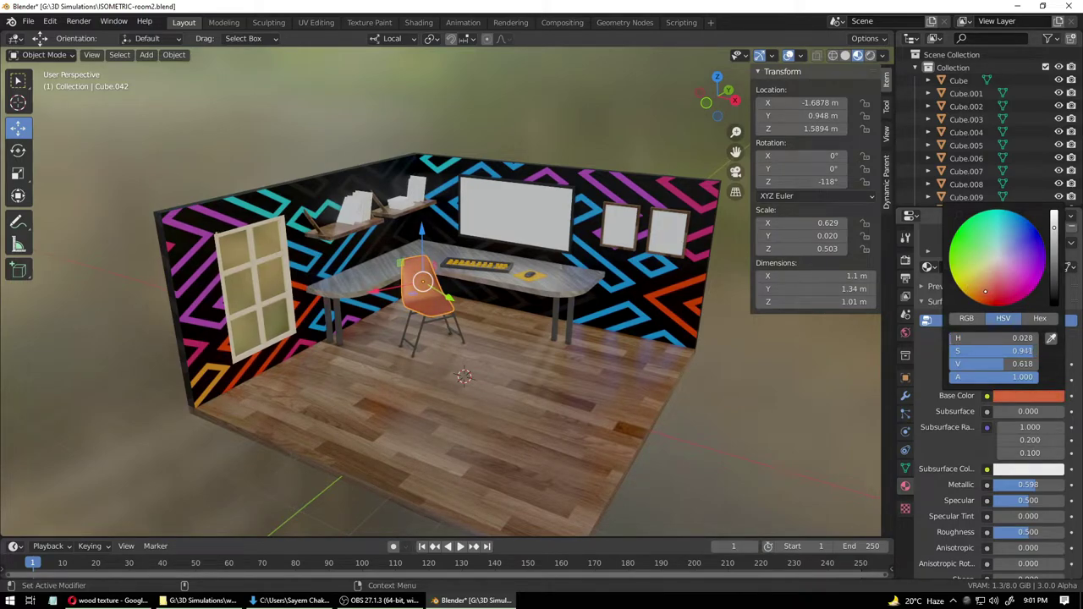
click(719, 453)
key(ctrl+s)
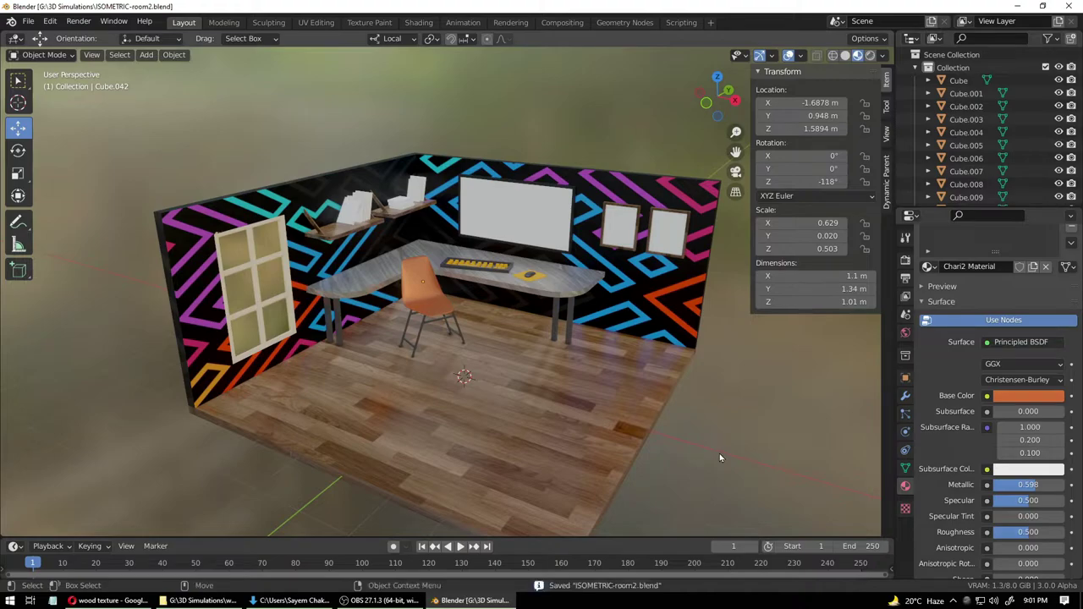
- Change the chair seat's base color to light blue with hue 0.614 and saturation 0.833
click(420, 310)
click(1028, 395)
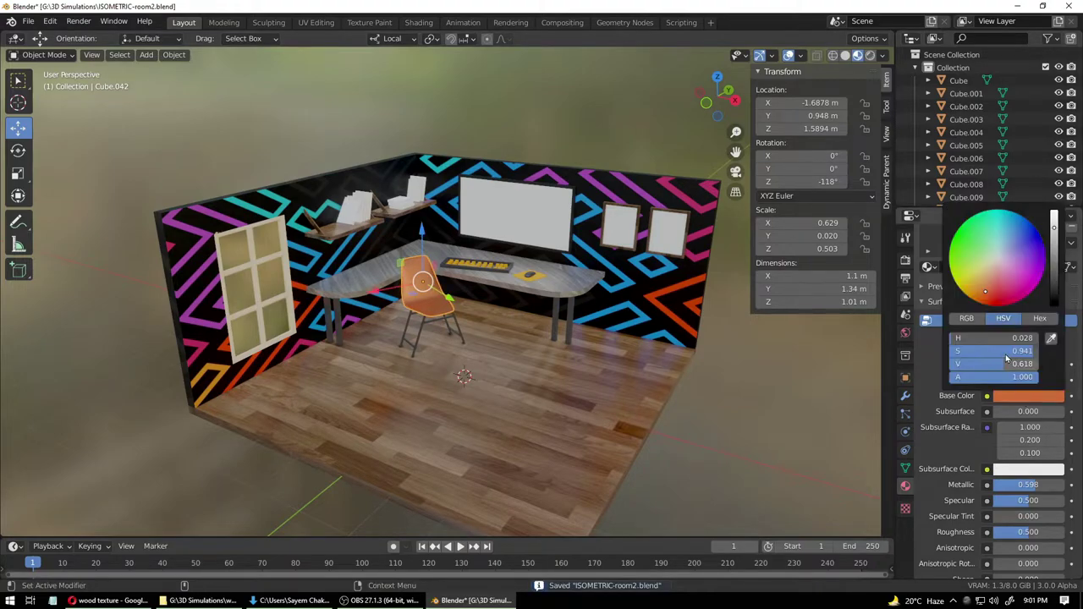
mouse_move(992, 300)
mouse_down()
mouse_move(1027, 269)
mouse_move(1012, 235)
mouse_up()
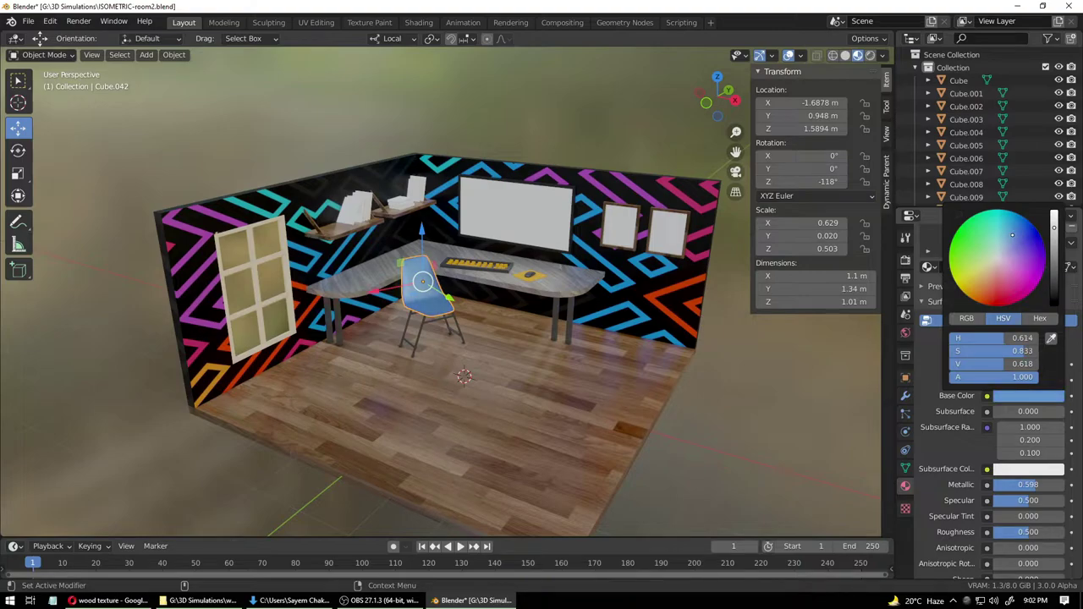
- Set the chair seat material's Roughness to 0.650 and save the file
scroll(1007, 520, down, 2)
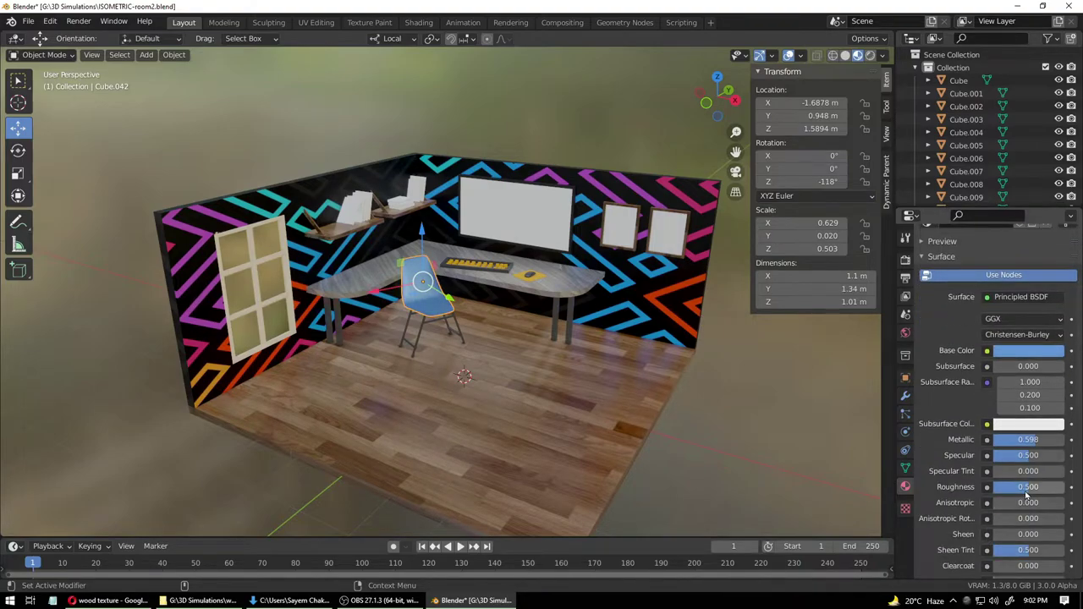
drag(1007, 487, 1041, 487)
key(ctrl+s)
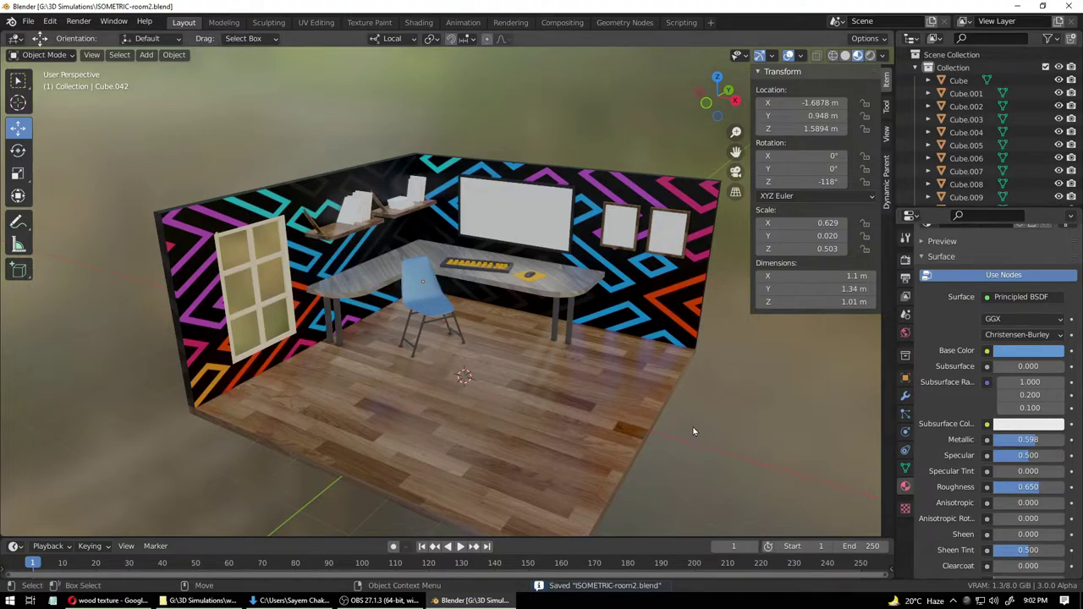
middle_drag(719, 456, 703, 440)
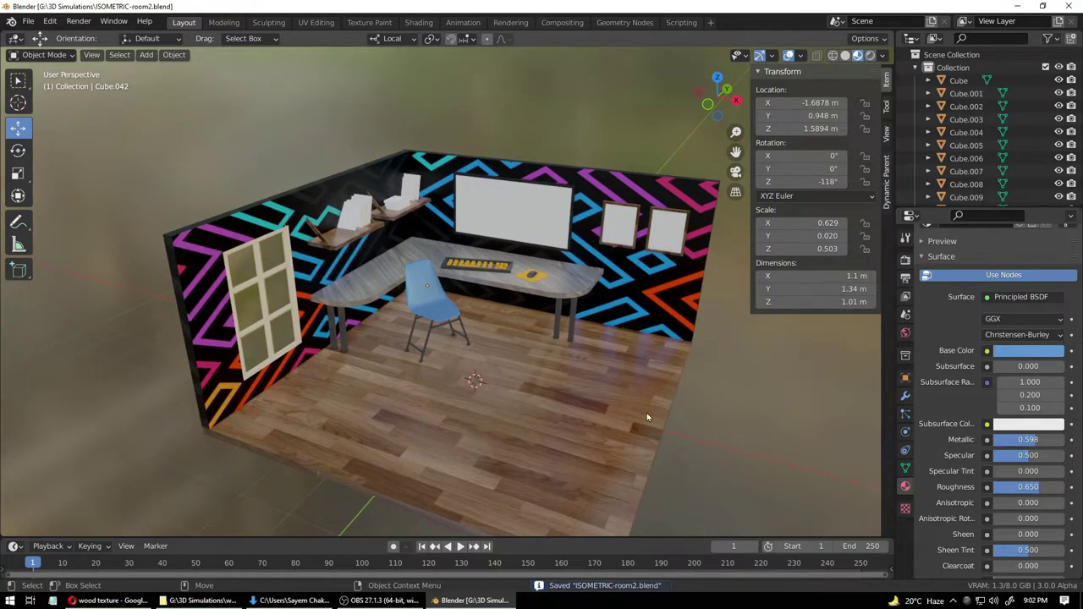
click(430, 296)
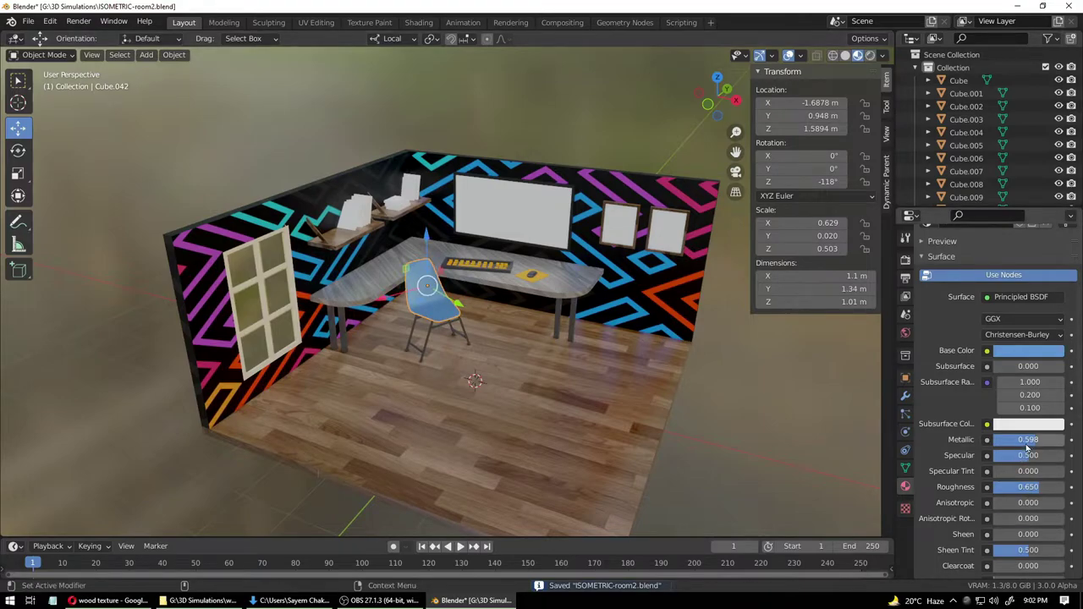
click(746, 424)
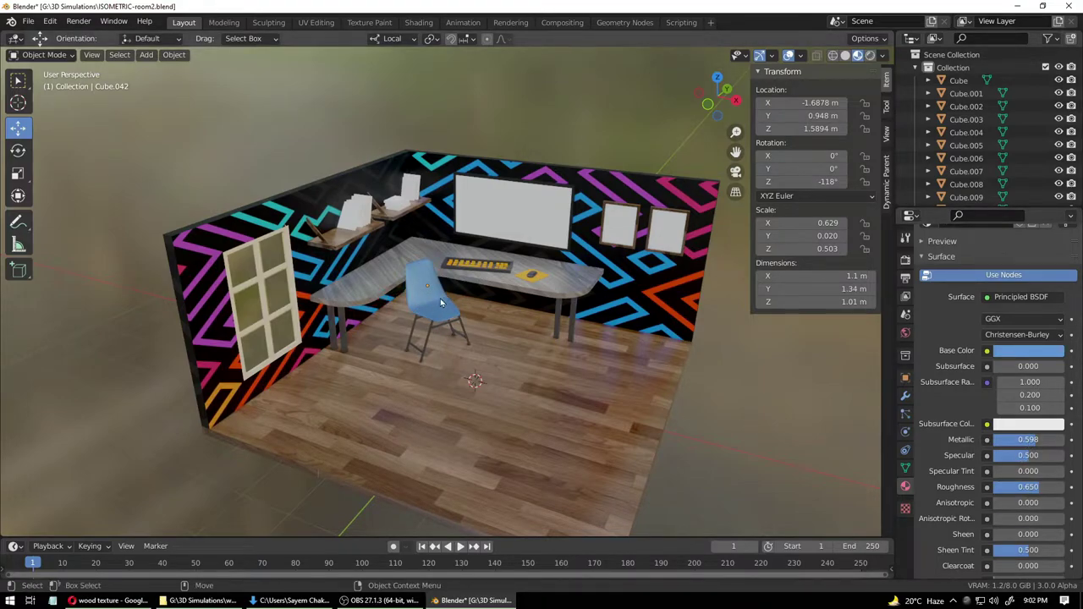
key(ctrl+s)
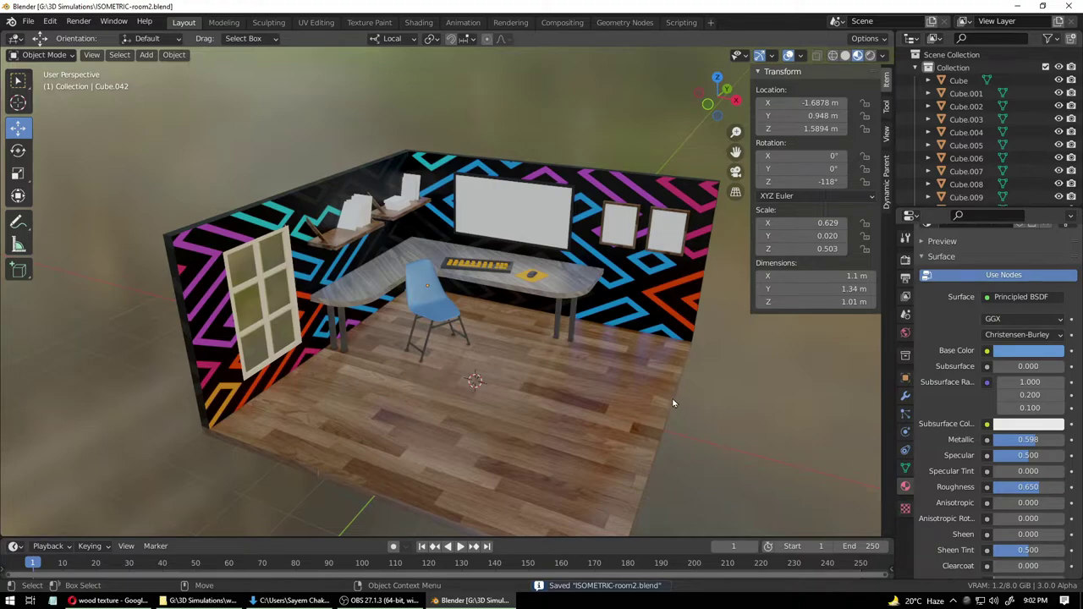
- Select the wall monitor, then switch to the Opera browser and search Google Images for "linux screen"
click(528, 208)
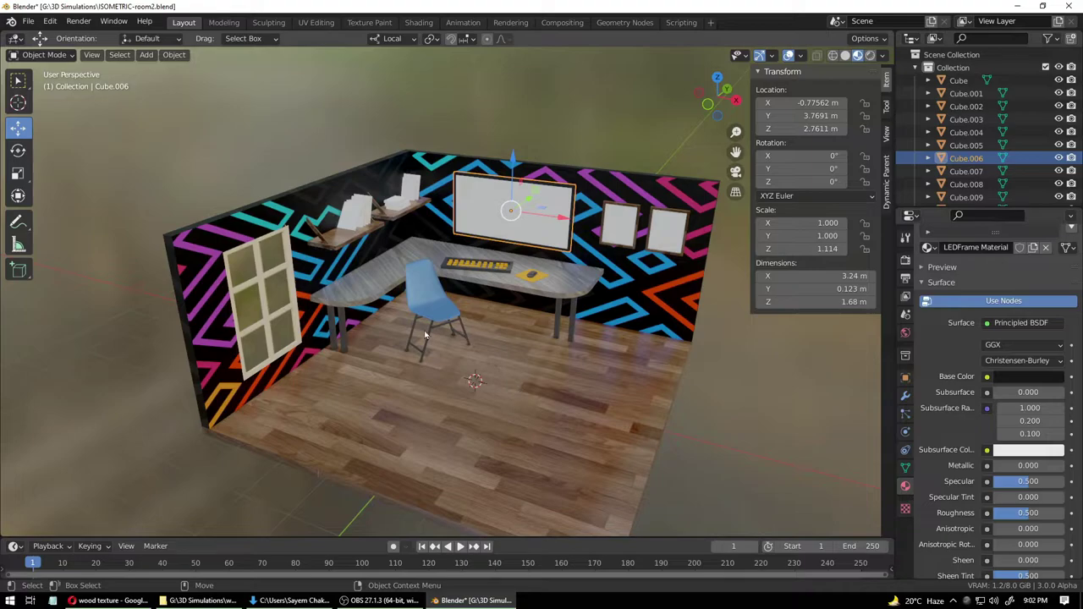
click(110, 600)
drag(252, 167, 168, 168)
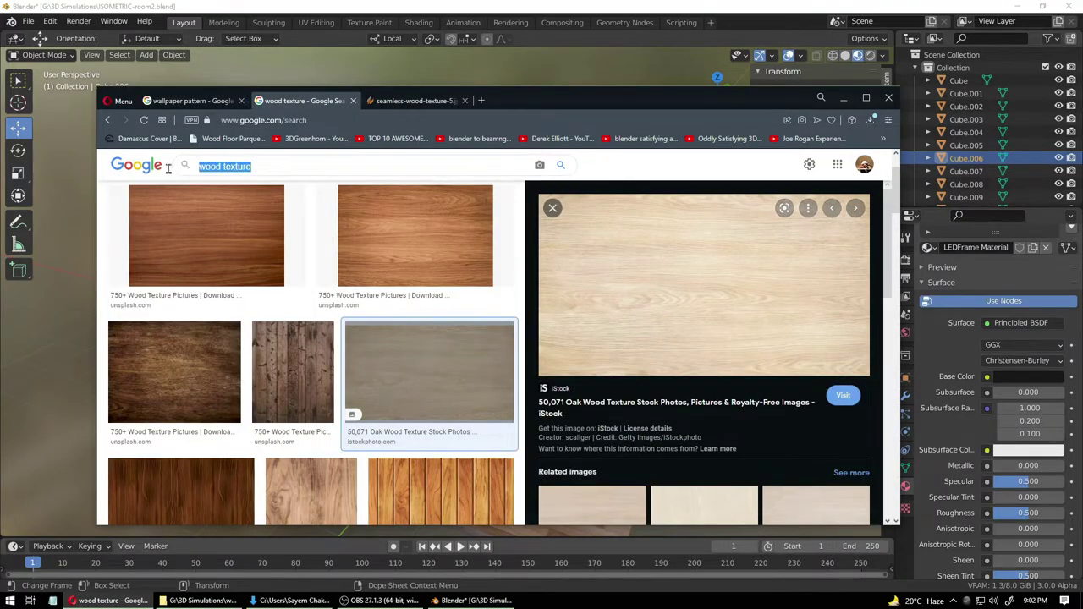
text(lin)
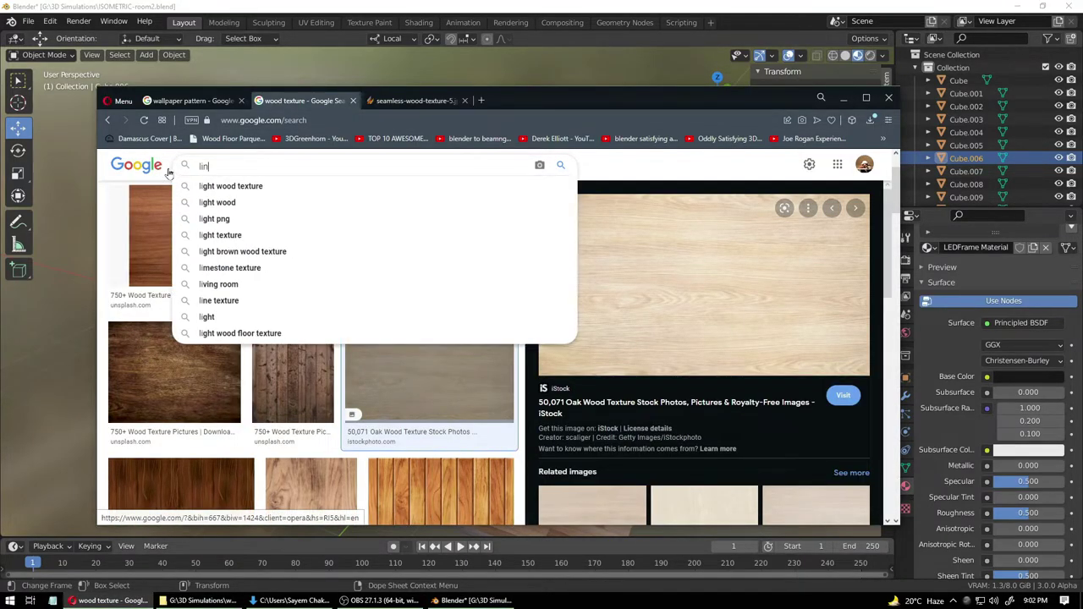
text(ux )
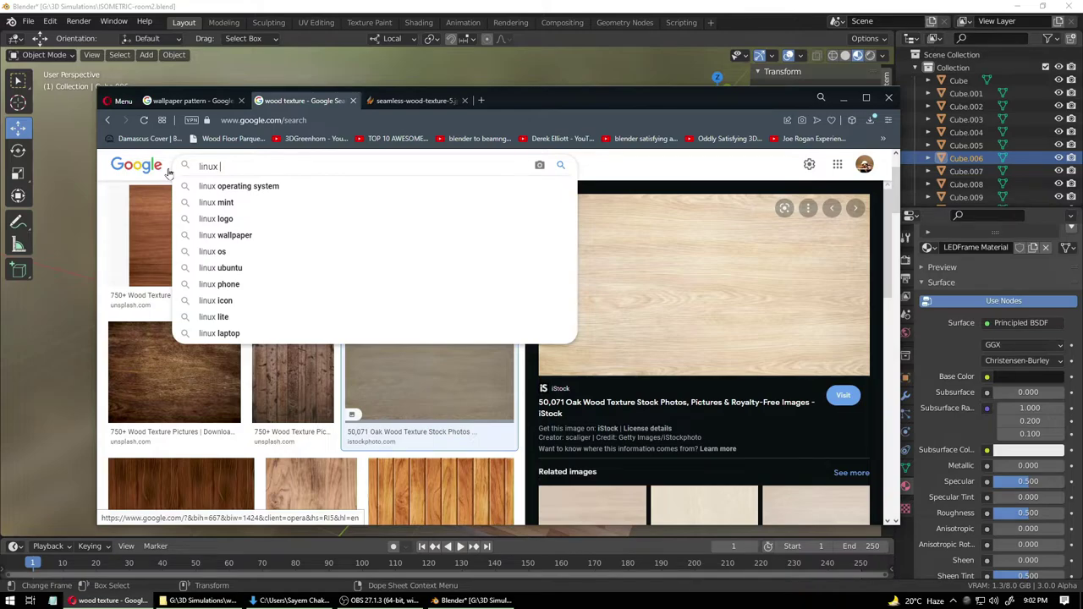
text(screen)
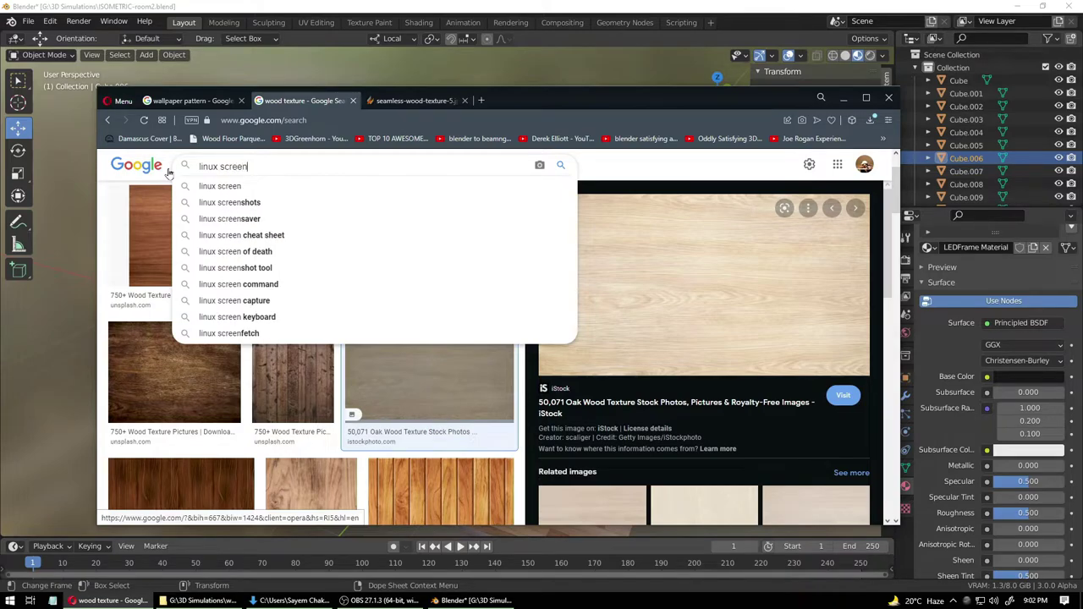
key(Return)
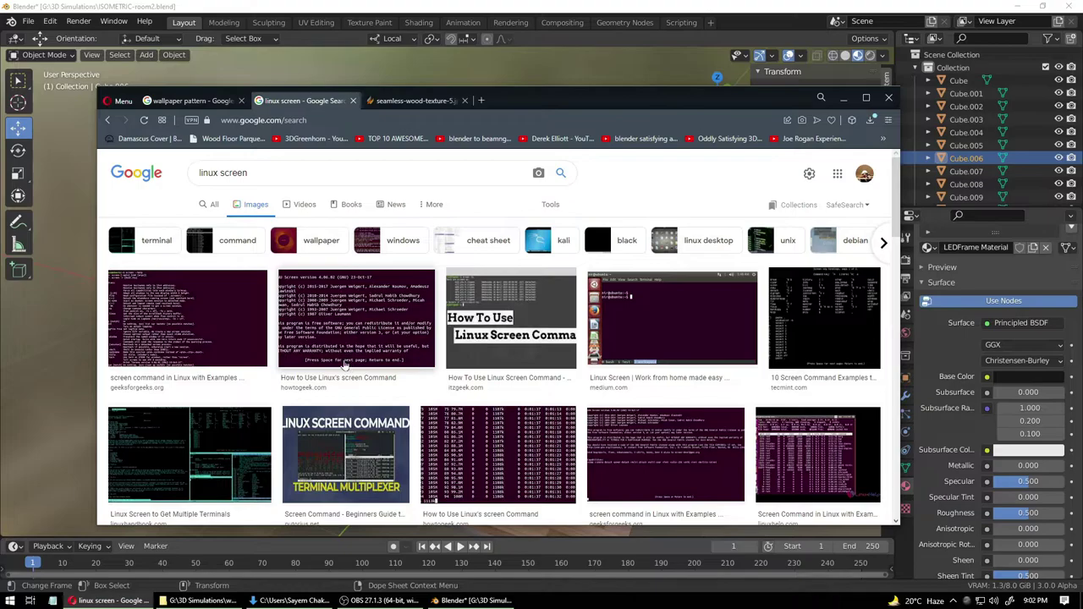
- Look through the Linux screen image results and previews for a terminal screenshot suited to the monitor
scroll(322, 362, down, 5)
scroll(325, 365, down, 3)
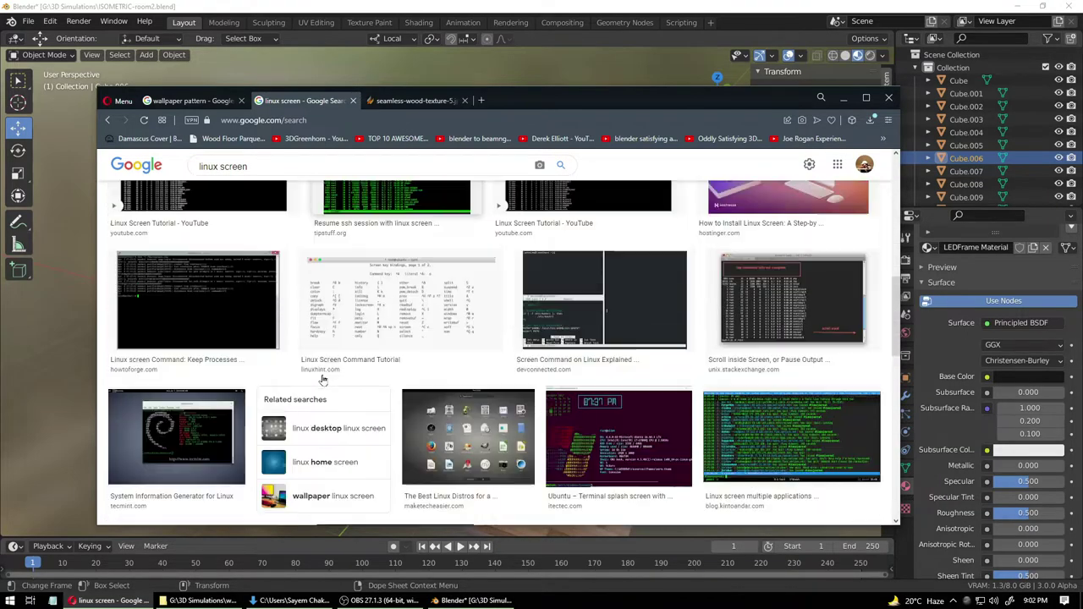
scroll(369, 391, up, 3)
click(370, 391)
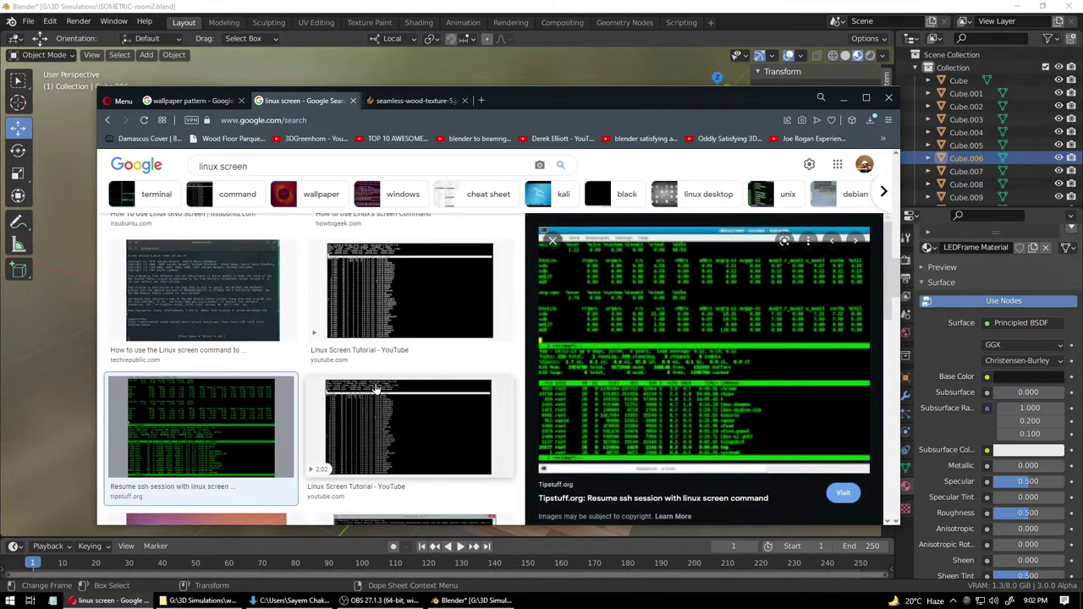
scroll(624, 409, down, 5)
scroll(624, 409, down, 3)
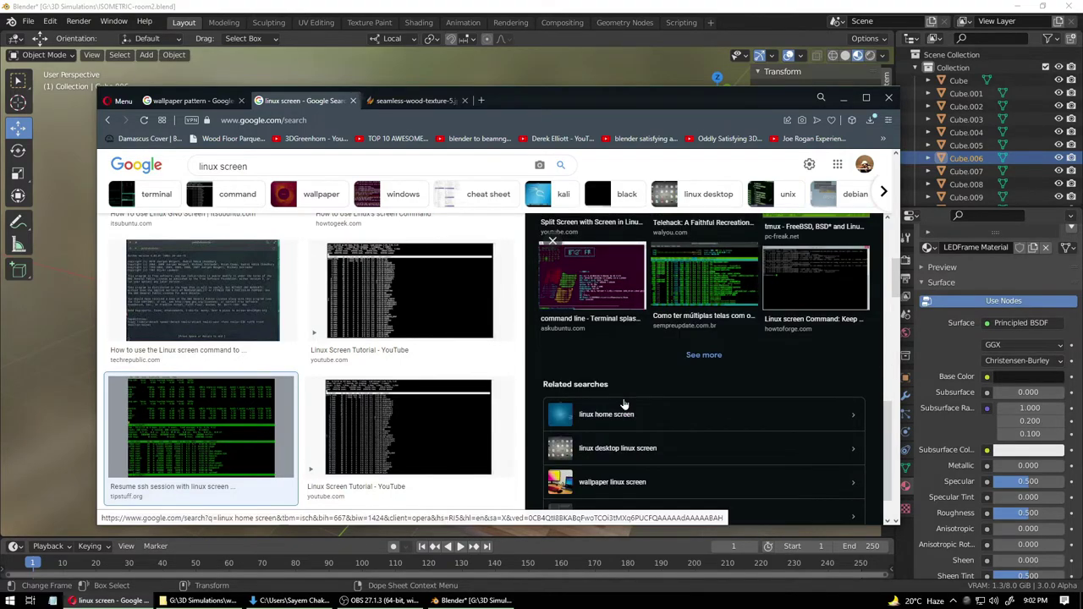
scroll(376, 410, down, 3)
scroll(376, 402, up, 10)
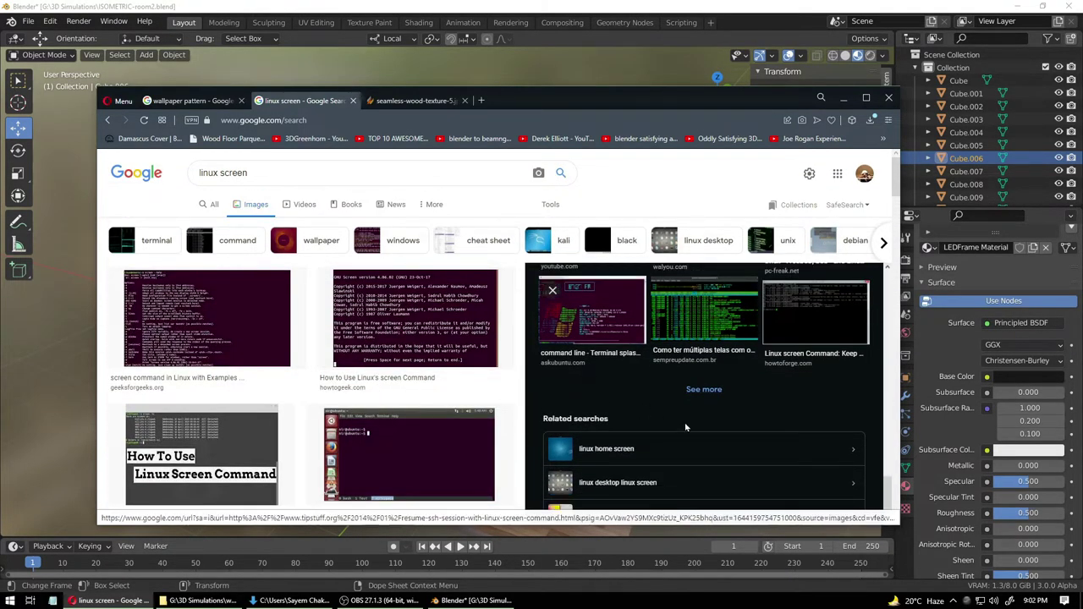
scroll(593, 423, down, 3)
scroll(485, 423, down, 8)
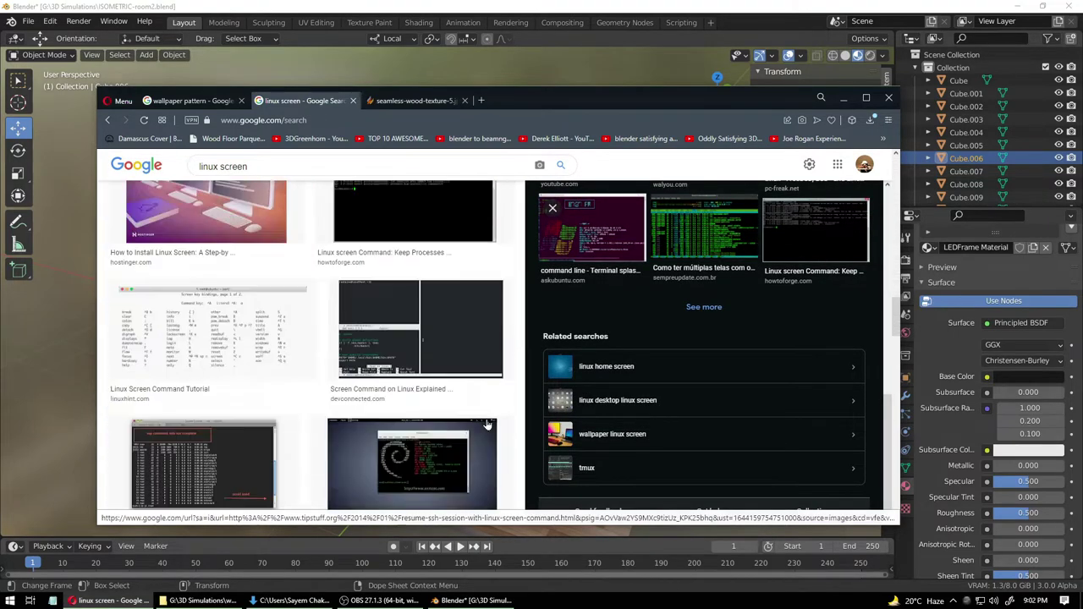
scroll(486, 425, up, 5)
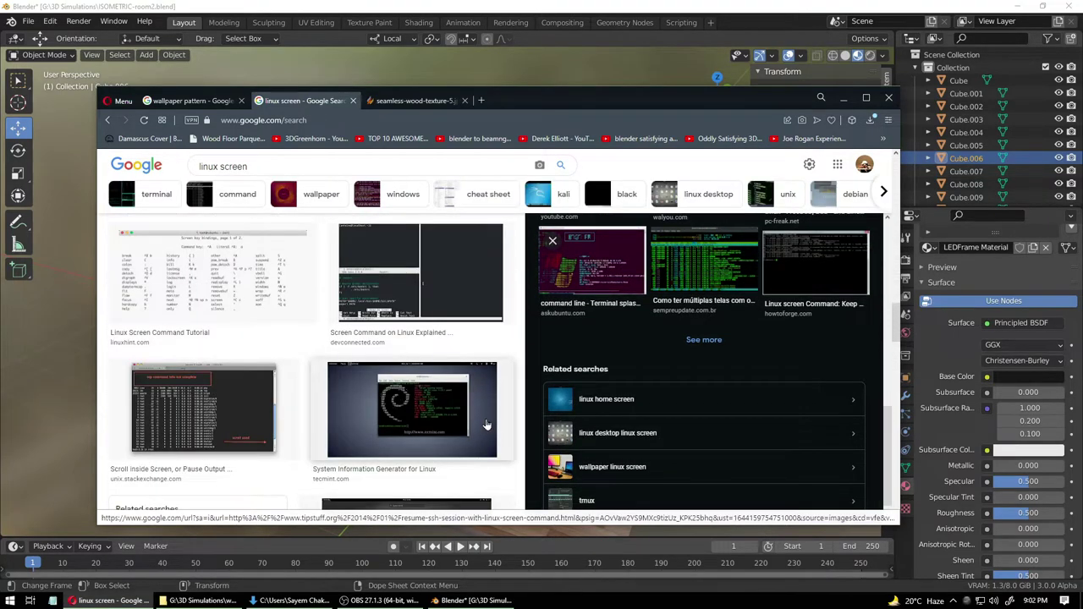
scroll(487, 423, down, 8)
scroll(486, 423, up, 5)
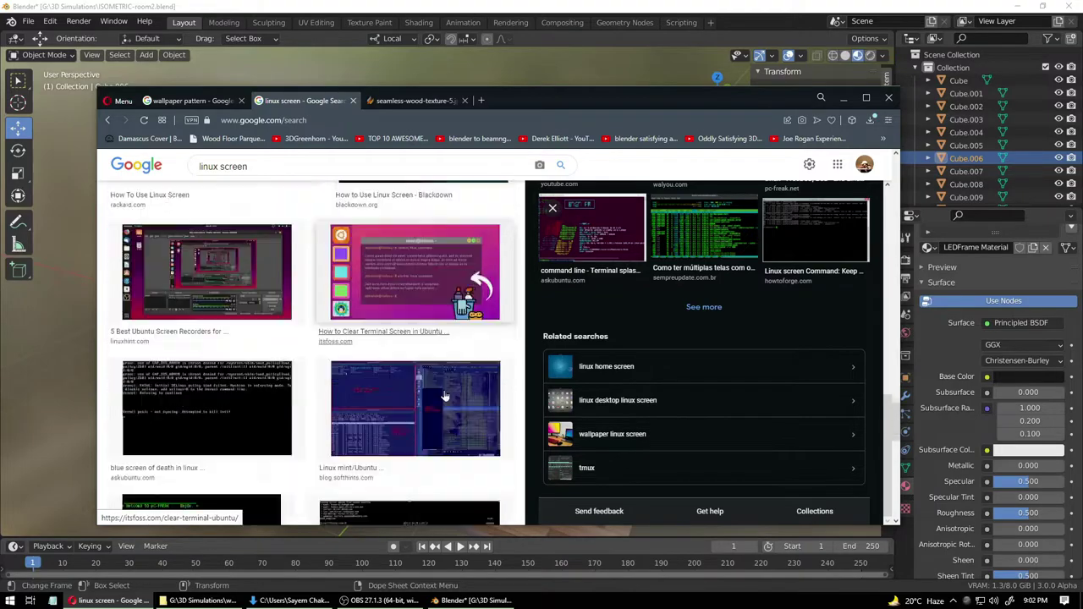
scroll(446, 396, up, 5)
scroll(446, 389, down, 5)
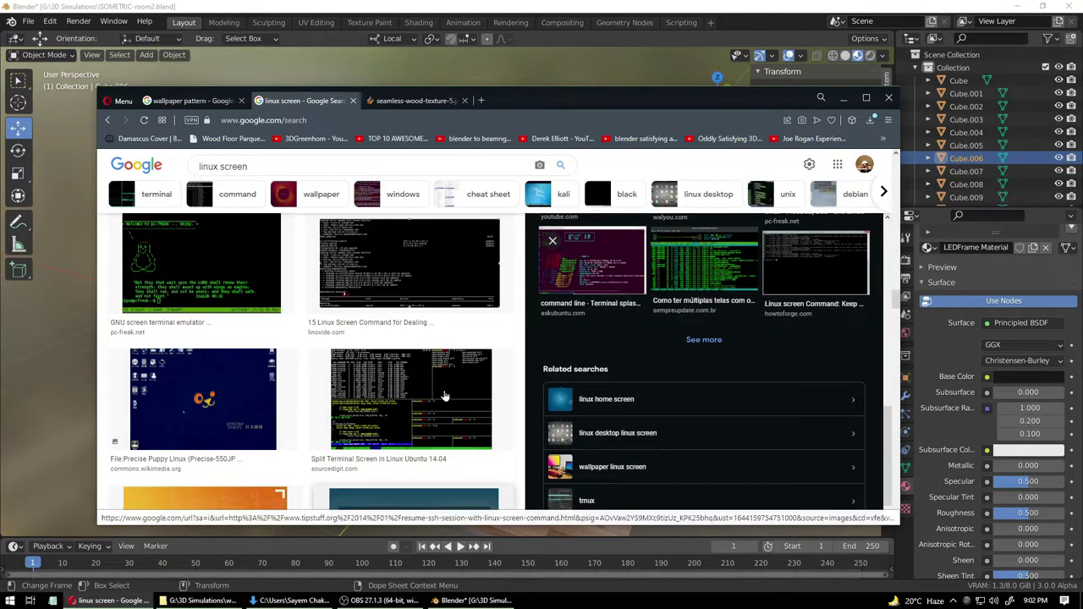
- Open the source page of the green penguin terminal screenshot from pc-freak.net and load its image in a new tab
click(212, 270)
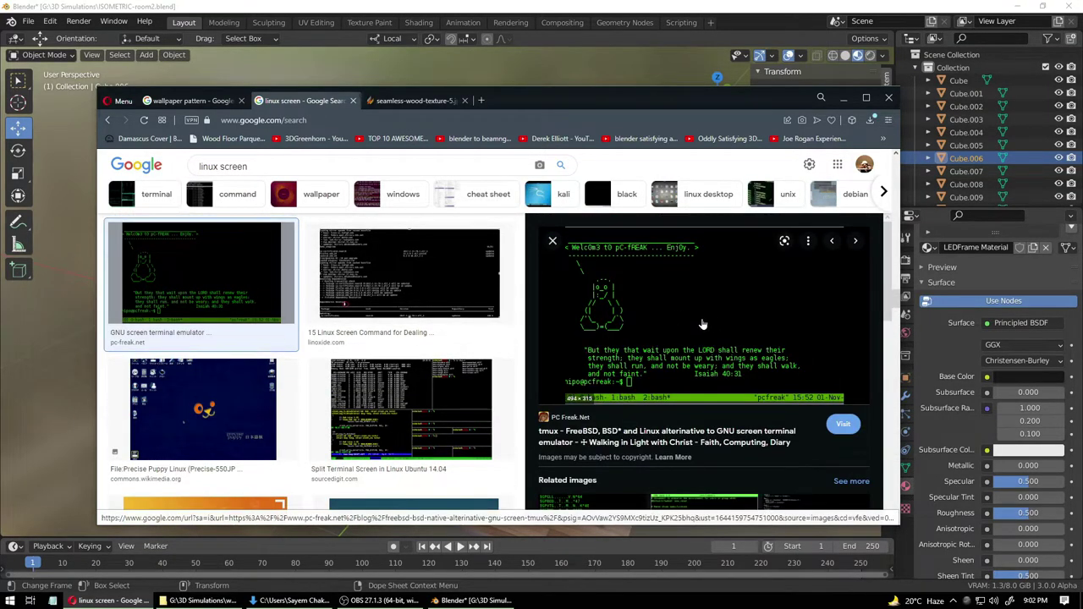
click(671, 321)
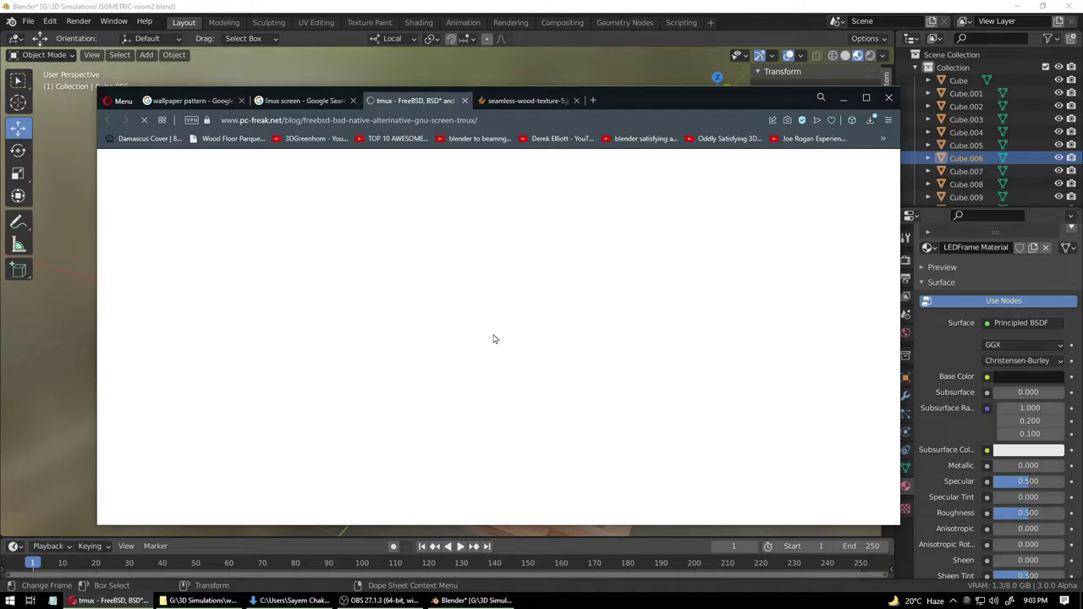
scroll(493, 342, down, 2)
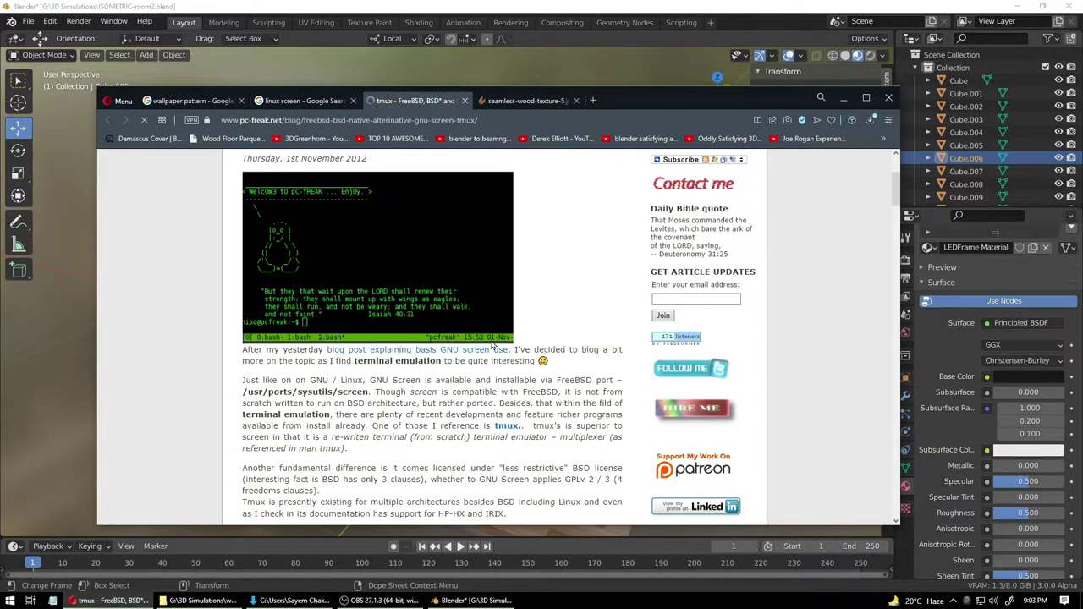
right_click(377, 250)
click(426, 245)
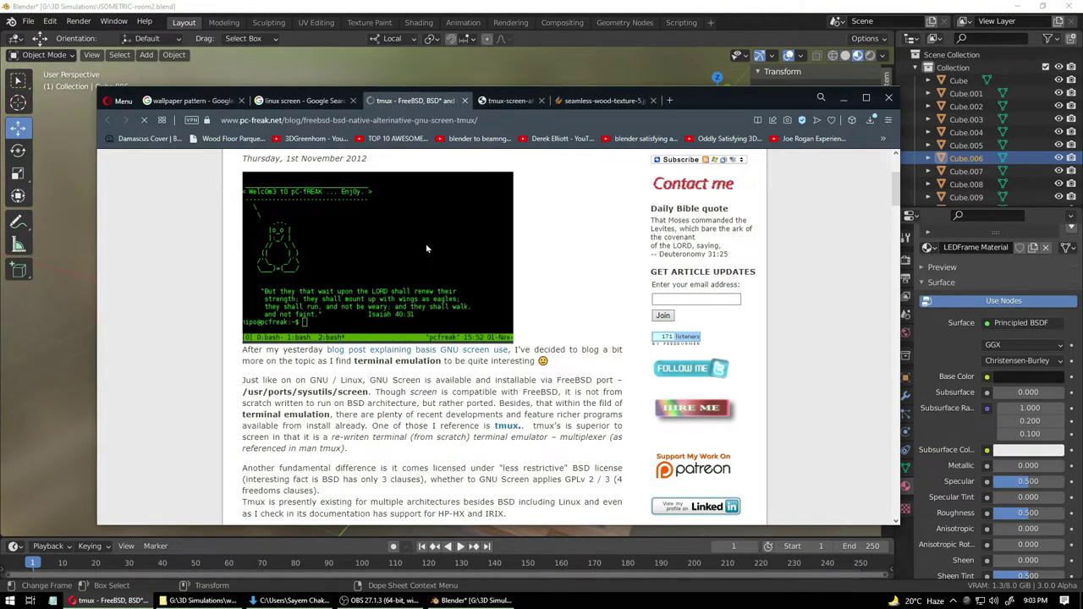
- Save the full terminal image to Downloads as tmux-screen-alternative-for-freebsd-openbsd-screenshot-pic.png and show it in its folder
click(533, 106)
right_click(483, 320)
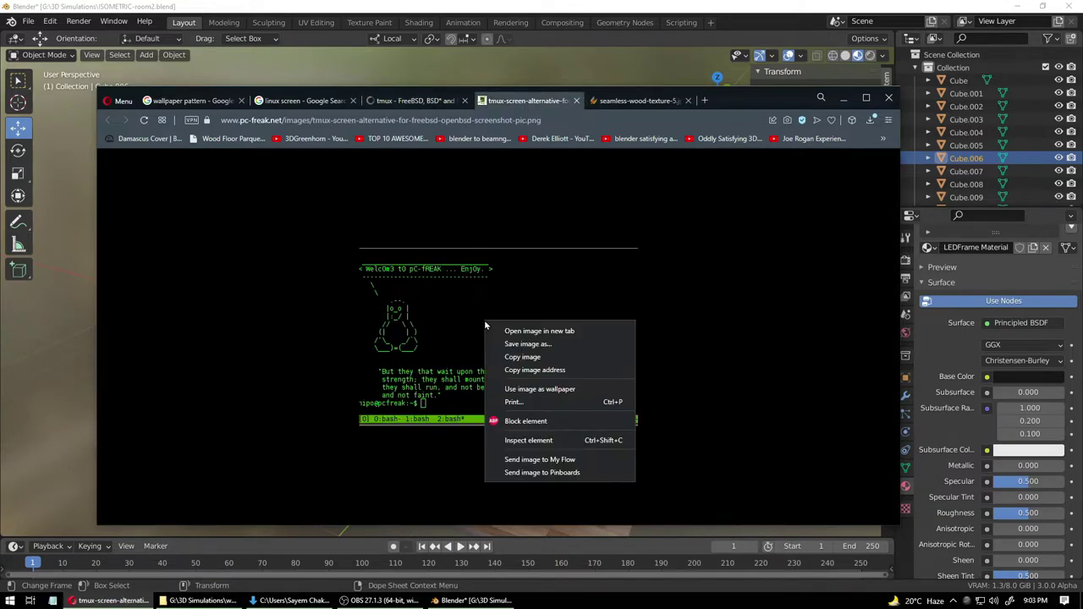
click(519, 342)
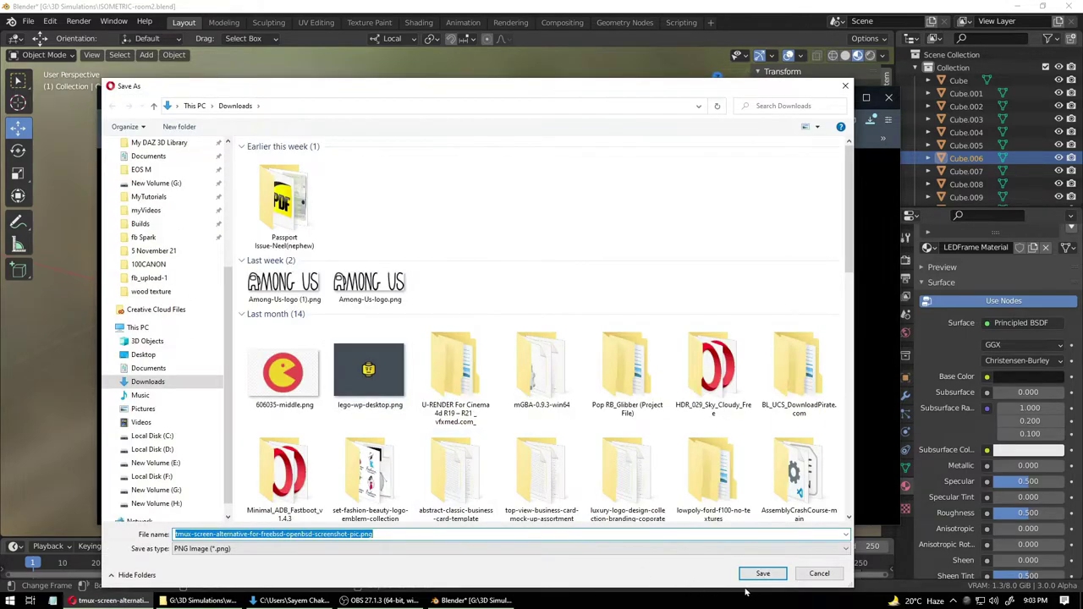
click(761, 574)
click(890, 165)
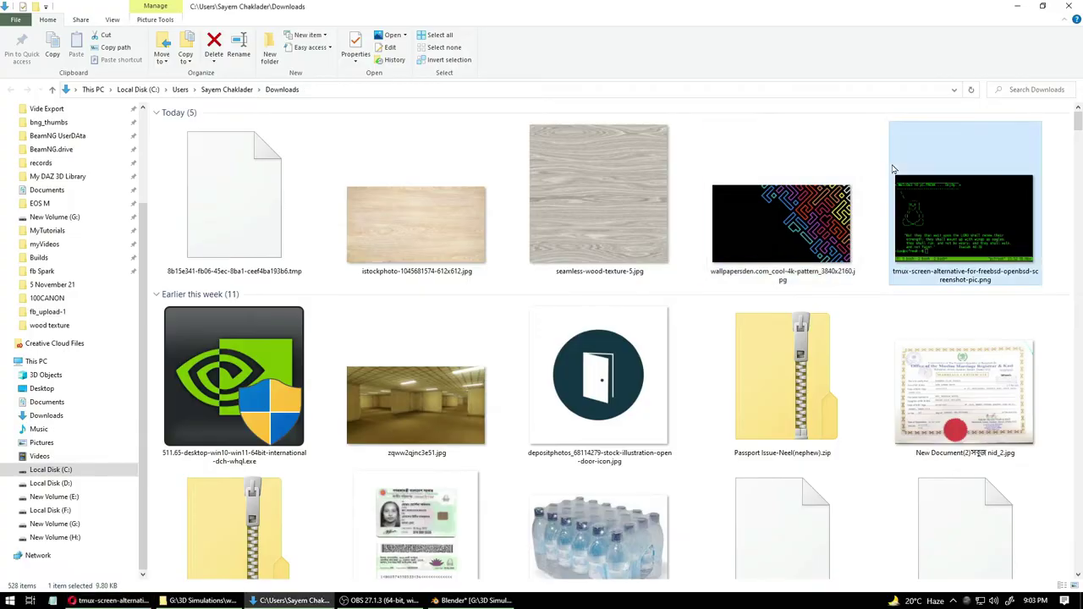
- Switch back to Blender, save the file, and link an Image Texture to the led backpanel material's Base Color
click(474, 600)
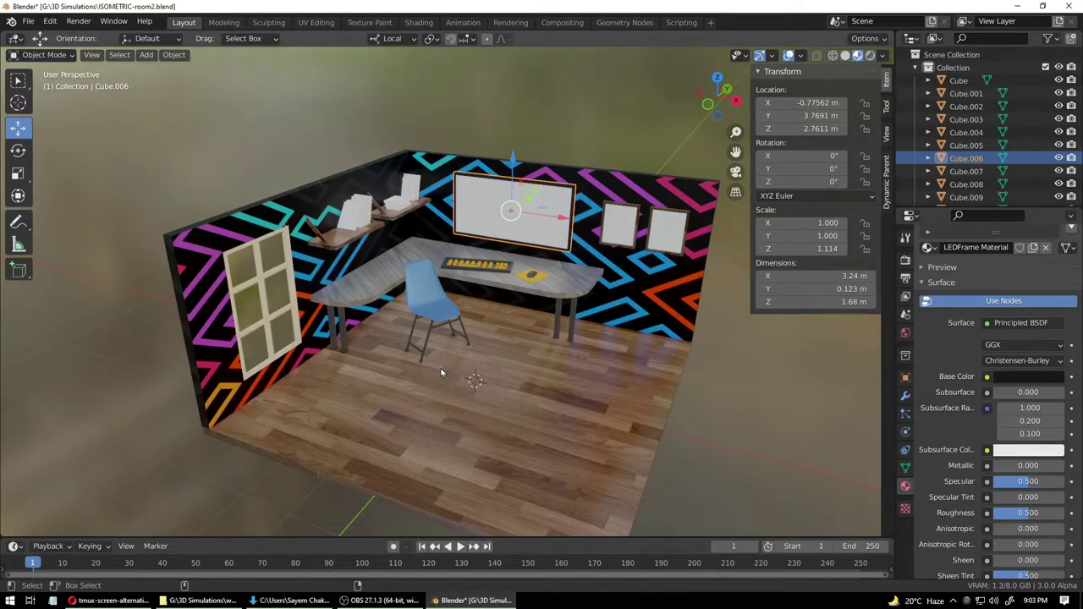
key(ctrl+s)
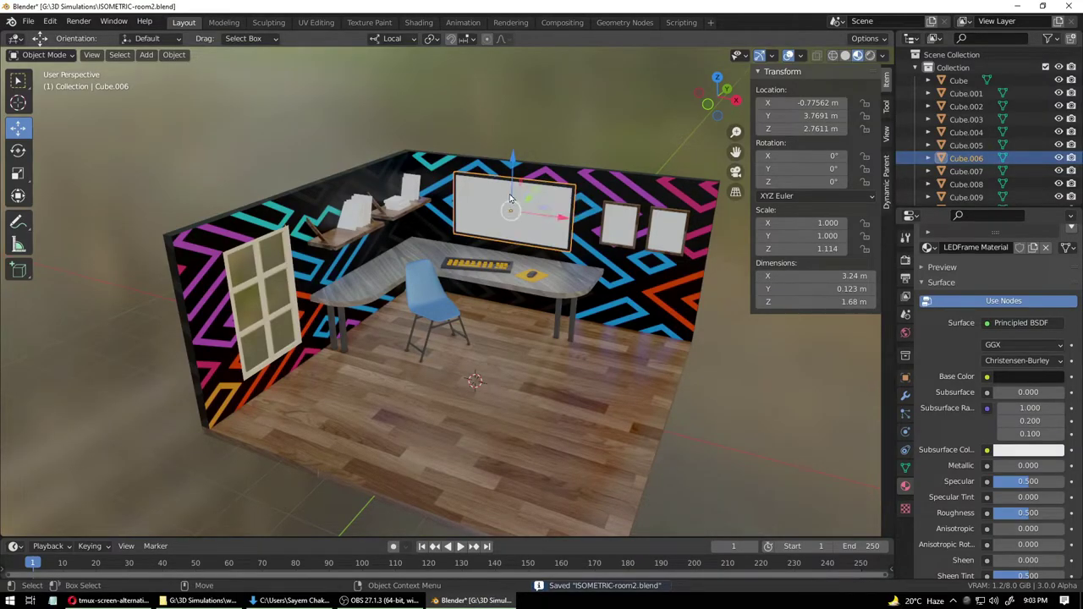
scroll(931, 470, up, 3)
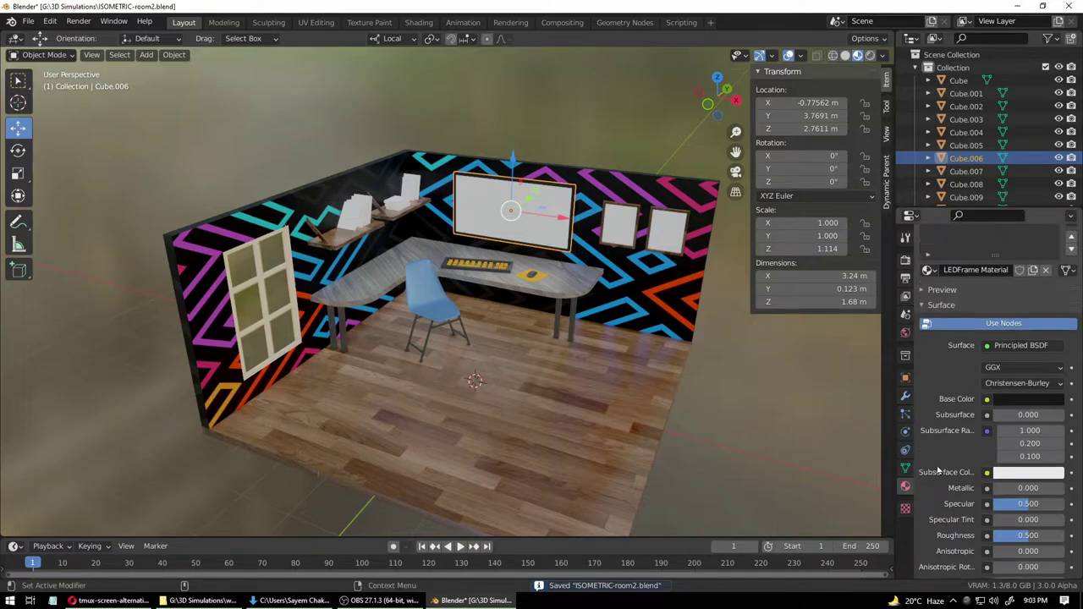
click(977, 274)
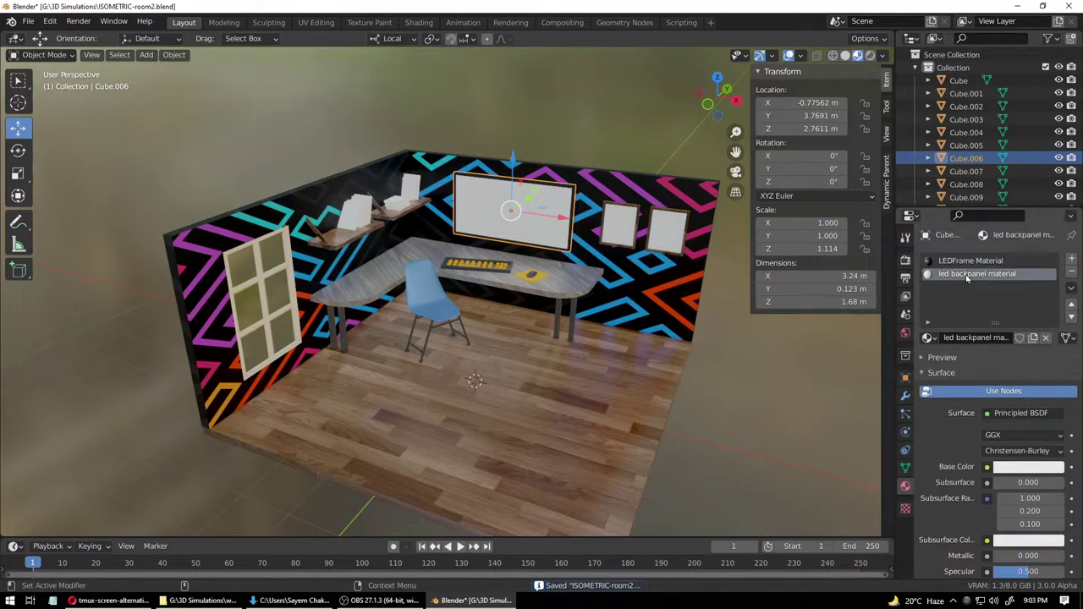
click(987, 467)
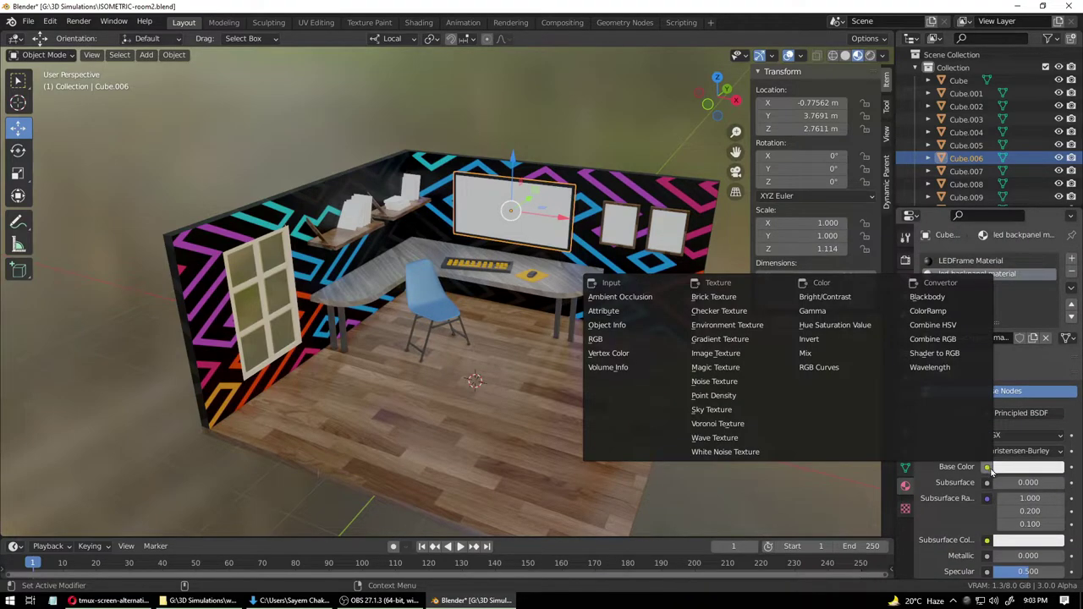
click(719, 353)
- Load the downloaded tmux-screen terminal PNG from the Downloads folder into the led backpanel material's image texture
click(1036, 484)
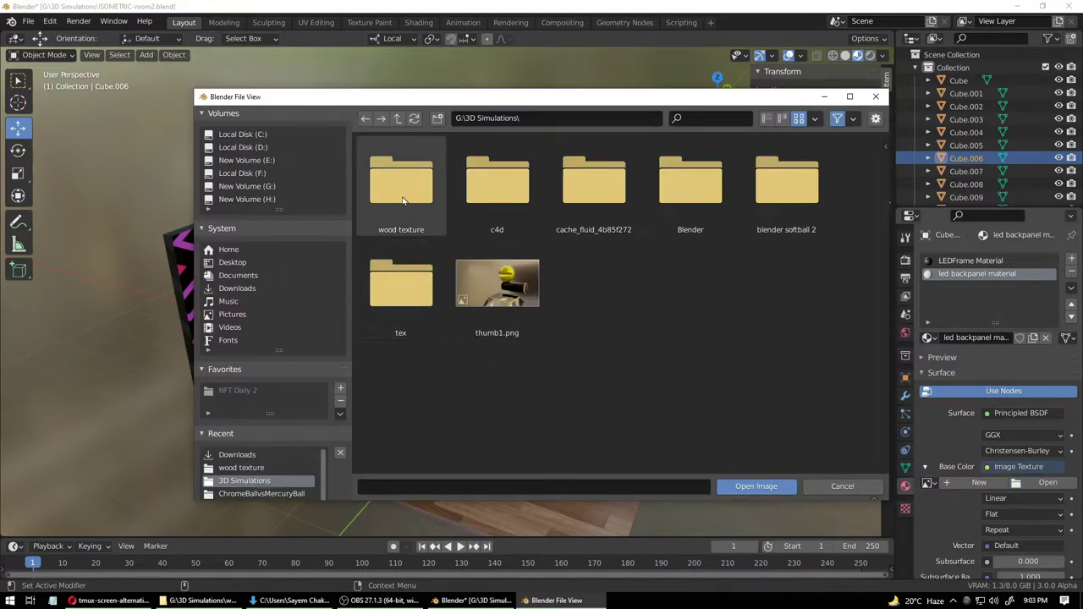
click(258, 173)
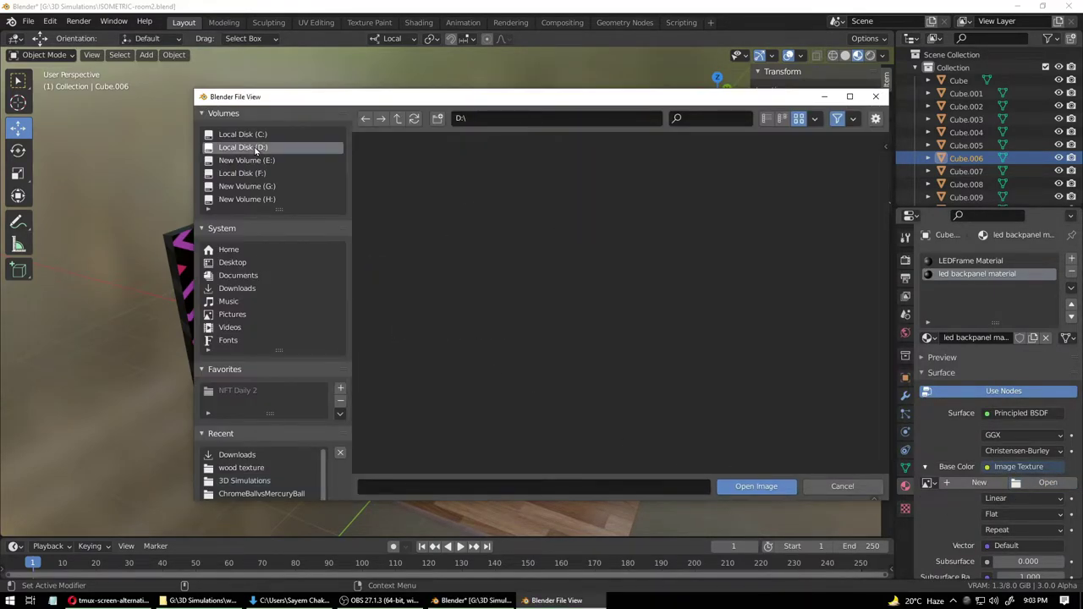
click(257, 290)
scroll(465, 376, down, 2)
scroll(465, 376, down, 5)
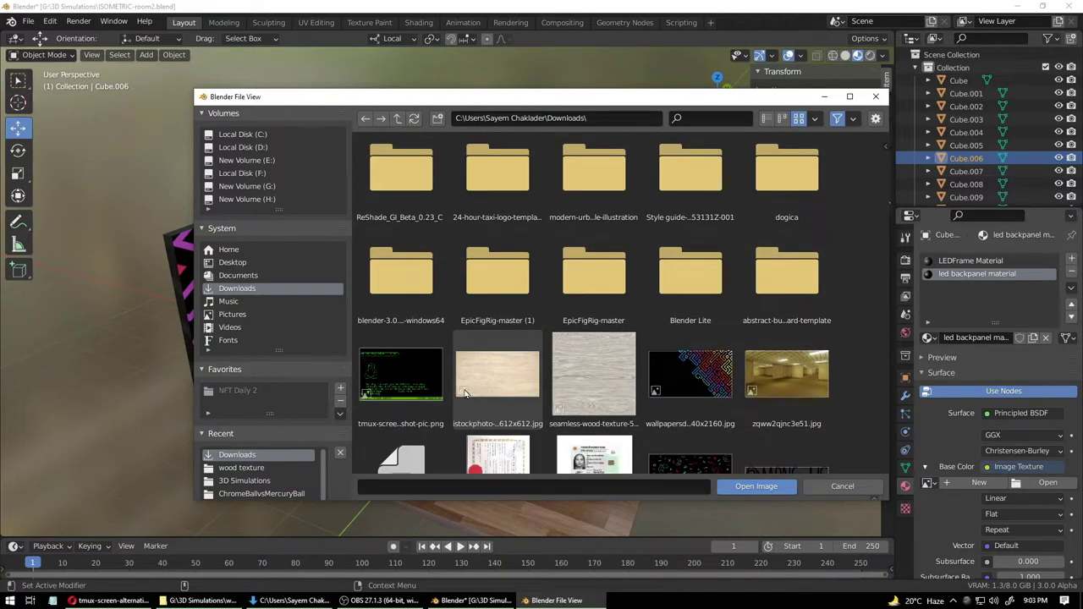
double_click(421, 379)
- Open the monitor in the UV Editing workspace and select its front screen face
scroll(561, 288, up, 4)
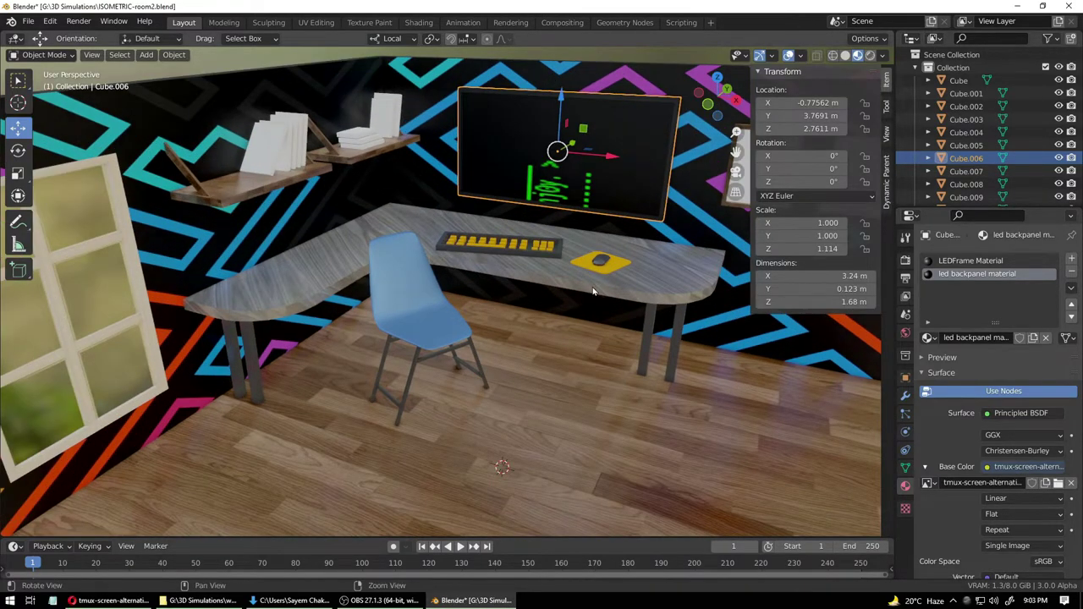
scroll(549, 245, down, 1)
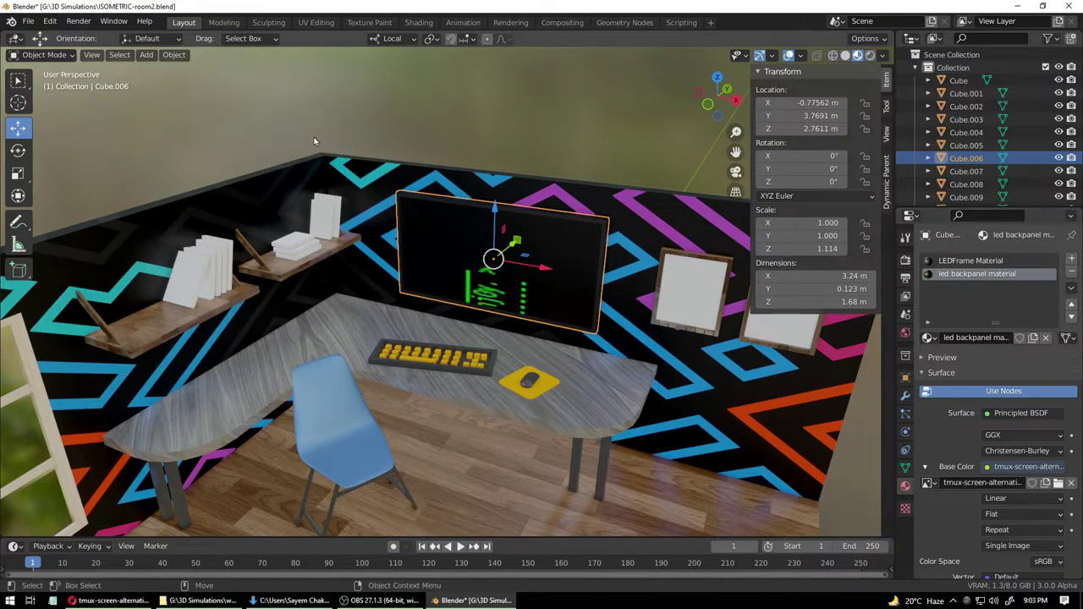
click(308, 22)
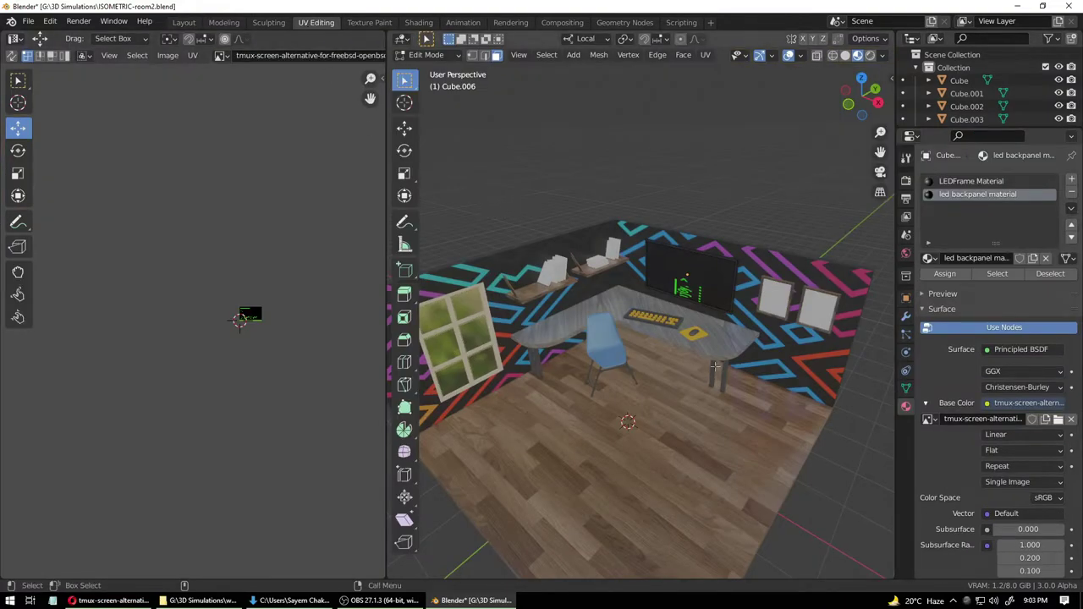
click(690, 262)
shift+middle_drag(691, 262, 745, 302)
scroll(581, 315, up, 4)
scroll(244, 338, up, 8)
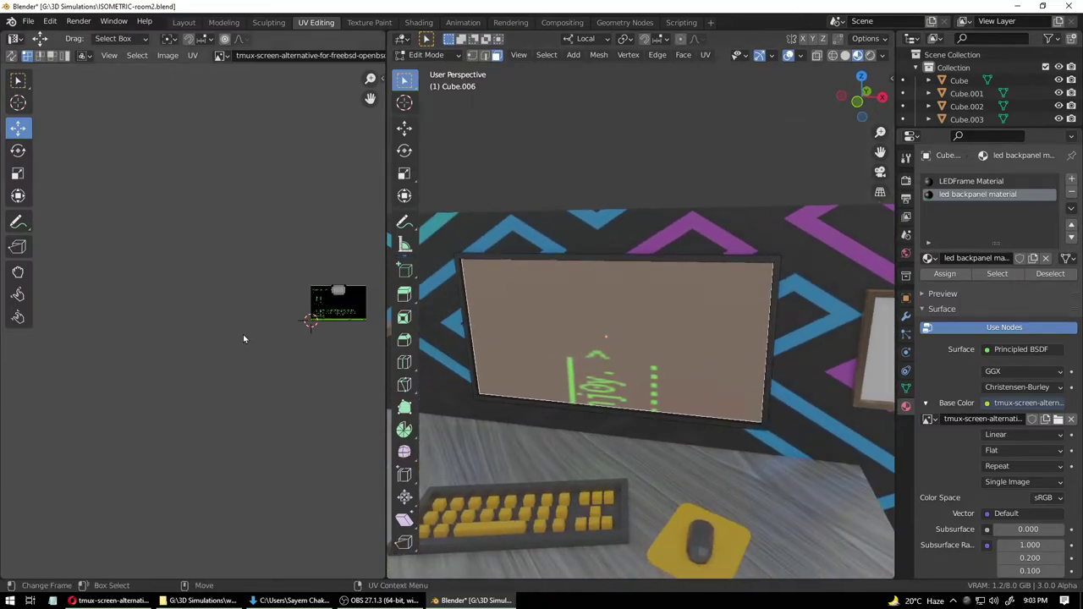
- Select the screen face's UVs and rotate them a quarter turn so the terminal text runs horizontally across the monitor
middle_drag(314, 307, 246, 317)
scroll(309, 332, up, 2)
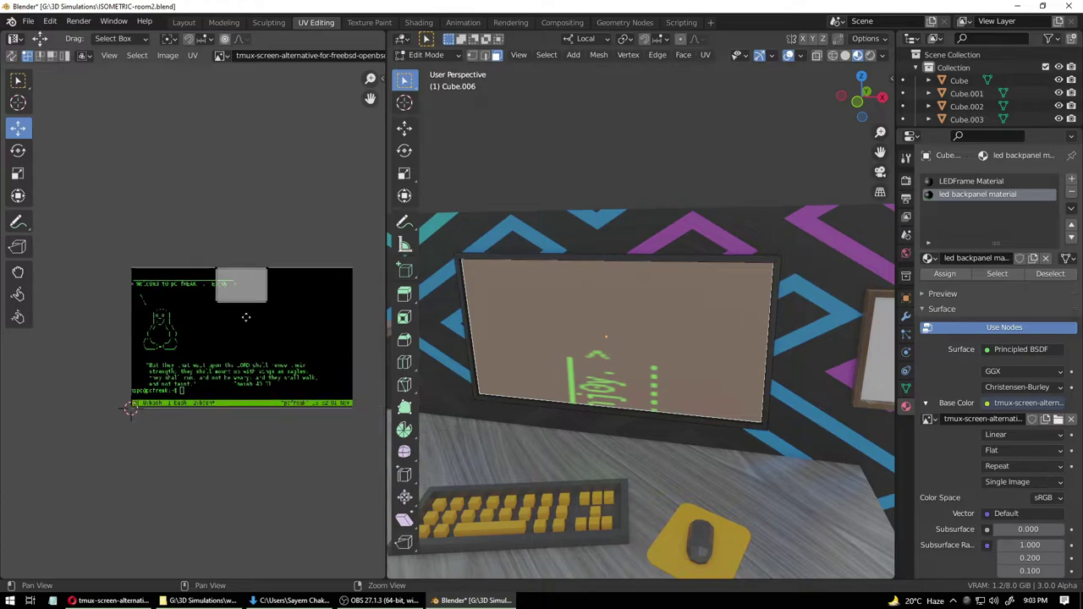
drag(188, 246, 289, 315)
click(297, 252)
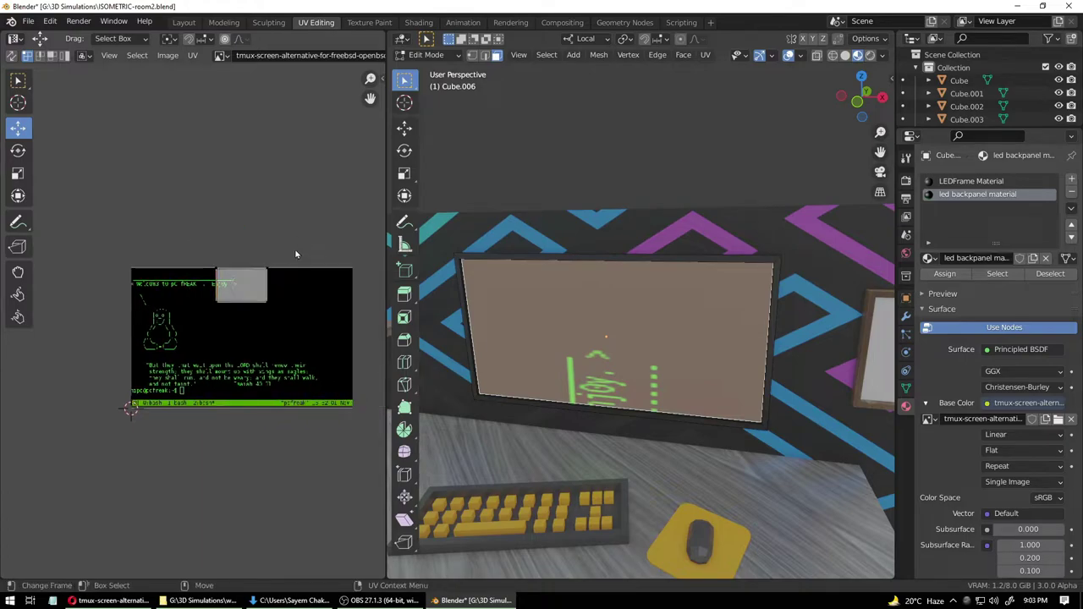
drag(189, 233, 325, 322)
key(r)
drag(289, 255, 270, 334)
drag(131, 408, 132, 407)
drag(252, 309, 178, 268)
- Move the two left UV corners of the screen face onto the upper-left and lower-left corners of the terminal image
click(225, 260)
key(g)
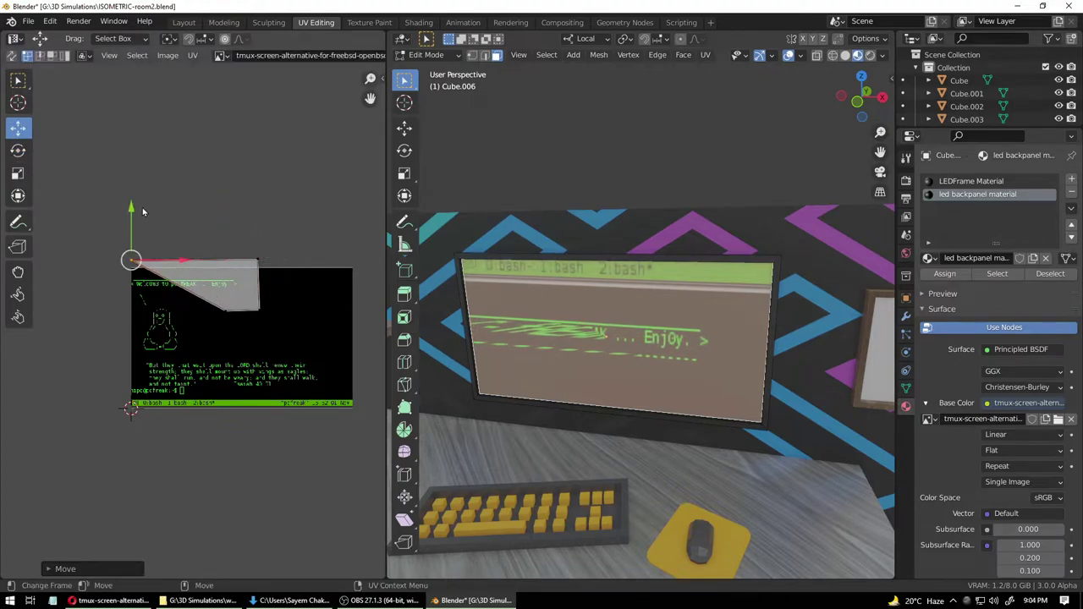
key(g)
drag(137, 213, 153, 230)
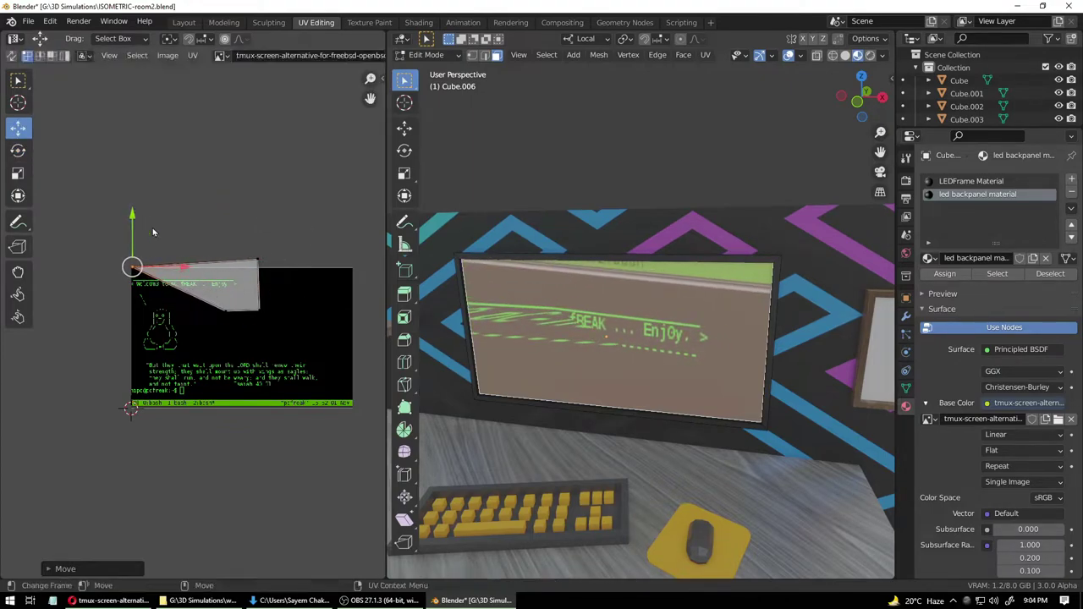
click(223, 317)
drag(225, 311, 183, 404)
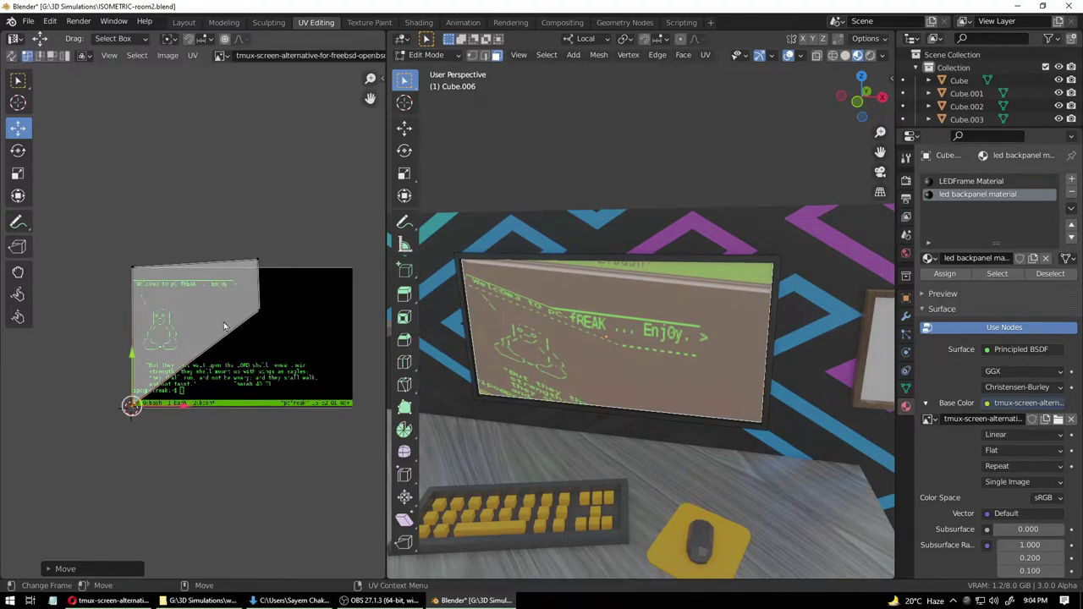
- Align the two right UV corners of the screen face with the upper-right and lower-right corners of the terminal image
click(256, 259)
drag(259, 212, 259, 219)
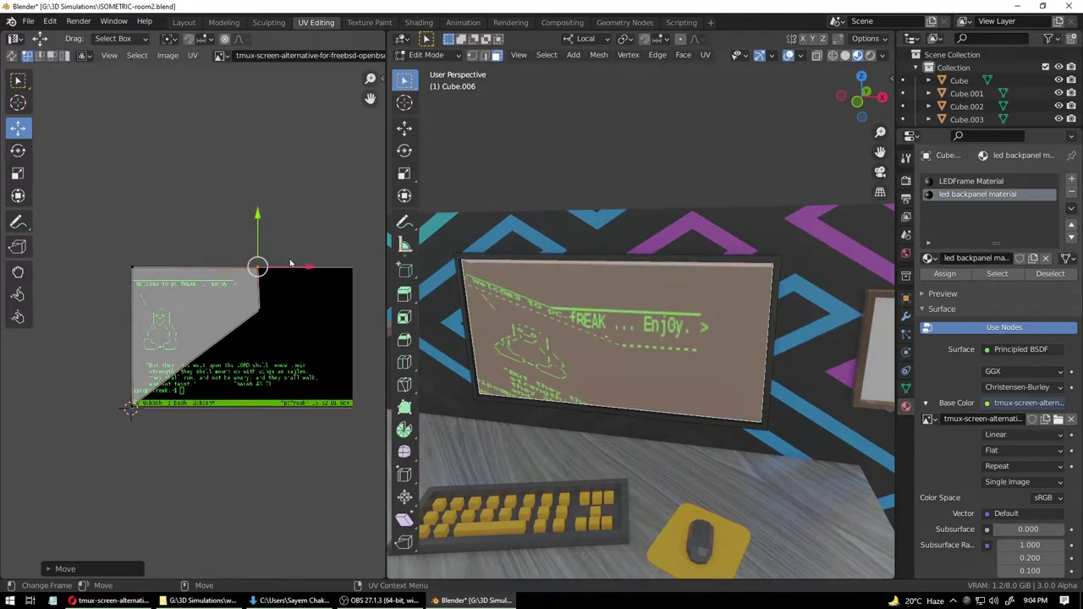
drag(289, 264, 382, 265)
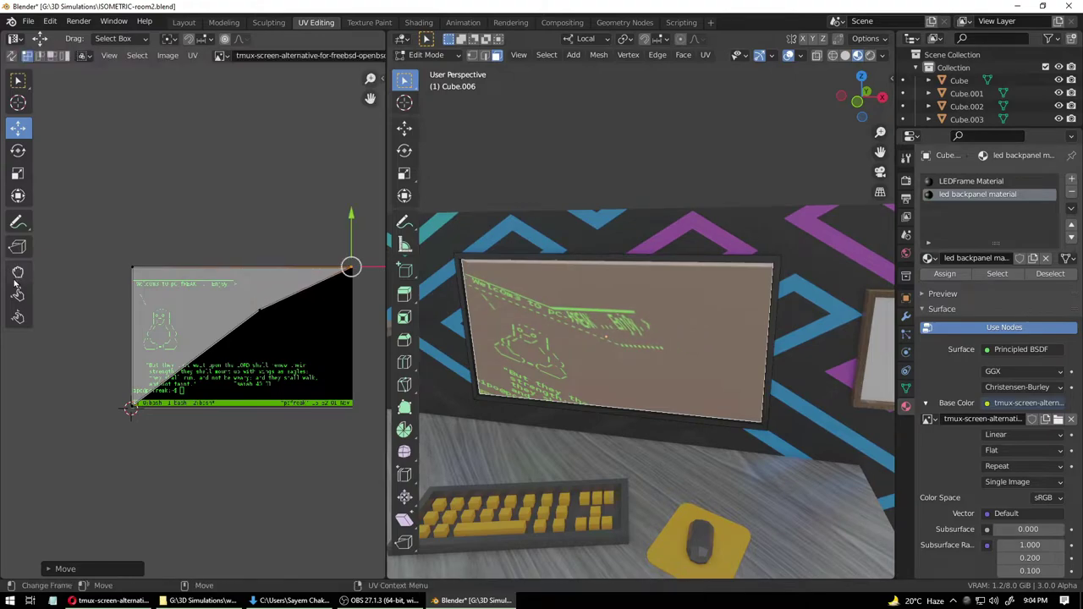
click(258, 312)
drag(259, 259, 253, 357)
drag(258, 362, 258, 362)
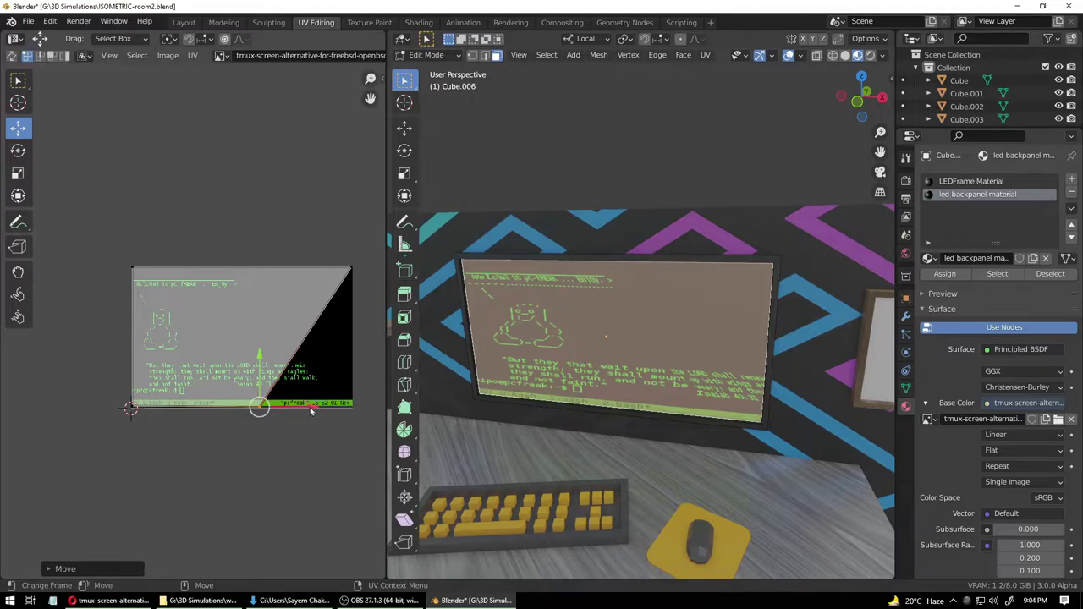
drag(312, 408, 20, 420)
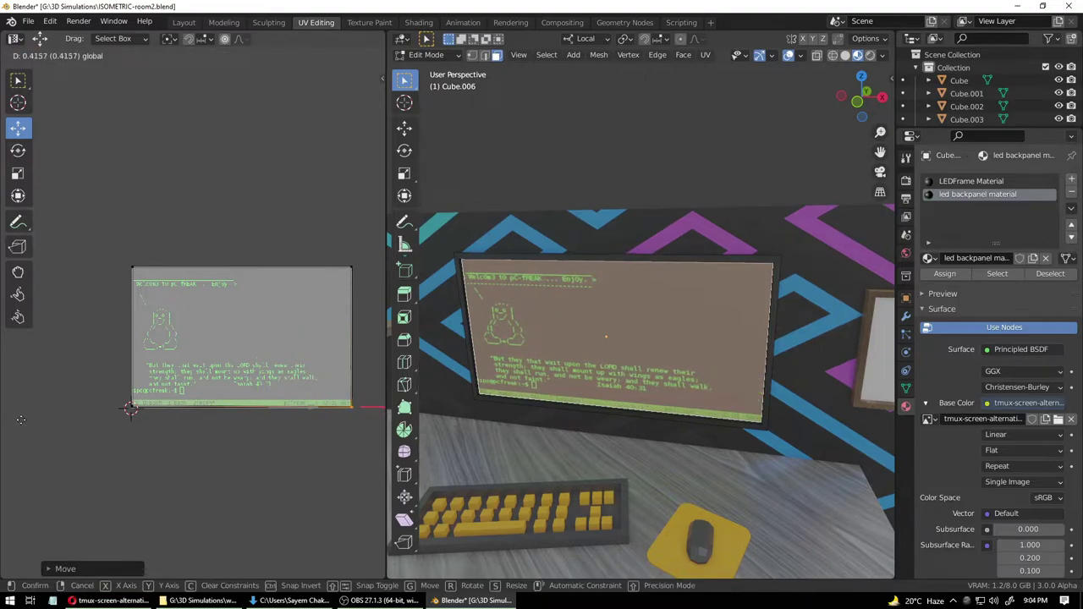
click(21, 419)
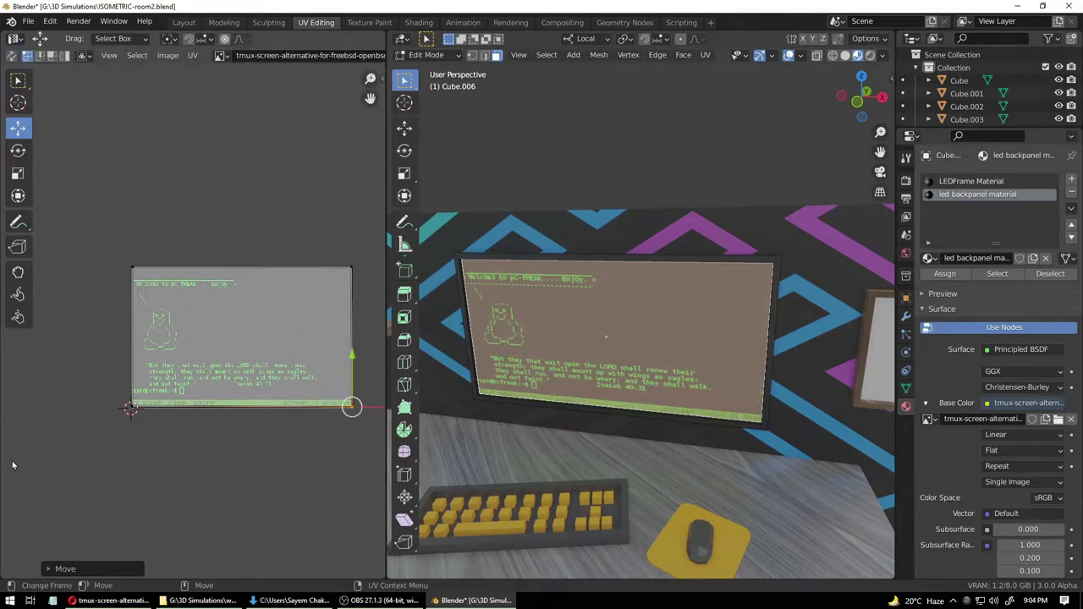
- Return to Object Mode and examine the mapped terminal image on the monitor from across the room and close up
click(426, 55)
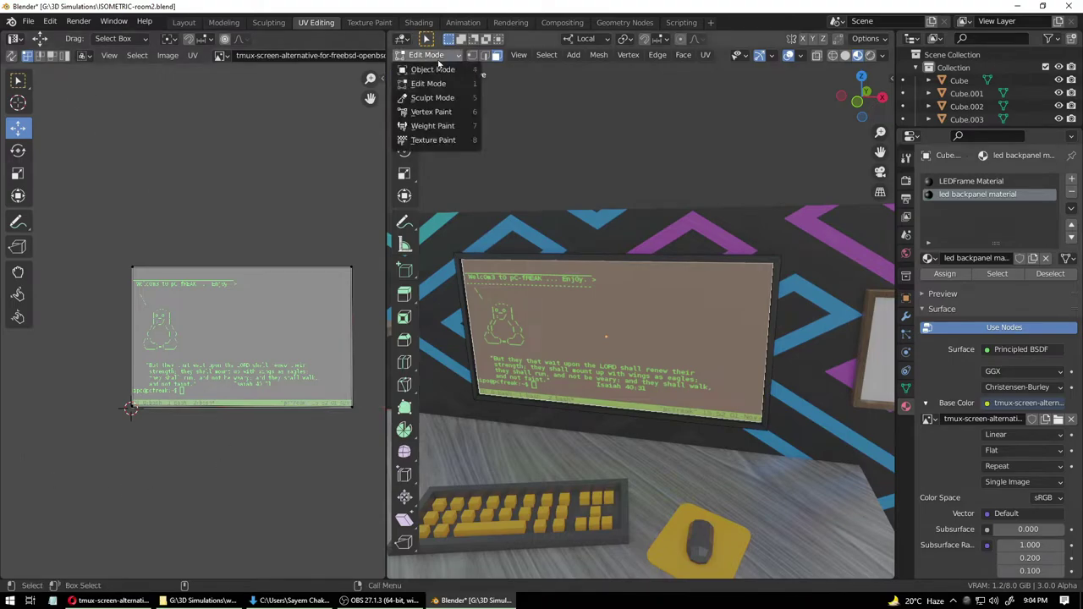
click(427, 70)
middle_drag(474, 254, 635, 331)
scroll(592, 306, down, 6)
scroll(635, 331, down, 1)
scroll(635, 332, up, 10)
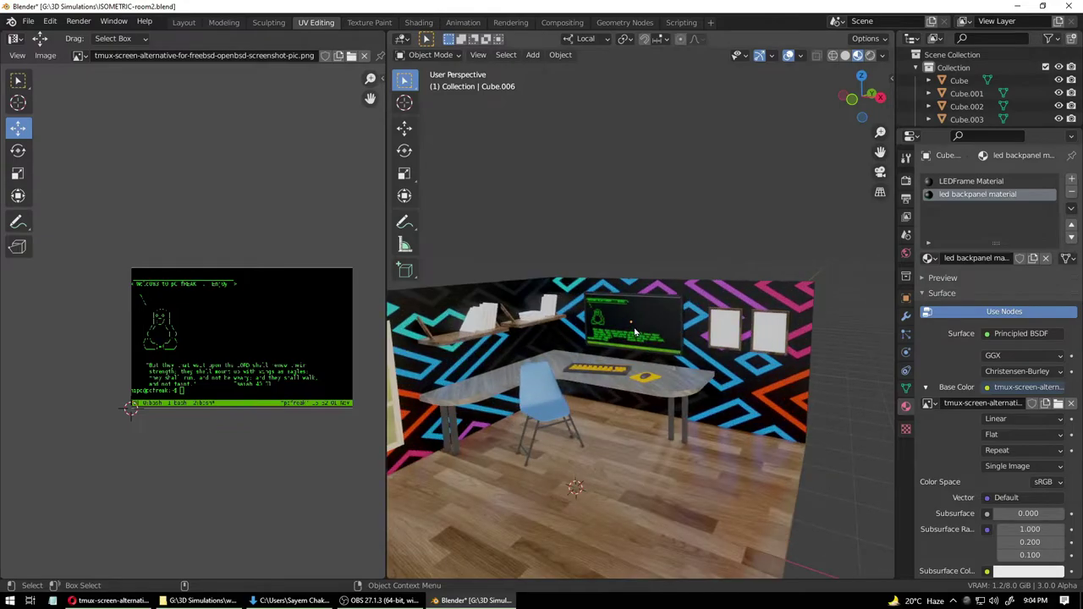
scroll(637, 334, up, 2)
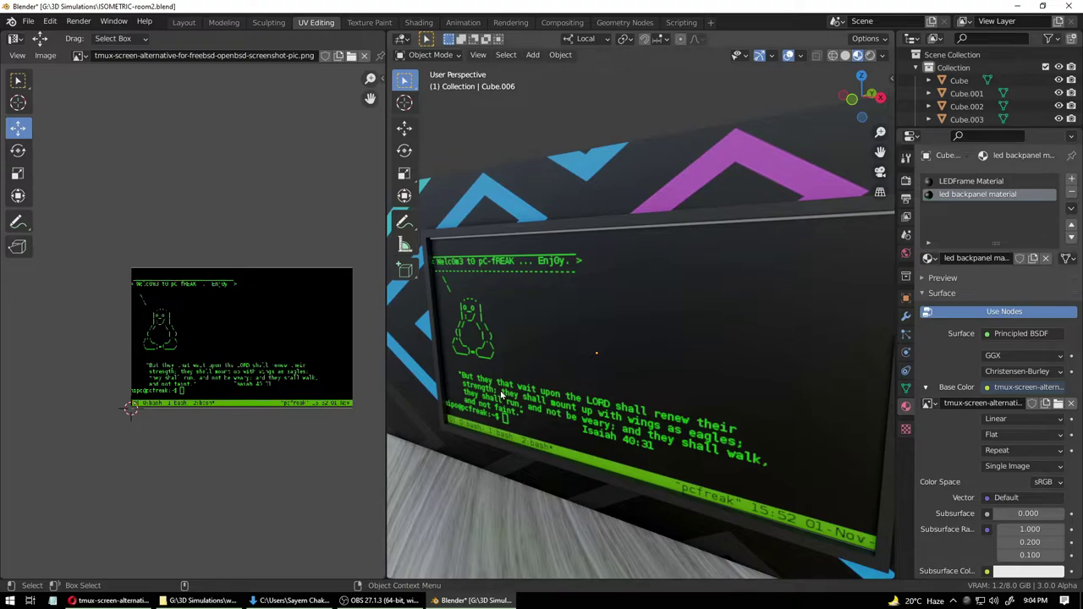
scroll(484, 388, down, 7)
scroll(483, 386, up, 4)
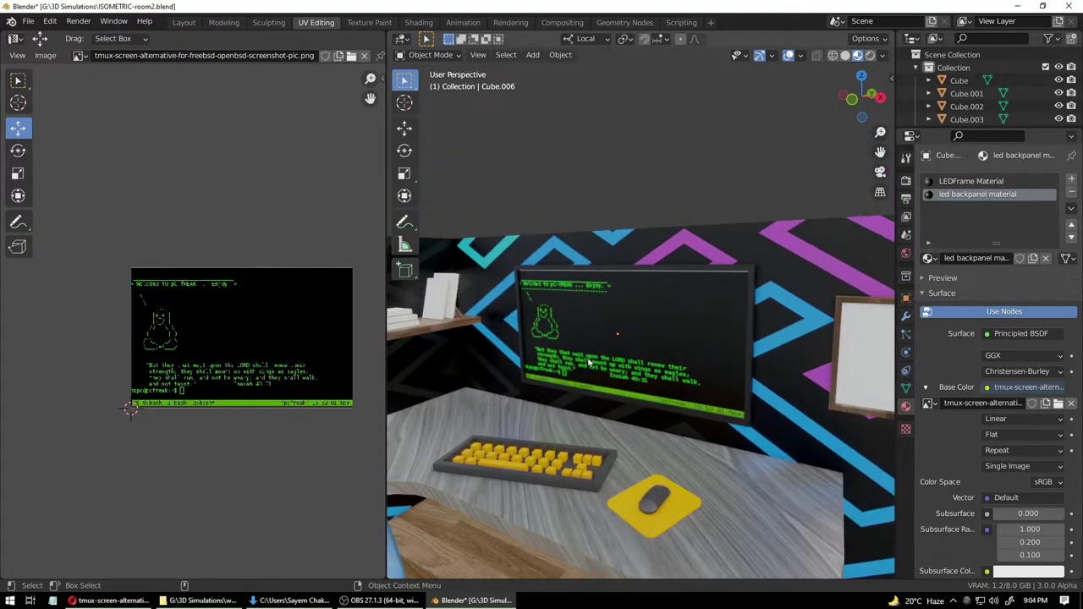
- Set the monitor's led backpanel material to Metallic 0.244 and Roughness 0.358, and save the file
click(633, 290)
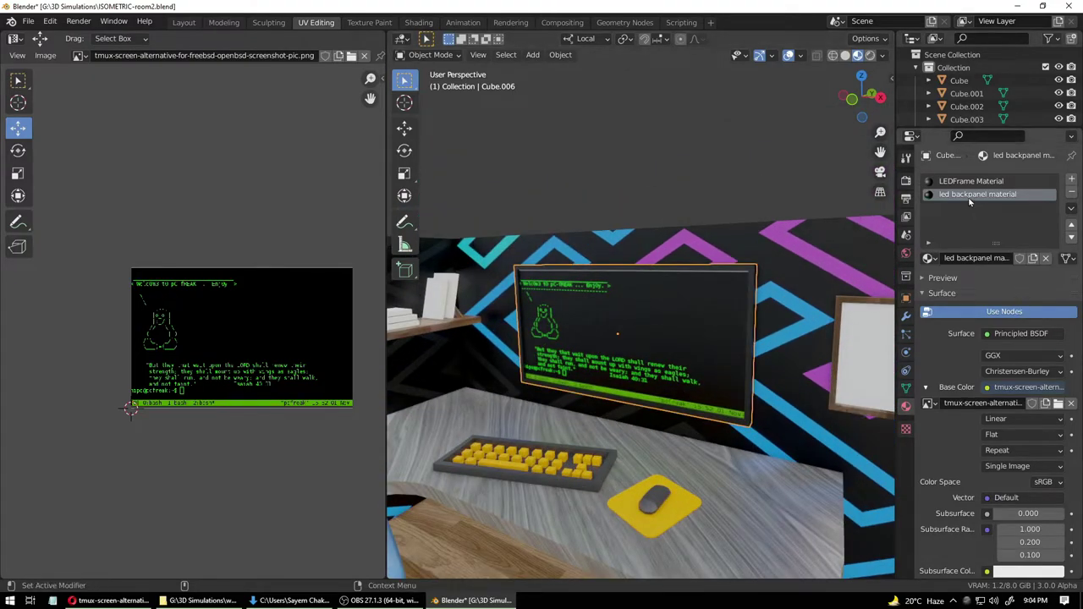
scroll(1005, 457, down, 4)
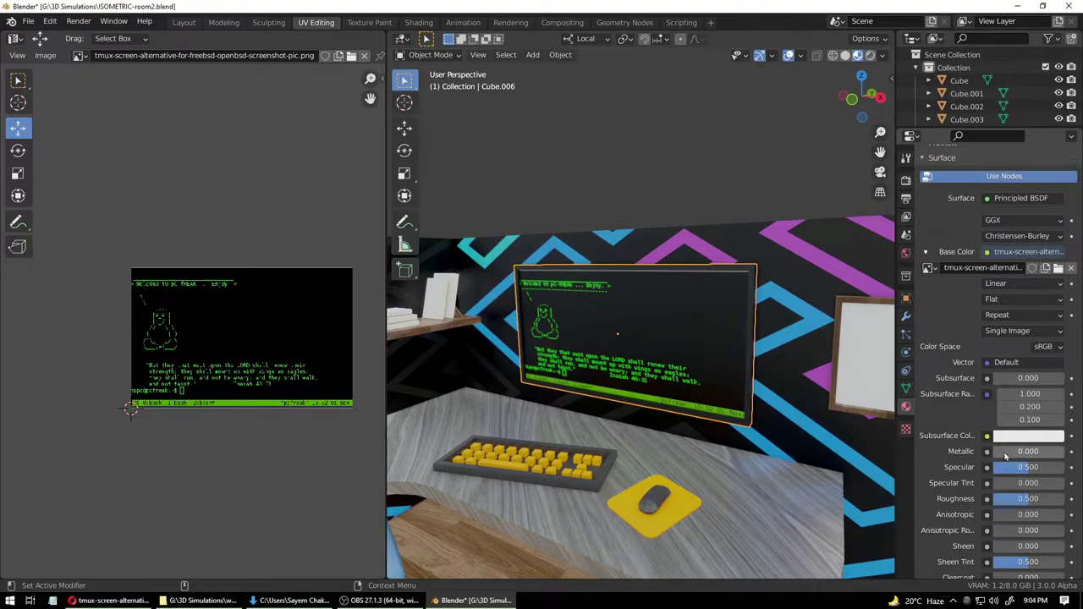
drag(1005, 454, 1020, 453)
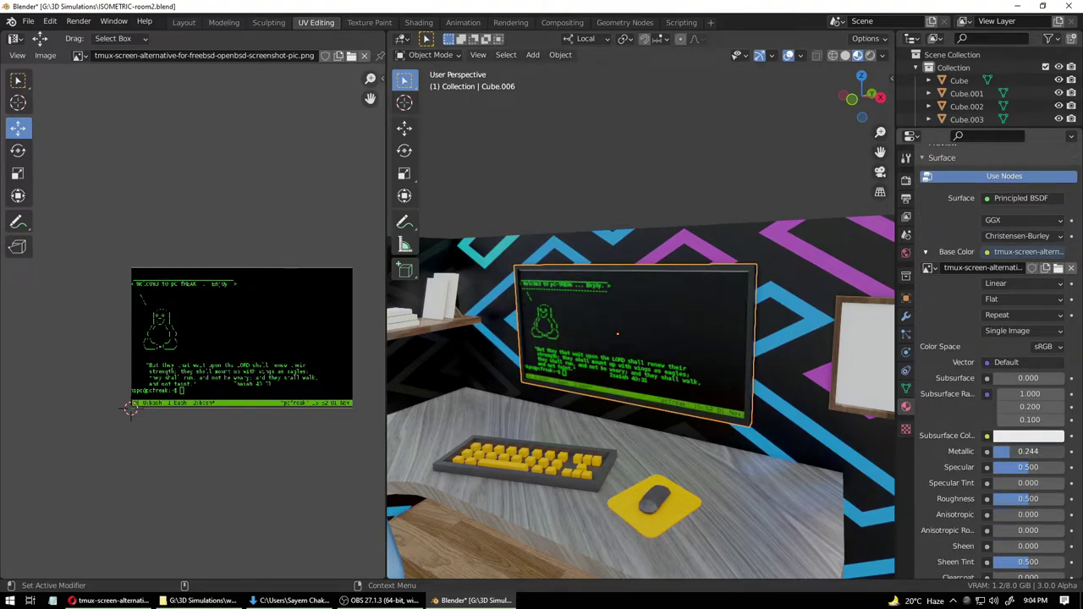
drag(1028, 498, 1018, 499)
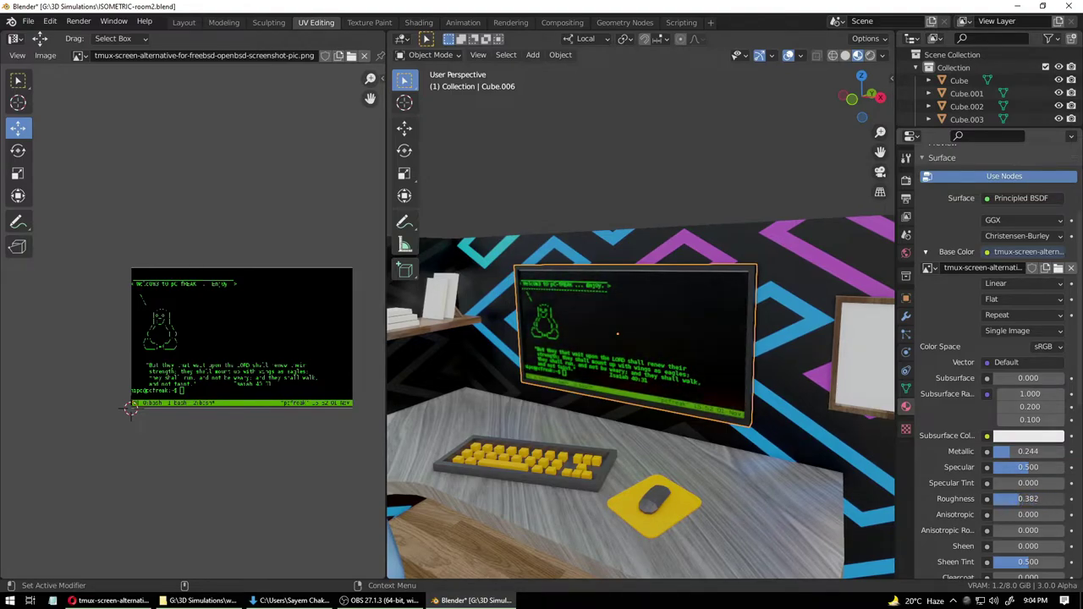
scroll(953, 550, down, 2)
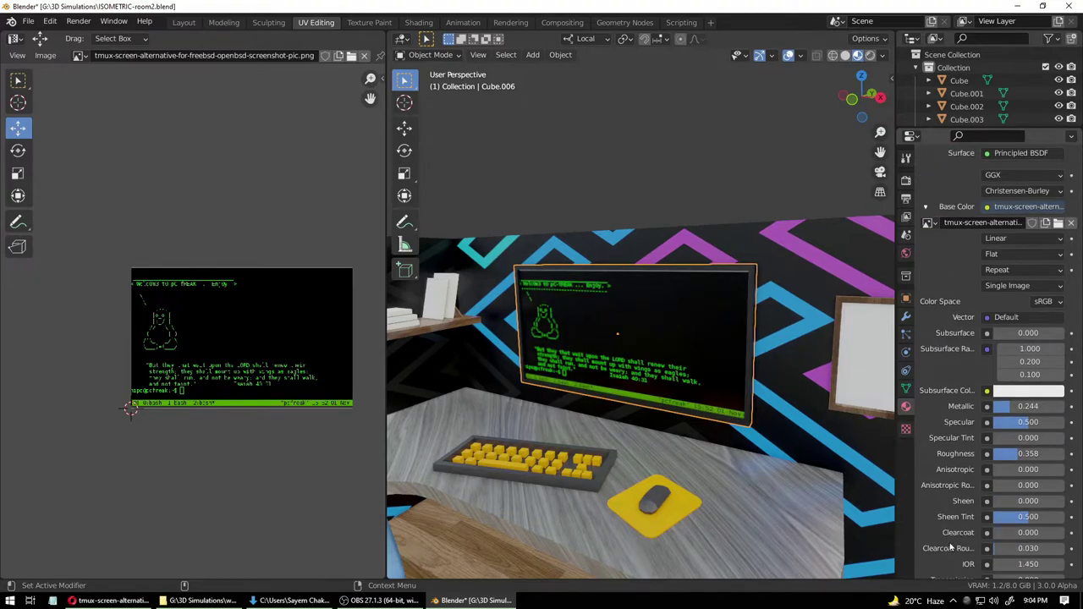
key(ctrl+s)
click(585, 219)
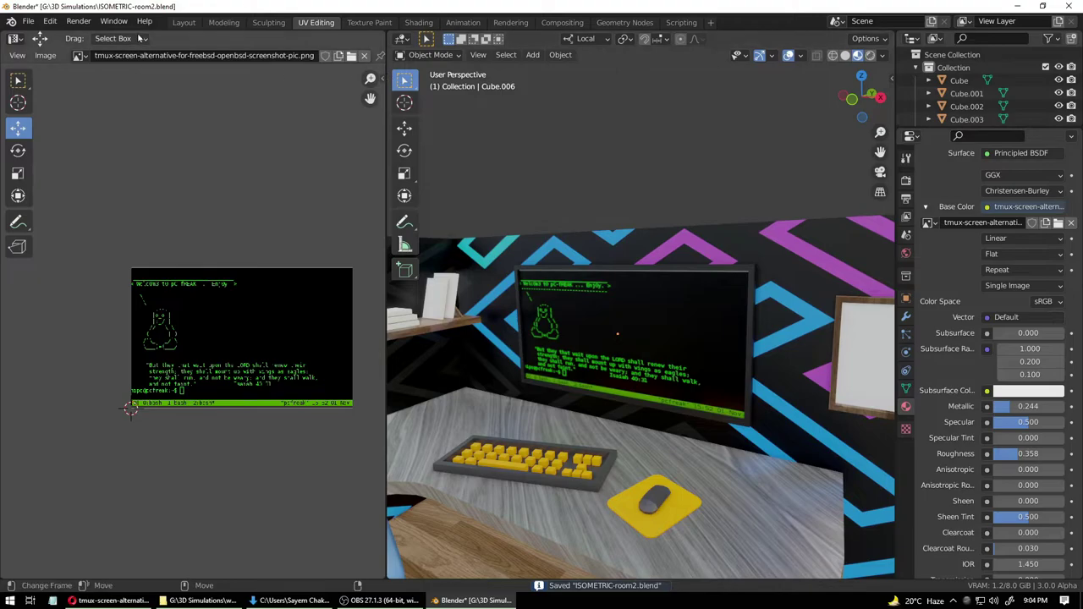
- Open the monitor in Edit Mode in the Layout workspace and add one loop cut around its outer side faces
click(183, 22)
middle_drag(453, 155, 519, 284)
scroll(546, 246, up, 3)
middle_drag(546, 241, 543, 216)
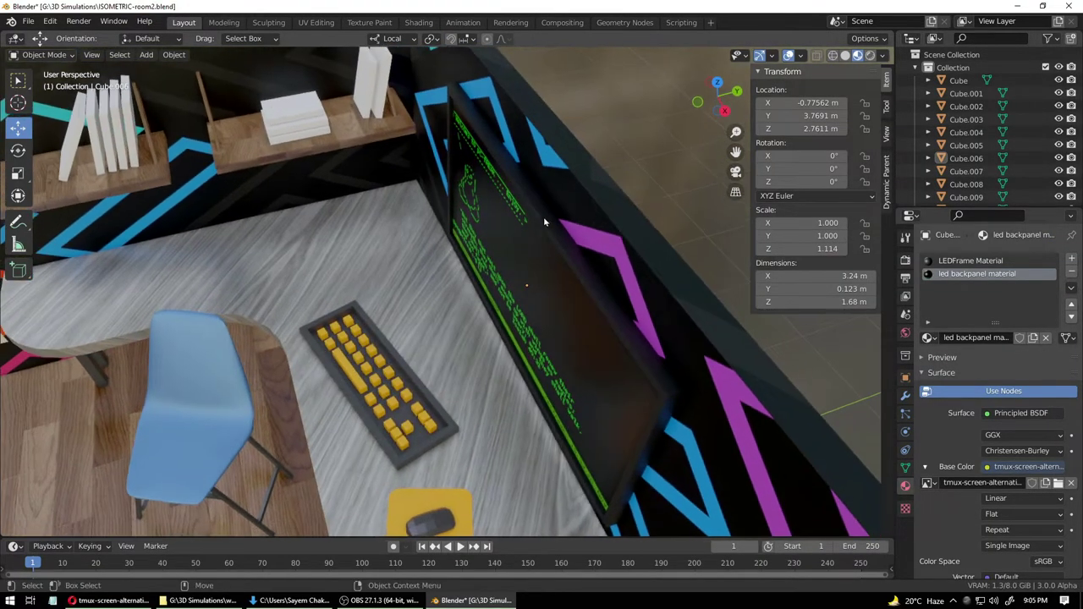
click(544, 213)
click(44, 54)
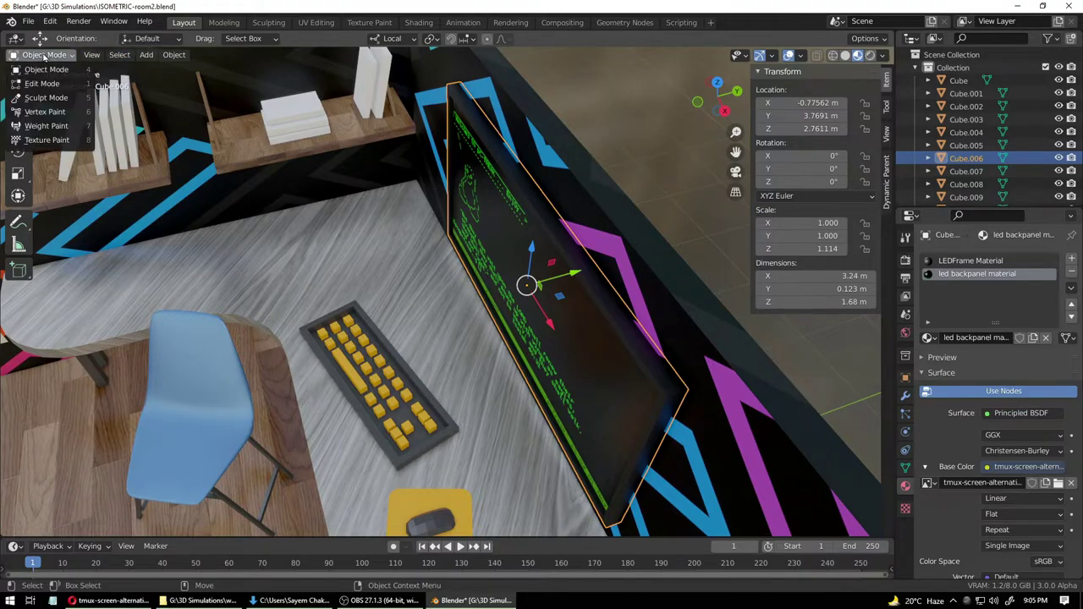
click(42, 84)
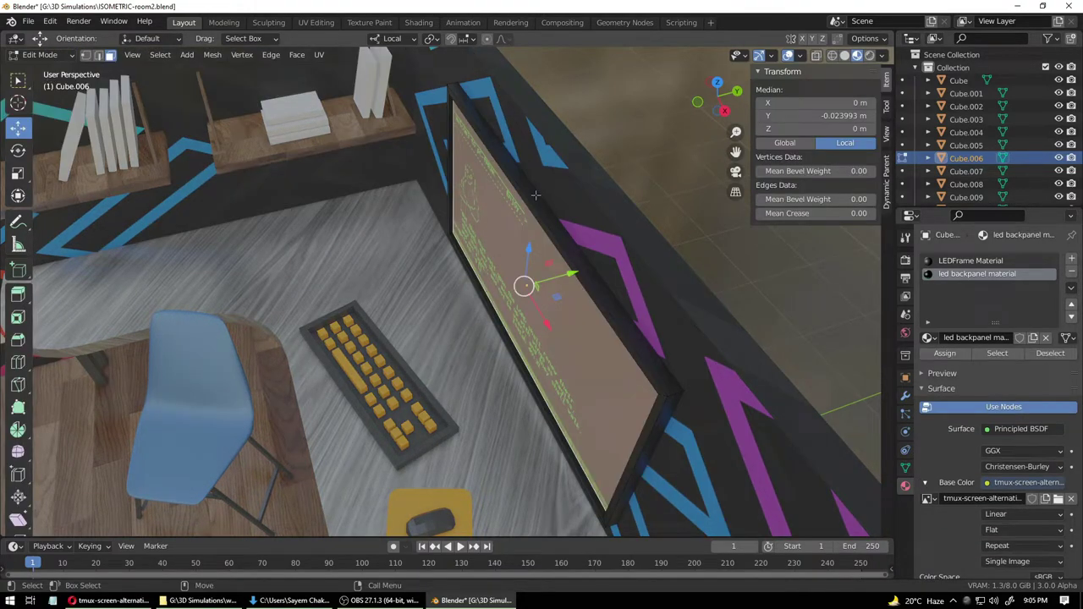
click(18, 366)
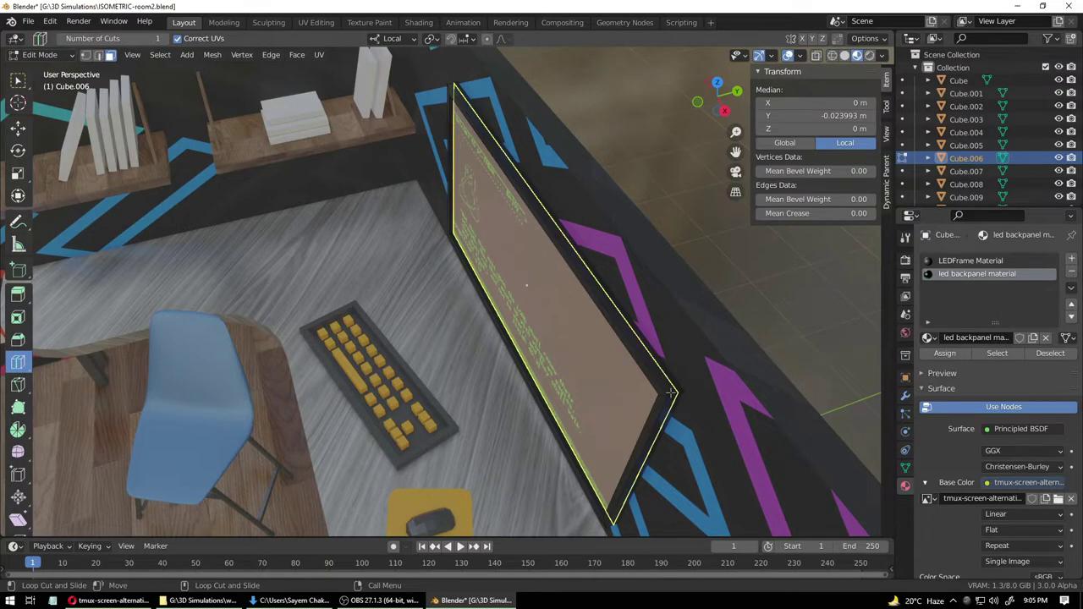
drag(672, 392, 673, 391)
middle_drag(673, 392, 648, 376)
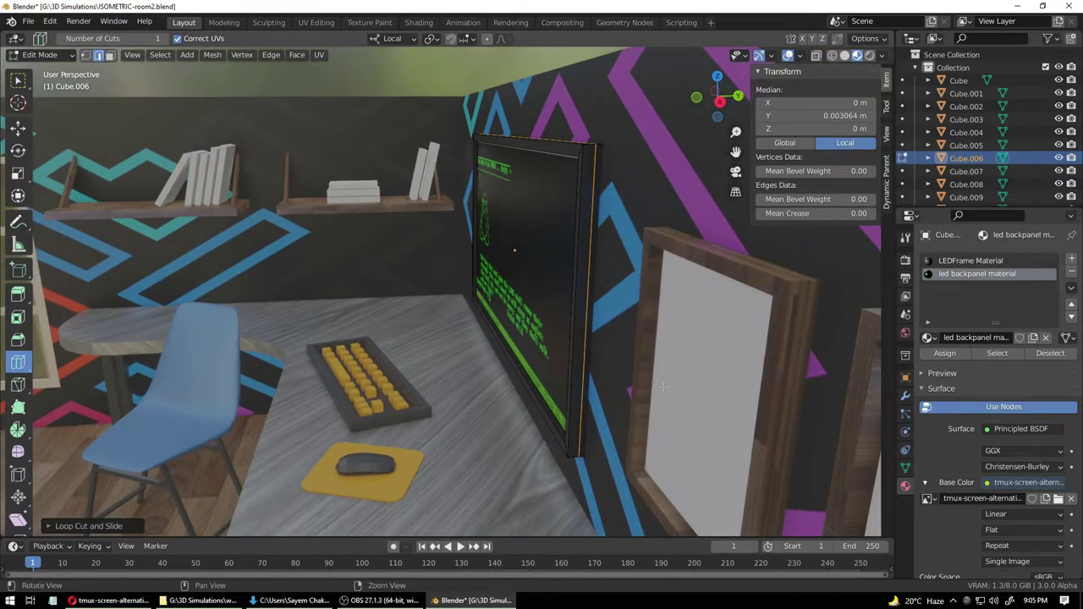
- Switch to face selection and select the rear strip of faces around all four outer sides of the monitor
click(44, 57)
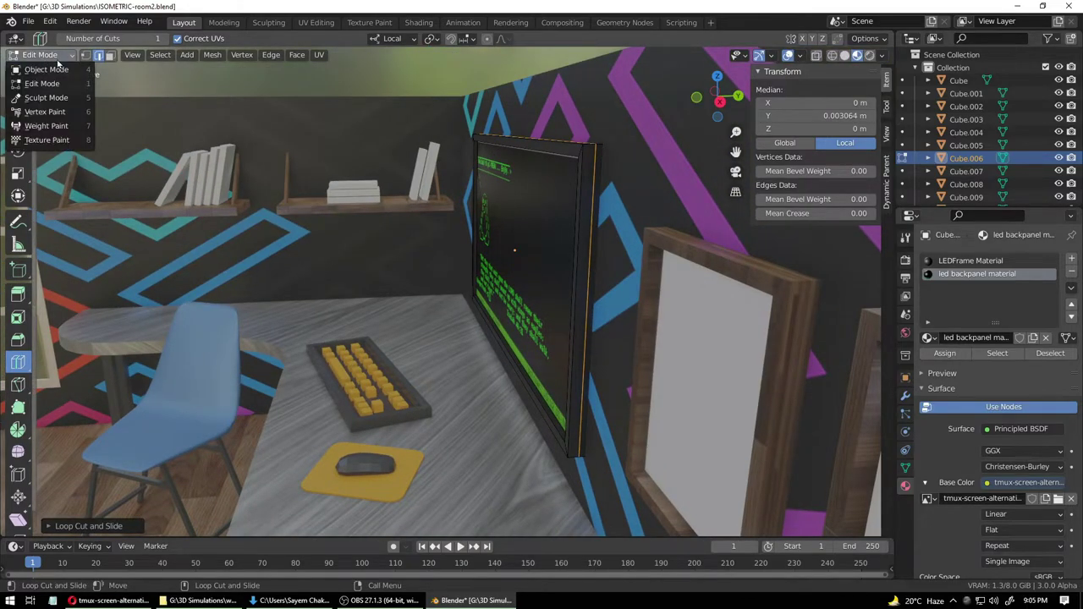
click(109, 56)
click(18, 80)
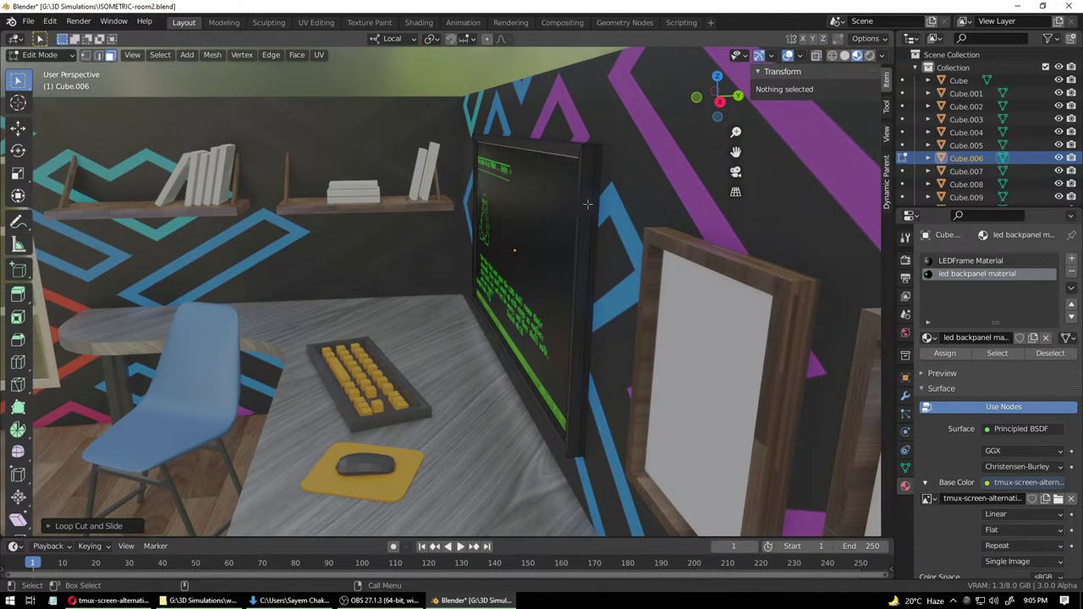
click(588, 205)
middle_drag(588, 205, 710, 310)
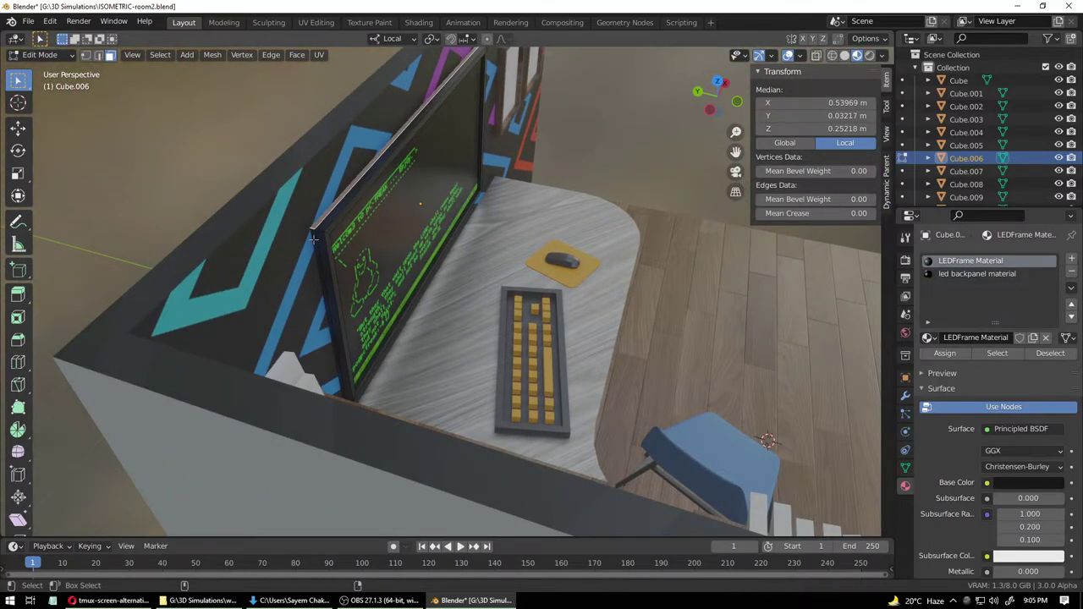
middle_drag(313, 239, 402, 237)
ctrl+middle_drag(621, 339, 621, 285)
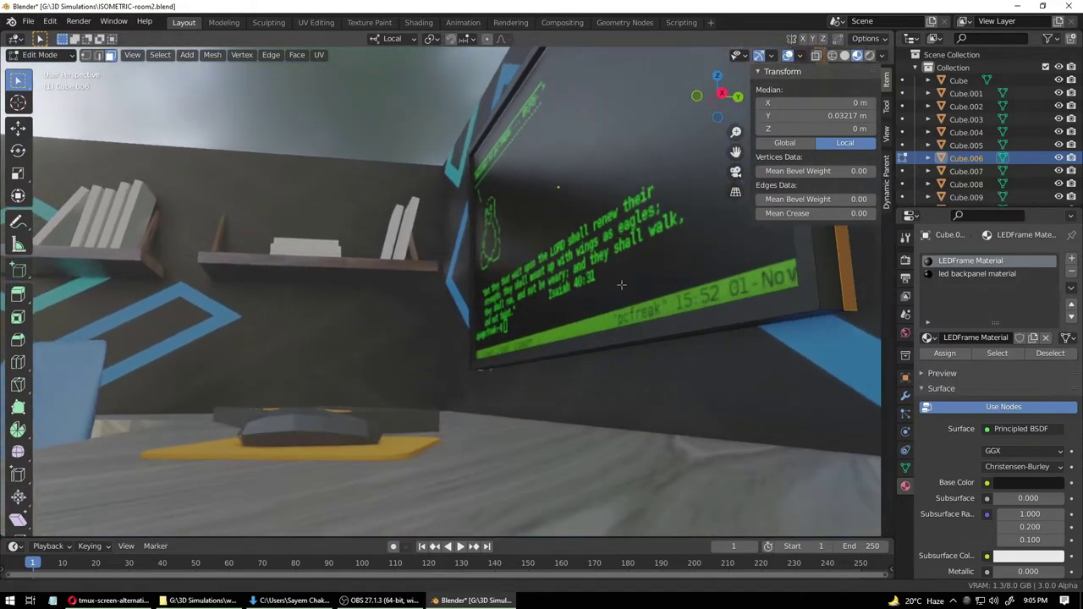
middle_drag(665, 432, 624, 428)
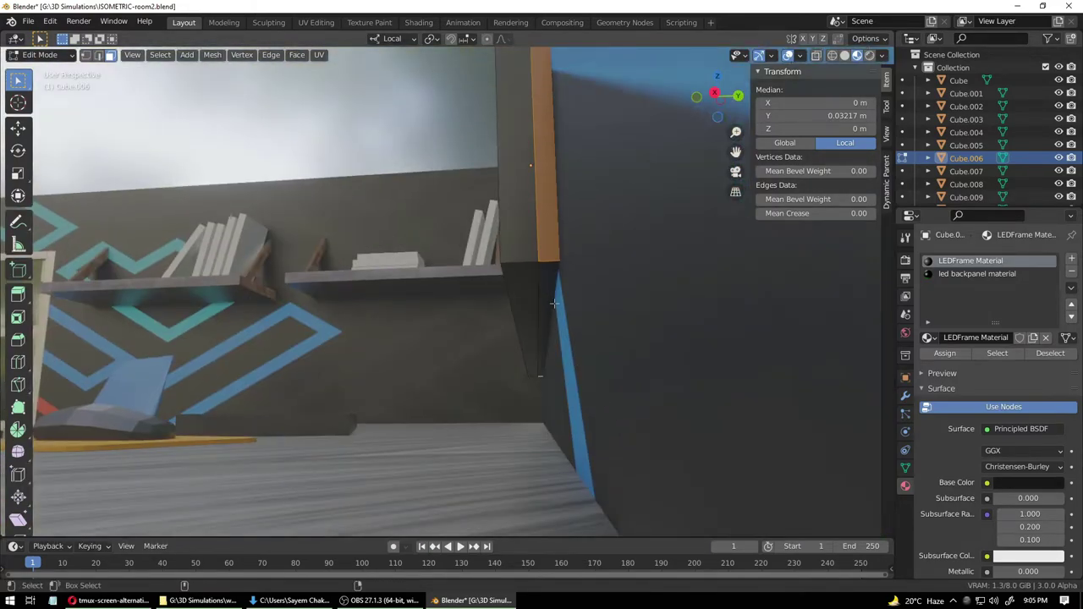
shift+click(554, 304)
middle_drag(409, 324, 508, 357)
scroll(508, 357, down, 5)
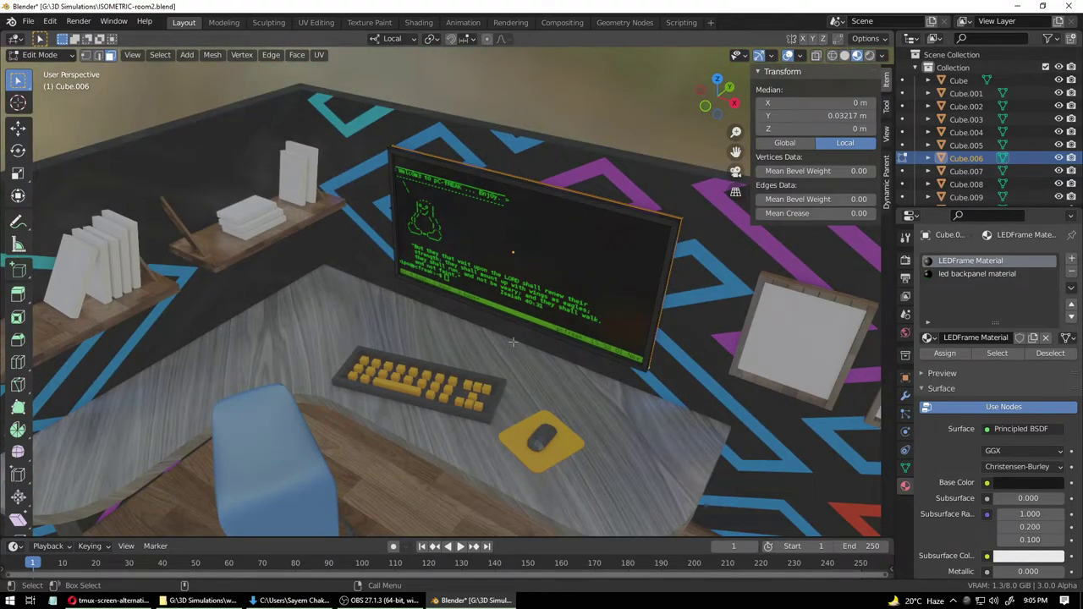
- Add a third material slot to the monitor with a new material named Led Glow Back and show its emission settings
click(1072, 258)
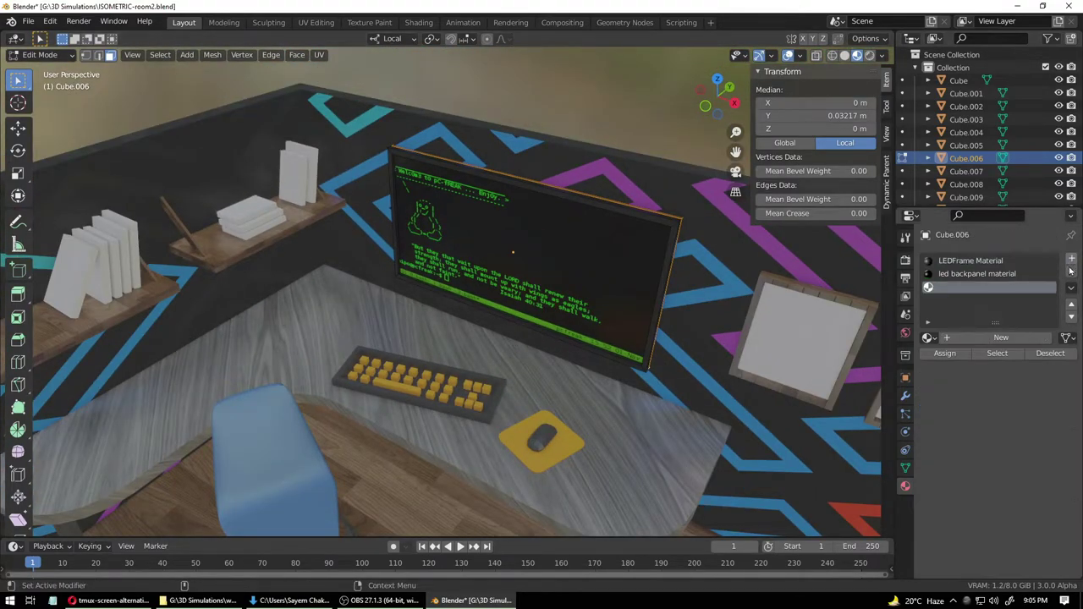
click(974, 338)
click(973, 339)
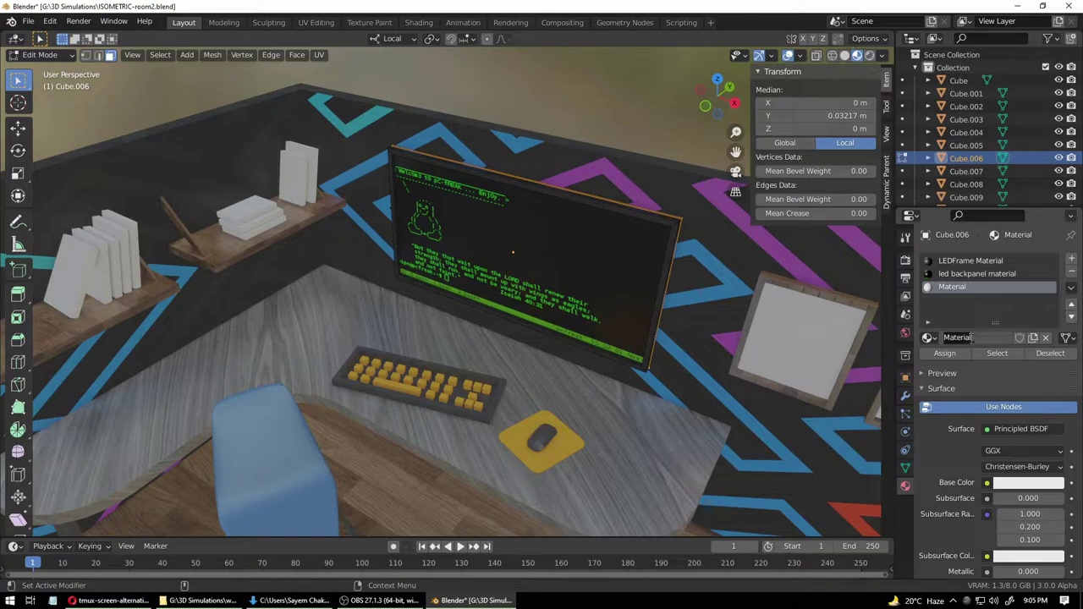
text(Led Glow Back)
key(Return)
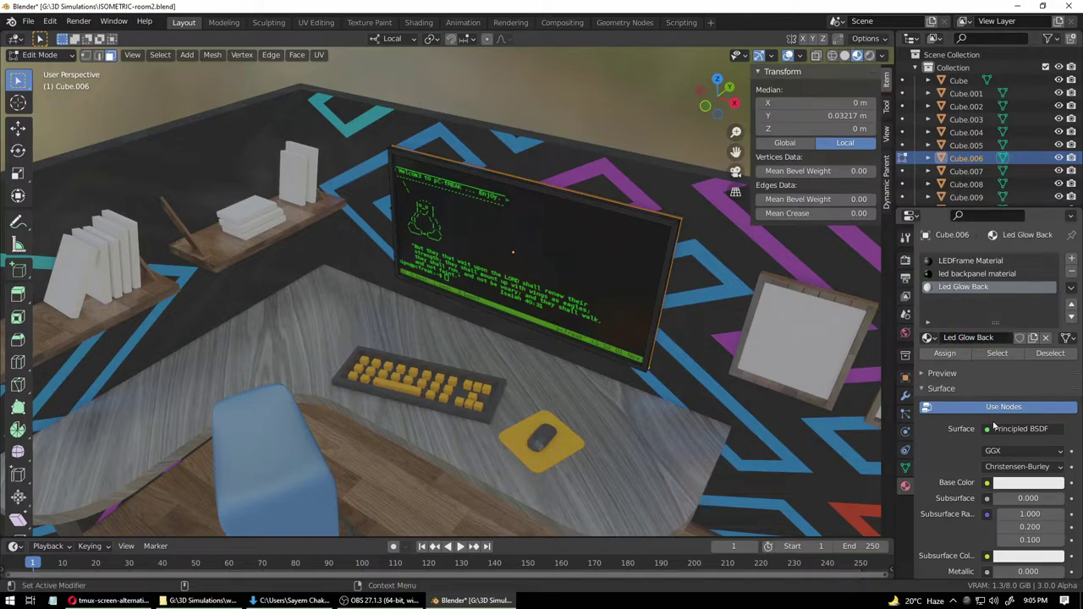
scroll(954, 460, down, 5)
scroll(953, 460, down, 5)
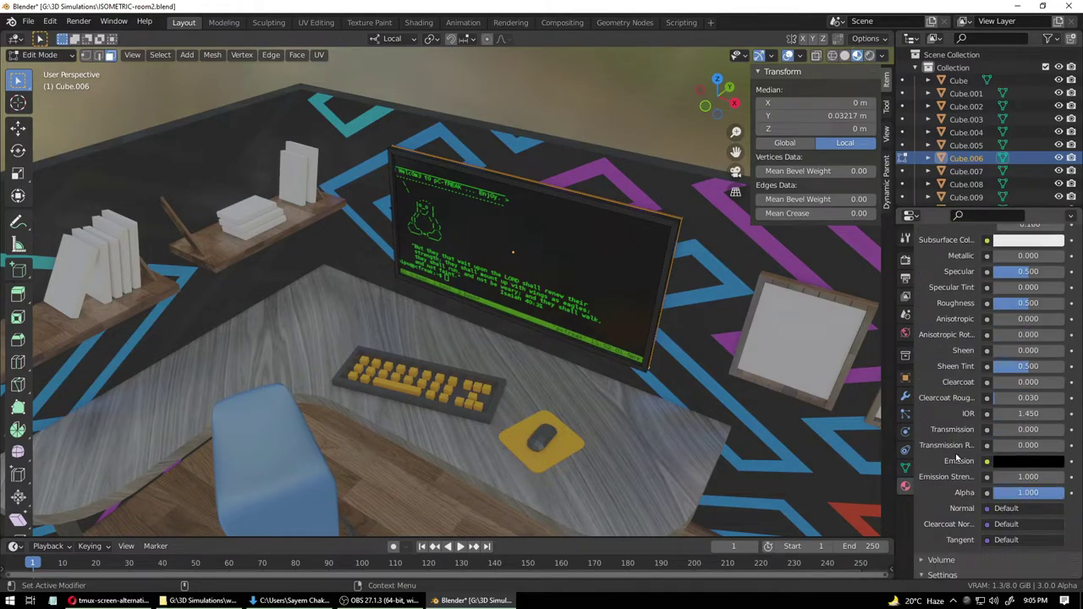
- Assign the Led Glow Back material to the monitor's selected rear strip of faces and show its emission settings
scroll(965, 408, up, 8)
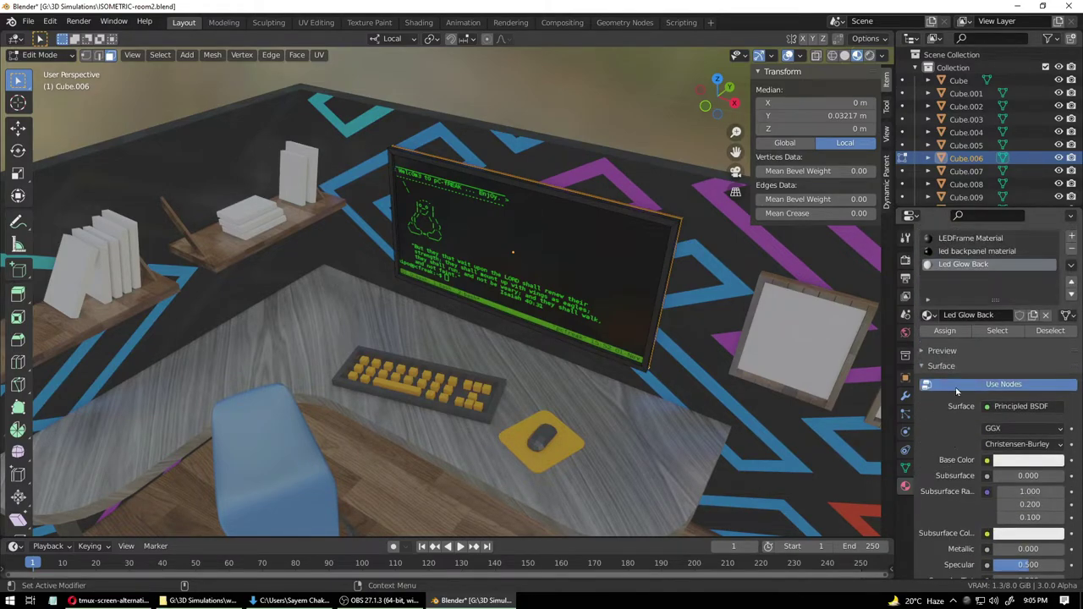
mouse_move(735, 317)
middle_down()
mouse_move(674, 352)
mouse_move(727, 334)
mouse_move(733, 316)
middle_up()
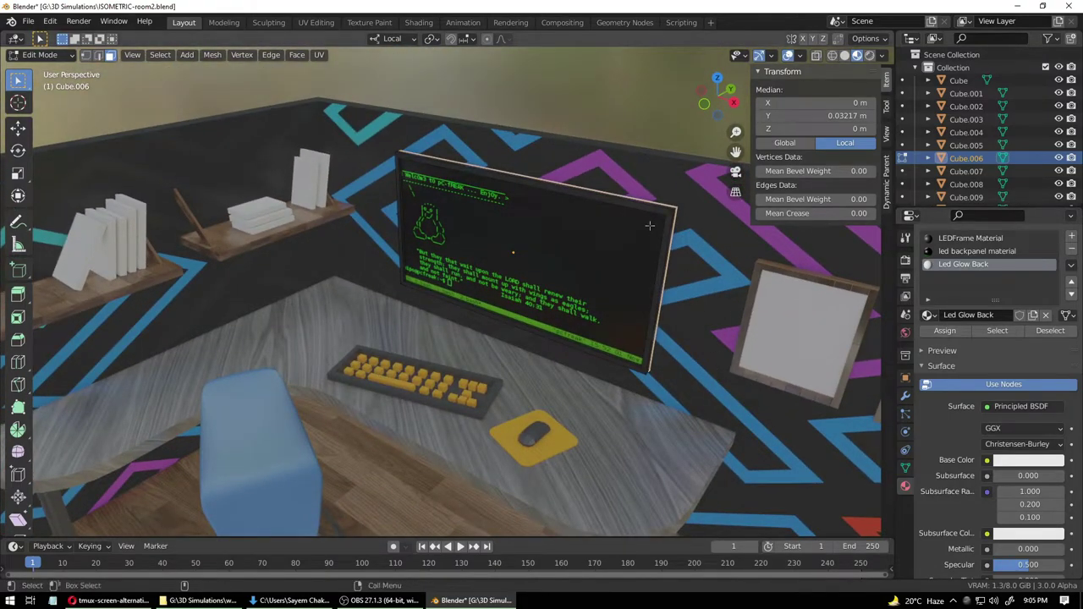
scroll(934, 515, down, 5)
scroll(948, 501, down, 6)
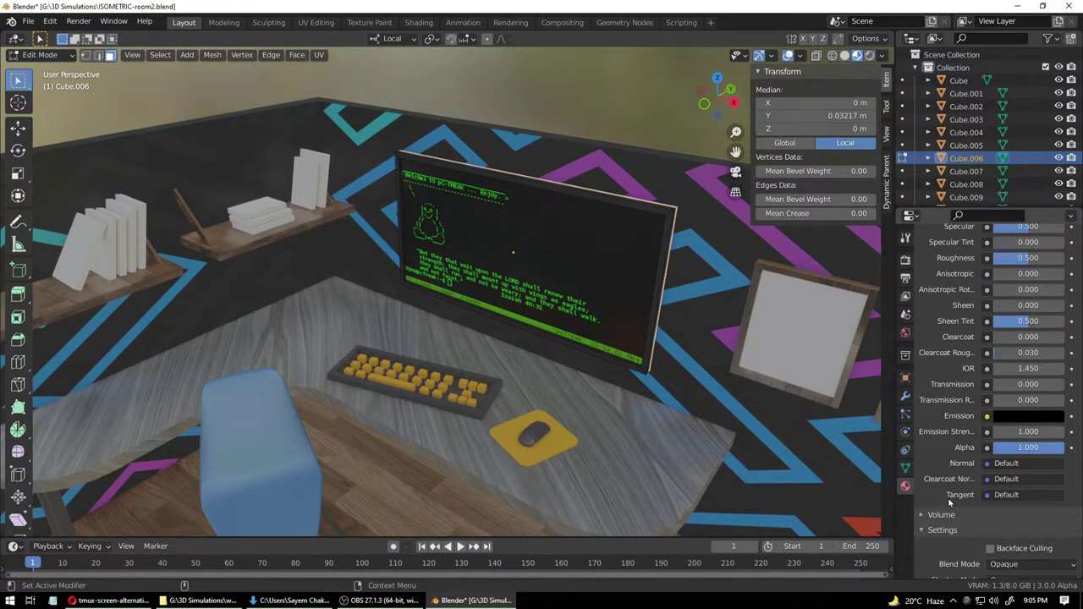
- Check the Bloom and Screen Space Reflections options in the scene's render settings, and save the file
click(906, 262)
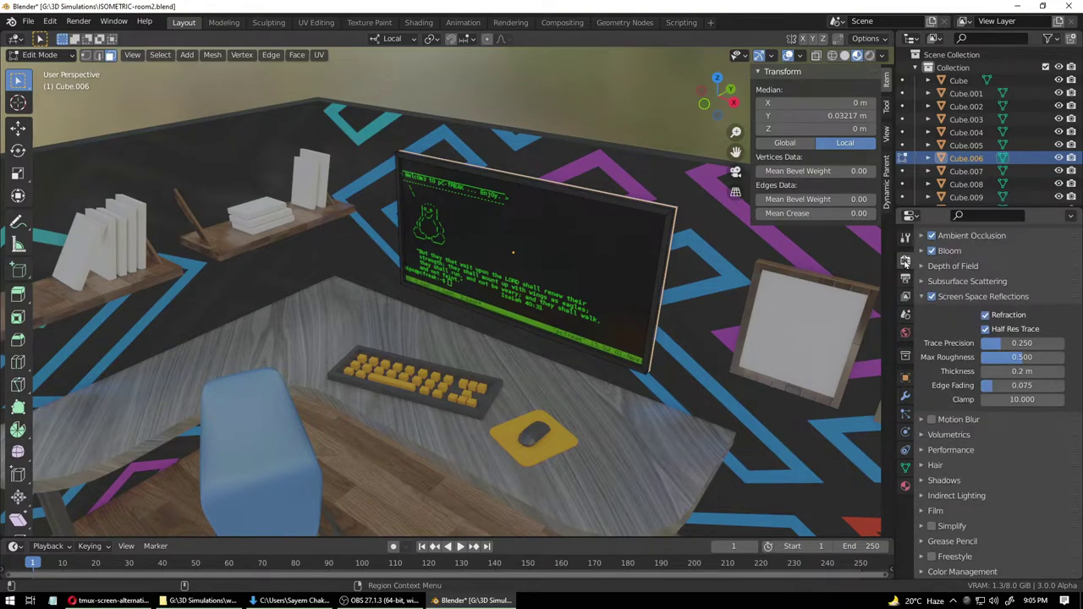
scroll(935, 426, up, 4)
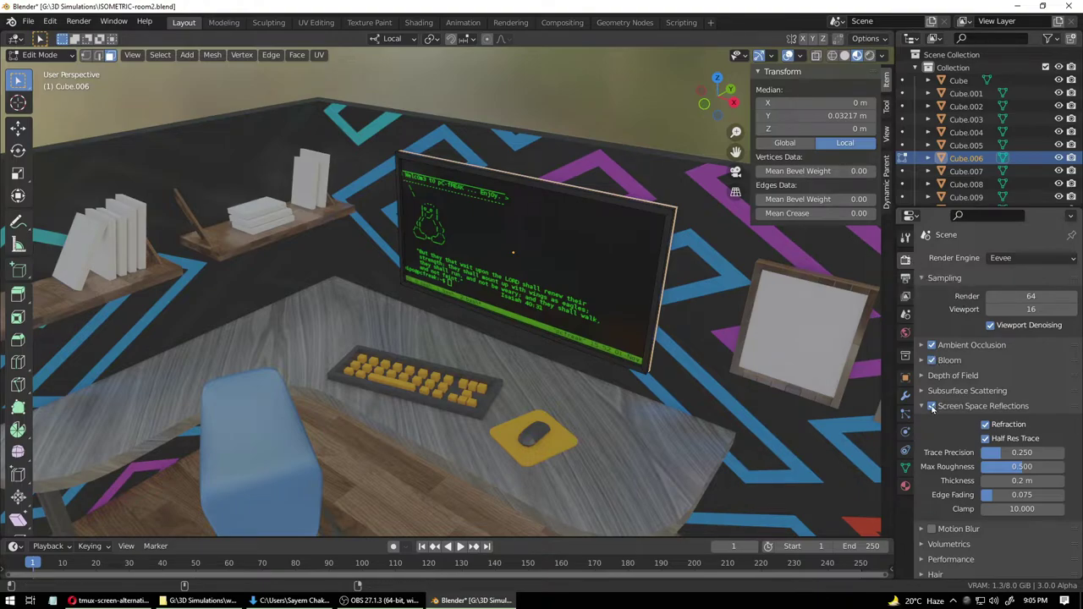
key(ctrl+s)
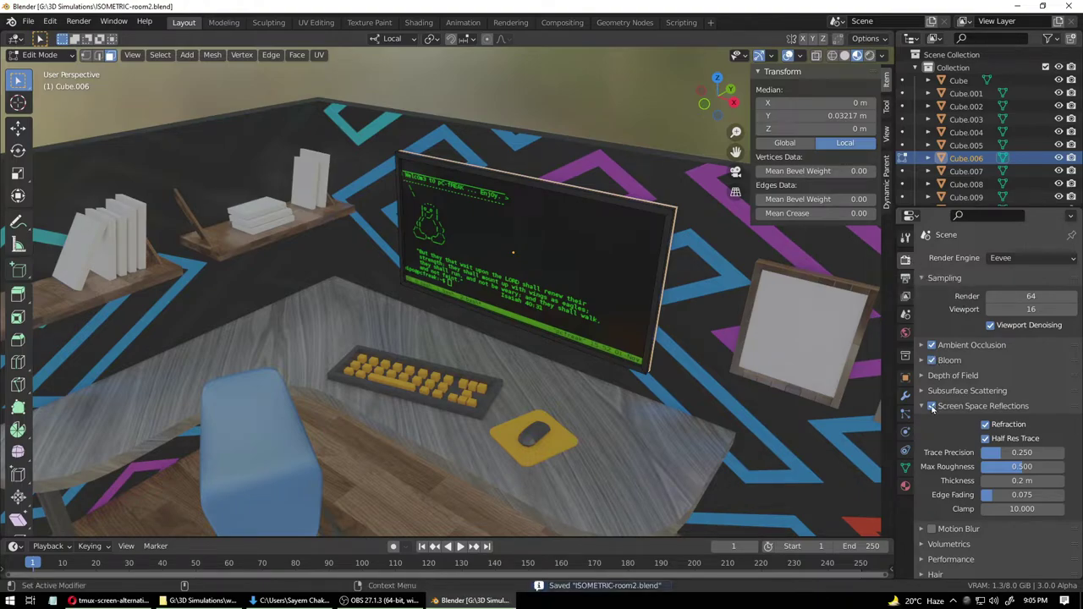
- Set the Led Glow Back material's emission strength to 11.400 and its emission colour to a bright yellow-green
click(905, 485)
scroll(971, 484, down, 10)
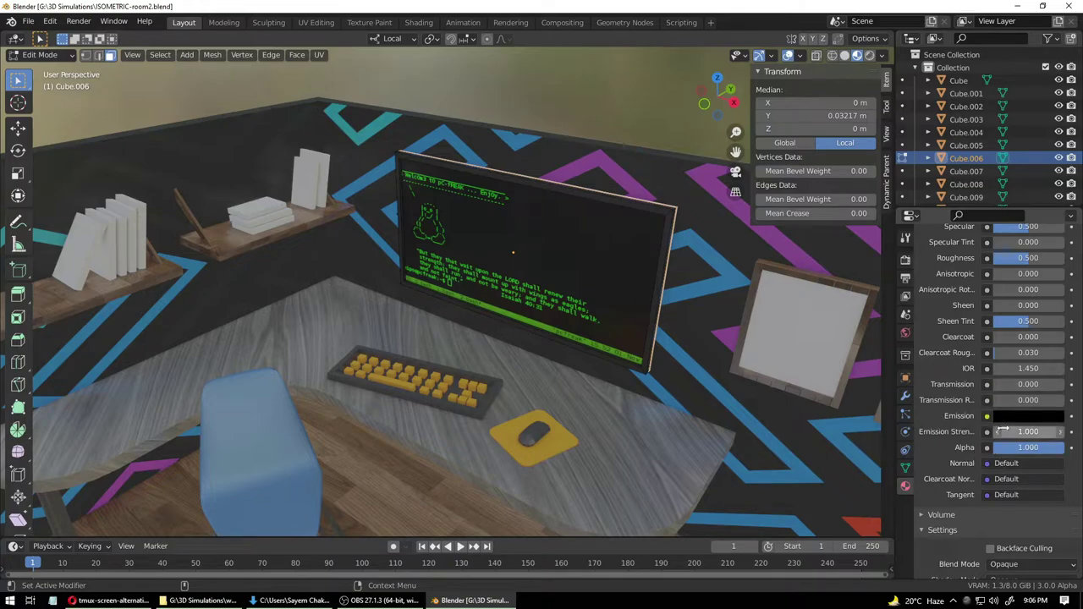
mouse_move(1019, 432)
mouse_down()
mouse_move(1057, 432)
mouse_move(1032, 432)
mouse_up()
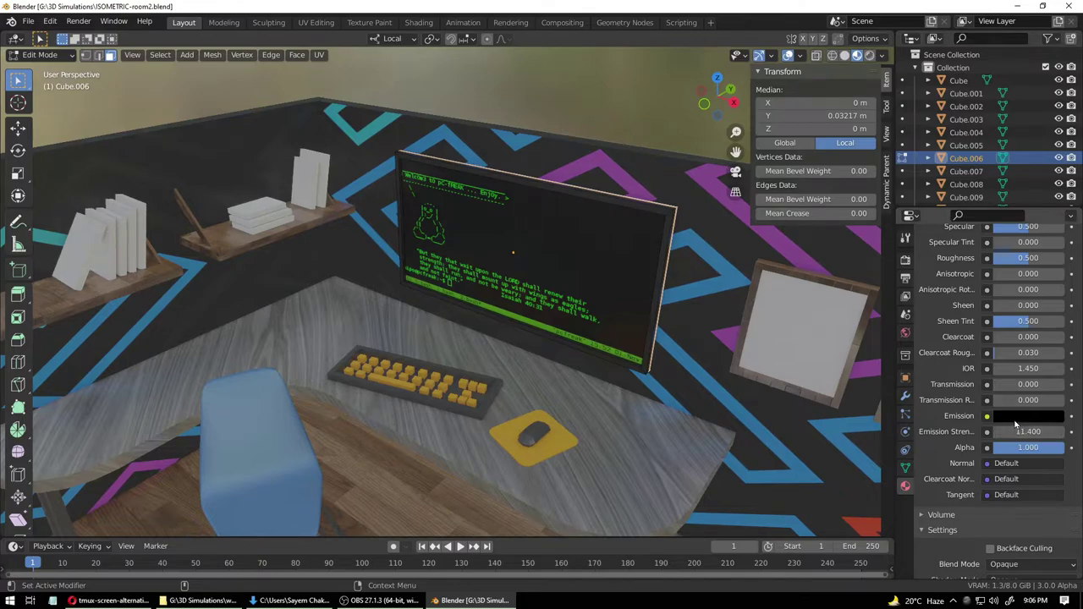
click(1018, 416)
drag(1054, 296, 1053, 231)
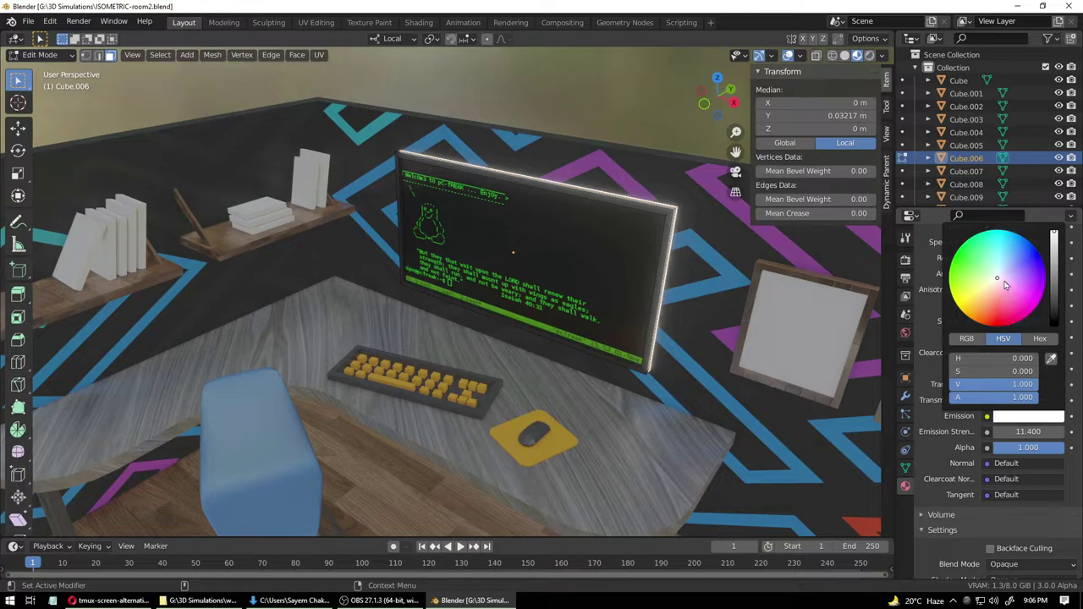
mouse_move(998, 284)
mouse_down()
mouse_move(1010, 275)
mouse_move(1013, 309)
mouse_move(988, 317)
mouse_move(955, 288)
mouse_up()
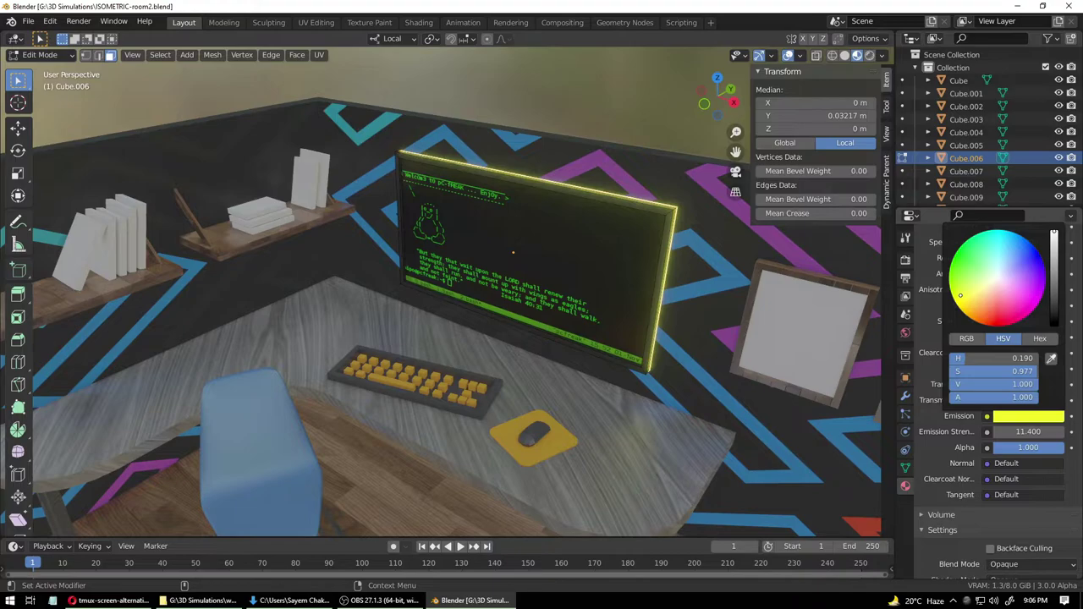
drag(960, 295, 954, 271)
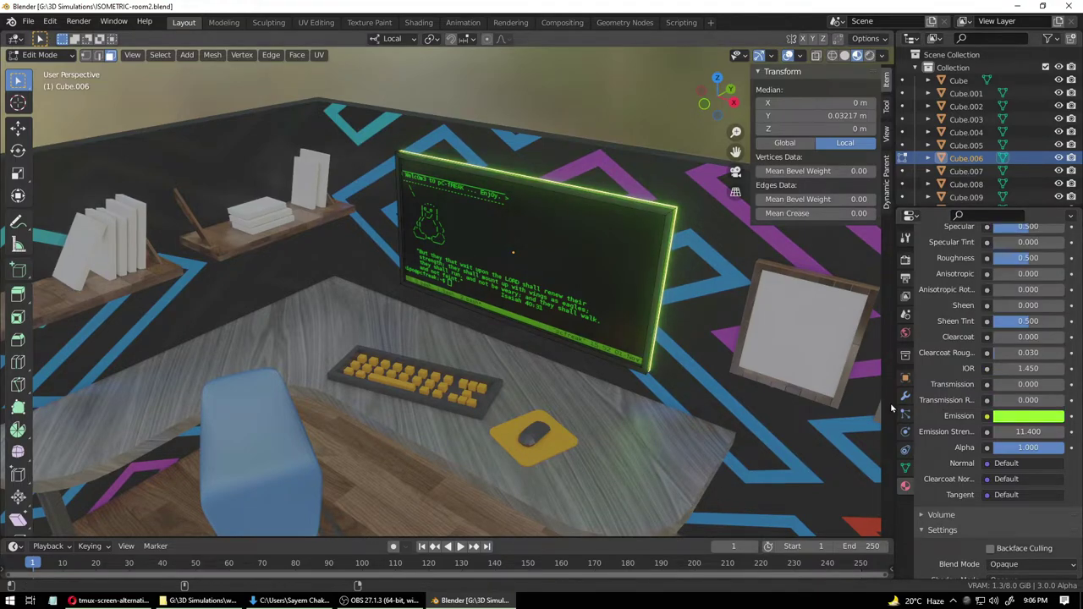
- Return the monitor to Object Mode, deselect it and view the whole room
click(39, 54)
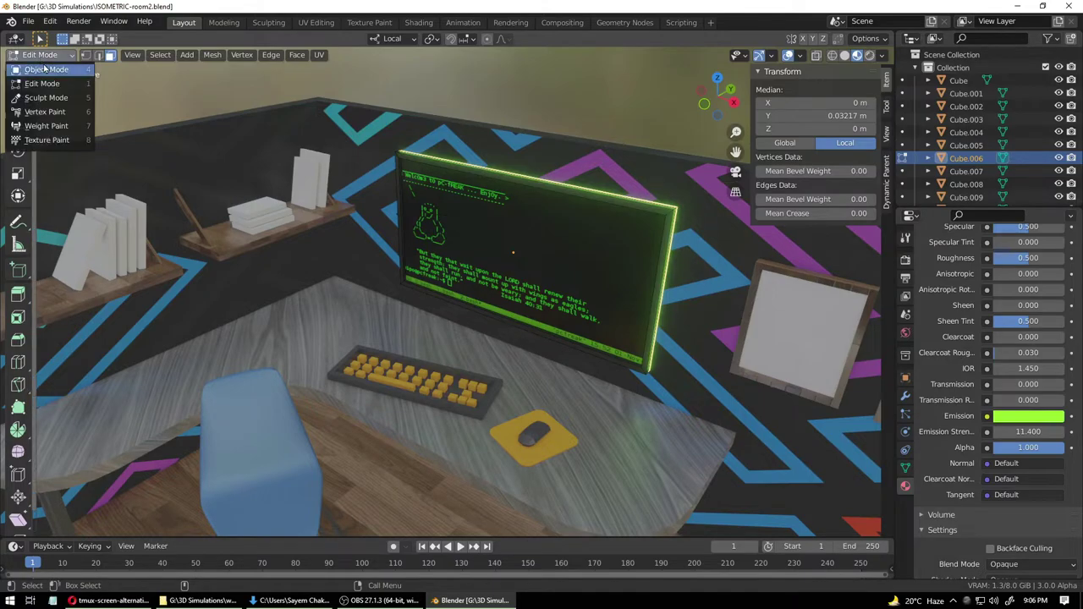
click(38, 69)
click(434, 90)
scroll(414, 290, down, 6)
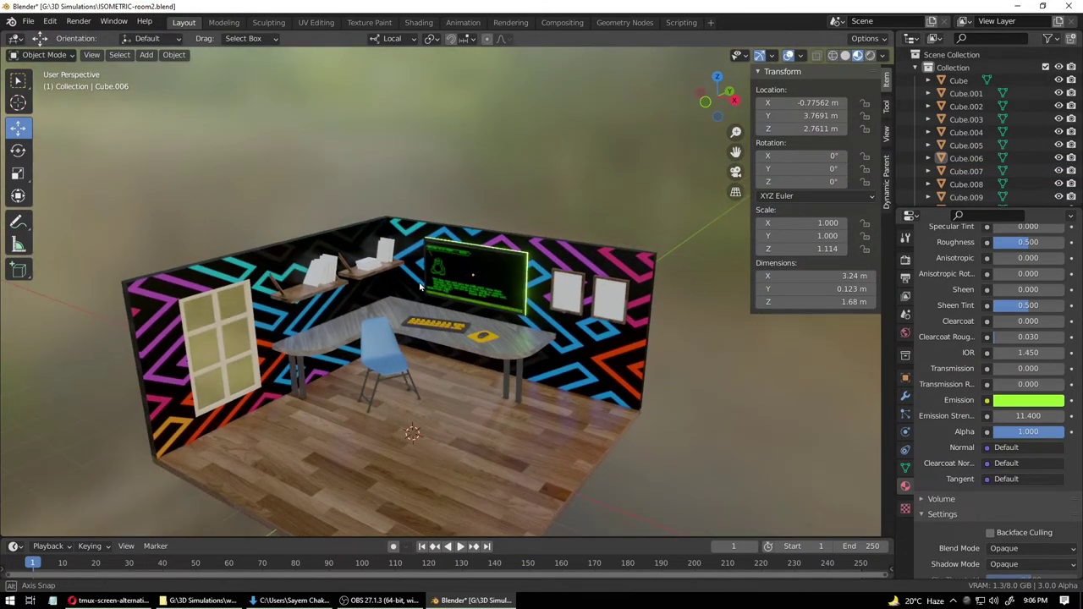
- Set the monitor's Led Glow Back emission strength to 160.800 and deselect the monitor
click(518, 279)
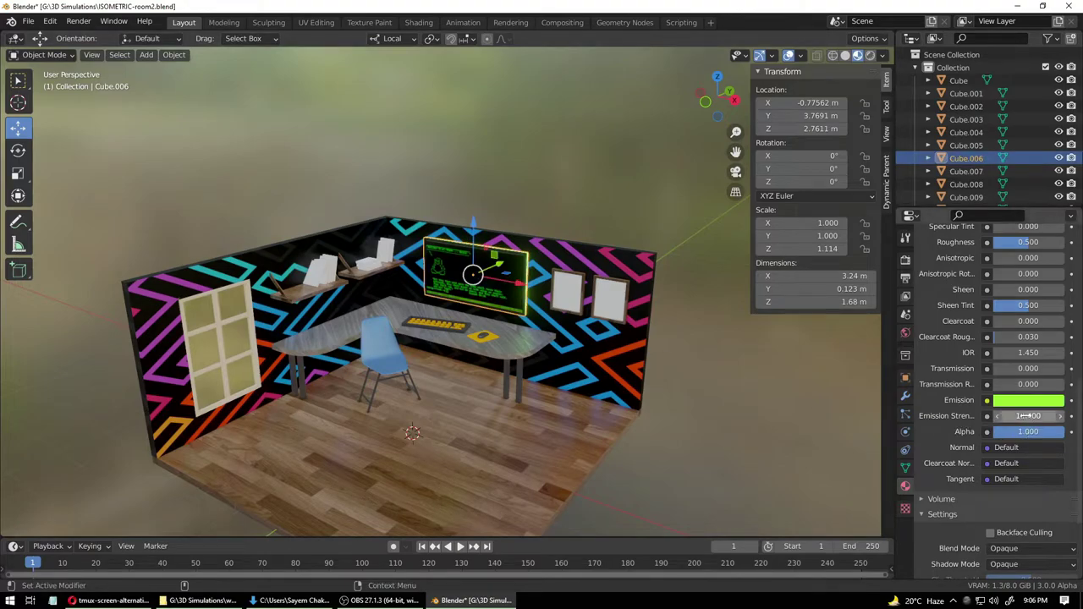
drag(1028, 415, 1066, 416)
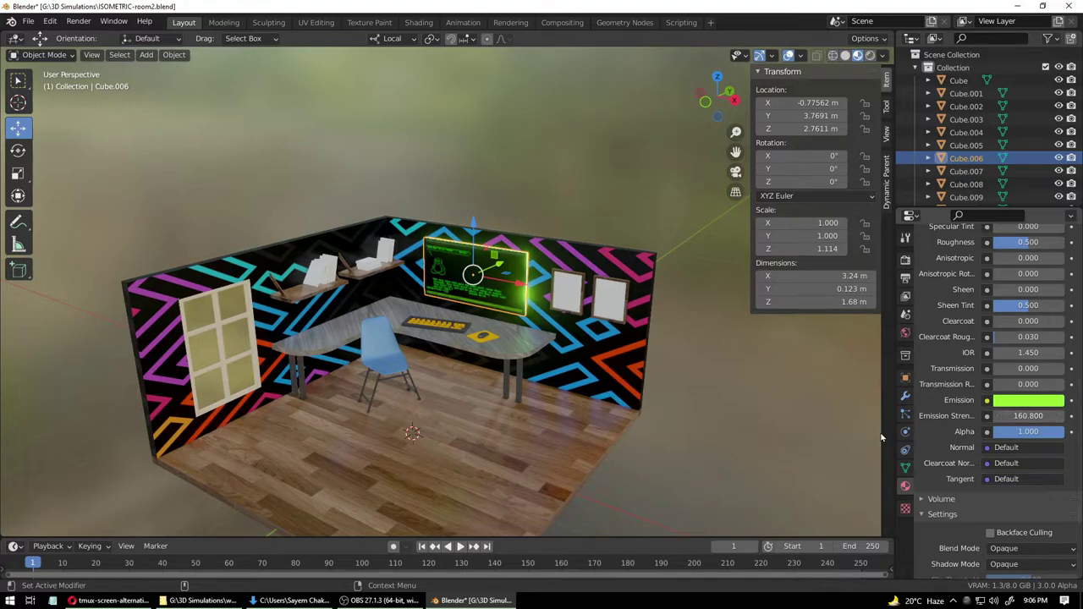
click(692, 391)
middle_drag(692, 391, 583, 434)
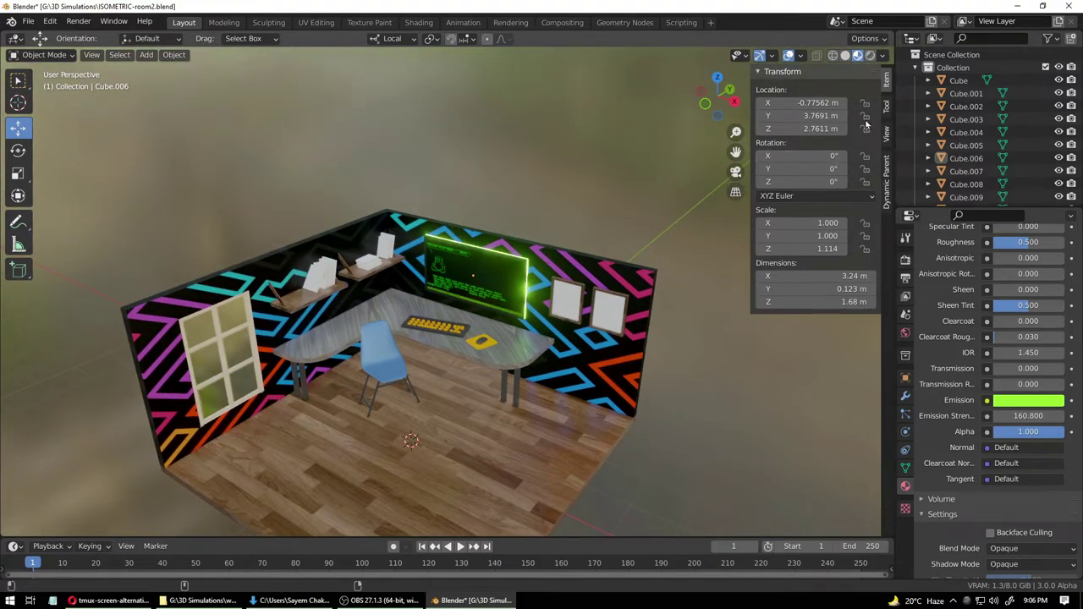
- Preview the glow in Rendered shading with the Cycles engine, and return to Eevee and Material Preview shading
click(870, 56)
scroll(968, 347, up, 15)
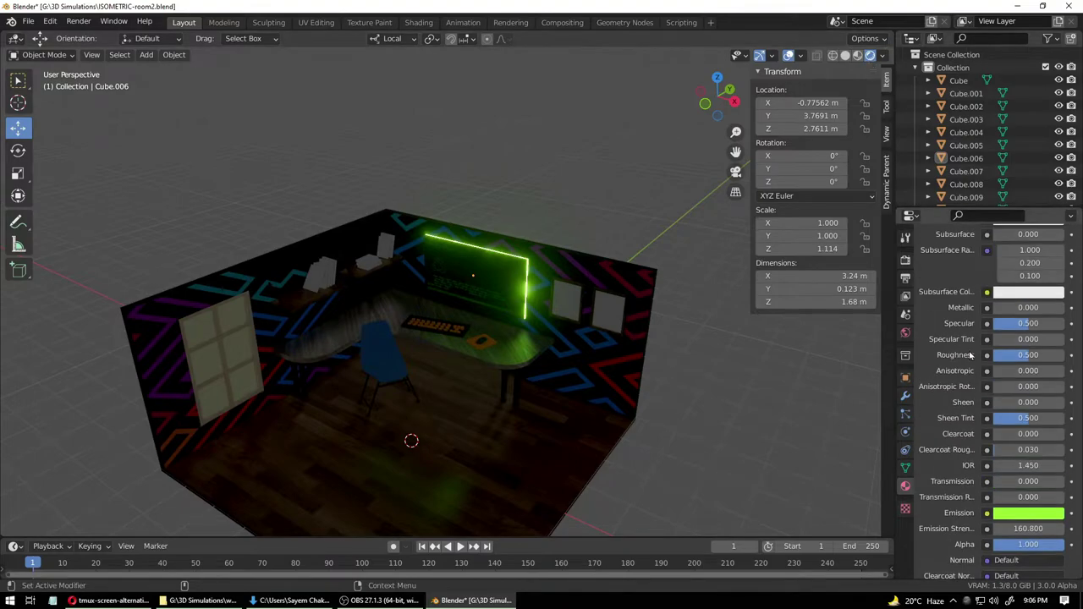
click(905, 259)
click(1011, 258)
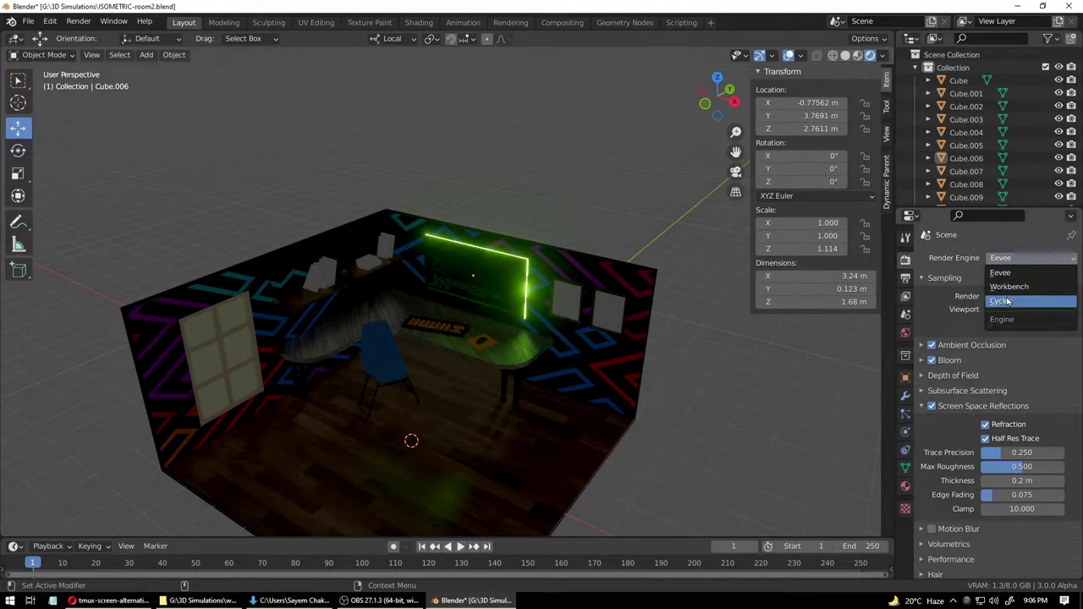
click(1007, 301)
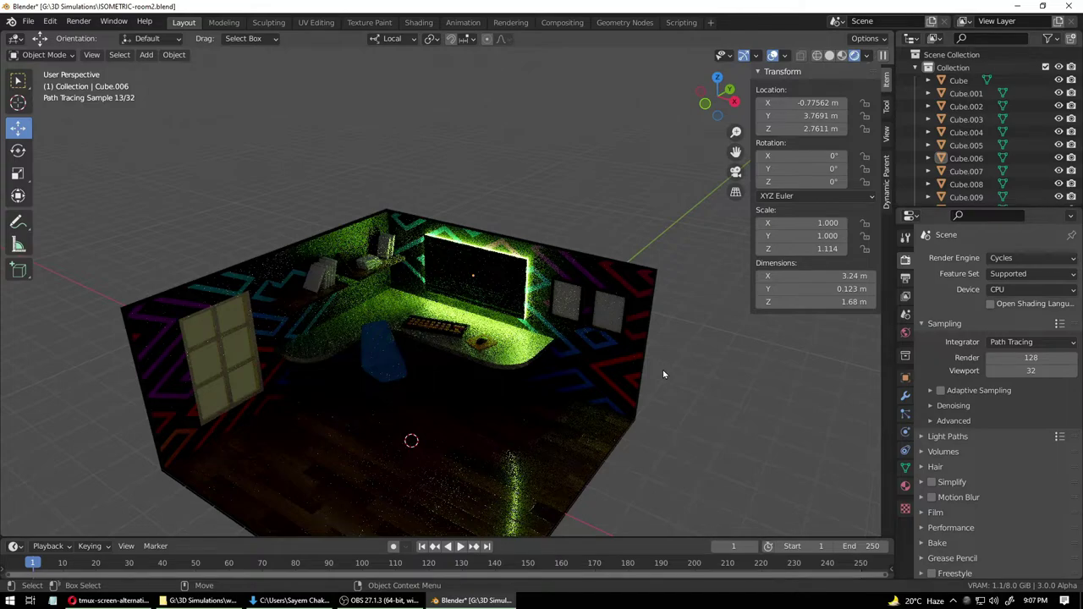
click(1015, 258)
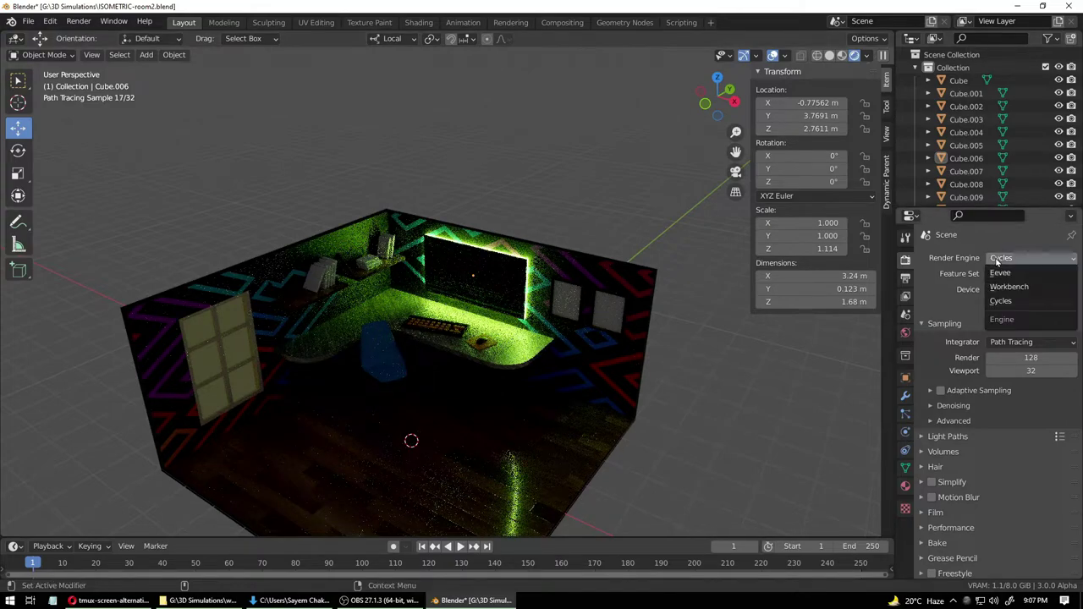
click(1011, 270)
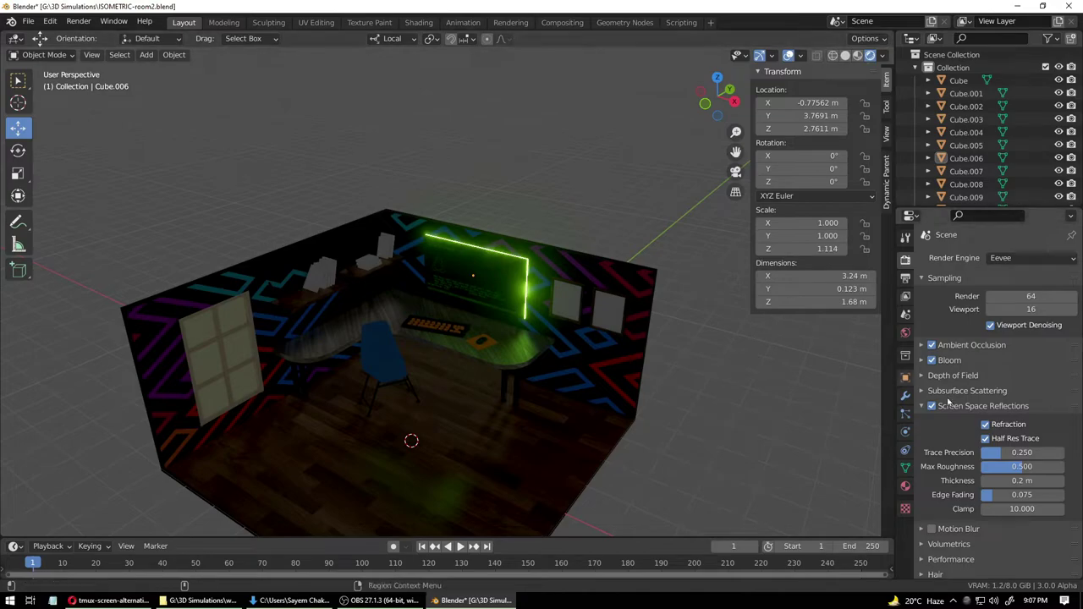
click(476, 268)
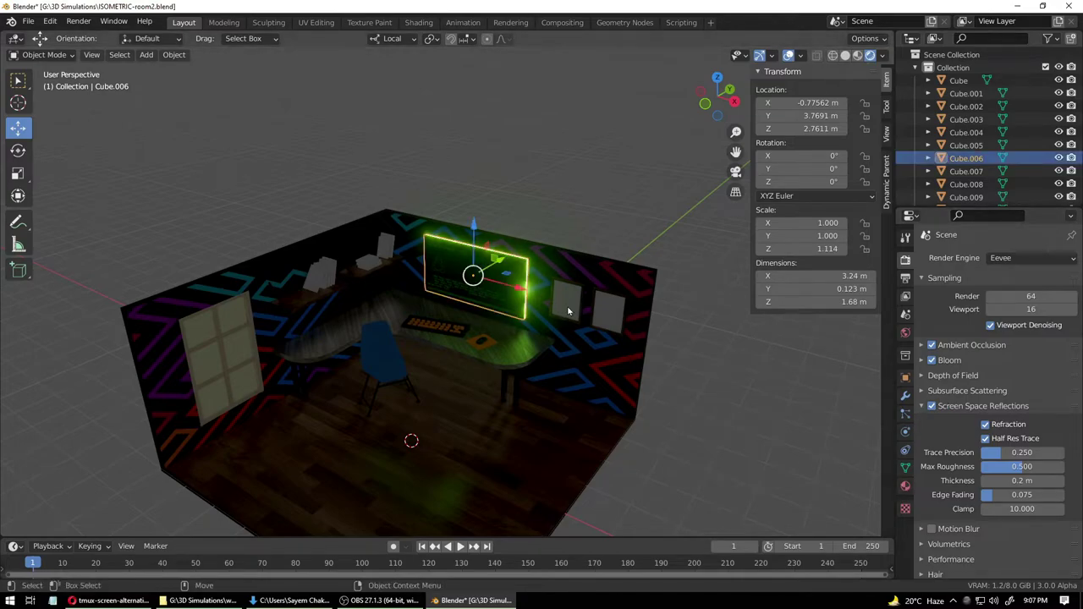
click(858, 56)
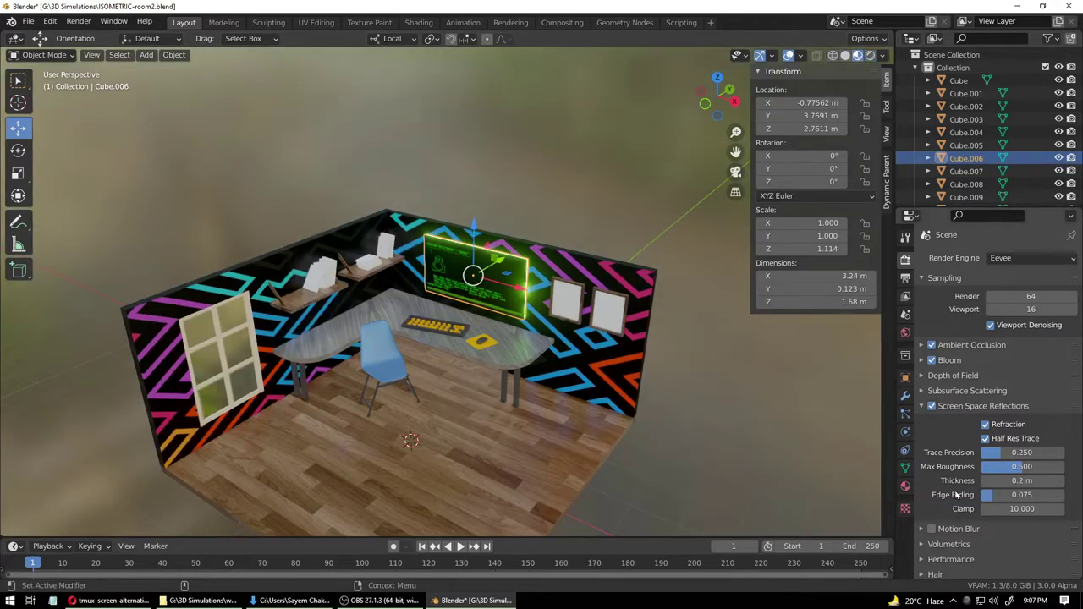
- Try an emission strength of 10 on the Led Glow Back material and settle on 5
click(905, 486)
scroll(923, 497, down, 10)
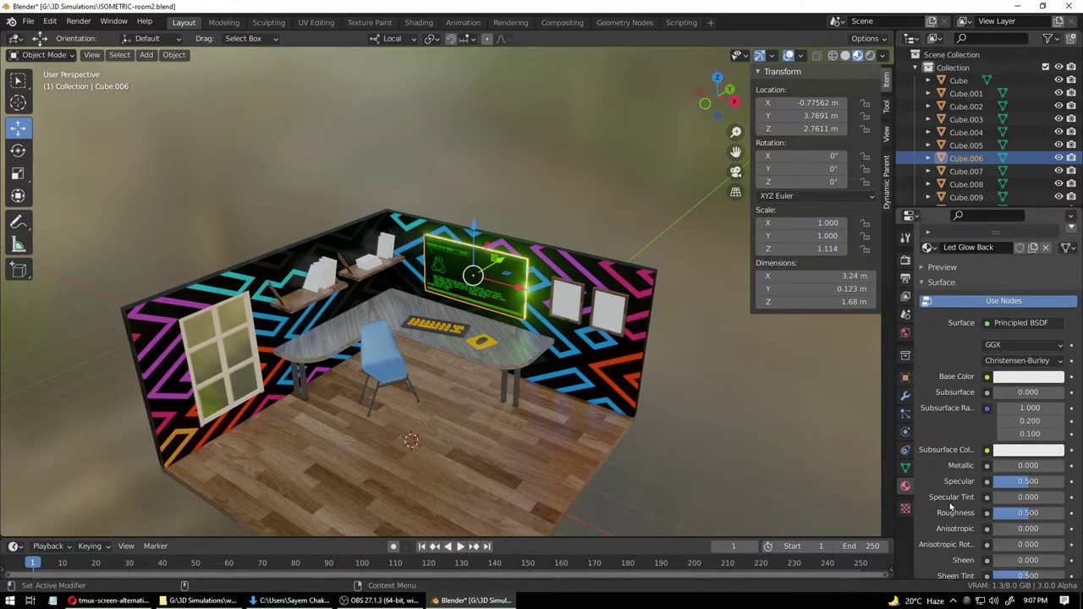
click(1029, 369)
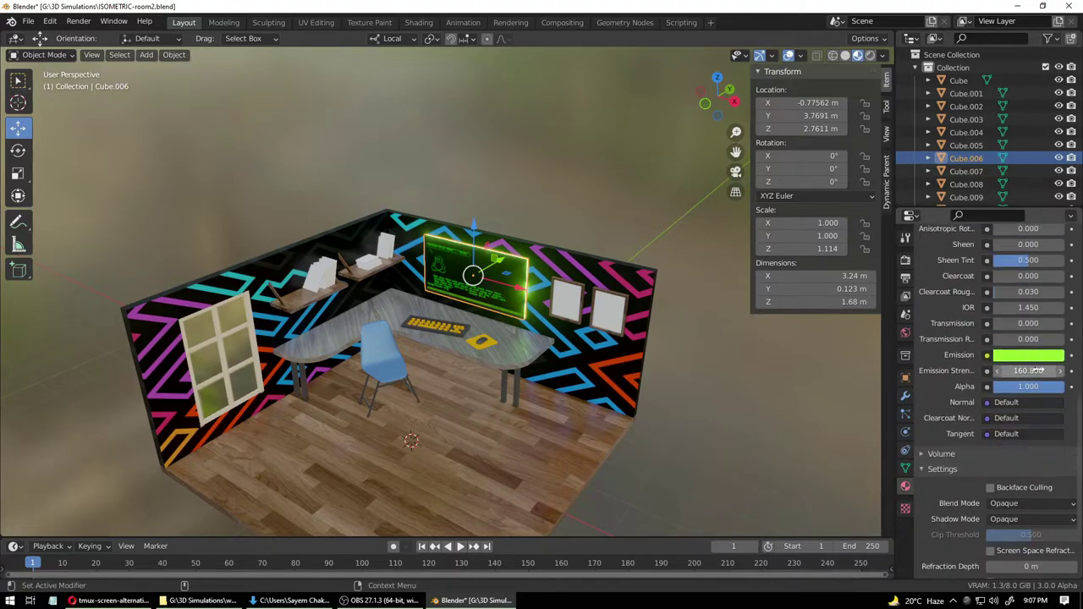
text(10)
key(Return)
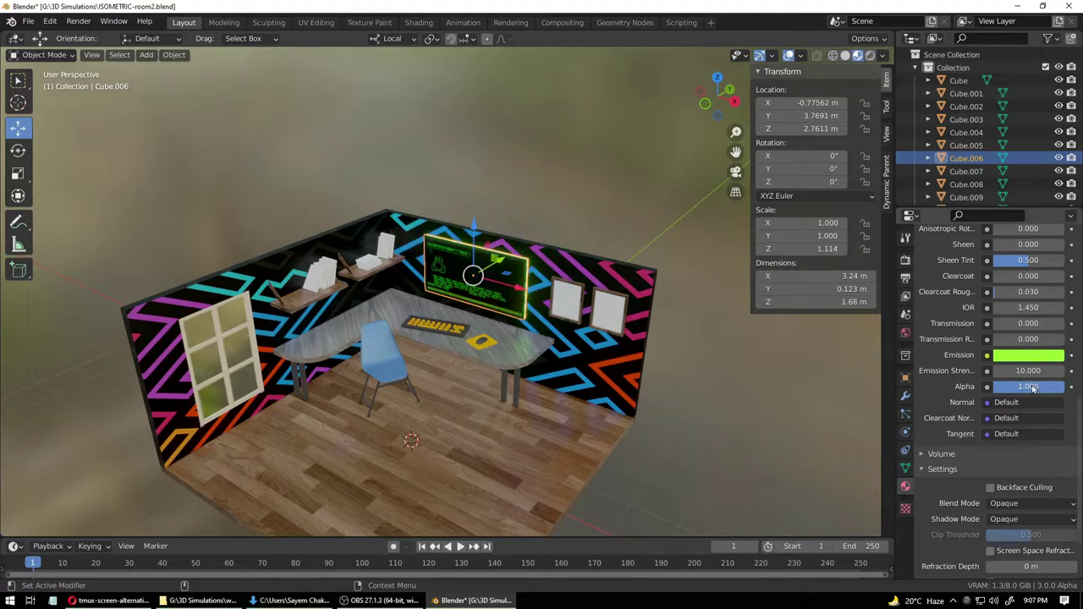
click(1031, 385)
click(1033, 371)
text(5)
key(Return)
click(672, 238)
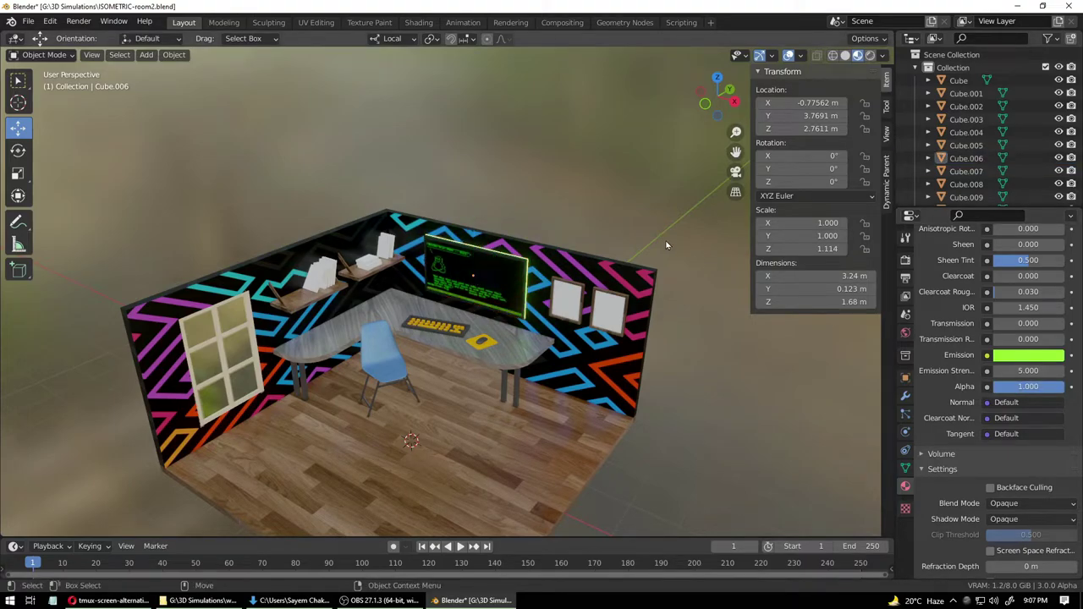
- Change the monitor's Led Glow Back emission colour to blue-violet with hue 0.674 and saturation 0.974, and save the file
click(474, 275)
click(1028, 354)
click(1023, 209)
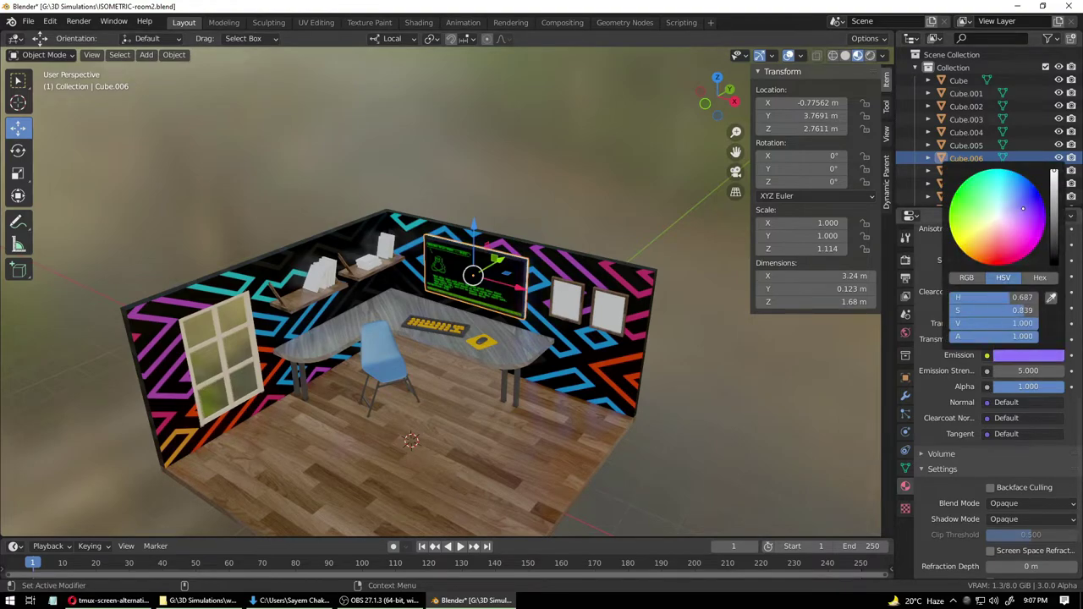
mouse_move(1023, 208)
mouse_down()
mouse_move(1032, 225)
mouse_move(1037, 204)
mouse_up()
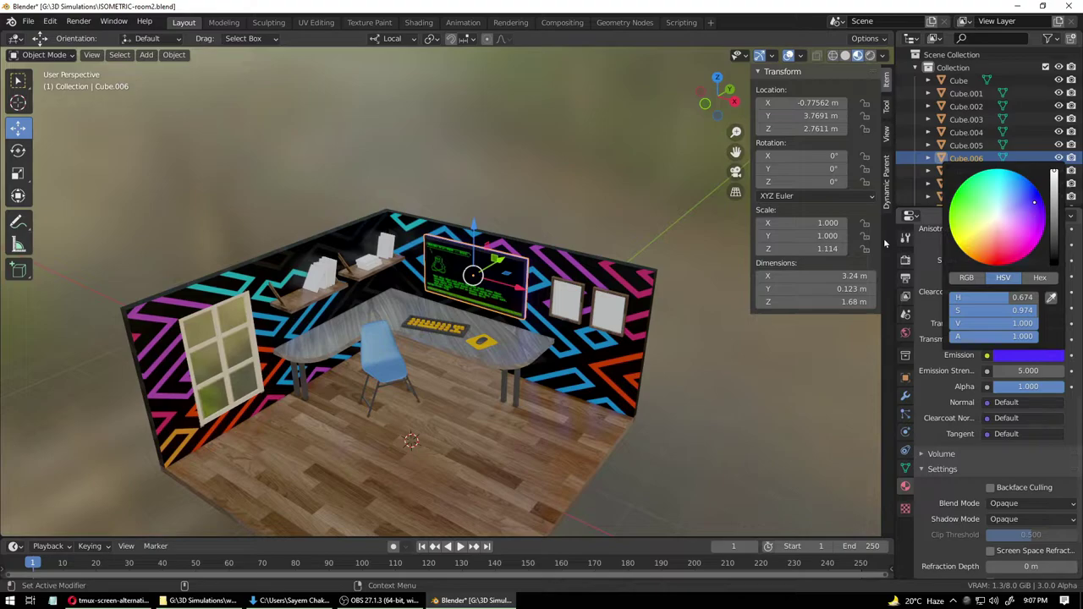
click(638, 220)
key(ctrl+s)
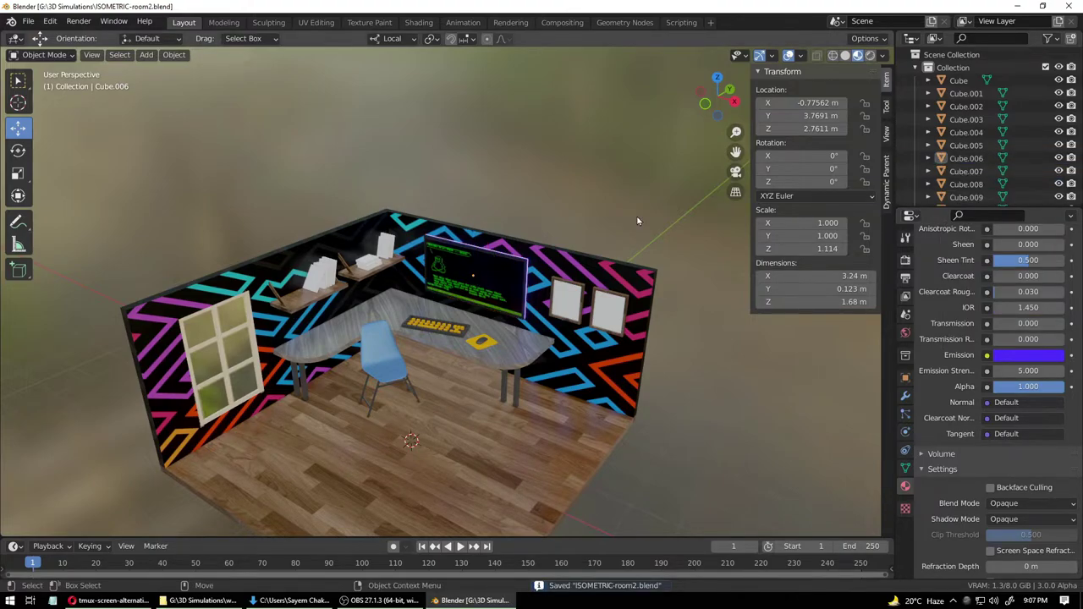
- Select the white panel of the picture frame nearest the monitor on the wall
scroll(531, 290, up, 6)
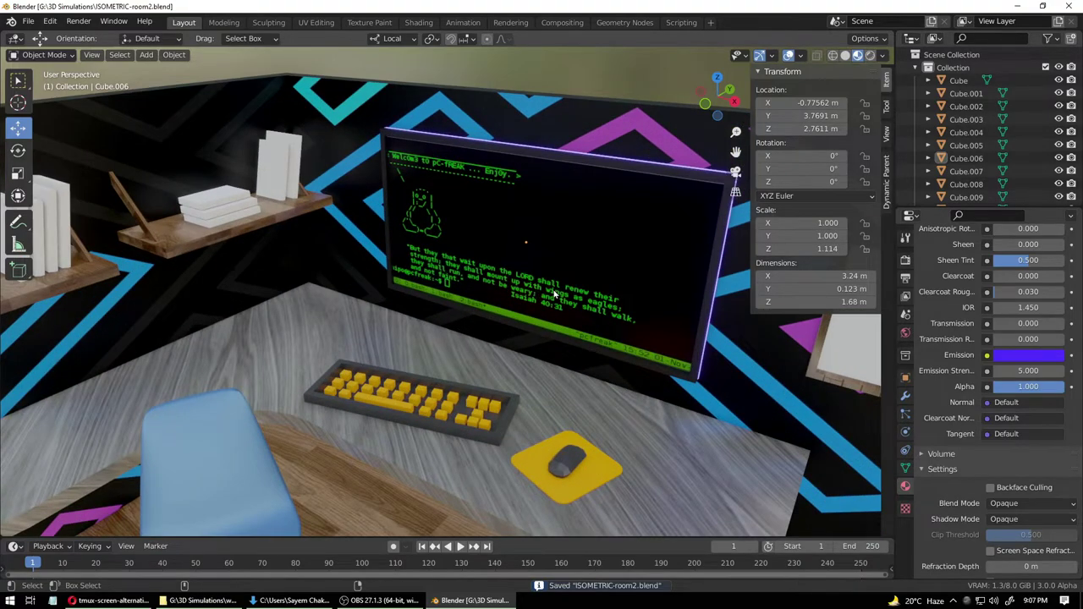
shift+middle_drag(627, 306, 330, 260)
middle_drag(593, 265, 639, 224)
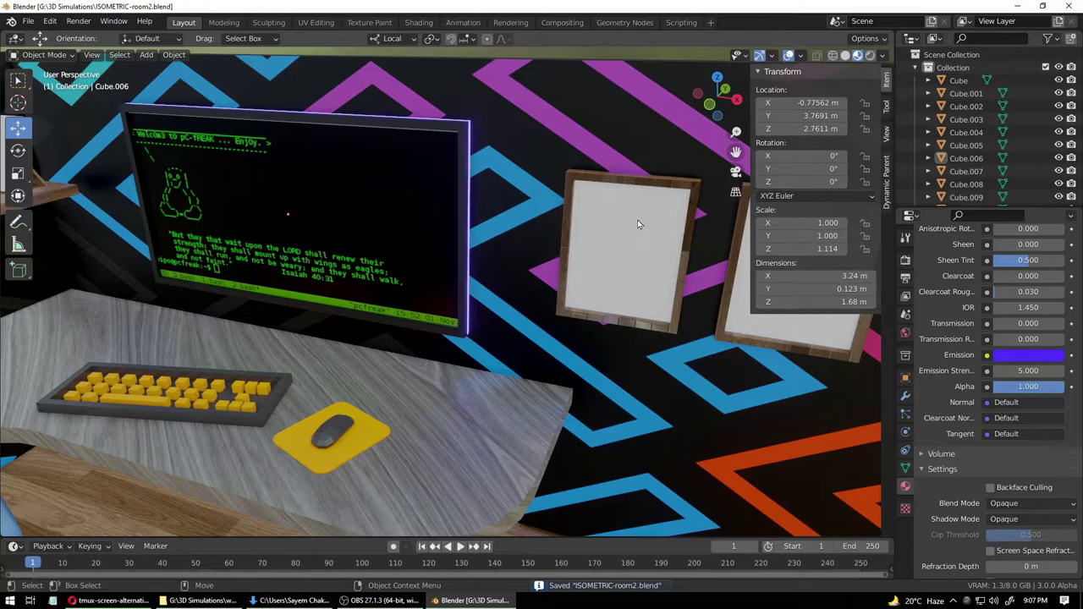
click(639, 224)
- Switch to the Opera browser and search the web for "gta sa mom"
click(110, 601)
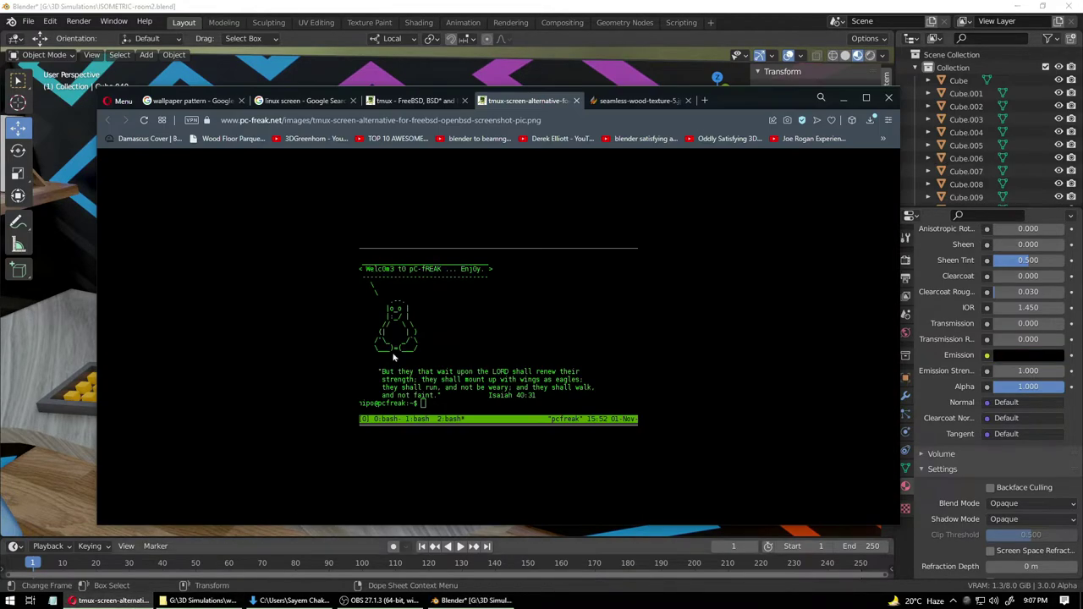
click(351, 121)
text(gta sa )
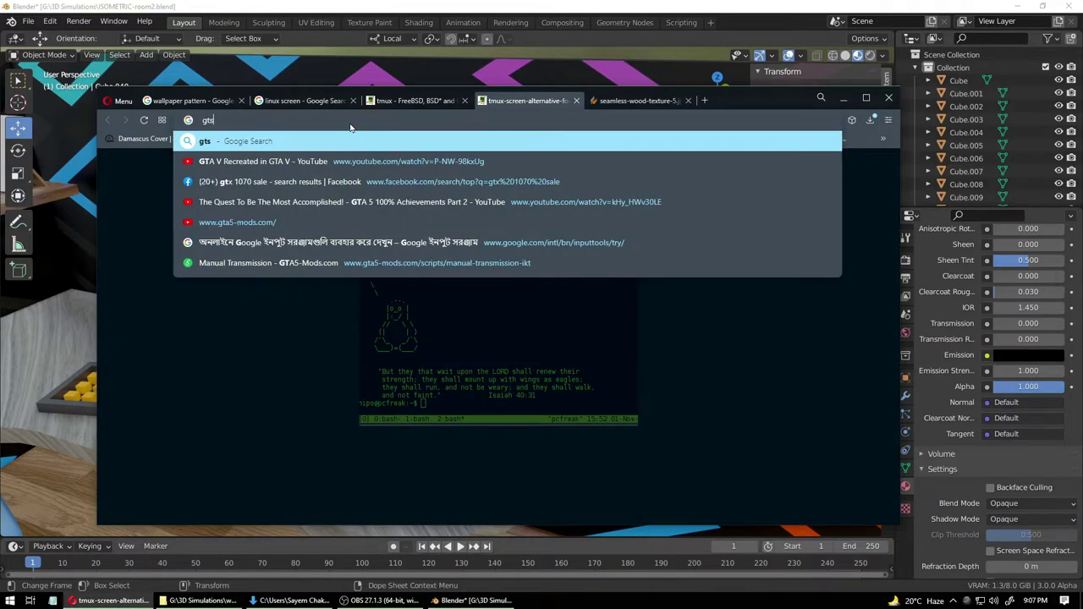
text(mom)
key(Return)
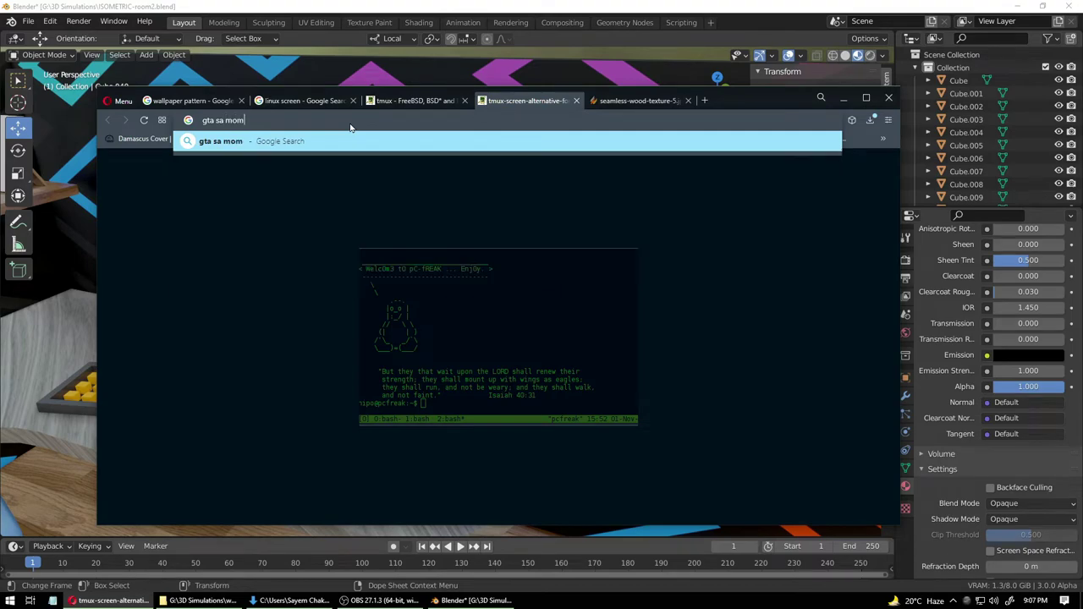
- Browse the "gta sa mom" pictures, then refine the image search to "gta sa mom picture texture" and look through the results
click(251, 211)
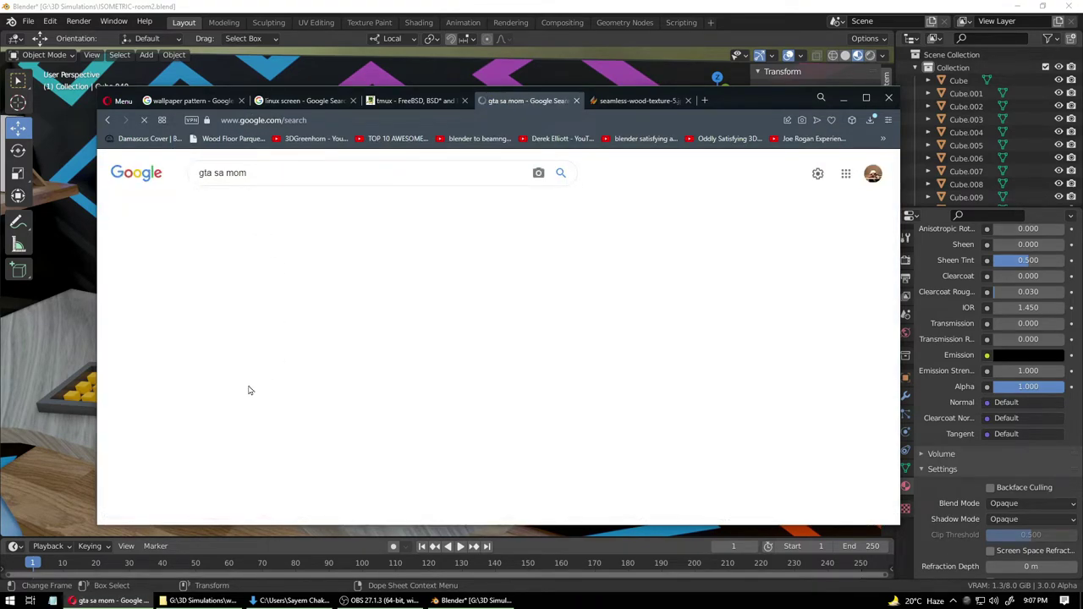
scroll(265, 381, down, 2)
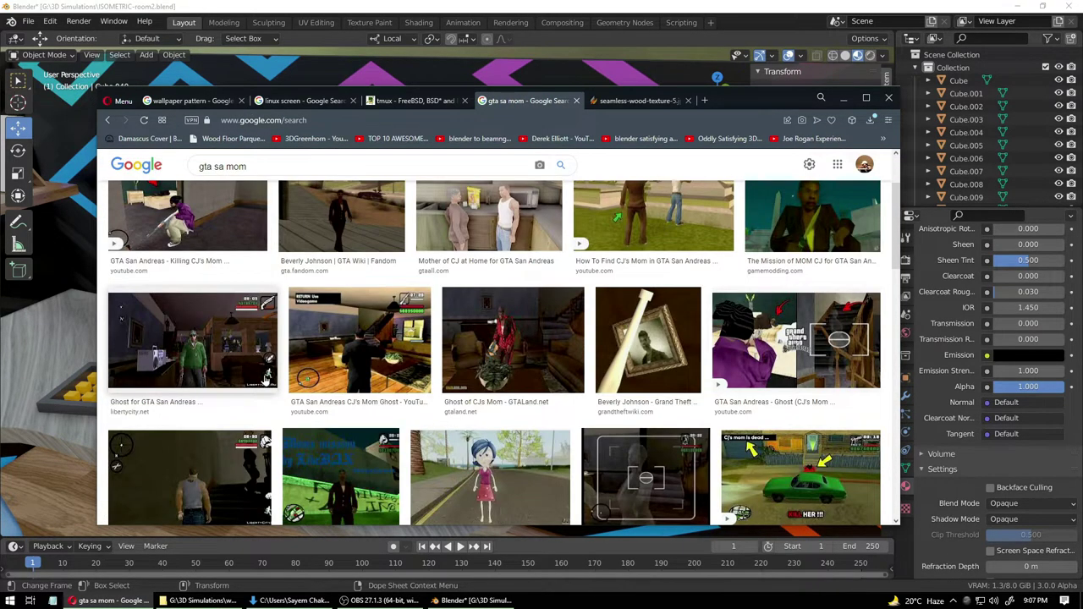
scroll(265, 381, up, 2)
click(289, 166)
text(picture texture)
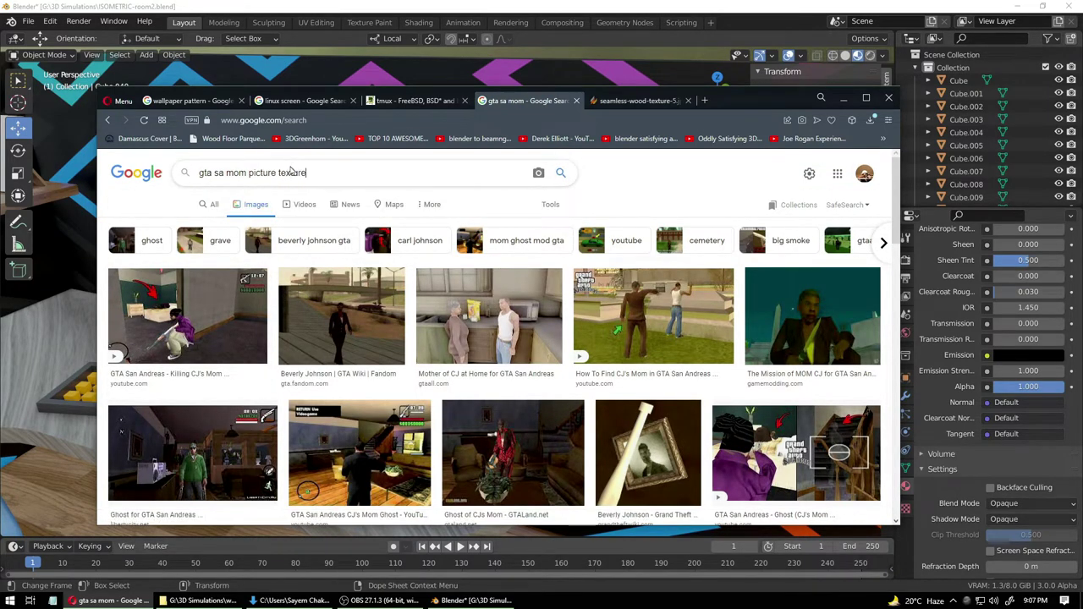
key(Return)
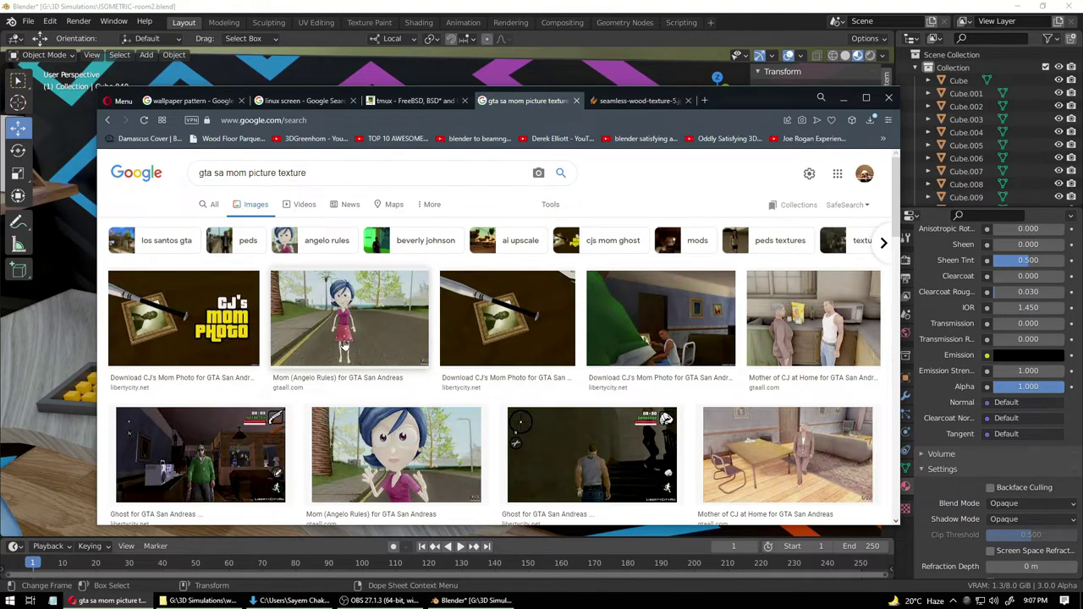
scroll(345, 381, down, 4)
scroll(344, 388, down, 4)
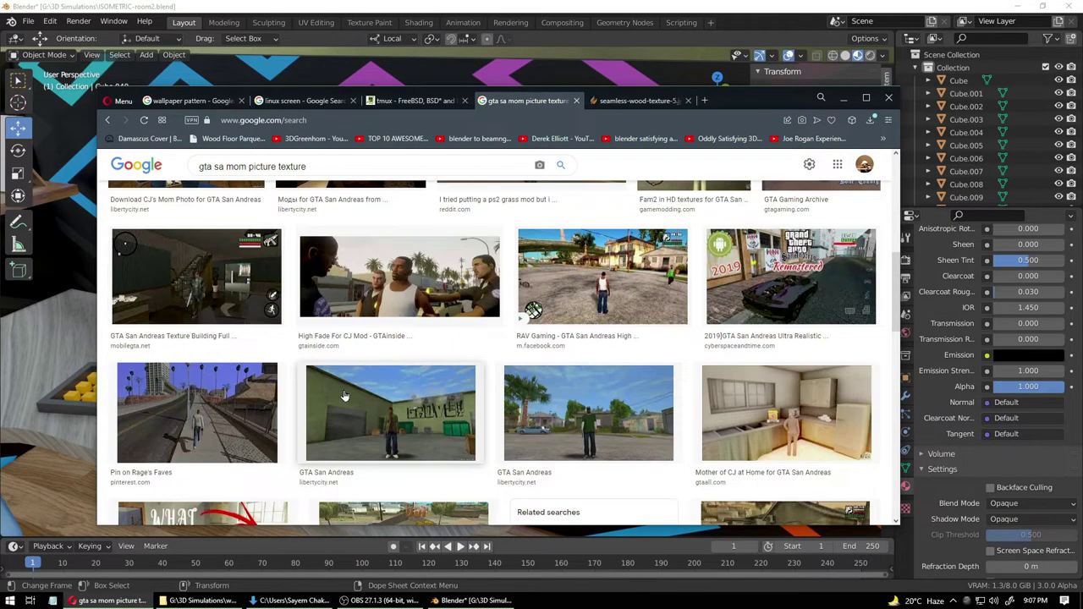
scroll(340, 407, down, 4)
scroll(342, 402, up, 8)
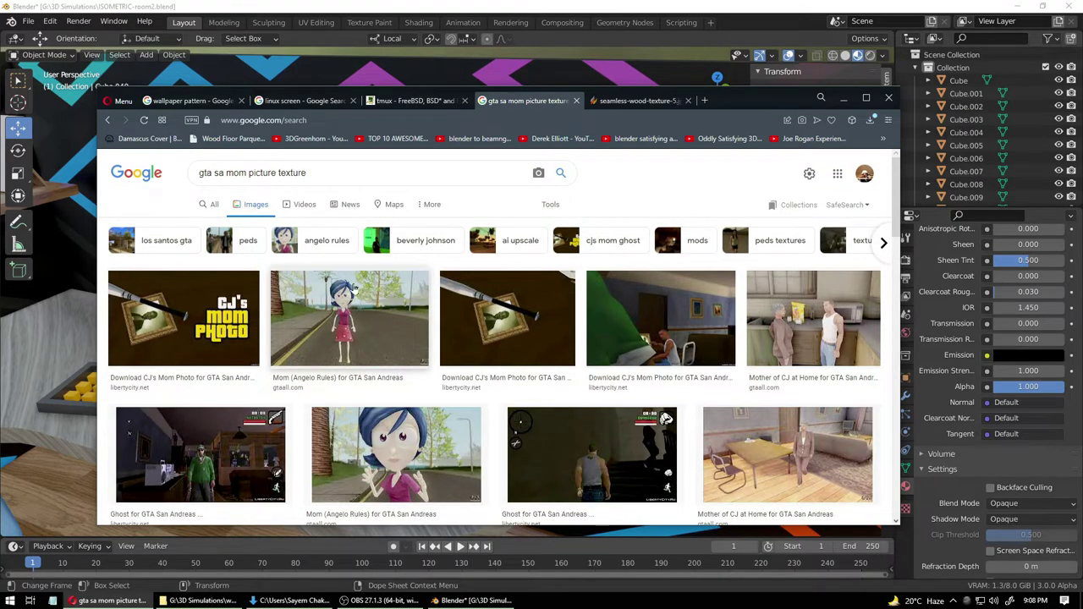
- Search images for "cj mom", "cj mom image" and "cj mom image face", and look through the results for a usable portrait
drag(319, 170, 161, 181)
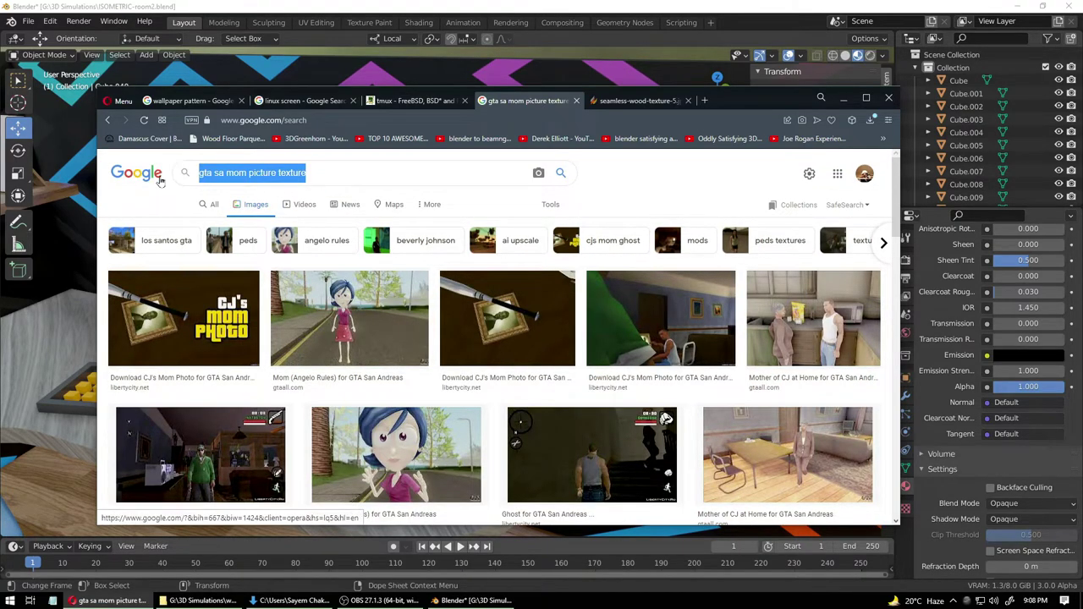
text(cj mom)
key(Return)
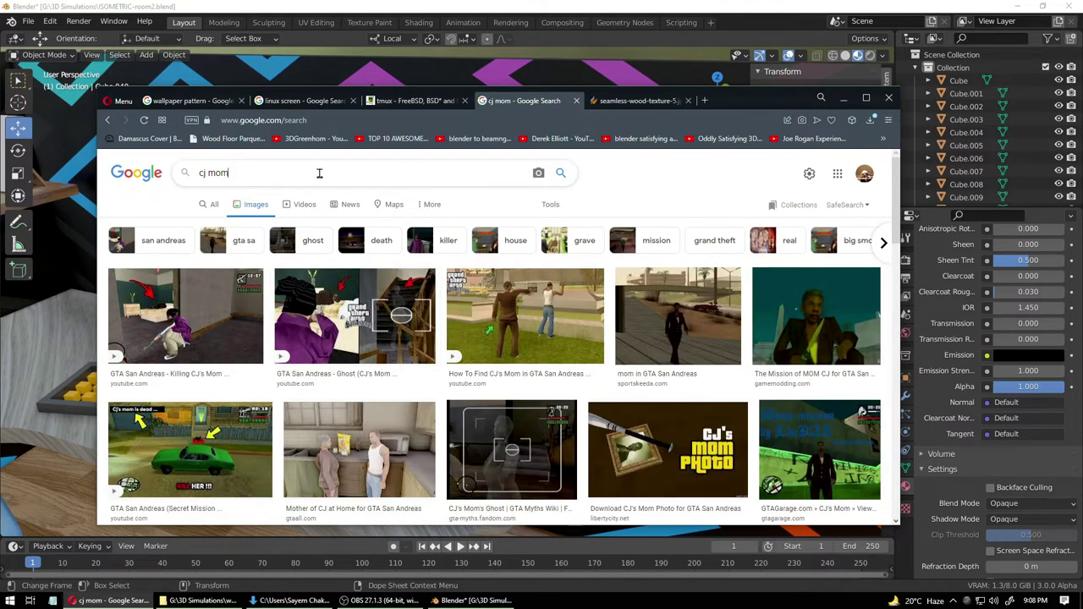
text(image)
key(Return)
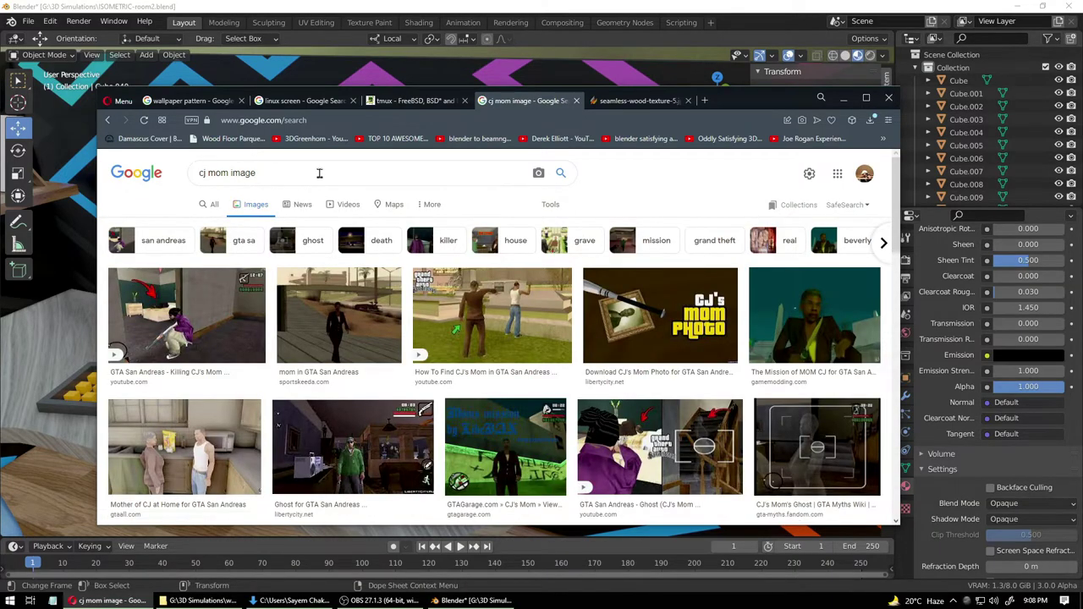
text(face)
key(Return)
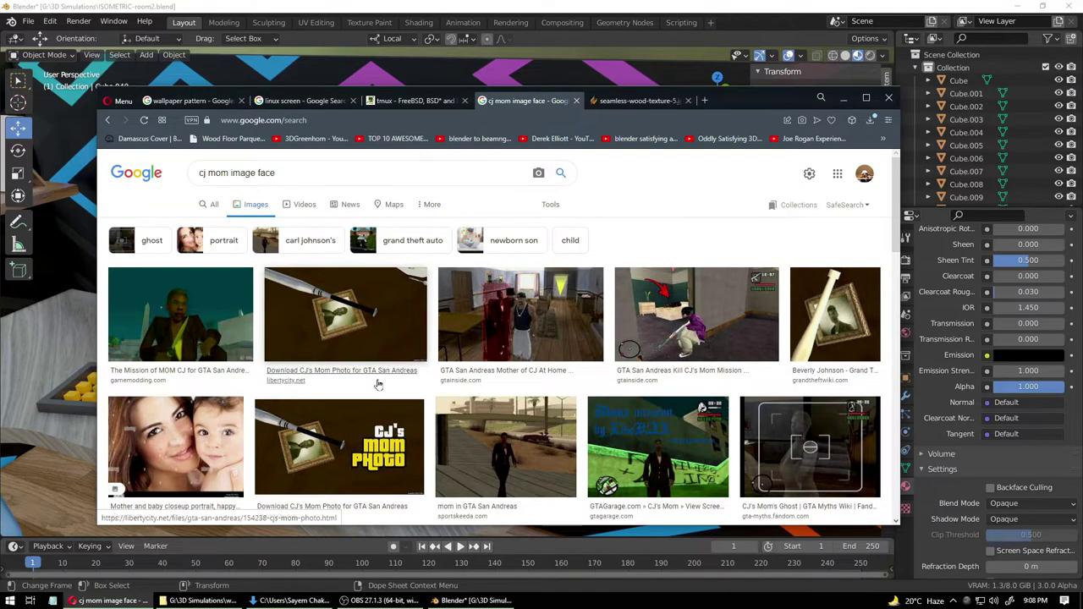
scroll(371, 444, down, 3)
scroll(371, 444, down, 5)
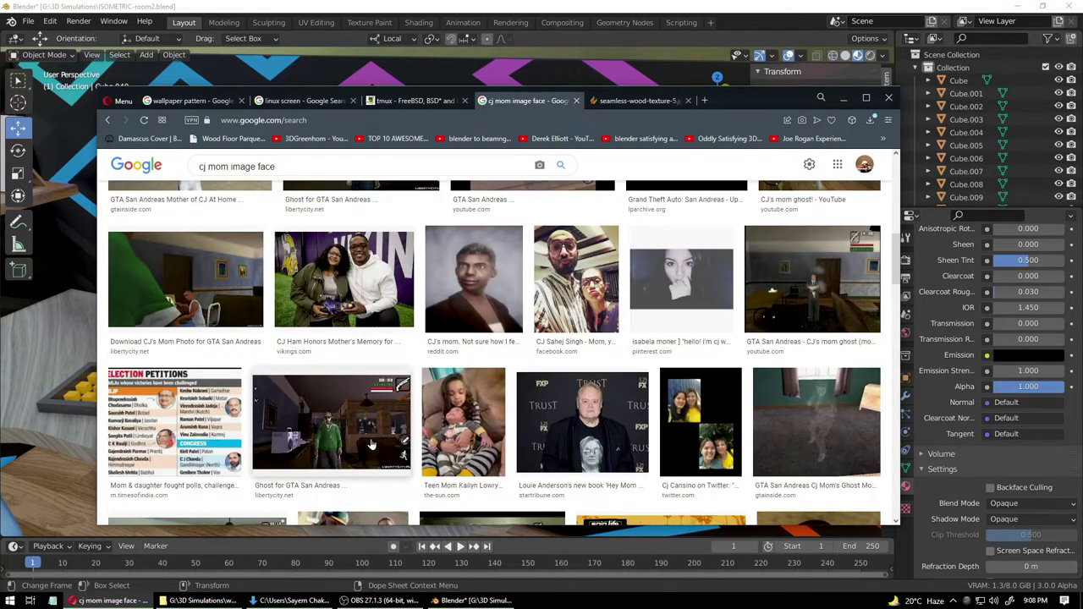
scroll(370, 444, up, 10)
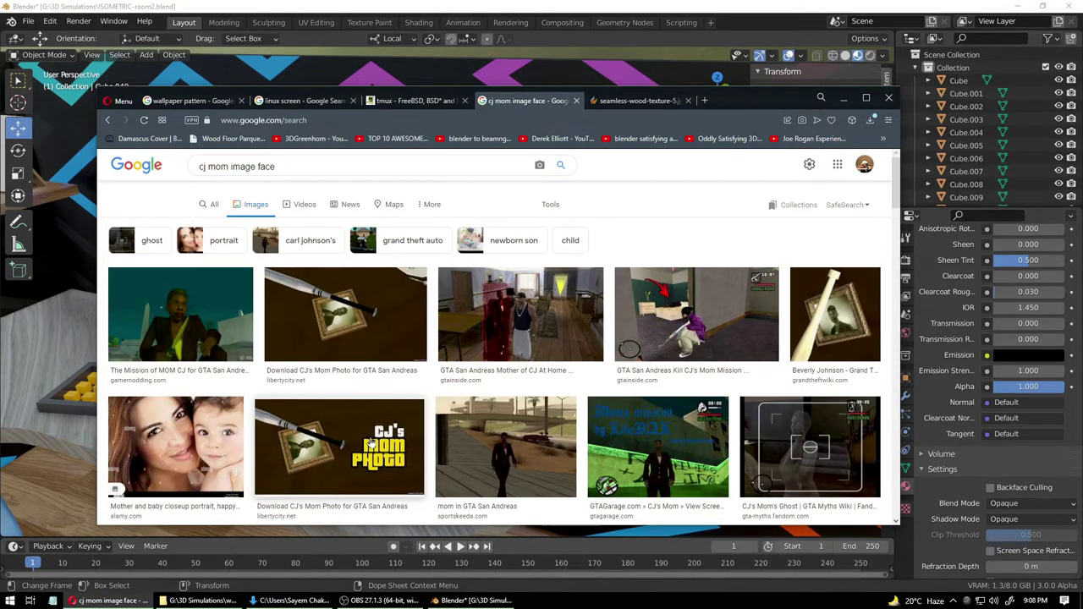
- Search images for "carl johnson" and save the Twitter portrait to Downloads as aD4YI9KG_400x400.jpg
text(carl)
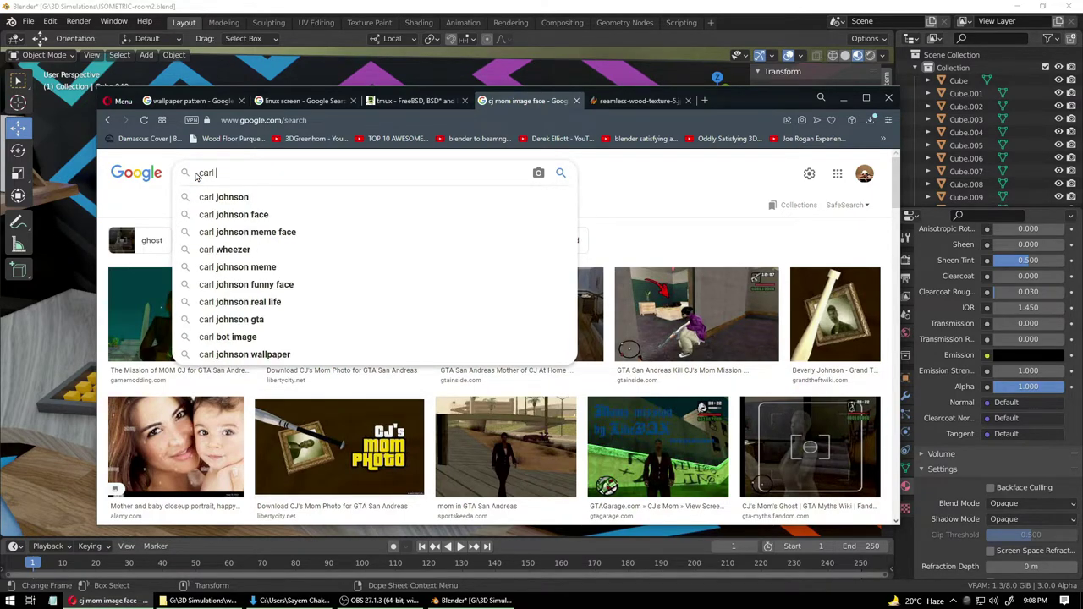
click(224, 196)
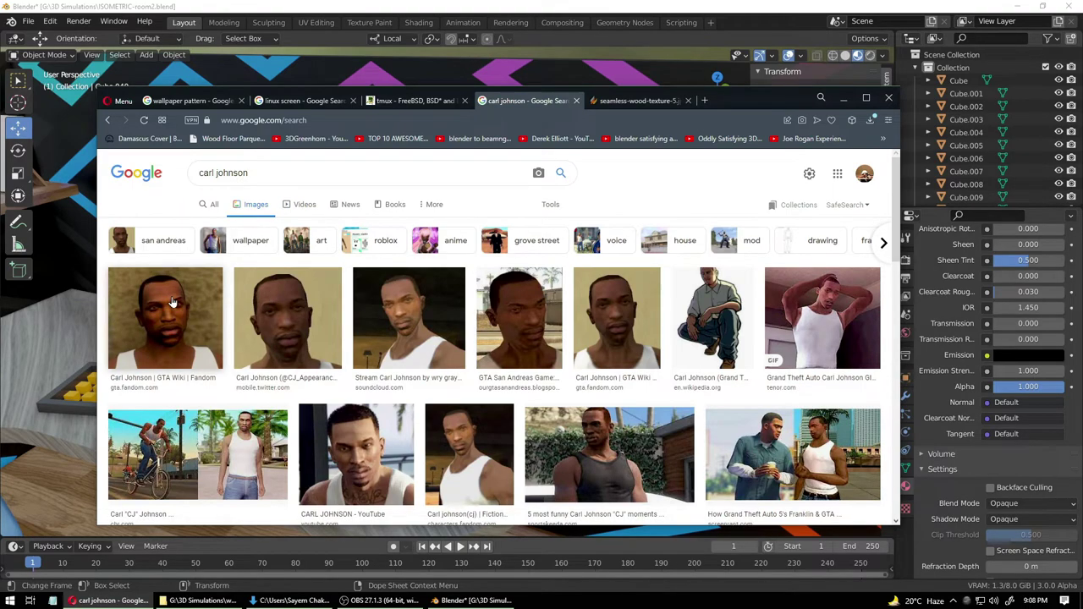
click(296, 306)
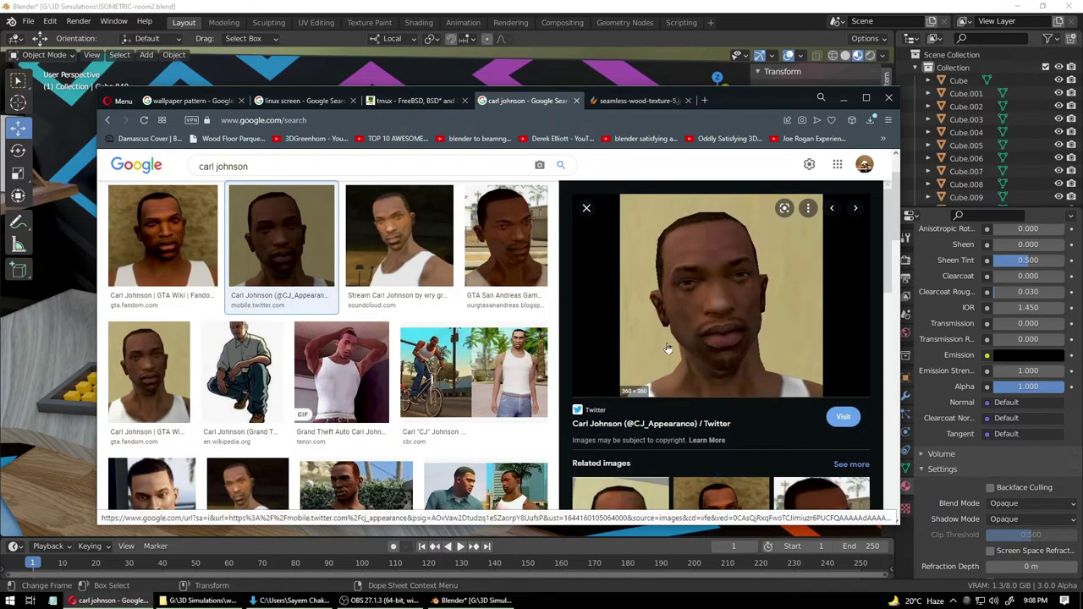
right_click(679, 259)
click(708, 388)
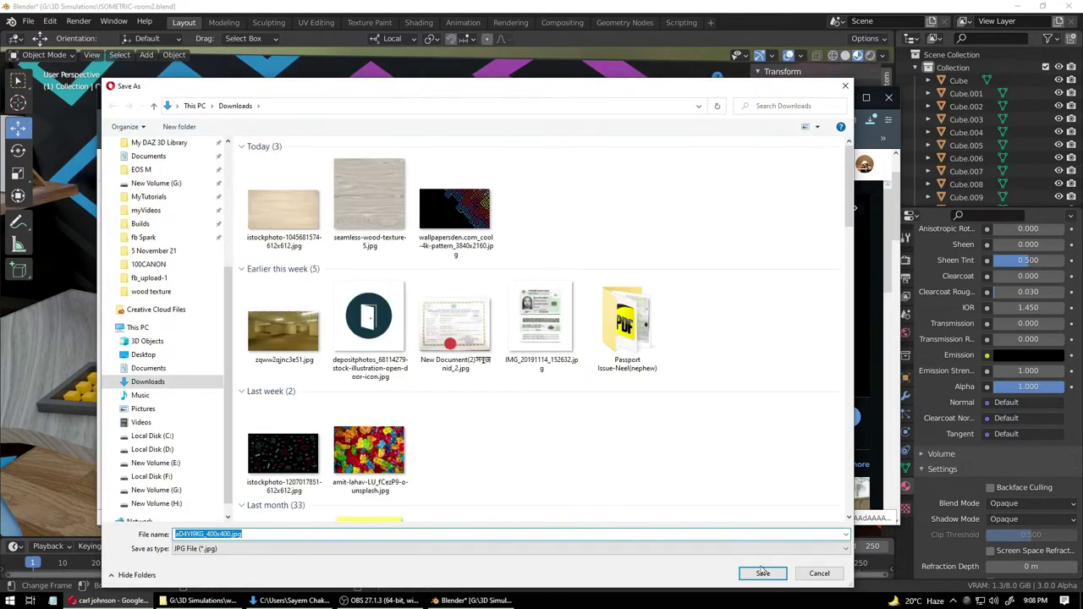
click(764, 573)
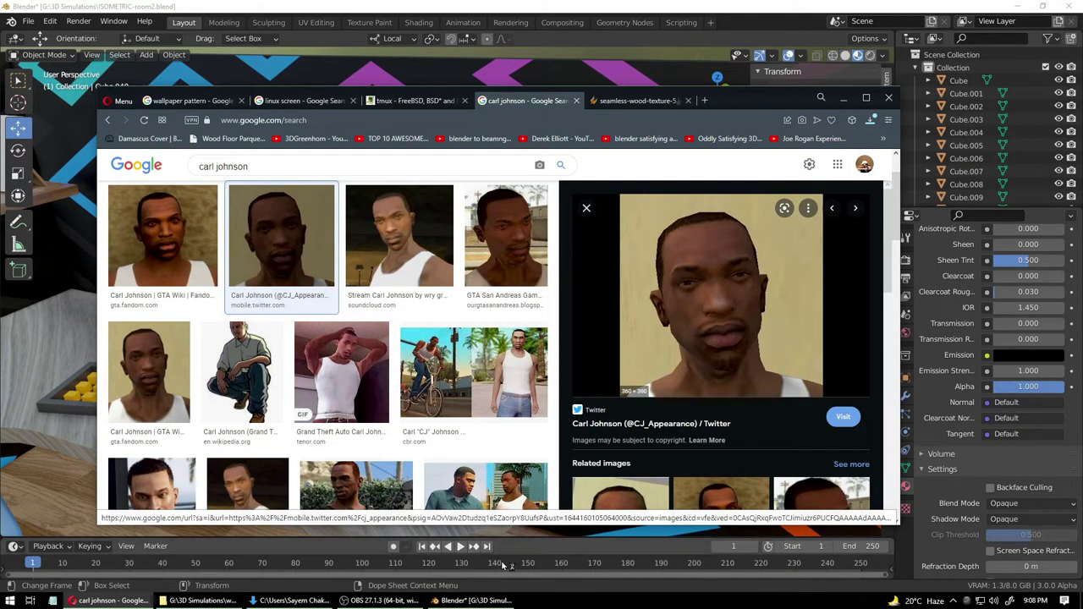
- Switch back to Blender, save the file and load aD4YI9KG_400x400.jpg from Downloads as the frame1 material's base colour image texture
click(464, 601)
key(ctrl+s)
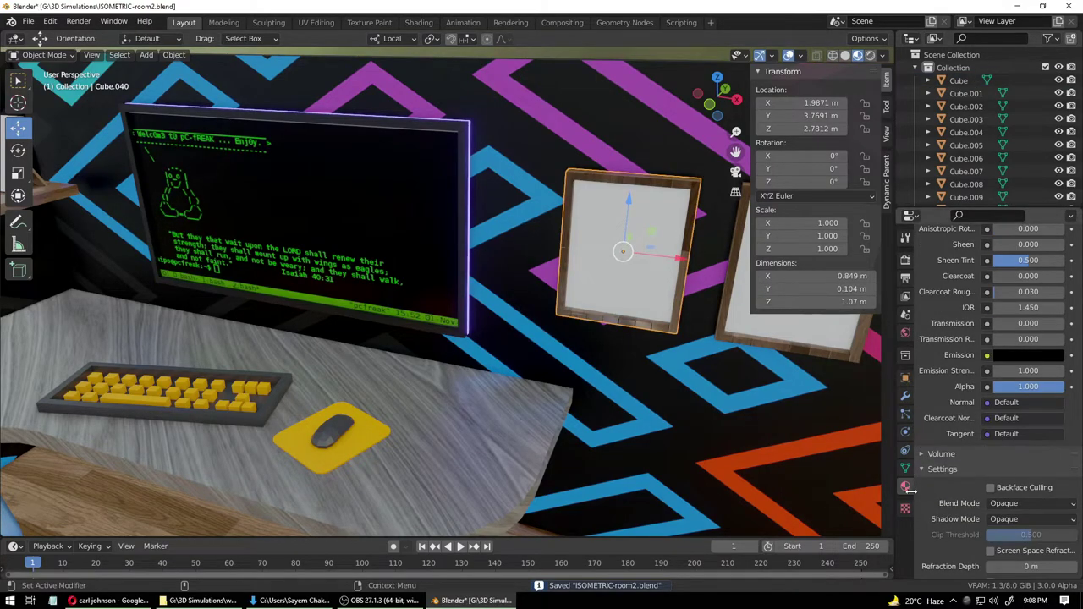
scroll(959, 354, up, 15)
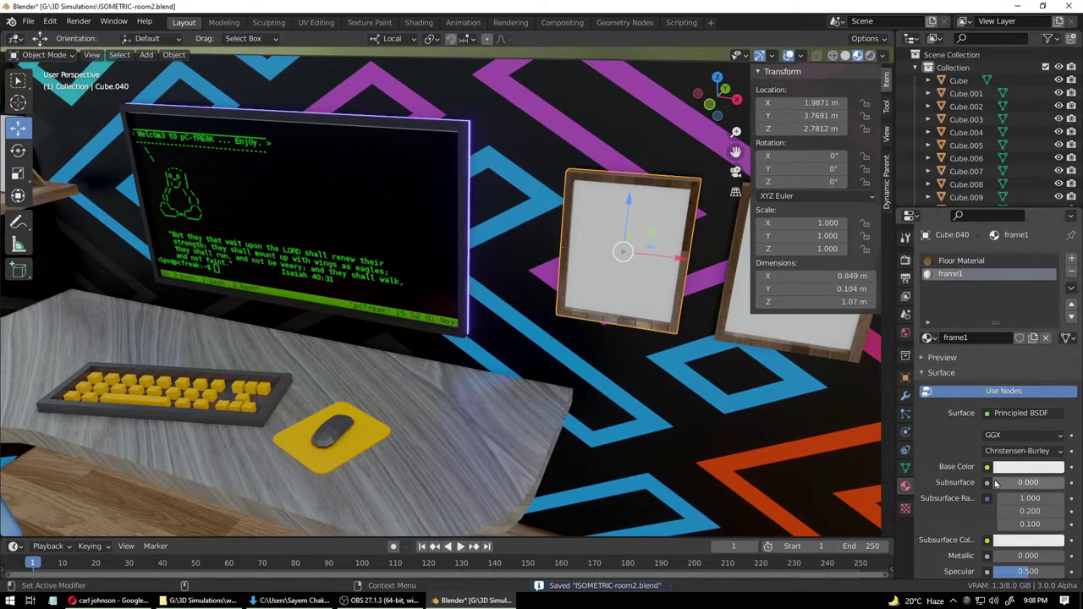
click(986, 466)
click(731, 353)
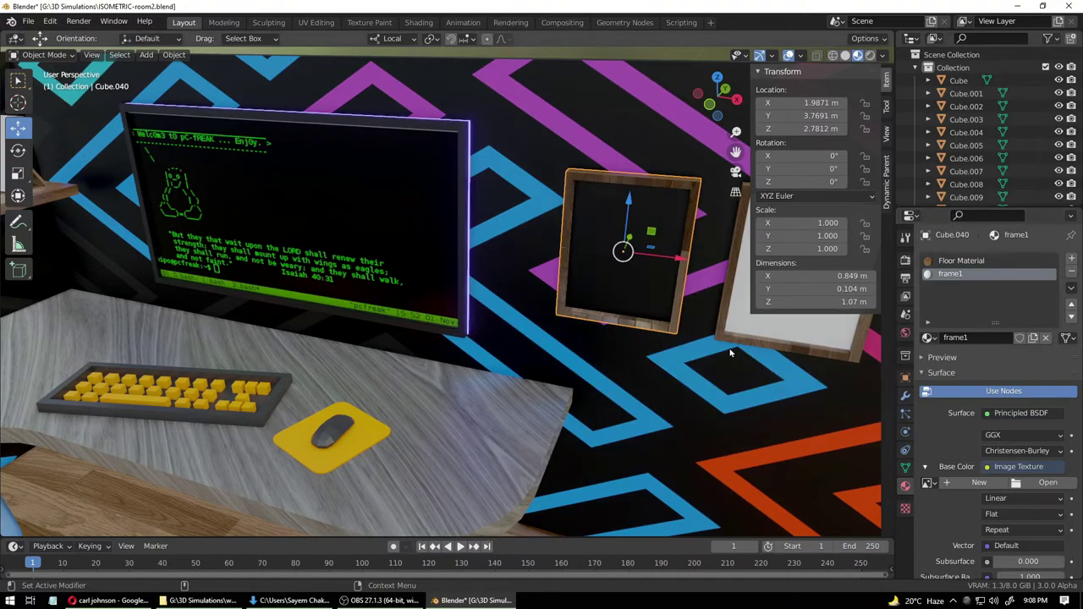
click(1047, 483)
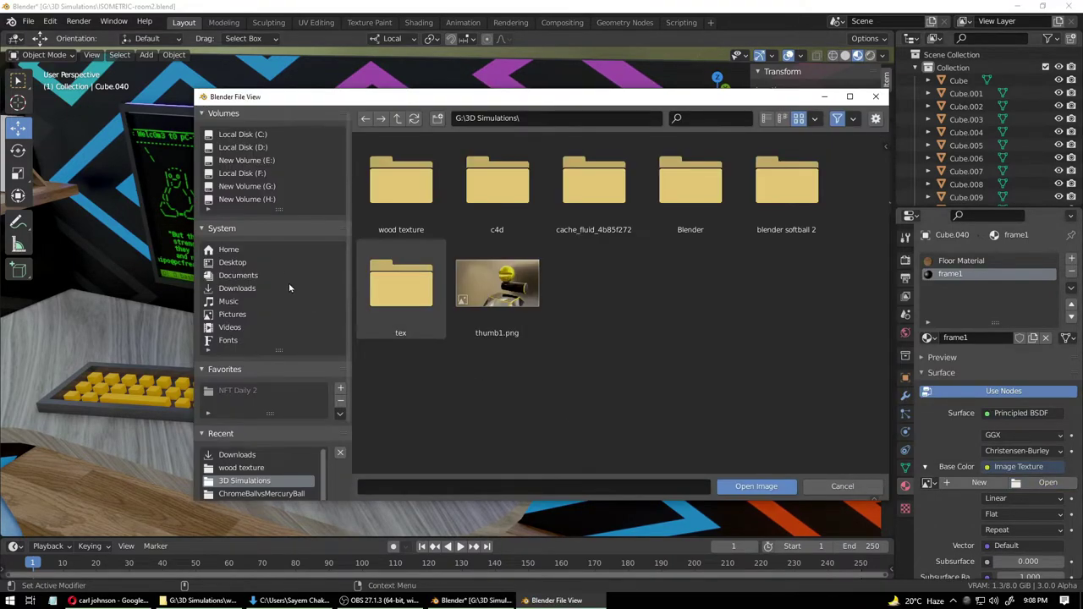
click(237, 288)
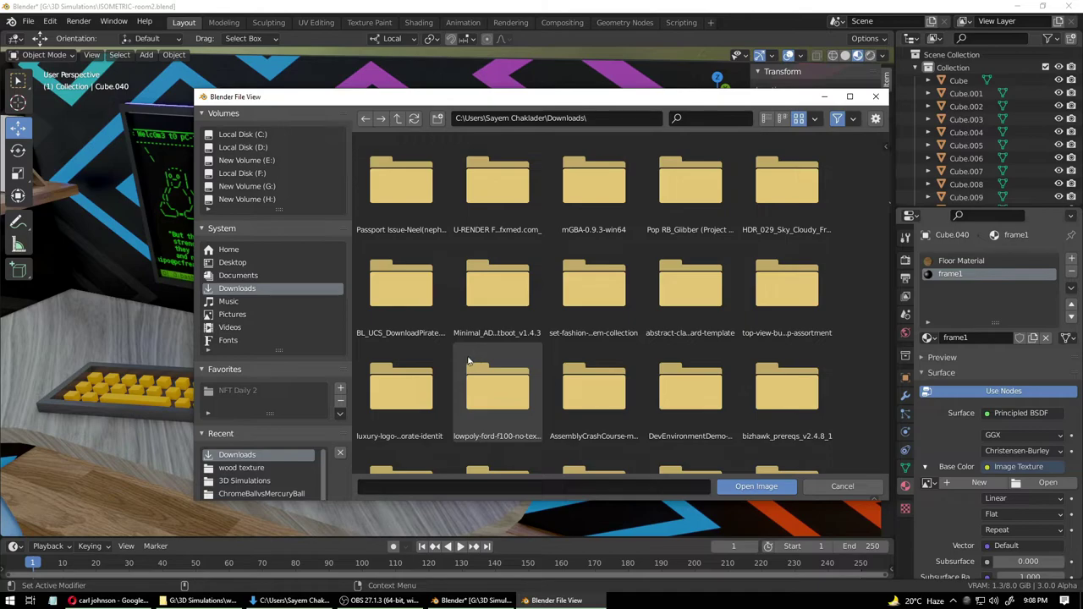
scroll(471, 362, down, 6)
scroll(471, 362, down, 5)
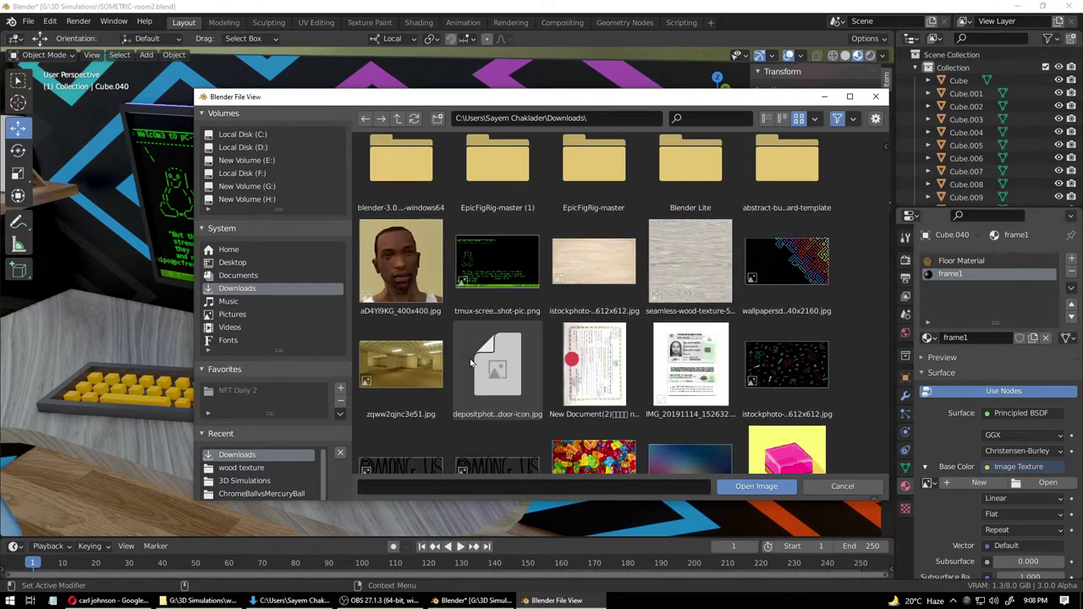
double_click(396, 243)
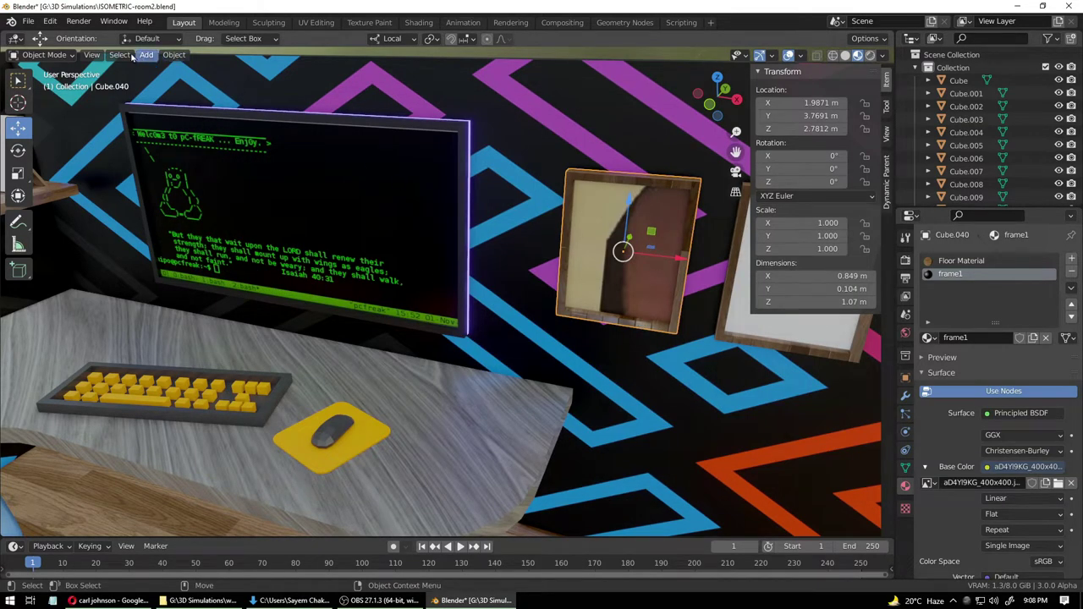
- Enter Edit Mode in the UV Editing workspace and stretch the frame panel's small UV face over most of the portrait image
click(44, 55)
click(38, 82)
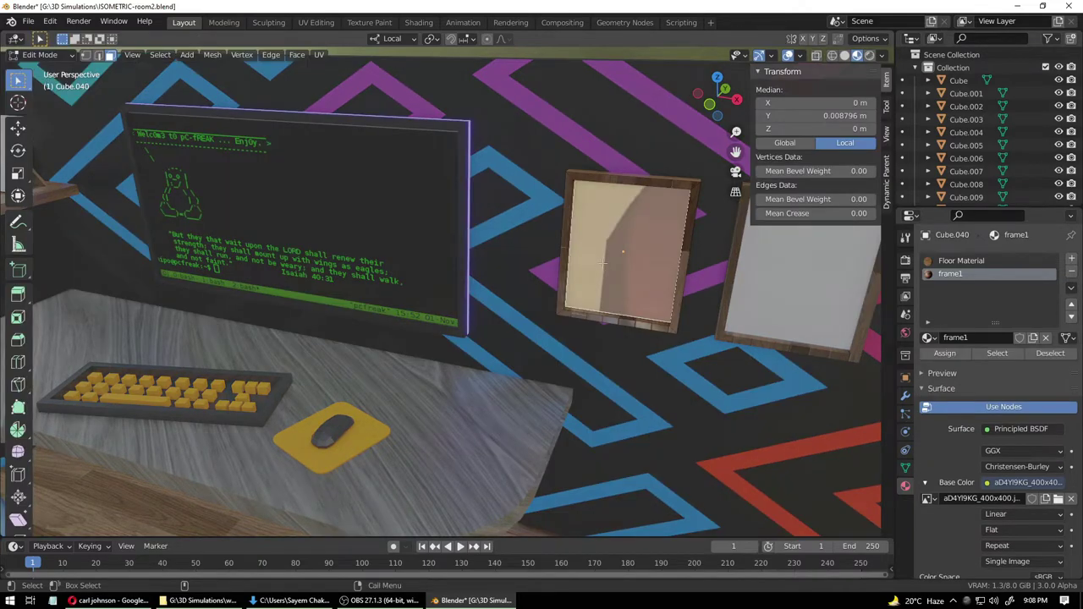
click(316, 22)
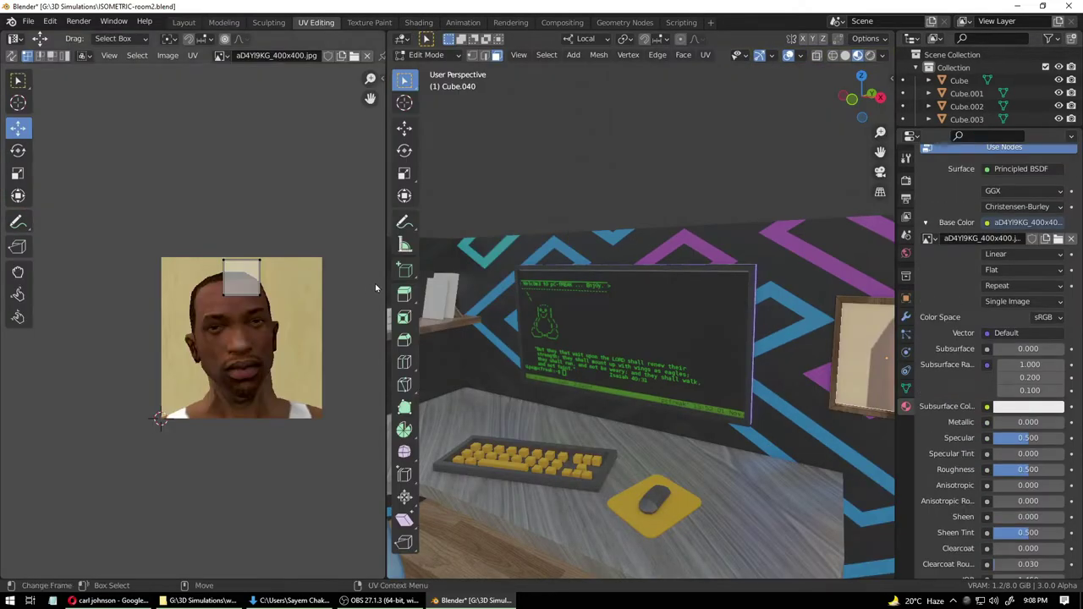
middle_drag(723, 372, 789, 392)
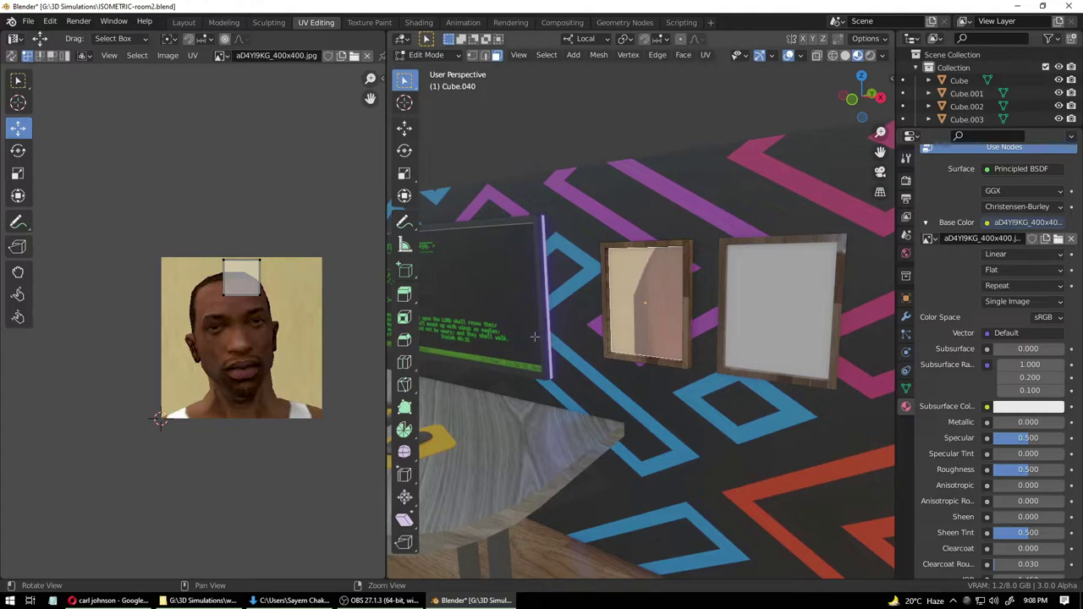
click(262, 268)
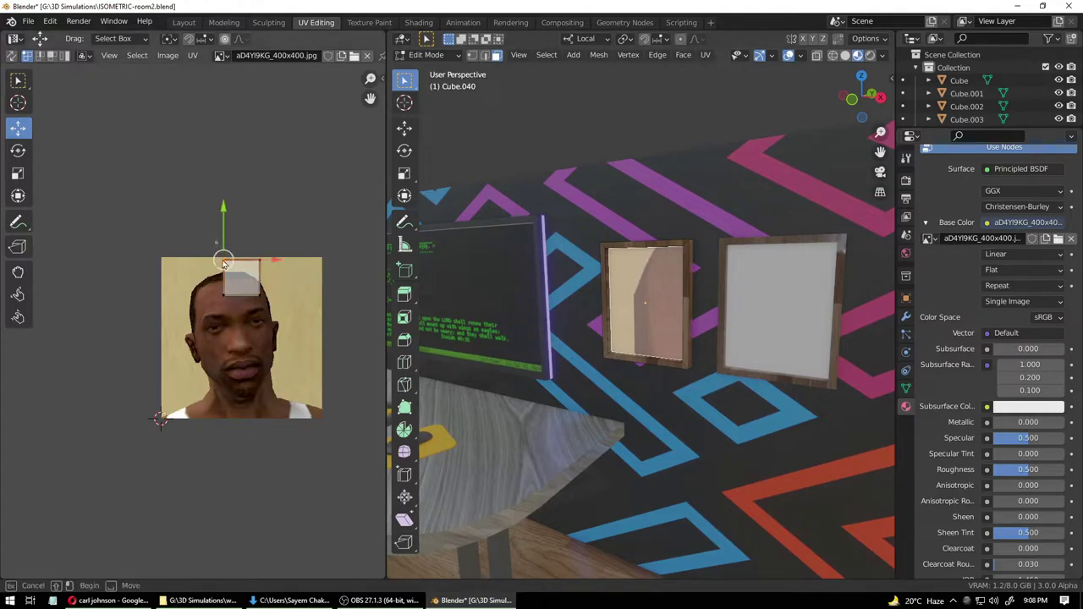
drag(278, 279, 209, 389)
key(y)
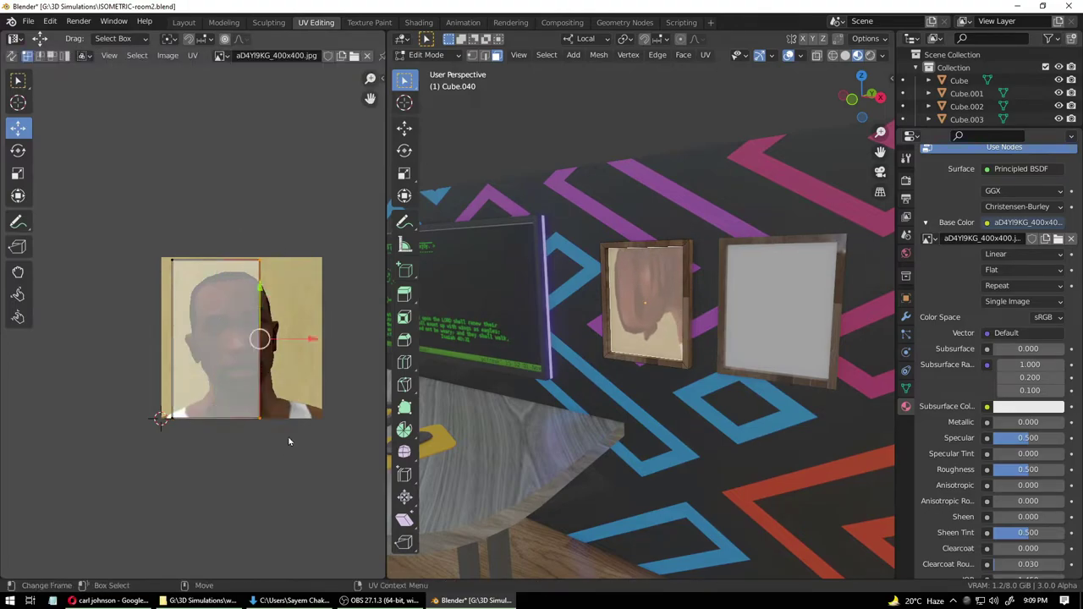
drag(308, 346, 367, 345)
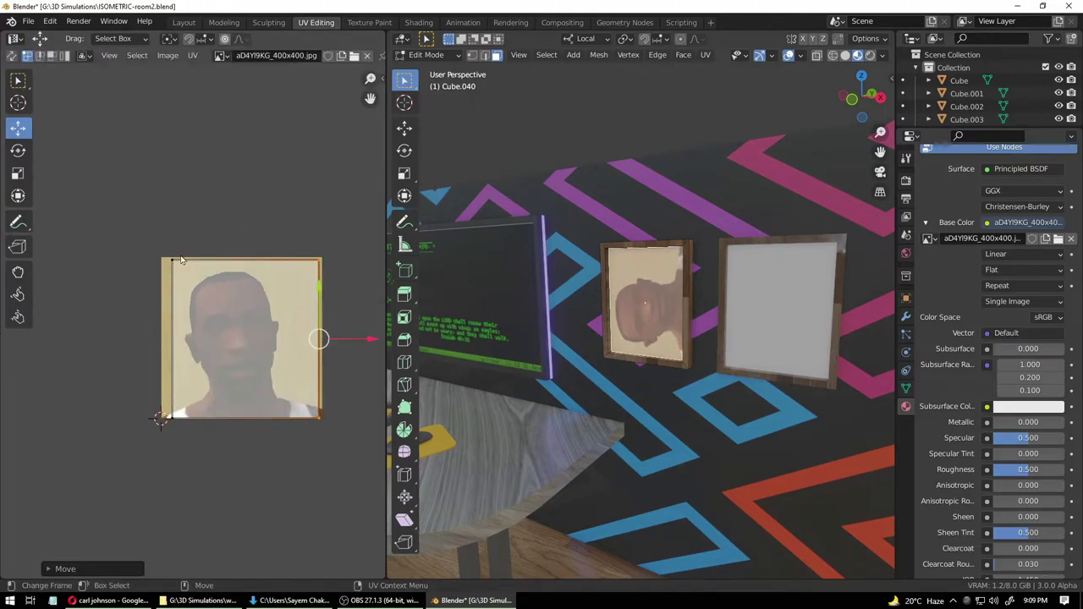
- Move the left and top edges of the UV face out to the borders of the portrait image
drag(167, 243, 211, 427)
drag(224, 342, 212, 340)
click(240, 259)
drag(240, 230, 242, 210)
click(335, 368)
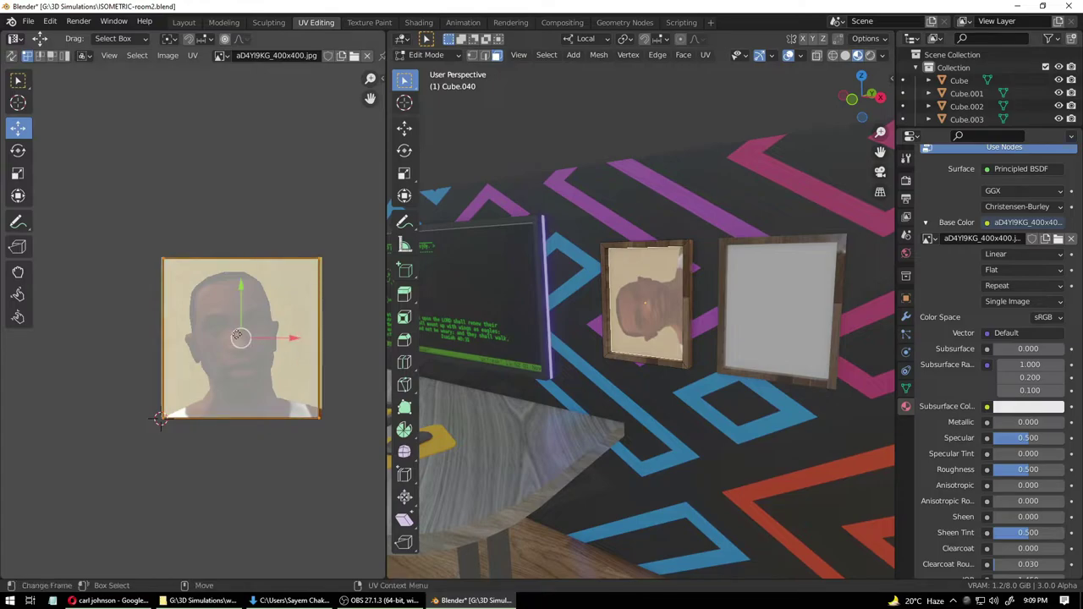
- Rotate the UV face so the portrait stands upright in the frame, and refit its edges to the image
key(shift+space)
key(r)
drag(268, 298, 353, 395)
drag(292, 192, 364, 423)
key(g)
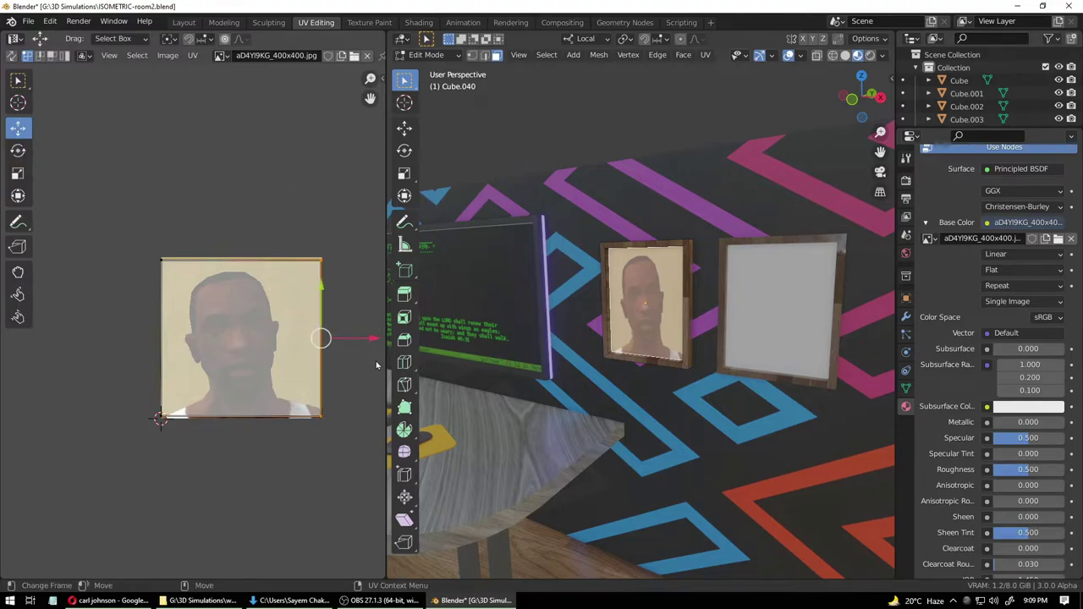
- Pull the UV face's right edge slightly inward to reduce the portrait's distortion, and return to Object Mode
drag(371, 337, 361, 335)
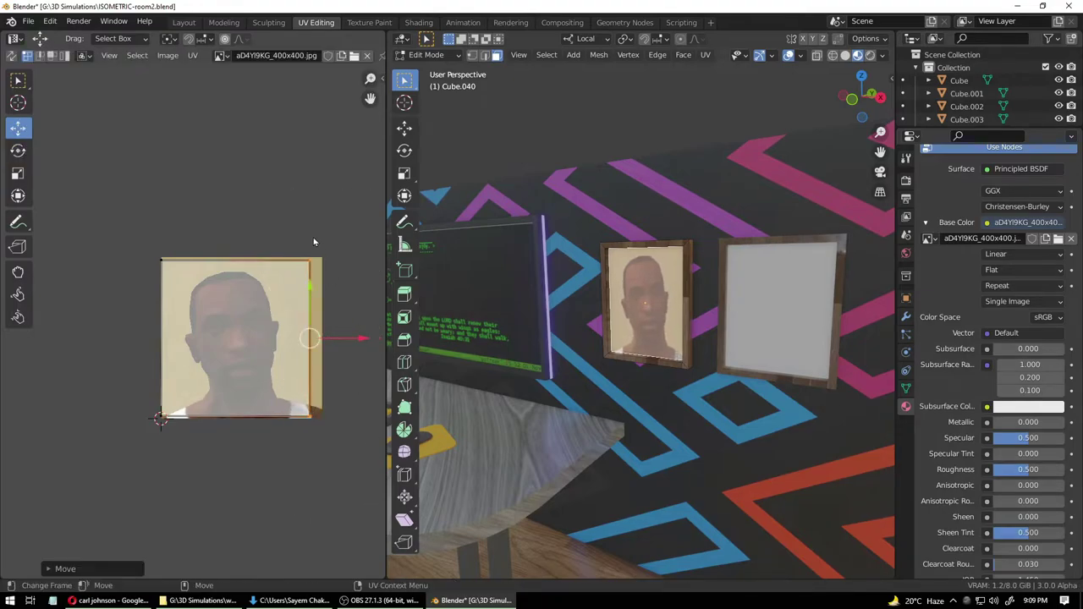
click(309, 259)
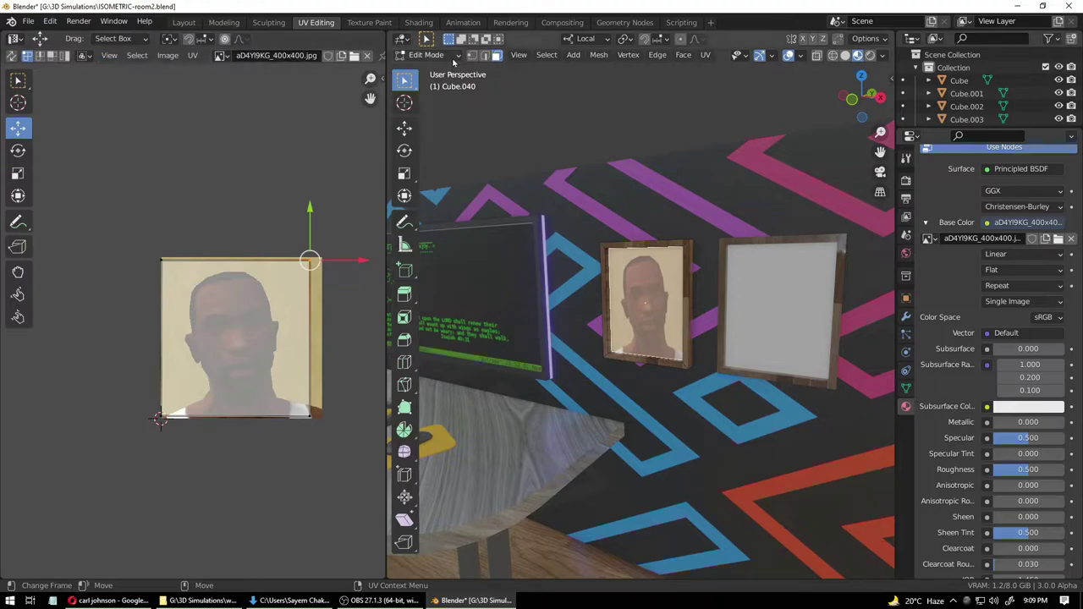
click(440, 56)
click(435, 71)
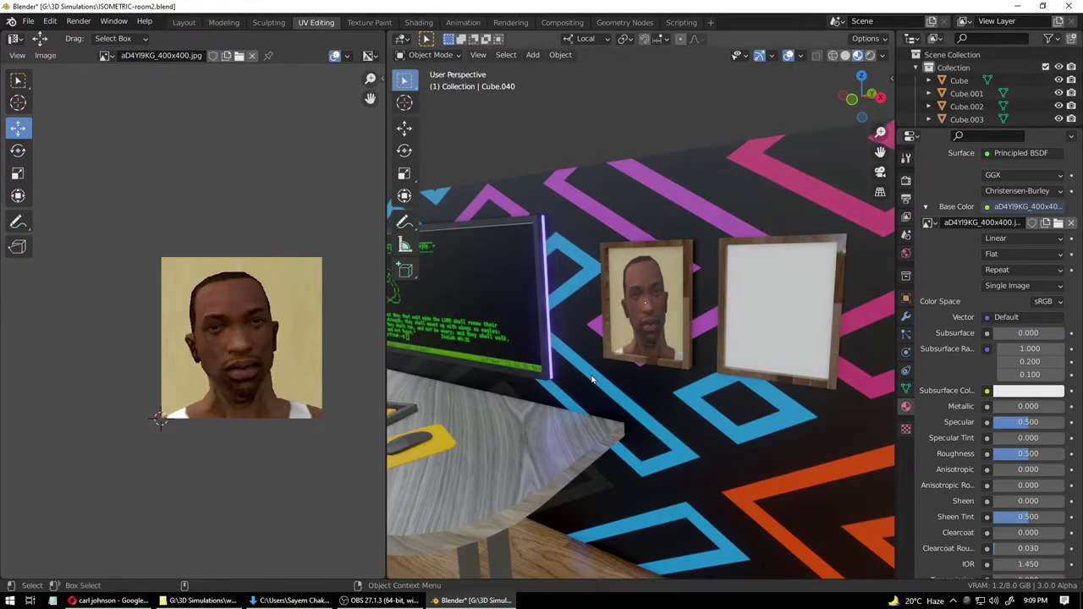
- Switch to the browser and search Google Images for "big smoke"
scroll(592, 378, down, 10)
scroll(593, 378, up, 3)
shift+middle_drag(592, 386, 640, 386)
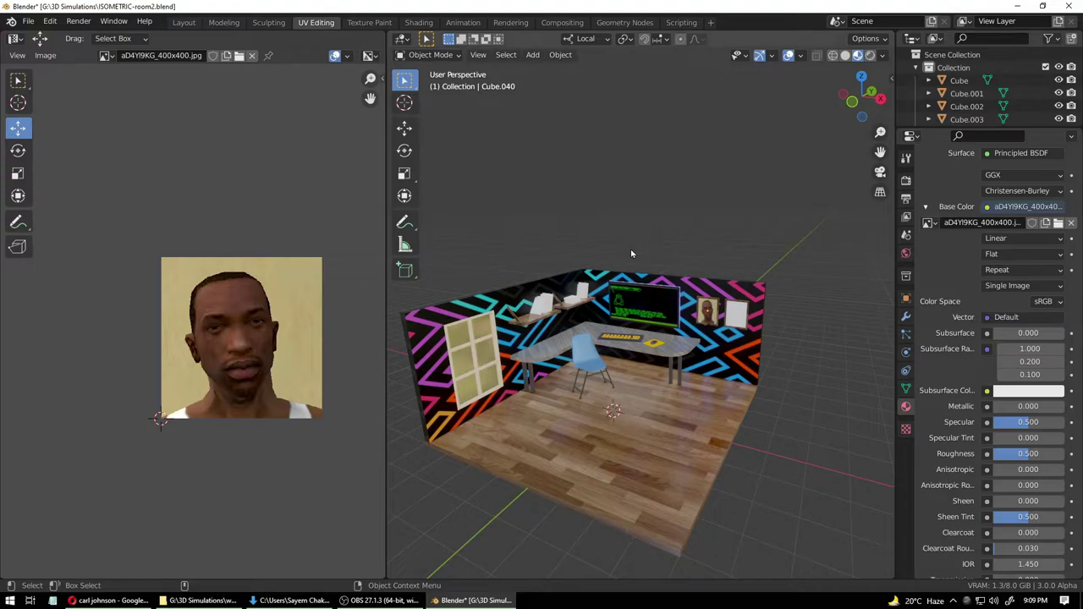
click(110, 599)
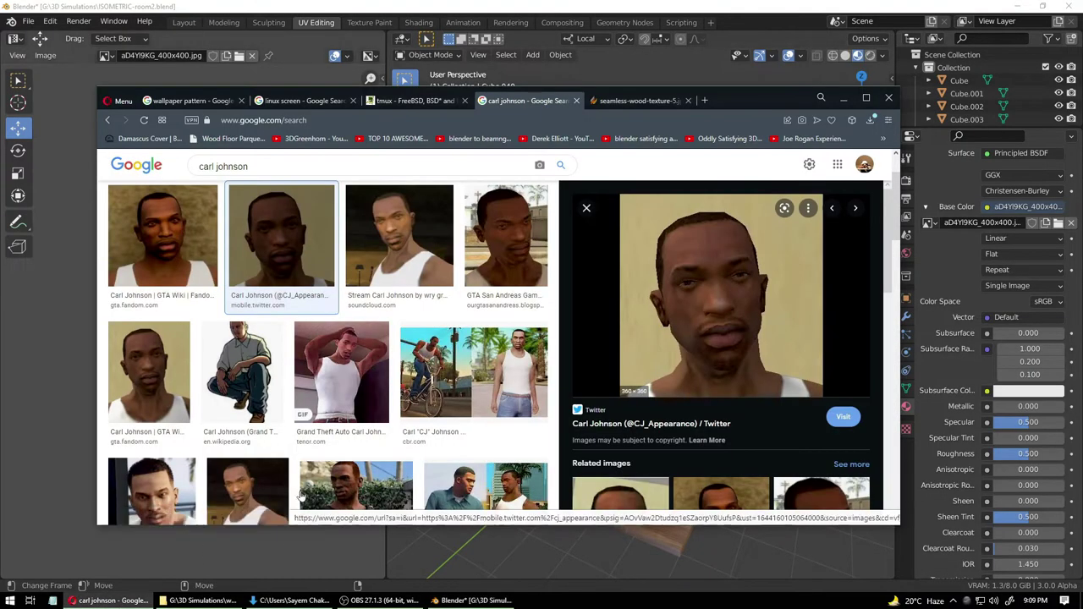
click(193, 168)
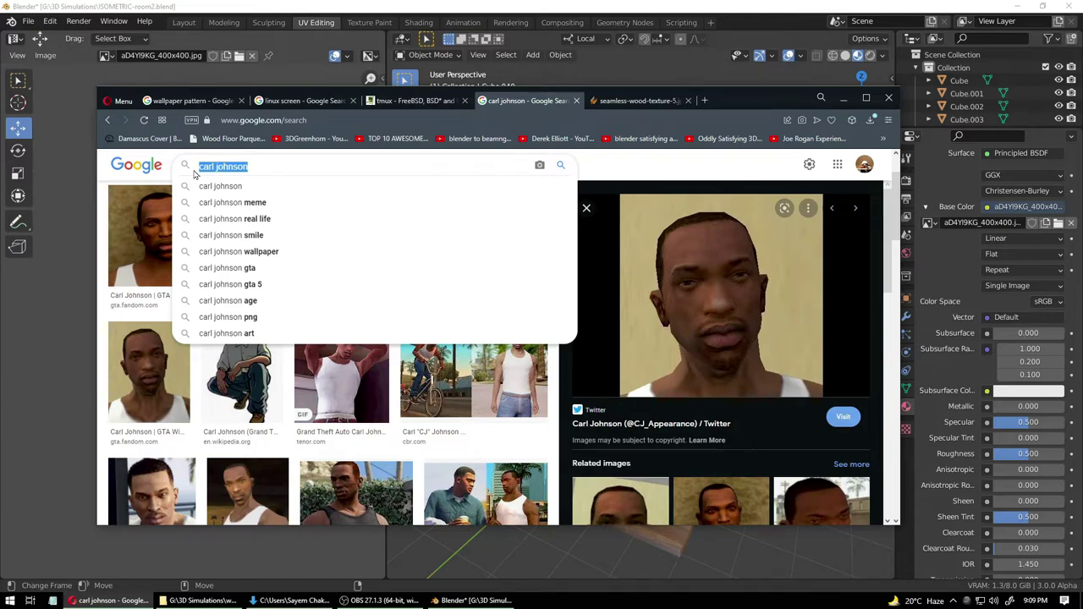
text(big)
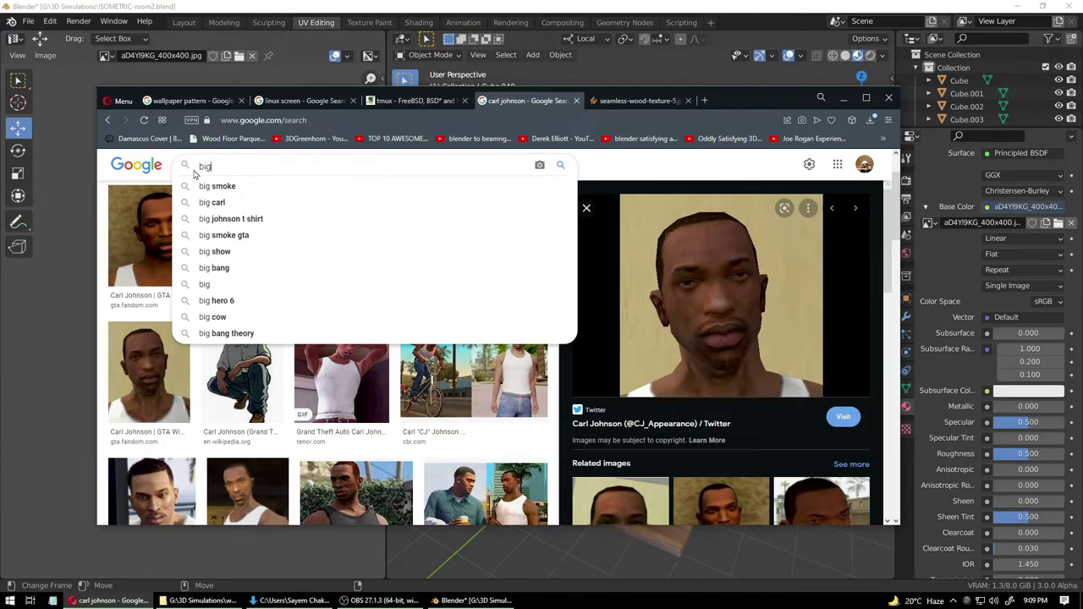
text( smoke)
key(Return)
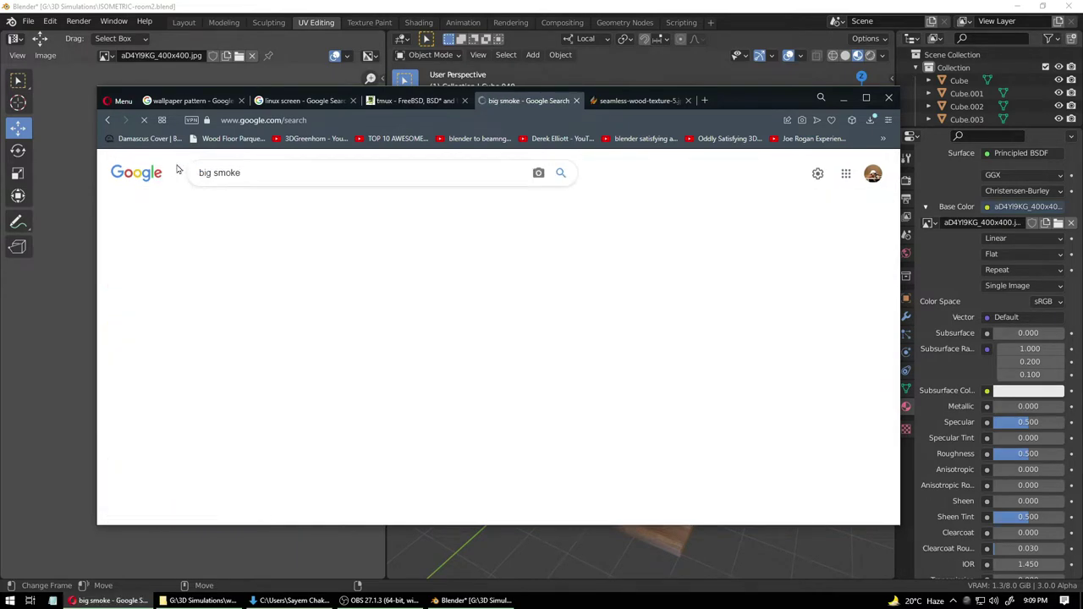
- Download the Grand Theft Wiki portrait of Big Smoke, switch back to Blender and save the room file
click(174, 324)
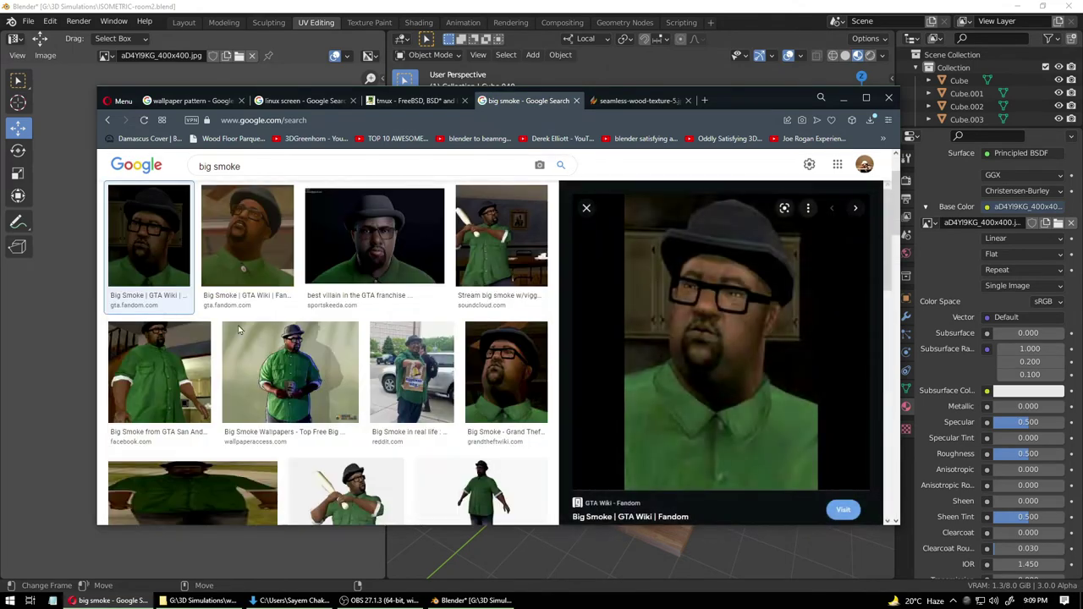
click(505, 372)
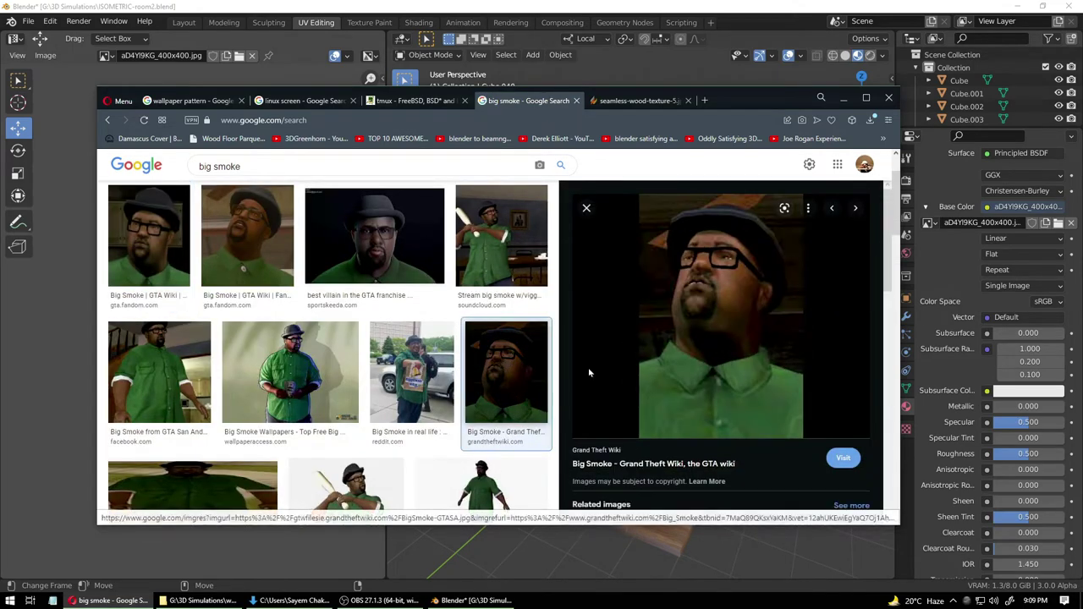
right_click(715, 262)
click(752, 390)
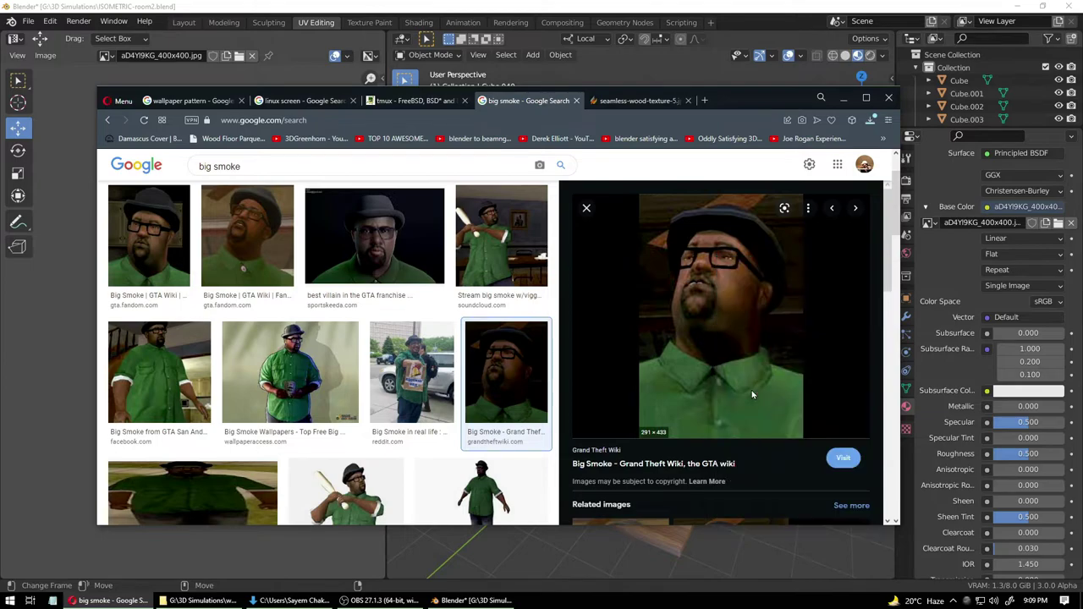
click(761, 573)
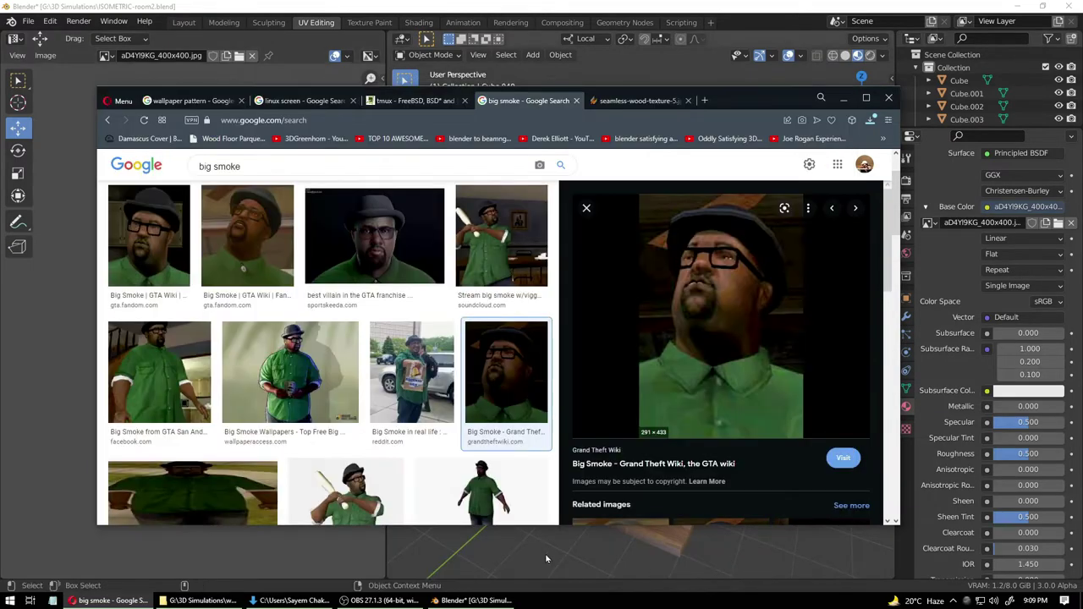
click(470, 600)
key(ctrl+s)
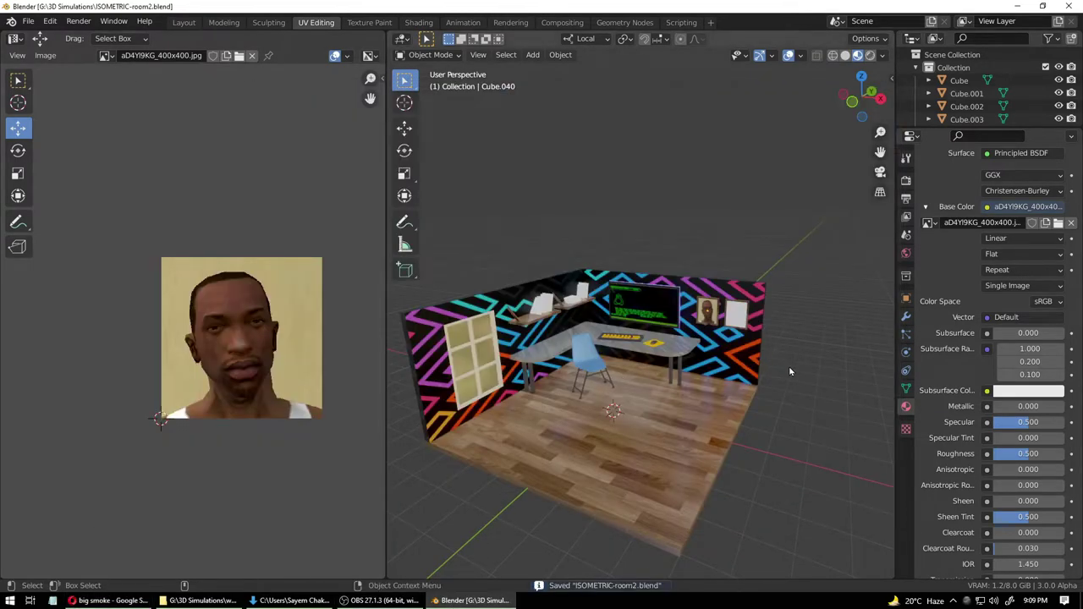
- Give the blank wall frame's Frame2 material an Image Texture as Base Color and browse to the Downloads folder for its image
alt+right_drag(778, 367, 783, 327)
alt+middle_drag(699, 346, 496, 316)
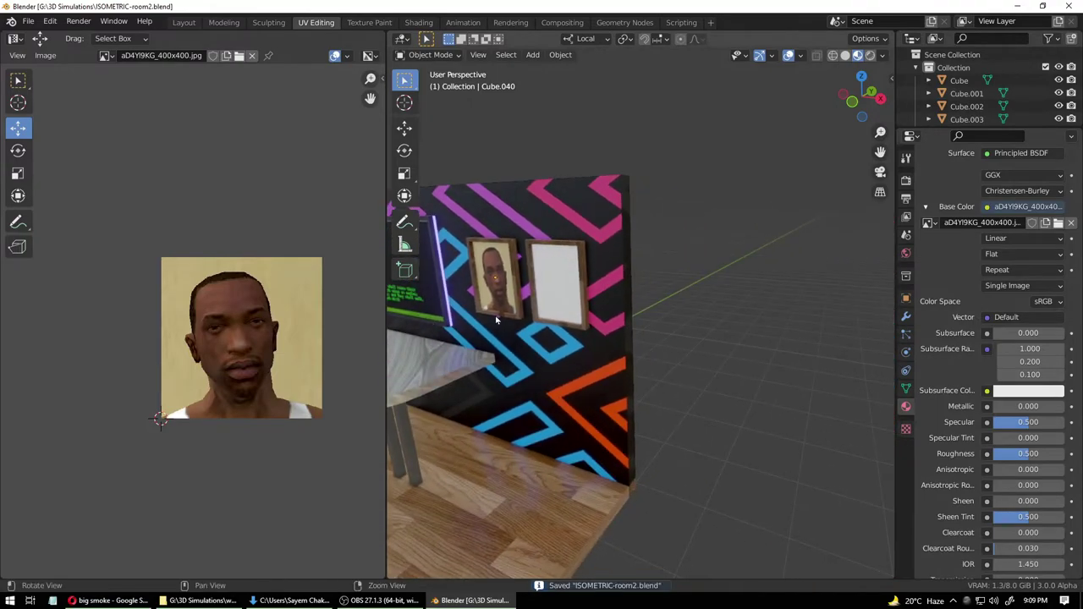
click(550, 279)
scroll(933, 426, up, 5)
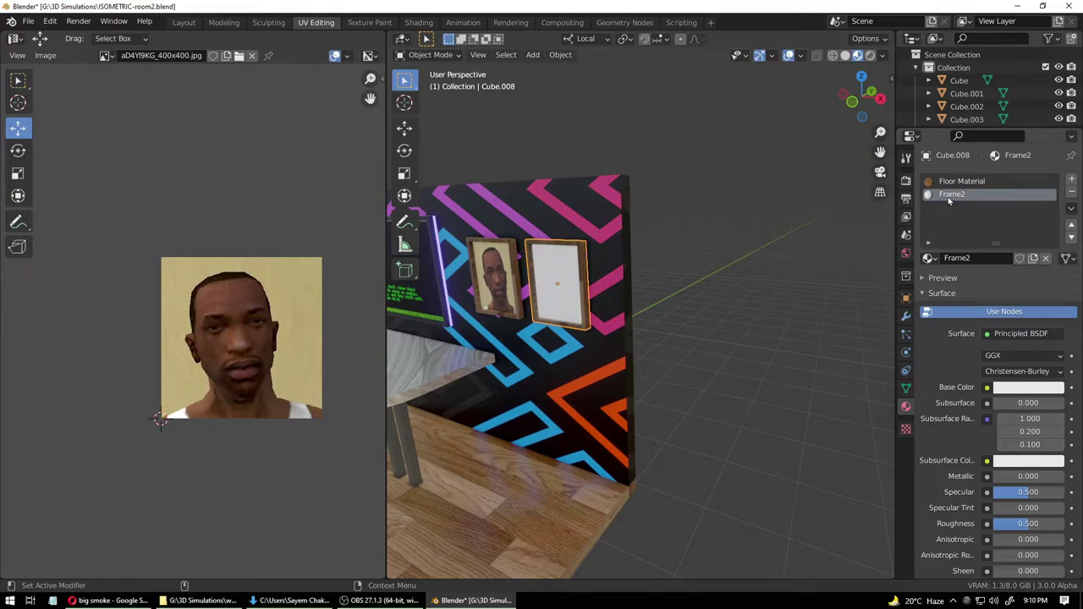
click(986, 387)
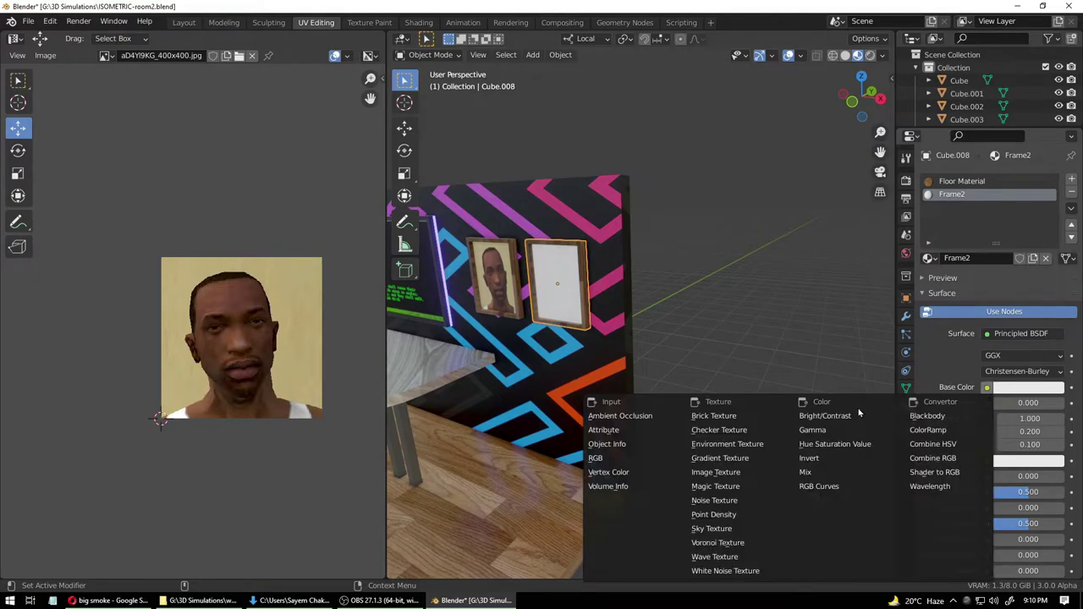
click(752, 472)
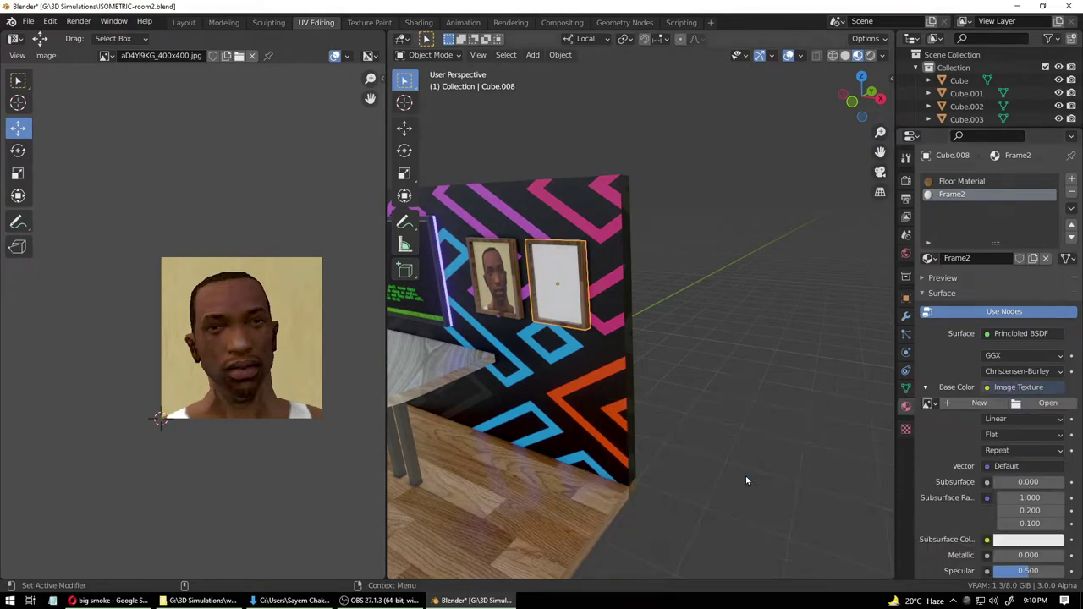
click(1048, 402)
click(262, 288)
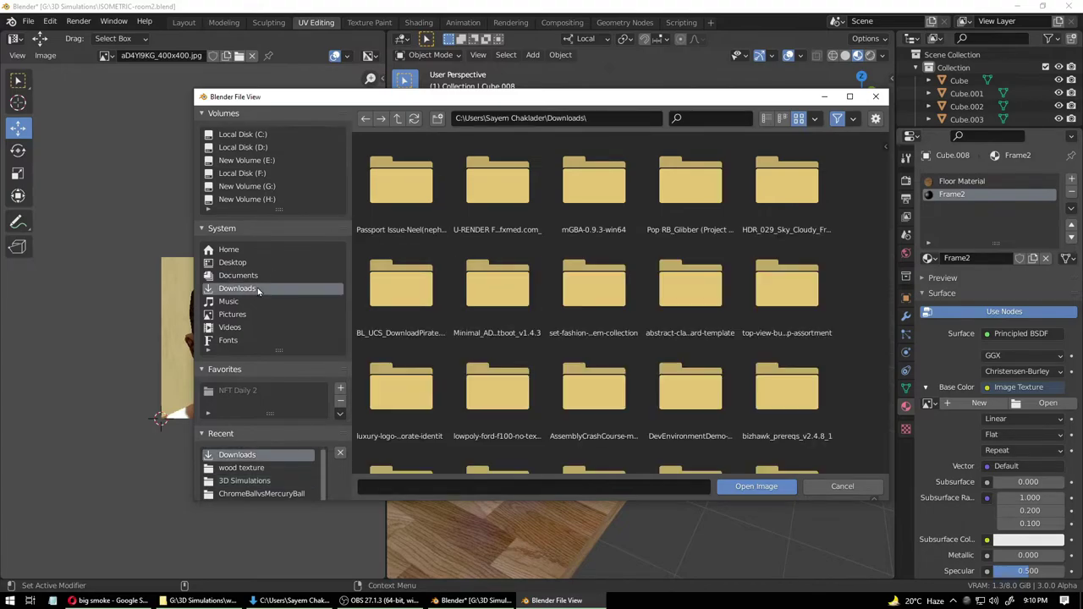
- Switch to the Opera browser and open the Big Smoke portrait's file page on Grand Theft Wiki from the image search results
scroll(441, 369, down, 5)
scroll(442, 374, down, 8)
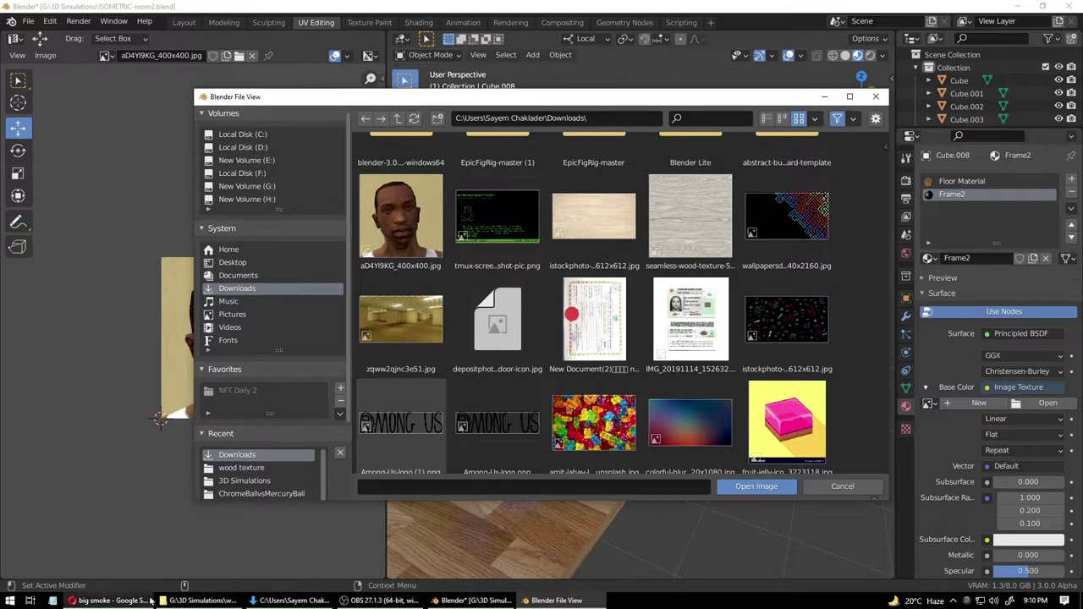
click(110, 600)
scroll(503, 478, down, 3)
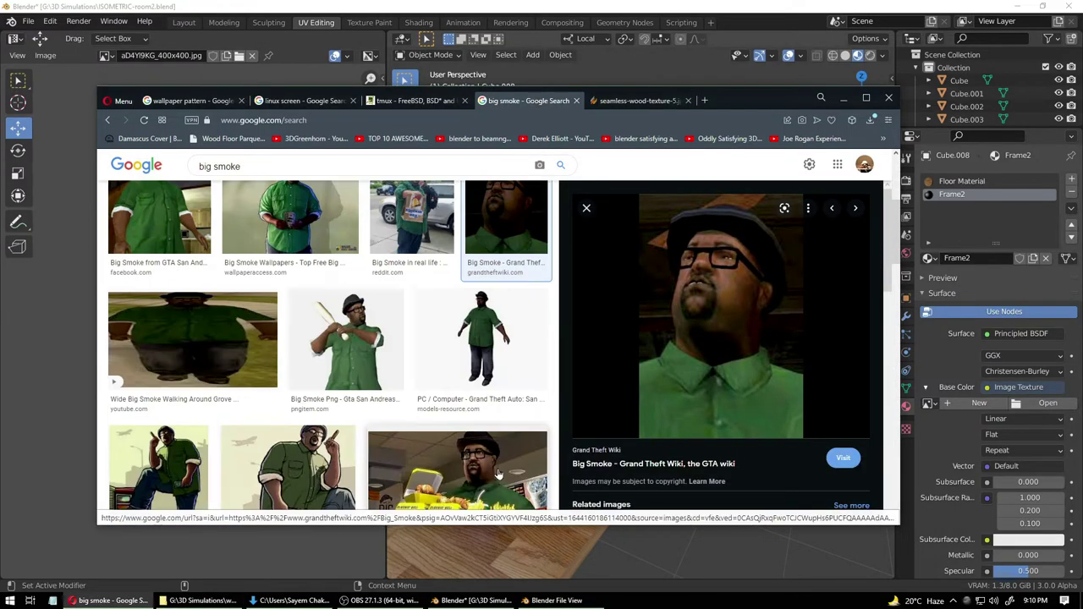
click(725, 318)
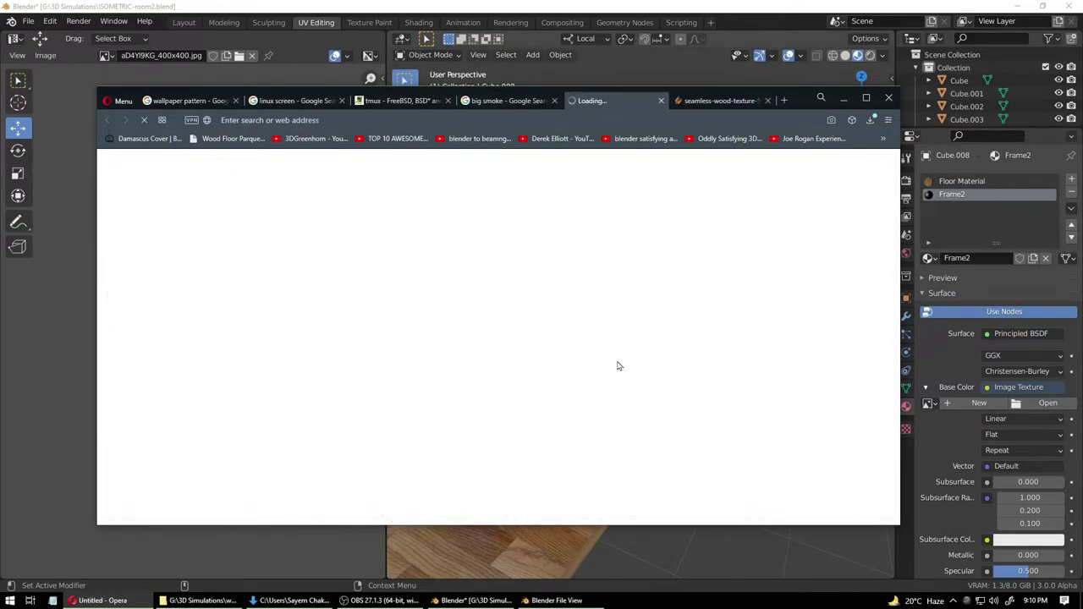
click(711, 100)
click(769, 100)
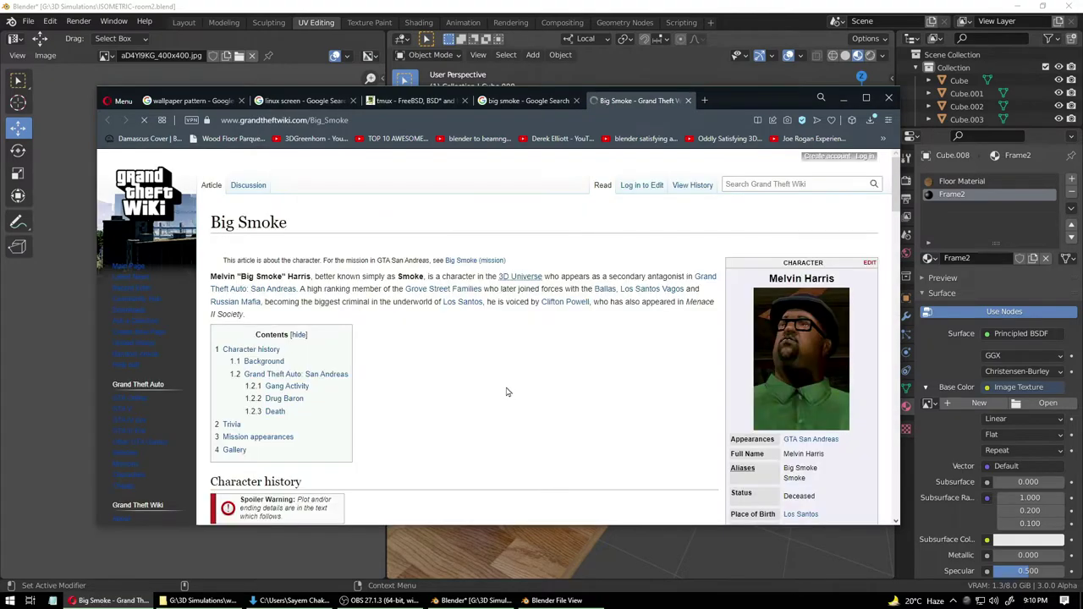
click(799, 334)
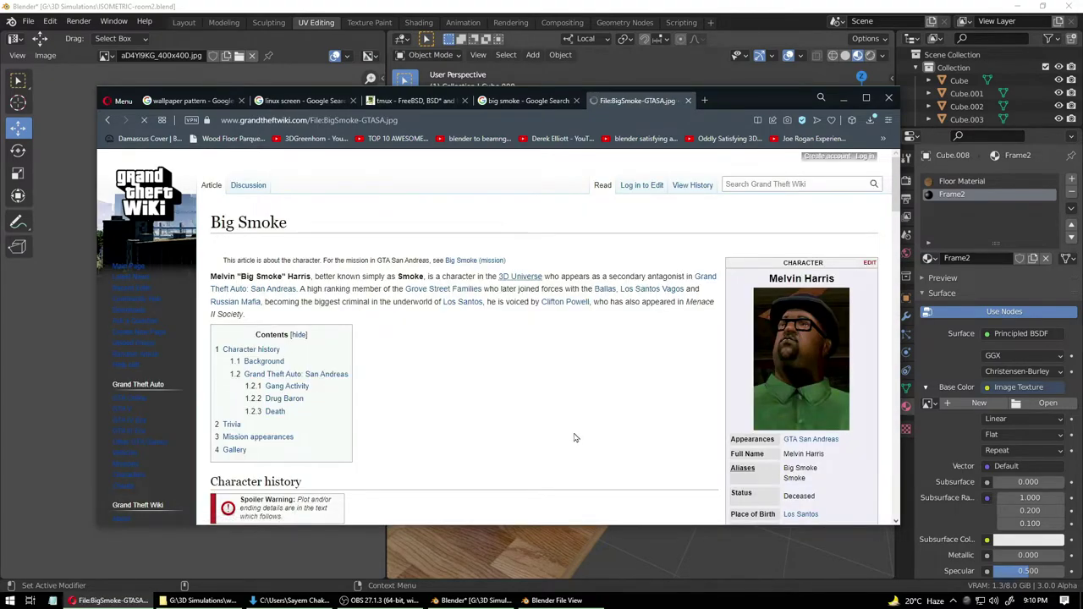
- Save the Big Smoke portrait as BigSmoke-GTASA.jpg in the Downloads folder
scroll(510, 417, down, 2)
right_click(295, 252)
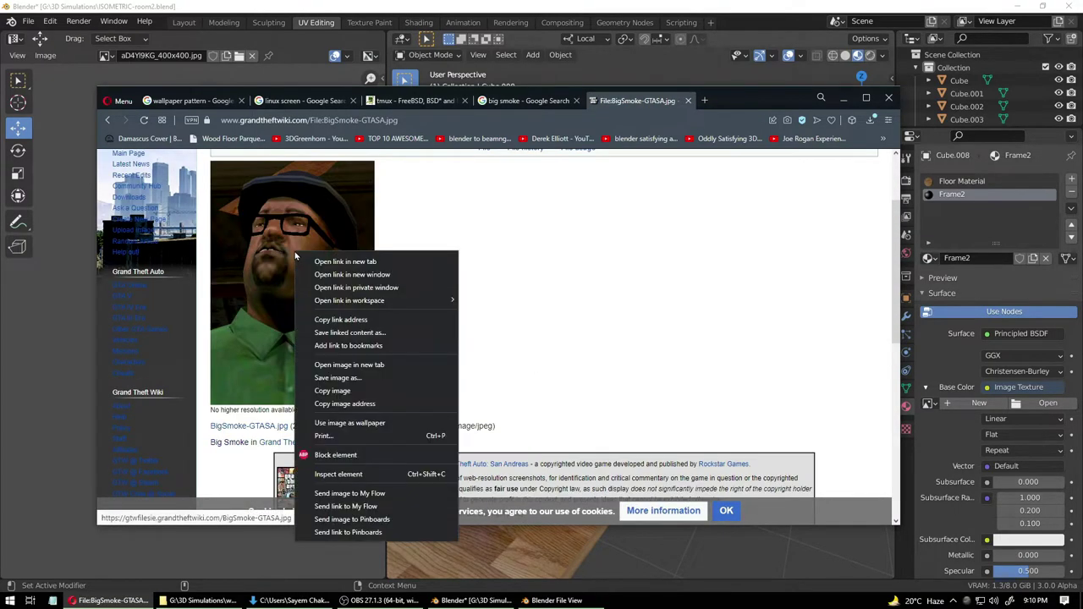
click(336, 383)
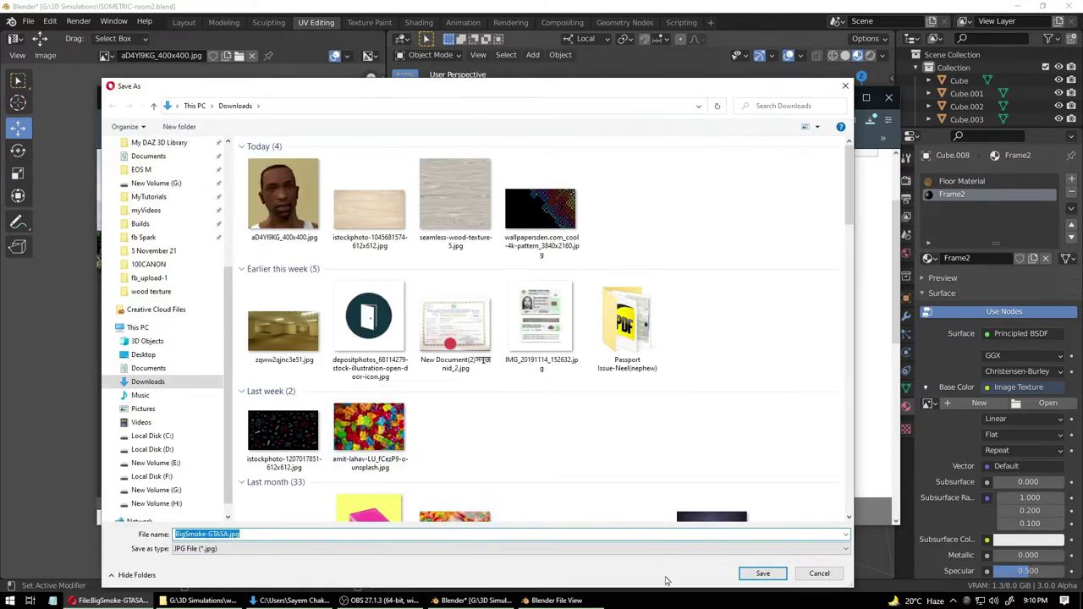
key(Return)
- Back in Blender, load BigSmoke-GTASA.jpg from Downloads as the Base Color image texture of the Frame2 material
click(551, 602)
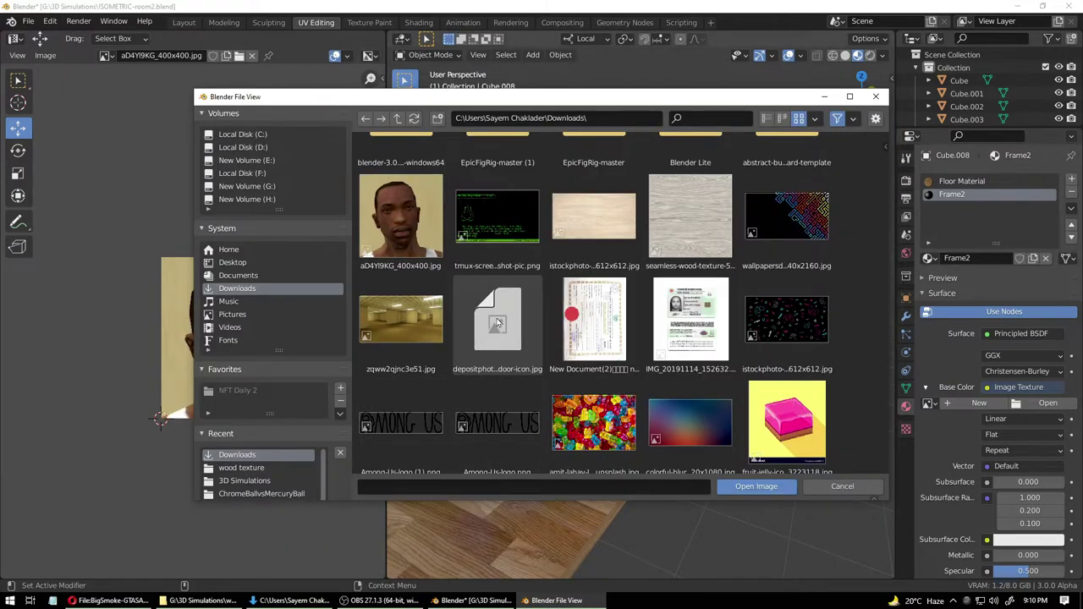
click(814, 488)
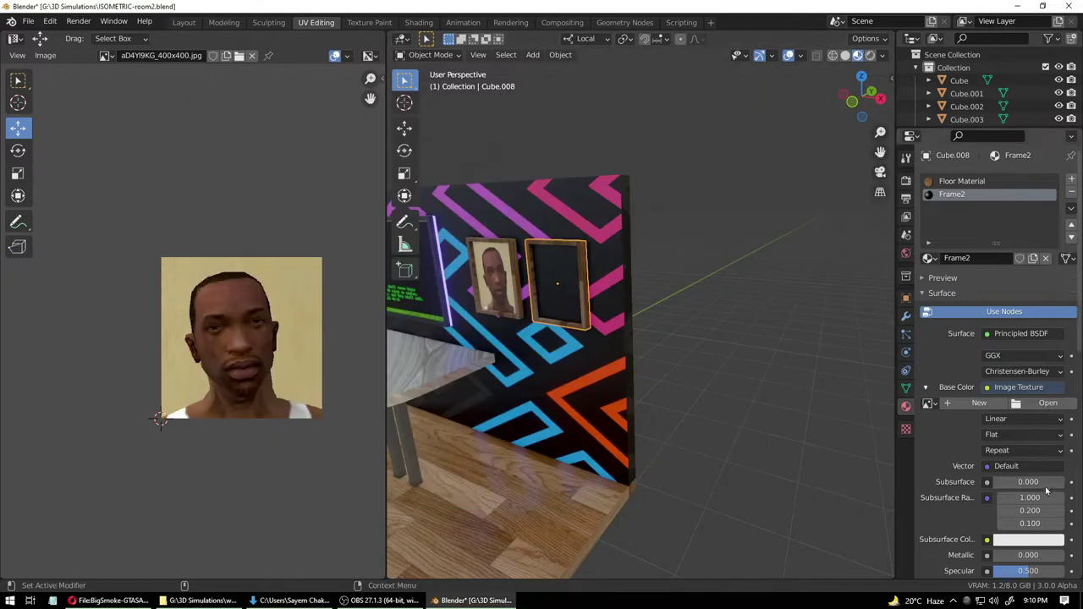
click(1050, 405)
click(254, 288)
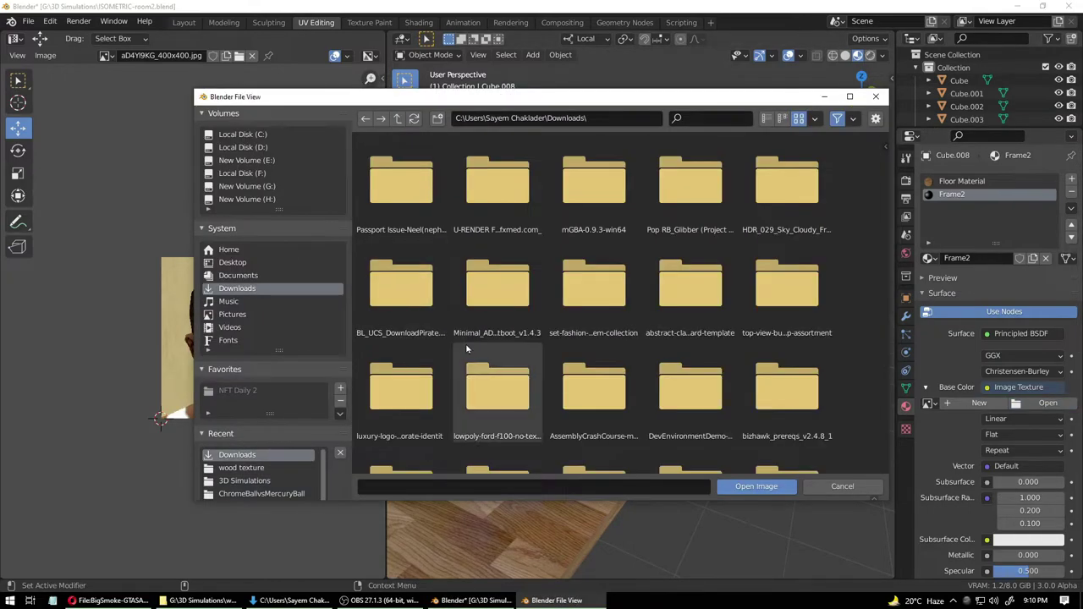
scroll(466, 349, down, 10)
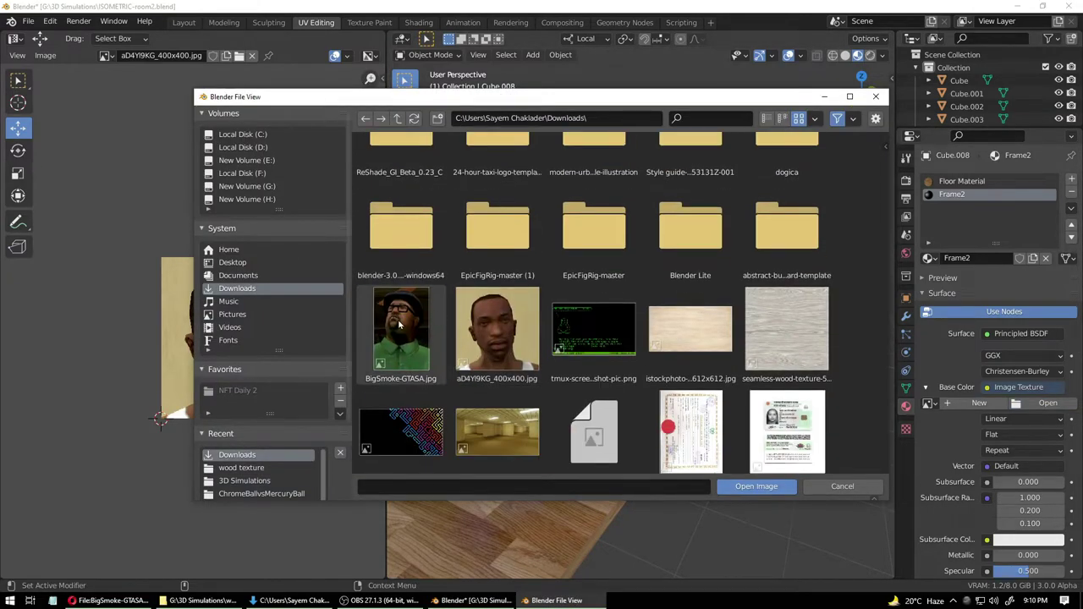
double_click(400, 324)
- In Edit Mode, move the UV edges of the second frame's picture face outward to cover most of the Big Smoke image
middle_drag(551, 309, 591, 313)
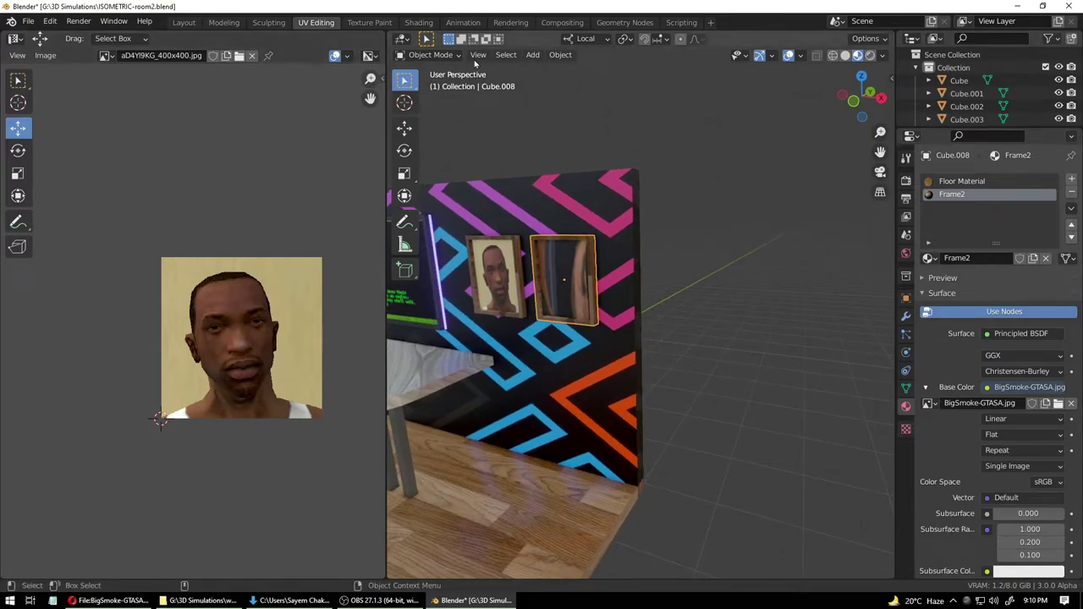
click(450, 55)
click(434, 82)
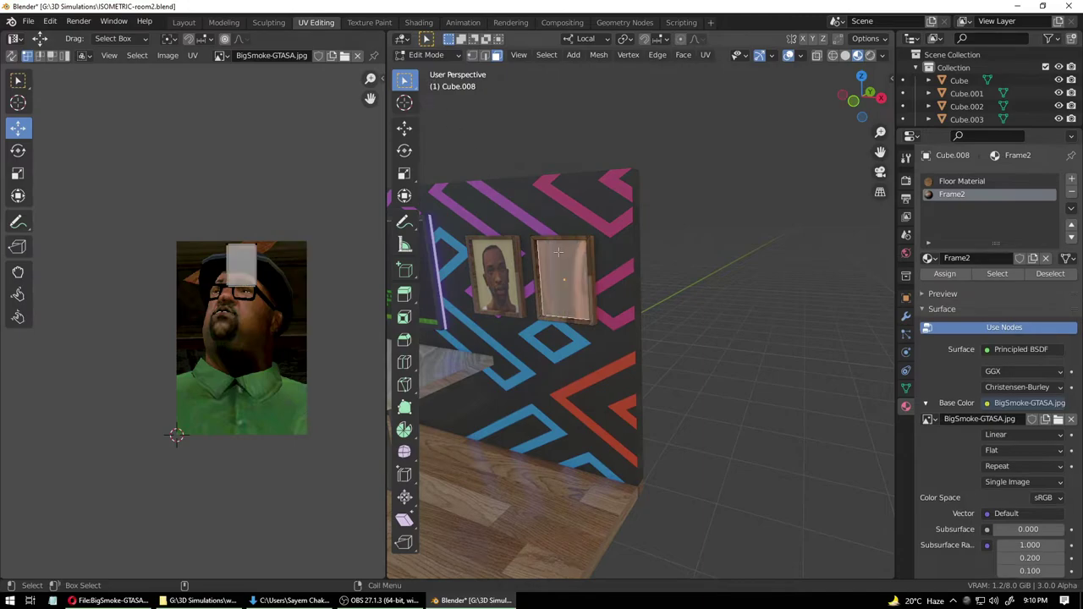
key(a)
drag(190, 204, 242, 299)
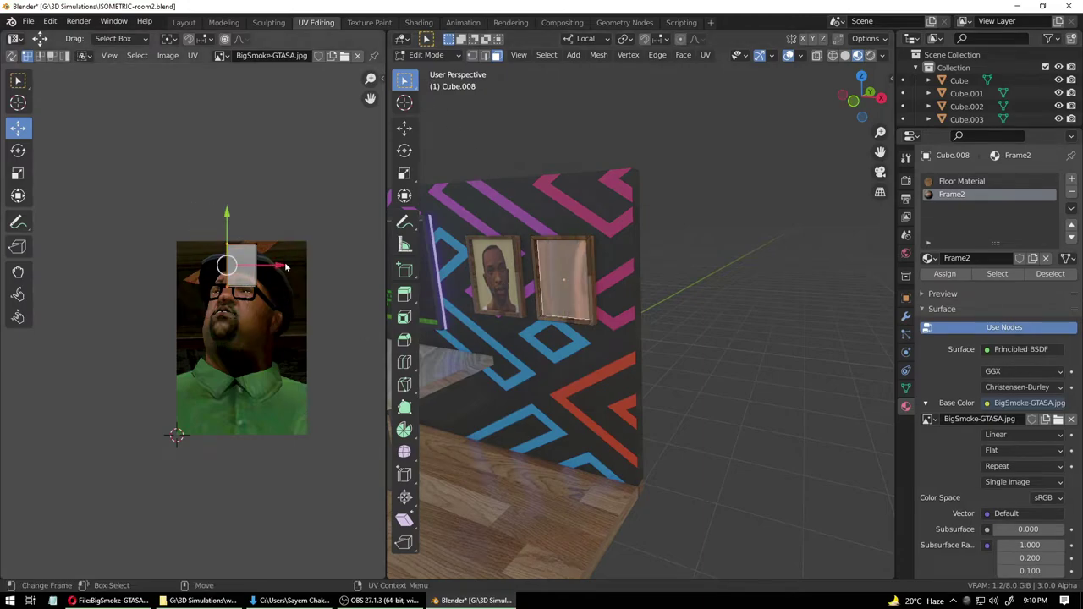
drag(276, 266, 232, 269)
drag(140, 274, 264, 308)
drag(218, 236, 212, 364)
drag(237, 210, 296, 427)
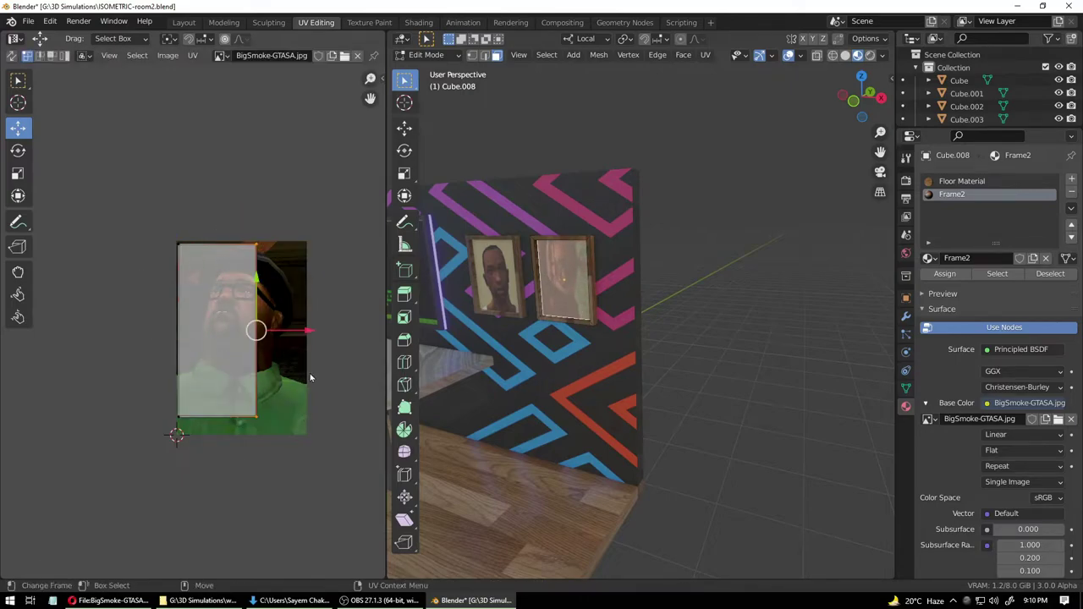
mouse_move(312, 338)
mouse_down()
mouse_move(355, 337)
mouse_move(330, 333)
mouse_up()
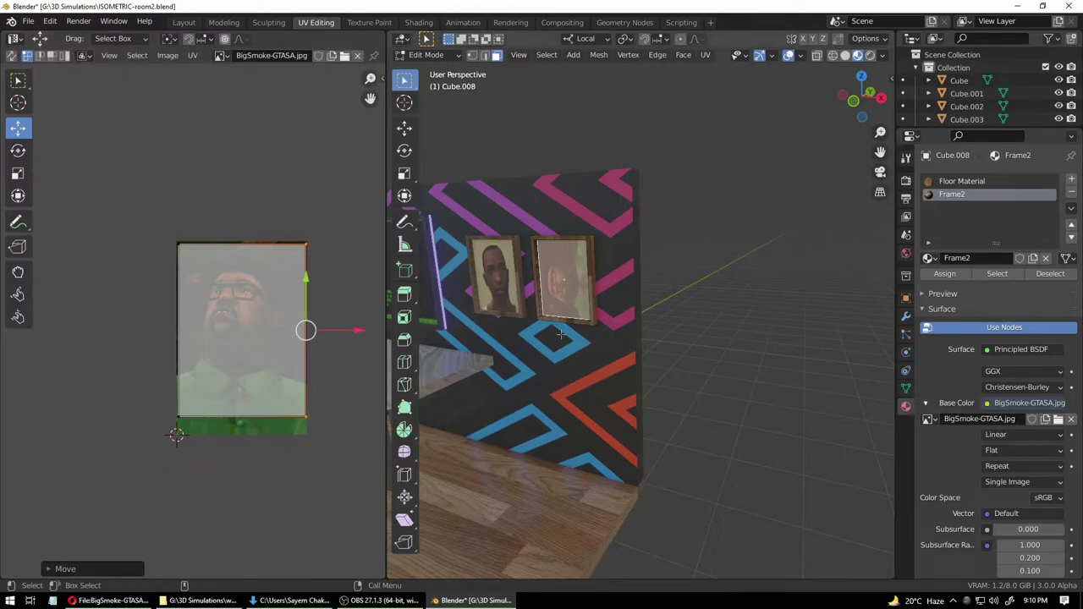
- Scale the picture face's UVs down slightly and rotate them by about -90 degrees to turn the portrait upright
click(196, 230)
key(a)
key(r)
key(s)
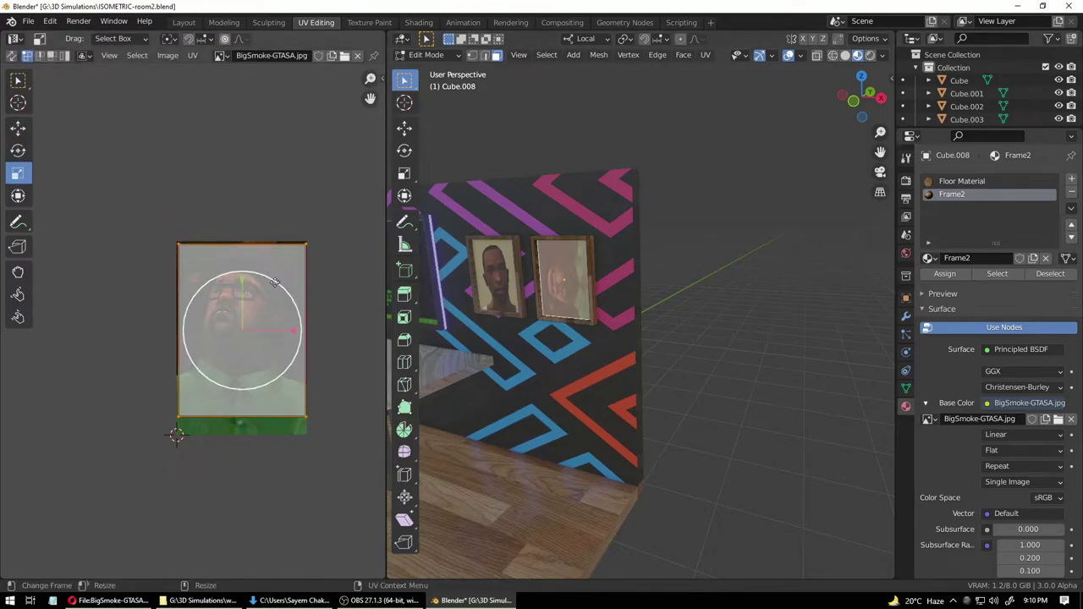
mouse_move(275, 281)
mouse_down()
mouse_move(285, 330)
mouse_move(283, 292)
mouse_up()
key(shift+space)
key(r)
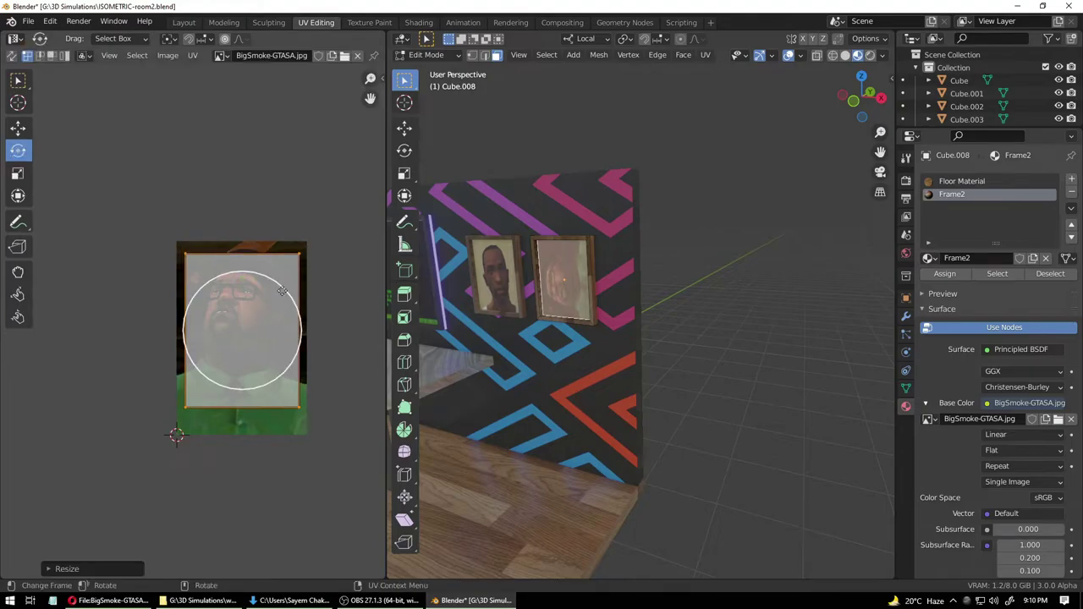
key(shift+space)
key(s)
key(shift+space)
key(t)
drag(242, 243, 235, 334)
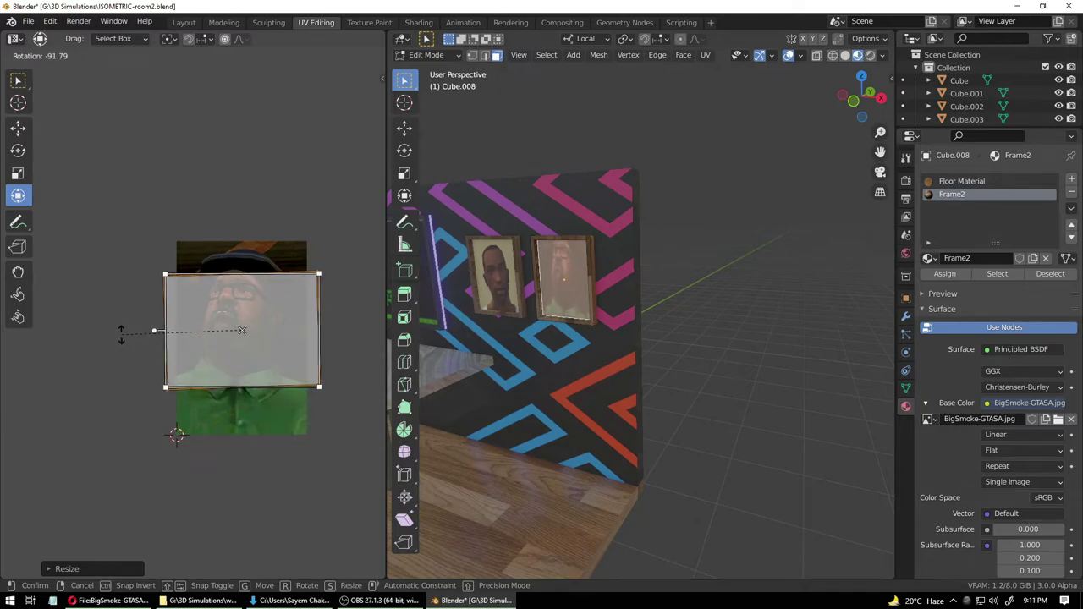
- Move the upper UV edge up to the hat and the lower UV edge down over the shirt to correct the portrait's proportions
click(242, 330)
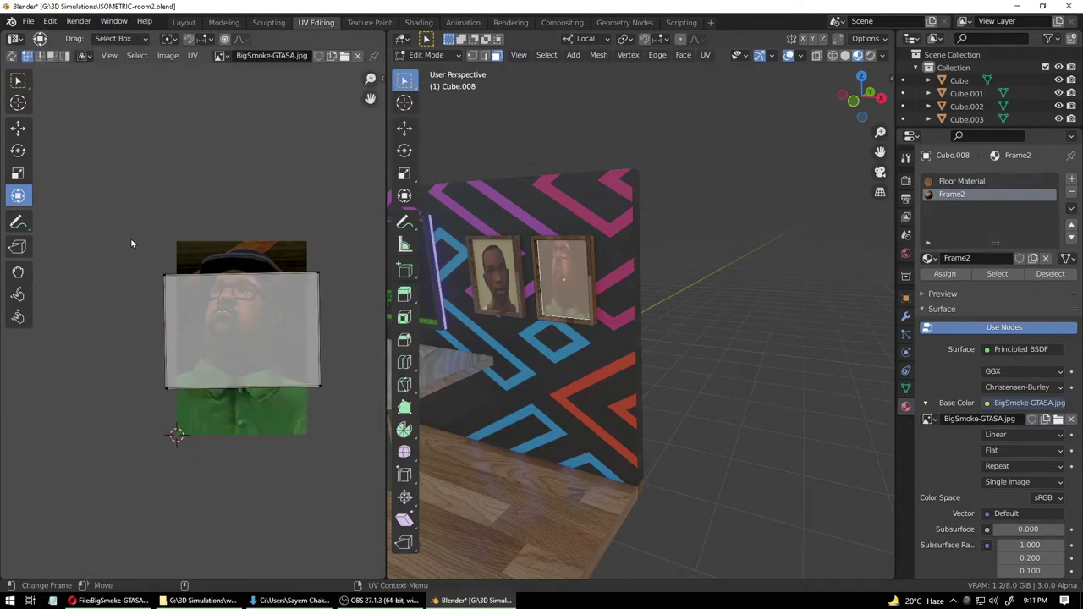
key(shift+space)
key(g)
drag(243, 225, 242, 194)
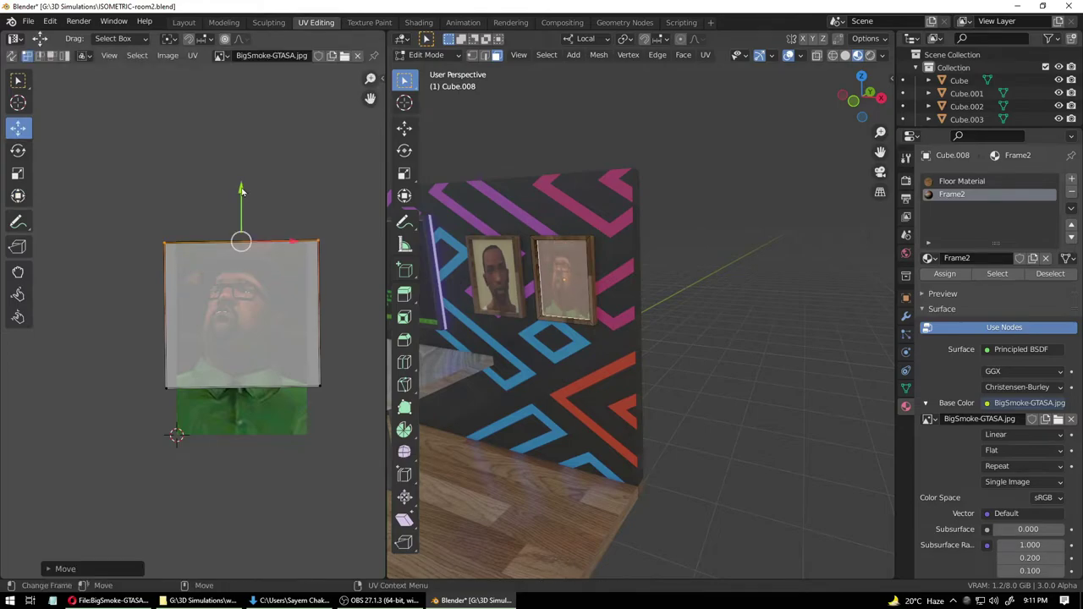
click(121, 352)
drag(121, 352, 359, 437)
drag(242, 337, 242, 357)
drag(142, 213, 308, 270)
drag(242, 195, 253, 204)
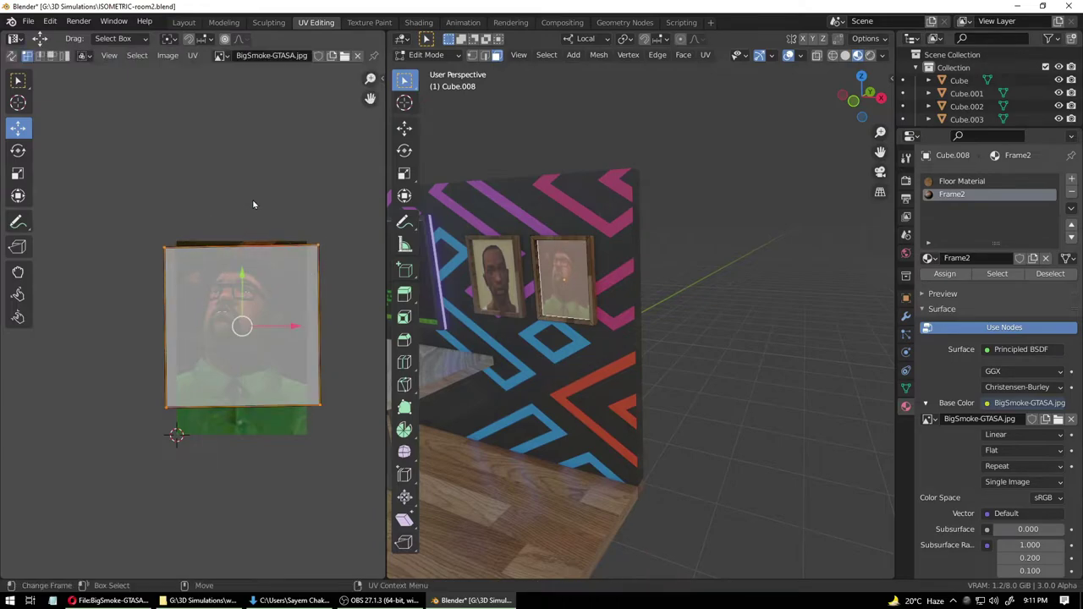
- Rotate the picture face's UVs slightly to level them and move them up to the top of the image
key(r)
drag(278, 284, 282, 286)
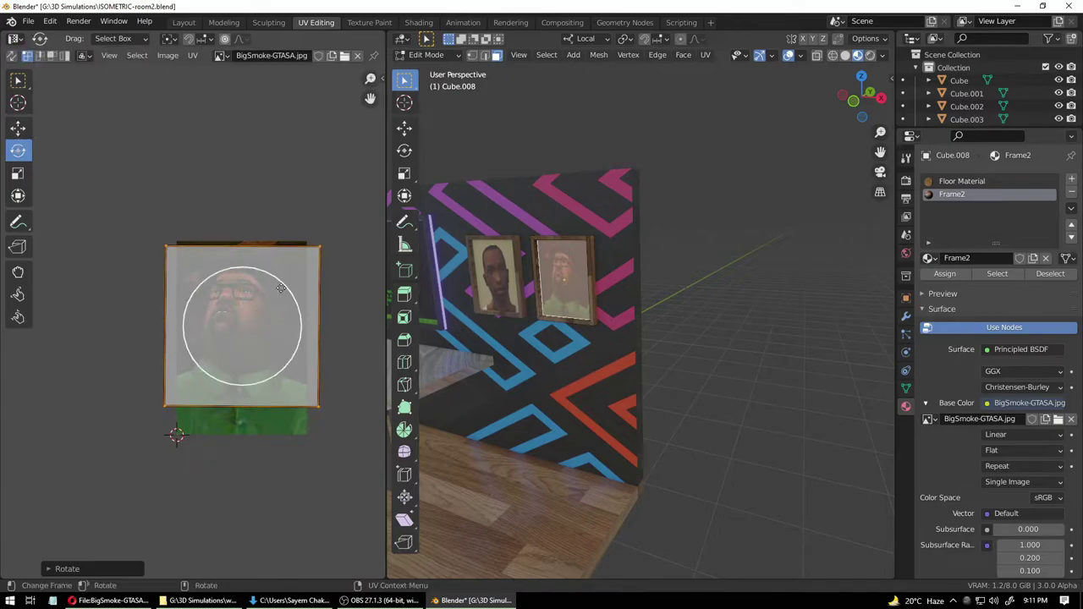
key(g)
click(242, 278)
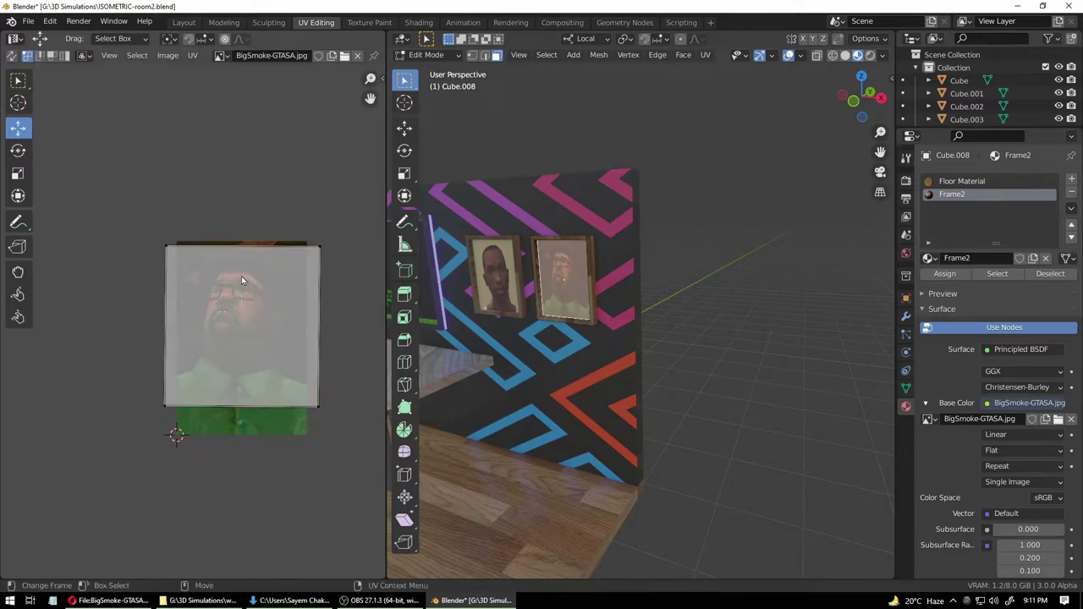
key(ctrl+z)
mouse_move(242, 280)
mouse_down()
mouse_move(242, 292)
mouse_move(245, 272)
mouse_up()
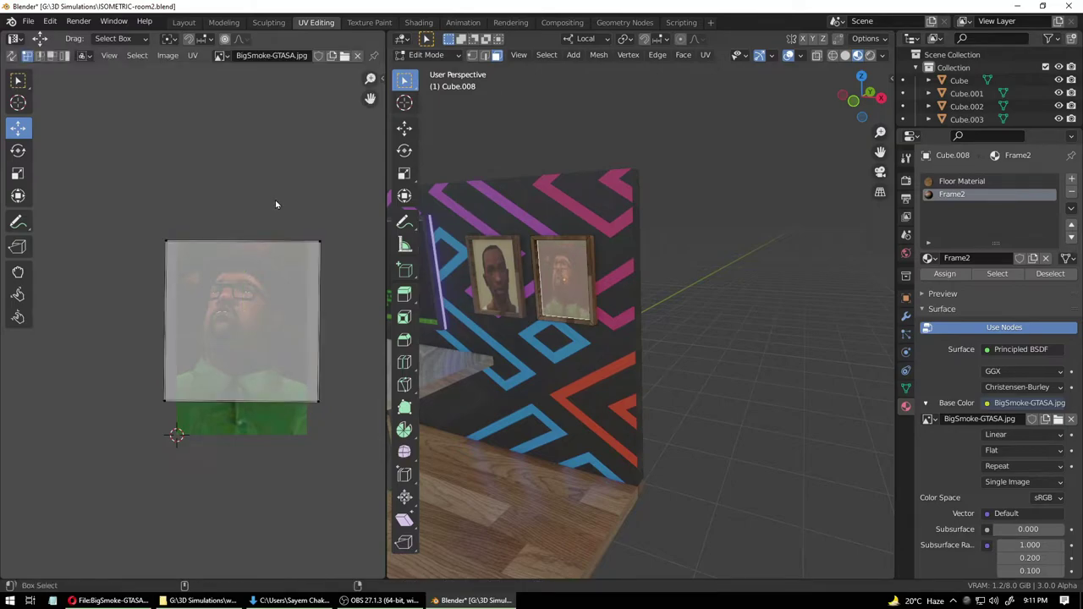
- Scale the picture face's UVs down slightly, save ISOMETRIC-room2.blend and return to Object Mode
key(shift+space)
key(s)
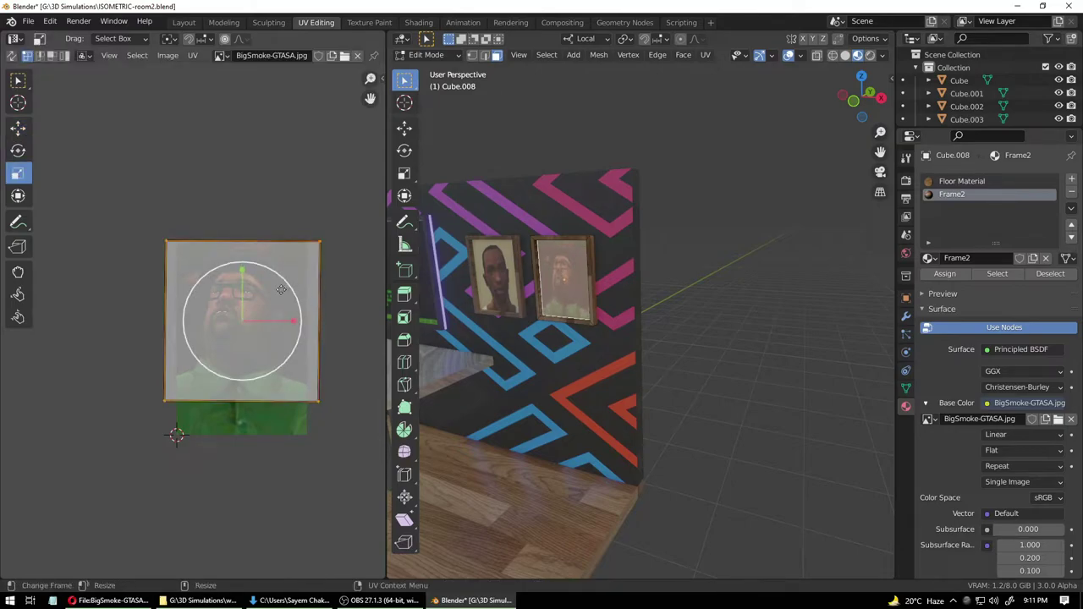
drag(281, 289, 279, 292)
key(ctrl+s)
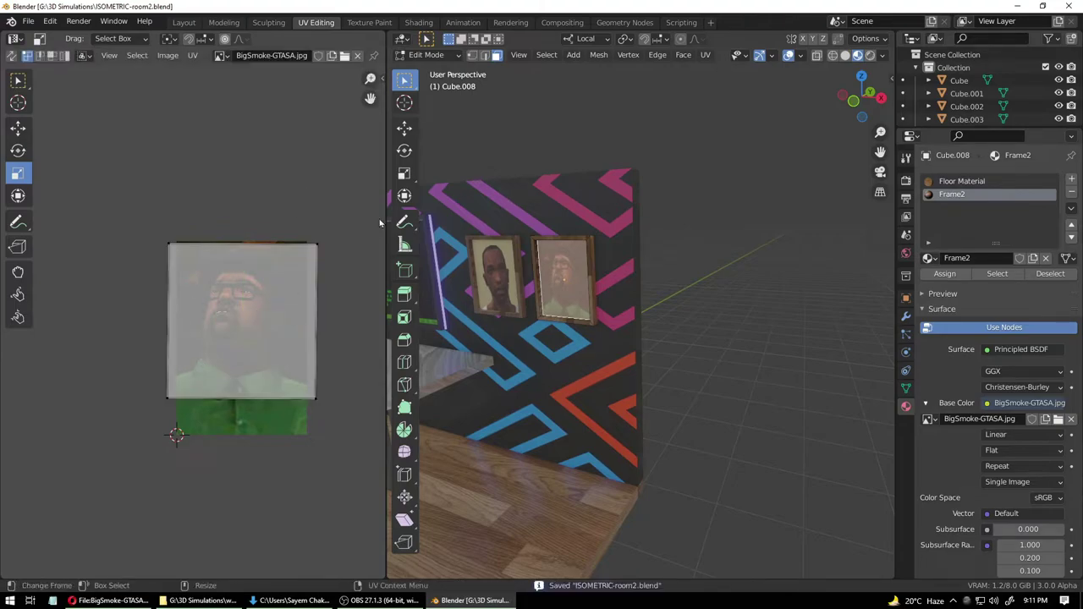
click(426, 55)
click(433, 73)
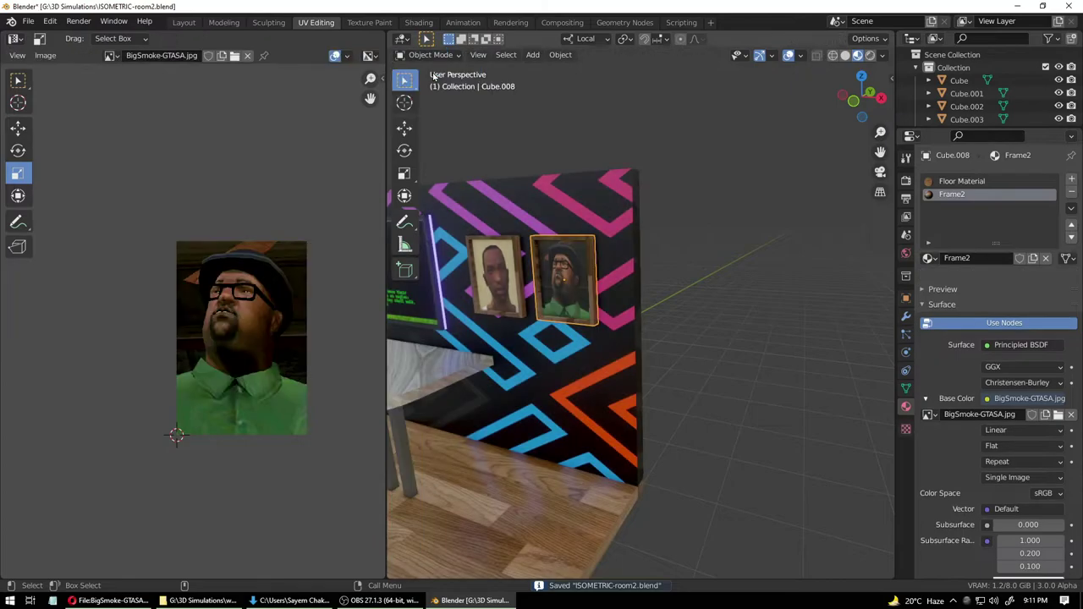
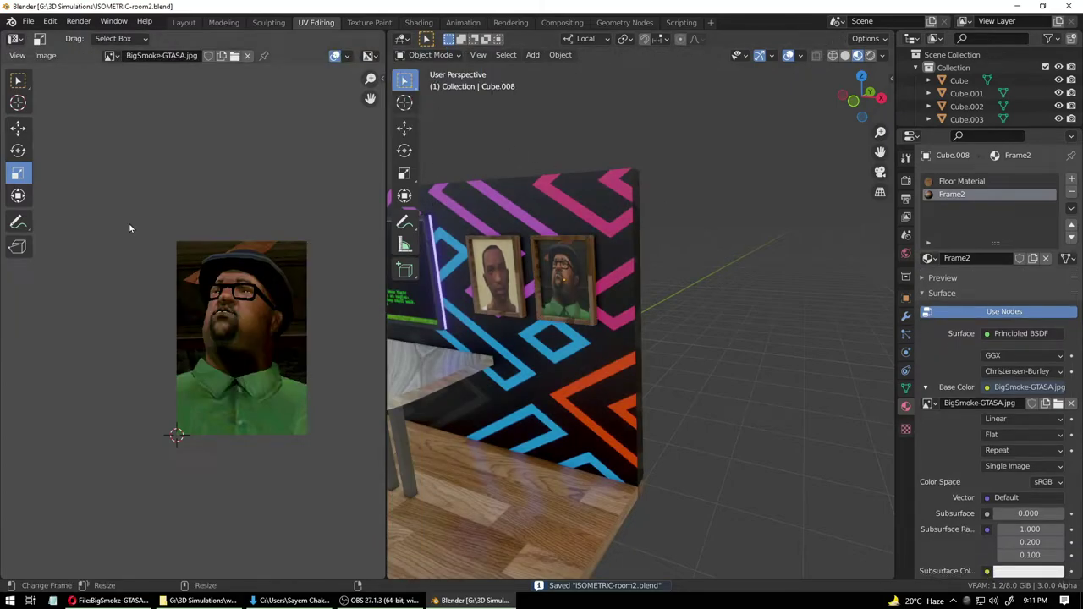
- Switch to the Layout workspace and select the leaning book on the wall shelf
click(77, 21)
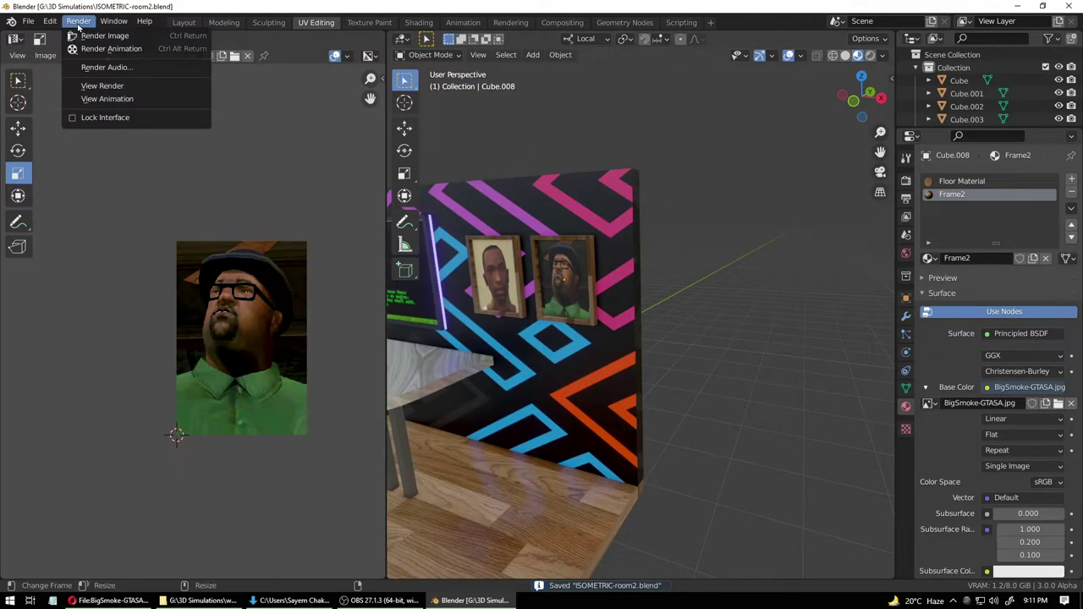
click(184, 23)
click(666, 389)
middle_drag(696, 395, 662, 384)
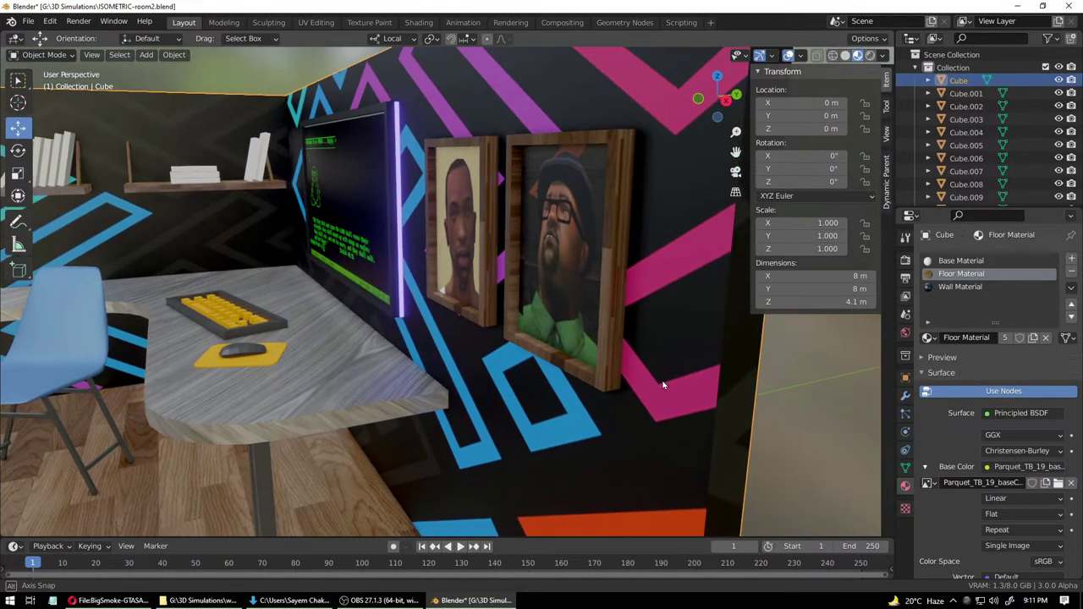
scroll(497, 382, down, 6)
mouse_move(444, 377)
middle_down()
mouse_move(477, 365)
mouse_move(450, 362)
middle_up()
shift+middle_drag(234, 287, 440, 334)
scroll(369, 271, up, 3)
click(407, 286)
scroll(439, 355, up, 3)
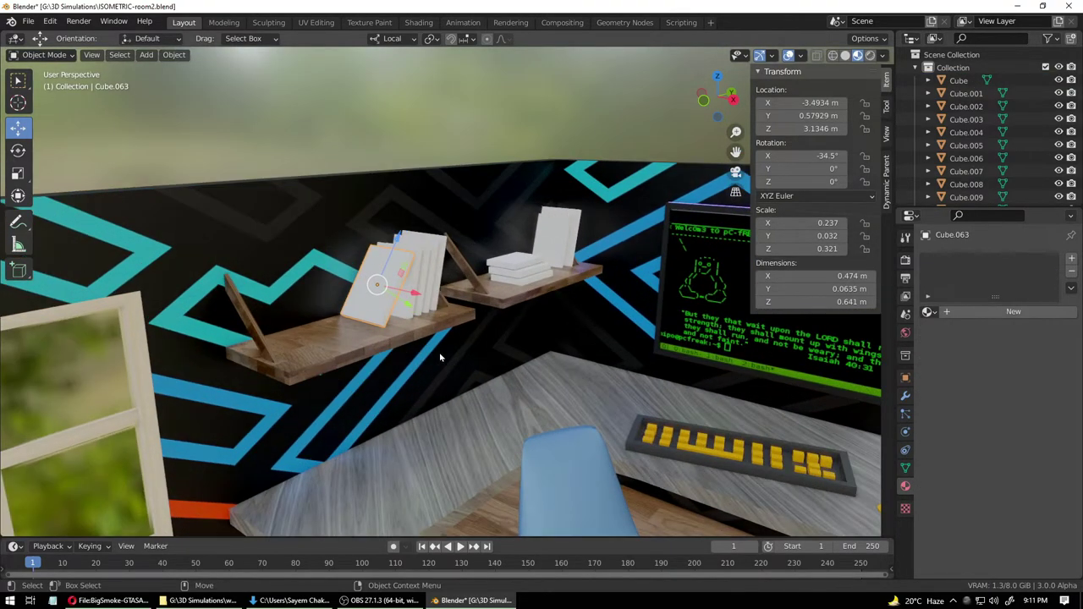
scroll(439, 352, up, 2)
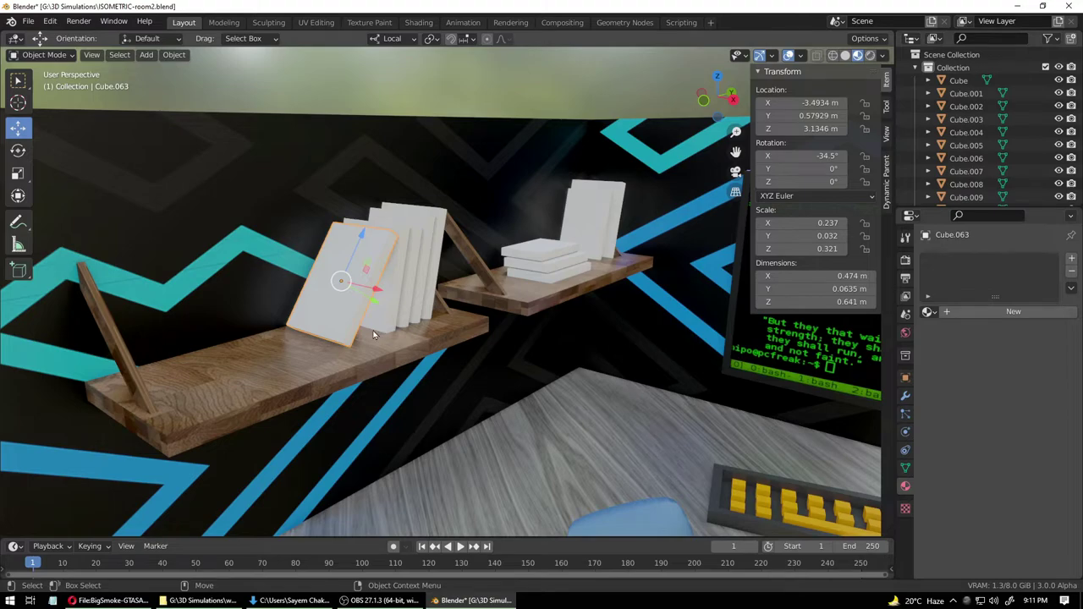
scroll(373, 335, up, 3)
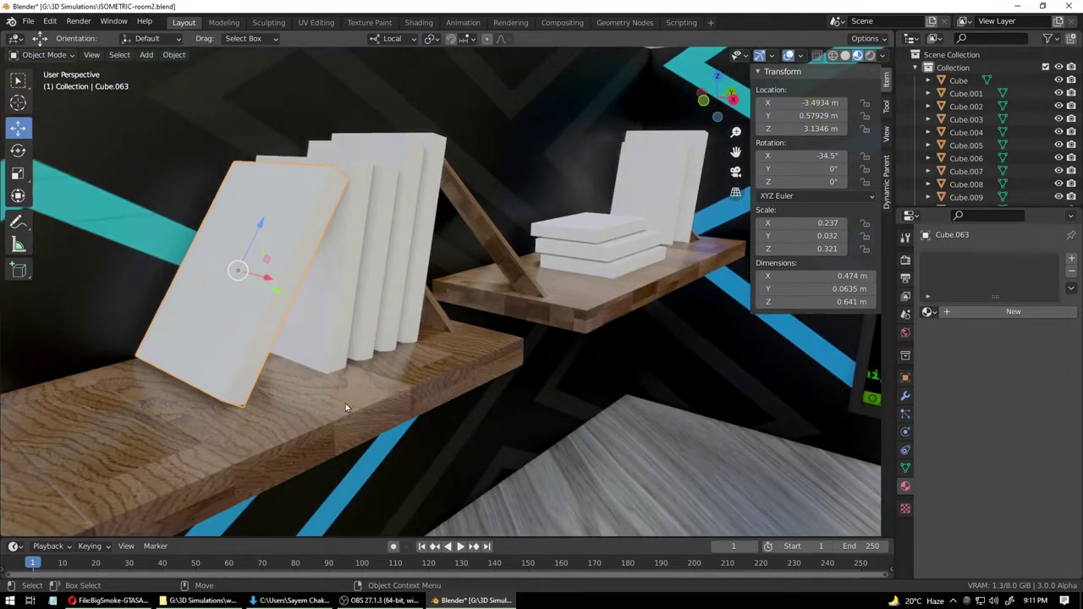
- Switch to the web browser and run a Google image search for "simulations and simulacra"
click(110, 599)
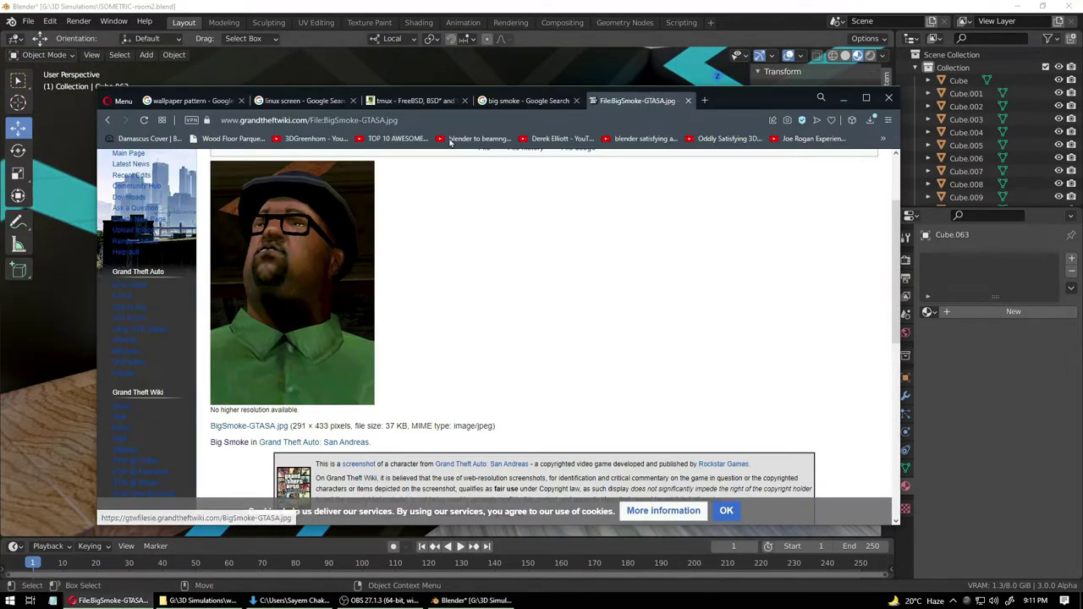
click(427, 121)
text(simula)
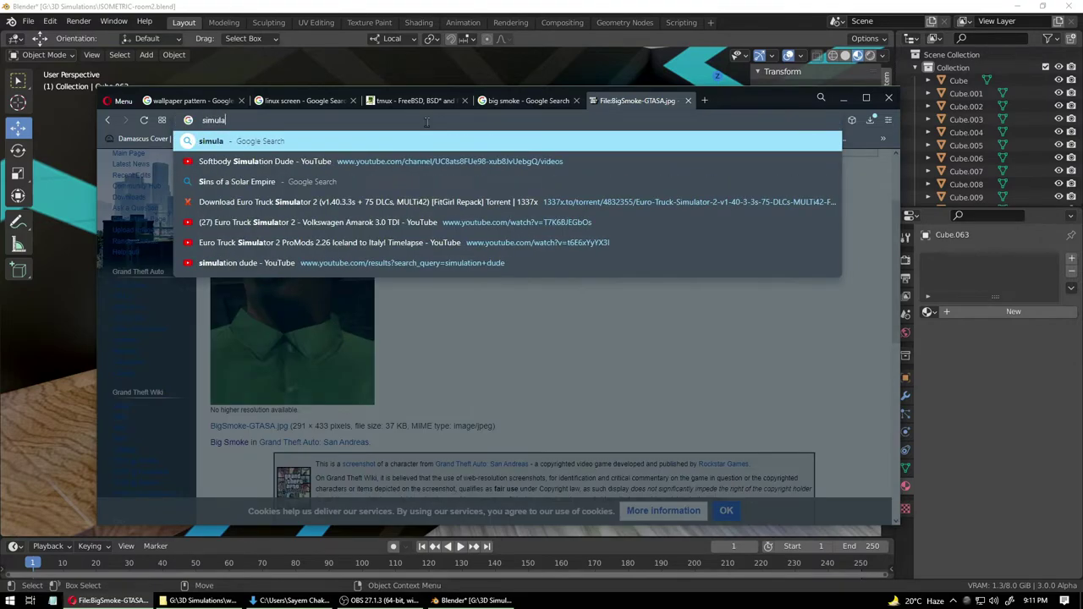
text(tions and sim)
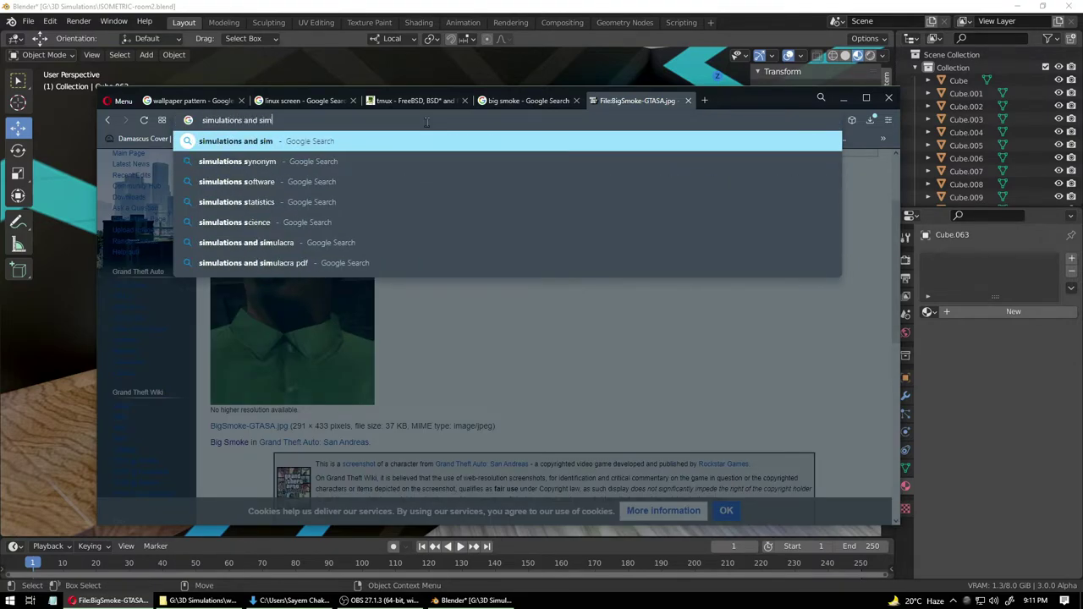
text(ulacra)
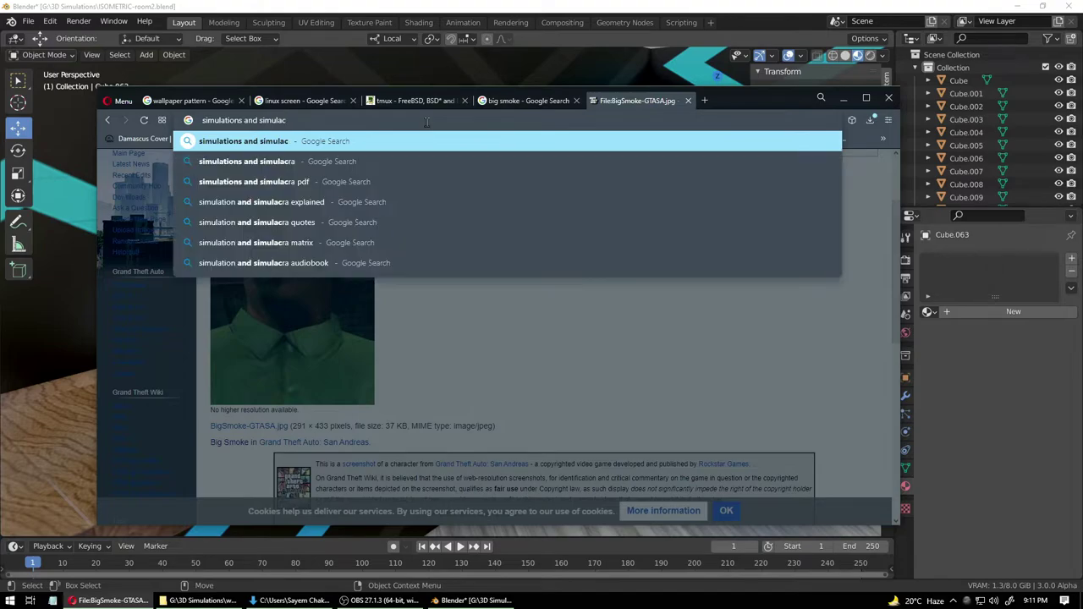
key(Return)
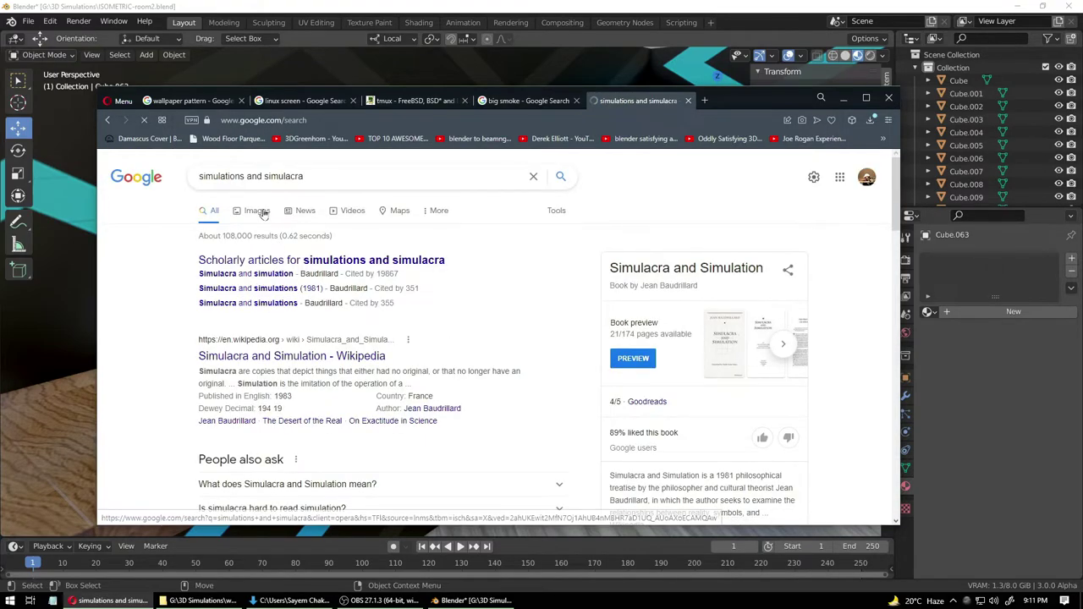
click(254, 210)
- Refine the image search to "simulations and simulacra cover" and look through the resulting book covers
click(344, 181)
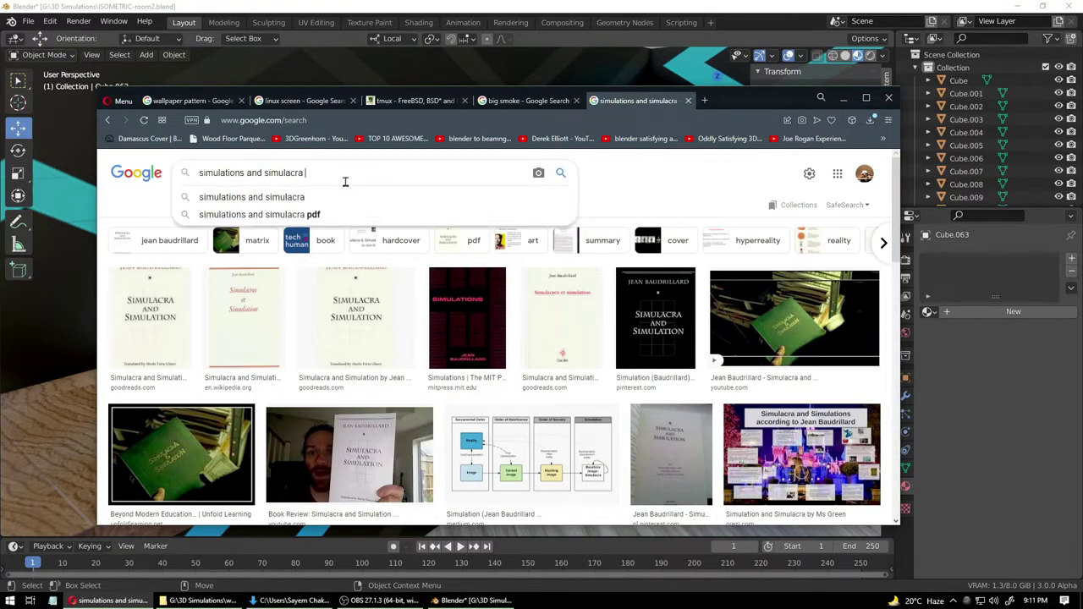
text(cover)
key(Return)
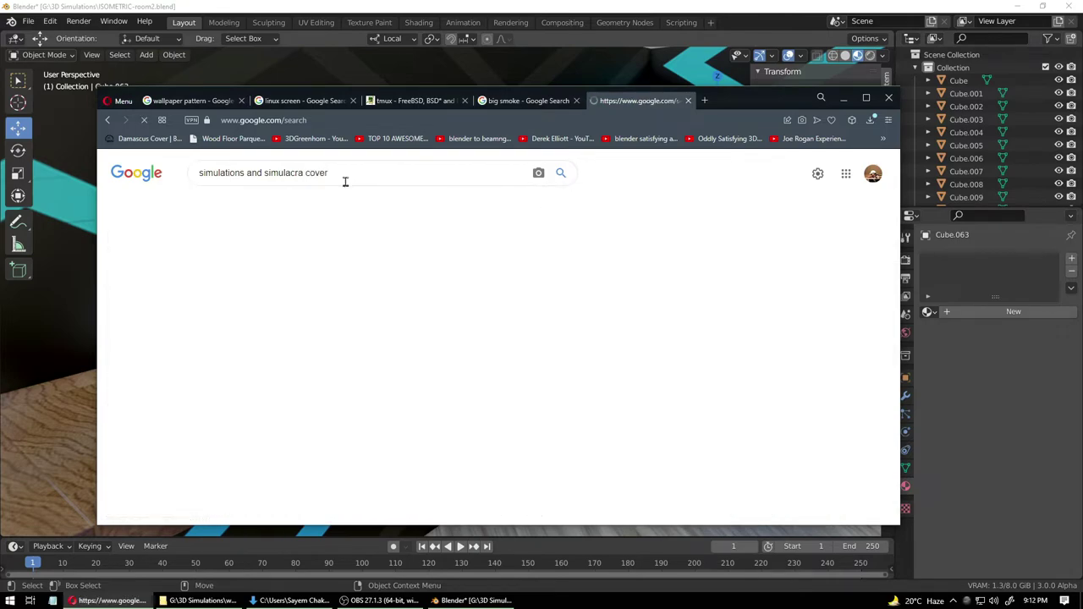
scroll(354, 398, down, 3)
scroll(354, 398, down, 1)
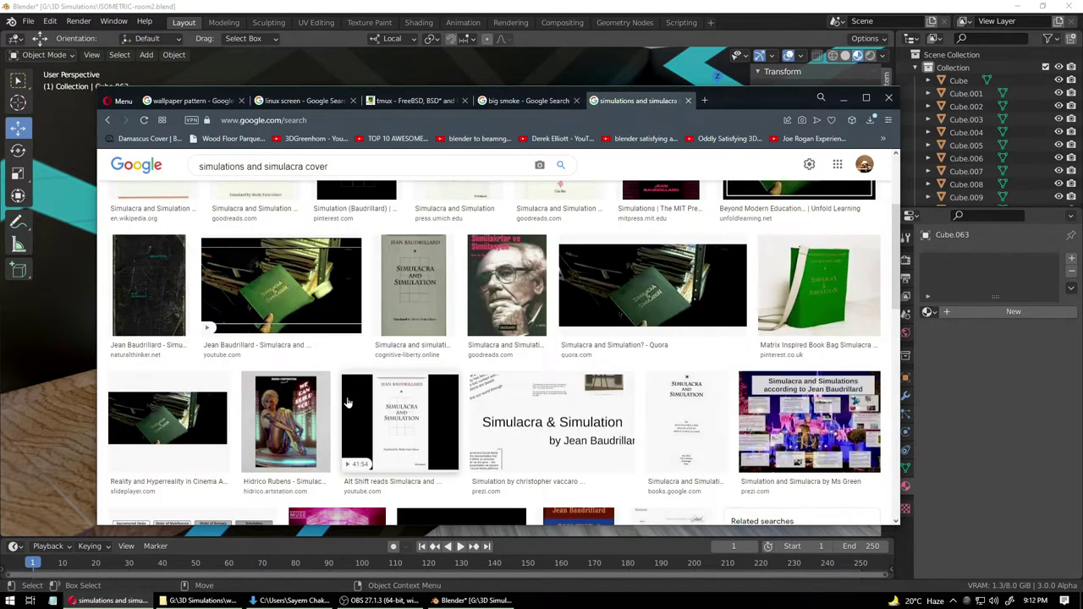
scroll(347, 404, down, 2)
scroll(334, 427, up, 5)
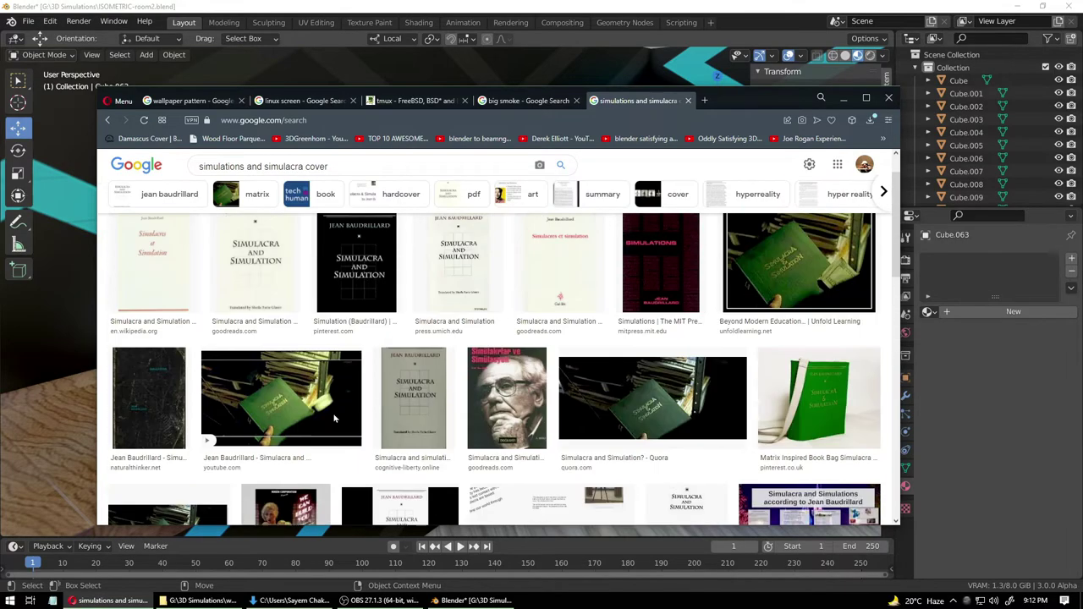
- Open the white Goodreads cover of Simulacra and Simulation and save the image to the computer
click(258, 284)
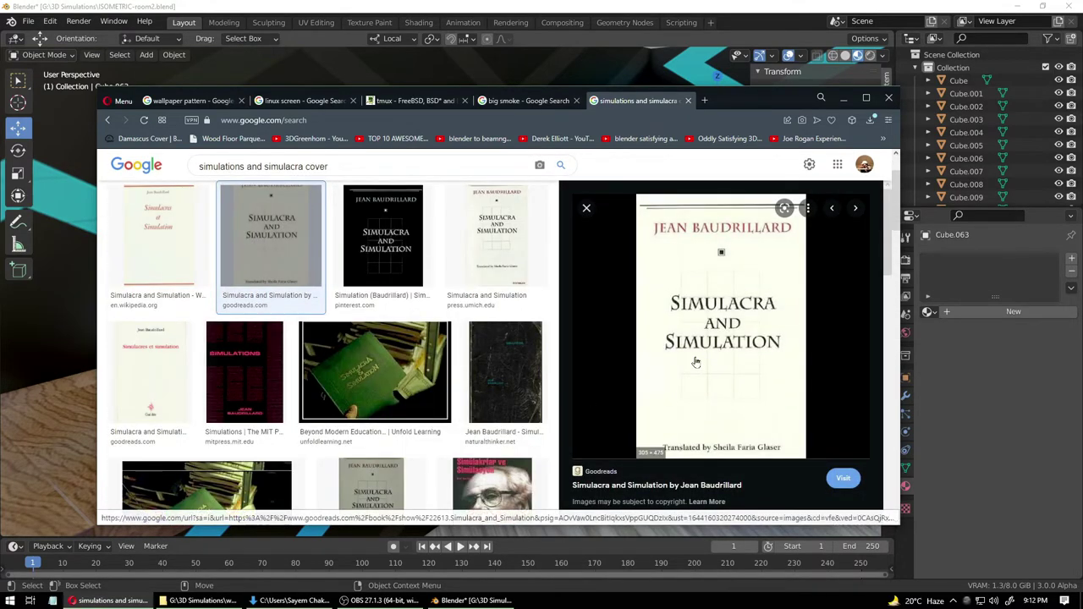
right_click(690, 244)
click(748, 381)
key(Return)
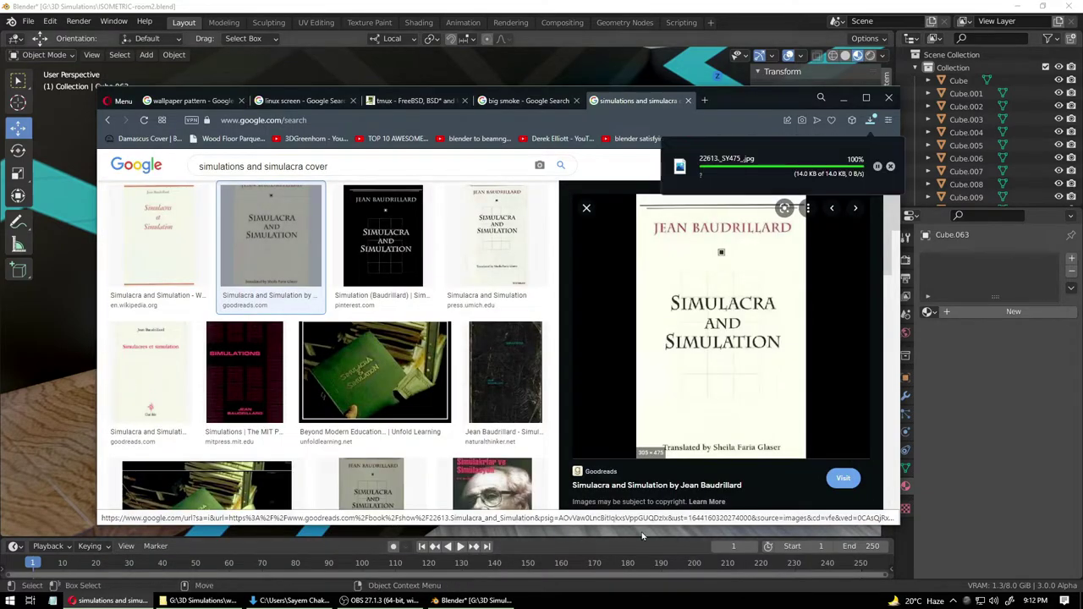
- Switch back to Blender, add a new material to the leaning book and save the file
click(474, 601)
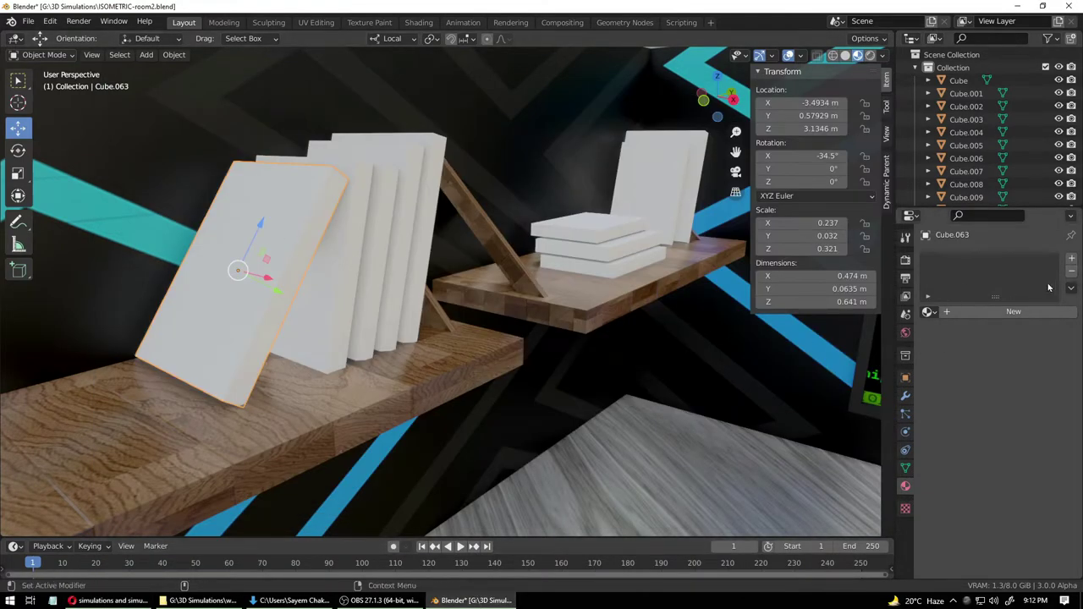
click(1032, 311)
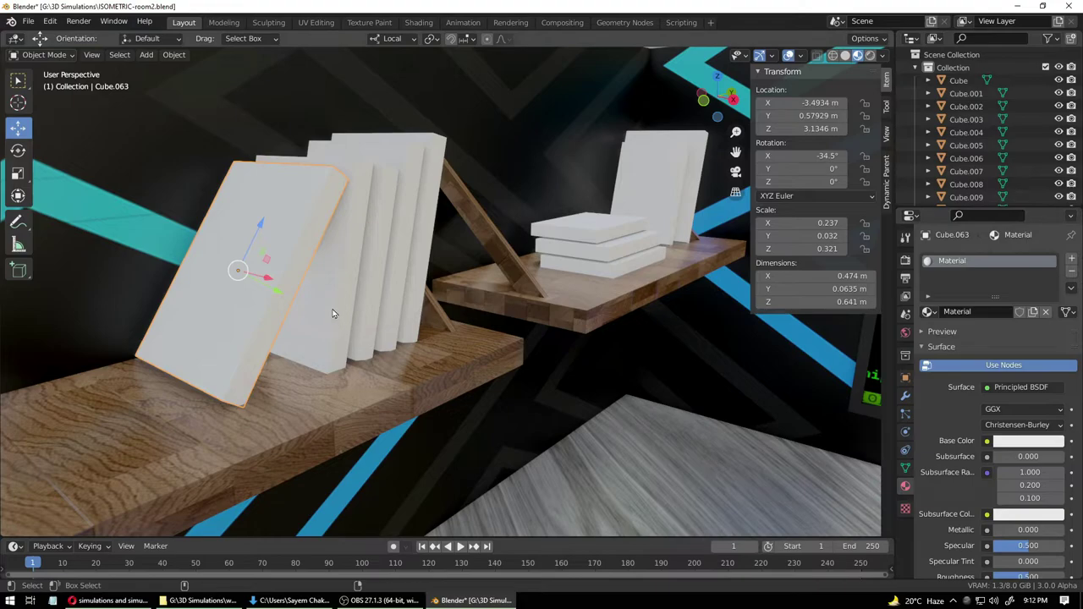
key(ctrl+s)
click(339, 288)
click(227, 272)
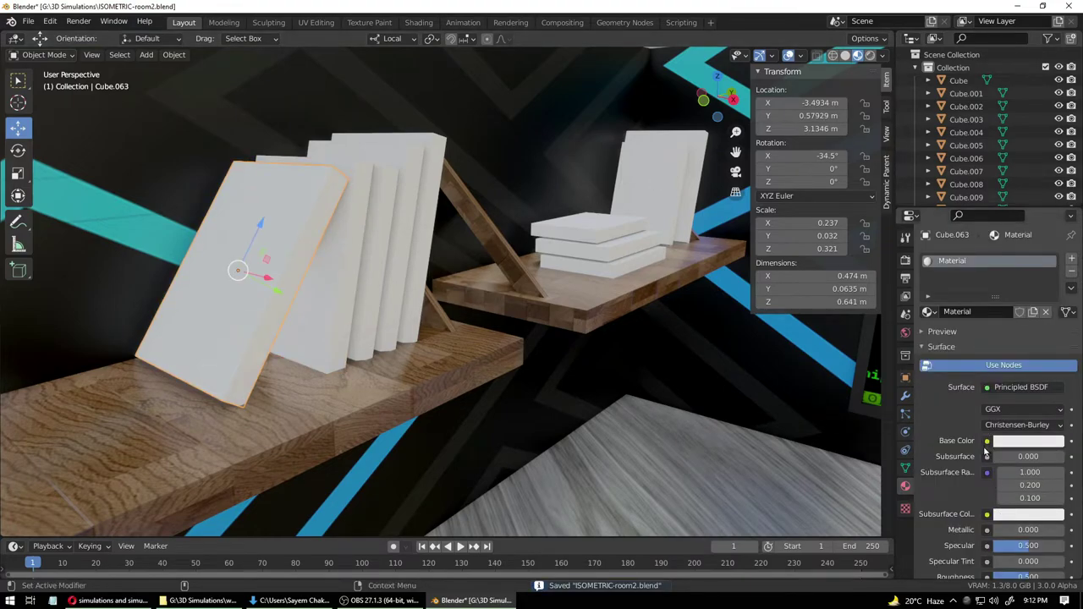
- Use an Image Texture as the book material's base color and load 22613._SY475_.jpg from the Downloads folder
click(986, 443)
click(715, 342)
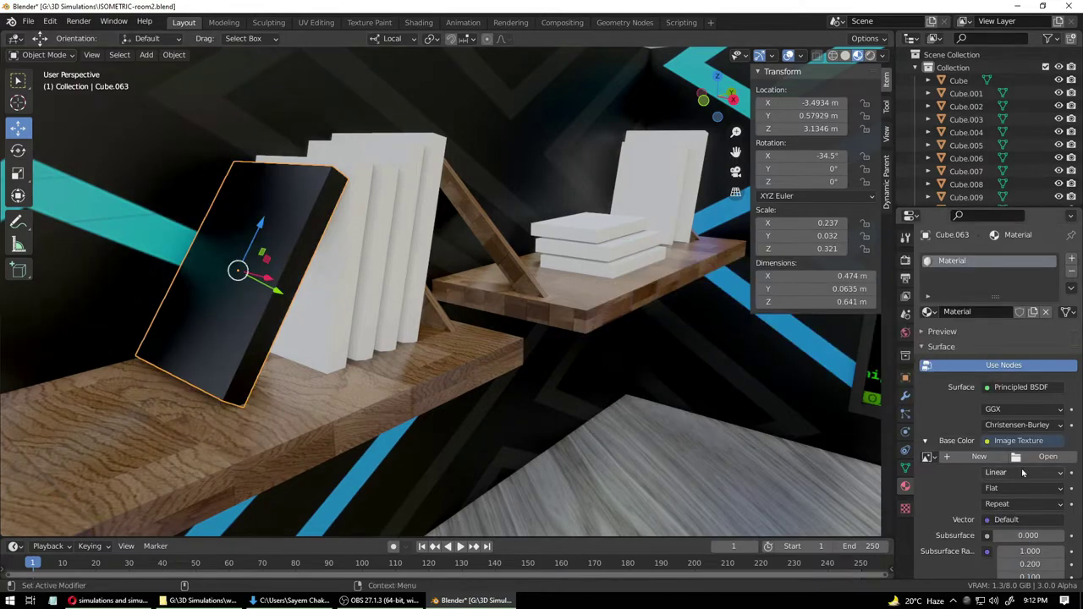
click(1045, 456)
click(254, 290)
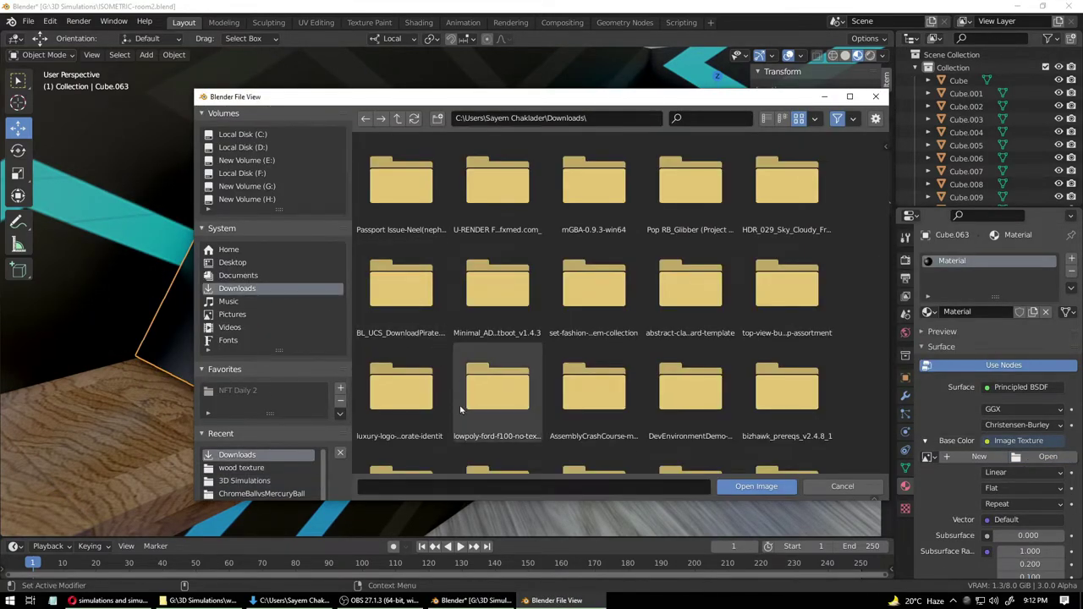
scroll(454, 427, down, 10)
scroll(454, 428, down, 4)
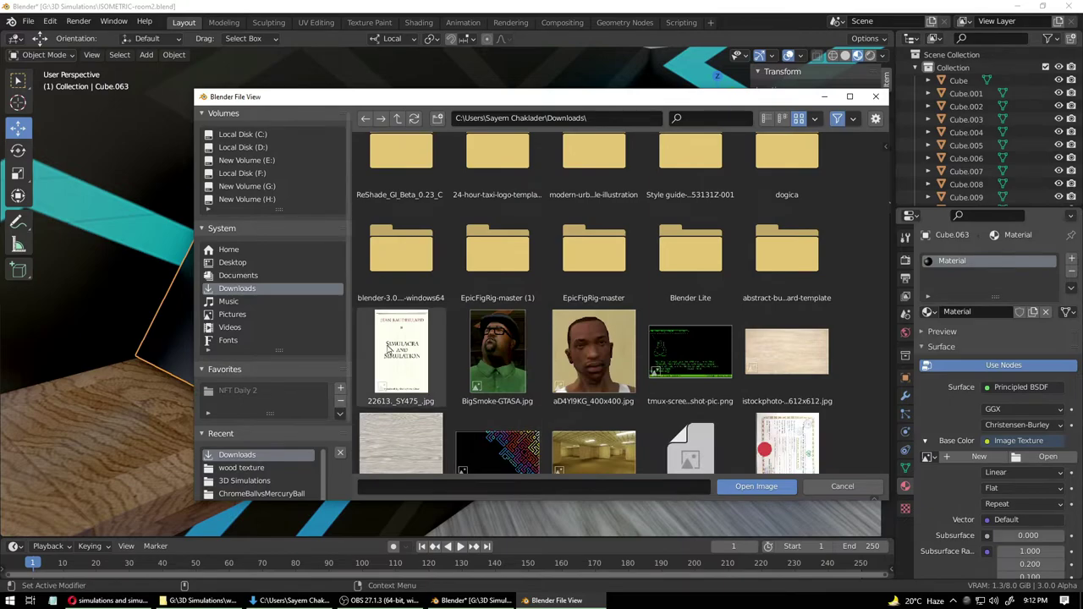
double_click(387, 349)
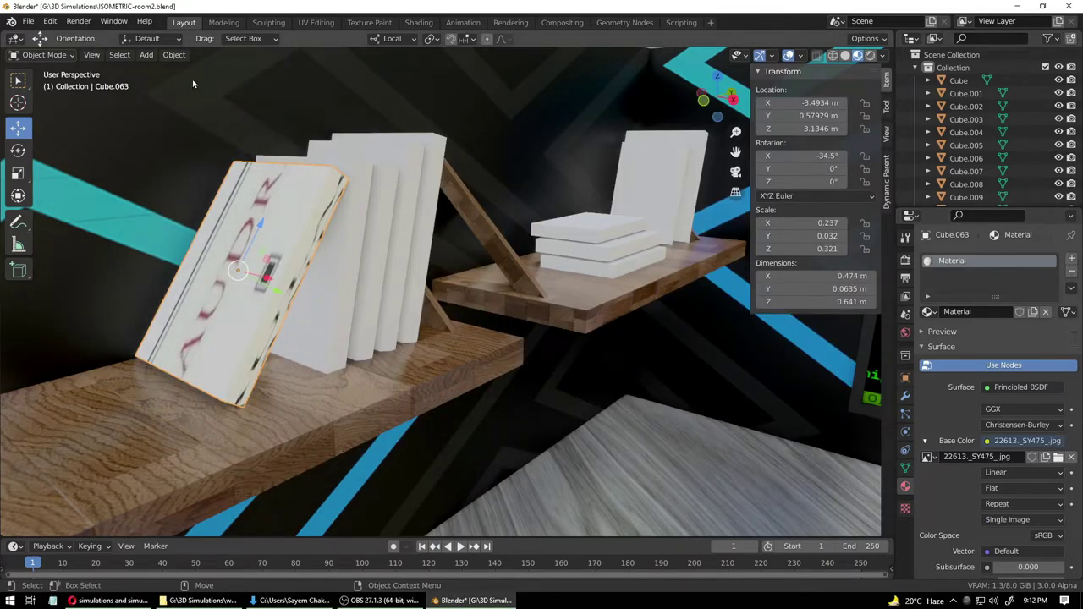
- Apply the scale of the leaning book
click(173, 55)
mouse_move(254, 121)
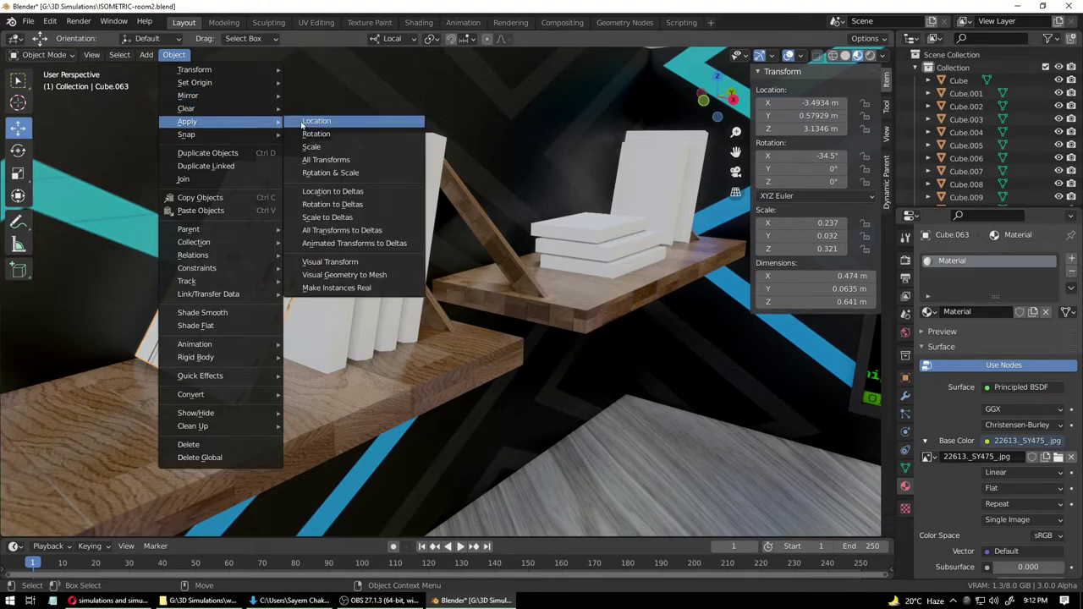
click(311, 146)
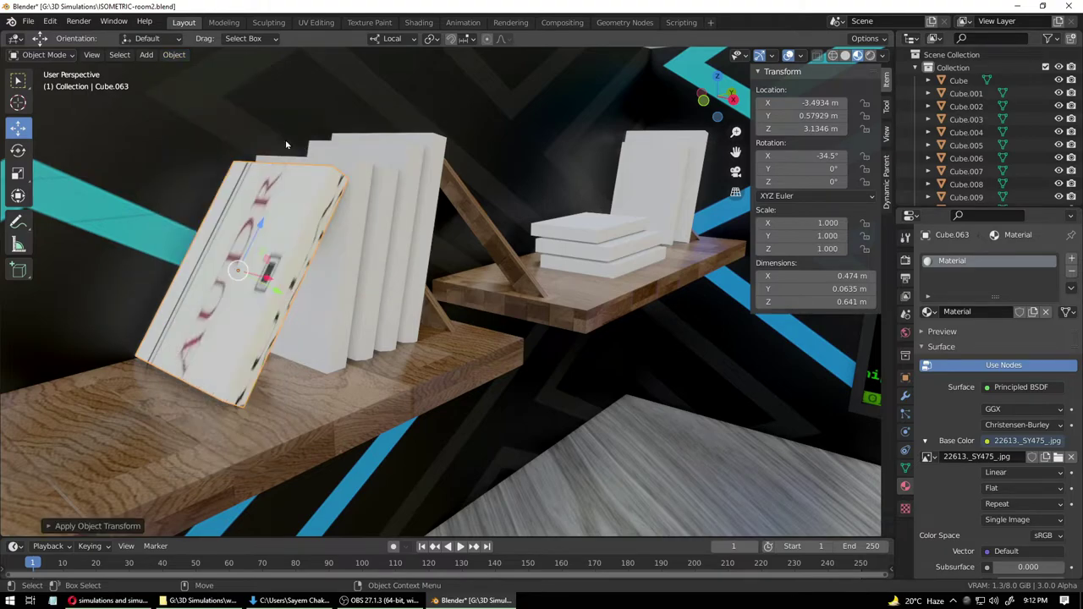
- Switch to the UV Editing workspace and select the leaning book's front cover face
click(316, 22)
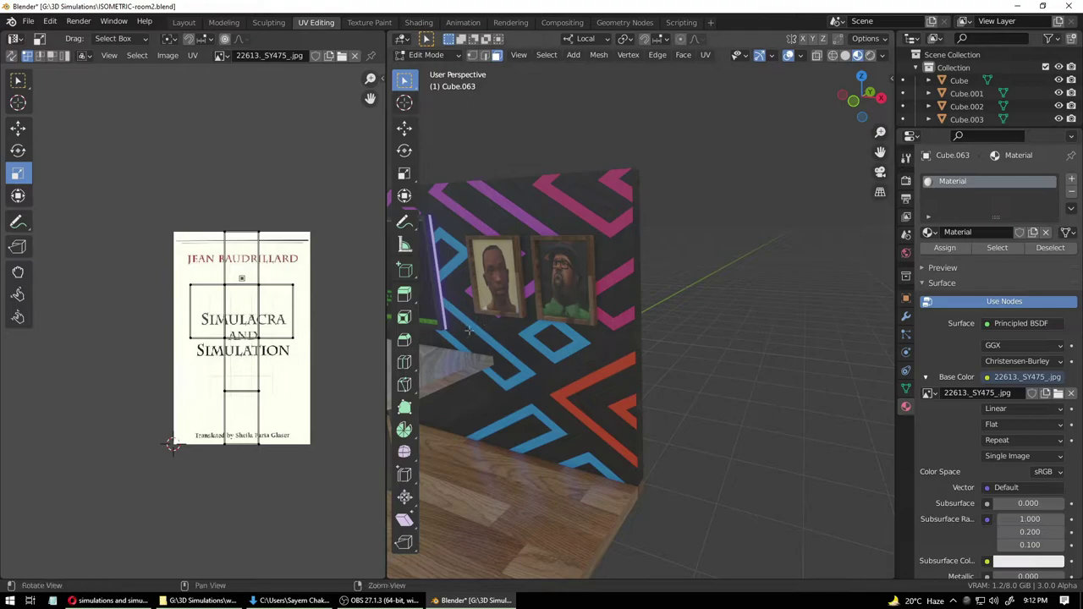
key(KP_Decimal)
middle_drag(655, 341, 634, 342)
scroll(634, 342, down, 3)
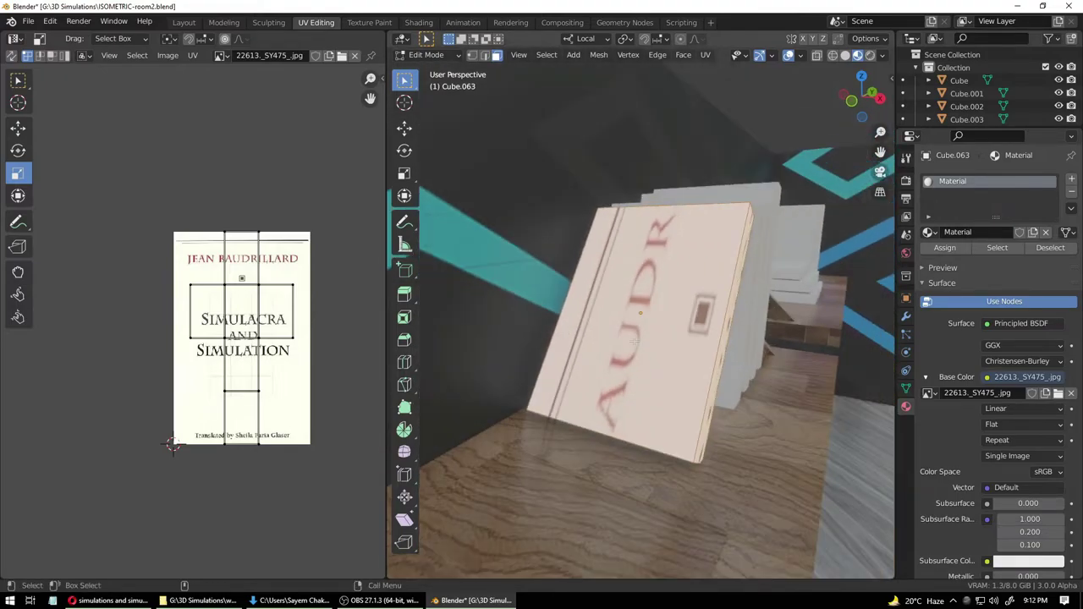
click(640, 340)
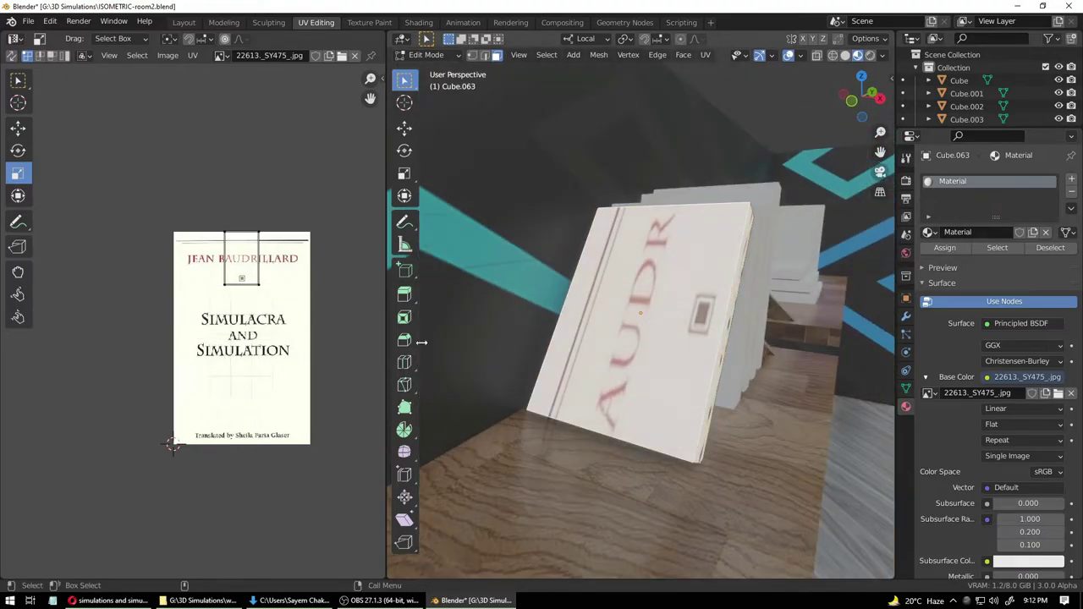
- Move the left edge of the cover face's UVs out to the left border of the cover image
key(a)
click(244, 281)
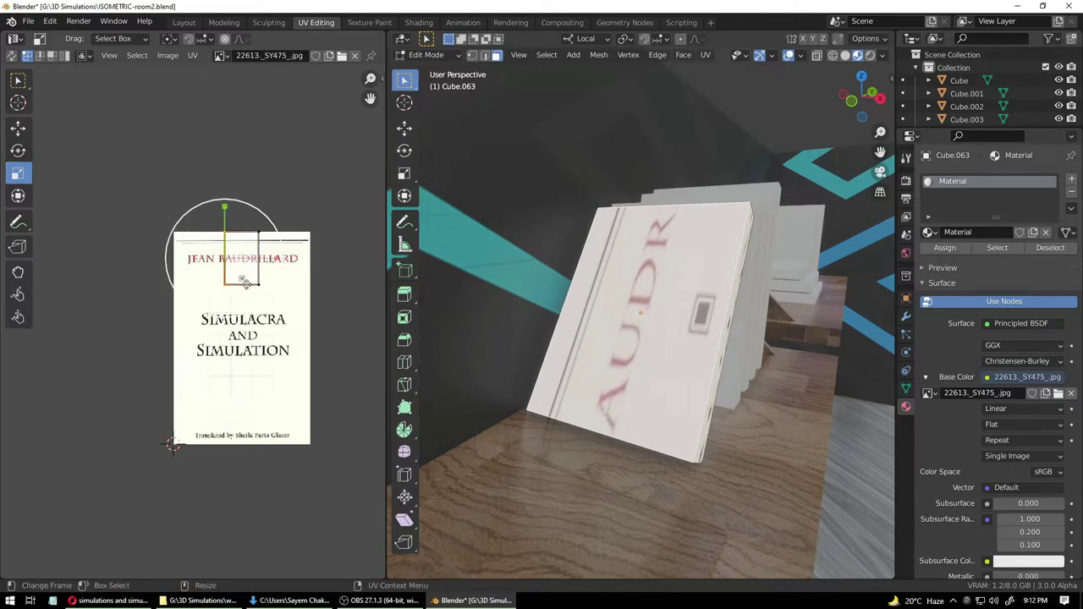
drag(291, 243, 249, 299)
key(shift+space)
key(g)
drag(272, 258, 222, 259)
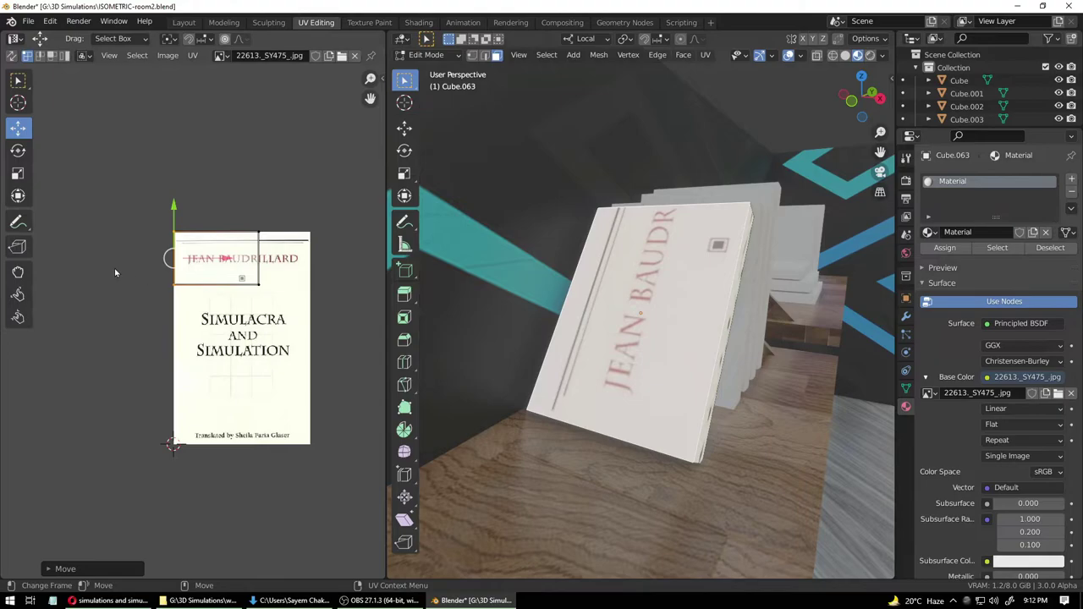
- Move the lower UV edge down to the image's bottom border and the right UV edge to its right border
drag(118, 269, 290, 326)
drag(212, 234, 206, 401)
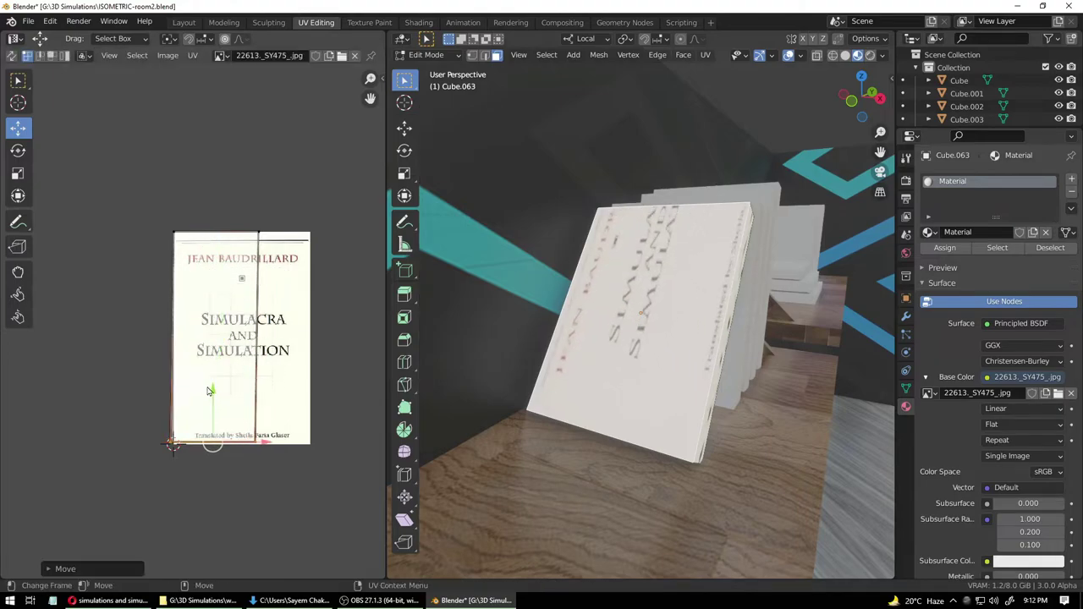
key(ctrl+z)
drag(214, 234, 214, 391)
drag(241, 183, 261, 265)
drag(313, 333, 368, 356)
click(372, 316)
- Scale the whole cover UV face down slightly and rotate it a quarter turn so the title reads upright
key(a)
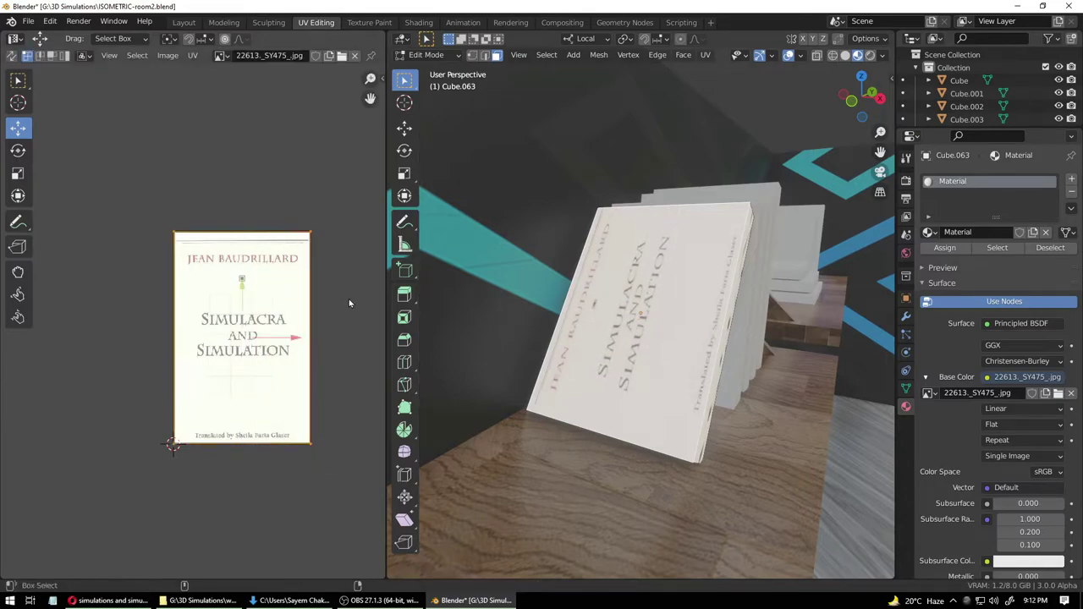
key(r)
key(s)
drag(276, 291, 292, 324)
key(t)
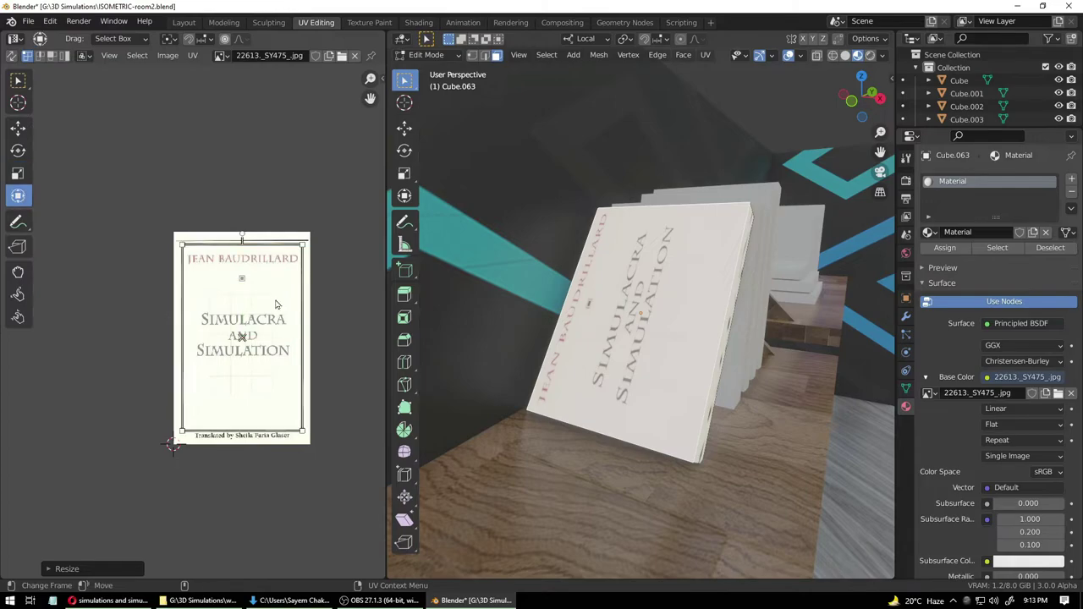
drag(243, 235, 215, 334)
- Move the upper UV edge up and the lower UV edge down to the top and bottom of the cover image
drag(123, 248, 351, 292)
key(r)
key(g)
drag(244, 256, 244, 215)
drag(81, 367, 374, 464)
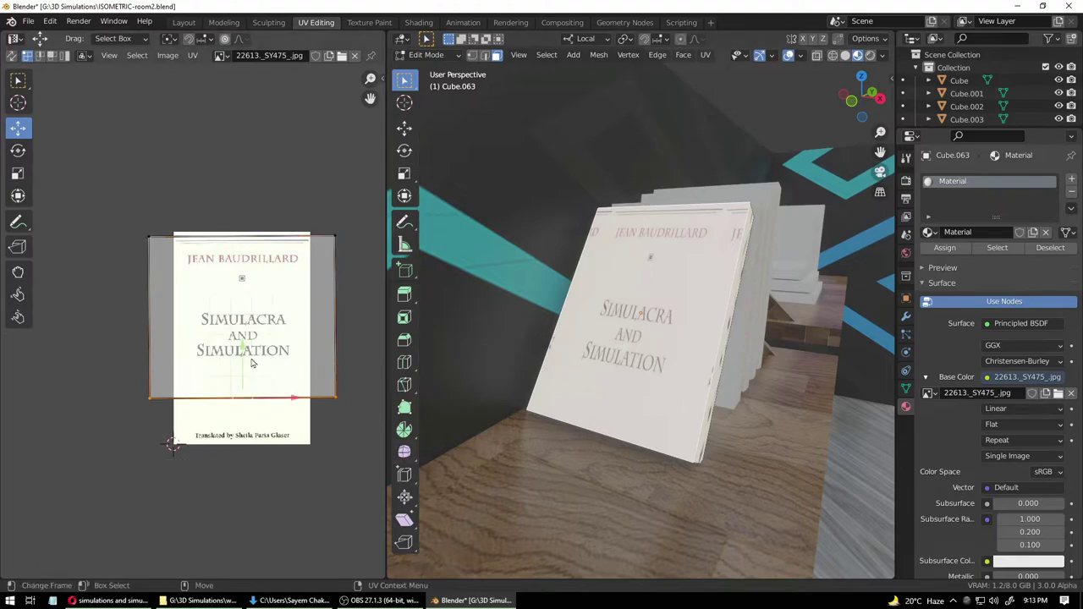
drag(245, 349, 249, 399)
- Move the left and right UV edges inward to just inside the cover image's side borders
drag(97, 196, 210, 431)
drag(202, 342, 236, 354)
drag(316, 216, 340, 531)
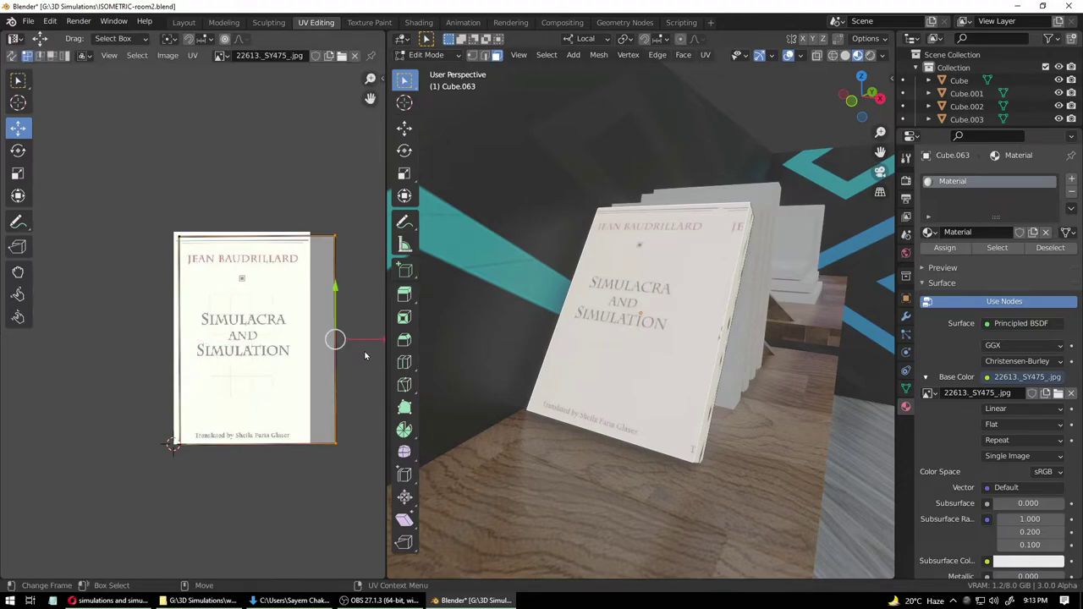
drag(363, 343, 331, 342)
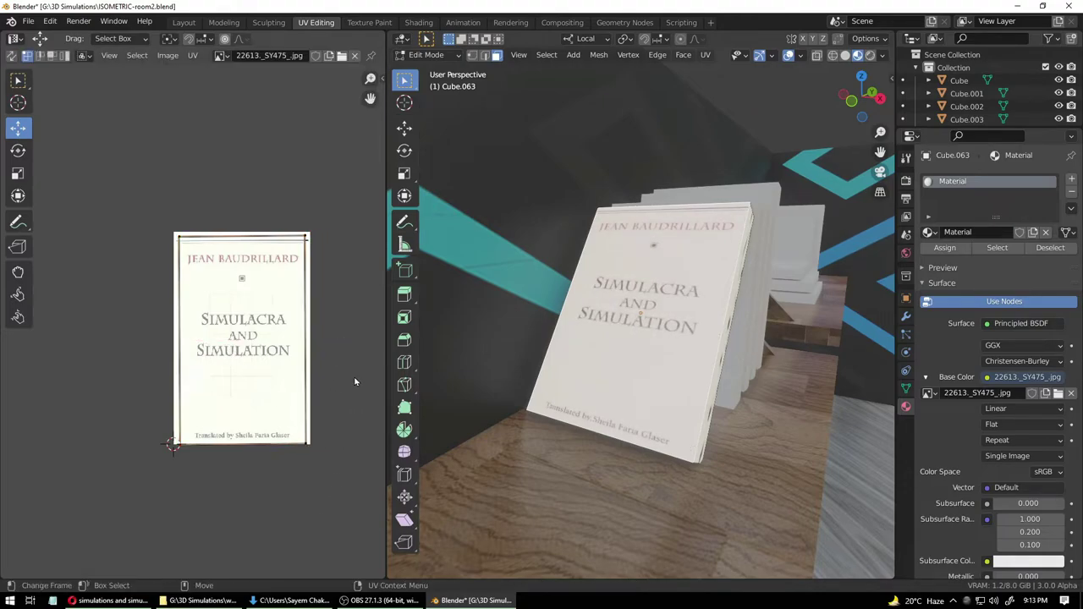
- Return to Object Mode, reselect the leaning book, and select its long side face in Edit Mode
click(426, 55)
click(438, 74)
click(674, 390)
middle_drag(674, 389, 652, 429)
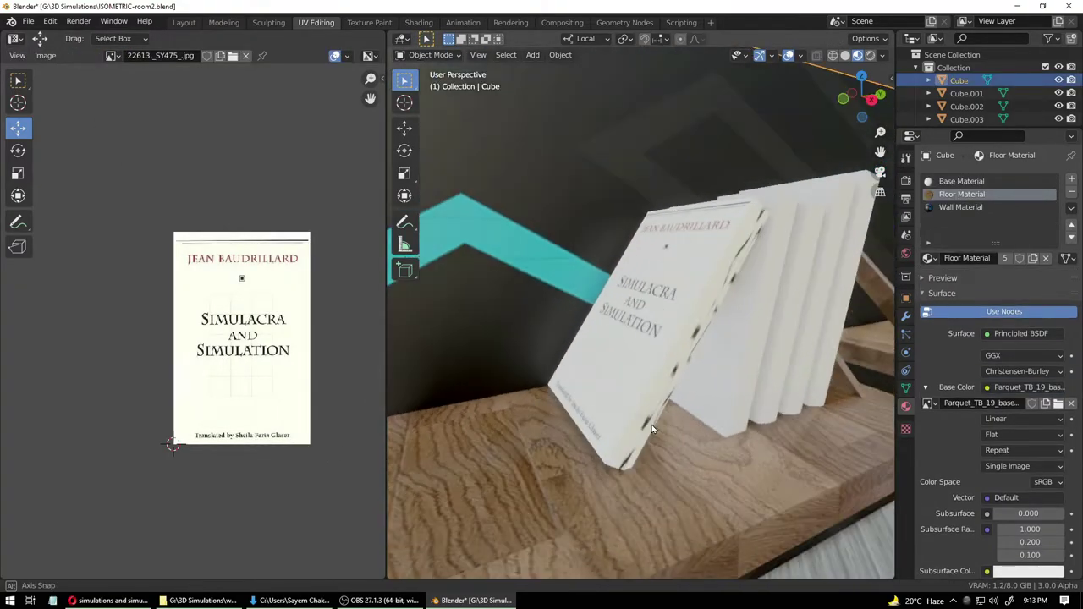
click(651, 429)
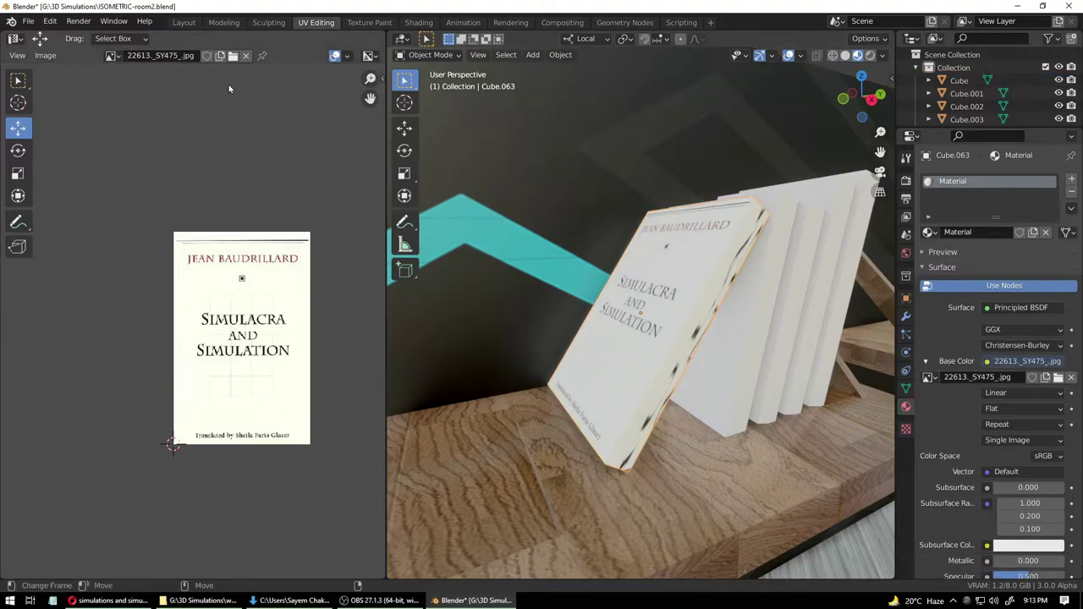
click(425, 55)
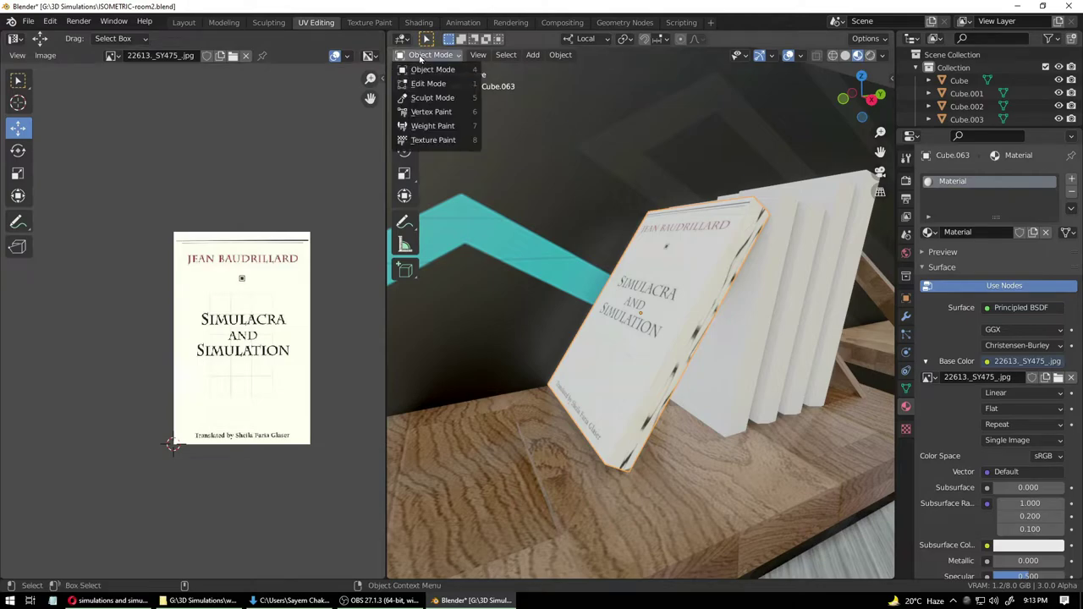
click(435, 83)
click(723, 280)
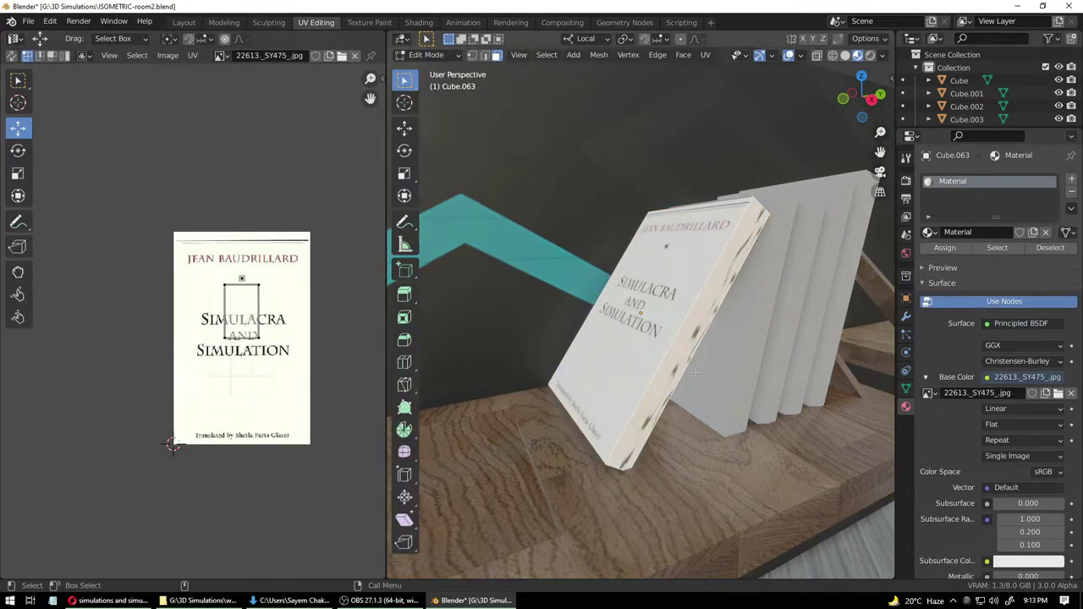
- Select the leaning book's side faces together and move their UVs down to the blank area below the cover title
middle_drag(694, 372, 727, 292)
shift+click(618, 434)
middle_drag(617, 434, 635, 466)
key(a)
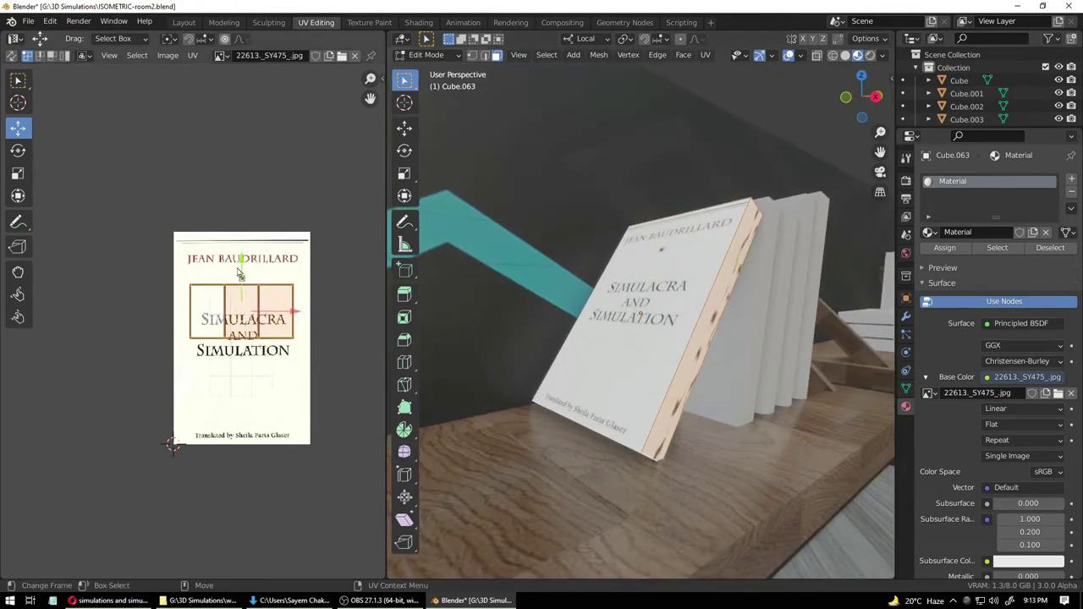
drag(239, 273, 241, 343)
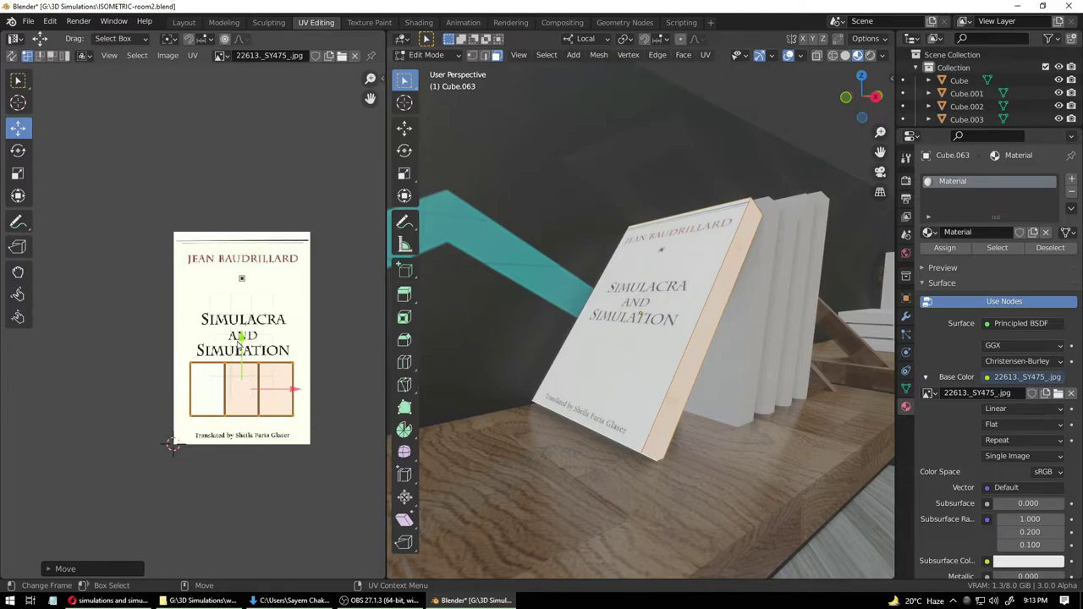
- Narrow the side-face UVs, rotate them about a quarter turn, and nudge them into the blank area above the translator credit
key(shift+space)
key(s)
drag(293, 390, 270, 398)
key(shift+space)
key(t)
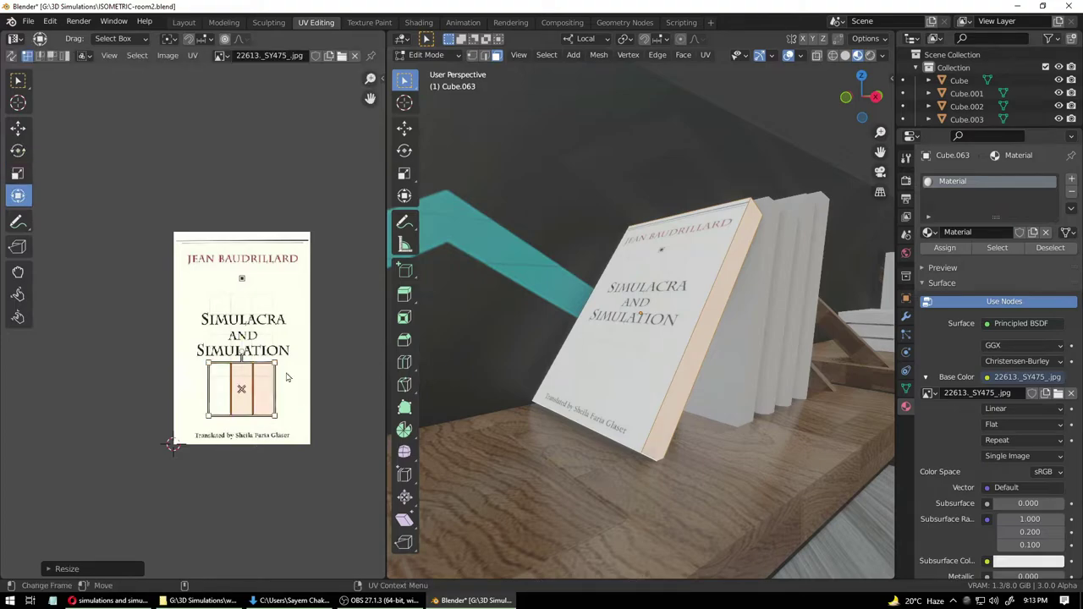
drag(254, 361, 269, 388)
key(shift+space)
key(g)
drag(242, 337, 246, 345)
click(151, 388)
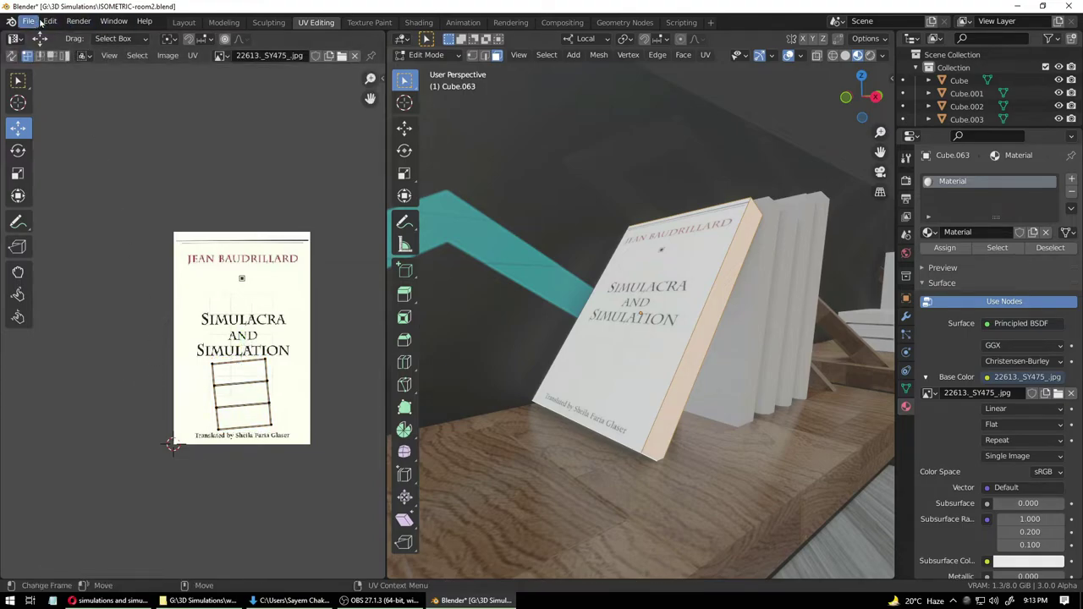
- Return to the Layout workspace, inspect the textured book on the shelf up close, and save the file
click(193, 24)
click(479, 375)
scroll(312, 449, down, 4)
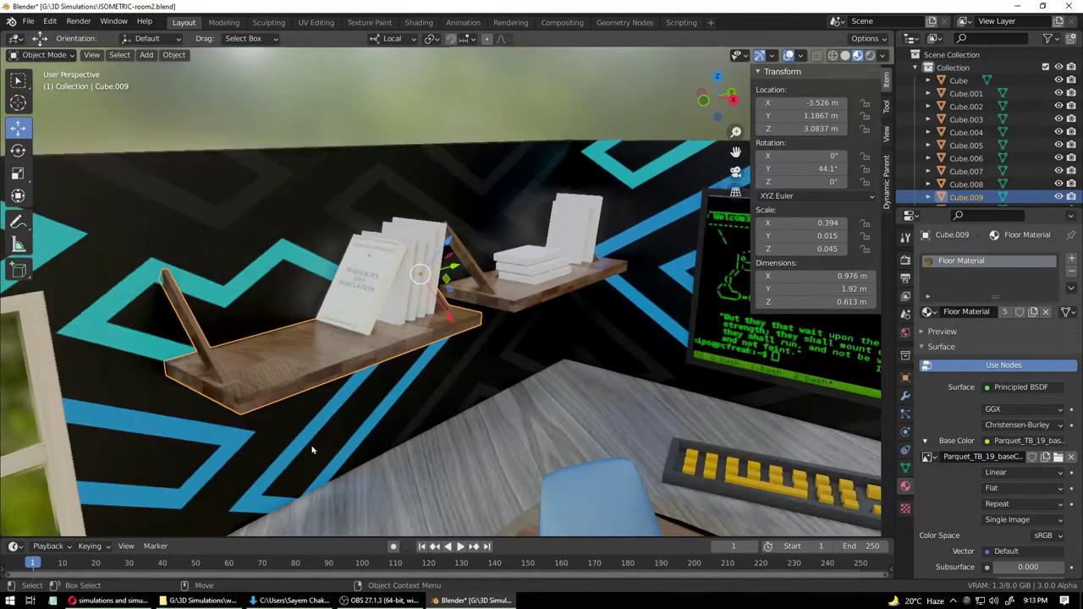
middle_drag(312, 450, 463, 385)
scroll(454, 410, up, 4)
scroll(463, 385, down, 3)
scroll(463, 385, up, 5)
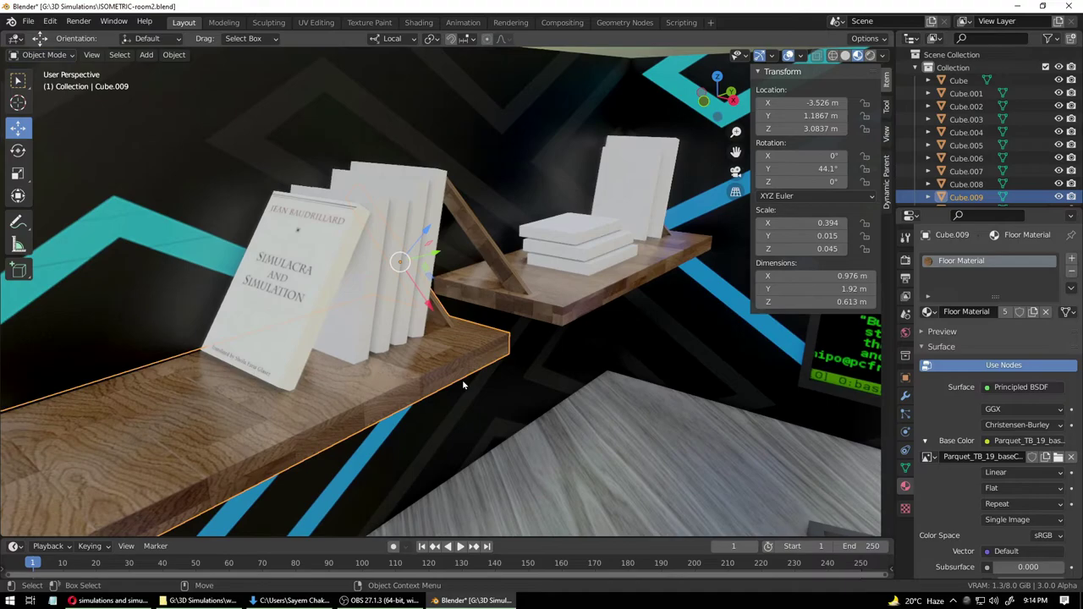
key(ctrl+s)
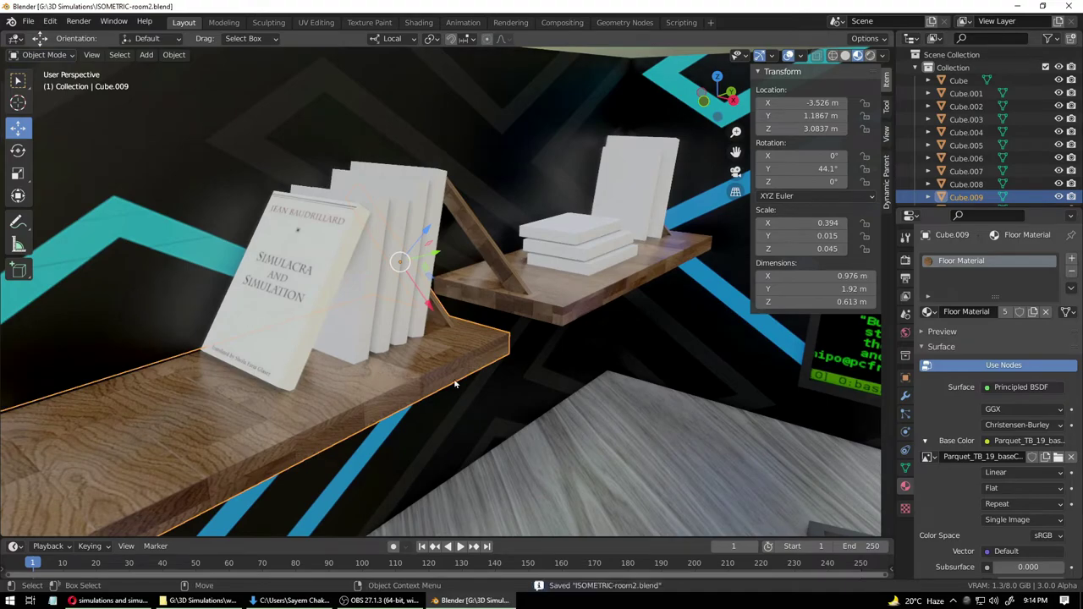
- Delete the three plain white books between the textured book and the last upright book on the near shelf
click(358, 313)
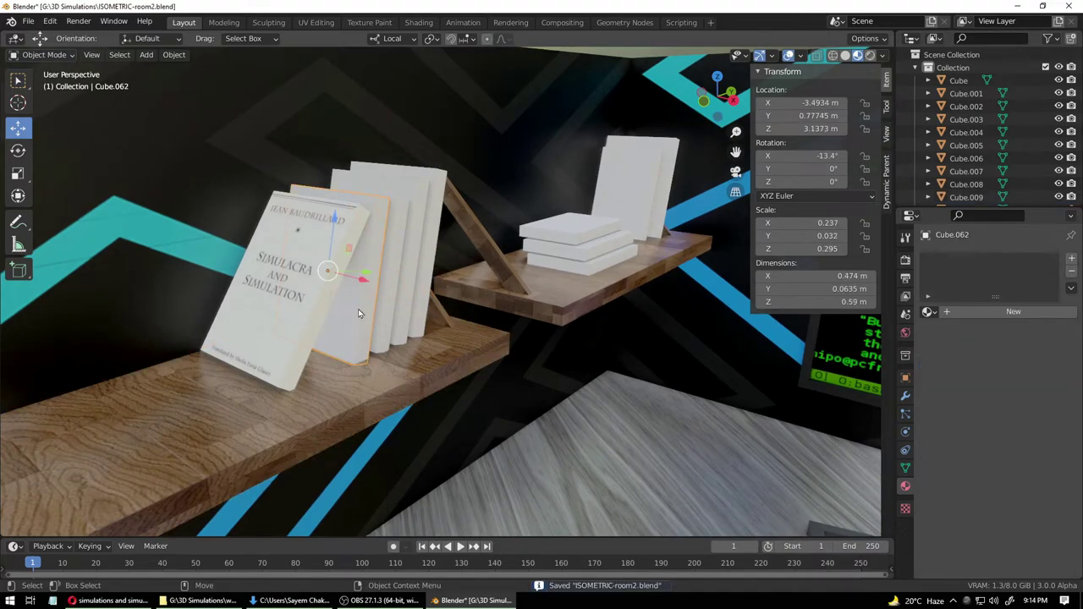
key(Delete)
click(391, 291)
key(Delete)
click(403, 285)
key(Delete)
- Duplicate the textured book and move the copy about 0.11 m along the global Y axis, using Global transform orientation
click(291, 301)
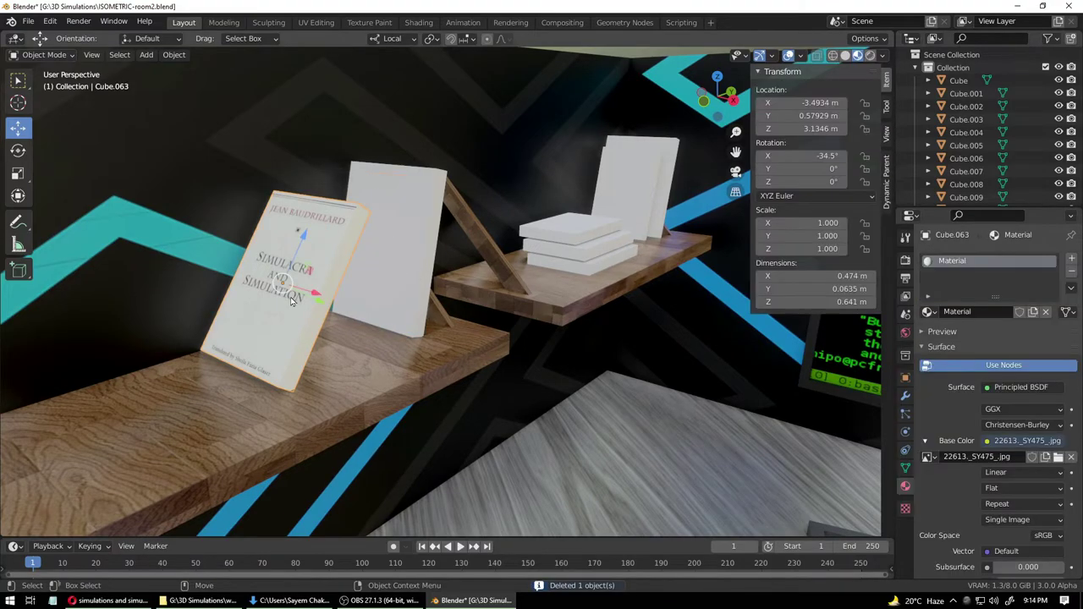
key(shift+d)
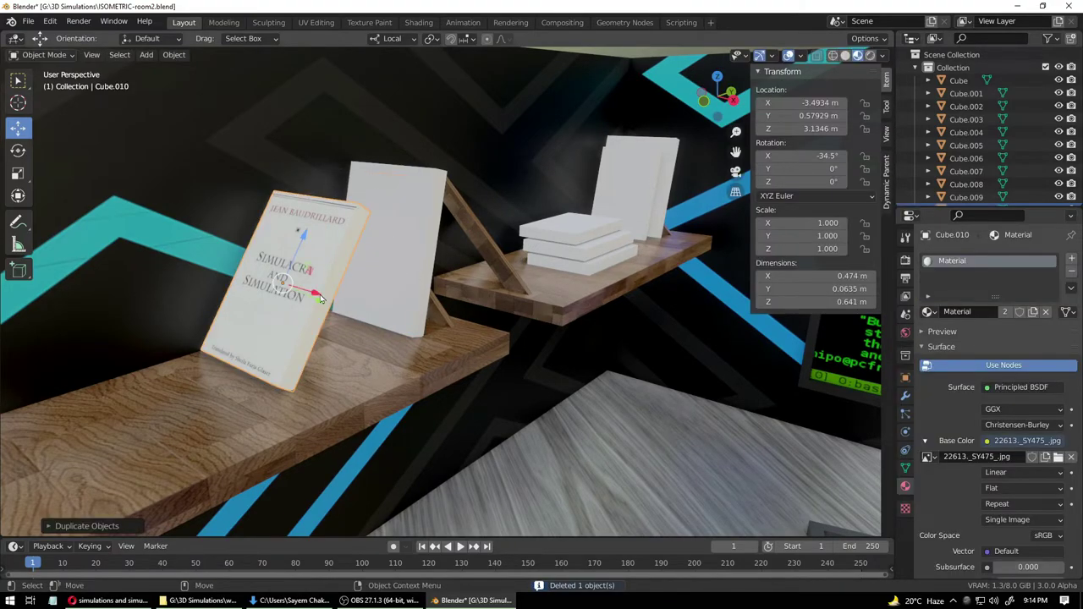
click(392, 39)
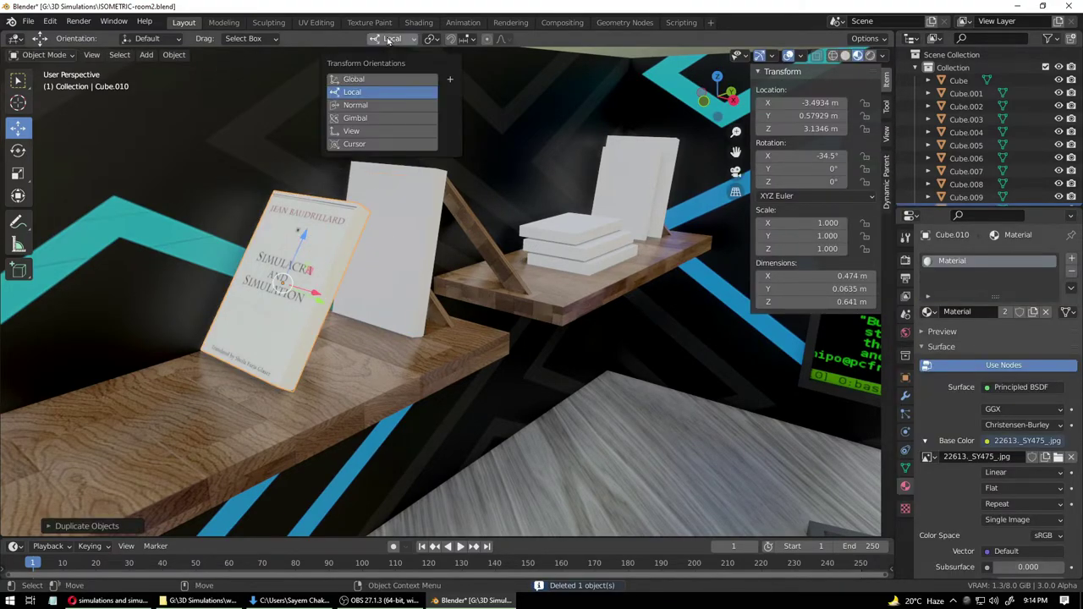
click(380, 76)
middle_drag(364, 254, 305, 268)
key(g)
key(y)
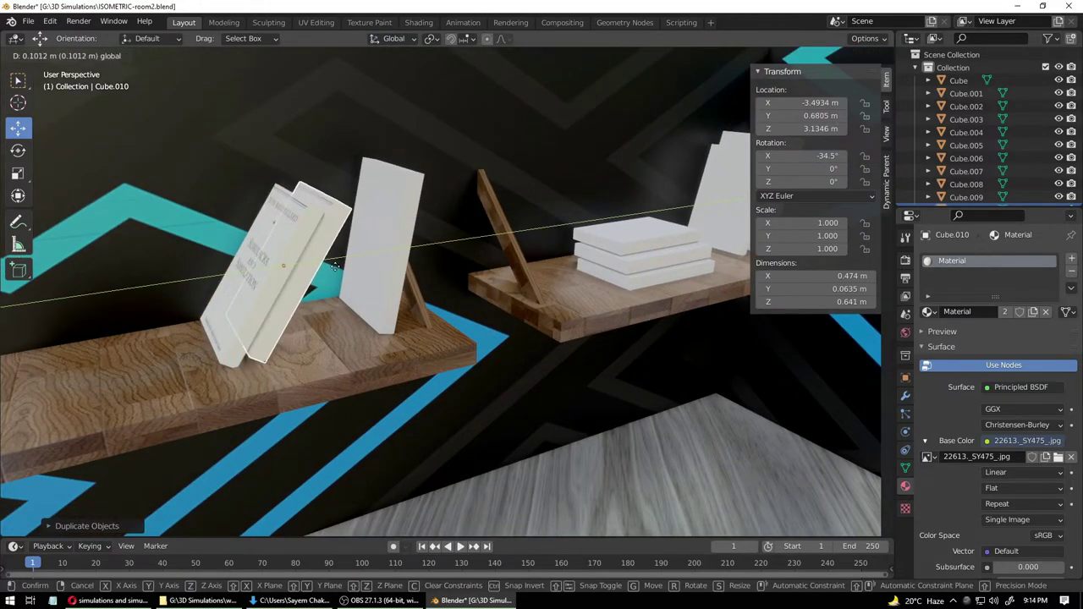
click(337, 266)
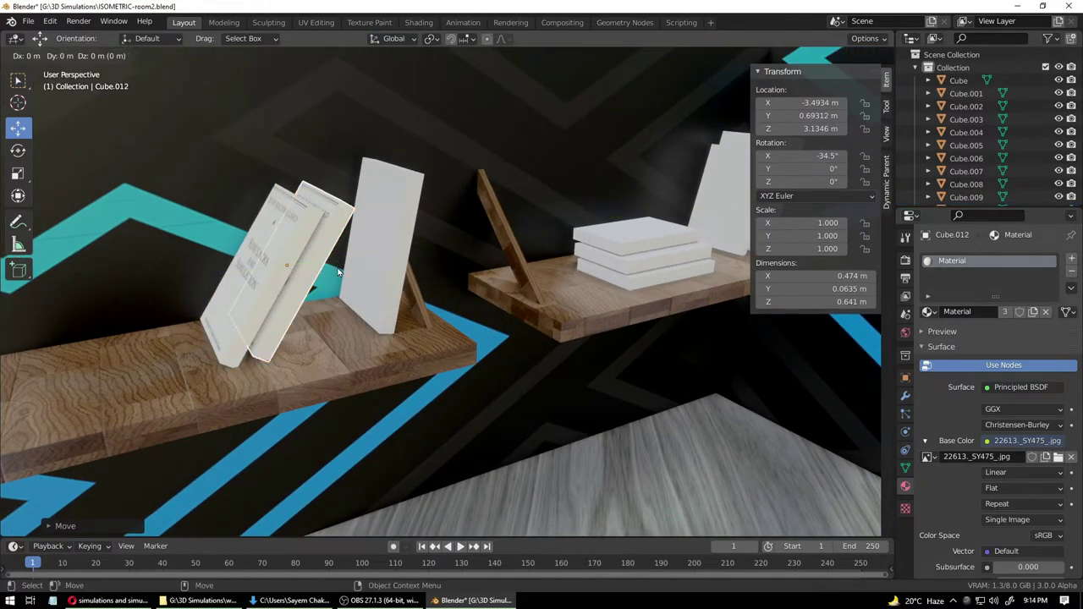
- Duplicate the copy about 0.14 m further along Y and scale this third book down slightly
key(shift+d)
key(y)
click(372, 264)
key(shift+space)
key(s)
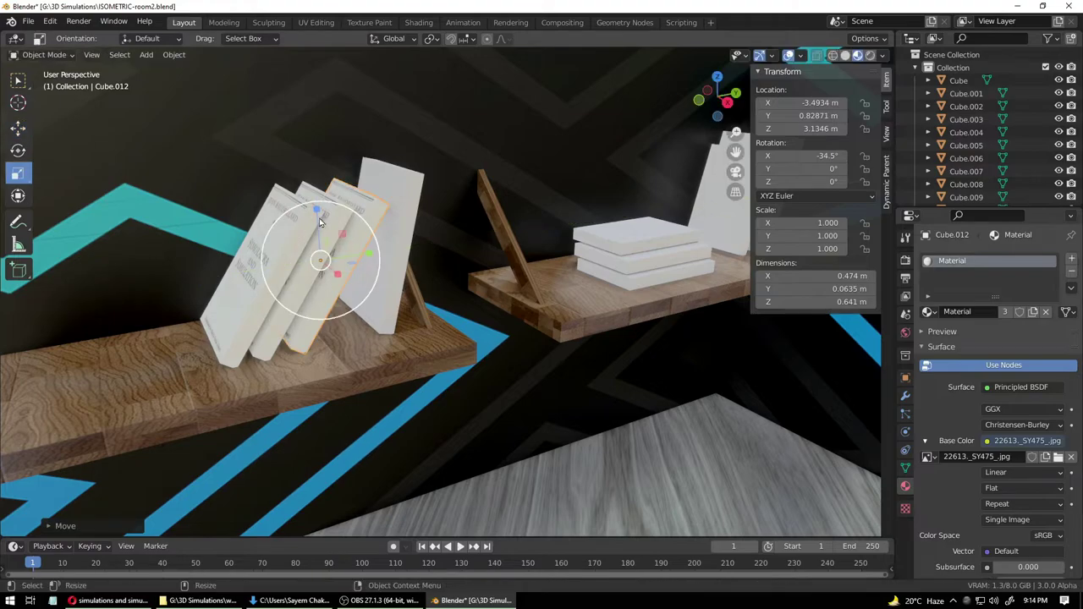
drag(317, 209, 319, 216)
drag(357, 255, 362, 259)
drag(318, 208, 319, 214)
- Delete the middle book of the flat stack and the rear upright book on the far shelf
click(381, 302)
middle_drag(280, 361, 358, 365)
scroll(357, 364, down, 8)
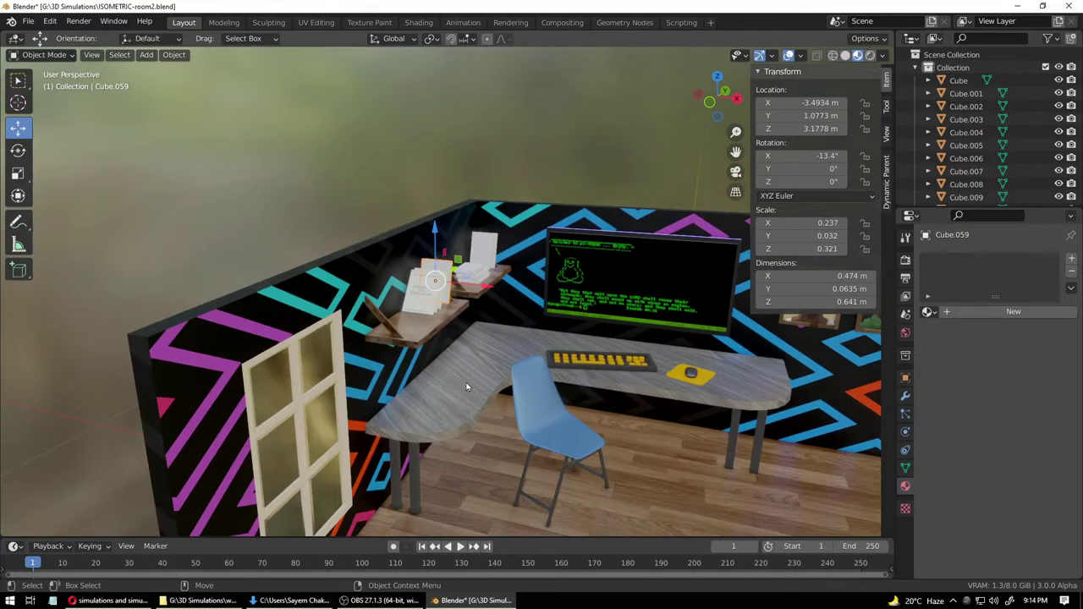
middle_drag(466, 387, 466, 366)
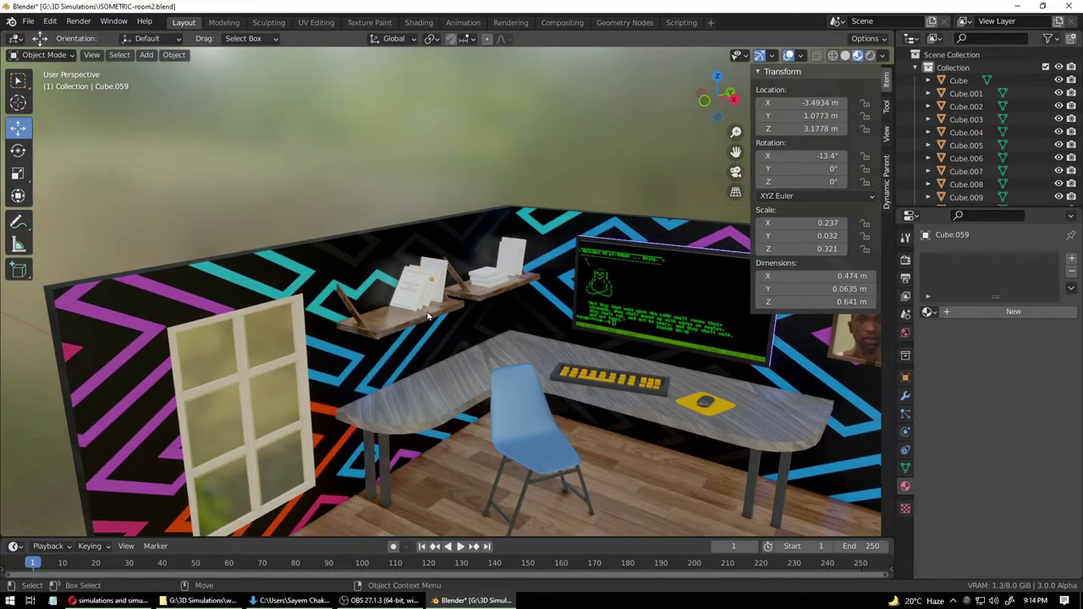
scroll(429, 316, up, 5)
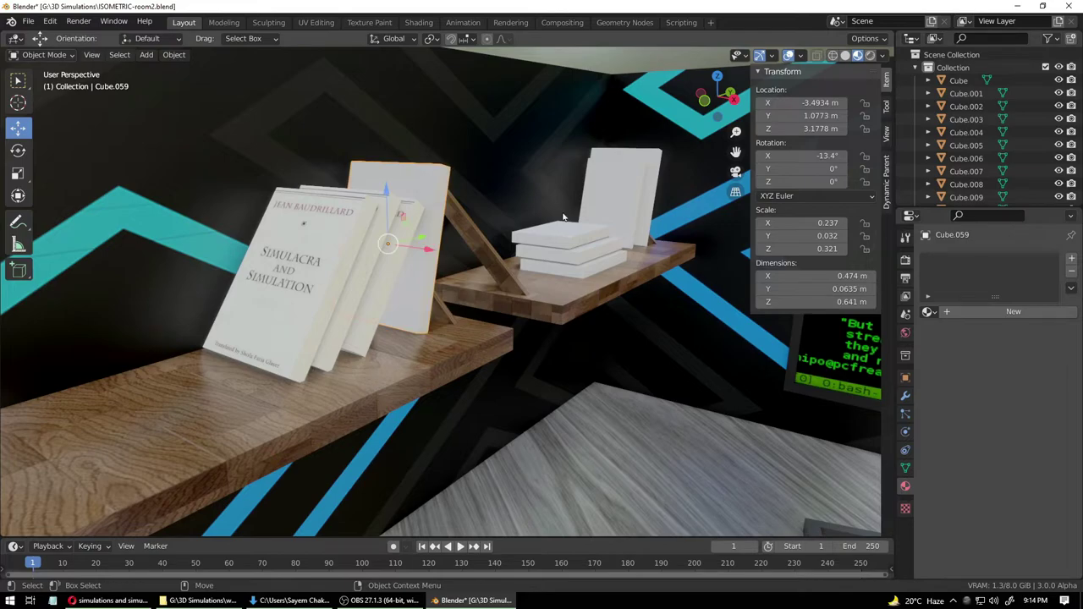
click(346, 296)
click(547, 249)
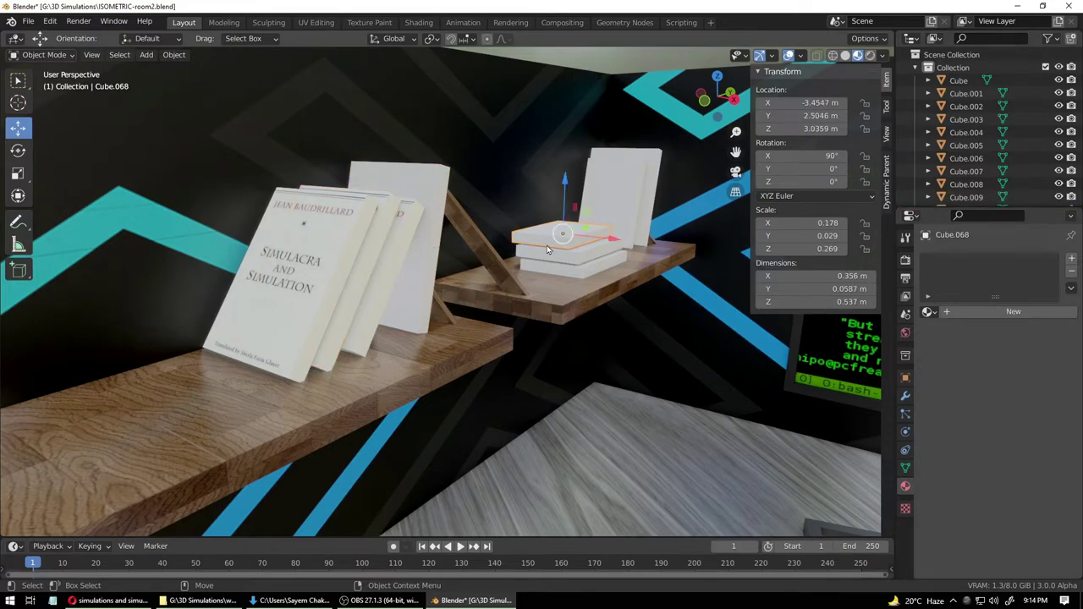
key(Delete)
click(616, 197)
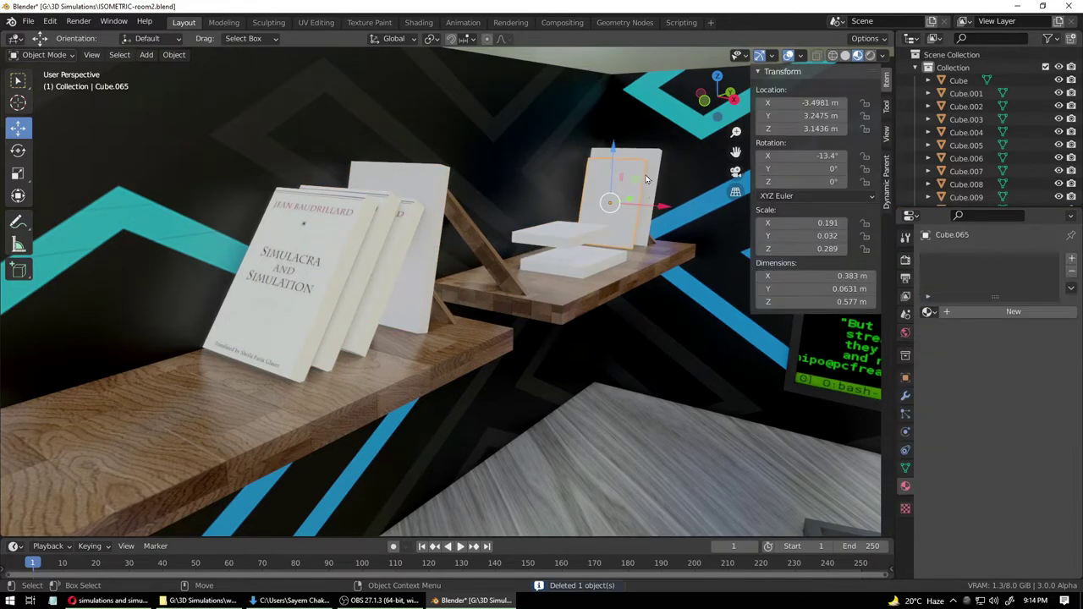
key(Delete)
- Duplicate the front textured book and move the copy about 2.83 m along Y onto the far shelf
click(356, 288)
key(g)
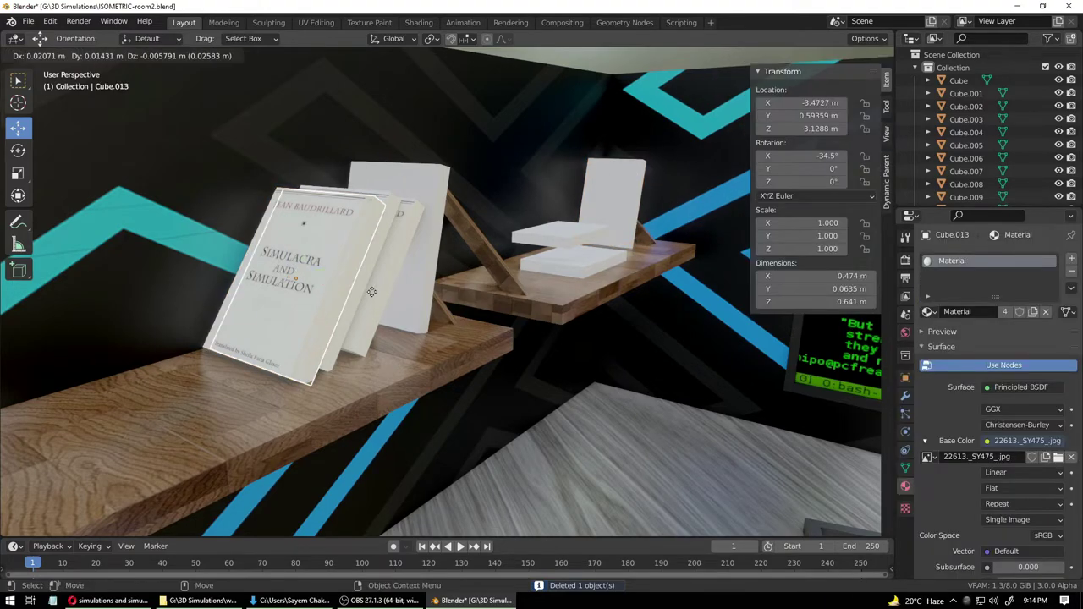
right_click(371, 292)
middle_drag(479, 355, 375, 421)
scroll(420, 377, down, 3)
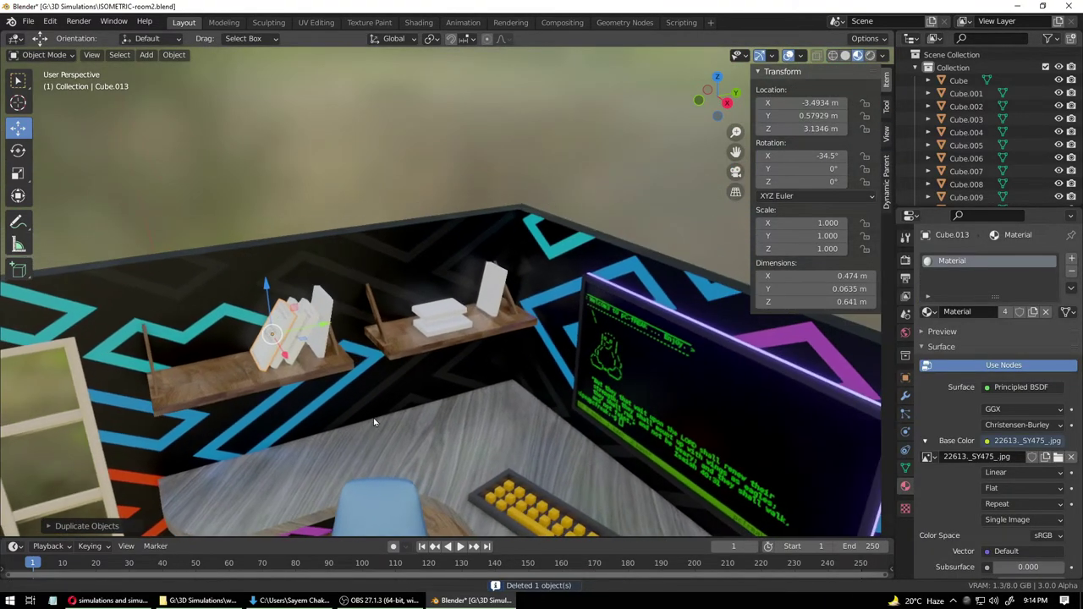
key(g)
key(y)
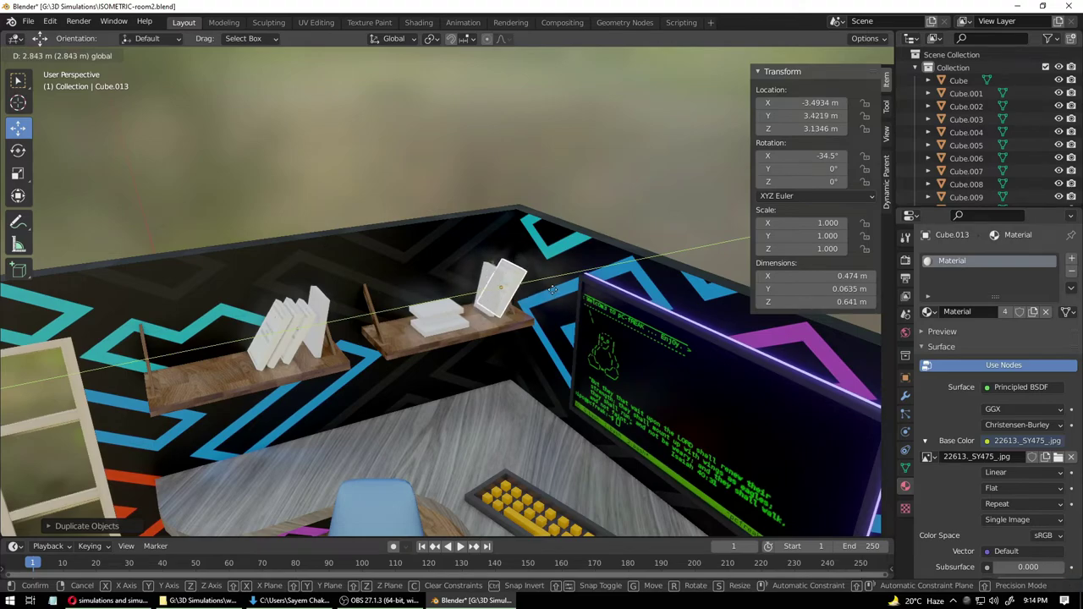
click(552, 290)
- Rotate the far-shelf copy about X to roughly -12.3°, then raise it slightly and shift it against the plain upright book
key(r)
key(x)
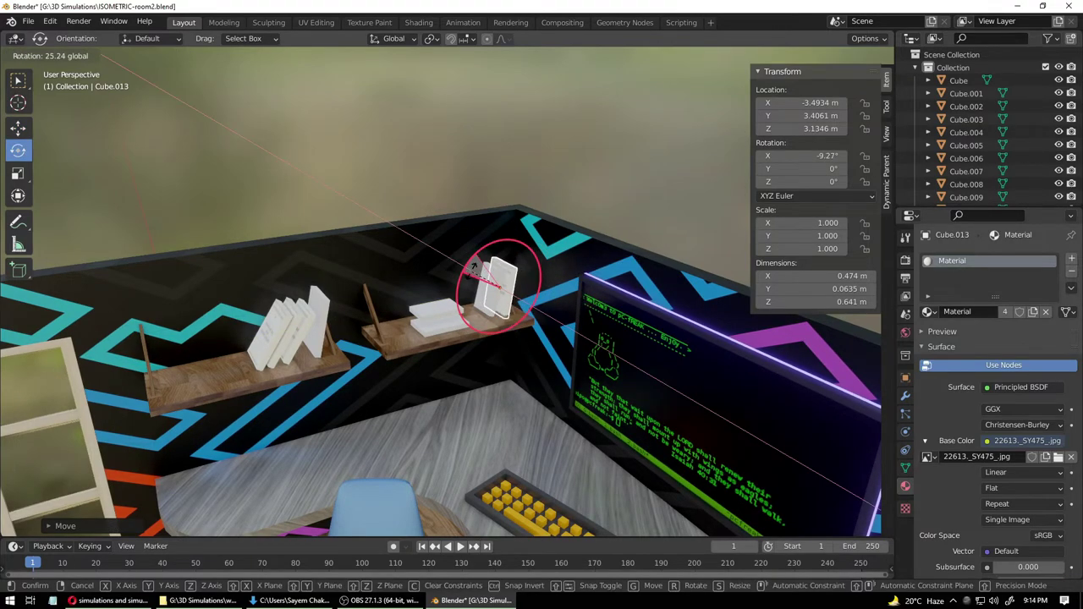
click(474, 265)
drag(502, 237, 502, 233)
drag(535, 280, 530, 277)
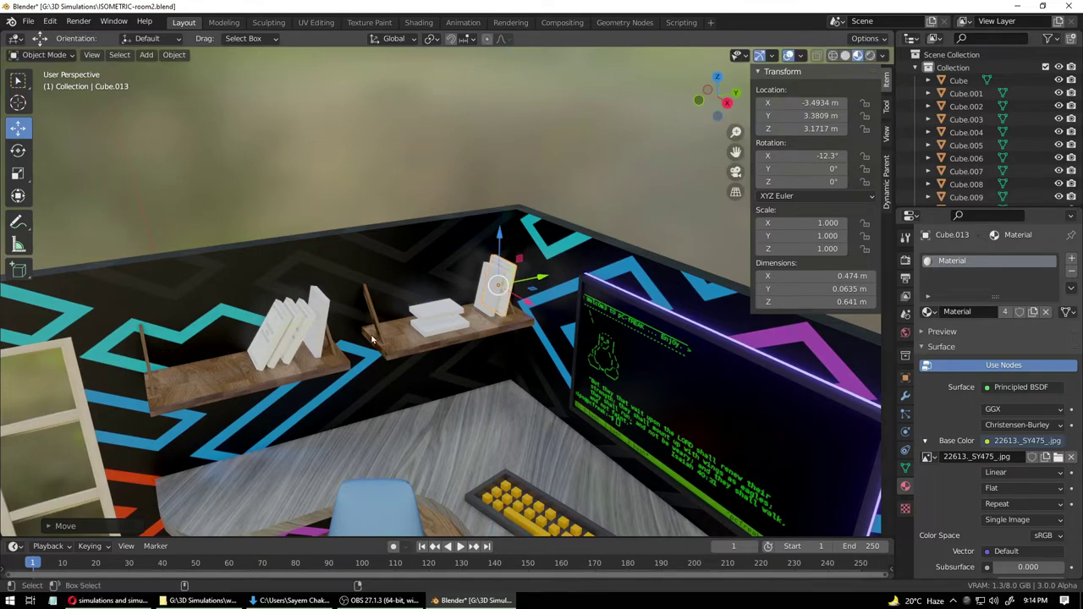
- Duplicate the far-shelf textured book and move the copy about 0.87 m back along Y, over the flat stack
key(shift+d)
key(x)
key(1)
key(Escape)
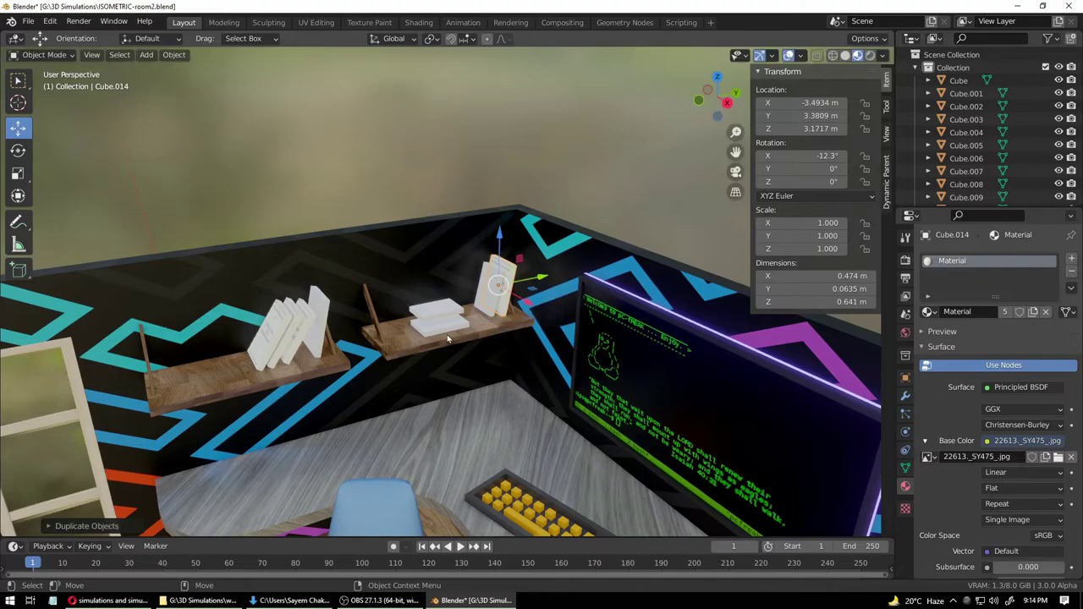
drag(543, 280, 522, 290)
click(508, 288)
- Shift the copied leaning books on the near shelf along Y toward the plain upright book and save the file
click(306, 337)
drag(348, 322, 358, 321)
click(282, 354)
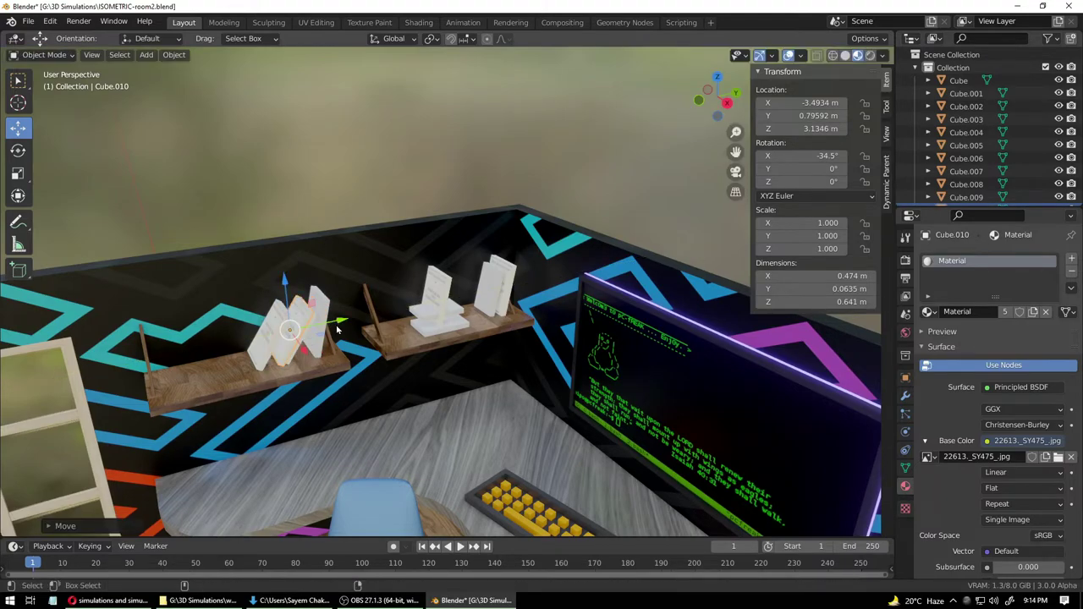
key(ctrl+s)
- Rotate the textured book over the stack so it lies flat, with its X rotation set to -90°
alt+right_drag(487, 297, 453, 203)
click(421, 289)
key(e)
drag(392, 281, 445, 268)
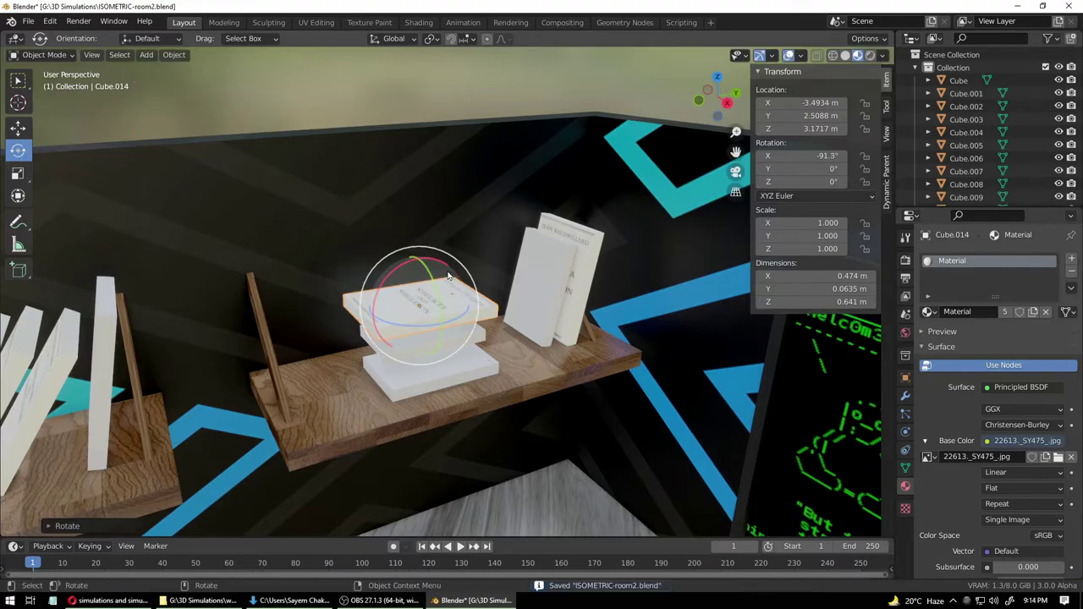
click(824, 156)
text(-90)
key(Return)
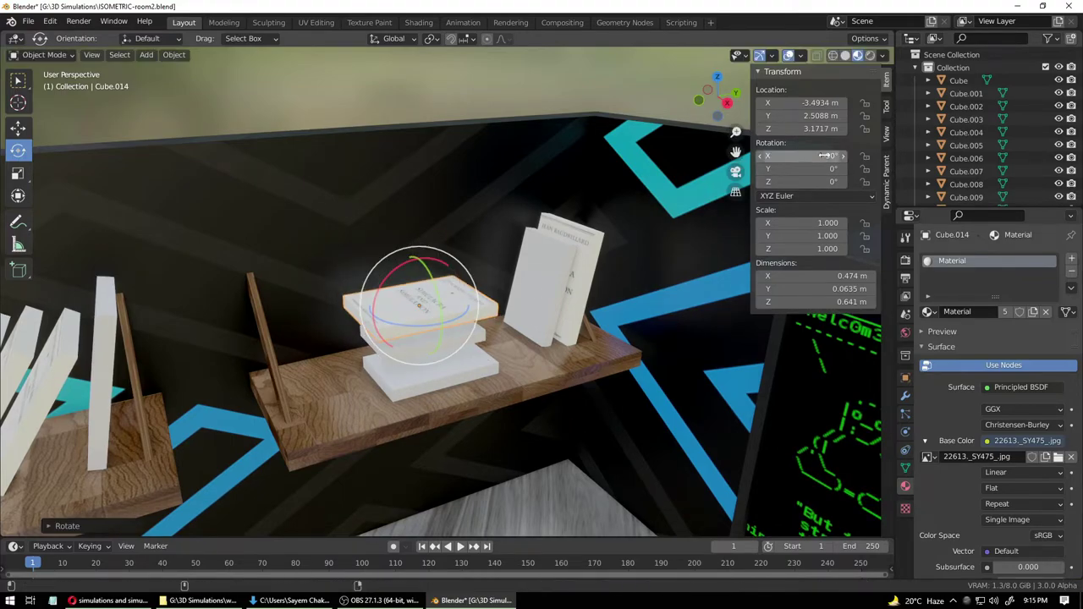
- Lower the flat textured book into the gap between the two plain books of the stack
key(w)
alt+drag(442, 394, 440, 354)
drag(404, 289, 412, 324)
click(385, 485)
middle_drag(385, 484, 422, 448)
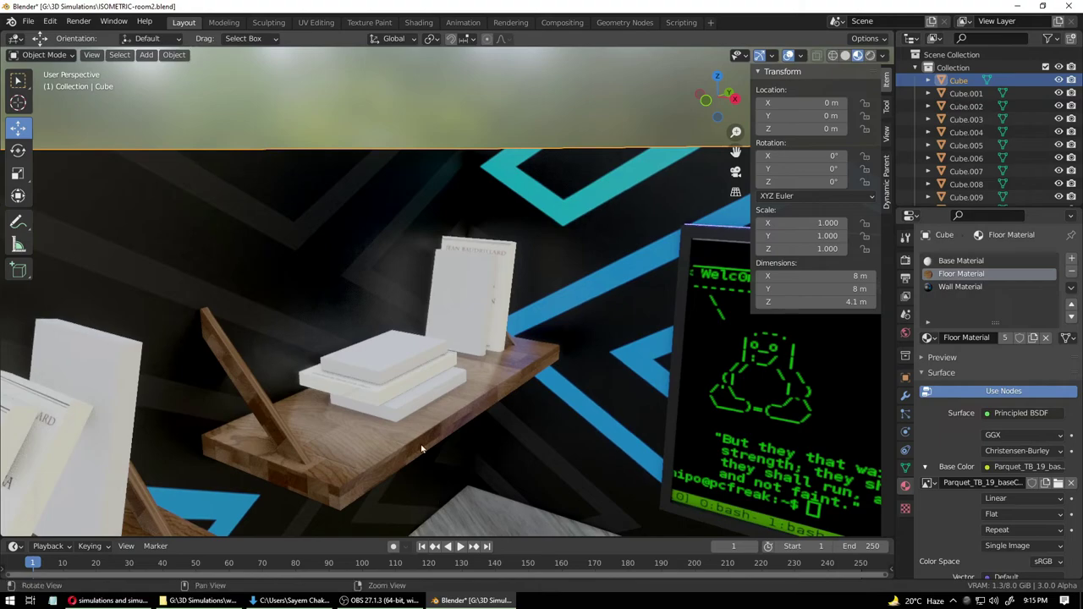
- Nudge the top plain book of the stack up slightly and save the file
scroll(418, 385, down, 5)
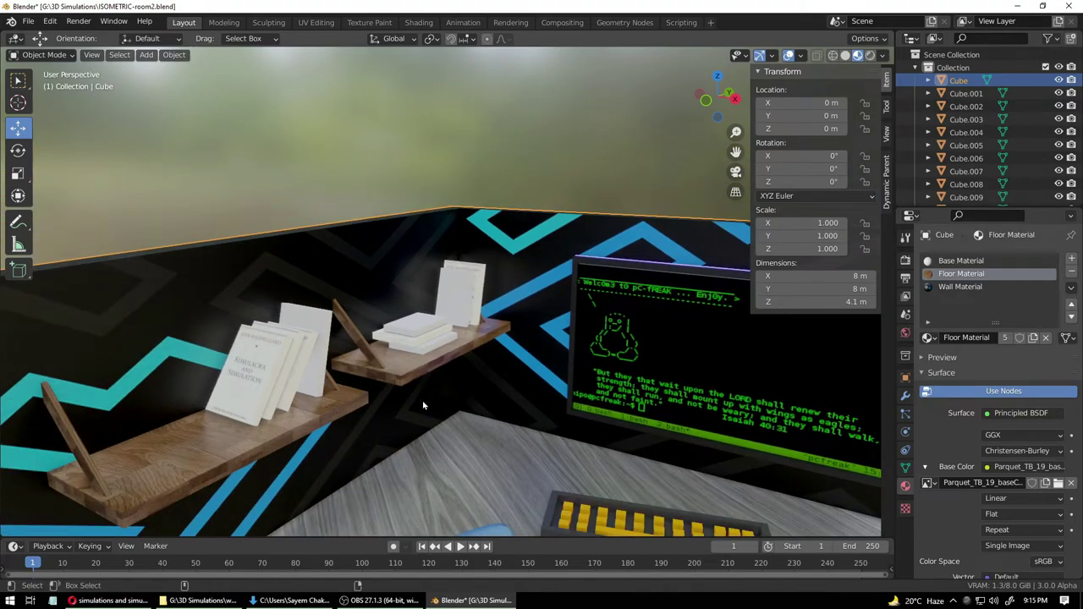
click(415, 334)
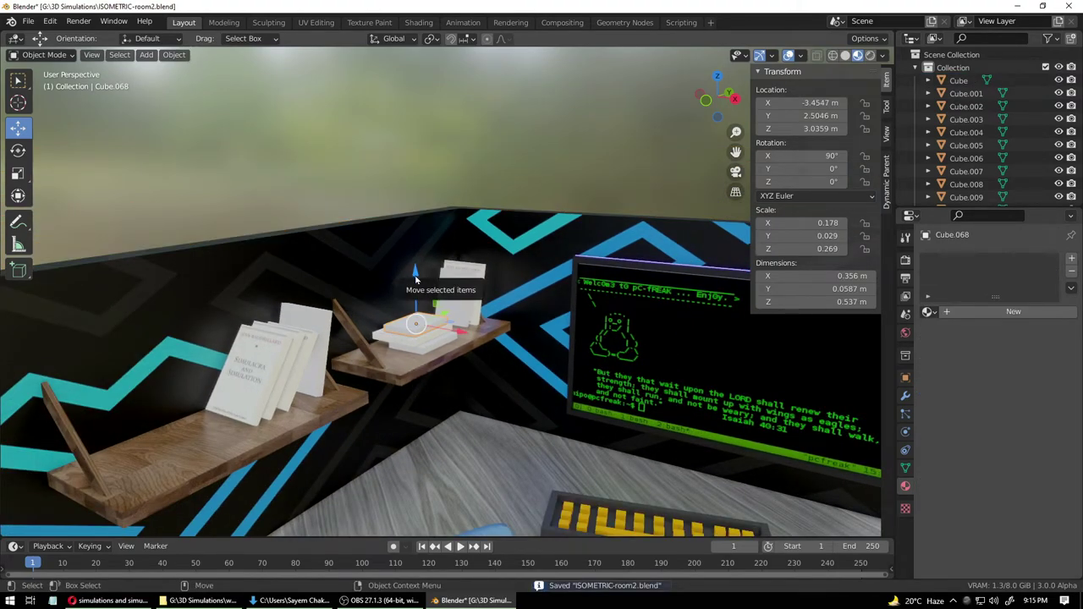
drag(416, 279, 416, 277)
click(372, 221)
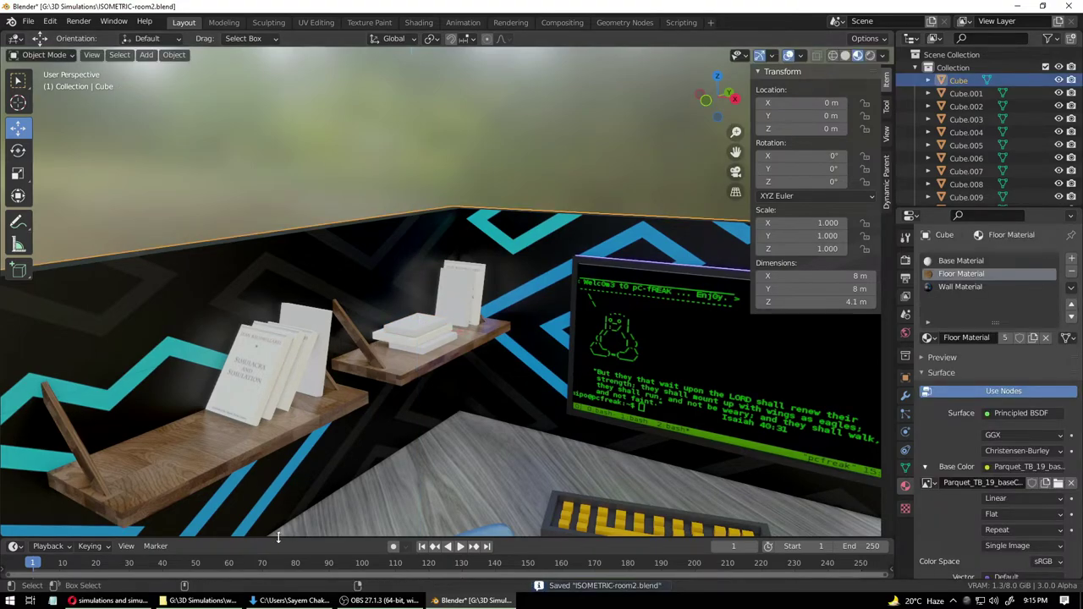
key(ctrl+s)
- Switch to the web browser and run an image search for "newromancer"
click(114, 600)
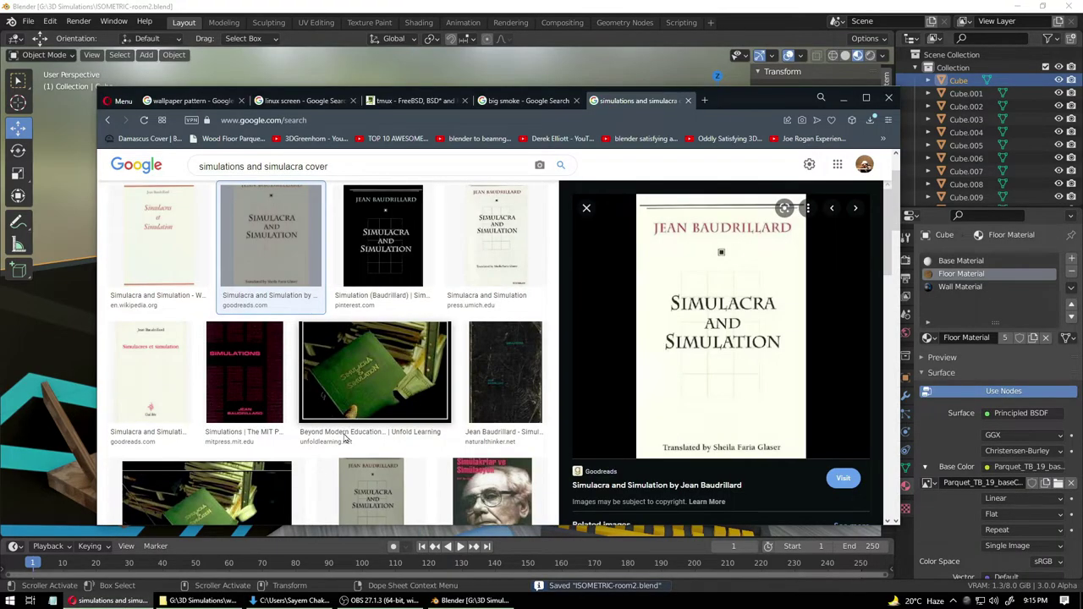
scroll(344, 438, down, 5)
scroll(269, 398, up, 5)
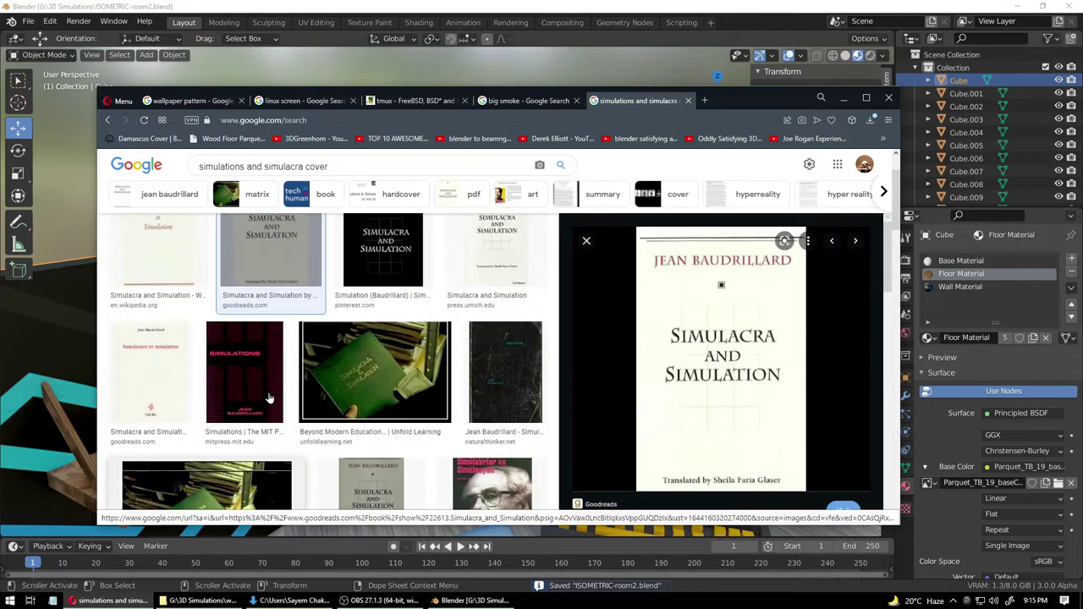
scroll(269, 398, up, 2)
drag(338, 172, 148, 173)
text(r)
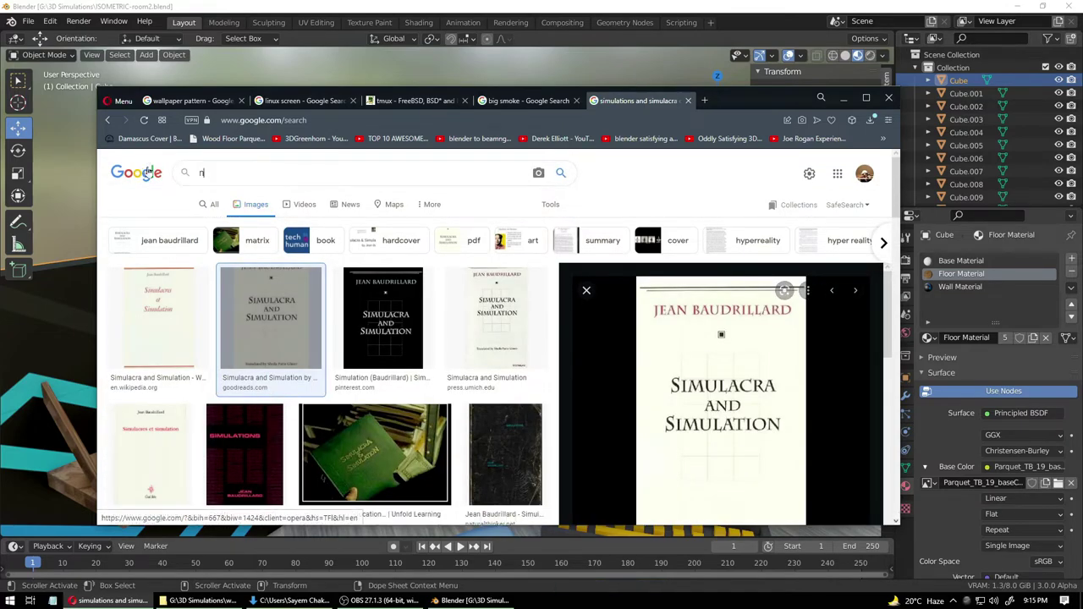
text(ewromancer)
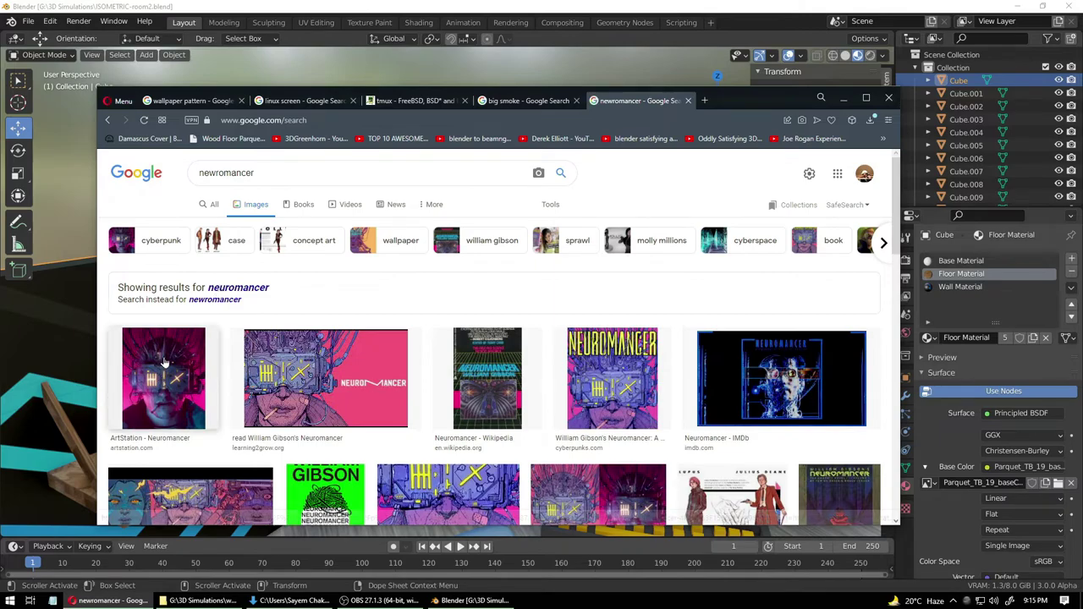
click(165, 362)
right_click(664, 291)
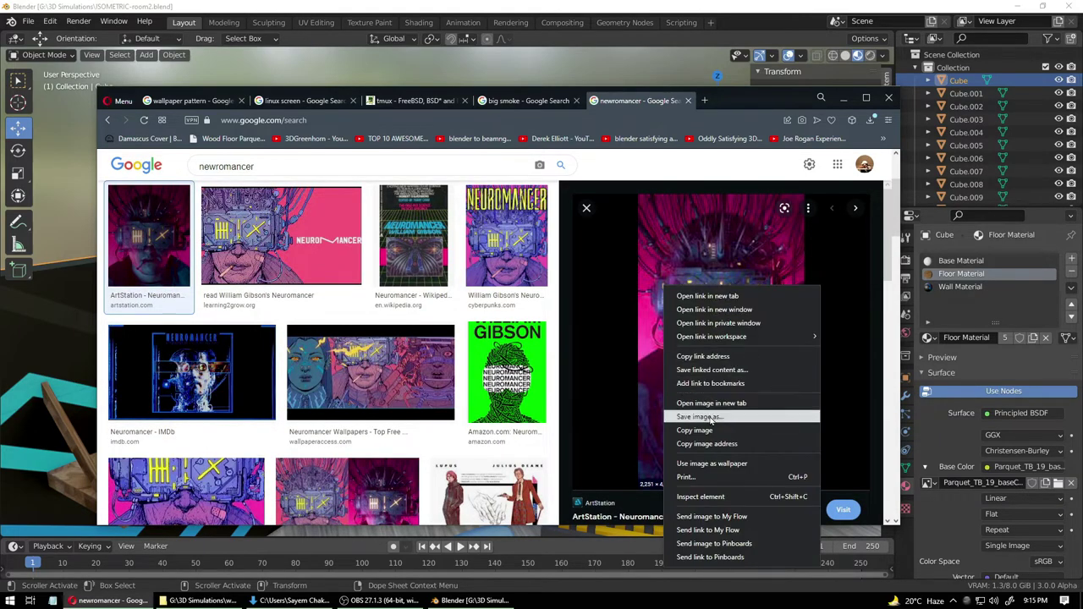
click(622, 342)
click(652, 342)
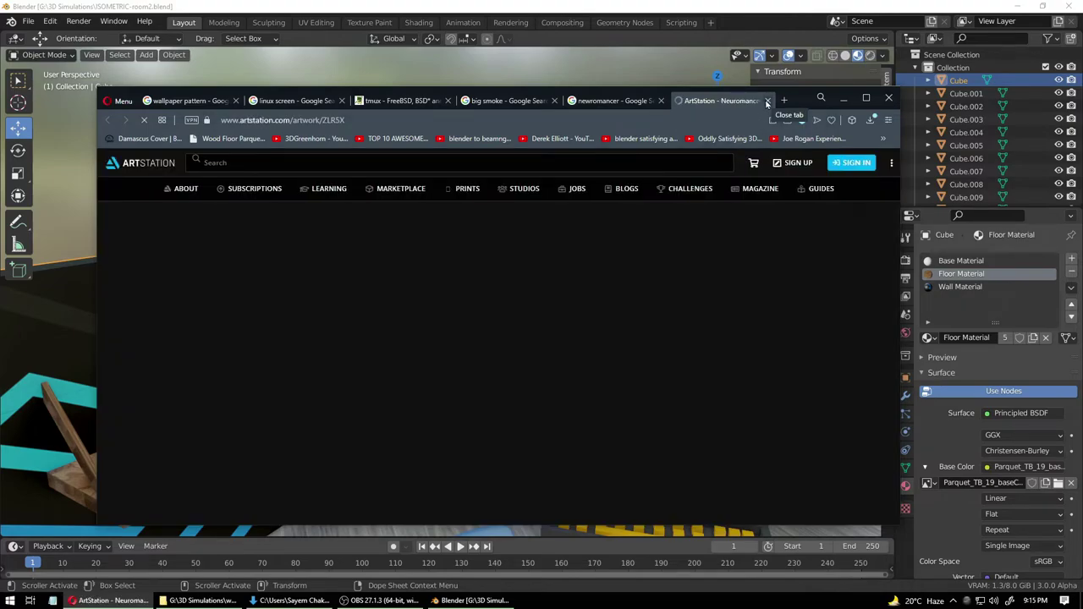
click(768, 101)
- Save the William Gibson Neuromancer cover from the cyberpunks.com result to Downloads as download (2).jfif
click(506, 237)
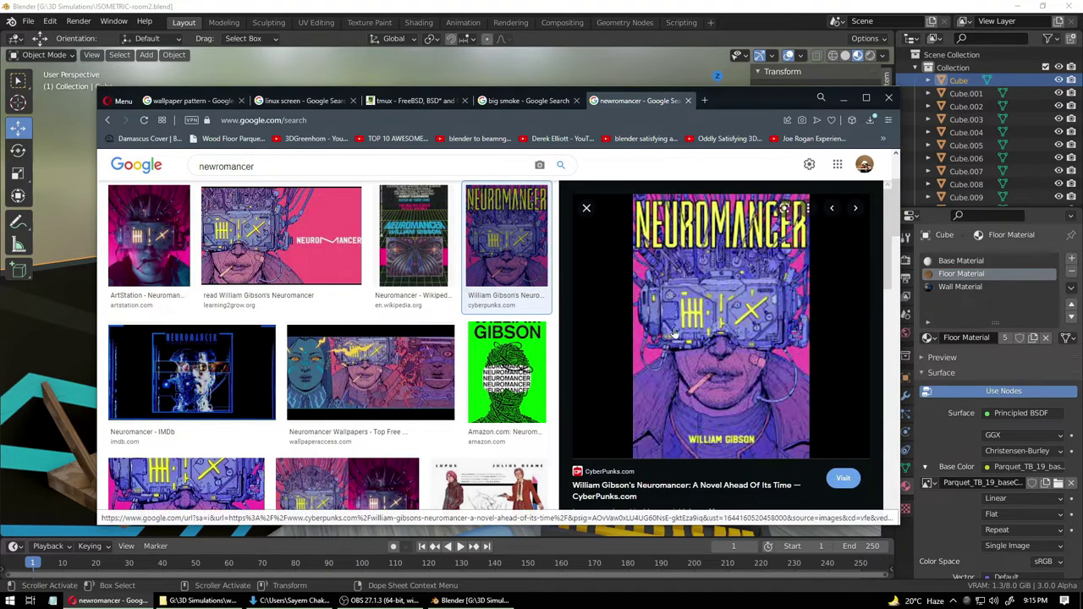
right_click(679, 264)
click(715, 393)
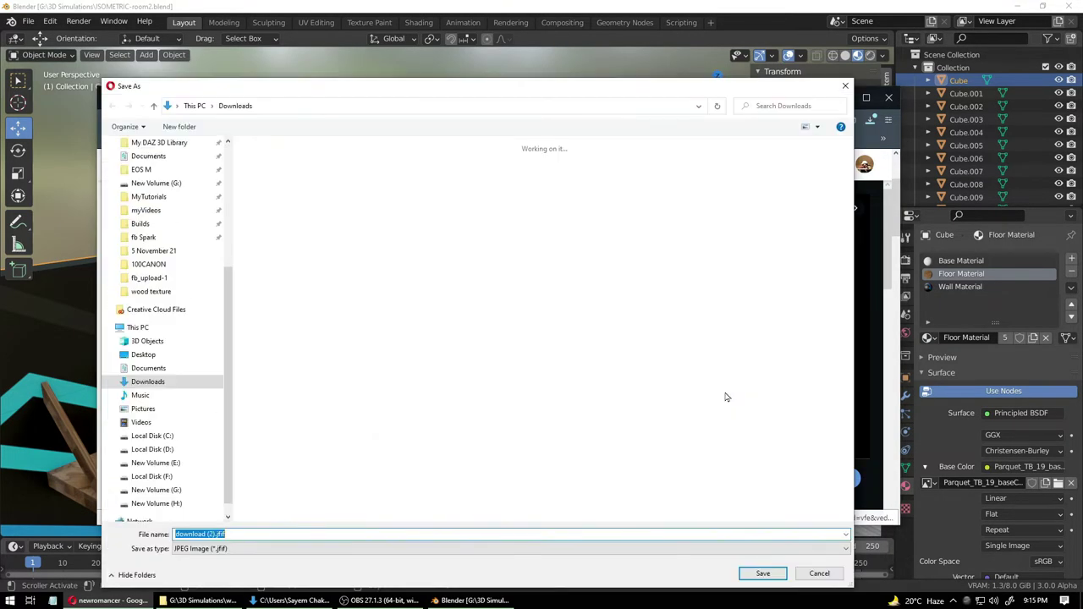
key(Return)
- Switch to Blender and give the plain leaning book on the far shelf a new material with an Image Texture as Base Color
click(437, 600)
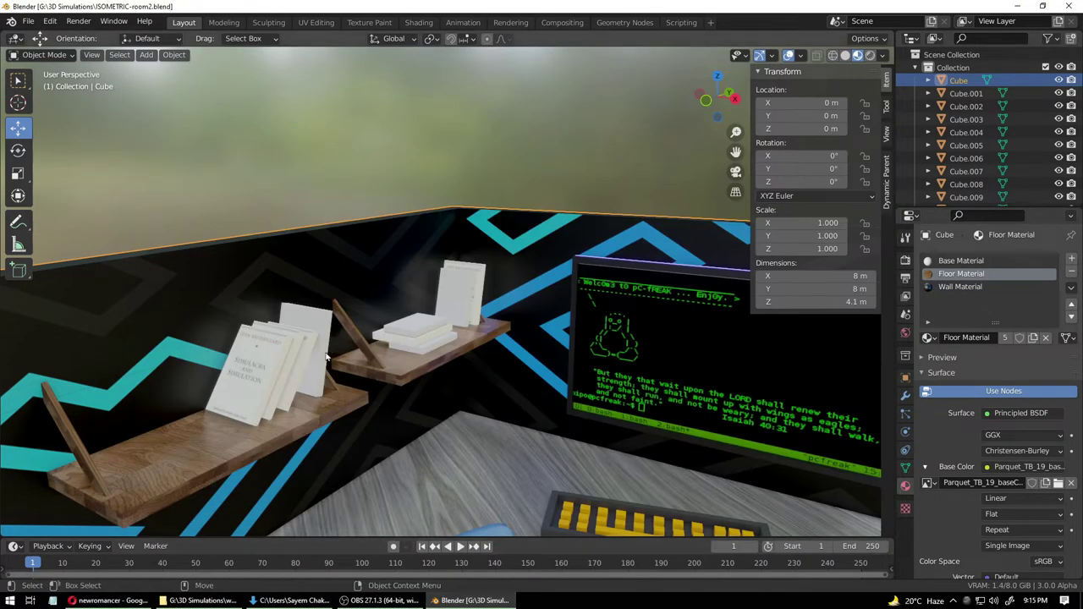
click(448, 308)
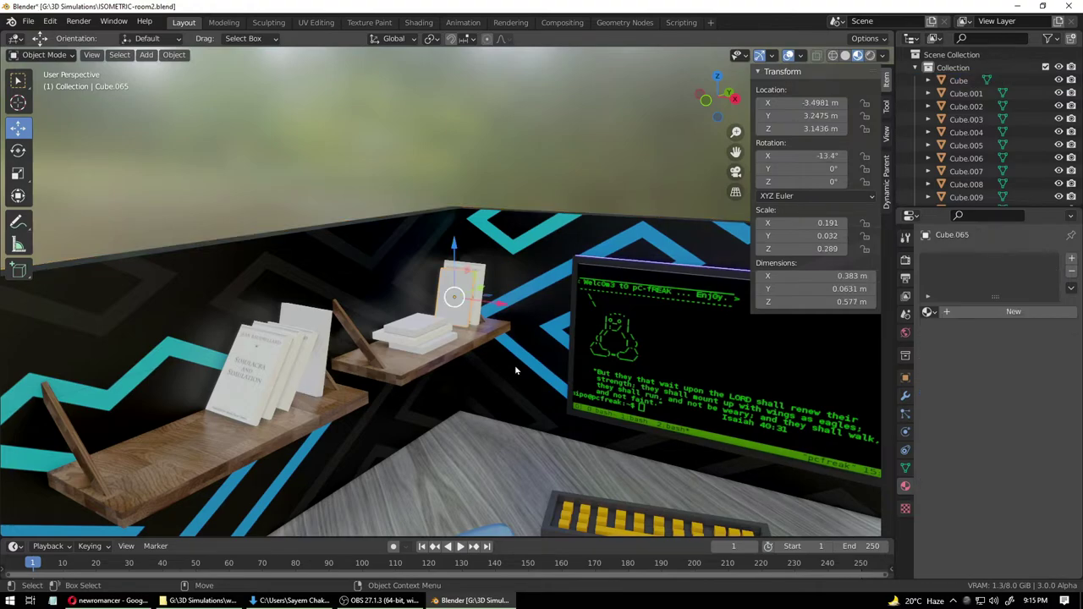
scroll(510, 276, up, 5)
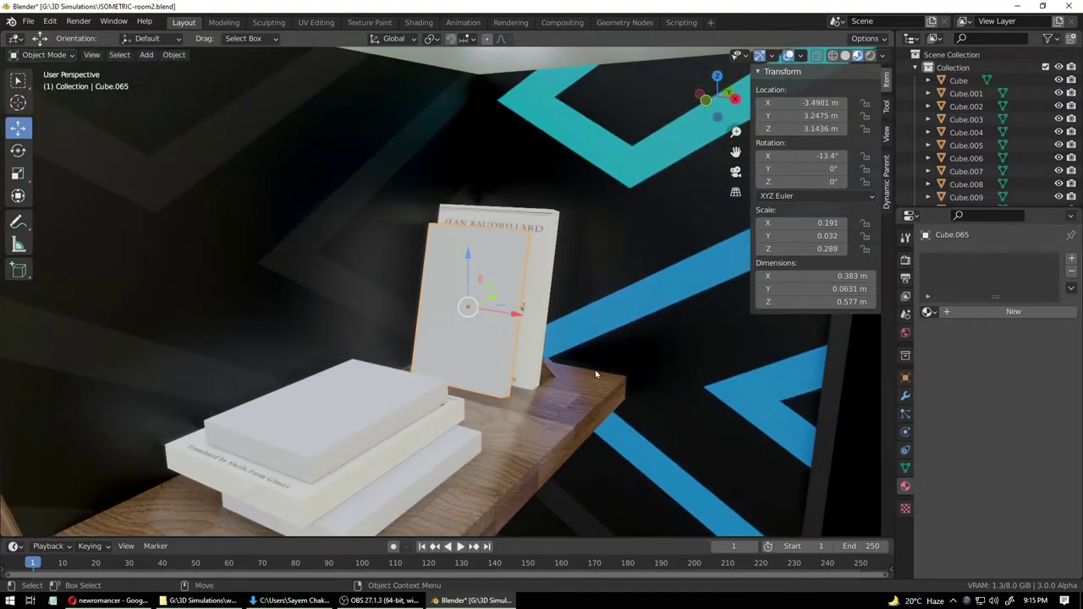
click(1013, 311)
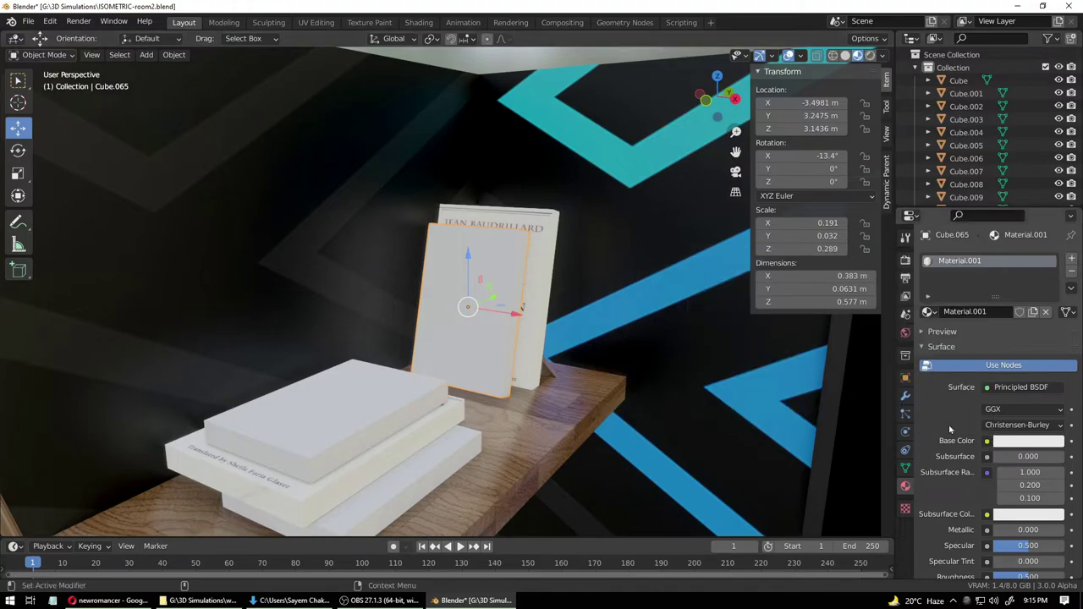
click(986, 442)
click(715, 328)
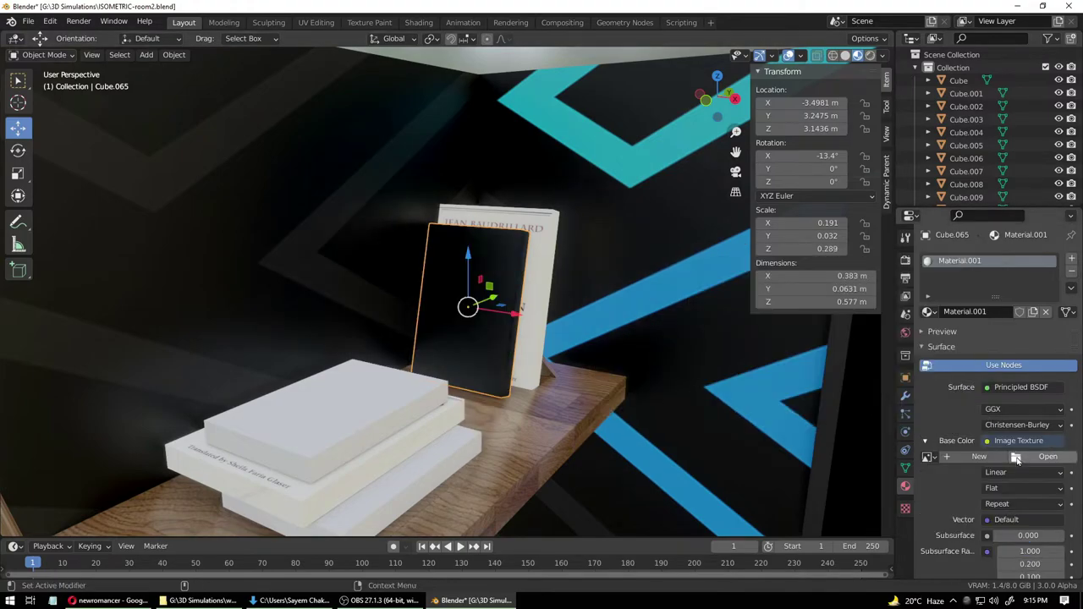
- Browse the Downloads folder for the saved Neuromancer cover to use as the book's texture
click(1047, 456)
click(259, 288)
scroll(405, 397, down, 10)
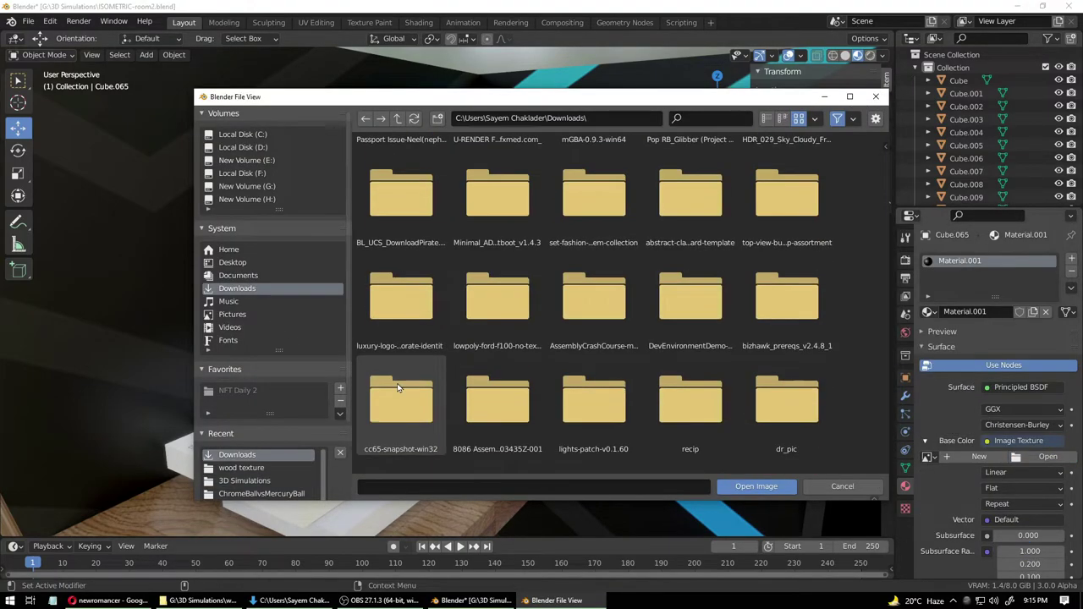
scroll(405, 398, down, 3)
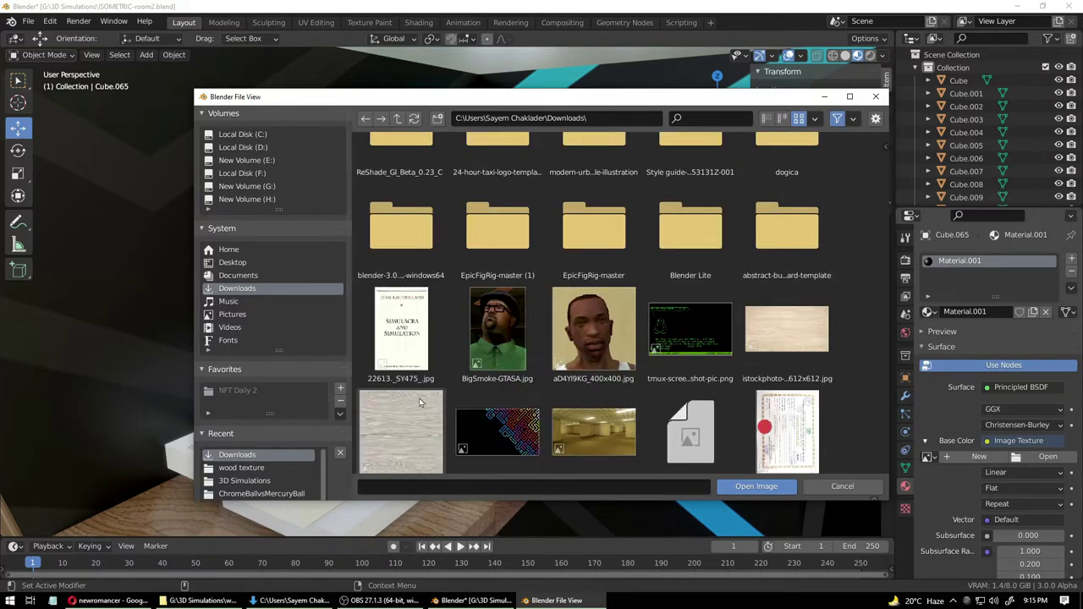
- Switch to the web browser, check the recent downloads and clear the download list
click(106, 601)
click(871, 121)
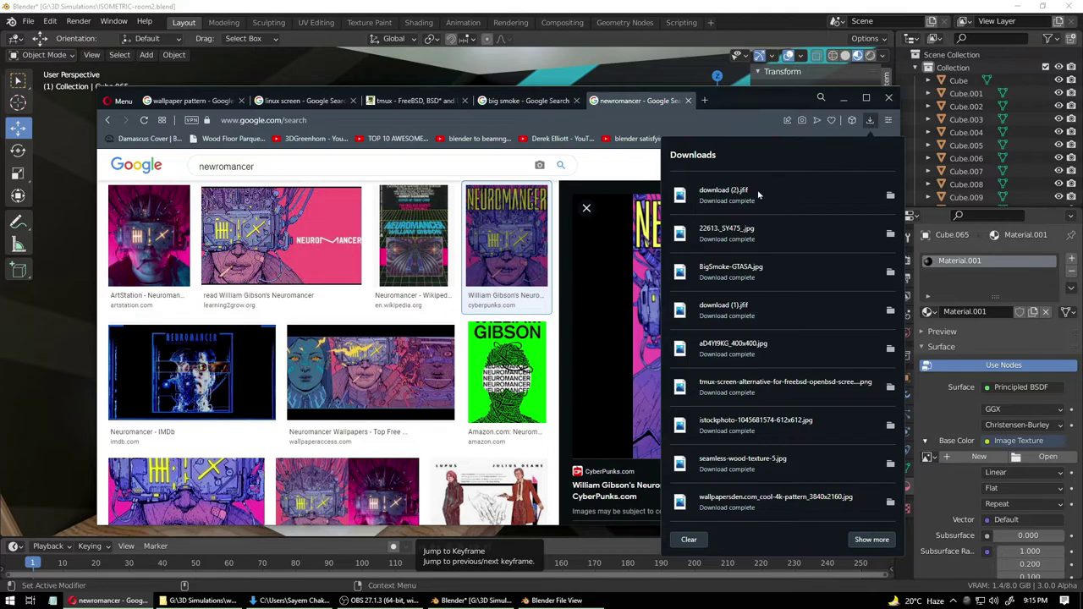
click(688, 540)
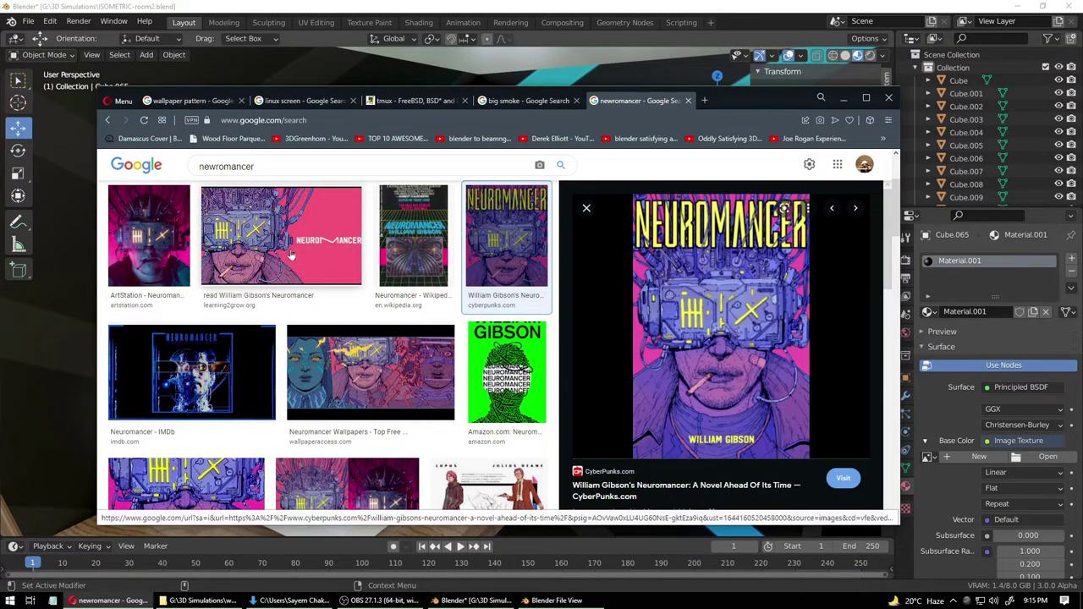
click(149, 245)
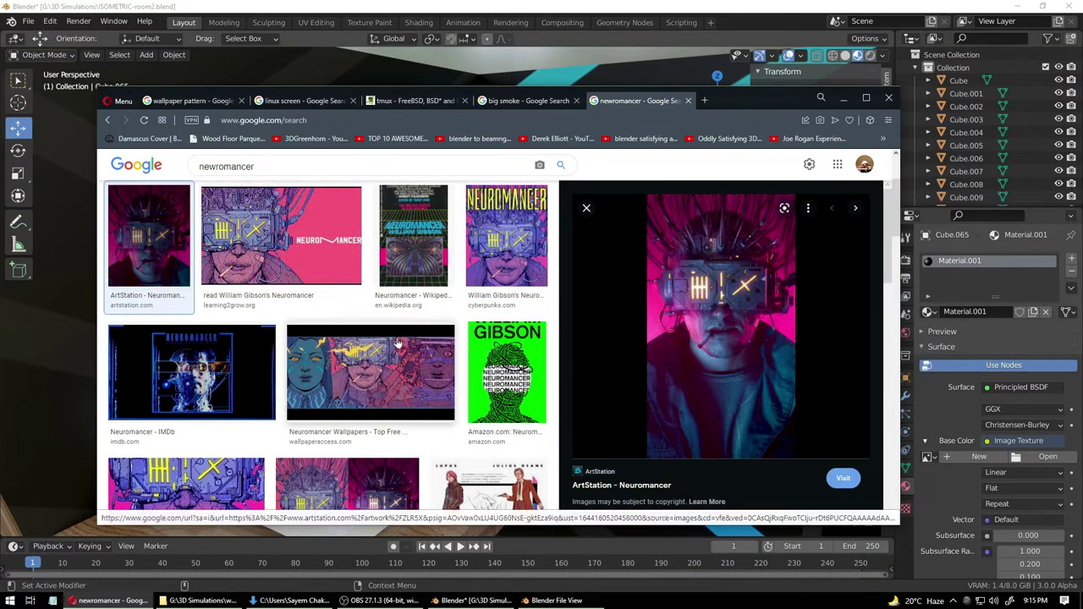
scroll(702, 385, down, 3)
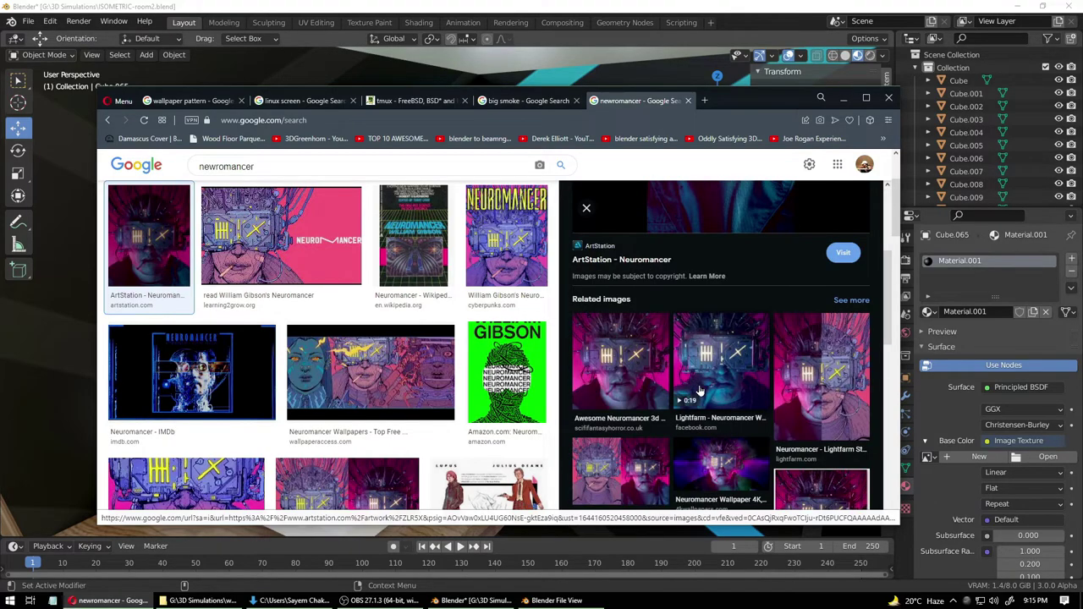
click(701, 389)
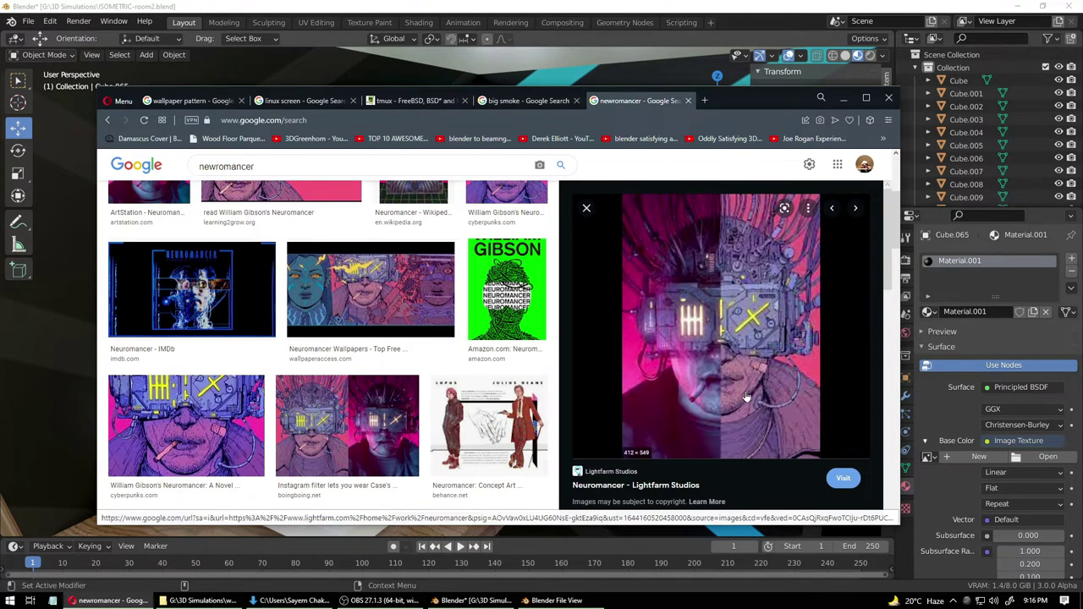
scroll(721, 398, down, 5)
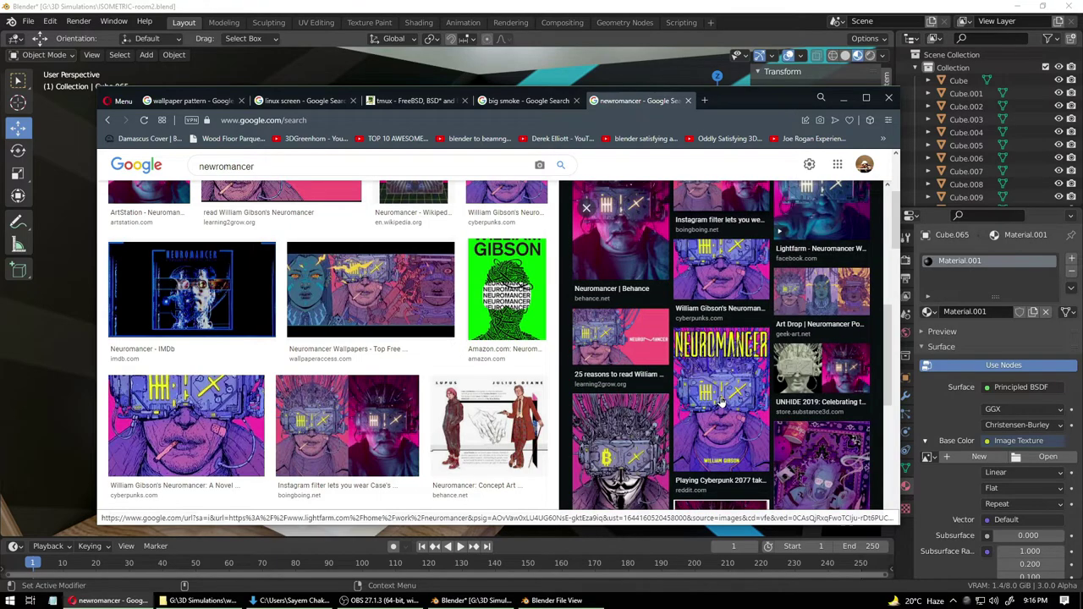
click(718, 394)
right_click(709, 344)
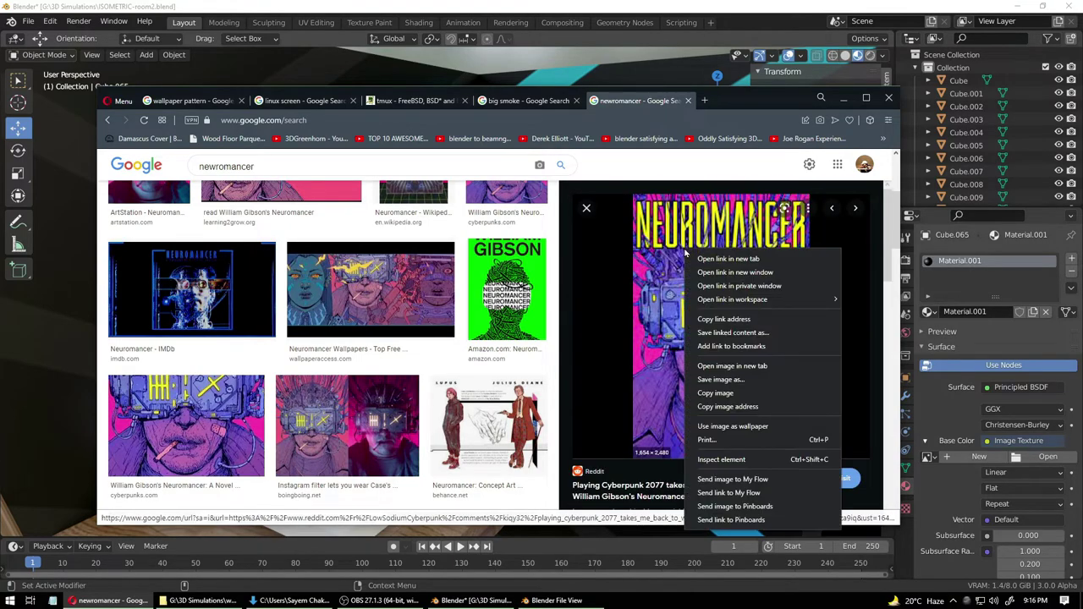
click(713, 385)
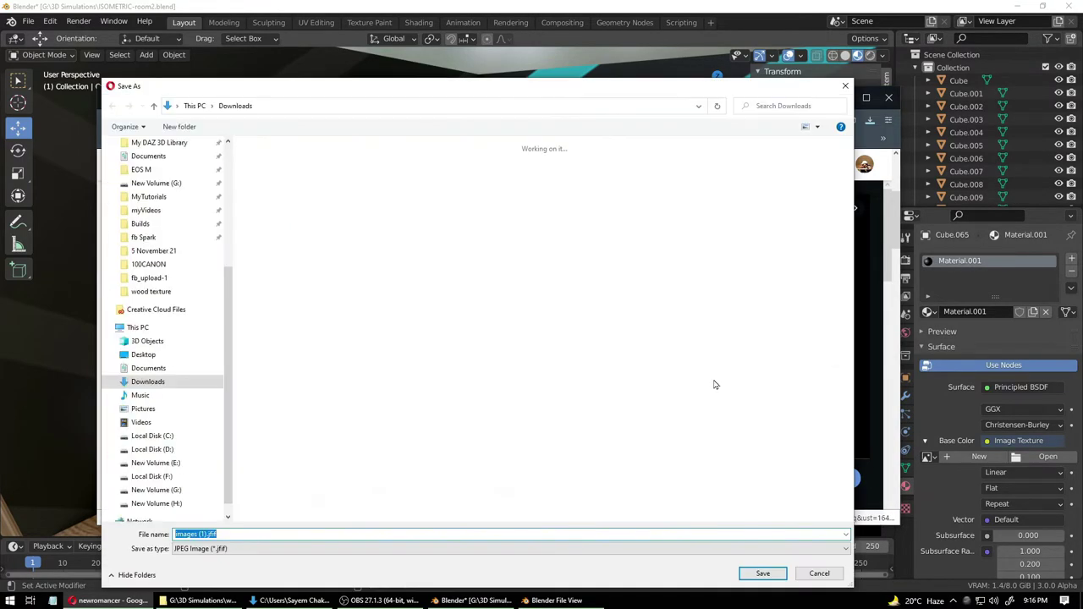
click(817, 574)
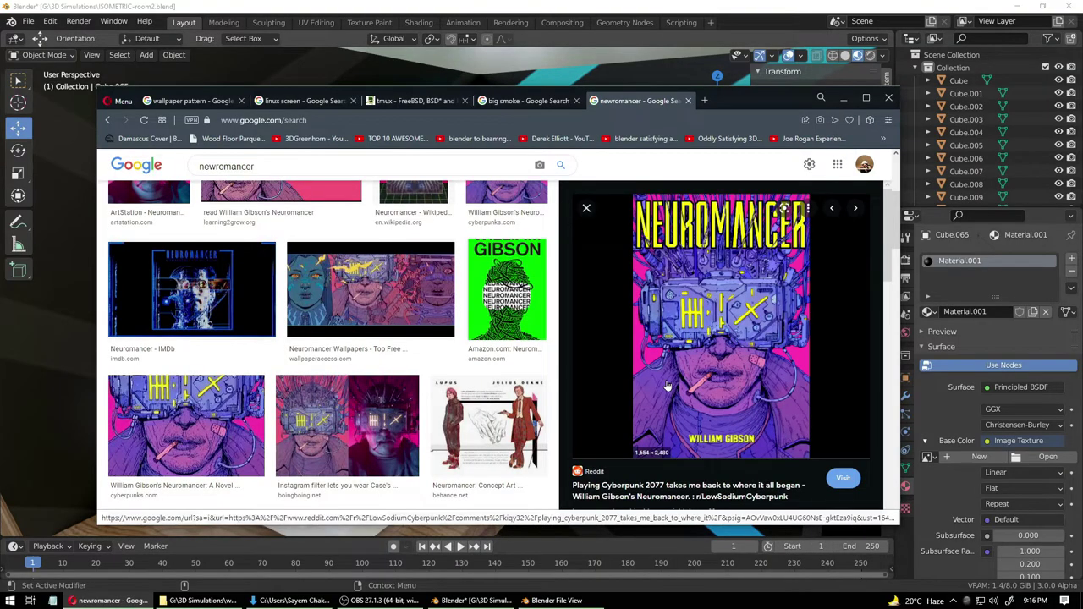
- Save the wide pink Neuromancer image from the learning2grow.org result to Downloads as neuromancer-gibson-web.jpg
scroll(335, 389, down, 5)
scroll(336, 389, up, 5)
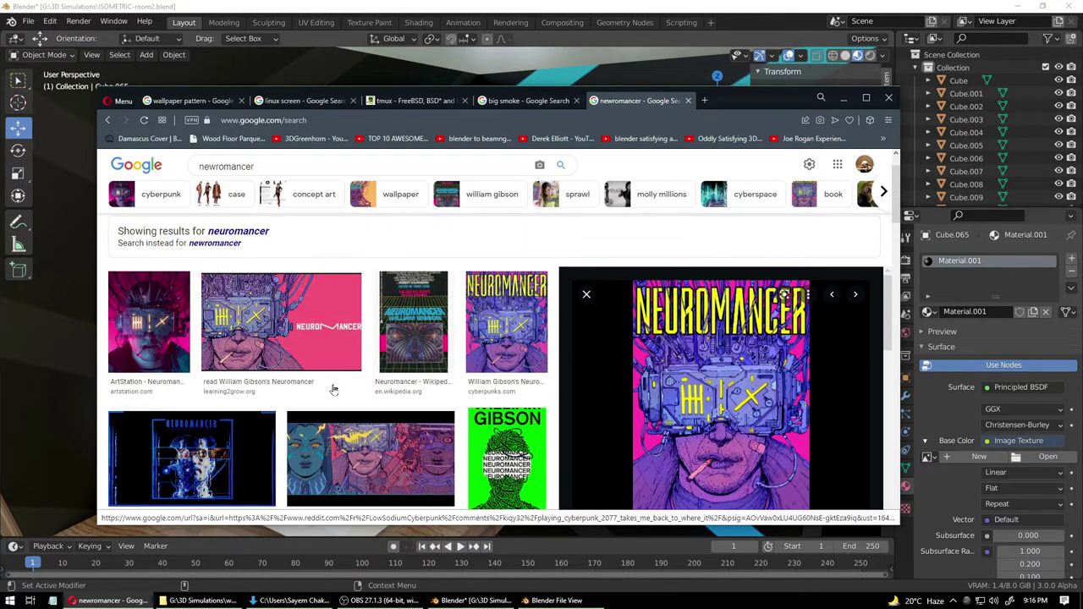
scroll(339, 338, down, 1)
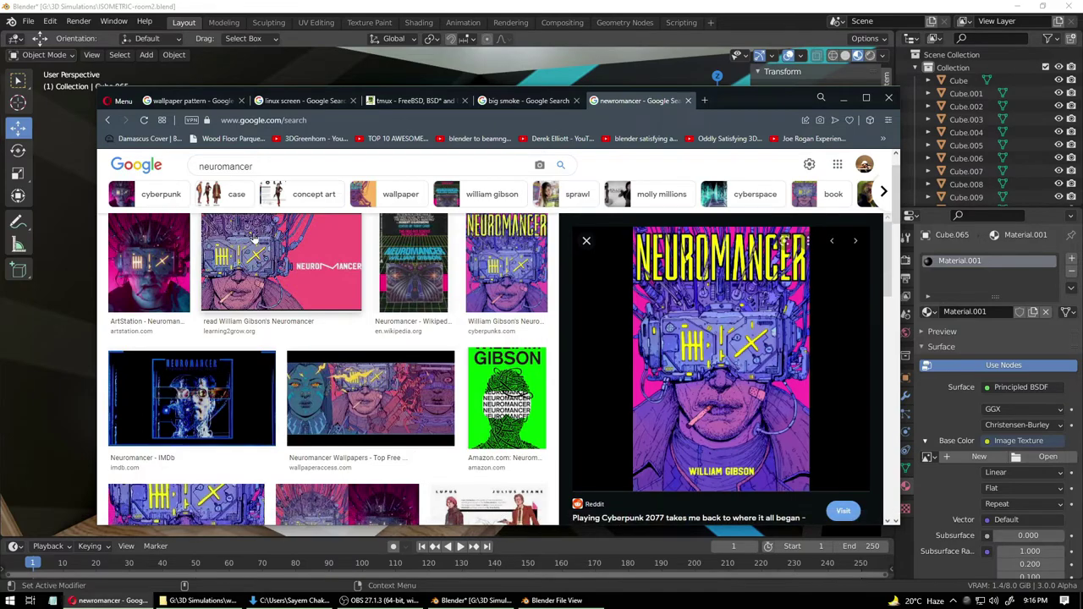
scroll(407, 330, up, 1)
click(295, 289)
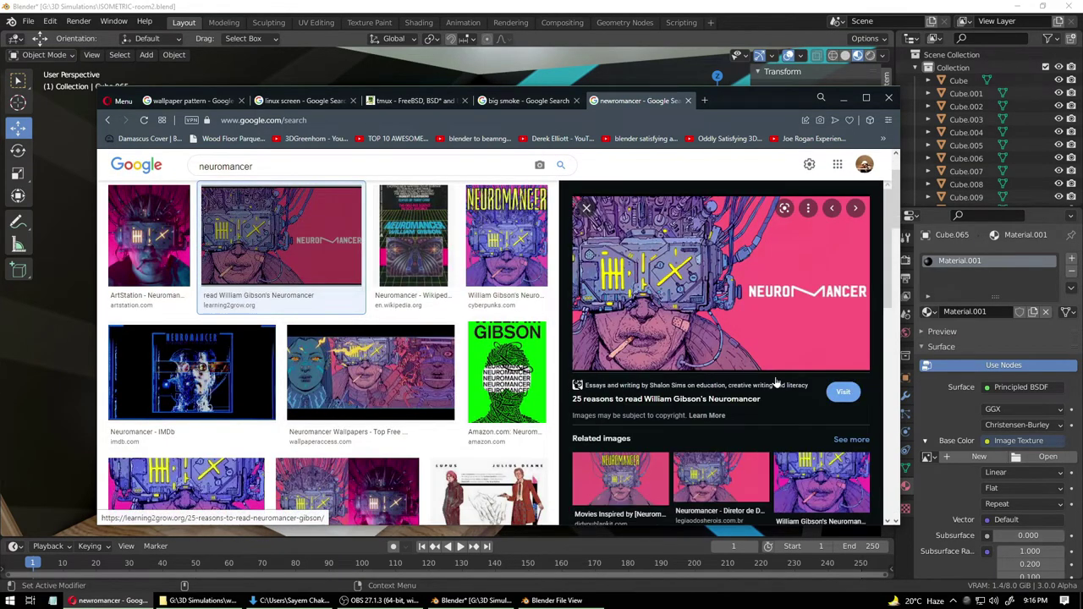
right_click(717, 245)
click(754, 364)
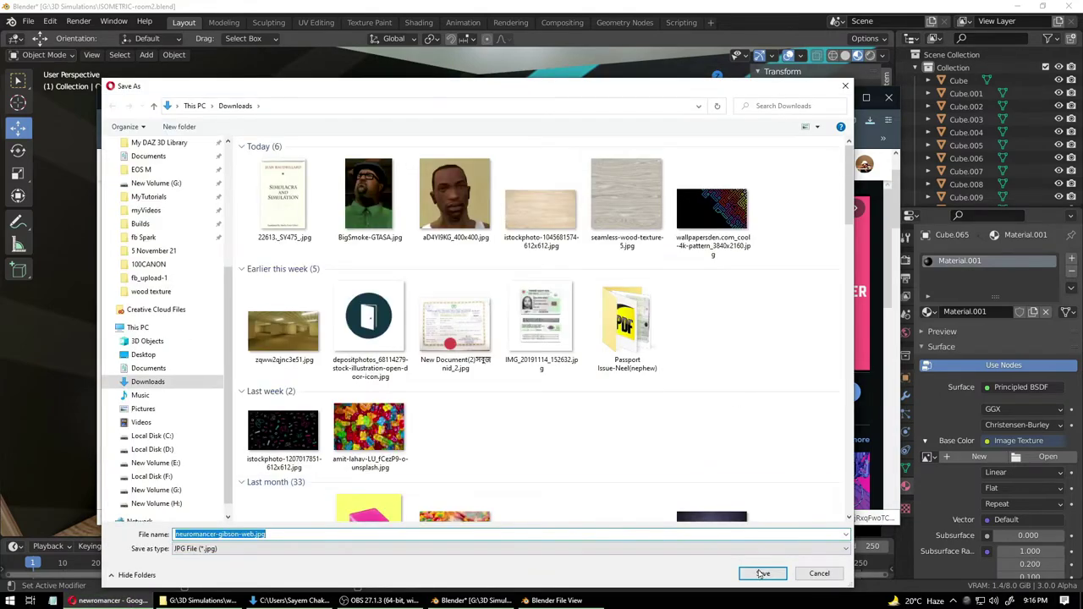
click(763, 573)
- Return to Blender and load neuromancer-gibson-web.jpg from Downloads as the base color image of the leaning book on the far shelf
click(489, 600)
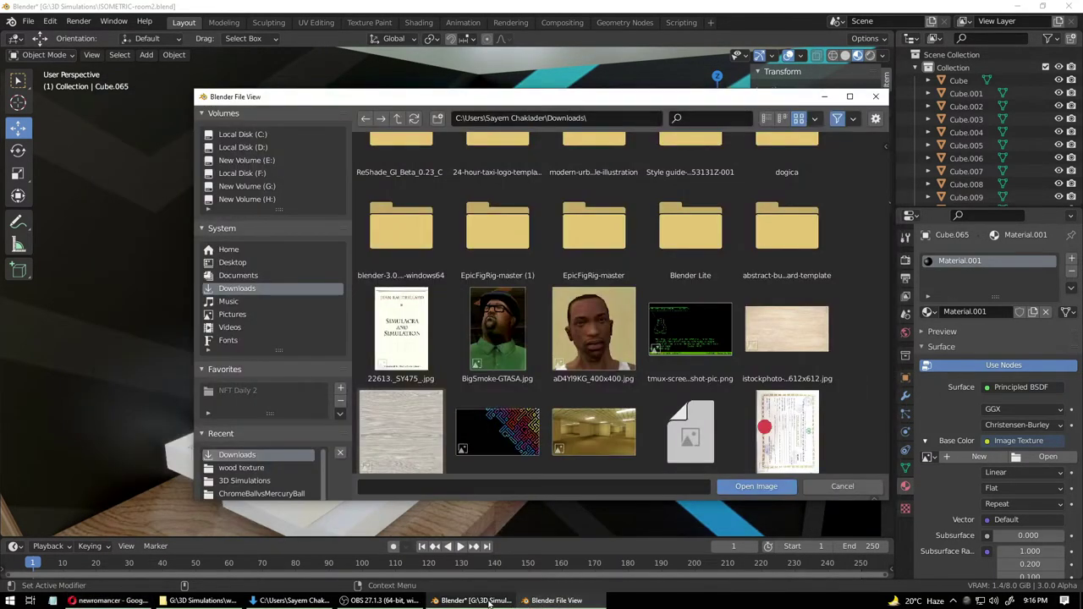
click(841, 485)
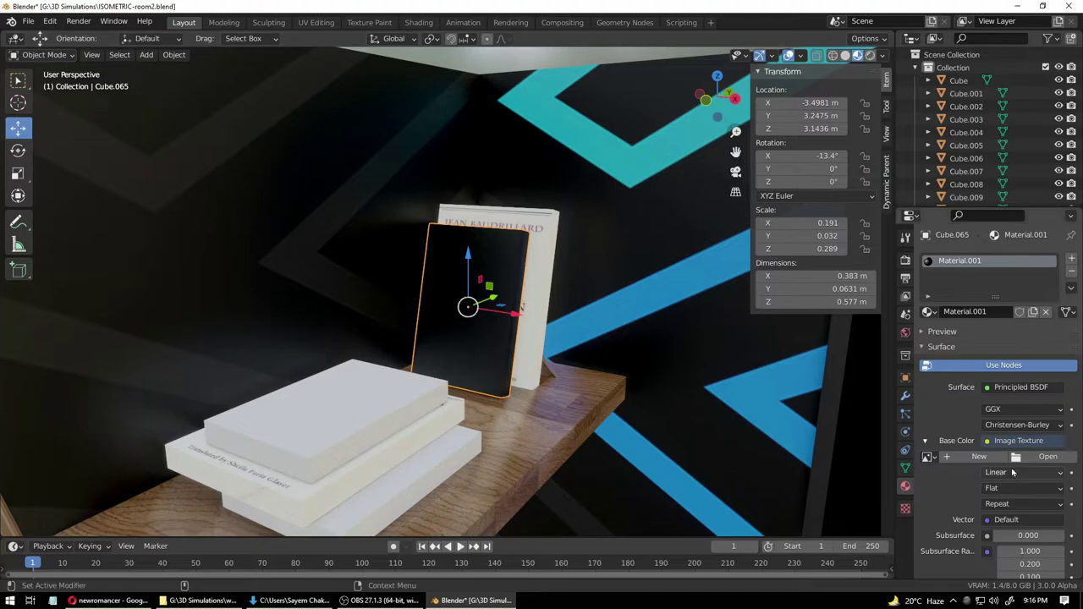
click(1044, 457)
click(241, 287)
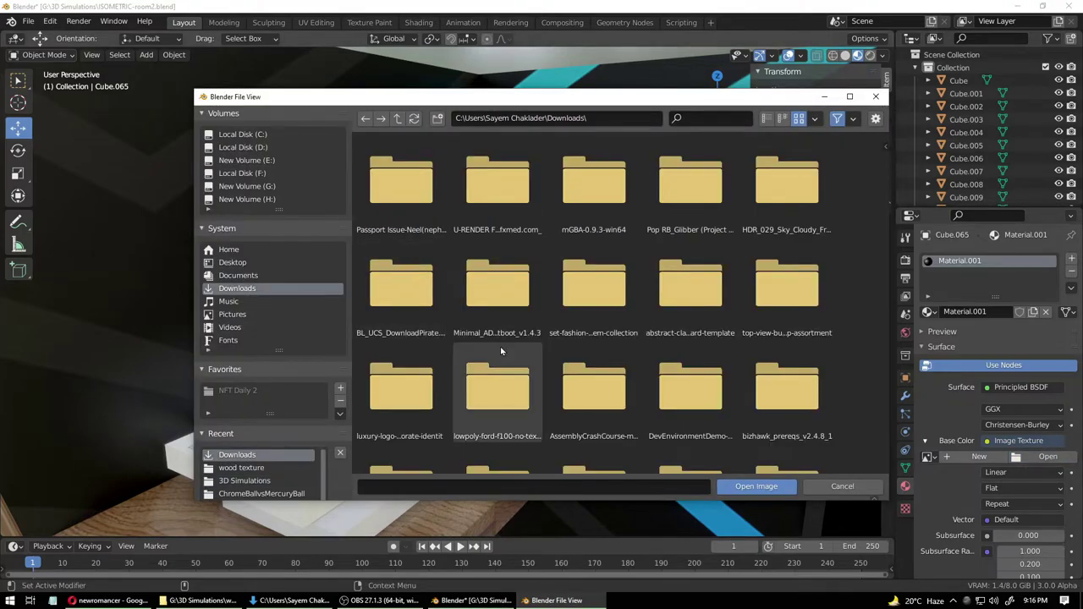
scroll(501, 351, down, 10)
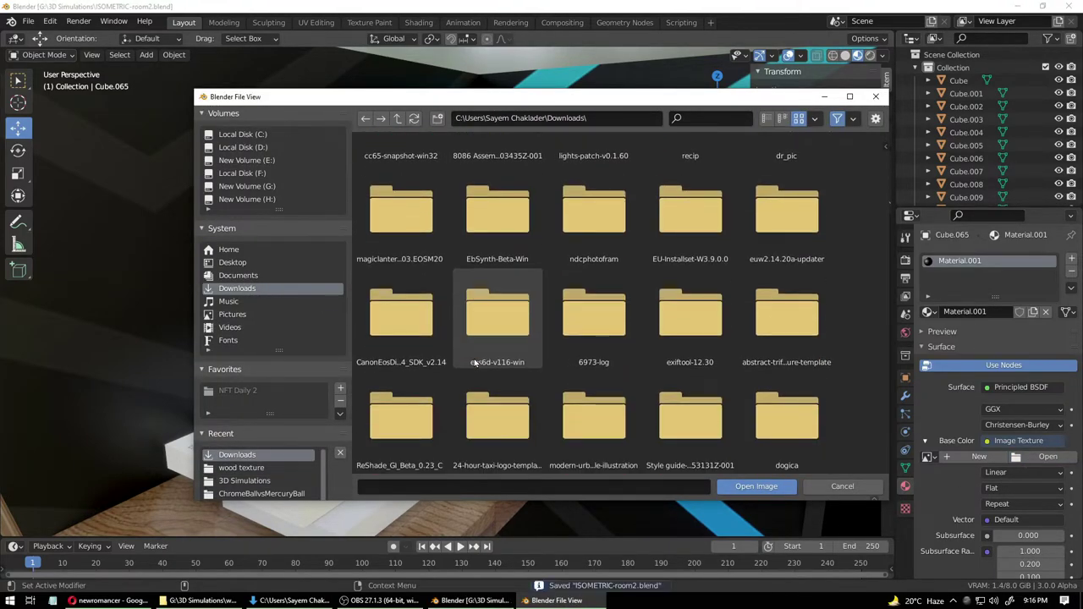
scroll(475, 362, down, 6)
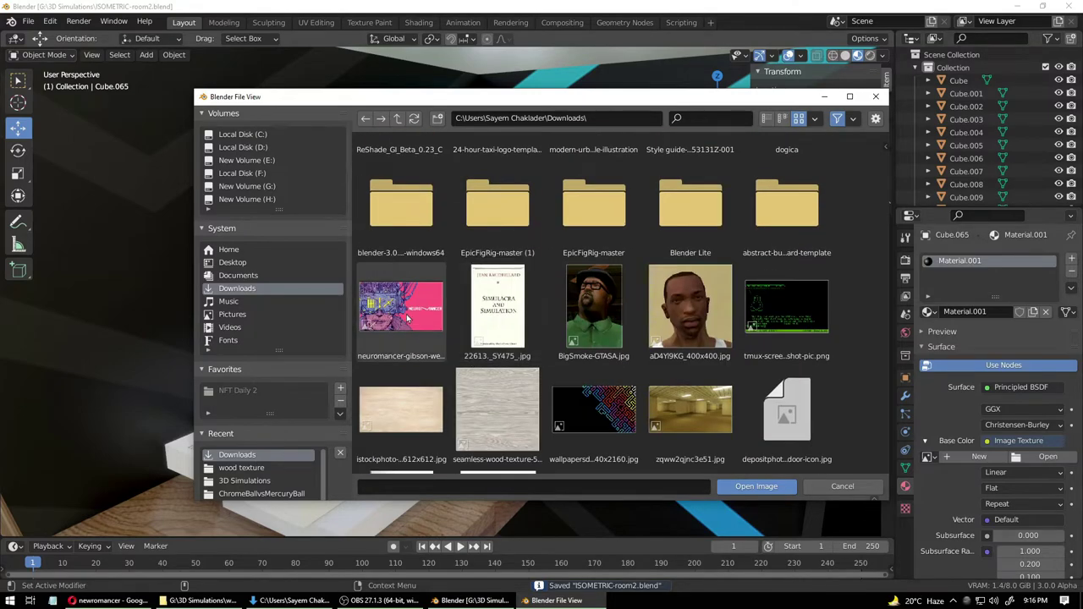
double_click(406, 319)
click(559, 365)
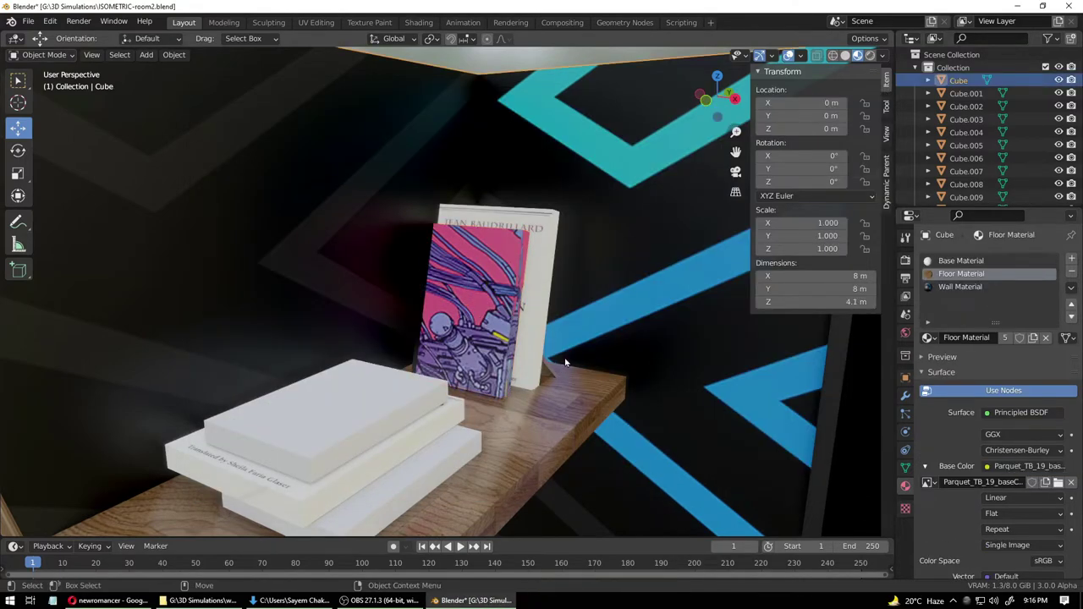
scroll(559, 366, down, 5)
scroll(559, 365, down, 5)
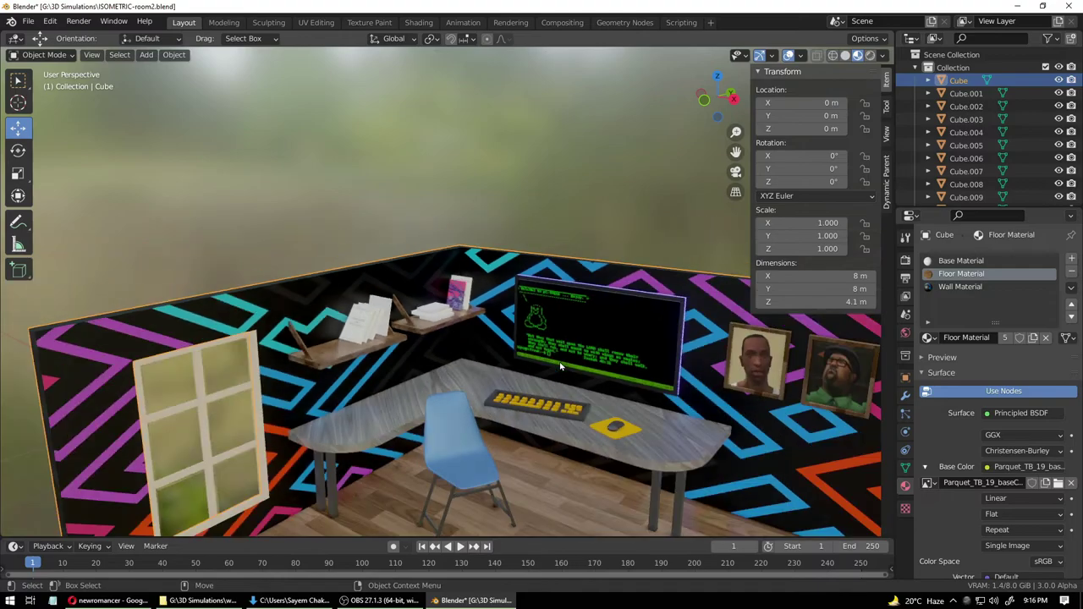
- Apply the Neuromancer cover material, Material.001, to the bottom book of the flat stack on the far shelf and save the file
scroll(448, 334, up, 8)
click(405, 350)
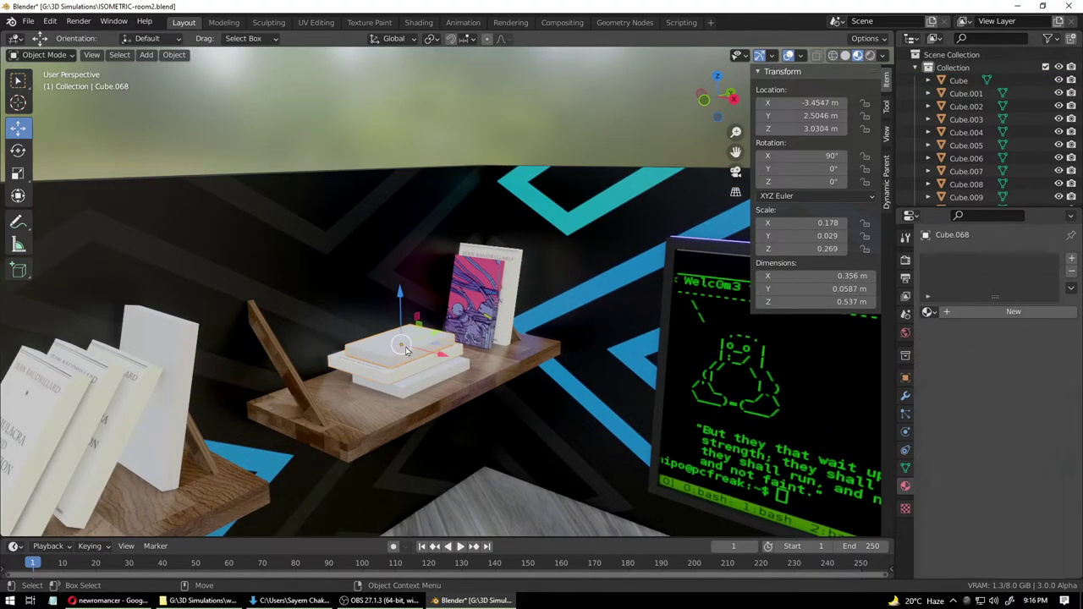
click(966, 313)
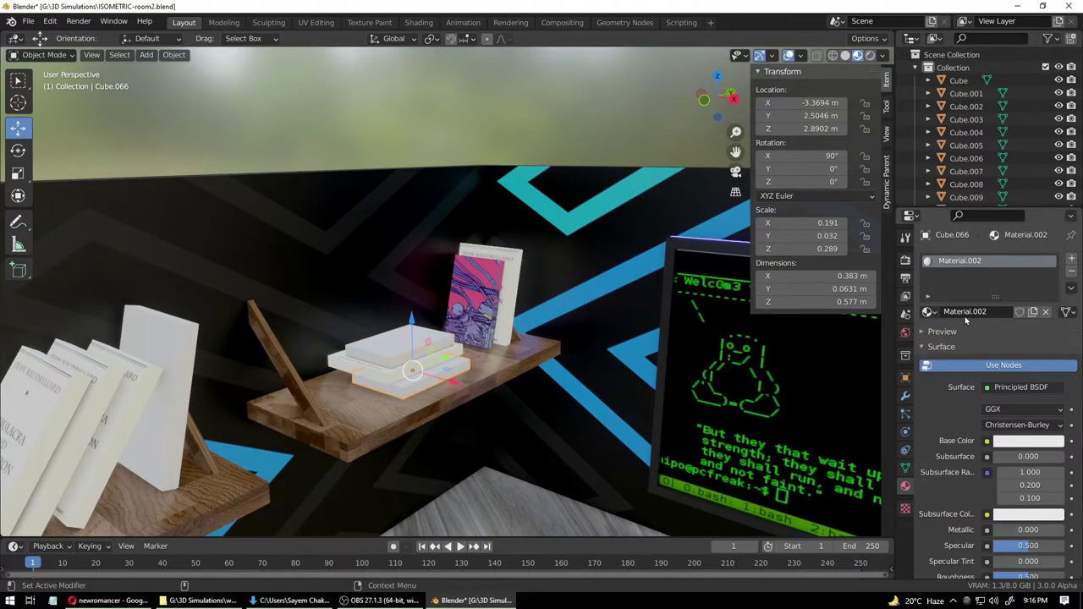
click(928, 312)
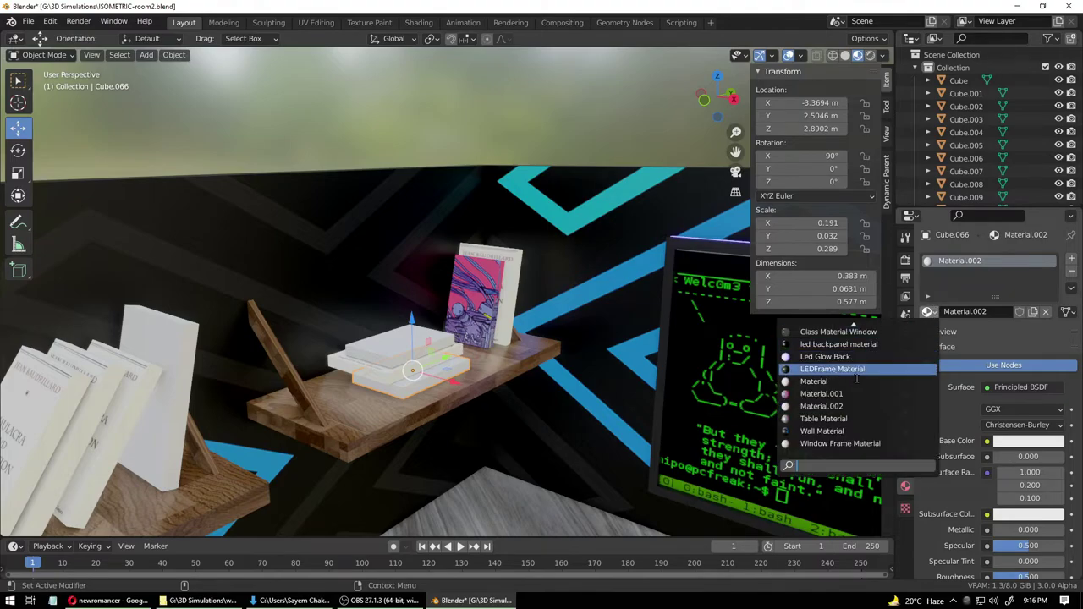
click(841, 397)
click(508, 433)
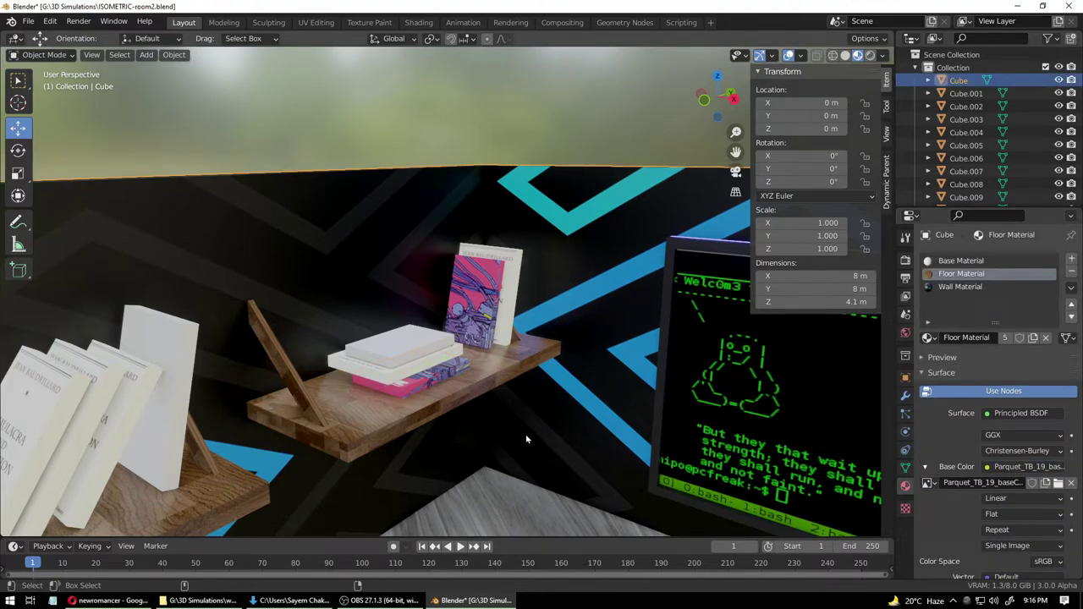
key(ctrl+s)
- Apply Material.001 to the blank book behind the Simulacra and Simulation books on the near shelf and save the file
middle_drag(505, 357, 356, 254)
click(355, 220)
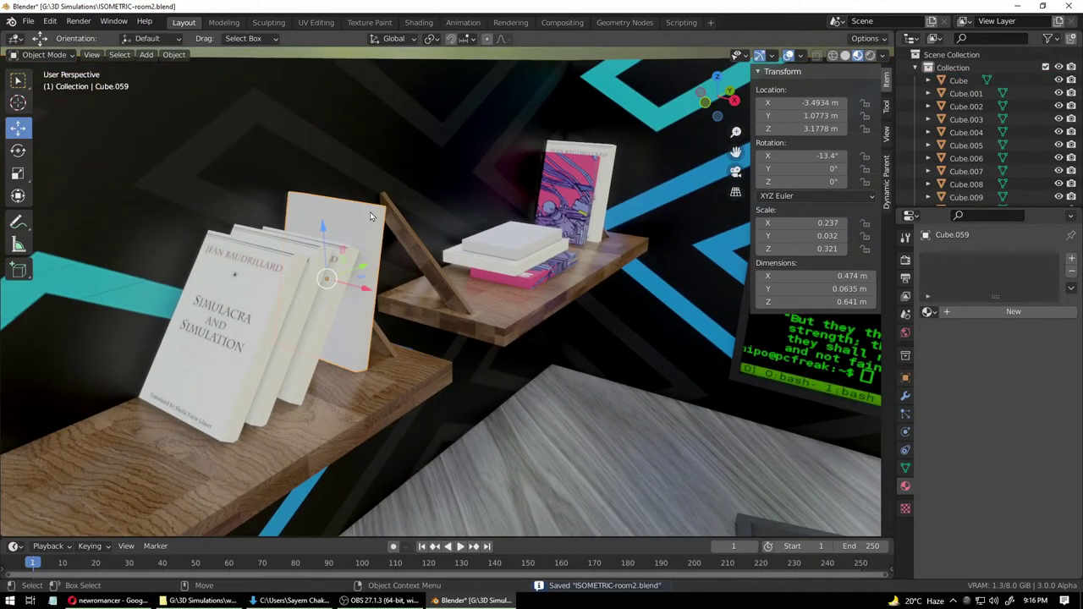
click(928, 312)
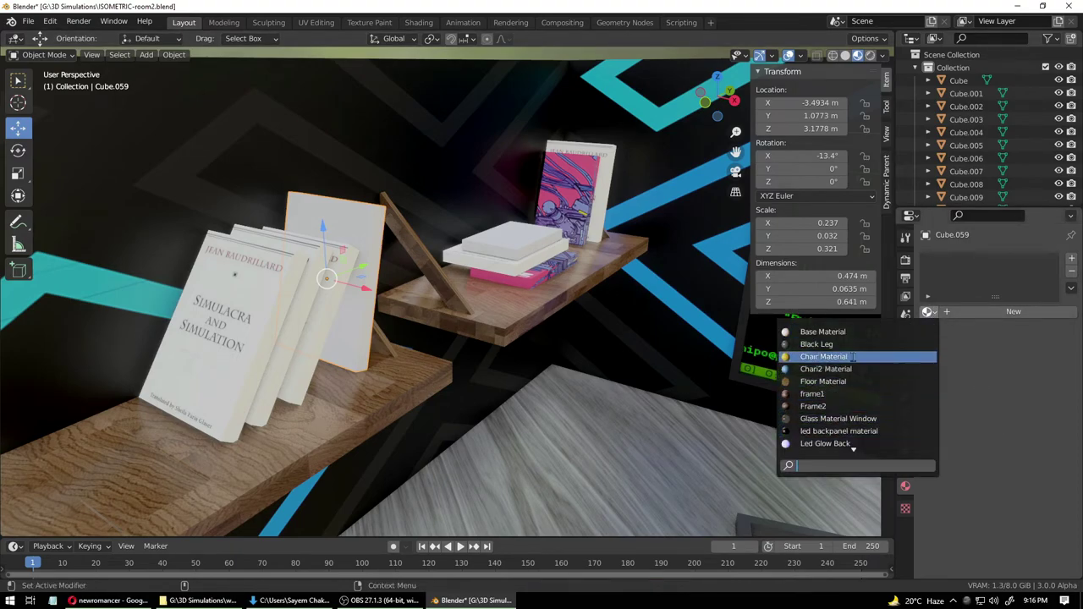
click(1014, 311)
click(928, 311)
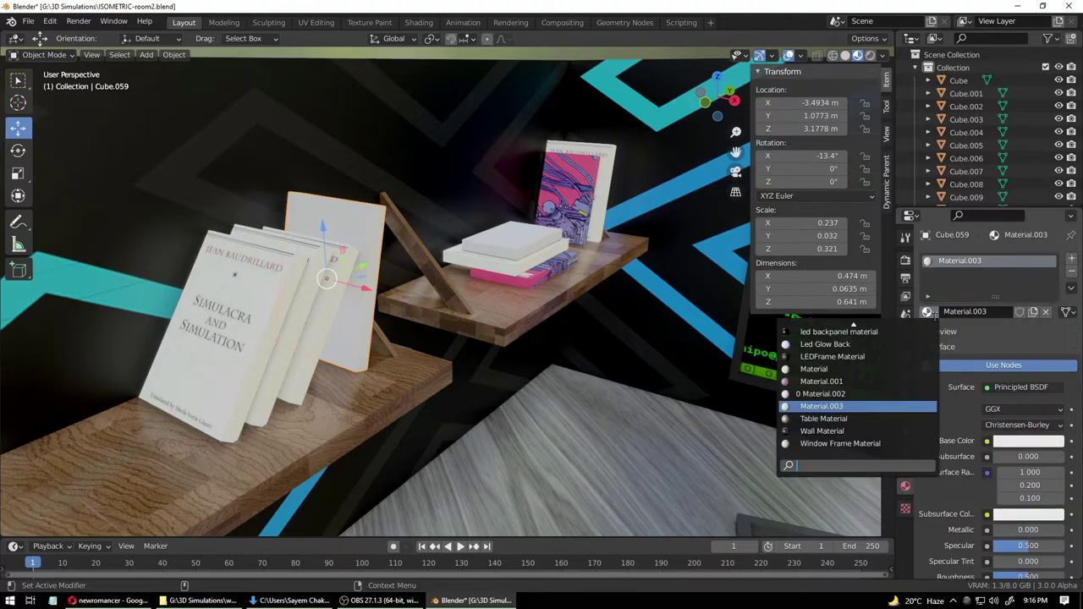
click(831, 381)
click(592, 387)
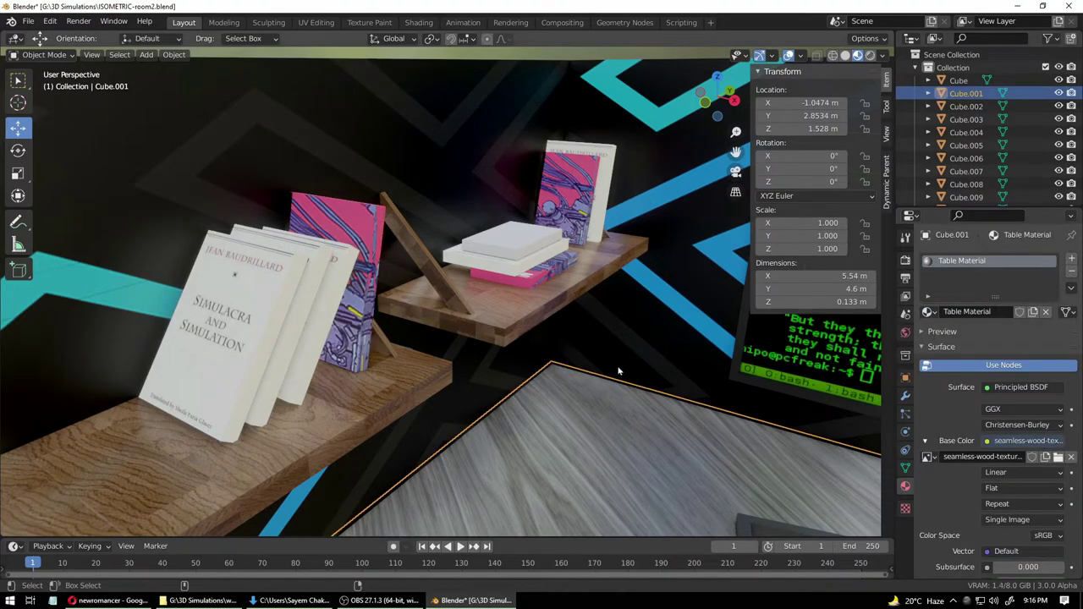
key(ctrl+s)
- Delete the blank book on top of the flat stack on the far shelf
middle_drag(647, 300, 600, 375)
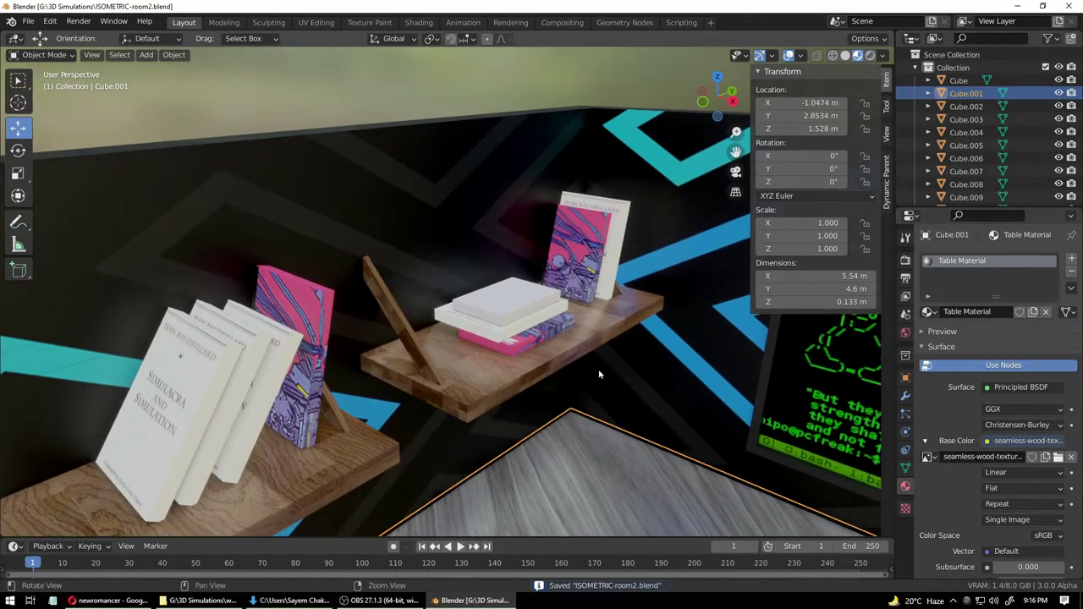
click(531, 293)
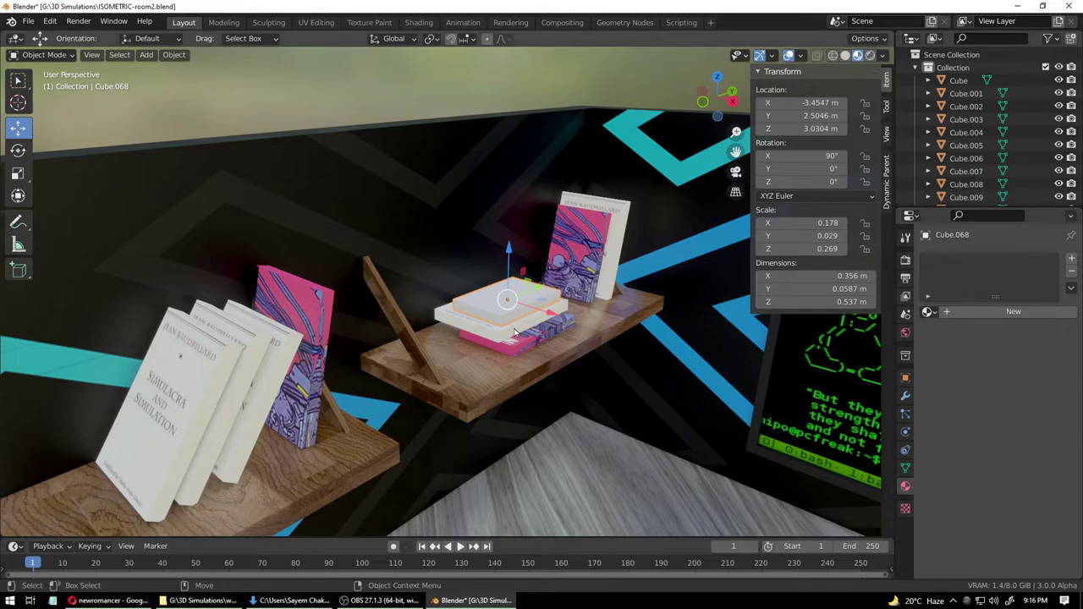
key(Delete)
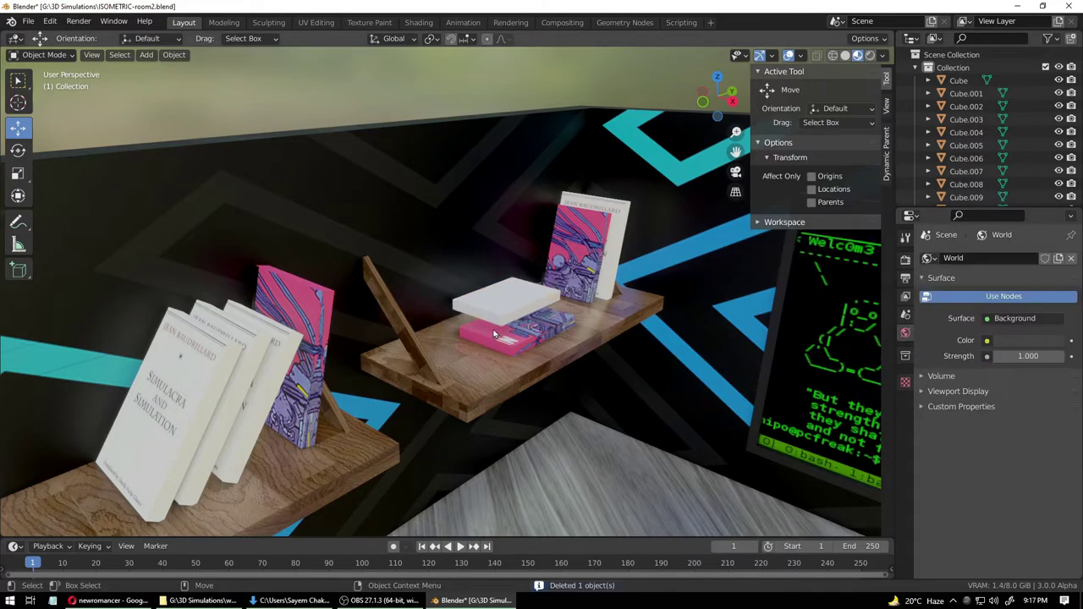
key(ctrl+z)
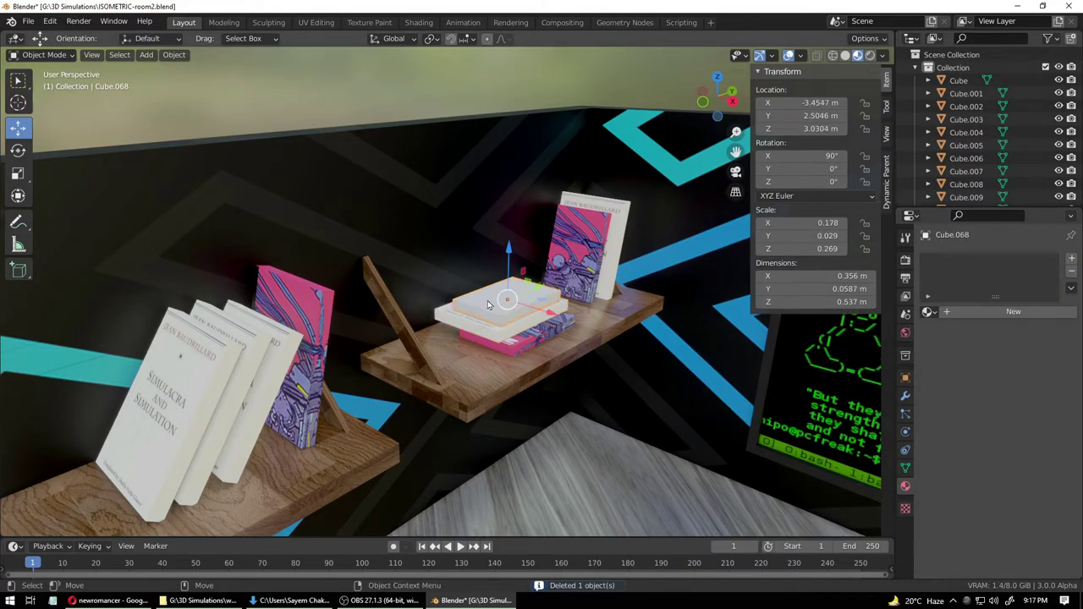
key(Delete)
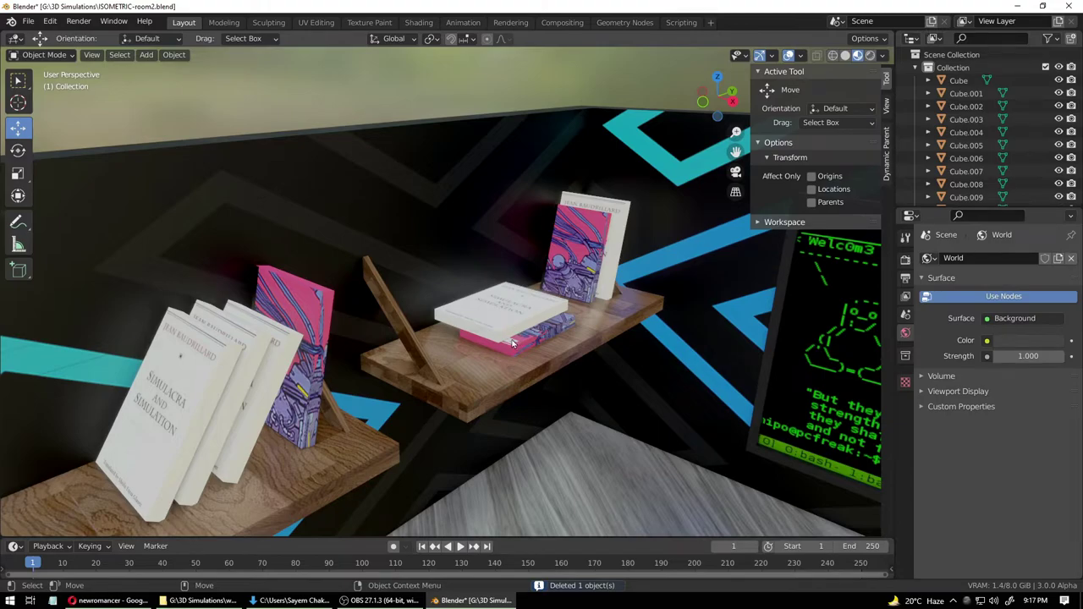
- Open the mesh of the leaning Neuromancer book on the far shelf for editing
middle_drag(387, 374, 390, 279)
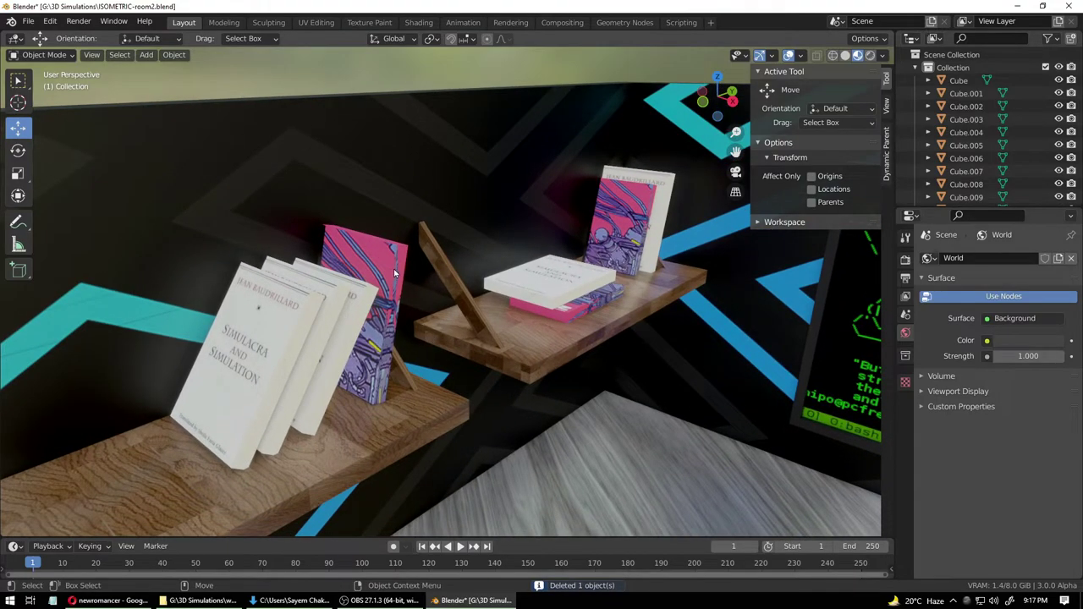
click(382, 263)
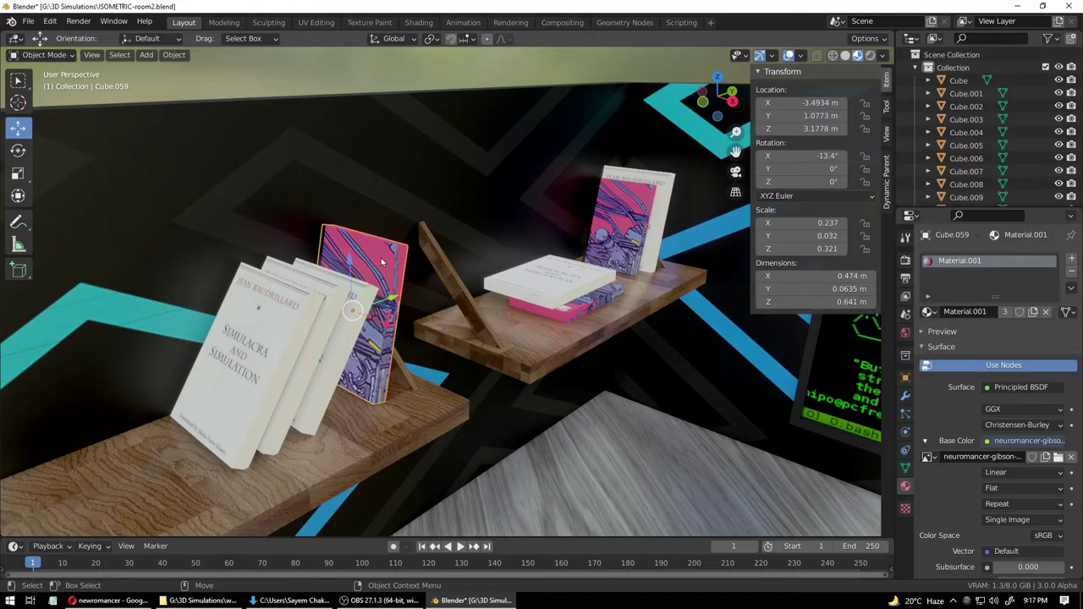
click(625, 223)
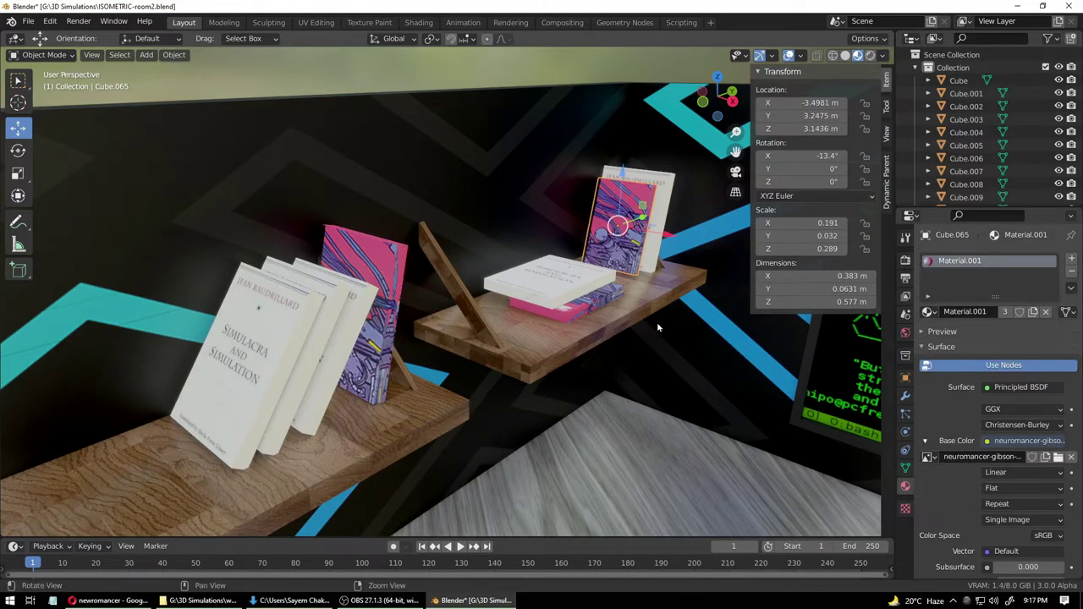
shift+middle_drag(657, 321, 659, 385)
scroll(618, 313, up, 6)
shift+middle_drag(495, 288, 349, 271)
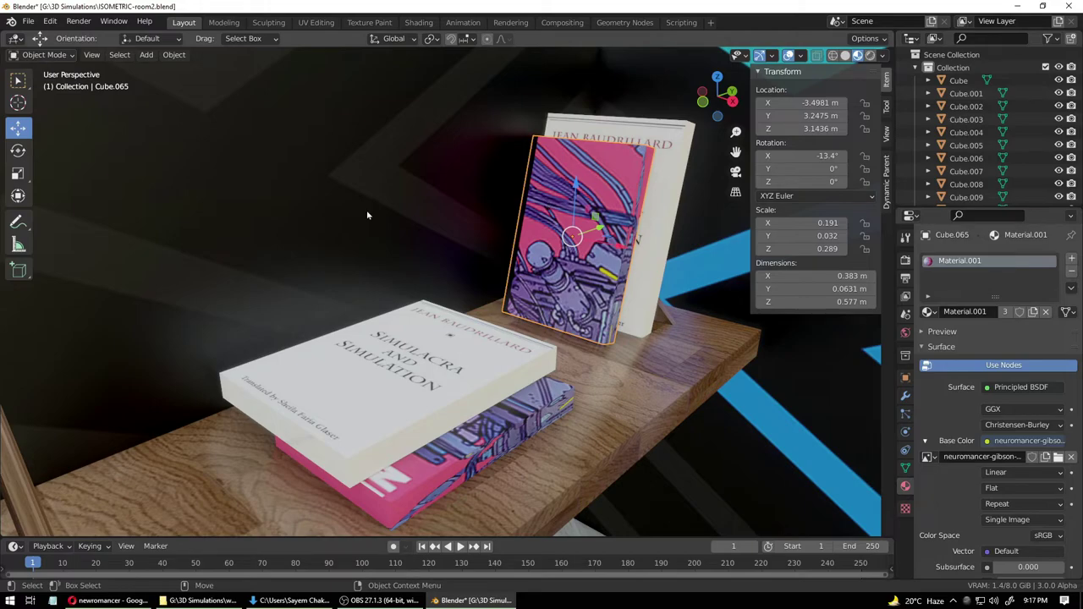
click(51, 55)
click(38, 85)
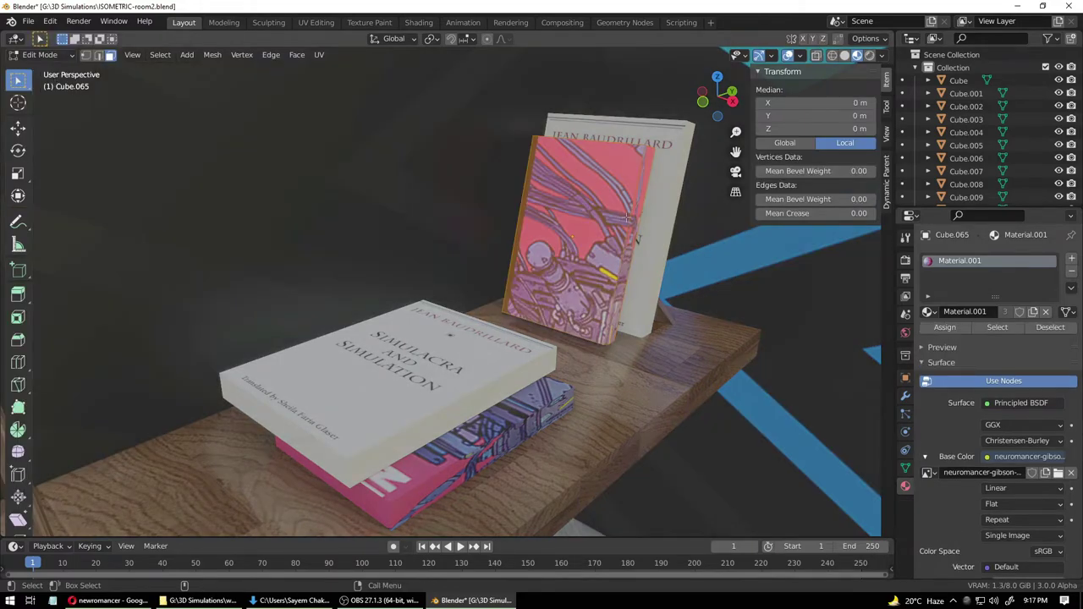
- Assign a new plain white material in a second slot to the side and top faces of the leaning Neuromancer book
click(638, 239)
middle_drag(645, 236, 596, 318)
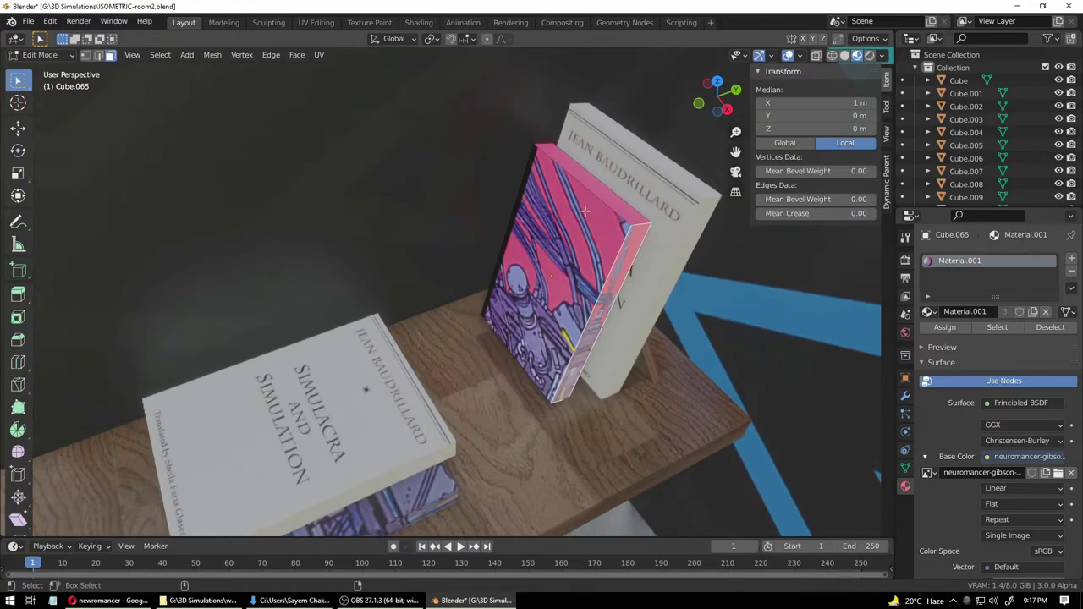
shift+click(582, 186)
middle_drag(582, 186, 573, 199)
mouse_move(544, 281)
middle_down()
mouse_move(539, 341)
mouse_move(533, 298)
middle_up()
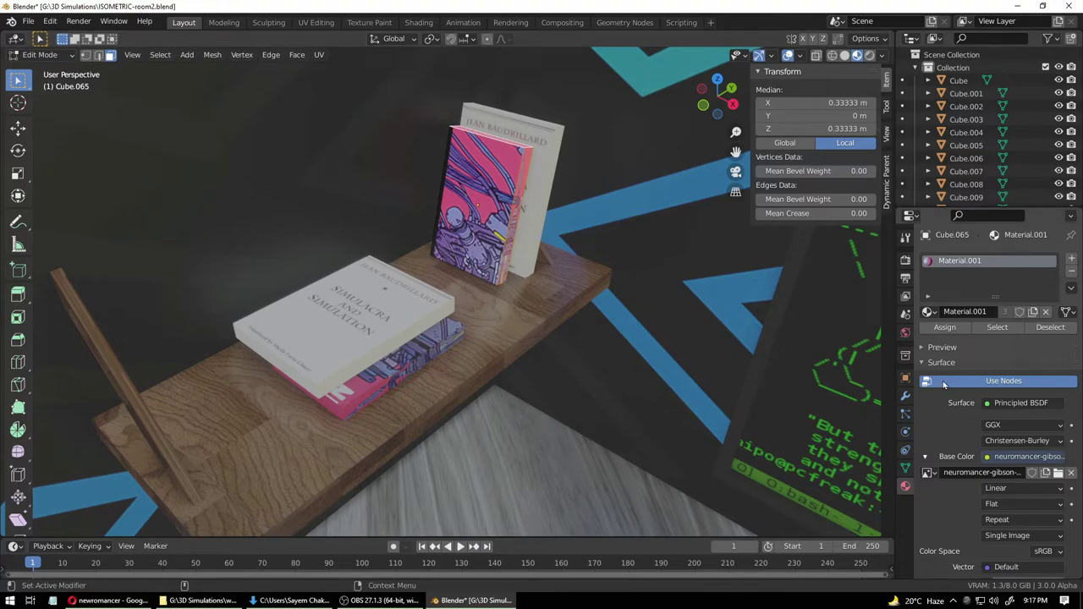
click(1071, 260)
click(981, 339)
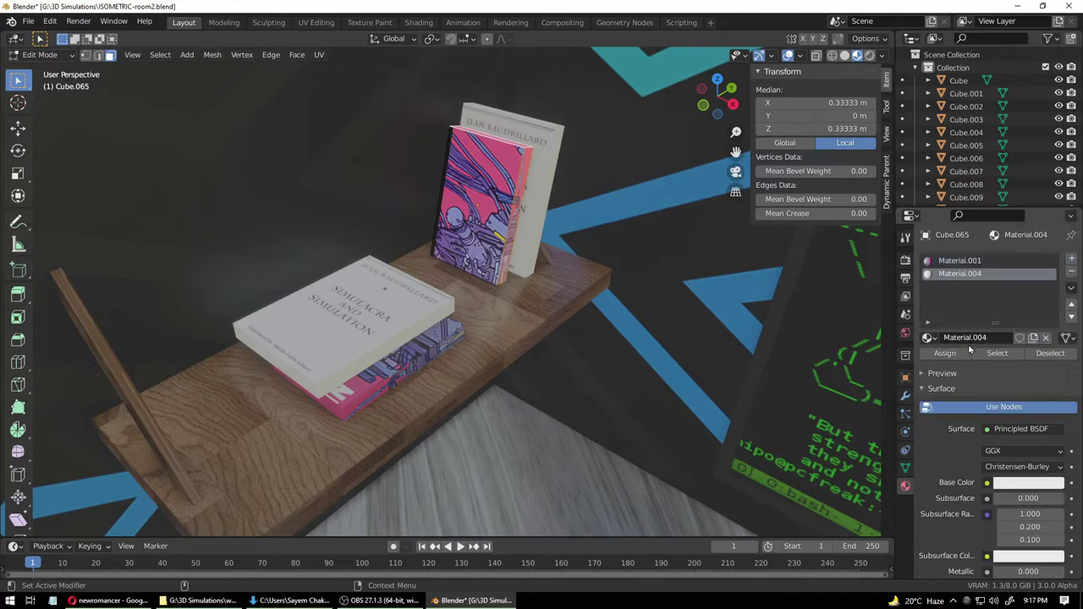
click(928, 338)
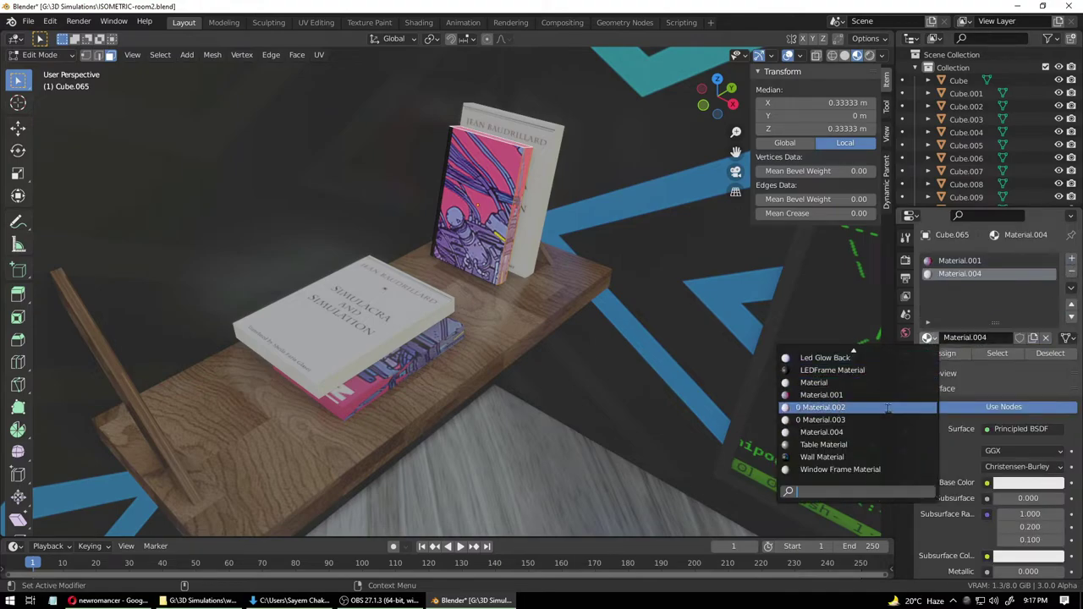
click(945, 353)
click(536, 322)
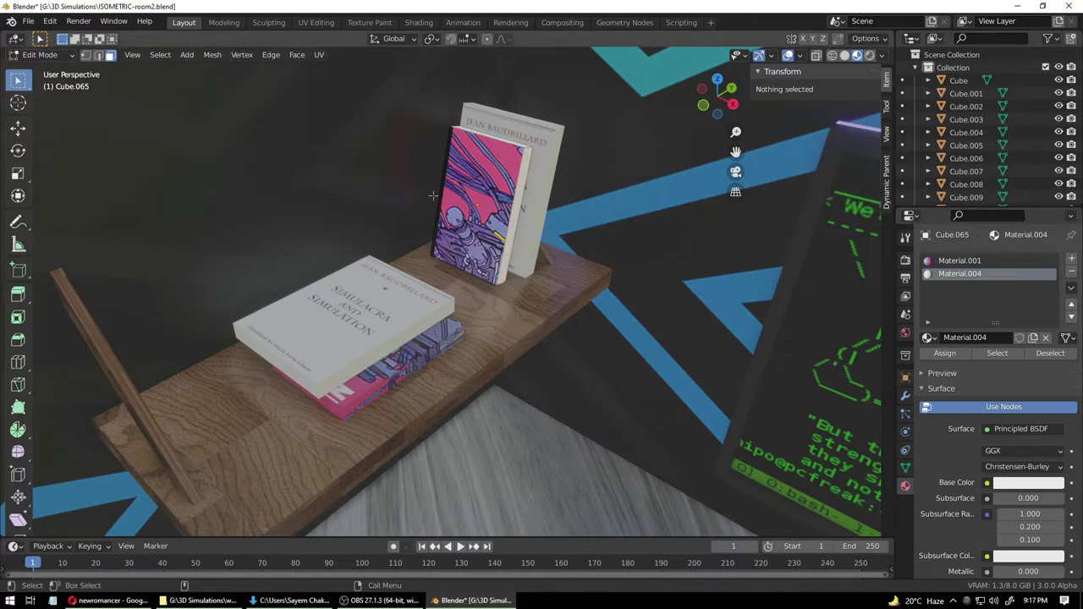
- Select the front cover face of the leaning Neuromancer book and bring it up in the UV Editing workspace
scroll(433, 196, up, 4)
click(499, 211)
scroll(514, 249, down, 4)
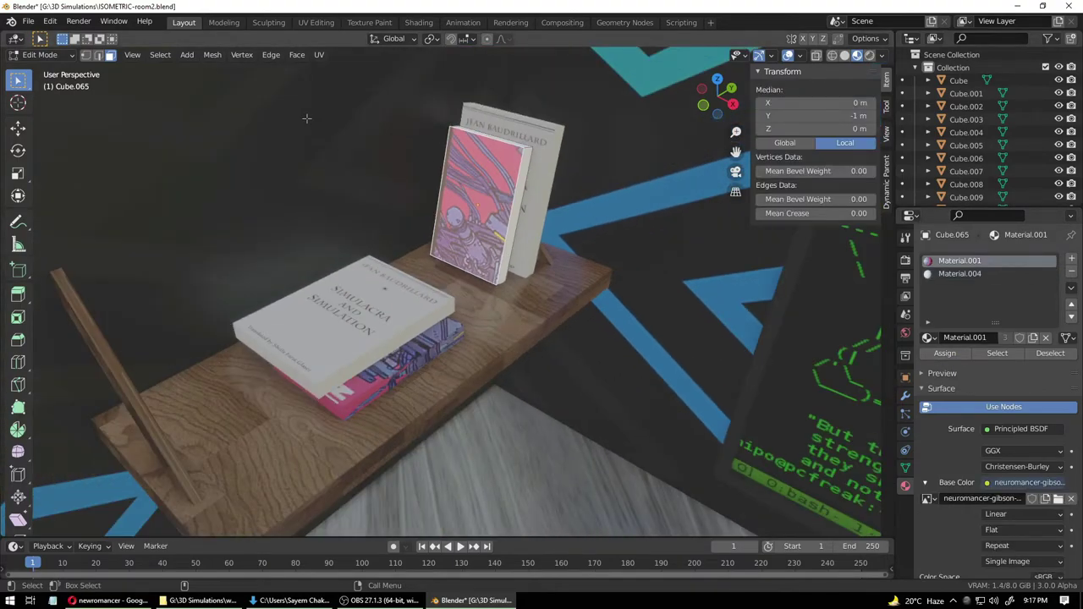
click(318, 23)
scroll(377, 300, down, 2)
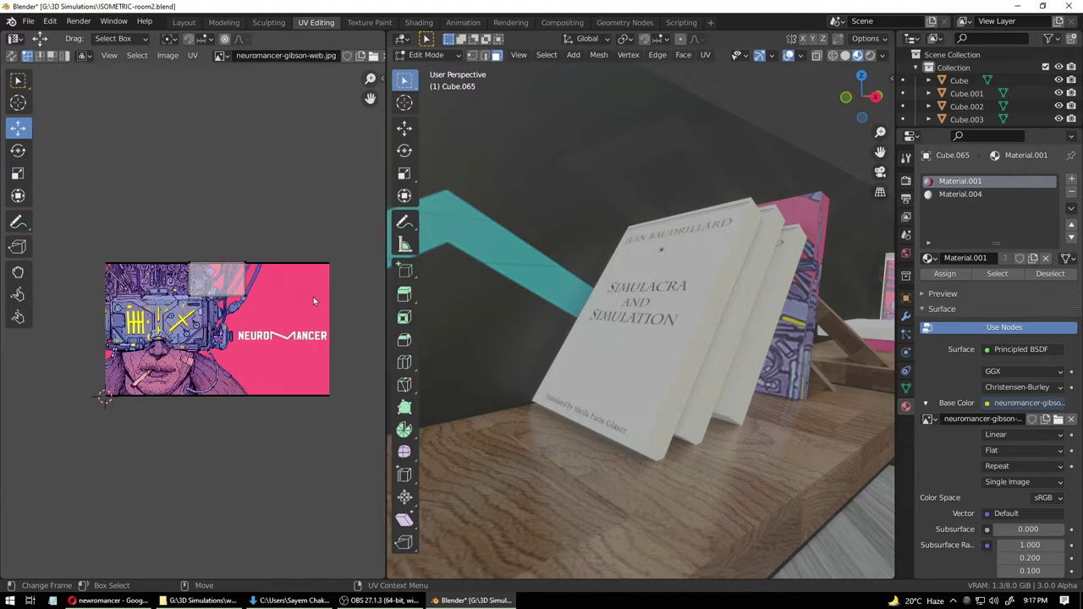
middle_drag(592, 296, 884, 271)
- Stretch the cover's UV face to the left edge of the Neuromancer image and rotate it about 90 degrees to stand upright
drag(163, 235, 208, 330)
drag(240, 286, 153, 282)
key(ctrl+l)
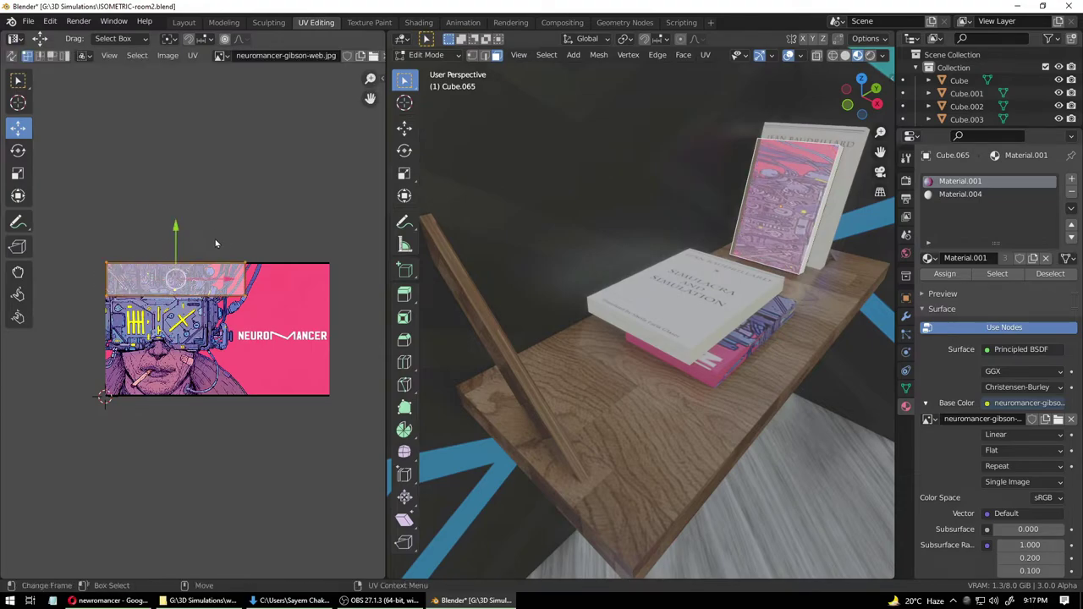
key(r)
drag(204, 239, 174, 283)
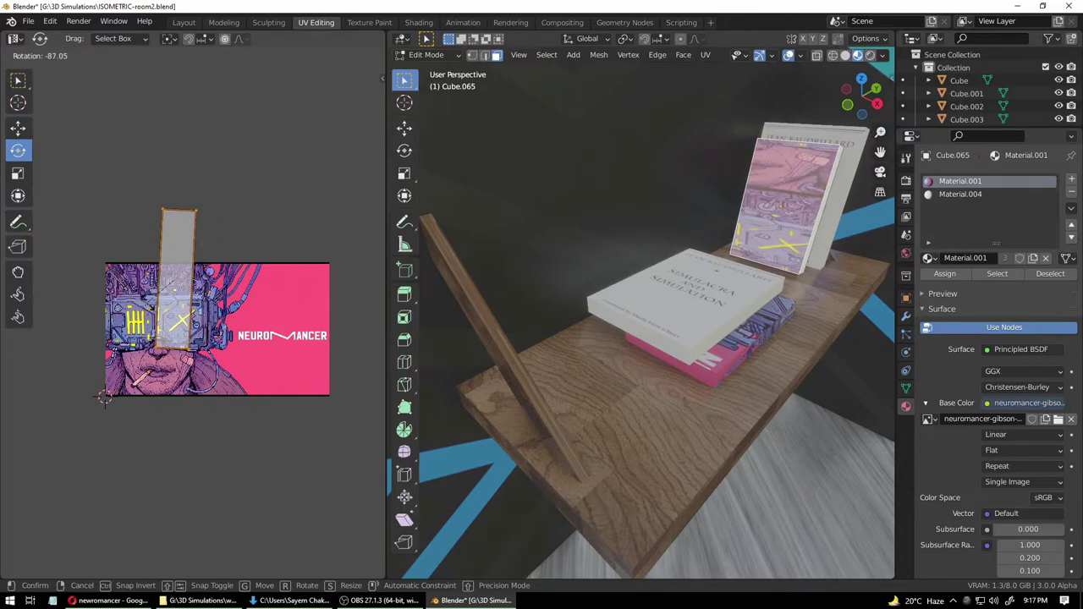
drag(179, 320, 198, 326)
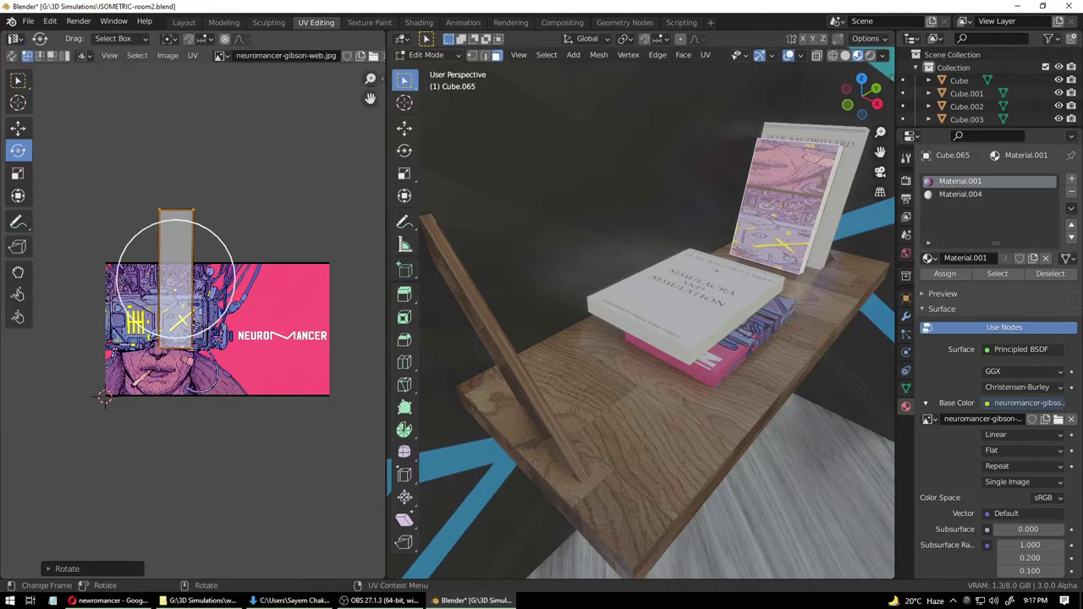
- Move the edges of the cover's UV face so that it frames the goggled face in the left half of the image
drag(118, 158, 128, 228)
key(g)
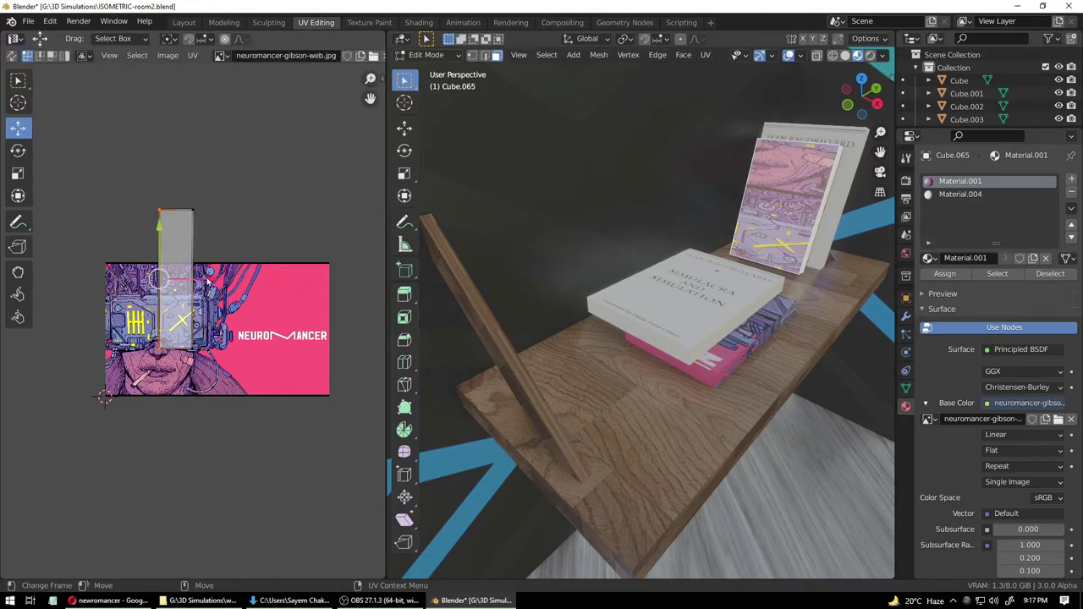
drag(217, 282, 157, 282)
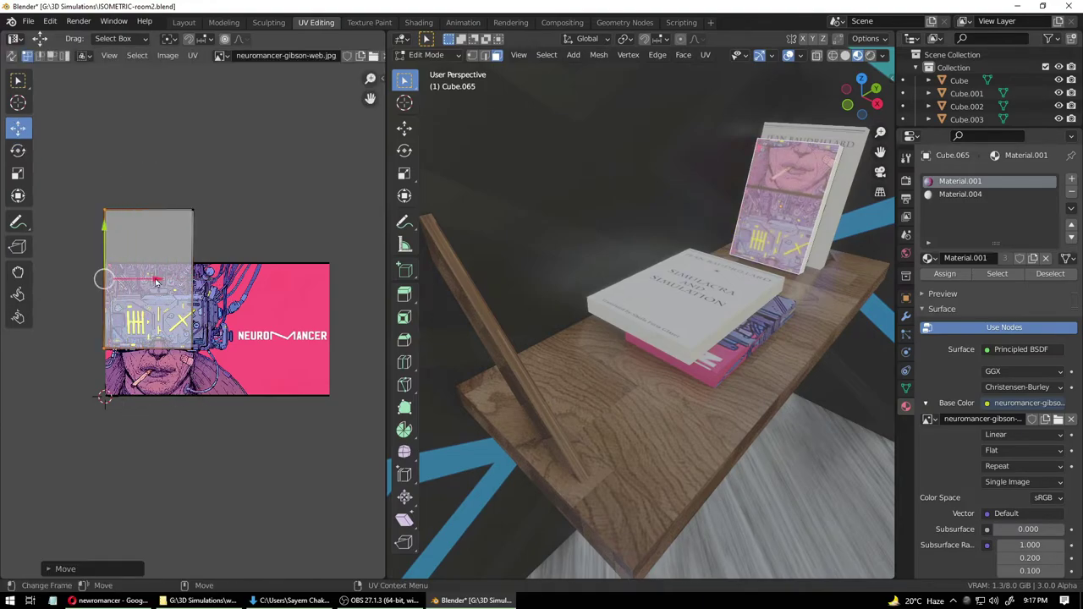
drag(105, 233, 105, 283)
click(188, 274)
drag(193, 237, 201, 290)
drag(229, 335, 261, 335)
click(259, 234)
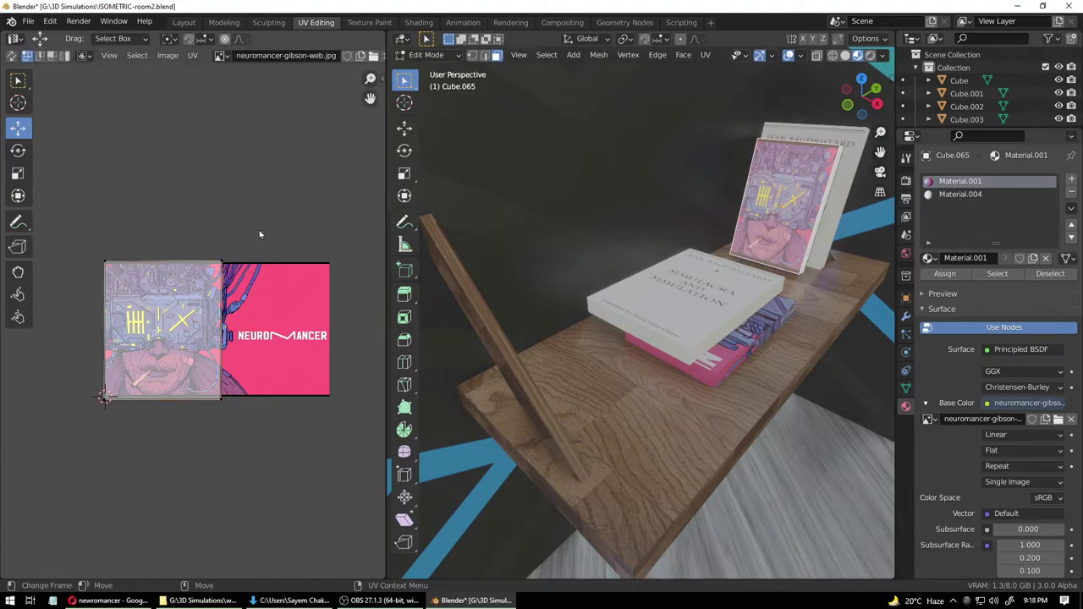
- Save ISOMETRIC-room2.blend in Object Mode and return to the Layout workspace with the whole room in view
click(427, 56)
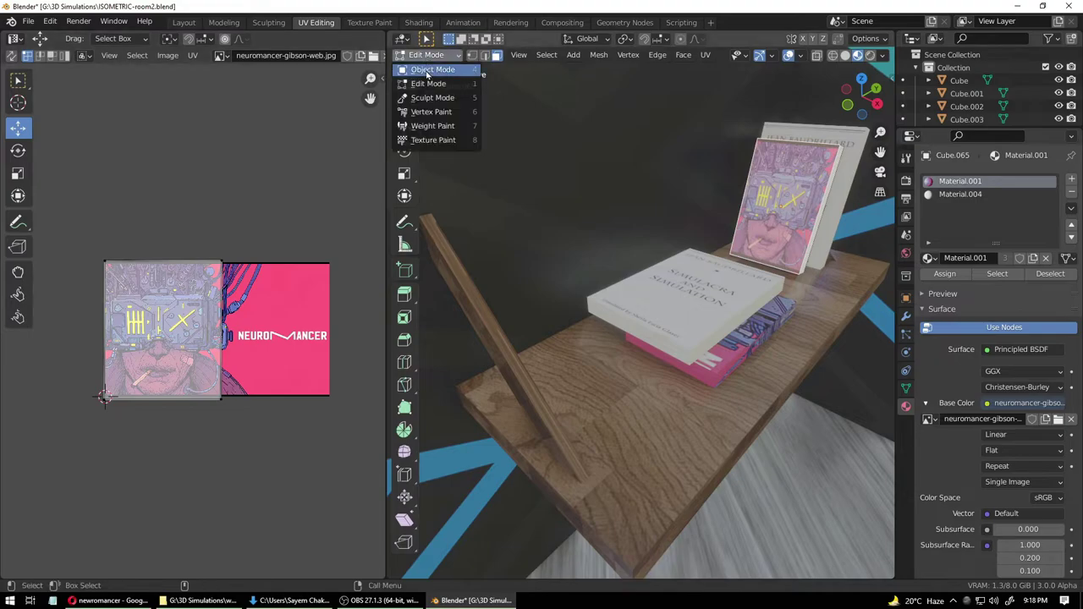
click(435, 73)
key(ctrl+s)
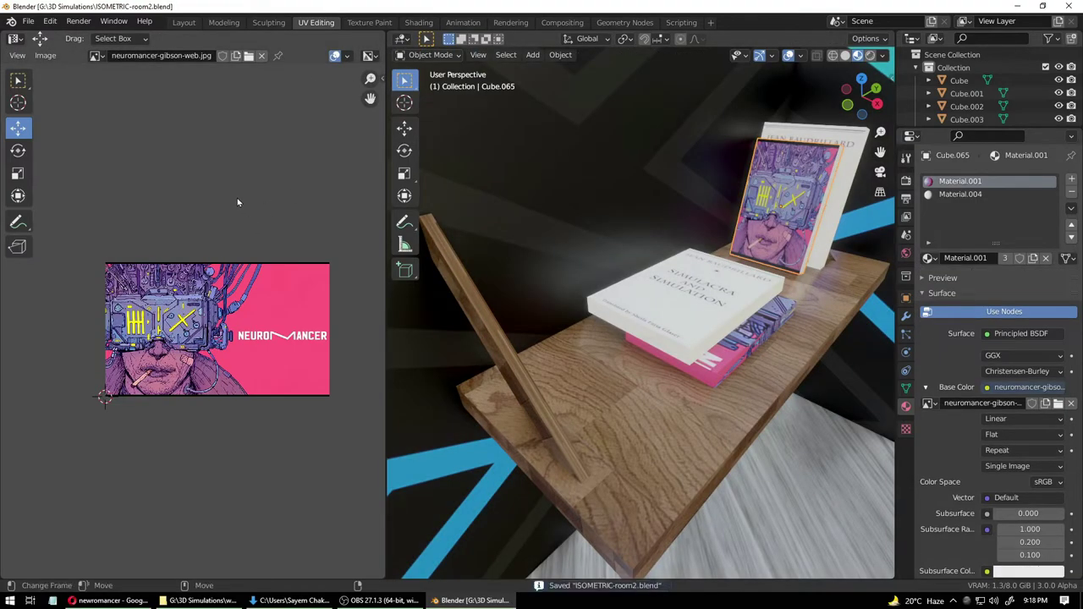
click(427, 54)
click(420, 70)
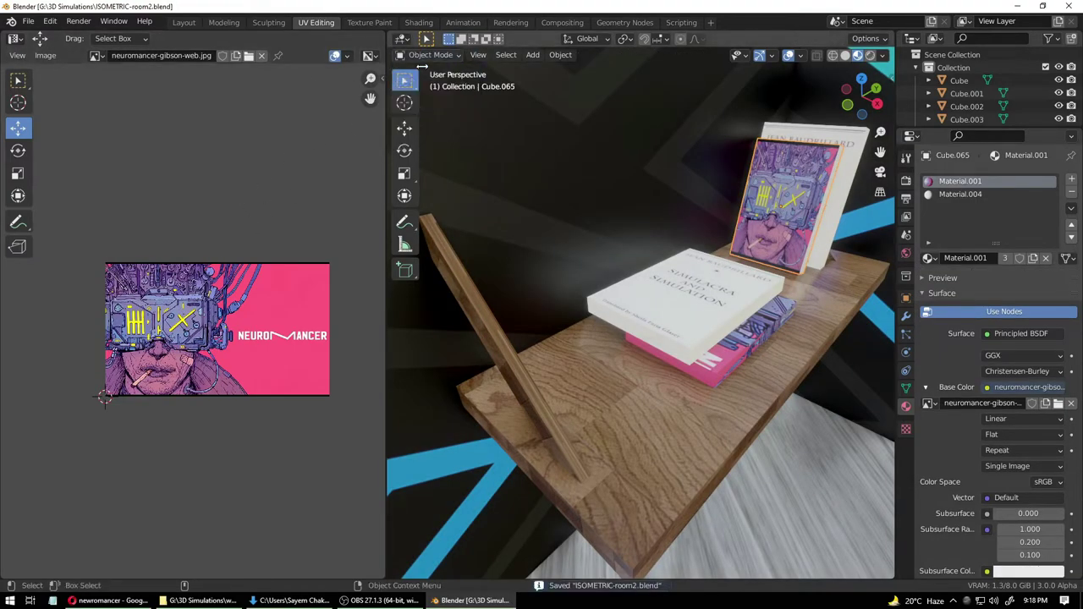
click(184, 22)
click(526, 382)
scroll(522, 391, down, 8)
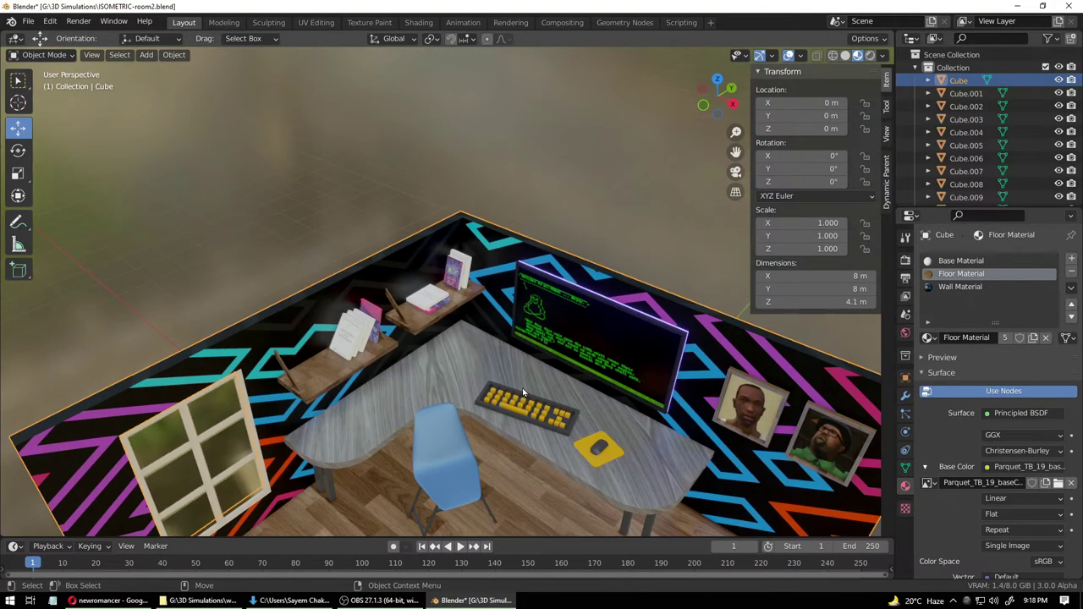
- Bring the whole room into view and save ISOMETRIC-room2.blend
scroll(523, 392, down, 2)
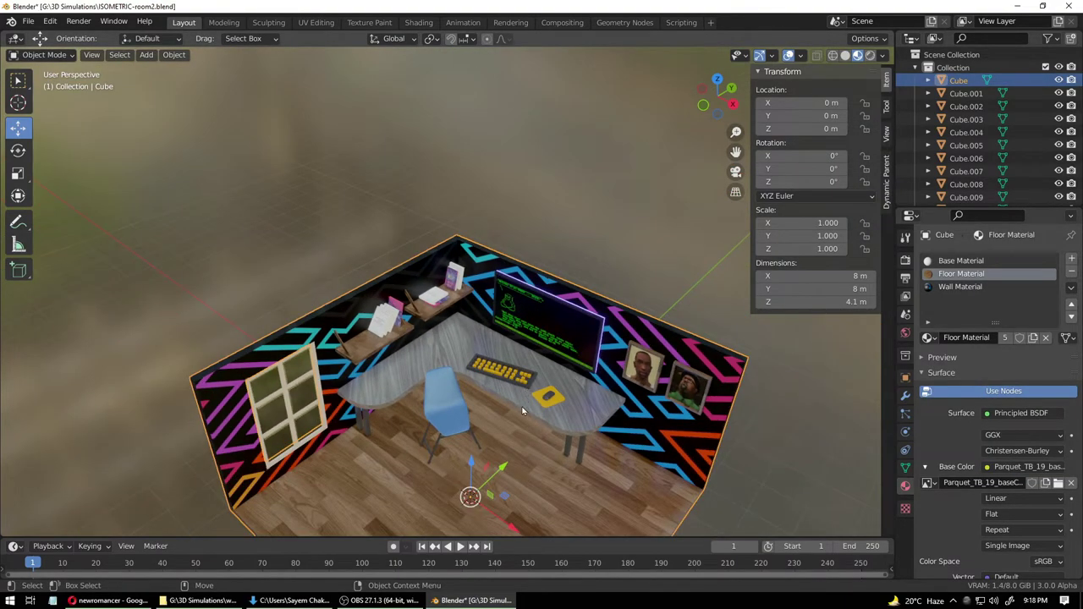
middle_drag(522, 457, 476, 345)
scroll(525, 399, down, 1)
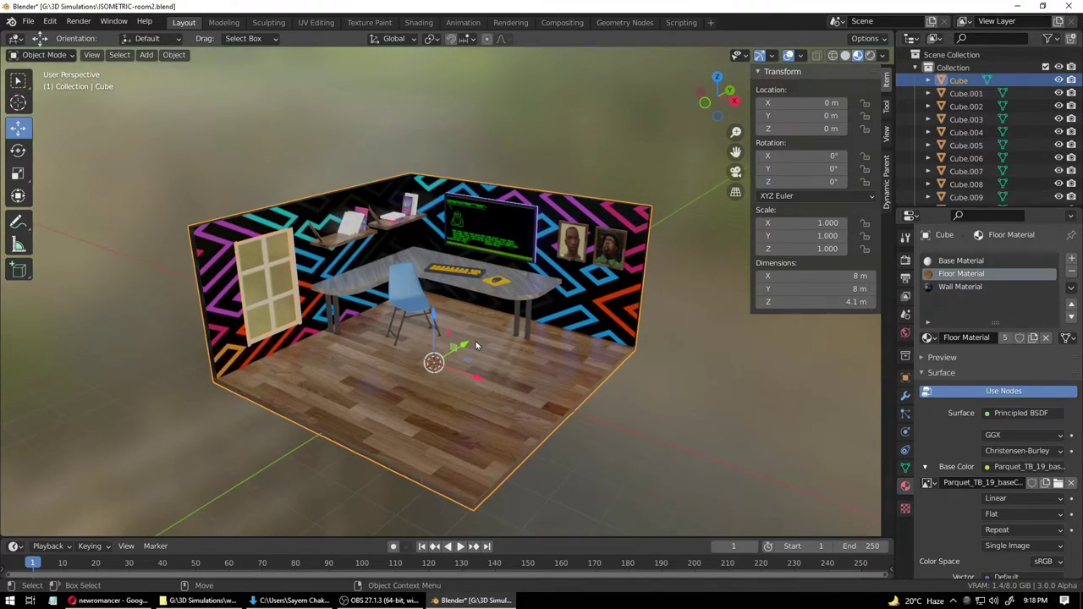
key(ctrl+s)
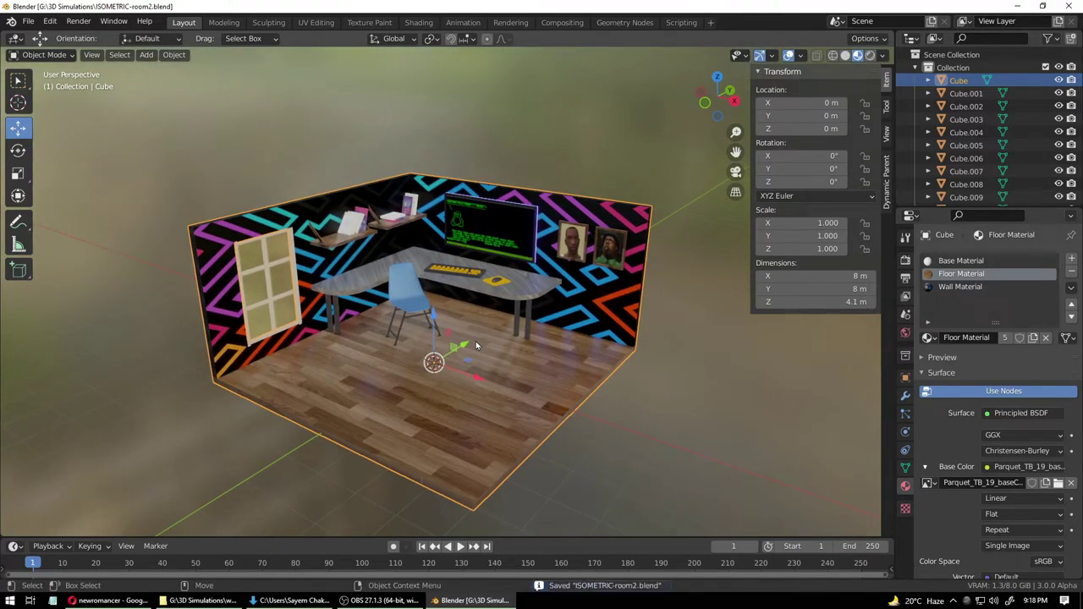
- Switch the viewport to Rendered shading, clear the selection and save the file again
mouse_move(459, 170)
shift+middle_down()
mouse_move(517, 160)
mouse_move(477, 159)
shift+middle_up()
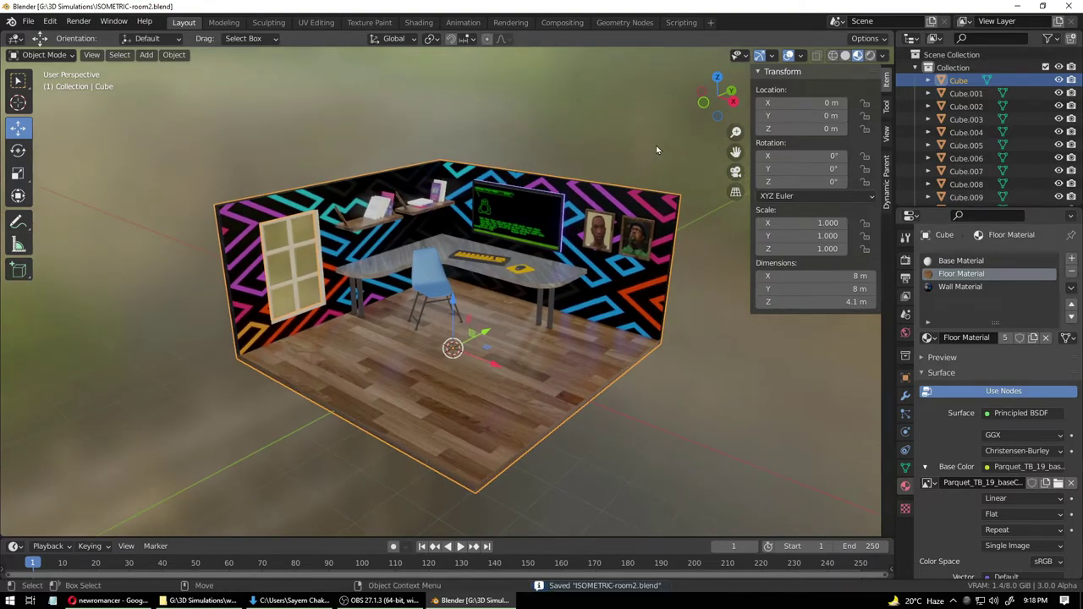
click(870, 56)
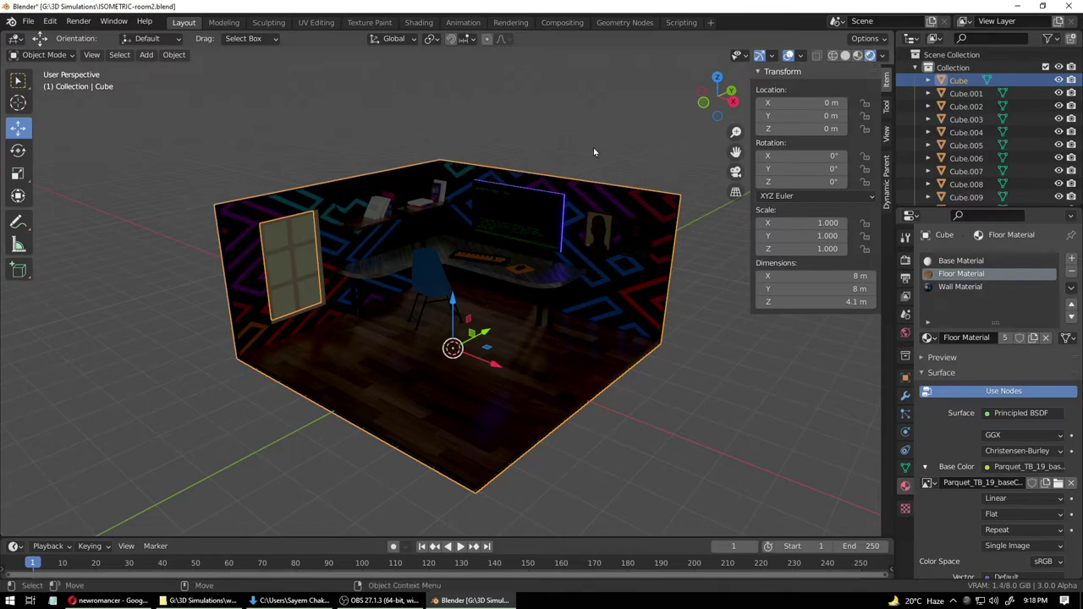
click(593, 149)
key(ctrl+s)
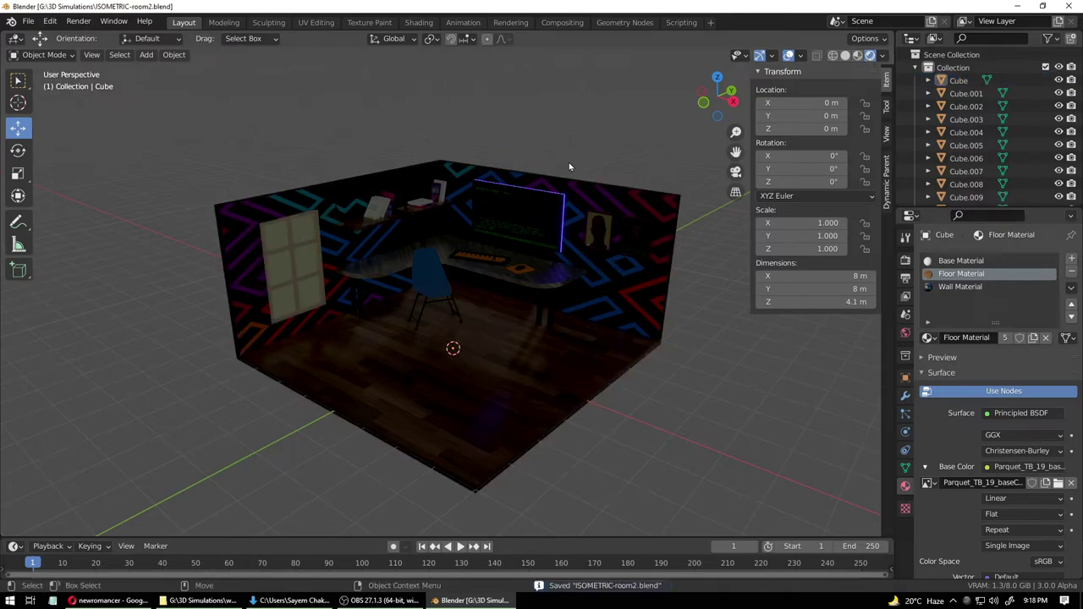
- Add an area light and move it along X to about -6.5 m, outside the window wall
click(148, 57)
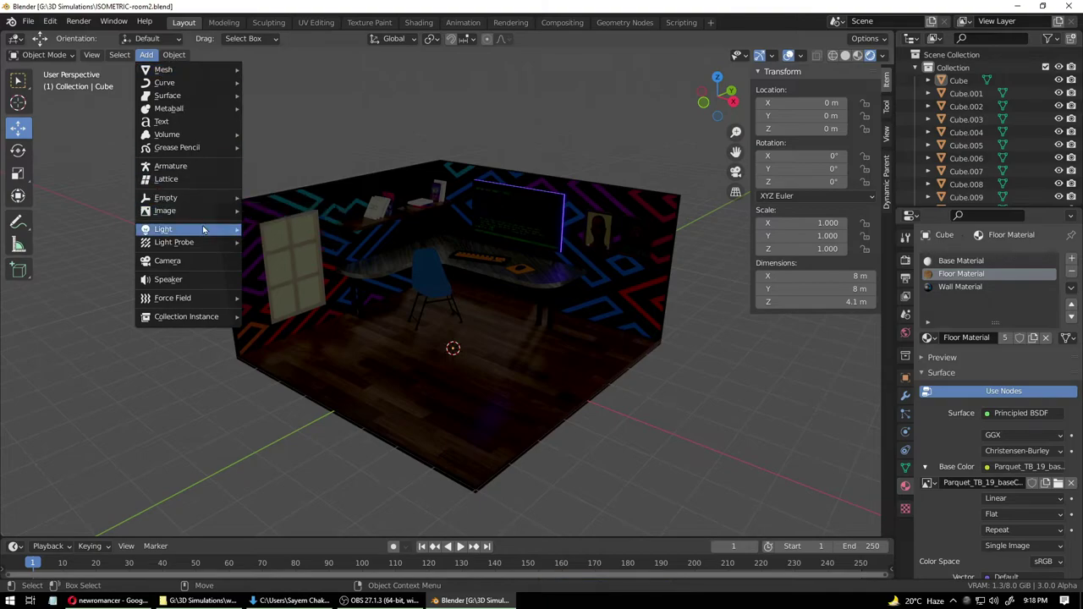
mouse_move(203, 229)
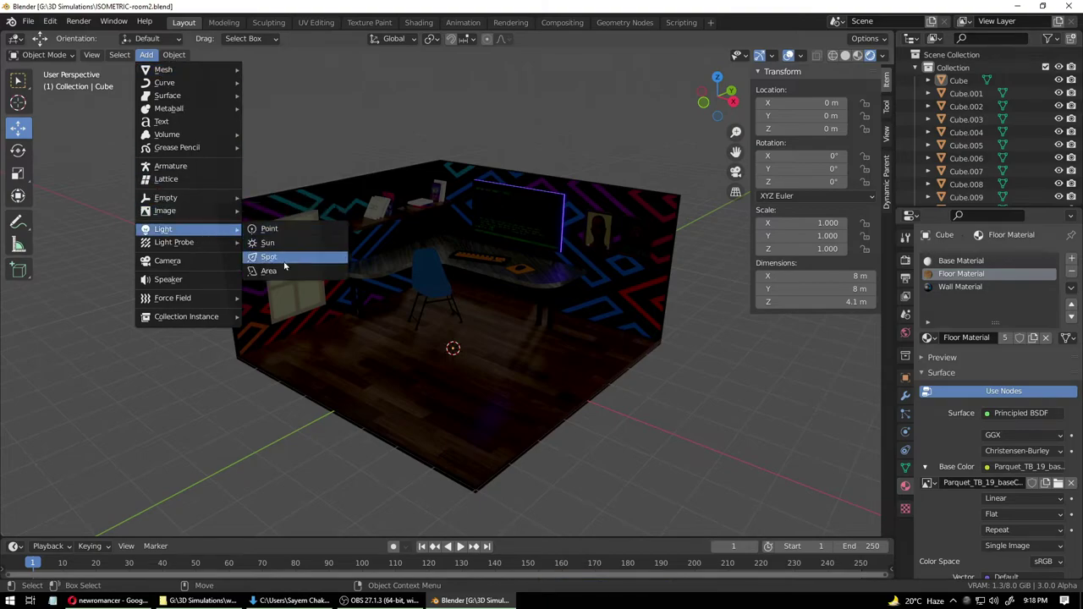
click(283, 269)
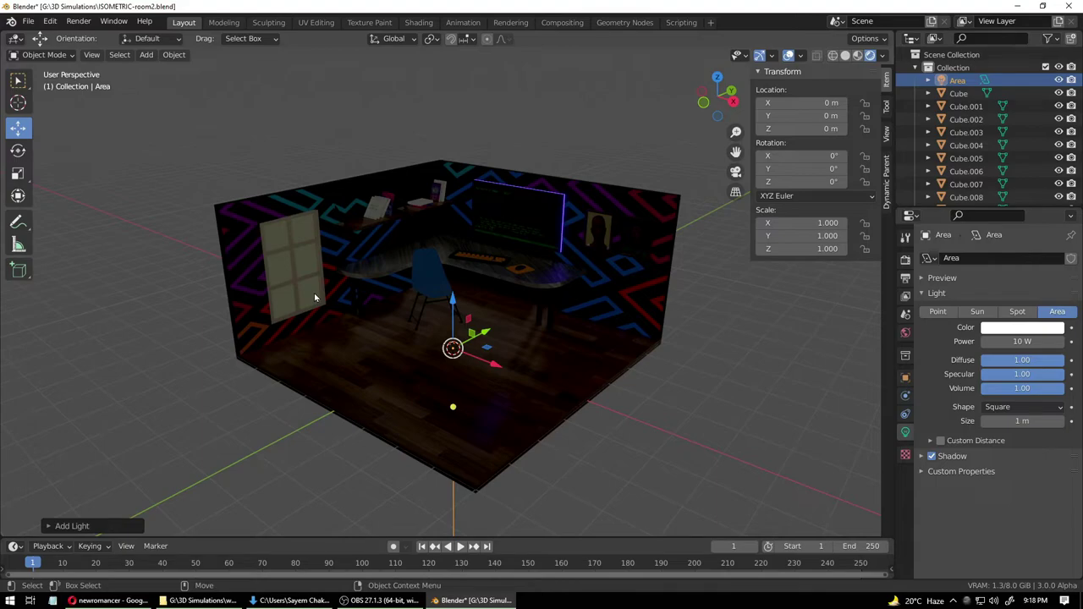
middle_drag(314, 297, 462, 346)
drag(583, 339, 357, 340)
- Rotate the area light about Y to about -86° so that it points at the window wall
key(shift+space)
key(r)
drag(334, 303, 246, 251)
- Move the area light opposite the window, to about Z 1.89 m and Y -2.01 m
middle_drag(267, 324, 410, 306)
key(w)
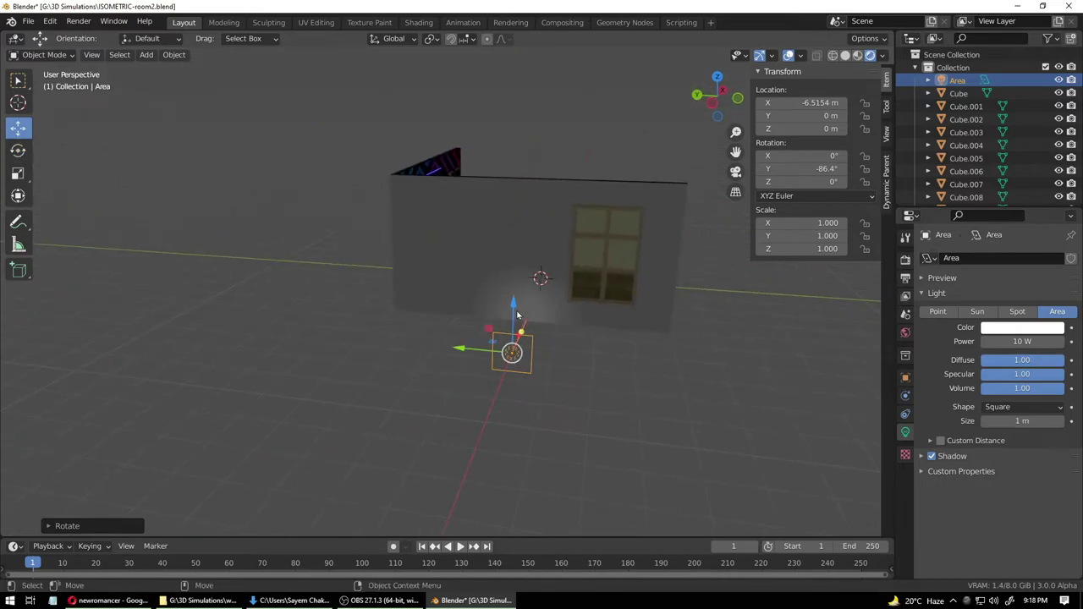
drag(517, 314, 516, 243)
alt+drag(590, 301, 590, 300)
middle_drag(590, 300, 590, 301)
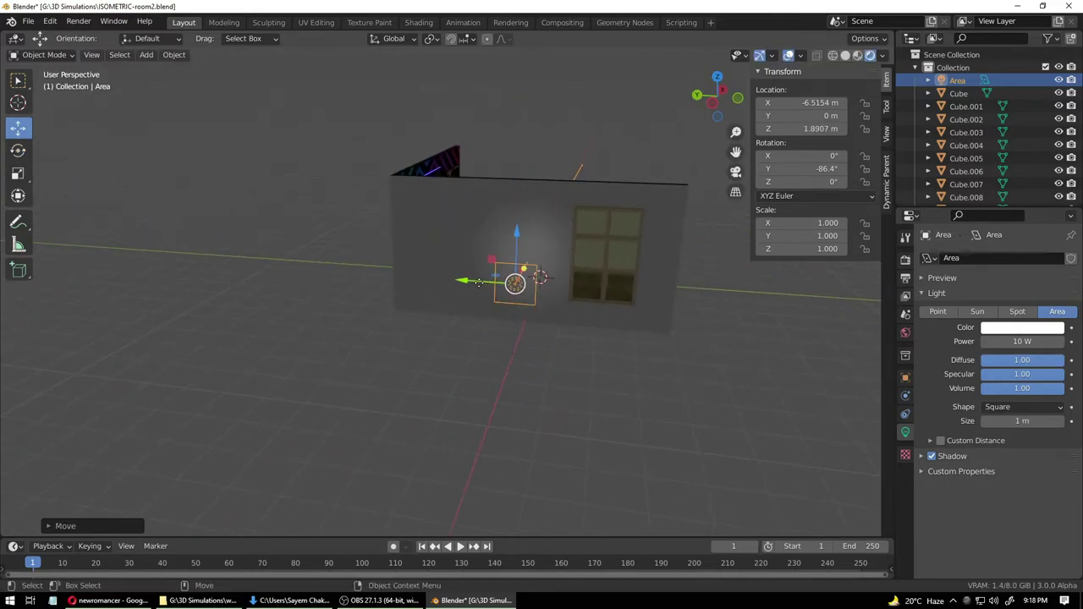
drag(479, 279, 562, 286)
middle_drag(630, 328, 497, 334)
alt+drag(498, 334, 517, 341)
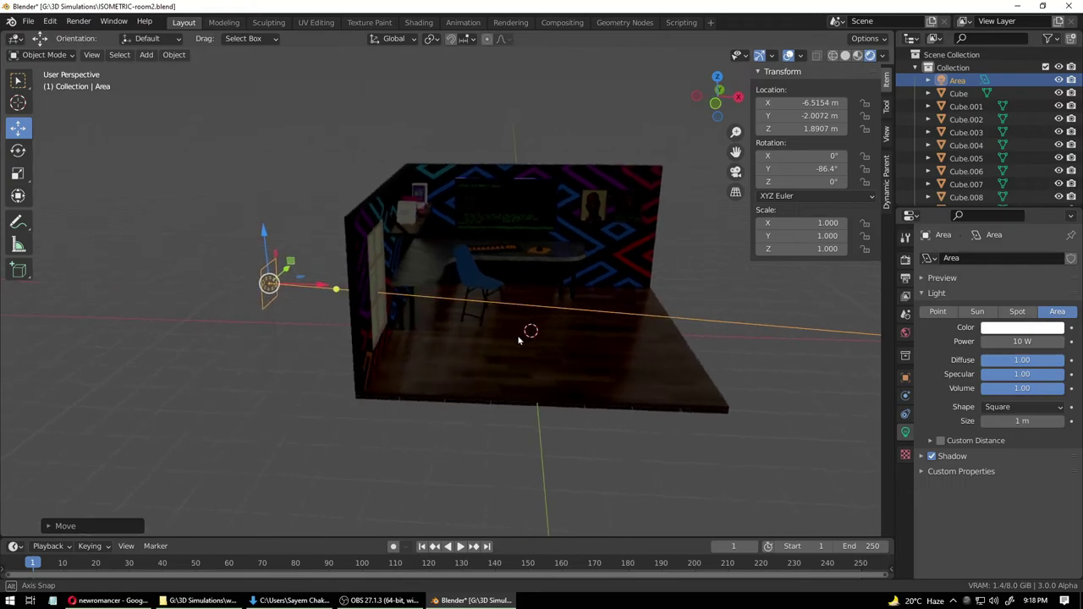
- Scale the area light uniformly to about 3.18 so that it is larger than the window
key(r)
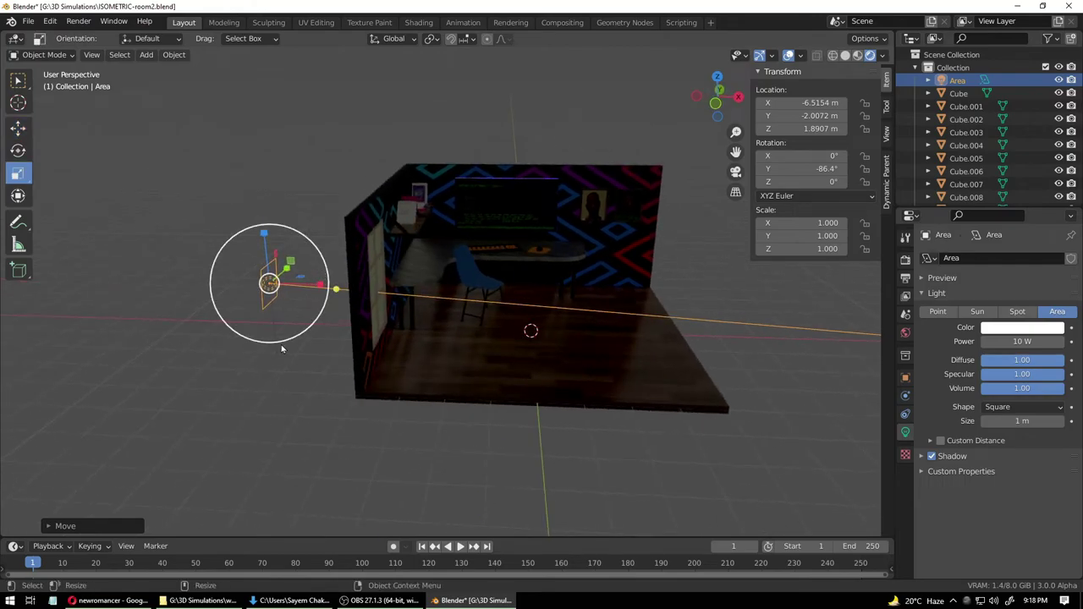
middle_drag(283, 348, 522, 363)
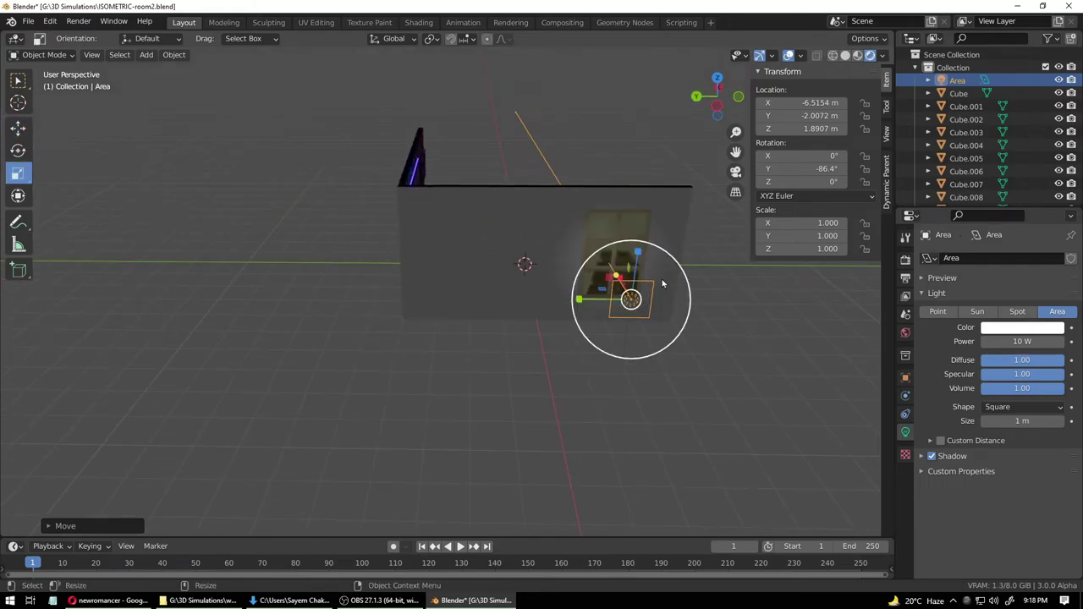
drag(662, 284, 736, 230)
middle_drag(735, 363, 560, 346)
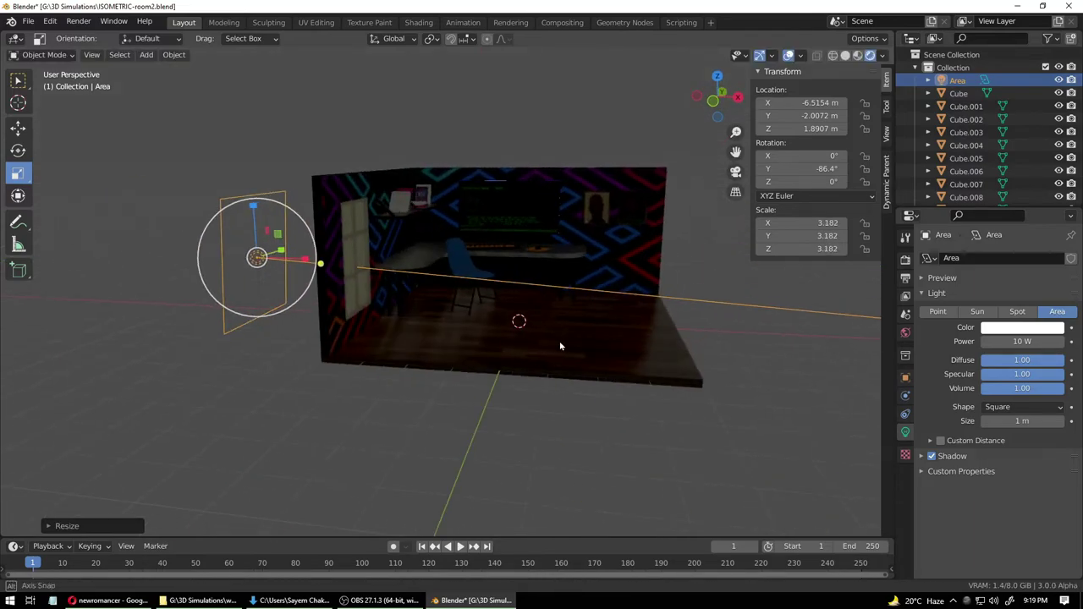
- Raise the area light to about Z 3.49 m and tilt it downward to about -60° on Y
key(w)
drag(253, 211, 320, 224)
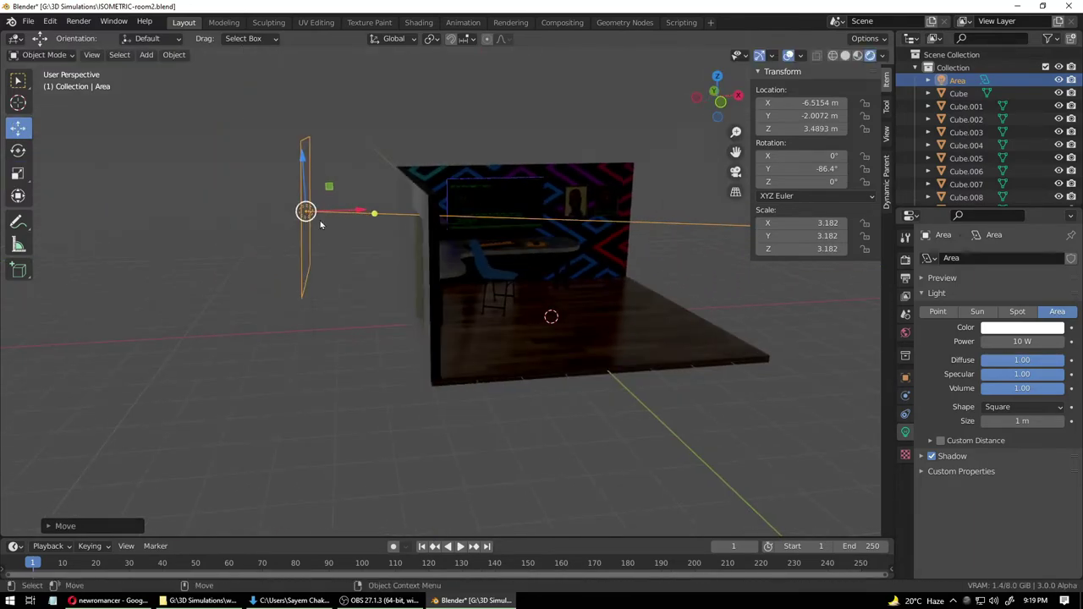
key(shift+space)
key(r)
drag(339, 174, 347, 191)
- Try lowering the tilted area light to about Z 2.75 m, and undo that move
key(shift+space)
key(g)
drag(302, 156, 324, 195)
key(shift+space)
key(r)
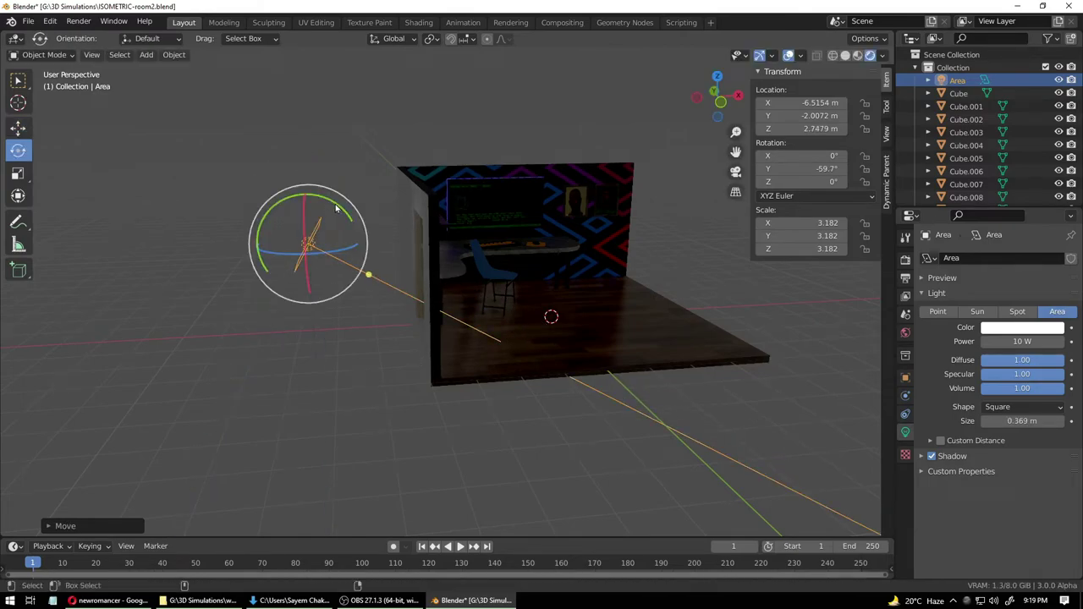
key(ctrl+z)
- Lower the area light to about Z 3.07 m
middle_drag(308, 265, 383, 276)
key(shift+space)
key(g)
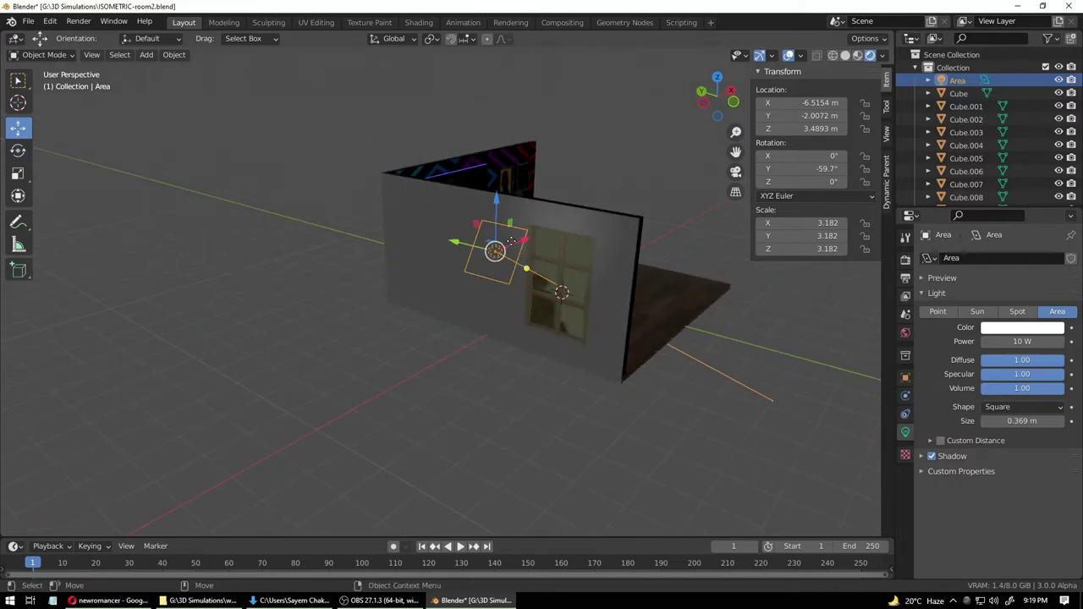
drag(496, 206, 496, 225)
- Enlarge the area light's square to a size of about 0.52 m
middle_drag(499, 226, 565, 234)
key(shift+space)
key(s)
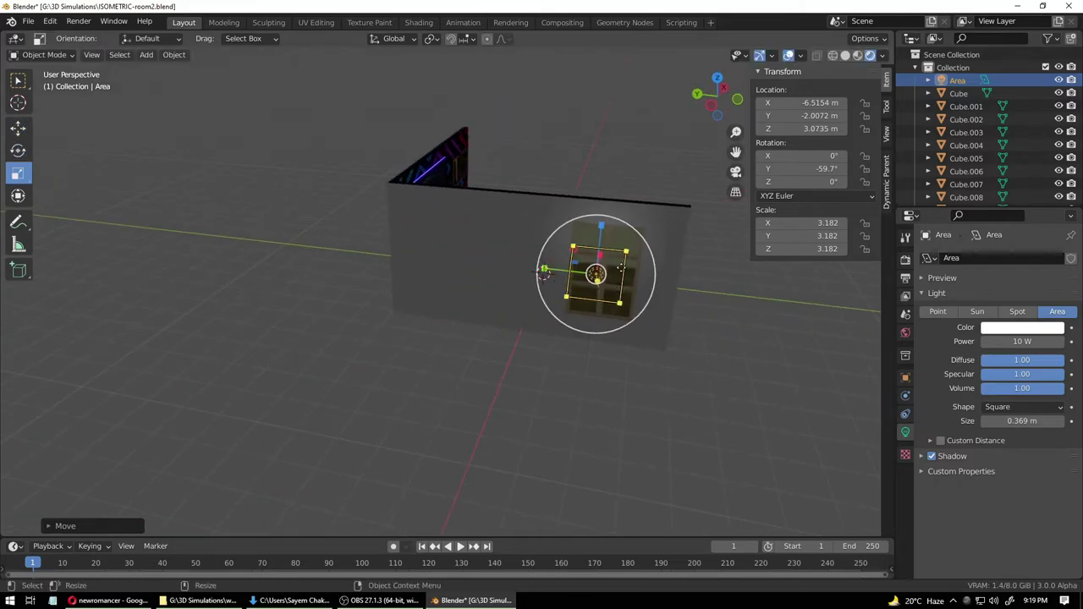
drag(627, 252, 655, 263)
middle_drag(672, 274, 561, 270)
- Tilt the area light to about -70° on Y so that it shines less steeply through the window
key(shift+space)
key(r)
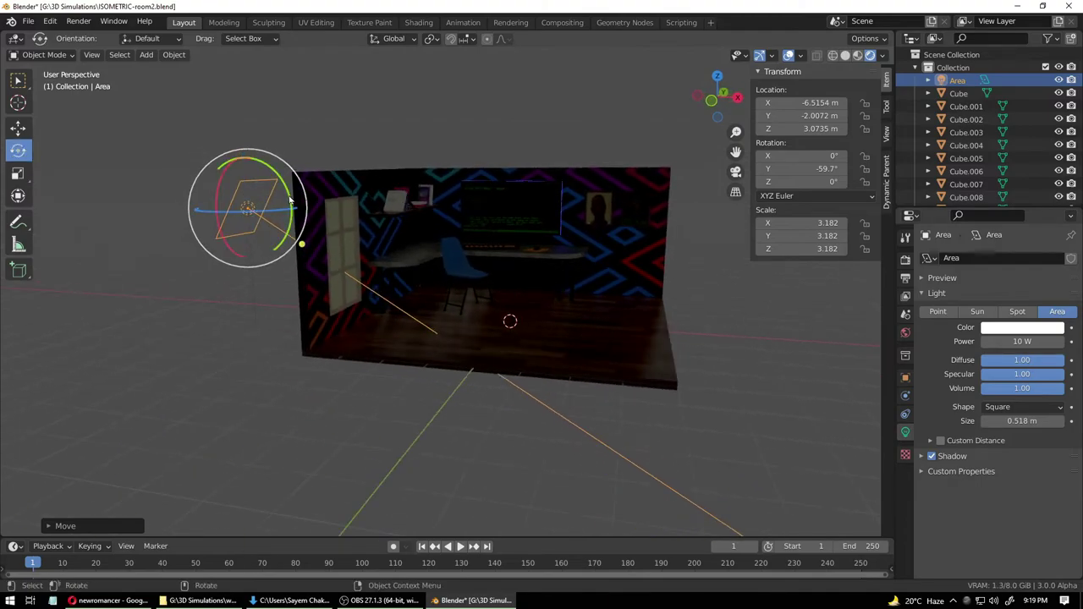
mouse_move(291, 199)
mouse_down()
mouse_move(630, 162)
mouse_move(283, 184)
mouse_up()
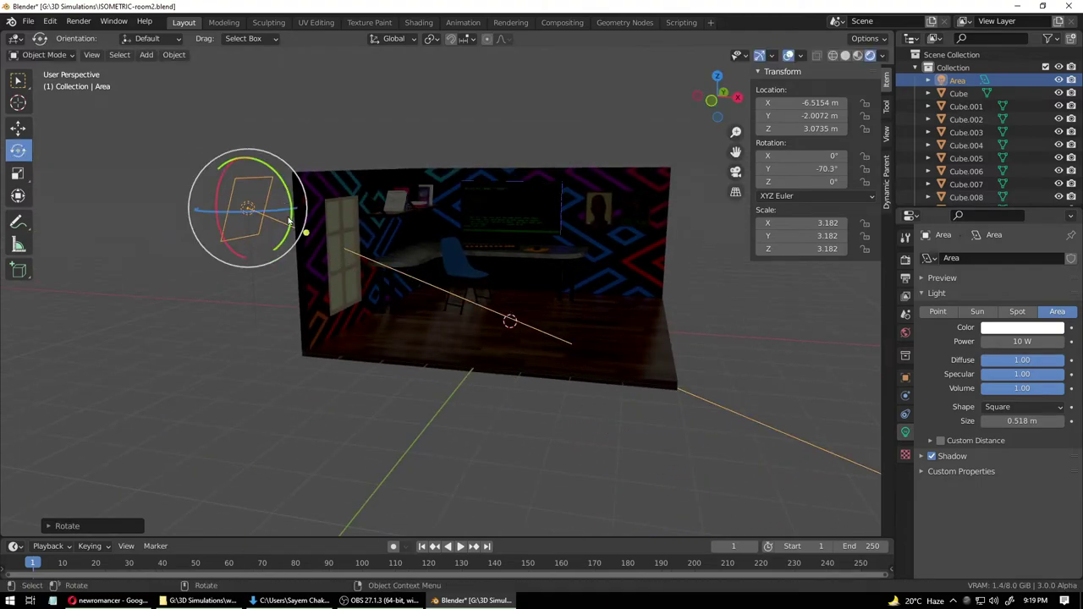
- Clear the selection with the lit room in view and save ISOMETRIC-room2.blend
click(307, 254)
middle_drag(234, 333, 355, 355)
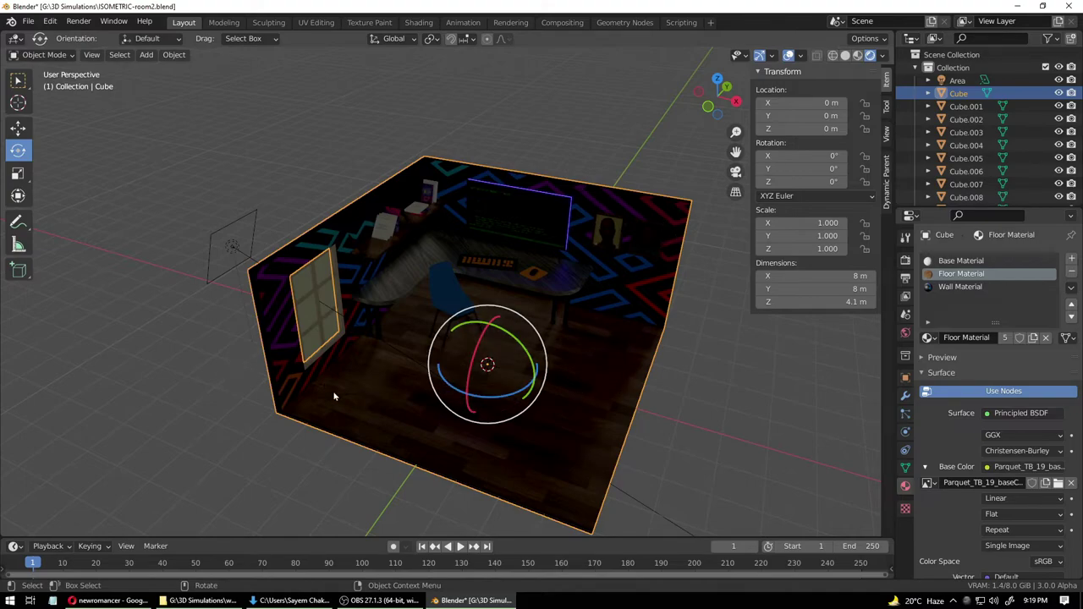
click(213, 384)
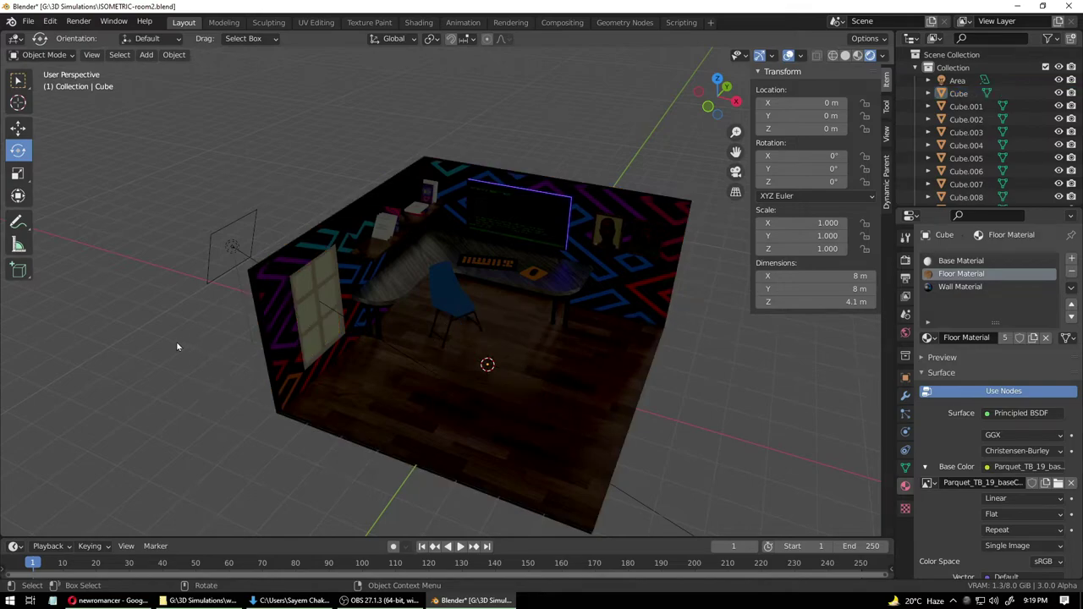
middle_drag(176, 346, 141, 334)
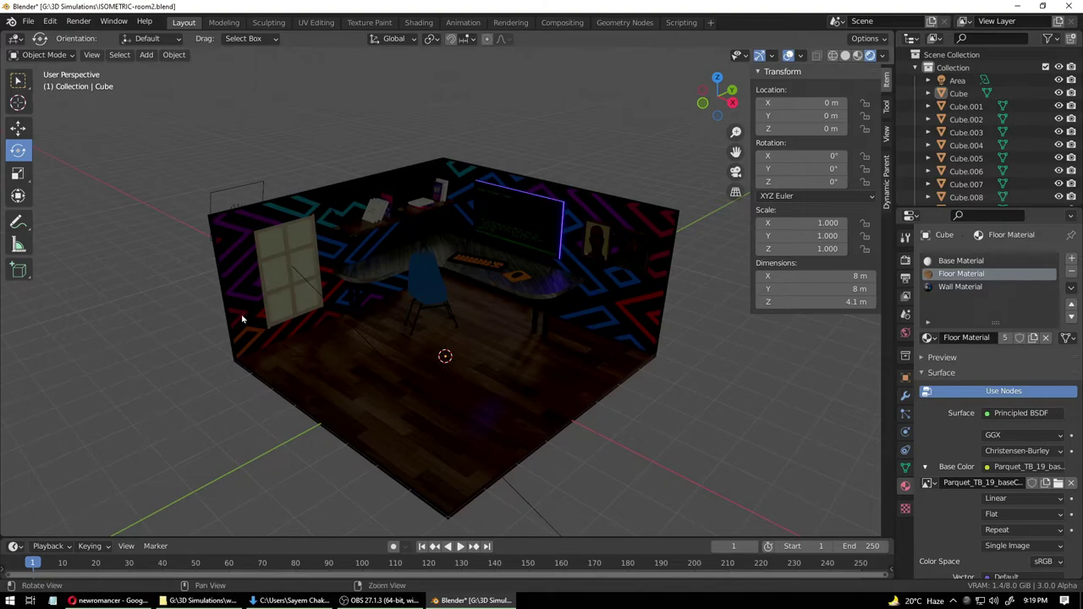
key(ctrl+s)
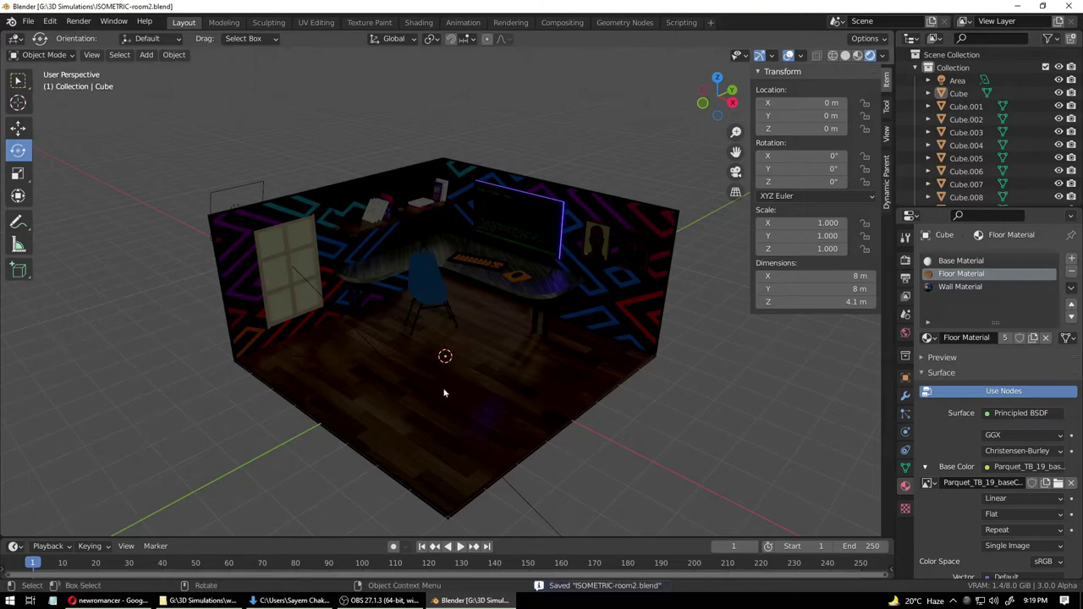
- Select the area light to check its aim, and review the render engine options, keeping Eevee
middle_drag(150, 311, 233, 295)
click(321, 260)
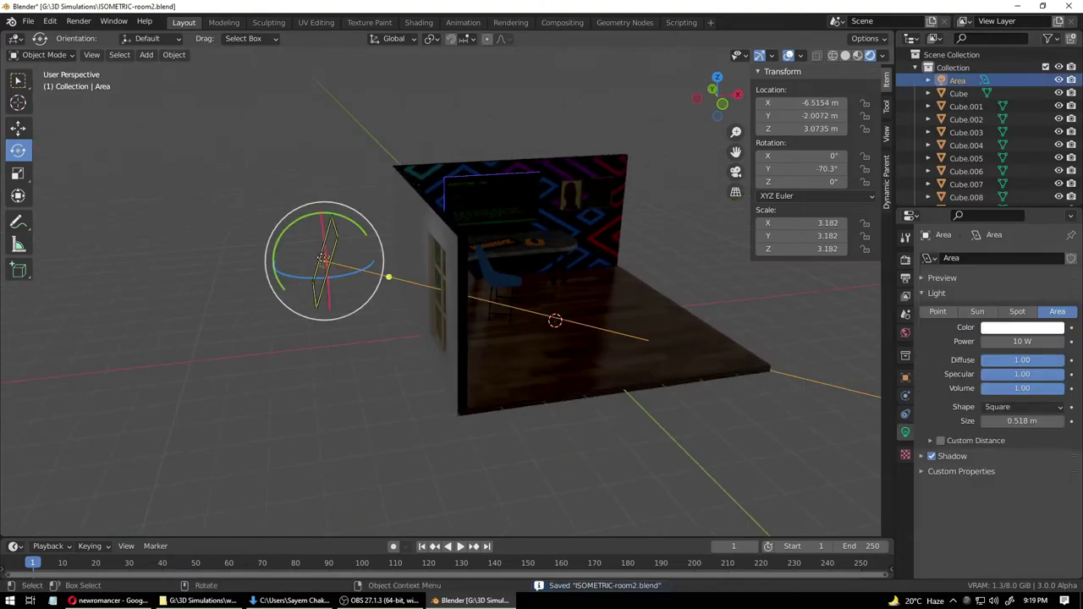
middle_drag(366, 333, 489, 395)
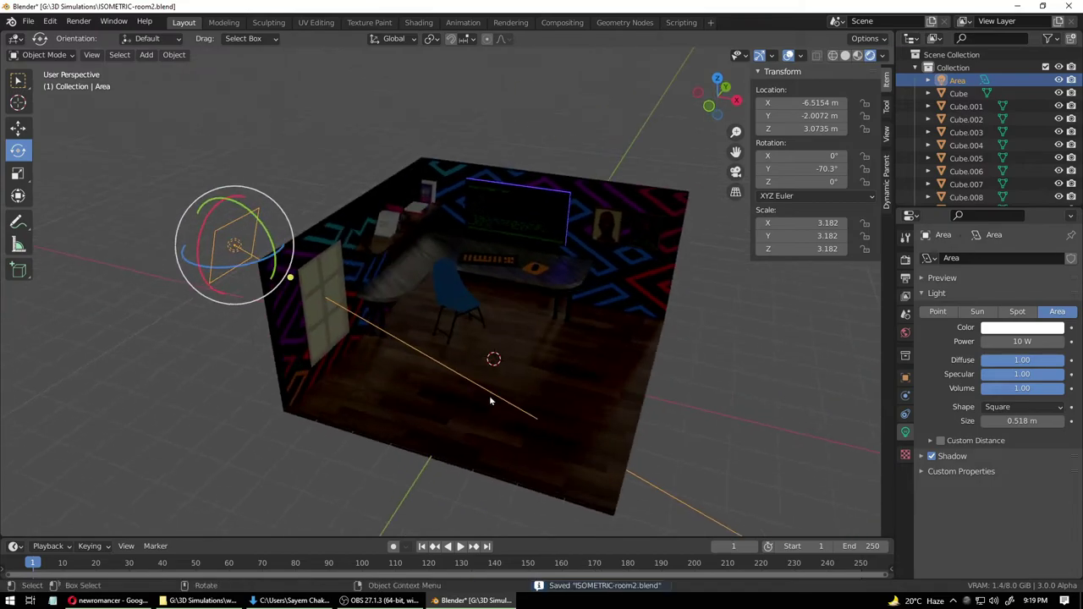
click(906, 260)
click(1005, 258)
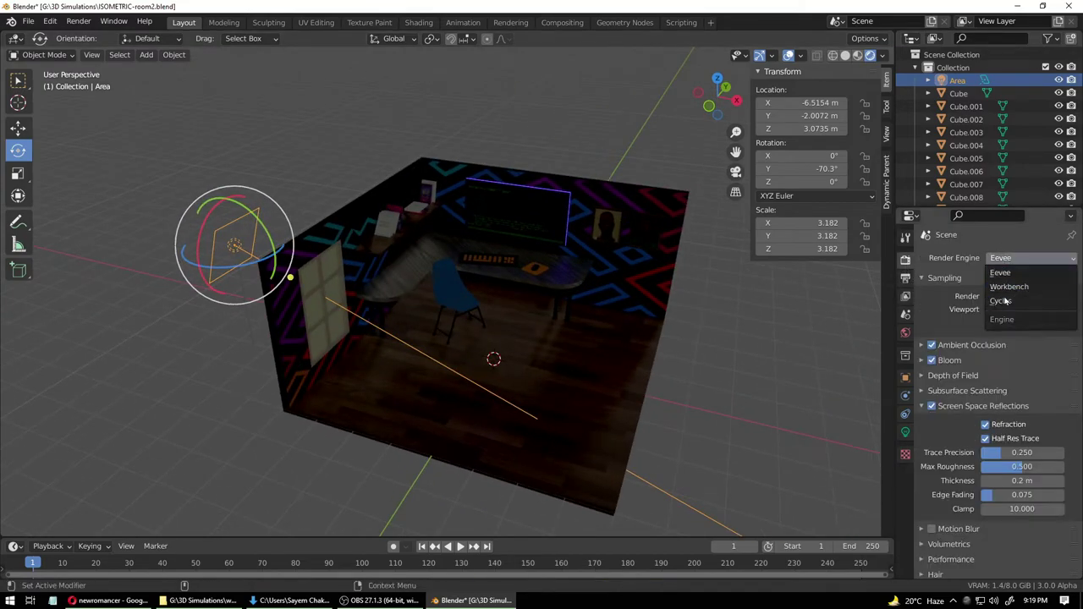
click(1007, 272)
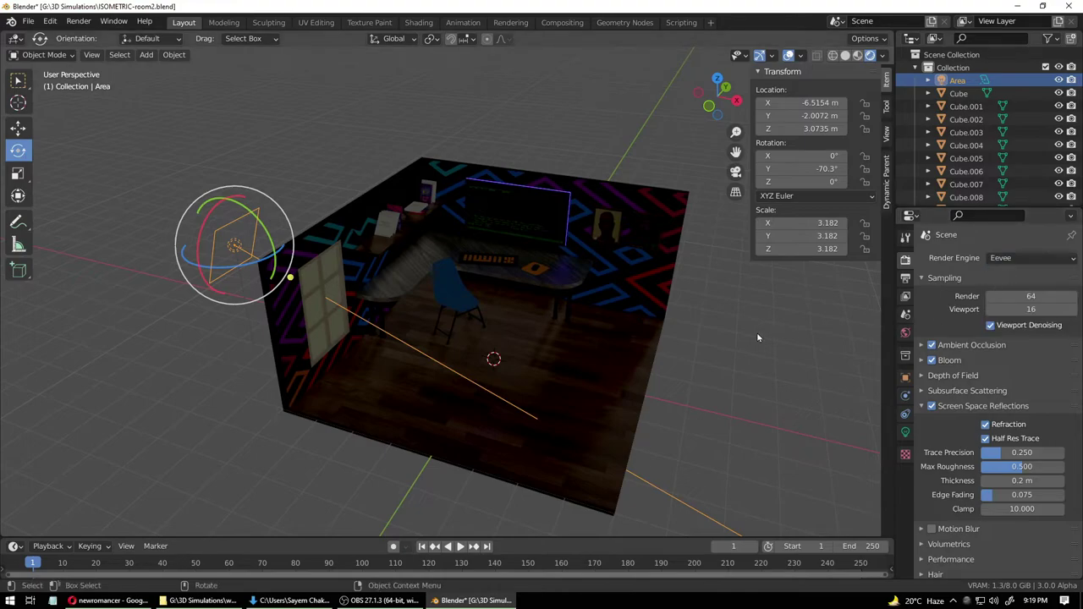
- Show the room in Material Preview shading with nothing selected and the overlays and gizmos hidden
click(856, 56)
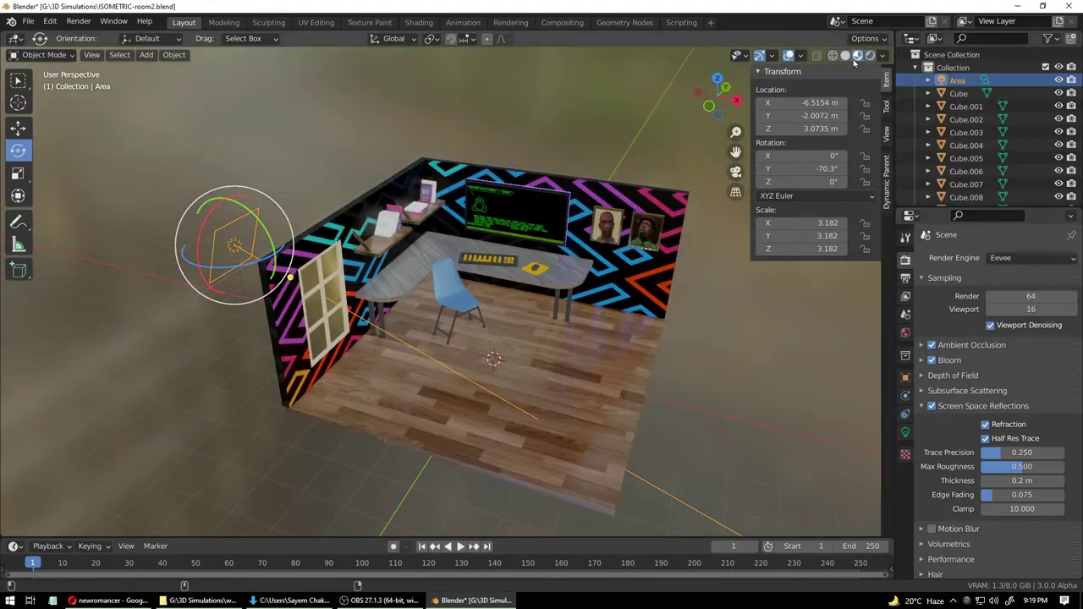
click(606, 131)
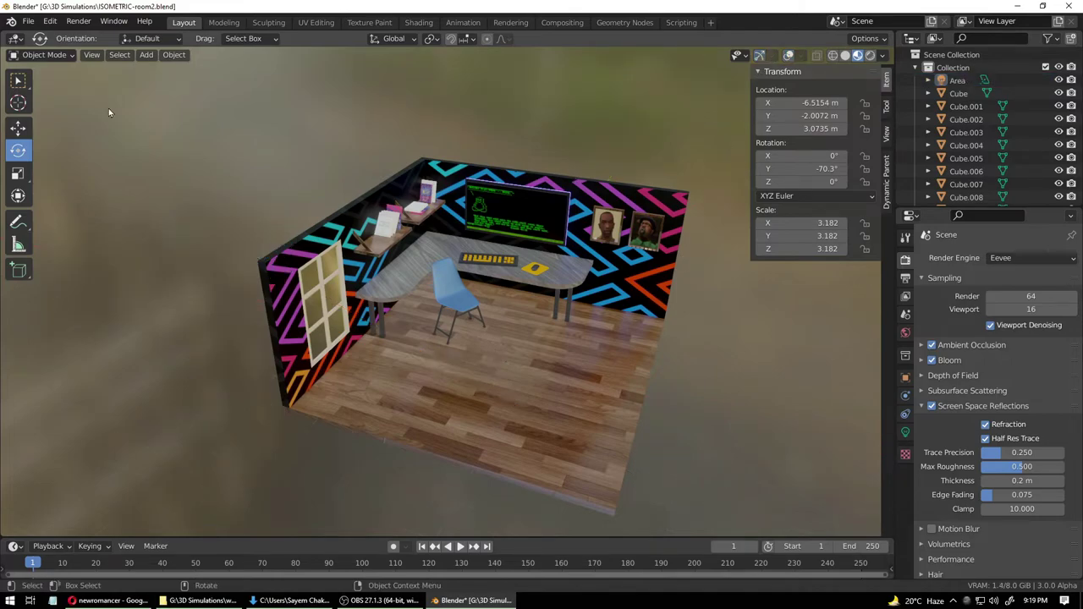
- Render an image of the current viewport, close the result and return the viewport to Rendered shading
click(92, 56)
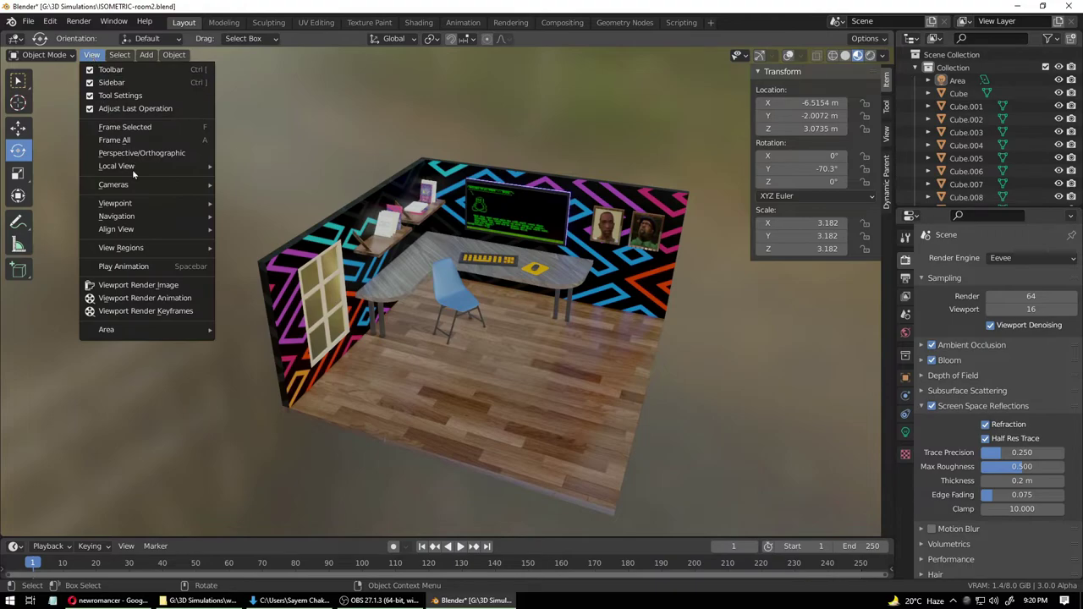
click(152, 286)
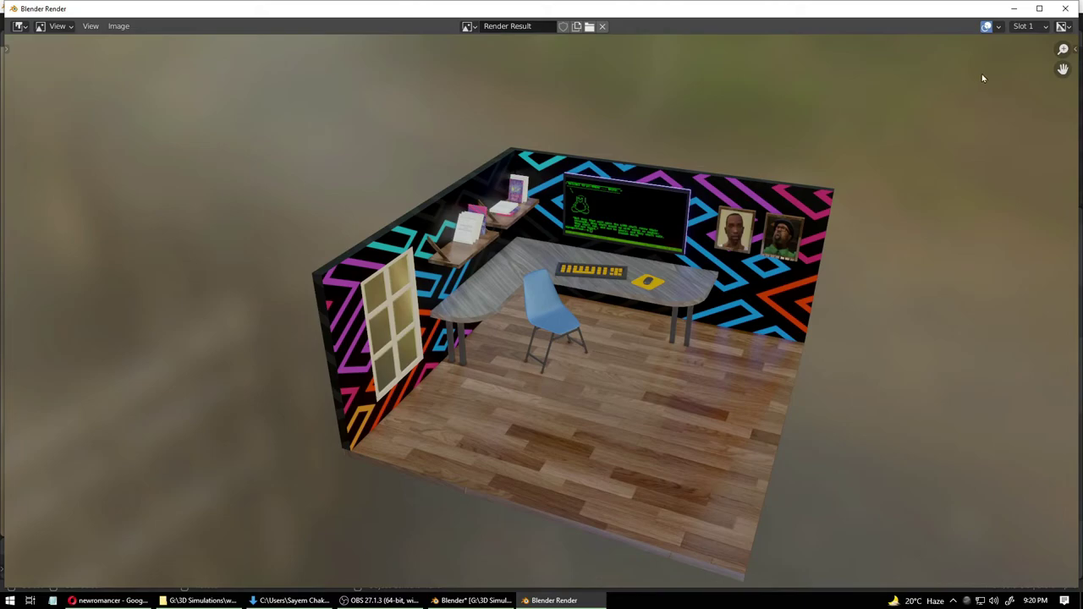
key(Escape)
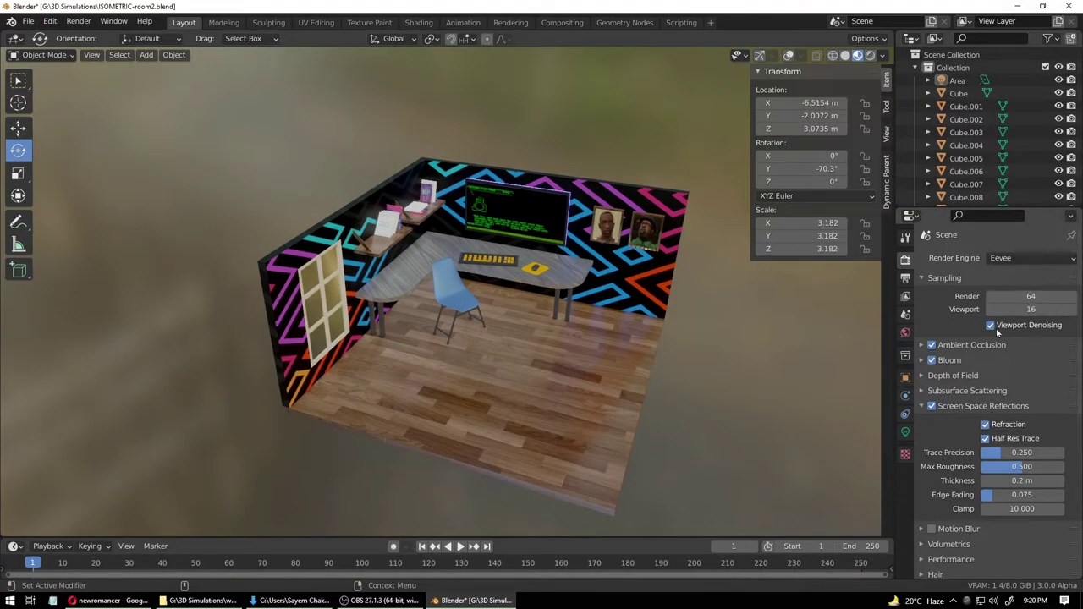
click(869, 56)
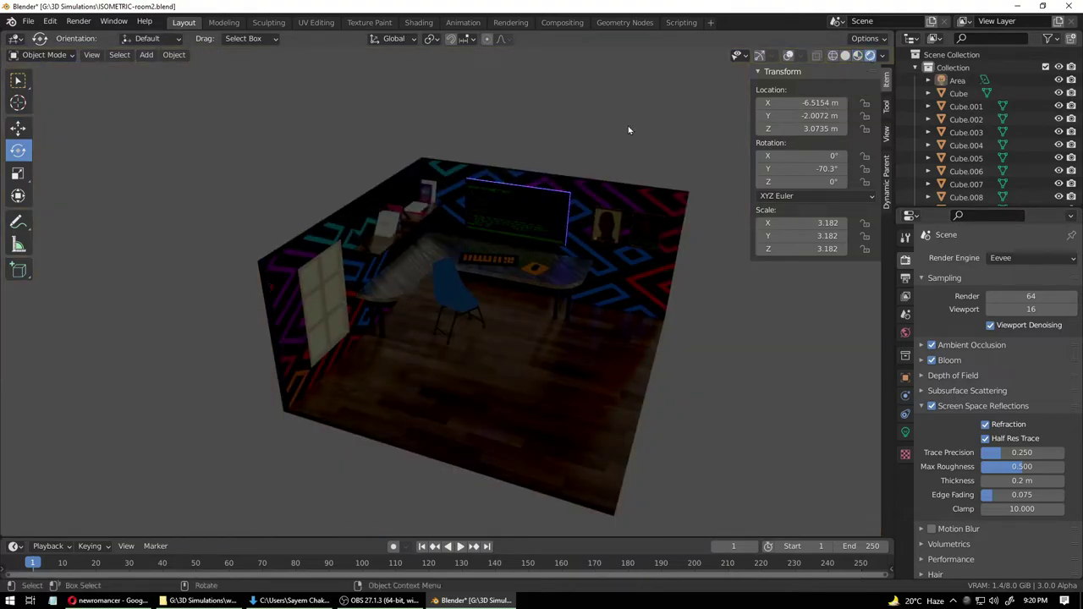
- Save the file, select the area light and turn the viewport gizmos and overlays back on
key(ctrl+s)
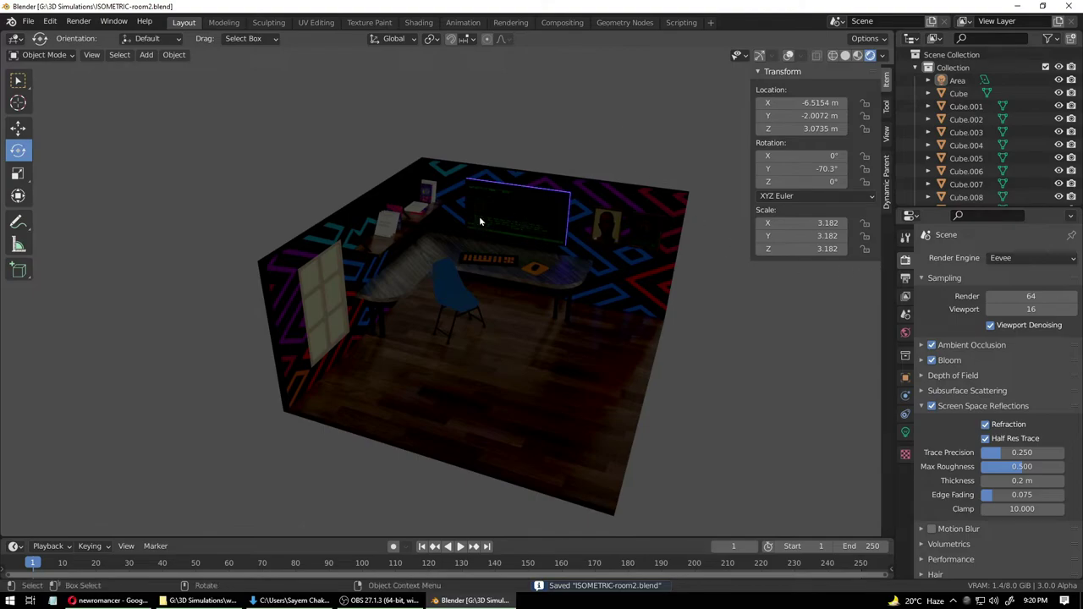
middle_drag(479, 219, 474, 145)
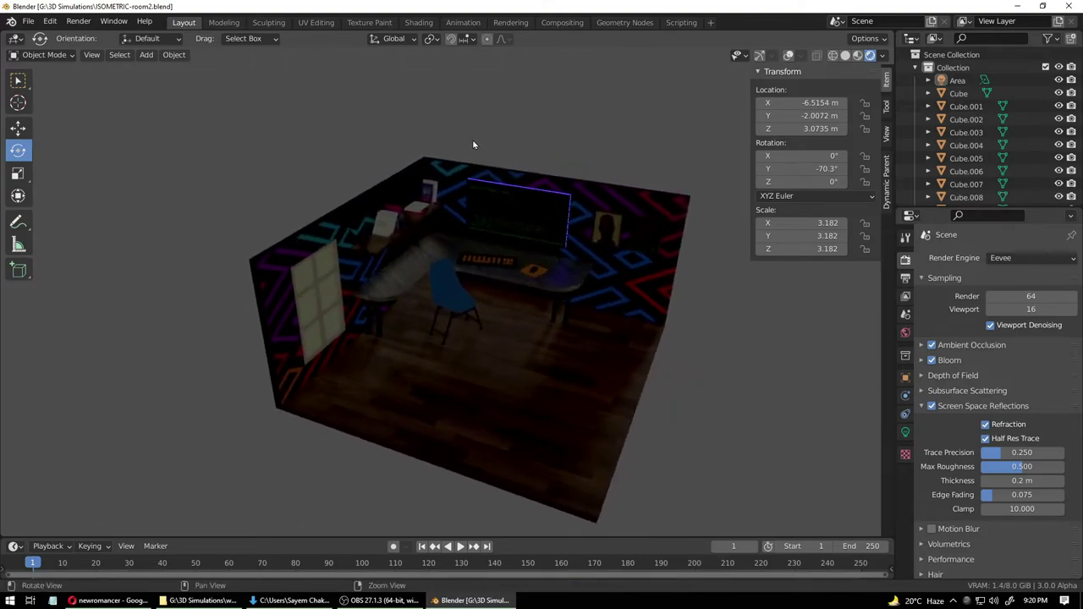
click(958, 83)
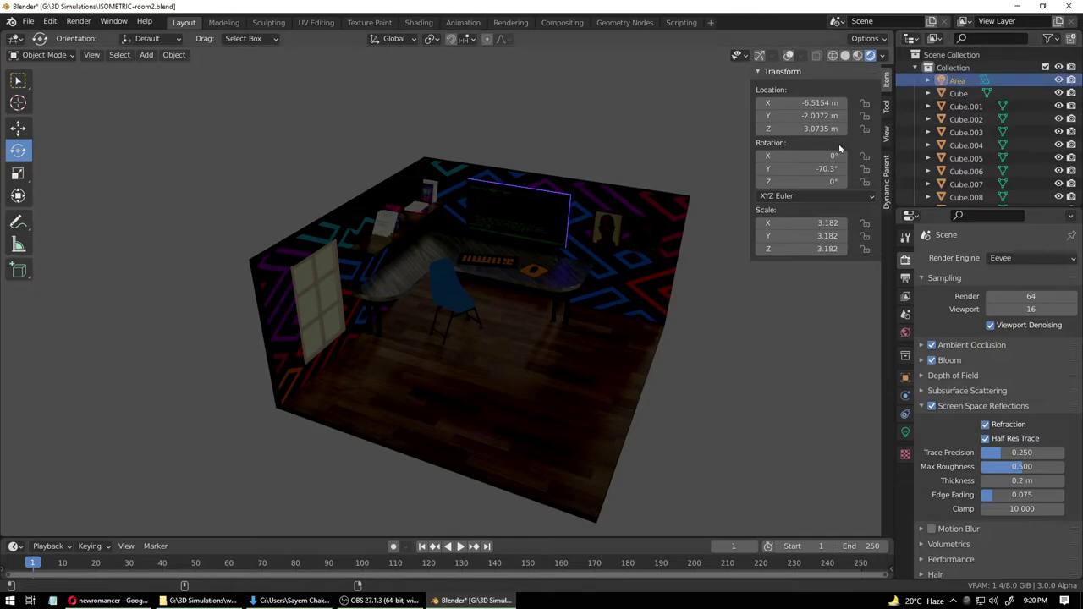
click(759, 56)
click(788, 56)
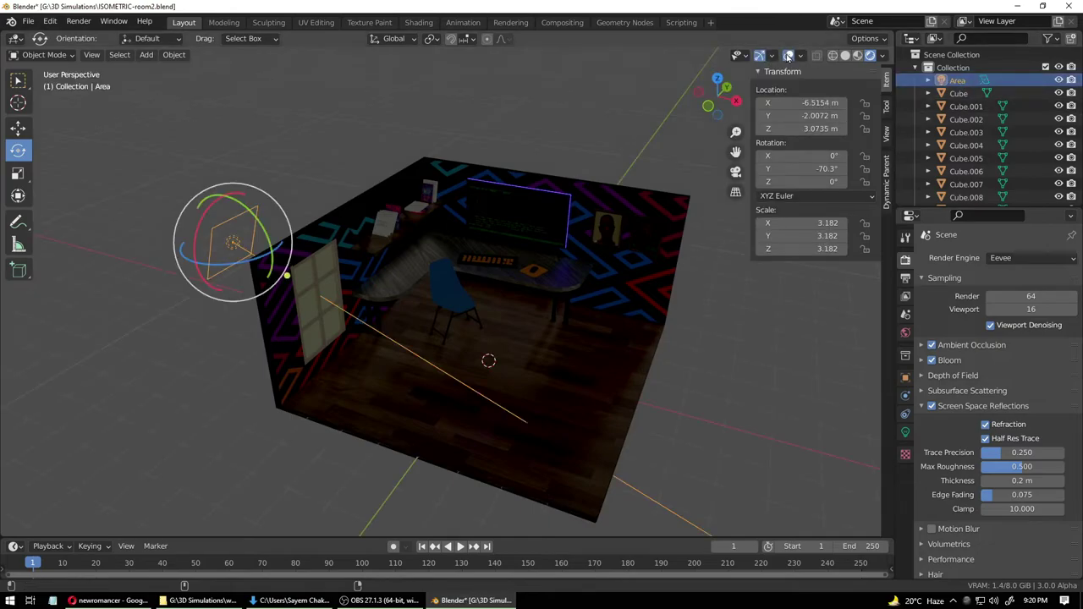
- Activate the Move tool, save the scene and set the area light's power to 100 W
key(shift+space)
key(g)
click(553, 116)
key(ctrl+s)
middle_drag(521, 287, 474, 262)
click(238, 237)
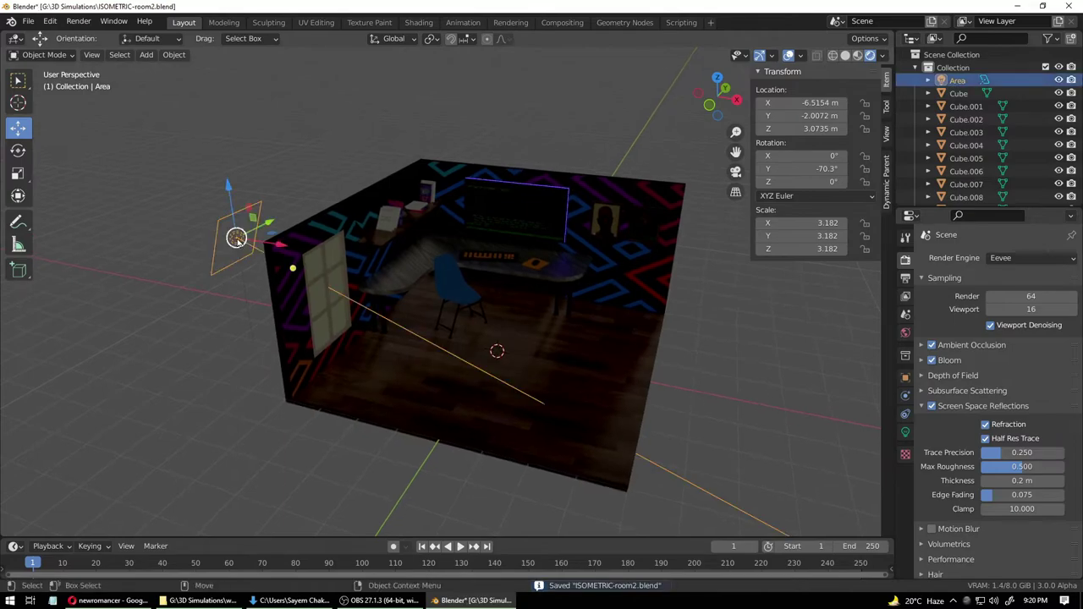
scroll(926, 461, down, 1)
click(905, 432)
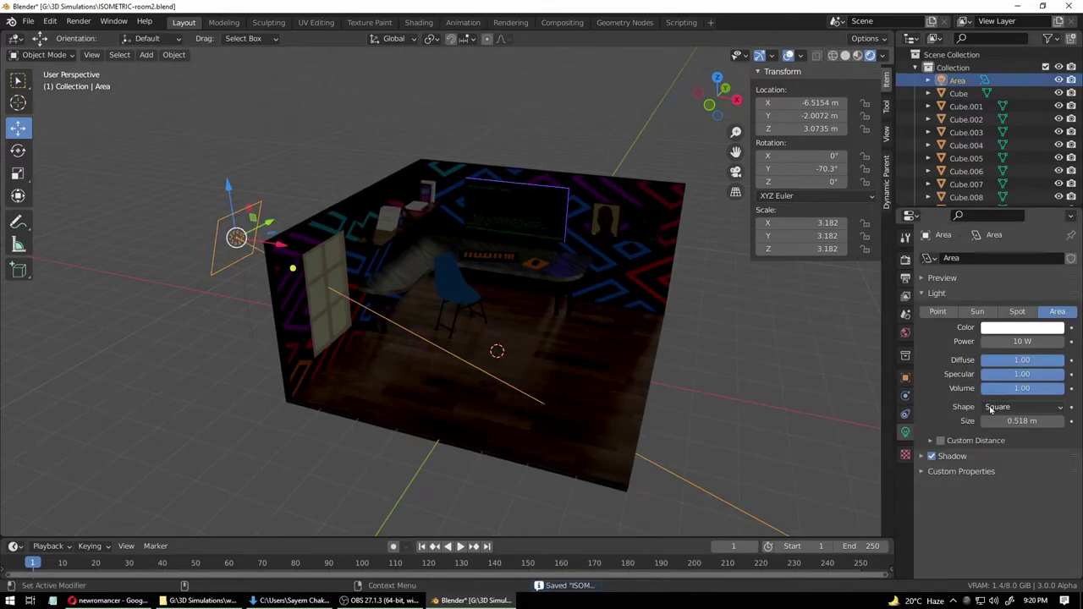
click(997, 341)
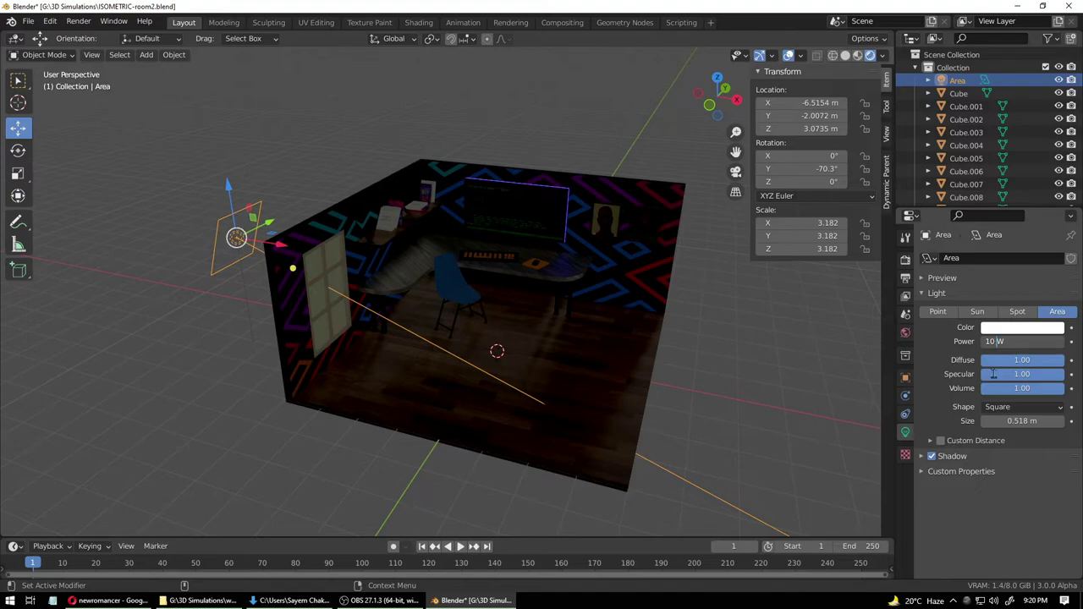
key(Return)
- Change the render engine to Cycles with GPU Compute as the device, and save the file
click(905, 259)
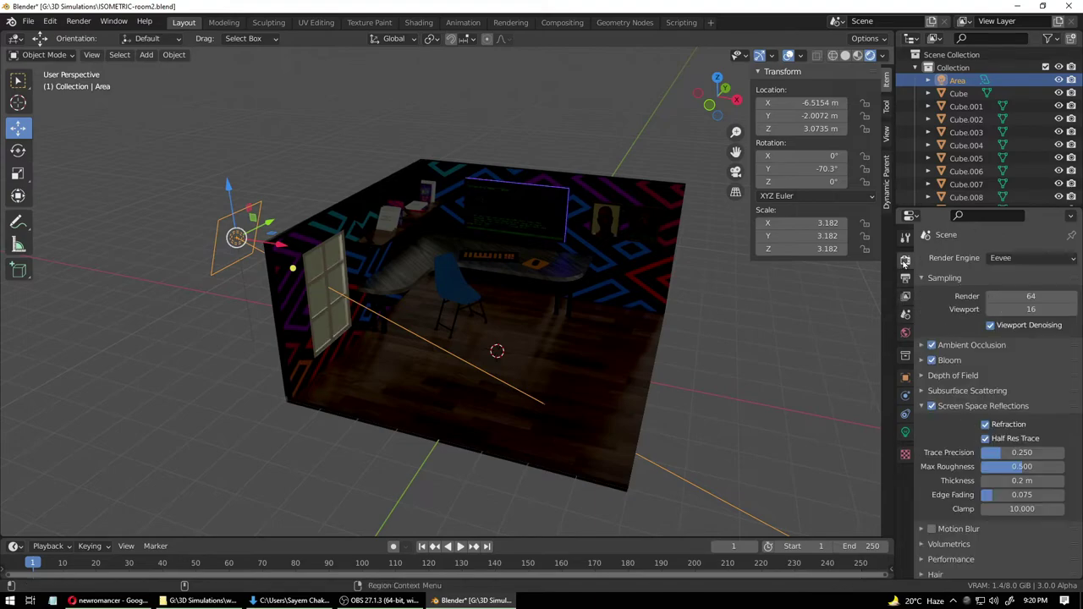
click(1012, 259)
click(1006, 300)
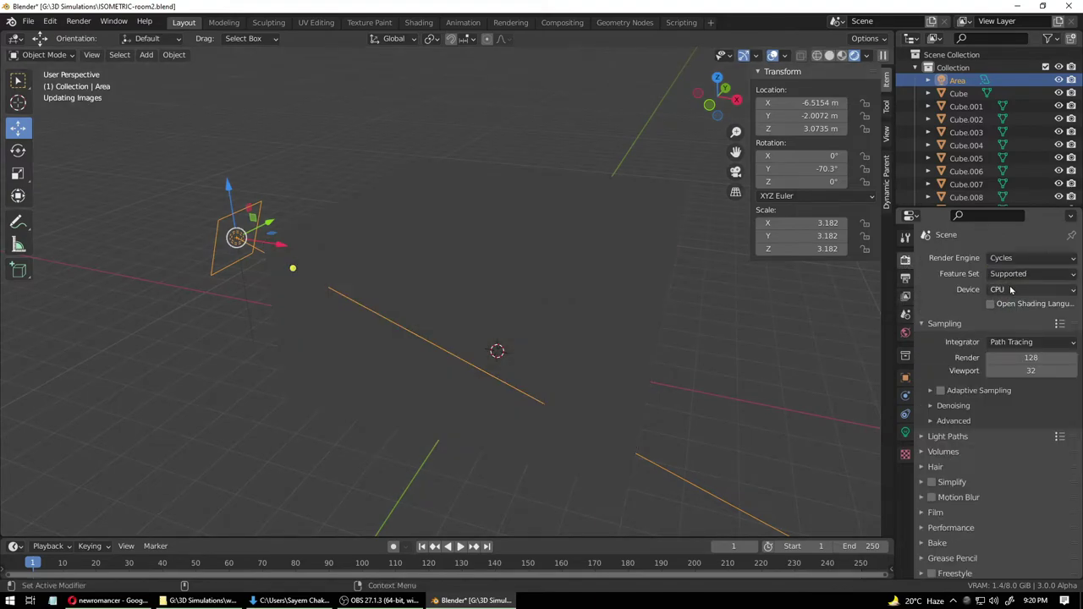
click(1012, 290)
click(1013, 318)
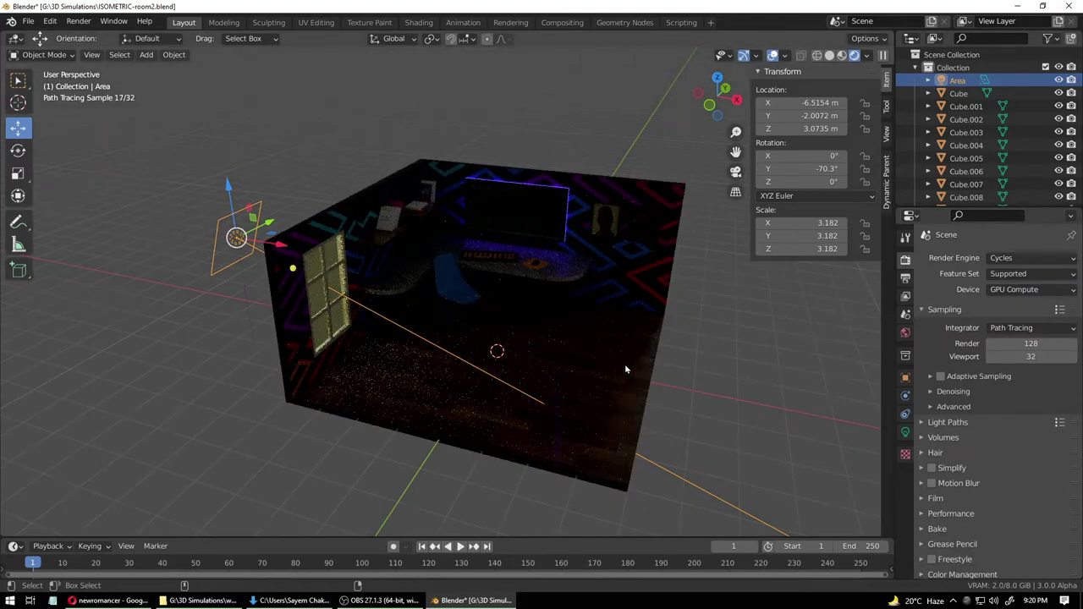
key(ctrl+s)
middle_drag(580, 367, 567, 377)
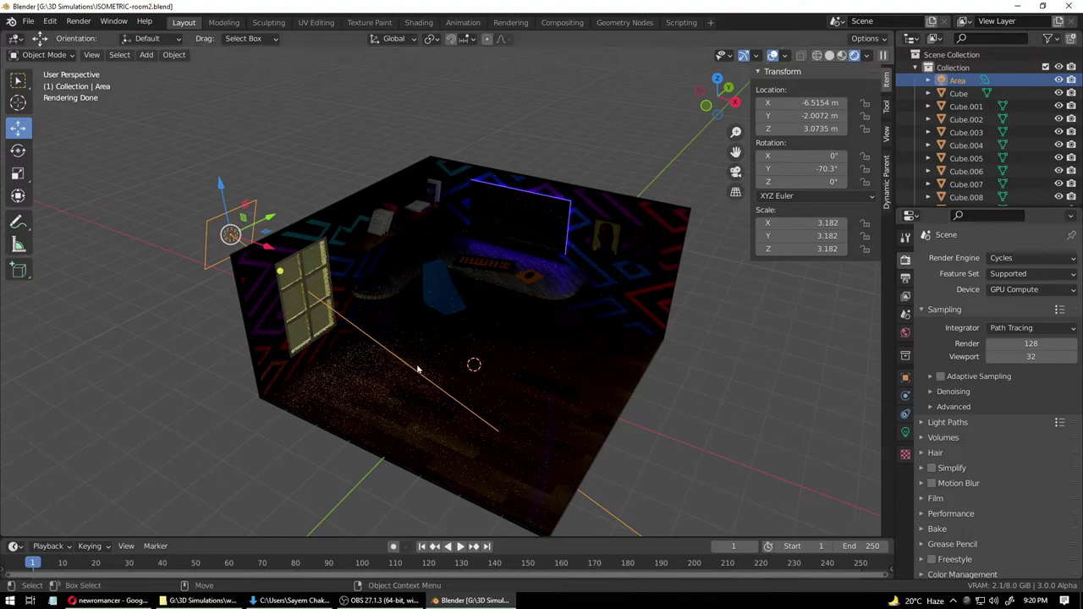
mouse_move(473, 364)
middle_down()
mouse_move(476, 355)
mouse_move(438, 355)
middle_up()
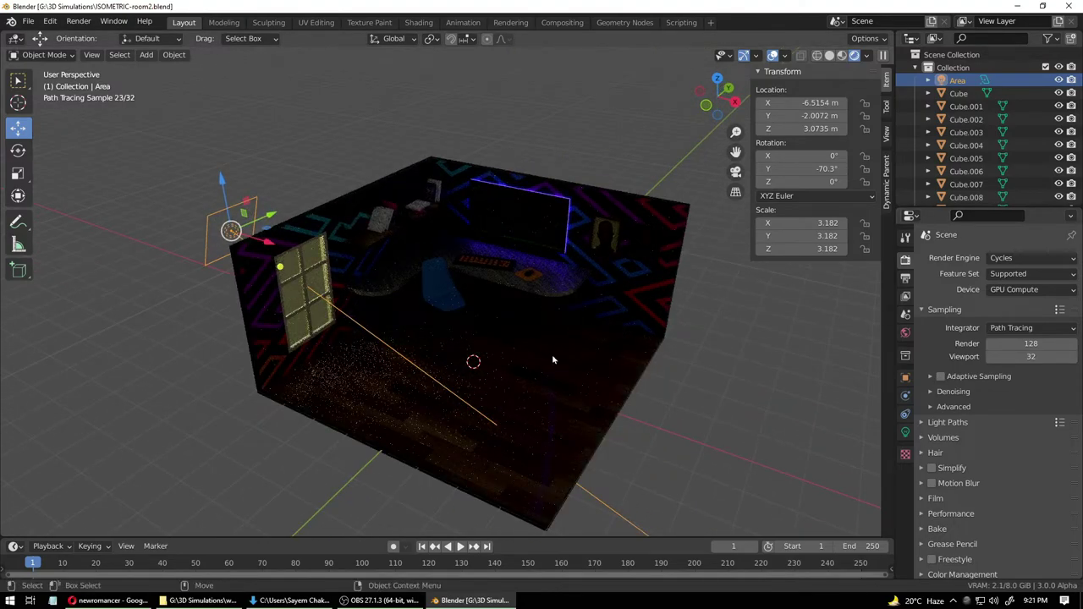
- Change the window glass material's color to a near-white with about 0.625 hue and 0.037 saturation, and deselect the pane
click(906, 433)
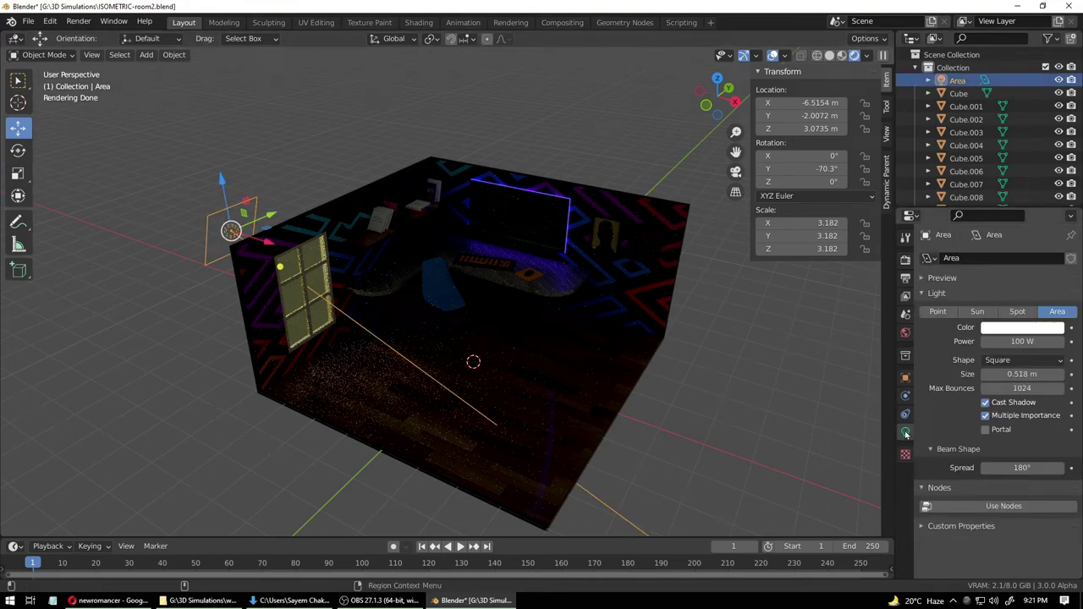
click(291, 300)
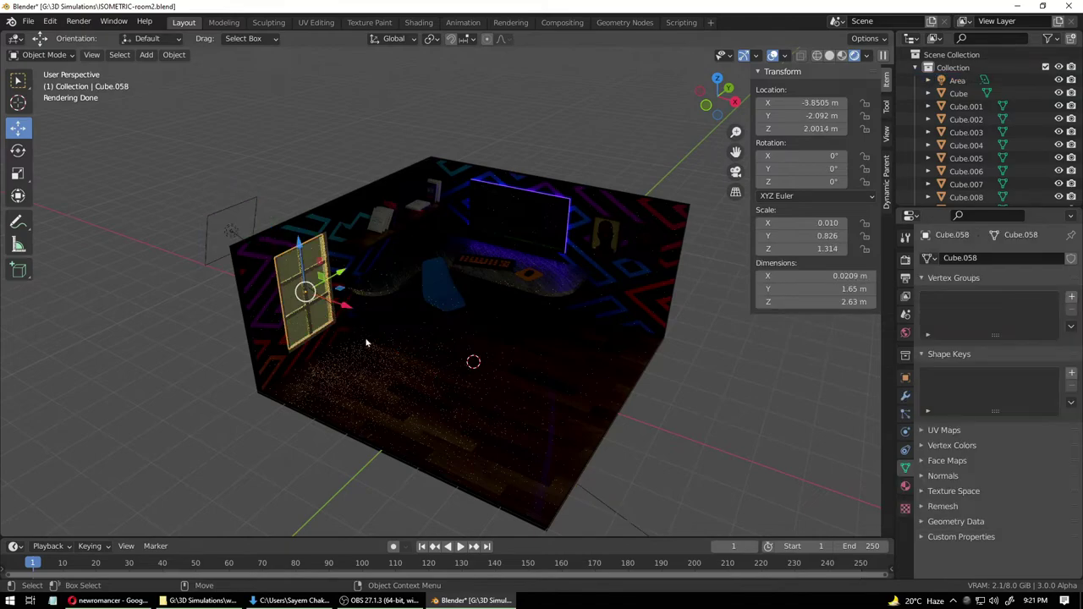
click(906, 486)
click(1013, 392)
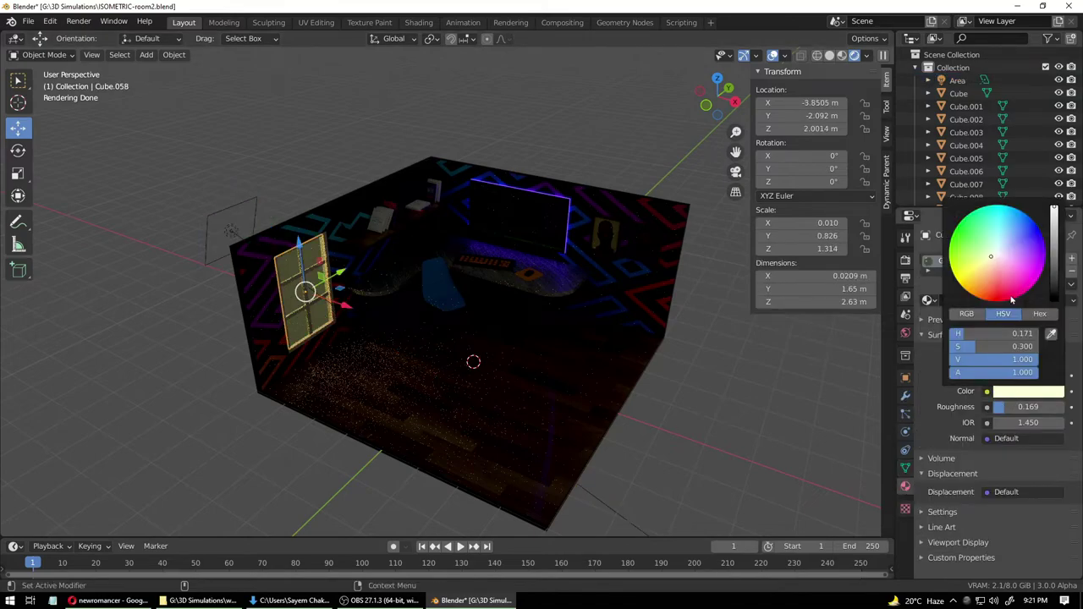
click(997, 253)
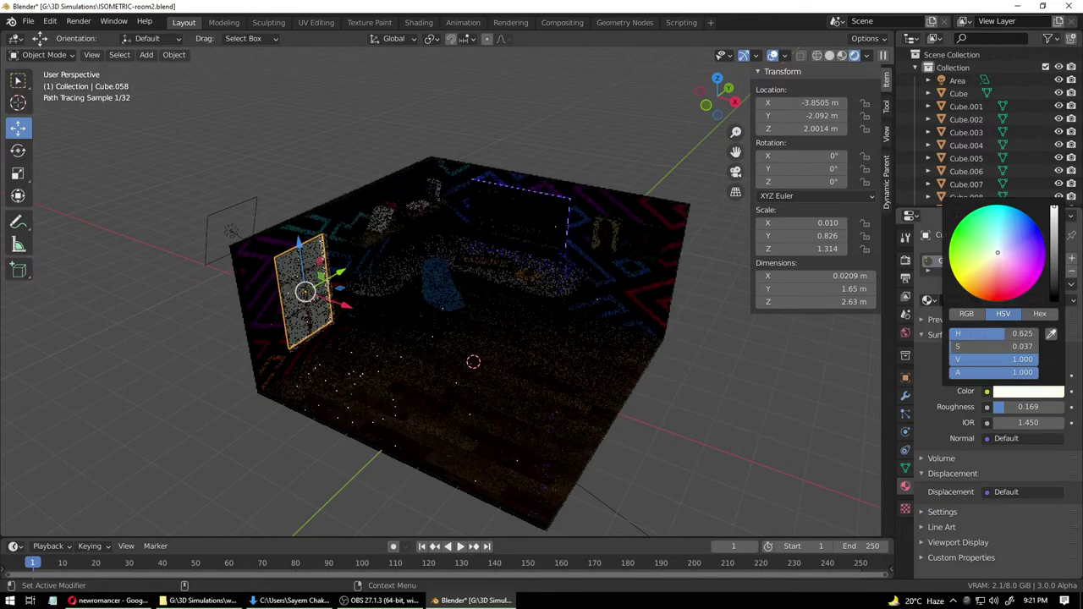
click(367, 167)
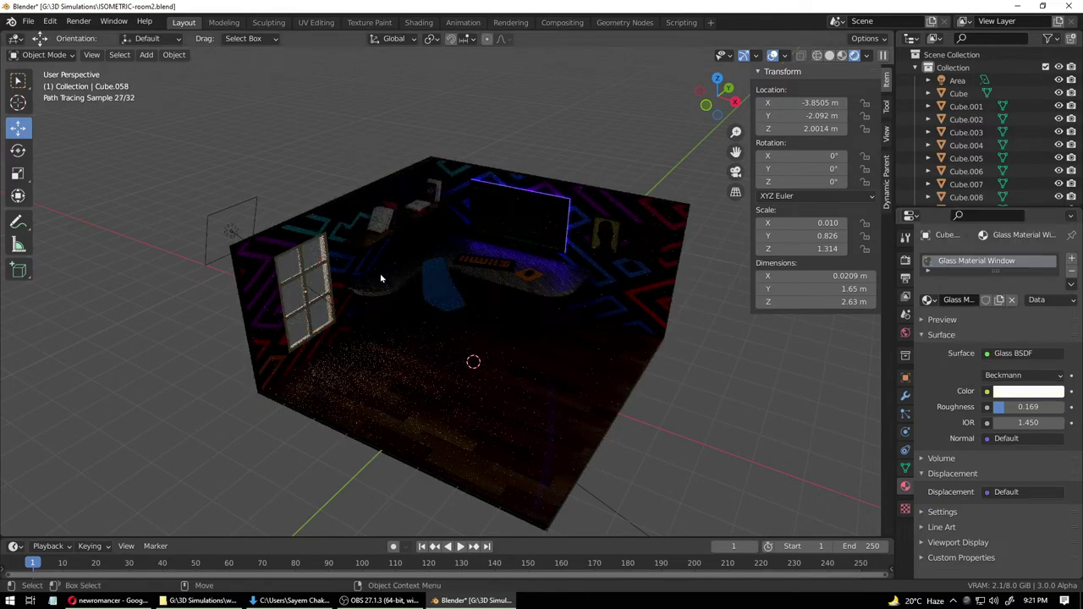
- Set the power of the area light outside the window to 500 W
click(228, 228)
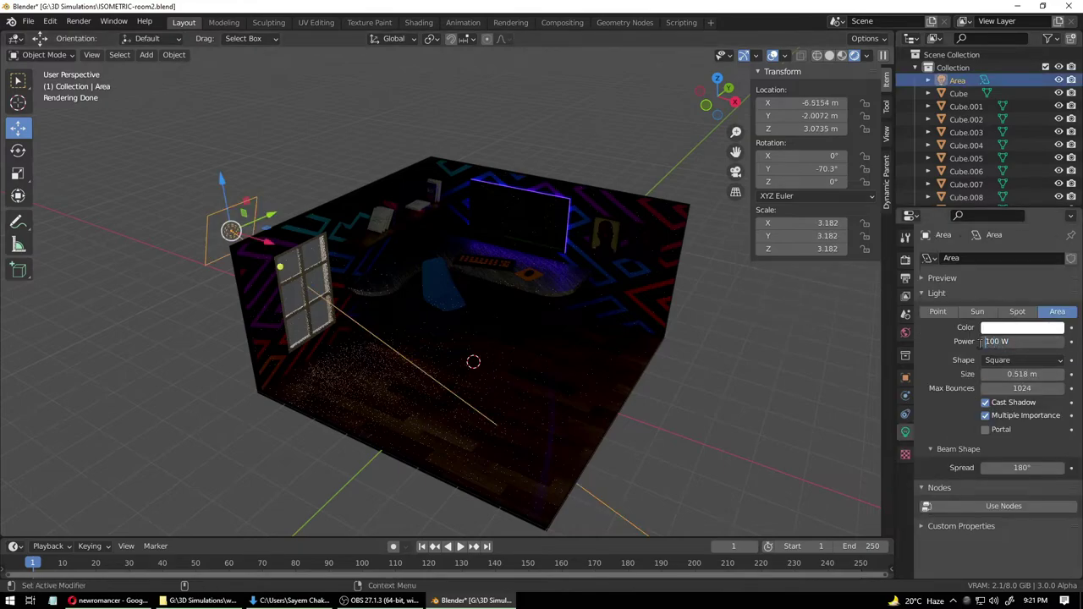
key(Return)
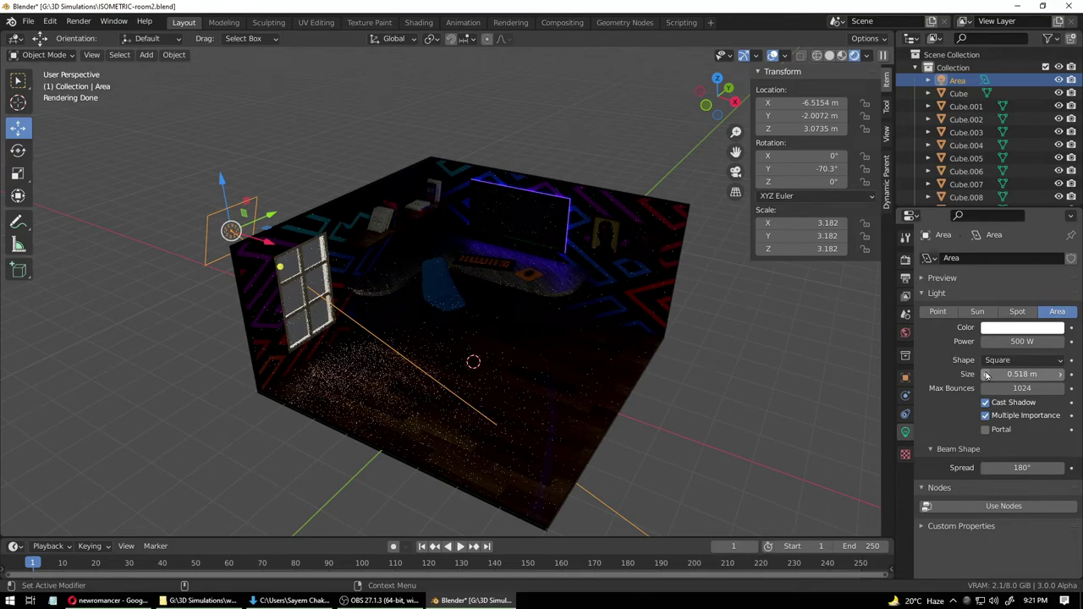
click(565, 163)
- Duplicate the window's area light along the X axis to about X -0.4 m, inside the room
click(233, 239)
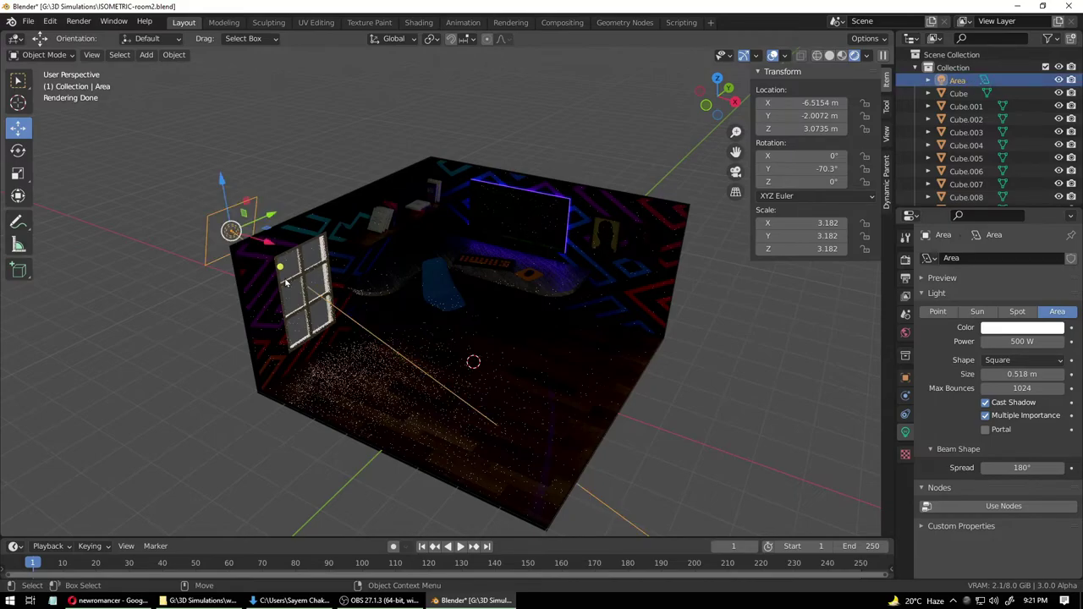
key(shift+d)
key(x)
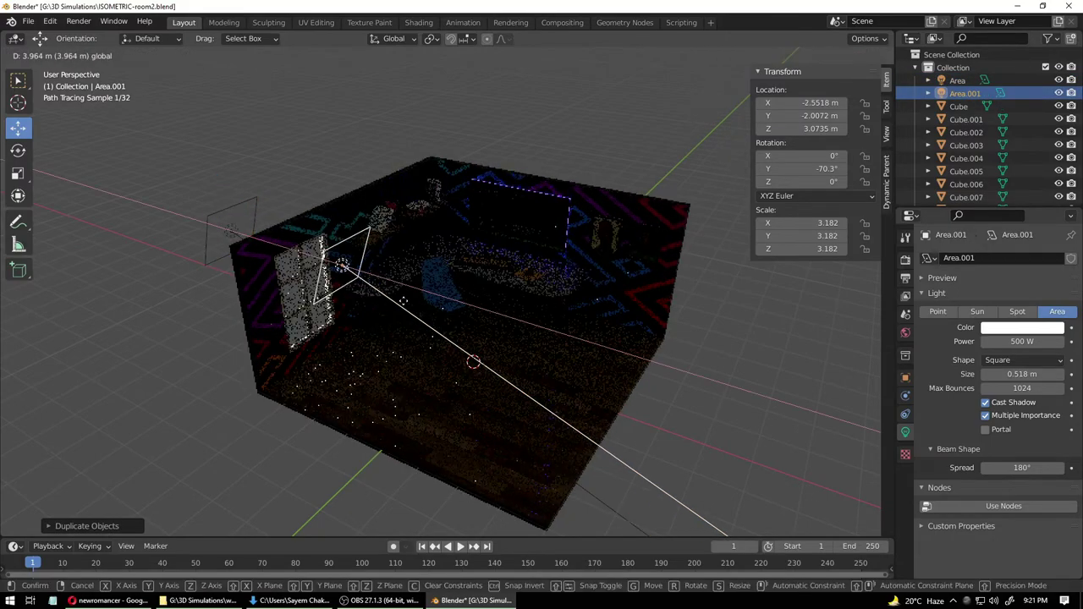
click(459, 323)
- Enlarge the duplicated area light to about 3.55 m and rotate it to about 45° on Y
key(r)
drag(450, 298, 475, 433)
scroll(489, 328, down, 5)
drag(463, 274, 465, 382)
- Move the large area light to about X 12.5 m, outside the room's open side, and tilt it to about 67.6° on Y
key(shift+space)
key(g)
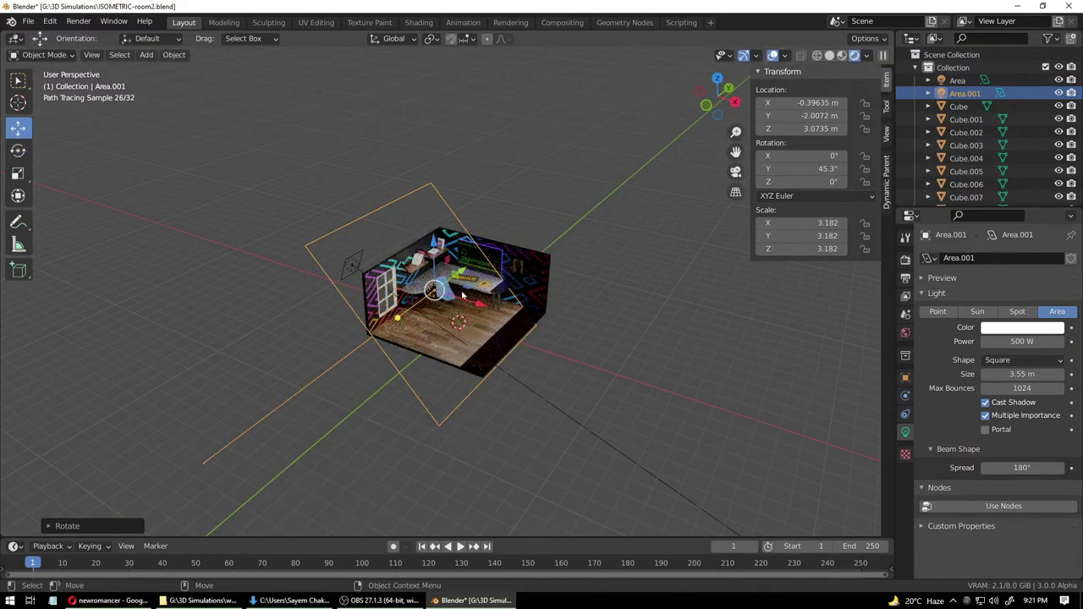
drag(484, 308, 699, 414)
key(shift+space)
key(r)
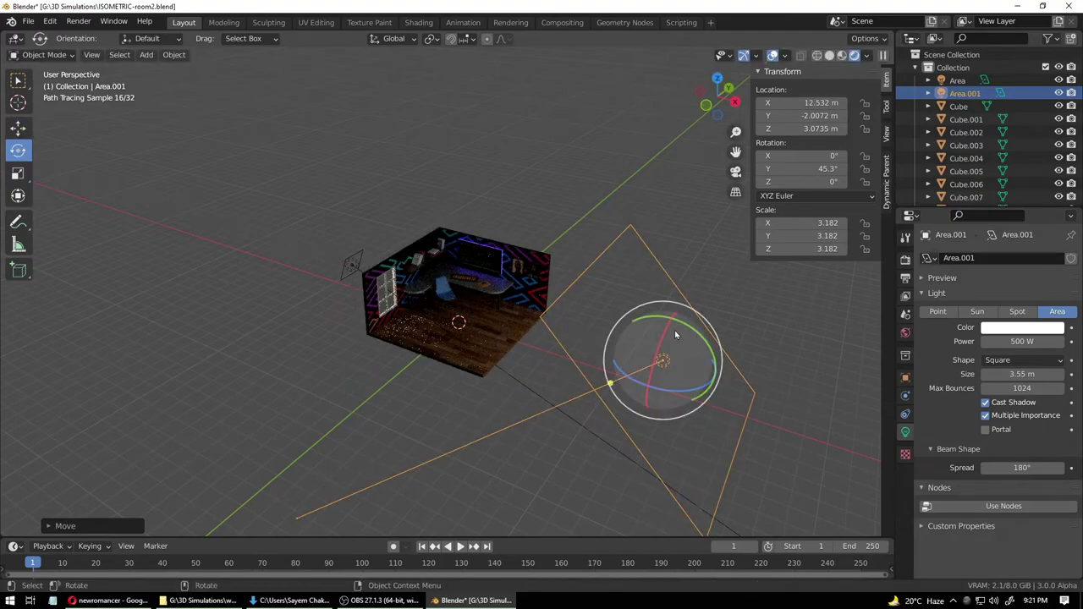
drag(687, 328, 697, 341)
- Turn the large area light to about -15.8° on Z, raise it to about Z 7.1 m and deselect it
middle_drag(749, 380, 691, 388)
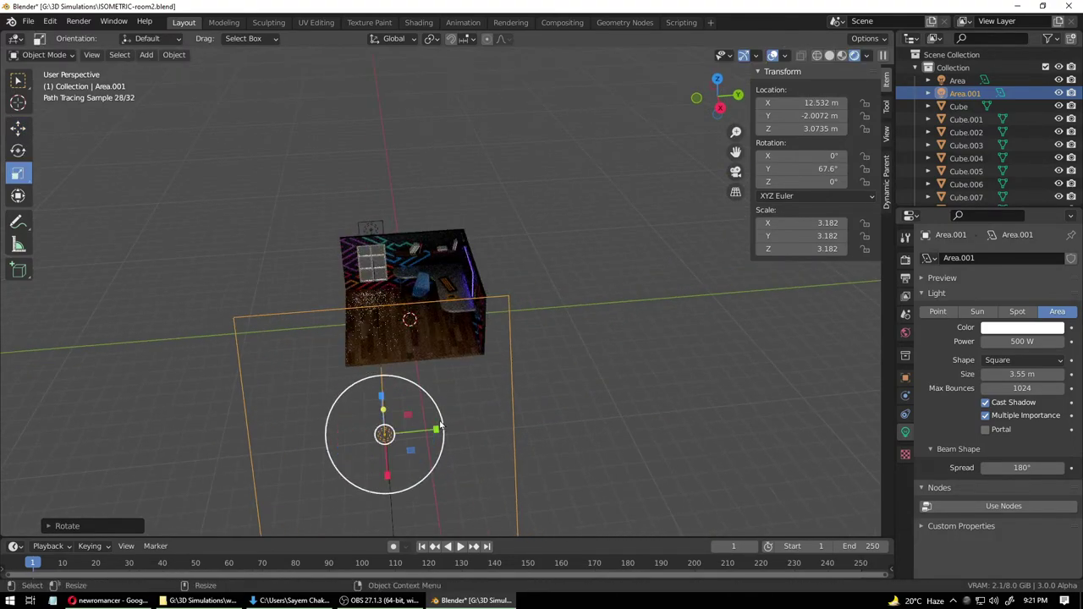
drag(419, 459, 407, 463)
key(w)
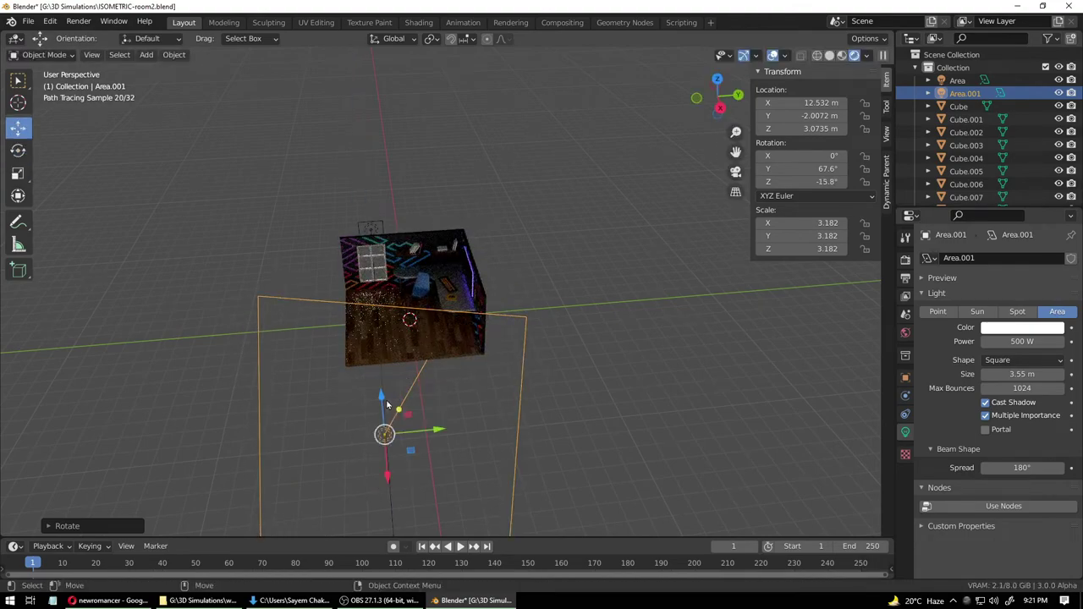
drag(384, 399, 377, 304)
middle_drag(312, 382, 425, 376)
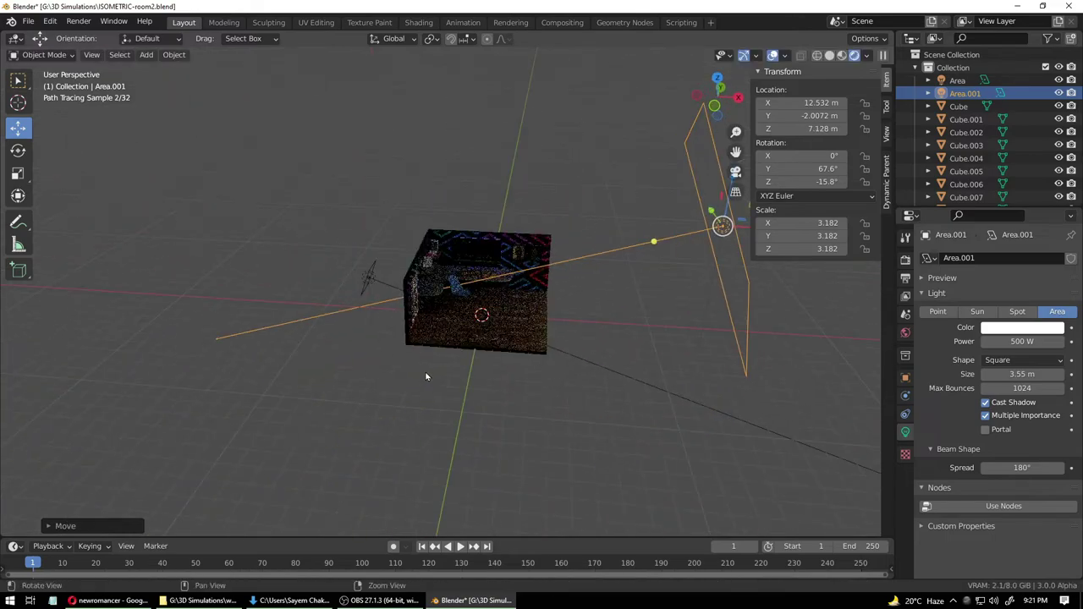
click(581, 399)
middle_drag(581, 400, 569, 397)
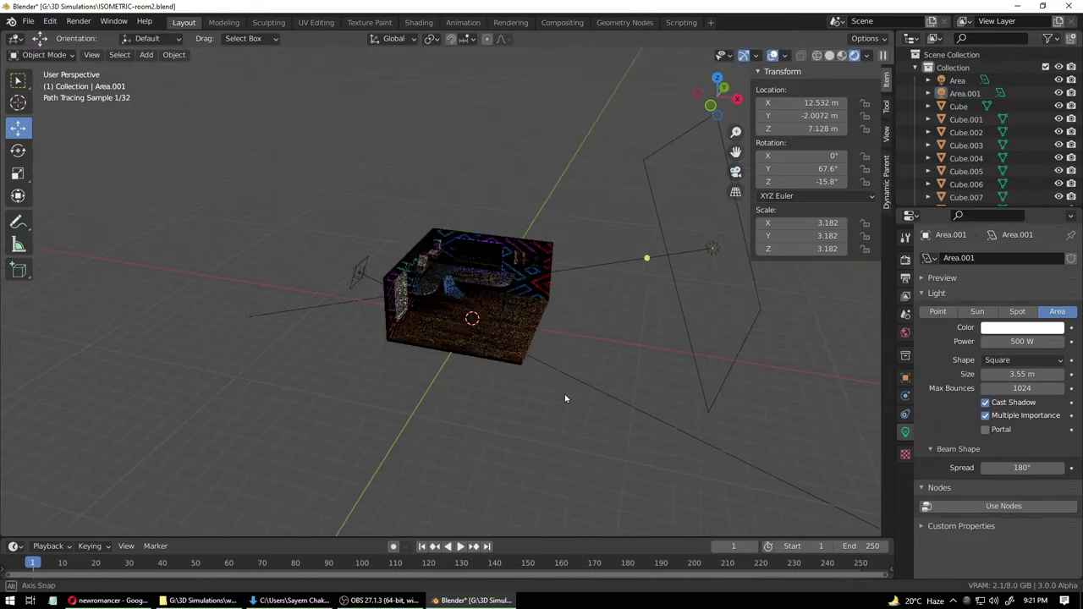
- Duplicate the large area light and place the copy above the room at about X 2.5 m, Z 16.3 m, tilted down toward the floor
click(716, 250)
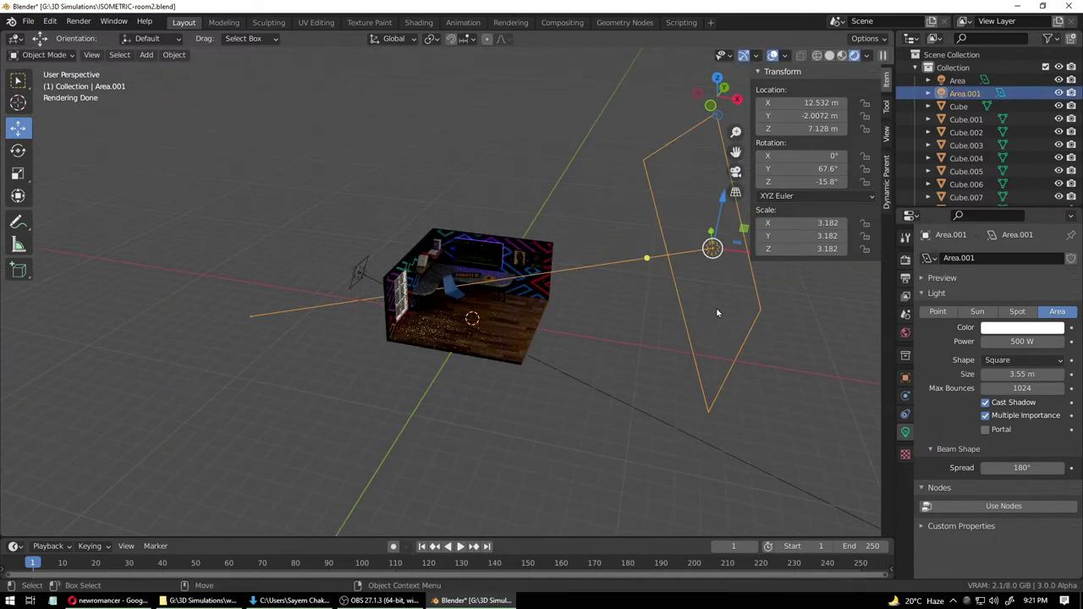
key(shift+d)
right_click(679, 352)
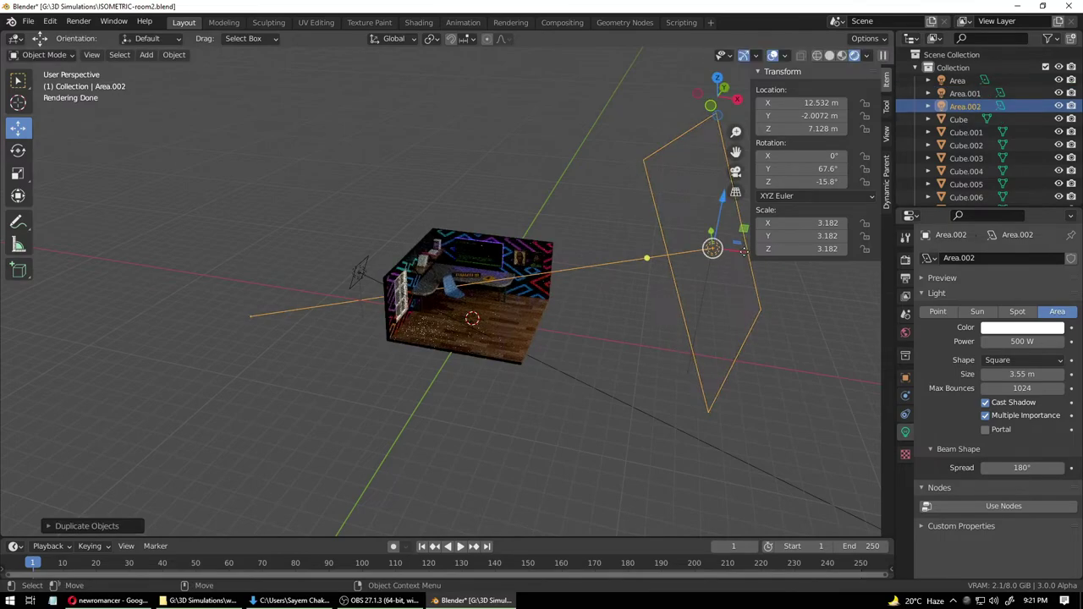
key(g)
key(x)
drag(490, 231, 503, 403)
key(shift+space)
key(r)
key(shift+space)
key(g)
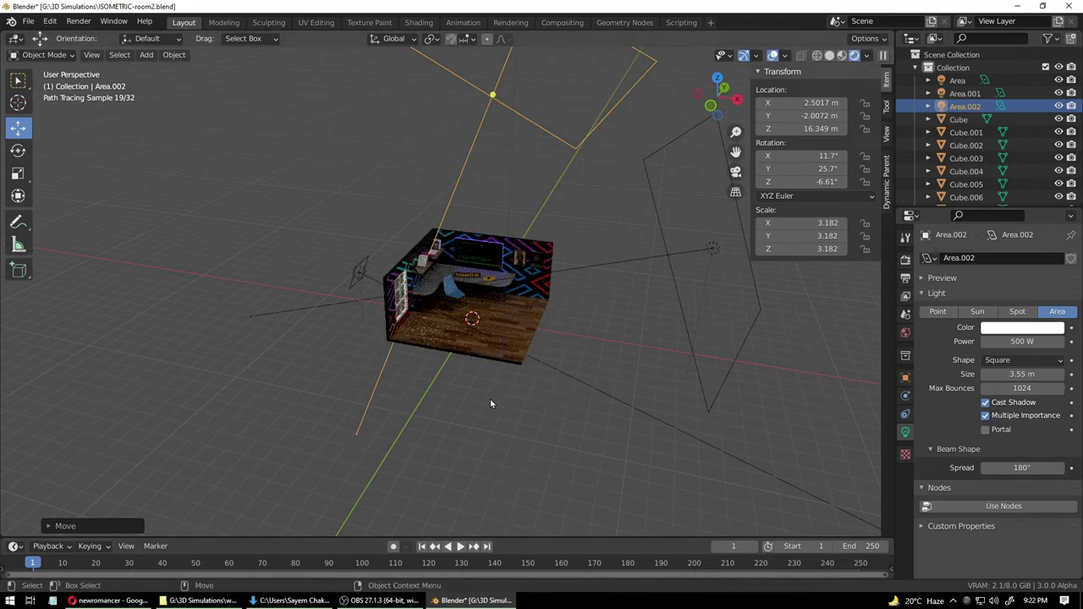
- Rotate the overhead area light to about 25.3° on X, 19° on Y and -2.2° on Z
scroll(514, 366, down, 2)
key(shift+space)
key(r)
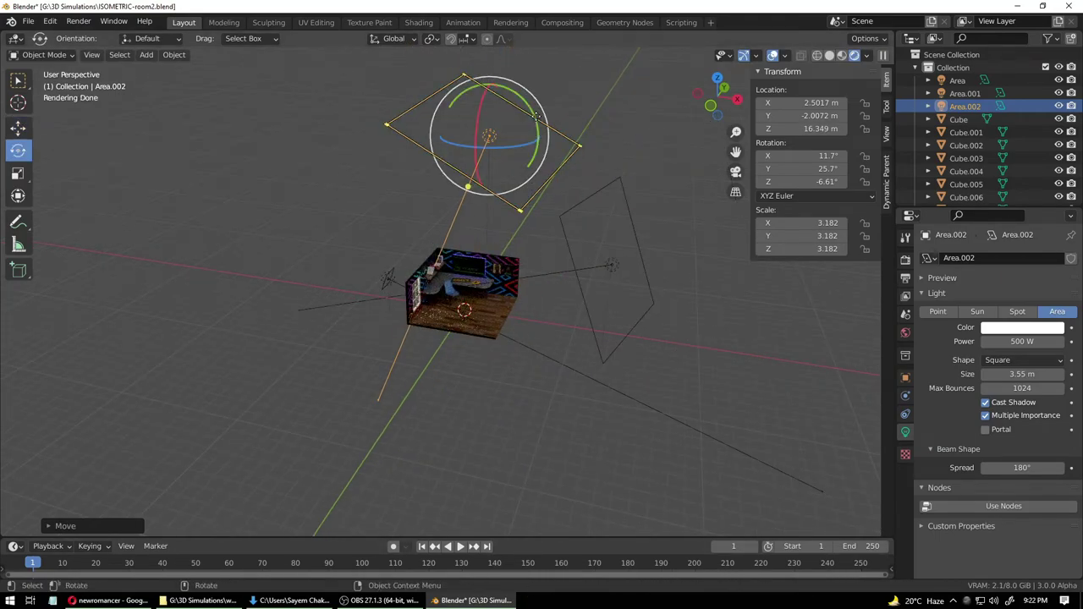
drag(538, 110, 531, 101)
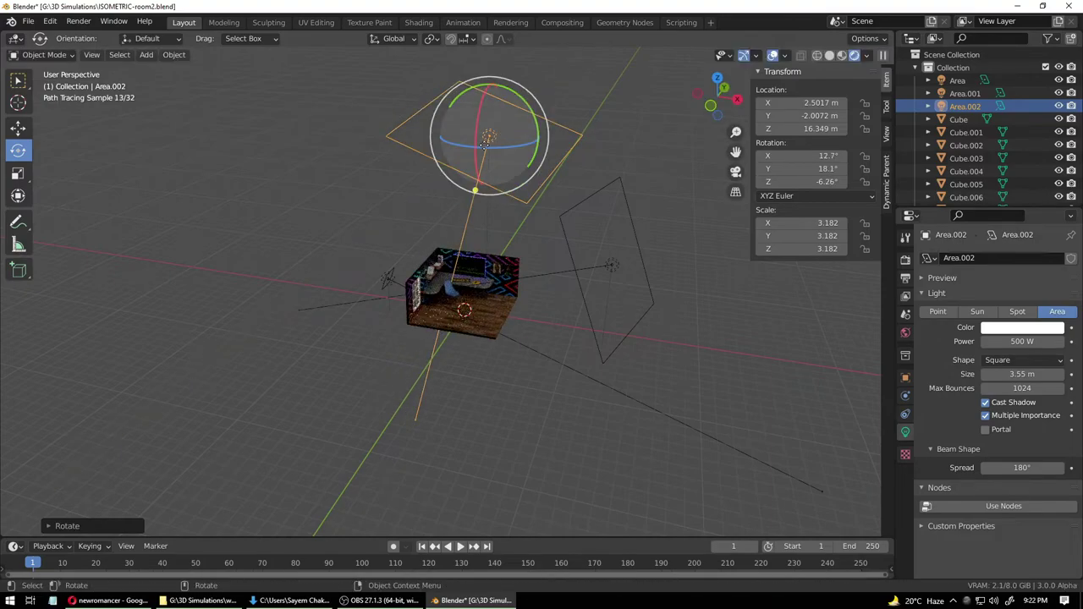
drag(476, 137, 478, 141)
- Move the overhead area light along the Y axis to about Y -4.7 m
middle_drag(564, 197, 476, 222)
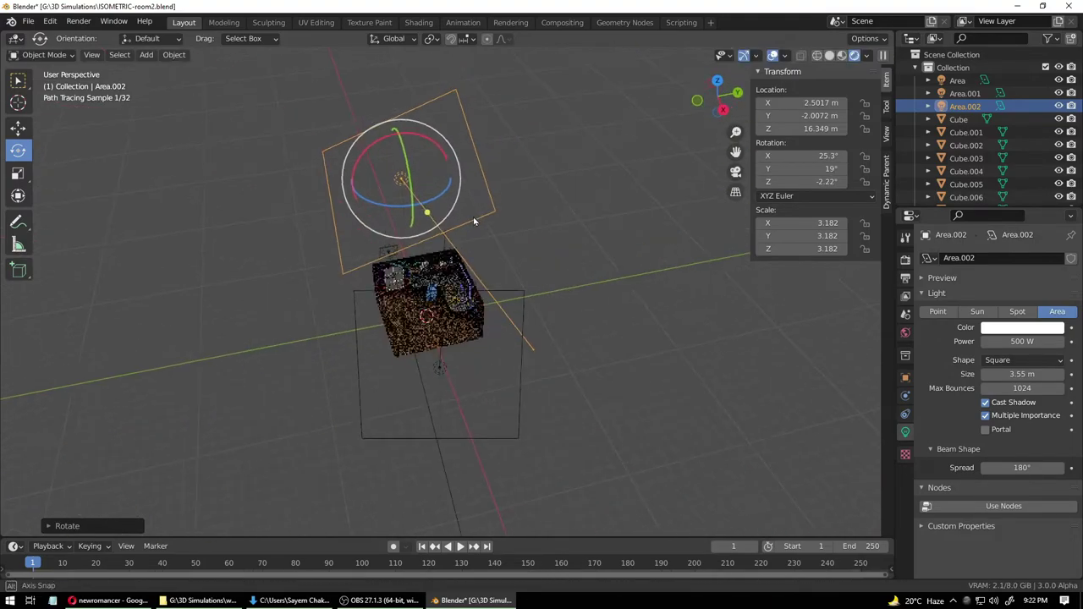
key(shift+space)
key(g)
drag(450, 173, 414, 180)
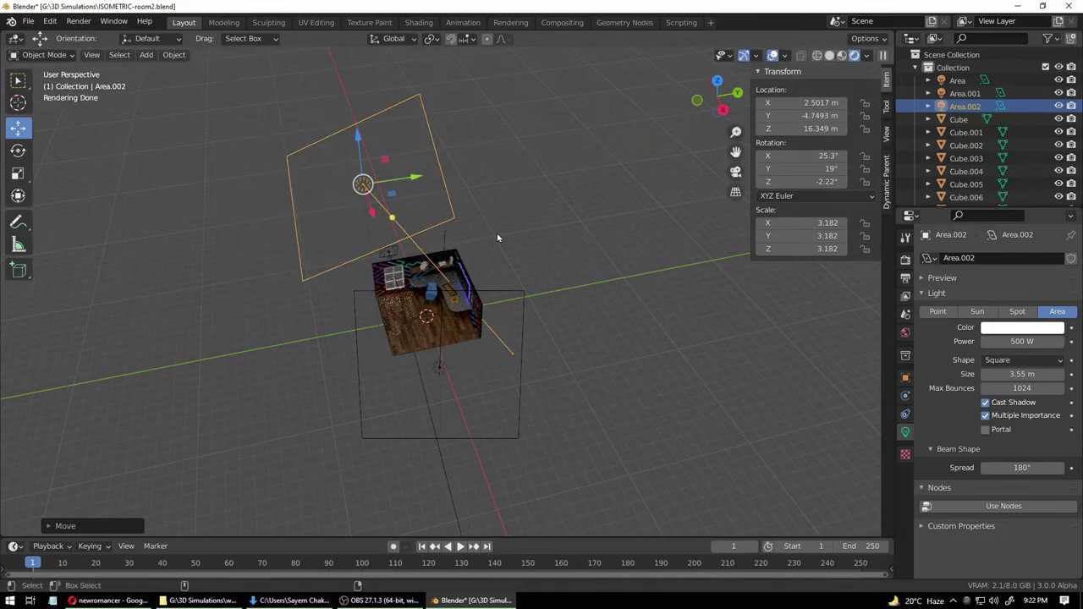
- Duplicate the overhead area light and place the copy at about X 2.8 m, Y -10.6 m, Z 14.2 m
key(shift+d)
click(417, 278)
middle_drag(327, 342, 437, 347)
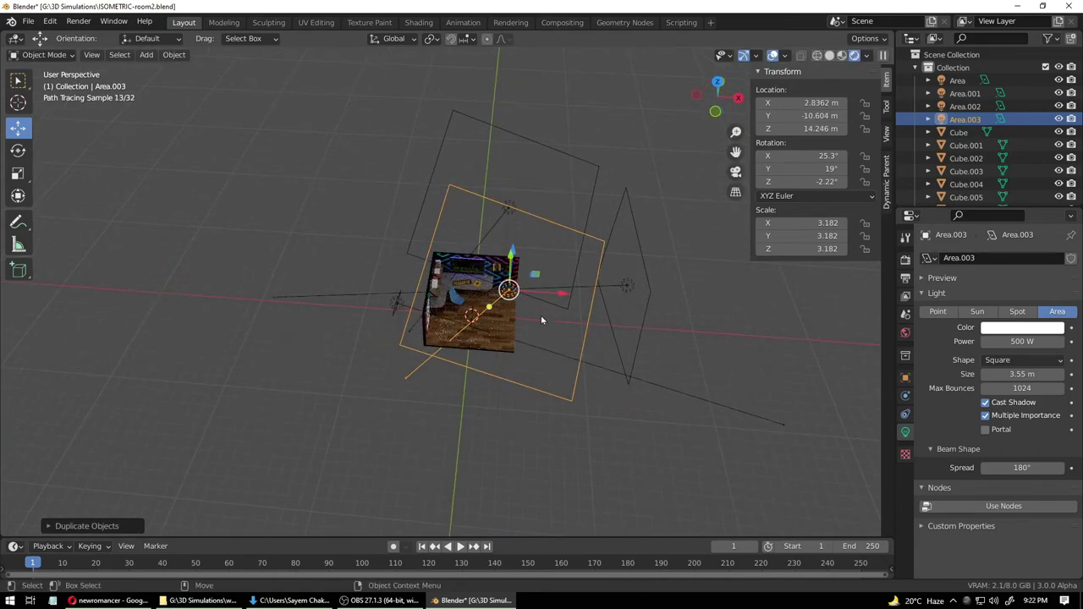
- Move the duplicated area light along X to about -4.5 m and rotate it to about 37.3° on X, -19.3° on Y and 2.2° on Z
drag(557, 294, 411, 258)
key(r)
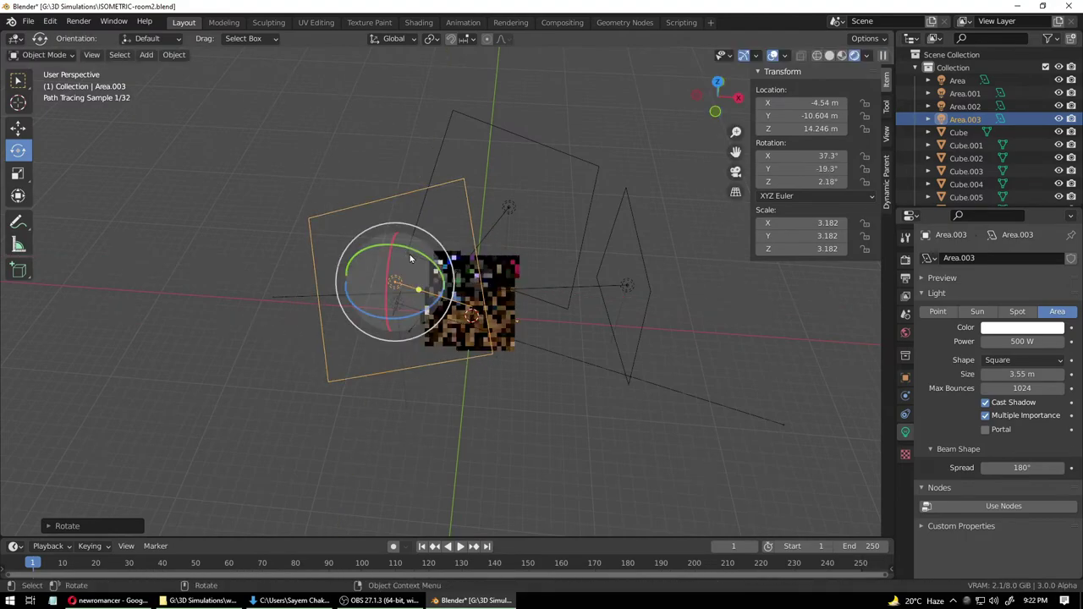
middle_drag(410, 258, 483, 356)
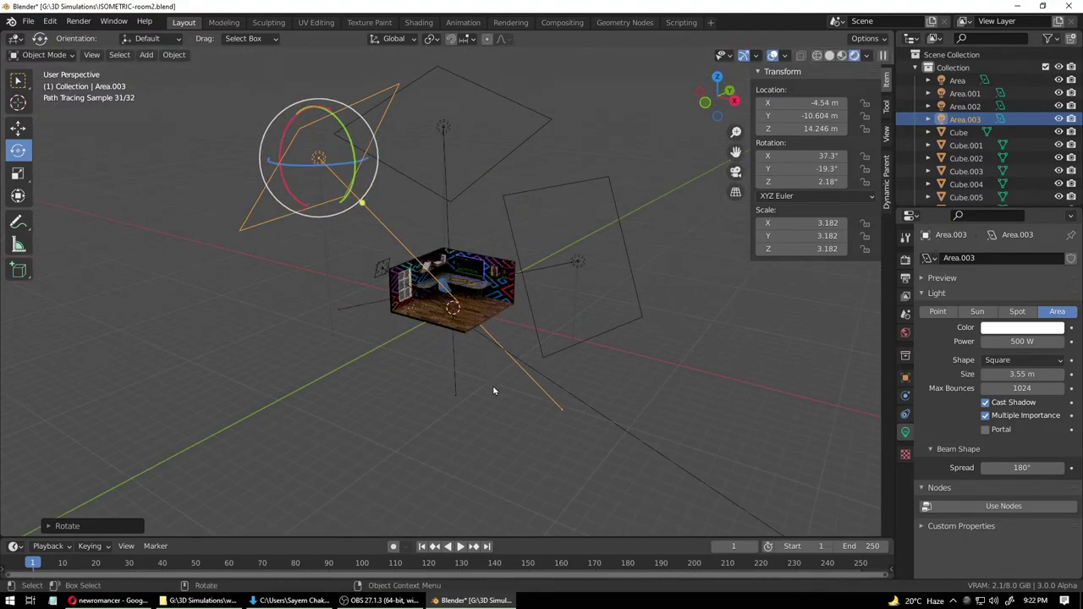
- Lower the tilted area light in front of the window side to about Z 11.3 m and check the room's lighting
key(shift+space)
key(g)
drag(315, 110, 314, 151)
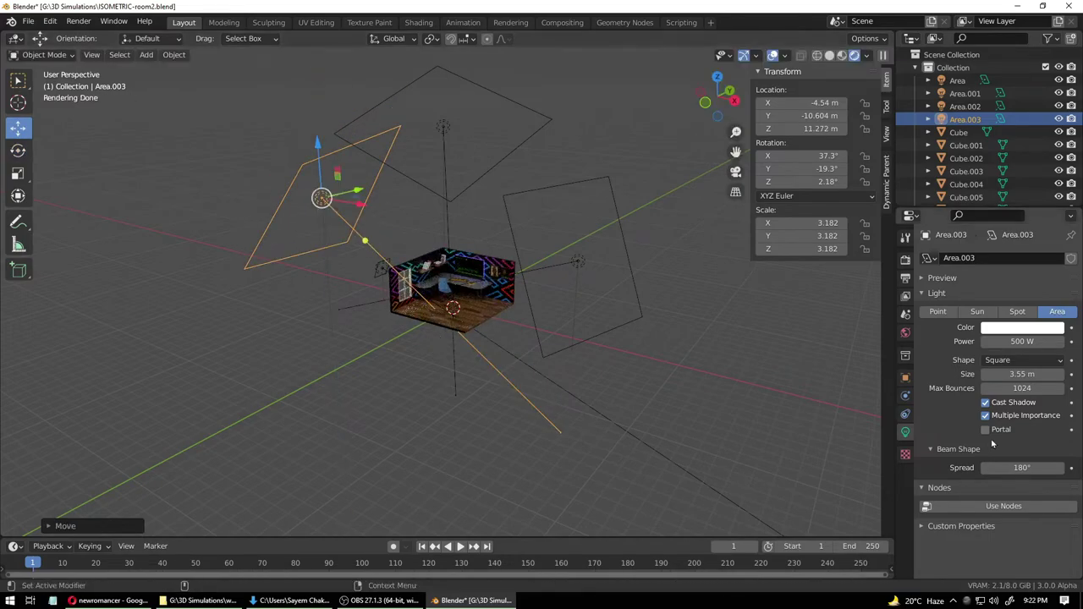
scroll(439, 293, up, 7)
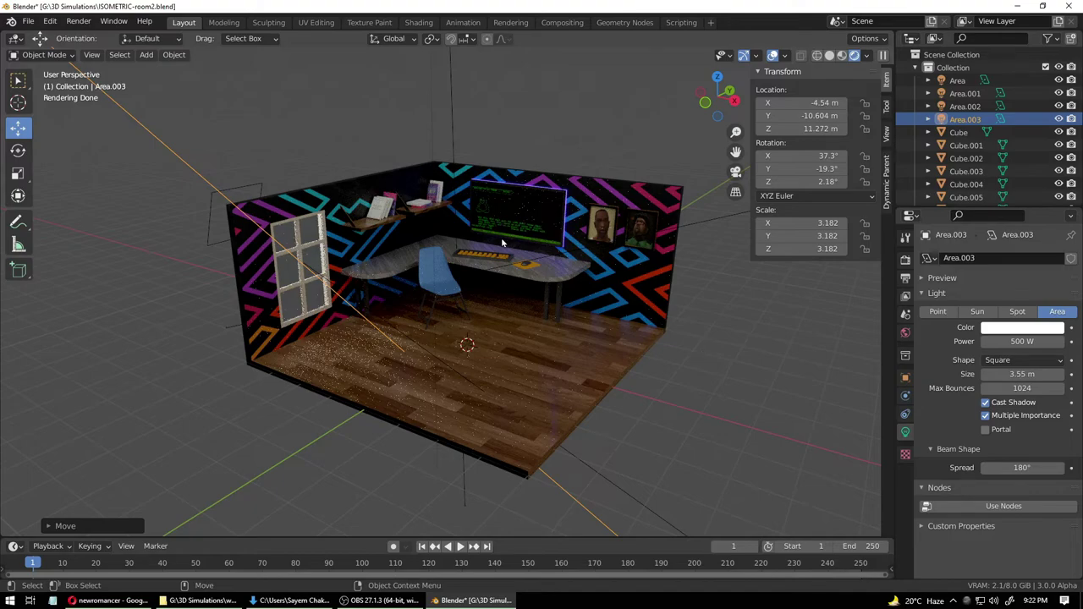
scroll(503, 233, down, 7)
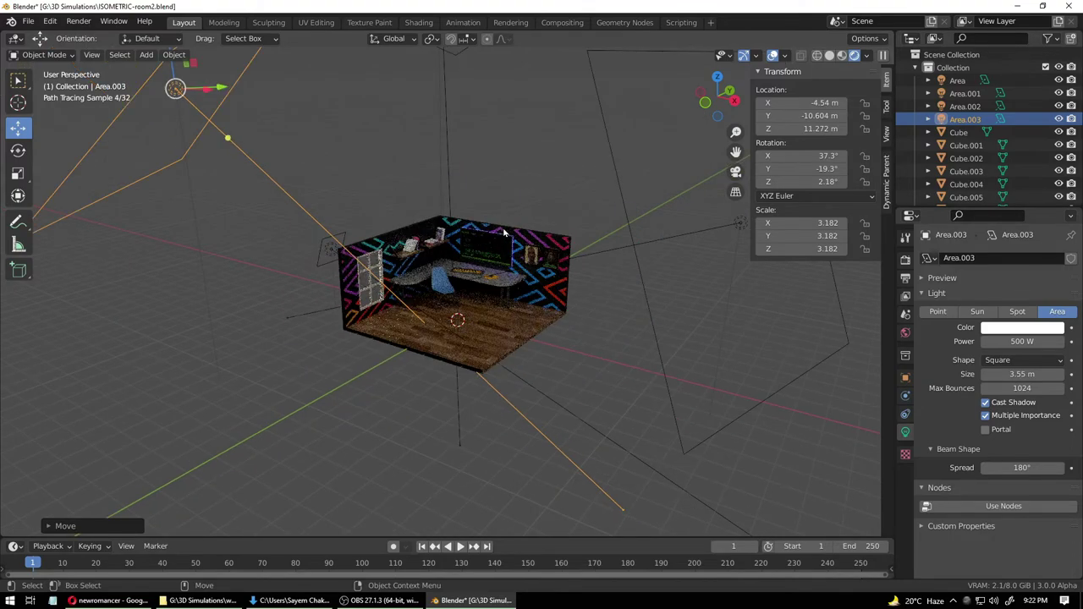
- Set the power of the area light directly above the room to 100 W
click(443, 126)
click(1015, 341)
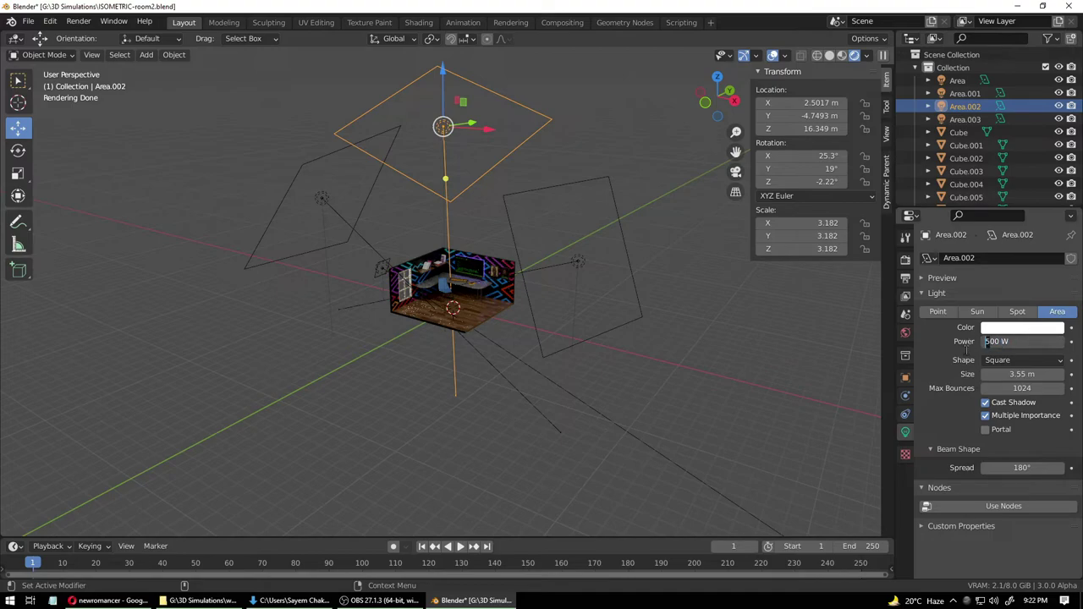
text(100)
key(Return)
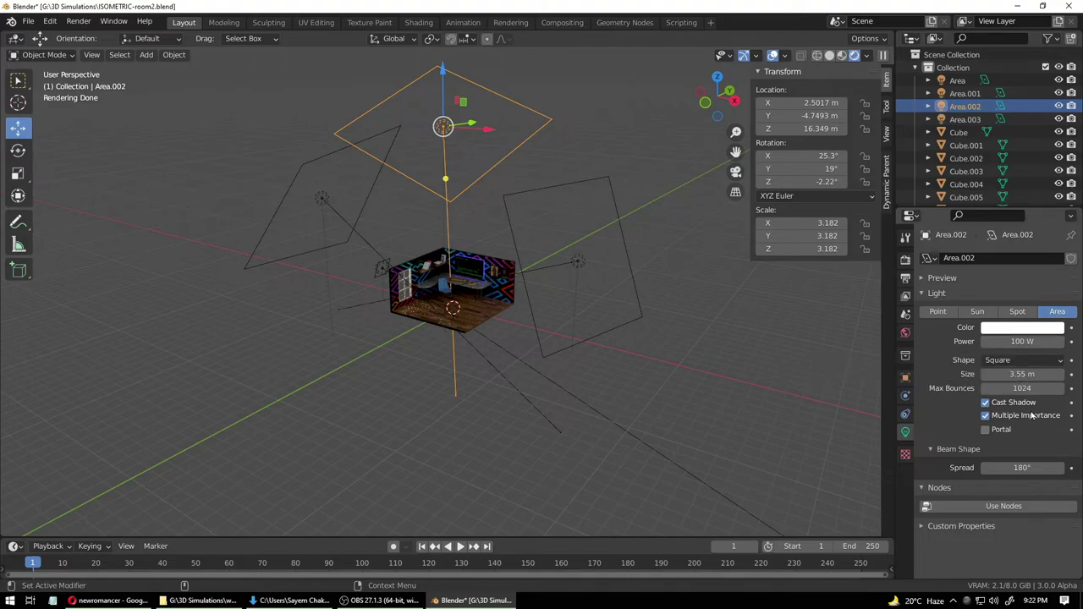
- Try raising the overhead area light's power gradually to about 273.7 W
click(1021, 343)
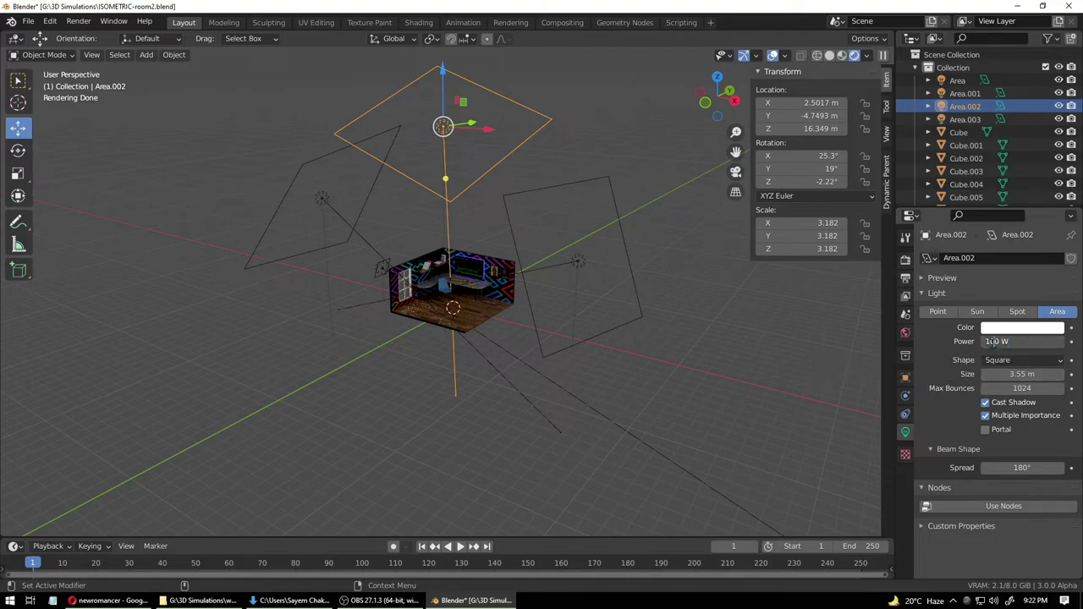
click(1002, 348)
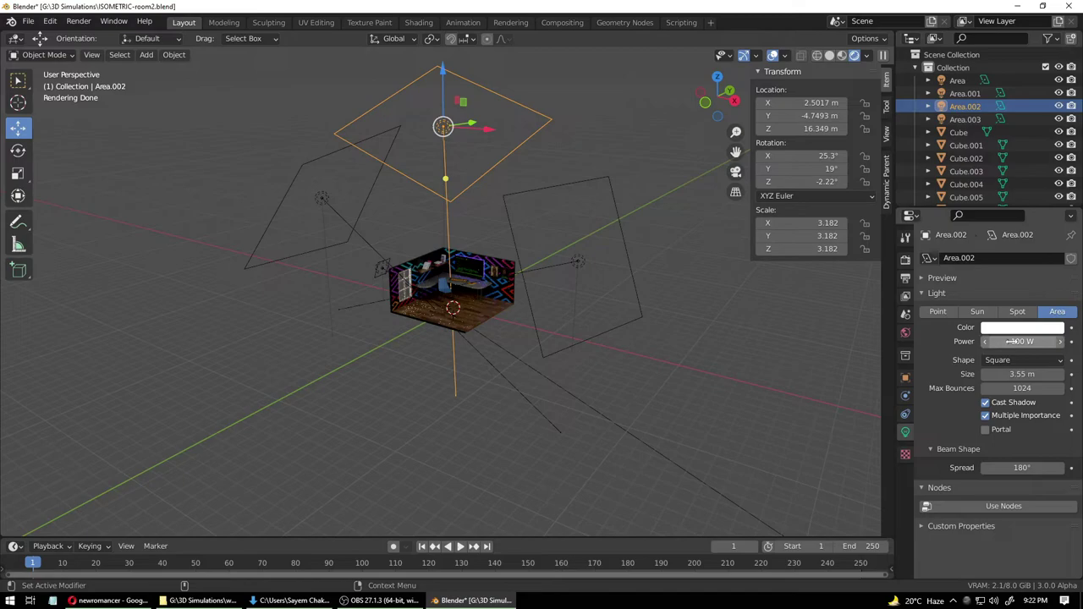
click(1013, 343)
text(111.9)
key(Return)
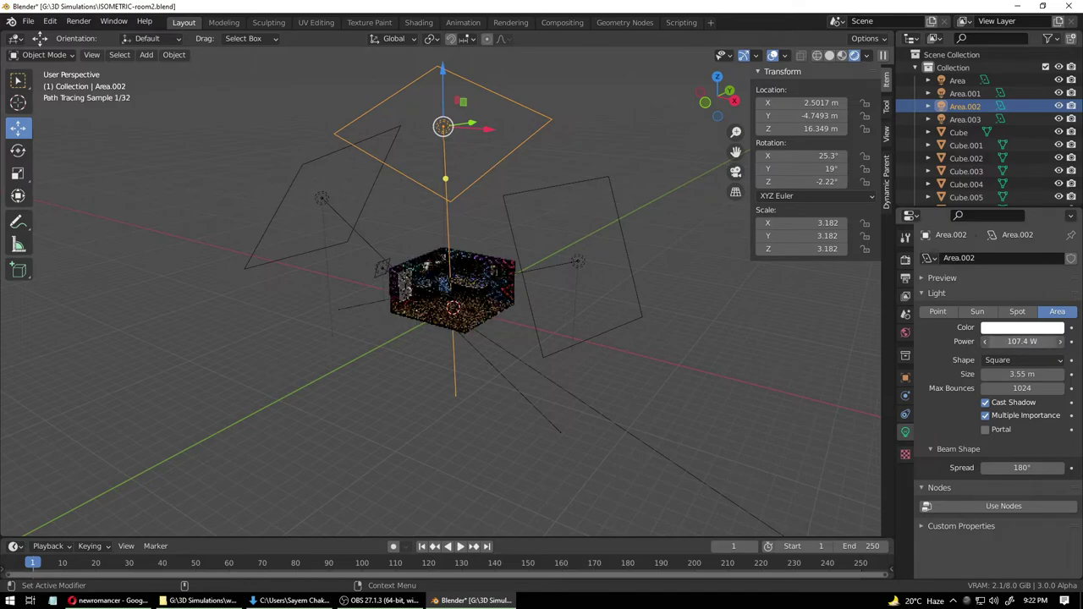
drag(1022, 342, 1062, 342)
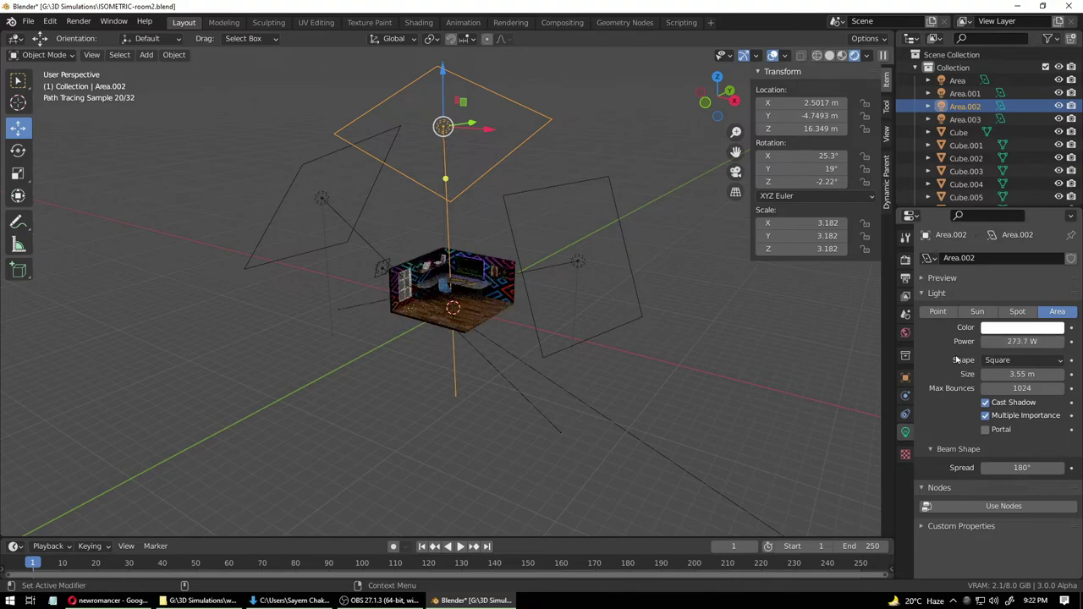
- Raise the overhead area light's power to 500 W and finally to 1000 W
click(1008, 341)
text(500)
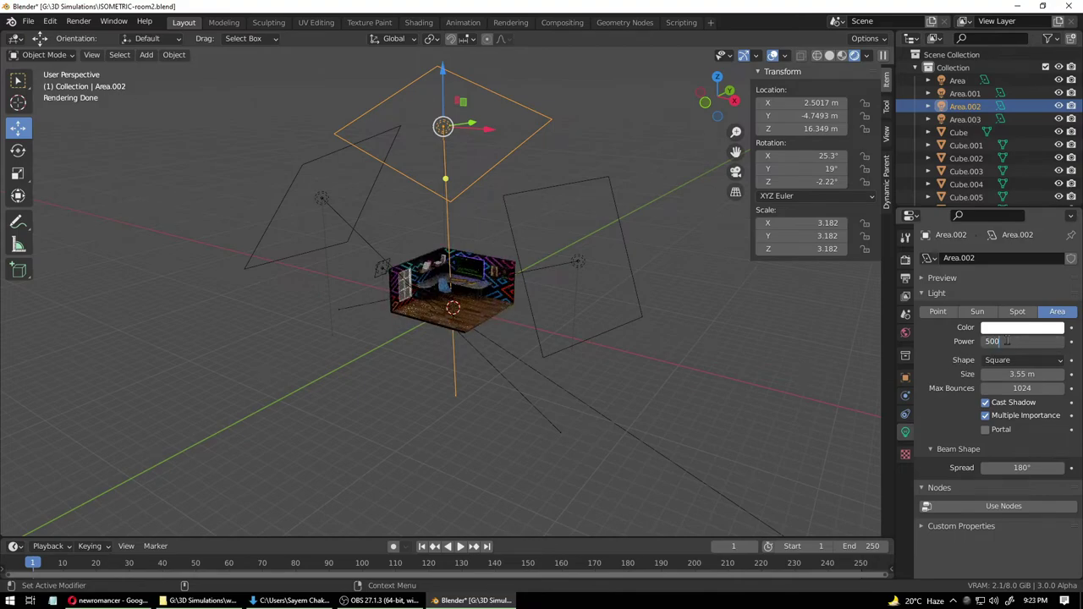
key(Return)
click(1010, 341)
text(1000)
key(Return)
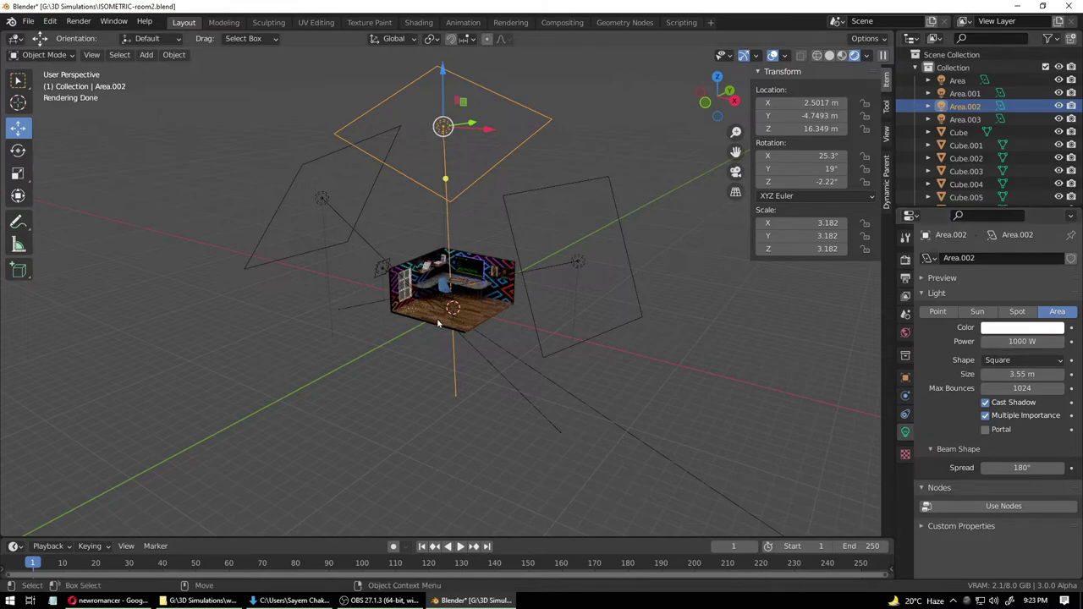
- Set the power of the small area light outside the window to 2000 W
scroll(455, 296, up, 7)
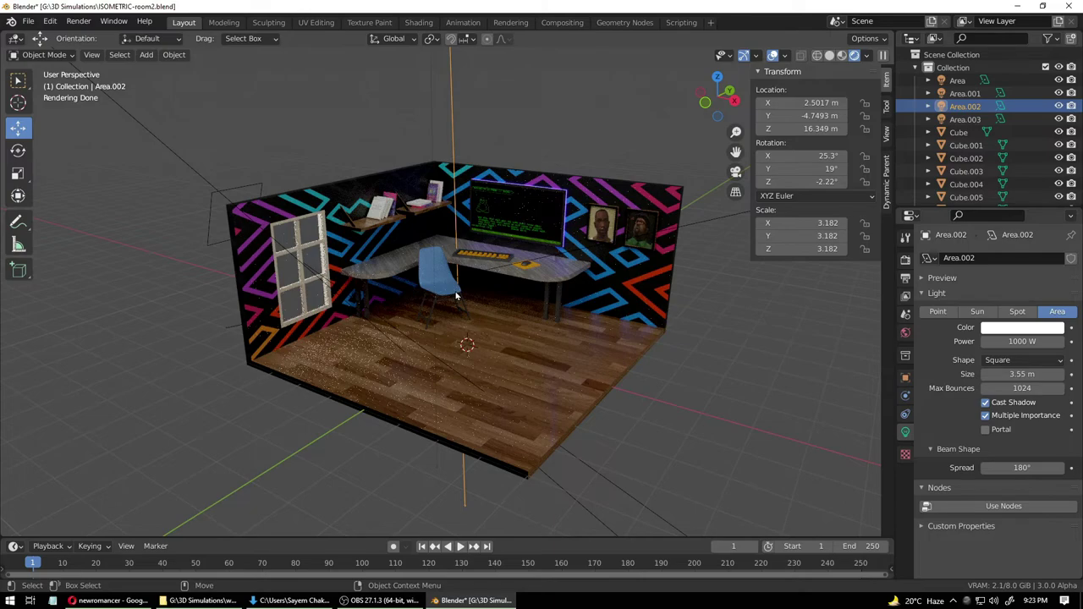
scroll(456, 294, down, 6)
scroll(440, 285, up, 2)
click(331, 248)
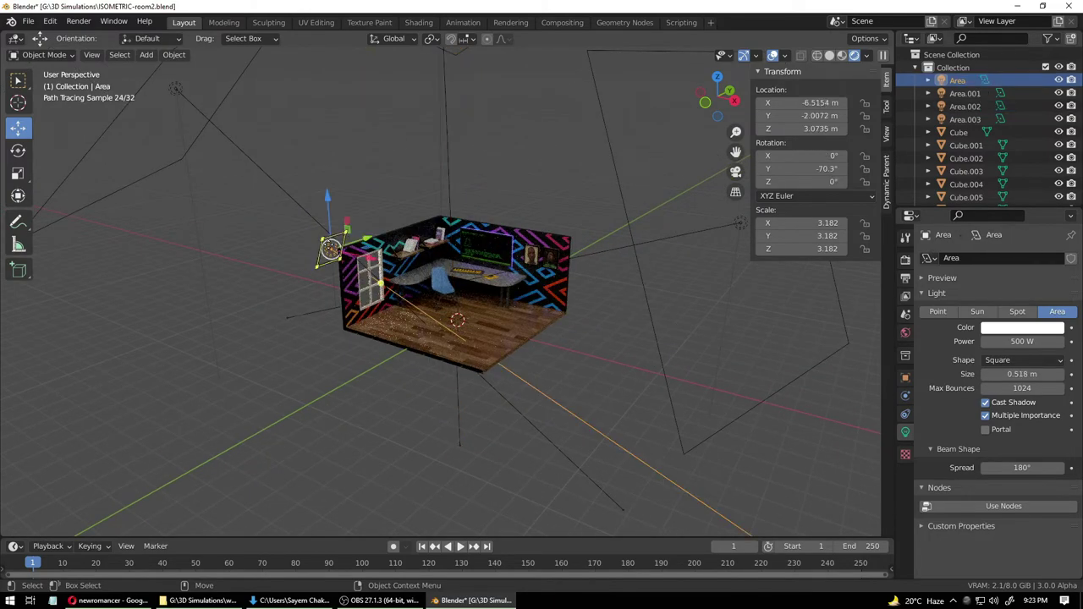
click(1028, 341)
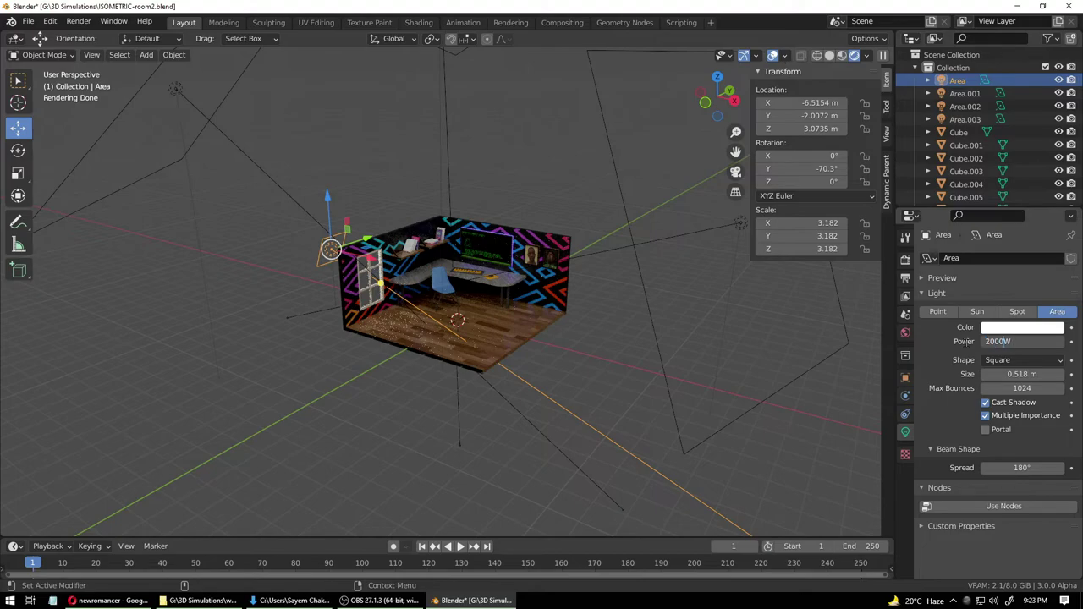
key(Return)
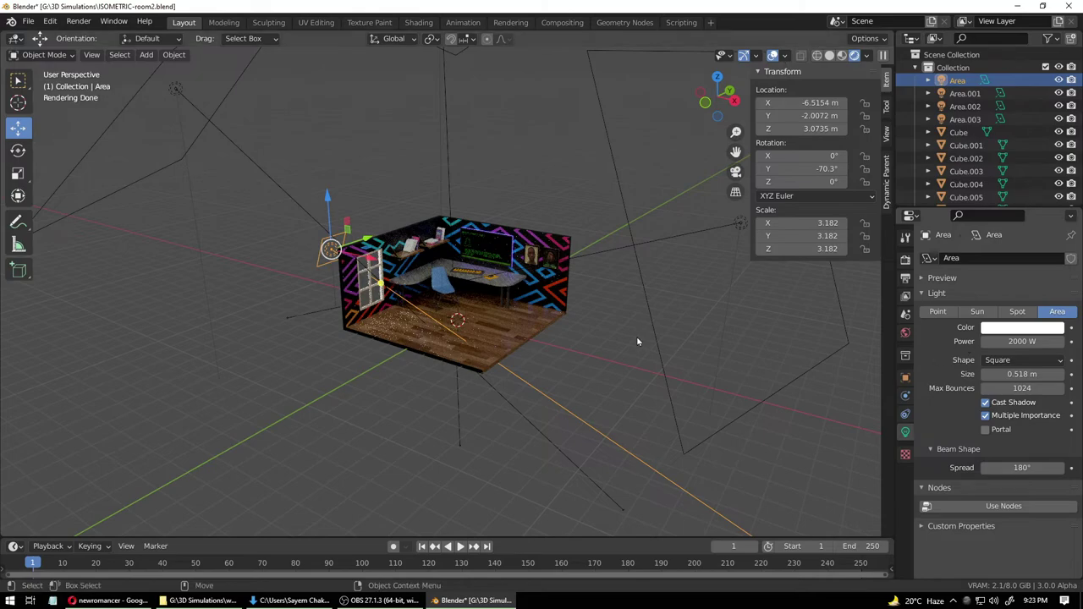
- Give the large area light opposite the window a warm cream color (H 0.106, S 0.393, V 1.000) and a power of 1000 W
scroll(592, 337, down, 3)
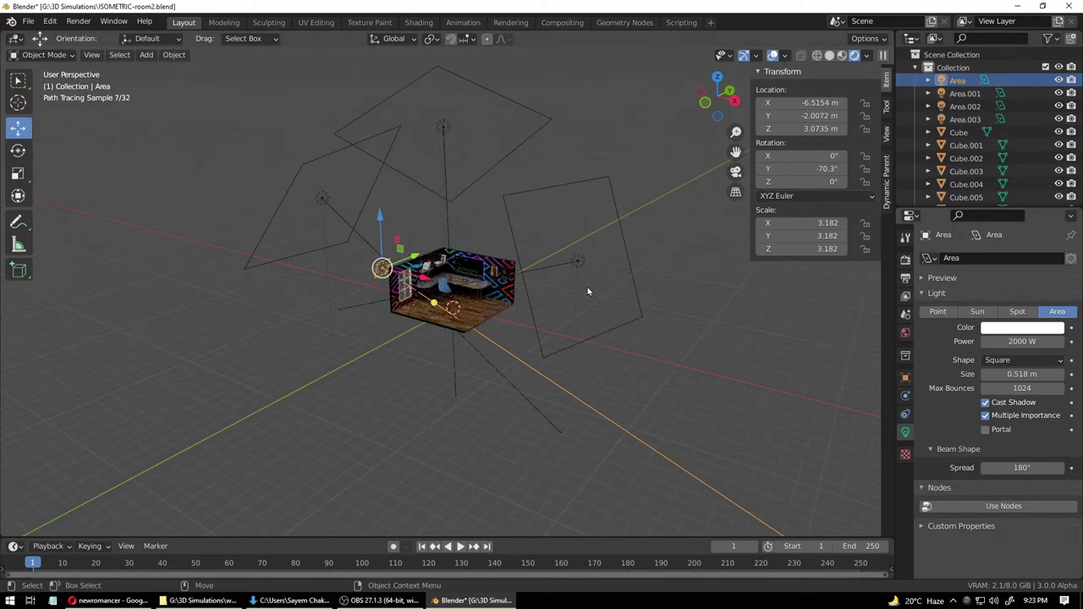
click(579, 267)
click(1016, 330)
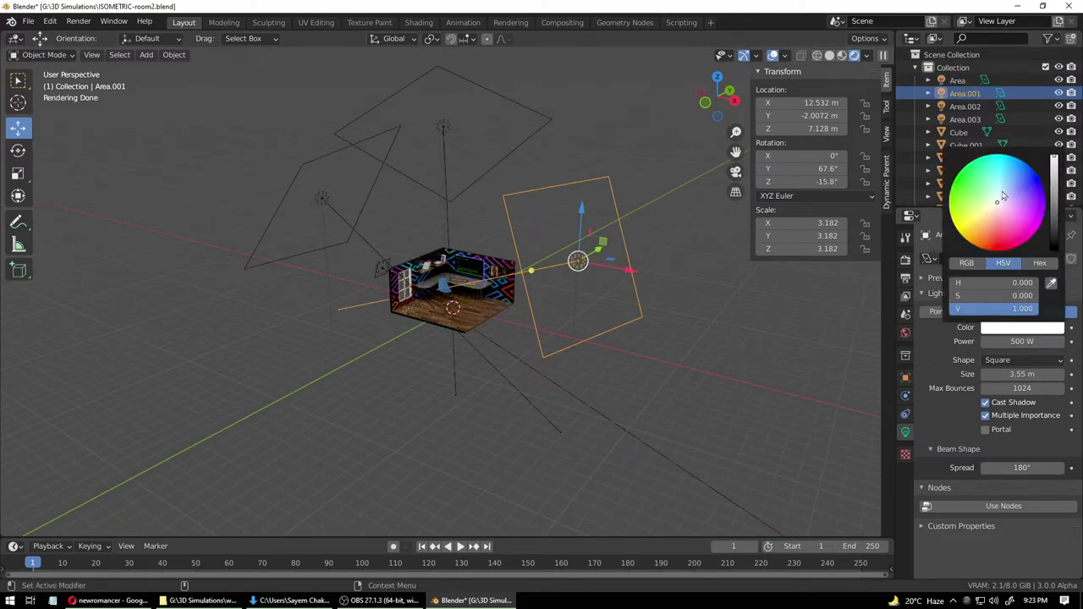
drag(996, 207, 991, 213)
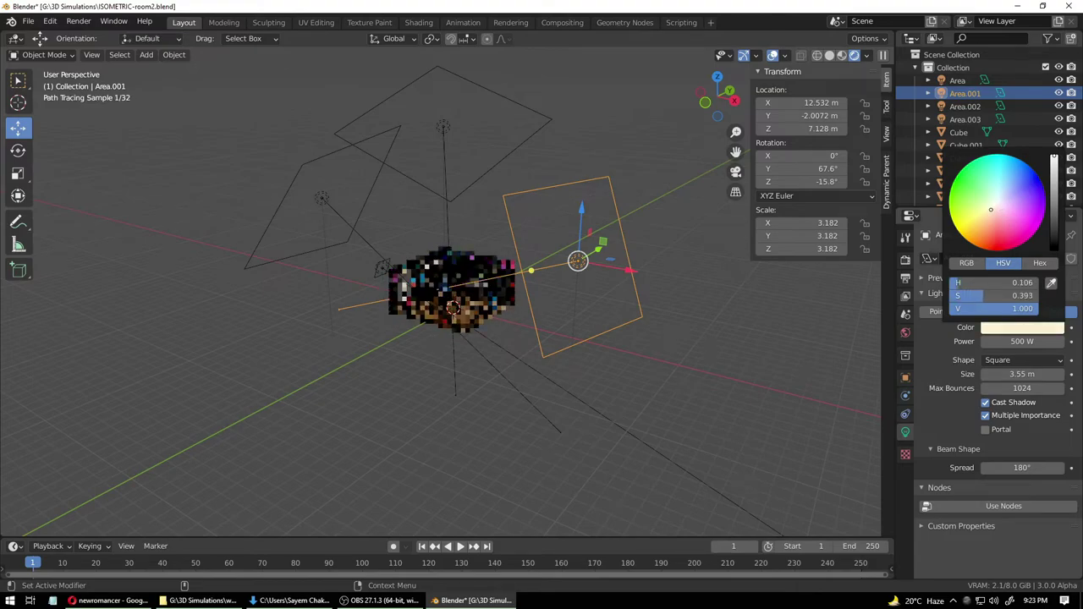
click(1021, 342)
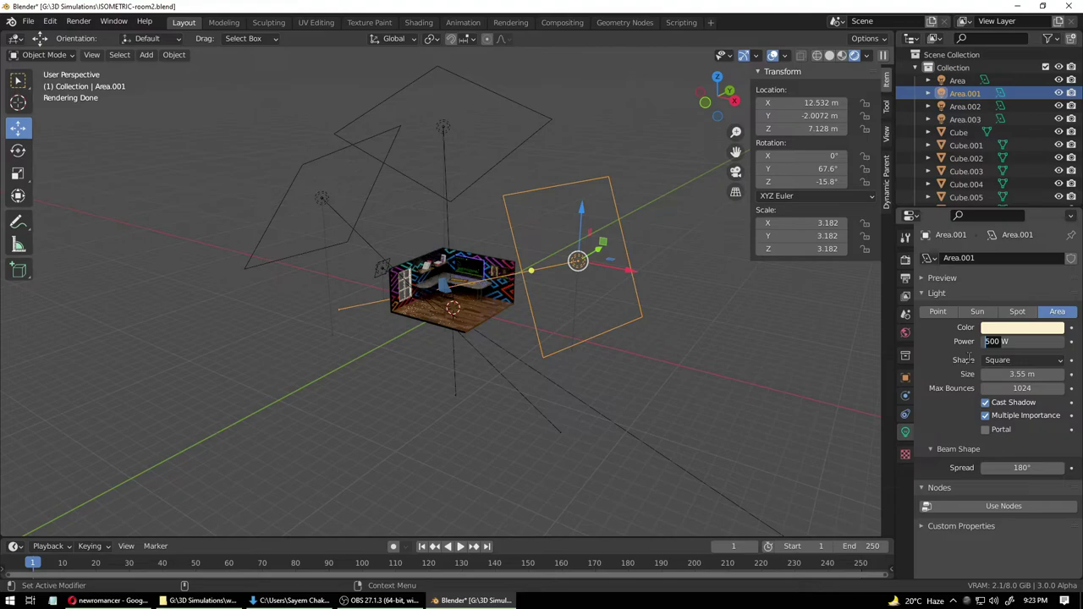
key(Return)
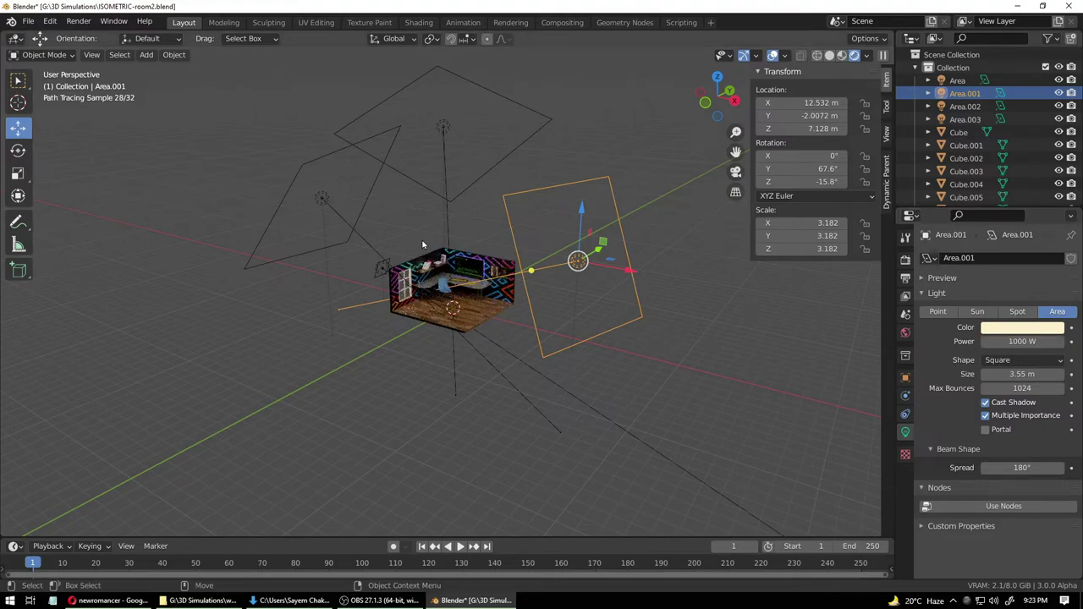
- Set the power of the tilted area light in front of the window side to 5000 W
click(326, 203)
click(1017, 342)
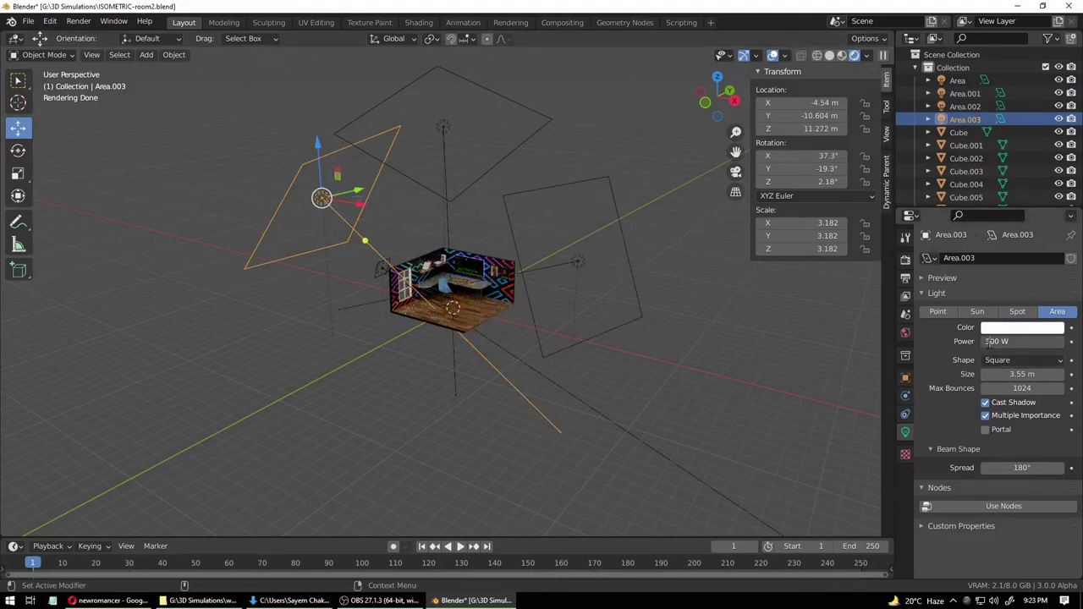
text(0)
key(Return)
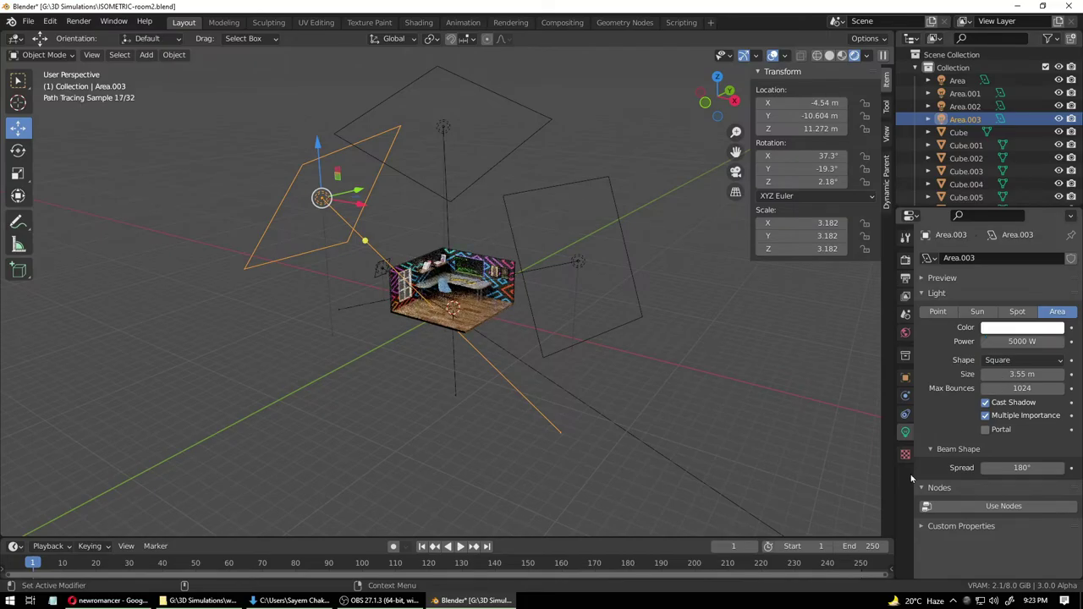
- Inspect the room's lighting up close and save the file
click(511, 365)
scroll(470, 278, up, 3)
scroll(472, 280, up, 4)
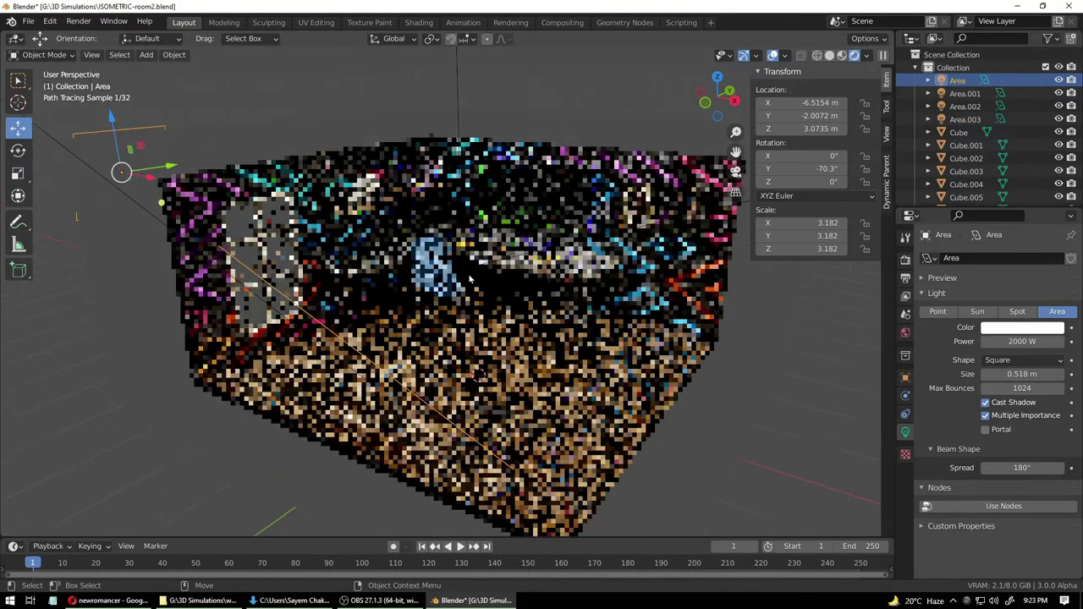
scroll(471, 279, down, 1)
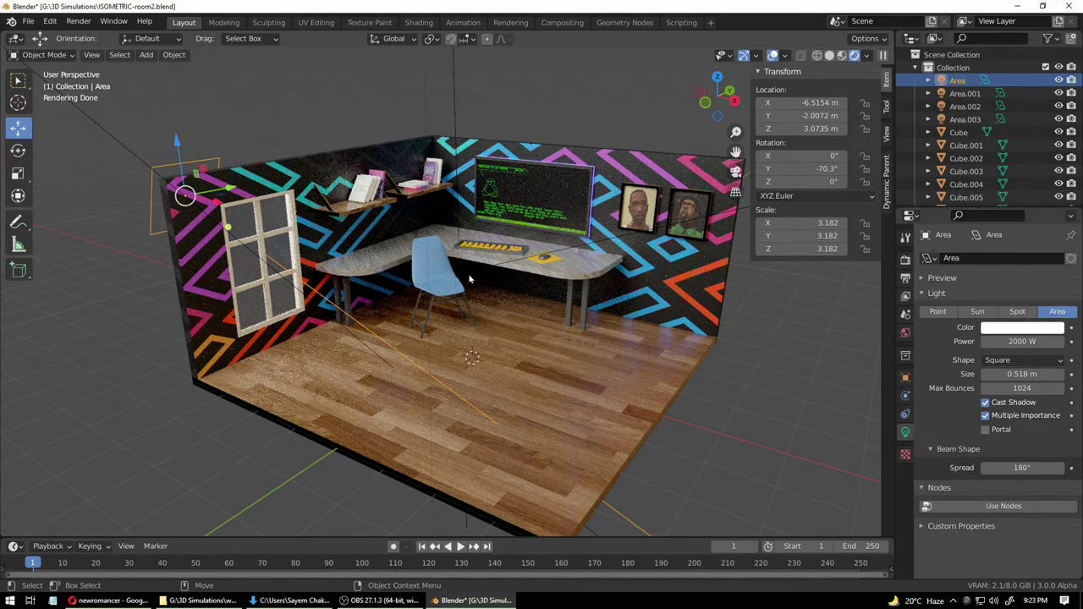
mouse_move(470, 279)
middle_down()
mouse_move(488, 285)
mouse_move(466, 258)
middle_up()
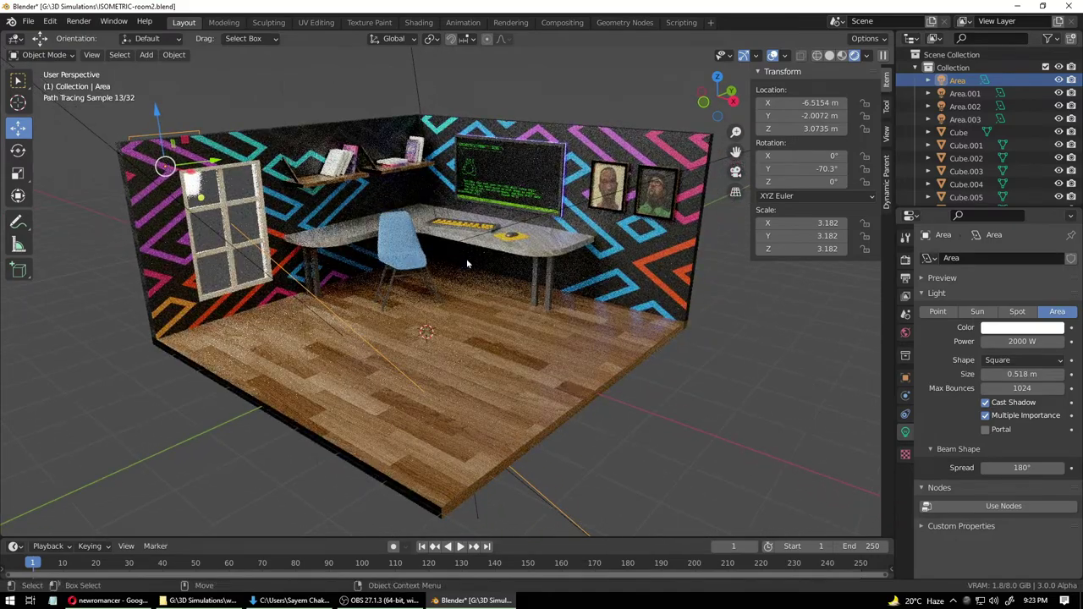
key(ctrl+s)
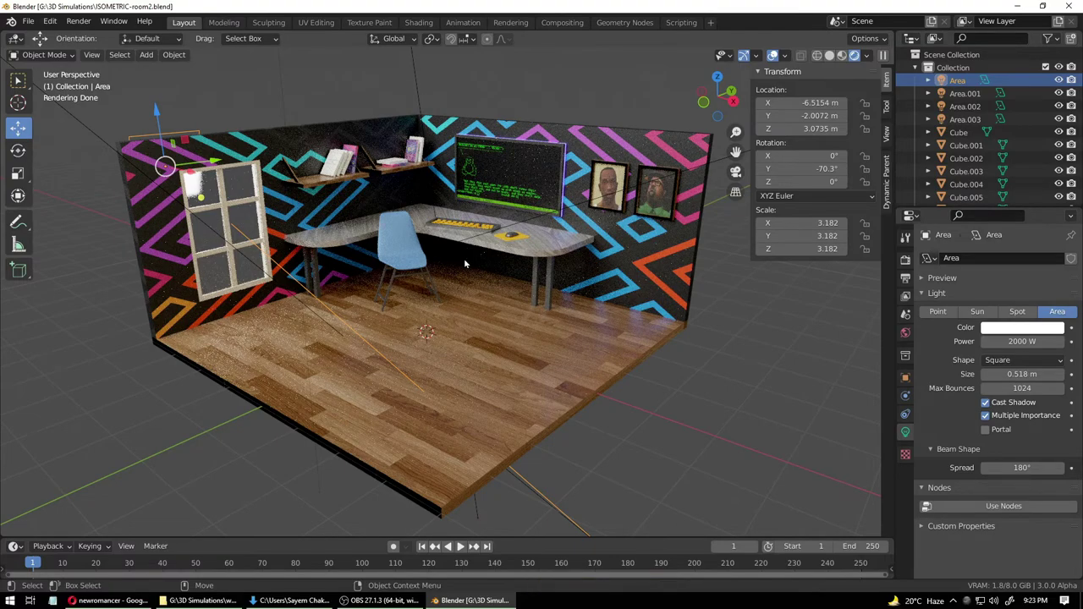
key(ctrl+s)
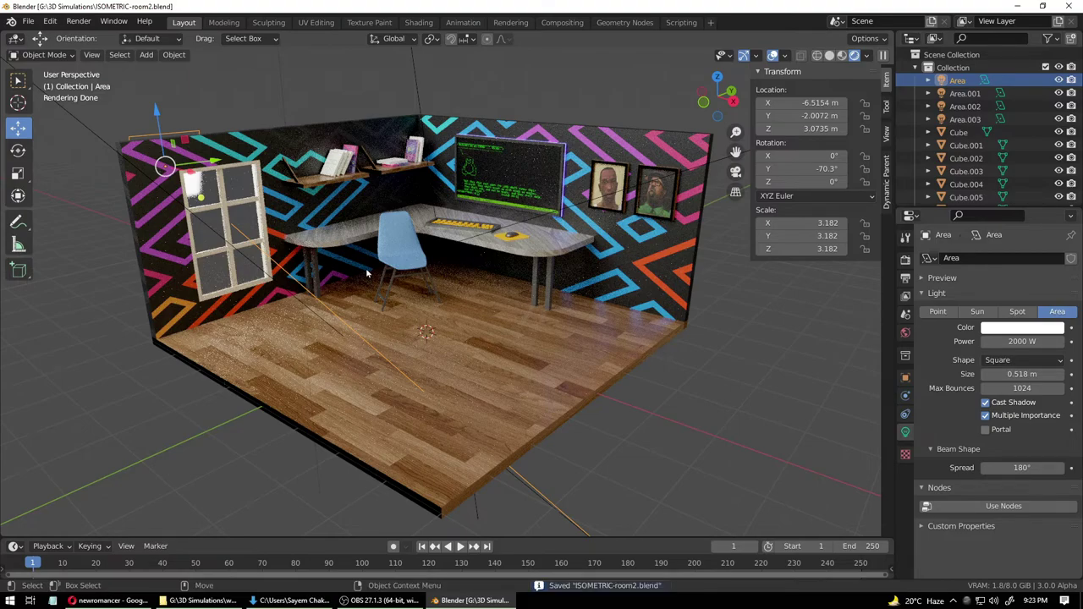
- Add a camera to the scene and lock the camera to the view
click(149, 57)
mouse_move(154, 74)
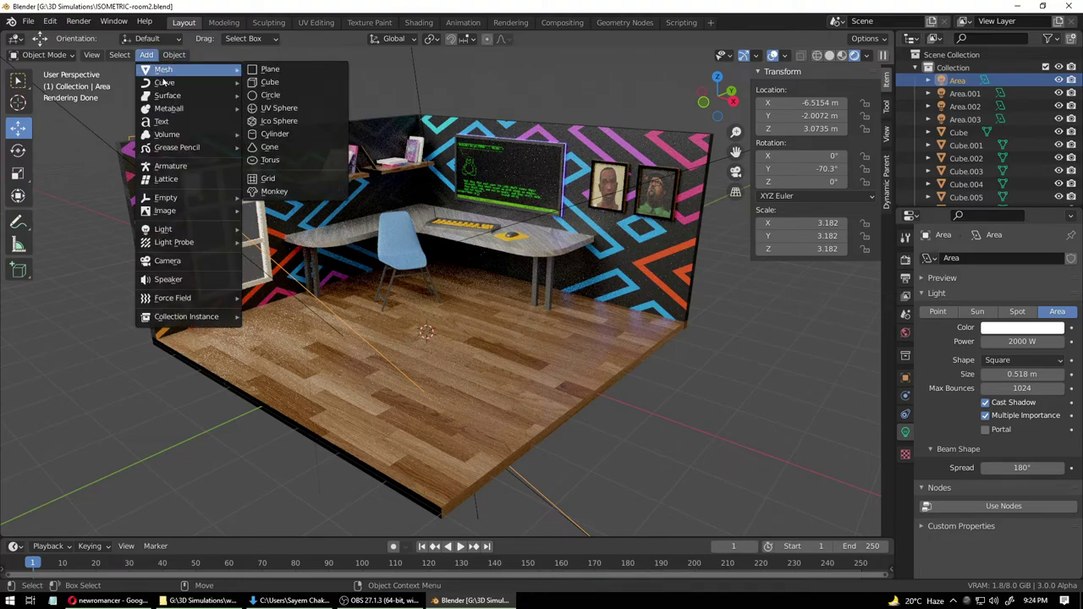
click(194, 262)
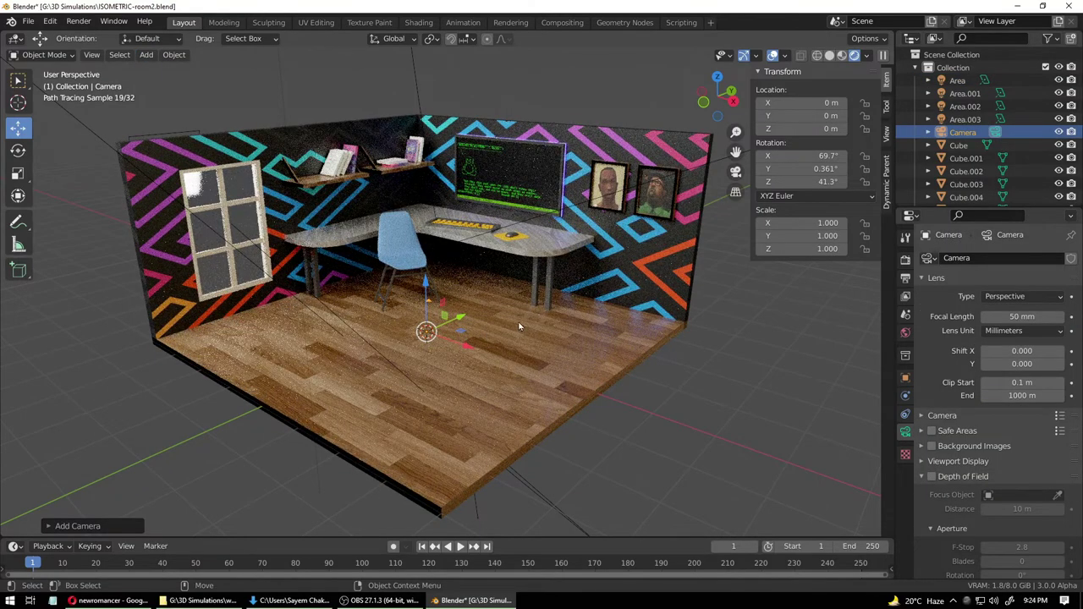
click(886, 107)
click(886, 133)
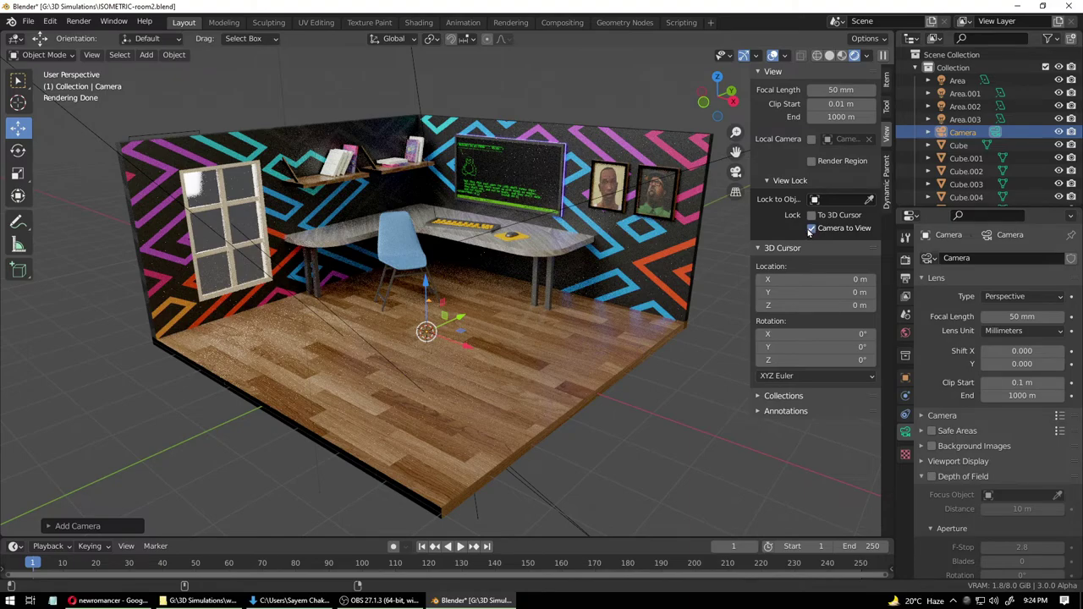
- Look through the camera and frame the whole room from a raised corner angle
click(736, 173)
scroll(574, 335, down, 10)
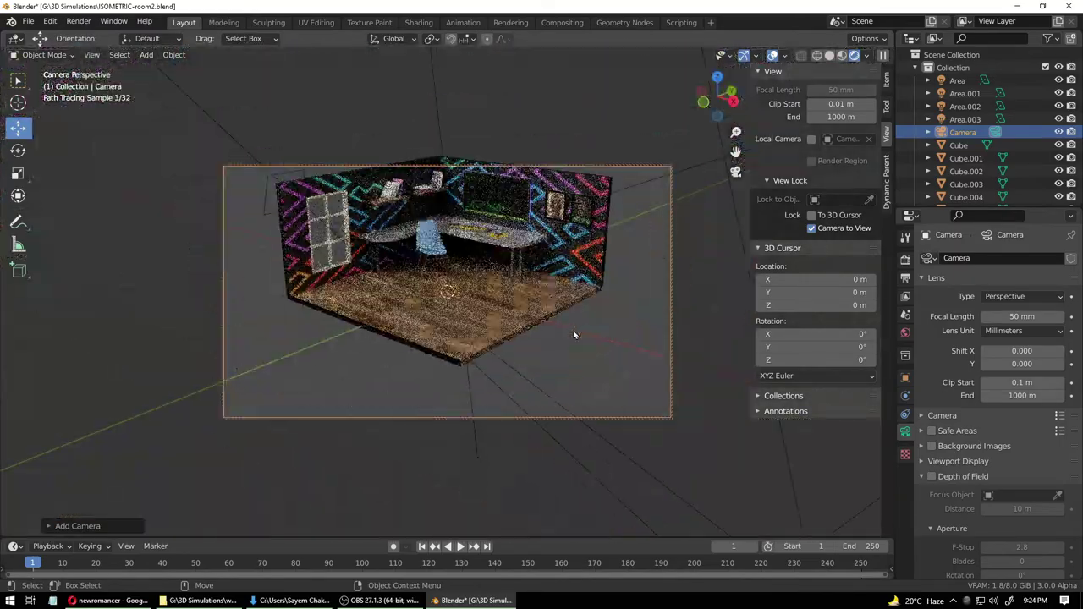
alt+drag(573, 335, 559, 304)
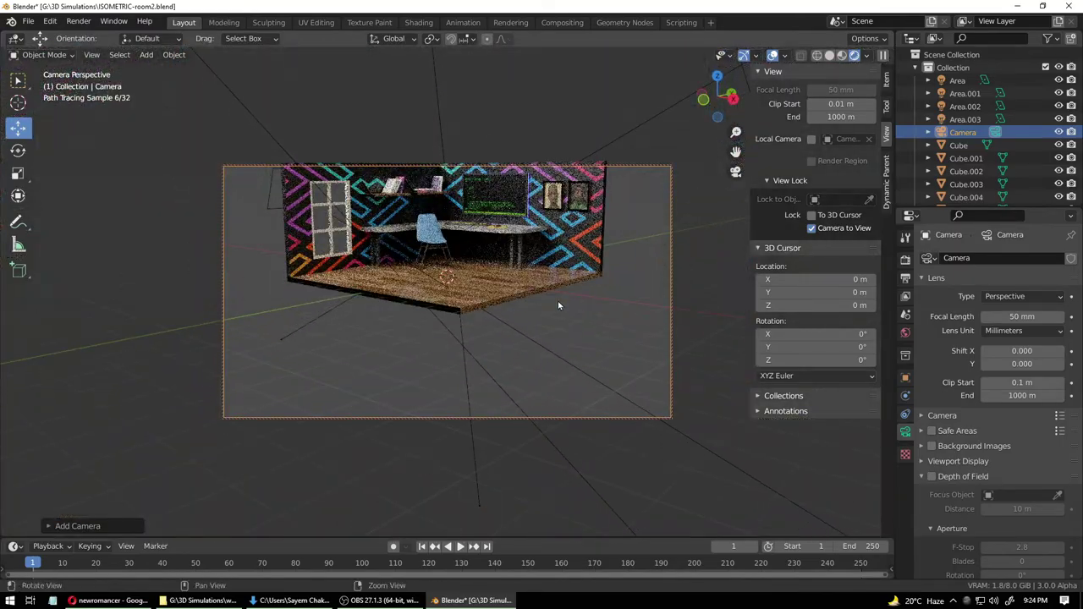
alt+middle_drag(559, 304, 549, 355)
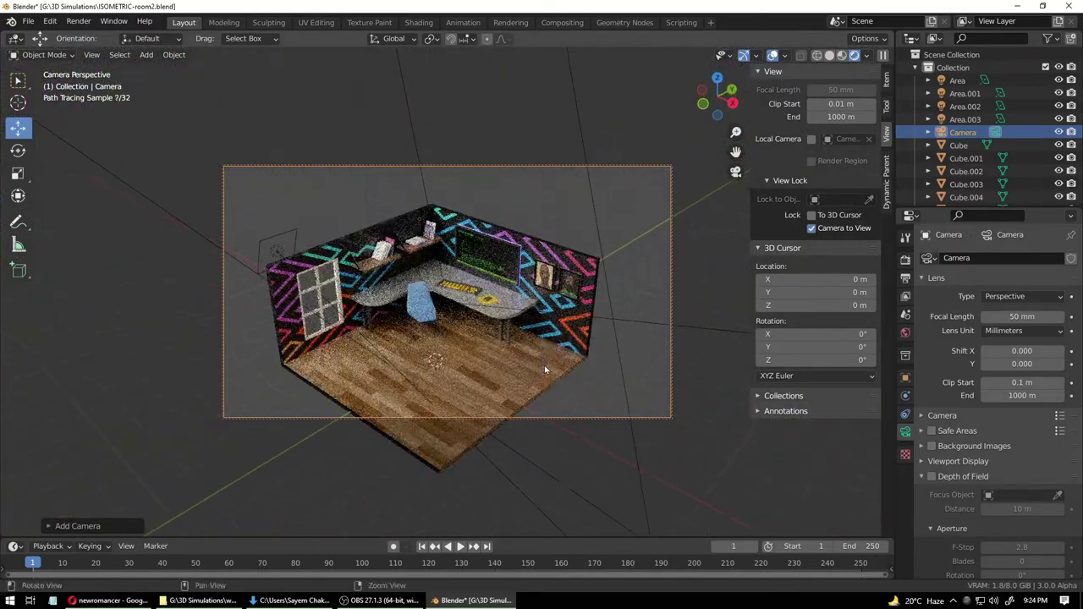
shift+middle_drag(545, 374, 551, 332)
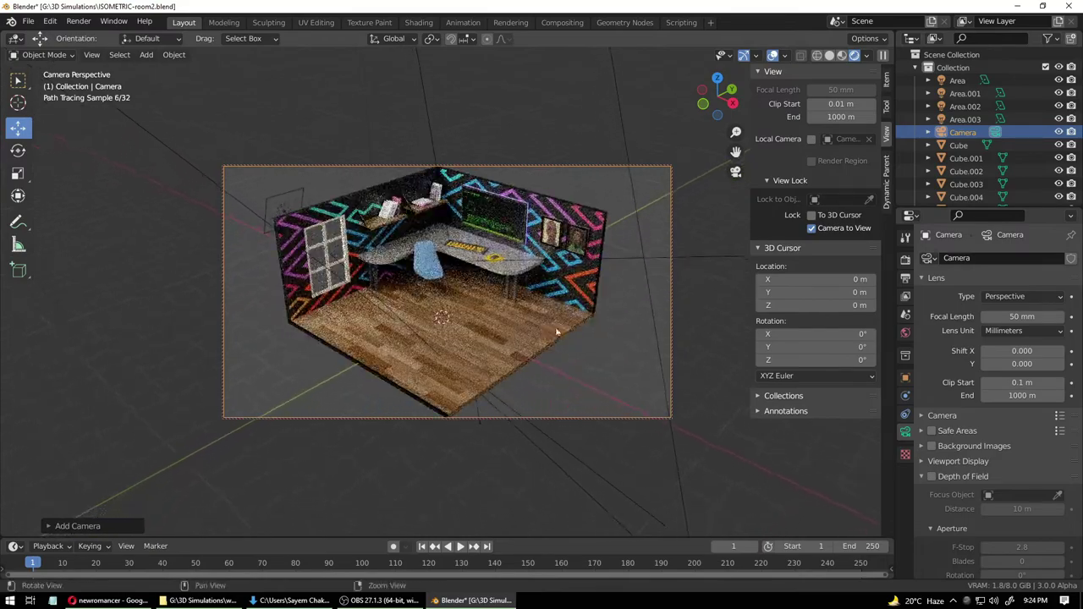
- Set the render output resolution to 1500 × 1500 px
click(904, 280)
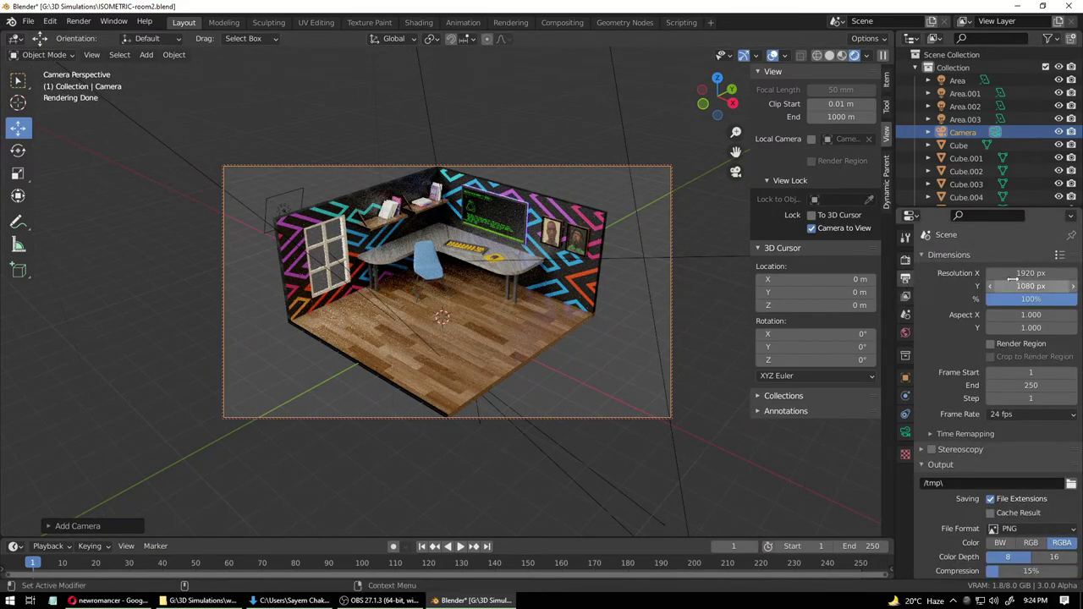
click(1012, 274)
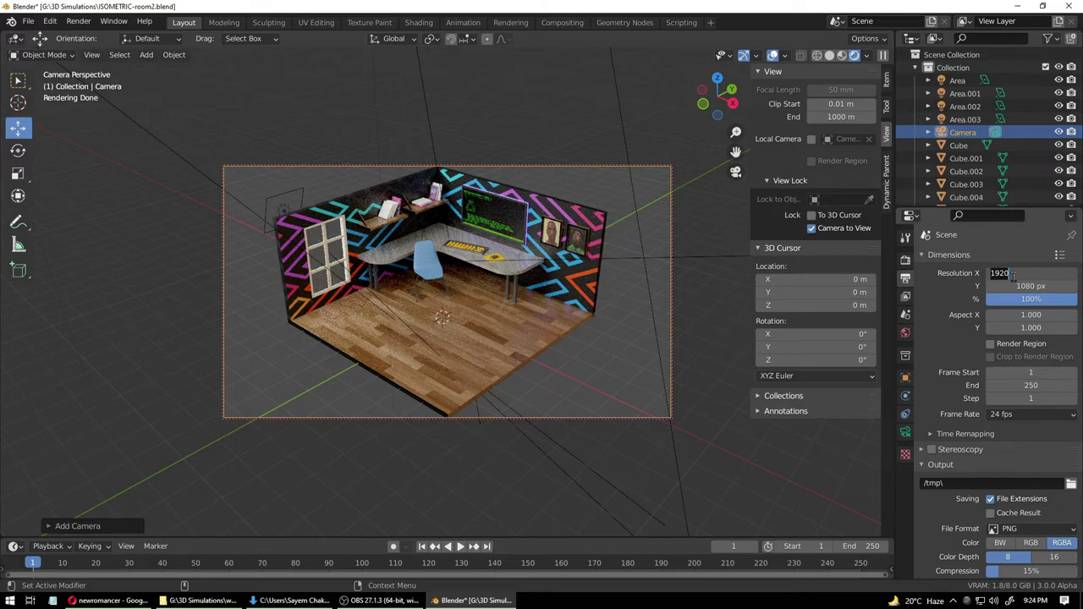
text(1500)
click(1021, 285)
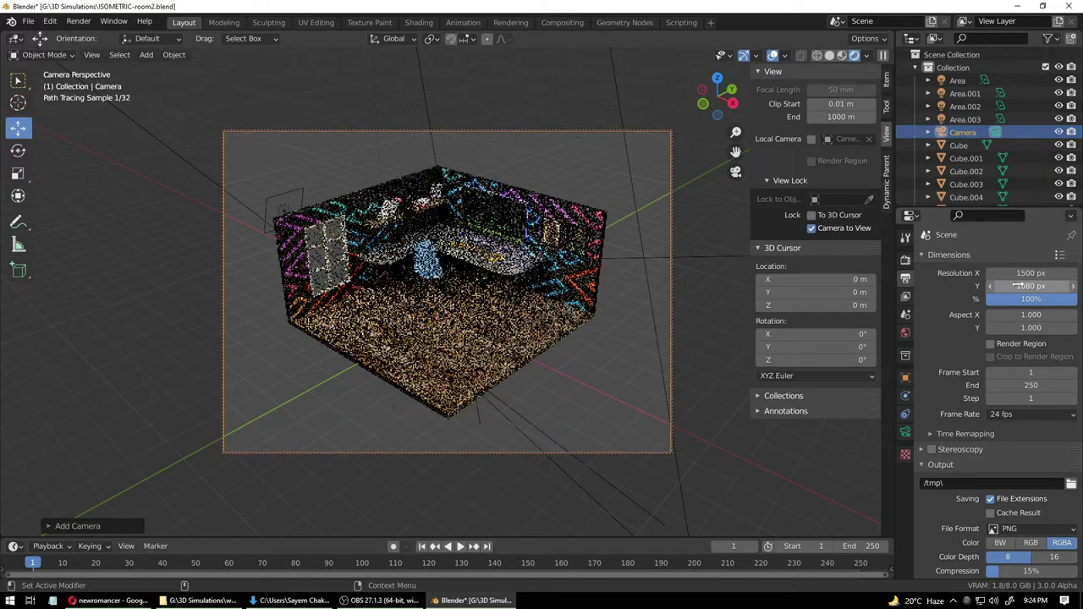
text(1500)
key(Return)
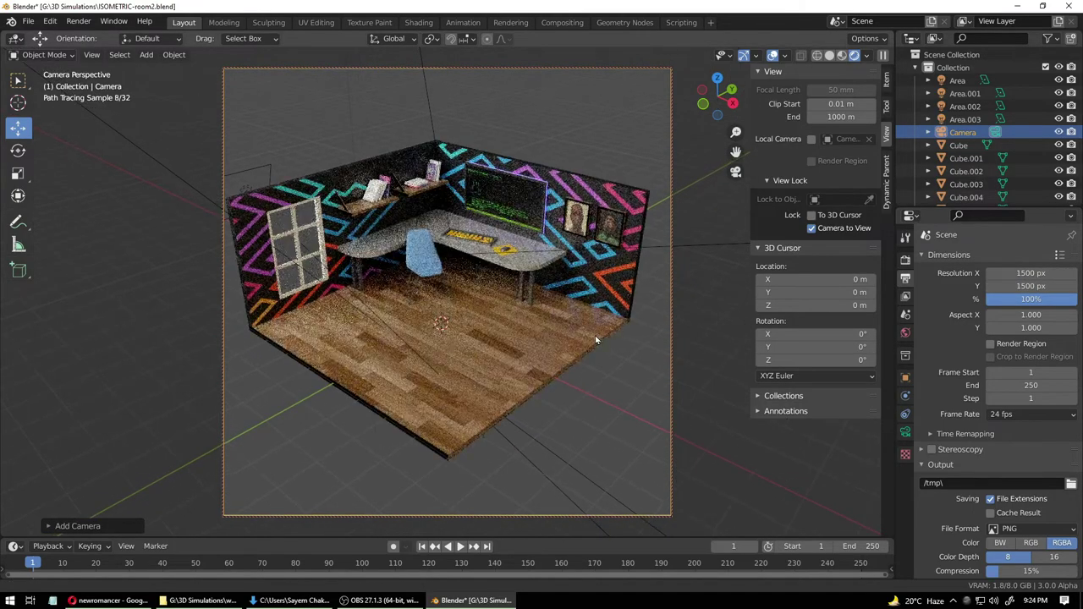
- Check the camera's placement relative to the room and area lights from outside the camera view
scroll(947, 406, down, 2)
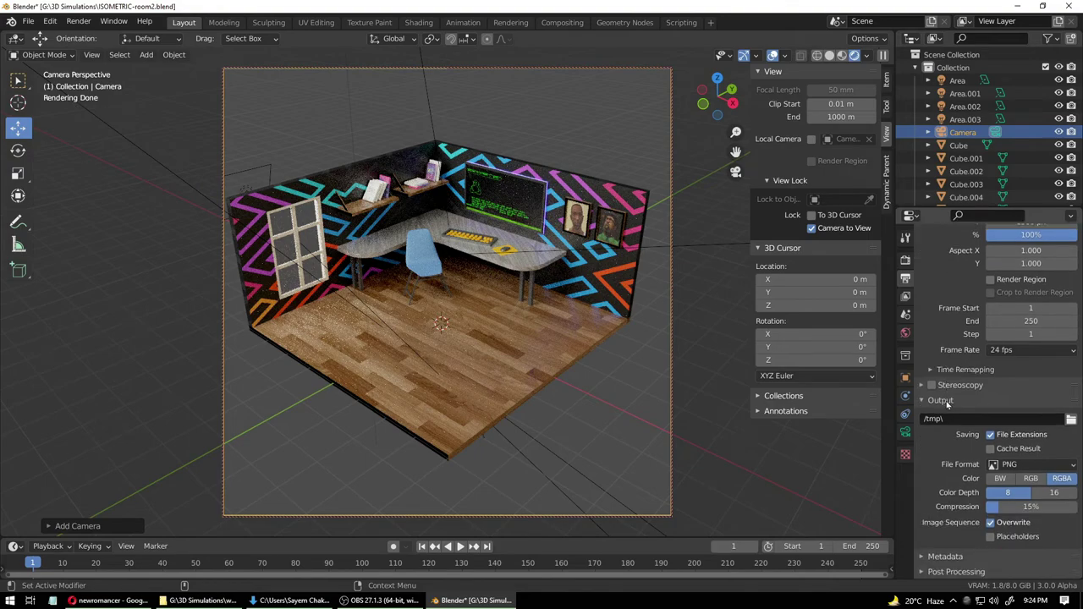
click(958, 144)
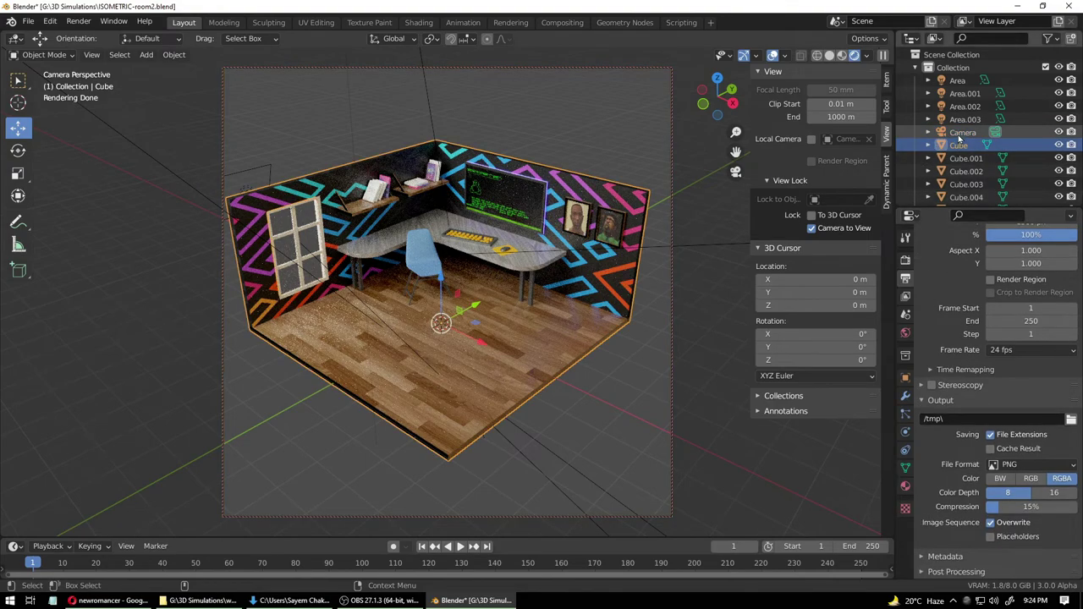
click(958, 136)
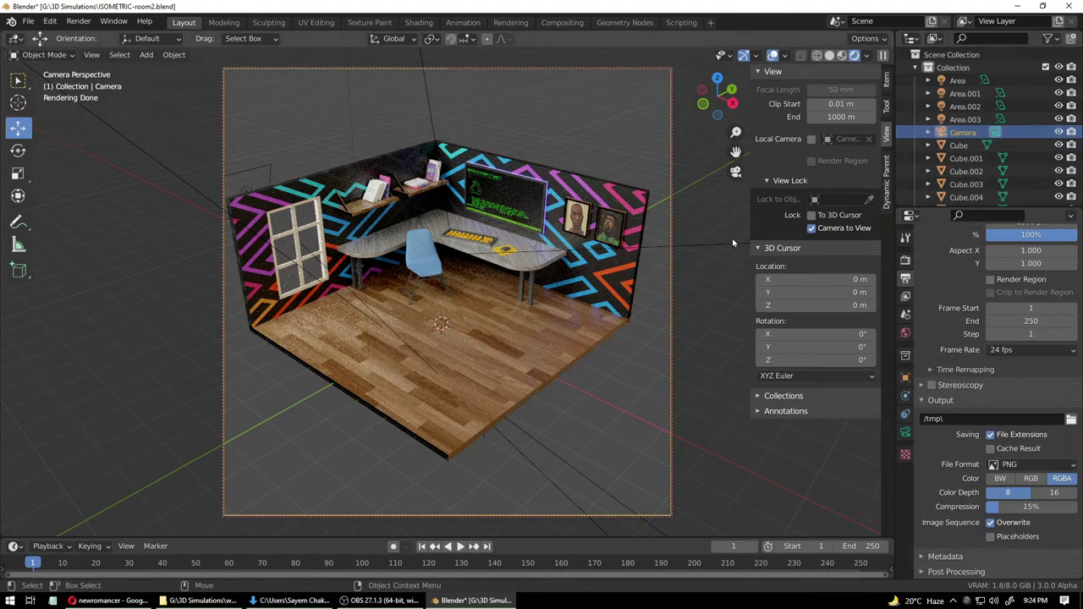
click(735, 171)
scroll(641, 314, down, 6)
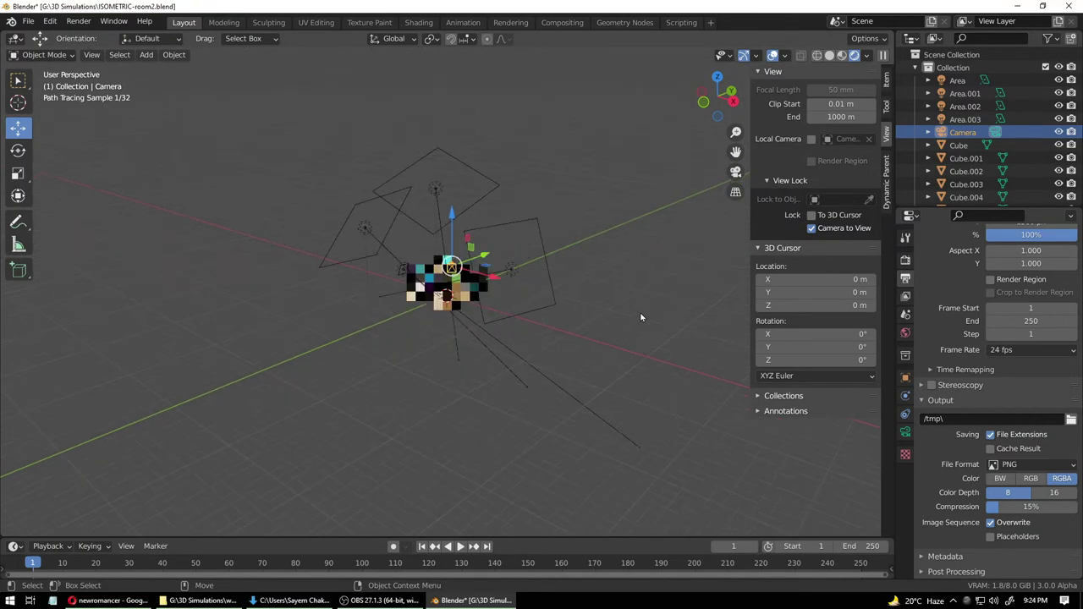
middle_drag(431, 330, 580, 237)
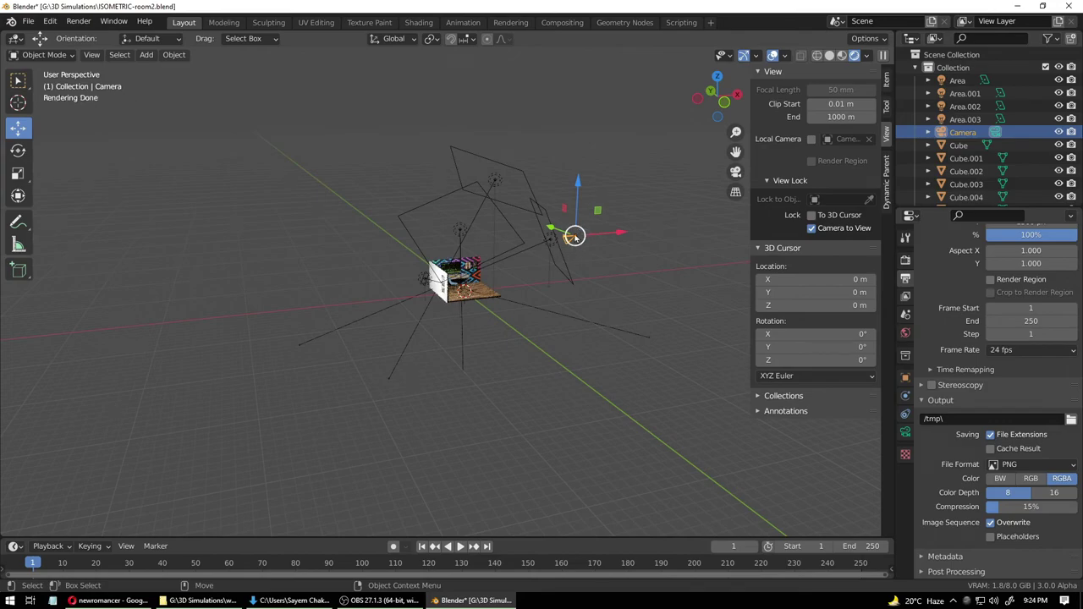
click(735, 172)
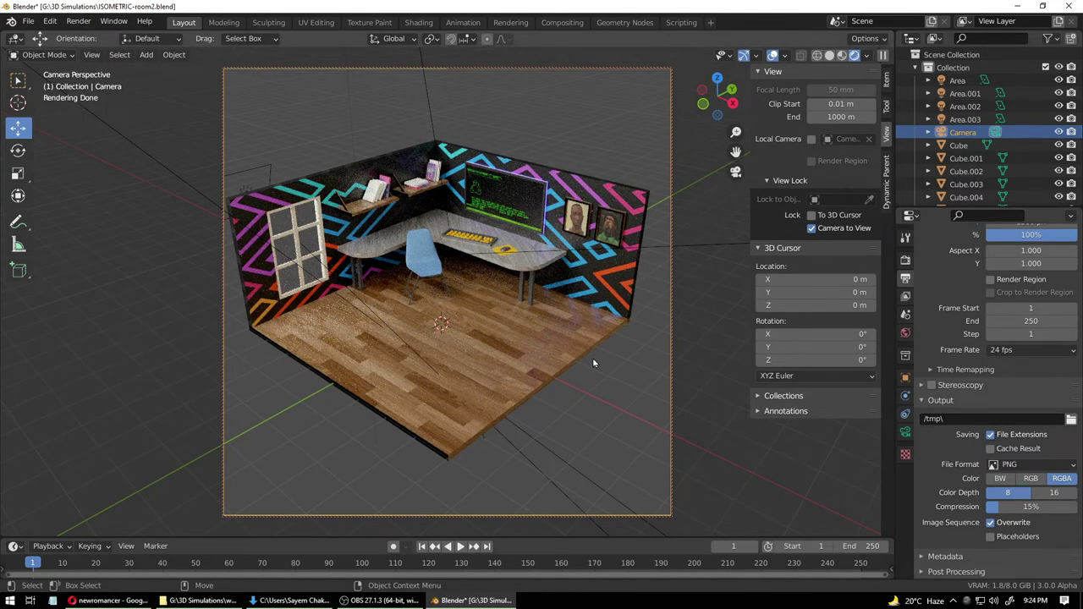
- Change the camera's lens type to Orthographic
click(905, 432)
click(1011, 259)
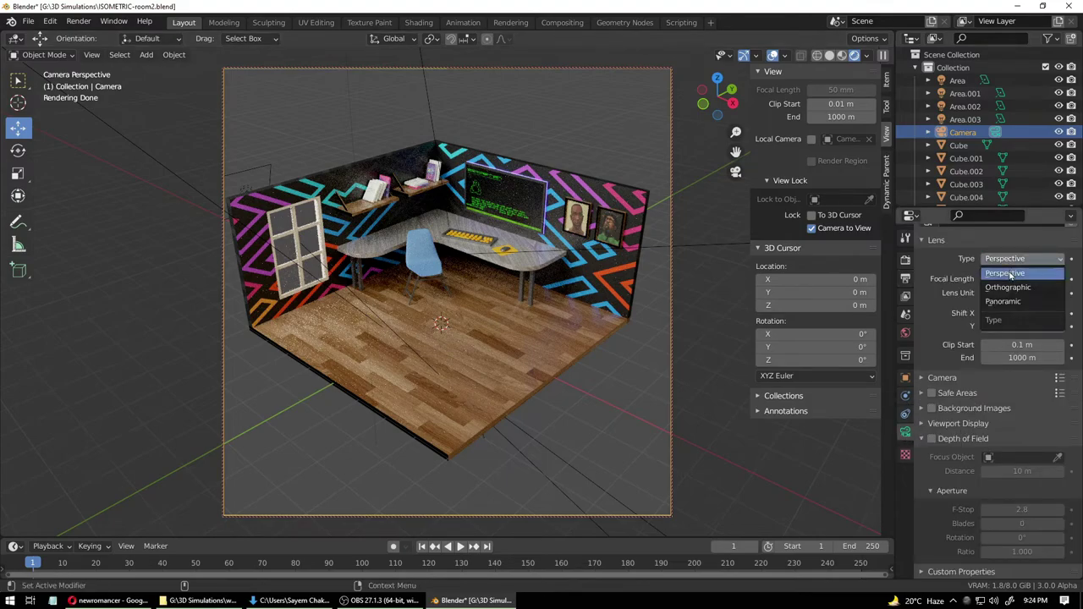
click(1007, 286)
scroll(478, 372, down, 3)
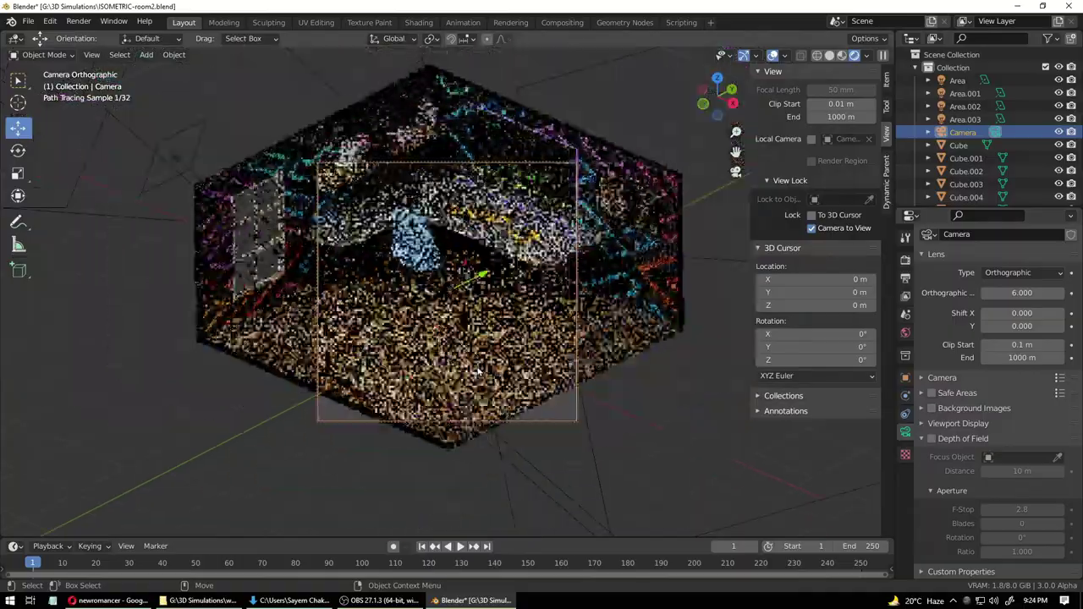
scroll(478, 372, down, 2)
scroll(478, 372, up, 4)
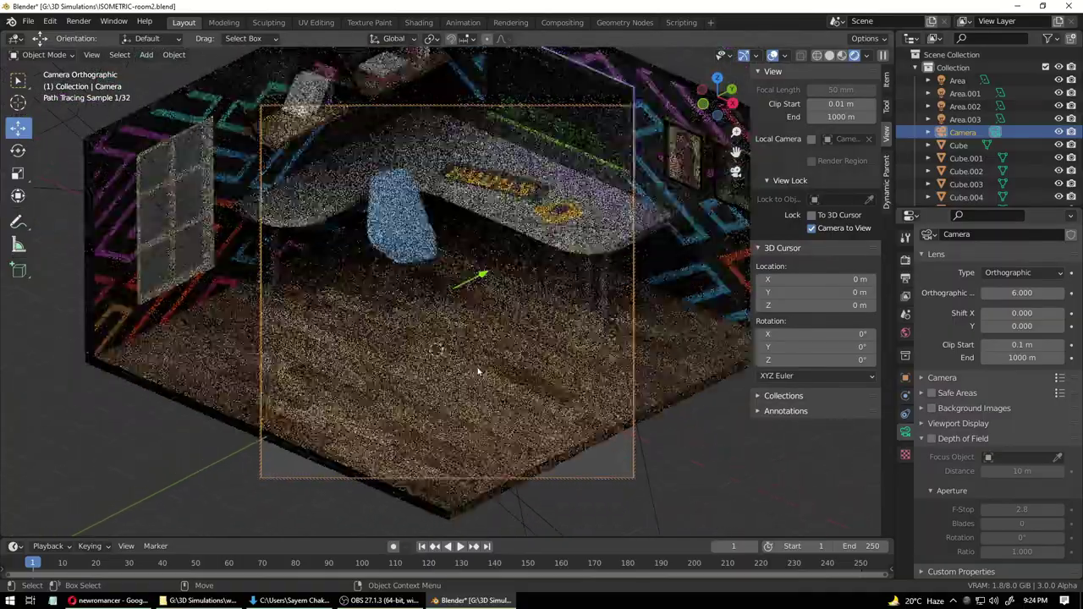
scroll(478, 372, up, 4)
scroll(495, 279, down, 3)
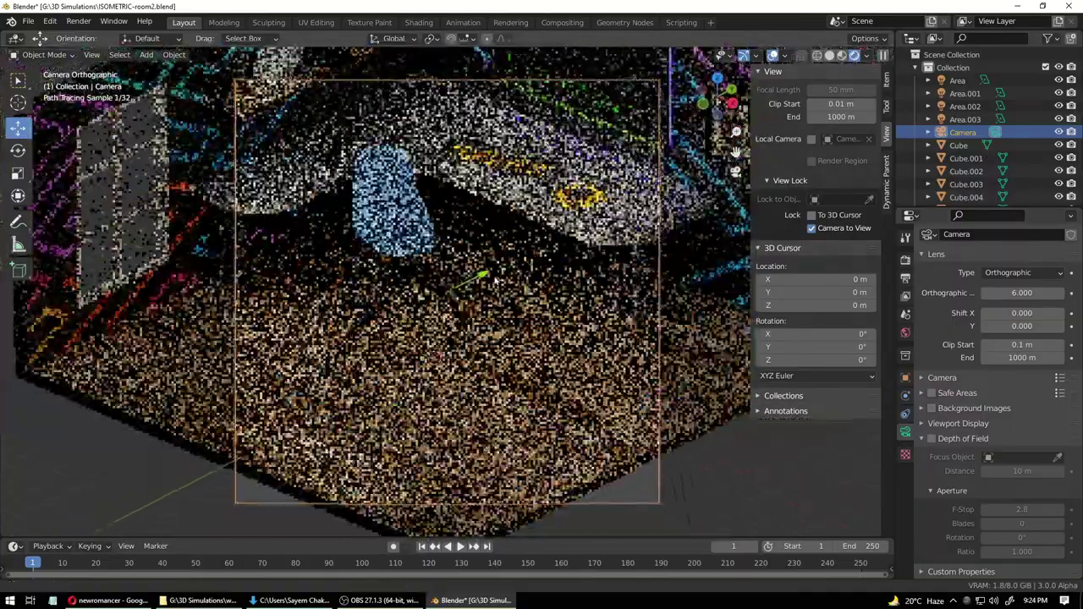
mouse_move(495, 280)
ctrl+middle_down()
mouse_move(495, 293)
mouse_move(495, 273)
ctrl+middle_up()
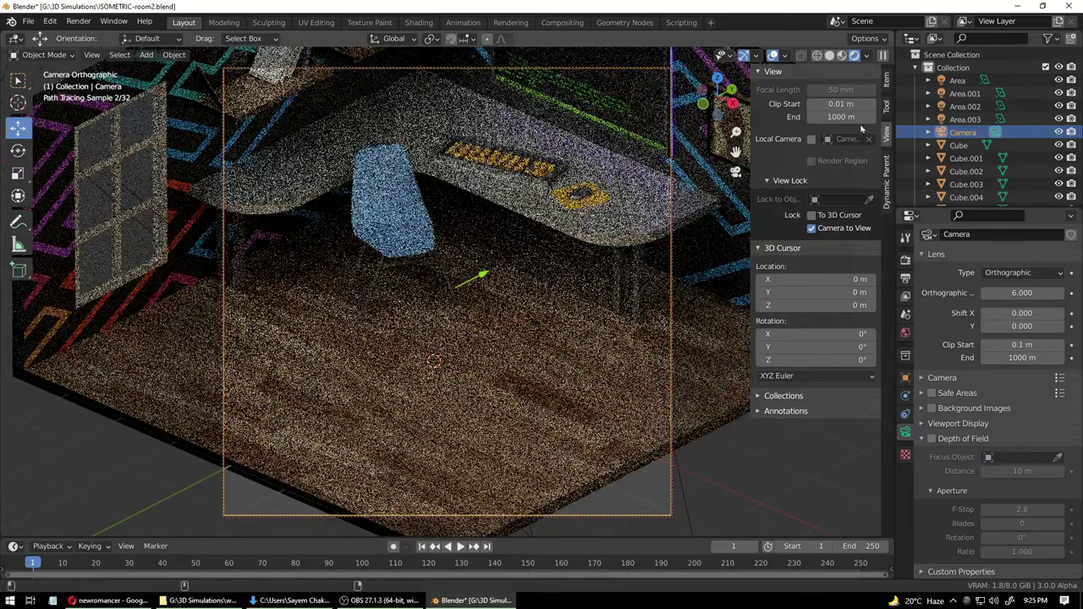
- Set the camera's orthographic scale to 11.5 and adjust its angle to fit the whole room in the square frame
click(885, 78)
click(886, 106)
click(885, 134)
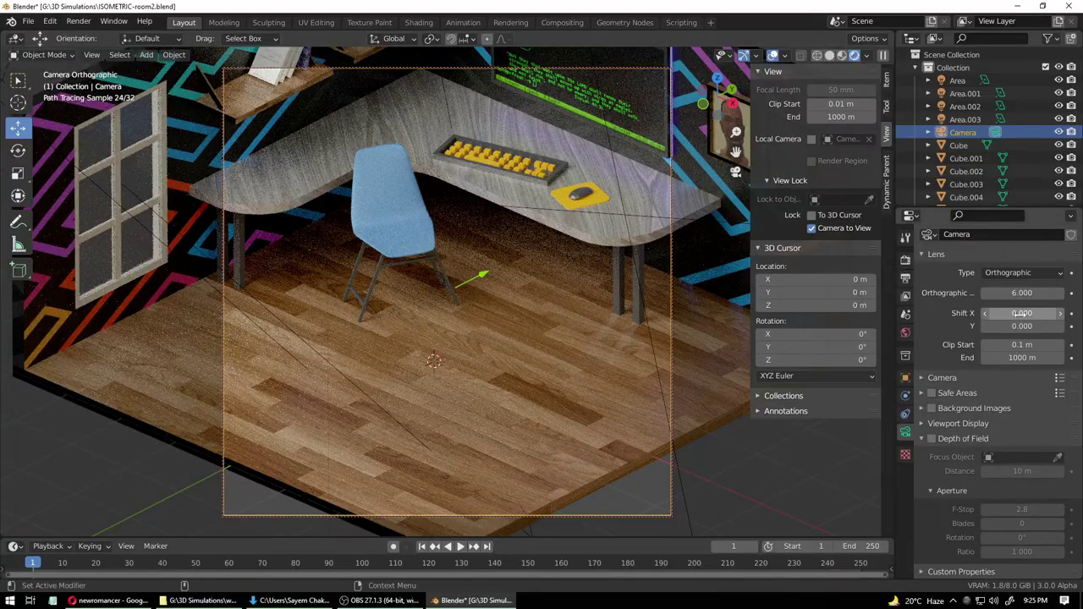
mouse_move(1021, 293)
mouse_down()
mouse_move(1077, 293)
mouse_move(1063, 293)
mouse_up()
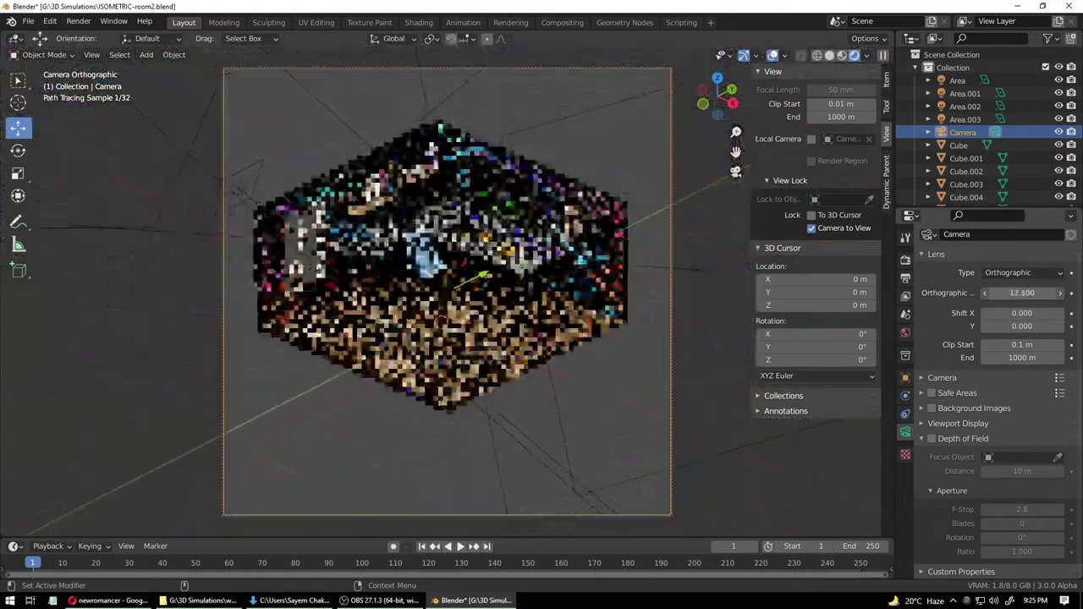
middle_drag(651, 338, 635, 354)
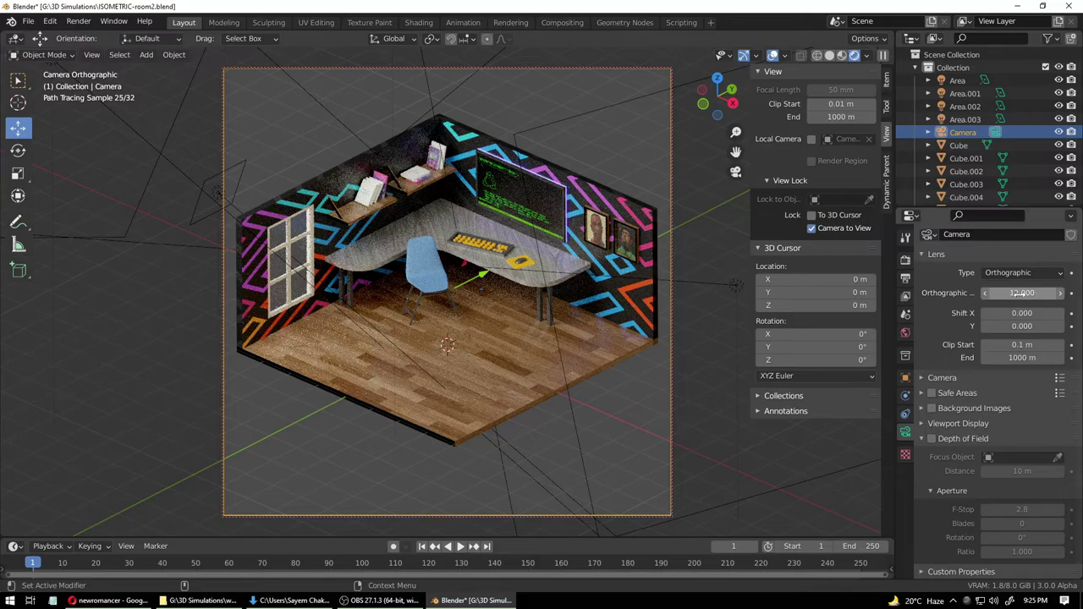
mouse_move(895, 294)
mouse_down()
mouse_move(844, 293)
mouse_move(893, 303)
mouse_up()
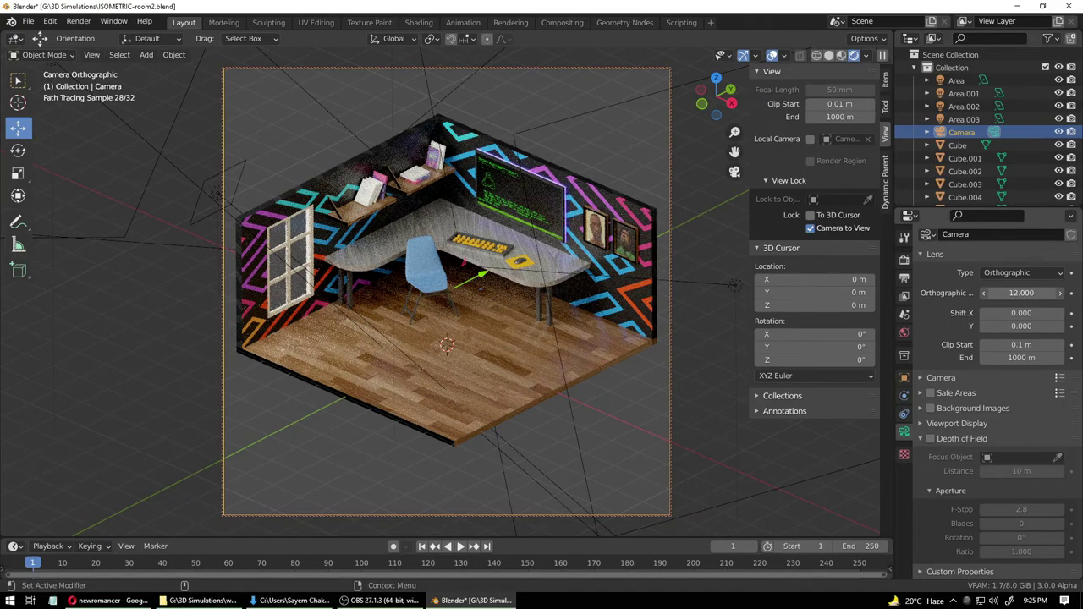
drag(1021, 293, 1010, 293)
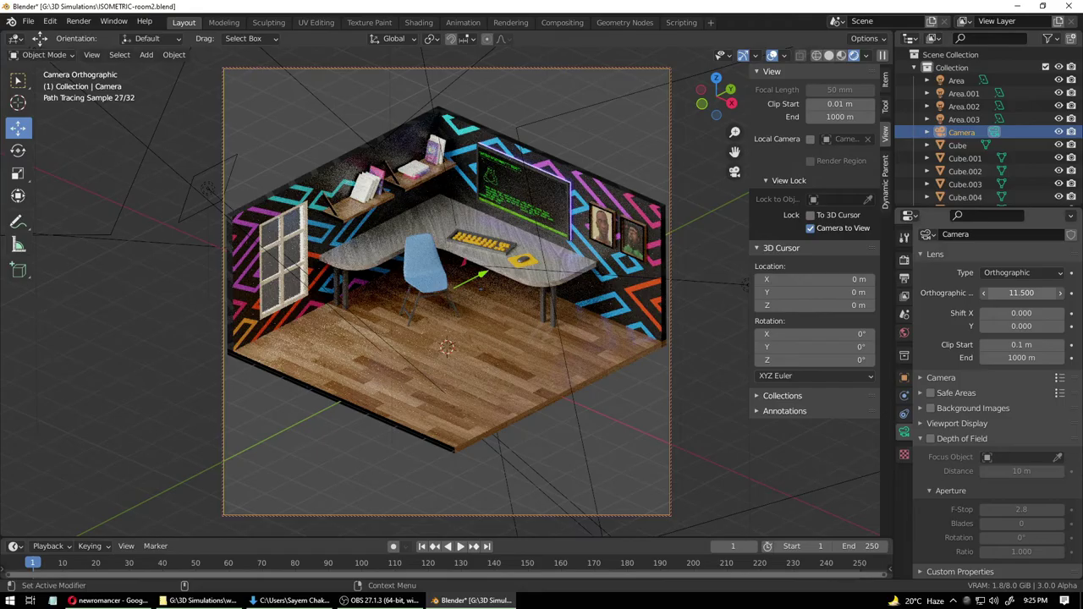
mouse_move(542, 334)
middle_down()
mouse_move(510, 318)
mouse_move(508, 354)
mouse_move(523, 352)
mouse_move(525, 328)
mouse_move(522, 357)
middle_up()
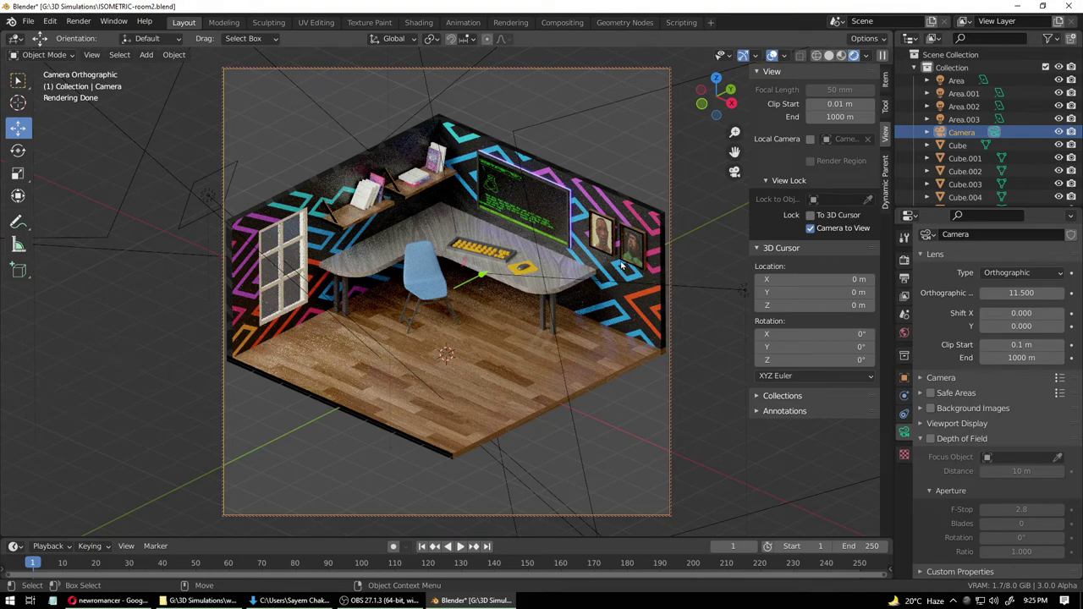
- Scale up the portrait frame nearest the wall monitor uniformly by about 1.2
click(601, 238)
key(shift+space)
key(s)
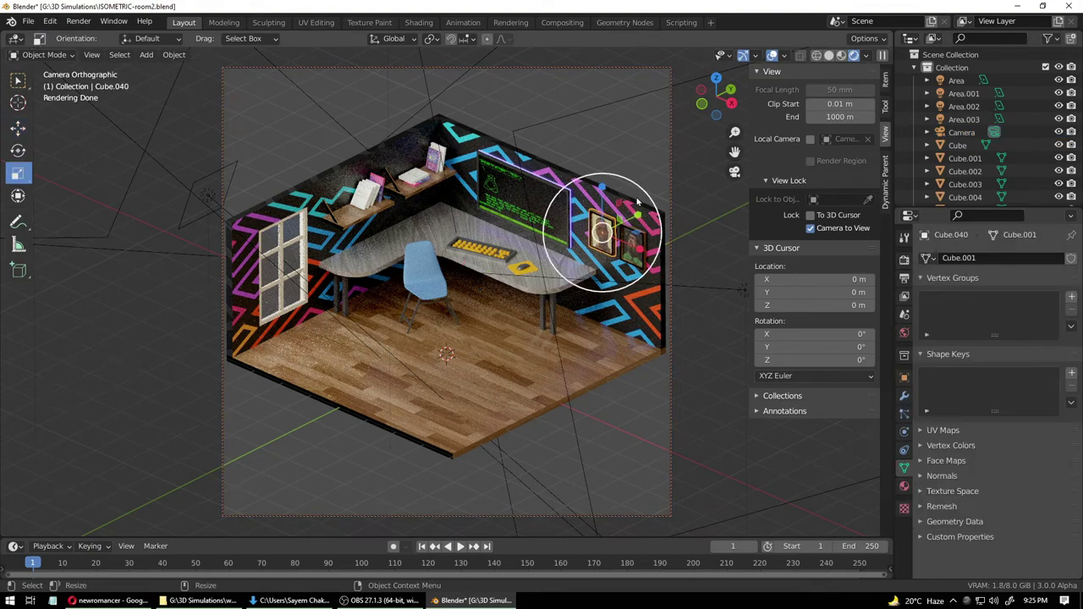
drag(632, 209, 641, 224)
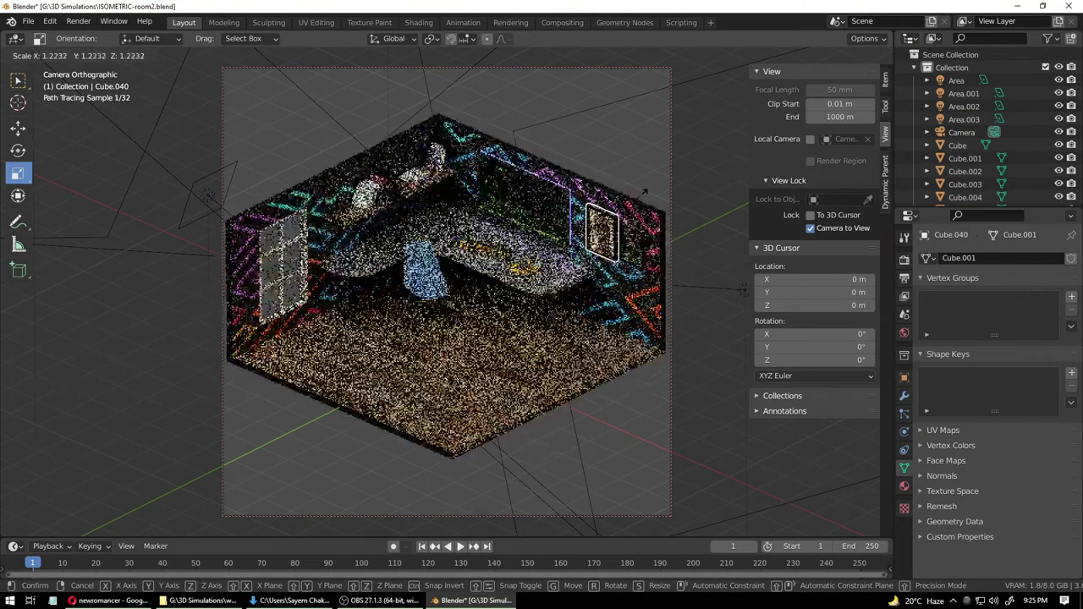
- Enlarge the outer portrait frame slightly to match its neighbor and shift it a little along the wall on the X axis
click(637, 242)
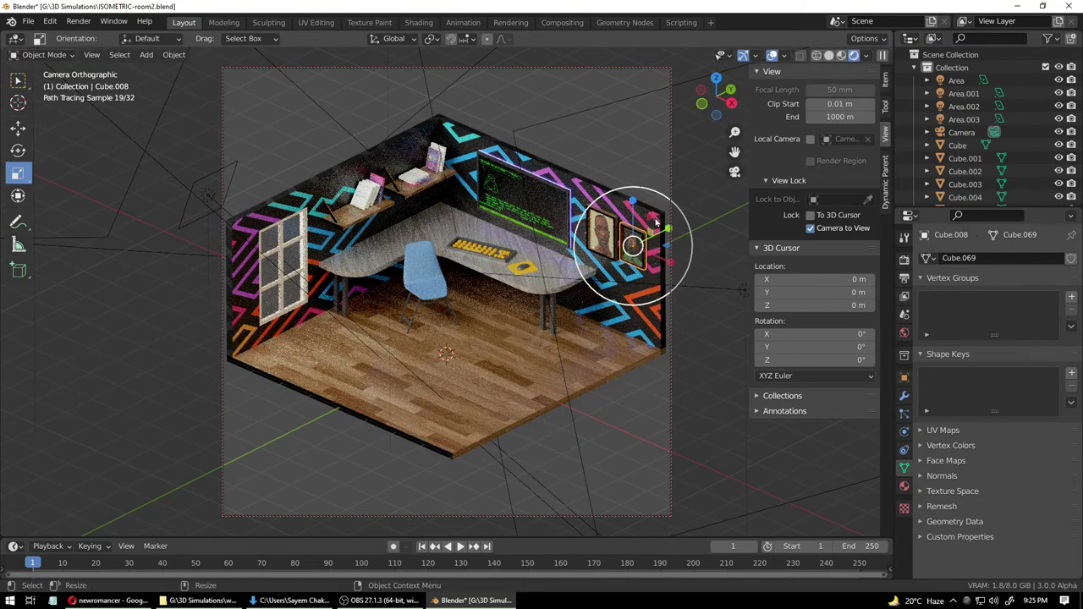
drag(661, 213, 666, 206)
key(shift+space)
key(g)
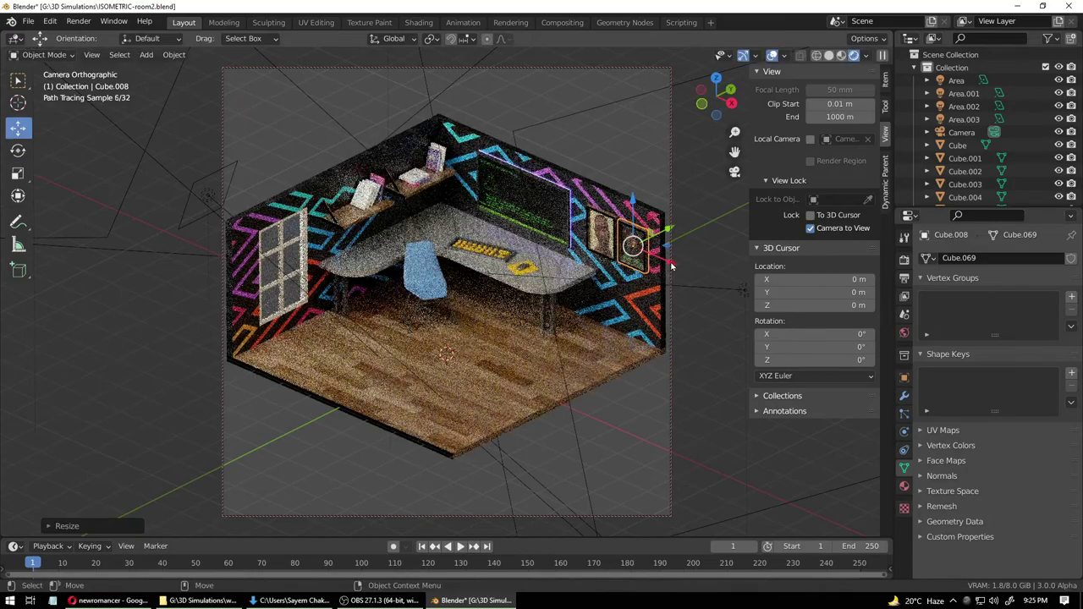
drag(672, 263, 676, 265)
click(621, 159)
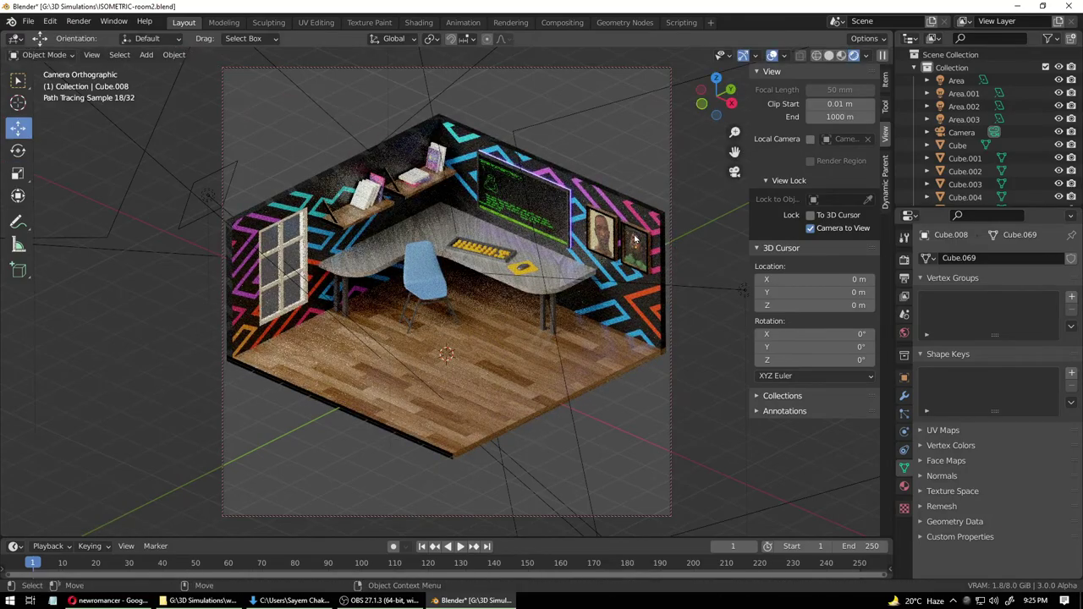
key(shift+space)
key(s)
drag(661, 216, 663, 214)
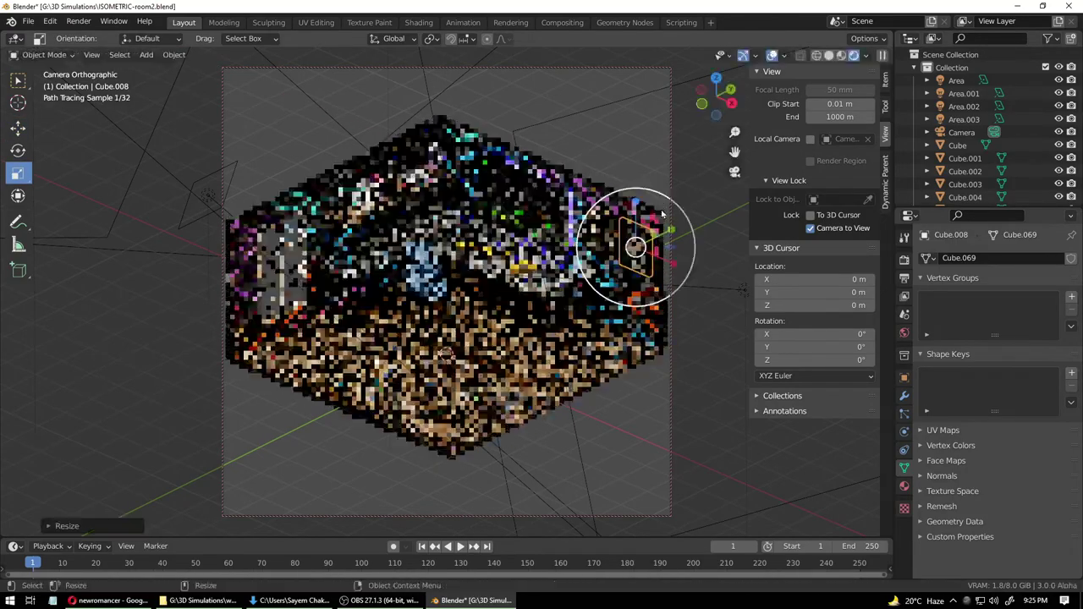
click(625, 170)
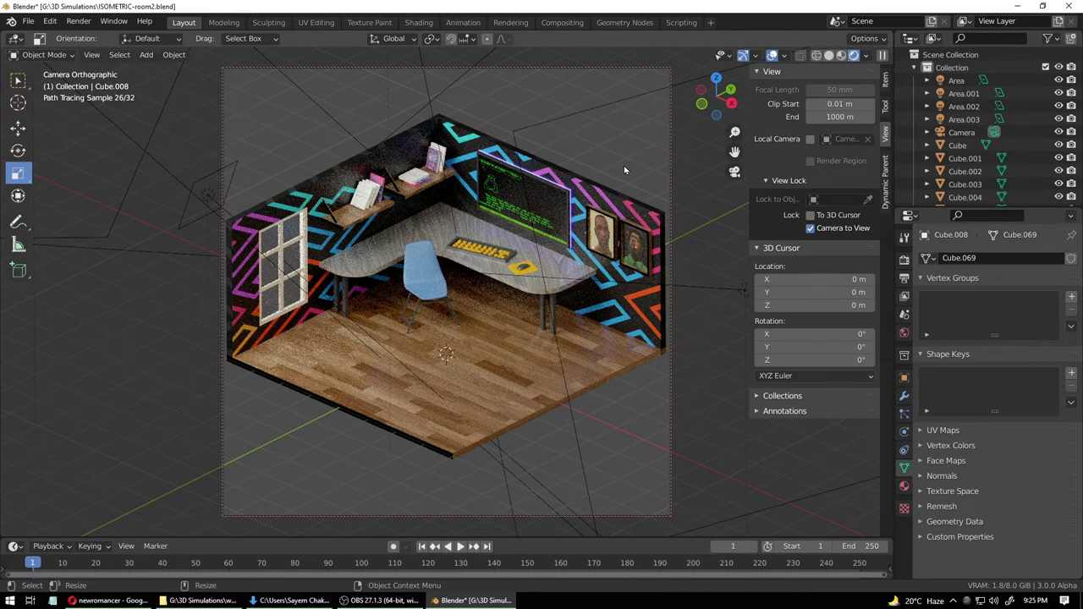
- Set the emission strength of the wall monitor's Led Glow Back material to 10
click(537, 197)
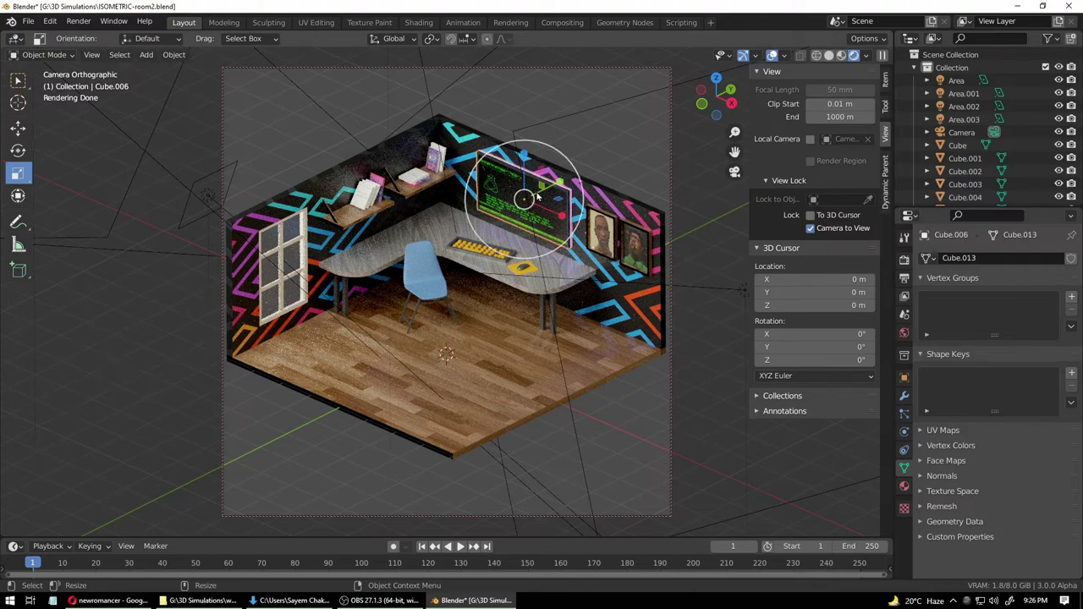
click(903, 486)
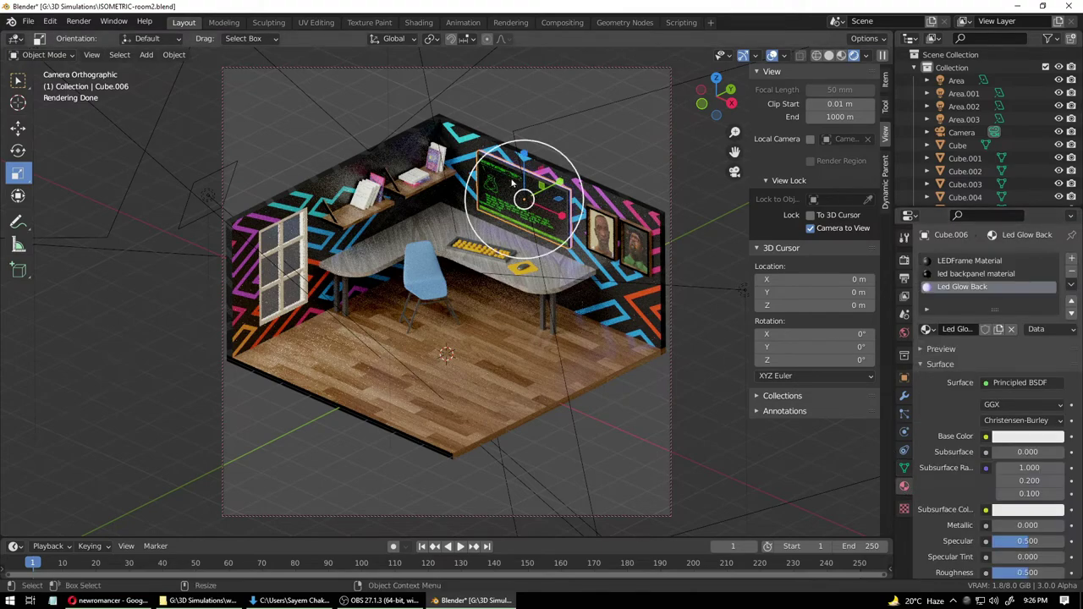
scroll(949, 495, down, 4)
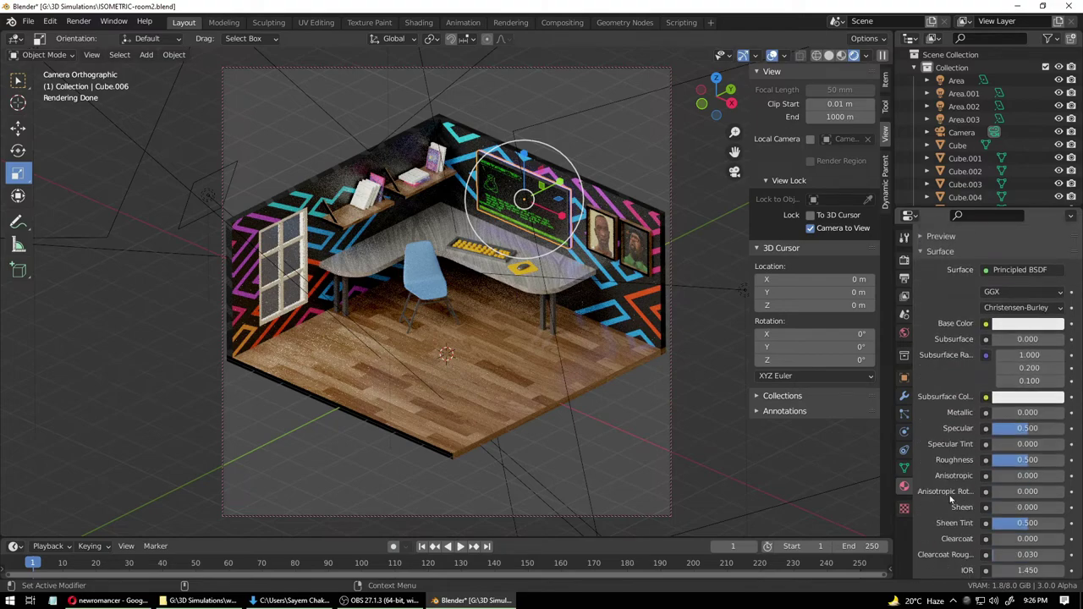
scroll(949, 495, down, 8)
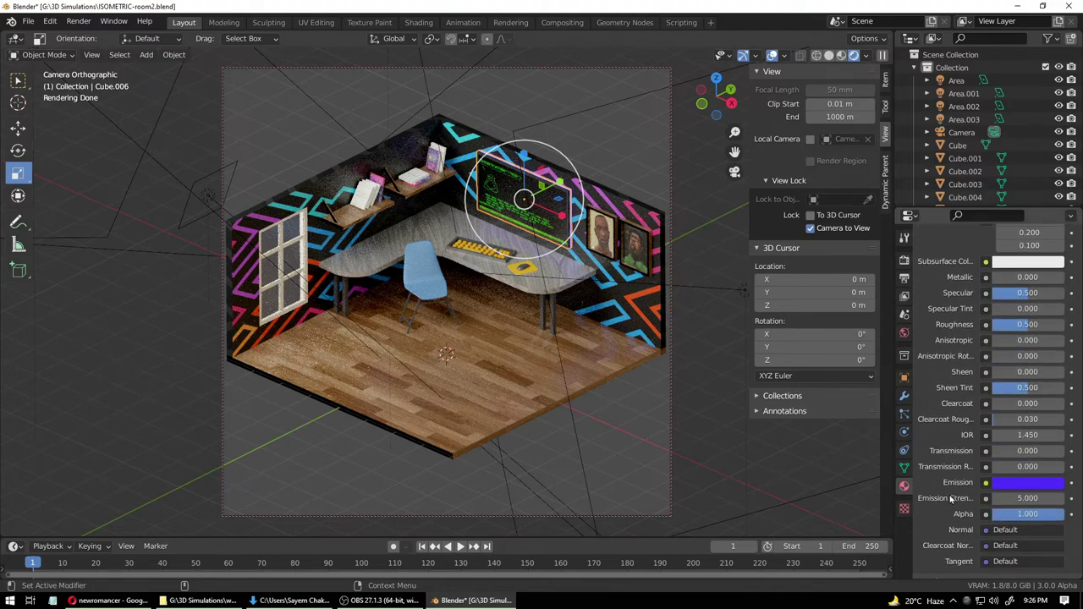
click(1030, 407)
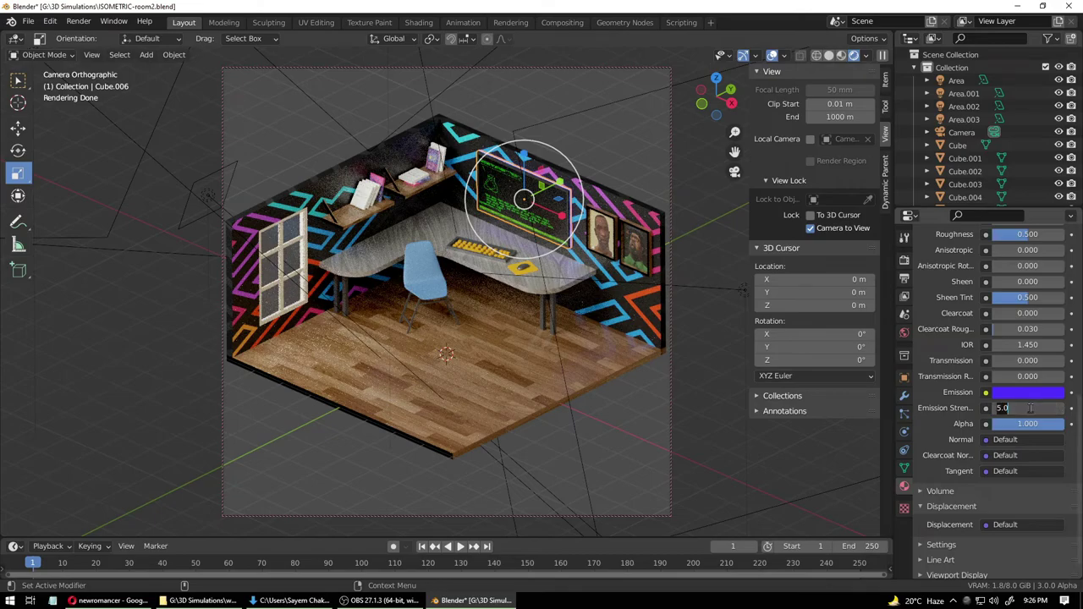
text(10)
key(Return)
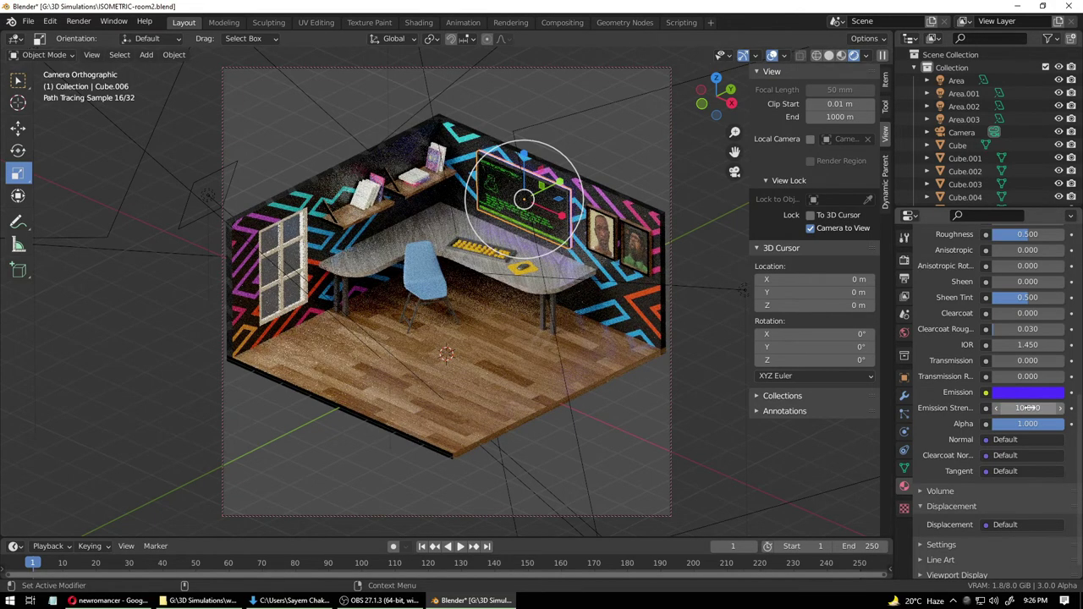
- Change the Led Glow Back material's emission color to yellow and set its emission strength to 15
scroll(1016, 425, up, 12)
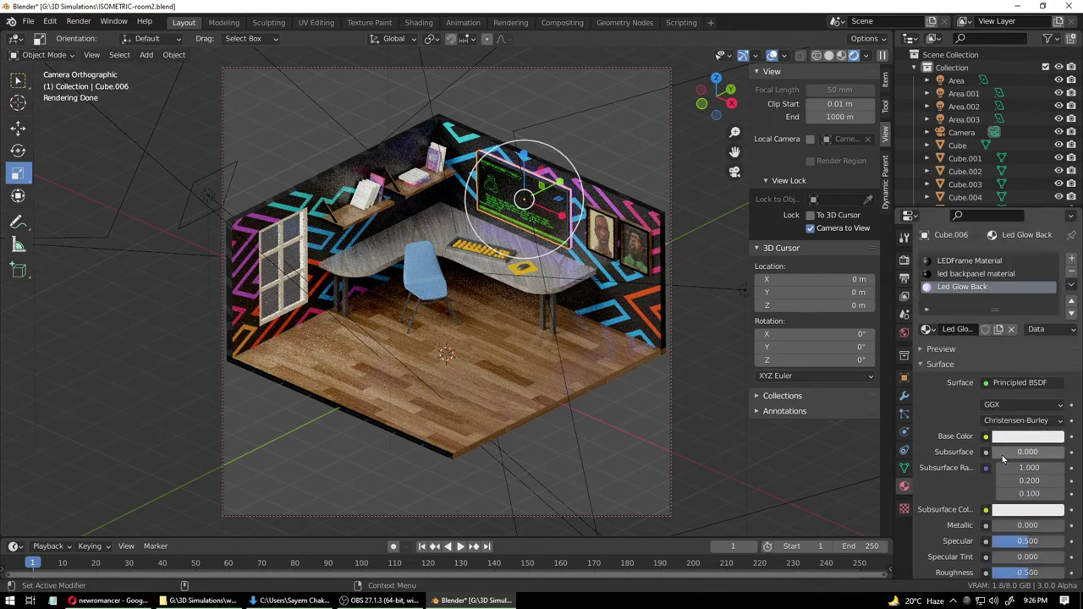
scroll(1015, 514, down, 9)
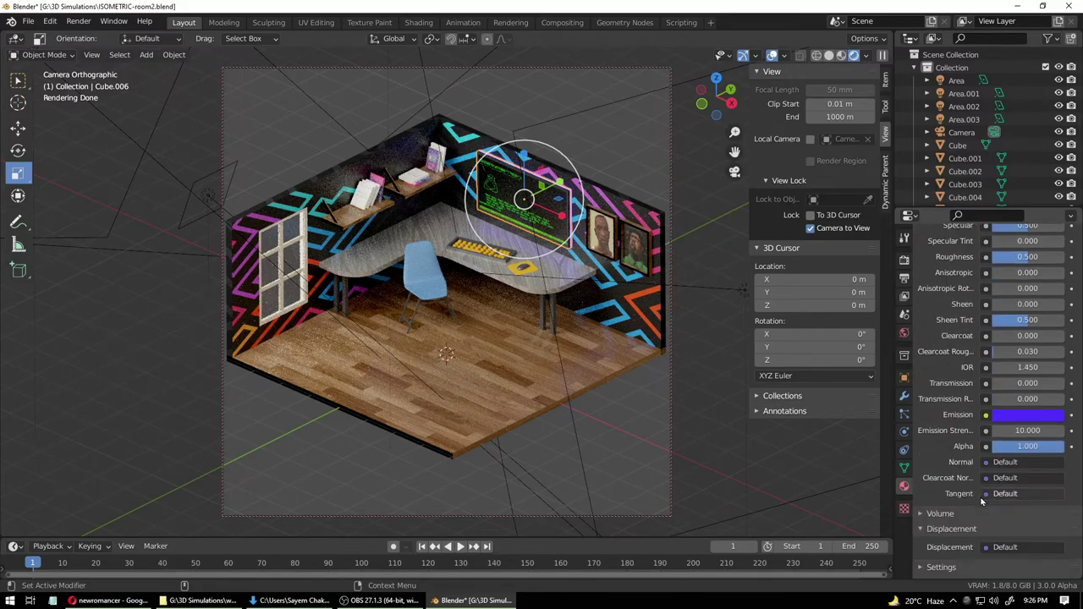
click(1019, 416)
drag(1021, 313, 969, 298)
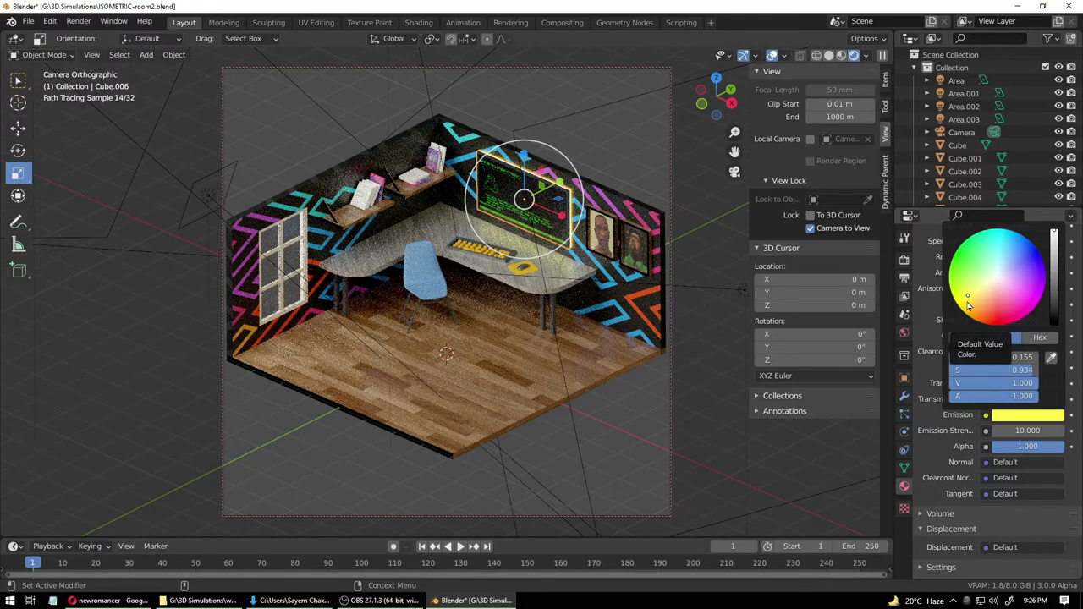
double_click(1020, 431)
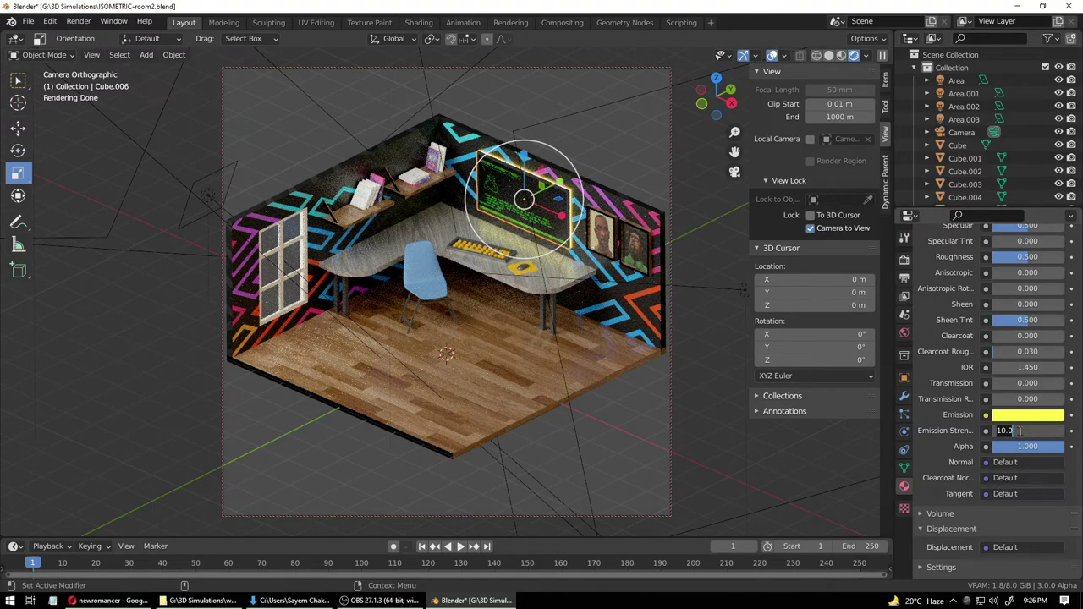
text(15)
key(Return)
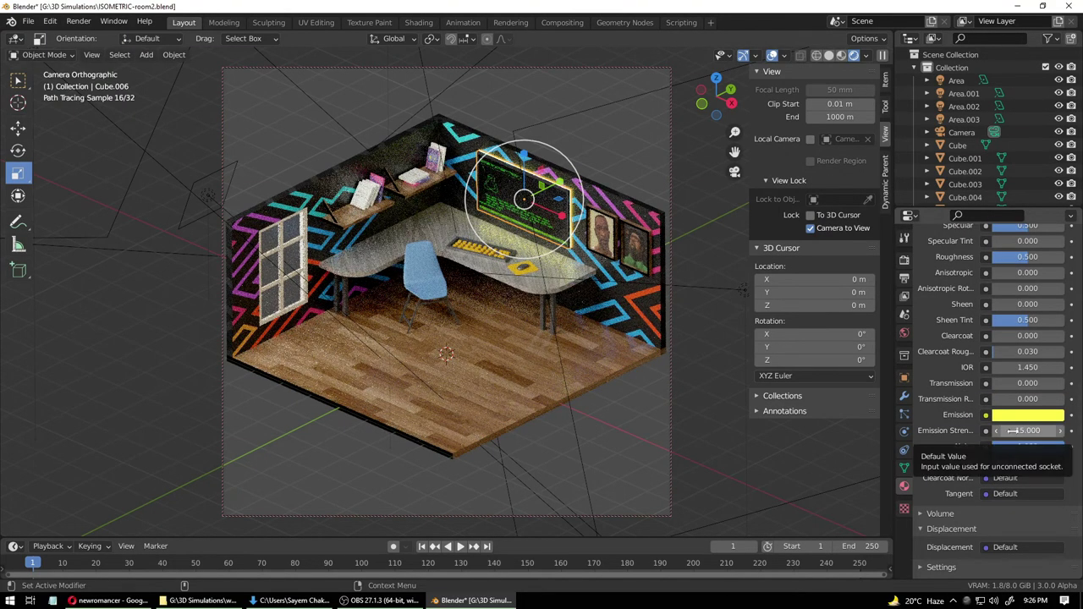
click(592, 444)
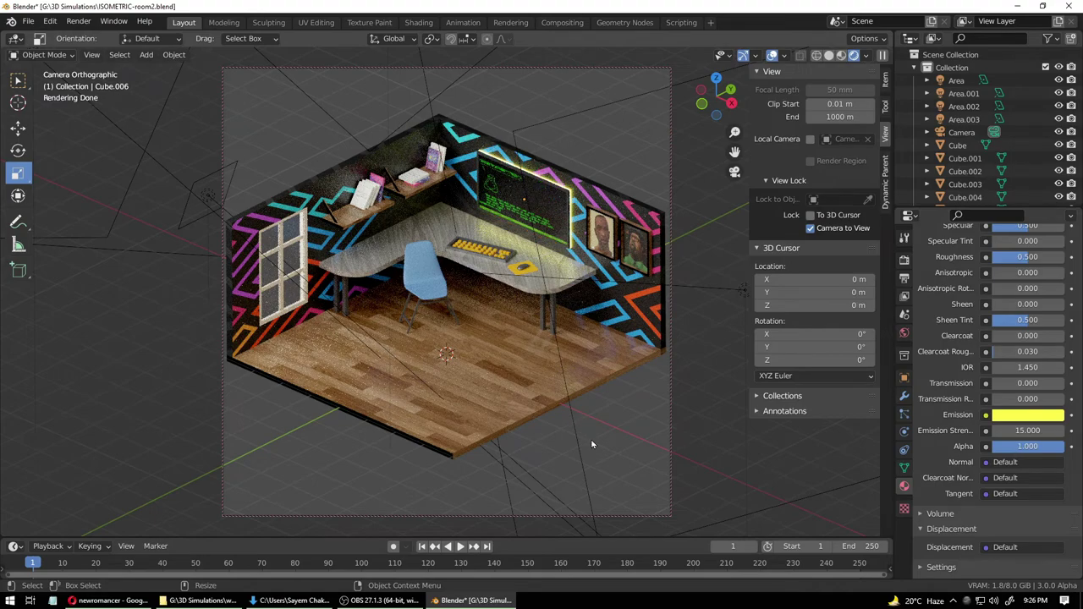
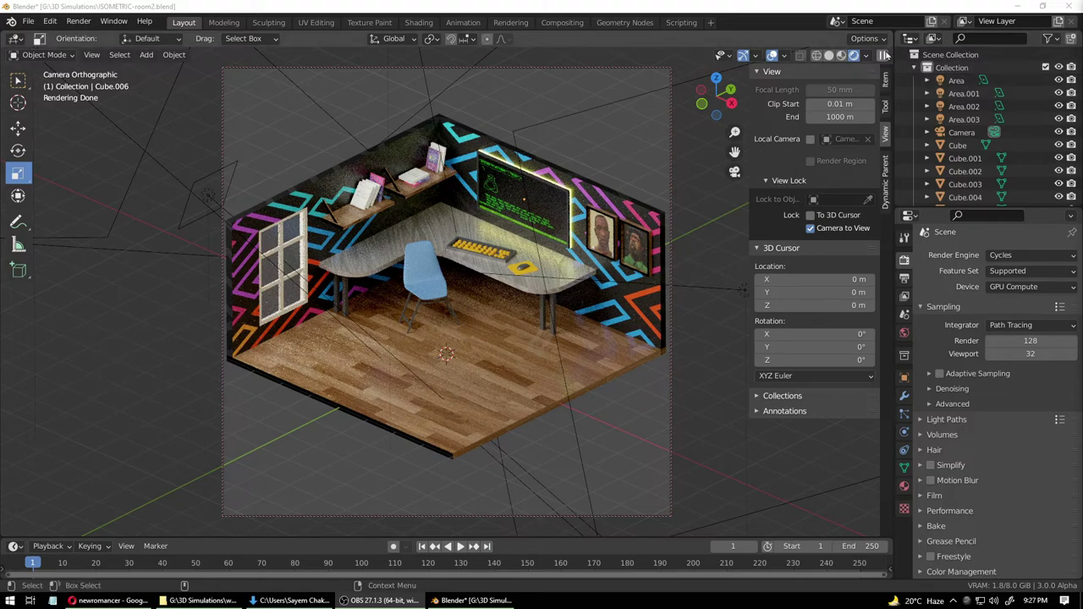
click(79, 22)
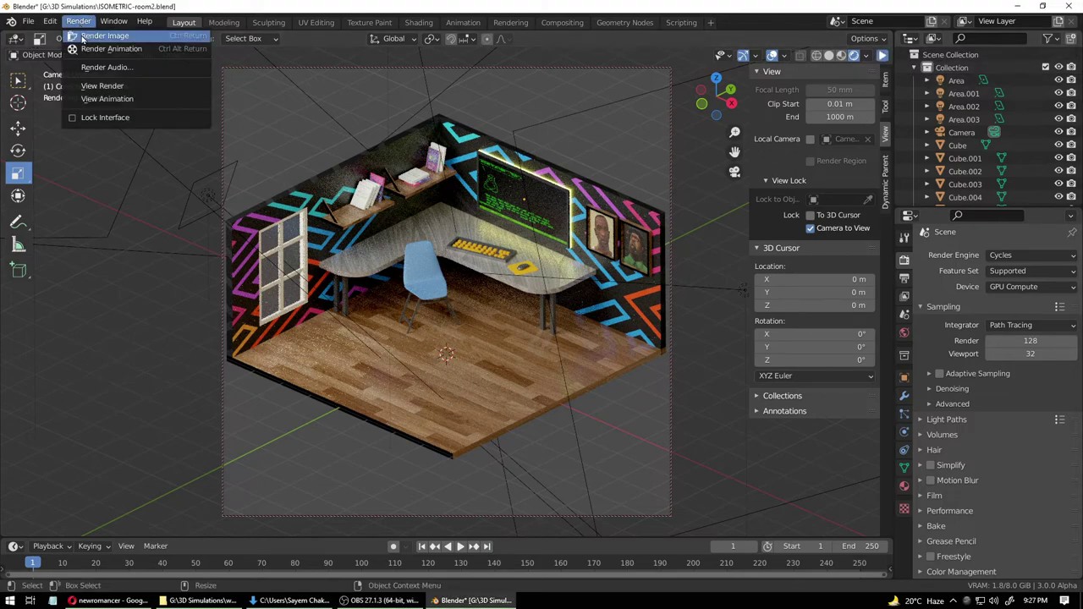
click(85, 35)
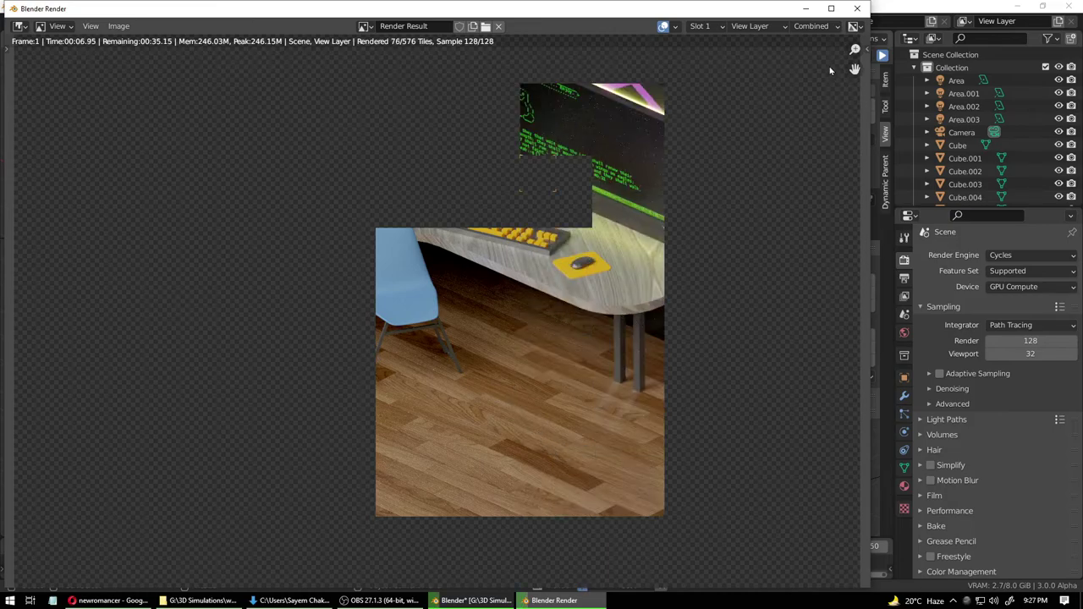
click(856, 7)
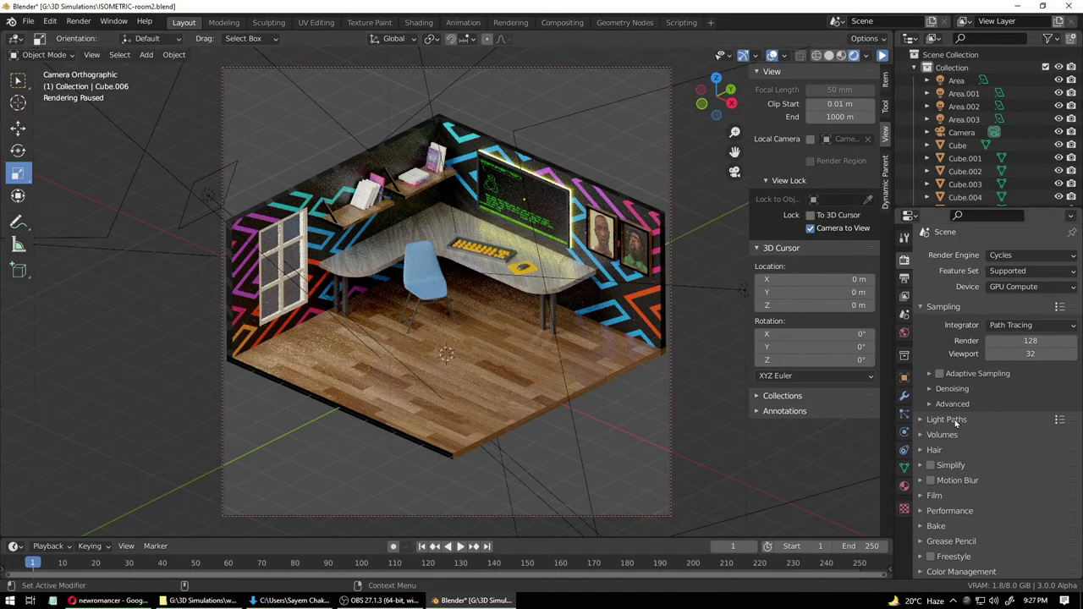
- Set the Cycles render samples to 1024, render the image, and close the result after inspecting it up close
click(1030, 341)
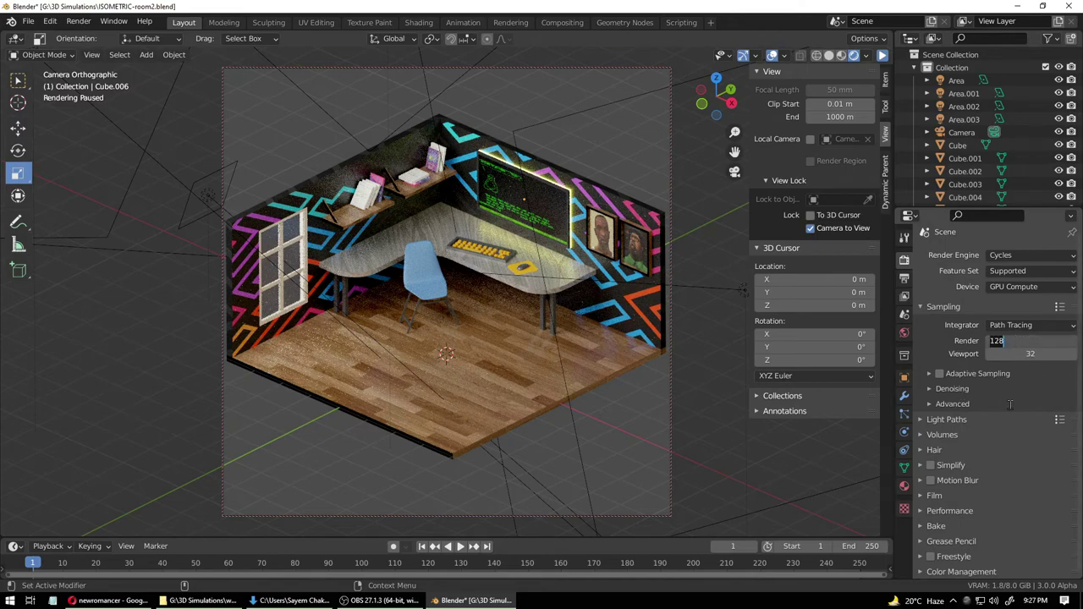
key(Return)
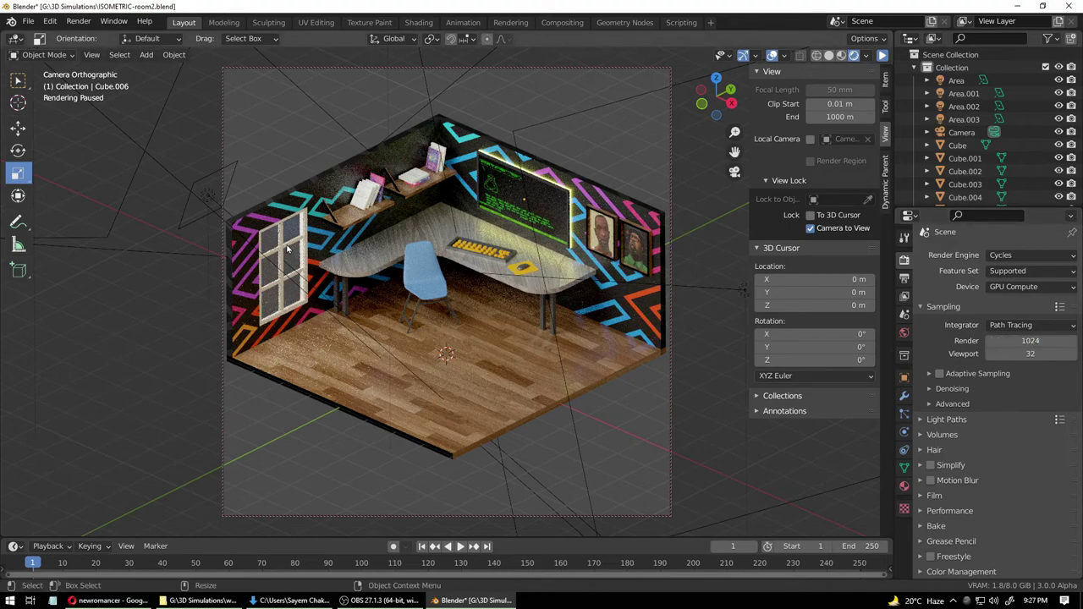
click(77, 21)
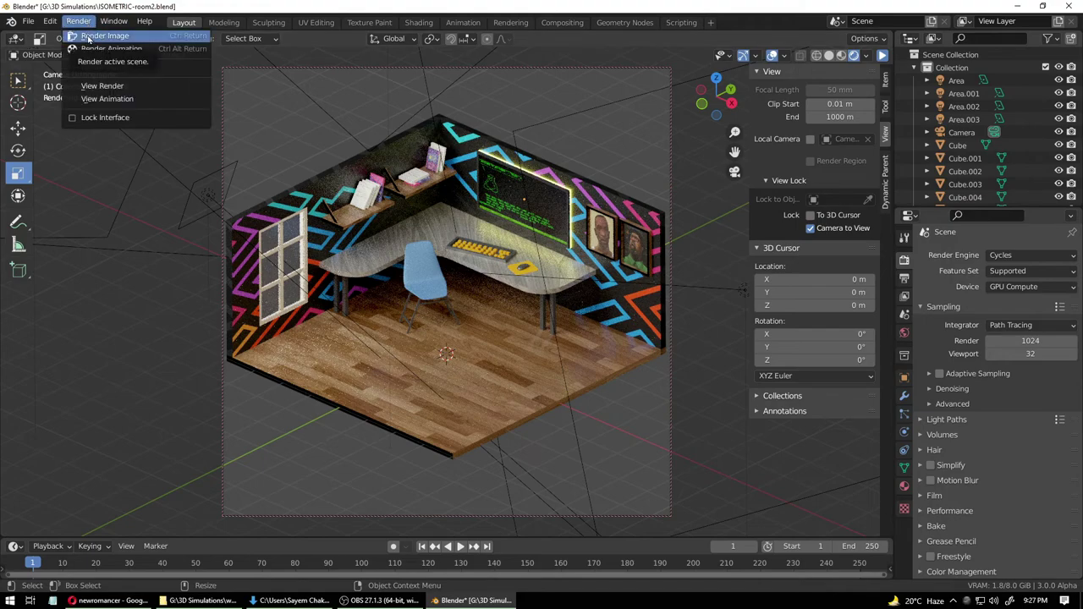
click(88, 37)
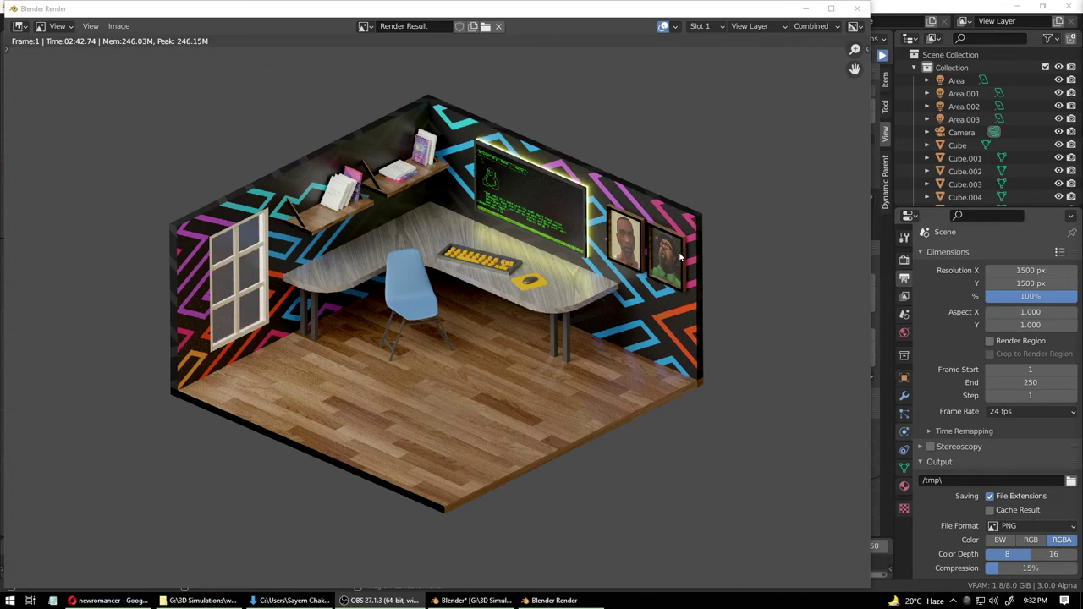
scroll(679, 257, up, 3)
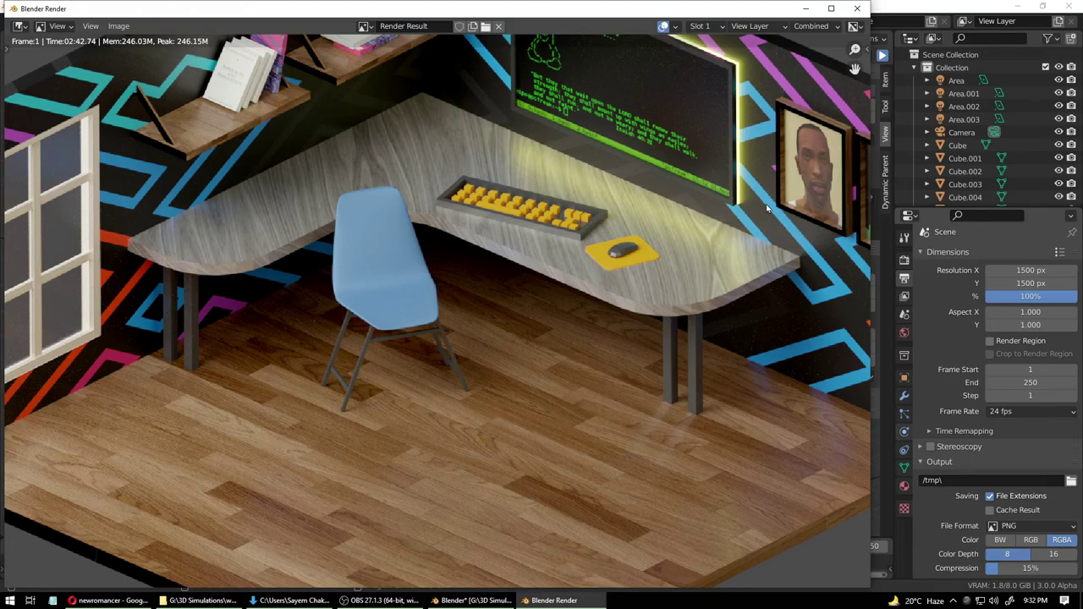
click(857, 9)
- Leave the camera view and switch the viewport shading to Material Preview
scroll(691, 205, up, 4)
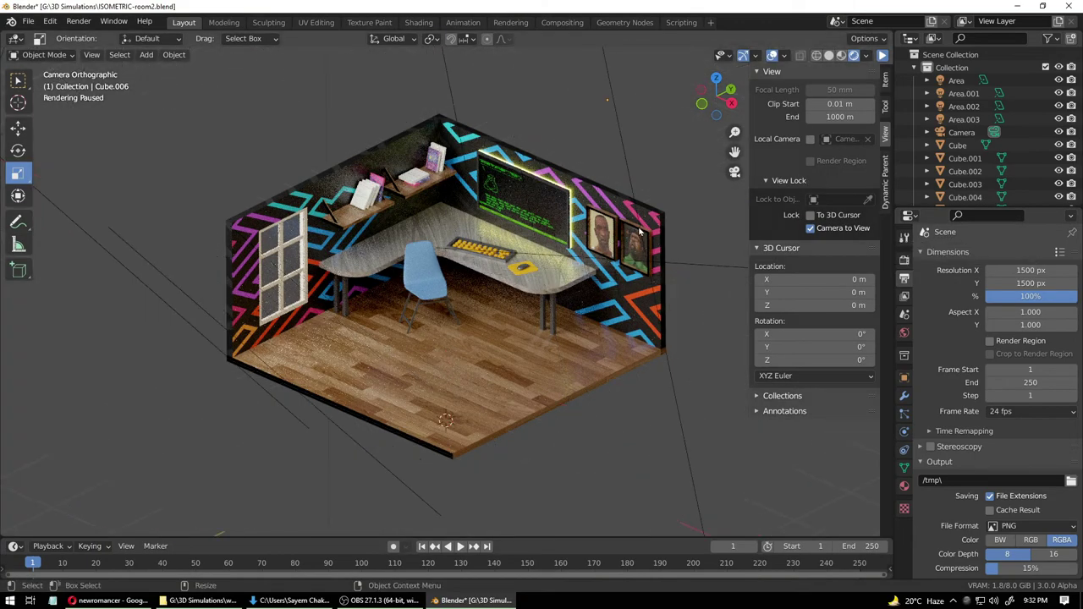
scroll(634, 246, down, 5)
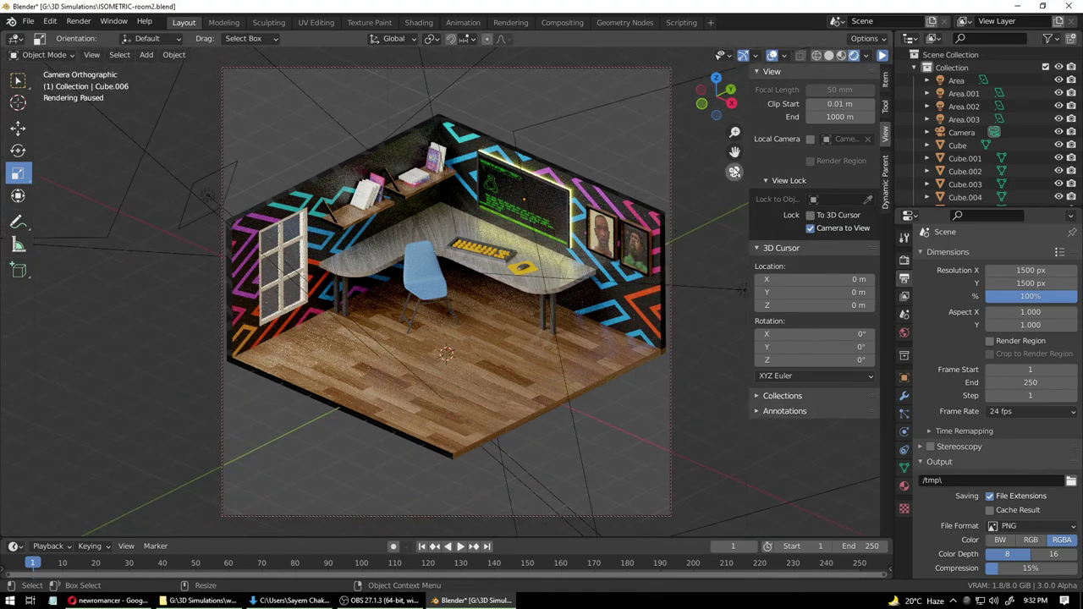
middle_drag(632, 247, 603, 230)
click(603, 232)
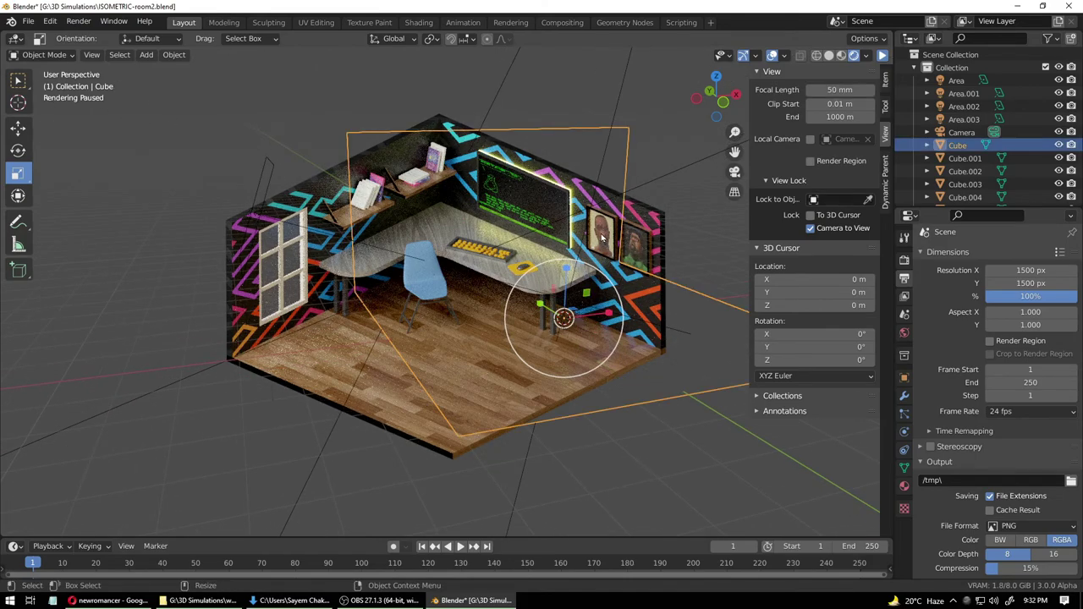
key(alt+a)
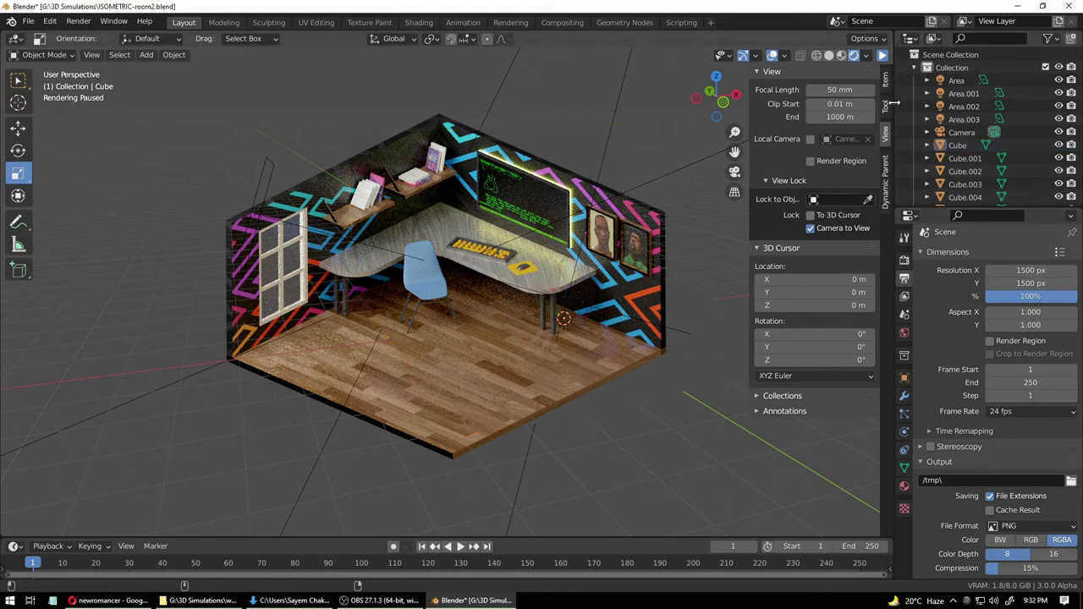
click(958, 144)
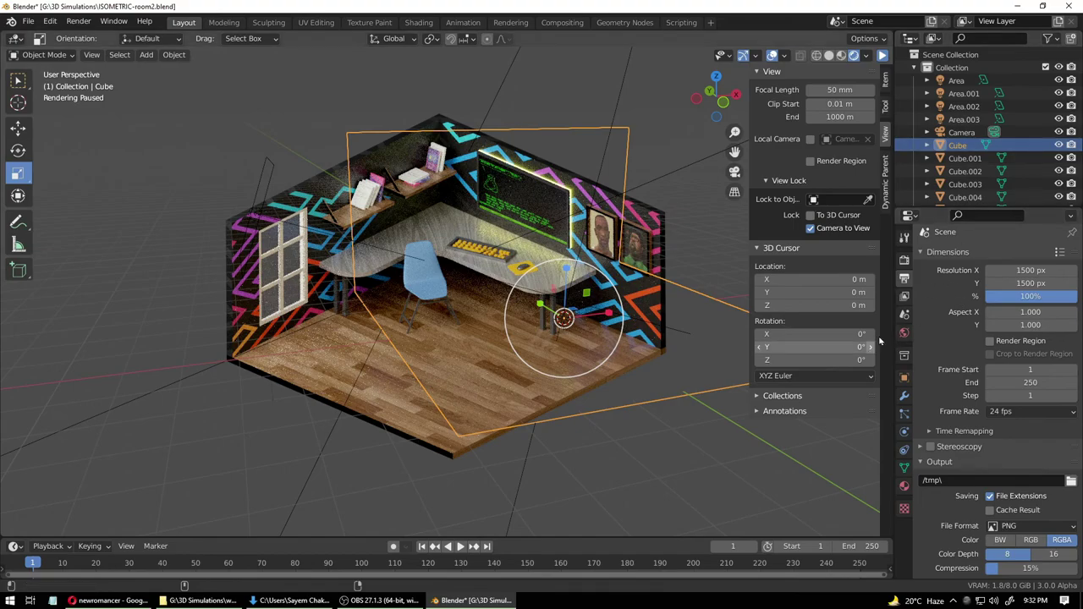
click(841, 55)
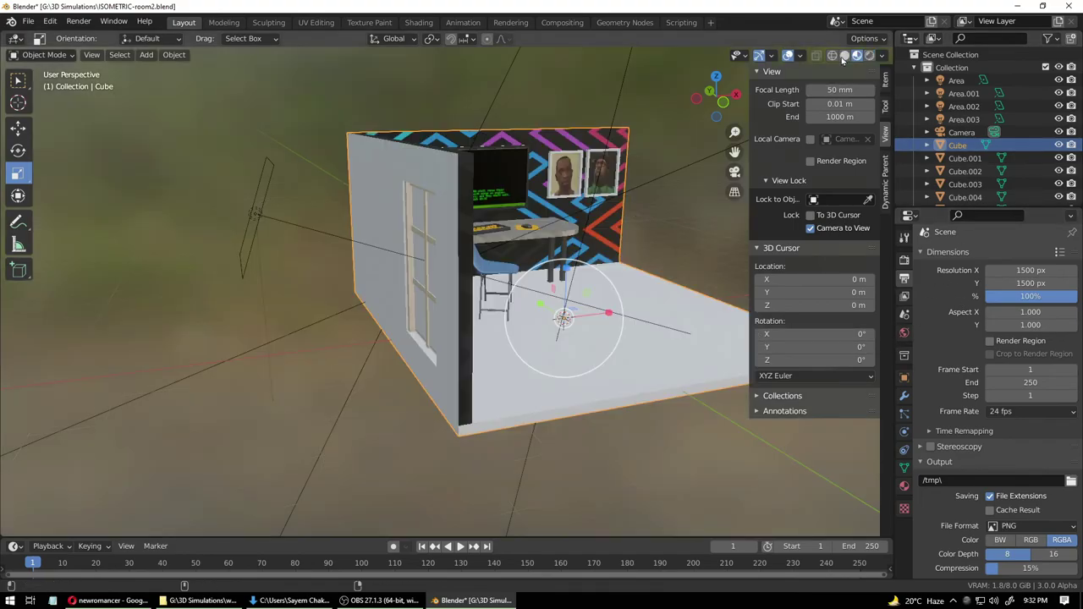
- Select the portrait frame nearest the wall monitor and enter Edit Mode on it
middle_drag(840, 161, 541, 280)
scroll(512, 285, up, 2)
scroll(542, 280, up, 4)
middle_drag(552, 203, 520, 232)
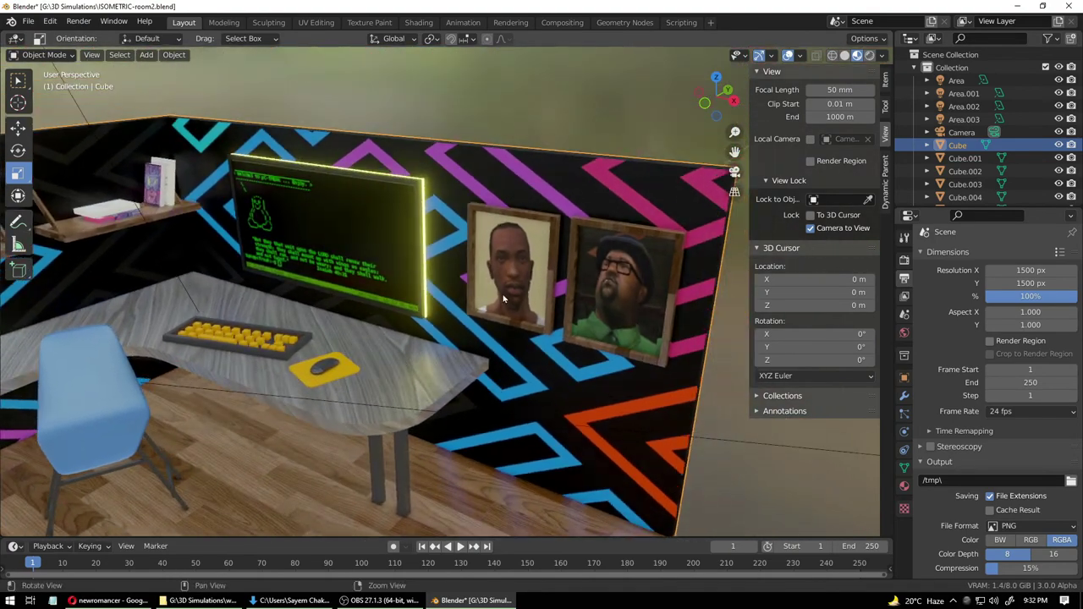
click(510, 243)
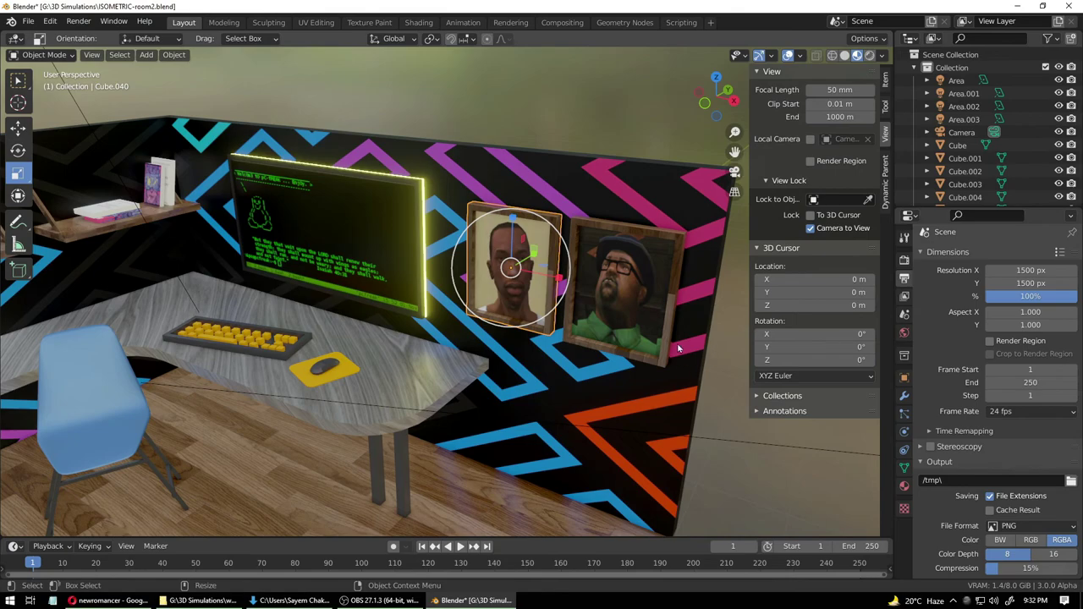
click(560, 138)
click(531, 252)
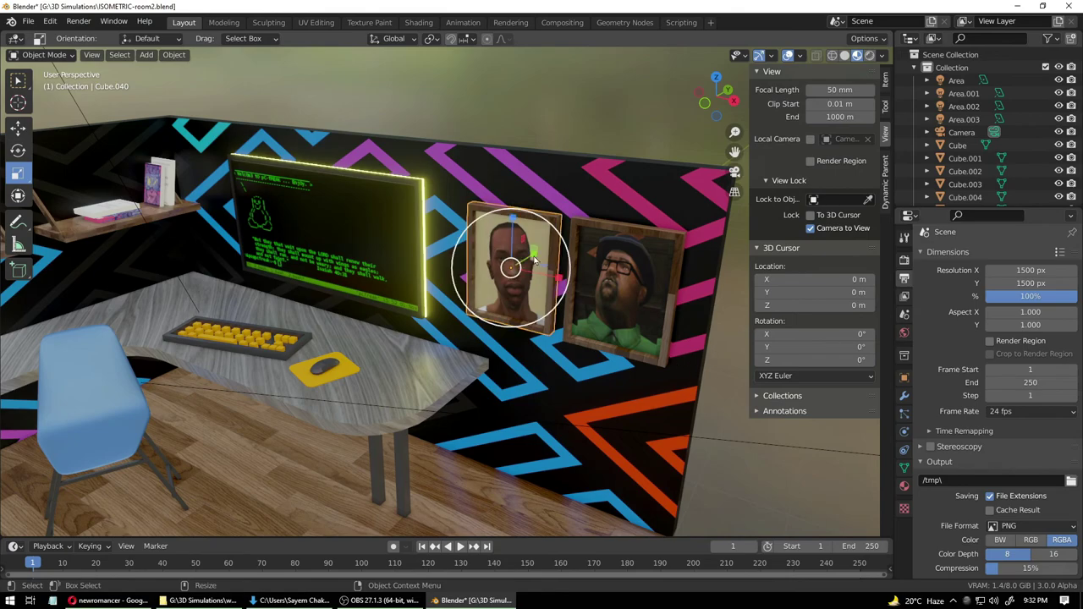
click(53, 55)
click(55, 85)
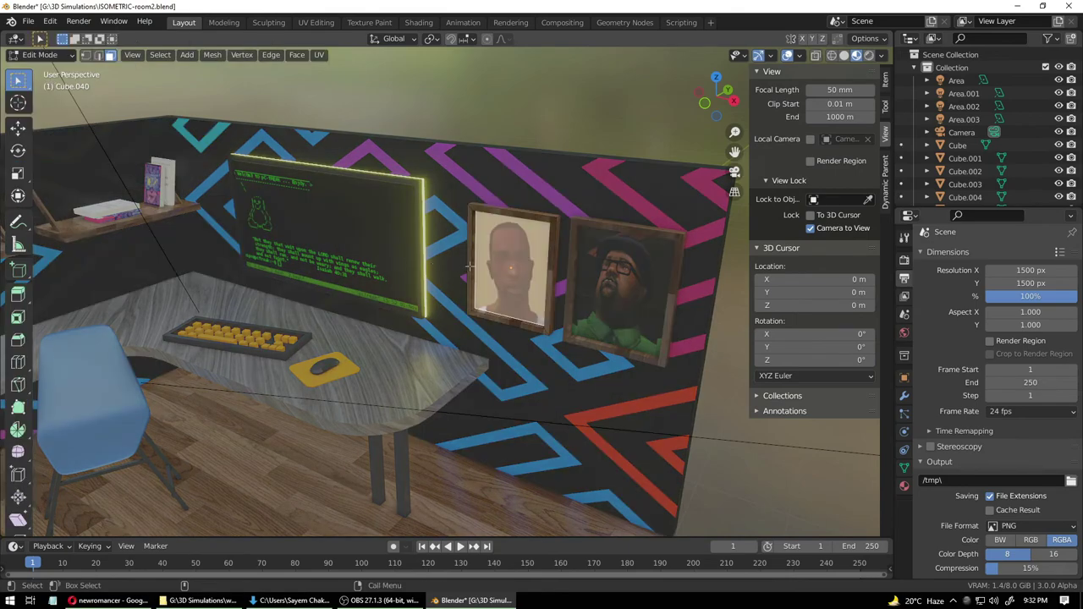
- Select the wooden border faces of the portrait frame, leaving out the picture face
click(469, 267)
shift+click(525, 212)
shift+click(551, 251)
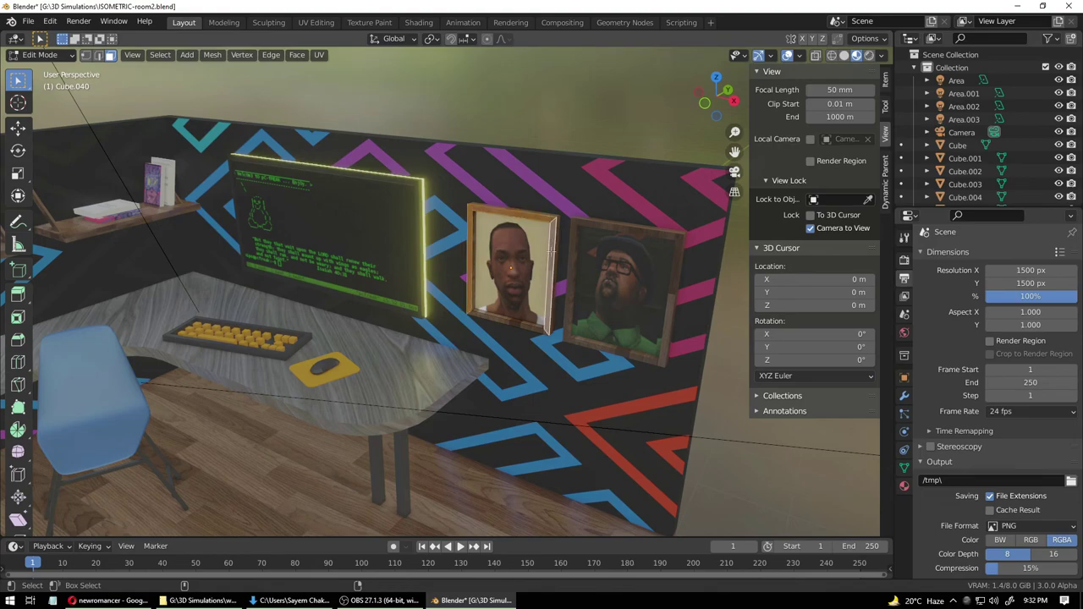
key(alt+a)
scroll(931, 352, up, 1)
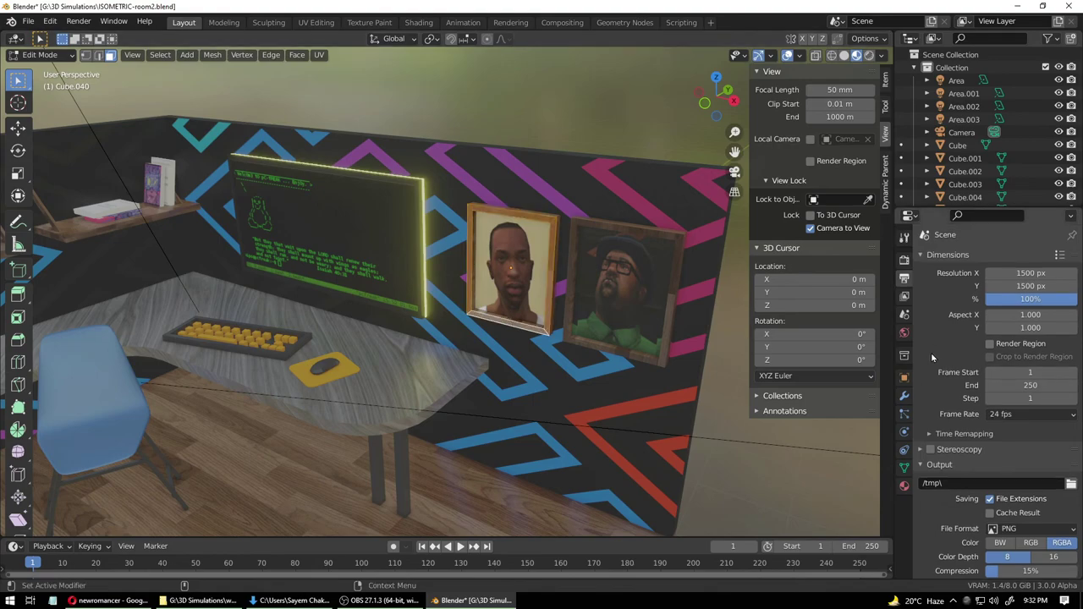
- Assign Floor Material to the selected wooden border faces of the portrait frame nearest the wall monitor and return to Object Mode
click(904, 484)
click(956, 273)
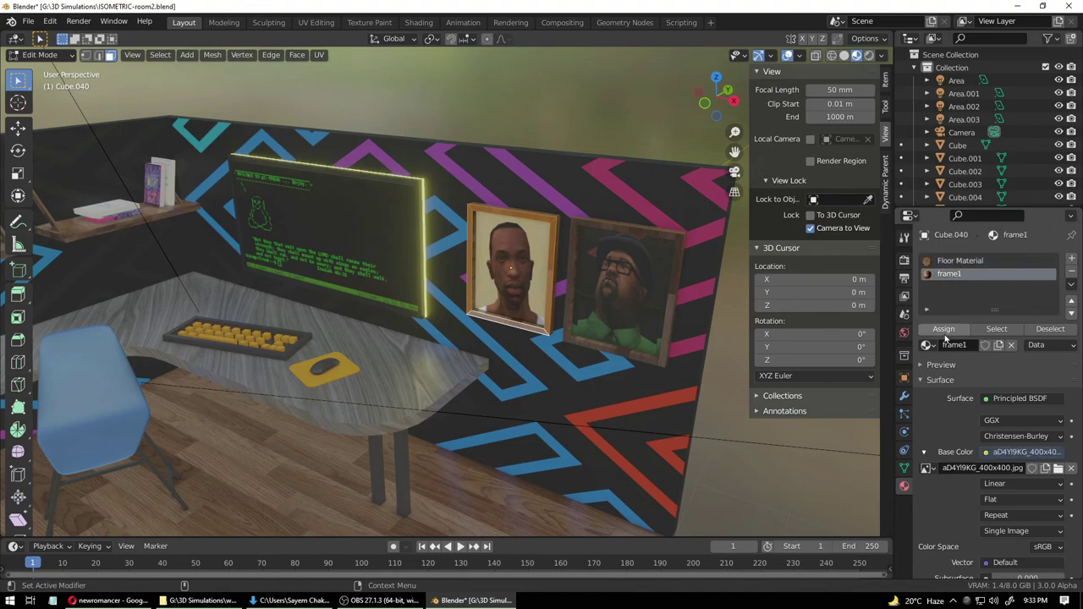
click(942, 329)
key(alt+a)
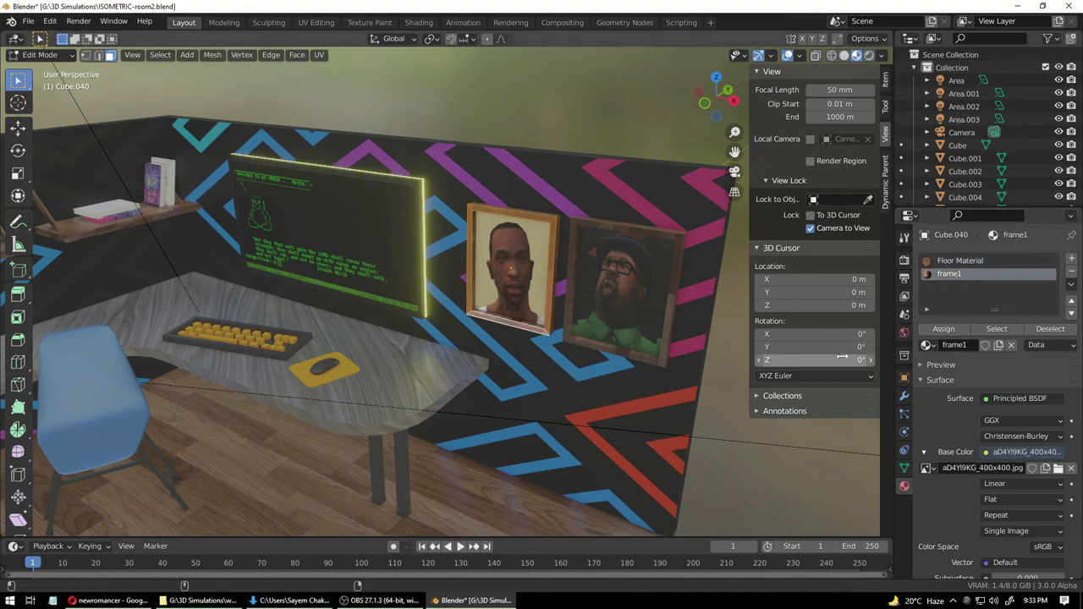
click(956, 262)
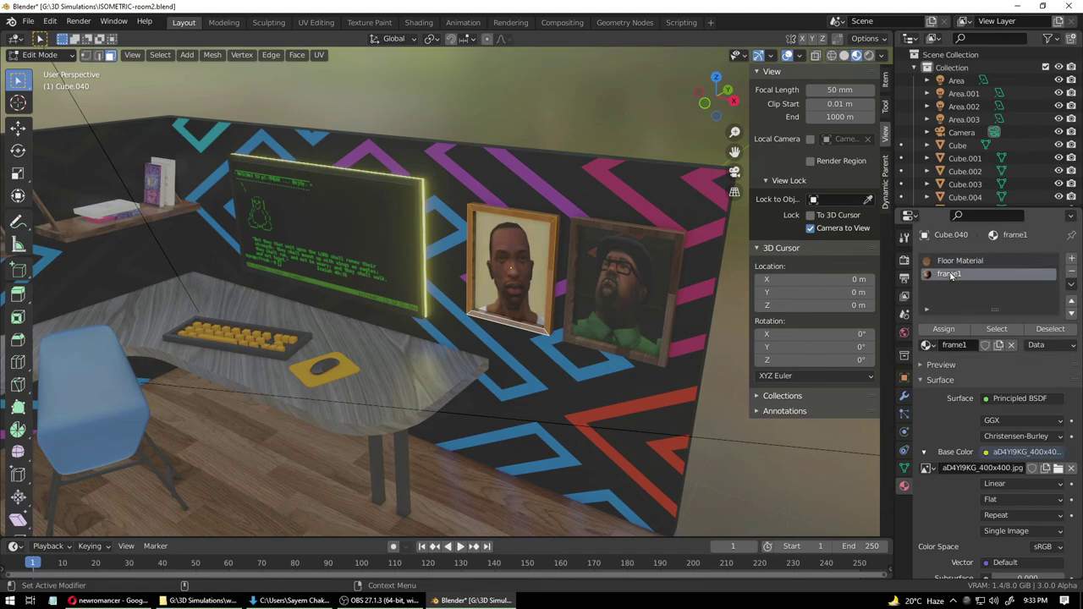
click(943, 329)
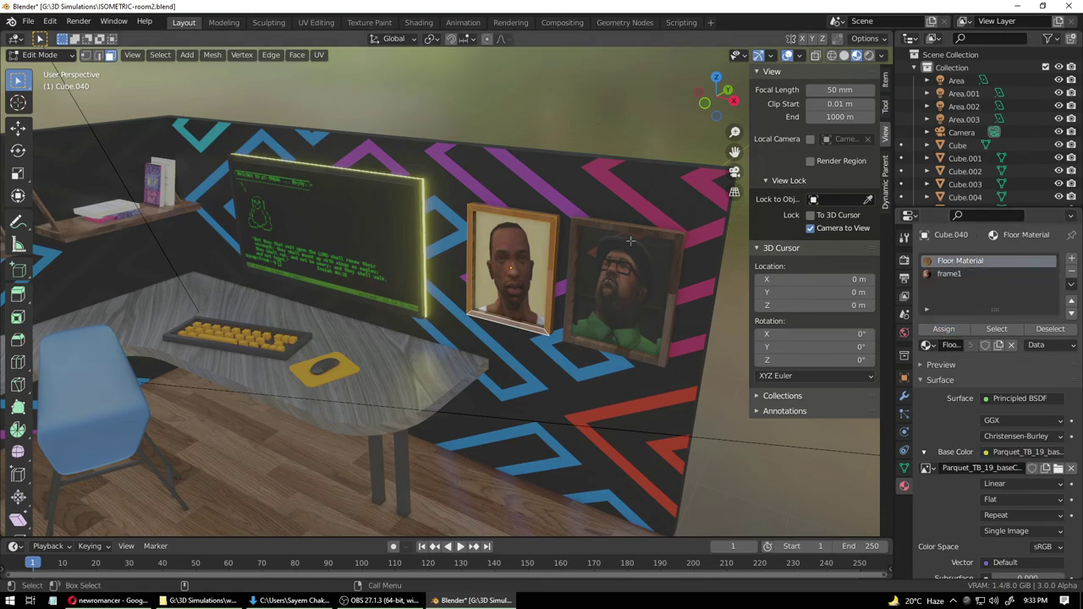
click(40, 54)
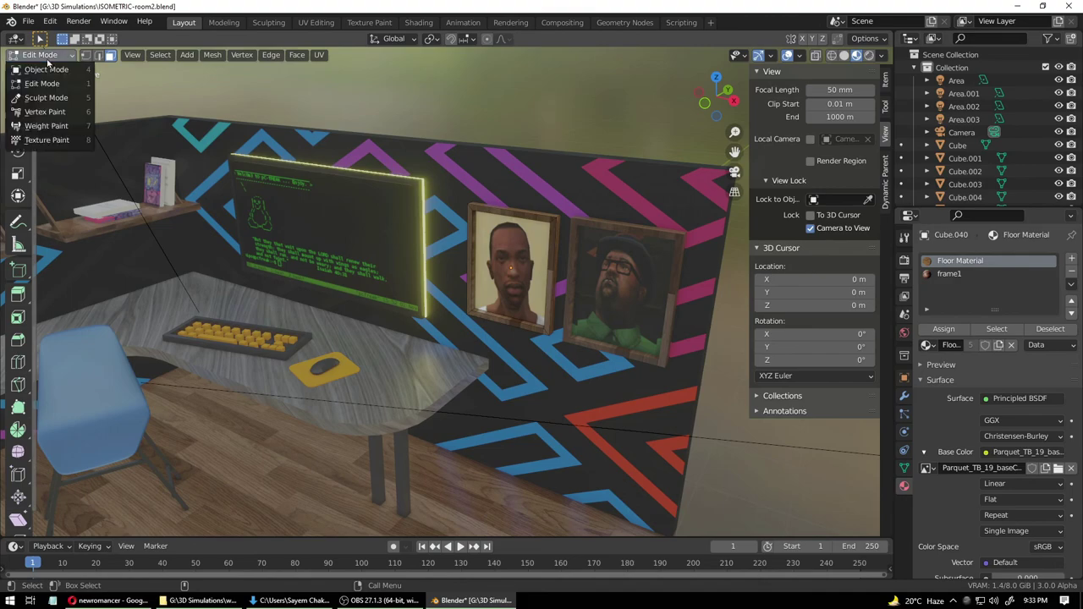
click(42, 69)
- Select the portrait frame farther from the wall monitor and enter Edit Mode on it
click(585, 233)
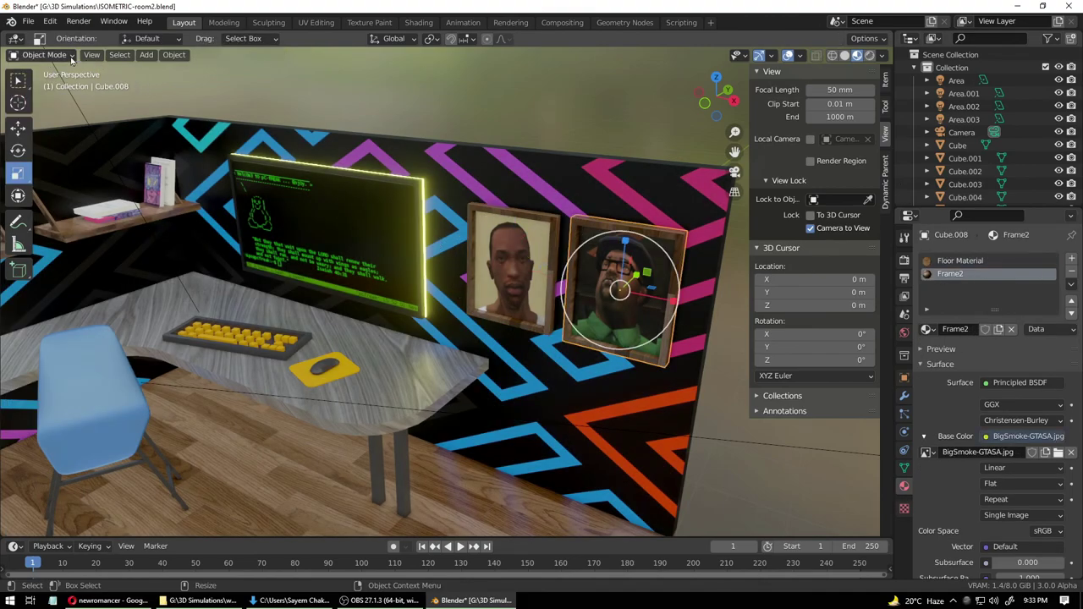
click(40, 55)
click(43, 83)
- Select the wooden border faces on all four sides of the second portrait frame, leaving out the picture face
click(576, 245)
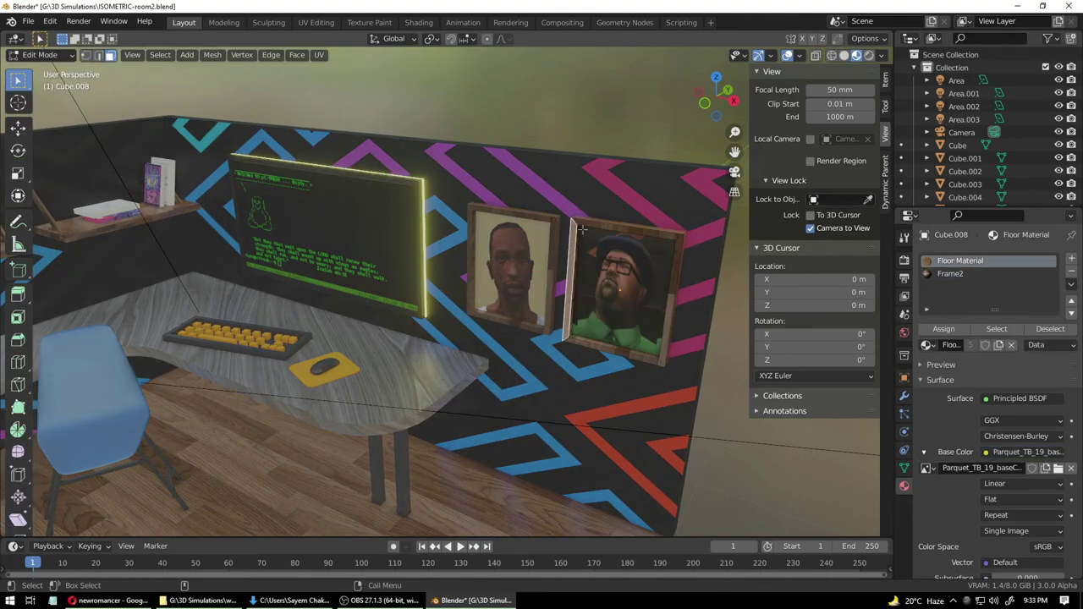
click(578, 249)
click(575, 255)
shift+click(574, 257)
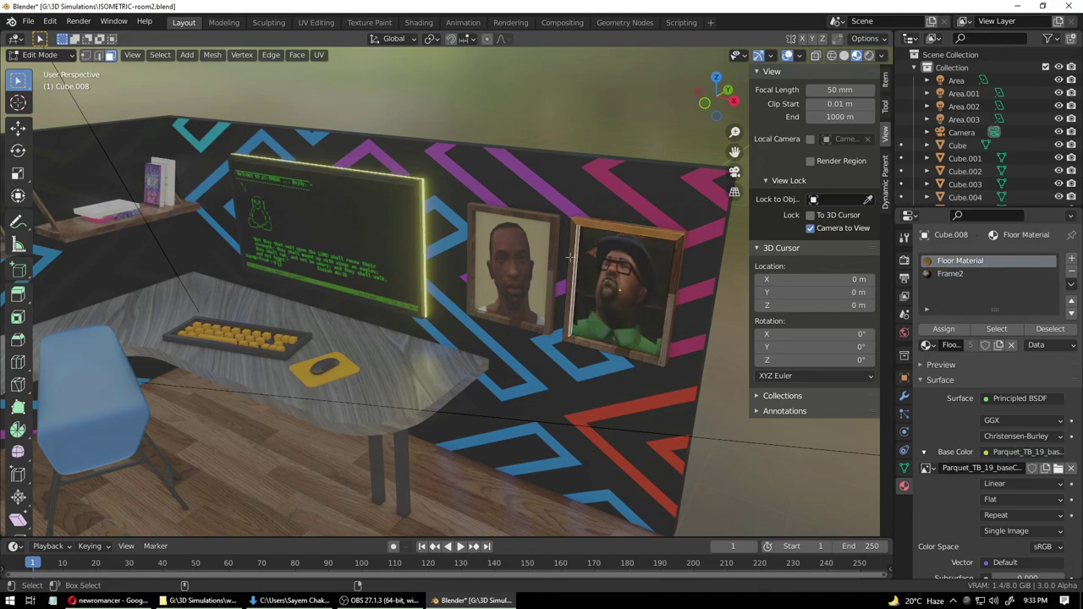
shift+click(570, 257)
click(575, 243)
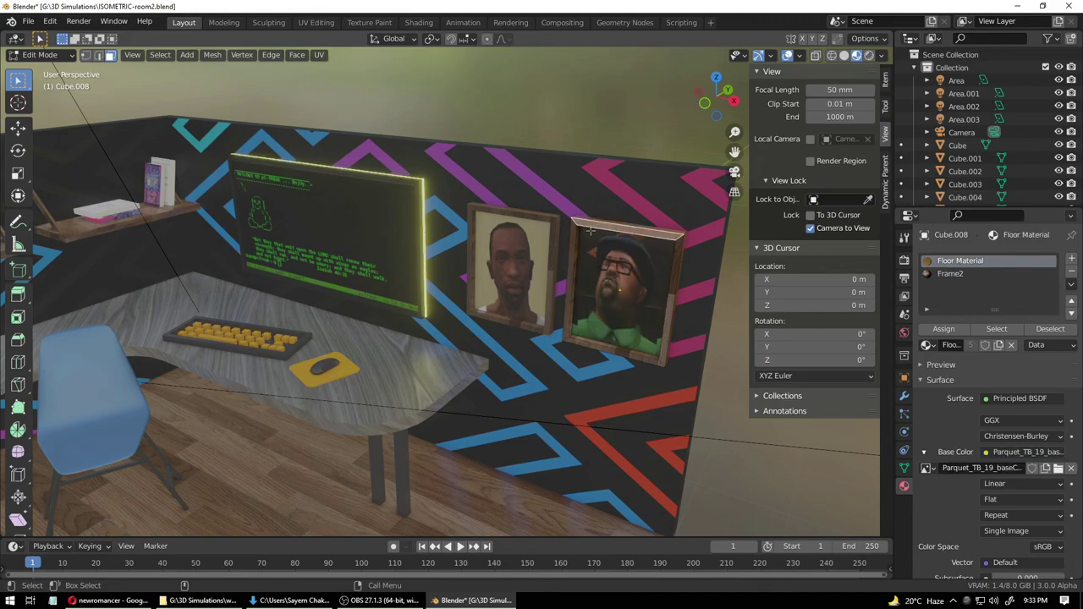
key(ctrl+z)
click(590, 343)
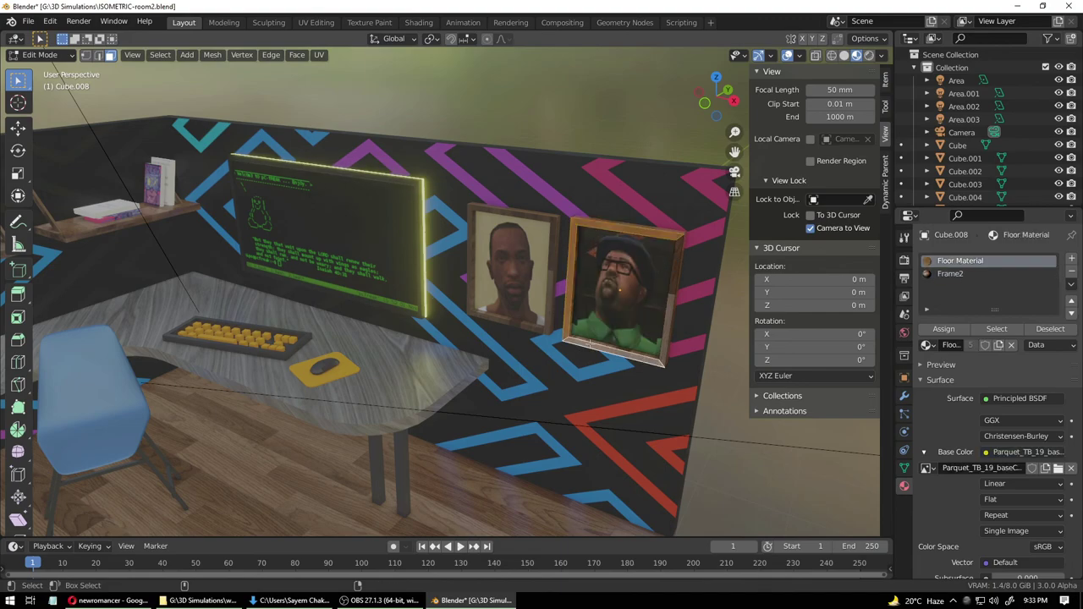
click(663, 328)
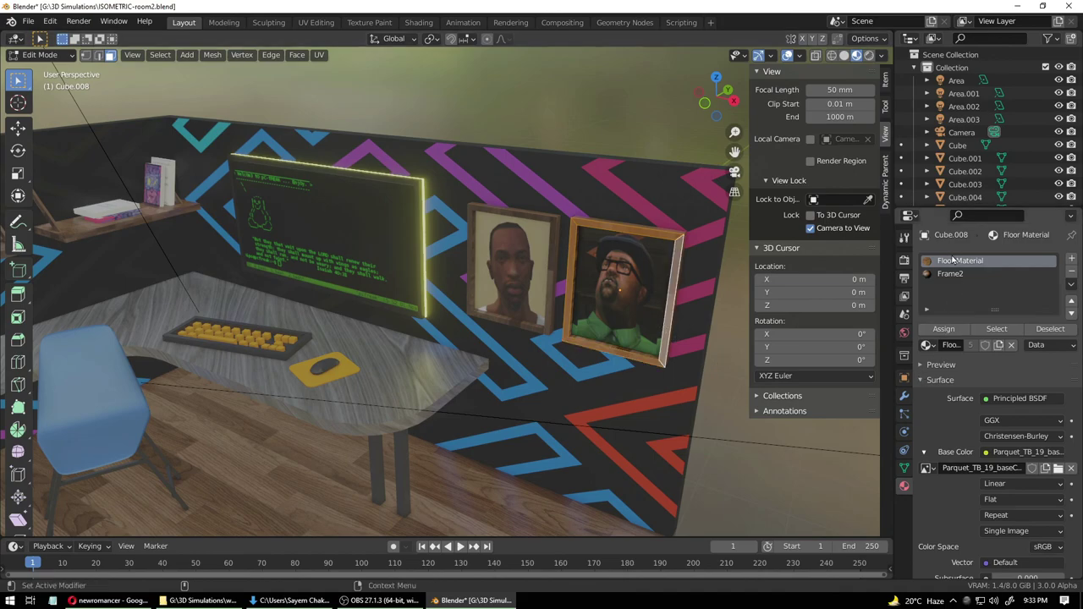
- Return to Object Mode from the second portrait frame and save the scene file ISOMETRIC-room2.blend
click(40, 54)
click(38, 68)
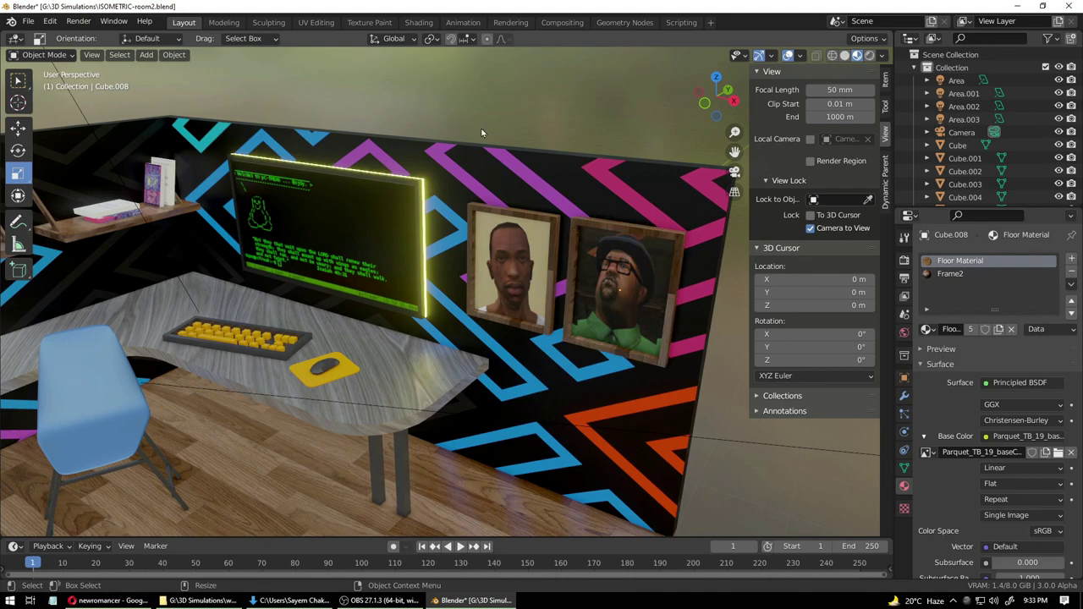
key(ctrl+s)
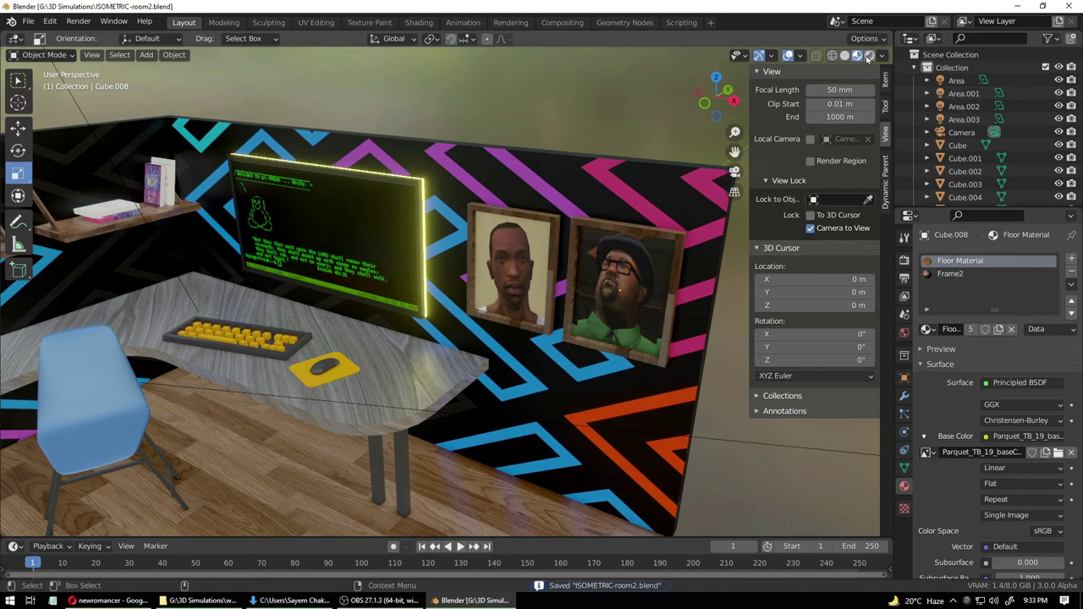
- Look through the scene camera and switch the viewport shading to Rendered
key(KP_0)
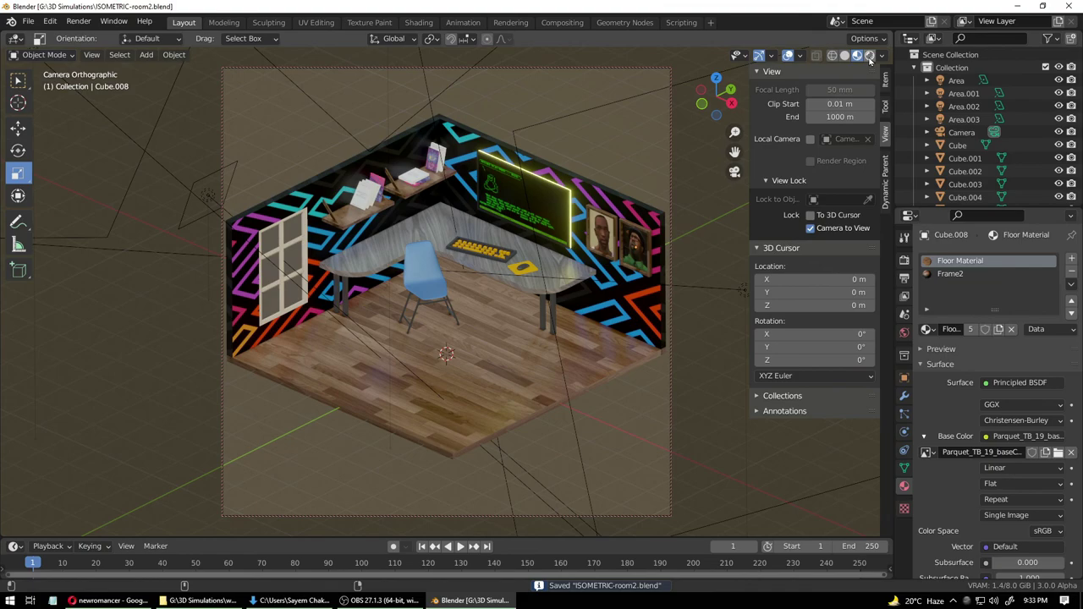
click(869, 56)
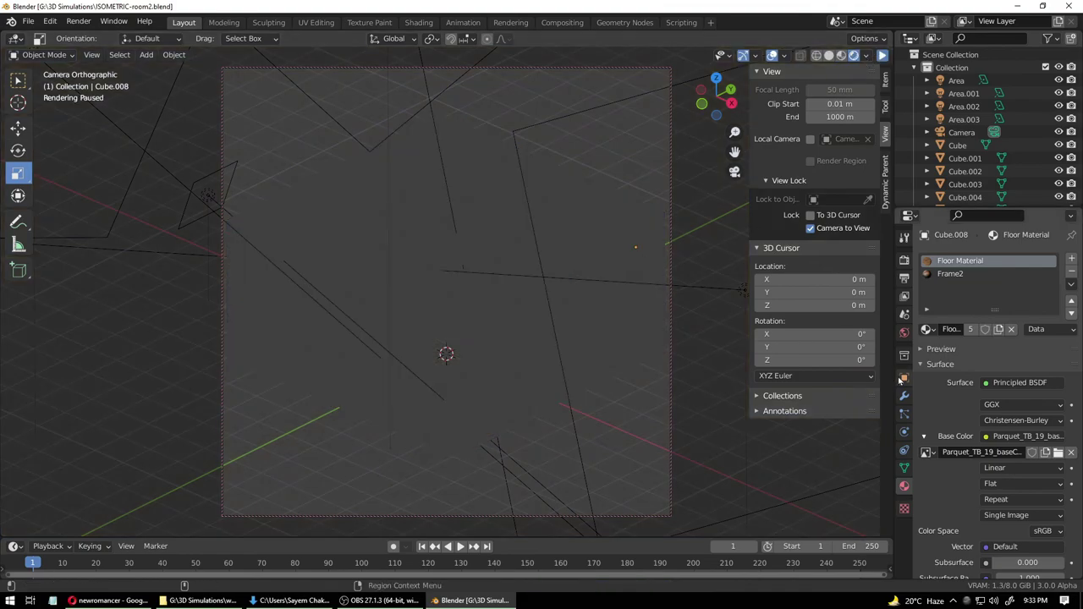
- Set the Cycles render samples to 128 and resume the paused viewport render
click(905, 260)
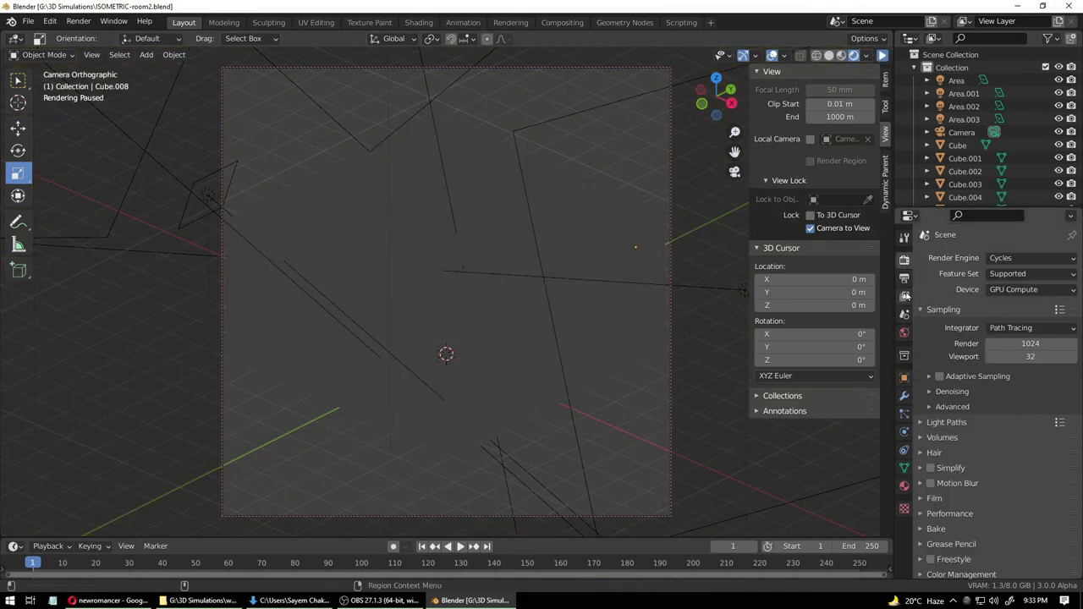
click(1032, 343)
text(128)
key(Return)
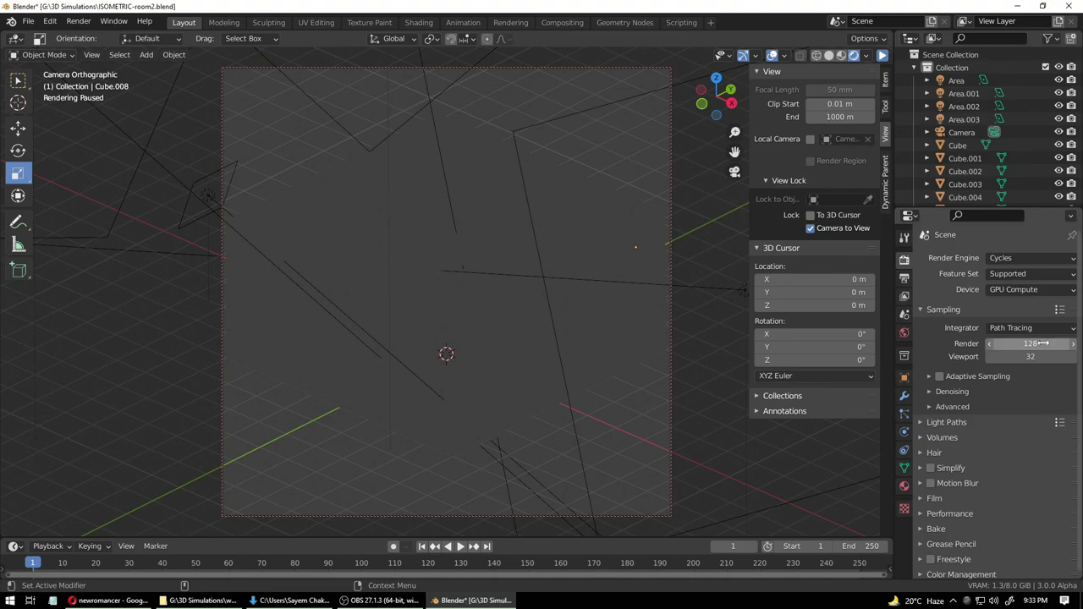
click(883, 55)
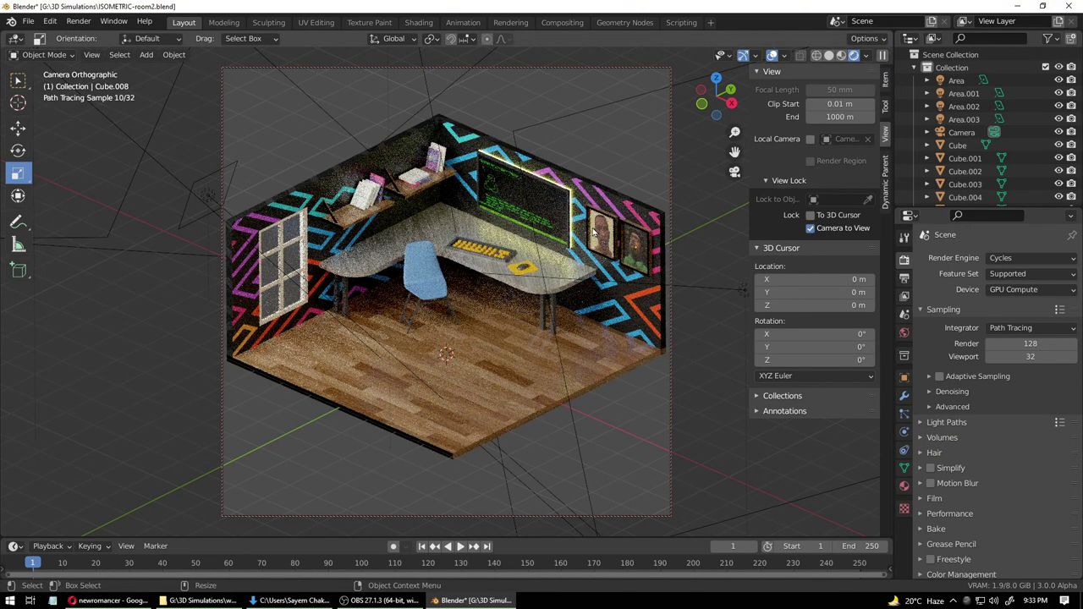